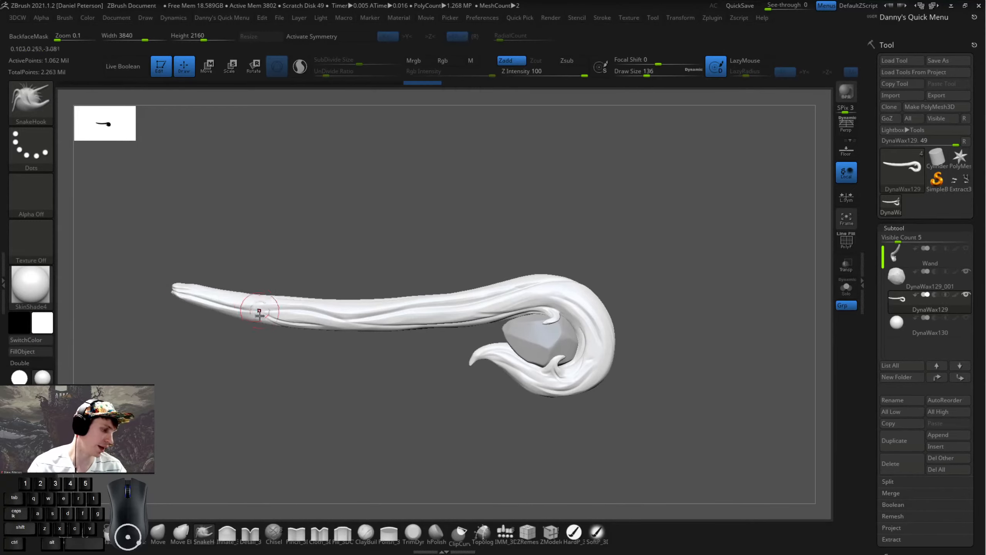
- Duplicate the crystal in the wand's curl onto the thin end of the wand and scale the copy down
{"action": "left_click", "coordinate": [539, 333], "text": "alt"}
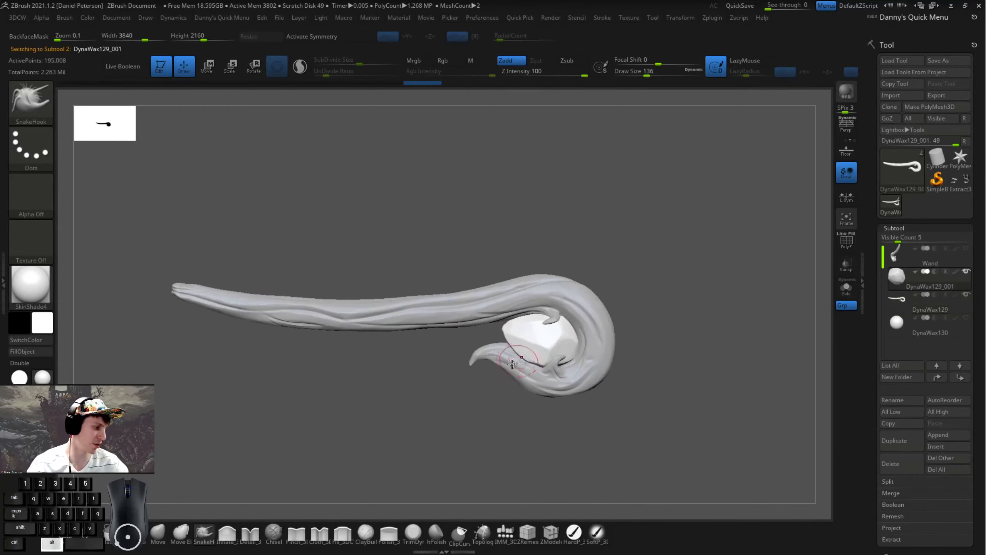
{"action": "key", "text": "w"}
{"action": "right_click_drag", "start_coordinate": [548, 268], "coordinate": [435, 266], "text": "alt"}
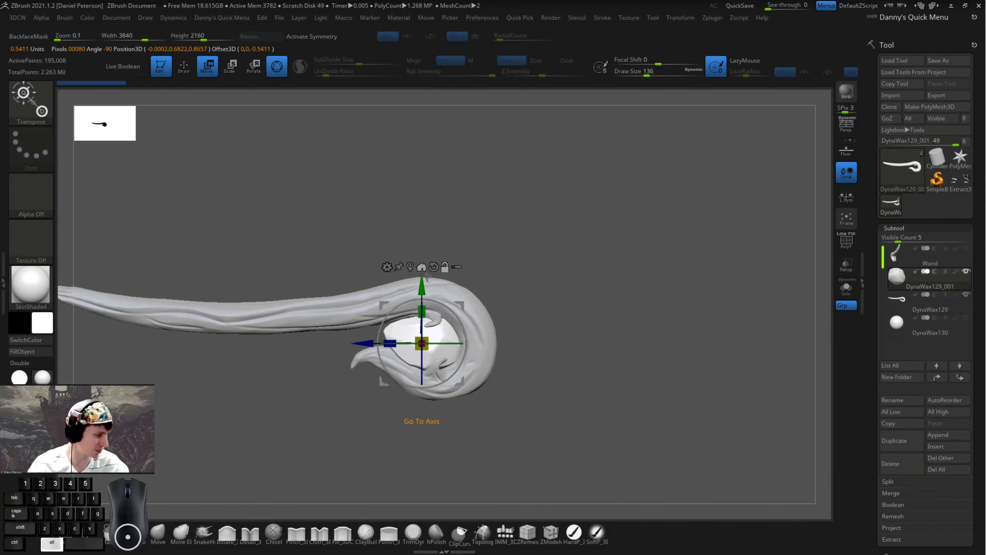
{"action": "left_click_drag", "start_coordinate": [429, 343], "coordinate": [157, 353], "text": "alt"}
{"action": "key", "text": "ctrl+z"}
{"action": "right_click_drag", "start_coordinate": [156, 352], "coordinate": [330, 388], "text": "alt"}
{"action": "left_click_drag", "start_coordinate": [433, 417], "coordinate": [316, 379]}
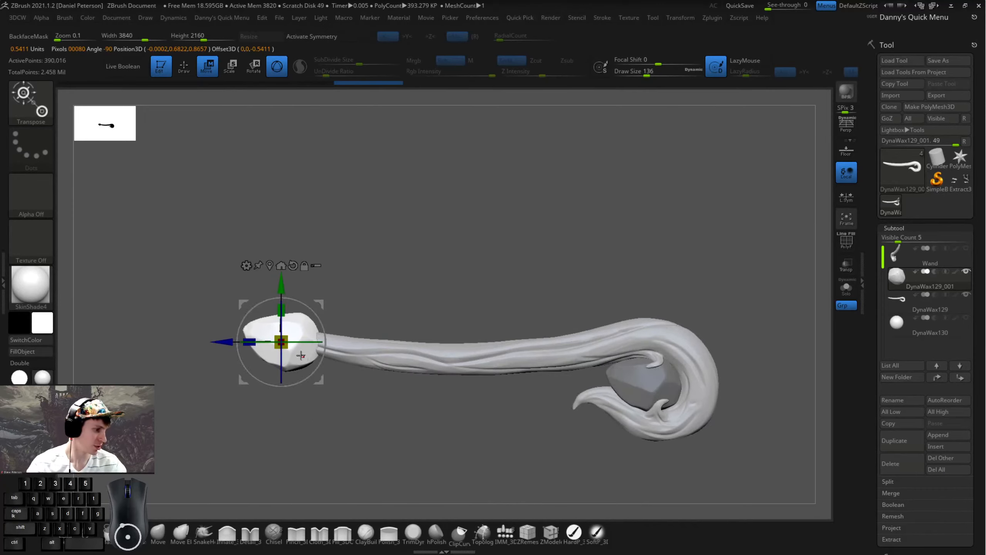
{"action": "left_click_drag", "start_coordinate": [281, 341], "coordinate": [274, 341]}
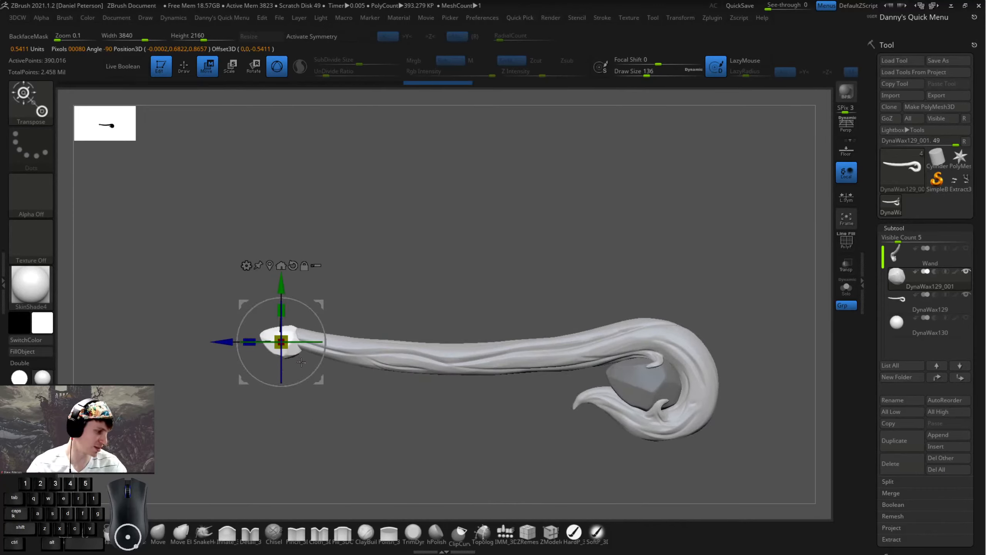
- Split the unmasked points so the copied crystal becomes its own subtool, and make that copy active
{"action": "key", "text": "q"}
{"action": "right_click_drag", "start_coordinate": [264, 401], "coordinate": [223, 414], "text": "alt"}
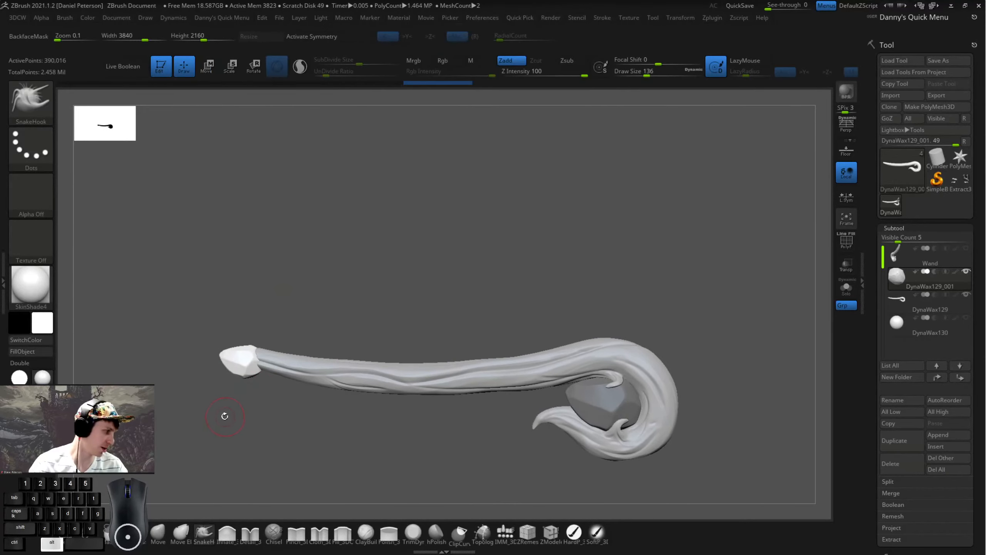
{"action": "key", "text": "space"}
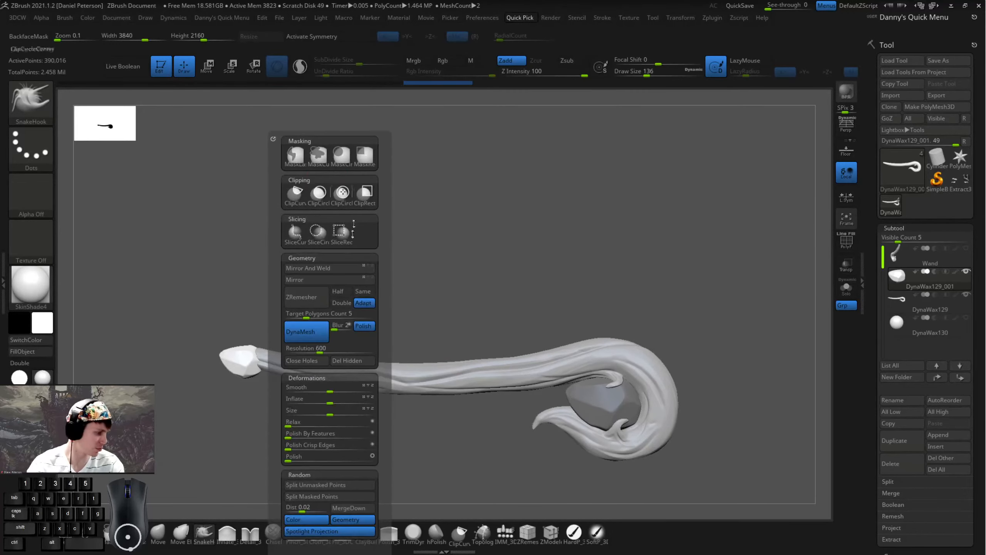
{"action": "left_click", "coordinate": [299, 486]}
{"action": "left_click", "coordinate": [229, 364], "text": "alt"}
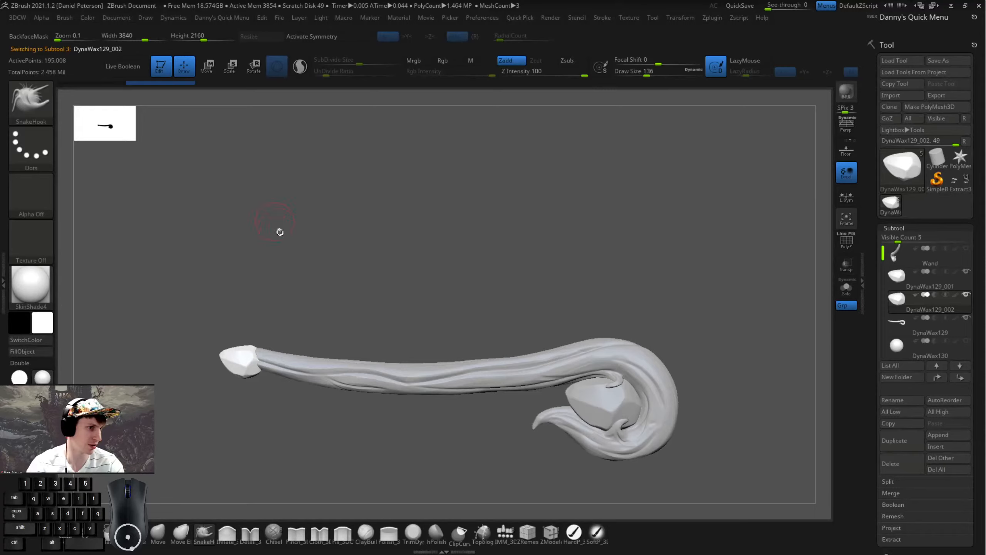
- Rotate the copied crystal slightly and move it closer onto the wand's thin end
{"action": "key", "text": "w"}
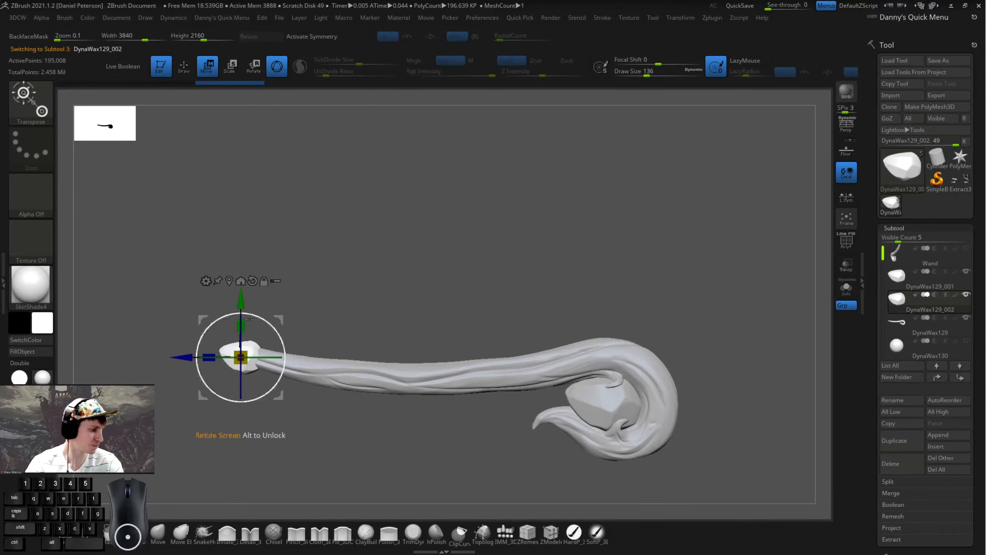
{"action": "left_click_drag", "start_coordinate": [254, 319], "coordinate": [248, 320]}
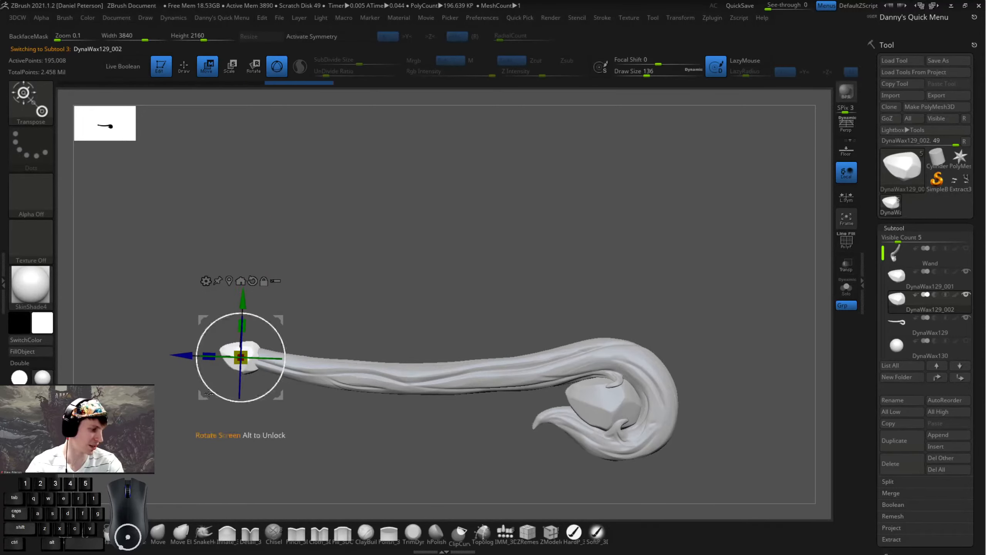
{"action": "left_click_drag", "start_coordinate": [204, 396], "coordinate": [215, 396]}
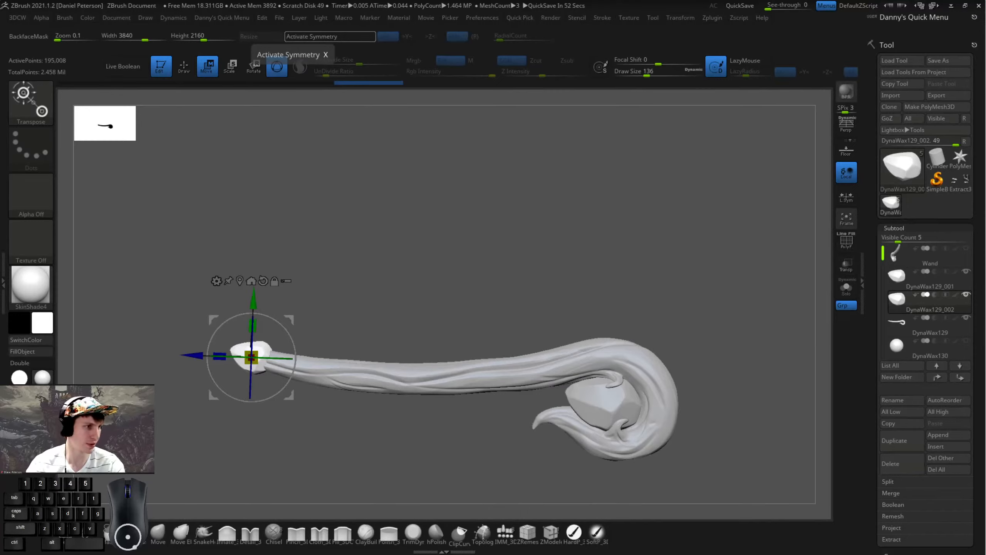
{"action": "key", "text": "d"}
{"action": "key", "text": "t"}
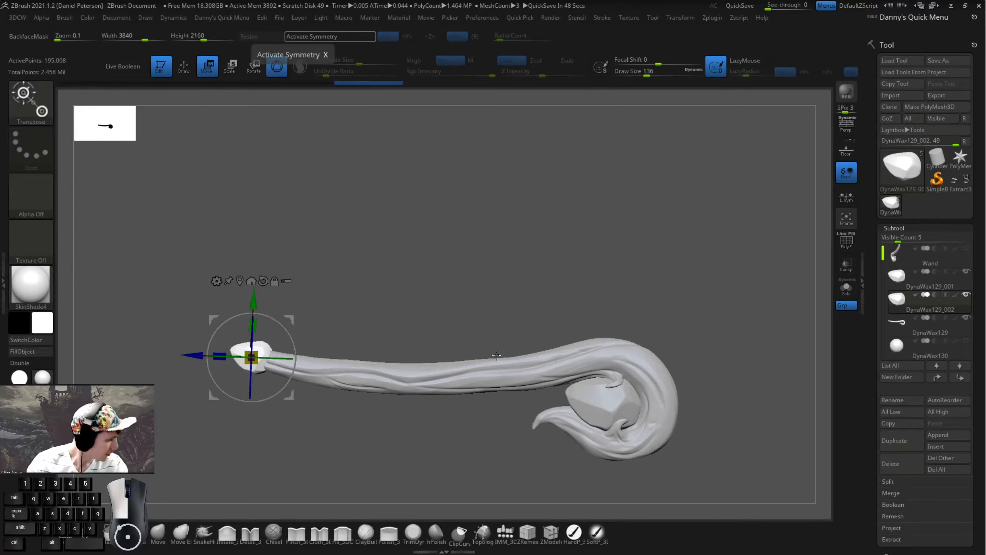
{"action": "key", "text": "q"}
- Make the wand body active and pull a prong from its thin end over the crystal using SnakeHook at draw size 74
{"action": "mouse_move", "coordinate": [502, 283]}
{"action": "left_mouse_down", "text": "alt"}
{"action": "mouse_move", "coordinate": [513, 281]}
{"action": "mouse_move", "coordinate": [516, 295]}
{"action": "left_mouse_up", "text": "alt"}
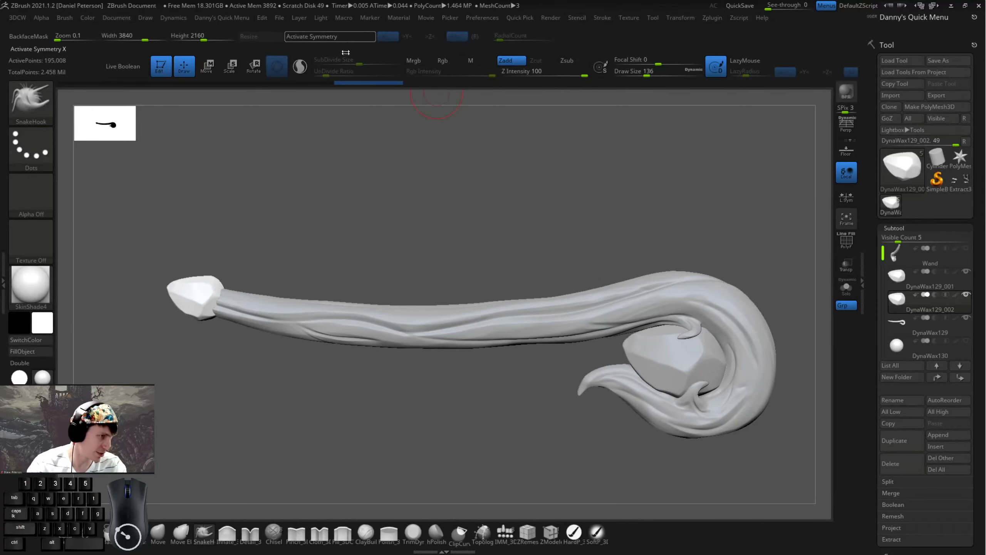
{"action": "left_click_drag", "start_coordinate": [488, 211], "coordinate": [464, 211]}
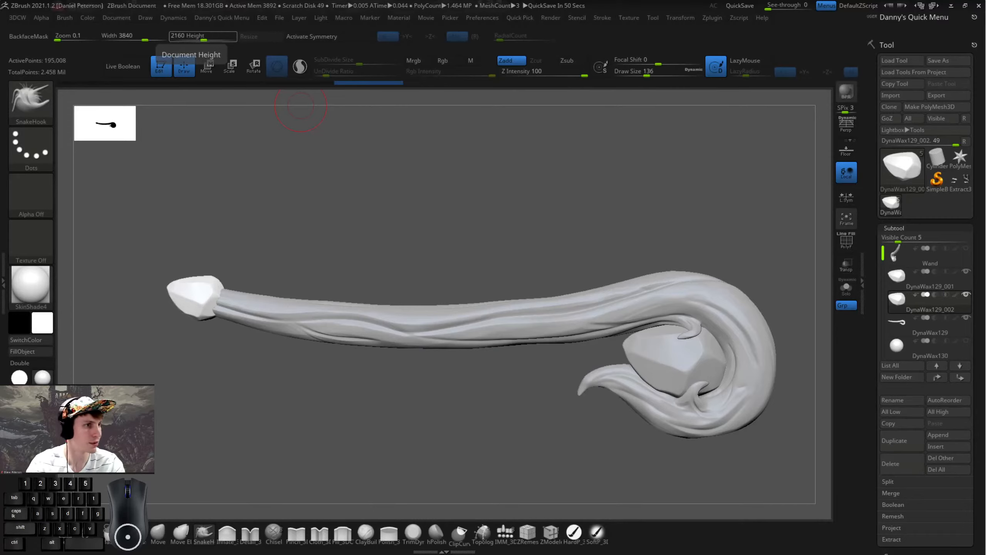
{"action": "key", "text": "space"}
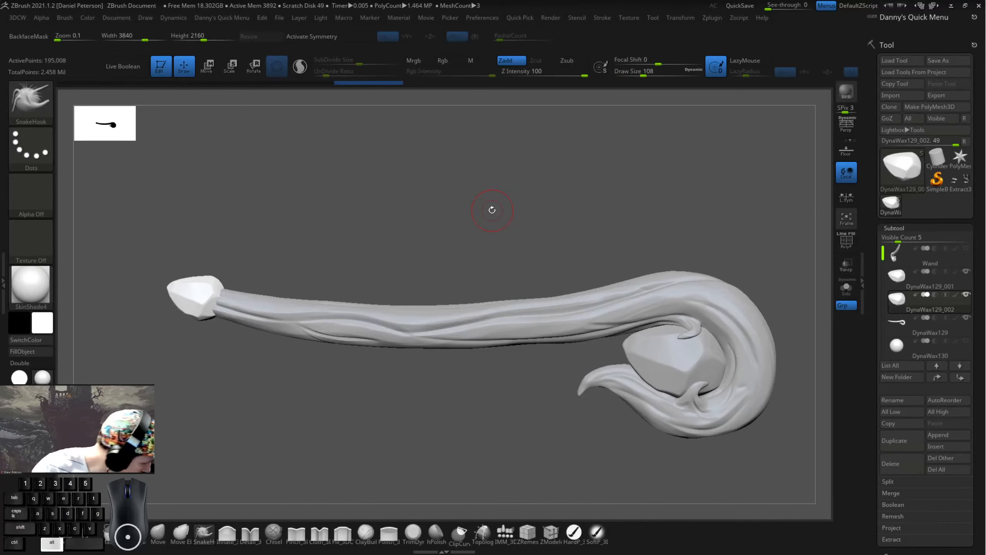
{"action": "left_click", "coordinate": [262, 308], "text": "alt"}
{"action": "key", "text": "b"}
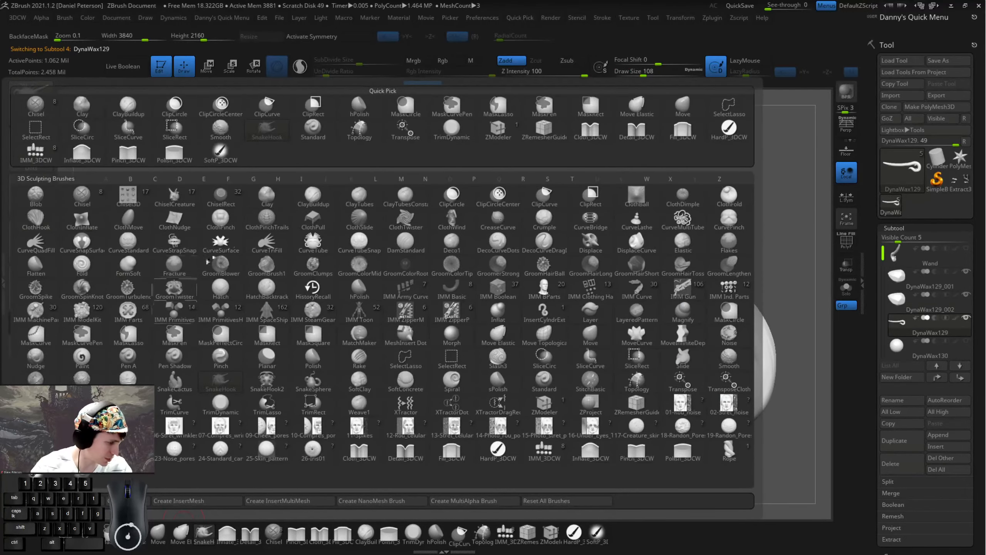
{"action": "key", "text": "space"}
{"action": "mouse_move", "coordinate": [222, 279]}
{"action": "left_mouse_down"}
{"action": "mouse_move", "coordinate": [242, 268]}
{"action": "mouse_move", "coordinate": [240, 299]}
{"action": "left_mouse_up"}
{"action": "mouse_move", "coordinate": [245, 336]}
{"action": "left_mouse_down", "text": "alt"}
{"action": "mouse_move", "coordinate": [282, 346]}
{"action": "mouse_move", "coordinate": [233, 352]}
{"action": "mouse_move", "coordinate": [205, 335]}
{"action": "mouse_move", "coordinate": [223, 374]}
{"action": "mouse_move", "coordinate": [226, 333]}
{"action": "left_mouse_up", "text": "alt"}
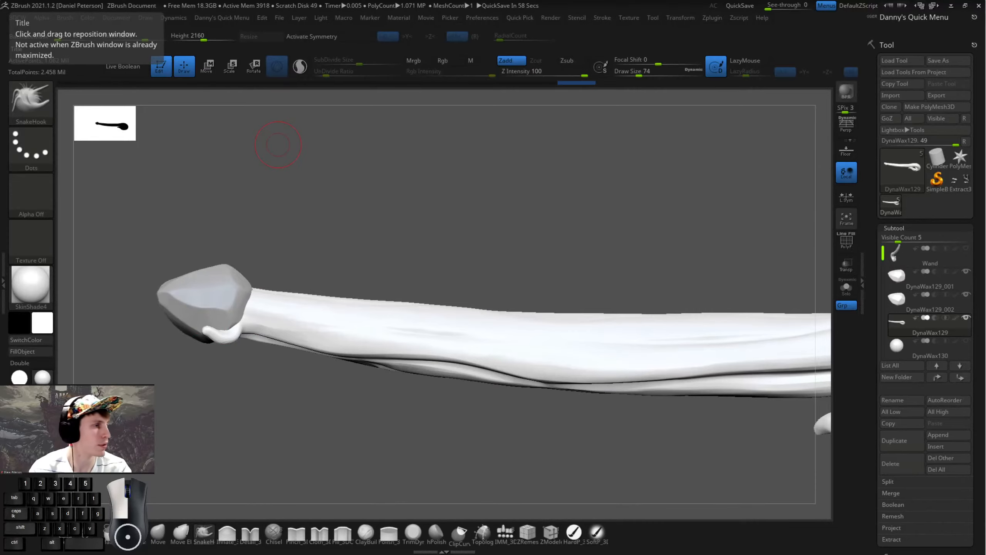
- Shape and smooth the first prong where it grips the tip crystal
{"action": "left_click_drag", "start_coordinate": [275, 150], "coordinate": [363, 160]}
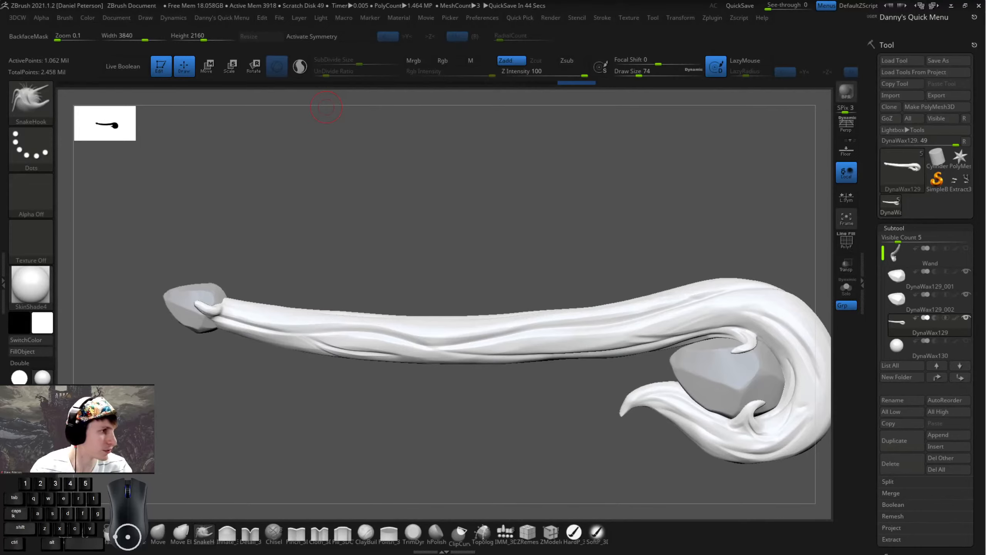
{"action": "key", "text": "space"}
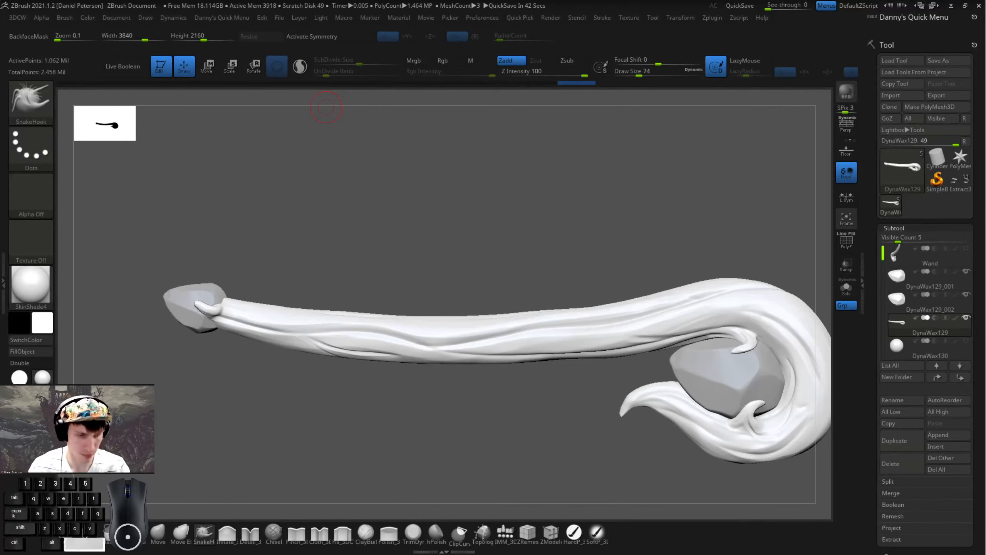
{"action": "mouse_move", "coordinate": [474, 225]}
{"action": "left_mouse_down"}
{"action": "mouse_move", "coordinate": [464, 227]}
{"action": "mouse_move", "coordinate": [500, 257]}
{"action": "mouse_move", "coordinate": [377, 218]}
{"action": "mouse_move", "coordinate": [425, 208]}
{"action": "mouse_move", "coordinate": [403, 179]}
{"action": "left_mouse_up"}
{"action": "left_click_drag", "start_coordinate": [277, 274], "coordinate": [201, 328]}
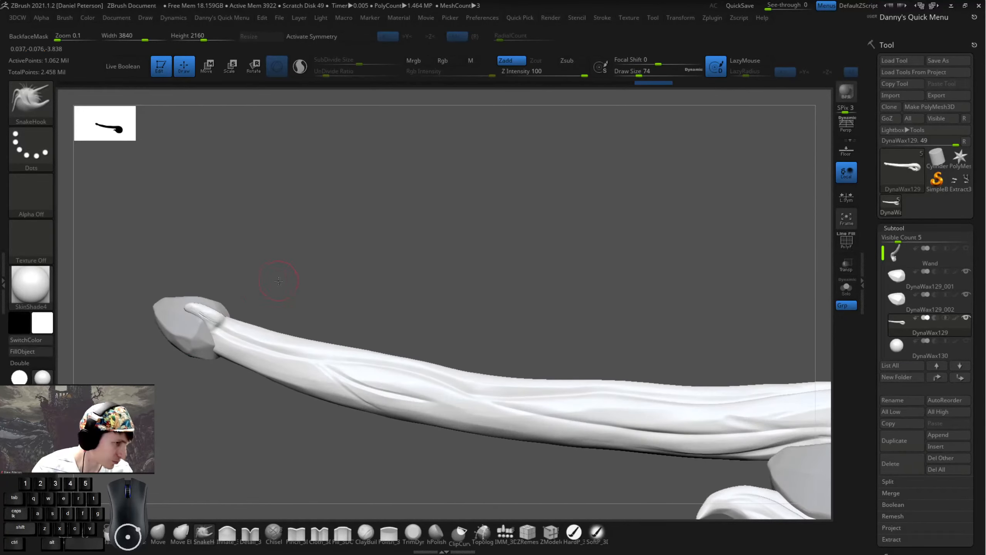
{"action": "mouse_move", "coordinate": [229, 287]}
{"action": "left_mouse_down"}
{"action": "mouse_move", "coordinate": [283, 253]}
{"action": "mouse_move", "coordinate": [264, 286]}
{"action": "mouse_move", "coordinate": [245, 280]}
{"action": "left_mouse_up"}
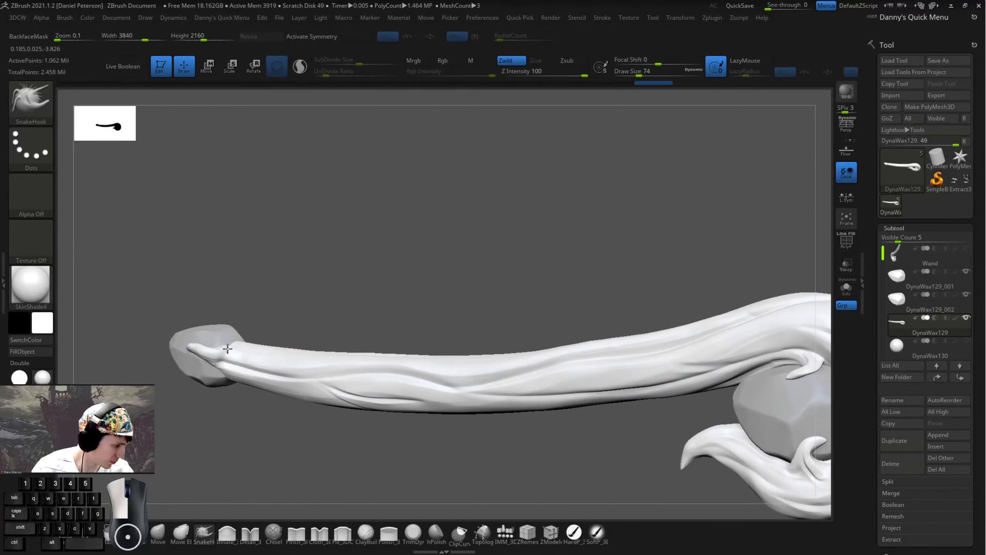
{"action": "left_click_drag", "start_coordinate": [225, 346], "coordinate": [208, 354], "text": "shift"}
- Pull a second prong from the wand's thin end over the crystal's opposite side with SnakeHook, undoing unwanted strokes
{"action": "mouse_move", "coordinate": [302, 282]}
{"action": "left_mouse_down", "text": "alt"}
{"action": "mouse_move", "coordinate": [289, 305]}
{"action": "mouse_move", "coordinate": [293, 293]}
{"action": "mouse_move", "coordinate": [241, 291]}
{"action": "mouse_move", "coordinate": [365, 295]}
{"action": "mouse_move", "coordinate": [460, 339]}
{"action": "mouse_move", "coordinate": [421, 336]}
{"action": "mouse_move", "coordinate": [418, 355]}
{"action": "left_mouse_up", "text": "alt"}
{"action": "left_click_drag", "start_coordinate": [355, 374], "coordinate": [337, 375]}
{"action": "key", "text": "ctrl+z"}
{"action": "key", "text": "ctrl+z"}
{"action": "key", "text": "ctrl+z"}
{"action": "key", "text": "ctrl+z"}
{"action": "key", "text": "ctrl+z"}
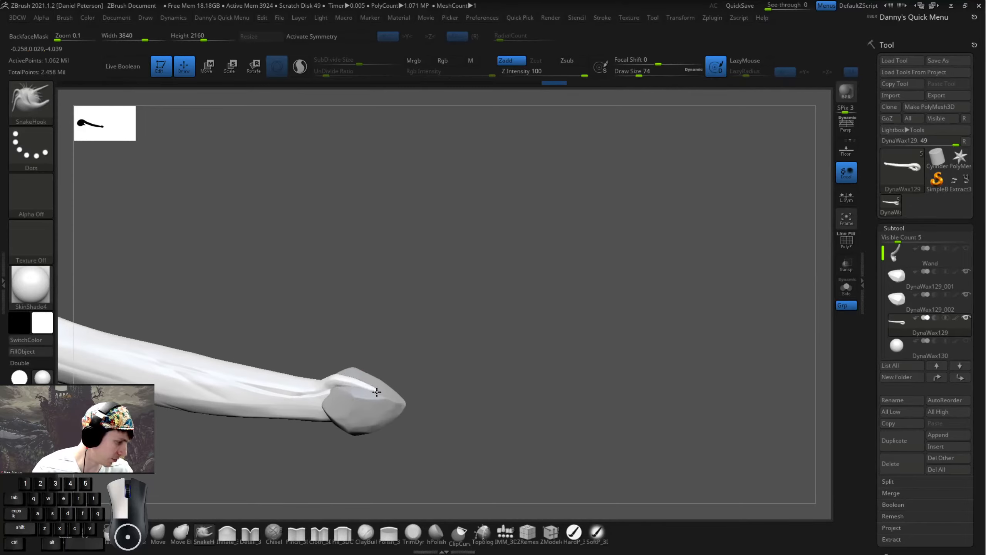
{"action": "mouse_move", "coordinate": [377, 391]}
{"action": "left_mouse_down"}
{"action": "mouse_move", "coordinate": [388, 368]}
{"action": "mouse_move", "coordinate": [430, 337]}
{"action": "left_mouse_up"}
- Adjust the opposite prong with draw size 132 and smooth it against the crystal
{"action": "key", "text": "space"}
{"action": "left_click_drag", "start_coordinate": [352, 382], "coordinate": [355, 384]}
{"action": "left_click_drag", "start_coordinate": [346, 380], "coordinate": [350, 384], "text": "shift"}
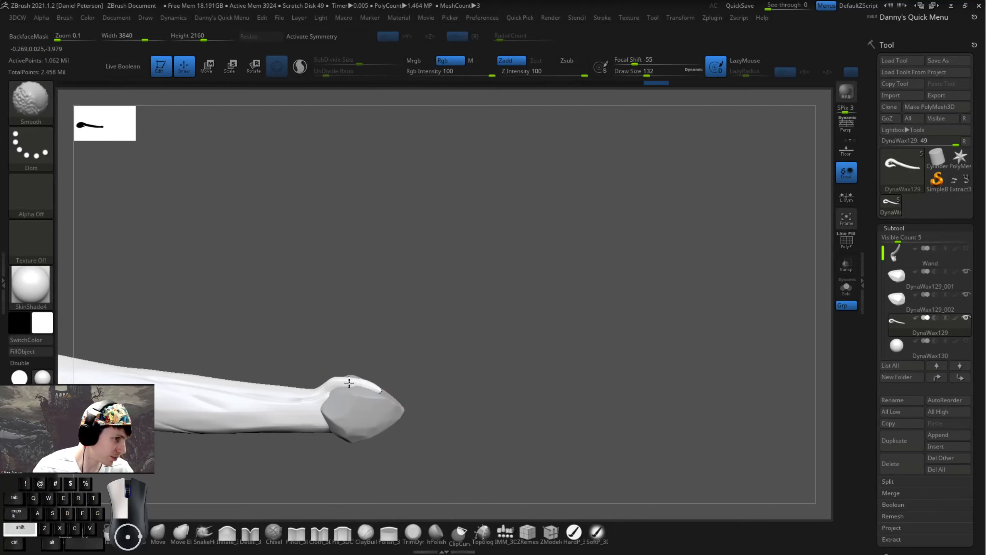
{"action": "left_click_drag", "start_coordinate": [421, 350], "coordinate": [429, 392]}
{"action": "left_click_drag", "start_coordinate": [349, 369], "coordinate": [361, 368], "text": "shift"}
{"action": "left_click_drag", "start_coordinate": [440, 377], "coordinate": [430, 403], "text": "alt"}
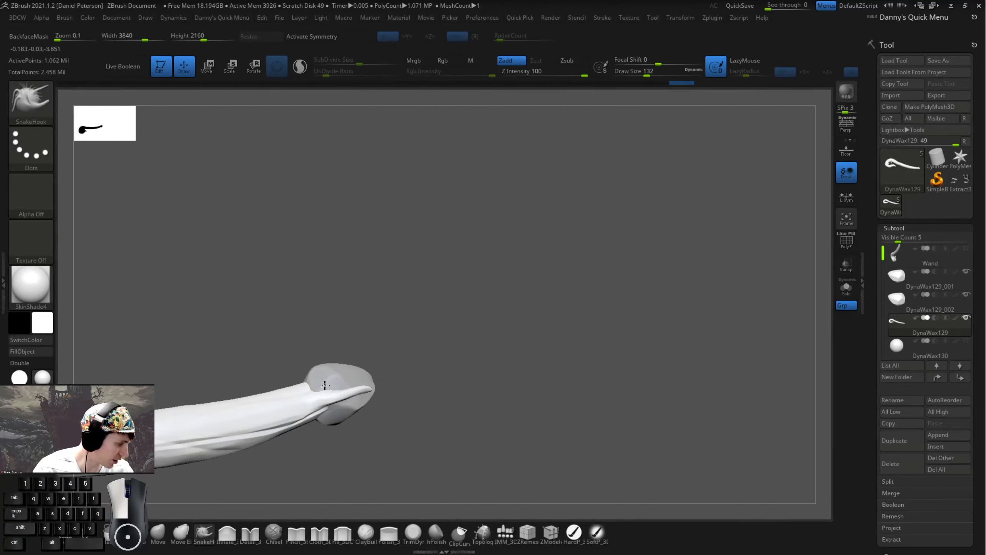
- Thicken the opposite prong using the Inflate_3DCW brush and set the draw size to 49
{"action": "left_click", "coordinate": [228, 531]}
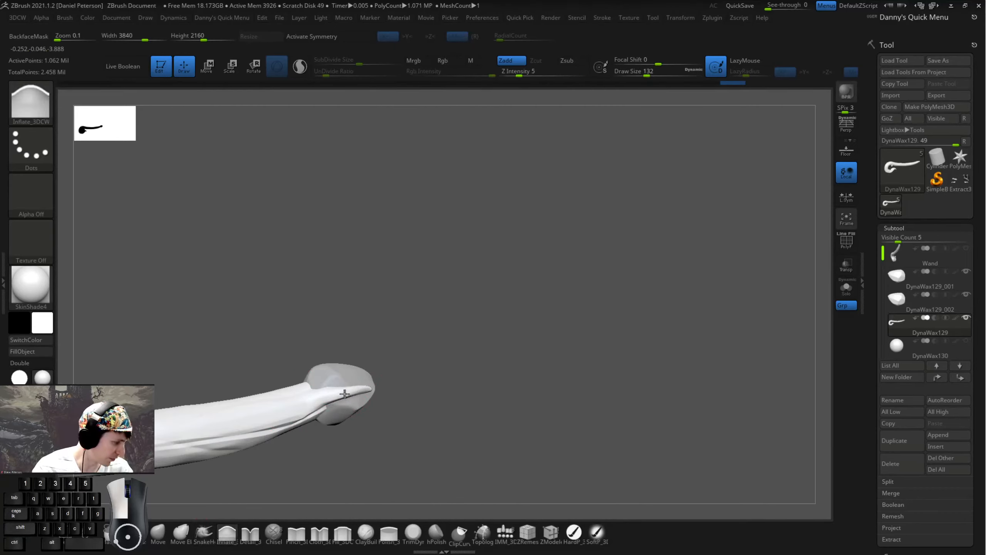
{"action": "mouse_move", "coordinate": [427, 389]}
{"action": "left_mouse_down"}
{"action": "mouse_move", "coordinate": [398, 337]}
{"action": "mouse_move", "coordinate": [399, 350]}
{"action": "mouse_move", "coordinate": [428, 362]}
{"action": "mouse_move", "coordinate": [394, 359]}
{"action": "mouse_move", "coordinate": [345, 380]}
{"action": "mouse_move", "coordinate": [389, 381]}
{"action": "left_mouse_up"}
{"action": "key", "text": "space"}
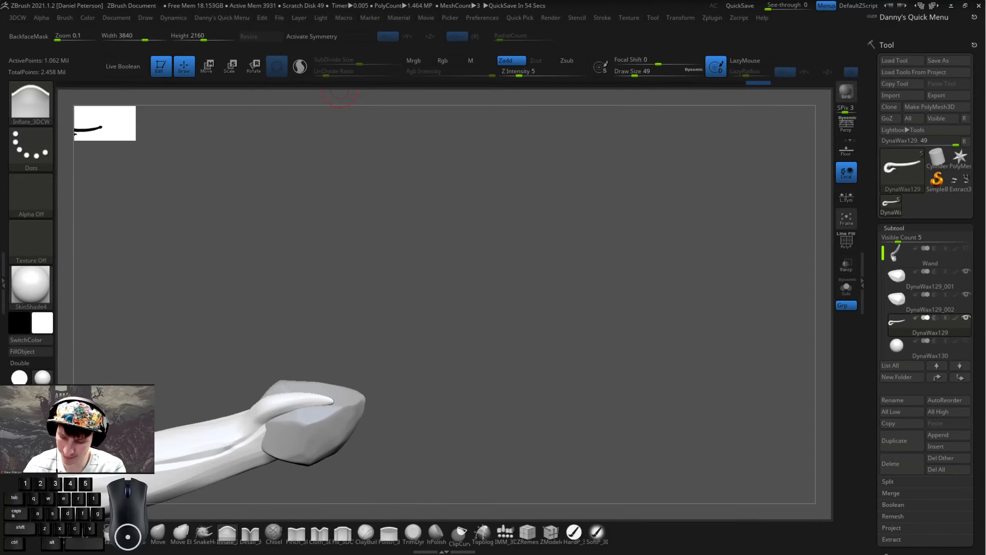
{"action": "key", "text": "space"}
{"action": "key", "text": "space"}
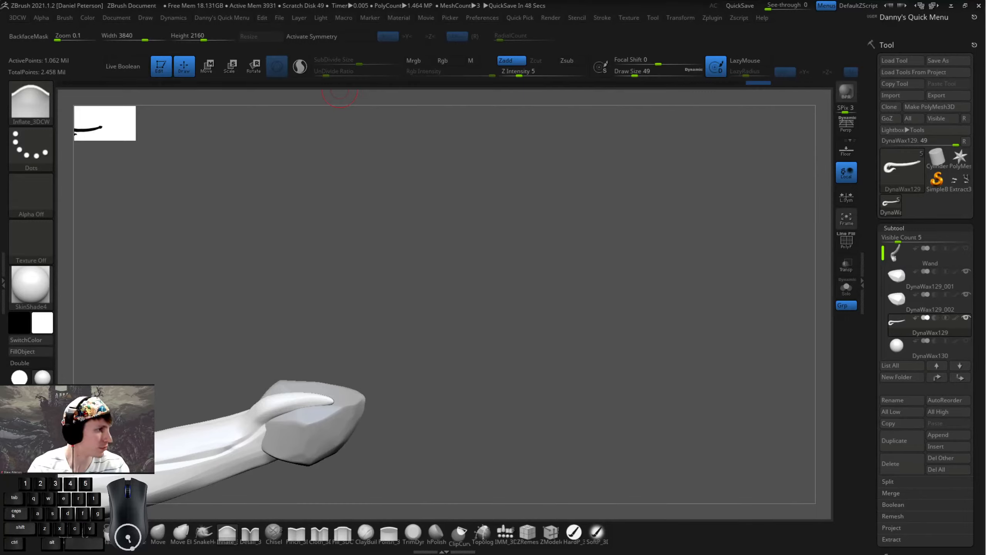
{"action": "left_click_drag", "start_coordinate": [432, 244], "coordinate": [538, 222], "text": "shift"}
{"action": "left_click", "coordinate": [521, 321], "text": "alt"}
{"action": "mouse_move", "coordinate": [604, 214]}
{"action": "left_mouse_down", "text": "alt"}
{"action": "mouse_move", "coordinate": [462, 211]}
{"action": "mouse_move", "coordinate": [477, 214]}
{"action": "left_mouse_up", "text": "alt"}
{"action": "key", "text": "s"}
{"action": "left_click", "coordinate": [846, 289]}
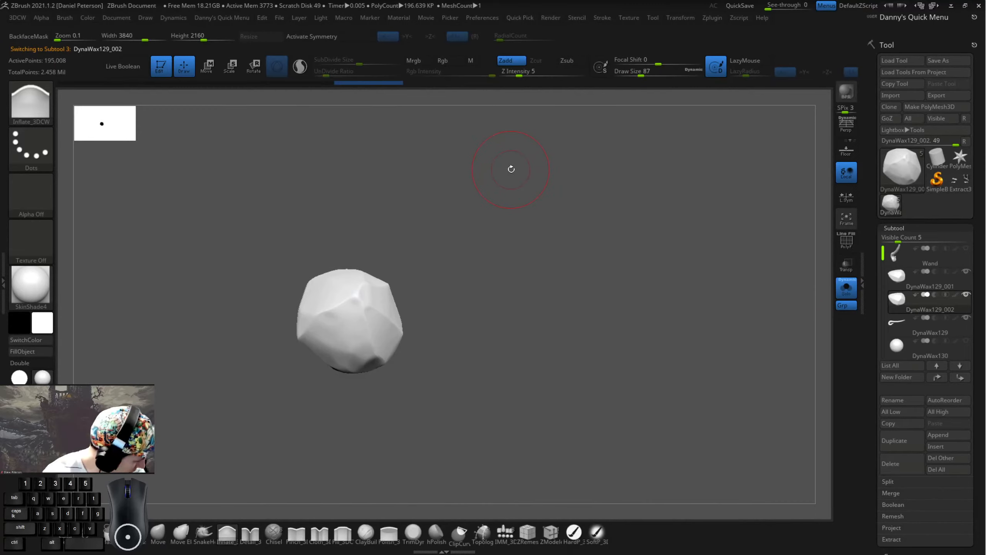
{"action": "left_click", "coordinate": [413, 535]}
{"action": "left_click_drag", "start_coordinate": [492, 297], "coordinate": [459, 325], "text": "alt"}
{"action": "left_click", "coordinate": [841, 296]}
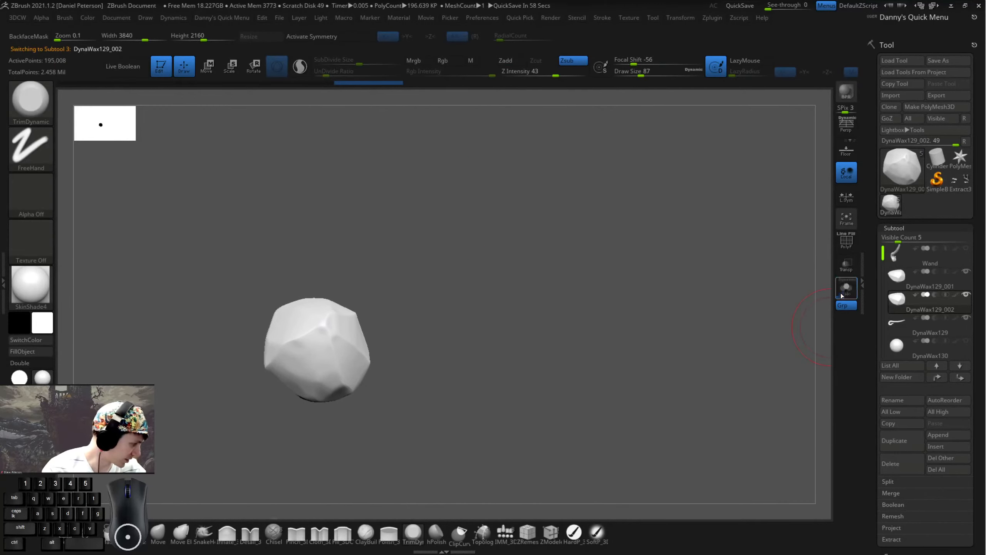
- Make the crystal at the wand's thin end active and isolate it from the other subtools
{"action": "left_click_drag", "start_coordinate": [672, 293], "coordinate": [505, 284]}
{"action": "left_click_drag", "start_coordinate": [505, 284], "coordinate": [594, 243], "text": "alt"}
{"action": "left_click_drag", "start_coordinate": [594, 243], "coordinate": [445, 264], "text": "shift"}
{"action": "left_click", "coordinate": [292, 354], "text": "alt"}
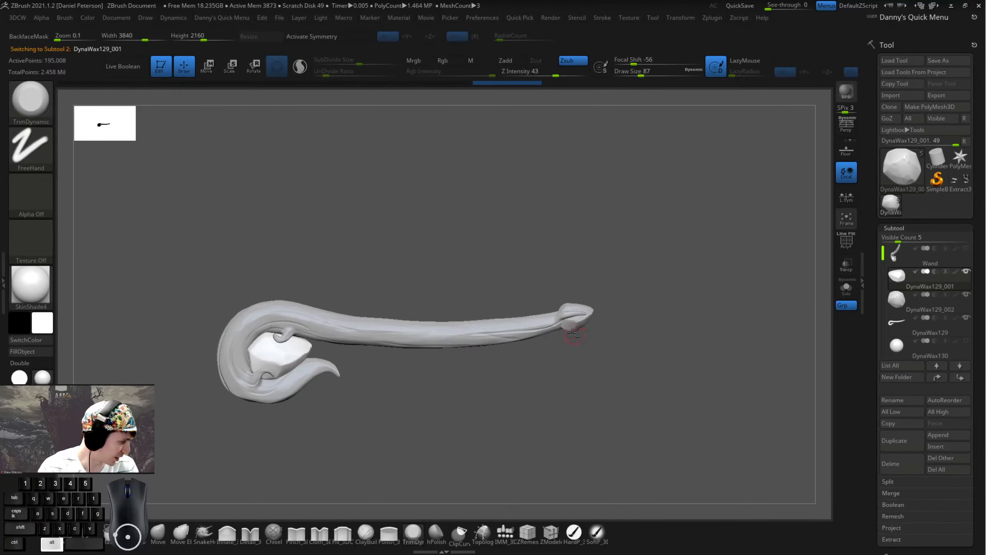
{"action": "left_click", "coordinate": [571, 317], "text": "alt"}
{"action": "left_click_drag", "start_coordinate": [633, 269], "coordinate": [525, 276], "text": "alt"}
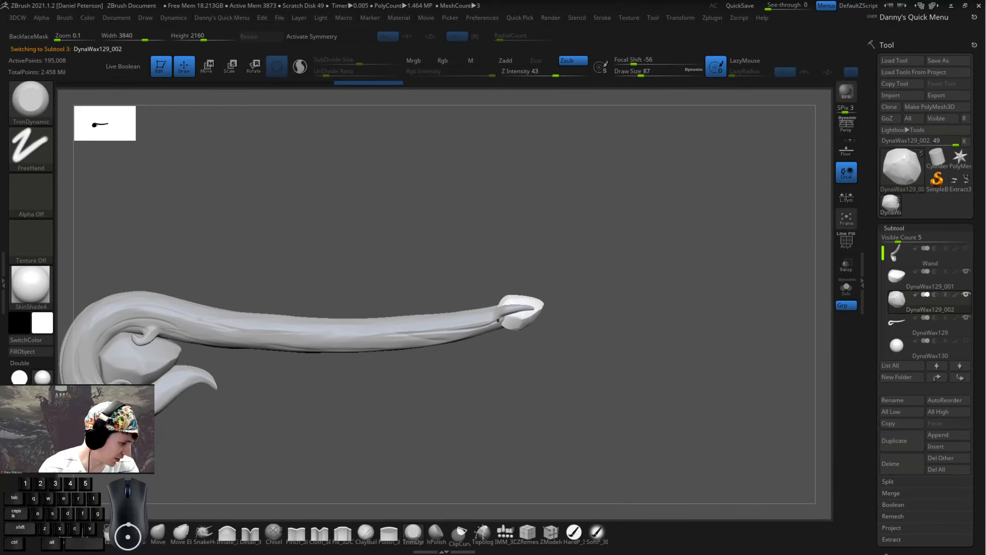
{"action": "left_click_drag", "start_coordinate": [616, 306], "coordinate": [486, 307], "text": "alt"}
{"action": "left_click_drag", "start_coordinate": [678, 229], "coordinate": [120, 329], "text": "alt"}
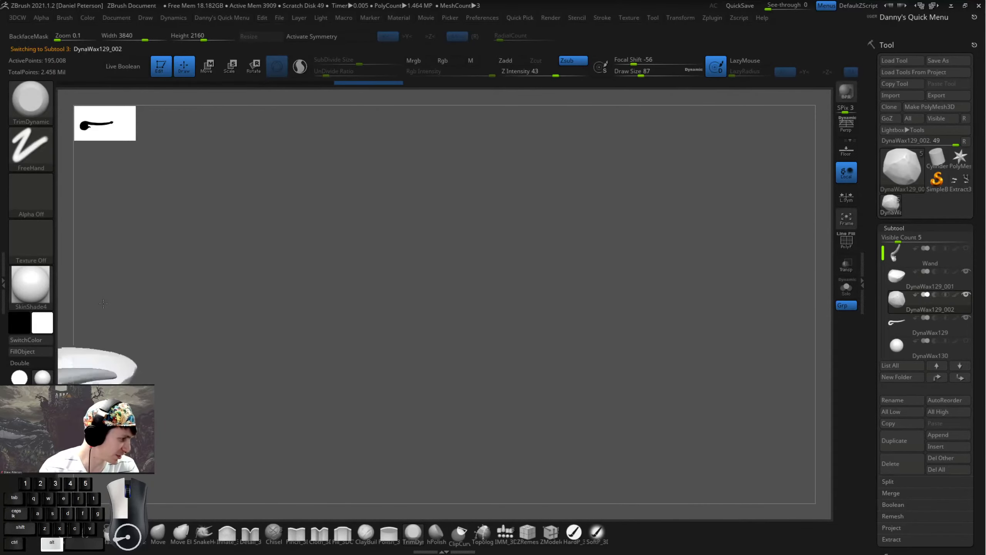
{"action": "left_click_drag", "start_coordinate": [293, 286], "coordinate": [551, 226], "text": "alt"}
{"action": "left_click", "coordinate": [846, 288]}
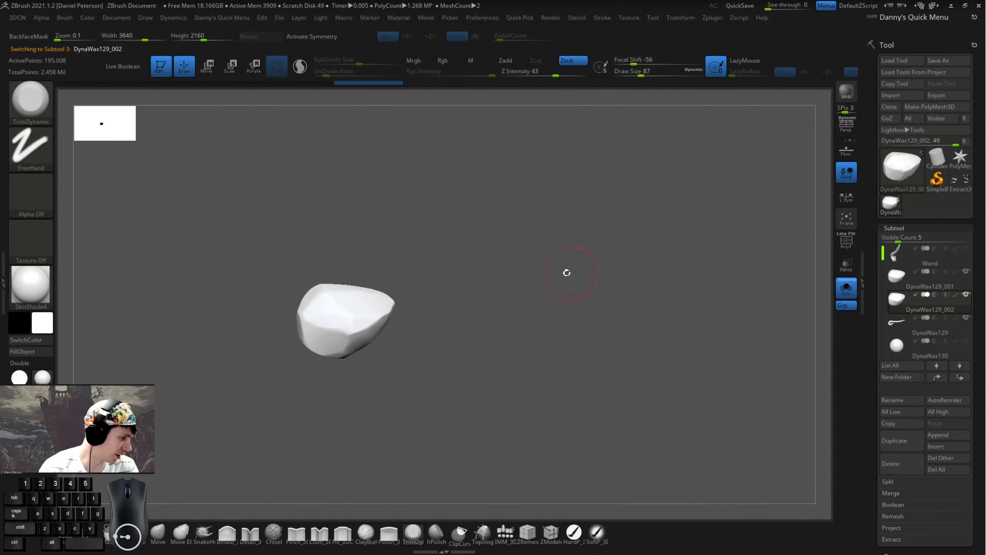
{"action": "mouse_move", "coordinate": [566, 273]}
{"action": "left_mouse_down"}
{"action": "mouse_move", "coordinate": [539, 273]}
{"action": "mouse_move", "coordinate": [660, 254]}
{"action": "left_mouse_up"}
- Stretch the narrow end of the isolated crystal into a longer point using SnakeHook at draw size 154
{"action": "left_click_drag", "start_coordinate": [505, 330], "coordinate": [194, 332], "text": "alt"}
{"action": "left_click", "coordinate": [204, 534]}
{"action": "key", "text": "w"}
{"action": "key", "text": "q"}
{"action": "key", "text": "space"}
{"action": "mouse_move", "coordinate": [406, 258]}
{"action": "left_mouse_down"}
{"action": "mouse_move", "coordinate": [408, 269]}
{"action": "mouse_move", "coordinate": [454, 268]}
{"action": "mouse_move", "coordinate": [418, 274]}
{"action": "left_mouse_up"}
{"action": "key", "text": "ctrl+z"}
{"action": "key", "text": "space"}
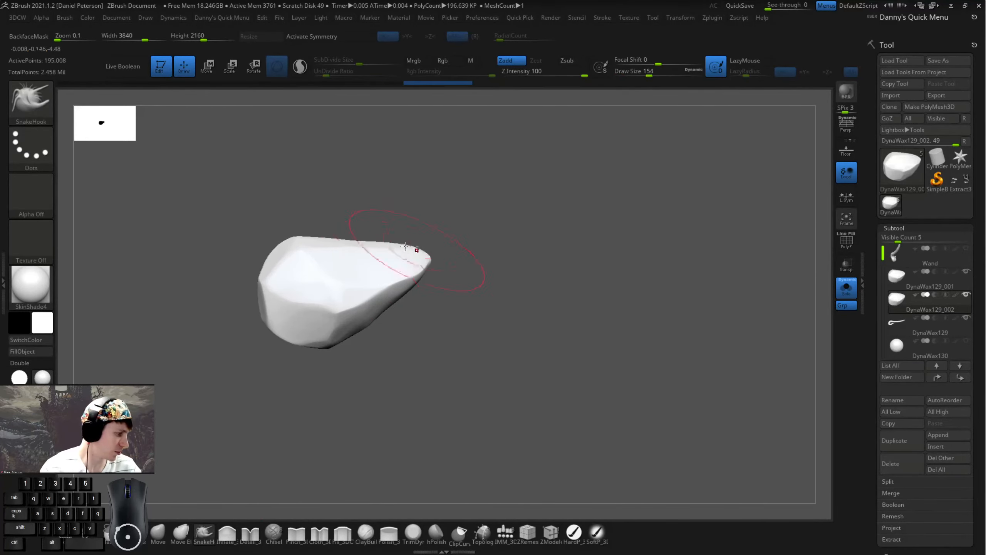
{"action": "mouse_move", "coordinate": [420, 271]}
{"action": "left_mouse_down"}
{"action": "mouse_move", "coordinate": [436, 257]}
{"action": "mouse_move", "coordinate": [486, 341]}
{"action": "mouse_move", "coordinate": [527, 294]}
{"action": "left_mouse_up"}
{"action": "mouse_move", "coordinate": [528, 294]}
{"action": "left_mouse_down", "text": "alt"}
{"action": "mouse_move", "coordinate": [462, 315]}
{"action": "mouse_move", "coordinate": [445, 293]}
{"action": "mouse_move", "coordinate": [400, 293]}
{"action": "left_mouse_up", "text": "alt"}
- Pull the crystal's upper edge outward behind the point using SnakeHook at draw size 104
{"action": "key", "text": "space"}
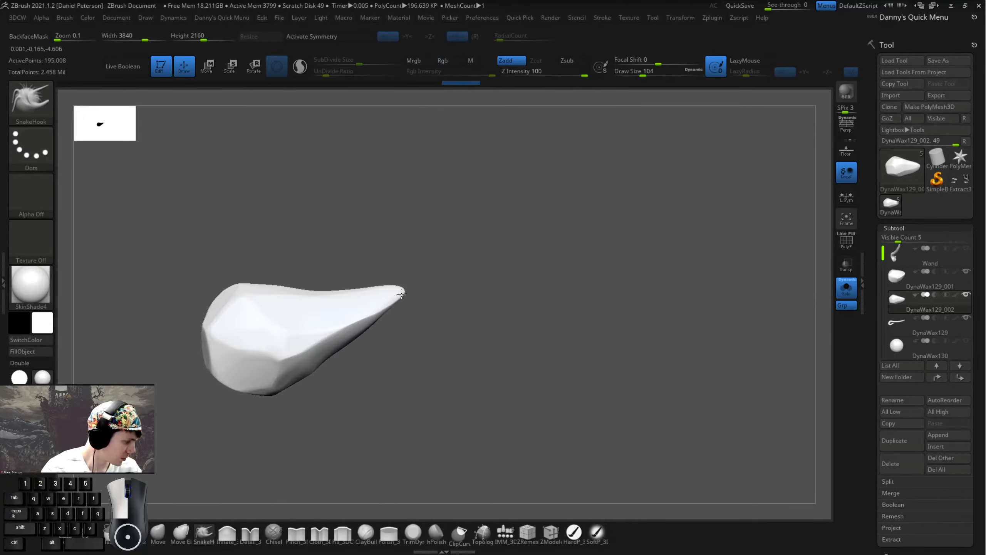
{"action": "left_click_drag", "start_coordinate": [310, 296], "coordinate": [311, 289]}
{"action": "left_click_drag", "start_coordinate": [361, 255], "coordinate": [357, 276]}
{"action": "left_click_drag", "start_coordinate": [314, 283], "coordinate": [315, 276]}
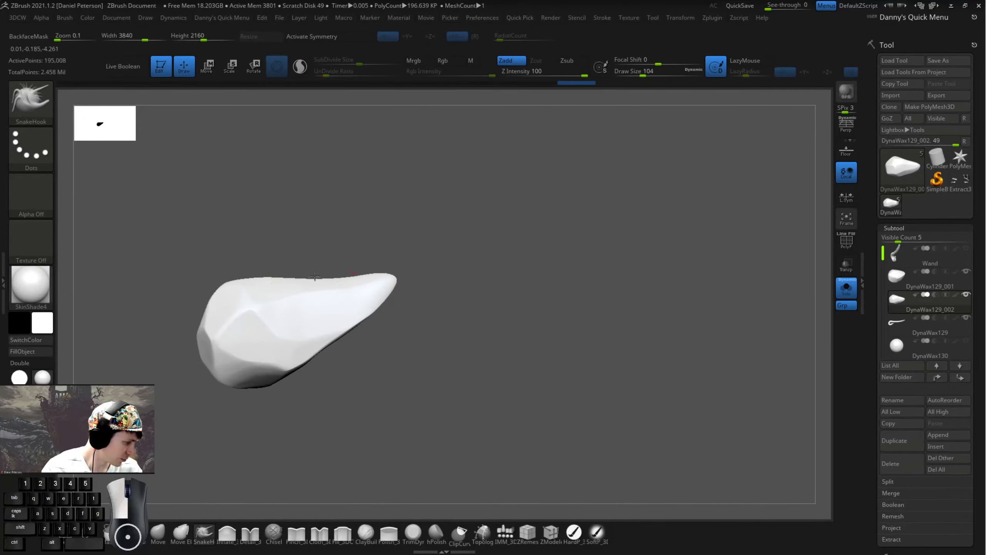
- Refine the isolated crystal's pointed end using SnakeHook at draw size 182 and show the other subtools again
{"action": "mouse_move", "coordinate": [471, 303]}
{"action": "left_mouse_down"}
{"action": "mouse_move", "coordinate": [483, 359]}
{"action": "mouse_move", "coordinate": [481, 351]}
{"action": "left_mouse_up"}
{"action": "key", "text": "space"}
{"action": "left_click", "coordinate": [384, 283]}
{"action": "left_click_drag", "start_coordinate": [462, 298], "coordinate": [420, 330]}
{"action": "left_click", "coordinate": [846, 287]}
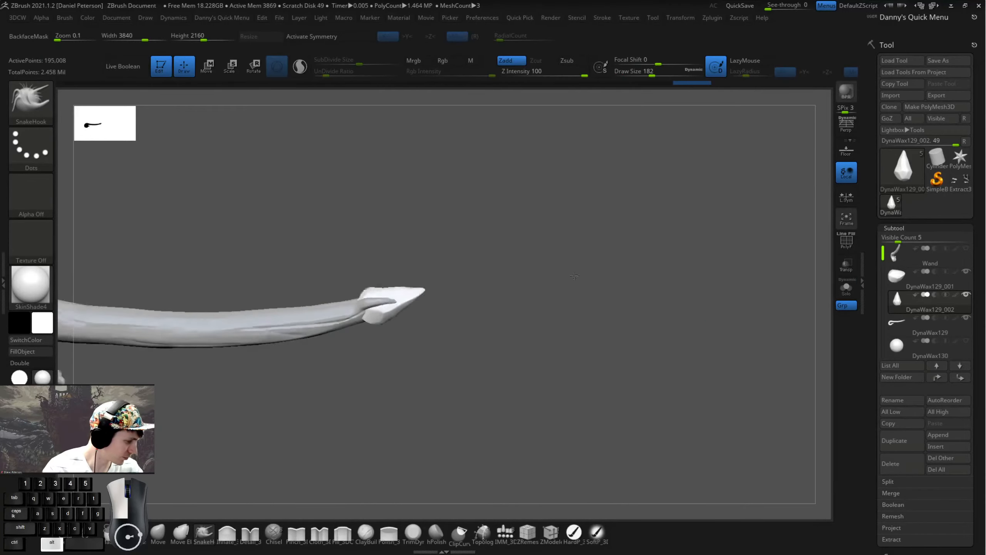
{"action": "mouse_move", "coordinate": [533, 294]}
{"action": "left_mouse_down"}
{"action": "mouse_move", "coordinate": [480, 289]}
{"action": "mouse_move", "coordinate": [522, 296]}
{"action": "mouse_move", "coordinate": [568, 335]}
{"action": "mouse_move", "coordinate": [559, 334]}
{"action": "mouse_move", "coordinate": [609, 352]}
{"action": "mouse_move", "coordinate": [649, 308]}
{"action": "left_mouse_up"}
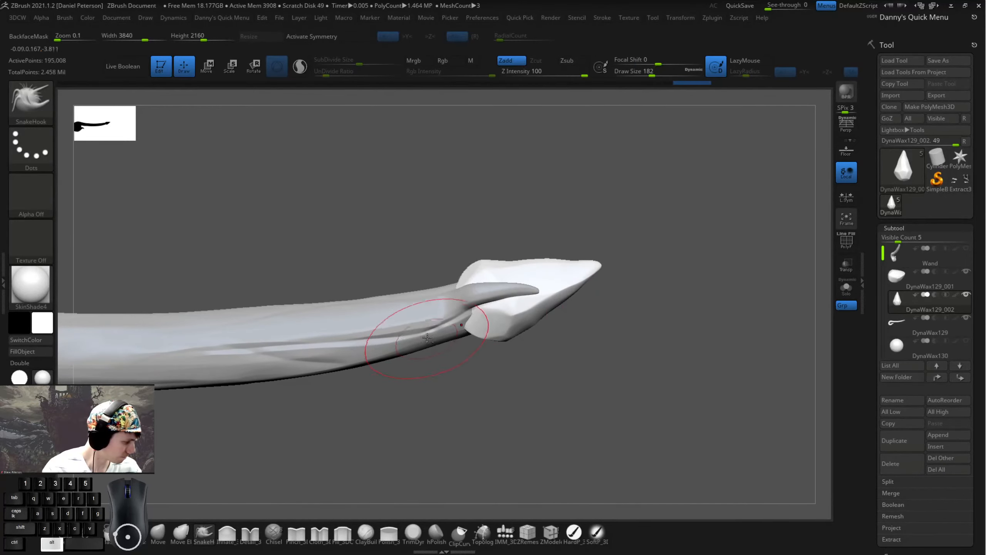
- Make the wand body active and reshape the prongs around the tip crystal using SnakeHook at draw size 74, smoothing them
{"action": "left_click", "coordinate": [431, 336], "text": "alt"}
{"action": "right_click", "coordinate": [443, 335]}
{"action": "left_click_drag", "start_coordinate": [445, 335], "coordinate": [435, 334]}
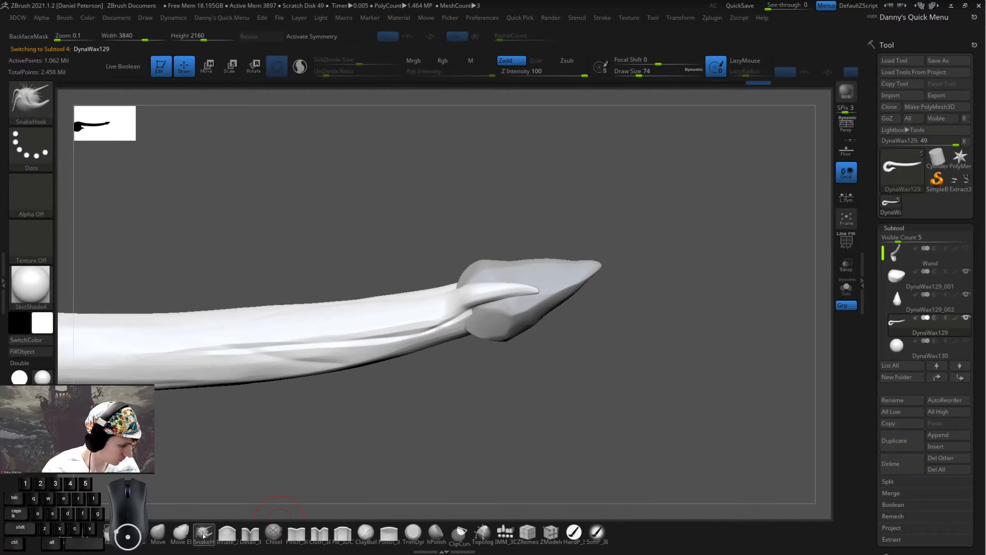
{"action": "mouse_move", "coordinate": [373, 416]}
{"action": "left_mouse_down"}
{"action": "mouse_move", "coordinate": [441, 317]}
{"action": "mouse_move", "coordinate": [499, 329]}
{"action": "left_mouse_up"}
{"action": "key", "text": "space"}
{"action": "left_click", "coordinate": [502, 329]}
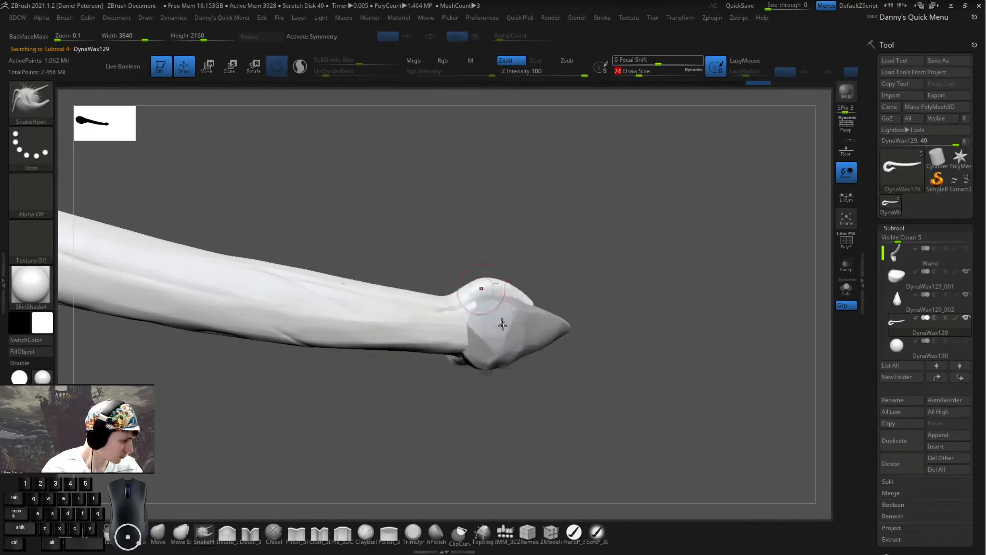
{"action": "mouse_move", "coordinate": [502, 324]}
{"action": "right_mouse_down"}
{"action": "mouse_move", "coordinate": [493, 369]}
{"action": "mouse_move", "coordinate": [475, 351]}
{"action": "right_mouse_up"}
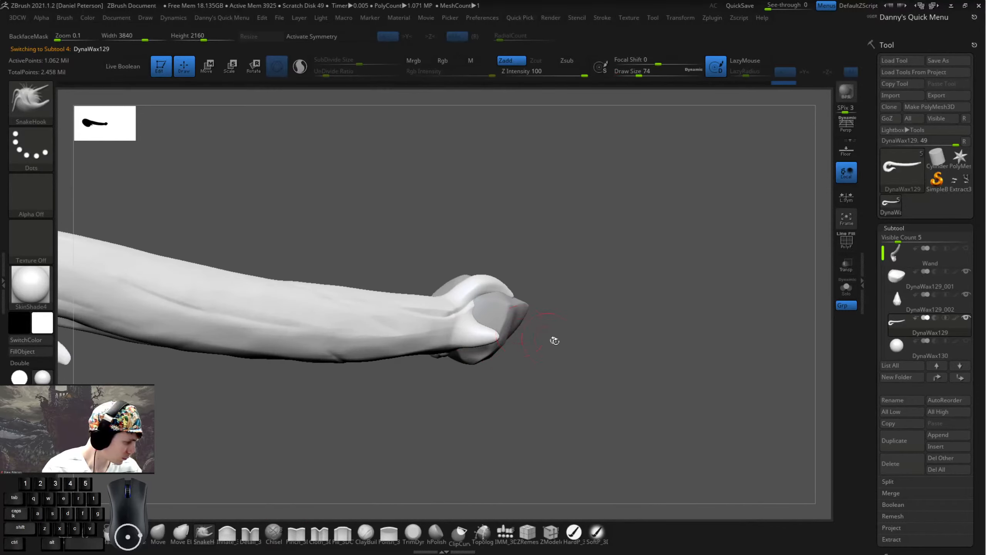
{"action": "right_click_drag", "start_coordinate": [554, 340], "coordinate": [517, 326]}
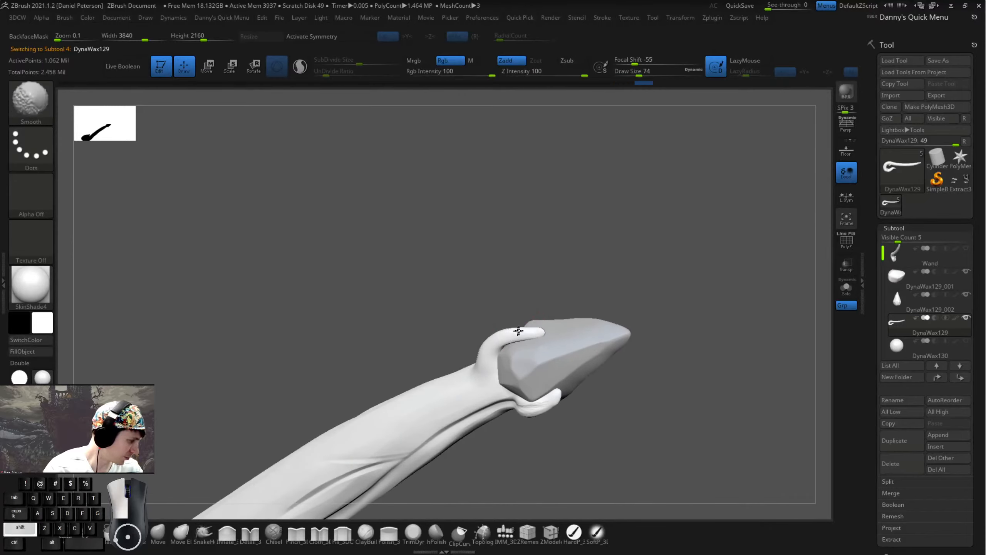
{"action": "mouse_move", "coordinate": [571, 334]}
{"action": "right_mouse_down"}
{"action": "mouse_move", "coordinate": [613, 277]}
{"action": "mouse_move", "coordinate": [439, 328]}
{"action": "right_mouse_up"}
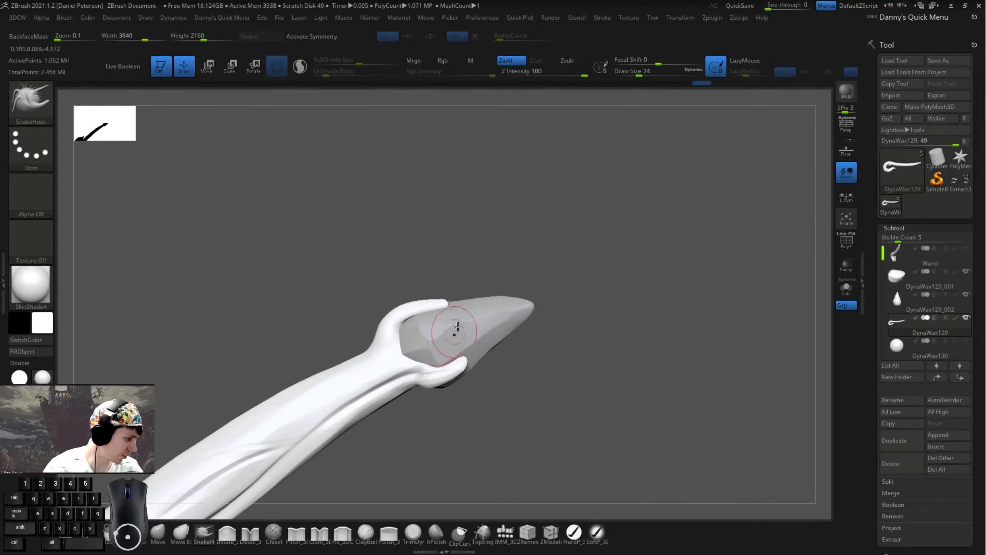
{"action": "key", "text": "shift"}
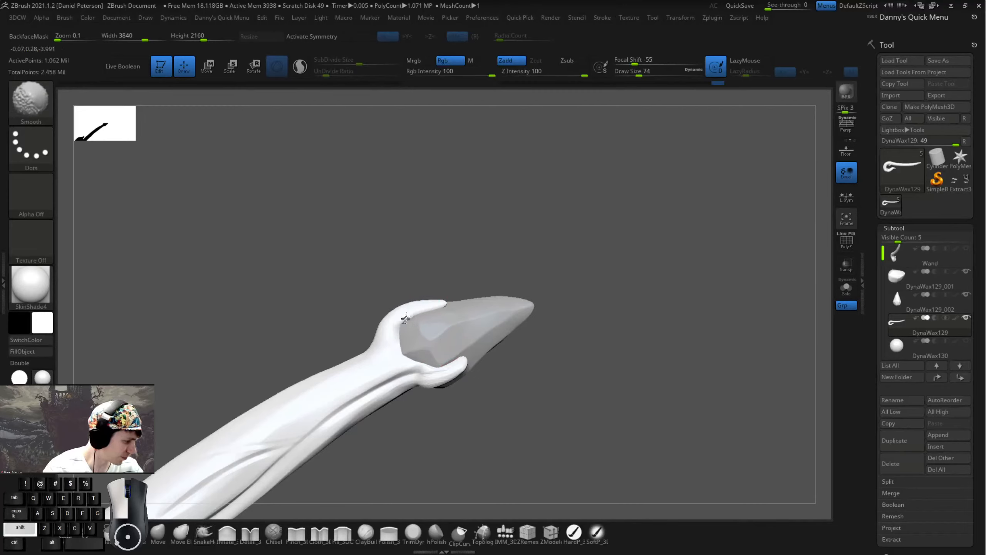
{"action": "right_click_drag", "start_coordinate": [416, 321], "coordinate": [540, 292], "text": "shift"}
- Check the whole wand, reactivate the wand body and extend the prongs along the tip crystal using SnakeHook at draw size 97
{"action": "key", "text": "f"}
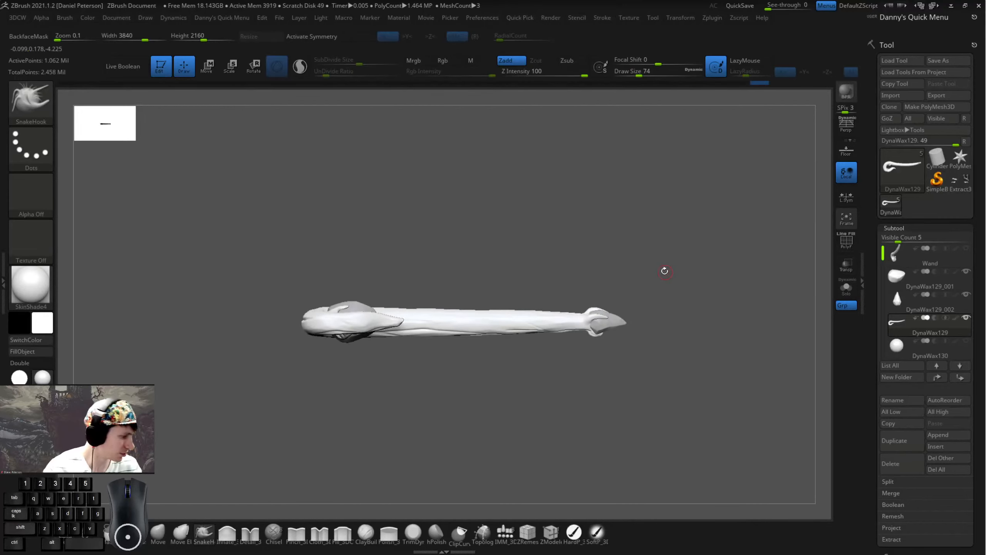
{"action": "right_click_drag", "start_coordinate": [506, 241], "coordinate": [464, 217], "text": "shift"}
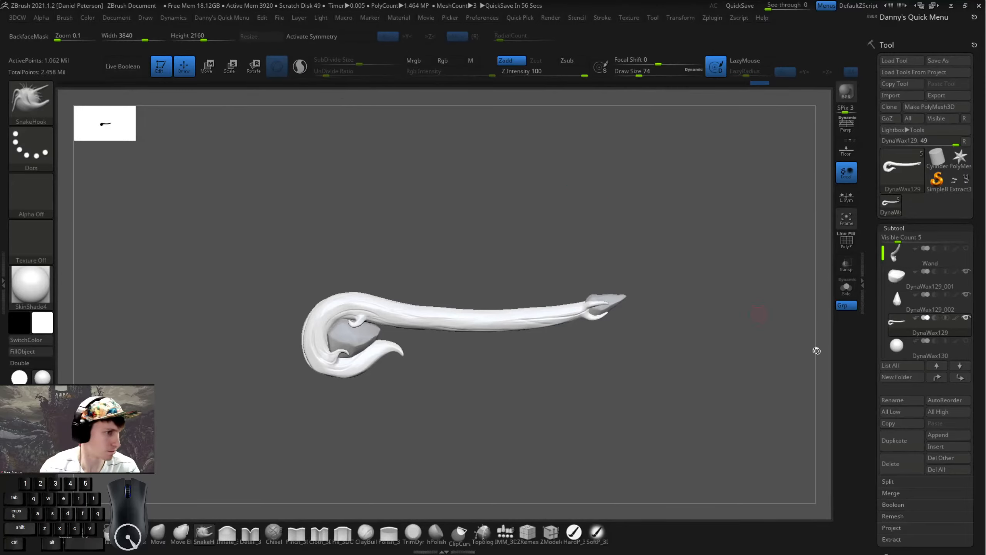
{"action": "mouse_move", "coordinate": [736, 356]}
{"action": "right_mouse_down", "text": "alt"}
{"action": "mouse_move", "coordinate": [560, 338]}
{"action": "mouse_move", "coordinate": [651, 337]}
{"action": "mouse_move", "coordinate": [451, 330]}
{"action": "mouse_move", "coordinate": [513, 328]}
{"action": "mouse_move", "coordinate": [622, 378]}
{"action": "right_mouse_up", "text": "alt"}
{"action": "left_click", "coordinate": [435, 332], "text": "alt"}
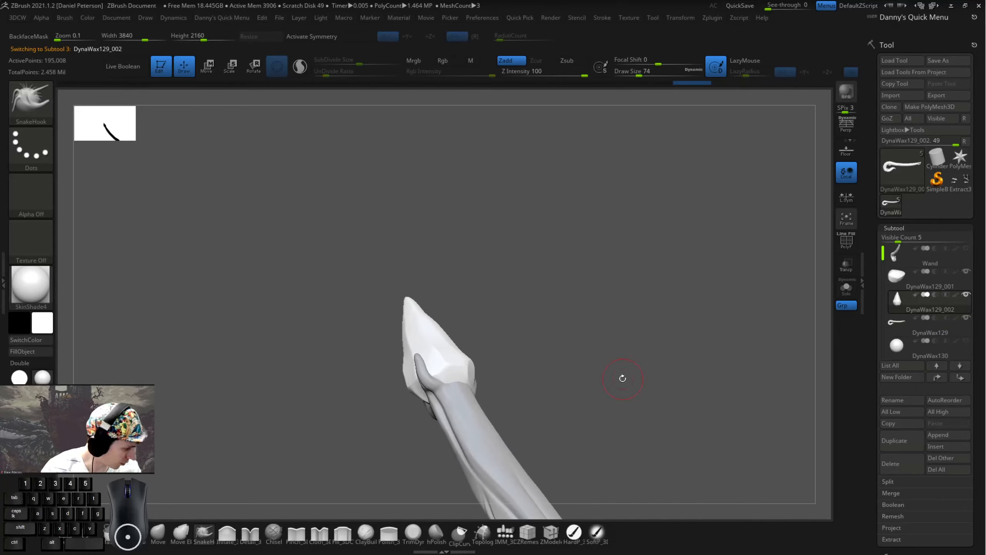
{"action": "left_click", "coordinate": [422, 378], "text": "alt"}
{"action": "mouse_move", "coordinate": [423, 378]}
{"action": "right_mouse_down"}
{"action": "mouse_move", "coordinate": [434, 264]}
{"action": "mouse_move", "coordinate": [380, 285]}
{"action": "mouse_move", "coordinate": [425, 271]}
{"action": "mouse_move", "coordinate": [388, 266]}
{"action": "mouse_move", "coordinate": [319, 292]}
{"action": "right_mouse_up"}
{"action": "key", "text": "space"}
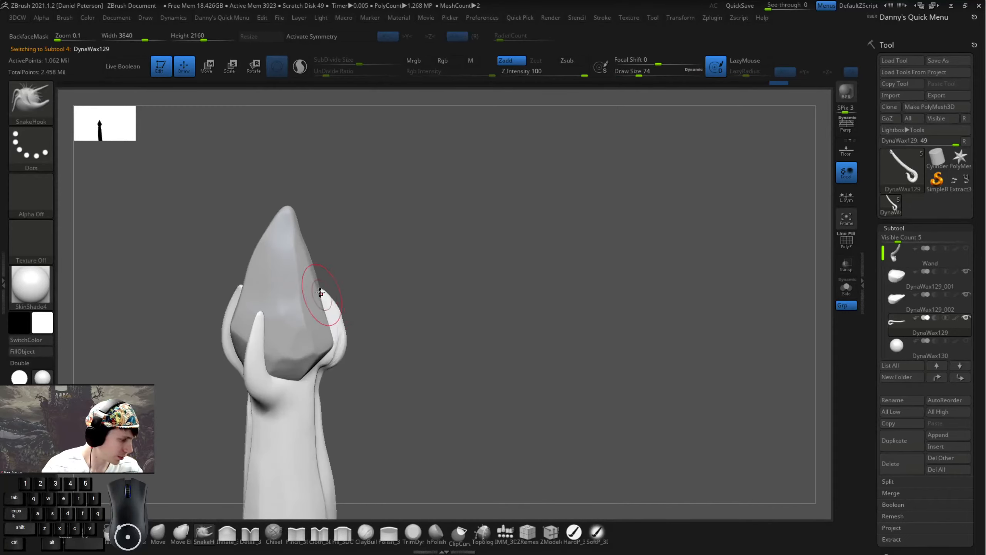
{"action": "left_click", "coordinate": [334, 321], "text": "ctrl+shift"}
{"action": "key", "text": "space"}
{"action": "left_click_drag", "start_coordinate": [353, 329], "coordinate": [365, 329]}
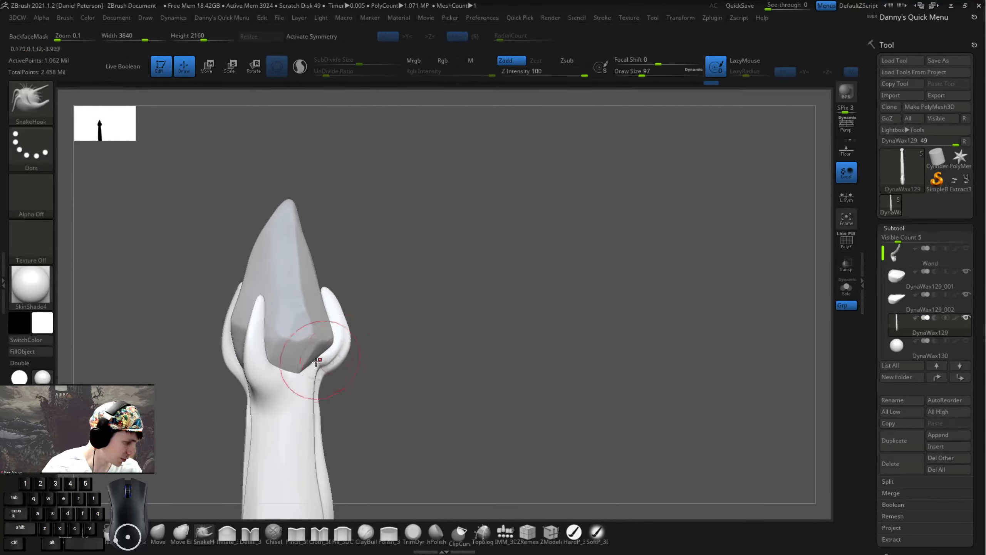
- Reshape the wand's neck and prong bases beneath the tip crystal using SnakeHook at draw sizes 158 and 87
{"action": "key", "text": "space"}
{"action": "left_click_drag", "start_coordinate": [408, 340], "coordinate": [441, 340]}
{"action": "mouse_move", "coordinate": [443, 339]}
{"action": "right_mouse_down"}
{"action": "mouse_move", "coordinate": [364, 309]}
{"action": "mouse_move", "coordinate": [491, 265]}
{"action": "mouse_move", "coordinate": [309, 313]}
{"action": "right_mouse_up"}
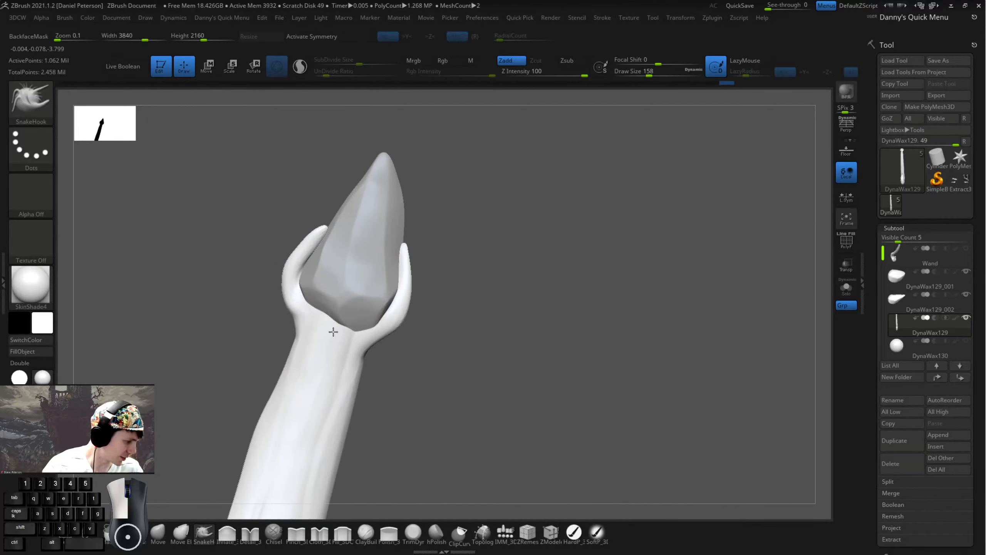
{"action": "right_click_drag", "start_coordinate": [473, 310], "coordinate": [345, 327]}
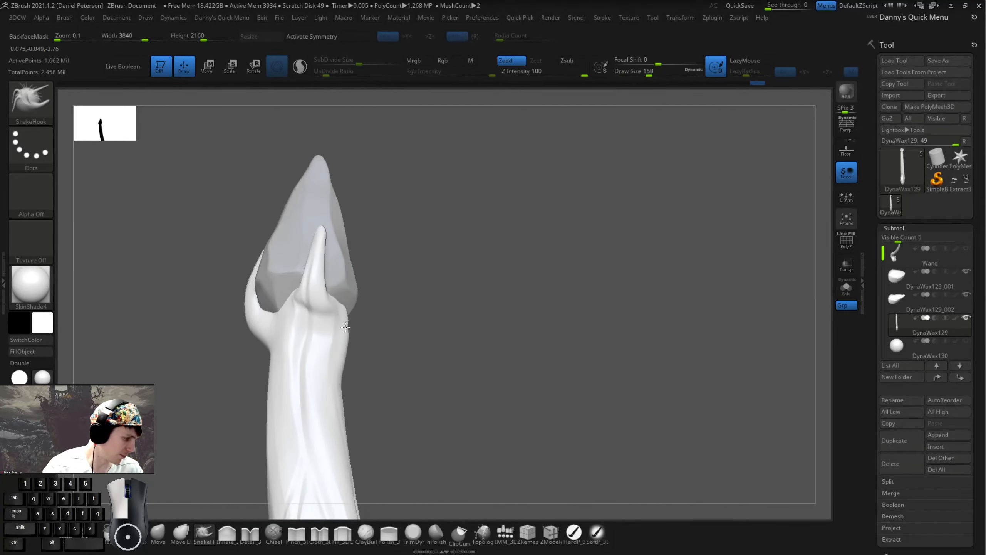
{"action": "key", "text": "space"}
{"action": "left_click_drag", "start_coordinate": [389, 311], "coordinate": [365, 311]}
{"action": "mouse_move", "coordinate": [349, 303]}
{"action": "right_mouse_down"}
{"action": "mouse_move", "coordinate": [443, 296]}
{"action": "mouse_move", "coordinate": [320, 297]}
{"action": "right_mouse_up"}
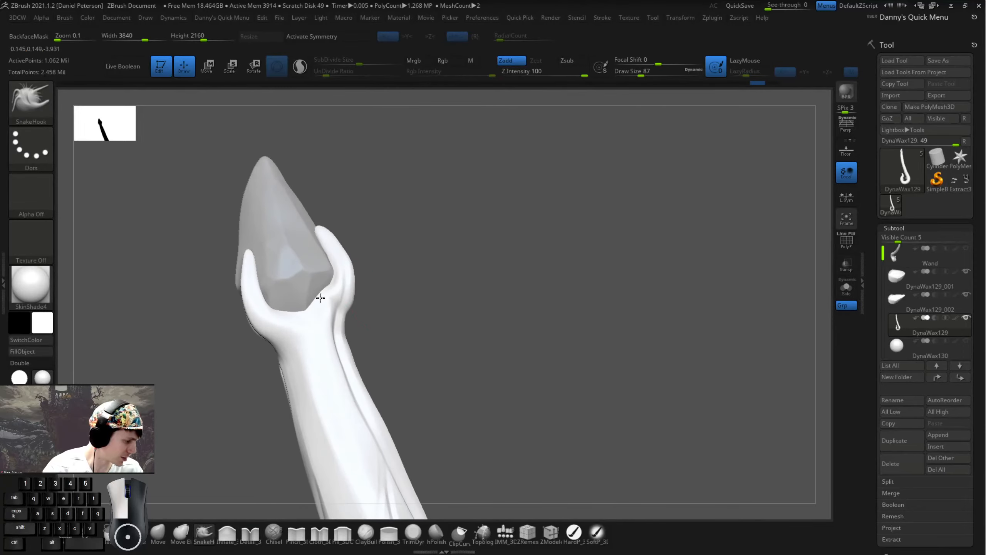
- Isolate the wand body to clean up the surface between the prongs with draw size 80, and show all subtools again
{"action": "left_click", "coordinate": [847, 292]}
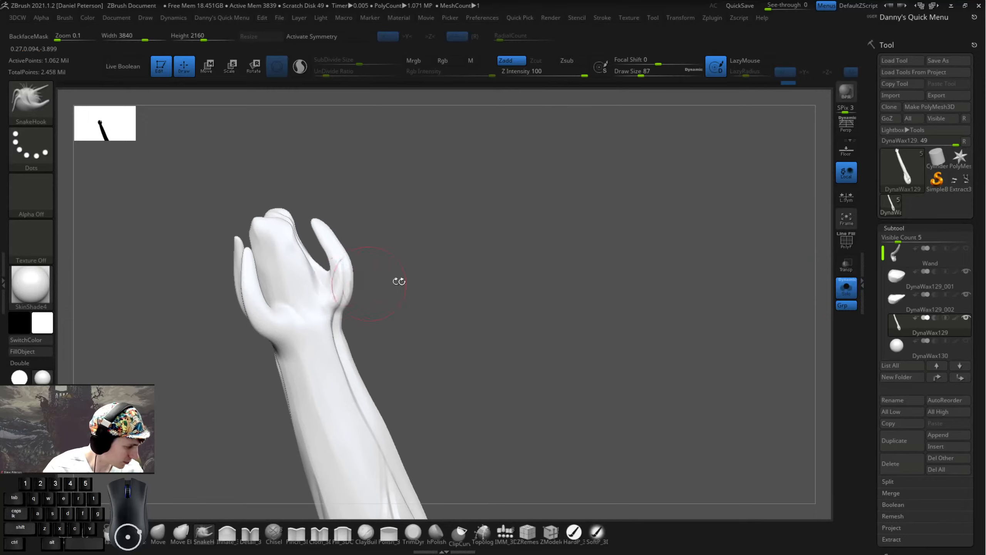
{"action": "mouse_move", "coordinate": [399, 281]}
{"action": "right_mouse_down"}
{"action": "mouse_move", "coordinate": [447, 248]}
{"action": "mouse_move", "coordinate": [436, 283]}
{"action": "mouse_move", "coordinate": [472, 289]}
{"action": "mouse_move", "coordinate": [458, 284]}
{"action": "right_mouse_up"}
{"action": "key", "text": "shift"}
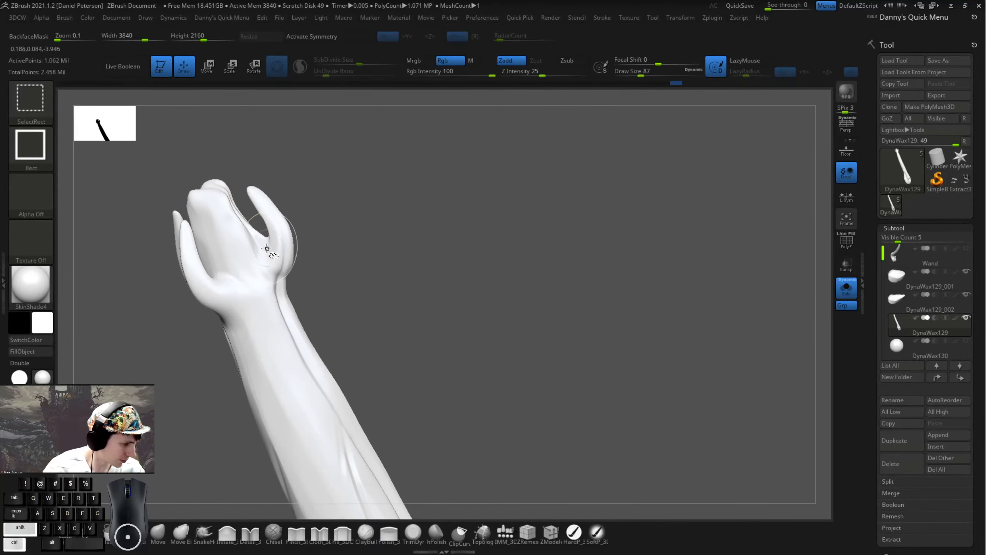
{"action": "right_click_drag", "start_coordinate": [330, 260], "coordinate": [282, 292]}
{"action": "key", "text": "space"}
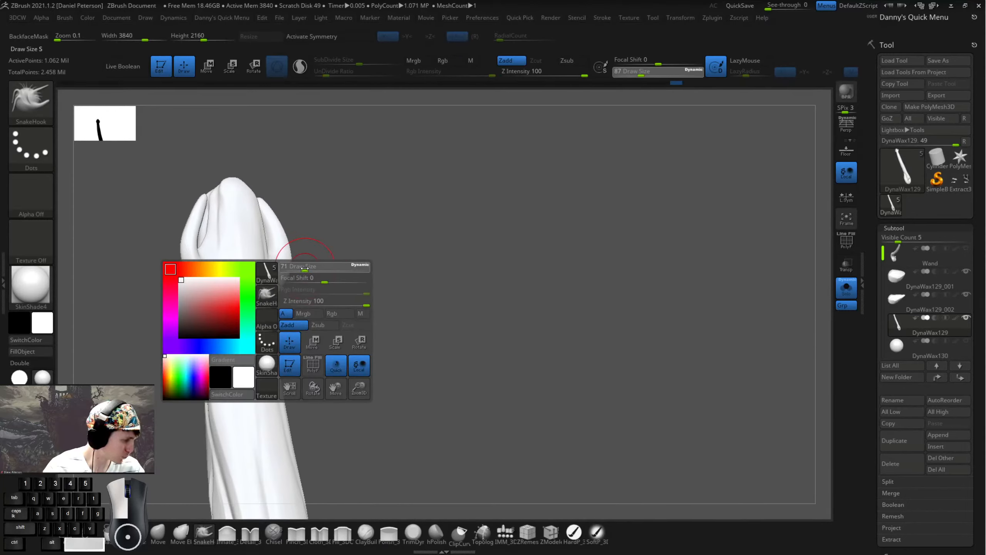
{"action": "left_click_drag", "start_coordinate": [305, 268], "coordinate": [309, 268]}
{"action": "left_click", "coordinate": [846, 287]}
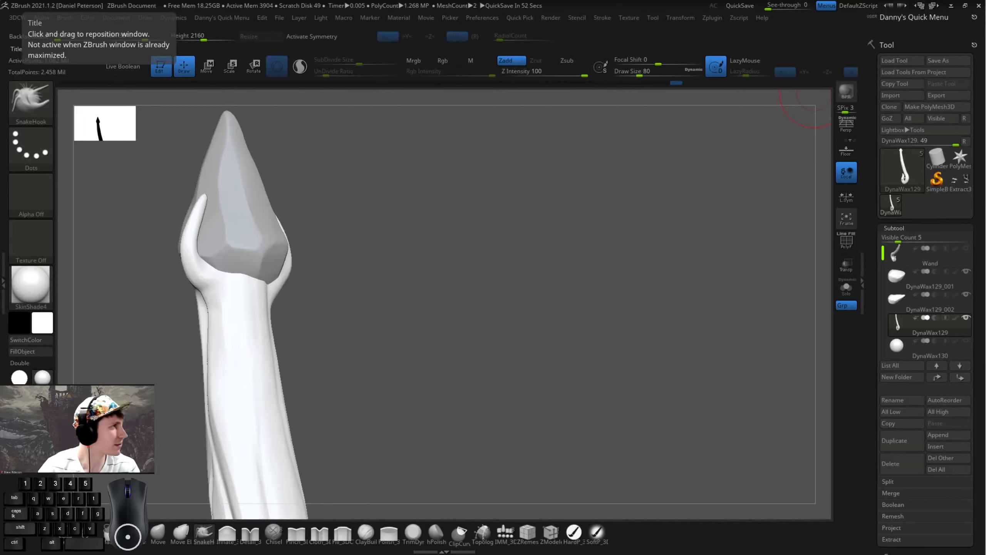
- Make the tip crystal active and use the gizmo to rotate it in line with the shaft and shift it slightly
{"action": "left_click_drag", "start_coordinate": [568, 213], "coordinate": [414, 332]}
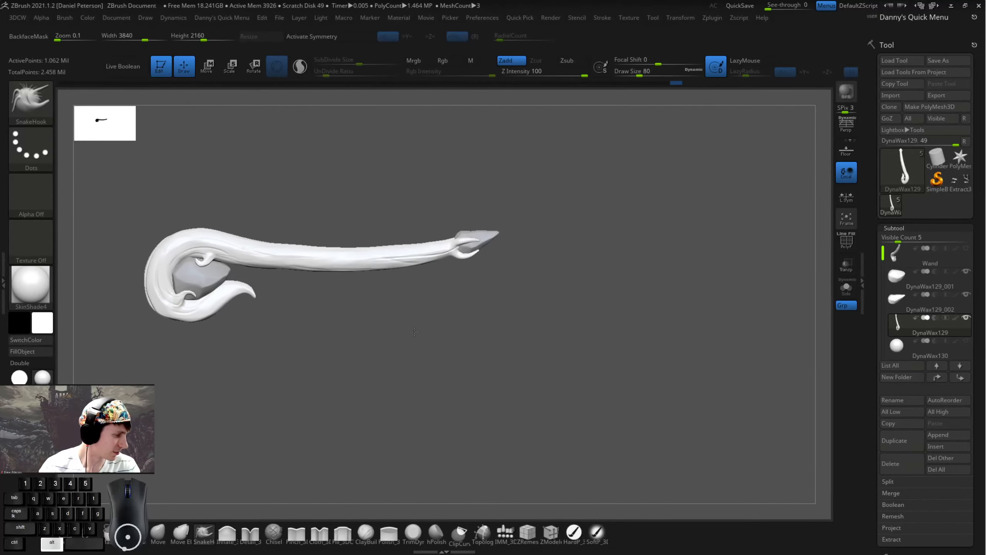
{"action": "key", "text": "w"}
{"action": "left_click", "coordinate": [476, 242]}
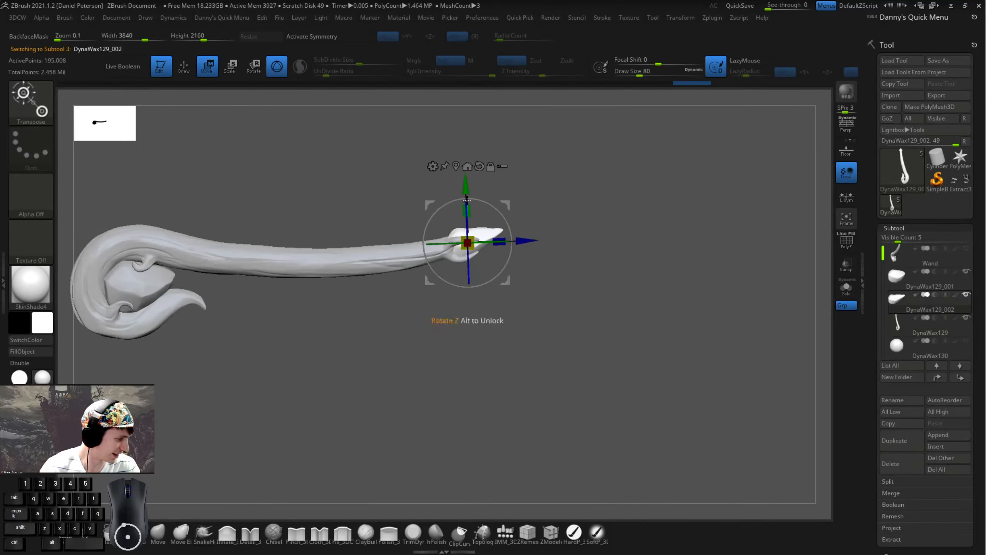
{"action": "mouse_move", "coordinate": [467, 199]}
{"action": "left_mouse_down"}
{"action": "mouse_move", "coordinate": [488, 208]}
{"action": "mouse_move", "coordinate": [479, 185]}
{"action": "left_mouse_up"}
{"action": "left_click", "coordinate": [480, 167], "text": "alt"}
{"action": "left_click", "coordinate": [456, 166], "text": "alt"}
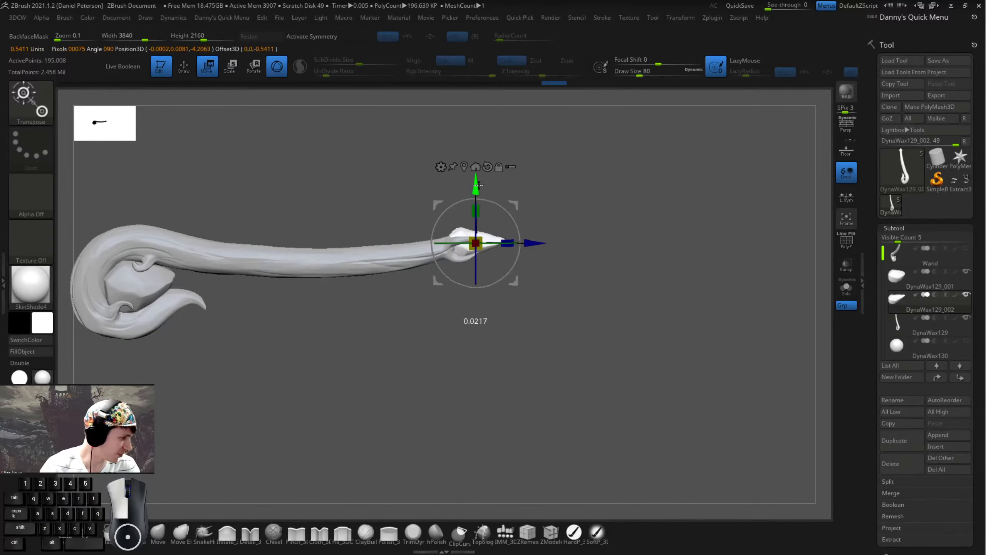
{"action": "key", "text": "q"}
- Inspect the repositioned crystal from the side and make the wand body active for work on its prongs
{"action": "mouse_move", "coordinate": [554, 231]}
{"action": "left_mouse_down", "text": "alt"}
{"action": "mouse_move", "coordinate": [580, 226]}
{"action": "mouse_move", "coordinate": [556, 222]}
{"action": "left_mouse_up", "text": "alt"}
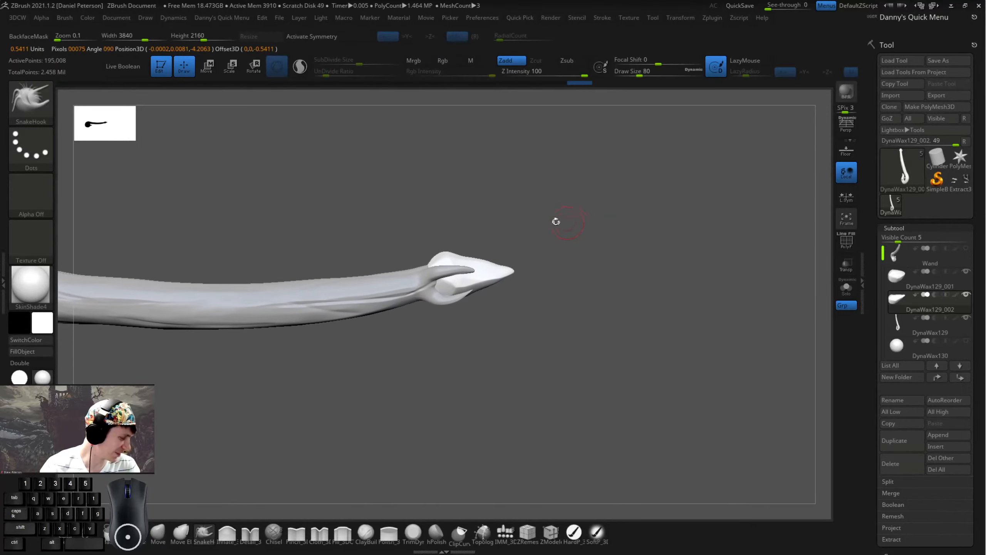
{"action": "left_click_drag", "start_coordinate": [460, 201], "coordinate": [426, 214], "text": "alt"}
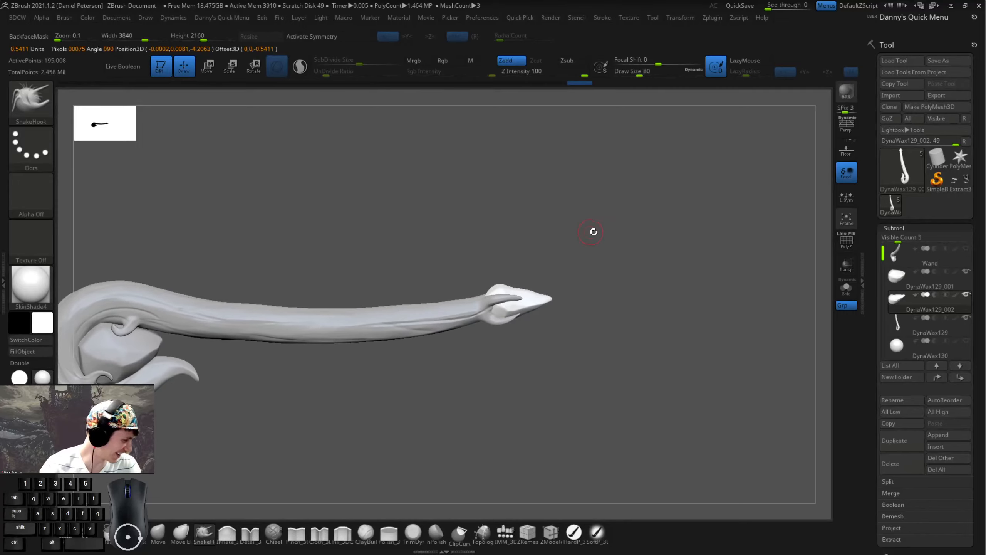
{"action": "left_click_drag", "start_coordinate": [594, 231], "coordinate": [550, 228]}
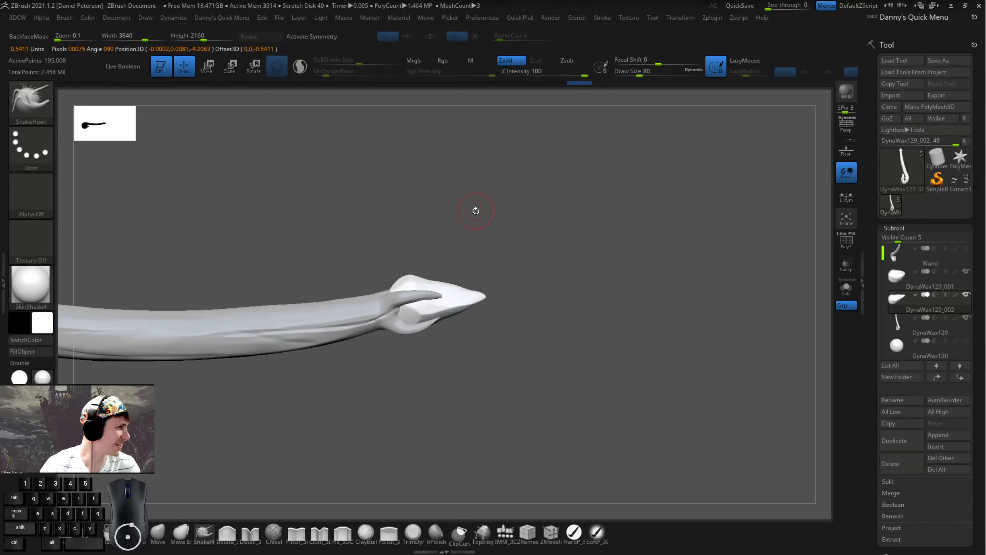
{"action": "left_click_drag", "start_coordinate": [476, 211], "coordinate": [486, 242]}
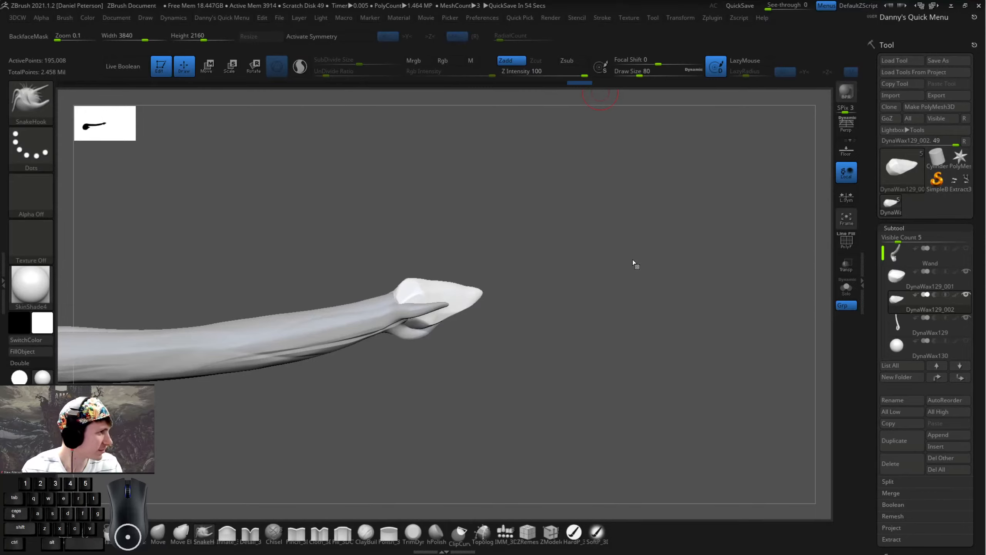
{"action": "left_click_drag", "start_coordinate": [635, 258], "coordinate": [639, 336]}
{"action": "left_click", "coordinate": [342, 357], "text": "alt"}
{"action": "mouse_move", "coordinate": [615, 277]}
{"action": "left_mouse_down", "text": "alt"}
{"action": "mouse_move", "coordinate": [637, 319]}
{"action": "mouse_move", "coordinate": [465, 331]}
{"action": "mouse_move", "coordinate": [489, 287]}
{"action": "mouse_move", "coordinate": [500, 298]}
{"action": "mouse_move", "coordinate": [378, 331]}
{"action": "mouse_move", "coordinate": [363, 351]}
{"action": "left_mouse_up", "text": "alt"}
{"action": "key", "text": "space"}
{"action": "left_click_drag", "start_coordinate": [411, 299], "coordinate": [426, 274]}
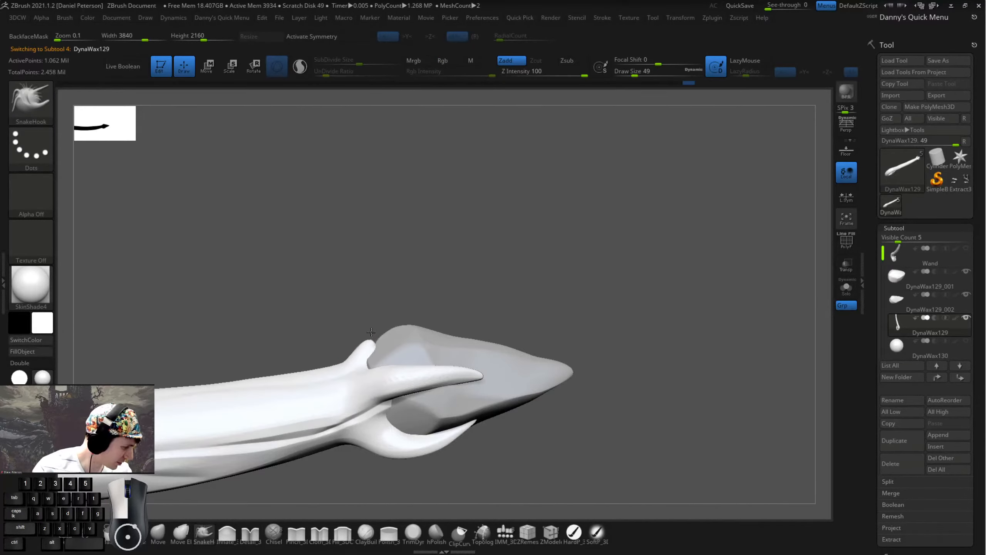
{"action": "key", "text": "ctrl+z"}
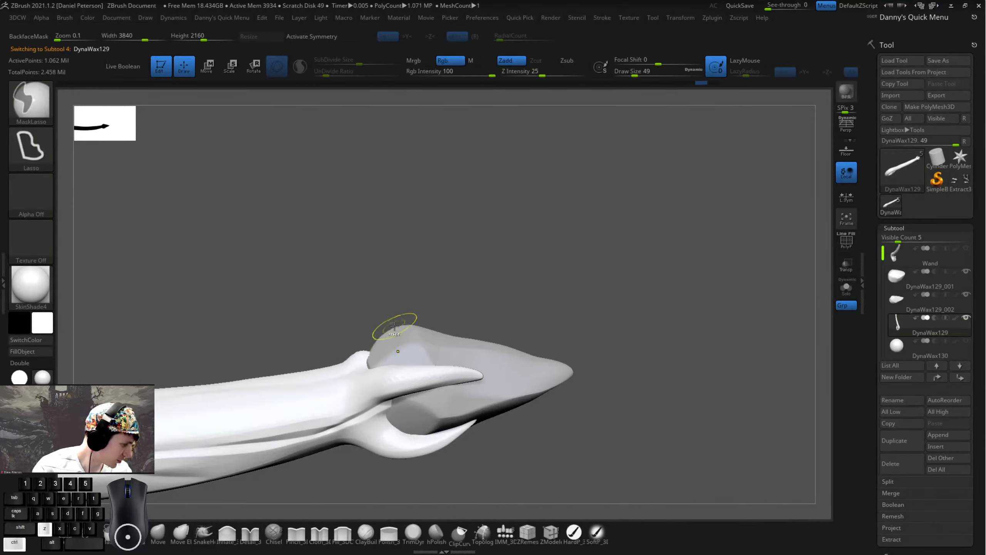
- Pull the short stub on the wand's upper edge into a longer prong using SnakeHook at draw size 68 and smooth it
{"action": "key", "text": "space"}
{"action": "left_click_drag", "start_coordinate": [396, 326], "coordinate": [434, 314]}
{"action": "key", "text": "ctrl+z"}
{"action": "left_click_drag", "start_coordinate": [359, 352], "coordinate": [376, 327]}
{"action": "key", "text": "space"}
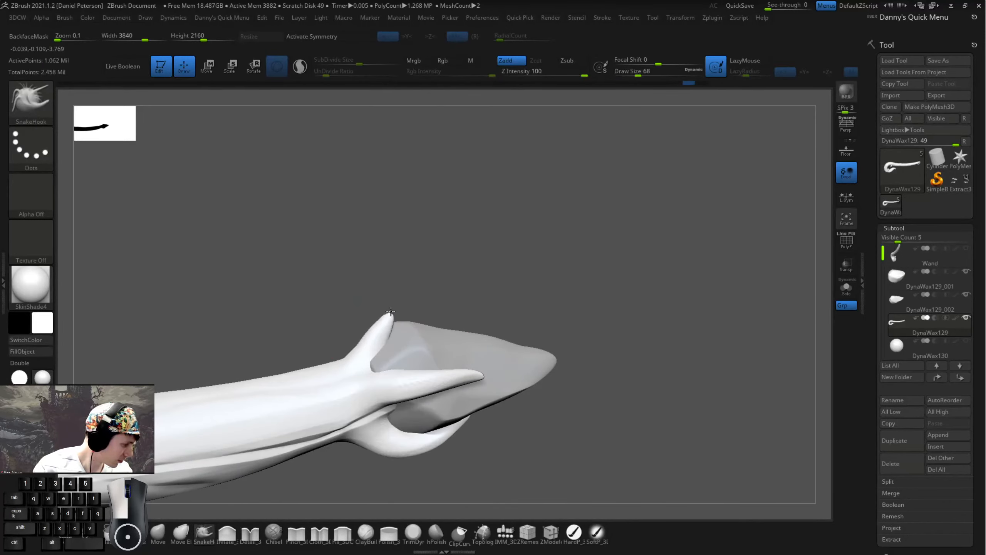
{"action": "mouse_move", "coordinate": [392, 327]}
{"action": "left_mouse_down", "text": "shift"}
{"action": "mouse_move", "coordinate": [402, 326]}
{"action": "mouse_move", "coordinate": [395, 336]}
{"action": "left_mouse_up", "text": "shift"}
- Bend the upper prong and its tip inward against the crystal using SnakeHook
{"action": "mouse_move", "coordinate": [364, 353]}
{"action": "right_mouse_down"}
{"action": "mouse_move", "coordinate": [535, 289]}
{"action": "mouse_move", "coordinate": [587, 399]}
{"action": "mouse_move", "coordinate": [568, 293]}
{"action": "right_mouse_up"}
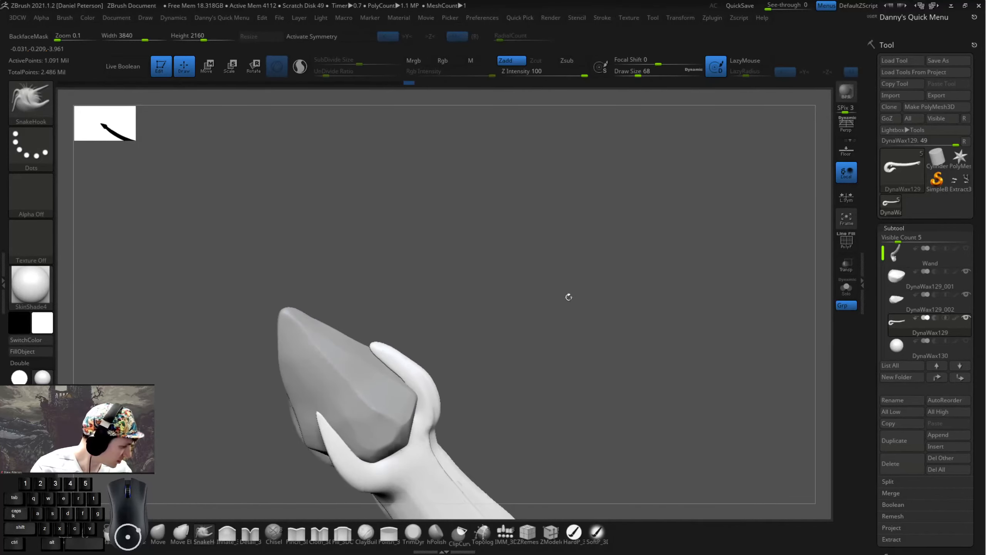
{"action": "key", "text": "space"}
{"action": "left_click_drag", "start_coordinate": [531, 303], "coordinate": [537, 303]}
{"action": "left_click_drag", "start_coordinate": [376, 348], "coordinate": [376, 354]}
{"action": "left_click_drag", "start_coordinate": [416, 386], "coordinate": [430, 391]}
{"action": "mouse_move", "coordinate": [433, 382]}
{"action": "right_mouse_down"}
{"action": "mouse_move", "coordinate": [363, 277]}
{"action": "mouse_move", "coordinate": [503, 346]}
{"action": "mouse_move", "coordinate": [479, 375]}
{"action": "mouse_move", "coordinate": [519, 324]}
{"action": "right_mouse_up"}
- Isolate the tip crystal and start flattening its long side facets using hPolish at draw size 132
{"action": "left_click", "coordinate": [563, 257], "text": "alt"}
{"action": "left_click_drag", "start_coordinate": [607, 280], "coordinate": [478, 385], "text": "alt"}
{"action": "key", "text": "space"}
{"action": "left_click_drag", "start_coordinate": [388, 316], "coordinate": [391, 316]}
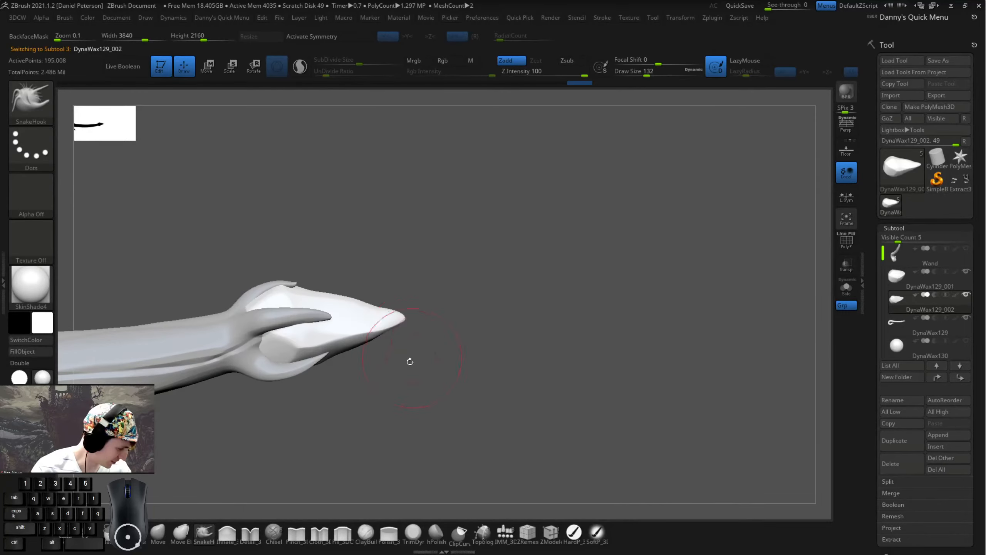
{"action": "left_click", "coordinate": [844, 292]}
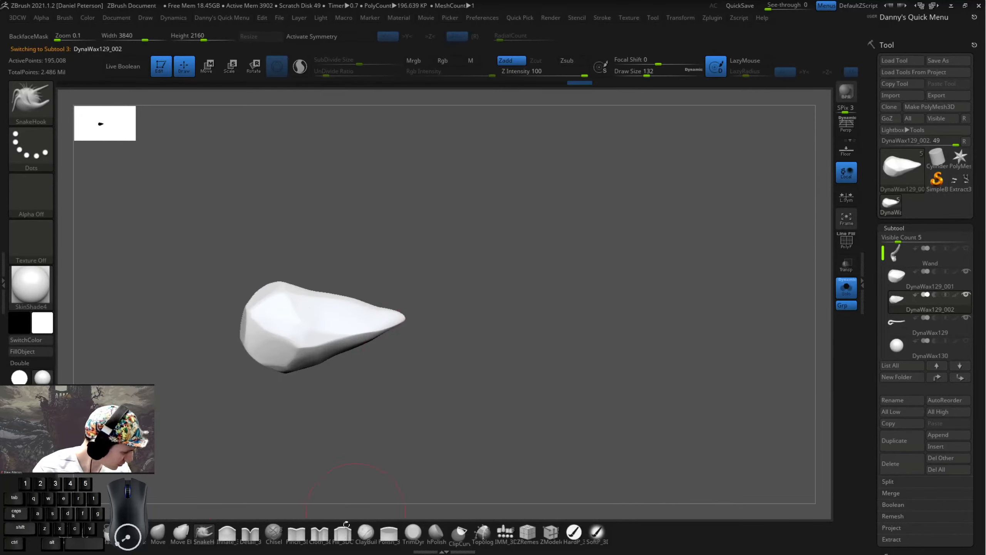
{"action": "left_click", "coordinate": [438, 528]}
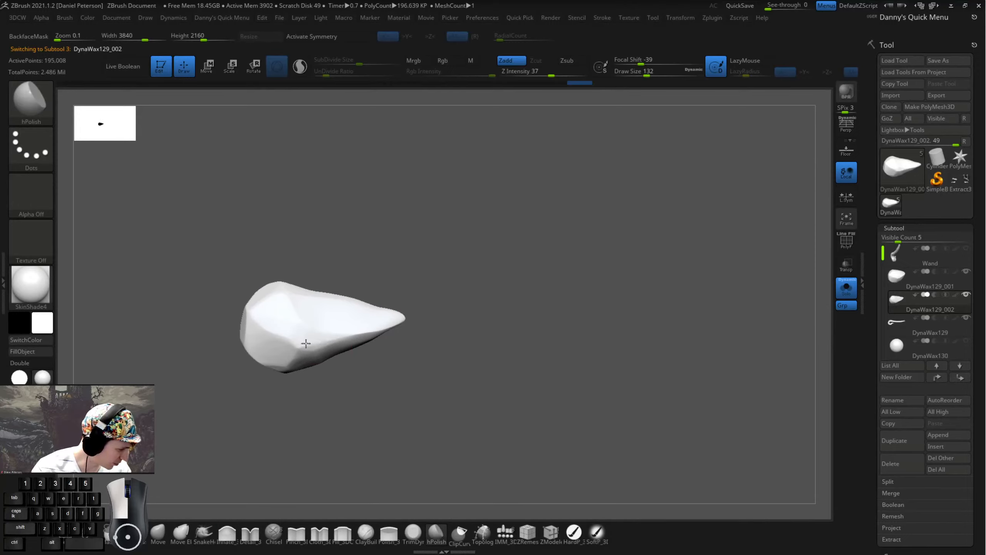
{"action": "left_click_drag", "start_coordinate": [307, 344], "coordinate": [344, 331]}
{"action": "mouse_move", "coordinate": [487, 365]}
{"action": "left_mouse_down"}
{"action": "mouse_move", "coordinate": [493, 386]}
{"action": "mouse_move", "coordinate": [442, 443]}
{"action": "mouse_move", "coordinate": [268, 359]}
{"action": "left_mouse_up"}
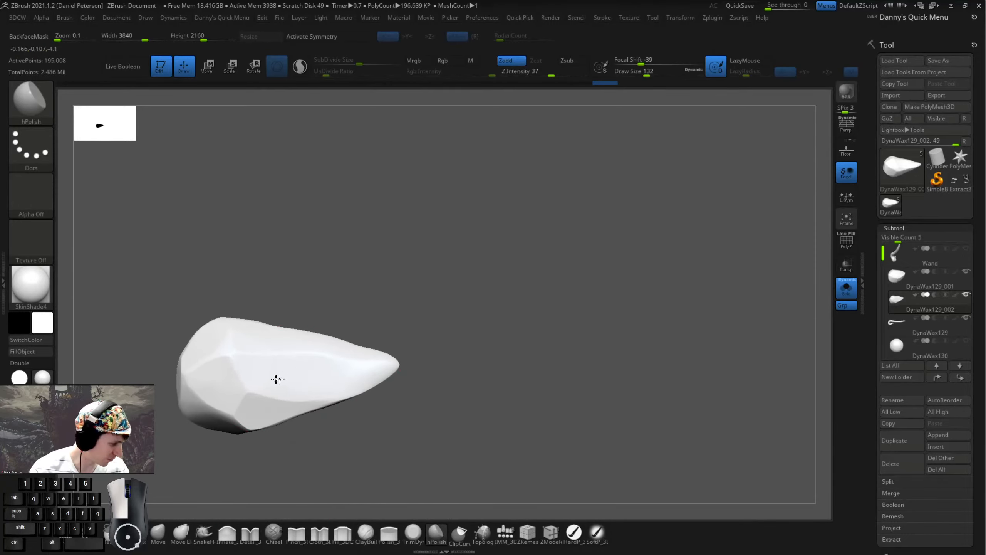
{"action": "left_click_drag", "start_coordinate": [374, 366], "coordinate": [381, 367]}
- Polish flat planes along the crystal's long sides and towards its pointed end using hPolish
{"action": "left_click_drag", "start_coordinate": [452, 370], "coordinate": [429, 445]}
{"action": "left_click_drag", "start_coordinate": [247, 314], "coordinate": [264, 313]}
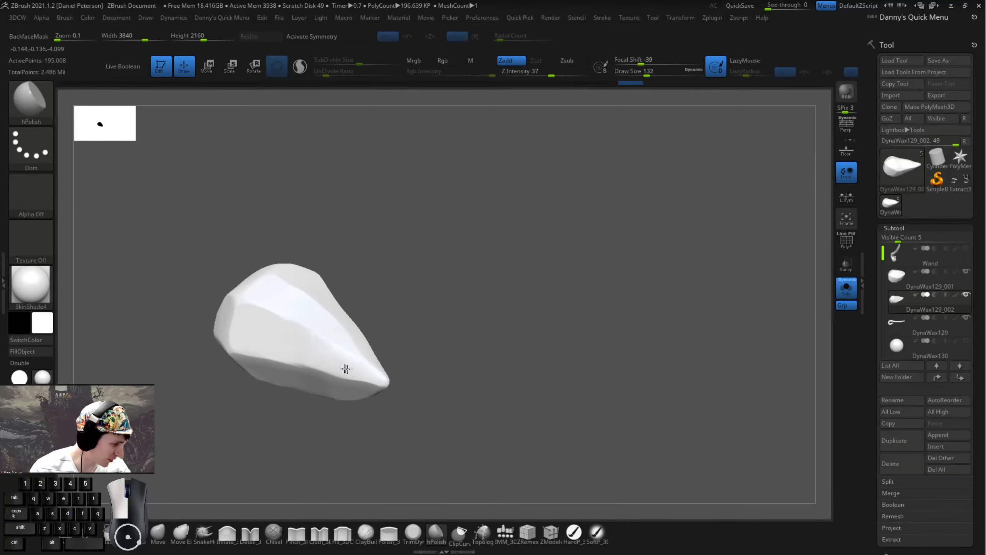
{"action": "left_click_drag", "start_coordinate": [346, 369], "coordinate": [373, 378]}
{"action": "mouse_move", "coordinate": [423, 350]}
{"action": "left_mouse_down"}
{"action": "mouse_move", "coordinate": [401, 367]}
{"action": "mouse_move", "coordinate": [411, 359]}
{"action": "left_mouse_up"}
{"action": "left_click_drag", "start_coordinate": [361, 374], "coordinate": [368, 389]}
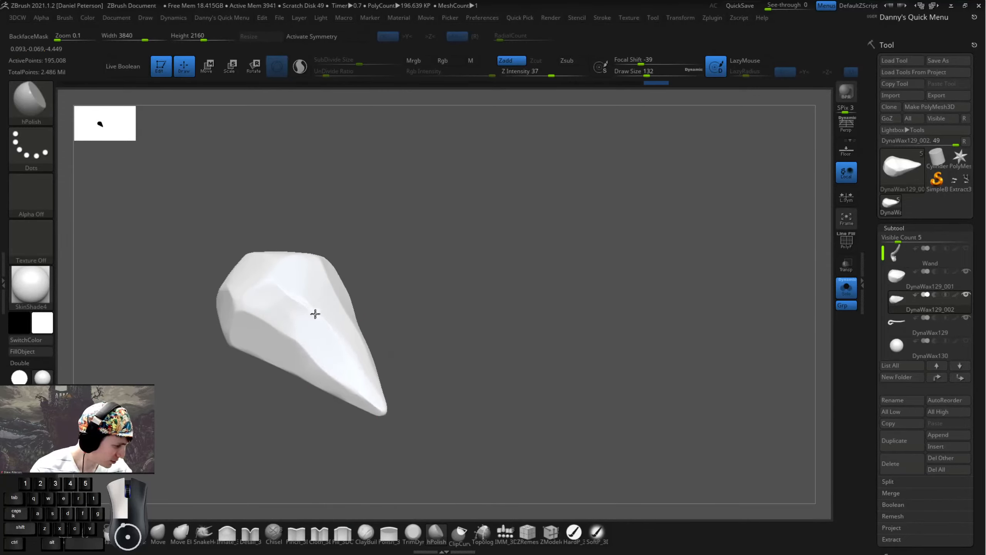
{"action": "mouse_move", "coordinate": [315, 314]}
{"action": "left_mouse_down"}
{"action": "mouse_move", "coordinate": [308, 346]}
{"action": "mouse_move", "coordinate": [359, 378]}
{"action": "left_mouse_up"}
{"action": "left_click_drag", "start_coordinate": [422, 361], "coordinate": [458, 334]}
- Flatten the facets around the crystal's broad end and shoulders with hPolish, working around its circumference
{"action": "left_click_drag", "start_coordinate": [400, 279], "coordinate": [392, 361]}
{"action": "left_click_drag", "start_coordinate": [455, 288], "coordinate": [382, 337], "text": "alt"}
{"action": "mouse_move", "coordinate": [330, 307]}
{"action": "left_mouse_down"}
{"action": "mouse_move", "coordinate": [292, 355]}
{"action": "mouse_move", "coordinate": [339, 311]}
{"action": "mouse_move", "coordinate": [341, 350]}
{"action": "left_mouse_up"}
{"action": "mouse_move", "coordinate": [406, 322]}
{"action": "left_mouse_down"}
{"action": "mouse_move", "coordinate": [408, 390]}
{"action": "mouse_move", "coordinate": [397, 376]}
{"action": "left_mouse_up"}
{"action": "mouse_move", "coordinate": [342, 268]}
{"action": "left_mouse_down"}
{"action": "mouse_move", "coordinate": [333, 294]}
{"action": "mouse_move", "coordinate": [303, 287]}
{"action": "left_mouse_up"}
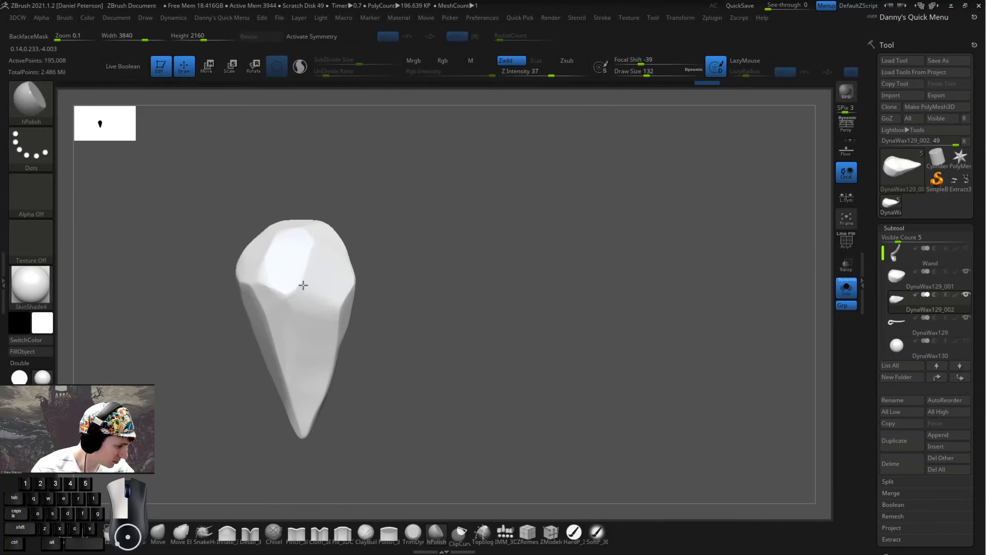
{"action": "left_click_drag", "start_coordinate": [435, 262], "coordinate": [396, 259]}
{"action": "mouse_move", "coordinate": [290, 283]}
{"action": "left_mouse_down"}
{"action": "mouse_move", "coordinate": [268, 280]}
{"action": "mouse_move", "coordinate": [285, 298]}
{"action": "left_mouse_up"}
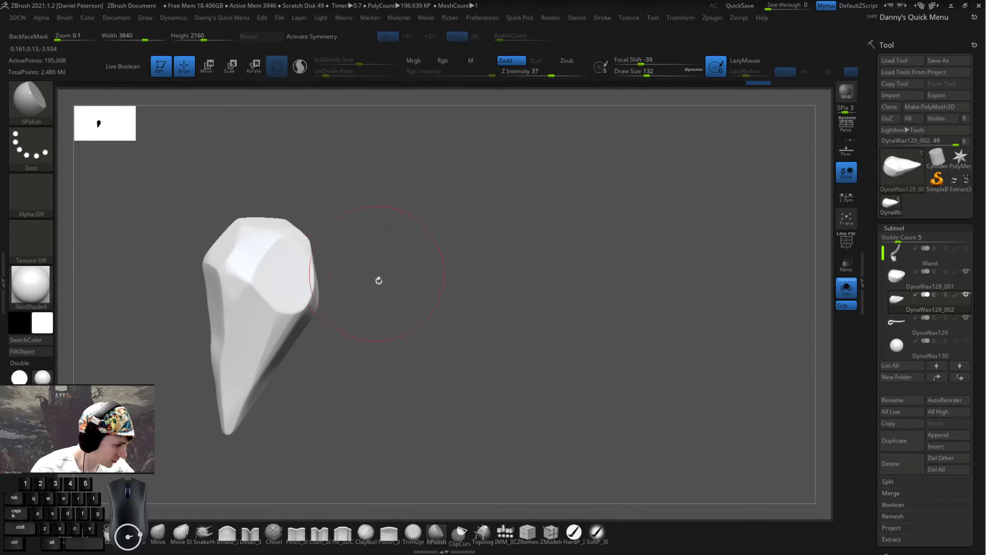
{"action": "left_click_drag", "start_coordinate": [379, 276], "coordinate": [334, 270]}
{"action": "left_click_drag", "start_coordinate": [245, 266], "coordinate": [252, 289]}
{"action": "left_click_drag", "start_coordinate": [426, 286], "coordinate": [382, 281]}
{"action": "left_click_drag", "start_coordinate": [229, 245], "coordinate": [236, 257]}
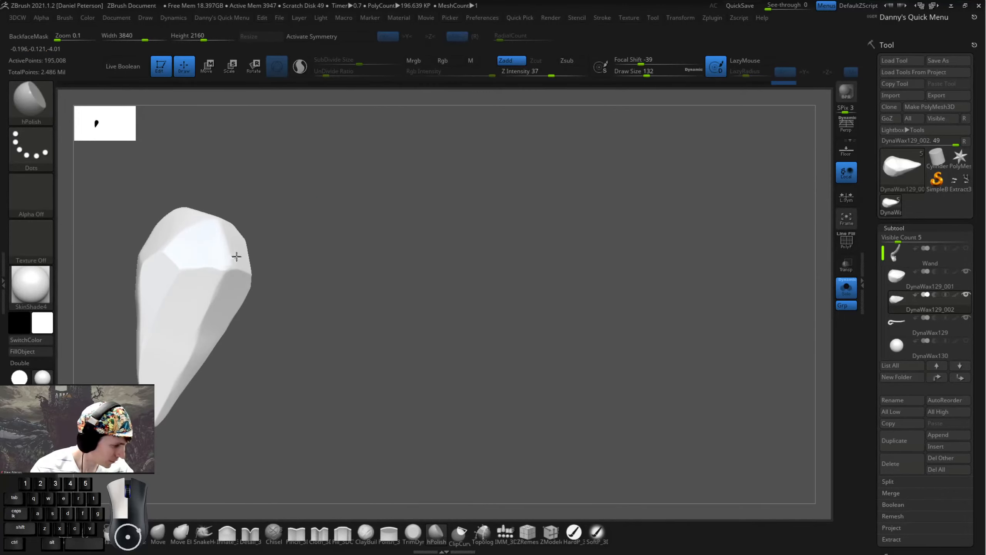
- Continue around to the crystal's remaining sides and polish crisp planes from its shoulders along its body
{"action": "left_click_drag", "start_coordinate": [304, 256], "coordinate": [186, 237]}
{"action": "left_click_drag", "start_coordinate": [287, 244], "coordinate": [367, 314]}
{"action": "left_click_drag", "start_coordinate": [367, 314], "coordinate": [414, 329]}
{"action": "left_click_drag", "start_coordinate": [306, 295], "coordinate": [325, 326]}
{"action": "left_click_drag", "start_coordinate": [368, 280], "coordinate": [387, 312]}
{"action": "left_click_drag", "start_coordinate": [256, 281], "coordinate": [301, 301]}
{"action": "left_click_drag", "start_coordinate": [248, 317], "coordinate": [260, 319]}
{"action": "mouse_move", "coordinate": [392, 341]}
{"action": "left_mouse_down"}
{"action": "mouse_move", "coordinate": [413, 308]}
{"action": "mouse_move", "coordinate": [352, 292]}
{"action": "mouse_move", "coordinate": [450, 350]}
{"action": "left_mouse_up"}
{"action": "left_click_drag", "start_coordinate": [228, 329], "coordinate": [332, 334]}
- Sharpen the long facets that run from the crystal's shoulder to its point with further hPolish strokes
{"action": "left_click_drag", "start_coordinate": [394, 334], "coordinate": [390, 358]}
{"action": "mouse_move", "coordinate": [238, 356]}
{"action": "left_mouse_down"}
{"action": "mouse_move", "coordinate": [326, 370]}
{"action": "mouse_move", "coordinate": [284, 376]}
{"action": "left_mouse_up"}
{"action": "left_click_drag", "start_coordinate": [413, 388], "coordinate": [336, 386], "text": "alt"}
{"action": "left_click_drag", "start_coordinate": [335, 388], "coordinate": [236, 384]}
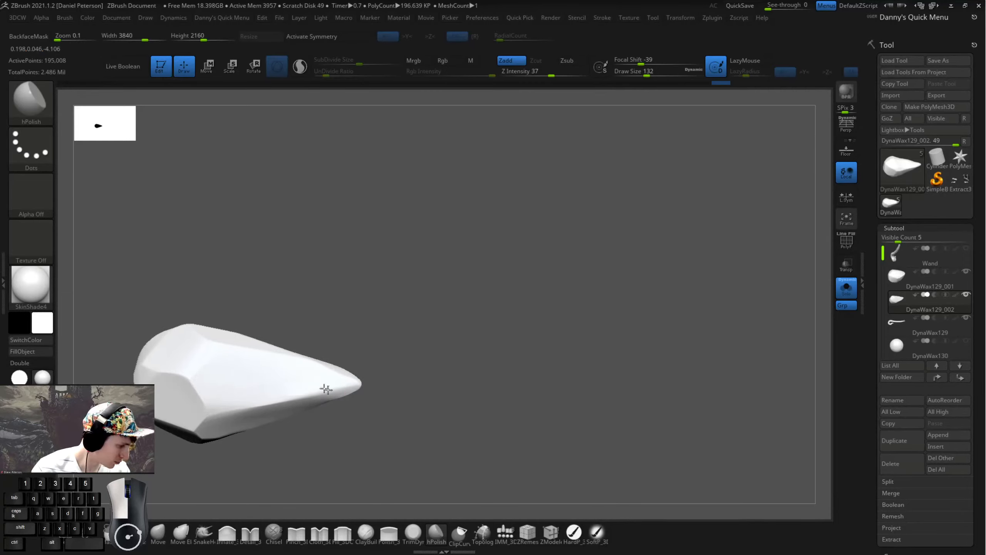
{"action": "left_click_drag", "start_coordinate": [378, 424], "coordinate": [241, 438]}
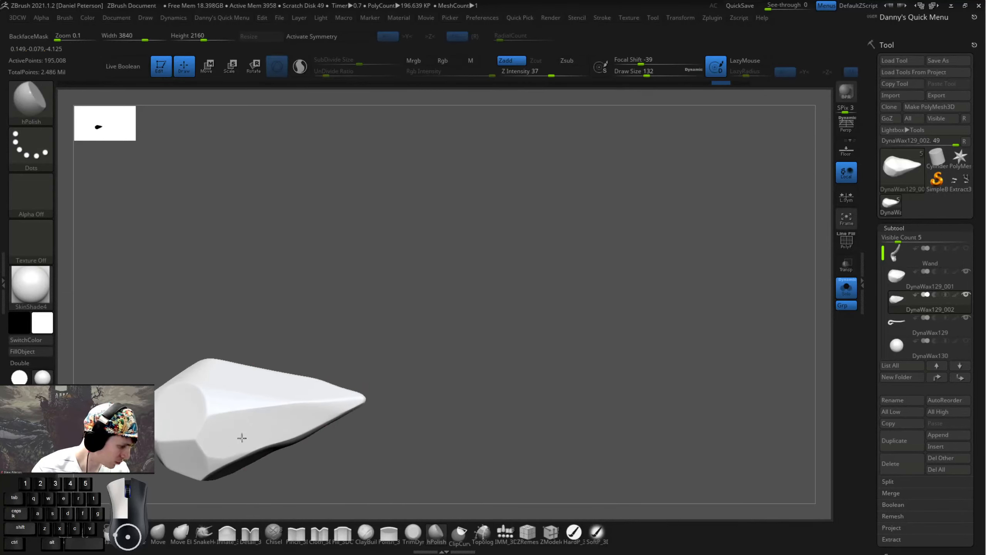
{"action": "left_click_drag", "start_coordinate": [280, 393], "coordinate": [311, 391]}
{"action": "left_click_drag", "start_coordinate": [345, 436], "coordinate": [339, 462]}
{"action": "left_click_drag", "start_coordinate": [237, 383], "coordinate": [266, 375]}
- Bring the rest of the wand back into view and examine the polished crystal in a full side view
{"action": "left_click_drag", "start_coordinate": [453, 366], "coordinate": [400, 291], "text": "alt"}
{"action": "left_click", "coordinate": [846, 292]}
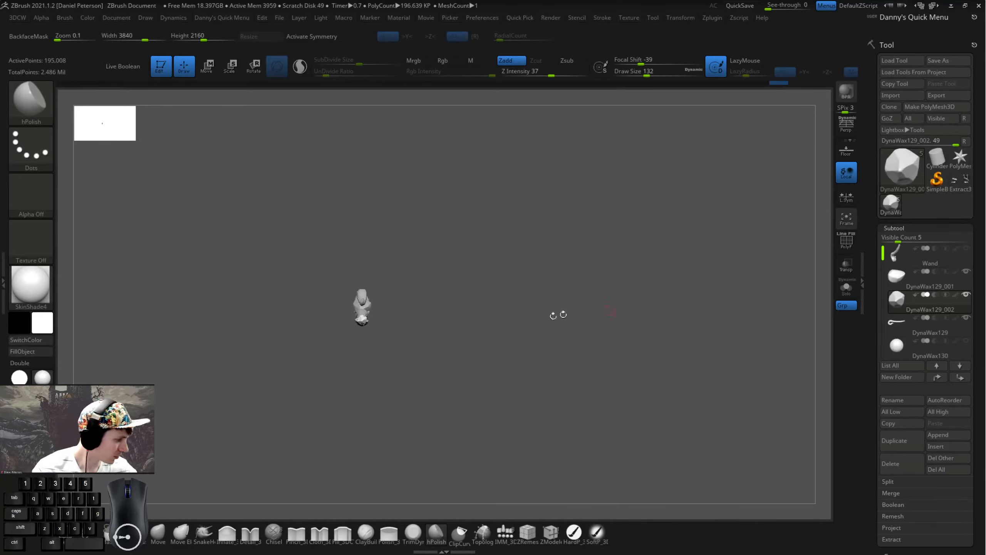
{"action": "left_click_drag", "start_coordinate": [557, 315], "coordinate": [389, 263]}
{"action": "left_click_drag", "start_coordinate": [334, 293], "coordinate": [570, 345], "text": "alt"}
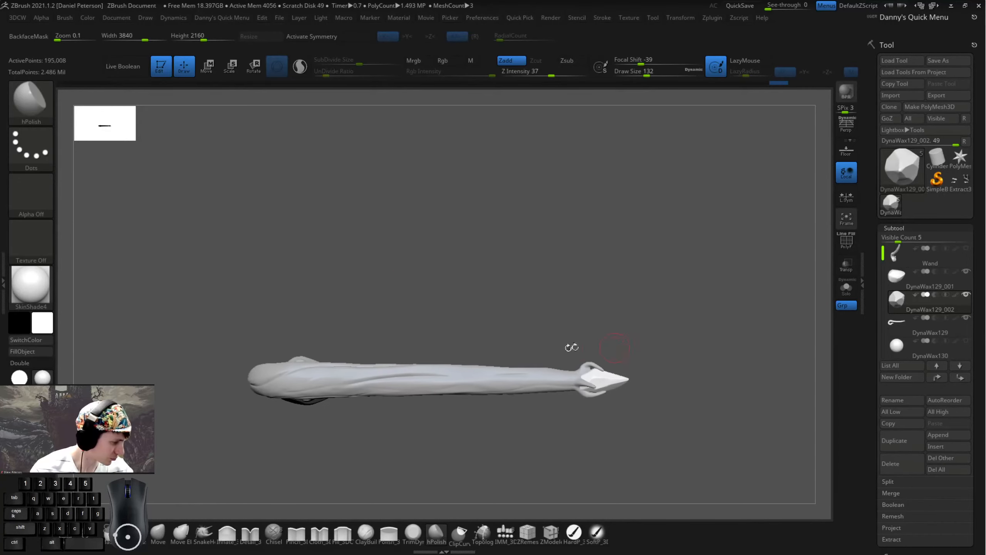
{"action": "mouse_move", "coordinate": [419, 287]}
{"action": "left_mouse_down", "text": "shift"}
{"action": "mouse_move", "coordinate": [373, 408]}
{"action": "mouse_move", "coordinate": [317, 392]}
{"action": "mouse_move", "coordinate": [393, 437]}
{"action": "mouse_move", "coordinate": [569, 432]}
{"action": "left_mouse_up", "text": "shift"}
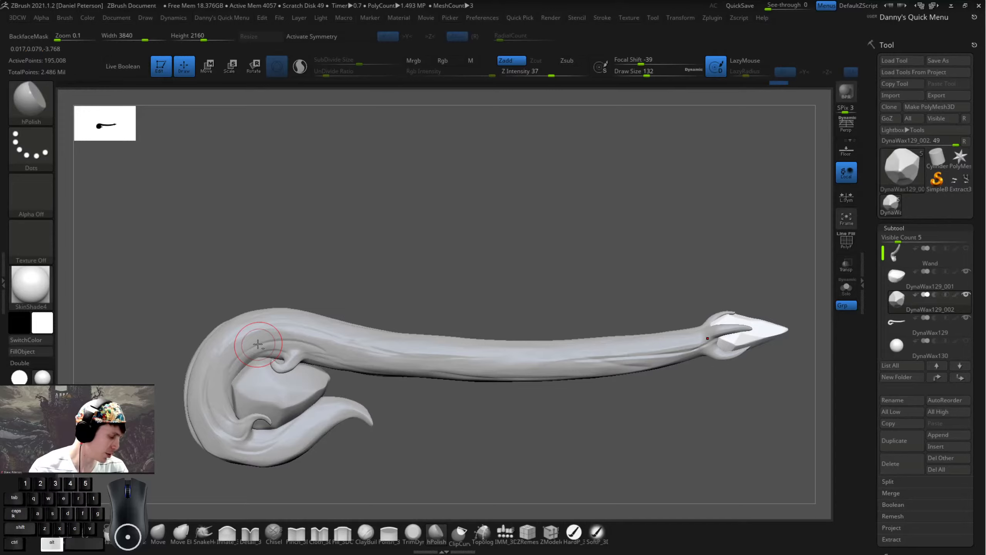
- Make the wand body active and set the hPolish draw size to 217
{"action": "left_click", "coordinate": [253, 340], "text": "alt"}
{"action": "key", "text": "space"}
{"action": "left_click_drag", "start_coordinate": [380, 344], "coordinate": [389, 344]}
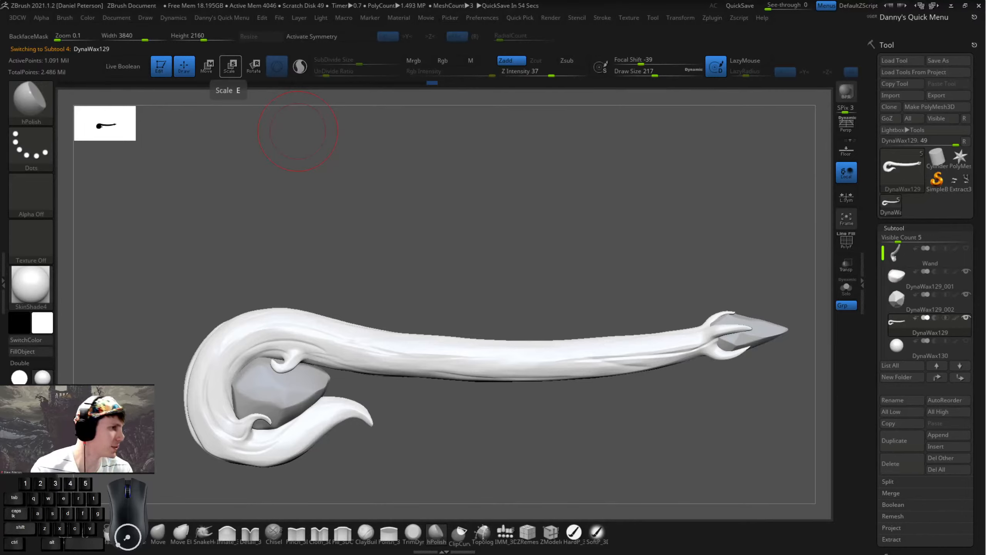
{"action": "key", "text": "space"}
{"action": "mouse_move", "coordinate": [295, 259]}
{"action": "left_mouse_down"}
{"action": "mouse_move", "coordinate": [272, 258]}
{"action": "mouse_move", "coordinate": [322, 259]}
{"action": "mouse_move", "coordinate": [176, 256]}
{"action": "mouse_move", "coordinate": [210, 261]}
{"action": "left_mouse_up"}
{"action": "key", "text": "space"}
{"action": "left_click_drag", "start_coordinate": [338, 425], "coordinate": [365, 394]}
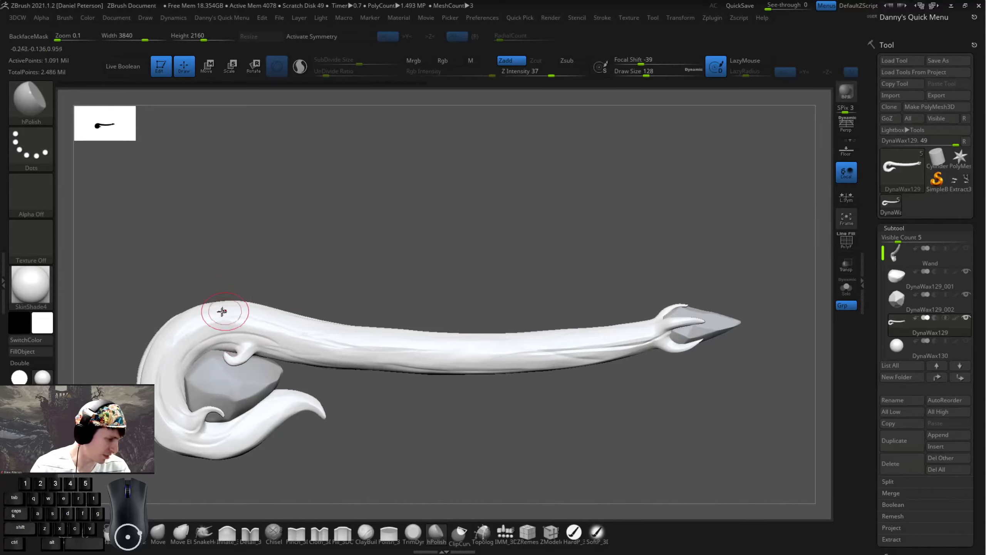
{"action": "key", "text": "space"}
{"action": "left_click_drag", "start_coordinate": [167, 349], "coordinate": [181, 349]}
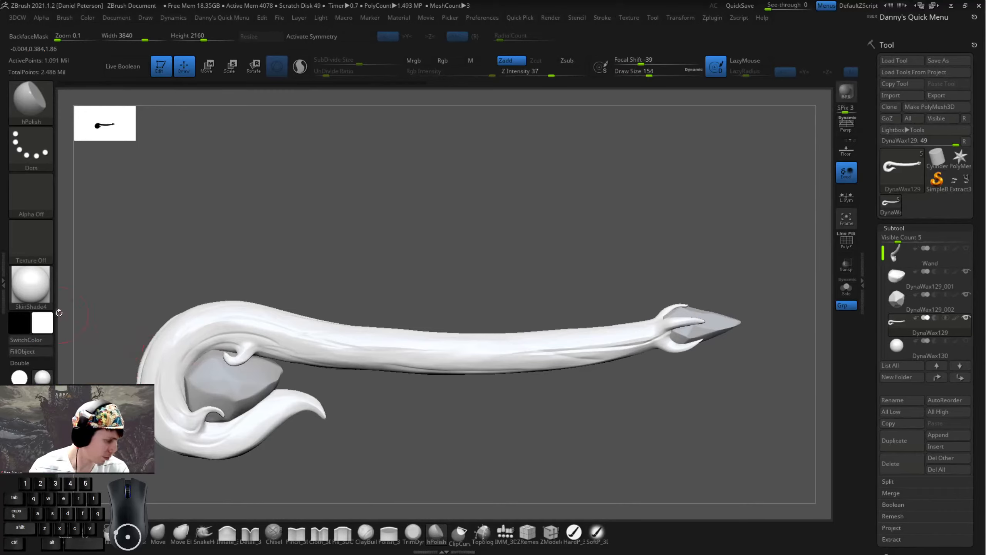
{"action": "key", "text": "space"}
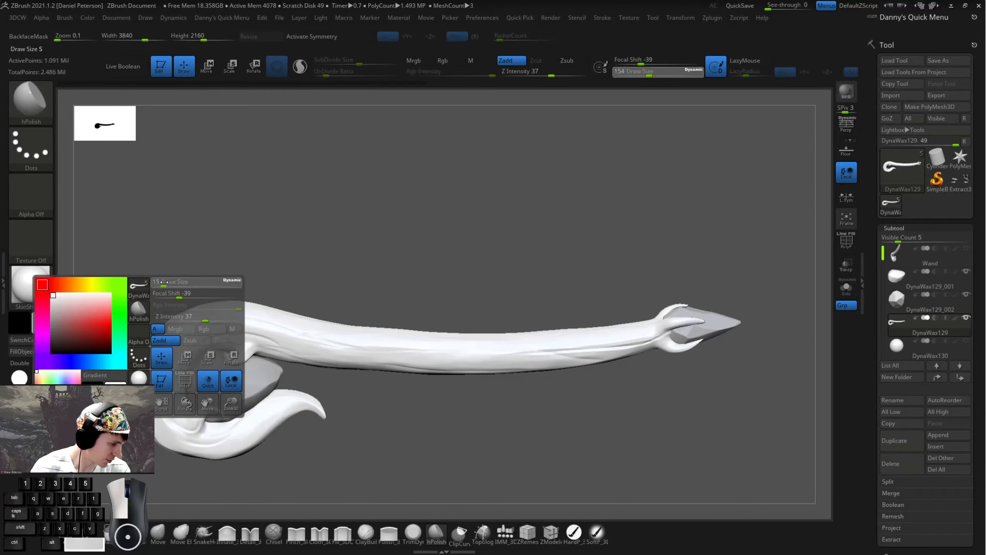
{"action": "left_click_drag", "start_coordinate": [164, 281], "coordinate": [154, 282]}
{"action": "key", "text": "space"}
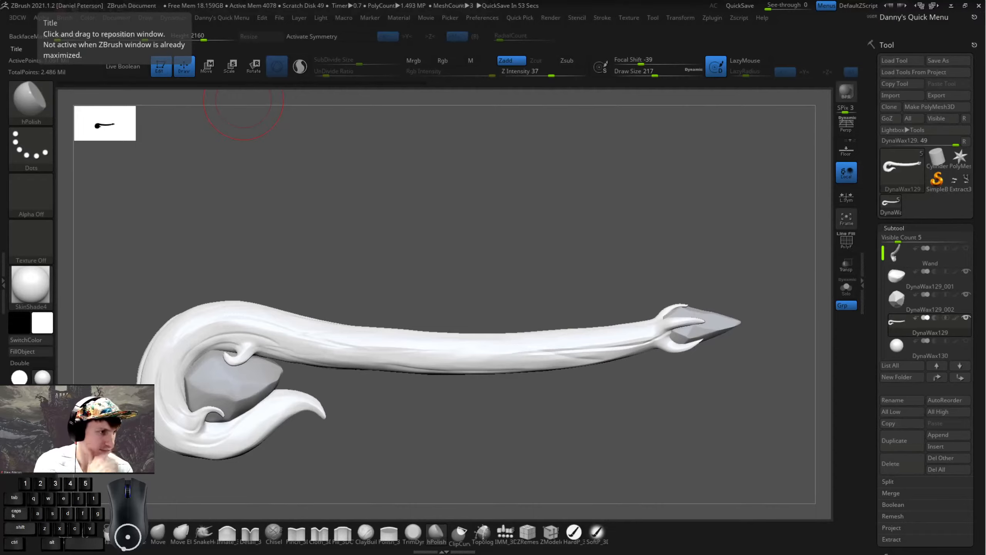
- Try pulling a protrusion out of the outer curve of the wand's hook using SnakeHook at draw size 245, and undo it
{"action": "mouse_move", "coordinate": [500, 210]}
{"action": "left_mouse_down", "text": "alt"}
{"action": "mouse_move", "coordinate": [449, 435]}
{"action": "mouse_move", "coordinate": [509, 446]}
{"action": "left_mouse_up", "text": "alt"}
{"action": "left_click", "coordinate": [204, 533]}
{"action": "key", "text": "space"}
{"action": "left_click_drag", "start_coordinate": [190, 310], "coordinate": [195, 310]}
{"action": "mouse_move", "coordinate": [267, 369]}
{"action": "left_mouse_down"}
{"action": "mouse_move", "coordinate": [247, 364]}
{"action": "mouse_move", "coordinate": [311, 367]}
{"action": "mouse_move", "coordinate": [290, 352]}
{"action": "mouse_move", "coordinate": [308, 354]}
{"action": "left_mouse_up"}
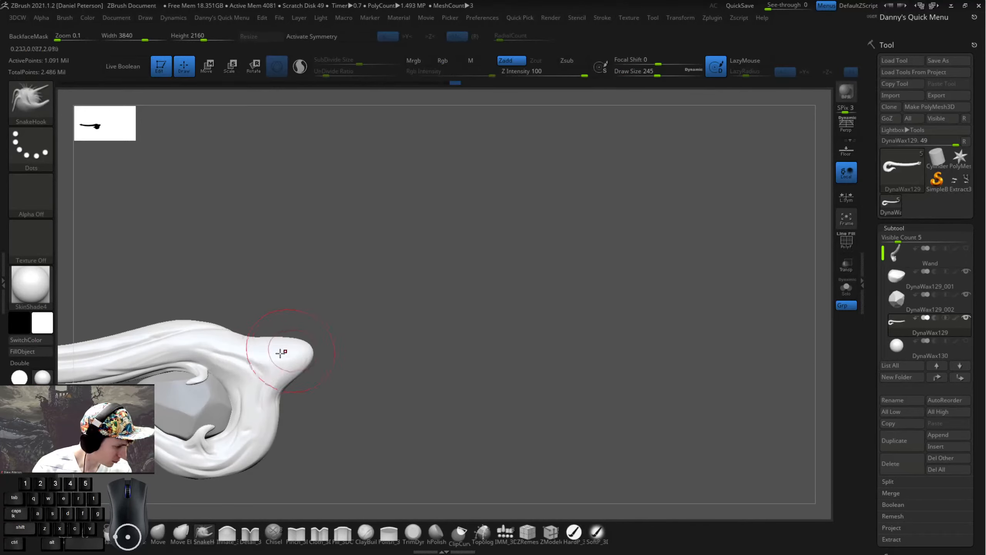
{"action": "key", "text": "ctrl"}
{"action": "key", "text": "ctrl+z"}
{"action": "key", "text": "ctrl+z"}
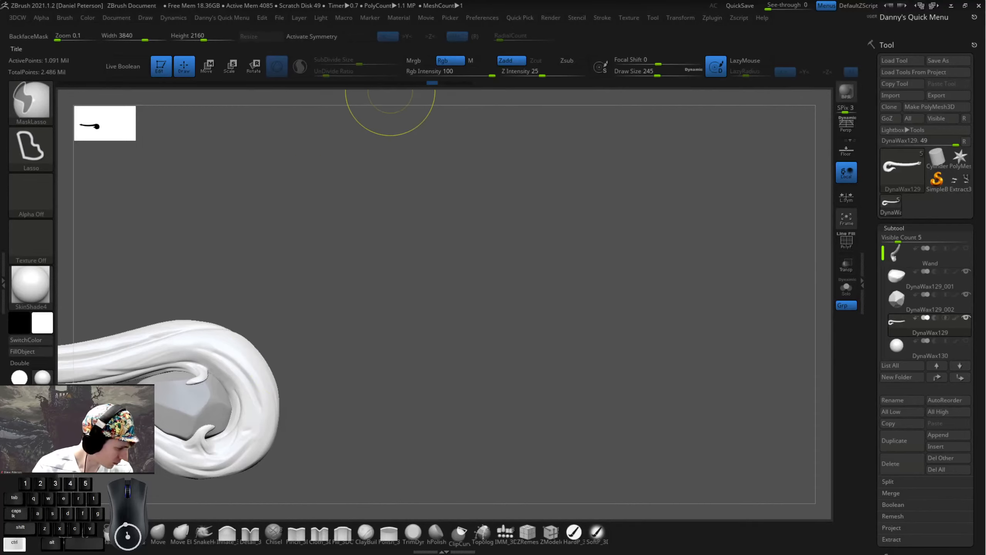
- Try reshaping the wand's shaft using SnakeHook at draw size 899
{"action": "mouse_move", "coordinate": [437, 196]}
{"action": "left_mouse_down", "text": "alt"}
{"action": "mouse_move", "coordinate": [599, 211]}
{"action": "mouse_move", "coordinate": [517, 214]}
{"action": "mouse_move", "coordinate": [529, 204]}
{"action": "left_mouse_up", "text": "alt"}
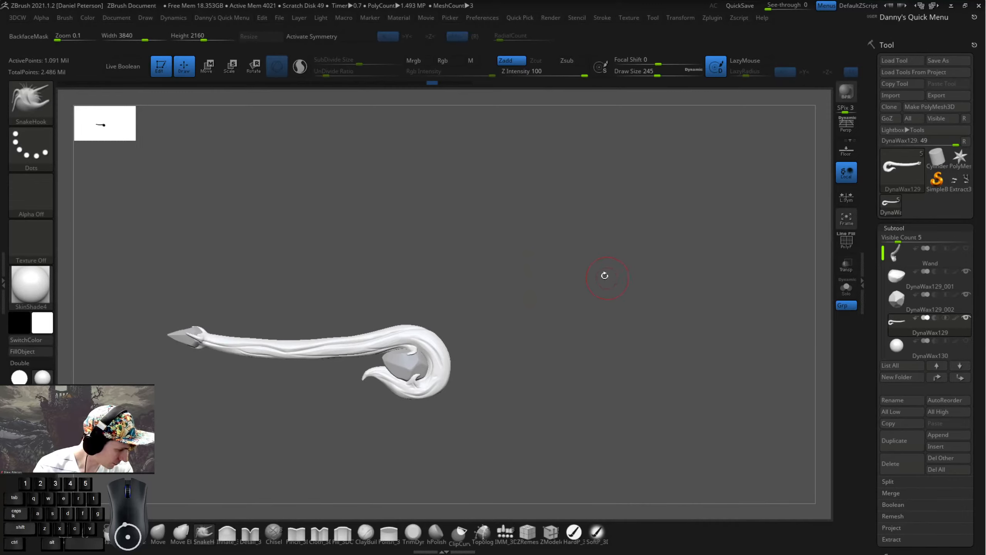
{"action": "mouse_move", "coordinate": [604, 276]}
{"action": "left_mouse_down"}
{"action": "mouse_move", "coordinate": [555, 276]}
{"action": "mouse_move", "coordinate": [623, 273]}
{"action": "left_mouse_up"}
{"action": "key", "text": "space"}
{"action": "left_click_drag", "start_coordinate": [452, 270], "coordinate": [460, 268]}
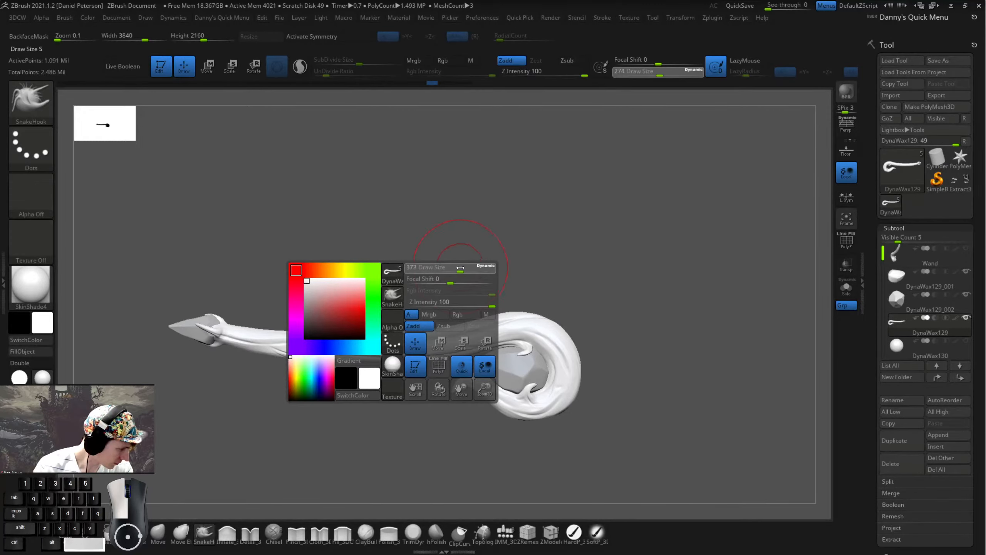
{"action": "key", "text": "space"}
{"action": "left_click_drag", "start_coordinate": [312, 211], "coordinate": [342, 211]}
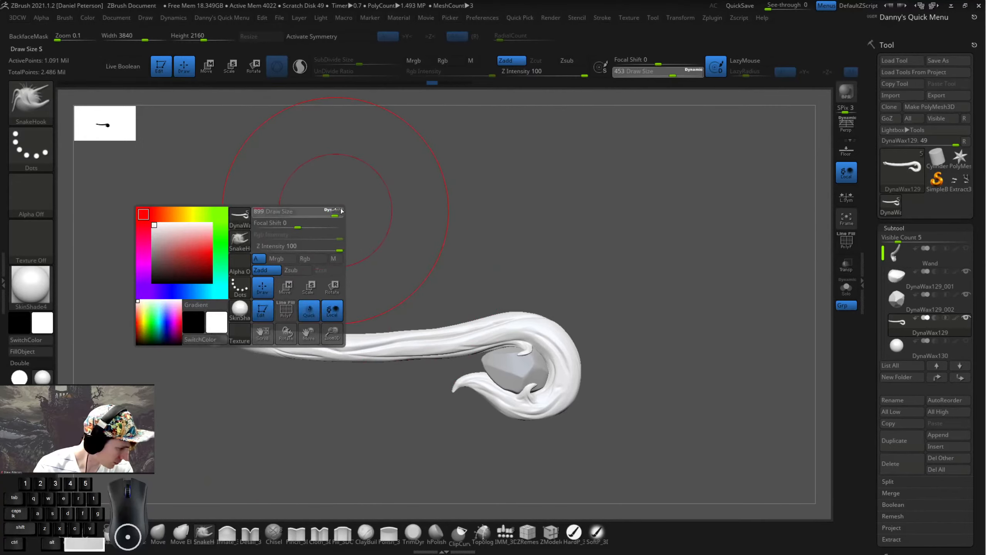
{"action": "mouse_move", "coordinate": [286, 349]}
{"action": "left_mouse_down"}
{"action": "mouse_move", "coordinate": [274, 344]}
{"action": "mouse_move", "coordinate": [330, 351]}
{"action": "mouse_move", "coordinate": [441, 335]}
{"action": "mouse_move", "coordinate": [447, 348]}
{"action": "left_mouse_up"}
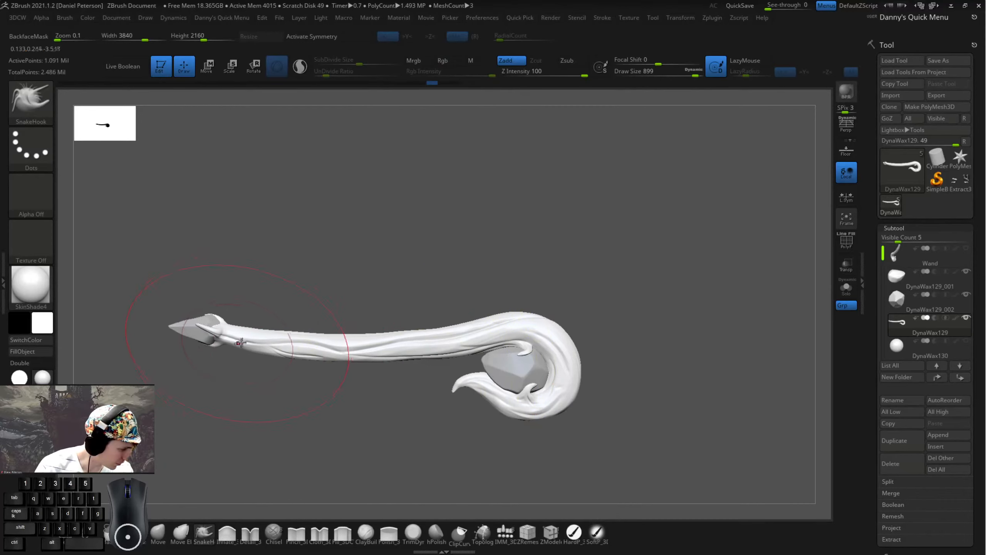
- Make the crystal in the hook active, reduce the draw size to 251, and examine the whole wand's silhouette from both sides
{"action": "left_click_drag", "start_coordinate": [315, 388], "coordinate": [216, 376], "text": "alt"}
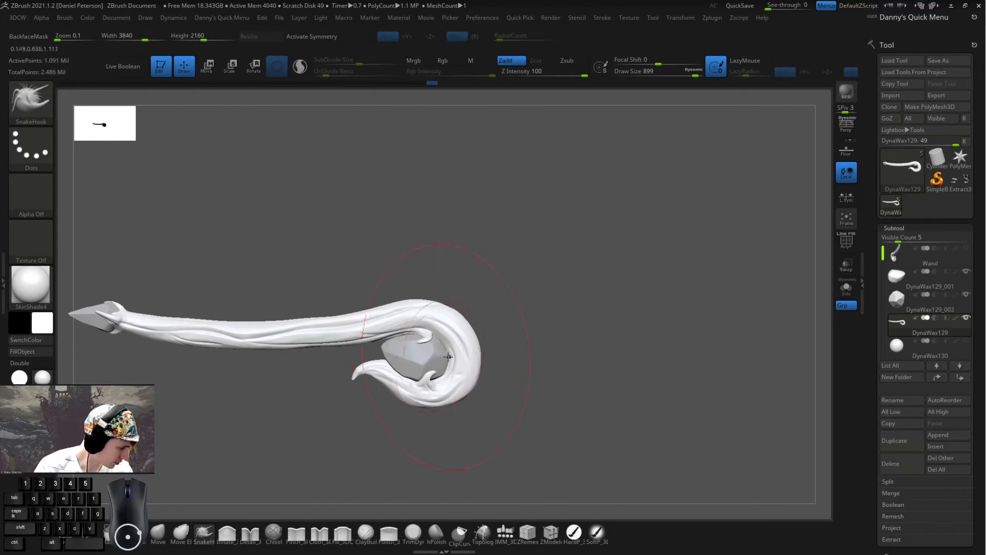
{"action": "left_click", "coordinate": [399, 377], "text": "alt"}
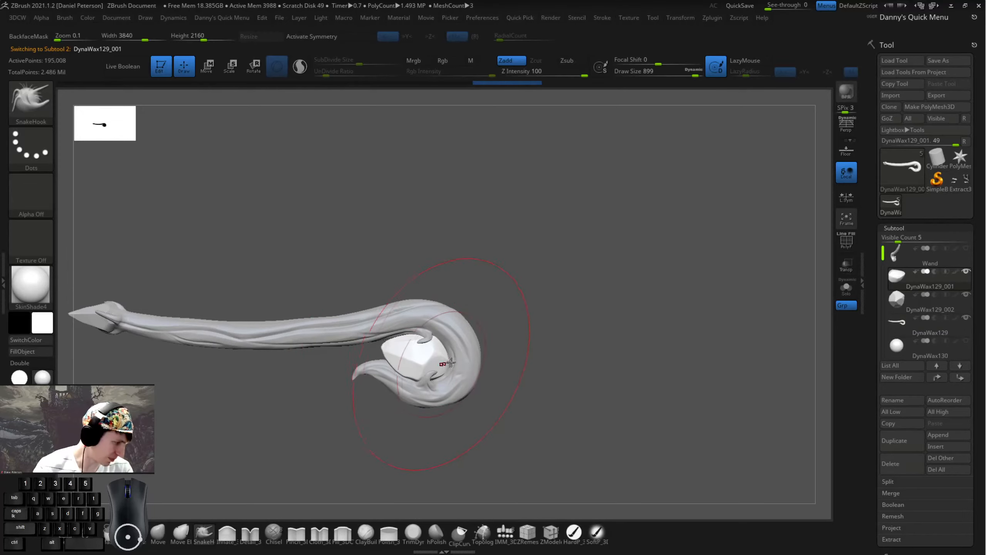
{"action": "key", "text": "space"}
{"action": "left_click_drag", "start_coordinate": [505, 296], "coordinate": [492, 296]}
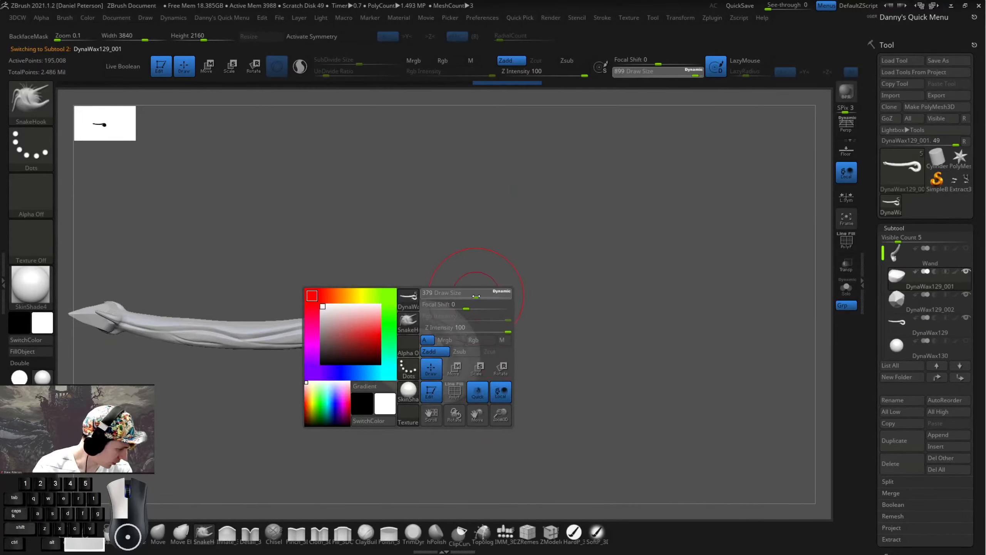
{"action": "mouse_move", "coordinate": [581, 279]}
{"action": "left_mouse_down"}
{"action": "mouse_move", "coordinate": [520, 282]}
{"action": "mouse_move", "coordinate": [602, 284]}
{"action": "mouse_move", "coordinate": [583, 332]}
{"action": "mouse_move", "coordinate": [583, 310]}
{"action": "mouse_move", "coordinate": [658, 226]}
{"action": "mouse_move", "coordinate": [678, 217]}
{"action": "mouse_move", "coordinate": [696, 233]}
{"action": "mouse_move", "coordinate": [670, 232]}
{"action": "mouse_move", "coordinate": [678, 228]}
{"action": "left_mouse_up"}
{"action": "key", "text": "space"}
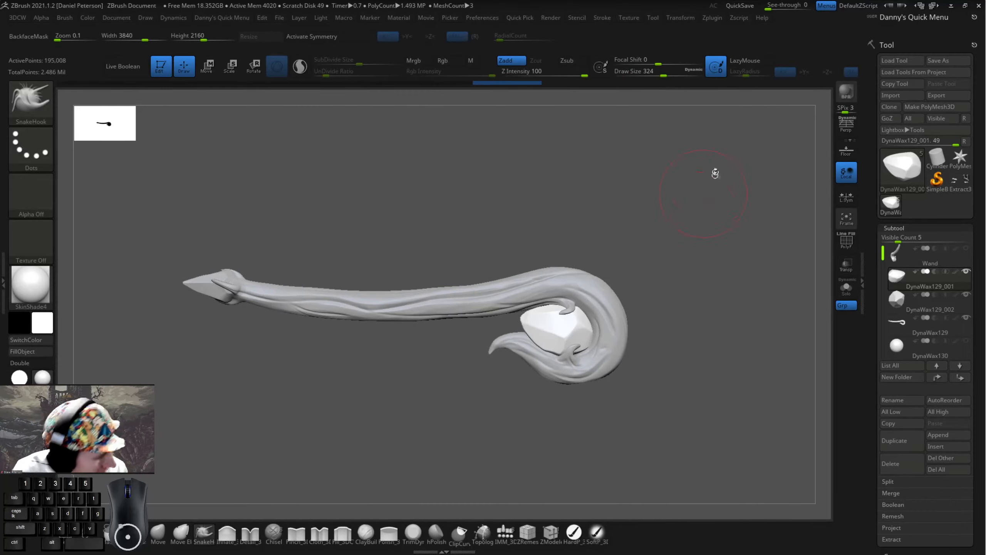
{"action": "mouse_move", "coordinate": [675, 213]}
{"action": "left_mouse_down"}
{"action": "mouse_move", "coordinate": [609, 206]}
{"action": "mouse_move", "coordinate": [618, 204]}
{"action": "left_mouse_up"}
{"action": "left_click_drag", "start_coordinate": [618, 204], "coordinate": [509, 202], "text": "alt"}
{"action": "left_click_drag", "start_coordinate": [509, 202], "coordinate": [500, 200], "text": "shift"}
{"action": "key", "text": "space"}
{"action": "mouse_move", "coordinate": [581, 189]}
{"action": "left_mouse_down", "text": "alt"}
{"action": "mouse_move", "coordinate": [439, 186]}
{"action": "mouse_move", "coordinate": [456, 189]}
{"action": "mouse_move", "coordinate": [405, 206]}
{"action": "left_mouse_up", "text": "alt"}
{"action": "key", "text": "space"}
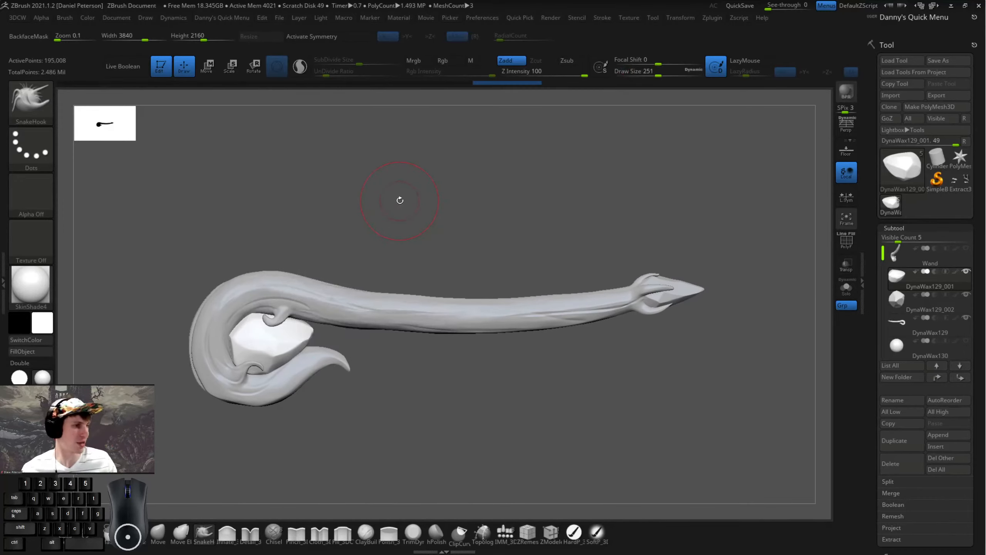
{"action": "left_click_drag", "start_coordinate": [375, 209], "coordinate": [367, 207]}
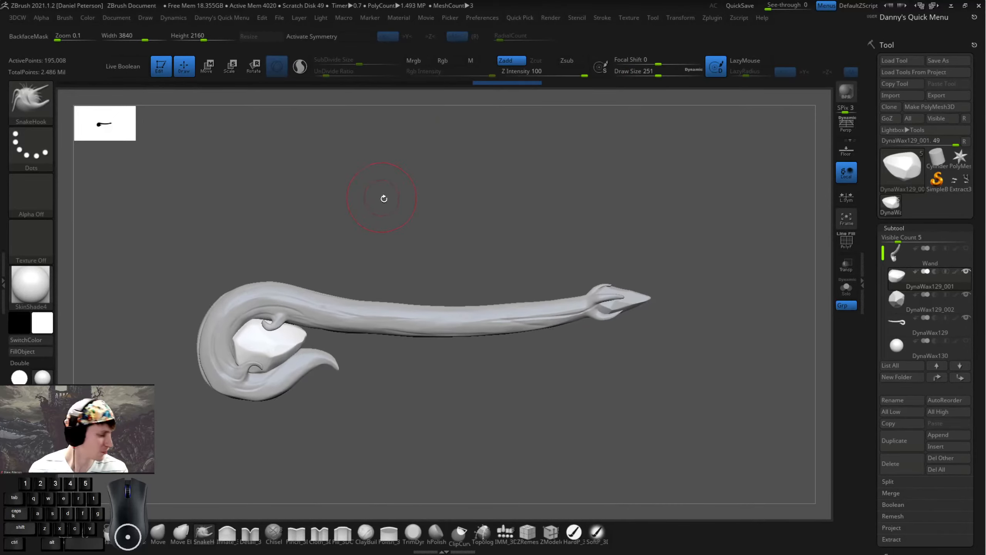
{"action": "key", "text": "space"}
- Make the wand body active and reshape the prongs around the tip crystal using SnakeHook at draw size 136
{"action": "left_click", "coordinate": [321, 342], "text": "alt"}
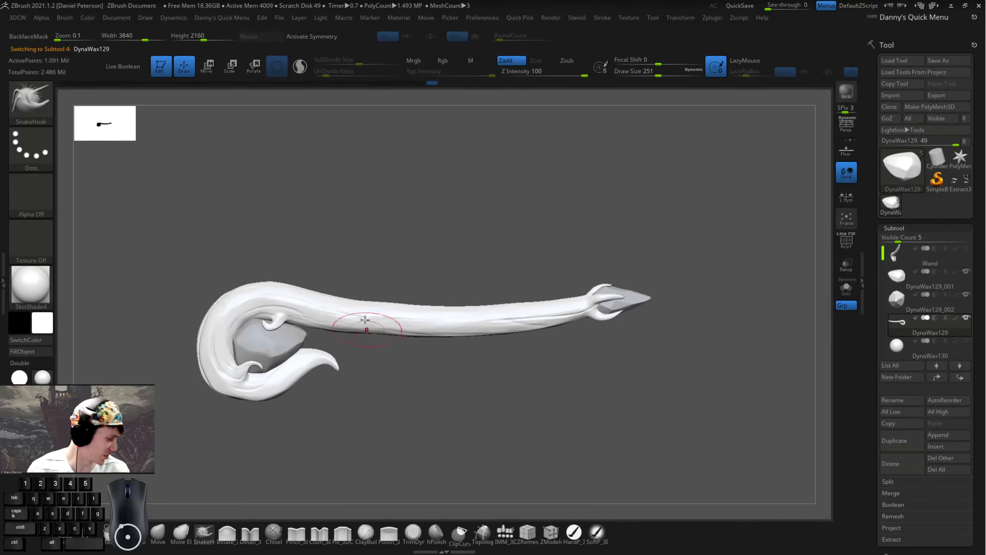
{"action": "key", "text": "space"}
{"action": "mouse_move", "coordinate": [470, 227]}
{"action": "left_mouse_down", "text": "alt"}
{"action": "mouse_move", "coordinate": [253, 242]}
{"action": "mouse_move", "coordinate": [434, 175]}
{"action": "mouse_move", "coordinate": [137, 273]}
{"action": "mouse_move", "coordinate": [233, 296]}
{"action": "mouse_move", "coordinate": [360, 287]}
{"action": "left_mouse_up", "text": "alt"}
{"action": "key", "text": "space"}
{"action": "left_click_drag", "start_coordinate": [362, 285], "coordinate": [344, 284]}
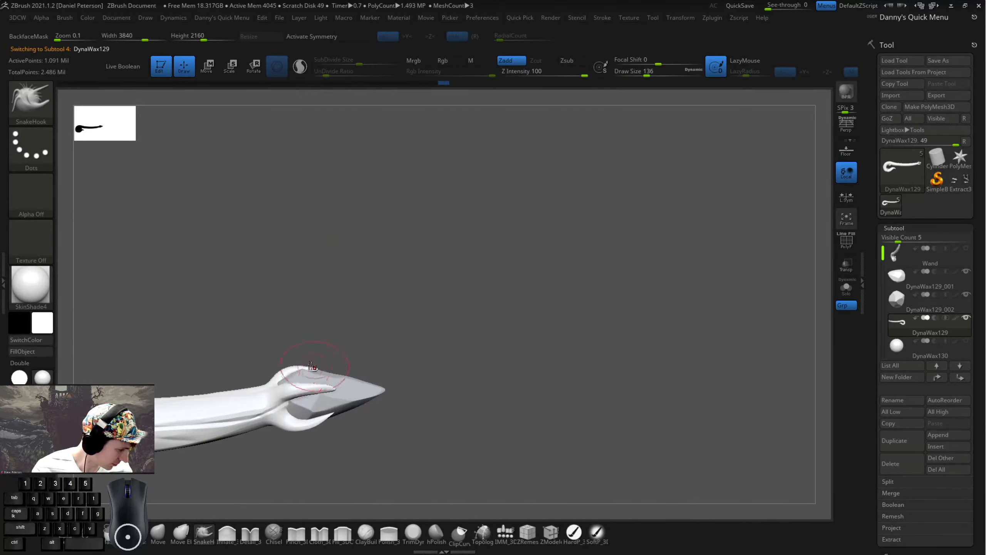
{"action": "mouse_move", "coordinate": [369, 352]}
{"action": "left_mouse_down"}
{"action": "mouse_move", "coordinate": [438, 372]}
{"action": "mouse_move", "coordinate": [332, 368]}
{"action": "mouse_move", "coordinate": [275, 350]}
{"action": "mouse_move", "coordinate": [276, 361]}
{"action": "mouse_move", "coordinate": [305, 376]}
{"action": "mouse_move", "coordinate": [398, 311]}
{"action": "mouse_move", "coordinate": [392, 299]}
{"action": "mouse_move", "coordinate": [339, 372]}
{"action": "mouse_move", "coordinate": [313, 330]}
{"action": "mouse_move", "coordinate": [274, 354]}
{"action": "mouse_move", "coordinate": [465, 341]}
{"action": "mouse_move", "coordinate": [304, 321]}
{"action": "mouse_move", "coordinate": [344, 315]}
{"action": "left_mouse_up"}
{"action": "left_click_drag", "start_coordinate": [283, 348], "coordinate": [282, 333]}
{"action": "left_click_drag", "start_coordinate": [421, 346], "coordinate": [359, 361]}
{"action": "mouse_move", "coordinate": [287, 374]}
{"action": "left_mouse_down"}
{"action": "mouse_move", "coordinate": [280, 338]}
{"action": "mouse_move", "coordinate": [319, 335]}
{"action": "mouse_move", "coordinate": [338, 272]}
{"action": "left_mouse_up"}
- Thicken the prongs around the tip crystal using the Inflate brush at Z Intensity 5, and reduce the draw size to 90
{"action": "left_click", "coordinate": [230, 534]}
{"action": "left_click_drag", "start_coordinate": [393, 435], "coordinate": [522, 370], "text": "alt"}
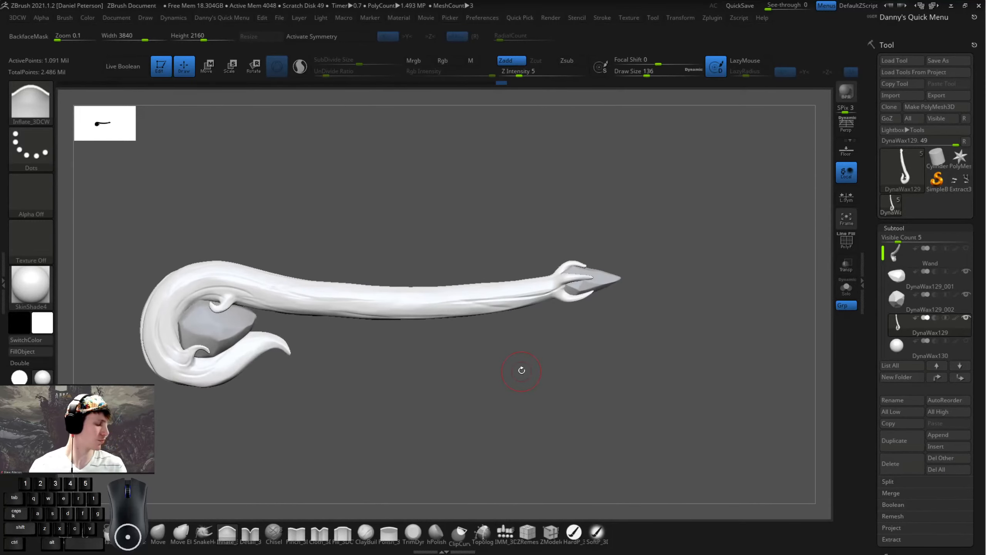
{"action": "key", "text": "space"}
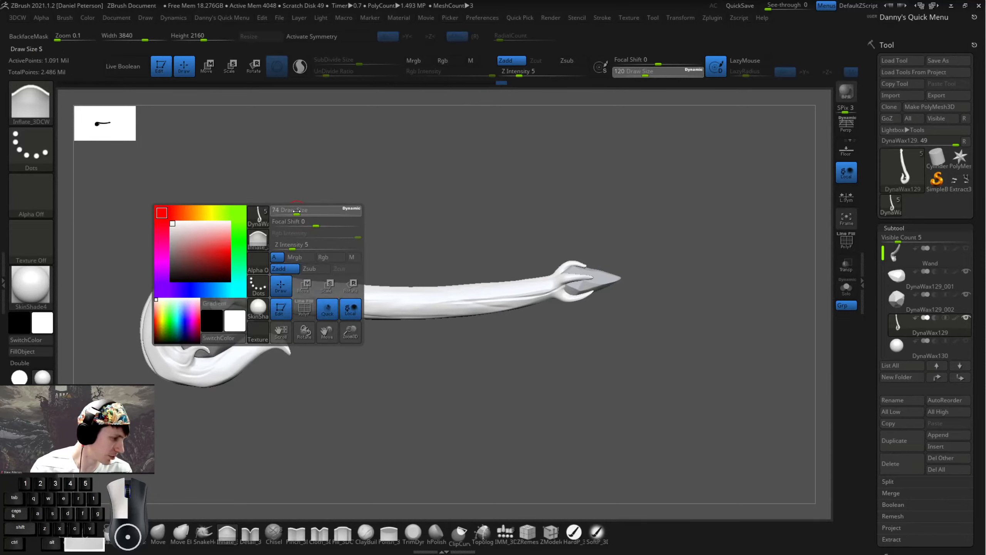
{"action": "left_click_drag", "start_coordinate": [305, 210], "coordinate": [300, 211]}
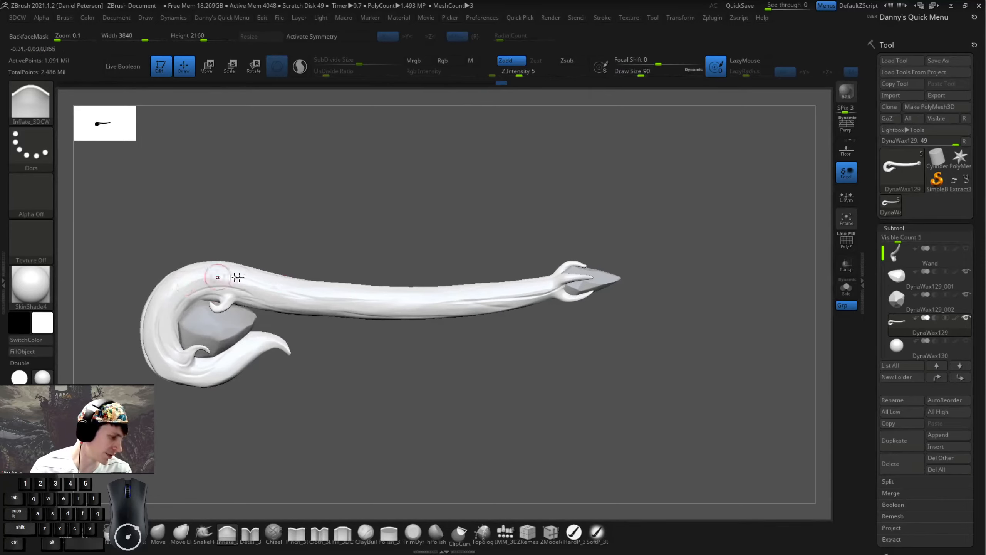
{"action": "left_click_drag", "start_coordinate": [334, 337], "coordinate": [342, 350], "text": "alt"}
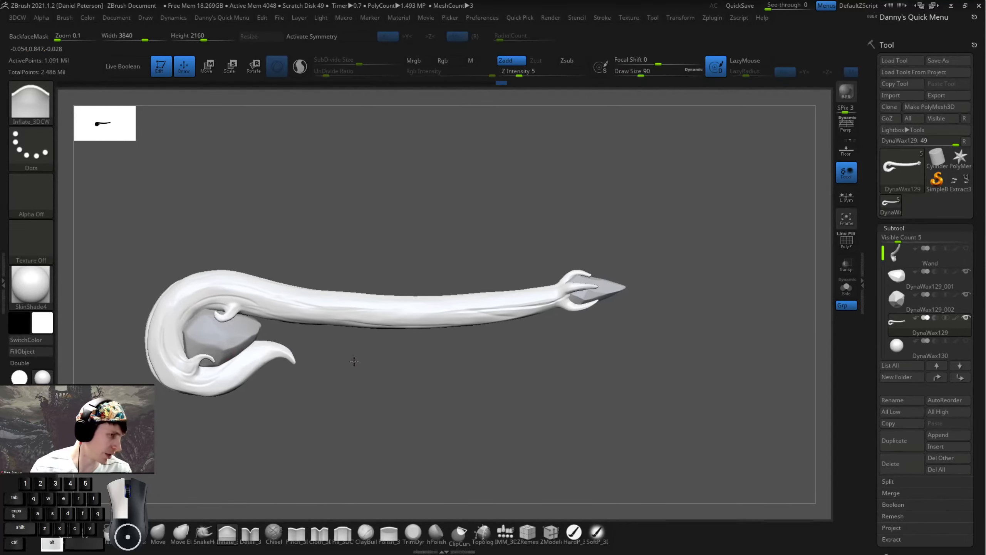
- Examine the whole wand with the hook crystal and the tip crystal made active in turn, and set the draw size to 187
{"action": "left_click", "coordinate": [216, 337], "text": "alt"}
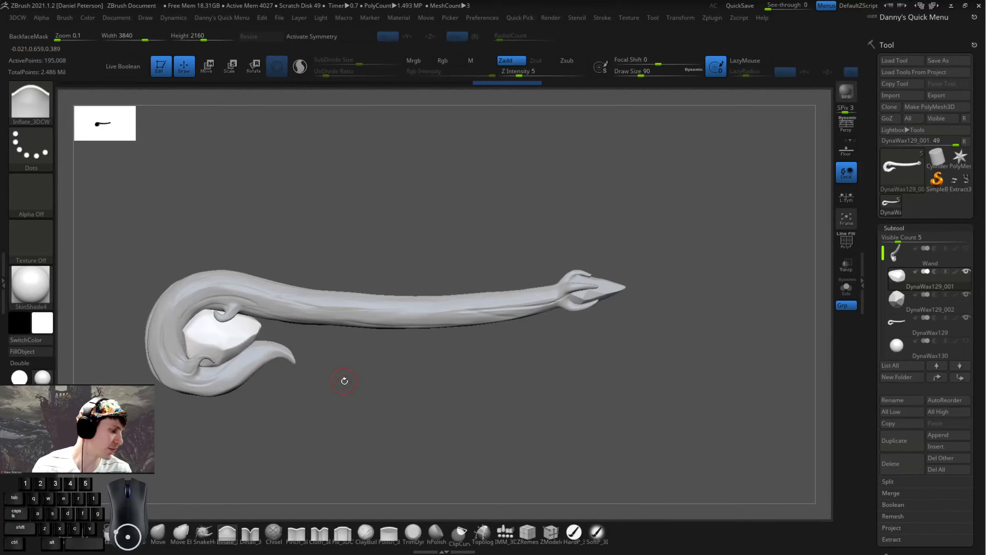
{"action": "left_click_drag", "start_coordinate": [383, 356], "coordinate": [364, 357], "text": "alt"}
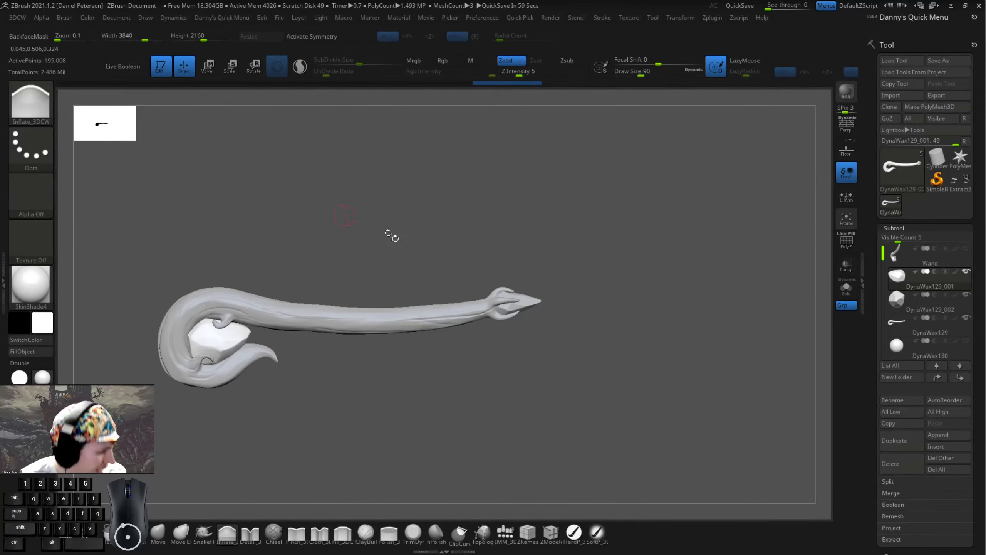
{"action": "left_click", "coordinate": [530, 300], "text": "alt"}
{"action": "left_click_drag", "start_coordinate": [573, 263], "coordinate": [590, 276], "text": "alt"}
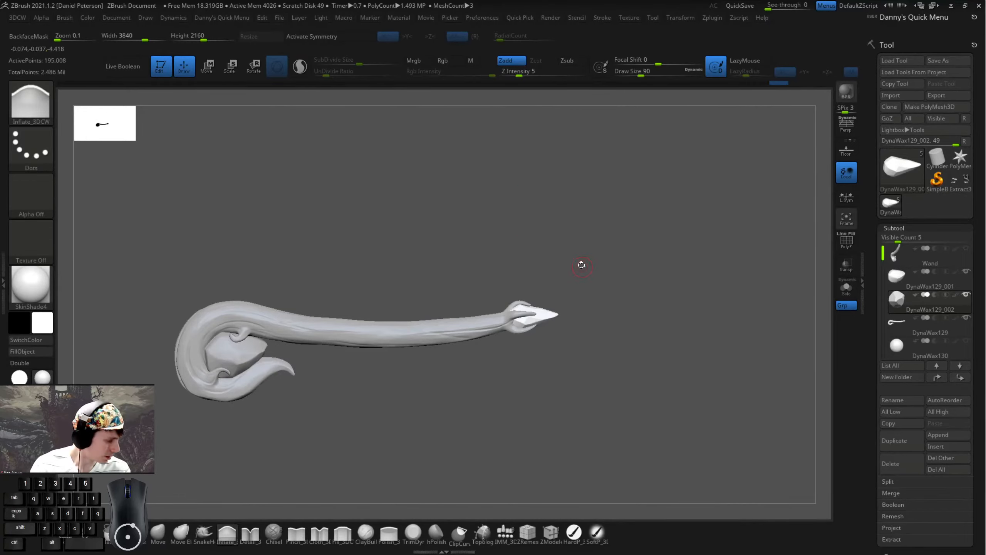
{"action": "key", "text": "space"}
{"action": "left_click_drag", "start_coordinate": [579, 265], "coordinate": [587, 263]}
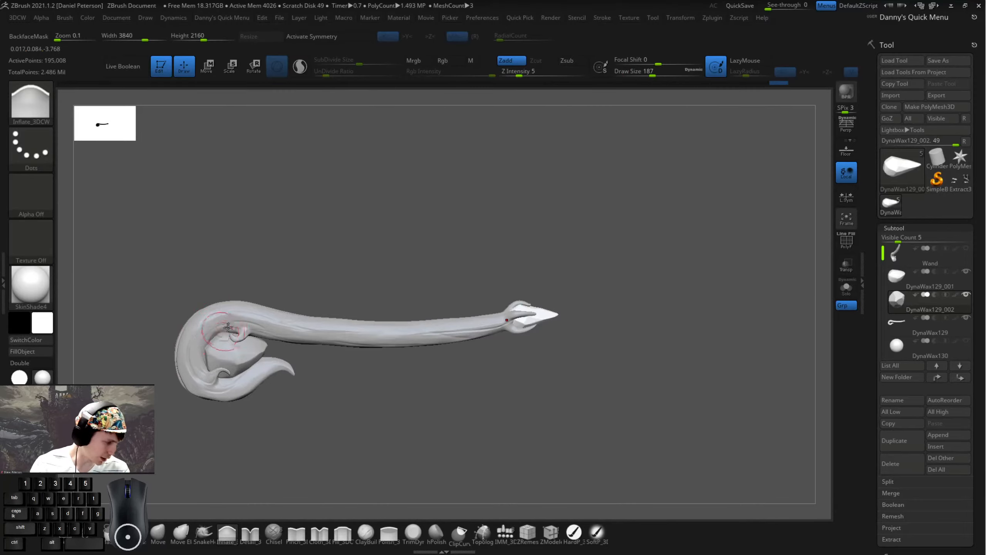
- Make the wand body active and set the brush to draw size 172 and focal shift 5
{"action": "left_click", "coordinate": [255, 311], "text": "alt"}
{"action": "key", "text": "space"}
{"action": "left_click_drag", "start_coordinate": [364, 273], "coordinate": [416, 266]}
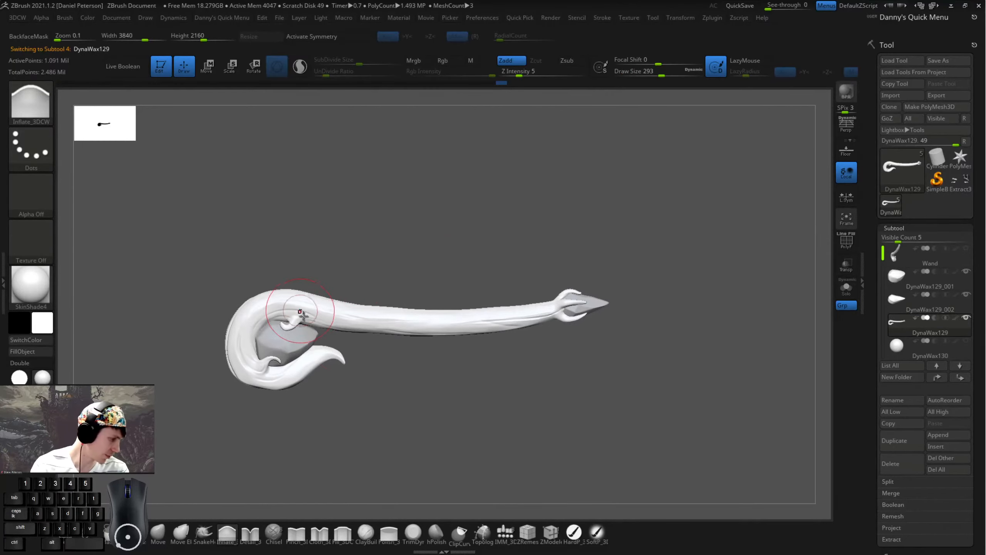
{"action": "mouse_move", "coordinate": [439, 372]}
{"action": "left_mouse_down", "text": "alt"}
{"action": "mouse_move", "coordinate": [350, 382]}
{"action": "mouse_move", "coordinate": [491, 398]}
{"action": "mouse_move", "coordinate": [479, 379]}
{"action": "mouse_move", "coordinate": [546, 392]}
{"action": "mouse_move", "coordinate": [486, 383]}
{"action": "left_mouse_up", "text": "alt"}
{"action": "key", "text": "space"}
{"action": "left_click", "coordinate": [491, 398]}
{"action": "type", "text": "5"}
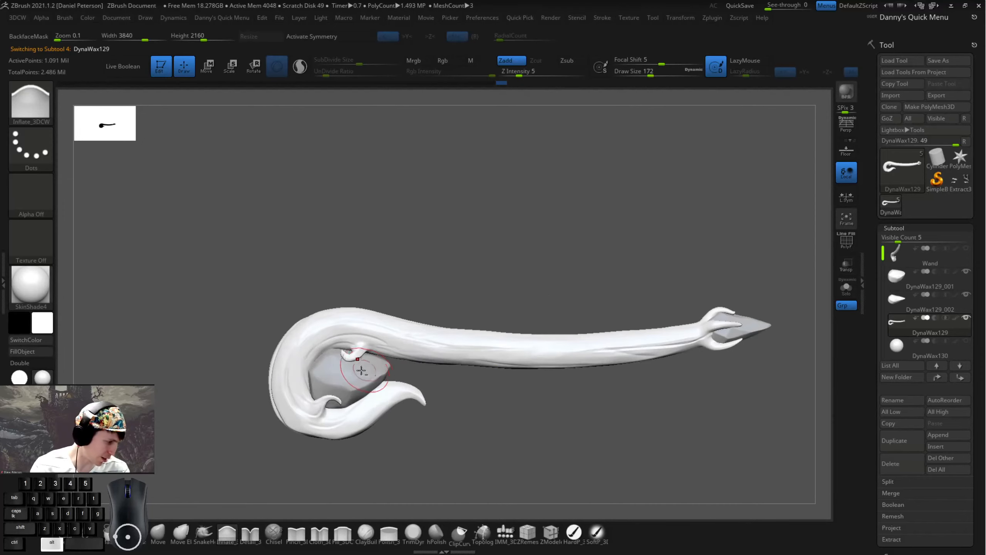
- Hide the crystal inside the hook and make the wand body active again at draw size 124
{"action": "left_click", "coordinate": [355, 371], "text": "alt"}
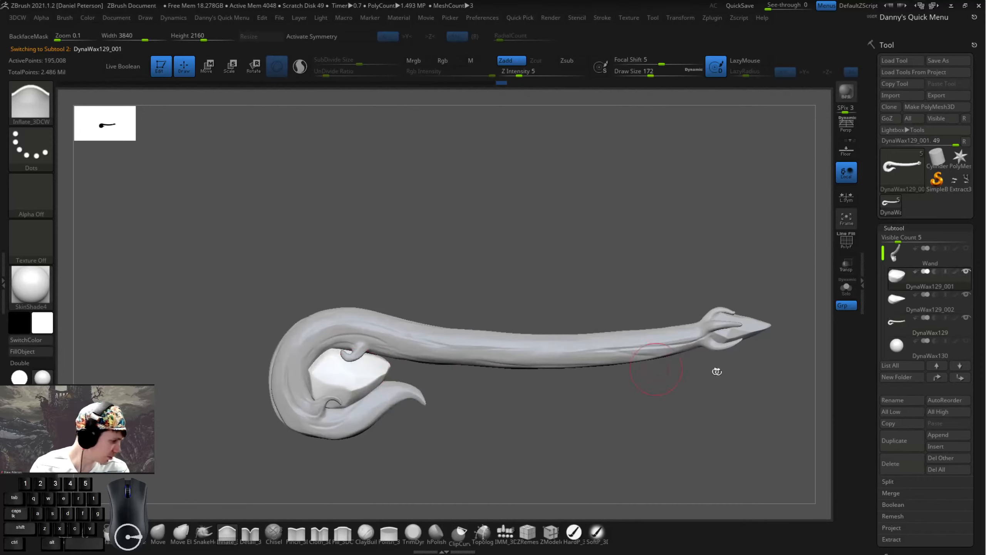
{"action": "left_click", "coordinate": [967, 274]}
{"action": "left_click", "coordinate": [374, 337], "text": "alt"}
{"action": "left_click_drag", "start_coordinate": [482, 393], "coordinate": [552, 406], "text": "alt"}
{"action": "key", "text": "space"}
{"action": "left_click_drag", "start_coordinate": [467, 372], "coordinate": [460, 372]}
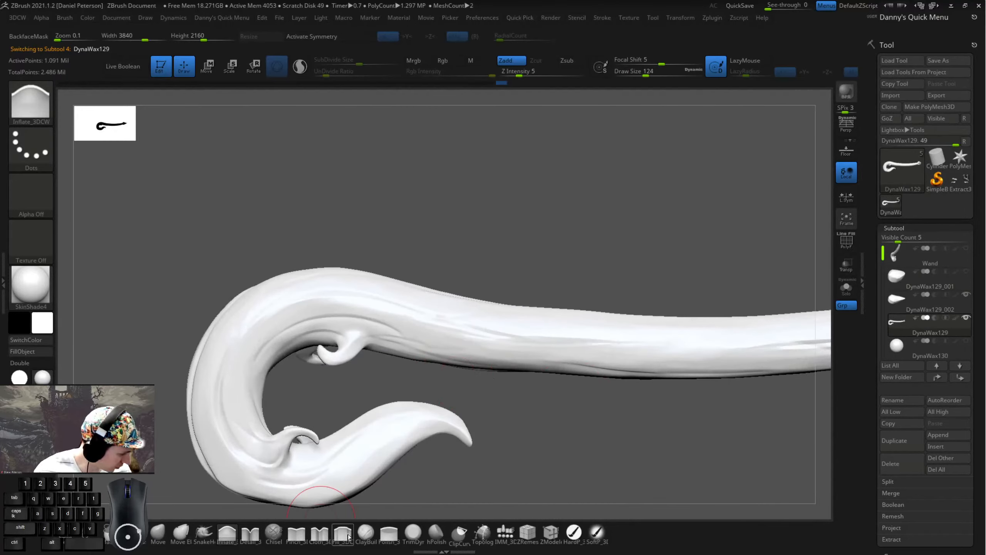
- Choose TrimDynamic, smooth the upper prong inside the hook, and remesh the wand body with DynaMesh
{"action": "left_click", "coordinate": [412, 531]}
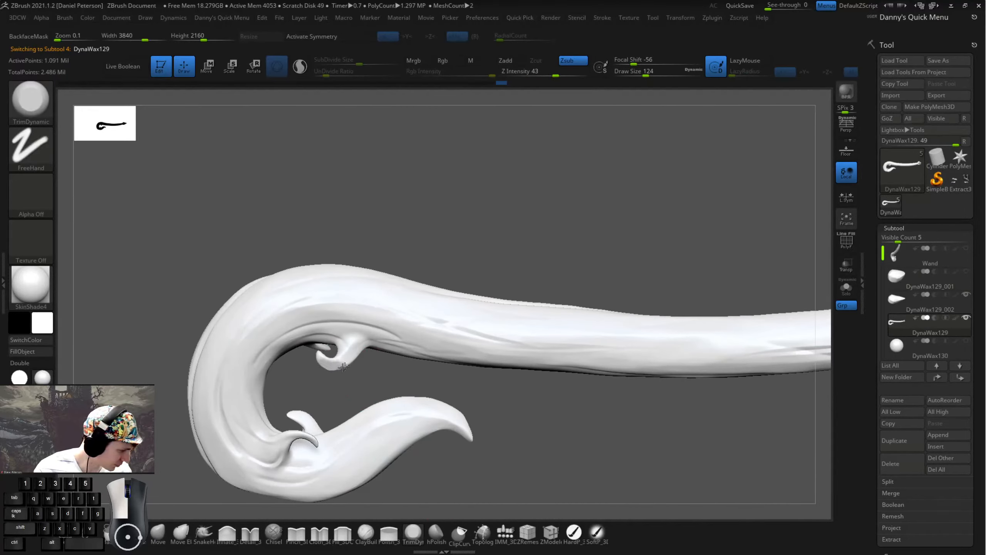
{"action": "key", "text": "shift"}
{"action": "left_click_drag", "start_coordinate": [327, 359], "coordinate": [331, 362], "text": "shift"}
{"action": "mouse_move", "coordinate": [331, 362]}
{"action": "right_mouse_down"}
{"action": "mouse_move", "coordinate": [361, 359]}
{"action": "mouse_move", "coordinate": [340, 349]}
{"action": "right_mouse_up"}
{"action": "key", "text": "ctrl"}
{"action": "left_click_drag", "start_coordinate": [369, 363], "coordinate": [396, 377]}
{"action": "right_click_drag", "start_coordinate": [438, 372], "coordinate": [462, 361]}
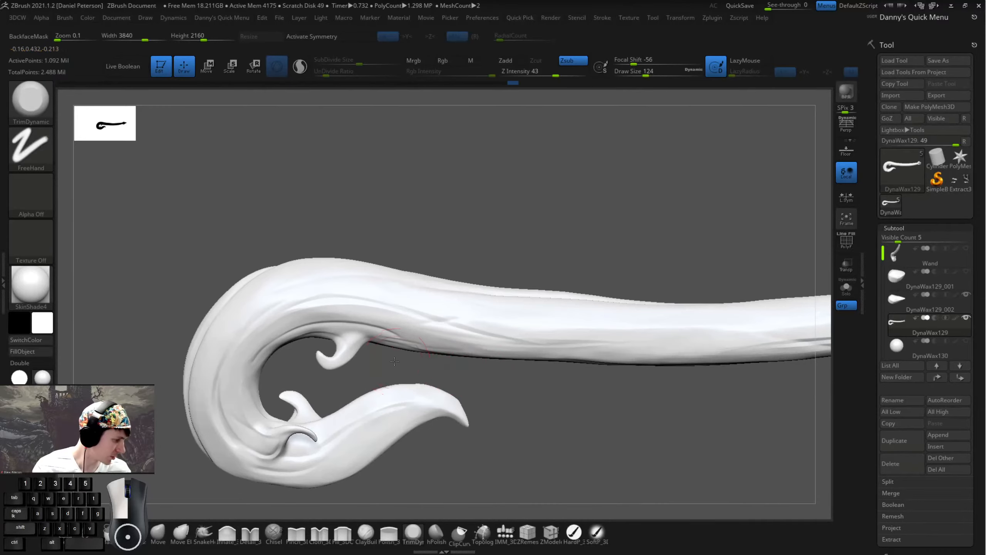
- Mask the upper and lower prongs on this side of the hook's inner curve with MaskLasso
{"action": "right_click_drag", "start_coordinate": [394, 361], "coordinate": [371, 347]}
{"action": "key", "text": "ctrl"}
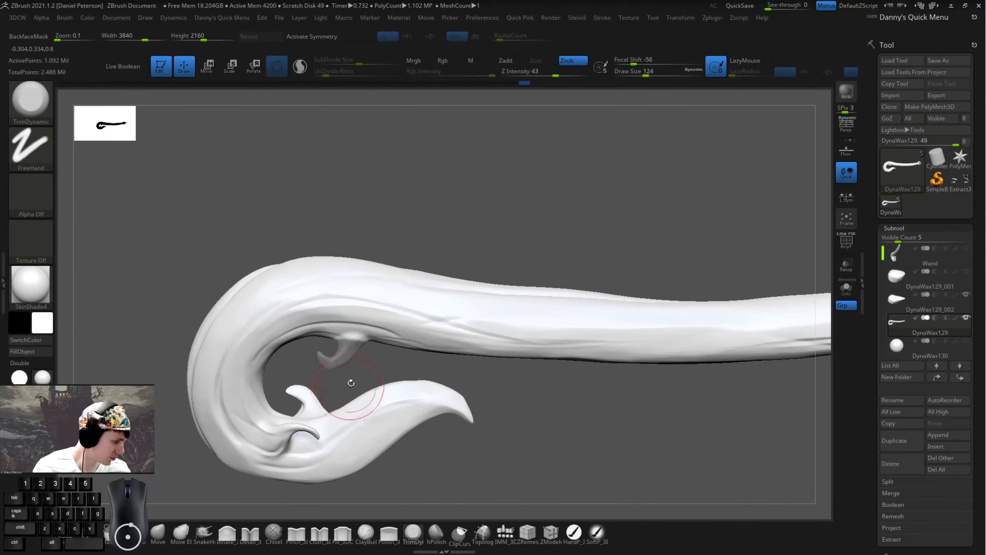
{"action": "mouse_move", "coordinate": [348, 381]}
{"action": "right_mouse_down"}
{"action": "mouse_move", "coordinate": [338, 403]}
{"action": "mouse_move", "coordinate": [272, 443]}
{"action": "right_mouse_up"}
{"action": "key", "text": "ctrl"}
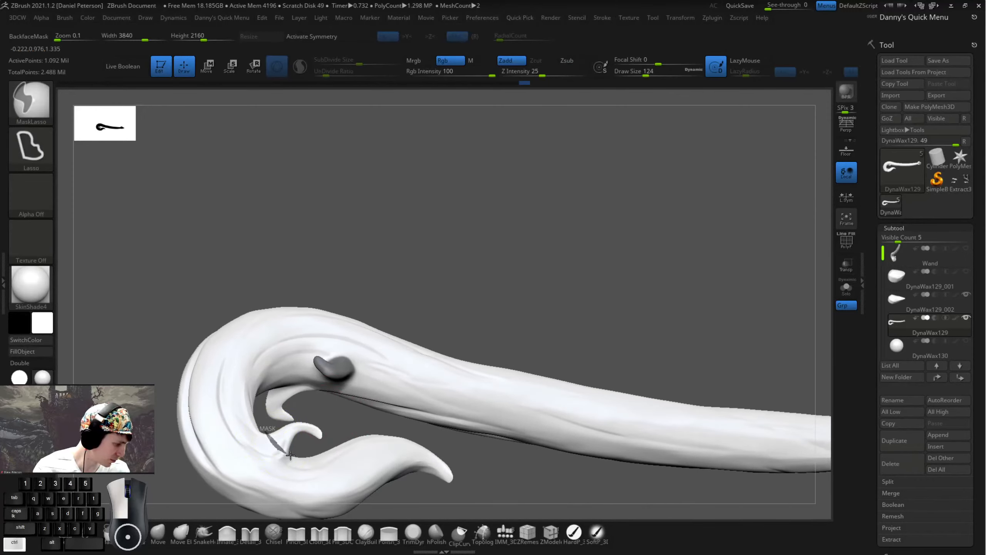
{"action": "left_click_drag", "start_coordinate": [290, 455], "coordinate": [333, 429], "text": "ctrl"}
{"action": "left_click_drag", "start_coordinate": [267, 403], "coordinate": [268, 404], "text": "ctrl"}
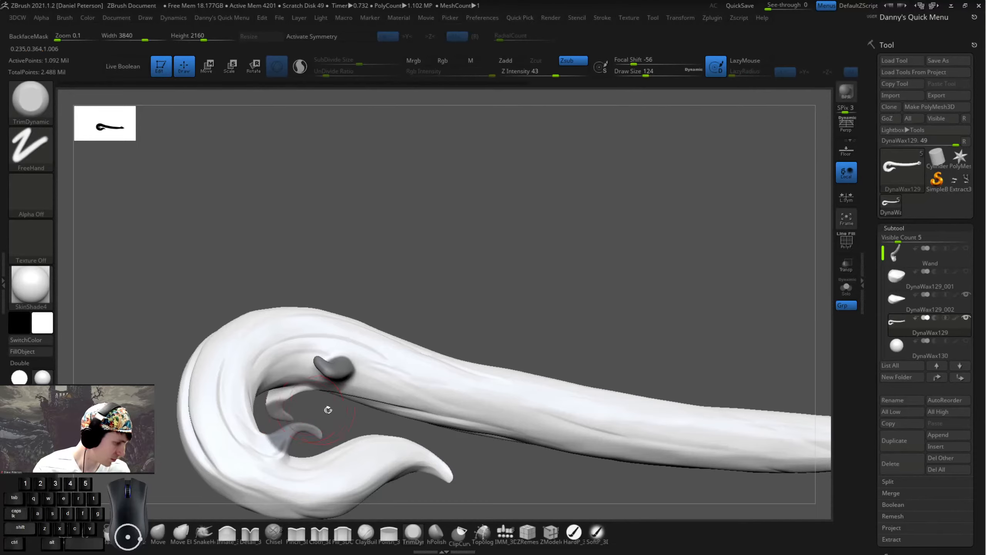
- Mask the remaining upper and lower prongs from the opposite side of the hook with MaskLasso
{"action": "right_click_drag", "start_coordinate": [268, 404], "coordinate": [491, 363]}
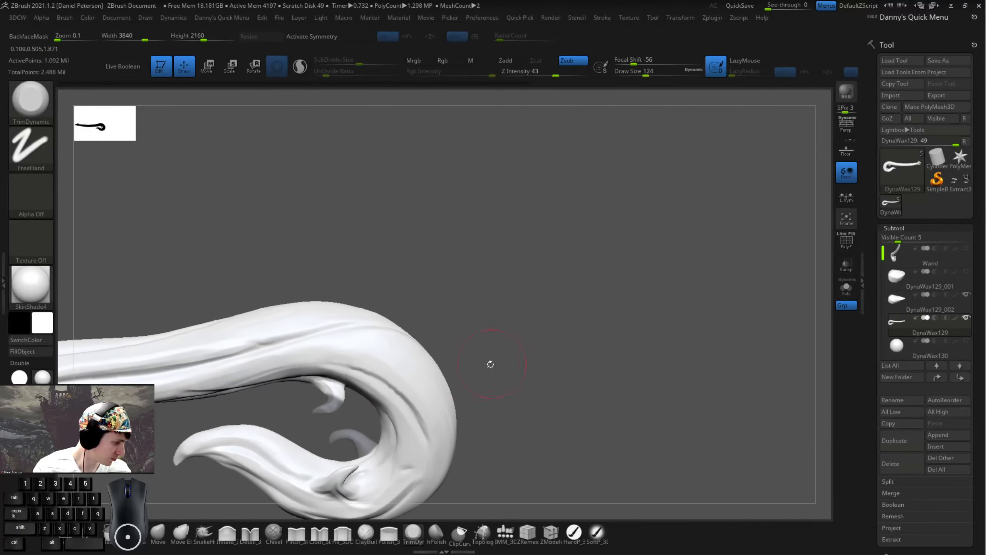
{"action": "key", "text": "ctrl"}
{"action": "left_click_drag", "start_coordinate": [306, 416], "coordinate": [307, 417], "text": "ctrl"}
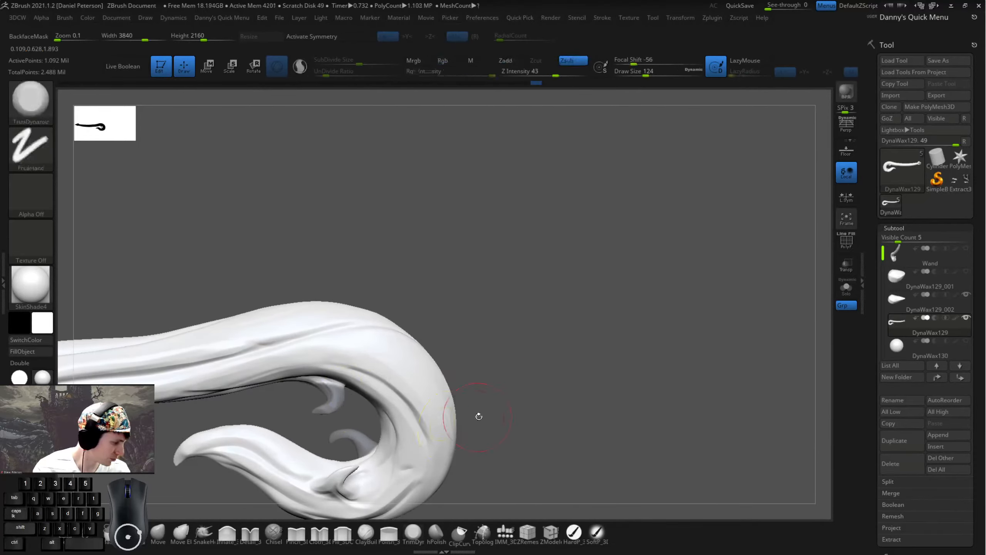
{"action": "right_click_drag", "start_coordinate": [477, 411], "coordinate": [485, 342]}
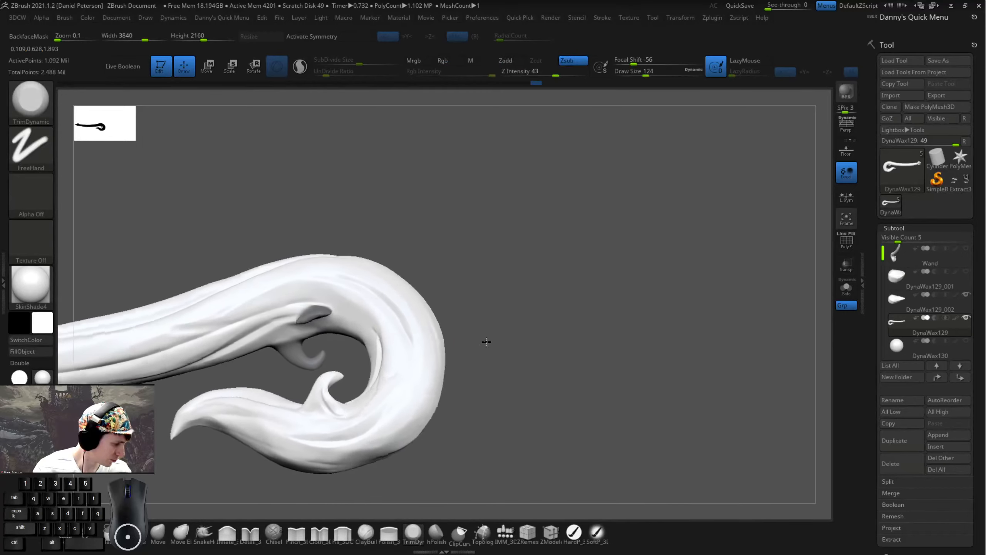
{"action": "key", "text": "ctrl"}
{"action": "left_click_drag", "start_coordinate": [333, 404], "coordinate": [331, 403], "text": "ctrl"}
{"action": "mouse_move", "coordinate": [491, 451]}
{"action": "right_mouse_down"}
{"action": "mouse_move", "coordinate": [501, 474]}
{"action": "mouse_move", "coordinate": [484, 408]}
{"action": "right_mouse_up"}
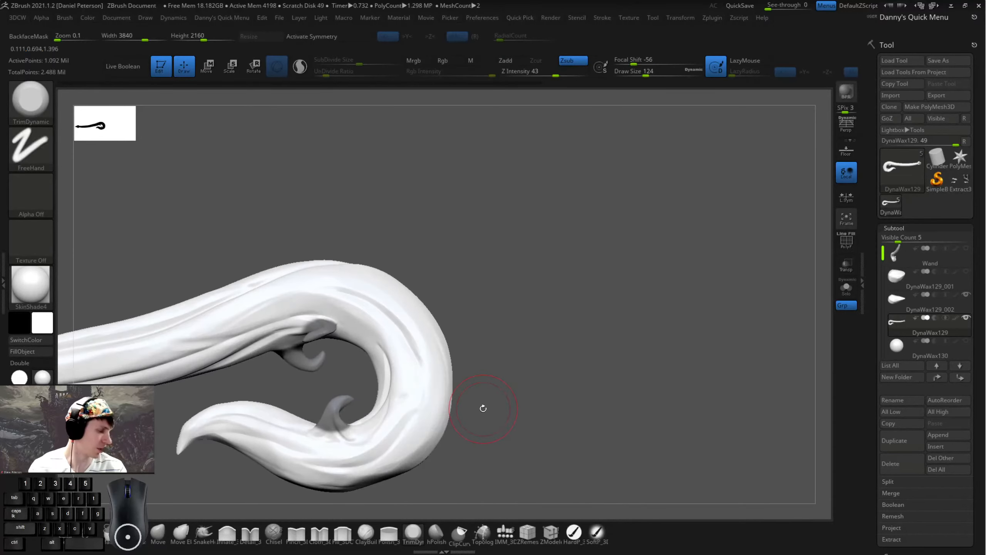
- Duplicate the wand body with its masked prongs and hide the original
{"action": "right_click_drag", "start_coordinate": [557, 261], "coordinate": [505, 217]}
{"action": "right_click_drag", "start_coordinate": [487, 328], "coordinate": [497, 244]}
{"action": "mouse_move", "coordinate": [601, 223]}
{"action": "right_mouse_down"}
{"action": "mouse_move", "coordinate": [441, 180]}
{"action": "mouse_move", "coordinate": [585, 167]}
{"action": "mouse_move", "coordinate": [797, 297]}
{"action": "right_mouse_up"}
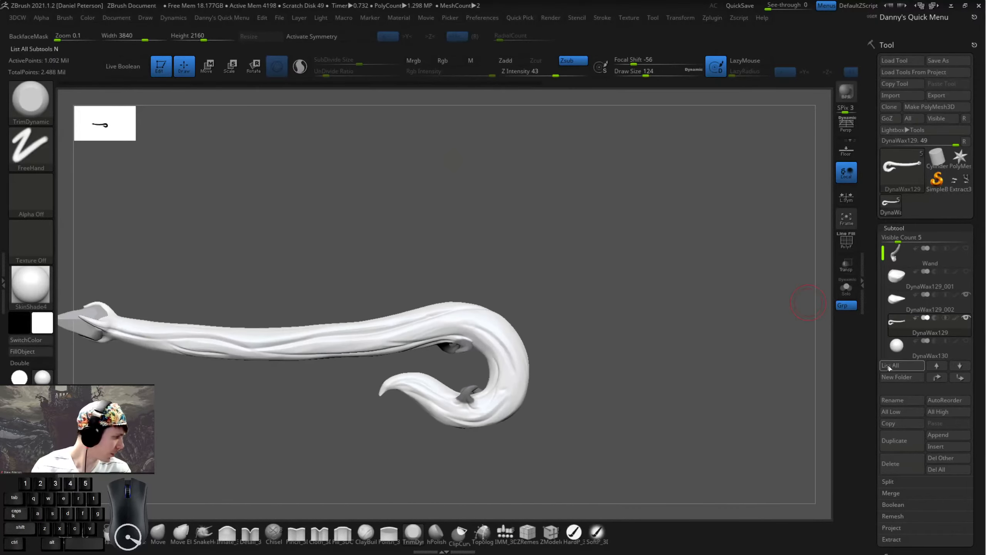
{"action": "left_click", "coordinate": [893, 445]}
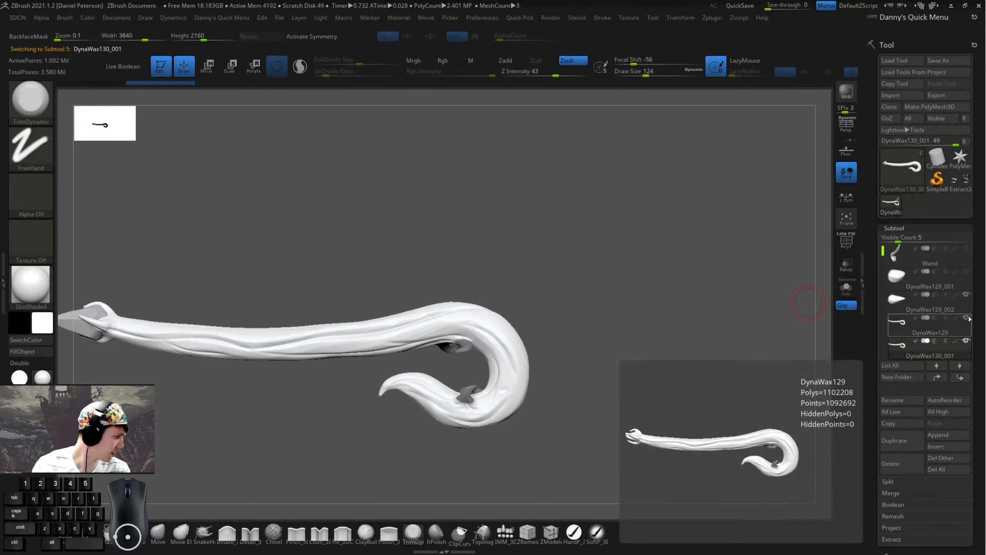
{"action": "left_click", "coordinate": [966, 317]}
{"action": "right_click_drag", "start_coordinate": [810, 297], "coordinate": [533, 222], "text": "alt"}
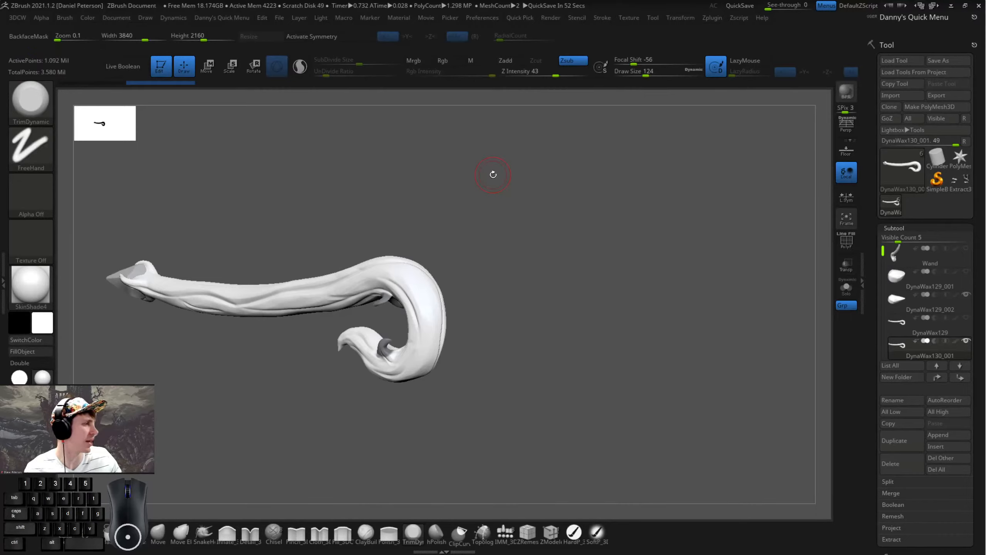
{"action": "mouse_move", "coordinate": [569, 185]}
{"action": "left_mouse_down"}
{"action": "mouse_move", "coordinate": [556, 205]}
{"action": "mouse_move", "coordinate": [583, 207]}
{"action": "mouse_move", "coordinate": [577, 216]}
{"action": "left_mouse_up"}
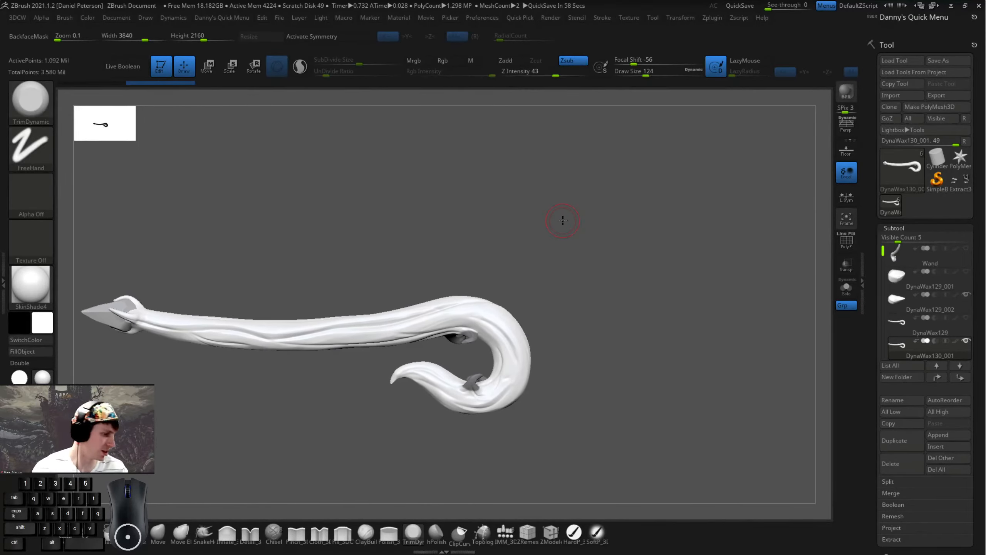
- Try pulling a row of wavy ridges along the upper edge of the duplicate's shaft using SnakeHook at draw size 234
{"action": "left_click", "coordinate": [203, 534]}
{"action": "key", "text": "space"}
{"action": "left_click_drag", "start_coordinate": [302, 298], "coordinate": [312, 298]}
{"action": "mouse_move", "coordinate": [211, 311]}
{"action": "left_mouse_down"}
{"action": "mouse_move", "coordinate": [233, 305]}
{"action": "mouse_move", "coordinate": [275, 319]}
{"action": "mouse_move", "coordinate": [356, 302]}
{"action": "left_mouse_up"}
{"action": "mouse_move", "coordinate": [474, 264]}
{"action": "left_mouse_down", "text": "alt"}
{"action": "mouse_move", "coordinate": [407, 326]}
{"action": "mouse_move", "coordinate": [420, 300]}
{"action": "left_mouse_up", "text": "alt"}
{"action": "key", "text": "ctrl"}
{"action": "left_click_drag", "start_coordinate": [544, 299], "coordinate": [489, 330]}
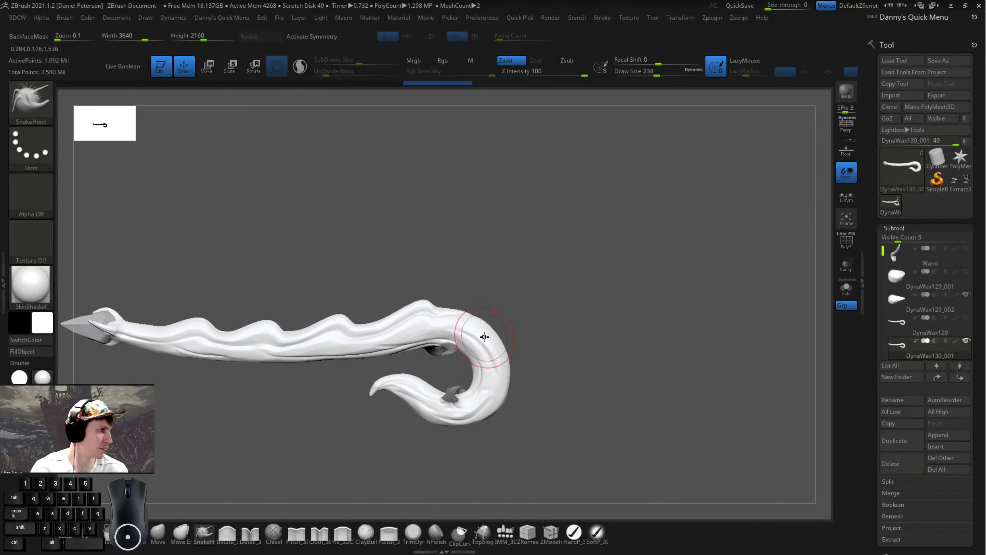
{"action": "left_click_drag", "start_coordinate": [552, 289], "coordinate": [557, 280], "text": "alt"}
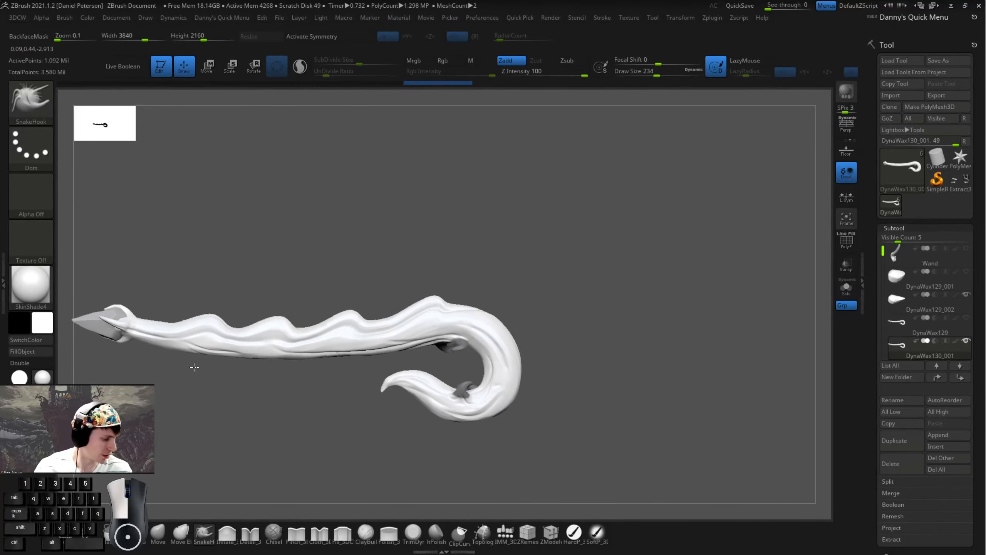
- Try adding matching waves along the shaft's lower edge using SnakeHook, and undo all the wave sculpting
{"action": "left_click_drag", "start_coordinate": [170, 344], "coordinate": [427, 335]}
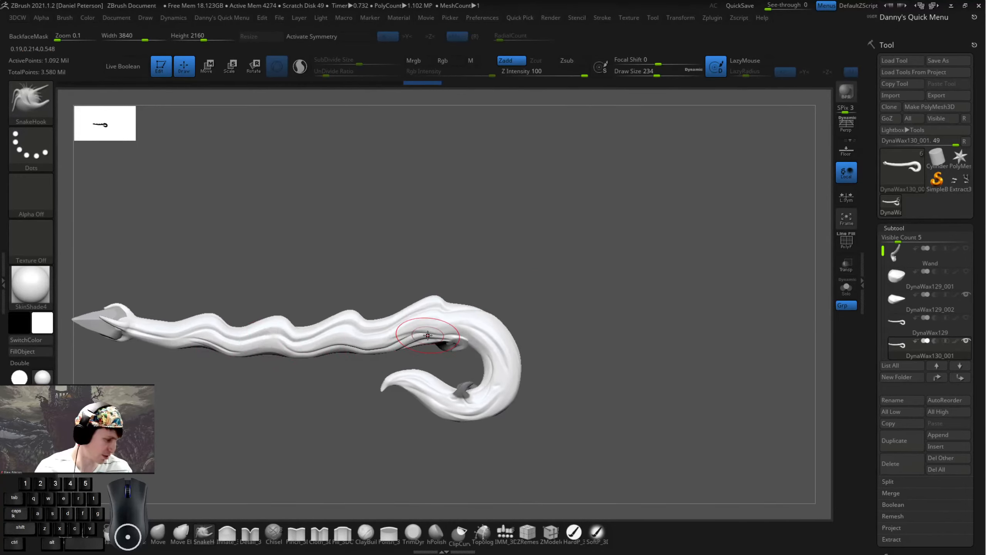
{"action": "mouse_move", "coordinate": [255, 419]}
{"action": "left_mouse_down"}
{"action": "mouse_move", "coordinate": [305, 418]}
{"action": "mouse_move", "coordinate": [212, 417]}
{"action": "mouse_move", "coordinate": [270, 425]}
{"action": "left_mouse_up"}
{"action": "key", "text": "ctrl"}
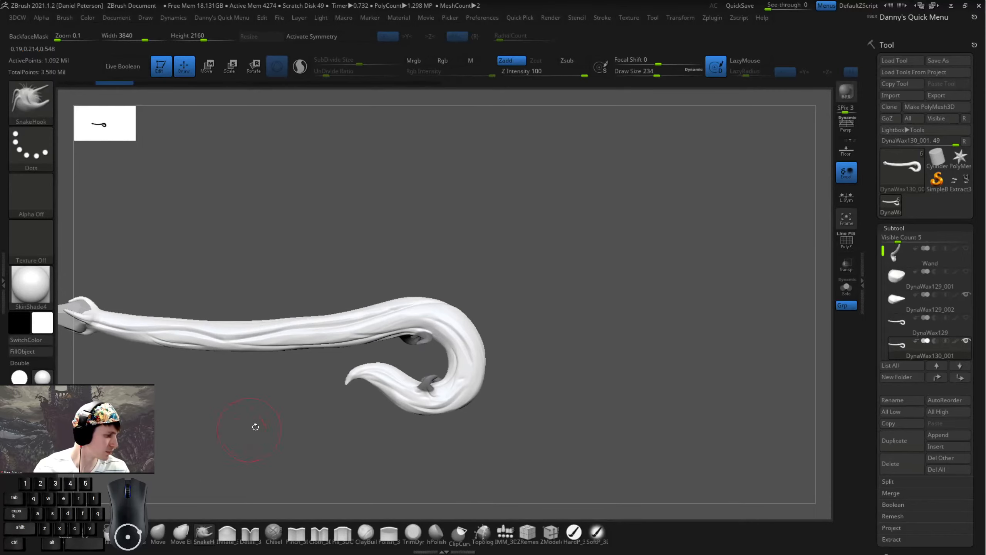
- Split the masked prongs off the duplicated wand body with Split Masked Points and hide the separated piece
{"action": "mouse_move", "coordinate": [256, 427]}
{"action": "left_mouse_down"}
{"action": "mouse_move", "coordinate": [550, 334]}
{"action": "mouse_move", "coordinate": [536, 311]}
{"action": "left_mouse_up"}
{"action": "key", "text": "2"}
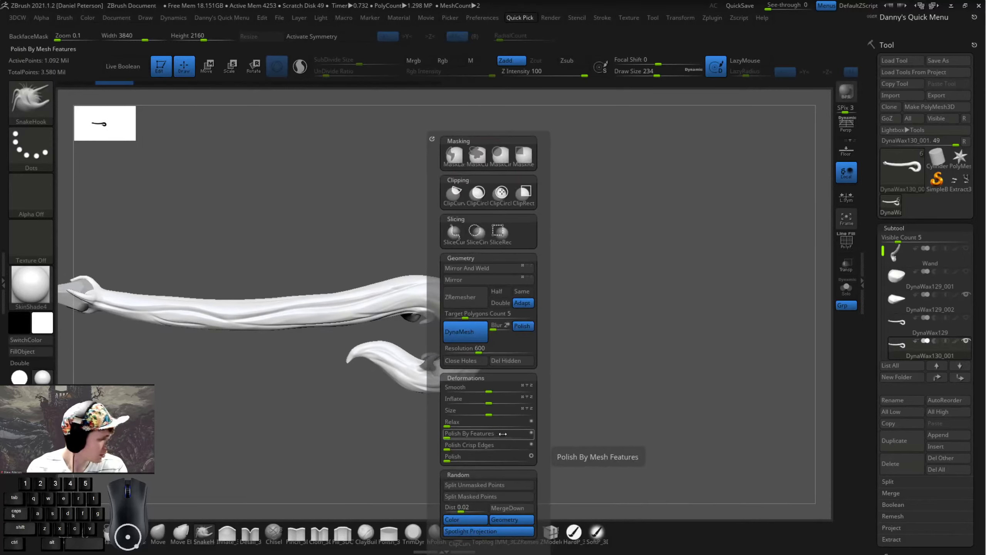
{"action": "left_click", "coordinate": [471, 496]}
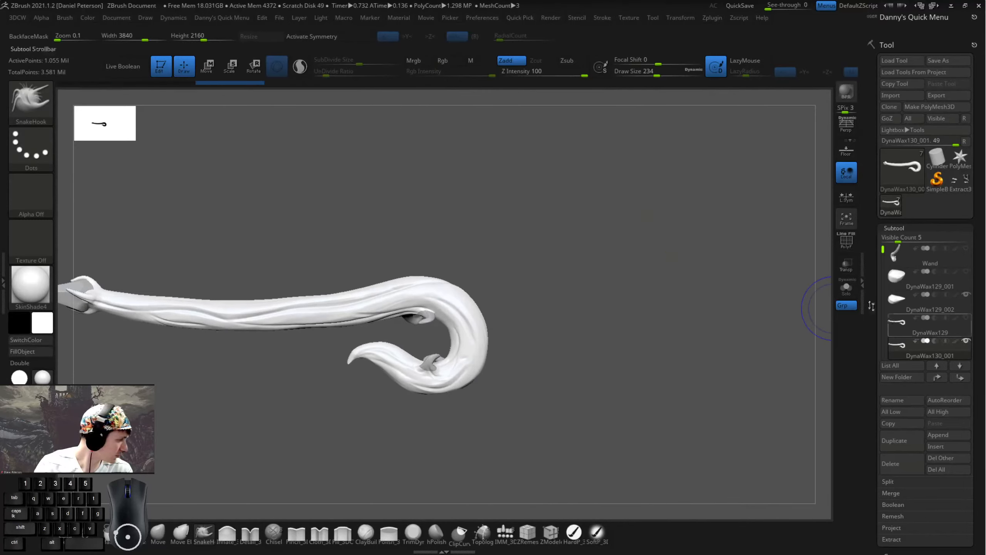
{"action": "left_click_drag", "start_coordinate": [882, 249], "coordinate": [879, 276]}
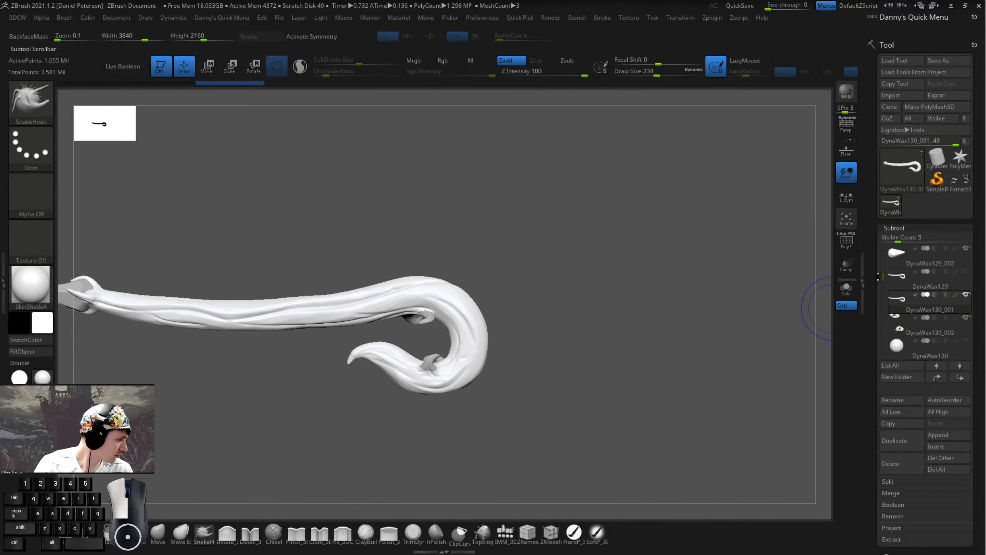
{"action": "left_click", "coordinate": [967, 317]}
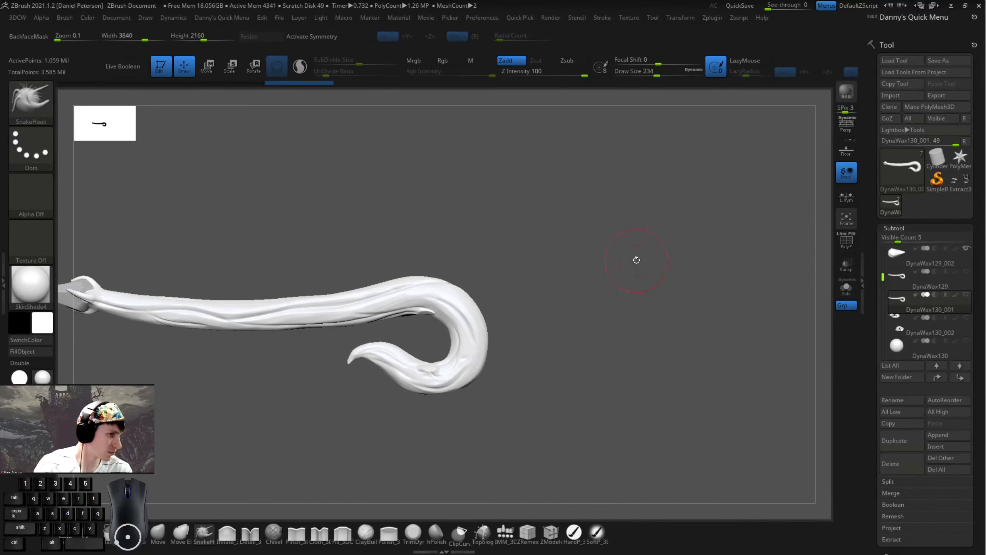
- Set the draw size to 104 and smooth the rough bumps along the inner side of the hook's lower bend
{"action": "left_click_drag", "start_coordinate": [621, 262], "coordinate": [787, 316], "text": "alt"}
{"action": "key", "text": "space"}
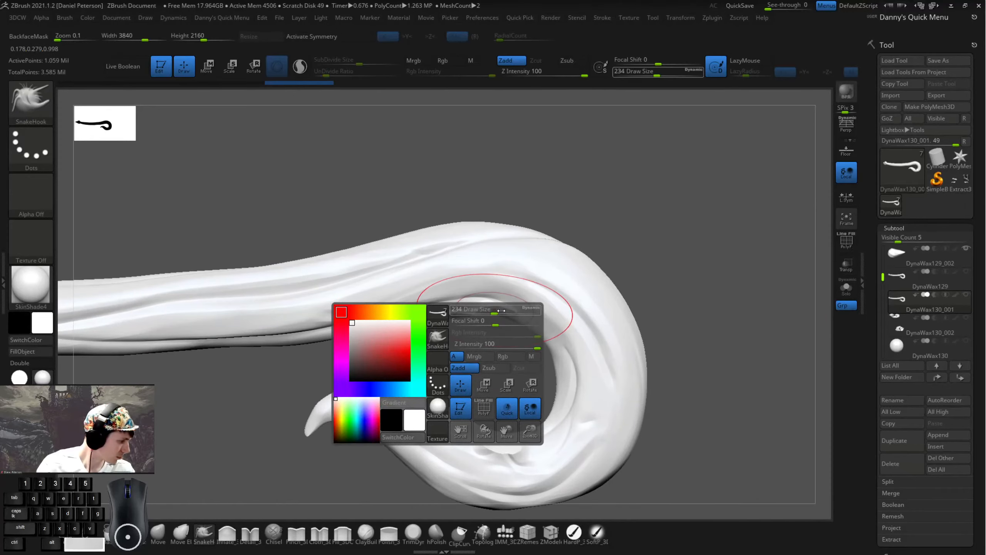
{"action": "mouse_move", "coordinate": [495, 312]}
{"action": "left_mouse_down"}
{"action": "mouse_move", "coordinate": [482, 312]}
{"action": "mouse_move", "coordinate": [503, 310]}
{"action": "left_mouse_up"}
{"action": "left_click_drag", "start_coordinate": [517, 361], "coordinate": [451, 280], "text": "alt"}
{"action": "left_click_drag", "start_coordinate": [637, 358], "coordinate": [635, 377]}
{"action": "left_click_drag", "start_coordinate": [445, 357], "coordinate": [436, 369], "text": "shift"}
{"action": "left_click_drag", "start_coordinate": [399, 287], "coordinate": [462, 221]}
{"action": "left_click_drag", "start_coordinate": [383, 366], "coordinate": [361, 342], "text": "shift"}
{"action": "left_click_drag", "start_coordinate": [387, 331], "coordinate": [312, 324], "text": "alt"}
- Flatten the leftover lump on the inside of the hook's lower bend with the TrimDynamic brush
{"action": "left_click", "coordinate": [413, 534]}
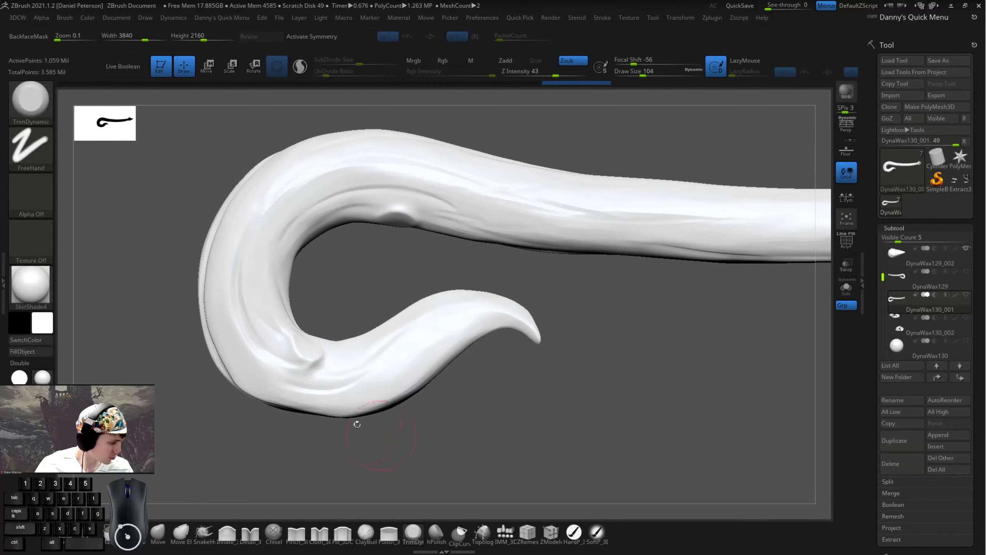
{"action": "left_click_drag", "start_coordinate": [230, 392], "coordinate": [234, 410]}
{"action": "mouse_move", "coordinate": [304, 358]}
{"action": "left_mouse_down"}
{"action": "mouse_move", "coordinate": [295, 353]}
{"action": "mouse_move", "coordinate": [322, 366]}
{"action": "mouse_move", "coordinate": [299, 345]}
{"action": "left_mouse_up"}
{"action": "left_click_drag", "start_coordinate": [345, 324], "coordinate": [393, 354]}
{"action": "left_click_drag", "start_coordinate": [287, 355], "coordinate": [289, 347]}
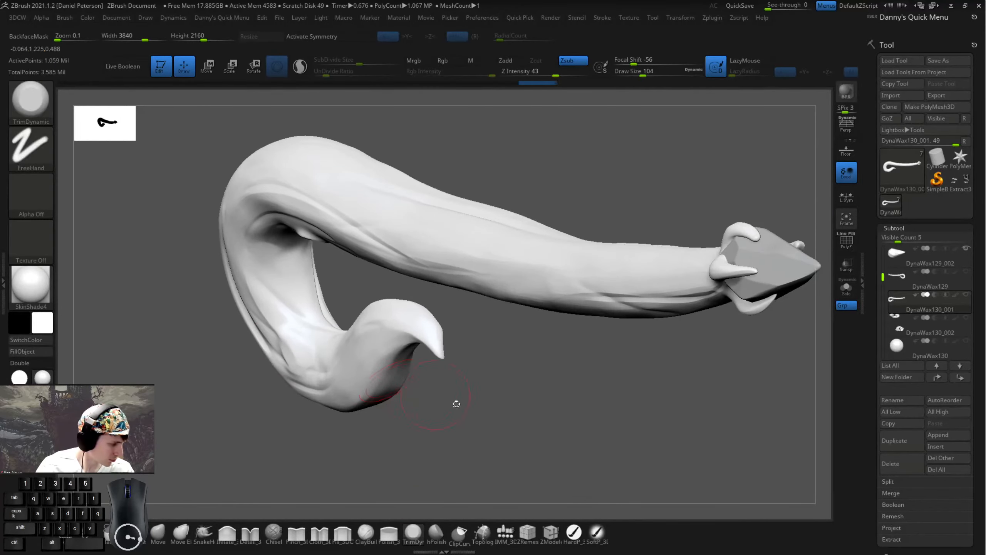
{"action": "left_click_drag", "start_coordinate": [455, 403], "coordinate": [411, 408]}
{"action": "left_click_drag", "start_coordinate": [300, 351], "coordinate": [333, 361]}
{"action": "mouse_move", "coordinate": [298, 362]}
{"action": "left_mouse_down"}
{"action": "mouse_move", "coordinate": [334, 357]}
{"action": "mouse_move", "coordinate": [302, 343]}
{"action": "left_mouse_up"}
- Trim down the bump on the underside of the shaft where it curves into the hook, working from both sides
{"action": "left_click_drag", "start_coordinate": [555, 272], "coordinate": [465, 316], "text": "alt"}
{"action": "mouse_move", "coordinate": [482, 330]}
{"action": "left_mouse_down"}
{"action": "mouse_move", "coordinate": [487, 303]}
{"action": "mouse_move", "coordinate": [549, 293]}
{"action": "left_mouse_up"}
{"action": "left_click_drag", "start_coordinate": [548, 294], "coordinate": [554, 287]}
{"action": "mouse_move", "coordinate": [333, 229]}
{"action": "left_mouse_down"}
{"action": "mouse_move", "coordinate": [354, 226]}
{"action": "mouse_move", "coordinate": [316, 241]}
{"action": "left_mouse_up"}
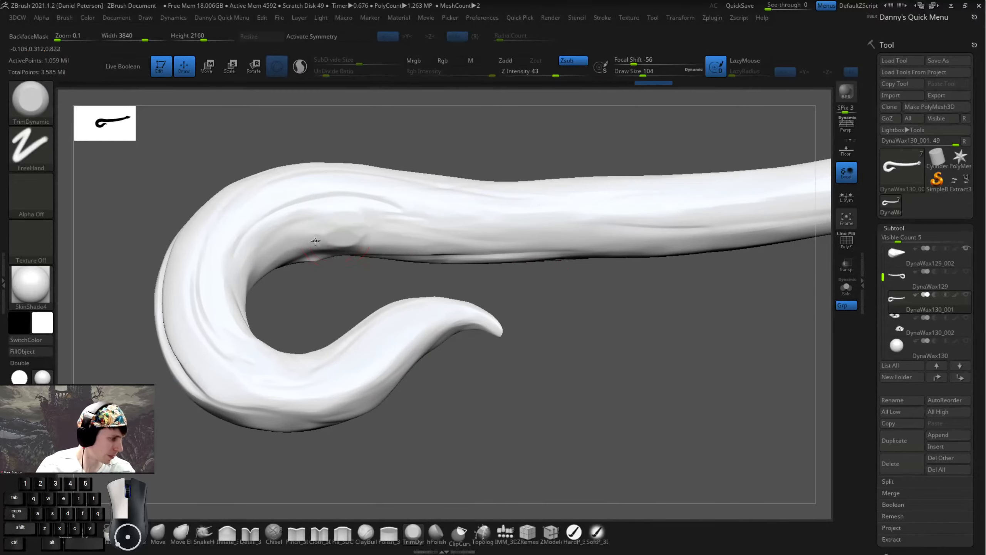
{"action": "mouse_move", "coordinate": [555, 336]}
{"action": "left_mouse_down"}
{"action": "mouse_move", "coordinate": [504, 288]}
{"action": "mouse_move", "coordinate": [350, 257]}
{"action": "mouse_move", "coordinate": [359, 241]}
{"action": "mouse_move", "coordinate": [325, 221]}
{"action": "left_mouse_up"}
{"action": "mouse_move", "coordinate": [470, 332]}
{"action": "left_mouse_down", "text": "alt"}
{"action": "mouse_move", "coordinate": [430, 362]}
{"action": "mouse_move", "coordinate": [542, 360]}
{"action": "mouse_move", "coordinate": [489, 311]}
{"action": "left_mouse_up", "text": "alt"}
{"action": "left_click_drag", "start_coordinate": [467, 311], "coordinate": [508, 330]}
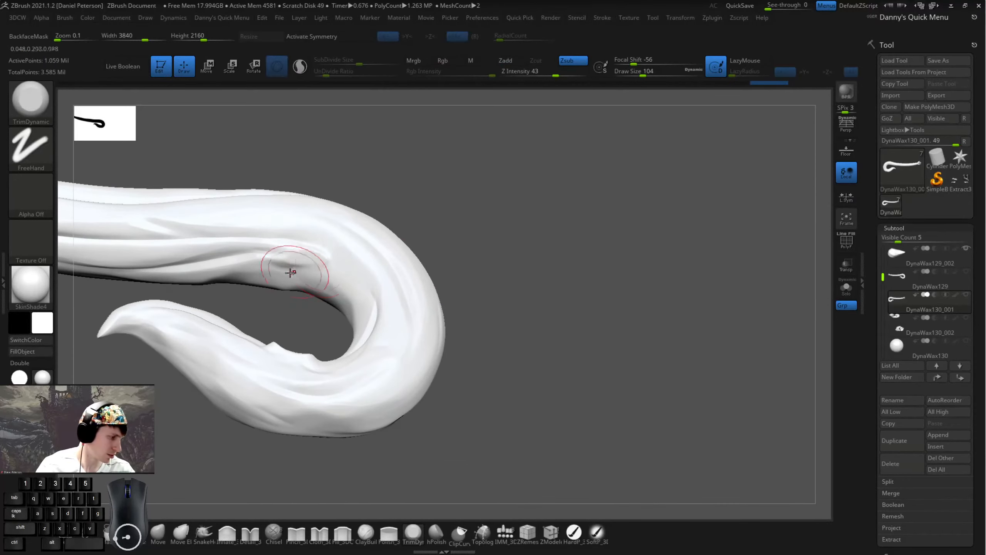
{"action": "mouse_move", "coordinate": [291, 273]}
{"action": "left_mouse_down"}
{"action": "mouse_move", "coordinate": [306, 253]}
{"action": "mouse_move", "coordinate": [301, 263]}
{"action": "mouse_move", "coordinate": [286, 243]}
{"action": "left_mouse_up"}
- Flatten the remaining bumps on the opposite side of the hook's lower inner bend with TrimDynamic
{"action": "left_click_drag", "start_coordinate": [528, 282], "coordinate": [497, 252], "text": "alt"}
{"action": "left_click_drag", "start_coordinate": [496, 252], "coordinate": [493, 307]}
{"action": "left_click_drag", "start_coordinate": [273, 322], "coordinate": [257, 325]}
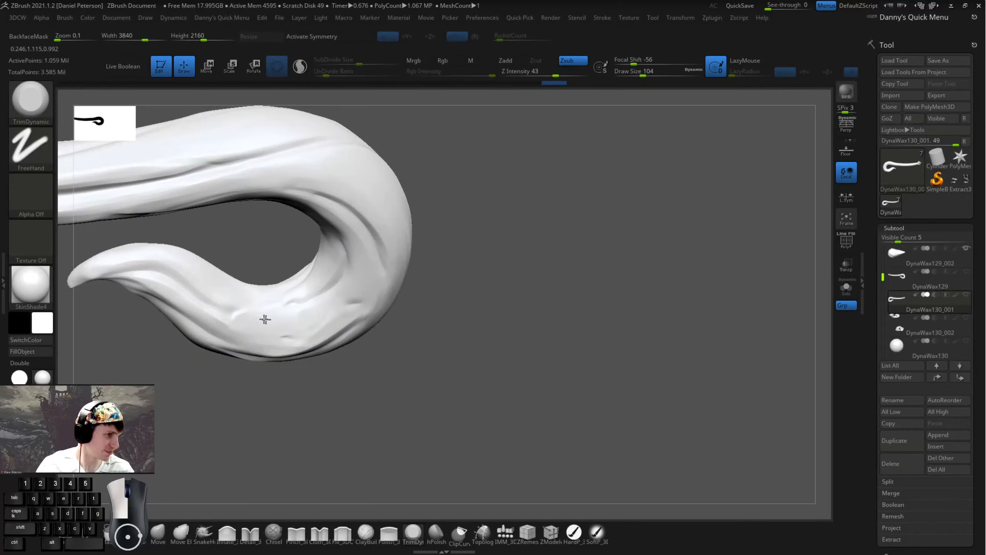
{"action": "mouse_move", "coordinate": [265, 319]}
{"action": "left_mouse_down"}
{"action": "mouse_move", "coordinate": [260, 329]}
{"action": "mouse_move", "coordinate": [240, 316]}
{"action": "left_mouse_up"}
{"action": "mouse_move", "coordinate": [466, 299]}
{"action": "left_mouse_down"}
{"action": "mouse_move", "coordinate": [517, 312]}
{"action": "mouse_move", "coordinate": [506, 311]}
{"action": "mouse_move", "coordinate": [501, 342]}
{"action": "left_mouse_up"}
{"action": "left_click_drag", "start_coordinate": [394, 357], "coordinate": [371, 353], "text": "shift"}
{"action": "mouse_move", "coordinate": [507, 317]}
{"action": "left_mouse_down", "text": "alt"}
{"action": "mouse_move", "coordinate": [494, 295]}
{"action": "mouse_move", "coordinate": [425, 351]}
{"action": "left_mouse_up", "text": "alt"}
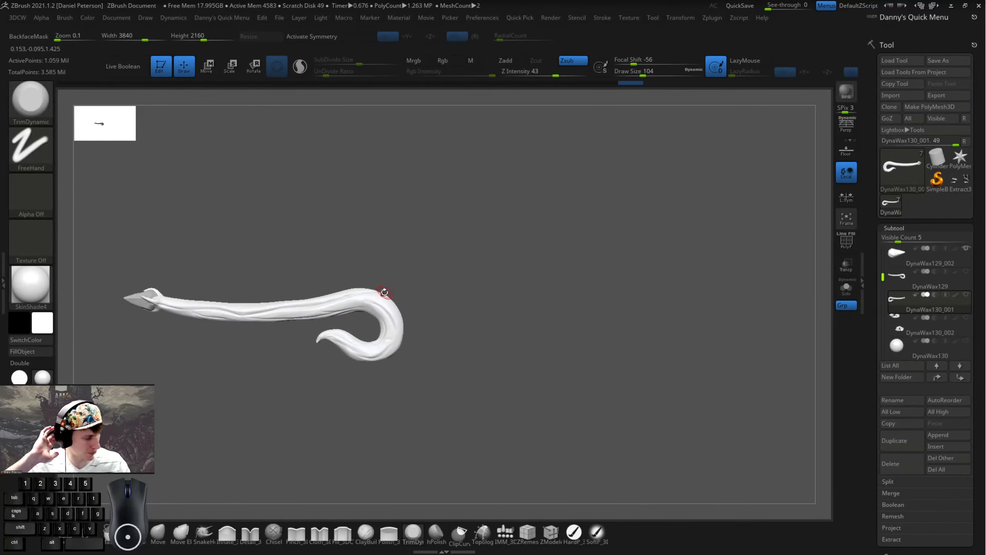
- Mask the upper bend of the hook with MaskLasso and set the draw size to 182
{"action": "mouse_move", "coordinate": [197, 369]}
{"action": "left_mouse_down", "text": "alt"}
{"action": "mouse_move", "coordinate": [191, 398]}
{"action": "mouse_move", "coordinate": [264, 406]}
{"action": "mouse_move", "coordinate": [194, 404]}
{"action": "mouse_move", "coordinate": [236, 412]}
{"action": "mouse_move", "coordinate": [234, 446]}
{"action": "left_mouse_up", "text": "alt"}
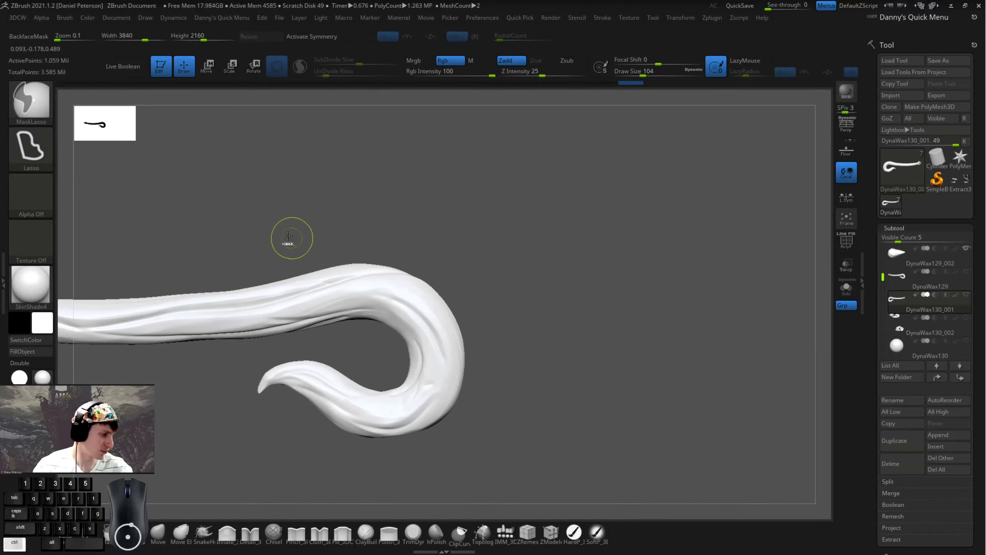
{"action": "mouse_move", "coordinate": [288, 340]}
{"action": "left_mouse_down", "text": "ctrl"}
{"action": "mouse_move", "coordinate": [357, 332]}
{"action": "mouse_move", "coordinate": [404, 356]}
{"action": "mouse_move", "coordinate": [542, 364]}
{"action": "mouse_move", "coordinate": [543, 233]}
{"action": "left_mouse_up", "text": "ctrl"}
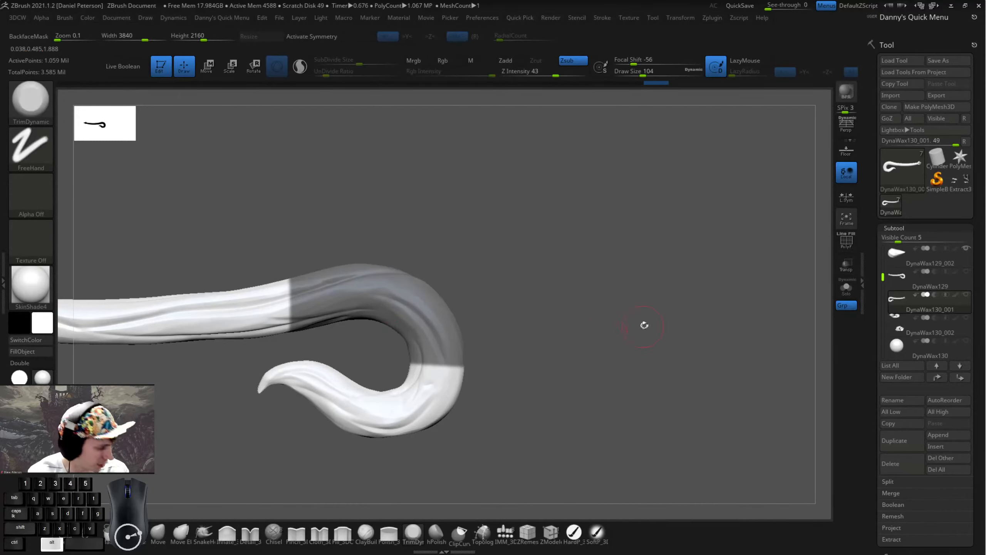
{"action": "mouse_move", "coordinate": [644, 325]}
{"action": "left_mouse_down", "text": "alt"}
{"action": "mouse_move", "coordinate": [427, 270]}
{"action": "mouse_move", "coordinate": [471, 291]}
{"action": "mouse_move", "coordinate": [647, 313]}
{"action": "left_mouse_up", "text": "alt"}
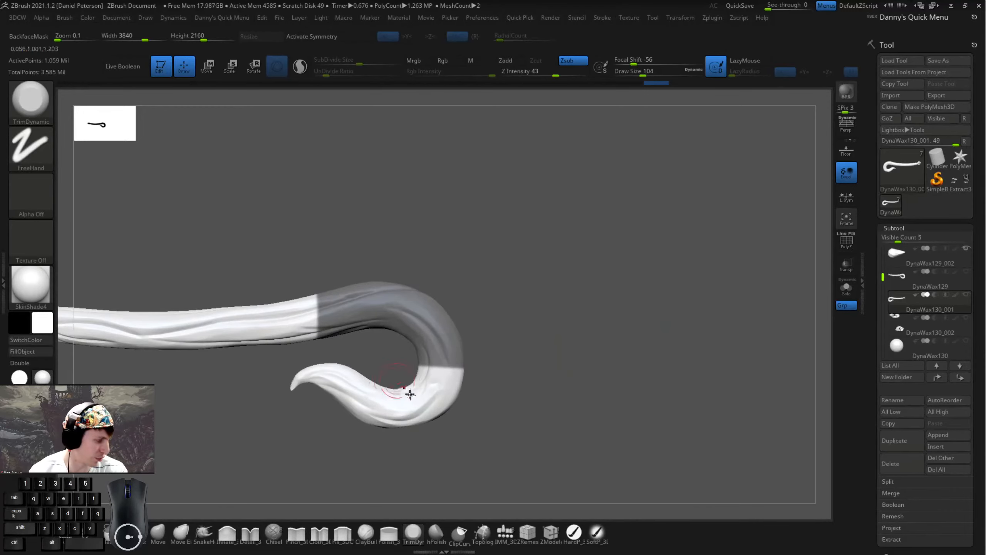
{"action": "left_click_drag", "start_coordinate": [614, 355], "coordinate": [587, 287], "text": "alt"}
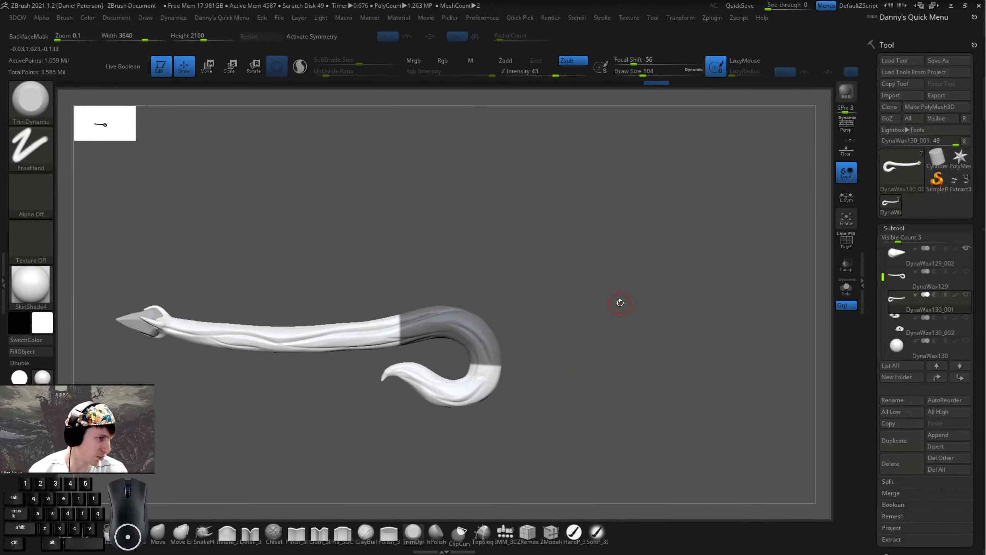
{"action": "mouse_move", "coordinate": [588, 261]}
{"action": "left_mouse_down", "text": "alt"}
{"action": "mouse_move", "coordinate": [544, 235]}
{"action": "mouse_move", "coordinate": [541, 209]}
{"action": "left_mouse_up", "text": "alt"}
{"action": "key", "text": "space"}
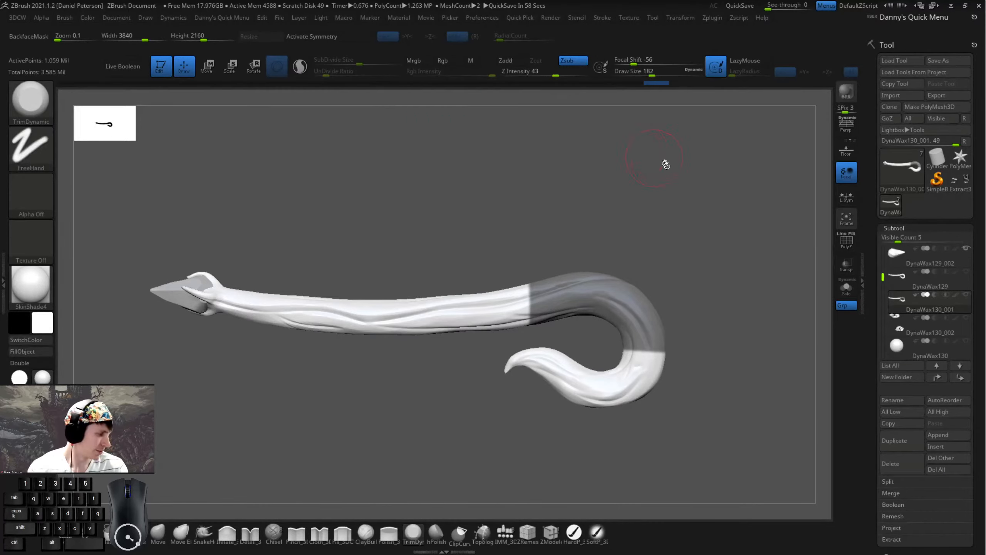
{"action": "left_click_drag", "start_coordinate": [695, 204], "coordinate": [689, 218]}
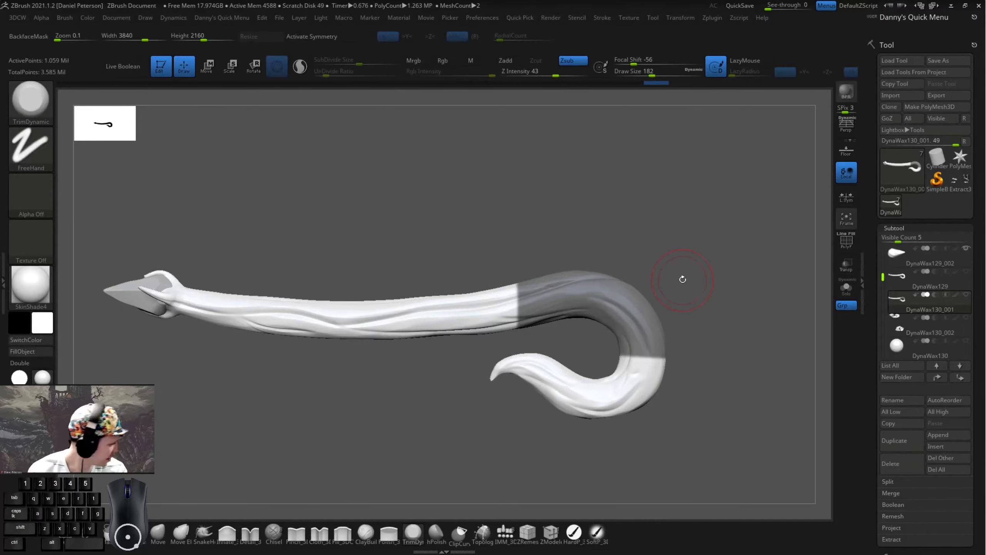
- Extract the masked bend as a separate shell with S Smt 5 and Thick 0.02, and accept it
{"action": "scroll", "coordinate": [878, 499], "scroll_direction": "down", "scroll_amount": 2}
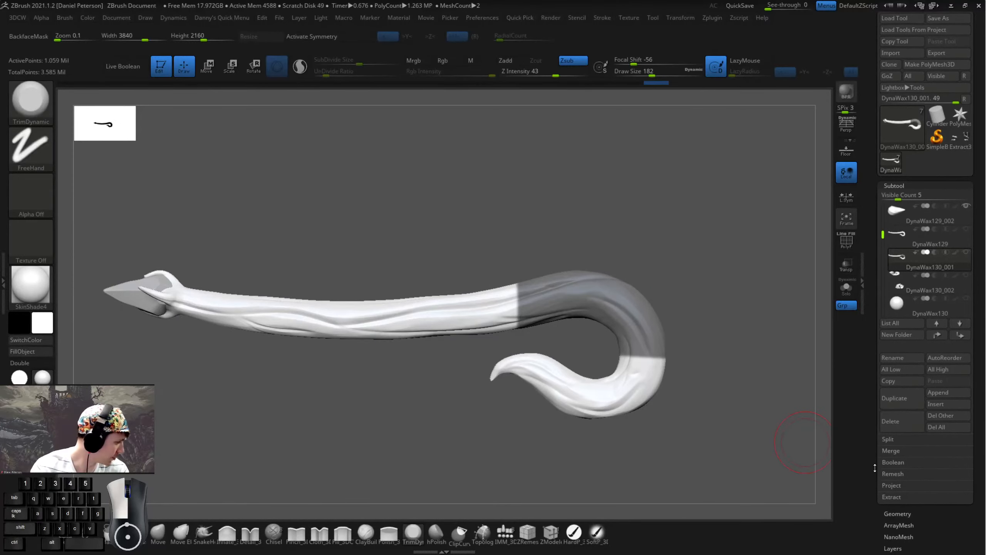
{"action": "left_click", "coordinate": [897, 499]}
{"action": "left_click_drag", "start_coordinate": [873, 501], "coordinate": [875, 477]}
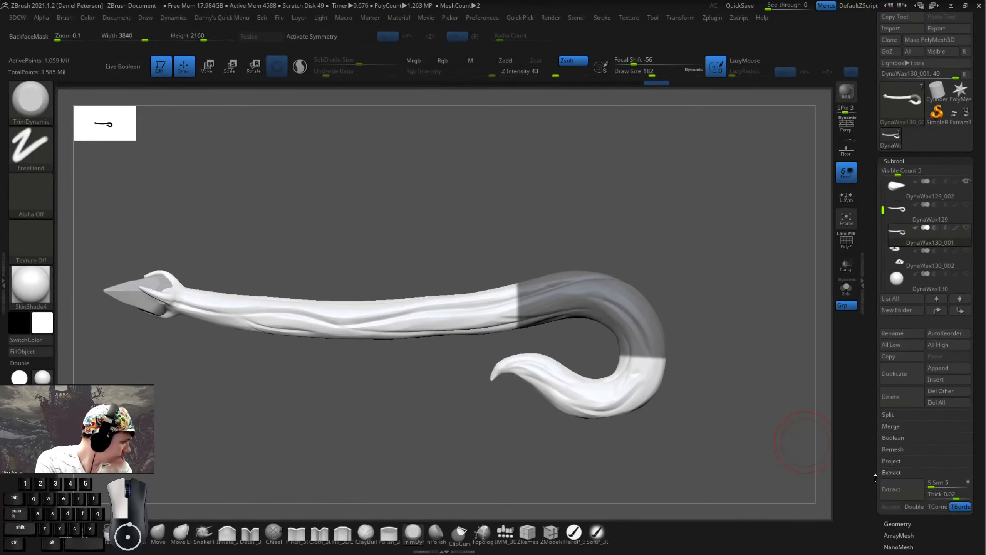
{"action": "left_click", "coordinate": [901, 491]}
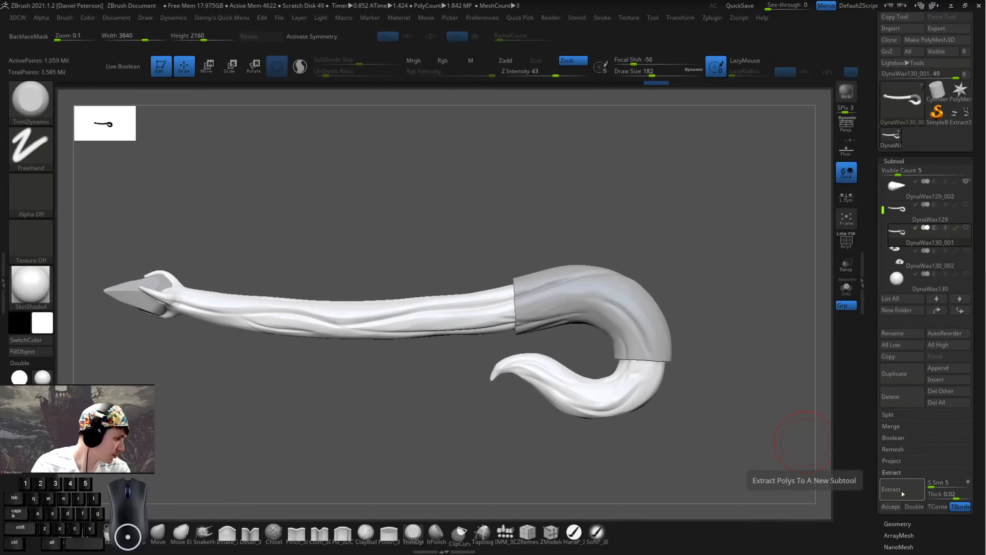
{"action": "left_click", "coordinate": [889, 506]}
- Hide the wand body, select the extracted sleeve, and smooth its creases near the shaft end
{"action": "left_click_drag", "start_coordinate": [782, 389], "coordinate": [738, 339]}
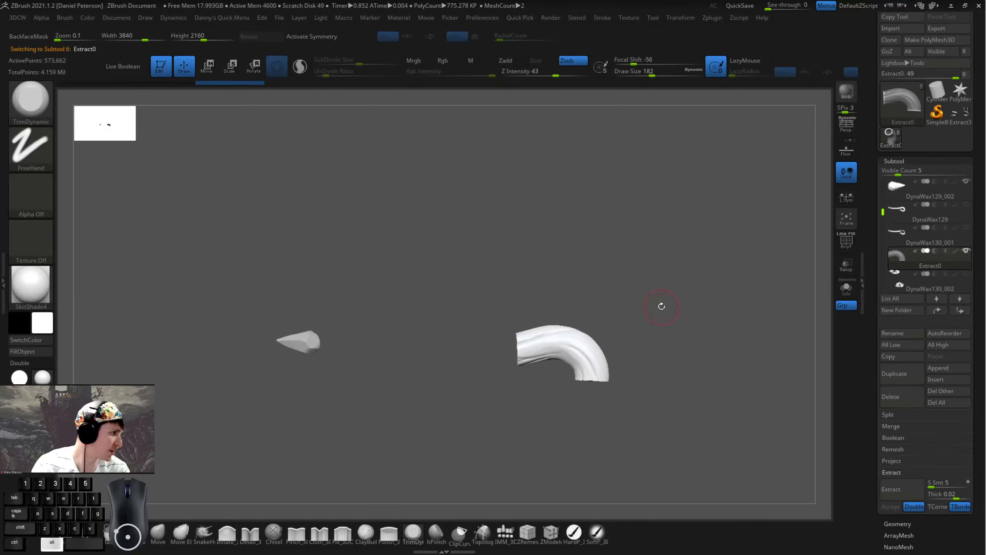
{"action": "left_click_drag", "start_coordinate": [660, 306], "coordinate": [699, 304], "text": "alt"}
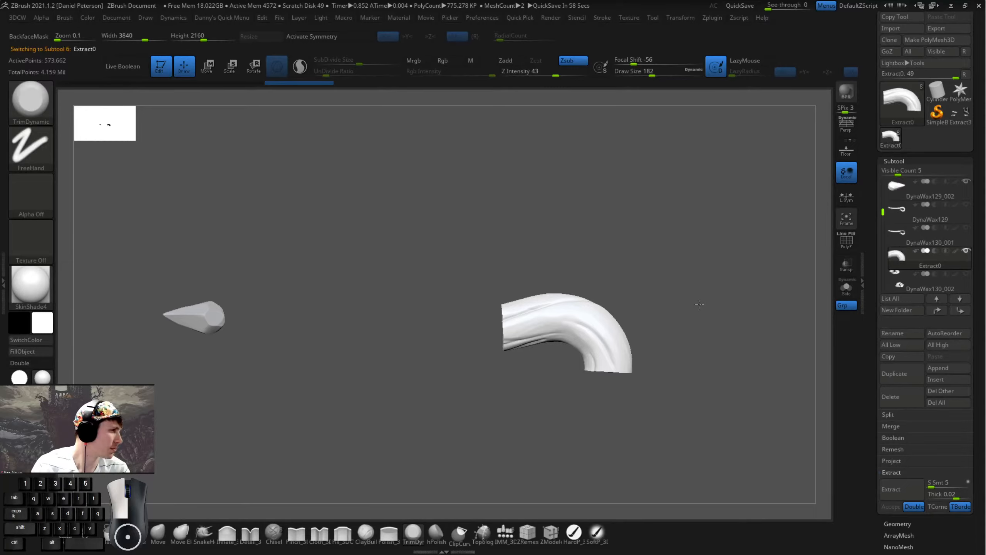
{"action": "left_click_drag", "start_coordinate": [699, 304], "coordinate": [709, 269], "text": "alt"}
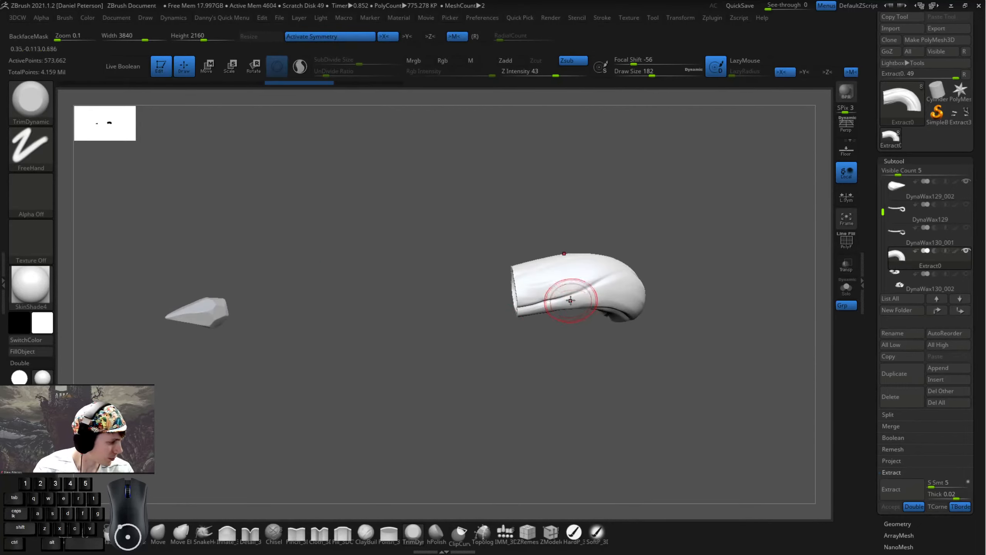
{"action": "left_click_drag", "start_coordinate": [610, 394], "coordinate": [590, 405], "text": "alt"}
{"action": "mouse_move", "coordinate": [579, 362]}
{"action": "left_mouse_down", "text": "alt"}
{"action": "mouse_move", "coordinate": [577, 345]}
{"action": "mouse_move", "coordinate": [594, 363]}
{"action": "left_mouse_up", "text": "alt"}
{"action": "left_click_drag", "start_coordinate": [411, 342], "coordinate": [386, 325], "text": "shift"}
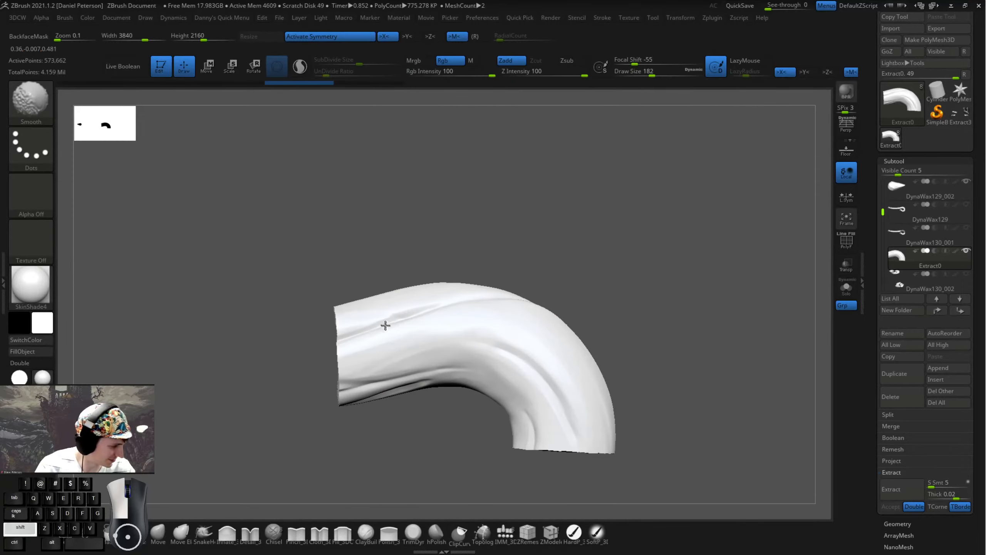
{"action": "left_click_drag", "start_coordinate": [418, 380], "coordinate": [365, 389], "text": "shift"}
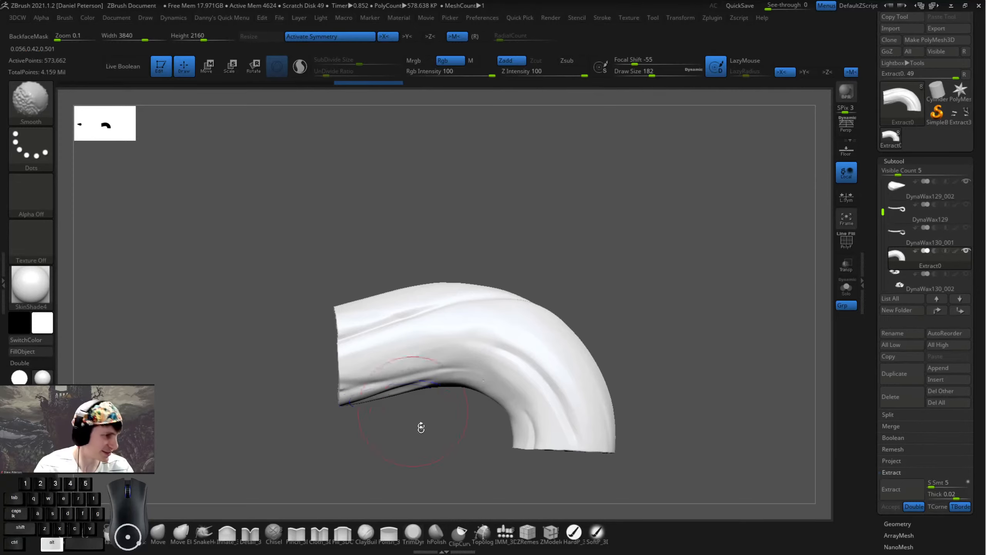
{"action": "mouse_move", "coordinate": [420, 427]}
{"action": "left_mouse_down", "text": "alt"}
{"action": "mouse_move", "coordinate": [324, 411]}
{"action": "mouse_move", "coordinate": [488, 364]}
{"action": "mouse_move", "coordinate": [435, 346]}
{"action": "mouse_move", "coordinate": [451, 353]}
{"action": "left_mouse_up", "text": "alt"}
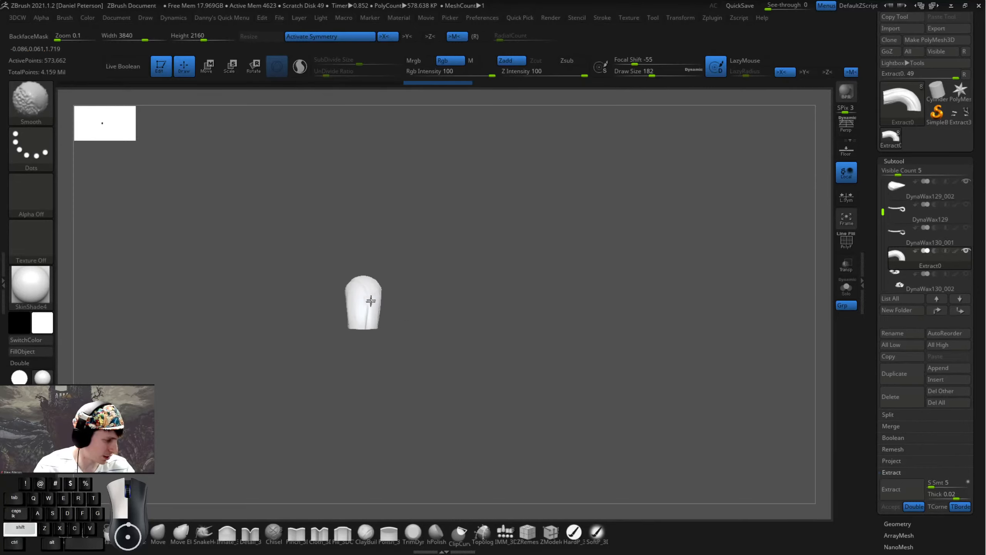
{"action": "left_click_drag", "start_coordinate": [384, 286], "coordinate": [495, 315], "text": "shift"}
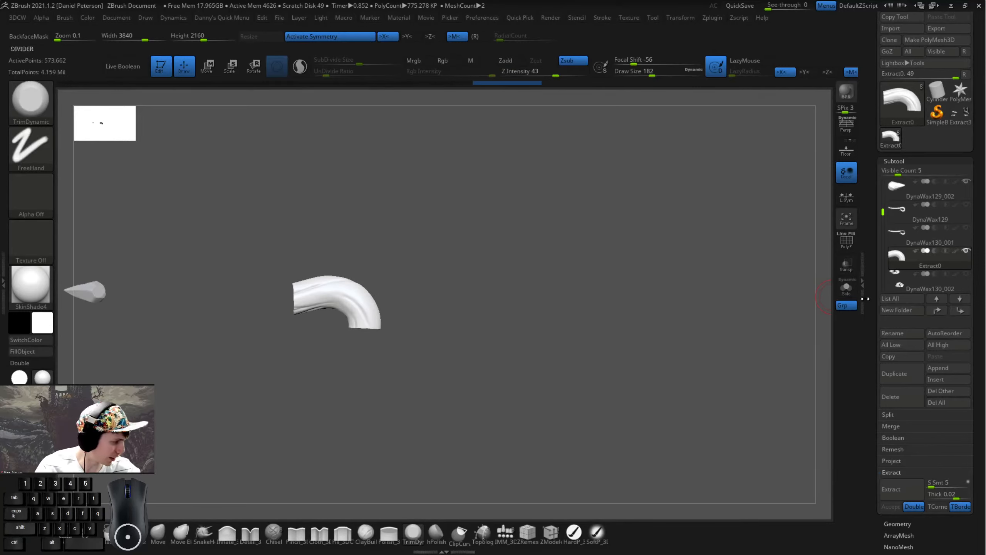
- Show the wand body again, set the draw size to 251, and make the body the active subtool
{"action": "left_click", "coordinate": [966, 228]}
{"action": "mouse_move", "coordinate": [542, 204]}
{"action": "left_mouse_down", "text": "alt"}
{"action": "mouse_move", "coordinate": [605, 213]}
{"action": "mouse_move", "coordinate": [543, 200]}
{"action": "mouse_move", "coordinate": [482, 323]}
{"action": "left_mouse_up", "text": "alt"}
{"action": "key", "text": "space"}
{"action": "left_click", "coordinate": [483, 322], "text": "alt"}
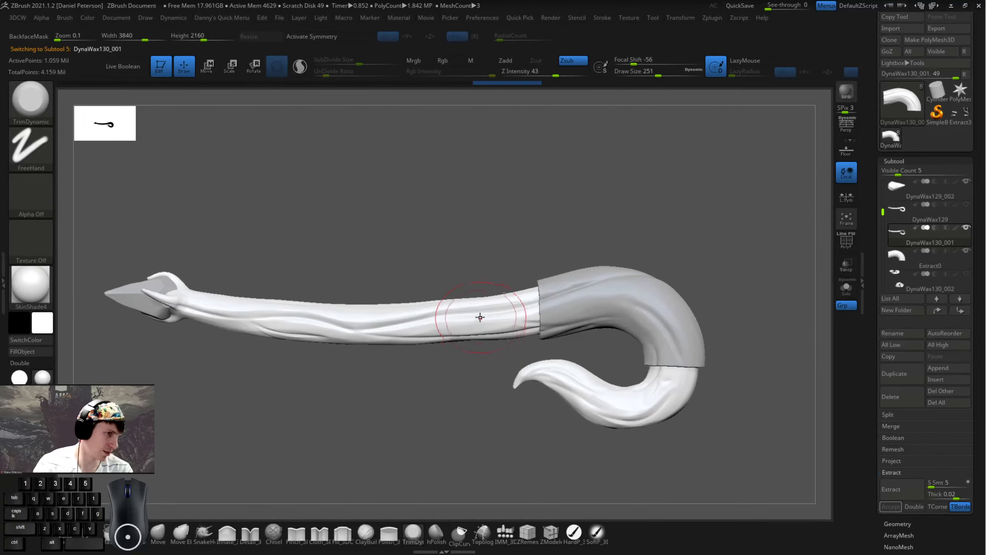
- Bend the shaft just behind the prongs into a first wave with the SnakeHook brush, undoing the unsuitable pulls
{"action": "key", "text": "b"}
{"action": "key", "text": "s"}
{"action": "key", "text": "h"}
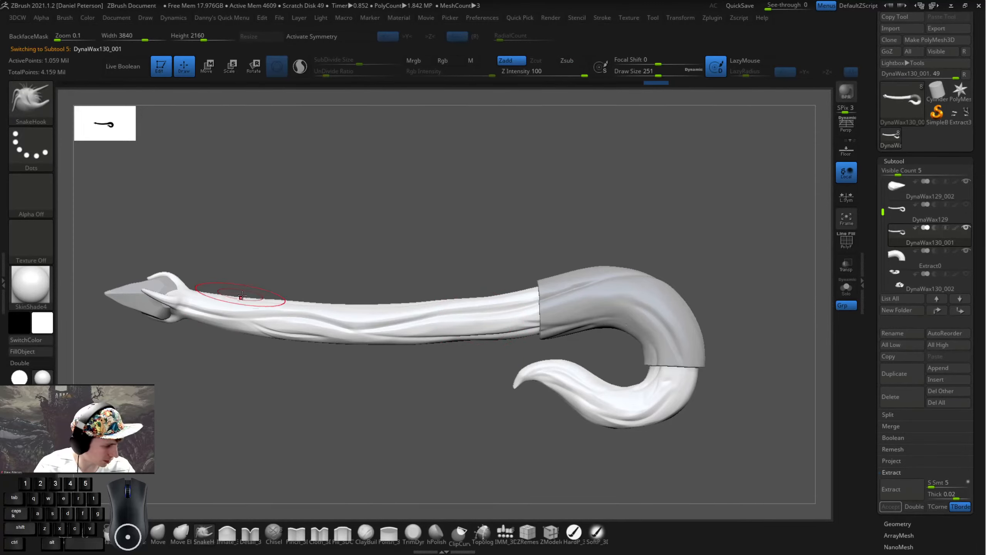
{"action": "key", "text": "shift"}
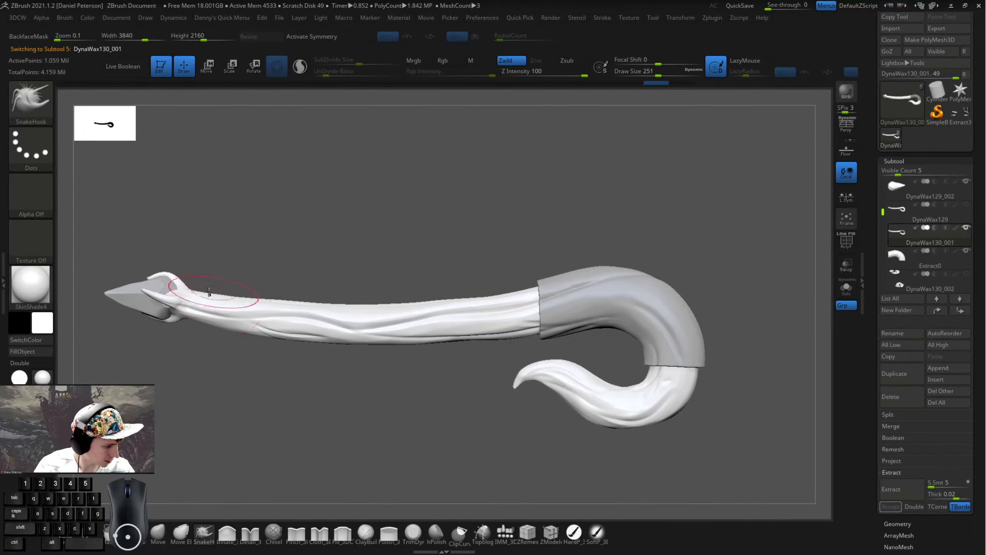
{"action": "key", "text": "shift"}
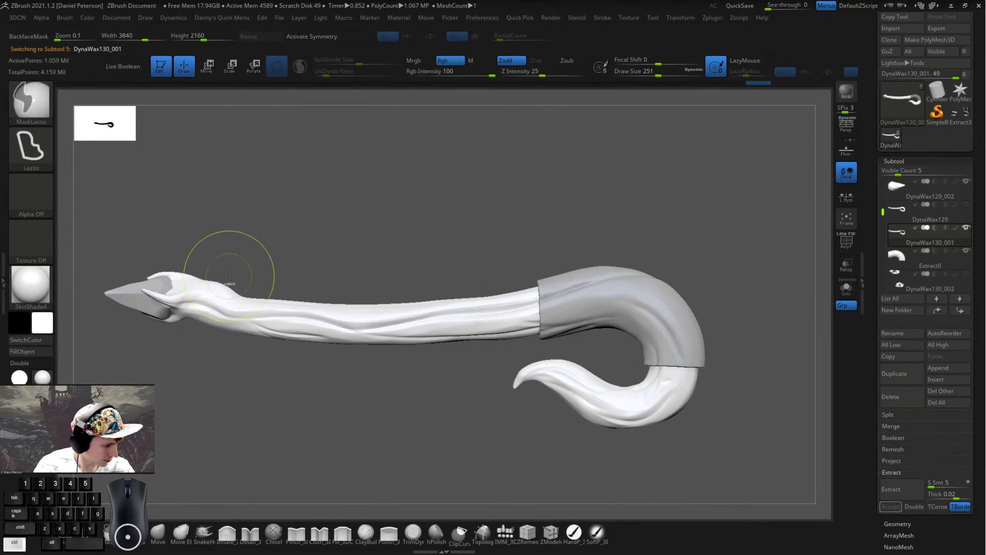
{"action": "mouse_move", "coordinate": [188, 289]}
{"action": "left_mouse_down"}
{"action": "mouse_move", "coordinate": [155, 238]}
{"action": "mouse_move", "coordinate": [167, 282]}
{"action": "left_mouse_up"}
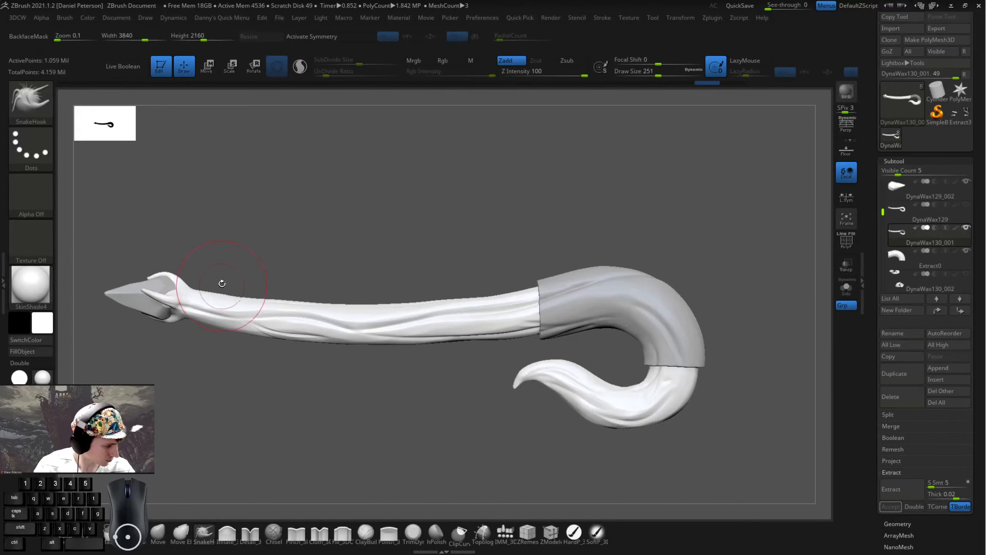
{"action": "left_click_drag", "start_coordinate": [236, 283], "coordinate": [225, 326]}
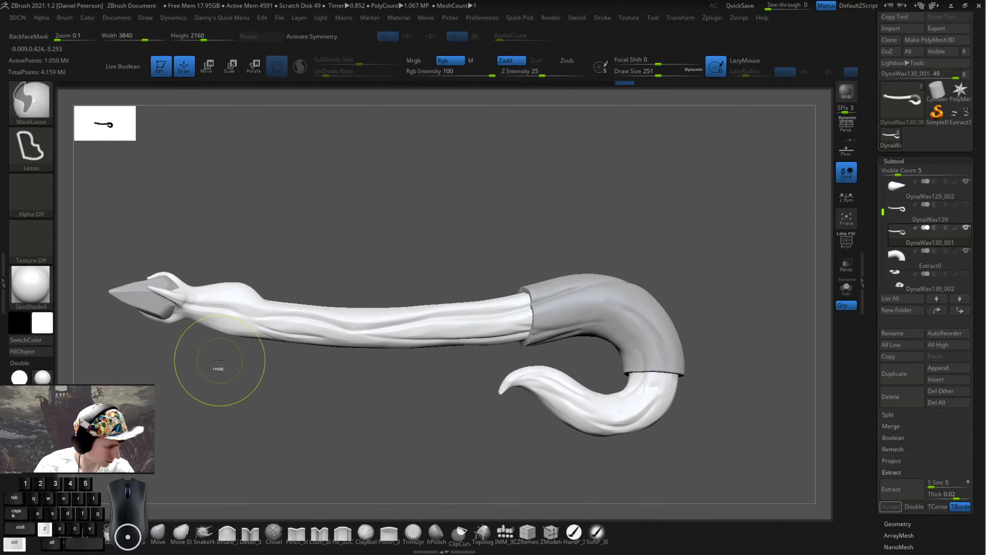
{"action": "left_click_drag", "start_coordinate": [217, 368], "coordinate": [215, 366]}
{"action": "left_click_drag", "start_coordinate": [220, 327], "coordinate": [259, 311]}
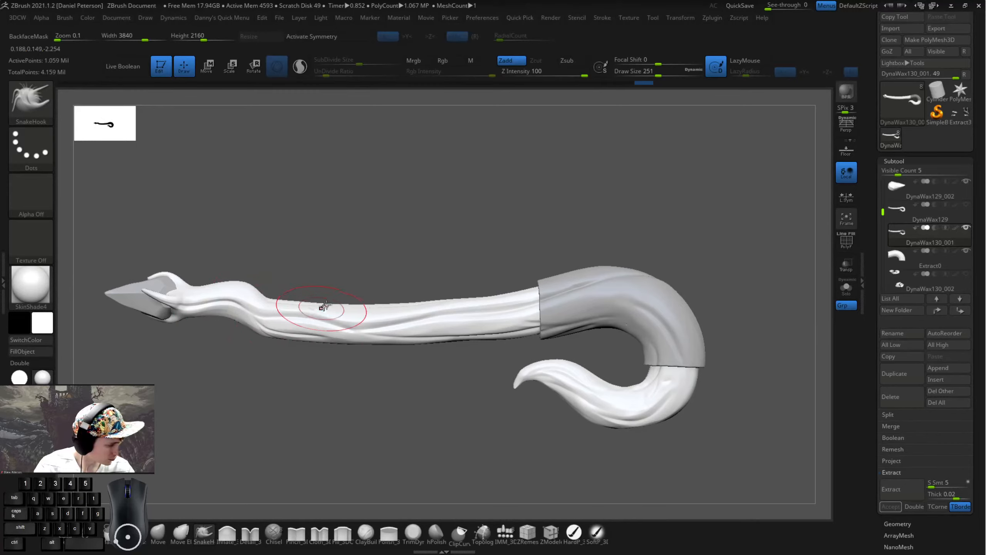
- Set the SnakeHook draw size to 408 and bend the rest of the shaft into waves up to the sleeve
{"action": "key", "text": "space"}
{"action": "mouse_move", "coordinate": [284, 307]}
{"action": "left_mouse_down"}
{"action": "mouse_move", "coordinate": [326, 315]}
{"action": "mouse_move", "coordinate": [269, 341]}
{"action": "mouse_move", "coordinate": [330, 293]}
{"action": "mouse_move", "coordinate": [449, 293]}
{"action": "left_mouse_up"}
{"action": "key", "text": "ctrl"}
{"action": "mouse_move", "coordinate": [443, 337]}
{"action": "left_mouse_down"}
{"action": "mouse_move", "coordinate": [469, 286]}
{"action": "mouse_move", "coordinate": [455, 282]}
{"action": "mouse_move", "coordinate": [470, 286]}
{"action": "left_mouse_up"}
{"action": "left_click_drag", "start_coordinate": [393, 368], "coordinate": [398, 341]}
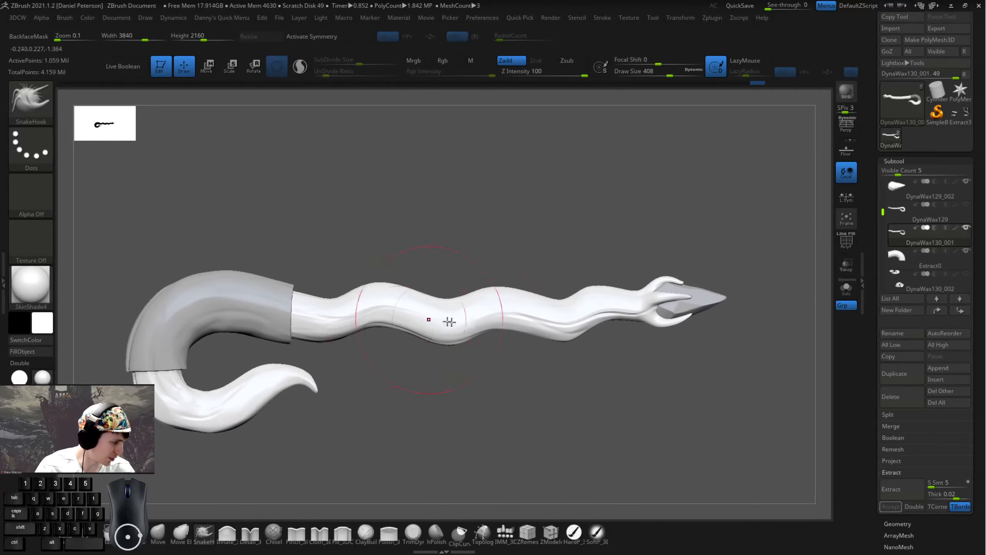
{"action": "left_click_drag", "start_coordinate": [490, 347], "coordinate": [358, 363]}
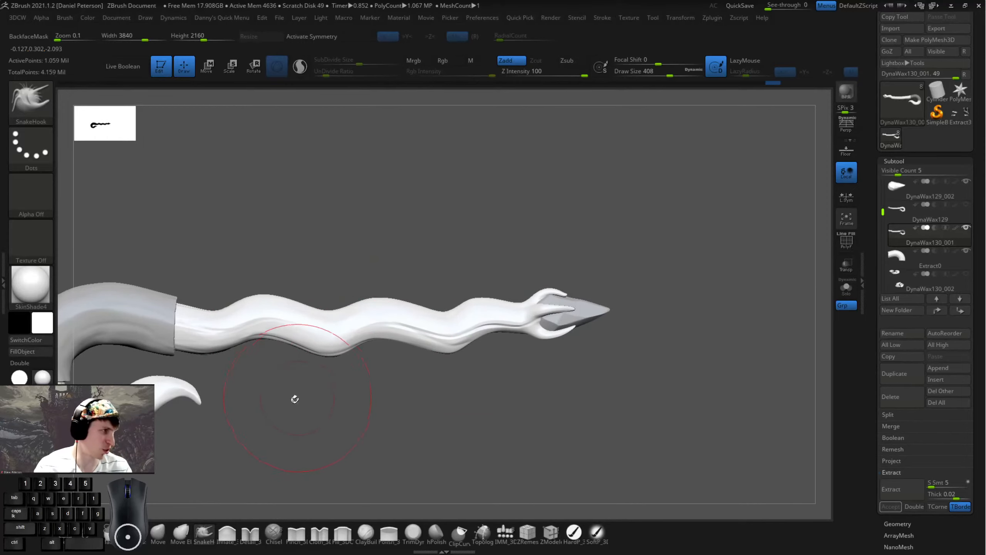
{"action": "mouse_move", "coordinate": [293, 398]}
{"action": "left_mouse_down"}
{"action": "mouse_move", "coordinate": [388, 399]}
{"action": "mouse_move", "coordinate": [337, 377]}
{"action": "mouse_move", "coordinate": [329, 389]}
{"action": "left_mouse_up"}
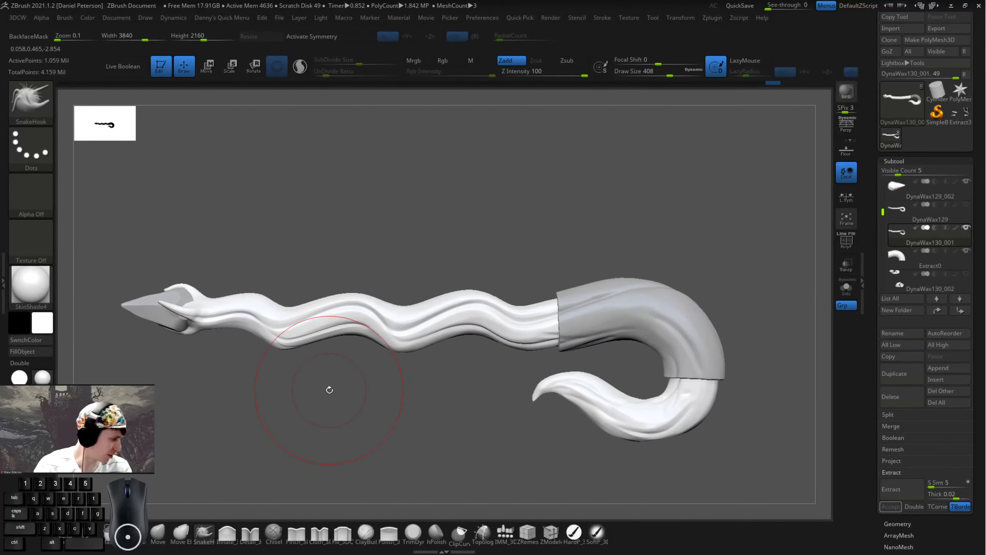
- Select the sleeve subtool, set the draw size to 311, and flatten its surface near the shaft end with the TrimDynamic brush
{"action": "left_click", "coordinate": [656, 307], "text": "alt"}
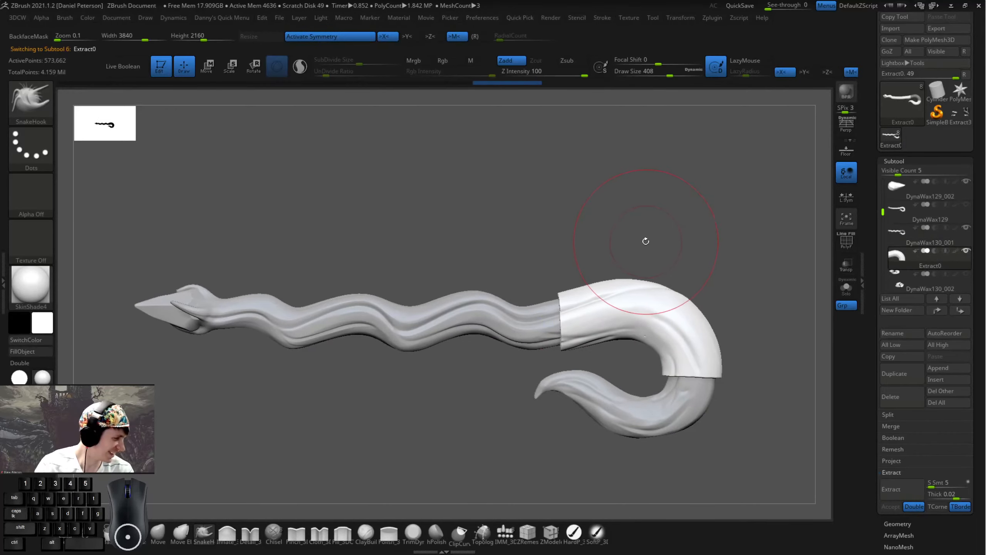
{"action": "key", "text": "space"}
{"action": "left_click_drag", "start_coordinate": [645, 241], "coordinate": [638, 241]}
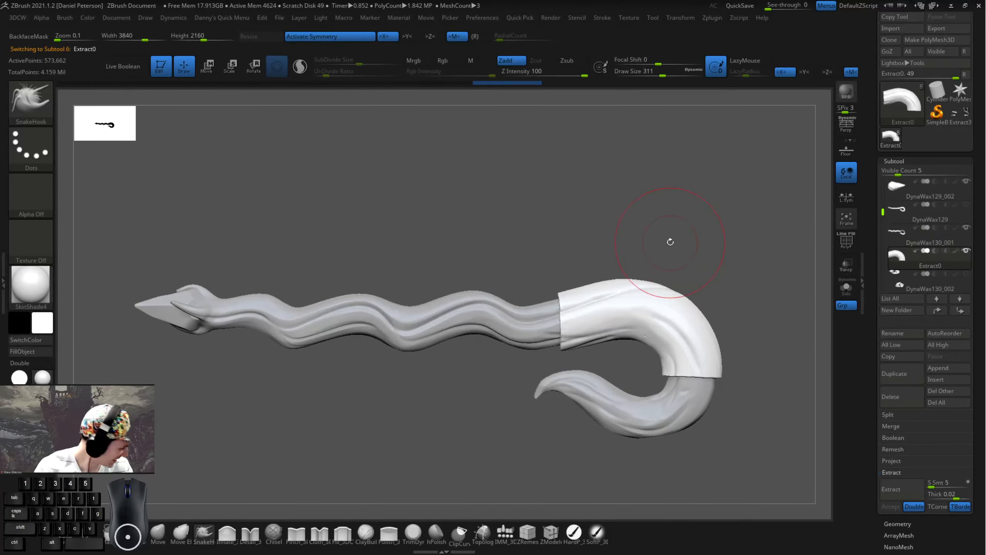
{"action": "left_click", "coordinate": [412, 533]}
{"action": "left_click_drag", "start_coordinate": [584, 303], "coordinate": [592, 300], "text": "alt"}
{"action": "left_click_drag", "start_coordinate": [474, 381], "coordinate": [250, 409], "text": "alt"}
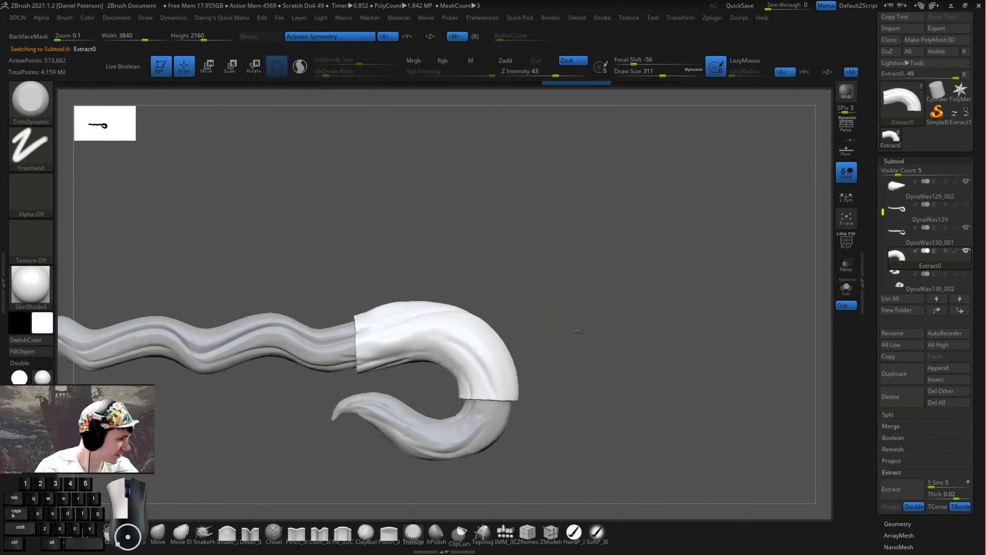
{"action": "left_click_drag", "start_coordinate": [380, 326], "coordinate": [394, 310]}
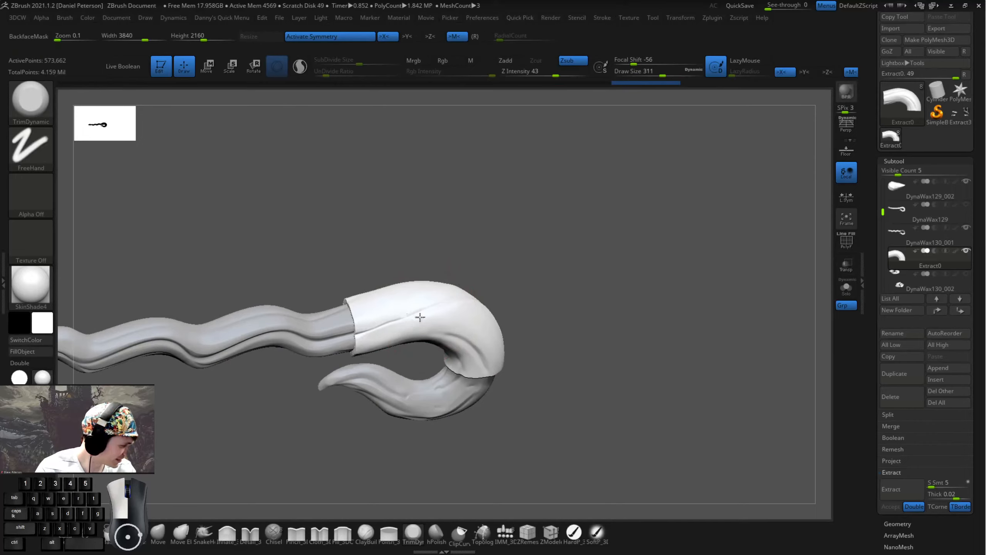
- Flatten the remaining creases around the sleeve's bend and hook end from several sides with TrimDynamic
{"action": "left_click_drag", "start_coordinate": [605, 346], "coordinate": [460, 281], "text": "alt"}
{"action": "left_click_drag", "start_coordinate": [373, 303], "coordinate": [271, 325]}
{"action": "left_click_drag", "start_coordinate": [508, 326], "coordinate": [491, 305]}
{"action": "left_click_drag", "start_coordinate": [286, 312], "coordinate": [278, 329]}
{"action": "mouse_move", "coordinate": [472, 336]}
{"action": "left_mouse_down"}
{"action": "mouse_move", "coordinate": [463, 291]}
{"action": "mouse_move", "coordinate": [460, 355]}
{"action": "left_mouse_up"}
{"action": "left_click_drag", "start_coordinate": [499, 312], "coordinate": [358, 311]}
{"action": "left_click_drag", "start_coordinate": [260, 318], "coordinate": [333, 298]}
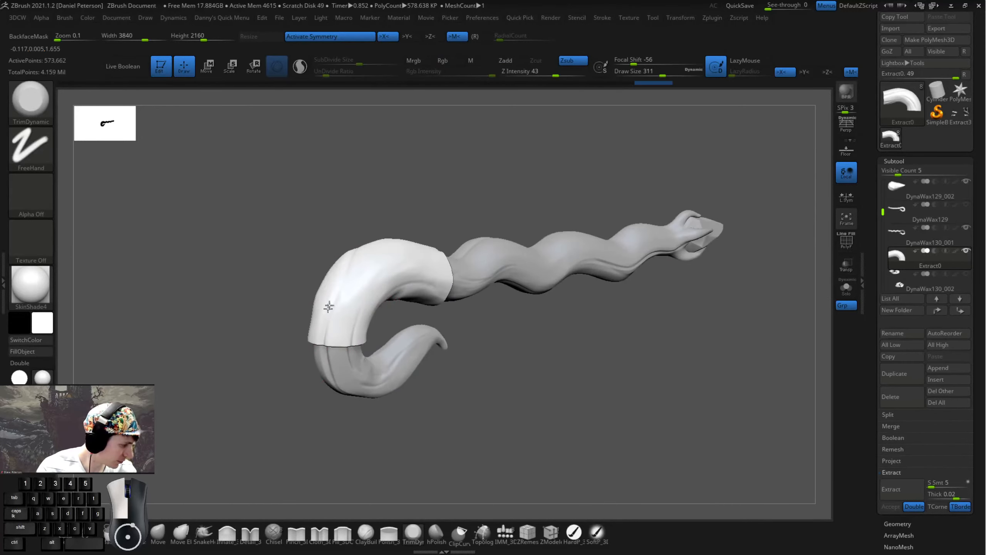
{"action": "mouse_move", "coordinate": [318, 257]}
{"action": "left_mouse_down"}
{"action": "mouse_move", "coordinate": [330, 231]}
{"action": "mouse_move", "coordinate": [329, 331]}
{"action": "left_mouse_up"}
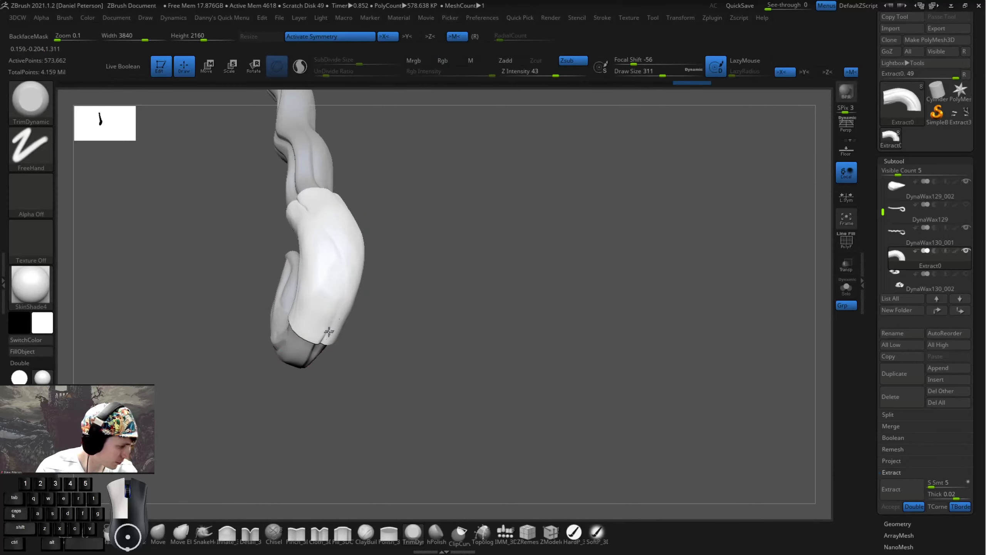
{"action": "left_click_drag", "start_coordinate": [420, 259], "coordinate": [453, 306], "text": "shift"}
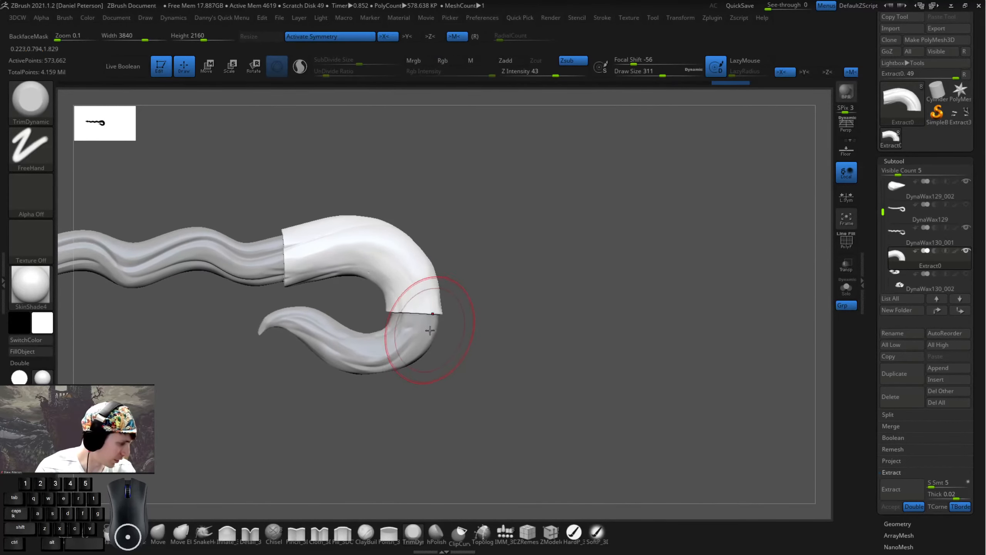
- Make the wand body active and widen the hook below the sleeve using SnakeHook at draw size 365, undoing the unsuitable pulls
{"action": "key", "text": "space"}
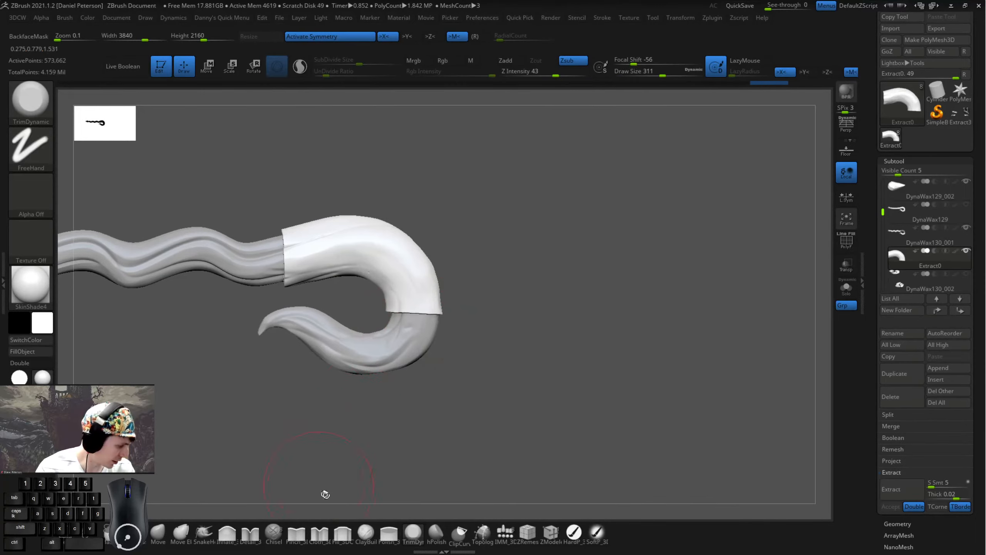
{"action": "left_click", "coordinate": [402, 346], "text": "alt"}
{"action": "left_click", "coordinate": [203, 532]}
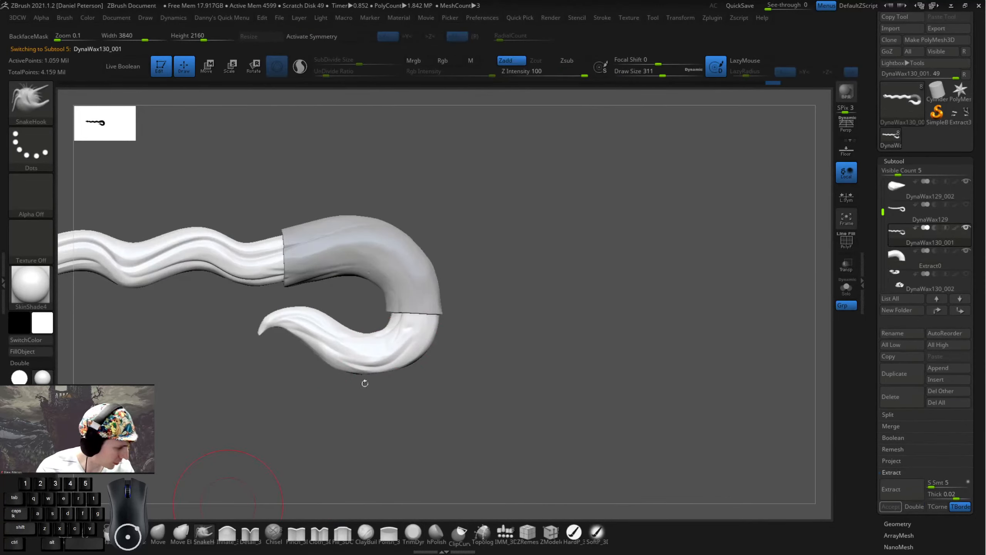
{"action": "key", "text": "space"}
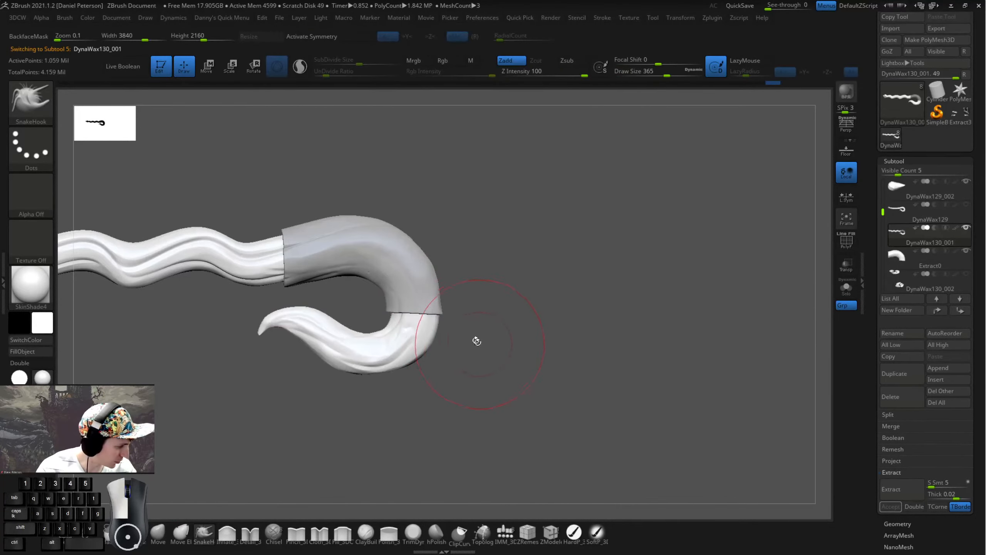
{"action": "mouse_move", "coordinate": [477, 340]}
{"action": "left_mouse_down"}
{"action": "mouse_move", "coordinate": [447, 330]}
{"action": "mouse_move", "coordinate": [431, 343]}
{"action": "mouse_move", "coordinate": [391, 340]}
{"action": "left_mouse_up"}
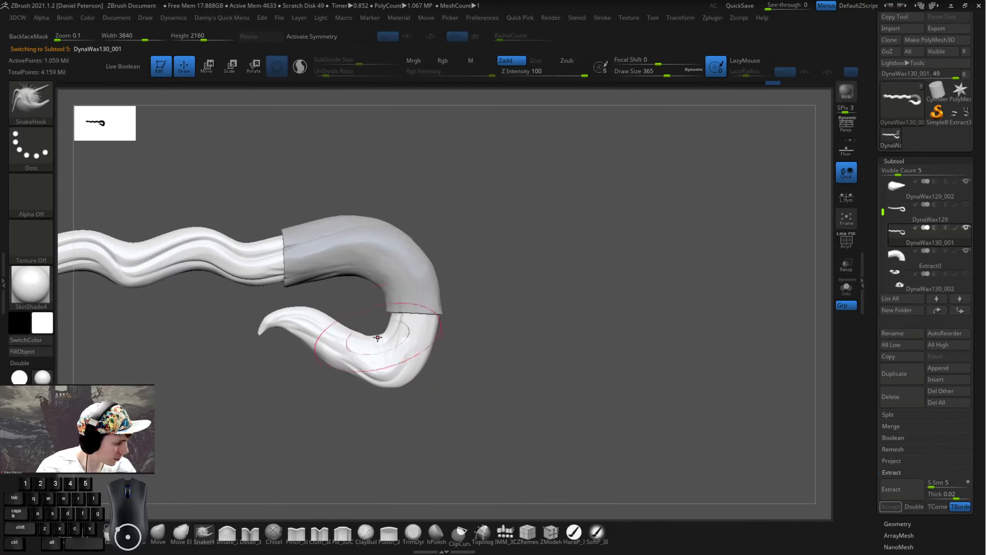
{"action": "left_click_drag", "start_coordinate": [401, 335], "coordinate": [395, 317]}
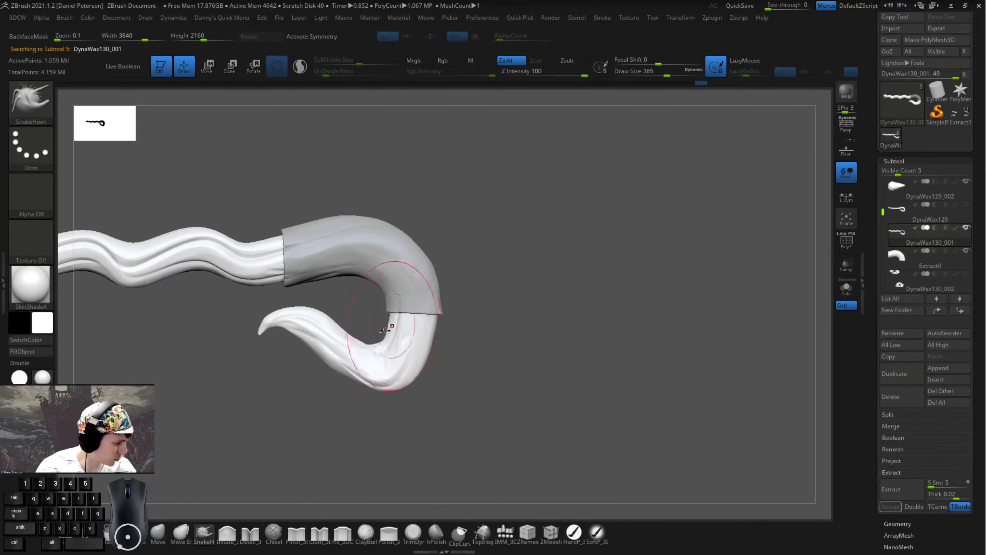
{"action": "left_click_drag", "start_coordinate": [335, 356], "coordinate": [312, 369]}
{"action": "left_click_drag", "start_coordinate": [347, 333], "coordinate": [337, 342]}
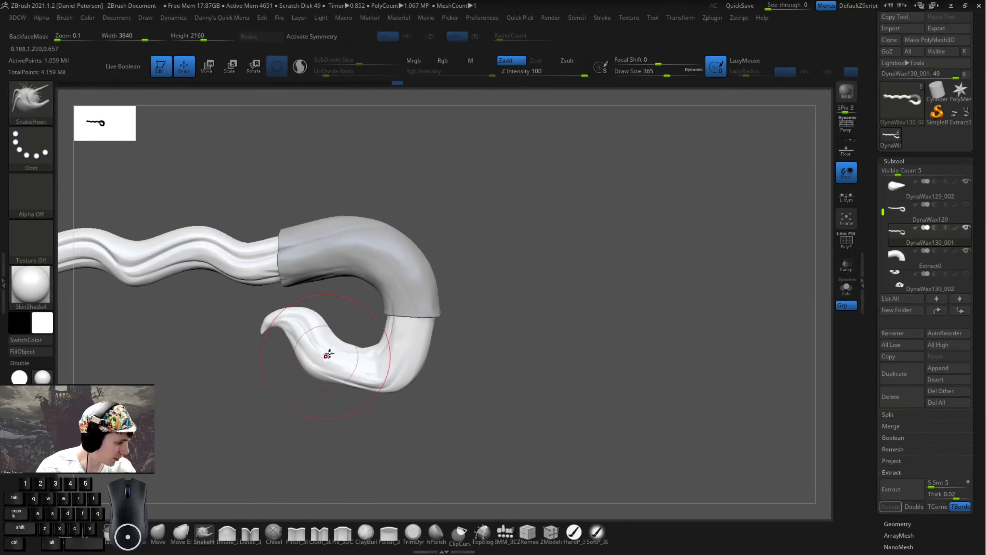
{"action": "left_click_drag", "start_coordinate": [462, 330], "coordinate": [457, 334], "text": "shift"}
{"action": "key", "text": "ctrl+z"}
{"action": "left_click_drag", "start_coordinate": [347, 333], "coordinate": [336, 342]}
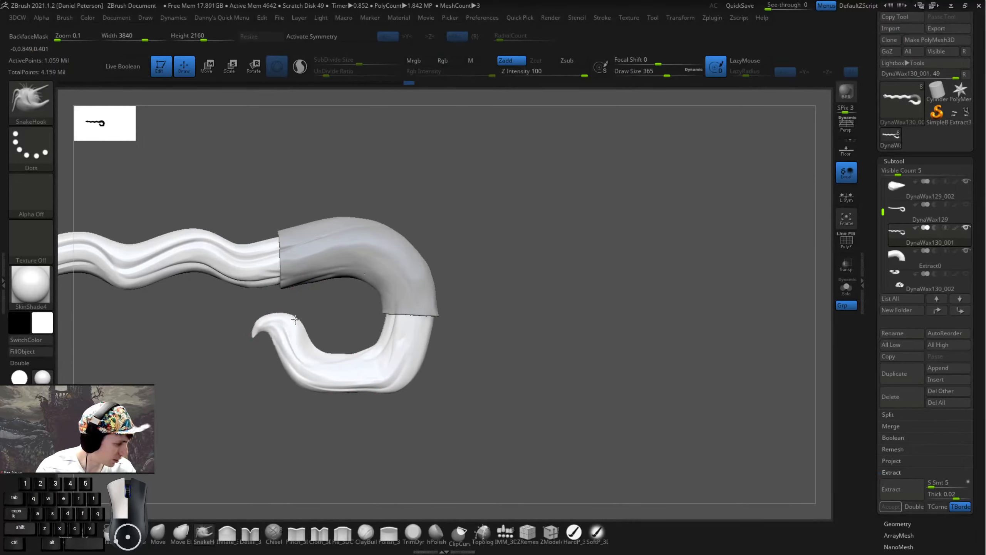
{"action": "key", "text": "ctrl+z"}
- Set the SnakeHook draw size to 245, lengthen the hook's tip, and bend the hook's lower stretch into a wave
{"action": "key", "text": "space"}
{"action": "left_click_drag", "start_coordinate": [256, 332], "coordinate": [244, 328]}
{"action": "key", "text": "space"}
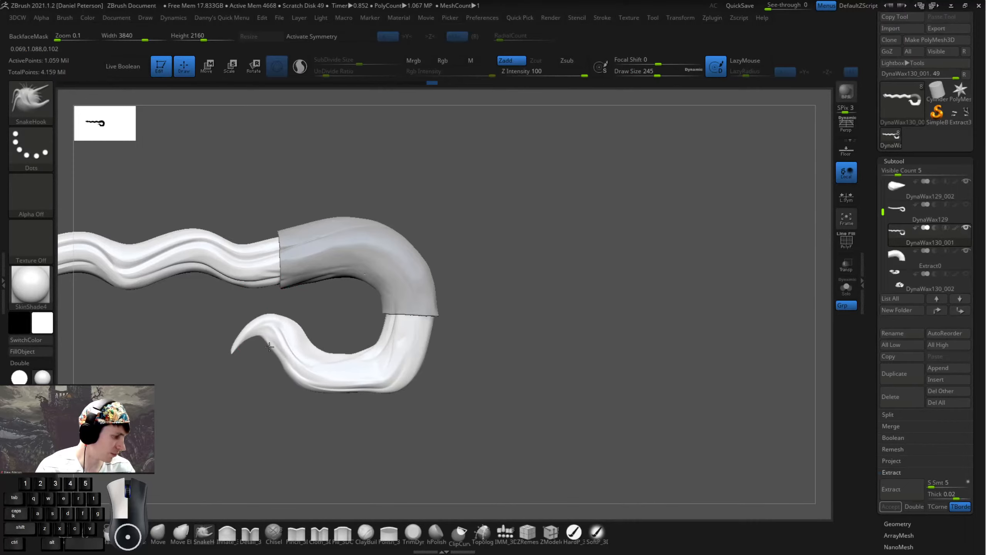
{"action": "left_click_drag", "start_coordinate": [311, 316], "coordinate": [321, 342]}
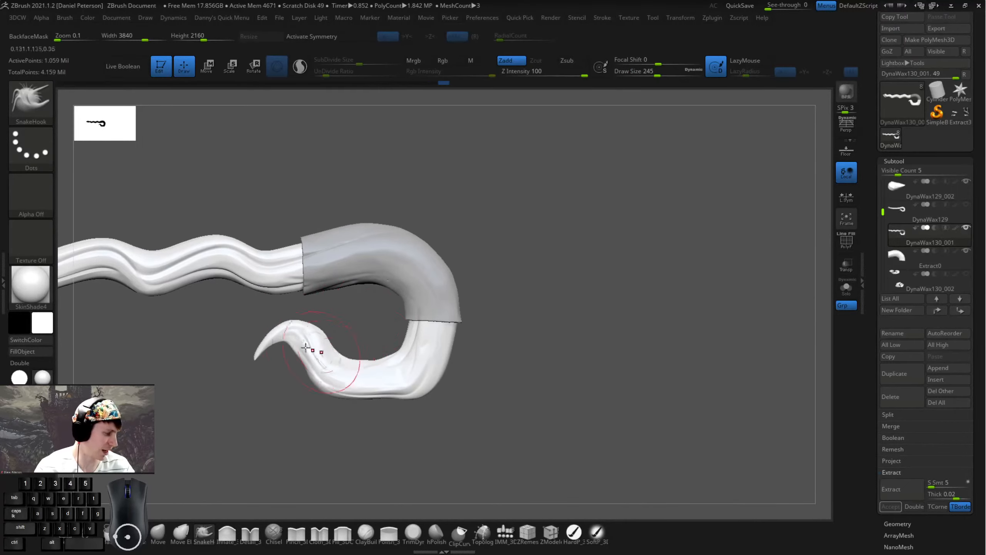
{"action": "mouse_move", "coordinate": [393, 354]}
{"action": "left_mouse_down"}
{"action": "mouse_move", "coordinate": [403, 353]}
{"action": "mouse_move", "coordinate": [367, 356]}
{"action": "left_mouse_up"}
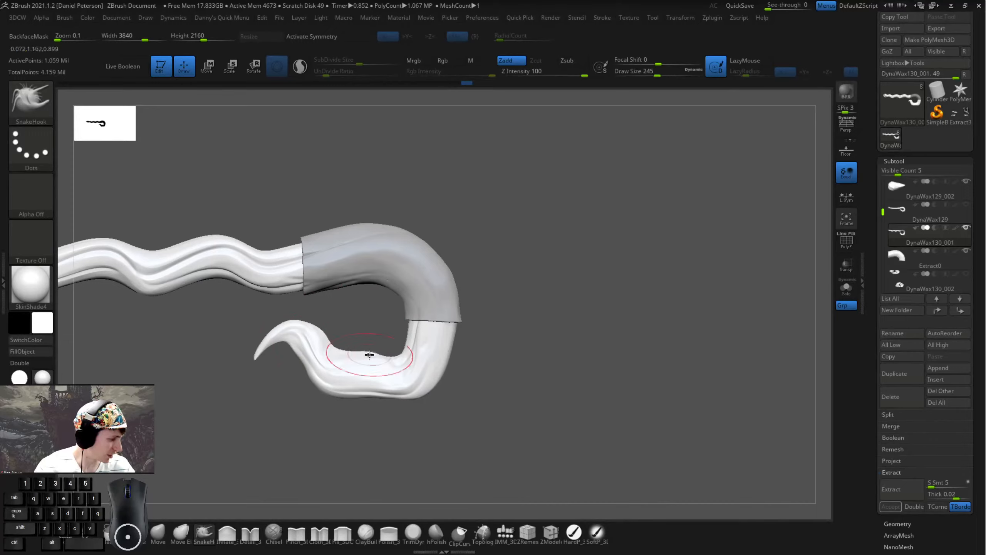
{"action": "mouse_move", "coordinate": [373, 393]}
{"action": "left_mouse_down"}
{"action": "mouse_move", "coordinate": [377, 374]}
{"action": "mouse_move", "coordinate": [412, 401]}
{"action": "left_mouse_up"}
{"action": "left_click_drag", "start_coordinate": [460, 373], "coordinate": [477, 364], "text": "alt"}
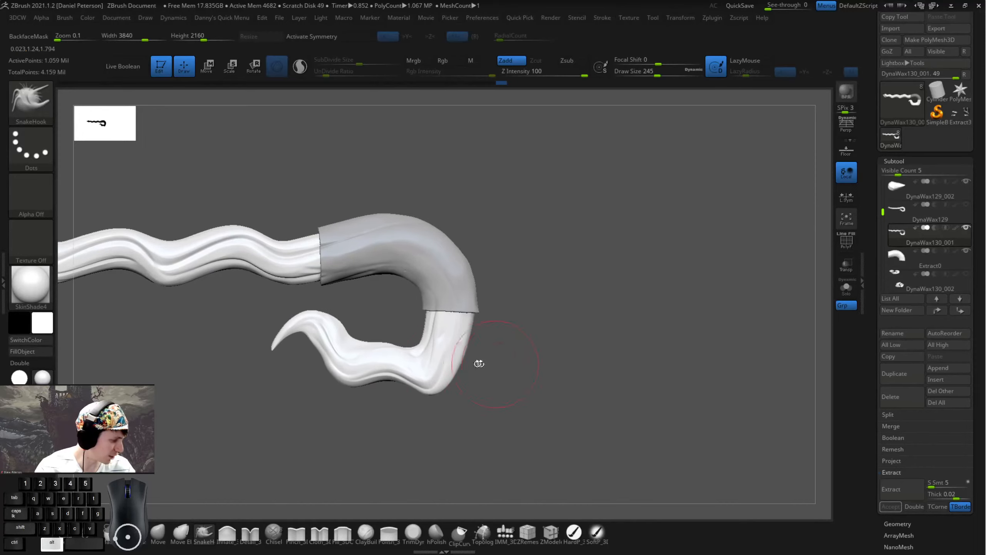
- Bend the hook just behind its tip into a tighter curl, refining it at draw size 192
{"action": "mouse_move", "coordinate": [333, 367]}
{"action": "left_mouse_down"}
{"action": "mouse_move", "coordinate": [339, 322]}
{"action": "mouse_move", "coordinate": [322, 332]}
{"action": "left_mouse_up"}
{"action": "key", "text": "space"}
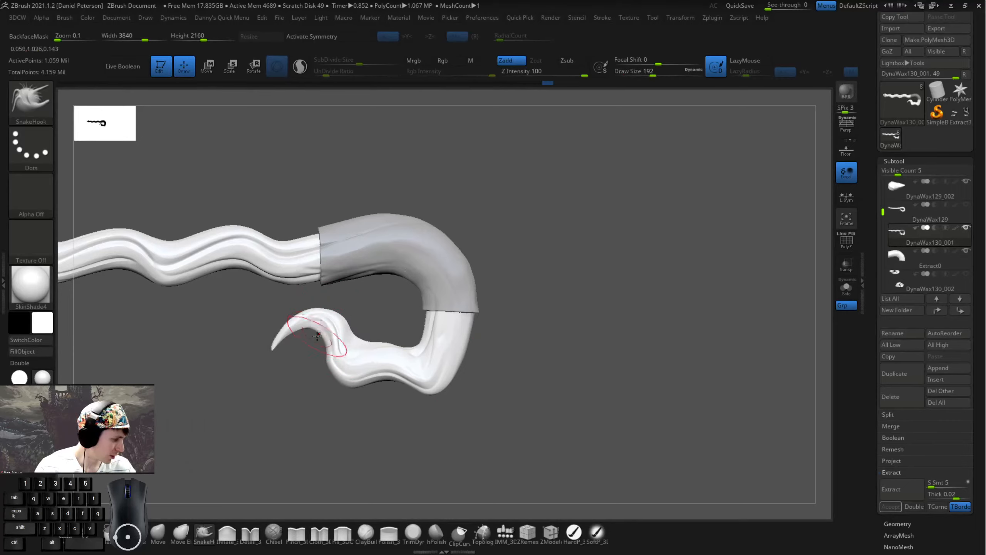
{"action": "left_click_drag", "start_coordinate": [314, 322], "coordinate": [305, 331]}
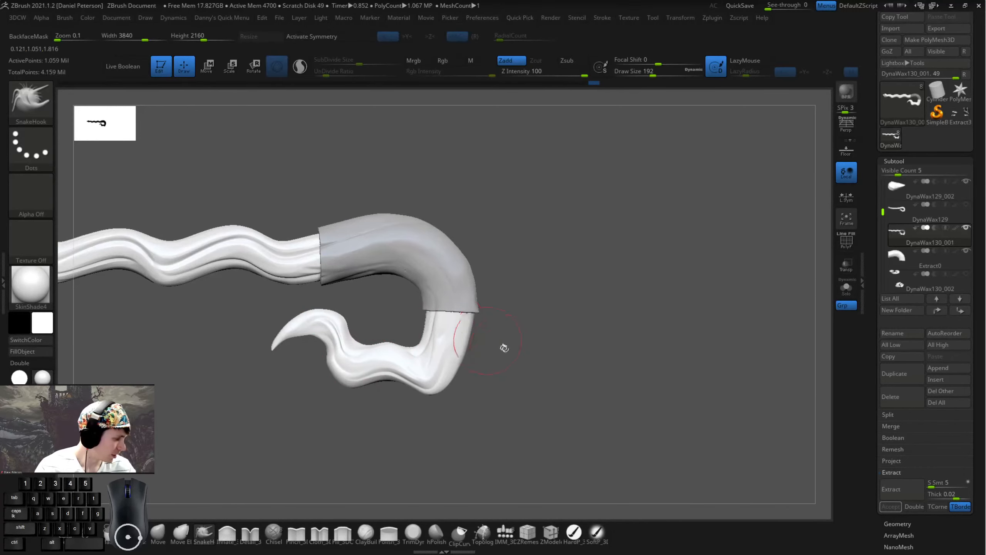
- Set the draw size to 245 and adjust the hook's inner curve from the opposite side of the wand
{"action": "left_click_drag", "start_coordinate": [505, 348], "coordinate": [392, 348], "text": "shift"}
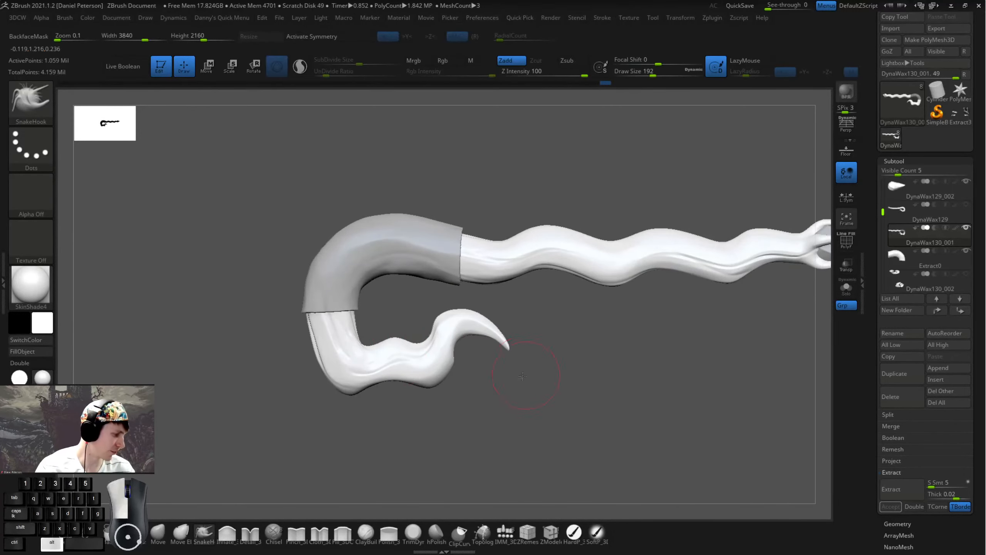
{"action": "left_click_drag", "start_coordinate": [523, 376], "coordinate": [332, 359], "text": "alt"}
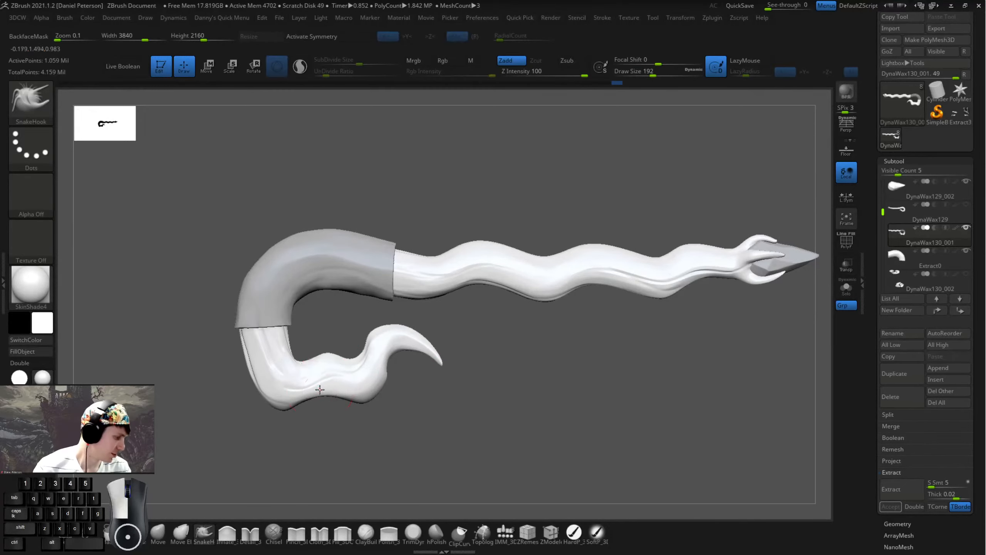
{"action": "mouse_move", "coordinate": [415, 398]}
{"action": "left_mouse_down", "text": "alt"}
{"action": "mouse_move", "coordinate": [359, 394]}
{"action": "mouse_move", "coordinate": [376, 380]}
{"action": "mouse_move", "coordinate": [331, 388]}
{"action": "left_mouse_up", "text": "alt"}
{"action": "key", "text": "space"}
{"action": "mouse_move", "coordinate": [253, 358]}
{"action": "left_mouse_down"}
{"action": "mouse_move", "coordinate": [258, 366]}
{"action": "mouse_move", "coordinate": [277, 339]}
{"action": "left_mouse_up"}
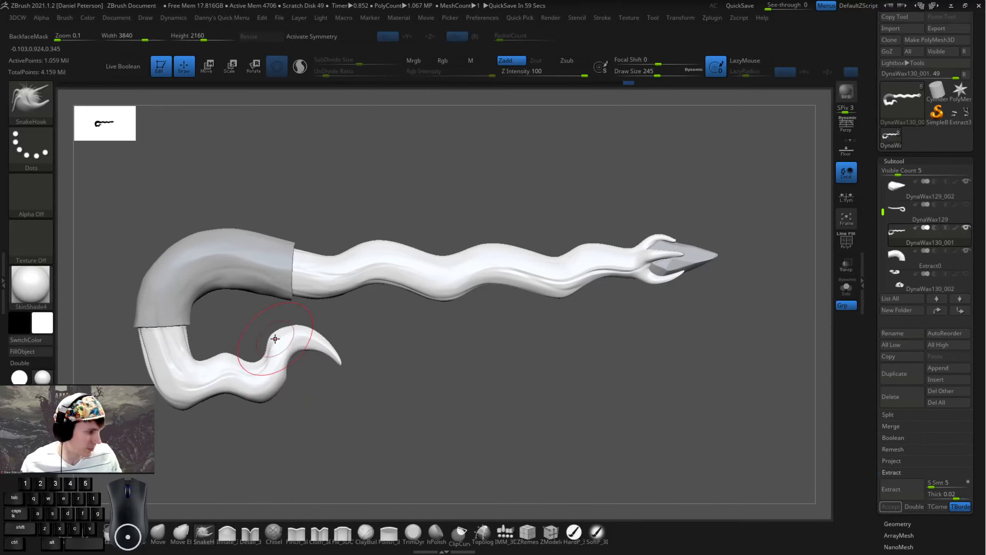
- Make the sleeve the active subtool, check it from both sides, and set the draw size to 104
{"action": "left_click", "coordinate": [202, 274], "text": "alt"}
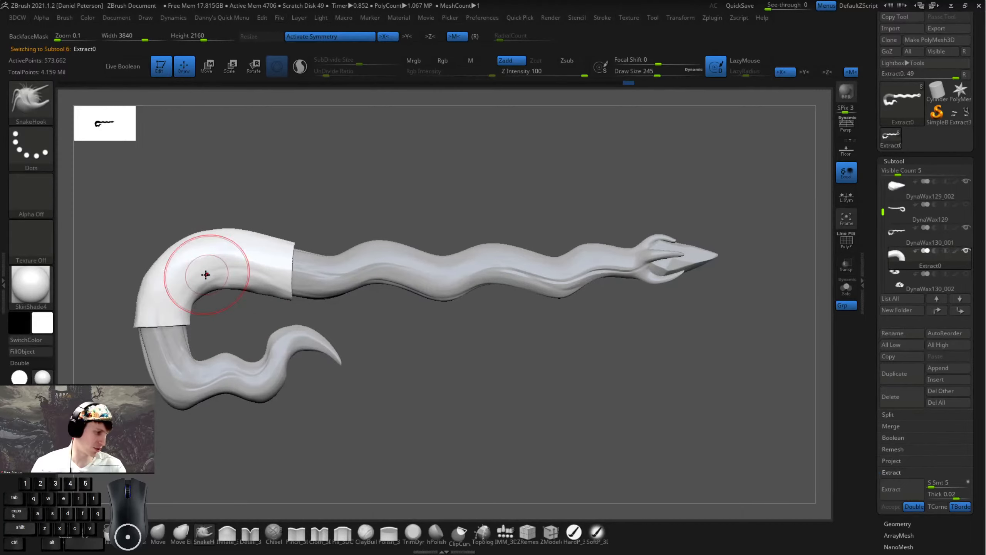
{"action": "mouse_move", "coordinate": [216, 321]}
{"action": "left_mouse_down"}
{"action": "mouse_move", "coordinate": [320, 327]}
{"action": "mouse_move", "coordinate": [342, 349]}
{"action": "mouse_move", "coordinate": [328, 414]}
{"action": "left_mouse_up"}
{"action": "mouse_move", "coordinate": [248, 431]}
{"action": "left_mouse_down", "text": "alt"}
{"action": "mouse_move", "coordinate": [202, 418]}
{"action": "mouse_move", "coordinate": [175, 396]}
{"action": "mouse_move", "coordinate": [280, 386]}
{"action": "left_mouse_up", "text": "alt"}
{"action": "key", "text": "shift"}
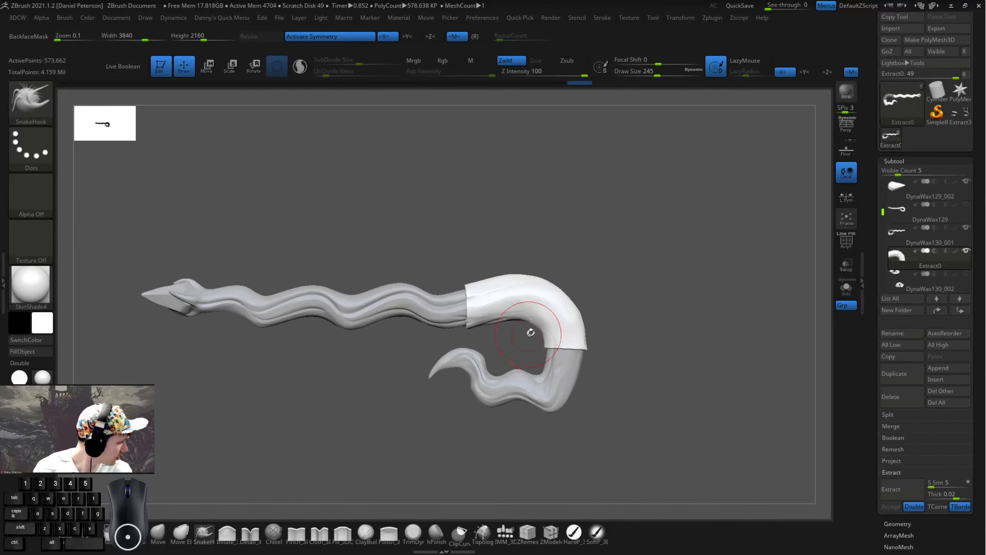
{"action": "left_click_drag", "start_coordinate": [693, 254], "coordinate": [412, 210]}
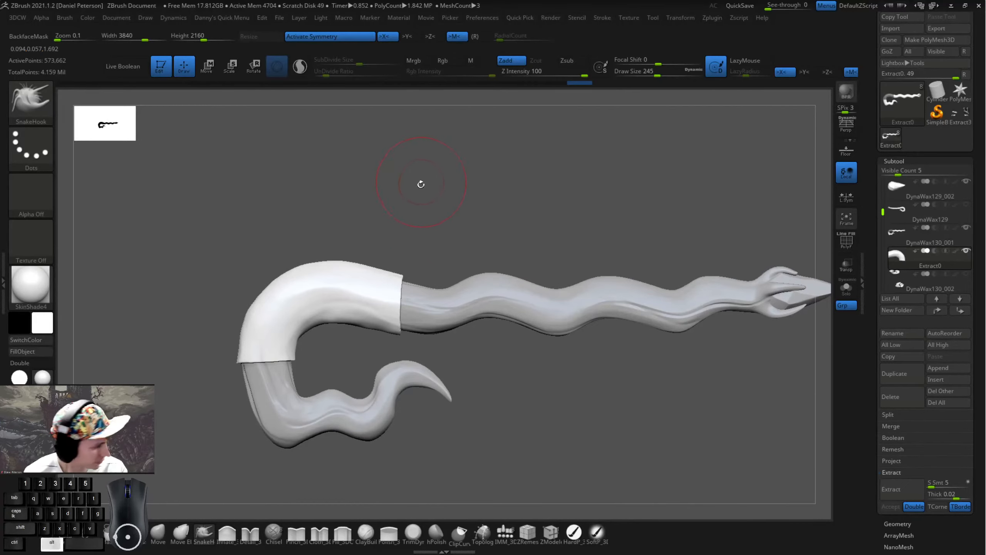
{"action": "mouse_move", "coordinate": [421, 184]}
{"action": "left_mouse_down", "text": "alt"}
{"action": "mouse_move", "coordinate": [375, 191]}
{"action": "mouse_move", "coordinate": [411, 194]}
{"action": "mouse_move", "coordinate": [337, 224]}
{"action": "left_mouse_up", "text": "alt"}
{"action": "key", "text": "space"}
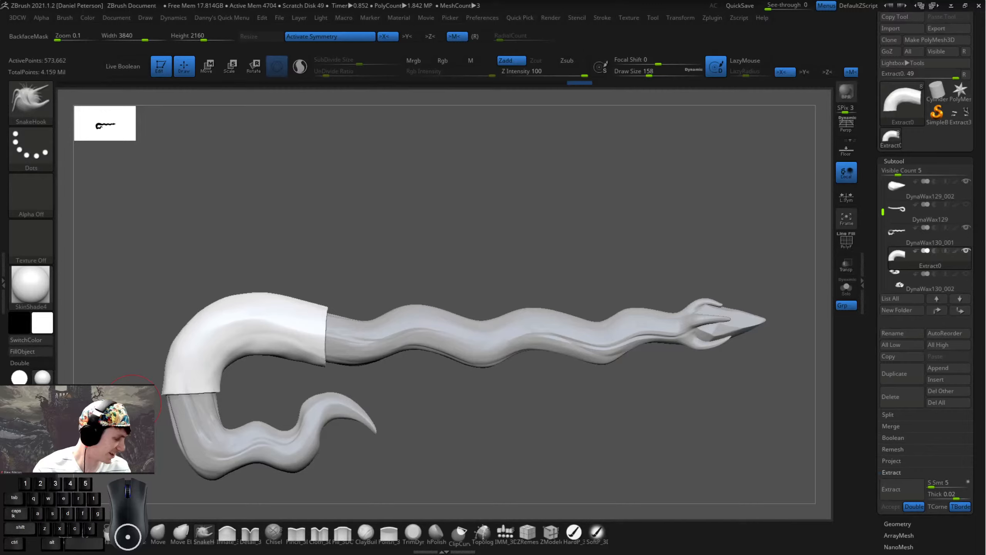
{"action": "key", "text": "space"}
{"action": "left_click_drag", "start_coordinate": [216, 338], "coordinate": [211, 338]}
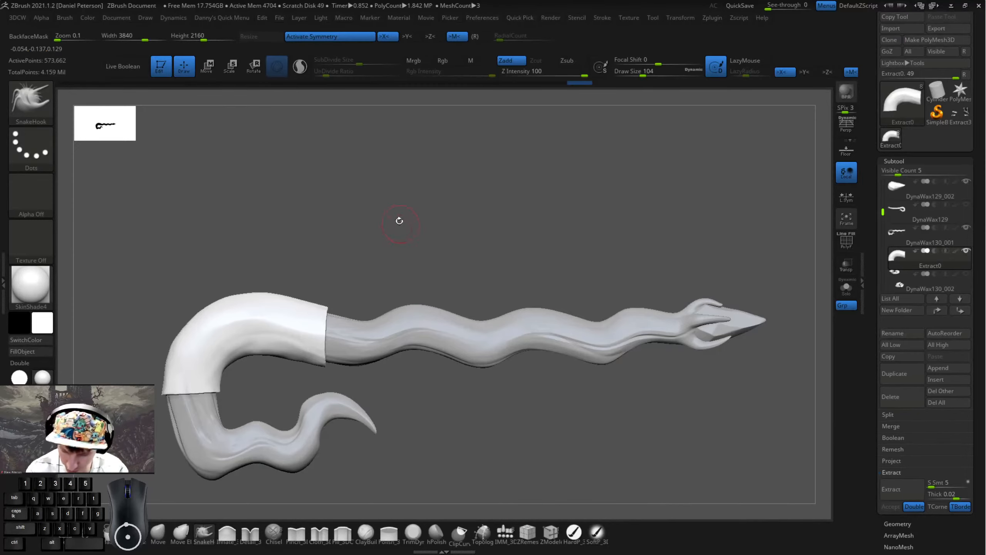
- Choose the CurveStrapSnap brush and set its draw size to 83 for the sleeve's hook end
{"action": "key", "text": "b"}
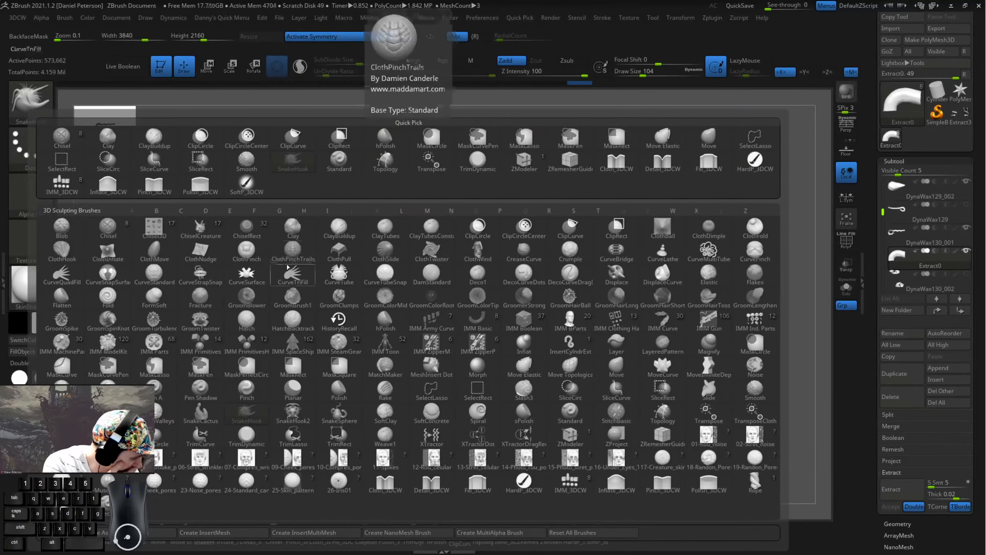
{"action": "left_click", "coordinate": [199, 271]}
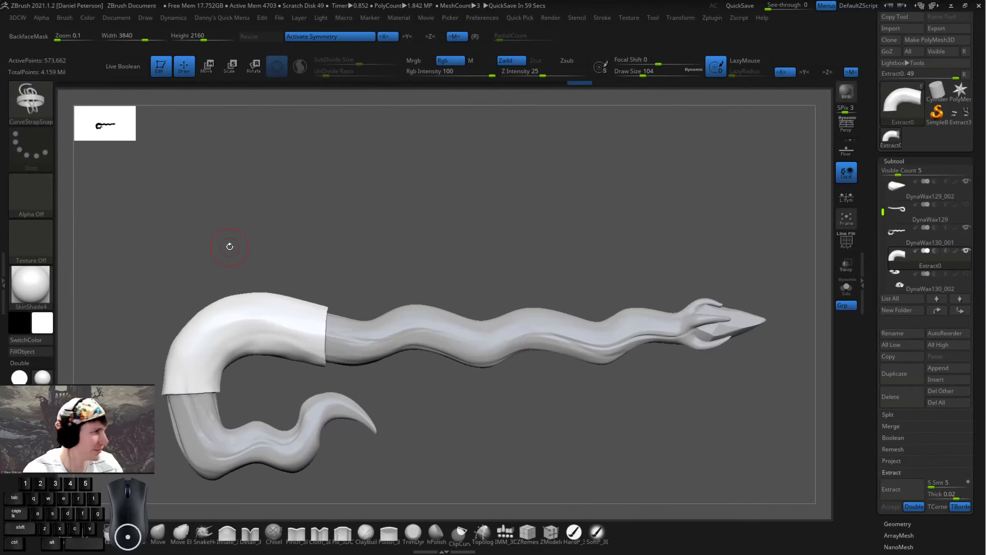
{"action": "key", "text": "space"}
{"action": "left_click", "coordinate": [233, 377]}
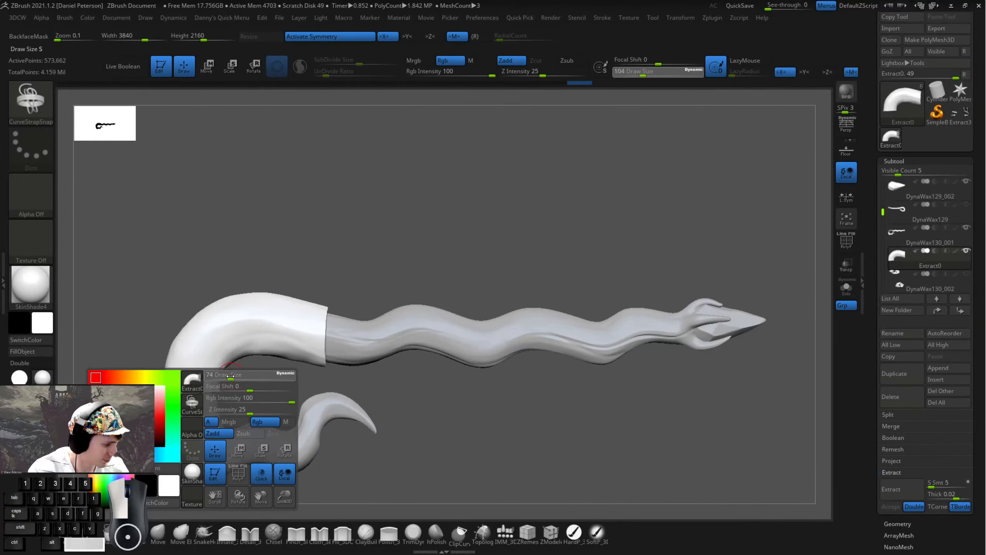
{"action": "mouse_move", "coordinate": [265, 374]}
{"action": "left_mouse_down", "text": "alt"}
{"action": "mouse_move", "coordinate": [276, 383]}
{"action": "mouse_move", "coordinate": [303, 375]}
{"action": "left_mouse_up", "text": "alt"}
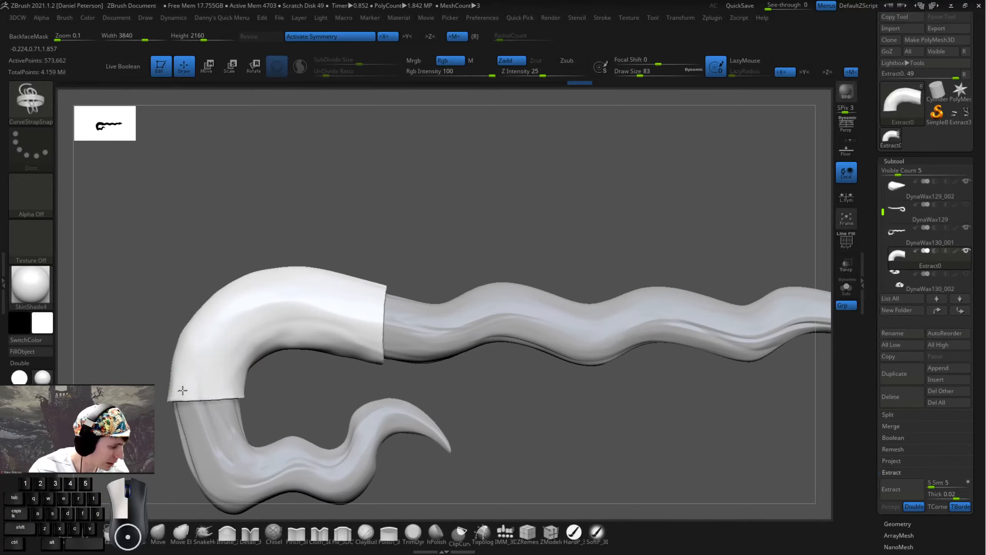
- Try to wrap a strap around the sleeve's hook end with symmetry active
{"action": "left_click_drag", "start_coordinate": [239, 386], "coordinate": [255, 385]}
{"action": "mouse_move", "coordinate": [302, 389]}
{"action": "left_mouse_down"}
{"action": "mouse_move", "coordinate": [266, 384]}
{"action": "mouse_move", "coordinate": [282, 386]}
{"action": "left_mouse_up"}
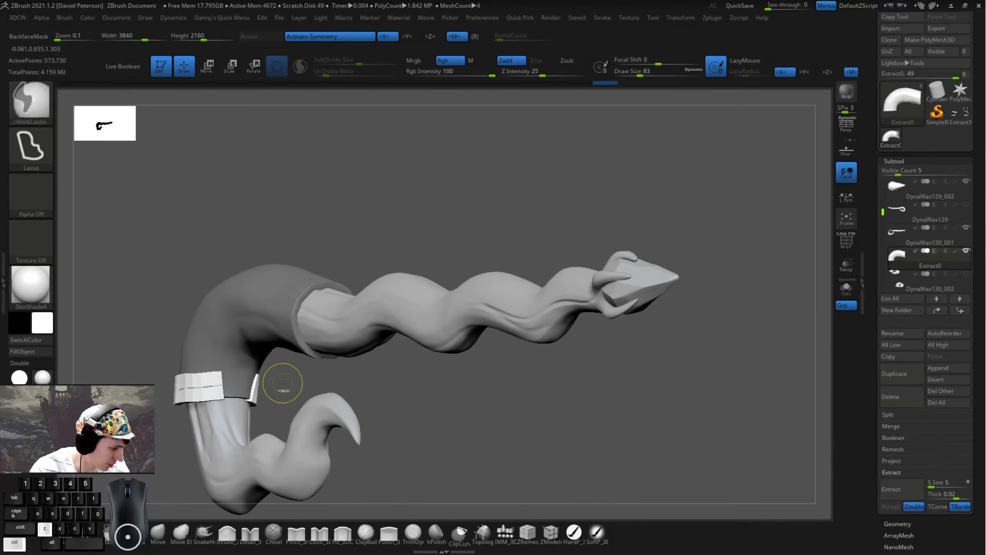
{"action": "key", "text": "ctrl+z"}
- Turn off symmetry and set the draw size to 49 for a strap across the sleeve's hook end
{"action": "left_click", "coordinate": [348, 36]}
{"action": "left_click_drag", "start_coordinate": [298, 222], "coordinate": [264, 323]}
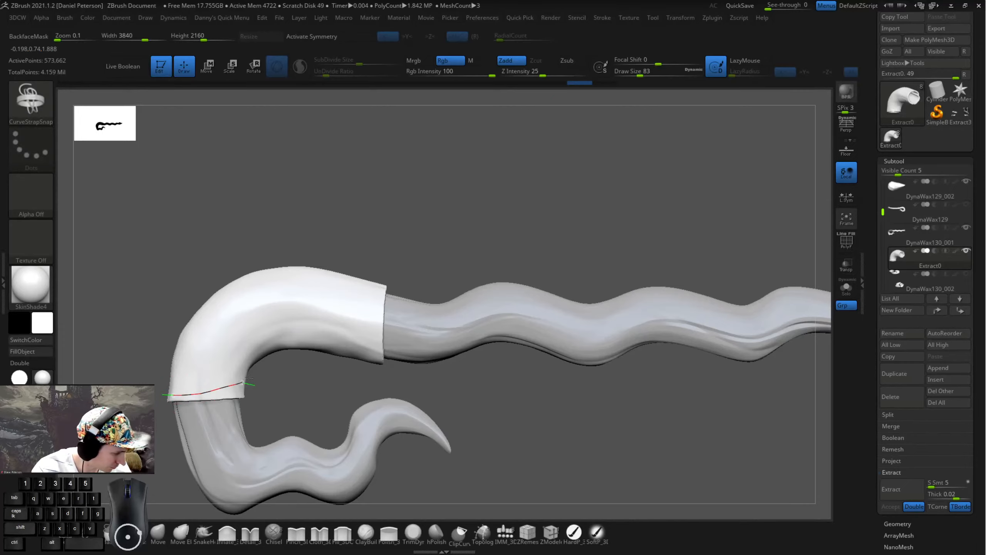
{"action": "mouse_move", "coordinate": [249, 377]}
{"action": "left_mouse_down"}
{"action": "mouse_move", "coordinate": [233, 350]}
{"action": "mouse_move", "coordinate": [251, 375]}
{"action": "left_mouse_up"}
{"action": "key", "text": "space"}
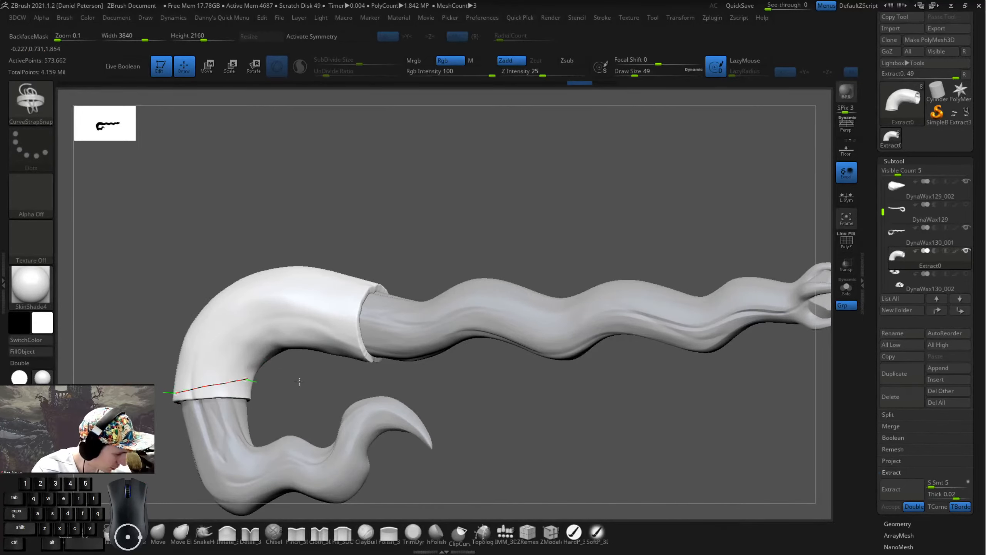
- Try to draw a strap across the sleeve's hook end without symmetry, and undo it
{"action": "mouse_move", "coordinate": [300, 381]}
{"action": "left_mouse_down"}
{"action": "mouse_move", "coordinate": [188, 374]}
{"action": "mouse_move", "coordinate": [282, 357]}
{"action": "mouse_move", "coordinate": [181, 365]}
{"action": "left_mouse_up"}
{"action": "key", "text": "space"}
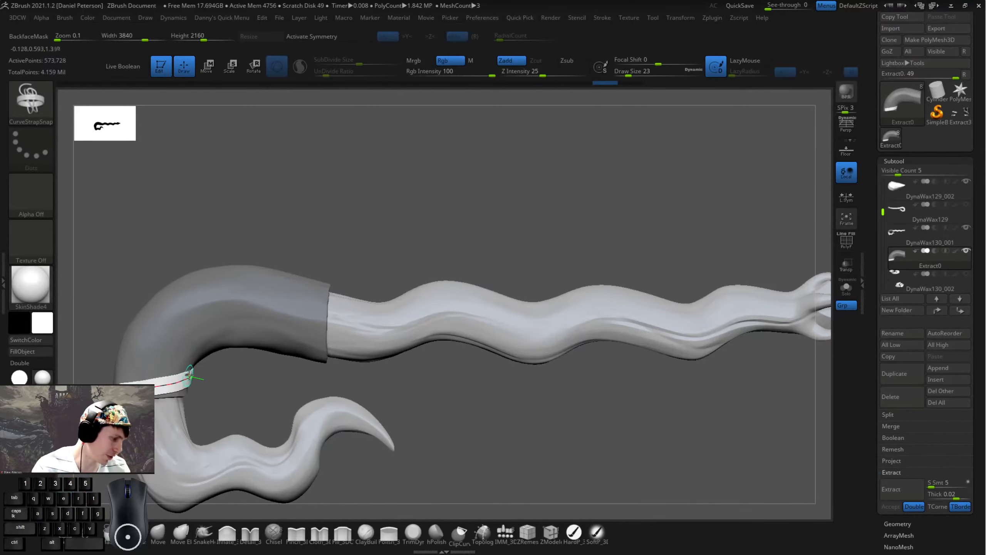
{"action": "right_click_drag", "start_coordinate": [187, 379], "coordinate": [122, 339]}
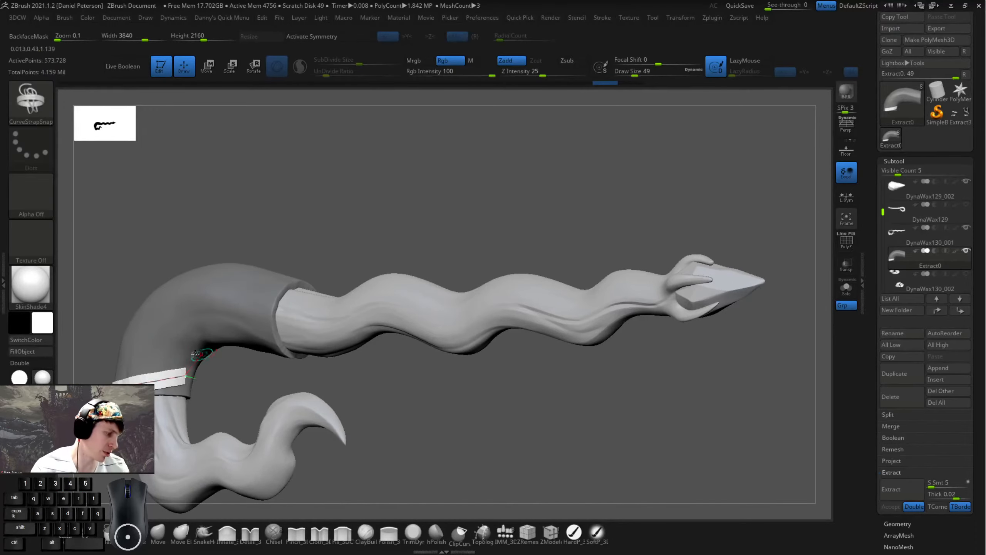
{"action": "right_click_drag", "start_coordinate": [247, 370], "coordinate": [213, 345]}
{"action": "left_click", "coordinate": [196, 378], "text": "alt"}
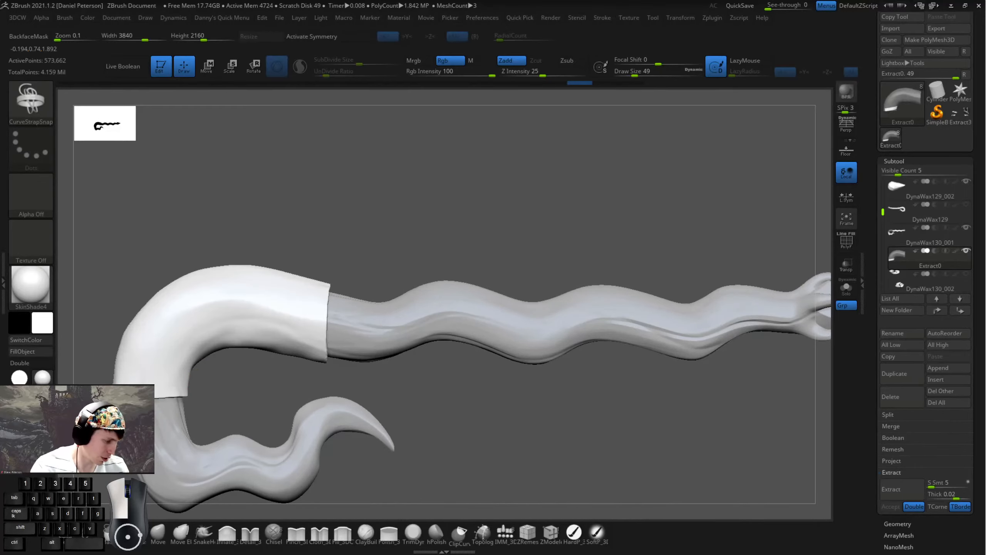
- Set the draw size to 87 and wrap a strap once around the sleeve's hook end
{"action": "mouse_move", "coordinate": [249, 374]}
{"action": "right_mouse_down"}
{"action": "mouse_move", "coordinate": [187, 365]}
{"action": "mouse_move", "coordinate": [211, 350]}
{"action": "mouse_move", "coordinate": [286, 358]}
{"action": "mouse_move", "coordinate": [191, 373]}
{"action": "right_mouse_up"}
{"action": "right_click", "coordinate": [191, 375]}
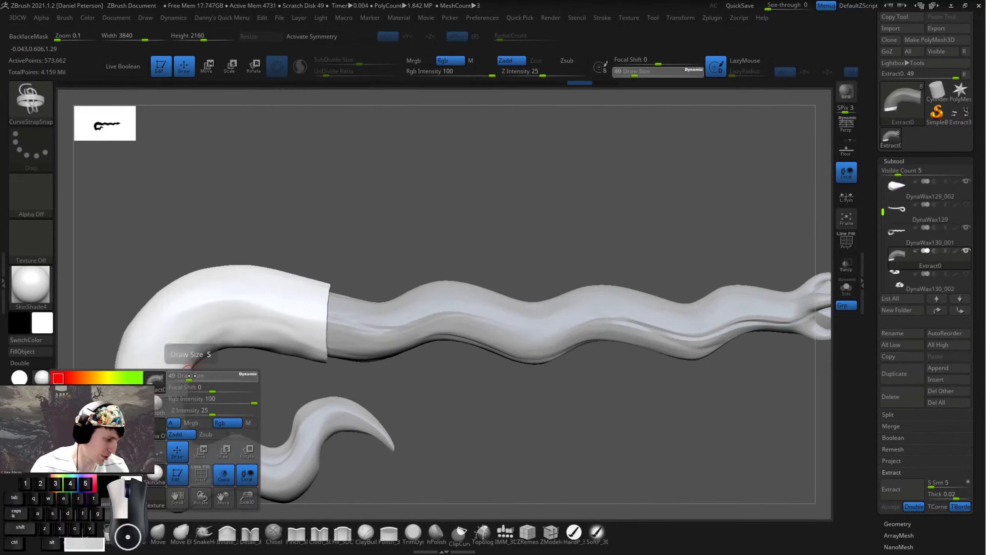
{"action": "left_click_drag", "start_coordinate": [195, 374], "coordinate": [196, 375]}
{"action": "mouse_move", "coordinate": [231, 368]}
{"action": "right_mouse_down"}
{"action": "mouse_move", "coordinate": [131, 381]}
{"action": "mouse_move", "coordinate": [273, 379]}
{"action": "mouse_move", "coordinate": [213, 367]}
{"action": "mouse_move", "coordinate": [277, 380]}
{"action": "right_mouse_up"}
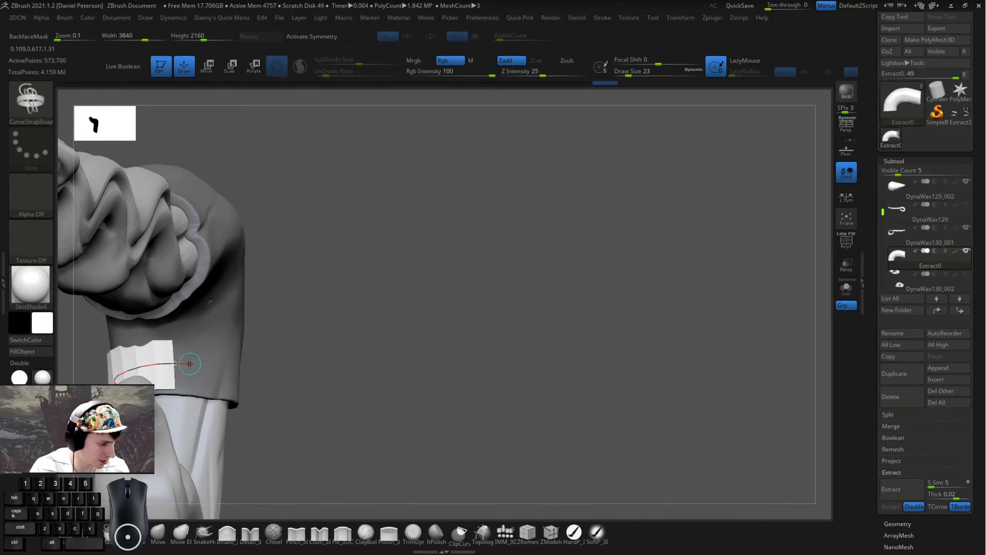
{"action": "left_click_drag", "start_coordinate": [178, 362], "coordinate": [280, 352]}
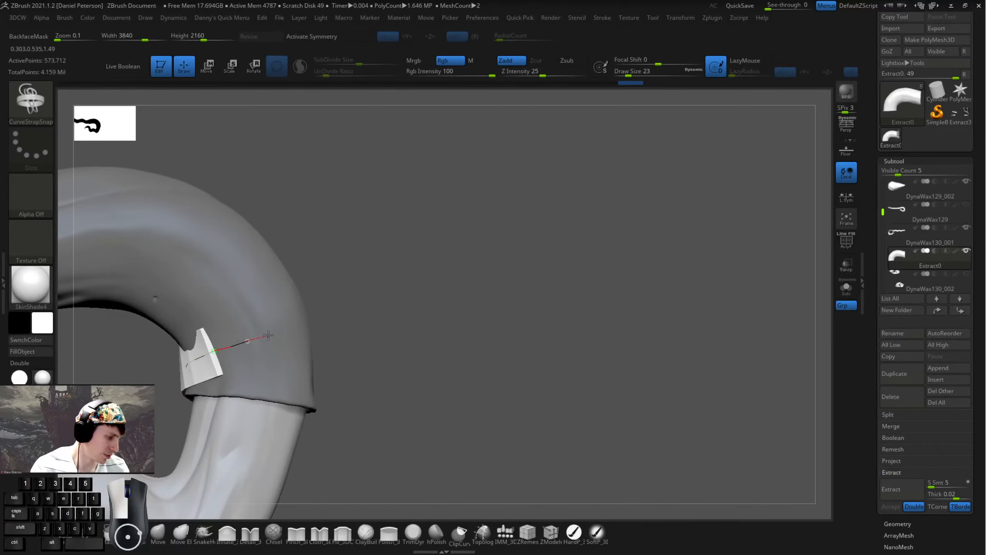
{"action": "left_click_drag", "start_coordinate": [268, 335], "coordinate": [295, 333]}
{"action": "left_click_drag", "start_coordinate": [379, 330], "coordinate": [270, 328]}
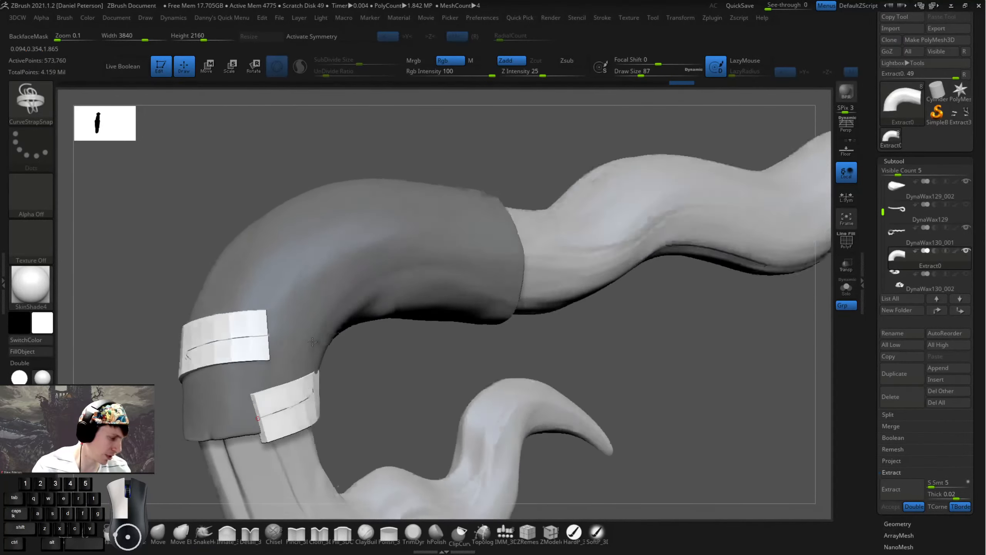
- Extend the strap around the sleeve's front and inner side into a second turn above the first
{"action": "left_click_drag", "start_coordinate": [359, 343], "coordinate": [111, 343]}
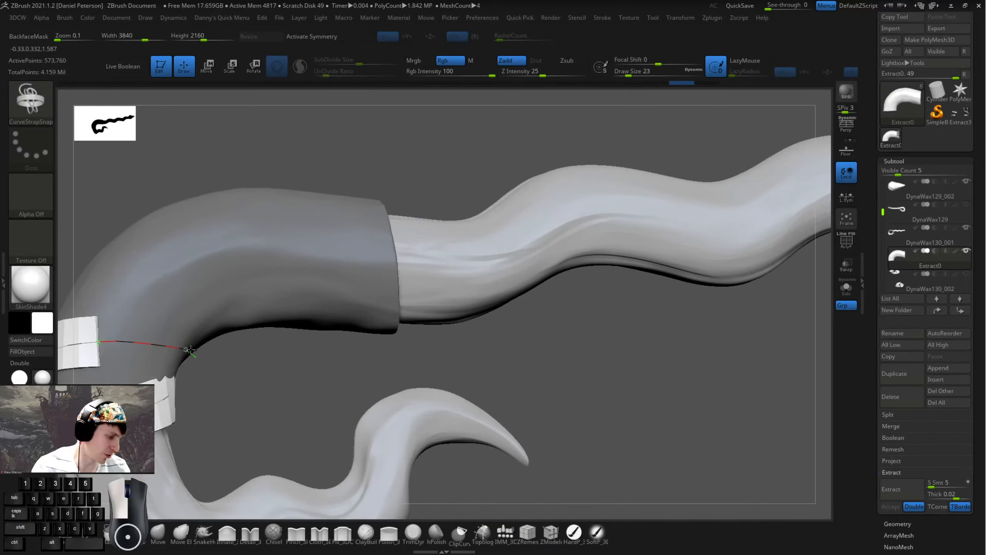
{"action": "left_click_drag", "start_coordinate": [190, 350], "coordinate": [194, 351]}
{"action": "mouse_move", "coordinate": [268, 350]}
{"action": "left_mouse_down"}
{"action": "mouse_move", "coordinate": [136, 348]}
{"action": "mouse_move", "coordinate": [187, 343]}
{"action": "left_mouse_up"}
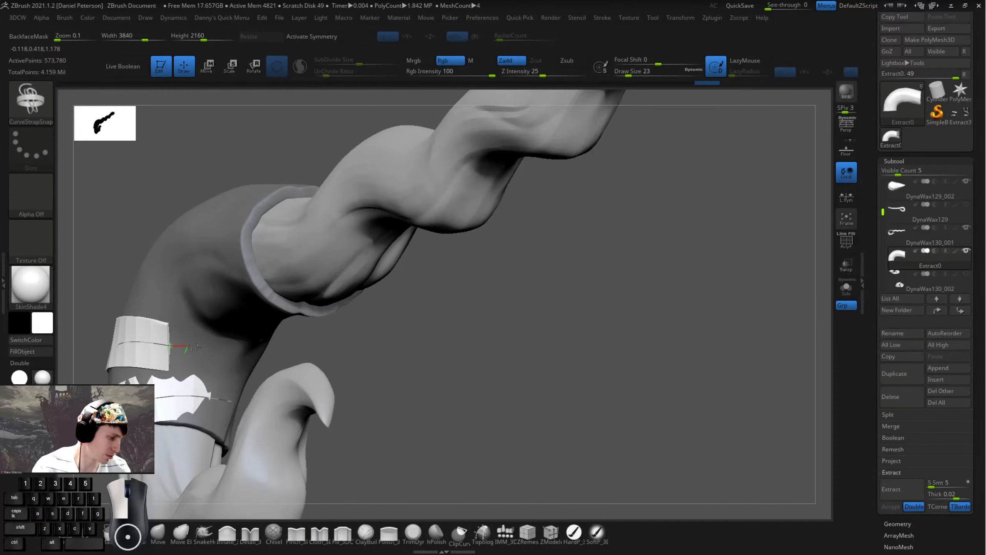
{"action": "left_click_drag", "start_coordinate": [262, 361], "coordinate": [264, 362]}
{"action": "left_click_drag", "start_coordinate": [344, 368], "coordinate": [175, 361]}
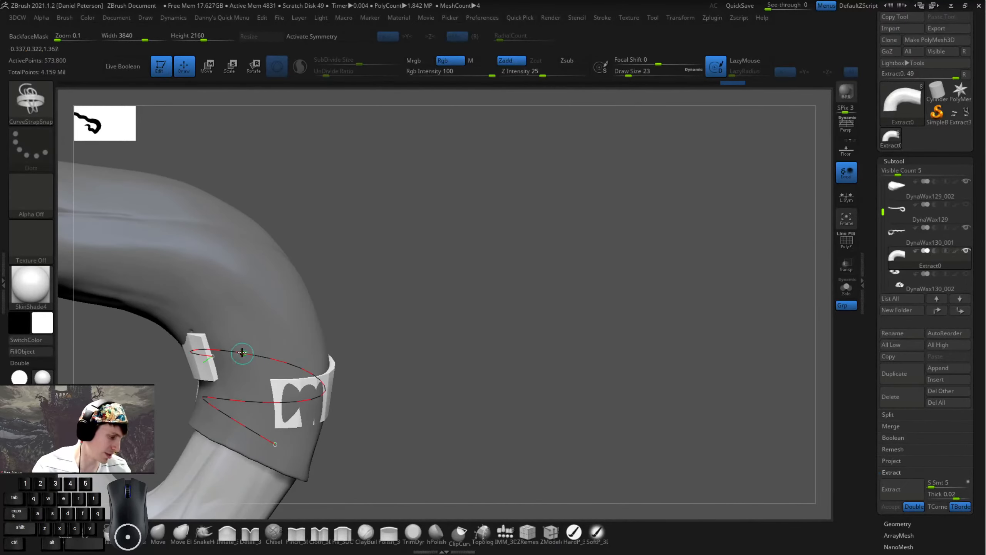
{"action": "left_click_drag", "start_coordinate": [365, 293], "coordinate": [361, 266]}
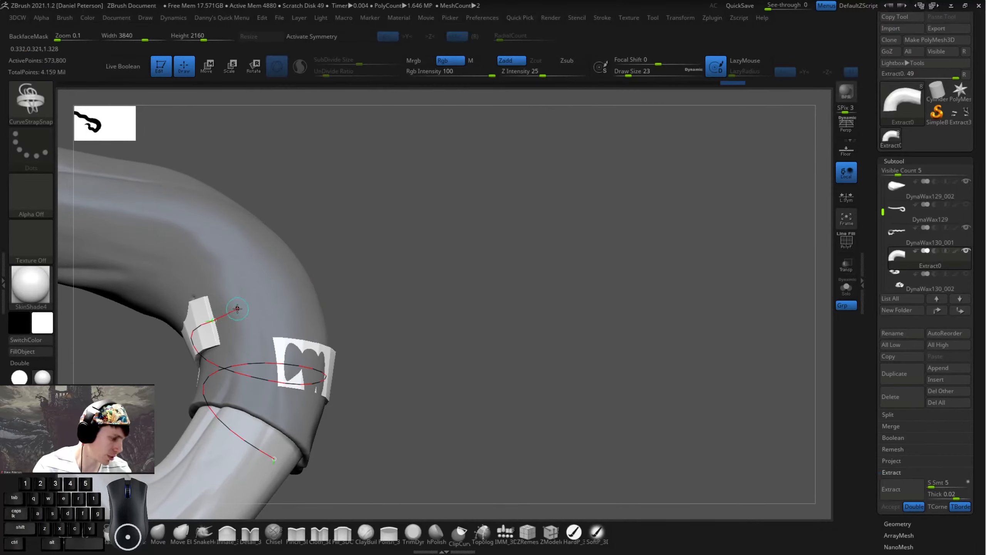
- Redraw the strap's second turn across the sleeve's back and around to the front
{"action": "left_click_drag", "start_coordinate": [420, 291], "coordinate": [442, 299]}
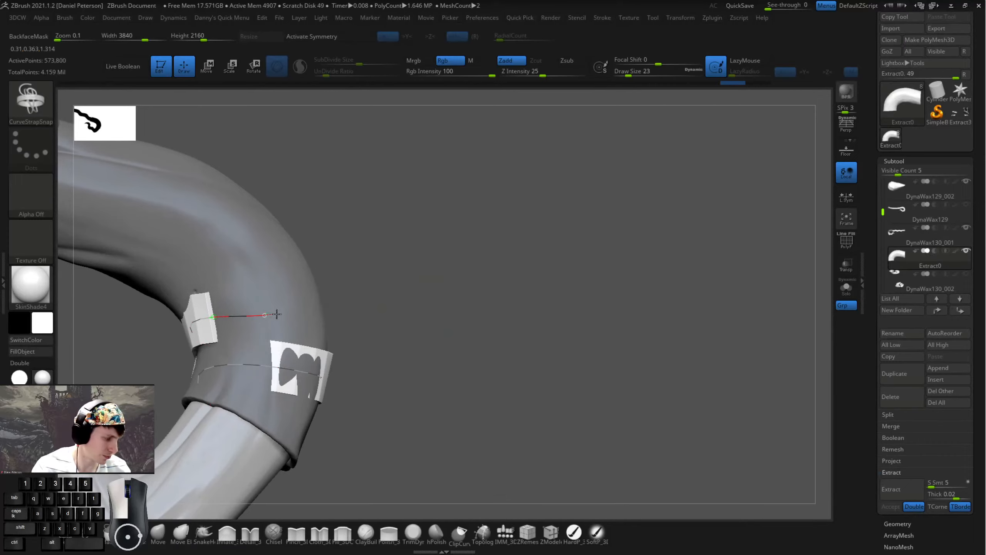
{"action": "mouse_move", "coordinate": [341, 307]}
{"action": "left_mouse_down"}
{"action": "mouse_move", "coordinate": [350, 311]}
{"action": "mouse_move", "coordinate": [342, 318]}
{"action": "left_mouse_up"}
{"action": "mouse_move", "coordinate": [279, 314]}
{"action": "left_mouse_down"}
{"action": "mouse_move", "coordinate": [326, 307]}
{"action": "mouse_move", "coordinate": [265, 316]}
{"action": "left_mouse_up"}
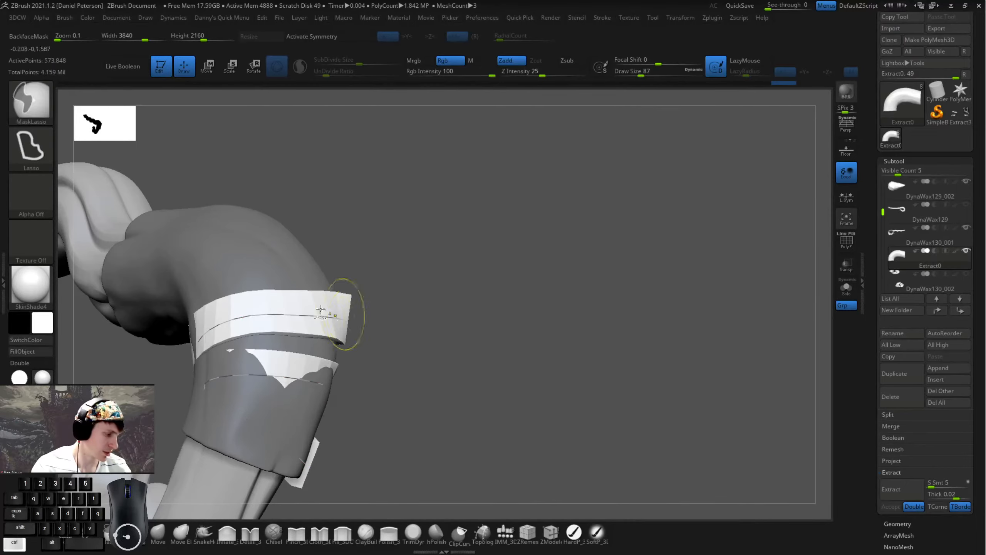
{"action": "left_click_drag", "start_coordinate": [334, 317], "coordinate": [268, 310]}
{"action": "left_click_drag", "start_coordinate": [422, 326], "coordinate": [323, 317]}
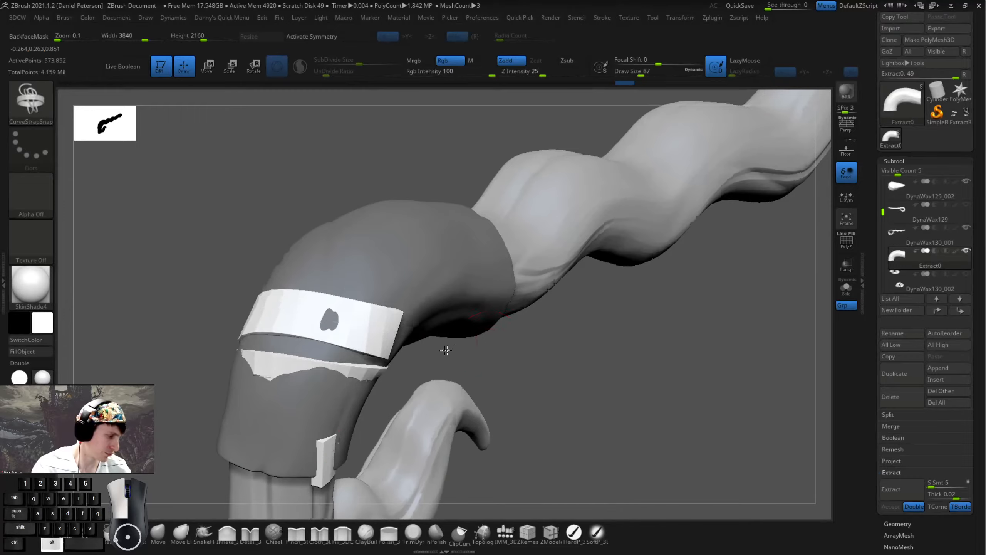
{"action": "left_click_drag", "start_coordinate": [403, 333], "coordinate": [356, 350]}
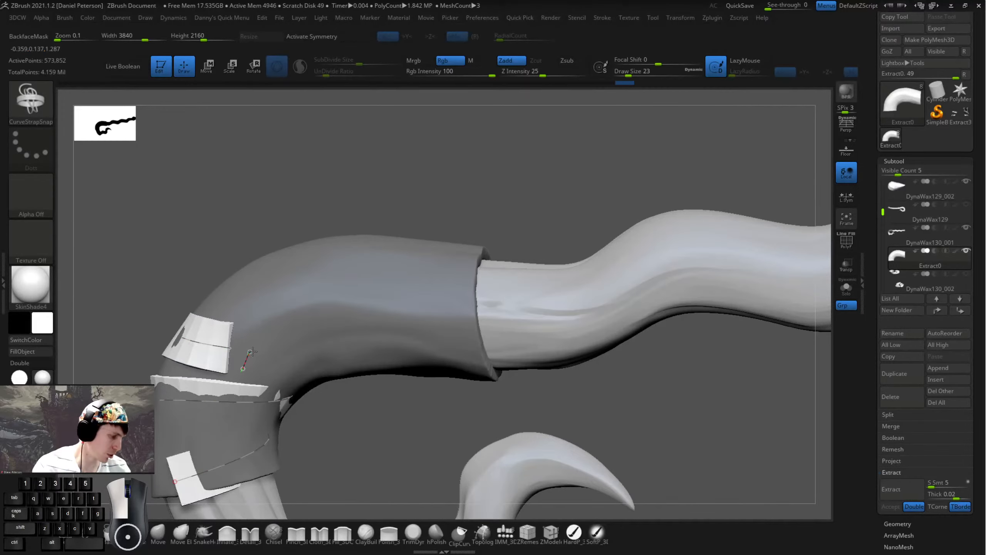
- Try to continue the strap past its second turn, and undo the extensions back to the first turn
{"action": "left_click_drag", "start_coordinate": [252, 352], "coordinate": [289, 361]}
{"action": "key", "text": "ctrl+z"}
{"action": "mouse_move", "coordinate": [348, 408]}
{"action": "left_mouse_down"}
{"action": "mouse_move", "coordinate": [310, 409]}
{"action": "mouse_move", "coordinate": [324, 395]}
{"action": "mouse_move", "coordinate": [272, 368]}
{"action": "left_mouse_up"}
{"action": "left_click_drag", "start_coordinate": [382, 360], "coordinate": [335, 376]}
{"action": "key", "text": "ctrl+z"}
{"action": "key", "text": "ctrl+z"}
{"action": "key", "text": "ctrl+z"}
{"action": "key", "text": "ctrl+z"}
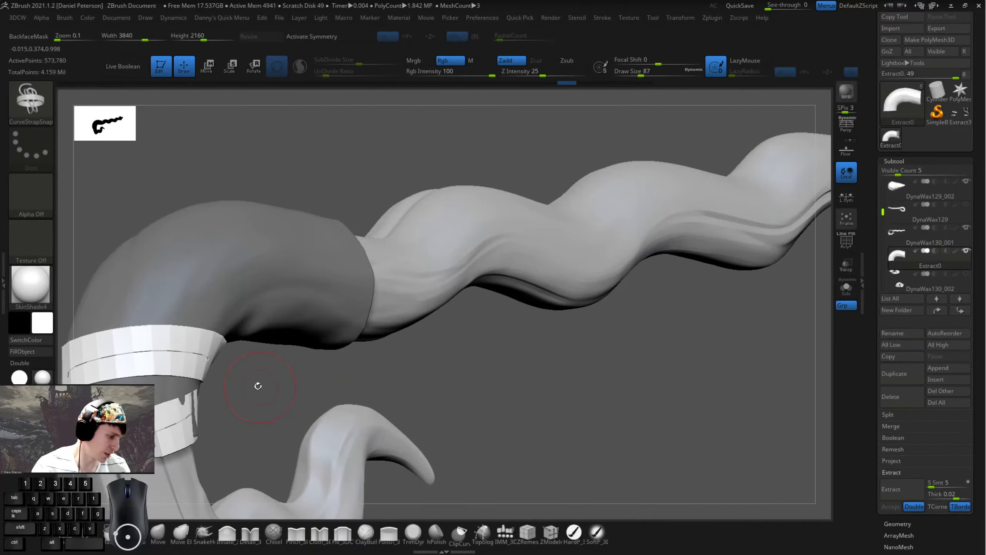
{"action": "left_click_drag", "start_coordinate": [258, 385], "coordinate": [327, 396]}
{"action": "key", "text": "ctrl+z"}
- Set the draw size to 39 and extend the strap through a new second turn toward the sleeve's bend
{"action": "mouse_move", "coordinate": [248, 368]}
{"action": "left_mouse_down"}
{"action": "mouse_move", "coordinate": [238, 372]}
{"action": "mouse_move", "coordinate": [196, 328]}
{"action": "left_mouse_up"}
{"action": "key", "text": "space"}
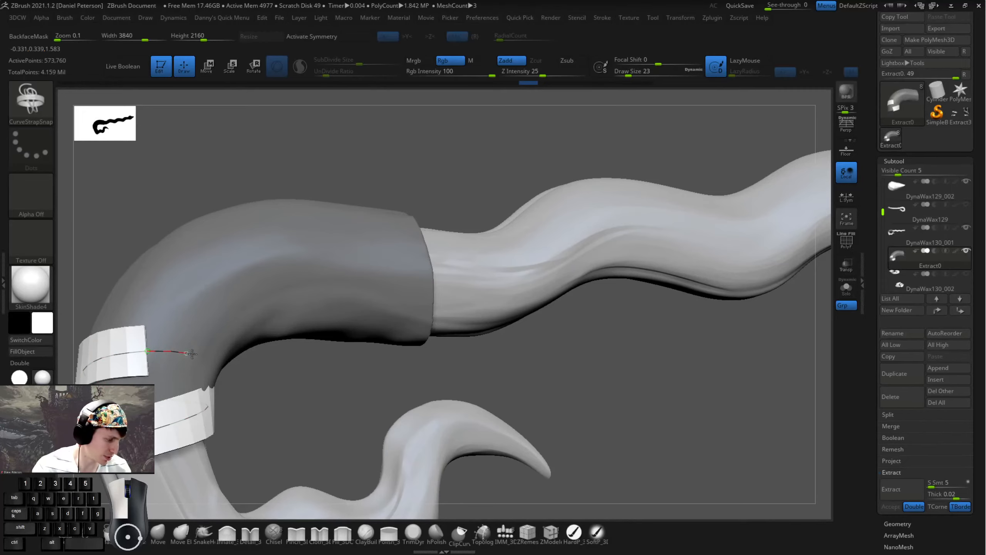
{"action": "left_click_drag", "start_coordinate": [287, 368], "coordinate": [233, 353]}
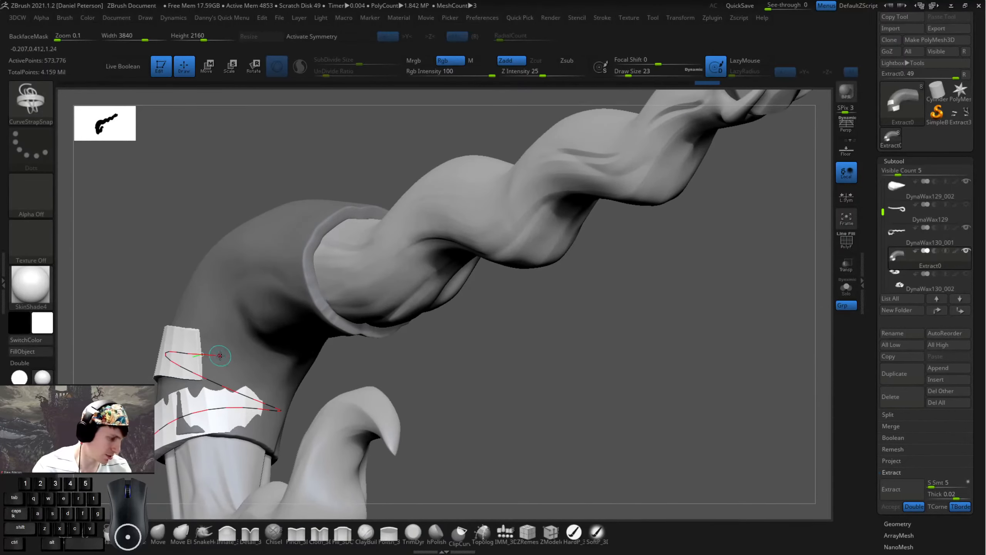
{"action": "mouse_move", "coordinate": [327, 367]}
{"action": "left_mouse_down"}
{"action": "mouse_move", "coordinate": [173, 356]}
{"action": "mouse_move", "coordinate": [301, 298]}
{"action": "mouse_move", "coordinate": [185, 334]}
{"action": "left_mouse_up"}
{"action": "mouse_move", "coordinate": [255, 335]}
{"action": "left_mouse_down"}
{"action": "mouse_move", "coordinate": [312, 333]}
{"action": "mouse_move", "coordinate": [299, 319]}
{"action": "mouse_move", "coordinate": [411, 374]}
{"action": "mouse_move", "coordinate": [330, 371]}
{"action": "mouse_move", "coordinate": [290, 347]}
{"action": "left_mouse_up"}
{"action": "mouse_move", "coordinate": [209, 334]}
{"action": "left_mouse_down"}
{"action": "mouse_move", "coordinate": [263, 352]}
{"action": "mouse_move", "coordinate": [169, 307]}
{"action": "left_mouse_up"}
{"action": "left_click_drag", "start_coordinate": [214, 332], "coordinate": [248, 350]}
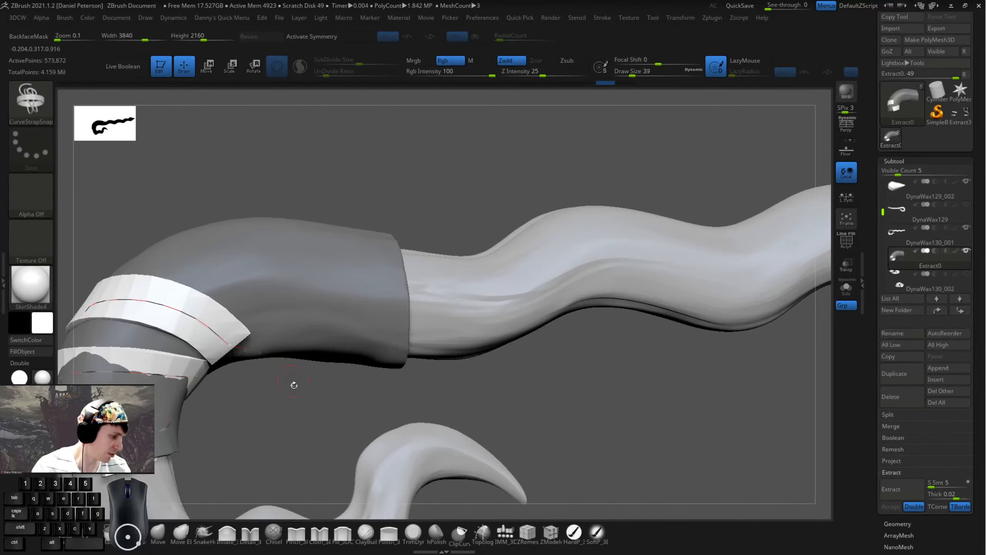
- Try to continue the strap around the underside of the bend, and undo the extensions back to the first turn
{"action": "mouse_move", "coordinate": [301, 395]}
{"action": "left_mouse_down", "text": "alt"}
{"action": "mouse_move", "coordinate": [247, 395]}
{"action": "mouse_move", "coordinate": [214, 342]}
{"action": "mouse_move", "coordinate": [201, 341]}
{"action": "mouse_move", "coordinate": [223, 384]}
{"action": "left_mouse_up", "text": "alt"}
{"action": "mouse_move", "coordinate": [458, 392]}
{"action": "left_mouse_down"}
{"action": "mouse_move", "coordinate": [373, 372]}
{"action": "mouse_move", "coordinate": [412, 345]}
{"action": "mouse_move", "coordinate": [341, 365]}
{"action": "mouse_move", "coordinate": [363, 365]}
{"action": "mouse_move", "coordinate": [393, 335]}
{"action": "mouse_move", "coordinate": [320, 358]}
{"action": "left_mouse_up"}
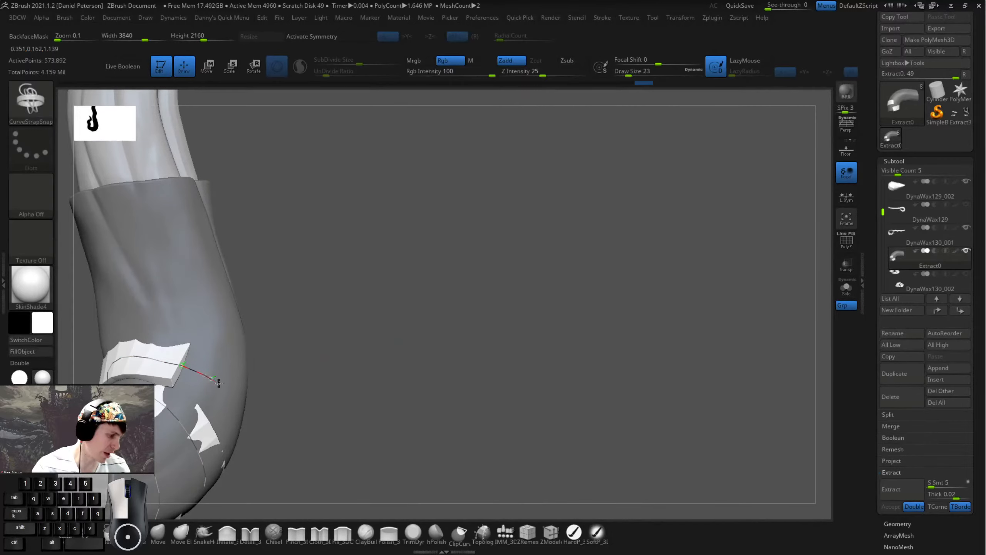
{"action": "mouse_move", "coordinate": [290, 401]}
{"action": "left_mouse_down"}
{"action": "mouse_move", "coordinate": [403, 370]}
{"action": "mouse_move", "coordinate": [368, 346]}
{"action": "mouse_move", "coordinate": [385, 379]}
{"action": "mouse_move", "coordinate": [396, 316]}
{"action": "mouse_move", "coordinate": [253, 363]}
{"action": "mouse_move", "coordinate": [263, 329]}
{"action": "mouse_move", "coordinate": [245, 282]}
{"action": "mouse_move", "coordinate": [242, 297]}
{"action": "mouse_move", "coordinate": [210, 275]}
{"action": "left_mouse_up"}
{"action": "key", "text": "ctrl"}
{"action": "key", "text": "ctrl+z"}
{"action": "key", "text": "ctrl+z"}
{"action": "key", "text": "ctrl+z"}
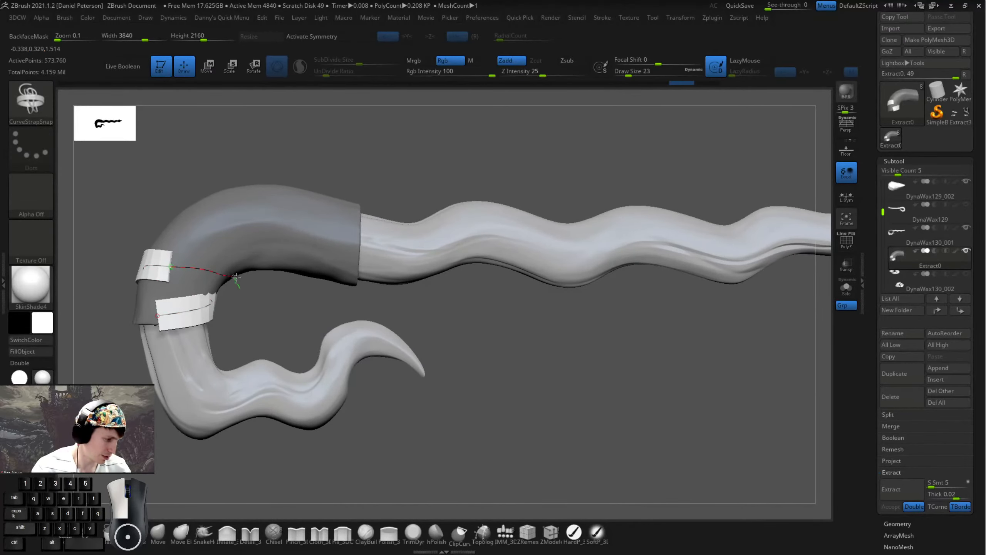
- Extend the strap from its first turn into a second turn around the sleeve's inner side and back
{"action": "mouse_move", "coordinate": [278, 302]}
{"action": "left_mouse_down"}
{"action": "mouse_move", "coordinate": [330, 272]}
{"action": "mouse_move", "coordinate": [345, 277]}
{"action": "mouse_move", "coordinate": [267, 243]}
{"action": "mouse_move", "coordinate": [310, 222]}
{"action": "left_mouse_up"}
{"action": "left_click_drag", "start_coordinate": [227, 234], "coordinate": [184, 266]}
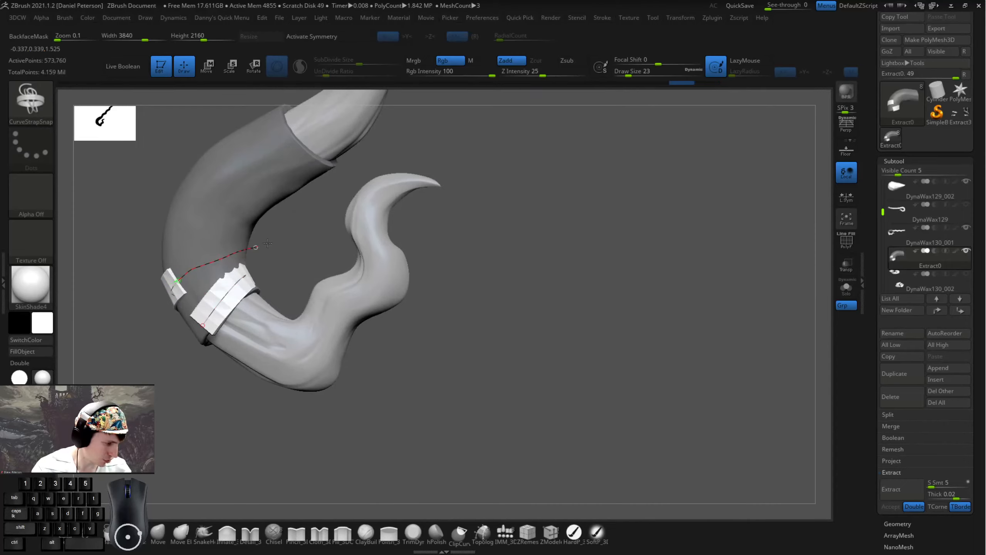
{"action": "mouse_move", "coordinate": [268, 243]}
{"action": "left_mouse_down"}
{"action": "mouse_move", "coordinate": [312, 248]}
{"action": "mouse_move", "coordinate": [282, 251]}
{"action": "left_mouse_up"}
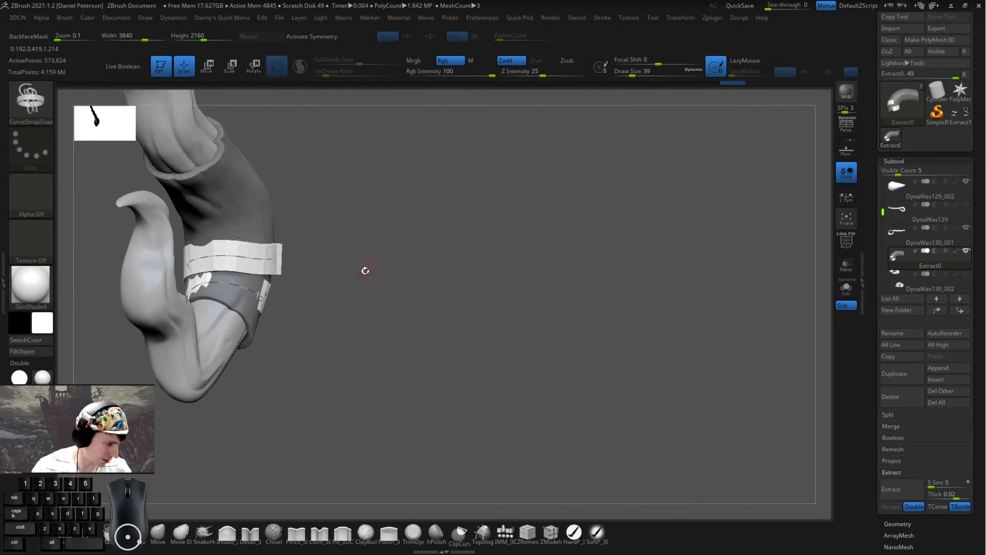
{"action": "left_click_drag", "start_coordinate": [366, 271], "coordinate": [185, 340]}
{"action": "left_click_drag", "start_coordinate": [272, 350], "coordinate": [355, 366]}
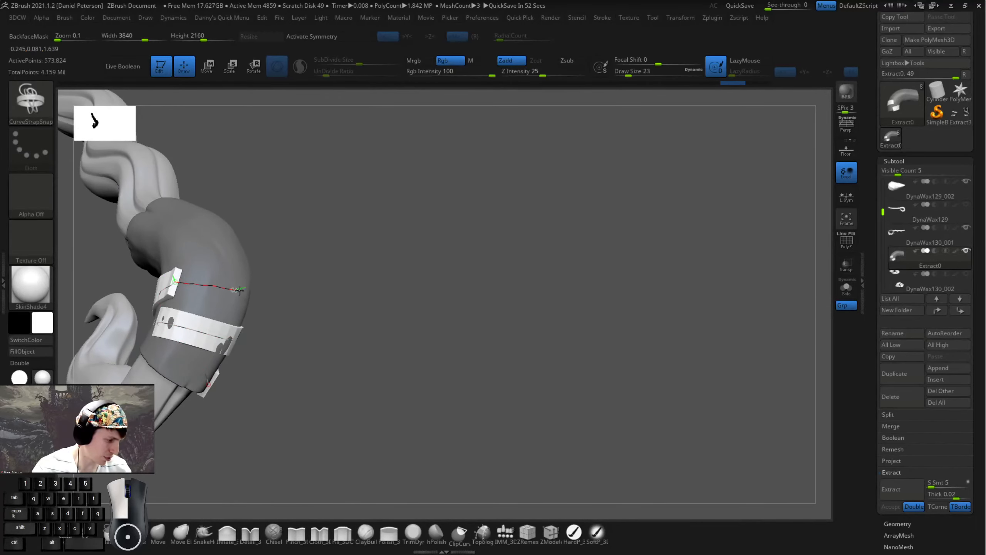
- Spiral the strap over the sleeve's outer curve and start its third turn on the front, undoing stray segments
{"action": "left_click_drag", "start_coordinate": [311, 311], "coordinate": [218, 289]}
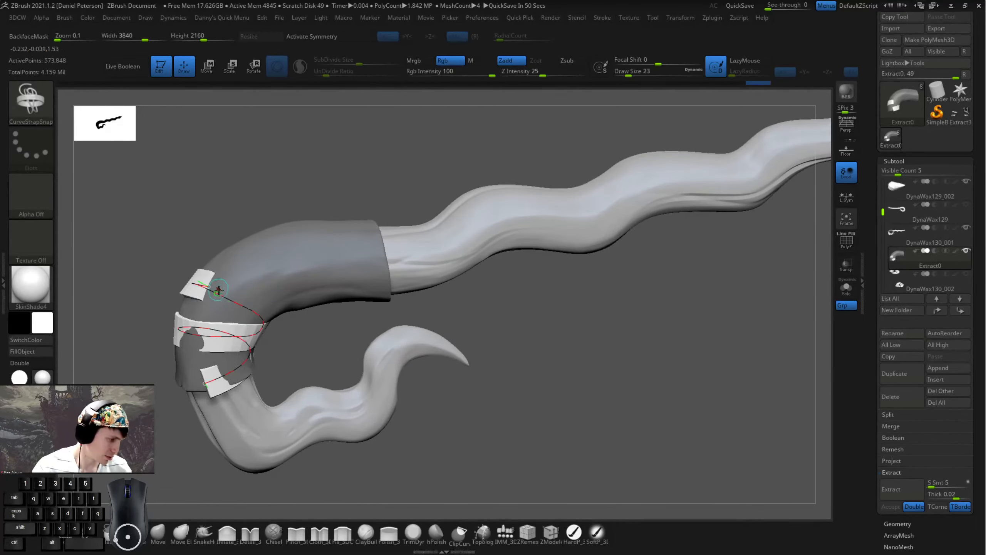
{"action": "mouse_move", "coordinate": [485, 349]}
{"action": "left_mouse_down"}
{"action": "mouse_move", "coordinate": [433, 336]}
{"action": "mouse_move", "coordinate": [323, 363]}
{"action": "left_mouse_up"}
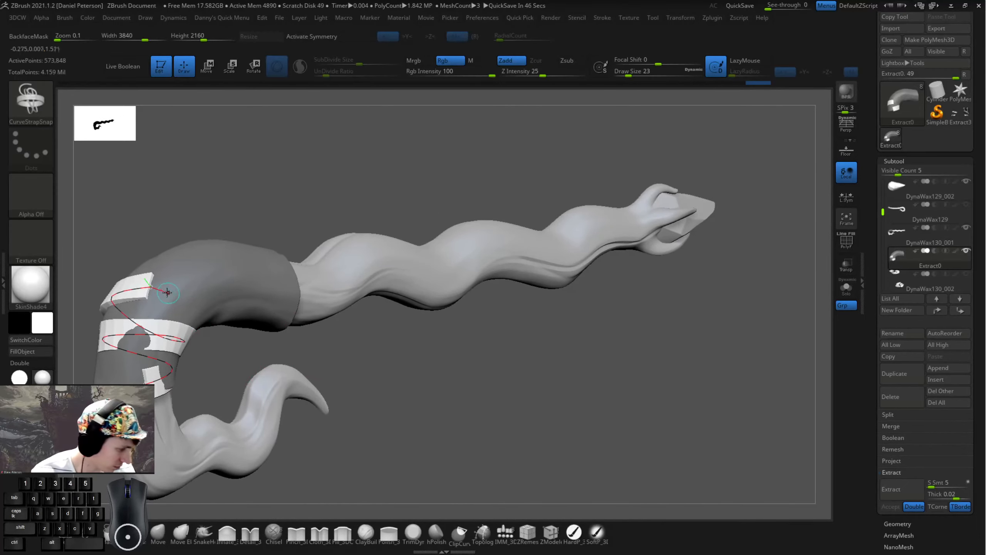
{"action": "mouse_move", "coordinate": [195, 302]}
{"action": "left_mouse_down"}
{"action": "mouse_move", "coordinate": [233, 311]}
{"action": "mouse_move", "coordinate": [215, 328]}
{"action": "left_mouse_up"}
{"action": "key", "text": "ctrl+z"}
{"action": "left_click_drag", "start_coordinate": [378, 362], "coordinate": [340, 326]}
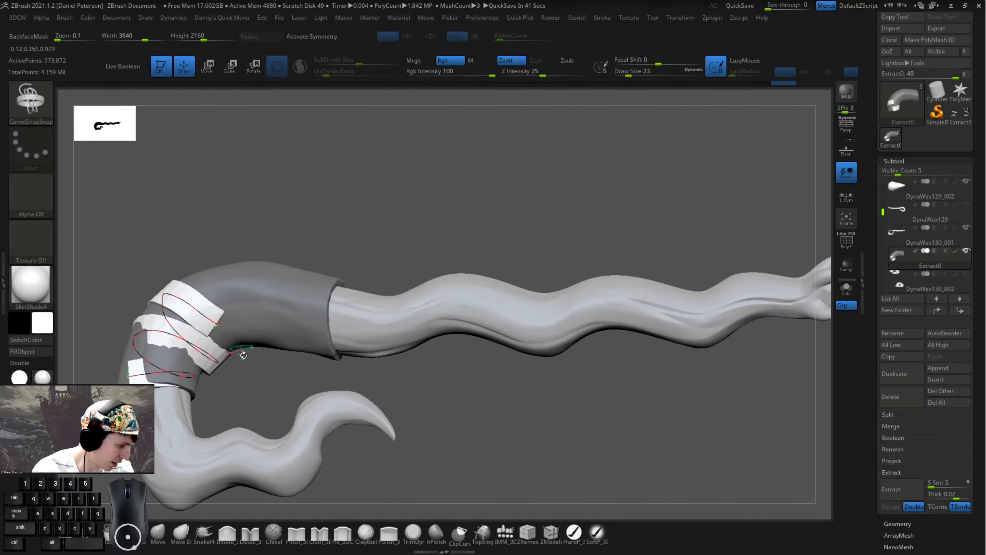
{"action": "left_click_drag", "start_coordinate": [272, 360], "coordinate": [211, 327]}
{"action": "key", "text": "ctrl+z"}
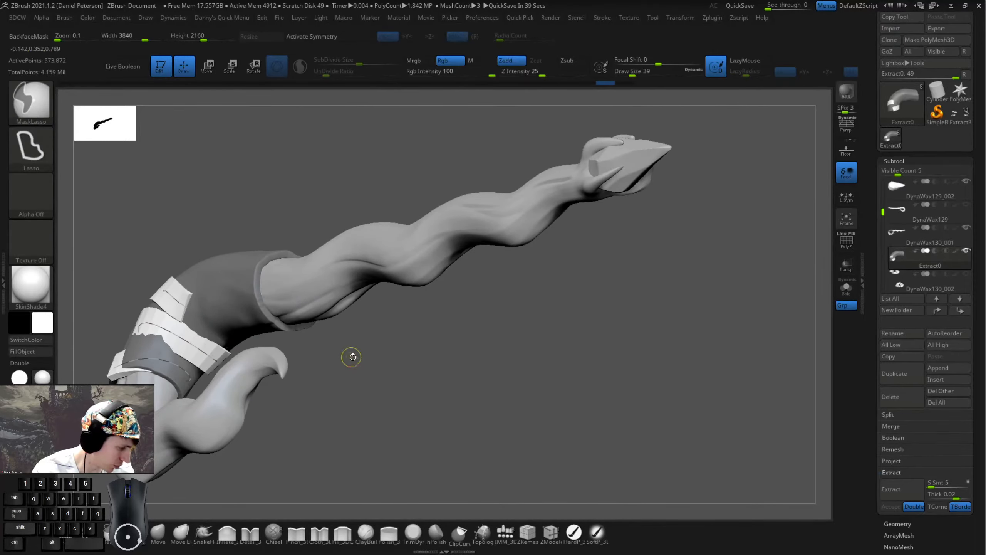
- Carry the strap's third turn diagonally across the sleeve to the inner side of the bend
{"action": "left_click_drag", "start_coordinate": [352, 354], "coordinate": [368, 335]}
{"action": "left_click_drag", "start_coordinate": [200, 314], "coordinate": [227, 352]}
{"action": "left_click_drag", "start_coordinate": [369, 377], "coordinate": [340, 321]}
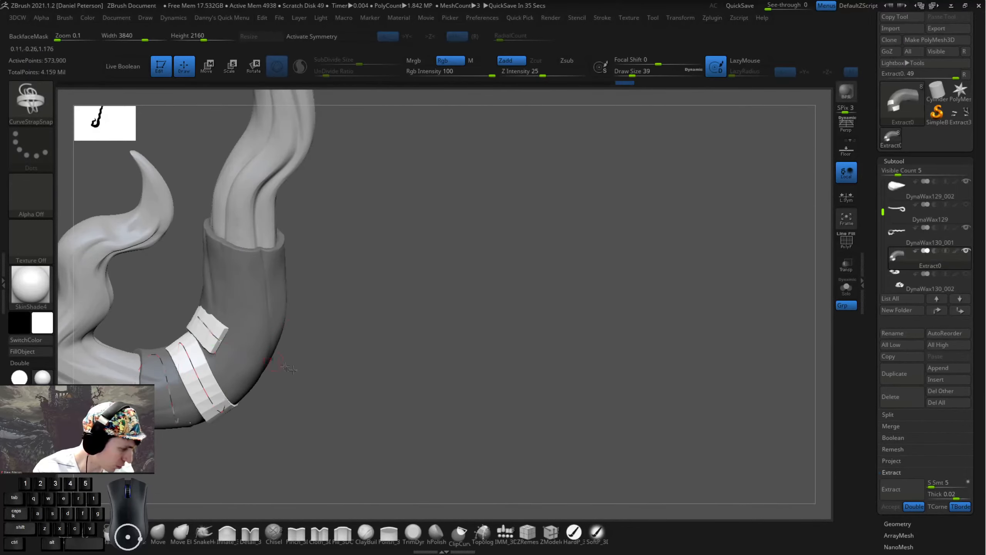
- Try to extend the strap's third turn over the far side of the bend, and undo the attempts
{"action": "left_click_drag", "start_coordinate": [280, 364], "coordinate": [289, 348]}
{"action": "left_click_drag", "start_coordinate": [271, 384], "coordinate": [270, 386]}
{"action": "mouse_move", "coordinate": [337, 395]}
{"action": "left_mouse_down"}
{"action": "mouse_move", "coordinate": [377, 375]}
{"action": "mouse_move", "coordinate": [350, 367]}
{"action": "mouse_move", "coordinate": [316, 390]}
{"action": "left_mouse_up"}
{"action": "key", "text": "ctrl+z"}
{"action": "mouse_move", "coordinate": [327, 390]}
{"action": "left_mouse_down"}
{"action": "mouse_move", "coordinate": [418, 381]}
{"action": "mouse_move", "coordinate": [404, 402]}
{"action": "left_mouse_up"}
{"action": "key", "text": "ctrl+z"}
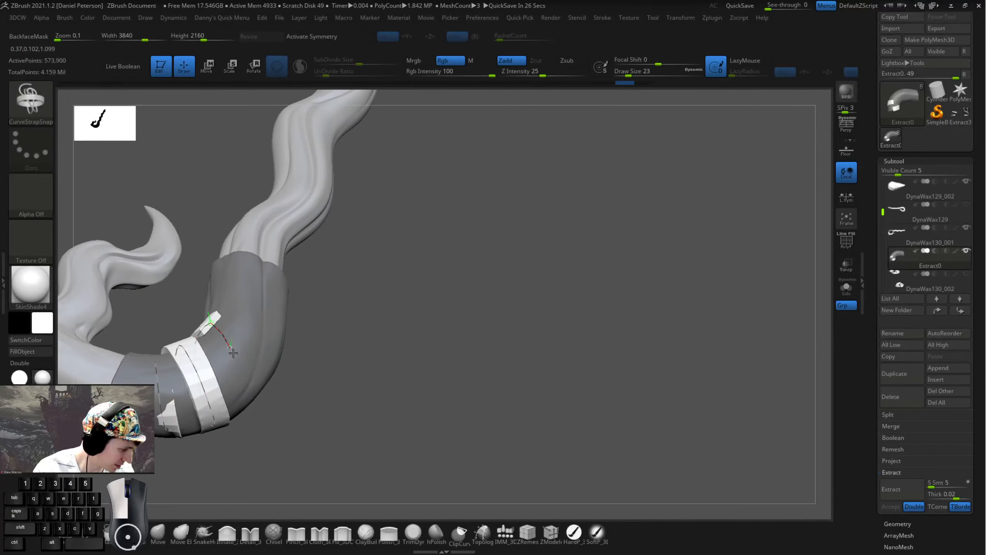
- Extend the strap across the sleeve's near face and over the outer curve of the bend
{"action": "left_click_drag", "start_coordinate": [246, 384], "coordinate": [247, 385]}
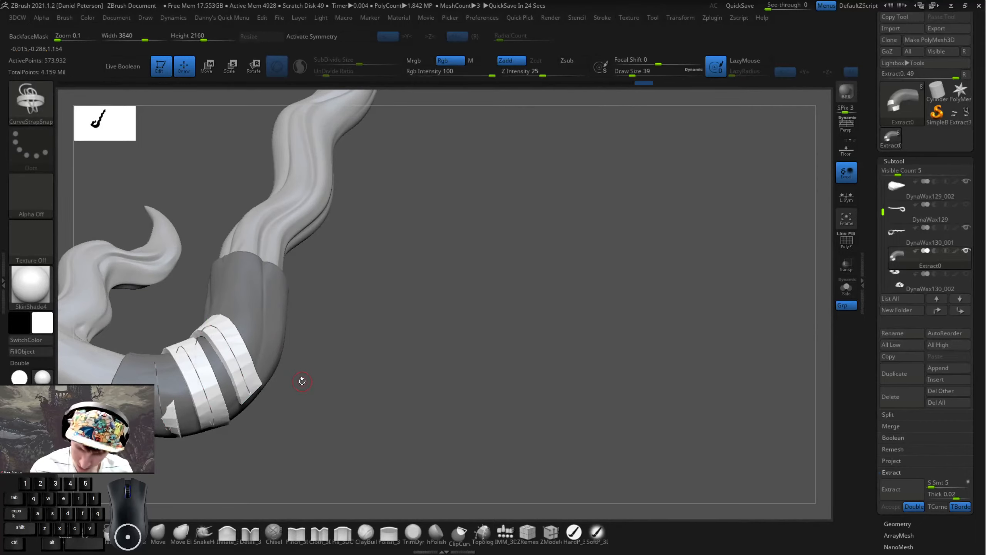
{"action": "key", "text": "b"}
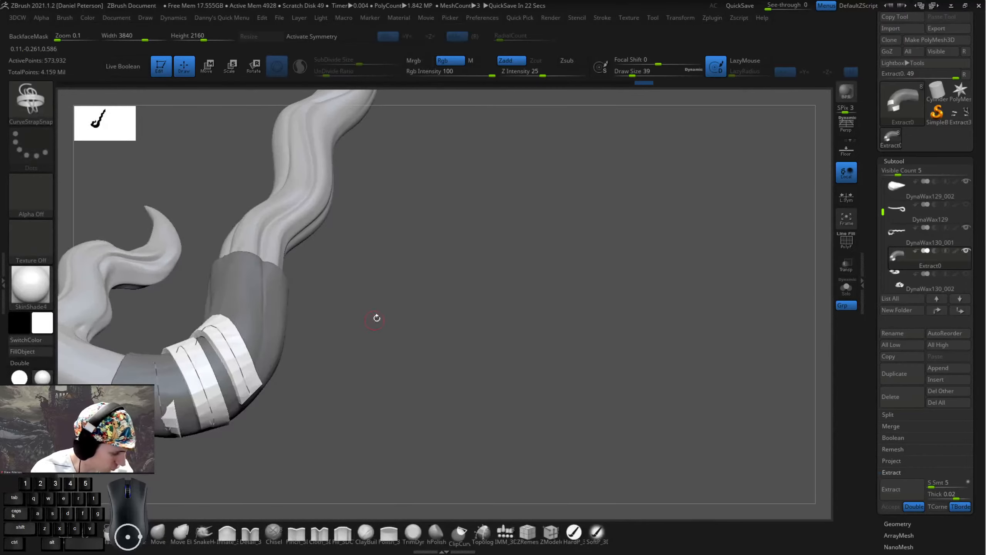
{"action": "left_click_drag", "start_coordinate": [376, 318], "coordinate": [242, 373]}
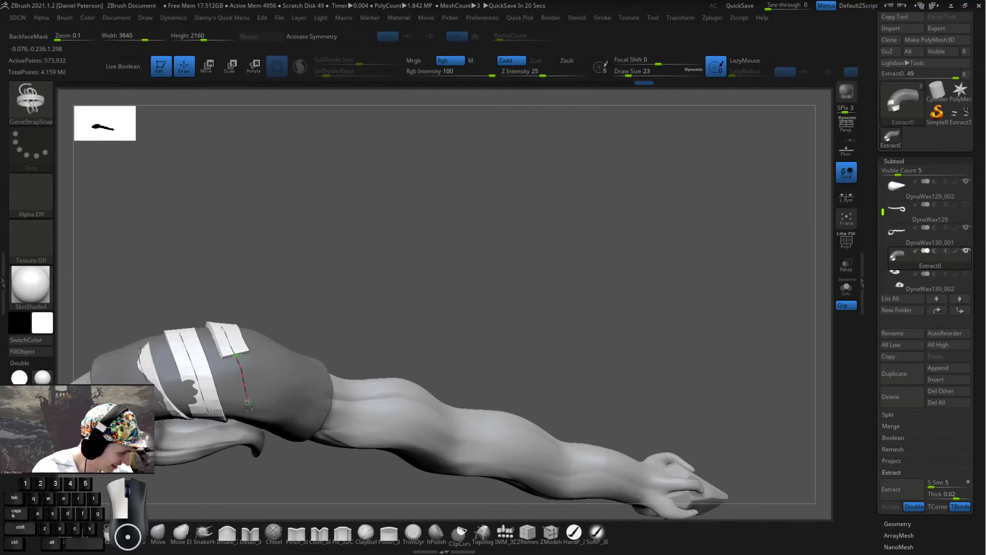
{"action": "left_click_drag", "start_coordinate": [248, 407], "coordinate": [248, 408]}
- Carry the strap around the far side of the sleeve and over the inner side of the bend
{"action": "mouse_move", "coordinate": [408, 324]}
{"action": "left_mouse_down"}
{"action": "mouse_move", "coordinate": [407, 198]}
{"action": "mouse_move", "coordinate": [333, 333]}
{"action": "left_mouse_up"}
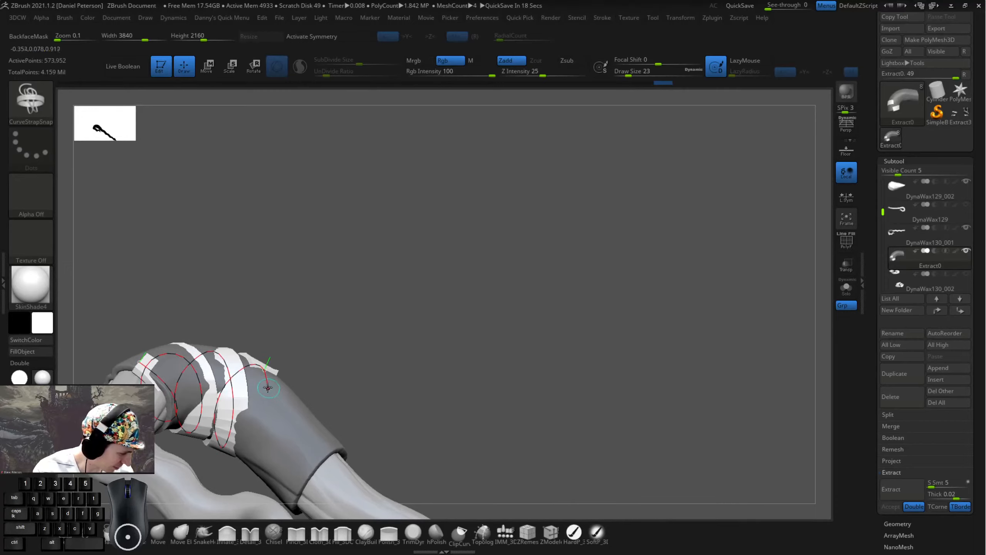
{"action": "left_click_drag", "start_coordinate": [383, 388], "coordinate": [392, 233]}
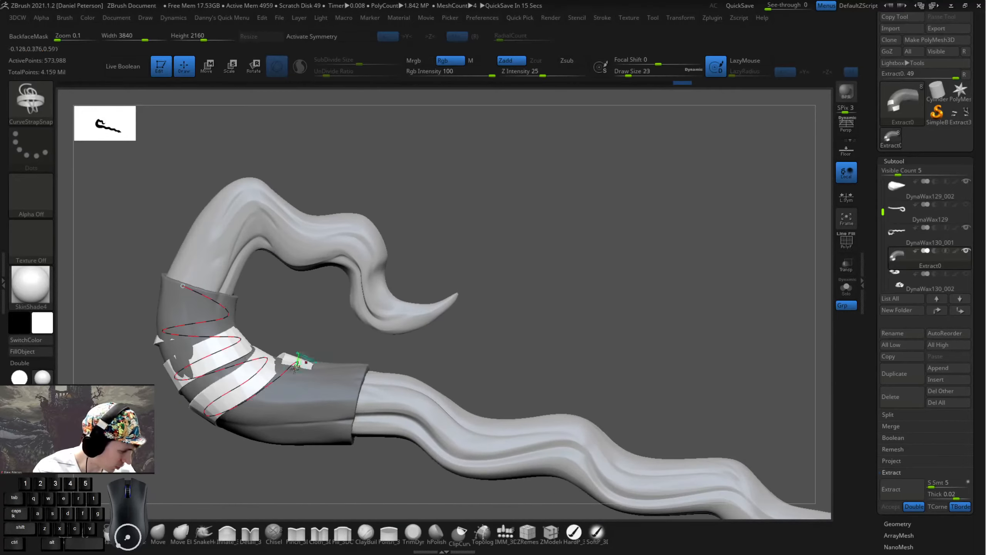
{"action": "left_click_drag", "start_coordinate": [389, 341], "coordinate": [386, 408]}
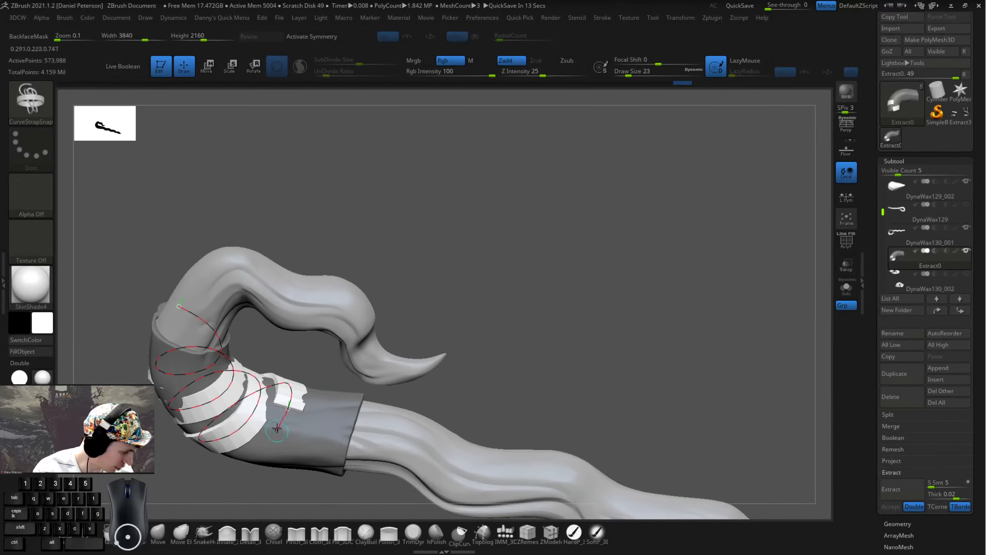
- Try to carry the strap from the bend's inner side across the sleeve's face, and undo the attempt
{"action": "left_click_drag", "start_coordinate": [280, 427], "coordinate": [275, 435]}
{"action": "left_click_drag", "start_coordinate": [501, 342], "coordinate": [471, 310]}
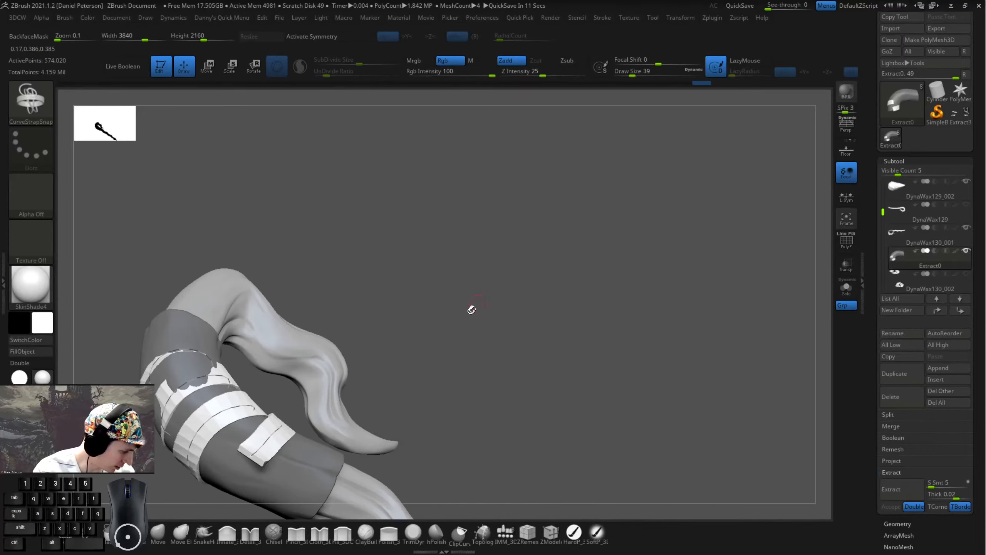
{"action": "mouse_move", "coordinate": [455, 385]}
{"action": "left_mouse_down"}
{"action": "mouse_move", "coordinate": [433, 449]}
{"action": "mouse_move", "coordinate": [464, 399]}
{"action": "left_mouse_up"}
{"action": "left_click_drag", "start_coordinate": [464, 399], "coordinate": [479, 336], "text": "alt"}
{"action": "key", "text": "ctrl+z"}
{"action": "left_click_drag", "start_coordinate": [479, 336], "coordinate": [458, 346]}
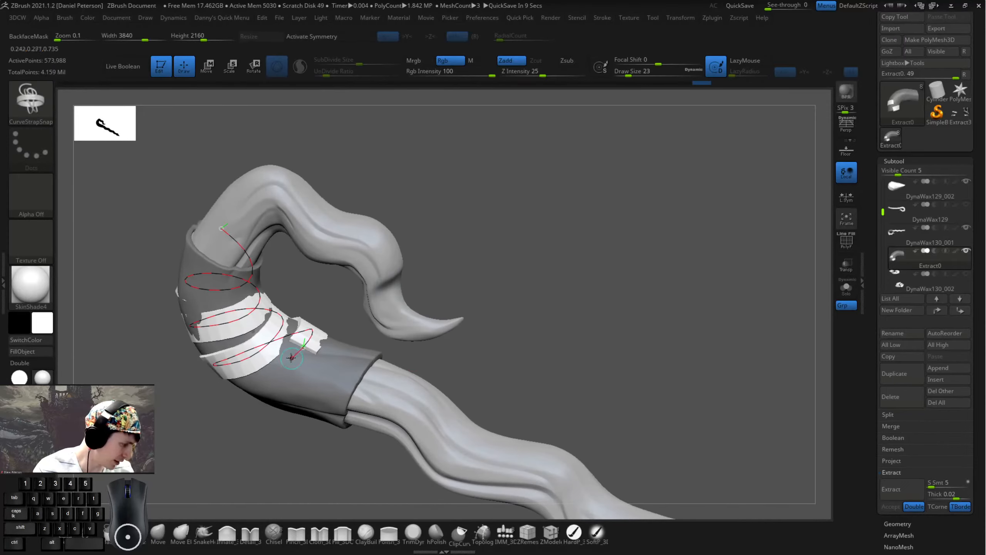
- Redraw the strap segment diagonally across the sleeve's face toward its outer edge
{"action": "left_click_drag", "start_coordinate": [259, 390], "coordinate": [250, 407]}
{"action": "left_click_drag", "start_coordinate": [258, 458], "coordinate": [329, 415]}
{"action": "left_click_drag", "start_coordinate": [419, 375], "coordinate": [408, 427]}
{"action": "left_click_drag", "start_coordinate": [543, 317], "coordinate": [334, 357]}
{"action": "left_click_drag", "start_coordinate": [330, 459], "coordinate": [261, 434]}
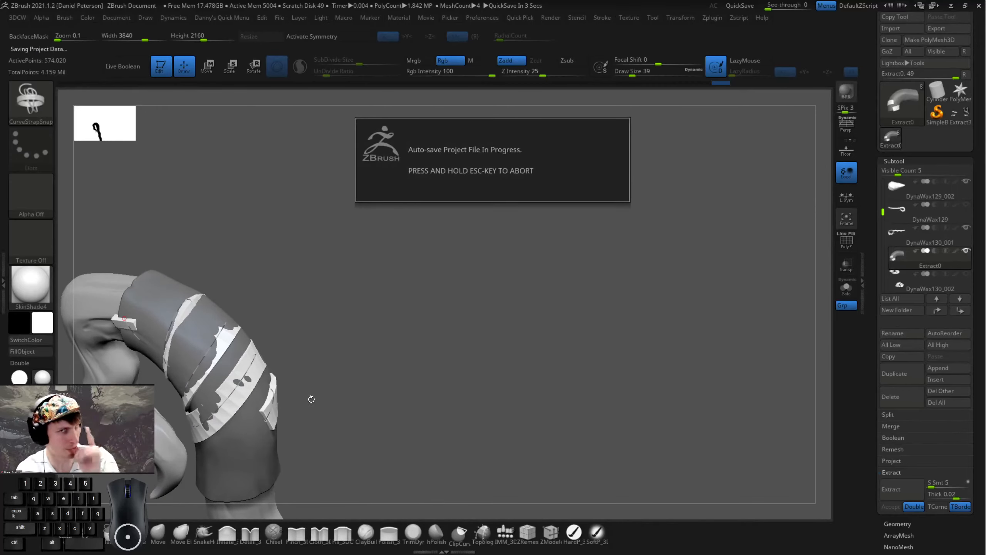
- Extend the strap from the sleeve's outer edge onto the opposite face, below the previous turn
{"action": "mouse_move", "coordinate": [365, 376]}
{"action": "left_mouse_down", "text": "alt"}
{"action": "mouse_move", "coordinate": [369, 348]}
{"action": "mouse_move", "coordinate": [409, 314]}
{"action": "mouse_move", "coordinate": [439, 259]}
{"action": "mouse_move", "coordinate": [360, 310]}
{"action": "mouse_move", "coordinate": [254, 277]}
{"action": "left_mouse_up", "text": "alt"}
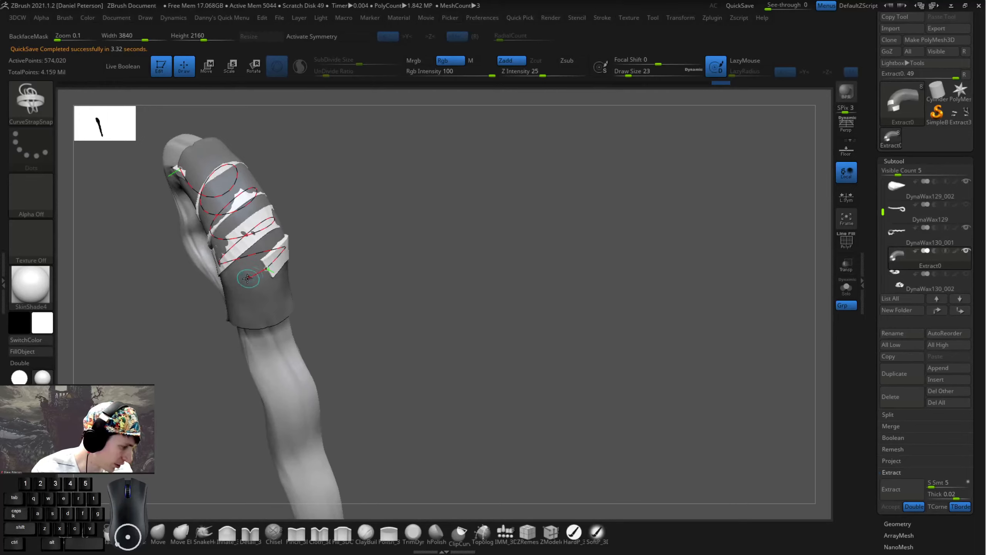
{"action": "mouse_move", "coordinate": [232, 281]}
{"action": "left_mouse_down"}
{"action": "mouse_move", "coordinate": [218, 272]}
{"action": "mouse_move", "coordinate": [250, 278]}
{"action": "mouse_move", "coordinate": [308, 258]}
{"action": "mouse_move", "coordinate": [348, 312]}
{"action": "mouse_move", "coordinate": [326, 315]}
{"action": "mouse_move", "coordinate": [255, 289]}
{"action": "mouse_move", "coordinate": [350, 297]}
{"action": "left_mouse_up"}
{"action": "left_click_drag", "start_coordinate": [252, 278], "coordinate": [254, 276]}
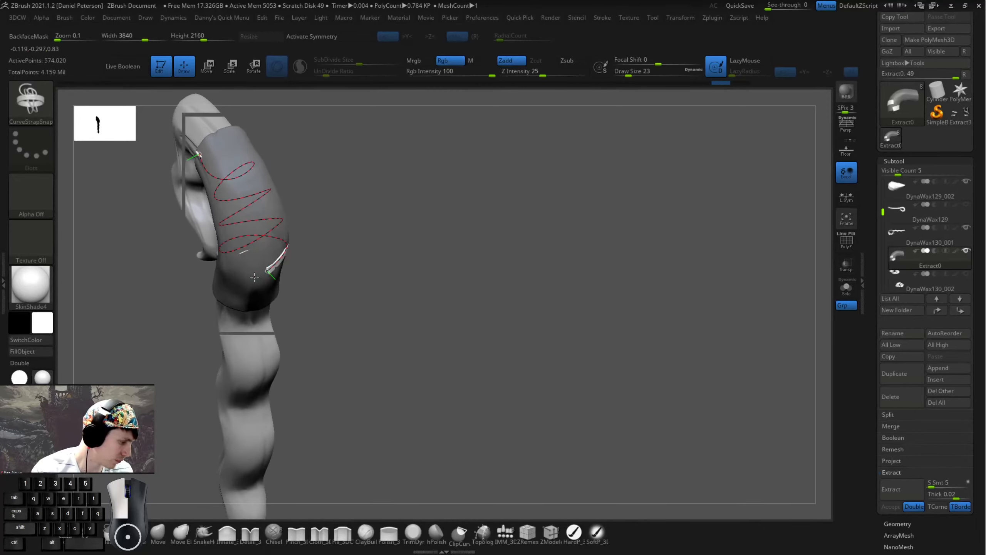
{"action": "right_click_drag", "start_coordinate": [265, 276], "coordinate": [288, 286], "text": "ctrl"}
{"action": "left_click_drag", "start_coordinate": [288, 287], "coordinate": [248, 272]}
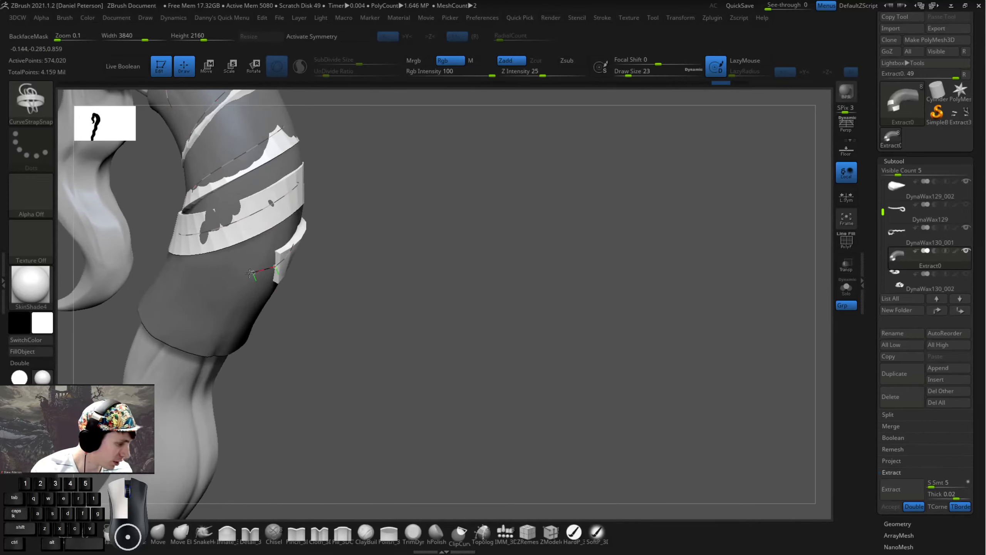
- Wrap the strap around the lower sleeve toward the side facing the hook
{"action": "left_click_drag", "start_coordinate": [367, 333], "coordinate": [408, 330]}
{"action": "mouse_move", "coordinate": [306, 333]}
{"action": "left_mouse_down"}
{"action": "mouse_move", "coordinate": [352, 345]}
{"action": "mouse_move", "coordinate": [342, 337]}
{"action": "mouse_move", "coordinate": [369, 363]}
{"action": "mouse_move", "coordinate": [410, 355]}
{"action": "mouse_move", "coordinate": [310, 349]}
{"action": "mouse_move", "coordinate": [186, 298]}
{"action": "left_mouse_up"}
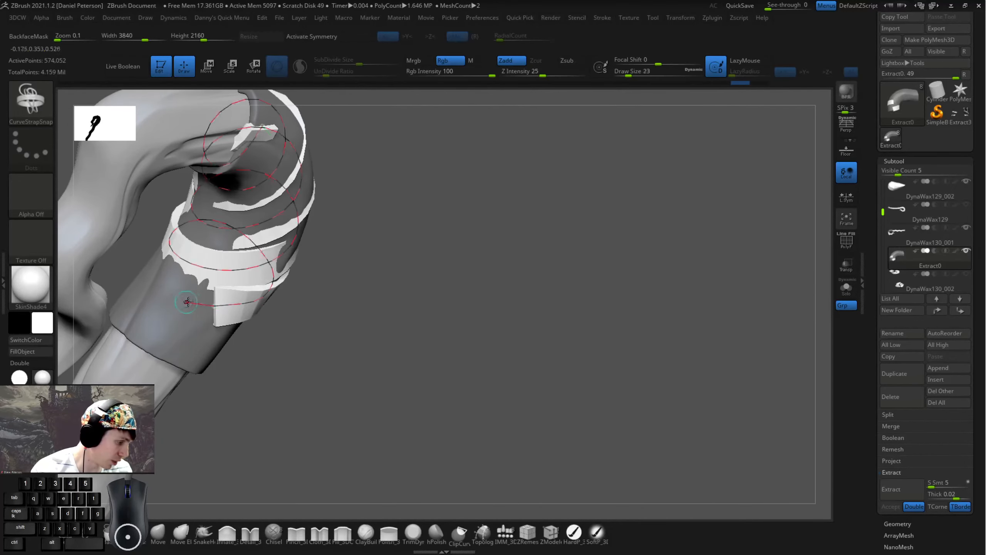
{"action": "mouse_move", "coordinate": [350, 330]}
{"action": "left_mouse_down"}
{"action": "mouse_move", "coordinate": [410, 387]}
{"action": "mouse_move", "coordinate": [257, 298]}
{"action": "mouse_move", "coordinate": [260, 308]}
{"action": "mouse_move", "coordinate": [277, 270]}
{"action": "mouse_move", "coordinate": [254, 269]}
{"action": "left_mouse_up"}
- Undo the stray strap segments and redraw the band straight across the lower sleeve
{"action": "key", "text": "space"}
{"action": "key", "text": "ctrl+z"}
{"action": "key", "text": "ctrl+z"}
{"action": "key", "text": "ctrl+z"}
{"action": "key", "text": "ctrl+z"}
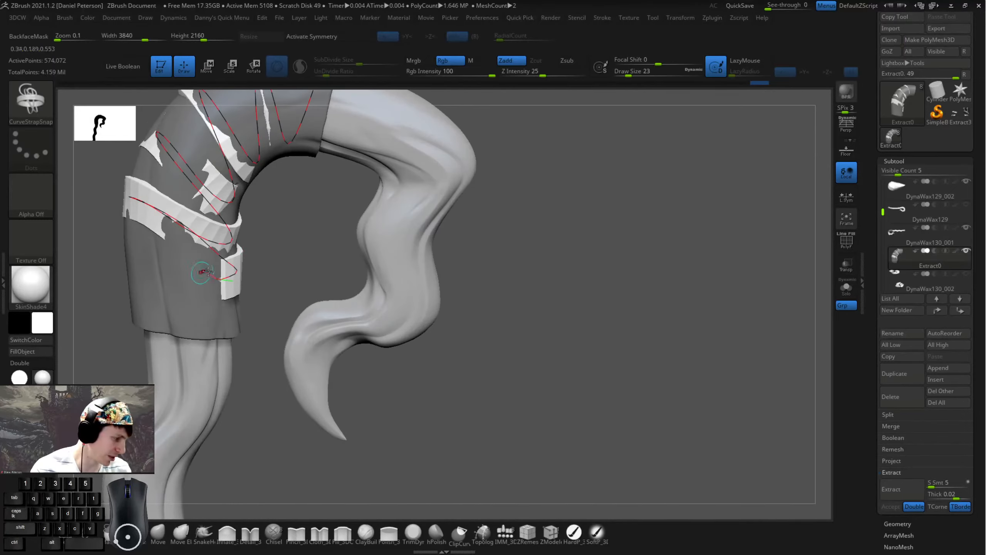
{"action": "key", "text": "ctrl+z"}
{"action": "key", "text": "ctrl+z"}
{"action": "key", "text": "ctrl+z"}
{"action": "key", "text": "ctrl+z"}
{"action": "key", "text": "ctrl+z"}
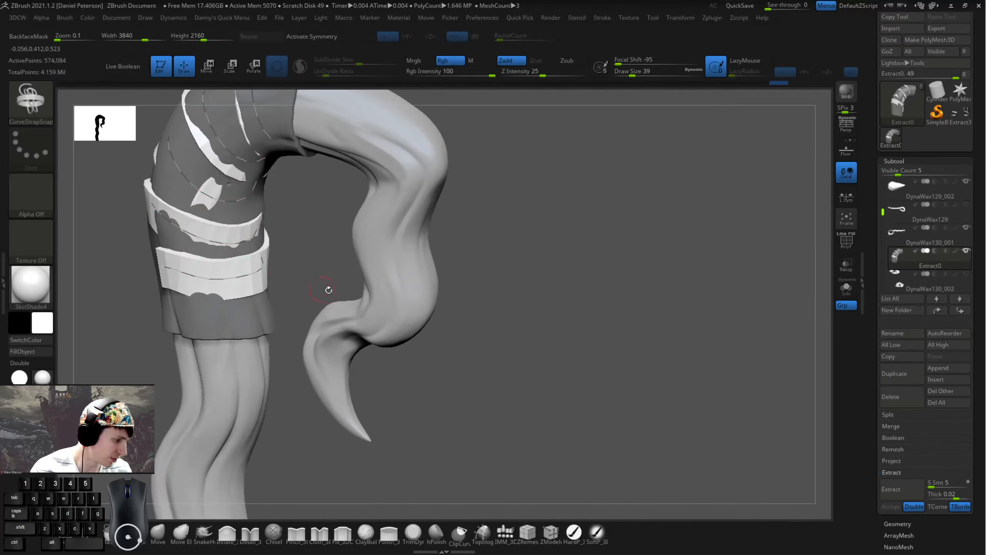
{"action": "key", "text": "ctrl+z"}
{"action": "key", "text": "ctrl+z"}
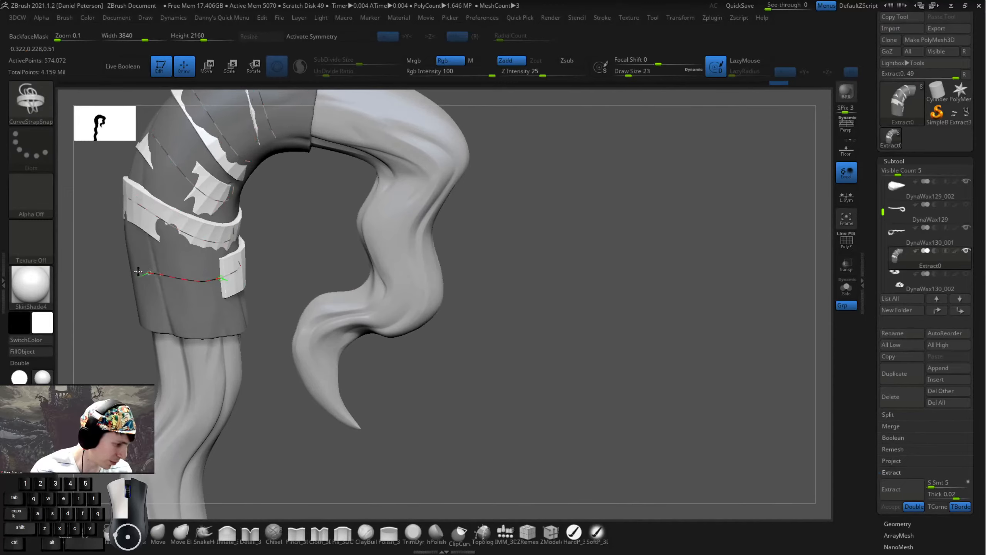
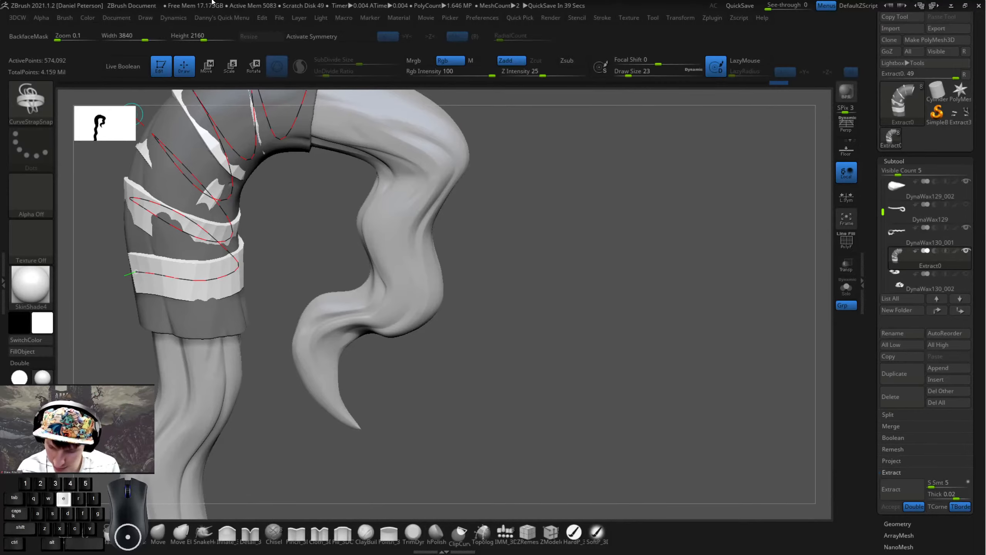
{"action": "key", "text": "space"}
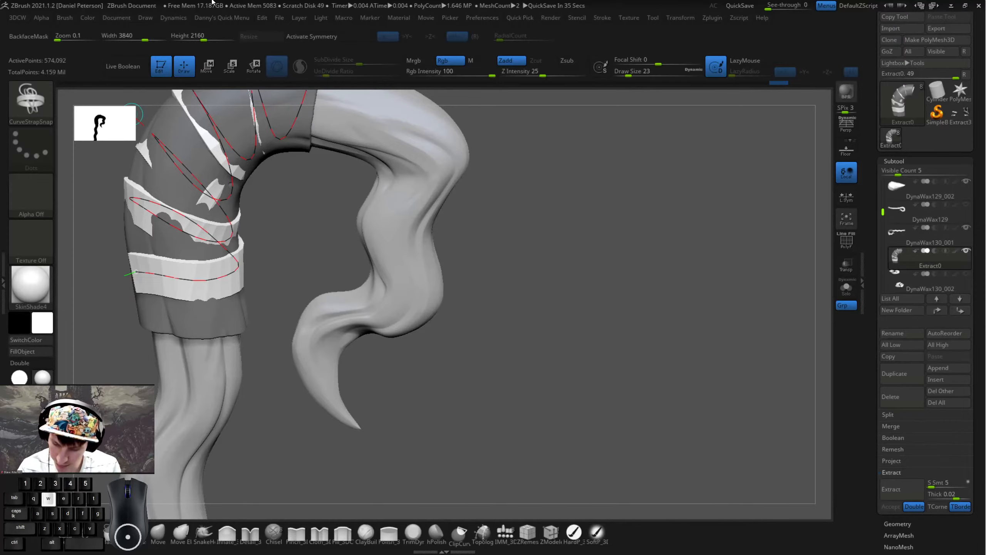
{"action": "key", "text": "space"}
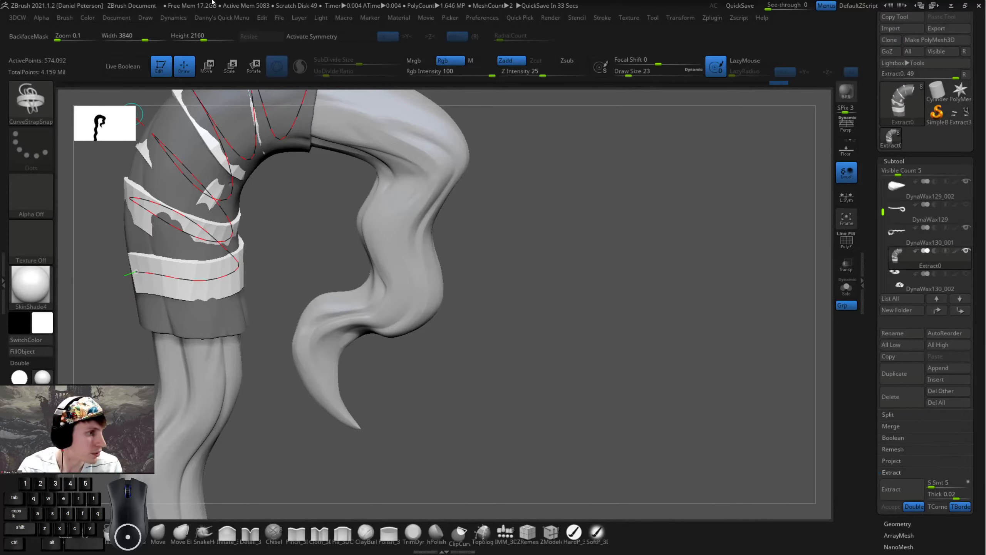
{"action": "key", "text": "space"}
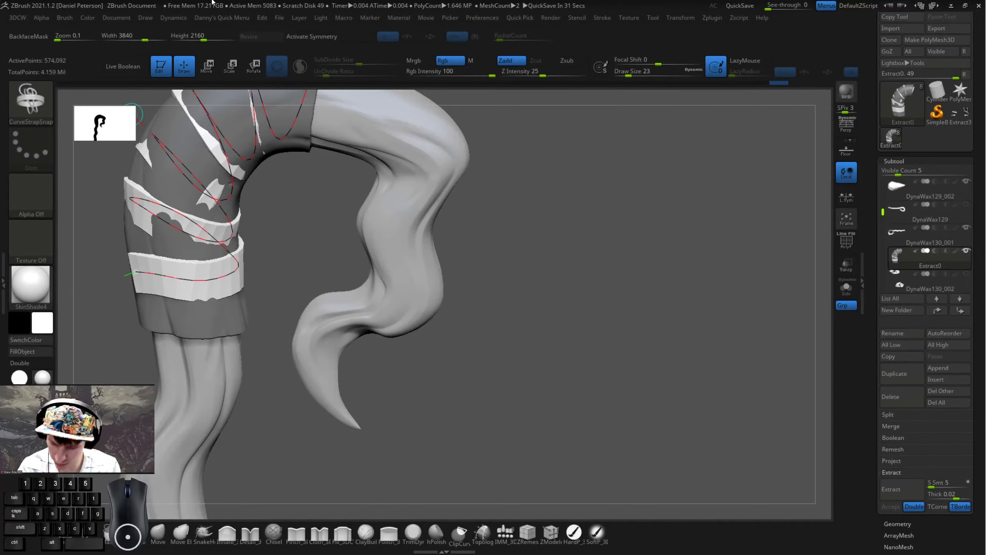
{"action": "key", "text": "shift"}
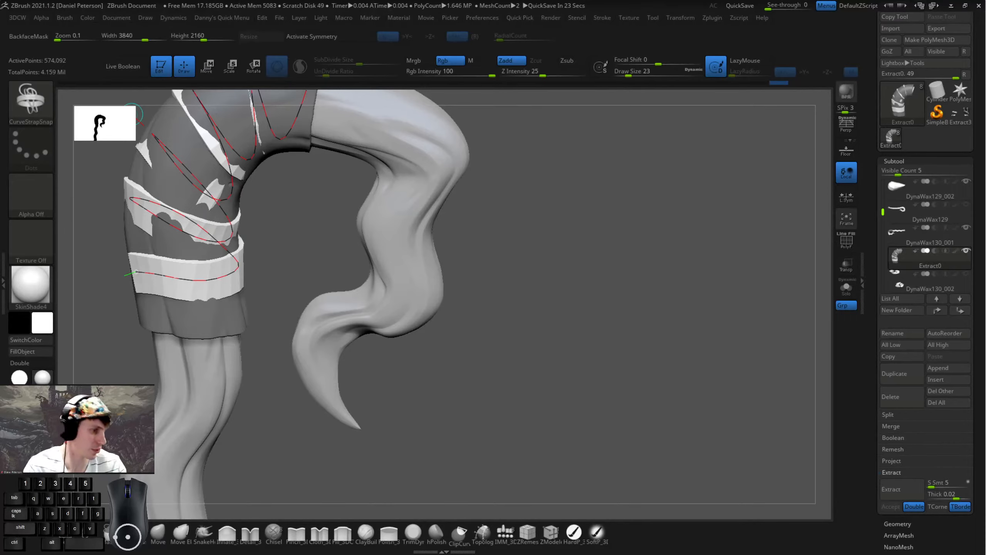
- Extend the strap around the sleeve's outer side near its lower end, undoing a stray segment
{"action": "mouse_move", "coordinate": [268, 441]}
{"action": "left_mouse_down"}
{"action": "mouse_move", "coordinate": [392, 429]}
{"action": "mouse_move", "coordinate": [273, 334]}
{"action": "mouse_move", "coordinate": [408, 303]}
{"action": "mouse_move", "coordinate": [359, 345]}
{"action": "mouse_move", "coordinate": [409, 379]}
{"action": "mouse_move", "coordinate": [365, 381]}
{"action": "mouse_move", "coordinate": [341, 375]}
{"action": "mouse_move", "coordinate": [345, 362]}
{"action": "mouse_move", "coordinate": [410, 293]}
{"action": "mouse_move", "coordinate": [443, 336]}
{"action": "mouse_move", "coordinate": [378, 207]}
{"action": "mouse_move", "coordinate": [350, 252]}
{"action": "mouse_move", "coordinate": [283, 307]}
{"action": "left_mouse_up"}
{"action": "left_click_drag", "start_coordinate": [275, 366], "coordinate": [302, 408]}
{"action": "left_click", "coordinate": [282, 277]}
{"action": "left_click_drag", "start_coordinate": [282, 268], "coordinate": [283, 251]}
{"action": "key", "text": "ctrl+z"}
{"action": "left_click_drag", "start_coordinate": [285, 217], "coordinate": [285, 214]}
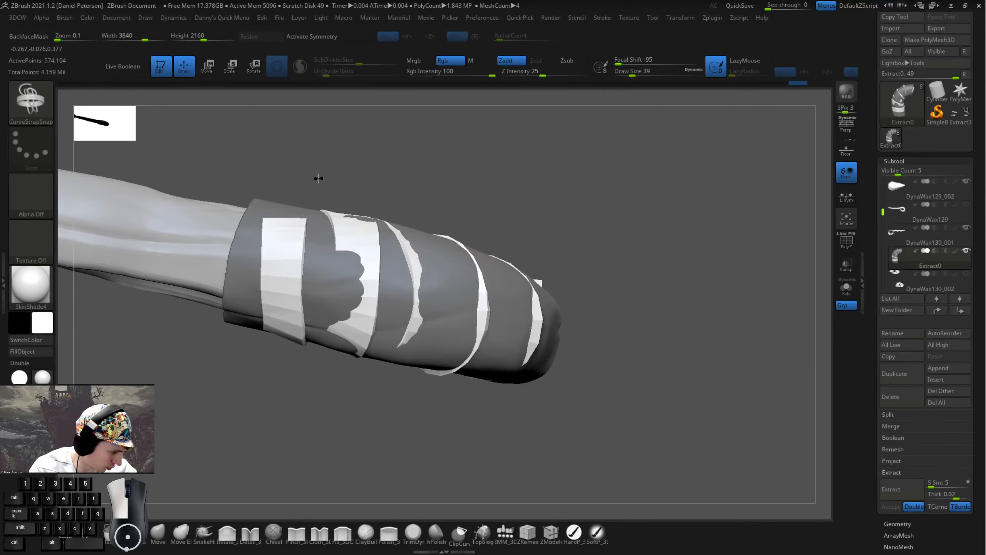
- Continue the strap across the next face of the sleeve, close to the lower rim
{"action": "mouse_move", "coordinate": [310, 173]}
{"action": "left_mouse_down"}
{"action": "mouse_move", "coordinate": [298, 240]}
{"action": "mouse_move", "coordinate": [286, 215]}
{"action": "left_mouse_up"}
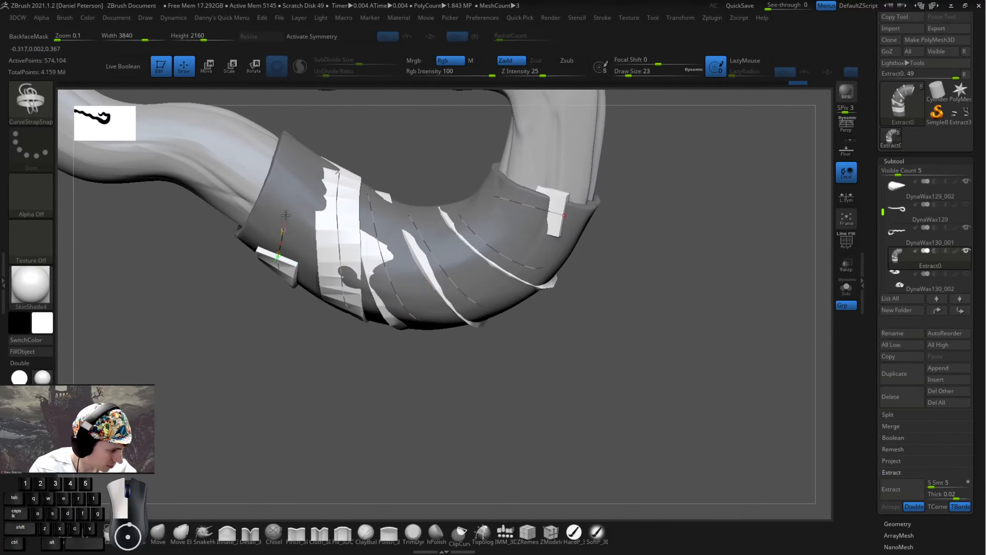
{"action": "left_click_drag", "start_coordinate": [298, 166], "coordinate": [282, 316]}
{"action": "mouse_move", "coordinate": [241, 285]}
{"action": "left_mouse_down"}
{"action": "mouse_move", "coordinate": [248, 289]}
{"action": "mouse_move", "coordinate": [267, 263]}
{"action": "left_mouse_up"}
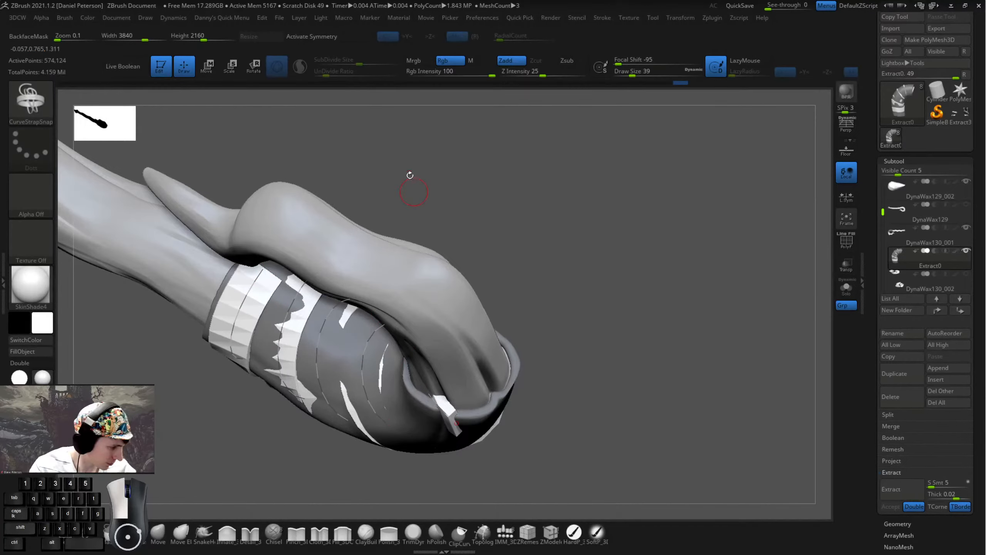
- Finish the strap's last turn with a short diagonal segment ending at the sleeve's lower rim
{"action": "mouse_move", "coordinate": [410, 175]}
{"action": "left_mouse_down"}
{"action": "mouse_move", "coordinate": [388, 268]}
{"action": "mouse_move", "coordinate": [400, 268]}
{"action": "left_mouse_up"}
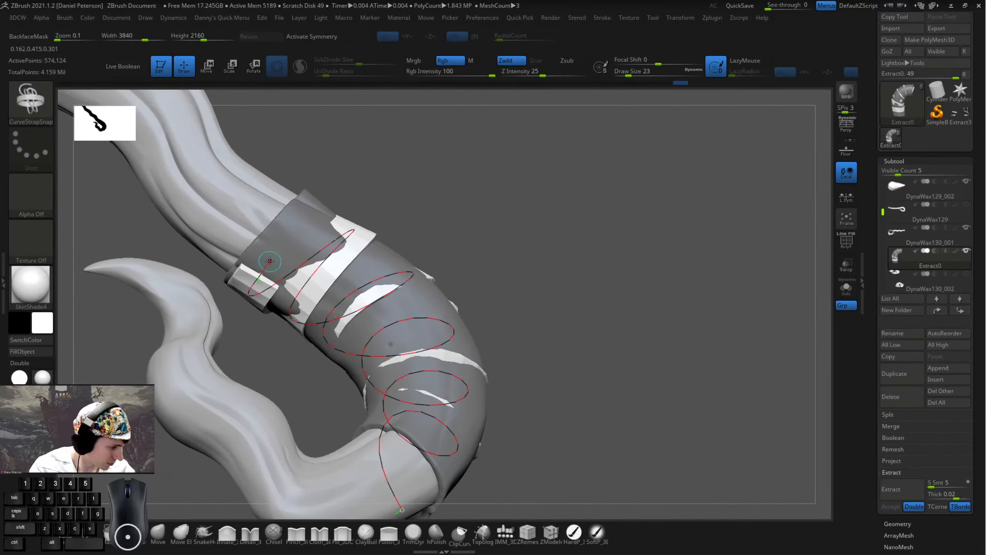
{"action": "left_click_drag", "start_coordinate": [270, 260], "coordinate": [306, 225]}
{"action": "left_click_drag", "start_coordinate": [423, 199], "coordinate": [424, 233]}
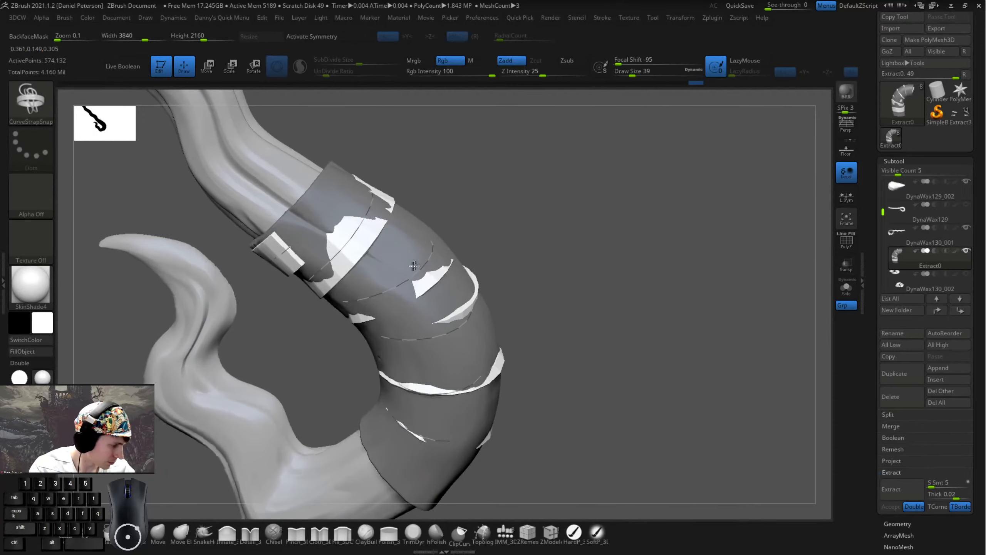
{"action": "left_click_drag", "start_coordinate": [491, 237], "coordinate": [426, 241], "text": "alt"}
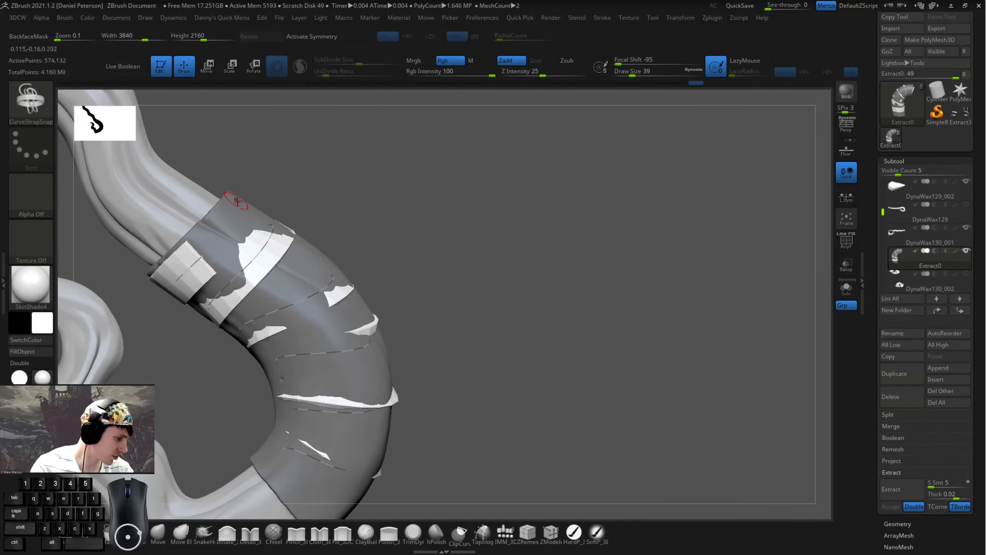
{"action": "left_click_drag", "start_coordinate": [429, 322], "coordinate": [438, 272], "text": "alt"}
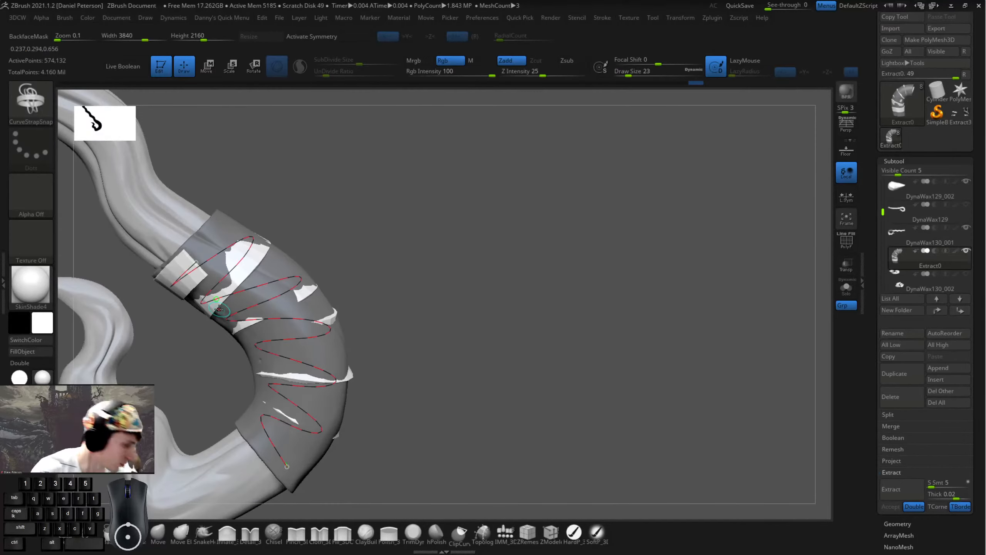
{"action": "mouse_move", "coordinate": [303, 181]}
{"action": "left_mouse_down"}
{"action": "mouse_move", "coordinate": [192, 177]}
{"action": "mouse_move", "coordinate": [228, 153]}
{"action": "left_mouse_up"}
- Try a different draw size and rework the strap's end near the sleeve's lower rim
{"action": "key", "text": "space"}
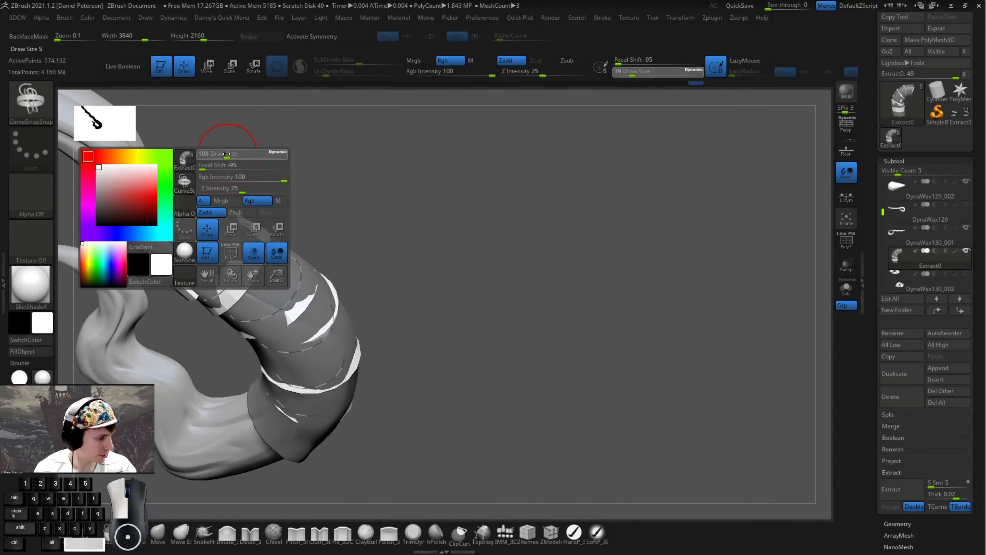
{"action": "left_click_drag", "start_coordinate": [217, 209], "coordinate": [231, 203]}
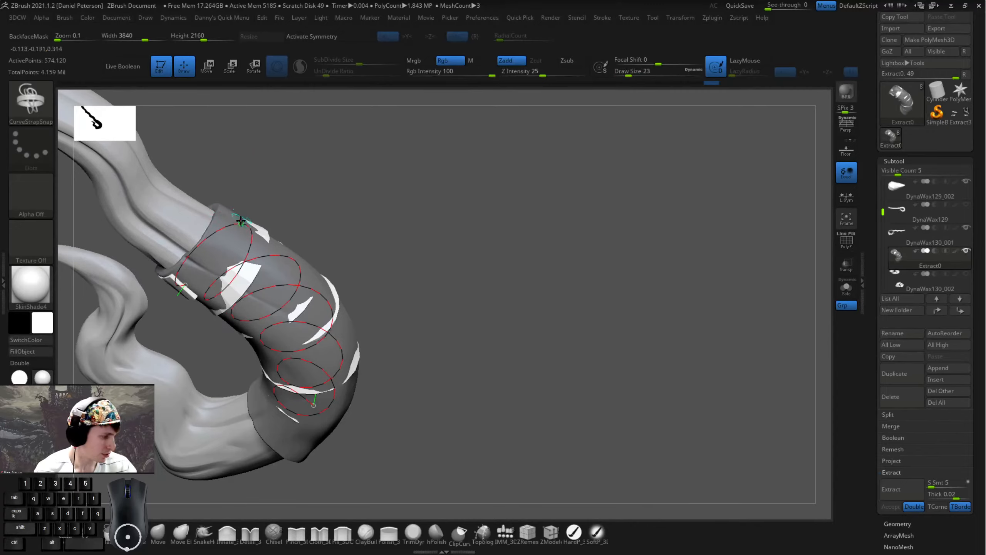
{"action": "mouse_move", "coordinate": [302, 238]}
{"action": "left_mouse_down"}
{"action": "mouse_move", "coordinate": [341, 198]}
{"action": "mouse_move", "coordinate": [297, 230]}
{"action": "left_mouse_up"}
{"action": "left_click_drag", "start_coordinate": [186, 271], "coordinate": [222, 251]}
{"action": "left_click_drag", "start_coordinate": [350, 217], "coordinate": [385, 255]}
{"action": "left_click_drag", "start_coordinate": [333, 217], "coordinate": [322, 231]}
- Regenerate the strap around the sleeve as a wider band using a draw size of 68
{"action": "left_click_drag", "start_coordinate": [204, 258], "coordinate": [199, 262]}
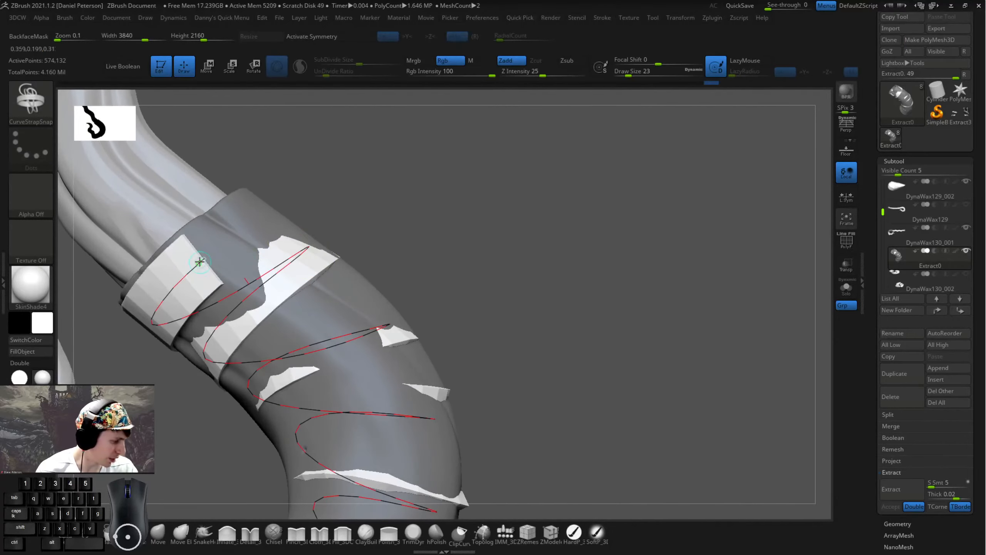
{"action": "key", "text": "space"}
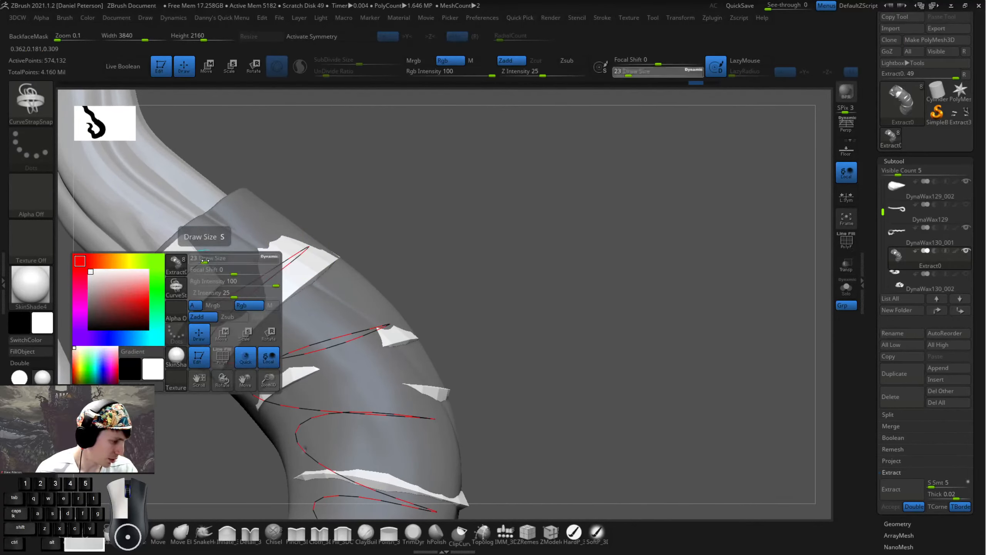
{"action": "left_click_drag", "start_coordinate": [214, 261], "coordinate": [229, 261]}
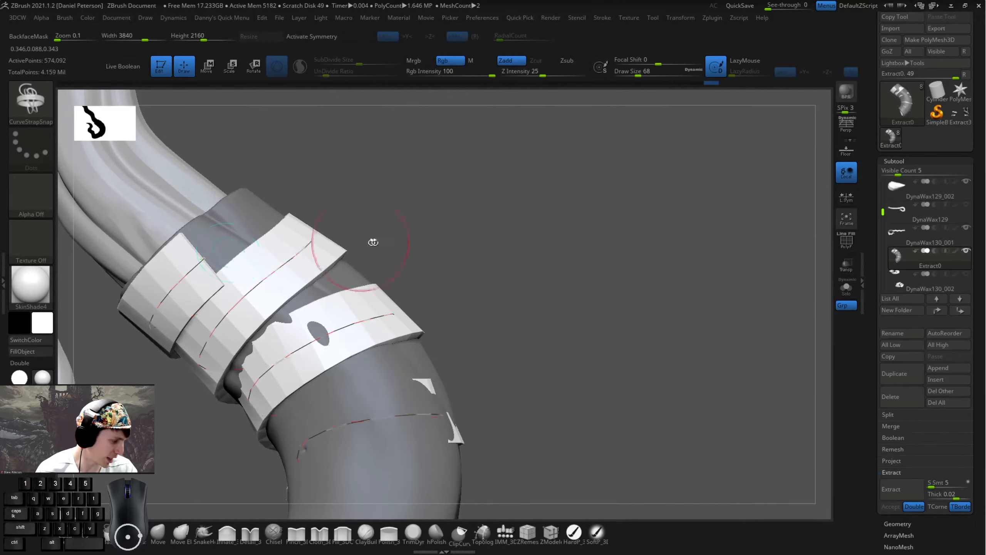
{"action": "key", "text": "space"}
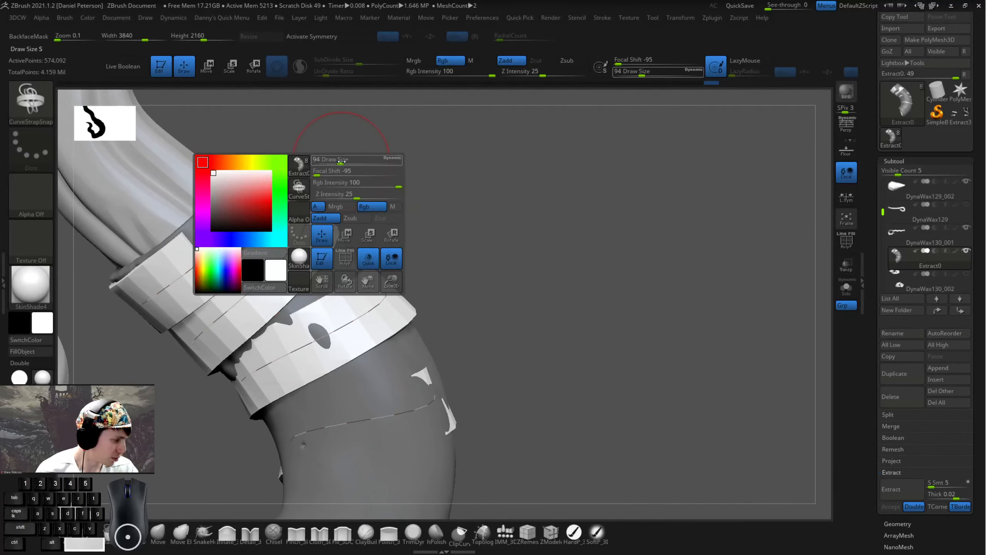
{"action": "left_click_drag", "start_coordinate": [331, 160], "coordinate": [333, 161]}
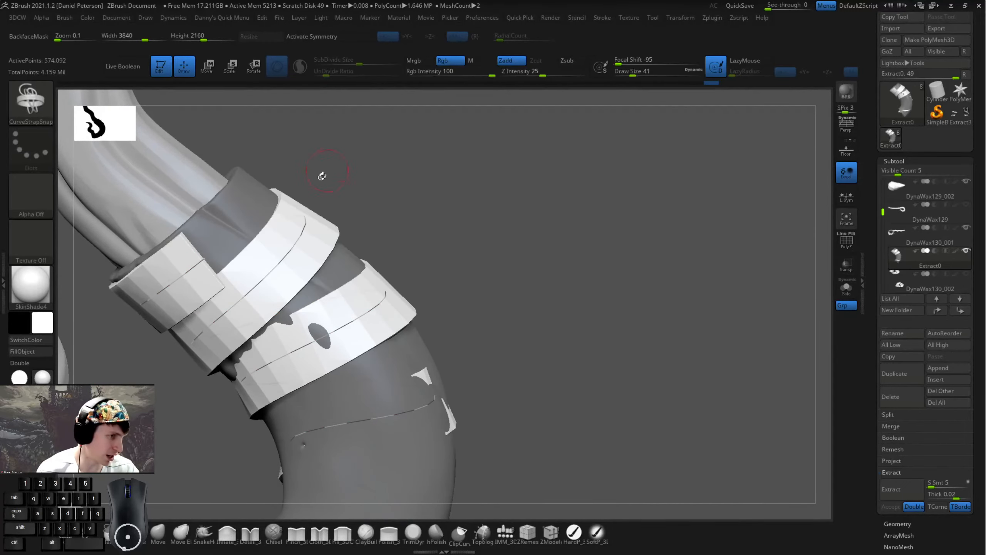
{"action": "left_click_drag", "start_coordinate": [358, 207], "coordinate": [330, 161]}
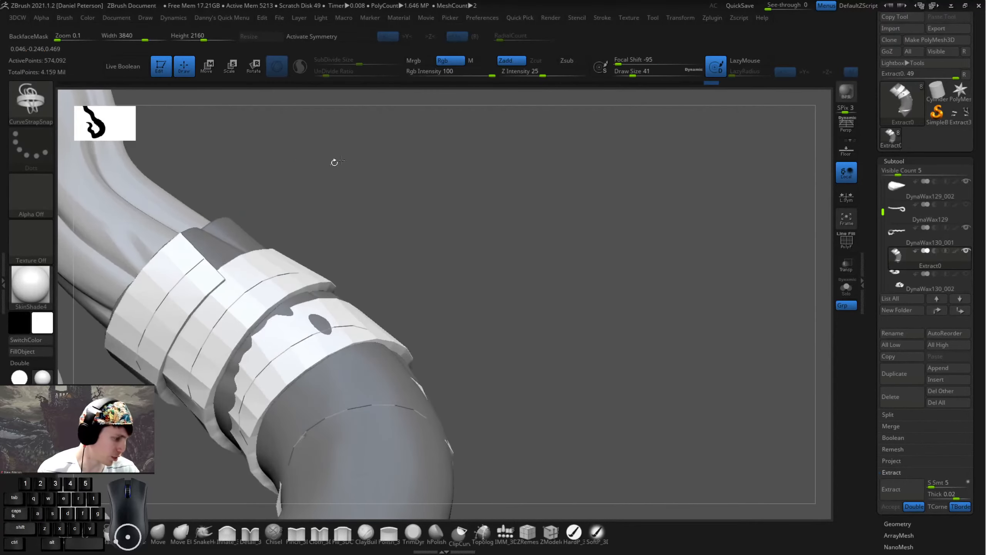
- Try regenerating the strap at a draw size of 83 and undo it
{"action": "key", "text": "space"}
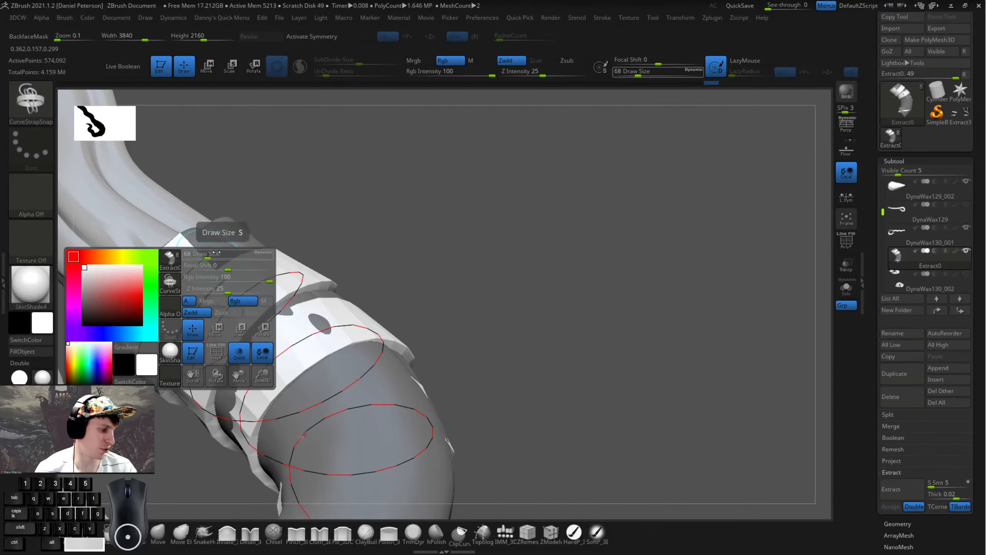
{"action": "left_click_drag", "start_coordinate": [209, 256], "coordinate": [204, 258]}
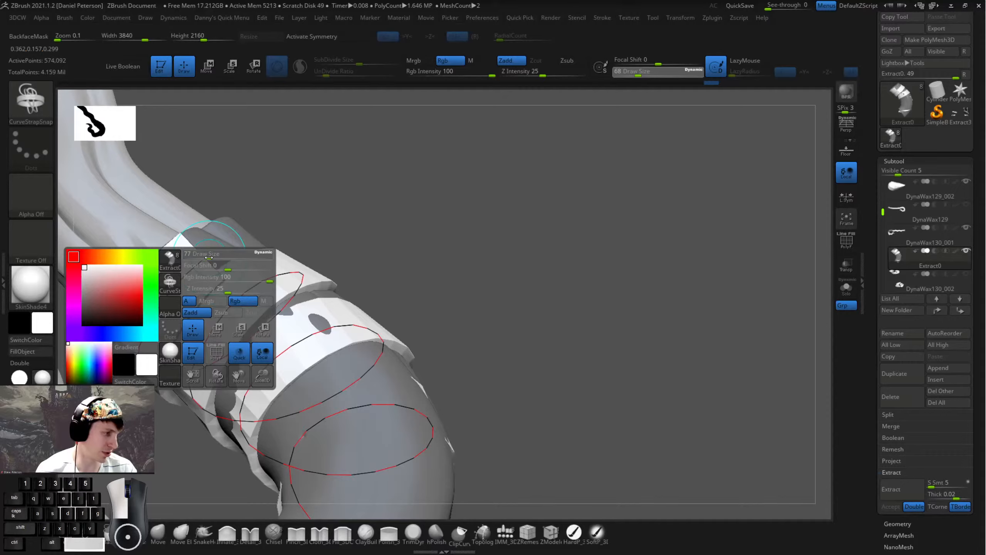
{"action": "left_click", "coordinate": [203, 258]}
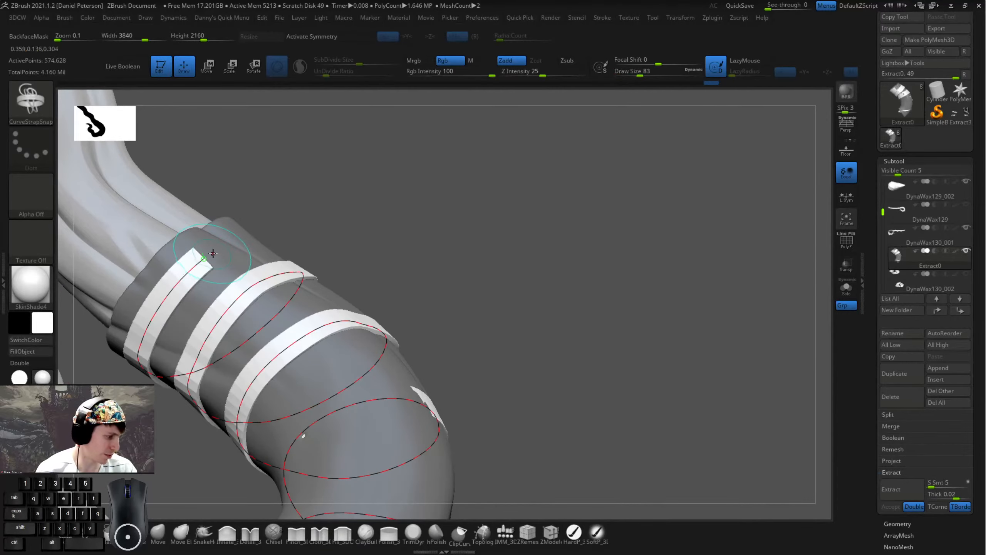
{"action": "key", "text": "ctrl+z"}
- Try regenerating the strap at larger draw sizes, up to 177, undoing each attempt
{"action": "key", "text": "space"}
{"action": "left_click_drag", "start_coordinate": [210, 256], "coordinate": [222, 256]}
{"action": "left_click", "coordinate": [204, 257]}
{"action": "key", "text": "ctrl+z"}
{"action": "key", "text": "space"}
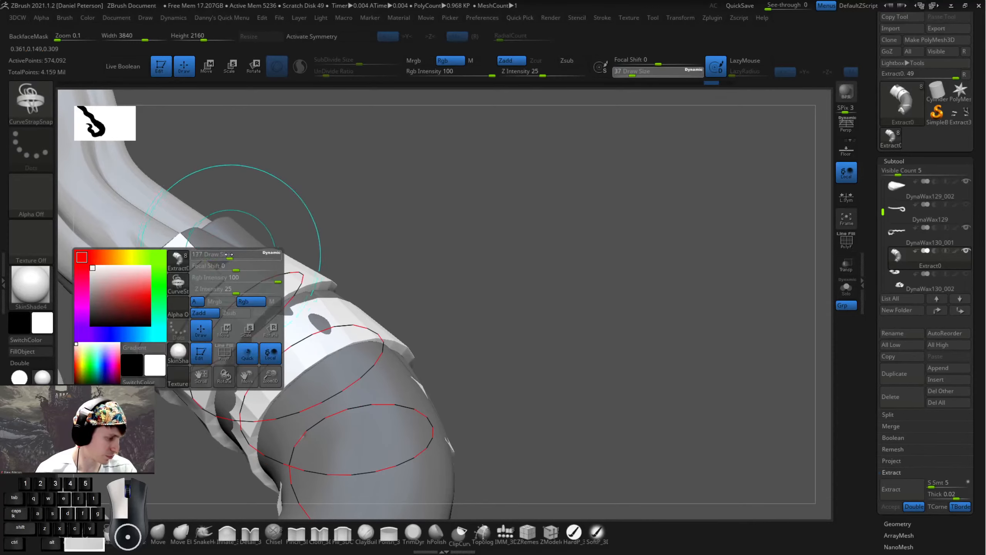
{"action": "left_click", "coordinate": [205, 258]}
{"action": "key", "text": "ctrl+z"}
{"action": "left_click_drag", "start_coordinate": [341, 225], "coordinate": [347, 252]}
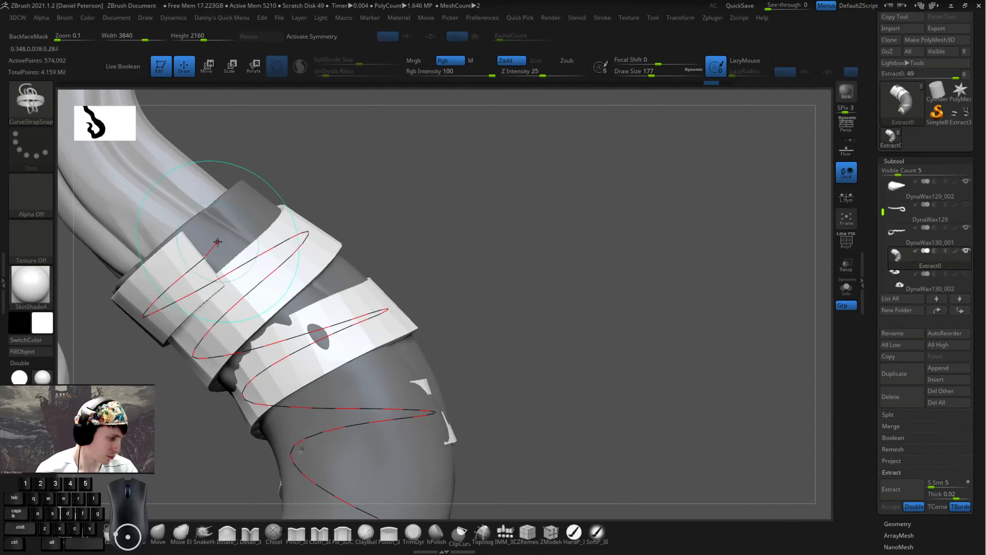
{"action": "left_click", "coordinate": [200, 261]}
{"action": "key", "text": "ctrl+z"}
- Examine the strap's width and coverage from several sides of the sleeve
{"action": "key", "text": "space"}
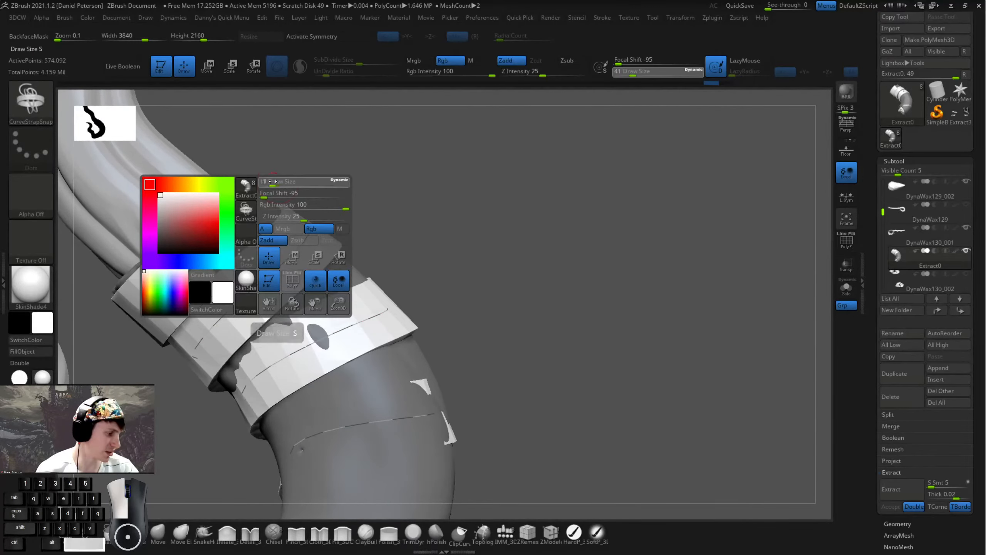
{"action": "left_click_drag", "start_coordinate": [277, 181], "coordinate": [277, 181]}
{"action": "left_click_drag", "start_coordinate": [388, 184], "coordinate": [231, 208], "text": "alt"}
{"action": "mouse_move", "coordinate": [343, 258]}
{"action": "left_mouse_down", "text": "alt"}
{"action": "mouse_move", "coordinate": [353, 261]}
{"action": "mouse_move", "coordinate": [360, 314]}
{"action": "mouse_move", "coordinate": [427, 320]}
{"action": "left_mouse_up", "text": "alt"}
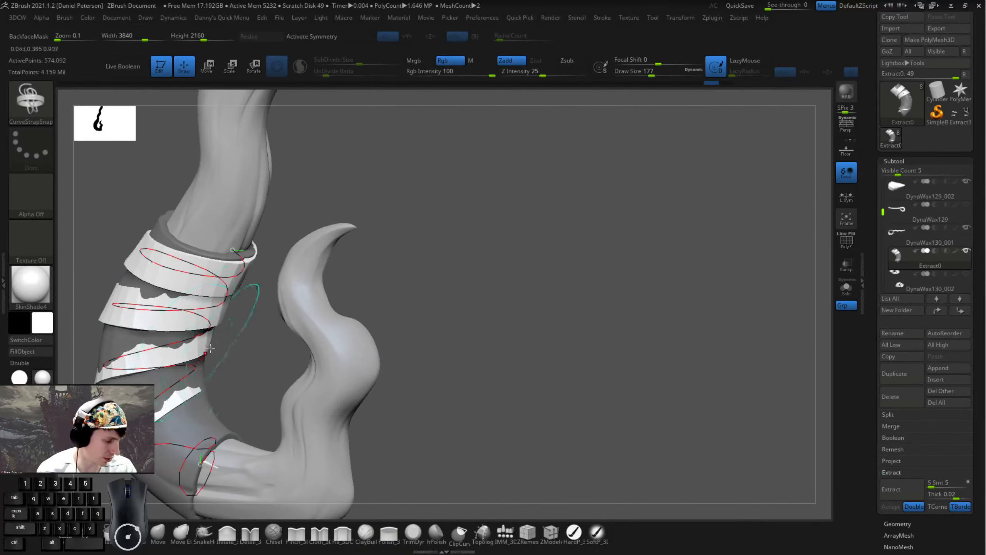
{"action": "key", "text": "space"}
{"action": "left_click_drag", "start_coordinate": [236, 332], "coordinate": [233, 332]}
{"action": "mouse_move", "coordinate": [479, 287]}
{"action": "left_mouse_down"}
{"action": "mouse_move", "coordinate": [385, 297]}
{"action": "mouse_move", "coordinate": [429, 286]}
{"action": "mouse_move", "coordinate": [431, 307]}
{"action": "left_mouse_up"}
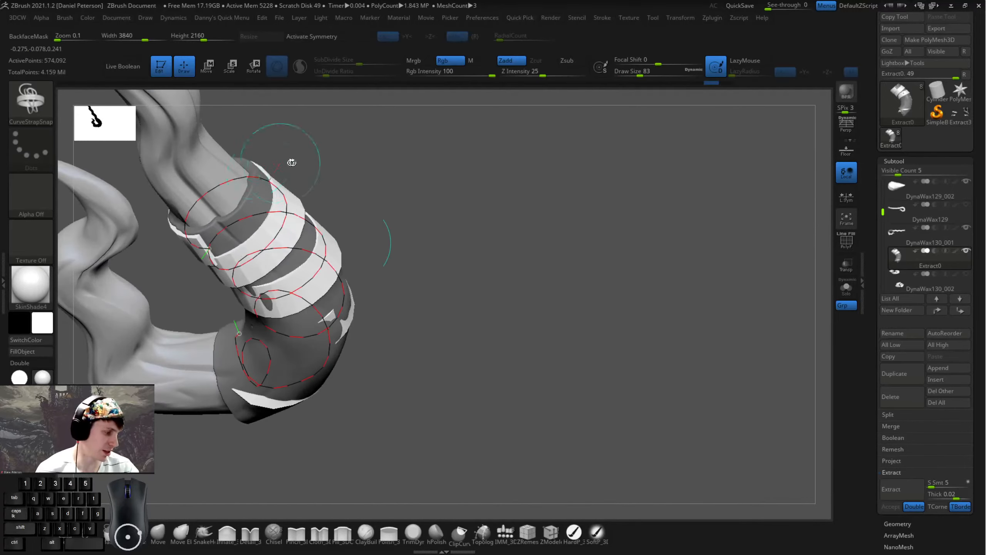
{"action": "key", "text": "space"}
{"action": "left_click_drag", "start_coordinate": [288, 161], "coordinate": [283, 163]}
{"action": "left_click_drag", "start_coordinate": [388, 217], "coordinate": [214, 305]}
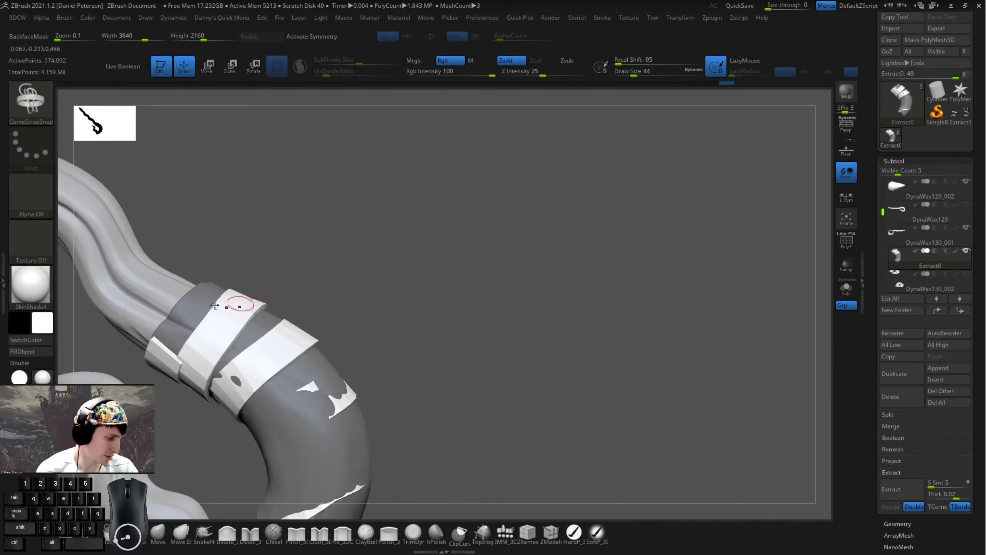
{"action": "left_click_drag", "start_coordinate": [242, 338], "coordinate": [431, 276]}
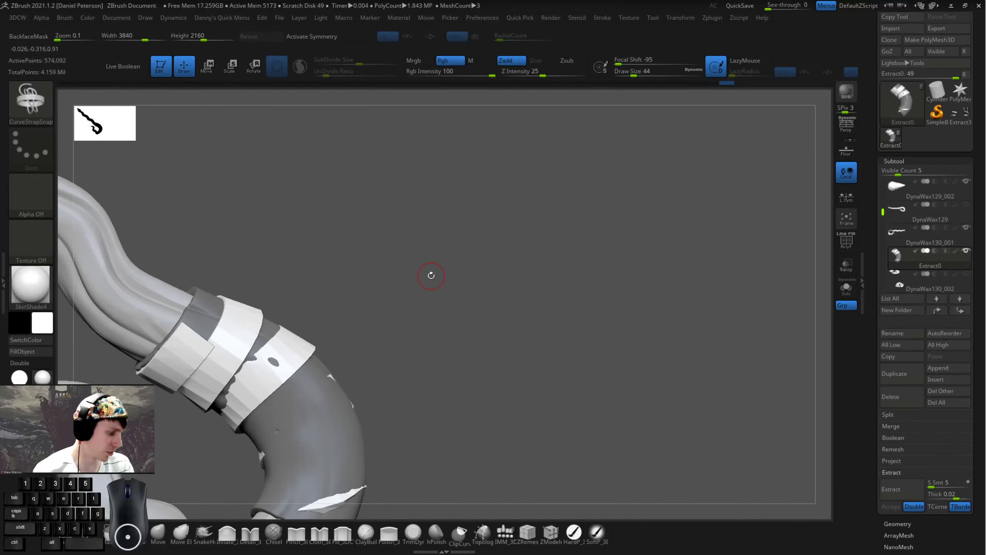
- Try enlarging the strap with the transform gizmo, undo it and return to drawing mode
{"action": "left_click_drag", "start_coordinate": [476, 363], "coordinate": [435, 295], "text": "alt"}
{"action": "key", "text": "w"}
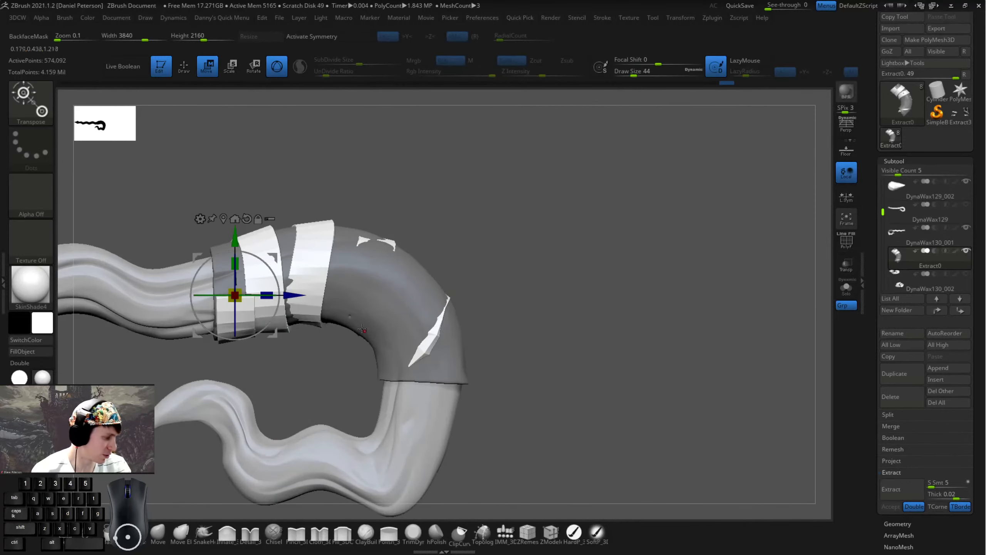
{"action": "left_click_drag", "start_coordinate": [239, 299], "coordinate": [254, 302]}
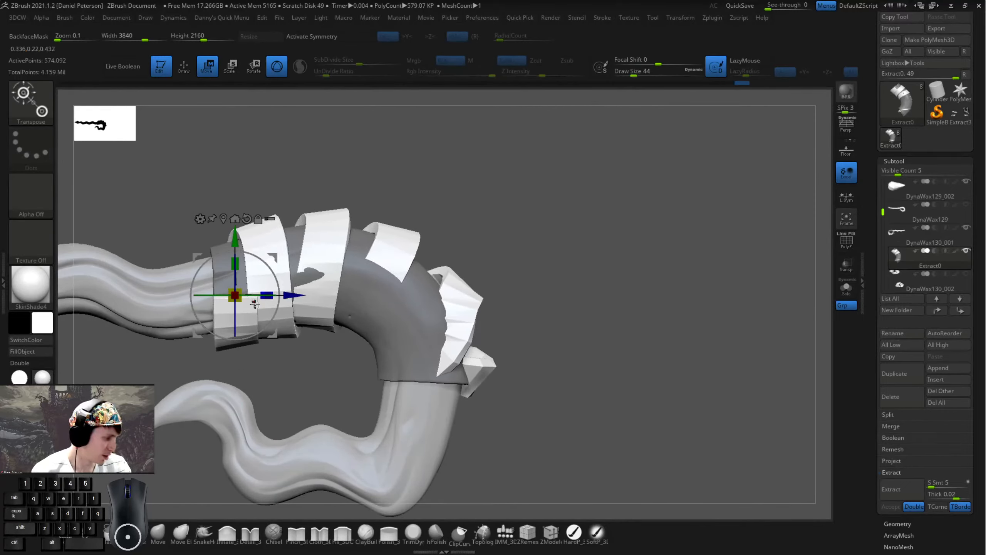
{"action": "key", "text": "ctrl+z"}
{"action": "key", "text": "q"}
- Split the unmasked strap from the sleeve into its own subtool
{"action": "key", "text": "space"}
{"action": "left_click_drag", "start_coordinate": [371, 221], "coordinate": [392, 222]}
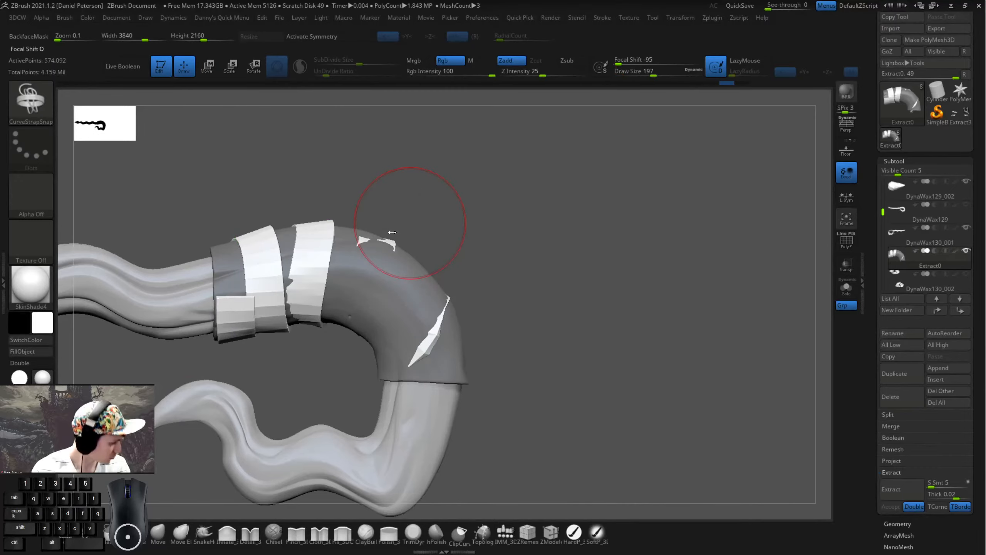
{"action": "left_click", "coordinate": [204, 532]}
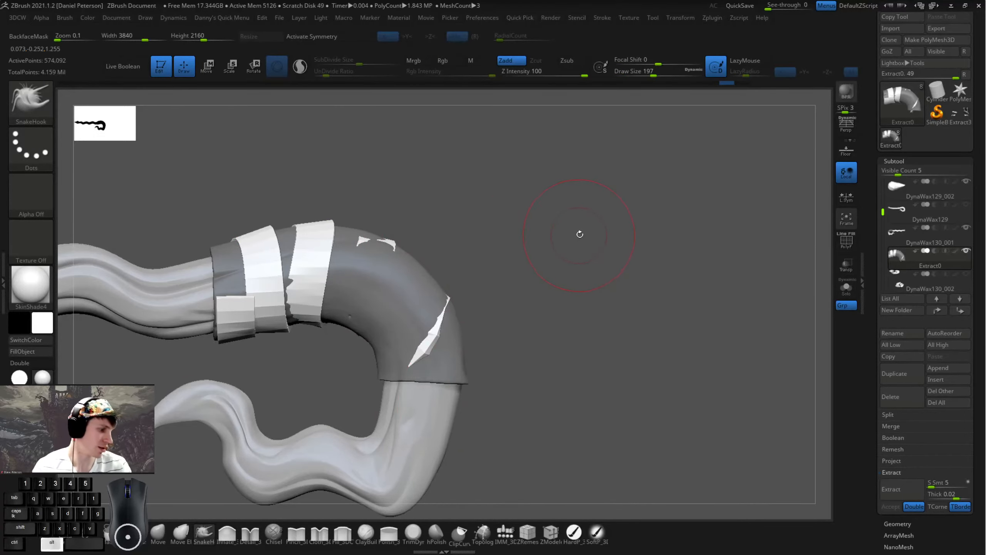
{"action": "left_click_drag", "start_coordinate": [579, 233], "coordinate": [672, 183], "text": "alt"}
{"action": "key", "text": "2"}
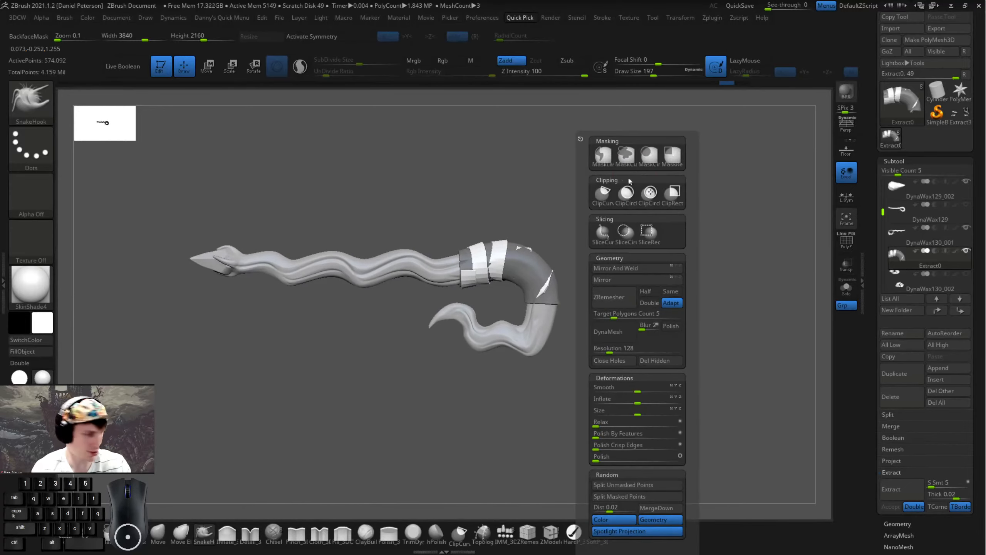
{"action": "left_click", "coordinate": [618, 484]}
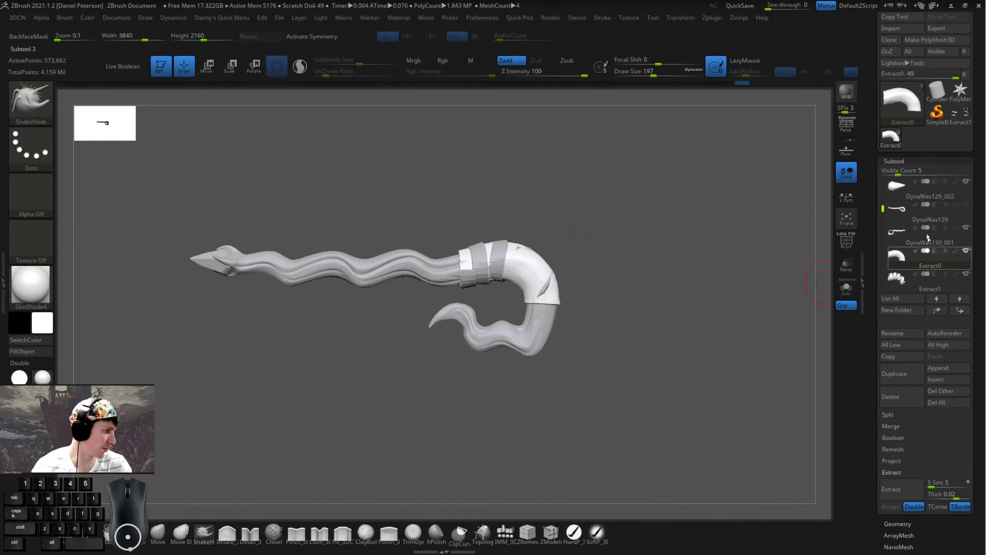
- Make the separated strap the active subtool and show its polygon wireframe
{"action": "mouse_move", "coordinate": [651, 173]}
{"action": "left_mouse_down", "text": "alt"}
{"action": "mouse_move", "coordinate": [680, 184]}
{"action": "mouse_move", "coordinate": [588, 207]}
{"action": "mouse_move", "coordinate": [610, 210]}
{"action": "mouse_move", "coordinate": [600, 210]}
{"action": "left_mouse_up", "text": "alt"}
{"action": "key", "text": "space"}
{"action": "left_click", "coordinate": [446, 274], "text": "alt"}
{"action": "key", "text": "space"}
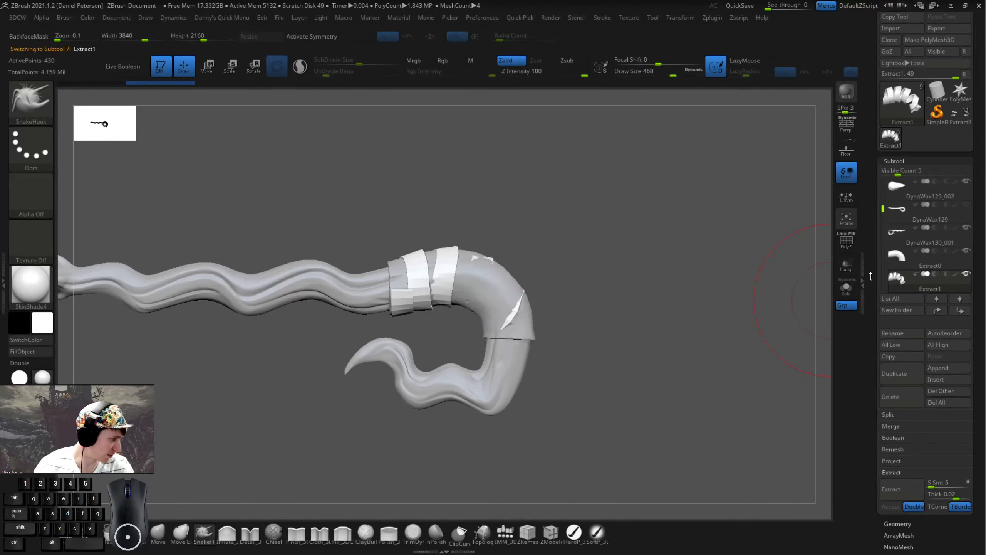
{"action": "left_click", "coordinate": [850, 245]}
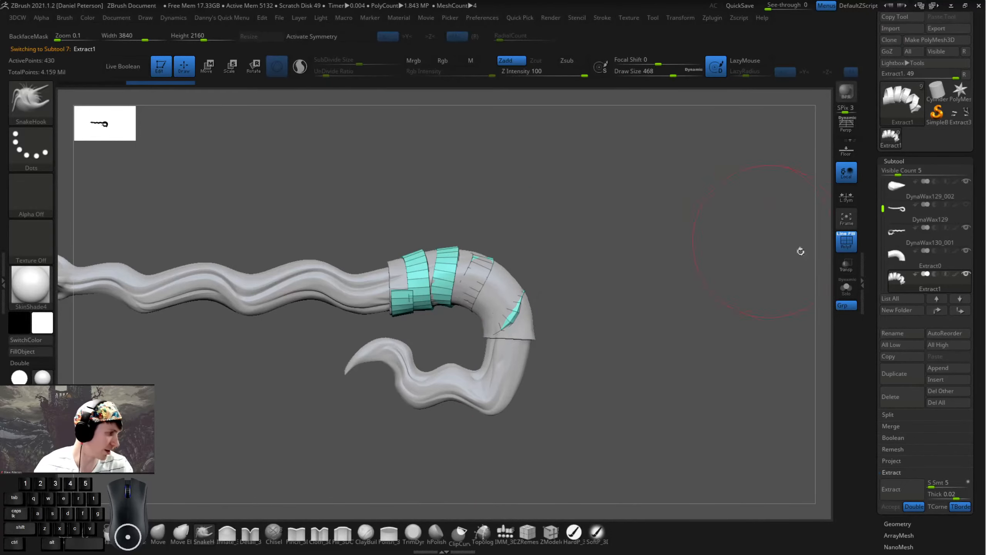
- Inflate the strap's upper turns with the Inflate brush at a draw size of 559 so they lift off the sleeve
{"action": "mouse_move", "coordinate": [761, 233]}
{"action": "left_mouse_down", "text": "alt"}
{"action": "mouse_move", "coordinate": [644, 210]}
{"action": "mouse_move", "coordinate": [637, 338]}
{"action": "mouse_move", "coordinate": [642, 254]}
{"action": "mouse_move", "coordinate": [629, 212]}
{"action": "left_mouse_up", "text": "alt"}
{"action": "key", "text": "space"}
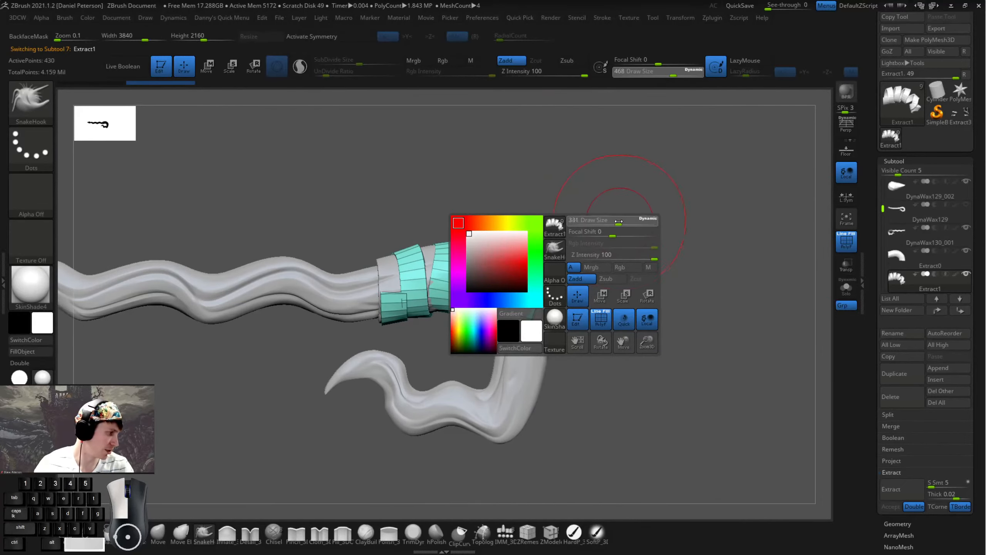
{"action": "left_click", "coordinate": [226, 539]}
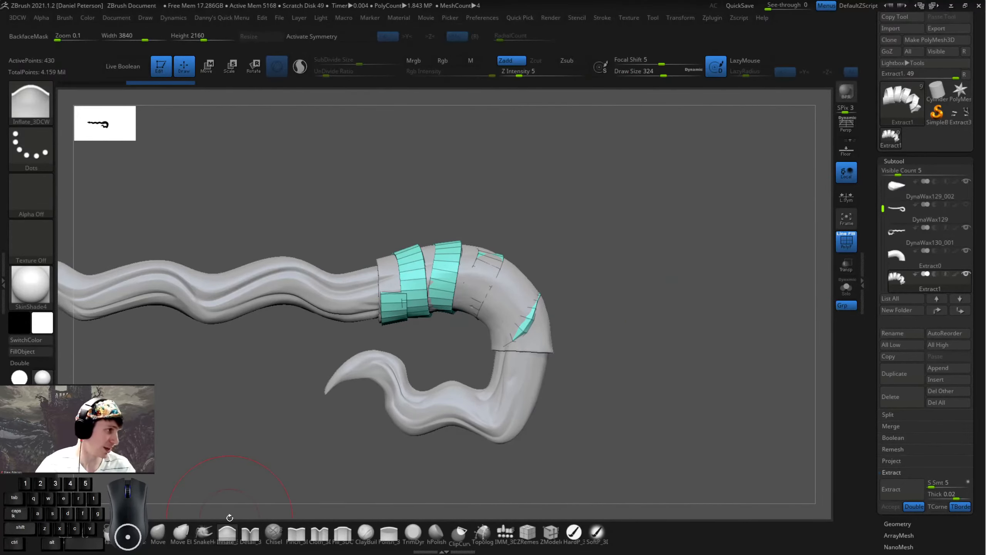
{"action": "key", "text": "space"}
{"action": "mouse_move", "coordinate": [482, 248]}
{"action": "left_mouse_down"}
{"action": "mouse_move", "coordinate": [501, 239]}
{"action": "mouse_move", "coordinate": [502, 261]}
{"action": "mouse_move", "coordinate": [477, 290]}
{"action": "left_mouse_up"}
{"action": "left_click_drag", "start_coordinate": [594, 268], "coordinate": [637, 229]}
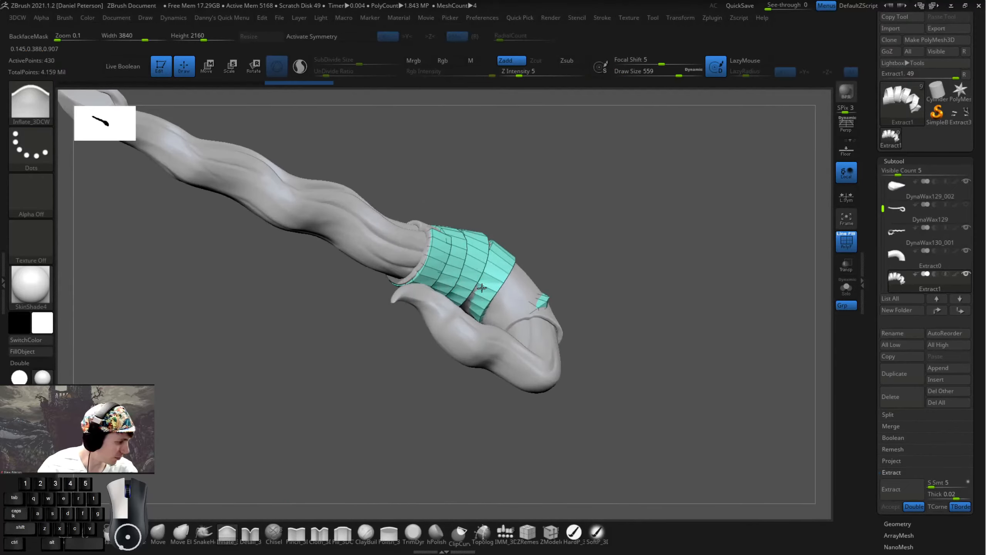
{"action": "left_click", "coordinate": [481, 288]}
- Inflate the strap's remaining turns around the back and bend of the sleeve
{"action": "mouse_move", "coordinate": [574, 295]}
{"action": "left_mouse_down"}
{"action": "mouse_move", "coordinate": [456, 307]}
{"action": "mouse_move", "coordinate": [426, 297]}
{"action": "mouse_move", "coordinate": [437, 303]}
{"action": "left_mouse_up"}
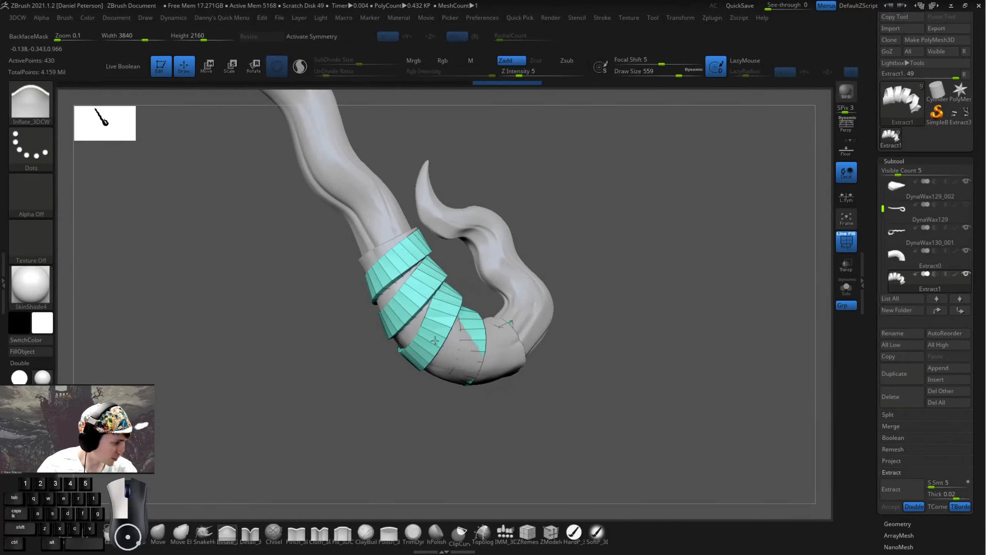
{"action": "left_click_drag", "start_coordinate": [545, 406], "coordinate": [462, 367]}
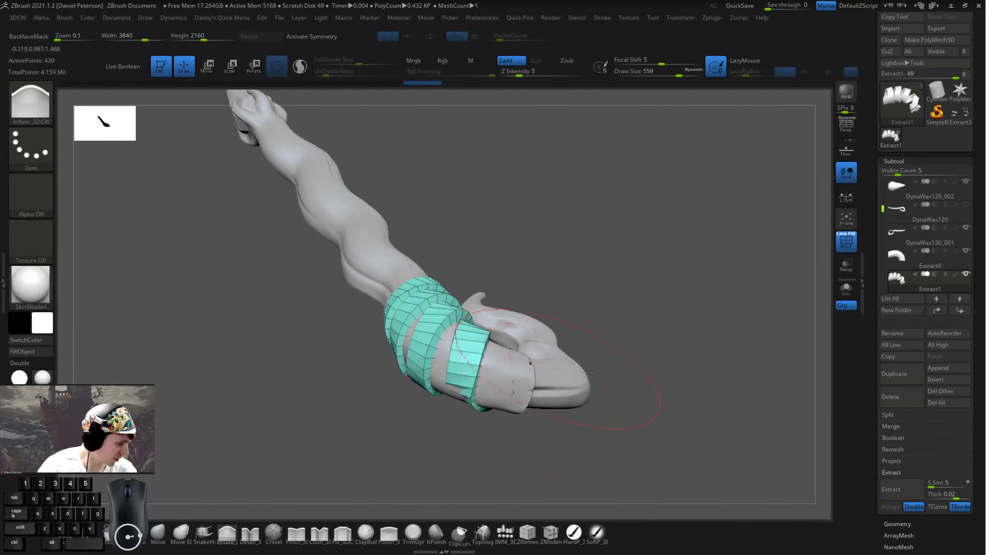
{"action": "left_click_drag", "start_coordinate": [594, 373], "coordinate": [530, 337]}
{"action": "left_click_drag", "start_coordinate": [583, 355], "coordinate": [458, 317]}
{"action": "mouse_move", "coordinate": [559, 321]}
{"action": "left_mouse_down"}
{"action": "mouse_move", "coordinate": [450, 326]}
{"action": "mouse_move", "coordinate": [463, 313]}
{"action": "mouse_move", "coordinate": [553, 297]}
{"action": "mouse_move", "coordinate": [524, 298]}
{"action": "left_mouse_up"}
- Pull the pinched polygons on the strap's lowest turn into shape with the SnakeHook brush at a draw size of 104
{"action": "key", "text": "space"}
{"action": "key", "text": "space"}
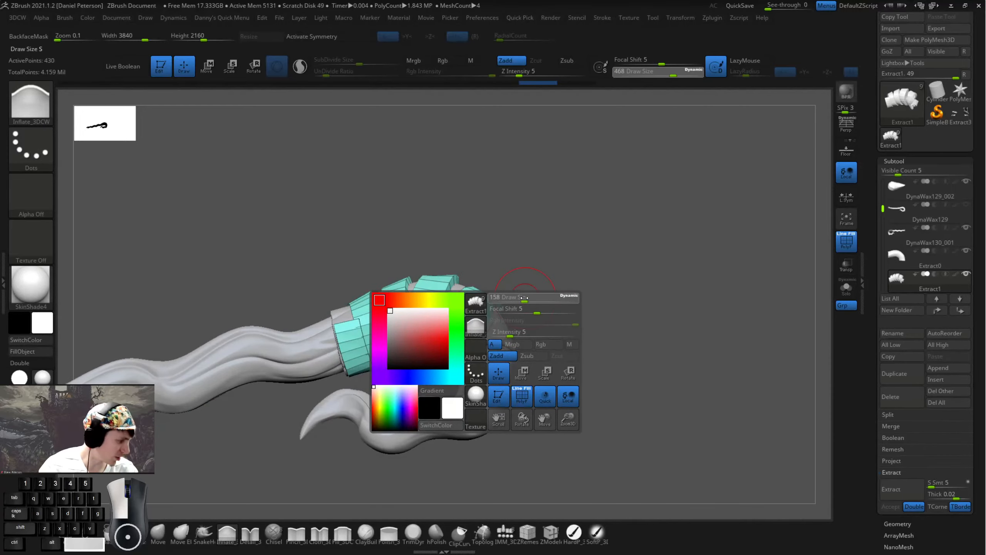
{"action": "mouse_move", "coordinate": [598, 273]}
{"action": "left_mouse_down", "text": "alt"}
{"action": "mouse_move", "coordinate": [674, 289]}
{"action": "mouse_move", "coordinate": [660, 287]}
{"action": "left_mouse_up", "text": "alt"}
{"action": "left_click", "coordinate": [203, 534]}
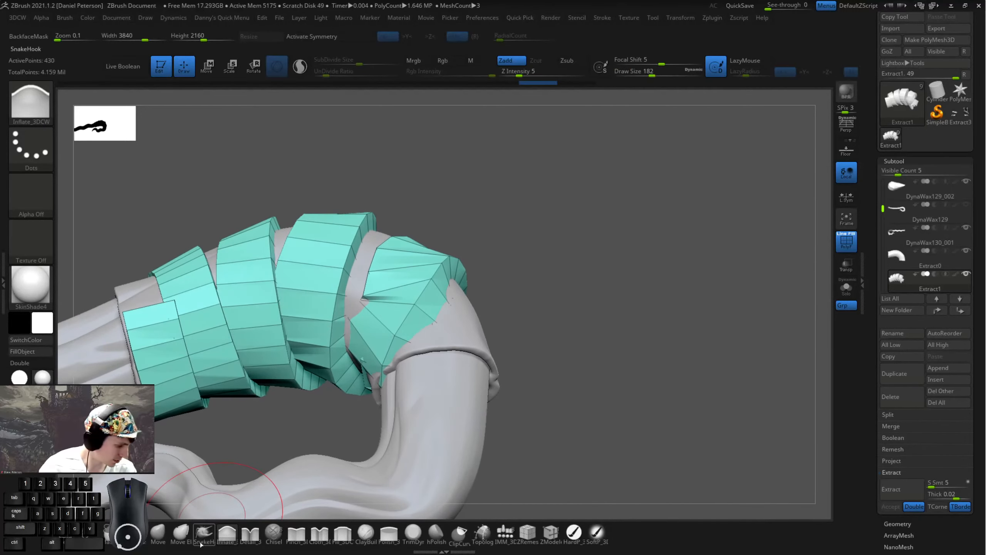
{"action": "left_click_drag", "start_coordinate": [311, 427], "coordinate": [370, 286]}
{"action": "key", "text": "space"}
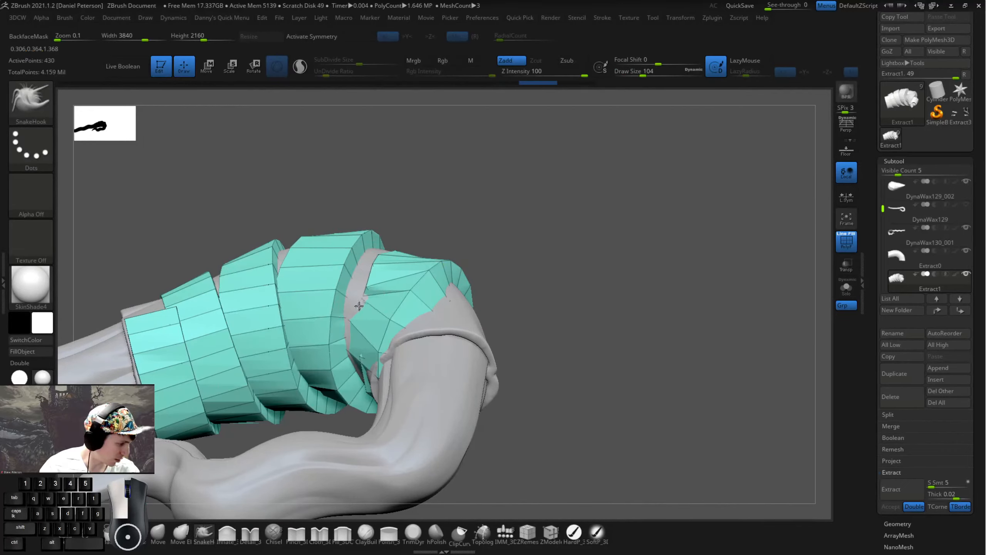
{"action": "left_click_drag", "start_coordinate": [505, 272], "coordinate": [377, 288]}
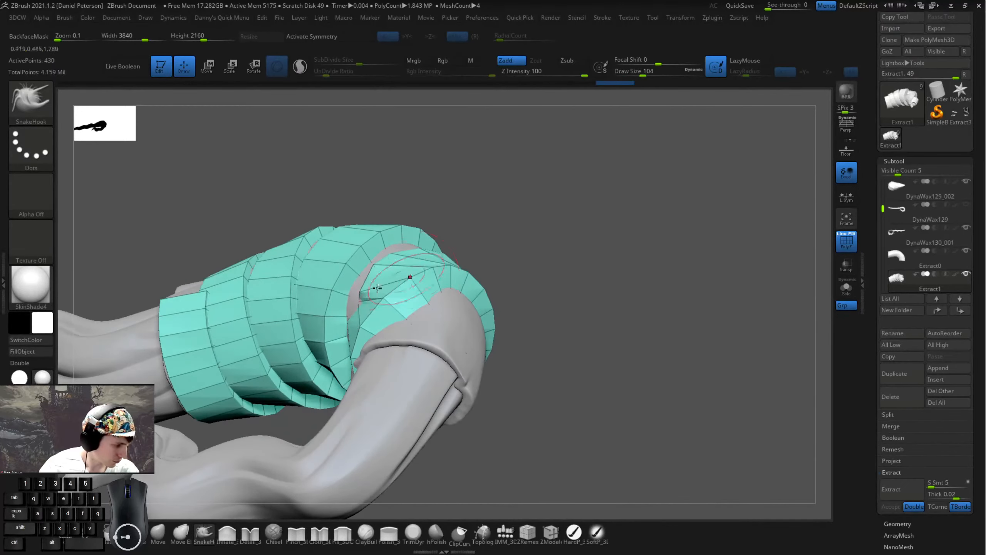
{"action": "left_click_drag", "start_coordinate": [536, 254], "coordinate": [418, 266]}
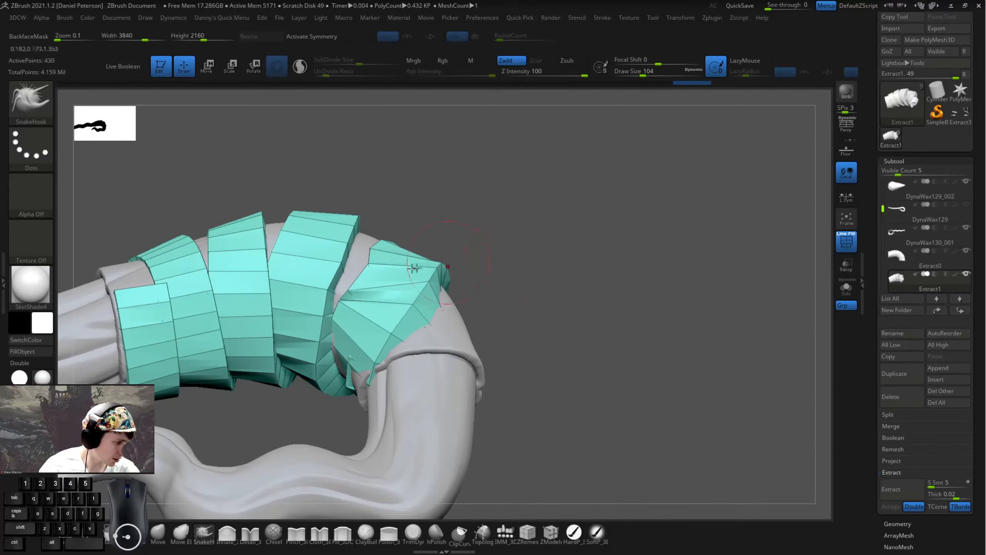
- Refine the inner edge of the strap's lowest turn with the SnakeHook brush at a draw size of 62
{"action": "key", "text": "space"}
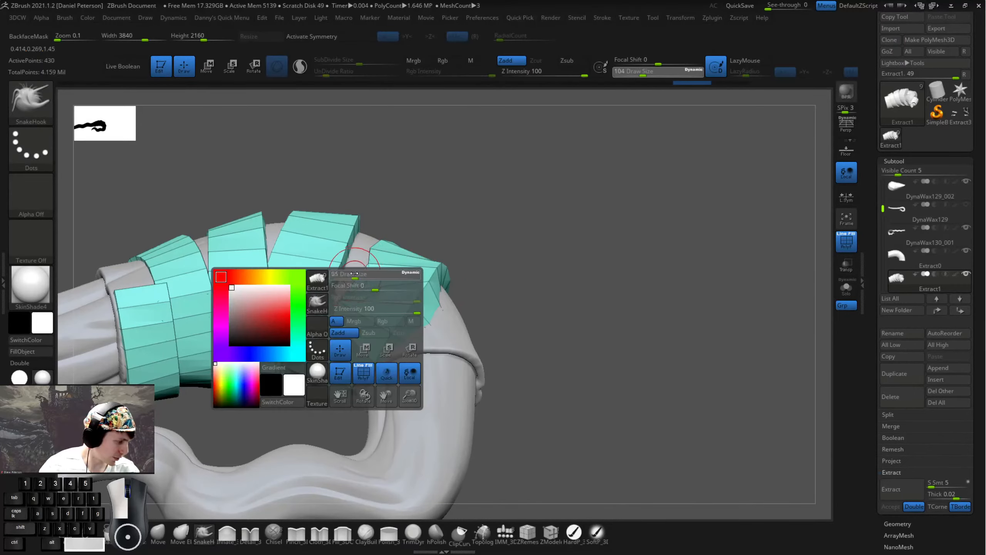
{"action": "left_click_drag", "start_coordinate": [354, 274], "coordinate": [353, 274]}
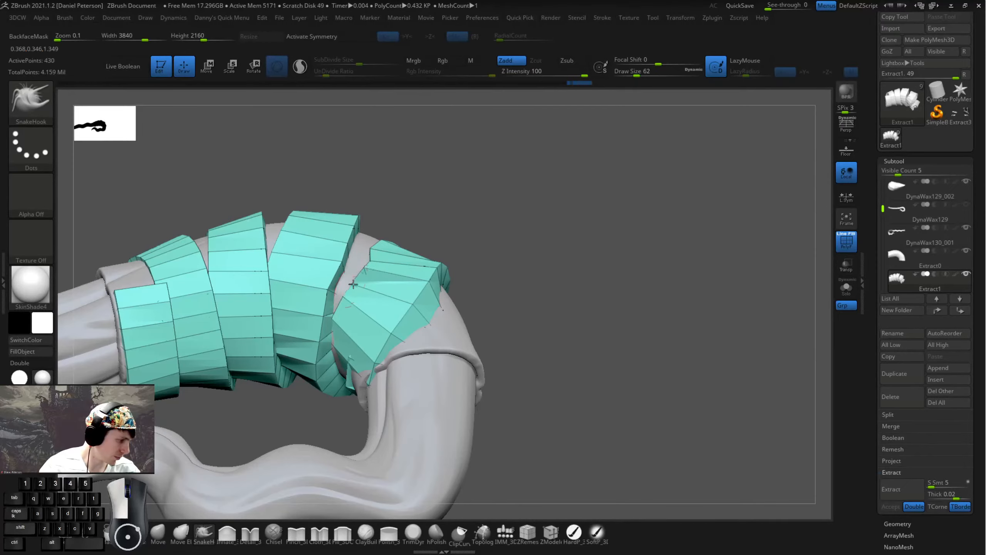
{"action": "mouse_move", "coordinate": [509, 235]}
{"action": "left_mouse_down"}
{"action": "mouse_move", "coordinate": [434, 178]}
{"action": "mouse_move", "coordinate": [486, 233]}
{"action": "mouse_move", "coordinate": [562, 276]}
{"action": "mouse_move", "coordinate": [552, 268]}
{"action": "left_mouse_up"}
{"action": "key", "text": "shift"}
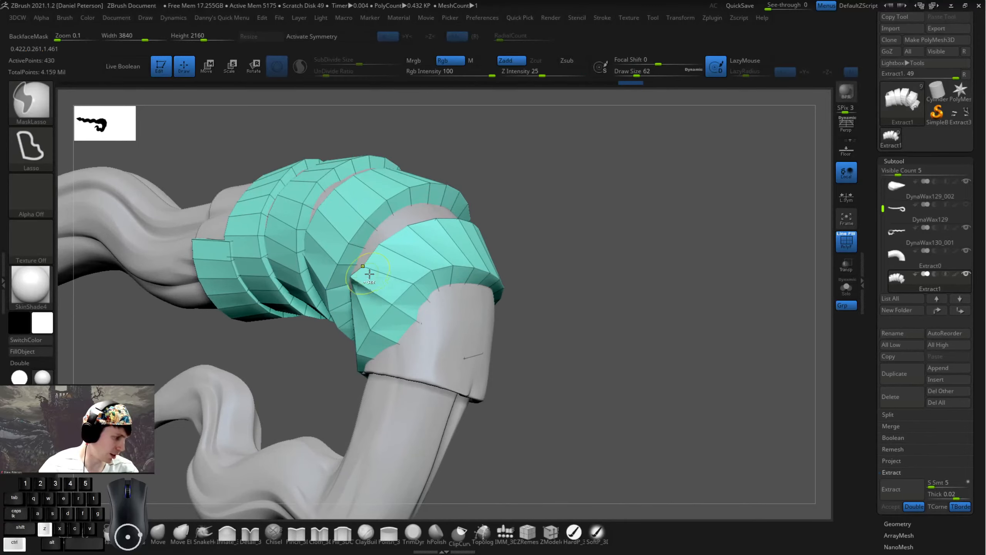
{"action": "mouse_move", "coordinate": [584, 275]}
{"action": "left_mouse_down"}
{"action": "mouse_move", "coordinate": [570, 253]}
{"action": "mouse_move", "coordinate": [282, 305]}
{"action": "mouse_move", "coordinate": [289, 293]}
{"action": "left_mouse_up"}
{"action": "mouse_move", "coordinate": [435, 280]}
{"action": "left_mouse_down"}
{"action": "mouse_move", "coordinate": [437, 262]}
{"action": "mouse_move", "coordinate": [391, 245]}
{"action": "mouse_move", "coordinate": [537, 271]}
{"action": "mouse_move", "coordinate": [547, 286]}
{"action": "mouse_move", "coordinate": [637, 284]}
{"action": "mouse_move", "coordinate": [379, 280]}
{"action": "mouse_move", "coordinate": [396, 357]}
{"action": "left_mouse_up"}
- Reshape the strap's lowest turn around the sleeve's bend with the SnakeHook brush, enlarging the draw size to 257
{"action": "key", "text": "space"}
{"action": "left_click", "coordinate": [439, 293]}
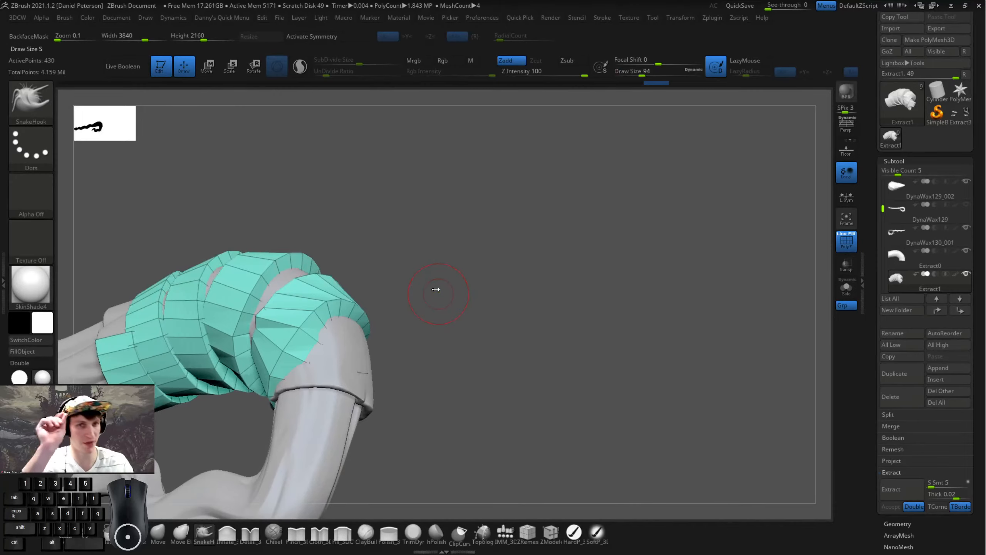
{"action": "left_click_drag", "start_coordinate": [429, 369], "coordinate": [443, 312]}
{"action": "key", "text": "space"}
{"action": "left_click", "coordinate": [442, 312]}
{"action": "mouse_move", "coordinate": [413, 386]}
{"action": "left_mouse_down"}
{"action": "mouse_move", "coordinate": [264, 304]}
{"action": "mouse_move", "coordinate": [289, 290]}
{"action": "mouse_move", "coordinate": [327, 311]}
{"action": "left_mouse_up"}
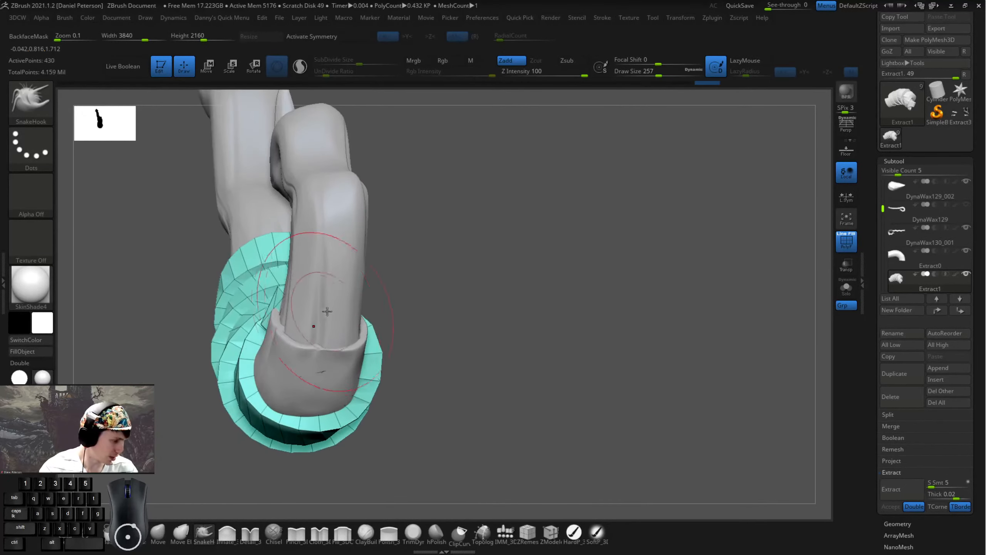
- Isolate the strap to examine its lower end from several sides, and bring the other wand parts back
{"action": "left_click", "coordinate": [228, 533]}
{"action": "mouse_move", "coordinate": [464, 331]}
{"action": "left_mouse_down"}
{"action": "mouse_move", "coordinate": [601, 286]}
{"action": "mouse_move", "coordinate": [428, 360]}
{"action": "mouse_move", "coordinate": [441, 341]}
{"action": "mouse_move", "coordinate": [499, 375]}
{"action": "mouse_move", "coordinate": [433, 373]}
{"action": "mouse_move", "coordinate": [379, 345]}
{"action": "left_mouse_up"}
{"action": "key", "text": "alt+s"}
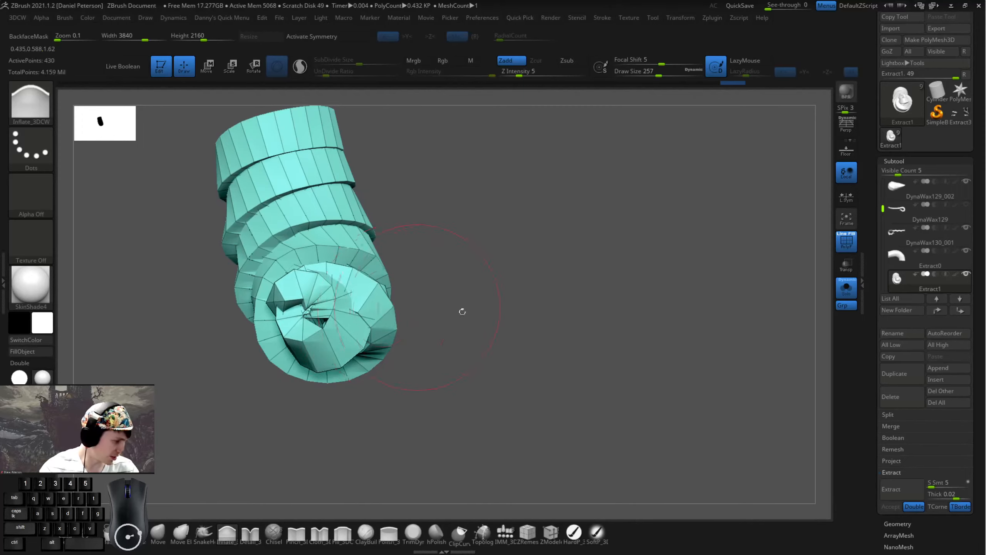
{"action": "left_click_drag", "start_coordinate": [462, 311], "coordinate": [363, 302]}
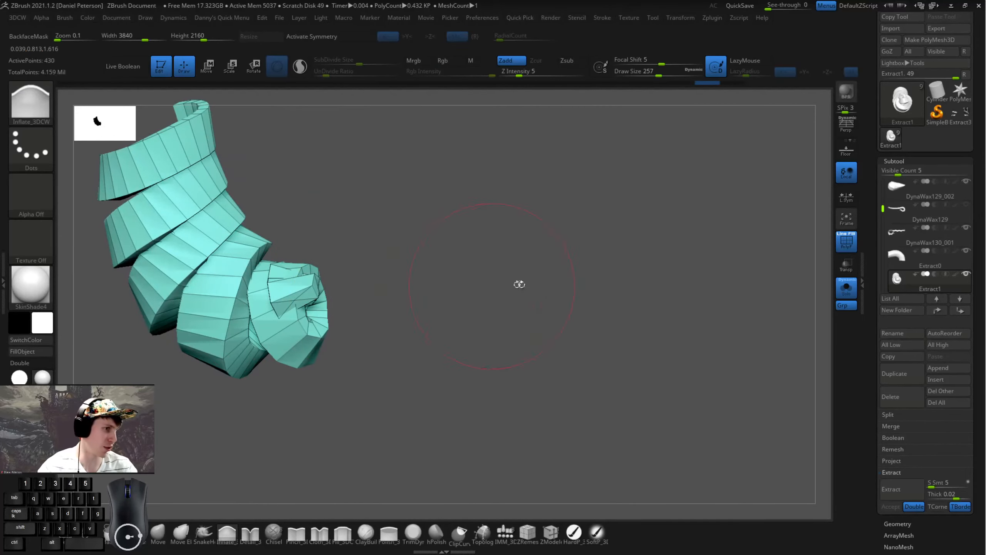
{"action": "left_click_drag", "start_coordinate": [520, 284], "coordinate": [388, 252], "text": "alt"}
{"action": "left_click", "coordinate": [838, 294]}
- Smooth and reshape the loose end of the strap's lowest turn, using the SnakeHook brush at a draw size of 116
{"action": "mouse_move", "coordinate": [579, 302]}
{"action": "left_mouse_down"}
{"action": "mouse_move", "coordinate": [558, 306]}
{"action": "mouse_move", "coordinate": [566, 324]}
{"action": "mouse_move", "coordinate": [521, 360]}
{"action": "mouse_move", "coordinate": [623, 372]}
{"action": "mouse_move", "coordinate": [466, 307]}
{"action": "mouse_move", "coordinate": [394, 286]}
{"action": "mouse_move", "coordinate": [357, 290]}
{"action": "mouse_move", "coordinate": [388, 268]}
{"action": "left_mouse_up"}
{"action": "left_click", "coordinate": [204, 533]}
{"action": "key", "text": "space"}
{"action": "key", "text": "space"}
{"action": "key", "text": "shift"}
{"action": "left_click_drag", "start_coordinate": [482, 311], "coordinate": [249, 334]}
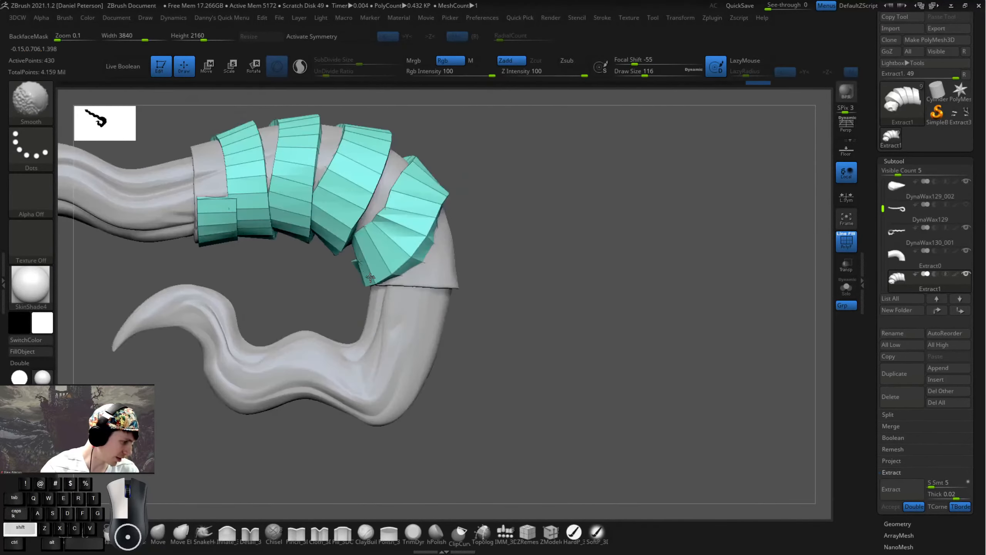
{"action": "mouse_move", "coordinate": [485, 349]}
{"action": "left_mouse_down"}
{"action": "mouse_move", "coordinate": [538, 314]}
{"action": "mouse_move", "coordinate": [369, 270]}
{"action": "mouse_move", "coordinate": [420, 261]}
{"action": "left_mouse_up"}
{"action": "key", "text": "shift"}
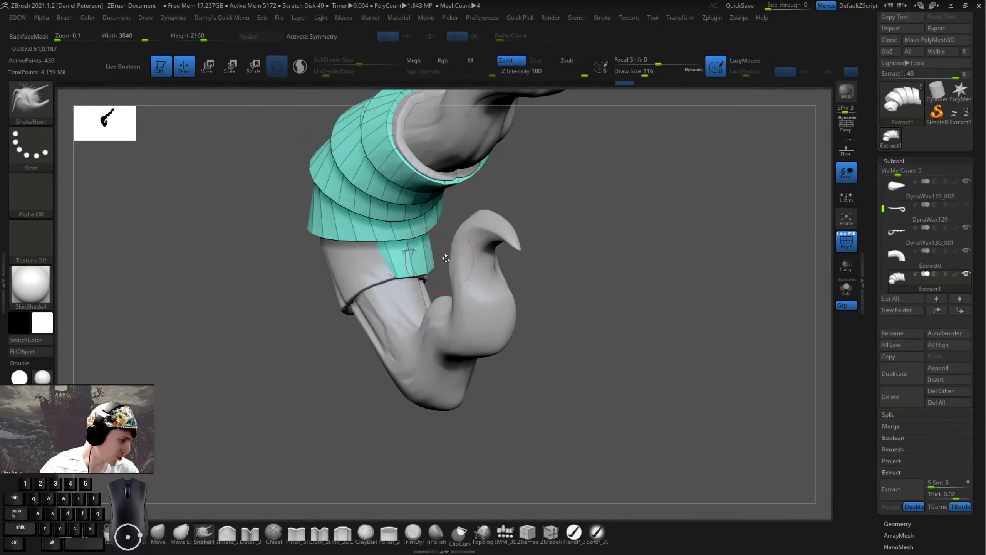
- Even out the lowest turn's outer edge around the sleeve with the SnakeHook brush at a draw size of 212
{"action": "mouse_move", "coordinate": [536, 252]}
{"action": "left_mouse_down"}
{"action": "mouse_move", "coordinate": [455, 229]}
{"action": "mouse_move", "coordinate": [372, 248]}
{"action": "left_mouse_up"}
{"action": "mouse_move", "coordinate": [513, 287]}
{"action": "left_mouse_down", "text": "alt"}
{"action": "mouse_move", "coordinate": [484, 303]}
{"action": "mouse_move", "coordinate": [493, 302]}
{"action": "mouse_move", "coordinate": [445, 264]}
{"action": "mouse_move", "coordinate": [443, 345]}
{"action": "left_mouse_up", "text": "alt"}
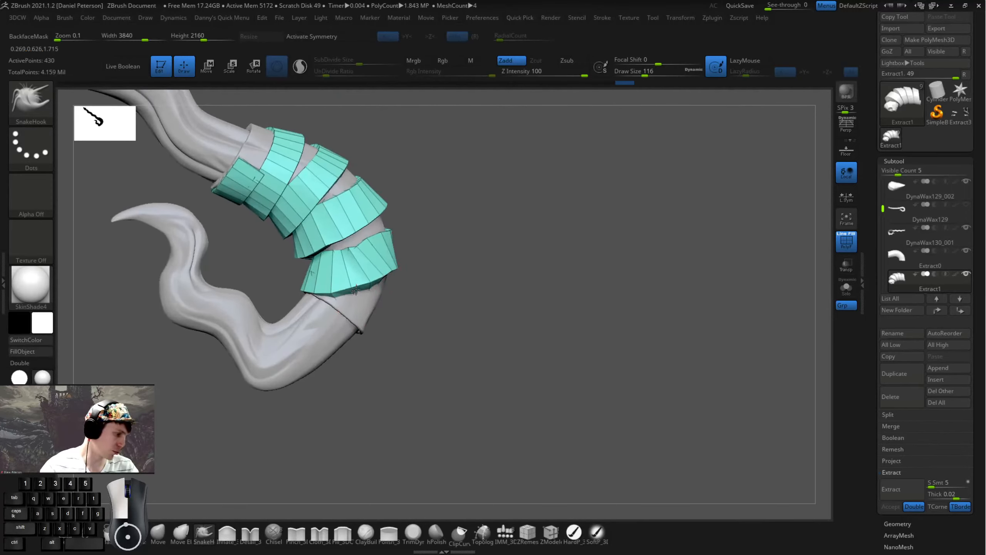
{"action": "left_click_drag", "start_coordinate": [472, 294], "coordinate": [404, 330]}
{"action": "key", "text": "space"}
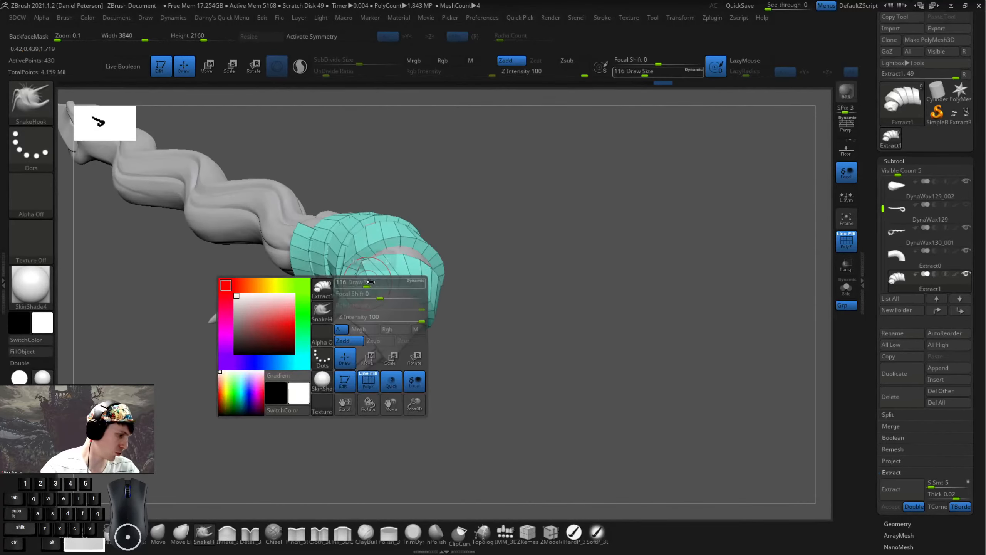
{"action": "mouse_move", "coordinate": [365, 286]}
{"action": "left_mouse_down"}
{"action": "mouse_move", "coordinate": [375, 286]}
{"action": "mouse_move", "coordinate": [356, 297]}
{"action": "left_mouse_up"}
{"action": "left_click_drag", "start_coordinate": [478, 315], "coordinate": [378, 284]}
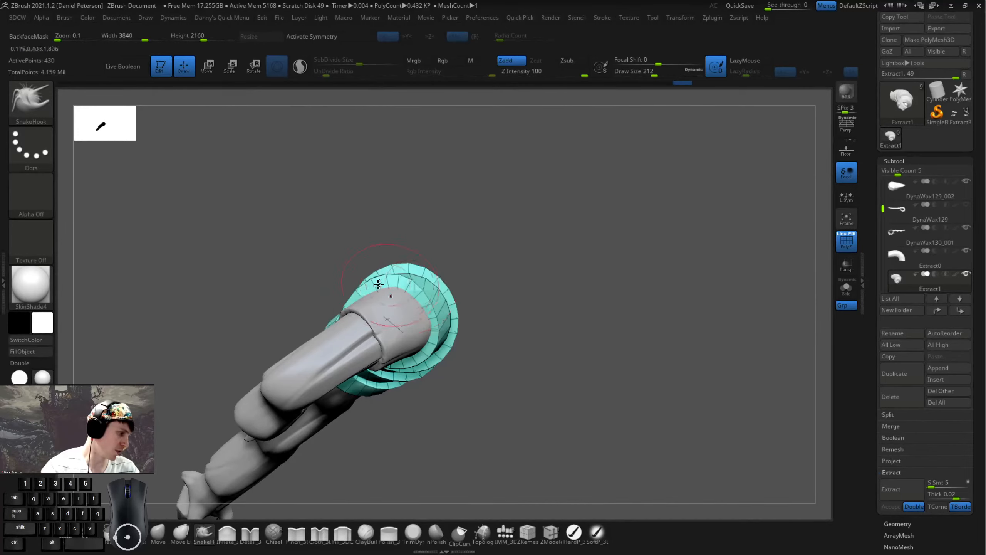
{"action": "left_click_drag", "start_coordinate": [521, 312], "coordinate": [527, 368]}
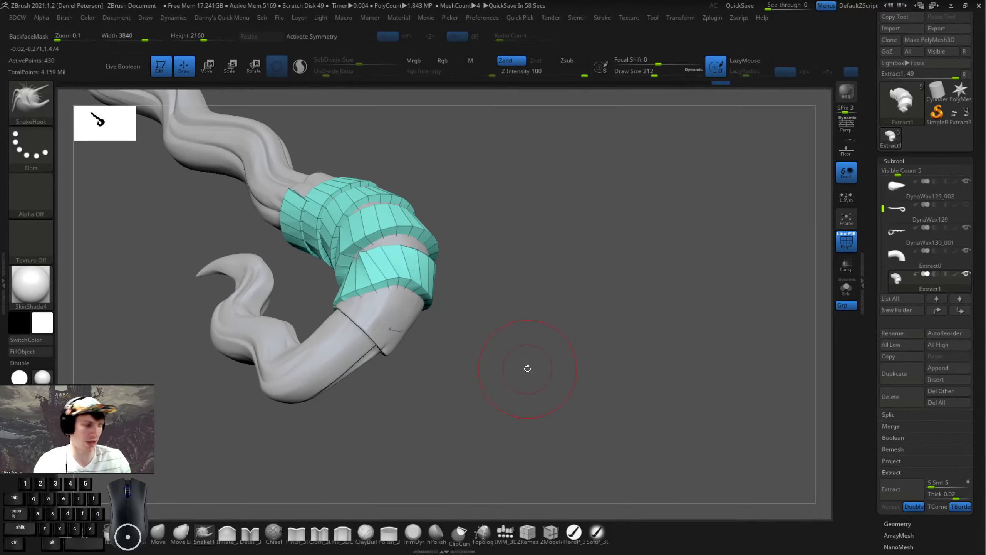
{"action": "left_click_drag", "start_coordinate": [464, 303], "coordinate": [515, 367]}
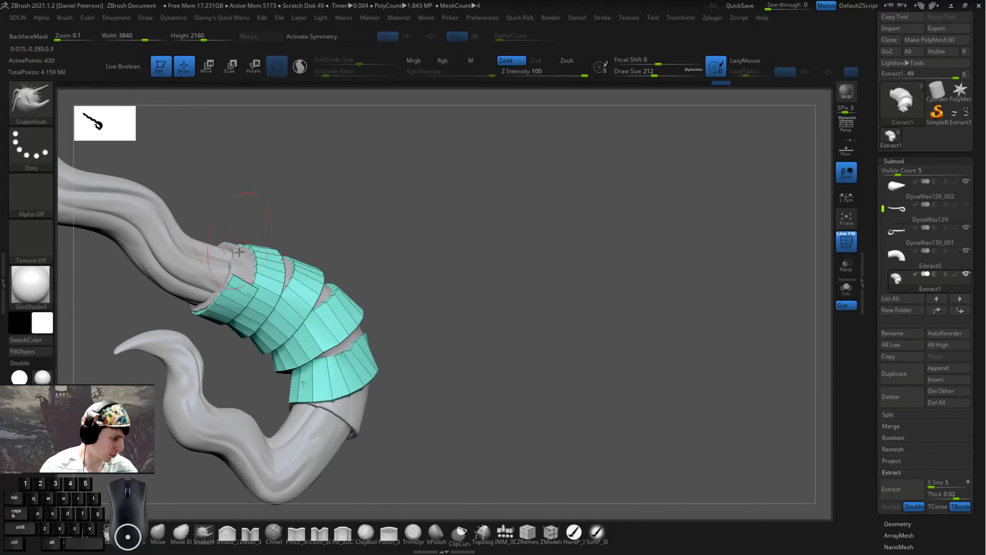
- Hide the polygon wireframe and adjust the strap's lower turns with the SnakeHook brush at a draw size of 136
{"action": "key", "text": "space"}
{"action": "mouse_move", "coordinate": [413, 298]}
{"action": "left_mouse_down"}
{"action": "mouse_move", "coordinate": [443, 313]}
{"action": "mouse_move", "coordinate": [536, 304]}
{"action": "mouse_move", "coordinate": [483, 286]}
{"action": "left_mouse_up"}
{"action": "left_click", "coordinate": [845, 247]}
{"action": "left_click_drag", "start_coordinate": [471, 335], "coordinate": [383, 361]}
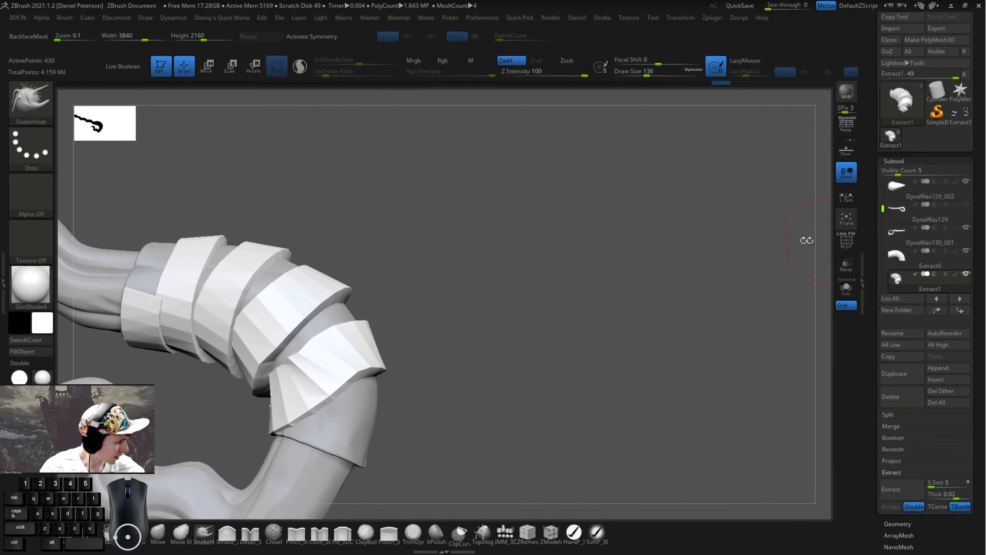
{"action": "left_click_drag", "start_coordinate": [418, 315], "coordinate": [453, 331]}
- Try to pull the upper edge of the strap's lowest turn toward the turn above, and undo the strokes
{"action": "left_click", "coordinate": [204, 537]}
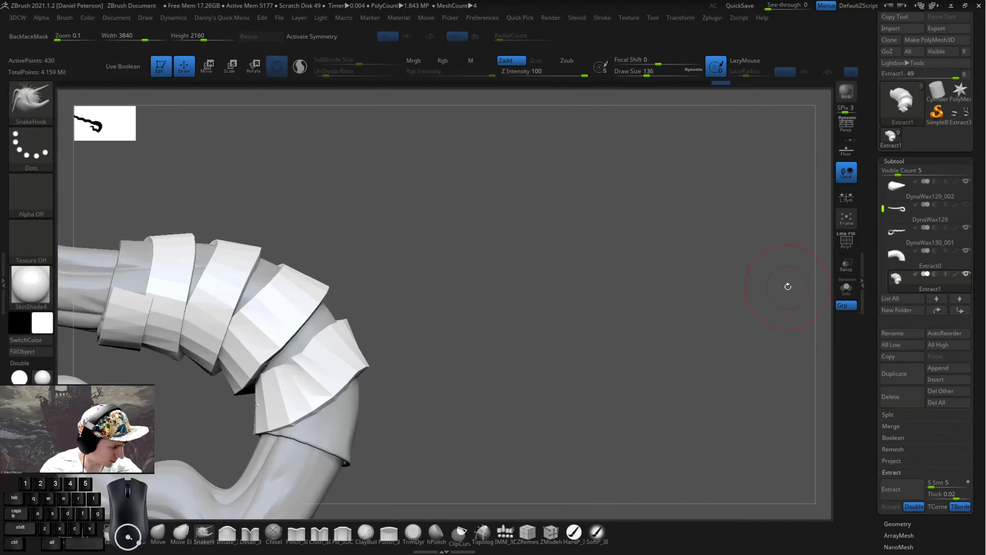
{"action": "key", "text": "space"}
{"action": "left_click_drag", "start_coordinate": [513, 266], "coordinate": [506, 265]}
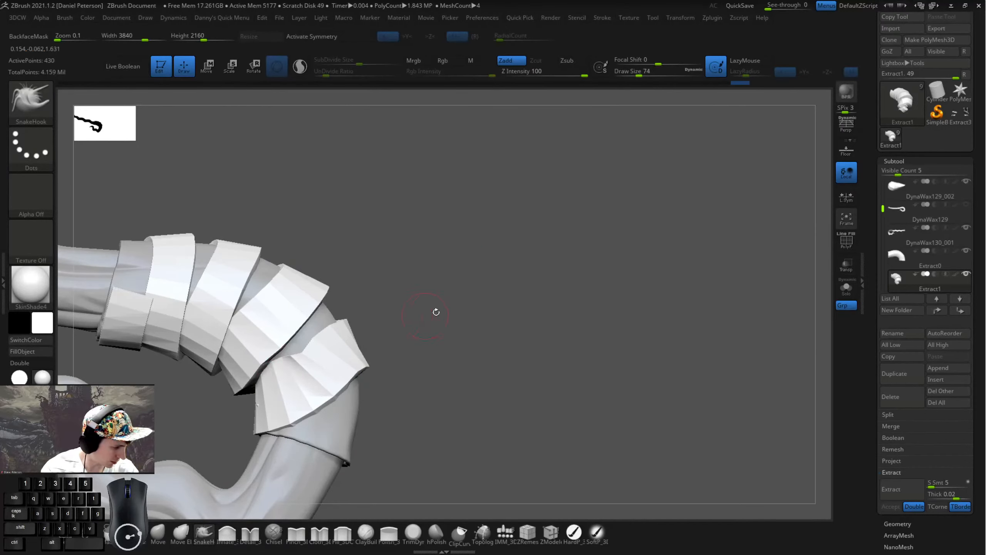
{"action": "mouse_move", "coordinate": [436, 312]}
{"action": "left_mouse_down"}
{"action": "mouse_move", "coordinate": [412, 291]}
{"action": "mouse_move", "coordinate": [448, 291]}
{"action": "left_mouse_up"}
{"action": "key", "text": "space"}
{"action": "left_click_drag", "start_coordinate": [272, 362], "coordinate": [266, 366]}
{"action": "key", "text": "ctrl+z"}
{"action": "key", "text": "ctrl+z"}
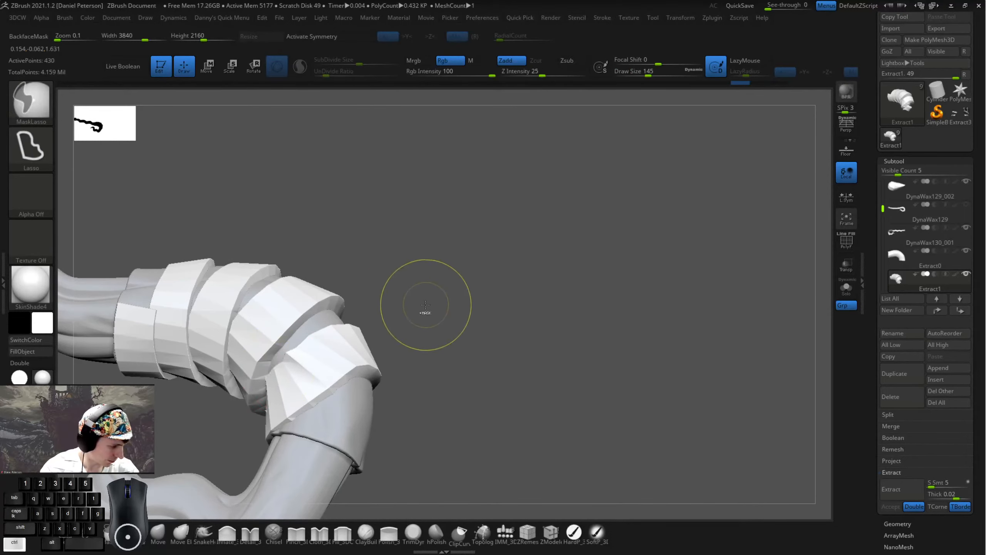
- Lasso-mask the strap's two middle turns and try pulling the unmasked lowest turn toward them
{"action": "left_click_drag", "start_coordinate": [428, 316], "coordinate": [352, 297]}
{"action": "key", "text": "ctrl"}
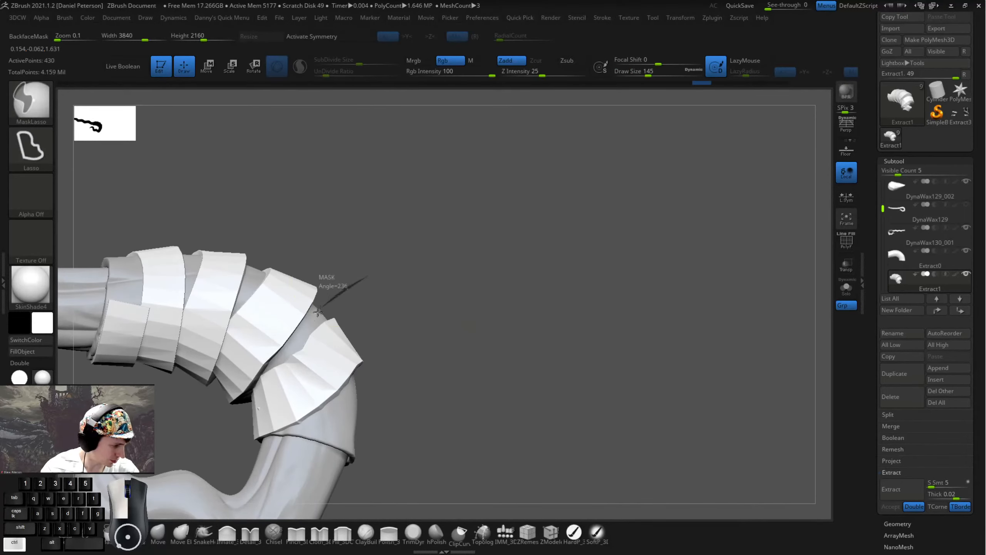
{"action": "mouse_move", "coordinate": [255, 378]}
{"action": "left_mouse_down", "text": "ctrl"}
{"action": "mouse_move", "coordinate": [198, 304]}
{"action": "mouse_move", "coordinate": [220, 182]}
{"action": "left_mouse_up", "text": "ctrl"}
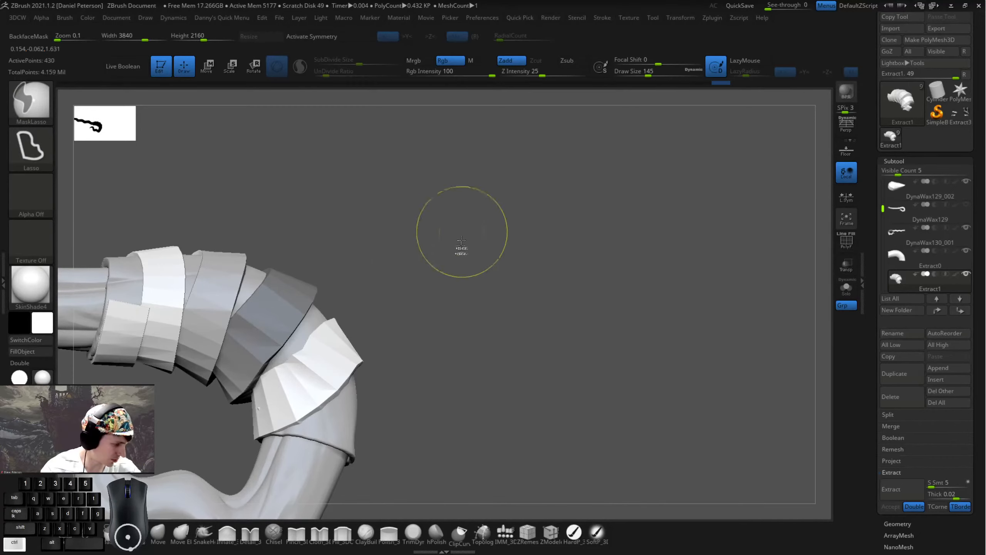
{"action": "key", "text": "space"}
{"action": "left_click", "coordinate": [302, 359]}
{"action": "left_click_drag", "start_coordinate": [302, 359], "coordinate": [274, 362]}
{"action": "key", "text": "ctrl+z"}
- Pull the lowest turn's upper edge toward the masked turns at a draw size of 172, and clear the mask
{"action": "left_click_drag", "start_coordinate": [387, 315], "coordinate": [365, 324]}
{"action": "key", "text": "space"}
{"action": "left_click_drag", "start_coordinate": [460, 289], "coordinate": [418, 289]}
{"action": "mouse_move", "coordinate": [477, 257]}
{"action": "left_mouse_down", "text": "alt"}
{"action": "mouse_move", "coordinate": [407, 283]}
{"action": "mouse_move", "coordinate": [383, 323]}
{"action": "mouse_move", "coordinate": [434, 309]}
{"action": "left_mouse_up", "text": "alt"}
{"action": "key", "text": "space"}
{"action": "left_click_drag", "start_coordinate": [432, 310], "coordinate": [373, 325]}
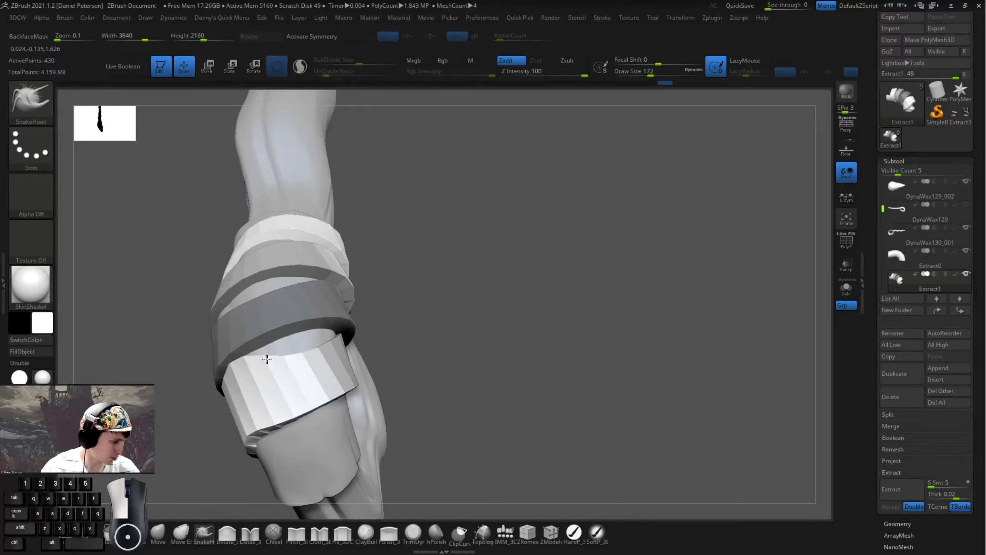
{"action": "left_click_drag", "start_coordinate": [449, 311], "coordinate": [402, 325]}
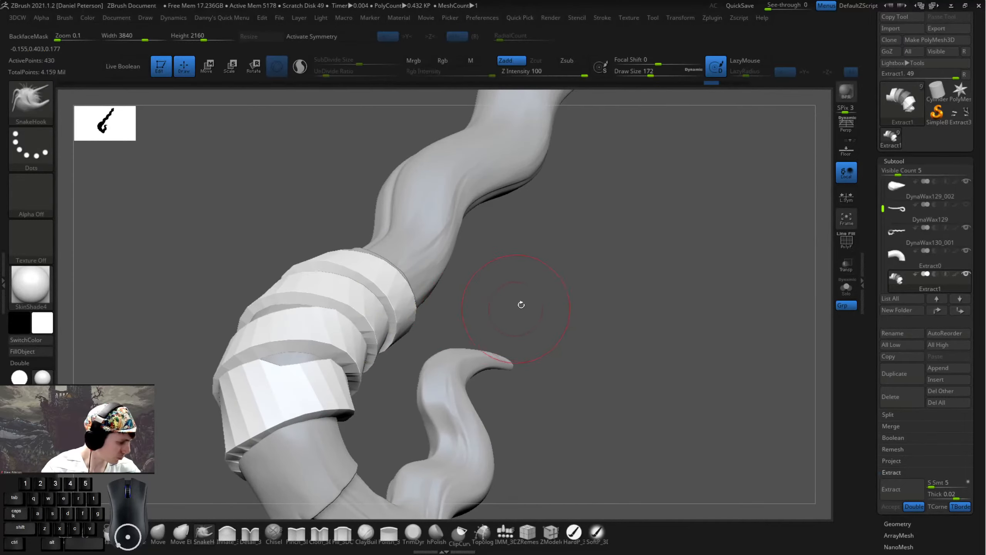
{"action": "mouse_move", "coordinate": [520, 304]}
{"action": "left_mouse_down"}
{"action": "mouse_move", "coordinate": [317, 342]}
{"action": "mouse_move", "coordinate": [366, 354]}
{"action": "left_mouse_up"}
- Mask the two middle turns again and raise the lowest turn's upper edge to close the gap beneath them
{"action": "key", "text": "ctrl"}
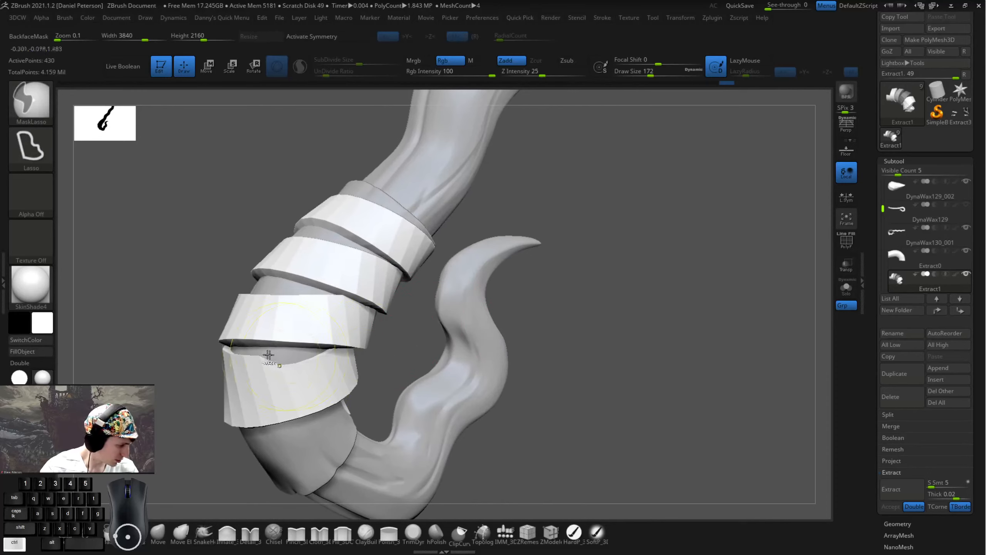
{"action": "mouse_move", "coordinate": [449, 333]}
{"action": "left_mouse_down", "text": "ctrl"}
{"action": "mouse_move", "coordinate": [58, 280]}
{"action": "mouse_move", "coordinate": [291, 364]}
{"action": "left_mouse_up", "text": "ctrl"}
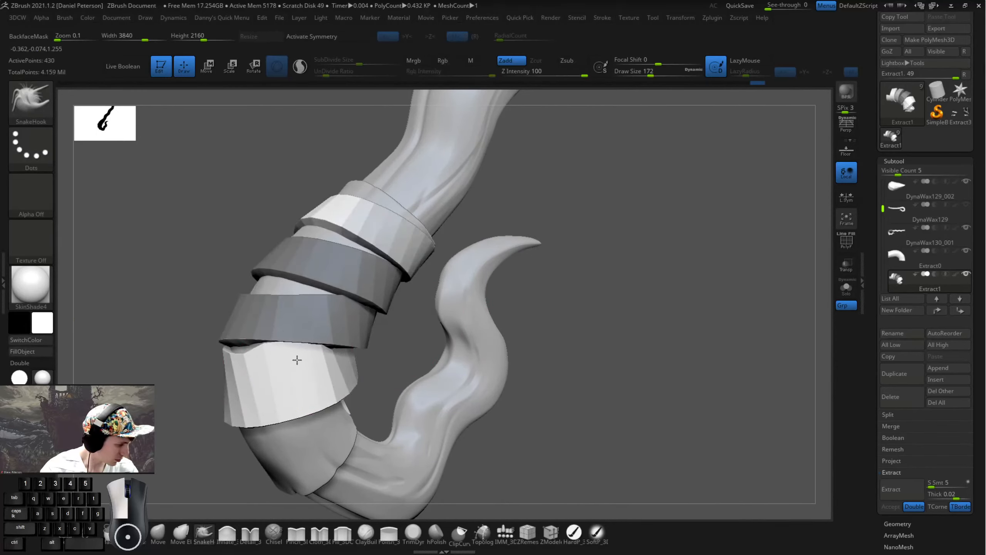
{"action": "right_click_drag", "start_coordinate": [323, 358], "coordinate": [263, 353]}
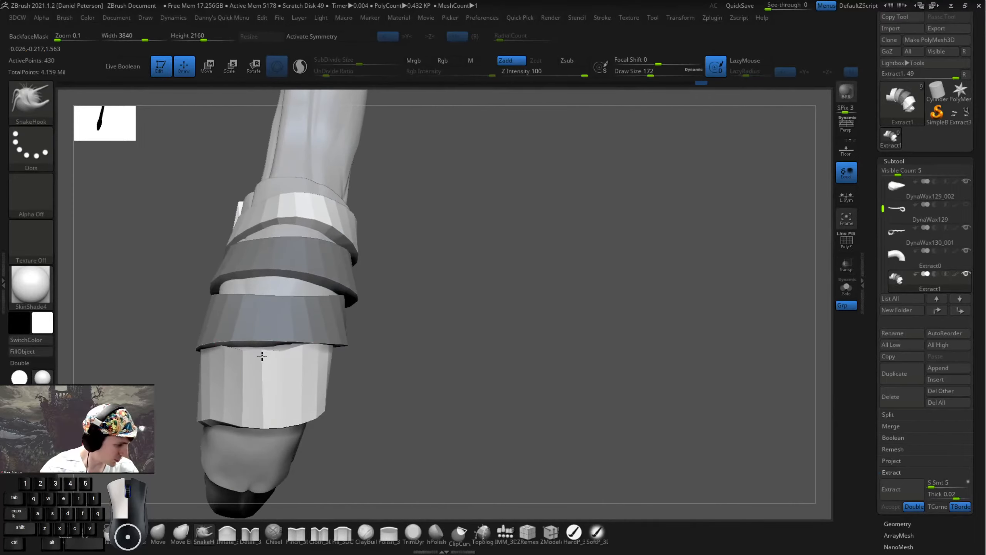
- Undo and redo the recent masking and pulling strokes on the strap's lower turns to compare the versions
{"action": "key", "text": "ctrl+z"}
{"action": "key", "text": "ctrl+z"}
{"action": "key", "text": "ctrl+z"}
{"action": "mouse_move", "coordinate": [413, 365]}
{"action": "left_mouse_down"}
{"action": "mouse_move", "coordinate": [457, 350]}
{"action": "mouse_move", "coordinate": [419, 359]}
{"action": "mouse_move", "coordinate": [503, 376]}
{"action": "mouse_move", "coordinate": [430, 326]}
{"action": "mouse_move", "coordinate": [351, 353]}
{"action": "left_mouse_up"}
{"action": "key", "text": "ctrl+z"}
{"action": "key", "text": "ctrl+z"}
{"action": "key", "text": "ctrl+shift+z"}
{"action": "key", "text": "ctrl+shift+z"}
{"action": "key", "text": "ctrl+shift+z"}
{"action": "key", "text": "ctrl+shift+z"}
- Lasso-mask the strap's lowest turn, leaving the turns above it unmasked
{"action": "key", "text": "space"}
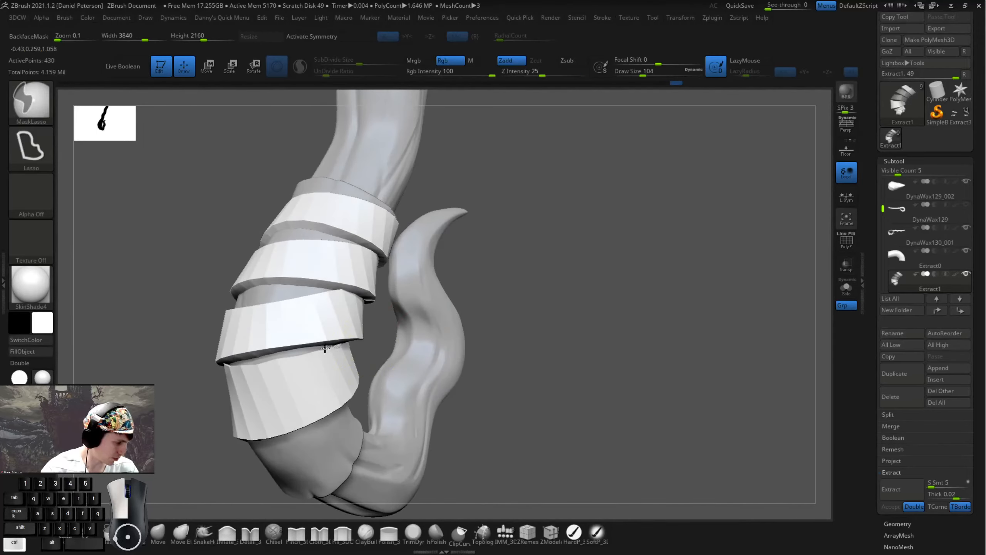
{"action": "mouse_move", "coordinate": [241, 359]}
{"action": "left_mouse_down", "text": "ctrl"}
{"action": "mouse_move", "coordinate": [217, 432]}
{"action": "mouse_move", "coordinate": [494, 386]}
{"action": "left_mouse_up", "text": "ctrl"}
{"action": "left_click_drag", "start_coordinate": [540, 320], "coordinate": [458, 333], "text": "alt"}
{"action": "mouse_move", "coordinate": [458, 333]}
{"action": "left_mouse_down"}
{"action": "mouse_move", "coordinate": [497, 367]}
{"action": "mouse_move", "coordinate": [455, 339]}
{"action": "mouse_move", "coordinate": [489, 334]}
{"action": "left_mouse_up"}
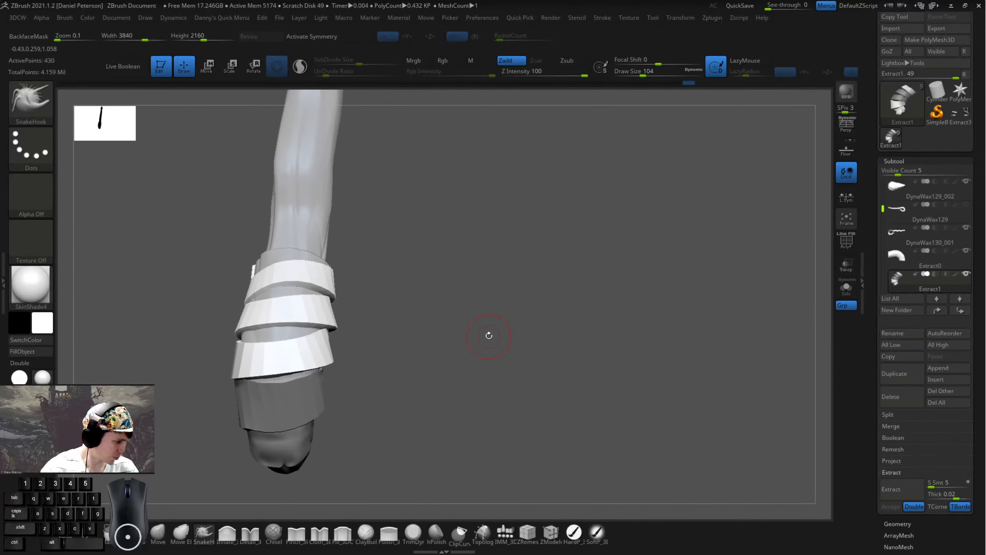
- Pull the lower edge of the turn above the masked one down over it all around, using SnakeHook at a draw size of 245
{"action": "key", "text": "space"}
{"action": "mouse_move", "coordinate": [329, 341]}
{"action": "left_mouse_down"}
{"action": "mouse_move", "coordinate": [340, 340]}
{"action": "mouse_move", "coordinate": [286, 383]}
{"action": "left_mouse_up"}
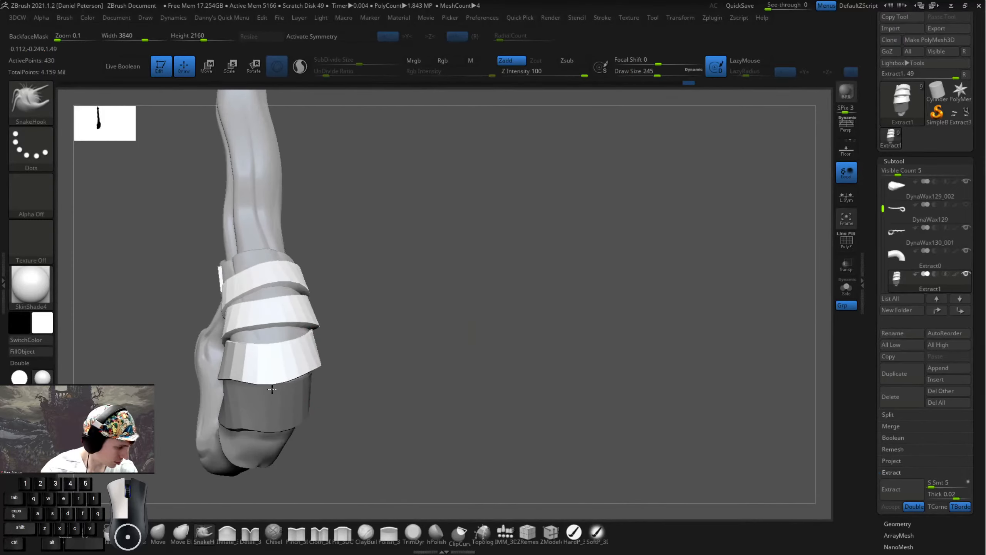
{"action": "key", "text": "ctrl"}
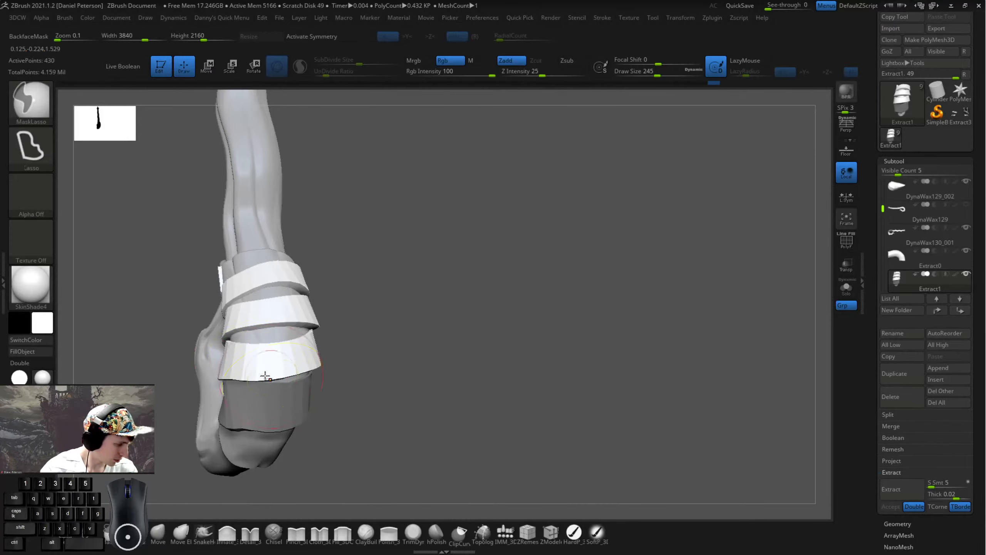
{"action": "mouse_move", "coordinate": [342, 366]}
{"action": "left_mouse_down"}
{"action": "mouse_move", "coordinate": [422, 343]}
{"action": "mouse_move", "coordinate": [353, 361]}
{"action": "left_mouse_up"}
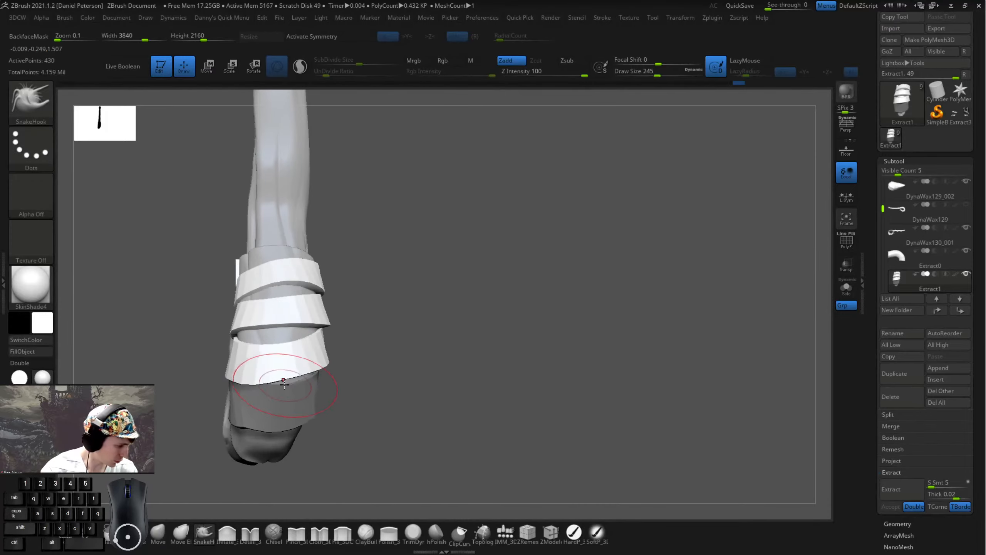
{"action": "left_click_drag", "start_coordinate": [286, 394], "coordinate": [341, 379]}
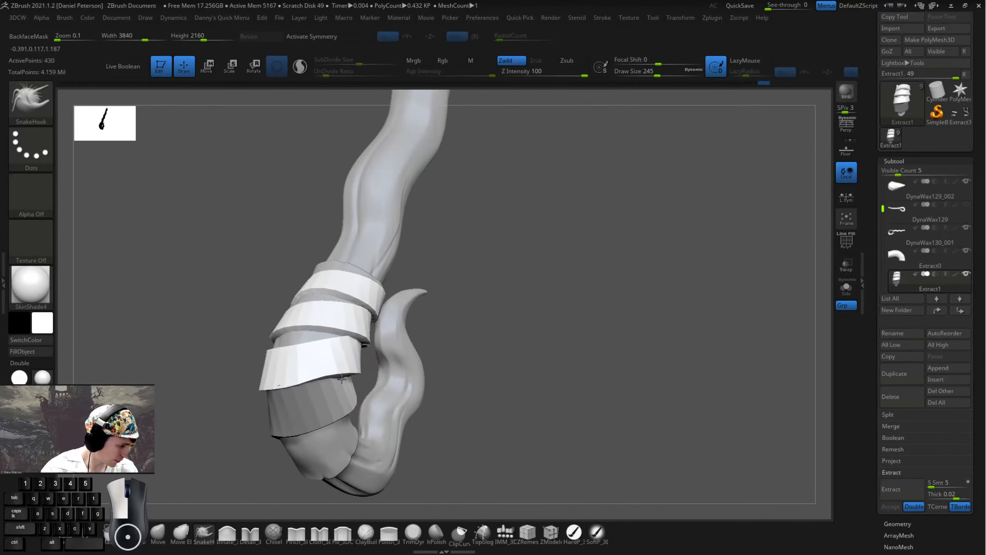
{"action": "left_click_drag", "start_coordinate": [492, 388], "coordinate": [333, 376]}
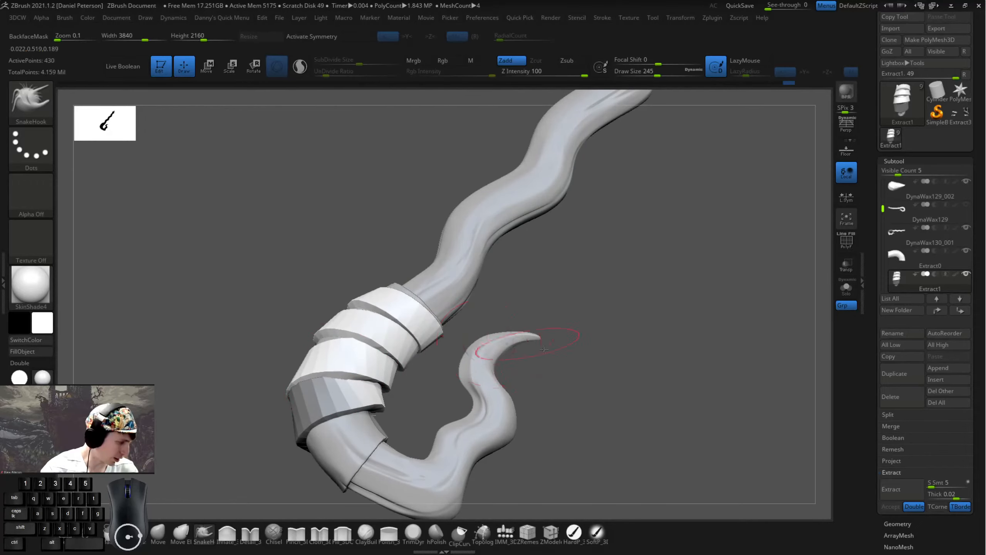
{"action": "left_click_drag", "start_coordinate": [535, 345], "coordinate": [598, 335]}
{"action": "mouse_move", "coordinate": [388, 338]}
{"action": "left_mouse_down"}
{"action": "mouse_move", "coordinate": [427, 349]}
{"action": "mouse_move", "coordinate": [394, 327]}
{"action": "mouse_move", "coordinate": [428, 328]}
{"action": "mouse_move", "coordinate": [382, 339]}
{"action": "left_mouse_up"}
- Clear the mask, reduce the draw size to 132, and lasso-mask the strap's two lowest turns
{"action": "key", "text": "space"}
{"action": "left_click_drag", "start_coordinate": [298, 342], "coordinate": [287, 342]}
{"action": "mouse_move", "coordinate": [357, 324]}
{"action": "left_mouse_down"}
{"action": "mouse_move", "coordinate": [447, 309]}
{"action": "mouse_move", "coordinate": [355, 303]}
{"action": "left_mouse_up"}
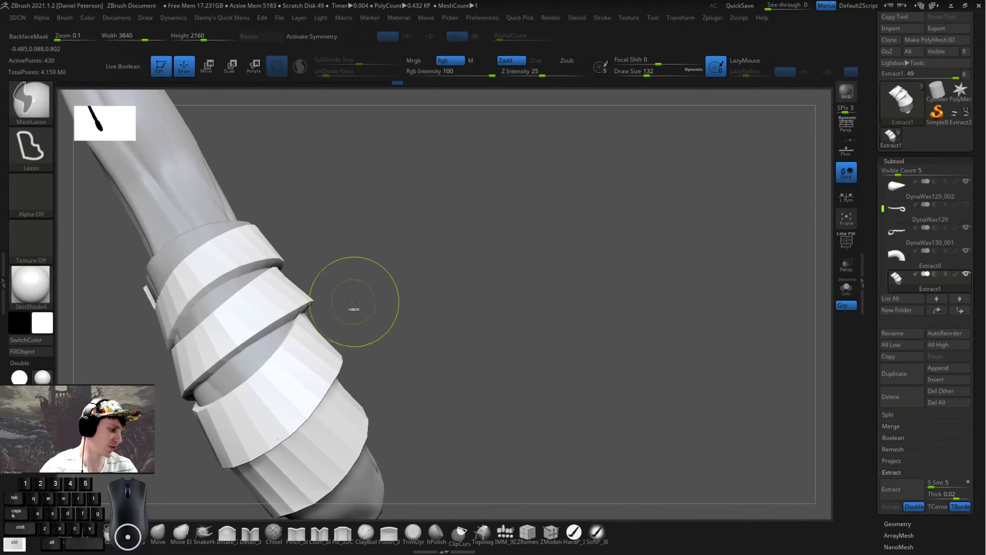
{"action": "mouse_move", "coordinate": [183, 403]}
{"action": "left_mouse_down", "text": "ctrl"}
{"action": "mouse_move", "coordinate": [345, 538]}
{"action": "mouse_move", "coordinate": [498, 400]}
{"action": "left_mouse_up", "text": "ctrl"}
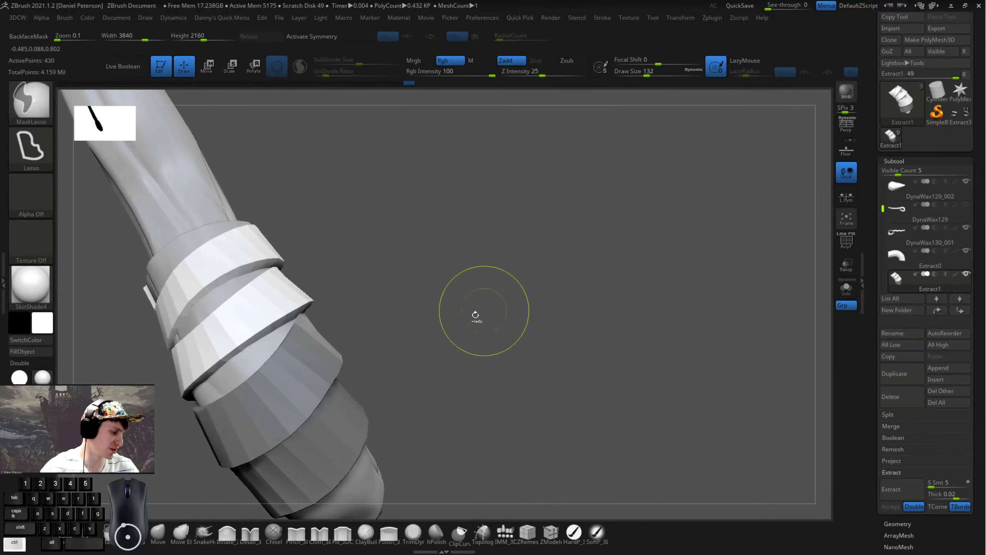
- Pull the edge of the second turn from the shaft side over the masked turns along the outer bend at a draw size of 207
{"action": "mouse_move", "coordinate": [481, 312]}
{"action": "left_mouse_down", "text": "alt"}
{"action": "mouse_move", "coordinate": [409, 330]}
{"action": "mouse_move", "coordinate": [462, 250]}
{"action": "mouse_move", "coordinate": [418, 261]}
{"action": "left_mouse_up", "text": "alt"}
{"action": "left_click_drag", "start_coordinate": [427, 264], "coordinate": [409, 311]}
{"action": "left_click_drag", "start_coordinate": [325, 337], "coordinate": [382, 326], "text": "alt"}
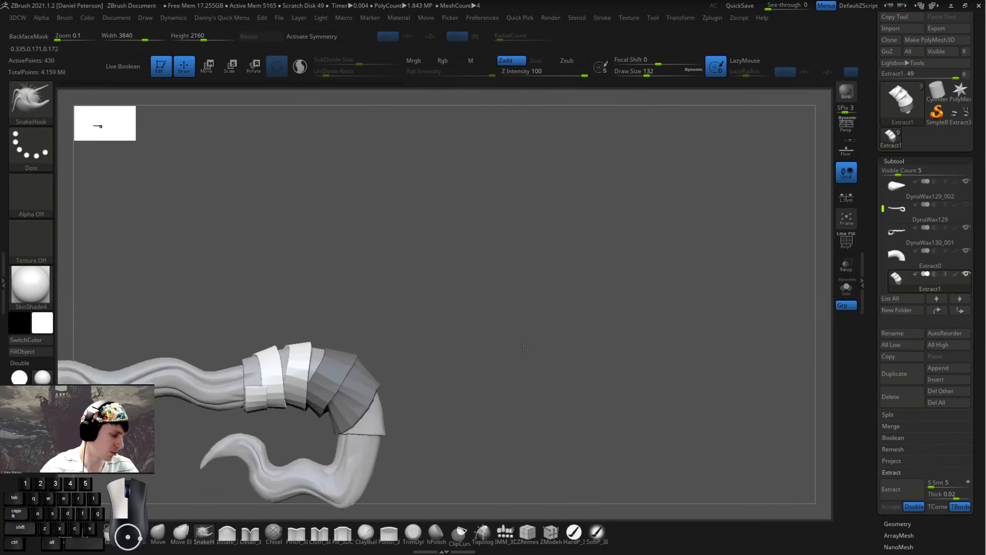
{"action": "left_click_drag", "start_coordinate": [440, 312], "coordinate": [471, 311], "text": "alt"}
{"action": "mouse_move", "coordinate": [397, 314]}
{"action": "left_mouse_down", "text": "alt"}
{"action": "mouse_move", "coordinate": [462, 299]}
{"action": "mouse_move", "coordinate": [450, 295]}
{"action": "left_mouse_up", "text": "alt"}
{"action": "key", "text": "space"}
{"action": "left_click", "coordinate": [471, 295]}
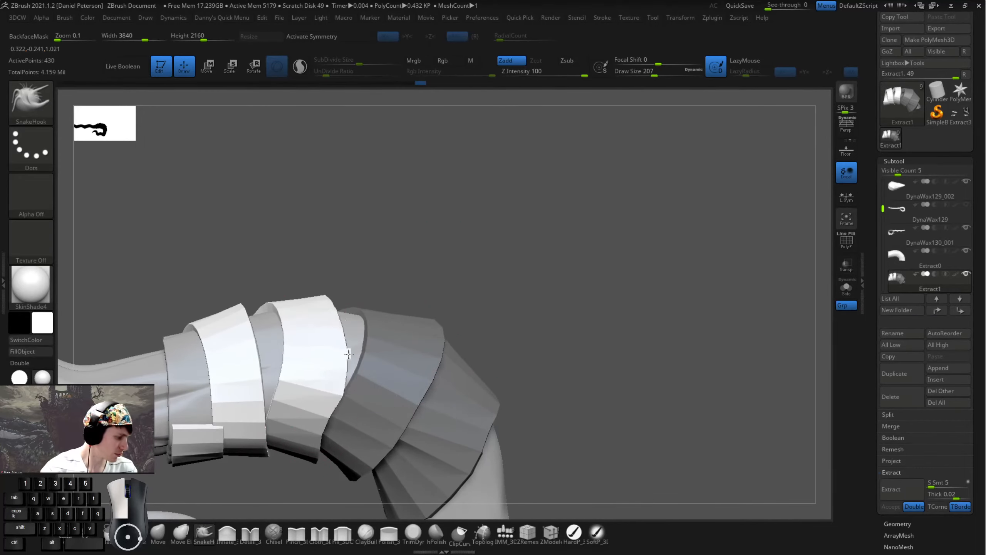
{"action": "left_click_drag", "start_coordinate": [470, 310], "coordinate": [348, 330]}
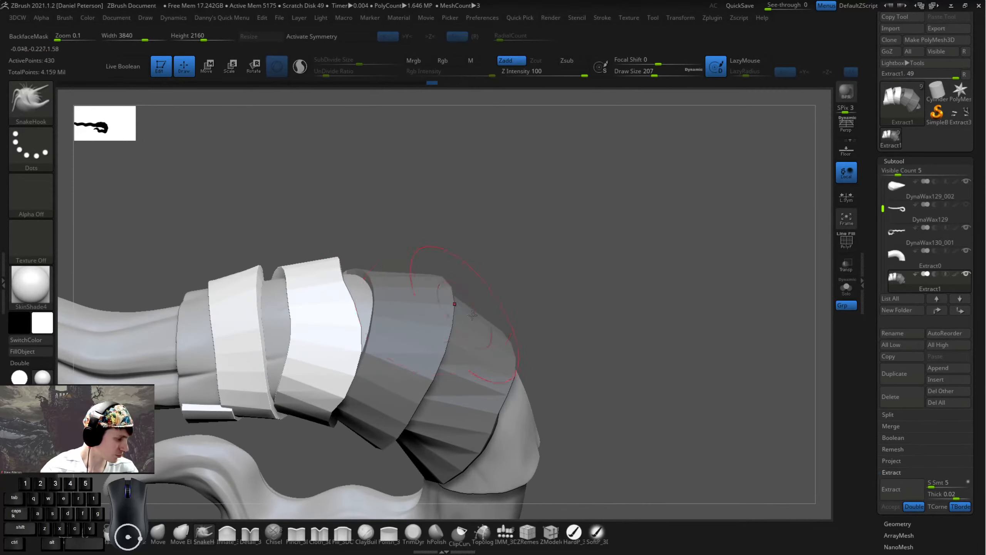
{"action": "left_click_drag", "start_coordinate": [479, 301], "coordinate": [496, 214]}
{"action": "left_click_drag", "start_coordinate": [361, 332], "coordinate": [369, 323]}
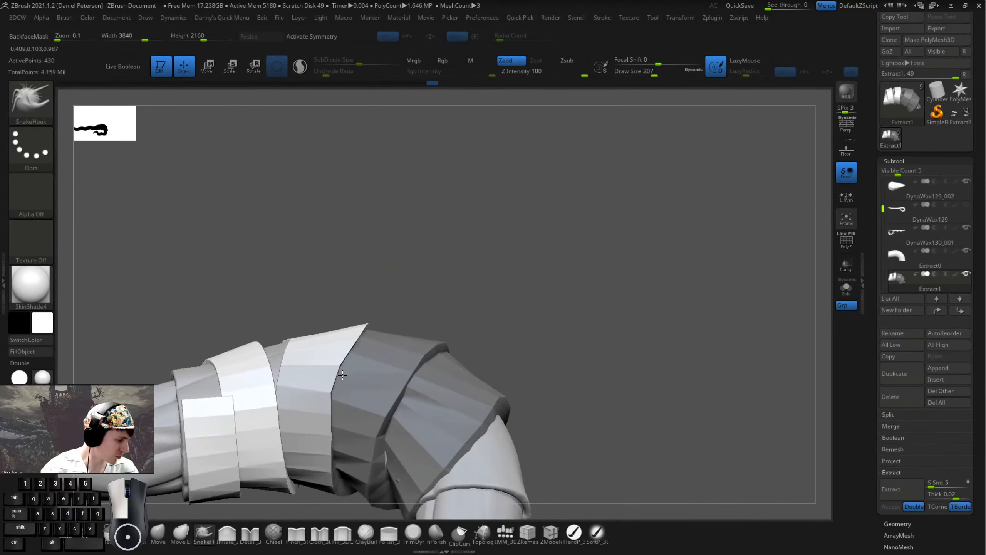
{"action": "mouse_move", "coordinate": [404, 272]}
{"action": "left_mouse_down"}
{"action": "mouse_move", "coordinate": [453, 288]}
{"action": "mouse_move", "coordinate": [446, 310]}
{"action": "left_mouse_up"}
{"action": "left_click_drag", "start_coordinate": [359, 352], "coordinate": [363, 345]}
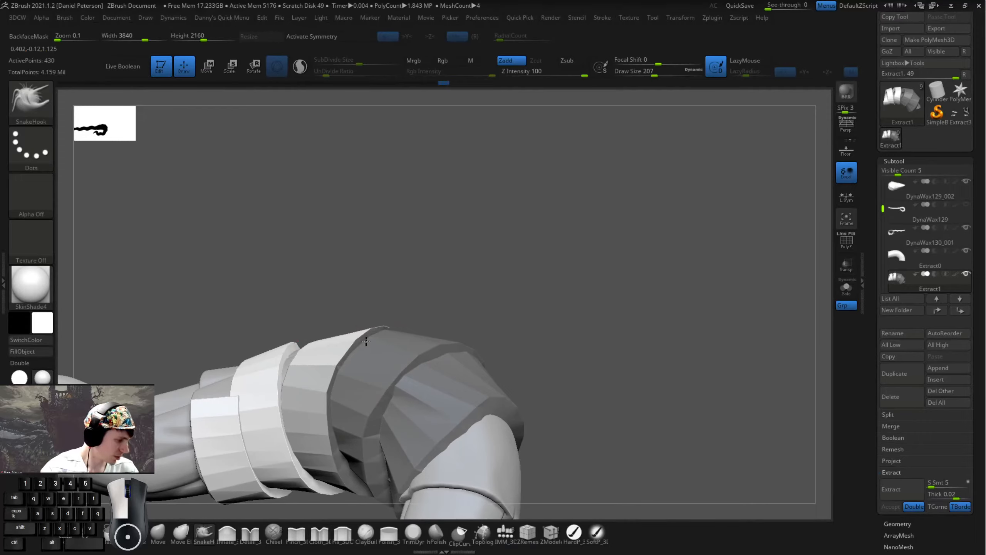
- Close the gap between the same turn and the masked turns on the opposite side of the sleeve
{"action": "mouse_move", "coordinate": [482, 317]}
{"action": "left_mouse_down"}
{"action": "mouse_move", "coordinate": [398, 330]}
{"action": "mouse_move", "coordinate": [407, 312]}
{"action": "mouse_move", "coordinate": [399, 344]}
{"action": "mouse_move", "coordinate": [382, 348]}
{"action": "left_mouse_up"}
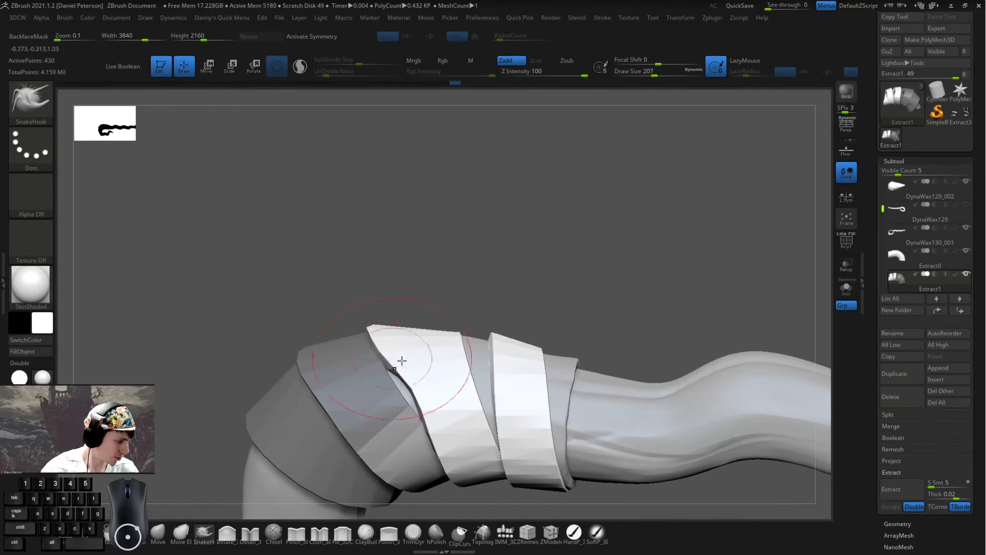
{"action": "left_click_drag", "start_coordinate": [407, 382], "coordinate": [397, 389]}
{"action": "left_click_drag", "start_coordinate": [504, 328], "coordinate": [478, 218], "text": "alt"}
{"action": "mouse_move", "coordinate": [407, 416]}
{"action": "left_mouse_down"}
{"action": "mouse_move", "coordinate": [423, 399]}
{"action": "mouse_move", "coordinate": [373, 357]}
{"action": "left_mouse_up"}
- Add to the mask along the neighbouring turn's edge, pull the remaining gap shut at a draw size of 245, and smooth the edge
{"action": "key", "text": "ctrl"}
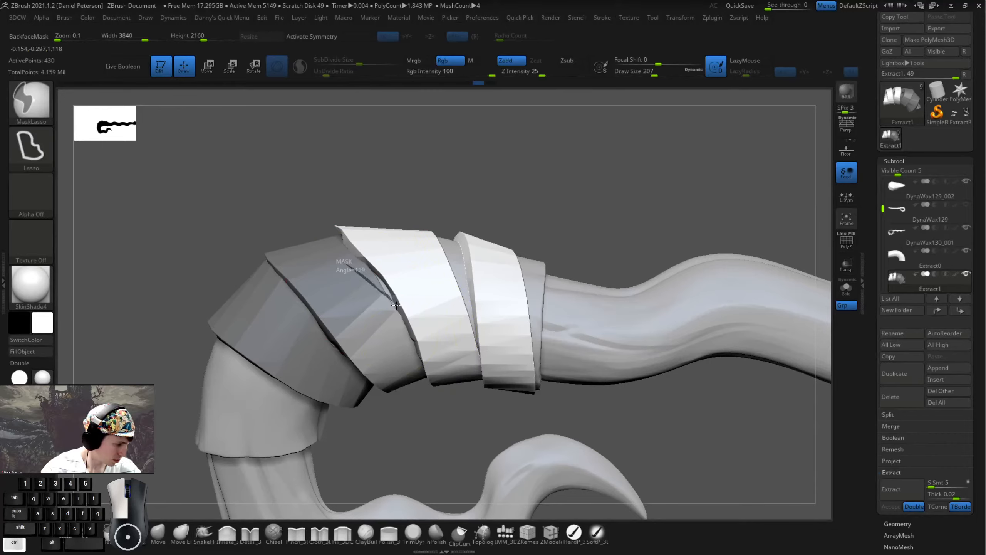
{"action": "mouse_move", "coordinate": [395, 305]}
{"action": "left_mouse_down", "text": "ctrl"}
{"action": "mouse_move", "coordinate": [407, 349]}
{"action": "mouse_move", "coordinate": [241, 350]}
{"action": "mouse_move", "coordinate": [385, 295]}
{"action": "mouse_move", "coordinate": [366, 320]}
{"action": "mouse_move", "coordinate": [349, 313]}
{"action": "left_mouse_up", "text": "ctrl"}
{"action": "left_click_drag", "start_coordinate": [425, 399], "coordinate": [383, 405], "text": "alt"}
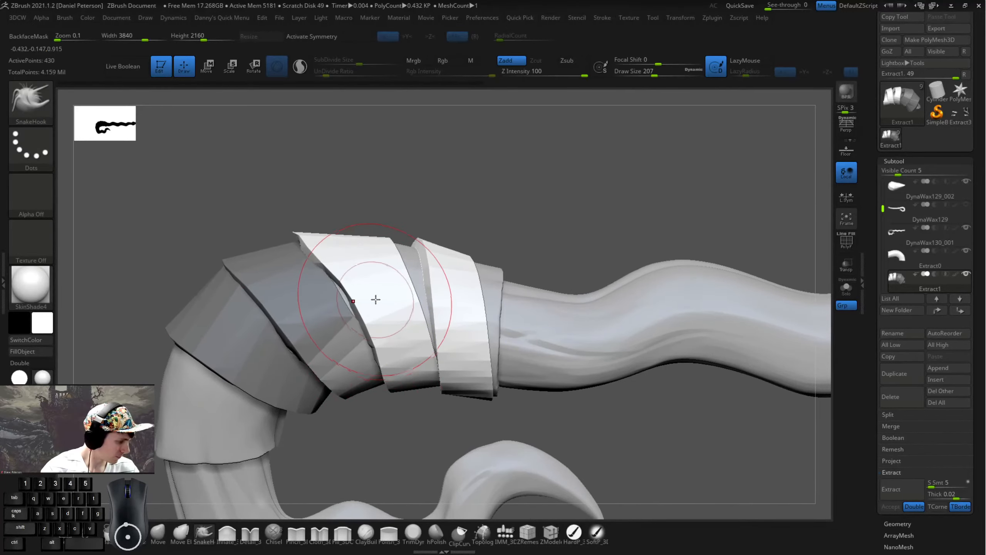
{"action": "key", "text": "space"}
{"action": "left_click_drag", "start_coordinate": [375, 299], "coordinate": [339, 297]}
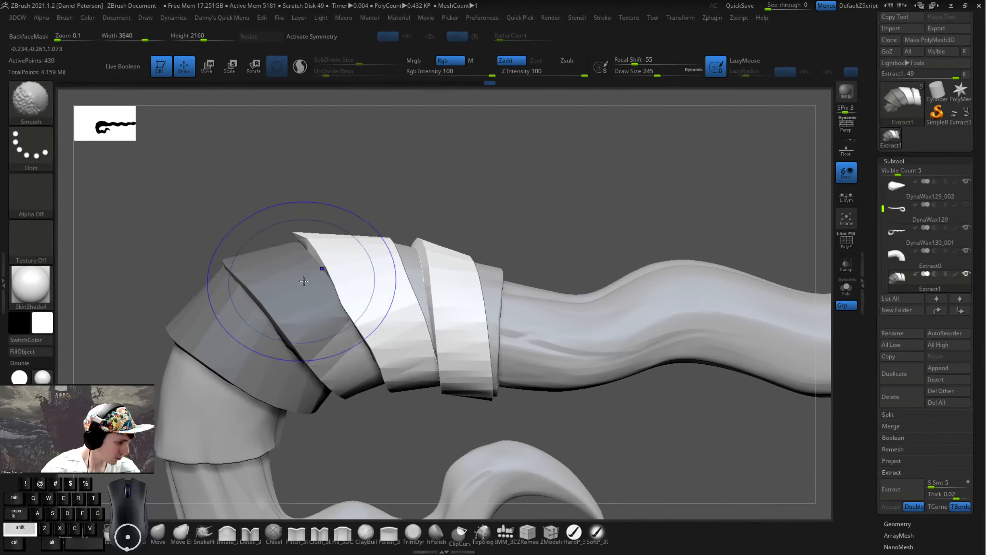
{"action": "left_click", "coordinate": [322, 257], "text": "ctrl"}
{"action": "left_click", "coordinate": [313, 254], "text": "ctrl"}
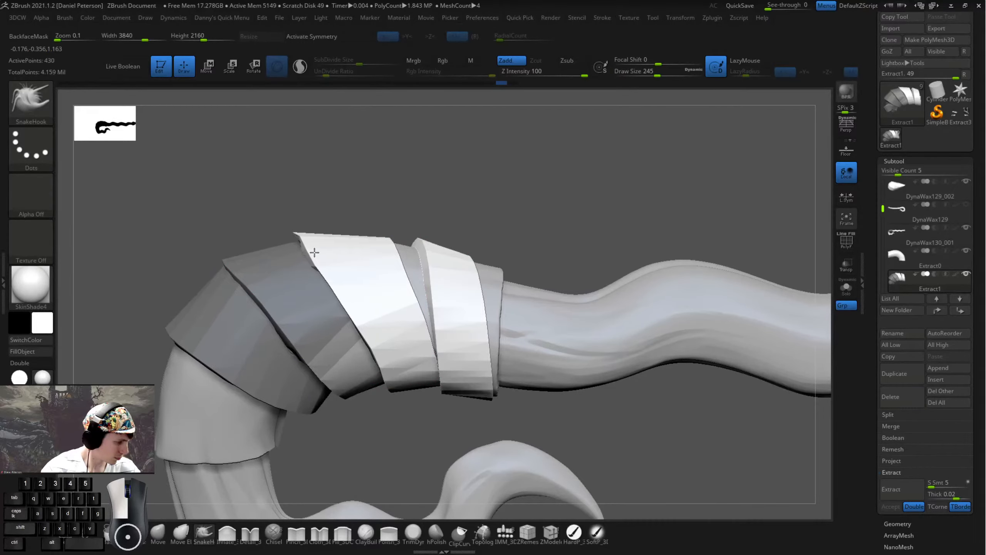
- Lasso-mask all the strap turns except the one nearest the straight shaft
{"action": "mouse_move", "coordinate": [502, 212]}
{"action": "left_mouse_down"}
{"action": "mouse_move", "coordinate": [409, 227]}
{"action": "mouse_move", "coordinate": [416, 214]}
{"action": "mouse_move", "coordinate": [406, 230]}
{"action": "mouse_move", "coordinate": [328, 206]}
{"action": "left_mouse_up"}
{"action": "key", "text": "ctrl"}
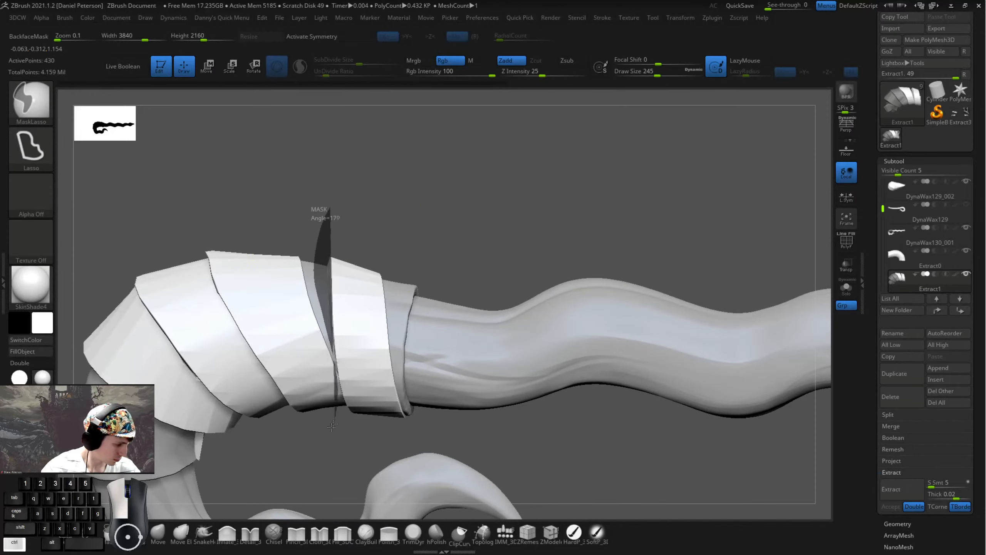
{"action": "left_click_drag", "start_coordinate": [332, 425], "coordinate": [68, 219]}
- Pull the unmasked end turn's edge over the masked turns around the sleeve to close the gap between them, and smooth it
{"action": "mouse_move", "coordinate": [385, 187]}
{"action": "left_mouse_down"}
{"action": "mouse_move", "coordinate": [430, 251]}
{"action": "mouse_move", "coordinate": [322, 321]}
{"action": "left_mouse_up"}
{"action": "mouse_move", "coordinate": [383, 240]}
{"action": "left_mouse_down"}
{"action": "mouse_move", "coordinate": [324, 312]}
{"action": "mouse_move", "coordinate": [326, 255]}
{"action": "mouse_move", "coordinate": [281, 296]}
{"action": "left_mouse_up"}
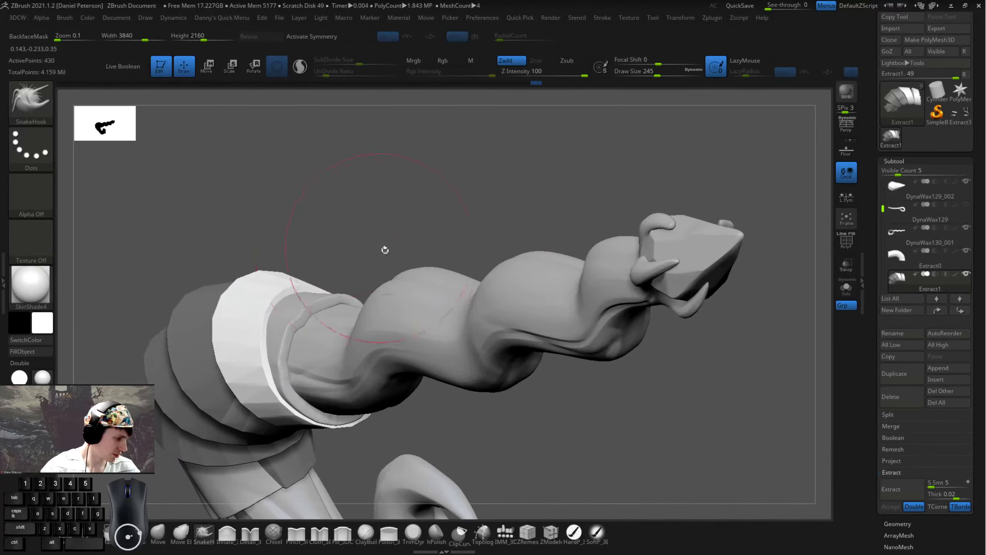
{"action": "mouse_move", "coordinate": [385, 249]}
{"action": "left_mouse_down"}
{"action": "mouse_move", "coordinate": [330, 249]}
{"action": "mouse_move", "coordinate": [346, 236]}
{"action": "mouse_move", "coordinate": [381, 285]}
{"action": "left_mouse_up"}
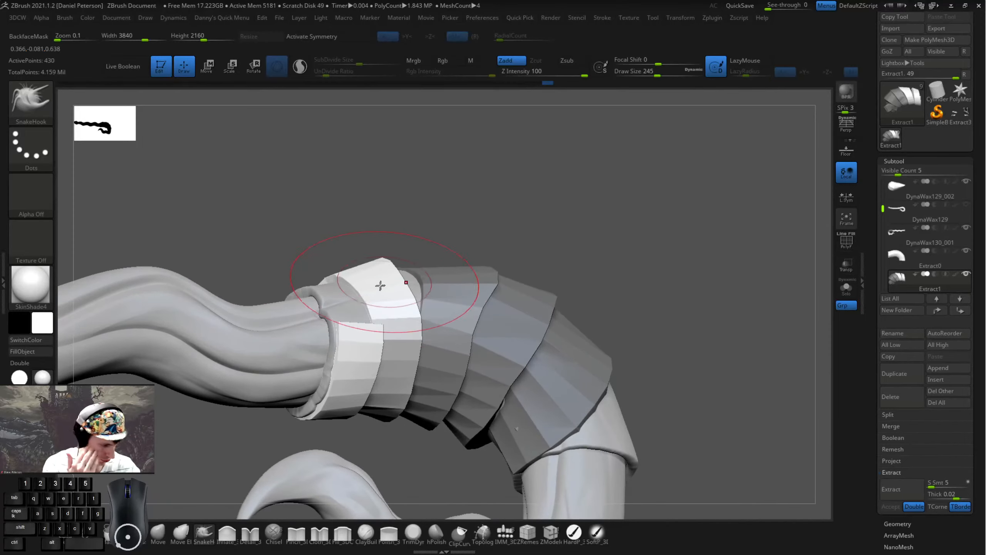
{"action": "left_click_drag", "start_coordinate": [477, 213], "coordinate": [408, 289]}
{"action": "left_click_drag", "start_coordinate": [429, 247], "coordinate": [431, 254]}
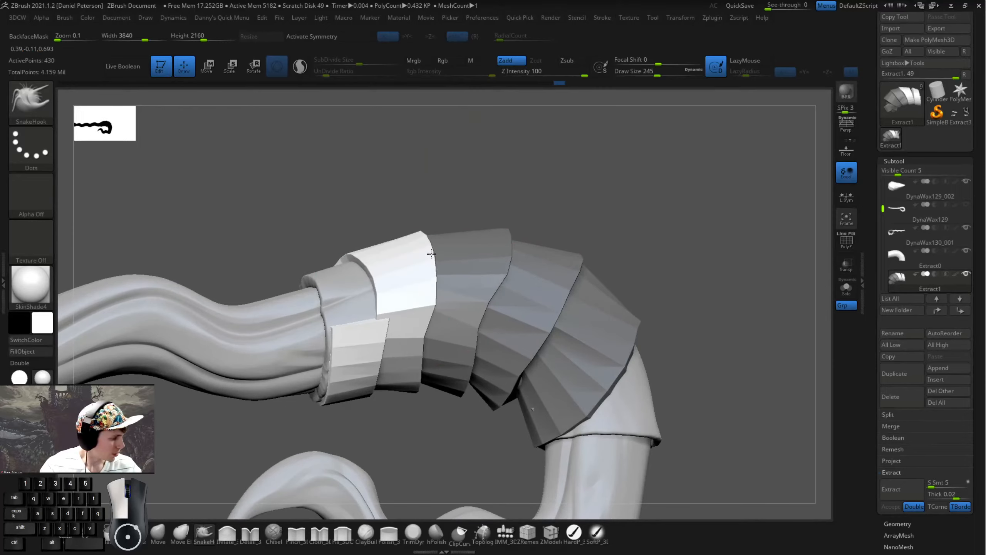
{"action": "left_click_drag", "start_coordinate": [496, 195], "coordinate": [416, 196], "text": "alt"}
{"action": "left_click_drag", "start_coordinate": [353, 339], "coordinate": [351, 339]}
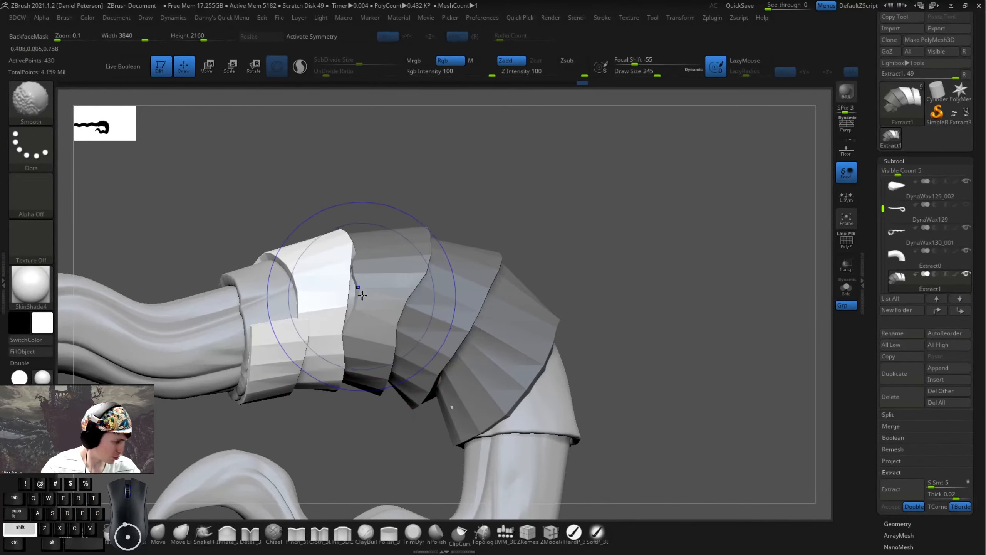
{"action": "mouse_move", "coordinate": [475, 197]}
{"action": "left_mouse_down"}
{"action": "mouse_move", "coordinate": [575, 206]}
{"action": "mouse_move", "coordinate": [522, 202]}
{"action": "mouse_move", "coordinate": [559, 341]}
{"action": "mouse_move", "coordinate": [483, 394]}
{"action": "mouse_move", "coordinate": [300, 395]}
{"action": "mouse_move", "coordinate": [301, 377]}
{"action": "left_mouse_up"}
- Clear the mask, set the draw size to 257, and refine the edges of the strap's turns around the sleeve
{"action": "key", "text": "space"}
{"action": "mouse_move", "coordinate": [411, 423]}
{"action": "left_mouse_down"}
{"action": "mouse_move", "coordinate": [348, 375]}
{"action": "mouse_move", "coordinate": [364, 392]}
{"action": "mouse_move", "coordinate": [263, 350]}
{"action": "mouse_move", "coordinate": [279, 341]}
{"action": "mouse_move", "coordinate": [256, 374]}
{"action": "left_mouse_up"}
{"action": "key", "text": "space"}
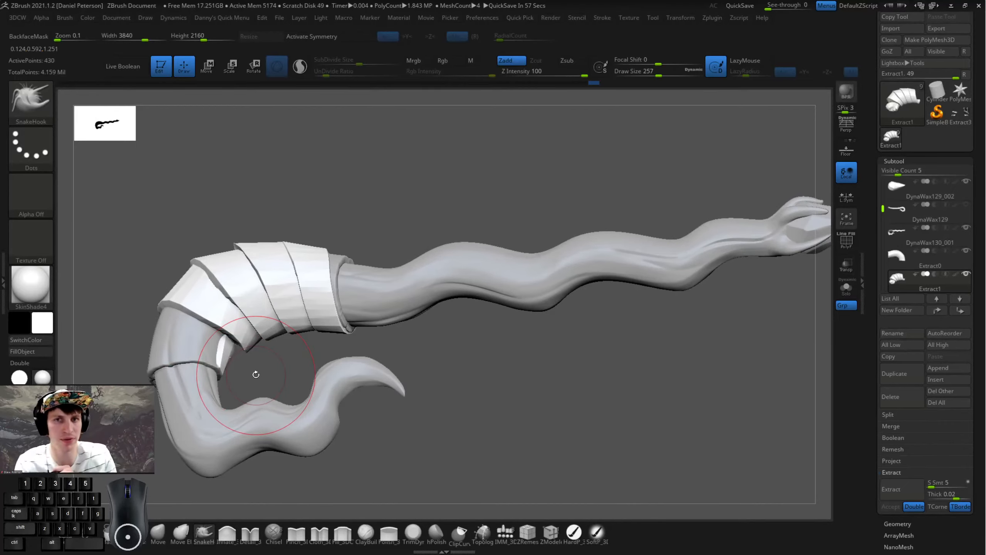
{"action": "left_click_drag", "start_coordinate": [412, 363], "coordinate": [230, 295]}
{"action": "left_click_drag", "start_coordinate": [297, 341], "coordinate": [245, 364], "text": "alt"}
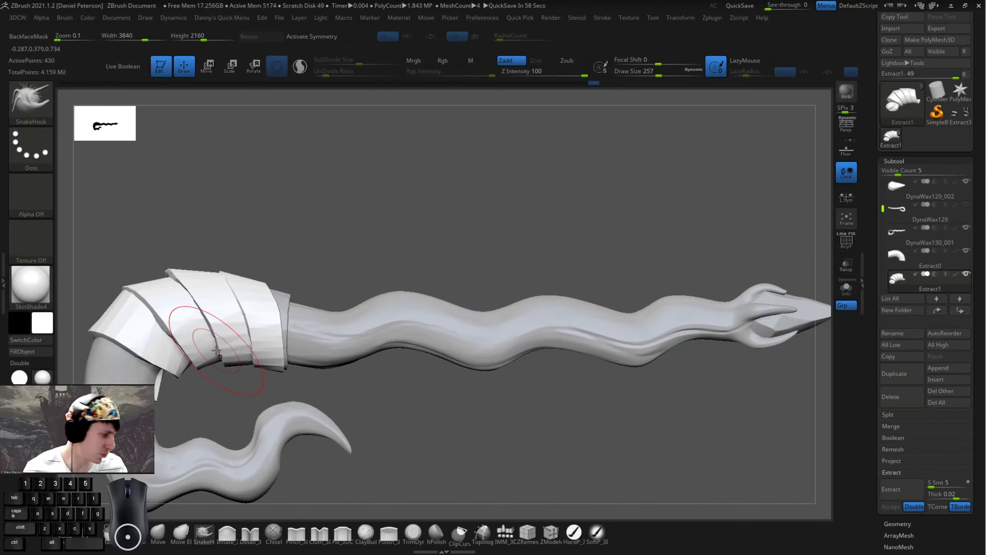
{"action": "left_click_drag", "start_coordinate": [216, 351], "coordinate": [226, 314]}
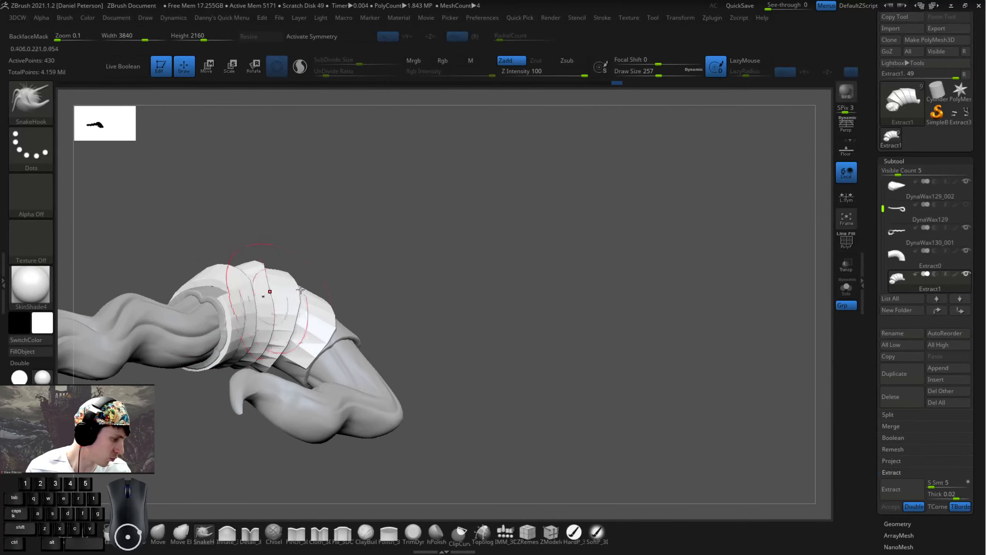
{"action": "left_click_drag", "start_coordinate": [301, 289], "coordinate": [214, 263]}
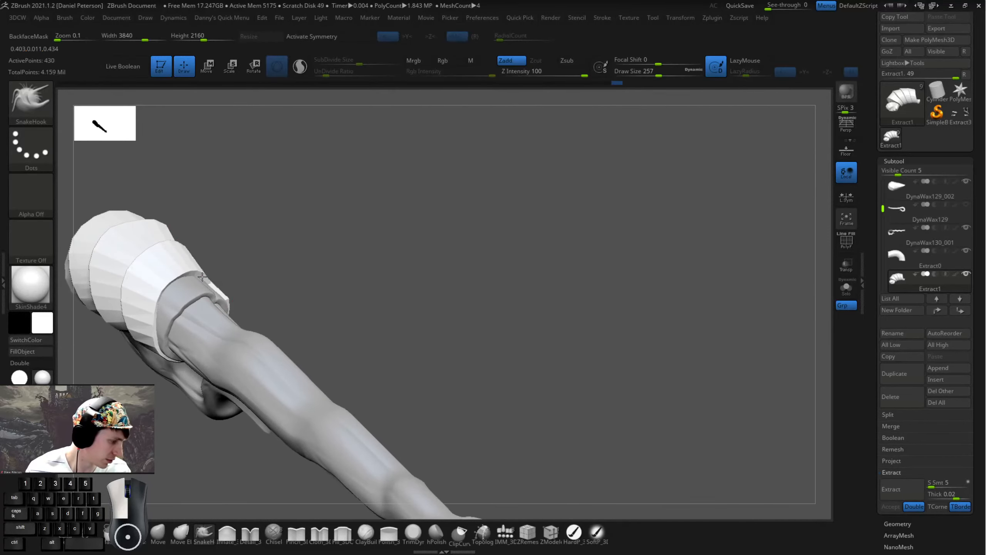
{"action": "mouse_move", "coordinate": [276, 247]}
{"action": "left_mouse_down"}
{"action": "mouse_move", "coordinate": [380, 267]}
{"action": "mouse_move", "coordinate": [255, 241]}
{"action": "mouse_move", "coordinate": [315, 227]}
{"action": "mouse_move", "coordinate": [271, 242]}
{"action": "mouse_move", "coordinate": [280, 251]}
{"action": "mouse_move", "coordinate": [231, 254]}
{"action": "left_mouse_up"}
{"action": "key", "text": "space"}
{"action": "left_click_drag", "start_coordinate": [304, 208], "coordinate": [330, 164], "text": "alt"}
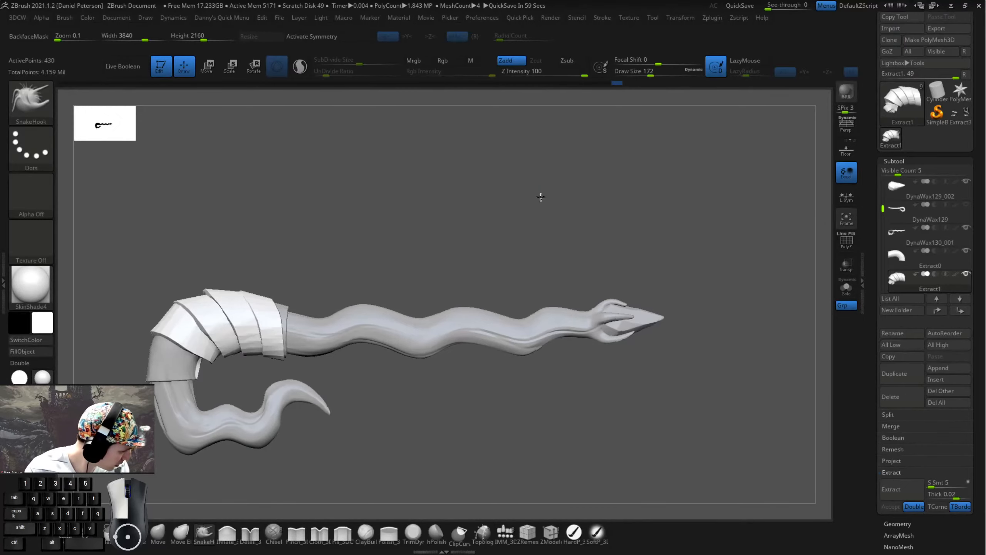
{"action": "left_click_drag", "start_coordinate": [533, 198], "coordinate": [517, 195]}
{"action": "key", "text": "space"}
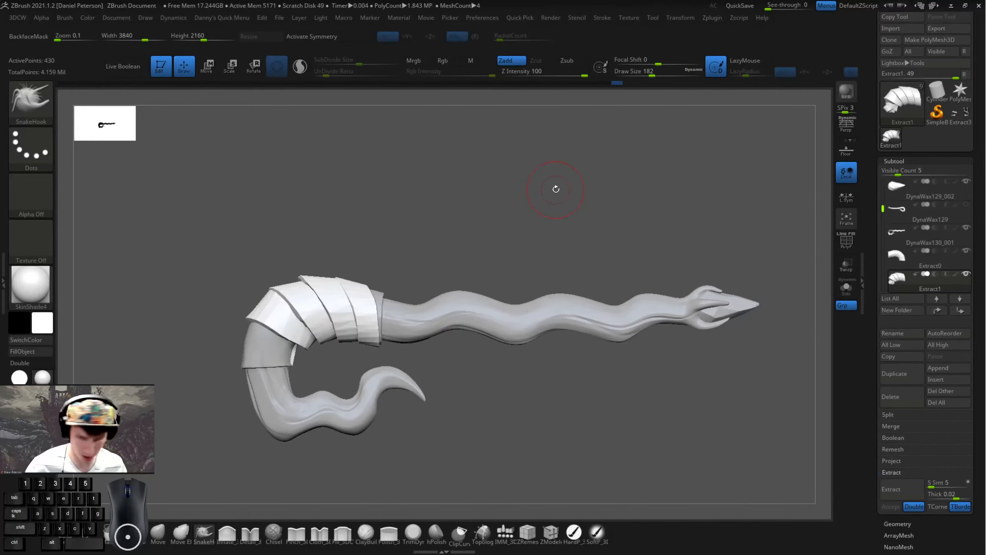
{"action": "left_click_drag", "start_coordinate": [297, 219], "coordinate": [378, 210]}
{"action": "key", "text": "space"}
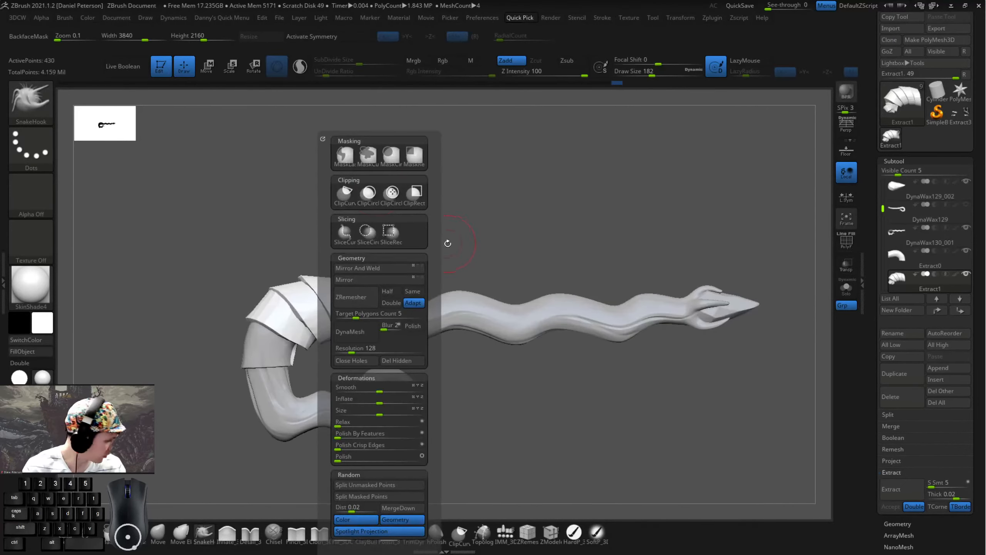
- Try remeshing the wrap around the staff's bend with DynaMesh, using Polish and a resolution of 632
{"action": "left_click", "coordinate": [906, 524]}
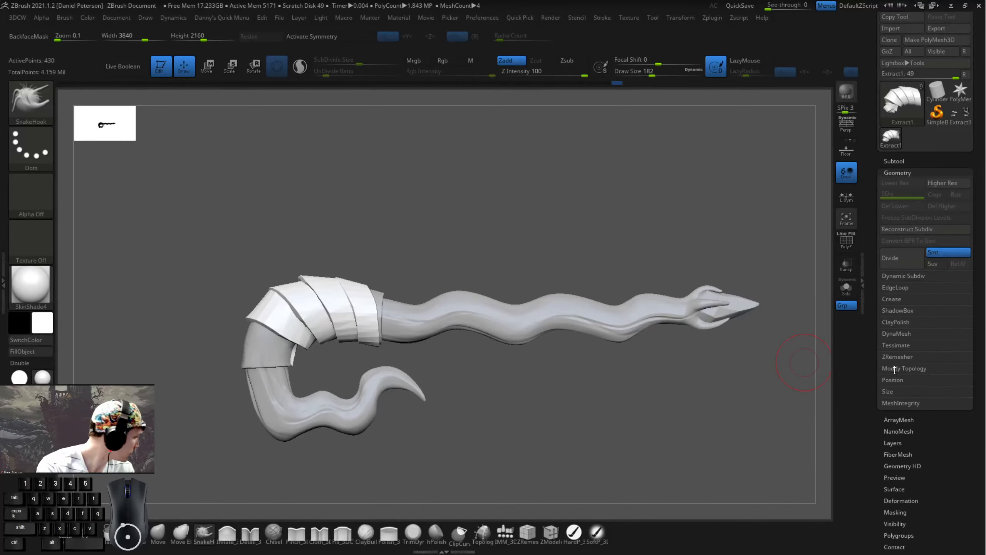
{"action": "left_click", "coordinate": [895, 332]}
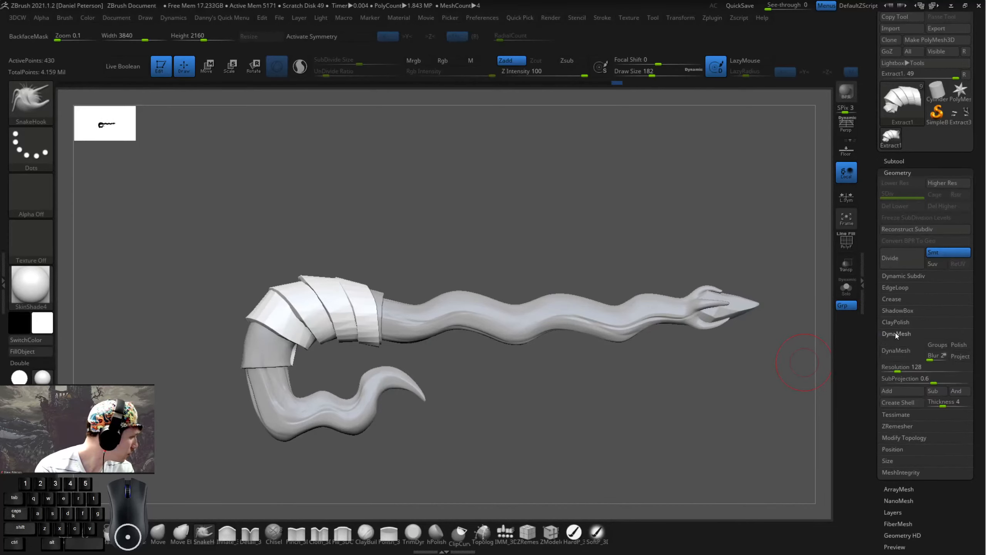
{"action": "left_click", "coordinate": [963, 345]}
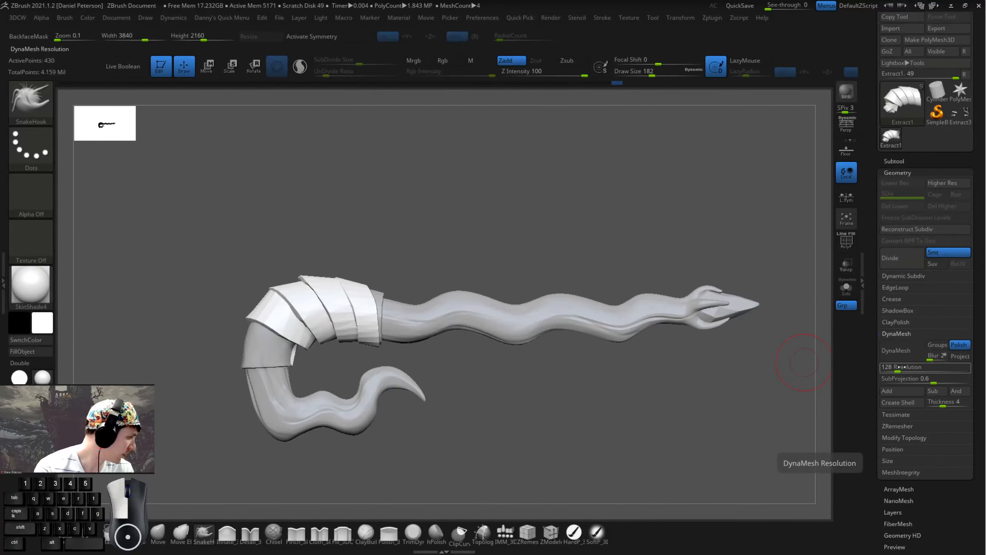
{"action": "left_click_drag", "start_coordinate": [902, 367], "coordinate": [913, 367]}
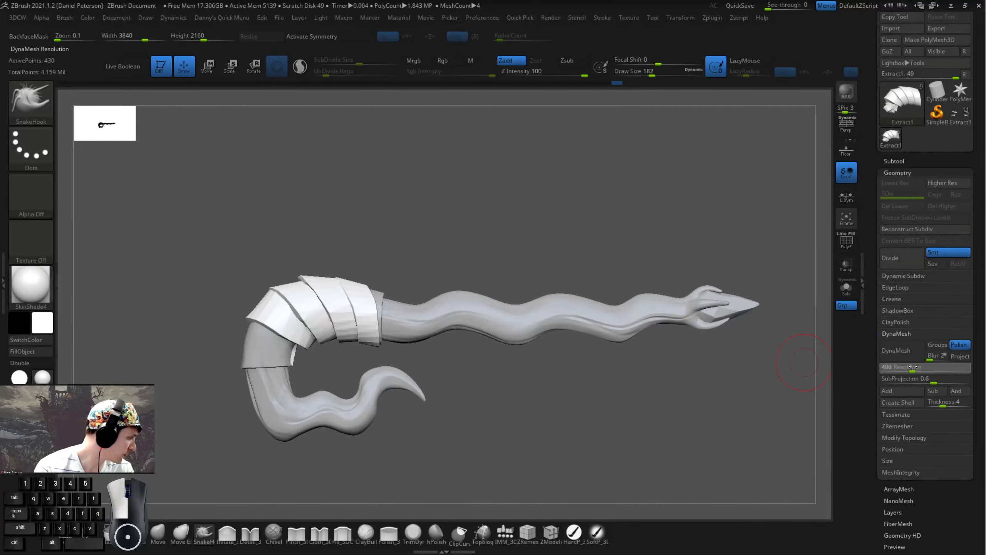
{"action": "left_click", "coordinate": [893, 352]}
{"action": "left_click_drag", "start_coordinate": [504, 370], "coordinate": [594, 385], "text": "alt"}
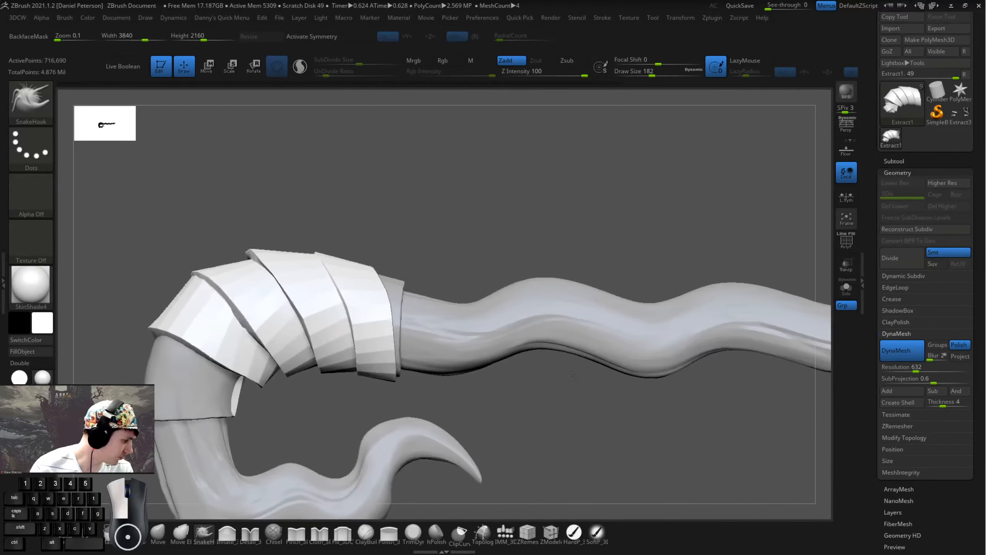
{"action": "key", "text": "ctrl+z"}
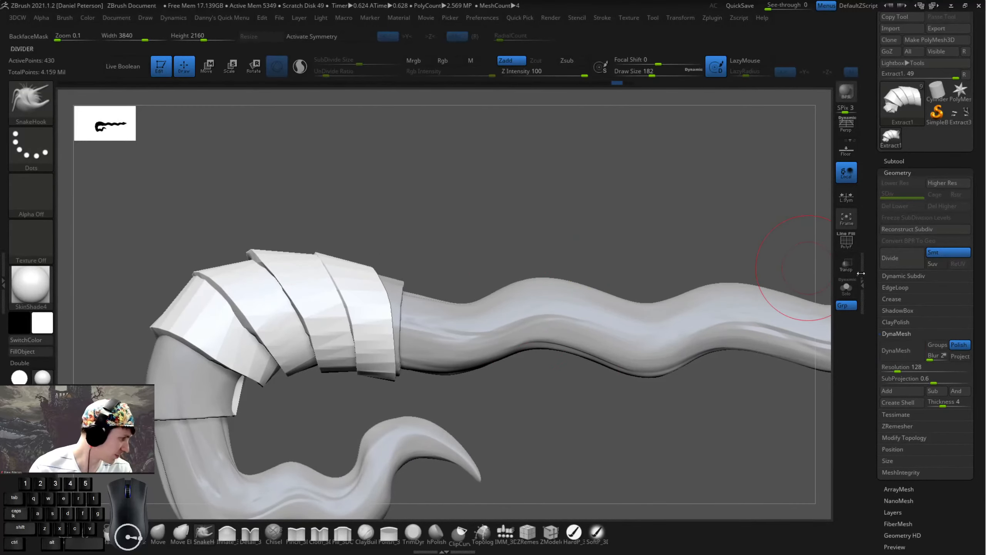
- Try smoothing the wrap by subdividing its mesh twice without creased edges
{"action": "left_click", "coordinate": [846, 239]}
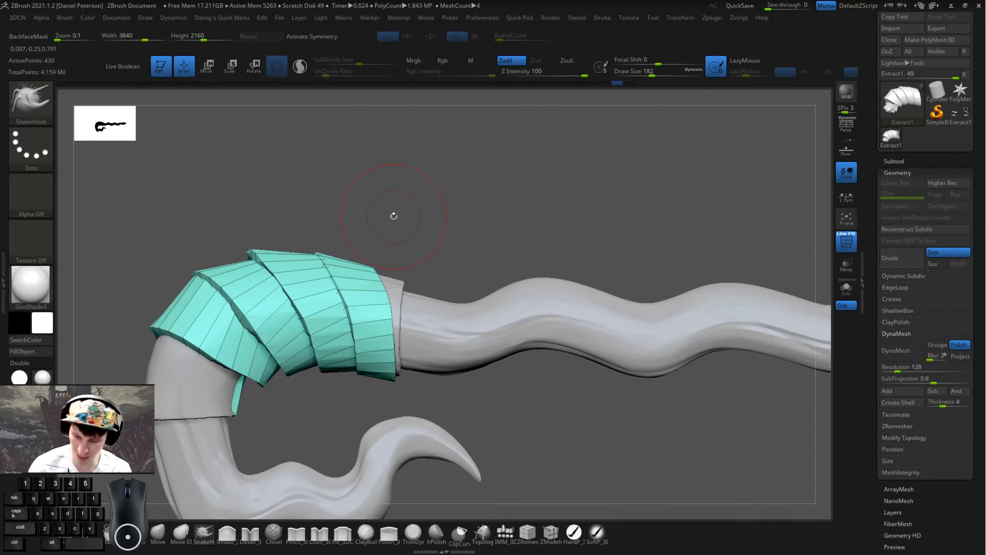
{"action": "key", "text": "ctrl+d"}
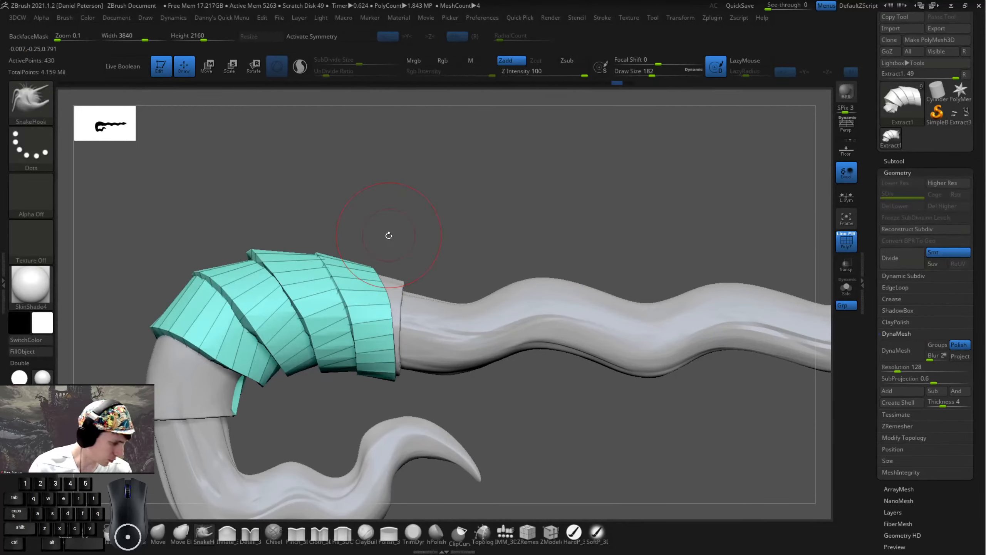
{"action": "key", "text": "ctrl+d"}
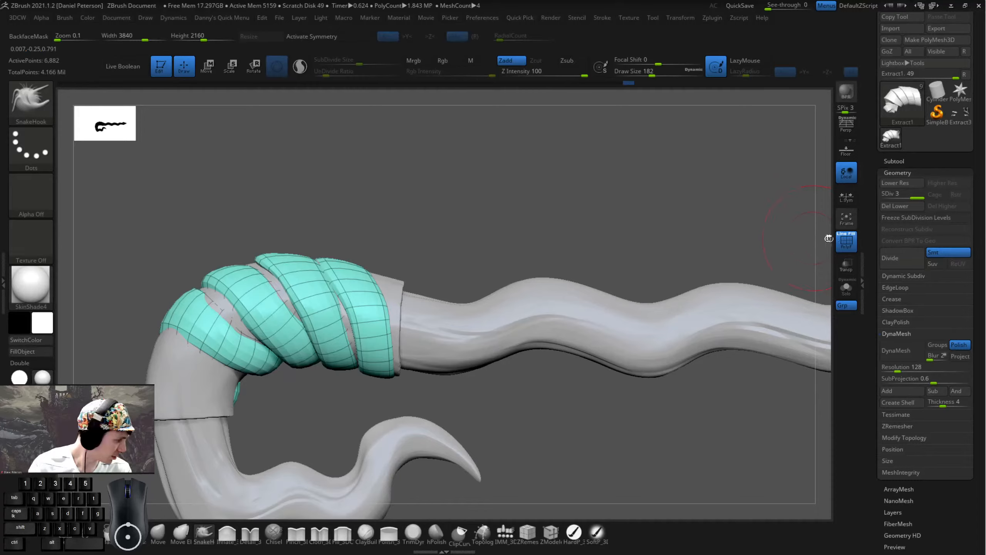
{"action": "left_click", "coordinate": [846, 242]}
{"action": "mouse_move", "coordinate": [493, 209]}
{"action": "left_mouse_down"}
{"action": "mouse_move", "coordinate": [504, 218]}
{"action": "mouse_move", "coordinate": [493, 227]}
{"action": "left_mouse_up"}
{"action": "key", "text": "shift+d"}
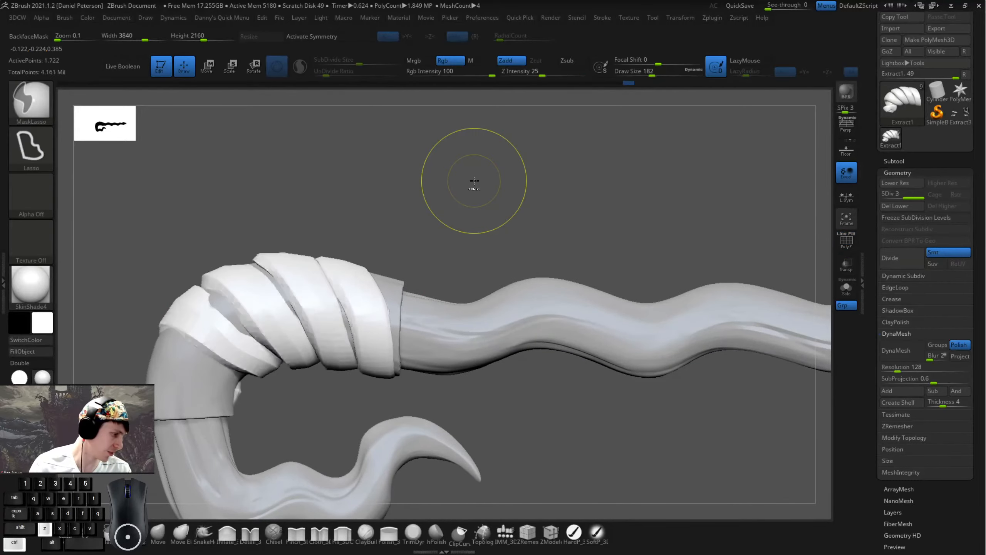
{"action": "left_click_drag", "start_coordinate": [451, 196], "coordinate": [449, 197], "text": "shift"}
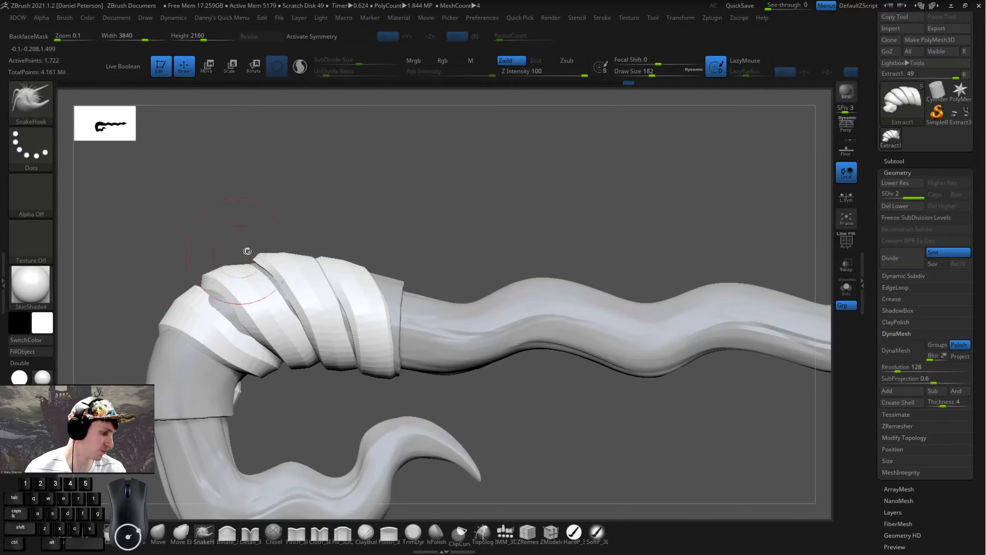
{"action": "key", "text": "shift+d"}
- Isolate the wrap with its wireframe shown and set the brush draw size to 59
{"action": "key", "text": "space"}
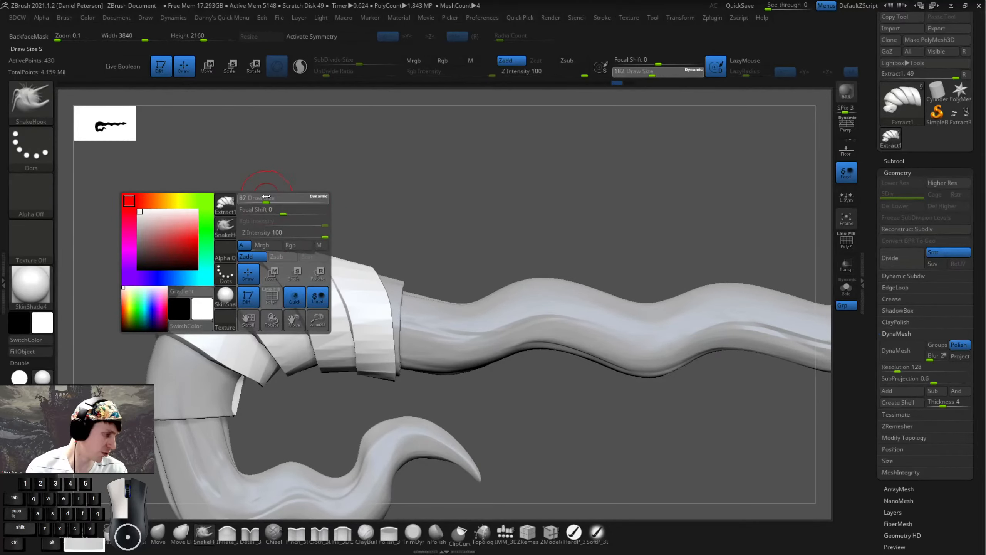
{"action": "left_click", "coordinate": [266, 196]}
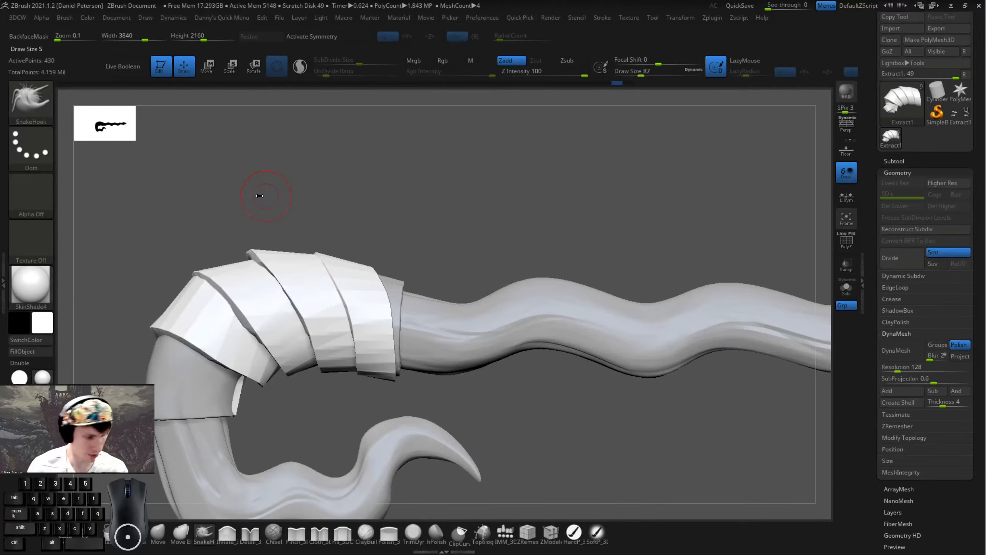
{"action": "left_click", "coordinate": [847, 241]}
{"action": "left_click", "coordinate": [846, 287]}
{"action": "left_click_drag", "start_coordinate": [526, 174], "coordinate": [539, 165]}
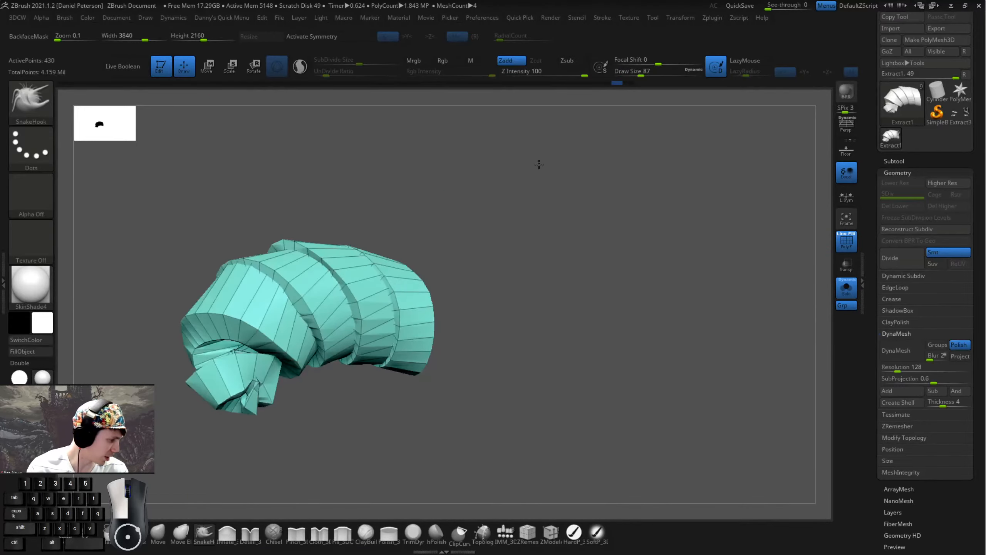
{"action": "key", "text": "space"}
{"action": "left_click", "coordinate": [540, 181]}
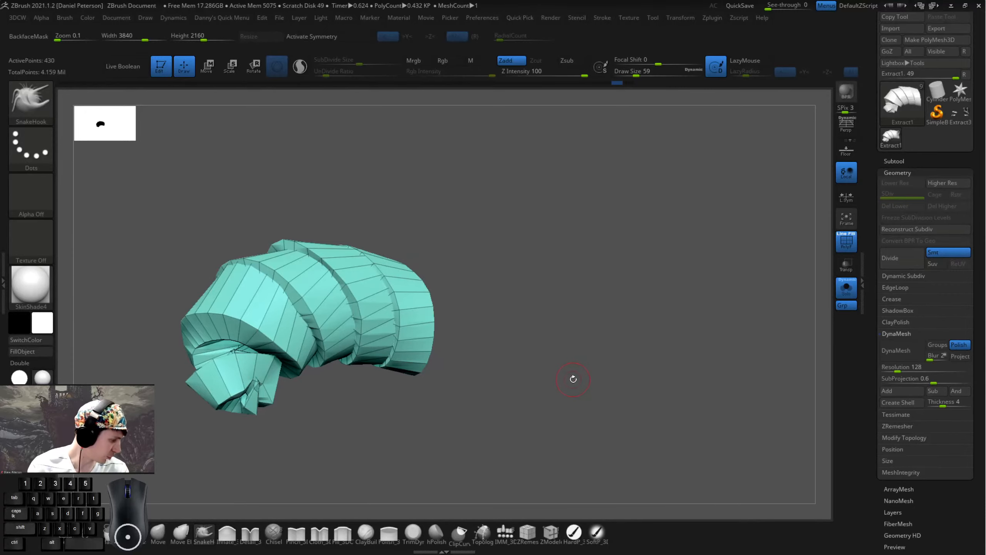
- Crease the wrap's border edges using the ZModeler edge action Crease with the EdgeLoop Complete target
{"action": "left_click", "coordinate": [553, 539]}
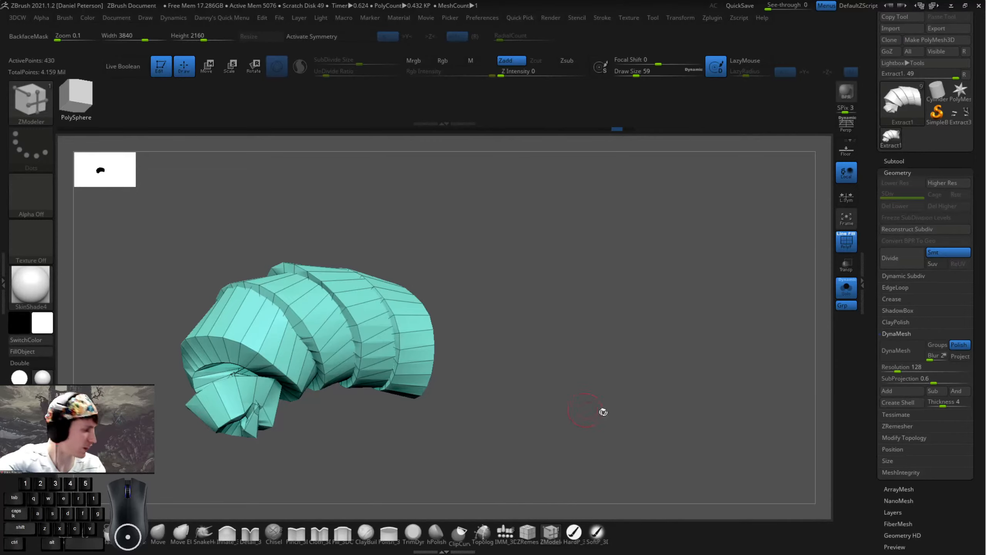
{"action": "left_click_drag", "start_coordinate": [634, 394], "coordinate": [689, 395]}
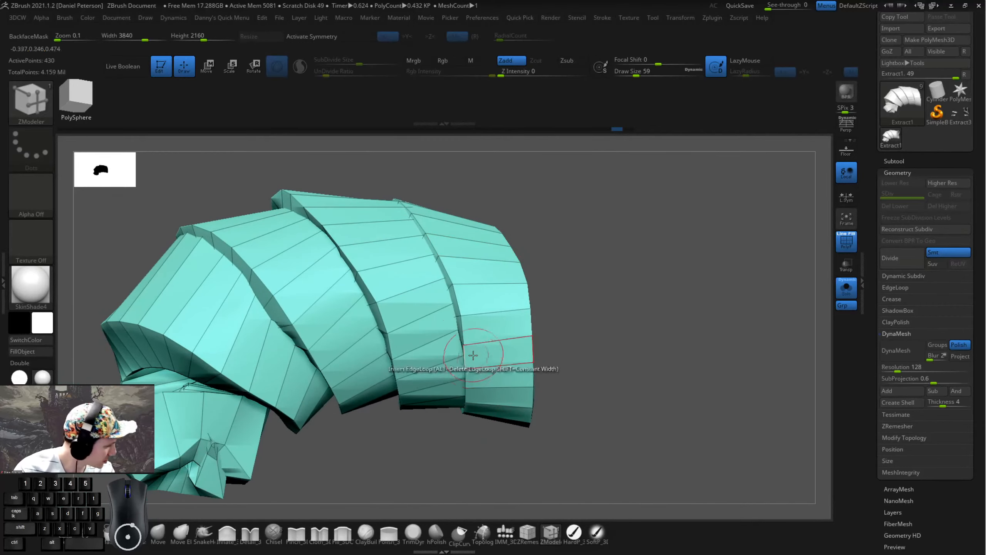
{"action": "key", "text": "space"}
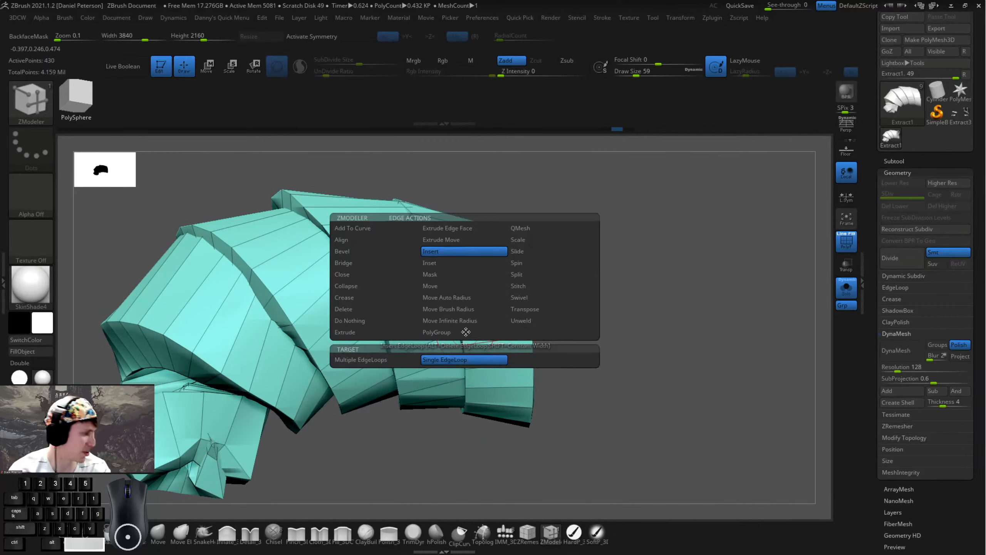
{"action": "left_click", "coordinate": [368, 300]}
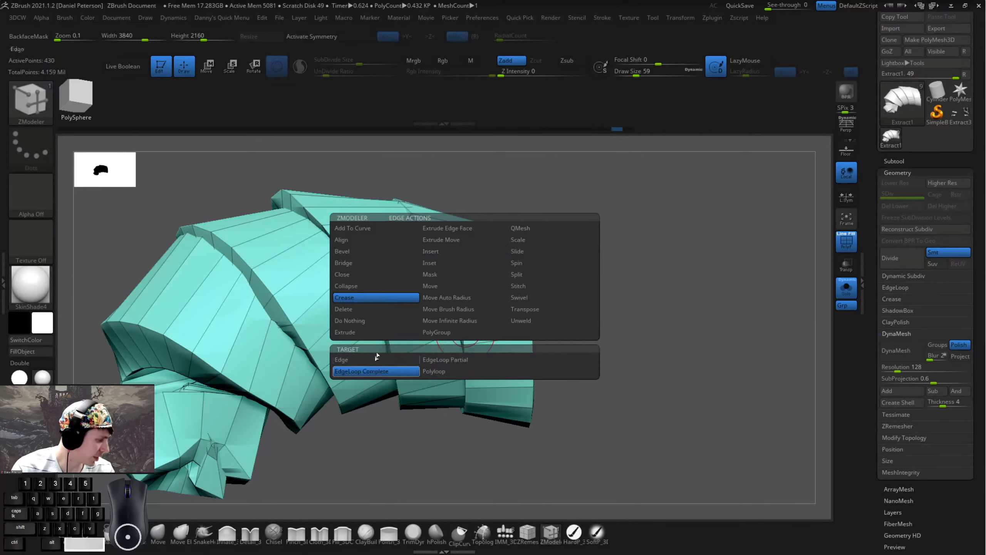
{"action": "left_click", "coordinate": [357, 265]}
{"action": "left_click_drag", "start_coordinate": [611, 260], "coordinate": [494, 251]}
{"action": "left_click", "coordinate": [438, 228]}
{"action": "left_click_drag", "start_coordinate": [287, 255], "coordinate": [198, 271], "text": "alt"}
{"action": "left_click_drag", "start_coordinate": [679, 334], "coordinate": [699, 317]}
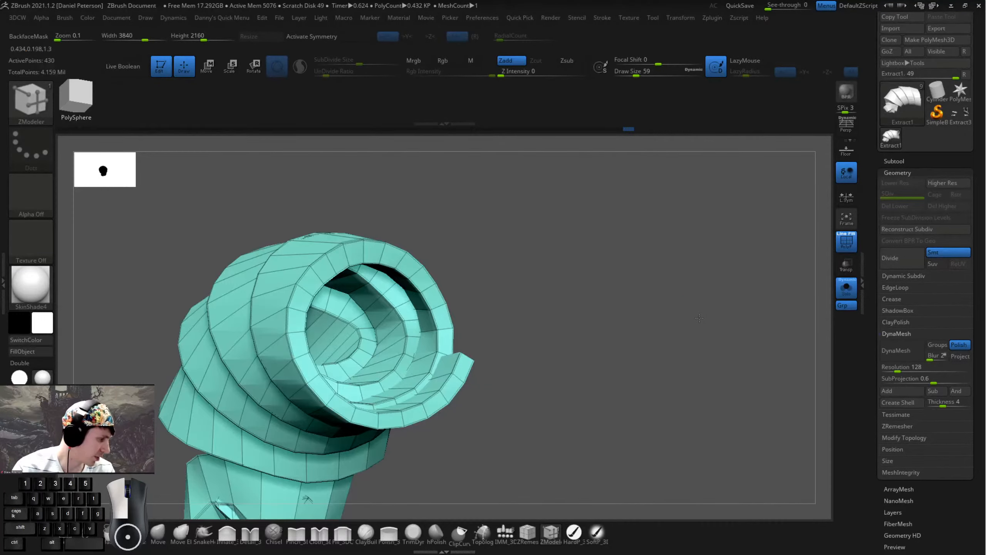
- Subdivide the creased wrap to level 4, then show the whole staff again without the wireframe
{"action": "key", "text": "ctrl+d"}
{"action": "key", "text": "ctrl+d"}
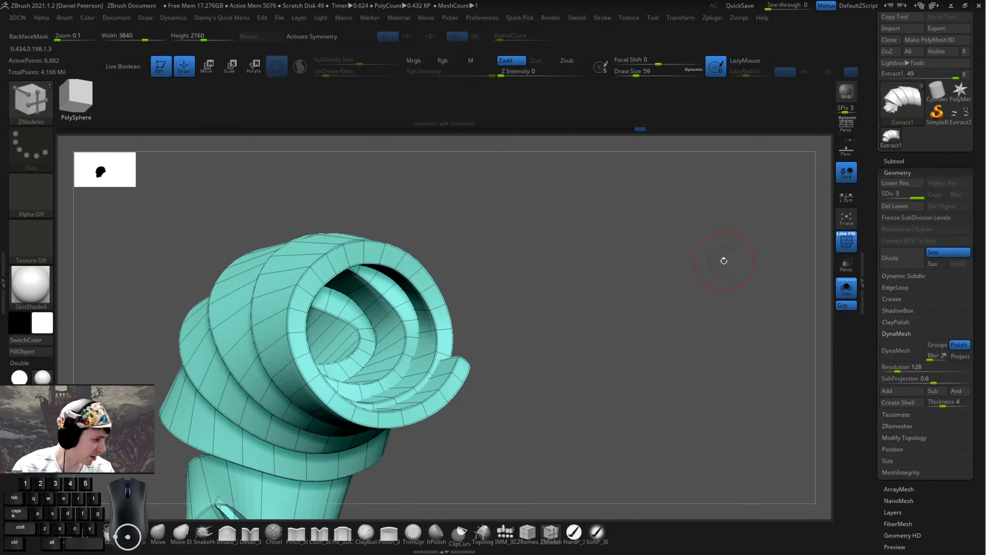
{"action": "key", "text": "ctrl+d"}
{"action": "left_click", "coordinate": [847, 287]}
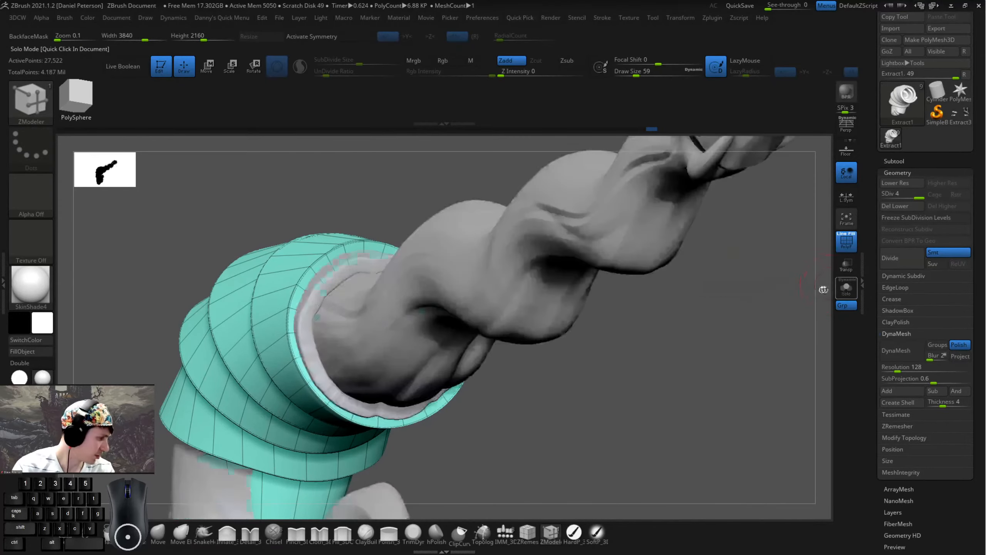
{"action": "mouse_move", "coordinate": [823, 289]}
{"action": "left_mouse_down"}
{"action": "mouse_move", "coordinate": [706, 279]}
{"action": "mouse_move", "coordinate": [776, 264]}
{"action": "left_mouse_up"}
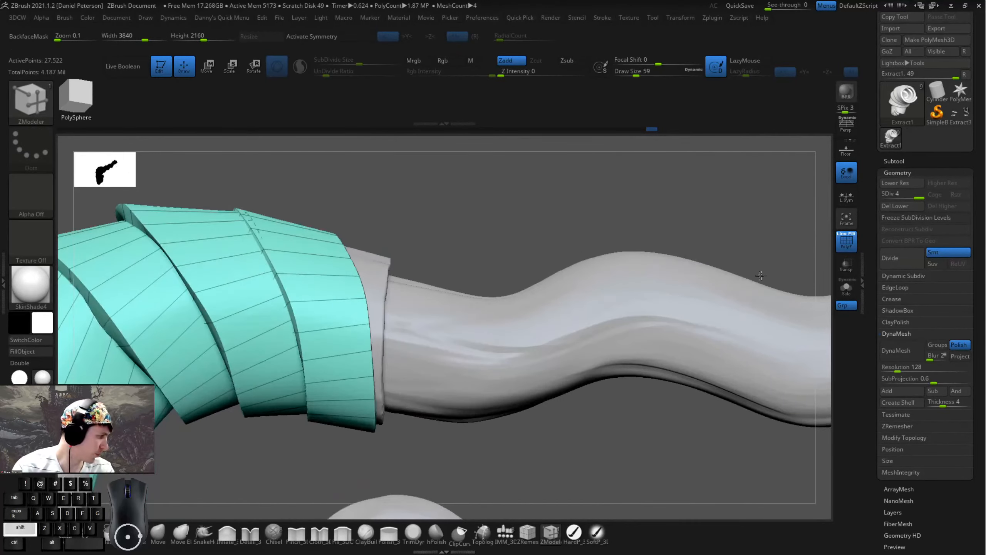
{"action": "left_click", "coordinate": [846, 247]}
- Reshape the upper edges of the wrap bands with the SnakeHook brush at draw size 311
{"action": "mouse_move", "coordinate": [692, 237]}
{"action": "left_mouse_down", "text": "alt"}
{"action": "mouse_move", "coordinate": [408, 218]}
{"action": "mouse_move", "coordinate": [425, 298]}
{"action": "mouse_move", "coordinate": [458, 268]}
{"action": "mouse_move", "coordinate": [404, 233]}
{"action": "mouse_move", "coordinate": [442, 215]}
{"action": "mouse_move", "coordinate": [428, 212]}
{"action": "mouse_move", "coordinate": [460, 276]}
{"action": "left_mouse_up", "text": "alt"}
{"action": "key", "text": "space"}
{"action": "left_click", "coordinate": [355, 269]}
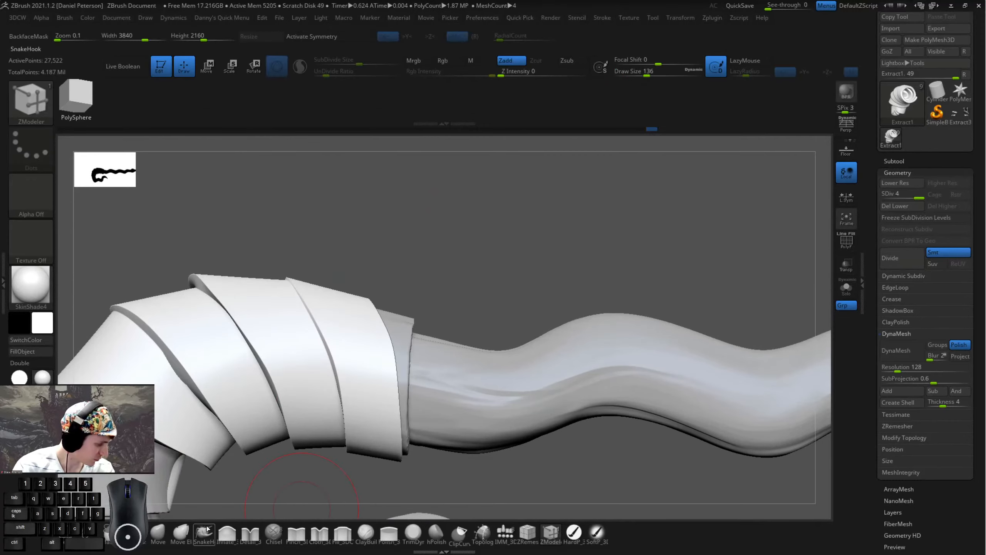
{"action": "left_click", "coordinate": [204, 531]}
{"action": "left_click_drag", "start_coordinate": [336, 250], "coordinate": [335, 253]}
{"action": "key", "text": "space"}
{"action": "key", "text": "space"}
{"action": "mouse_move", "coordinate": [207, 246]}
{"action": "left_mouse_down"}
{"action": "mouse_move", "coordinate": [219, 244]}
{"action": "mouse_move", "coordinate": [199, 276]}
{"action": "left_mouse_up"}
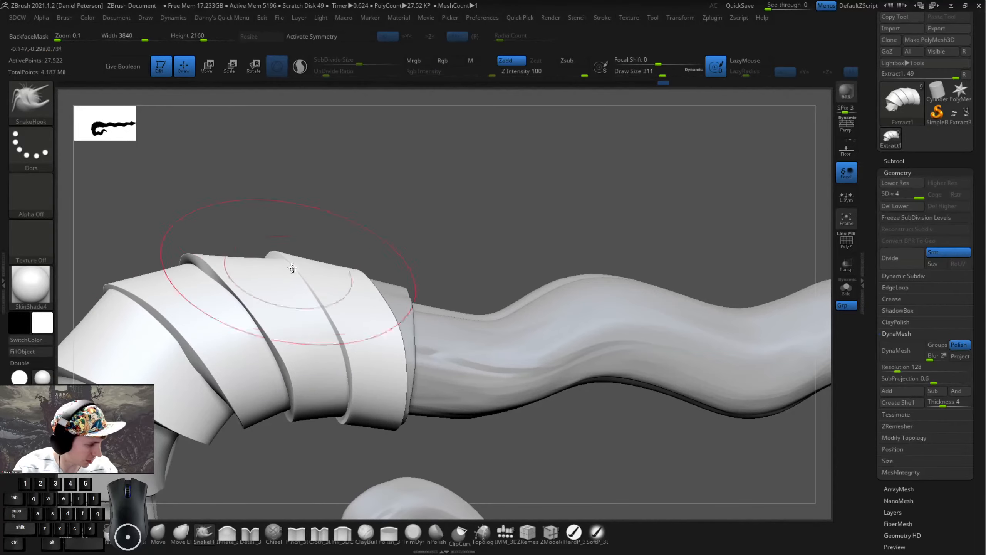
{"action": "left_click_drag", "start_coordinate": [407, 265], "coordinate": [407, 231]}
{"action": "left_click_drag", "start_coordinate": [341, 262], "coordinate": [338, 262]}
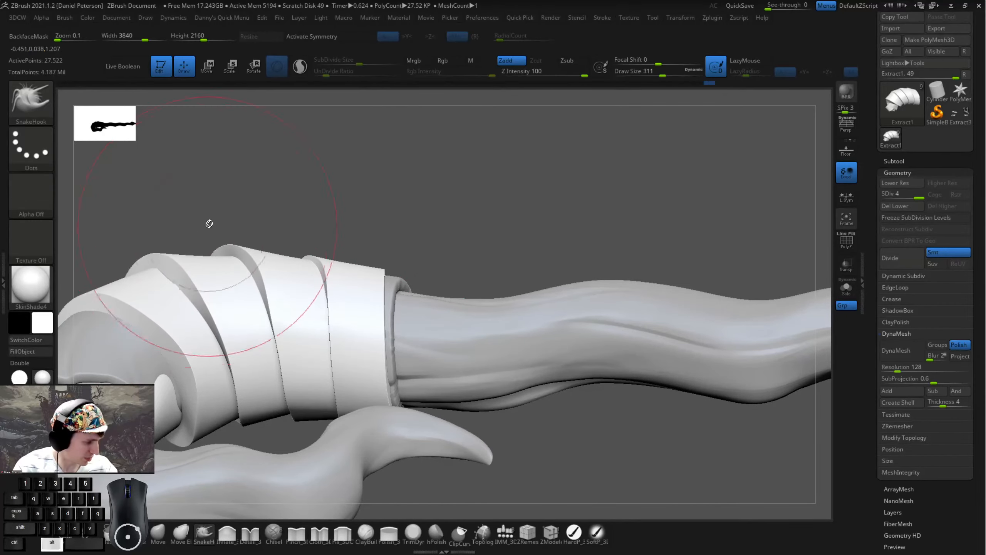
{"action": "left_click_drag", "start_coordinate": [209, 220], "coordinate": [335, 249]}
- Select the inner sleeve subtool Extract0 beneath the wrap and hide it
{"action": "left_click", "coordinate": [215, 381], "text": "alt"}
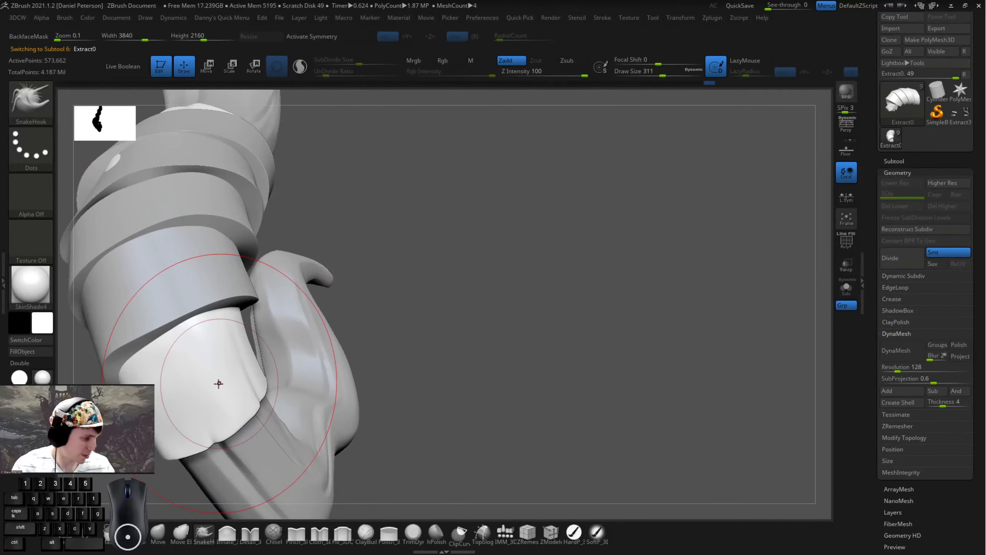
{"action": "left_click", "coordinate": [894, 161]}
{"action": "left_click", "coordinate": [947, 272]}
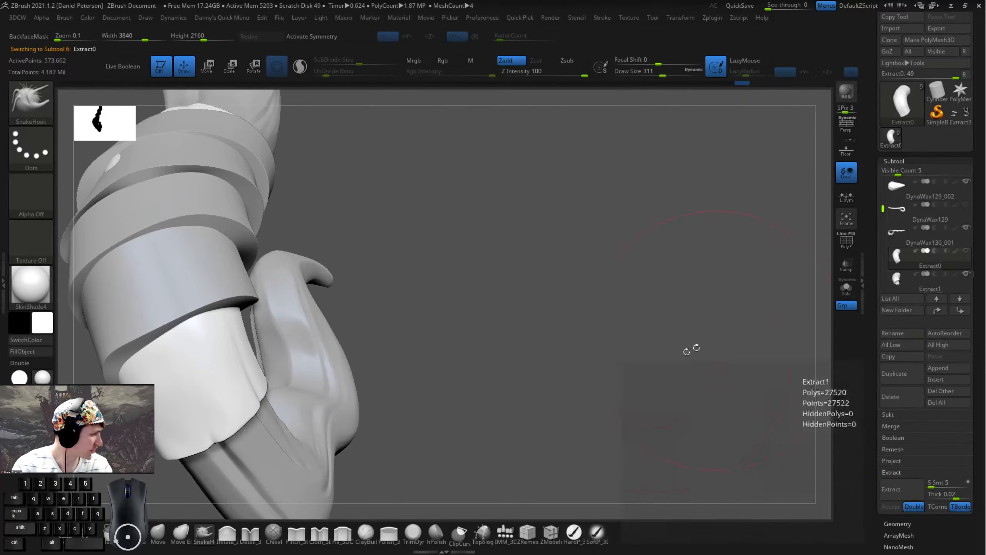
- Select the staff body subtool DynaWax130_001 and clear its mask
{"action": "left_click", "coordinate": [264, 408], "text": "alt"}
{"action": "left_click_drag", "start_coordinate": [583, 342], "coordinate": [508, 264]}
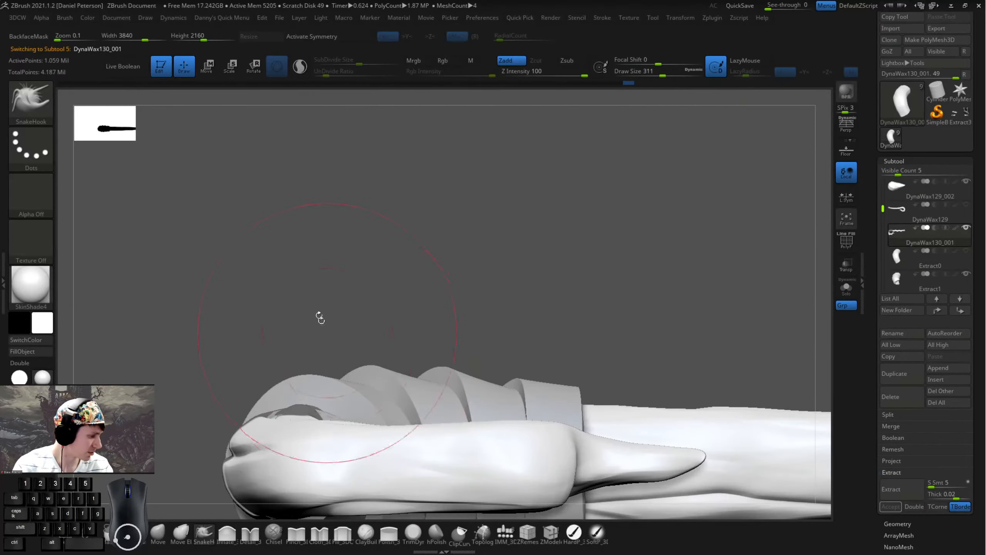
{"action": "mouse_move", "coordinate": [286, 318]}
{"action": "left_mouse_down"}
{"action": "mouse_move", "coordinate": [284, 388]}
{"action": "mouse_move", "coordinate": [272, 373]}
{"action": "left_mouse_up"}
{"action": "left_click_drag", "start_coordinate": [239, 302], "coordinate": [252, 300], "text": "ctrl"}
- Reselect the wrap subtool Extract1 and set the SnakeHook brush to draw size 393 and focal shift -10
{"action": "left_click", "coordinate": [484, 322], "text": "alt"}
{"action": "mouse_move", "coordinate": [532, 194]}
{"action": "left_mouse_down"}
{"action": "mouse_move", "coordinate": [510, 202]}
{"action": "mouse_move", "coordinate": [529, 244]}
{"action": "left_mouse_up"}
{"action": "key", "text": "space"}
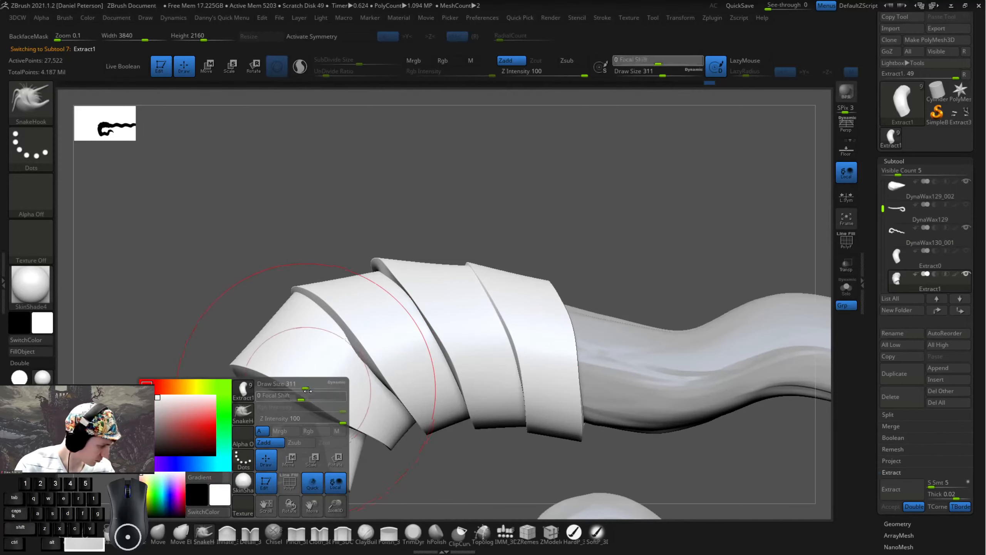
{"action": "left_click_drag", "start_coordinate": [301, 395], "coordinate": [308, 388]}
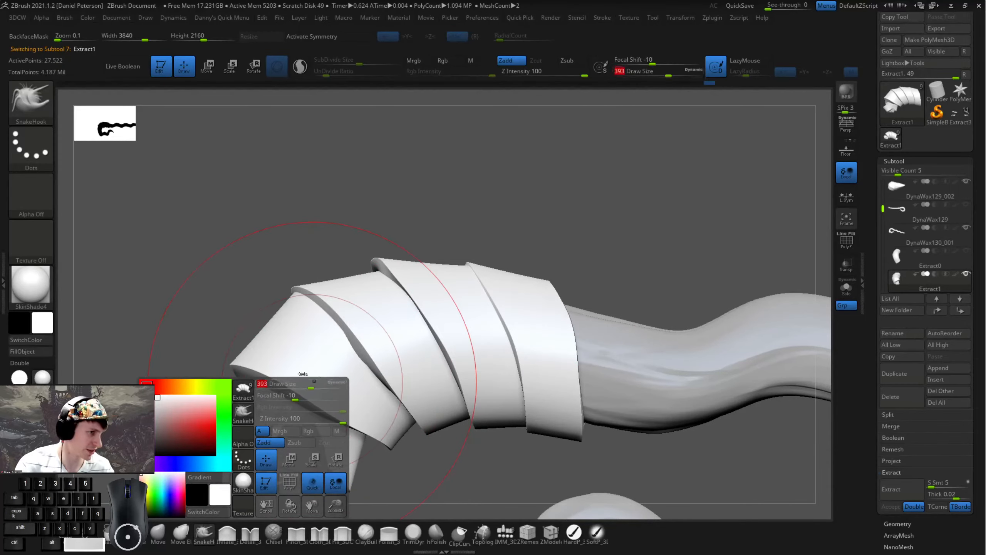
{"action": "left_click_drag", "start_coordinate": [467, 465], "coordinate": [217, 311], "text": "alt"}
{"action": "right_click_drag", "start_coordinate": [207, 311], "coordinate": [179, 311]}
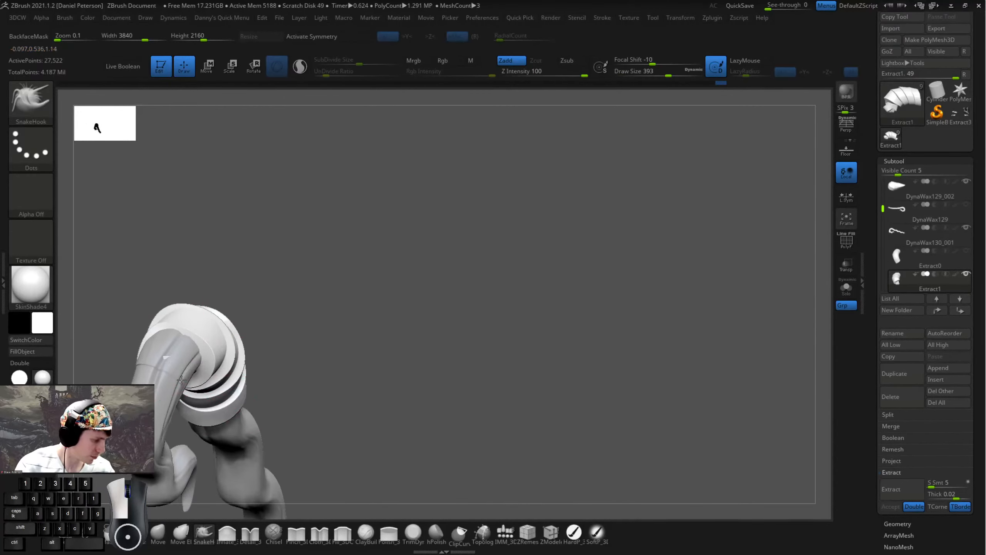
- Reshape the wrap bands around the bend from several sides with the SnakeHook brush at draw size 393
{"action": "right_click_drag", "start_coordinate": [182, 380], "coordinate": [169, 359]}
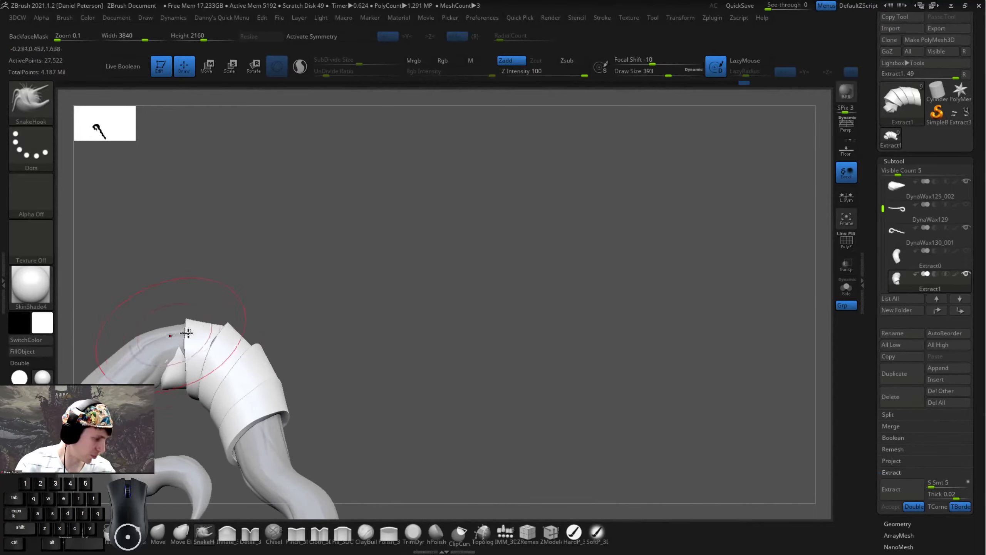
{"action": "right_click_drag", "start_coordinate": [297, 321], "coordinate": [230, 378]}
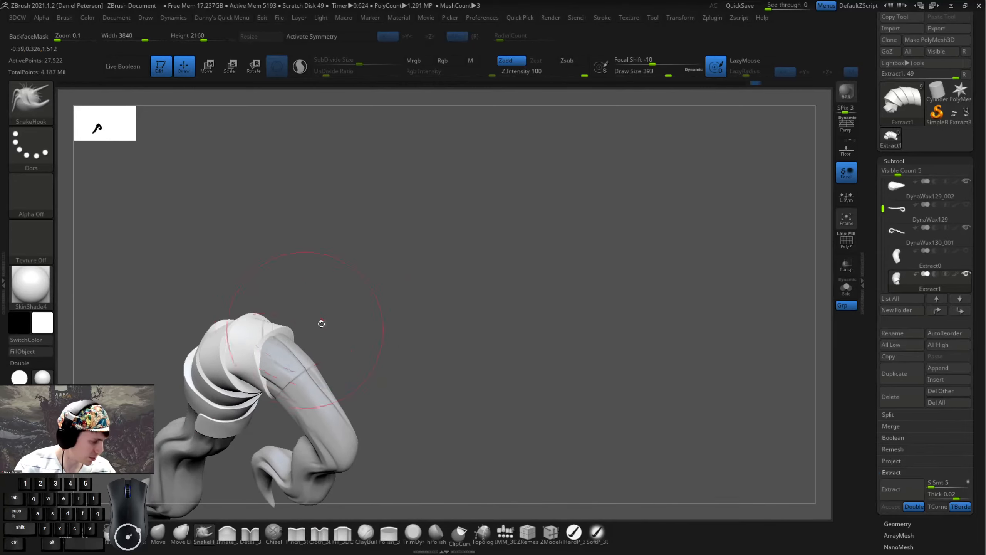
{"action": "right_click_drag", "start_coordinate": [321, 323], "coordinate": [228, 371]}
{"action": "right_click_drag", "start_coordinate": [310, 330], "coordinate": [231, 370]}
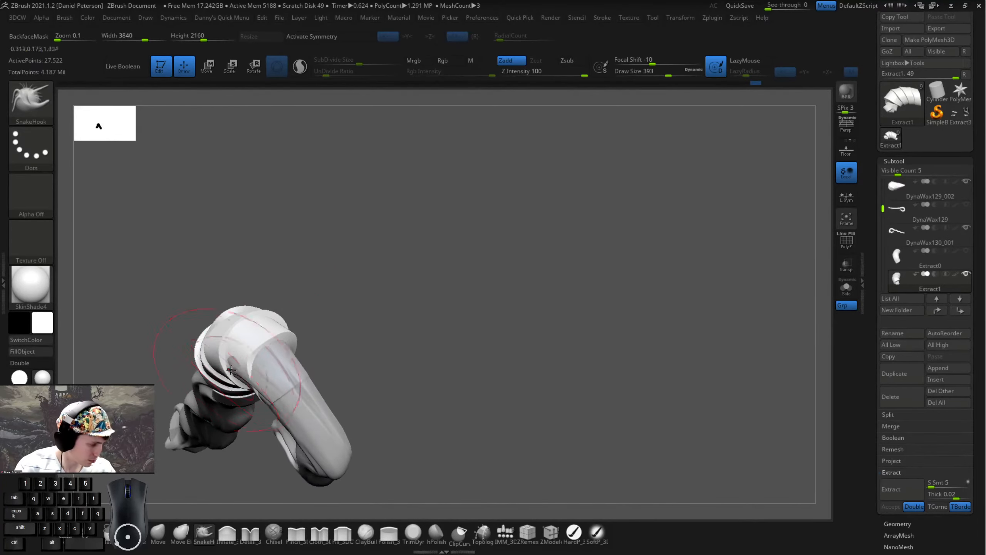
{"action": "mouse_move", "coordinate": [339, 333]}
{"action": "right_mouse_down"}
{"action": "mouse_move", "coordinate": [374, 313]}
{"action": "mouse_move", "coordinate": [359, 320]}
{"action": "right_mouse_up"}
- Refine the end bands of the wrap with the SnakeHook brush, starting at draw size 251 and varying the size
{"action": "key", "text": "space"}
{"action": "left_click_drag", "start_coordinate": [363, 324], "coordinate": [348, 323]}
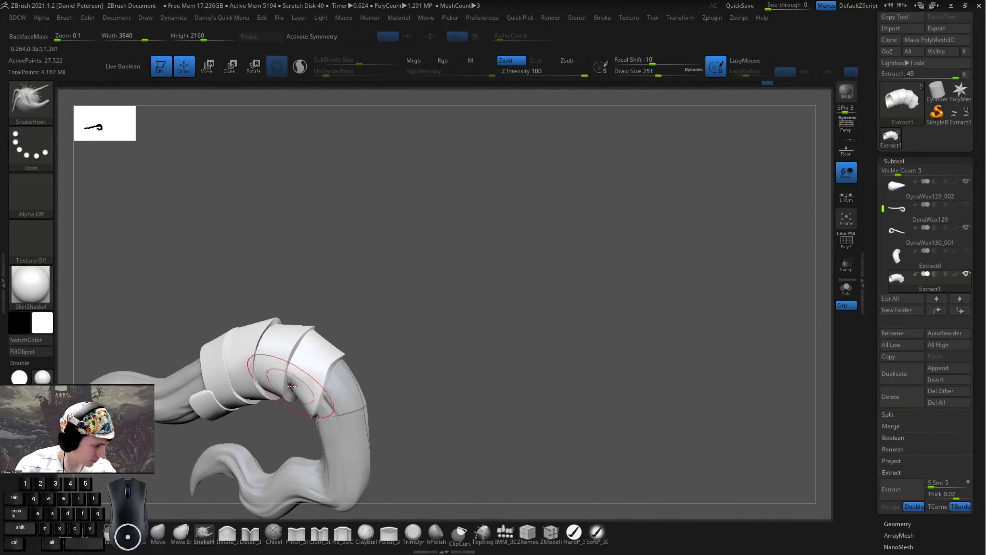
{"action": "right_click_drag", "start_coordinate": [374, 359], "coordinate": [392, 337]}
{"action": "key", "text": "space"}
{"action": "left_click_drag", "start_coordinate": [392, 339], "coordinate": [415, 340]}
{"action": "mouse_move", "coordinate": [404, 342]}
{"action": "right_mouse_down"}
{"action": "mouse_move", "coordinate": [298, 320]}
{"action": "mouse_move", "coordinate": [309, 347]}
{"action": "mouse_move", "coordinate": [330, 357]}
{"action": "right_mouse_up"}
{"action": "key", "text": "space"}
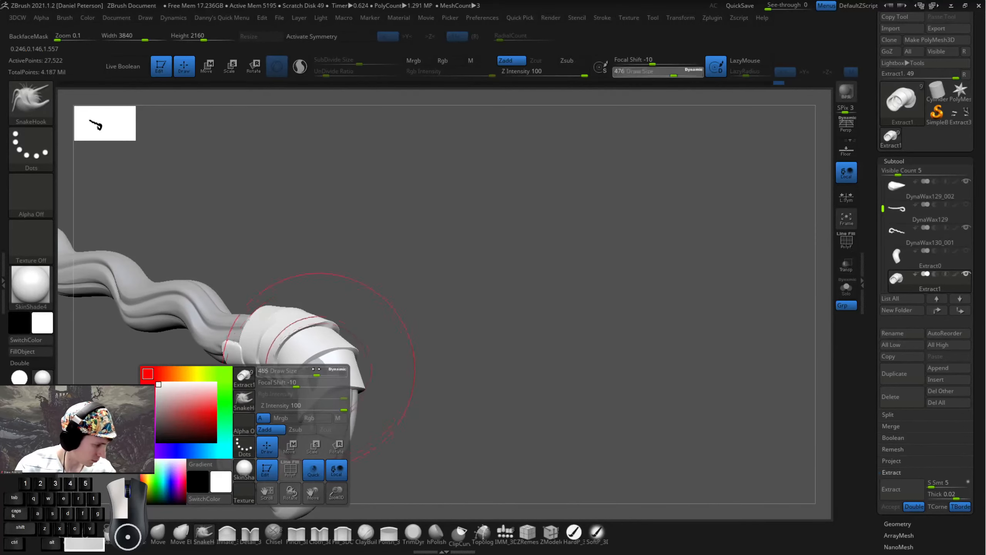
{"action": "left_click_drag", "start_coordinate": [330, 357], "coordinate": [312, 357]}
- Adjust the wrap's outer edges on both ends of the bend with the SnakeHook brush at draw size 274
{"action": "right_click_drag", "start_coordinate": [399, 364], "coordinate": [359, 339]}
{"action": "key", "text": "space"}
{"action": "left_click_drag", "start_coordinate": [359, 341], "coordinate": [312, 357]}
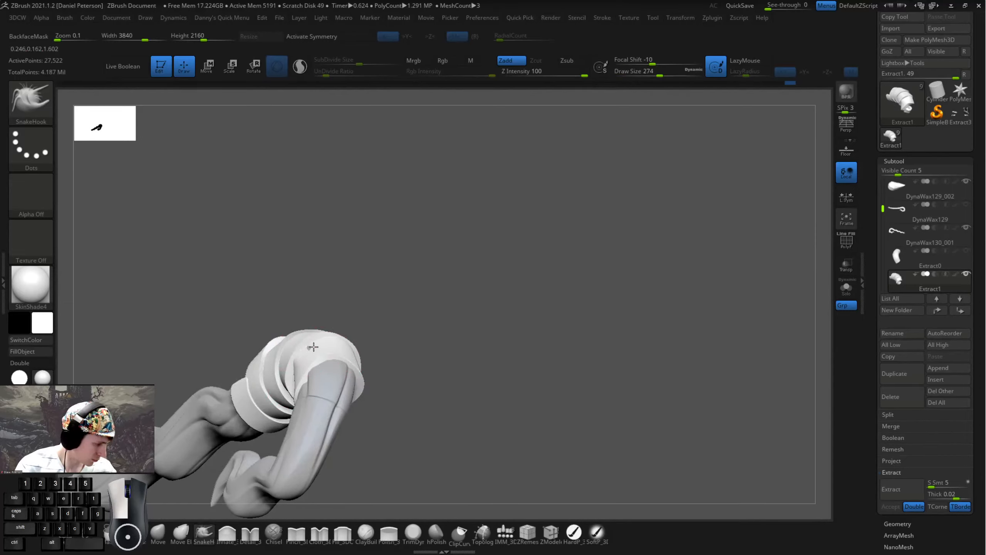
{"action": "mouse_move", "coordinate": [314, 346]}
{"action": "right_mouse_down"}
{"action": "mouse_move", "coordinate": [437, 341]}
{"action": "mouse_move", "coordinate": [272, 333]}
{"action": "right_mouse_up"}
{"action": "right_click_drag", "start_coordinate": [373, 322], "coordinate": [408, 353]}
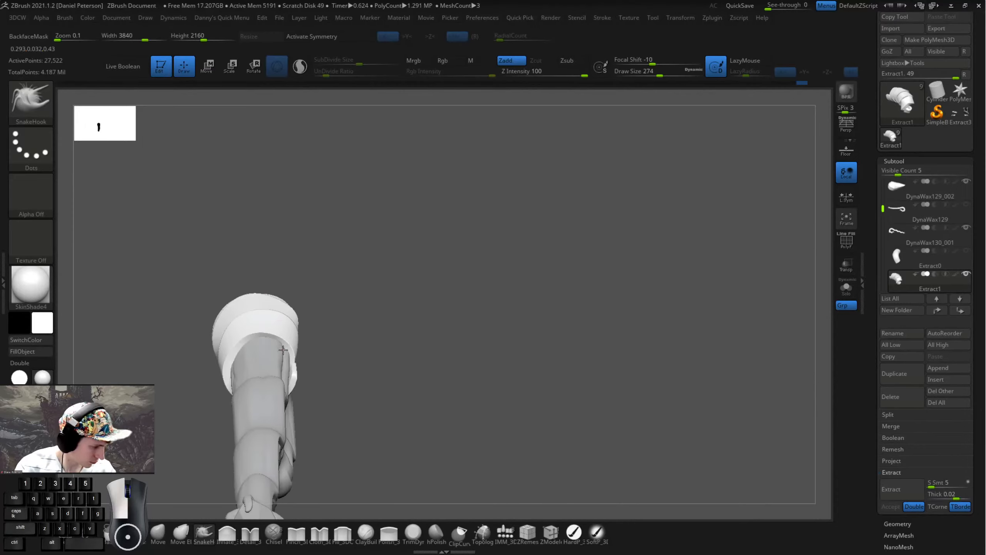
{"action": "right_click_drag", "start_coordinate": [236, 365], "coordinate": [240, 343]}
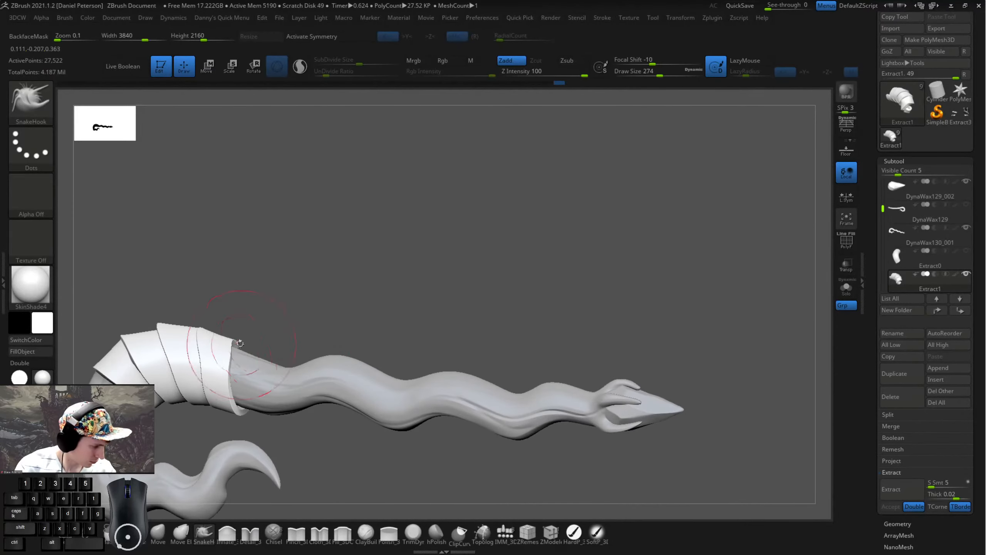
{"action": "right_click_drag", "start_coordinate": [296, 430], "coordinate": [331, 384]}
{"action": "mouse_move", "coordinate": [332, 384]}
{"action": "left_mouse_down"}
{"action": "mouse_move", "coordinate": [407, 378]}
{"action": "mouse_move", "coordinate": [280, 371]}
{"action": "left_mouse_up"}
- Reduce the SnakeHook draw size to 149 and check the wrap against the whole staff
{"action": "key", "text": "space"}
{"action": "left_click_drag", "start_coordinate": [334, 306], "coordinate": [344, 306]}
{"action": "mouse_move", "coordinate": [392, 344]}
{"action": "left_mouse_down"}
{"action": "mouse_move", "coordinate": [414, 353]}
{"action": "mouse_move", "coordinate": [396, 321]}
{"action": "mouse_move", "coordinate": [374, 318]}
{"action": "mouse_move", "coordinate": [291, 356]}
{"action": "mouse_move", "coordinate": [379, 359]}
{"action": "mouse_move", "coordinate": [462, 423]}
{"action": "mouse_move", "coordinate": [311, 389]}
{"action": "mouse_move", "coordinate": [402, 449]}
{"action": "mouse_move", "coordinate": [415, 405]}
{"action": "mouse_move", "coordinate": [413, 335]}
{"action": "mouse_move", "coordinate": [466, 344]}
{"action": "mouse_move", "coordinate": [422, 210]}
{"action": "mouse_move", "coordinate": [347, 205]}
{"action": "left_mouse_up"}
{"action": "key", "text": "space"}
{"action": "key", "text": "shift"}
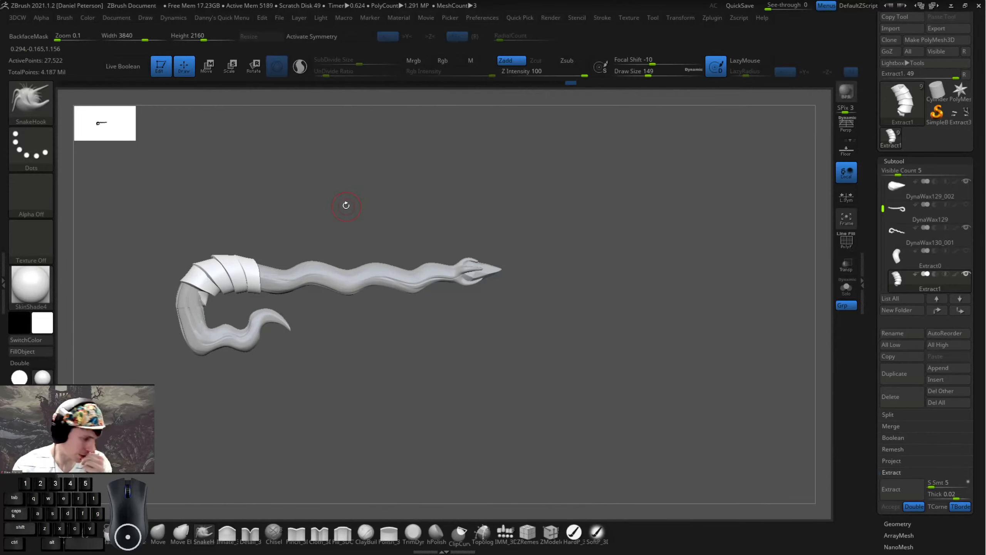
- Show the inner sleeve subtool Extract0 beneath the wrap and select it
{"action": "left_click_drag", "start_coordinate": [275, 196], "coordinate": [275, 244], "text": "alt"}
{"action": "left_click_drag", "start_coordinate": [214, 343], "coordinate": [380, 350]}
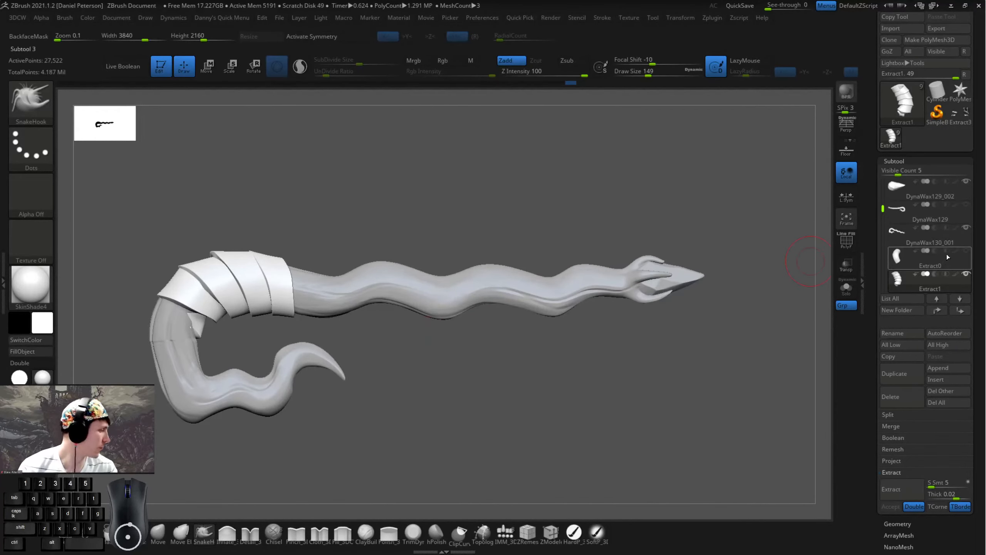
{"action": "left_click", "coordinate": [965, 256]}
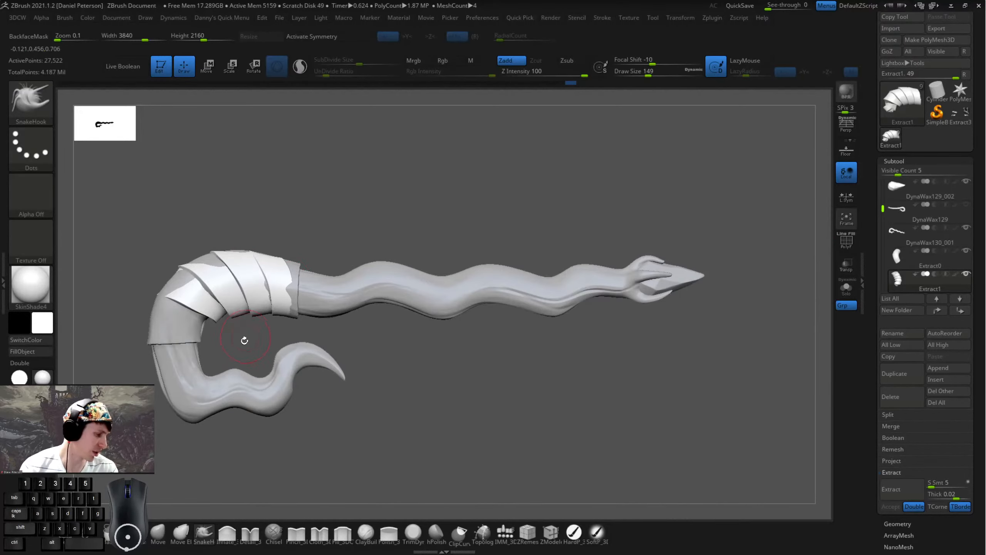
{"action": "left_click", "coordinate": [175, 322], "text": "alt"}
- Choose SliceCurve as the brush for slicing the sleeve mesh
{"action": "key", "text": "ctrl+shift"}
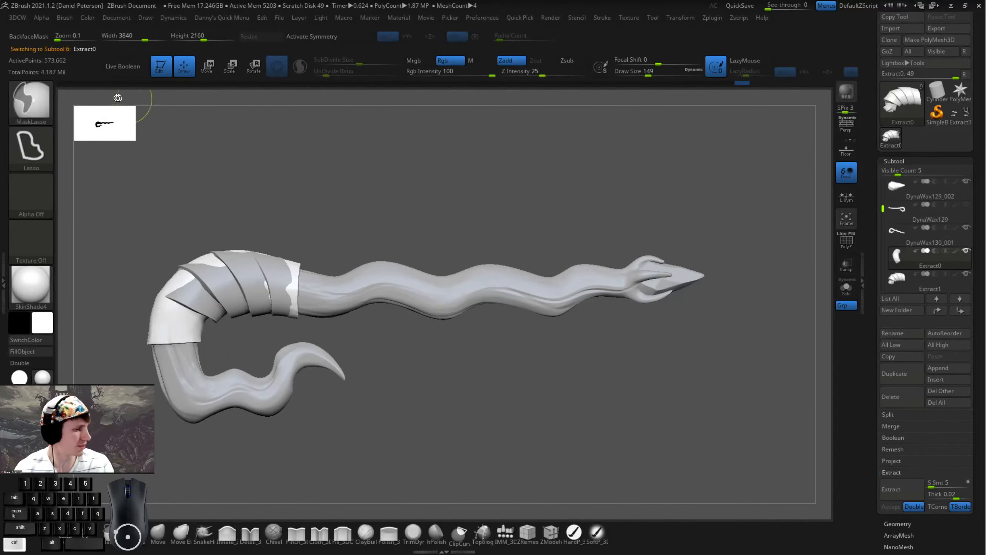
{"action": "left_click", "coordinate": [41, 101]}
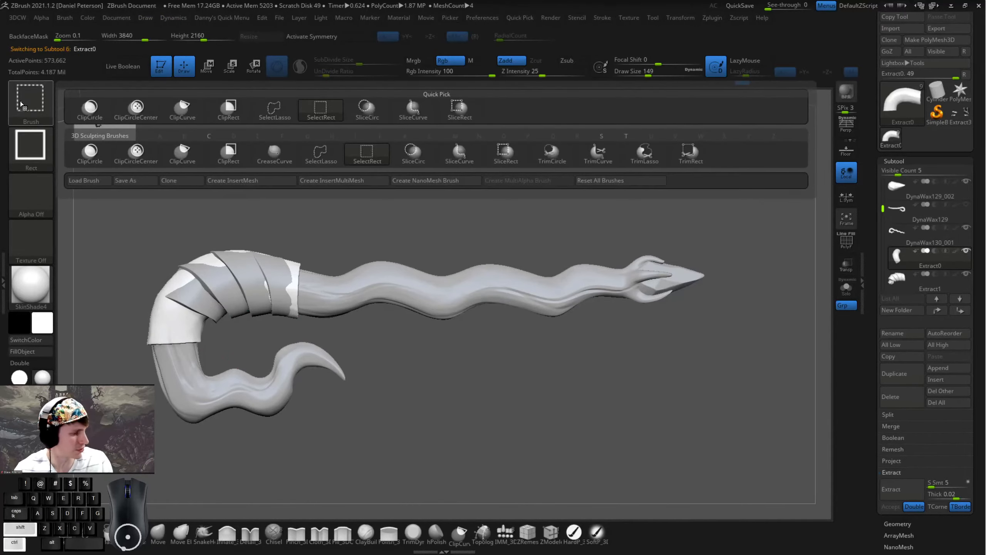
{"action": "key", "text": "ctrl+shift"}
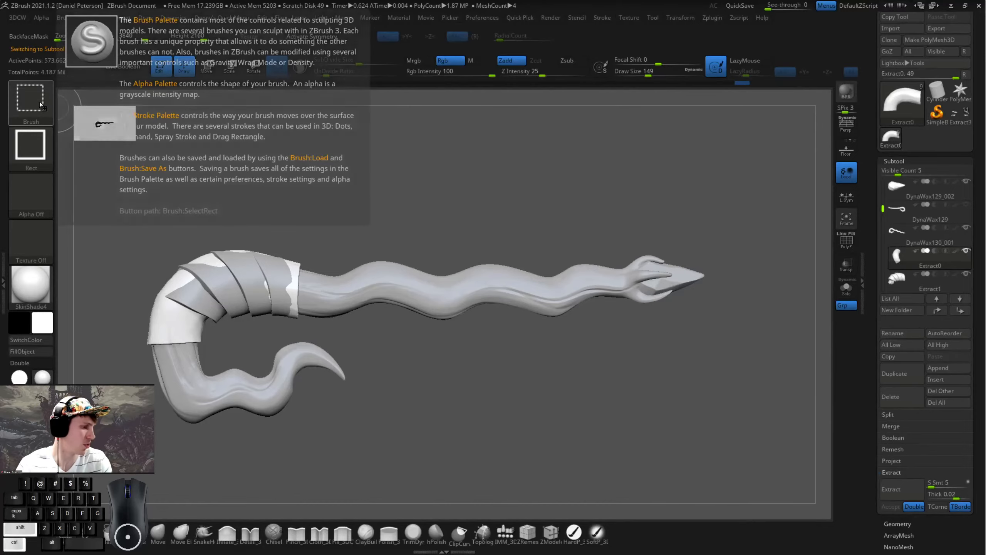
{"action": "left_click", "coordinate": [40, 102]}
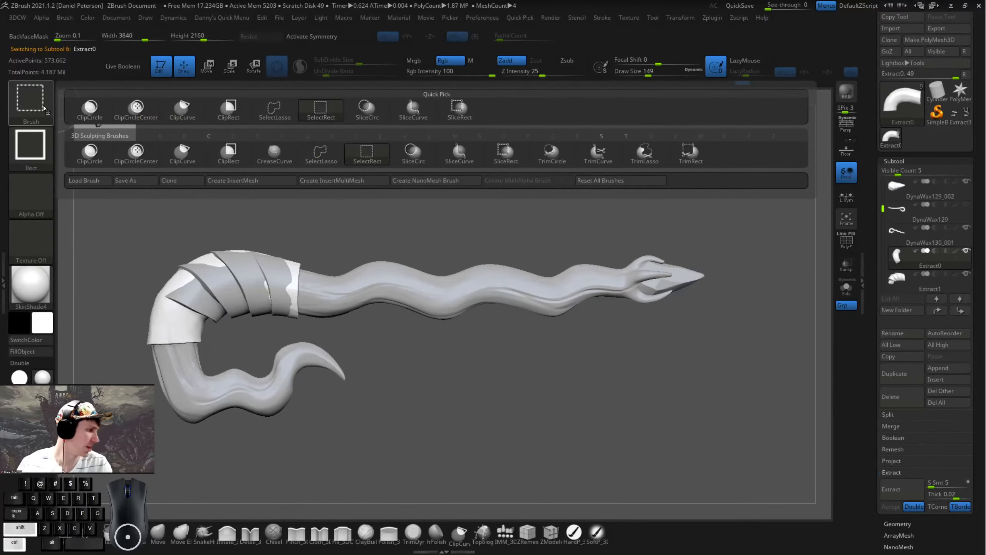
{"action": "left_click", "coordinate": [32, 103]}
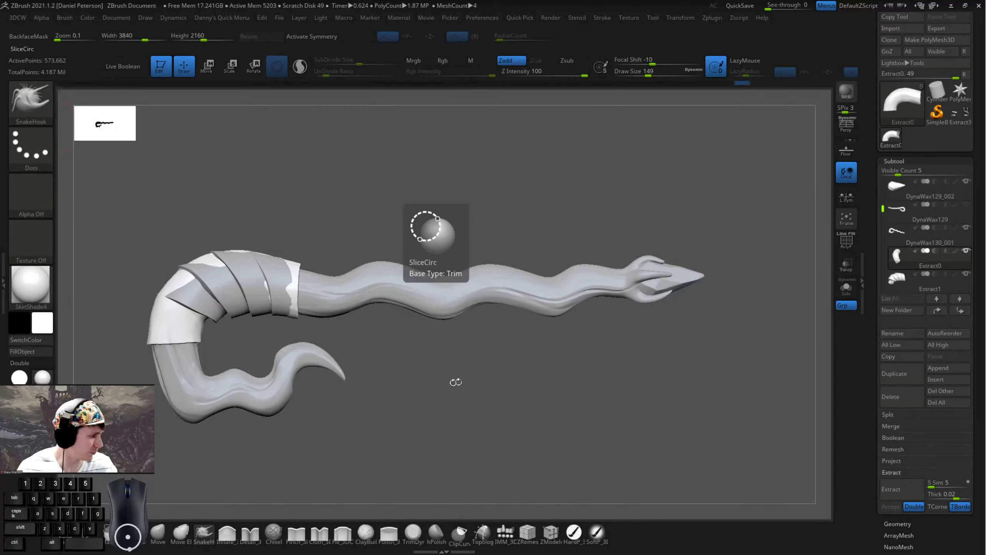
- Display the sleeve's wireframe and polygroups, isolate it in Solo mode, and assign it a single polygroup
{"action": "left_click", "coordinate": [846, 241]}
{"action": "left_click_drag", "start_coordinate": [364, 358], "coordinate": [474, 359], "text": "alt"}
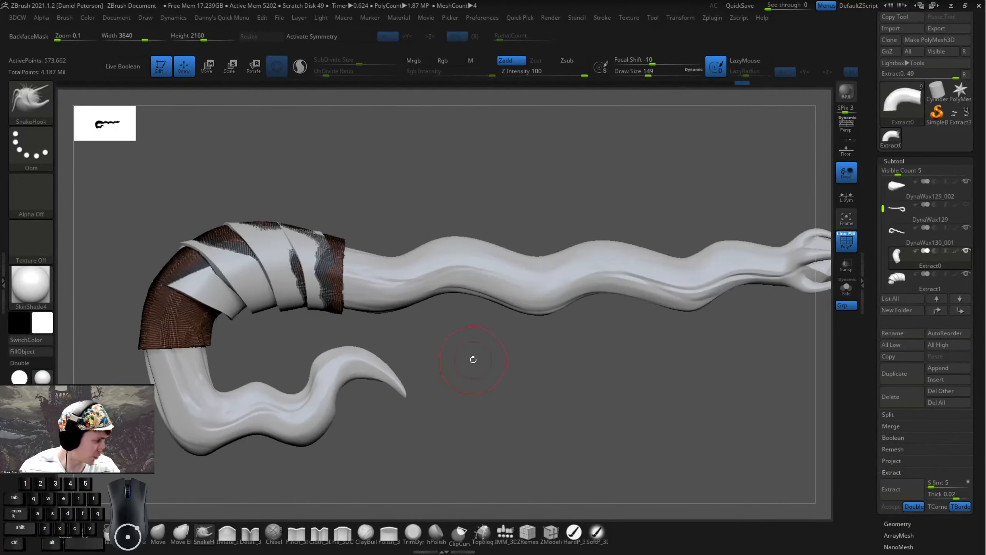
{"action": "left_click", "coordinate": [851, 294]}
{"action": "left_click_drag", "start_coordinate": [414, 365], "coordinate": [432, 388], "text": "alt"}
{"action": "key", "text": "ctrl+w"}
{"action": "mouse_move", "coordinate": [371, 409]}
{"action": "left_mouse_down"}
{"action": "mouse_move", "coordinate": [363, 365]}
{"action": "mouse_move", "coordinate": [350, 406]}
{"action": "left_mouse_up"}
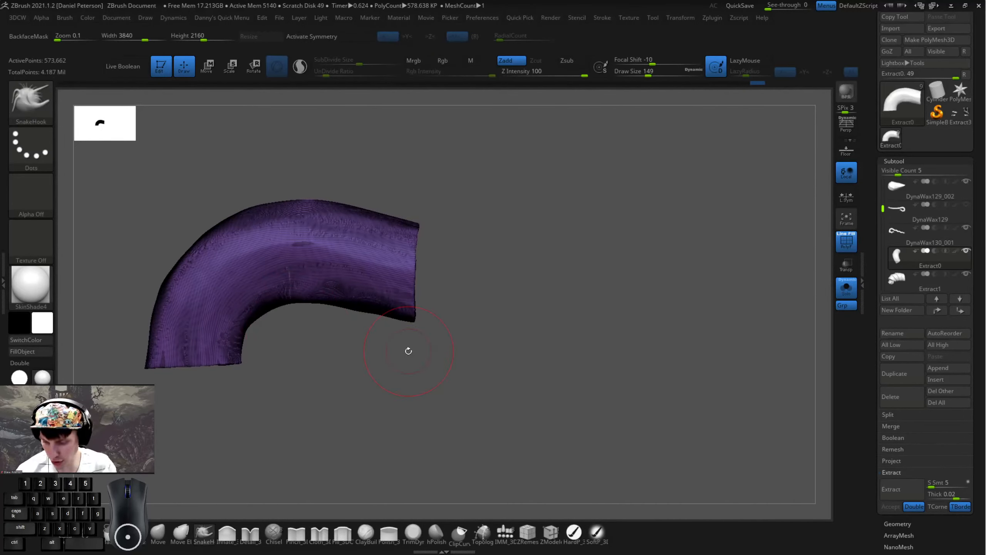
{"action": "key", "text": "ctrl+shift"}
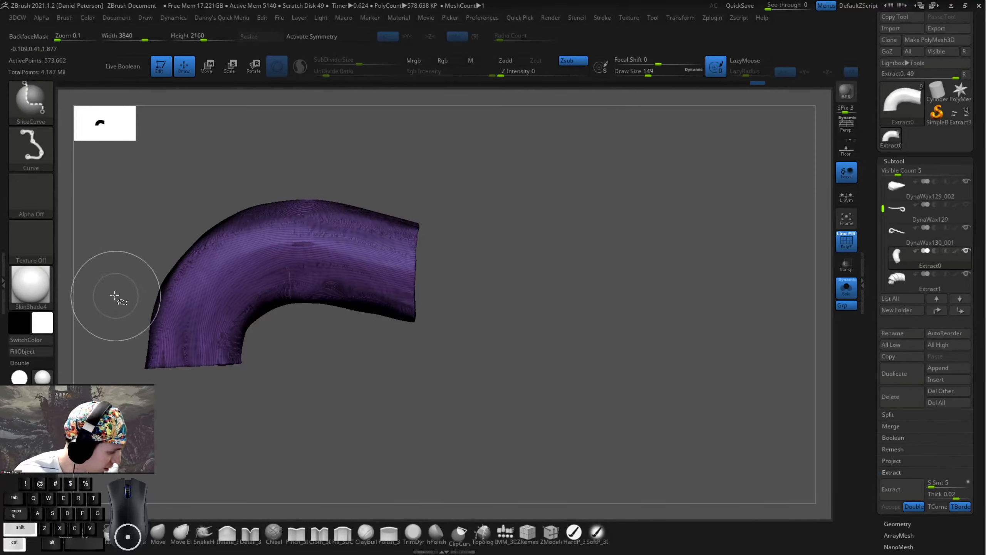
{"action": "left_click_drag", "start_coordinate": [115, 290], "coordinate": [296, 351], "text": "ctrl+shift"}
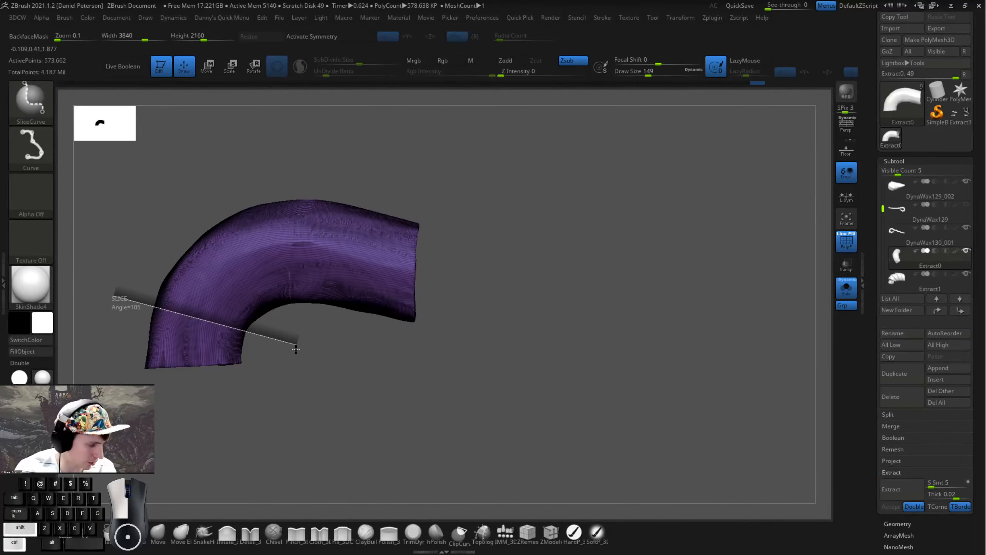
{"action": "mouse_move", "coordinate": [296, 349]}
{"action": "left_mouse_down", "text": "ctrl+shift"}
{"action": "mouse_move", "coordinate": [235, 159]}
{"action": "mouse_move", "coordinate": [223, 332]}
{"action": "mouse_move", "coordinate": [318, 349]}
{"action": "mouse_move", "coordinate": [210, 105]}
{"action": "mouse_move", "coordinate": [408, 287]}
{"action": "mouse_move", "coordinate": [314, 352]}
{"action": "mouse_move", "coordinate": [363, 198]}
{"action": "mouse_move", "coordinate": [306, 349]}
{"action": "mouse_move", "coordinate": [286, 347]}
{"action": "mouse_move", "coordinate": [305, 350]}
{"action": "mouse_move", "coordinate": [294, 350]}
{"action": "left_mouse_up", "text": "ctrl+shift"}
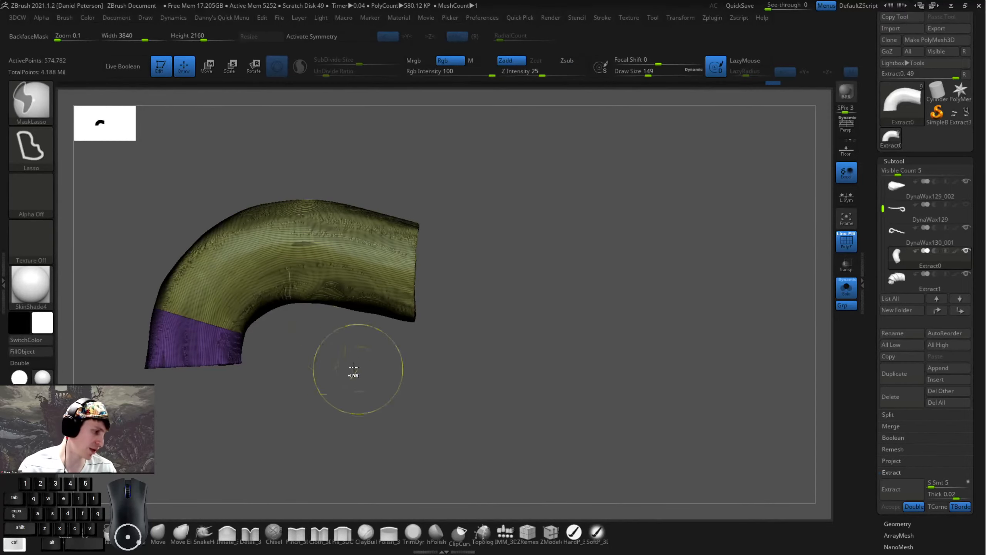
{"action": "mouse_move", "coordinate": [530, 266]}
{"action": "left_mouse_down"}
{"action": "mouse_move", "coordinate": [471, 231]}
{"action": "mouse_move", "coordinate": [500, 305]}
{"action": "left_mouse_up"}
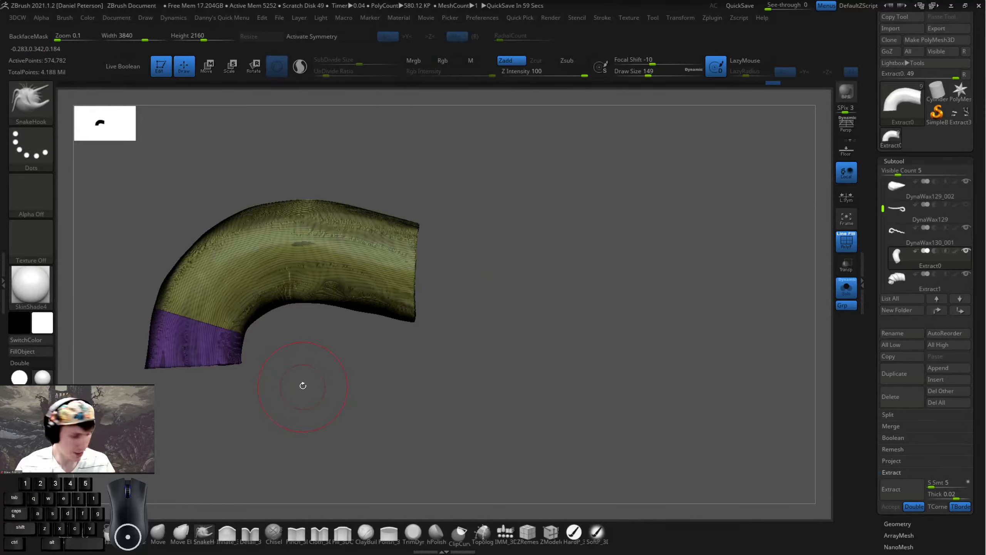
{"action": "key", "text": "ctrl+z"}
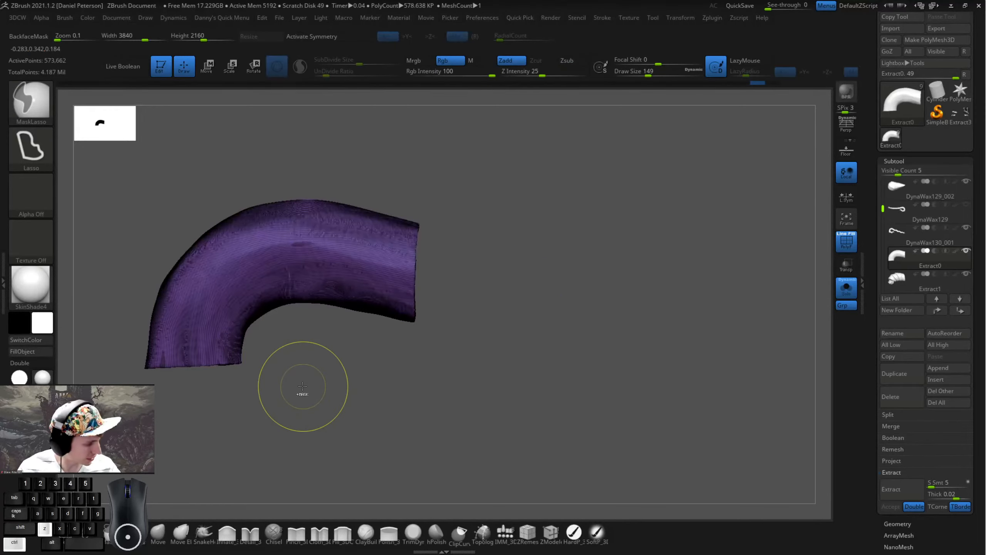
- Slice the sleeve across near both of its ends into three polygroups with SliceCurve, and leave Solo mode
{"action": "left_click_drag", "start_coordinate": [131, 296], "coordinate": [338, 348], "text": "ctrl+shift"}
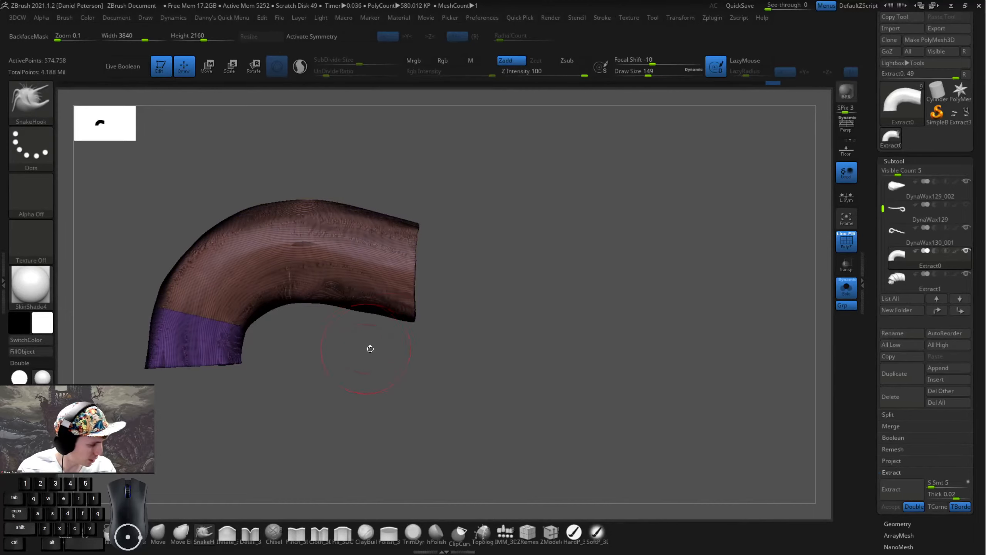
{"action": "left_click_drag", "start_coordinate": [357, 151], "coordinate": [342, 399], "text": "ctrl+shift"}
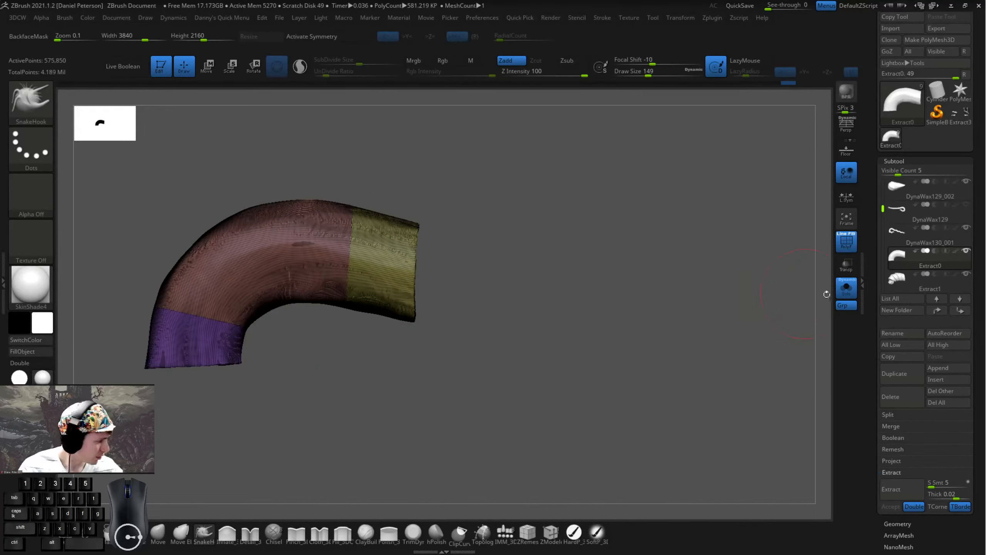
{"action": "left_click", "coordinate": [846, 290]}
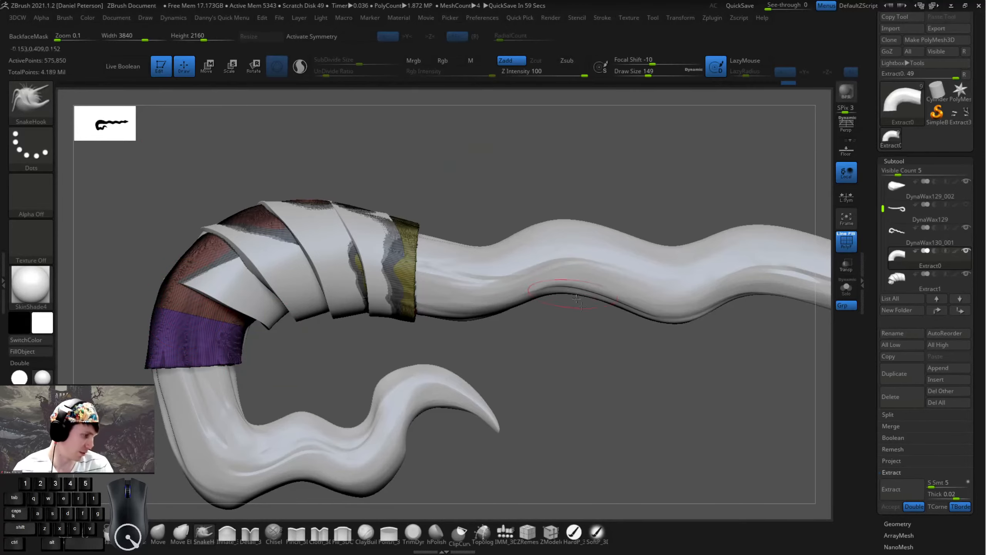
{"action": "left_click_drag", "start_coordinate": [604, 358], "coordinate": [533, 380], "text": "alt"}
{"action": "left_click_drag", "start_coordinate": [271, 244], "coordinate": [330, 268], "text": "alt"}
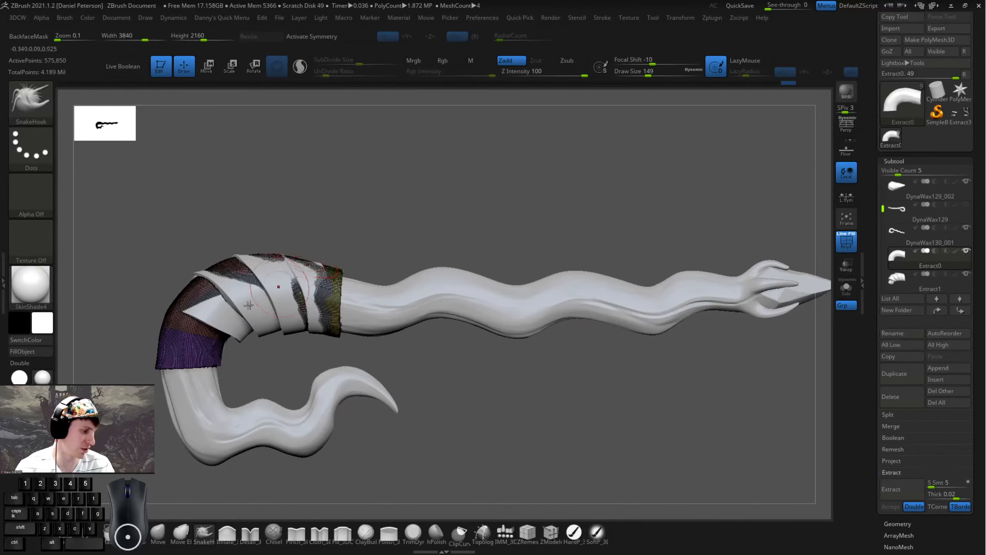
- Hide the middle polygroup of the sleeve and keep only its two end sections shown
{"action": "left_click", "coordinate": [183, 298], "text": "ctrl+shift"}
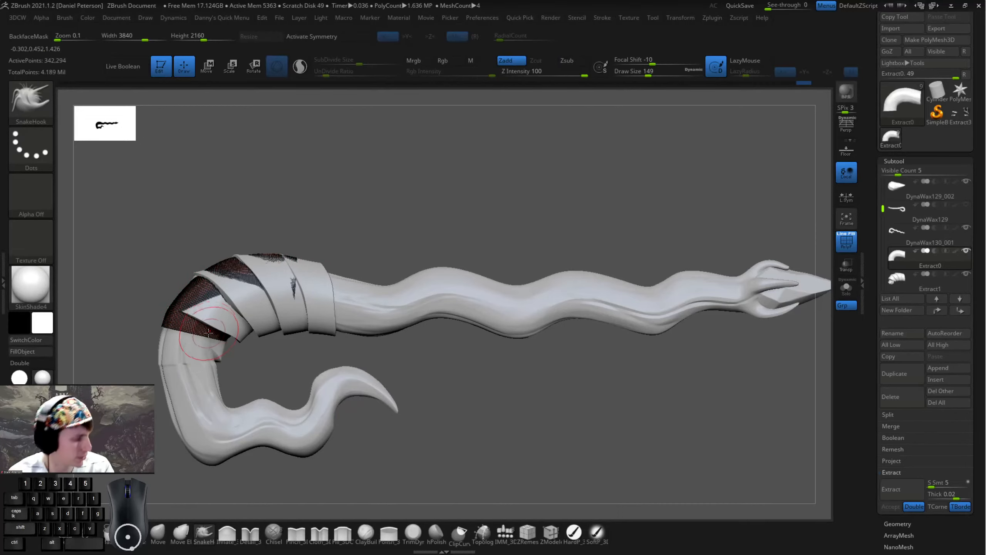
{"action": "key", "text": "ctrl+shift"}
{"action": "left_click", "coordinate": [188, 288], "text": "ctrl+shift"}
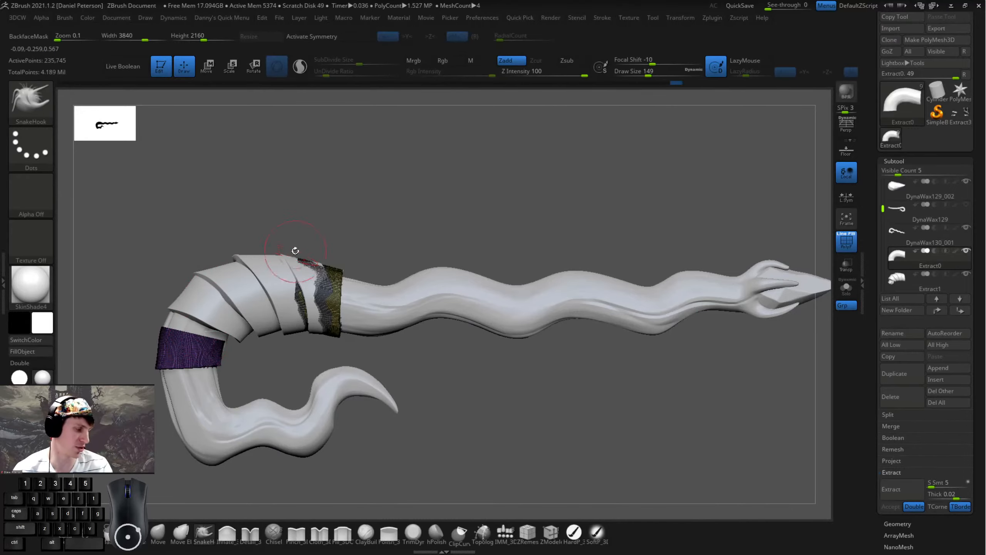
{"action": "key", "text": "ctrl+z"}
{"action": "left_click_drag", "start_coordinate": [253, 227], "coordinate": [268, 229]}
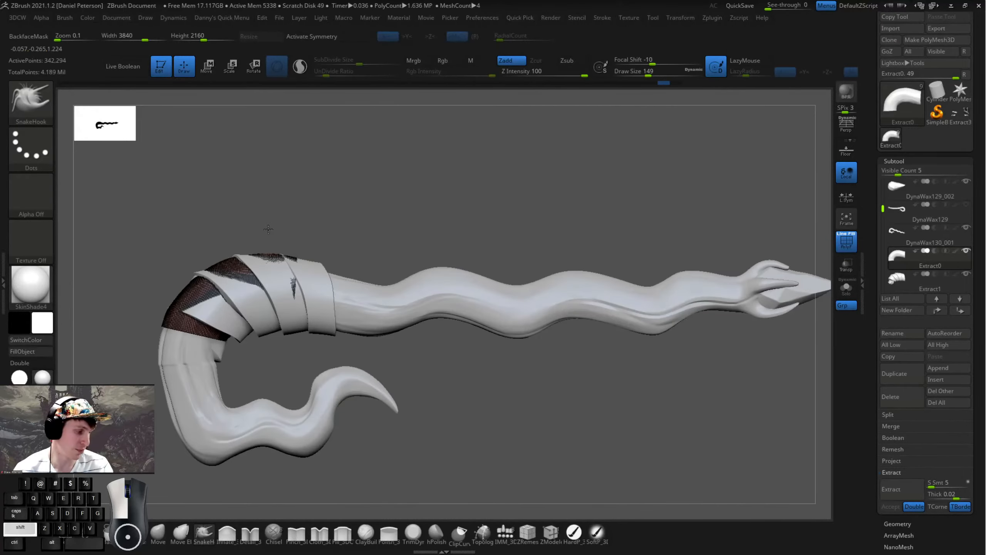
{"action": "left_click", "coordinate": [188, 296], "text": "ctrl+shift"}
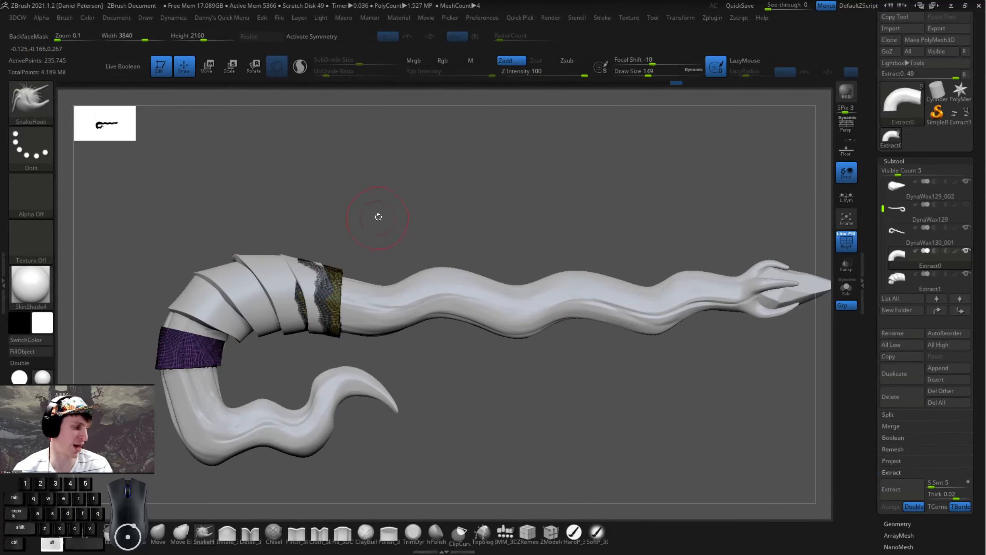
- Delete the sleeve's hidden middle section permanently with Del Hidden, keeping only the two end bands
{"action": "left_click_drag", "start_coordinate": [379, 217], "coordinate": [325, 220], "text": "alt"}
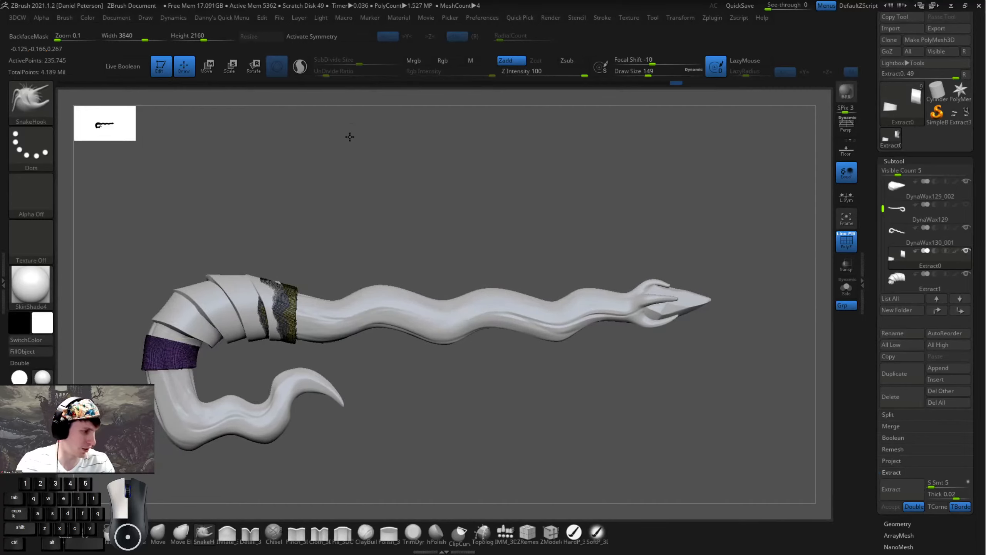
{"action": "key", "text": "q"}
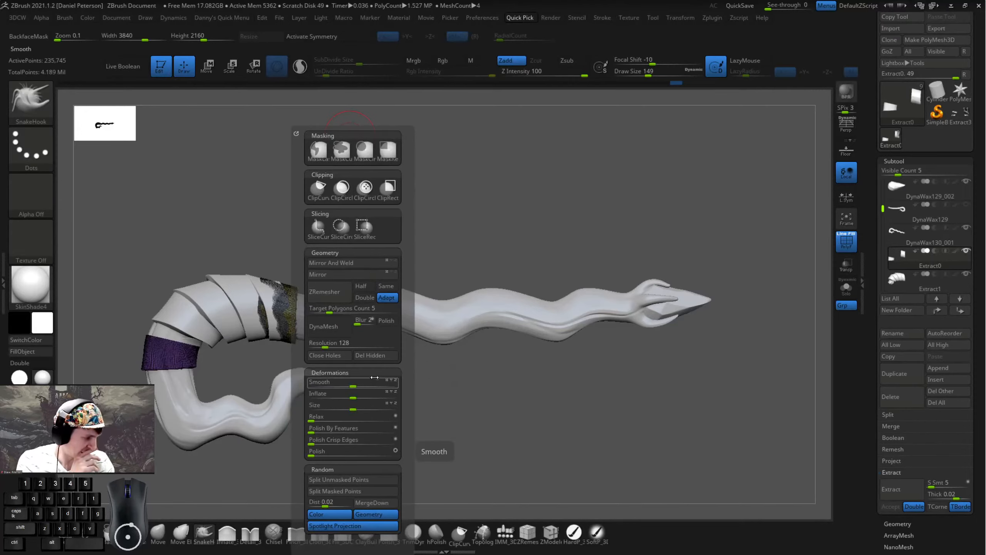
{"action": "scroll", "coordinate": [882, 442], "scroll_direction": "down", "scroll_amount": 3}
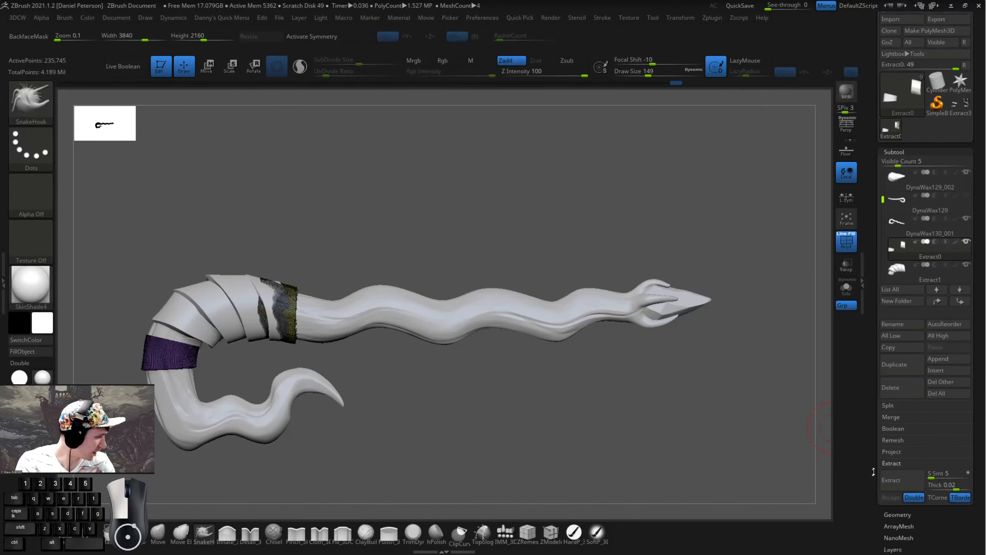
{"action": "left_click", "coordinate": [887, 456]}
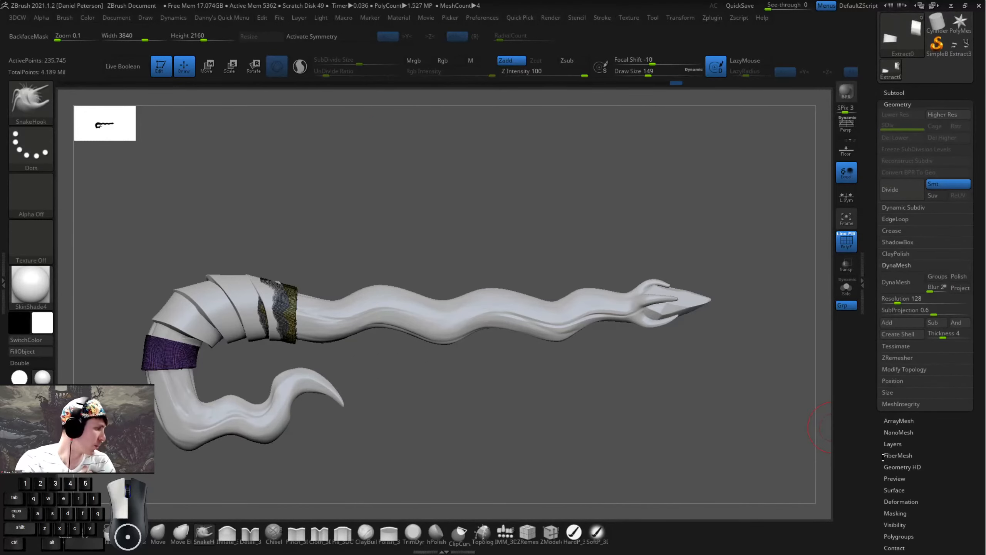
{"action": "scroll", "coordinate": [885, 427], "scroll_direction": "down", "scroll_amount": 1}
{"action": "left_click", "coordinate": [905, 353]}
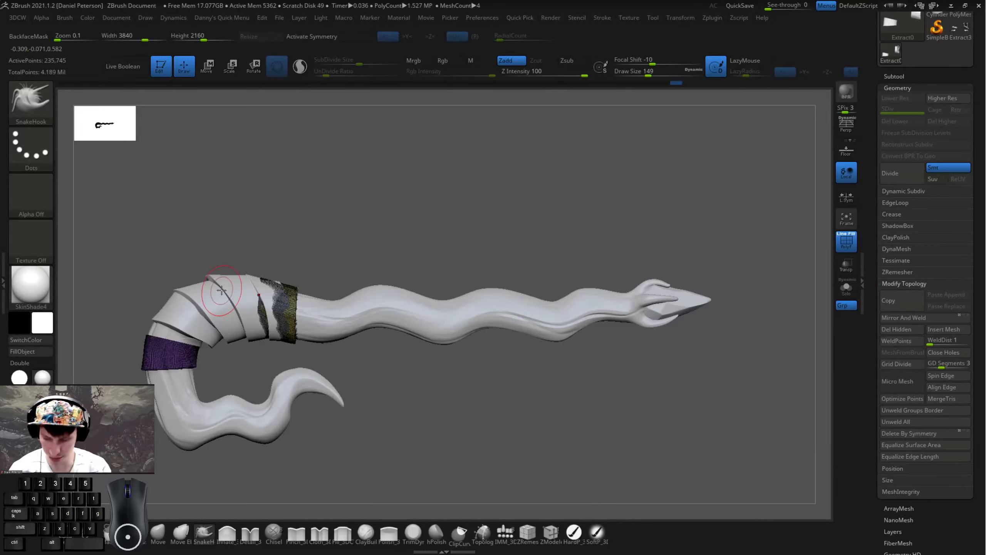
{"action": "left_click_drag", "start_coordinate": [319, 240], "coordinate": [319, 249]}
{"action": "key", "text": "space"}
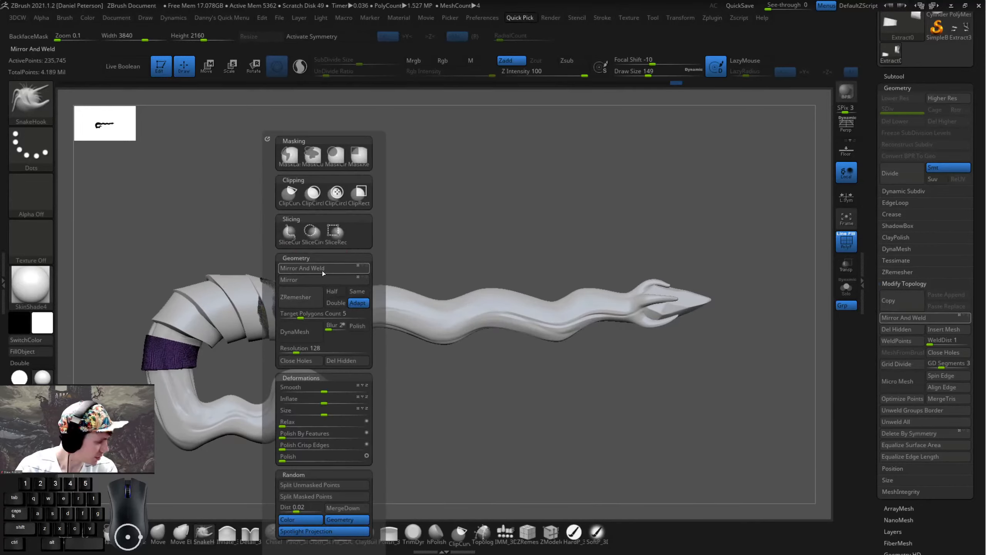
{"action": "left_click", "coordinate": [322, 269]}
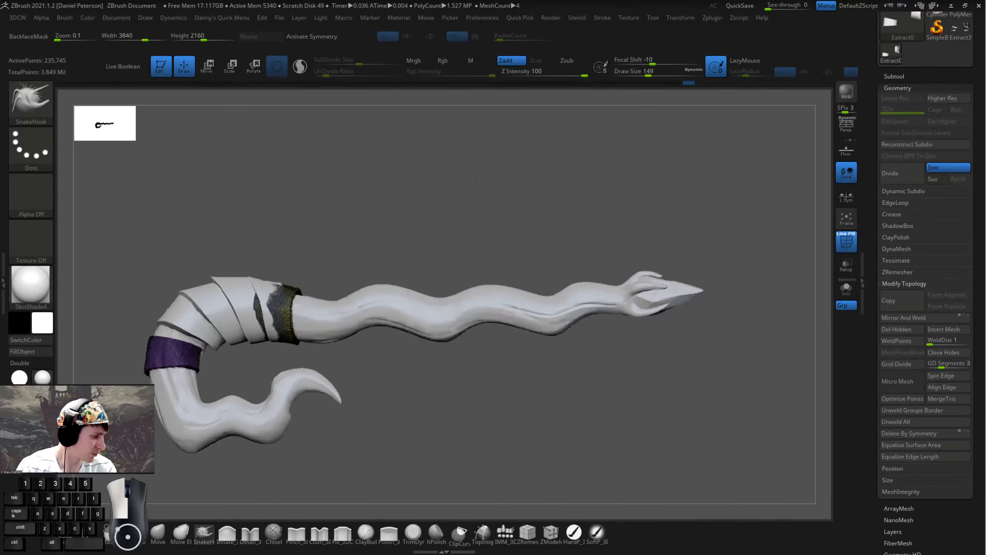
- Mask the shaft-side band, centre the transform gizmo on the hook-side band, and hide the wireframe
{"action": "mouse_move", "coordinate": [476, 180]}
{"action": "left_mouse_down", "text": "shift"}
{"action": "mouse_move", "coordinate": [405, 216]}
{"action": "mouse_move", "coordinate": [460, 202]}
{"action": "left_mouse_up", "text": "shift"}
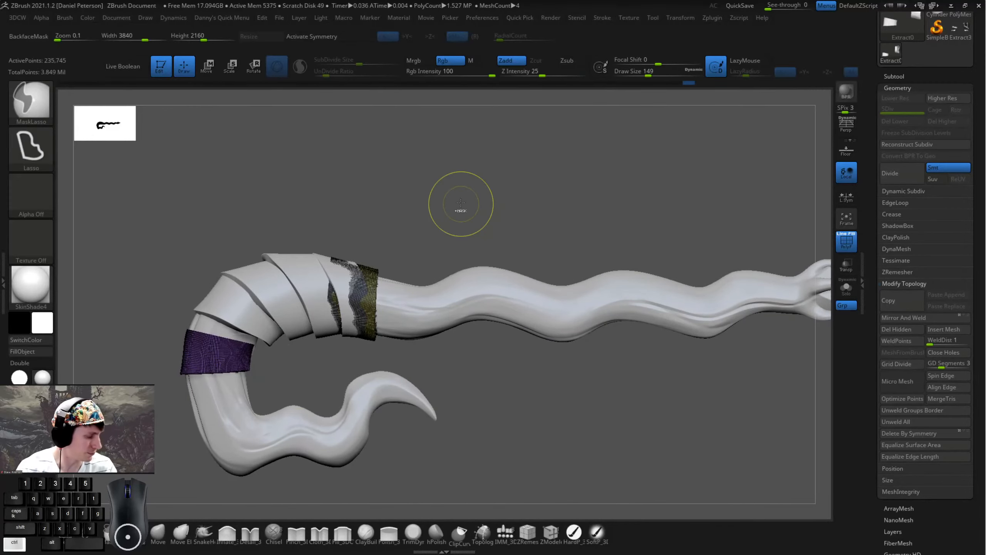
{"action": "mouse_move", "coordinate": [369, 219]}
{"action": "left_mouse_down", "text": "ctrl"}
{"action": "mouse_move", "coordinate": [282, 163]}
{"action": "mouse_move", "coordinate": [392, 429]}
{"action": "mouse_move", "coordinate": [515, 174]}
{"action": "left_mouse_up", "text": "ctrl"}
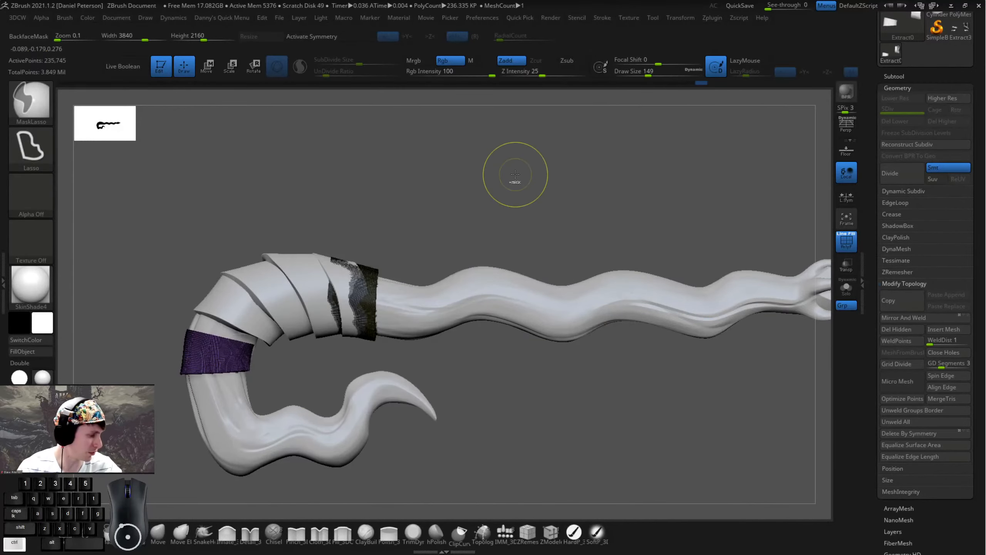
{"action": "left_click_drag", "start_coordinate": [427, 256], "coordinate": [440, 223]}
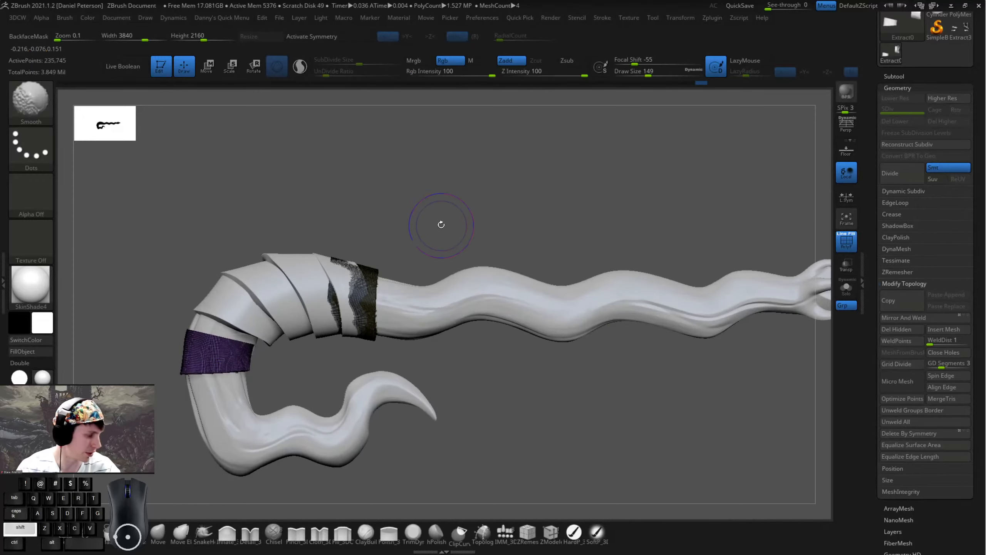
{"action": "key", "text": "w"}
{"action": "left_click", "coordinate": [217, 352], "text": "alt"}
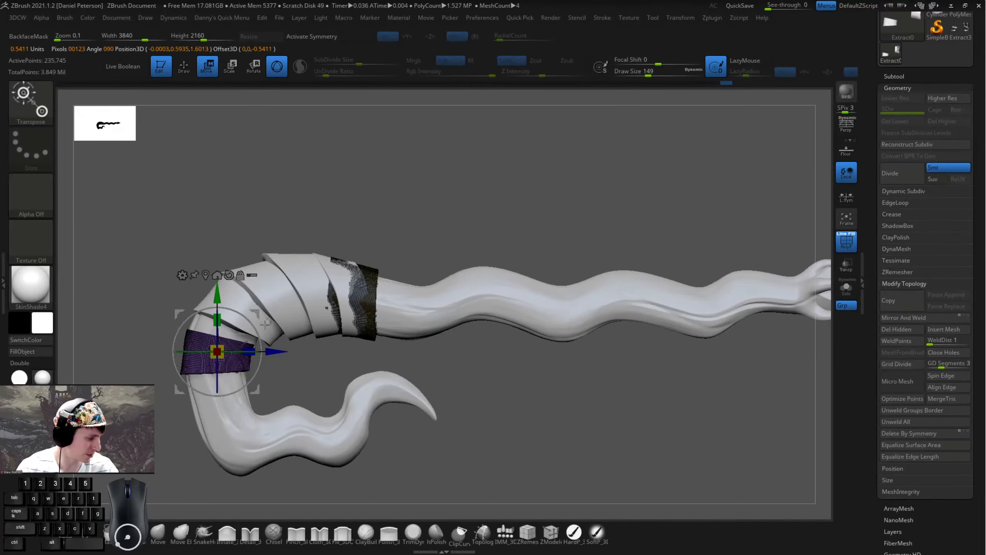
{"action": "left_click", "coordinate": [846, 242]}
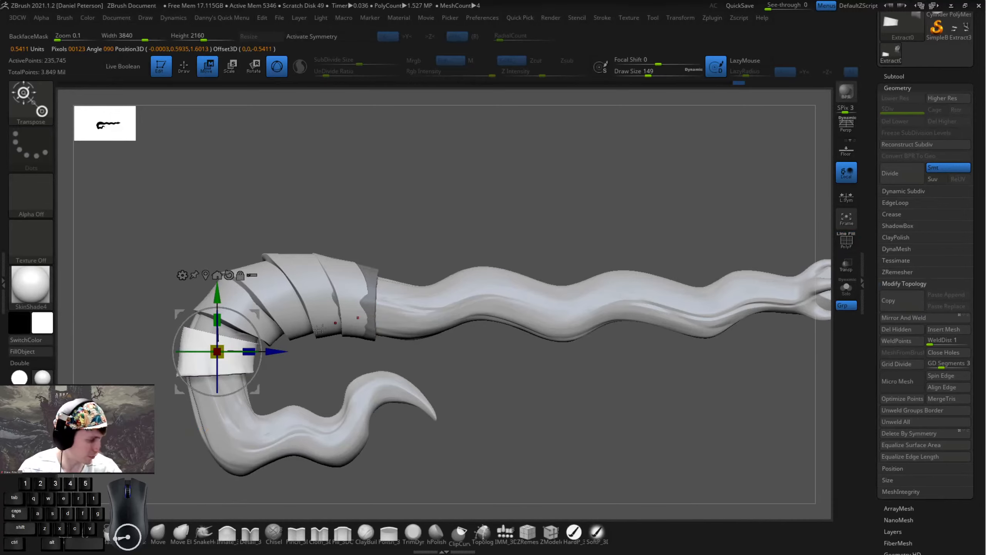
- Enlarge and tilt the hook-side band, and move it up the bend over the end of the spiral wrap
{"action": "left_click_drag", "start_coordinate": [227, 359], "coordinate": [228, 363]}
{"action": "left_click_drag", "start_coordinate": [230, 394], "coordinate": [216, 396]}
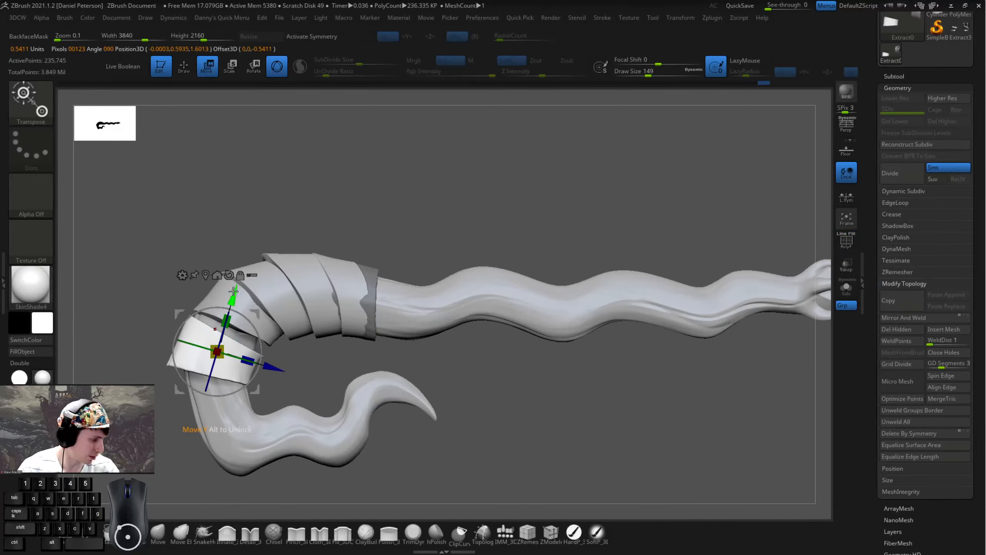
{"action": "left_click_drag", "start_coordinate": [233, 296], "coordinate": [238, 279]}
{"action": "left_click_drag", "start_coordinate": [277, 350], "coordinate": [244, 346]}
{"action": "key", "text": "q"}
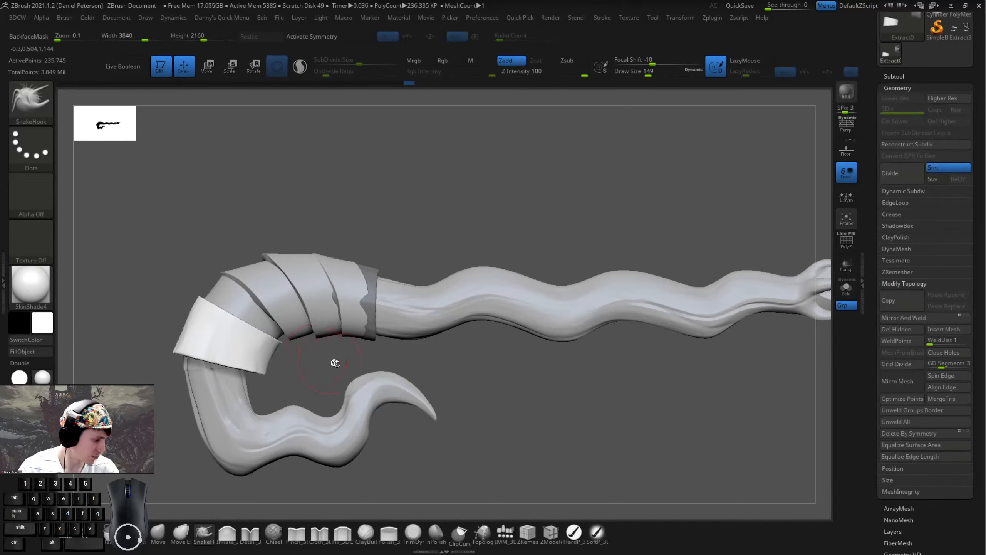
- Isolate the two bands in Solo mode, show their wireframe, and assign both bands a single polygroup
{"action": "mouse_move", "coordinate": [334, 359]}
{"action": "left_mouse_down"}
{"action": "mouse_move", "coordinate": [404, 296]}
{"action": "mouse_move", "coordinate": [385, 342]}
{"action": "mouse_move", "coordinate": [393, 323]}
{"action": "left_mouse_up"}
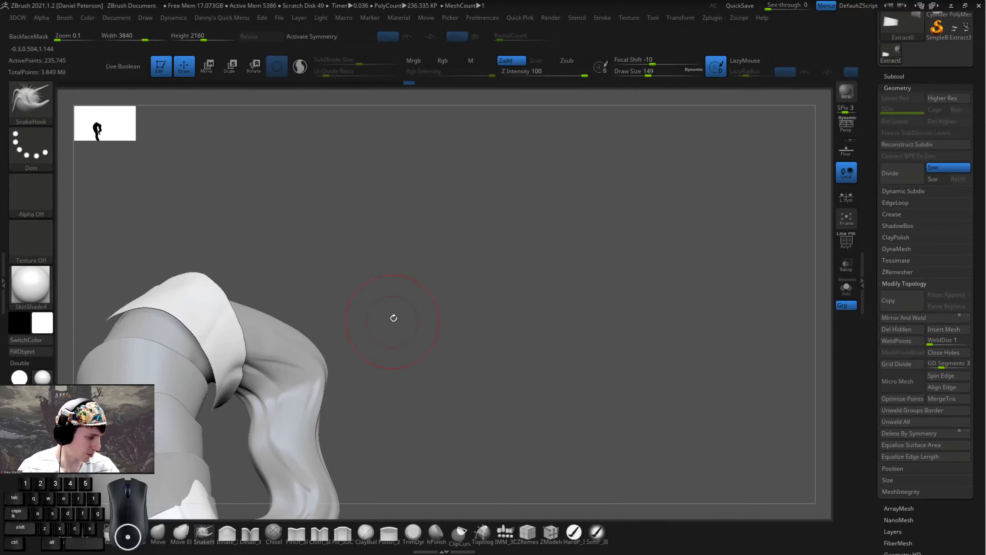
{"action": "mouse_move", "coordinate": [515, 252]}
{"action": "left_mouse_down"}
{"action": "mouse_move", "coordinate": [476, 291]}
{"action": "mouse_move", "coordinate": [443, 248]}
{"action": "mouse_move", "coordinate": [656, 272]}
{"action": "mouse_move", "coordinate": [585, 316]}
{"action": "mouse_move", "coordinate": [533, 274]}
{"action": "left_mouse_up"}
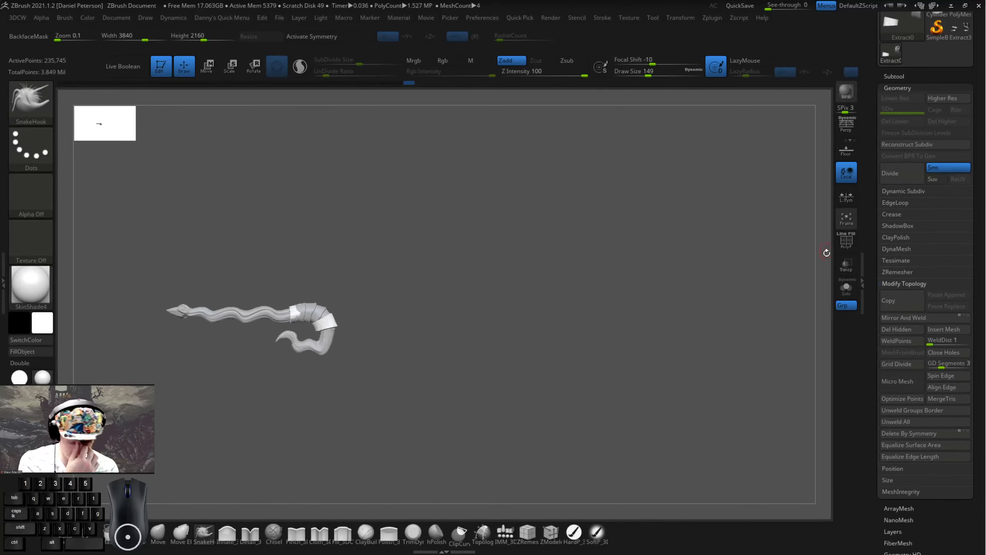
{"action": "left_click_drag", "start_coordinate": [449, 282], "coordinate": [257, 304]}
{"action": "left_click", "coordinate": [846, 287]}
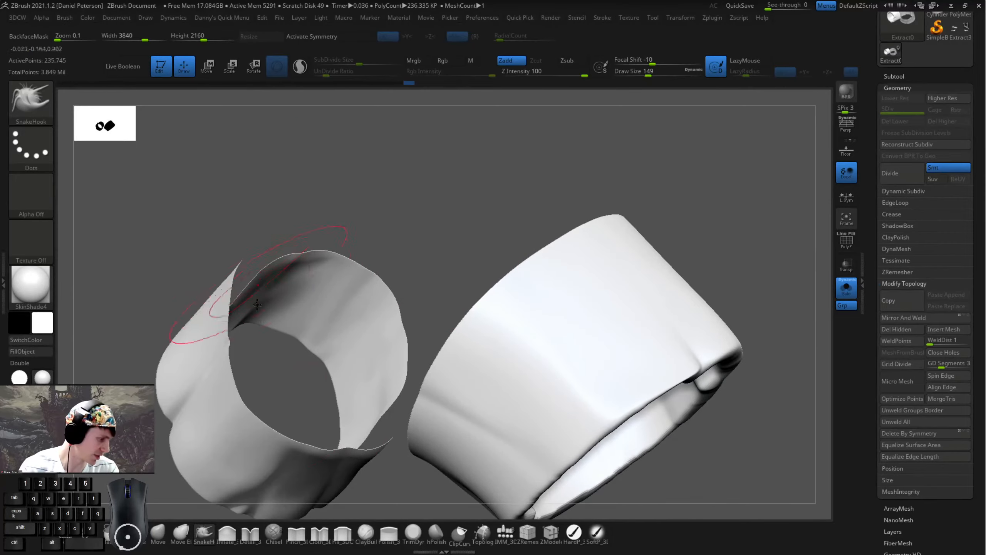
{"action": "key", "text": "space"}
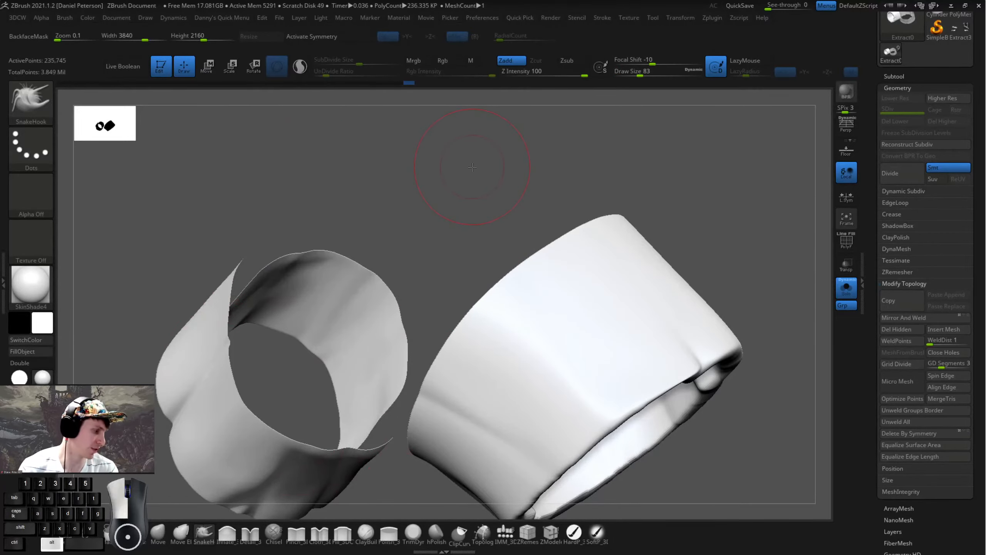
{"action": "mouse_move", "coordinate": [334, 161]}
{"action": "left_mouse_down"}
{"action": "mouse_move", "coordinate": [427, 182]}
{"action": "mouse_move", "coordinate": [424, 209]}
{"action": "left_mouse_up"}
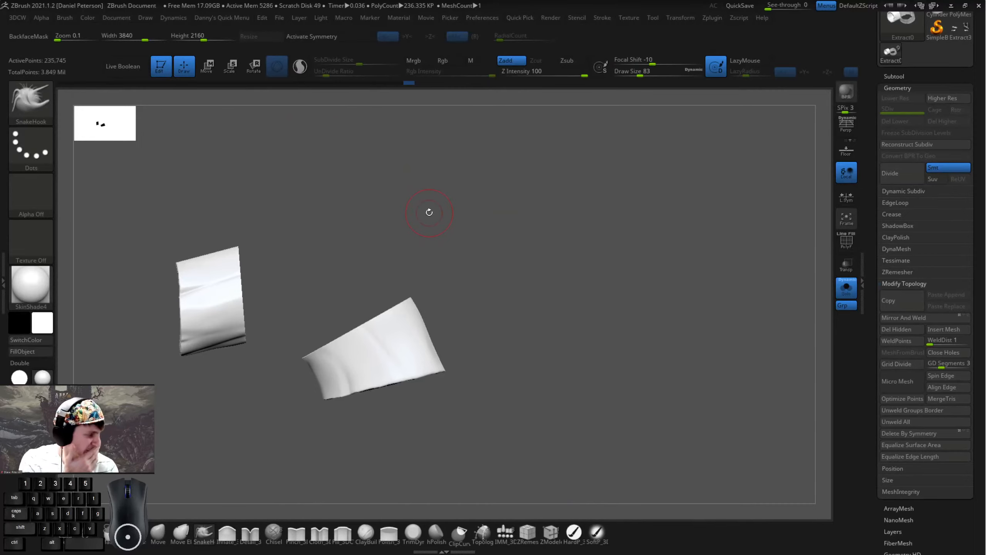
{"action": "left_click", "coordinate": [848, 239]}
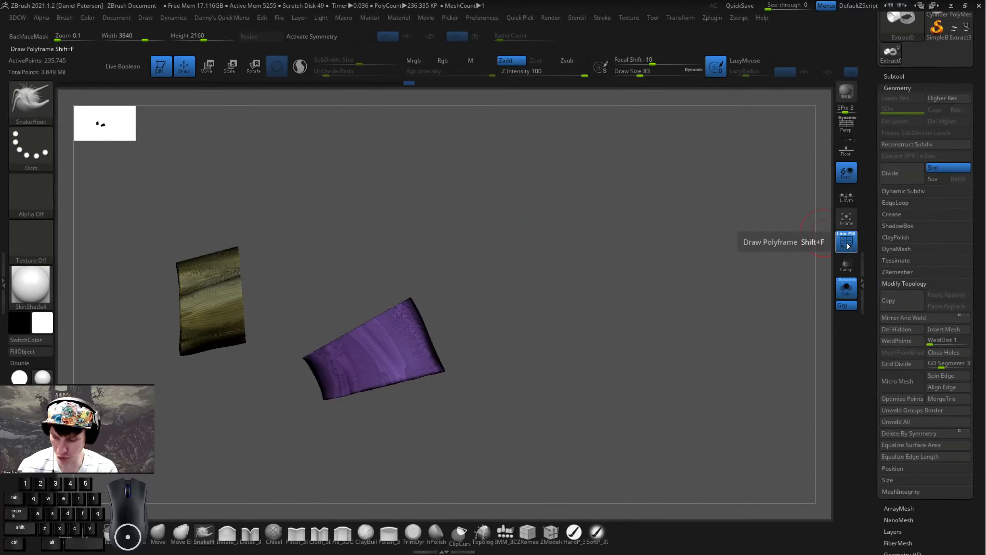
{"action": "key", "text": "ctrl"}
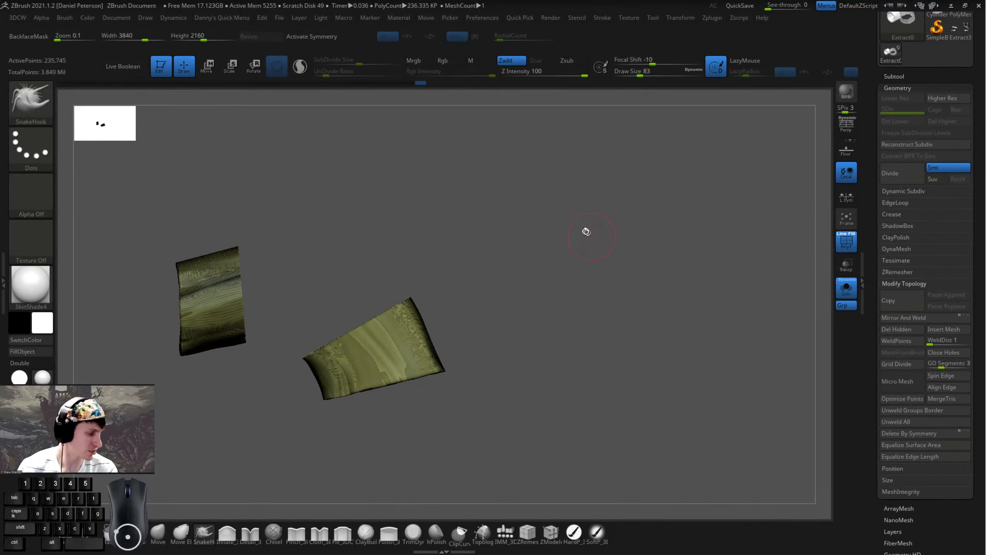
{"action": "key", "text": "space"}
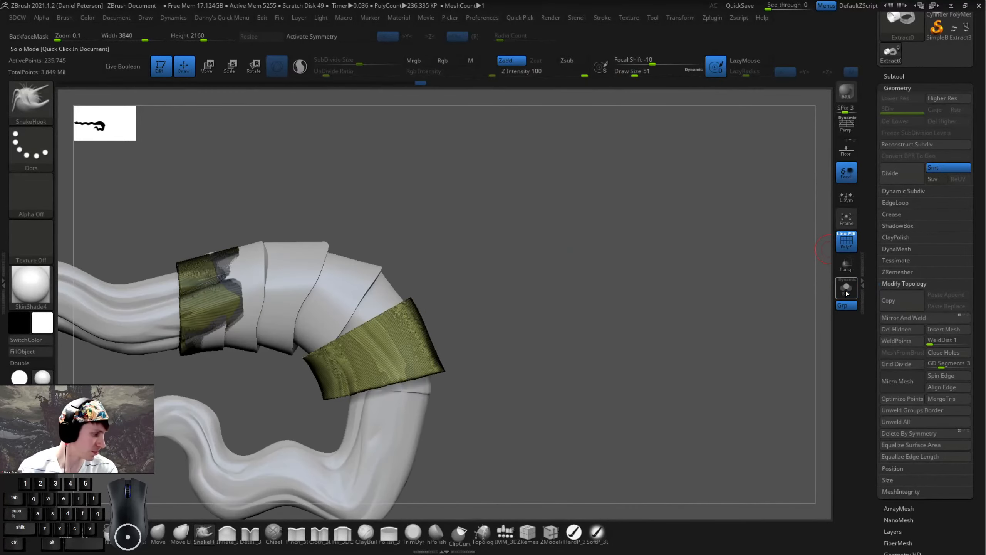
- Hide the wireframe, examine the two bands in Solo mode, and bring the whole staff back into view
{"action": "left_click", "coordinate": [846, 240]}
{"action": "left_click_drag", "start_coordinate": [775, 274], "coordinate": [776, 275]}
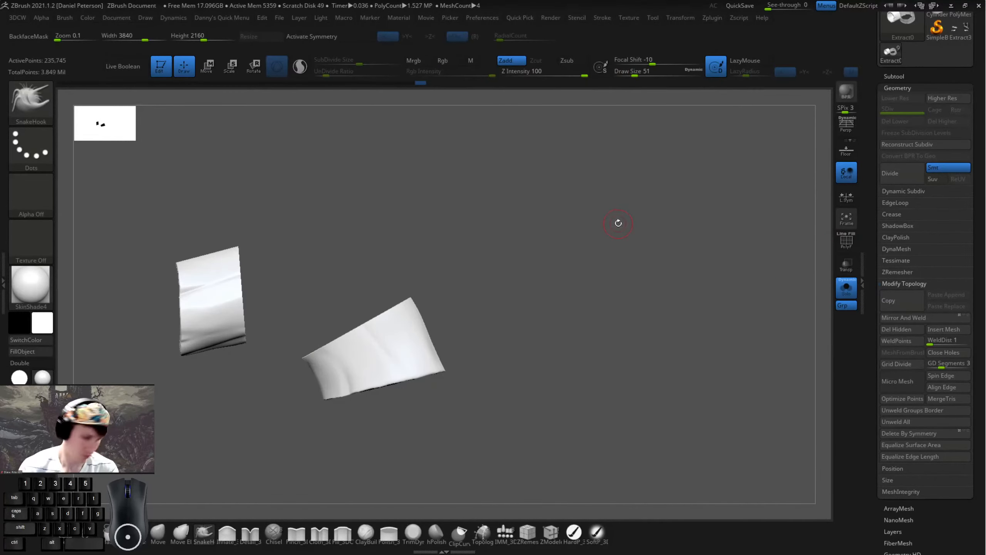
{"action": "left_click_drag", "start_coordinate": [618, 223], "coordinate": [641, 247]}
{"action": "left_click_drag", "start_coordinate": [581, 285], "coordinate": [619, 268]}
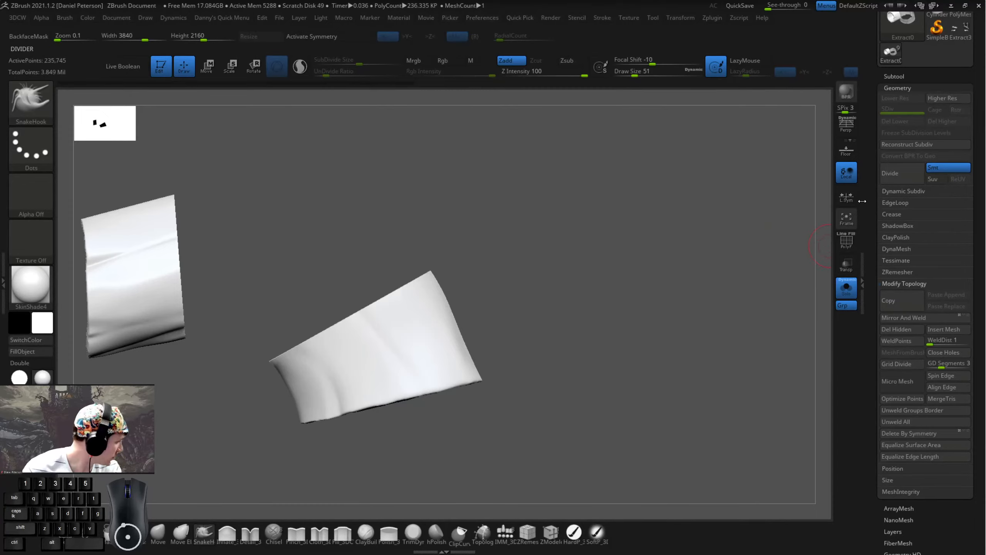
{"action": "left_click", "coordinate": [844, 297]}
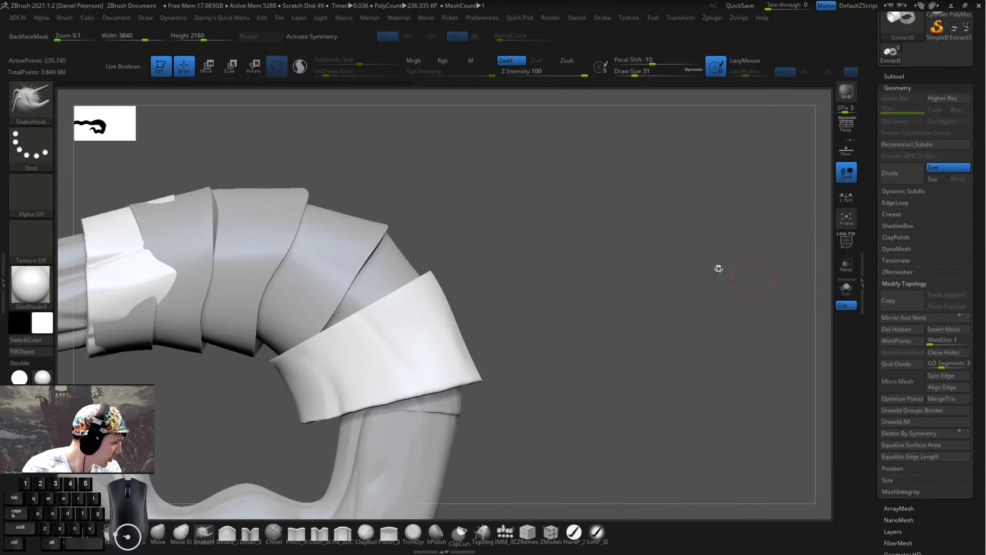
{"action": "left_click_drag", "start_coordinate": [645, 245], "coordinate": [776, 243]}
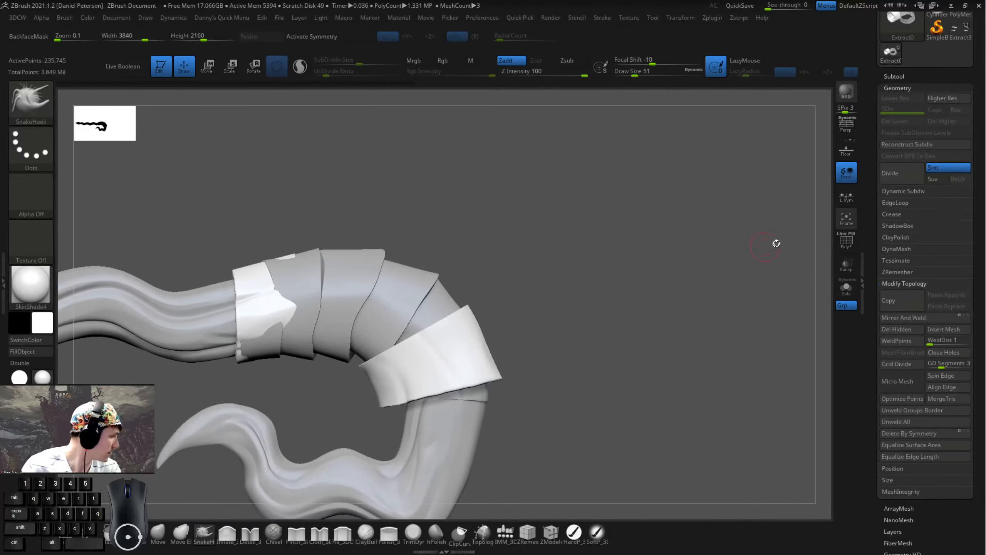
- Open the subtool list and examine from several angles how both bands fit around the wrapped bend
{"action": "left_click", "coordinate": [894, 75]}
{"action": "key", "text": "ctrl+shift"}
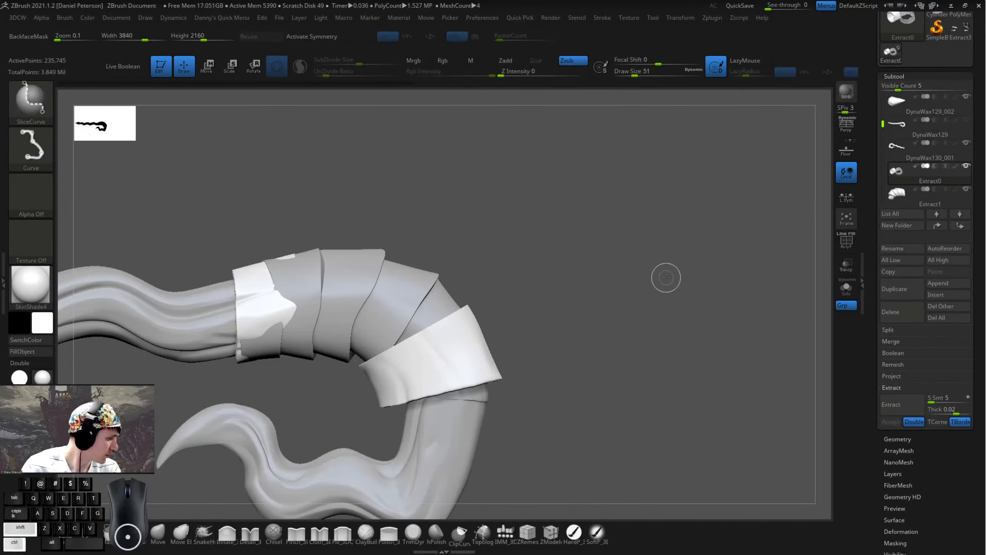
{"action": "mouse_move", "coordinate": [689, 265]}
{"action": "left_mouse_down"}
{"action": "mouse_move", "coordinate": [711, 248]}
{"action": "mouse_move", "coordinate": [731, 263]}
{"action": "left_mouse_up"}
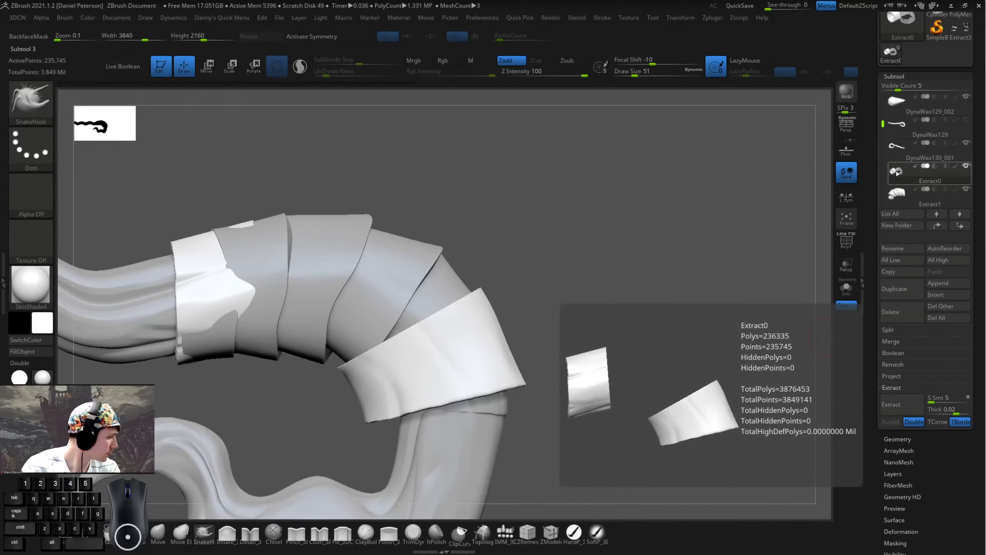
{"action": "key", "text": "ctrl+shift"}
{"action": "mouse_move", "coordinate": [627, 300]}
{"action": "left_mouse_down"}
{"action": "mouse_move", "coordinate": [628, 285]}
{"action": "mouse_move", "coordinate": [669, 302]}
{"action": "left_mouse_up"}
{"action": "key", "text": "ctrl+shift"}
{"action": "key", "text": "ctrl+shift"}
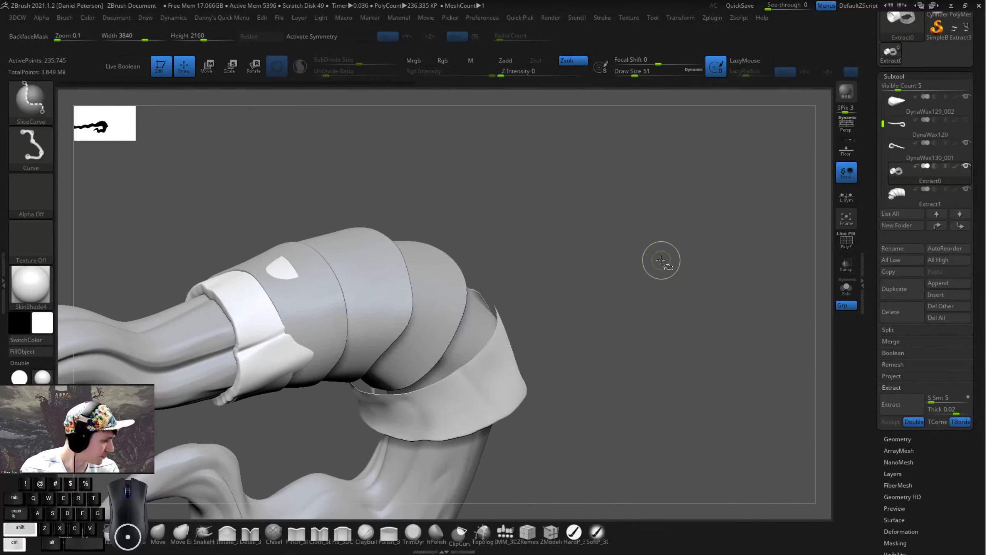
{"action": "left_click_drag", "start_coordinate": [691, 335], "coordinate": [676, 308]}
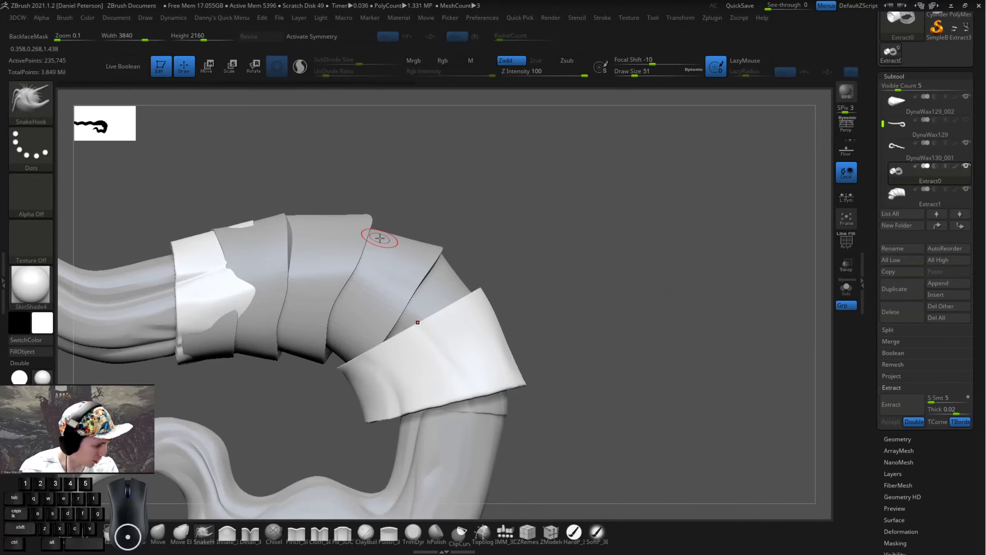
{"action": "key", "text": "space"}
{"action": "left_click_drag", "start_coordinate": [209, 334], "coordinate": [233, 333]}
{"action": "left_click_drag", "start_coordinate": [249, 392], "coordinate": [224, 327]}
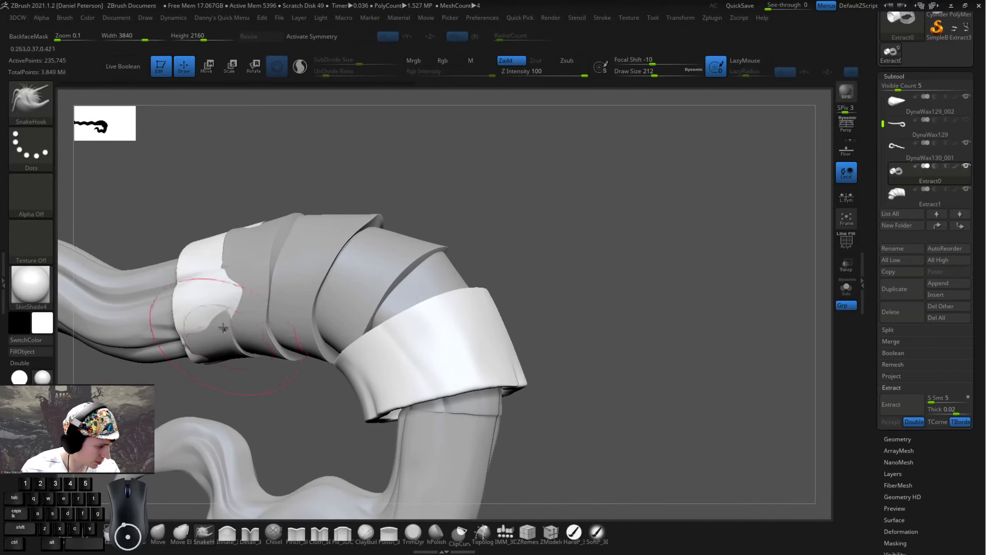
{"action": "left_click_drag", "start_coordinate": [227, 370], "coordinate": [515, 287]}
- Mask the hook-side band and centre the transform gizmo on the unmasked shaft-side band
{"action": "mouse_move", "coordinate": [557, 235]}
{"action": "left_mouse_down", "text": "ctrl"}
{"action": "mouse_move", "coordinate": [364, 280]}
{"action": "mouse_move", "coordinate": [594, 470]}
{"action": "left_mouse_up", "text": "ctrl"}
{"action": "key", "text": "w"}
{"action": "left_click", "coordinate": [438, 282], "text": "alt"}
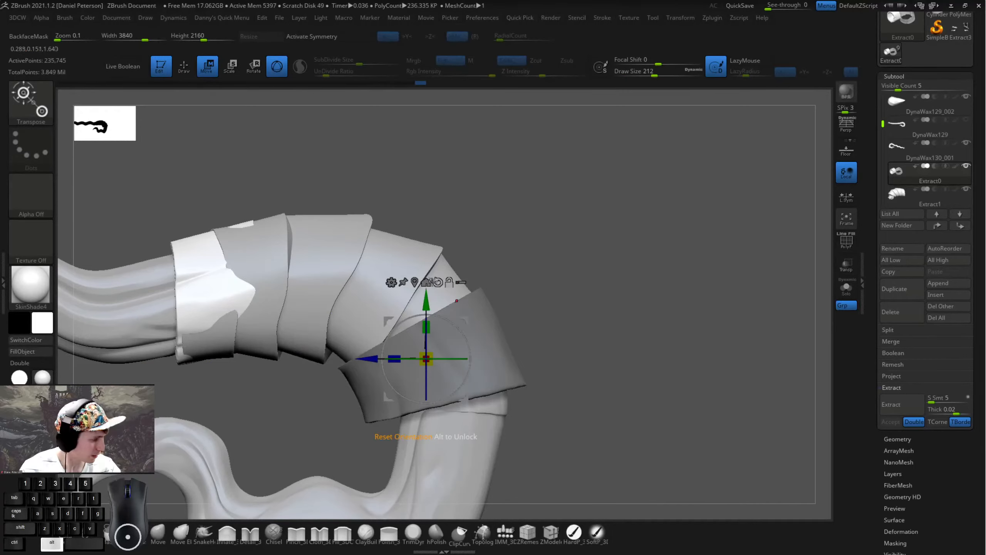
{"action": "left_click", "coordinate": [414, 282], "text": "alt"}
- Rotate the unmasked shaft-side band about 4.3 degrees counter to the wrap's tilt and shift it slightly along the shaft
{"action": "left_click_drag", "start_coordinate": [466, 249], "coordinate": [568, 245], "text": "alt"}
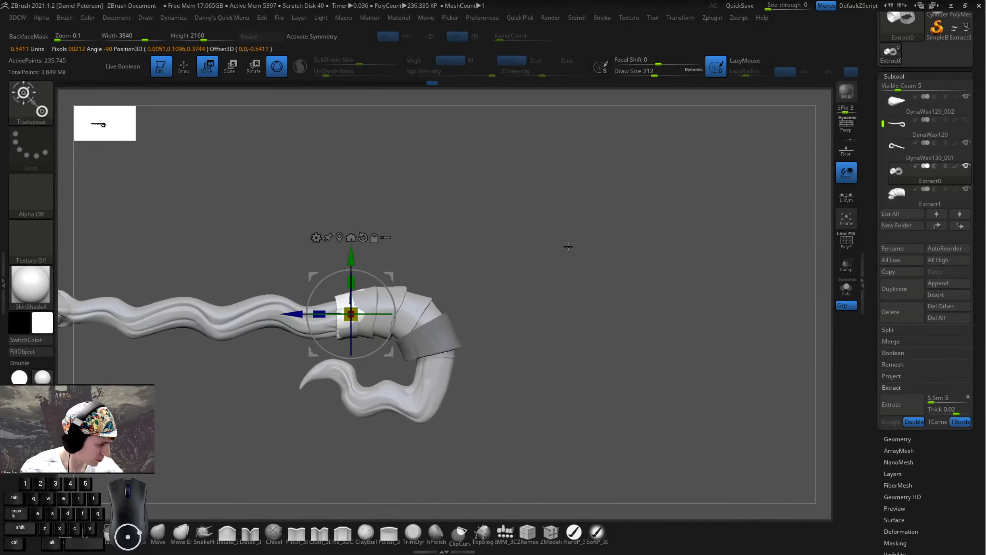
{"action": "left_click_drag", "start_coordinate": [383, 291], "coordinate": [466, 275], "text": "alt"}
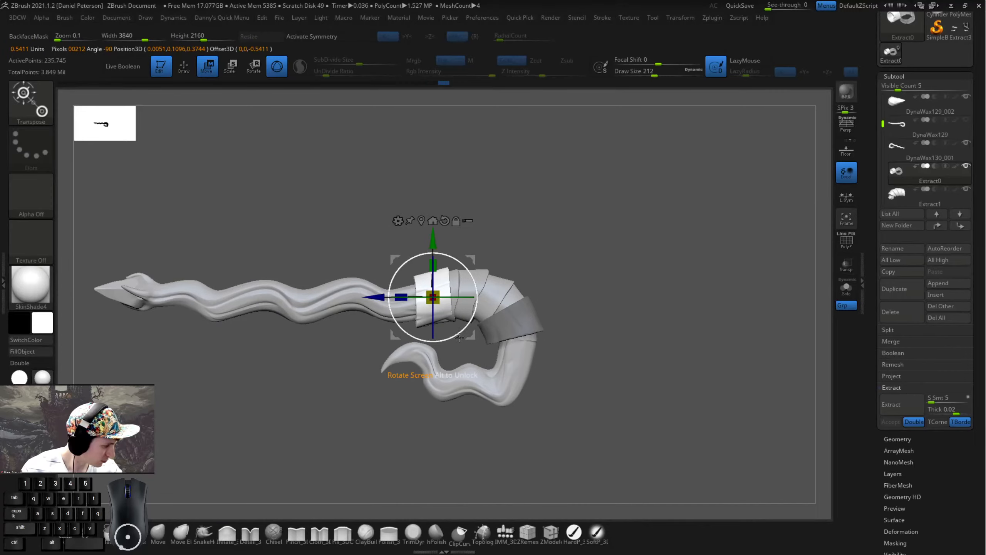
{"action": "left_click_drag", "start_coordinate": [458, 337], "coordinate": [453, 329]}
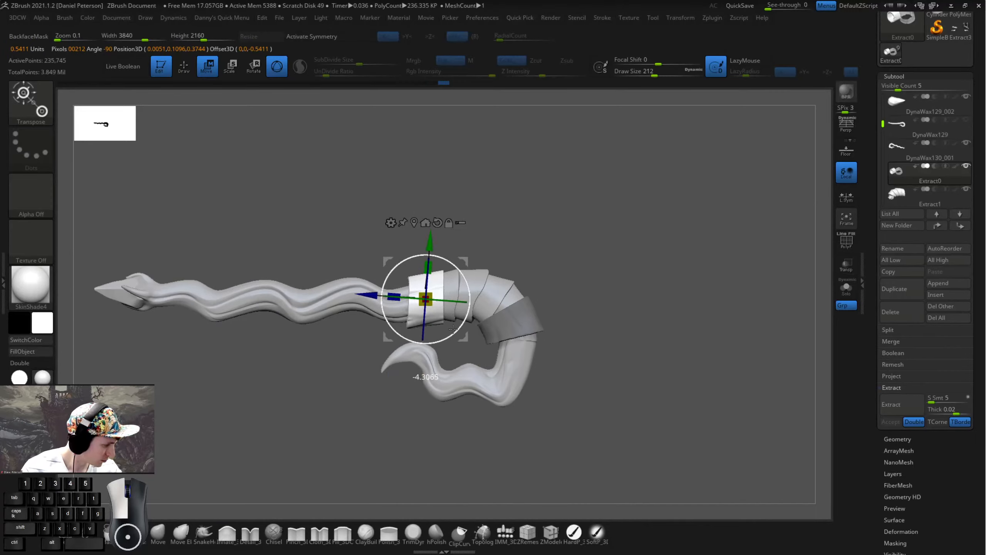
{"action": "key", "text": "q"}
{"action": "left_click_drag", "start_coordinate": [589, 302], "coordinate": [594, 298]}
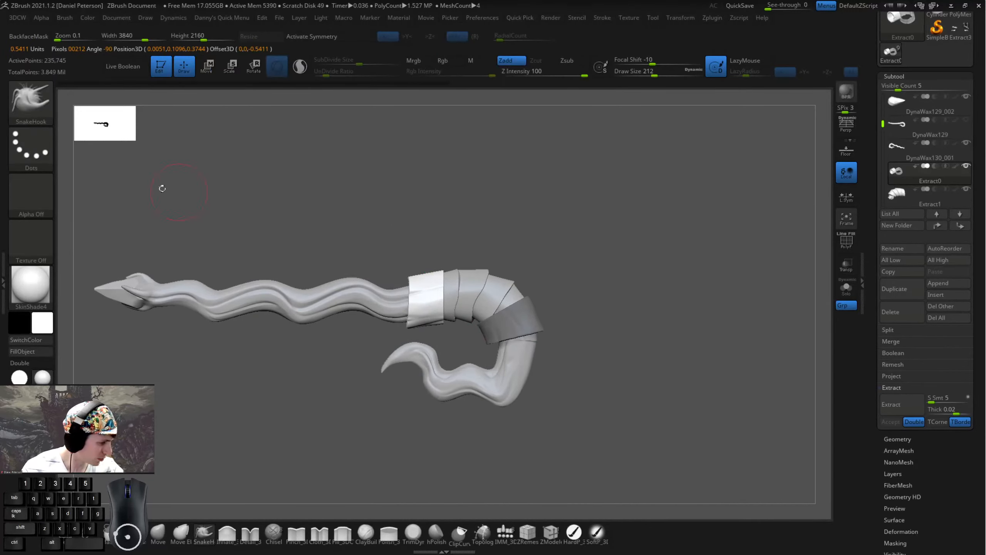
- Clip the shaft-side band's outer edge straight with the ClipCurve brush and clear the mask from the hook-side band
{"action": "key", "text": "ctrl+shift"}
{"action": "left_click", "coordinate": [49, 110], "text": "ctrl+shift"}
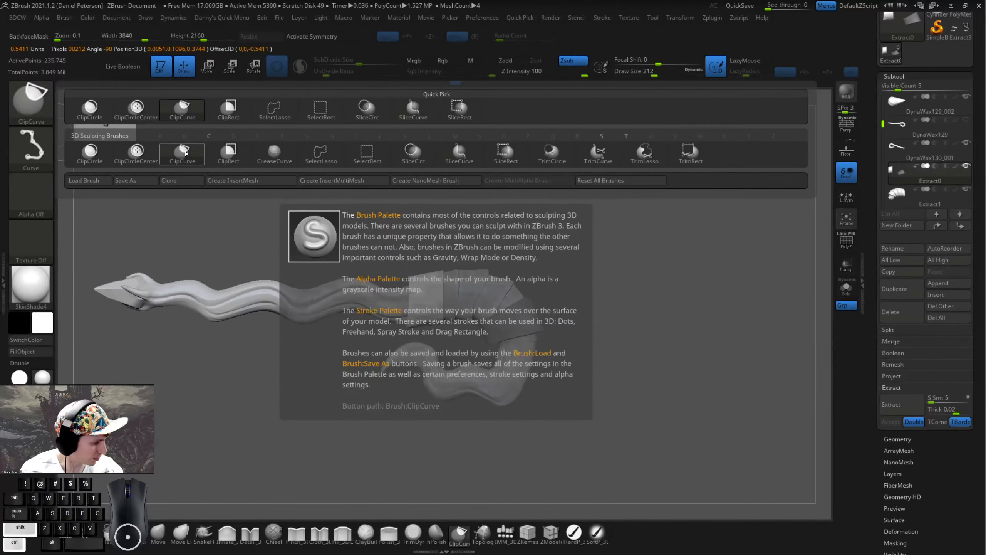
{"action": "left_click", "coordinate": [192, 157], "text": "ctrl+shift"}
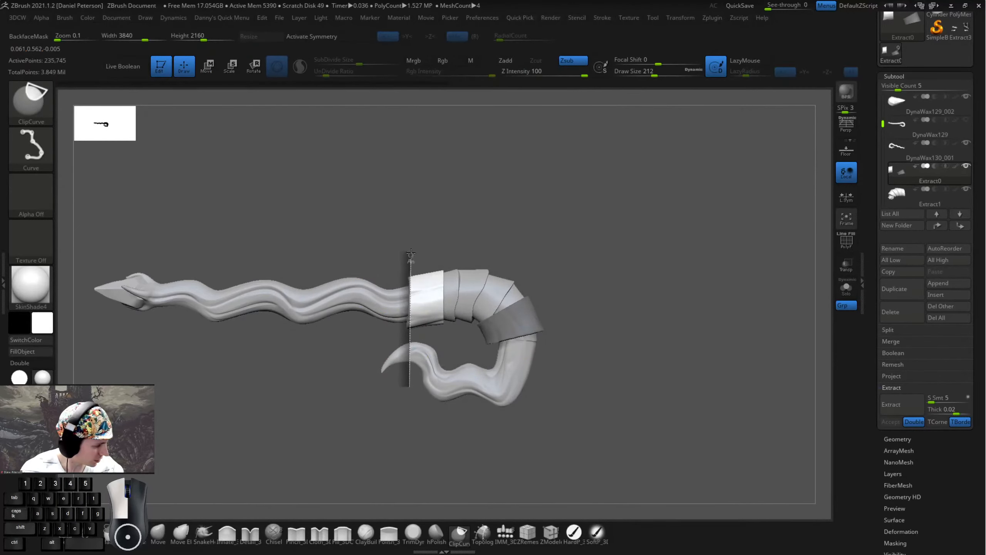
{"action": "mouse_move", "coordinate": [408, 256]}
{"action": "left_mouse_down", "text": "ctrl+shift"}
{"action": "mouse_move", "coordinate": [462, 234]}
{"action": "mouse_move", "coordinate": [427, 297]}
{"action": "left_mouse_up", "text": "ctrl+shift"}
{"action": "mouse_move", "coordinate": [504, 244]}
{"action": "left_mouse_down"}
{"action": "mouse_move", "coordinate": [572, 243]}
{"action": "mouse_move", "coordinate": [427, 318]}
{"action": "mouse_move", "coordinate": [334, 392]}
{"action": "mouse_move", "coordinate": [289, 383]}
{"action": "left_mouse_up"}
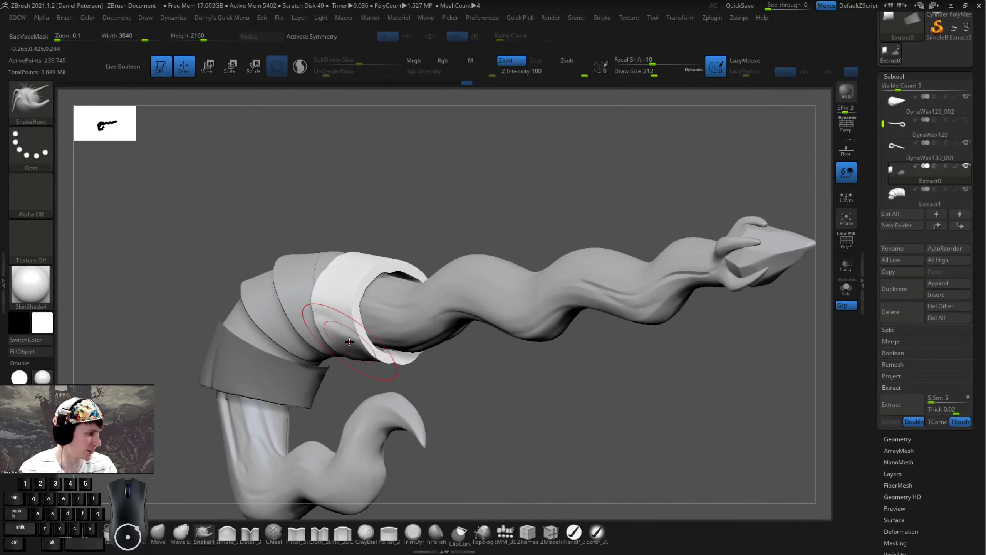
{"action": "left_click_drag", "start_coordinate": [434, 375], "coordinate": [475, 375]}
{"action": "left_click_drag", "start_coordinate": [474, 375], "coordinate": [463, 404], "text": "ctrl"}
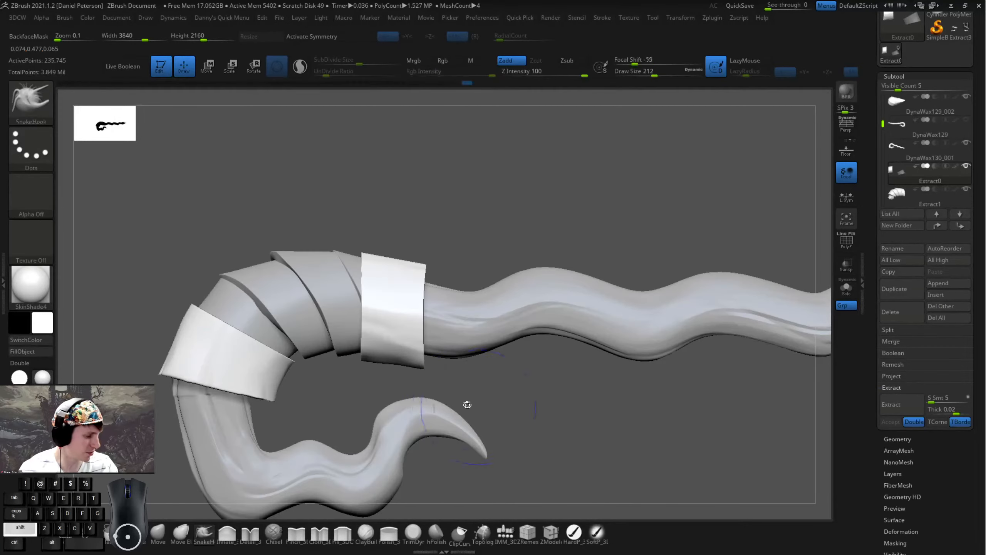
{"action": "left_click_drag", "start_coordinate": [508, 150], "coordinate": [536, 201]}
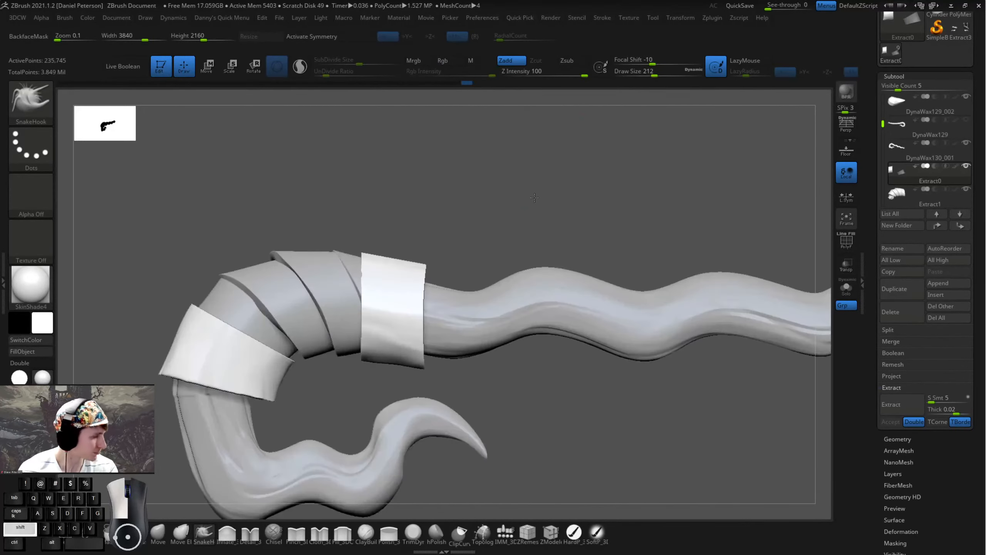
- Isolate the two bands in Solo mode and open their DynaMesh settings
{"action": "left_click", "coordinate": [846, 288]}
{"action": "key", "text": "space"}
{"action": "left_click", "coordinate": [581, 325]}
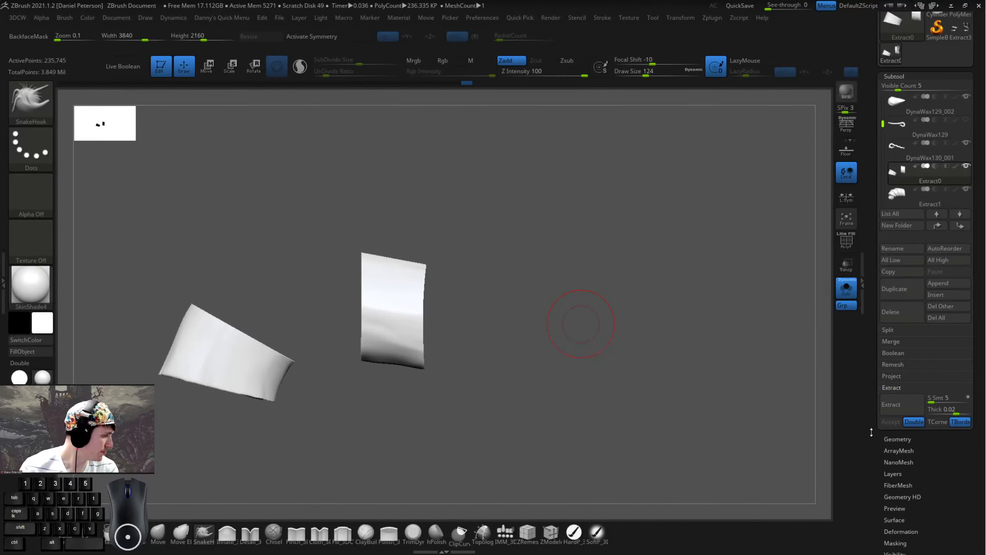
{"action": "left_click", "coordinate": [890, 440]}
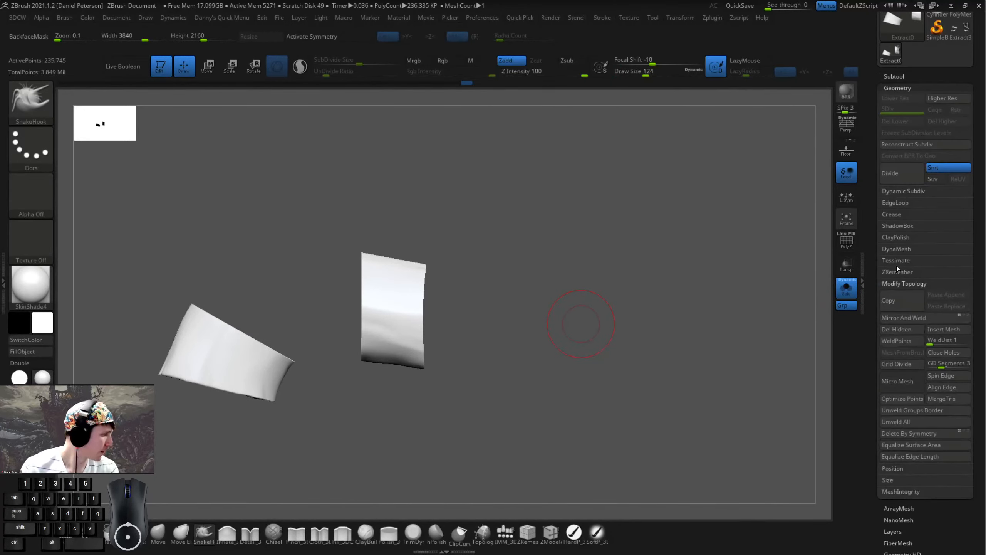
{"action": "left_click", "coordinate": [896, 248]}
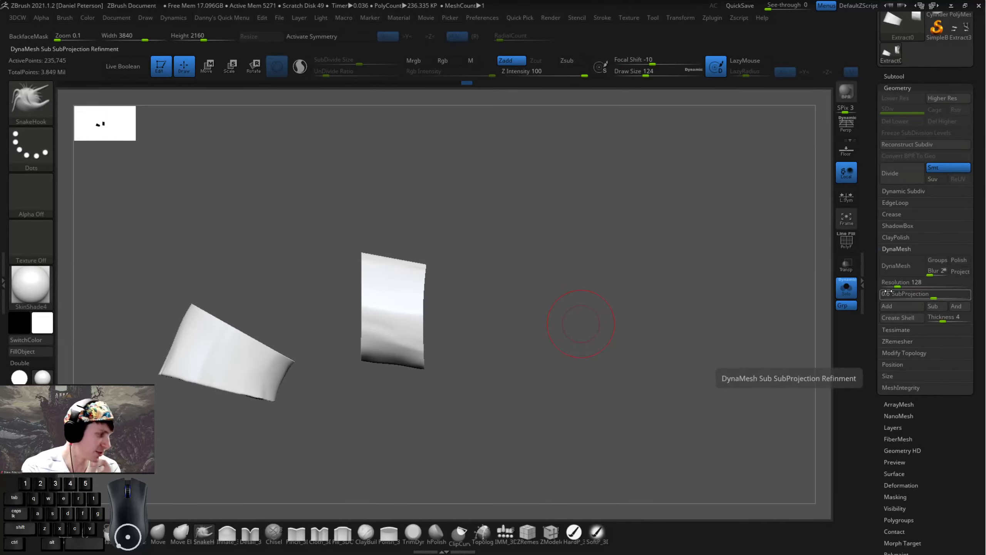
{"action": "key", "text": "ctrl"}
{"action": "key", "text": "ctrl"}
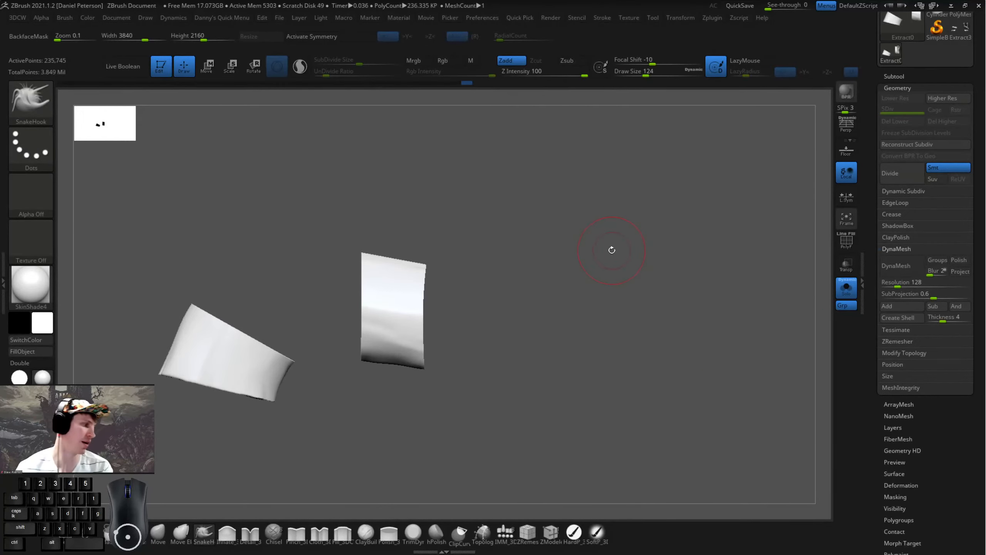
{"action": "key", "text": "space"}
{"action": "left_click_drag", "start_coordinate": [612, 250], "coordinate": [603, 251]}
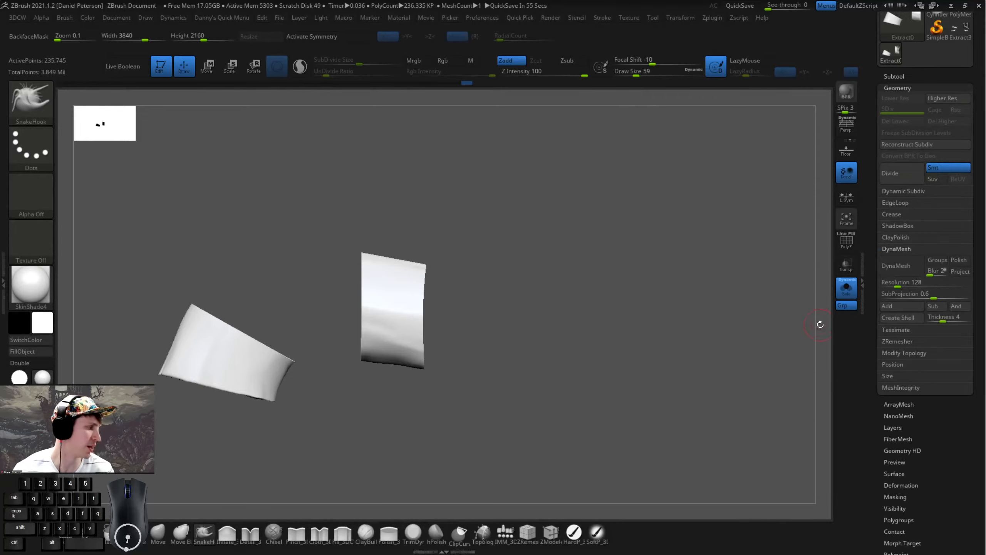
- Set the DynaMesh resolution to 384 for the bands and enable Polish
{"action": "left_click", "coordinate": [895, 283]}
{"action": "left_click_drag", "start_coordinate": [586, 253], "coordinate": [730, 308]}
{"action": "key", "text": "ctrl+z"}
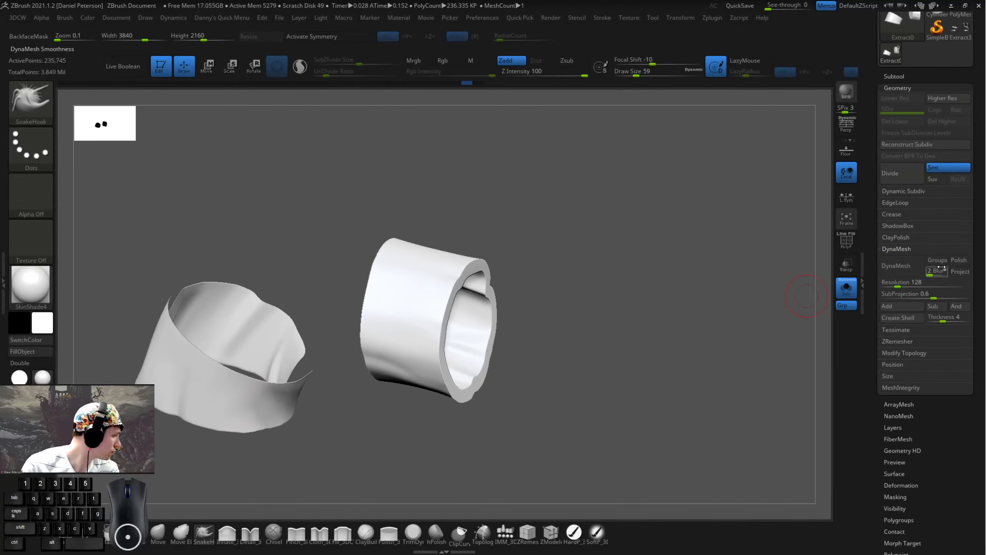
{"action": "left_click_drag", "start_coordinate": [900, 283], "coordinate": [909, 285]}
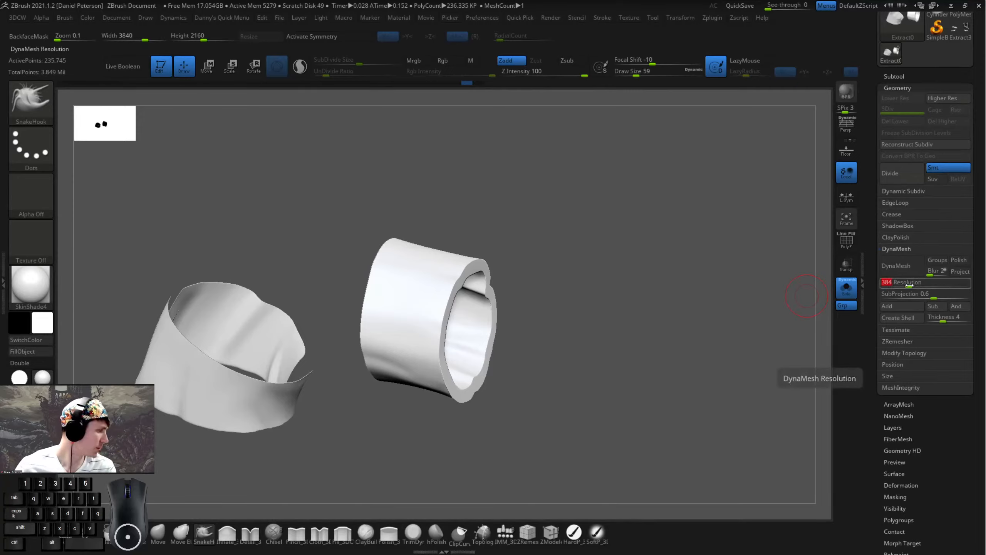
{"action": "left_click", "coordinate": [965, 262]}
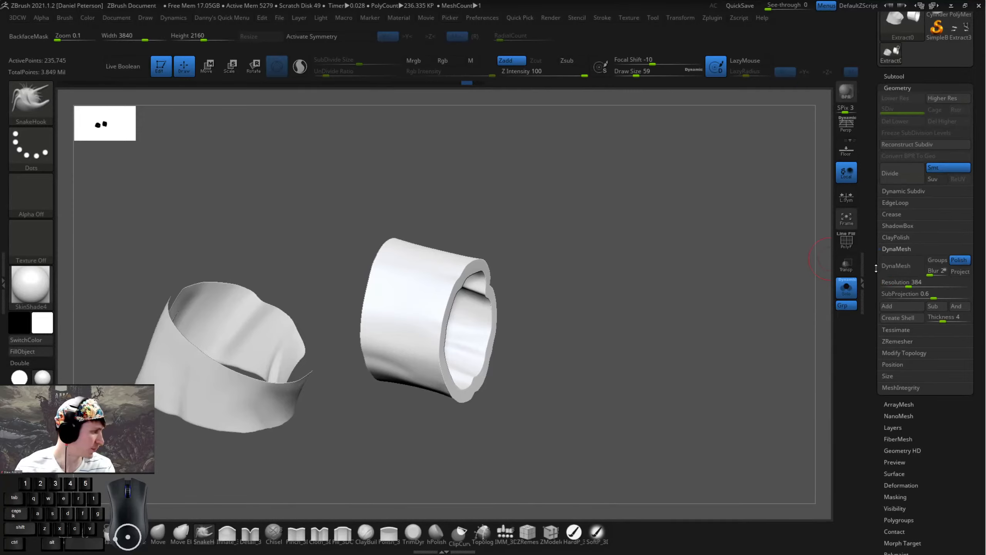
- Remesh both bands with DynaMesh and try smoothing the hook-side band around its opening
{"action": "left_click", "coordinate": [899, 268]}
{"action": "left_click_drag", "start_coordinate": [647, 260], "coordinate": [689, 273]}
{"action": "mouse_move", "coordinate": [227, 357]}
{"action": "left_mouse_down", "text": "shift"}
{"action": "mouse_move", "coordinate": [244, 342]}
{"action": "mouse_move", "coordinate": [253, 371]}
{"action": "mouse_move", "coordinate": [239, 405]}
{"action": "left_mouse_up", "text": "shift"}
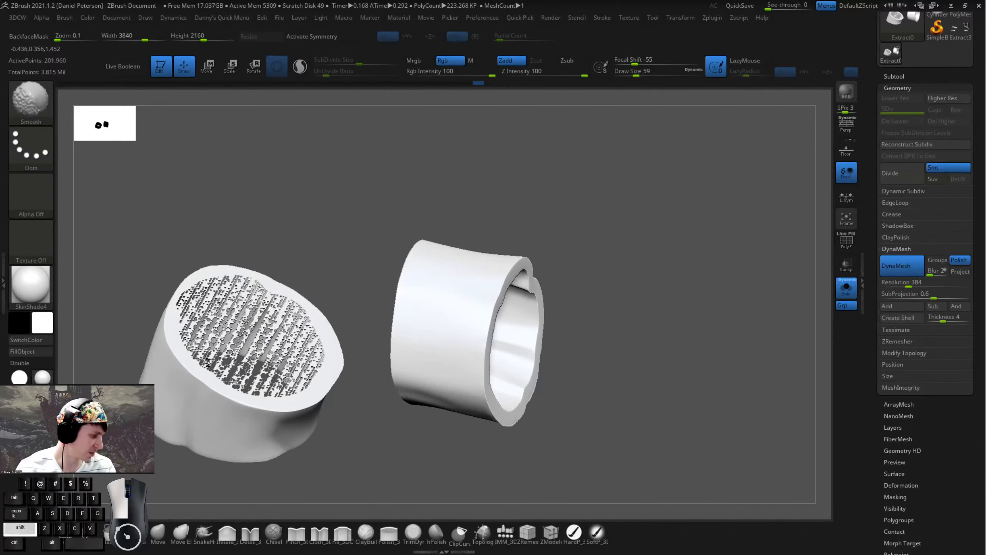
{"action": "mouse_move", "coordinate": [208, 362]}
{"action": "left_mouse_down", "text": "shift"}
{"action": "mouse_move", "coordinate": [305, 356]}
{"action": "mouse_move", "coordinate": [210, 289]}
{"action": "mouse_move", "coordinate": [193, 297]}
{"action": "left_mouse_up", "text": "shift"}
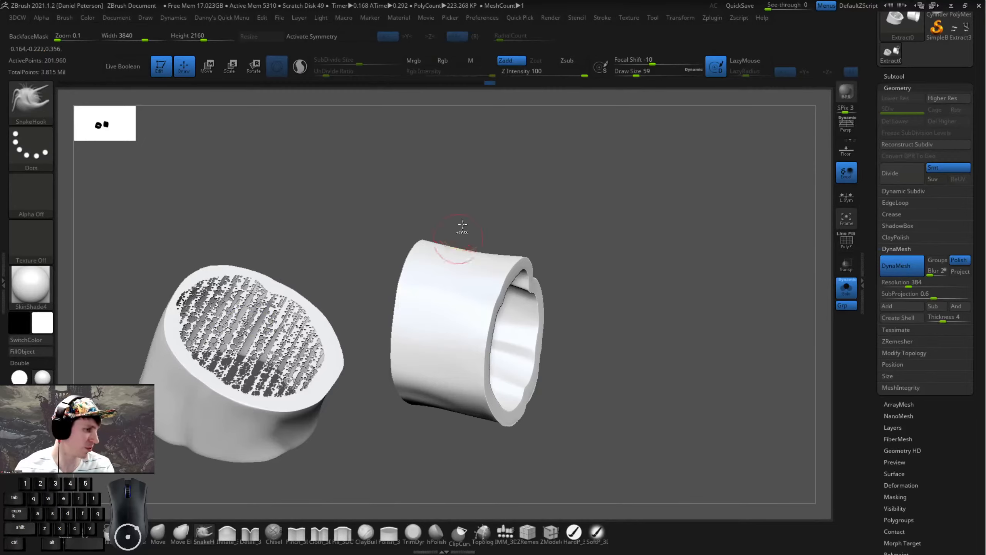
- Undo the smoothing strokes and the DynaMesh remesh of both bands
{"action": "key", "text": "ctrl+z"}
{"action": "left_click_drag", "start_coordinate": [593, 228], "coordinate": [553, 222], "text": "alt"}
{"action": "key", "text": "ctrl+z"}
{"action": "key", "text": "ctrl+z"}
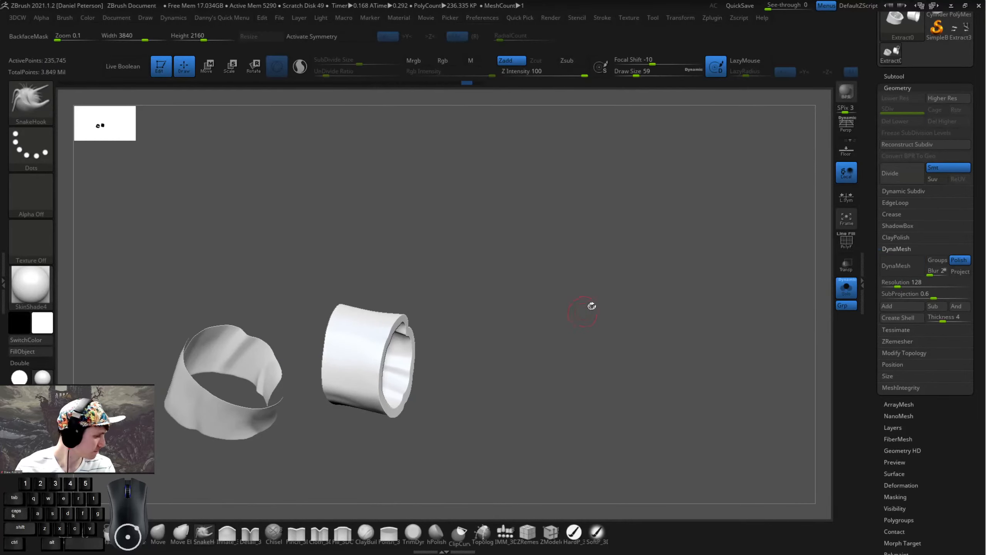
- Remesh both bands with DynaMesh at resolution 128, show their wireframe, and assign them a single polygroup
{"action": "left_click_drag", "start_coordinate": [632, 296], "coordinate": [800, 292]}
{"action": "left_click", "coordinate": [897, 266]}
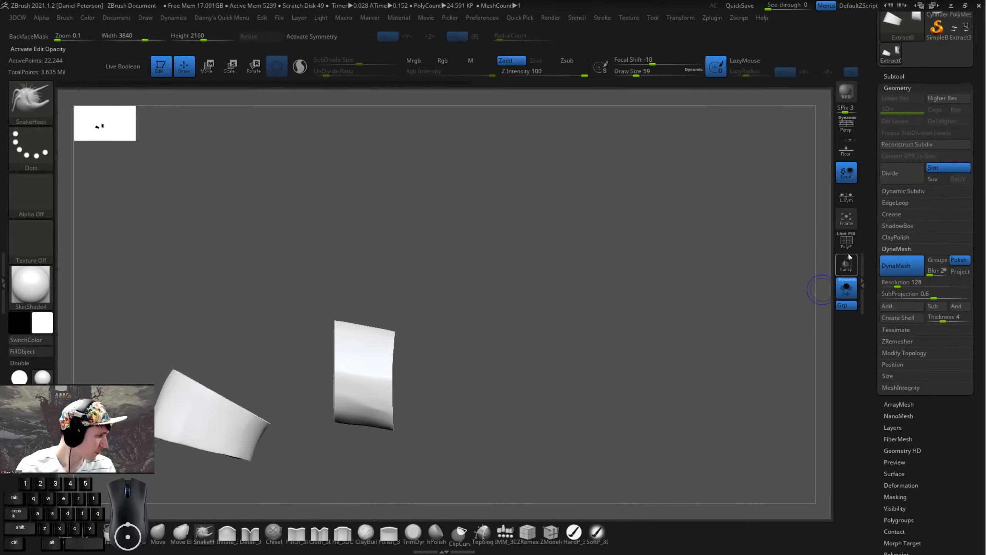
{"action": "left_click", "coordinate": [847, 241]}
{"action": "left_click_drag", "start_coordinate": [524, 275], "coordinate": [800, 275]}
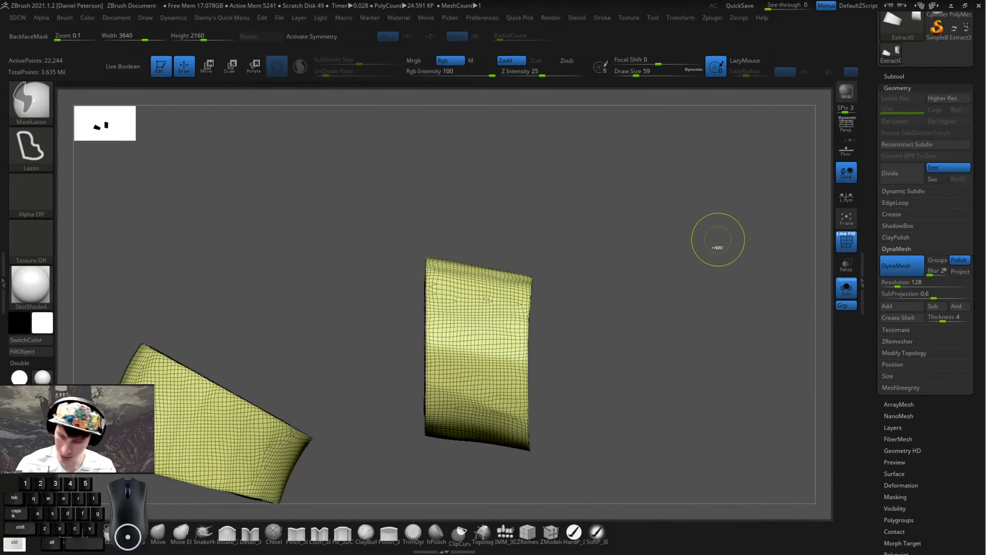
{"action": "key", "text": "ctrl+w"}
{"action": "left_click_drag", "start_coordinate": [740, 254], "coordinate": [706, 297], "text": "alt"}
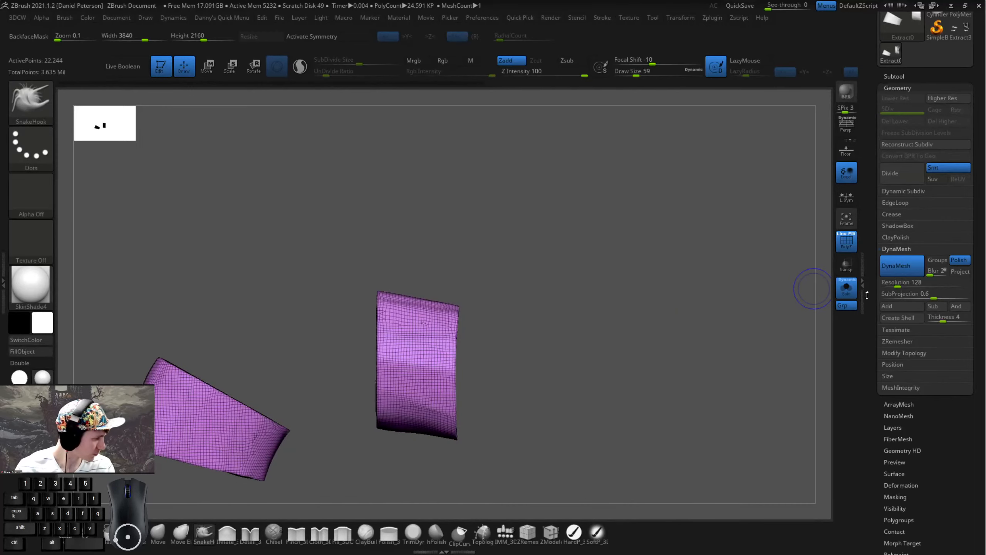
- Bring the whole staff back into view around the remeshed bands and set the SnakeHook draw size to 158
{"action": "left_click", "coordinate": [846, 288]}
{"action": "left_click_drag", "start_coordinate": [656, 242], "coordinate": [620, 224], "text": "alt"}
{"action": "left_click_drag", "start_coordinate": [617, 226], "coordinate": [500, 320]}
{"action": "mouse_move", "coordinate": [337, 273]}
{"action": "left_mouse_down"}
{"action": "mouse_move", "coordinate": [359, 266]}
{"action": "mouse_move", "coordinate": [469, 293]}
{"action": "mouse_move", "coordinate": [471, 266]}
{"action": "left_mouse_up"}
{"action": "key", "text": "space"}
{"action": "left_click_drag", "start_coordinate": [470, 256], "coordinate": [495, 241]}
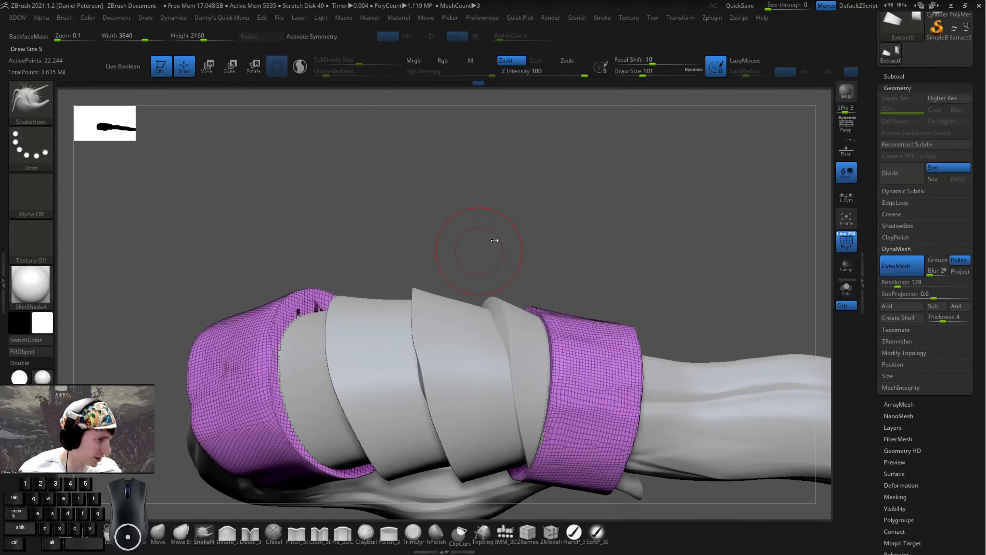
{"action": "key", "text": "space"}
{"action": "left_click_drag", "start_coordinate": [330, 205], "coordinate": [336, 204]}
- Reshape the hook-side band around the bend with SnakeHook strokes from several angles
{"action": "left_click_drag", "start_coordinate": [408, 208], "coordinate": [345, 223]}
{"action": "left_click_drag", "start_coordinate": [302, 306], "coordinate": [327, 325]}
{"action": "left_click_drag", "start_coordinate": [385, 244], "coordinate": [359, 254]}
{"action": "left_click_drag", "start_coordinate": [346, 290], "coordinate": [355, 305]}
{"action": "left_click_drag", "start_coordinate": [416, 253], "coordinate": [385, 285]}
{"action": "left_click_drag", "start_coordinate": [244, 291], "coordinate": [458, 238]}
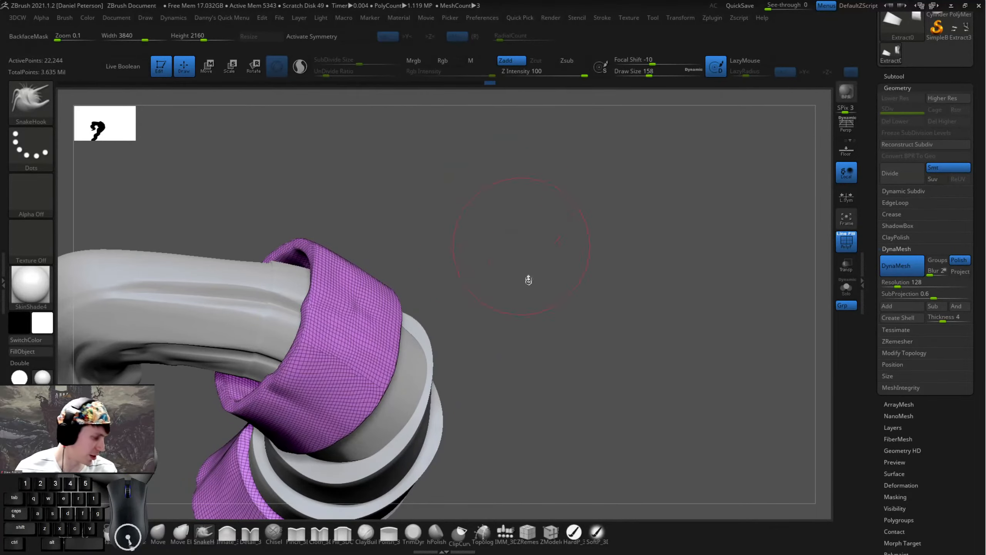
{"action": "left_click_drag", "start_coordinate": [529, 280], "coordinate": [596, 290]}
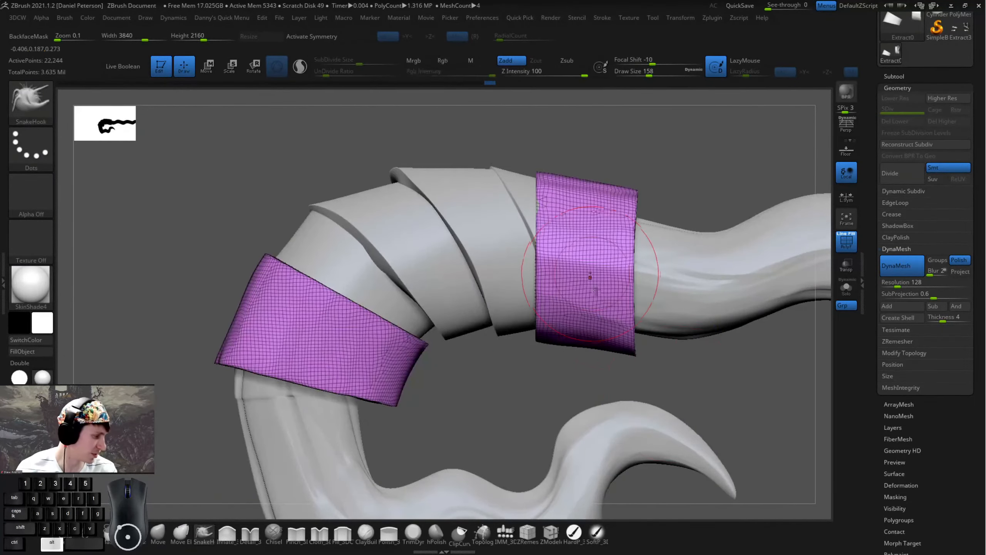
- Hide the Extract0 bands in the subtool list and select the Extract1 spiral wrap
{"action": "mouse_move", "coordinate": [710, 369]}
{"action": "left_mouse_down", "text": "alt"}
{"action": "mouse_move", "coordinate": [642, 200]}
{"action": "mouse_move", "coordinate": [496, 219]}
{"action": "left_mouse_up", "text": "alt"}
{"action": "key", "text": "space"}
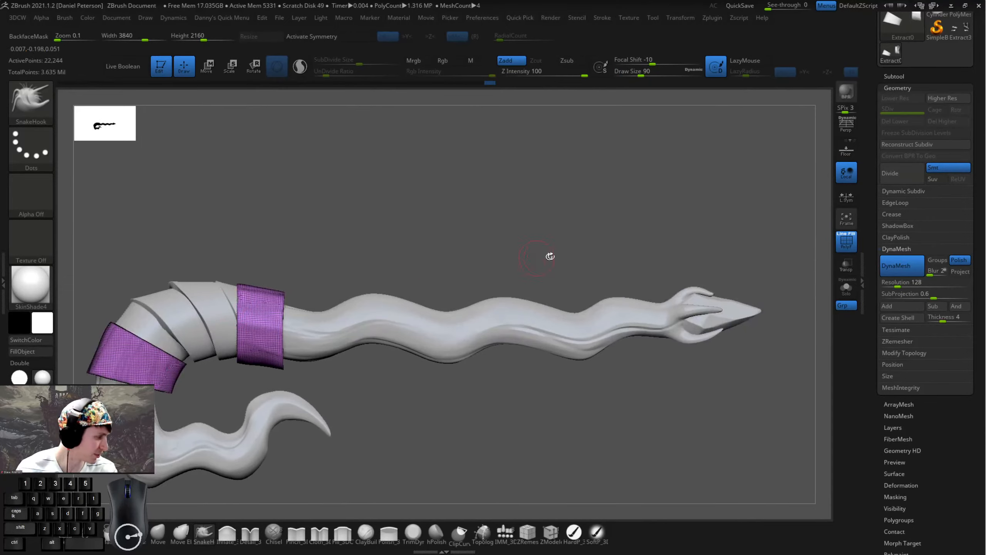
{"action": "left_click", "coordinate": [892, 76]}
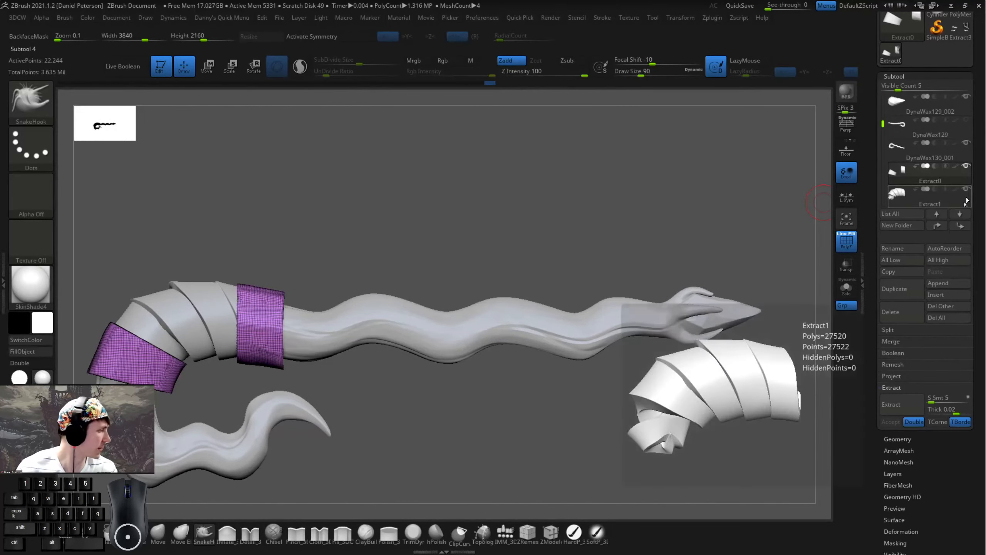
{"action": "mouse_move", "coordinate": [966, 171]}
{"action": "left_click", "coordinate": [904, 206]}
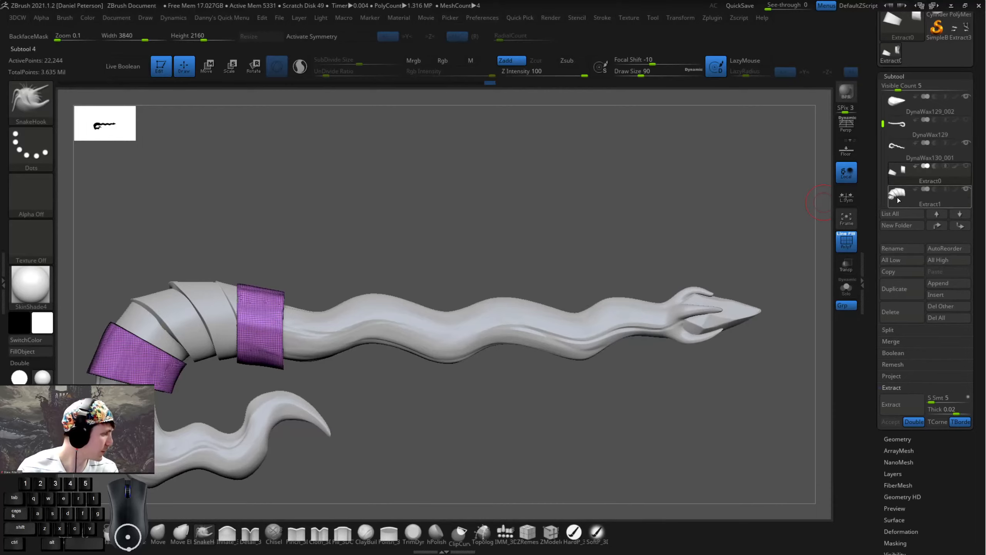
{"action": "left_click", "coordinate": [898, 200]}
{"action": "mouse_move", "coordinate": [484, 183]}
{"action": "left_mouse_down"}
{"action": "mouse_move", "coordinate": [504, 188]}
{"action": "mouse_move", "coordinate": [488, 191]}
{"action": "left_mouse_up"}
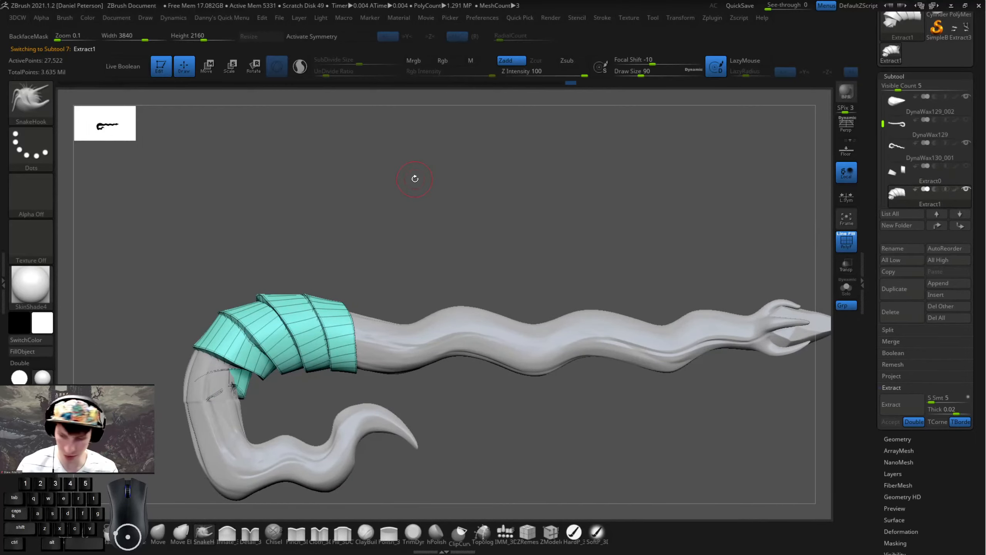
- Try to insert a Cylinder primitive with the IMM brush while the spiral wrap is the active subtool
{"action": "left_click", "coordinate": [500, 537]}
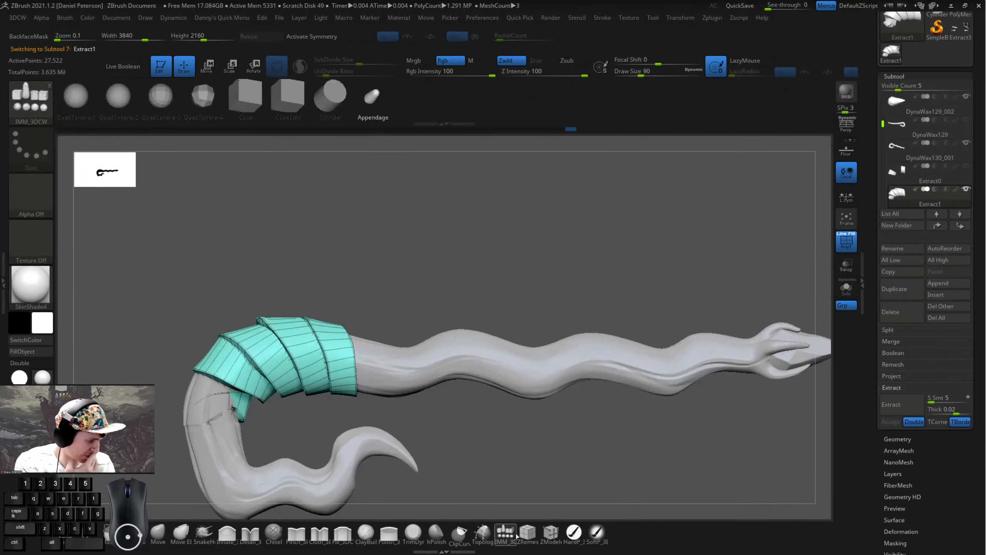
{"action": "left_click", "coordinate": [330, 101]}
{"action": "left_click_drag", "start_coordinate": [388, 264], "coordinate": [378, 291]}
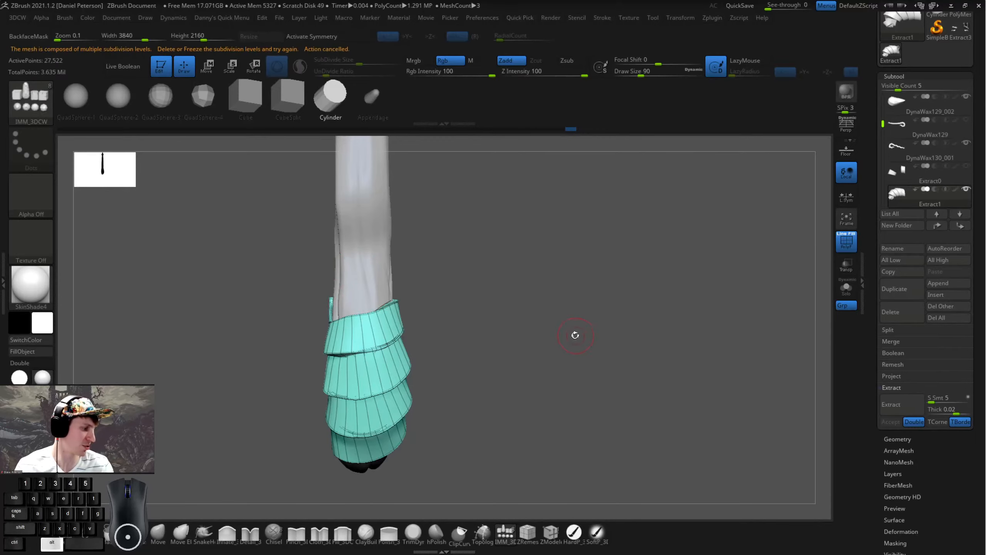
{"action": "key", "text": "space"}
{"action": "mouse_move", "coordinate": [328, 457]}
{"action": "left_mouse_down"}
{"action": "mouse_move", "coordinate": [389, 447]}
{"action": "mouse_move", "coordinate": [930, 439]}
{"action": "left_mouse_up"}
{"action": "left_click_drag", "start_coordinate": [542, 383], "coordinate": [446, 347]}
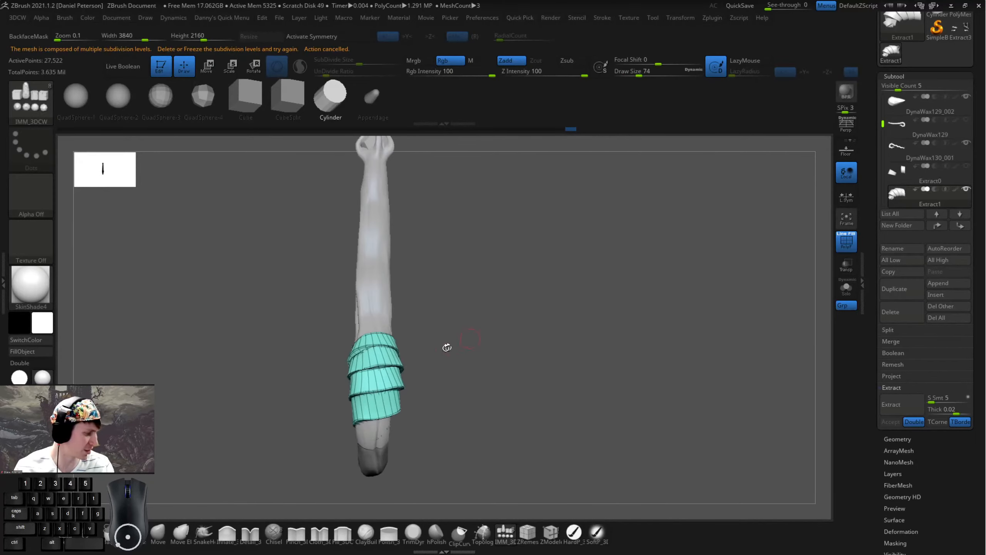
- Switch back to the SnakeHook brush and make the DynaWax130_001 staff the active subtool
{"action": "left_click", "coordinate": [204, 533]}
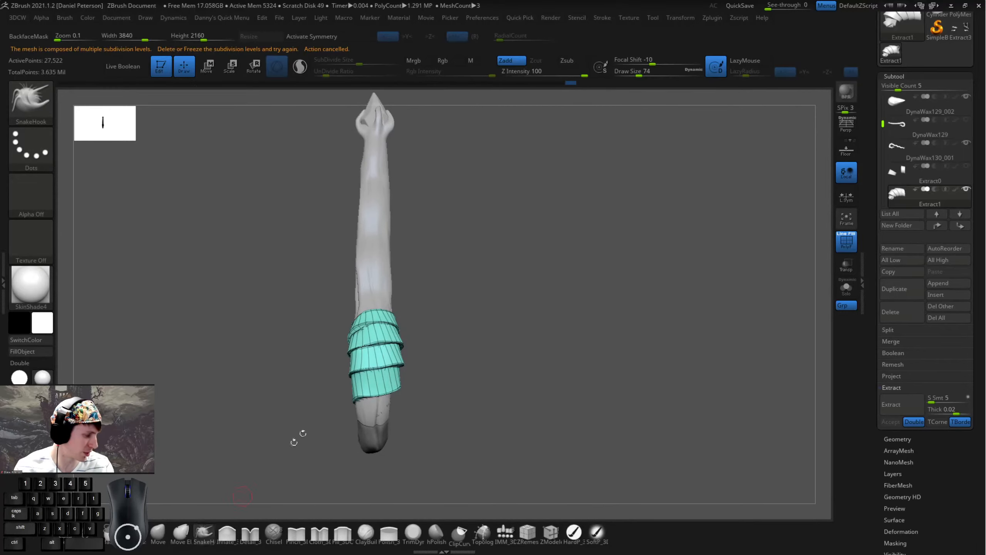
{"action": "left_click", "coordinate": [381, 279], "text": "alt"}
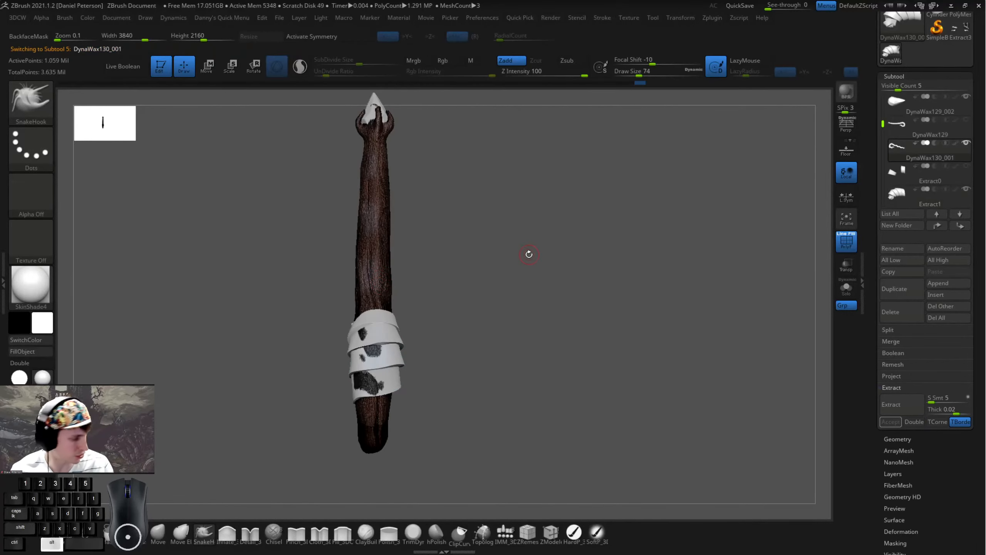
- Turn off the polyframe display and insert an IMM Cylinder on the staff at the shaft-side end of the wrap
{"action": "left_click_drag", "start_coordinate": [529, 254], "coordinate": [531, 237], "text": "alt"}
{"action": "left_click", "coordinate": [846, 241]}
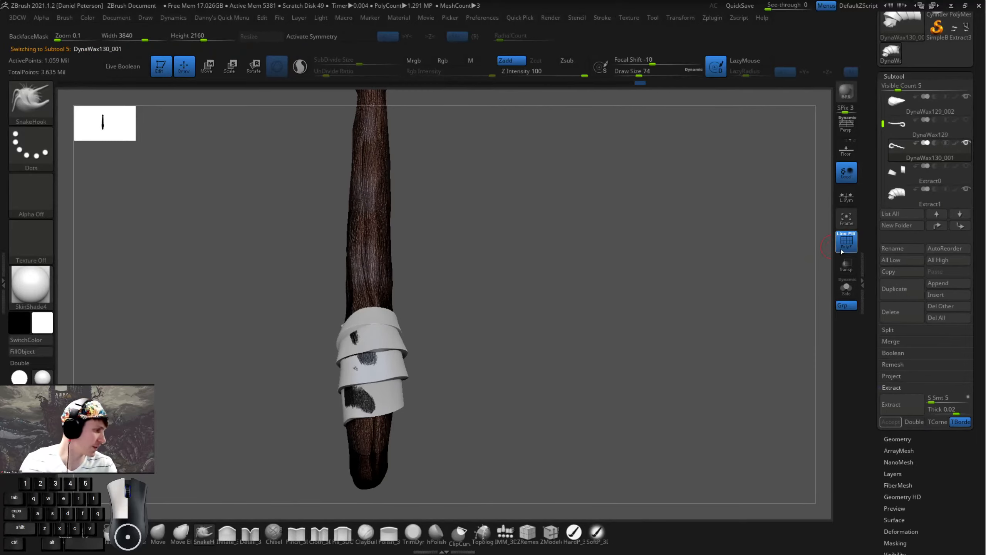
{"action": "left_click", "coordinate": [502, 544]}
{"action": "mouse_move", "coordinate": [371, 305]}
{"action": "left_mouse_down"}
{"action": "mouse_move", "coordinate": [539, 291]}
{"action": "mouse_move", "coordinate": [487, 269]}
{"action": "left_mouse_up"}
- Move and rotate the inserted cylinder so it forms a short band over the shaft-side end of the wrap
{"action": "key", "text": "w"}
{"action": "left_click_drag", "start_coordinate": [382, 264], "coordinate": [331, 325]}
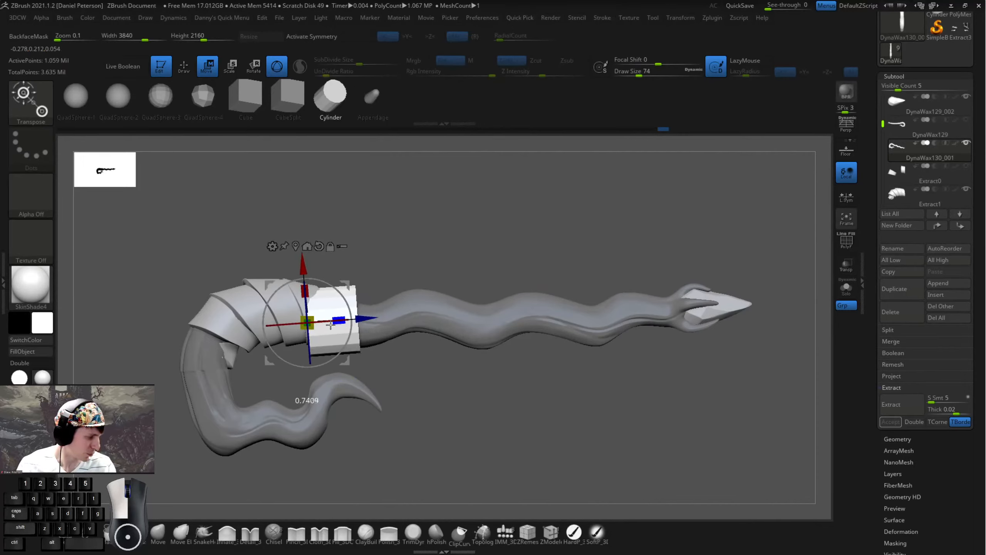
{"action": "key", "text": "q"}
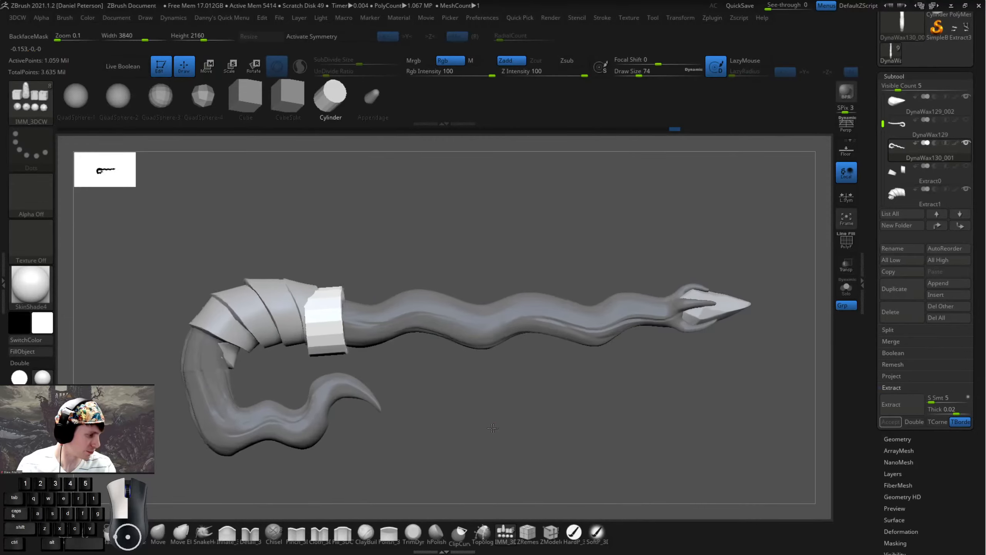
{"action": "mouse_move", "coordinate": [513, 406]}
{"action": "right_mouse_down"}
{"action": "mouse_move", "coordinate": [464, 412]}
{"action": "mouse_move", "coordinate": [493, 443]}
{"action": "right_mouse_up"}
{"action": "key", "text": "w"}
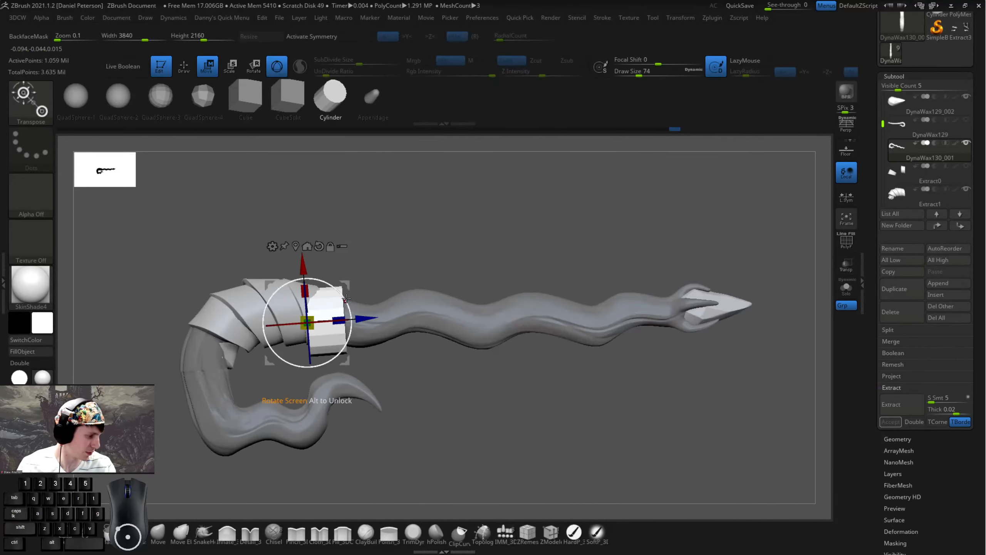
{"action": "left_click_drag", "start_coordinate": [344, 299], "coordinate": [350, 312]}
{"action": "mouse_move", "coordinate": [342, 366]}
{"action": "left_mouse_down"}
{"action": "mouse_move", "coordinate": [344, 344]}
{"action": "mouse_move", "coordinate": [349, 356]}
{"action": "left_mouse_up"}
{"action": "key", "text": "q"}
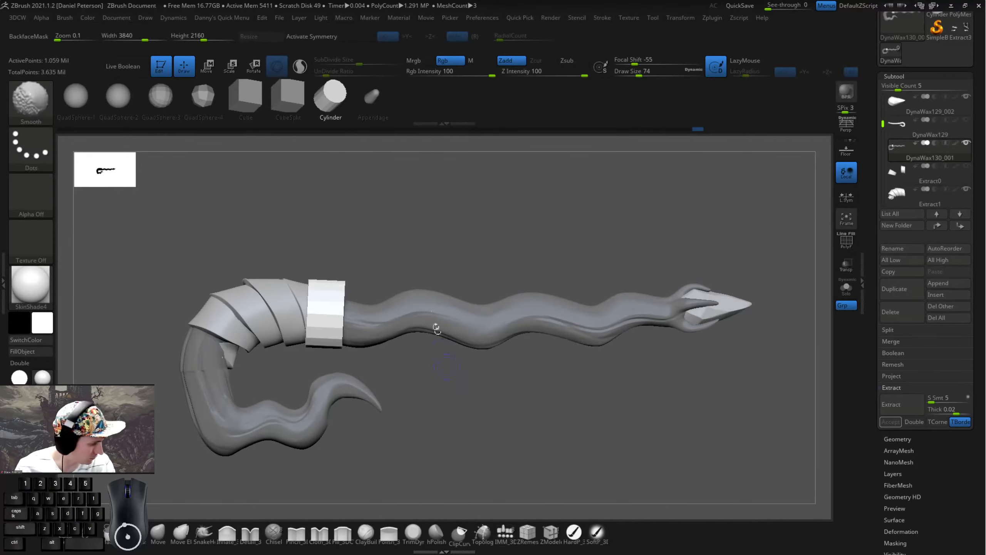
- Shift and tilt the shaft-side cylinder to follow the slanted end edge of the wrap
{"action": "left_click_drag", "start_coordinate": [410, 250], "coordinate": [418, 315]}
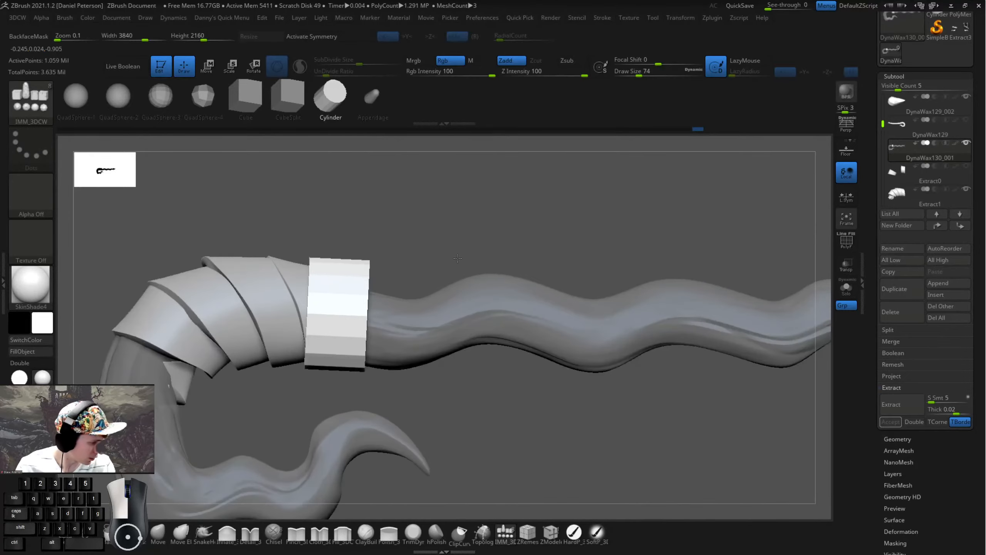
{"action": "key", "text": "space"}
{"action": "key", "text": "w"}
{"action": "left_click_drag", "start_coordinate": [337, 283], "coordinate": [344, 292]}
{"action": "left_click_drag", "start_coordinate": [319, 251], "coordinate": [319, 255]}
{"action": "key", "text": "q"}
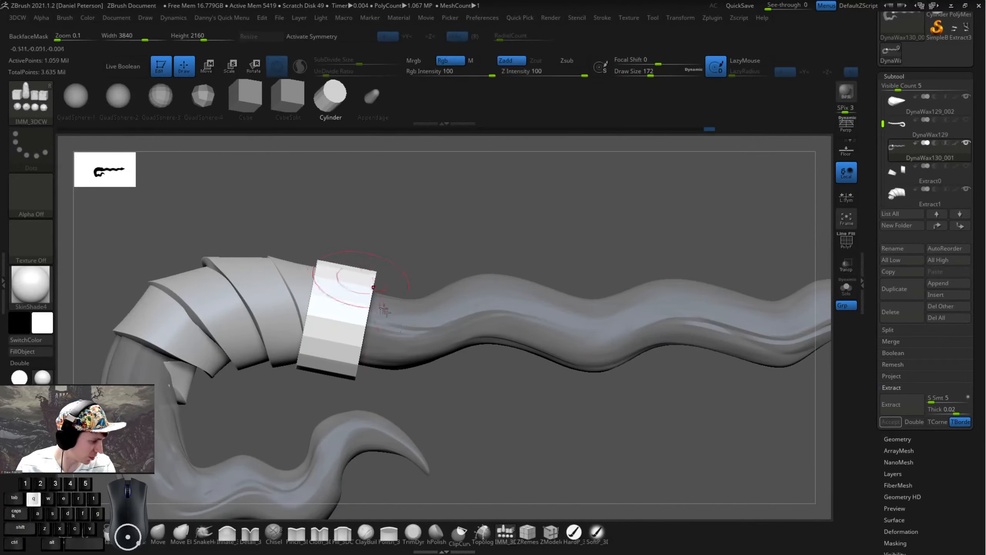
- Switch to the SnakeHook brush with draw size 338 and adjust the shaft-side cylinder's fit around the shaft
{"action": "mouse_move", "coordinate": [427, 233]}
{"action": "left_mouse_down"}
{"action": "mouse_move", "coordinate": [430, 403]}
{"action": "mouse_move", "coordinate": [430, 360]}
{"action": "mouse_move", "coordinate": [413, 357]}
{"action": "left_mouse_up"}
{"action": "left_click", "coordinate": [204, 532]}
{"action": "left_click_drag", "start_coordinate": [533, 235], "coordinate": [523, 258]}
{"action": "key", "text": "space"}
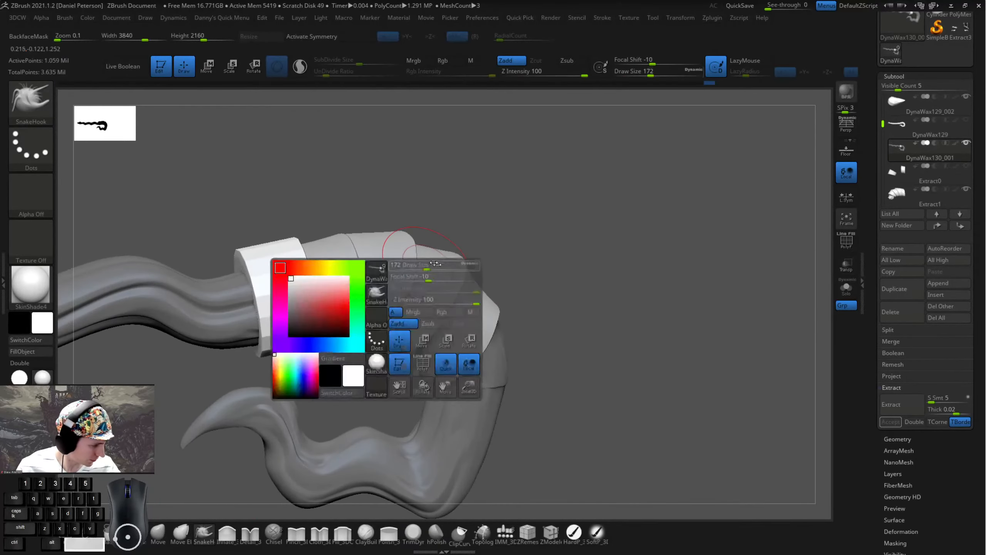
{"action": "left_click_drag", "start_coordinate": [432, 266], "coordinate": [446, 267]}
{"action": "left_click_drag", "start_coordinate": [517, 268], "coordinate": [508, 311]}
{"action": "left_click_drag", "start_coordinate": [329, 343], "coordinate": [325, 342]}
{"action": "mouse_move", "coordinate": [542, 295]}
{"action": "left_mouse_down"}
{"action": "mouse_move", "coordinate": [539, 315]}
{"action": "mouse_move", "coordinate": [574, 256]}
{"action": "mouse_move", "coordinate": [524, 183]}
{"action": "left_mouse_up"}
- Duplicate the shaft-side cylinder with the Move gizmo and place the angled copy over the hook-side end of the wrap
{"action": "key", "text": "w"}
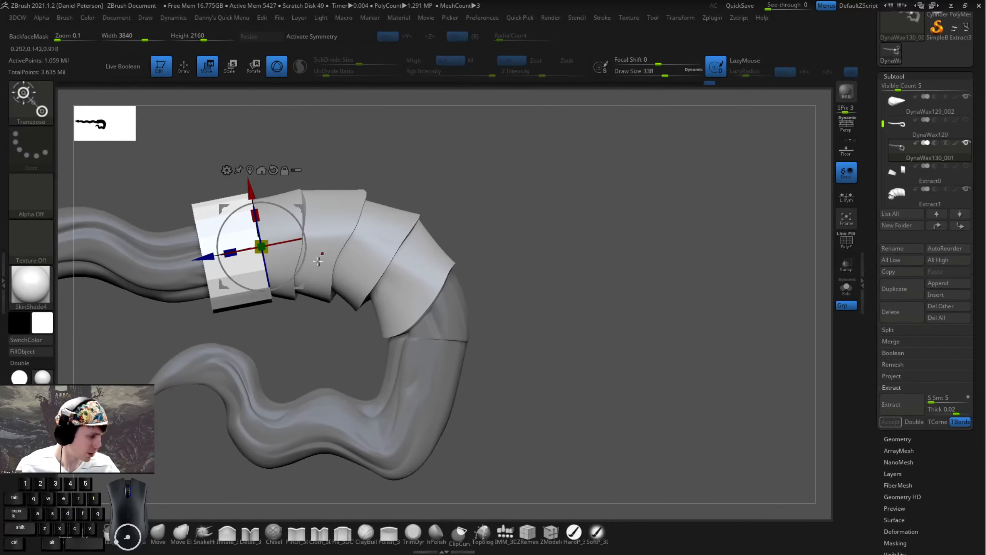
{"action": "left_click_drag", "start_coordinate": [209, 257], "coordinate": [386, 222], "text": "ctrl"}
{"action": "left_click_drag", "start_coordinate": [482, 220], "coordinate": [447, 263]}
{"action": "left_click_drag", "start_coordinate": [476, 249], "coordinate": [458, 378]}
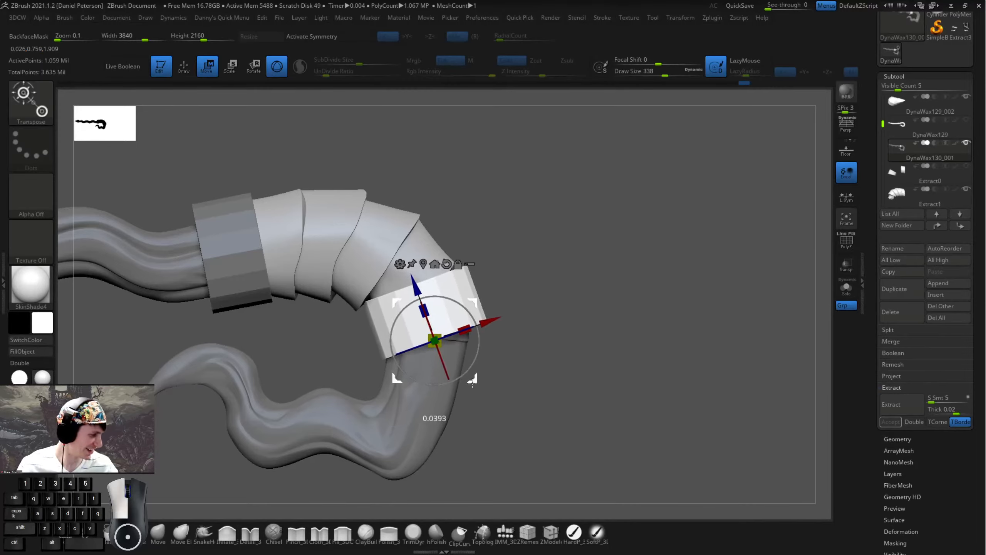
{"action": "key", "text": "q"}
{"action": "mouse_move", "coordinate": [539, 357]}
{"action": "left_mouse_down"}
{"action": "mouse_move", "coordinate": [524, 345]}
{"action": "mouse_move", "coordinate": [541, 350]}
{"action": "left_mouse_up"}
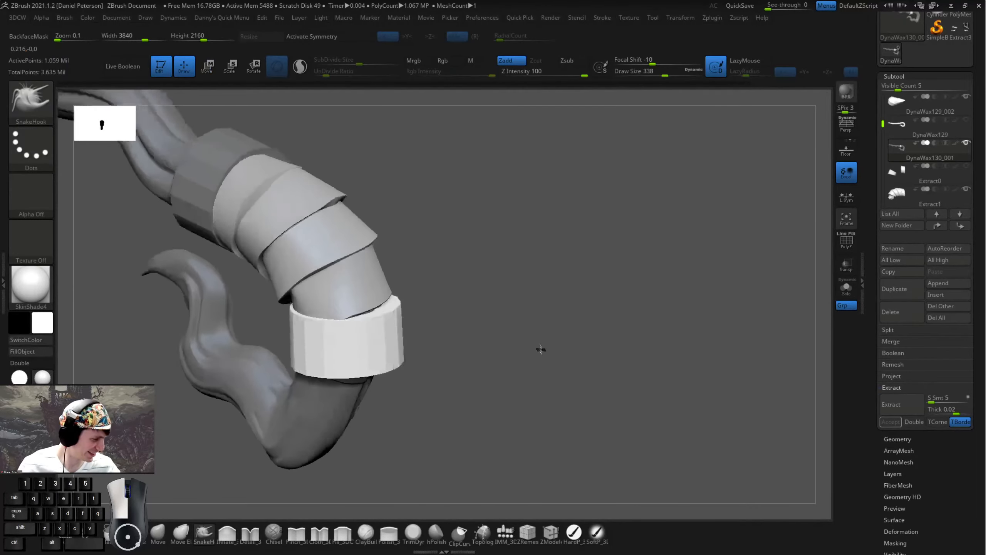
- Select the Extract1 spiral wrap and reshape its hook-side end toward the cylinder with SnakeHook strokes, using draw size 245
{"action": "left_click", "coordinate": [359, 292], "text": "alt"}
{"action": "mouse_move", "coordinate": [378, 307]}
{"action": "left_mouse_down"}
{"action": "mouse_move", "coordinate": [319, 309]}
{"action": "mouse_move", "coordinate": [361, 305]}
{"action": "left_mouse_up"}
{"action": "mouse_move", "coordinate": [467, 297]}
{"action": "left_mouse_down"}
{"action": "mouse_move", "coordinate": [480, 297]}
{"action": "mouse_move", "coordinate": [435, 302]}
{"action": "mouse_move", "coordinate": [424, 292]}
{"action": "mouse_move", "coordinate": [676, 353]}
{"action": "mouse_move", "coordinate": [442, 318]}
{"action": "left_mouse_up"}
{"action": "left_click_drag", "start_coordinate": [329, 305], "coordinate": [351, 306]}
{"action": "key", "text": "space"}
{"action": "mouse_move", "coordinate": [351, 307]}
{"action": "left_mouse_down"}
{"action": "mouse_move", "coordinate": [369, 307]}
{"action": "mouse_move", "coordinate": [330, 306]}
{"action": "left_mouse_up"}
{"action": "key", "text": "space"}
{"action": "left_click_drag", "start_coordinate": [383, 324], "coordinate": [318, 307]}
{"action": "left_click_drag", "start_coordinate": [407, 324], "coordinate": [272, 297]}
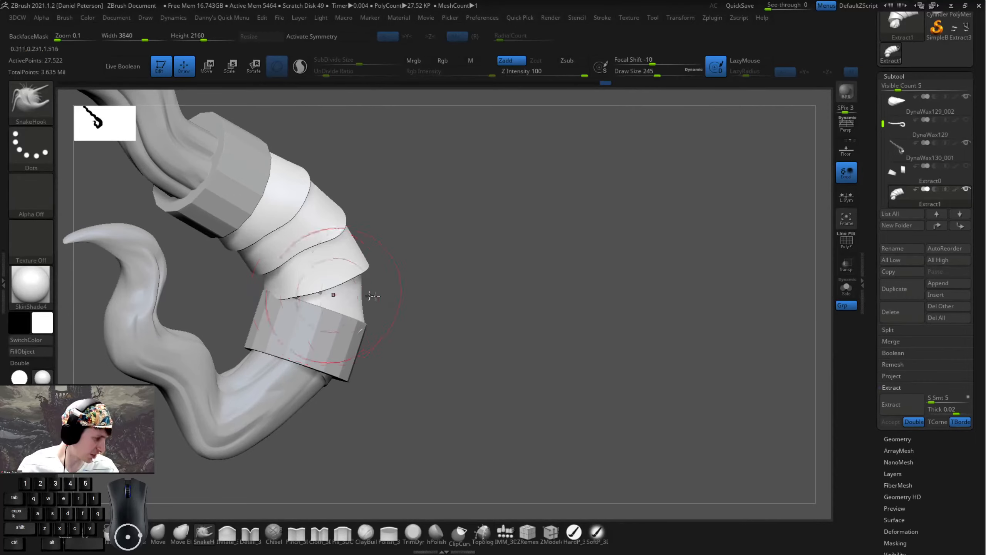
{"action": "left_click_drag", "start_coordinate": [372, 296], "coordinate": [286, 321]}
- Make the DynaWax130_001 staff with its cylinders active and fit the hook-side cylinder using SnakeHook at draw size 293
{"action": "left_click", "coordinate": [311, 285], "text": "alt"}
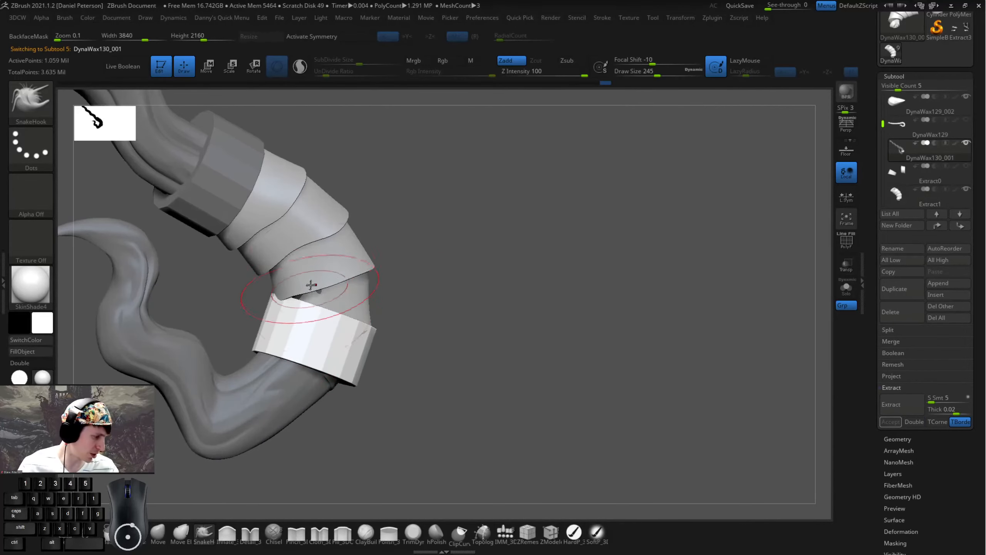
{"action": "key", "text": "space"}
{"action": "left_click_drag", "start_coordinate": [312, 286], "coordinate": [318, 287]}
{"action": "left_click_drag", "start_coordinate": [396, 285], "coordinate": [284, 297]}
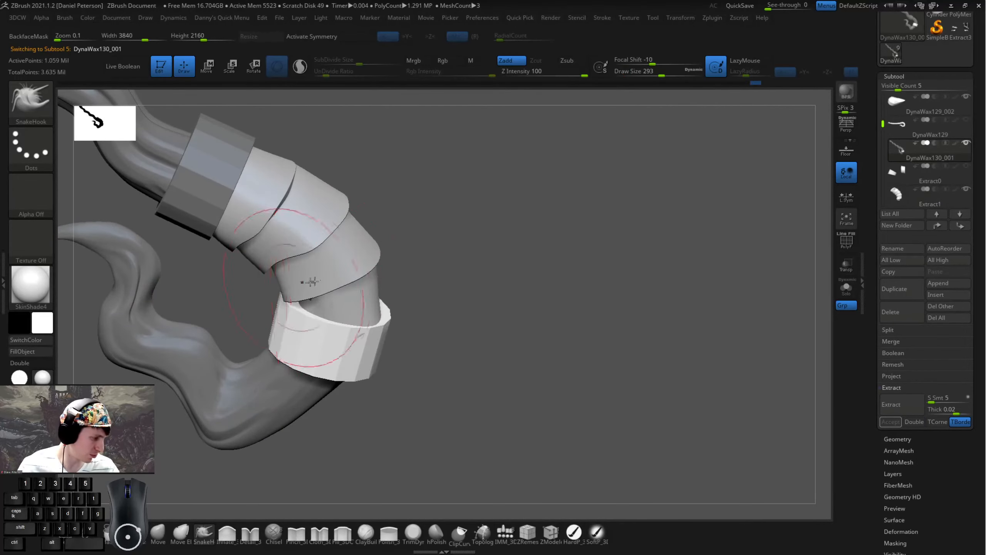
{"action": "mouse_move", "coordinate": [427, 287]}
{"action": "left_mouse_down"}
{"action": "mouse_move", "coordinate": [368, 276]}
{"action": "mouse_move", "coordinate": [400, 282]}
{"action": "mouse_move", "coordinate": [318, 294]}
{"action": "left_mouse_up"}
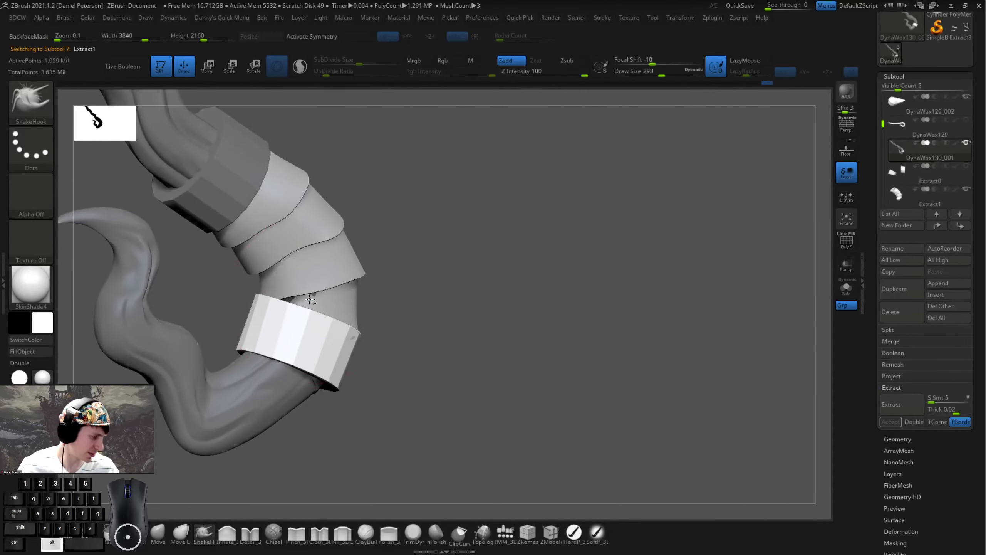
- Refine the Extract1 wrap's lower edges near the hook-side cylinder with SnakeHook strokes, reducing the draw size to 116
{"action": "mouse_move", "coordinate": [409, 289]}
{"action": "left_mouse_down", "text": "alt"}
{"action": "mouse_move", "coordinate": [489, 304]}
{"action": "mouse_move", "coordinate": [437, 307]}
{"action": "left_mouse_up", "text": "alt"}
{"action": "key", "text": "space"}
{"action": "mouse_move", "coordinate": [290, 294]}
{"action": "left_mouse_down"}
{"action": "mouse_move", "coordinate": [268, 304]}
{"action": "mouse_move", "coordinate": [284, 305]}
{"action": "left_mouse_up"}
{"action": "mouse_move", "coordinate": [348, 286]}
{"action": "right_mouse_down"}
{"action": "mouse_move", "coordinate": [485, 329]}
{"action": "mouse_move", "coordinate": [295, 313]}
{"action": "right_mouse_up"}
{"action": "left_click_drag", "start_coordinate": [284, 312], "coordinate": [288, 309]}
{"action": "right_click_drag", "start_coordinate": [288, 308], "coordinate": [427, 310]}
{"action": "key", "text": "space"}
{"action": "left_click_drag", "start_coordinate": [303, 294], "coordinate": [294, 294]}
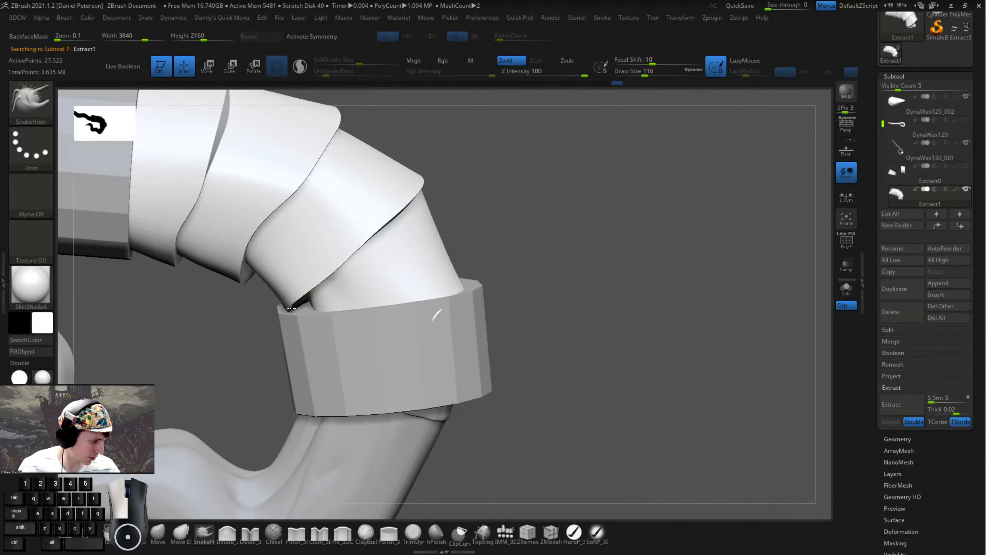
{"action": "left_click_drag", "start_coordinate": [563, 264], "coordinate": [491, 308], "text": "alt"}
{"action": "left_click_drag", "start_coordinate": [432, 288], "coordinate": [436, 294]}
{"action": "mouse_move", "coordinate": [512, 300]}
{"action": "left_mouse_down"}
{"action": "mouse_move", "coordinate": [542, 279]}
{"action": "mouse_move", "coordinate": [522, 324]}
{"action": "mouse_move", "coordinate": [565, 341]}
{"action": "mouse_move", "coordinate": [485, 298]}
{"action": "mouse_move", "coordinate": [501, 326]}
{"action": "left_mouse_up"}
- Reselect the DynaWax130_001 staff and try to mask its shaft separately from the two end cylinders
{"action": "left_click", "coordinate": [404, 341], "text": "alt"}
{"action": "left_click_drag", "start_coordinate": [404, 342], "coordinate": [412, 337], "text": "shift"}
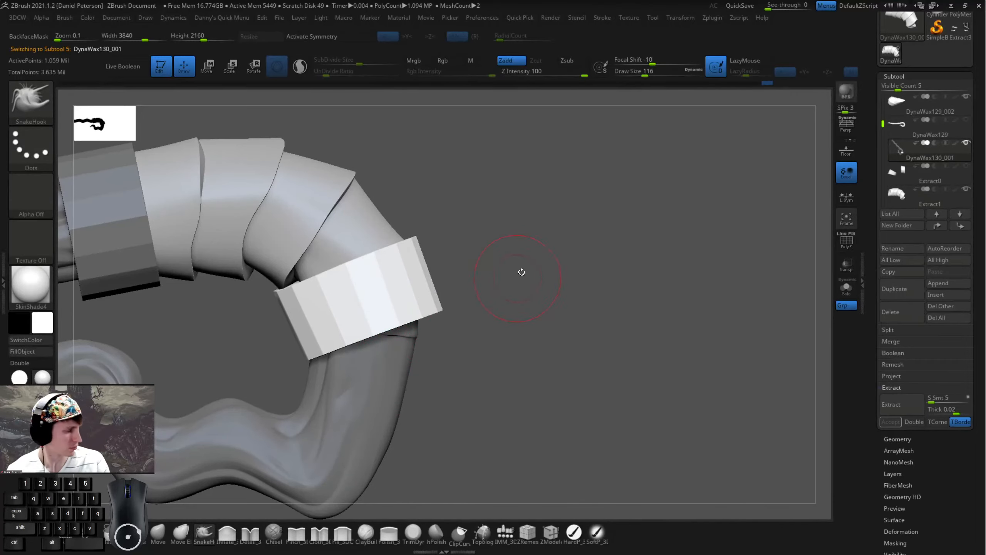
{"action": "left_click_drag", "start_coordinate": [503, 243], "coordinate": [514, 229]}
{"action": "left_click_drag", "start_coordinate": [514, 230], "coordinate": [544, 256], "text": "alt"}
{"action": "key", "text": "w"}
{"action": "mouse_move", "coordinate": [250, 245]}
{"action": "left_mouse_down", "text": "ctrl"}
{"action": "mouse_move", "coordinate": [326, 236]}
{"action": "mouse_move", "coordinate": [146, 256]}
{"action": "mouse_move", "coordinate": [306, 287]}
{"action": "mouse_move", "coordinate": [330, 245]}
{"action": "mouse_move", "coordinate": [190, 272]}
{"action": "left_mouse_up", "text": "ctrl"}
{"action": "left_click_drag", "start_coordinate": [593, 168], "coordinate": [548, 292], "text": "ctrl"}
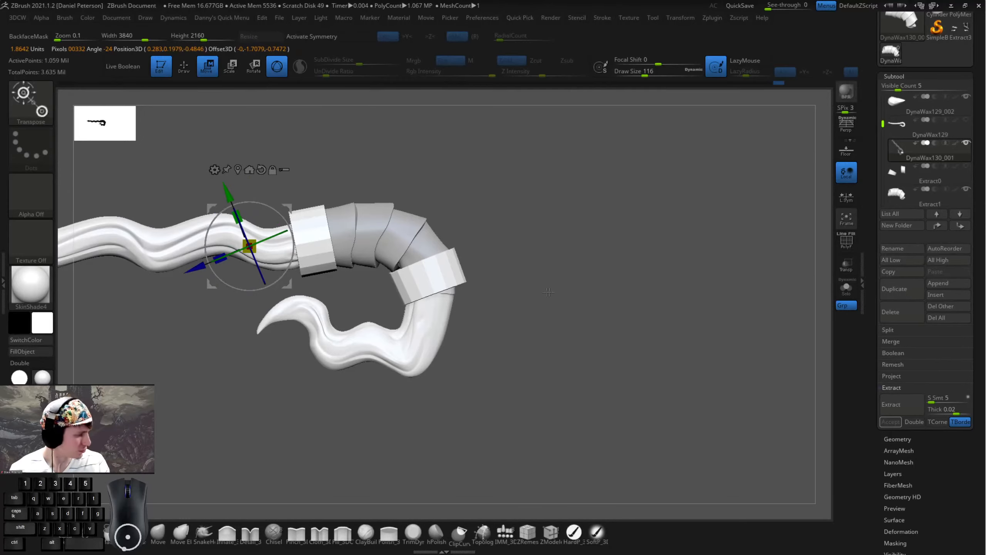
- Mask the staff while leaving both cylinders unmasked, covering the missed patch on the hook's inner curve with MaskLasso
{"action": "left_click", "coordinate": [437, 276]}
{"action": "left_click", "coordinate": [656, 243], "text": "ctrl"}
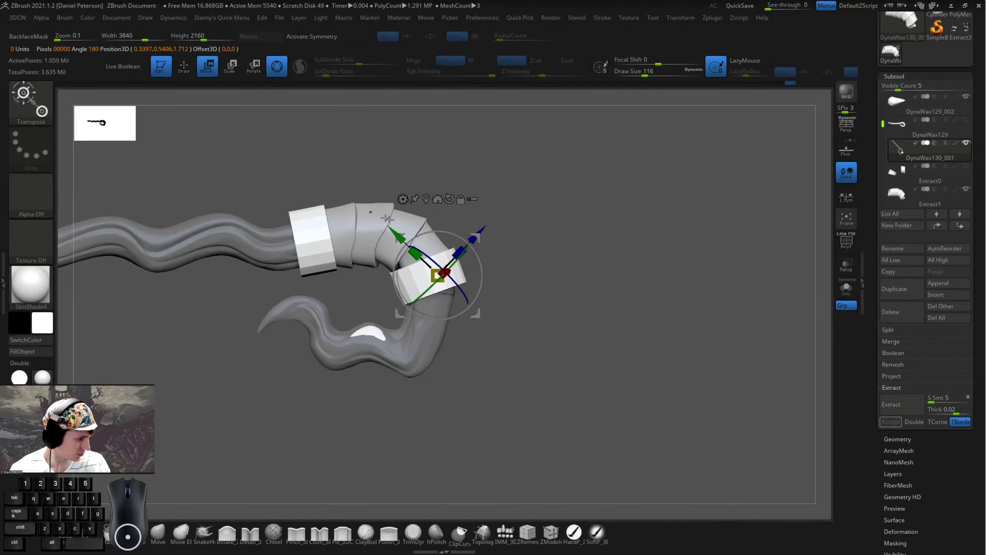
{"action": "left_click_drag", "start_coordinate": [483, 229], "coordinate": [572, 137]}
{"action": "key", "text": "ctrl+z"}
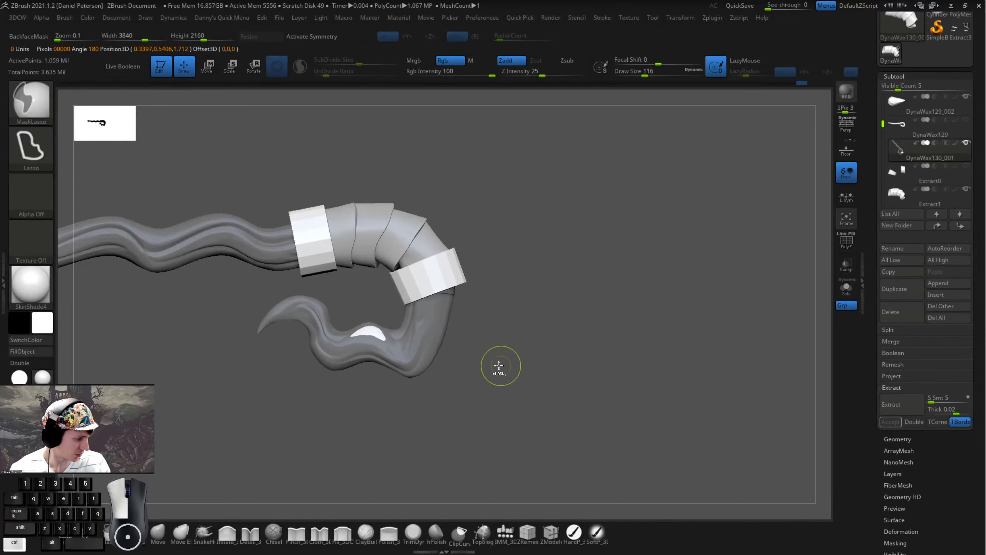
{"action": "left_click_drag", "start_coordinate": [387, 306], "coordinate": [498, 497], "text": "ctrl"}
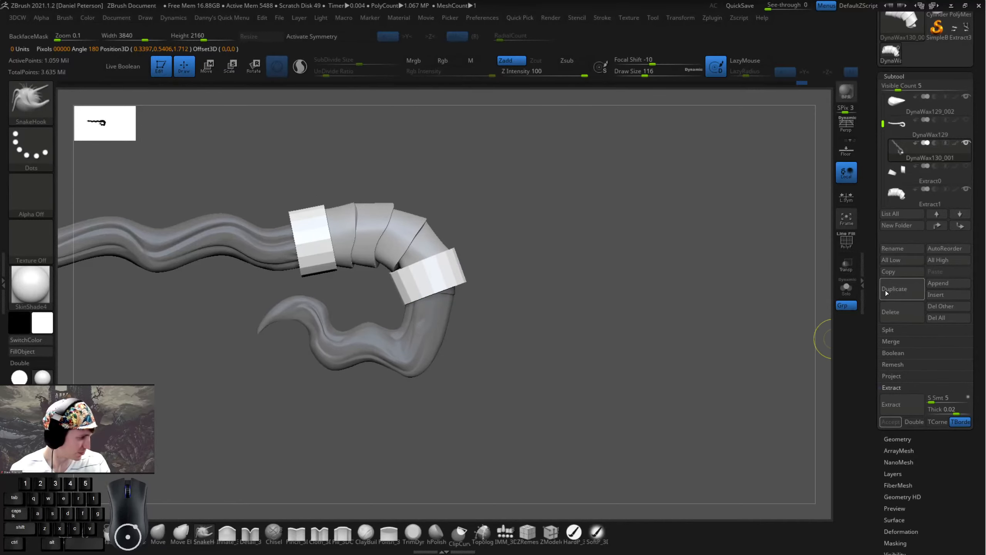
- Isolate the staff subtool and try moving the unmasked cylinders away to reveal leftover unmasked areas
{"action": "left_click", "coordinate": [849, 293]}
{"action": "left_click_drag", "start_coordinate": [621, 218], "coordinate": [657, 221], "text": "alt"}
{"action": "left_click_drag", "start_coordinate": [645, 202], "coordinate": [633, 212]}
{"action": "mouse_move", "coordinate": [485, 196]}
{"action": "left_mouse_down", "text": "ctrl"}
{"action": "mouse_move", "coordinate": [407, 268]}
{"action": "mouse_move", "coordinate": [388, 191]}
{"action": "left_mouse_up", "text": "ctrl"}
{"action": "key", "text": "w"}
{"action": "left_click_drag", "start_coordinate": [516, 230], "coordinate": [707, 146]}
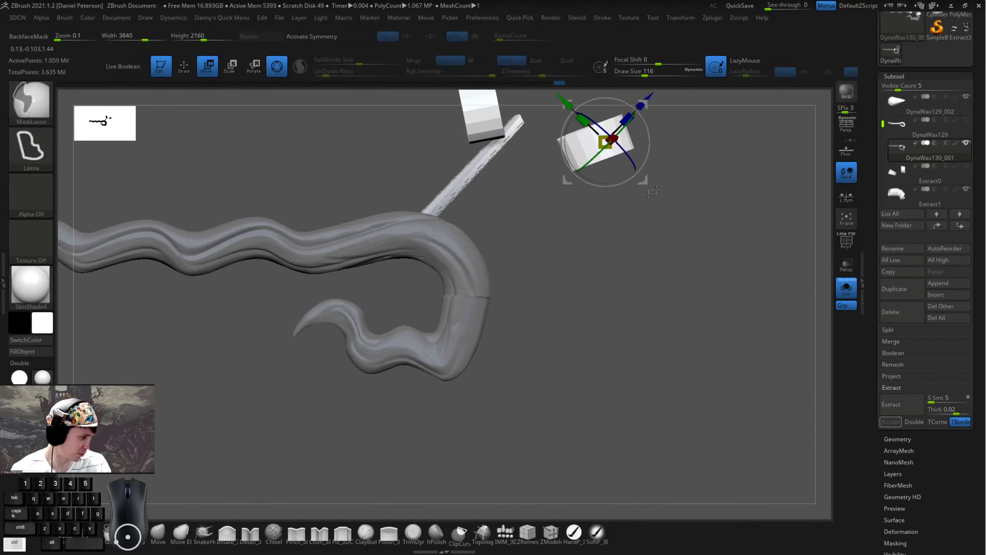
{"action": "key", "text": "ctrl+z"}
- Mask the leftover patch on the inner side of the staff's bend and turn off Solo mode
{"action": "mouse_move", "coordinate": [639, 251]}
{"action": "left_mouse_down"}
{"action": "mouse_move", "coordinate": [555, 242]}
{"action": "mouse_move", "coordinate": [455, 147]}
{"action": "mouse_move", "coordinate": [577, 163]}
{"action": "left_mouse_up"}
{"action": "key", "text": "q"}
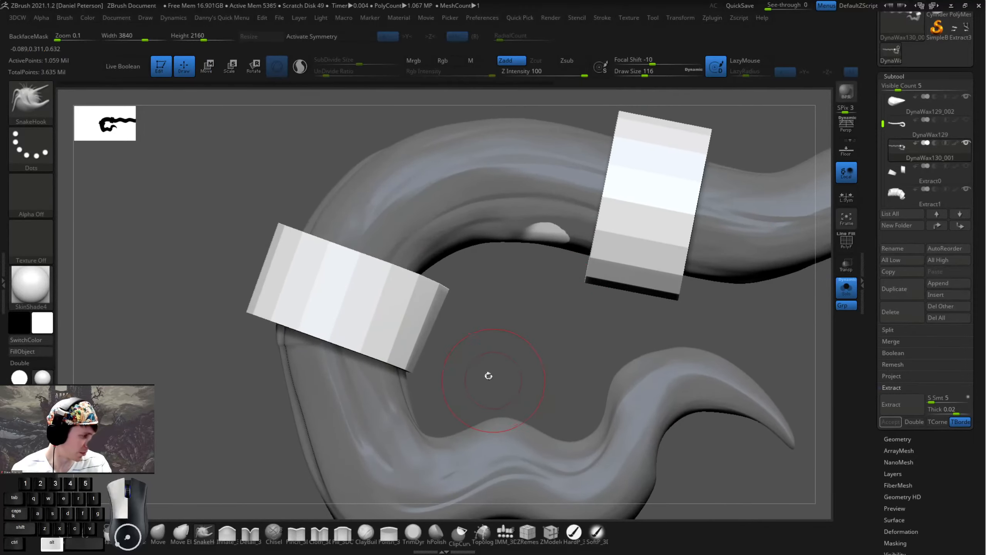
{"action": "mouse_move", "coordinate": [489, 374]}
{"action": "left_mouse_down", "text": "alt"}
{"action": "mouse_move", "coordinate": [407, 363]}
{"action": "mouse_move", "coordinate": [441, 289]}
{"action": "mouse_move", "coordinate": [495, 229]}
{"action": "mouse_move", "coordinate": [405, 302]}
{"action": "mouse_move", "coordinate": [412, 309]}
{"action": "left_mouse_up", "text": "alt"}
{"action": "key", "text": "f"}
{"action": "left_click_drag", "start_coordinate": [698, 332], "coordinate": [601, 365], "text": "alt"}
{"action": "left_click_drag", "start_coordinate": [602, 365], "coordinate": [647, 383]}
{"action": "left_click_drag", "start_coordinate": [462, 323], "coordinate": [816, 303], "text": "alt"}
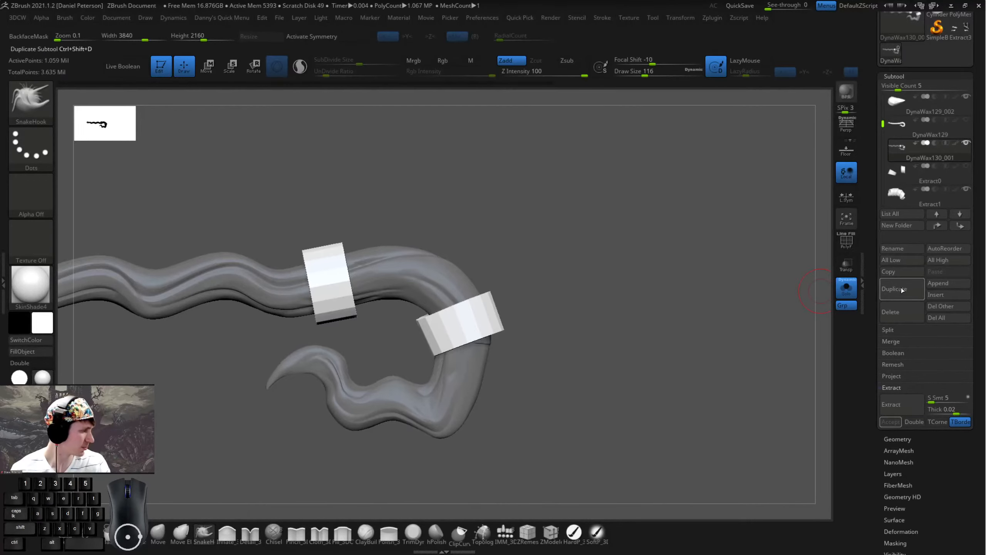
{"action": "left_click", "coordinate": [849, 292]}
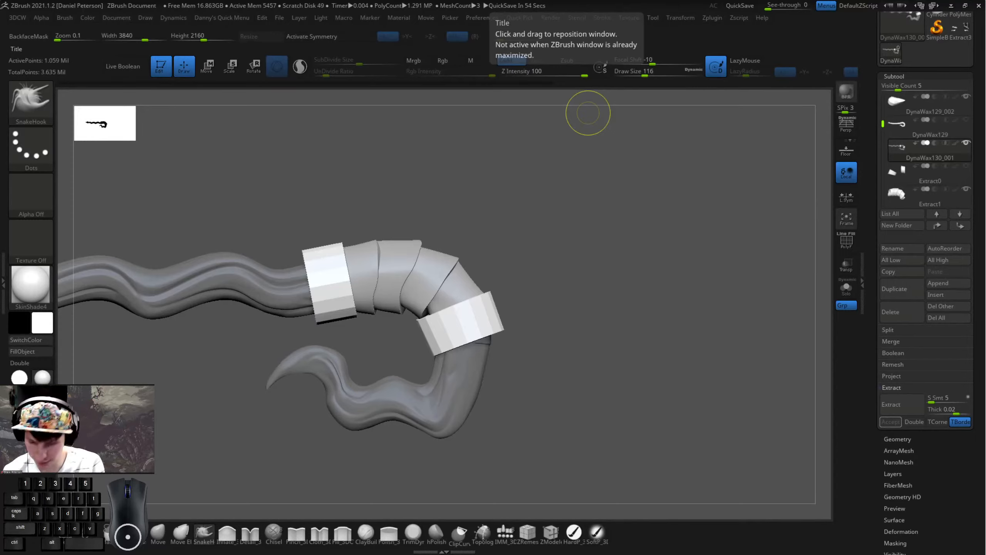
{"action": "key", "text": "f"}
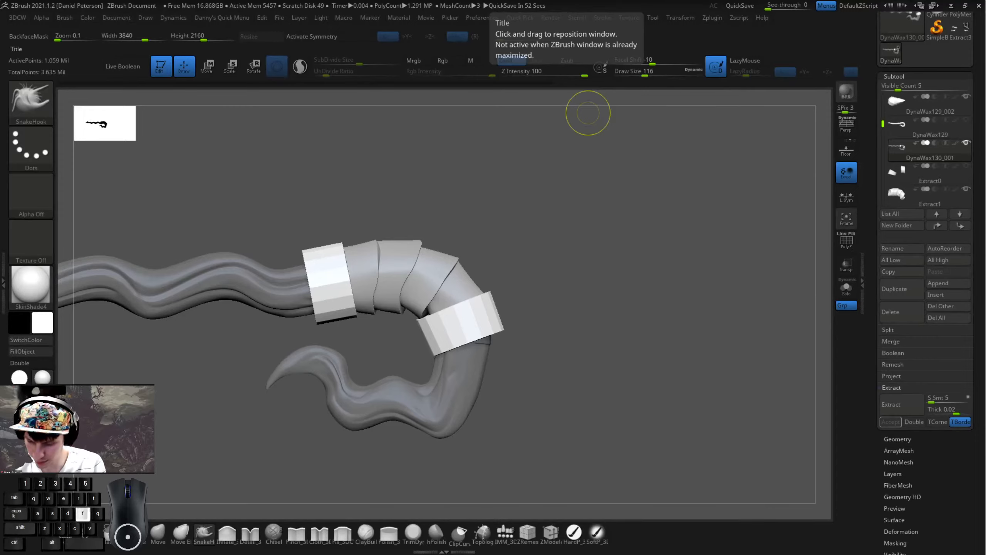
{"action": "key", "text": "space"}
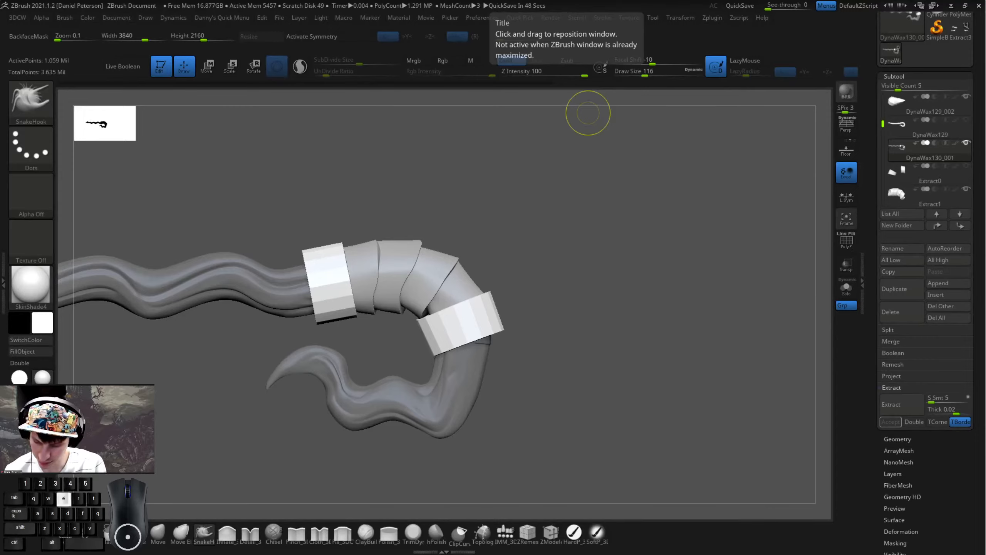
{"action": "key", "text": "space"}
{"action": "key", "text": "t"}
{"action": "key", "text": "space"}
{"action": "key", "text": "space"}
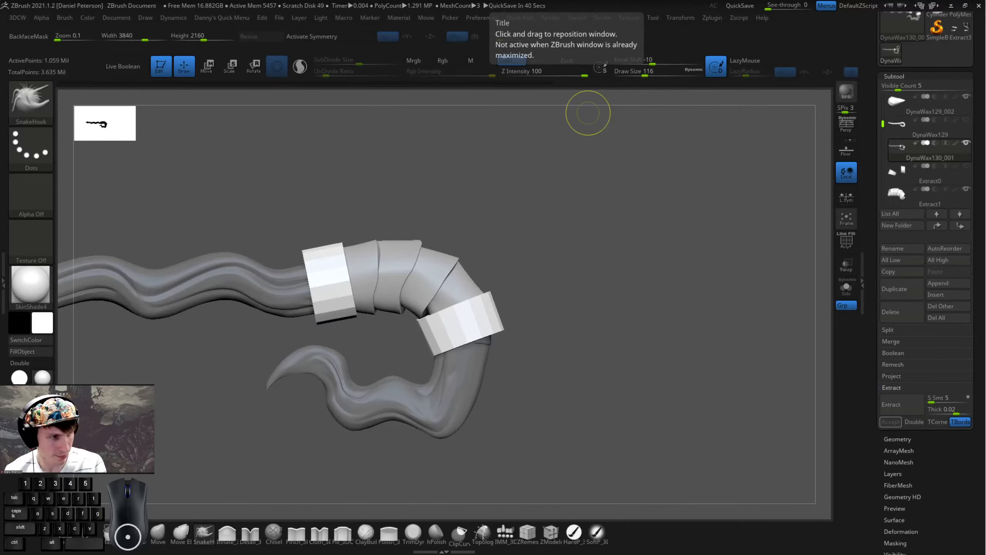
{"action": "key", "text": "space"}
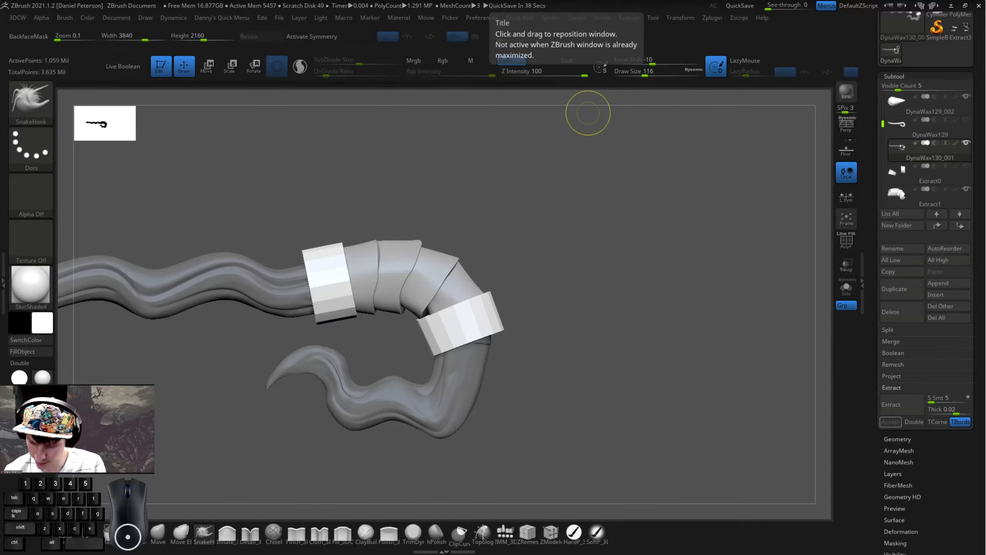
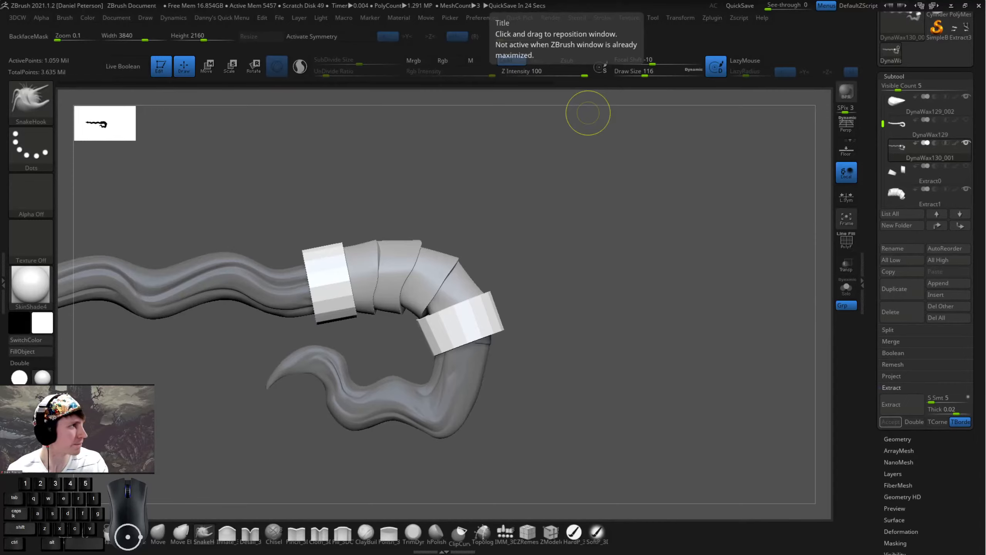
- Separate the unmasked end cylinders from the staff into their own subtool with Split Unmasked Points
{"action": "mouse_move", "coordinate": [594, 295]}
{"action": "left_mouse_down", "text": "shift"}
{"action": "mouse_move", "coordinate": [621, 292]}
{"action": "mouse_move", "coordinate": [562, 265]}
{"action": "mouse_move", "coordinate": [650, 233]}
{"action": "mouse_move", "coordinate": [361, 200]}
{"action": "mouse_move", "coordinate": [256, 212]}
{"action": "left_mouse_up", "text": "shift"}
{"action": "left_click", "coordinate": [243, 282], "text": "ctrl"}
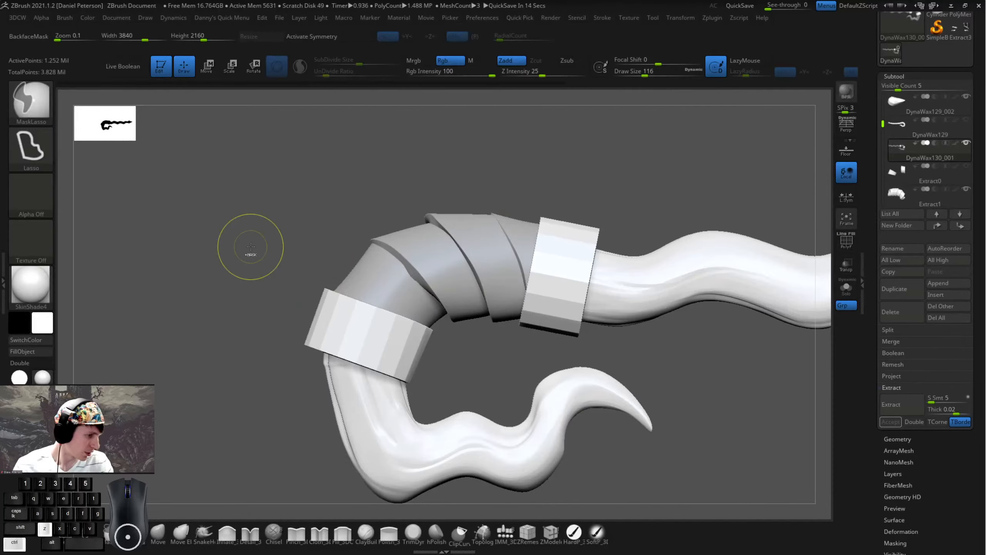
{"action": "left_click_drag", "start_coordinate": [249, 247], "coordinate": [640, 253]}
{"action": "key", "text": "space"}
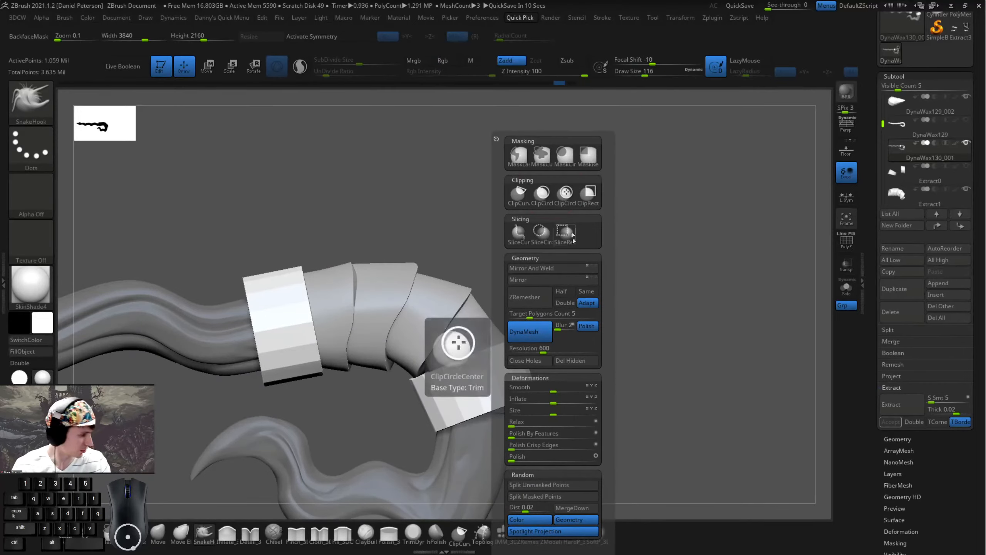
{"action": "left_click", "coordinate": [524, 489]}
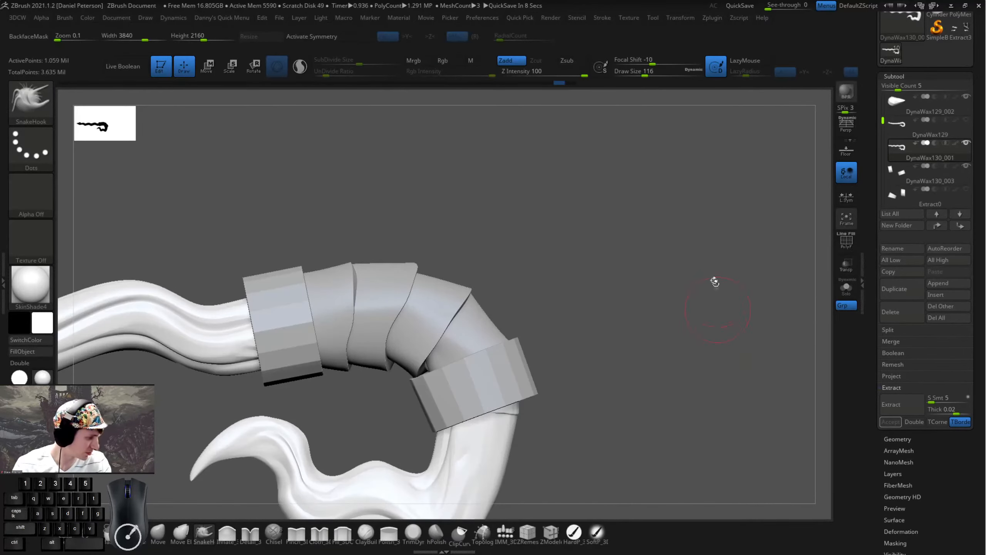
- Make the separated end cylinders the active subtool and set the SnakeHook draw size to 251
{"action": "left_click_drag", "start_coordinate": [711, 280], "coordinate": [432, 228]}
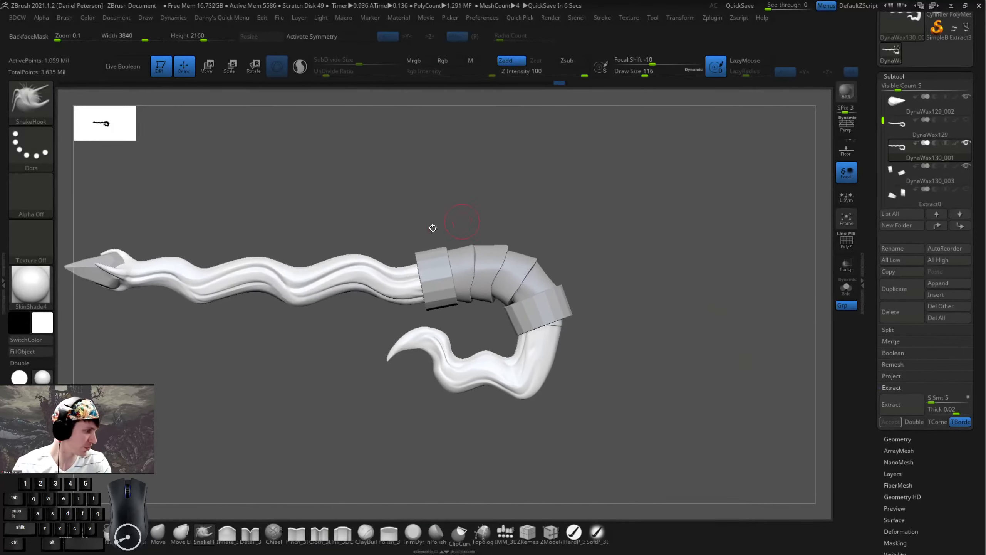
{"action": "left_click", "coordinate": [437, 257], "text": "alt"}
{"action": "key", "text": "space"}
{"action": "left_click_drag", "start_coordinate": [553, 192], "coordinate": [568, 193]}
{"action": "mouse_move", "coordinate": [540, 226]}
{"action": "left_mouse_down", "text": "alt"}
{"action": "mouse_move", "coordinate": [553, 225]}
{"action": "mouse_move", "coordinate": [569, 248]}
{"action": "left_mouse_up", "text": "alt"}
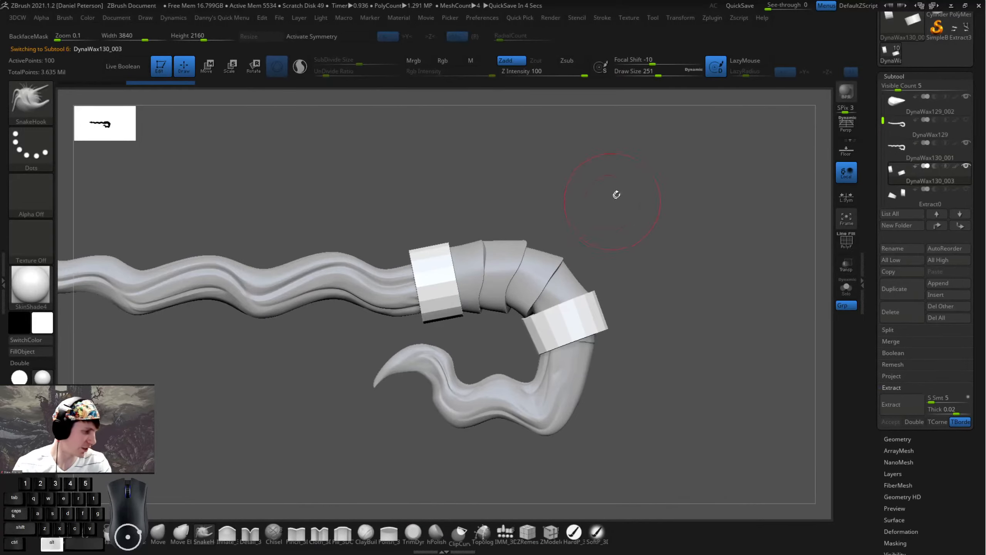
- Subdivide the separated end cylinders up to subdivision level 5
{"action": "left_click_drag", "start_coordinate": [617, 194], "coordinate": [577, 196], "text": "alt"}
{"action": "key", "text": "ctrl"}
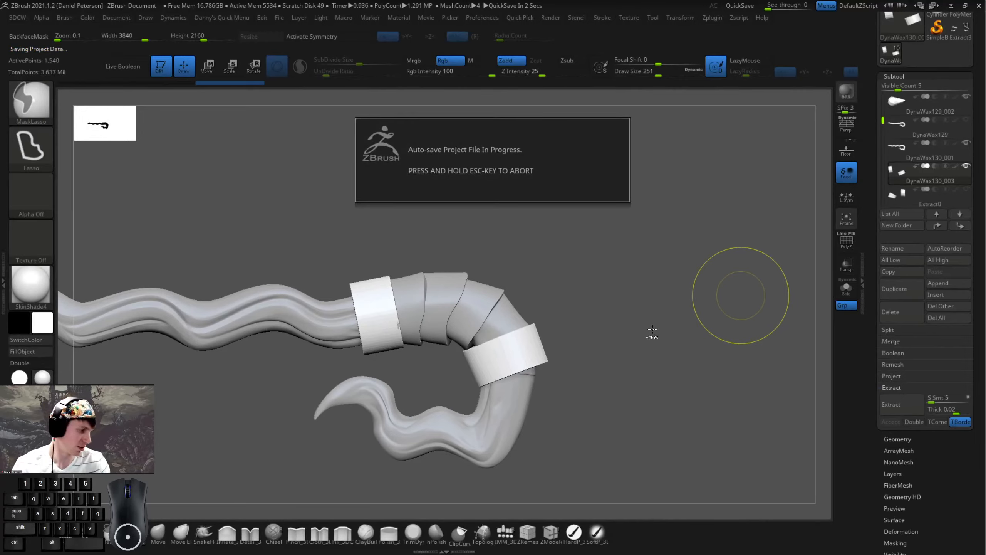
{"action": "mouse_move", "coordinate": [676, 253]}
{"action": "left_mouse_down"}
{"action": "mouse_move", "coordinate": [660, 274]}
{"action": "mouse_move", "coordinate": [705, 299]}
{"action": "left_mouse_up"}
{"action": "left_click", "coordinate": [407, 310], "text": "alt"}
{"action": "left_click_drag", "start_coordinate": [407, 311], "coordinate": [788, 342]}
- Delete the end cylinders' lower subdivision levels and DynaMesh them at resolution 600 with Polish on
{"action": "left_click", "coordinate": [909, 438]}
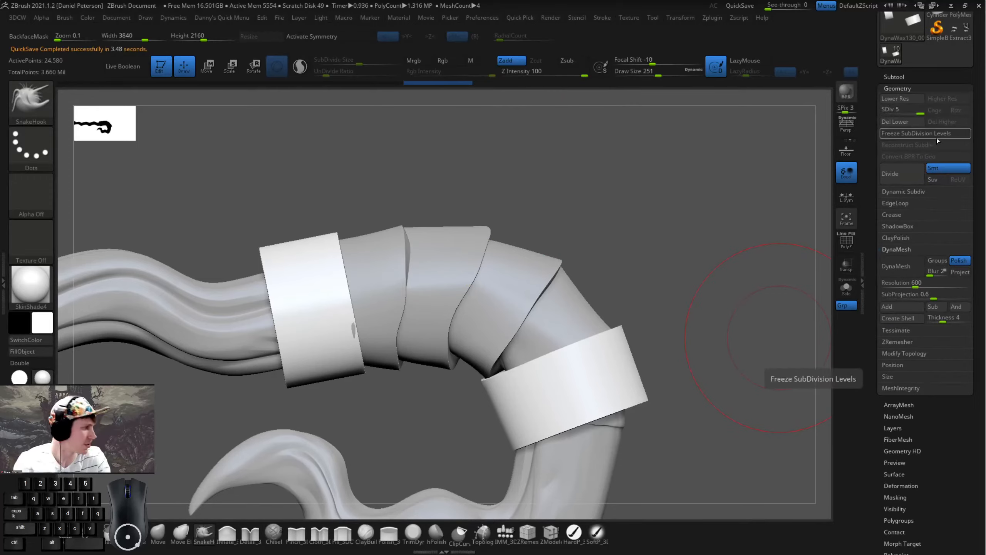
{"action": "left_click", "coordinate": [907, 126]}
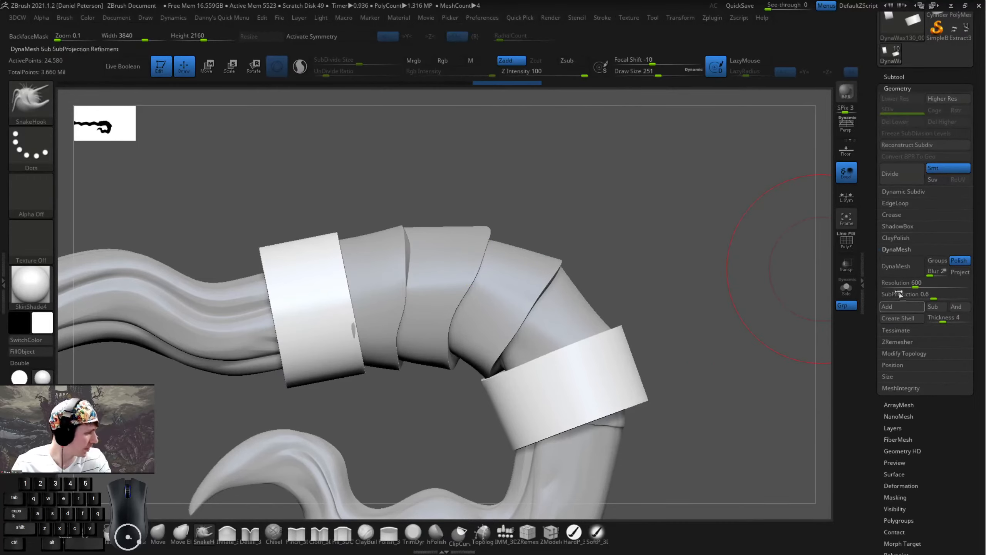
{"action": "left_click", "coordinate": [897, 265]}
{"action": "key", "text": "space"}
{"action": "left_click_drag", "start_coordinate": [627, 205], "coordinate": [655, 184]}
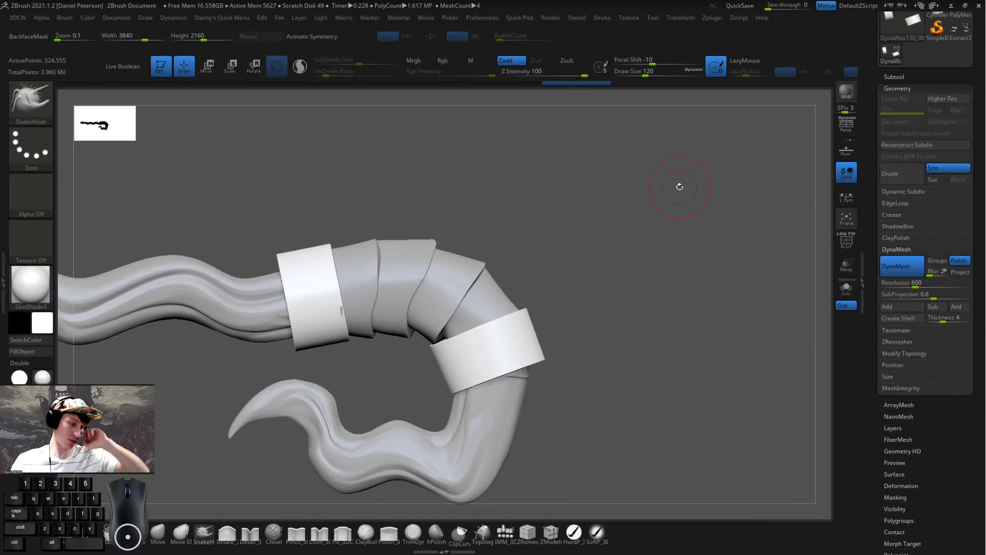
- Make the spiral wrap the active subtool and adjust its coils near the shaft-side band with SnakeHook at draw size 192
{"action": "left_click_drag", "start_coordinate": [563, 262], "coordinate": [497, 329]}
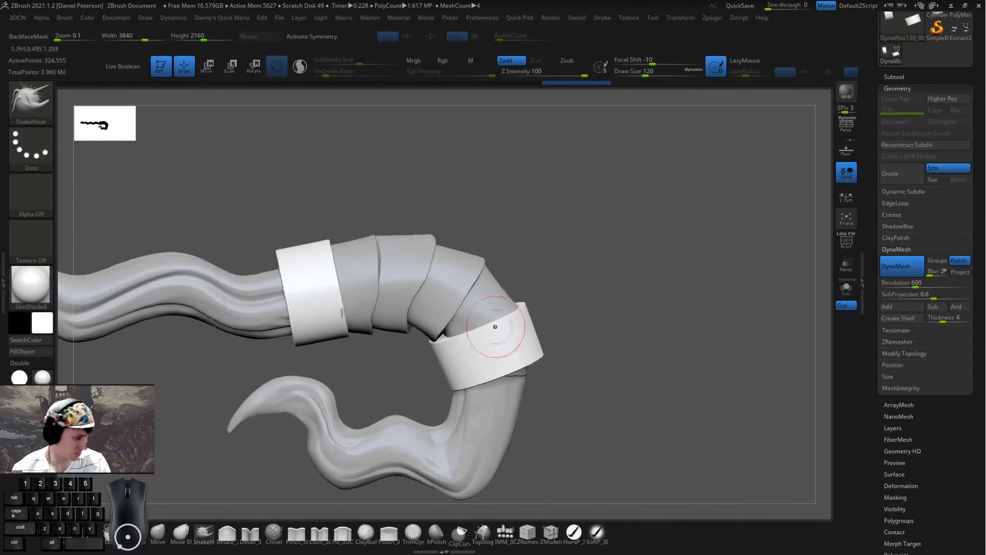
{"action": "left_click", "coordinate": [355, 299], "text": "alt"}
{"action": "key", "text": "space"}
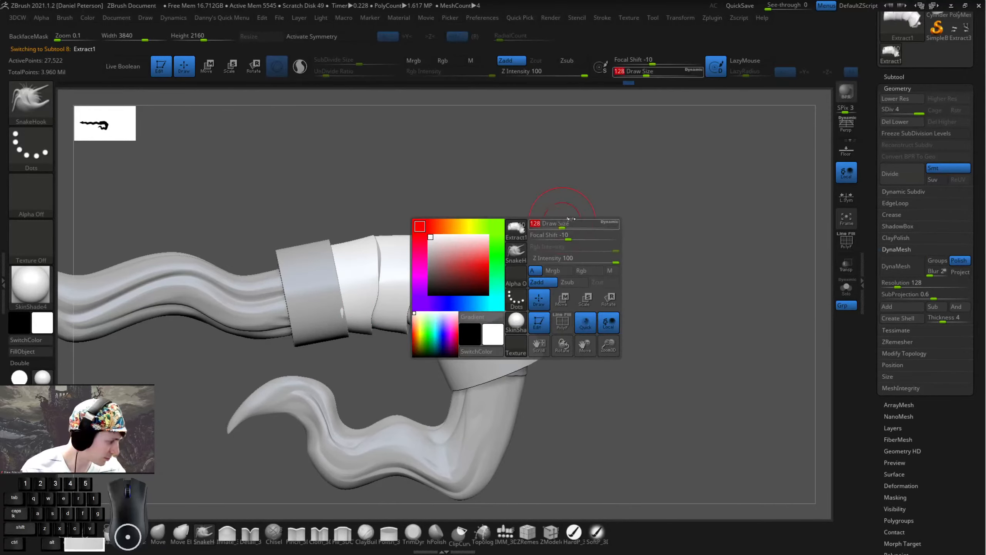
{"action": "mouse_move", "coordinate": [561, 224]}
{"action": "left_mouse_down"}
{"action": "mouse_move", "coordinate": [570, 207]}
{"action": "mouse_move", "coordinate": [339, 315]}
{"action": "left_mouse_up"}
{"action": "mouse_move", "coordinate": [604, 256]}
{"action": "left_mouse_down", "text": "alt"}
{"action": "mouse_move", "coordinate": [533, 264]}
{"action": "mouse_move", "coordinate": [534, 305]}
{"action": "left_mouse_up", "text": "alt"}
{"action": "key", "text": "space"}
{"action": "left_click", "coordinate": [284, 300]}
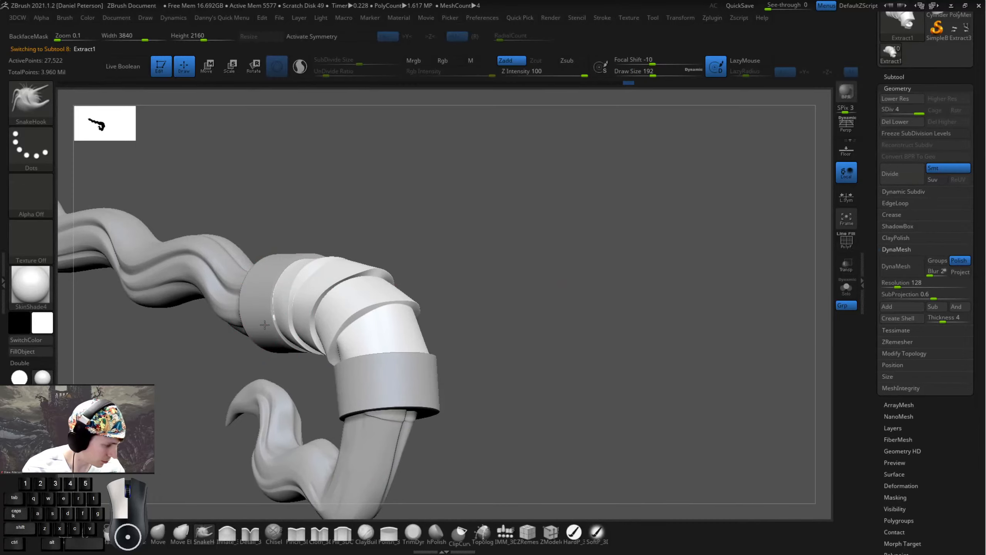
{"action": "left_click_drag", "start_coordinate": [265, 325], "coordinate": [284, 322]}
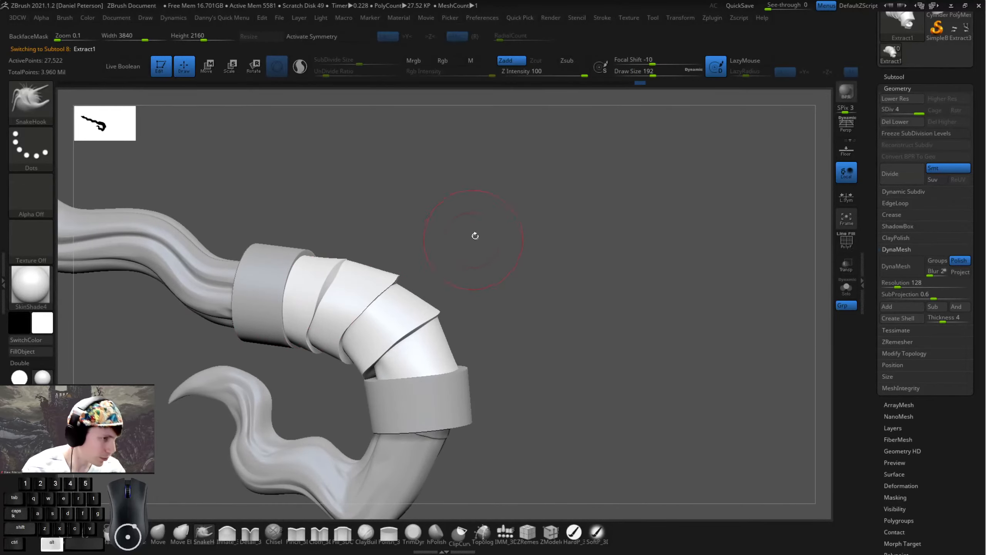
{"action": "mouse_move", "coordinate": [476, 236]}
{"action": "left_mouse_down"}
{"action": "mouse_move", "coordinate": [448, 394]}
{"action": "mouse_move", "coordinate": [340, 369]}
{"action": "left_mouse_up"}
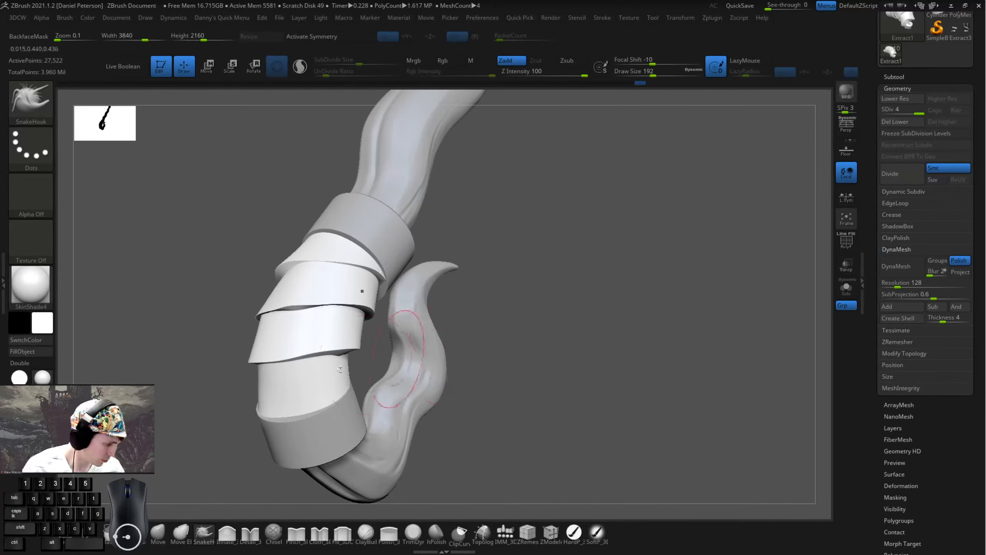
- Mask all but the wrap's last coil and close the gap at the bend-side band, using draw size 207 and focal shift -22
{"action": "key", "text": "space"}
{"action": "mouse_move", "coordinate": [229, 388]}
{"action": "left_mouse_down"}
{"action": "mouse_move", "coordinate": [281, 415]}
{"action": "mouse_move", "coordinate": [268, 403]}
{"action": "mouse_move", "coordinate": [282, 379]}
{"action": "mouse_move", "coordinate": [435, 394]}
{"action": "mouse_move", "coordinate": [247, 385]}
{"action": "left_mouse_up"}
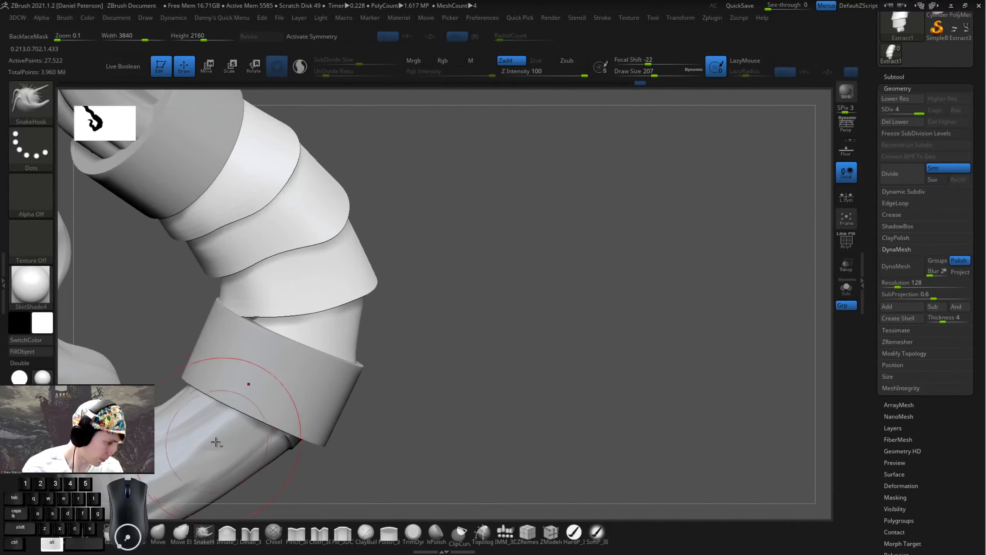
{"action": "left_click", "coordinate": [246, 386], "text": "alt"}
{"action": "left_click_drag", "start_coordinate": [444, 337], "coordinate": [259, 317]}
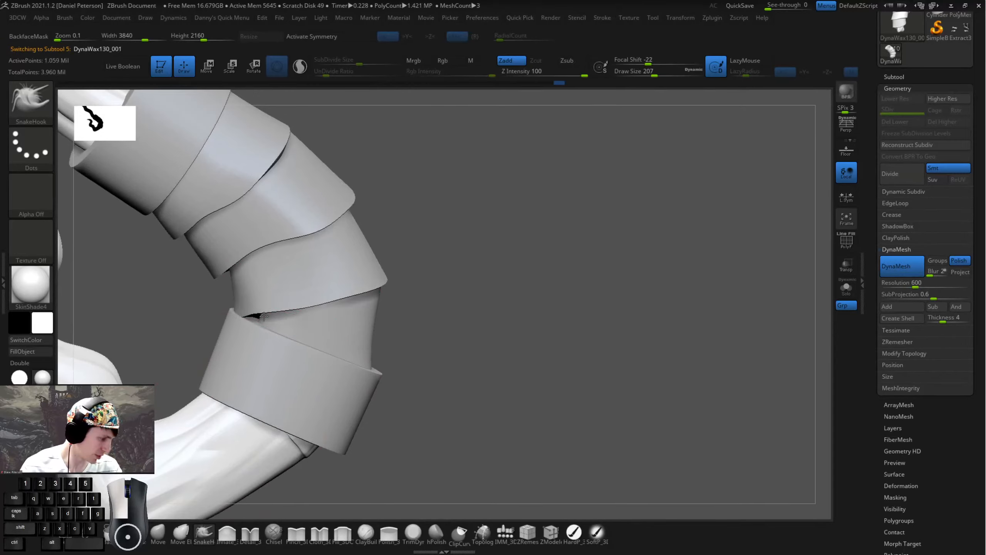
{"action": "left_click", "coordinate": [268, 318], "text": "alt"}
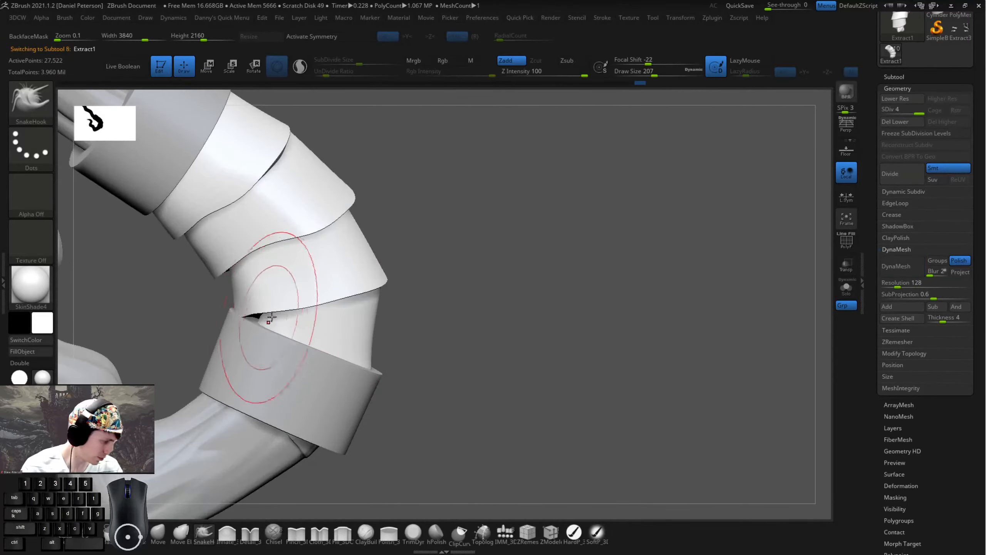
{"action": "key", "text": "w"}
{"action": "left_click_drag", "start_coordinate": [271, 321], "coordinate": [341, 314]}
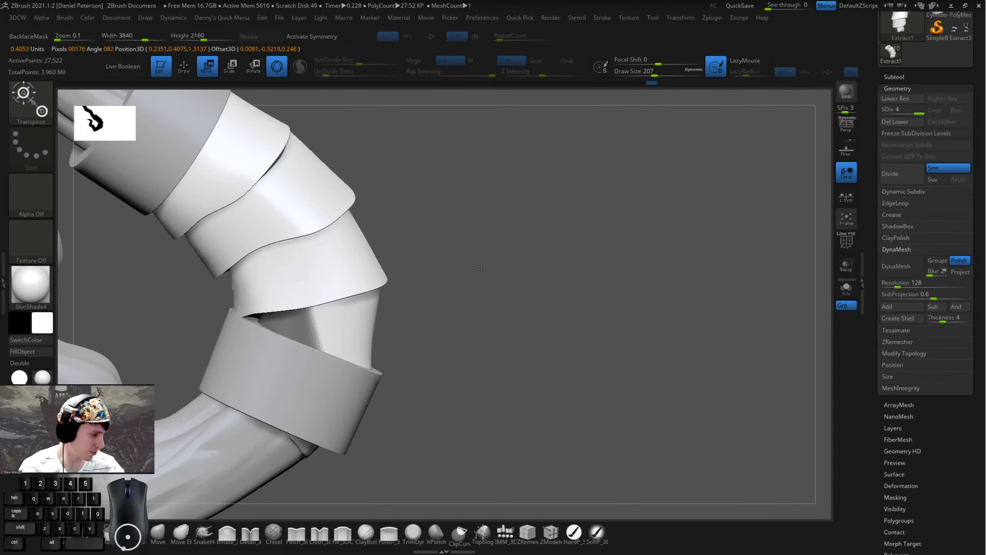
{"action": "key", "text": "q"}
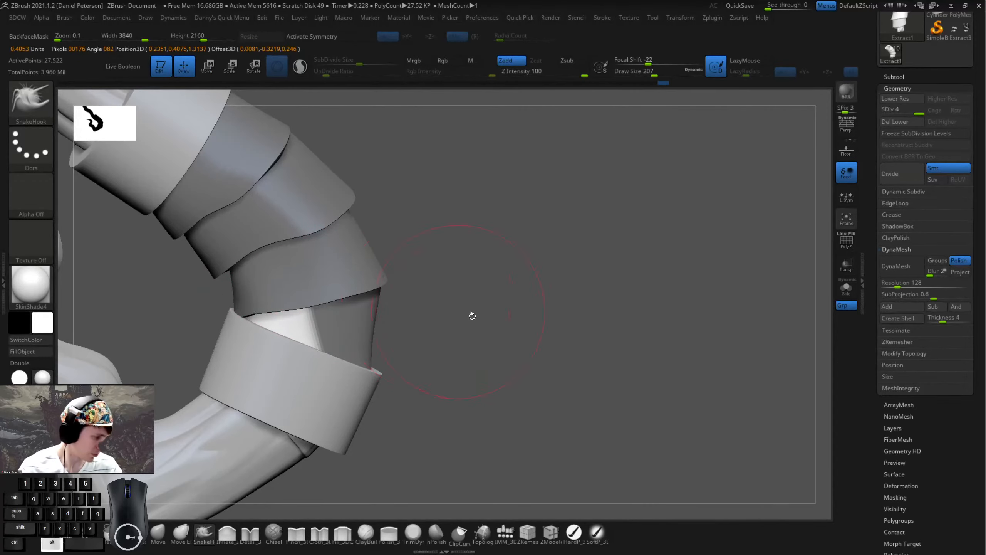
- Make the end bands the active subtool and reset the move gizmo's orientation, centred between the two bands
{"action": "left_click_drag", "start_coordinate": [473, 316], "coordinate": [590, 263], "text": "alt"}
{"action": "left_click", "coordinate": [507, 310], "text": "alt"}
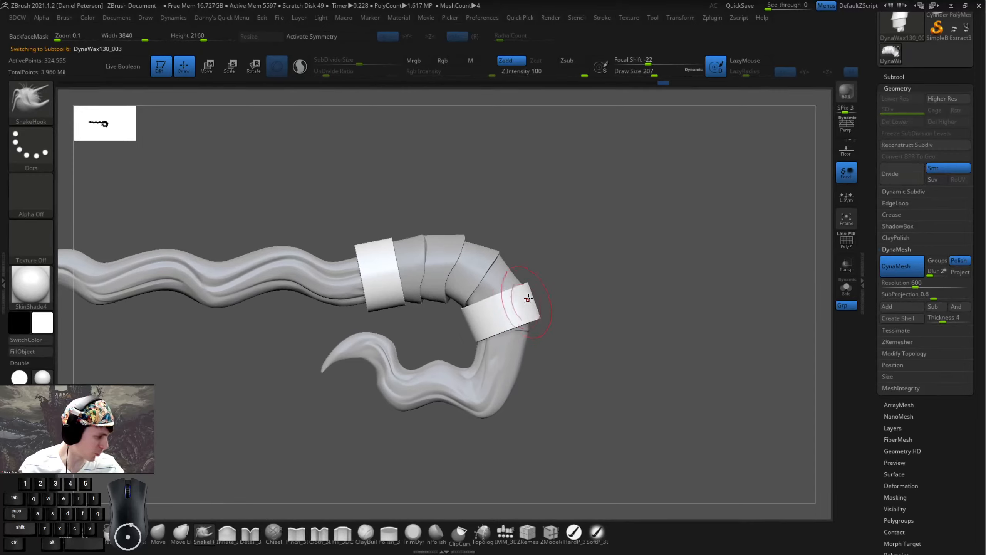
{"action": "key", "text": "w"}
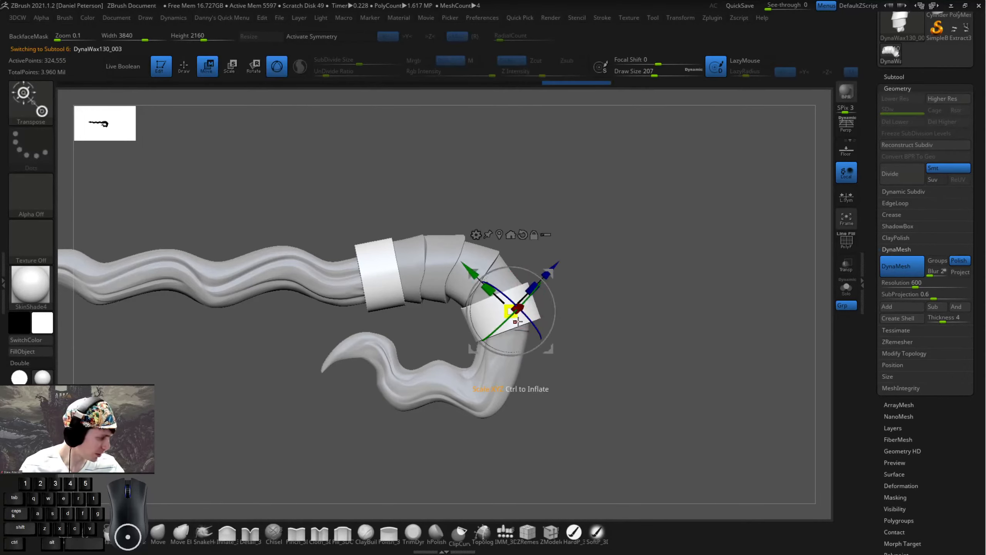
{"action": "left_click", "coordinate": [523, 233]}
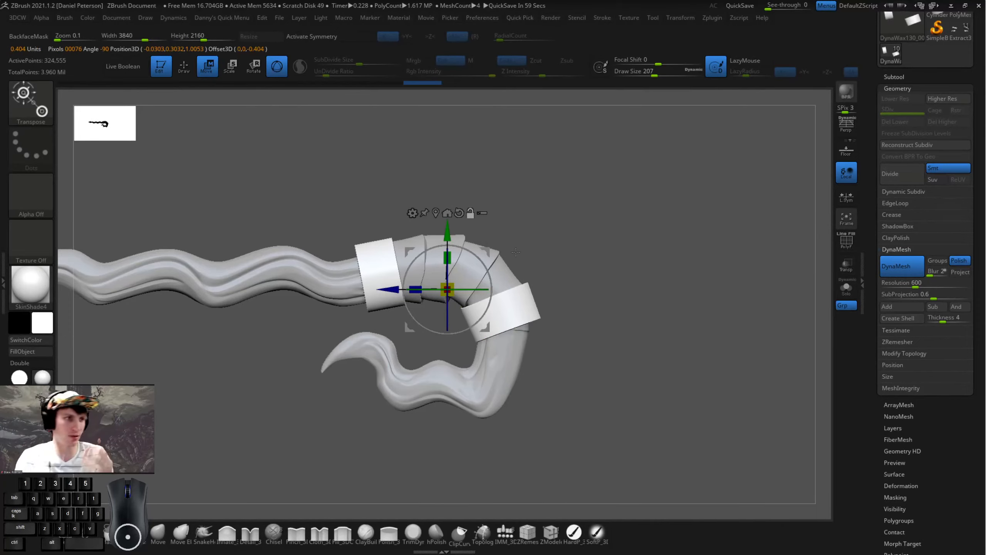
{"action": "key", "text": "q"}
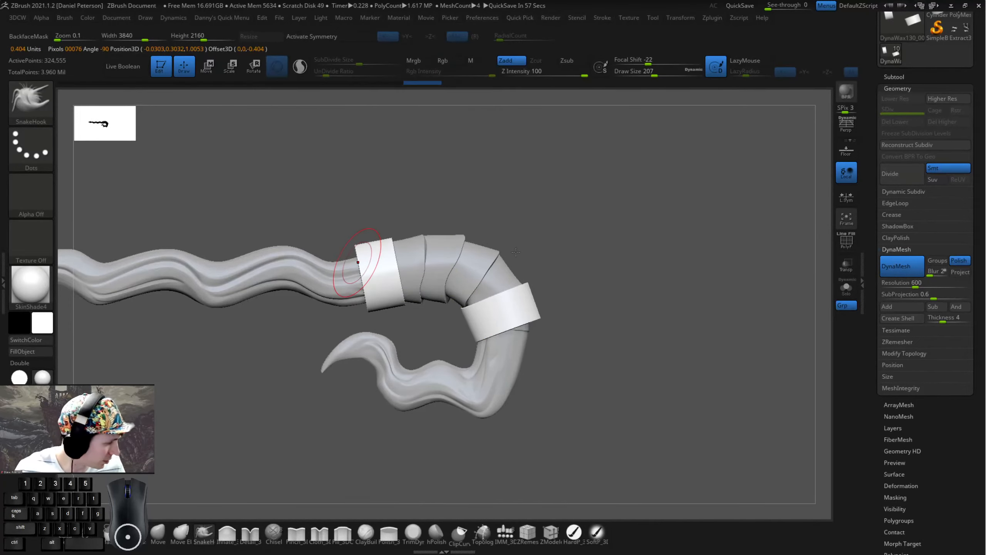
{"action": "left_click_drag", "start_coordinate": [237, 384], "coordinate": [517, 343]}
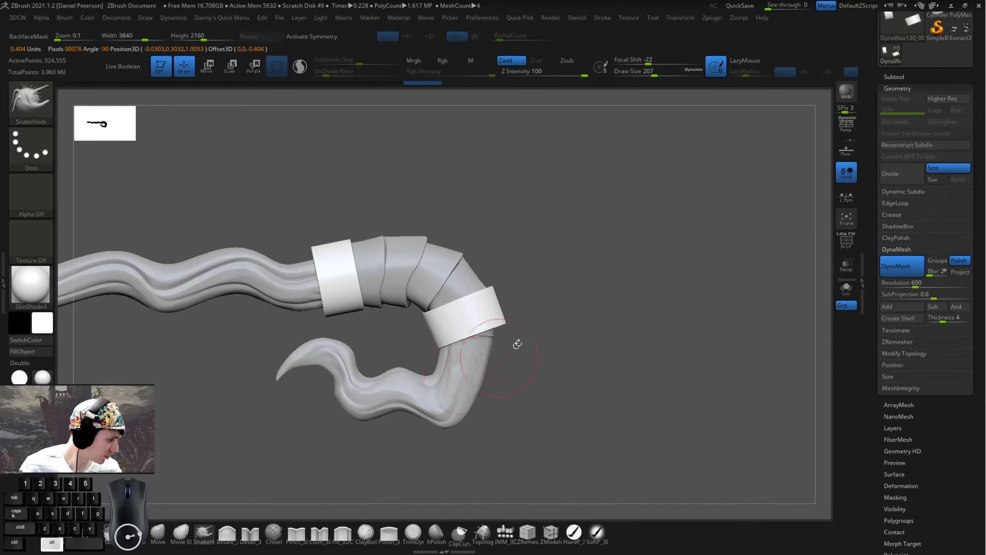
{"action": "key", "text": "w"}
{"action": "key", "text": "q"}
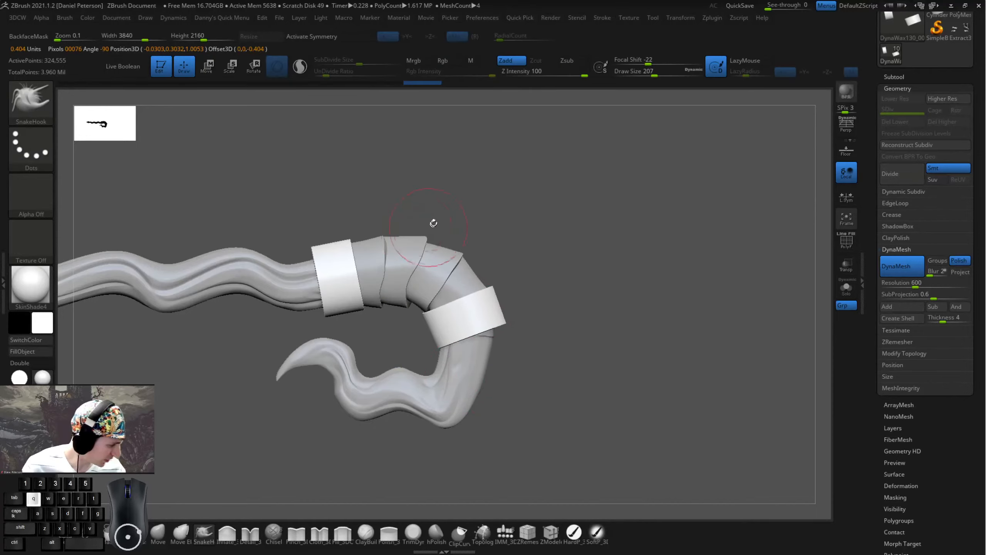
- Mask the bend-side band, then move the shaft-side band farther along the shaft and tilt it slightly to follow the staff
{"action": "mouse_move", "coordinate": [448, 199]}
{"action": "left_mouse_down", "text": "ctrl"}
{"action": "mouse_move", "coordinate": [392, 256]}
{"action": "mouse_move", "coordinate": [240, 260]}
{"action": "mouse_move", "coordinate": [255, 233]}
{"action": "left_mouse_up", "text": "ctrl"}
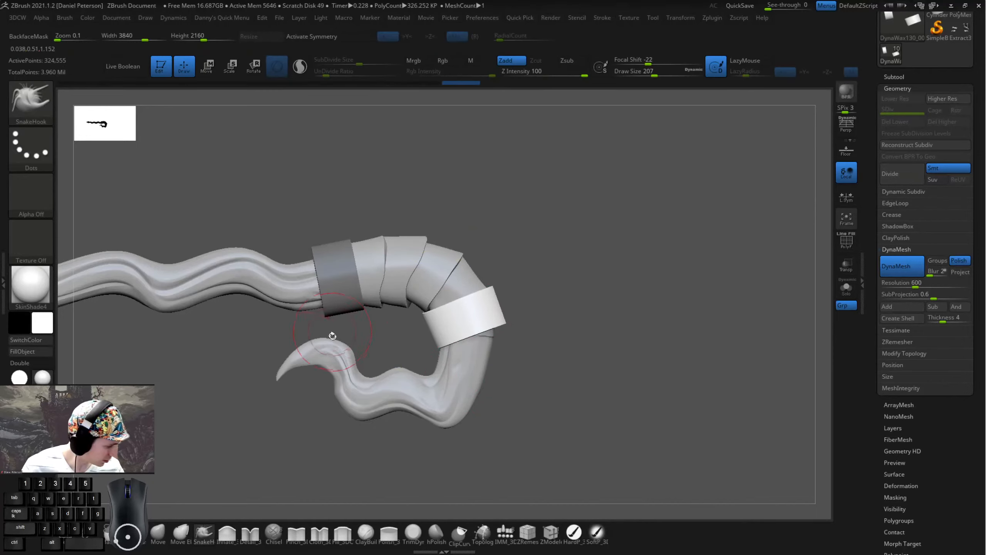
{"action": "key", "text": "w"}
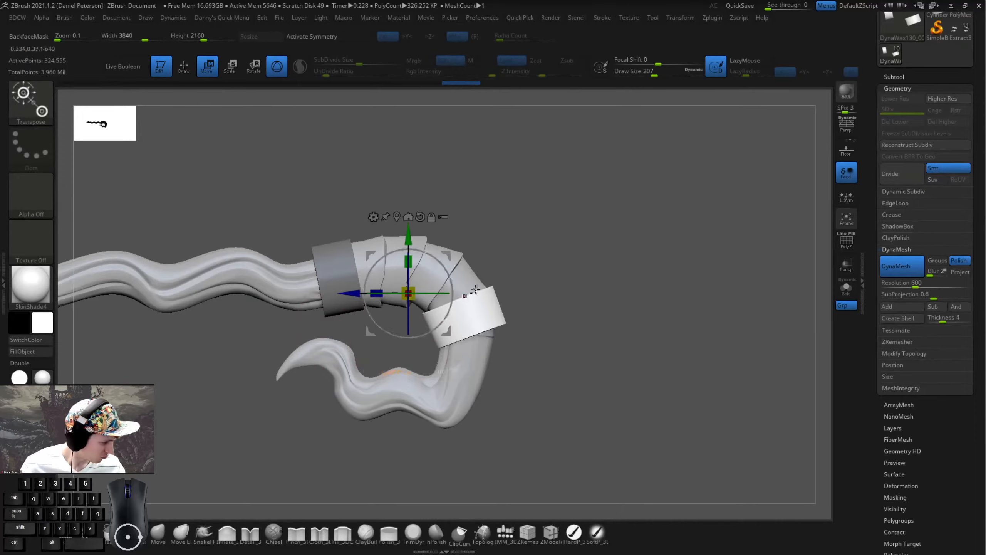
{"action": "key", "text": "ctrl+i"}
{"action": "left_click_drag", "start_coordinate": [345, 295], "coordinate": [308, 295]}
{"action": "left_click_drag", "start_coordinate": [407, 334], "coordinate": [418, 337]}
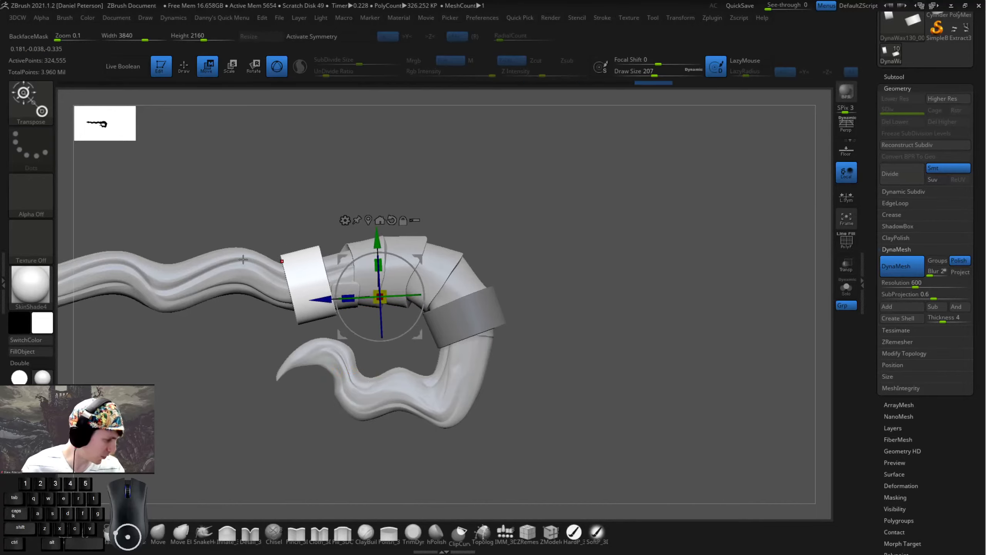
- Make the spiral wrap active and stretch its shaft-side end under the moved band with SnakeHook at draw size 593
{"action": "key", "text": "q"}
{"action": "left_click", "coordinate": [376, 276], "text": "alt"}
{"action": "key", "text": "space"}
{"action": "left_click_drag", "start_coordinate": [391, 248], "coordinate": [409, 246]}
{"action": "mouse_move", "coordinate": [458, 181]}
{"action": "left_mouse_down", "text": "alt"}
{"action": "mouse_move", "coordinate": [429, 190]}
{"action": "mouse_move", "coordinate": [515, 211]}
{"action": "left_mouse_up", "text": "alt"}
{"action": "key", "text": "space"}
{"action": "left_click_drag", "start_coordinate": [415, 299], "coordinate": [417, 296]}
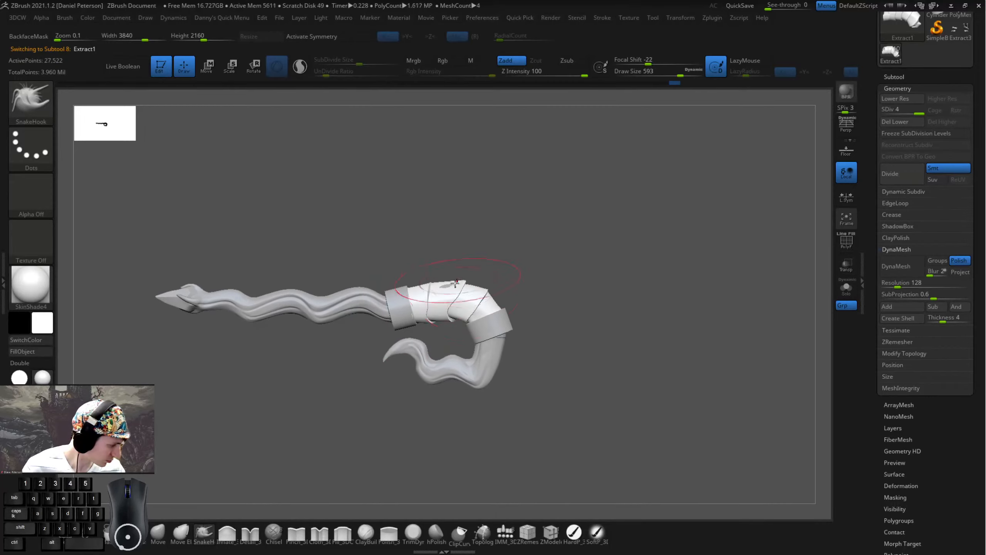
{"action": "mouse_move", "coordinate": [462, 266]}
{"action": "left_mouse_down"}
{"action": "mouse_move", "coordinate": [527, 253]}
{"action": "mouse_move", "coordinate": [528, 296]}
{"action": "mouse_move", "coordinate": [361, 246]}
{"action": "mouse_move", "coordinate": [405, 257]}
{"action": "left_mouse_up"}
{"action": "mouse_move", "coordinate": [370, 319]}
{"action": "left_mouse_down"}
{"action": "mouse_move", "coordinate": [328, 315]}
{"action": "mouse_move", "coordinate": [491, 307]}
{"action": "mouse_move", "coordinate": [315, 273]}
{"action": "mouse_move", "coordinate": [349, 288]}
{"action": "mouse_move", "coordinate": [548, 314]}
{"action": "left_mouse_up"}
- Try smoothing the wrap's coils near the shaft-side band at draw size 293 and undo the last changes
{"action": "key", "text": "space"}
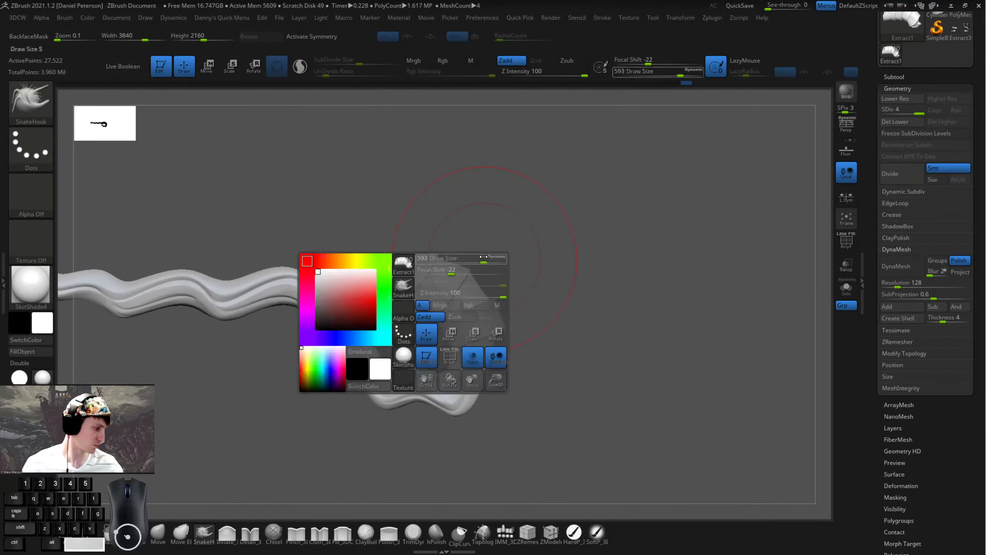
{"action": "left_click_drag", "start_coordinate": [485, 258], "coordinate": [474, 259]}
{"action": "left_click_drag", "start_coordinate": [542, 234], "coordinate": [470, 280], "text": "alt"}
{"action": "right_click_drag", "start_coordinate": [479, 277], "coordinate": [539, 277], "text": "ctrl"}
{"action": "left_click_drag", "start_coordinate": [539, 278], "coordinate": [493, 266]}
{"action": "mouse_move", "coordinate": [324, 307]}
{"action": "left_mouse_down", "text": "shift"}
{"action": "mouse_move", "coordinate": [372, 302]}
{"action": "mouse_move", "coordinate": [344, 330]}
{"action": "left_mouse_up", "text": "shift"}
{"action": "key", "text": "ctrl+z"}
{"action": "key", "text": "ctrl+z"}
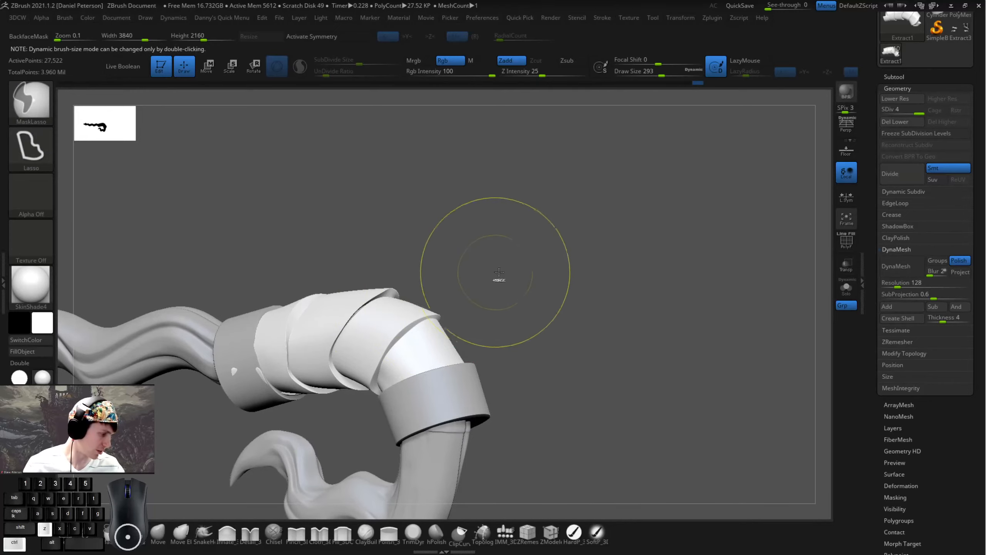
- Mask only the wrap's first coil beside the shaft-side band using topological masking along the mesh
{"action": "mouse_move", "coordinate": [497, 283]}
{"action": "left_mouse_down"}
{"action": "mouse_move", "coordinate": [423, 315]}
{"action": "mouse_move", "coordinate": [451, 344]}
{"action": "left_mouse_up"}
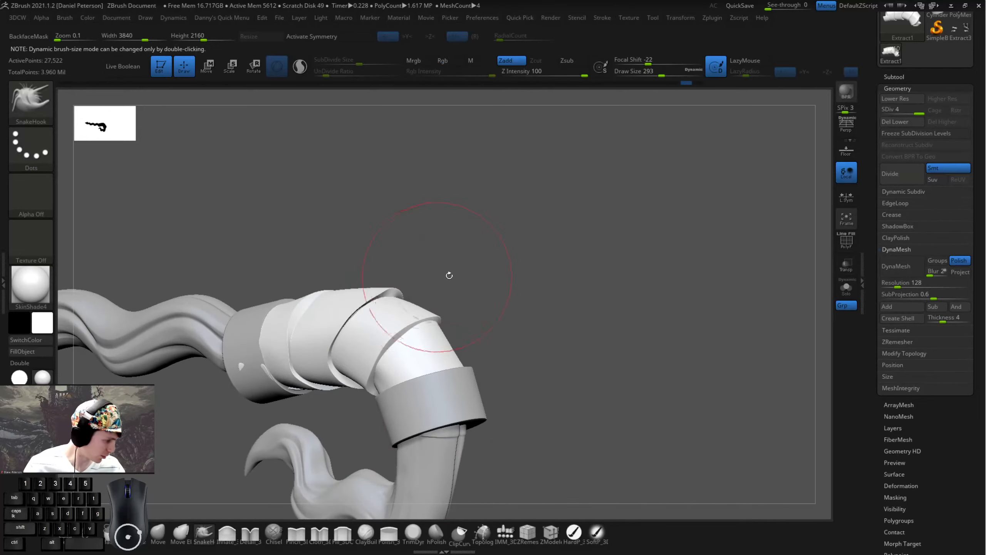
{"action": "mouse_move", "coordinate": [452, 275]}
{"action": "left_mouse_down"}
{"action": "mouse_move", "coordinate": [381, 270]}
{"action": "mouse_move", "coordinate": [446, 268]}
{"action": "left_mouse_up"}
{"action": "key", "text": "w"}
{"action": "left_click_drag", "start_coordinate": [355, 291], "coordinate": [392, 298], "text": "ctrl"}
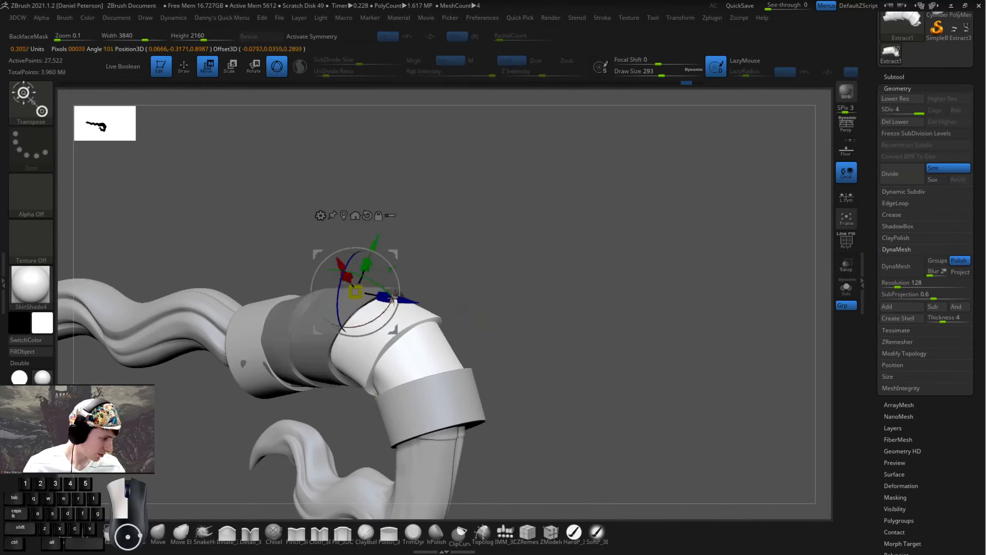
{"action": "left_click", "coordinate": [428, 257], "text": "ctrl"}
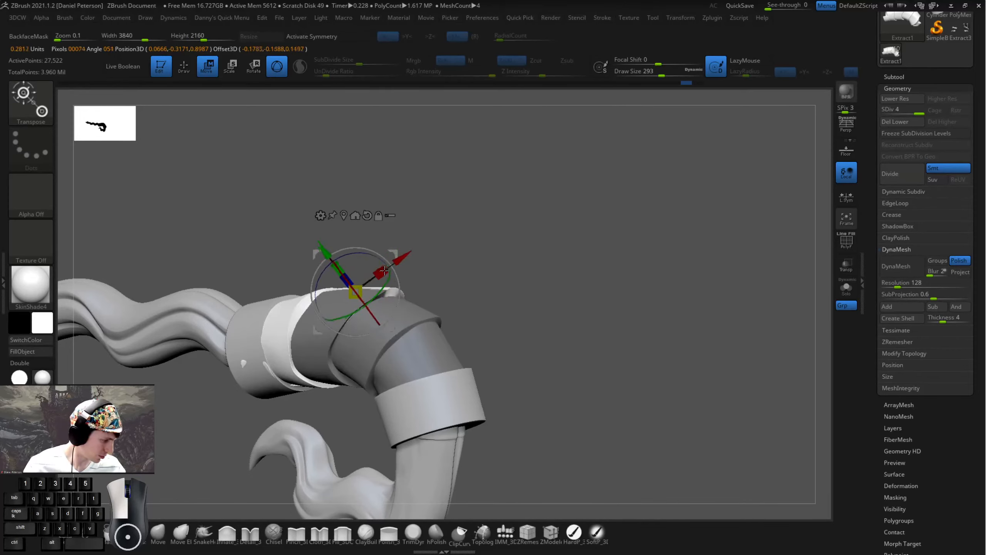
{"action": "left_click", "coordinate": [454, 245], "text": "ctrl"}
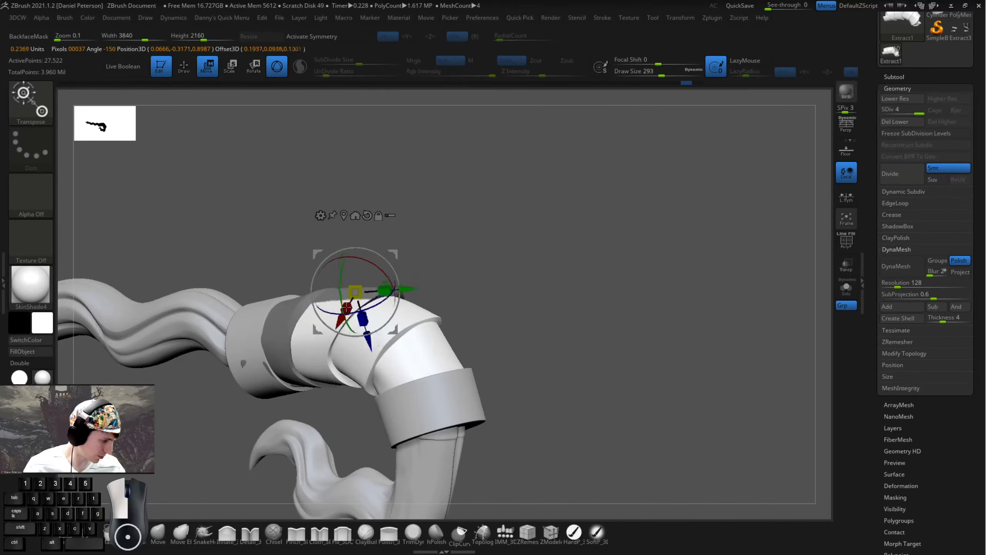
{"action": "left_click", "coordinate": [339, 300], "text": "ctrl"}
{"action": "left_click", "coordinate": [339, 298], "text": "ctrl"}
{"action": "key", "text": "q"}
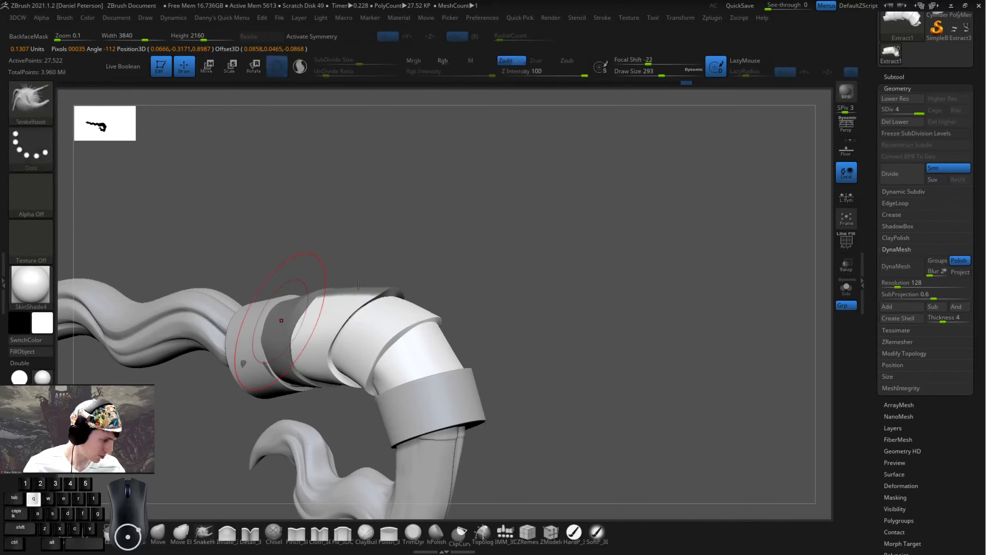
- Adjust the wrap's coils beside the shaft-side band with SnakeHook at draw size 140, undo the last stroke and set the size to 128
{"action": "mouse_move", "coordinate": [478, 274]}
{"action": "left_mouse_down"}
{"action": "mouse_move", "coordinate": [452, 265]}
{"action": "mouse_move", "coordinate": [462, 276]}
{"action": "mouse_move", "coordinate": [463, 267]}
{"action": "mouse_move", "coordinate": [439, 275]}
{"action": "left_mouse_up"}
{"action": "key", "text": "space"}
{"action": "key", "text": "ctrl"}
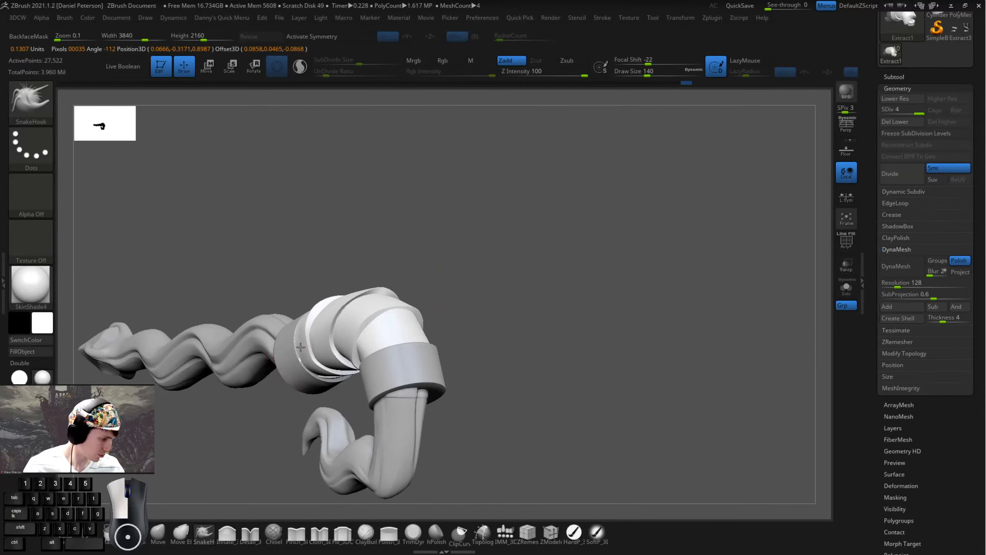
{"action": "left_click_drag", "start_coordinate": [480, 281], "coordinate": [501, 307]}
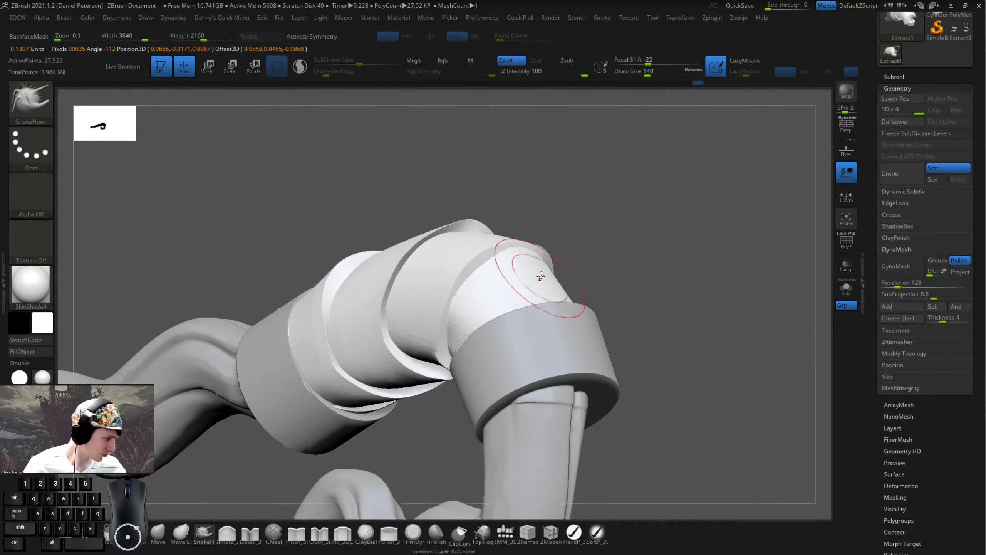
{"action": "left_click_drag", "start_coordinate": [617, 222], "coordinate": [578, 307]}
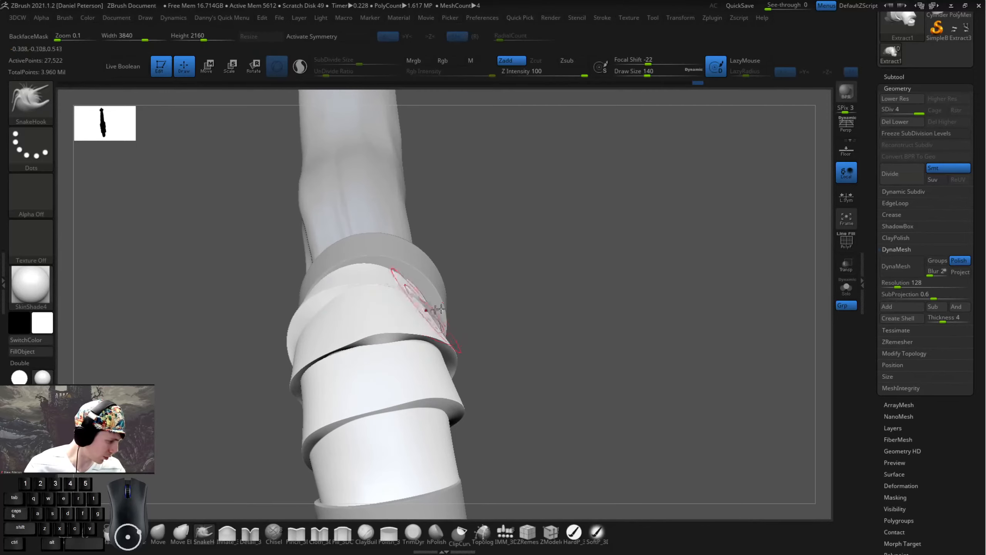
{"action": "mouse_move", "coordinate": [509, 307]}
{"action": "left_mouse_down"}
{"action": "mouse_move", "coordinate": [449, 356]}
{"action": "mouse_move", "coordinate": [502, 341]}
{"action": "left_mouse_up"}
{"action": "key", "text": "ctrl+z"}
{"action": "key", "text": "space"}
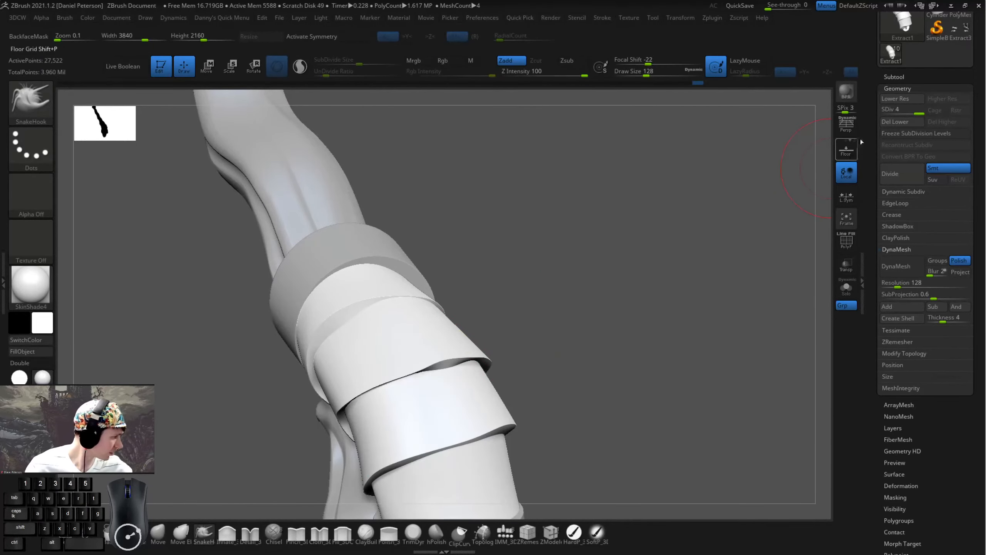
- Lower the wrap to subdivision level 1, isolate it in Solo mode and set the draw size to 80
{"action": "left_click_drag", "start_coordinate": [892, 105], "coordinate": [883, 108]}
{"action": "left_click_drag", "start_coordinate": [558, 392], "coordinate": [594, 369]}
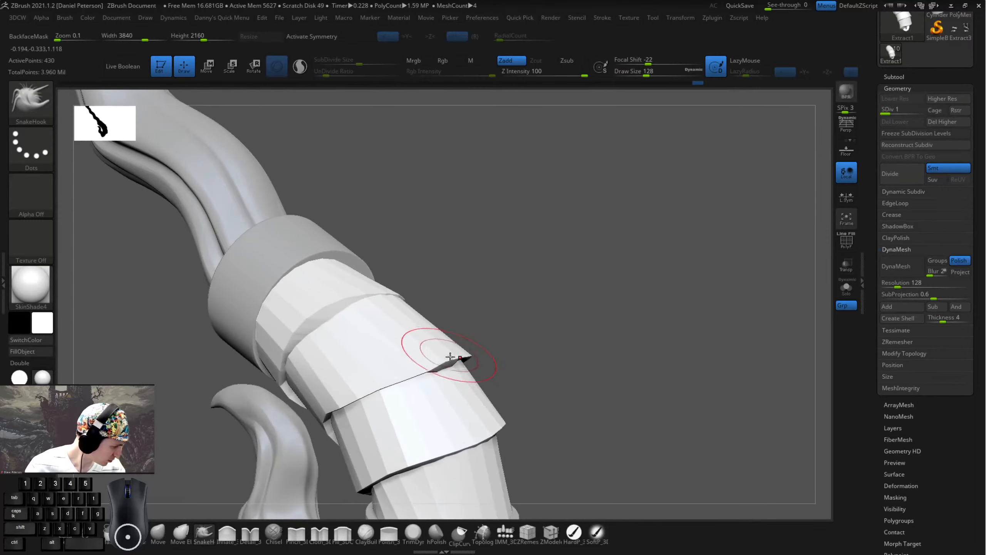
{"action": "left_click", "coordinate": [846, 288]}
{"action": "mouse_move", "coordinate": [671, 311]}
{"action": "left_mouse_down"}
{"action": "mouse_move", "coordinate": [596, 276]}
{"action": "mouse_move", "coordinate": [485, 265]}
{"action": "mouse_move", "coordinate": [536, 313]}
{"action": "mouse_move", "coordinate": [505, 274]}
{"action": "mouse_move", "coordinate": [252, 289]}
{"action": "left_mouse_up"}
{"action": "key", "text": "space"}
{"action": "left_click_drag", "start_coordinate": [188, 308], "coordinate": [183, 308]}
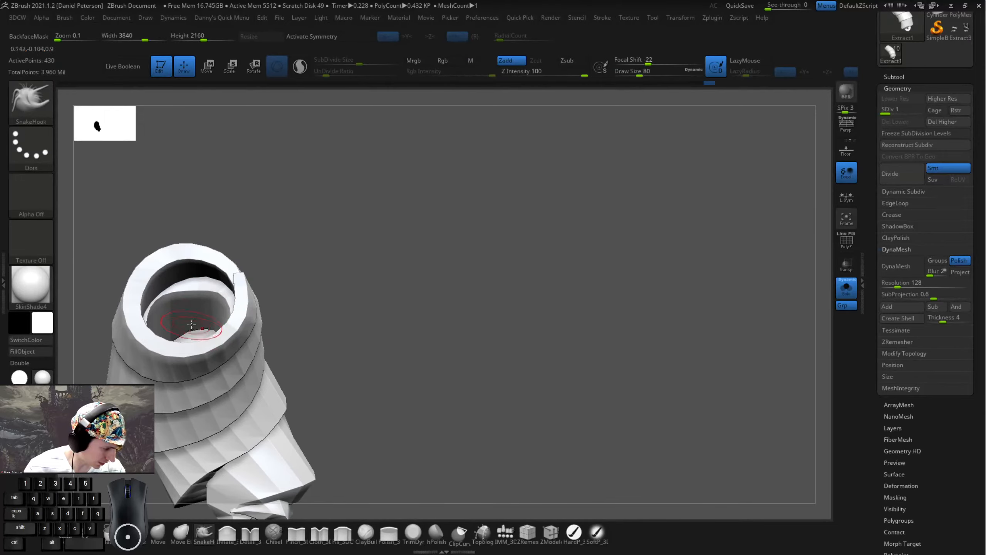
- Try adjusting the edge of one wrap coil with SnakeHook on the isolated mesh and undo the stroke
{"action": "mouse_move", "coordinate": [232, 302]}
{"action": "right_mouse_down"}
{"action": "mouse_move", "coordinate": [306, 285]}
{"action": "mouse_move", "coordinate": [231, 325]}
{"action": "mouse_move", "coordinate": [383, 296]}
{"action": "mouse_move", "coordinate": [337, 306]}
{"action": "right_mouse_up"}
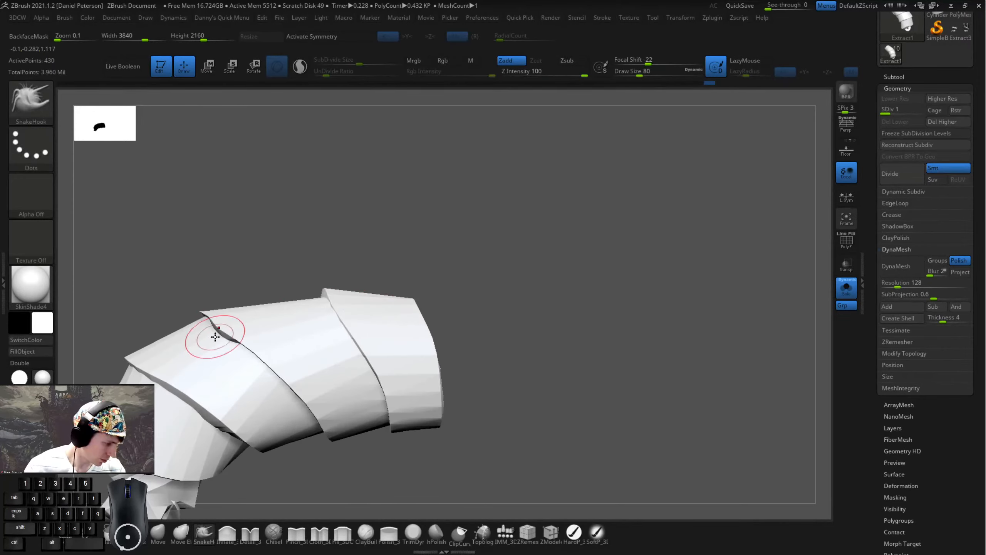
{"action": "left_click_drag", "start_coordinate": [220, 335], "coordinate": [223, 347]}
{"action": "key", "text": "ctrl+z"}
- Show the whole staff again and return the wrap to subdivision level 4
{"action": "mouse_move", "coordinate": [500, 290]}
{"action": "right_mouse_down", "text": "alt"}
{"action": "mouse_move", "coordinate": [466, 285]}
{"action": "mouse_move", "coordinate": [446, 260]}
{"action": "mouse_move", "coordinate": [421, 283]}
{"action": "mouse_move", "coordinate": [606, 261]}
{"action": "right_mouse_up", "text": "alt"}
{"action": "left_click", "coordinate": [845, 288]}
{"action": "right_click_drag", "start_coordinate": [660, 318], "coordinate": [662, 265], "text": "ctrl"}
{"action": "left_click_drag", "start_coordinate": [897, 113], "coordinate": [919, 113]}
{"action": "right_click_drag", "start_coordinate": [575, 240], "coordinate": [680, 280], "text": "alt"}
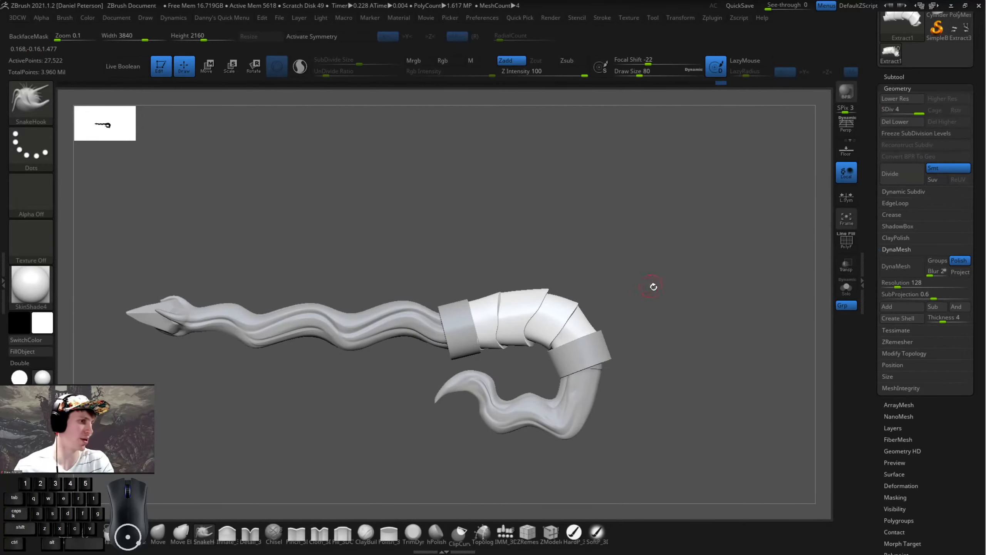
{"action": "right_click_drag", "start_coordinate": [633, 281], "coordinate": [604, 304]}
{"action": "right_click_drag", "start_coordinate": [538, 315], "coordinate": [611, 289]}
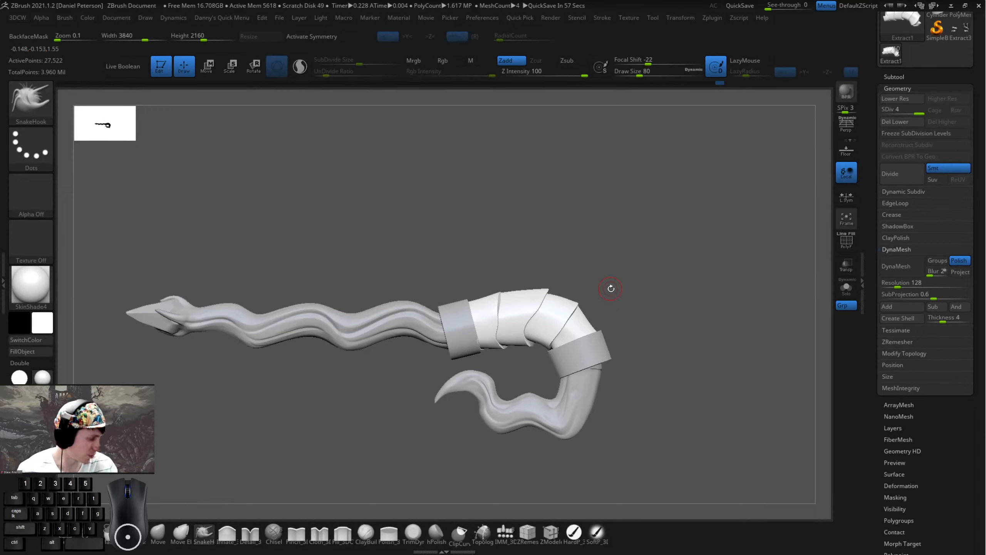
- Make the wrap active, set the draw size to 274 and reshape its edge beside the shaft-side band with SnakeHook
{"action": "right_click_drag", "start_coordinate": [610, 263], "coordinate": [695, 262], "text": "ctrl"}
{"action": "right_click_drag", "start_coordinate": [694, 262], "coordinate": [636, 252], "text": "alt"}
{"action": "key", "text": "space"}
{"action": "left_click_drag", "start_coordinate": [637, 252], "coordinate": [648, 250]}
{"action": "left_click", "coordinate": [335, 348], "text": "alt"}
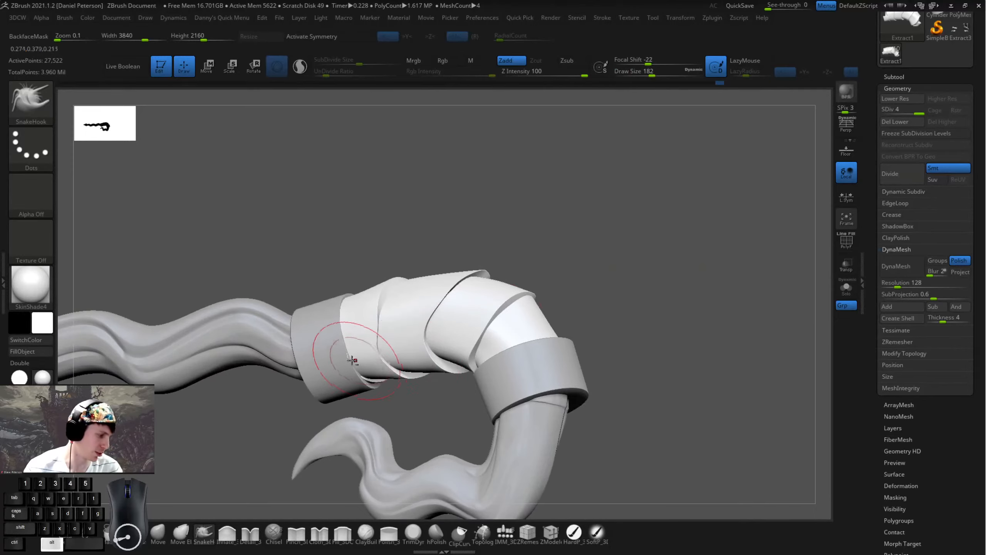
{"action": "left_click", "coordinate": [330, 355], "text": "alt"}
{"action": "key", "text": "space"}
{"action": "left_click_drag", "start_coordinate": [410, 299], "coordinate": [419, 298]}
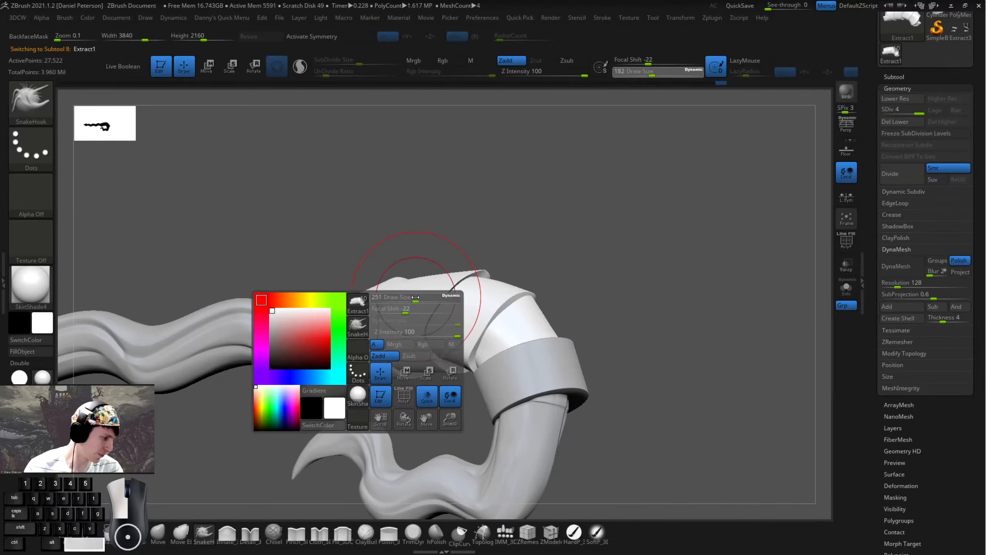
{"action": "mouse_move", "coordinate": [587, 245]}
{"action": "left_mouse_down"}
{"action": "mouse_move", "coordinate": [566, 205]}
{"action": "mouse_move", "coordinate": [515, 233]}
{"action": "left_mouse_up"}
{"action": "left_click_drag", "start_coordinate": [344, 358], "coordinate": [348, 357]}
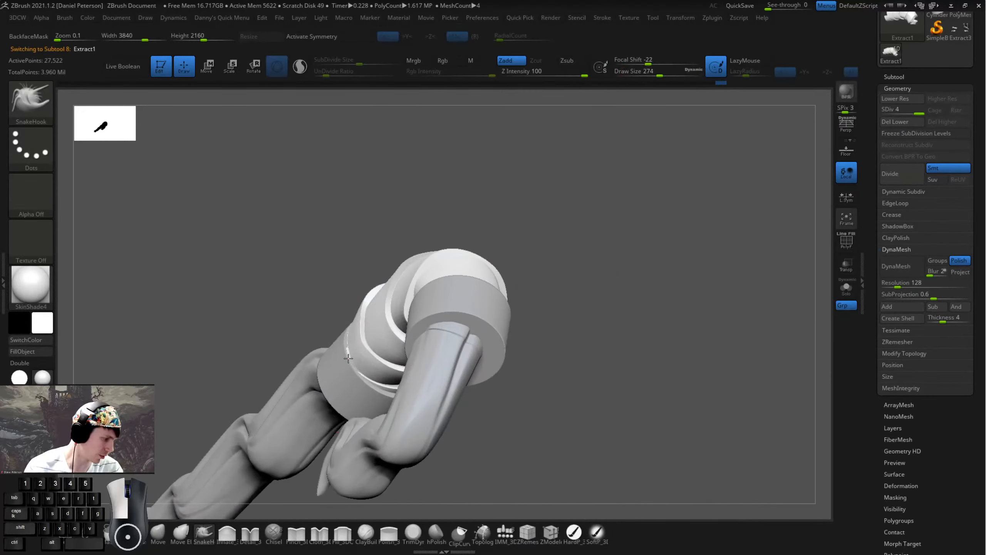
{"action": "mouse_move", "coordinate": [584, 297]}
{"action": "left_mouse_down"}
{"action": "mouse_move", "coordinate": [542, 346]}
{"action": "mouse_move", "coordinate": [418, 342]}
{"action": "left_mouse_up"}
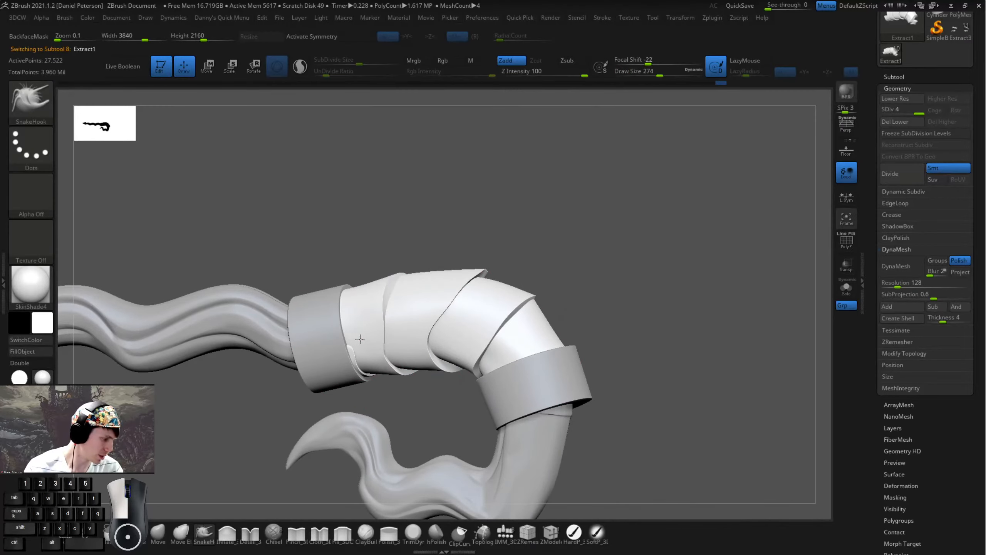
{"action": "left_click_drag", "start_coordinate": [351, 340], "coordinate": [656, 237]}
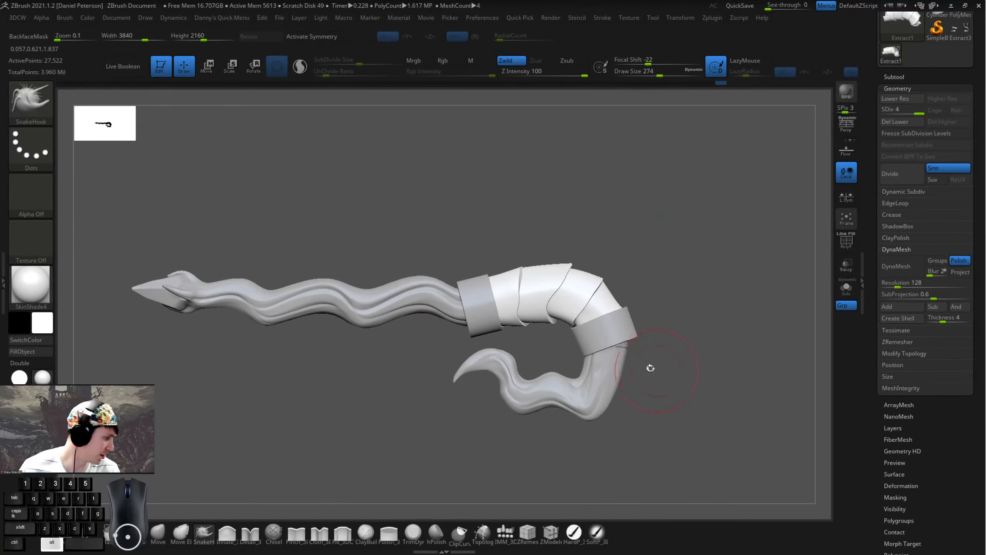
- Make the staff active and smooth its surface just beyond the hook-side band at draw size 132
{"action": "left_click", "coordinate": [623, 338], "text": "alt"}
{"action": "mouse_move", "coordinate": [733, 264]}
{"action": "left_mouse_down", "text": "alt"}
{"action": "mouse_move", "coordinate": [640, 269]}
{"action": "mouse_move", "coordinate": [621, 218]}
{"action": "left_mouse_up", "text": "alt"}
{"action": "key", "text": "space"}
{"action": "mouse_move", "coordinate": [504, 217]}
{"action": "left_mouse_down"}
{"action": "mouse_move", "coordinate": [559, 264]}
{"action": "mouse_move", "coordinate": [536, 247]}
{"action": "left_mouse_up"}
{"action": "left_click", "coordinate": [378, 401], "text": "alt"}
{"action": "key", "text": "shift"}
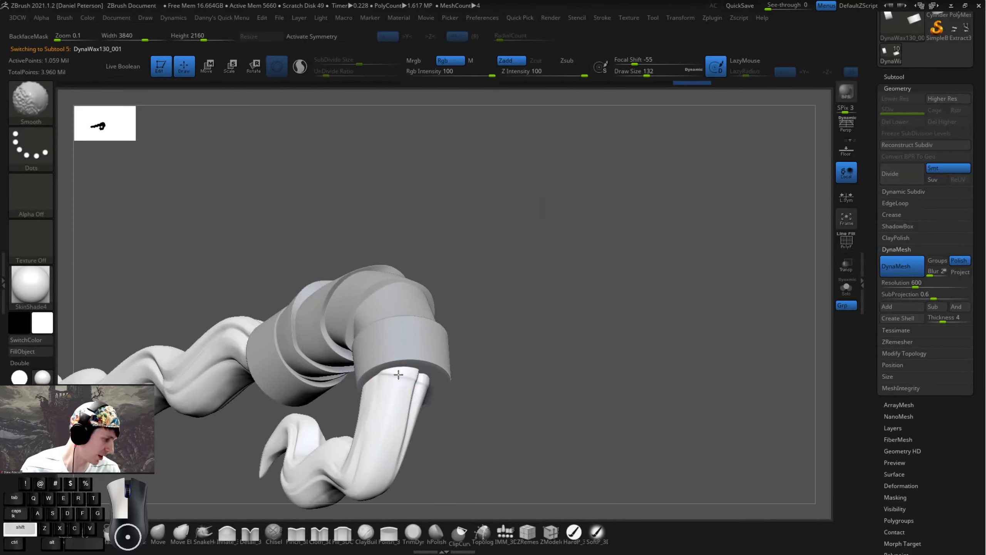
{"action": "left_click_drag", "start_coordinate": [398, 381], "coordinate": [421, 404], "text": "shift"}
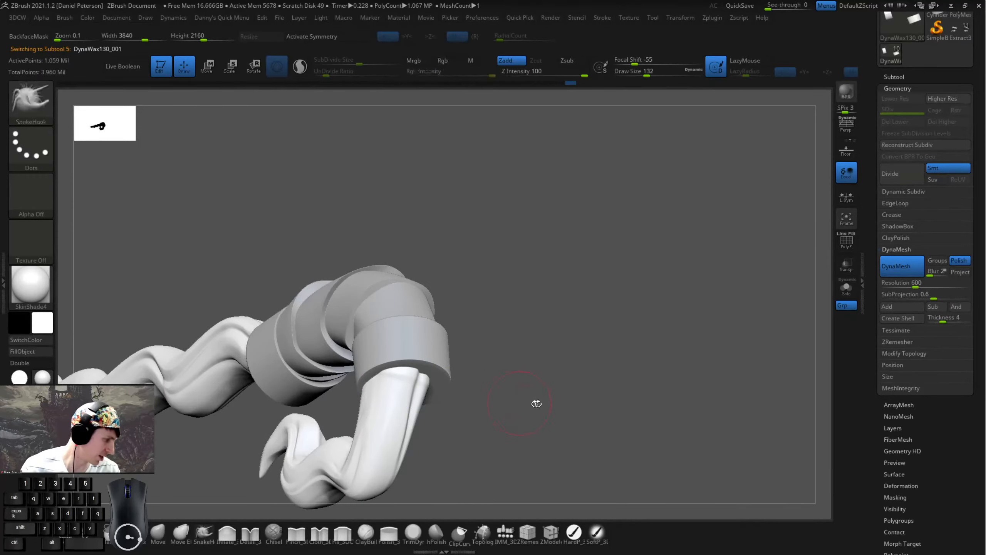
- Make the end bands active and mask everything except a strip around the middle of the hook-side band
{"action": "mouse_move", "coordinate": [535, 403]}
{"action": "left_mouse_down"}
{"action": "mouse_move", "coordinate": [432, 396]}
{"action": "mouse_move", "coordinate": [521, 311]}
{"action": "mouse_move", "coordinate": [482, 296]}
{"action": "mouse_move", "coordinate": [577, 276]}
{"action": "mouse_move", "coordinate": [488, 348]}
{"action": "left_mouse_up"}
{"action": "left_click", "coordinate": [492, 354], "text": "alt"}
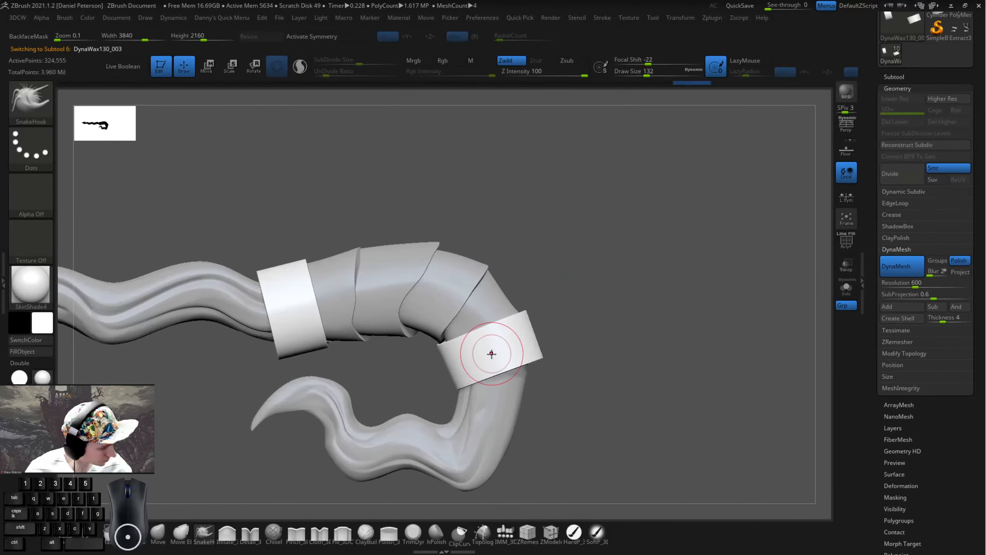
{"action": "key", "text": "ctrl"}
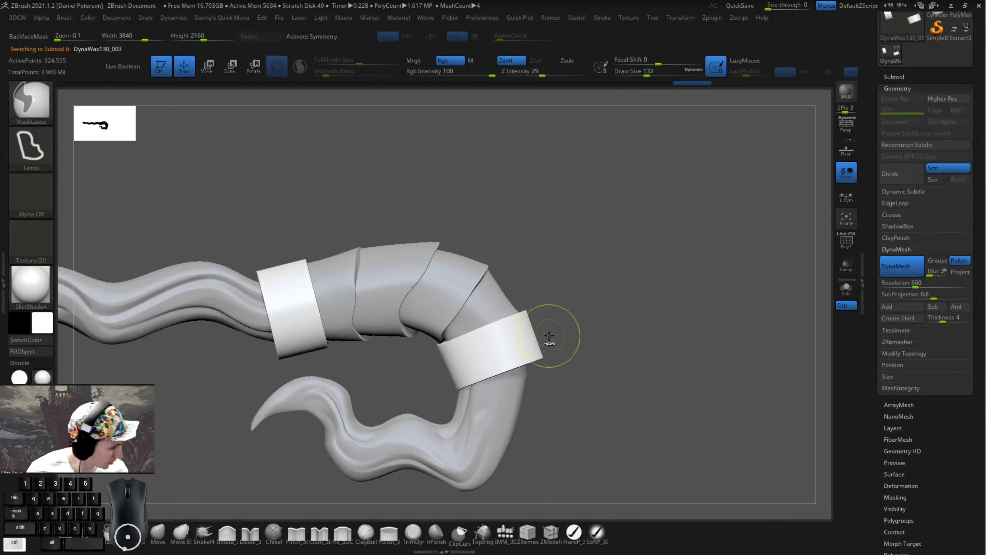
{"action": "left_click_drag", "start_coordinate": [543, 333], "coordinate": [491, 348], "text": "ctrl"}
{"action": "mouse_move", "coordinate": [426, 380]}
{"action": "left_mouse_down", "text": "ctrl"}
{"action": "mouse_move", "coordinate": [594, 326]}
{"action": "mouse_move", "coordinate": [590, 319]}
{"action": "left_mouse_up", "text": "ctrl"}
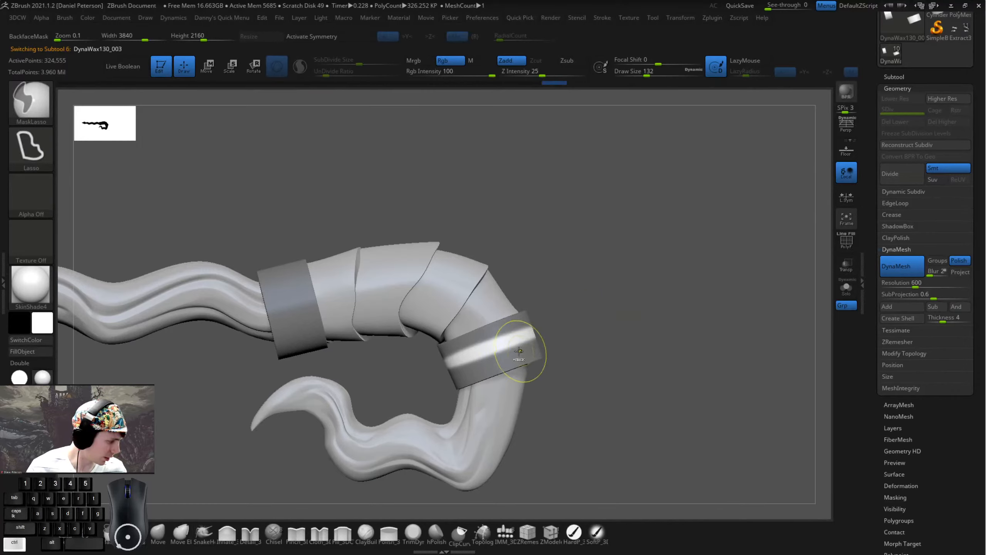
{"action": "left_click", "coordinate": [610, 334], "text": "ctrl"}
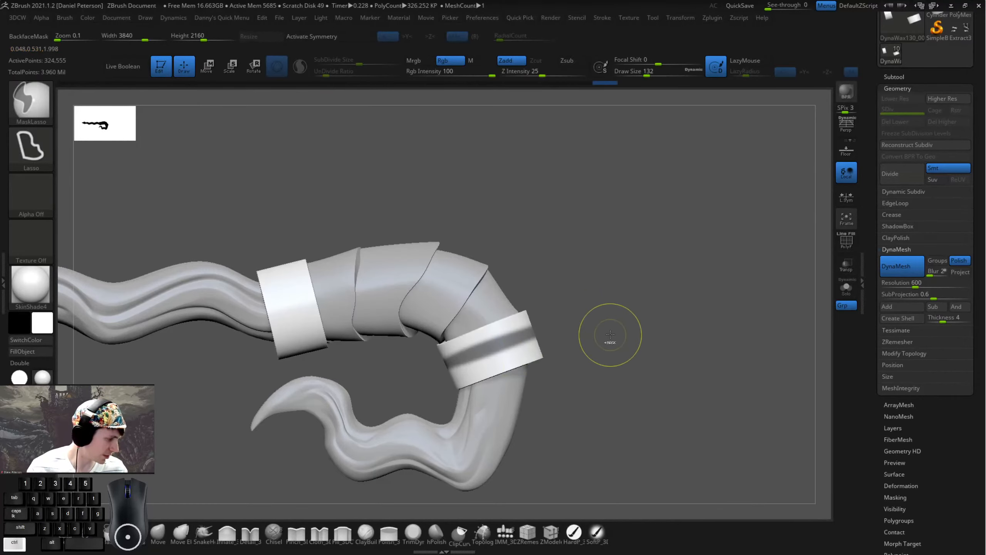
{"action": "left_click", "coordinate": [633, 324], "text": "ctrl"}
- Centre the gizmo on the hook-side band's unmasked strip, scale it up about 1.2 times into a raised ridge and clear the mask
{"action": "mouse_move", "coordinate": [631, 318]}
{"action": "left_mouse_down"}
{"action": "mouse_move", "coordinate": [590, 306]}
{"action": "mouse_move", "coordinate": [652, 322]}
{"action": "mouse_move", "coordinate": [566, 325]}
{"action": "left_mouse_up"}
{"action": "key", "text": "w"}
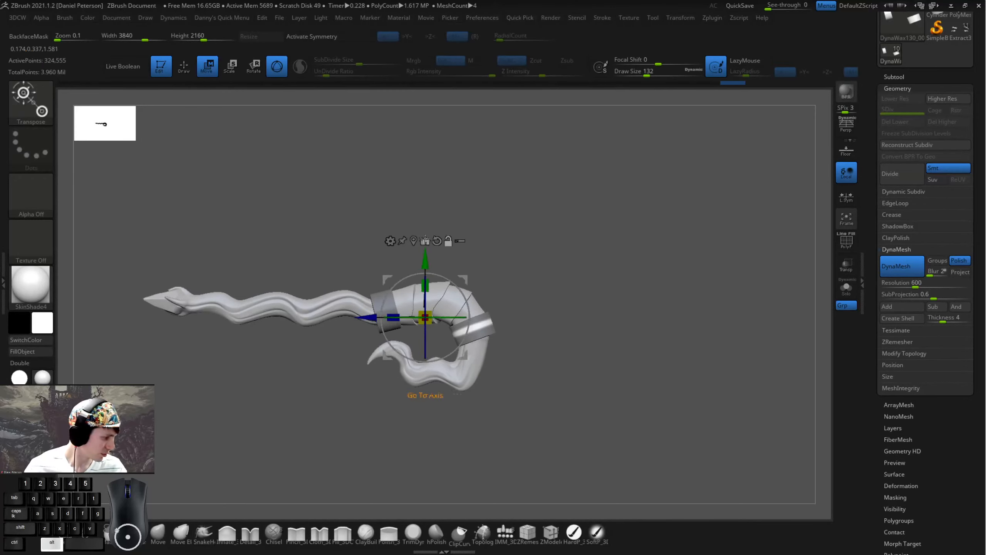
{"action": "left_click", "coordinate": [472, 328], "text": "alt"}
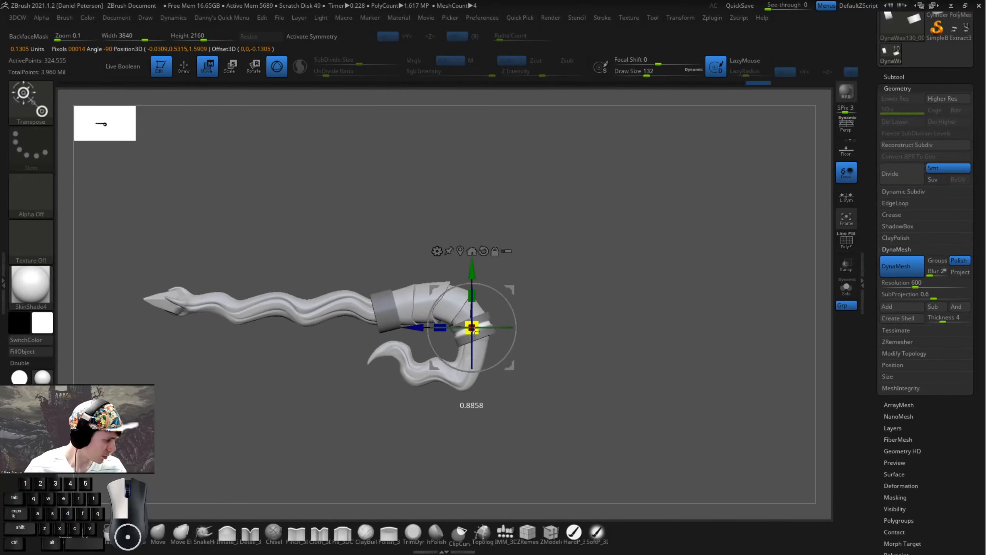
{"action": "key", "text": "q"}
{"action": "mouse_move", "coordinate": [574, 306]}
{"action": "left_mouse_down"}
{"action": "mouse_move", "coordinate": [667, 319]}
{"action": "mouse_move", "coordinate": [551, 281]}
{"action": "mouse_move", "coordinate": [517, 306]}
{"action": "left_mouse_up"}
{"action": "key", "text": "w"}
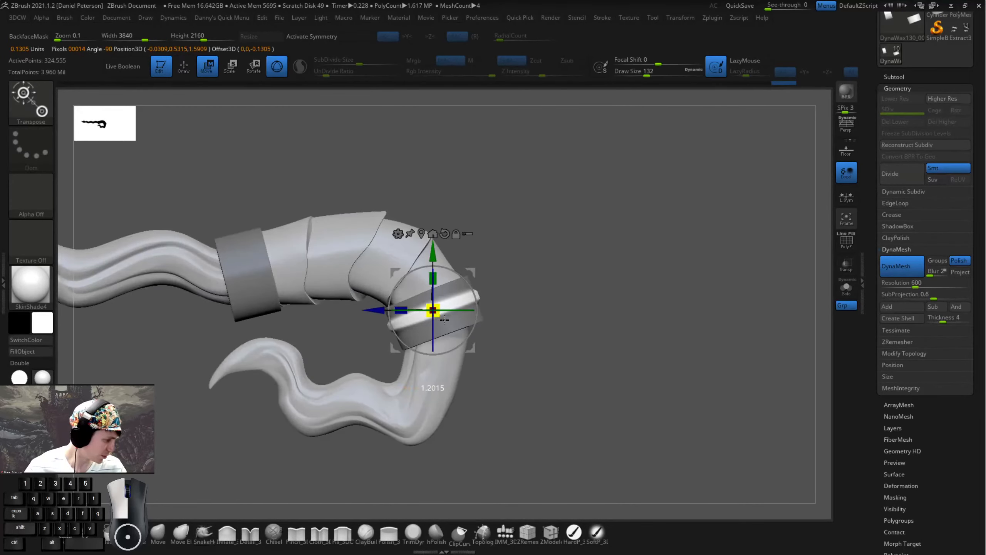
{"action": "left_click_drag", "start_coordinate": [443, 320], "coordinate": [444, 321]}
{"action": "key", "text": "q"}
{"action": "mouse_move", "coordinate": [563, 304]}
{"action": "left_mouse_down"}
{"action": "mouse_move", "coordinate": [539, 304]}
{"action": "mouse_move", "coordinate": [564, 303]}
{"action": "mouse_move", "coordinate": [571, 337]}
{"action": "left_mouse_up"}
{"action": "mouse_move", "coordinate": [568, 334]}
{"action": "left_mouse_down", "text": "alt"}
{"action": "mouse_move", "coordinate": [523, 295]}
{"action": "mouse_move", "coordinate": [561, 278]}
{"action": "mouse_move", "coordinate": [557, 299]}
{"action": "mouse_move", "coordinate": [566, 295]}
{"action": "mouse_move", "coordinate": [309, 340]}
{"action": "left_mouse_up", "text": "alt"}
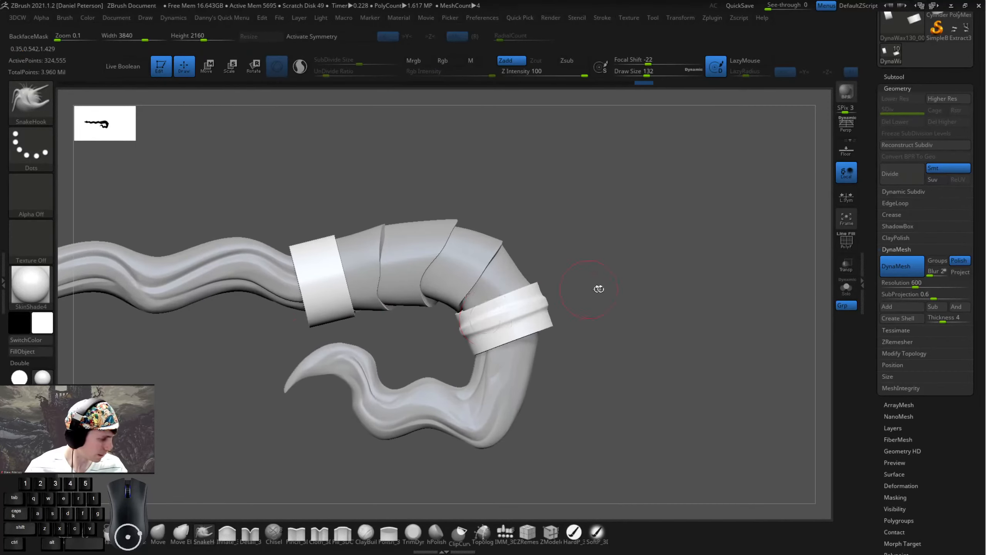
- Mask everything except a strip around the middle of the shaft-side band and centre the gizmo on that strip
{"action": "key", "text": "ctrl"}
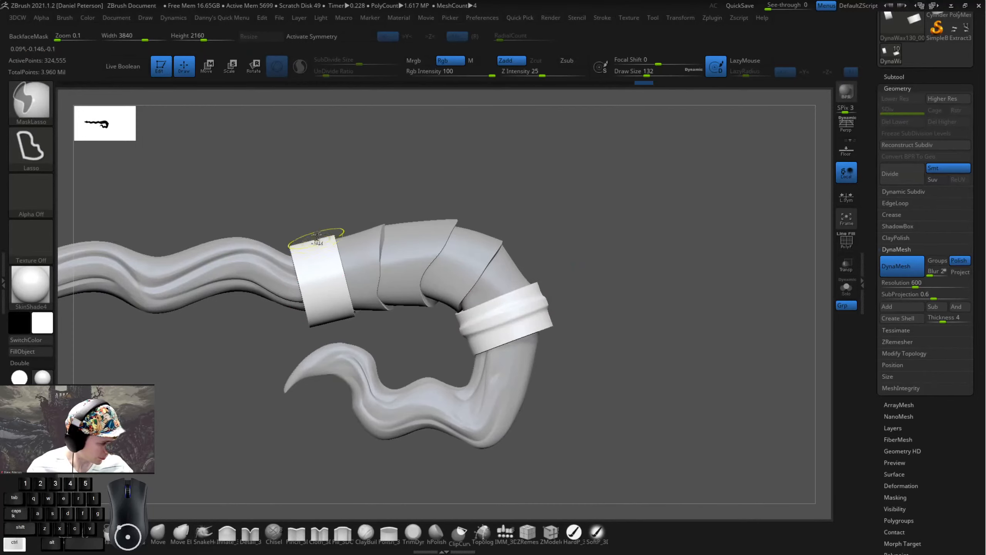
{"action": "left_click_drag", "start_coordinate": [318, 220], "coordinate": [319, 228], "text": "ctrl"}
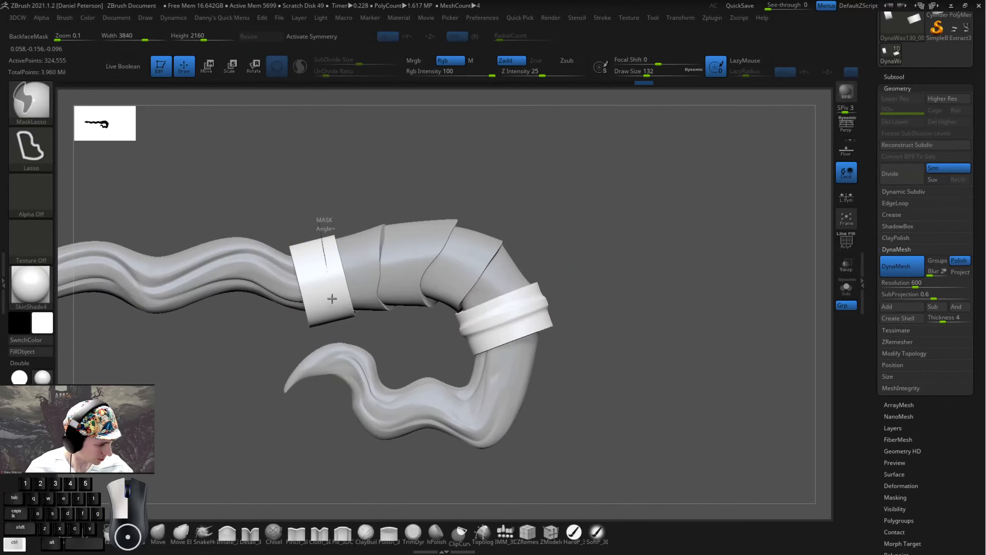
{"action": "left_click_drag", "start_coordinate": [318, 289], "coordinate": [306, 252], "text": "ctrl"}
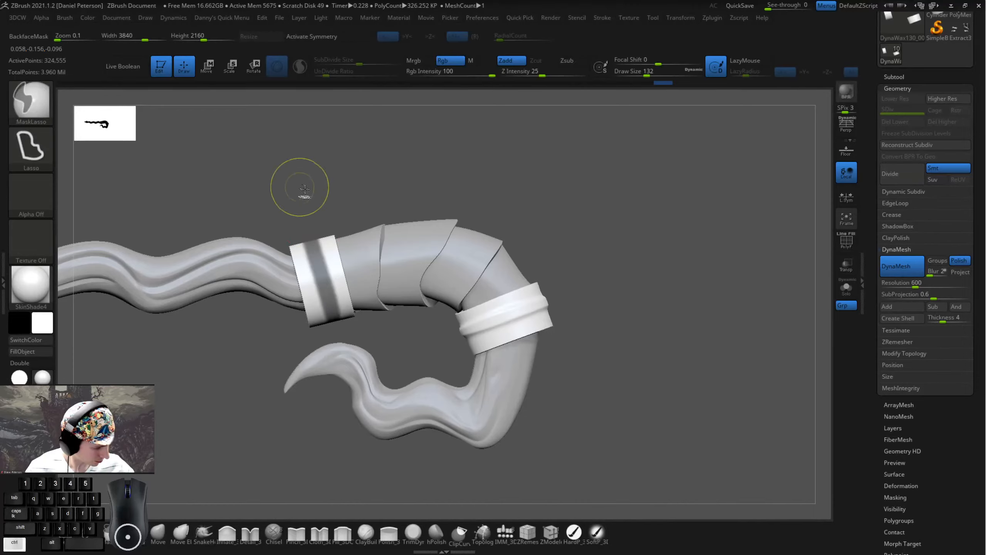
{"action": "mouse_move", "coordinate": [302, 189]}
{"action": "left_mouse_down"}
{"action": "mouse_move", "coordinate": [572, 190]}
{"action": "mouse_move", "coordinate": [460, 185]}
{"action": "mouse_move", "coordinate": [490, 237]}
{"action": "mouse_move", "coordinate": [507, 418]}
{"action": "mouse_move", "coordinate": [451, 220]}
{"action": "left_mouse_up"}
{"action": "key", "text": "ctrl"}
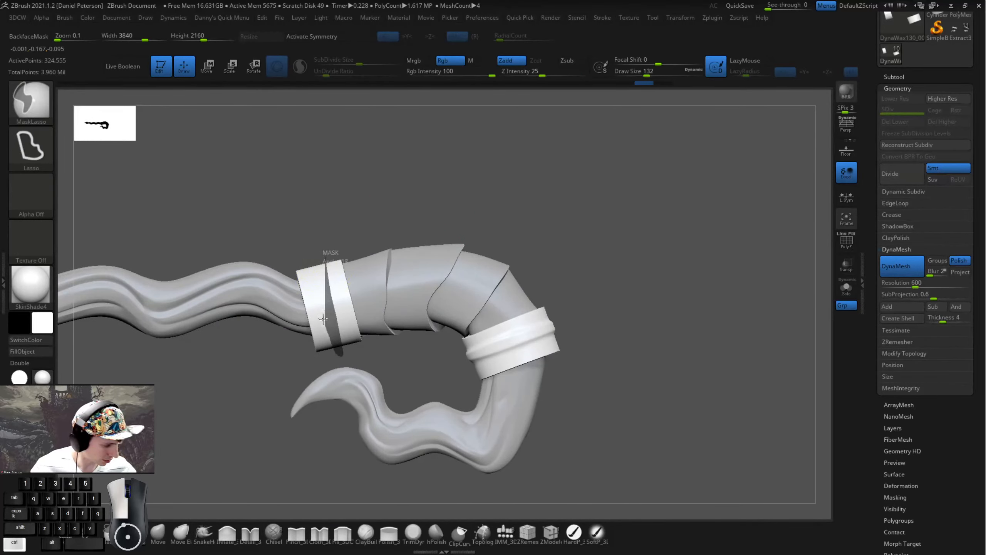
{"action": "left_click_drag", "start_coordinate": [308, 225], "coordinate": [309, 253], "text": "ctrl"}
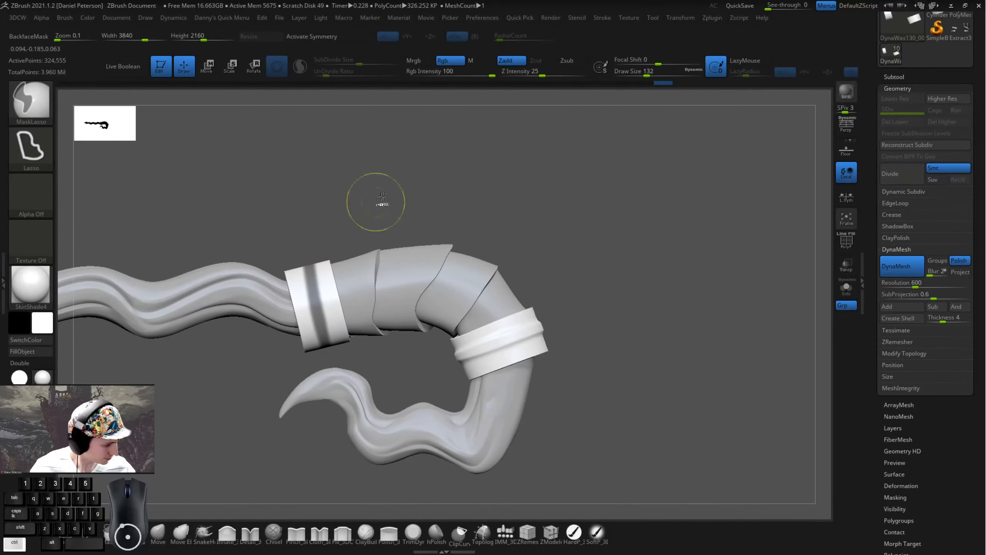
{"action": "left_click", "coordinate": [396, 193], "text": "ctrl"}
{"action": "key", "text": "w"}
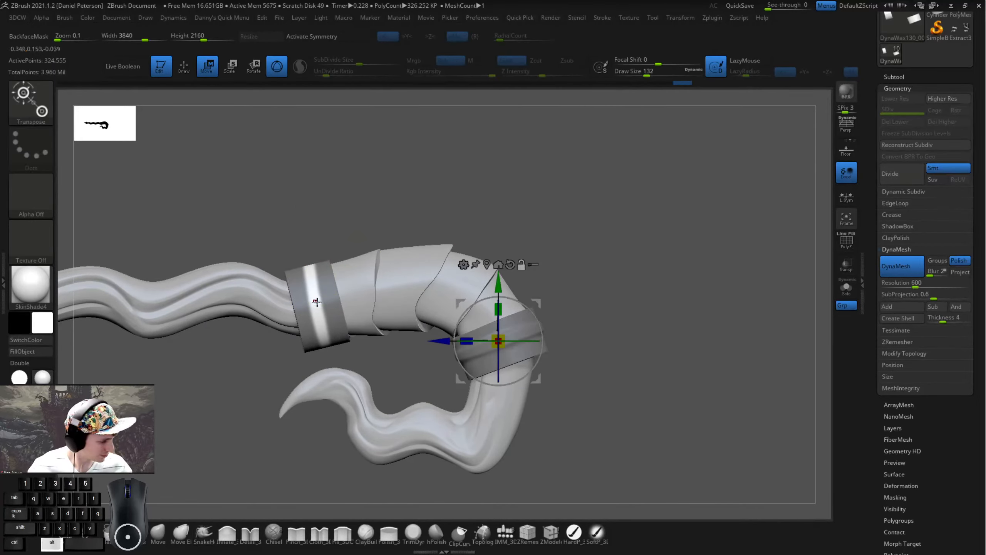
{"action": "left_click", "coordinate": [316, 302], "text": "alt"}
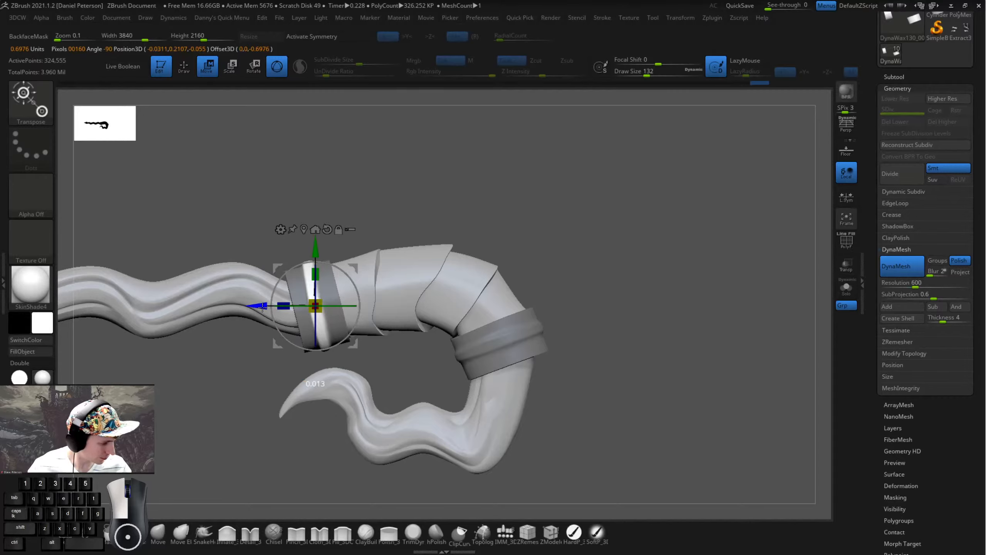
- Try clearing the mask from the bands and undo the last changes to the shaft-side band's strip
{"action": "key", "text": "q"}
{"action": "left_click_drag", "start_coordinate": [568, 199], "coordinate": [559, 218], "text": "ctrl"}
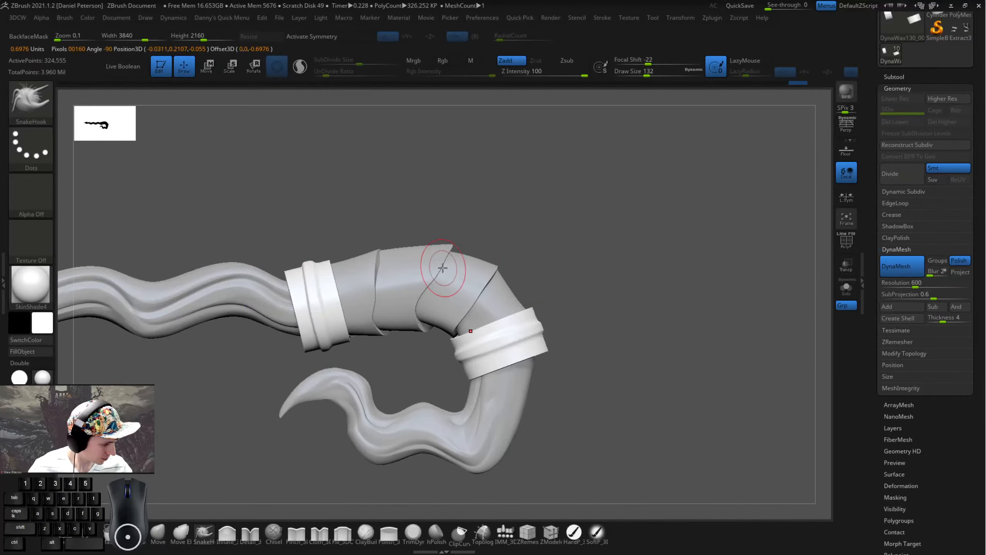
{"action": "key", "text": "ctrl+z"}
{"action": "key", "text": "ctrl+z"}
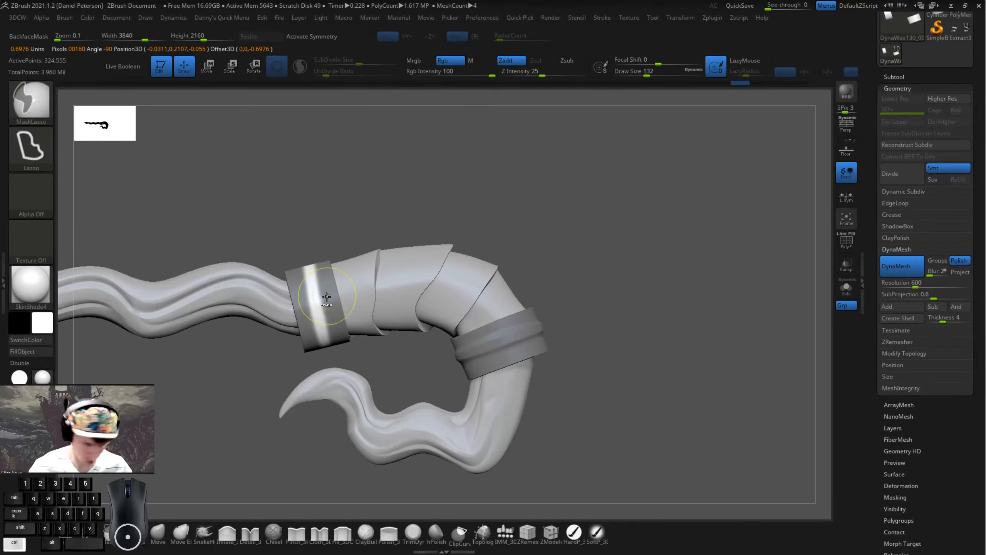
- Scale the shaft-side band's unmasked strip up about 1.07 times into a raised ridge, nudge it into place and clear the mask
{"action": "key", "text": "w"}
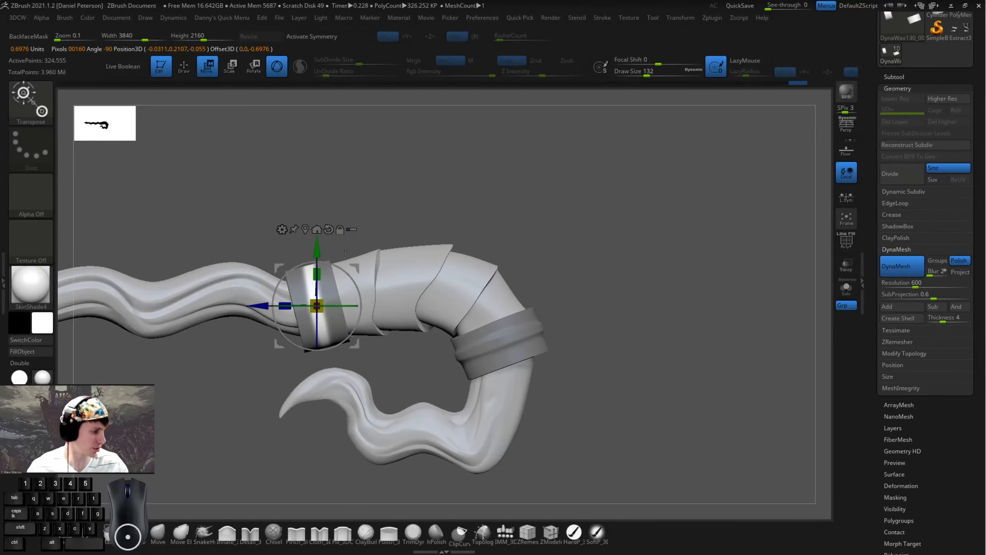
{"action": "left_click_drag", "start_coordinate": [323, 314], "coordinate": [324, 317]}
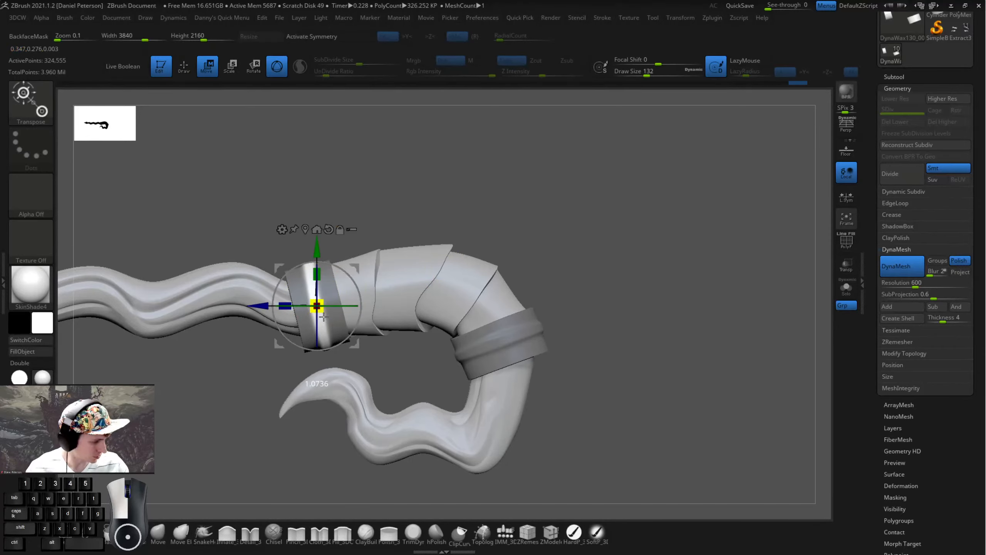
{"action": "left_click_drag", "start_coordinate": [279, 350], "coordinate": [280, 348]}
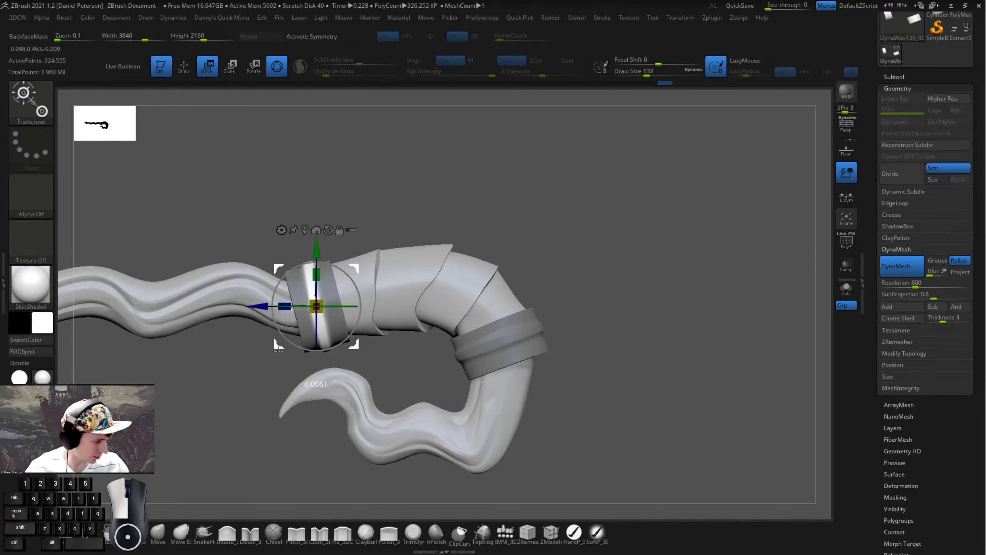
{"action": "key", "text": "q"}
{"action": "mouse_move", "coordinate": [359, 202]}
{"action": "left_mouse_down"}
{"action": "mouse_move", "coordinate": [519, 268]}
{"action": "mouse_move", "coordinate": [520, 229]}
{"action": "mouse_move", "coordinate": [513, 268]}
{"action": "left_mouse_up"}
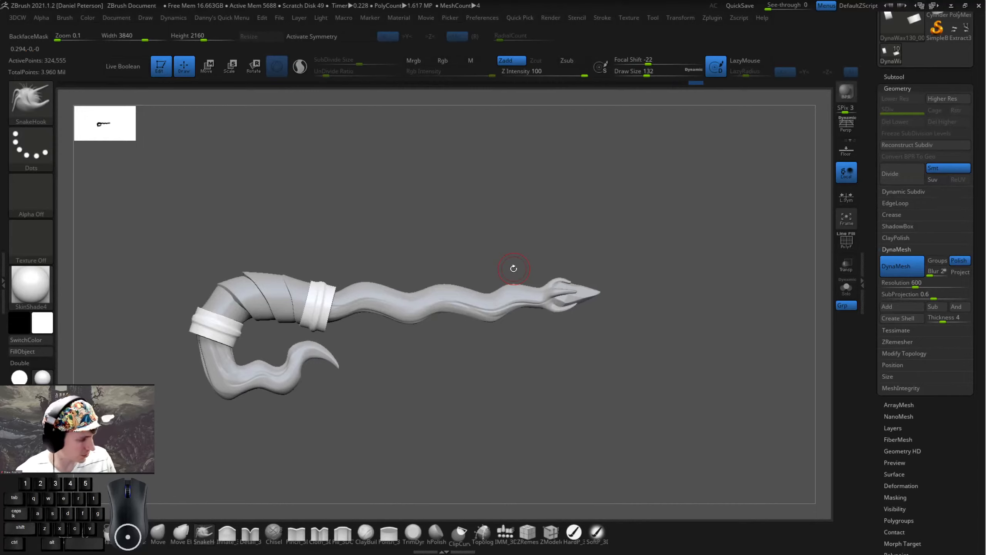
{"action": "left_click_drag", "start_coordinate": [191, 419], "coordinate": [375, 431]}
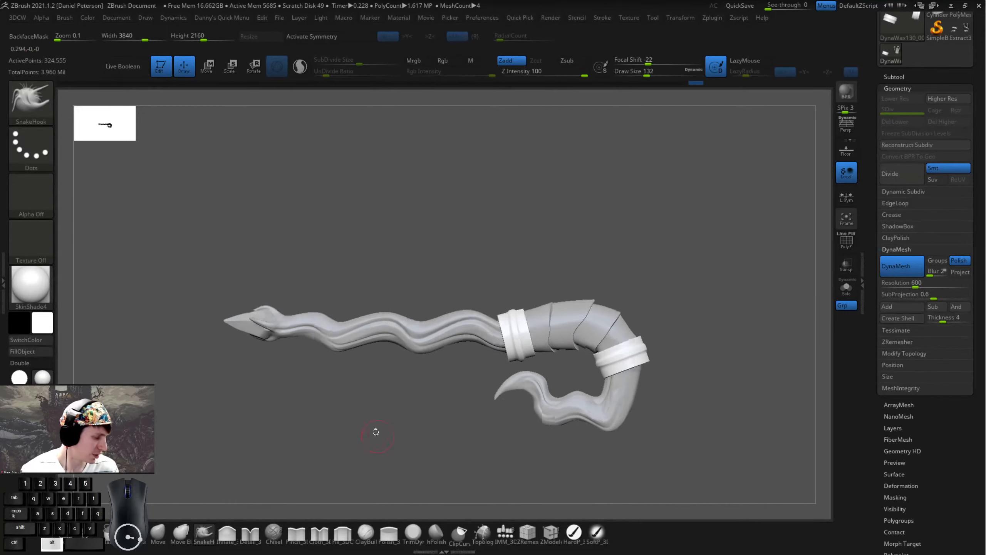
- Check the pointed tip from both sides of the staff and make the wavy staff body the active subtool
{"action": "left_click", "coordinate": [248, 326], "text": "alt"}
{"action": "mouse_move", "coordinate": [222, 376]}
{"action": "left_mouse_down"}
{"action": "mouse_move", "coordinate": [280, 383]}
{"action": "mouse_move", "coordinate": [227, 376]}
{"action": "mouse_move", "coordinate": [297, 400]}
{"action": "mouse_move", "coordinate": [288, 355]}
{"action": "mouse_move", "coordinate": [296, 345]}
{"action": "mouse_move", "coordinate": [317, 370]}
{"action": "left_mouse_up"}
{"action": "key", "text": "w"}
{"action": "key", "text": "q"}
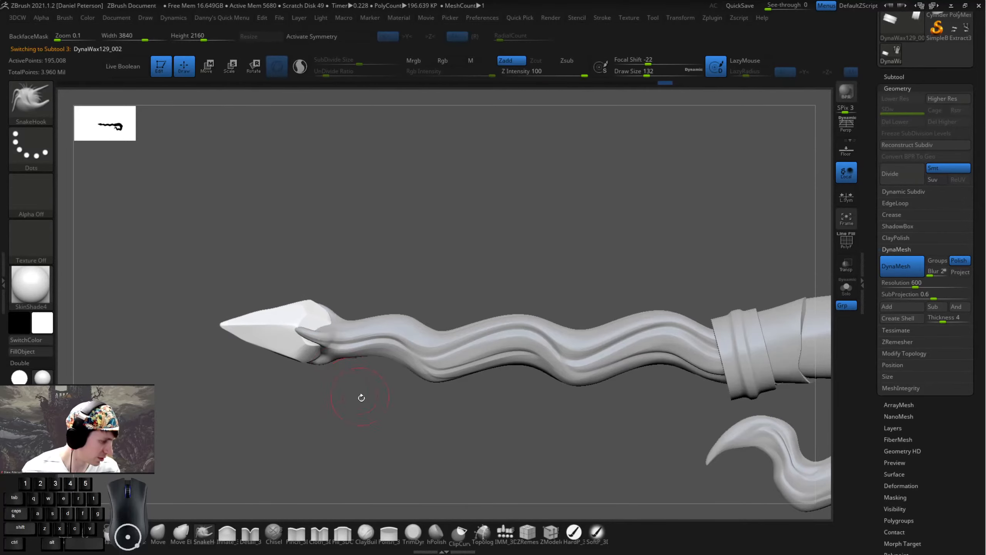
{"action": "left_click_drag", "start_coordinate": [361, 399], "coordinate": [451, 402], "text": "shift"}
{"action": "key", "text": "w"}
{"action": "key", "text": "q"}
{"action": "left_click_drag", "start_coordinate": [377, 370], "coordinate": [468, 378], "text": "alt"}
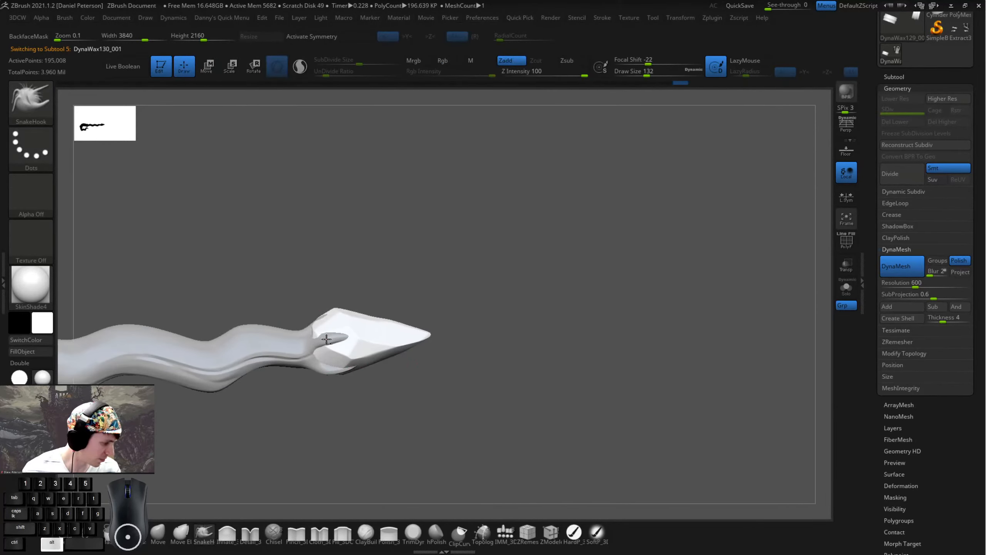
{"action": "left_click", "coordinate": [324, 341], "text": "alt"}
{"action": "key", "text": "b"}
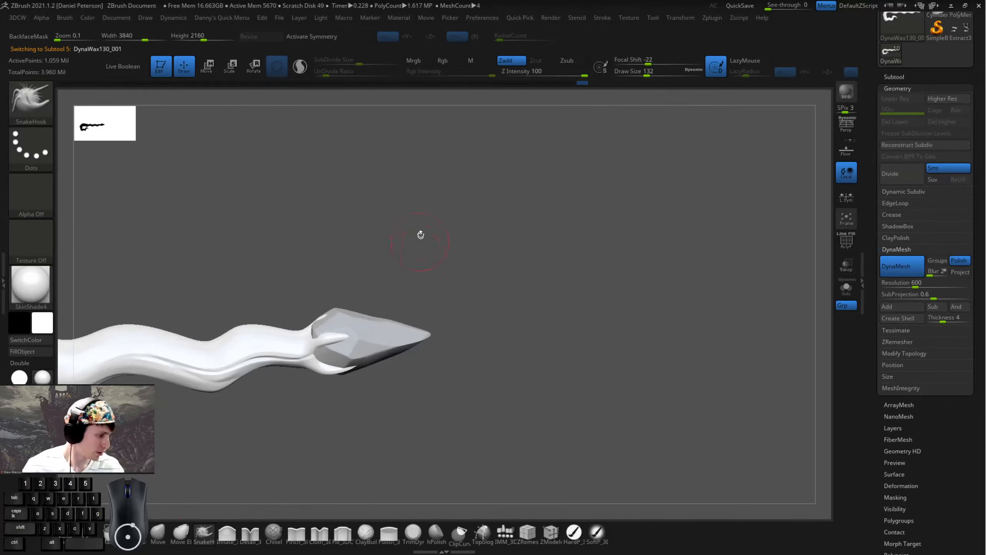
- Pull the prongs gripping the pointed tip into fuller curves with SnakeHook at a draw size of 274
{"action": "mouse_move", "coordinate": [421, 234]}
{"action": "left_mouse_down"}
{"action": "mouse_move", "coordinate": [446, 221]}
{"action": "mouse_move", "coordinate": [436, 220]}
{"action": "mouse_move", "coordinate": [571, 251]}
{"action": "mouse_move", "coordinate": [607, 229]}
{"action": "mouse_move", "coordinate": [571, 255]}
{"action": "left_mouse_up"}
{"action": "key", "text": "space"}
{"action": "left_click", "coordinate": [608, 230]}
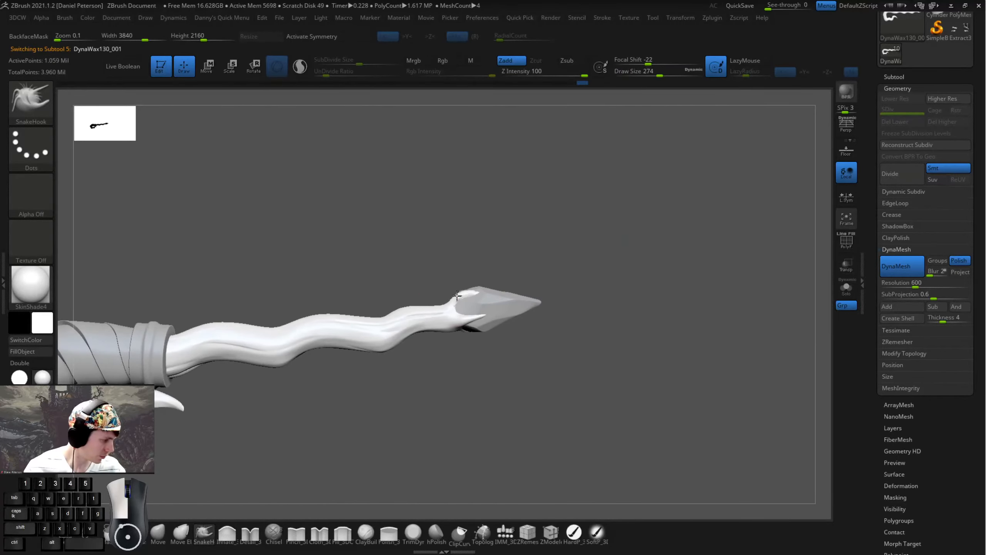
{"action": "left_click_drag", "start_coordinate": [484, 292], "coordinate": [480, 319]}
{"action": "mouse_move", "coordinate": [552, 329]}
{"action": "left_mouse_down"}
{"action": "mouse_move", "coordinate": [564, 359]}
{"action": "mouse_move", "coordinate": [478, 267]}
{"action": "mouse_move", "coordinate": [453, 277]}
{"action": "left_mouse_up"}
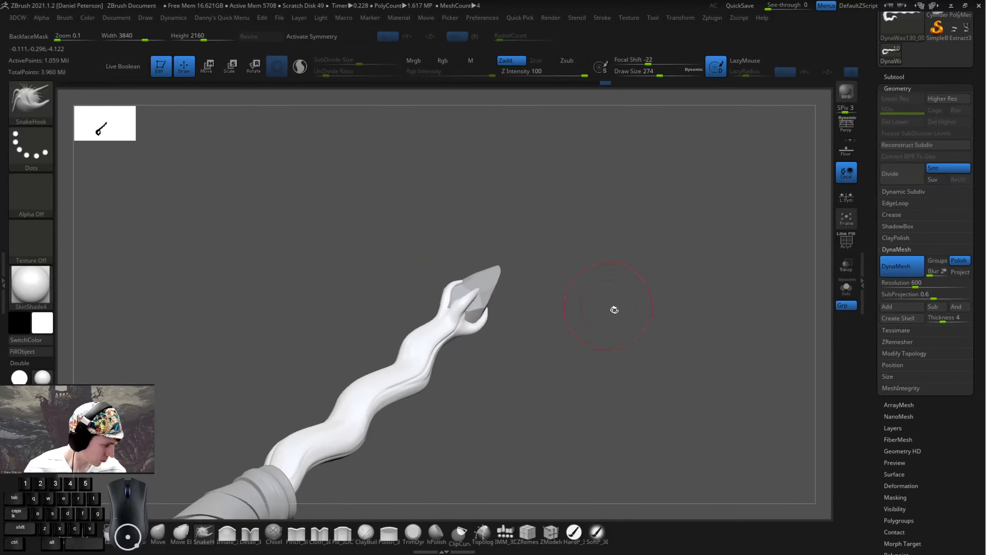
{"action": "left_click_drag", "start_coordinate": [614, 310], "coordinate": [418, 312]}
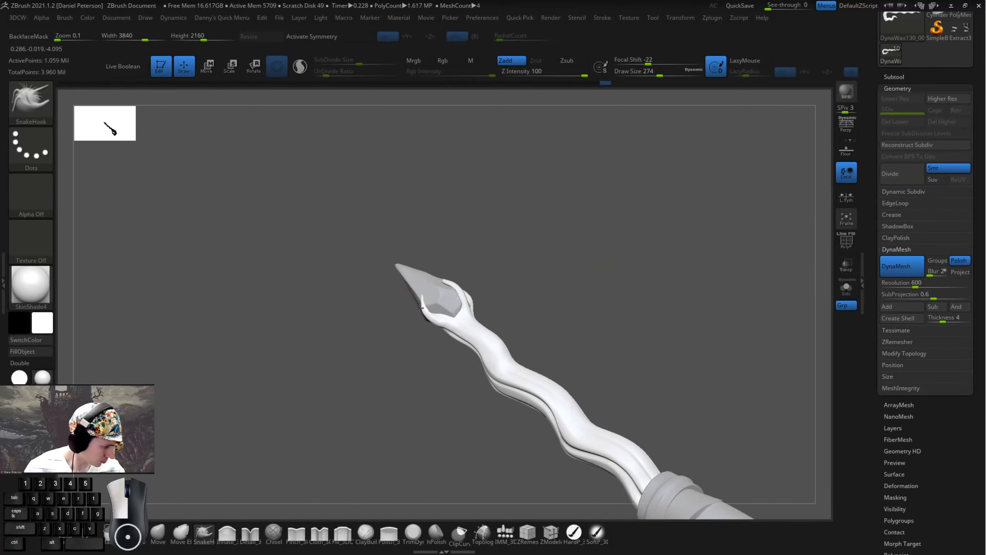
{"action": "left_click_drag", "start_coordinate": [523, 289], "coordinate": [416, 295]}
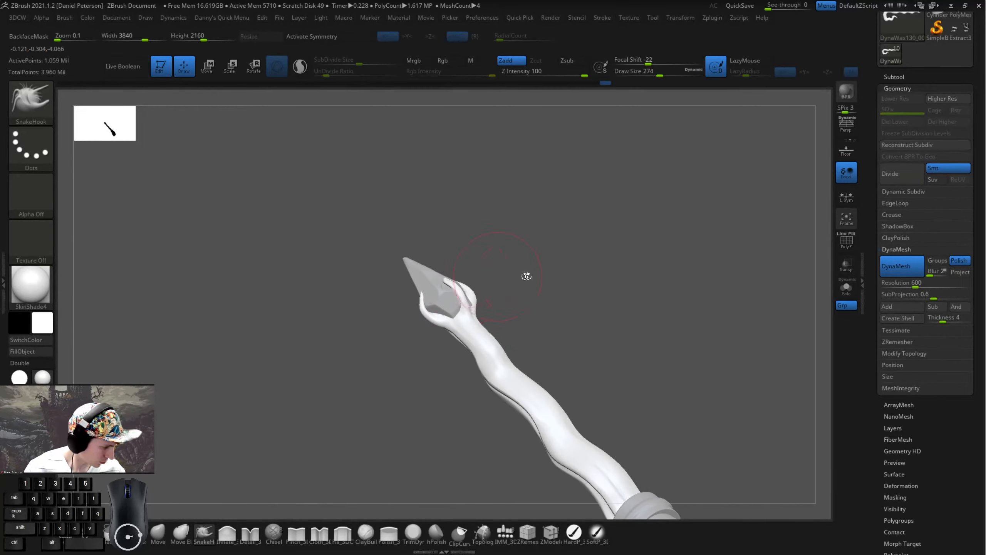
{"action": "mouse_move", "coordinate": [526, 277]}
{"action": "left_mouse_down"}
{"action": "mouse_move", "coordinate": [540, 269]}
{"action": "mouse_move", "coordinate": [527, 263]}
{"action": "mouse_move", "coordinate": [614, 252]}
{"action": "mouse_move", "coordinate": [596, 253]}
{"action": "left_mouse_up"}
- Set the SnakeHook draw size to 62 and curl the end of the front prong over the pointed tip
{"action": "key", "text": "space"}
{"action": "left_click_drag", "start_coordinate": [656, 264], "coordinate": [574, 187], "text": "alt"}
{"action": "mouse_move", "coordinate": [433, 314]}
{"action": "left_mouse_down", "text": "alt"}
{"action": "mouse_move", "coordinate": [397, 374]}
{"action": "mouse_move", "coordinate": [434, 412]}
{"action": "mouse_move", "coordinate": [466, 412]}
{"action": "left_mouse_up", "text": "alt"}
{"action": "key", "text": "space"}
{"action": "left_click_drag", "start_coordinate": [285, 310], "coordinate": [279, 310]}
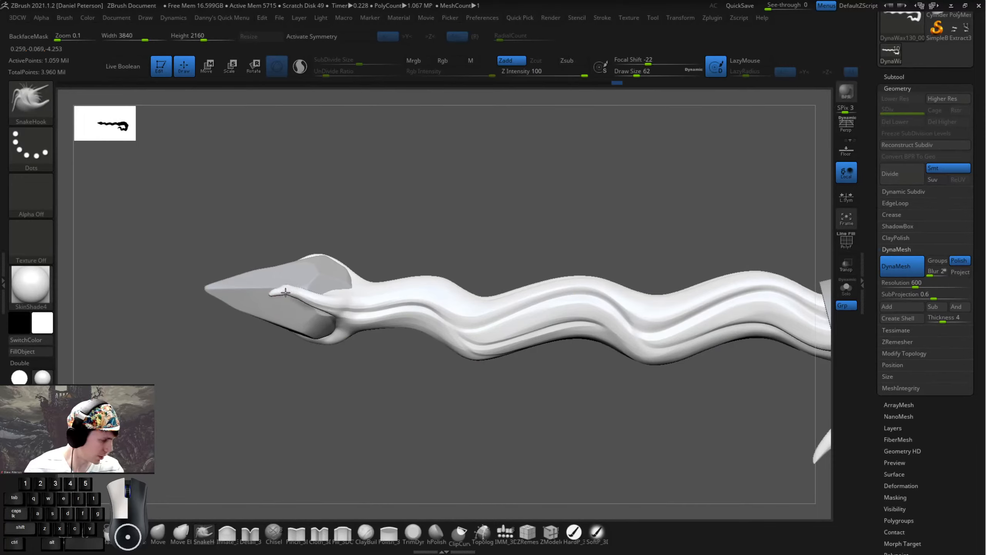
{"action": "left_click_drag", "start_coordinate": [287, 297], "coordinate": [285, 292]}
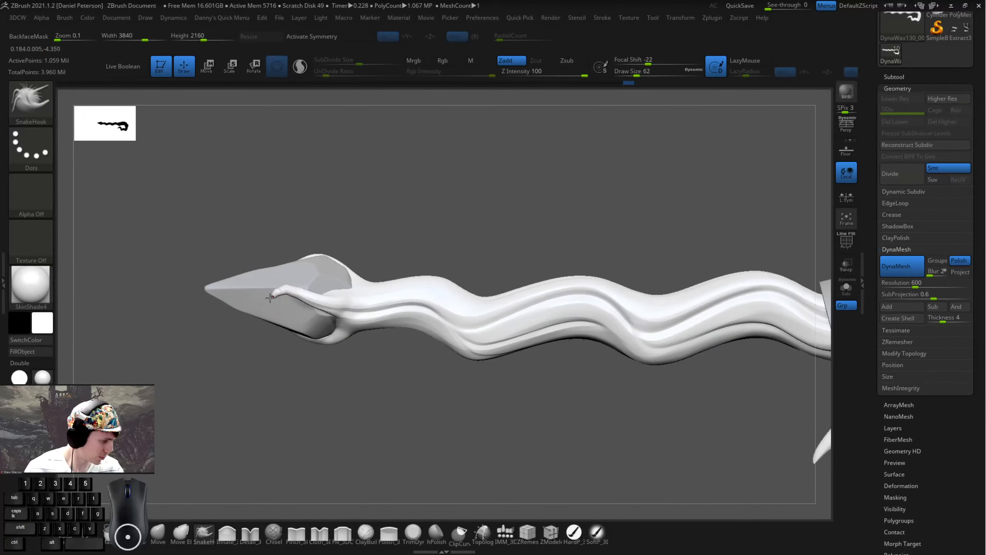
- Pull the ends of the other prongs inward around the pointed tip so they hug its faces
{"action": "mouse_move", "coordinate": [290, 371]}
{"action": "left_mouse_down"}
{"action": "mouse_move", "coordinate": [385, 328]}
{"action": "mouse_move", "coordinate": [328, 315]}
{"action": "left_mouse_up"}
{"action": "mouse_move", "coordinate": [377, 268]}
{"action": "left_mouse_down"}
{"action": "mouse_move", "coordinate": [395, 210]}
{"action": "mouse_move", "coordinate": [293, 218]}
{"action": "mouse_move", "coordinate": [249, 266]}
{"action": "mouse_move", "coordinate": [306, 271]}
{"action": "mouse_move", "coordinate": [268, 270]}
{"action": "mouse_move", "coordinate": [289, 260]}
{"action": "mouse_move", "coordinate": [233, 287]}
{"action": "left_mouse_up"}
{"action": "left_click_drag", "start_coordinate": [334, 252], "coordinate": [282, 255]}
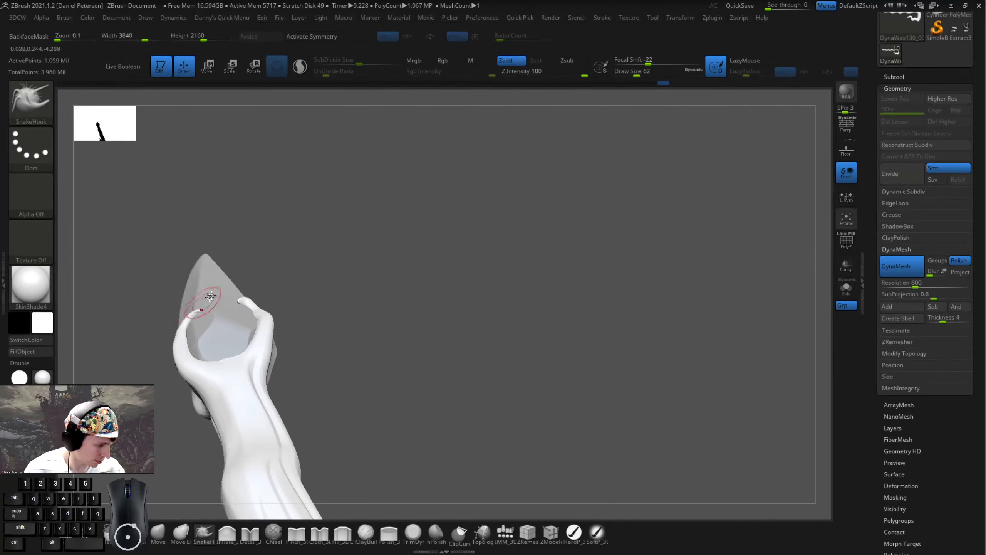
{"action": "mouse_move", "coordinate": [210, 296]}
{"action": "right_mouse_down"}
{"action": "mouse_move", "coordinate": [200, 328]}
{"action": "mouse_move", "coordinate": [198, 307]}
{"action": "right_mouse_up"}
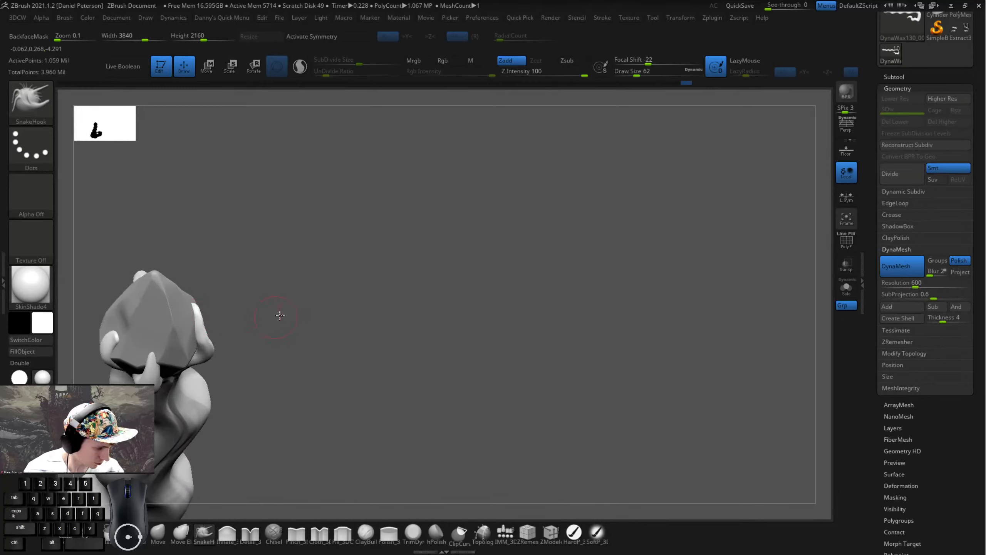
{"action": "right_click_drag", "start_coordinate": [280, 316], "coordinate": [173, 307]}
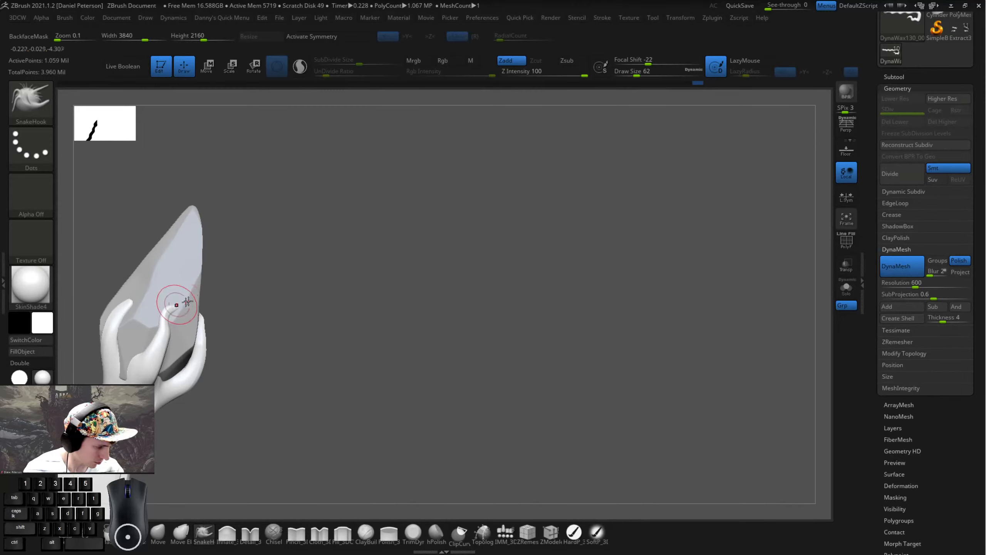
{"action": "right_click_drag", "start_coordinate": [187, 301], "coordinate": [167, 335]}
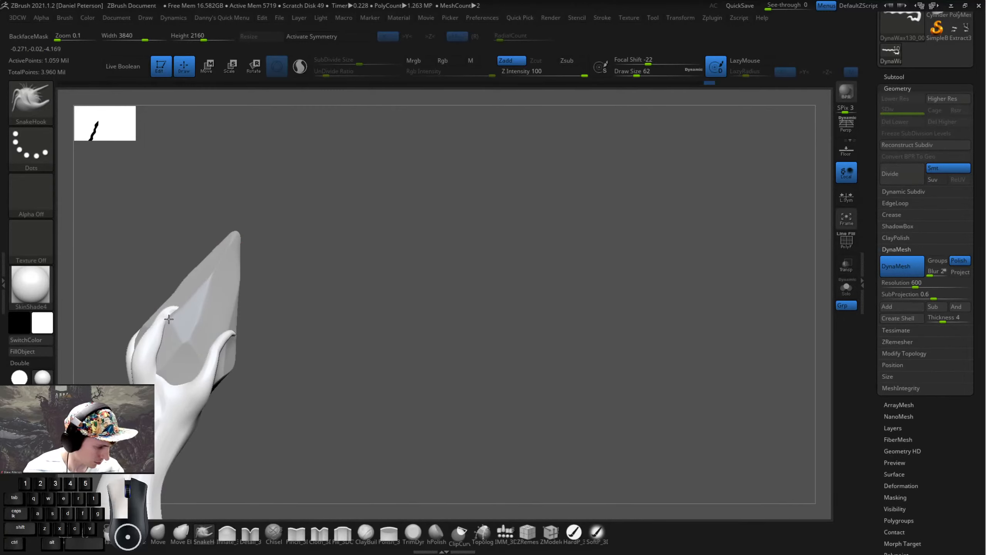
{"action": "left_click_drag", "start_coordinate": [258, 312], "coordinate": [191, 325]}
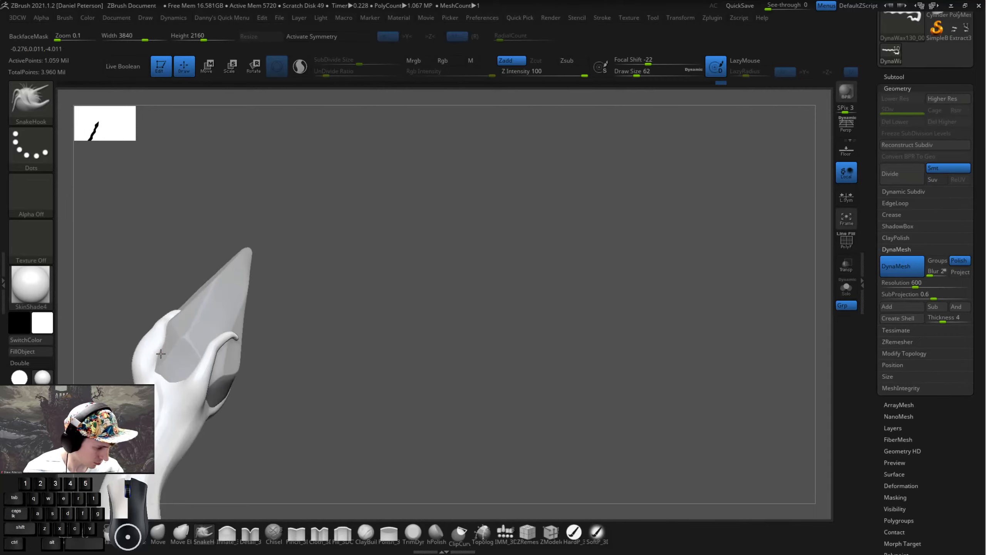
- Bend the prong ends into small sideways hooks and refine their curves from several angles with SnakeHook
{"action": "left_click_drag", "start_coordinate": [252, 330], "coordinate": [330, 327]}
{"action": "left_click_drag", "start_coordinate": [331, 327], "coordinate": [286, 319], "text": "alt"}
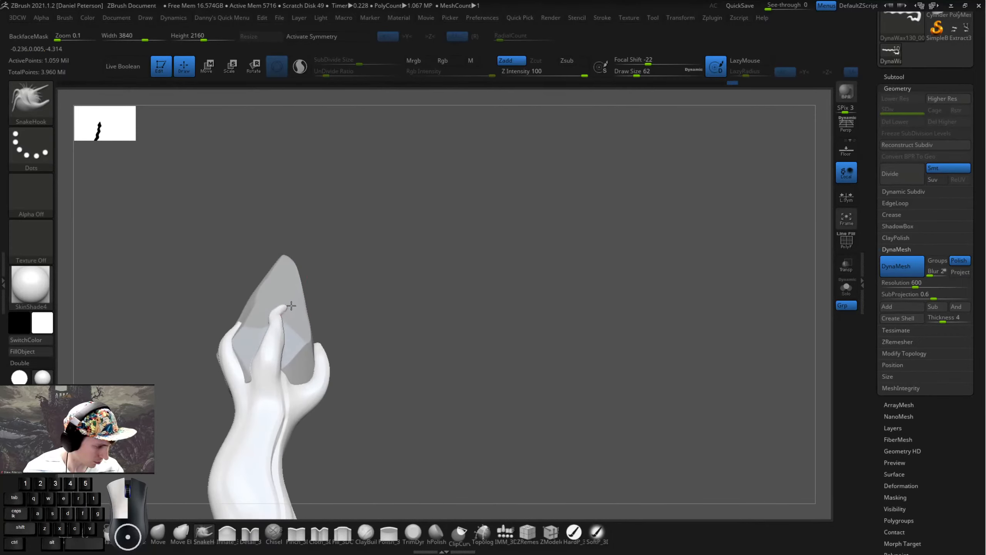
{"action": "left_click_drag", "start_coordinate": [383, 302], "coordinate": [388, 350]}
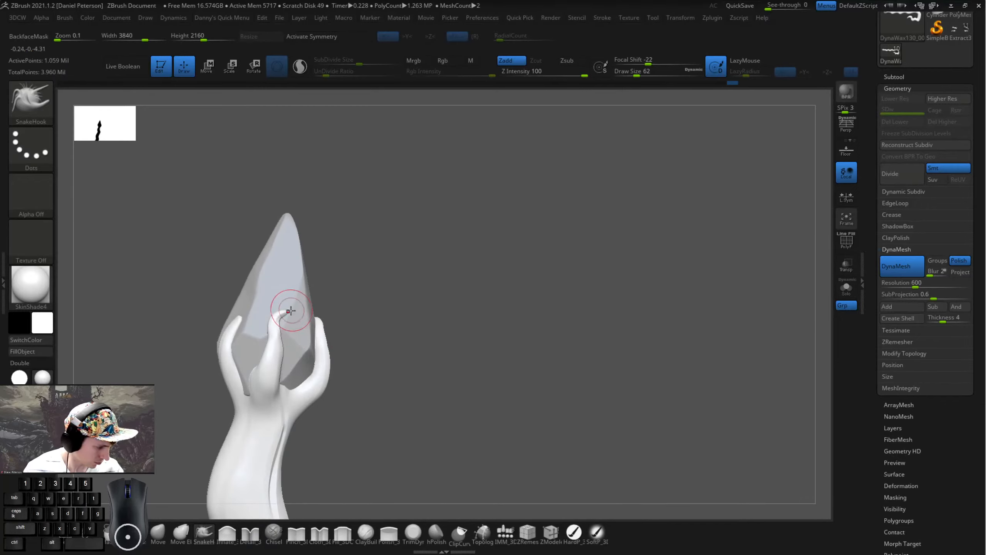
{"action": "left_click_drag", "start_coordinate": [355, 294], "coordinate": [298, 295]}
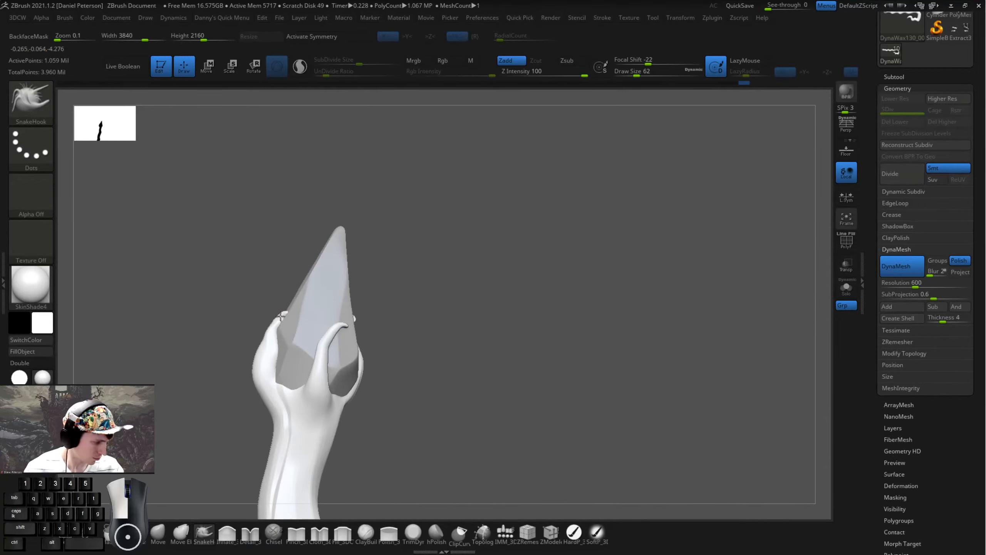
{"action": "left_click_drag", "start_coordinate": [196, 357], "coordinate": [328, 281]}
{"action": "left_click_drag", "start_coordinate": [247, 323], "coordinate": [235, 322]}
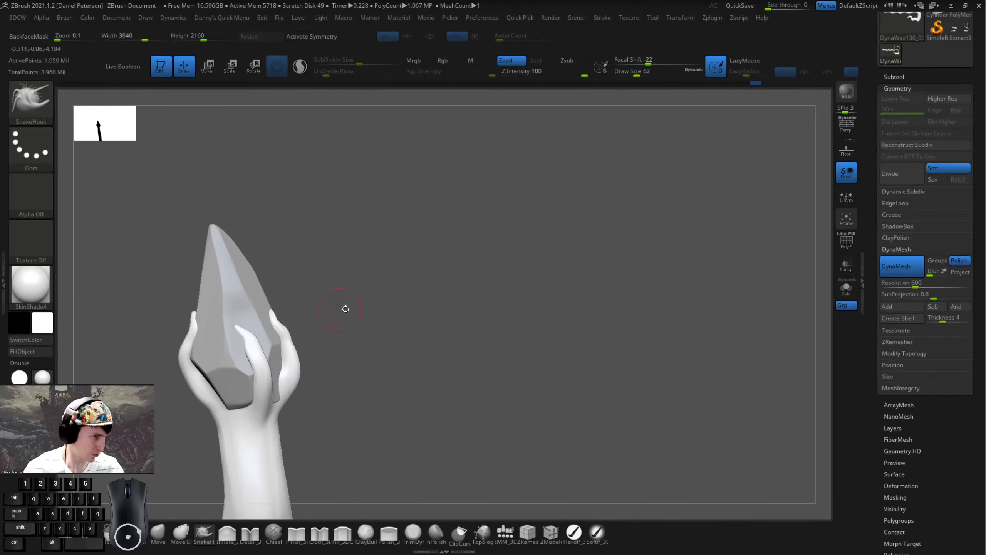
{"action": "left_click_drag", "start_coordinate": [341, 308], "coordinate": [335, 303]}
{"action": "left_click_drag", "start_coordinate": [250, 348], "coordinate": [256, 344]}
{"action": "left_click_drag", "start_coordinate": [328, 310], "coordinate": [272, 316]}
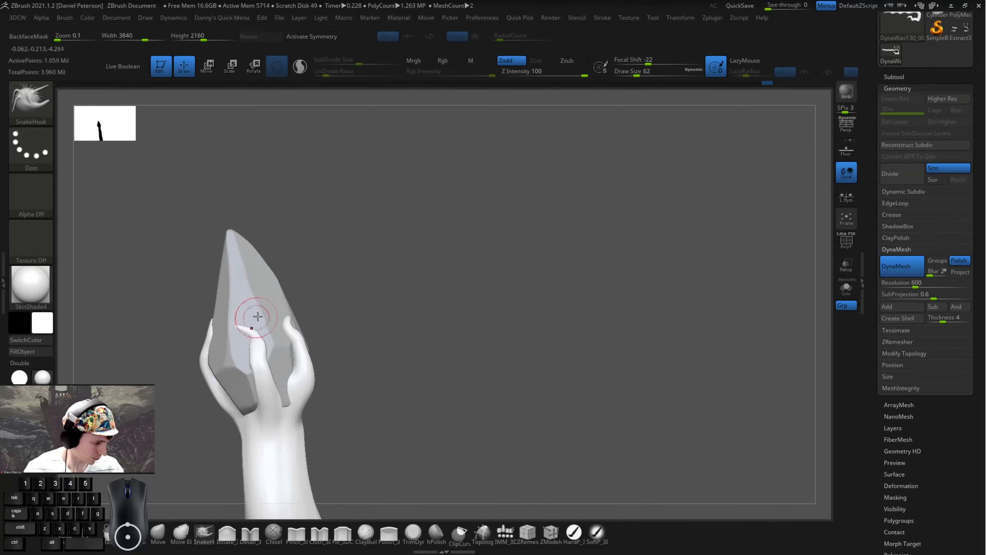
- Flatten the ends and edges of the prongs with TrimDynamic at a draw size of 62, working around the pointed tip
{"action": "mouse_move", "coordinate": [334, 315]}
{"action": "left_mouse_down"}
{"action": "mouse_move", "coordinate": [407, 308]}
{"action": "mouse_move", "coordinate": [333, 253]}
{"action": "mouse_move", "coordinate": [342, 305]}
{"action": "mouse_move", "coordinate": [450, 332]}
{"action": "left_mouse_up"}
{"action": "left_click", "coordinate": [413, 531]}
{"action": "left_click_drag", "start_coordinate": [235, 329], "coordinate": [236, 350]}
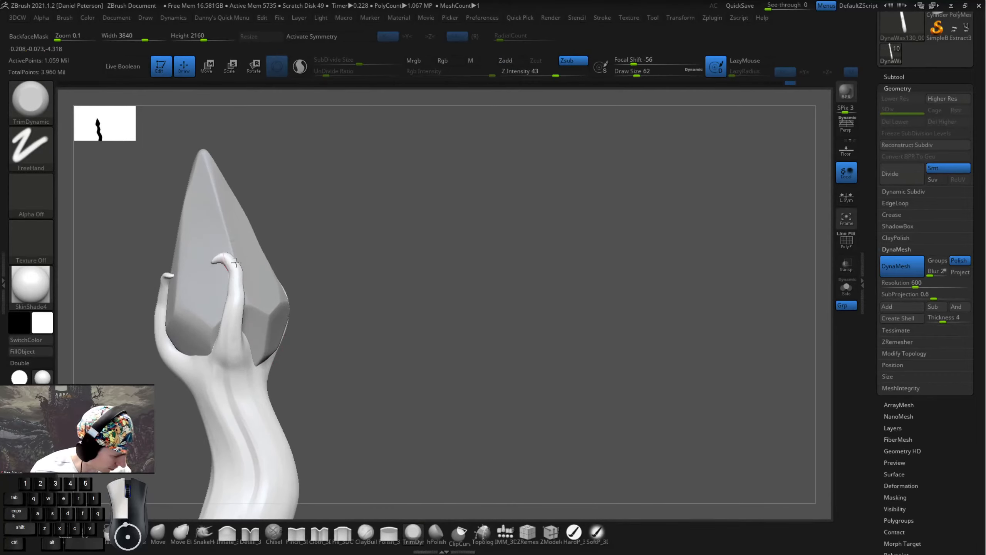
{"action": "mouse_move", "coordinate": [391, 287]}
{"action": "left_mouse_down"}
{"action": "mouse_move", "coordinate": [161, 311]}
{"action": "mouse_move", "coordinate": [196, 277]}
{"action": "left_mouse_up"}
{"action": "left_click_drag", "start_coordinate": [299, 268], "coordinate": [365, 261]}
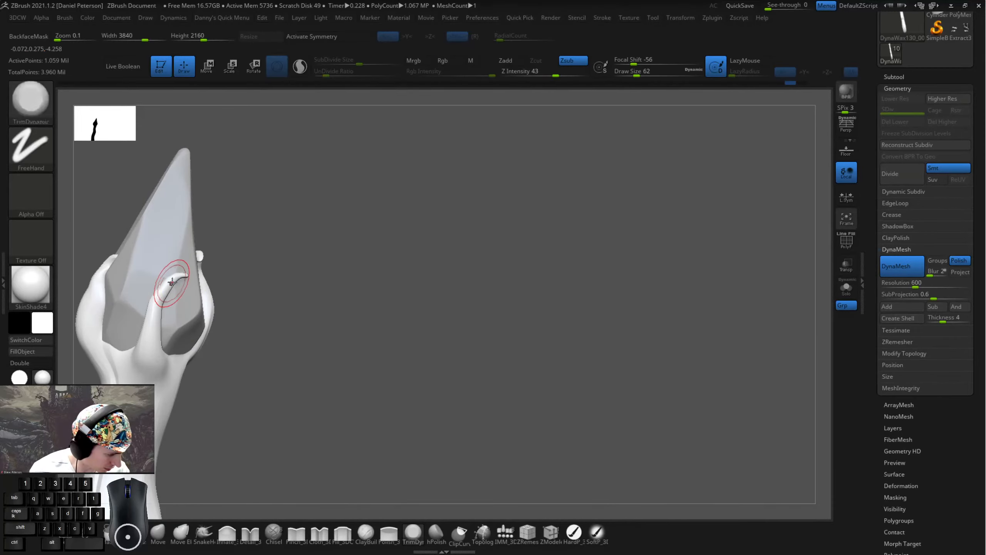
{"action": "left_click_drag", "start_coordinate": [280, 293], "coordinate": [420, 288]}
{"action": "left_click_drag", "start_coordinate": [317, 228], "coordinate": [257, 263]}
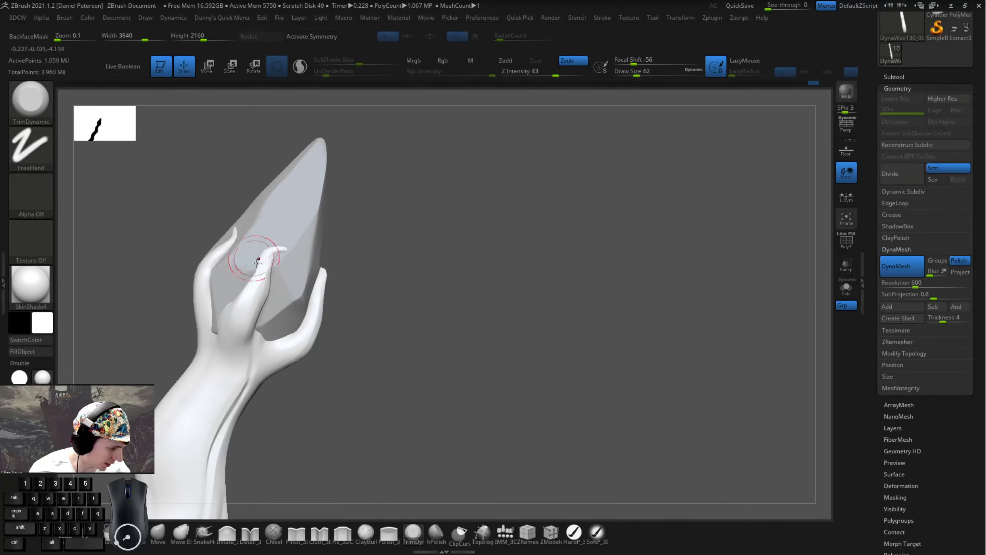
{"action": "left_click_drag", "start_coordinate": [329, 266], "coordinate": [249, 291]}
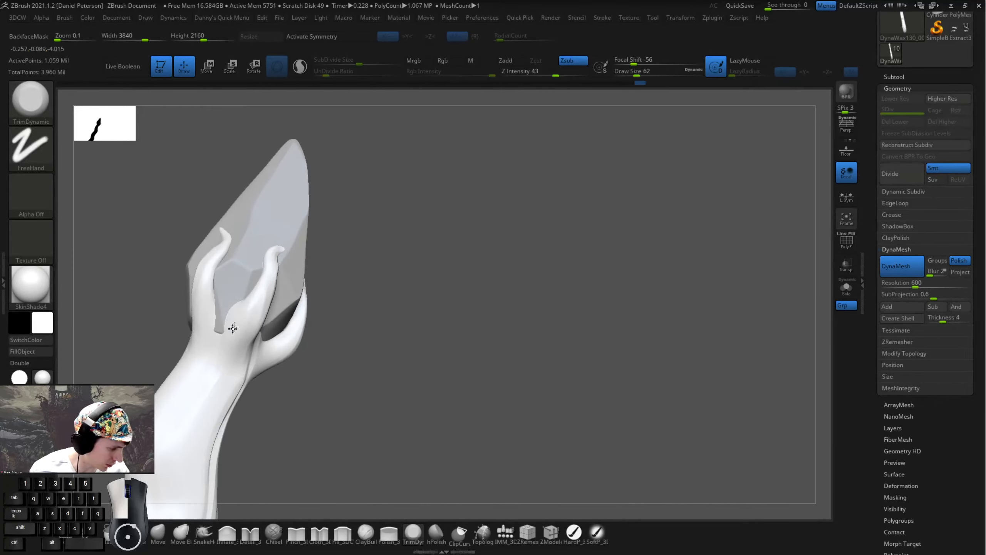
- Reshape the base of the prongs where they leave the shaft with SnakeHook at a draw size of 167
{"action": "key", "text": "space"}
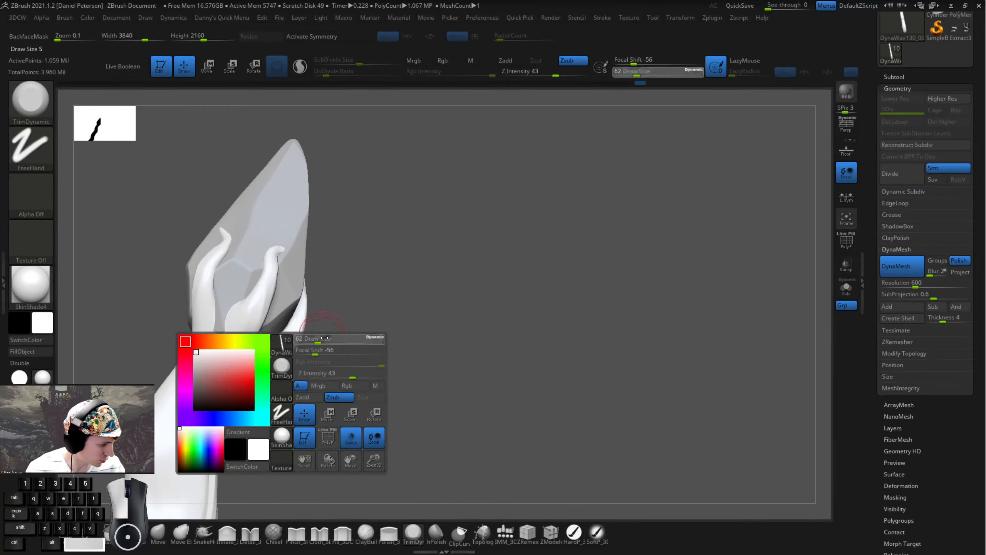
{"action": "left_click", "coordinate": [203, 533]}
{"action": "left_click_drag", "start_coordinate": [248, 485], "coordinate": [351, 325]}
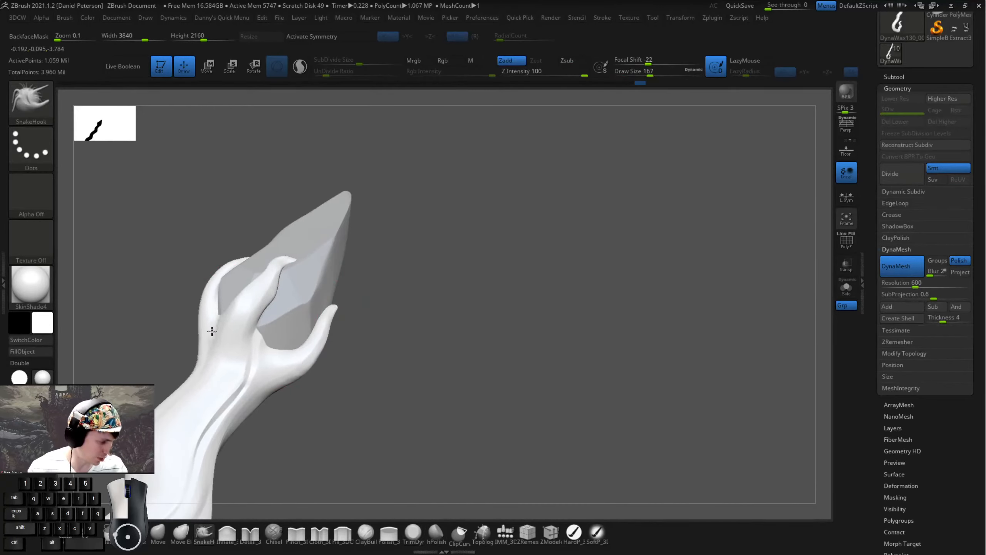
{"action": "mouse_move", "coordinate": [466, 388]}
{"action": "left_mouse_down"}
{"action": "mouse_move", "coordinate": [427, 330]}
{"action": "mouse_move", "coordinate": [446, 388]}
{"action": "left_mouse_up"}
{"action": "mouse_move", "coordinate": [209, 404]}
{"action": "left_mouse_down"}
{"action": "mouse_move", "coordinate": [253, 352]}
{"action": "mouse_move", "coordinate": [509, 304]}
{"action": "mouse_move", "coordinate": [485, 270]}
{"action": "left_mouse_up"}
{"action": "left_click", "coordinate": [388, 330], "text": "ctrl"}
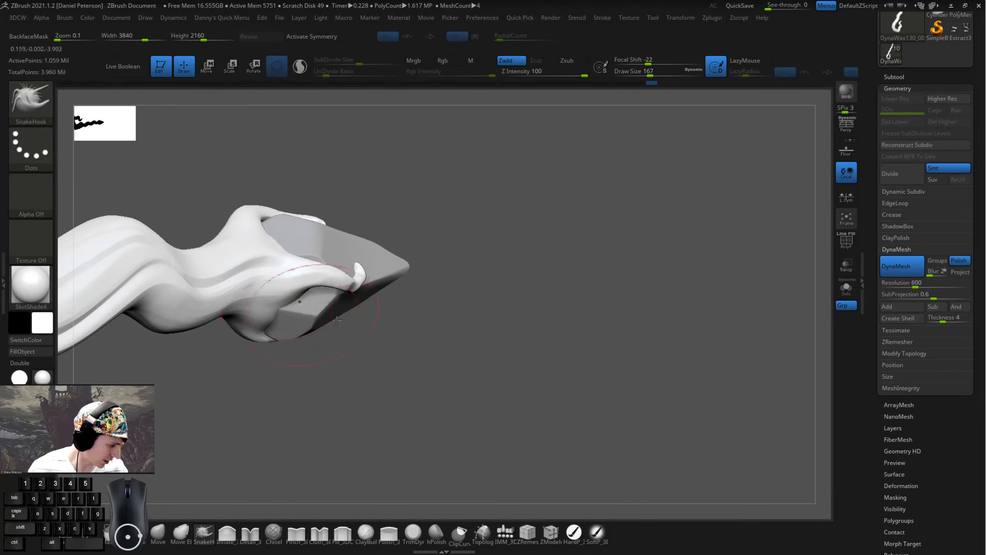
{"action": "mouse_move", "coordinate": [337, 320]}
{"action": "left_mouse_down"}
{"action": "mouse_move", "coordinate": [376, 341]}
{"action": "mouse_move", "coordinate": [264, 317]}
{"action": "left_mouse_up"}
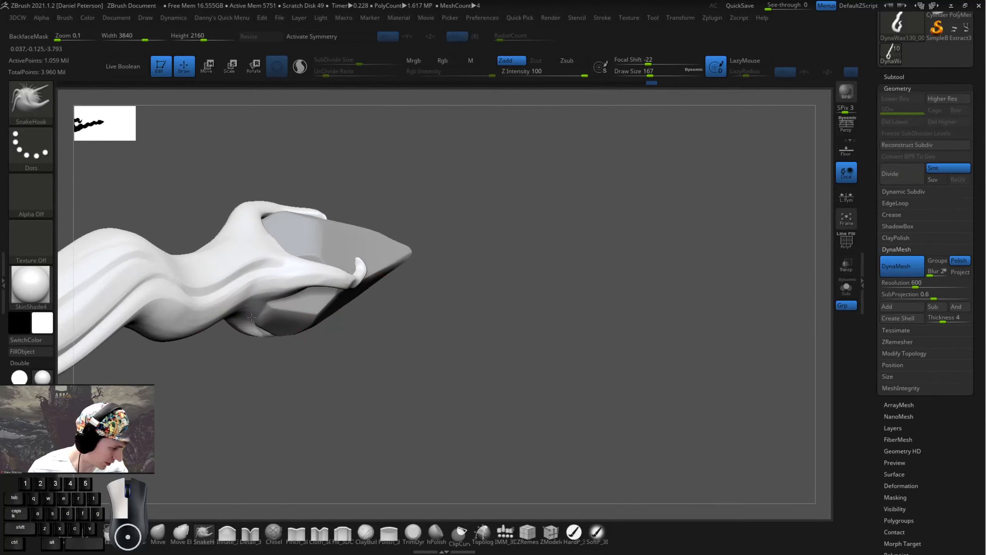
- Undo the last two prong changes and make the pointed tip the active subtool with SnakeHook
{"action": "key", "text": "ctrl+z"}
{"action": "key", "text": "ctrl+z"}
{"action": "key", "text": "w"}
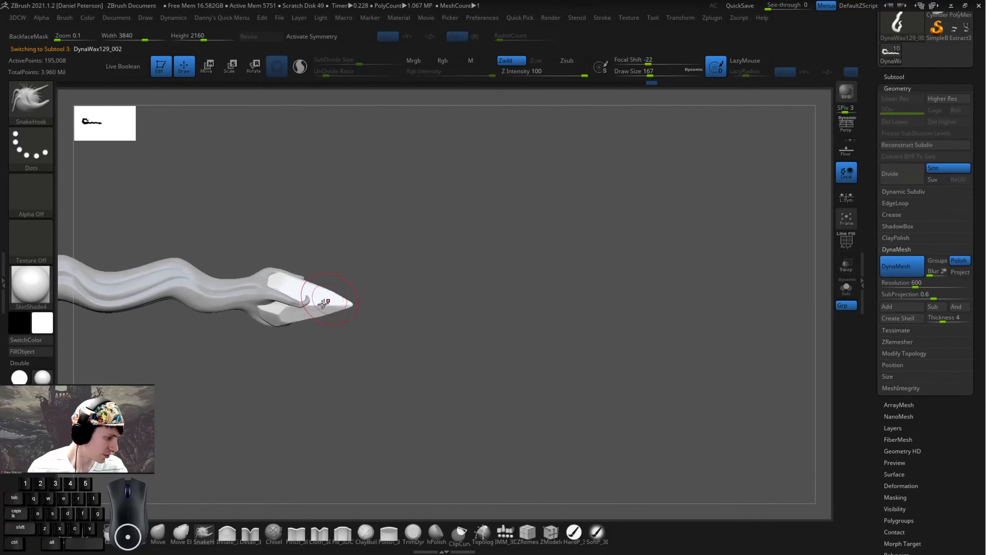
{"action": "key", "text": "b"}
{"action": "key", "text": "s"}
{"action": "key", "text": "h"}
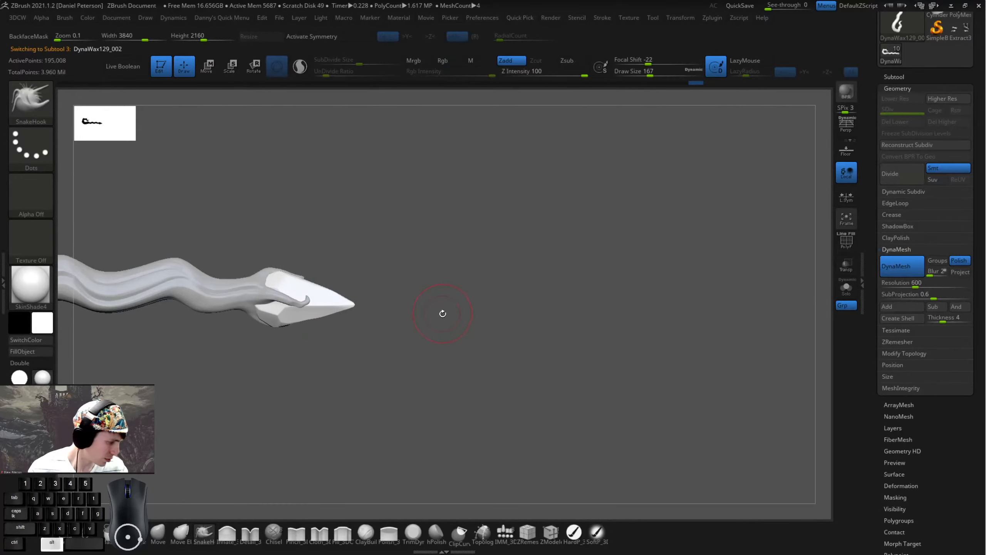
- Make the staff body active again and set up TrimDynamic with a draw size of 101 at the hooked end
{"action": "mouse_move", "coordinate": [441, 311]}
{"action": "left_mouse_down"}
{"action": "mouse_move", "coordinate": [383, 280]}
{"action": "mouse_move", "coordinate": [525, 234]}
{"action": "mouse_move", "coordinate": [529, 273]}
{"action": "mouse_move", "coordinate": [579, 273]}
{"action": "mouse_move", "coordinate": [539, 302]}
{"action": "mouse_move", "coordinate": [527, 329]}
{"action": "mouse_move", "coordinate": [607, 341]}
{"action": "mouse_move", "coordinate": [476, 365]}
{"action": "mouse_move", "coordinate": [453, 326]}
{"action": "mouse_move", "coordinate": [541, 458]}
{"action": "mouse_move", "coordinate": [421, 519]}
{"action": "left_mouse_up"}
{"action": "key", "text": "w"}
{"action": "key", "text": "q"}
{"action": "left_click", "coordinate": [469, 279], "text": "alt"}
{"action": "left_click", "coordinate": [415, 529]}
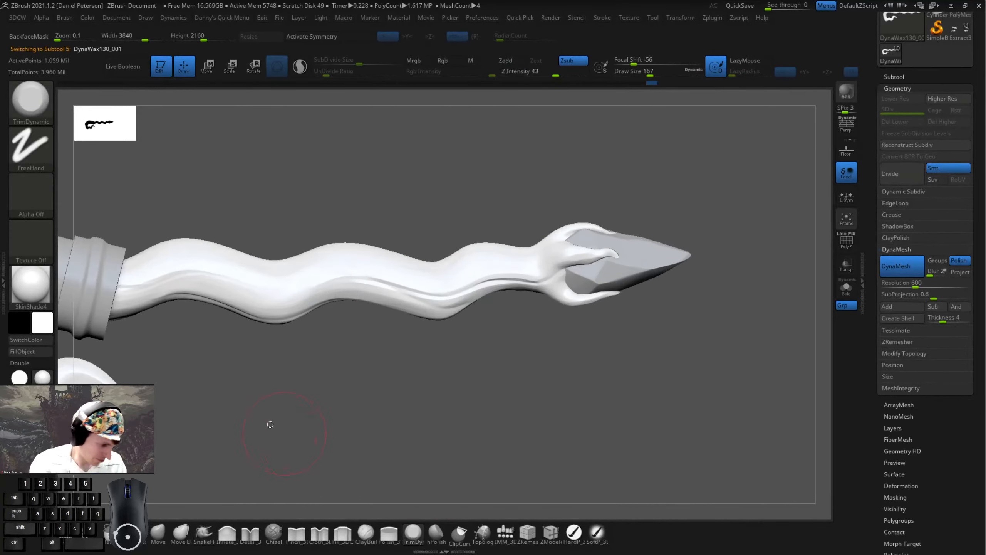
{"action": "left_click_drag", "start_coordinate": [227, 382], "coordinate": [463, 398]}
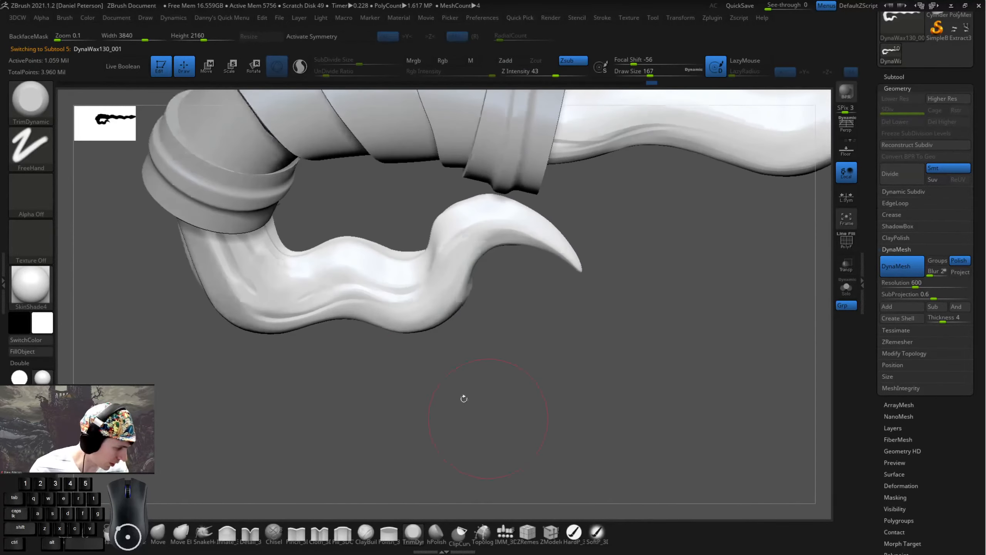
{"action": "key", "text": "space"}
{"action": "left_click_drag", "start_coordinate": [361, 285], "coordinate": [352, 284]}
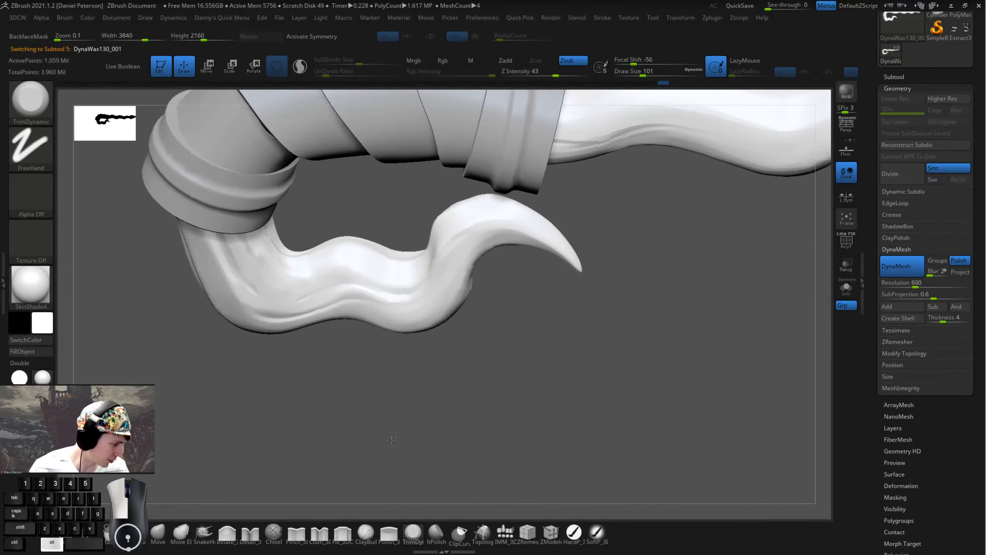
- Reduce the draw size to 56 and try a Cloth_3DCW stroke along the side of the hooked end
{"action": "left_click_drag", "start_coordinate": [394, 437], "coordinate": [287, 341]}
{"action": "left_click_drag", "start_coordinate": [220, 210], "coordinate": [205, 363]}
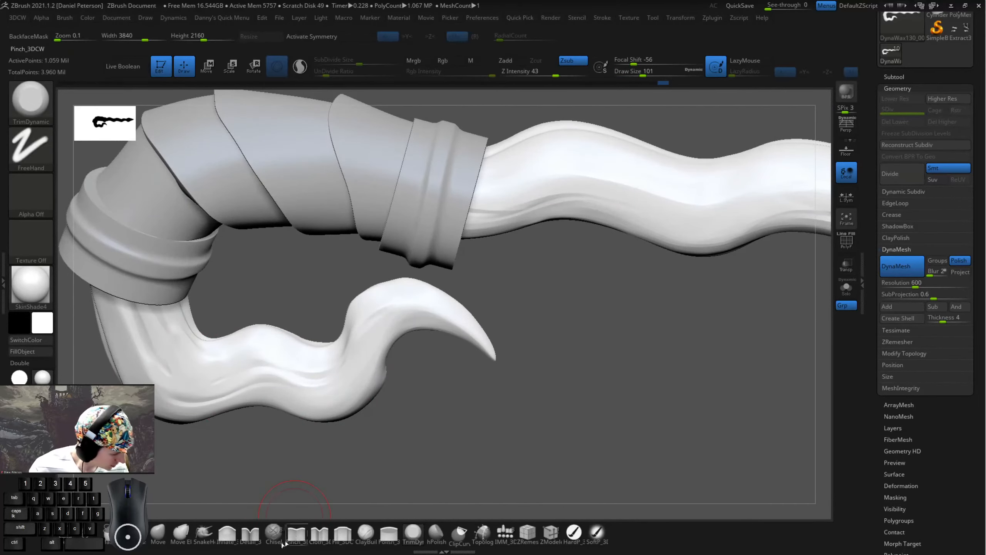
{"action": "key", "text": "ctrl"}
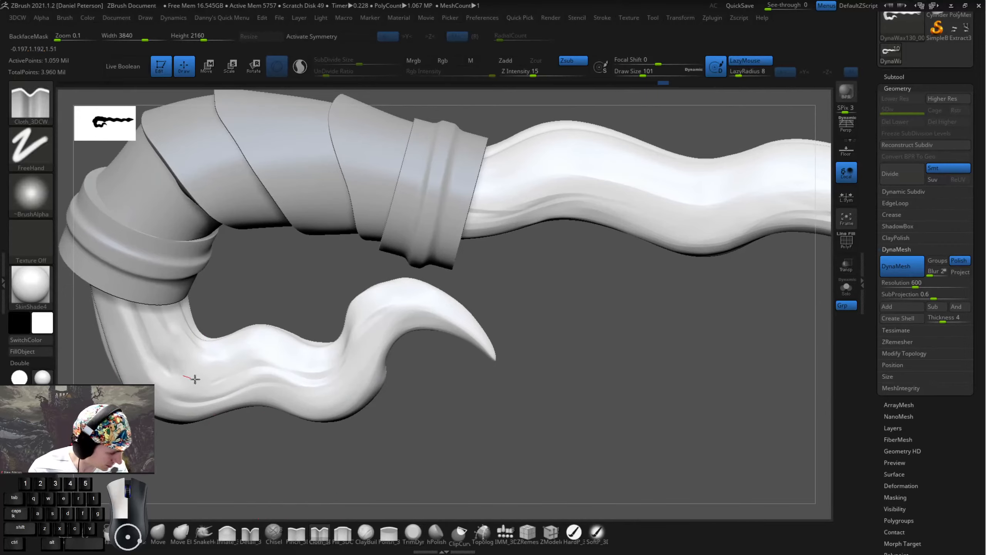
{"action": "key", "text": "space"}
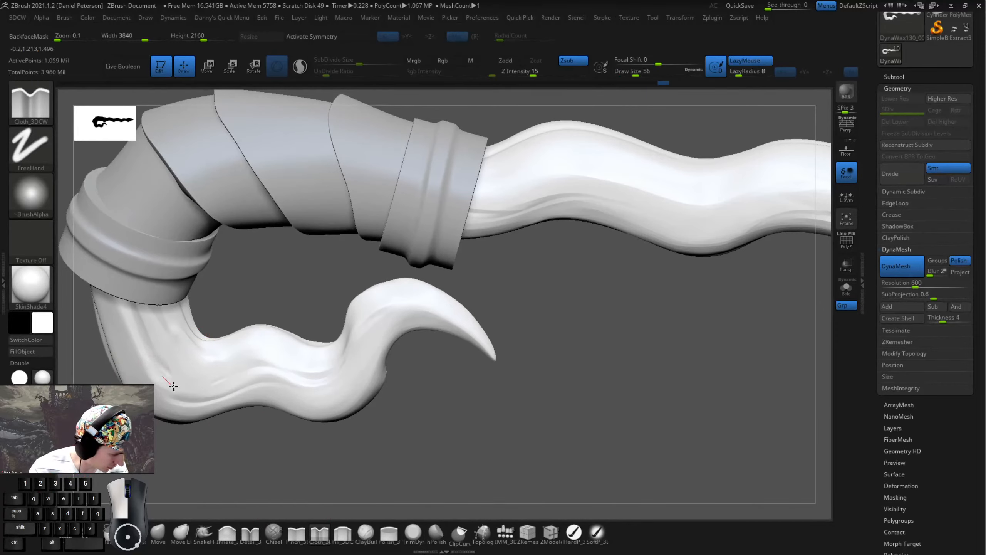
{"action": "left_click_drag", "start_coordinate": [173, 386], "coordinate": [235, 375]}
{"action": "key", "text": "ctrl+z"}
- Carve flowing grooves along the wavy middle of the hooked end with the Detail_3DCW brush and soften part of them
{"action": "left_click", "coordinate": [250, 534]}
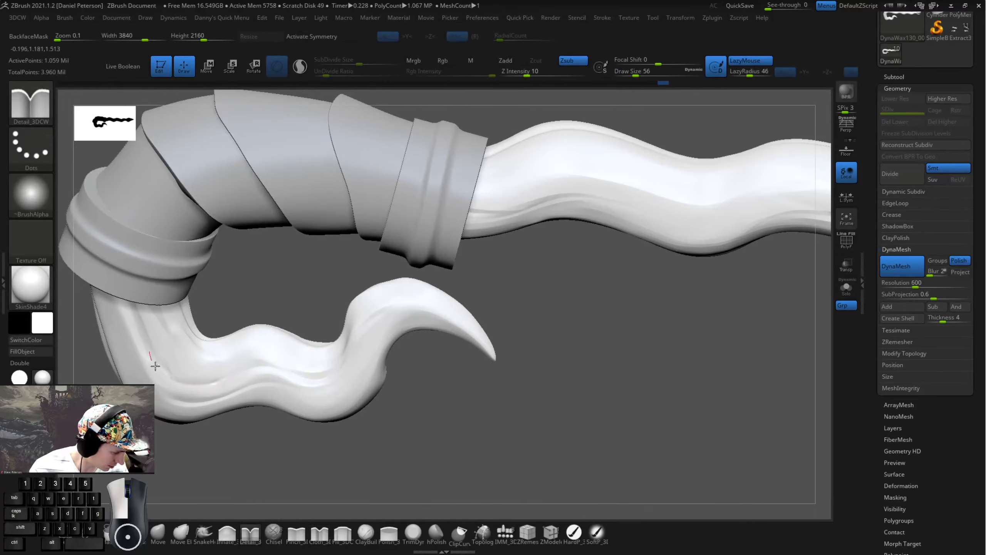
{"action": "left_click_drag", "start_coordinate": [274, 360], "coordinate": [295, 370]}
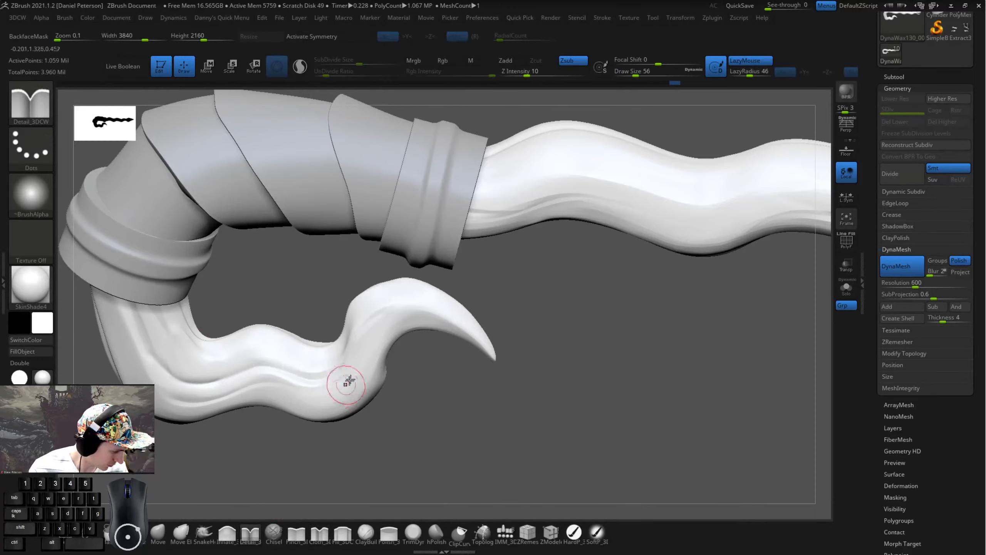
{"action": "key", "text": "alt"}
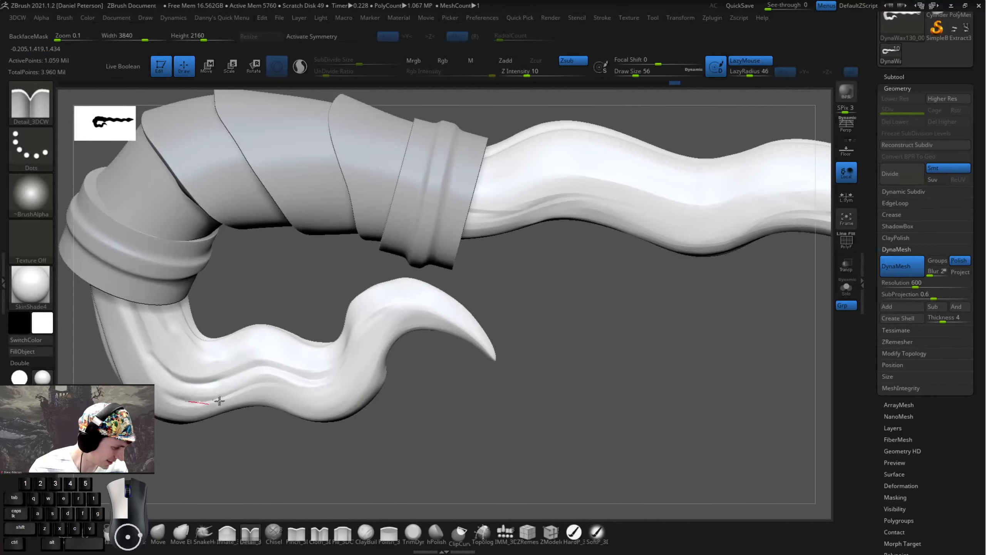
{"action": "key", "text": "alt"}
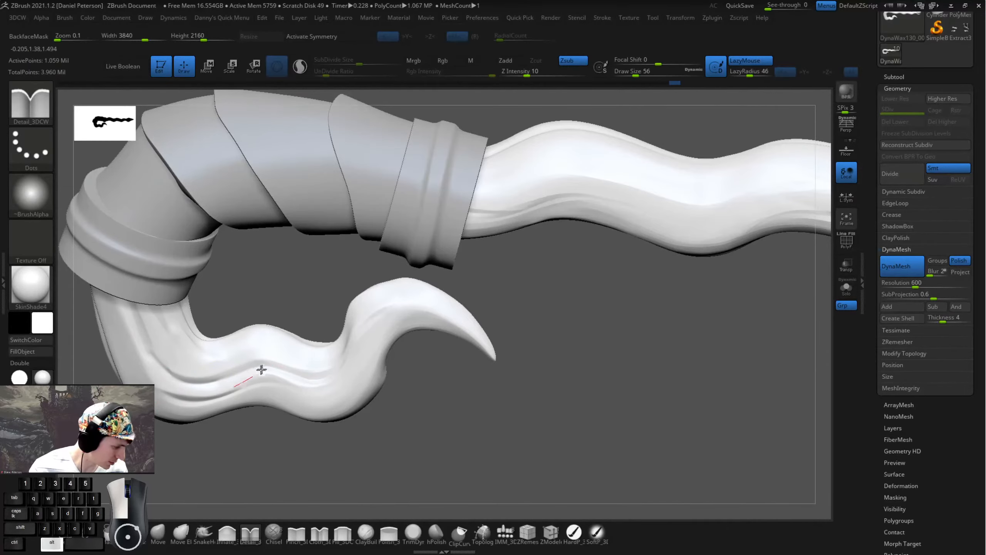
{"action": "mouse_move", "coordinate": [456, 443]}
{"action": "left_mouse_down", "text": "alt"}
{"action": "mouse_move", "coordinate": [478, 392]}
{"action": "mouse_move", "coordinate": [490, 443]}
{"action": "left_mouse_up", "text": "alt"}
{"action": "left_click_drag", "start_coordinate": [209, 388], "coordinate": [216, 389], "text": "shift"}
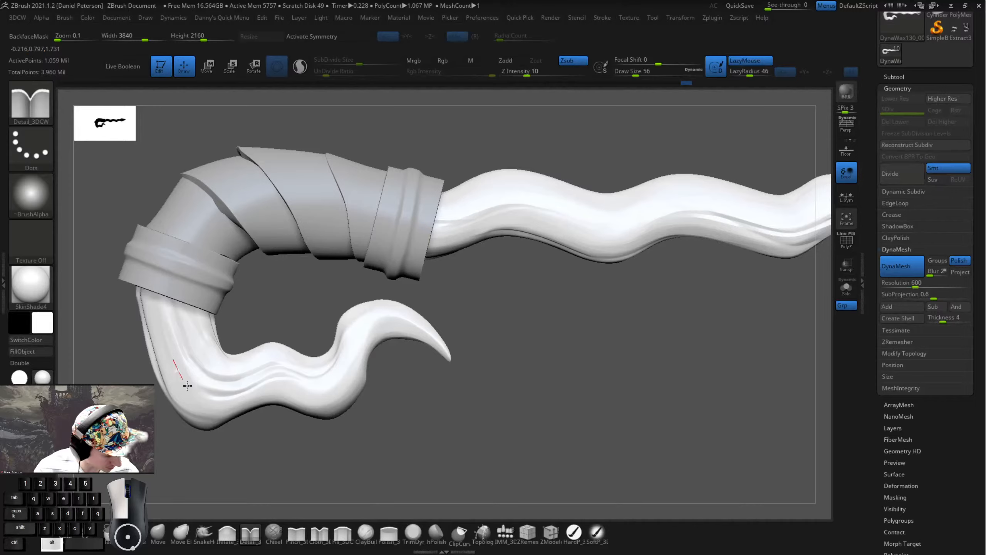
- Extend the Detail_3DCW grooves through the bend below the wrap's end band and along the inner face of the hook
{"action": "left_click_drag", "start_coordinate": [187, 386], "coordinate": [227, 379], "text": "alt"}
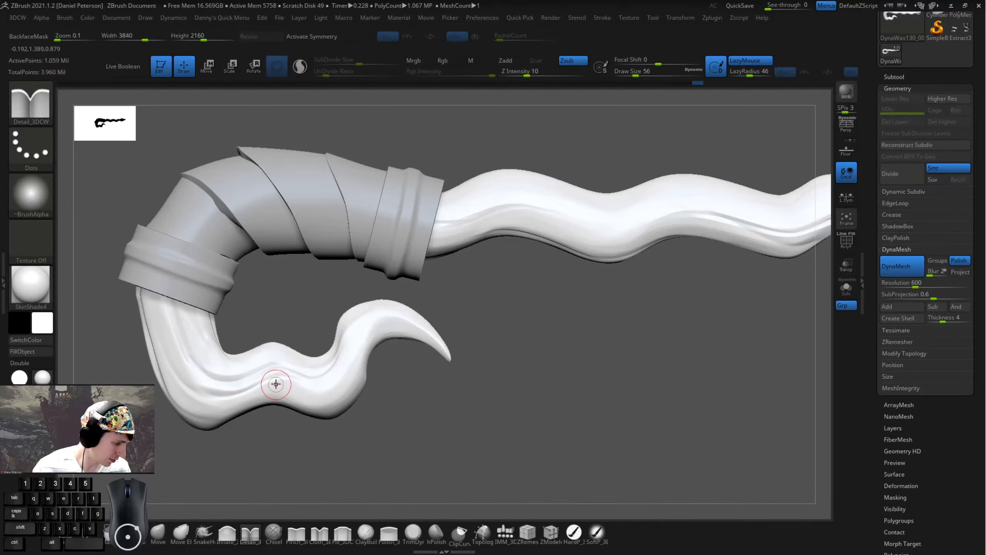
{"action": "left_click_drag", "start_coordinate": [276, 385], "coordinate": [238, 395]}
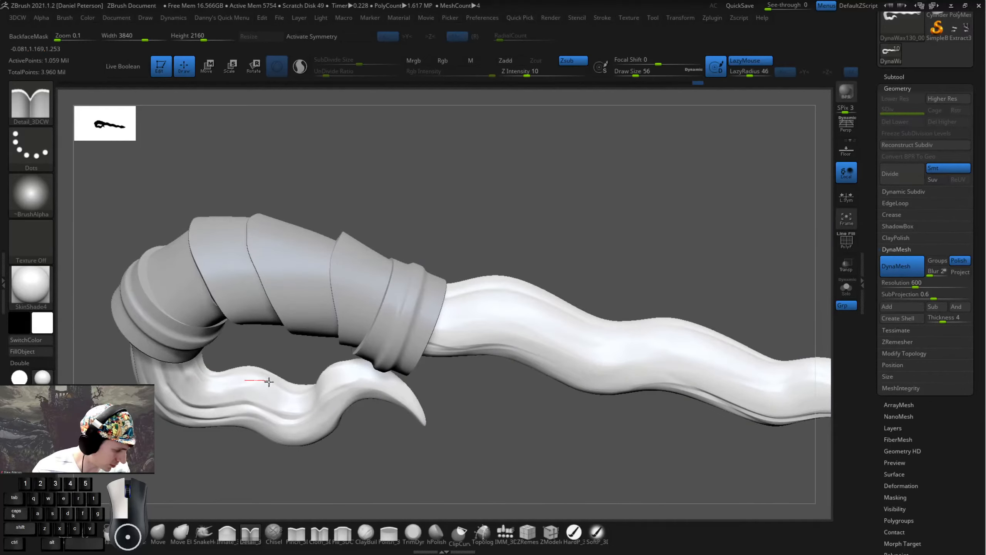
{"action": "left_click_drag", "start_coordinate": [293, 402], "coordinate": [323, 410]}
{"action": "mouse_move", "coordinate": [450, 415]}
{"action": "left_mouse_down"}
{"action": "mouse_move", "coordinate": [503, 432]}
{"action": "mouse_move", "coordinate": [509, 420]}
{"action": "mouse_move", "coordinate": [466, 408]}
{"action": "left_mouse_up"}
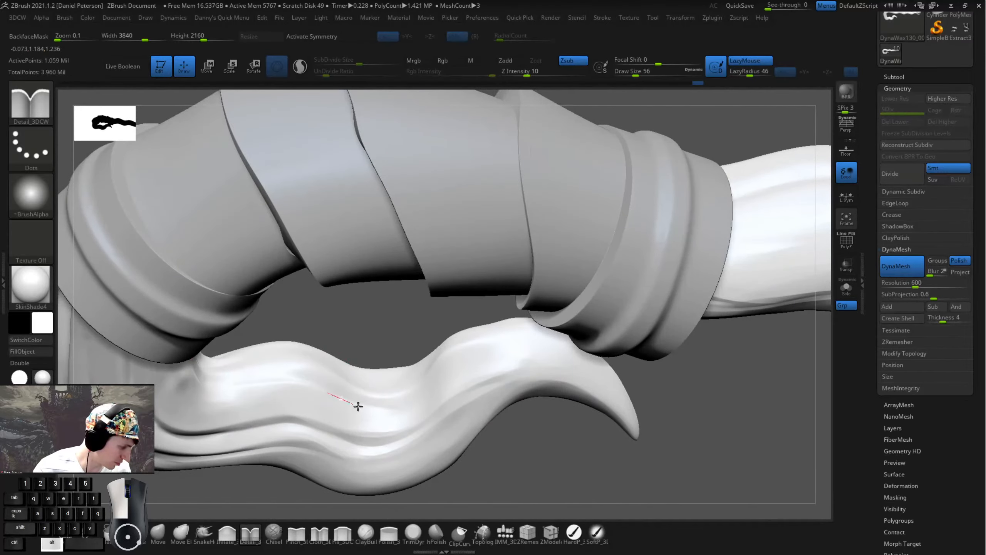
{"action": "left_click_drag", "start_coordinate": [361, 389], "coordinate": [442, 413], "text": "alt"}
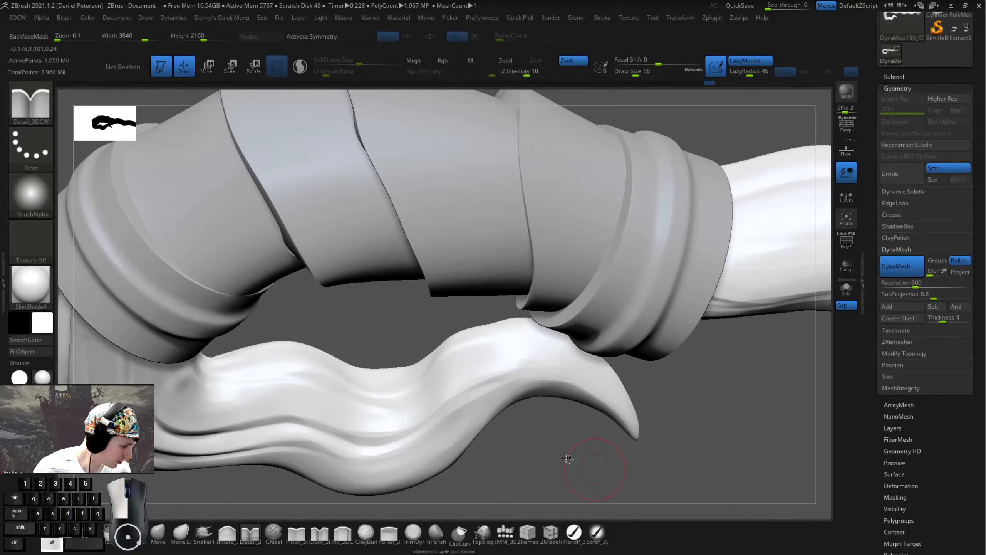
{"action": "mouse_move", "coordinate": [594, 462]}
{"action": "left_mouse_down"}
{"action": "mouse_move", "coordinate": [540, 451]}
{"action": "mouse_move", "coordinate": [493, 412]}
{"action": "left_mouse_up"}
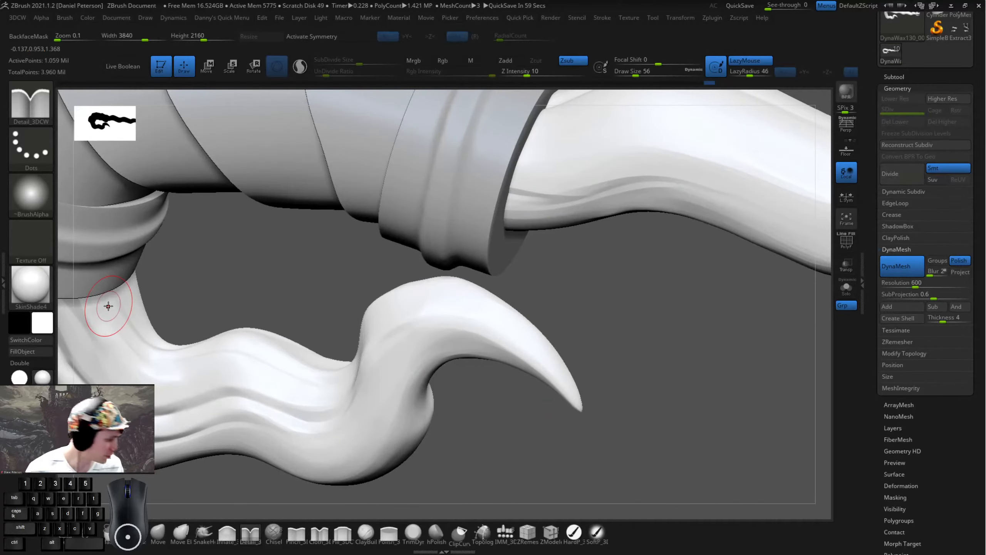
- Carve and sharpen more grooves running from the hook's wavy middle up into the rise toward its curled tip
{"action": "left_click_drag", "start_coordinate": [501, 435], "coordinate": [465, 439], "text": "alt"}
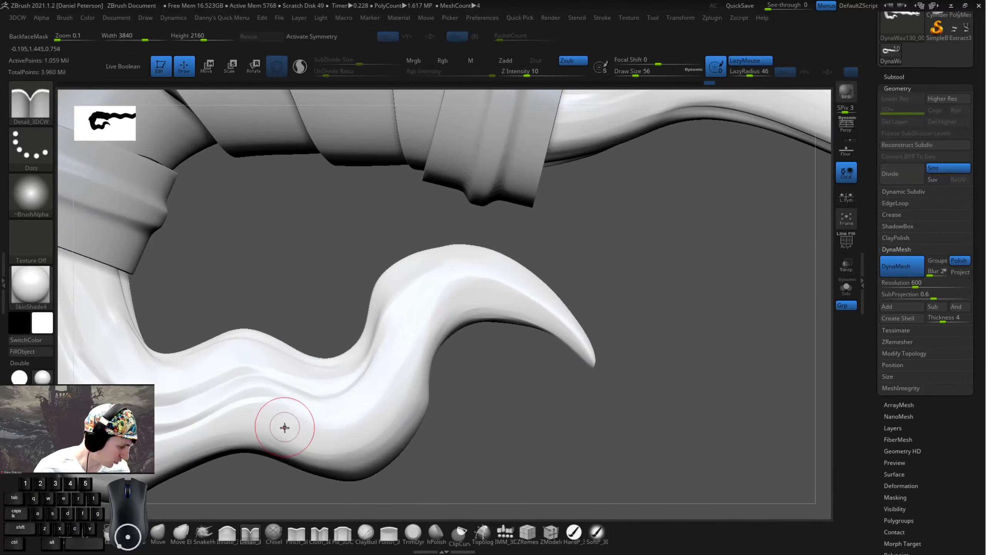
{"action": "mouse_move", "coordinate": [284, 428]}
{"action": "left_mouse_down"}
{"action": "mouse_move", "coordinate": [369, 420]}
{"action": "mouse_move", "coordinate": [392, 349]}
{"action": "left_mouse_up"}
{"action": "mouse_move", "coordinate": [447, 284]}
{"action": "left_mouse_down"}
{"action": "mouse_move", "coordinate": [477, 284]}
{"action": "mouse_move", "coordinate": [393, 328]}
{"action": "left_mouse_up"}
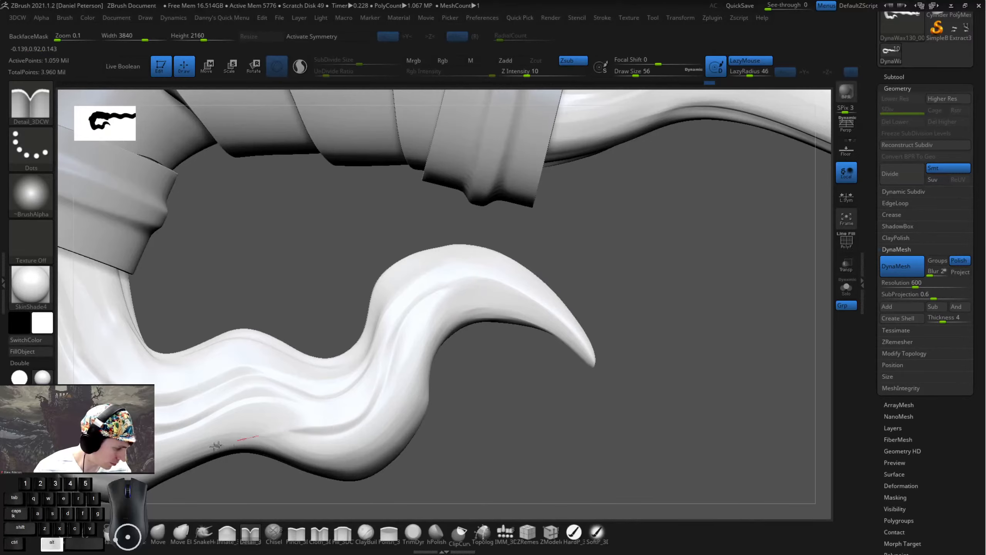
{"action": "left_click_drag", "start_coordinate": [272, 436], "coordinate": [334, 432], "text": "shift"}
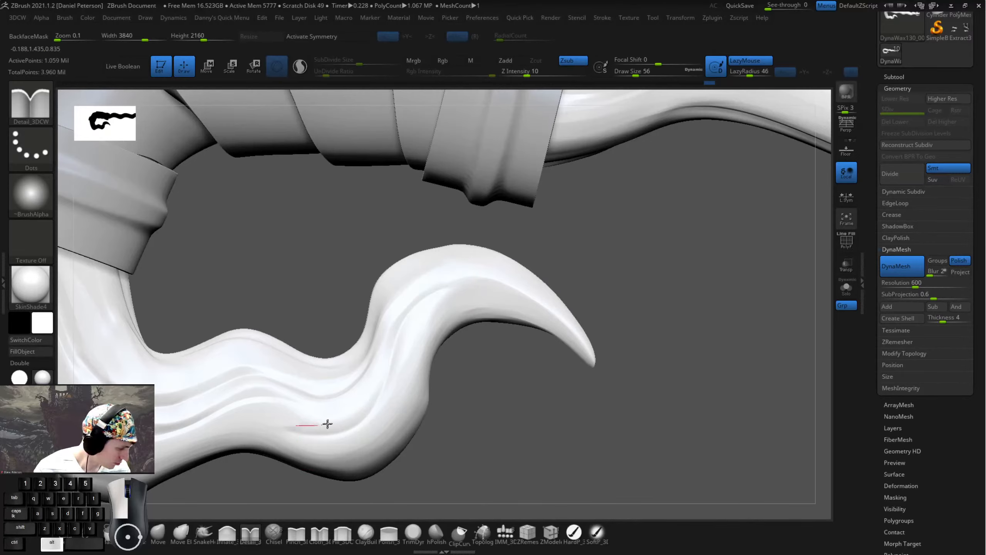
{"action": "left_click_drag", "start_coordinate": [458, 275], "coordinate": [452, 288], "text": "alt"}
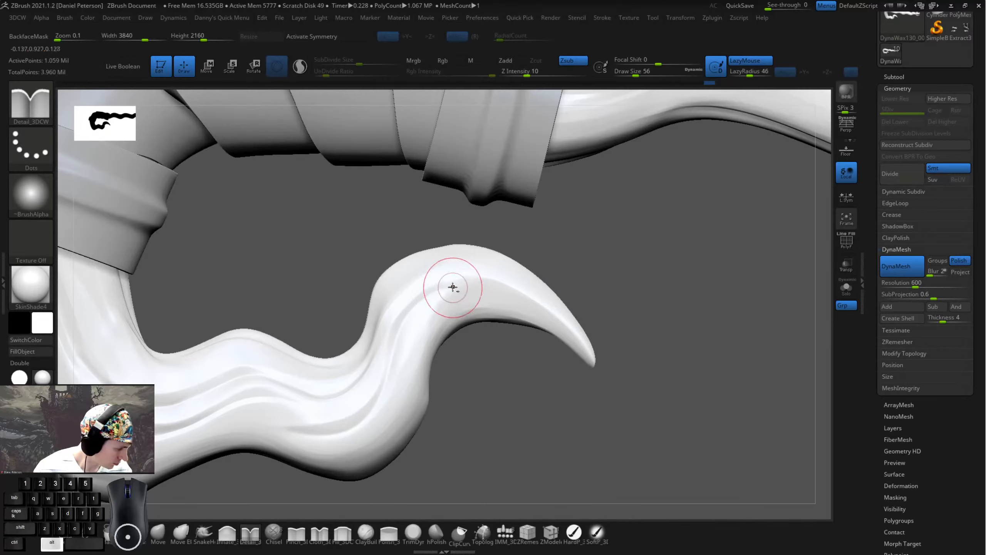
{"action": "left_click_drag", "start_coordinate": [338, 443], "coordinate": [300, 436], "text": "alt"}
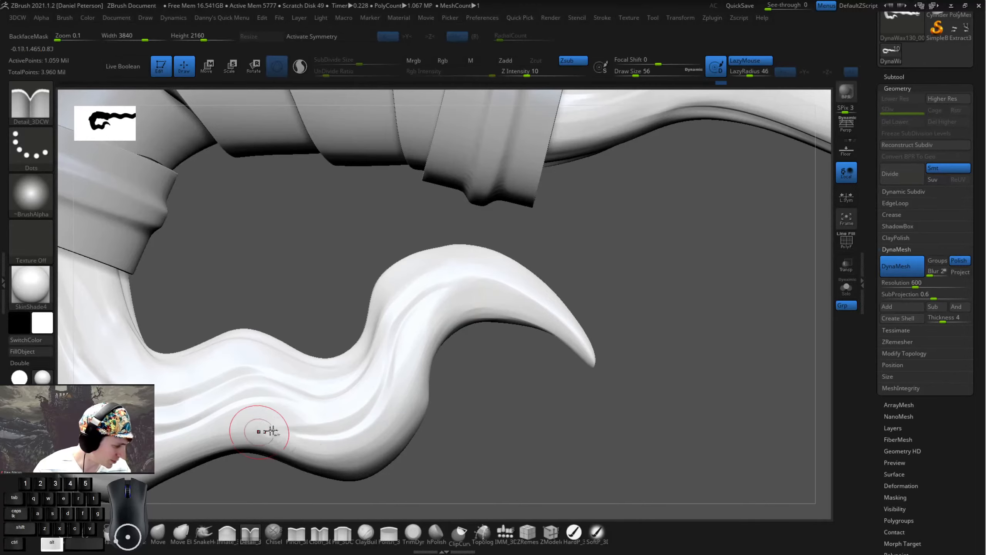
{"action": "left_click_drag", "start_coordinate": [475, 419], "coordinate": [450, 416], "text": "alt"}
- Undo the last two strokes and recarve the groove along the lower part of the hook's wavy middle
{"action": "left_click_drag", "start_coordinate": [224, 428], "coordinate": [316, 427], "text": "alt"}
{"action": "key", "text": "ctrl+z"}
{"action": "key", "text": "ctrl+z"}
{"action": "left_click_drag", "start_coordinate": [222, 426], "coordinate": [344, 429]}
{"action": "mouse_move", "coordinate": [555, 423]}
{"action": "left_mouse_down"}
{"action": "mouse_move", "coordinate": [528, 418]}
{"action": "mouse_move", "coordinate": [516, 447]}
{"action": "left_mouse_up"}
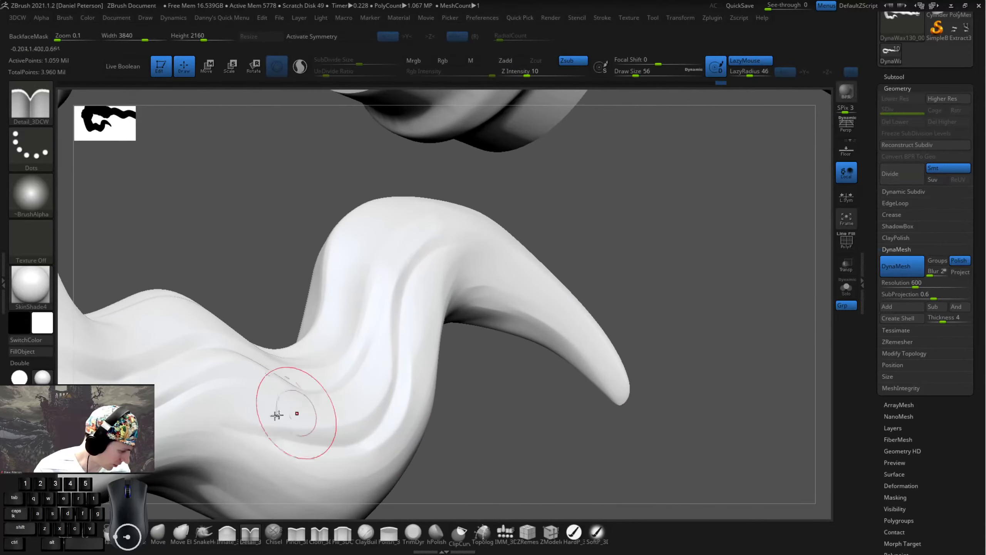
- Carve a long curved groove and ridge over the hook's curled tip, following its arc
{"action": "mouse_move", "coordinate": [483, 338]}
{"action": "left_mouse_down"}
{"action": "mouse_move", "coordinate": [546, 377]}
{"action": "mouse_move", "coordinate": [308, 460]}
{"action": "mouse_move", "coordinate": [338, 374]}
{"action": "mouse_move", "coordinate": [268, 352]}
{"action": "left_mouse_up"}
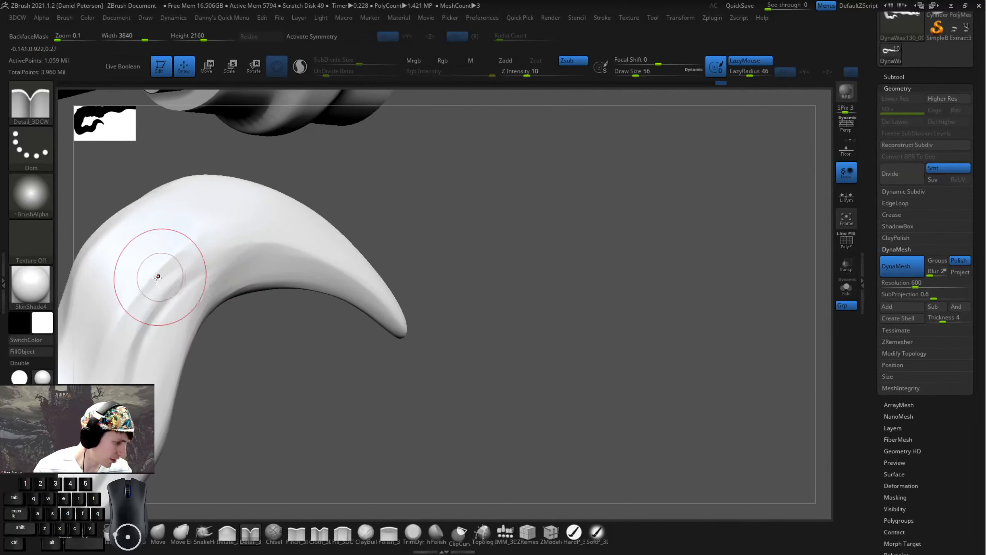
{"action": "mouse_move", "coordinate": [157, 276]}
{"action": "left_mouse_down"}
{"action": "mouse_move", "coordinate": [227, 229]}
{"action": "mouse_move", "coordinate": [317, 234]}
{"action": "left_mouse_up"}
{"action": "mouse_move", "coordinate": [471, 271]}
{"action": "left_mouse_down", "text": "alt"}
{"action": "mouse_move", "coordinate": [513, 257]}
{"action": "mouse_move", "coordinate": [485, 269]}
{"action": "left_mouse_up", "text": "alt"}
{"action": "left_click_drag", "start_coordinate": [194, 234], "coordinate": [294, 215], "text": "alt"}
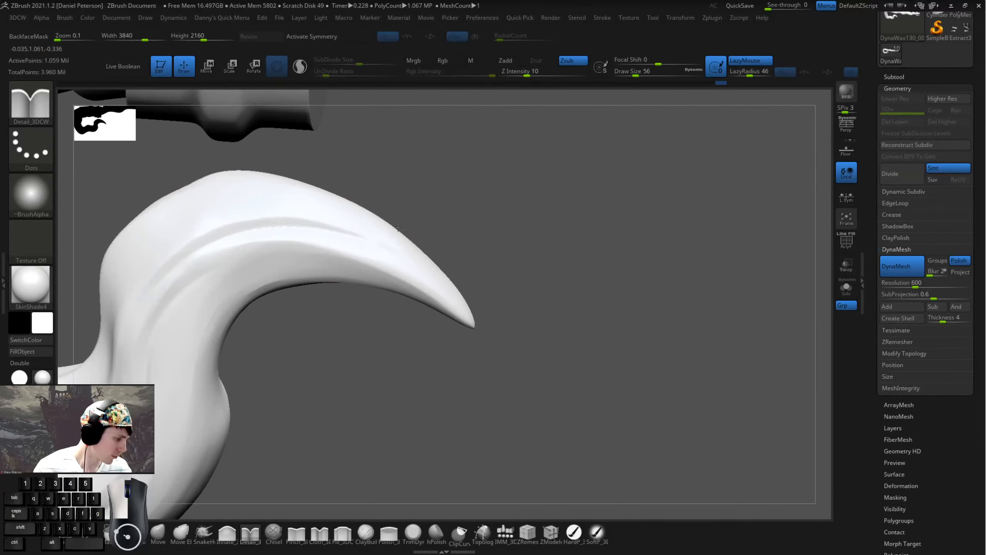
- Carve creases lengthwise along the hook's outer underside, following its waves toward the curled tip
{"action": "left_click_drag", "start_coordinate": [365, 372], "coordinate": [336, 319], "text": "alt"}
{"action": "left_click_drag", "start_coordinate": [292, 357], "coordinate": [356, 346], "text": "shift"}
{"action": "left_click_drag", "start_coordinate": [262, 354], "coordinate": [333, 315]}
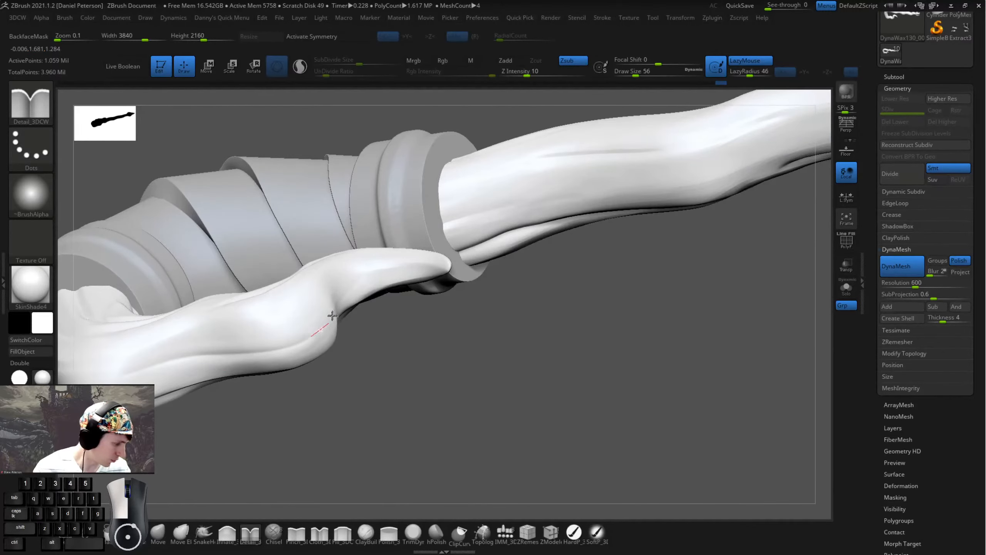
{"action": "left_click_drag", "start_coordinate": [372, 342], "coordinate": [369, 398]}
{"action": "left_click_drag", "start_coordinate": [125, 372], "coordinate": [128, 370], "text": "alt"}
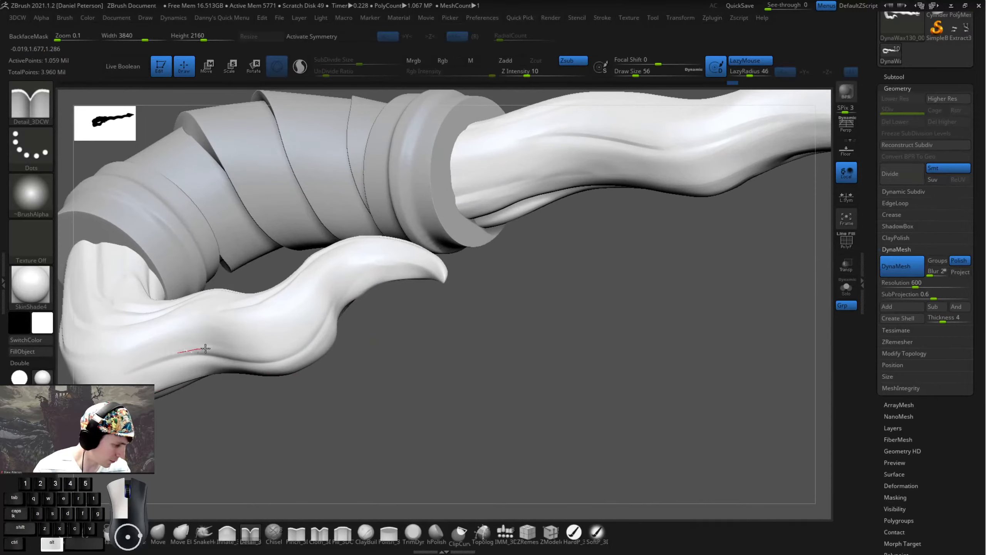
{"action": "left_click_drag", "start_coordinate": [317, 322], "coordinate": [353, 282], "text": "alt"}
{"action": "left_click_drag", "start_coordinate": [355, 350], "coordinate": [282, 395]}
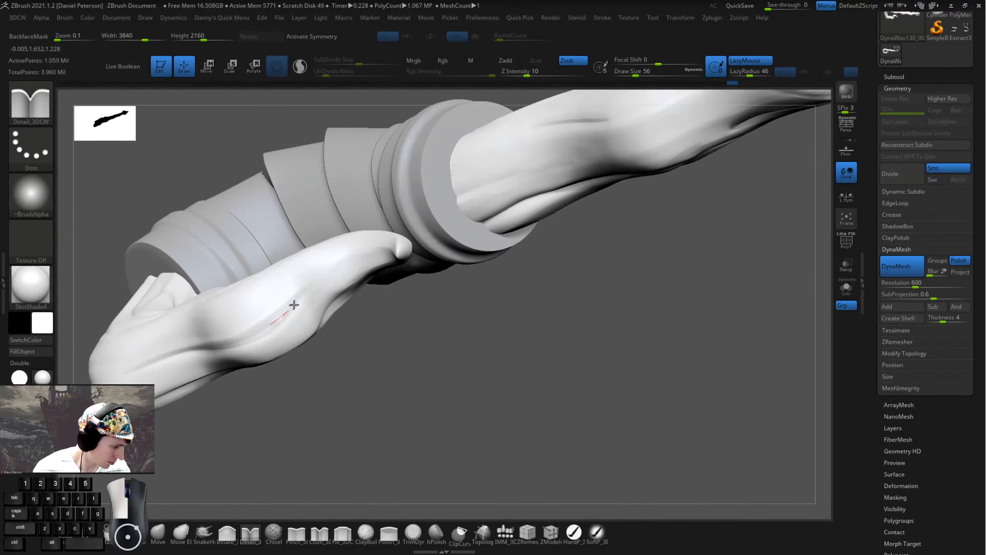
{"action": "left_click_drag", "start_coordinate": [422, 304], "coordinate": [404, 268], "text": "alt"}
{"action": "left_click_drag", "start_coordinate": [389, 330], "coordinate": [437, 383], "text": "shift"}
- Carve long creases down the opposite side of the hook, from the wrap's end band around the lower bend
{"action": "left_click_drag", "start_coordinate": [310, 322], "coordinate": [460, 311], "text": "alt"}
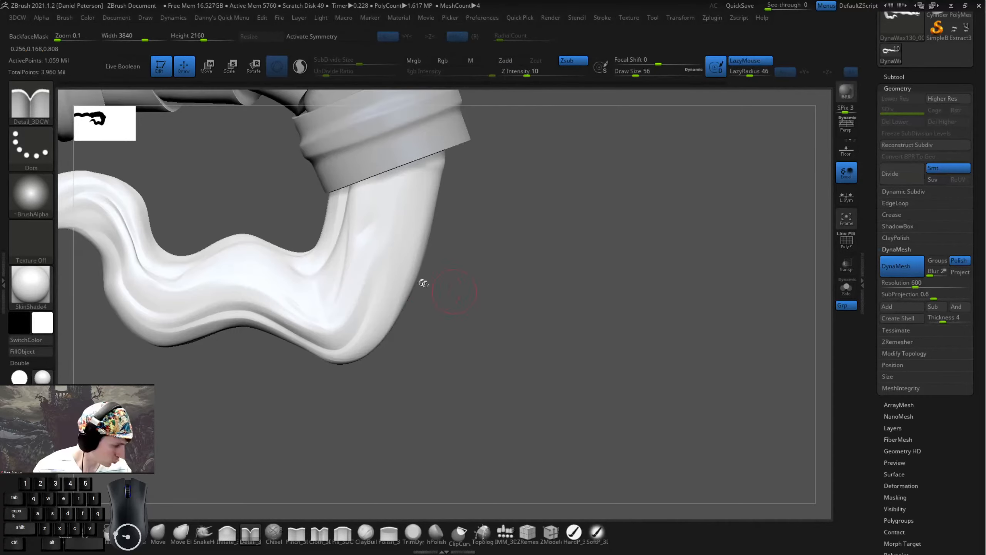
{"action": "left_click_drag", "start_coordinate": [342, 361], "coordinate": [341, 361]}
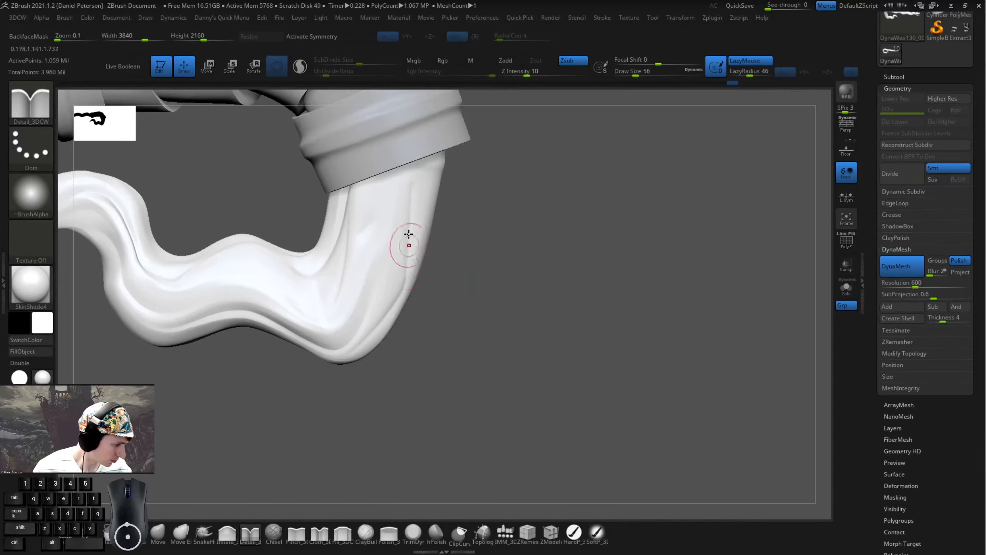
{"action": "left_click_drag", "start_coordinate": [410, 179], "coordinate": [409, 185], "text": "alt"}
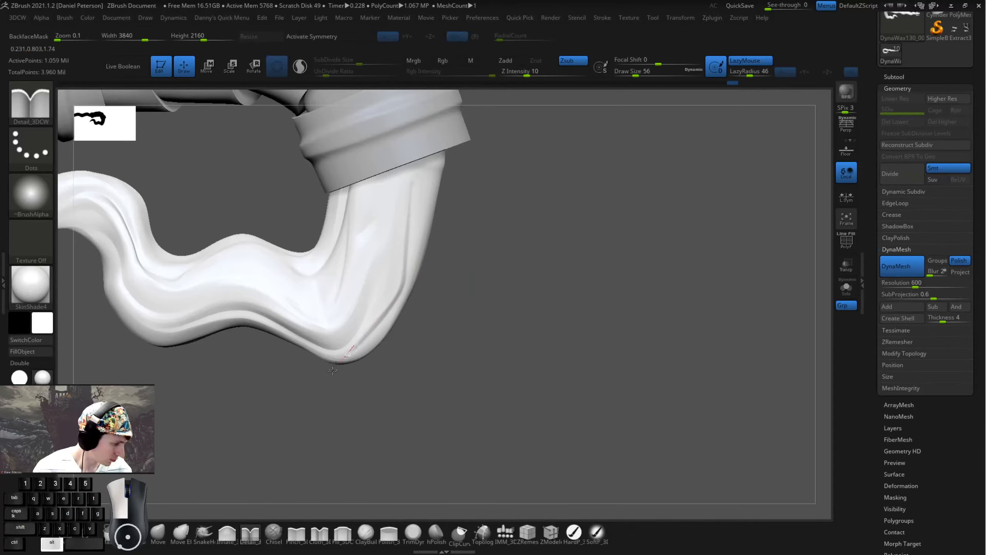
{"action": "left_click_drag", "start_coordinate": [332, 370], "coordinate": [329, 374], "text": "alt"}
{"action": "mouse_move", "coordinate": [345, 390]}
{"action": "left_mouse_down"}
{"action": "mouse_move", "coordinate": [319, 369]}
{"action": "mouse_move", "coordinate": [325, 360]}
{"action": "left_mouse_up"}
{"action": "left_click_drag", "start_coordinate": [410, 182], "coordinate": [410, 178], "text": "alt"}
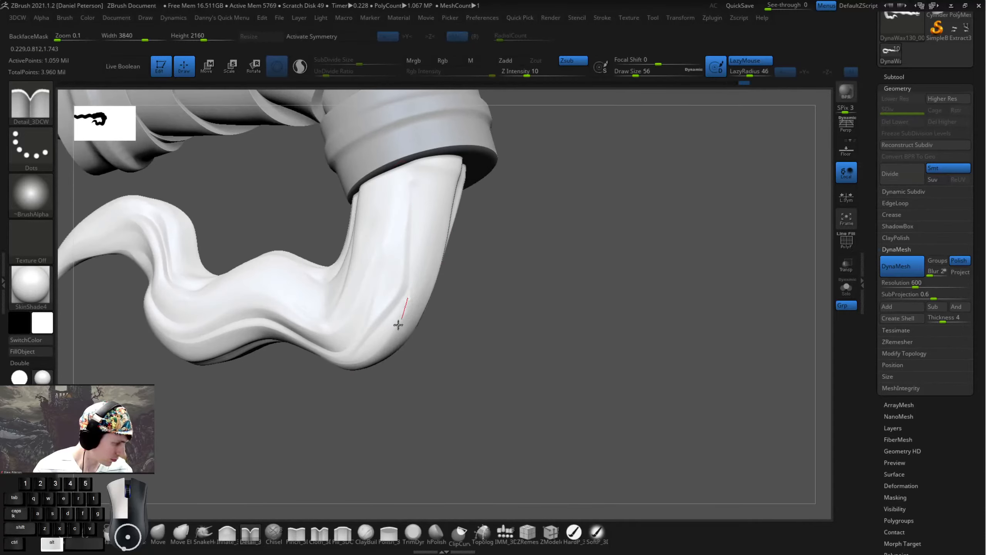
{"action": "left_click_drag", "start_coordinate": [398, 324], "coordinate": [399, 322], "text": "alt"}
{"action": "left_click_drag", "start_coordinate": [415, 187], "coordinate": [414, 190], "text": "shift"}
- Add creases along the inner side of the hook's waves on the opposite face
{"action": "mouse_move", "coordinate": [516, 229]}
{"action": "left_mouse_down"}
{"action": "mouse_move", "coordinate": [539, 271]}
{"action": "mouse_move", "coordinate": [469, 266]}
{"action": "mouse_move", "coordinate": [466, 304]}
{"action": "mouse_move", "coordinate": [515, 282]}
{"action": "mouse_move", "coordinate": [504, 279]}
{"action": "left_mouse_up"}
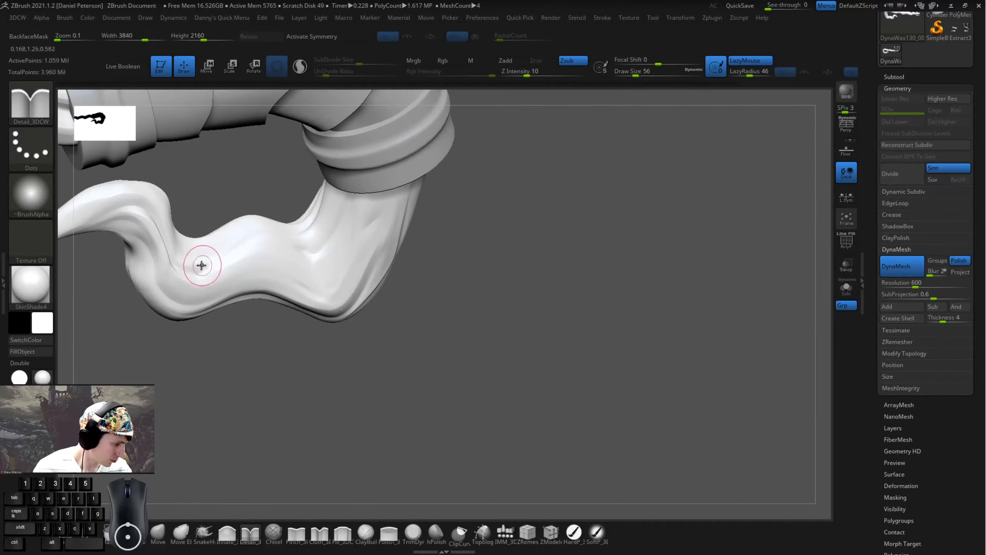
{"action": "left_click_drag", "start_coordinate": [280, 225], "coordinate": [285, 224]}
{"action": "left_click_drag", "start_coordinate": [229, 330], "coordinate": [231, 369]}
{"action": "left_click_drag", "start_coordinate": [231, 369], "coordinate": [242, 443], "text": "alt"}
{"action": "left_click_drag", "start_coordinate": [190, 343], "coordinate": [204, 350], "text": "alt"}
{"action": "left_click_drag", "start_coordinate": [260, 313], "coordinate": [233, 334], "text": "alt"}
- Smooth the creases and wave crest on the hook's inner side
{"action": "key", "text": "shift"}
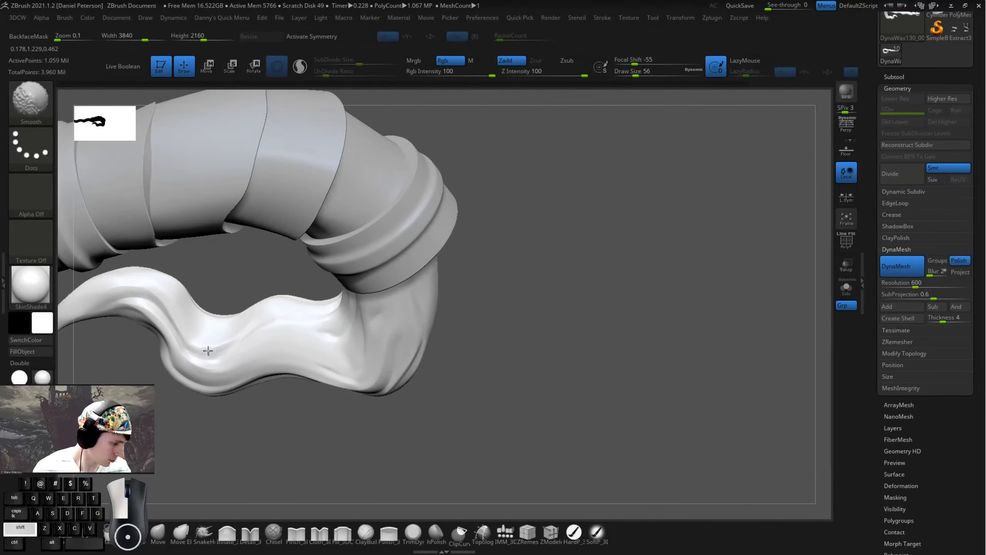
{"action": "left_click_drag", "start_coordinate": [273, 296], "coordinate": [280, 294], "text": "shift"}
{"action": "left_click_drag", "start_coordinate": [359, 418], "coordinate": [365, 443], "text": "alt"}
{"action": "left_click_drag", "start_coordinate": [259, 327], "coordinate": [252, 329], "text": "shift"}
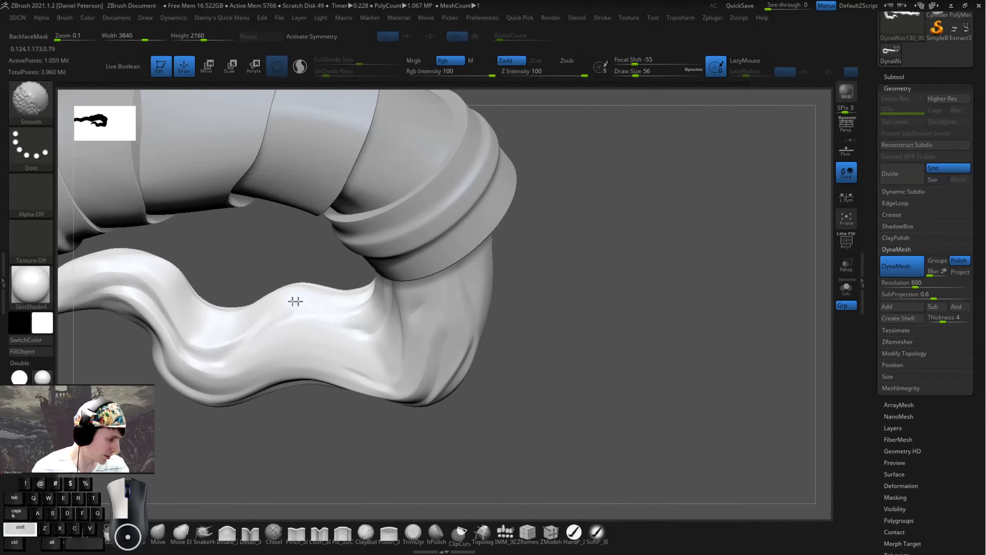
{"action": "left_click_drag", "start_coordinate": [295, 302], "coordinate": [305, 298], "text": "shift"}
{"action": "left_click_drag", "start_coordinate": [341, 438], "coordinate": [370, 356], "text": "alt"}
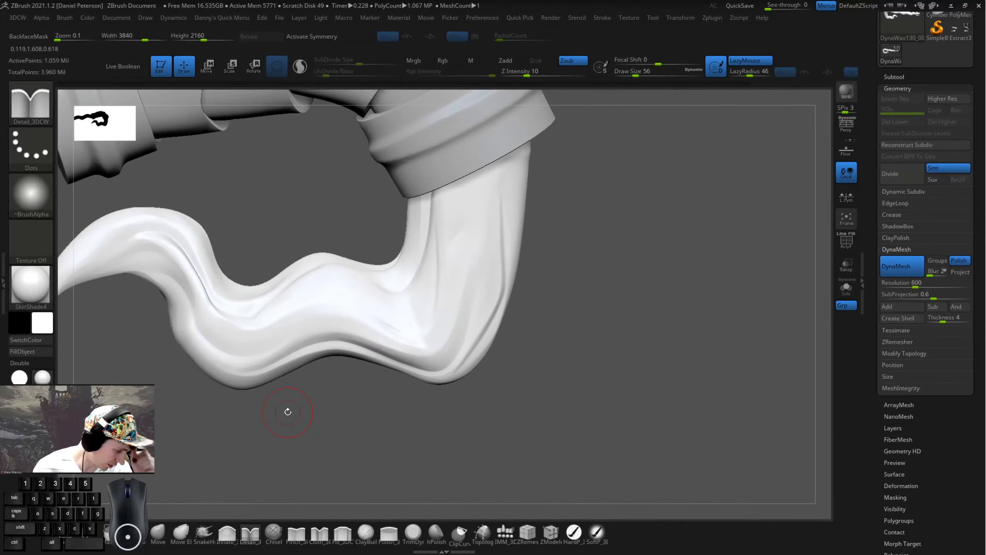
- Carve grooves along the opposite side of the curled tip and blend them into the hook's existing folds
{"action": "left_click_drag", "start_coordinate": [288, 411], "coordinate": [290, 294]}
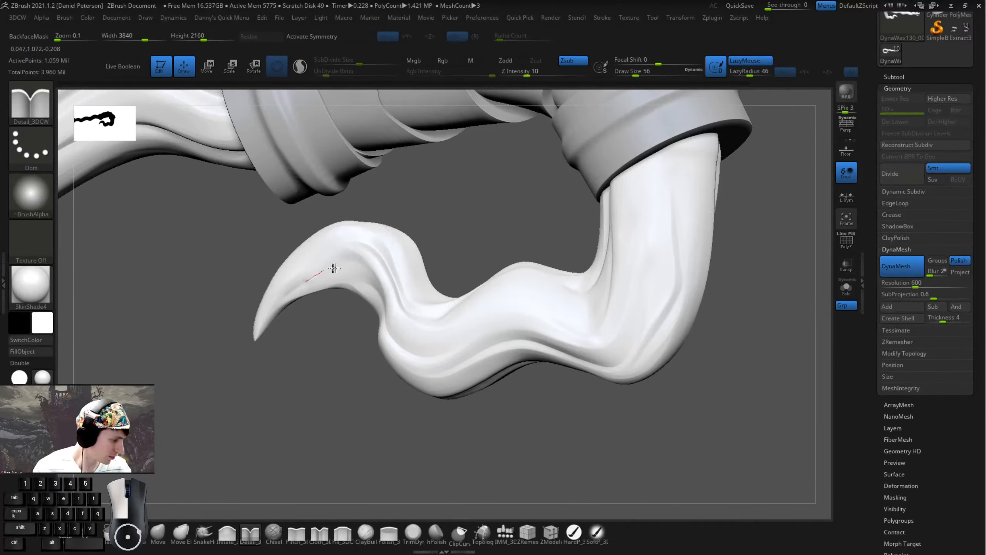
{"action": "mouse_move", "coordinate": [334, 268]}
{"action": "left_mouse_down"}
{"action": "mouse_move", "coordinate": [372, 284]}
{"action": "mouse_move", "coordinate": [387, 312]}
{"action": "left_mouse_up"}
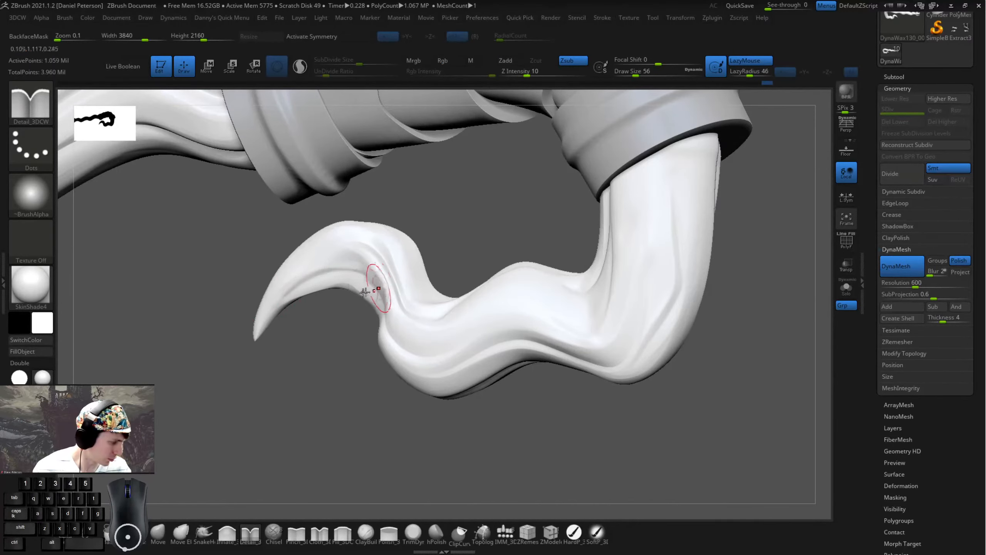
{"action": "left_click_drag", "start_coordinate": [295, 284], "coordinate": [381, 335], "text": "alt"}
{"action": "mouse_move", "coordinate": [324, 352]}
{"action": "left_mouse_down", "text": "alt"}
{"action": "mouse_move", "coordinate": [259, 329]}
{"action": "mouse_move", "coordinate": [332, 405]}
{"action": "mouse_move", "coordinate": [555, 401]}
{"action": "left_mouse_up", "text": "alt"}
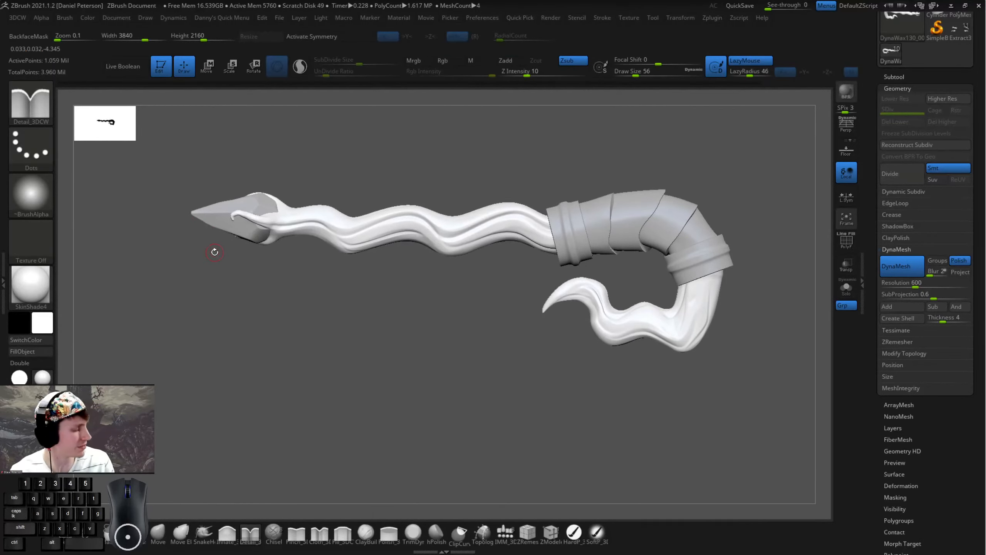
- Examine the carved staff and hook as a whole, checking the flow of the grooves and the overall silhouette
{"action": "left_click_drag", "start_coordinate": [377, 367], "coordinate": [346, 406], "text": "alt"}
{"action": "key", "text": "space"}
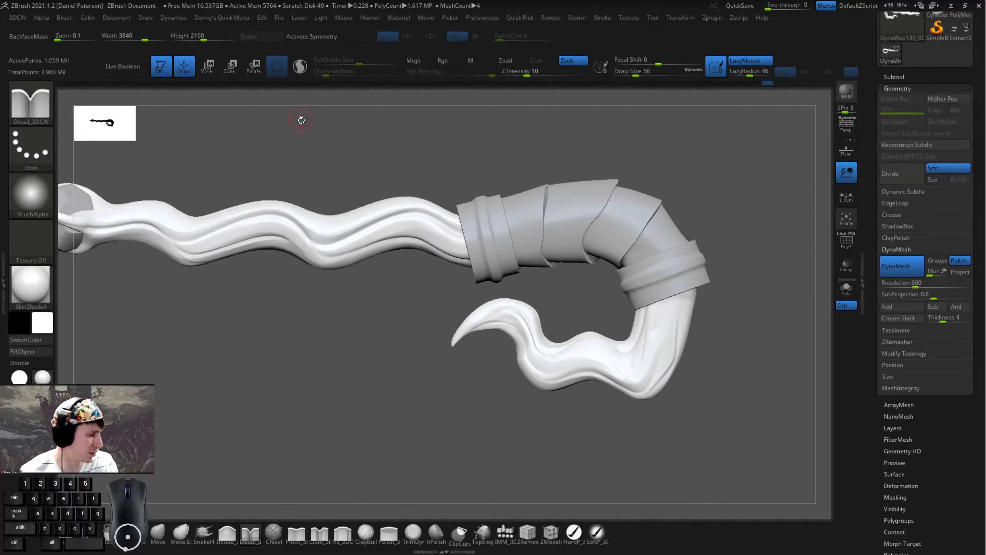
{"action": "key", "text": "space"}
{"action": "left_click_drag", "start_coordinate": [299, 123], "coordinate": [307, 123]}
{"action": "left_click_drag", "start_coordinate": [380, 205], "coordinate": [403, 213], "text": "alt"}
{"action": "mouse_move", "coordinate": [213, 139]}
{"action": "left_mouse_down", "text": "alt"}
{"action": "mouse_move", "coordinate": [363, 203]}
{"action": "mouse_move", "coordinate": [374, 237]}
{"action": "left_mouse_up", "text": "alt"}
{"action": "key", "text": "space"}
{"action": "left_click_drag", "start_coordinate": [304, 277], "coordinate": [313, 277]}
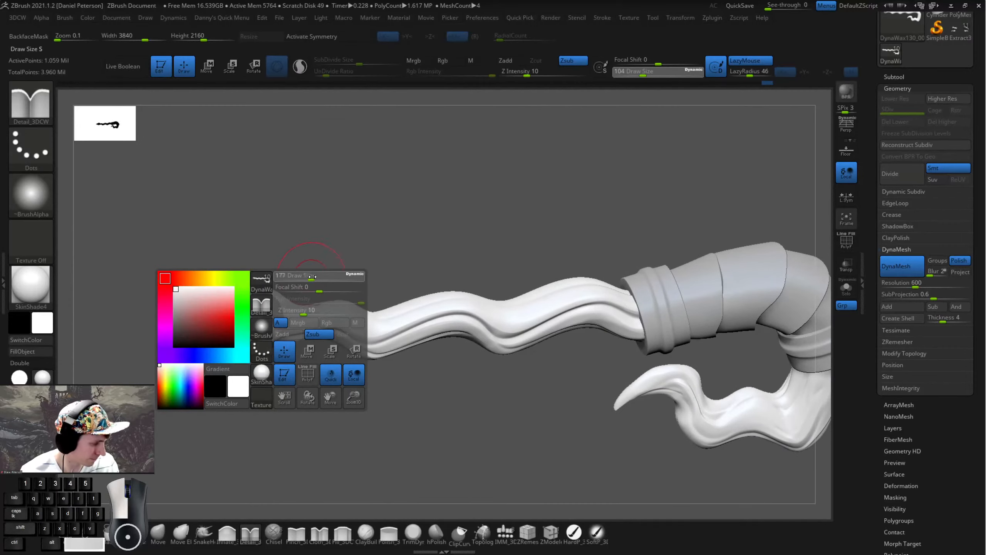
{"action": "mouse_move", "coordinate": [337, 218]}
{"action": "left_mouse_down", "text": "alt"}
{"action": "mouse_move", "coordinate": [396, 233]}
{"action": "mouse_move", "coordinate": [379, 207]}
{"action": "left_mouse_up", "text": "alt"}
{"action": "left_click_drag", "start_coordinate": [548, 205], "coordinate": [379, 199], "text": "alt"}
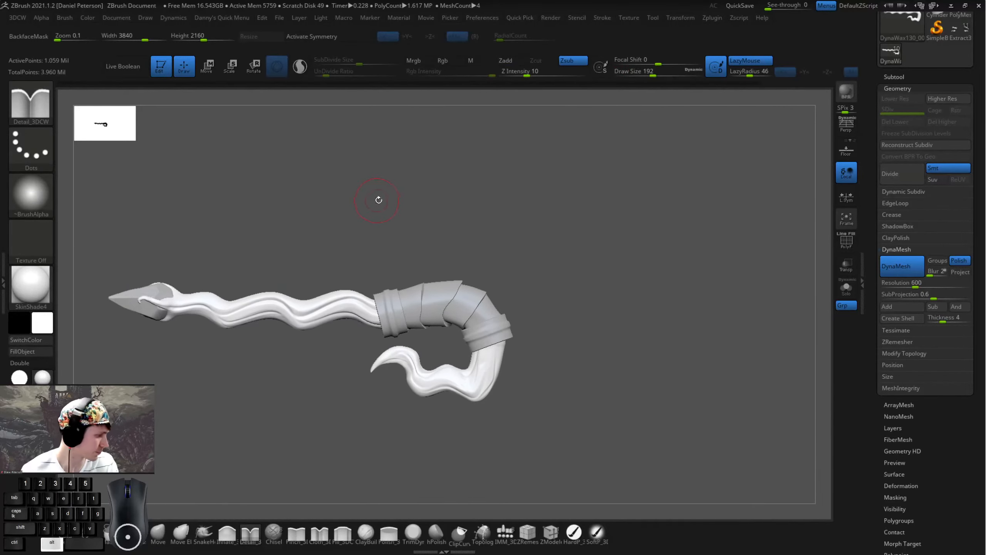
{"action": "key", "text": "space"}
{"action": "left_click_drag", "start_coordinate": [563, 273], "coordinate": [578, 273]}
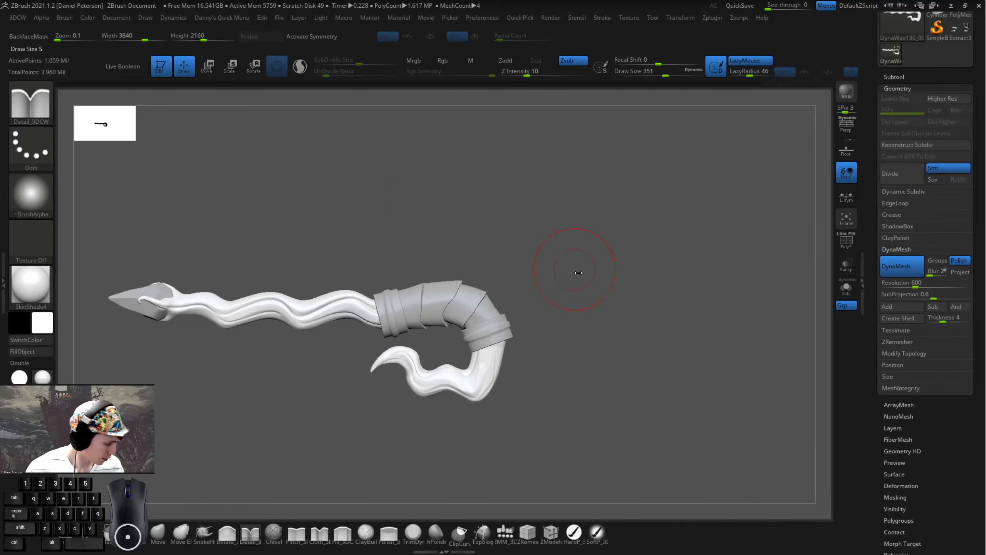
- Adjust the silhouette of the hook's lower bend with the SnakeHook brush at draw size 453
{"action": "left_click", "coordinate": [204, 533]}
{"action": "key", "text": "space"}
{"action": "mouse_move", "coordinate": [510, 373]}
{"action": "left_mouse_down"}
{"action": "mouse_move", "coordinate": [519, 374]}
{"action": "mouse_move", "coordinate": [489, 396]}
{"action": "left_mouse_up"}
{"action": "mouse_move", "coordinate": [560, 390]}
{"action": "left_mouse_down", "text": "alt"}
{"action": "mouse_move", "coordinate": [553, 385]}
{"action": "mouse_move", "coordinate": [585, 365]}
{"action": "mouse_move", "coordinate": [598, 388]}
{"action": "mouse_move", "coordinate": [611, 387]}
{"action": "left_mouse_up", "text": "alt"}
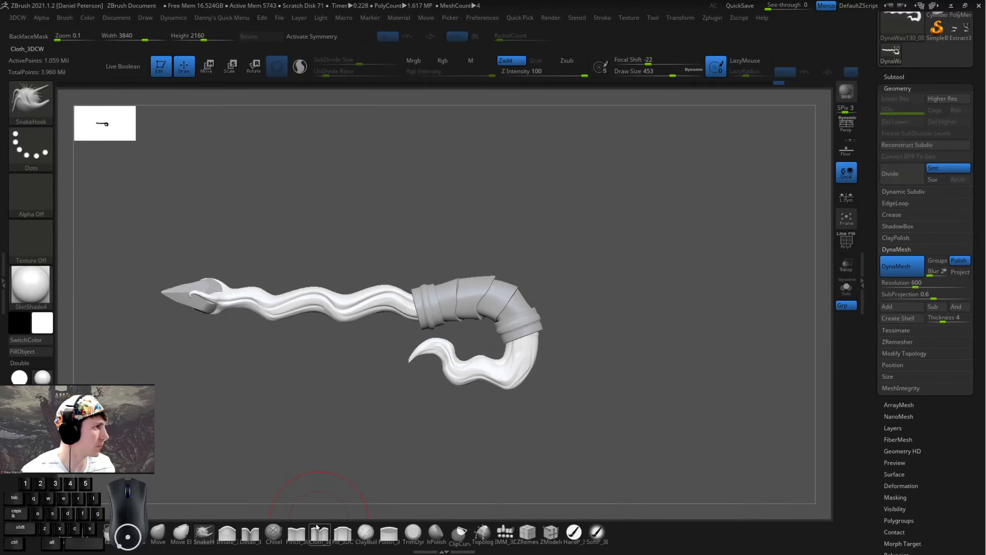
- Make the spiral wrap active and mask its lower strips, leaving only the strip next to the shaft-side band editable
{"action": "left_click", "coordinate": [461, 296], "text": "alt"}
{"action": "left_click_drag", "start_coordinate": [343, 440], "coordinate": [423, 412], "text": "alt"}
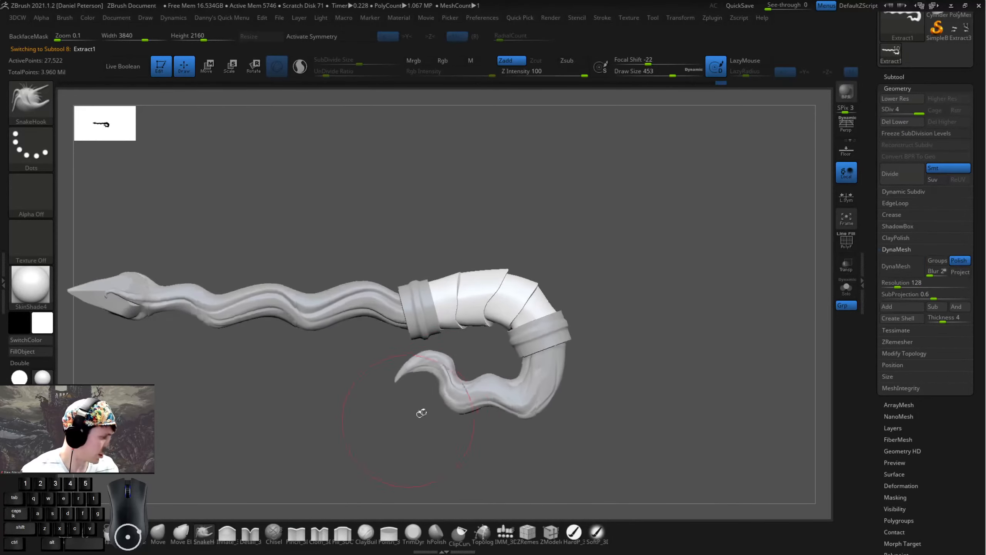
{"action": "key", "text": "space"}
{"action": "left_click_drag", "start_coordinate": [495, 315], "coordinate": [484, 315]}
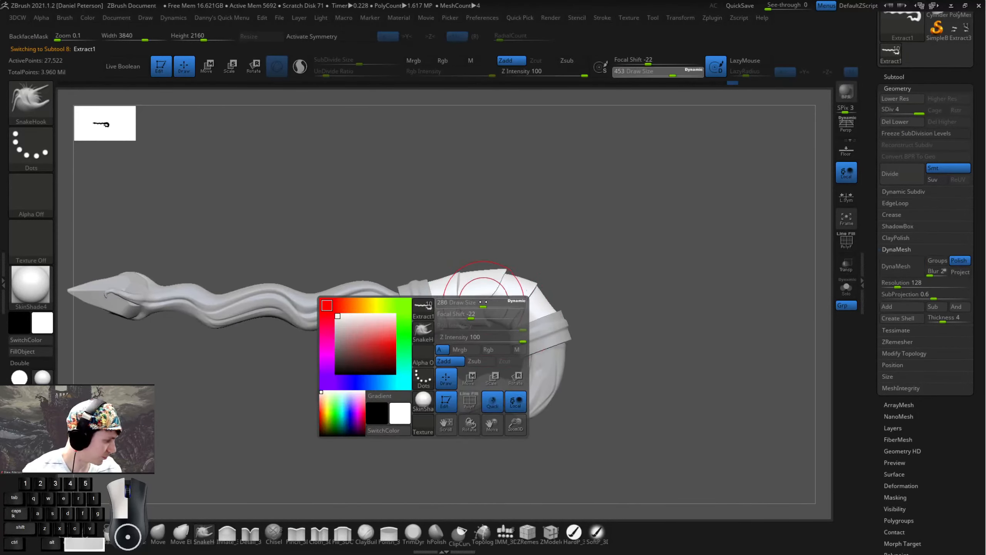
{"action": "mouse_move", "coordinate": [567, 277]}
{"action": "left_mouse_down"}
{"action": "mouse_move", "coordinate": [594, 275]}
{"action": "mouse_move", "coordinate": [497, 306]}
{"action": "mouse_move", "coordinate": [591, 290]}
{"action": "mouse_move", "coordinate": [577, 291]}
{"action": "mouse_move", "coordinate": [601, 341]}
{"action": "mouse_move", "coordinate": [514, 342]}
{"action": "mouse_move", "coordinate": [505, 330]}
{"action": "left_mouse_up"}
{"action": "key", "text": "space"}
{"action": "mouse_move", "coordinate": [464, 288]}
{"action": "left_mouse_down", "text": "alt"}
{"action": "mouse_move", "coordinate": [616, 330]}
{"action": "mouse_move", "coordinate": [555, 244]}
{"action": "mouse_move", "coordinate": [542, 308]}
{"action": "mouse_move", "coordinate": [523, 310]}
{"action": "left_mouse_up", "text": "alt"}
{"action": "key", "text": "w"}
{"action": "left_click_drag", "start_coordinate": [251, 288], "coordinate": [260, 316], "text": "ctrl"}
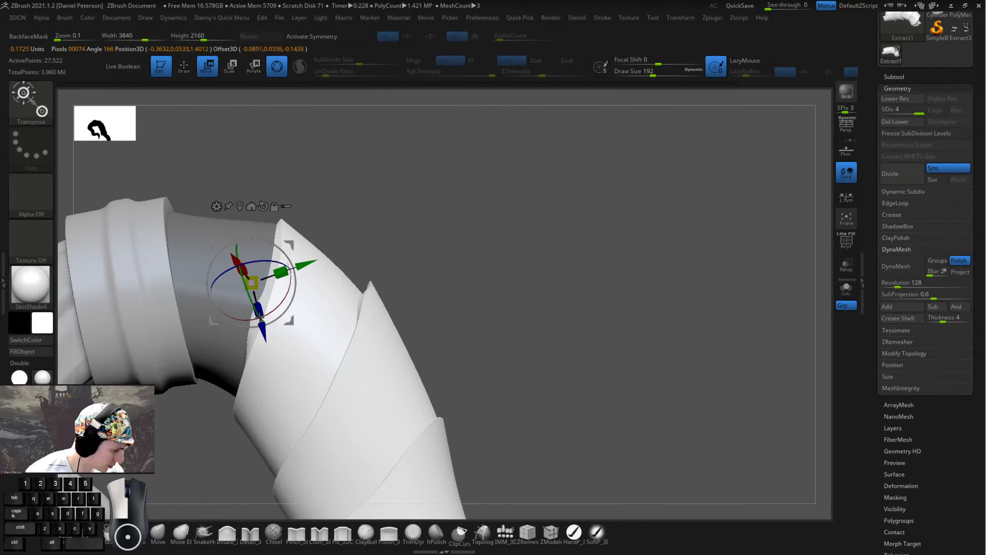
{"action": "left_click", "coordinate": [280, 297], "text": "ctrl"}
- Pull the unmasked strip's edge beneath the neighbouring strip with the SnakeHook brush at draw size 192
{"action": "key", "text": "b"}
{"action": "key", "text": "s"}
{"action": "key", "text": "h"}
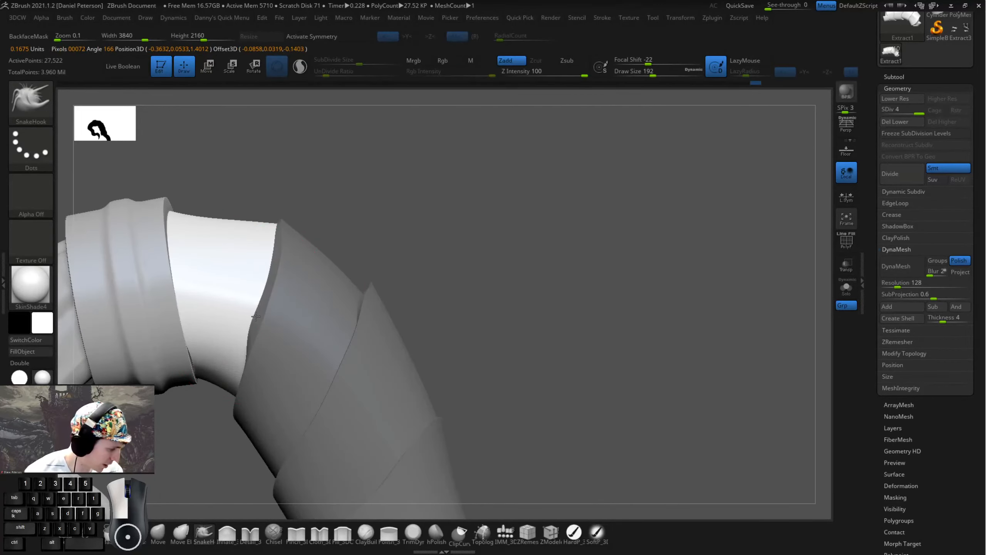
{"action": "mouse_move", "coordinate": [259, 313]}
{"action": "left_mouse_down"}
{"action": "mouse_move", "coordinate": [463, 363]}
{"action": "mouse_move", "coordinate": [460, 430]}
{"action": "mouse_move", "coordinate": [478, 388]}
{"action": "mouse_move", "coordinate": [524, 350]}
{"action": "mouse_move", "coordinate": [568, 337]}
{"action": "mouse_move", "coordinate": [513, 343]}
{"action": "mouse_move", "coordinate": [349, 310]}
{"action": "mouse_move", "coordinate": [311, 341]}
{"action": "mouse_move", "coordinate": [244, 356]}
{"action": "left_mouse_up"}
- Mask the wrap again along its spiral and reshape the overlap of the first two strips with SnakeHook at draw size 116
{"action": "key", "text": "w"}
{"action": "left_click", "coordinate": [249, 335], "text": "ctrl"}
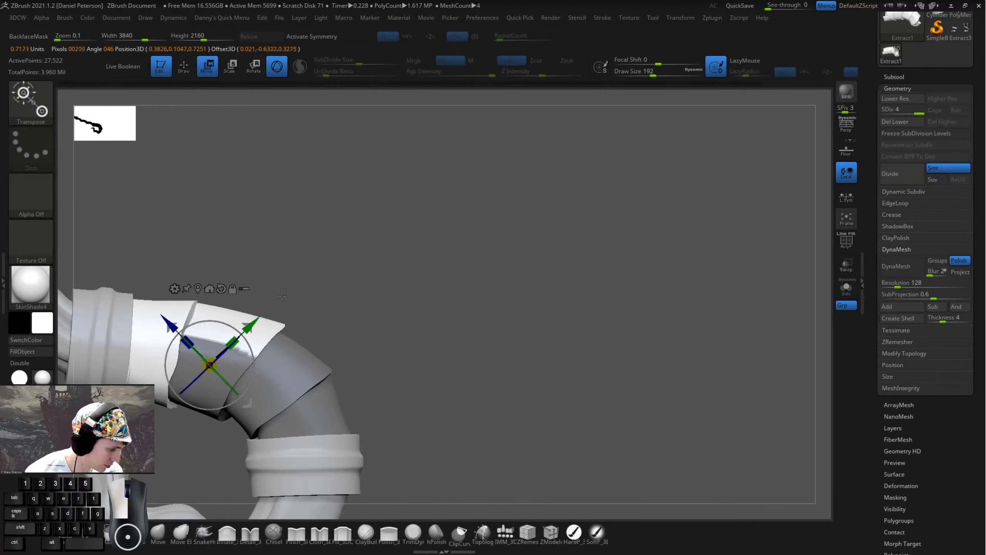
{"action": "key", "text": "q"}
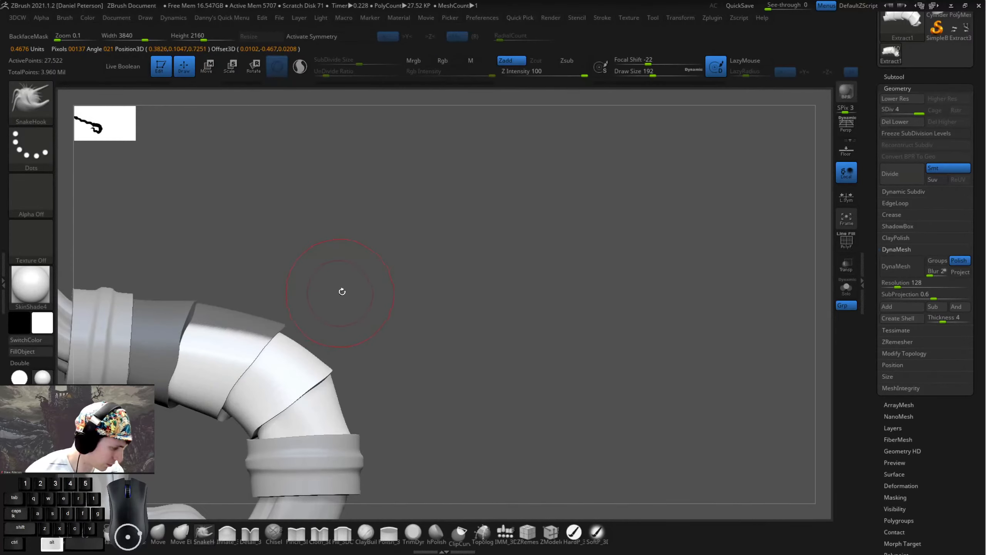
{"action": "left_click_drag", "start_coordinate": [341, 287], "coordinate": [472, 278]}
{"action": "left_click", "coordinate": [472, 278], "text": "ctrl"}
{"action": "key", "text": "space"}
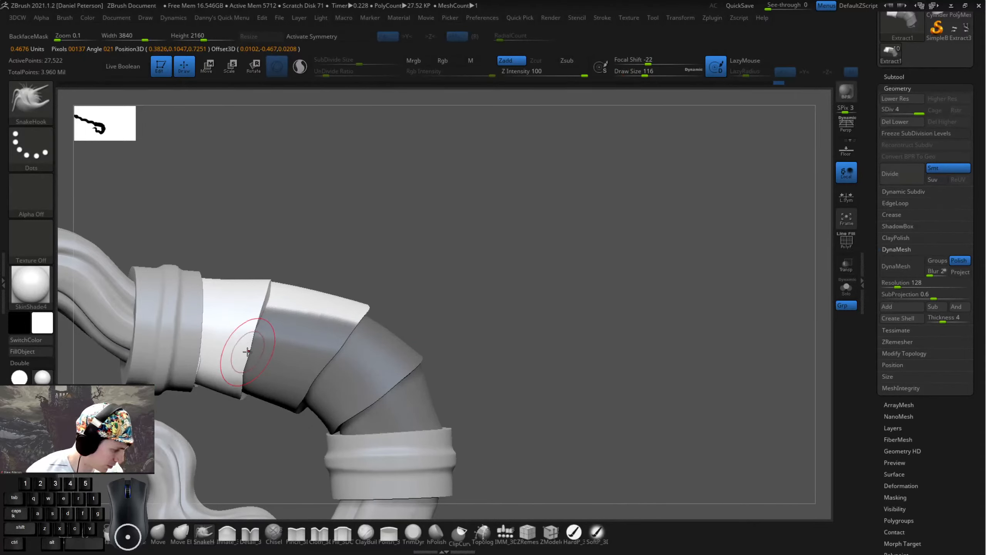
{"action": "mouse_move", "coordinate": [250, 328]}
{"action": "left_mouse_down"}
{"action": "mouse_move", "coordinate": [515, 246]}
{"action": "mouse_move", "coordinate": [481, 335]}
{"action": "mouse_move", "coordinate": [524, 350]}
{"action": "mouse_move", "coordinate": [649, 337]}
{"action": "mouse_move", "coordinate": [596, 287]}
{"action": "mouse_move", "coordinate": [694, 261]}
{"action": "mouse_move", "coordinate": [616, 222]}
{"action": "left_mouse_up"}
- Clear the mask and subdivide the spiral wrap to subdivision level 6
{"action": "key", "text": "ctrl"}
{"action": "left_click", "coordinate": [481, 334], "text": "ctrl"}
{"action": "key", "text": "space"}
{"action": "key", "text": "ctrl"}
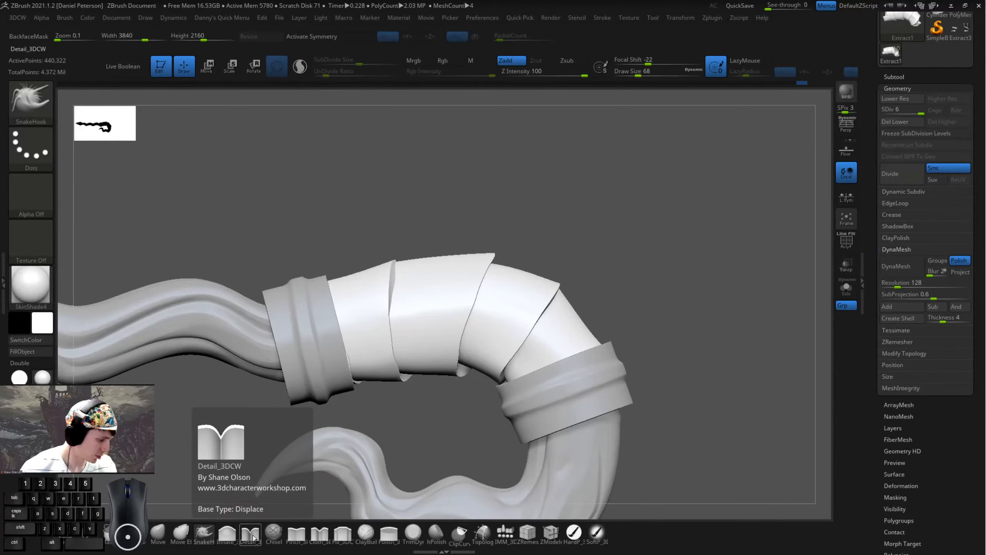
- Carve fine diagonal creases into the wrap's middle strips with the DamStandard brush at draw size 68
{"action": "key", "text": "b"}
{"action": "key", "text": "d"}
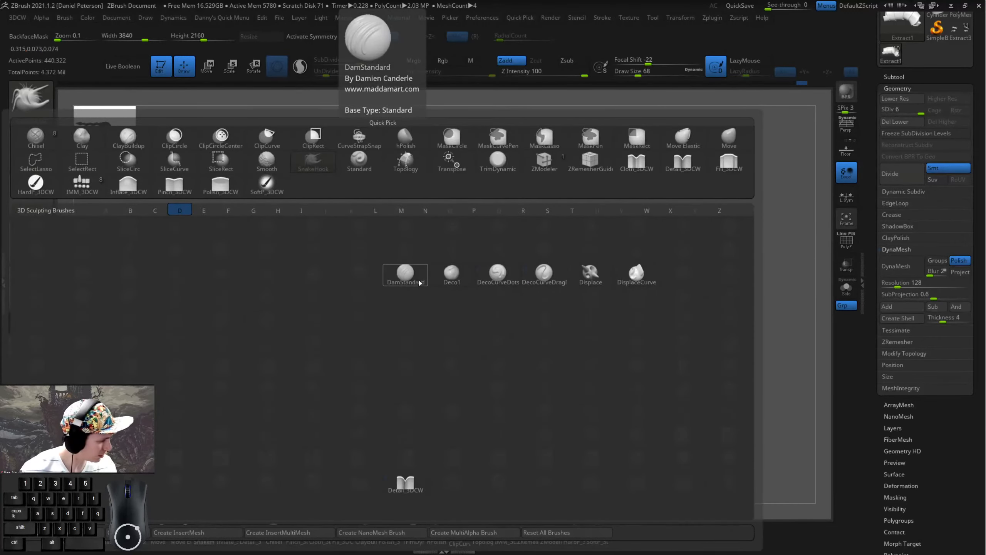
{"action": "key", "text": "s"}
{"action": "mouse_move", "coordinate": [532, 232]}
{"action": "left_mouse_down"}
{"action": "mouse_move", "coordinate": [512, 211]}
{"action": "mouse_move", "coordinate": [478, 282]}
{"action": "mouse_move", "coordinate": [446, 306]}
{"action": "left_mouse_up"}
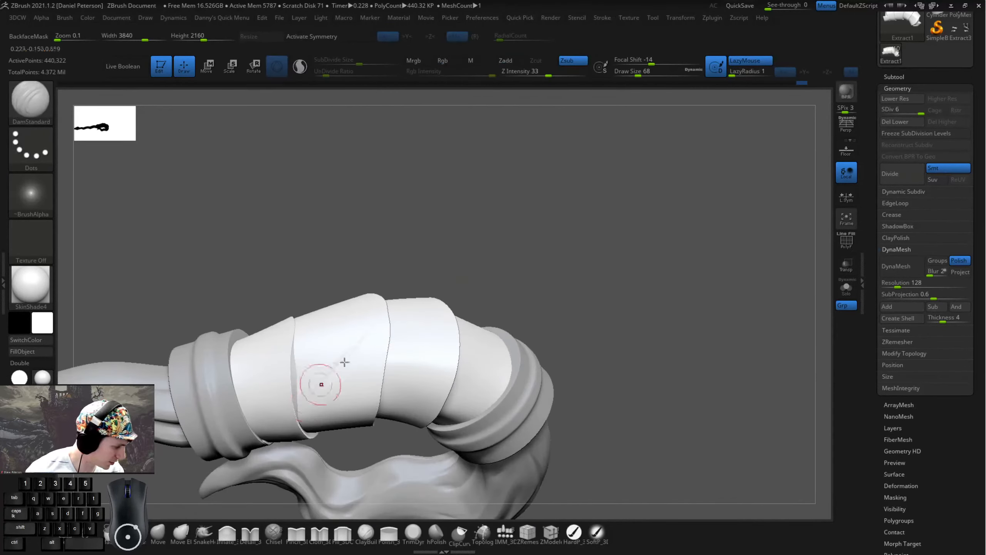
{"action": "left_click_drag", "start_coordinate": [345, 362], "coordinate": [312, 257]}
{"action": "left_click_drag", "start_coordinate": [515, 395], "coordinate": [384, 330]}
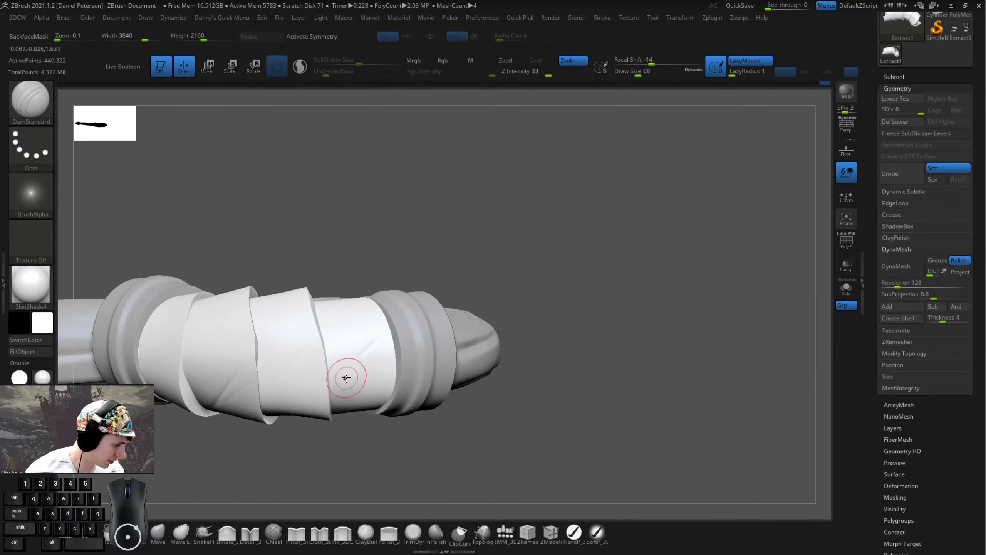
- Continue the fine creases around the wrap's outer bend and up to the strip beside the shaft-side band
{"action": "left_click_drag", "start_coordinate": [536, 296], "coordinate": [377, 311]}
{"action": "left_click_drag", "start_coordinate": [547, 362], "coordinate": [481, 311]}
{"action": "left_click_drag", "start_coordinate": [527, 270], "coordinate": [350, 295]}
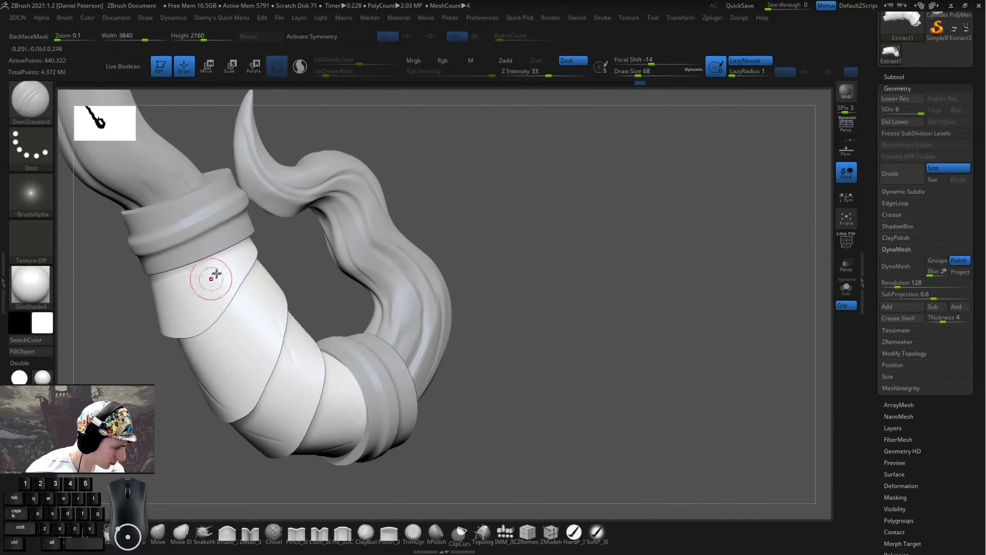
{"action": "mouse_move", "coordinate": [394, 264]}
{"action": "left_mouse_down"}
{"action": "mouse_move", "coordinate": [488, 260]}
{"action": "mouse_move", "coordinate": [288, 312]}
{"action": "left_mouse_up"}
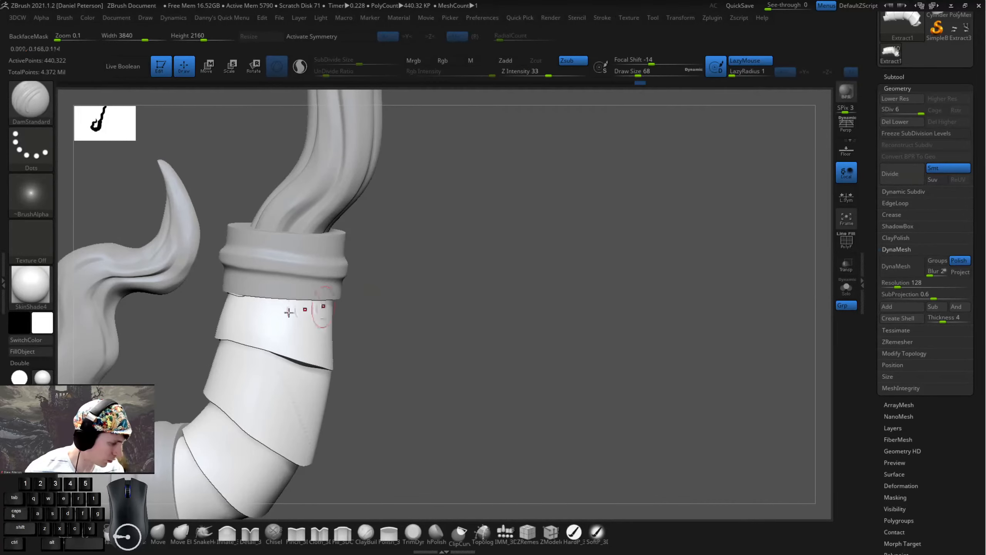
{"action": "left_click_drag", "start_coordinate": [328, 372], "coordinate": [259, 299]}
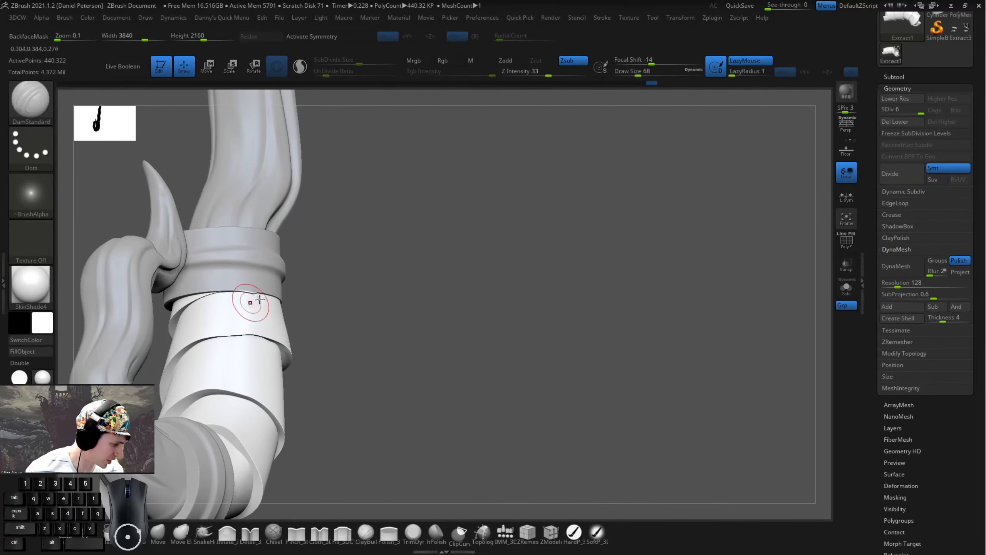
- Adjust the wrap's first strip where it meets the shaft-side band, using SnakeHook at draw size 145
{"action": "left_click", "coordinate": [203, 532]}
{"action": "key", "text": "space"}
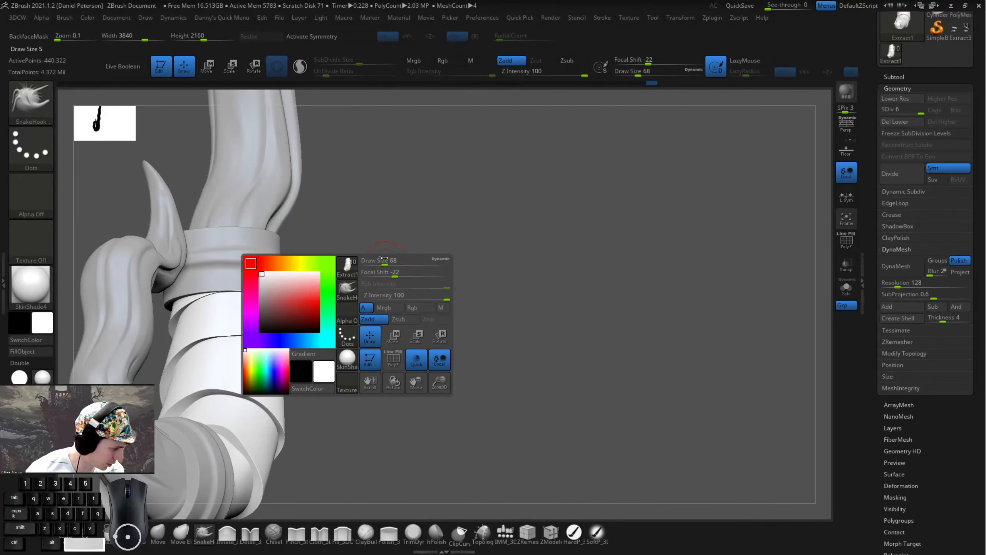
{"action": "left_click_drag", "start_coordinate": [385, 259], "coordinate": [395, 260]}
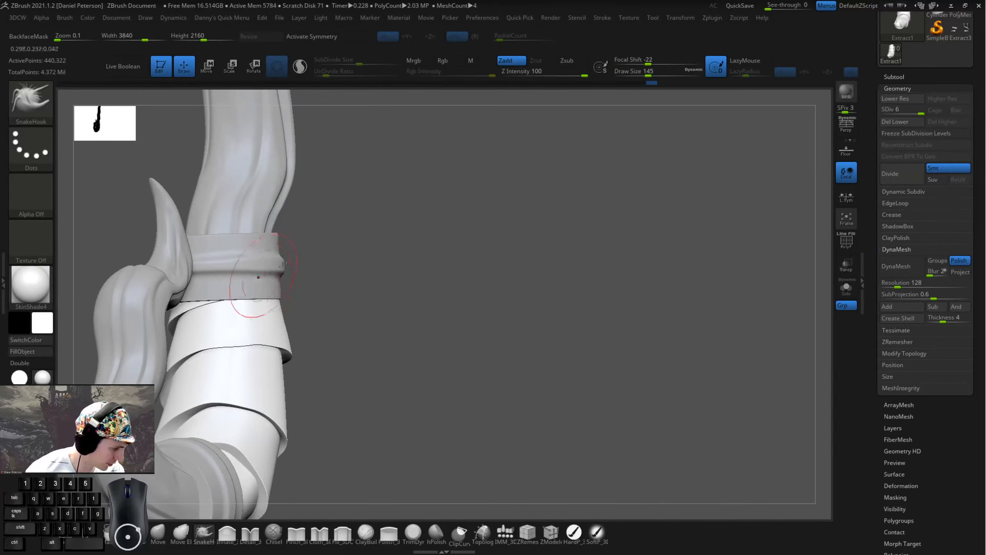
{"action": "mouse_move", "coordinate": [283, 265]}
{"action": "right_mouse_down"}
{"action": "mouse_move", "coordinate": [247, 297]}
{"action": "mouse_move", "coordinate": [262, 384]}
{"action": "mouse_move", "coordinate": [259, 486]}
{"action": "right_mouse_up"}
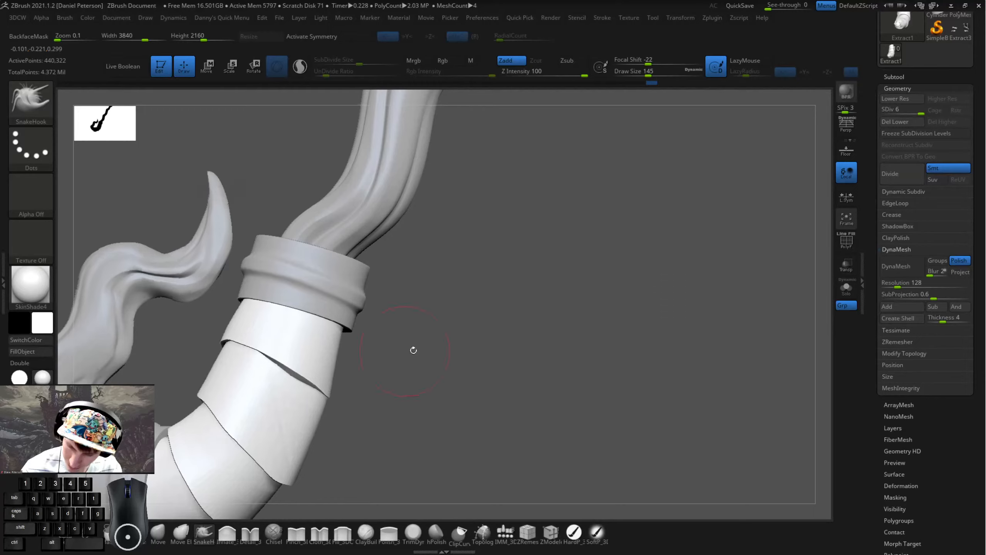
- Carve thin creases across the wrap's strips toward the inside of the bend with DamStandard at draw size 56
{"action": "key", "text": "b"}
{"action": "key", "text": "d"}
{"action": "key", "text": "a"}
{"action": "key", "text": "space"}
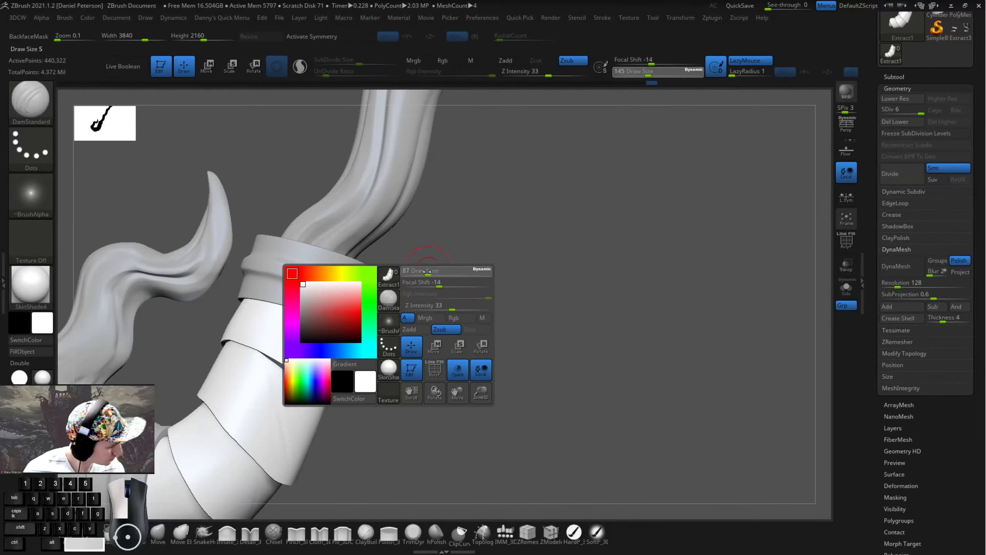
{"action": "mouse_move", "coordinate": [389, 291]}
{"action": "right_mouse_down", "text": "alt"}
{"action": "mouse_move", "coordinate": [451, 329]}
{"action": "mouse_move", "coordinate": [478, 365]}
{"action": "mouse_move", "coordinate": [291, 369]}
{"action": "right_mouse_up", "text": "alt"}
{"action": "right_click_drag", "start_coordinate": [391, 373], "coordinate": [270, 396]}
{"action": "left_click_drag", "start_coordinate": [411, 350], "coordinate": [429, 396], "text": "alt"}
{"action": "left_click_drag", "start_coordinate": [482, 367], "coordinate": [533, 341]}
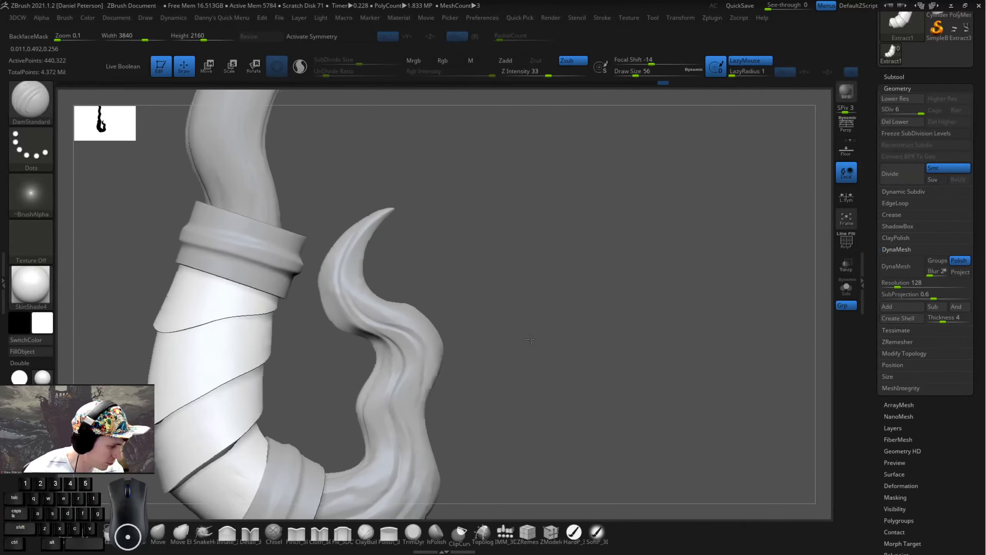
{"action": "left_click_drag", "start_coordinate": [451, 310], "coordinate": [257, 343]}
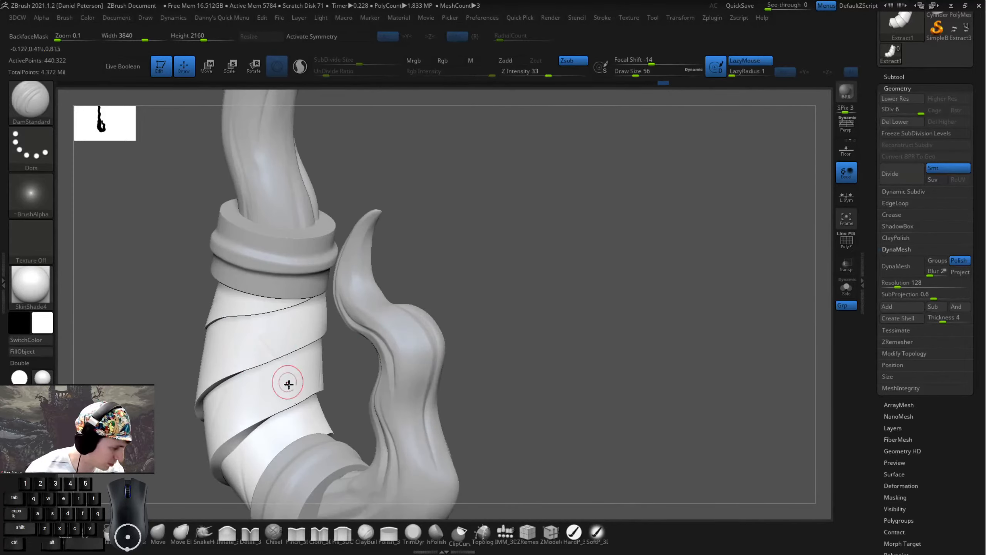
- Add more thin creases running from the strip edges along the wrap's outer and opposite sides
{"action": "left_click_drag", "start_coordinate": [490, 350], "coordinate": [439, 342]}
{"action": "left_click_drag", "start_coordinate": [506, 290], "coordinate": [473, 291]}
{"action": "left_click_drag", "start_coordinate": [198, 344], "coordinate": [155, 386]}
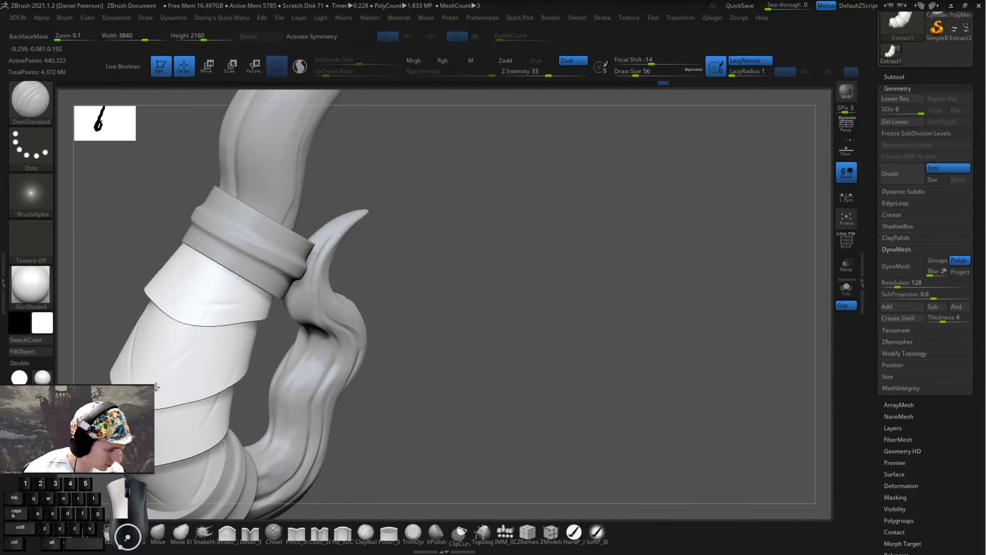
{"action": "left_click_drag", "start_coordinate": [421, 293], "coordinate": [558, 335]}
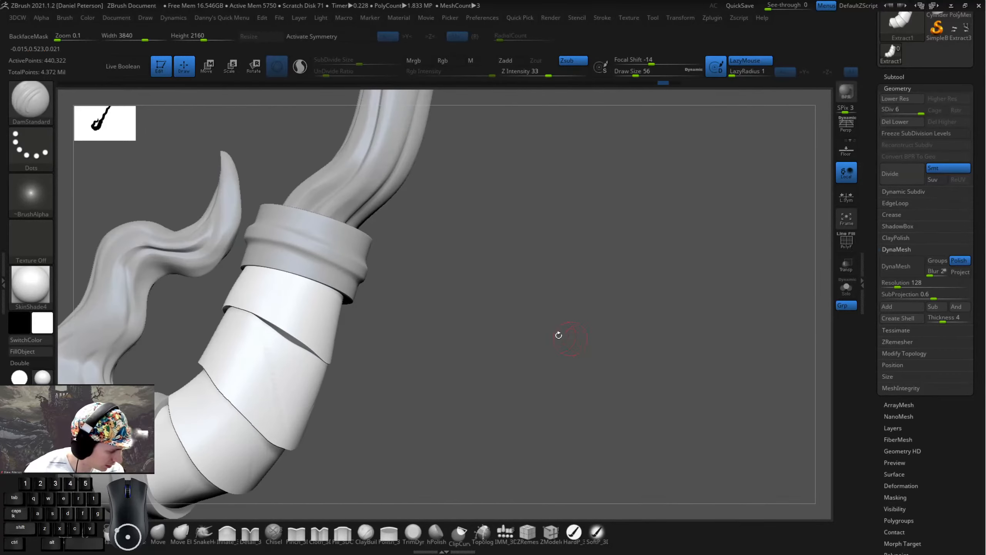
{"action": "left_click_drag", "start_coordinate": [476, 326], "coordinate": [273, 277]}
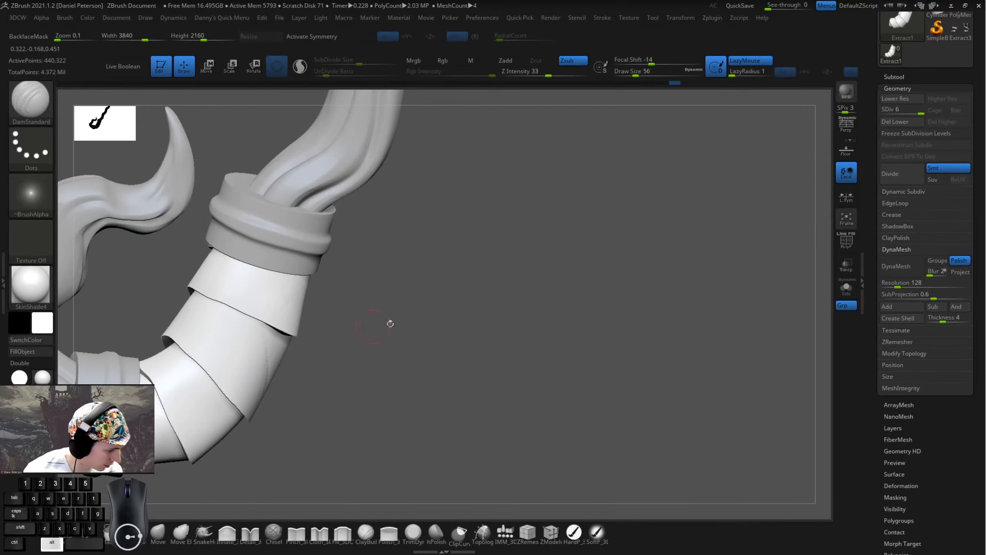
{"action": "left_click_drag", "start_coordinate": [390, 323], "coordinate": [480, 390]}
{"action": "left_click_drag", "start_coordinate": [388, 377], "coordinate": [277, 326]}
{"action": "left_click_drag", "start_coordinate": [363, 372], "coordinate": [268, 390]}
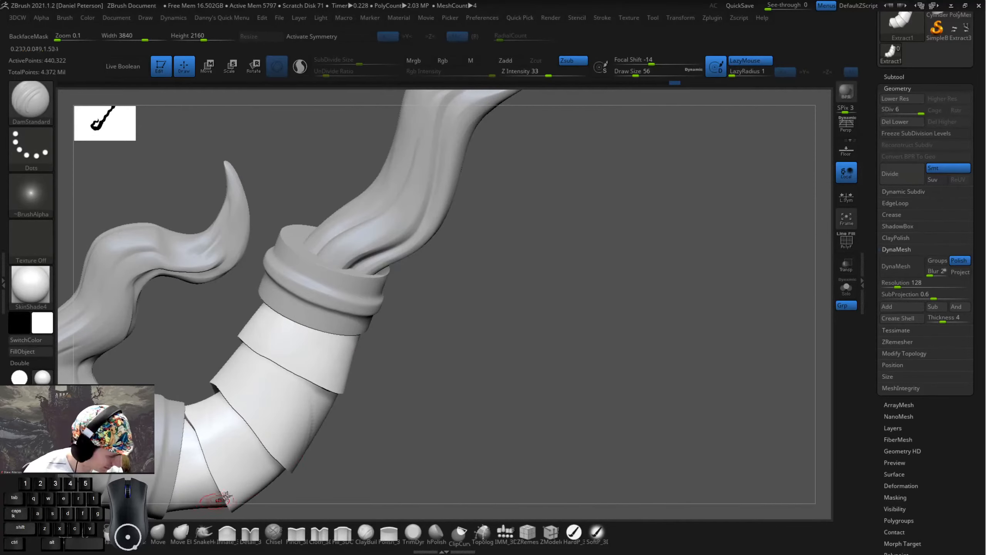
- Make the wrap's end bands active and carve small creases and nicks into the hook-side band with DamStandard
{"action": "left_click_drag", "start_coordinate": [316, 442], "coordinate": [370, 339], "text": "alt"}
{"action": "left_click_drag", "start_coordinate": [244, 395], "coordinate": [259, 390]}
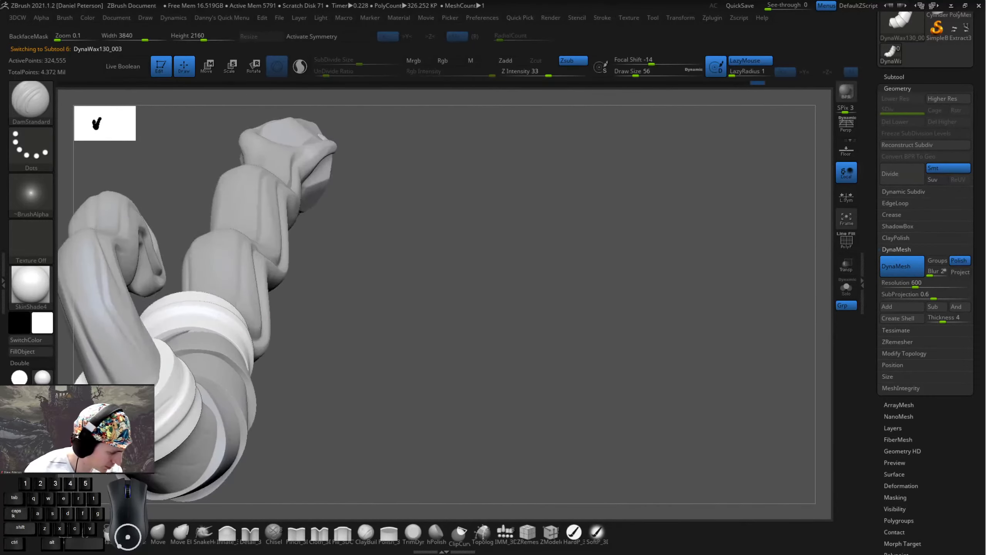
{"action": "left_click_drag", "start_coordinate": [416, 333], "coordinate": [409, 295]}
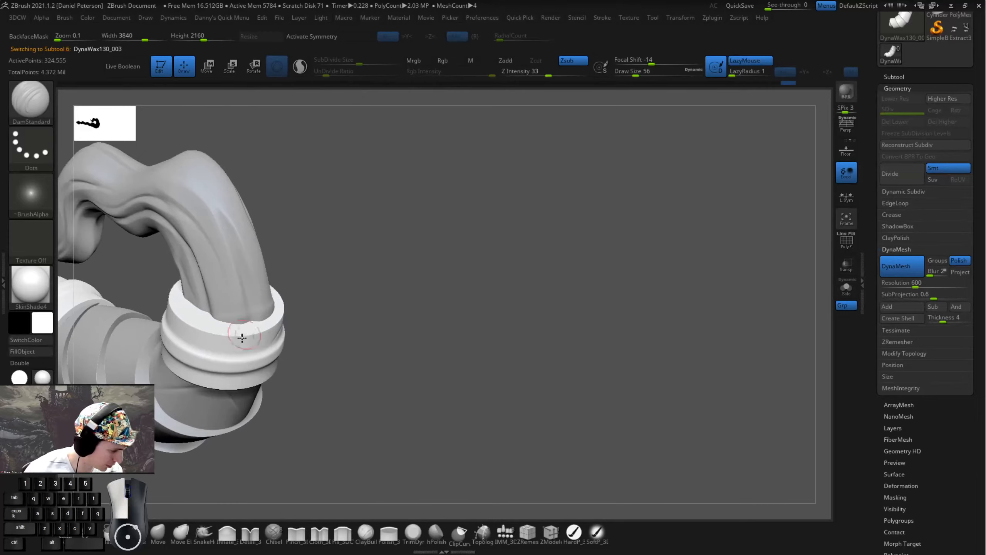
{"action": "left_click_drag", "start_coordinate": [242, 338], "coordinate": [244, 354]}
{"action": "left_click_drag", "start_coordinate": [369, 335], "coordinate": [361, 307]}
{"action": "mouse_move", "coordinate": [364, 367]}
{"action": "left_mouse_down", "text": "alt"}
{"action": "mouse_move", "coordinate": [447, 439]}
{"action": "mouse_move", "coordinate": [369, 392]}
{"action": "left_mouse_up", "text": "alt"}
{"action": "left_click_drag", "start_coordinate": [218, 374], "coordinate": [225, 382]}
{"action": "left_click_drag", "start_coordinate": [358, 390], "coordinate": [447, 415]}
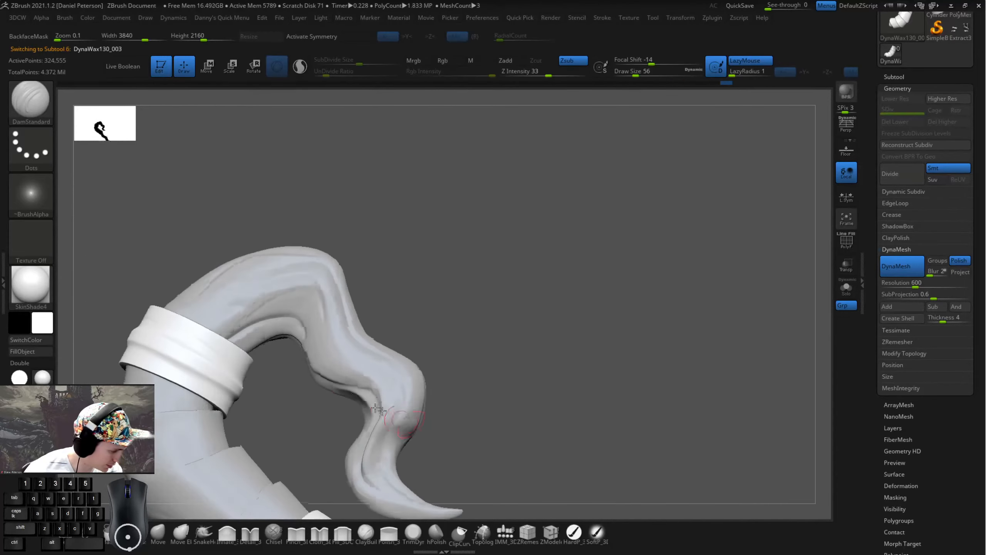
{"action": "mouse_move", "coordinate": [522, 388]}
{"action": "left_mouse_down"}
{"action": "mouse_move", "coordinate": [430, 351]}
{"action": "mouse_move", "coordinate": [532, 352]}
{"action": "left_mouse_up"}
{"action": "left_click_drag", "start_coordinate": [408, 349], "coordinate": [540, 375], "text": "alt"}
- Wear down the rim edge of the hook-side band with TrimDynamic at draw size 44
{"action": "left_click", "coordinate": [413, 534]}
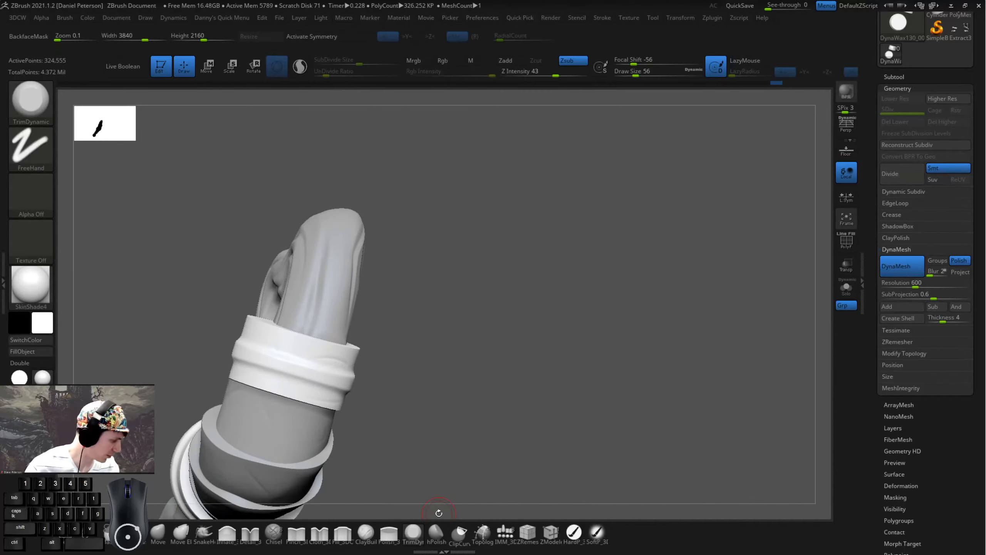
{"action": "left_click_drag", "start_coordinate": [439, 513], "coordinate": [466, 435], "text": "alt"}
{"action": "left_click_drag", "start_coordinate": [479, 299], "coordinate": [476, 368]}
{"action": "key", "text": "space"}
{"action": "left_click_drag", "start_coordinate": [274, 310], "coordinate": [272, 310]}
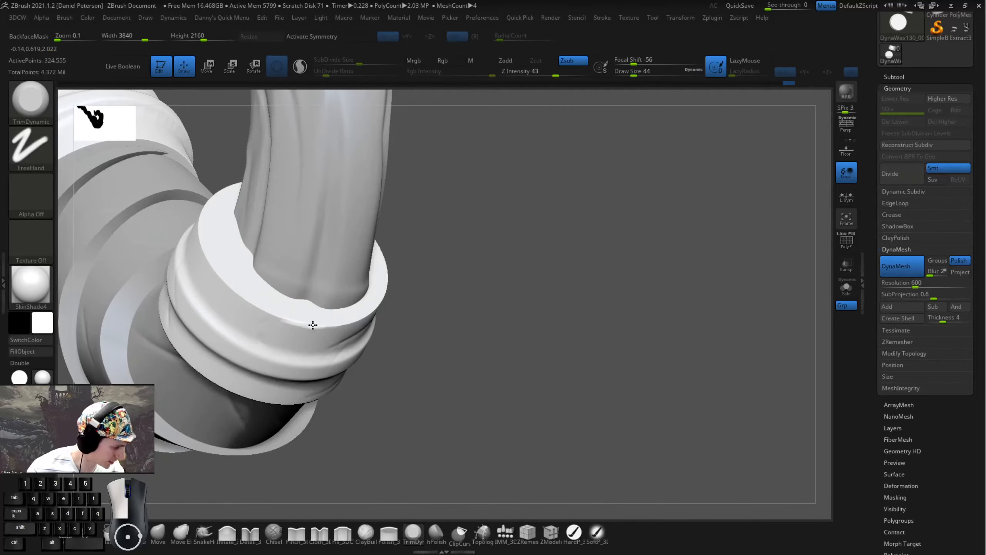
{"action": "left_click_drag", "start_coordinate": [504, 321], "coordinate": [377, 325]}
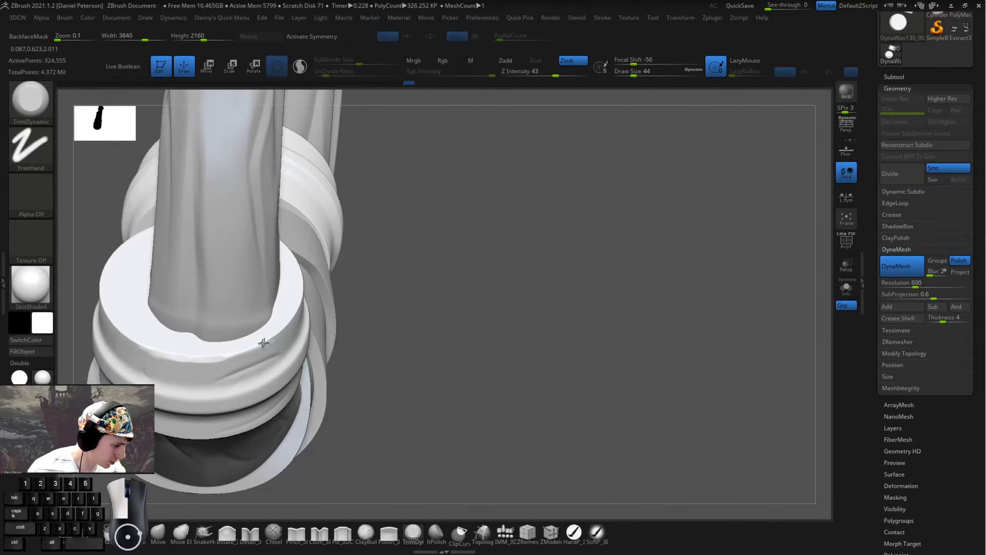
- Trim small uneven flats into the hook-side band's rim and wrap-facing edge along the outside of the bend
{"action": "left_click_drag", "start_coordinate": [481, 322], "coordinate": [264, 370], "text": "alt"}
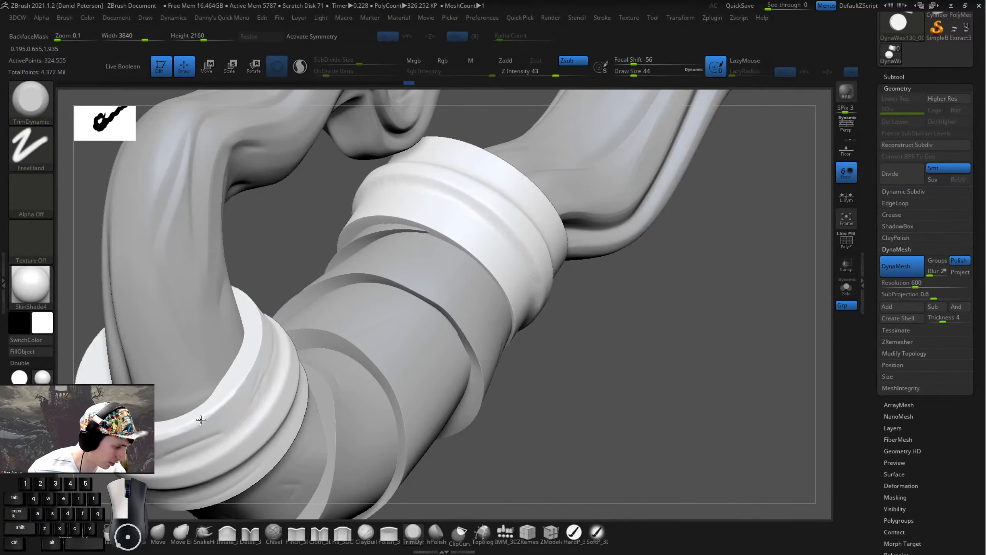
{"action": "left_click_drag", "start_coordinate": [281, 388], "coordinate": [270, 340]}
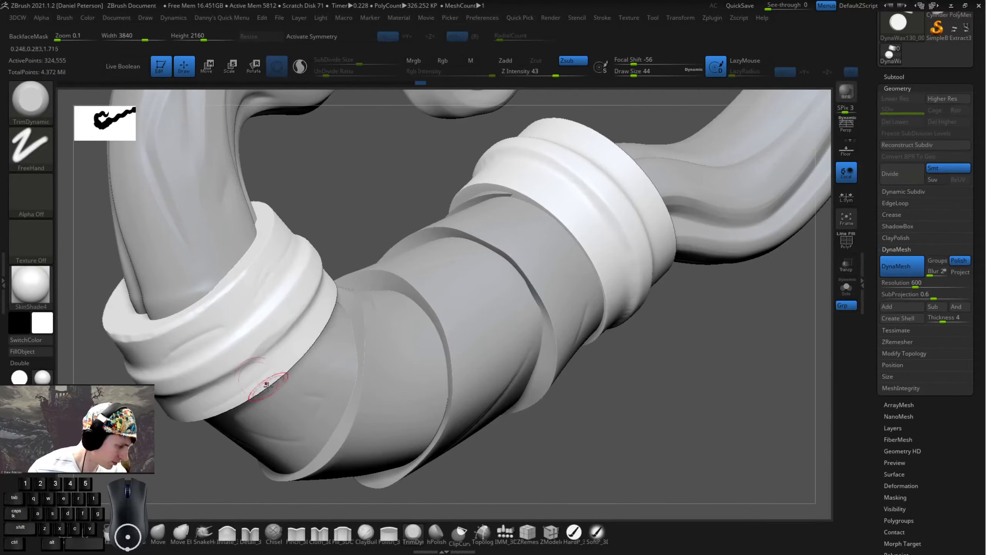
{"action": "left_click_drag", "start_coordinate": [267, 384], "coordinate": [515, 343]}
{"action": "left_click_drag", "start_coordinate": [291, 279], "coordinate": [158, 370]}
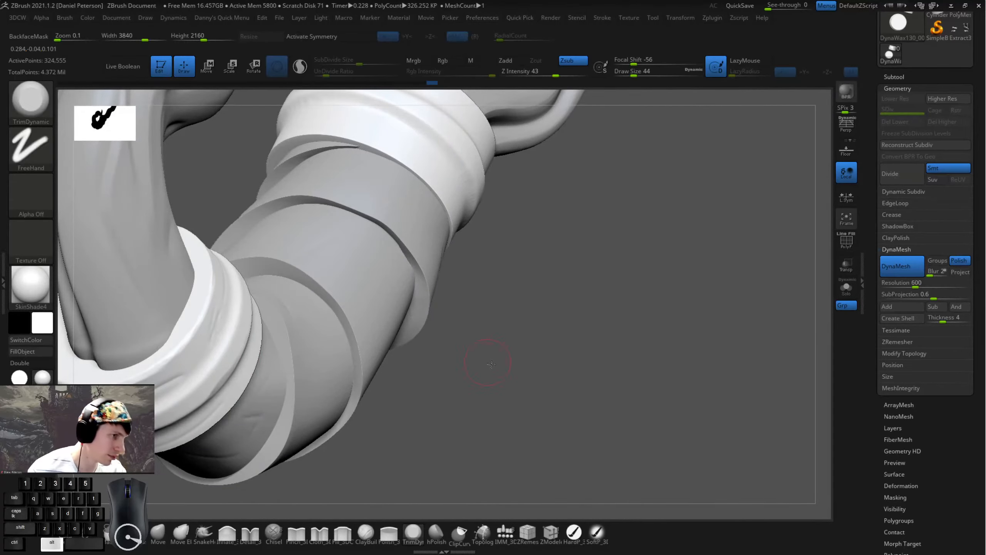
- Chip and flatten the hook-side band's rim around its opposite side and toward the inside of the hook
{"action": "left_click_drag", "start_coordinate": [491, 364], "coordinate": [228, 331]}
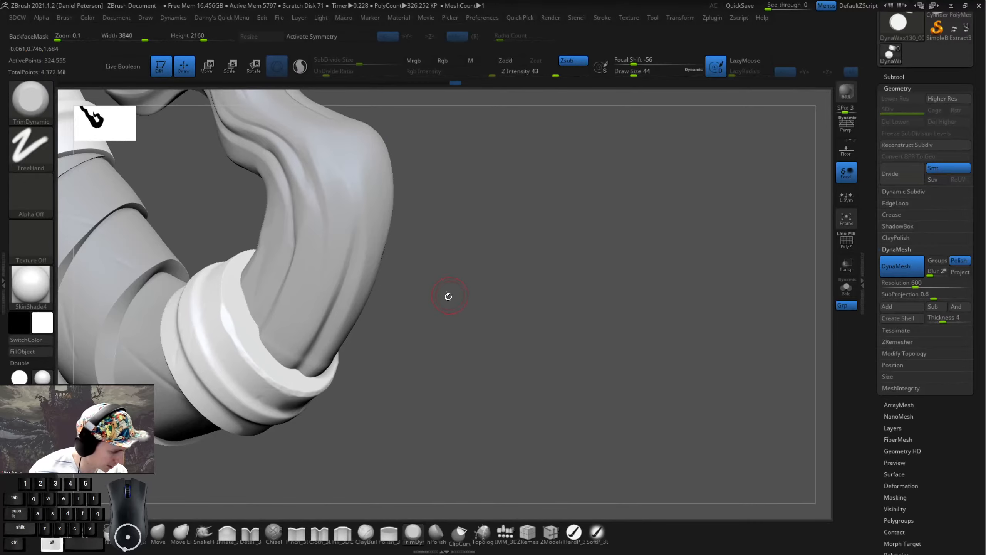
{"action": "left_click_drag", "start_coordinate": [448, 296], "coordinate": [455, 355], "text": "alt"}
{"action": "left_click_drag", "start_coordinate": [493, 458], "coordinate": [447, 373]}
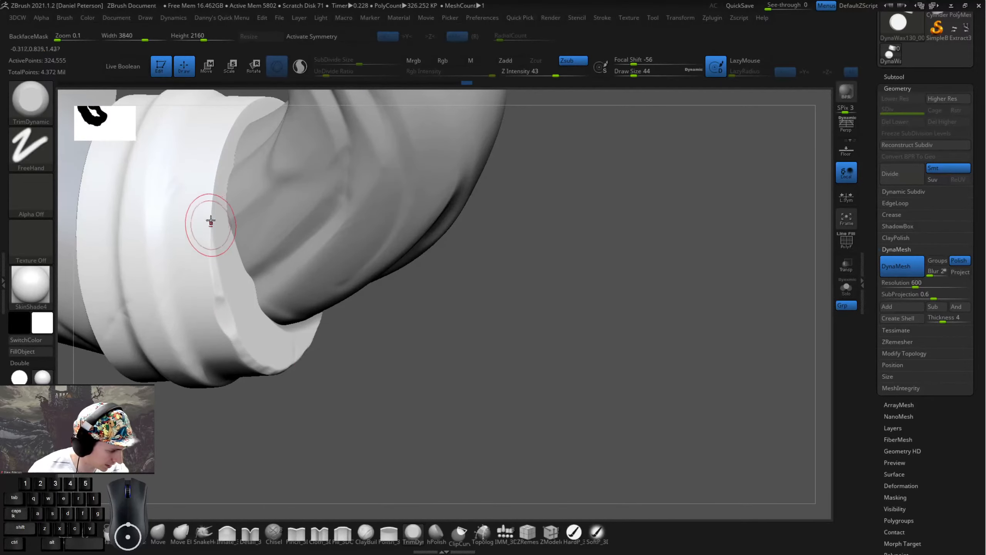
{"action": "left_click_drag", "start_coordinate": [497, 296], "coordinate": [522, 369], "text": "alt"}
{"action": "mouse_move", "coordinate": [373, 435]}
{"action": "left_mouse_down"}
{"action": "mouse_move", "coordinate": [431, 415]}
{"action": "mouse_move", "coordinate": [370, 319]}
{"action": "mouse_move", "coordinate": [369, 250]}
{"action": "left_mouse_up"}
{"action": "mouse_move", "coordinate": [383, 290]}
{"action": "left_mouse_down", "text": "alt"}
{"action": "mouse_move", "coordinate": [387, 322]}
{"action": "mouse_move", "coordinate": [326, 223]}
{"action": "mouse_move", "coordinate": [265, 286]}
{"action": "mouse_move", "coordinate": [299, 267]}
{"action": "mouse_move", "coordinate": [246, 291]}
{"action": "left_mouse_up", "text": "alt"}
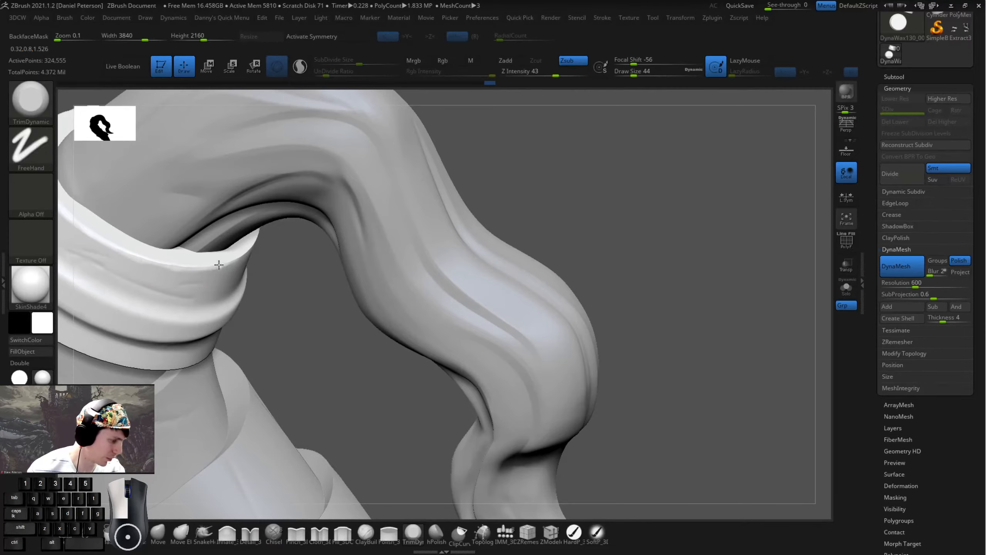
{"action": "left_click_drag", "start_coordinate": [266, 276], "coordinate": [288, 263]}
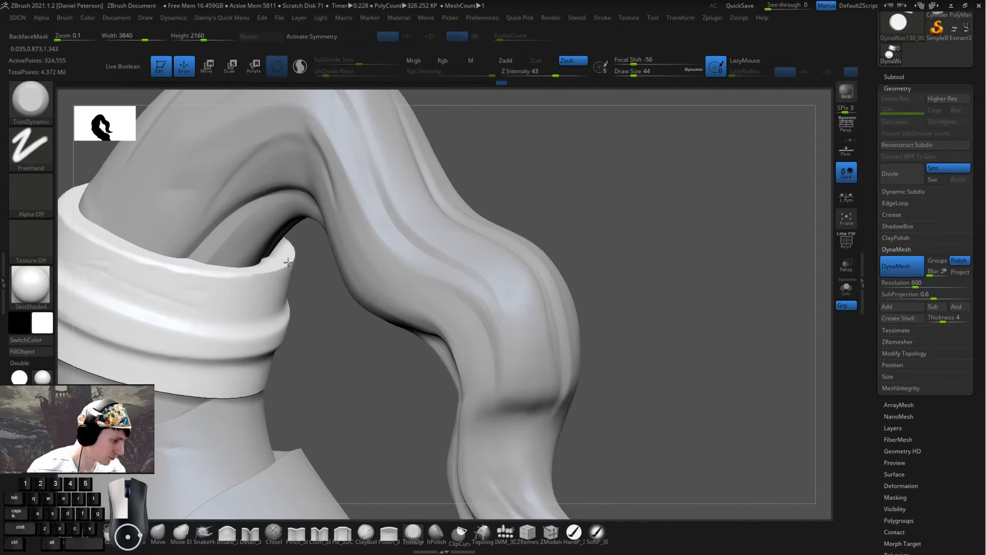
- Flatten and roughen the rim of the white band facing the curled hook tip with TrimDynamic
{"action": "left_click_drag", "start_coordinate": [597, 271], "coordinate": [406, 252]}
{"action": "left_click_drag", "start_coordinate": [300, 269], "coordinate": [288, 271]}
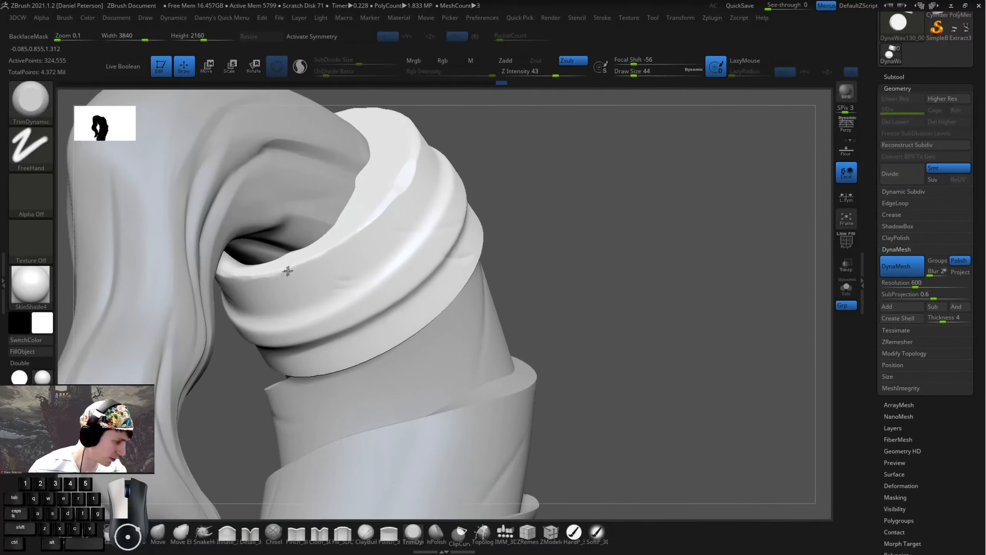
{"action": "left_click_drag", "start_coordinate": [527, 245], "coordinate": [416, 228]}
{"action": "left_click_drag", "start_coordinate": [456, 306], "coordinate": [544, 299]}
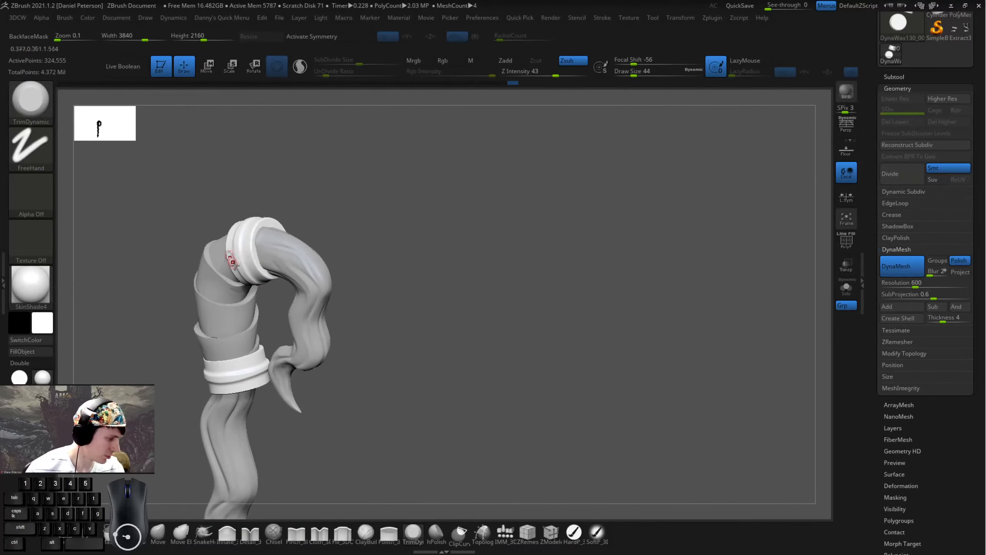
{"action": "left_click_drag", "start_coordinate": [411, 294], "coordinate": [479, 239], "text": "alt"}
{"action": "left_click_drag", "start_coordinate": [481, 238], "coordinate": [480, 276]}
{"action": "left_click_drag", "start_coordinate": [439, 194], "coordinate": [544, 248], "text": "alt"}
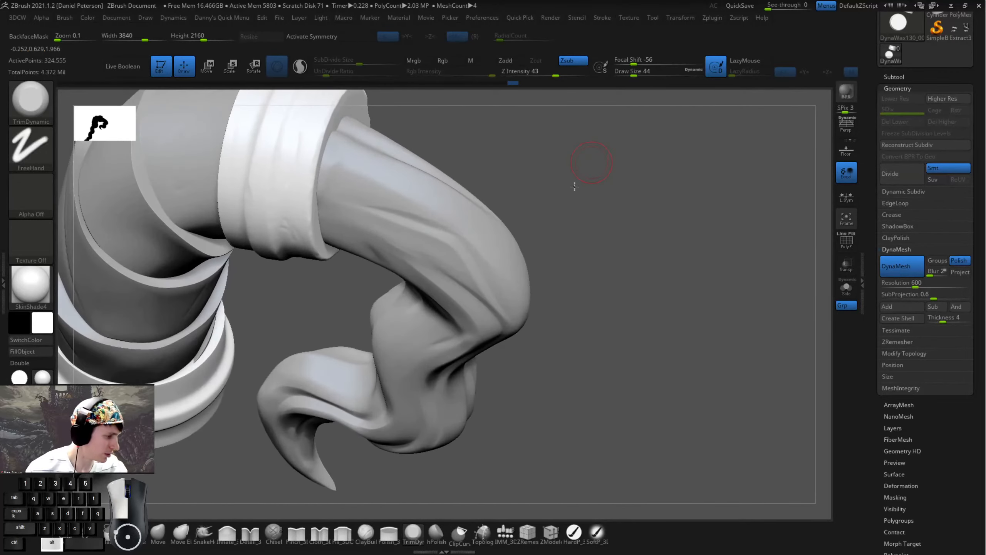
{"action": "left_click_drag", "start_coordinate": [592, 165], "coordinate": [505, 281]}
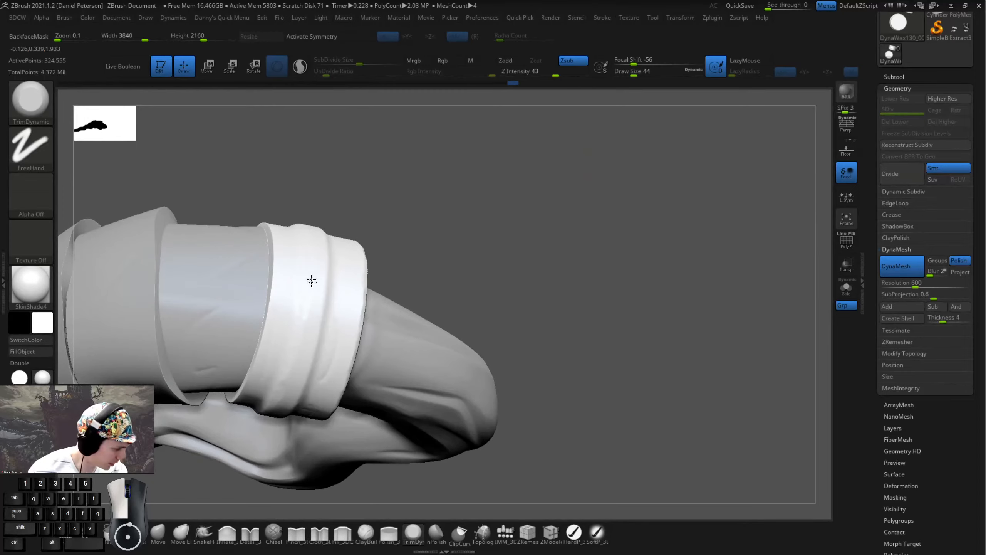
- Trim the hook-side band's other rim, next to the overlapping wraps, into irregular worn facets with TrimDynamic
{"action": "left_click_drag", "start_coordinate": [417, 171], "coordinate": [283, 293]}
{"action": "left_click", "coordinate": [299, 194]}
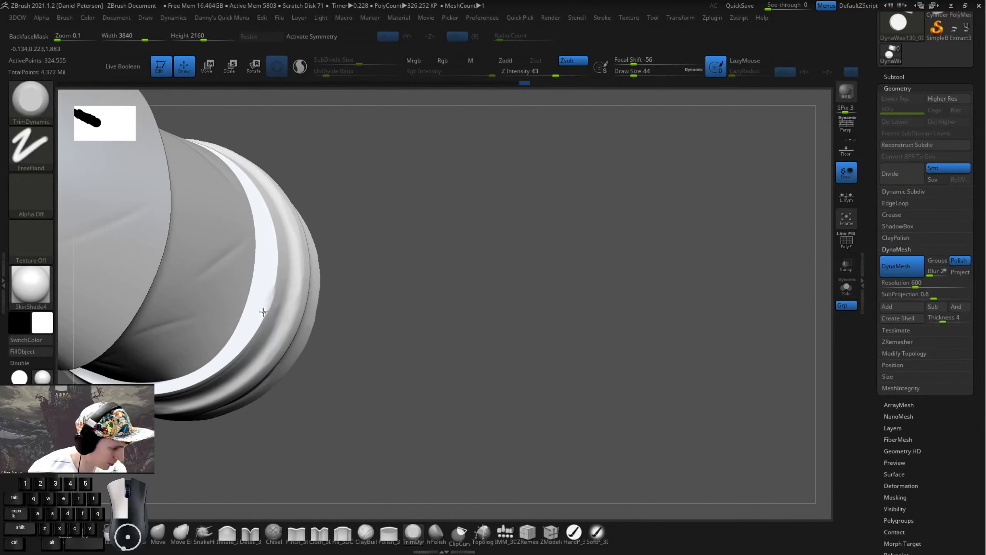
{"action": "left_click_drag", "start_coordinate": [409, 324], "coordinate": [329, 335]}
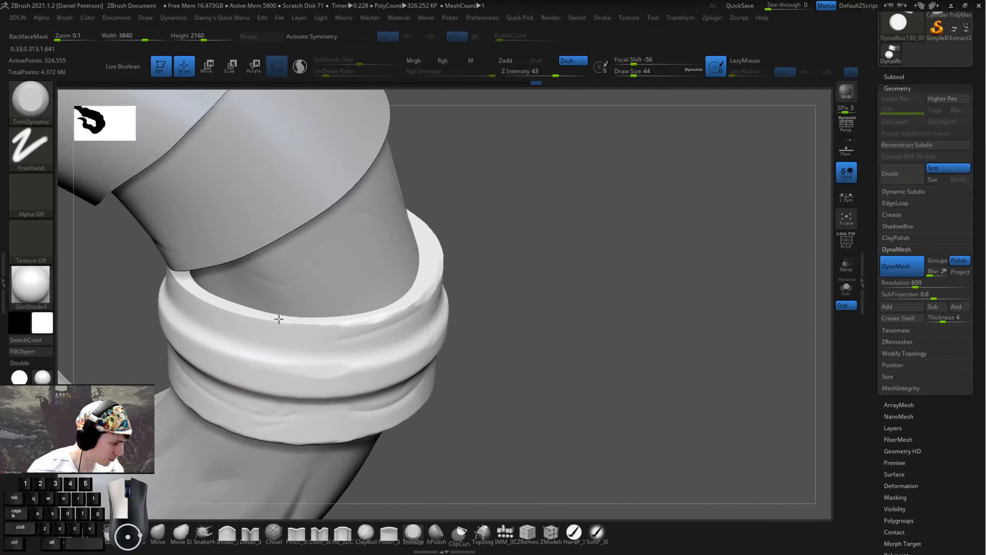
{"action": "left_click_drag", "start_coordinate": [520, 320], "coordinate": [440, 373]}
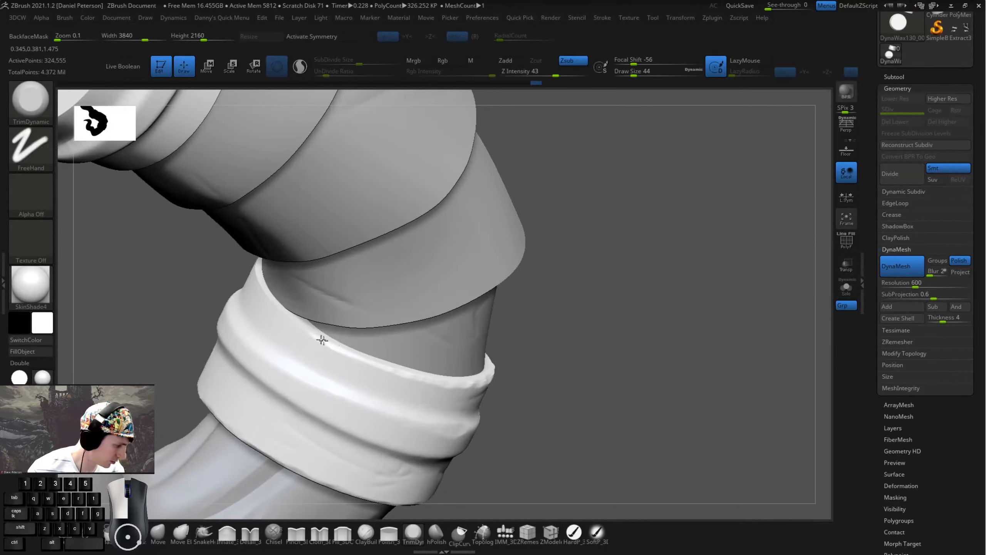
{"action": "left_click_drag", "start_coordinate": [599, 379], "coordinate": [449, 388], "text": "alt"}
{"action": "left_click_drag", "start_coordinate": [575, 392], "coordinate": [446, 401]}
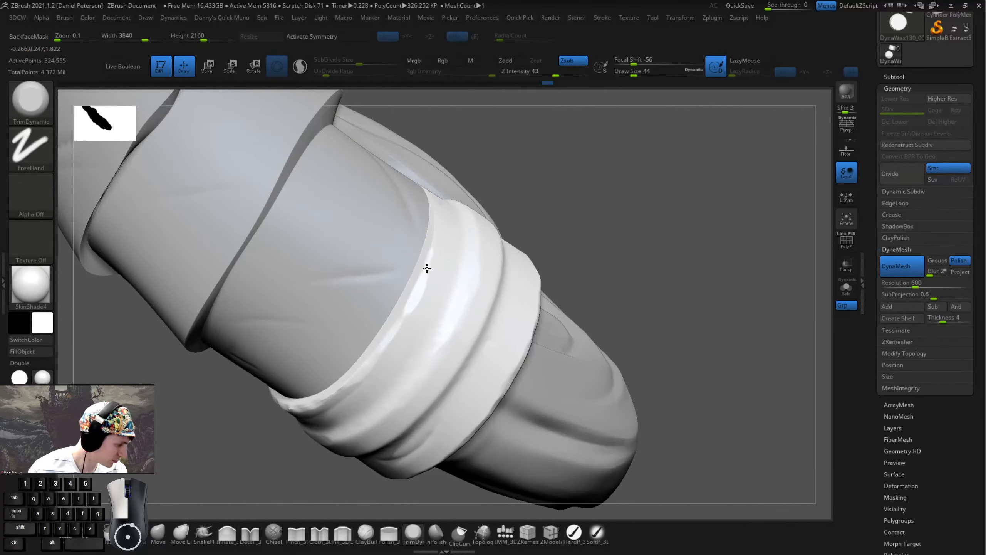
{"action": "left_click_drag", "start_coordinate": [423, 312], "coordinate": [366, 361]}
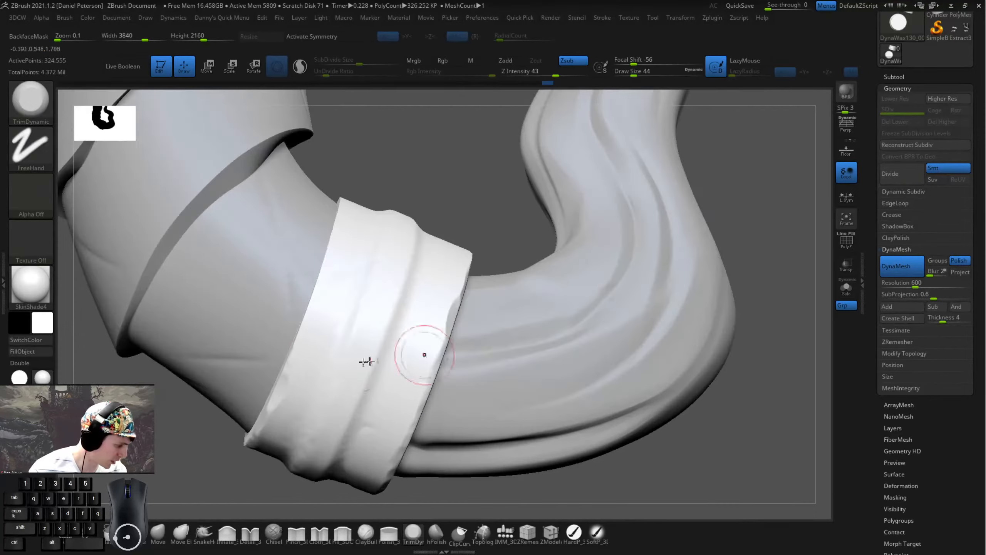
{"action": "left_click_drag", "start_coordinate": [277, 332], "coordinate": [319, 283]}
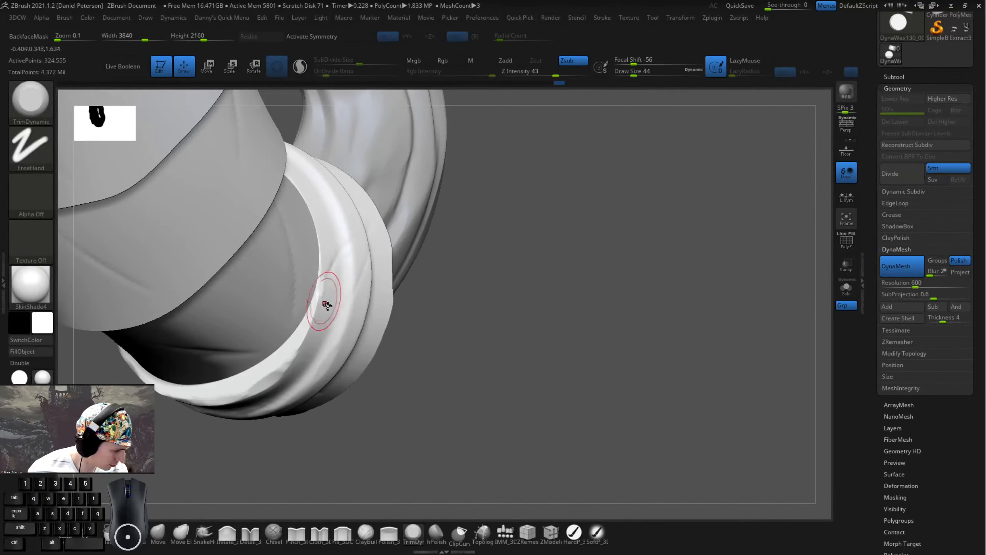
{"action": "mouse_move", "coordinate": [424, 350]}
{"action": "left_mouse_down"}
{"action": "mouse_move", "coordinate": [378, 359]}
{"action": "mouse_move", "coordinate": [367, 346]}
{"action": "mouse_move", "coordinate": [388, 345]}
{"action": "left_mouse_up"}
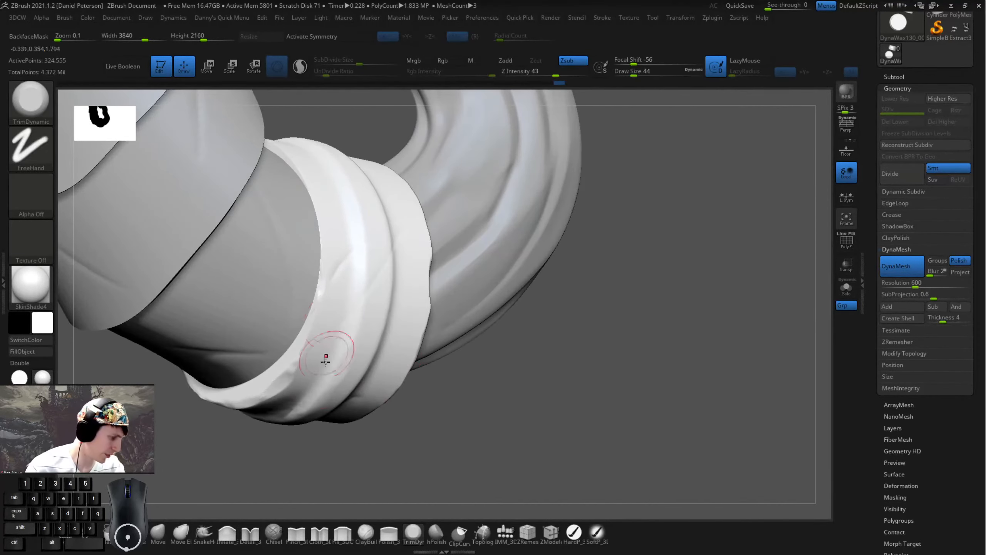
- Reshape the hook-side band's rim beside the wraps using SnakeHook at draw size 154
{"action": "left_click", "coordinate": [205, 533]}
{"action": "key", "text": "space"}
{"action": "left_click_drag", "start_coordinate": [538, 263], "coordinate": [553, 263]}
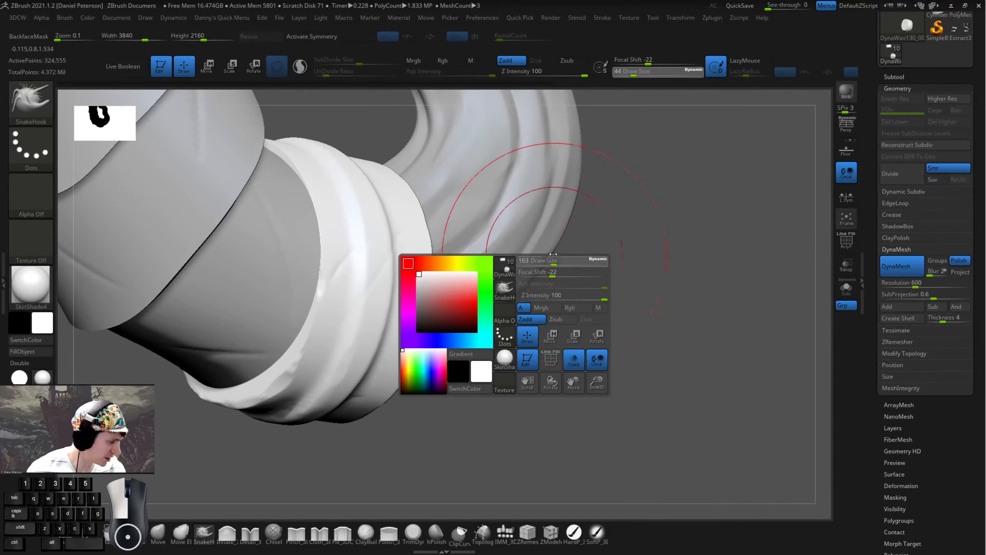
{"action": "mouse_move", "coordinate": [626, 275]}
{"action": "left_mouse_down", "text": "alt"}
{"action": "mouse_move", "coordinate": [586, 348]}
{"action": "mouse_move", "coordinate": [598, 304]}
{"action": "mouse_move", "coordinate": [383, 337]}
{"action": "mouse_move", "coordinate": [295, 304]}
{"action": "left_mouse_up", "text": "alt"}
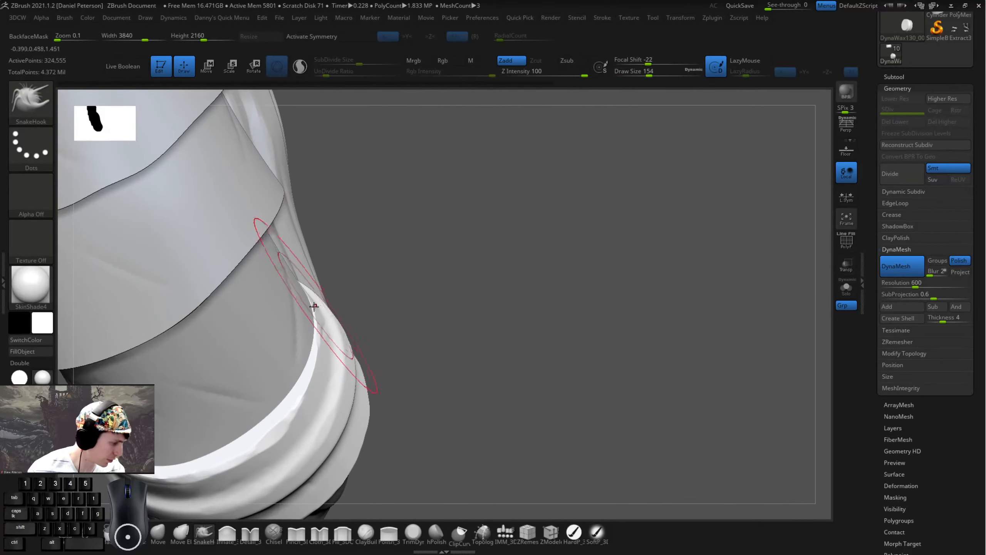
{"action": "mouse_move", "coordinate": [442, 312]}
{"action": "left_mouse_down"}
{"action": "mouse_move", "coordinate": [418, 331]}
{"action": "mouse_move", "coordinate": [295, 257]}
{"action": "left_mouse_up"}
{"action": "left_click_drag", "start_coordinate": [580, 270], "coordinate": [334, 345]}
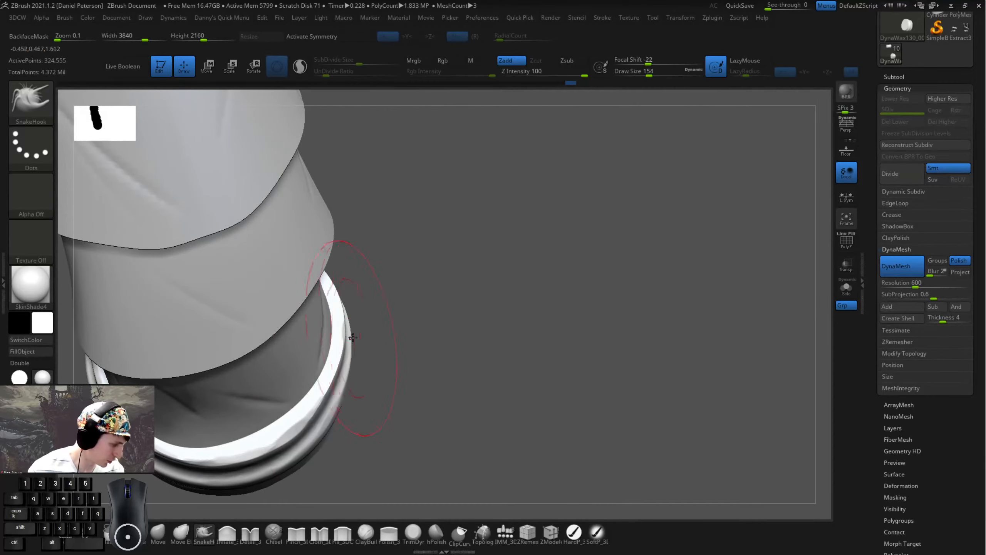
- Bevel and wear the reshaped band rim with TrimDynamic at draw size 59, working around the band
{"action": "left_click", "coordinate": [253, 535]}
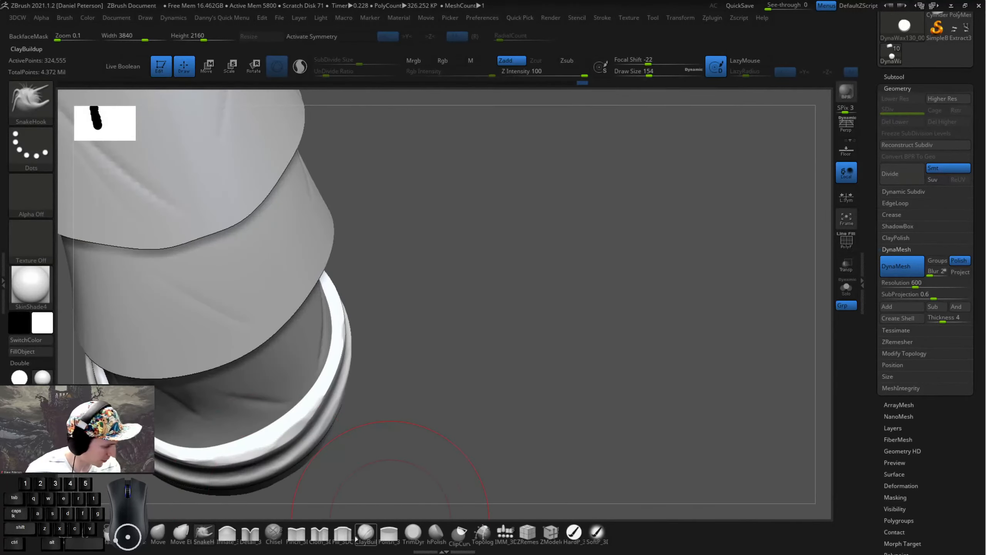
{"action": "left_click", "coordinate": [416, 536]}
{"action": "left_click_drag", "start_coordinate": [462, 302], "coordinate": [403, 335]}
{"action": "key", "text": "space"}
{"action": "left_click_drag", "start_coordinate": [455, 273], "coordinate": [442, 272]}
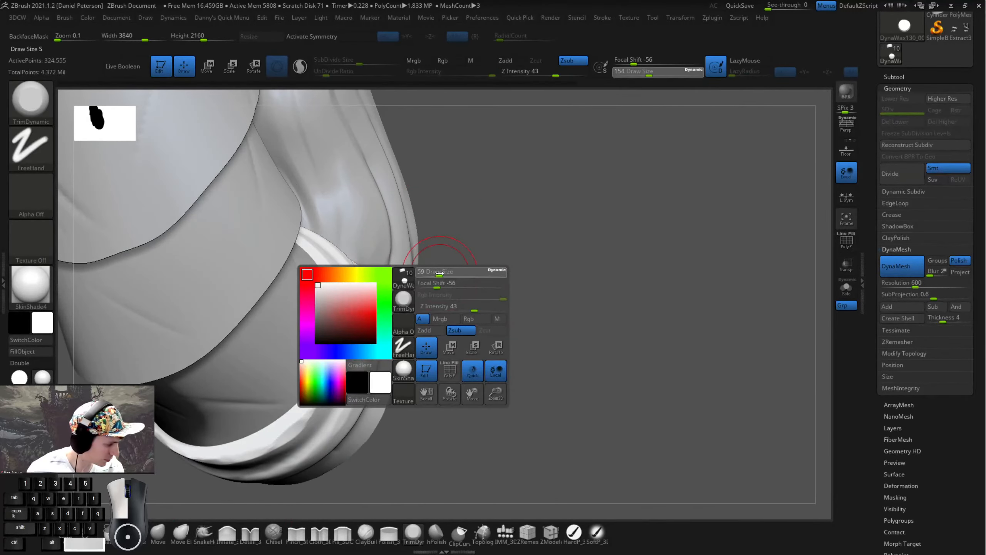
{"action": "left_click_drag", "start_coordinate": [531, 261], "coordinate": [260, 319]}
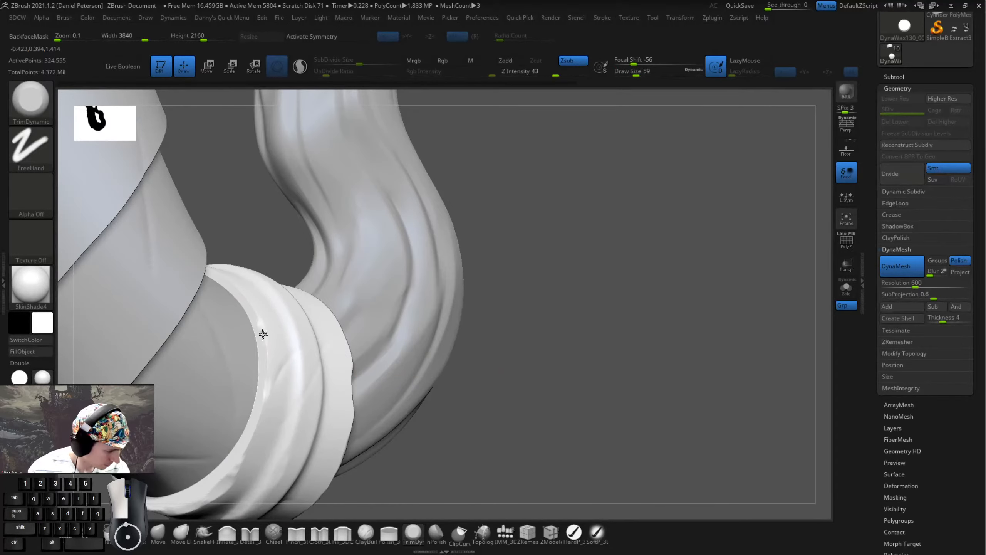
{"action": "left_click_drag", "start_coordinate": [533, 341], "coordinate": [306, 424]}
{"action": "mouse_move", "coordinate": [391, 365]}
{"action": "left_mouse_down"}
{"action": "mouse_move", "coordinate": [377, 334]}
{"action": "mouse_move", "coordinate": [187, 296]}
{"action": "left_mouse_up"}
{"action": "left_click_drag", "start_coordinate": [213, 363], "coordinate": [267, 313]}
{"action": "left_click_drag", "start_coordinate": [243, 373], "coordinate": [268, 227]}
{"action": "left_click_drag", "start_coordinate": [377, 287], "coordinate": [279, 333]}
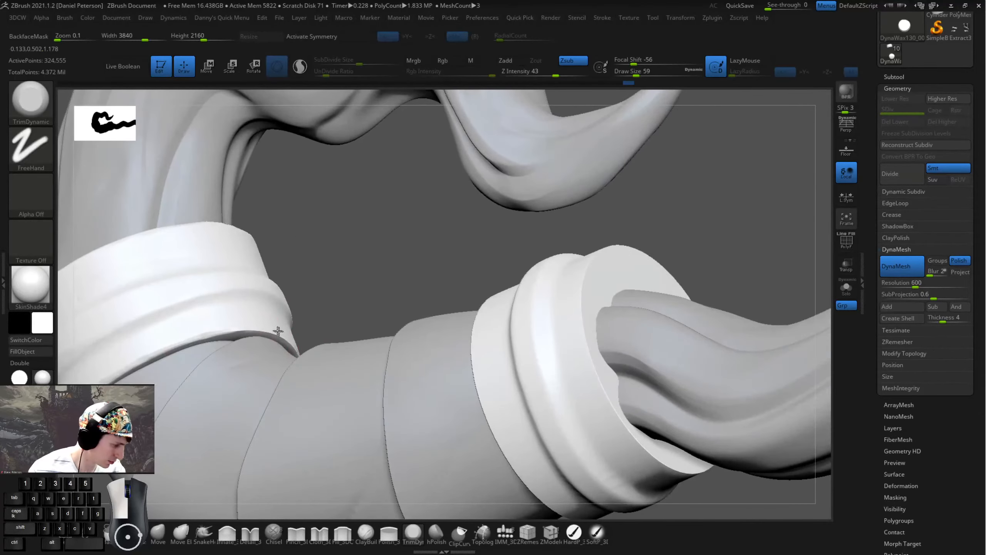
- Trim the hook-side band's remaining edges and raised ridge along the inner bend and outer side
{"action": "left_click", "coordinate": [251, 329], "text": "alt"}
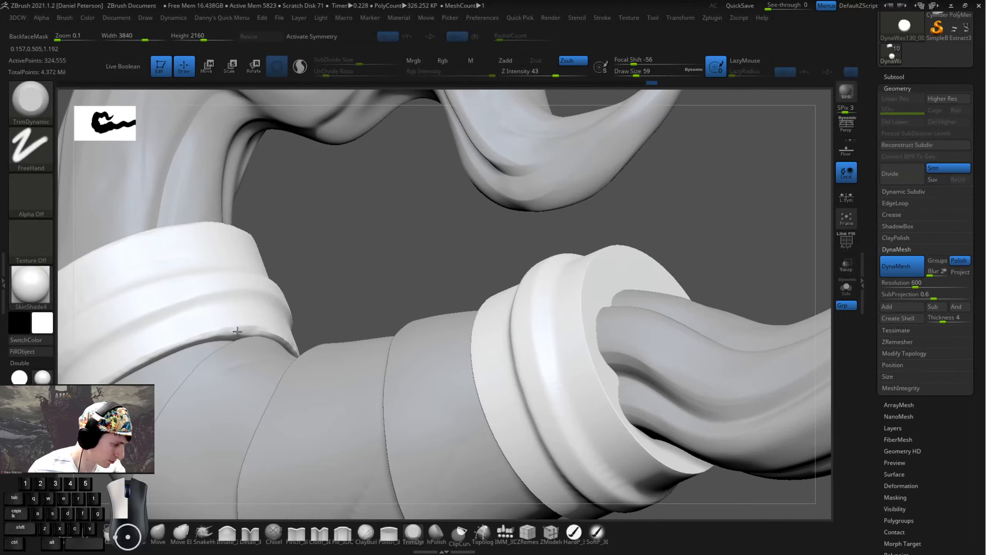
{"action": "left_click_drag", "start_coordinate": [257, 321], "coordinate": [434, 302]}
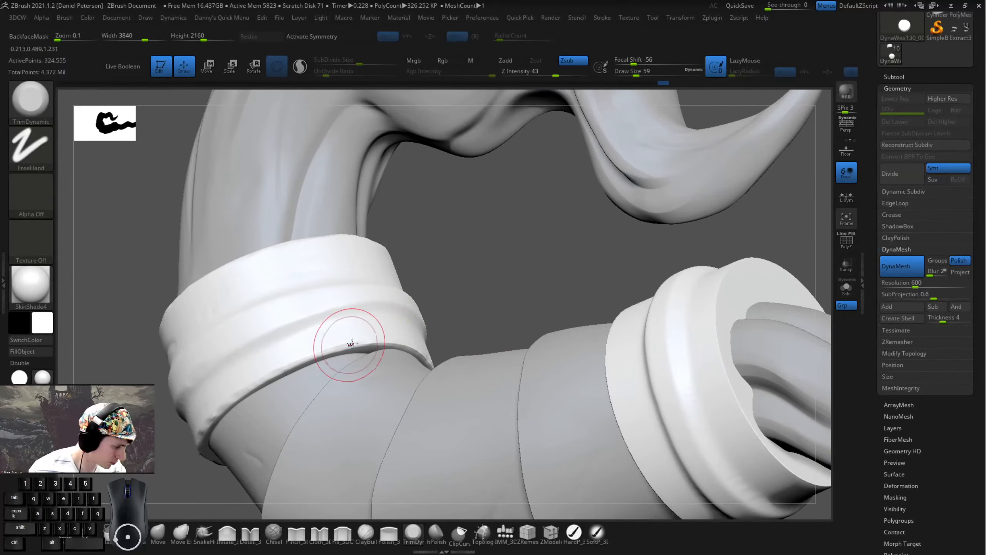
{"action": "left_click_drag", "start_coordinate": [293, 352], "coordinate": [379, 308]}
{"action": "mouse_move", "coordinate": [204, 395]}
{"action": "left_mouse_down"}
{"action": "mouse_move", "coordinate": [339, 295]}
{"action": "mouse_move", "coordinate": [510, 309]}
{"action": "mouse_move", "coordinate": [281, 401]}
{"action": "mouse_move", "coordinate": [323, 413]}
{"action": "left_mouse_up"}
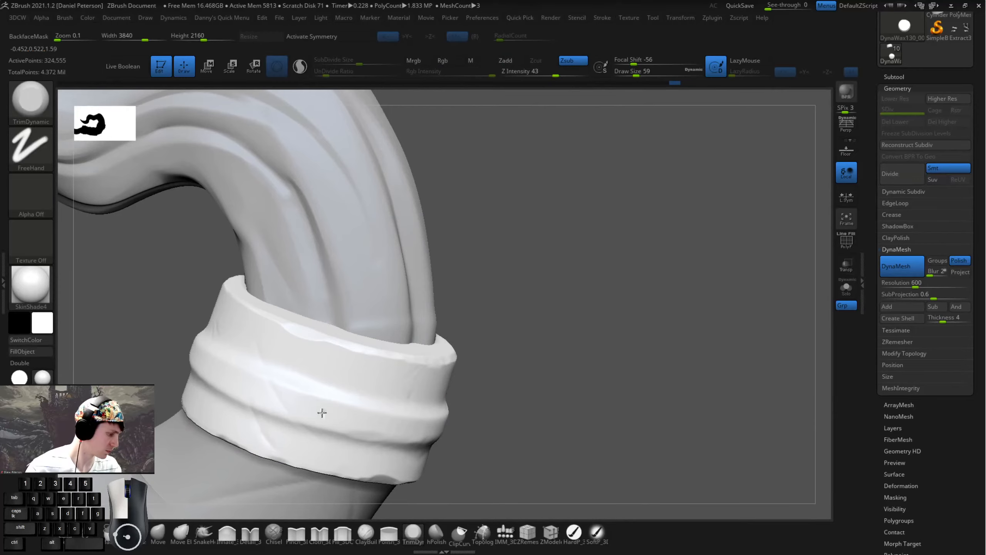
{"action": "left_click_drag", "start_coordinate": [515, 432], "coordinate": [446, 418]}
{"action": "left_click_drag", "start_coordinate": [185, 350], "coordinate": [329, 382]}
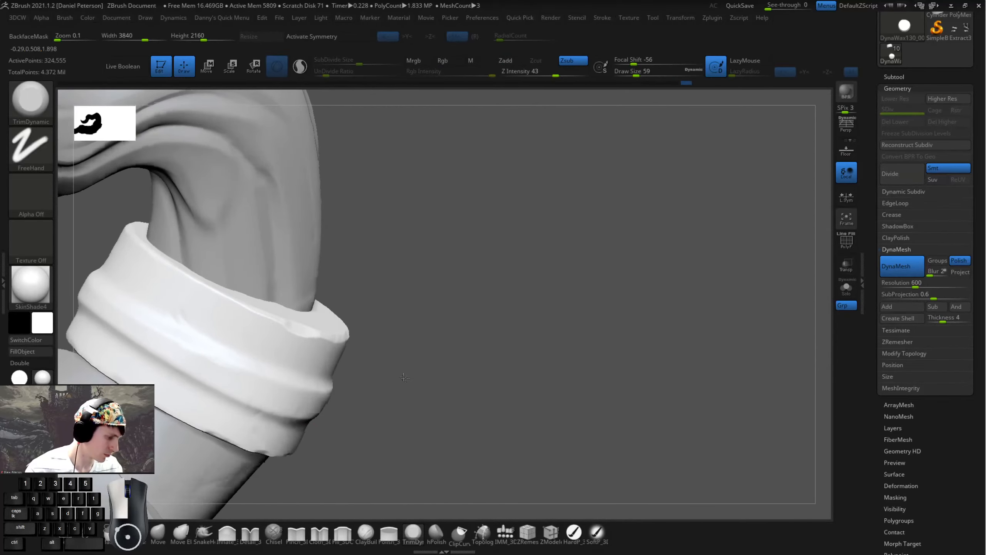
- Isolate the two bands in Solo mode and chip the end edges of the shaft-side band with TrimDynamic
{"action": "mouse_move", "coordinate": [360, 427]}
{"action": "left_mouse_down", "text": "alt"}
{"action": "mouse_move", "coordinate": [326, 346]}
{"action": "mouse_move", "coordinate": [330, 182]}
{"action": "mouse_move", "coordinate": [427, 271]}
{"action": "mouse_move", "coordinate": [557, 363]}
{"action": "mouse_move", "coordinate": [632, 367]}
{"action": "mouse_move", "coordinate": [306, 158]}
{"action": "mouse_move", "coordinate": [815, 288]}
{"action": "left_mouse_up", "text": "alt"}
{"action": "left_click", "coordinate": [846, 288]}
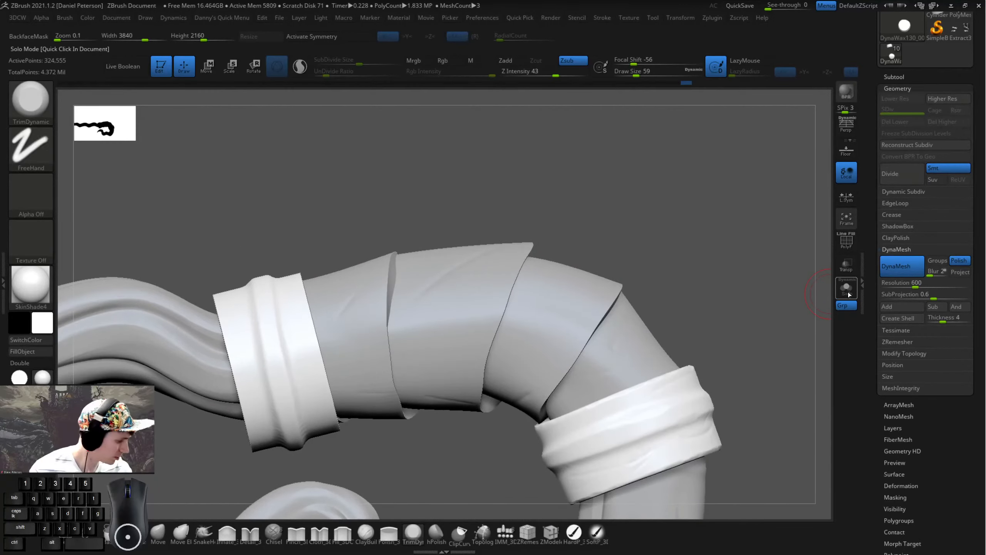
{"action": "left_click_drag", "start_coordinate": [395, 380], "coordinate": [358, 267], "text": "alt"}
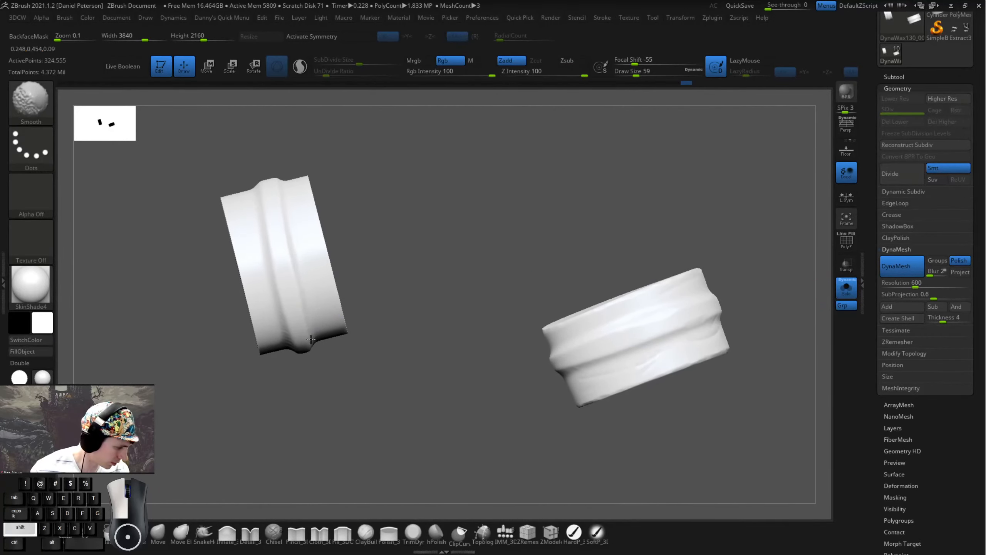
{"action": "mouse_move", "coordinate": [436, 265]}
{"action": "left_mouse_down", "text": "alt"}
{"action": "mouse_move", "coordinate": [471, 221]}
{"action": "mouse_move", "coordinate": [405, 309]}
{"action": "mouse_move", "coordinate": [282, 286]}
{"action": "left_mouse_up", "text": "alt"}
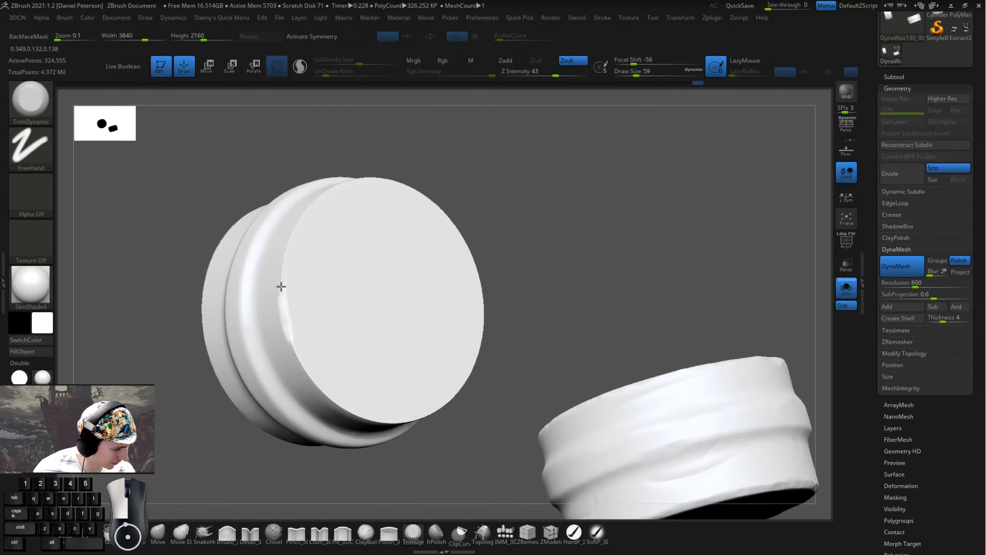
{"action": "left_click_drag", "start_coordinate": [479, 154], "coordinate": [276, 286]}
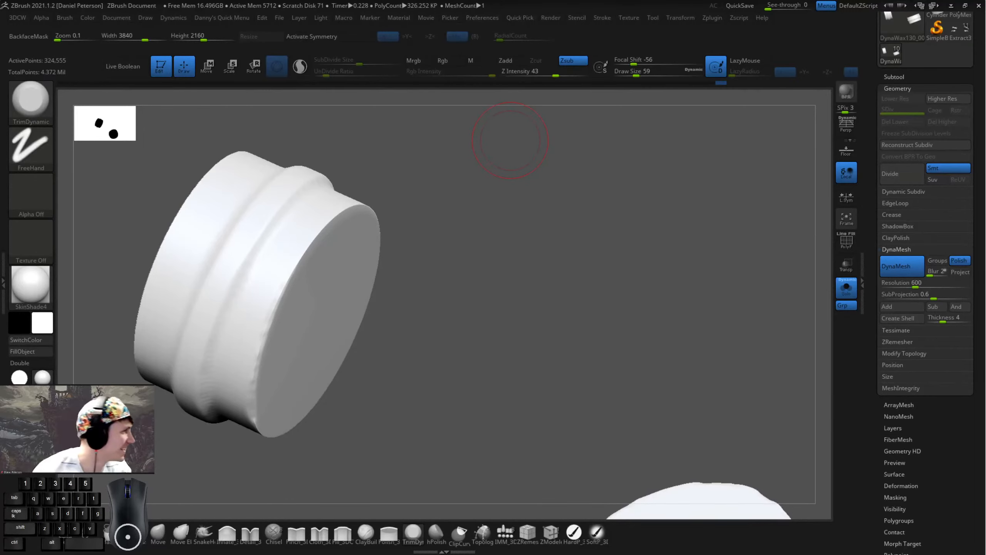
{"action": "mouse_move", "coordinate": [510, 140]}
{"action": "left_mouse_down"}
{"action": "mouse_move", "coordinate": [456, 249]}
{"action": "mouse_move", "coordinate": [478, 258]}
{"action": "mouse_move", "coordinate": [467, 242]}
{"action": "mouse_move", "coordinate": [491, 246]}
{"action": "mouse_move", "coordinate": [291, 274]}
{"action": "left_mouse_up"}
{"action": "left_click_drag", "start_coordinate": [440, 260], "coordinate": [215, 315]}
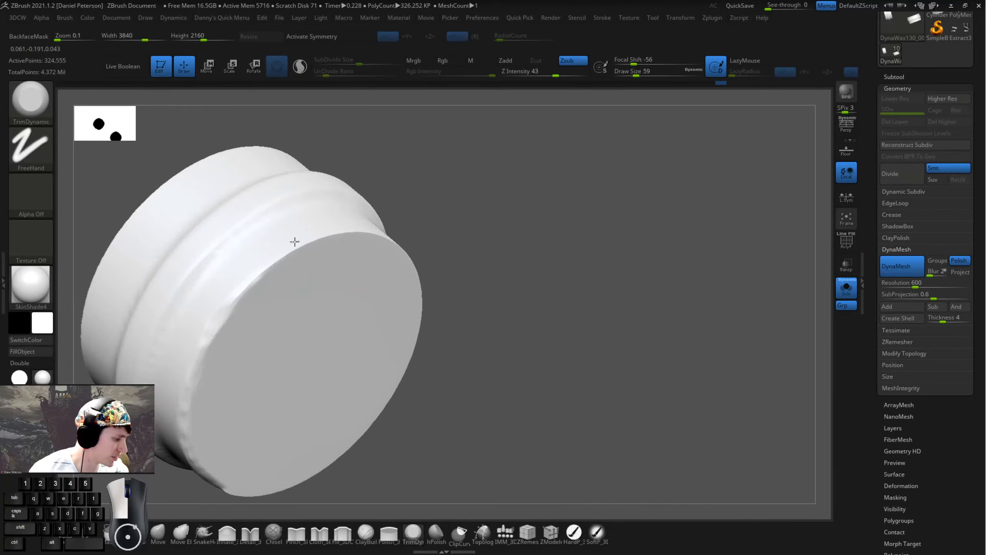
{"action": "left_click_drag", "start_coordinate": [480, 220], "coordinate": [482, 258]}
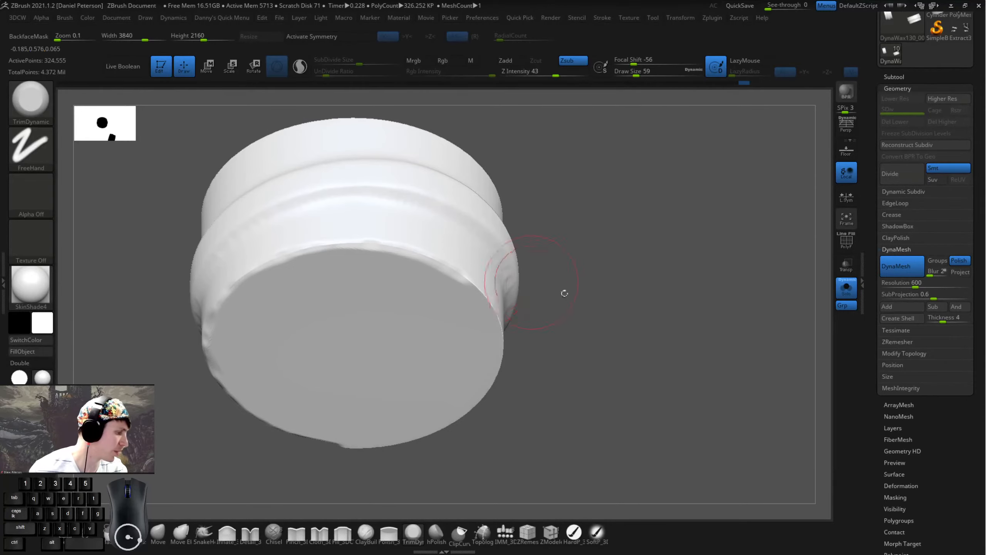
- Show all parts again and review both bands on the whole weapon
{"action": "left_click", "coordinate": [847, 288]}
{"action": "left_click_drag", "start_coordinate": [640, 287], "coordinate": [559, 259], "text": "alt"}
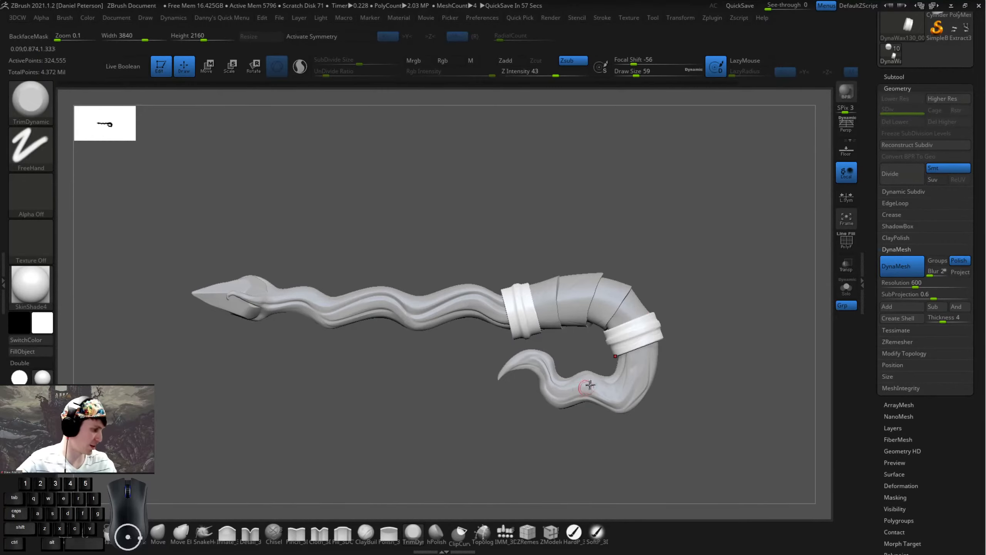
{"action": "left_click_drag", "start_coordinate": [578, 399], "coordinate": [429, 386]}
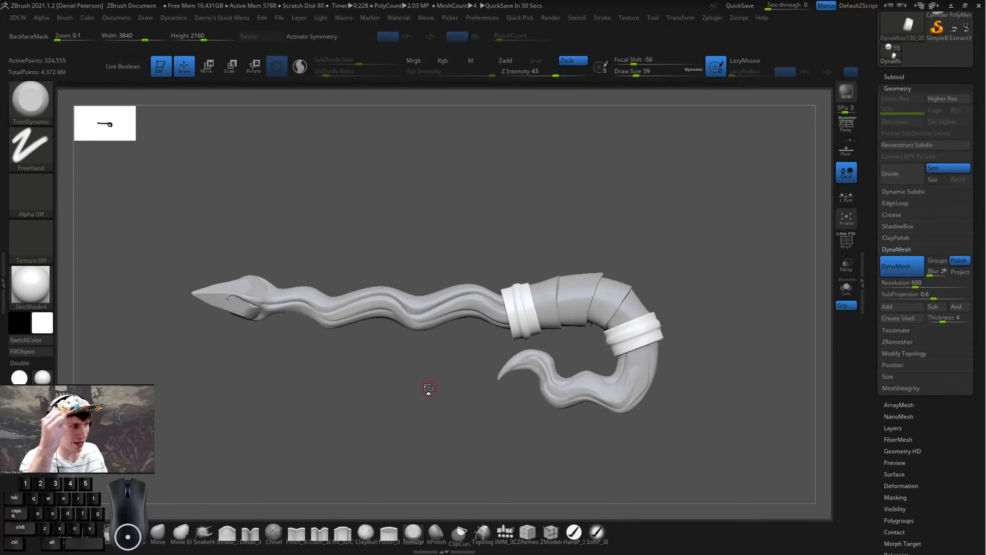
{"action": "left_click_drag", "start_coordinate": [428, 387], "coordinate": [333, 330], "text": "alt"}
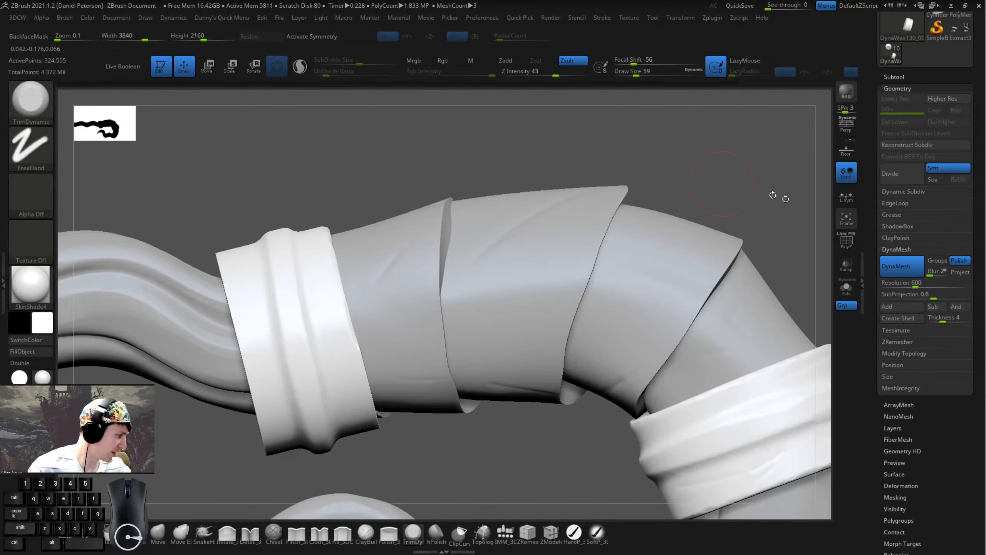
{"action": "mouse_move", "coordinate": [668, 167]}
{"action": "left_mouse_down", "text": "alt"}
{"action": "mouse_move", "coordinate": [574, 188]}
{"action": "mouse_move", "coordinate": [557, 202]}
{"action": "mouse_move", "coordinate": [578, 202]}
{"action": "left_mouse_up", "text": "alt"}
- Reshape the shaft-side band's silhouette with SnakeHook at draw size 140
{"action": "key", "text": "space"}
{"action": "left_click", "coordinate": [203, 532]}
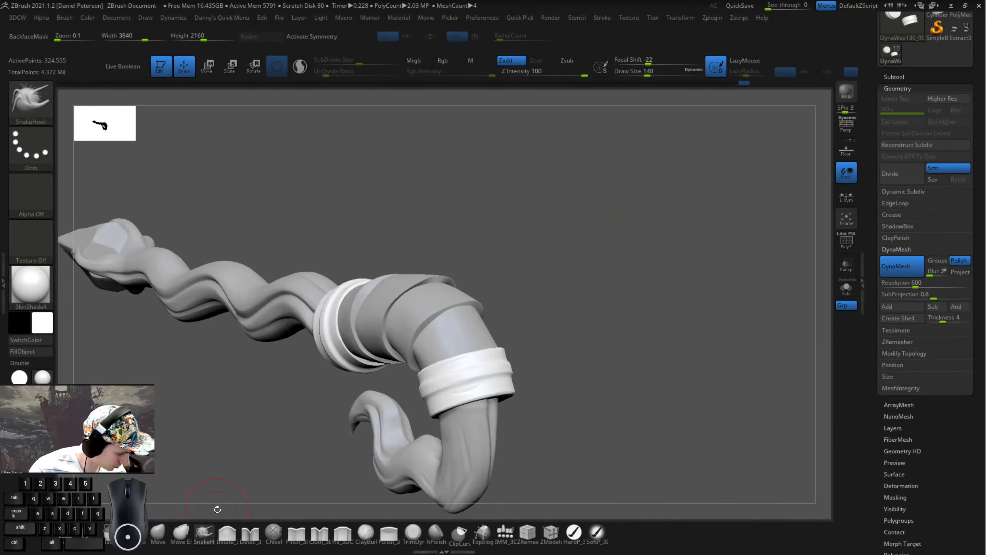
{"action": "left_click_drag", "start_coordinate": [253, 407], "coordinate": [286, 370]}
{"action": "left_click_drag", "start_coordinate": [335, 328], "coordinate": [341, 301]}
{"action": "mouse_move", "coordinate": [280, 388]}
{"action": "left_mouse_down"}
{"action": "mouse_move", "coordinate": [300, 373]}
{"action": "mouse_move", "coordinate": [323, 383]}
{"action": "left_mouse_up"}
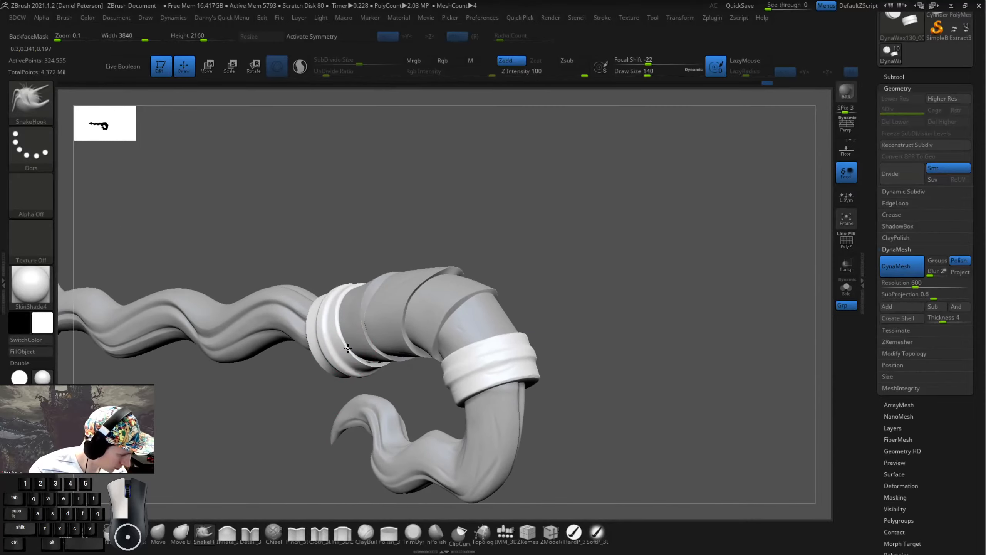
{"action": "left_click_drag", "start_coordinate": [592, 323], "coordinate": [625, 329]}
- Isolate the two bands in Solo mode and chip the shaft-side band's end edge with TrimDynamic at draw size 68
{"action": "left_click", "coordinate": [846, 288]}
{"action": "left_click_drag", "start_coordinate": [594, 287], "coordinate": [645, 304]}
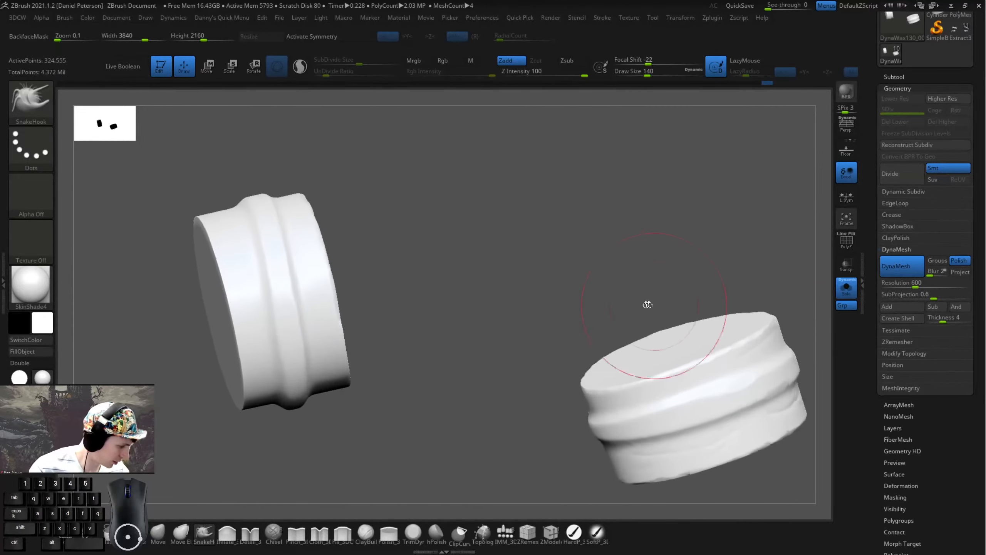
{"action": "left_click", "coordinate": [414, 528]}
{"action": "left_click_drag", "start_coordinate": [407, 447], "coordinate": [466, 443]}
{"action": "mouse_move", "coordinate": [270, 297]}
{"action": "left_mouse_down"}
{"action": "mouse_move", "coordinate": [274, 329]}
{"action": "mouse_move", "coordinate": [262, 301]}
{"action": "mouse_move", "coordinate": [275, 331]}
{"action": "left_mouse_up"}
{"action": "key", "text": "space"}
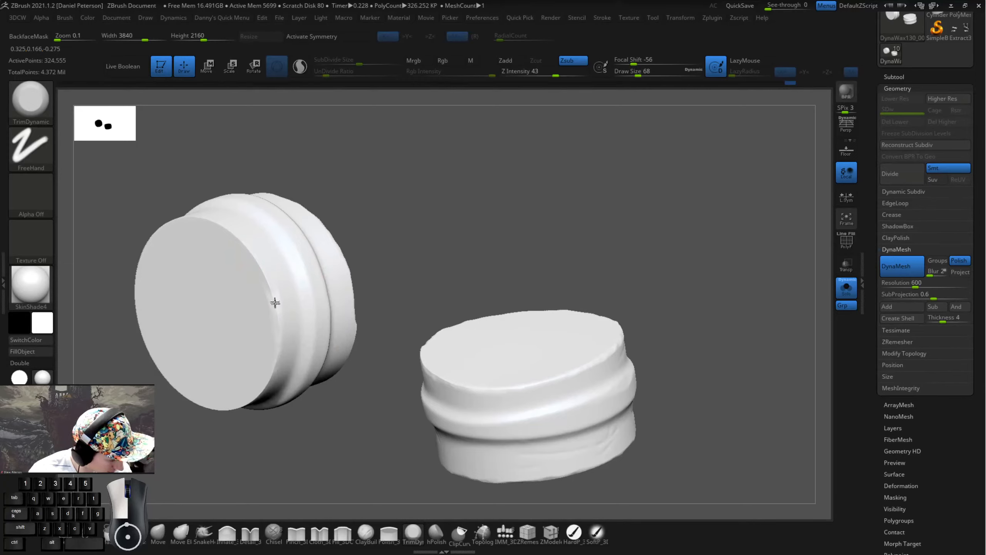
{"action": "key", "text": "shift"}
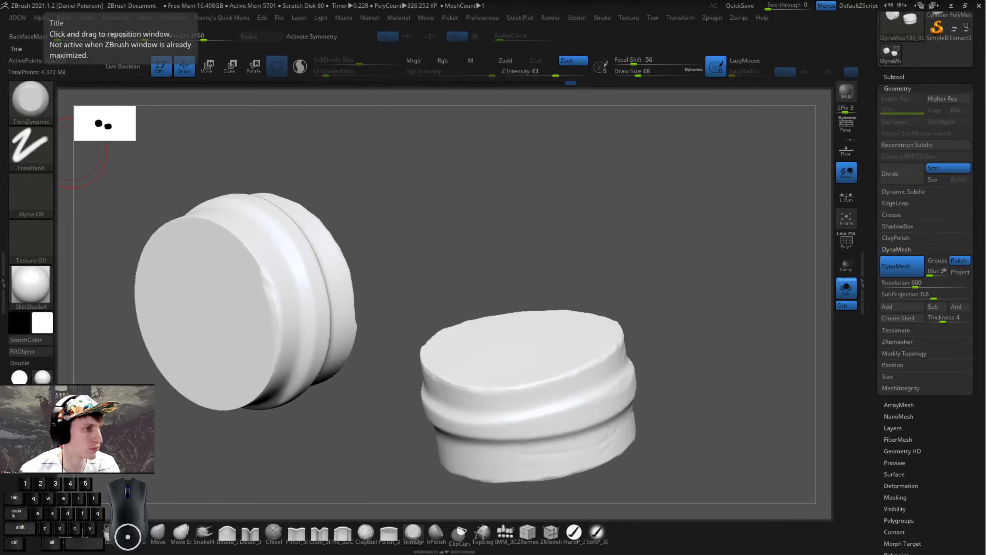
- Reduce the TrimDynamic draw size to 41 and wear down the shaft-side band's end edge in finer chips
{"action": "right_click_drag", "start_coordinate": [330, 249], "coordinate": [379, 285], "text": "alt"}
{"action": "right_click_drag", "start_coordinate": [380, 285], "coordinate": [355, 295]}
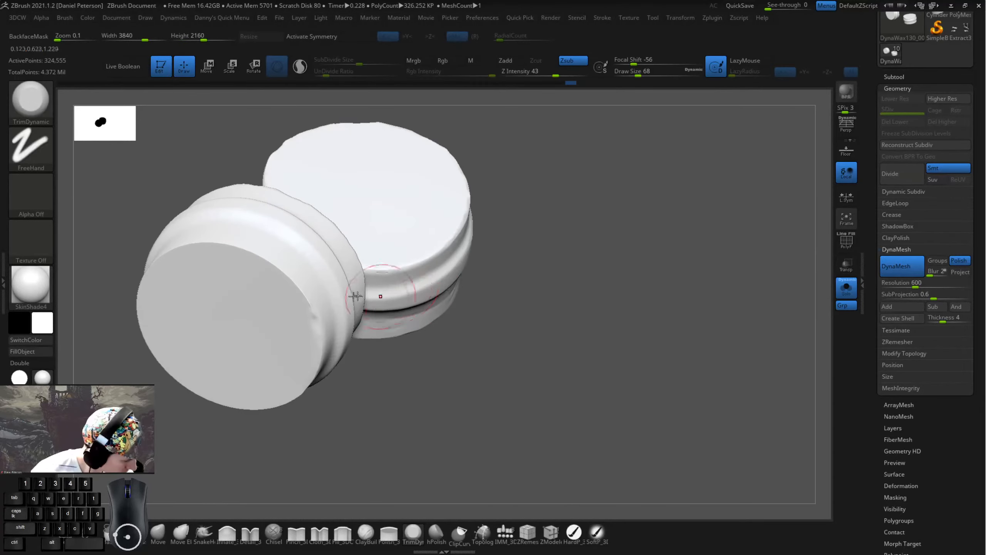
{"action": "key", "text": "space"}
{"action": "left_click_drag", "start_coordinate": [299, 294], "coordinate": [288, 294]}
{"action": "right_click_drag", "start_coordinate": [309, 282], "coordinate": [292, 269]}
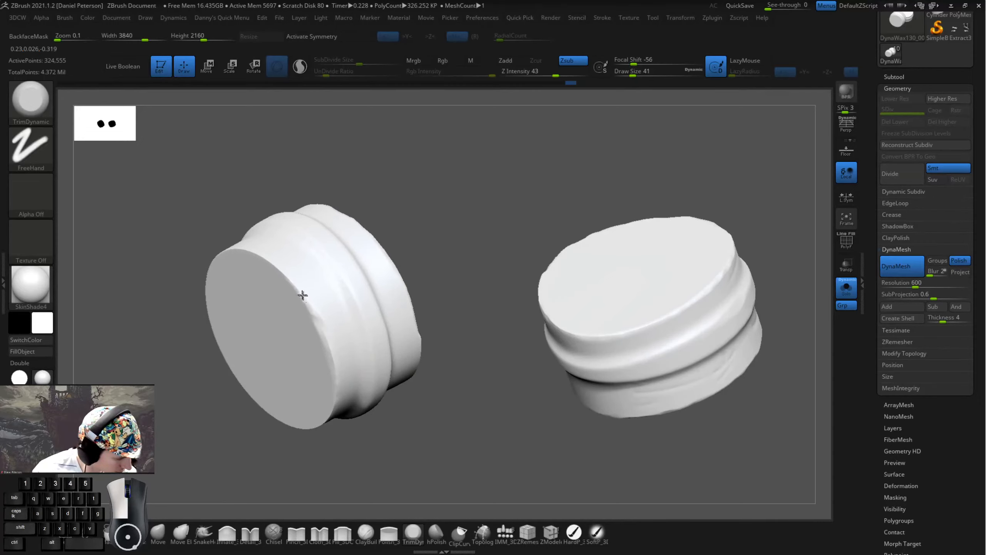
{"action": "left_click_drag", "start_coordinate": [306, 297], "coordinate": [311, 294]}
{"action": "mouse_move", "coordinate": [332, 280]}
{"action": "right_mouse_down"}
{"action": "mouse_move", "coordinate": [350, 295]}
{"action": "mouse_move", "coordinate": [303, 304]}
{"action": "mouse_move", "coordinate": [374, 288]}
{"action": "right_mouse_up"}
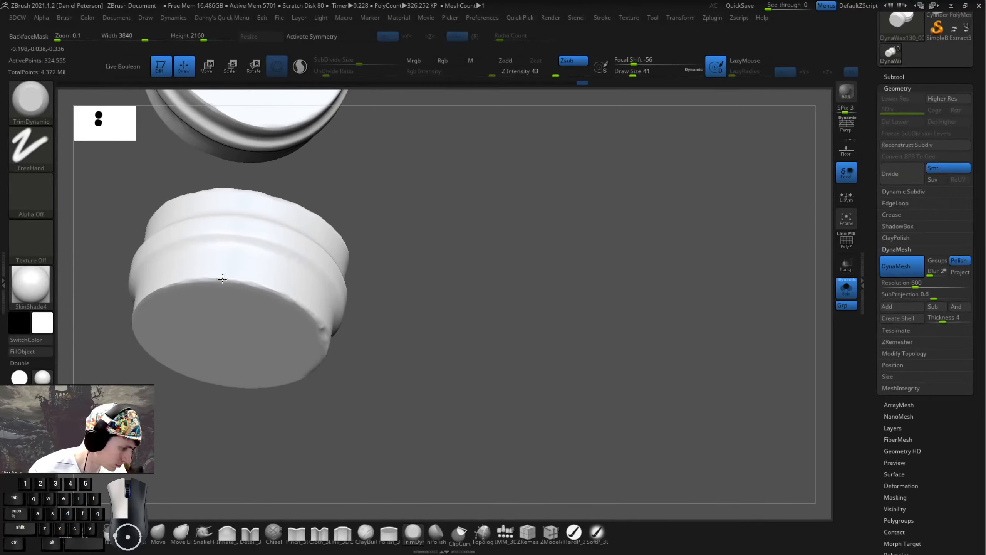
- Trim irregular chips around the rest of the shaft-side band's two end rims
{"action": "right_click_drag", "start_coordinate": [222, 279], "coordinate": [293, 289]}
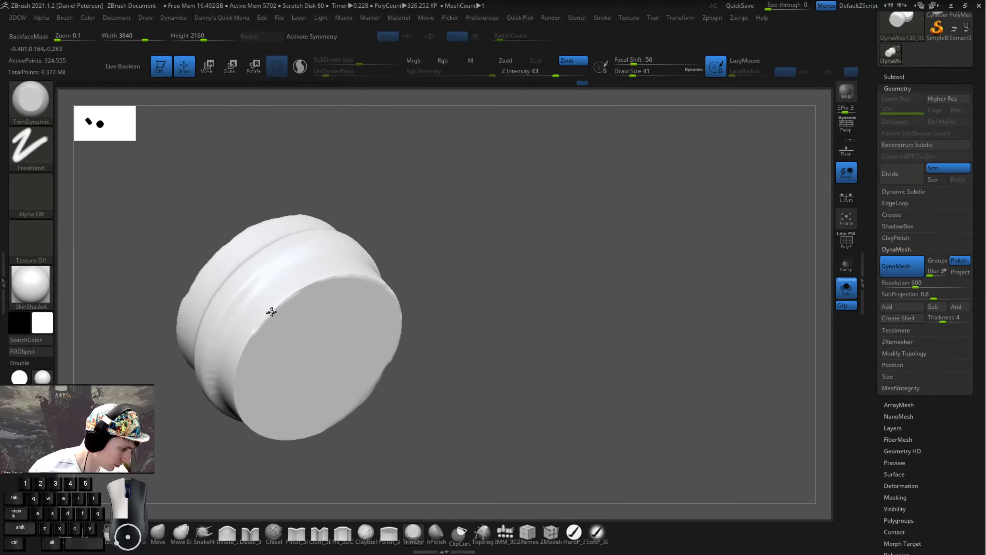
{"action": "right_click_drag", "start_coordinate": [254, 329], "coordinate": [260, 264]}
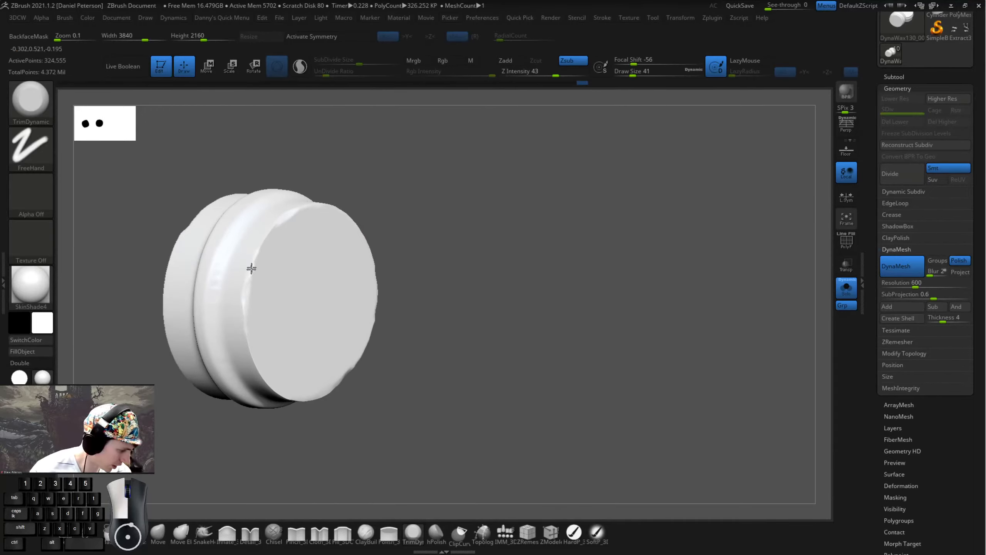
{"action": "right_click_drag", "start_coordinate": [254, 361], "coordinate": [250, 329]}
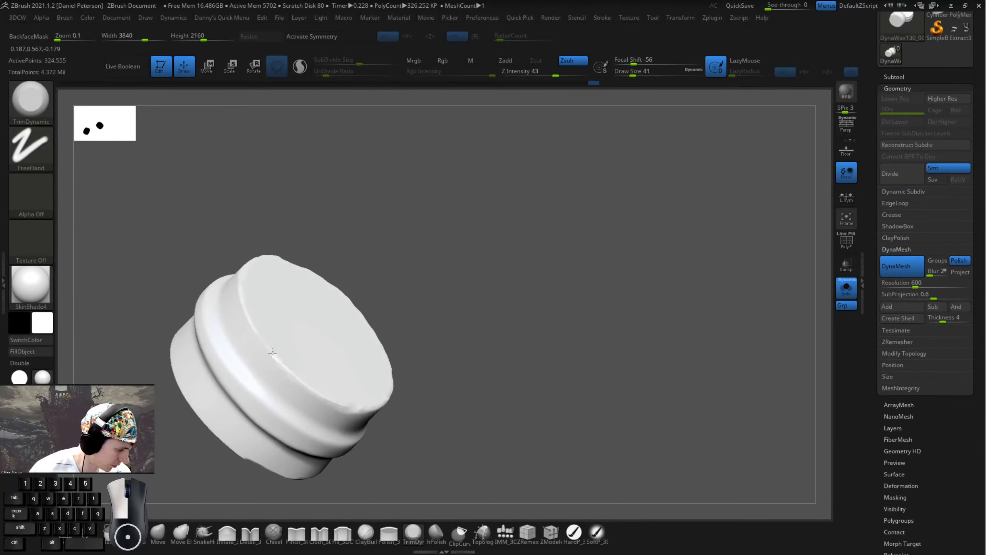
{"action": "right_click_drag", "start_coordinate": [306, 387], "coordinate": [546, 253]}
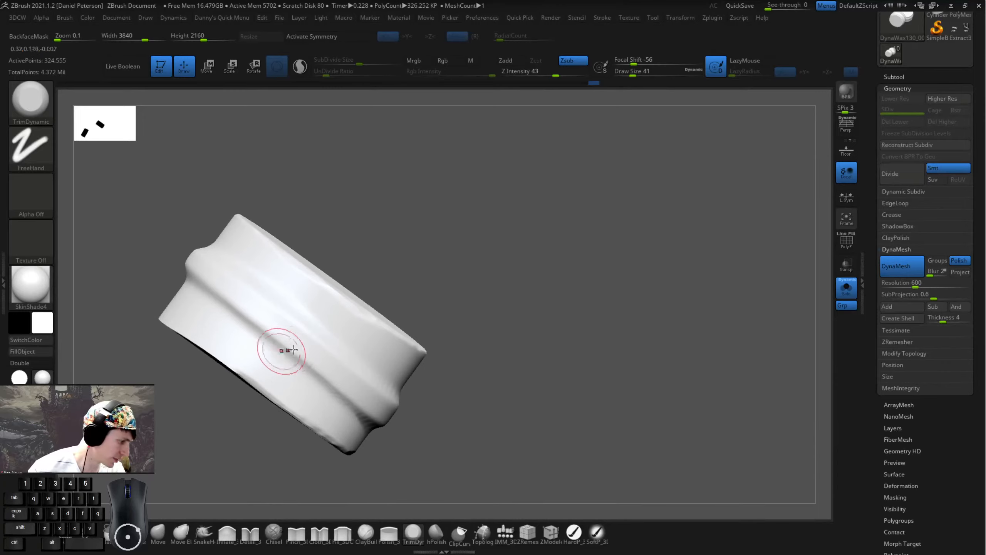
{"action": "mouse_move", "coordinate": [293, 350]}
{"action": "right_mouse_down"}
{"action": "mouse_move", "coordinate": [359, 360]}
{"action": "mouse_move", "coordinate": [260, 296]}
{"action": "mouse_move", "coordinate": [306, 349]}
{"action": "right_mouse_up"}
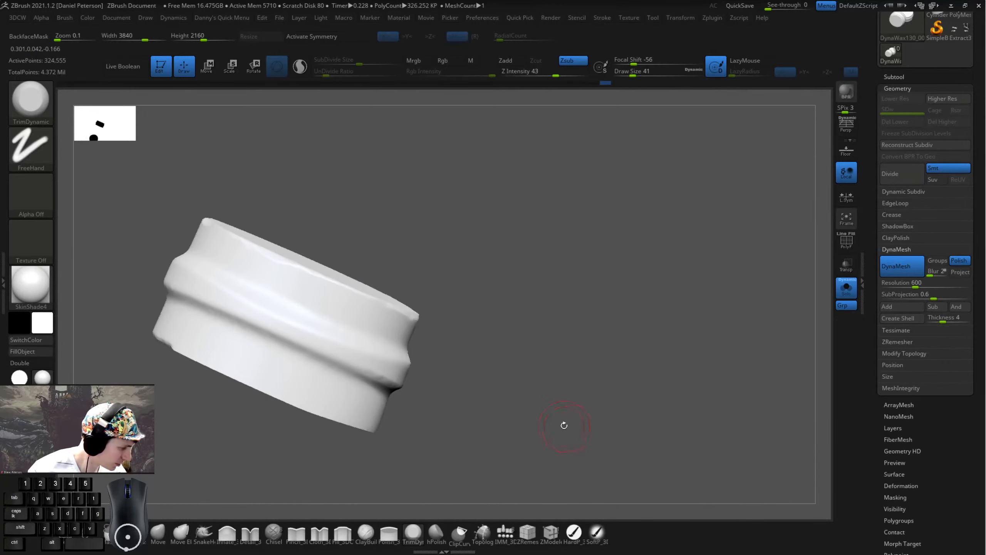
{"action": "right_click_drag", "start_coordinate": [249, 293], "coordinate": [210, 272]}
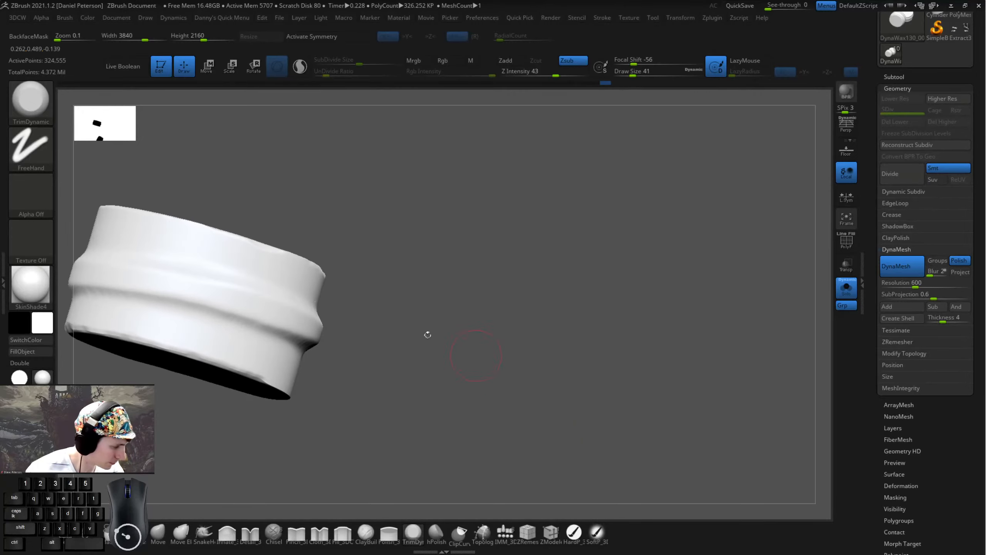
{"action": "left_click_drag", "start_coordinate": [349, 272], "coordinate": [361, 338]}
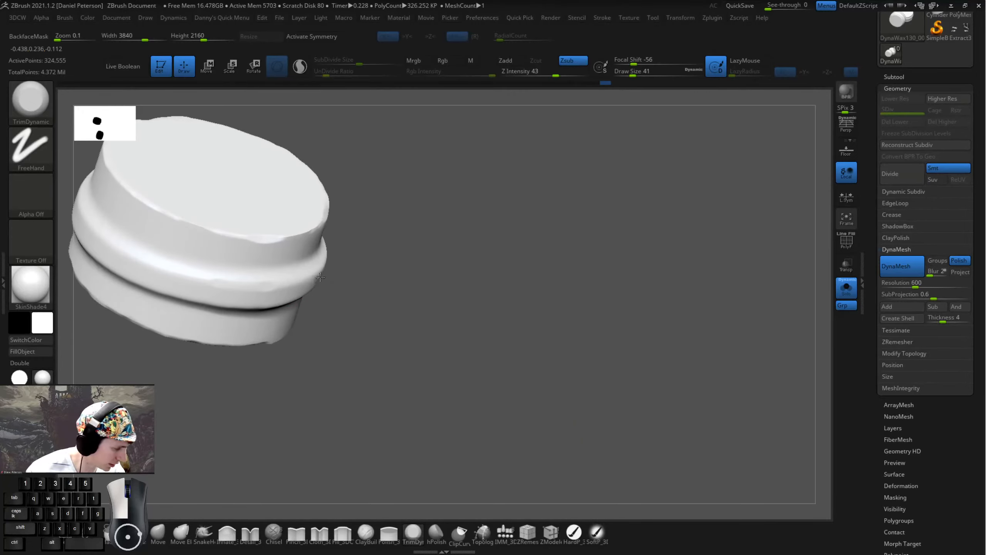
- Smooth the raised ridge and nearby surface of the shaft-side band at draw size 41
{"action": "left_click_drag", "start_coordinate": [407, 302], "coordinate": [577, 370], "text": "alt"}
{"action": "left_click_drag", "start_coordinate": [579, 371], "coordinate": [658, 378]}
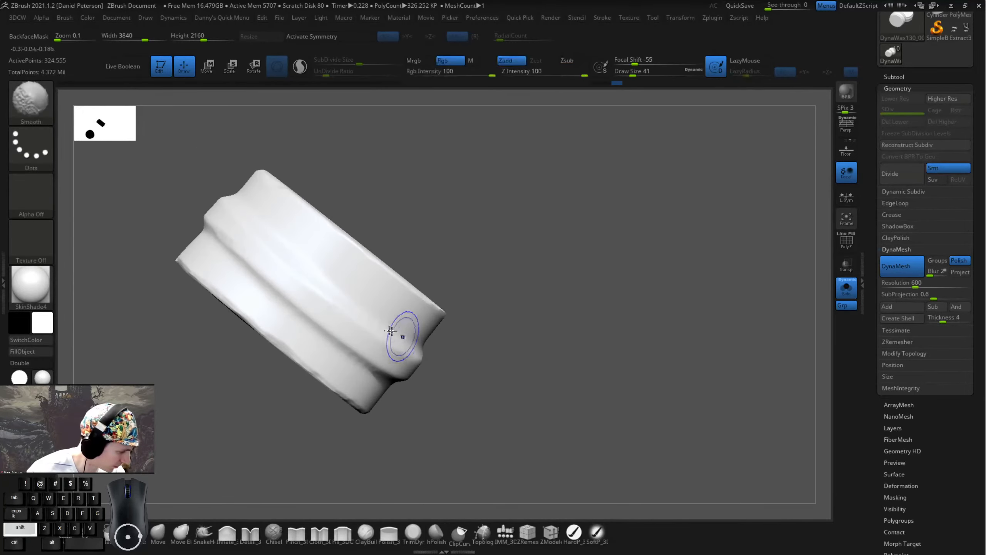
{"action": "left_click_drag", "start_coordinate": [403, 336], "coordinate": [395, 332], "text": "shift"}
{"action": "left_click_drag", "start_coordinate": [574, 363], "coordinate": [439, 371]}
{"action": "mouse_move", "coordinate": [408, 332]}
{"action": "left_mouse_down", "text": "shift"}
{"action": "mouse_move", "coordinate": [471, 350]}
{"action": "mouse_move", "coordinate": [378, 319]}
{"action": "left_mouse_up", "text": "shift"}
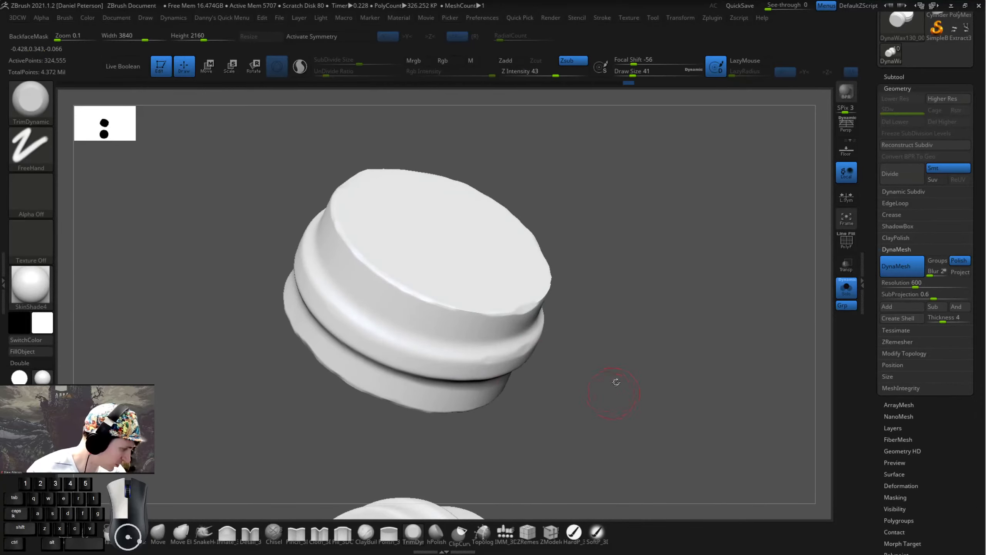
{"action": "left_click_drag", "start_coordinate": [614, 381], "coordinate": [606, 295]}
{"action": "key", "text": "shift"}
{"action": "left_click_drag", "start_coordinate": [281, 351], "coordinate": [286, 346], "text": "shift"}
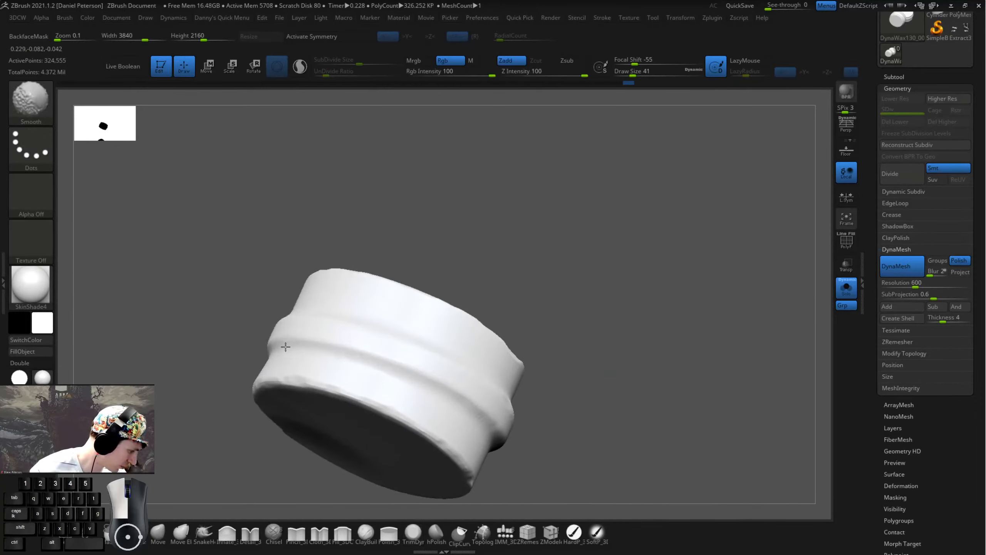
- Soften the grooves on both sides of the shaft-side band's ridge with the Smooth brush
{"action": "mouse_move", "coordinate": [504, 431]}
{"action": "left_mouse_down"}
{"action": "mouse_move", "coordinate": [528, 365]}
{"action": "mouse_move", "coordinate": [563, 357]}
{"action": "mouse_move", "coordinate": [567, 334]}
{"action": "left_mouse_up"}
{"action": "key", "text": "shift"}
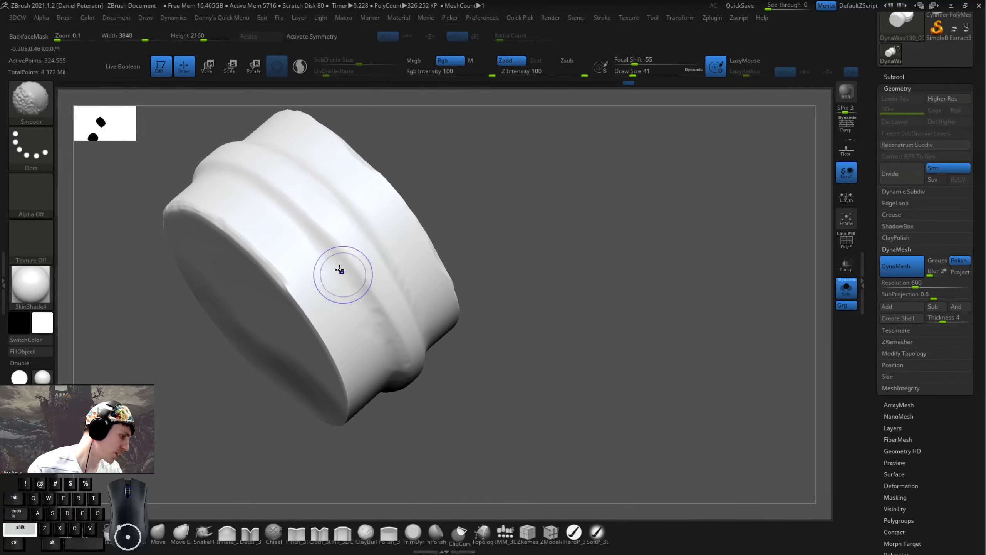
{"action": "left_click_drag", "start_coordinate": [341, 270], "coordinate": [384, 319], "text": "shift"}
{"action": "left_click_drag", "start_coordinate": [397, 367], "coordinate": [399, 383], "text": "shift"}
{"action": "left_click_drag", "start_coordinate": [526, 343], "coordinate": [508, 396]}
{"action": "left_click_drag", "start_coordinate": [315, 253], "coordinate": [391, 318], "text": "shift"}
{"action": "left_click_drag", "start_coordinate": [288, 220], "coordinate": [290, 225], "text": "shift"}
- Smooth the remaining wall and ridge transitions around the shaft-side band's circumference
{"action": "mouse_move", "coordinate": [594, 328]}
{"action": "left_mouse_down", "text": "alt"}
{"action": "mouse_move", "coordinate": [564, 333]}
{"action": "mouse_move", "coordinate": [590, 310]}
{"action": "mouse_move", "coordinate": [581, 293]}
{"action": "left_mouse_up", "text": "alt"}
{"action": "mouse_move", "coordinate": [314, 292]}
{"action": "left_mouse_down", "text": "shift"}
{"action": "mouse_move", "coordinate": [367, 297]}
{"action": "mouse_move", "coordinate": [318, 296]}
{"action": "left_mouse_up", "text": "shift"}
{"action": "mouse_move", "coordinate": [177, 320]}
{"action": "left_mouse_down", "text": "shift"}
{"action": "mouse_move", "coordinate": [236, 326]}
{"action": "mouse_move", "coordinate": [157, 333]}
{"action": "left_mouse_up", "text": "shift"}
{"action": "left_click_drag", "start_coordinate": [282, 364], "coordinate": [433, 336], "text": "shift"}
{"action": "left_click_drag", "start_coordinate": [533, 332], "coordinate": [547, 331], "text": "shift"}
{"action": "left_click_drag", "start_coordinate": [594, 333], "coordinate": [454, 348], "text": "alt"}
{"action": "left_click_drag", "start_coordinate": [348, 349], "coordinate": [427, 337], "text": "shift"}
{"action": "left_click_drag", "start_coordinate": [411, 296], "coordinate": [257, 312], "text": "shift"}
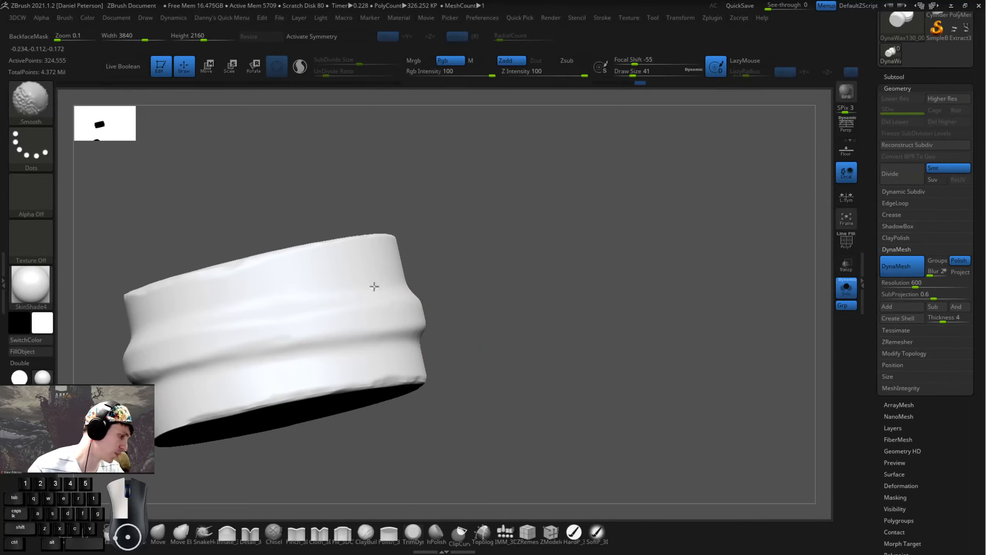
{"action": "left_click_drag", "start_coordinate": [374, 286], "coordinate": [416, 282], "text": "shift"}
{"action": "mouse_move", "coordinate": [536, 321]}
{"action": "left_mouse_down", "text": "alt"}
{"action": "mouse_move", "coordinate": [473, 353]}
{"action": "mouse_move", "coordinate": [407, 345]}
{"action": "left_mouse_up", "text": "alt"}
{"action": "mouse_move", "coordinate": [274, 374]}
{"action": "left_mouse_down", "text": "shift"}
{"action": "mouse_move", "coordinate": [423, 371]}
{"action": "mouse_move", "coordinate": [279, 387]}
{"action": "left_mouse_up", "text": "shift"}
- Cut uneven flat facets into the shaft-side band's raised ridge with TrimDynamic
{"action": "left_click_drag", "start_coordinate": [523, 366], "coordinate": [528, 386]}
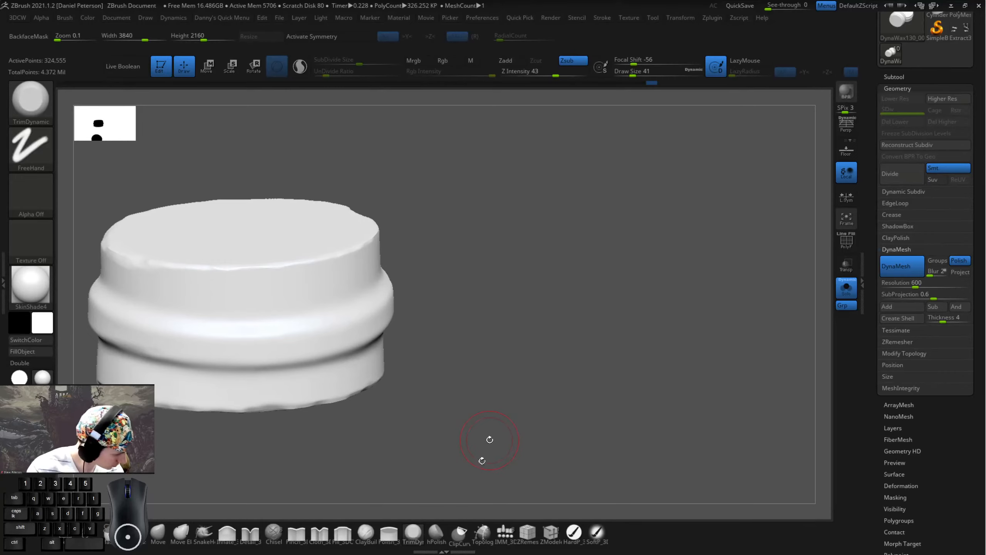
{"action": "left_click_drag", "start_coordinate": [434, 361], "coordinate": [467, 325]}
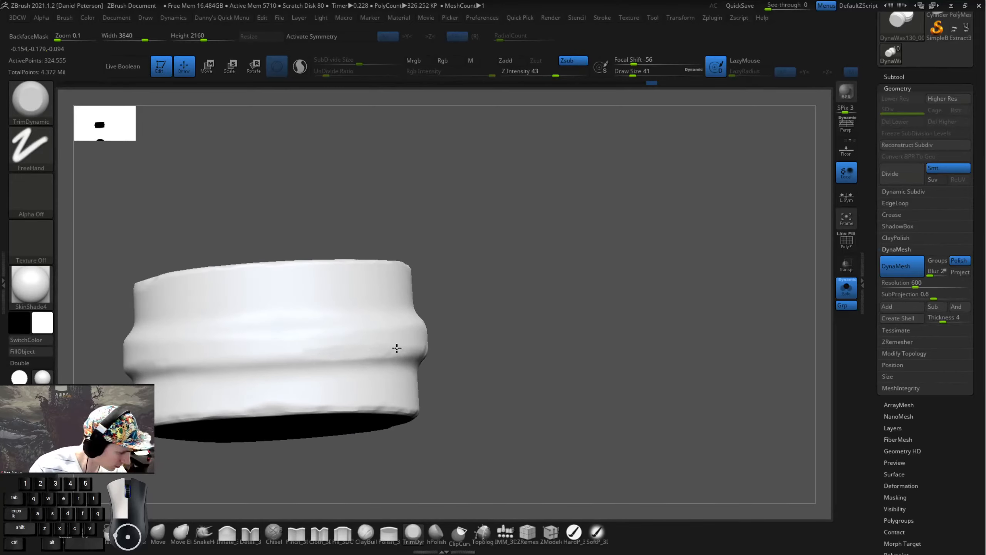
{"action": "left_click_drag", "start_coordinate": [532, 352], "coordinate": [481, 362]}
{"action": "mouse_move", "coordinate": [410, 353]}
{"action": "left_mouse_down"}
{"action": "mouse_move", "coordinate": [443, 353]}
{"action": "mouse_move", "coordinate": [383, 360]}
{"action": "left_mouse_up"}
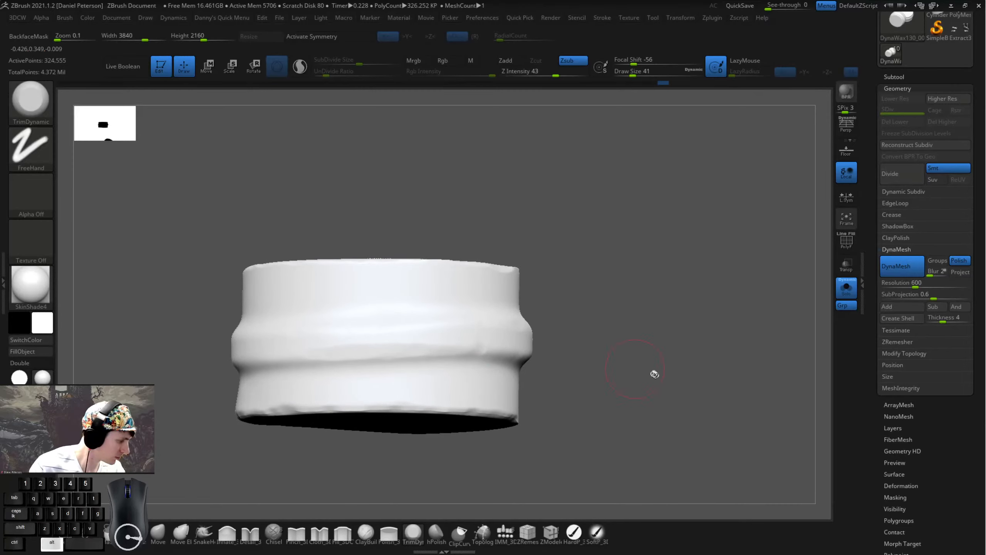
{"action": "left_click_drag", "start_coordinate": [654, 375], "coordinate": [574, 374], "text": "alt"}
{"action": "mouse_move", "coordinate": [574, 374]}
{"action": "left_mouse_down"}
{"action": "mouse_move", "coordinate": [513, 384]}
{"action": "mouse_move", "coordinate": [388, 335]}
{"action": "left_mouse_up"}
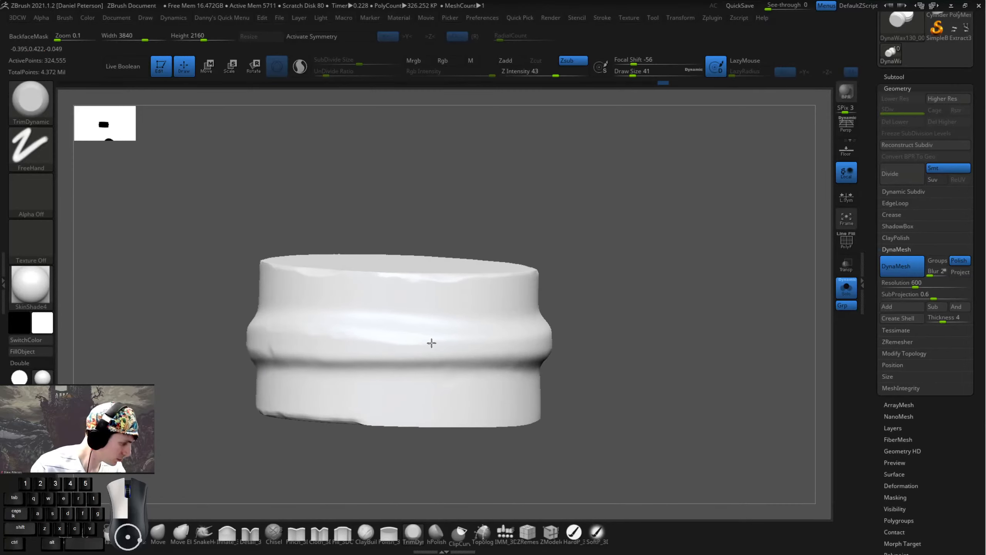
{"action": "left_click_drag", "start_coordinate": [456, 335], "coordinate": [488, 334]}
- Continue the TrimDynamic facets along the opposite stretch of the shaft-side band's ridge
{"action": "left_click_drag", "start_coordinate": [656, 362], "coordinate": [564, 361], "text": "alt"}
{"action": "mouse_move", "coordinate": [564, 361]}
{"action": "left_mouse_down"}
{"action": "mouse_move", "coordinate": [551, 303]}
{"action": "mouse_move", "coordinate": [562, 297]}
{"action": "left_mouse_up"}
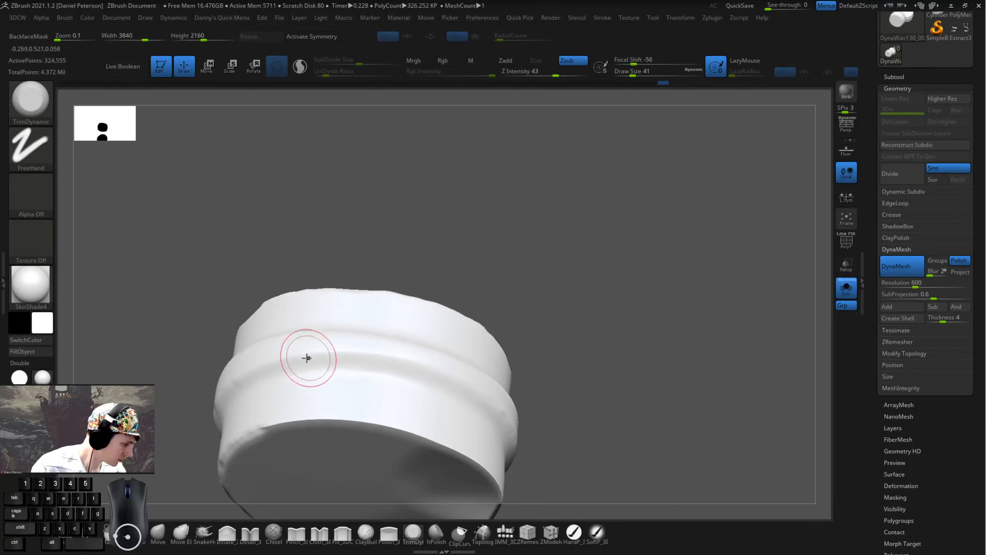
{"action": "left_click_drag", "start_coordinate": [308, 357], "coordinate": [403, 361]}
{"action": "mouse_move", "coordinate": [605, 443]}
{"action": "left_mouse_down"}
{"action": "mouse_move", "coordinate": [581, 333]}
{"action": "mouse_move", "coordinate": [559, 311]}
{"action": "left_mouse_up"}
{"action": "left_click_drag", "start_coordinate": [559, 311], "coordinate": [555, 334]}
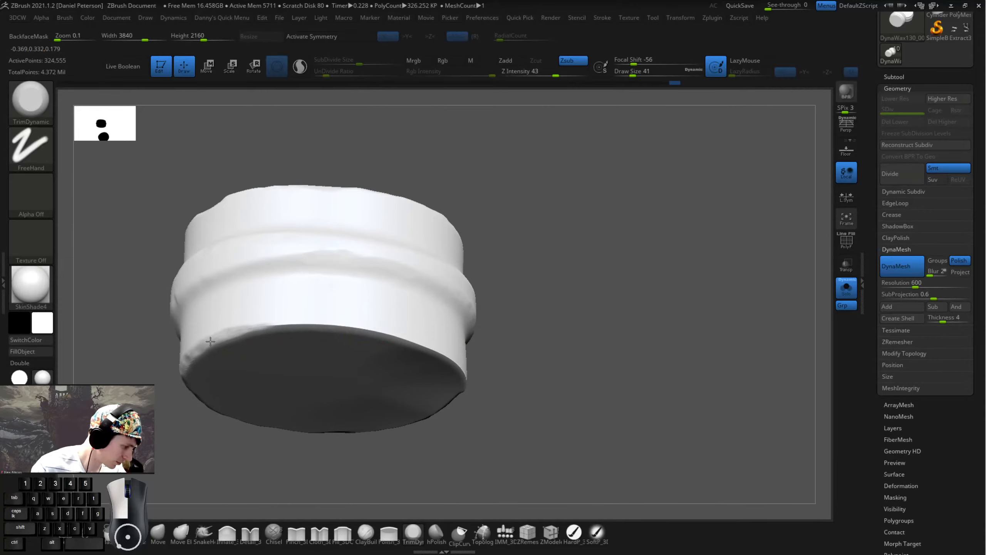
- Subdivide the bands once, then chip the shaft-side band's end rim with TrimDynamic and smooth the result
{"action": "key", "text": "ctrl+d"}
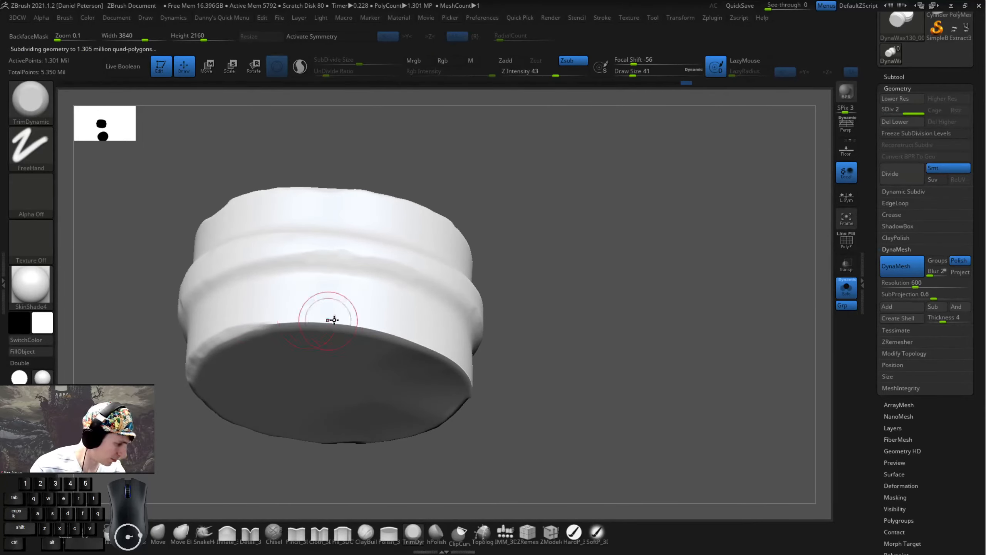
{"action": "mouse_move", "coordinate": [330, 322]}
{"action": "left_mouse_down"}
{"action": "mouse_move", "coordinate": [277, 324]}
{"action": "mouse_move", "coordinate": [389, 332]}
{"action": "left_mouse_up"}
{"action": "left_click_drag", "start_coordinate": [606, 369], "coordinate": [546, 356]}
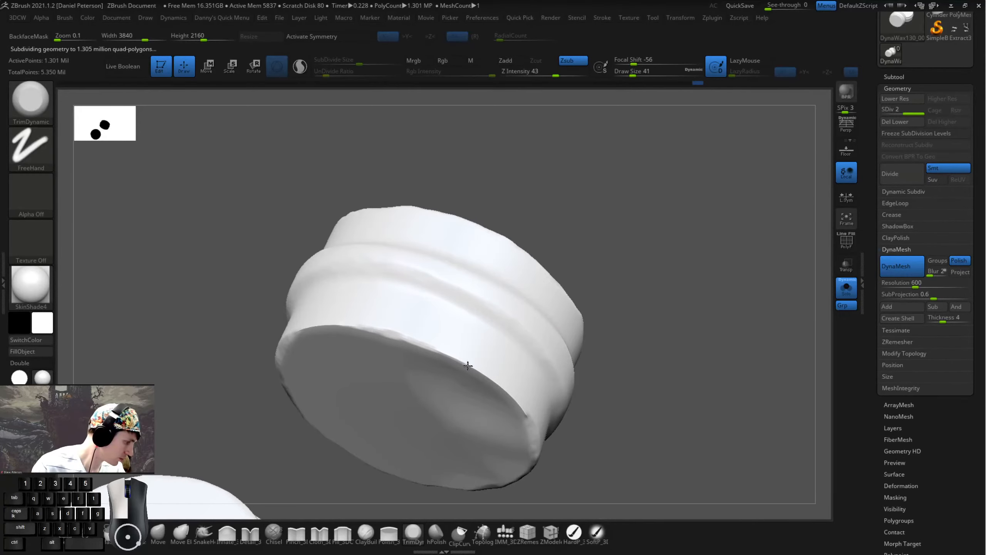
{"action": "left_click_drag", "start_coordinate": [427, 345], "coordinate": [481, 369]}
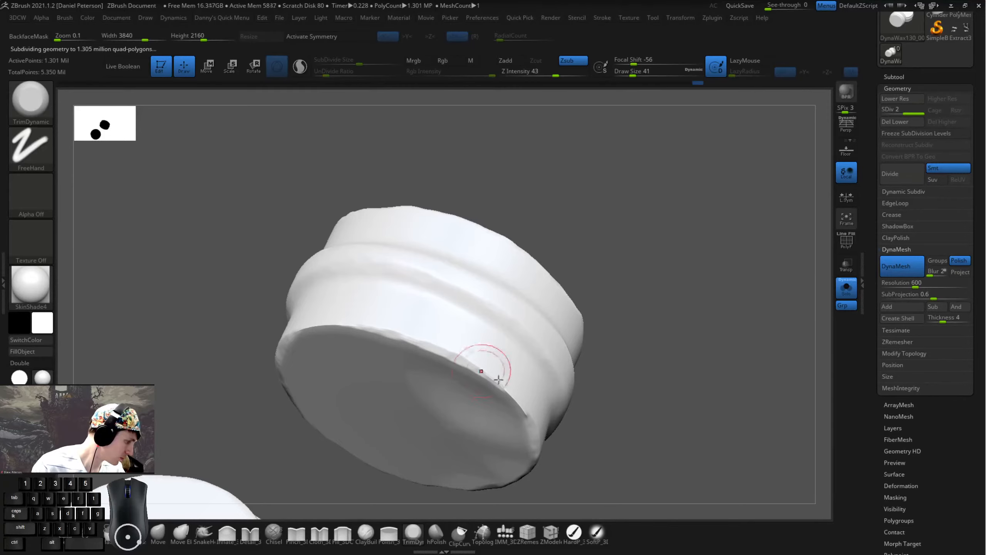
{"action": "left_click_drag", "start_coordinate": [591, 422], "coordinate": [596, 402]}
{"action": "left_click_drag", "start_coordinate": [486, 380], "coordinate": [502, 386]}
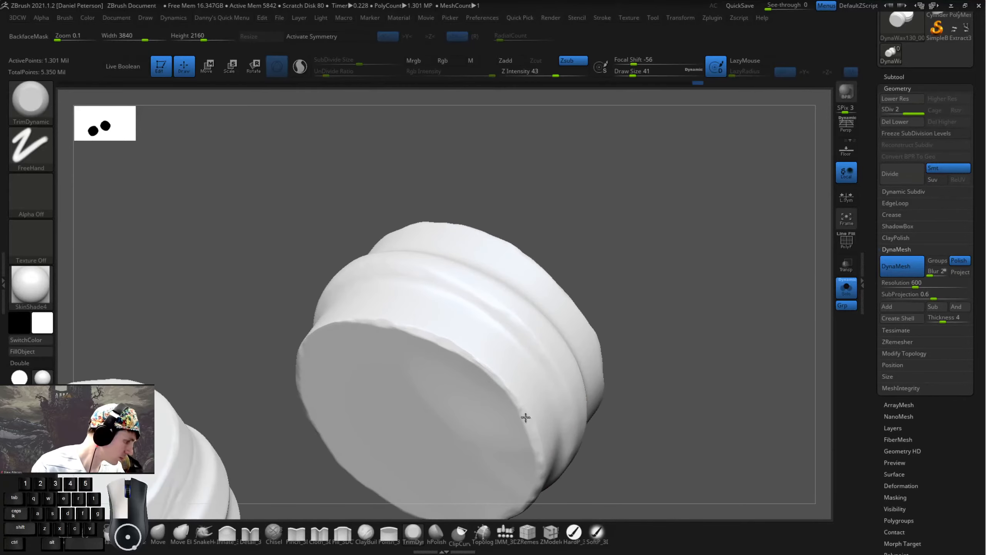
{"action": "key", "text": "shift"}
{"action": "mouse_move", "coordinate": [341, 323]}
{"action": "left_mouse_down", "text": "shift"}
{"action": "mouse_move", "coordinate": [313, 341]}
{"action": "mouse_move", "coordinate": [66, 269]}
{"action": "left_mouse_up", "text": "shift"}
{"action": "mouse_move", "coordinate": [668, 440]}
{"action": "left_mouse_down", "text": "shift"}
{"action": "mouse_move", "coordinate": [660, 412]}
{"action": "mouse_move", "coordinate": [596, 347]}
{"action": "mouse_move", "coordinate": [586, 409]}
{"action": "mouse_move", "coordinate": [501, 386]}
{"action": "left_mouse_up", "text": "shift"}
- Switch to DamStandard at draw size 46 and carve creases across the shaft-side band's ridge and wall
{"action": "left_click", "coordinate": [251, 533]}
{"action": "key", "text": "b"}
{"action": "key", "text": "d"}
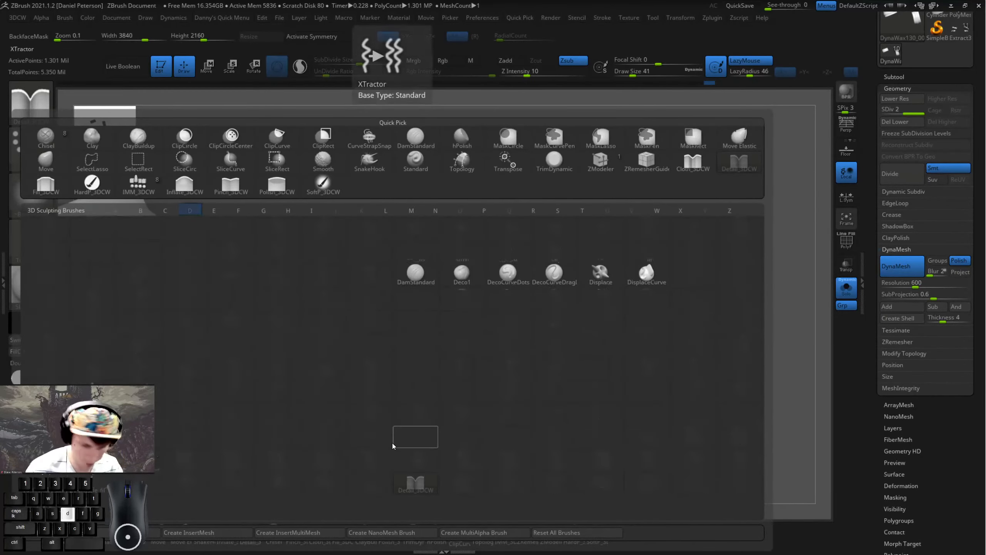
{"action": "key", "text": "s"}
{"action": "key", "text": "space"}
{"action": "left_click_drag", "start_coordinate": [485, 269], "coordinate": [482, 268]}
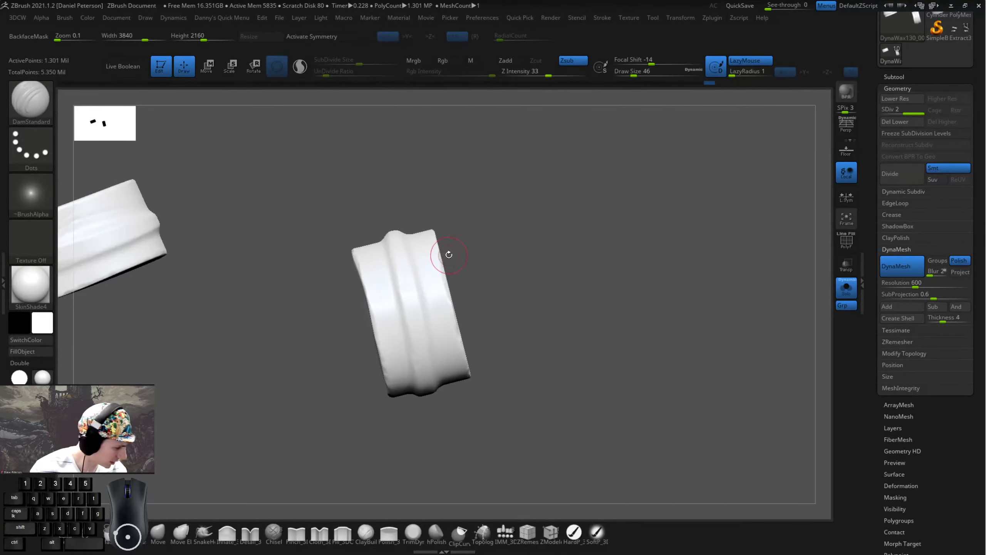
{"action": "left_click_drag", "start_coordinate": [211, 292], "coordinate": [313, 326], "text": "alt"}
{"action": "left_click_drag", "start_coordinate": [529, 327], "coordinate": [522, 340]}
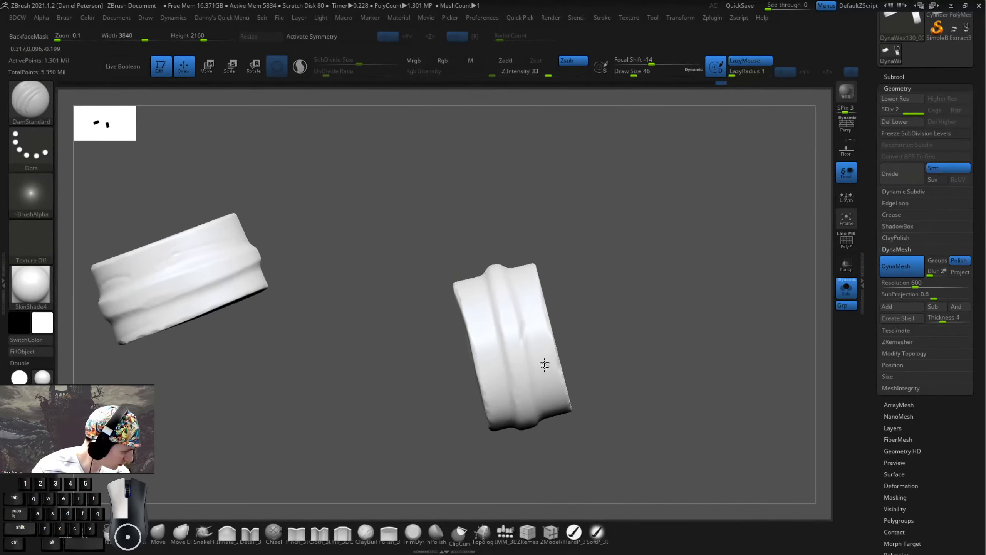
{"action": "left_click_drag", "start_coordinate": [520, 274], "coordinate": [512, 290]}
- Carve slanted creases into the upper and lower walls of the hook-side band with DamStandard at draw size 46
{"action": "mouse_move", "coordinate": [589, 257]}
{"action": "left_mouse_down"}
{"action": "mouse_move", "coordinate": [656, 287]}
{"action": "mouse_move", "coordinate": [637, 316]}
{"action": "mouse_move", "coordinate": [458, 334]}
{"action": "left_mouse_up"}
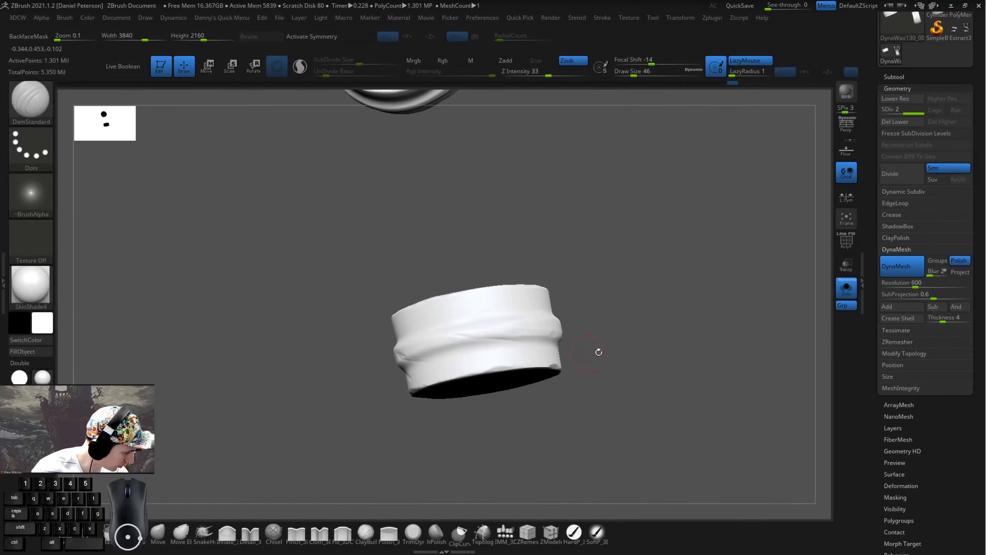
{"action": "left_click_drag", "start_coordinate": [599, 348], "coordinate": [444, 354], "text": "alt"}
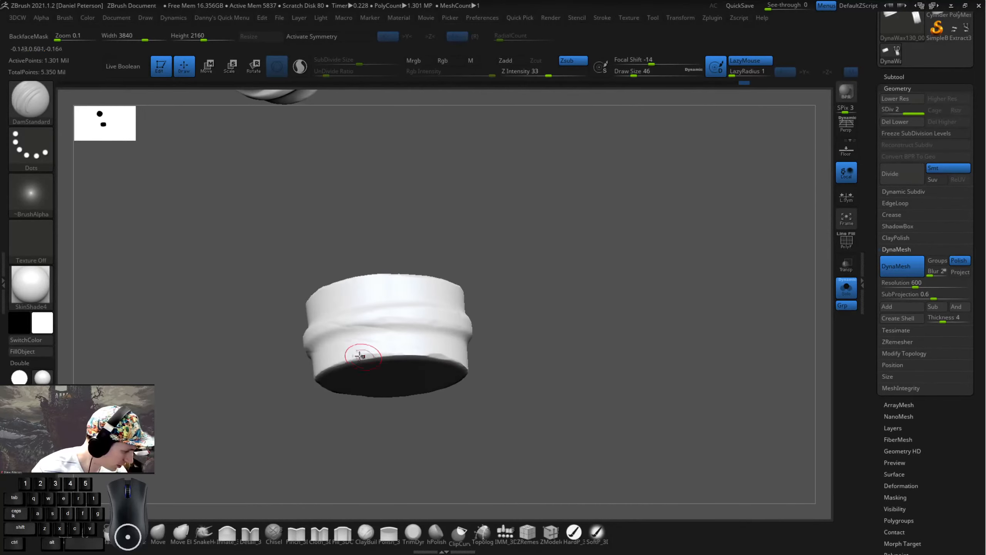
{"action": "mouse_move", "coordinate": [550, 383]}
{"action": "left_mouse_down", "text": "alt"}
{"action": "mouse_move", "coordinate": [660, 392]}
{"action": "mouse_move", "coordinate": [379, 345]}
{"action": "mouse_move", "coordinate": [625, 338]}
{"action": "mouse_move", "coordinate": [573, 346]}
{"action": "left_mouse_up", "text": "alt"}
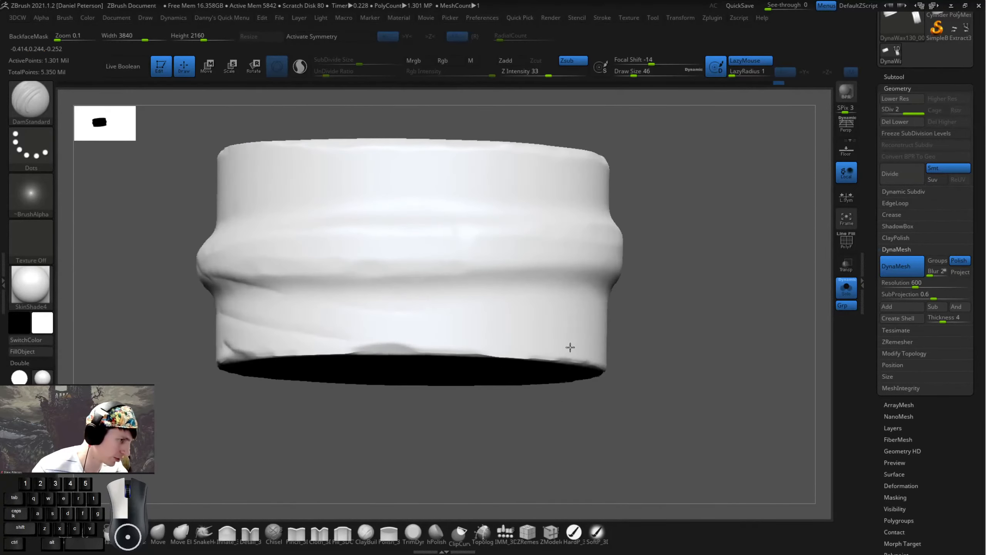
{"action": "left_click_drag", "start_coordinate": [710, 244], "coordinate": [314, 309], "text": "alt"}
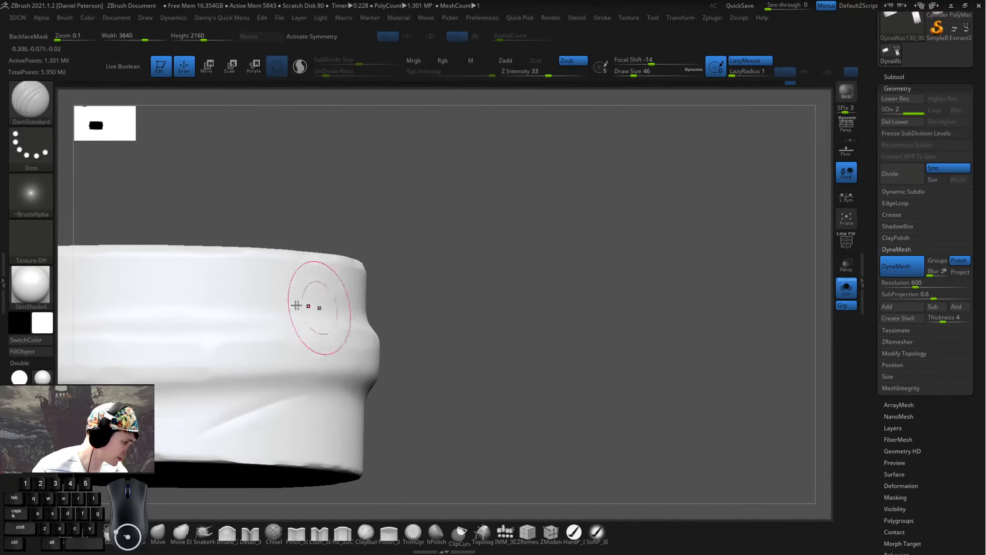
{"action": "left_click_drag", "start_coordinate": [414, 269], "coordinate": [553, 310], "text": "alt"}
{"action": "left_click_drag", "start_coordinate": [273, 317], "coordinate": [394, 330]}
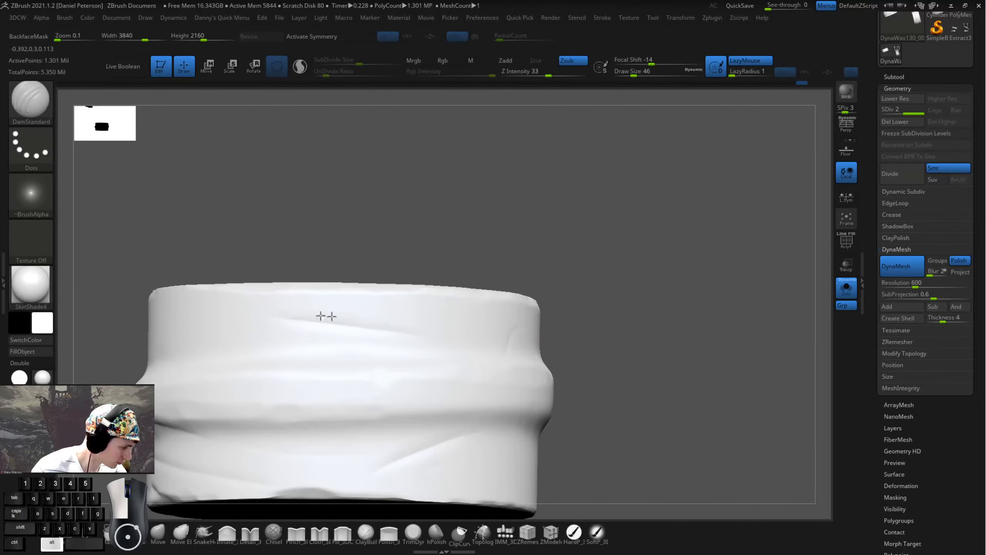
- Carve more diagonal DamStandard creases around the hook-side band's remaining wall and ridge, and undo the last stroke
{"action": "left_click_drag", "start_coordinate": [652, 345], "coordinate": [556, 345]}
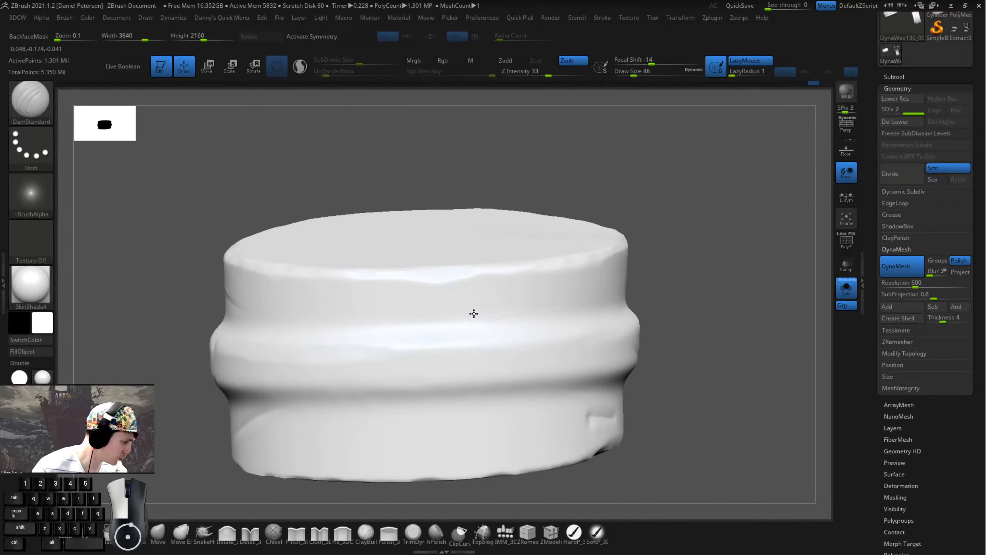
{"action": "left_click_drag", "start_coordinate": [474, 313], "coordinate": [489, 304]}
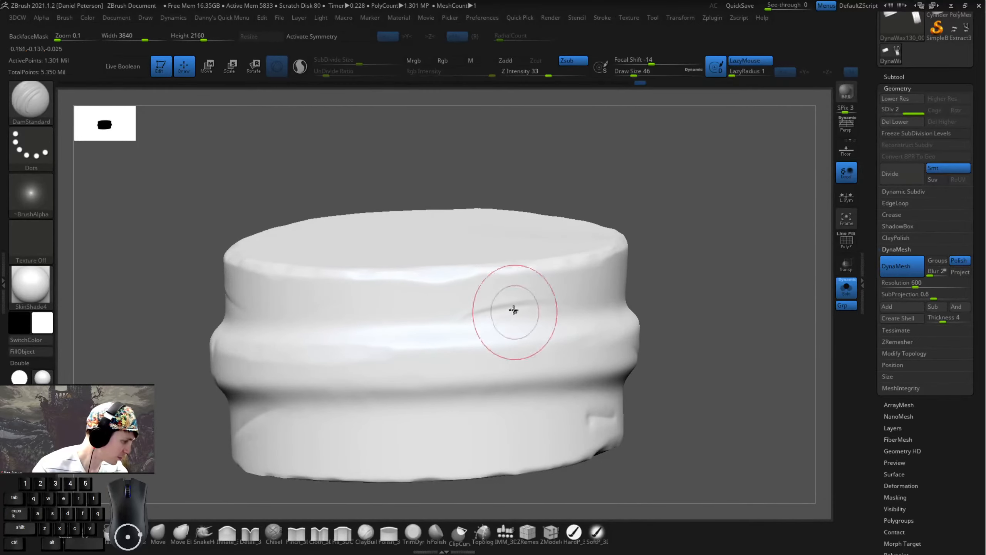
{"action": "mouse_move", "coordinate": [692, 330]}
{"action": "left_mouse_down", "text": "alt"}
{"action": "mouse_move", "coordinate": [564, 285]}
{"action": "mouse_move", "coordinate": [506, 319]}
{"action": "mouse_move", "coordinate": [440, 226]}
{"action": "left_mouse_up", "text": "alt"}
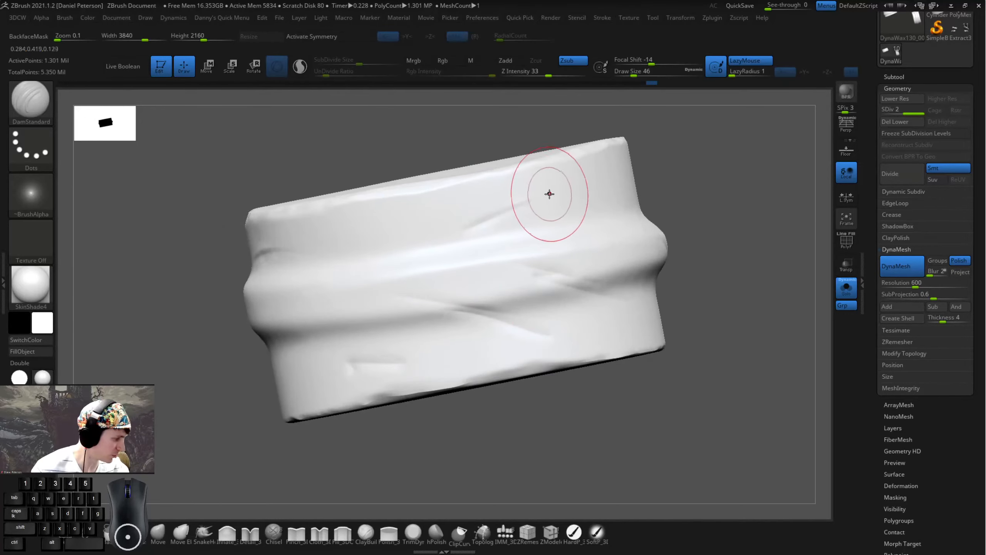
{"action": "left_click_drag", "start_coordinate": [276, 253], "coordinate": [384, 269]}
{"action": "mouse_move", "coordinate": [450, 423]}
{"action": "left_mouse_down"}
{"action": "mouse_move", "coordinate": [455, 405]}
{"action": "mouse_move", "coordinate": [287, 367]}
{"action": "left_mouse_up"}
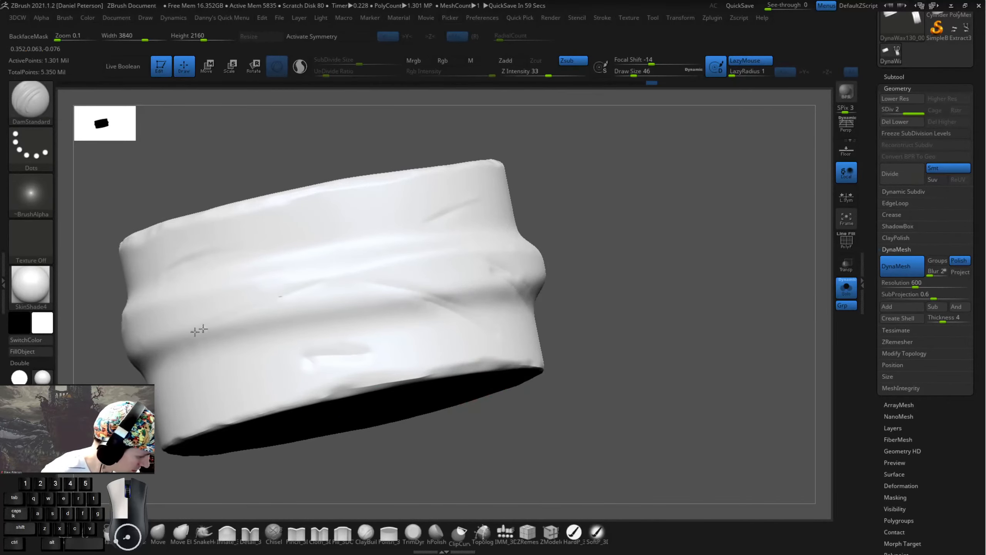
{"action": "key", "text": "ctrl+z"}
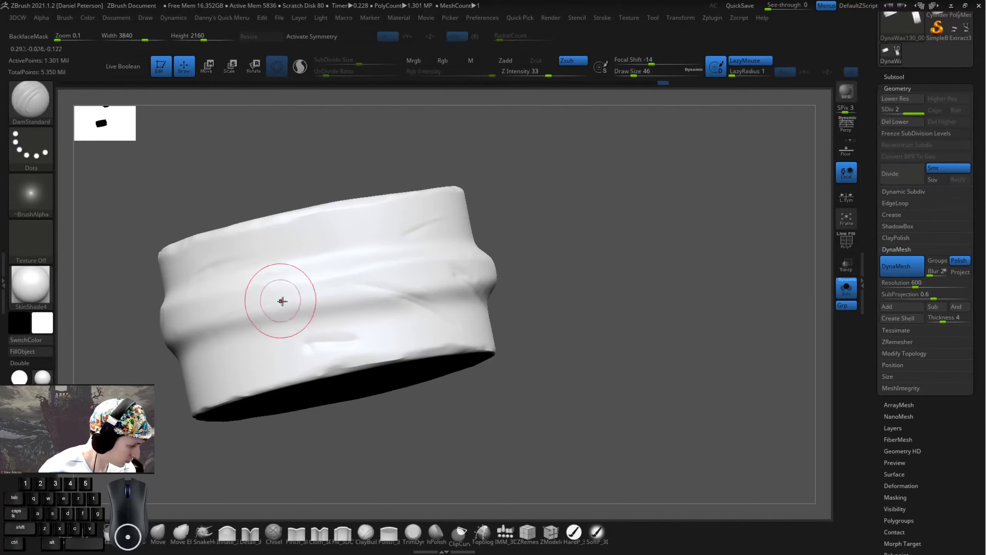
- Leave Solo mode and examine both bands on the complete weapon from its two sides
{"action": "mouse_move", "coordinate": [675, 330]}
{"action": "left_mouse_down"}
{"action": "mouse_move", "coordinate": [573, 336]}
{"action": "mouse_move", "coordinate": [430, 290]}
{"action": "left_mouse_up"}
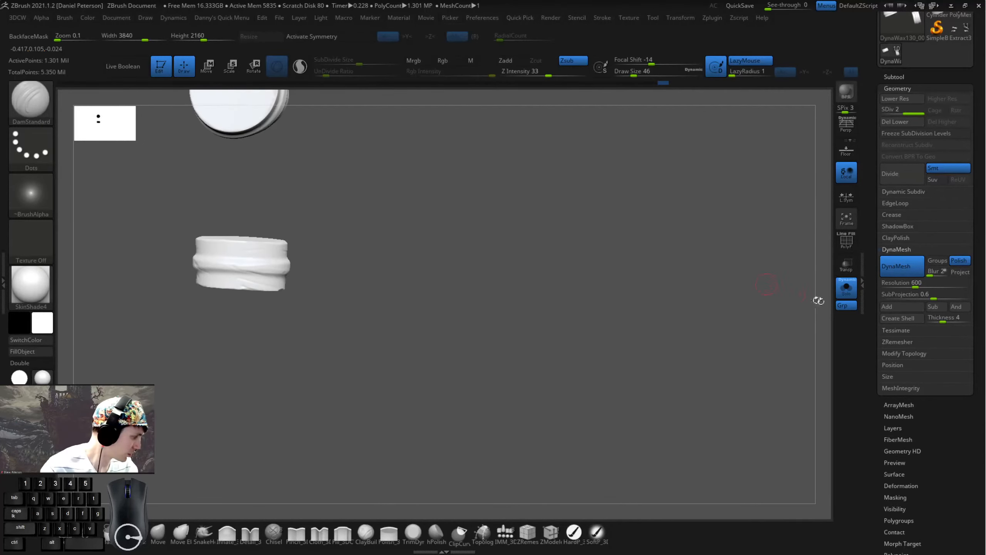
{"action": "left_click", "coordinate": [846, 287]}
{"action": "mouse_move", "coordinate": [607, 334]}
{"action": "left_mouse_down"}
{"action": "mouse_move", "coordinate": [666, 297]}
{"action": "mouse_move", "coordinate": [623, 288]}
{"action": "mouse_move", "coordinate": [643, 298]}
{"action": "left_mouse_up"}
{"action": "mouse_move", "coordinate": [491, 249]}
{"action": "left_mouse_down", "text": "shift"}
{"action": "mouse_move", "coordinate": [504, 319]}
{"action": "mouse_move", "coordinate": [464, 342]}
{"action": "mouse_move", "coordinate": [529, 394]}
{"action": "left_mouse_up", "text": "shift"}
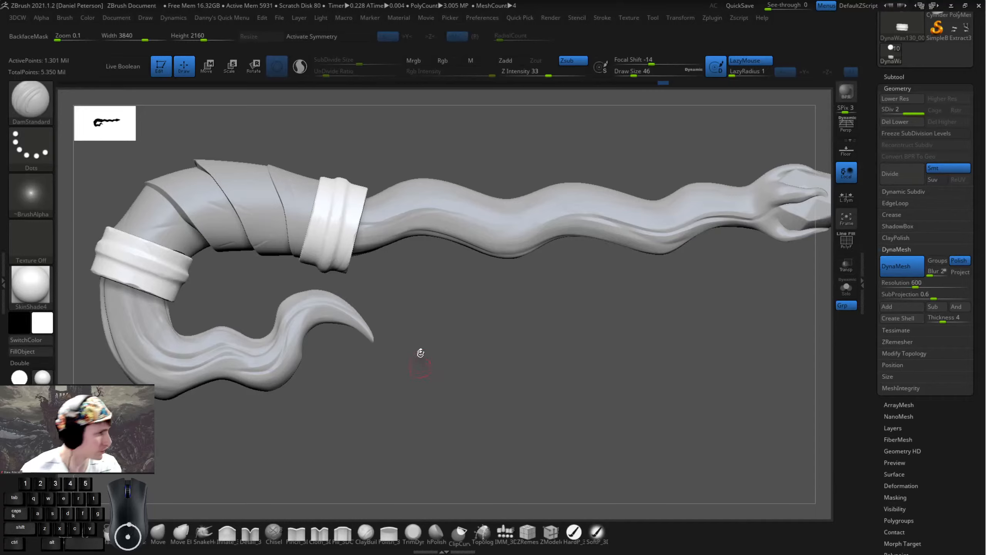
{"action": "mouse_move", "coordinate": [491, 339]}
{"action": "left_mouse_down", "text": "alt"}
{"action": "mouse_move", "coordinate": [484, 367]}
{"action": "mouse_move", "coordinate": [497, 365]}
{"action": "mouse_move", "coordinate": [400, 355]}
{"action": "mouse_move", "coordinate": [544, 352]}
{"action": "left_mouse_up", "text": "alt"}
{"action": "left_click_drag", "start_coordinate": [458, 303], "coordinate": [546, 310], "text": "alt"}
{"action": "left_click_drag", "start_coordinate": [546, 310], "coordinate": [655, 251]}
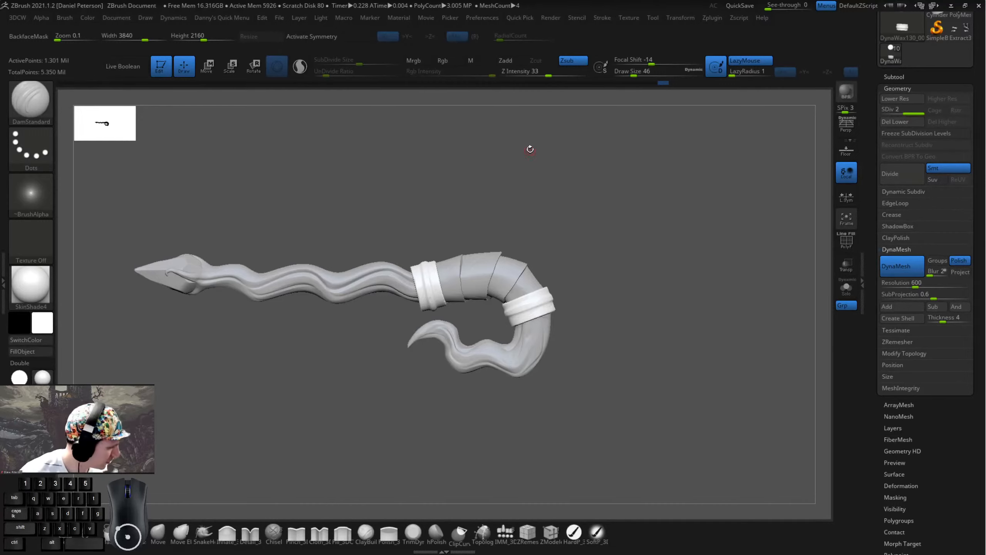
{"action": "mouse_move", "coordinate": [528, 150]}
{"action": "left_mouse_down"}
{"action": "mouse_move", "coordinate": [583, 167]}
{"action": "mouse_move", "coordinate": [407, 241]}
{"action": "left_mouse_up"}
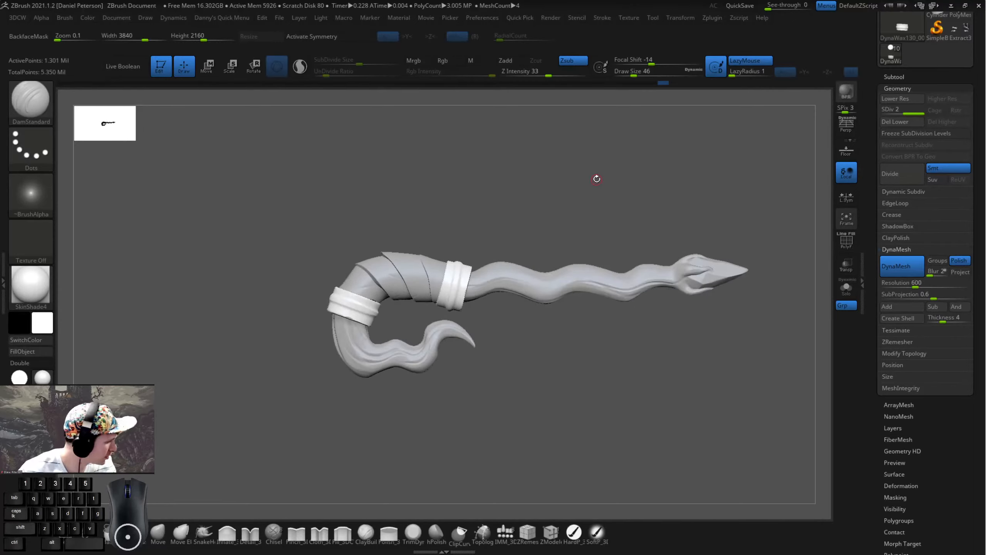
{"action": "key", "text": "space"}
{"action": "mouse_move", "coordinate": [595, 179]}
{"action": "left_mouse_down"}
{"action": "mouse_move", "coordinate": [613, 177]}
{"action": "mouse_move", "coordinate": [562, 186]}
{"action": "mouse_move", "coordinate": [535, 176]}
{"action": "mouse_move", "coordinate": [469, 181]}
{"action": "mouse_move", "coordinate": [506, 161]}
{"action": "left_mouse_up"}
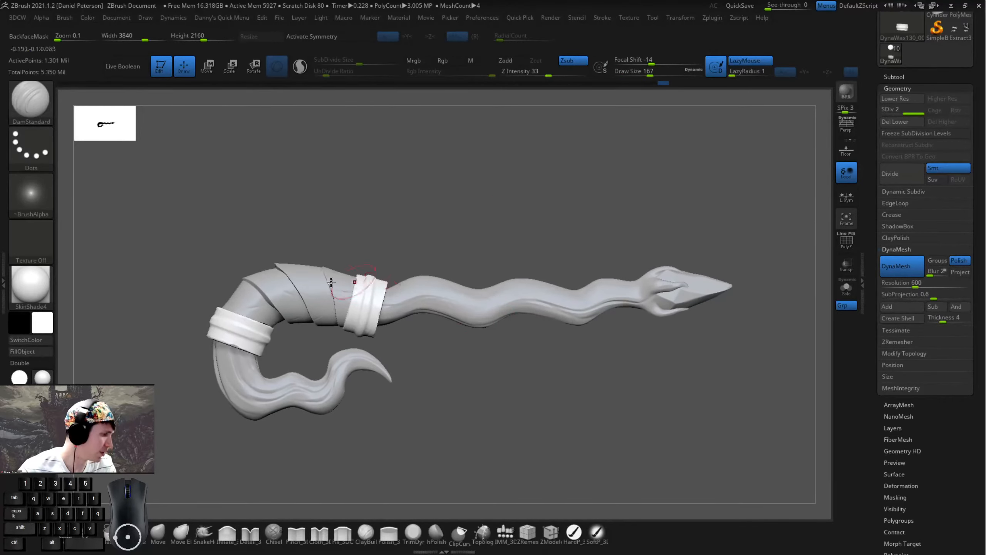
- Delete the bands' lower subdivision level and save the tool as Wand in the Weapon folder, replacing the existing file
{"action": "left_click", "coordinate": [902, 121]}
{"action": "left_click_drag", "start_coordinate": [869, 68], "coordinate": [870, 220]}
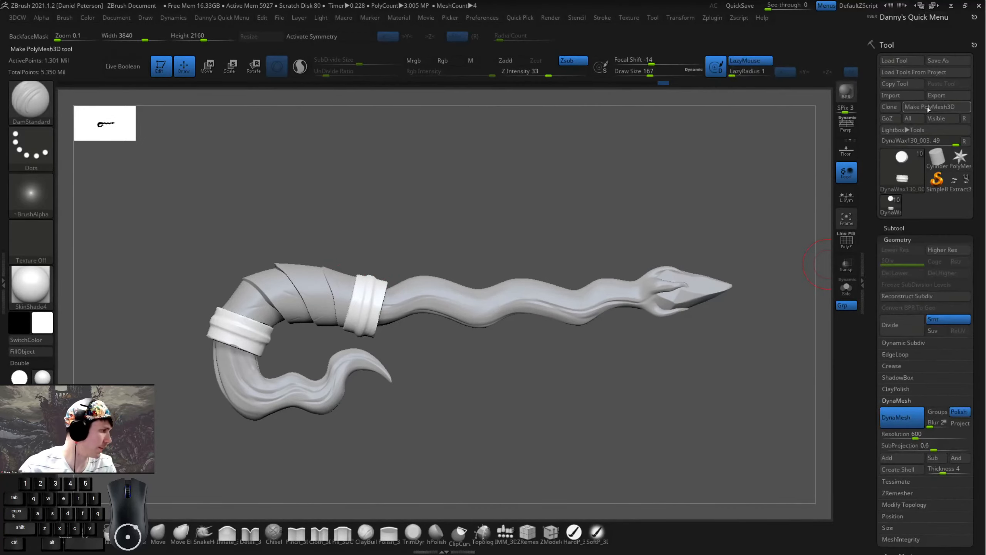
{"action": "left_click", "coordinate": [944, 61]}
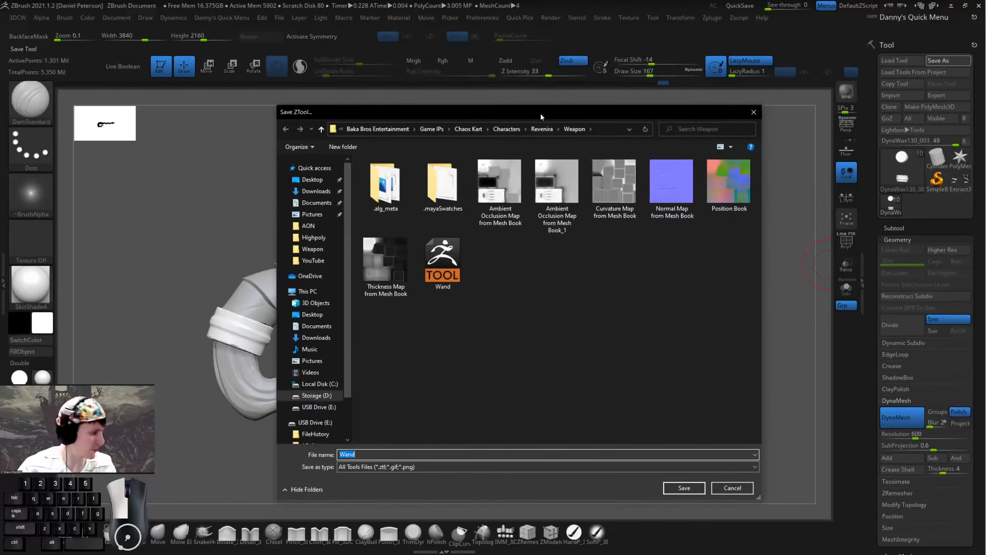
{"action": "left_click", "coordinate": [610, 434]}
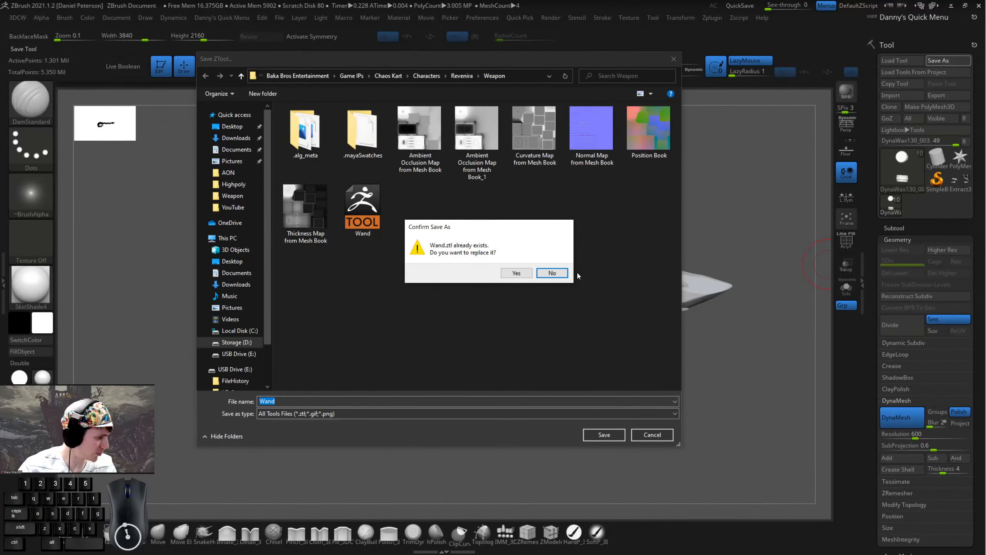
{"action": "left_click", "coordinate": [509, 273]}
{"action": "left_click_drag", "start_coordinate": [640, 208], "coordinate": [659, 202]}
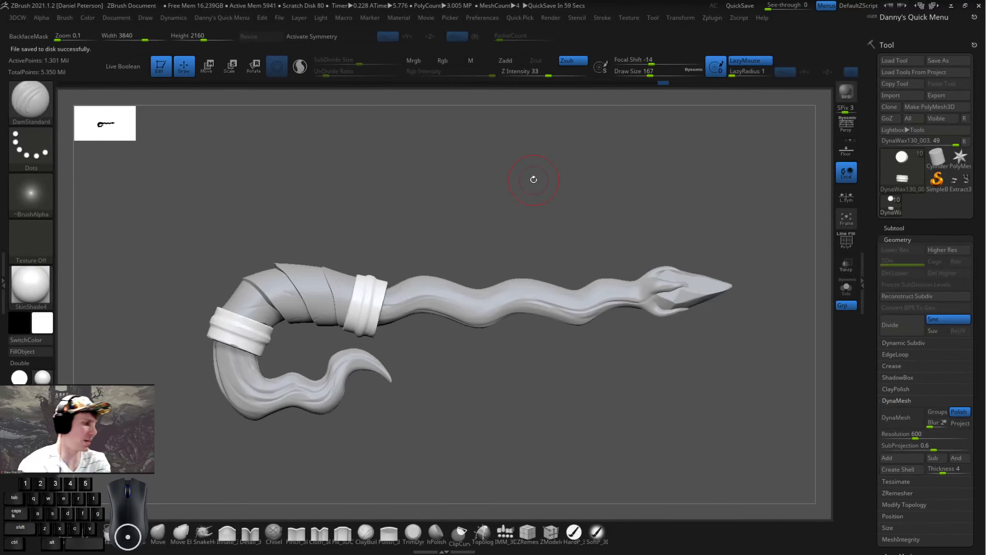
{"action": "key", "text": "space"}
{"action": "left_click_drag", "start_coordinate": [556, 198], "coordinate": [549, 199]}
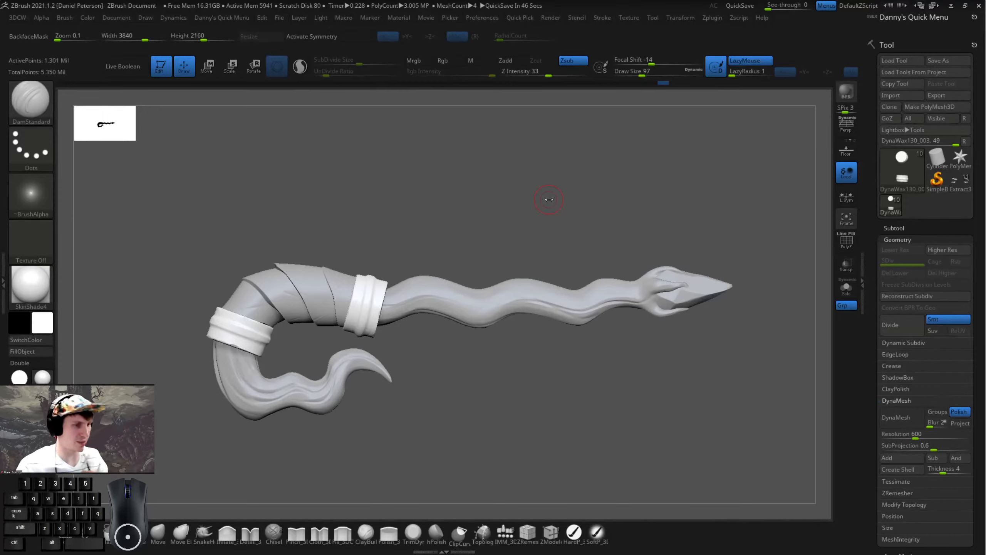
{"action": "mouse_move", "coordinate": [566, 180]}
{"action": "left_mouse_down"}
{"action": "mouse_move", "coordinate": [629, 207]}
{"action": "mouse_move", "coordinate": [474, 387]}
{"action": "mouse_move", "coordinate": [525, 290]}
{"action": "mouse_move", "coordinate": [387, 272]}
{"action": "mouse_move", "coordinate": [469, 343]}
{"action": "mouse_move", "coordinate": [444, 319]}
{"action": "mouse_move", "coordinate": [464, 303]}
{"action": "mouse_move", "coordinate": [312, 305]}
{"action": "left_mouse_up"}
{"action": "mouse_move", "coordinate": [385, 277]}
{"action": "left_mouse_down", "text": "alt"}
{"action": "mouse_move", "coordinate": [451, 244]}
{"action": "mouse_move", "coordinate": [515, 239]}
{"action": "left_mouse_up", "text": "alt"}
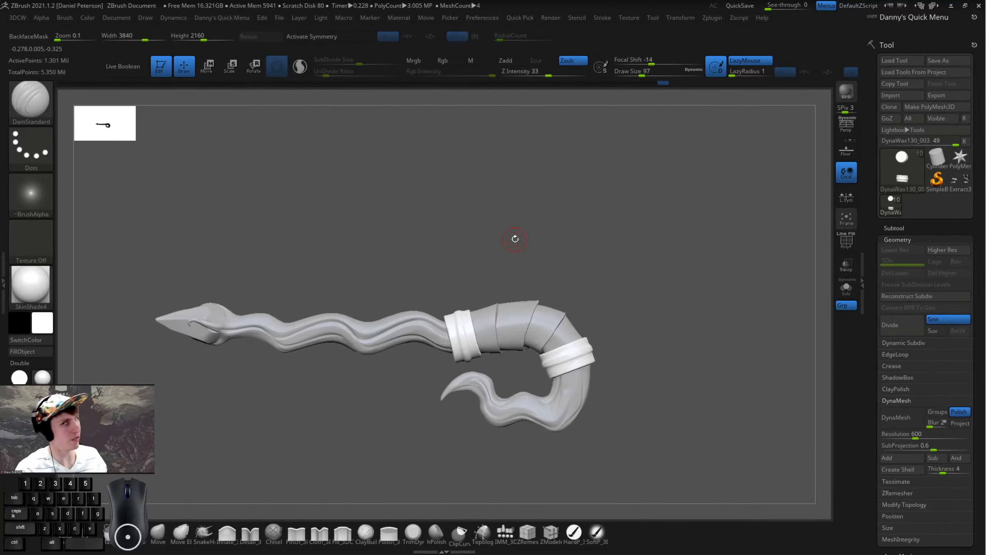
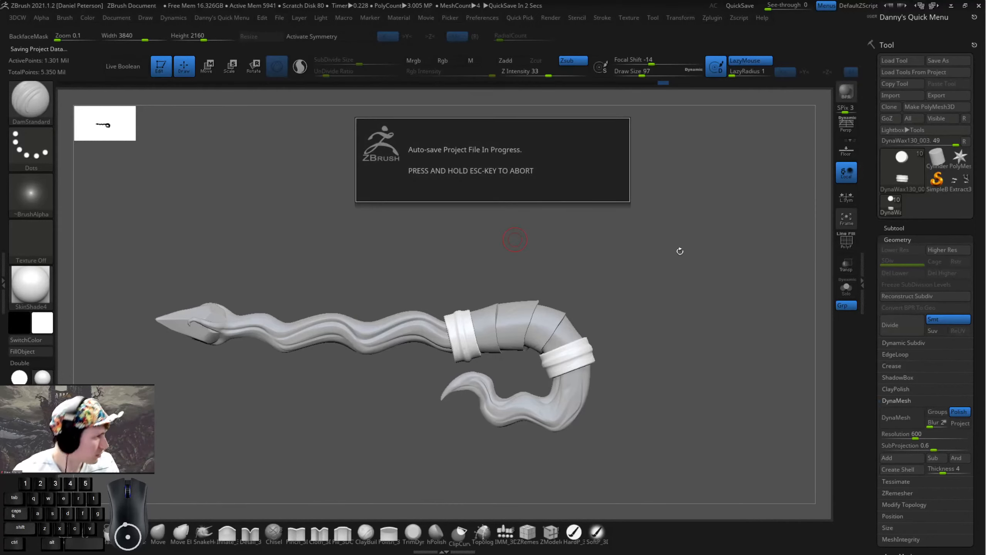
{"action": "mouse_move", "coordinate": [649, 248]}
{"action": "left_mouse_down"}
{"action": "mouse_move", "coordinate": [673, 238]}
{"action": "mouse_move", "coordinate": [738, 241]}
{"action": "mouse_move", "coordinate": [463, 219]}
{"action": "left_mouse_up"}
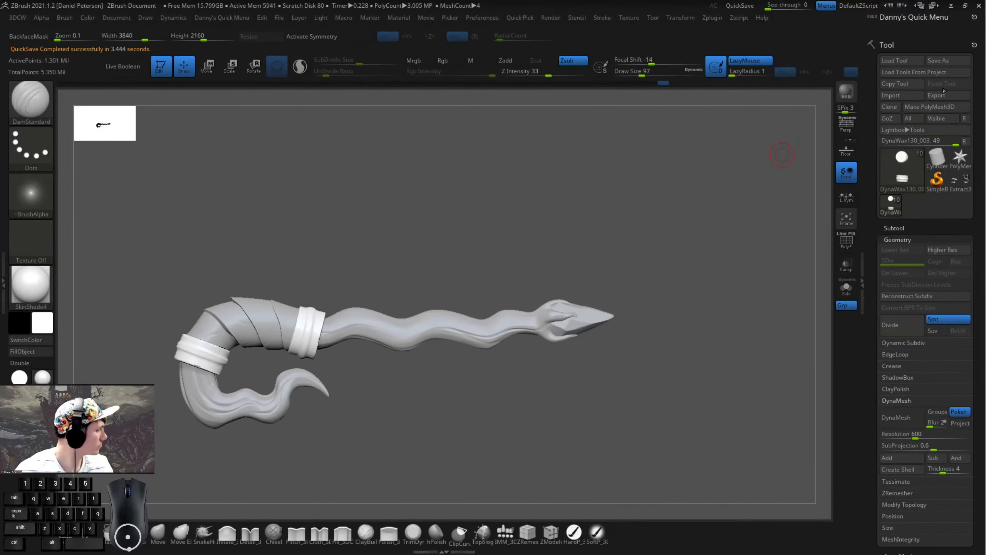
- Save the tool again over the existing Wand file
{"action": "left_click", "coordinate": [947, 60]}
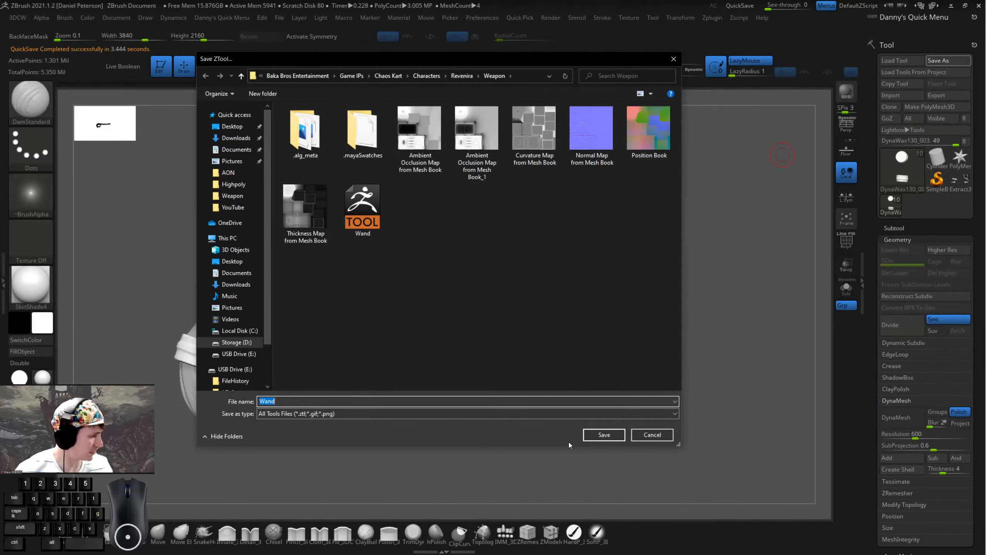
{"action": "left_click", "coordinate": [604, 434]}
{"action": "left_click", "coordinate": [510, 273]}
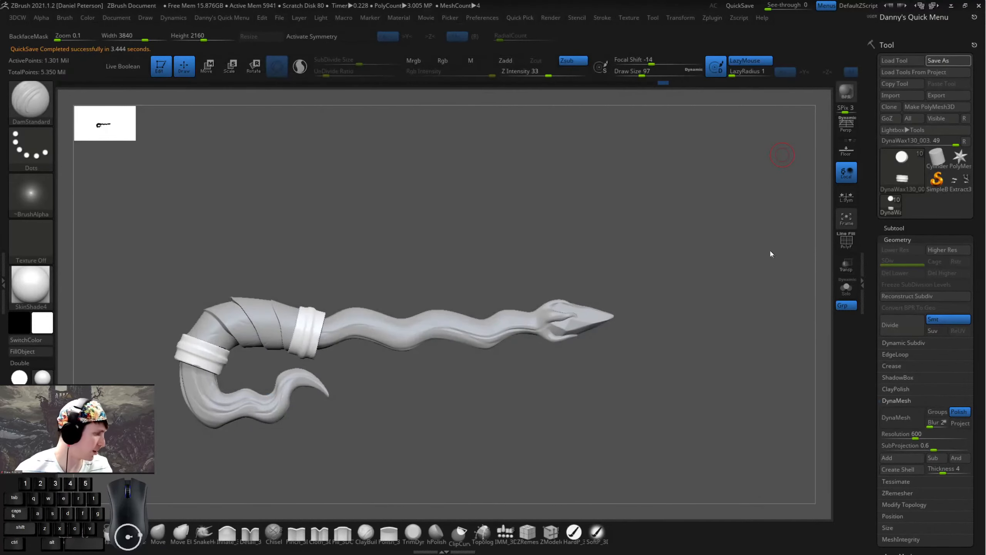
- Select the faceted crystal tip's subtool and move it straight out along the shaft's direction, well clear of the claw
{"action": "left_click", "coordinate": [892, 230]}
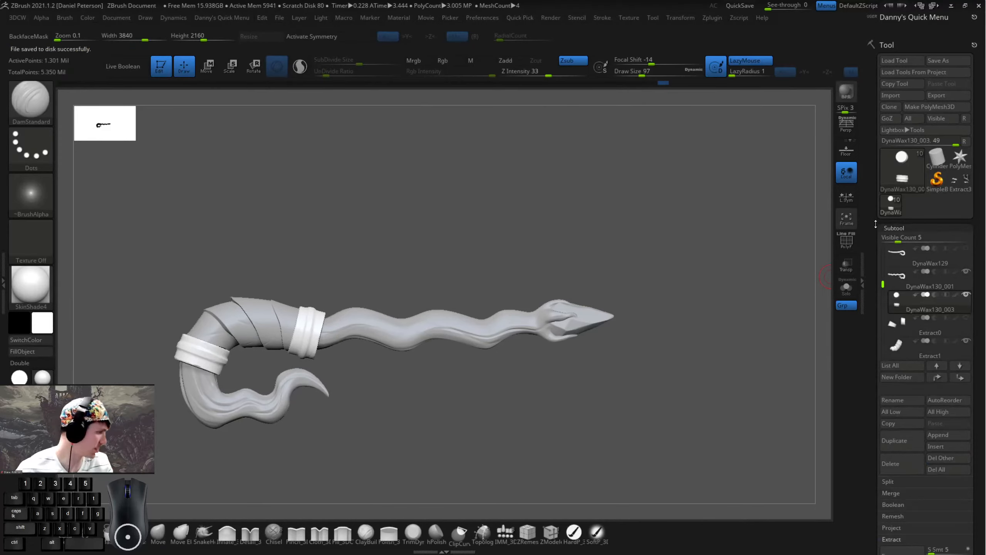
{"action": "left_click", "coordinate": [898, 281]}
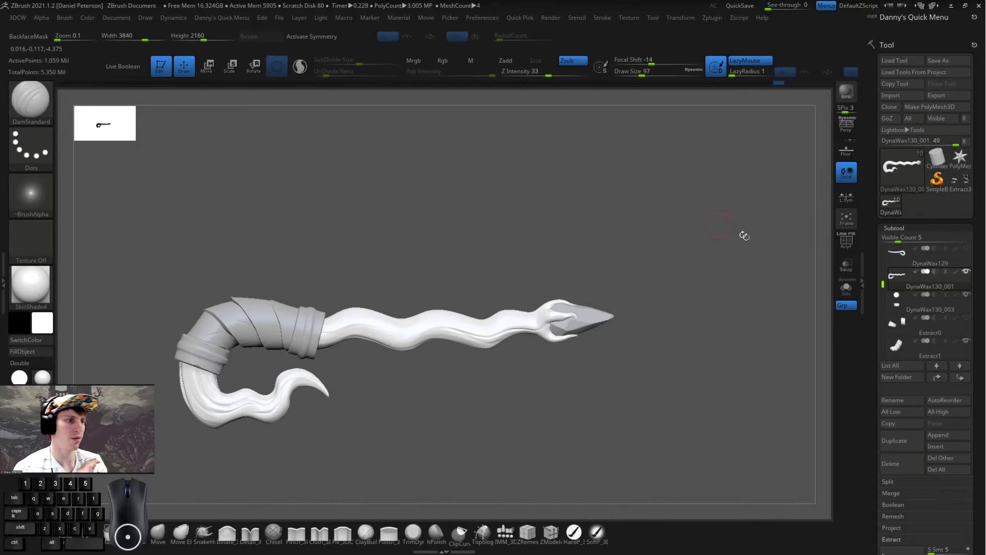
{"action": "left_click", "coordinate": [601, 317], "text": "alt"}
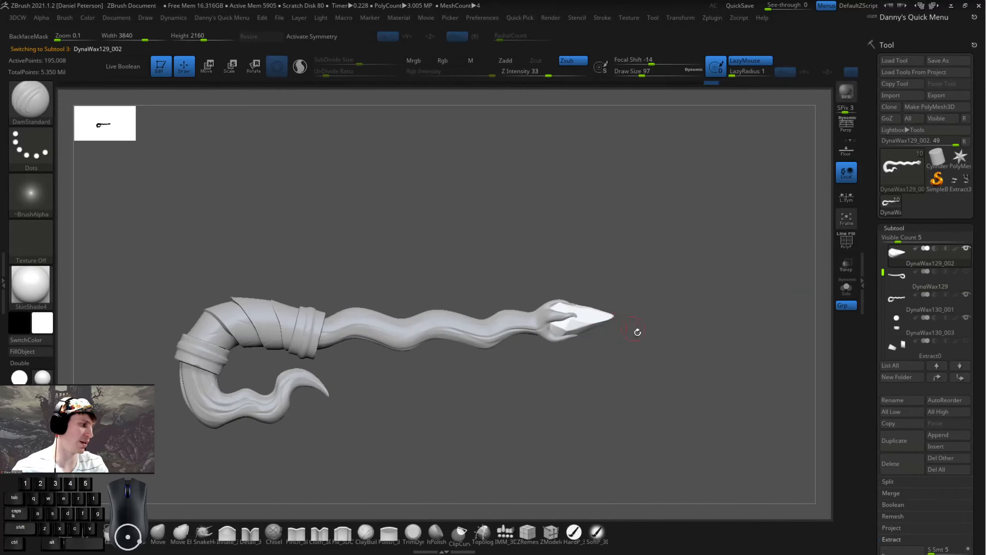
{"action": "key", "text": "w"}
{"action": "left_click_drag", "start_coordinate": [633, 320], "coordinate": [806, 320]}
{"action": "key", "text": "ctrl+z"}
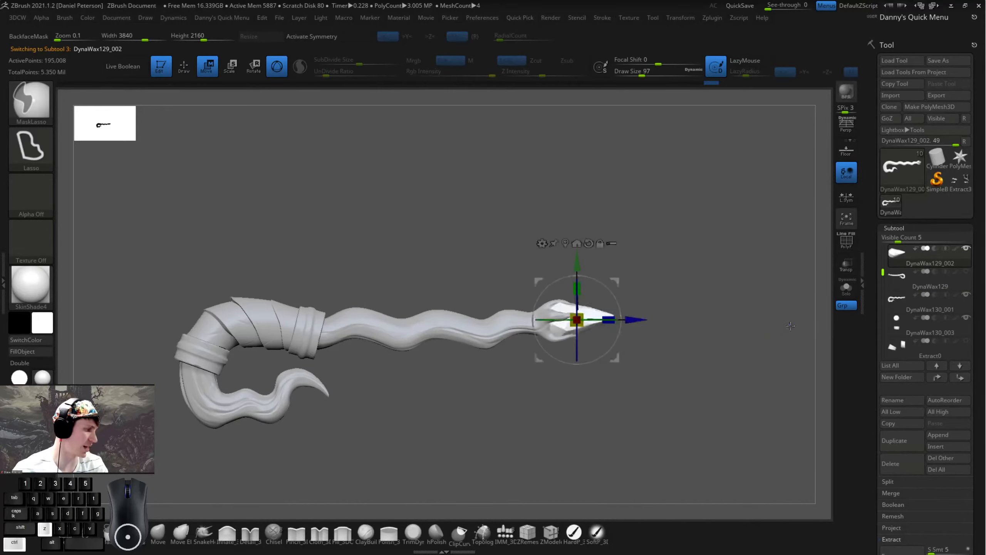
{"action": "left_click_drag", "start_coordinate": [752, 304], "coordinate": [658, 305], "text": "alt"}
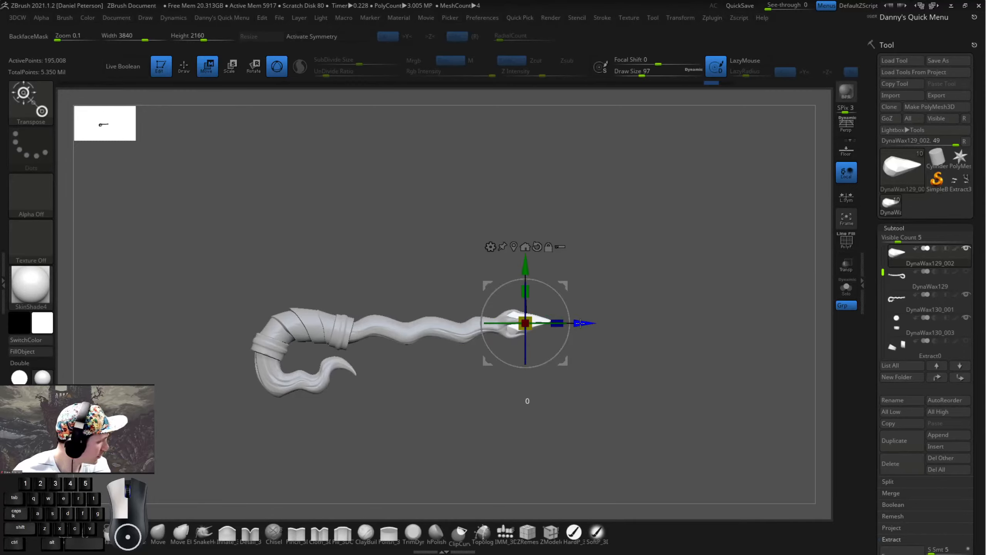
{"action": "left_click_drag", "start_coordinate": [579, 323], "coordinate": [824, 332]}
{"action": "key", "text": "q"}
{"action": "left_click_drag", "start_coordinate": [694, 363], "coordinate": [609, 345], "text": "alt"}
{"action": "left_click_drag", "start_coordinate": [612, 290], "coordinate": [642, 296], "text": "alt"}
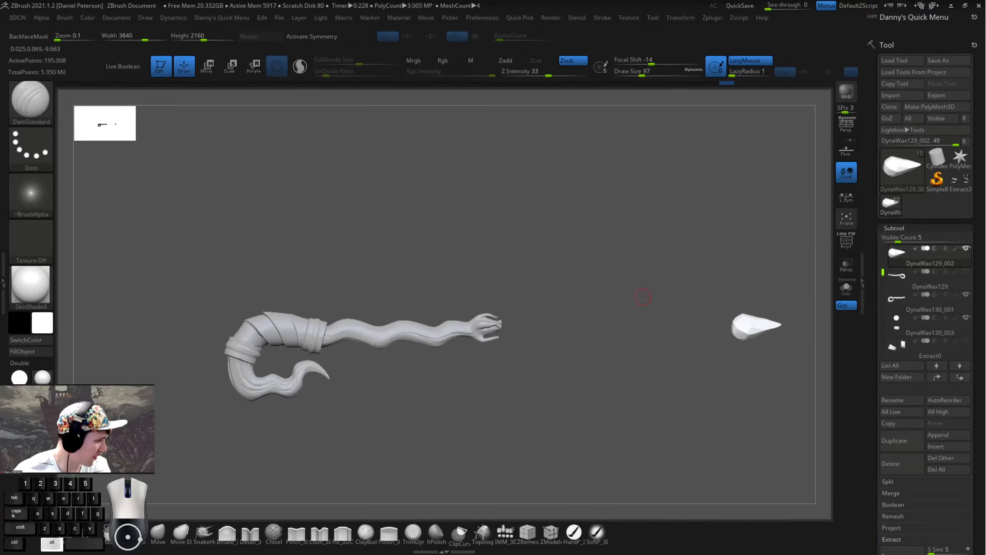
- Make the detached crystal tip the active subtool again and set the draw size to 149
{"action": "left_click", "coordinate": [481, 331], "text": "alt"}
{"action": "key", "text": "space"}
{"action": "left_click_drag", "start_coordinate": [564, 251], "coordinate": [579, 251]}
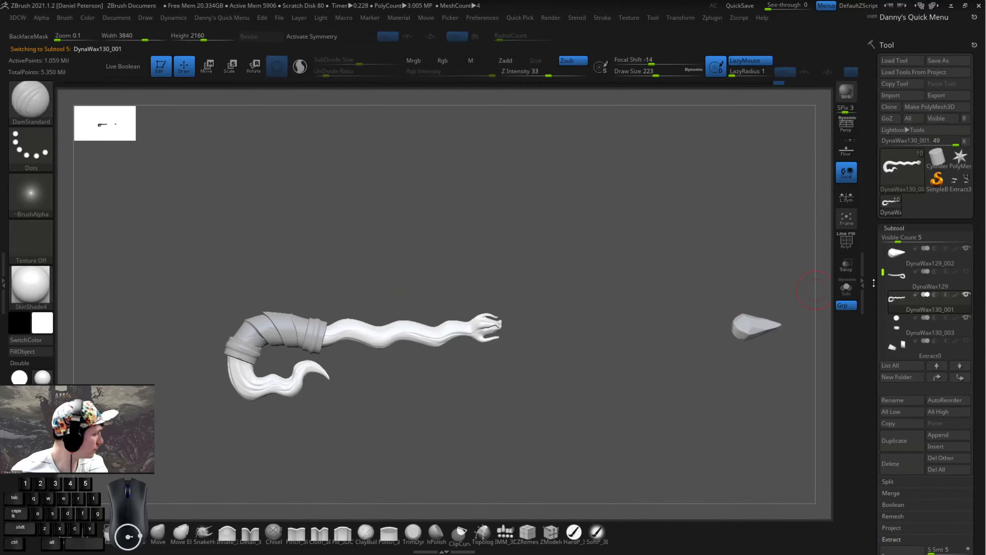
{"action": "left_click", "coordinate": [897, 254]}
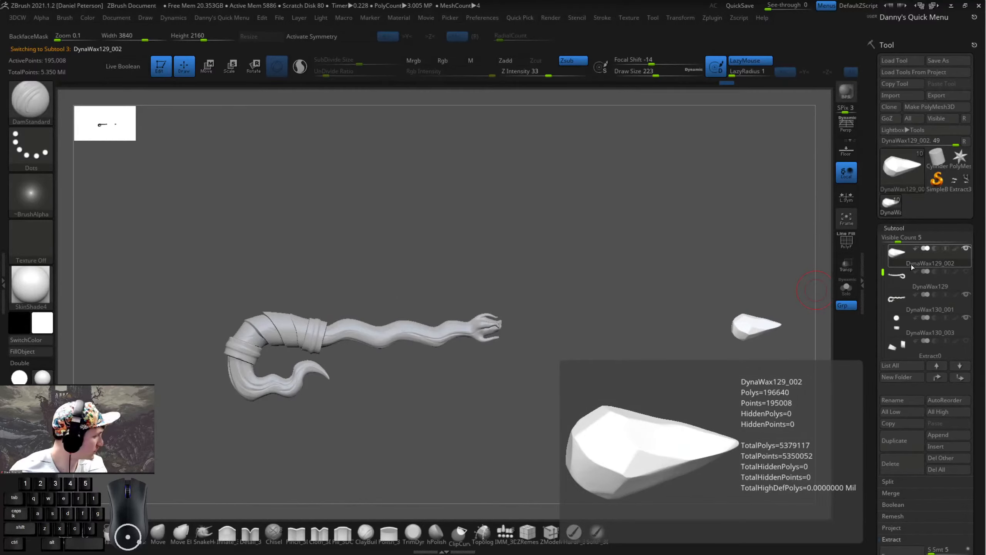
{"action": "key", "text": "space"}
{"action": "left_click", "coordinate": [639, 167]}
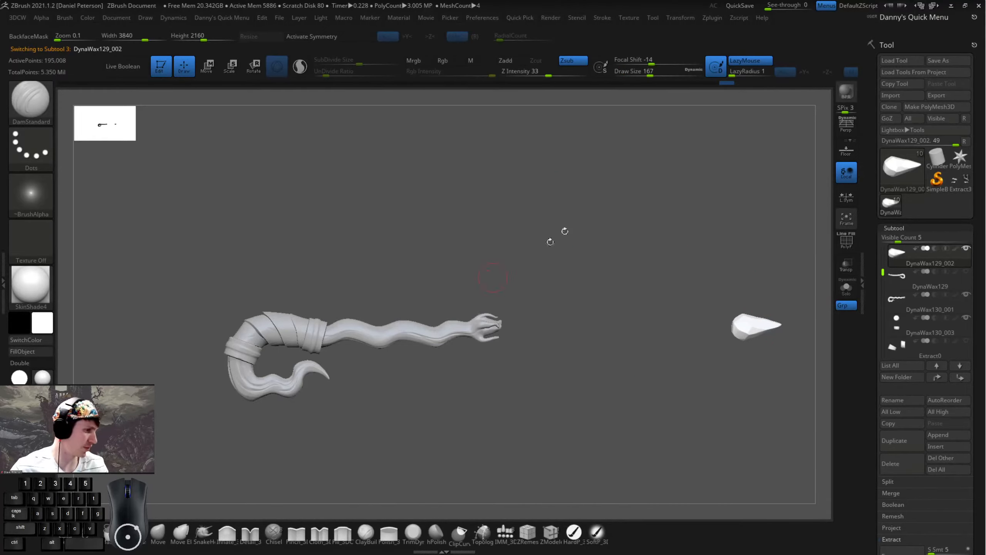
{"action": "key", "text": "space"}
{"action": "left_click", "coordinate": [696, 203]}
{"action": "left_click_drag", "start_coordinate": [704, 206], "coordinate": [676, 218], "text": "alt"}
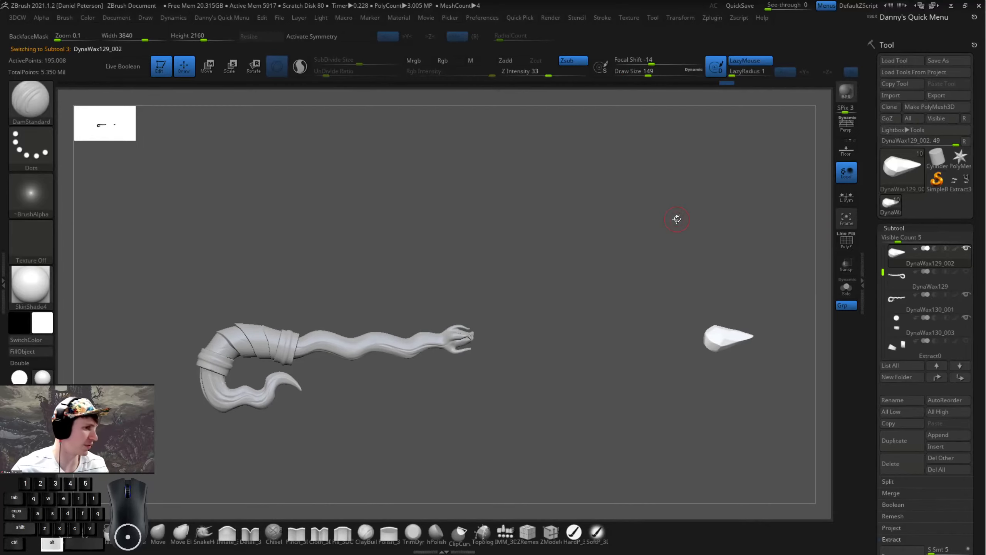
- Select the wavy shaft's subtool DynaWax130_001 and merge it down with DynaWax130_003, accepting the irreversible merge
{"action": "scroll", "coordinate": [890, 242], "scroll_direction": "up", "scroll_amount": 2}
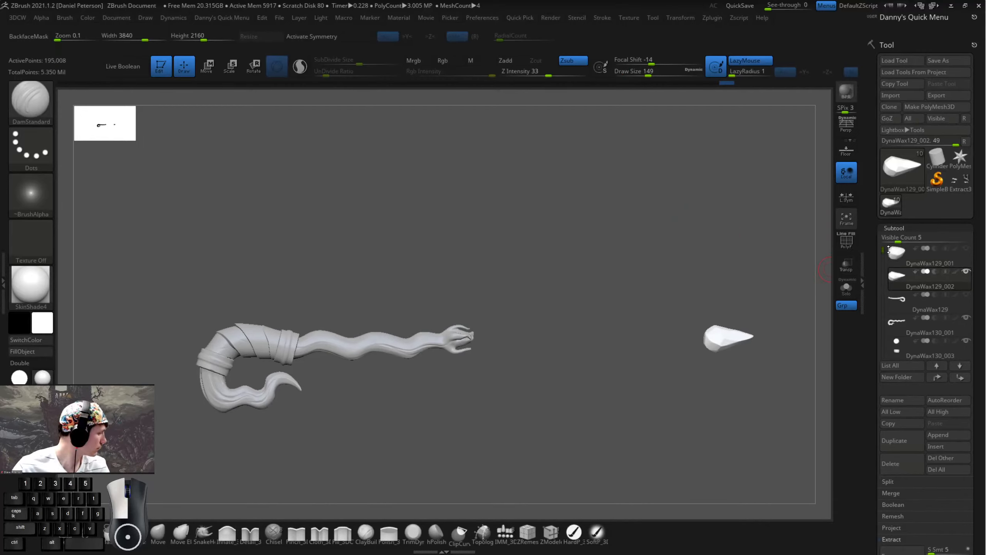
{"action": "left_click_drag", "start_coordinate": [890, 241], "coordinate": [887, 277]}
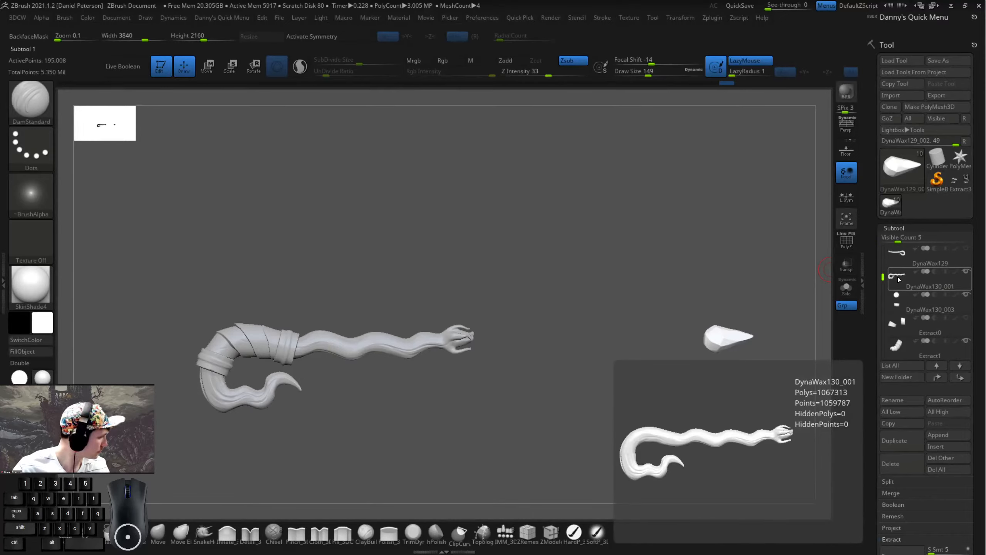
{"action": "left_click", "coordinate": [897, 278]}
{"action": "left_click", "coordinate": [892, 493]}
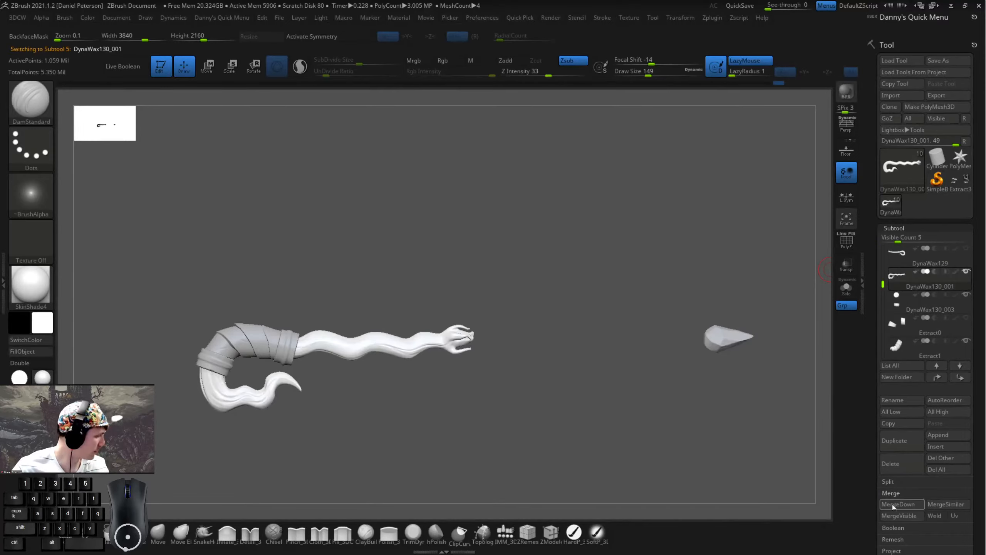
{"action": "left_click", "coordinate": [886, 503]}
{"action": "left_click", "coordinate": [866, 526]}
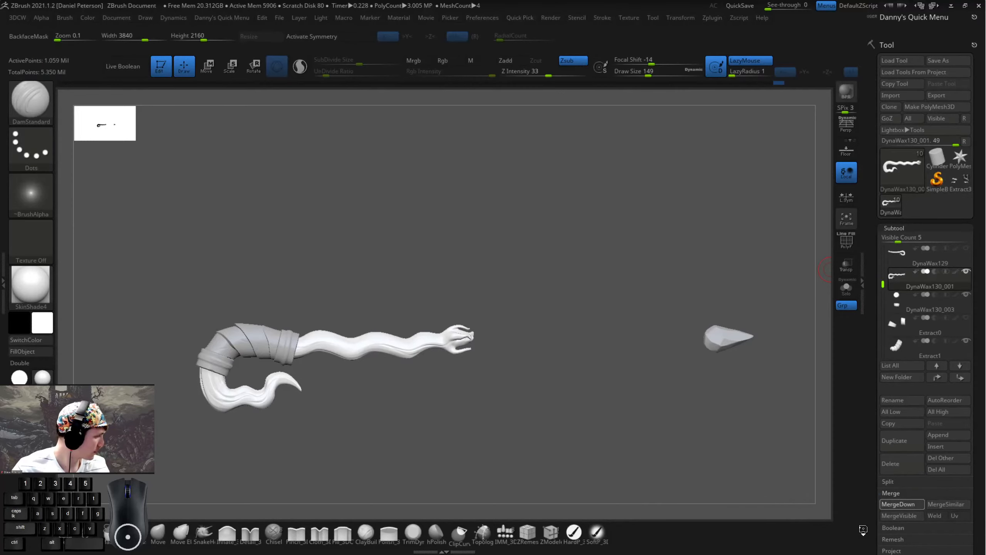
- Delete the Extract0 band subtool, accepting that the operation cannot be undone
{"action": "left_click", "coordinate": [896, 304]}
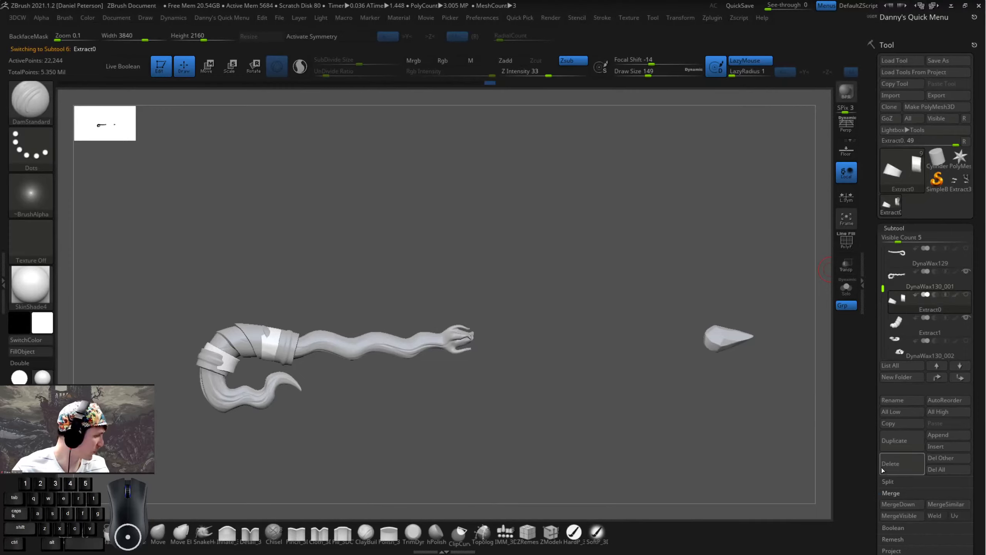
{"action": "left_click", "coordinate": [898, 504]}
{"action": "left_click", "coordinate": [864, 488]}
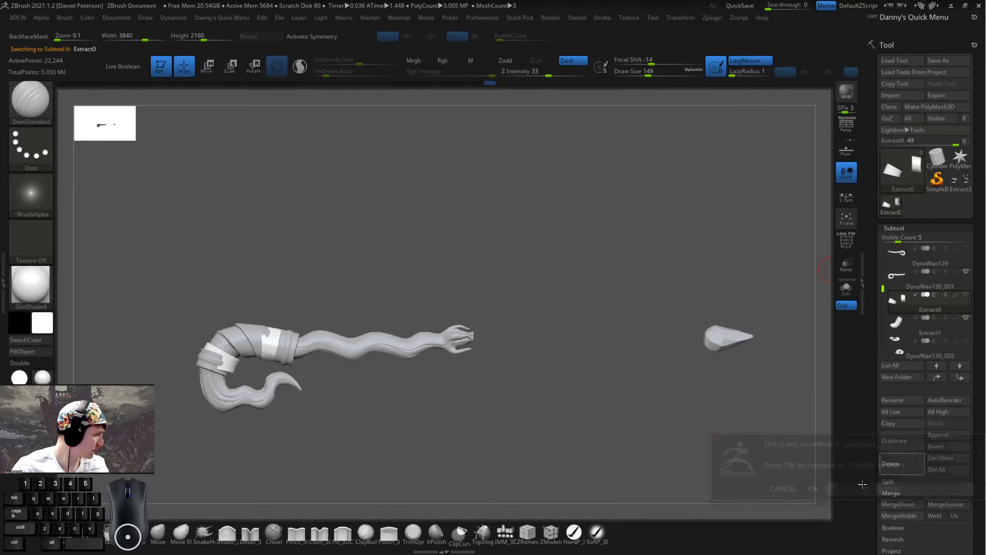
{"action": "mouse_move", "coordinate": [895, 305]}
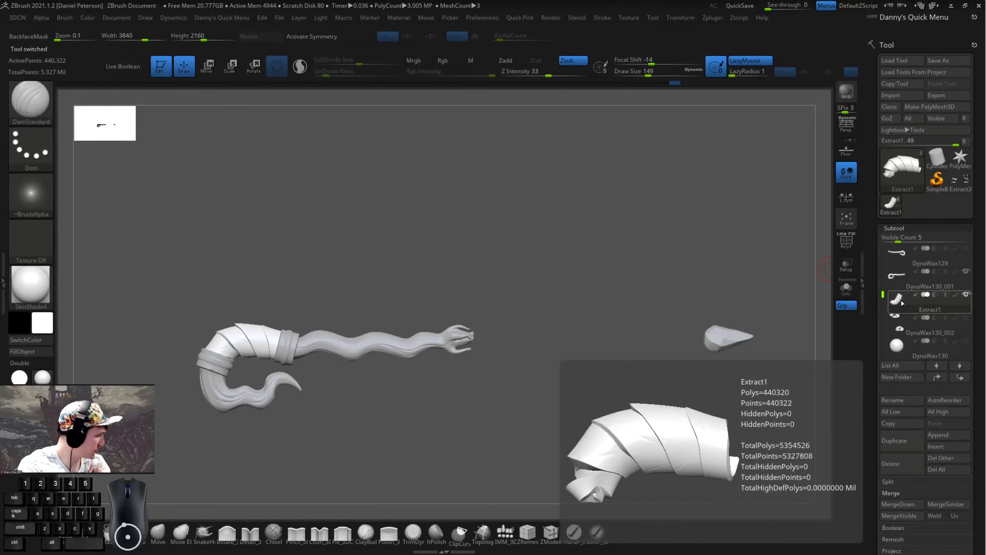
- Select the shaft's subtool DynaWax130_001 again and merge it down with the Extract1 wrap
{"action": "left_click", "coordinate": [891, 274]}
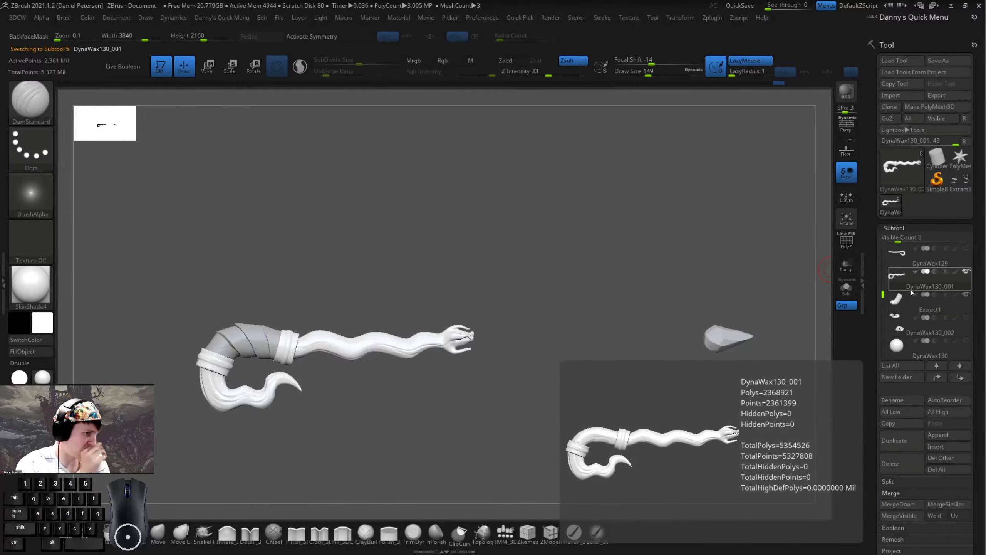
{"action": "left_click", "coordinate": [897, 504]}
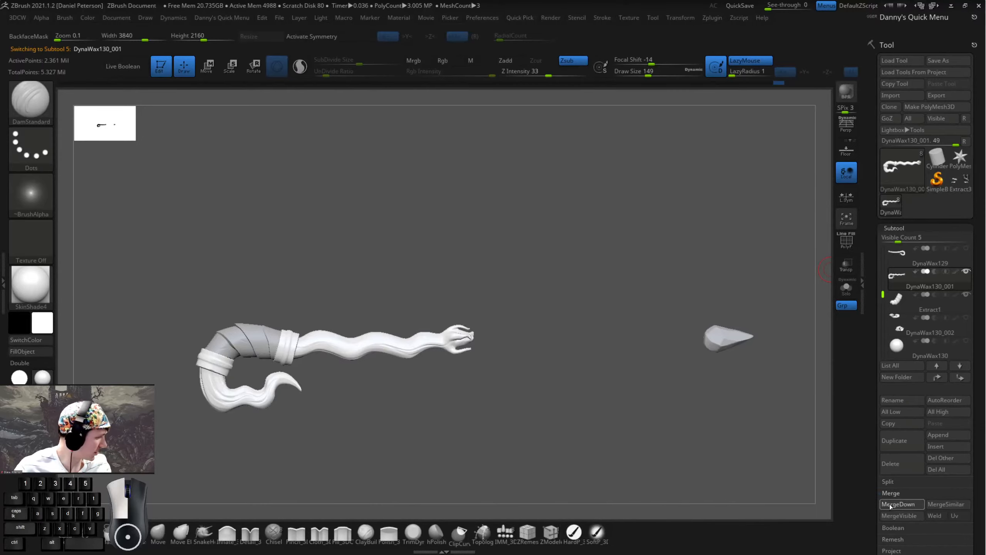
{"action": "left_click_drag", "start_coordinate": [519, 315], "coordinate": [727, 288], "text": "shift"}
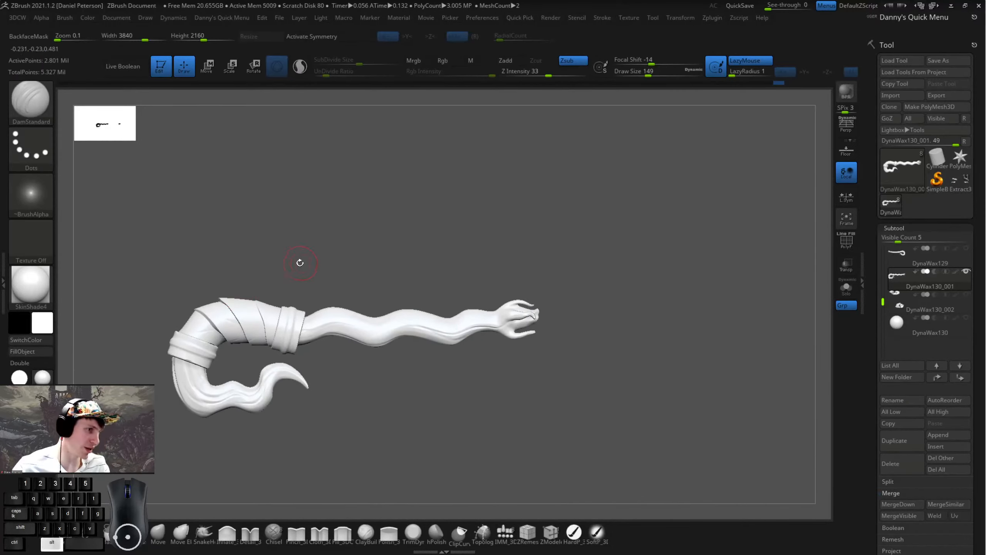
{"action": "left_click_drag", "start_coordinate": [361, 245], "coordinate": [528, 279], "text": "alt"}
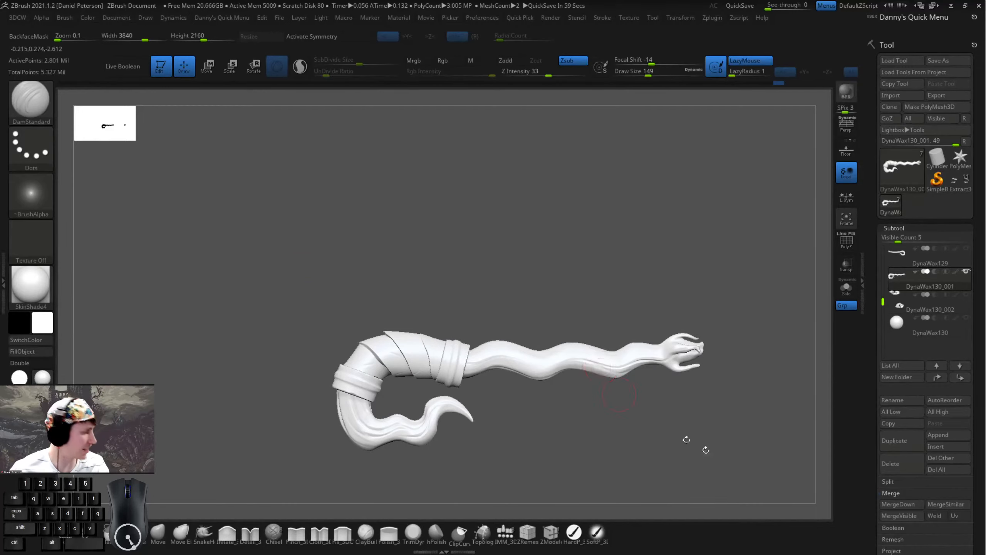
- Open the merged wand's geometry settings for DynaMesh and examine the joins between the bands, shaft and claw
{"action": "scroll", "coordinate": [900, 536], "scroll_direction": "down", "scroll_amount": 3}
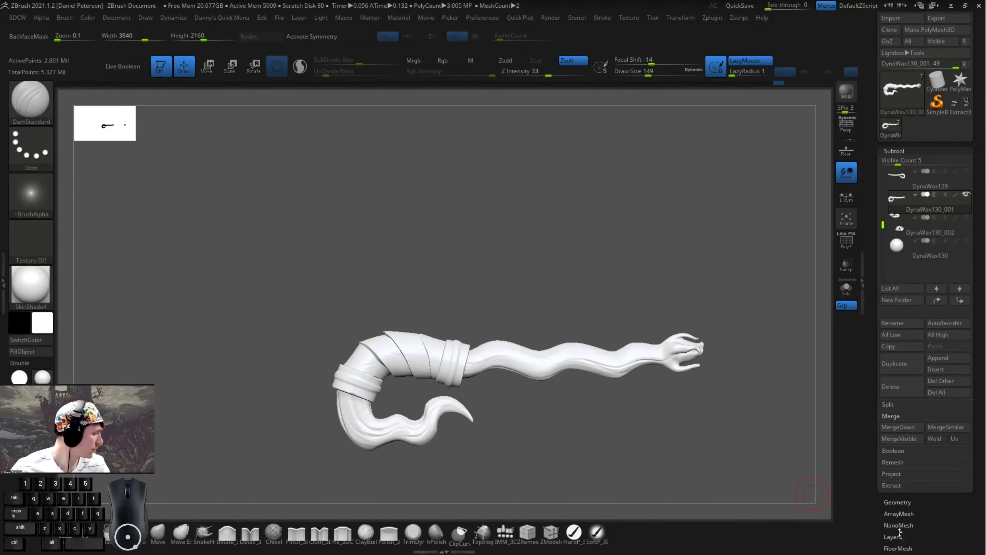
{"action": "left_click", "coordinate": [900, 501]}
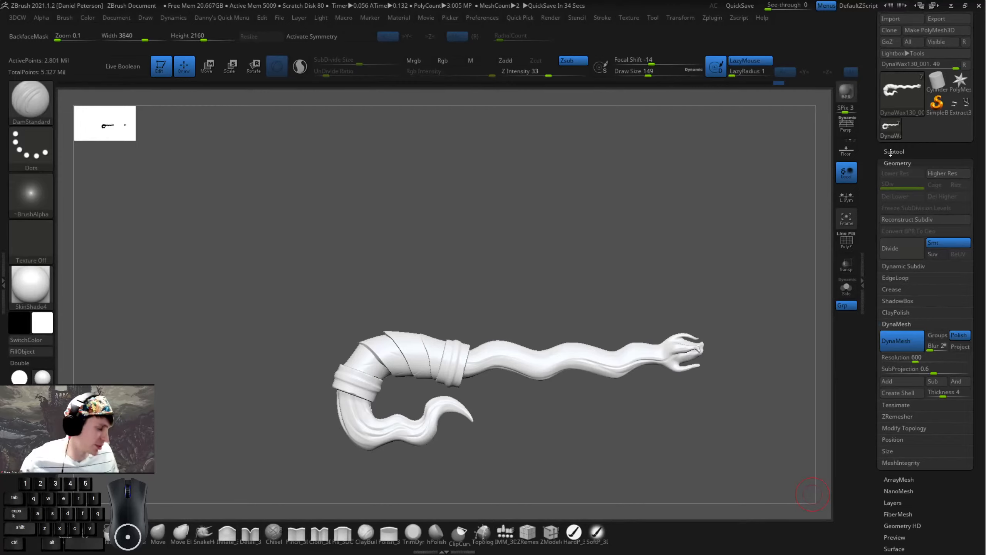
{"action": "left_click_drag", "start_coordinate": [442, 273], "coordinate": [249, 227], "text": "alt"}
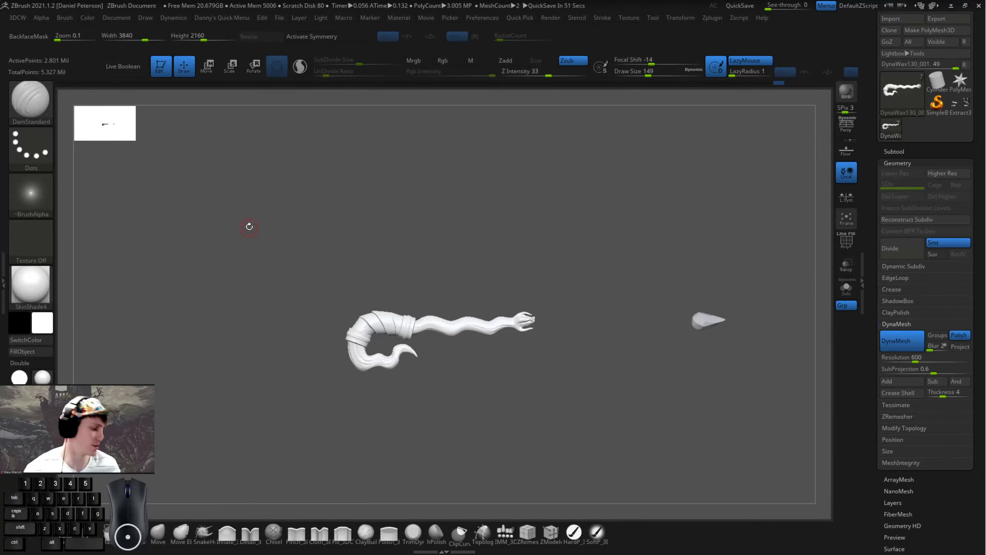
{"action": "left_click_drag", "start_coordinate": [381, 417], "coordinate": [273, 420], "text": "alt"}
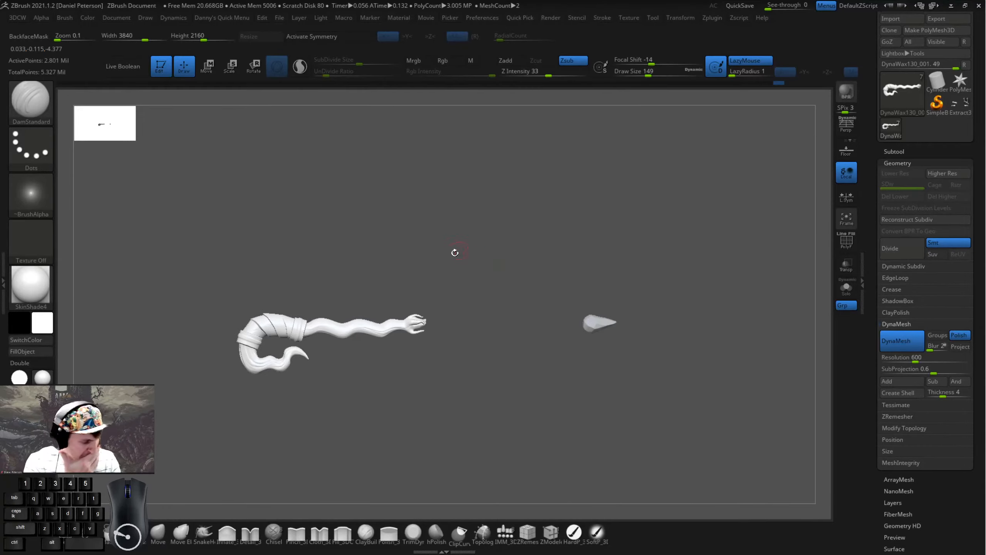
{"action": "mouse_move", "coordinate": [431, 247]}
{"action": "left_mouse_down"}
{"action": "mouse_move", "coordinate": [238, 187]}
{"action": "mouse_move", "coordinate": [510, 200]}
{"action": "mouse_move", "coordinate": [486, 205]}
{"action": "mouse_move", "coordinate": [480, 293]}
{"action": "left_mouse_up"}
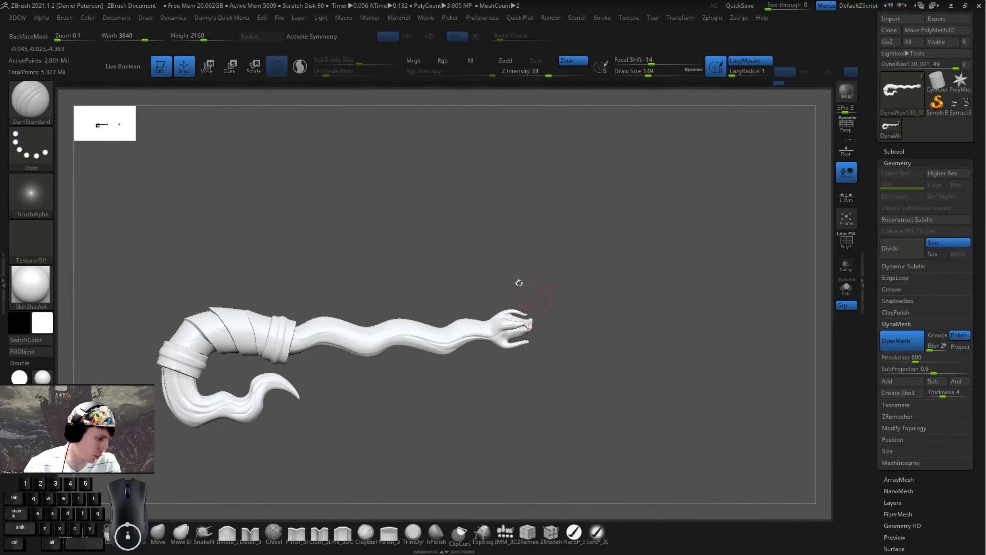
{"action": "mouse_move", "coordinate": [368, 229]}
{"action": "left_mouse_down"}
{"action": "mouse_move", "coordinate": [299, 235]}
{"action": "mouse_move", "coordinate": [478, 269]}
{"action": "mouse_move", "coordinate": [570, 223]}
{"action": "left_mouse_up"}
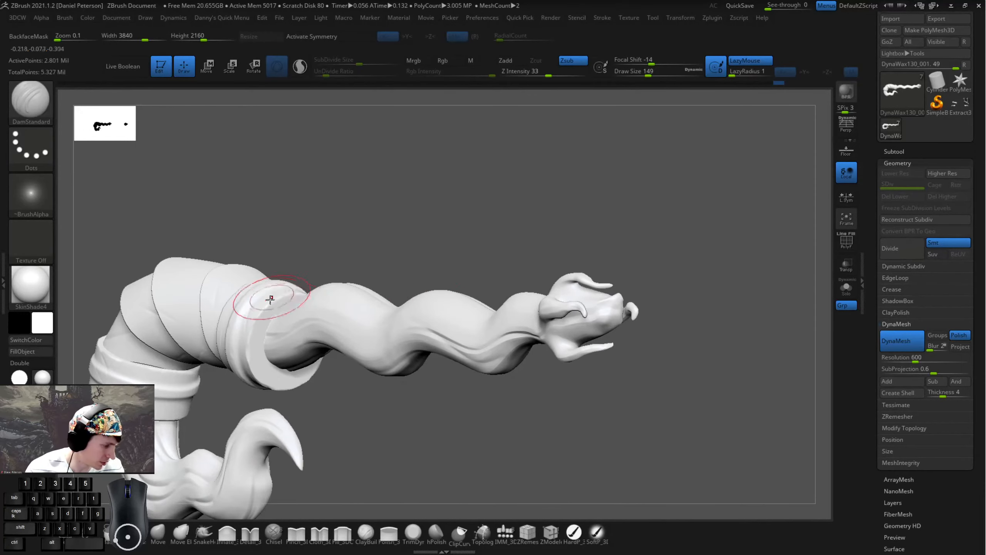
- Solo the merged wand, set the draw size to 101 and isolate the polygroup of the two ridged end bands
{"action": "mouse_move", "coordinate": [438, 247]}
{"action": "left_mouse_down", "text": "alt"}
{"action": "mouse_move", "coordinate": [543, 229]}
{"action": "mouse_move", "coordinate": [510, 218]}
{"action": "mouse_move", "coordinate": [665, 181]}
{"action": "mouse_move", "coordinate": [388, 148]}
{"action": "mouse_move", "coordinate": [682, 224]}
{"action": "left_mouse_up", "text": "alt"}
{"action": "key", "text": "space"}
{"action": "left_click_drag", "start_coordinate": [780, 200], "coordinate": [864, 256], "text": "alt"}
{"action": "left_click", "coordinate": [846, 296]}
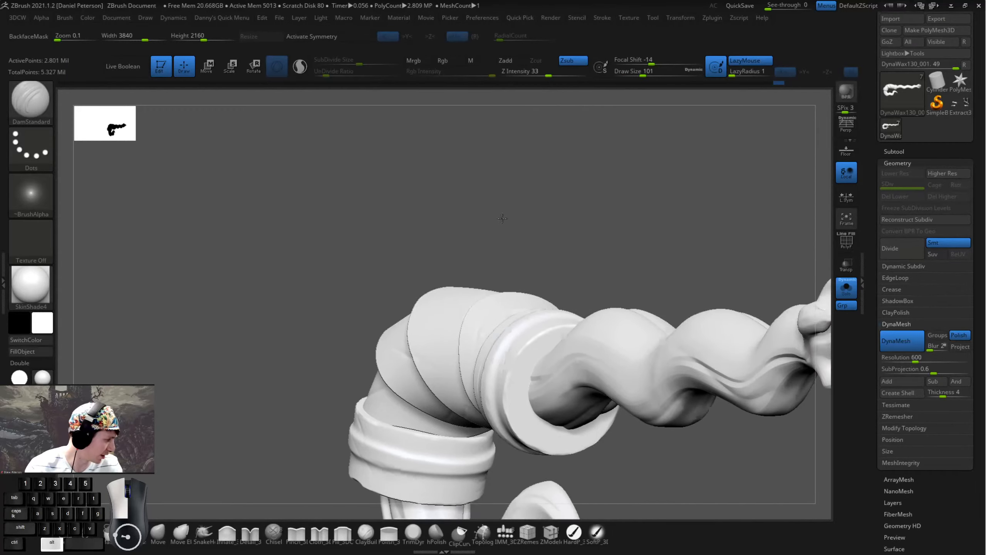
{"action": "key", "text": "w"}
{"action": "left_click", "coordinate": [431, 343], "text": "ctrl+shift"}
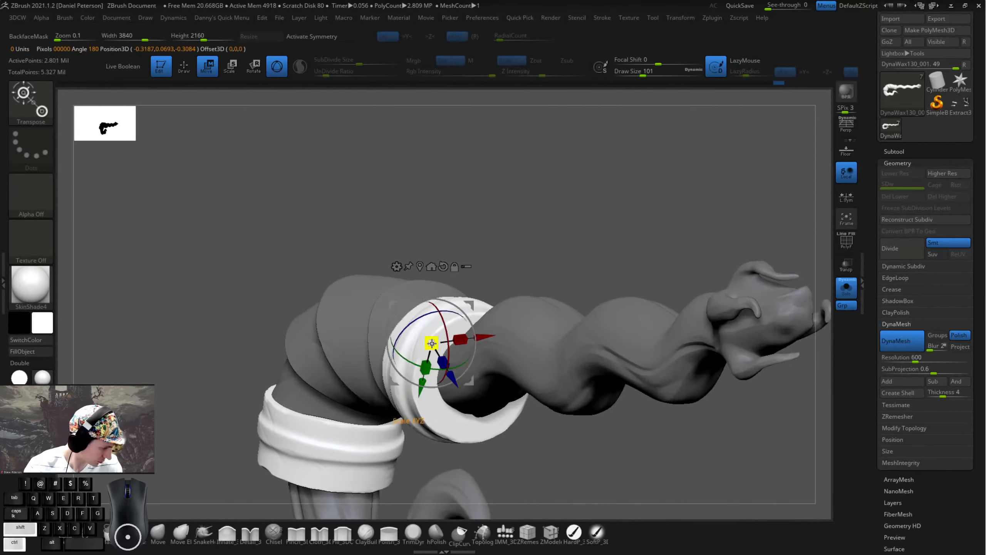
{"action": "key", "text": "q"}
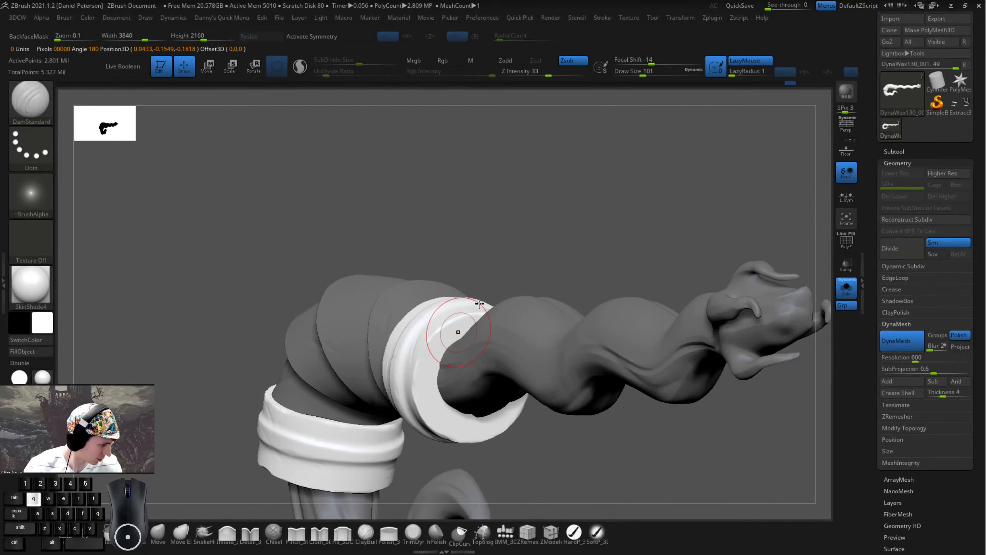
{"action": "left_click", "coordinate": [480, 304], "text": "ctrl+shift"}
{"action": "left_click_drag", "start_coordinate": [560, 271], "coordinate": [616, 270]}
{"action": "mouse_move", "coordinate": [616, 269]}
{"action": "left_mouse_down", "text": "alt"}
{"action": "mouse_move", "coordinate": [594, 202]}
{"action": "mouse_move", "coordinate": [674, 241]}
{"action": "mouse_move", "coordinate": [657, 169]}
{"action": "left_mouse_up", "text": "alt"}
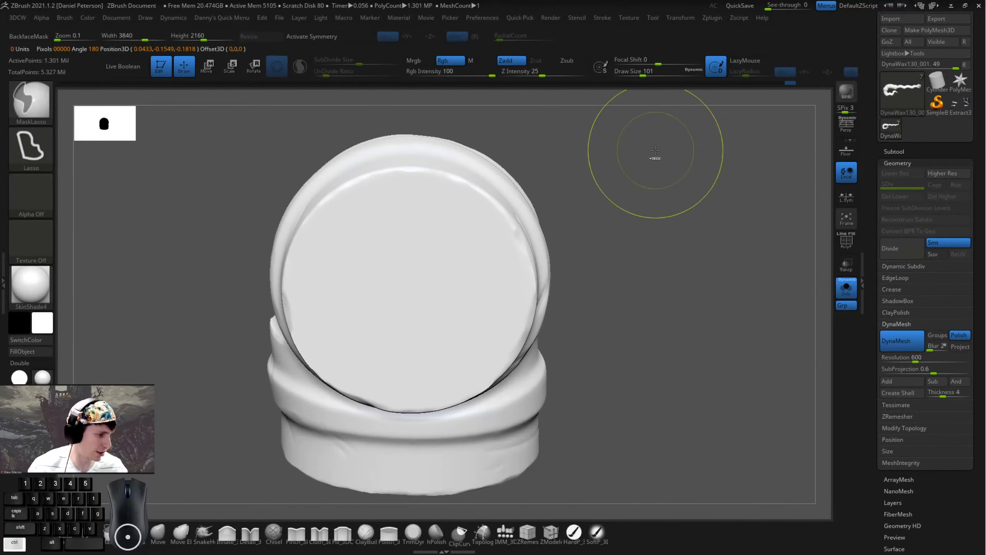
- Paint a large round mask on the flat end face of the shaft-side band using the MaskPen brush at draw size 116
{"action": "key", "text": "ctrl+b"}
{"action": "mouse_move", "coordinate": [167, 154]}
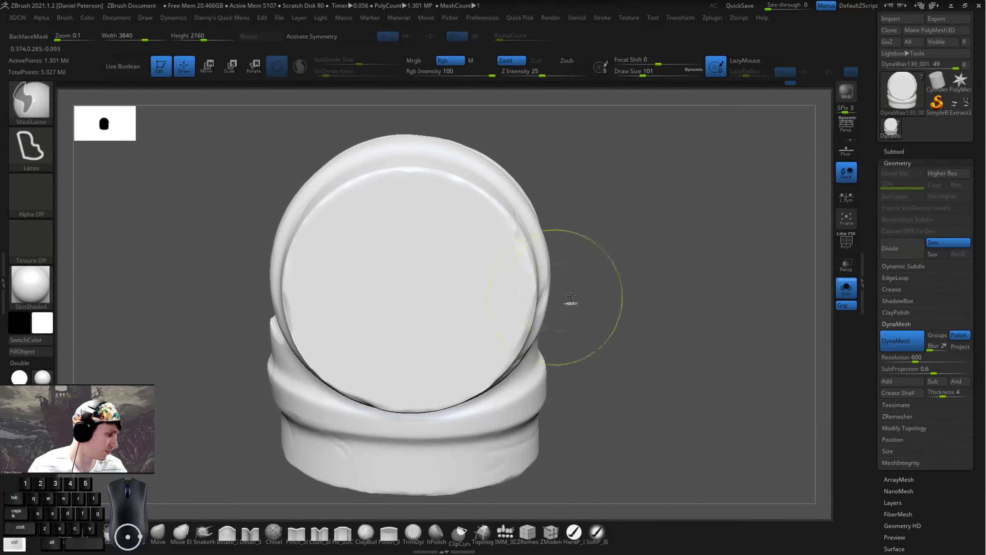
{"action": "left_click_drag", "start_coordinate": [570, 302], "coordinate": [587, 268]}
{"action": "key", "text": "space"}
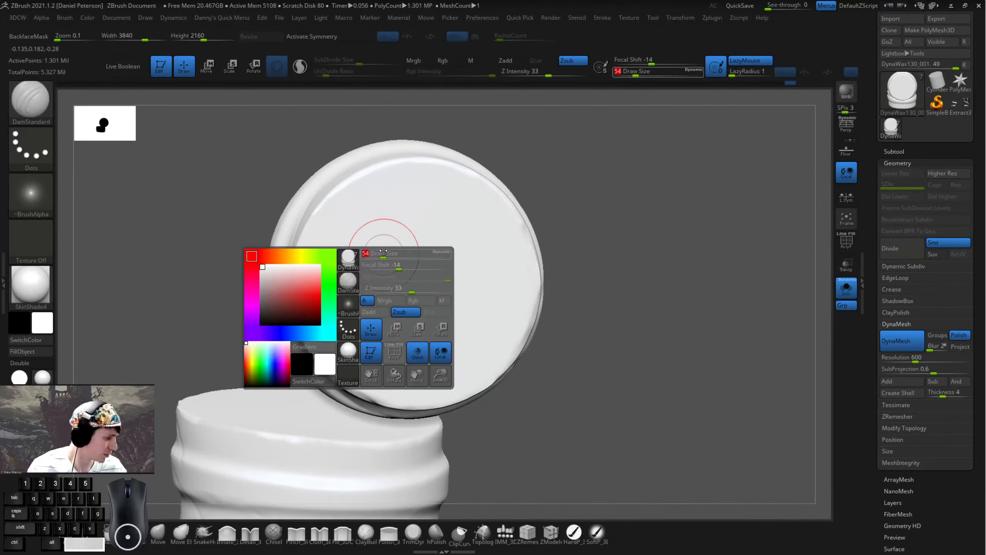
{"action": "key", "text": "ctrl"}
{"action": "left_click", "coordinate": [36, 106], "text": "ctrl"}
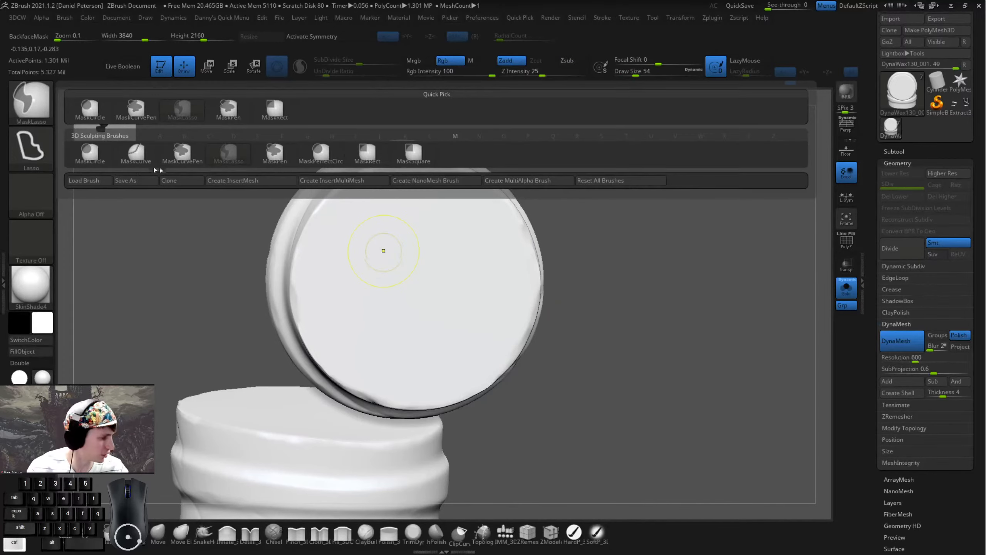
{"action": "left_click", "coordinate": [228, 113], "text": "ctrl"}
{"action": "mouse_move", "coordinate": [440, 242]}
{"action": "left_mouse_down", "text": "ctrl"}
{"action": "mouse_move", "coordinate": [407, 269]}
{"action": "mouse_move", "coordinate": [398, 248]}
{"action": "mouse_move", "coordinate": [424, 259]}
{"action": "mouse_move", "coordinate": [436, 293]}
{"action": "mouse_move", "coordinate": [410, 307]}
{"action": "mouse_move", "coordinate": [424, 259]}
{"action": "left_mouse_up", "text": "ctrl"}
{"action": "key", "text": "space"}
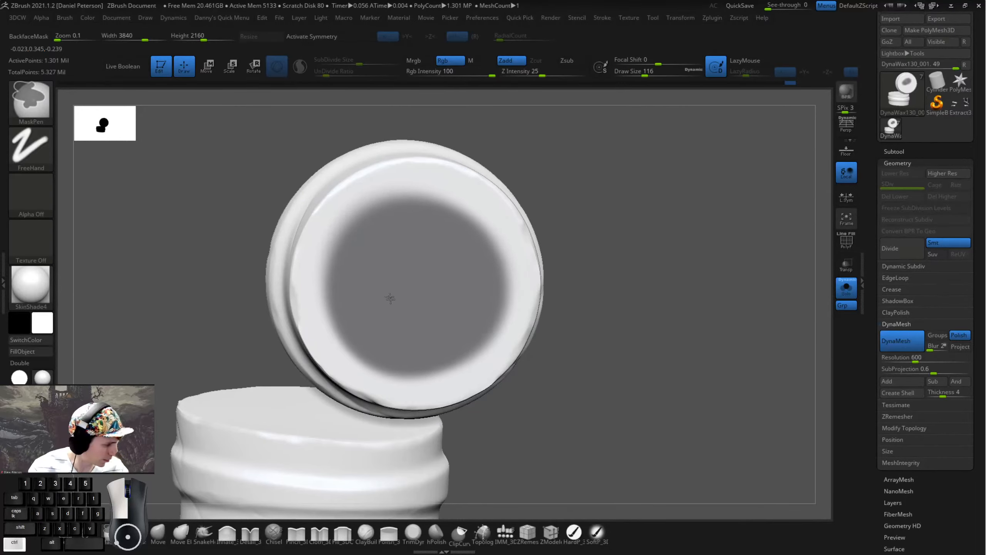
{"action": "mouse_move", "coordinate": [390, 298]}
{"action": "left_mouse_down", "text": "ctrl"}
{"action": "mouse_move", "coordinate": [378, 286]}
{"action": "mouse_move", "coordinate": [440, 280]}
{"action": "left_mouse_up", "text": "ctrl"}
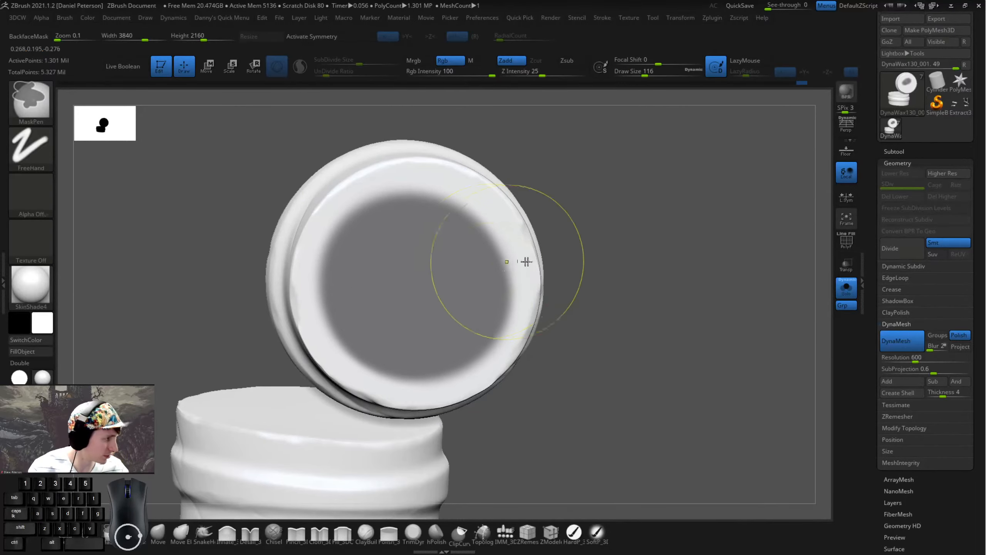
- Invert the mask so only the round centre of the band's end face can be edited
{"action": "key", "text": "b"}
{"action": "key", "text": "d"}
{"action": "key", "text": "s"}
{"action": "left_click", "coordinate": [600, 303], "text": "ctrl"}
- Try to push the unmasked centre of the band's end face inward and check the recess against the whole wand
{"action": "left_click_drag", "start_coordinate": [597, 321], "coordinate": [501, 272]}
{"action": "key", "text": "w"}
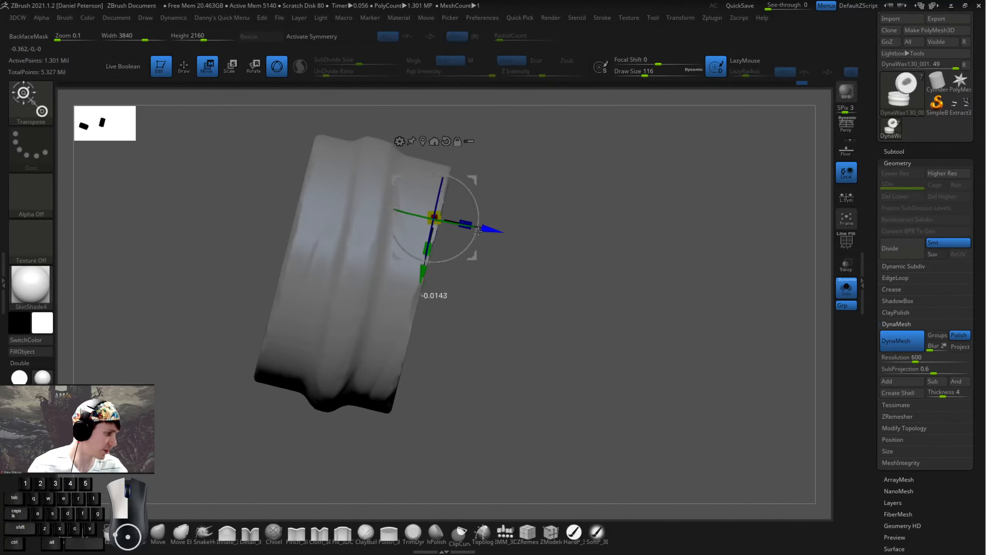
{"action": "key", "text": "q"}
{"action": "left_click_drag", "start_coordinate": [559, 282], "coordinate": [553, 277]}
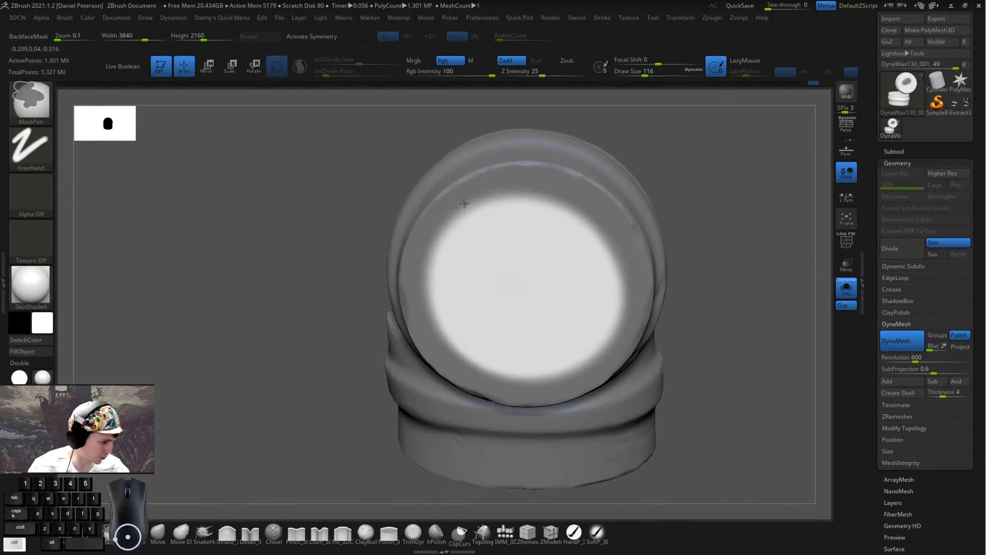
{"action": "left_click_drag", "start_coordinate": [740, 238], "coordinate": [652, 268], "text": "alt"}
{"action": "key", "text": "w"}
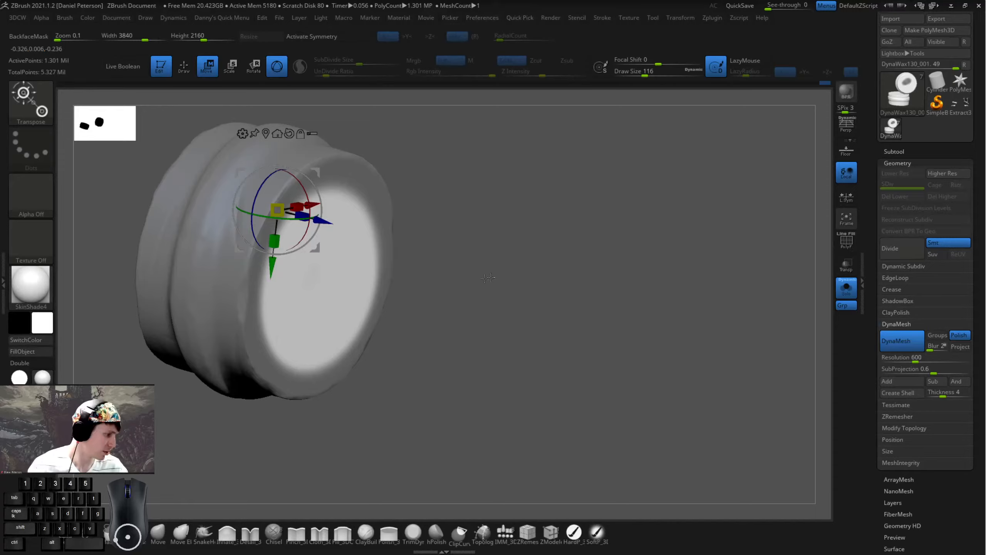
{"action": "left_click_drag", "start_coordinate": [425, 272], "coordinate": [324, 223]}
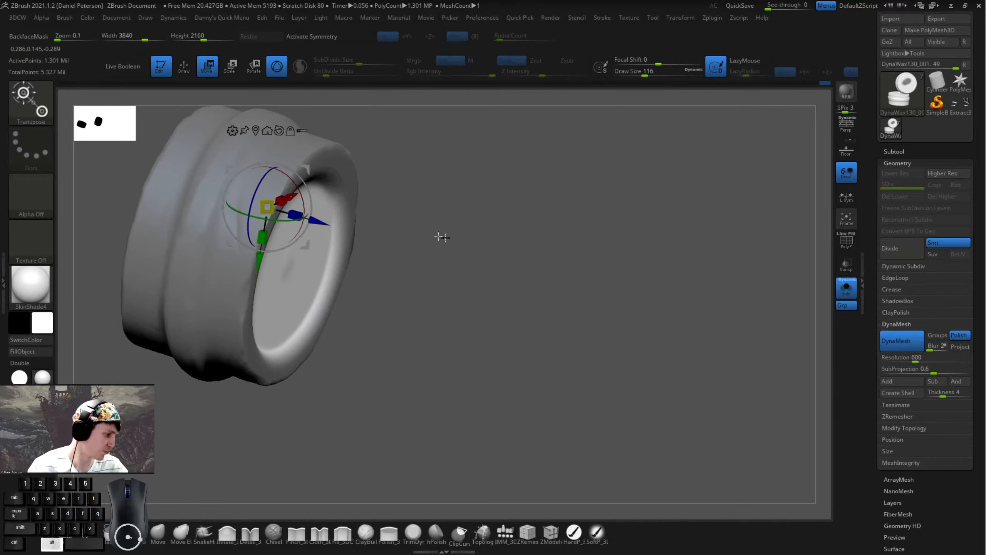
{"action": "key", "text": "q"}
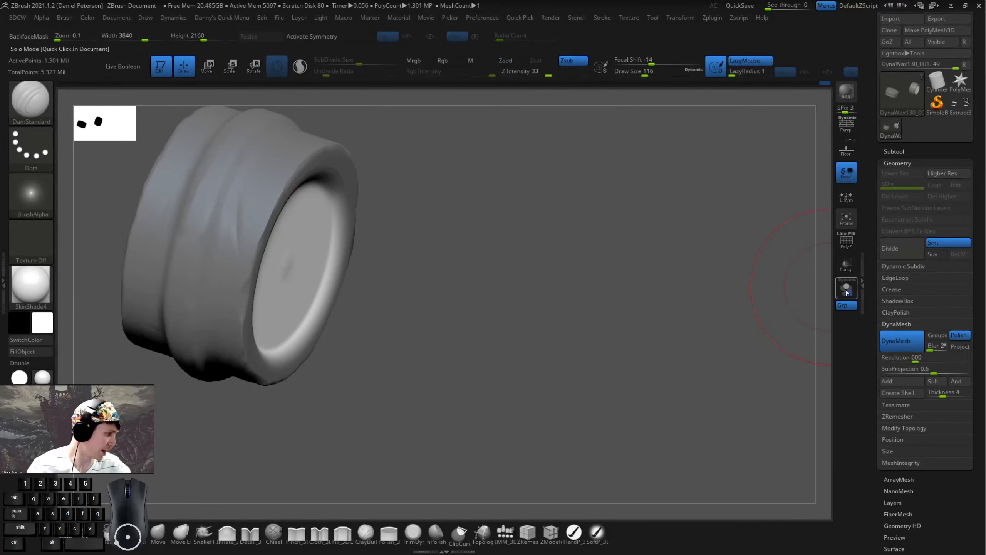
{"action": "left_click", "coordinate": [842, 288]}
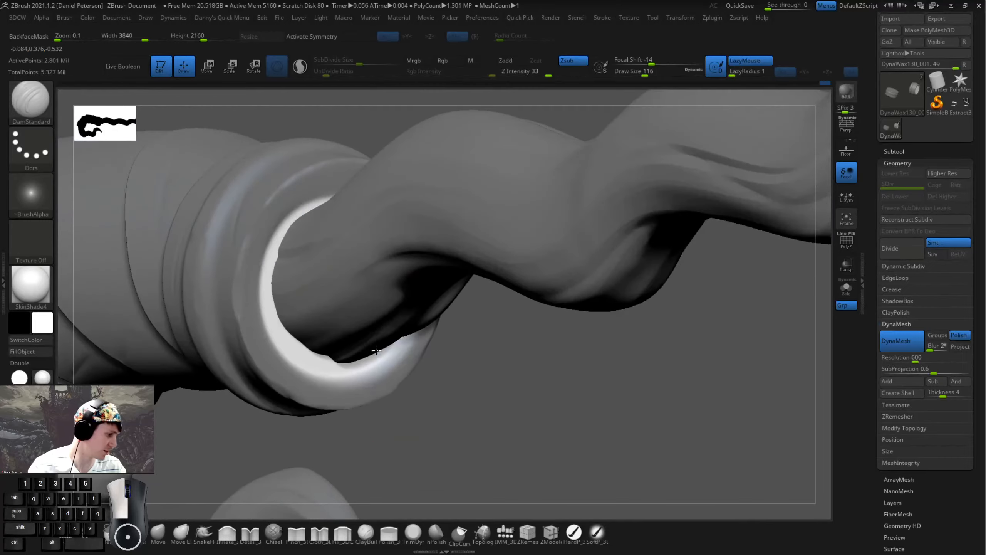
- Extend the mask inward around the end face's unmasked centre using MaskPen at draw size 59, leaving a smaller opening
{"action": "mouse_move", "coordinate": [376, 350]}
{"action": "left_mouse_down"}
{"action": "mouse_move", "coordinate": [441, 359]}
{"action": "mouse_move", "coordinate": [263, 272]}
{"action": "left_mouse_up"}
{"action": "key", "text": "ctrl"}
{"action": "key", "text": "space"}
{"action": "key", "text": "ctrl"}
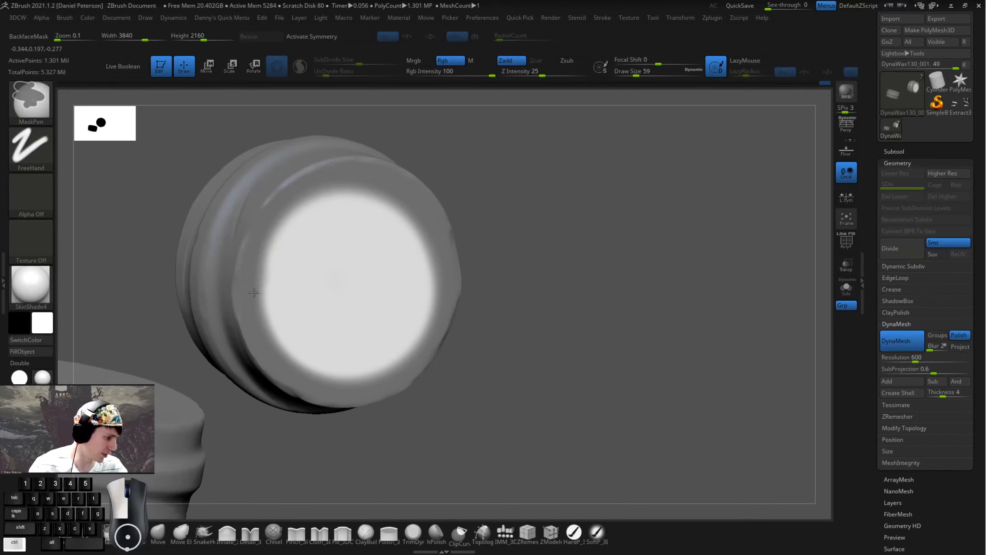
{"action": "mouse_move", "coordinate": [279, 330]}
{"action": "left_mouse_down", "text": "ctrl"}
{"action": "mouse_move", "coordinate": [363, 348]}
{"action": "mouse_move", "coordinate": [425, 319]}
{"action": "left_mouse_up", "text": "ctrl"}
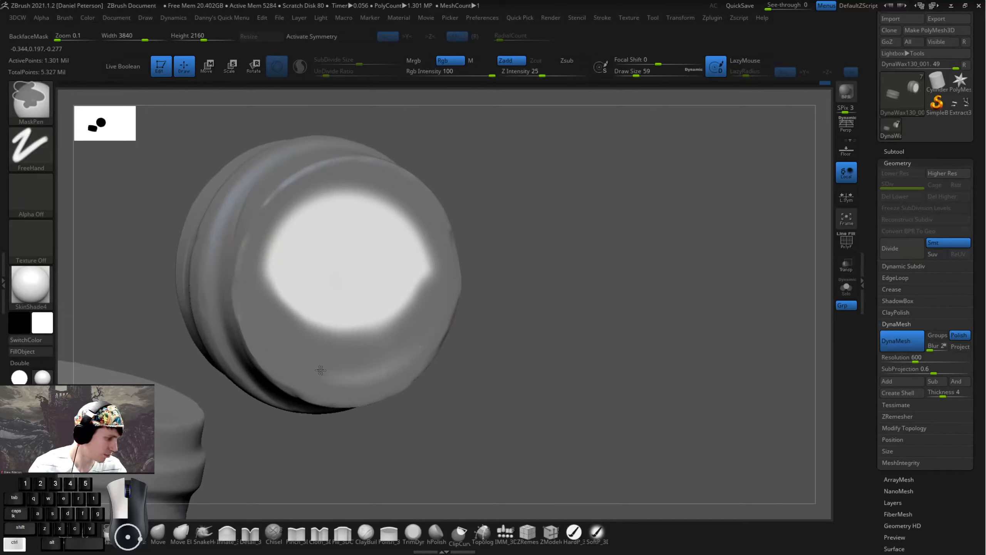
{"action": "mouse_move", "coordinate": [440, 258]}
{"action": "left_mouse_down", "text": "ctrl"}
{"action": "mouse_move", "coordinate": [315, 194]}
{"action": "mouse_move", "coordinate": [291, 312]}
{"action": "left_mouse_up", "text": "ctrl"}
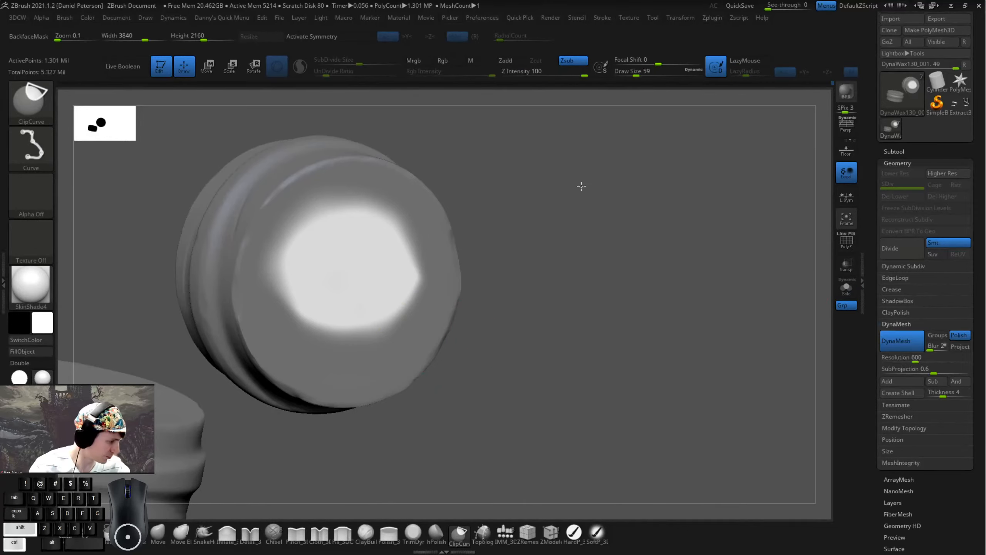
- Compare the masked end face with the shaft and erase some of the mask to widen the unmasked centre's lower edge
{"action": "left_click", "coordinate": [443, 409], "text": "ctrl+shift"}
{"action": "left_click_drag", "start_coordinate": [443, 409], "coordinate": [468, 377]}
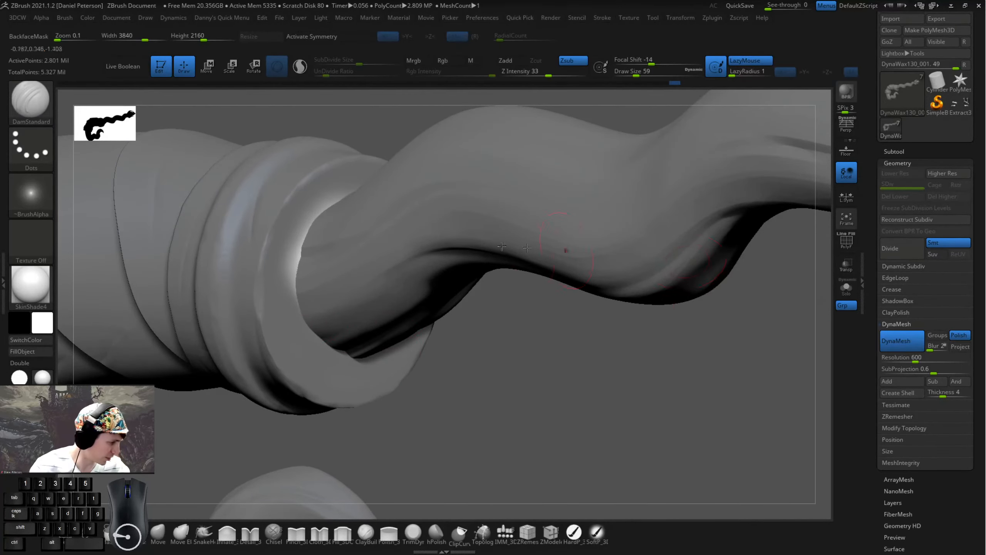
{"action": "left_click", "coordinate": [267, 222], "text": "ctrl+shift"}
{"action": "mouse_move", "coordinate": [486, 272]}
{"action": "left_mouse_down"}
{"action": "mouse_move", "coordinate": [537, 314]}
{"action": "mouse_move", "coordinate": [485, 304]}
{"action": "left_mouse_up"}
{"action": "key", "text": "ctrl"}
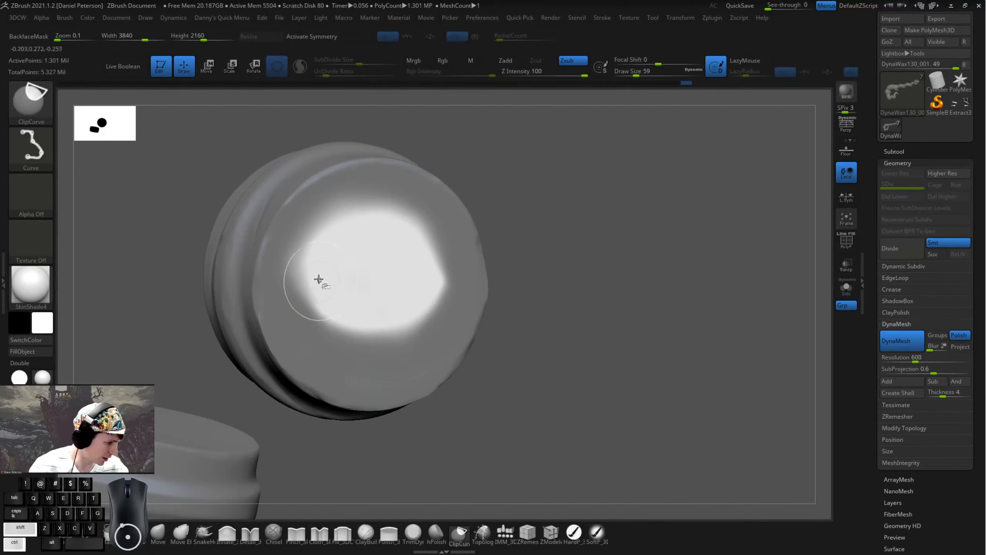
{"action": "left_click_drag", "start_coordinate": [312, 297], "coordinate": [392, 326], "text": "ctrl"}
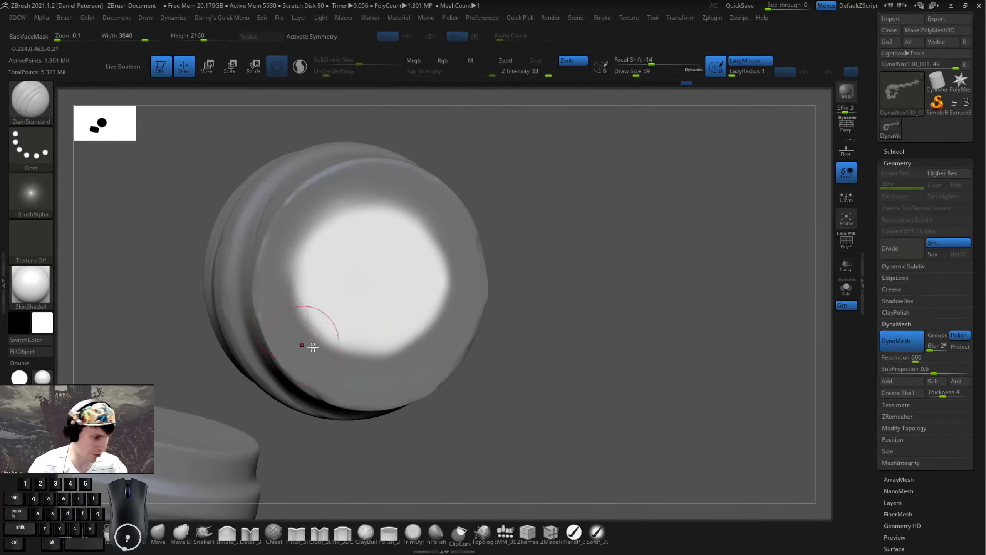
{"action": "key", "text": "ctrl+alt"}
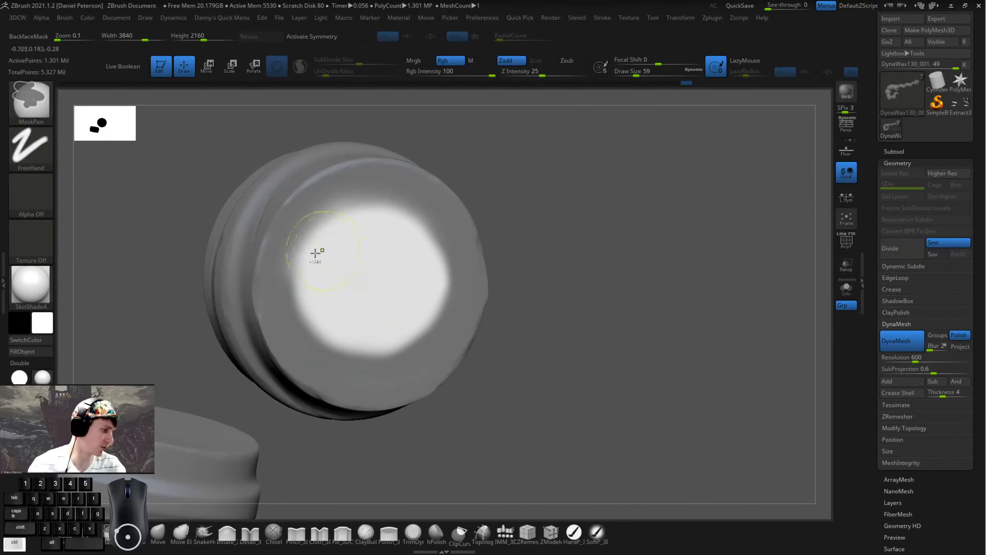
{"action": "left_click", "coordinate": [410, 296], "text": "ctrl"}
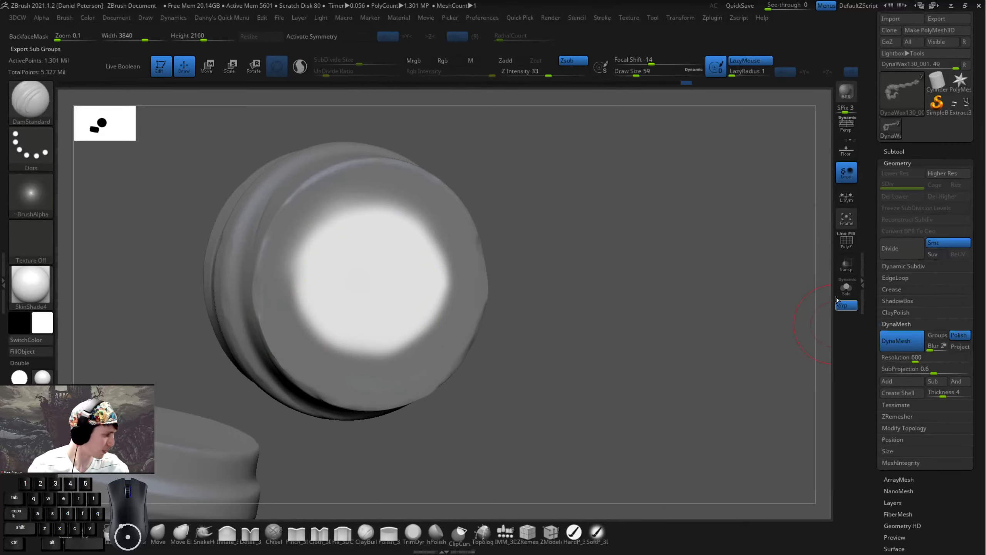
- Examine the wand's shaft by itself and set up the SnakeHook brush at draw size 217 for reshaping it
{"action": "left_click", "coordinate": [854, 294]}
{"action": "mouse_move", "coordinate": [640, 272]}
{"action": "left_mouse_down"}
{"action": "mouse_move", "coordinate": [555, 379]}
{"action": "mouse_move", "coordinate": [529, 359]}
{"action": "mouse_move", "coordinate": [504, 388]}
{"action": "mouse_move", "coordinate": [516, 384]}
{"action": "mouse_move", "coordinate": [490, 365]}
{"action": "mouse_move", "coordinate": [508, 392]}
{"action": "mouse_move", "coordinate": [440, 357]}
{"action": "mouse_move", "coordinate": [438, 383]}
{"action": "mouse_move", "coordinate": [269, 416]}
{"action": "mouse_move", "coordinate": [317, 388]}
{"action": "mouse_move", "coordinate": [343, 425]}
{"action": "mouse_move", "coordinate": [479, 316]}
{"action": "left_mouse_up"}
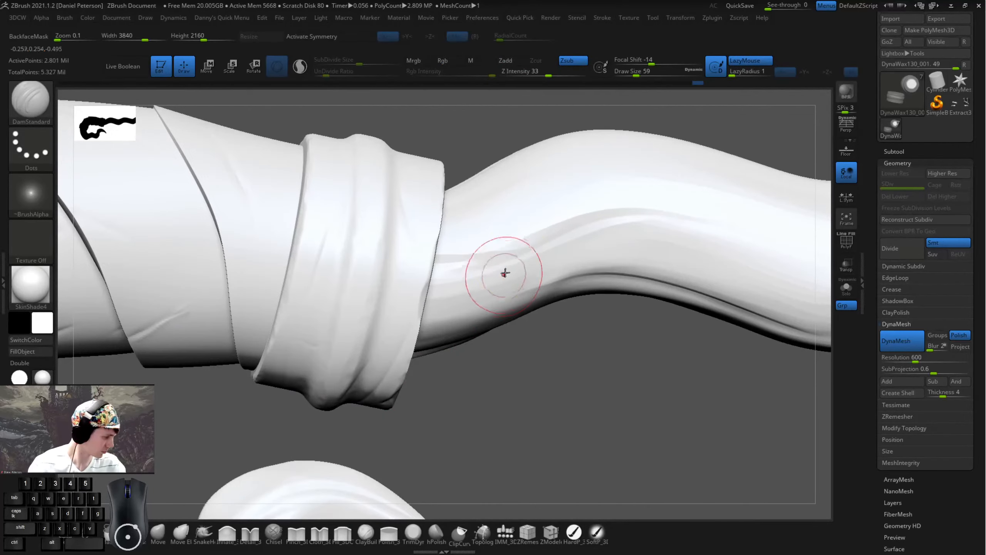
{"action": "left_click", "coordinate": [519, 262], "text": "ctrl+shift"}
{"action": "key", "text": "space"}
{"action": "left_click_drag", "start_coordinate": [510, 257], "coordinate": [524, 258]}
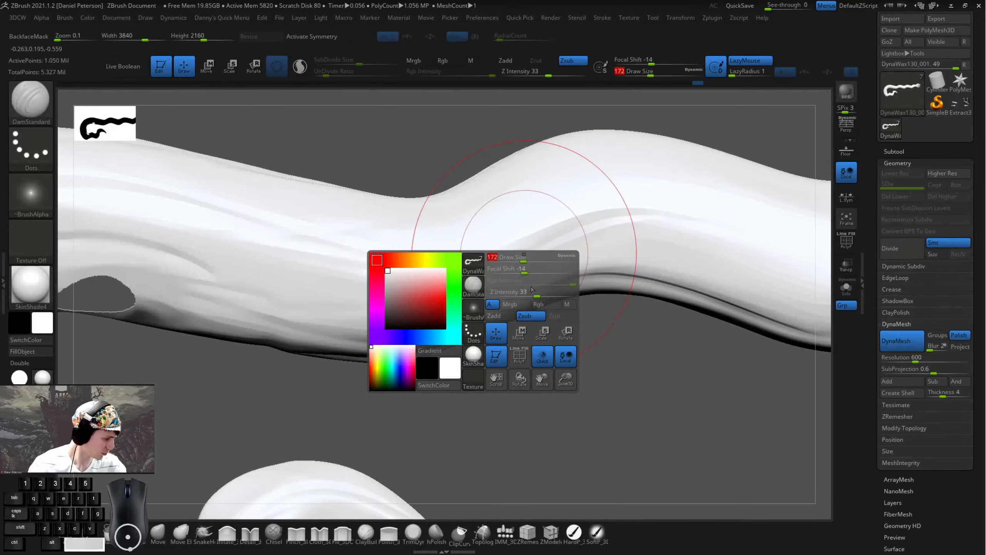
{"action": "left_click", "coordinate": [203, 533]}
{"action": "key", "text": "space"}
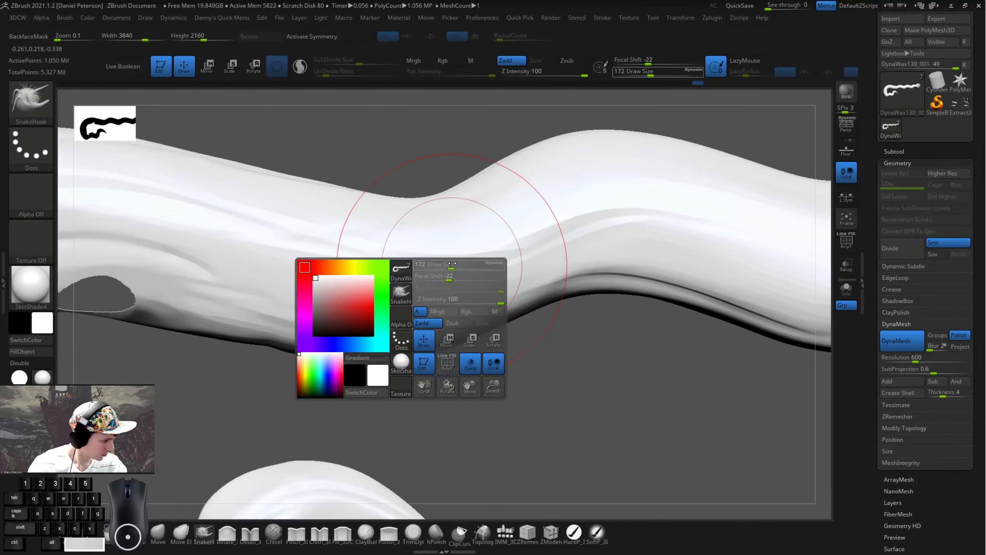
{"action": "left_click_drag", "start_coordinate": [456, 265], "coordinate": [454, 264]}
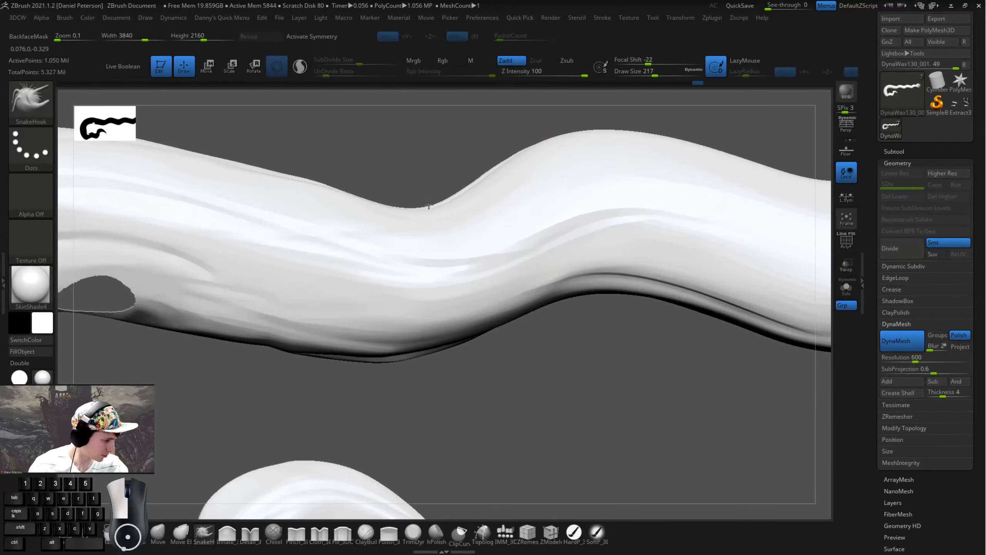
{"action": "left_click_drag", "start_coordinate": [632, 362], "coordinate": [459, 188], "text": "ctrl+shift"}
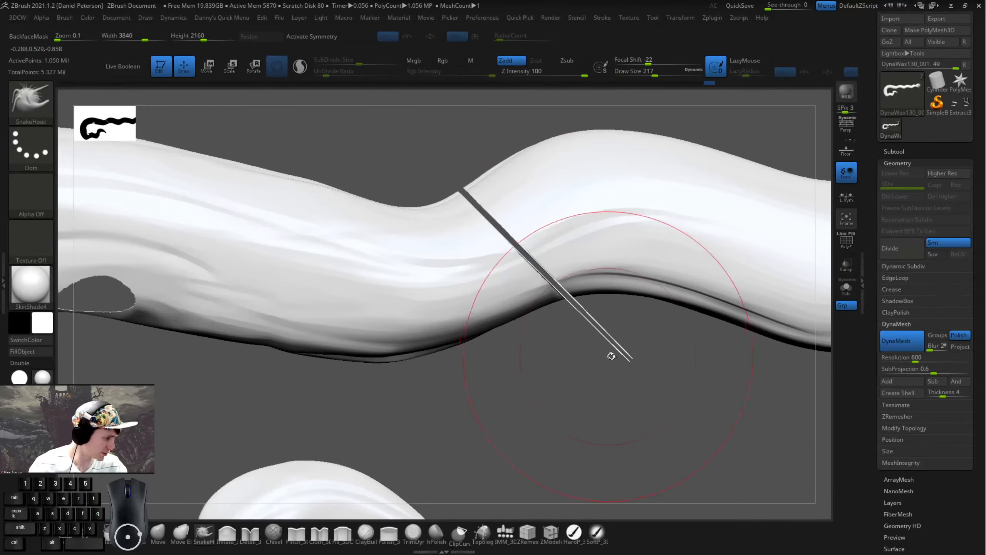
{"action": "left_click", "coordinate": [601, 388], "text": "ctrl+shift"}
{"action": "left_click_drag", "start_coordinate": [599, 396], "coordinate": [225, 332]}
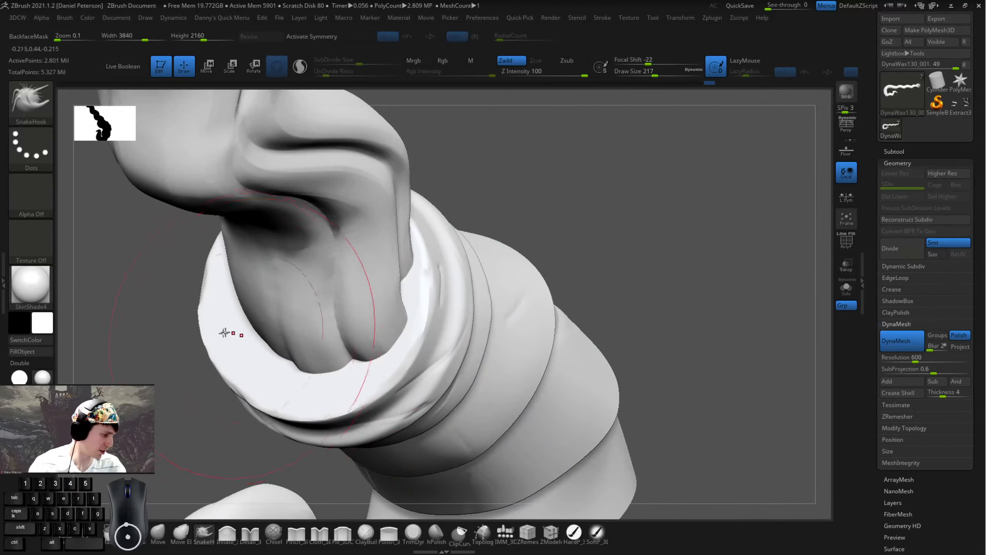
- Mask everything except the shaft and pull its base outward with SnakeHook so it fills more of the shaft-side band's opening
{"action": "left_click_drag", "start_coordinate": [577, 232], "coordinate": [358, 314]}
{"action": "key", "text": "w"}
{"action": "left_click", "coordinate": [356, 270], "text": "ctrl"}
{"action": "key", "text": "q"}
{"action": "left_click_drag", "start_coordinate": [508, 299], "coordinate": [320, 350]}
{"action": "left_click_drag", "start_coordinate": [562, 319], "coordinate": [476, 277]}
{"action": "left_click_drag", "start_coordinate": [600, 196], "coordinate": [491, 296]}
{"action": "right_click_drag", "start_coordinate": [538, 264], "coordinate": [392, 311]}
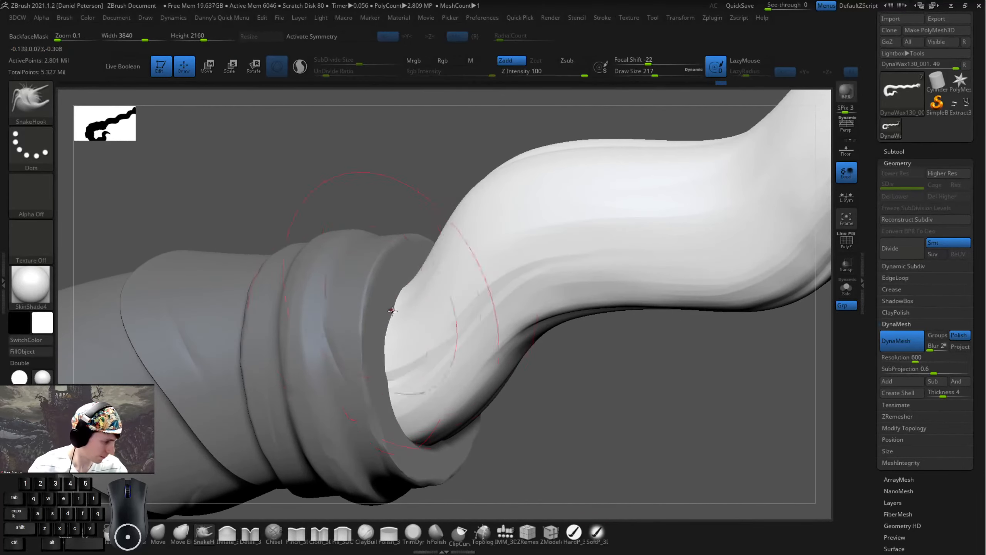
{"action": "right_click_drag", "start_coordinate": [570, 363], "coordinate": [557, 352]}
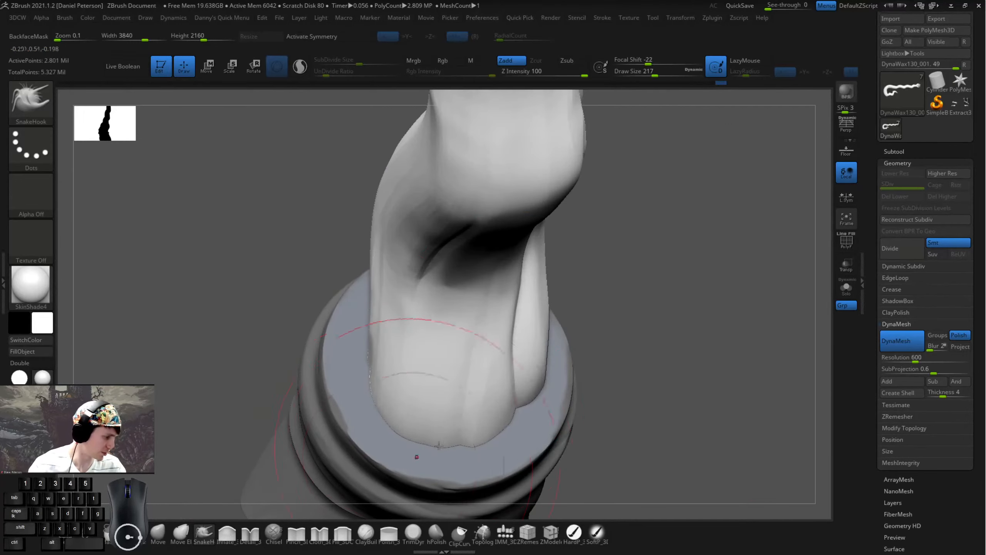
{"action": "right_click_drag", "start_coordinate": [666, 333], "coordinate": [459, 415]}
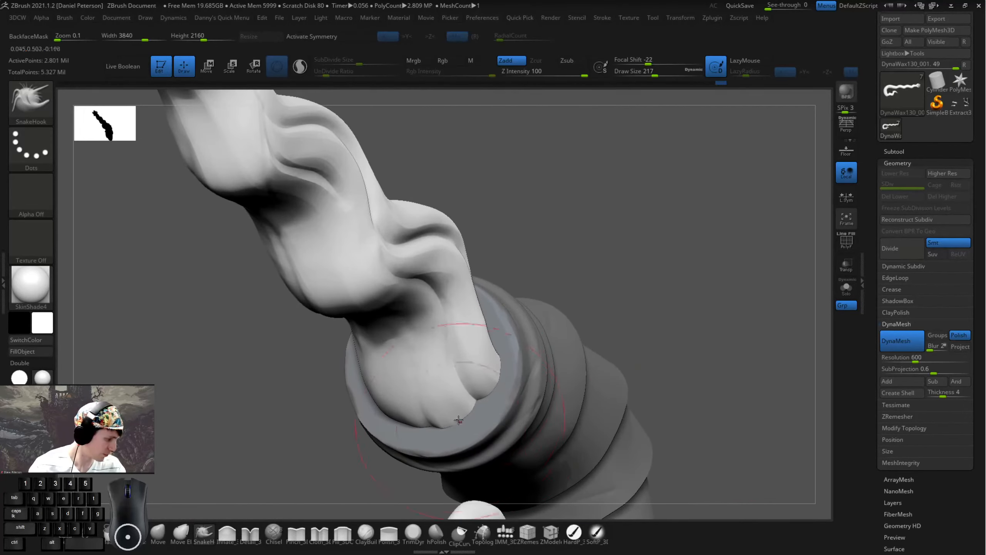
{"action": "right_click_drag", "start_coordinate": [528, 321], "coordinate": [600, 201]}
{"action": "left_click_drag", "start_coordinate": [600, 201], "coordinate": [608, 147], "text": "alt"}
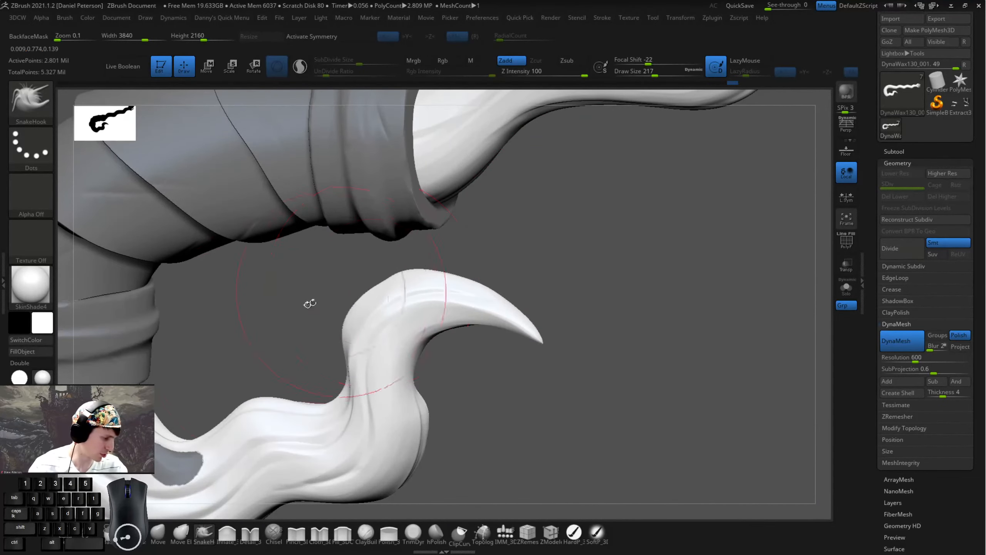
- Clear the mask, inspect the shaft beside the curled end's band, and mask everything except the shaft again
{"action": "left_click_drag", "start_coordinate": [308, 303], "coordinate": [394, 339]}
{"action": "left_click", "coordinate": [276, 419], "text": "ctrl+shift"}
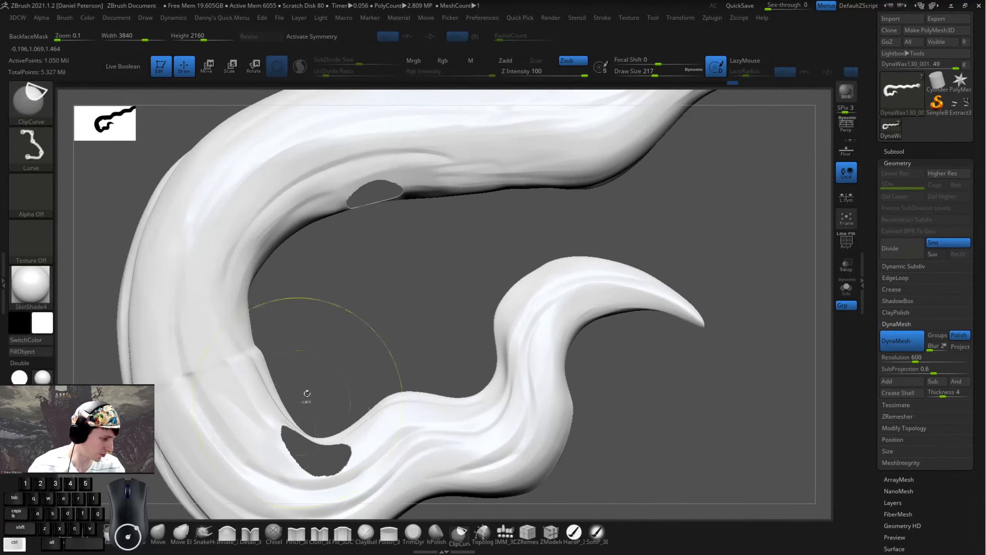
{"action": "left_click_drag", "start_coordinate": [306, 396], "coordinate": [344, 342]}
{"action": "left_click", "coordinate": [289, 421], "text": "ctrl+shift"}
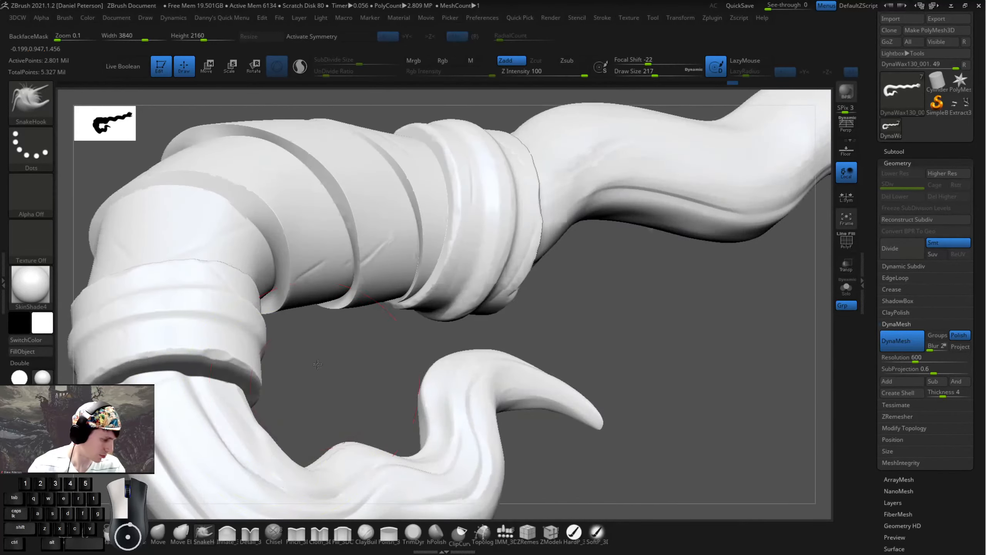
{"action": "mouse_move", "coordinate": [330, 389]}
{"action": "left_mouse_down"}
{"action": "mouse_move", "coordinate": [367, 292]}
{"action": "mouse_move", "coordinate": [344, 324]}
{"action": "mouse_move", "coordinate": [429, 286]}
{"action": "left_mouse_up"}
{"action": "left_click_drag", "start_coordinate": [428, 285], "coordinate": [398, 300]}
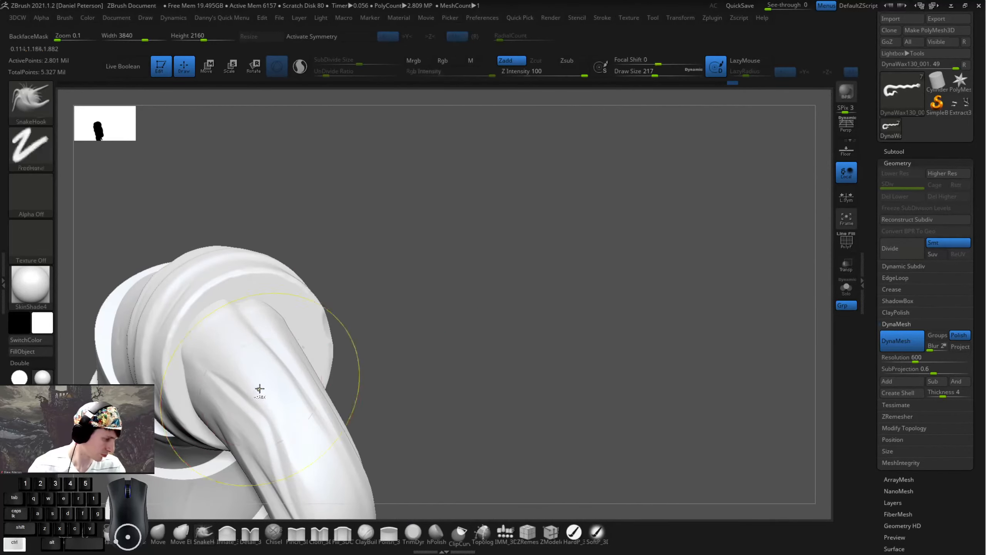
{"action": "key", "text": "w"}
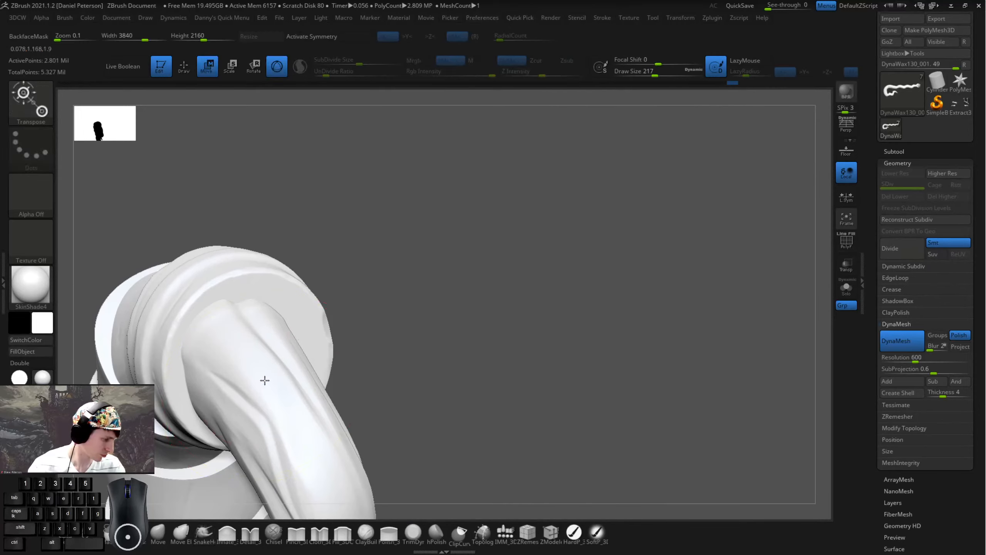
{"action": "left_click", "coordinate": [291, 379], "text": "ctrl"}
{"action": "key", "text": "q"}
- Reshape the shaft where it leaves the curled end's band using SnakeHook at draw size 217, then clear the mask
{"action": "mouse_move", "coordinate": [386, 314]}
{"action": "left_mouse_down"}
{"action": "mouse_move", "coordinate": [331, 311]}
{"action": "mouse_move", "coordinate": [356, 319]}
{"action": "left_mouse_up"}
{"action": "left_click_drag", "start_coordinate": [208, 325], "coordinate": [194, 311]}
{"action": "left_click_drag", "start_coordinate": [439, 270], "coordinate": [277, 406]}
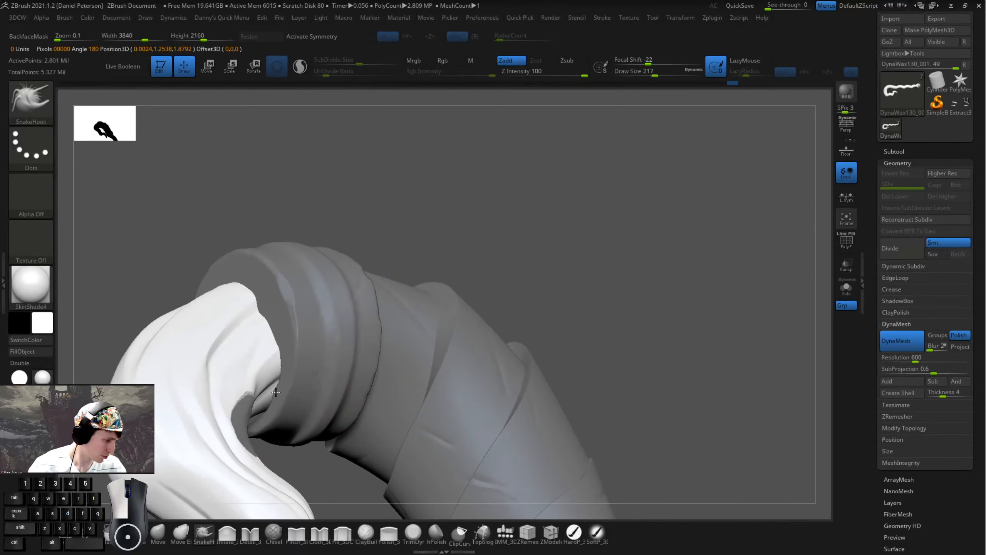
{"action": "left_click_drag", "start_coordinate": [605, 264], "coordinate": [467, 223]}
{"action": "left_click_drag", "start_coordinate": [349, 368], "coordinate": [287, 375]}
{"action": "mouse_move", "coordinate": [500, 342]}
{"action": "left_mouse_down"}
{"action": "mouse_move", "coordinate": [381, 342]}
{"action": "mouse_move", "coordinate": [431, 311]}
{"action": "mouse_move", "coordinate": [418, 319]}
{"action": "left_mouse_up"}
{"action": "right_click_drag", "start_coordinate": [418, 319], "coordinate": [421, 346], "text": "ctrl"}
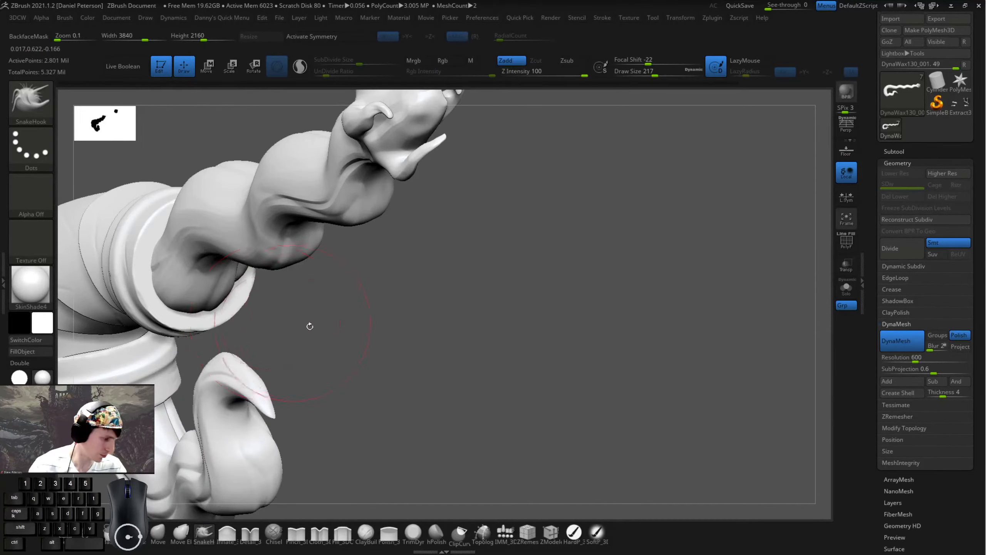
- Isolate the bands and paint a round mask on the shaft-side band's end face using MaskPen at draw size 128
{"action": "left_click_drag", "start_coordinate": [309, 326], "coordinate": [225, 309]}
{"action": "left_click", "coordinate": [343, 264], "text": "ctrl+shift"}
{"action": "mouse_move", "coordinate": [430, 259]}
{"action": "left_mouse_down", "text": "alt"}
{"action": "mouse_move", "coordinate": [336, 359]}
{"action": "mouse_move", "coordinate": [421, 346]}
{"action": "mouse_move", "coordinate": [326, 350]}
{"action": "left_mouse_up", "text": "alt"}
{"action": "key", "text": "space"}
{"action": "left_click_drag", "start_coordinate": [300, 285], "coordinate": [286, 285]}
{"action": "key", "text": "ctrl"}
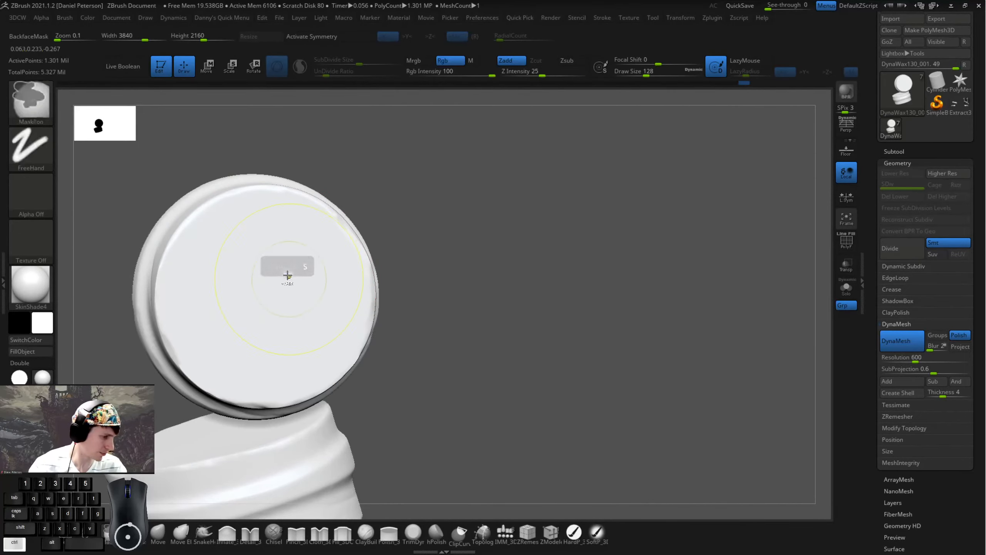
{"action": "left_click_drag", "start_coordinate": [283, 237], "coordinate": [244, 315], "text": "ctrl"}
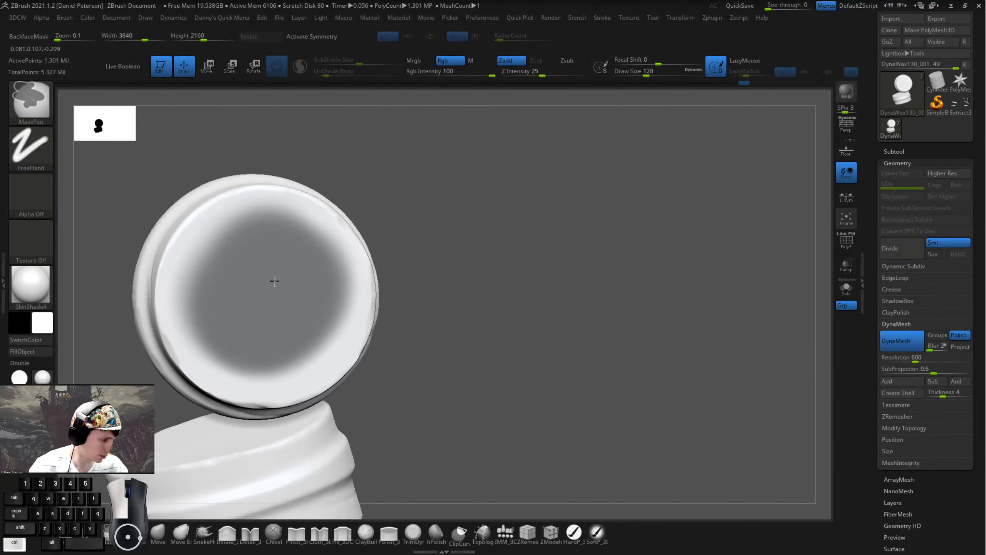
{"action": "mouse_move", "coordinate": [275, 281]}
{"action": "left_mouse_down", "text": "ctrl"}
{"action": "mouse_move", "coordinate": [240, 322]}
{"action": "mouse_move", "coordinate": [297, 311]}
{"action": "left_mouse_up", "text": "ctrl"}
- Show the whole wand and invert the mask so only the round centre of the band's end face can be edited
{"action": "left_click", "coordinate": [445, 331], "text": "ctrl+shift"}
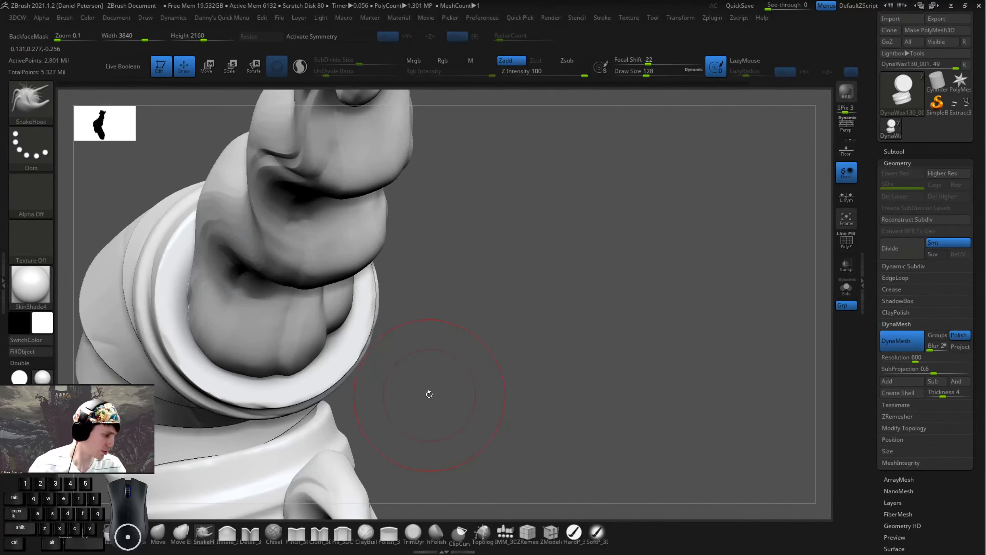
{"action": "mouse_move", "coordinate": [429, 394]}
{"action": "left_mouse_down"}
{"action": "mouse_move", "coordinate": [452, 389]}
{"action": "mouse_move", "coordinate": [418, 359]}
{"action": "mouse_move", "coordinate": [438, 384]}
{"action": "mouse_move", "coordinate": [480, 335]}
{"action": "left_mouse_up"}
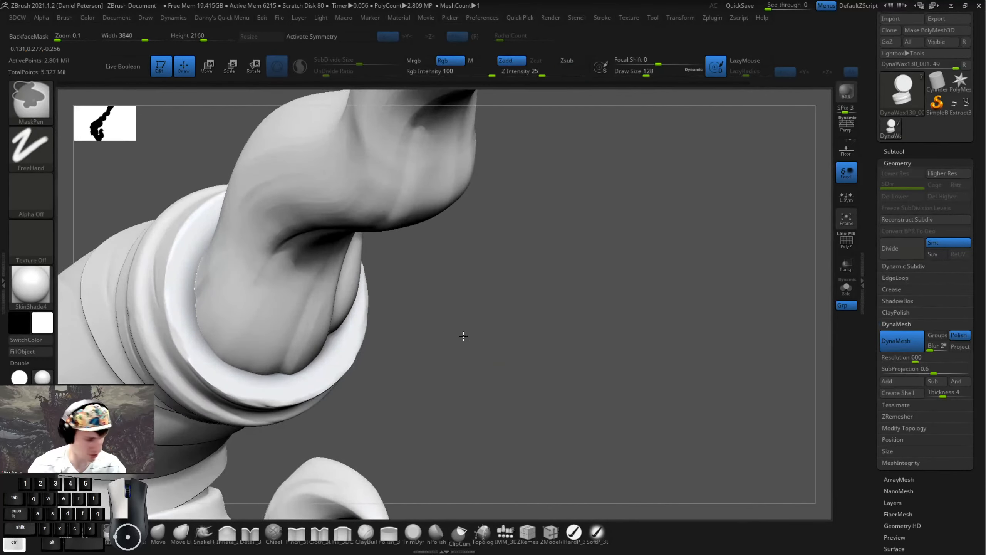
{"action": "left_click", "coordinate": [463, 335], "text": "ctrl"}
{"action": "key", "text": "ctrl"}
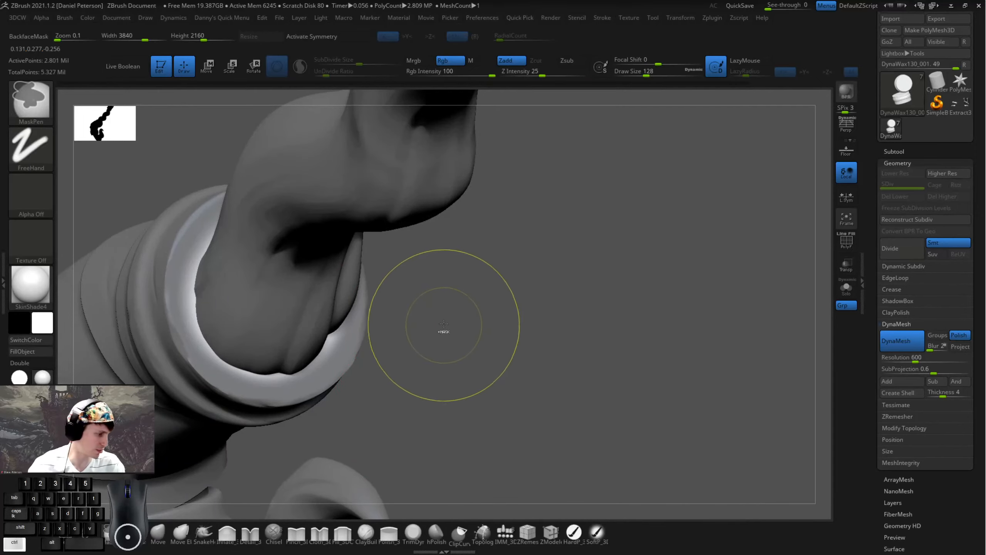
- Place the transform gizmo on the band's end face and try to recess the unmasked centre around the shaft
{"action": "key", "text": "w"}
{"action": "left_click_drag", "start_coordinate": [462, 330], "coordinate": [480, 383]}
{"action": "left_click", "coordinate": [269, 410], "text": "alt"}
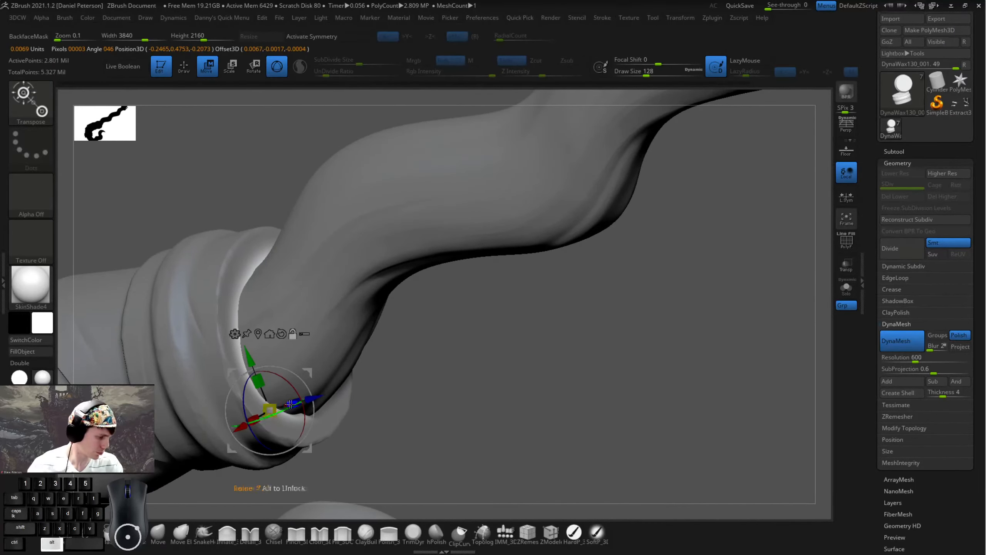
{"action": "left_click_drag", "start_coordinate": [373, 413], "coordinate": [435, 407]}
{"action": "left_click_drag", "start_coordinate": [327, 400], "coordinate": [261, 423]}
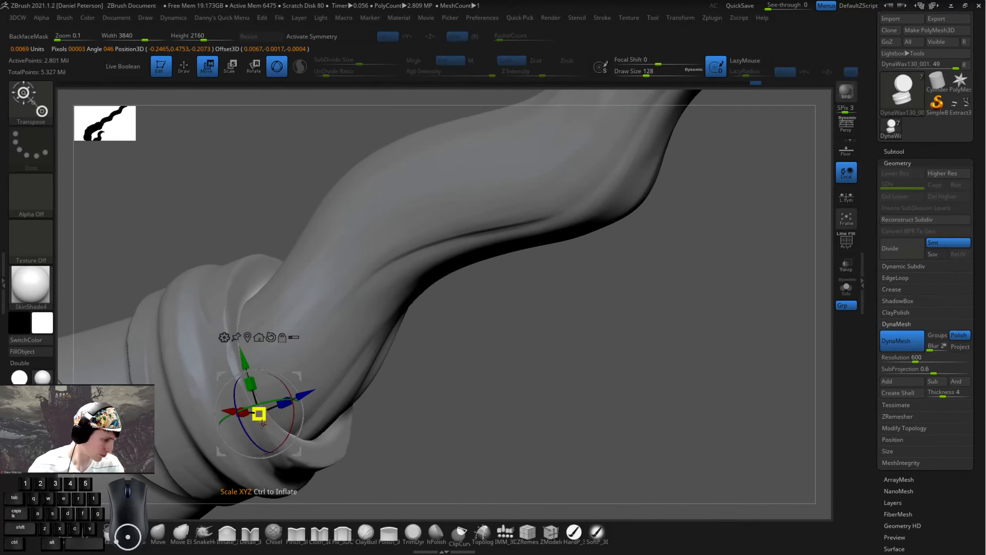
{"action": "left_click_drag", "start_coordinate": [301, 394], "coordinate": [289, 396]}
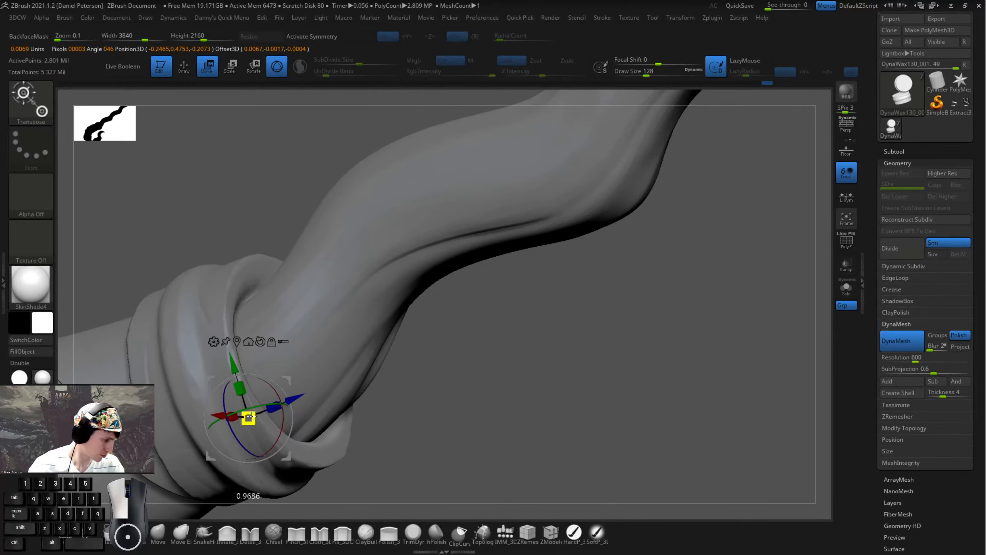
{"action": "left_click_drag", "start_coordinate": [295, 398], "coordinate": [315, 389]}
- Undo the gizmo changes made to the centre of the band's end face
{"action": "key", "text": "ctrl+z"}
{"action": "key", "text": "ctrl+z"}
{"action": "key", "text": "ctrl+z"}
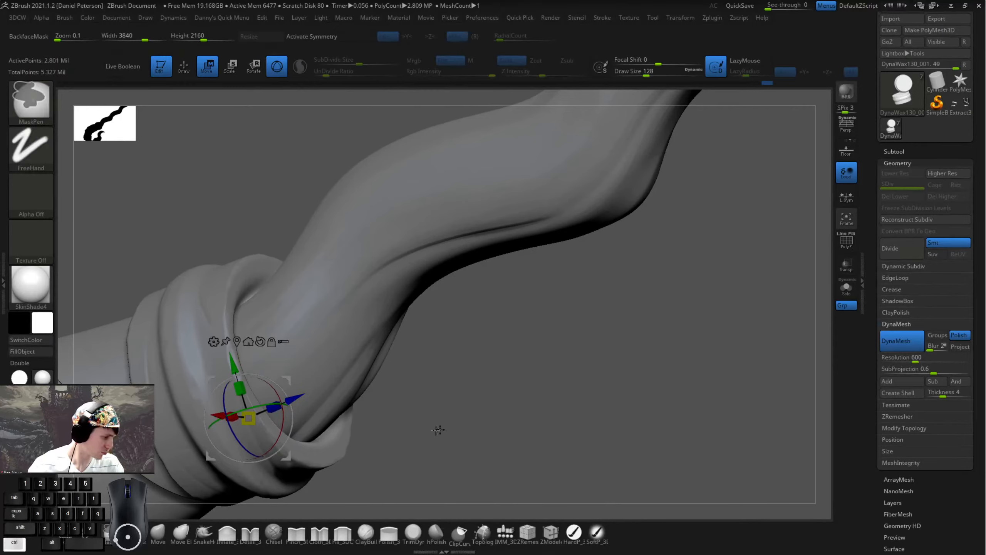
{"action": "key", "text": "ctrl+z"}
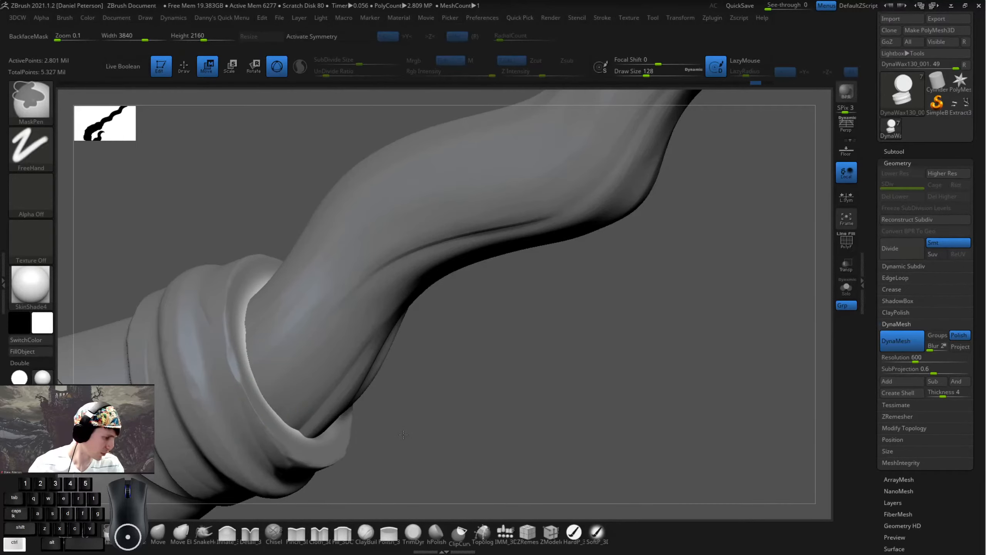
{"action": "key", "text": "ctrl+z"}
{"action": "key", "text": "ctrl+z"}
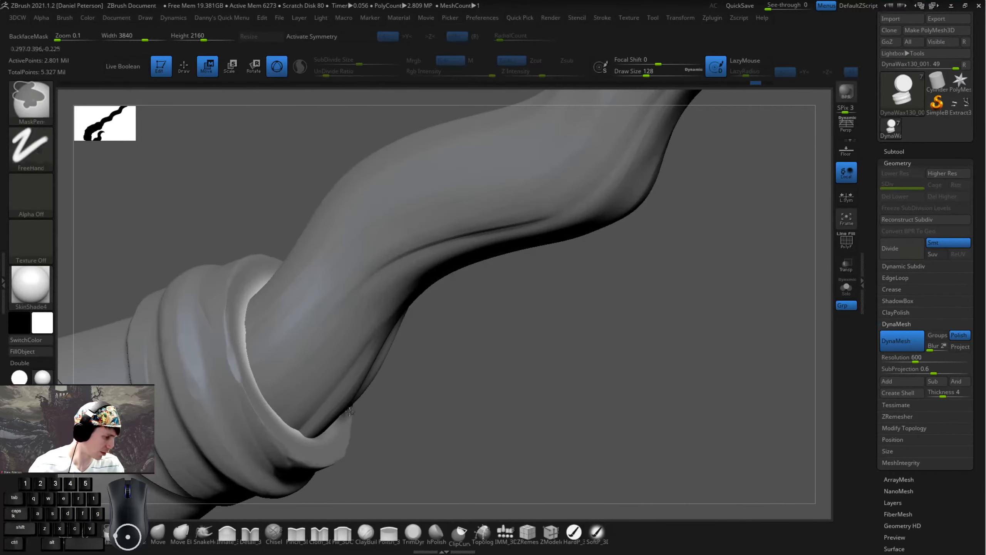
- Recess the unmasked centre of the shaft-side band's end face around the shaft using the transform gizmo, and clear the mask
{"action": "mouse_move", "coordinate": [431, 416]}
{"action": "left_mouse_down"}
{"action": "mouse_move", "coordinate": [384, 422]}
{"action": "mouse_move", "coordinate": [428, 420]}
{"action": "left_mouse_up"}
{"action": "left_click", "coordinate": [261, 447], "text": "alt"}
{"action": "left_click_drag", "start_coordinate": [316, 426], "coordinate": [300, 432], "text": "alt"}
{"action": "left_click_drag", "start_coordinate": [409, 417], "coordinate": [388, 435]}
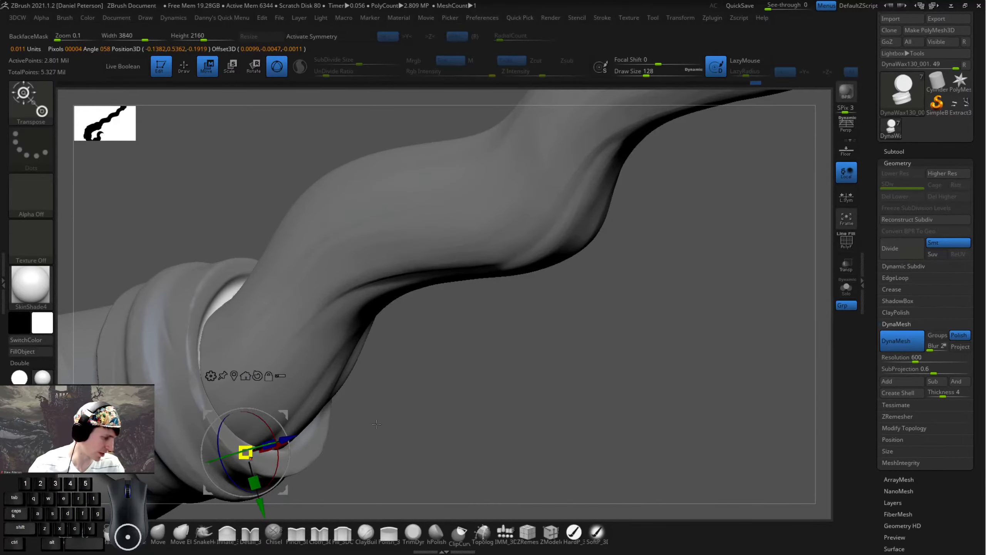
{"action": "mouse_move", "coordinate": [377, 424]}
{"action": "left_mouse_down"}
{"action": "mouse_move", "coordinate": [344, 428]}
{"action": "mouse_move", "coordinate": [366, 427]}
{"action": "left_mouse_up"}
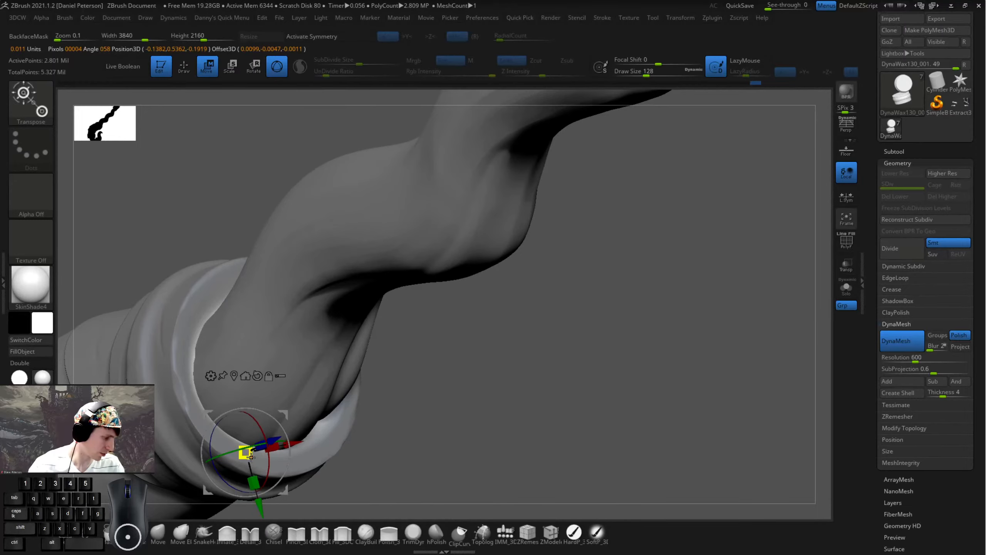
{"action": "left_click_drag", "start_coordinate": [254, 465], "coordinate": [253, 461]}
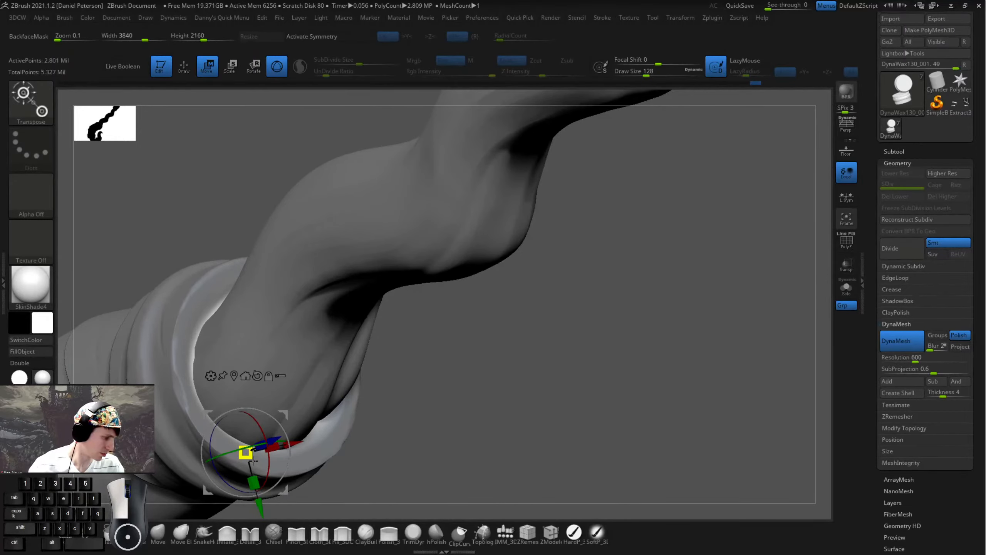
{"action": "key", "text": "q"}
{"action": "mouse_move", "coordinate": [477, 388]}
{"action": "left_mouse_down"}
{"action": "mouse_move", "coordinate": [431, 367]}
{"action": "mouse_move", "coordinate": [495, 389]}
{"action": "mouse_move", "coordinate": [427, 408]}
{"action": "left_mouse_up"}
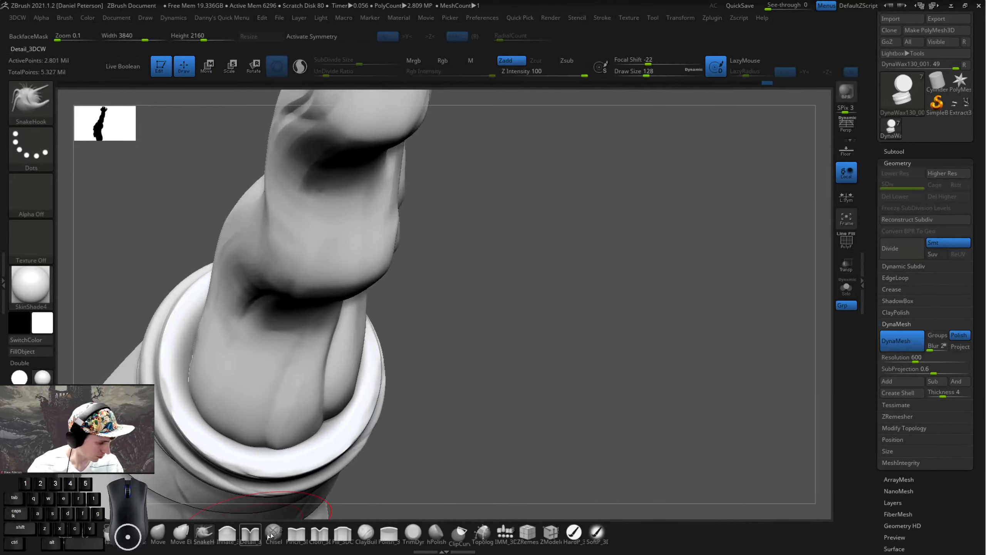
- Switch to ClayBuildup at draw size 56 and examine the recess between the shaft and the band's rim from several sides
{"action": "left_click", "coordinate": [370, 532]}
{"action": "key", "text": "space"}
{"action": "left_click_drag", "start_coordinate": [302, 389], "coordinate": [292, 389]}
{"action": "mouse_move", "coordinate": [431, 389]}
{"action": "left_mouse_down"}
{"action": "mouse_move", "coordinate": [397, 391]}
{"action": "mouse_move", "coordinate": [319, 450]}
{"action": "left_mouse_up"}
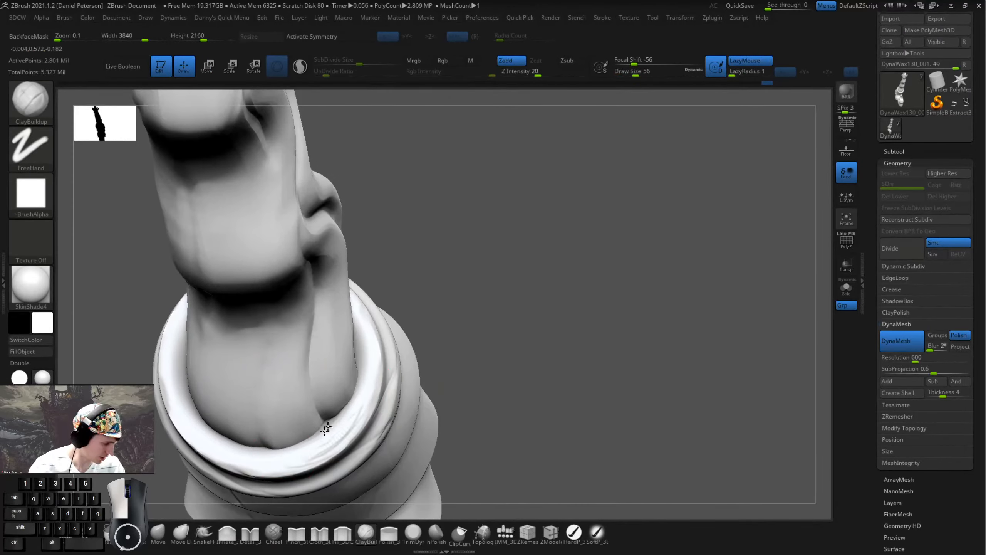
{"action": "left_click_drag", "start_coordinate": [452, 334], "coordinate": [337, 358]}
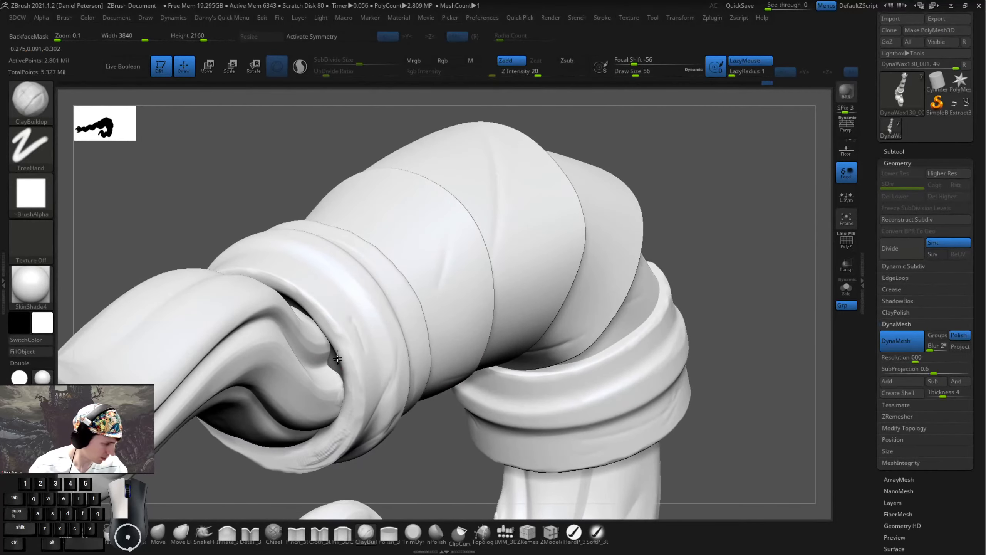
{"action": "left_click_drag", "start_coordinate": [735, 262], "coordinate": [245, 289]}
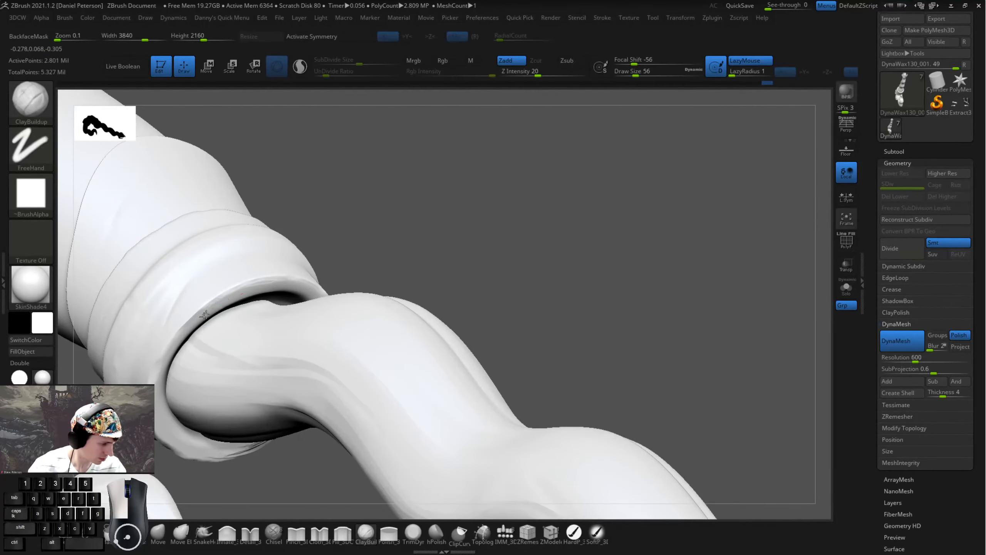
{"action": "key", "text": "shift"}
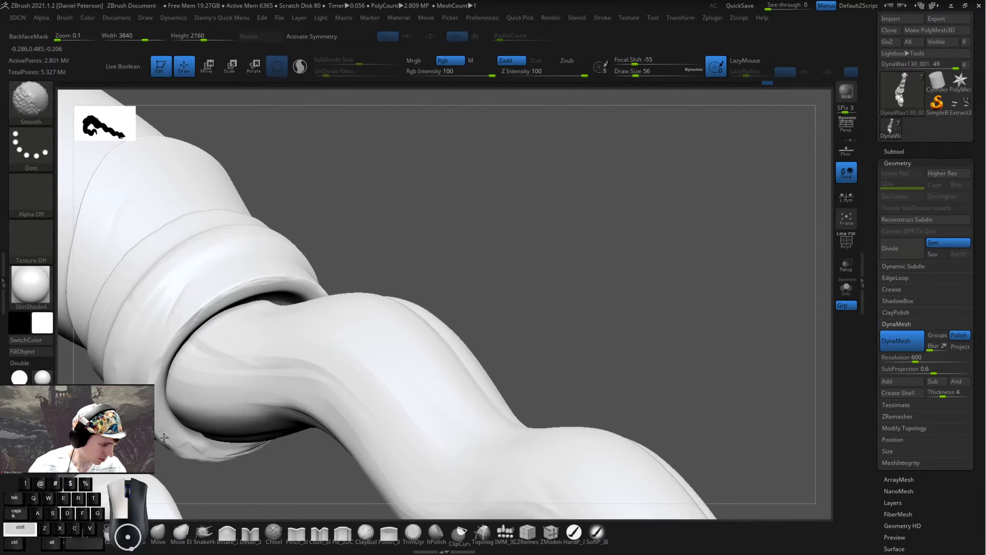
{"action": "key", "text": "ctrl"}
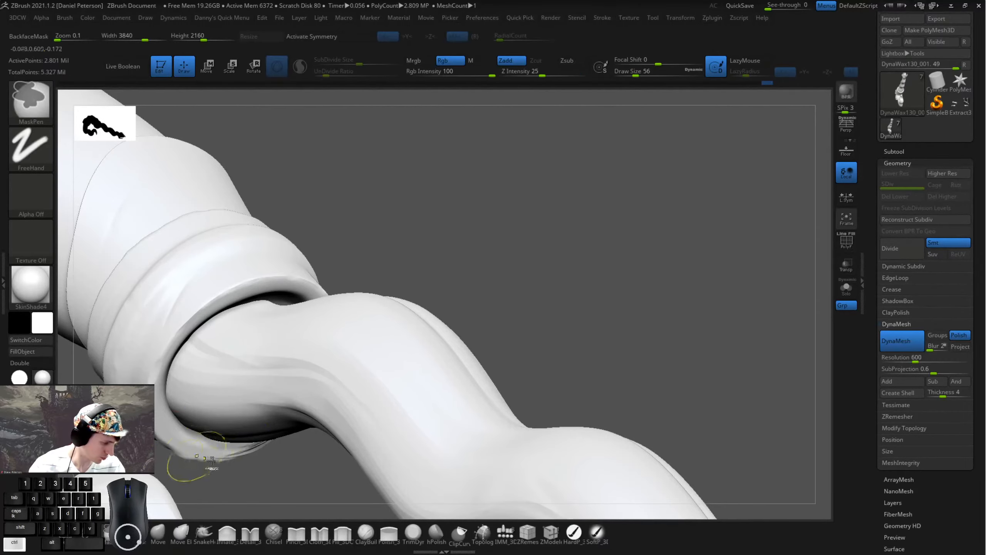
{"action": "mouse_move", "coordinate": [273, 468]}
{"action": "left_mouse_down"}
{"action": "mouse_move", "coordinate": [273, 436]}
{"action": "mouse_move", "coordinate": [326, 375]}
{"action": "left_mouse_up"}
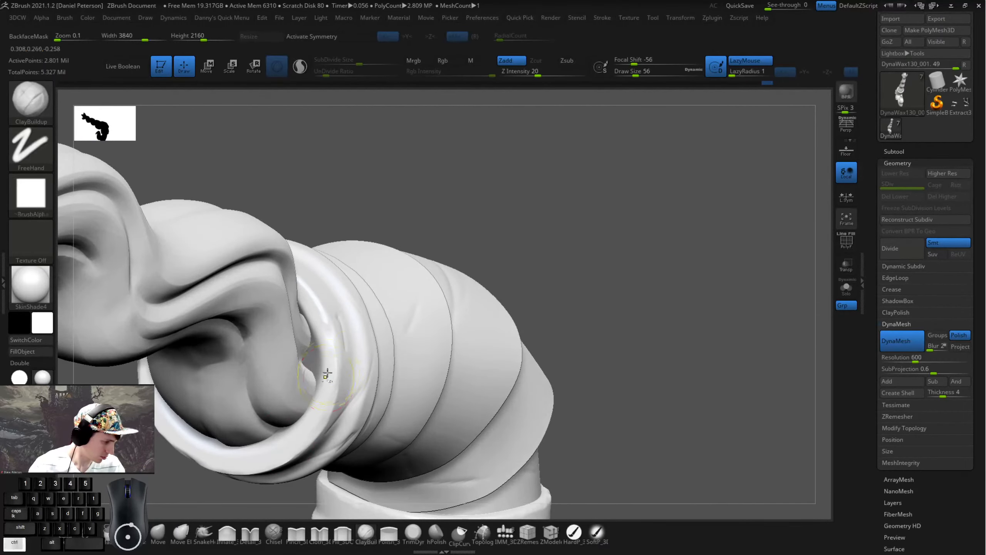
{"action": "left_click_drag", "start_coordinate": [598, 311], "coordinate": [643, 288]}
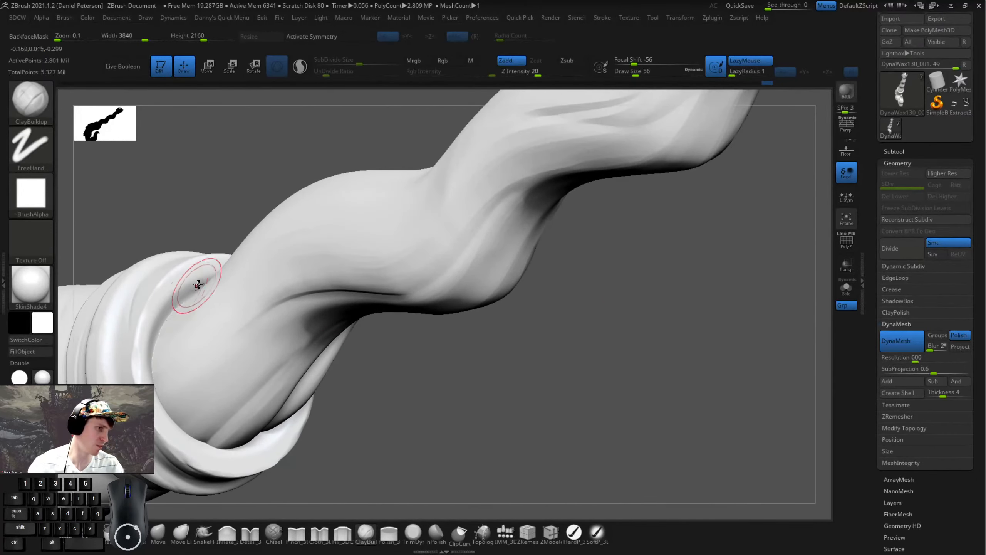
{"action": "mouse_move", "coordinate": [326, 353]}
{"action": "left_mouse_down"}
{"action": "mouse_move", "coordinate": [457, 351]}
{"action": "mouse_move", "coordinate": [320, 296]}
{"action": "mouse_move", "coordinate": [446, 304]}
{"action": "left_mouse_up"}
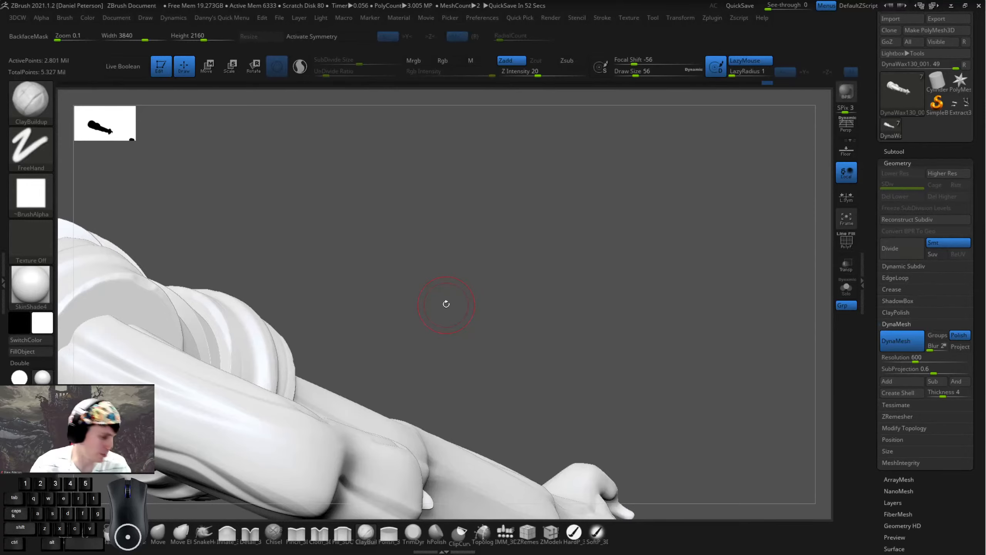
- Isolate the bands and paint a round mask on the hook-side band's end face using MaskPen at draw size 132
{"action": "left_click_drag", "start_coordinate": [446, 304], "coordinate": [213, 312]}
{"action": "key", "text": "ctrl+shift"}
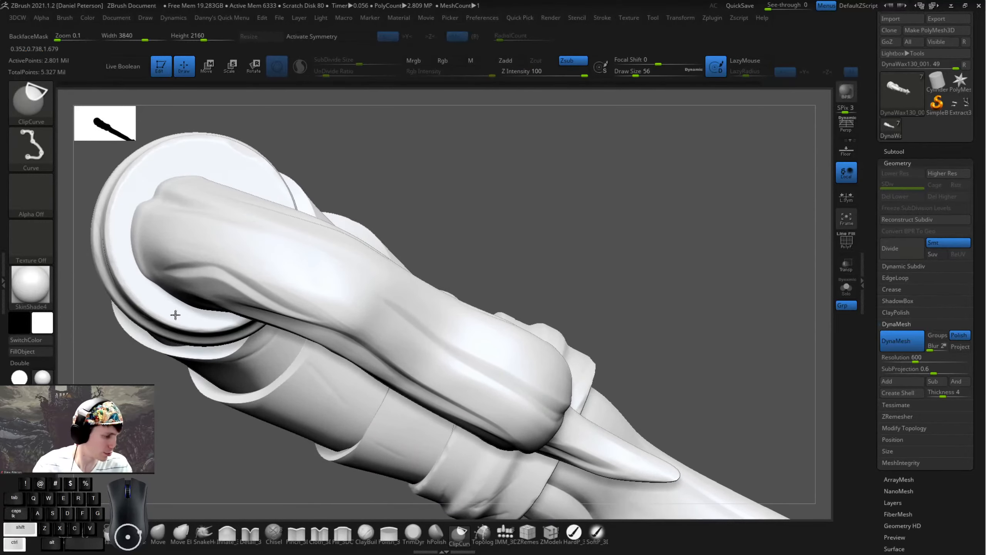
{"action": "left_click", "coordinate": [175, 314], "text": "ctrl+shift"}
{"action": "left_click_drag", "start_coordinate": [350, 196], "coordinate": [343, 273], "text": "alt"}
{"action": "mouse_move", "coordinate": [554, 272]}
{"action": "left_mouse_down", "text": "alt"}
{"action": "mouse_move", "coordinate": [551, 221]}
{"action": "mouse_move", "coordinate": [449, 290]}
{"action": "mouse_move", "coordinate": [465, 284]}
{"action": "mouse_move", "coordinate": [421, 286]}
{"action": "left_mouse_up", "text": "alt"}
{"action": "mouse_move", "coordinate": [297, 315]}
{"action": "left_mouse_down", "text": "ctrl"}
{"action": "mouse_move", "coordinate": [324, 292]}
{"action": "mouse_move", "coordinate": [304, 288]}
{"action": "mouse_move", "coordinate": [304, 331]}
{"action": "mouse_move", "coordinate": [313, 303]}
{"action": "mouse_move", "coordinate": [302, 290]}
{"action": "mouse_move", "coordinate": [301, 320]}
{"action": "mouse_move", "coordinate": [313, 299]}
{"action": "mouse_move", "coordinate": [290, 309]}
{"action": "left_mouse_up", "text": "ctrl"}
{"action": "key", "text": "space"}
{"action": "key", "text": "ctrl+z"}
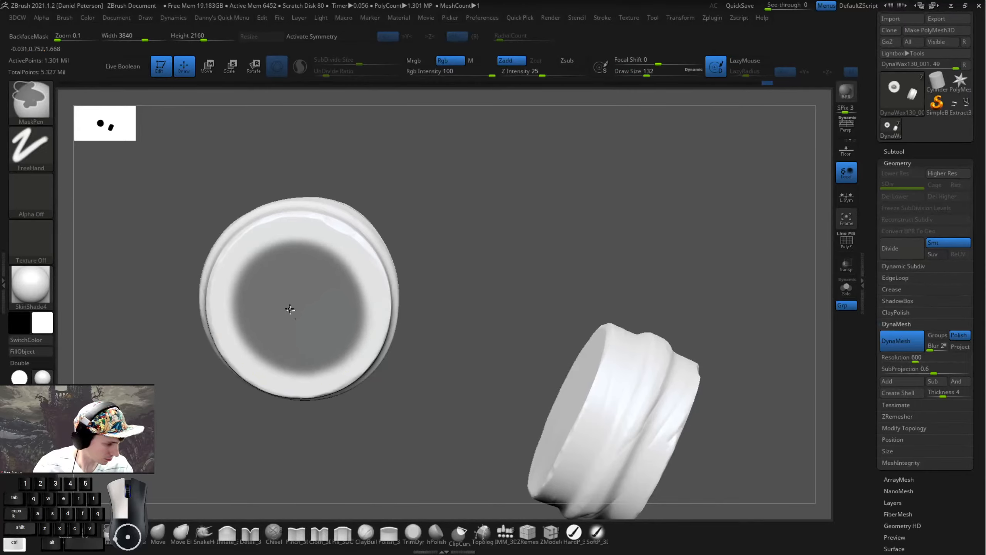
- Invert the mask so only the round centre of the hook-side end face is editable, and show the whole wand
{"action": "left_click", "coordinate": [476, 278], "text": "ctrl"}
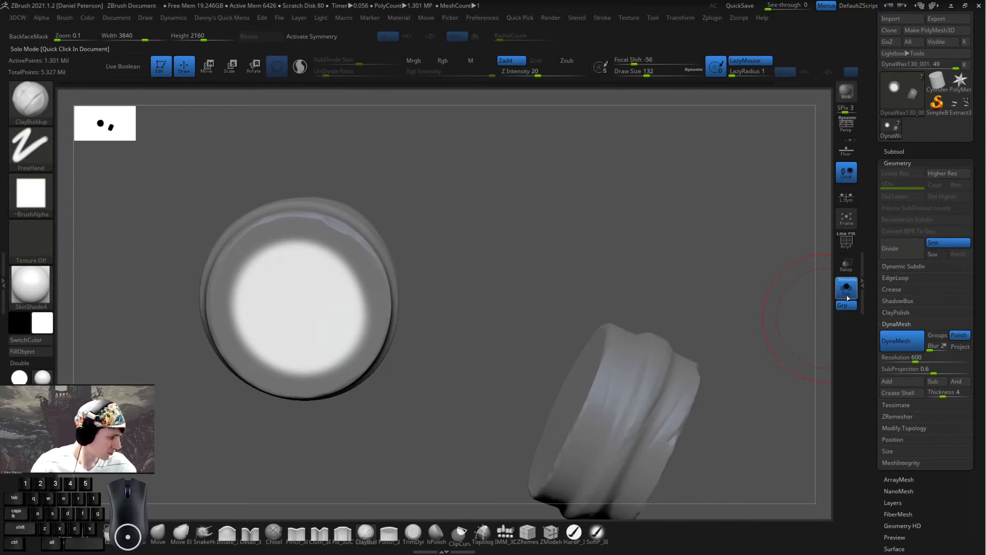
{"action": "left_click_drag", "start_coordinate": [343, 404], "coordinate": [308, 396], "text": "ctrl+shift"}
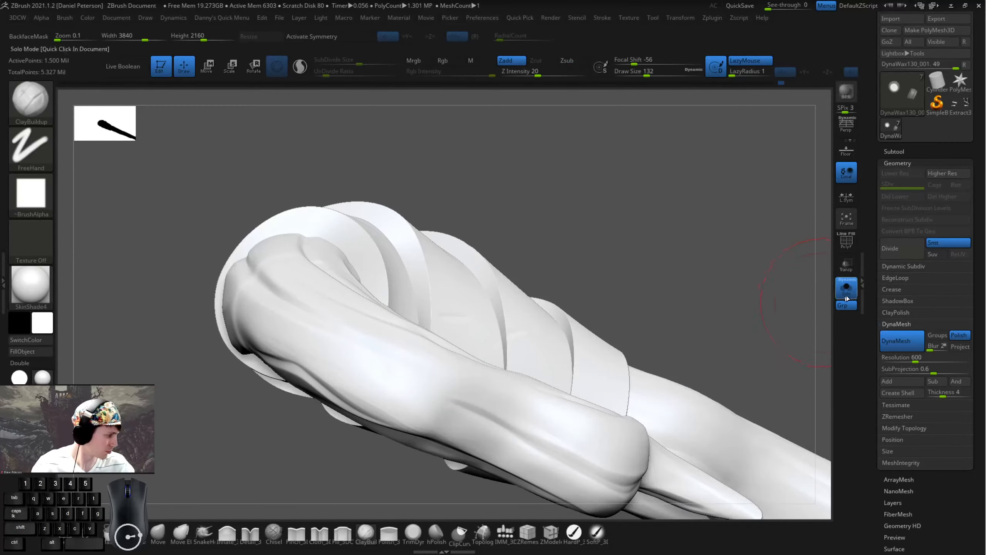
{"action": "left_click", "coordinate": [846, 288]}
{"action": "left_click_drag", "start_coordinate": [254, 445], "coordinate": [275, 304]}
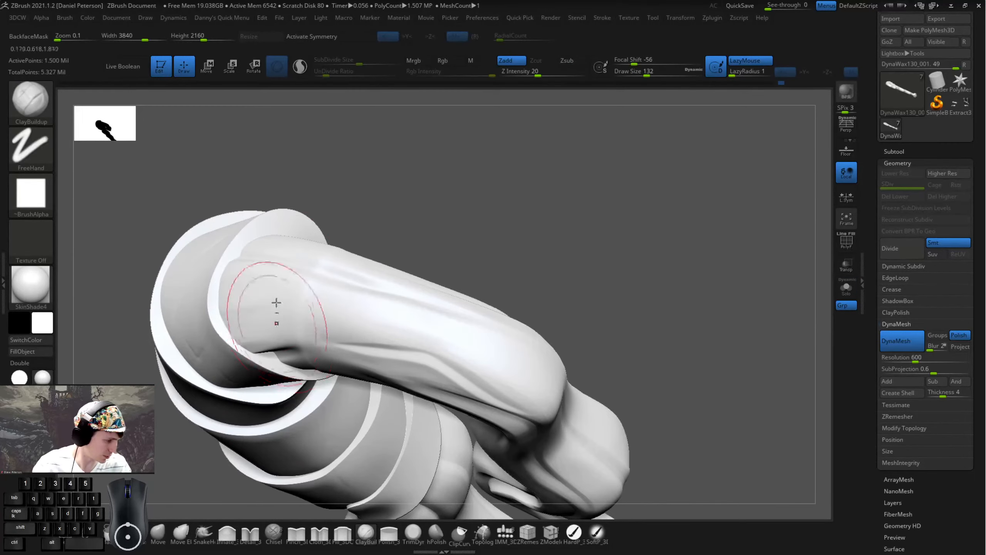
{"action": "mouse_move", "coordinate": [352, 202]}
{"action": "left_mouse_down"}
{"action": "mouse_move", "coordinate": [351, 228]}
{"action": "mouse_move", "coordinate": [326, 227]}
{"action": "left_mouse_up"}
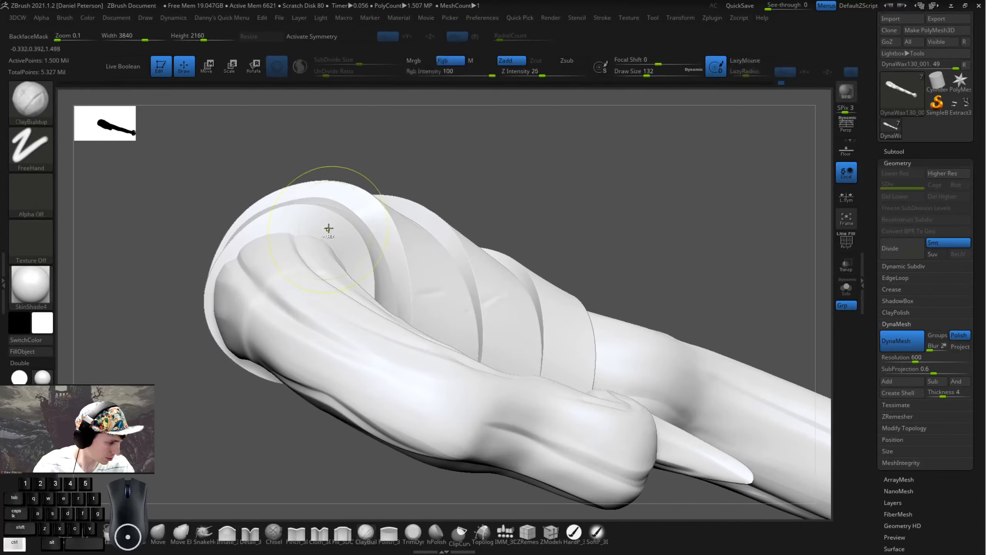
{"action": "key", "text": "ctrl"}
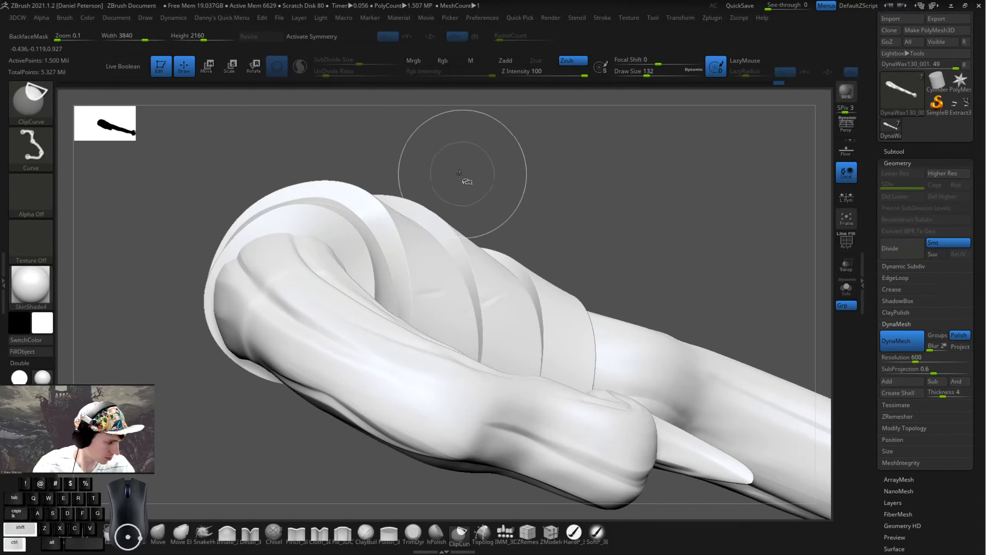
{"action": "mouse_move", "coordinate": [462, 165]}
{"action": "left_mouse_down", "text": "ctrl"}
{"action": "mouse_move", "coordinate": [363, 220]}
{"action": "mouse_move", "coordinate": [446, 202]}
{"action": "mouse_move", "coordinate": [520, 168]}
{"action": "mouse_move", "coordinate": [508, 183]}
{"action": "mouse_move", "coordinate": [427, 202]}
{"action": "mouse_move", "coordinate": [237, 229]}
{"action": "left_mouse_up", "text": "ctrl"}
- Set MaskPen to draw size 83 and check the mask around the hook's base, keeping the end face's centre unmasked
{"action": "key", "text": "space"}
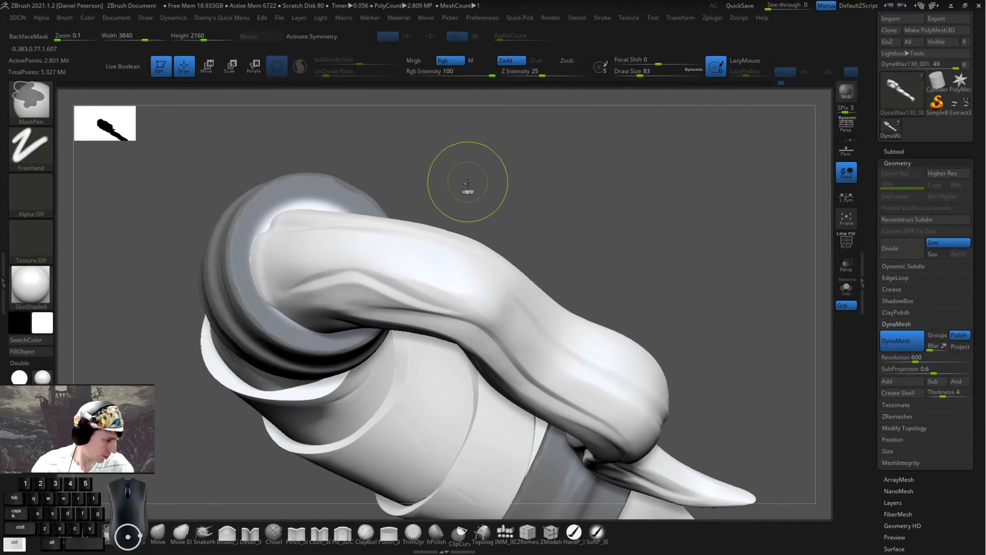
{"action": "left_click", "coordinate": [468, 214], "text": "ctrl"}
{"action": "left_click_drag", "start_coordinate": [468, 214], "coordinate": [515, 209]}
{"action": "left_click", "coordinate": [493, 240], "text": "ctrl"}
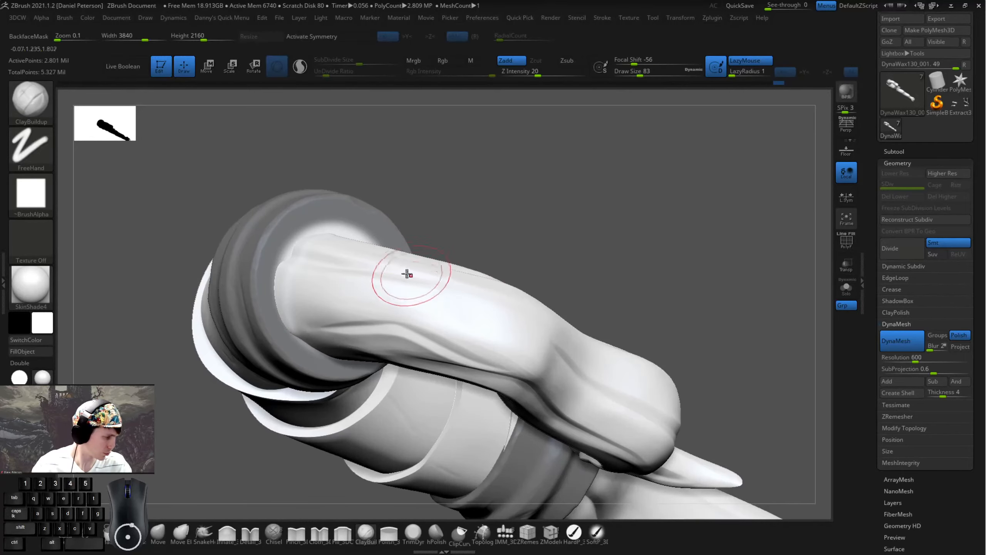
- Isolate the bands and push the unmasked centre of the hook-side band's end face inward with the transform gizmo
{"action": "left_click", "coordinate": [371, 220], "text": "ctrl+shift"}
{"action": "left_click_drag", "start_coordinate": [375, 220], "coordinate": [505, 248]}
{"action": "key", "text": "w"}
{"action": "left_click", "coordinate": [301, 199]}
{"action": "left_click_drag", "start_coordinate": [425, 219], "coordinate": [365, 309]}
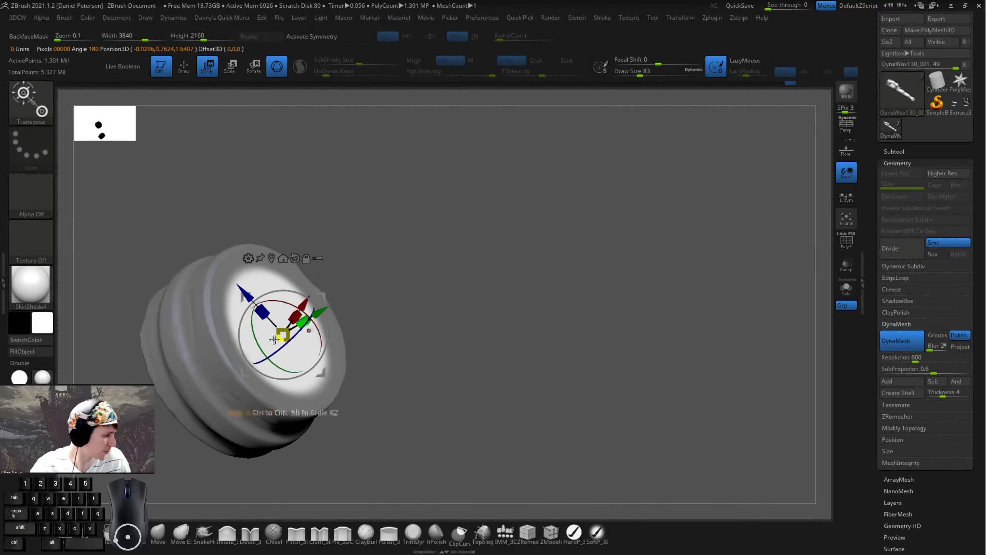
{"action": "left_click_drag", "start_coordinate": [389, 360], "coordinate": [369, 345]}
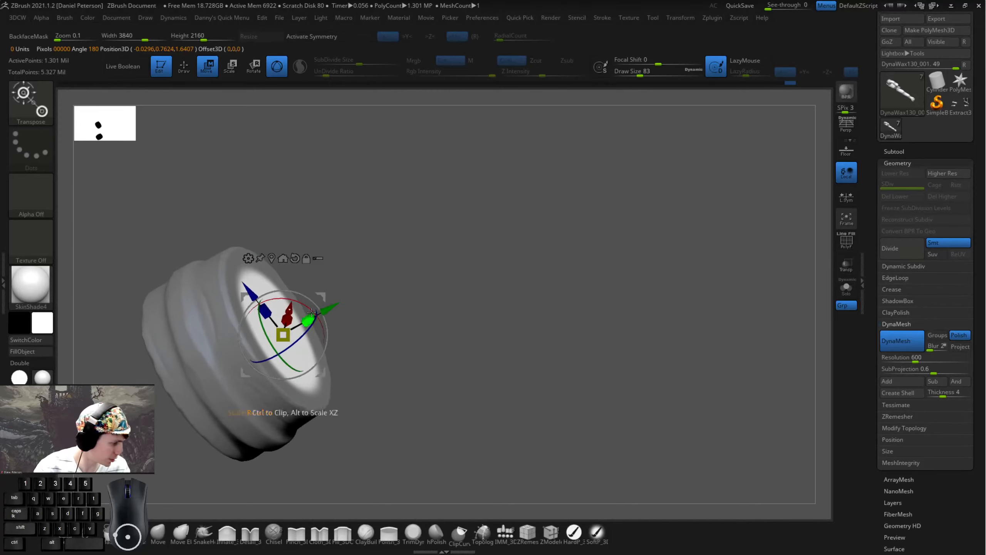
{"action": "left_click_drag", "start_coordinate": [322, 310], "coordinate": [323, 309]}
{"action": "mouse_move", "coordinate": [409, 281]}
{"action": "left_mouse_down"}
{"action": "mouse_move", "coordinate": [433, 286]}
{"action": "mouse_move", "coordinate": [375, 289]}
{"action": "mouse_move", "coordinate": [394, 291]}
{"action": "left_mouse_up"}
{"action": "key", "text": "ctrl+z"}
{"action": "left_click_drag", "start_coordinate": [306, 313], "coordinate": [304, 314]}
- Clear the mask and show the whole wand around the recessed hook-side band
{"action": "left_click_drag", "start_coordinate": [493, 314], "coordinate": [541, 350], "text": "ctrl"}
{"action": "key", "text": "q"}
{"action": "left_click", "coordinate": [846, 287]}
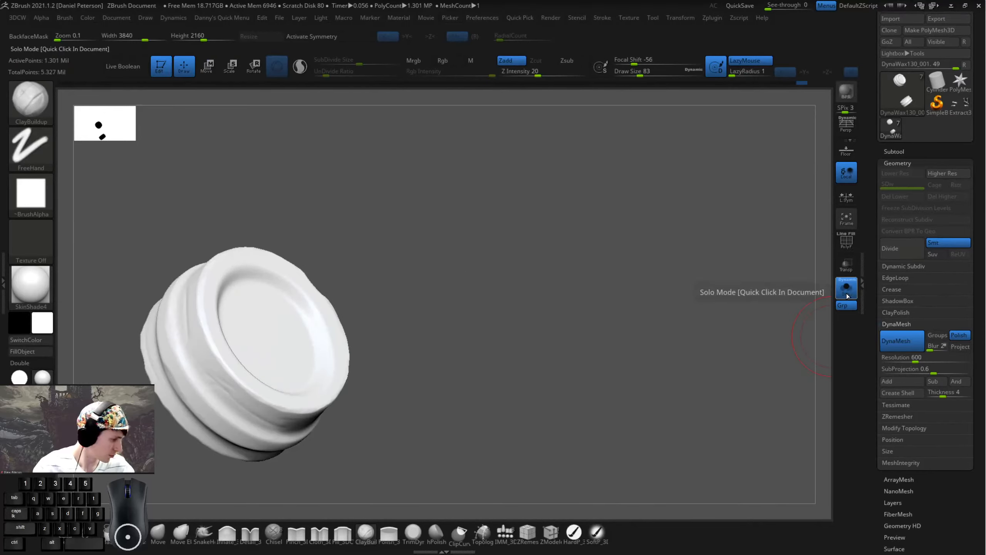
{"action": "left_click", "coordinate": [528, 295]}
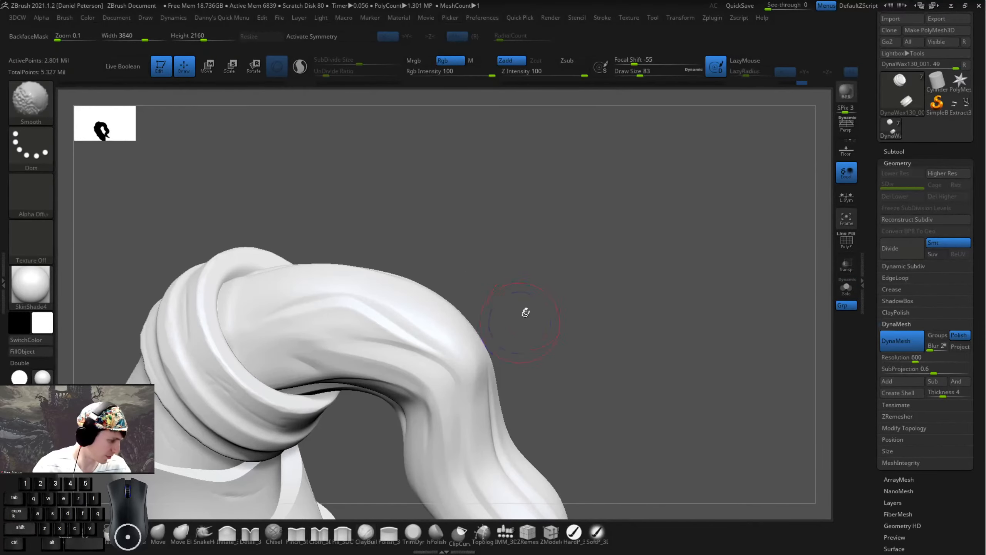
{"action": "mouse_move", "coordinate": [524, 311]}
{"action": "left_mouse_down"}
{"action": "mouse_move", "coordinate": [473, 272]}
{"action": "mouse_move", "coordinate": [473, 349]}
{"action": "mouse_move", "coordinate": [411, 308]}
{"action": "mouse_move", "coordinate": [479, 301]}
{"action": "mouse_move", "coordinate": [491, 281]}
{"action": "left_mouse_up"}
- Mask everything on the wand except the two bands
{"action": "key", "text": "space"}
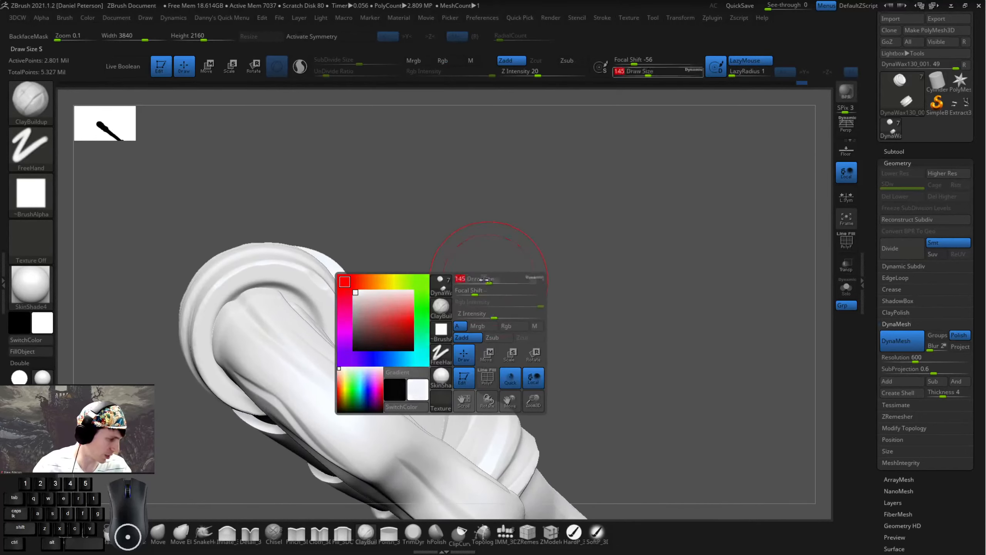
{"action": "key", "text": "w"}
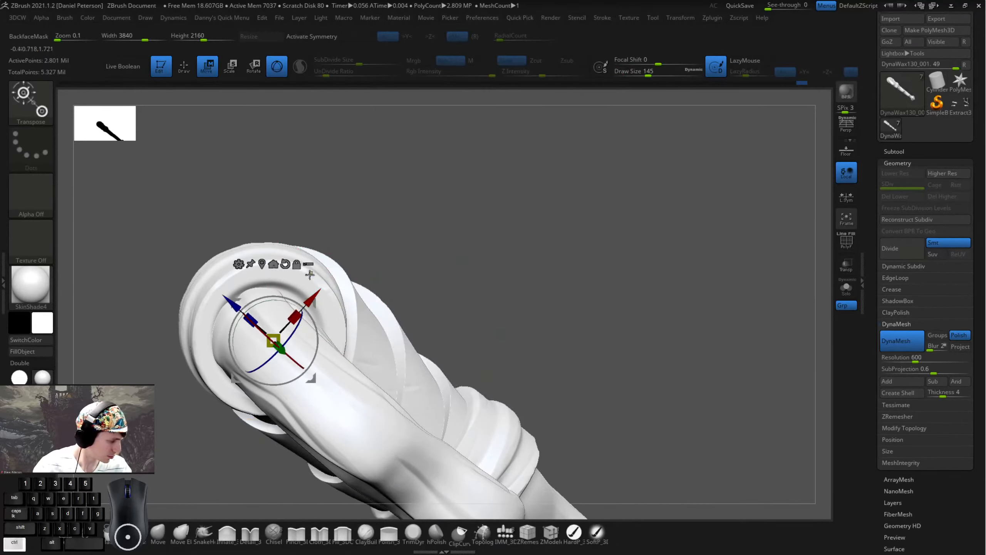
{"action": "left_click", "coordinate": [310, 274], "text": "ctrl"}
{"action": "key", "text": "q"}
- Reshape the hook-side band's rim around the hook using SnakeHook at draw size 207
{"action": "mouse_move", "coordinate": [404, 257]}
{"action": "left_mouse_down"}
{"action": "mouse_move", "coordinate": [423, 282]}
{"action": "mouse_move", "coordinate": [415, 290]}
{"action": "left_mouse_up"}
{"action": "left_click", "coordinate": [204, 534]}
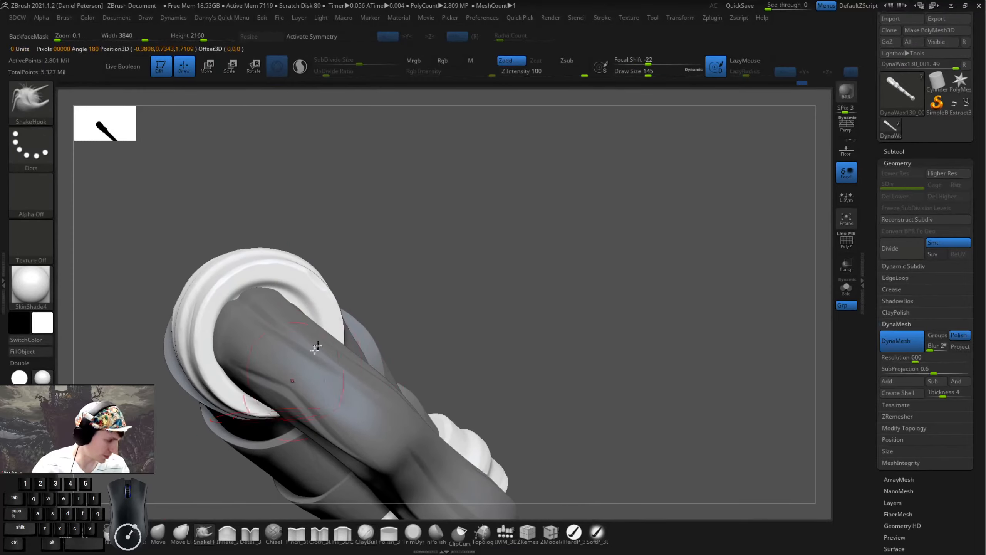
{"action": "key", "text": "space"}
{"action": "mouse_move", "coordinate": [391, 234]}
{"action": "left_mouse_down"}
{"action": "mouse_move", "coordinate": [407, 275]}
{"action": "mouse_move", "coordinate": [282, 340]}
{"action": "mouse_move", "coordinate": [348, 363]}
{"action": "mouse_move", "coordinate": [376, 392]}
{"action": "mouse_move", "coordinate": [372, 357]}
{"action": "mouse_move", "coordinate": [360, 356]}
{"action": "left_mouse_up"}
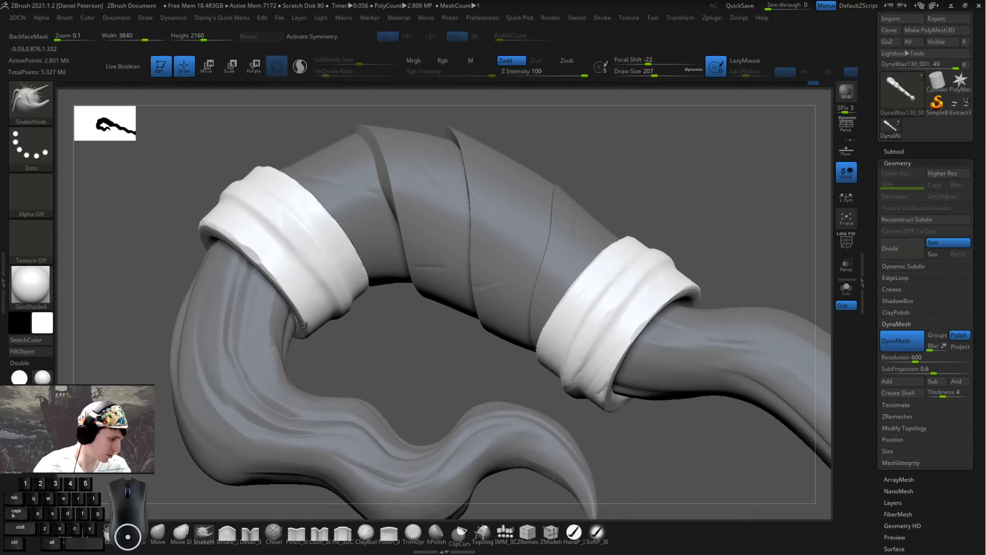
{"action": "left_click_drag", "start_coordinate": [305, 329], "coordinate": [310, 298]}
{"action": "left_click_drag", "start_coordinate": [391, 349], "coordinate": [206, 356]}
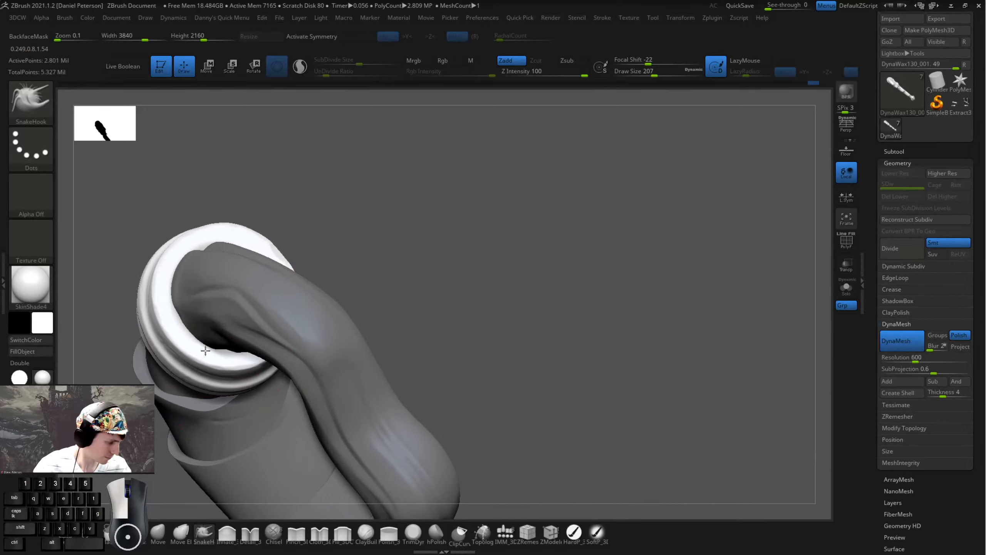
{"action": "left_click_drag", "start_coordinate": [295, 293], "coordinate": [558, 211]}
{"action": "left_click_drag", "start_coordinate": [531, 301], "coordinate": [480, 305], "text": "alt"}
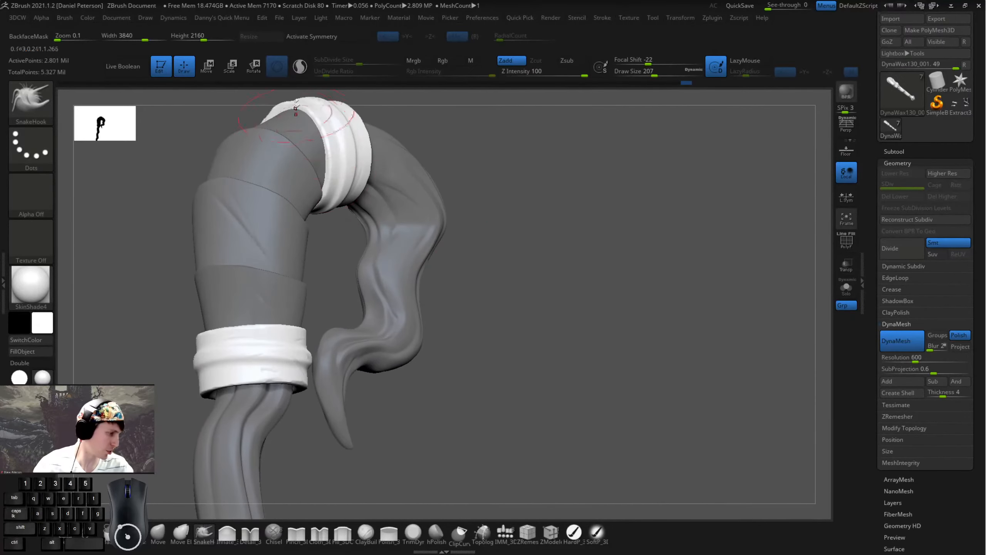
- Adjust the shaft-side band's rim around the shaft with SnakeHook at draw size 207
{"action": "mouse_move", "coordinate": [473, 365]}
{"action": "left_mouse_down"}
{"action": "mouse_move", "coordinate": [508, 260]}
{"action": "mouse_move", "coordinate": [579, 277]}
{"action": "mouse_move", "coordinate": [599, 333]}
{"action": "mouse_move", "coordinate": [396, 333]}
{"action": "left_mouse_up"}
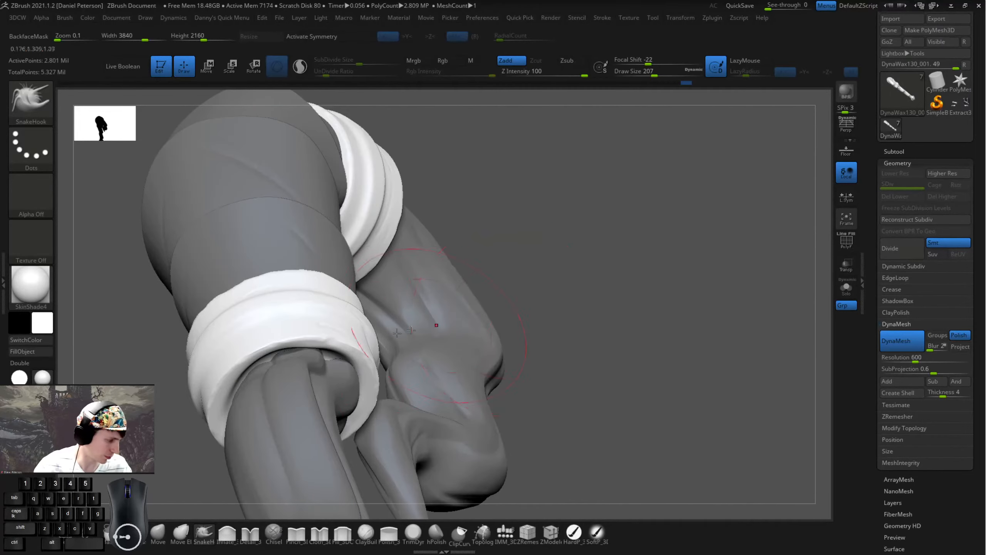
{"action": "left_click_drag", "start_coordinate": [334, 360], "coordinate": [396, 334]}
{"action": "left_click_drag", "start_coordinate": [259, 292], "coordinate": [265, 325]}
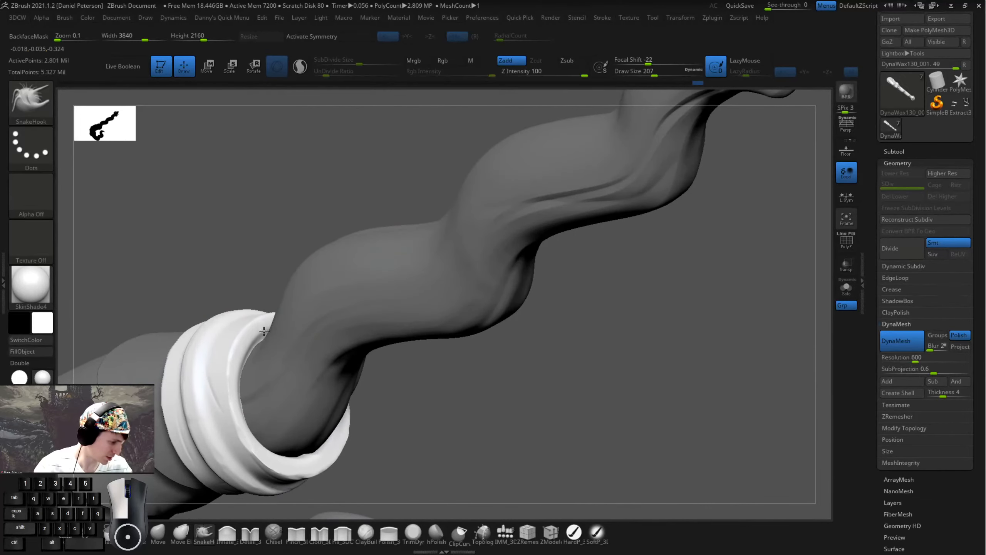
{"action": "left_click_drag", "start_coordinate": [401, 371], "coordinate": [213, 336]}
{"action": "left_click_drag", "start_coordinate": [403, 319], "coordinate": [246, 355]}
{"action": "left_click_drag", "start_coordinate": [372, 288], "coordinate": [397, 266]}
- Set SnakeHook's draw size to 358, bring the whole wand into view, and clear the mask
{"action": "key", "text": "space"}
{"action": "left_click", "coordinate": [362, 227]}
{"action": "left_click_drag", "start_coordinate": [440, 224], "coordinate": [535, 247]}
{"action": "left_click_drag", "start_coordinate": [286, 475], "coordinate": [218, 272], "text": "alt"}
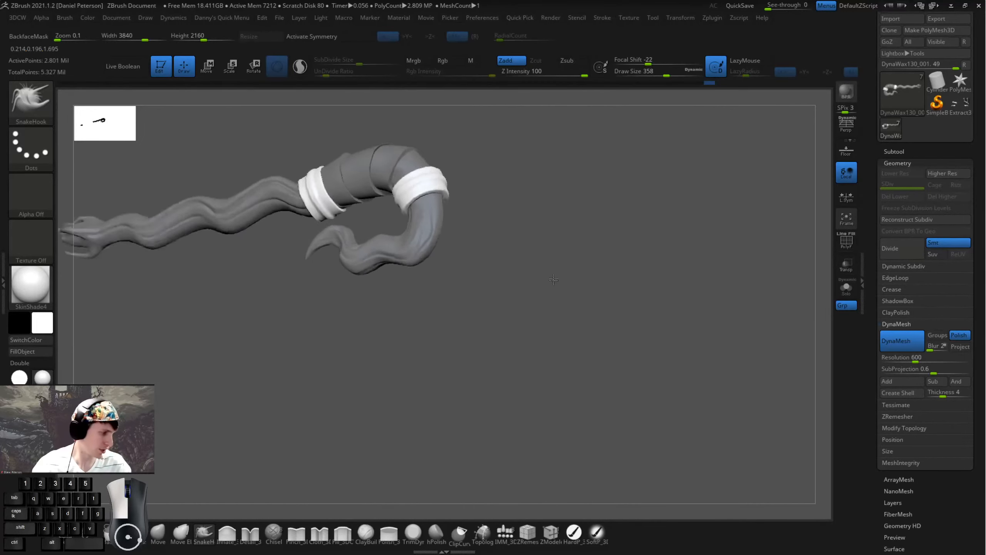
{"action": "left_click_drag", "start_coordinate": [553, 280], "coordinate": [635, 360], "text": "alt"}
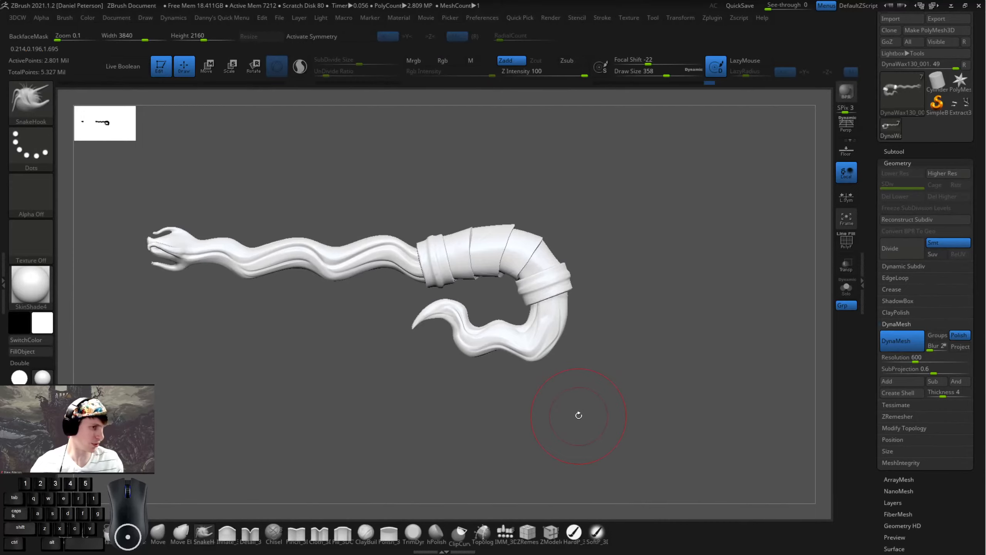
- Bring the claw at the wand's tip into view and set SnakeHook's draw size to 77
{"action": "left_click_drag", "start_coordinate": [204, 128], "coordinate": [334, 187]}
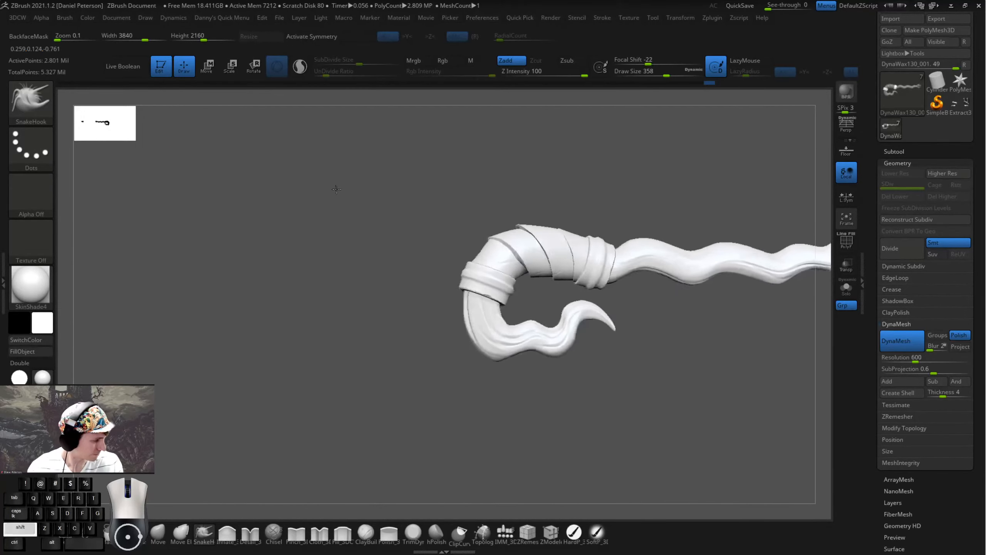
{"action": "left_click_drag", "start_coordinate": [761, 136], "coordinate": [346, 164], "text": "alt"}
{"action": "left_click_drag", "start_coordinate": [540, 225], "coordinate": [594, 267], "text": "alt"}
{"action": "left_click_drag", "start_coordinate": [672, 209], "coordinate": [46, 312], "text": "alt"}
{"action": "key", "text": "space"}
{"action": "left_click_drag", "start_coordinate": [339, 266], "coordinate": [313, 265]}
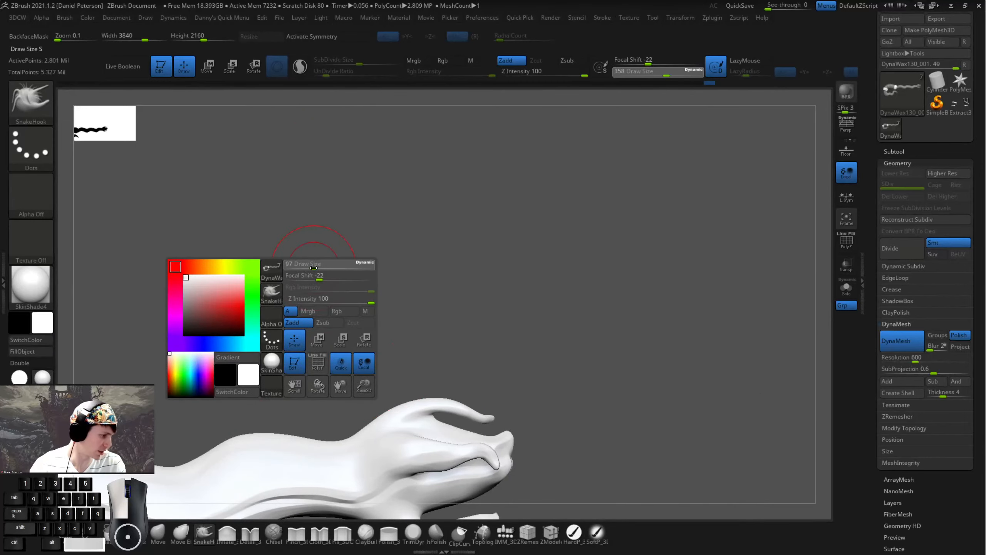
{"action": "mouse_move", "coordinate": [599, 238]}
{"action": "left_mouse_down", "text": "alt"}
{"action": "mouse_move", "coordinate": [383, 220]}
{"action": "mouse_move", "coordinate": [341, 302]}
{"action": "mouse_move", "coordinate": [639, 189]}
{"action": "mouse_move", "coordinate": [612, 214]}
{"action": "mouse_move", "coordinate": [555, 216]}
{"action": "mouse_move", "coordinate": [637, 218]}
{"action": "mouse_move", "coordinate": [582, 210]}
{"action": "mouse_move", "coordinate": [330, 248]}
{"action": "left_mouse_up", "text": "alt"}
{"action": "key", "text": "space"}
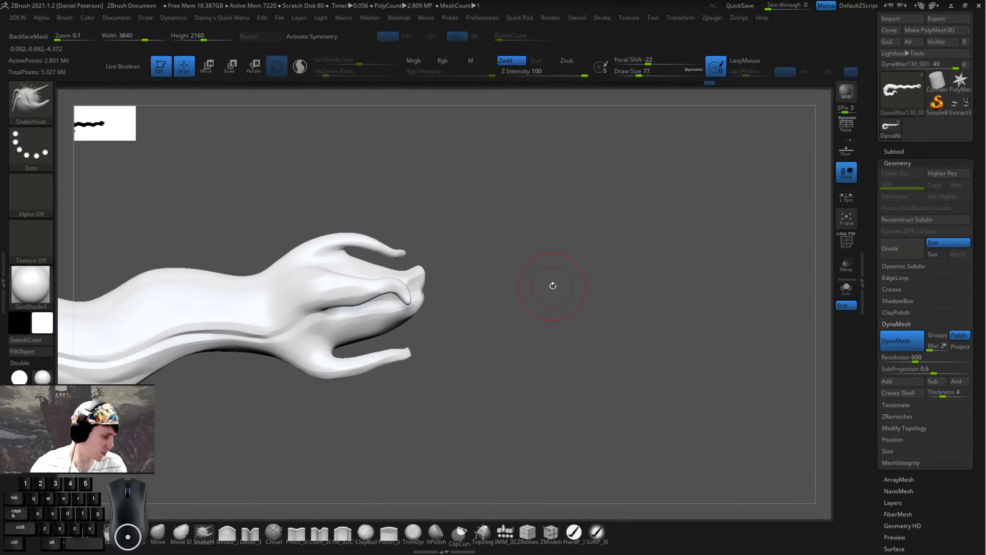
{"action": "left_click", "coordinate": [205, 536]}
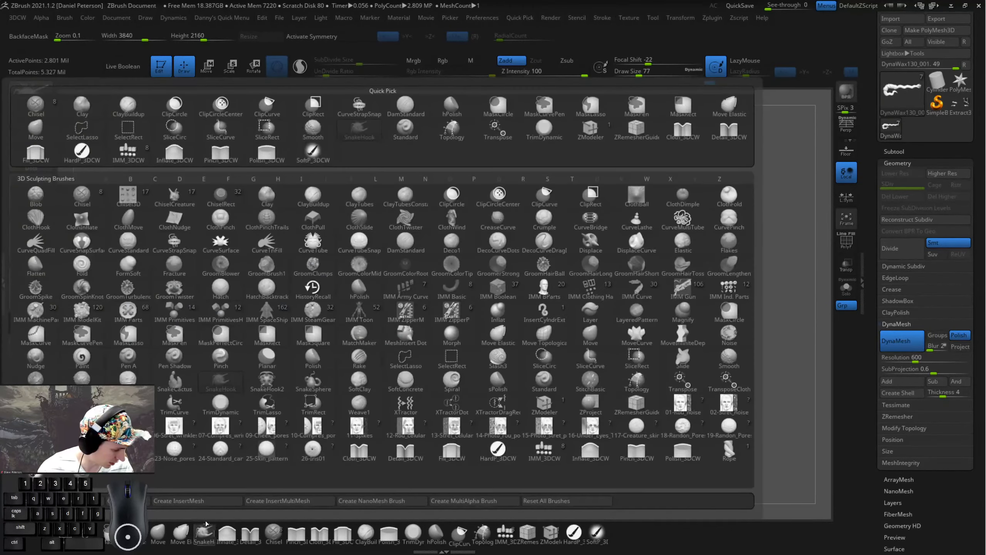
- Push the core's end down between the claw's prongs with SnakeHook, undoing the unwanted strokes
{"action": "mouse_move", "coordinate": [628, 236]}
{"action": "left_mouse_down"}
{"action": "mouse_move", "coordinate": [584, 274]}
{"action": "mouse_move", "coordinate": [575, 306]}
{"action": "mouse_move", "coordinate": [486, 326]}
{"action": "left_mouse_up"}
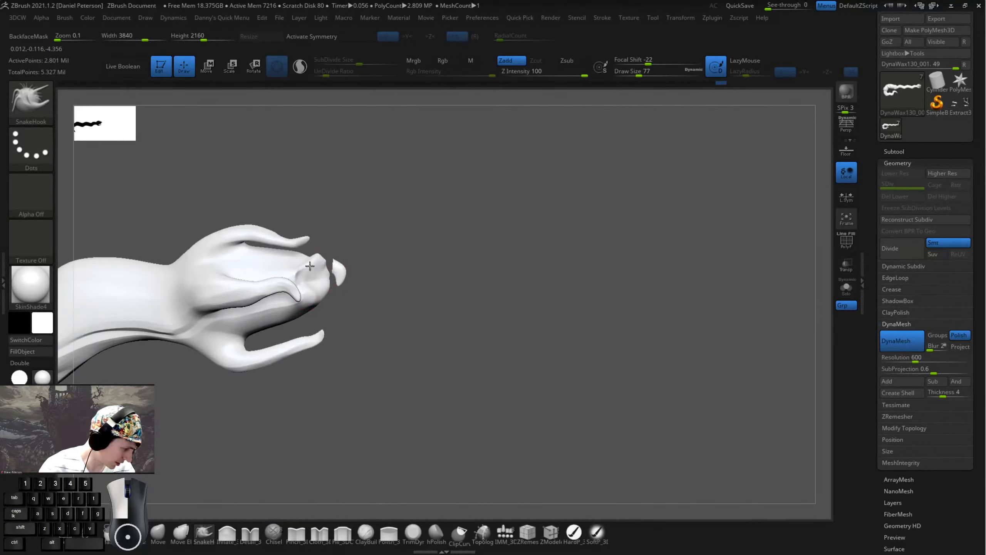
{"action": "left_click_drag", "start_coordinate": [325, 266], "coordinate": [365, 263]}
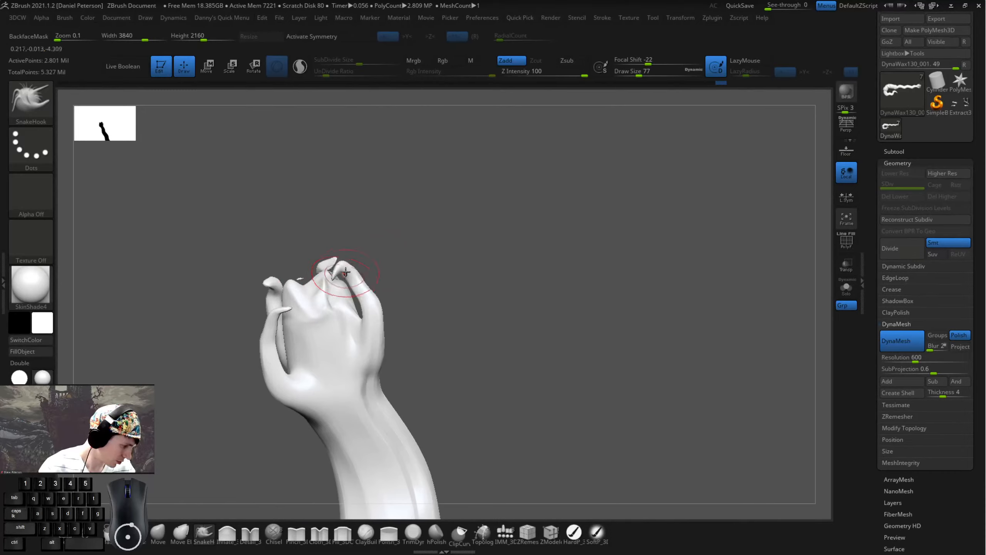
{"action": "key", "text": "ctrl"}
{"action": "key", "text": "ctrl+z"}
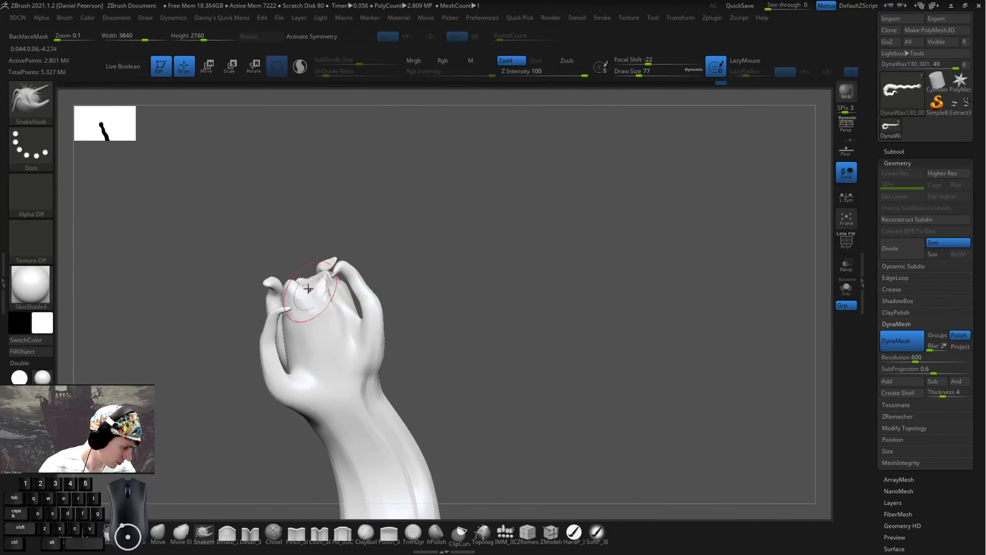
{"action": "mouse_move", "coordinate": [411, 305]}
{"action": "left_mouse_down"}
{"action": "mouse_move", "coordinate": [482, 309]}
{"action": "mouse_move", "coordinate": [450, 290]}
{"action": "mouse_move", "coordinate": [298, 291]}
{"action": "mouse_move", "coordinate": [280, 324]}
{"action": "left_mouse_up"}
{"action": "key", "text": "ctrl+z"}
- Push the core lower between the prongs from several sides using SnakeHook at draw size 54
{"action": "key", "text": "space"}
{"action": "mouse_move", "coordinate": [388, 283]}
{"action": "left_mouse_down"}
{"action": "mouse_move", "coordinate": [345, 242]}
{"action": "mouse_move", "coordinate": [349, 257]}
{"action": "left_mouse_up"}
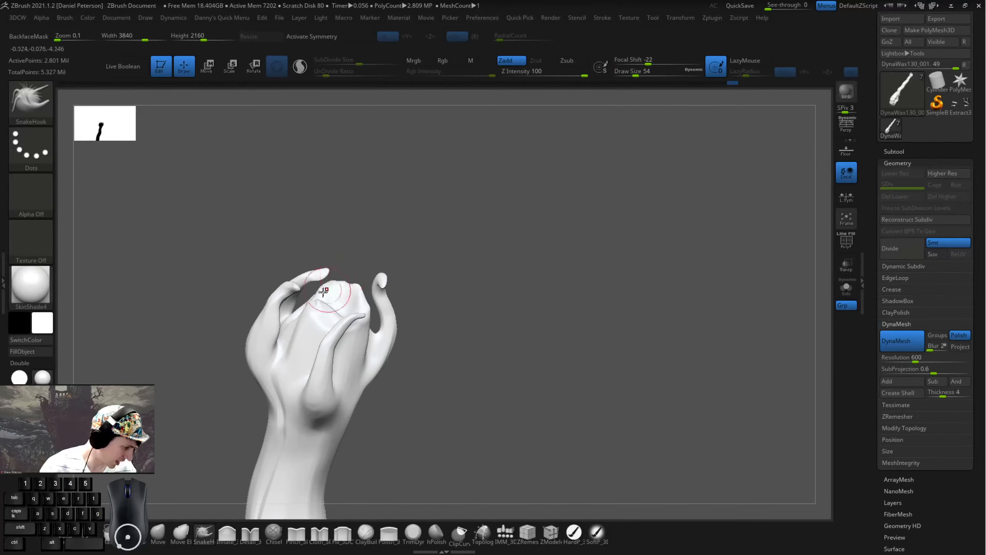
{"action": "left_click_drag", "start_coordinate": [328, 305], "coordinate": [352, 293]}
{"action": "left_click_drag", "start_coordinate": [454, 299], "coordinate": [352, 324]}
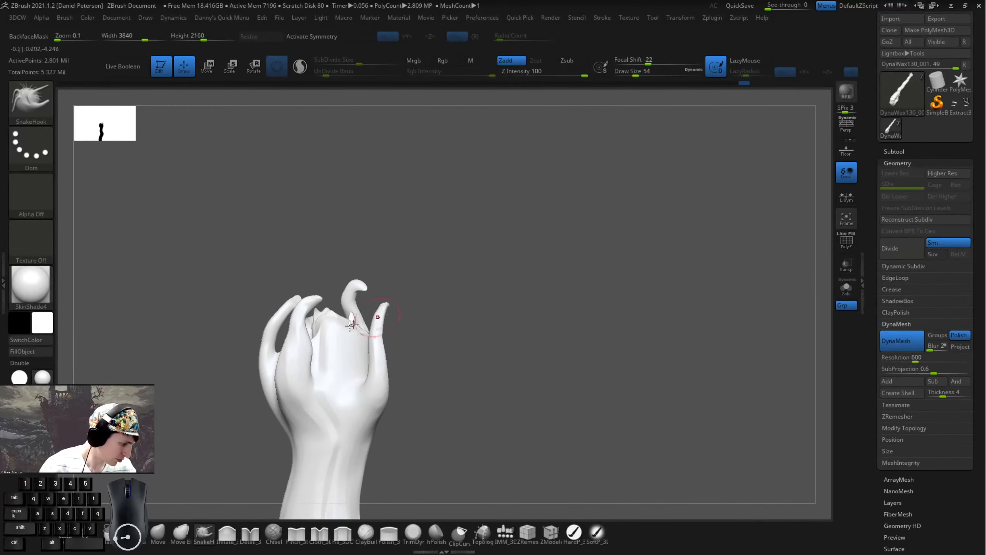
{"action": "left_click_drag", "start_coordinate": [488, 300], "coordinate": [465, 302]}
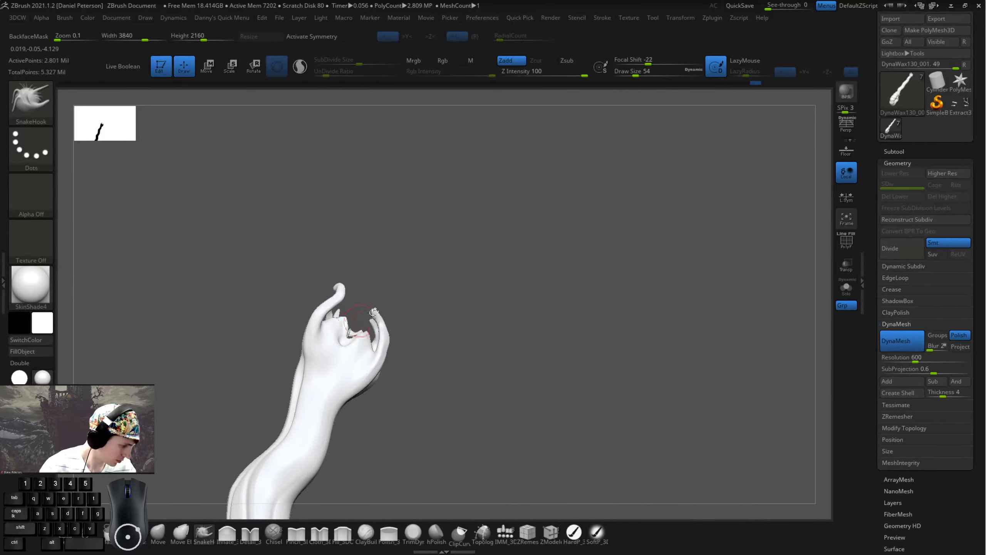
{"action": "left_click_drag", "start_coordinate": [460, 325], "coordinate": [454, 328]}
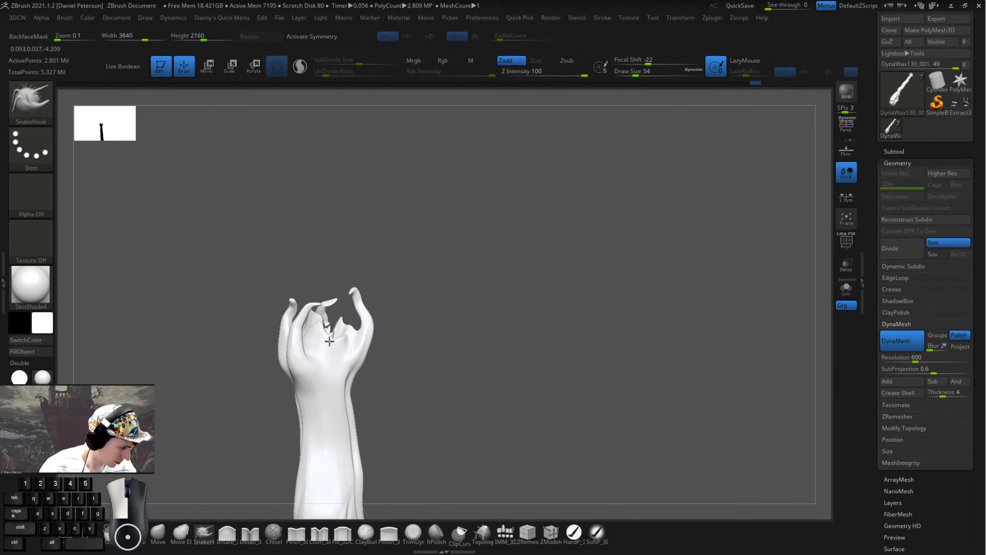
- Hollow the core into a cup between the prongs using SnakeHook at draw size 80
{"action": "key", "text": "space"}
{"action": "left_click_drag", "start_coordinate": [339, 334], "coordinate": [346, 328]}
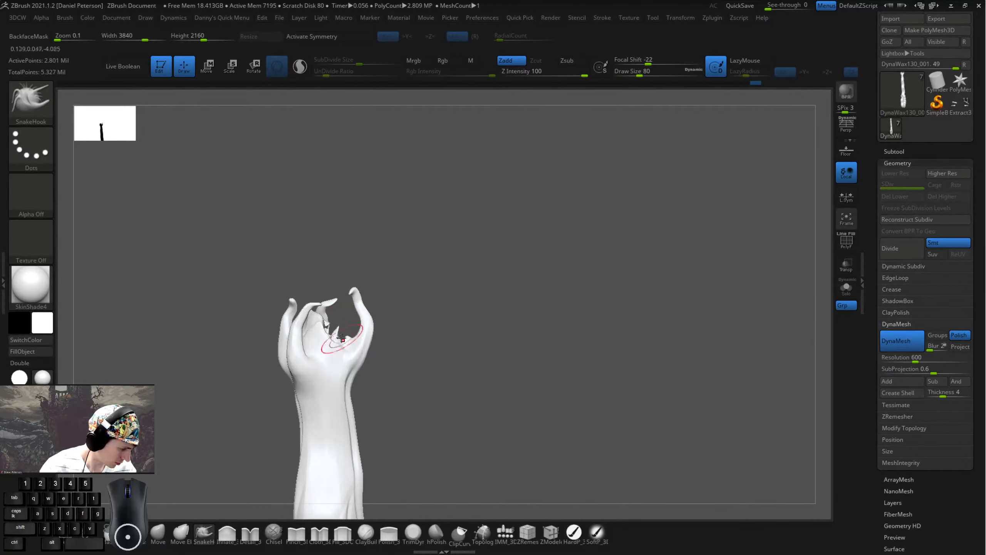
{"action": "right_click_drag", "start_coordinate": [319, 348], "coordinate": [284, 319]}
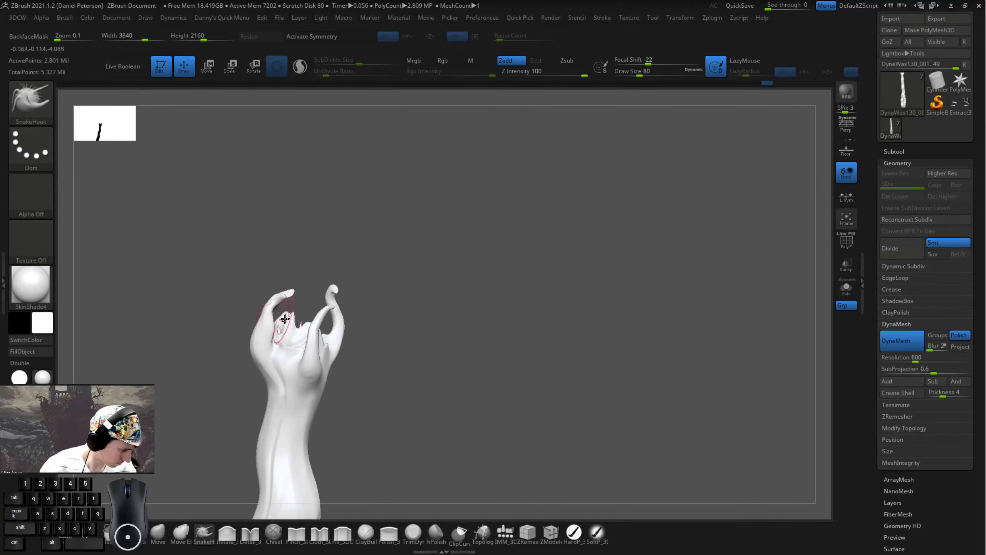
{"action": "left_click_drag", "start_coordinate": [290, 348], "coordinate": [290, 318]}
{"action": "key", "text": "ctrl+z"}
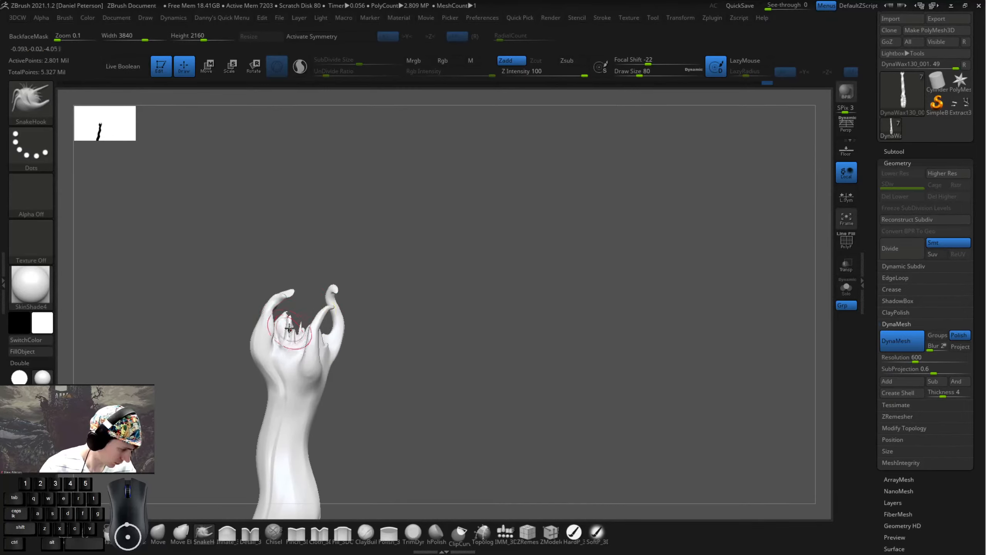
{"action": "left_click_drag", "start_coordinate": [424, 328], "coordinate": [416, 331]}
{"action": "left_click_drag", "start_coordinate": [280, 331], "coordinate": [276, 327]}
{"action": "left_click_drag", "start_coordinate": [447, 333], "coordinate": [359, 297]}
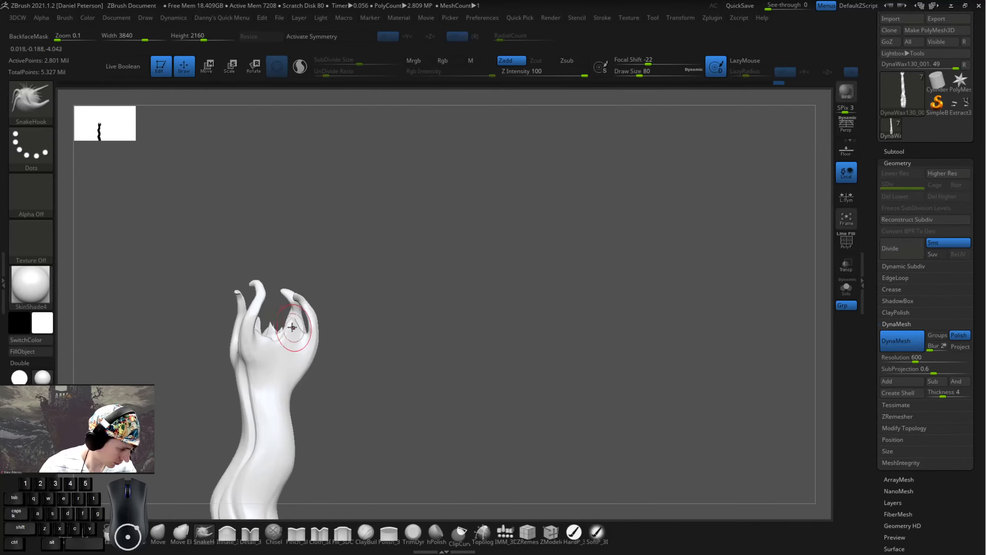
{"action": "left_click_drag", "start_coordinate": [288, 334], "coordinate": [286, 332]}
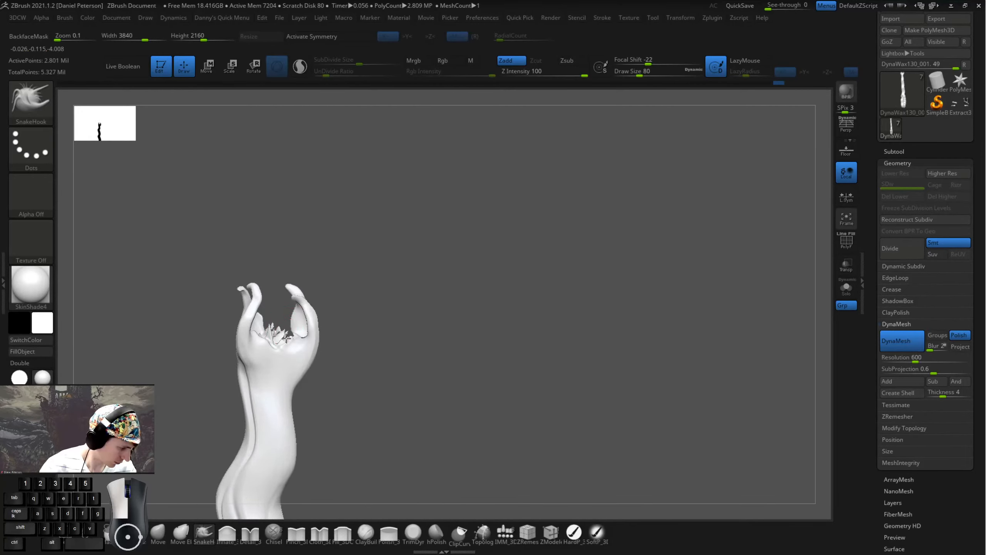
- Try to remesh the wand with DynaMesh and undo the operation
{"action": "key", "text": "ctrl"}
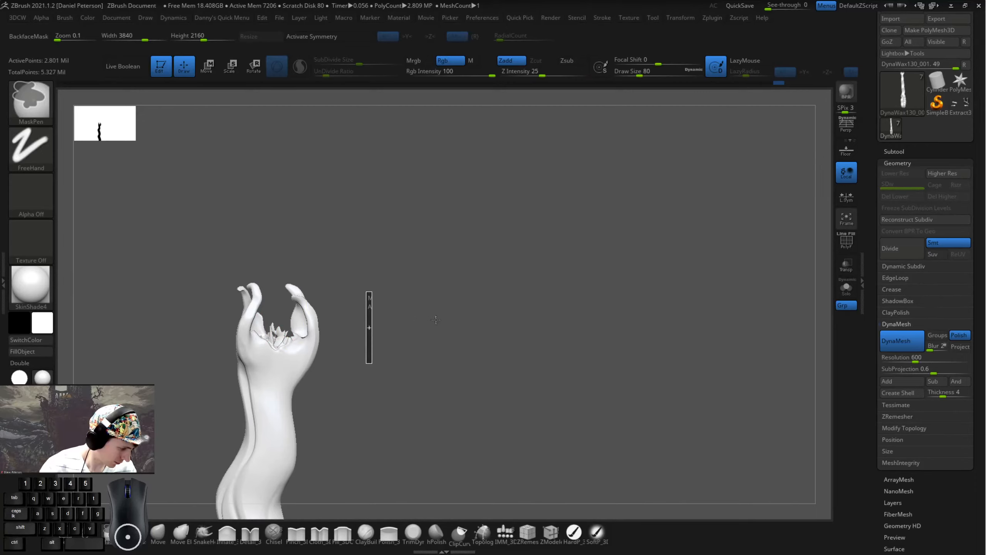
{"action": "left_click", "coordinate": [469, 333], "text": "ctrl"}
{"action": "left_click_drag", "start_coordinate": [542, 330], "coordinate": [497, 272], "text": "alt"}
{"action": "left_click_drag", "start_coordinate": [384, 353], "coordinate": [605, 372], "text": "alt"}
{"action": "key", "text": "ctrl"}
{"action": "key", "text": "ctrl+z"}
- Smooth down the jagged spikes in the hollow between the prongs at draw size 46
{"action": "left_click_drag", "start_coordinate": [541, 359], "coordinate": [577, 241], "text": "alt"}
{"action": "left_click_drag", "start_coordinate": [551, 140], "coordinate": [579, 335], "text": "alt"}
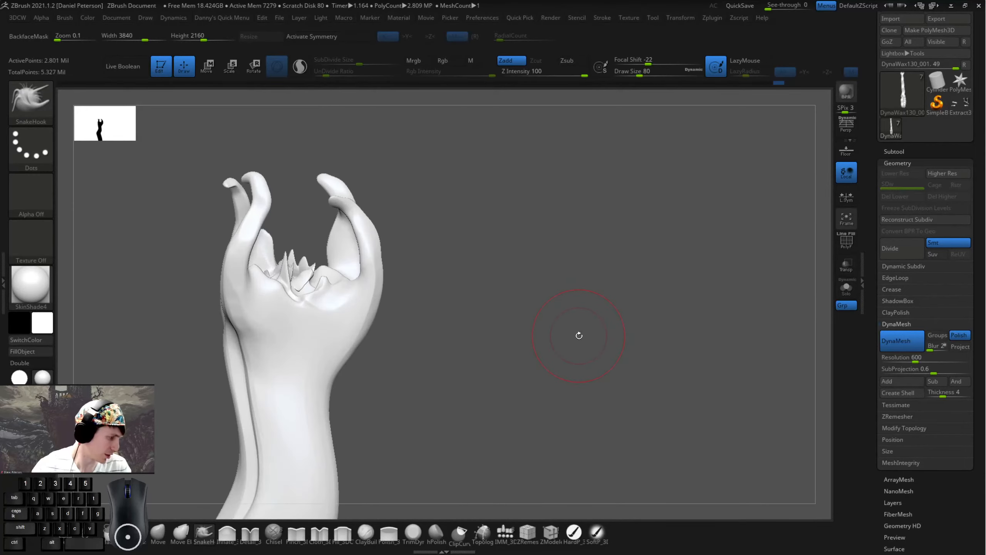
{"action": "mouse_move", "coordinate": [487, 268]}
{"action": "left_mouse_down"}
{"action": "mouse_move", "coordinate": [288, 260]}
{"action": "mouse_move", "coordinate": [285, 268]}
{"action": "left_mouse_up"}
{"action": "key", "text": "ctrl+z"}
{"action": "key", "text": "space"}
{"action": "key", "text": "shift"}
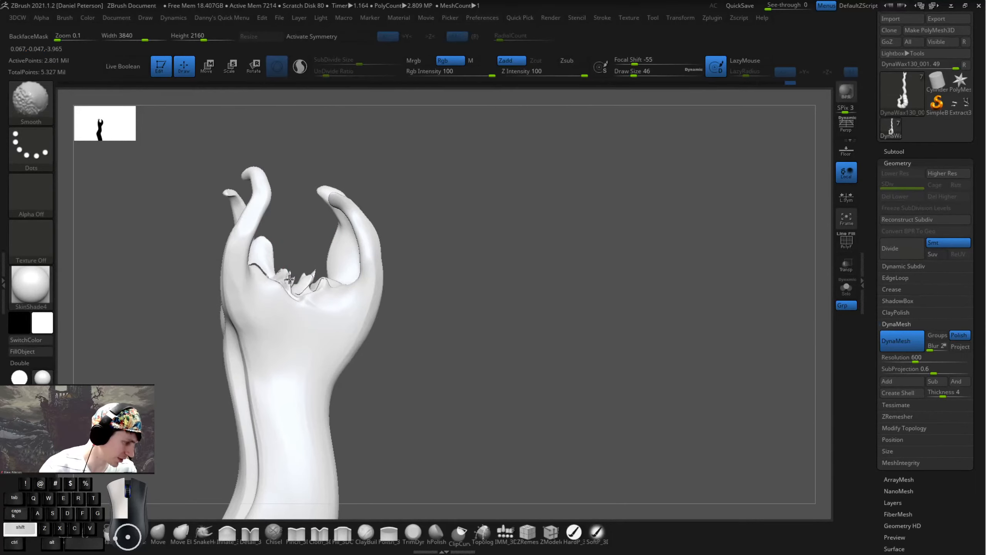
{"action": "left_click_drag", "start_coordinate": [291, 291], "coordinate": [299, 294], "text": "shift"}
{"action": "mouse_move", "coordinate": [439, 256]}
{"action": "left_mouse_down"}
{"action": "mouse_move", "coordinate": [449, 288]}
{"action": "mouse_move", "coordinate": [446, 277]}
{"action": "left_mouse_up"}
{"action": "left_click_drag", "start_coordinate": [297, 273], "coordinate": [306, 275], "text": "shift"}
{"action": "mouse_move", "coordinate": [430, 264]}
{"action": "left_mouse_down"}
{"action": "mouse_move", "coordinate": [452, 313]}
{"action": "mouse_move", "coordinate": [442, 266]}
{"action": "mouse_move", "coordinate": [403, 254]}
{"action": "mouse_move", "coordinate": [363, 259]}
{"action": "left_mouse_up"}
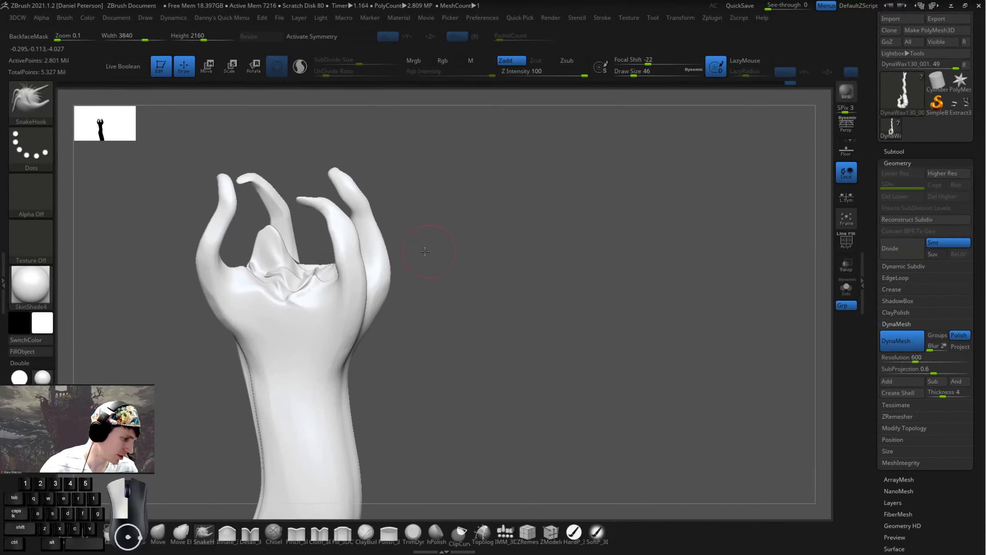
- Push down the remaining lumps in the claw's hollow with SnakeHook and smooth its floor at draw size 90
{"action": "left_click_drag", "start_coordinate": [425, 252], "coordinate": [392, 249]}
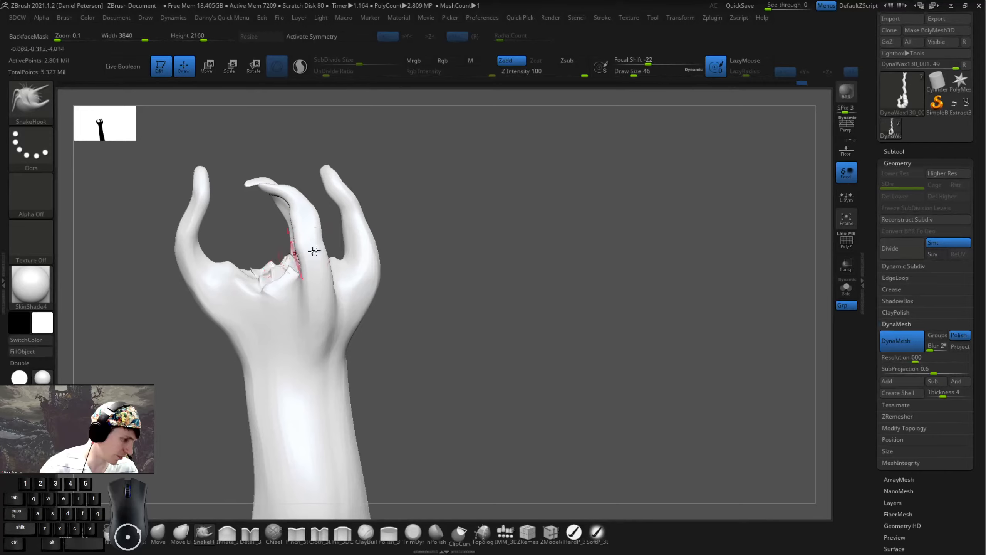
{"action": "right_click_drag", "start_coordinate": [314, 251], "coordinate": [197, 243]}
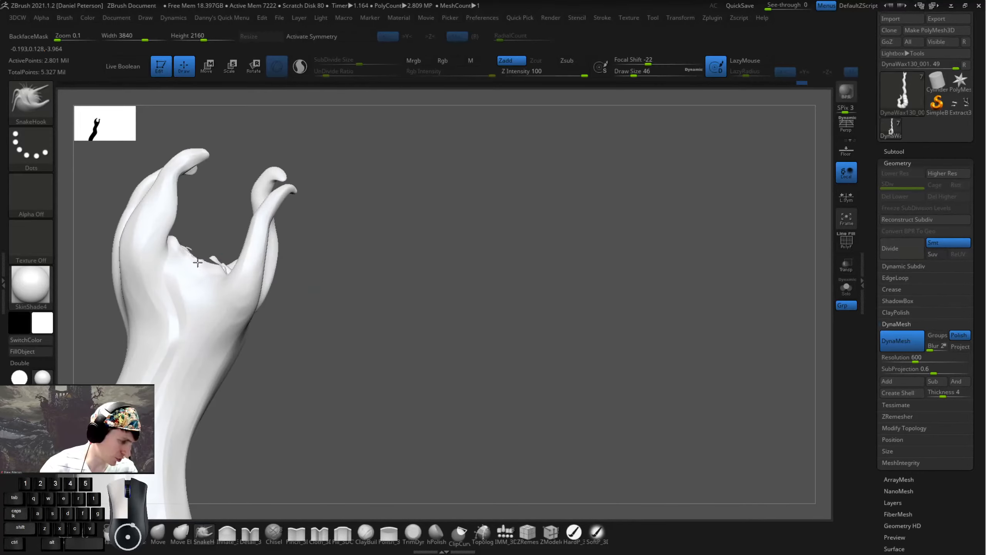
{"action": "key", "text": "space"}
{"action": "left_click_drag", "start_coordinate": [198, 262], "coordinate": [213, 236]}
{"action": "mouse_move", "coordinate": [217, 239]}
{"action": "right_mouse_down"}
{"action": "mouse_move", "coordinate": [196, 245]}
{"action": "mouse_move", "coordinate": [224, 267]}
{"action": "mouse_move", "coordinate": [251, 242]}
{"action": "right_mouse_up"}
{"action": "left_click_drag", "start_coordinate": [254, 237], "coordinate": [267, 230], "text": "shift"}
{"action": "mouse_move", "coordinate": [302, 225]}
{"action": "right_mouse_down"}
{"action": "mouse_move", "coordinate": [449, 284]}
{"action": "mouse_move", "coordinate": [442, 331]}
{"action": "right_mouse_up"}
{"action": "key", "text": "shift"}
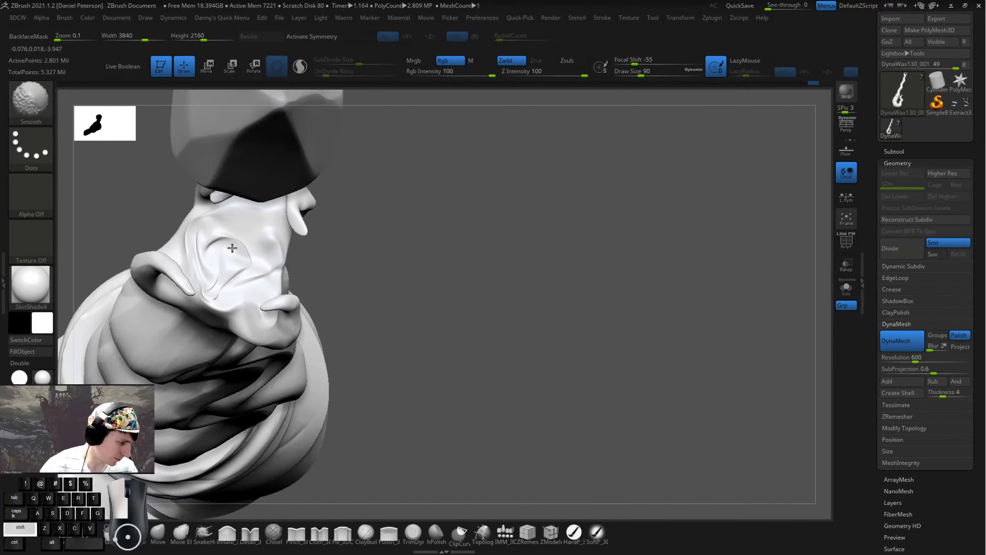
- Fill out the creases in the hollow's floor with the Inflate_3DCW brush and smooth them
{"action": "left_click", "coordinate": [228, 533]}
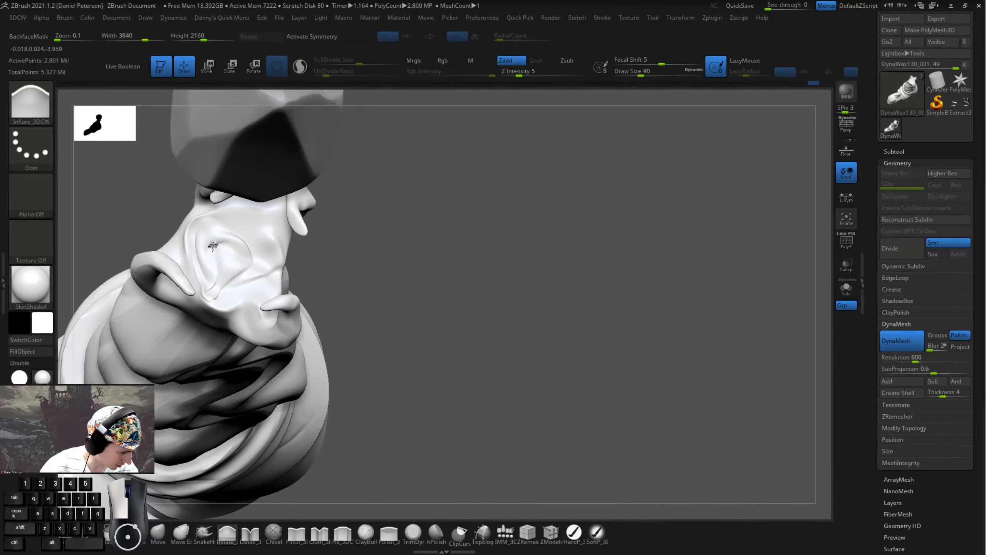
{"action": "mouse_move", "coordinate": [212, 228]}
{"action": "left_mouse_down"}
{"action": "mouse_move", "coordinate": [249, 259]}
{"action": "mouse_move", "coordinate": [224, 278]}
{"action": "left_mouse_up"}
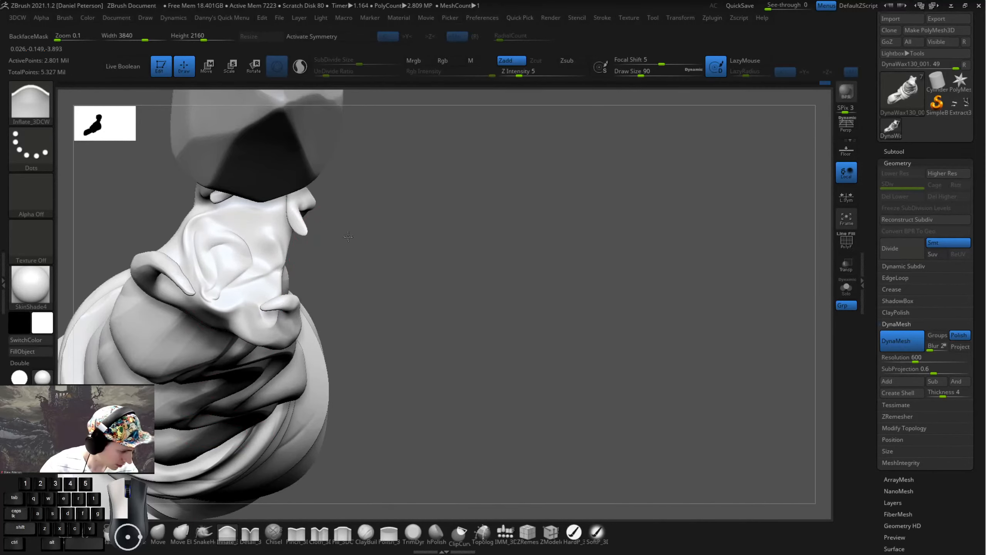
{"action": "left_click_drag", "start_coordinate": [348, 237], "coordinate": [264, 221]}
{"action": "key", "text": "shift"}
{"action": "left_click_drag", "start_coordinate": [220, 252], "coordinate": [408, 214], "text": "shift"}
- Flatten the hollow's floor and inner walls between the prongs with TrimDynamic at draw size 46
{"action": "key", "text": "space"}
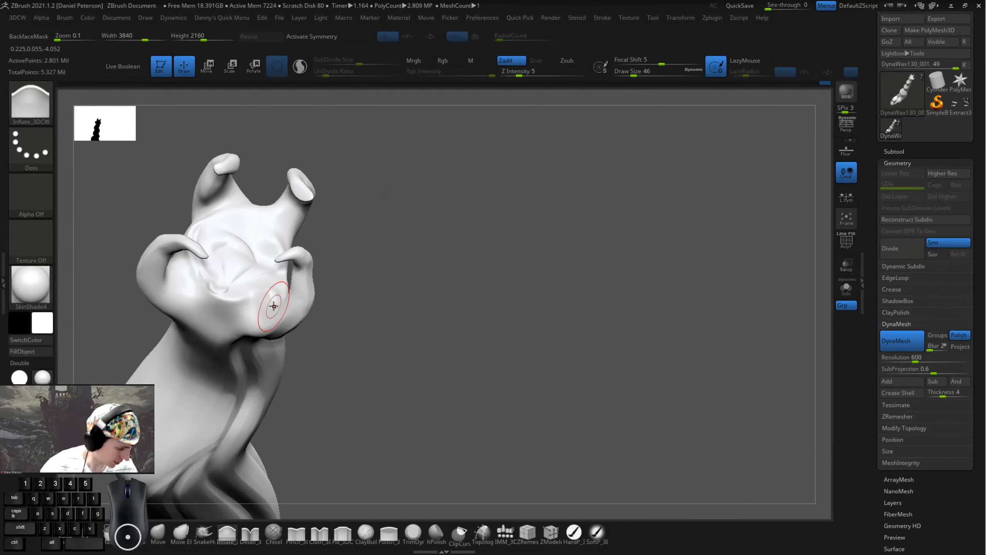
{"action": "left_click", "coordinate": [251, 535]}
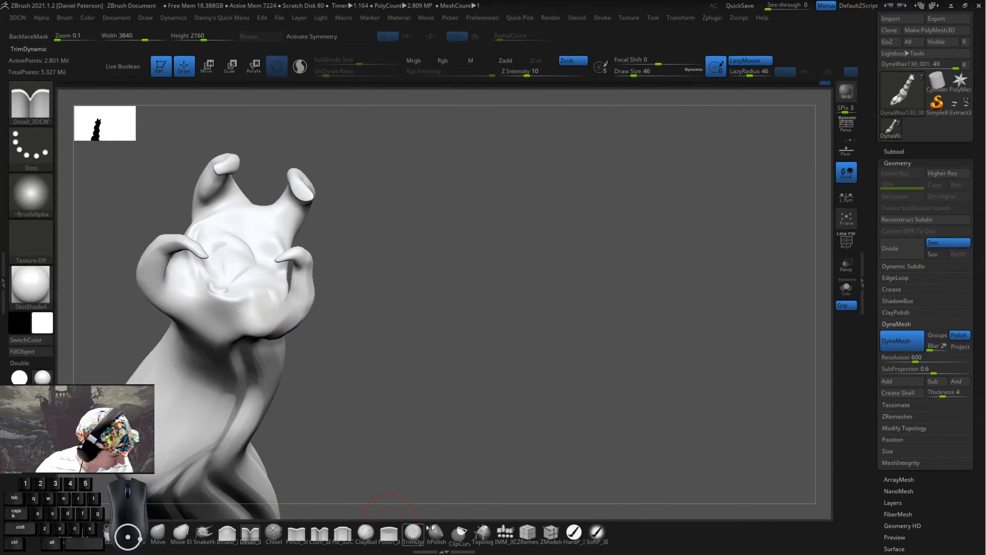
{"action": "left_click", "coordinate": [413, 533]}
{"action": "left_click_drag", "start_coordinate": [405, 472], "coordinate": [363, 276]}
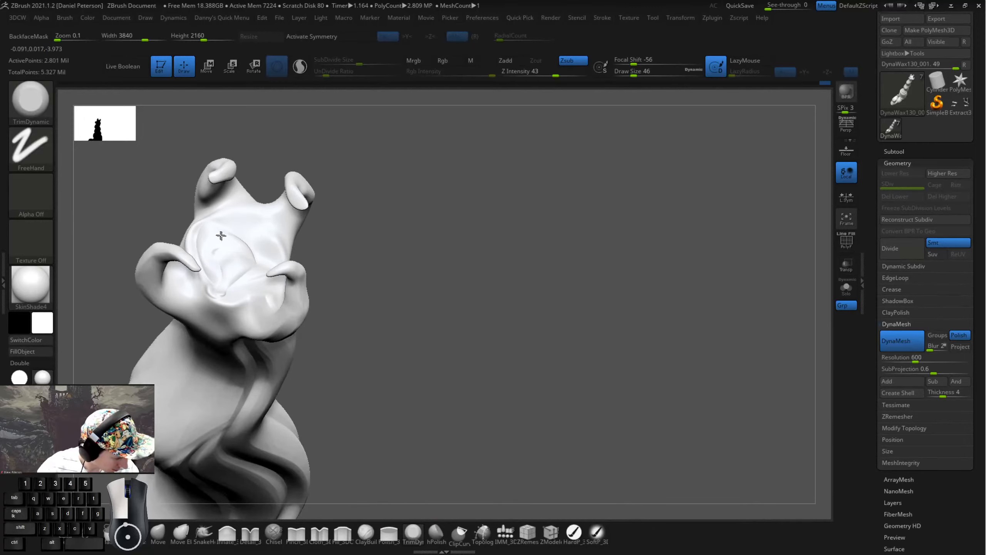
{"action": "right_click_drag", "start_coordinate": [214, 278], "coordinate": [196, 236]}
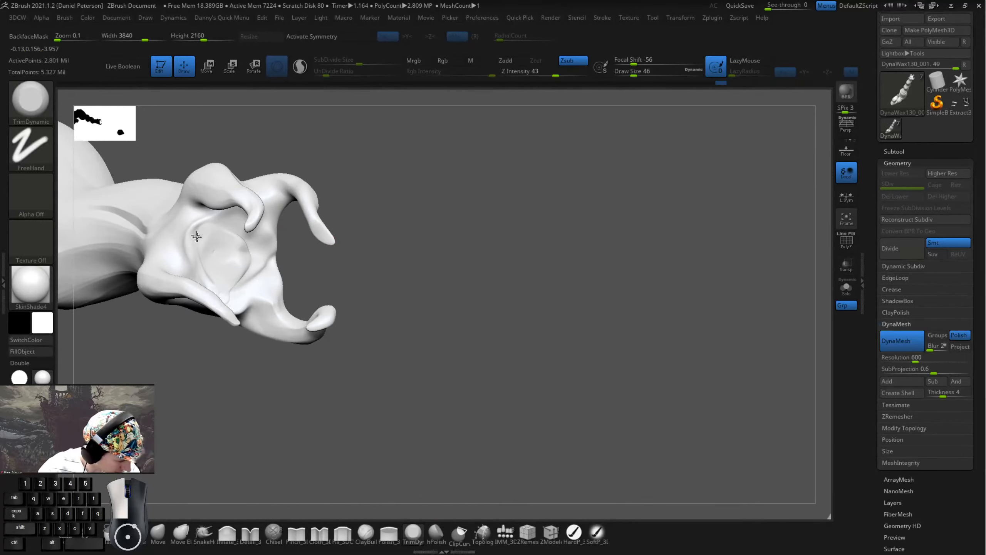
{"action": "right_click_drag", "start_coordinate": [380, 267], "coordinate": [264, 264]}
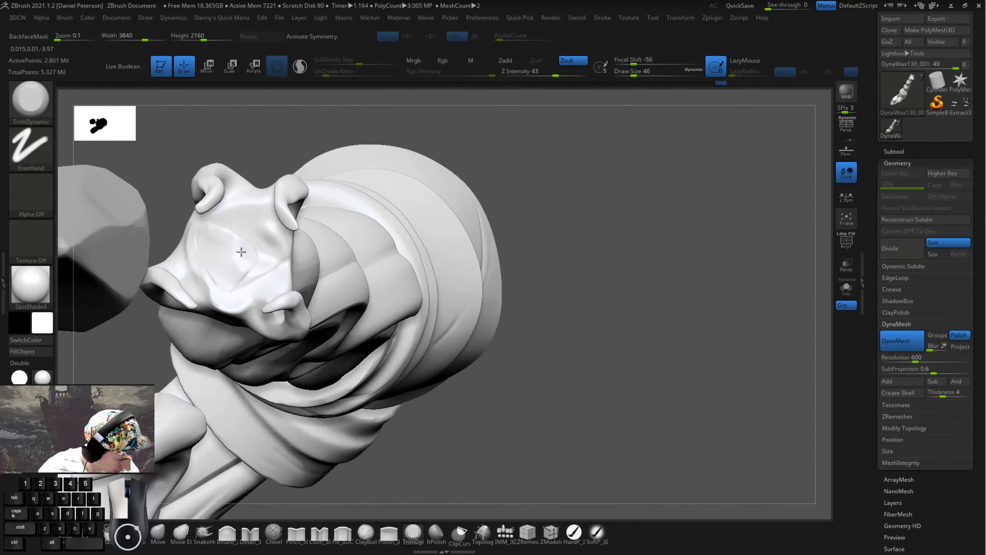
{"action": "right_click_drag", "start_coordinate": [241, 202], "coordinate": [282, 243]}
{"action": "mouse_move", "coordinate": [422, 234]}
{"action": "right_mouse_down"}
{"action": "mouse_move", "coordinate": [264, 227]}
{"action": "mouse_move", "coordinate": [265, 218]}
{"action": "right_mouse_up"}
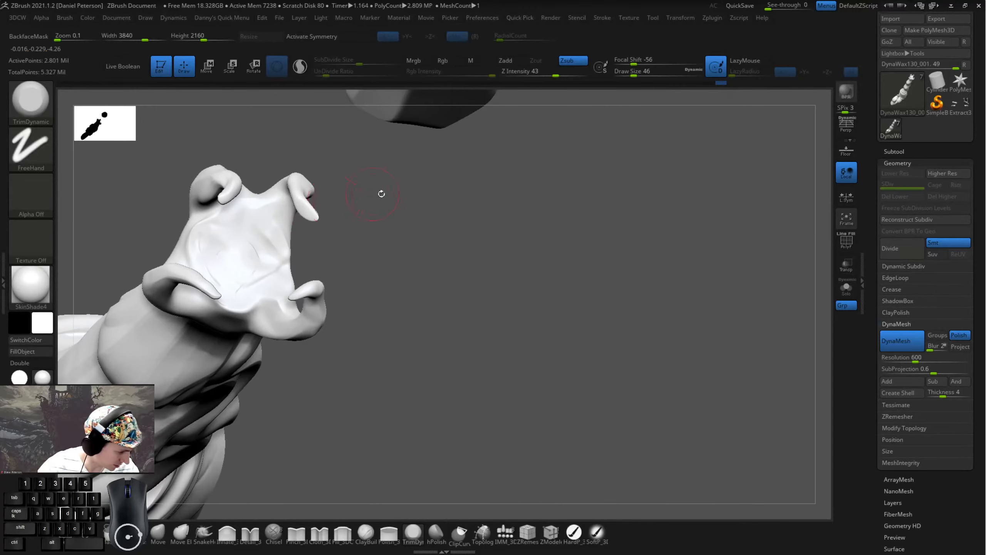
{"action": "right_click_drag", "start_coordinate": [381, 193], "coordinate": [263, 203]}
{"action": "right_click_drag", "start_coordinate": [325, 193], "coordinate": [180, 326]}
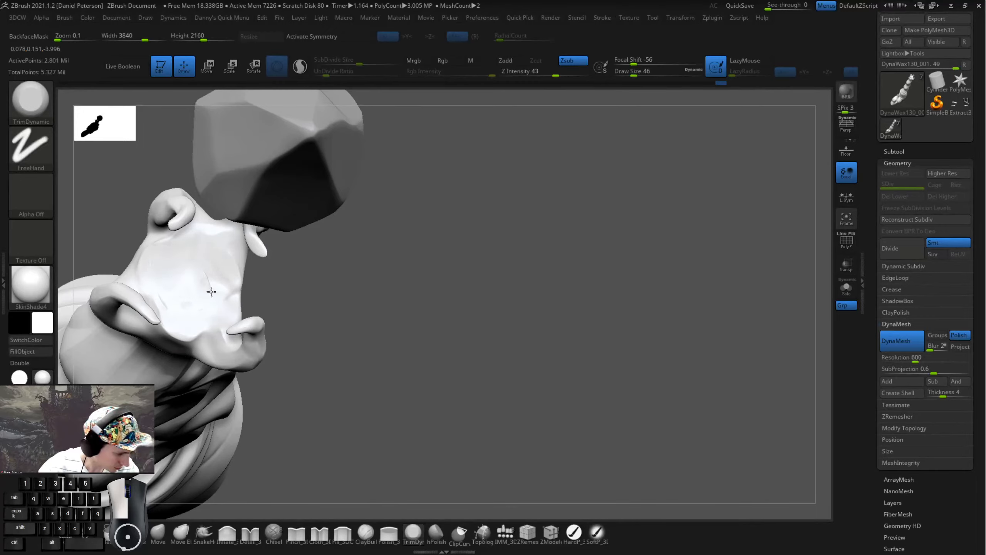
{"action": "right_click_drag", "start_coordinate": [211, 291], "coordinate": [392, 302]}
{"action": "right_click_drag", "start_coordinate": [423, 435], "coordinate": [279, 334]}
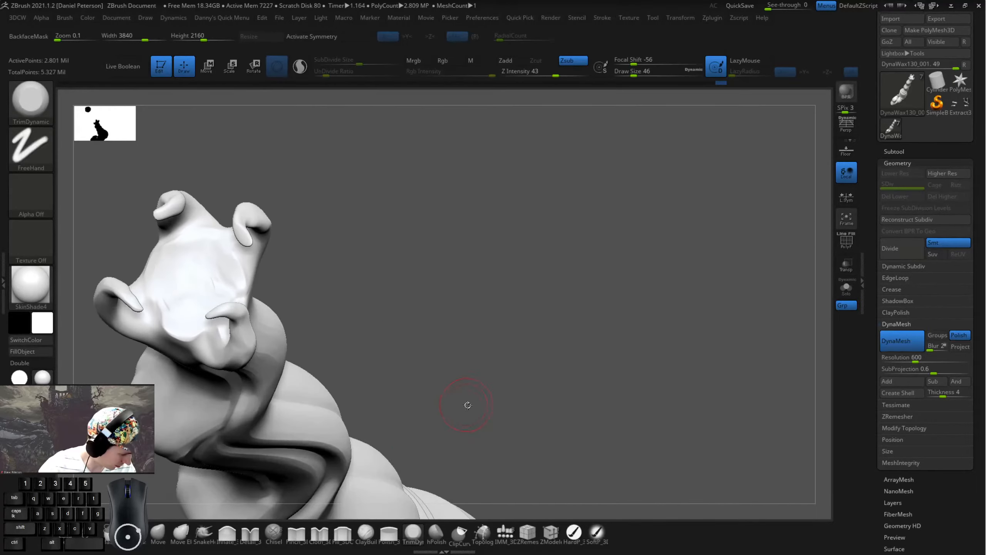
- Switch to the DamStandard brush with a draw size of 25 for the claw's palm
{"action": "right_click_drag", "start_coordinate": [467, 405], "coordinate": [389, 435]}
{"action": "key", "text": "b"}
{"action": "key", "text": "d"}
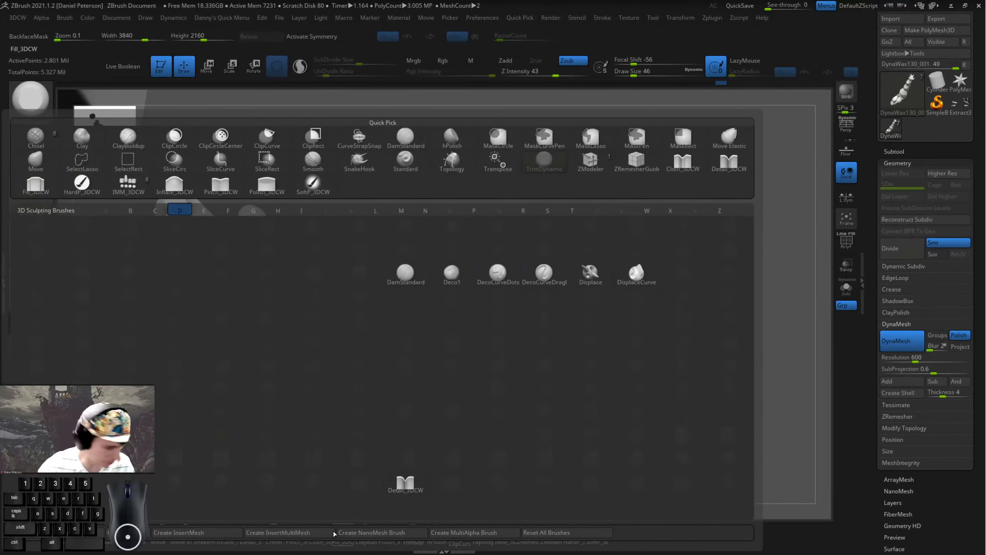
{"action": "left_click", "coordinate": [405, 272]}
{"action": "key", "text": "space"}
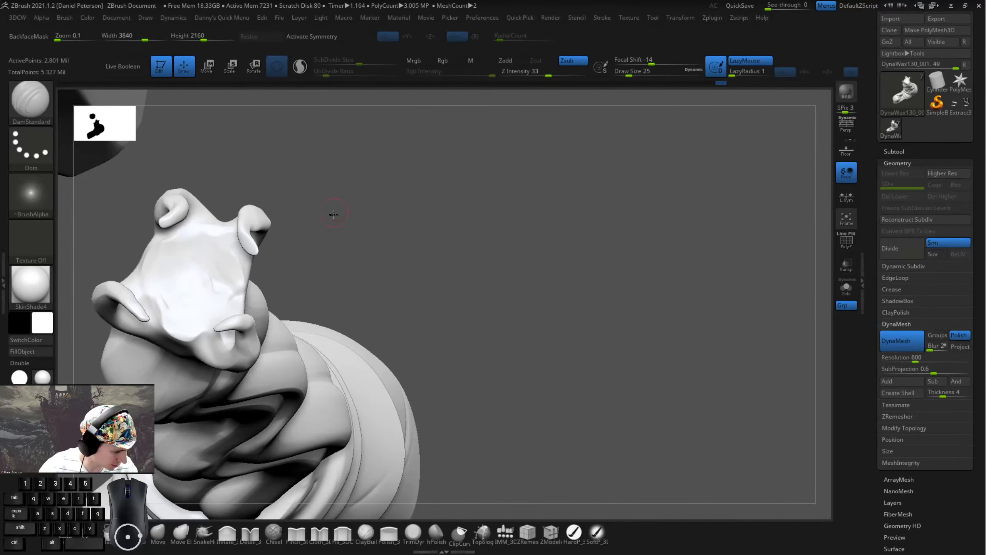
- Carve nested curved wrinkles across the claw's palm with the DamStandard brush
{"action": "right_click_drag", "start_coordinate": [334, 214], "coordinate": [331, 311]}
{"action": "mouse_move", "coordinate": [150, 274]}
{"action": "left_mouse_down"}
{"action": "mouse_move", "coordinate": [213, 305]}
{"action": "mouse_move", "coordinate": [217, 288]}
{"action": "left_mouse_up"}
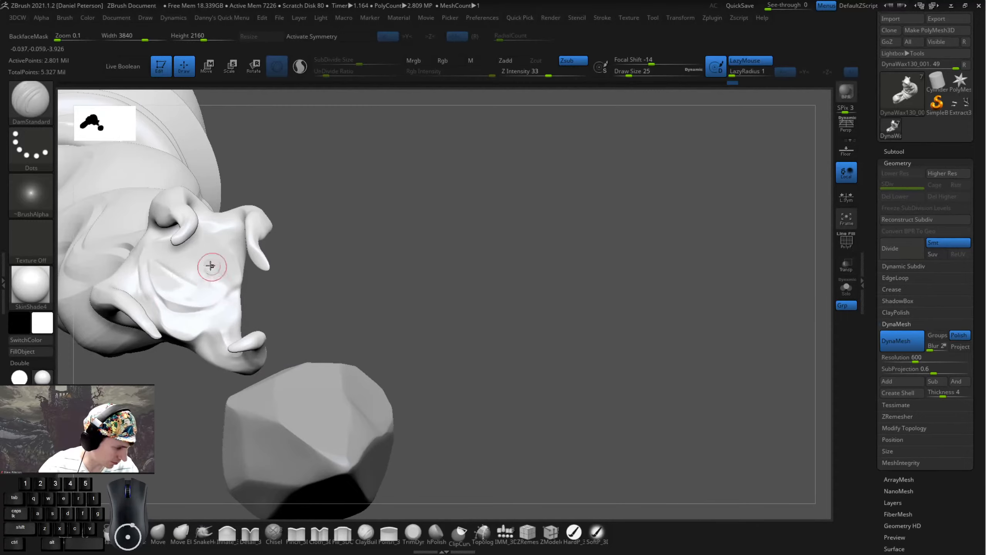
{"action": "mouse_move", "coordinate": [208, 263]}
{"action": "left_mouse_down"}
{"action": "mouse_move", "coordinate": [222, 273]}
{"action": "mouse_move", "coordinate": [213, 264]}
{"action": "mouse_move", "coordinate": [210, 280]}
{"action": "left_mouse_up"}
{"action": "left_click_drag", "start_coordinate": [147, 275], "coordinate": [164, 263]}
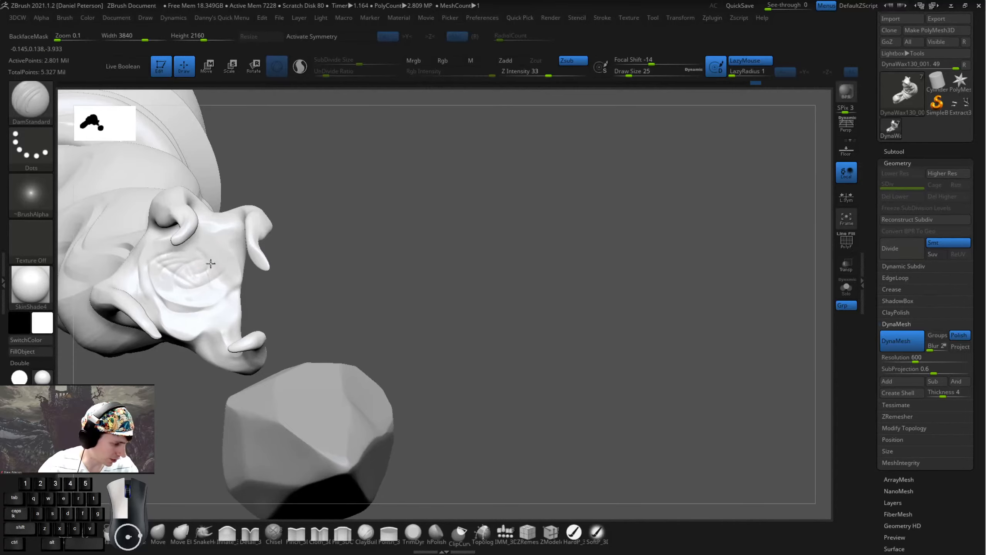
{"action": "mouse_move", "coordinate": [332, 243]}
{"action": "right_mouse_down"}
{"action": "mouse_move", "coordinate": [352, 223]}
{"action": "mouse_move", "coordinate": [318, 210]}
{"action": "right_mouse_up"}
{"action": "left_click_drag", "start_coordinate": [186, 303], "coordinate": [192, 306]}
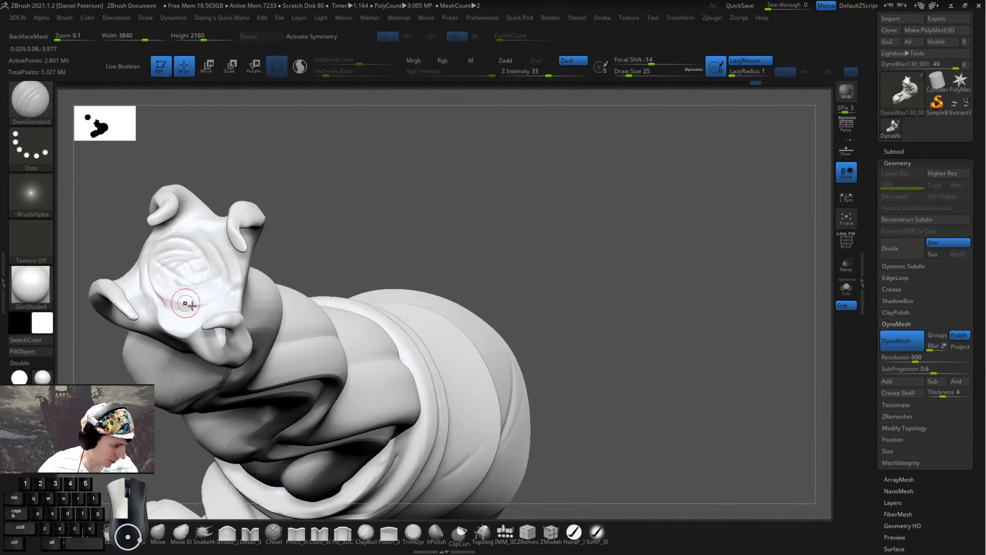
{"action": "right_click_drag", "start_coordinate": [321, 236], "coordinate": [361, 293]}
{"action": "mouse_move", "coordinate": [220, 301]}
{"action": "left_mouse_down"}
{"action": "mouse_move", "coordinate": [206, 326]}
{"action": "mouse_move", "coordinate": [173, 325]}
{"action": "left_mouse_up"}
{"action": "right_click_drag", "start_coordinate": [173, 325], "coordinate": [189, 308]}
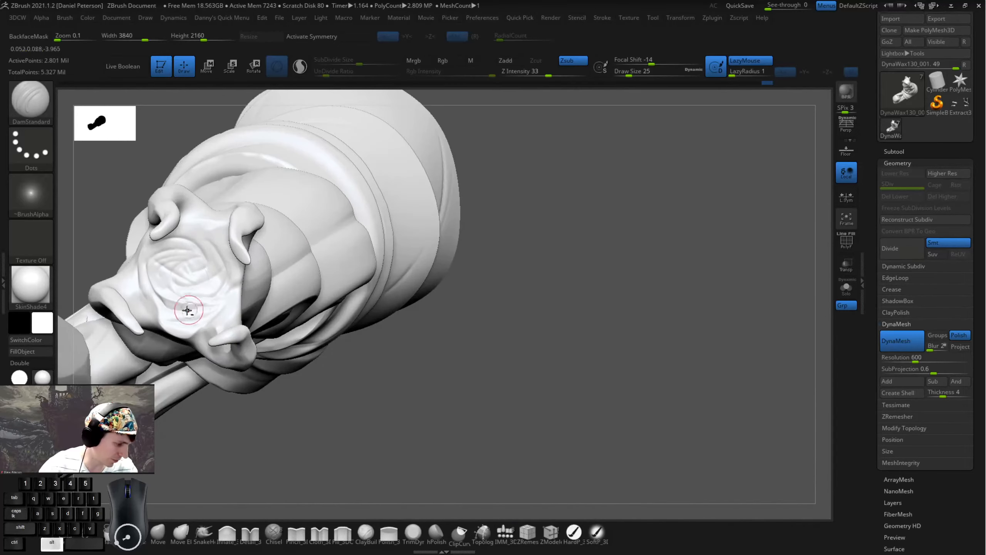
- Carve creases and a raised fold from the palm's edge onto the wrist between two prongs, softening them with Smooth
{"action": "right_click_drag", "start_coordinate": [314, 241], "coordinate": [216, 258]}
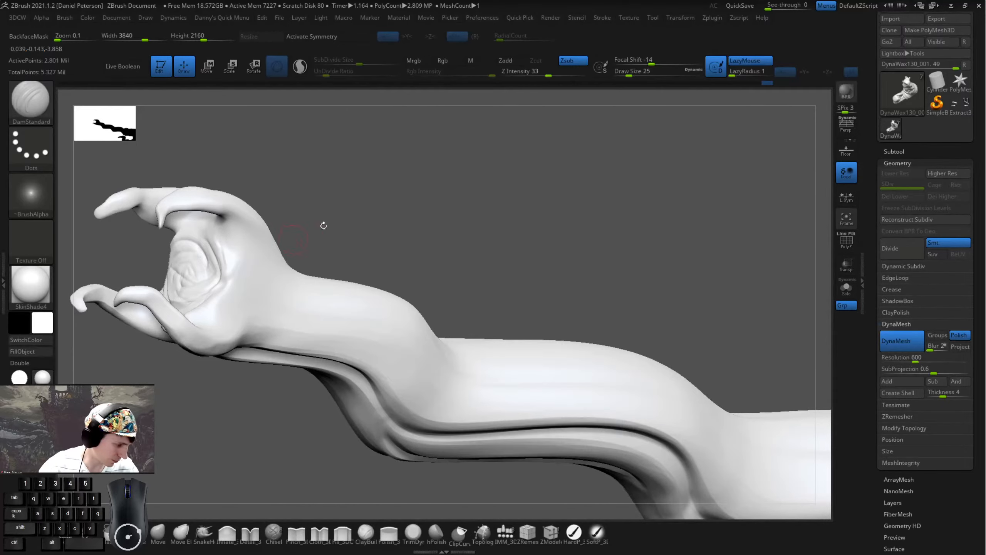
{"action": "right_click_drag", "start_coordinate": [306, 232], "coordinate": [367, 203]}
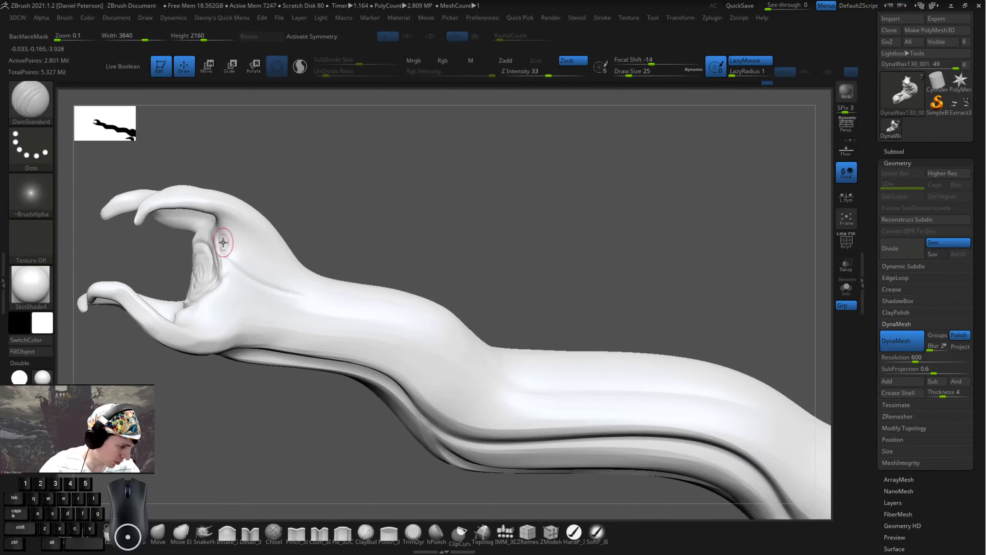
{"action": "right_click_drag", "start_coordinate": [326, 265], "coordinate": [251, 274]}
{"action": "key", "text": "shift"}
{"action": "key", "text": "alt"}
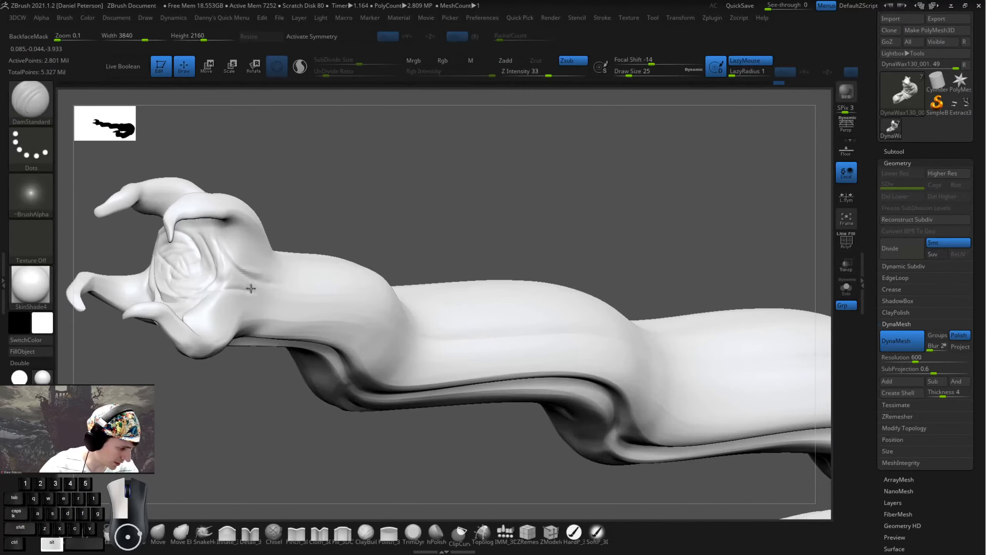
{"action": "key", "text": "shift"}
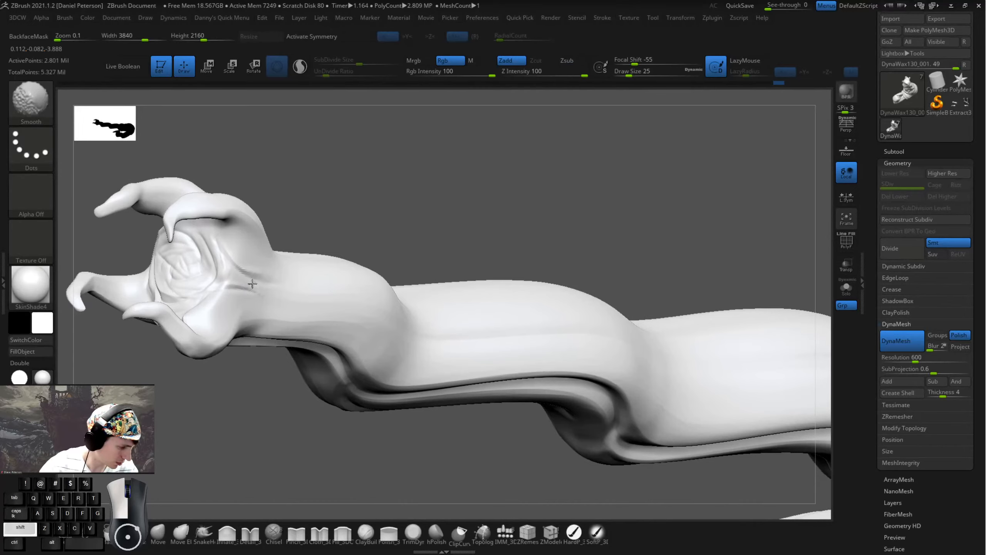
{"action": "key", "text": "alt"}
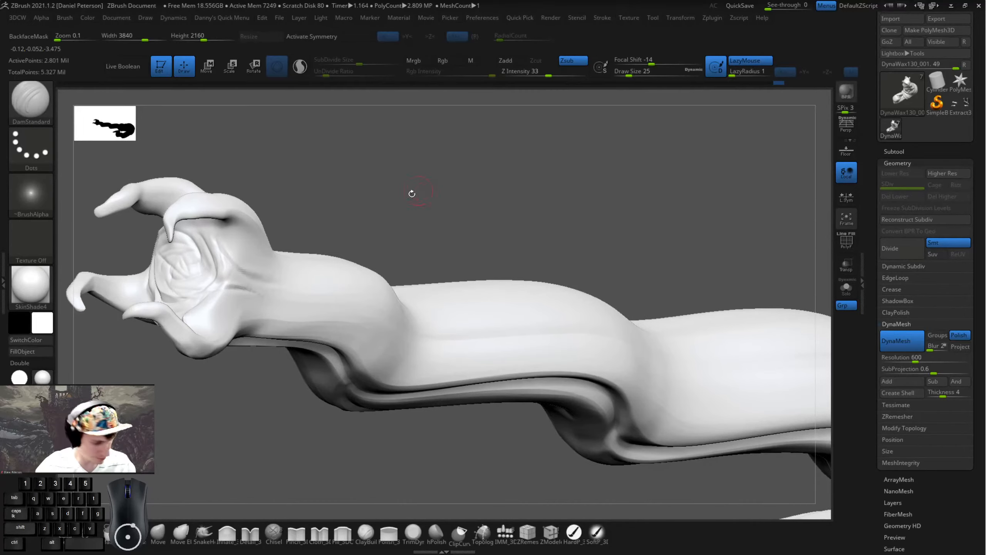
- Carve further wrinkles along the palm's rim in the remaining gaps between the prongs, running them toward the wrist
{"action": "left_click_drag", "start_coordinate": [411, 193], "coordinate": [195, 297]}
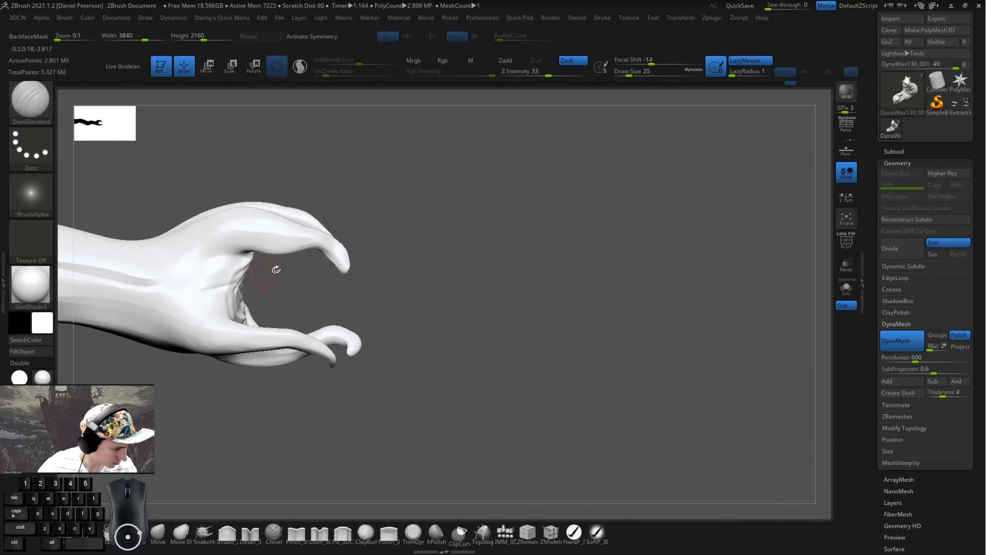
{"action": "mouse_move", "coordinate": [278, 273]}
{"action": "left_mouse_down"}
{"action": "mouse_move", "coordinate": [211, 280]}
{"action": "mouse_move", "coordinate": [240, 276]}
{"action": "mouse_move", "coordinate": [205, 293]}
{"action": "left_mouse_up"}
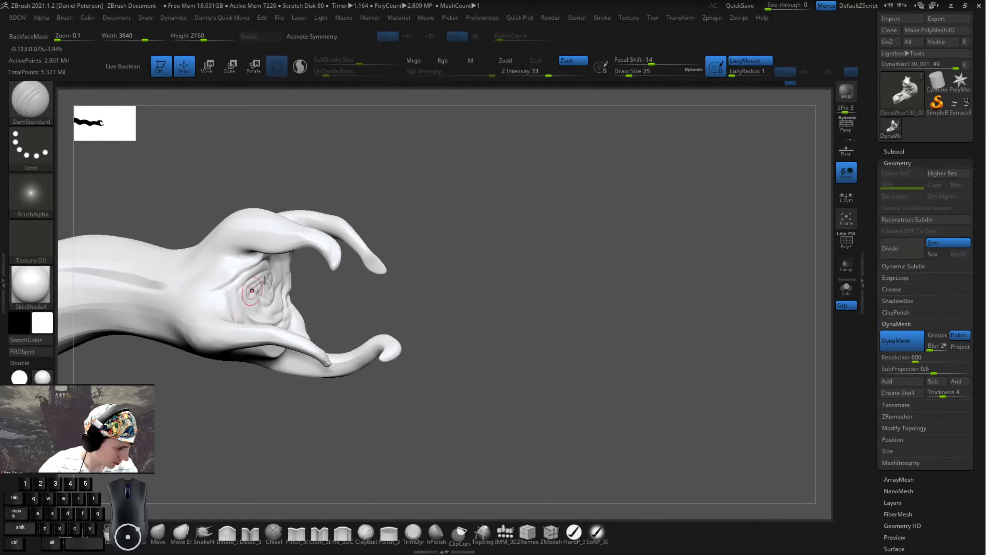
{"action": "left_click_drag", "start_coordinate": [349, 293], "coordinate": [259, 299]}
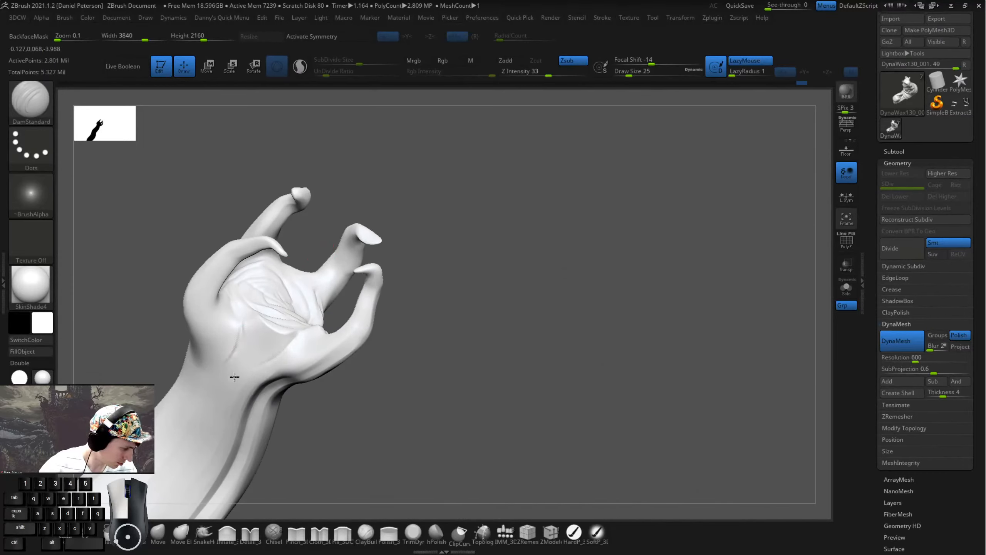
{"action": "mouse_move", "coordinate": [464, 307]}
{"action": "left_mouse_down"}
{"action": "mouse_move", "coordinate": [466, 321]}
{"action": "mouse_move", "coordinate": [396, 333]}
{"action": "left_mouse_up"}
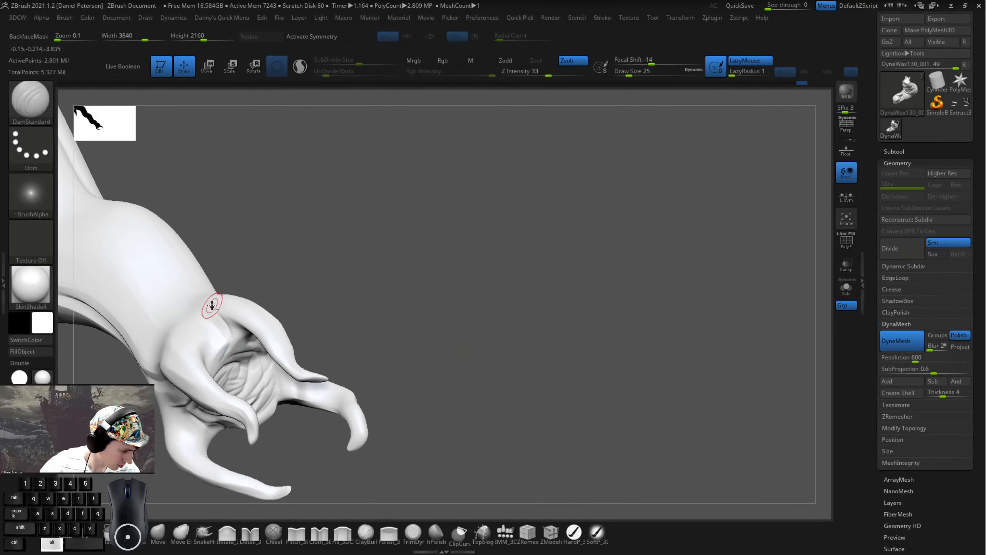
- Cut skin creases and folds around the prong bases and the webbing between them on the claw's outer side
{"action": "mouse_move", "coordinate": [215, 307]}
{"action": "left_mouse_down", "text": "alt"}
{"action": "mouse_move", "coordinate": [232, 334]}
{"action": "mouse_move", "coordinate": [221, 321]}
{"action": "left_mouse_up", "text": "alt"}
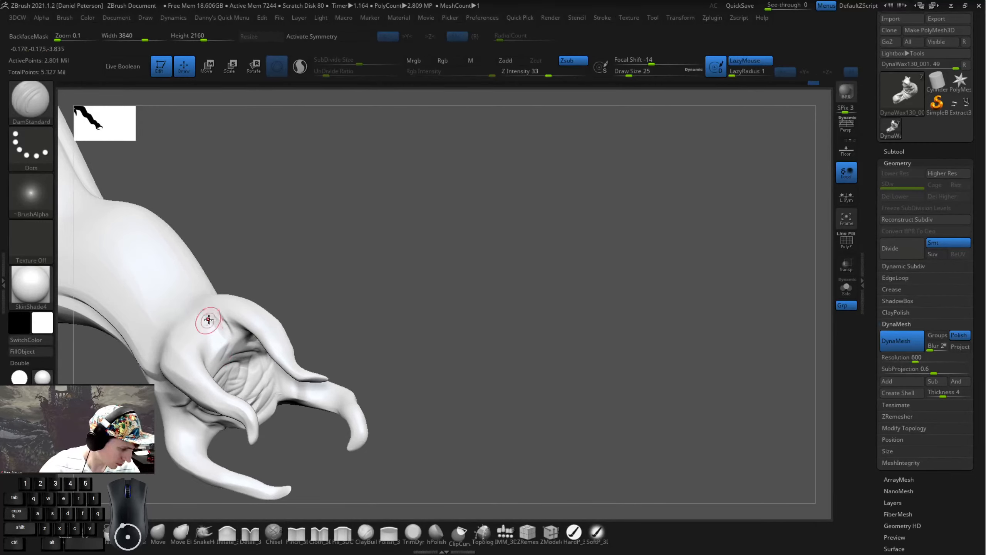
{"action": "left_click_drag", "start_coordinate": [201, 334], "coordinate": [218, 379]}
{"action": "left_click_drag", "start_coordinate": [210, 313], "coordinate": [206, 340]}
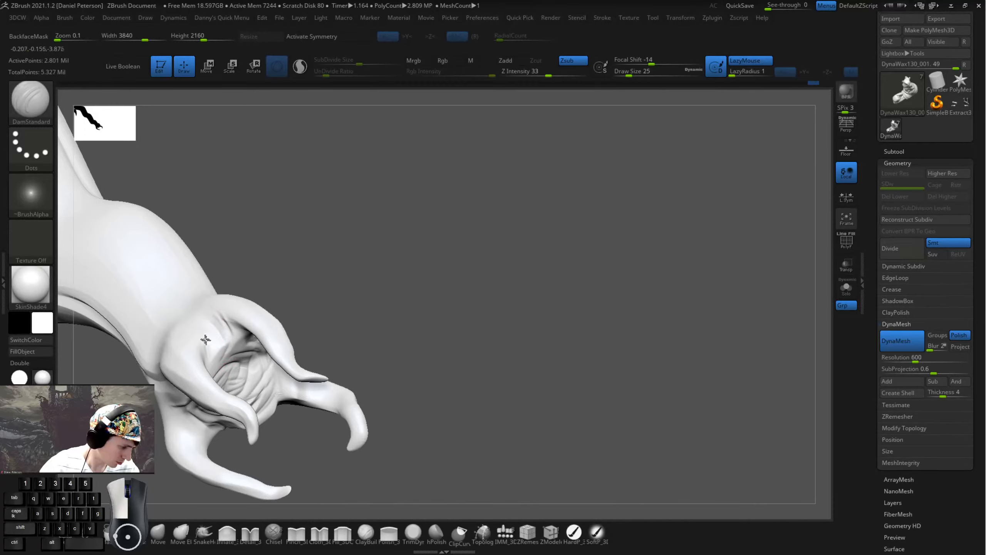
{"action": "mouse_move", "coordinate": [311, 268]}
{"action": "left_mouse_down"}
{"action": "mouse_move", "coordinate": [339, 262]}
{"action": "mouse_move", "coordinate": [260, 332]}
{"action": "left_mouse_up"}
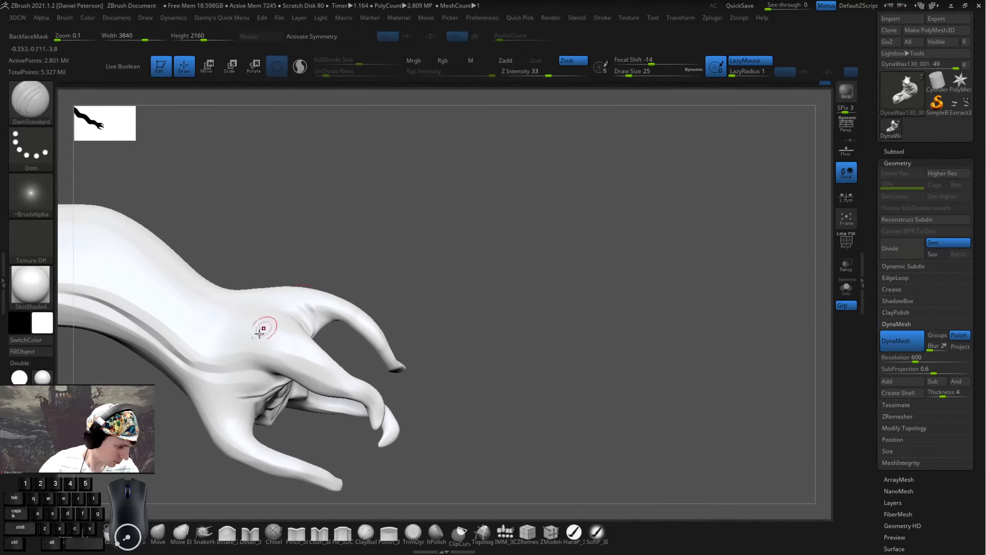
{"action": "left_click_drag", "start_coordinate": [304, 439], "coordinate": [277, 408]}
{"action": "left_click_drag", "start_coordinate": [179, 376], "coordinate": [241, 427]}
- Detail the claw's back behind the prongs with creases and raised ridges, smoothing them and undoing an unwanted stroke
{"action": "mouse_move", "coordinate": [418, 332]}
{"action": "left_mouse_down", "text": "alt"}
{"action": "mouse_move", "coordinate": [482, 261]}
{"action": "mouse_move", "coordinate": [504, 185]}
{"action": "mouse_move", "coordinate": [452, 241]}
{"action": "left_mouse_up", "text": "alt"}
{"action": "mouse_move", "coordinate": [456, 389]}
{"action": "left_mouse_down", "text": "alt"}
{"action": "mouse_move", "coordinate": [464, 231]}
{"action": "mouse_move", "coordinate": [493, 176]}
{"action": "mouse_move", "coordinate": [356, 288]}
{"action": "mouse_move", "coordinate": [334, 282]}
{"action": "left_mouse_up", "text": "alt"}
{"action": "mouse_move", "coordinate": [261, 309]}
{"action": "left_mouse_down", "text": "shift"}
{"action": "mouse_move", "coordinate": [249, 266]}
{"action": "mouse_move", "coordinate": [248, 324]}
{"action": "left_mouse_up", "text": "shift"}
{"action": "mouse_move", "coordinate": [411, 248]}
{"action": "left_mouse_down"}
{"action": "mouse_move", "coordinate": [284, 410]}
{"action": "mouse_move", "coordinate": [419, 230]}
{"action": "left_mouse_up"}
{"action": "key", "text": "ctrl+z"}
{"action": "left_click_drag", "start_coordinate": [255, 280], "coordinate": [276, 365], "text": "alt"}
{"action": "left_click_drag", "start_coordinate": [434, 280], "coordinate": [497, 247]}
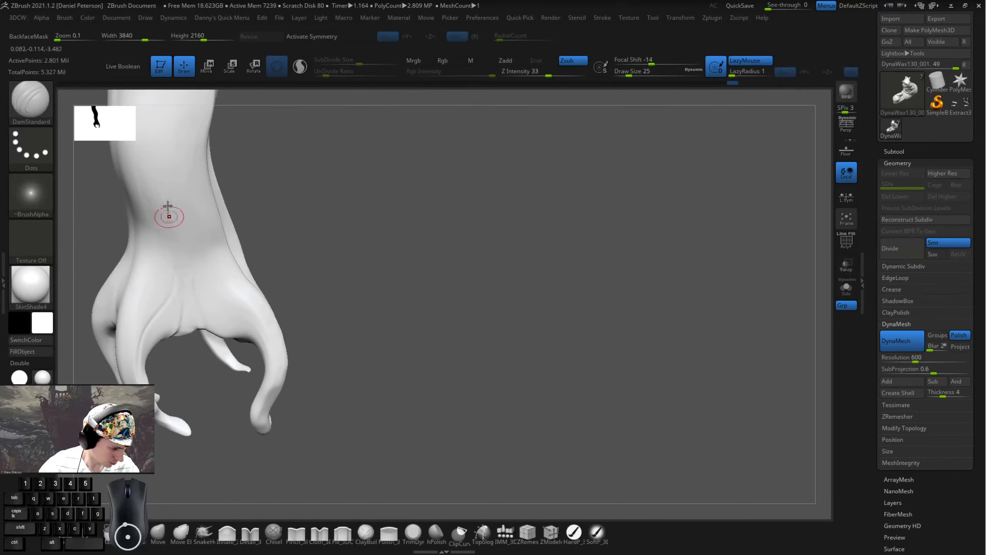
- Carve long tendon-like grooves from the claw's prongs up along the wrist and smooth their ends
{"action": "left_click_drag", "start_coordinate": [178, 229], "coordinate": [199, 320]}
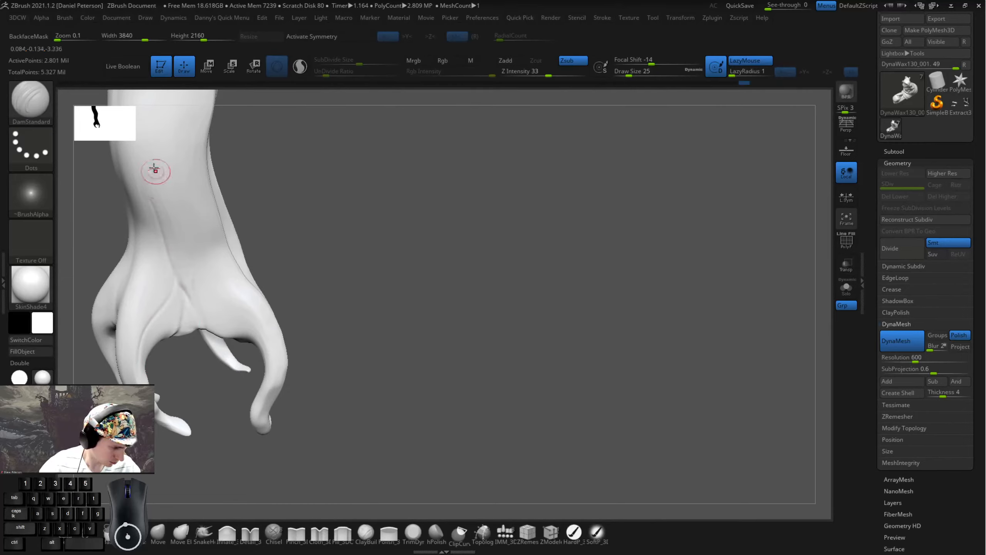
{"action": "mouse_move", "coordinate": [284, 236]}
{"action": "left_mouse_down"}
{"action": "mouse_move", "coordinate": [339, 190]}
{"action": "mouse_move", "coordinate": [420, 230]}
{"action": "left_mouse_up"}
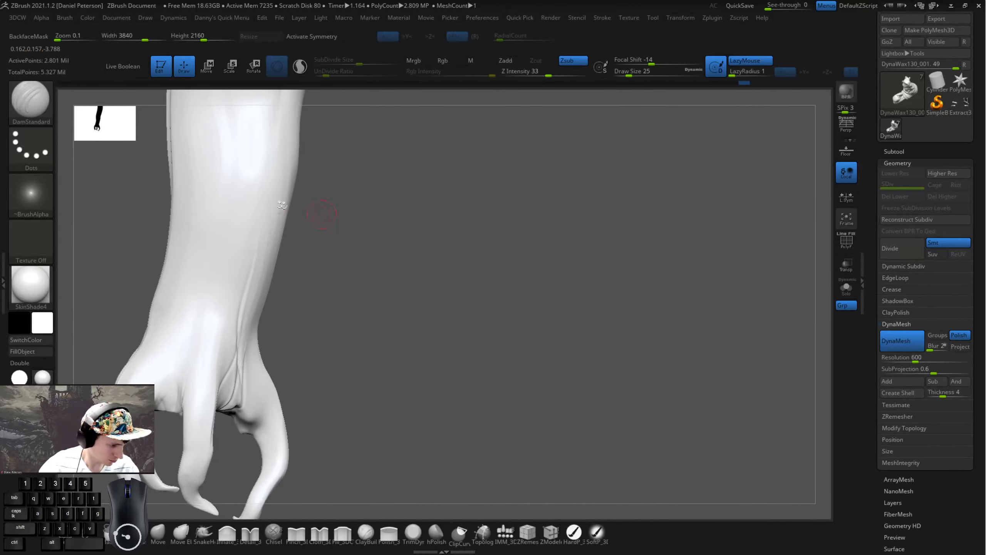
{"action": "left_click_drag", "start_coordinate": [277, 151], "coordinate": [240, 307]}
{"action": "left_click_drag", "start_coordinate": [310, 282], "coordinate": [384, 264]}
{"action": "mouse_move", "coordinate": [229, 232]}
{"action": "left_mouse_down"}
{"action": "mouse_move", "coordinate": [200, 284]}
{"action": "mouse_move", "coordinate": [196, 396]}
{"action": "mouse_move", "coordinate": [223, 227]}
{"action": "mouse_move", "coordinate": [202, 341]}
{"action": "left_mouse_up"}
{"action": "mouse_move", "coordinate": [287, 373]}
{"action": "left_mouse_down", "text": "alt"}
{"action": "mouse_move", "coordinate": [310, 319]}
{"action": "mouse_move", "coordinate": [361, 257]}
{"action": "left_mouse_up", "text": "alt"}
{"action": "left_click_drag", "start_coordinate": [277, 187], "coordinate": [319, 165]}
{"action": "left_click_drag", "start_coordinate": [229, 124], "coordinate": [223, 131]}
{"action": "mouse_move", "coordinate": [217, 212]}
{"action": "left_mouse_down", "text": "shift"}
{"action": "mouse_move", "coordinate": [251, 249]}
{"action": "mouse_move", "coordinate": [211, 231]}
{"action": "left_mouse_up", "text": "shift"}
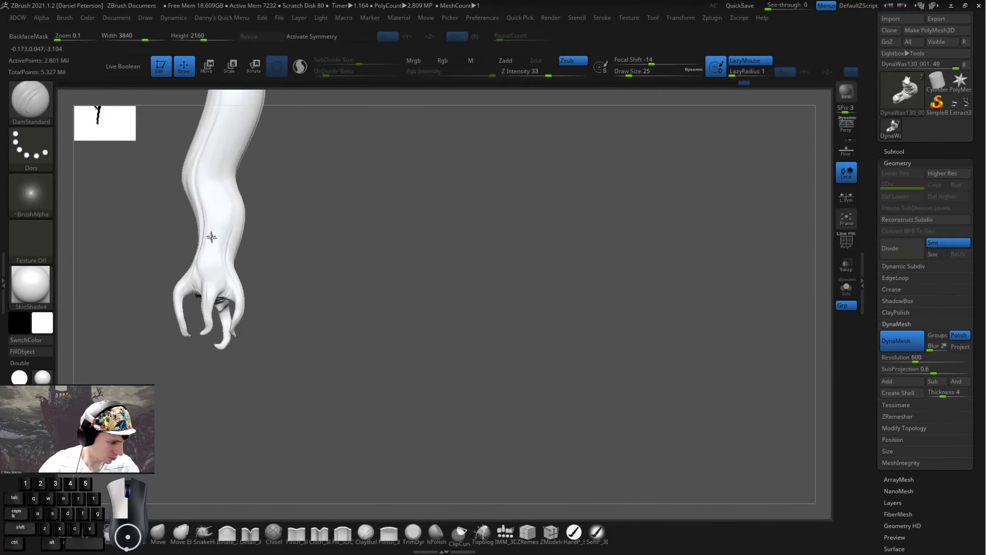
- Examine the detailed claw and the whole wand beside its crystal, and set the draw size to 140
{"action": "left_click_drag", "start_coordinate": [196, 409], "coordinate": [252, 397]}
{"action": "left_click_drag", "start_coordinate": [272, 350], "coordinate": [269, 415], "text": "alt"}
{"action": "mouse_move", "coordinate": [319, 382]}
{"action": "left_mouse_down", "text": "alt"}
{"action": "mouse_move", "coordinate": [323, 326]}
{"action": "mouse_move", "coordinate": [362, 244]}
{"action": "mouse_move", "coordinate": [359, 211]}
{"action": "mouse_move", "coordinate": [436, 246]}
{"action": "mouse_move", "coordinate": [388, 234]}
{"action": "mouse_move", "coordinate": [337, 179]}
{"action": "mouse_move", "coordinate": [469, 242]}
{"action": "left_mouse_up", "text": "alt"}
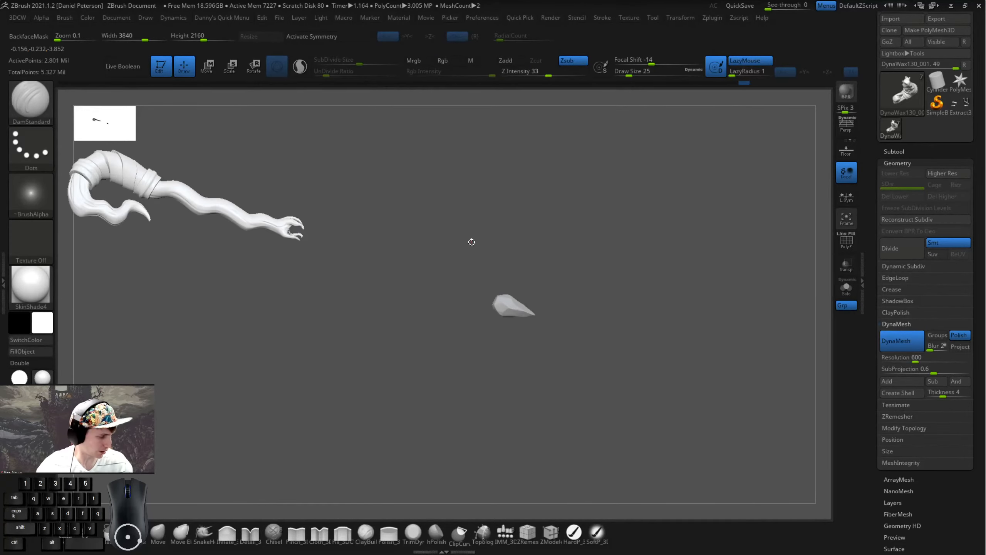
{"action": "left_click_drag", "start_coordinate": [481, 288], "coordinate": [363, 375], "text": "shift"}
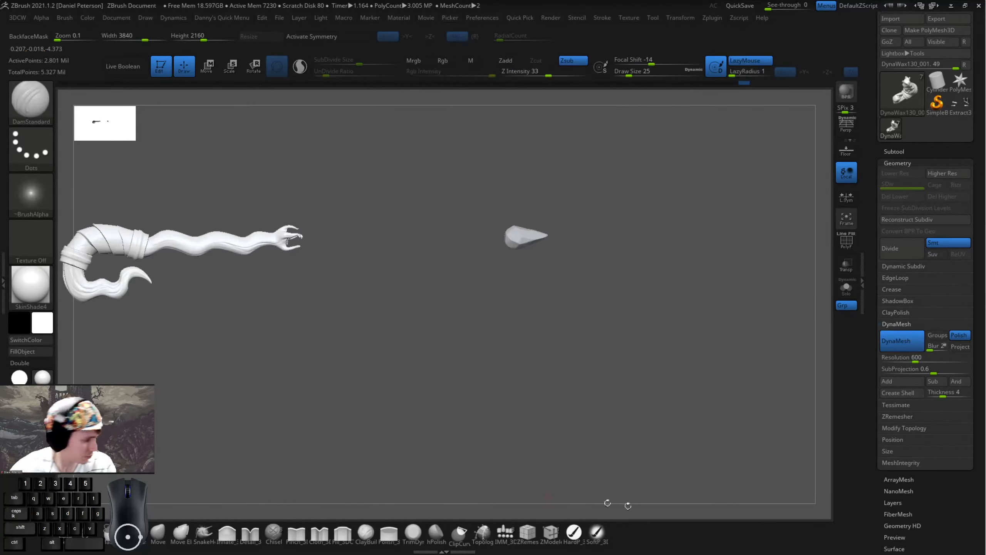
{"action": "key", "text": "ctrl"}
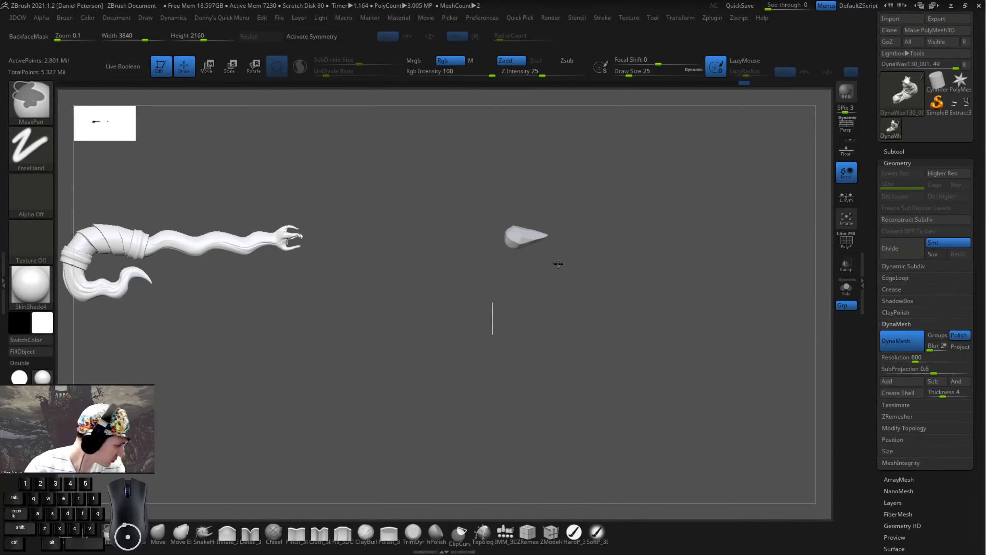
{"action": "key", "text": "ctrl+z"}
{"action": "mouse_move", "coordinate": [373, 186]}
{"action": "left_mouse_down", "text": "alt"}
{"action": "mouse_move", "coordinate": [450, 237]}
{"action": "mouse_move", "coordinate": [452, 255]}
{"action": "mouse_move", "coordinate": [480, 240]}
{"action": "left_mouse_up", "text": "alt"}
{"action": "key", "text": "space"}
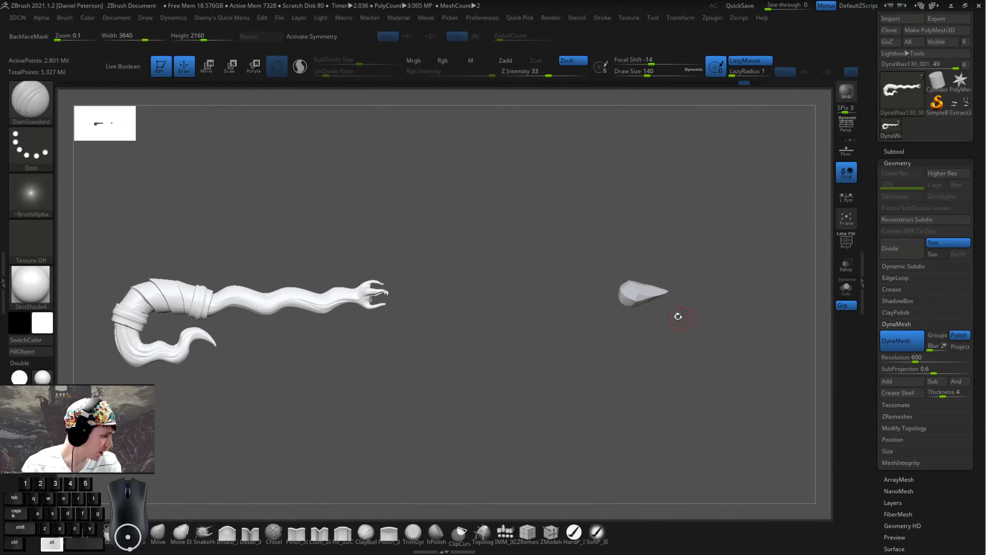
- Reorder the crystal subtool DynaWax129_002 to sit directly above DynaWax130_001 and merge it down into the wand
{"action": "left_click", "coordinate": [639, 293], "text": "alt"}
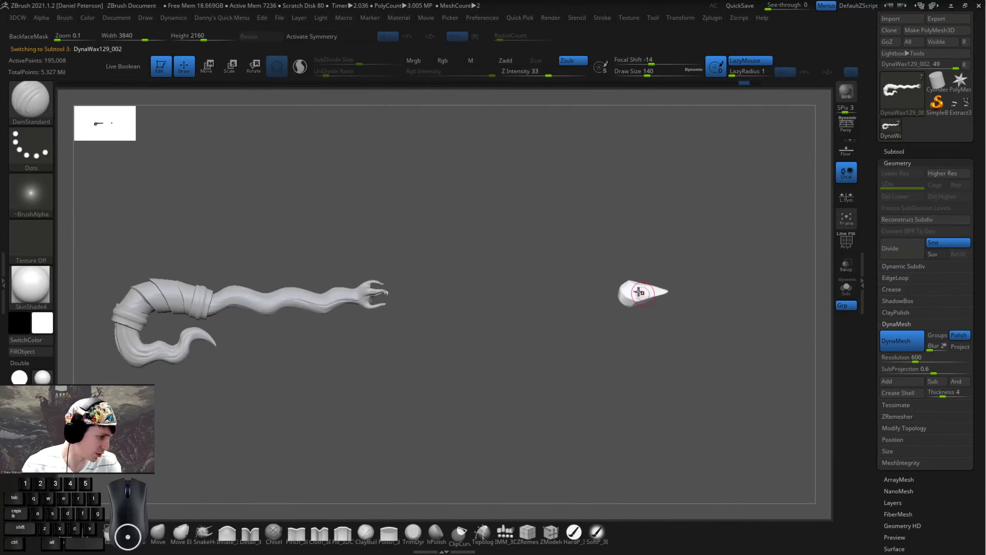
{"action": "left_click", "coordinate": [894, 151]}
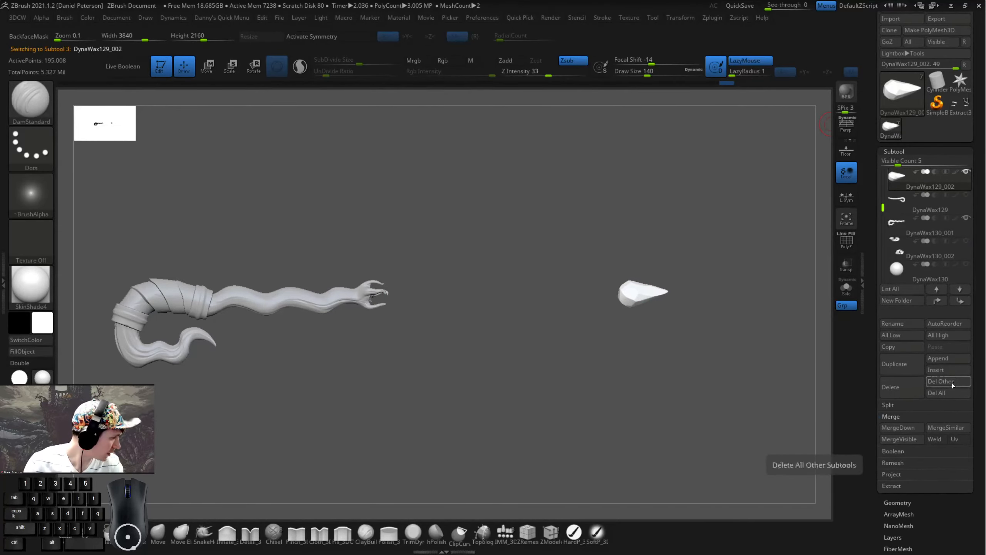
{"action": "left_click", "coordinate": [960, 301]}
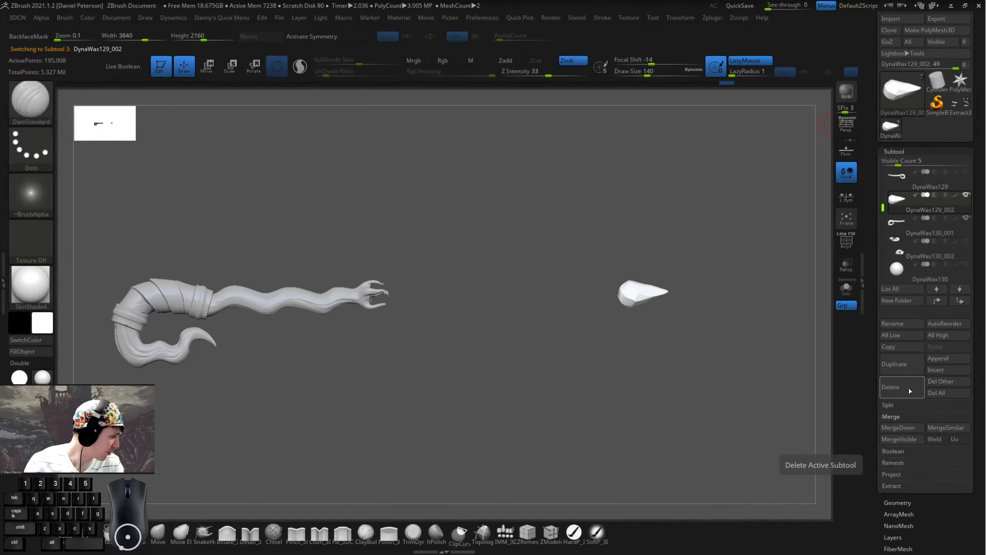
{"action": "left_click", "coordinate": [895, 426]}
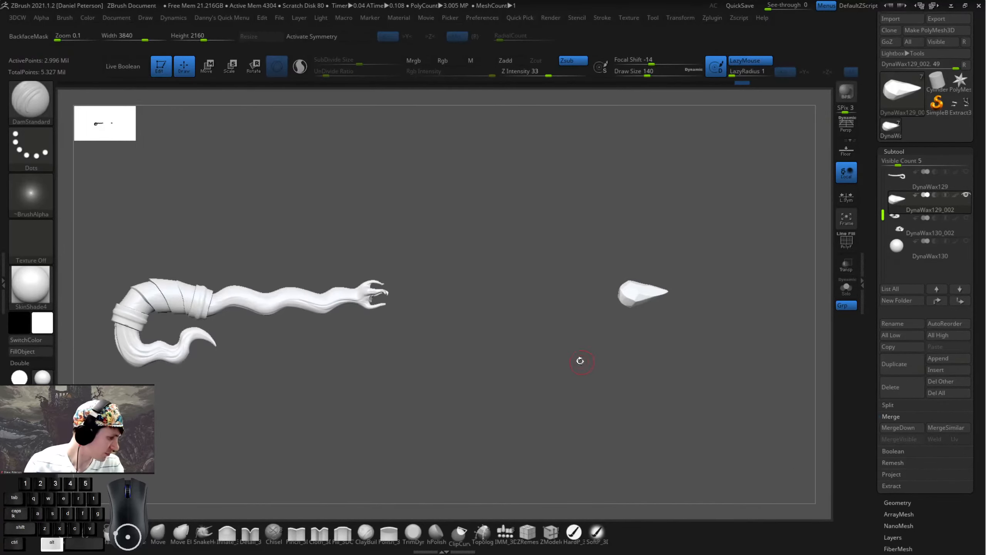
- Delete the leftover subtools DynaWax130, DynaWax130_002 and DynaWax129 from the subtool list
{"action": "left_click_drag", "start_coordinate": [579, 359], "coordinate": [641, 262], "text": "alt"}
{"action": "left_click_drag", "start_coordinate": [584, 327], "coordinate": [601, 299]}
{"action": "left_click", "coordinate": [896, 245]}
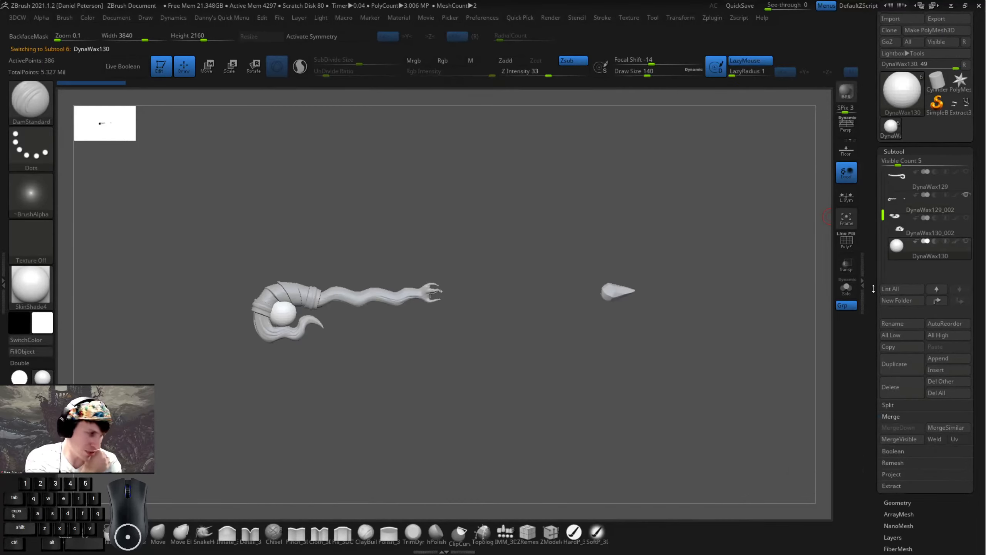
{"action": "left_click", "coordinate": [897, 395]}
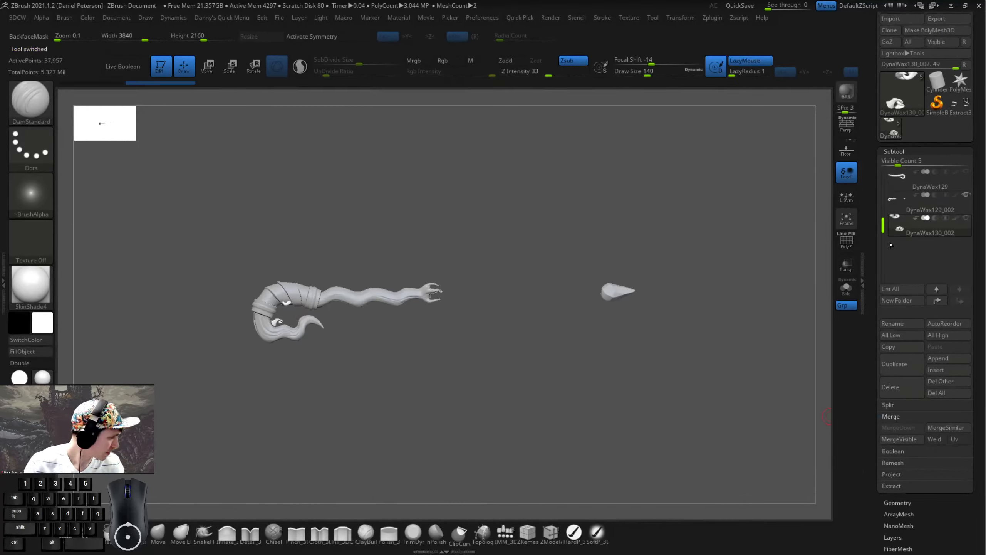
{"action": "left_click", "coordinate": [896, 395]}
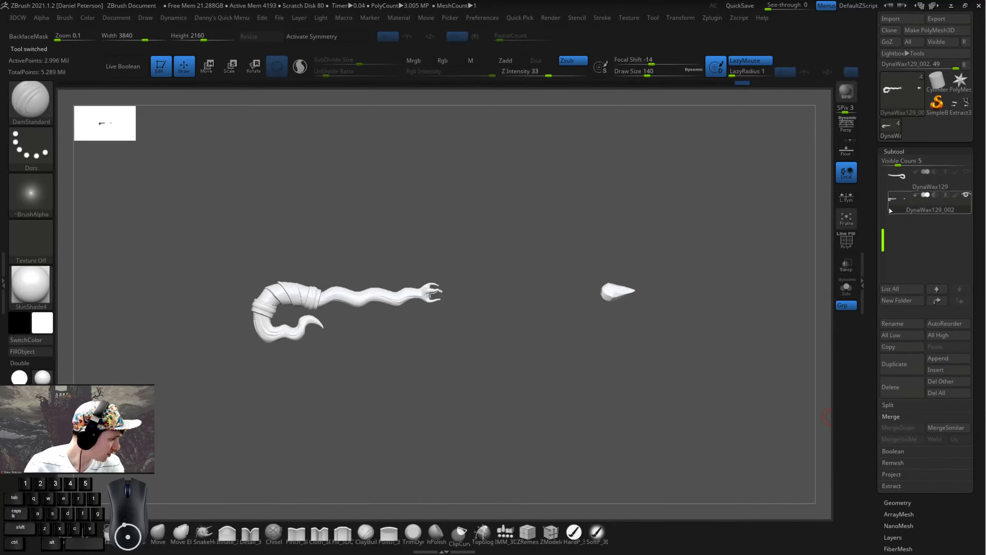
{"action": "left_click", "coordinate": [898, 179]}
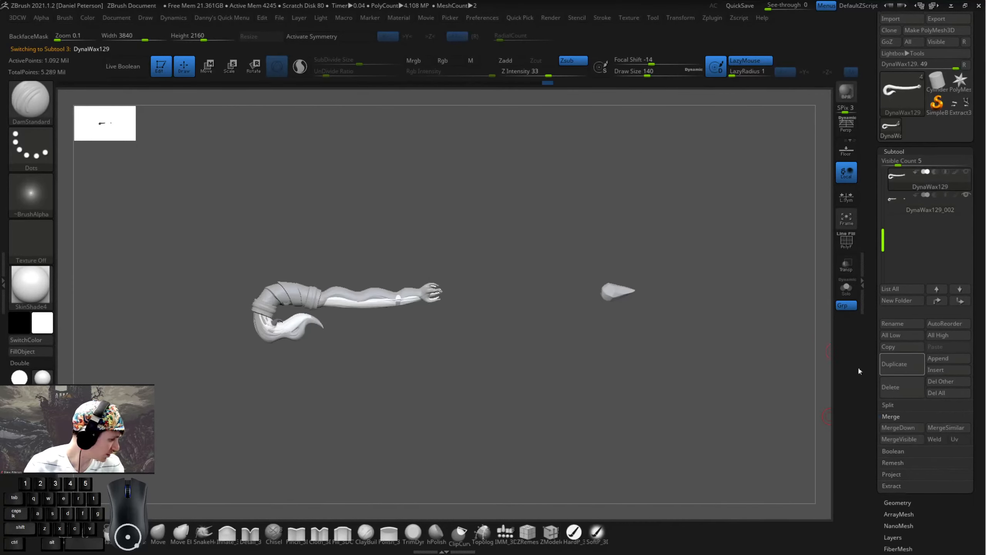
{"action": "left_click", "coordinate": [895, 389]}
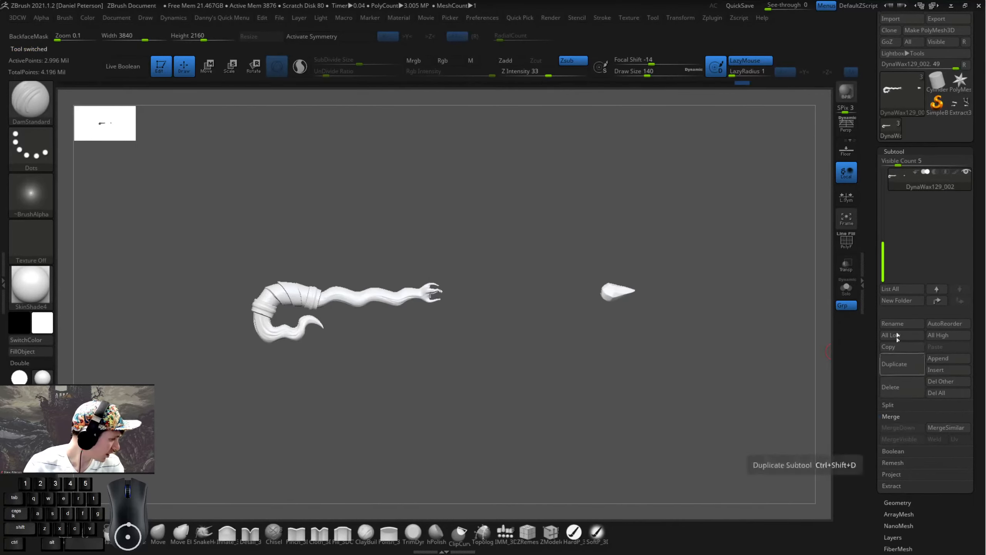
- Delete the leftover DynaWax129_001 and Wand subtools, keeping only the merged DynaWax129_002
{"action": "left_click_drag", "start_coordinate": [886, 244], "coordinate": [885, 183]}
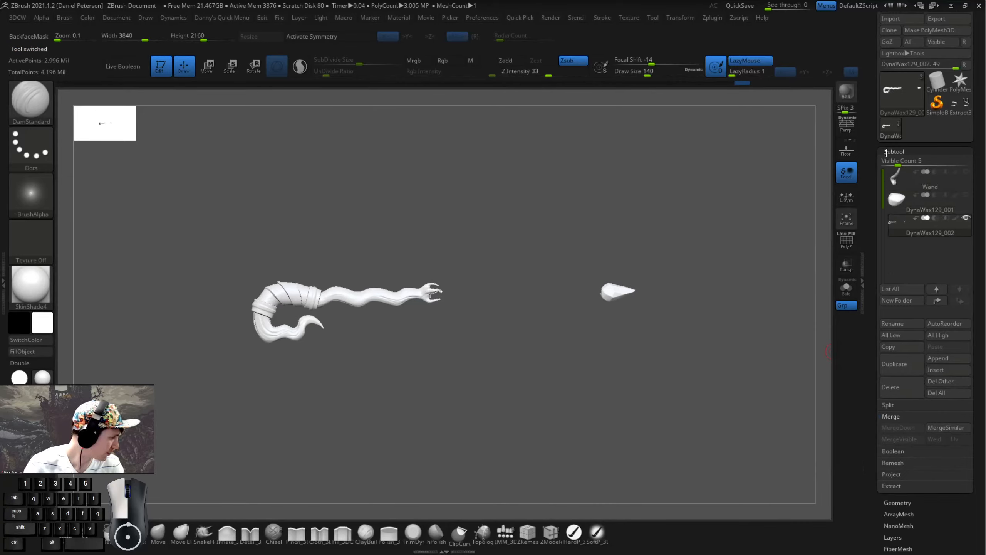
{"action": "left_click", "coordinate": [897, 198]}
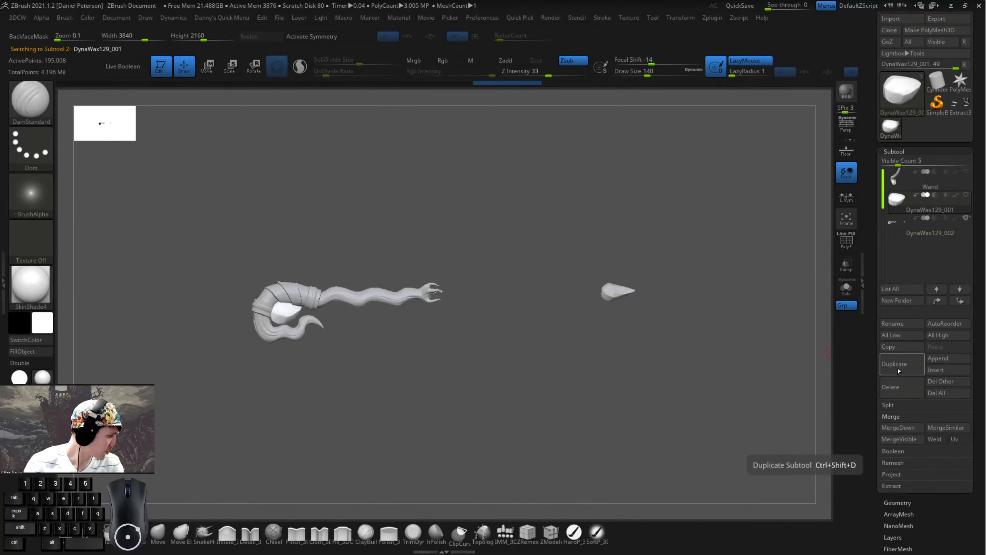
{"action": "left_click", "coordinate": [901, 382]}
{"action": "left_click", "coordinate": [900, 183]}
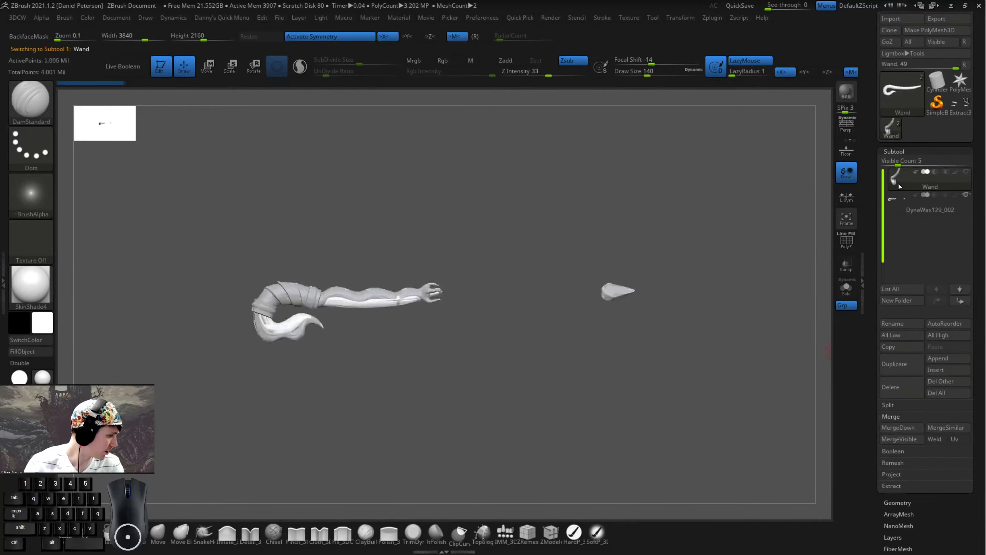
{"action": "left_click", "coordinate": [900, 386]}
- Try to subdivide the merged wand and crystal mesh by one level
{"action": "left_click_drag", "start_coordinate": [485, 190], "coordinate": [470, 265]}
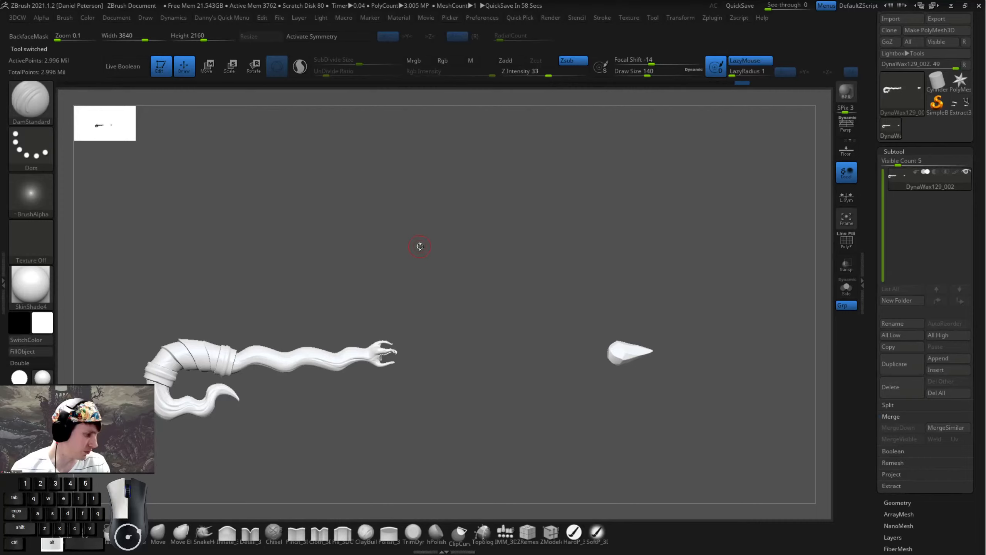
{"action": "mouse_move", "coordinate": [420, 246]}
{"action": "left_mouse_down", "text": "alt"}
{"action": "mouse_move", "coordinate": [452, 209]}
{"action": "mouse_move", "coordinate": [451, 192]}
{"action": "mouse_move", "coordinate": [503, 244]}
{"action": "mouse_move", "coordinate": [507, 222]}
{"action": "mouse_move", "coordinate": [519, 224]}
{"action": "left_mouse_up", "text": "alt"}
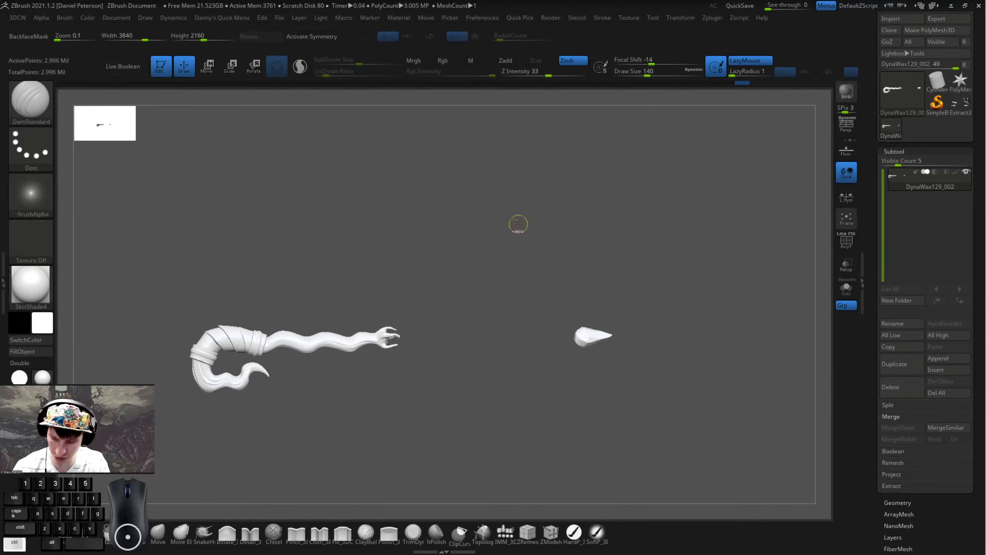
{"action": "key", "text": "ctrl+d"}
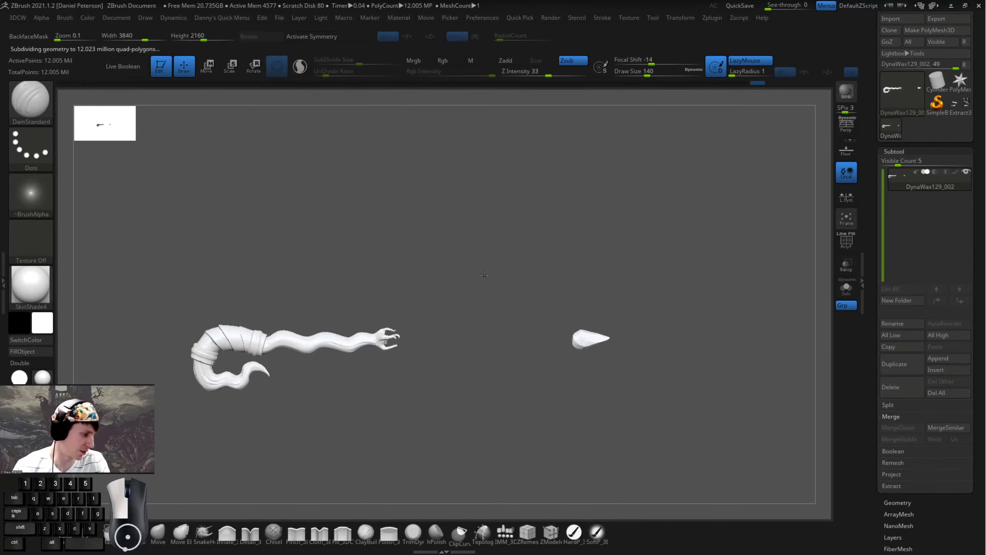
{"action": "key", "text": "shift+d"}
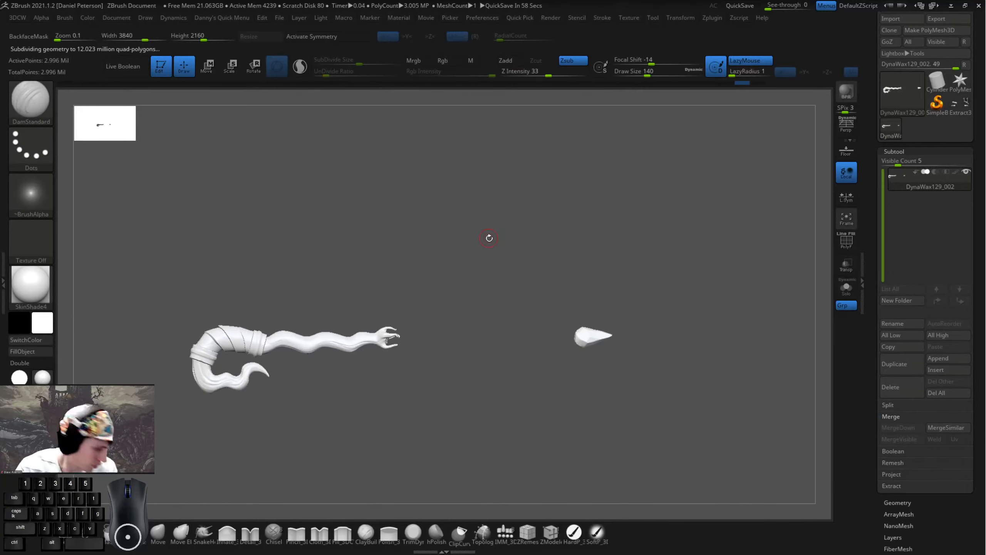
{"action": "left_click_drag", "start_coordinate": [500, 274], "coordinate": [531, 263]}
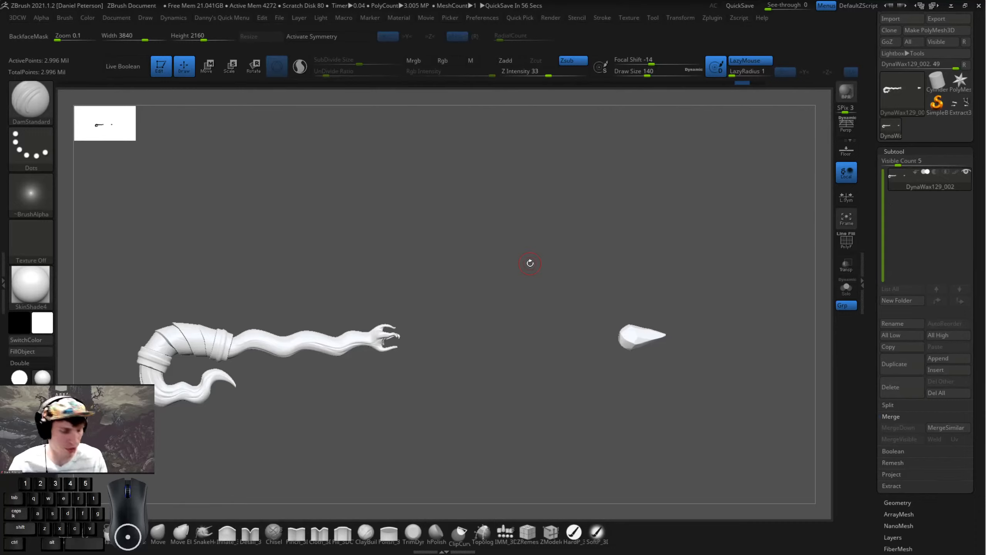
- Set the draw size to 177 and examine the merged wand's polygroups and wireframe with the polyframe display
{"action": "key", "text": "space"}
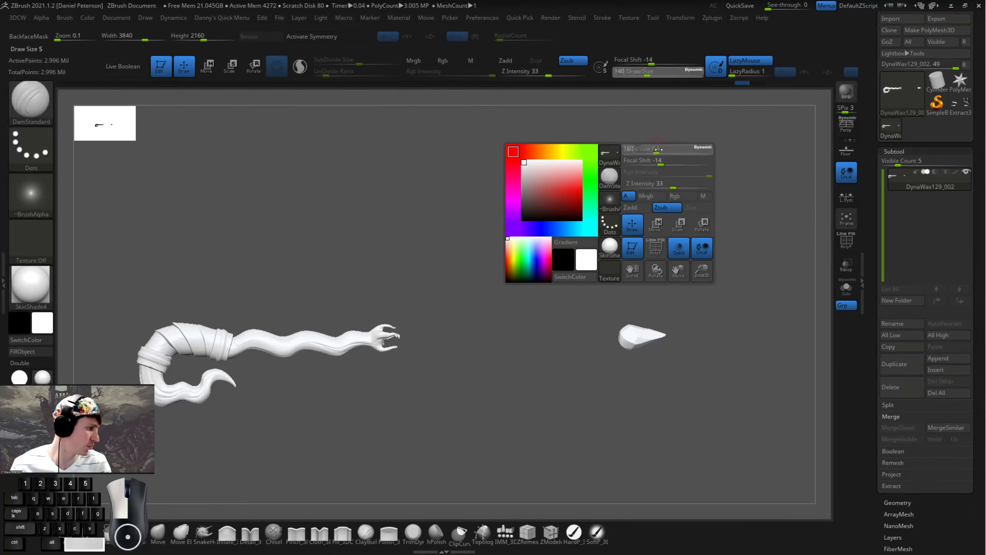
{"action": "mouse_move", "coordinate": [701, 183]}
{"action": "left_mouse_down"}
{"action": "mouse_move", "coordinate": [525, 201]}
{"action": "mouse_move", "coordinate": [505, 218]}
{"action": "mouse_move", "coordinate": [563, 260]}
{"action": "left_mouse_up"}
{"action": "key", "text": "space"}
{"action": "left_click_drag", "start_coordinate": [549, 192], "coordinate": [543, 193]}
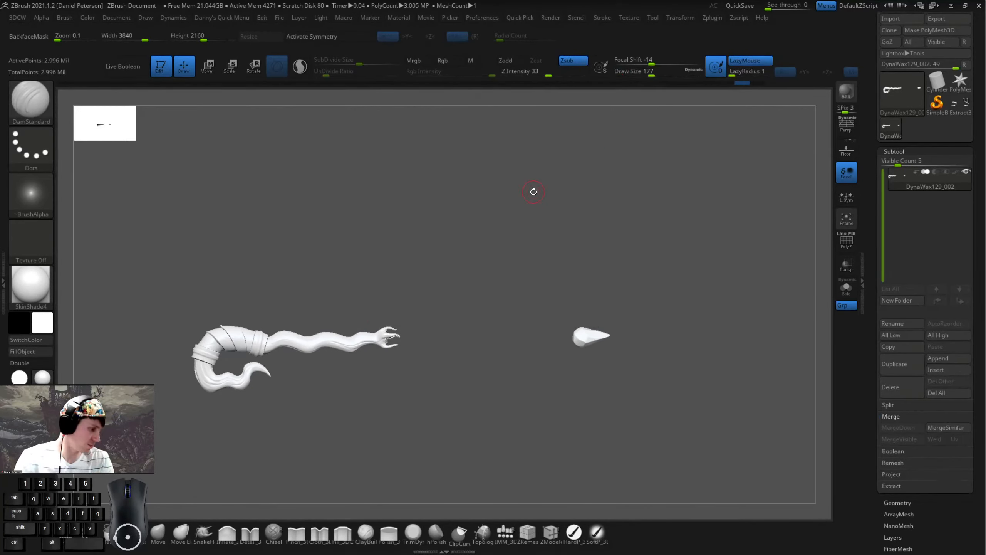
{"action": "left_click", "coordinate": [845, 244]}
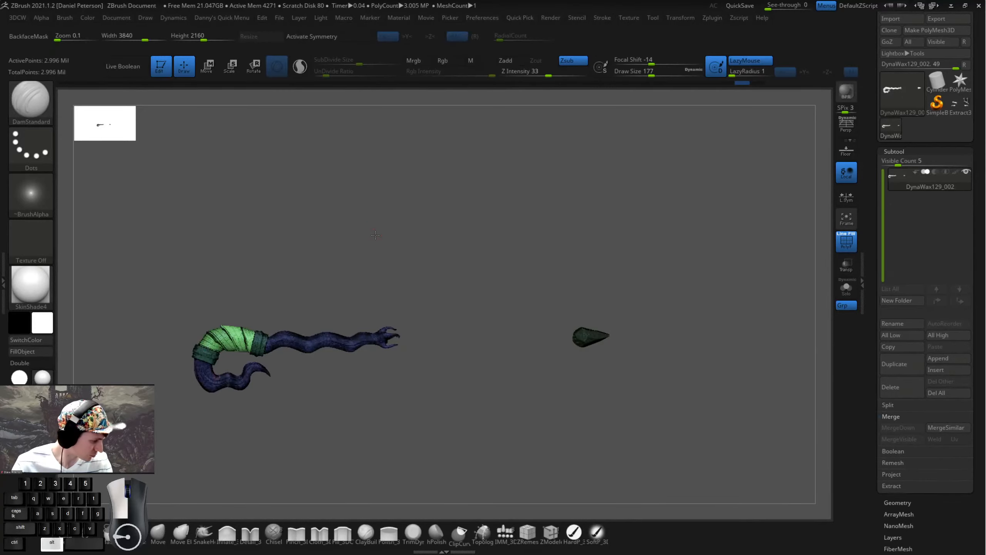
{"action": "right_click_drag", "start_coordinate": [485, 233], "coordinate": [439, 221], "text": "alt"}
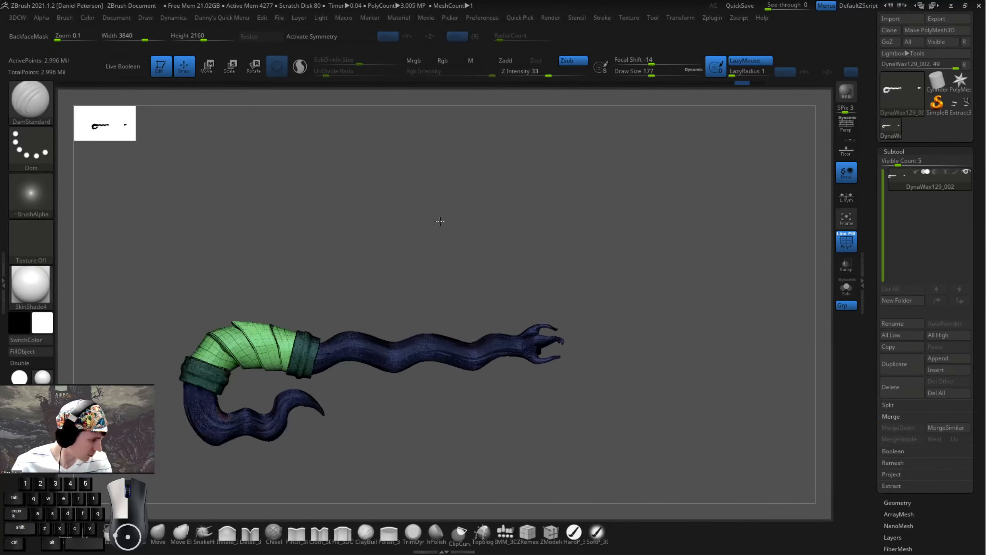
{"action": "left_click", "coordinate": [847, 241]}
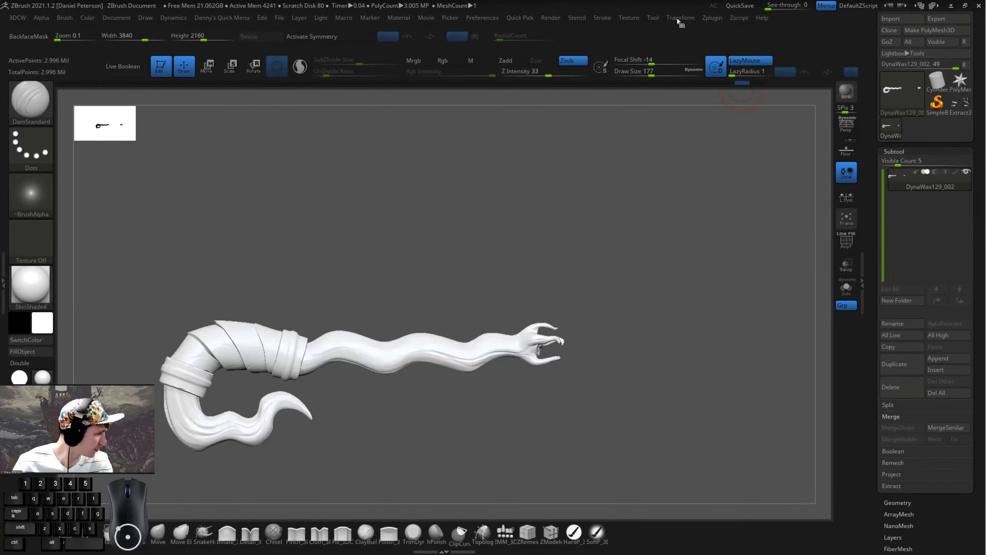
- Open the Decimation Master options and inspect the wand's wireframe around the wrapped bands, with the draw size set to 83
{"action": "left_click", "coordinate": [716, 19]}
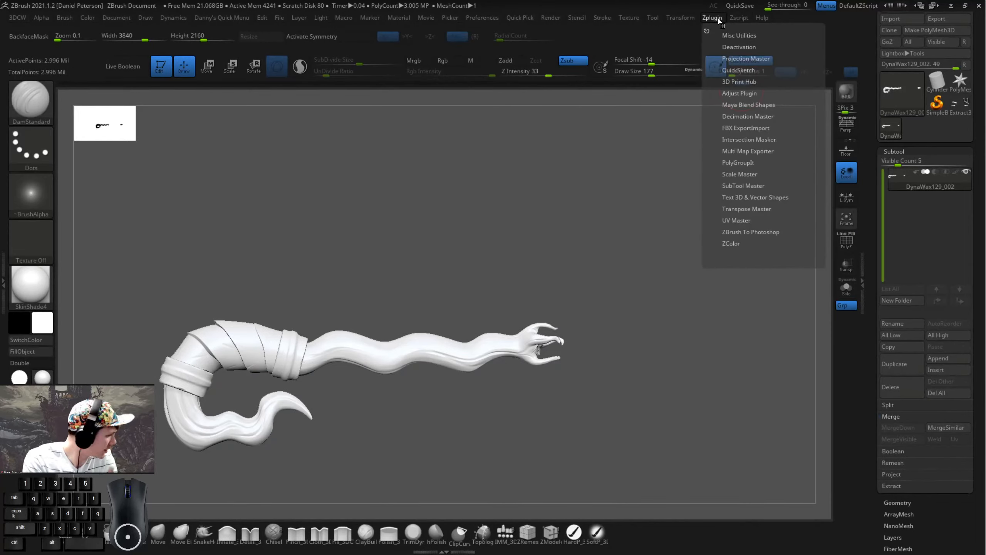
{"action": "left_click", "coordinate": [737, 115]}
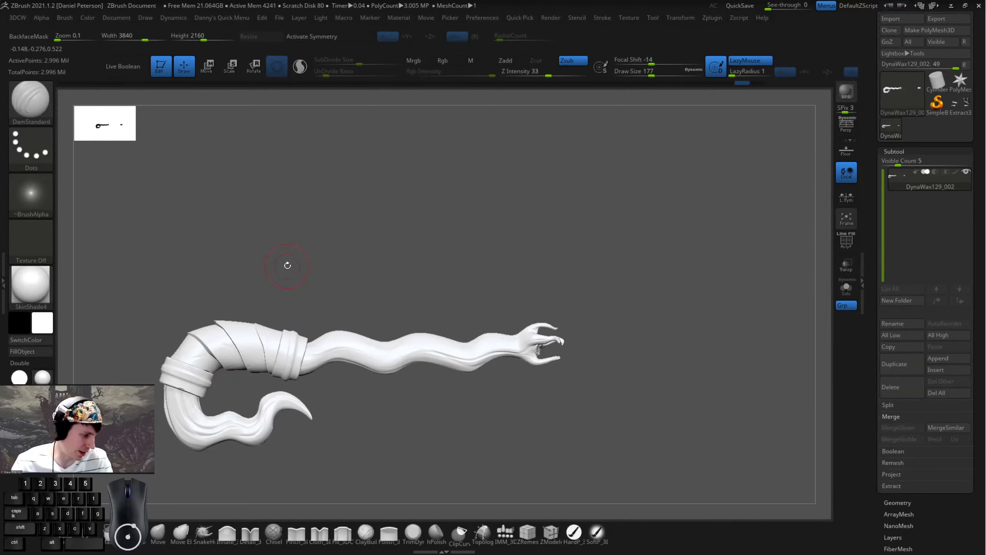
{"action": "key", "text": "shift+f"}
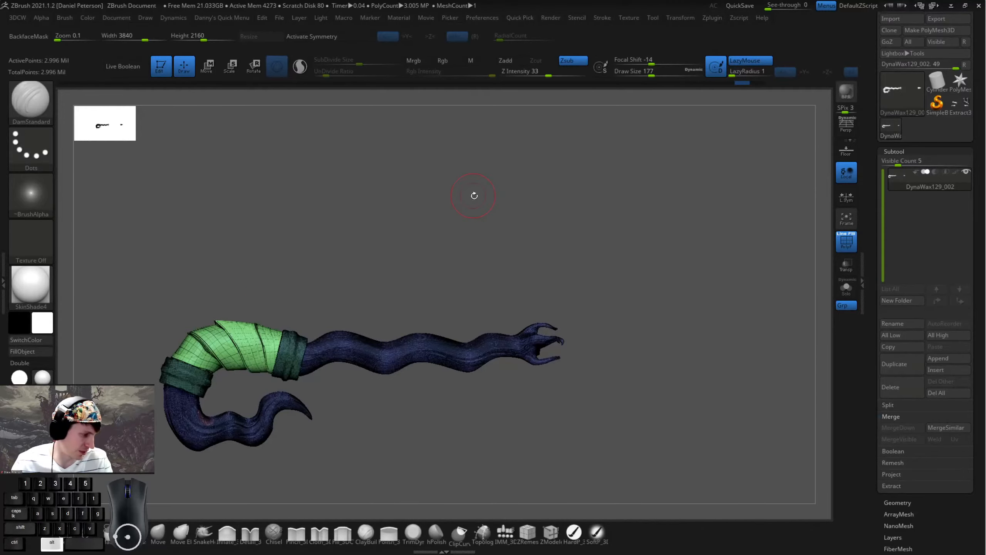
{"action": "mouse_move", "coordinate": [473, 194]}
{"action": "left_mouse_down", "text": "alt"}
{"action": "mouse_move", "coordinate": [537, 195]}
{"action": "mouse_move", "coordinate": [628, 177]}
{"action": "mouse_move", "coordinate": [319, 260]}
{"action": "mouse_move", "coordinate": [316, 246]}
{"action": "left_mouse_up", "text": "alt"}
{"action": "key", "text": "space"}
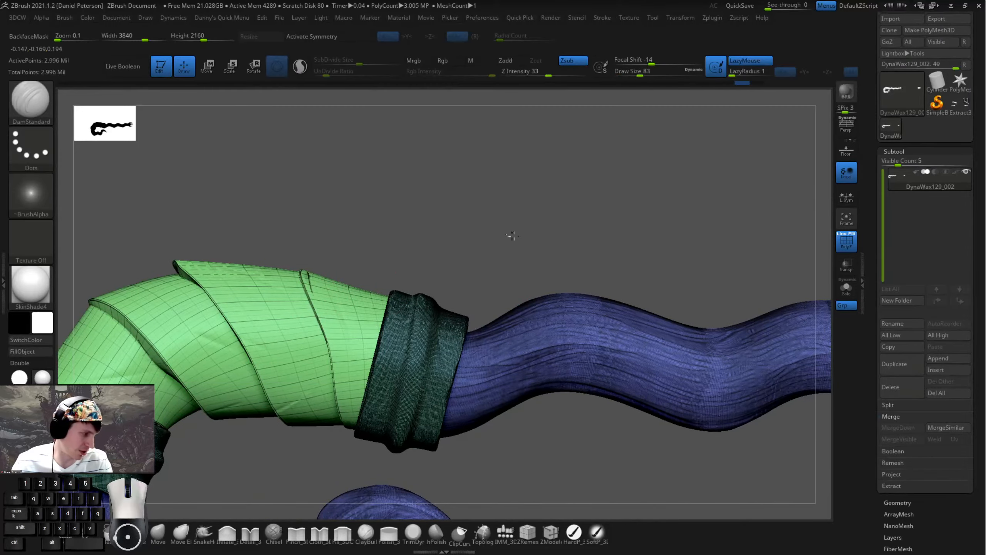
{"action": "mouse_move", "coordinate": [510, 241]}
{"action": "left_mouse_down", "text": "alt"}
{"action": "mouse_move", "coordinate": [611, 286]}
{"action": "mouse_move", "coordinate": [638, 237]}
{"action": "mouse_move", "coordinate": [702, 209]}
{"action": "left_mouse_up", "text": "alt"}
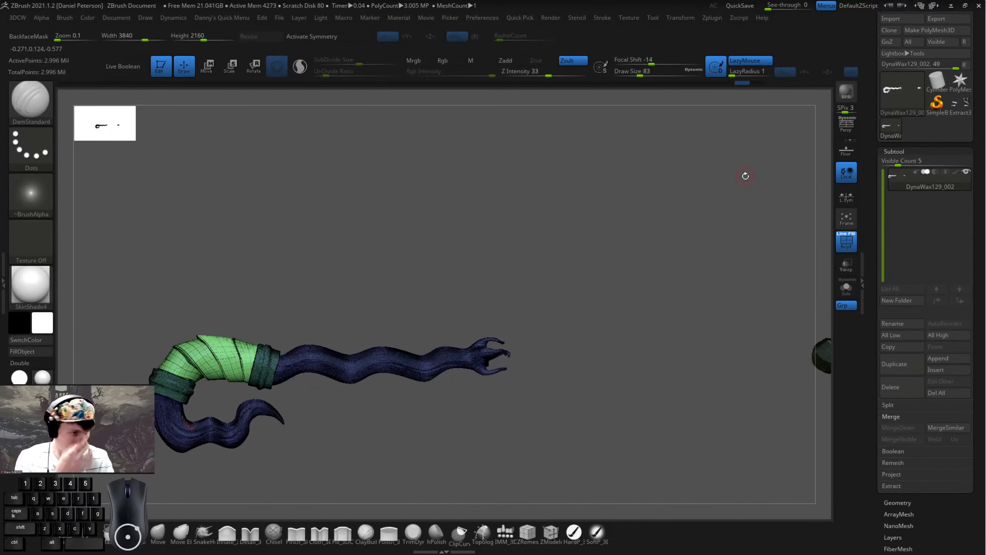
- Hide the polyframe display and pre-process the current subtool DynaWax129_002 with Decimation Master
{"action": "left_click", "coordinate": [708, 18]}
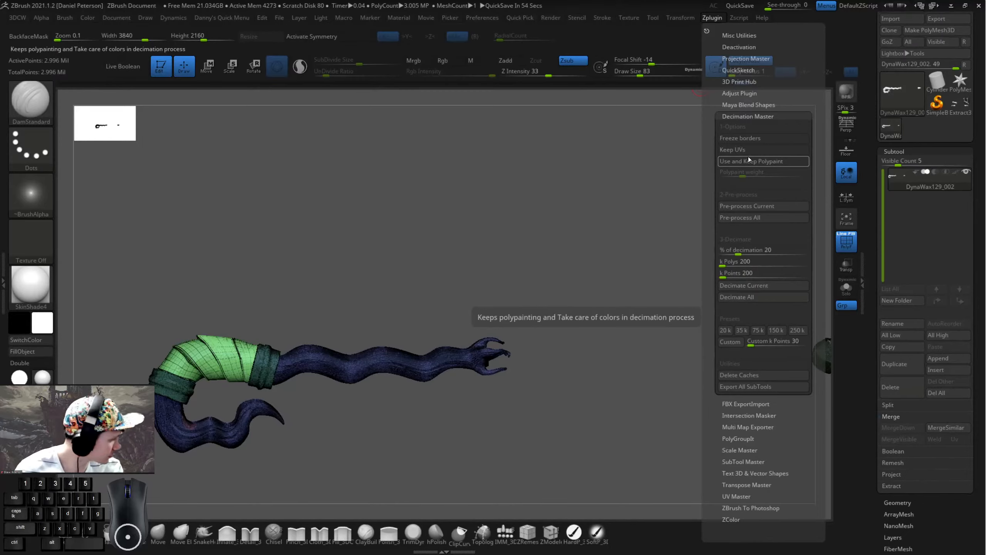
{"action": "left_click", "coordinate": [728, 209]}
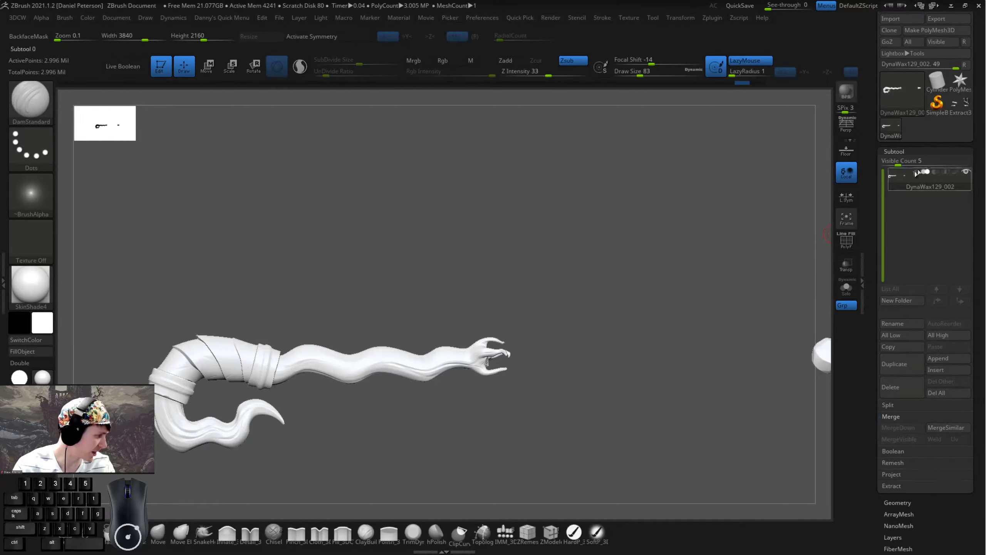
{"action": "left_click", "coordinate": [710, 17]}
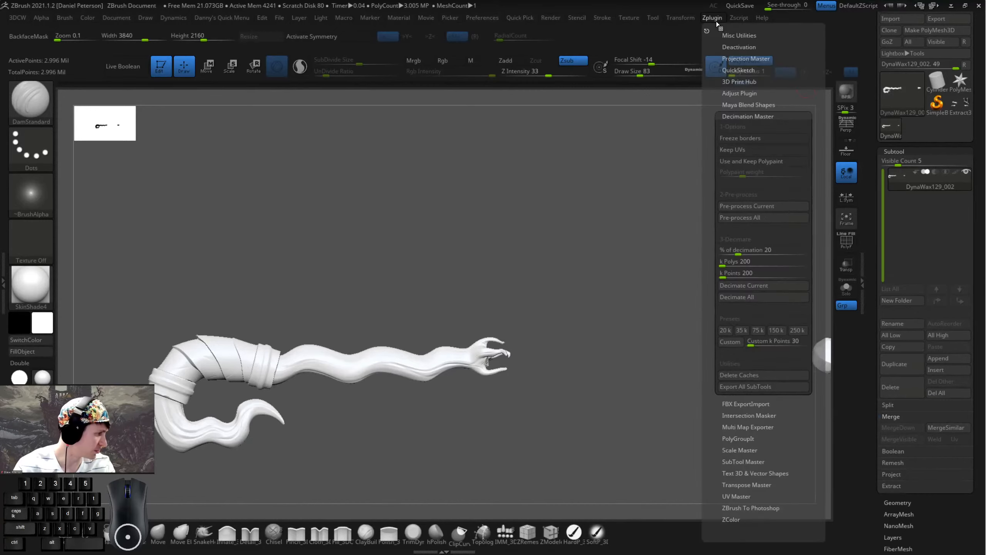
{"action": "left_click", "coordinate": [738, 206]}
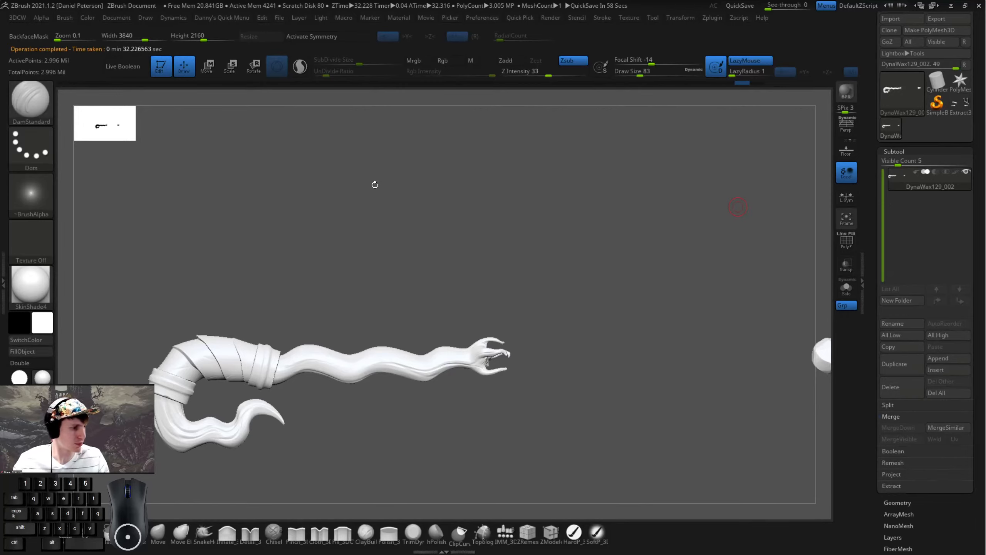
- Decimate the pre-processed wand and crystal subtool to 20 percent
{"action": "left_click_drag", "start_coordinate": [442, 220], "coordinate": [409, 227], "text": "shift"}
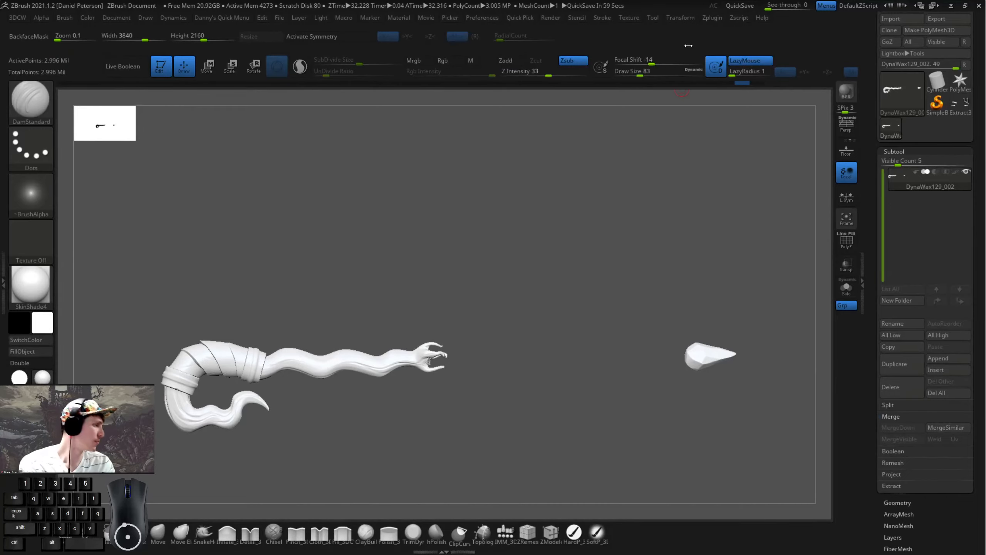
{"action": "left_click", "coordinate": [678, 17]}
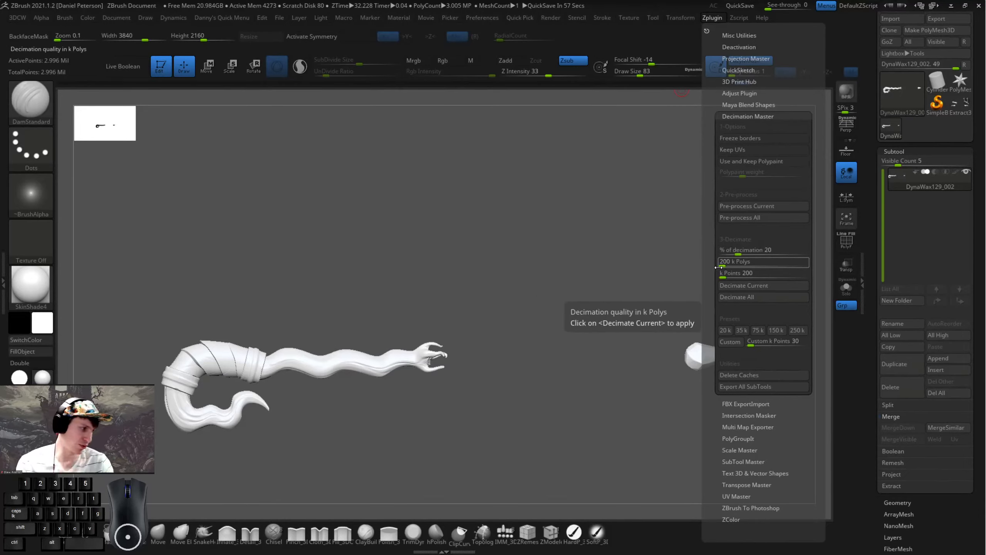
{"action": "left_click", "coordinate": [733, 285]}
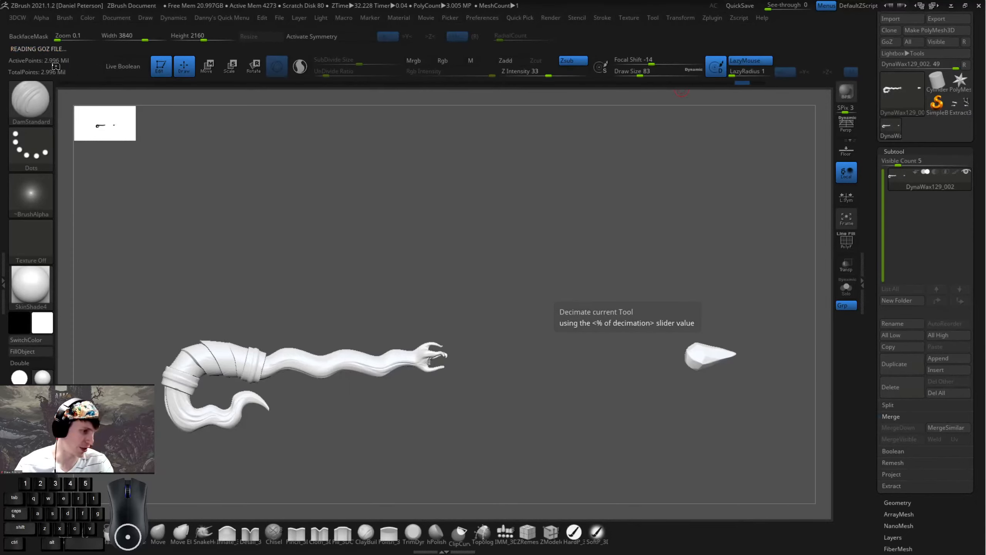
- Examine the decimated wand's bands, shaft and claw with the polyframe display on, and hide it again
{"action": "left_click_drag", "start_coordinate": [169, 168], "coordinate": [427, 286], "text": "alt"}
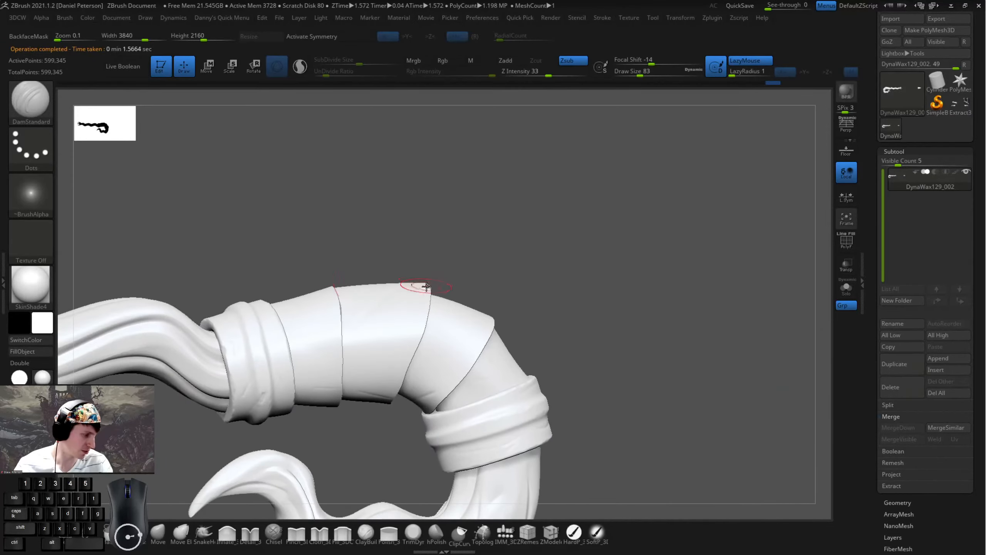
{"action": "left_click", "coordinate": [851, 247]}
{"action": "mouse_move", "coordinate": [639, 221]}
{"action": "left_mouse_down"}
{"action": "mouse_move", "coordinate": [614, 232]}
{"action": "mouse_move", "coordinate": [629, 351]}
{"action": "mouse_move", "coordinate": [598, 209]}
{"action": "mouse_move", "coordinate": [583, 224]}
{"action": "mouse_move", "coordinate": [434, 171]}
{"action": "left_mouse_up"}
{"action": "mouse_move", "coordinate": [507, 182]}
{"action": "left_mouse_down", "text": "alt"}
{"action": "mouse_move", "coordinate": [480, 179]}
{"action": "mouse_move", "coordinate": [544, 189]}
{"action": "left_mouse_up", "text": "alt"}
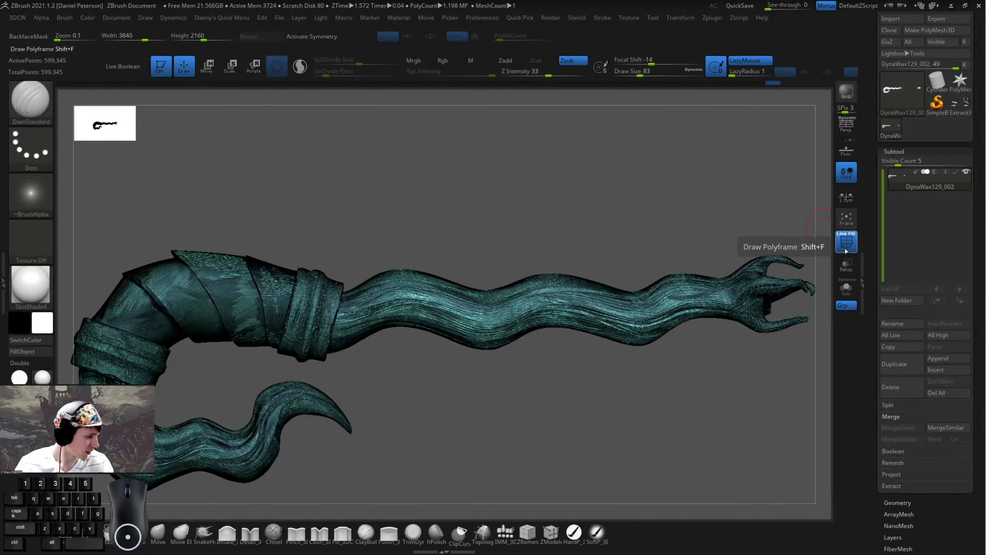
{"action": "left_click", "coordinate": [846, 250]}
- Set the draw size to 41 and examine the decimated wand's overlapping wraps and bands up close
{"action": "left_click_drag", "start_coordinate": [608, 187], "coordinate": [686, 175], "text": "alt"}
{"action": "left_click_drag", "start_coordinate": [486, 146], "coordinate": [264, 320]}
{"action": "key", "text": "space"}
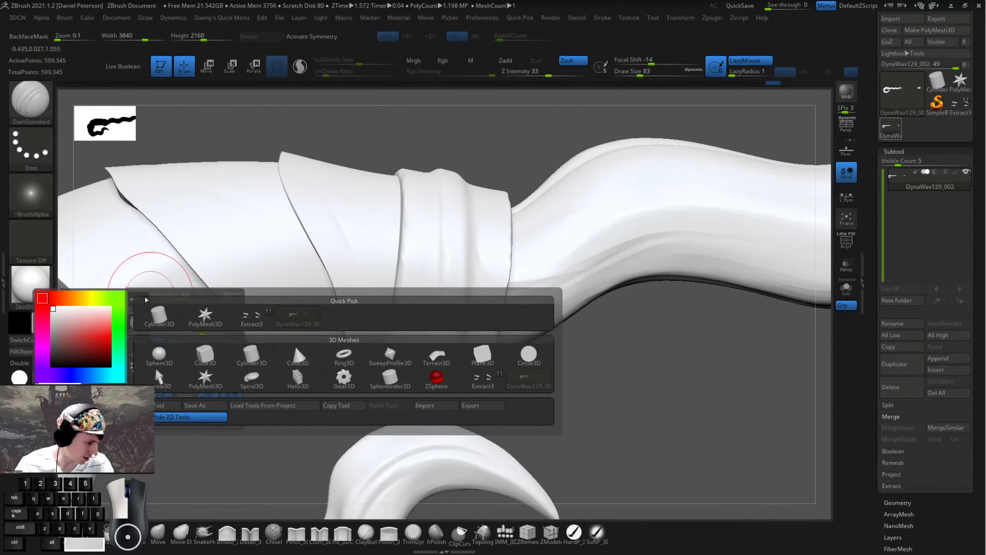
{"action": "key", "text": "space"}
{"action": "left_click_drag", "start_coordinate": [178, 285], "coordinate": [169, 286]}
{"action": "mouse_move", "coordinate": [253, 392]}
{"action": "left_mouse_down"}
{"action": "mouse_move", "coordinate": [239, 391]}
{"action": "mouse_move", "coordinate": [165, 297]}
{"action": "left_mouse_up"}
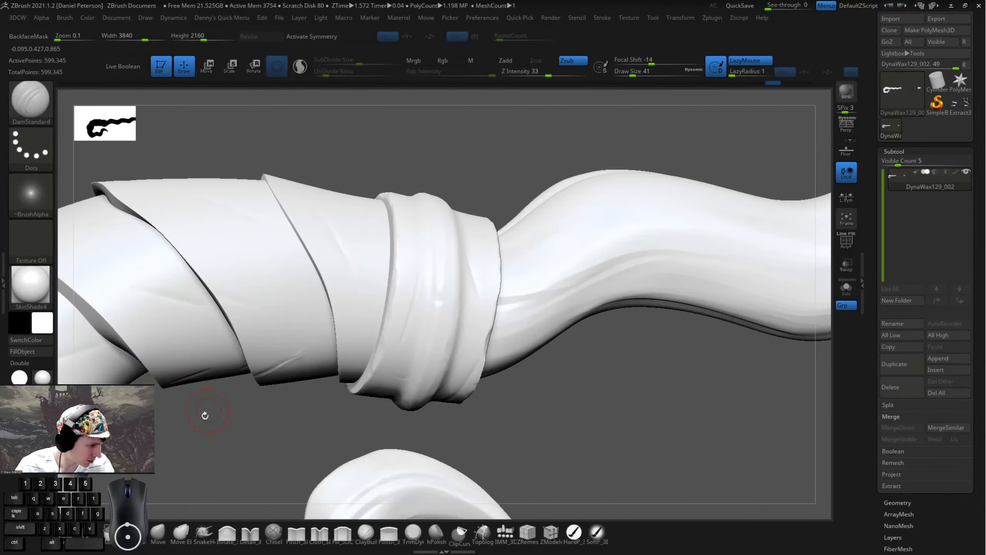
{"action": "left_click_drag", "start_coordinate": [205, 416], "coordinate": [463, 401], "text": "alt"}
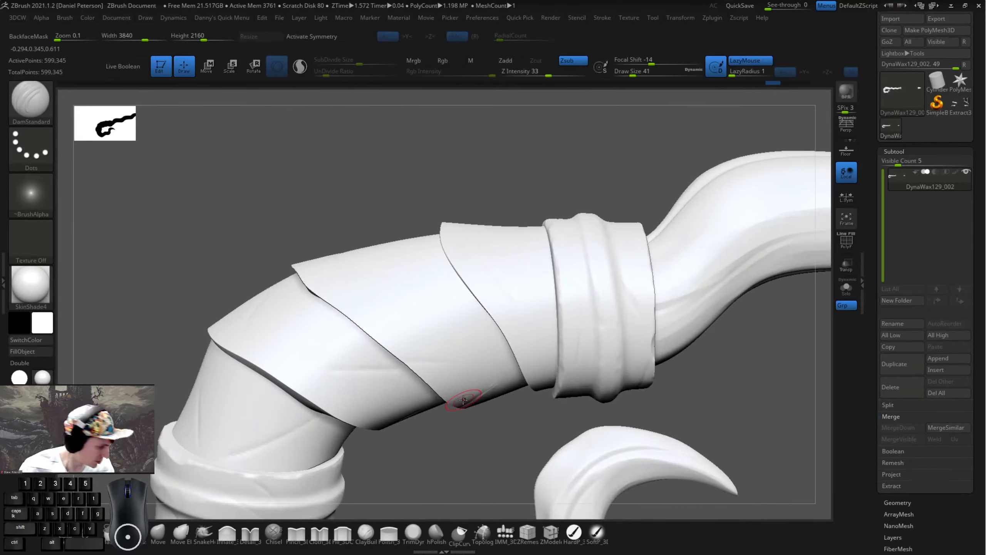
- Examine the decimated wand's wraps and curved handle from several sides, using the polyframe display to check triangle density, and hide it again
{"action": "mouse_move", "coordinate": [282, 443]}
{"action": "left_mouse_down", "text": "shift"}
{"action": "mouse_move", "coordinate": [218, 458]}
{"action": "mouse_move", "coordinate": [280, 444]}
{"action": "mouse_move", "coordinate": [315, 419]}
{"action": "mouse_move", "coordinate": [252, 450]}
{"action": "left_mouse_up", "text": "shift"}
{"action": "mouse_move", "coordinate": [342, 375]}
{"action": "left_mouse_down", "text": "shift"}
{"action": "mouse_move", "coordinate": [360, 374]}
{"action": "mouse_move", "coordinate": [350, 375]}
{"action": "mouse_move", "coordinate": [359, 382]}
{"action": "left_mouse_up", "text": "shift"}
{"action": "mouse_move", "coordinate": [471, 440]}
{"action": "left_mouse_down", "text": "alt"}
{"action": "mouse_move", "coordinate": [374, 414]}
{"action": "mouse_move", "coordinate": [391, 382]}
{"action": "mouse_move", "coordinate": [531, 419]}
{"action": "mouse_move", "coordinate": [549, 309]}
{"action": "mouse_move", "coordinate": [571, 305]}
{"action": "mouse_move", "coordinate": [412, 408]}
{"action": "mouse_move", "coordinate": [398, 392]}
{"action": "mouse_move", "coordinate": [439, 343]}
{"action": "mouse_move", "coordinate": [371, 313]}
{"action": "mouse_move", "coordinate": [568, 383]}
{"action": "left_mouse_up", "text": "alt"}
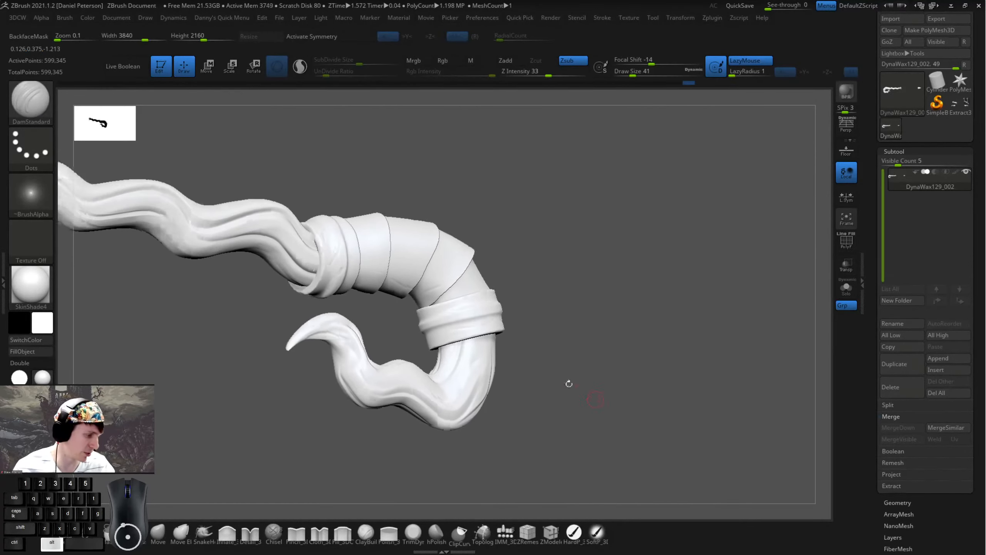
{"action": "left_click_drag", "start_coordinate": [295, 416], "coordinate": [360, 458], "text": "alt"}
{"action": "left_click", "coordinate": [846, 241]}
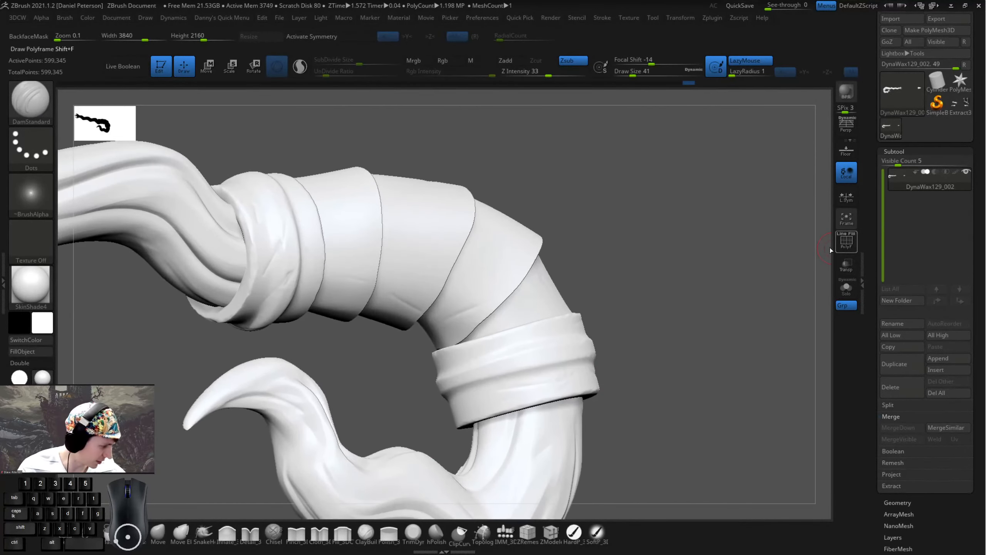
{"action": "mouse_move", "coordinate": [629, 403]}
{"action": "left_mouse_down", "text": "alt"}
{"action": "mouse_move", "coordinate": [622, 367]}
{"action": "mouse_move", "coordinate": [659, 385]}
{"action": "mouse_move", "coordinate": [674, 412]}
{"action": "mouse_move", "coordinate": [548, 328]}
{"action": "left_mouse_up", "text": "alt"}
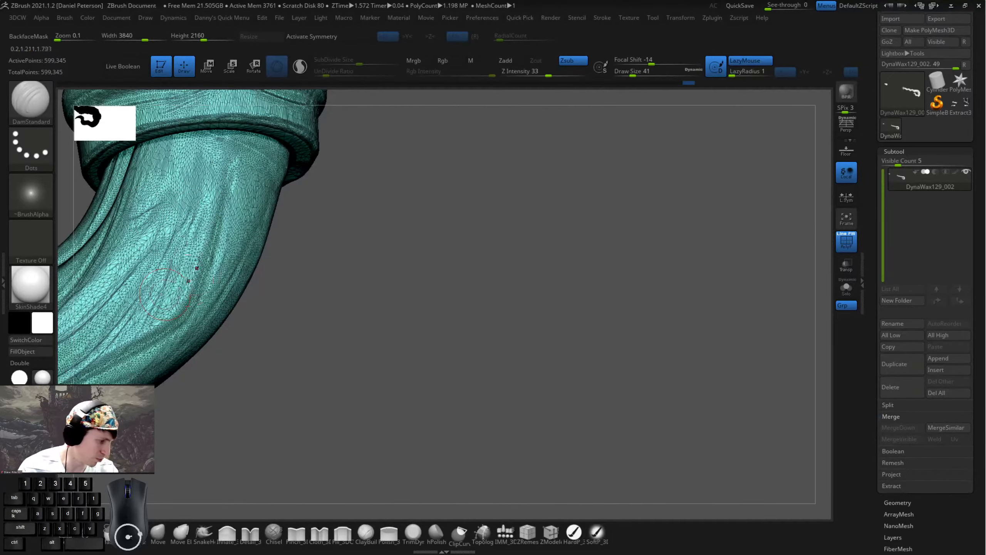
{"action": "mouse_move", "coordinate": [355, 308]}
{"action": "left_mouse_down", "text": "alt"}
{"action": "mouse_move", "coordinate": [422, 277]}
{"action": "mouse_move", "coordinate": [395, 287]}
{"action": "mouse_move", "coordinate": [345, 257]}
{"action": "mouse_move", "coordinate": [355, 267]}
{"action": "left_mouse_up", "text": "alt"}
{"action": "left_click_drag", "start_coordinate": [501, 408], "coordinate": [504, 304], "text": "alt"}
{"action": "left_click_drag", "start_coordinate": [518, 342], "coordinate": [710, 544], "text": "alt"}
{"action": "left_click_drag", "start_coordinate": [272, 338], "coordinate": [430, 414], "text": "shift"}
{"action": "left_click", "coordinate": [847, 241]}
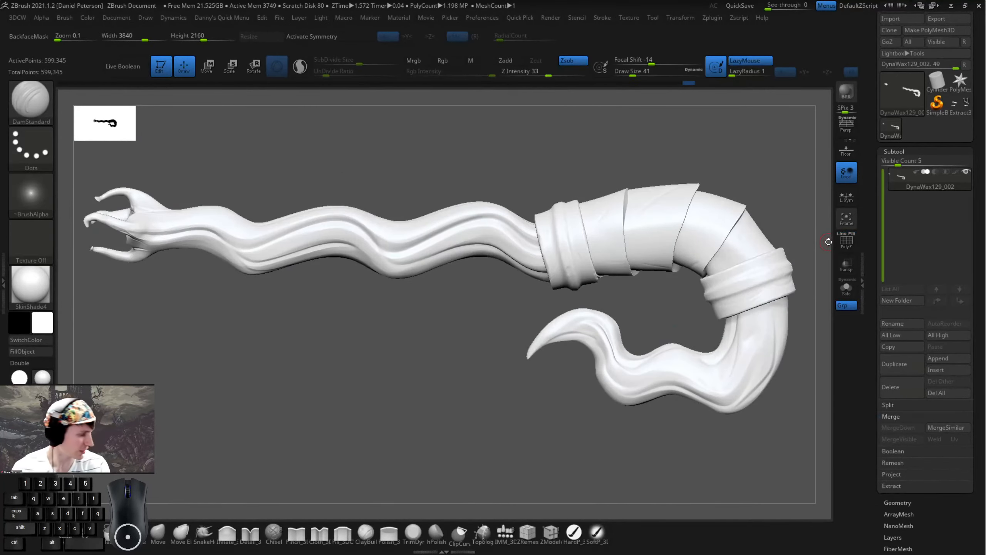
- Zoom in on the crease in the wraps and pre-process the already decimated subtool again with Decimation Master
{"action": "mouse_move", "coordinate": [744, 187]}
{"action": "left_mouse_down", "text": "alt"}
{"action": "mouse_move", "coordinate": [649, 196]}
{"action": "mouse_move", "coordinate": [603, 255]}
{"action": "mouse_move", "coordinate": [620, 260]}
{"action": "mouse_move", "coordinate": [625, 358]}
{"action": "left_mouse_up", "text": "alt"}
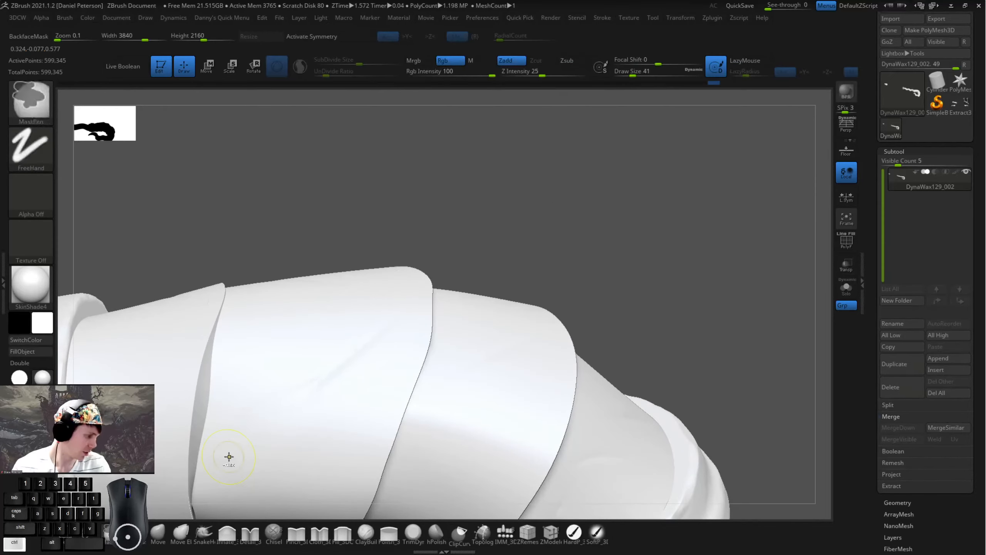
{"action": "key", "text": "ctrl+z"}
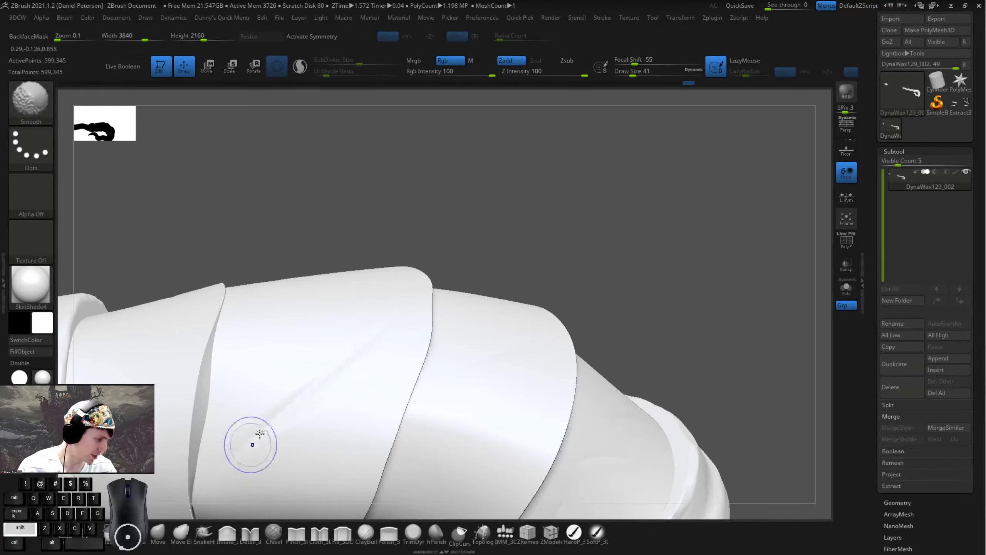
{"action": "left_click", "coordinate": [710, 17]}
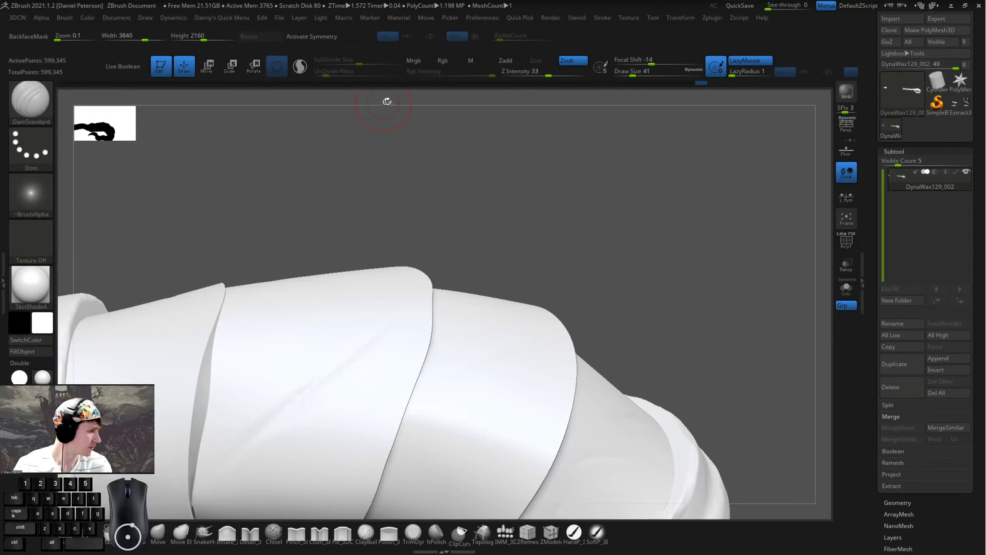
{"action": "left_click", "coordinate": [711, 18]}
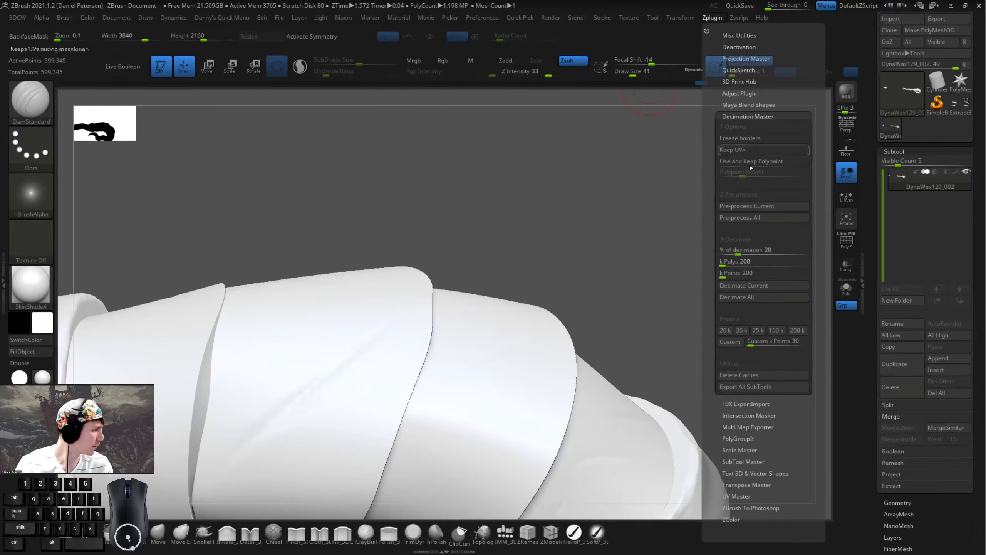
{"action": "left_click", "coordinate": [747, 206]}
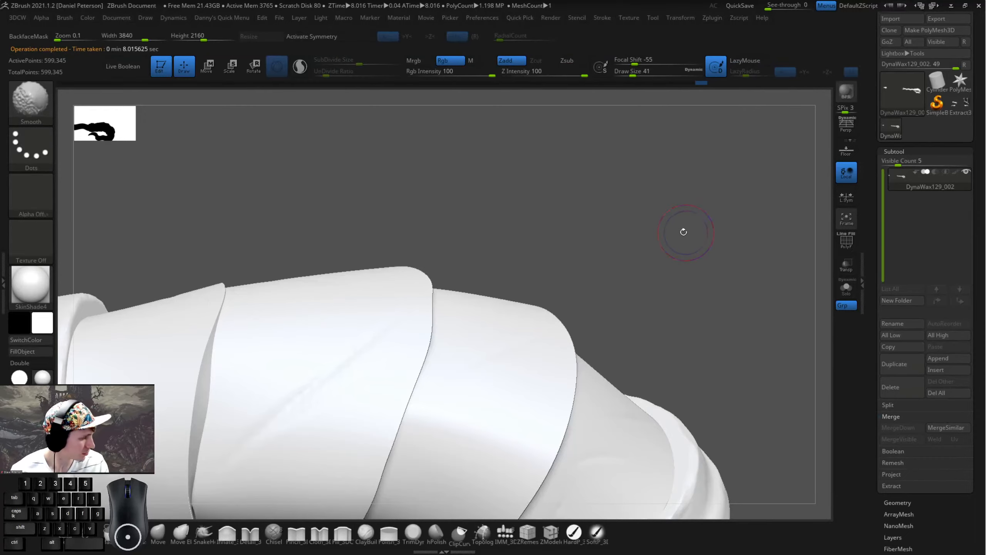
- Step back through the undo history to the wand's full-resolution mesh before the decimation
{"action": "mouse_move", "coordinate": [675, 236]}
{"action": "left_mouse_down", "text": "alt"}
{"action": "mouse_move", "coordinate": [658, 251]}
{"action": "mouse_move", "coordinate": [605, 210]}
{"action": "mouse_move", "coordinate": [542, 210]}
{"action": "left_mouse_up", "text": "alt"}
{"action": "key", "text": "ctrl+z"}
{"action": "key", "text": "ctrl+z"}
{"action": "key", "text": "ctrl+z"}
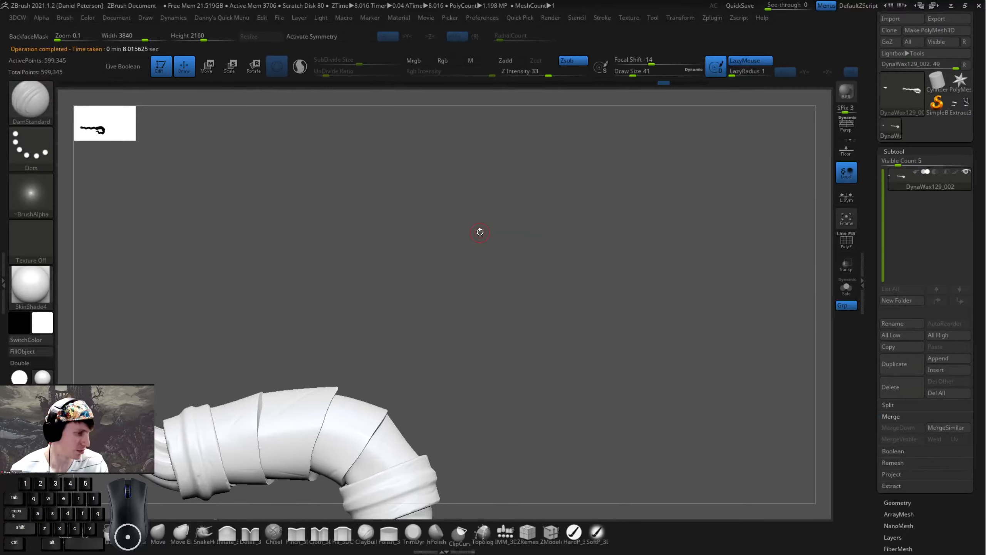
{"action": "key", "text": "ctrl"}
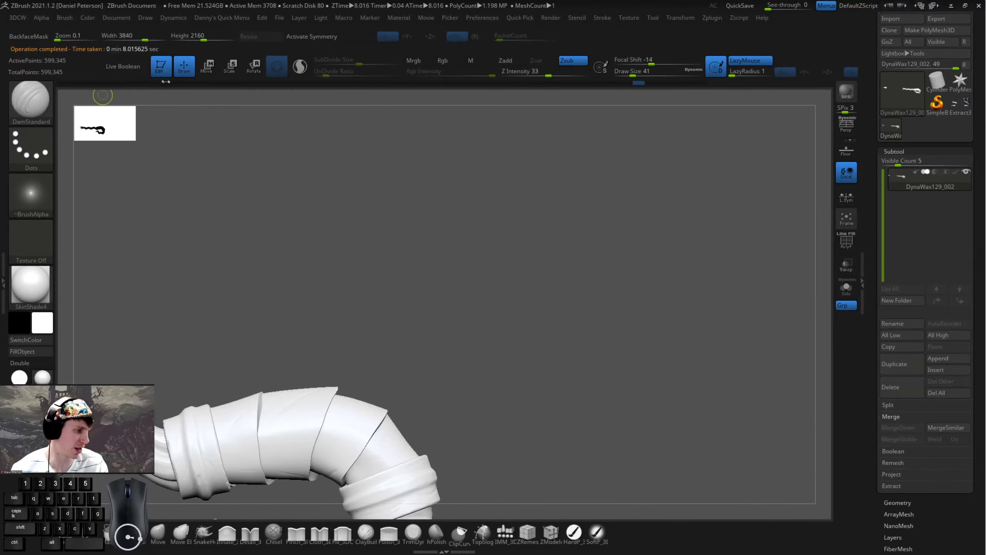
{"action": "left_click_drag", "start_coordinate": [639, 87], "coordinate": [614, 86]}
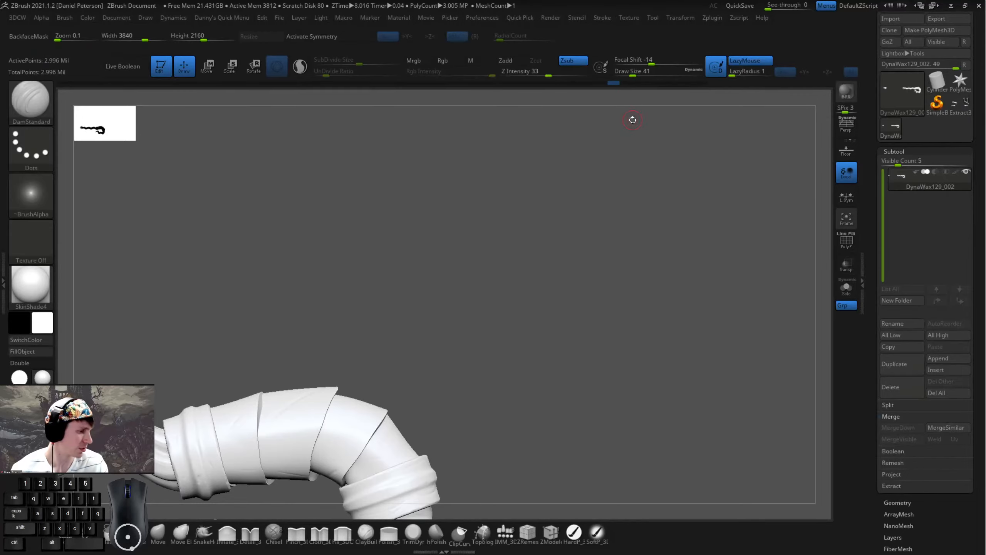
- Set the Decimation Master percentage of decimation to 30
{"action": "left_click", "coordinate": [712, 19]}
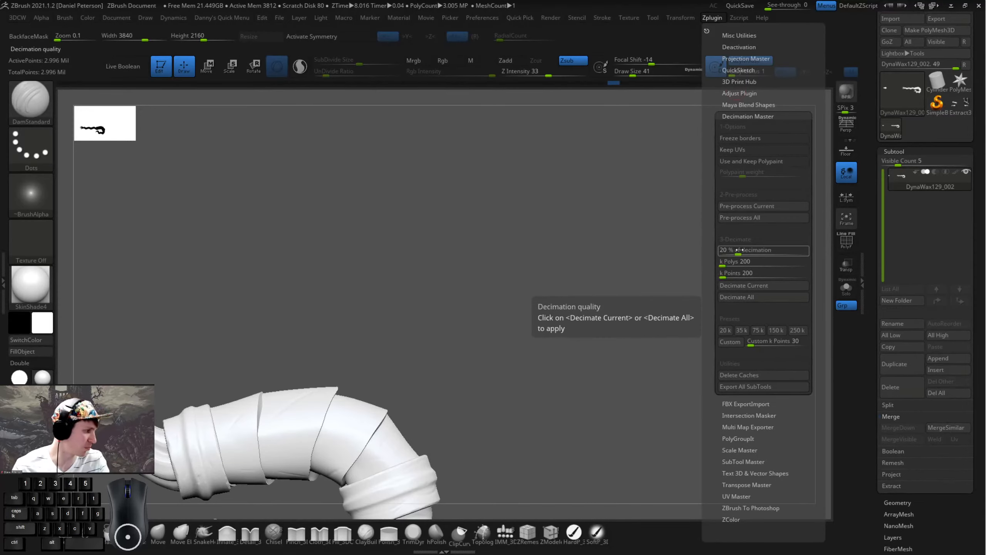
{"action": "left_click_drag", "start_coordinate": [724, 252], "coordinate": [730, 251]}
{"action": "type", "text": "30"}
{"action": "key", "text": "Return"}
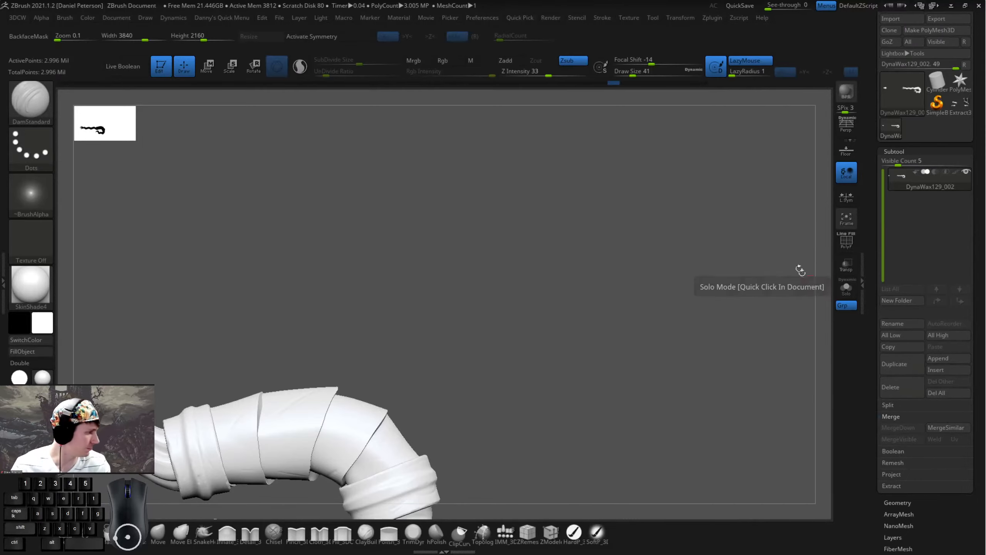
- Try to decimate the current subtool without pre-processing it again, inspect the mesh with the polyframe display, and undo the decimation
{"action": "left_click", "coordinate": [714, 17]}
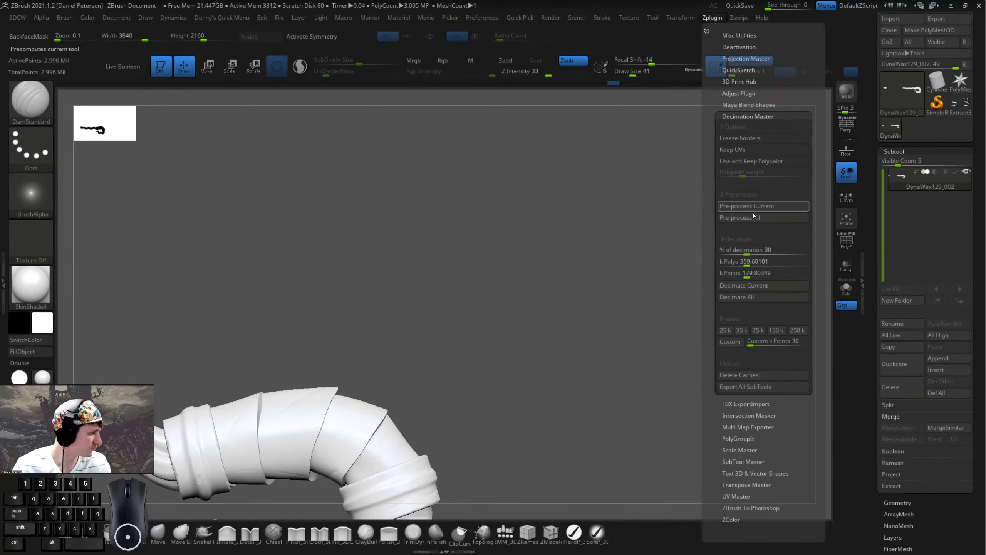
{"action": "left_click", "coordinate": [733, 285]}
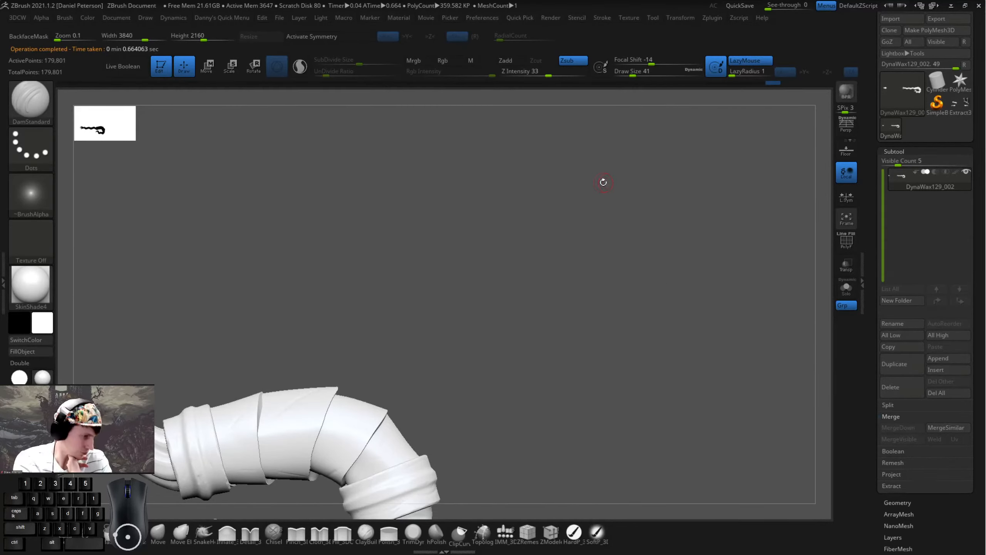
{"action": "mouse_move", "coordinate": [451, 269]}
{"action": "left_mouse_down", "text": "alt"}
{"action": "mouse_move", "coordinate": [605, 214]}
{"action": "mouse_move", "coordinate": [645, 222]}
{"action": "left_mouse_up", "text": "alt"}
{"action": "key", "text": "shift+f"}
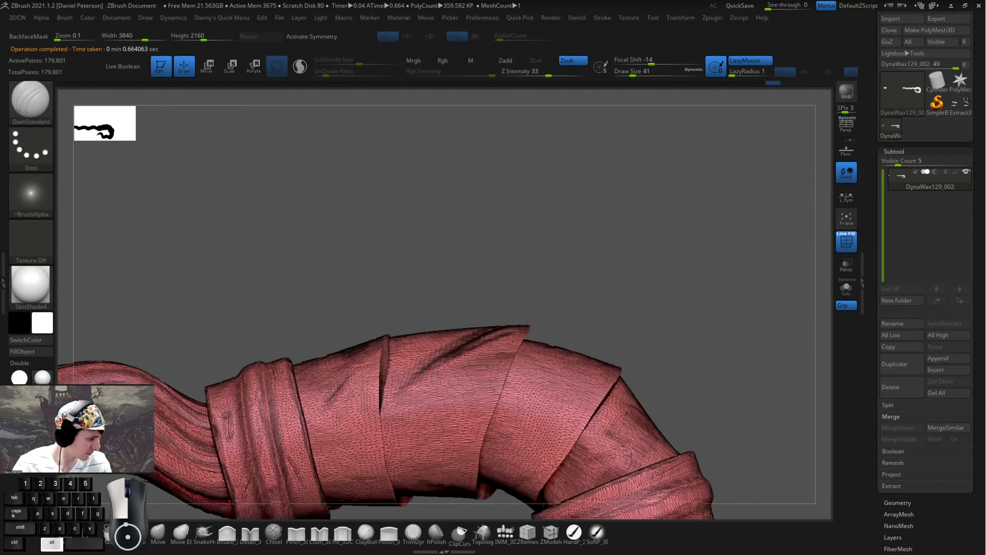
{"action": "mouse_move", "coordinate": [719, 265]}
{"action": "left_mouse_down", "text": "alt"}
{"action": "mouse_move", "coordinate": [711, 190]}
{"action": "mouse_move", "coordinate": [619, 168]}
{"action": "mouse_move", "coordinate": [764, 193]}
{"action": "left_mouse_up", "text": "alt"}
{"action": "key", "text": "ctrl+z"}
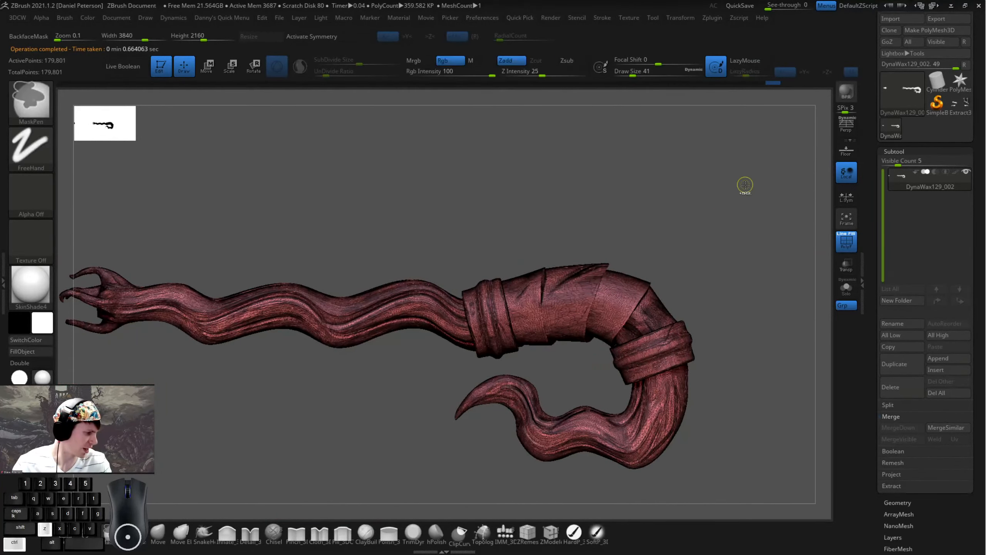
- Pre-process the full-resolution wand and crystal subtool with Decimation Master and hide the polyframe display
{"action": "left_click", "coordinate": [710, 18]}
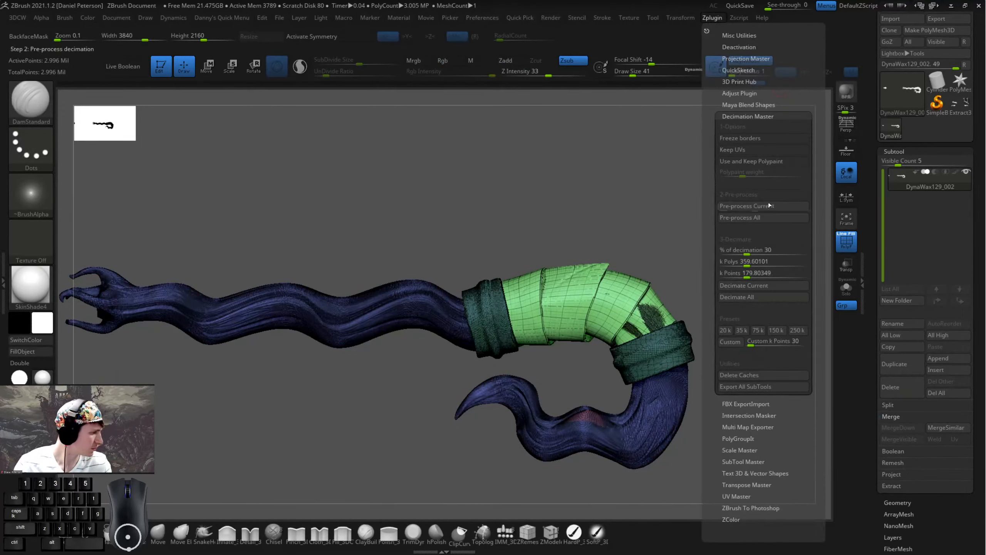
{"action": "left_click", "coordinate": [738, 206]}
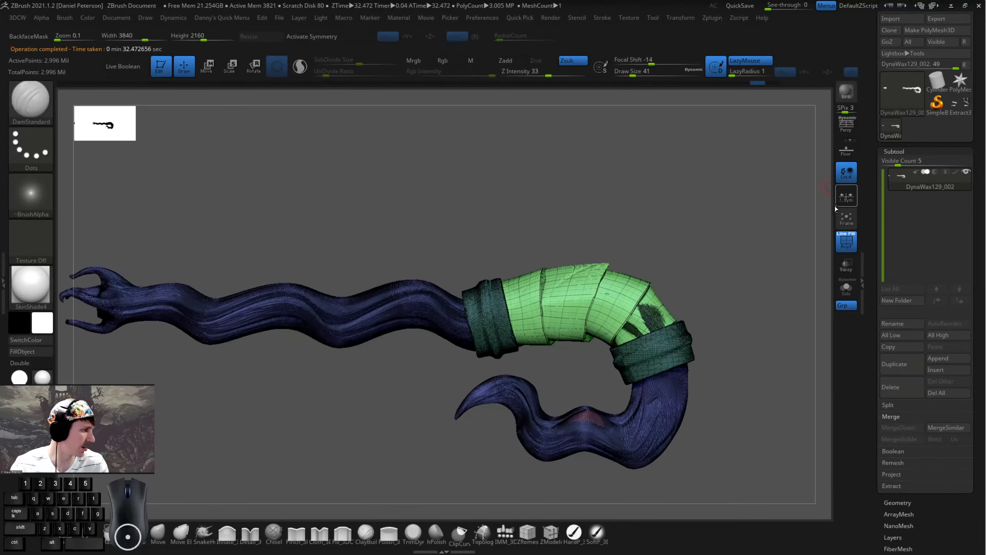
{"action": "left_click", "coordinate": [842, 242]}
{"action": "left_click", "coordinate": [842, 241]}
{"action": "left_click", "coordinate": [842, 242]}
- Decimate the newly pre-processed subtool to 30 percent
{"action": "left_click", "coordinate": [716, 19]}
{"action": "left_click", "coordinate": [716, 19]}
{"action": "left_click", "coordinate": [716, 20]}
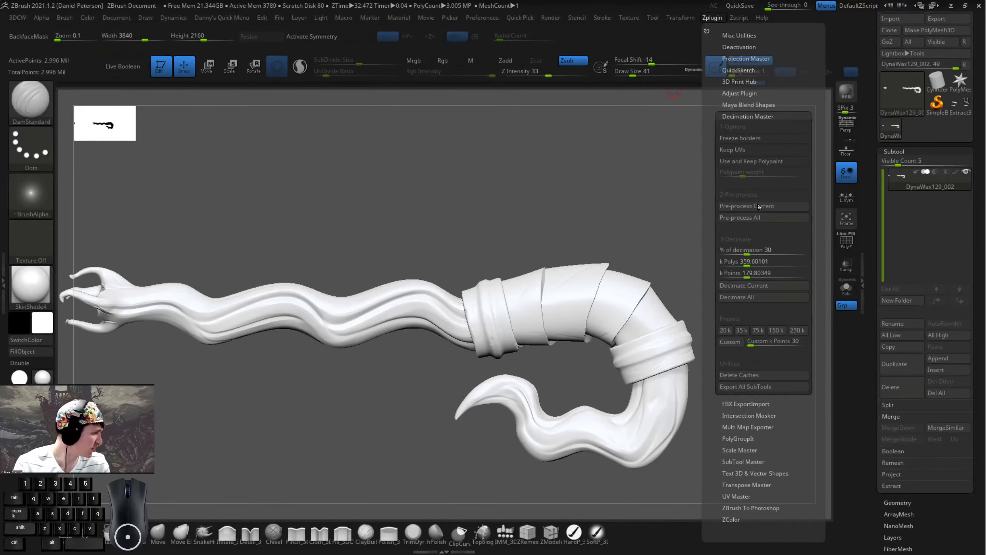
{"action": "left_click", "coordinate": [741, 285]}
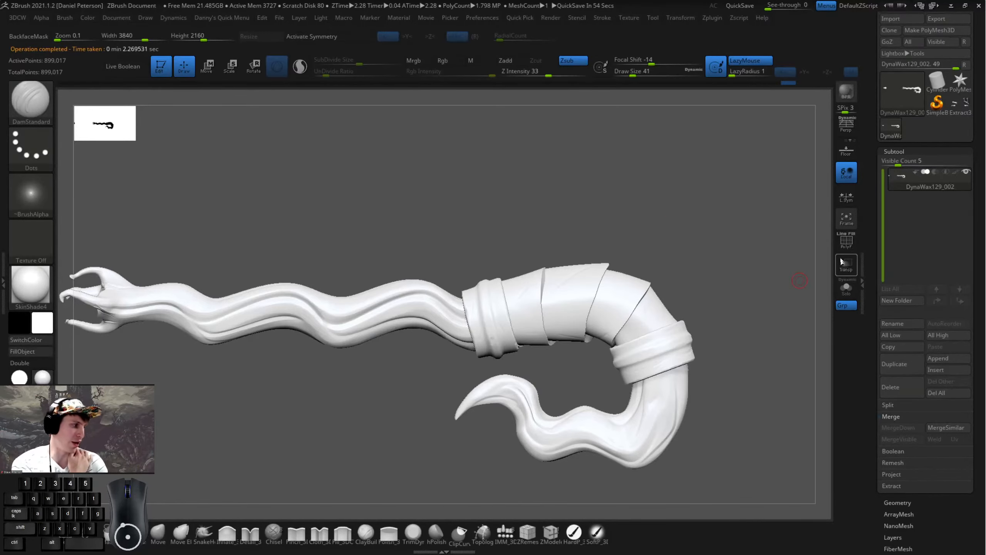
- Examine the triangle density of the whole decimated wand with the polyframe display on, and hide it again
{"action": "left_click", "coordinate": [846, 240]}
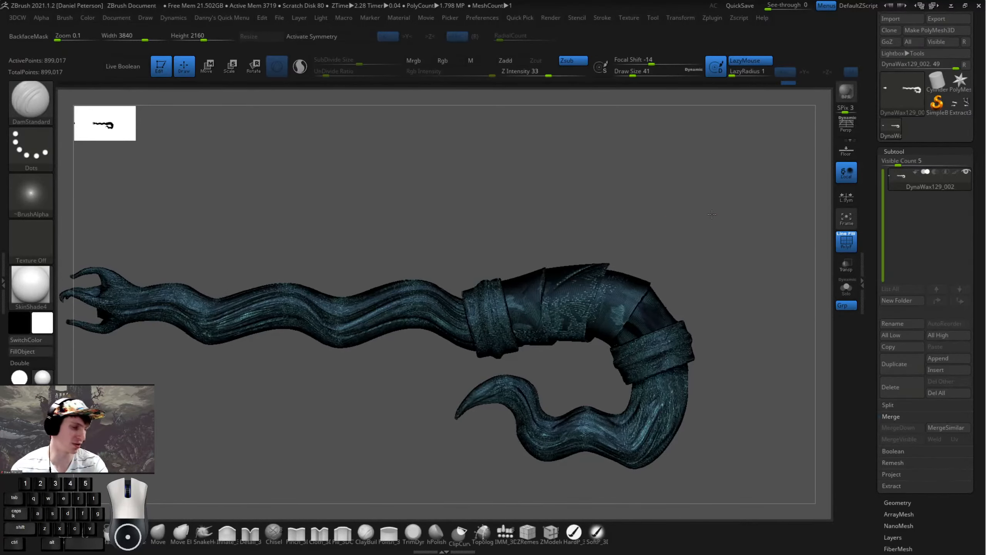
{"action": "left_click_drag", "start_coordinate": [714, 215], "coordinate": [719, 217], "text": "alt"}
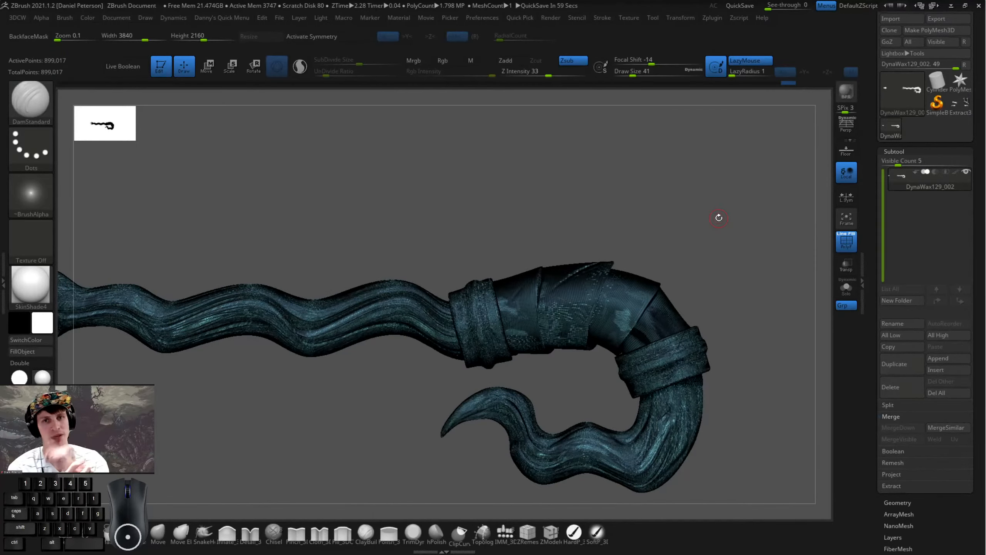
{"action": "left_click_drag", "start_coordinate": [664, 249], "coordinate": [663, 229]}
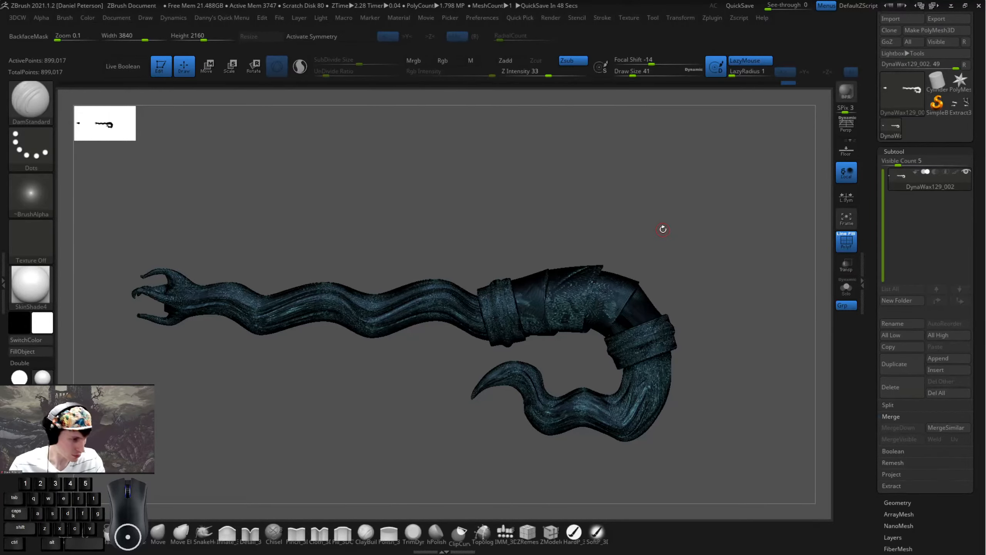
{"action": "left_click_drag", "start_coordinate": [660, 179], "coordinate": [678, 180], "text": "shift"}
{"action": "left_click", "coordinate": [847, 241]}
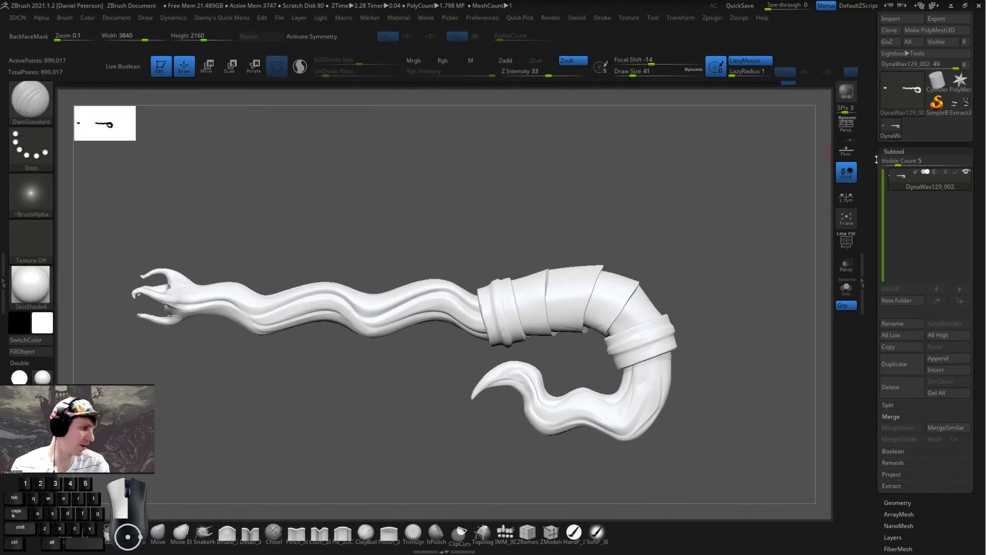
- Save the tool as a new file named Wand1 in the Weapon folder
{"action": "scroll", "coordinate": [872, 240], "scroll_direction": "up", "scroll_amount": 2}
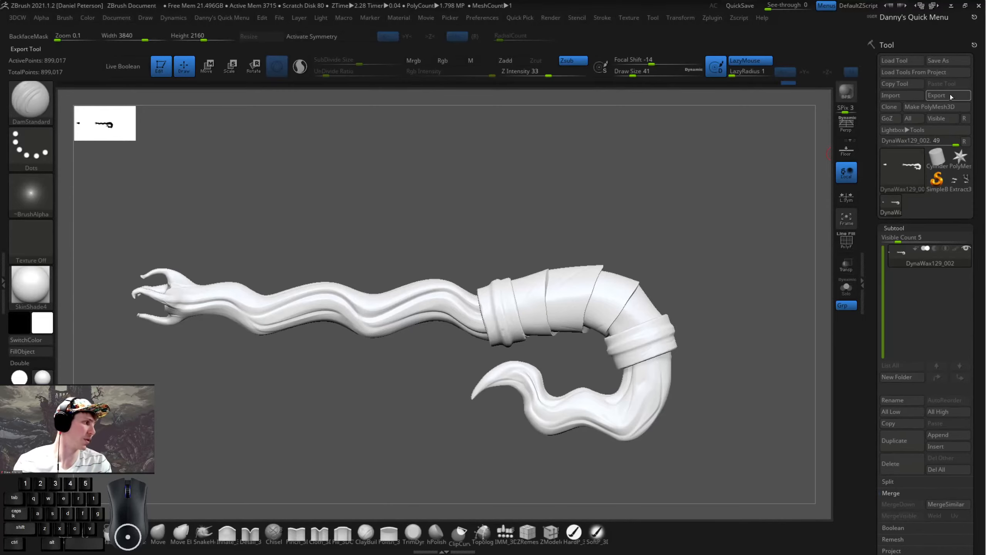
{"action": "left_click", "coordinate": [945, 62]}
{"action": "left_click", "coordinate": [353, 229]}
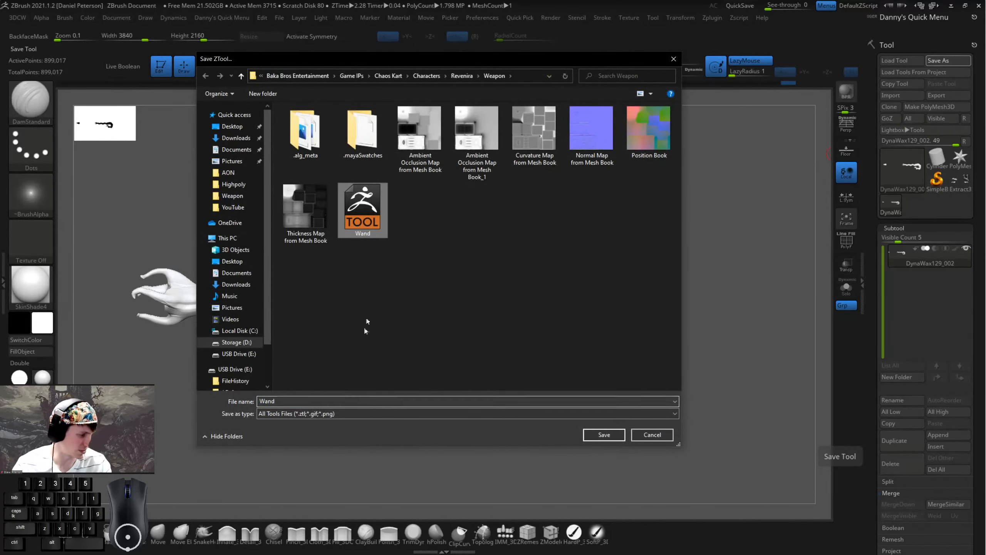
{"action": "left_click", "coordinate": [311, 403]}
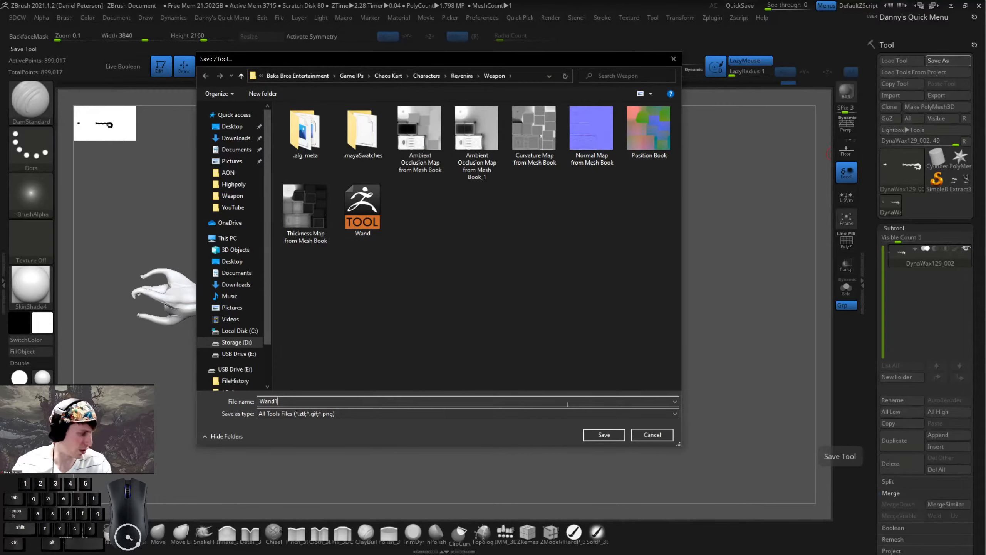
{"action": "left_click", "coordinate": [604, 434]}
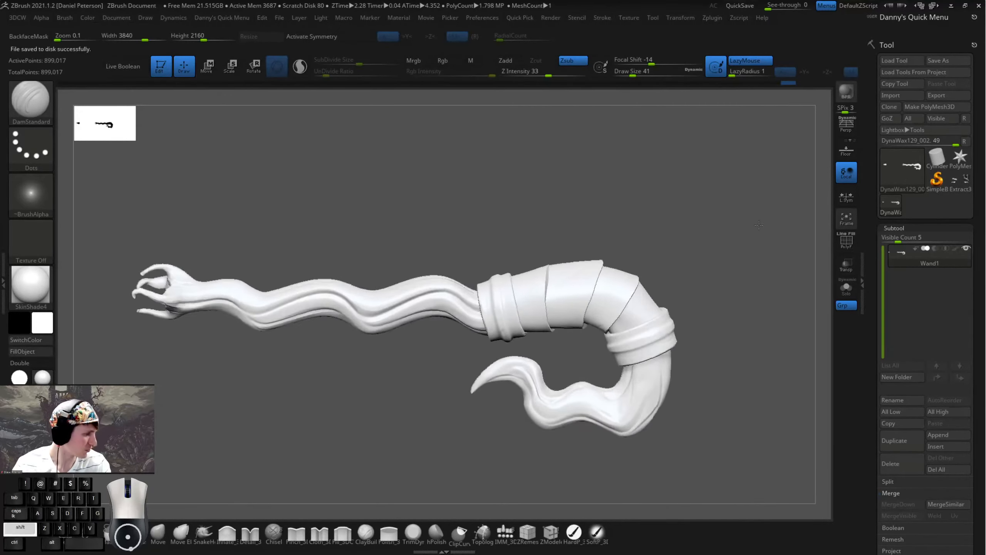
- Export the decimated wand and crystal mesh as an OBJ named Wand_High in the Weapon folder
{"action": "left_click", "coordinate": [941, 97]}
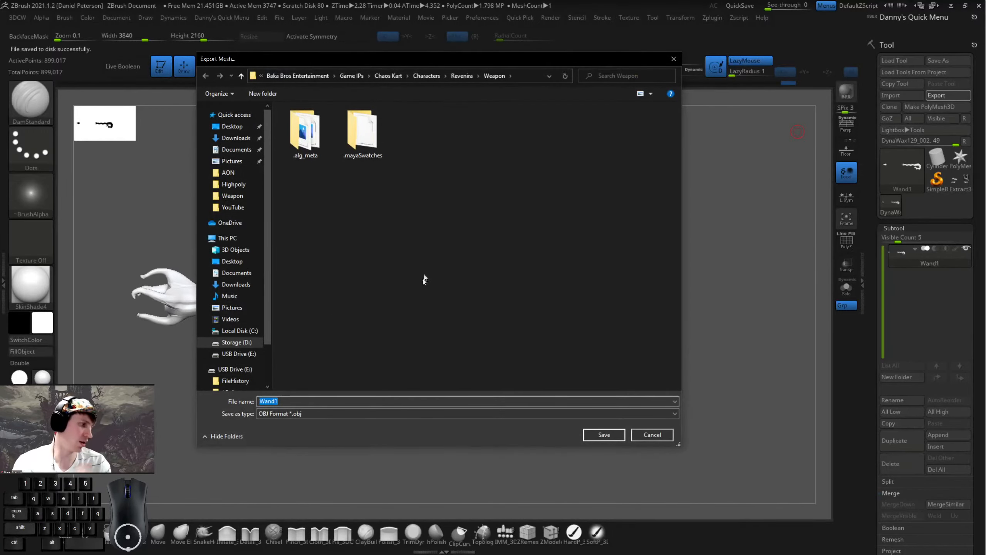
{"action": "left_click", "coordinate": [335, 402]}
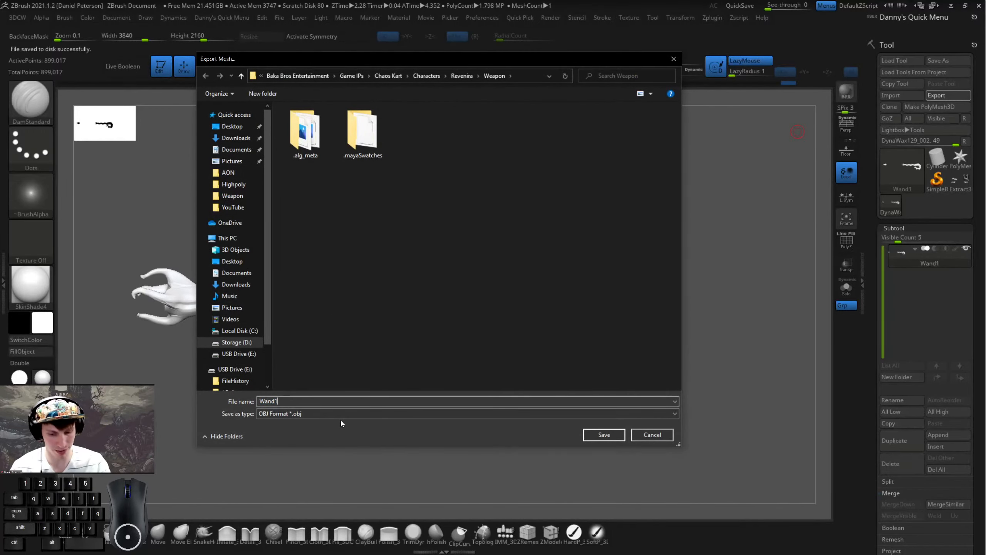
{"action": "key", "text": "BackSpace"}
{"action": "type", "text": "_High"}
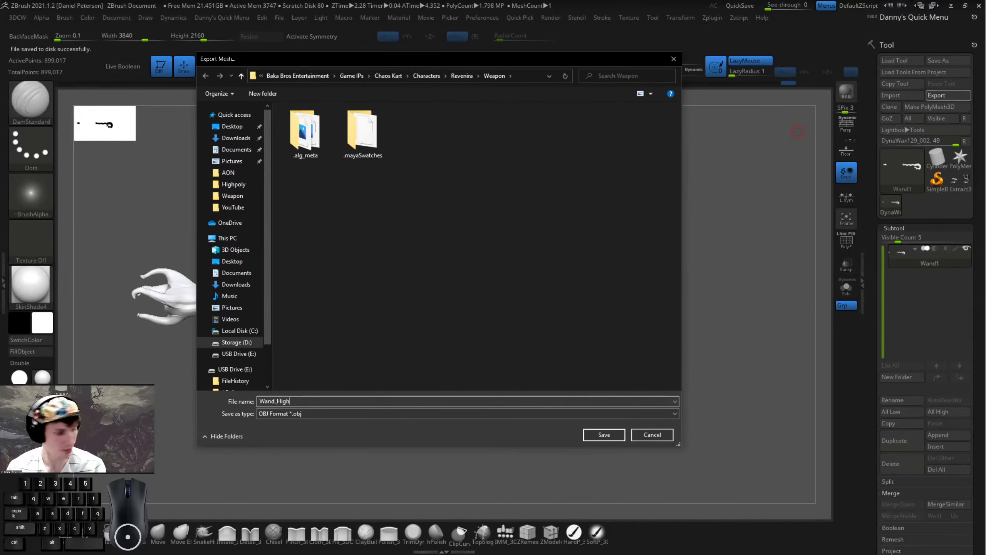
{"action": "key", "text": "Return"}
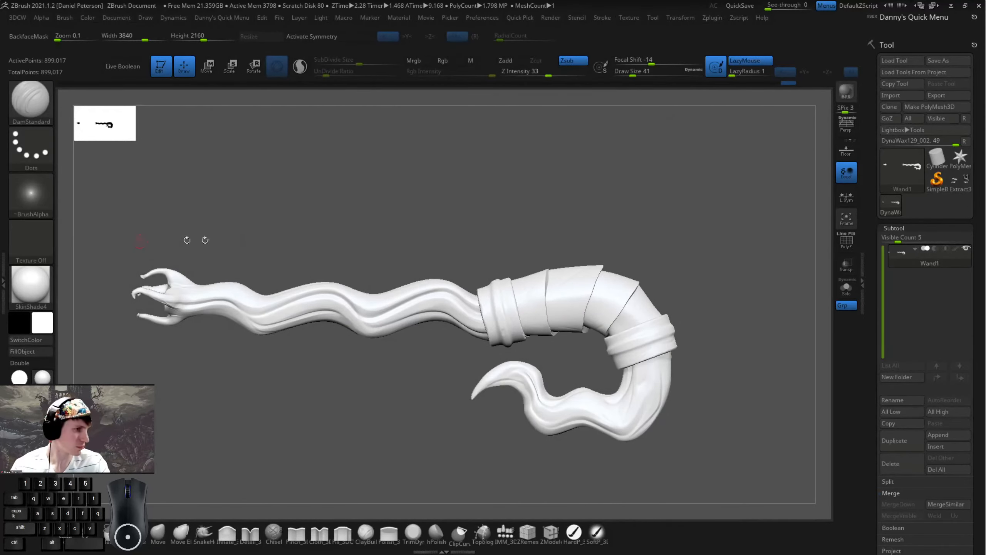
{"action": "left_click_drag", "start_coordinate": [341, 221], "coordinate": [289, 181], "text": "alt"}
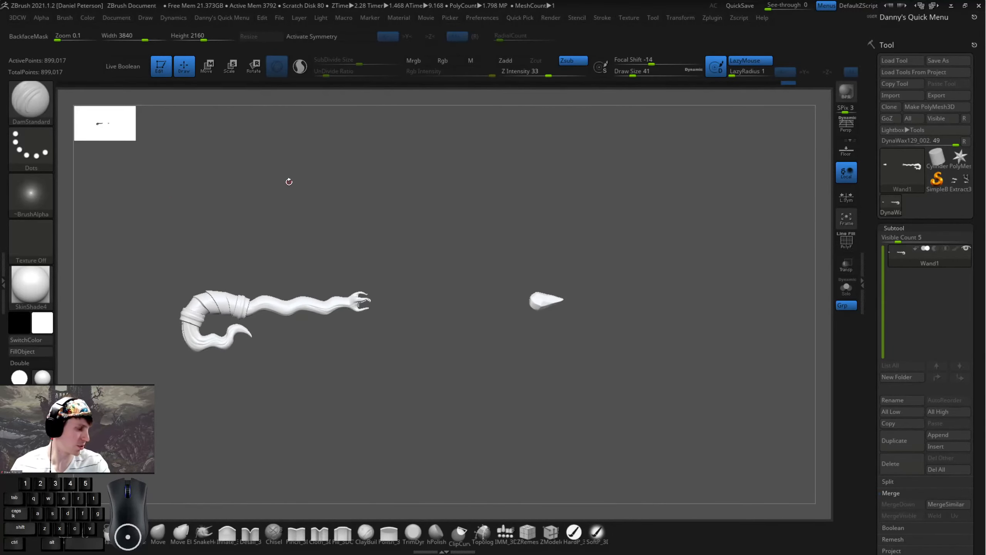
{"action": "left_click_drag", "start_coordinate": [417, 188], "coordinate": [412, 187]}
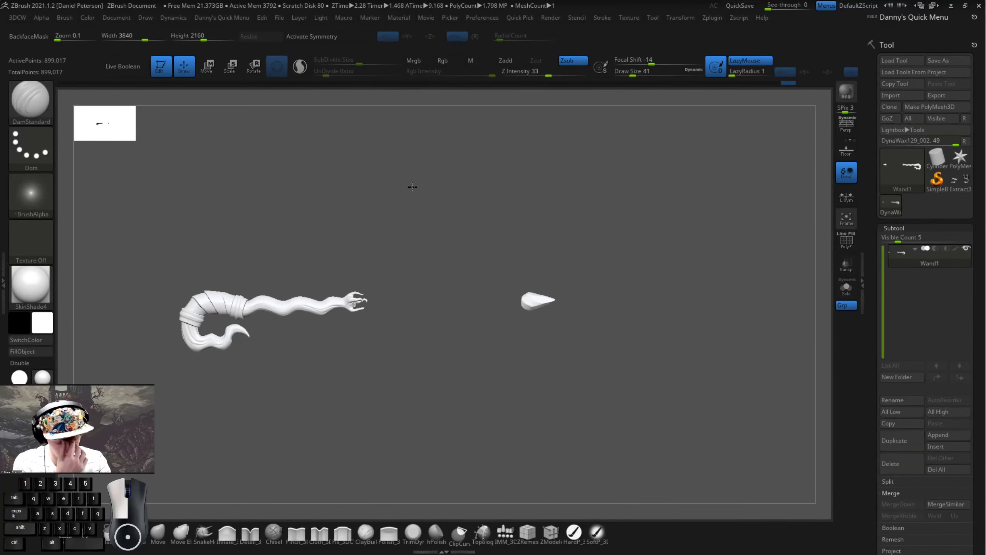
{"action": "left_click_drag", "start_coordinate": [547, 234], "coordinate": [670, 269], "text": "alt"}
{"action": "mouse_move", "coordinate": [466, 238]}
{"action": "left_mouse_down", "text": "alt"}
{"action": "mouse_move", "coordinate": [390, 236]}
{"action": "mouse_move", "coordinate": [410, 220]}
{"action": "left_mouse_up", "text": "alt"}
{"action": "key", "text": "space"}
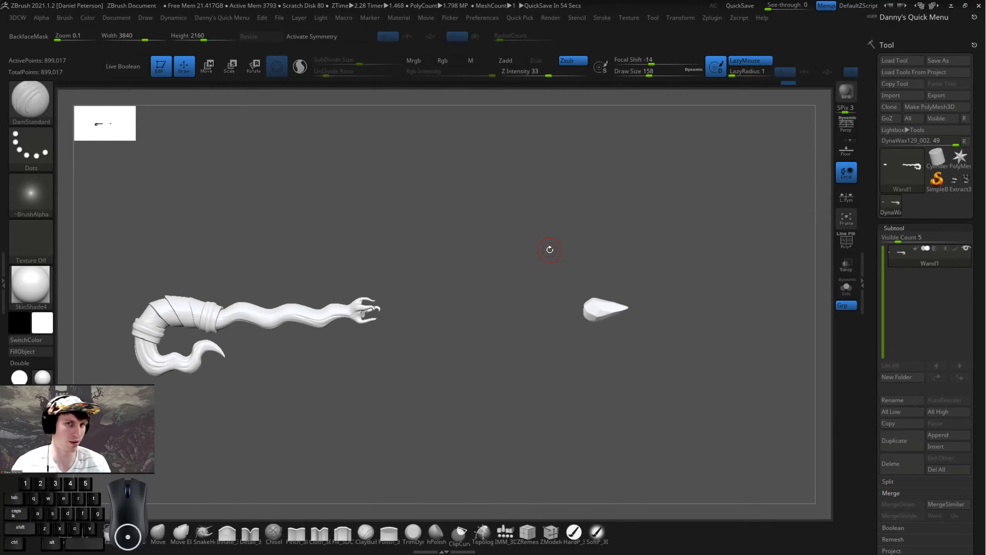
{"action": "key", "text": "space"}
{"action": "left_click_drag", "start_coordinate": [519, 238], "coordinate": [514, 238]}
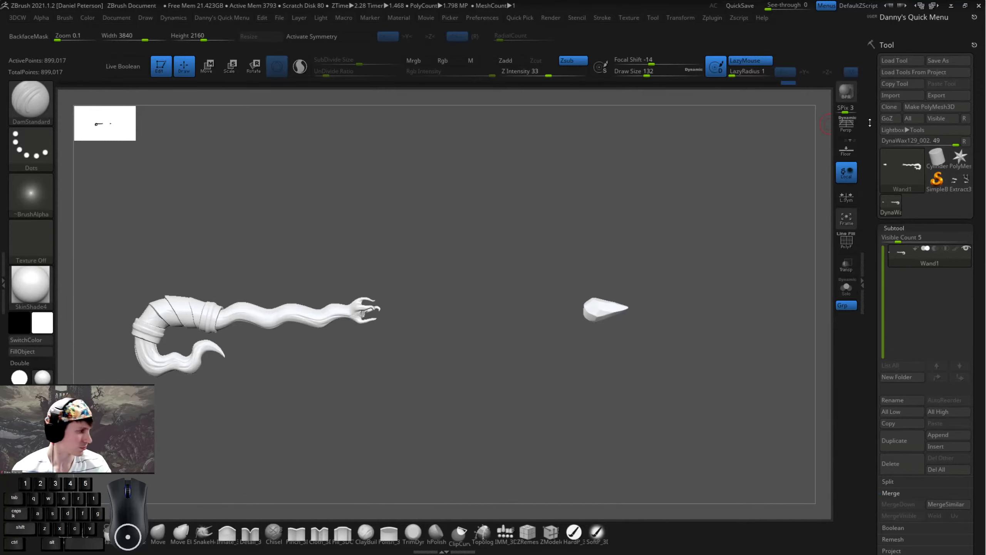
{"action": "left_click", "coordinate": [936, 96]}
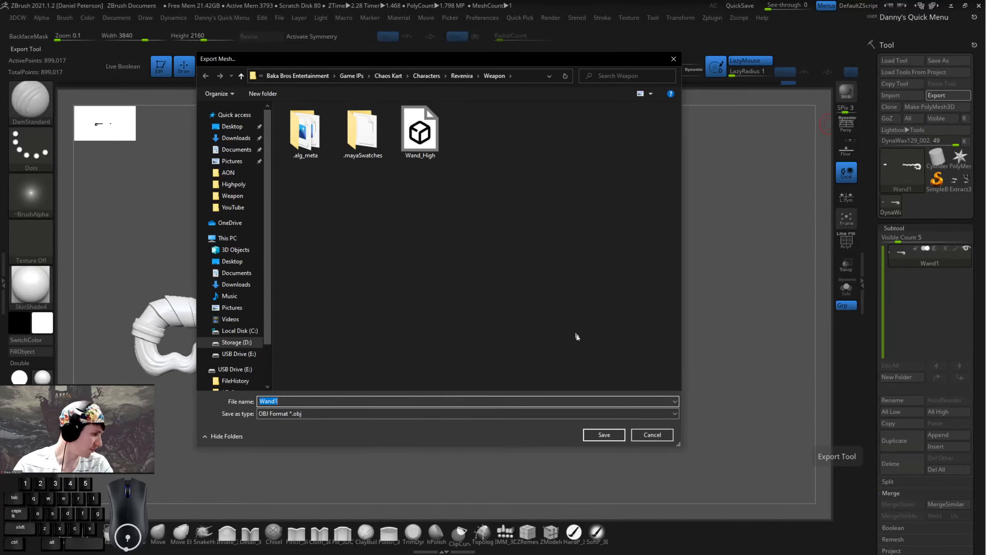
{"action": "left_click", "coordinate": [641, 435]}
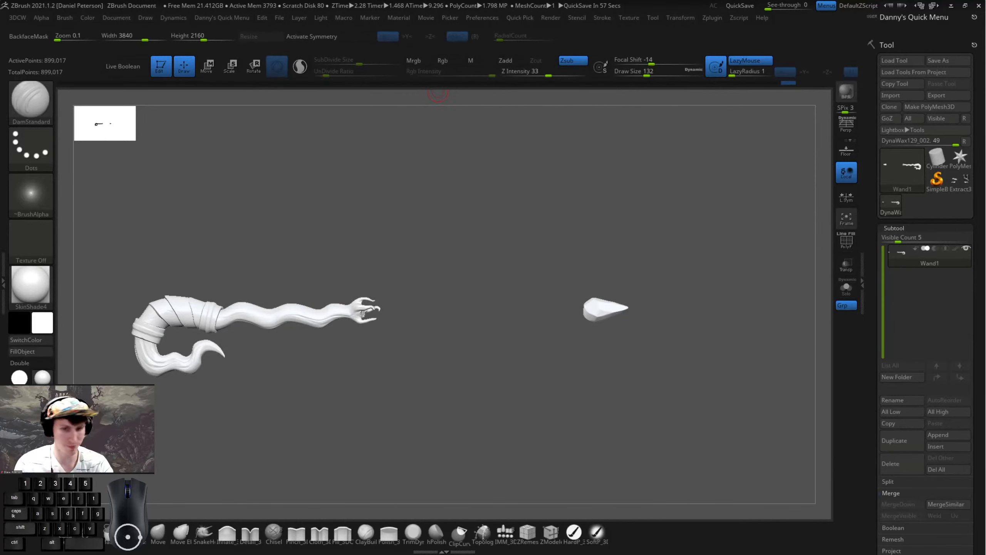
- Switch to 3D-Coat and move its start dialog to the middle of the viewport
{"action": "left_click_drag", "start_coordinate": [97, 0], "coordinate": [474, 146]}
{"action": "left_click", "coordinate": [629, 149]}
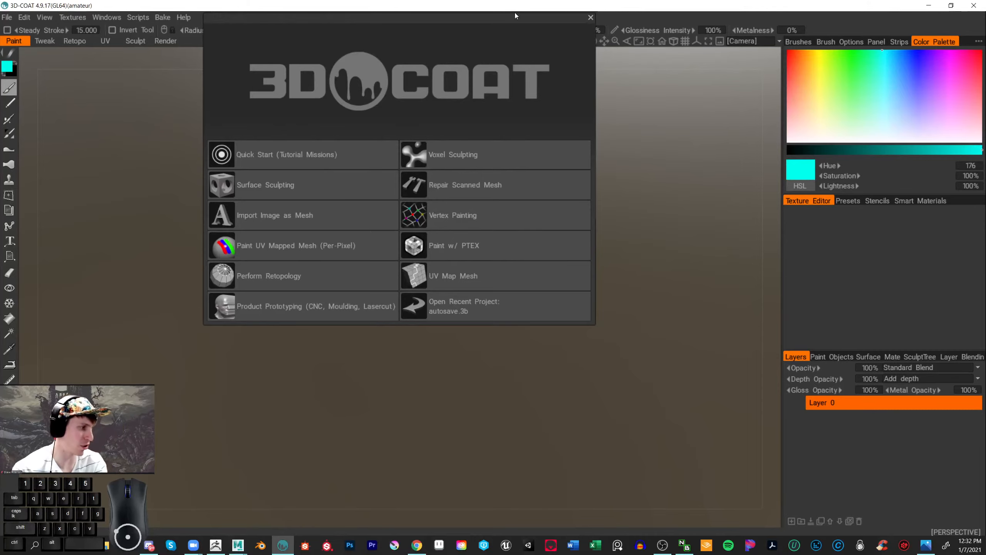
{"action": "left_click_drag", "start_coordinate": [515, 14], "coordinate": [503, 159]}
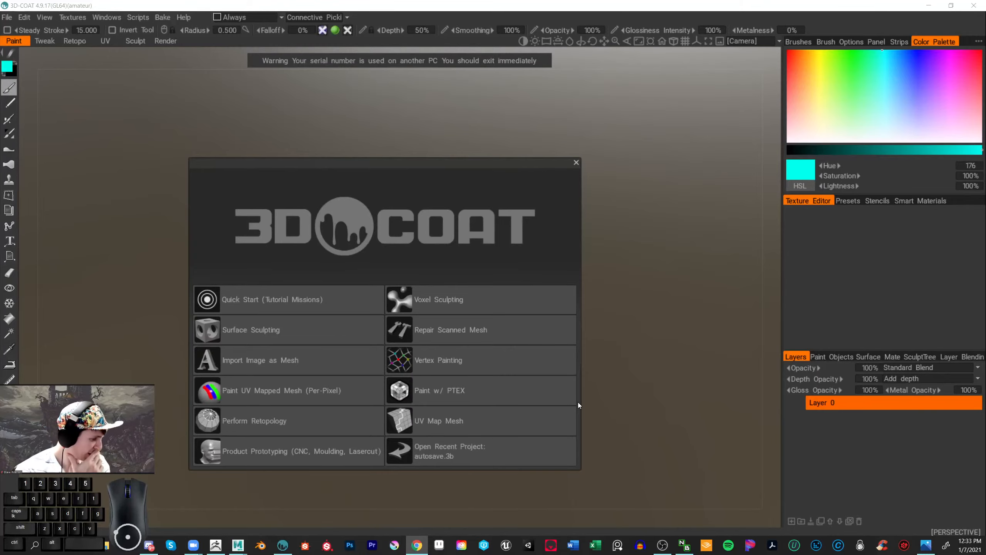
{"action": "left_click", "coordinate": [255, 420]}
{"action": "left_click", "coordinate": [341, 257]}
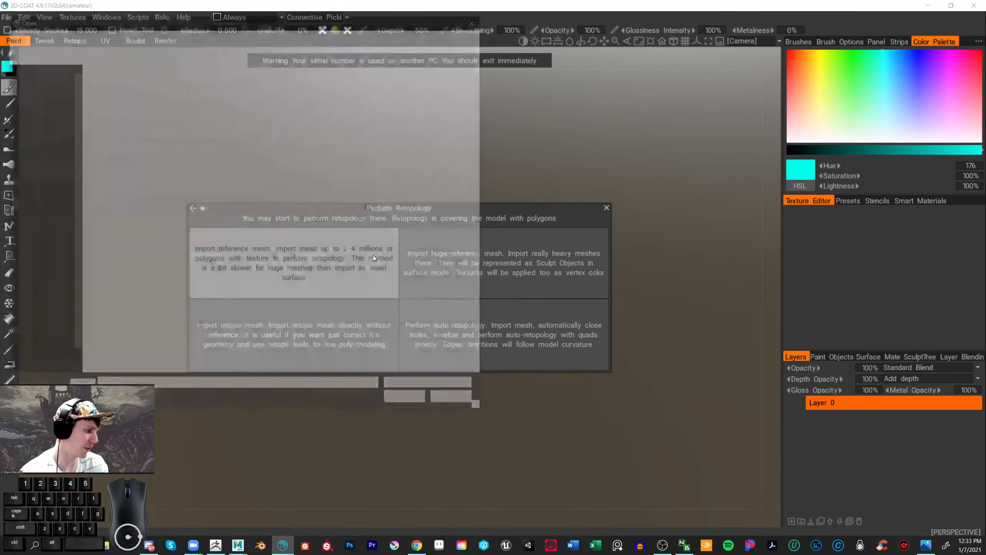
{"action": "left_click", "coordinate": [481, 20]}
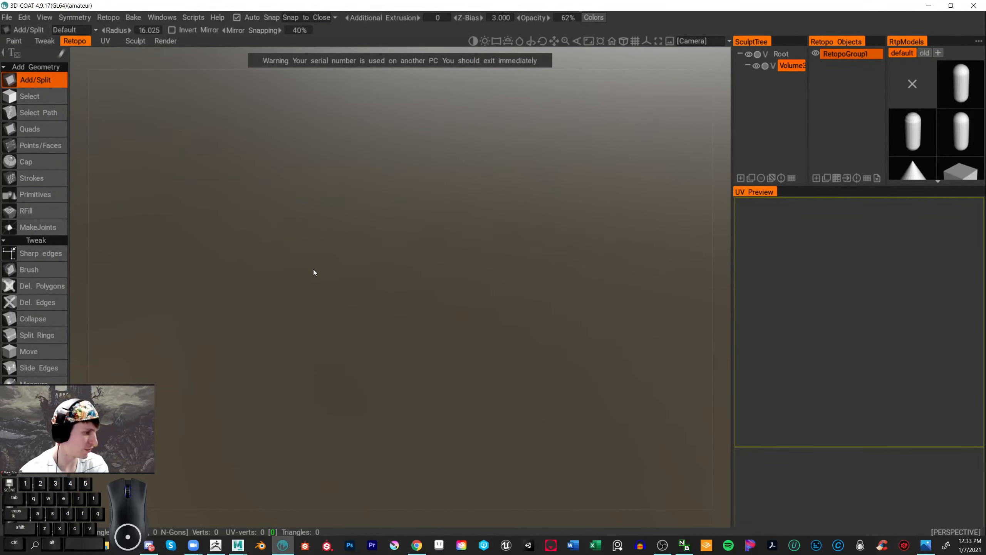
{"action": "left_click", "coordinate": [7, 17]}
{"action": "mouse_move", "coordinate": [47, 63]}
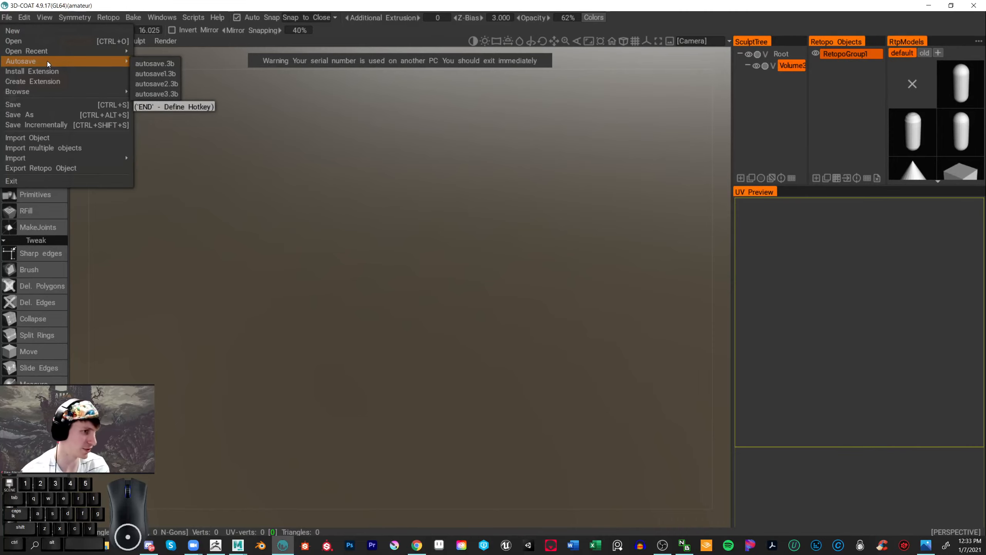
{"action": "left_click", "coordinate": [63, 30]}
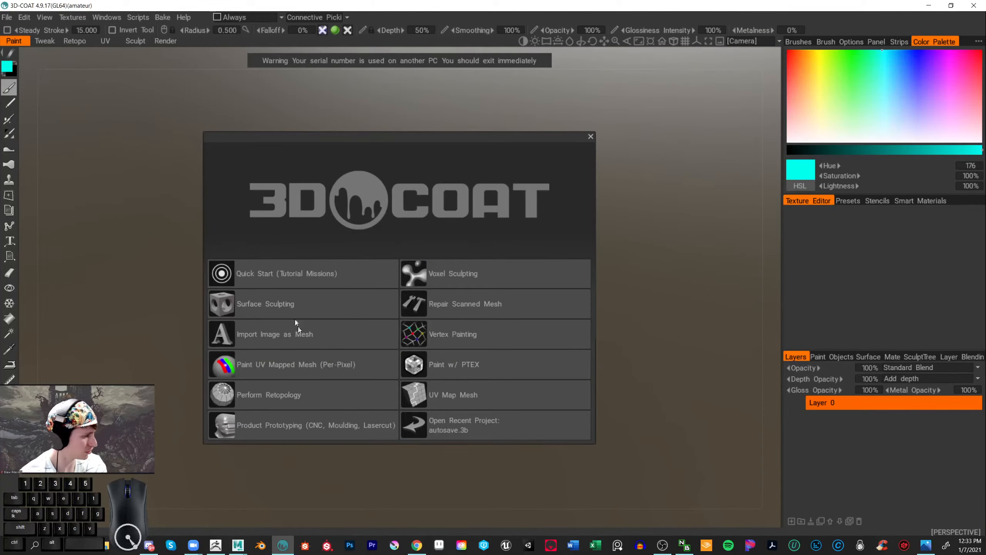
- Start a Perform Retopology project with a reference mesh import and browse to the Weapon folder for the mesh file
{"action": "left_click", "coordinate": [265, 385]}
{"action": "left_click", "coordinate": [313, 273]}
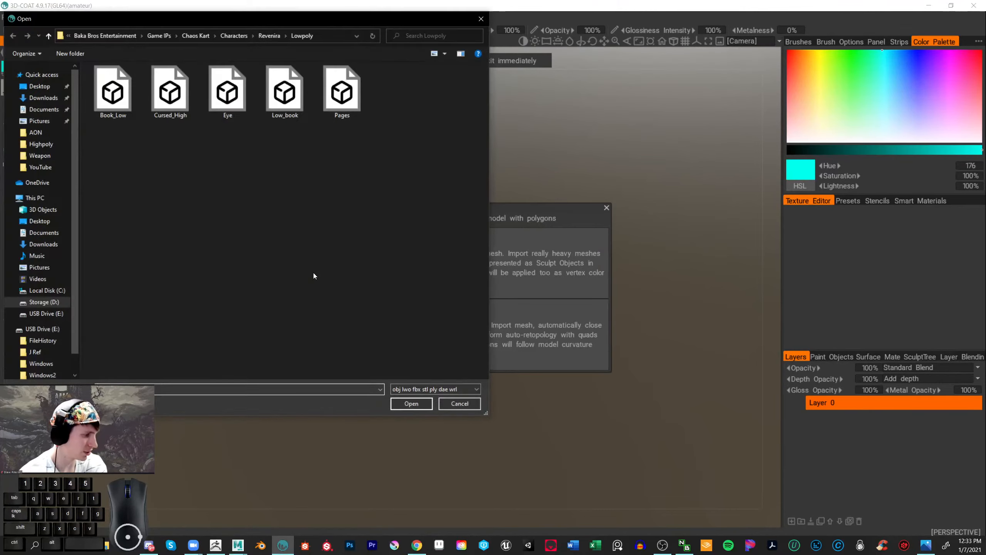
{"action": "left_click", "coordinate": [40, 155]}
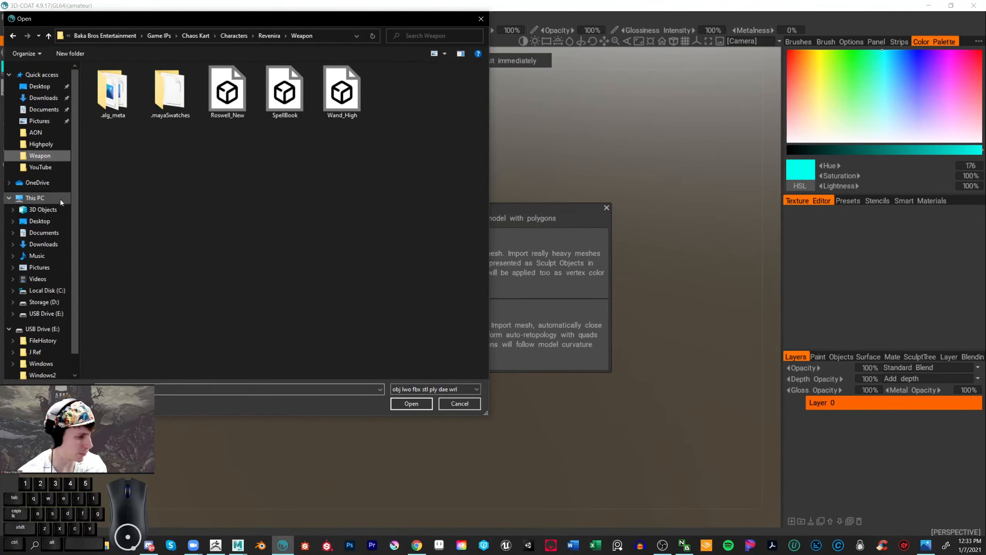
- Import the Wand_High model from the Weapon folder as the reference mesh for retopology
{"action": "right_click", "coordinate": [273, 228]}
{"action": "left_click", "coordinate": [295, 201]}
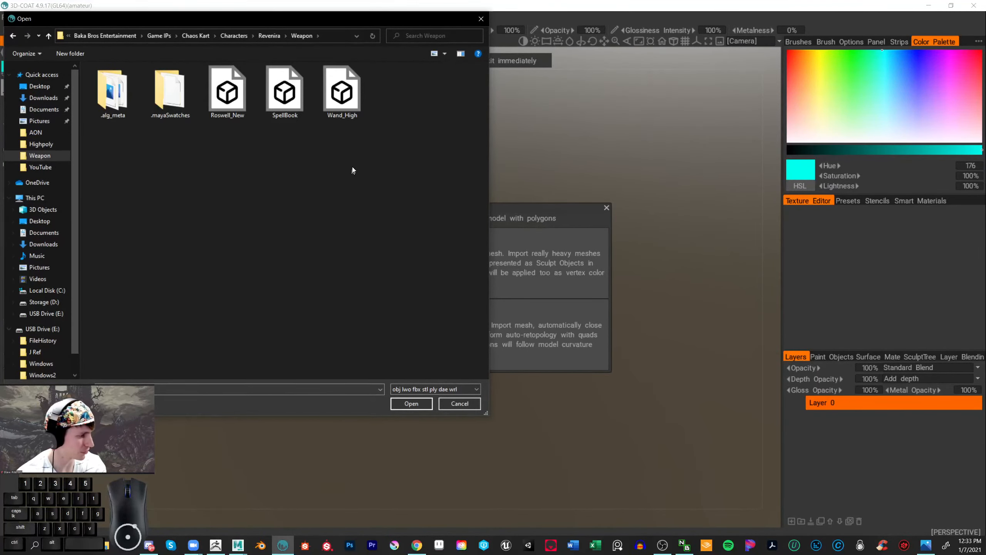
{"action": "double_click", "coordinate": [342, 91]}
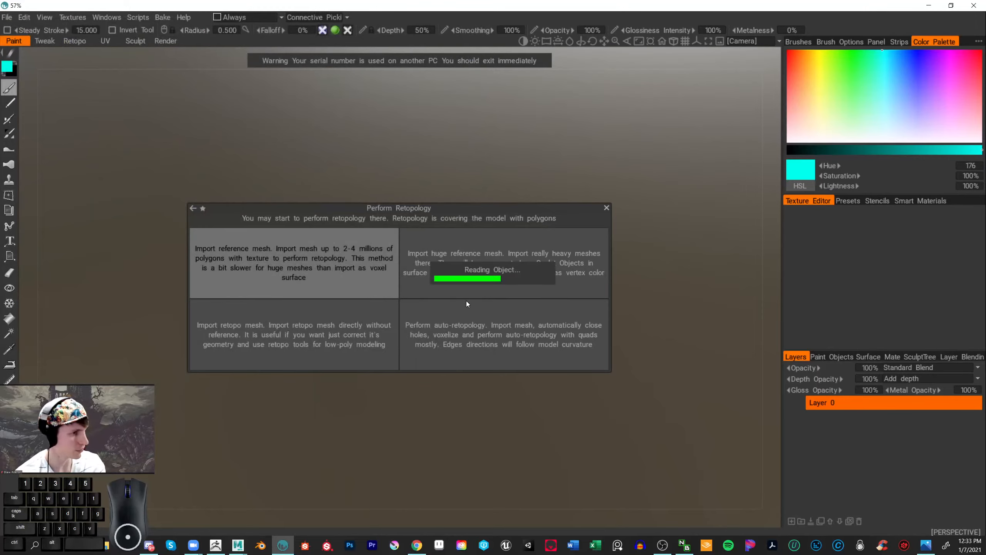
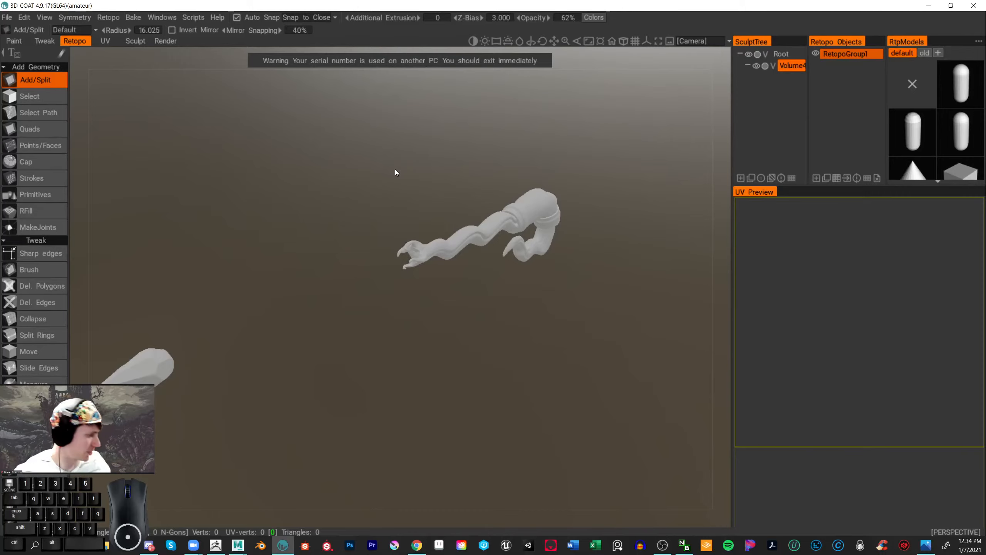
- Examine the imported wand and its separate crystal piece from several angles
{"action": "middle_click_drag", "start_coordinate": [395, 171], "coordinate": [391, 355]}
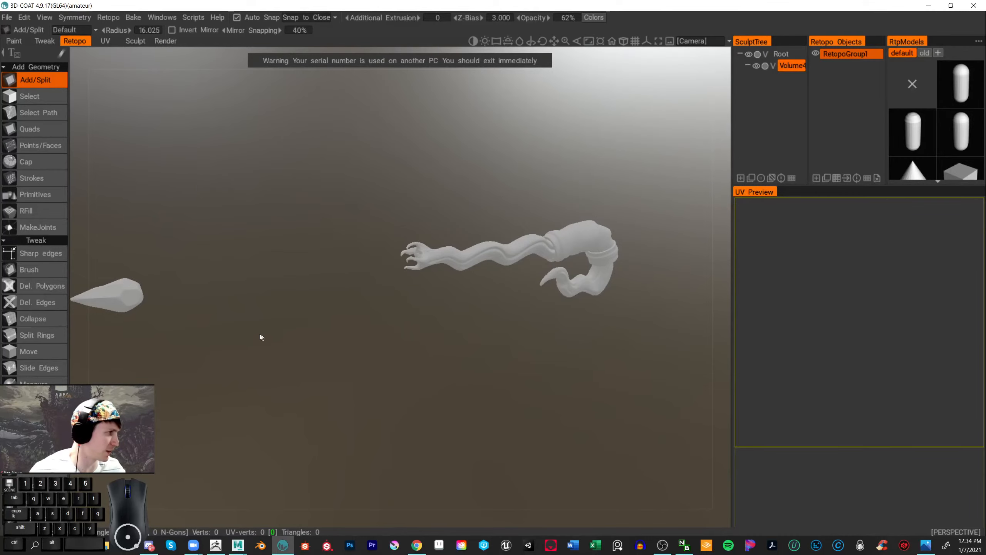
{"action": "middle_click_drag", "start_coordinate": [260, 337], "coordinate": [428, 330]}
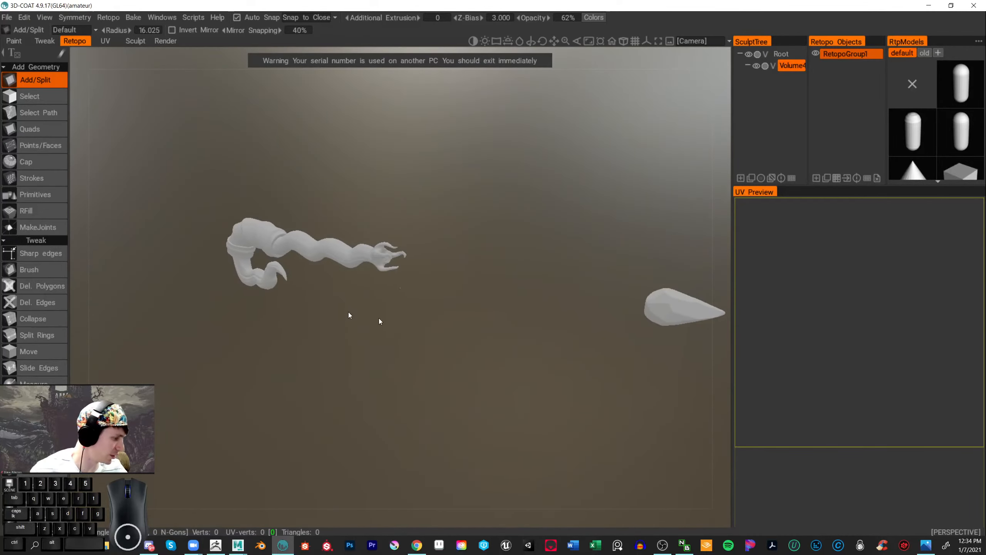
{"action": "middle_click_drag", "start_coordinate": [348, 315], "coordinate": [418, 328]}
{"action": "key", "text": "space"}
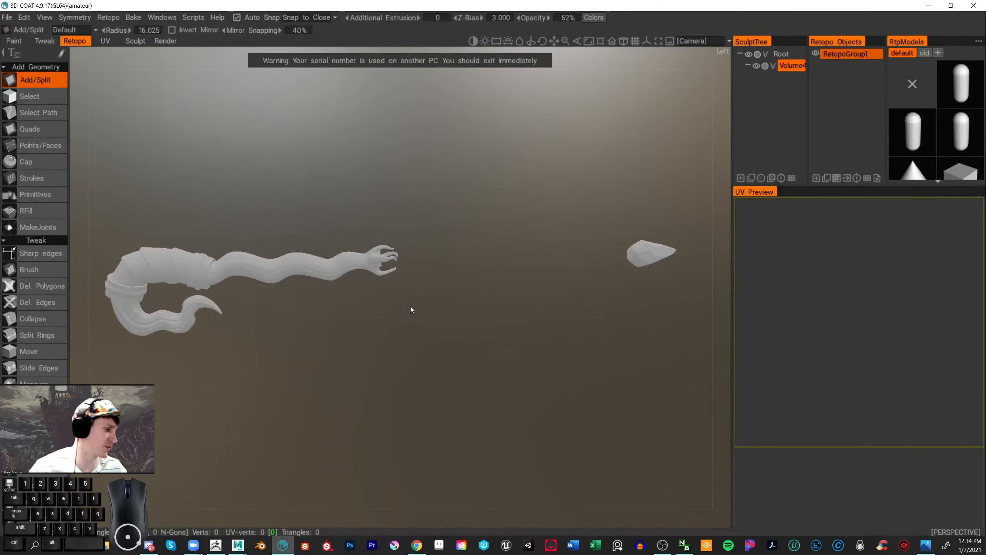
{"action": "left_click_drag", "start_coordinate": [410, 306], "coordinate": [437, 265]}
{"action": "left_click_drag", "start_coordinate": [432, 324], "coordinate": [394, 395]}
{"action": "left_click_drag", "start_coordinate": [439, 282], "coordinate": [477, 370]}
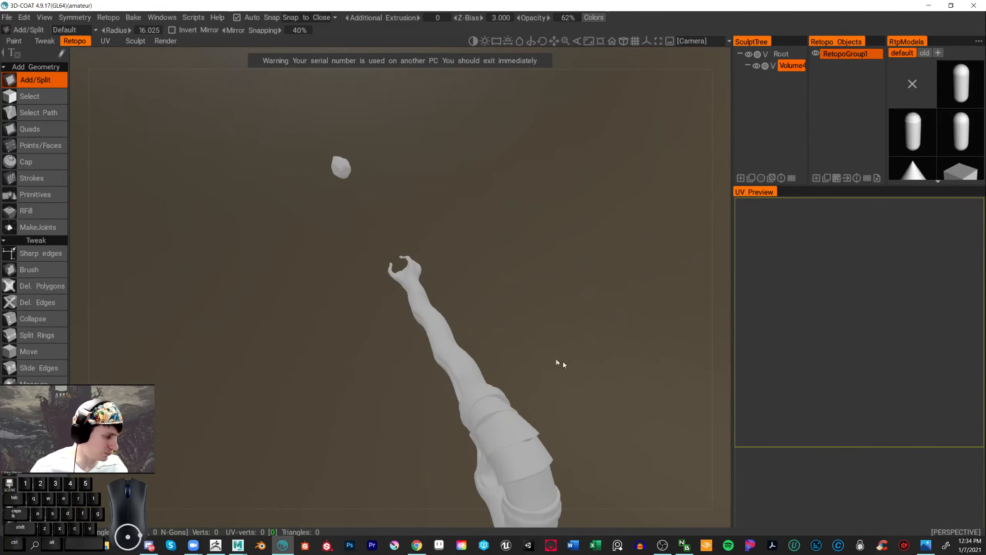
{"action": "left_click_drag", "start_coordinate": [561, 363], "coordinate": [449, 324], "text": "alt"}
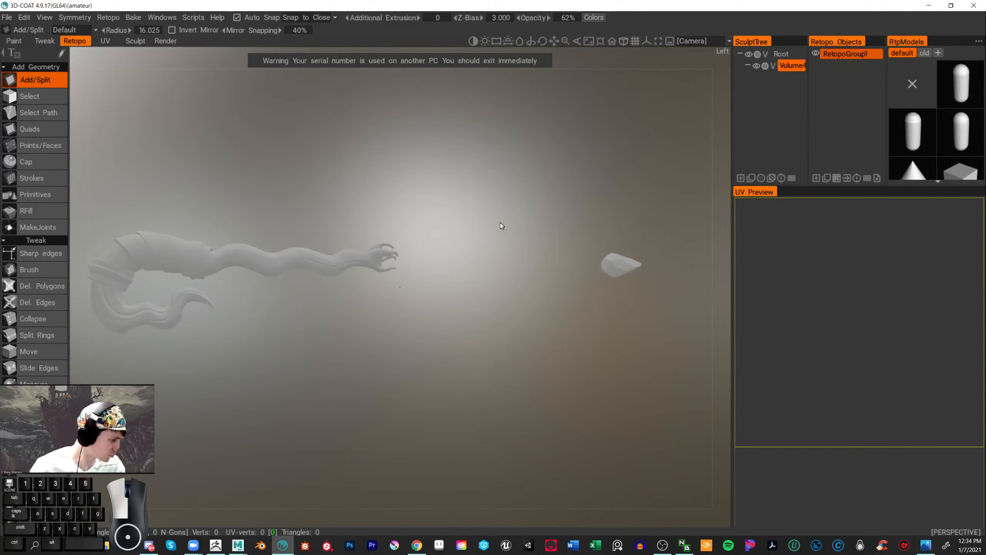
{"action": "mouse_move", "coordinate": [502, 220]}
{"action": "left_mouse_down", "text": "alt"}
{"action": "mouse_move", "coordinate": [473, 218]}
{"action": "mouse_move", "coordinate": [498, 214]}
{"action": "left_mouse_up", "text": "alt"}
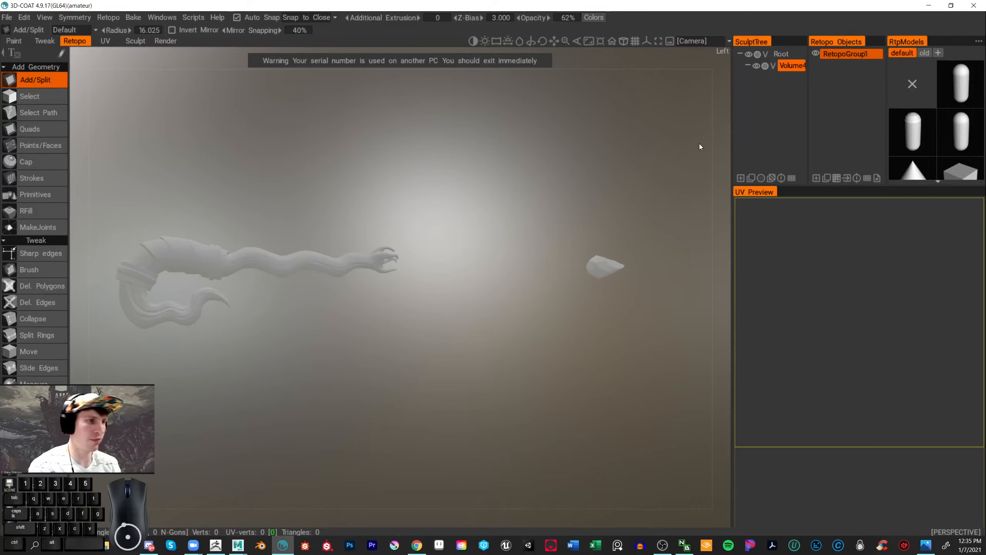
- Switch the camera's custom navigation preset to ZB-like and try it out around the wand
{"action": "left_click", "coordinate": [729, 41]}
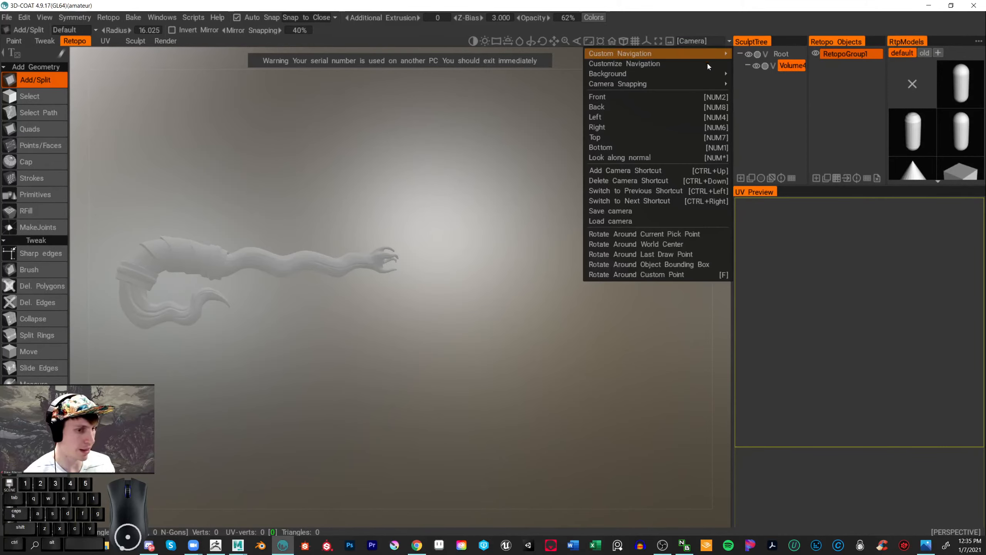
{"action": "mouse_move", "coordinate": [690, 73]}
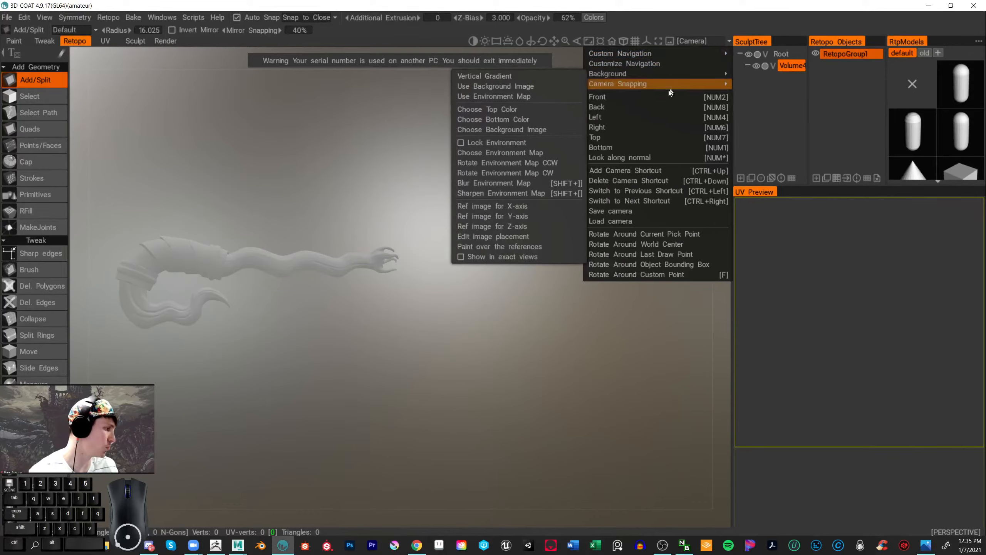
{"action": "mouse_move", "coordinate": [645, 55]}
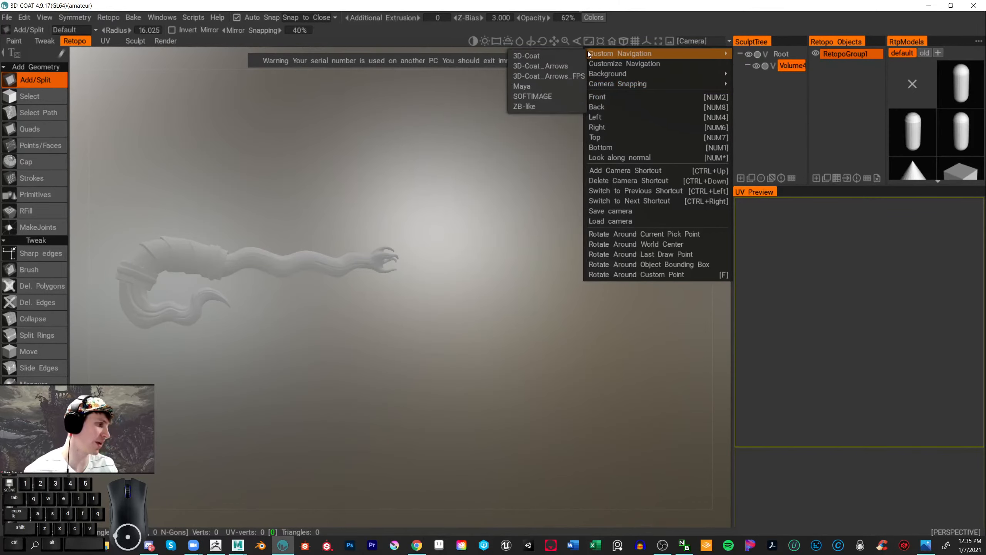
{"action": "left_click", "coordinate": [549, 105]}
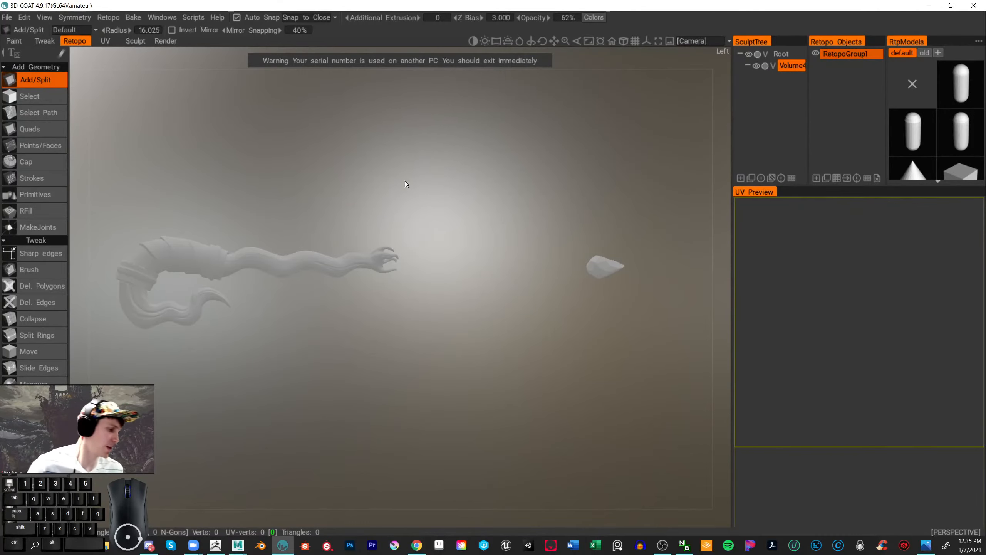
{"action": "left_click_drag", "start_coordinate": [405, 180], "coordinate": [425, 187], "text": "shift"}
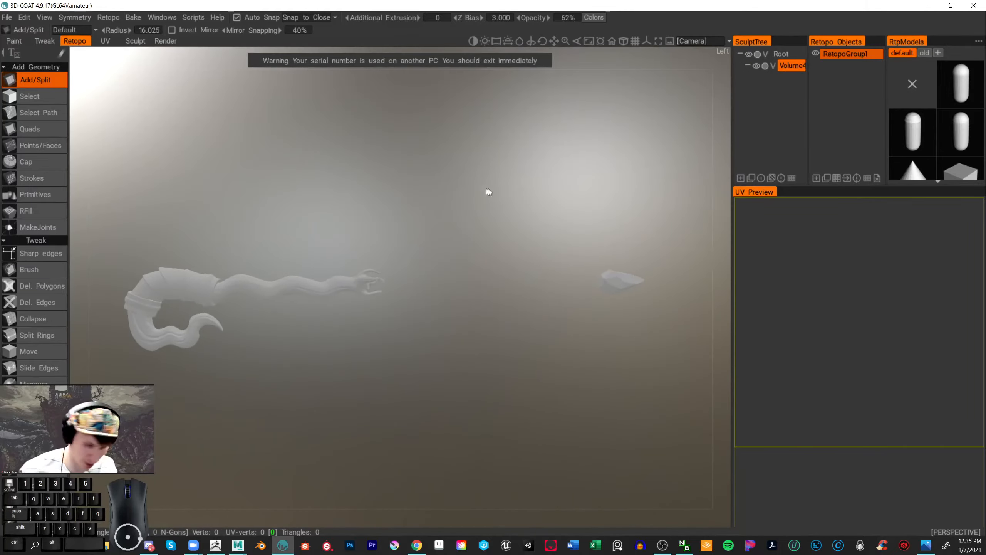
{"action": "left_click_drag", "start_coordinate": [492, 172], "coordinate": [564, 178], "text": "alt"}
{"action": "left_click_drag", "start_coordinate": [380, 188], "coordinate": [524, 152], "text": "alt"}
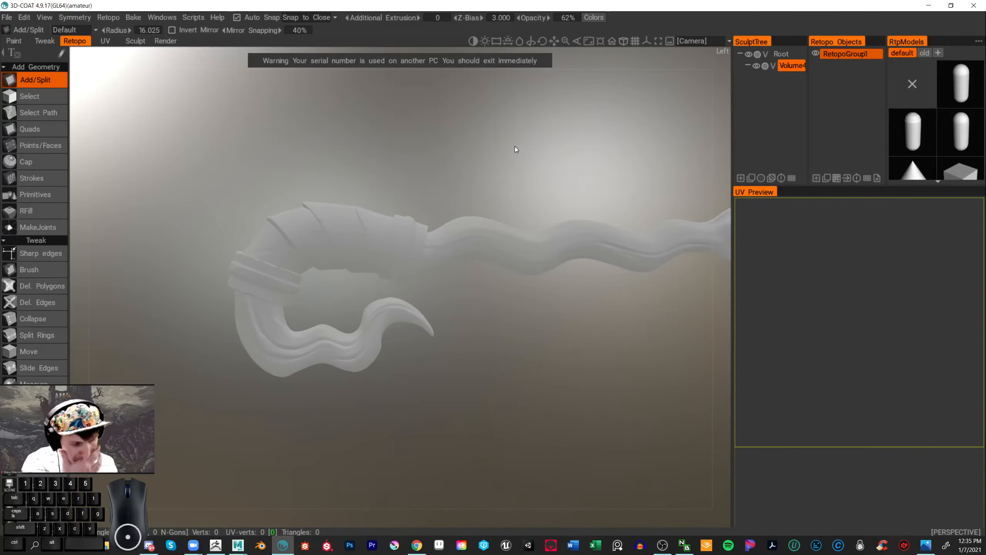
{"action": "left_click_drag", "start_coordinate": [237, 134], "coordinate": [56, 131], "text": "alt"}
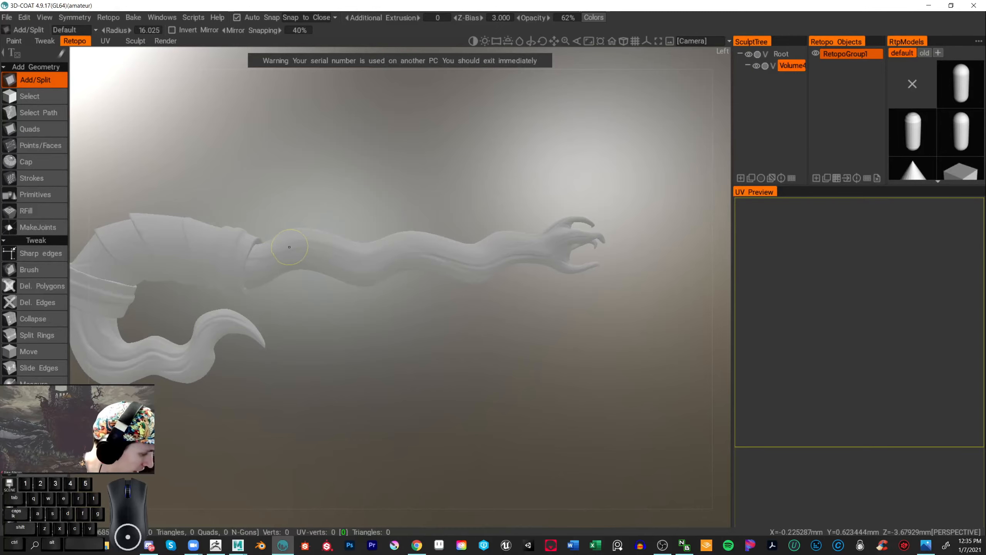
{"action": "key", "text": "space"}
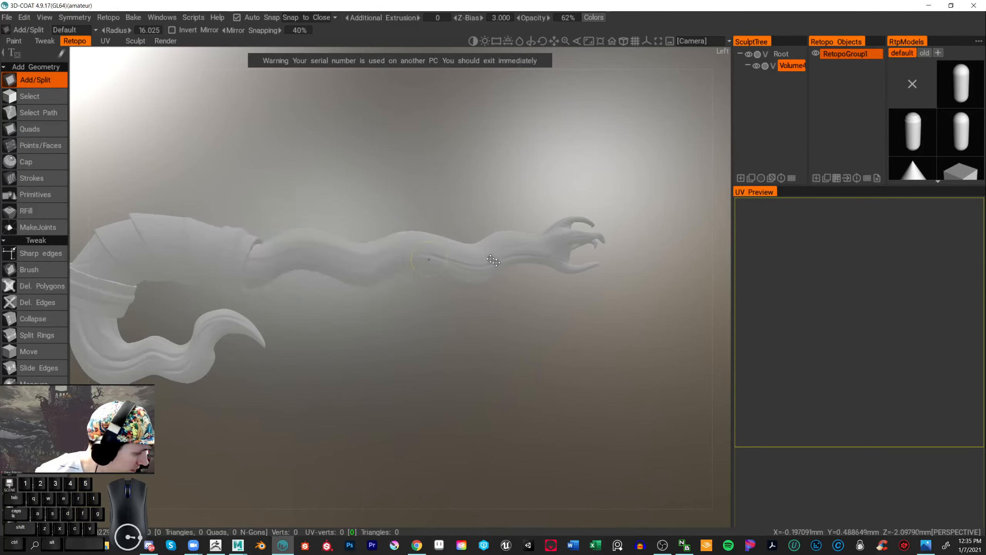
{"action": "key", "text": "space"}
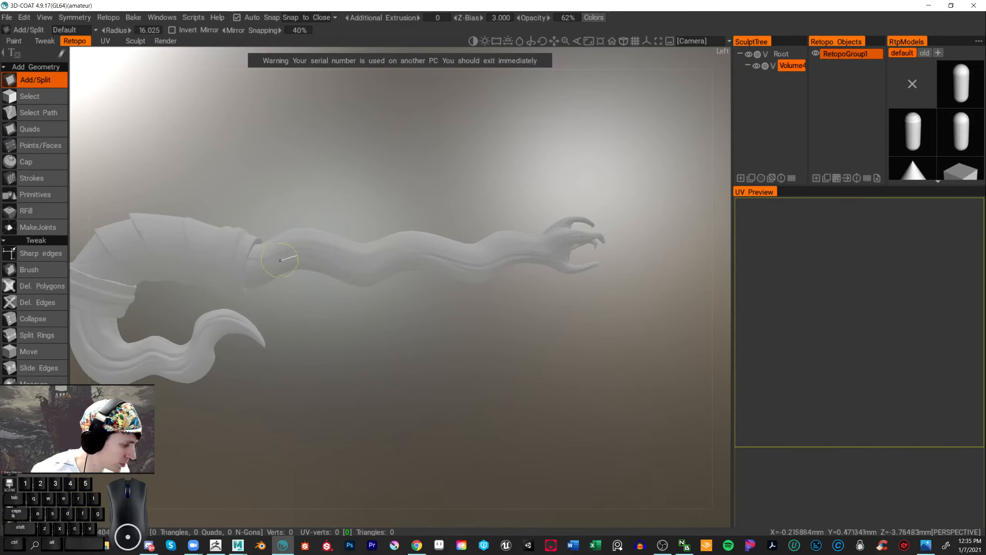
{"action": "left_click", "coordinate": [273, 250]}
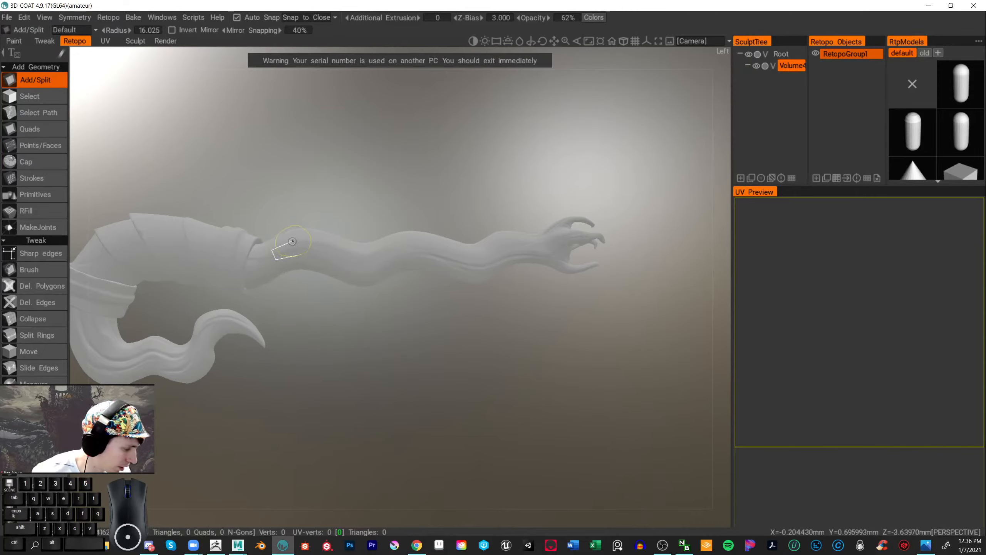
{"action": "left_click", "coordinate": [293, 241]}
{"action": "key", "text": "ctrl+z"}
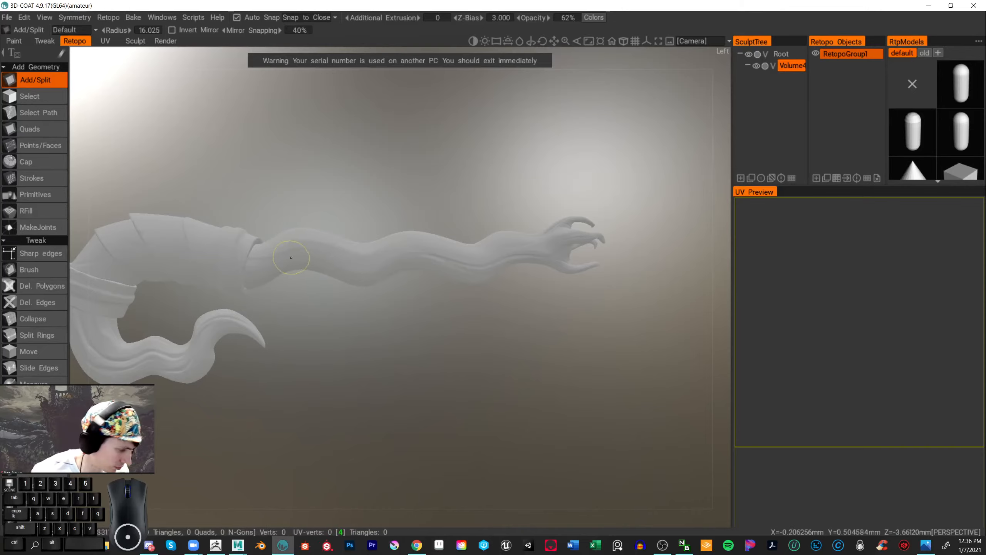
{"action": "left_click", "coordinate": [285, 253]}
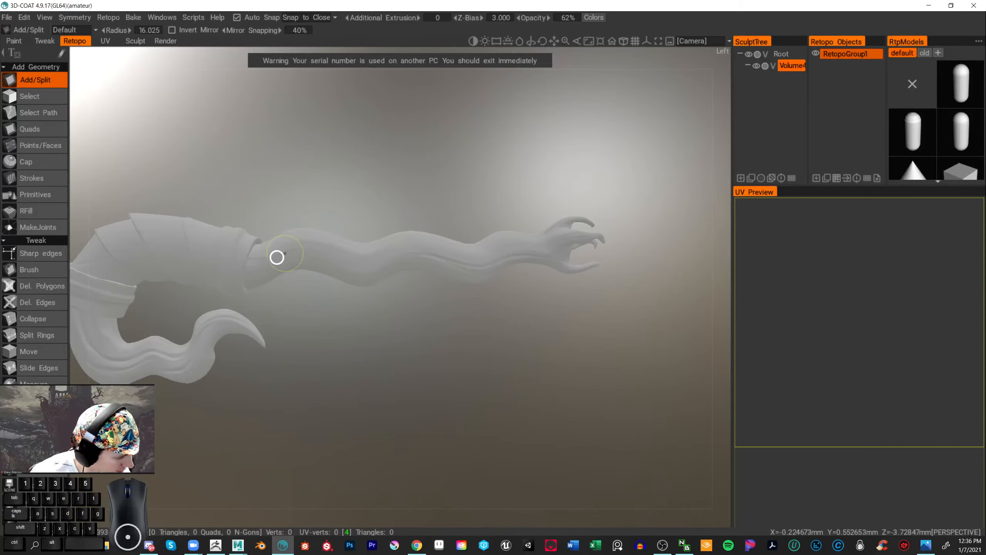
{"action": "left_click", "coordinate": [266, 259]}
{"action": "left_click", "coordinate": [270, 271]}
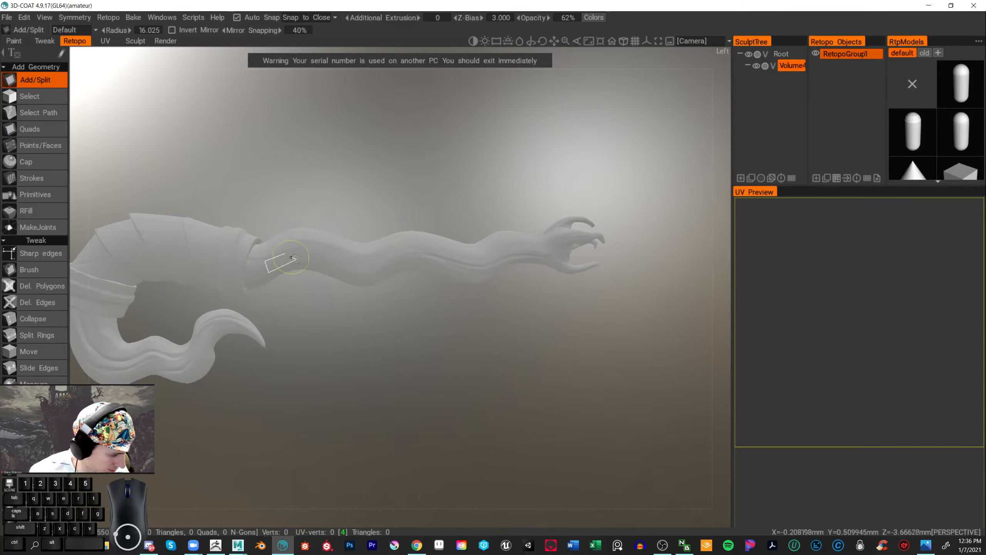
{"action": "left_click", "coordinate": [291, 265]}
{"action": "key", "text": "ctrl+z"}
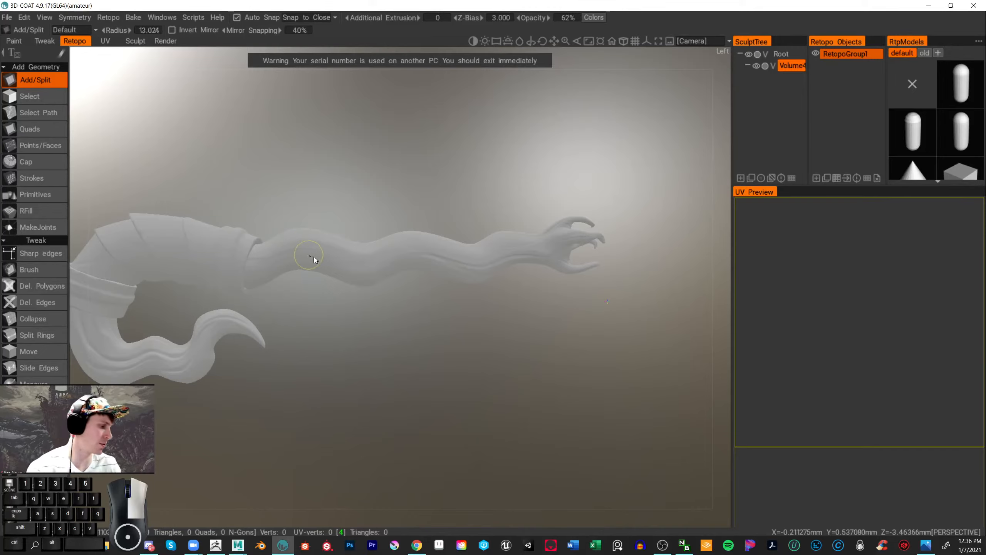
- Reduce the Add/Split brush radius to 4.264
{"action": "mouse_move", "coordinate": [315, 257]}
{"action": "right_mouse_down"}
{"action": "mouse_move", "coordinate": [294, 256]}
{"action": "mouse_move", "coordinate": [319, 255]}
{"action": "mouse_move", "coordinate": [309, 260]}
{"action": "right_mouse_up"}
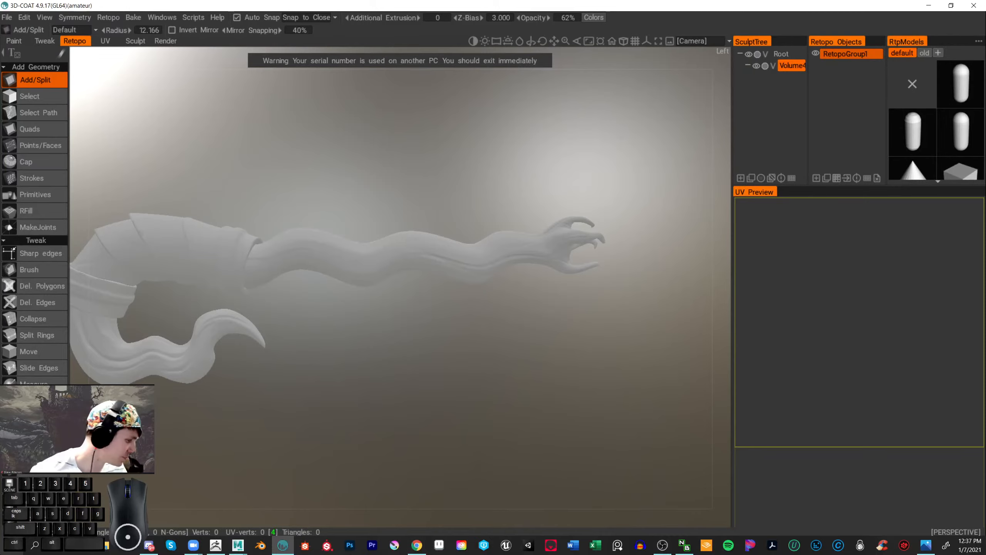
{"action": "left_click_drag", "start_coordinate": [384, 372], "coordinate": [446, 373]}
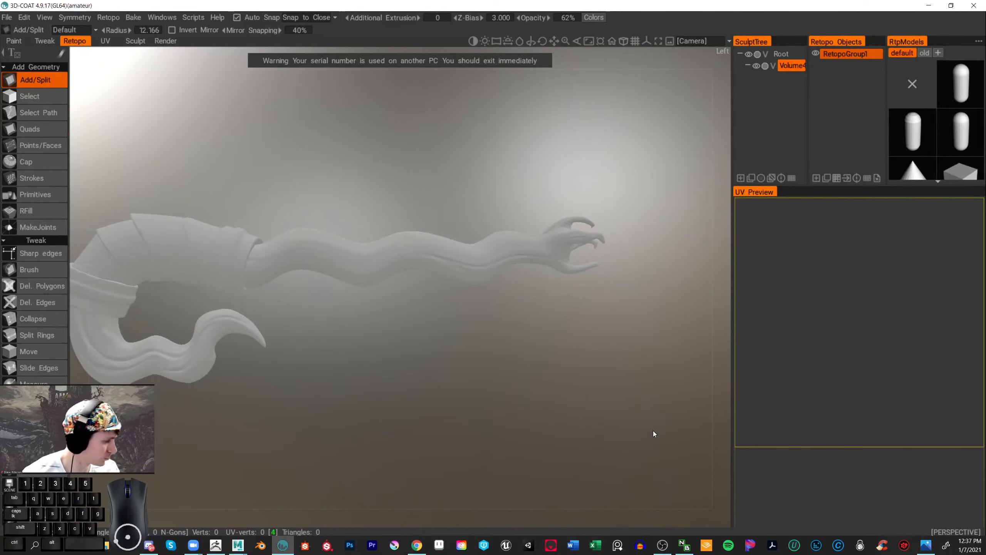
{"action": "right_click_drag", "start_coordinate": [342, 390], "coordinate": [149, 289], "text": "alt"}
{"action": "right_click_drag", "start_coordinate": [414, 350], "coordinate": [407, 372], "text": "alt"}
{"action": "left_click_drag", "start_coordinate": [407, 369], "coordinate": [490, 367], "text": "shift"}
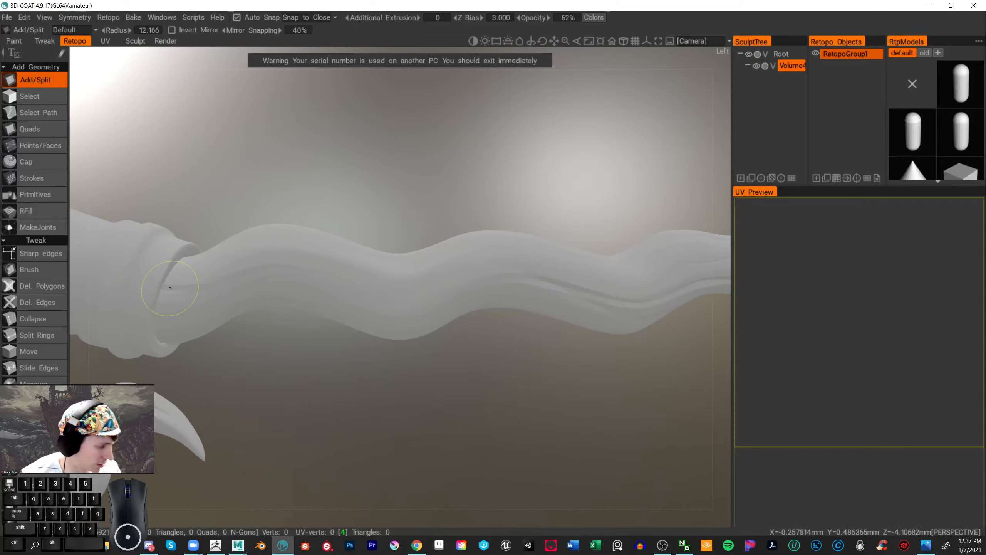
{"action": "right_click_drag", "start_coordinate": [209, 297], "coordinate": [190, 297]}
{"action": "right_click_drag", "start_coordinate": [296, 376], "coordinate": [238, 368], "text": "alt"}
{"action": "mouse_move", "coordinate": [442, 170]}
{"action": "right_mouse_down", "text": "alt"}
{"action": "mouse_move", "coordinate": [367, 179]}
{"action": "mouse_move", "coordinate": [446, 170]}
{"action": "right_mouse_up", "text": "alt"}
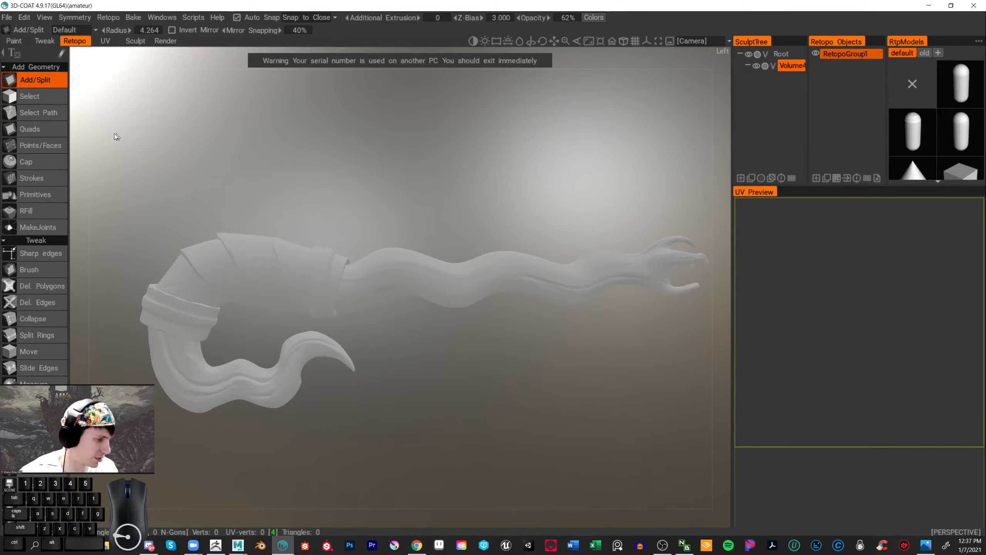
- Create a four-point retopo face with Add/Split on the wand's shaft, directly beside the wrapped handle's edge
{"action": "left_click", "coordinate": [27, 127]}
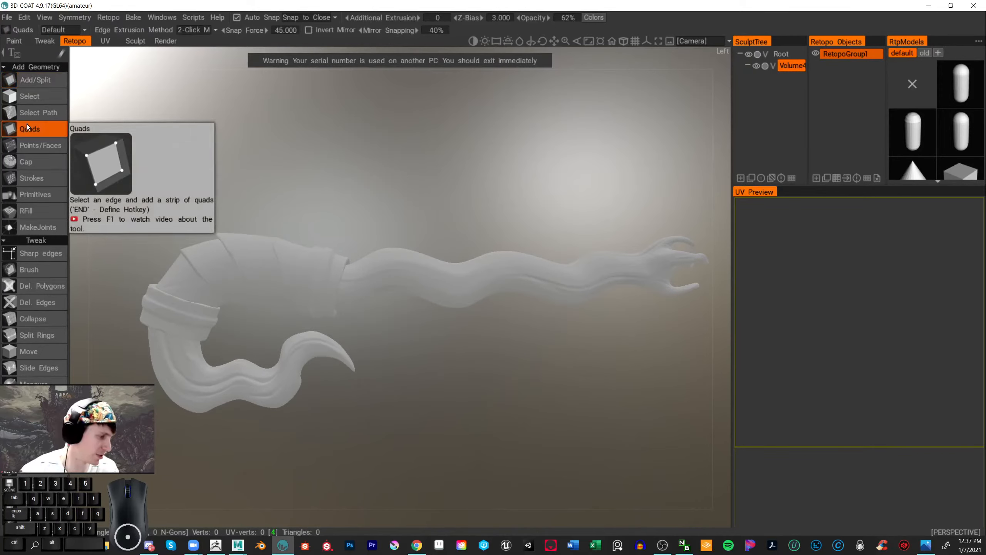
{"action": "left_click", "coordinate": [34, 80]}
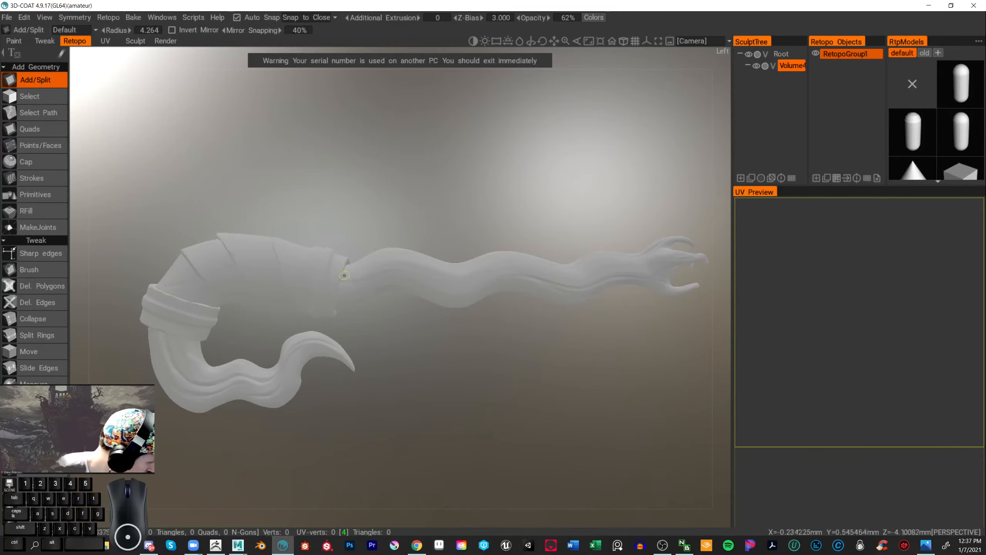
{"action": "left_click", "coordinate": [342, 276]}
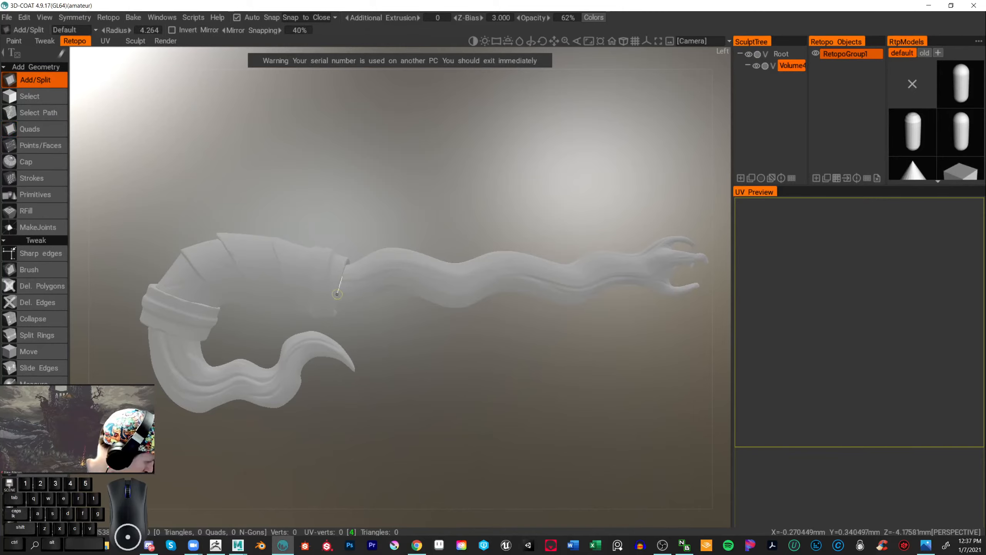
{"action": "left_click", "coordinate": [338, 294]}
{"action": "left_click", "coordinate": [360, 286]}
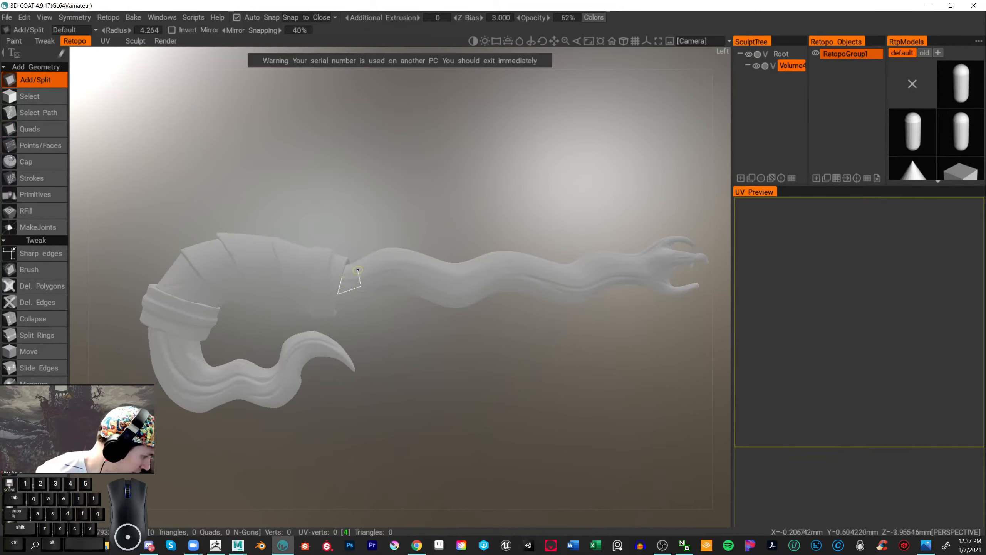
{"action": "left_click", "coordinate": [358, 271]}
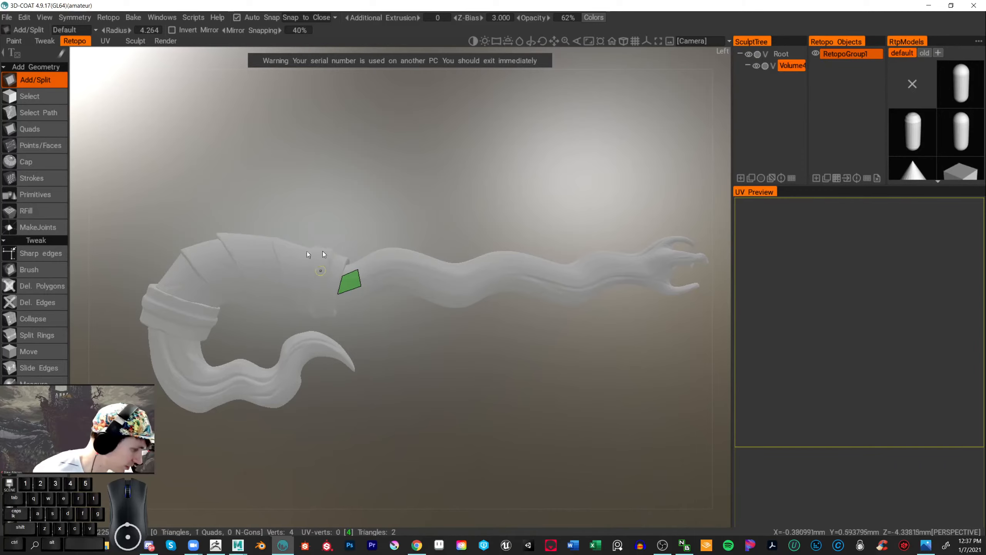
- Extend the face's lower edge with the Quads tool, adding a second quad around the shaft along the handle's edge
{"action": "left_click", "coordinate": [51, 128]}
{"action": "left_click_drag", "start_coordinate": [392, 151], "coordinate": [426, 147], "text": "alt"}
{"action": "right_click_drag", "start_coordinate": [426, 147], "coordinate": [462, 146], "text": "alt"}
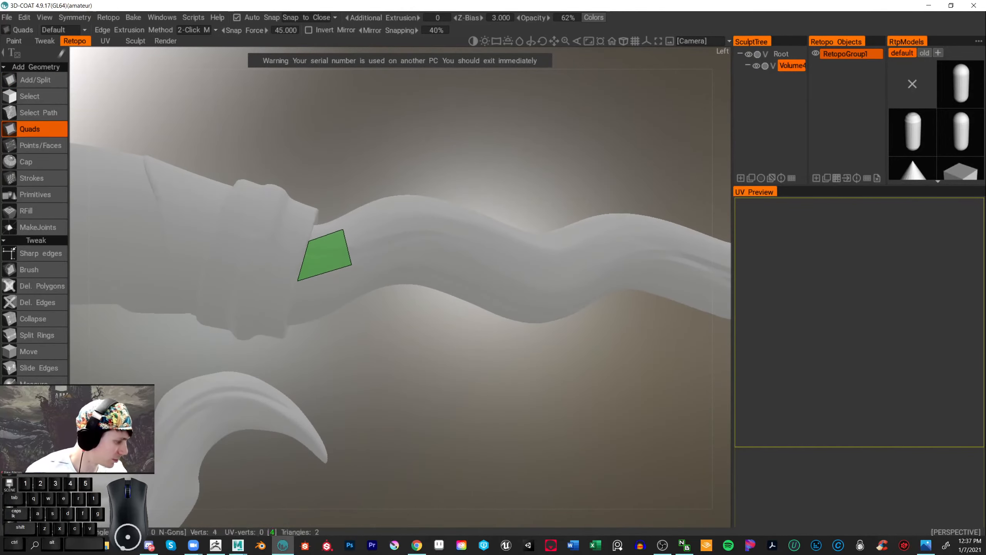
{"action": "mouse_move", "coordinate": [396, 303]}
{"action": "left_mouse_down", "text": "alt"}
{"action": "mouse_move", "coordinate": [390, 330]}
{"action": "mouse_move", "coordinate": [388, 321]}
{"action": "left_mouse_up", "text": "alt"}
{"action": "left_click", "coordinate": [316, 254]}
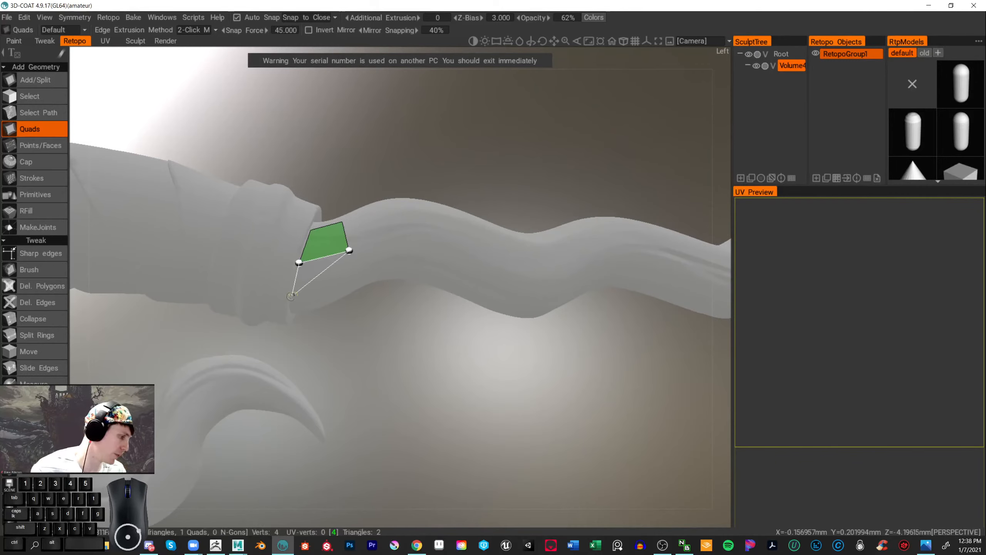
{"action": "left_click", "coordinate": [292, 295]}
{"action": "left_click", "coordinate": [341, 279]}
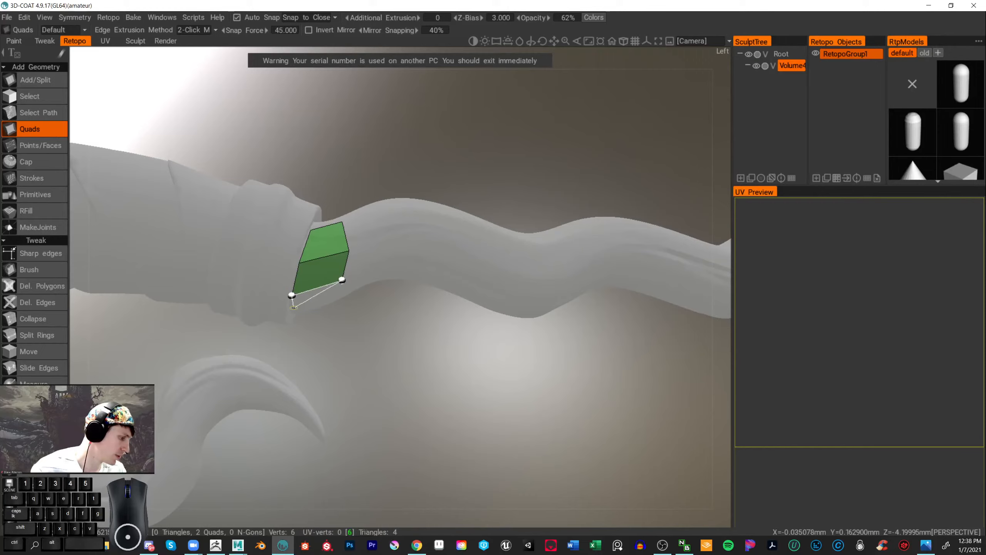
- Extend both ends of the strip around the shaft by one quad each with Quads, following the wrapped handle's edge
{"action": "left_click", "coordinate": [332, 297]}
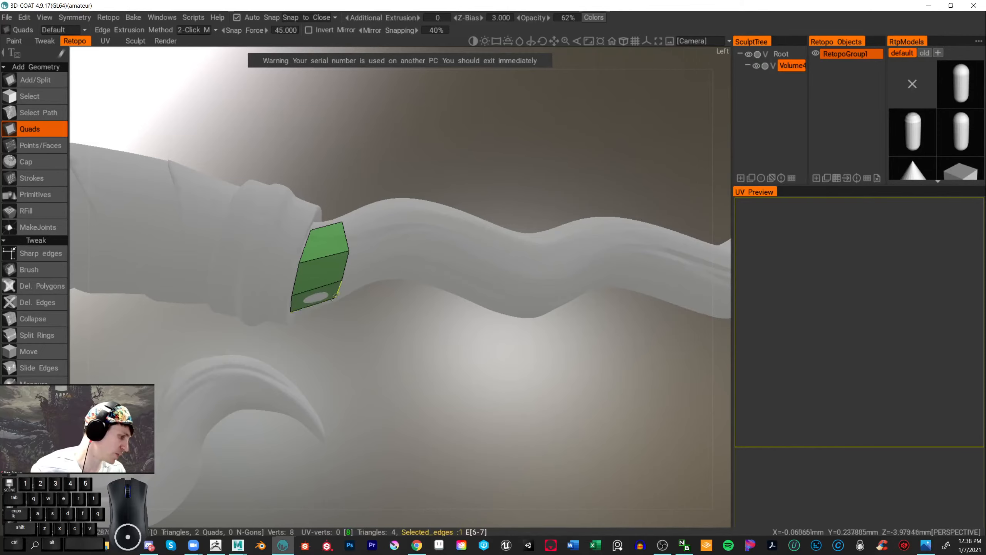
{"action": "left_click_drag", "start_coordinate": [421, 355], "coordinate": [456, 285]}
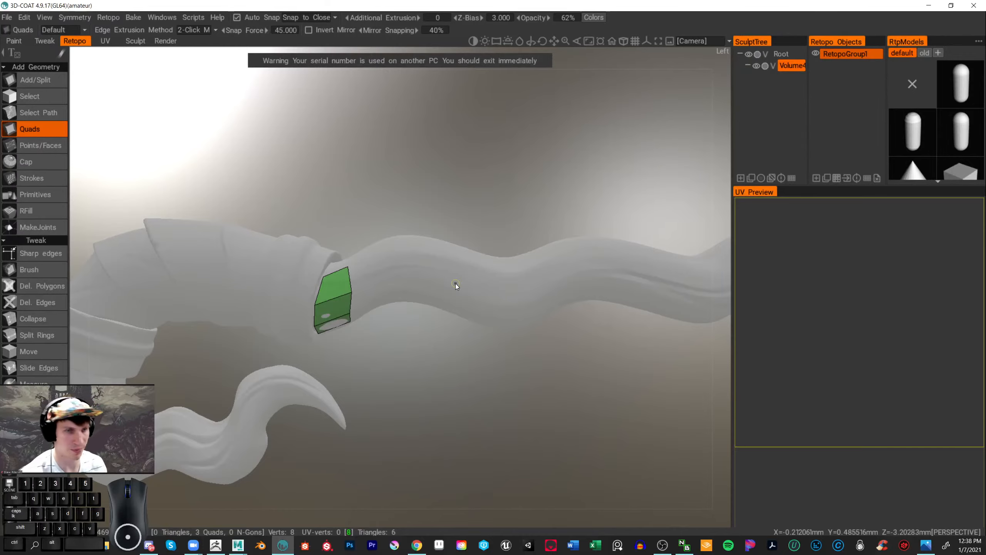
{"action": "mouse_move", "coordinate": [401, 370]}
{"action": "left_mouse_down"}
{"action": "mouse_move", "coordinate": [372, 351]}
{"action": "mouse_move", "coordinate": [391, 359]}
{"action": "left_mouse_up"}
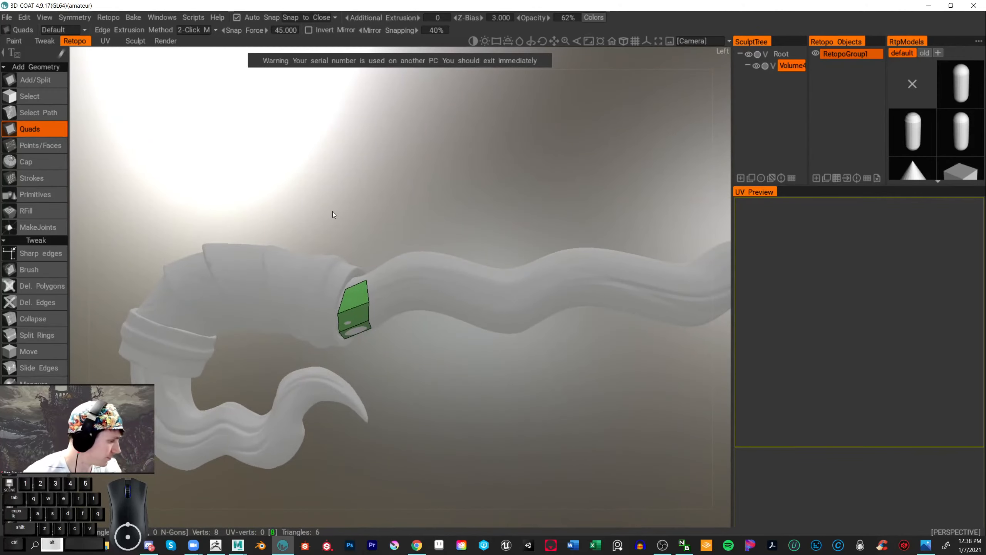
{"action": "left_click_drag", "start_coordinate": [336, 212], "coordinate": [429, 244], "text": "alt"}
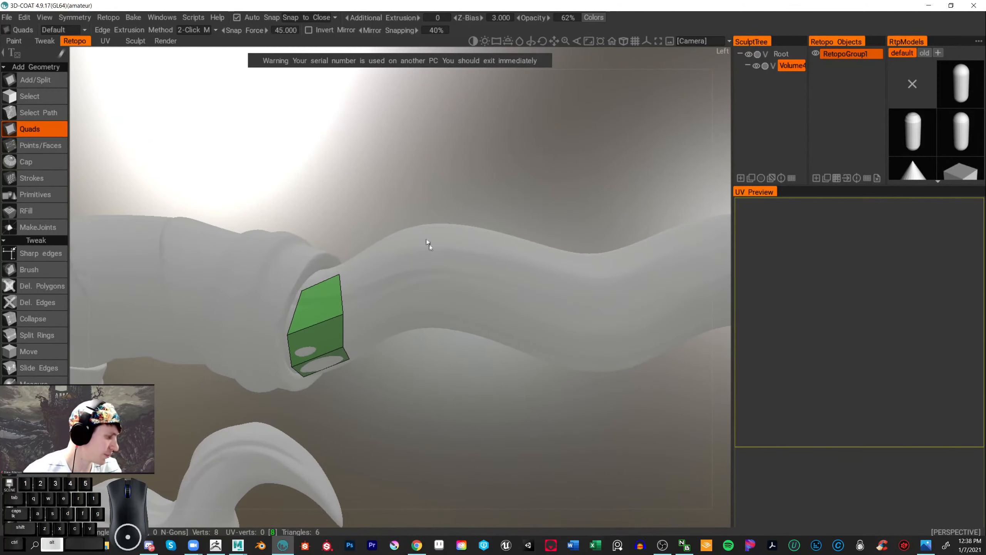
{"action": "left_click_drag", "start_coordinate": [507, 497], "coordinate": [483, 267], "text": "alt"}
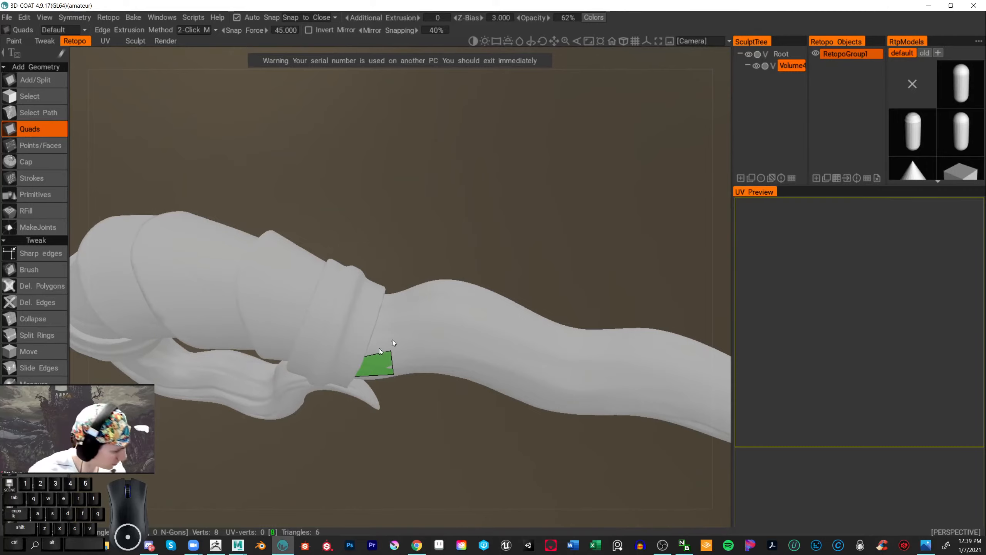
{"action": "left_click", "coordinate": [391, 350]}
{"action": "left_click", "coordinate": [362, 356]}
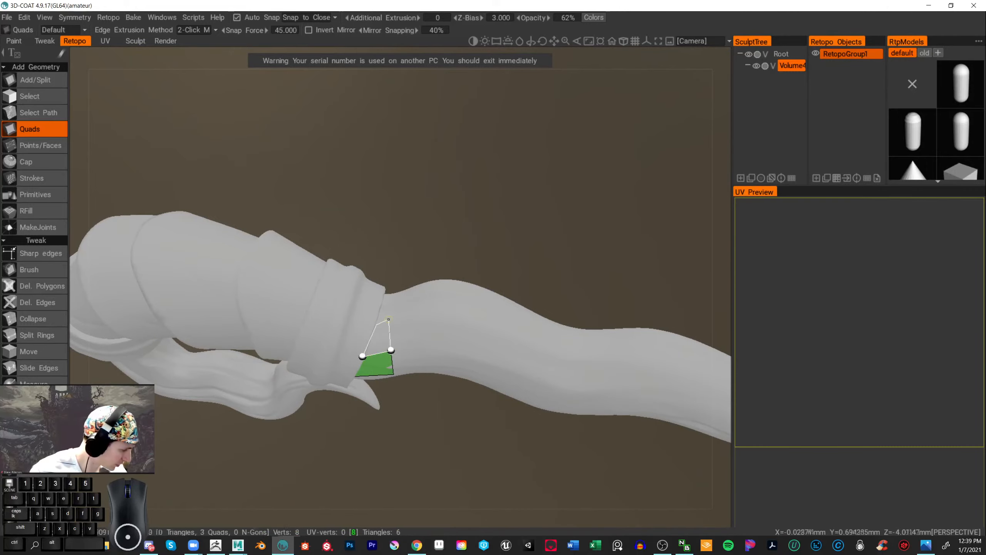
{"action": "left_click", "coordinate": [388, 319]}
{"action": "mouse_move", "coordinate": [389, 319]}
{"action": "left_mouse_down", "text": "alt"}
{"action": "mouse_move", "coordinate": [315, 201]}
{"action": "mouse_move", "coordinate": [427, 181]}
{"action": "mouse_move", "coordinate": [475, 187]}
{"action": "mouse_move", "coordinate": [356, 251]}
{"action": "mouse_move", "coordinate": [453, 245]}
{"action": "mouse_move", "coordinate": [493, 216]}
{"action": "mouse_move", "coordinate": [369, 302]}
{"action": "mouse_move", "coordinate": [401, 293]}
{"action": "mouse_move", "coordinate": [493, 95]}
{"action": "mouse_move", "coordinate": [495, 176]}
{"action": "mouse_move", "coordinate": [447, 165]}
{"action": "mouse_move", "coordinate": [407, 195]}
{"action": "left_mouse_up", "text": "alt"}
- Adjust the strip's vertices with the Brush tool to follow the handle's edge and even out the quads' widths
{"action": "left_click", "coordinate": [22, 270]}
{"action": "left_click_drag", "start_coordinate": [345, 346], "coordinate": [354, 346]}
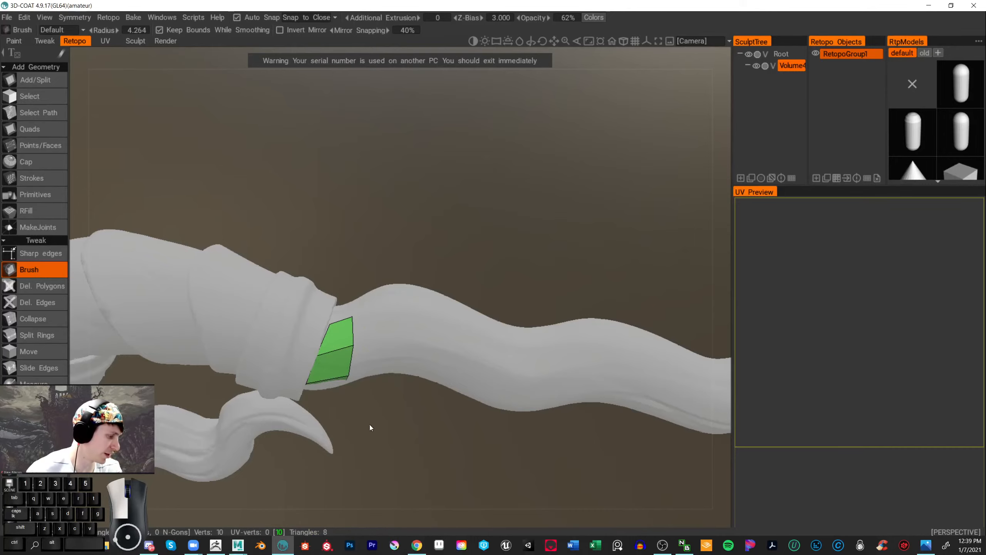
{"action": "left_click_drag", "start_coordinate": [369, 424], "coordinate": [382, 411]}
{"action": "left_click_drag", "start_coordinate": [333, 325], "coordinate": [330, 325]}
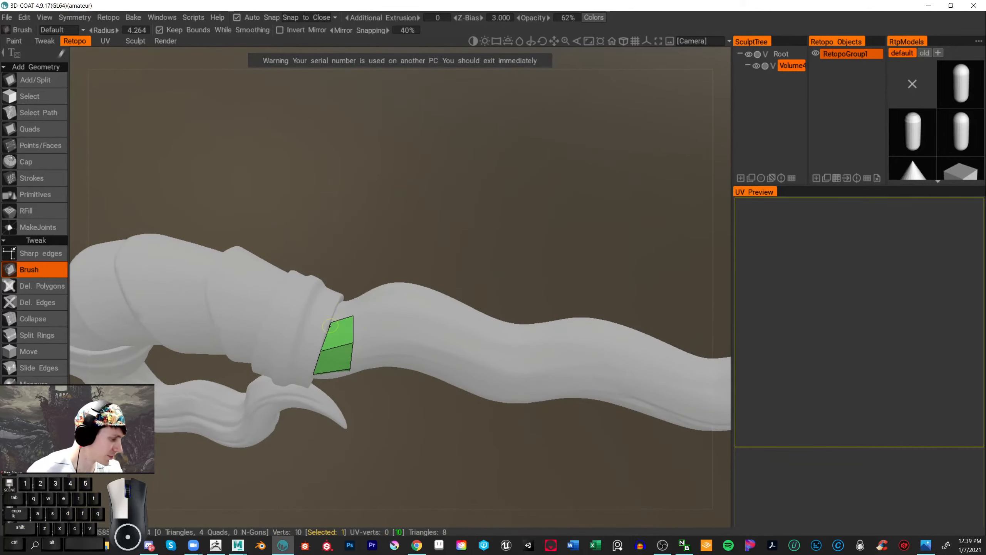
{"action": "mouse_move", "coordinate": [388, 404]}
{"action": "left_mouse_down"}
{"action": "mouse_move", "coordinate": [425, 238]}
{"action": "mouse_move", "coordinate": [368, 434]}
{"action": "mouse_move", "coordinate": [338, 419]}
{"action": "left_mouse_up"}
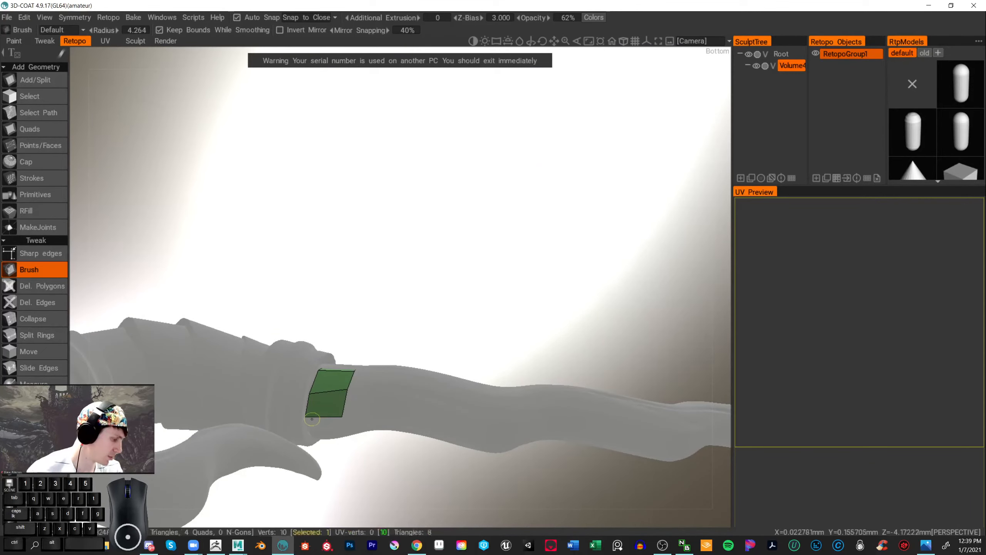
{"action": "mouse_move", "coordinate": [336, 393]}
{"action": "left_mouse_down", "text": "alt"}
{"action": "mouse_move", "coordinate": [402, 320]}
{"action": "mouse_move", "coordinate": [368, 420]}
{"action": "mouse_move", "coordinate": [435, 312]}
{"action": "mouse_move", "coordinate": [374, 418]}
{"action": "mouse_move", "coordinate": [385, 418]}
{"action": "mouse_move", "coordinate": [384, 359]}
{"action": "mouse_move", "coordinate": [427, 213]}
{"action": "mouse_move", "coordinate": [240, 375]}
{"action": "left_mouse_up", "text": "alt"}
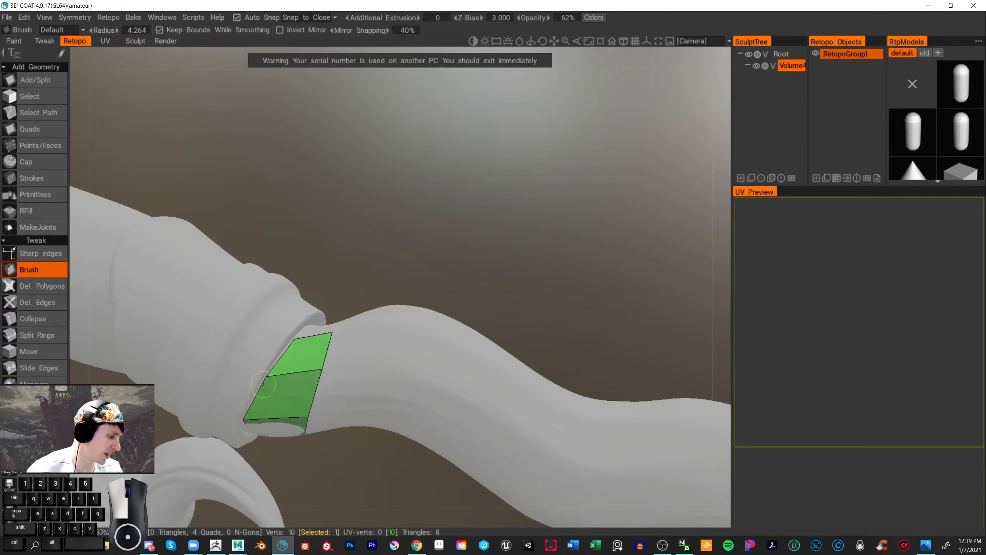
{"action": "left_click_drag", "start_coordinate": [308, 413], "coordinate": [293, 399]}
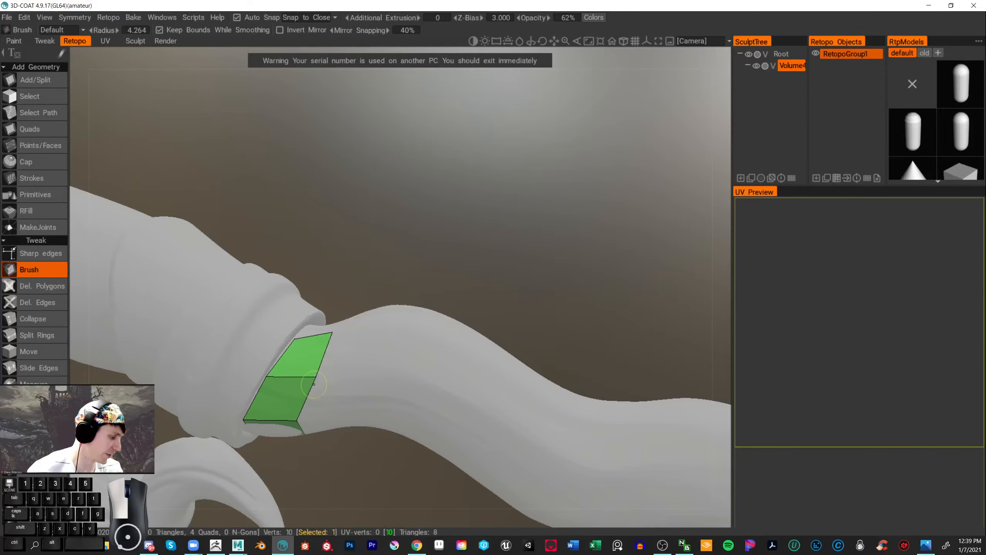
{"action": "mouse_move", "coordinate": [323, 492]}
{"action": "left_mouse_down", "text": "alt"}
{"action": "mouse_move", "coordinate": [363, 349]}
{"action": "mouse_move", "coordinate": [380, 327]}
{"action": "mouse_move", "coordinate": [363, 505]}
{"action": "left_mouse_up", "text": "alt"}
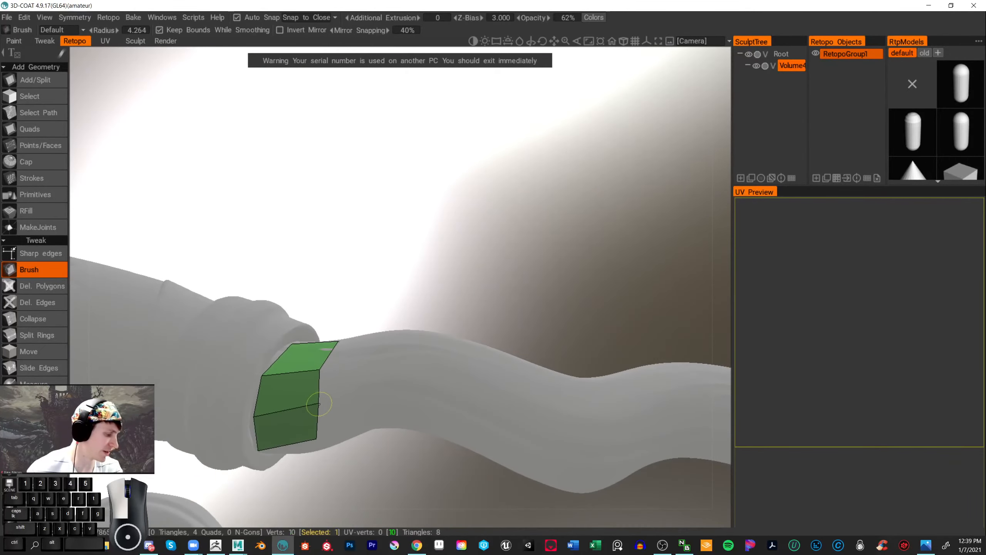
{"action": "mouse_move", "coordinate": [308, 410]}
{"action": "left_mouse_down"}
{"action": "mouse_move", "coordinate": [425, 280]}
{"action": "mouse_move", "coordinate": [407, 392]}
{"action": "mouse_move", "coordinate": [402, 339]}
{"action": "mouse_move", "coordinate": [434, 206]}
{"action": "mouse_move", "coordinate": [449, 210]}
{"action": "mouse_move", "coordinate": [391, 317]}
{"action": "mouse_move", "coordinate": [276, 409]}
{"action": "mouse_move", "coordinate": [194, 350]}
{"action": "left_mouse_up"}
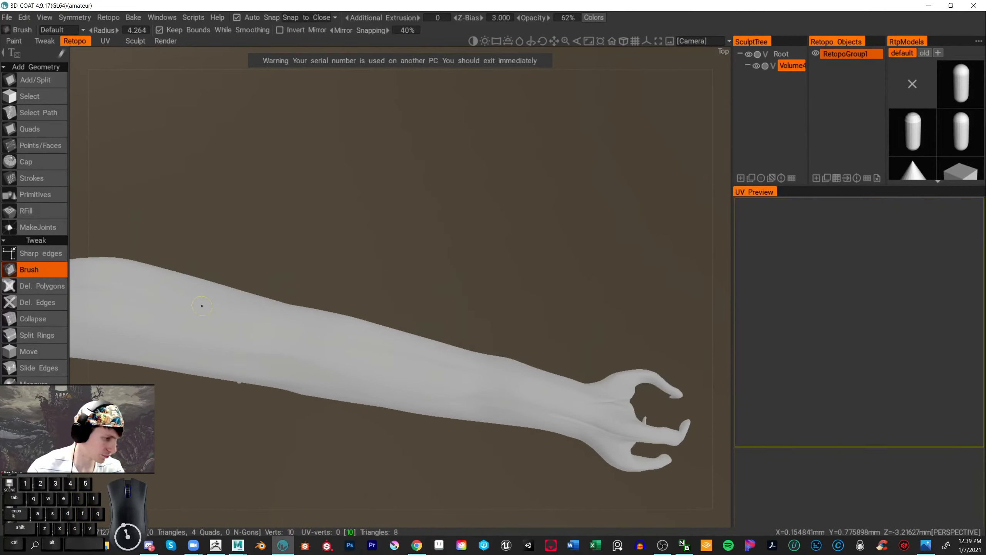
- Add a fifth quad to the strip's upper end and fit its new corner against the handle's edge with Brush
{"action": "left_click", "coordinate": [42, 128]}
{"action": "left_click_drag", "start_coordinate": [187, 166], "coordinate": [319, 164], "text": "alt"}
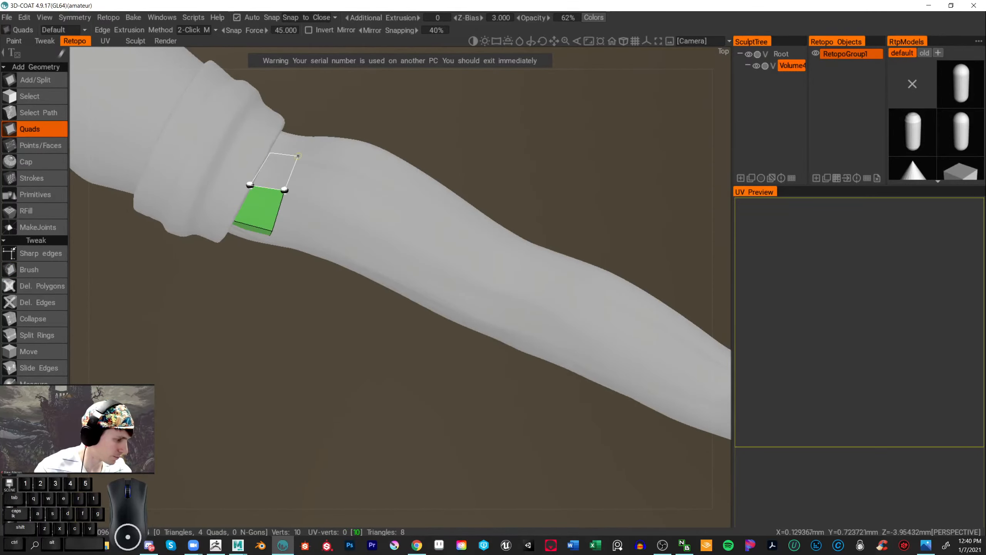
{"action": "left_click", "coordinate": [297, 156]}
{"action": "left_click_drag", "start_coordinate": [298, 155], "coordinate": [502, 103], "text": "alt"}
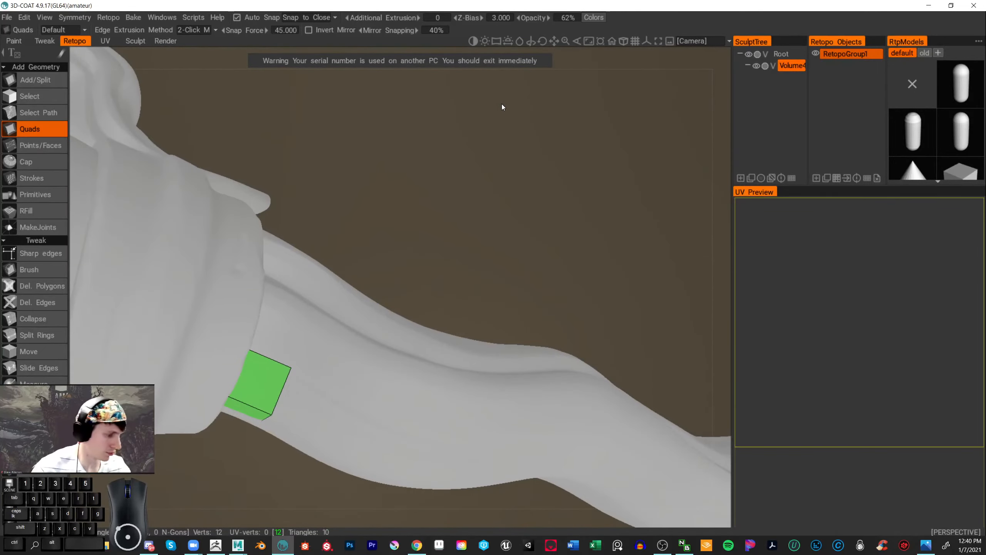
{"action": "left_click_drag", "start_coordinate": [462, 234], "coordinate": [511, 240], "text": "alt"}
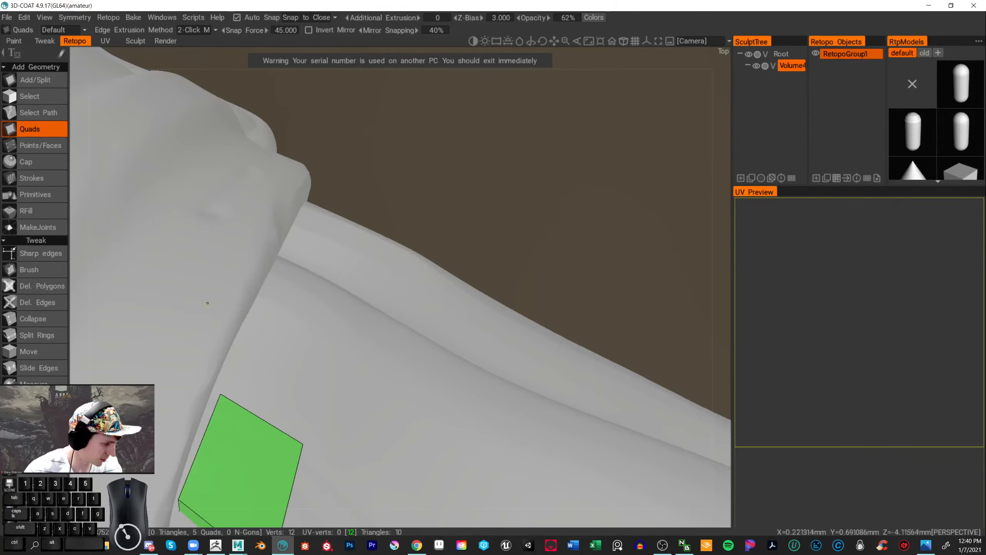
{"action": "left_click", "coordinate": [28, 272]}
{"action": "left_click_drag", "start_coordinate": [202, 392], "coordinate": [196, 390]}
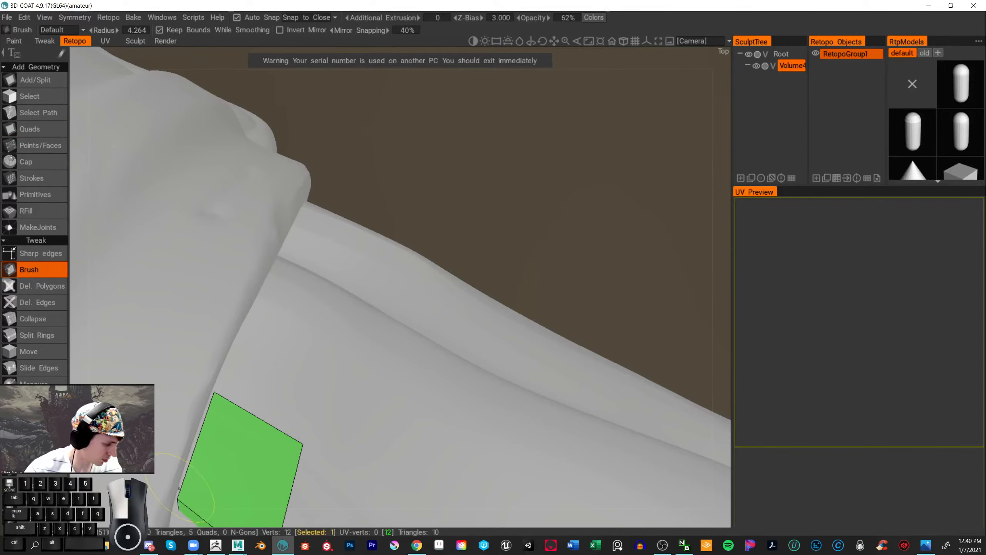
- Extend the strip's upper end with a sixth quad along the handle's edge, reaching the start of the shaft's groove
{"action": "left_click", "coordinate": [38, 128]}
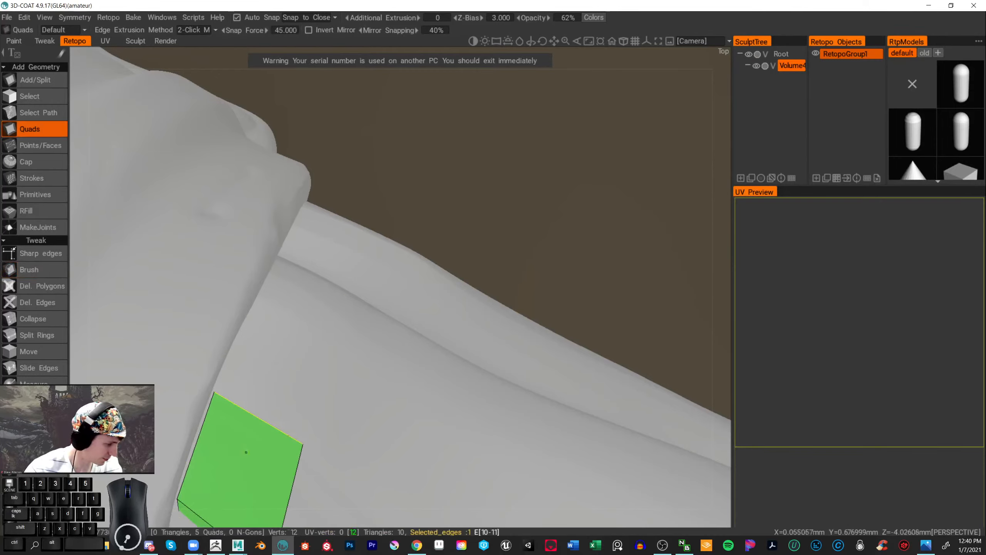
{"action": "left_click", "coordinate": [271, 269]}
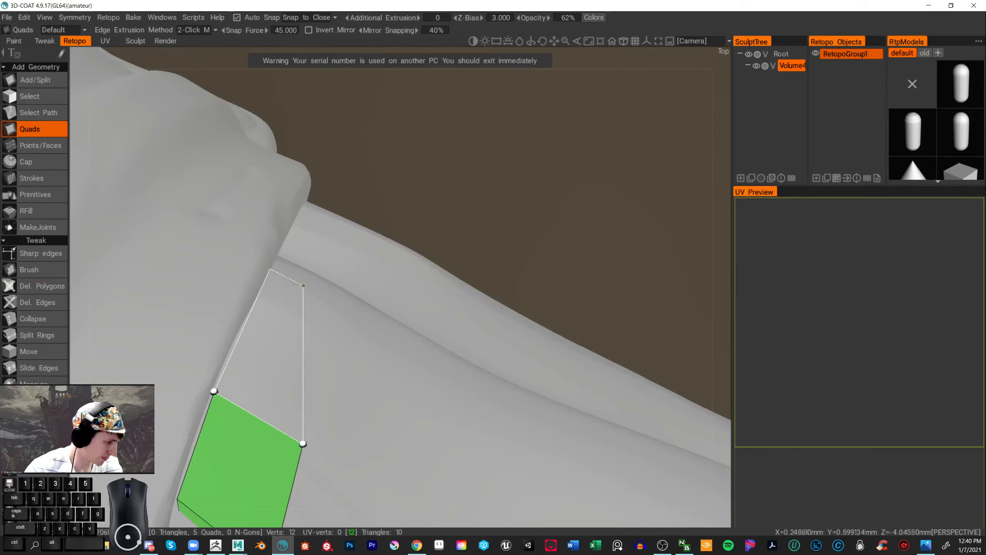
{"action": "left_click", "coordinate": [368, 320]}
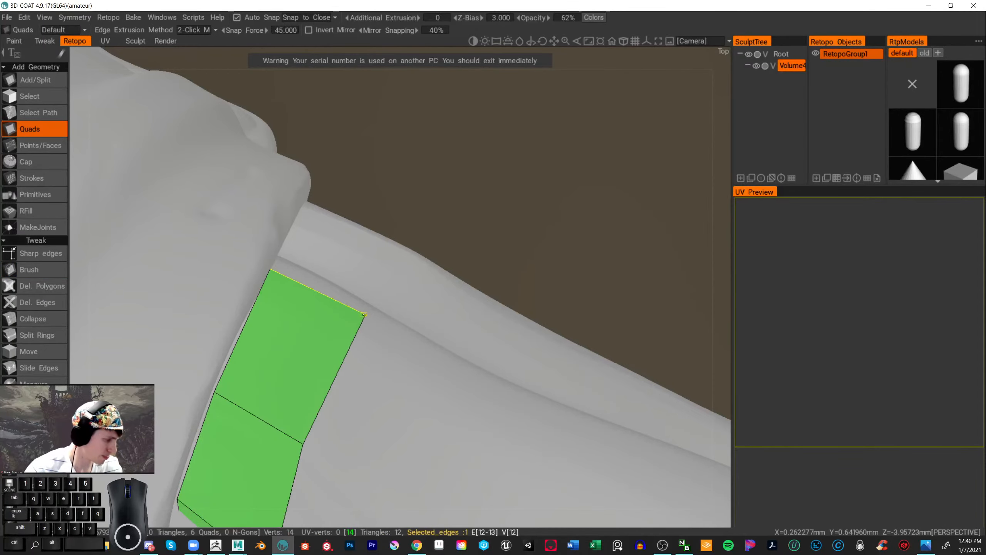
- Try to add a tall quad spanning the shaft's groove from the strip's upper end with Quads
{"action": "scroll", "coordinate": [619, 214], "scroll_direction": "down", "scroll_amount": 10}
{"action": "left_click_drag", "start_coordinate": [550, 200], "coordinate": [473, 137]}
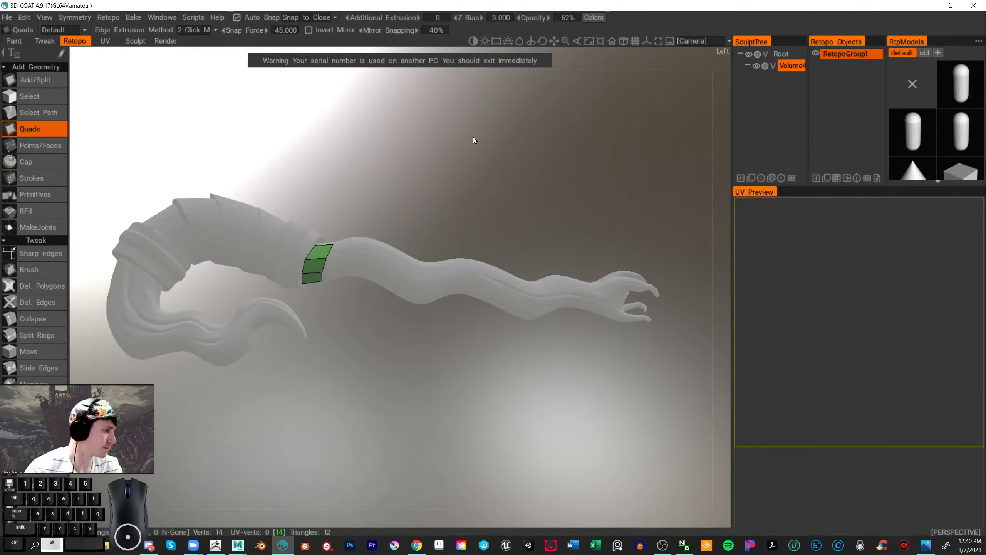
{"action": "scroll", "coordinate": [491, 138], "scroll_direction": "up", "scroll_amount": 5}
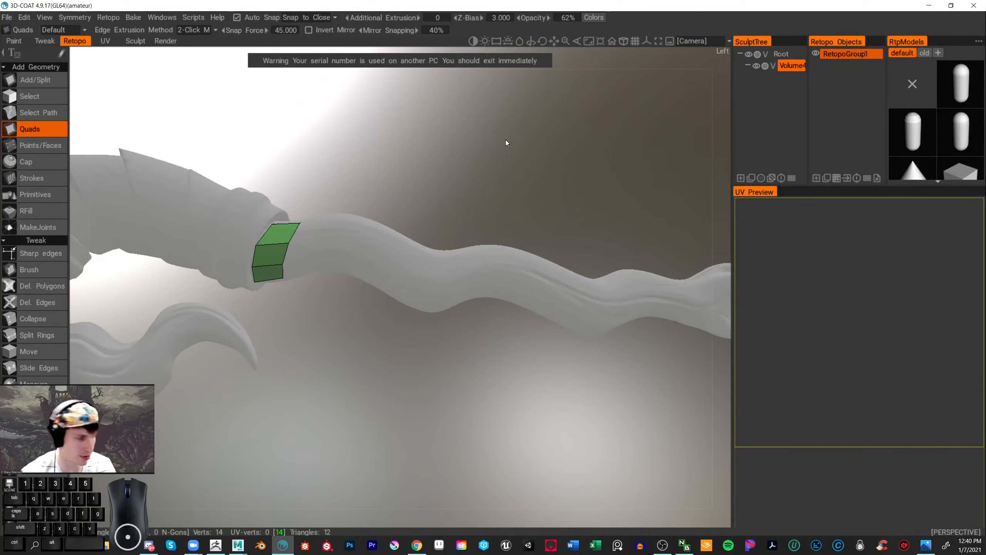
{"action": "left_click_drag", "start_coordinate": [381, 368], "coordinate": [352, 464], "text": "alt"}
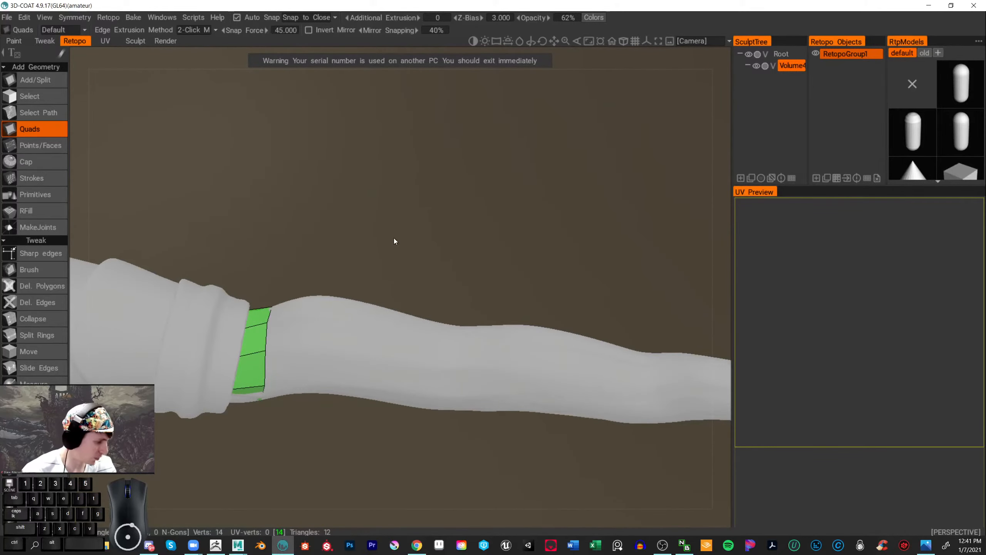
{"action": "left_click_drag", "start_coordinate": [394, 241], "coordinate": [371, 403]}
{"action": "left_click_drag", "start_coordinate": [387, 174], "coordinate": [453, 239]}
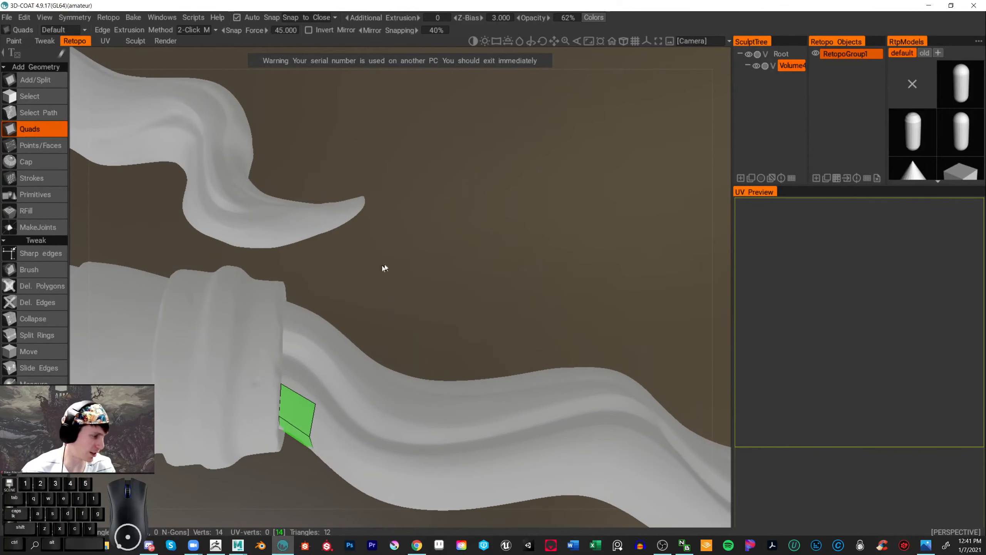
{"action": "left_click", "coordinate": [30, 269]}
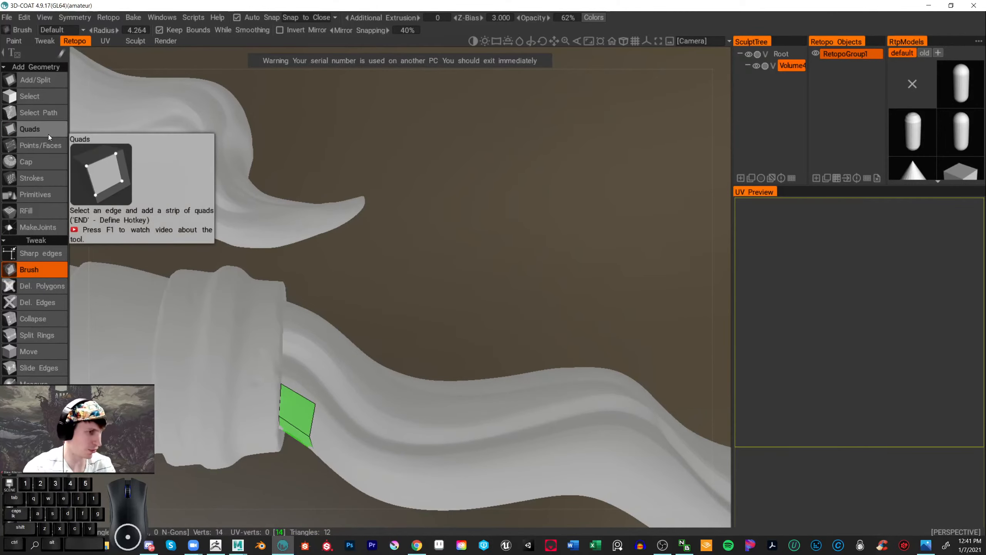
{"action": "left_click", "coordinate": [32, 133]}
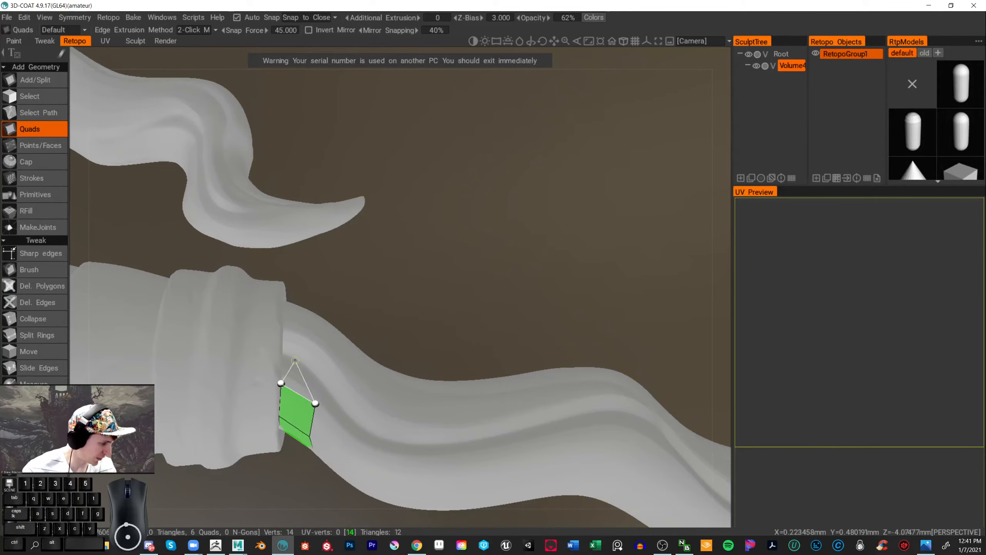
{"action": "left_click", "coordinate": [284, 330]}
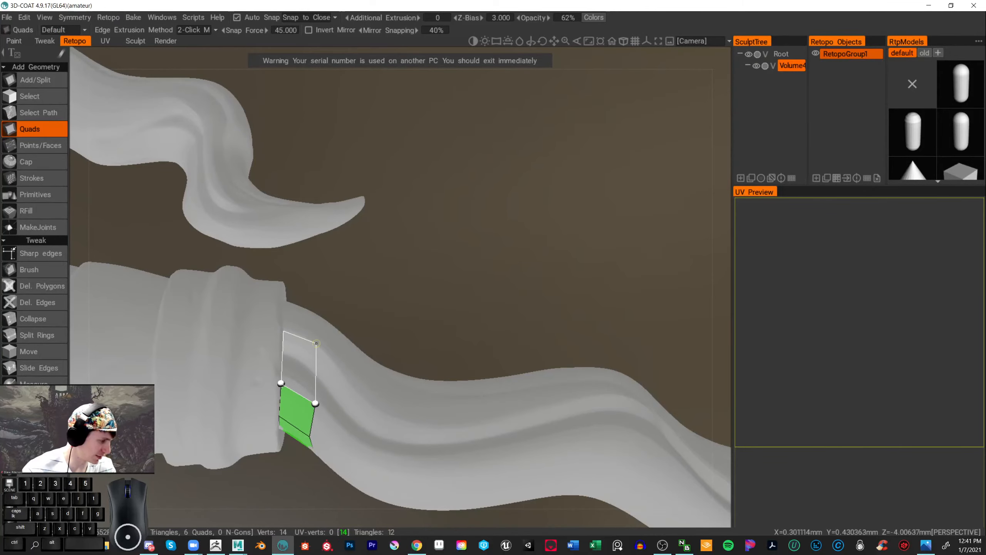
{"action": "left_click", "coordinate": [317, 344]}
{"action": "mouse_move", "coordinate": [425, 281]}
{"action": "left_mouse_down"}
{"action": "mouse_move", "coordinate": [417, 320]}
{"action": "mouse_move", "coordinate": [439, 342]}
{"action": "mouse_move", "coordinate": [440, 270]}
{"action": "left_mouse_up"}
{"action": "key", "text": "ctrl+z"}
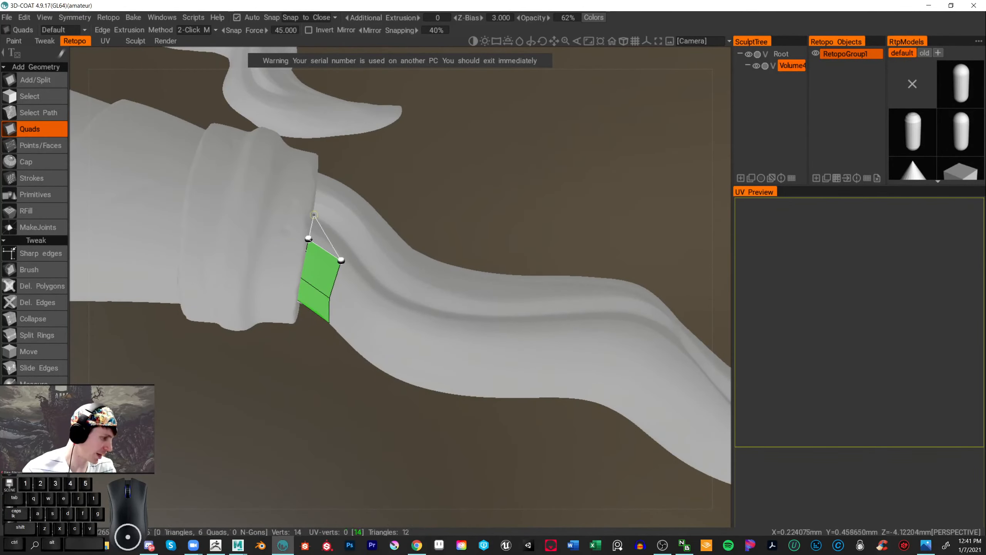
- Extend the strip across the shaft's groove with two short quads, and reposition their shared edge with Brush
{"action": "left_click", "coordinate": [343, 239]}
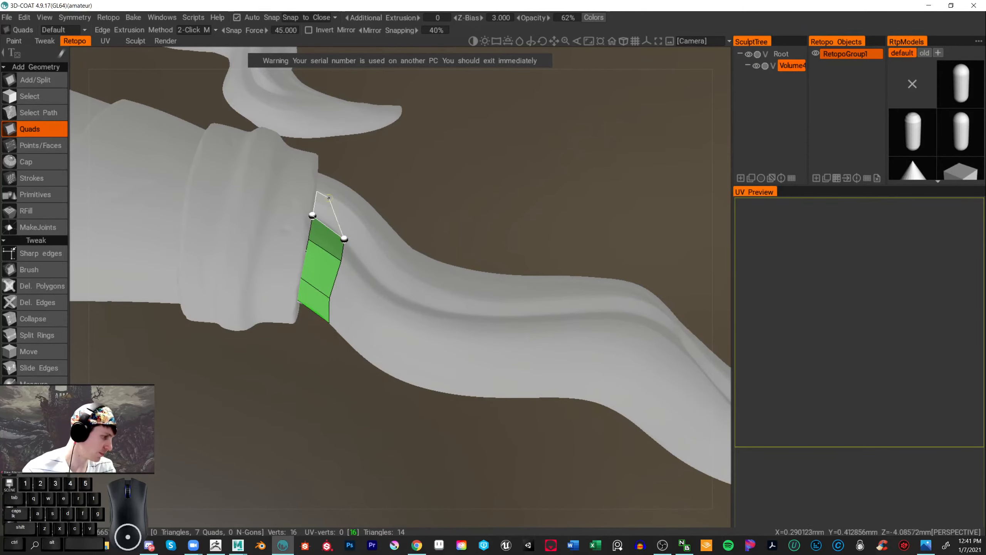
{"action": "left_click", "coordinate": [351, 209]}
{"action": "left_click_drag", "start_coordinate": [453, 163], "coordinate": [427, 275], "text": "alt"}
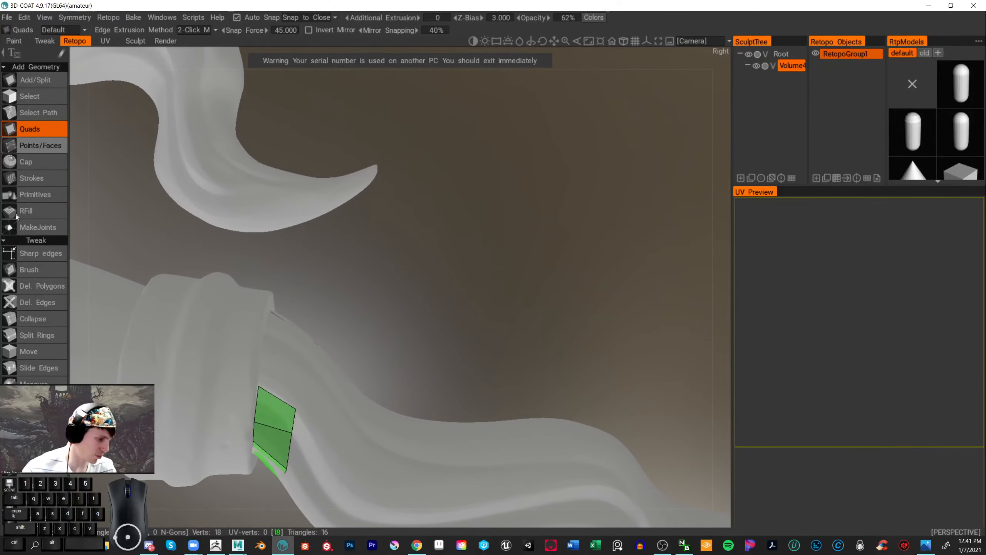
{"action": "left_click", "coordinate": [28, 272]}
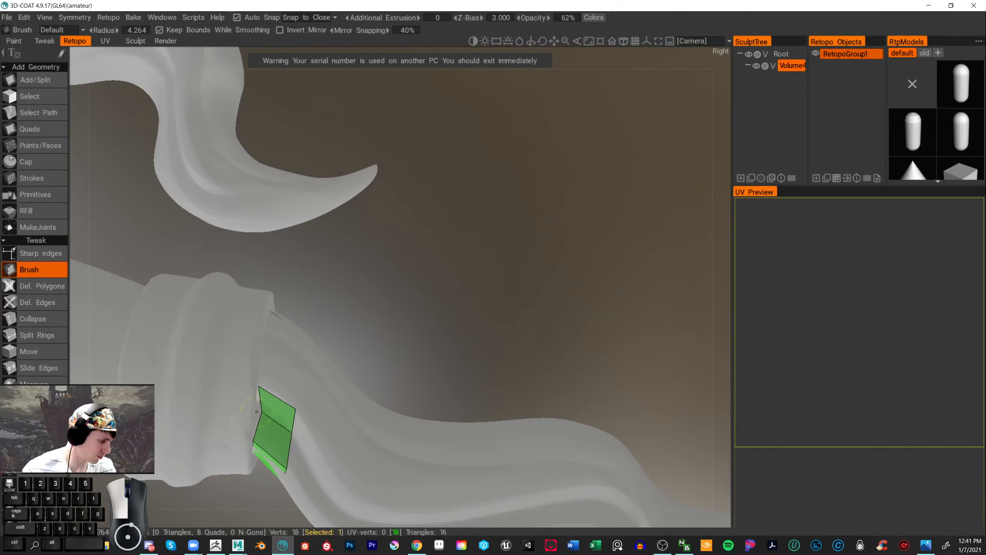
{"action": "left_click_drag", "start_coordinate": [247, 398], "coordinate": [264, 390]}
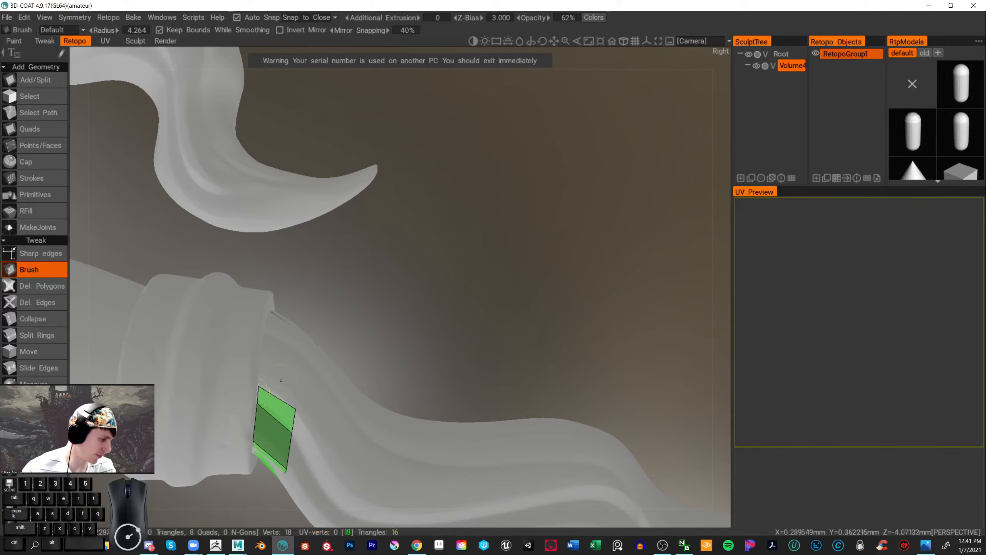
- Add a ninth quad beyond the groove with Quads, continuing the strip along the handle's edge
{"action": "mouse_move", "coordinate": [361, 310]}
{"action": "left_mouse_down", "text": "alt"}
{"action": "mouse_move", "coordinate": [362, 330]}
{"action": "mouse_move", "coordinate": [364, 322]}
{"action": "left_mouse_up", "text": "alt"}
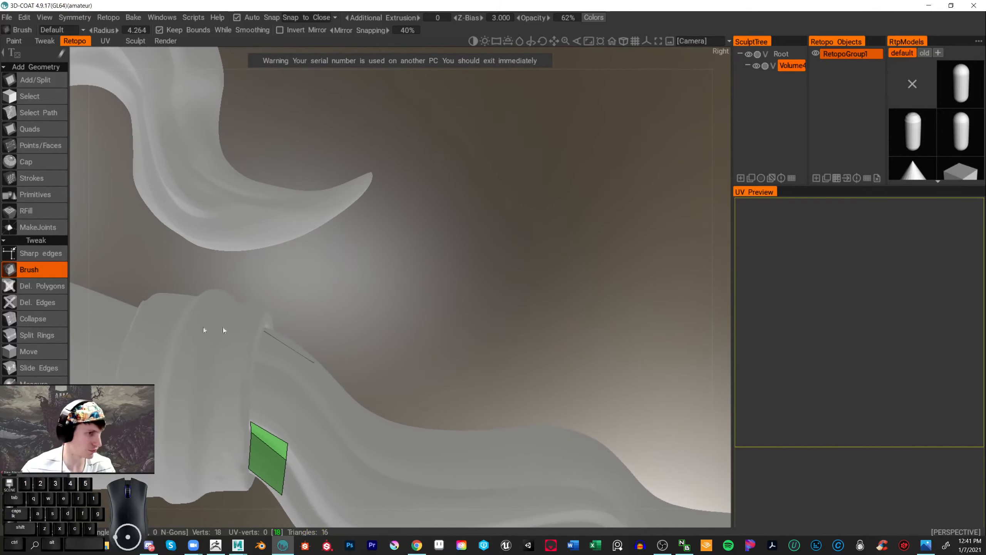
{"action": "left_click", "coordinate": [30, 129]}
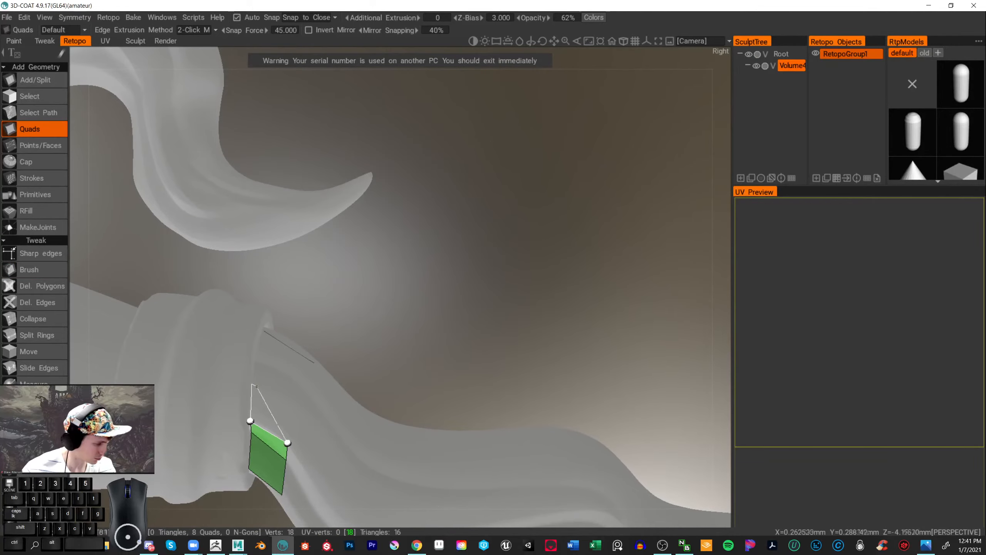
{"action": "left_click", "coordinate": [294, 403]}
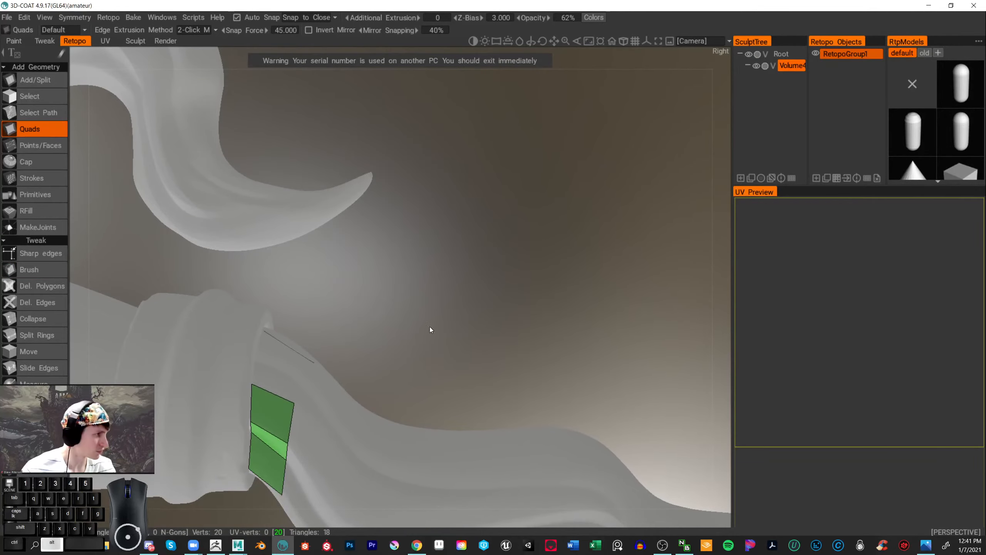
- Close the remaining gap in the ring around the shaft with two more quads along the handle's edge
{"action": "mouse_move", "coordinate": [430, 327]}
{"action": "left_mouse_down", "text": "alt"}
{"action": "mouse_move", "coordinate": [443, 278]}
{"action": "mouse_move", "coordinate": [433, 321]}
{"action": "left_mouse_up", "text": "alt"}
{"action": "left_click", "coordinate": [289, 354]}
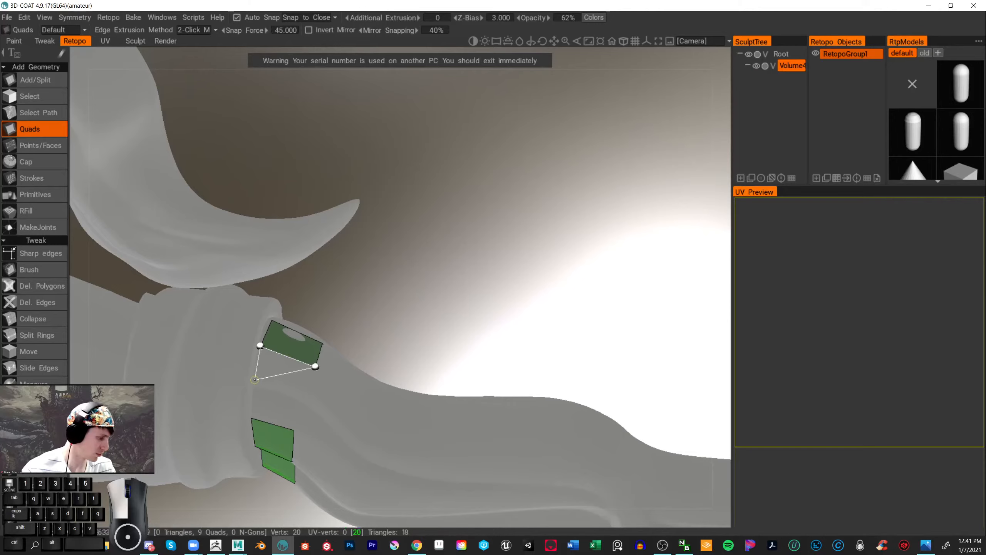
{"action": "left_click", "coordinate": [255, 379]}
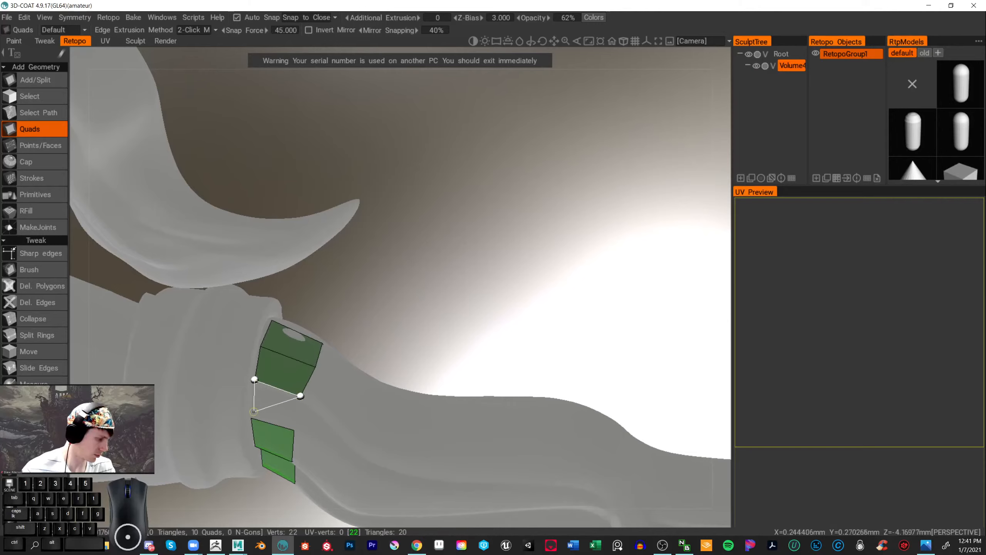
{"action": "left_click", "coordinate": [251, 417]}
{"action": "left_click", "coordinate": [294, 428]}
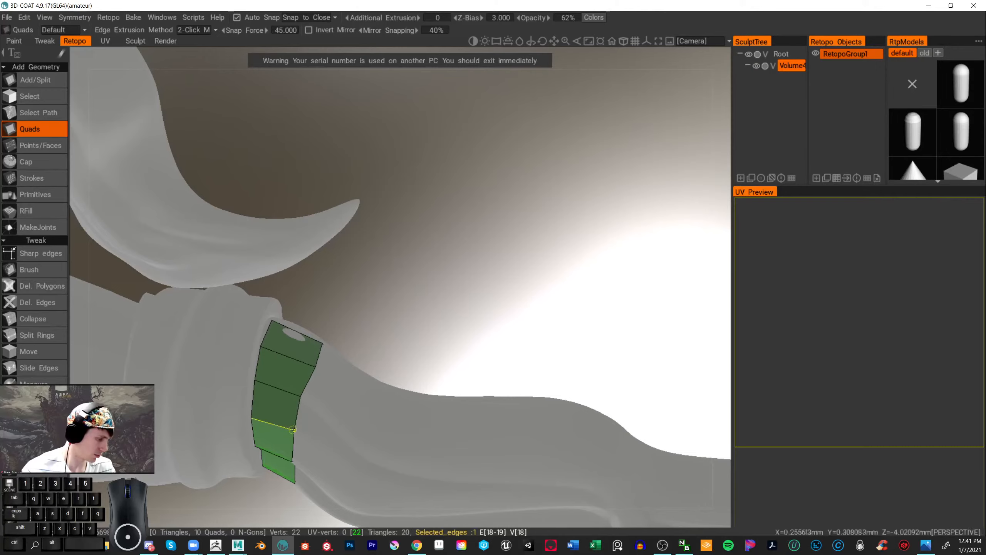
- Even out the ring's cross edges on the shaft's underside with Brush, moving their vertices closer to the surface's curvature
{"action": "right_click_drag", "start_coordinate": [451, 322], "coordinate": [390, 342], "text": "alt"}
{"action": "left_click_drag", "start_coordinate": [369, 493], "coordinate": [375, 403]}
{"action": "right_click_drag", "start_coordinate": [381, 403], "coordinate": [444, 429], "text": "alt"}
{"action": "left_click_drag", "start_coordinate": [436, 452], "coordinate": [426, 427]}
{"action": "right_click_drag", "start_coordinate": [424, 424], "coordinate": [452, 429]}
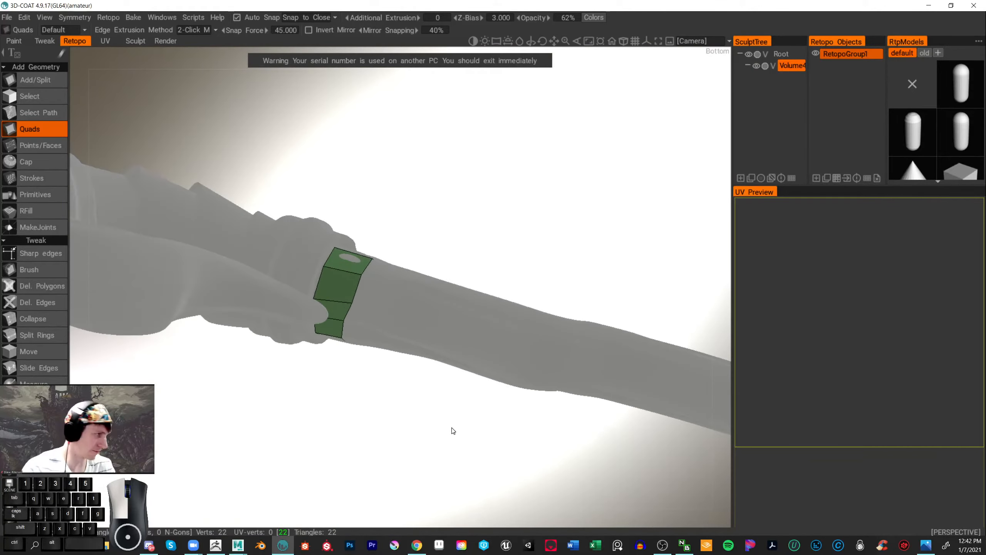
{"action": "left_click_drag", "start_coordinate": [440, 430], "coordinate": [396, 399]}
{"action": "left_click_drag", "start_coordinate": [446, 201], "coordinate": [367, 497]}
{"action": "left_click_drag", "start_coordinate": [465, 181], "coordinate": [304, 267]}
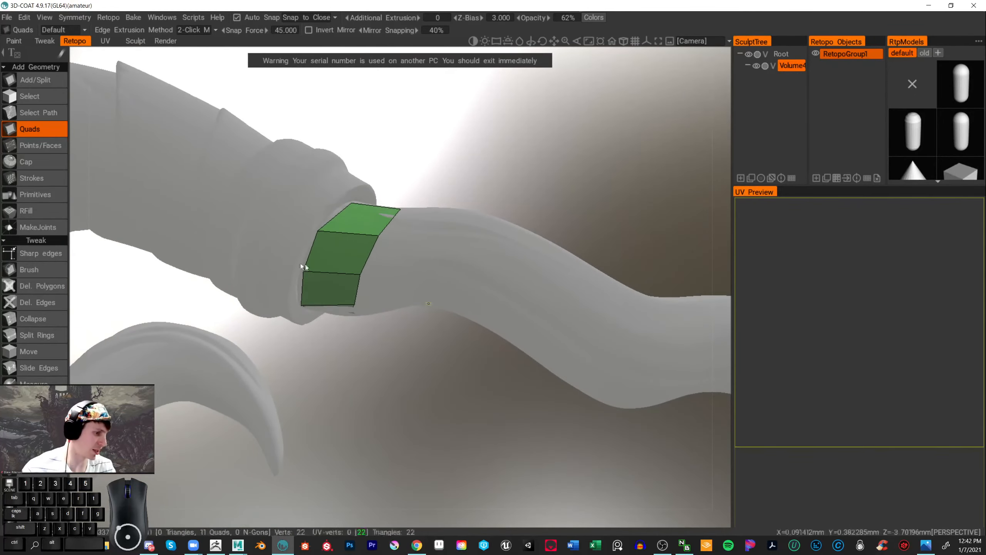
{"action": "left_click", "coordinate": [30, 269]}
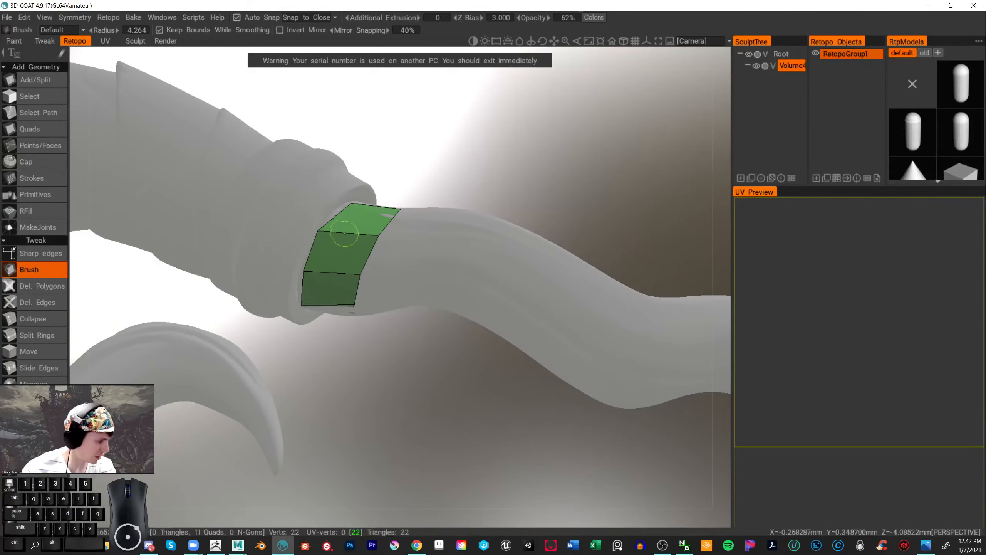
{"action": "mouse_move", "coordinate": [316, 232]}
{"action": "left_mouse_down"}
{"action": "mouse_move", "coordinate": [324, 221]}
{"action": "mouse_move", "coordinate": [375, 227]}
{"action": "left_mouse_up"}
{"action": "left_click_drag", "start_coordinate": [367, 367], "coordinate": [402, 277]}
{"action": "left_click_drag", "start_coordinate": [261, 354], "coordinate": [264, 353]}
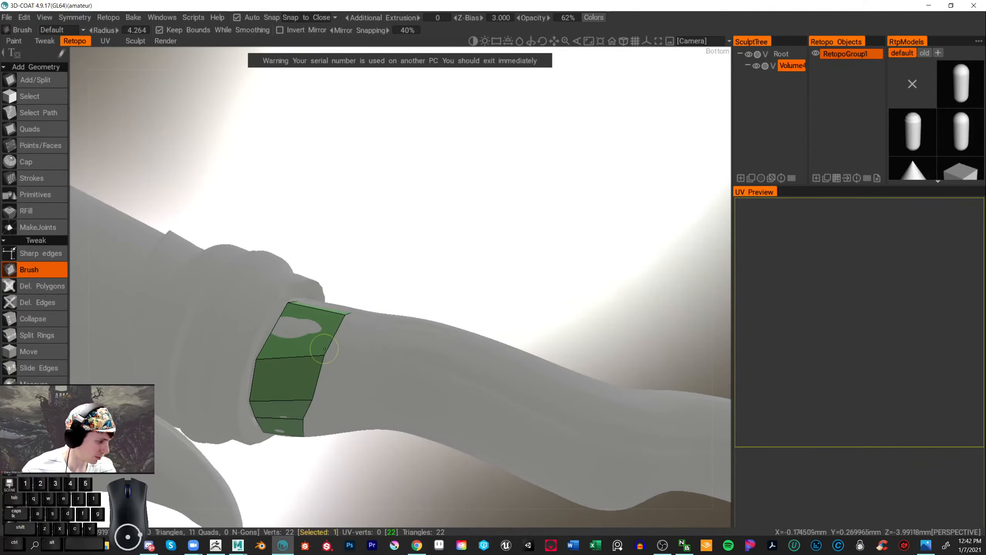
{"action": "left_click_drag", "start_coordinate": [324, 355], "coordinate": [316, 364]}
{"action": "left_click_drag", "start_coordinate": [314, 398], "coordinate": [305, 401]}
- Split the large quad on the ring's underside in two with Split Rings, and adjust the new edge with Brush
{"action": "left_click", "coordinate": [35, 129]}
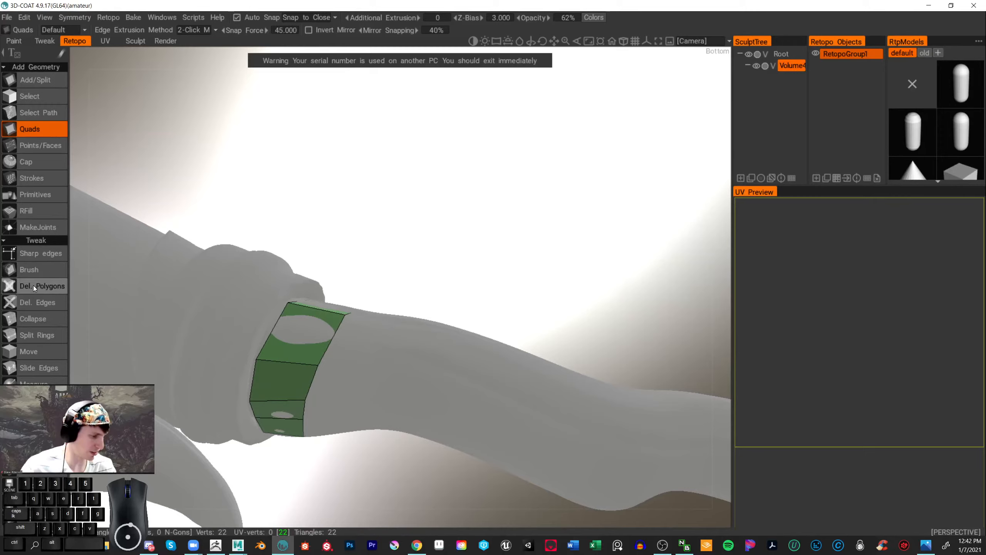
{"action": "left_click", "coordinate": [33, 335]}
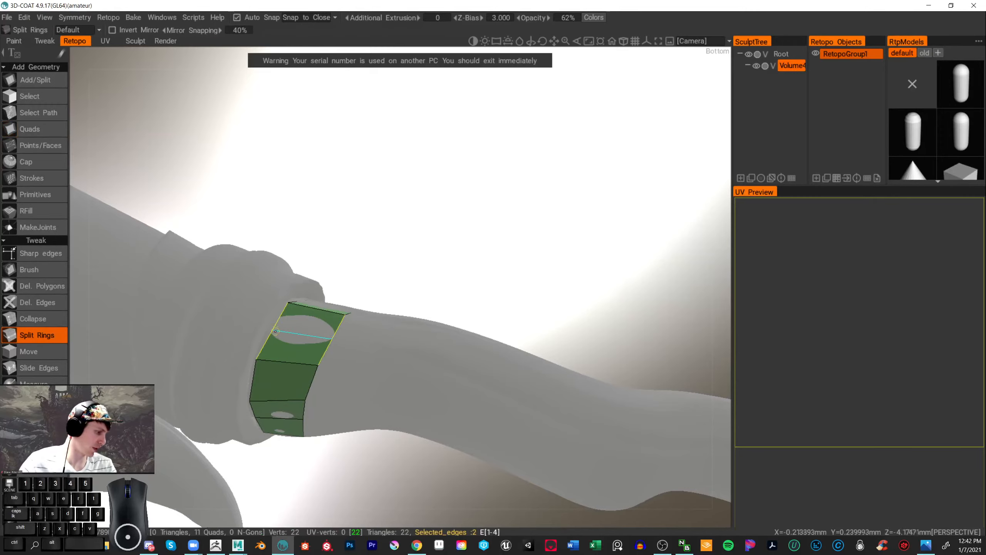
{"action": "left_click", "coordinate": [275, 331]}
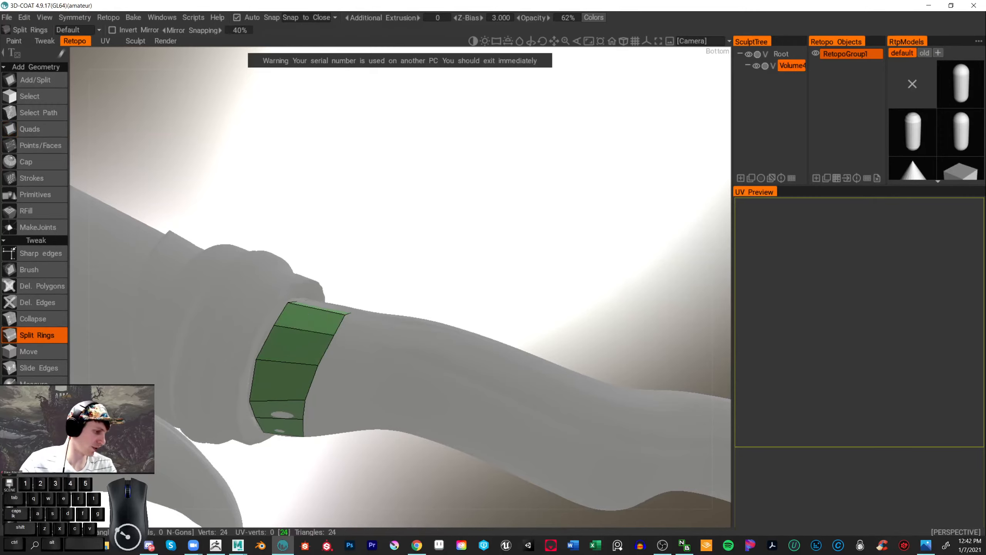
{"action": "left_click", "coordinate": [23, 269]}
{"action": "left_click_drag", "start_coordinate": [273, 332], "coordinate": [329, 336]}
{"action": "right_click_drag", "start_coordinate": [433, 227], "coordinate": [412, 228]}
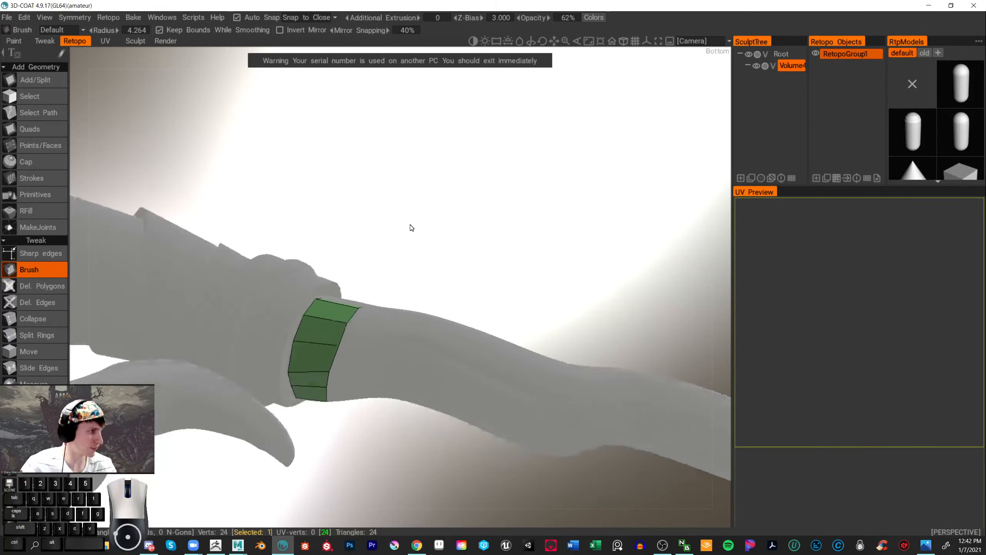
- Add a quad with Quads from the ring's shaft-side edge to the crest of the shaft's first bend
{"action": "left_click_drag", "start_coordinate": [412, 228], "coordinate": [357, 238]}
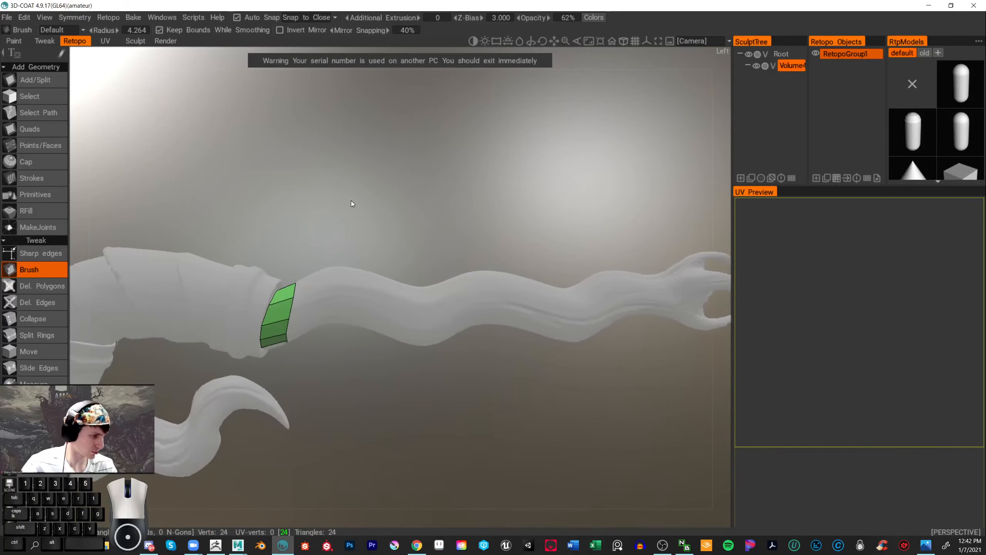
{"action": "left_click_drag", "start_coordinate": [352, 202], "coordinate": [284, 183]}
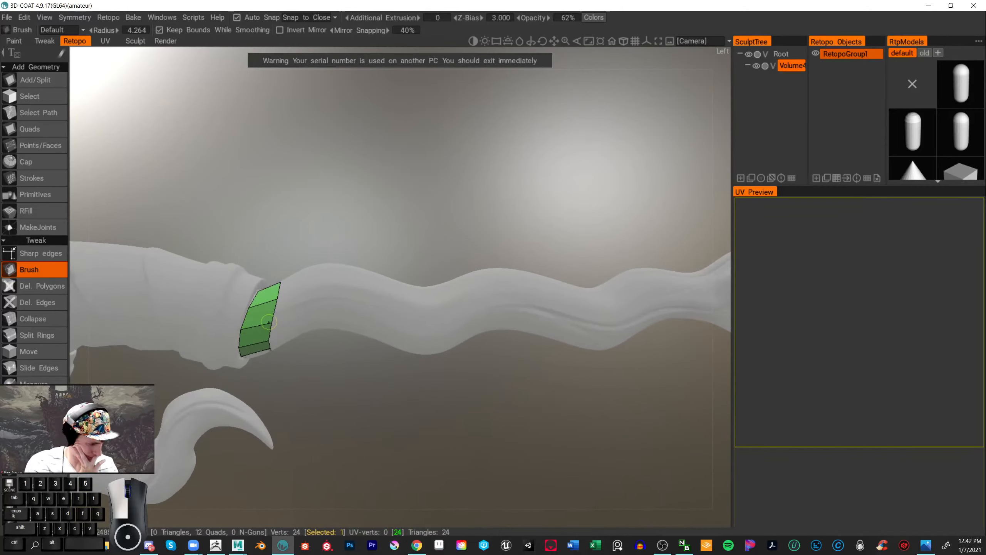
{"action": "left_click", "coordinate": [66, 129]}
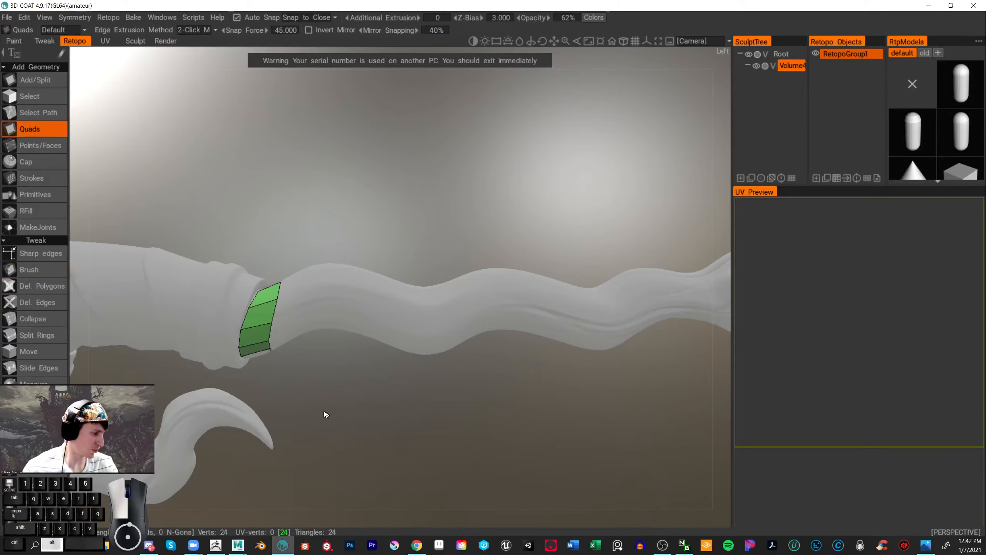
{"action": "middle_click_drag", "start_coordinate": [326, 414], "coordinate": [311, 410], "text": "alt"}
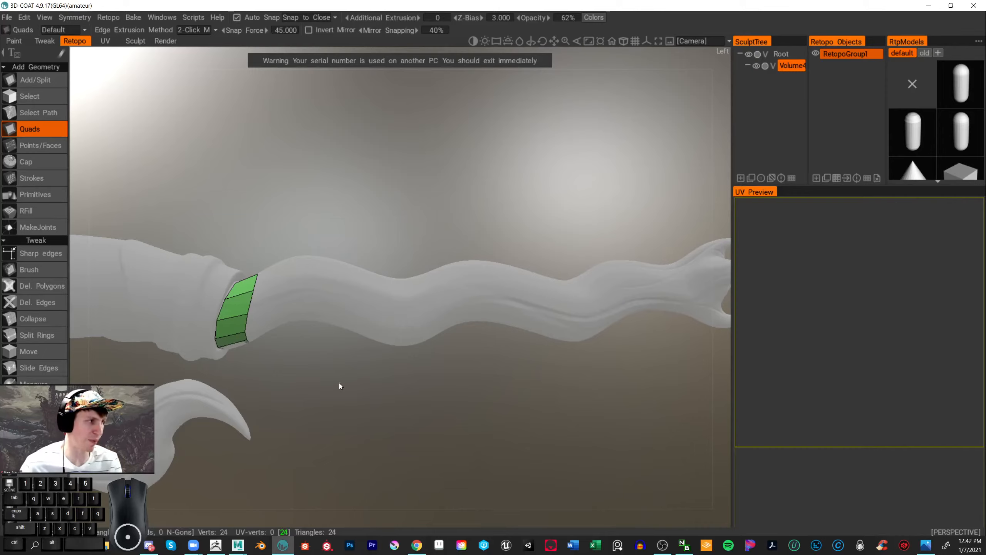
{"action": "right_click_drag", "start_coordinate": [337, 401], "coordinate": [291, 339], "text": "alt"}
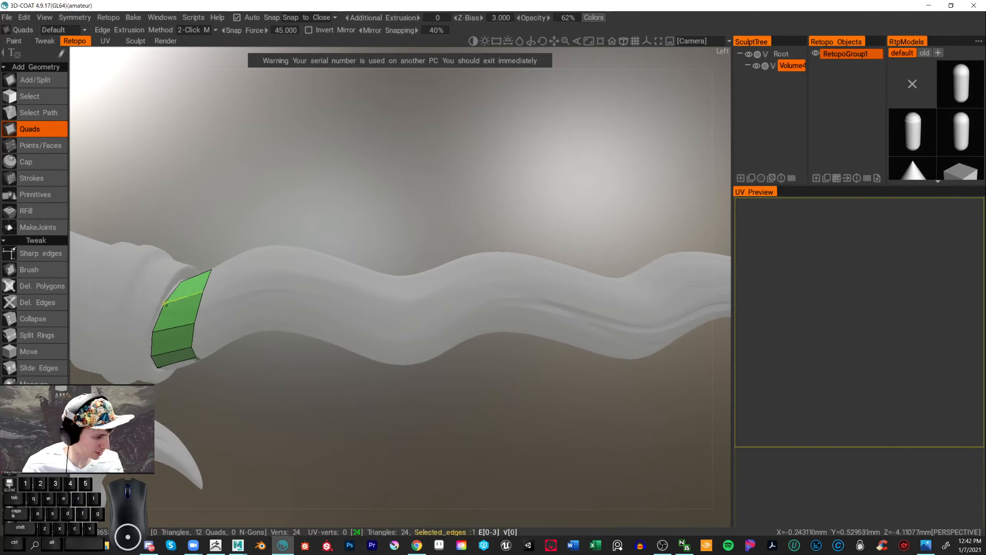
{"action": "left_click", "coordinate": [197, 307]}
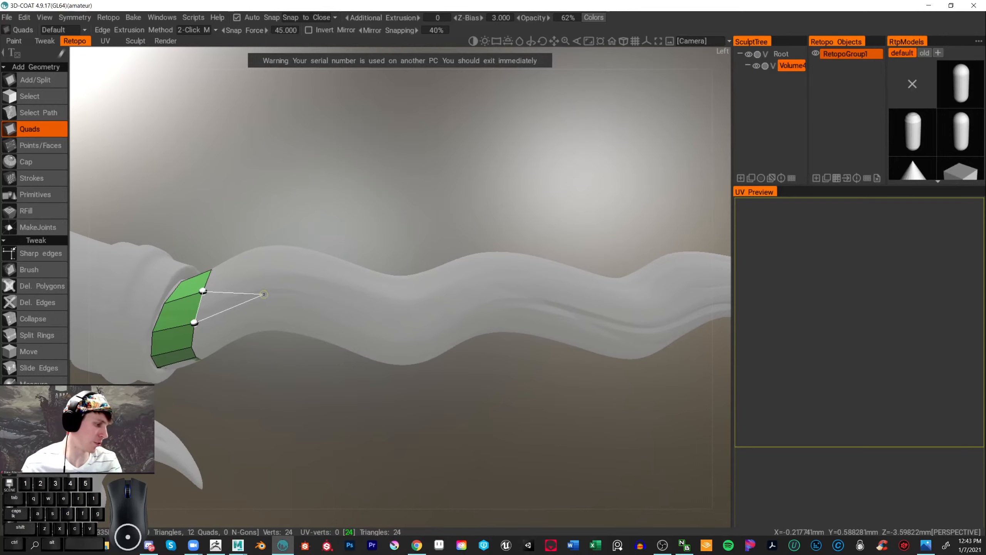
{"action": "left_click", "coordinate": [263, 294]}
{"action": "left_click", "coordinate": [264, 272]}
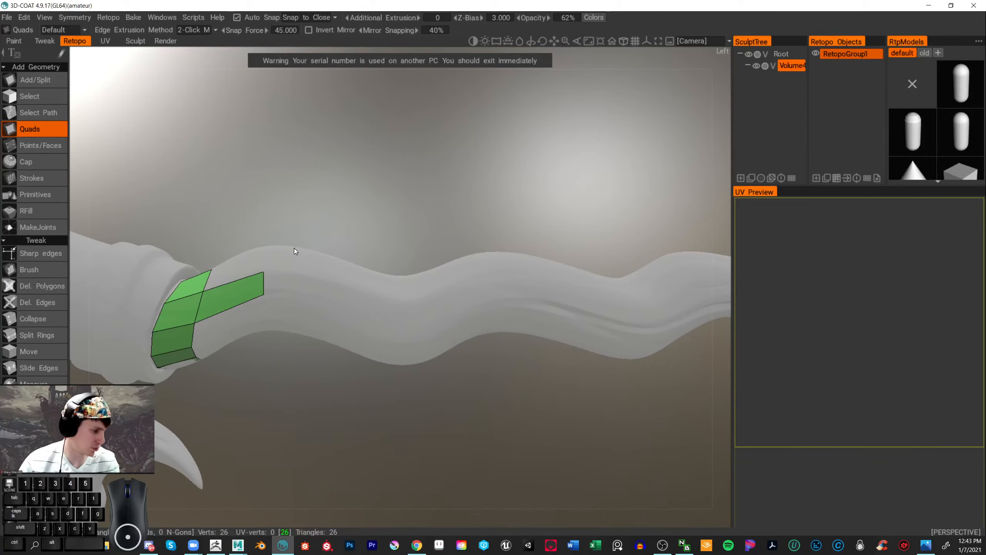
- Extend the lengthwise strip with two long quads, one to the shaft's next trough and one to its second crest
{"action": "left_click", "coordinate": [46, 267]}
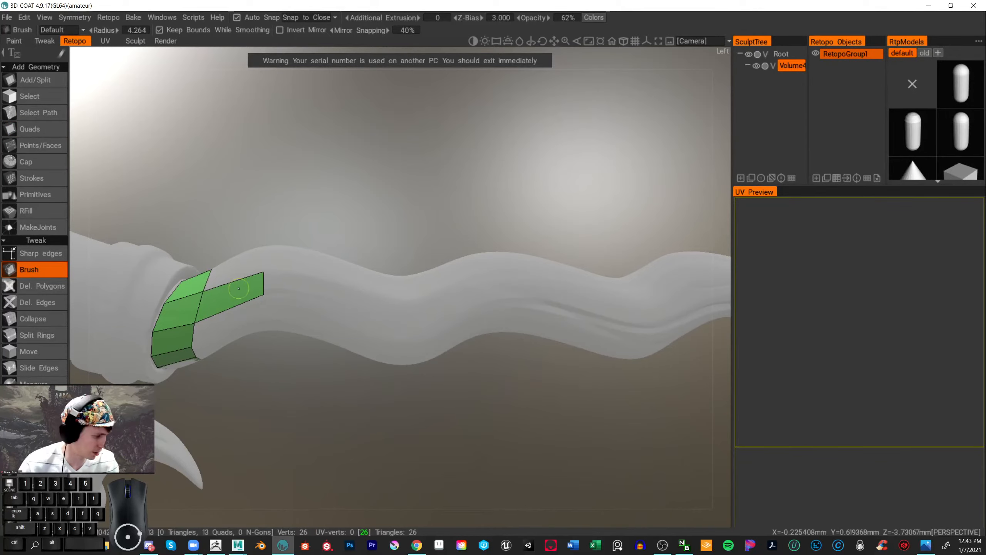
{"action": "left_click", "coordinate": [43, 124]}
{"action": "left_click", "coordinate": [267, 280]}
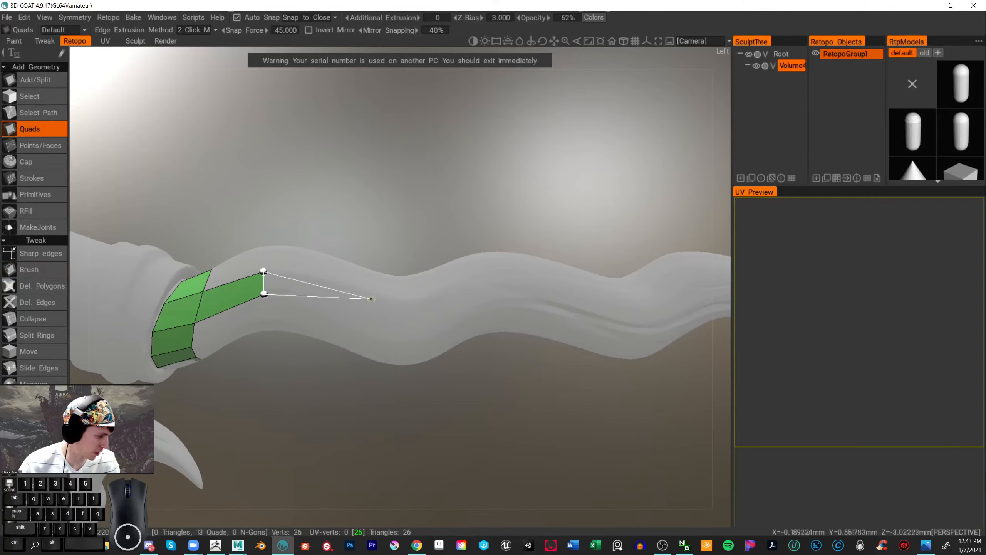
{"action": "left_click", "coordinate": [401, 302]}
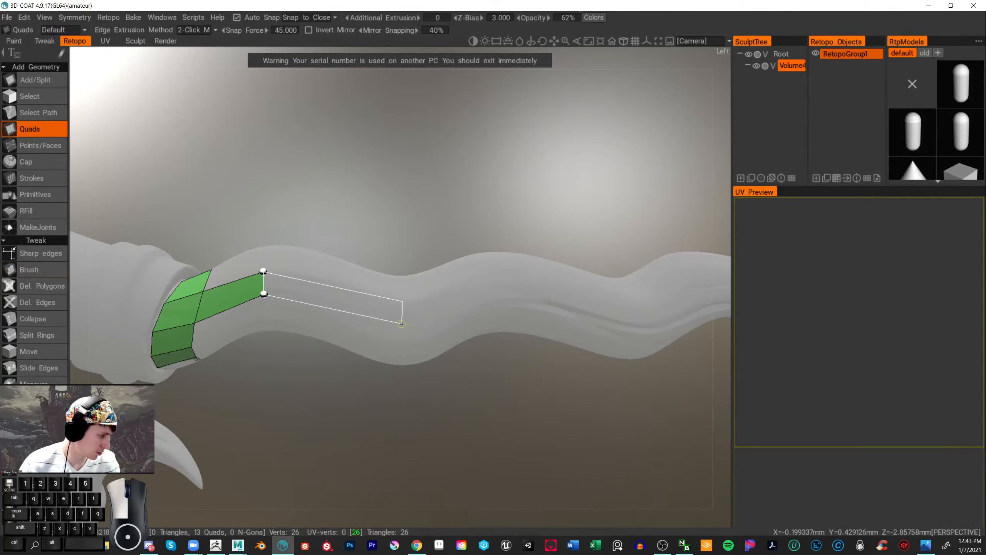
{"action": "left_click", "coordinate": [401, 324]}
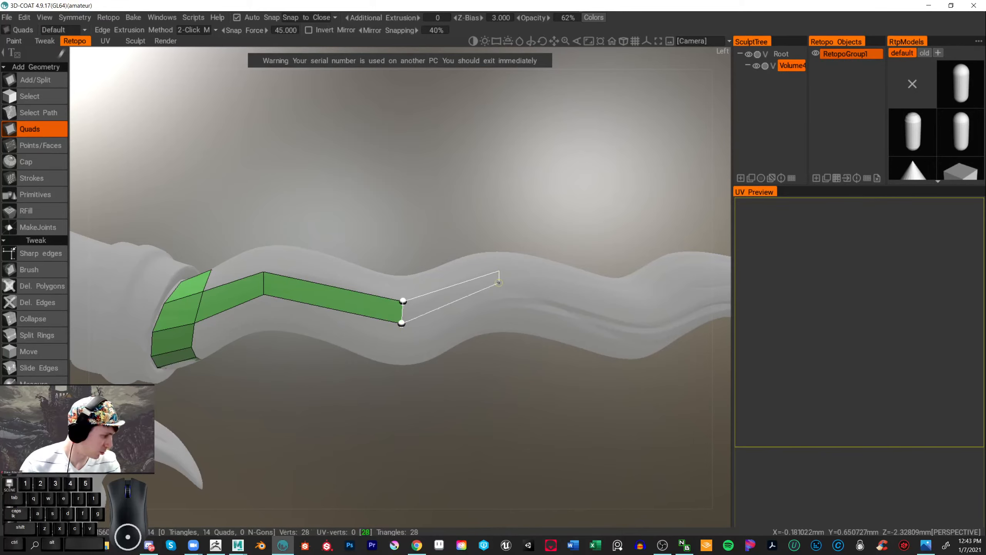
{"action": "left_click", "coordinate": [499, 282]}
- Continue the lengthwise strip with three more quads following the shaft's bends to the base of the claw tip
{"action": "middle_click_drag", "start_coordinate": [427, 443], "coordinate": [297, 445], "text": "alt"}
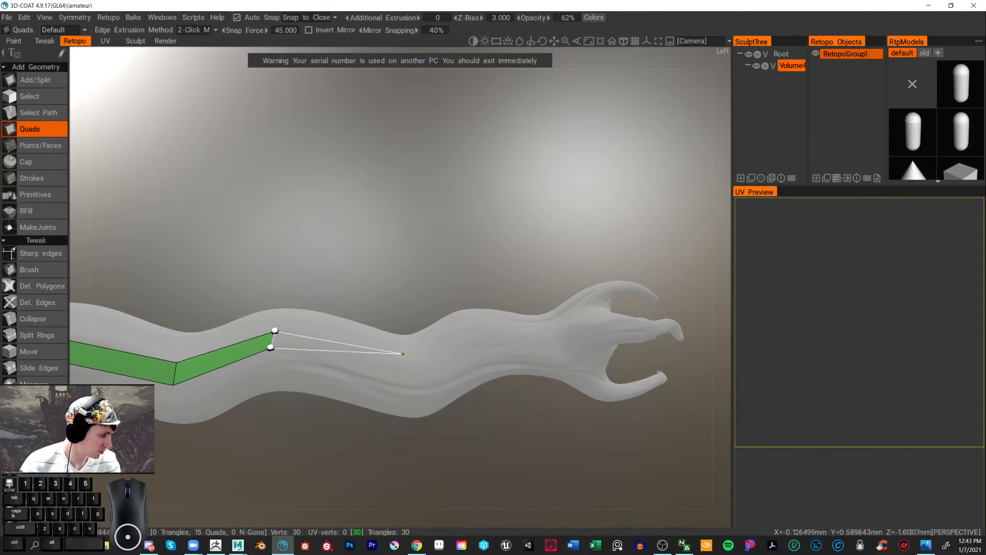
{"action": "left_click", "coordinate": [406, 355]}
{"action": "left_click", "coordinate": [408, 373]}
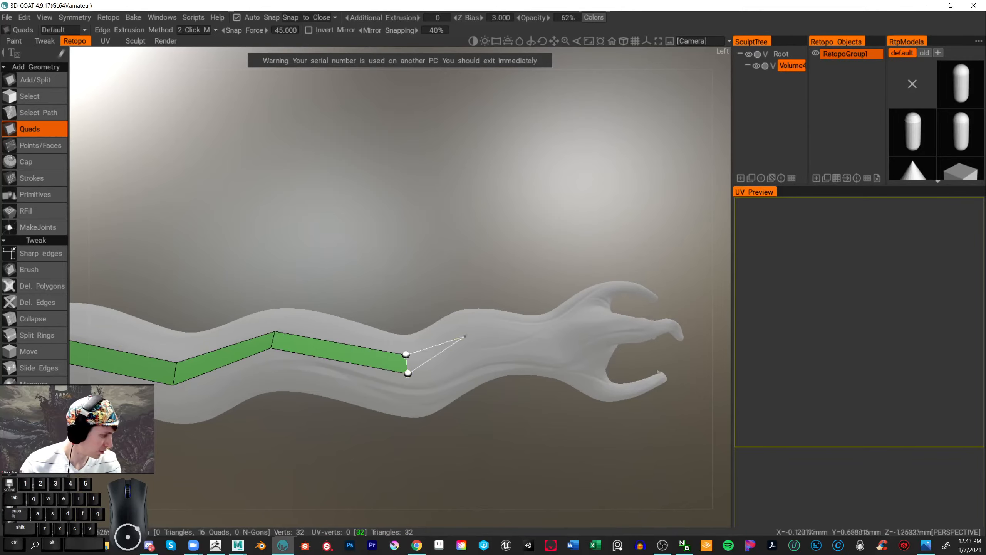
{"action": "left_click", "coordinate": [474, 325]}
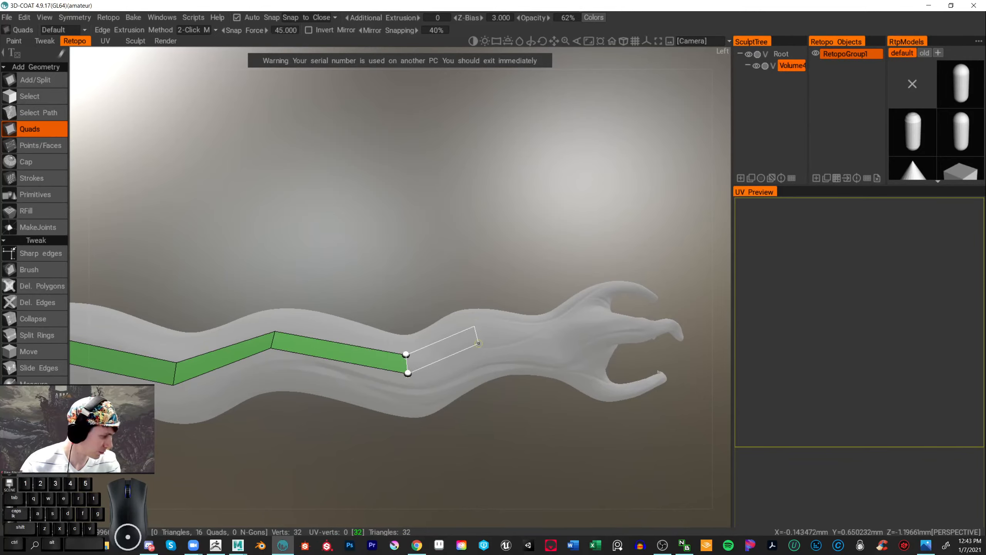
{"action": "left_click", "coordinate": [479, 342]}
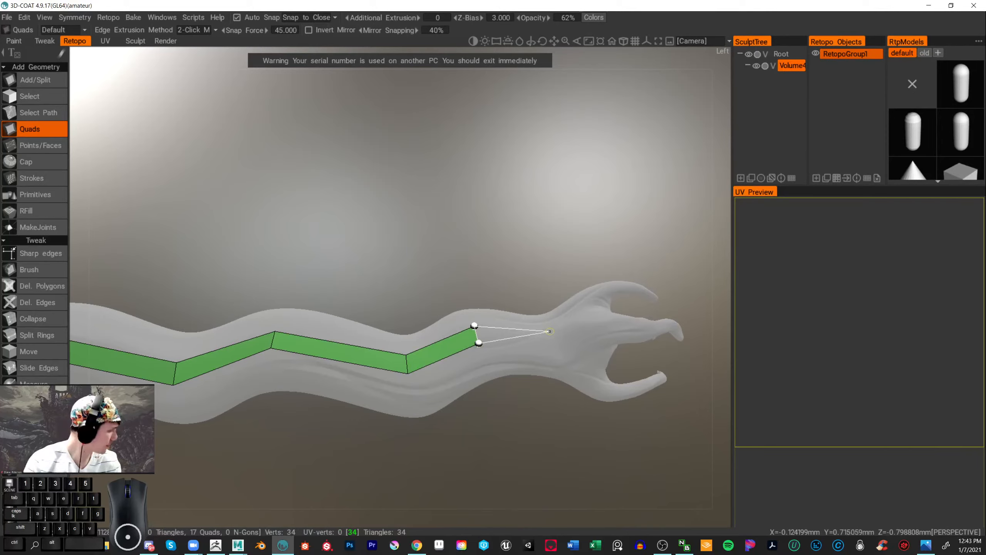
{"action": "left_click", "coordinate": [549, 331]}
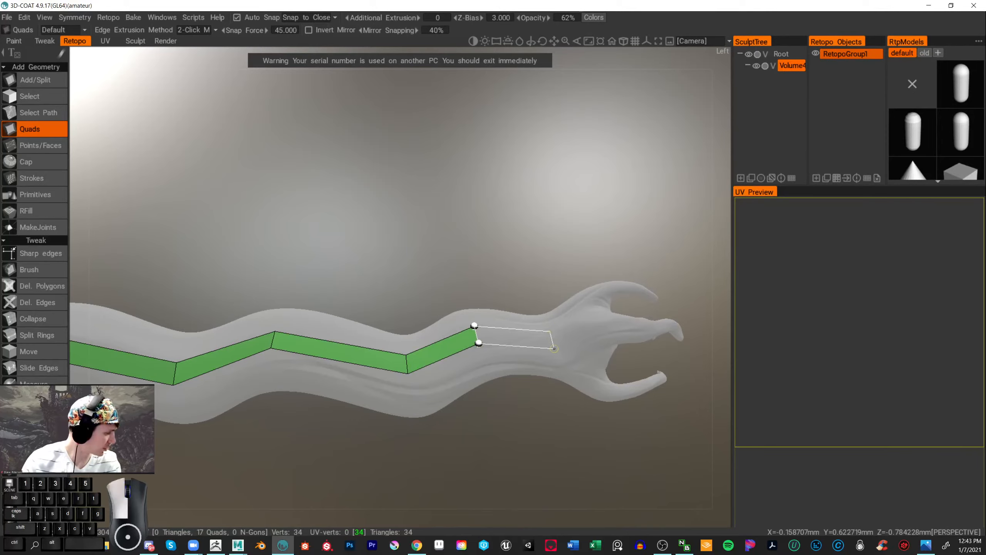
{"action": "left_click", "coordinate": [554, 348]}
- Add a narrow quad on the ring's handle-side edge, stepping up onto the wrapped handle in line with the lengthwise strip
{"action": "scroll", "coordinate": [535, 234], "scroll_direction": "down", "scroll_amount": 2}
{"action": "left_click_drag", "start_coordinate": [535, 233], "coordinate": [575, 224], "text": "alt"}
{"action": "scroll", "coordinate": [566, 224], "scroll_direction": "up", "scroll_amount": 6}
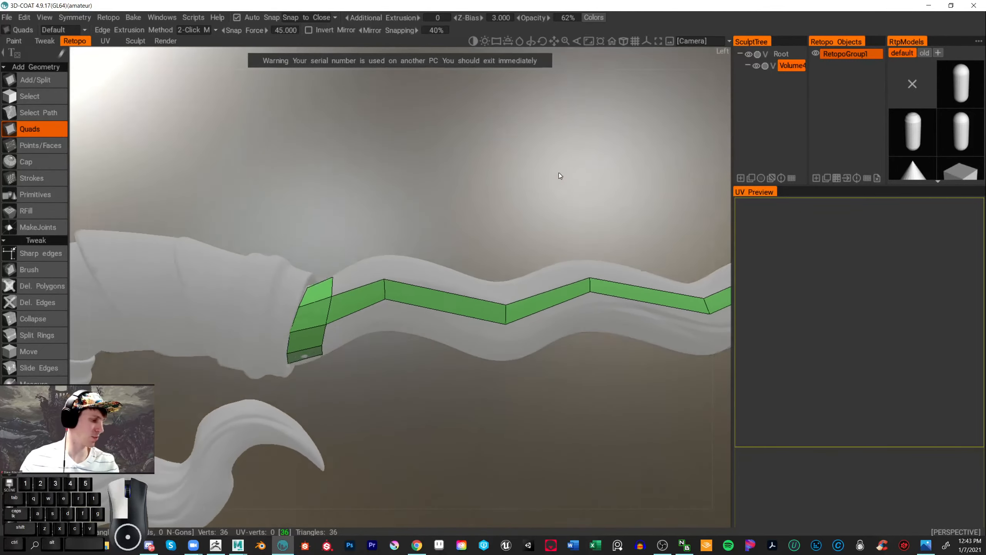
{"action": "left_click_drag", "start_coordinate": [559, 176], "coordinate": [456, 196], "text": "alt"}
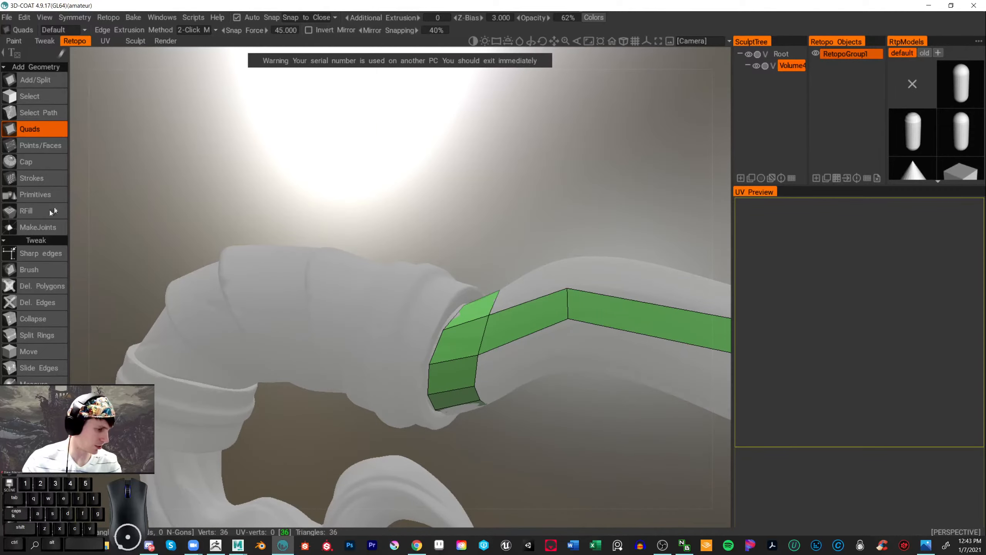
{"action": "left_click_drag", "start_coordinate": [350, 172], "coordinate": [273, 193], "text": "alt"}
{"action": "scroll", "coordinate": [290, 194], "scroll_direction": "up", "scroll_amount": 2}
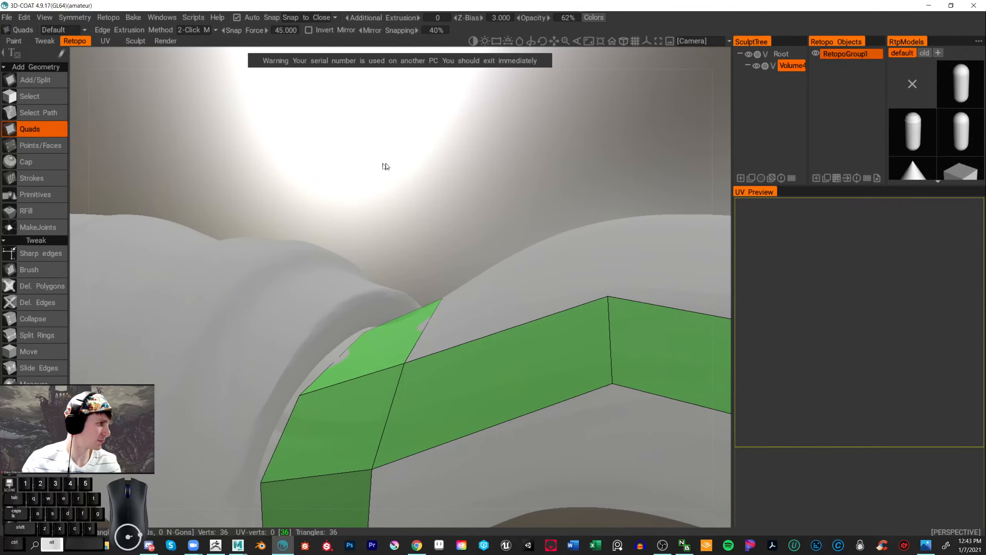
{"action": "scroll", "coordinate": [385, 168], "scroll_direction": "down", "scroll_amount": 4}
{"action": "left_click_drag", "start_coordinate": [365, 161], "coordinate": [356, 400], "text": "alt"}
{"action": "scroll", "coordinate": [447, 170], "scroll_direction": "up", "scroll_amount": 3}
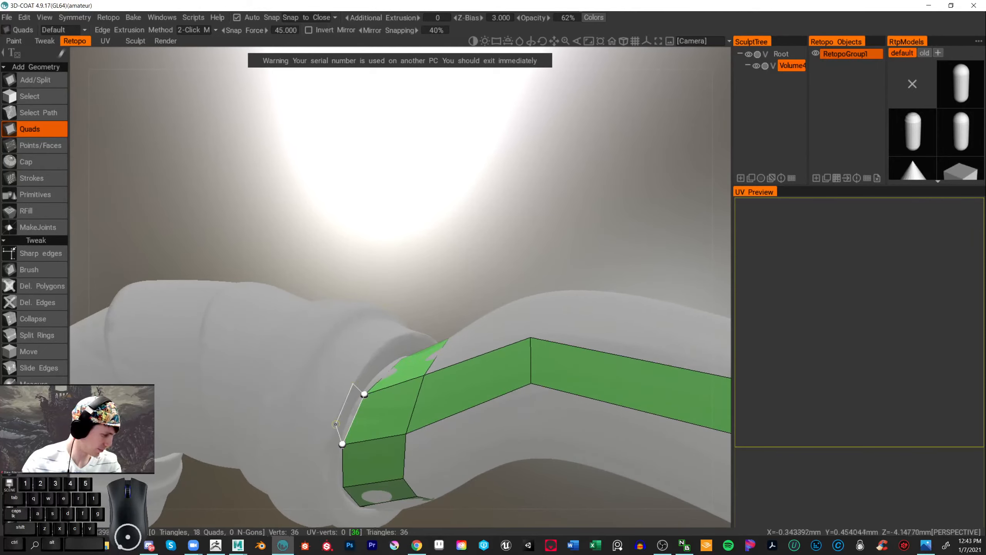
{"action": "left_click", "coordinate": [330, 429]}
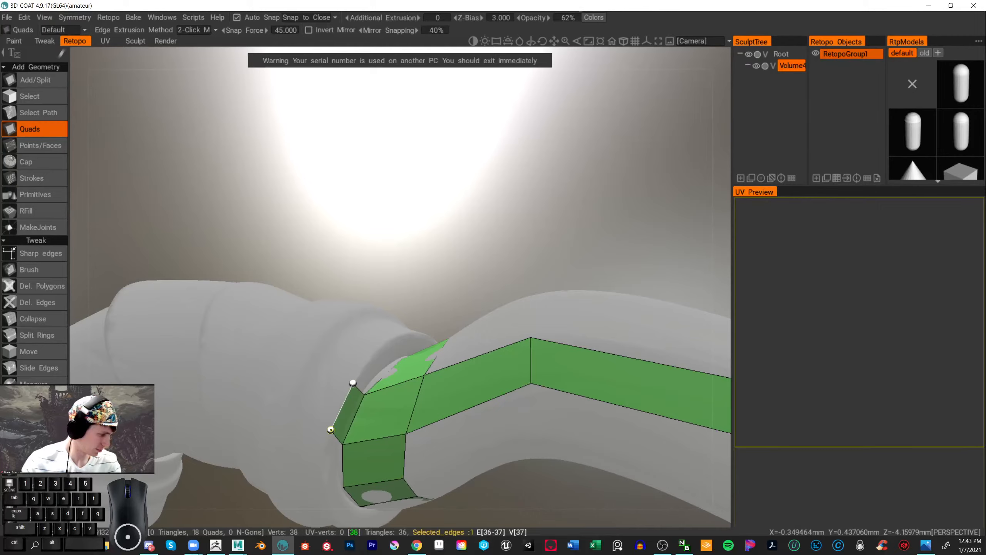
- Extend the narrow quad with a long quad along the wrapped handle, away from the shaft
{"action": "left_click_drag", "start_coordinate": [332, 350], "coordinate": [590, 431], "text": "alt"}
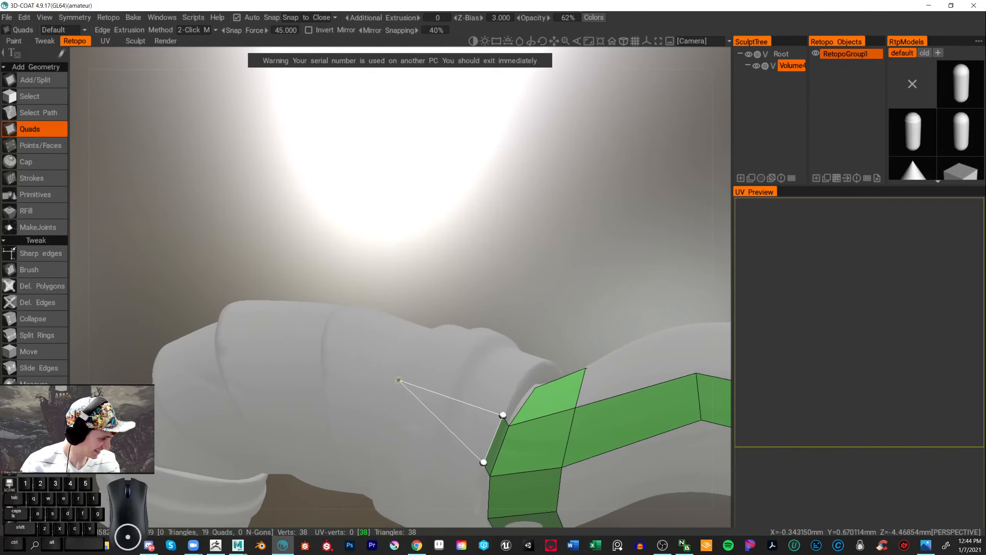
{"action": "left_click", "coordinate": [396, 376]}
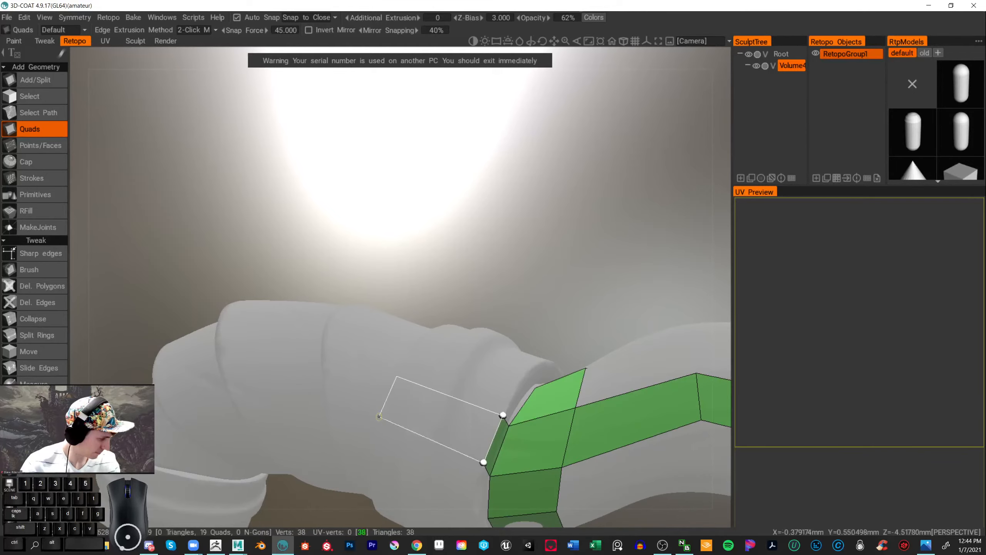
{"action": "left_click", "coordinate": [379, 423]}
{"action": "right_click_drag", "start_coordinate": [611, 301], "coordinate": [526, 269], "text": "alt"}
{"action": "left_click_drag", "start_coordinate": [526, 269], "coordinate": [531, 330], "text": "alt"}
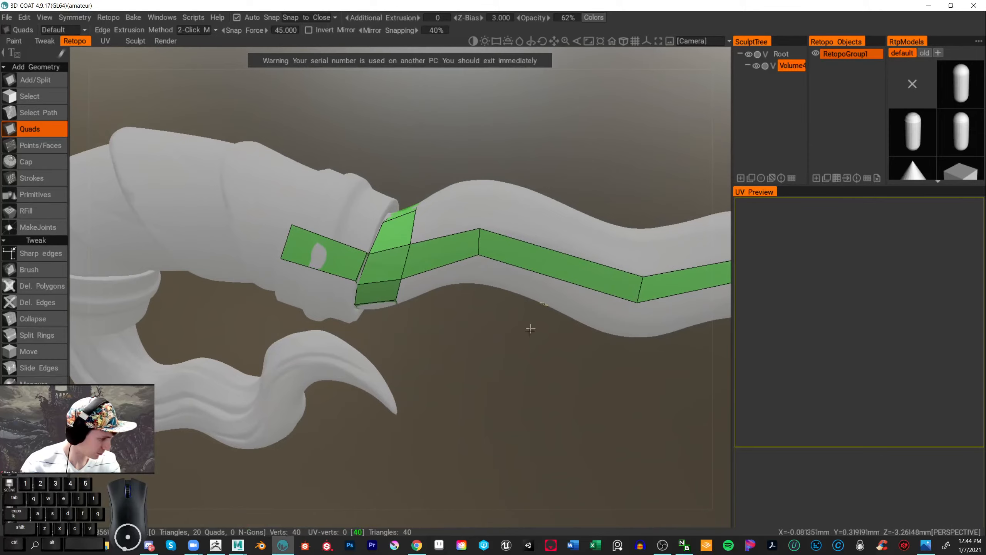
- Adjust the two end vertices of the handle strip with the Brush tool to line up with the wrap's edge
{"action": "middle_click_drag", "start_coordinate": [535, 359], "coordinate": [683, 450], "text": "alt"}
{"action": "right_click_drag", "start_coordinate": [607, 424], "coordinate": [622, 429], "text": "alt"}
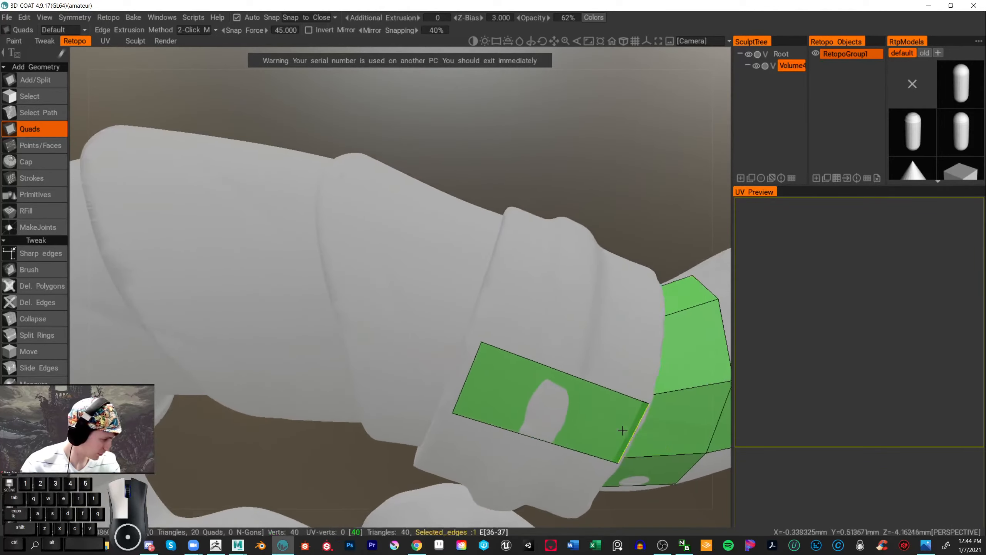
{"action": "left_click", "coordinate": [65, 268]}
{"action": "left_click_drag", "start_coordinate": [479, 337], "coordinate": [470, 336]}
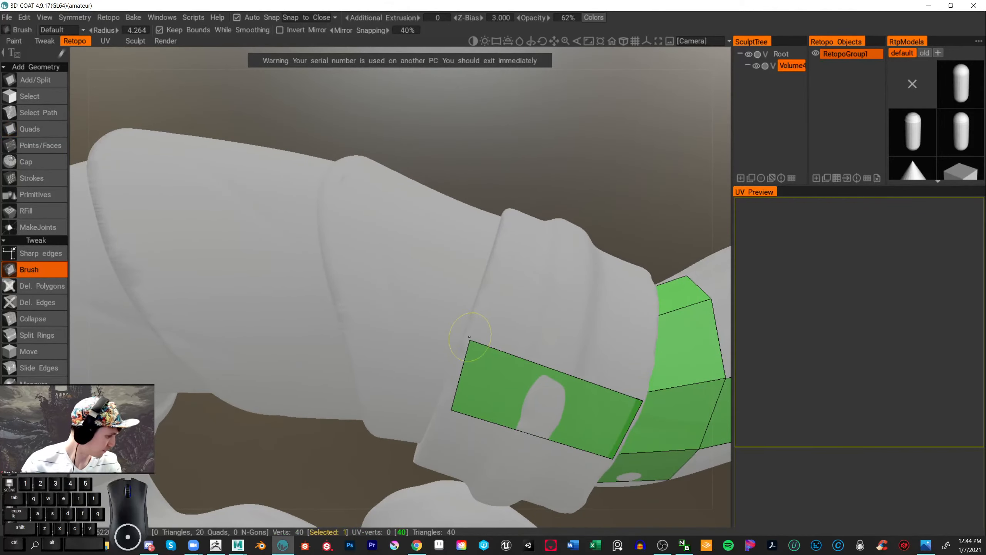
{"action": "left_click_drag", "start_coordinate": [455, 399], "coordinate": [434, 381]}
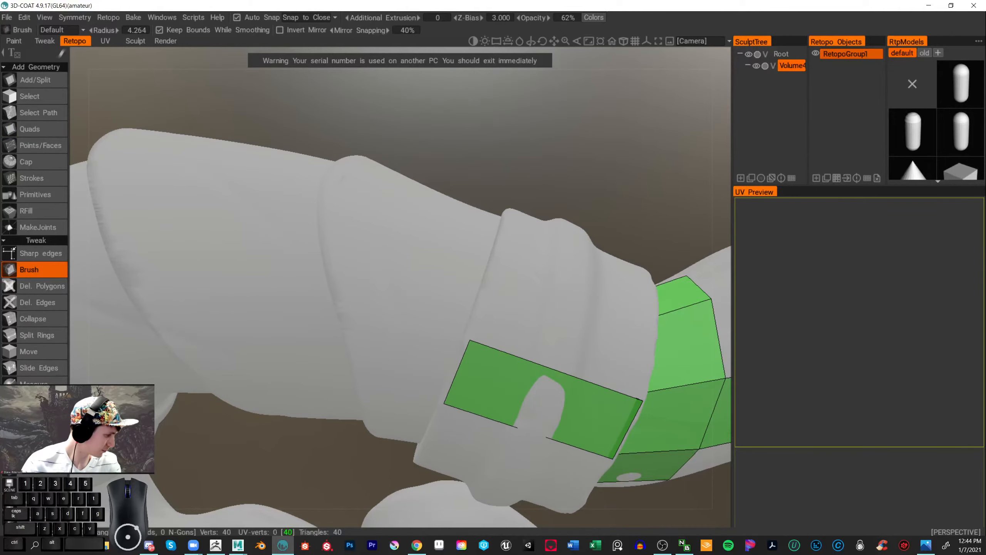
- Add a narrow quad with the Quads tool on the handle strip's end, stepping down off the collar wrap's edge
{"action": "scroll", "coordinate": [617, 171], "scroll_direction": "down", "scroll_amount": 5}
{"action": "left_click_drag", "start_coordinate": [615, 172], "coordinate": [548, 191]}
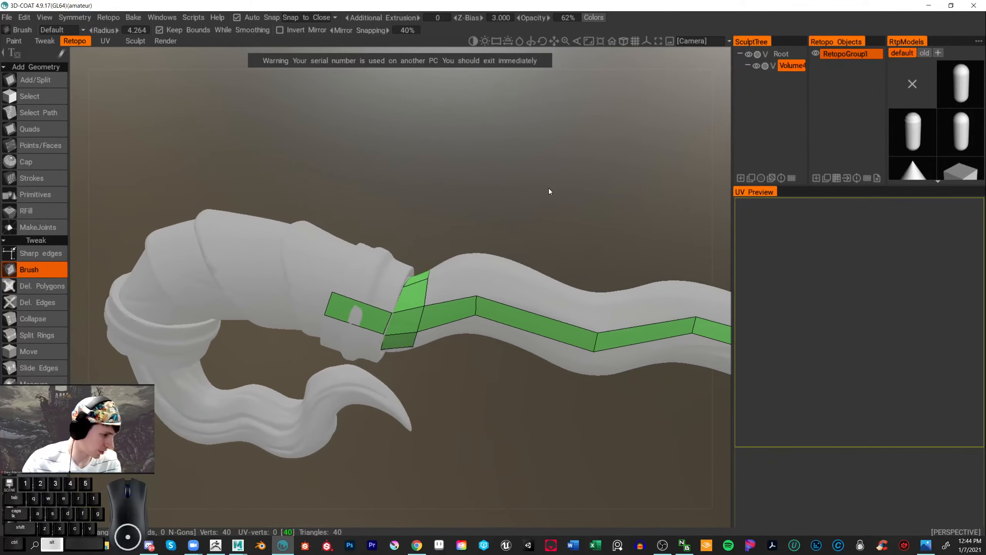
{"action": "left_click", "coordinate": [49, 133]}
{"action": "scroll", "coordinate": [357, 158], "scroll_direction": "down", "scroll_amount": 5}
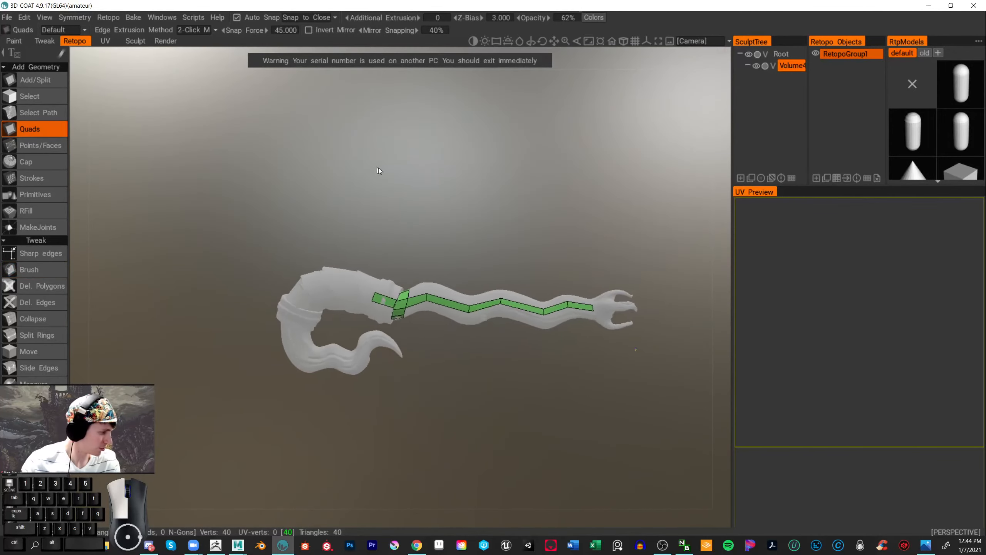
{"action": "scroll", "coordinate": [480, 181], "scroll_direction": "up", "scroll_amount": 8}
{"action": "scroll", "coordinate": [507, 181], "scroll_direction": "down", "scroll_amount": 3}
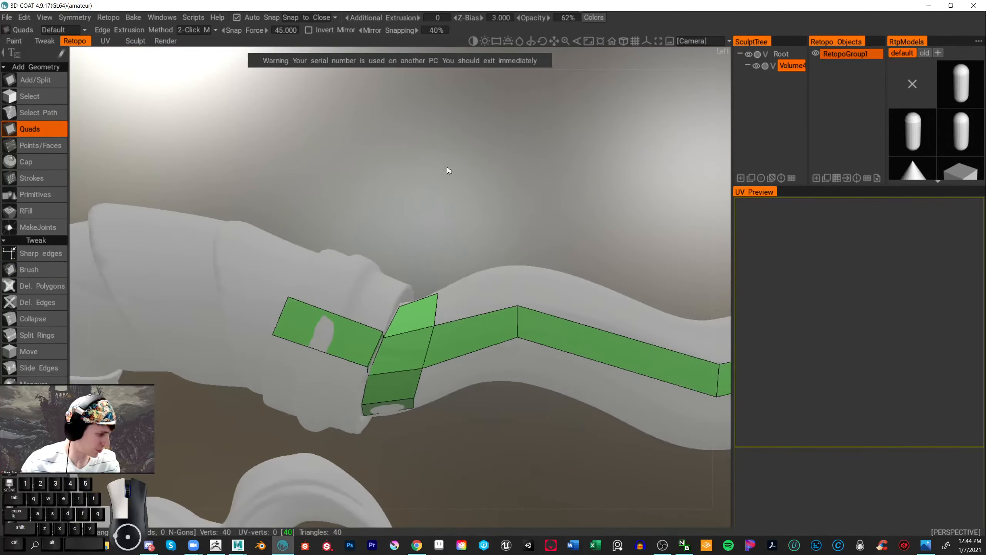
{"action": "left_click_drag", "start_coordinate": [446, 168], "coordinate": [536, 193]}
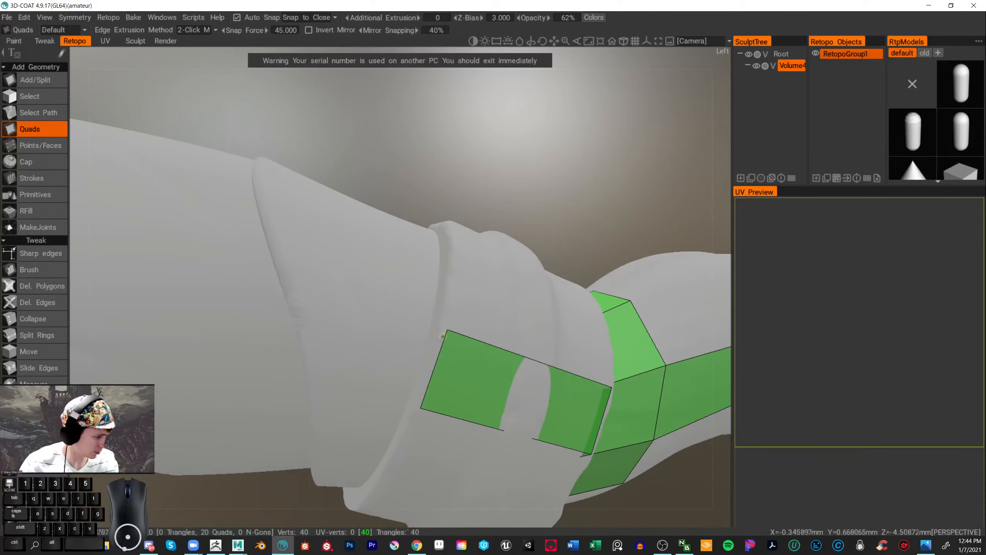
{"action": "left_click", "coordinate": [442, 342]}
{"action": "left_click", "coordinate": [427, 328]}
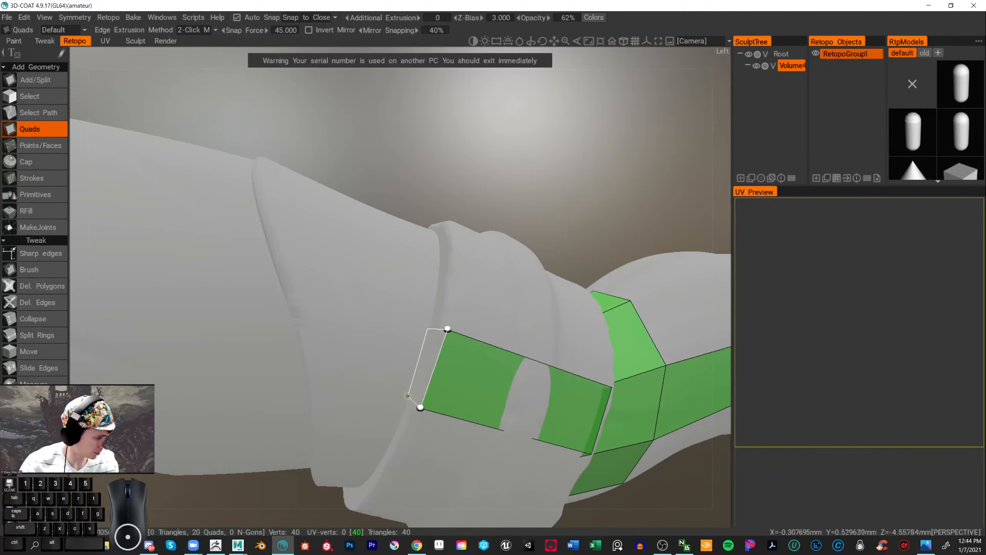
{"action": "left_click", "coordinate": [406, 400]}
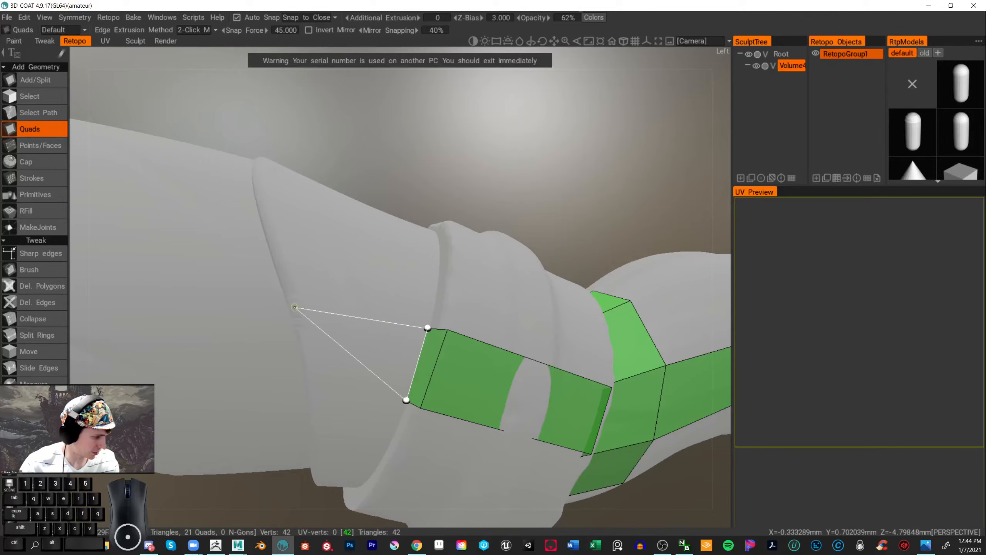
- Extend the strip with a long quad along the handle, ending on the edge of the second overlapping wrap
{"action": "middle_click_drag", "start_coordinate": [267, 309], "coordinate": [425, 313], "text": "alt"}
{"action": "right_click_drag", "start_coordinate": [425, 313], "coordinate": [358, 288], "text": "alt"}
{"action": "middle_click_drag", "start_coordinate": [358, 288], "coordinate": [306, 289], "text": "alt"}
{"action": "mouse_move", "coordinate": [306, 289]}
{"action": "right_mouse_down", "text": "alt"}
{"action": "mouse_move", "coordinate": [335, 292]}
{"action": "mouse_move", "coordinate": [315, 291]}
{"action": "right_mouse_up", "text": "alt"}
{"action": "middle_click_drag", "start_coordinate": [315, 292], "coordinate": [358, 291], "text": "alt"}
{"action": "right_click_drag", "start_coordinate": [359, 290], "coordinate": [372, 296], "text": "alt"}
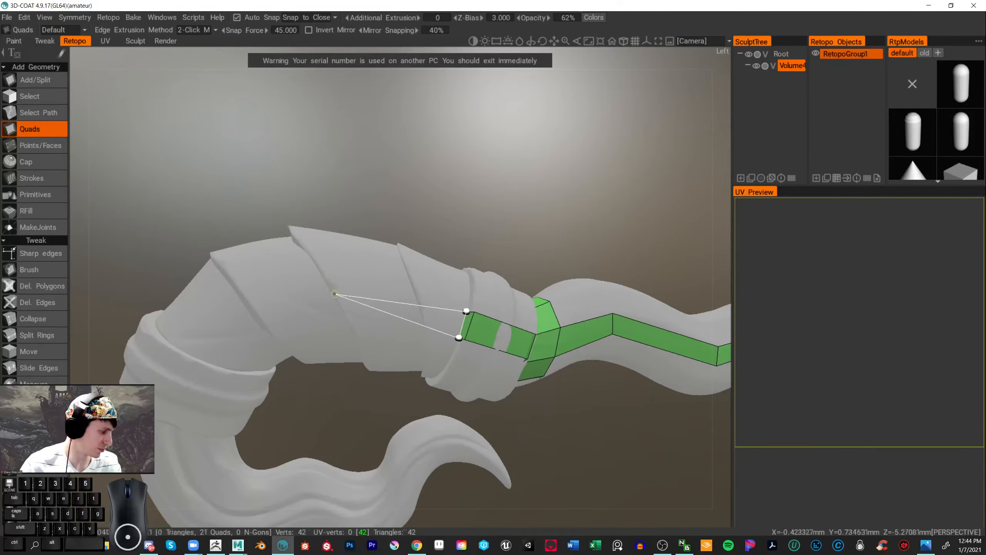
{"action": "left_click", "coordinate": [329, 284]}
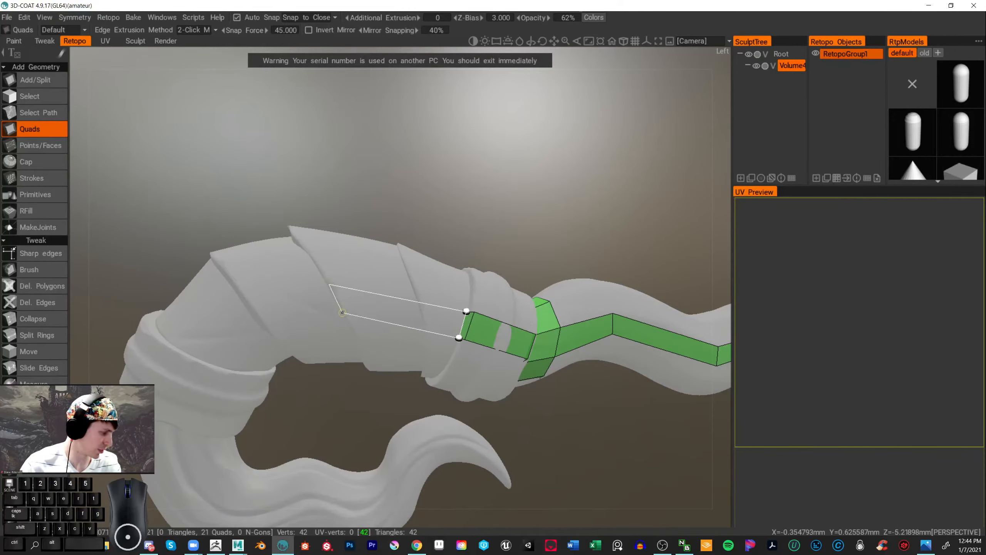
{"action": "left_click", "coordinate": [349, 319]}
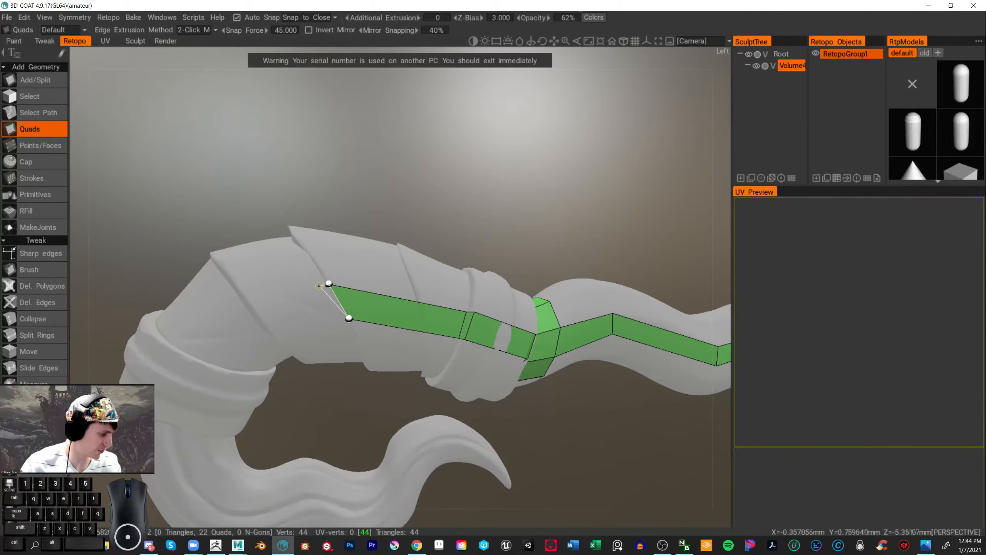
- Add a narrow quad stepping off that wrap's edge and a long quad across to the next wrap's edge
{"action": "left_click_drag", "start_coordinate": [389, 299], "coordinate": [440, 284], "text": "alt"}
{"action": "scroll", "coordinate": [462, 288], "scroll_direction": "up", "scroll_amount": 4}
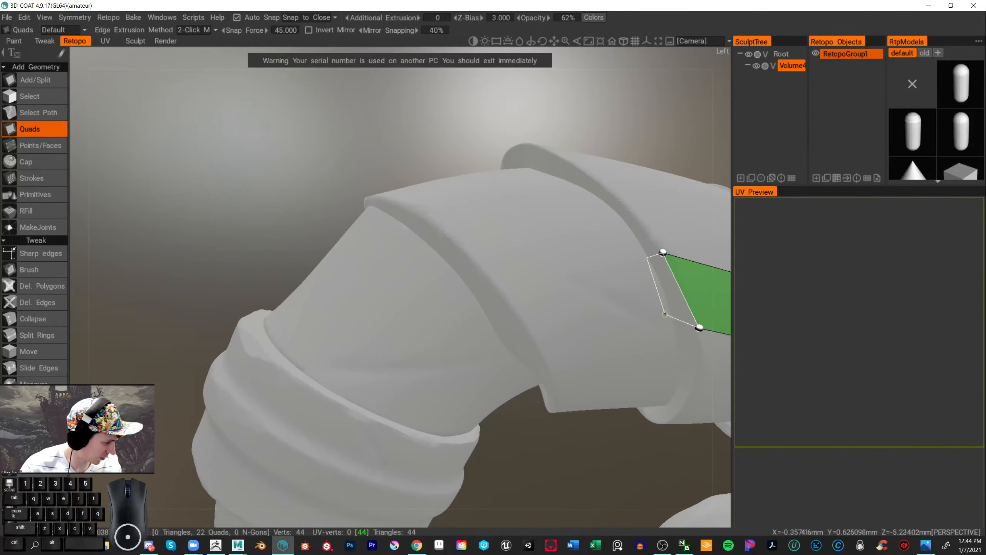
{"action": "left_click", "coordinate": [673, 323]}
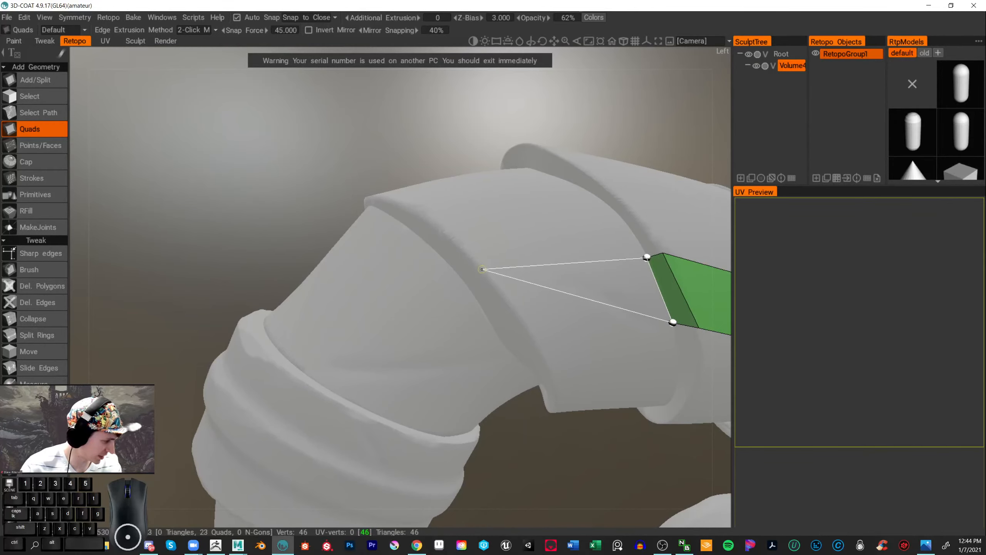
{"action": "left_click", "coordinate": [482, 269]}
{"action": "left_click", "coordinate": [531, 328]}
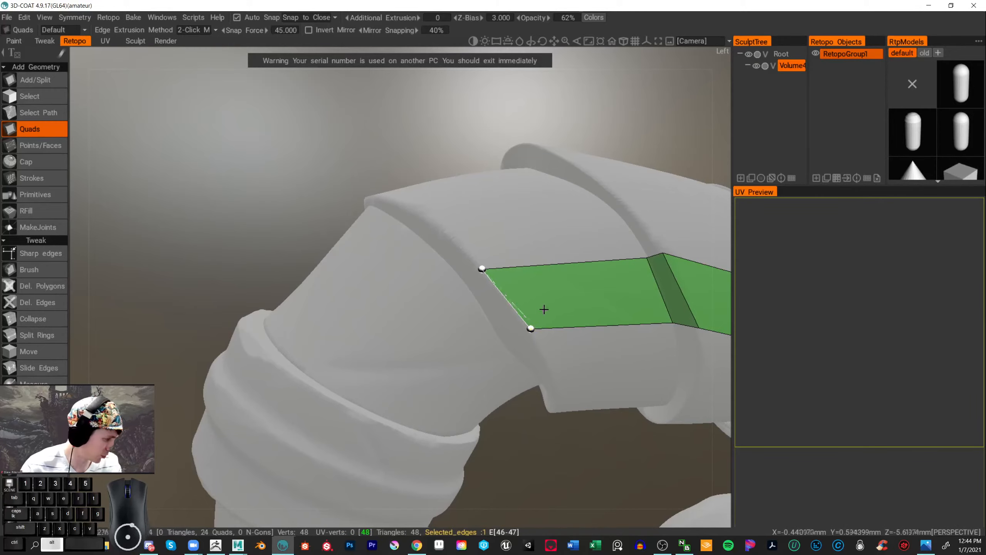
- Add a narrow quad stepping below the wrap's edge and a long quad down the bend to the thick ridged band
{"action": "left_click_drag", "start_coordinate": [542, 308], "coordinate": [568, 286], "text": "alt"}
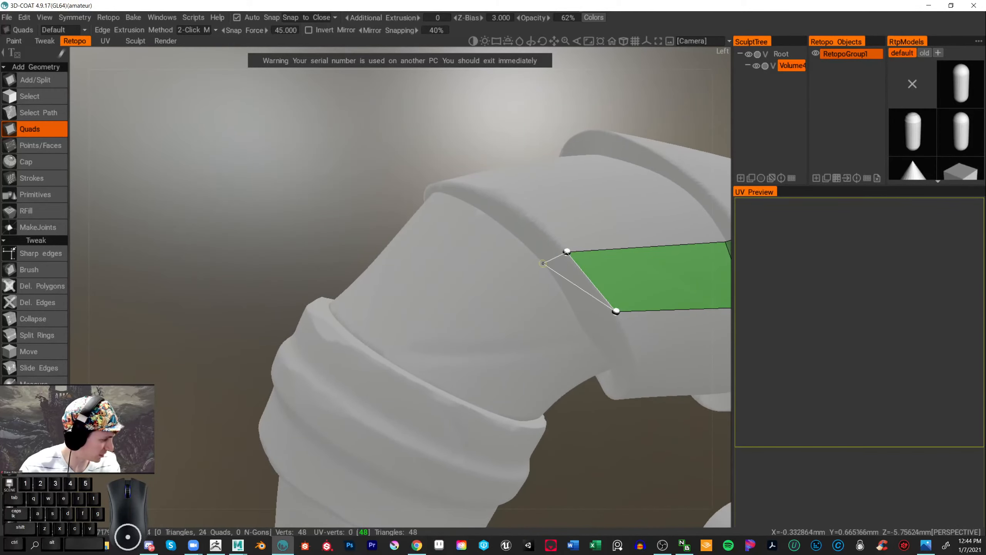
{"action": "left_click", "coordinate": [542, 264]}
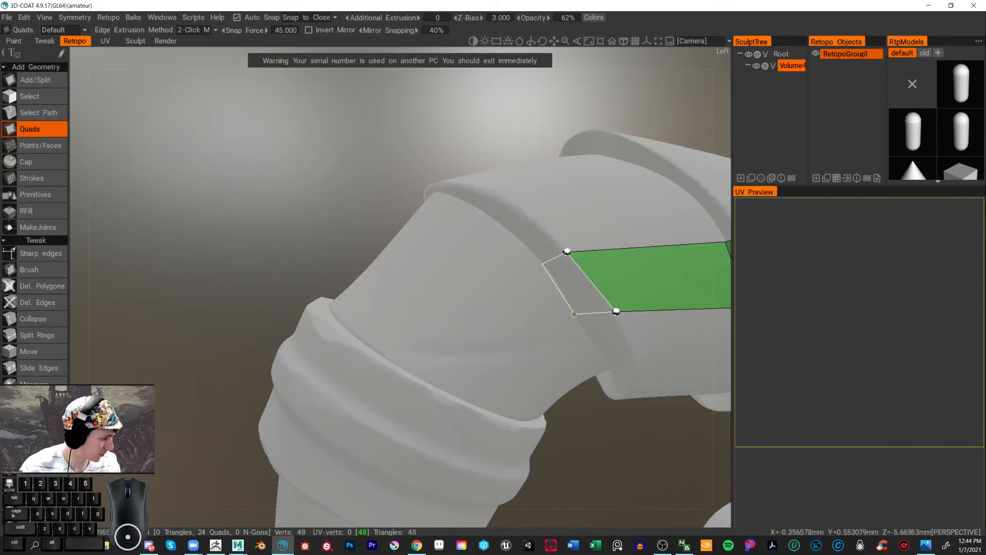
{"action": "left_click", "coordinate": [575, 316]}
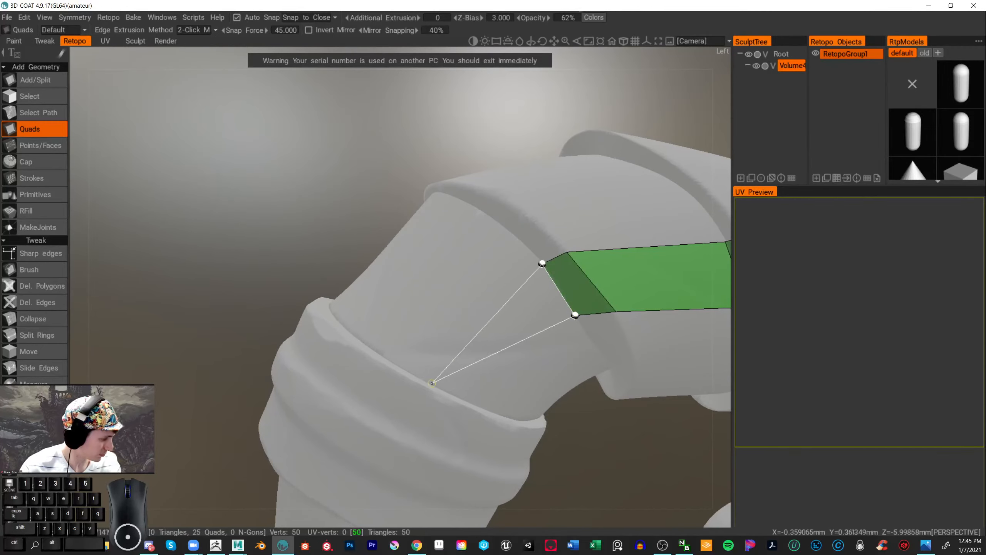
{"action": "left_click", "coordinate": [424, 380]}
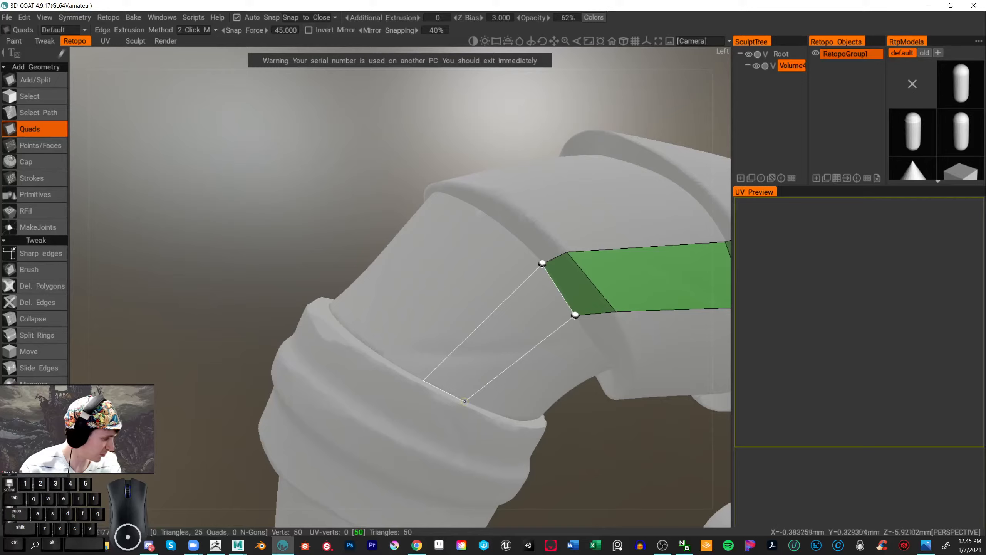
{"action": "left_click", "coordinate": [469, 402]}
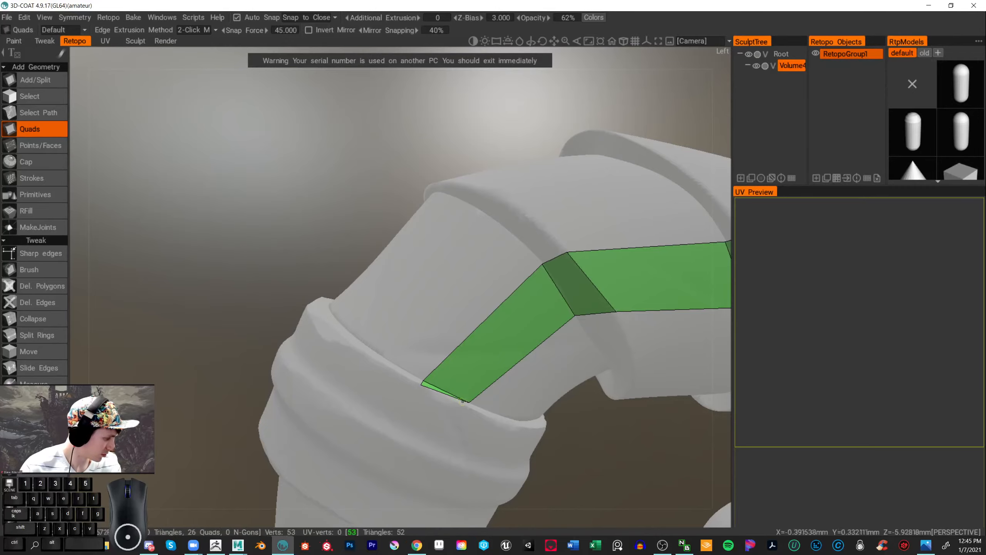
- Add a thin quad stepping up onto the ridged band's rim and a long quad across the band to its far edge
{"action": "left_click_drag", "start_coordinate": [160, 250], "coordinate": [202, 289], "text": "alt"}
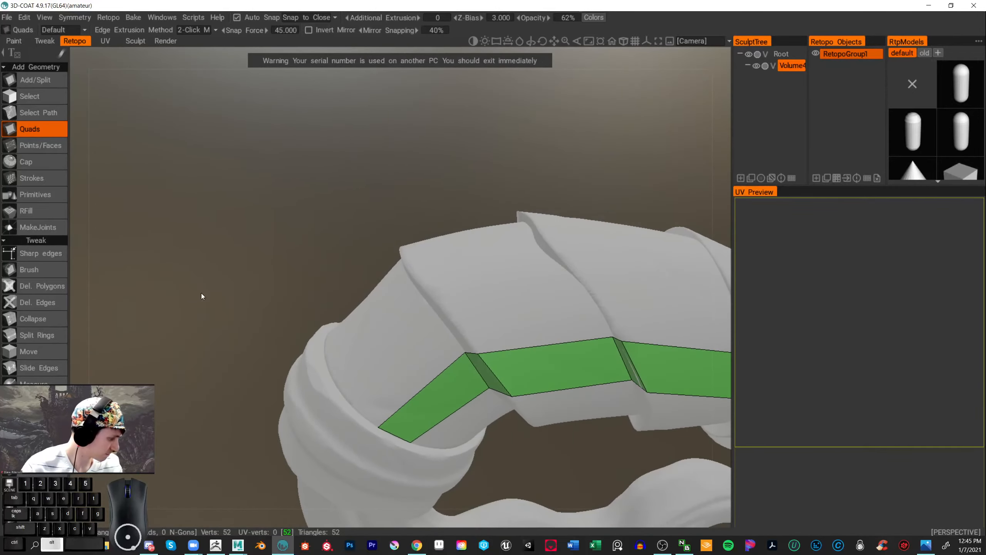
{"action": "right_click_drag", "start_coordinate": [203, 293], "coordinate": [209, 295], "text": "alt"}
{"action": "middle_click_drag", "start_coordinate": [208, 295], "coordinate": [204, 168], "text": "alt"}
{"action": "left_click", "coordinate": [383, 341]}
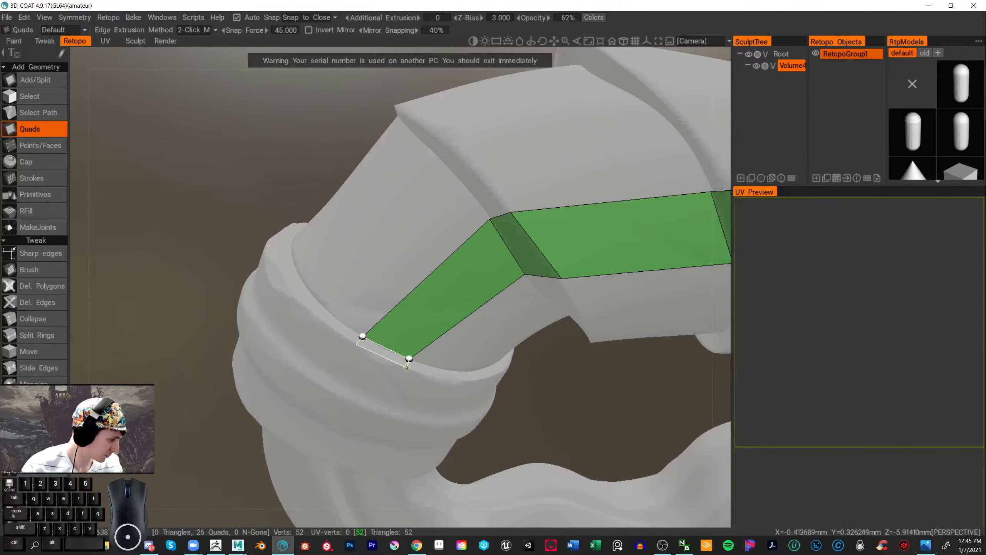
{"action": "left_click", "coordinate": [406, 366]}
{"action": "middle_click_drag", "start_coordinate": [408, 359], "coordinate": [416, 256], "text": "alt"}
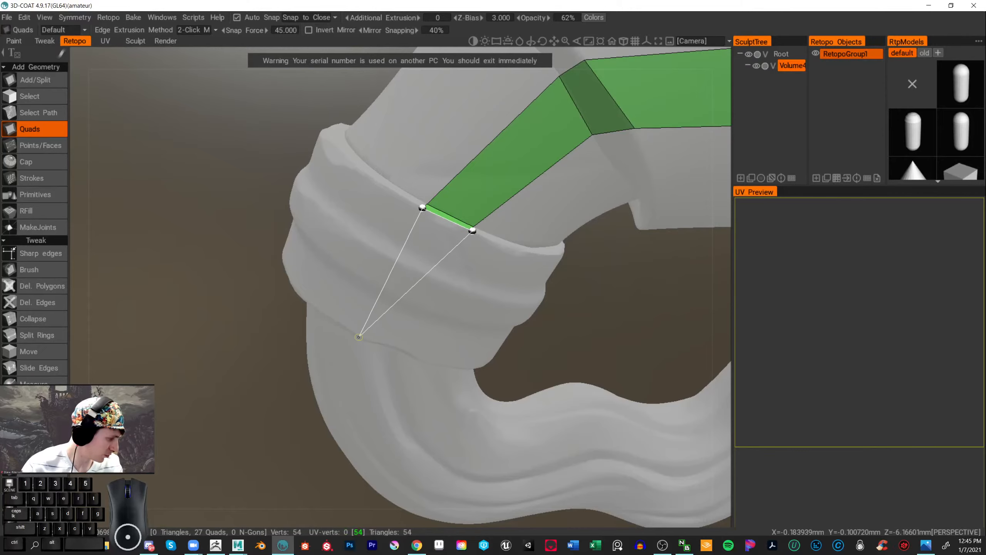
{"action": "left_click", "coordinate": [359, 334]}
{"action": "left_click", "coordinate": [409, 351]}
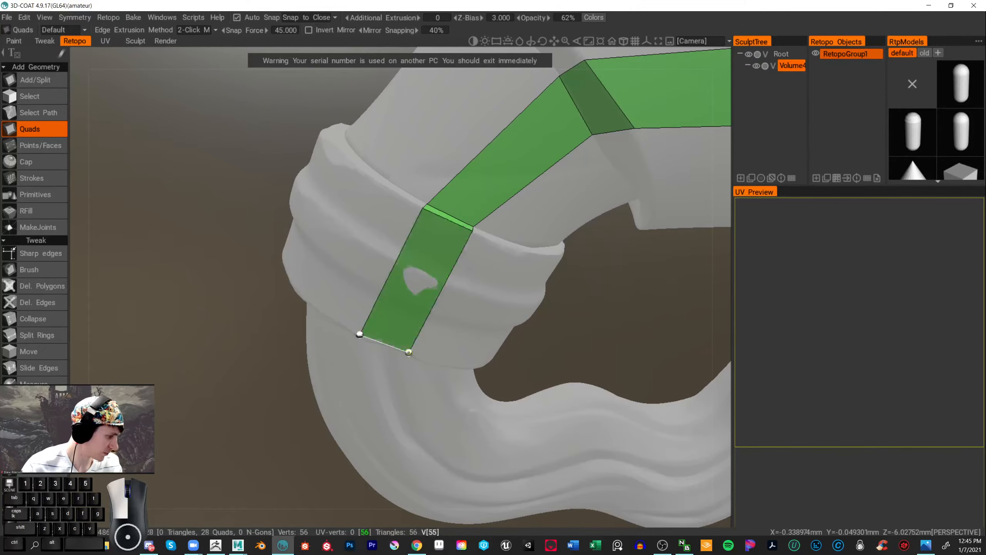
- Try a narrow quad under the ridged band's far edge, toward the curled tail, and undo it
{"action": "middle_click_drag", "start_coordinate": [626, 349], "coordinate": [584, 338], "text": "alt"}
{"action": "right_click_drag", "start_coordinate": [584, 337], "coordinate": [521, 353], "text": "alt"}
{"action": "left_click_drag", "start_coordinate": [521, 353], "coordinate": [537, 378], "text": "alt"}
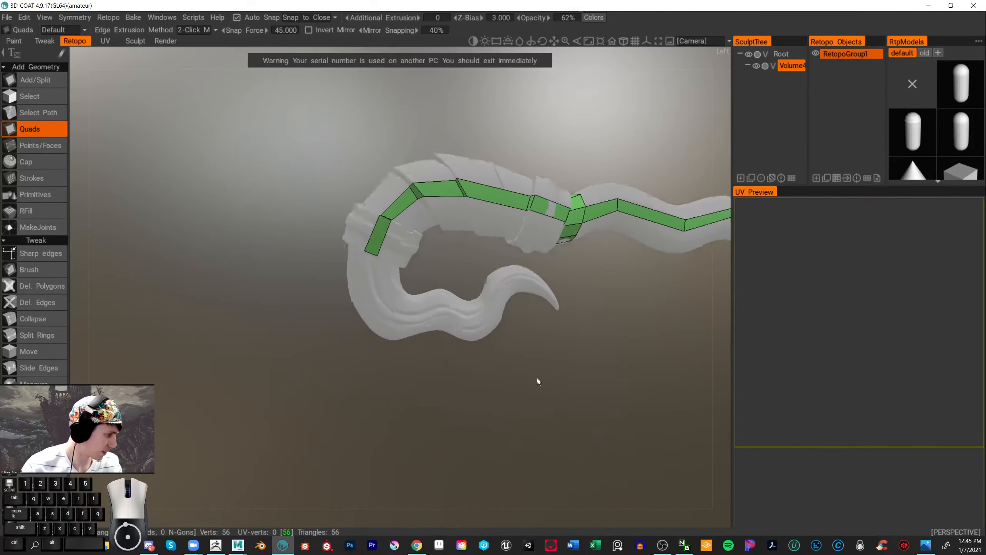
{"action": "middle_click_drag", "start_coordinate": [537, 378], "coordinate": [528, 371], "text": "alt"}
{"action": "right_click_drag", "start_coordinate": [528, 372], "coordinate": [556, 388], "text": "alt"}
{"action": "left_click_drag", "start_coordinate": [555, 388], "coordinate": [570, 331], "text": "alt"}
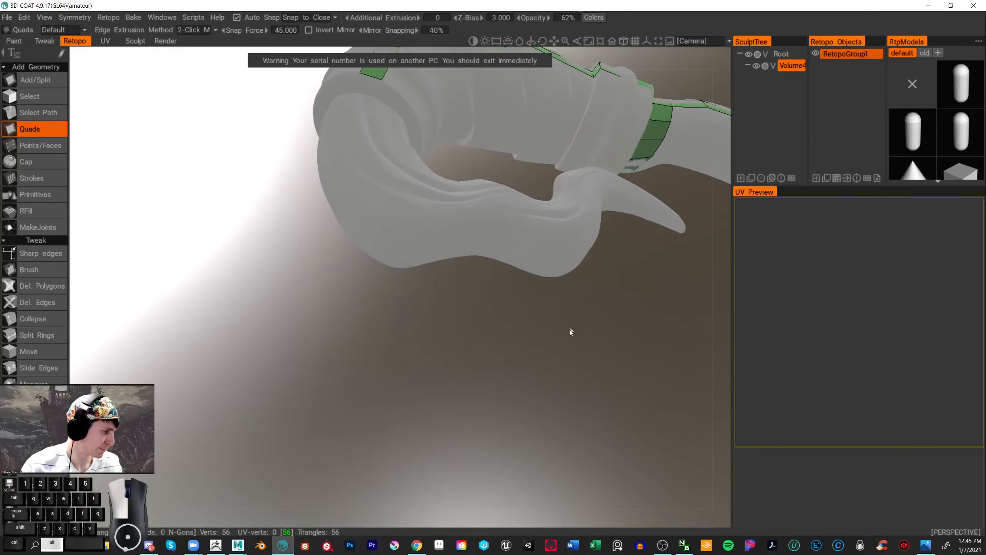
{"action": "middle_click_drag", "start_coordinate": [570, 331], "coordinate": [543, 456], "text": "alt"}
{"action": "left_click_drag", "start_coordinate": [223, 341], "coordinate": [224, 331]}
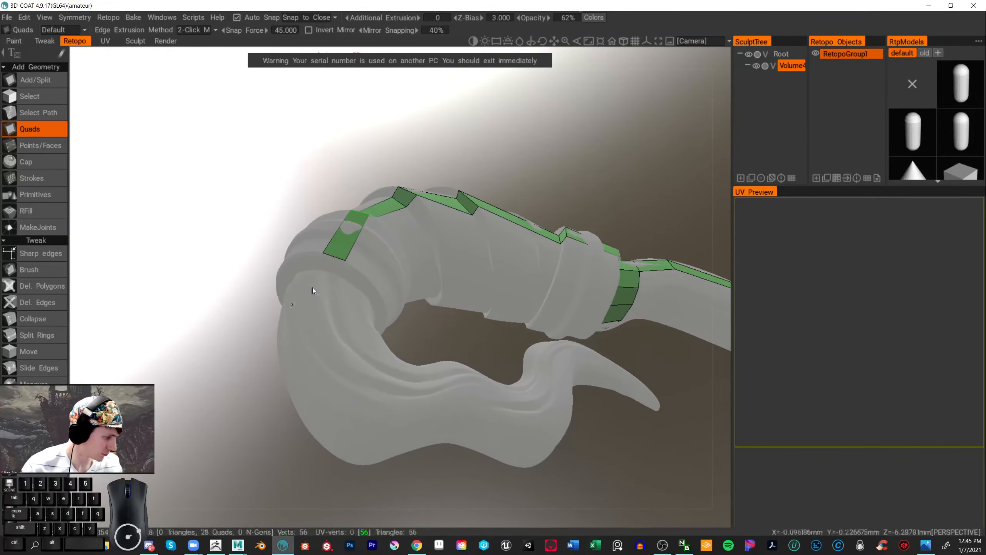
{"action": "left_click", "coordinate": [334, 255]}
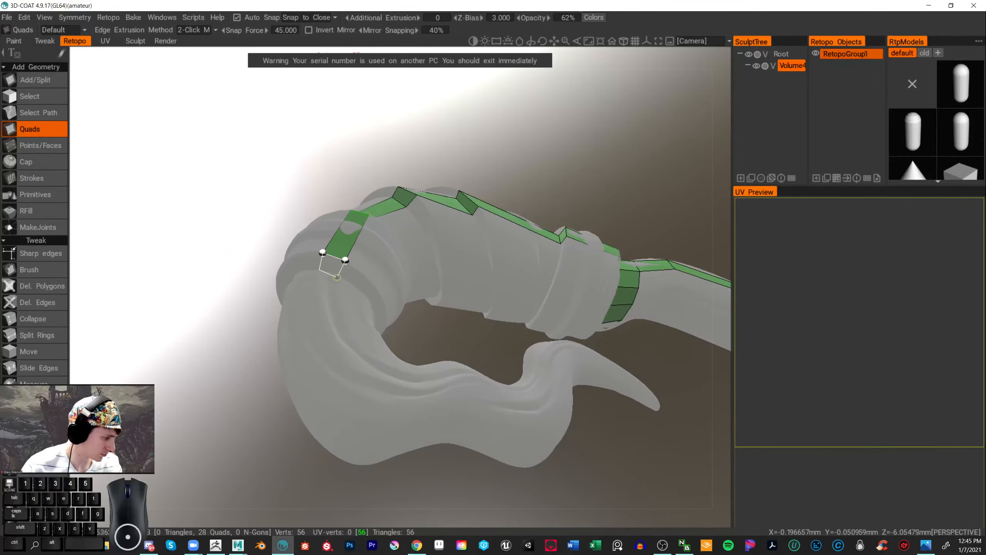
{"action": "left_click", "coordinate": [337, 277]}
{"action": "mouse_move", "coordinate": [486, 218]}
{"action": "left_mouse_down", "text": "alt"}
{"action": "mouse_move", "coordinate": [556, 157]}
{"action": "mouse_move", "coordinate": [463, 209]}
{"action": "mouse_move", "coordinate": [421, 247]}
{"action": "mouse_move", "coordinate": [474, 248]}
{"action": "mouse_move", "coordinate": [464, 280]}
{"action": "mouse_move", "coordinate": [547, 204]}
{"action": "mouse_move", "coordinate": [335, 406]}
{"action": "mouse_move", "coordinate": [411, 354]}
{"action": "mouse_move", "coordinate": [304, 349]}
{"action": "left_mouse_up", "text": "alt"}
{"action": "left_click_drag", "start_coordinate": [488, 415], "coordinate": [471, 441], "text": "alt"}
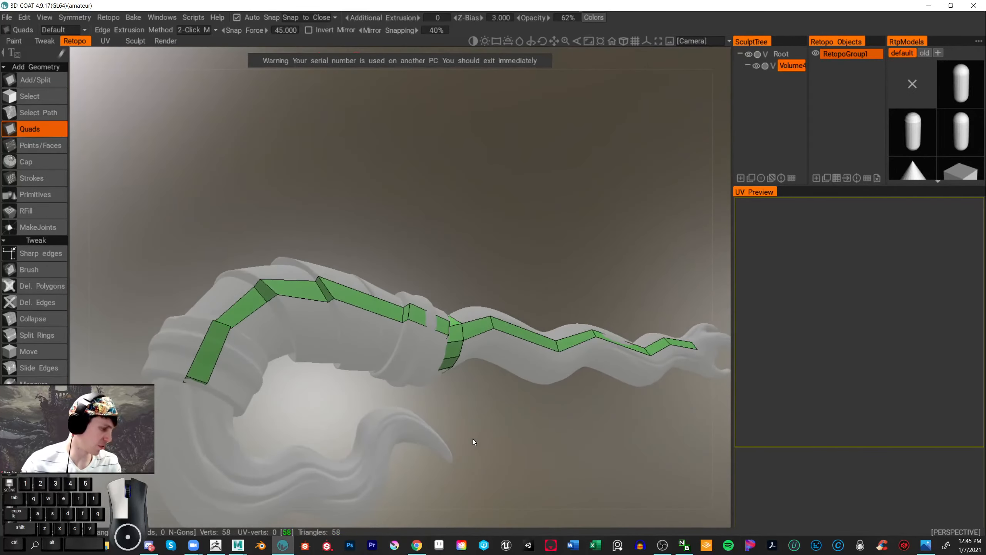
{"action": "left_click_drag", "start_coordinate": [300, 431], "coordinate": [380, 362], "text": "alt"}
{"action": "left_click_drag", "start_coordinate": [295, 368], "coordinate": [389, 318], "text": "alt"}
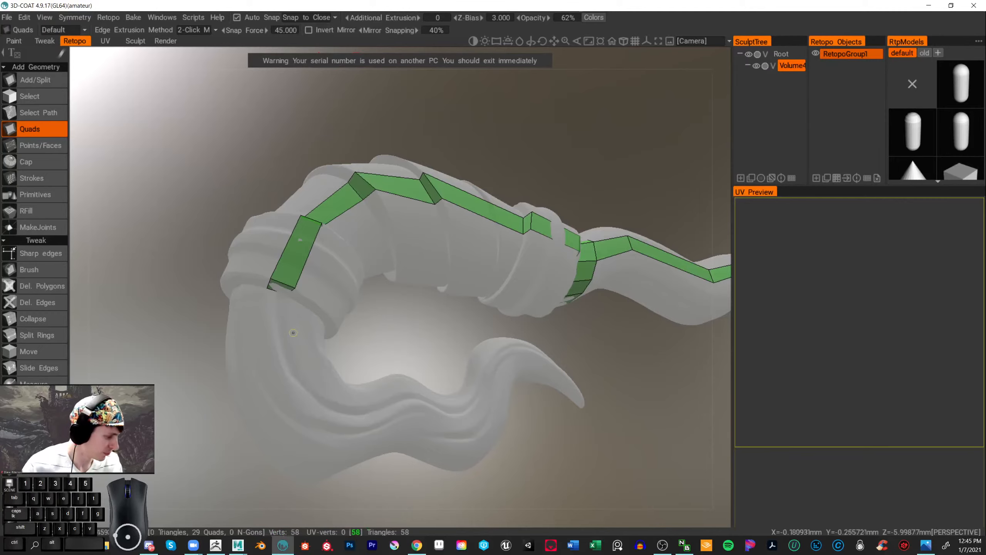
{"action": "key", "text": "ctrl+z"}
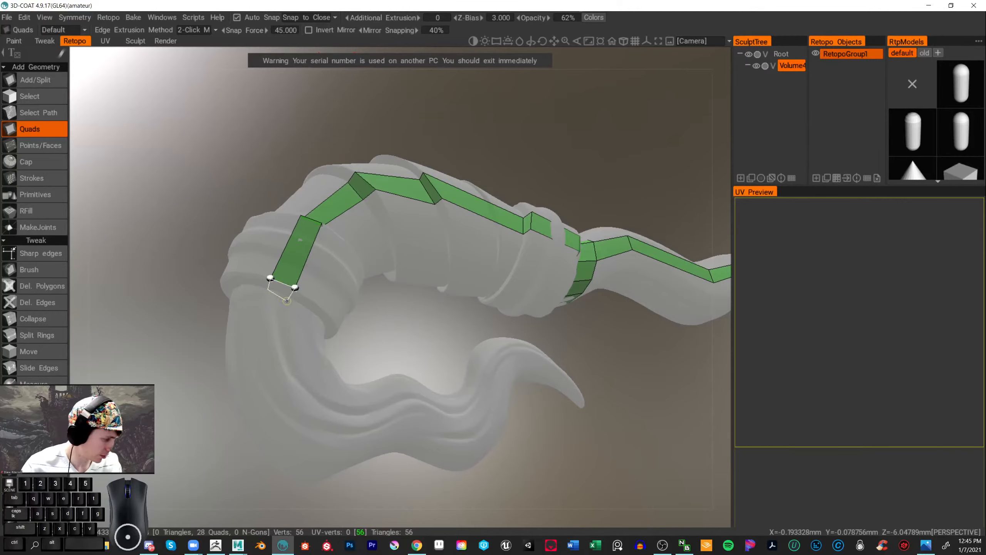
- Add a deeper narrow quad stepping in under the band's far edge and a longer quad down the start of the curled tail
{"action": "left_click", "coordinate": [286, 297]}
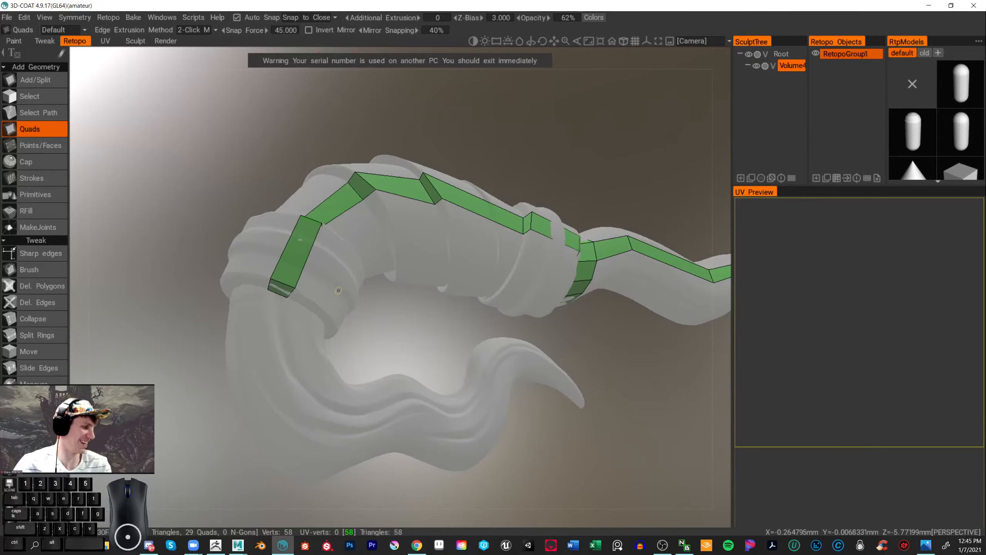
{"action": "mouse_move", "coordinate": [369, 344]}
{"action": "right_mouse_down", "text": "alt"}
{"action": "mouse_move", "coordinate": [396, 340]}
{"action": "mouse_move", "coordinate": [383, 336]}
{"action": "right_mouse_up", "text": "alt"}
{"action": "left_click_drag", "start_coordinate": [383, 327], "coordinate": [404, 332], "text": "alt"}
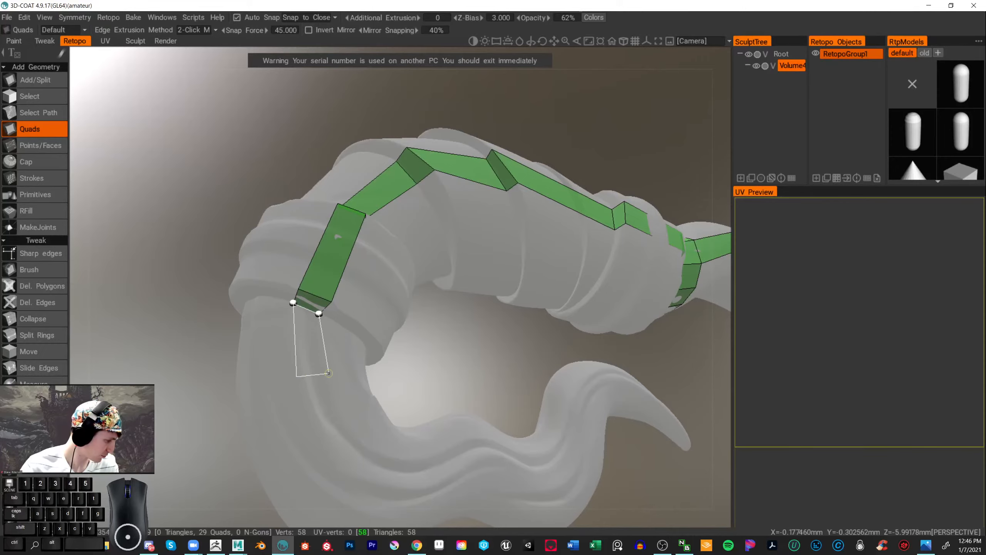
{"action": "left_click", "coordinate": [328, 373]}
{"action": "left_click_drag", "start_coordinate": [382, 346], "coordinate": [318, 372], "text": "alt"}
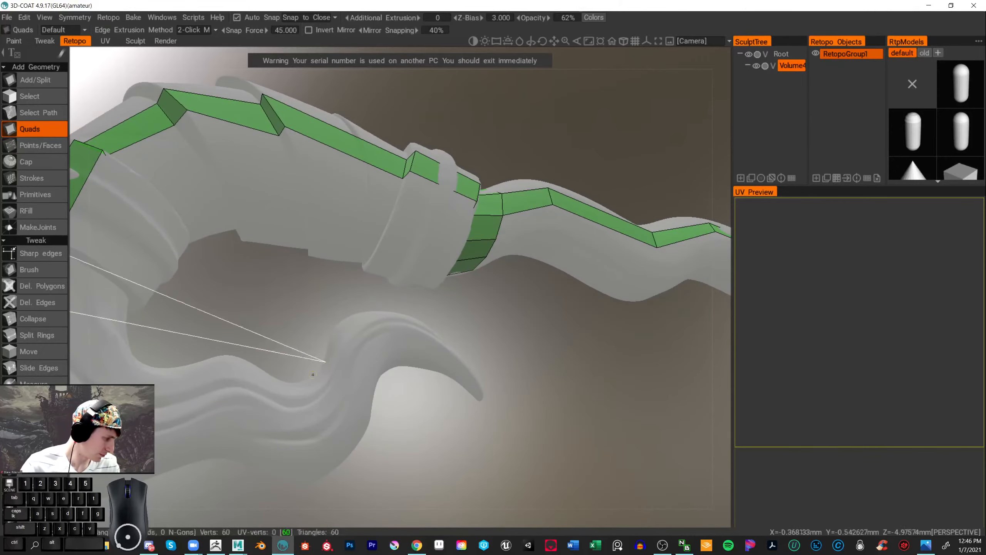
{"action": "left_click_drag", "start_coordinate": [216, 336], "coordinate": [221, 294], "text": "alt"}
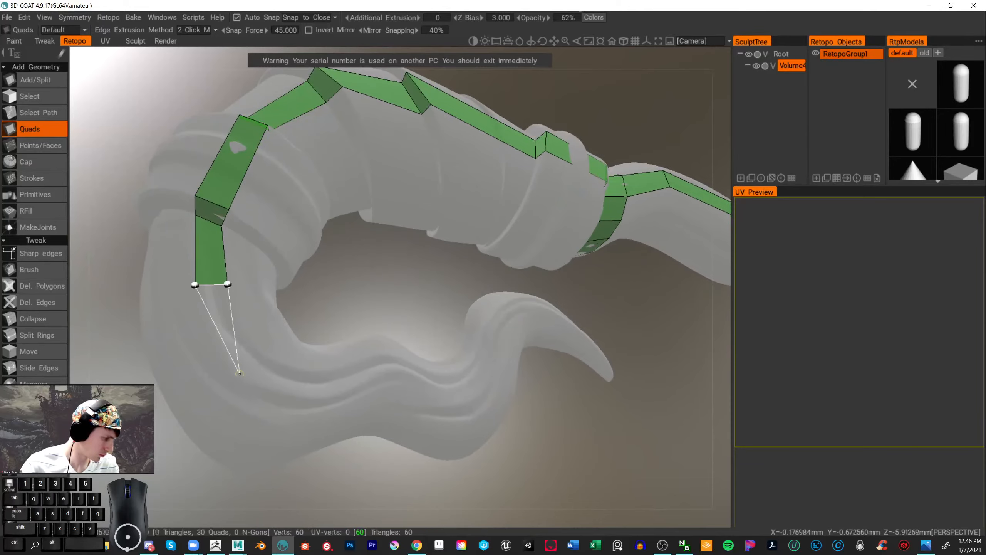
- Add two quads around the curled tail's lower bend and split the longer one crosswise with Split Rings
{"action": "left_click", "coordinate": [259, 351]}
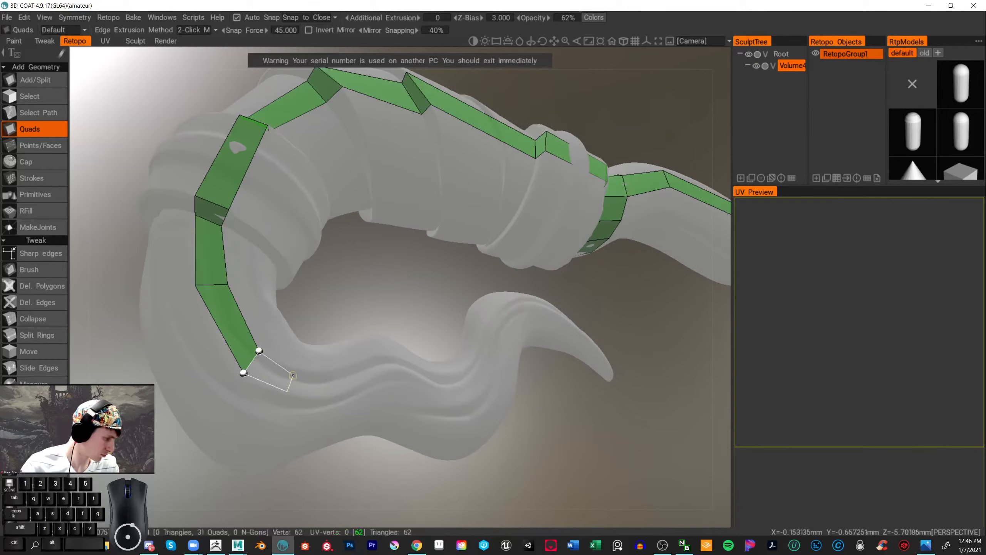
{"action": "left_click", "coordinate": [287, 391]}
{"action": "left_click_drag", "start_coordinate": [287, 391], "coordinate": [339, 401], "text": "alt"}
{"action": "scroll", "coordinate": [177, 327], "scroll_direction": "up", "scroll_amount": 3}
{"action": "left_click", "coordinate": [42, 334]}
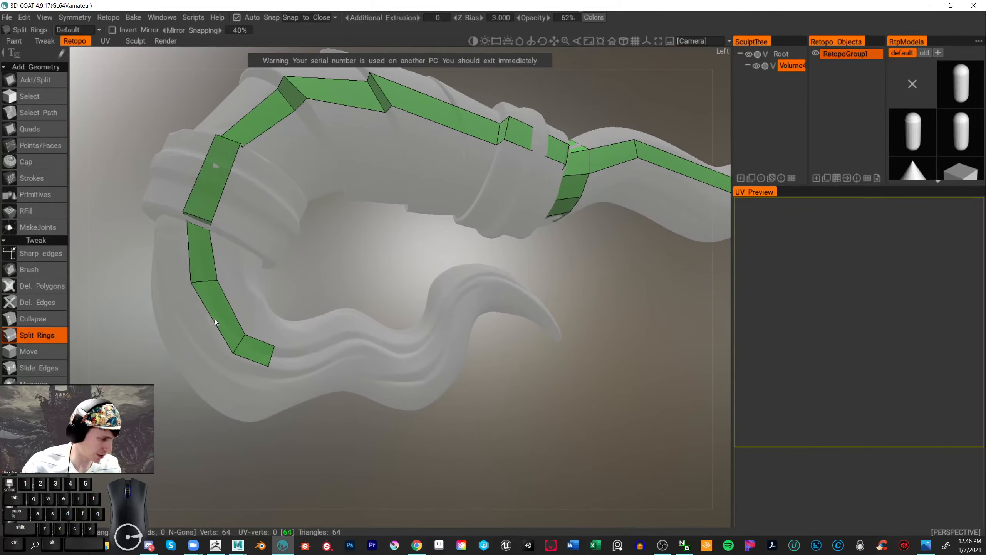
{"action": "left_click", "coordinate": [222, 313]}
{"action": "left_click", "coordinate": [46, 265]}
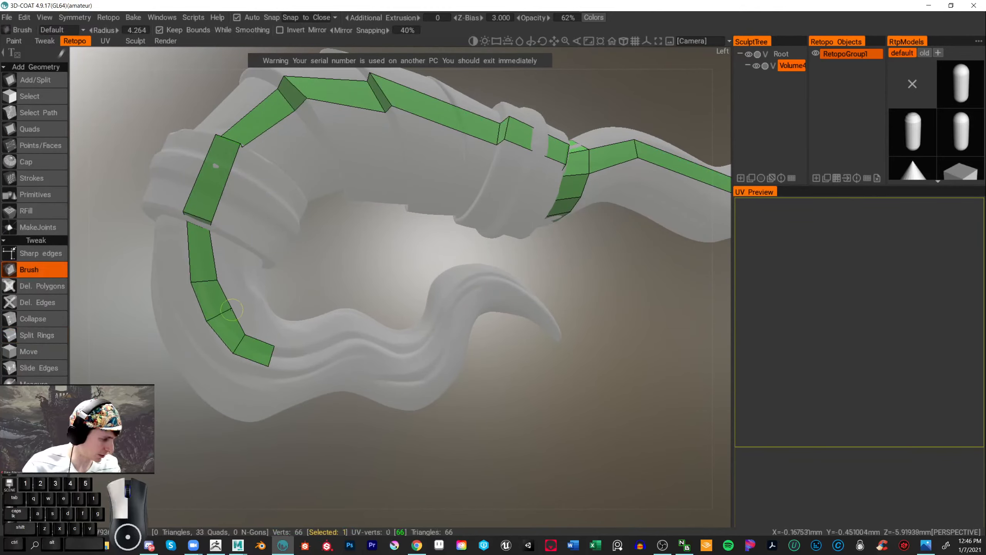
- Extend the strip with four quads along the wavy lower stretch of the curled tail, up to the base of its hook
{"action": "middle_click_drag", "start_coordinate": [369, 264], "coordinate": [295, 316]}
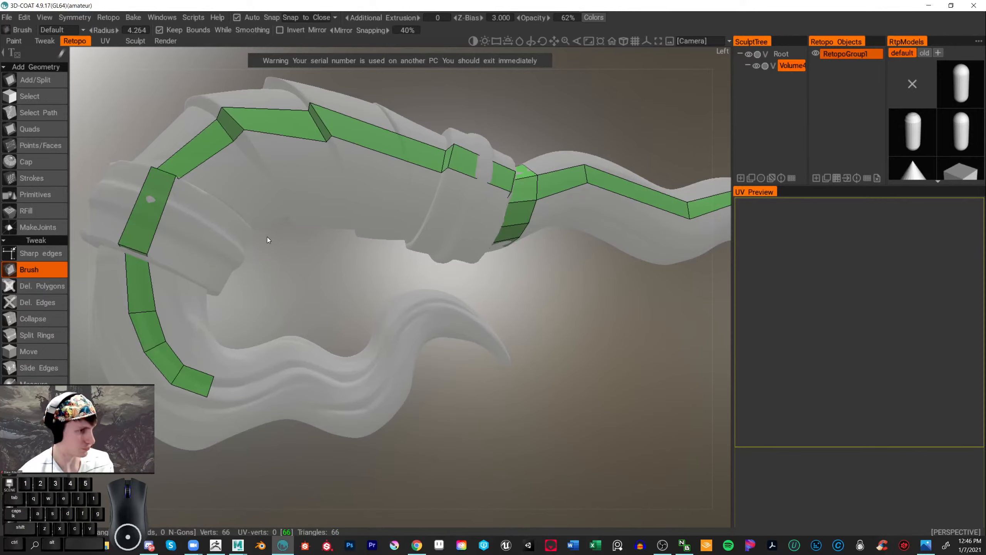
{"action": "left_click", "coordinate": [43, 130]}
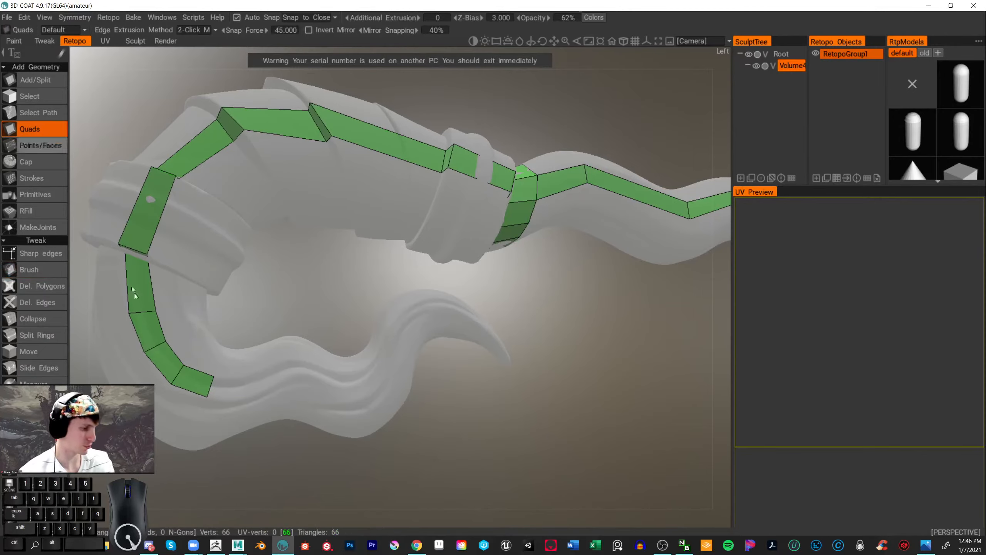
{"action": "left_click", "coordinate": [211, 387]}
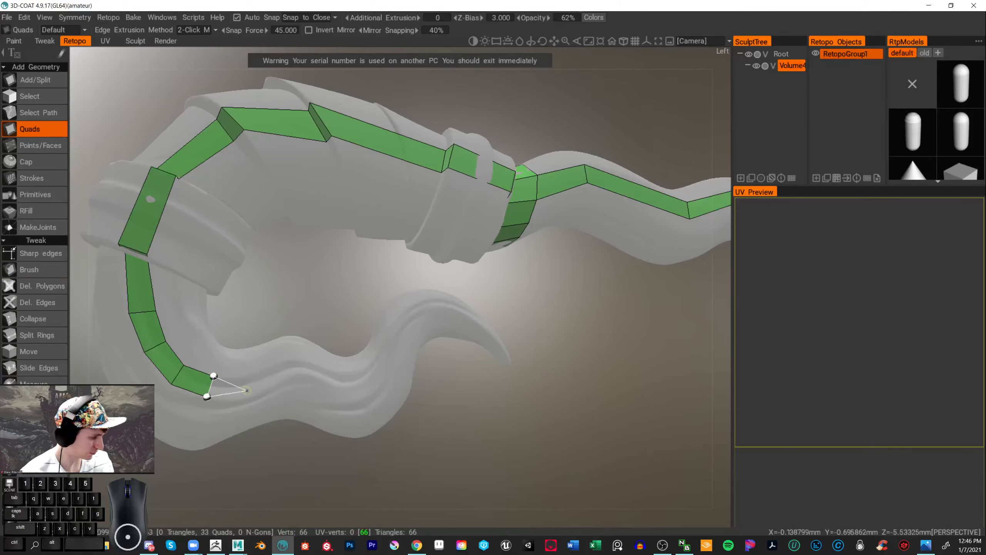
{"action": "left_click", "coordinate": [252, 385]}
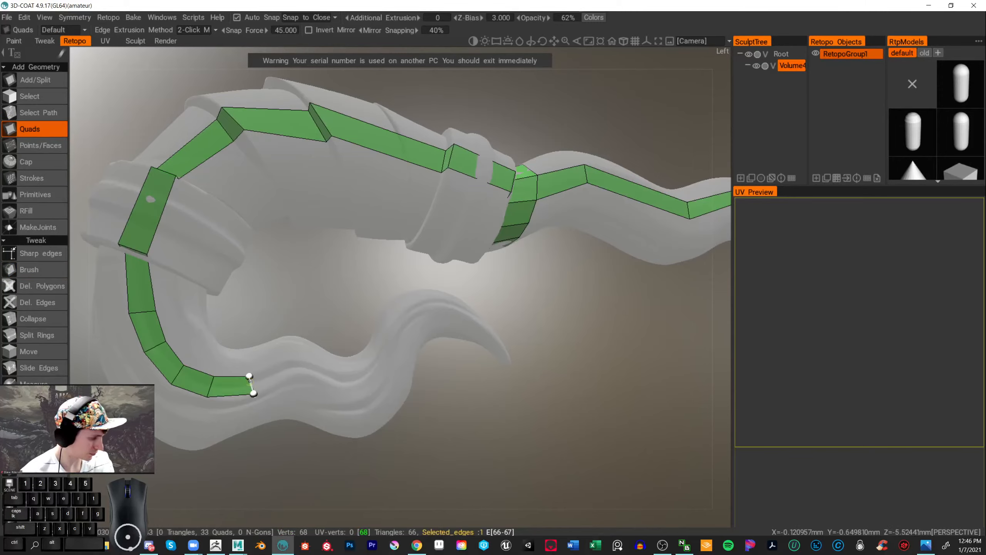
{"action": "left_click", "coordinate": [297, 359]}
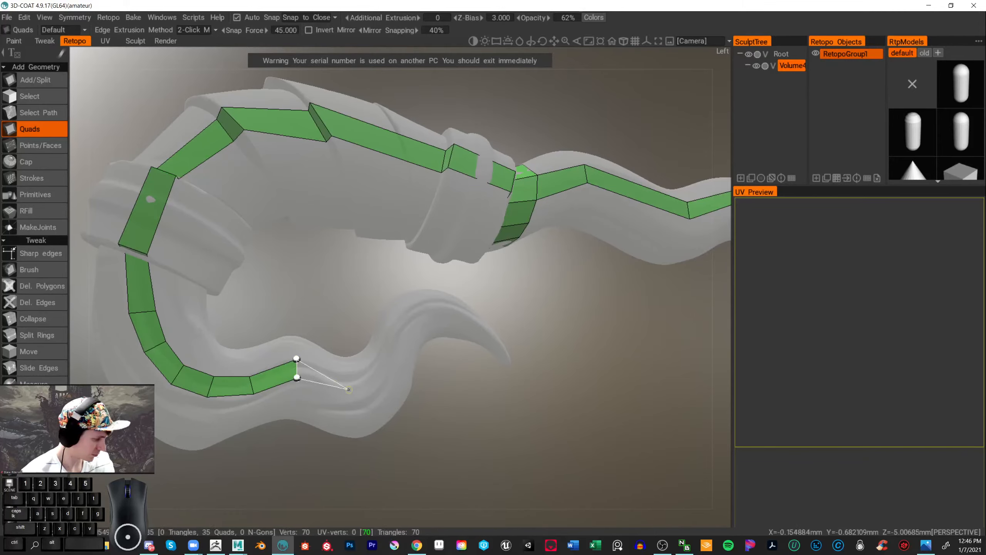
{"action": "left_click", "coordinate": [347, 372]}
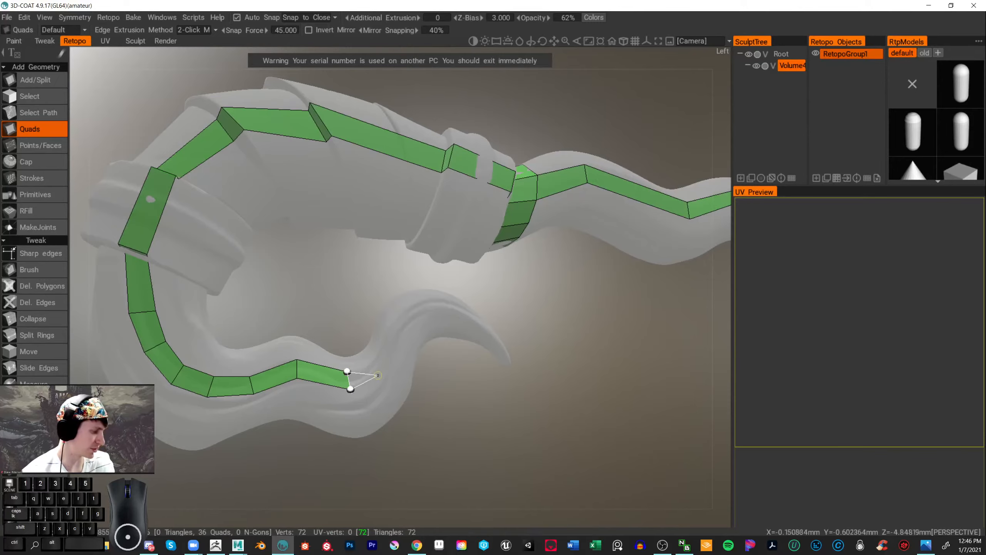
{"action": "left_click", "coordinate": [370, 367]}
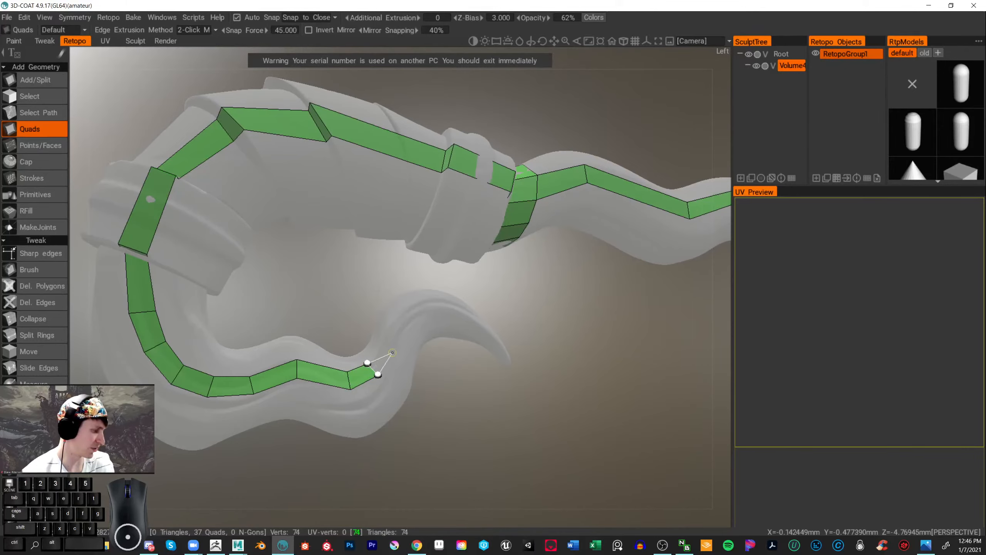
- Add three short quads climbing the rising side of the tail's hook toward its crest
{"action": "left_click", "coordinate": [392, 352]}
{"action": "left_click", "coordinate": [379, 348]}
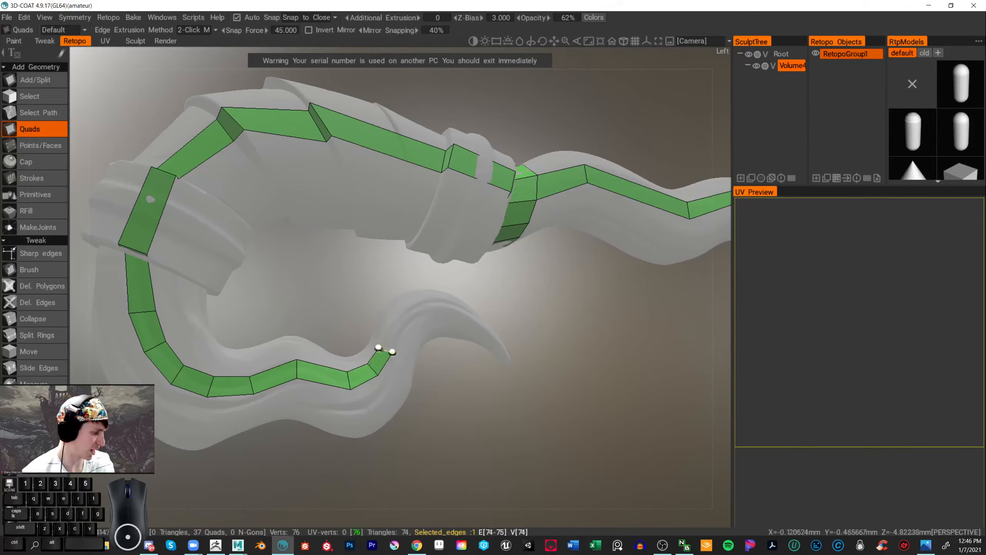
{"action": "left_click", "coordinate": [402, 330]}
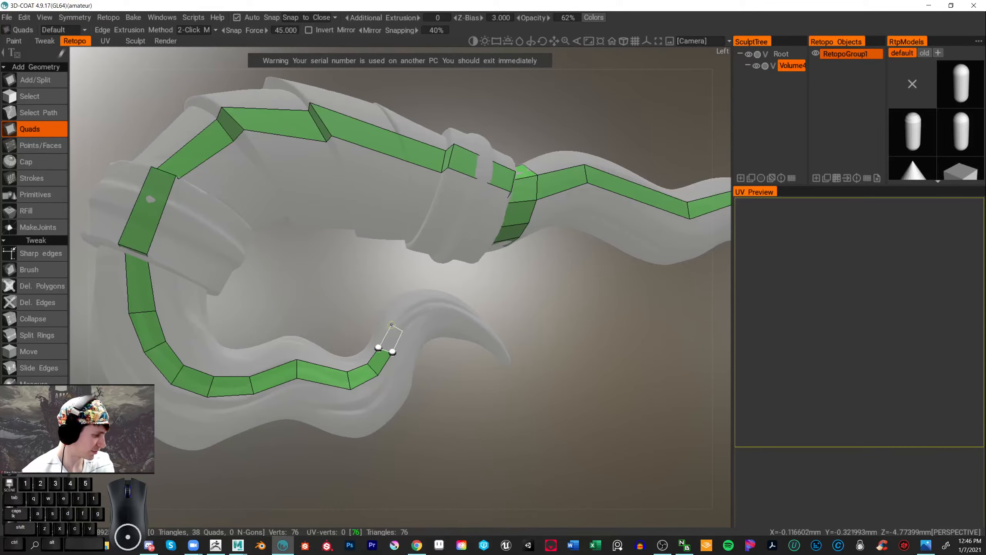
{"action": "left_click", "coordinate": [391, 324]}
{"action": "left_click", "coordinate": [419, 314]}
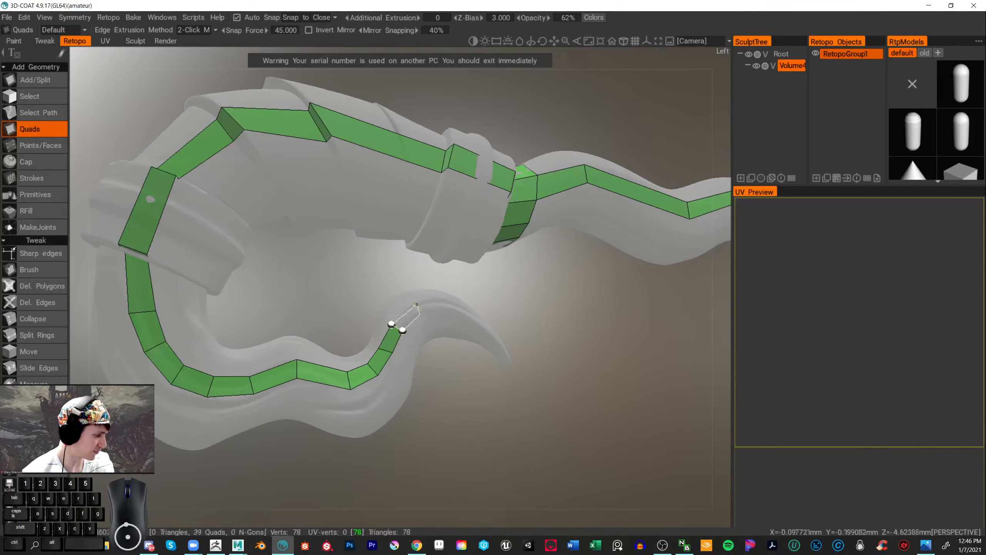
{"action": "left_click", "coordinate": [413, 302]}
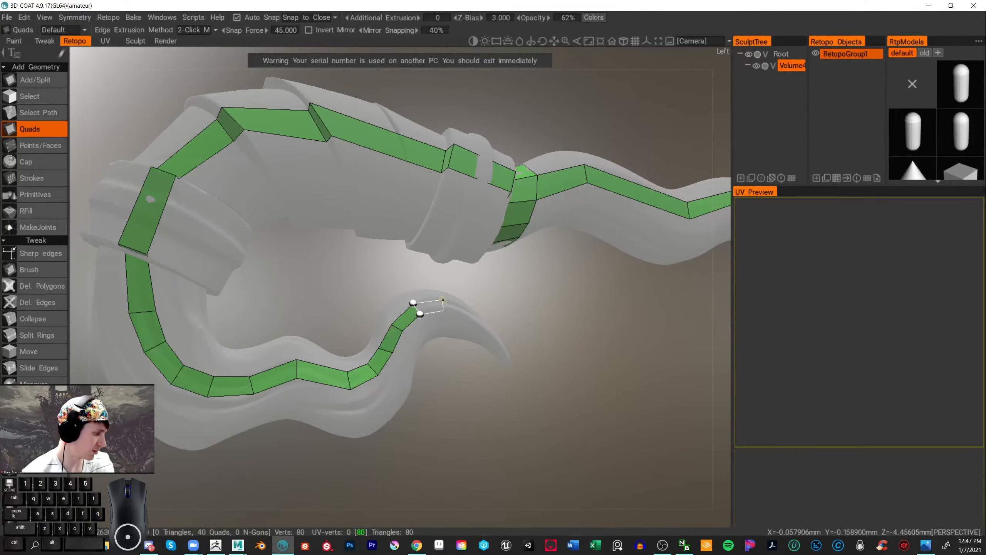
- Try a quad over the crest of the tail's hook and undo it
{"action": "left_click", "coordinate": [443, 299]}
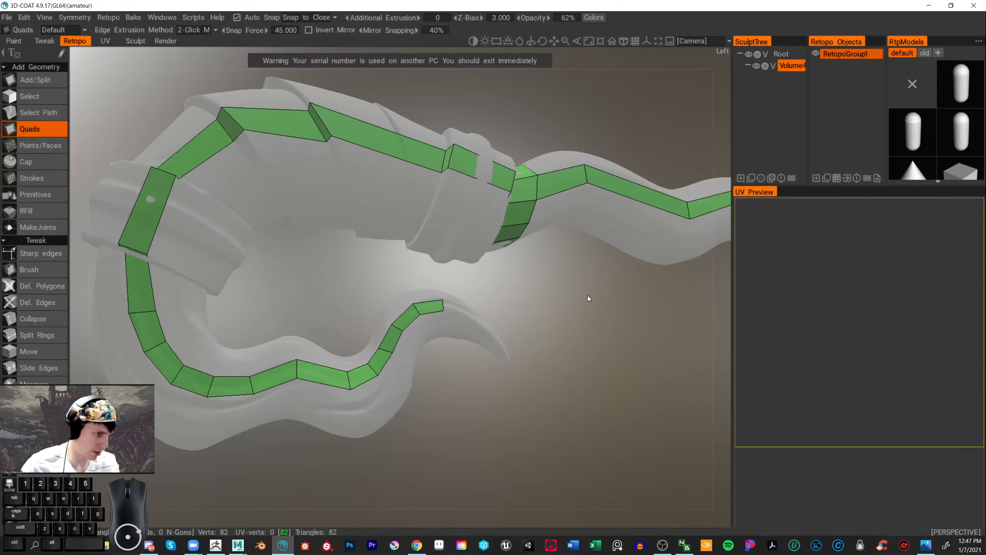
{"action": "left_click_drag", "start_coordinate": [536, 330], "coordinate": [590, 258], "text": "alt"}
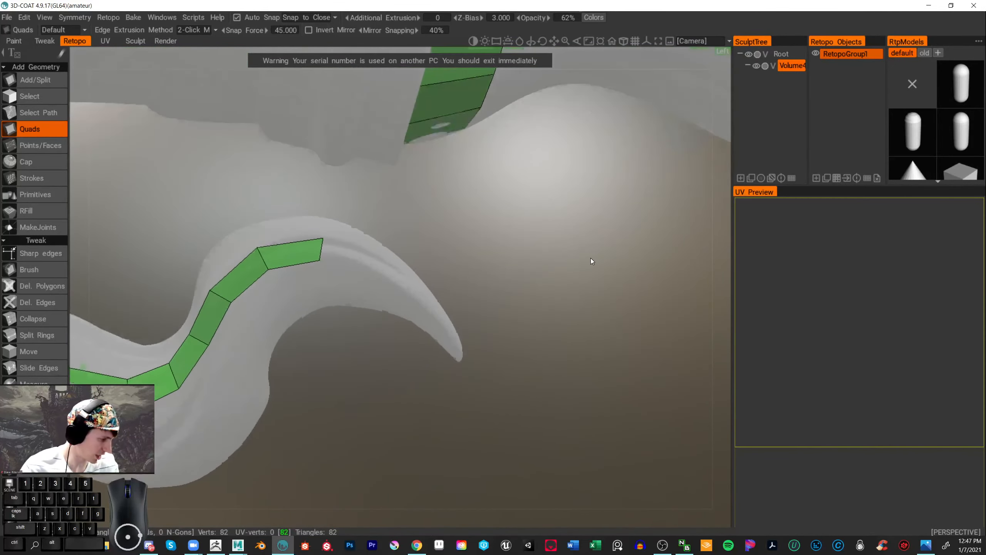
{"action": "left_click", "coordinate": [284, 262], "text": "ctrl"}
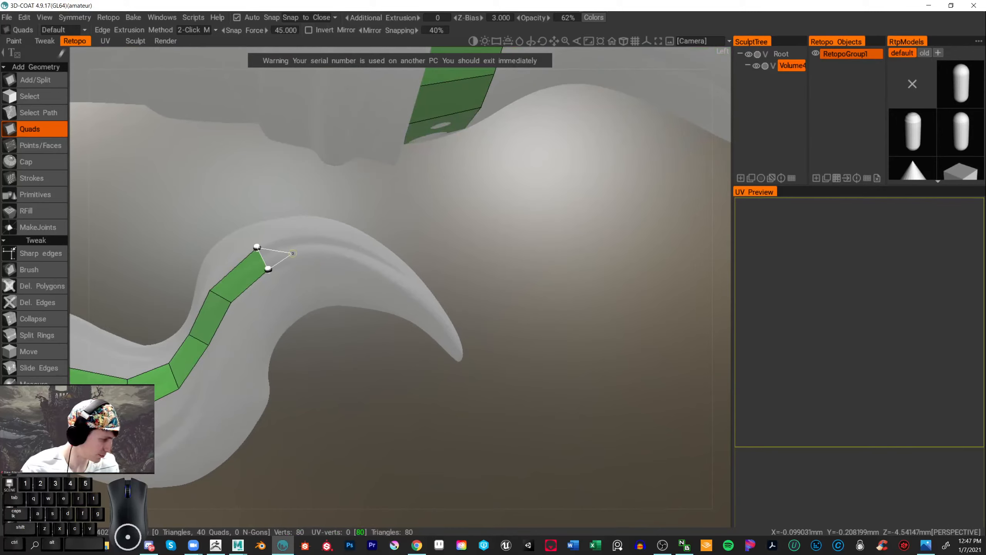
- Add three quads arching over the hook's crest and down toward the pointed tip
{"action": "left_click", "coordinate": [298, 255]}
{"action": "left_click", "coordinate": [299, 232]}
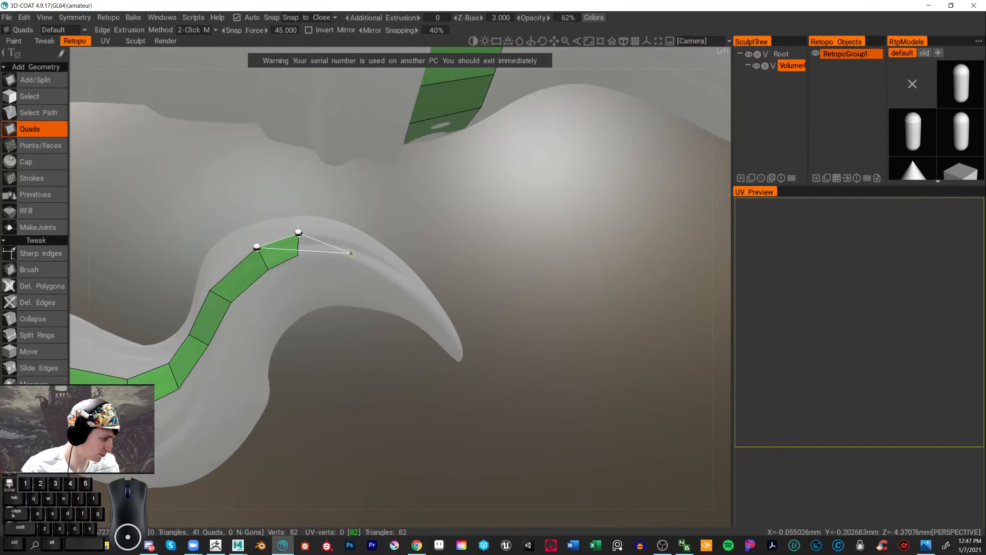
{"action": "left_click", "coordinate": [339, 255]}
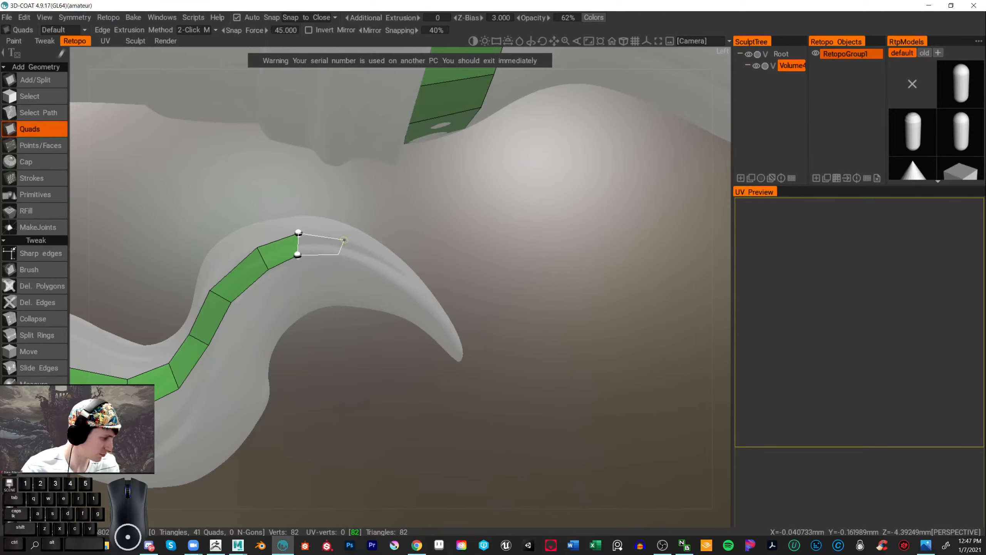
{"action": "left_click", "coordinate": [346, 240]}
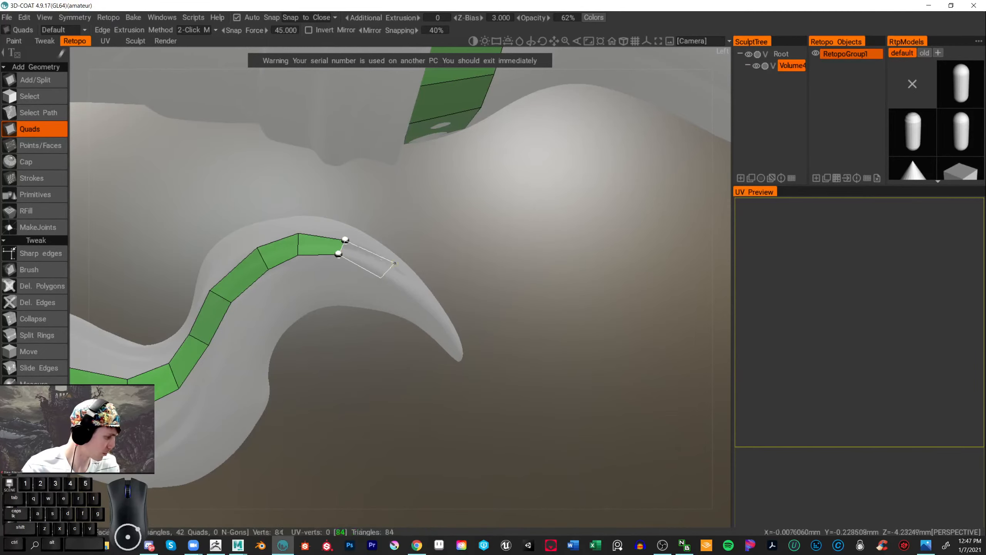
{"action": "left_click", "coordinate": [393, 266]}
- Examine the retopology strip and the uncovered tip of the curled tail from several distances and angles
{"action": "right_click_drag", "start_coordinate": [505, 275], "coordinate": [382, 264], "text": "alt"}
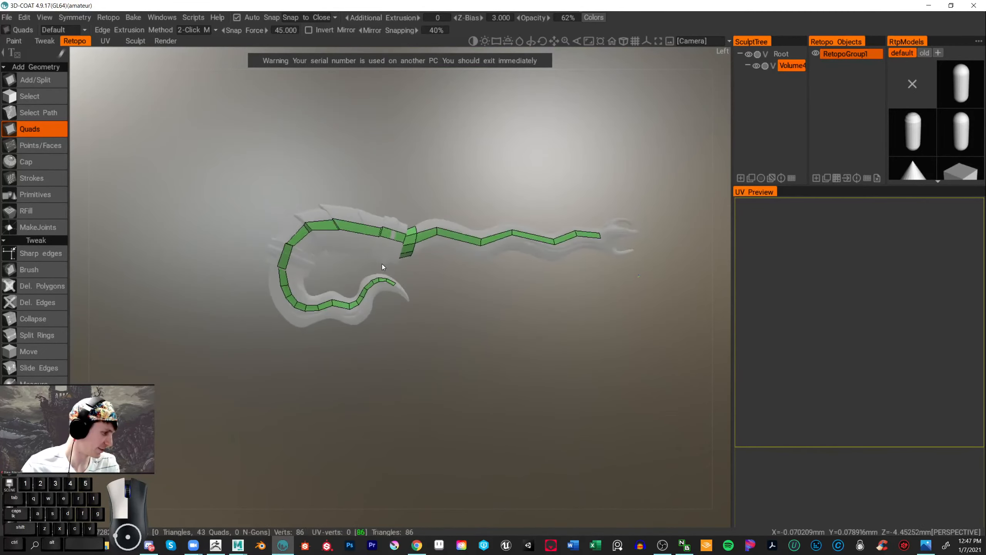
{"action": "right_click_drag", "start_coordinate": [460, 302], "coordinate": [533, 327], "text": "alt"}
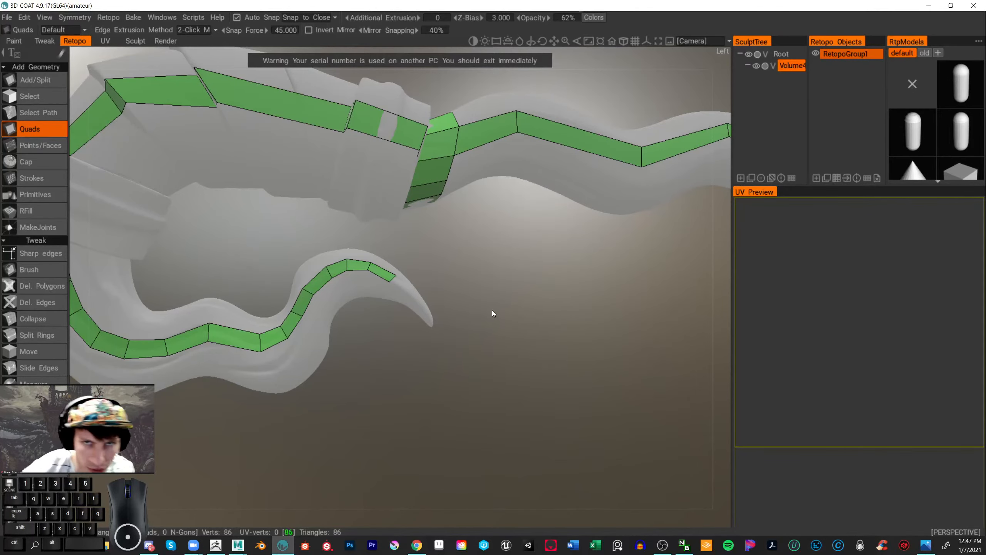
{"action": "scroll", "coordinate": [466, 310], "scroll_direction": "up", "scroll_amount": 4}
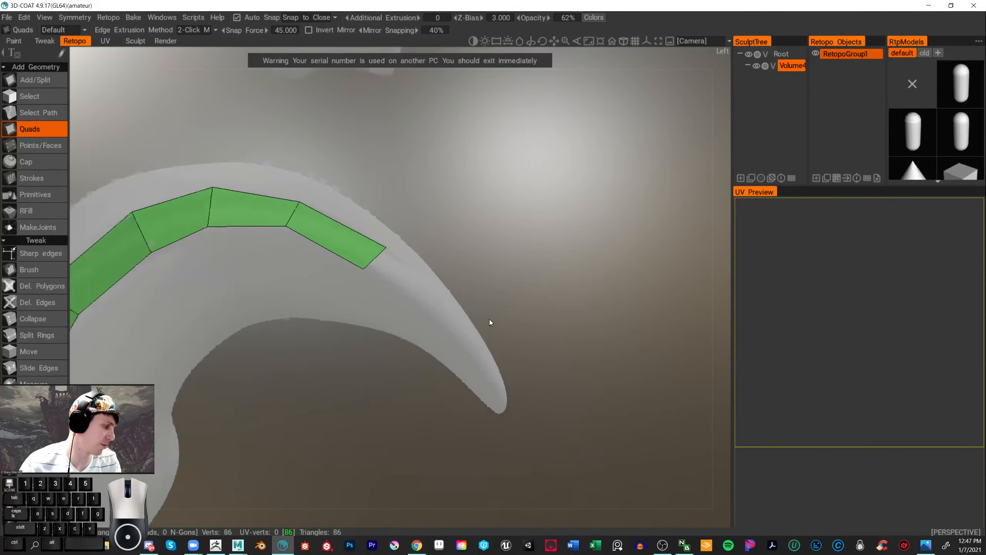
{"action": "middle_click_drag", "start_coordinate": [484, 318], "coordinate": [499, 285]}
{"action": "left_click_drag", "start_coordinate": [500, 285], "coordinate": [514, 271]}
{"action": "scroll", "coordinate": [515, 271], "scroll_direction": "up", "scroll_amount": 4}
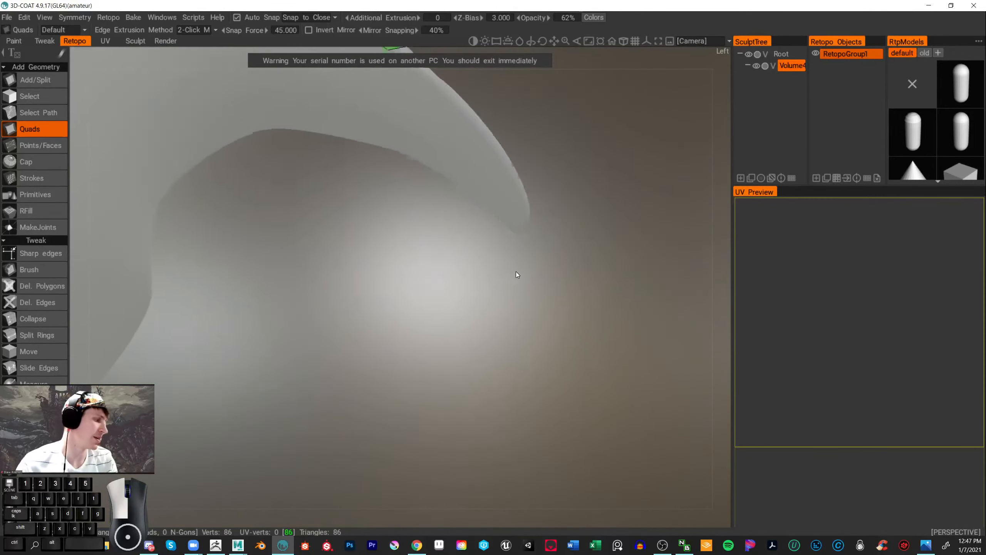
{"action": "middle_click_drag", "start_coordinate": [618, 156], "coordinate": [595, 241], "text": "alt"}
{"action": "scroll", "coordinate": [591, 241], "scroll_direction": "down", "scroll_amount": 6}
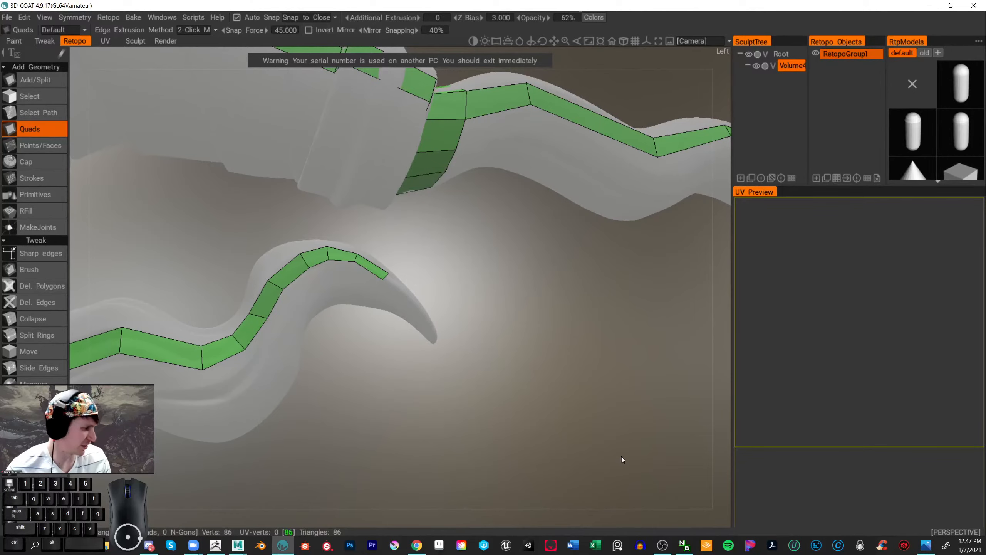
{"action": "left_click_drag", "start_coordinate": [621, 456], "coordinate": [609, 389]}
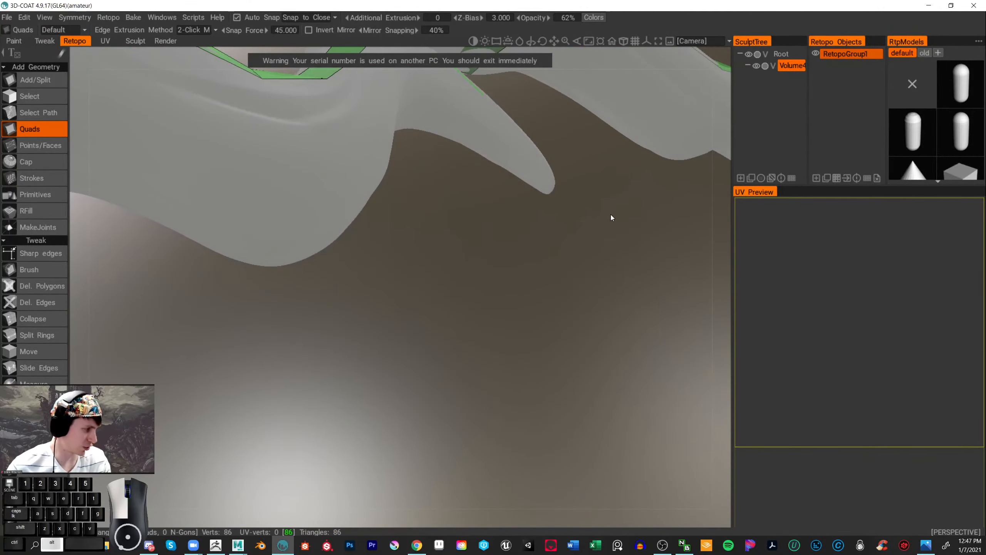
{"action": "left_click_drag", "start_coordinate": [611, 215], "coordinate": [529, 285], "text": "alt"}
{"action": "right_click_drag", "start_coordinate": [526, 299], "coordinate": [587, 343], "text": "alt"}
{"action": "left_click_drag", "start_coordinate": [446, 381], "coordinate": [433, 375]}
{"action": "left_click_drag", "start_coordinate": [432, 374], "coordinate": [487, 358], "text": "alt"}
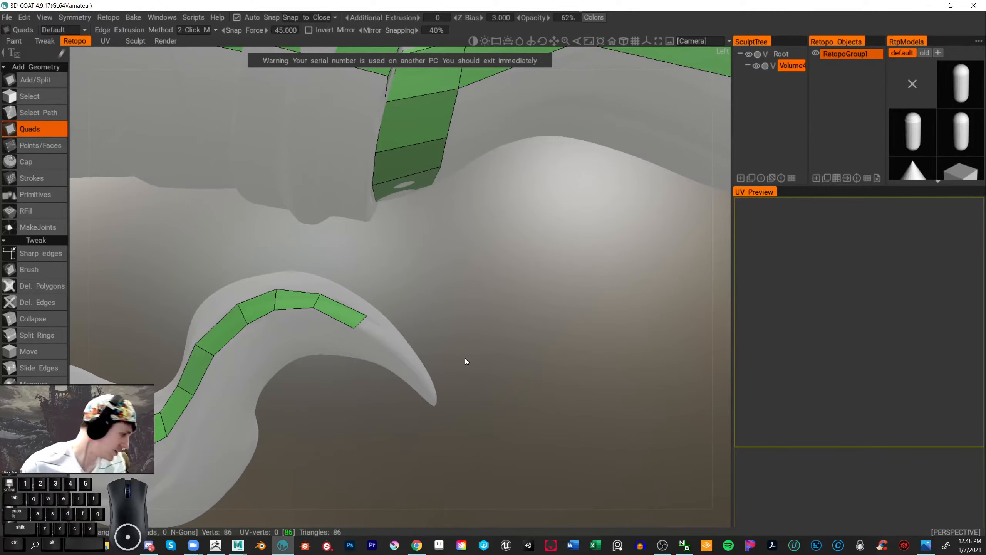
{"action": "right_click_drag", "start_coordinate": [465, 358], "coordinate": [452, 360], "text": "alt"}
{"action": "left_click_drag", "start_coordinate": [452, 360], "coordinate": [431, 330], "text": "alt"}
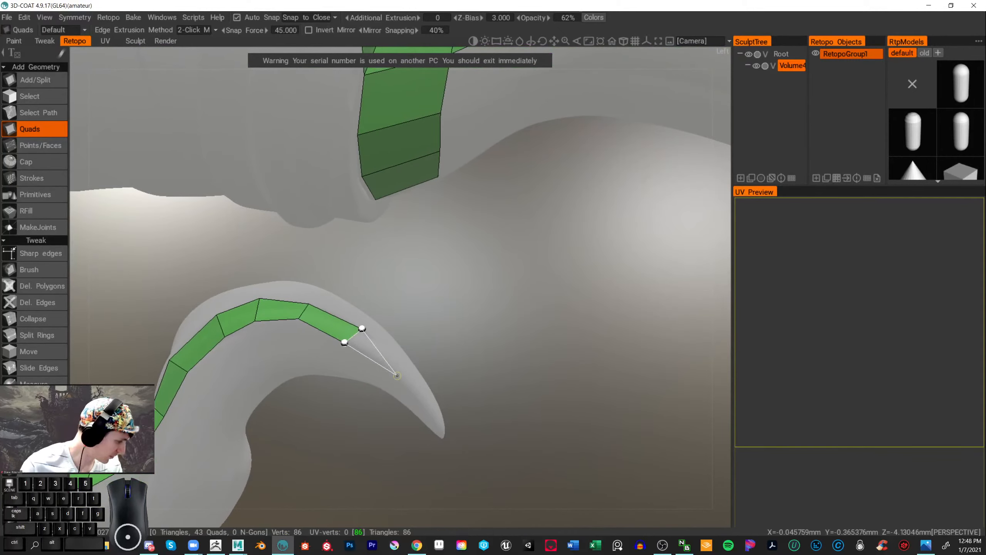
- Add three progressively narrower quads down the hook to just short of the tail's point
{"action": "left_click", "coordinate": [397, 375]}
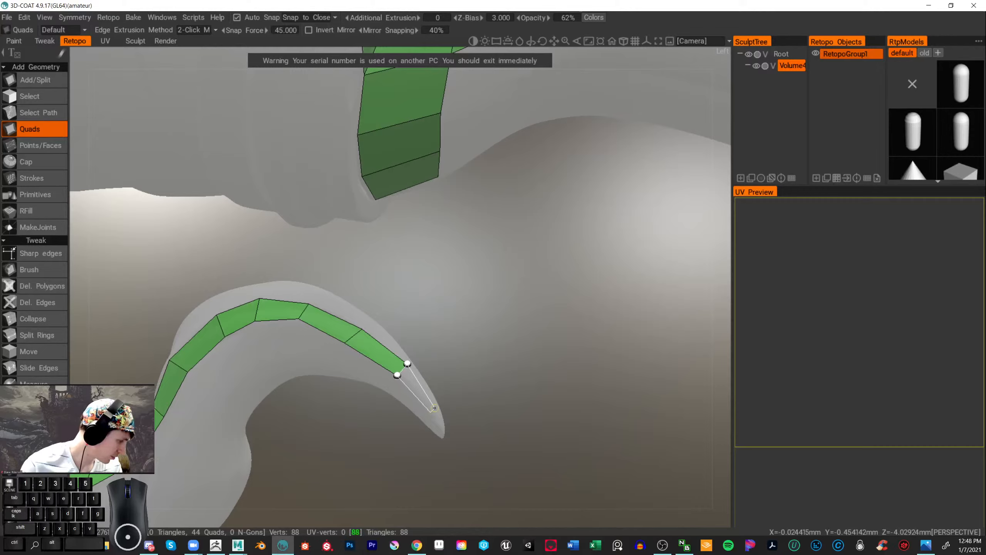
{"action": "left_click", "coordinate": [435, 408]}
{"action": "middle_click_drag", "start_coordinate": [493, 379], "coordinate": [355, 285]}
{"action": "left_click_drag", "start_coordinate": [355, 285], "coordinate": [297, 342]}
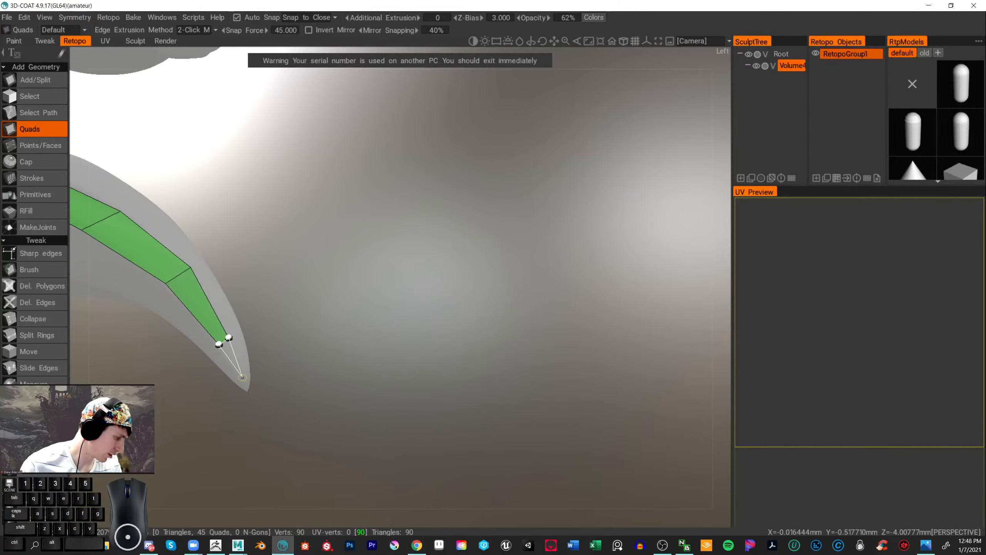
{"action": "left_click", "coordinate": [243, 367]}
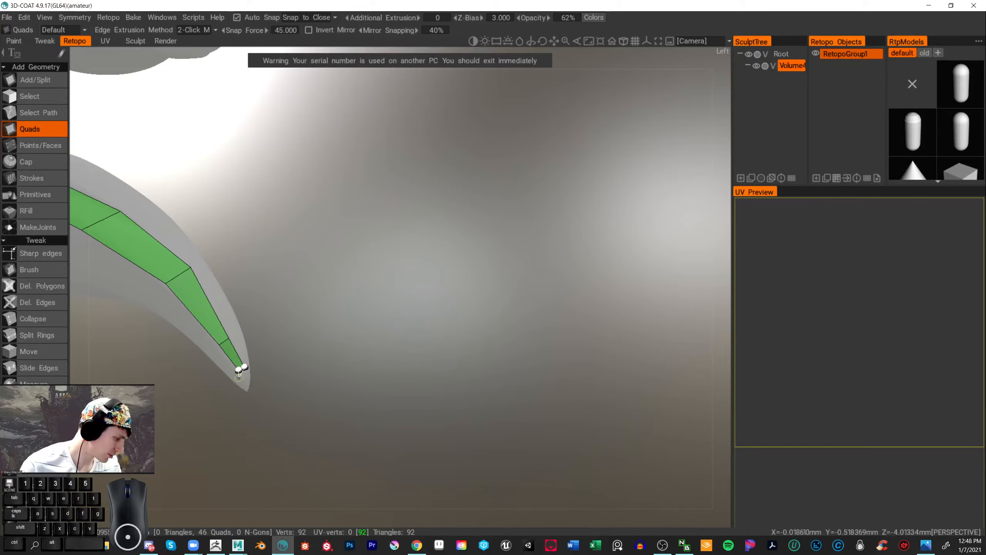
- Try closing the strip with a triangle at the tail's point and undo it
{"action": "left_click", "coordinate": [246, 387]}
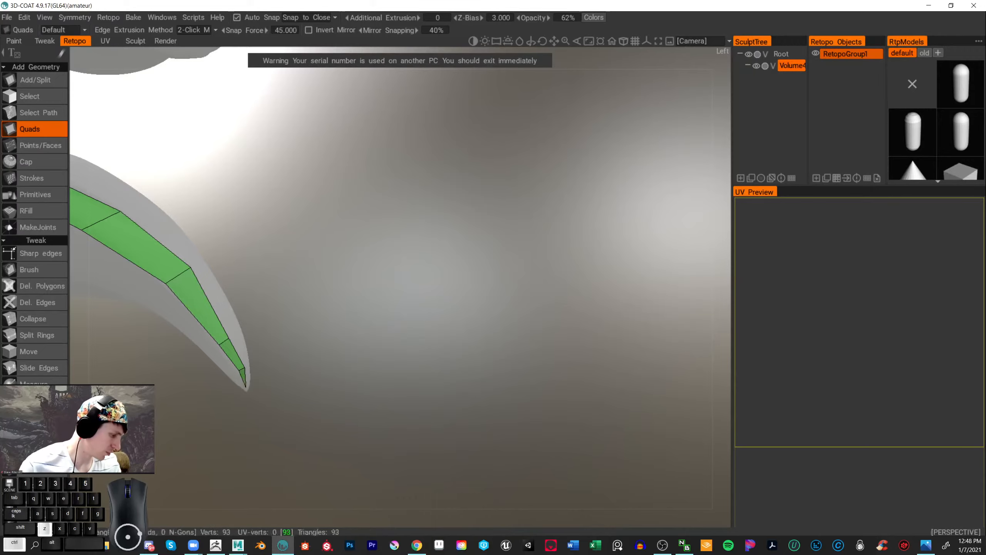
{"action": "left_click_drag", "start_coordinate": [330, 367], "coordinate": [281, 362], "text": "alt"}
{"action": "key", "text": "ctrl+z"}
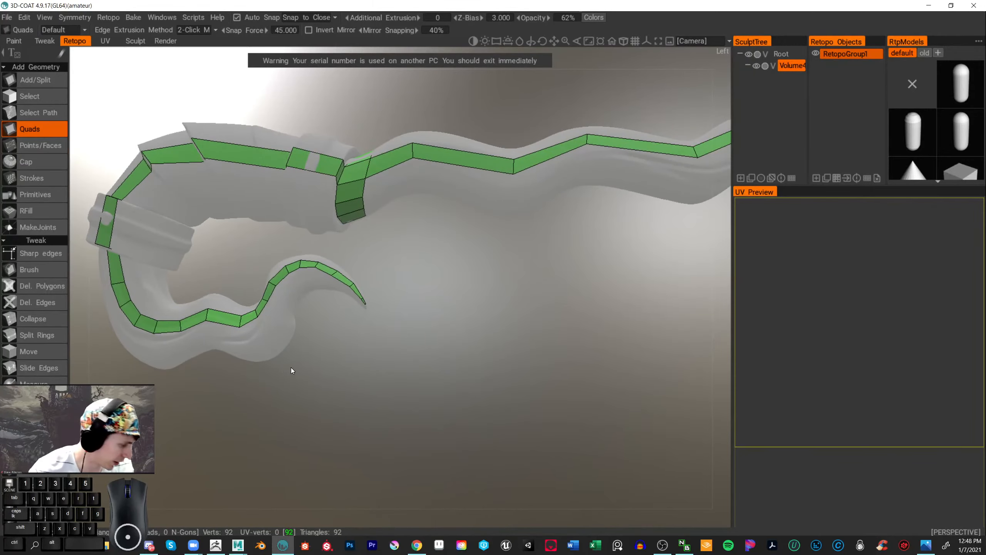
{"action": "left_click_drag", "start_coordinate": [349, 381], "coordinate": [377, 379]}
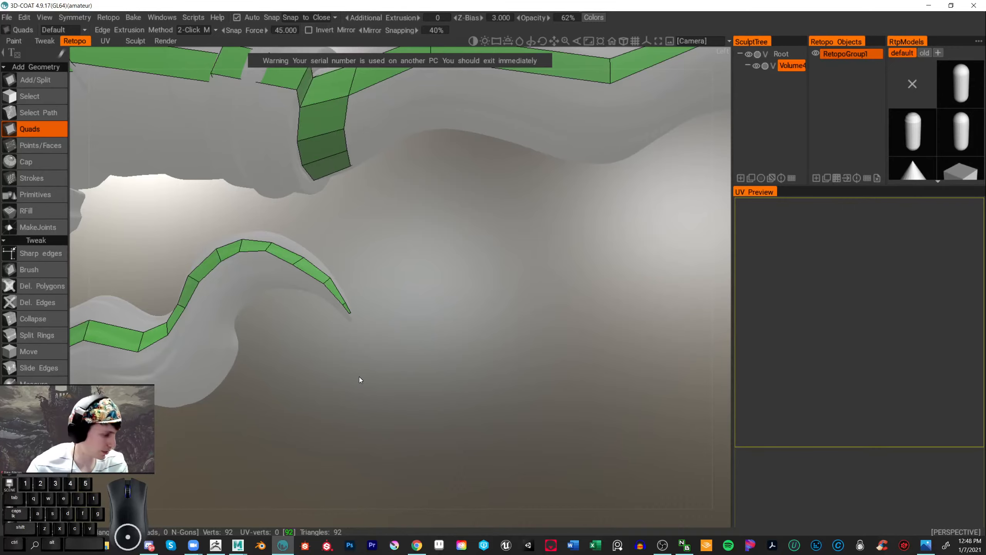
{"action": "right_click_drag", "start_coordinate": [471, 342], "coordinate": [425, 327], "text": "alt"}
{"action": "middle_click_drag", "start_coordinate": [435, 325], "coordinate": [446, 359], "text": "alt"}
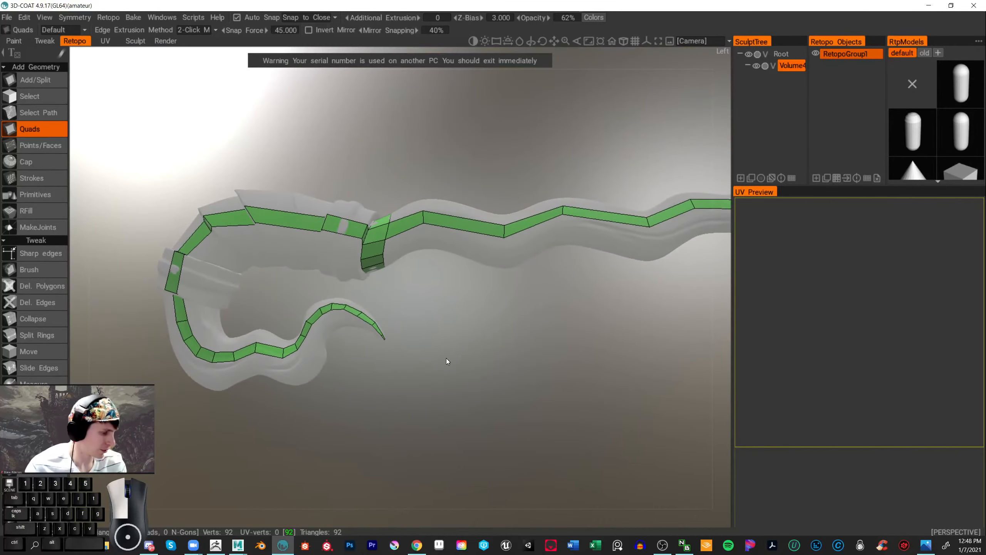
- Examine the retopology strip from the clawed hand end back to the wrapped handle and curled tail
{"action": "right_click_drag", "start_coordinate": [446, 359], "coordinate": [474, 332], "text": "alt"}
{"action": "middle_click_drag", "start_coordinate": [453, 292], "coordinate": [481, 309], "text": "alt"}
{"action": "right_click_drag", "start_coordinate": [481, 309], "coordinate": [425, 311], "text": "alt"}
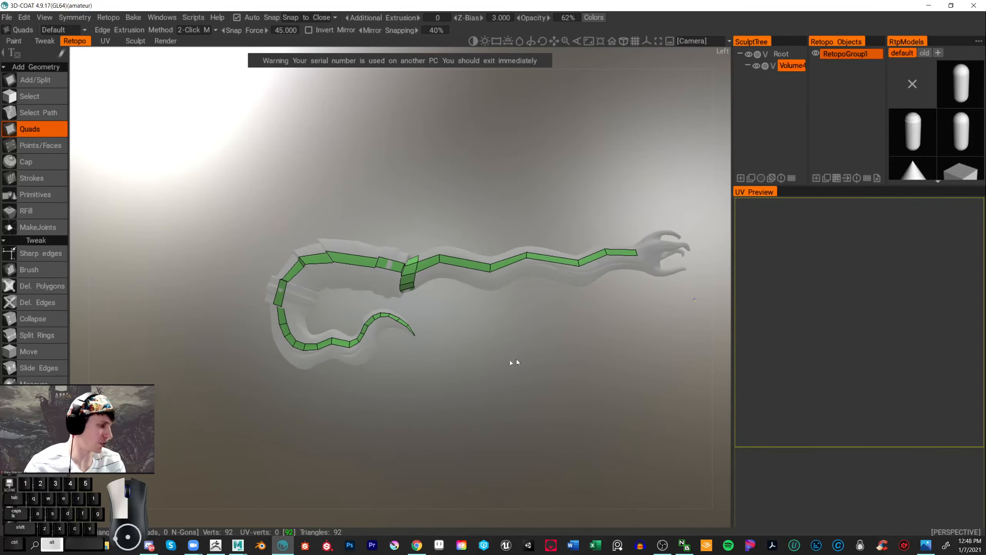
{"action": "middle_click_drag", "start_coordinate": [534, 358], "coordinate": [426, 367], "text": "alt"}
{"action": "right_click_drag", "start_coordinate": [426, 368], "coordinate": [568, 369], "text": "alt"}
{"action": "middle_click_drag", "start_coordinate": [507, 416], "coordinate": [400, 418], "text": "alt"}
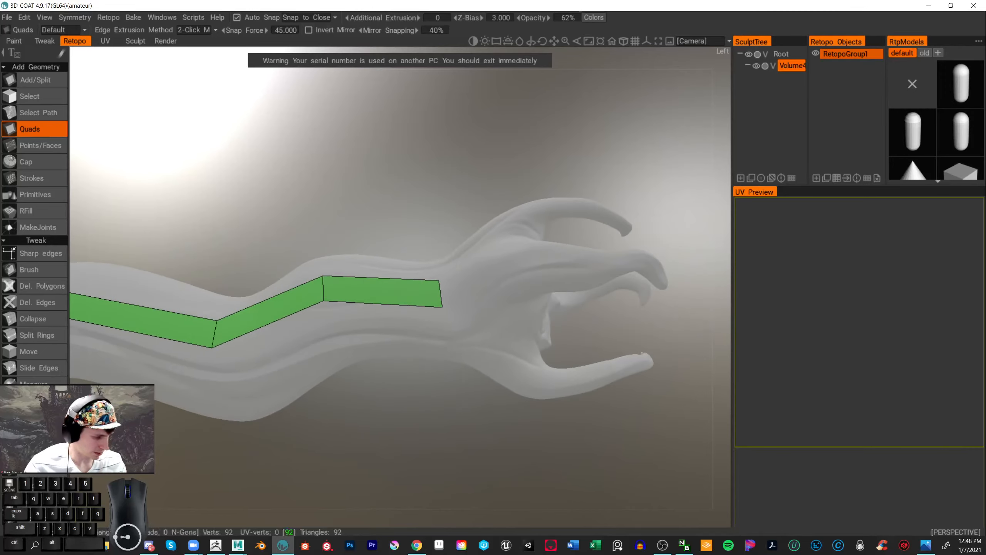
{"action": "left_click", "coordinate": [32, 334]}
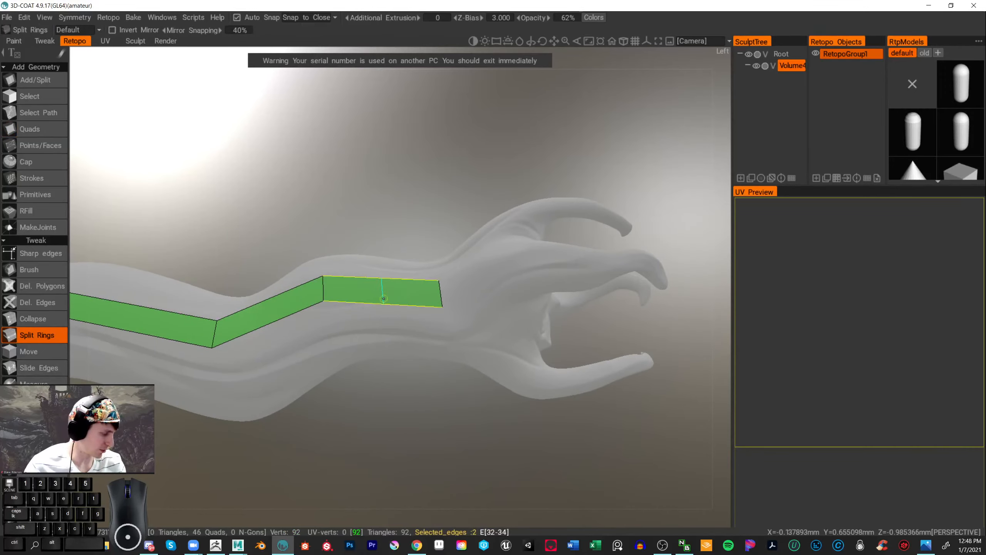
{"action": "middle_click_drag", "start_coordinate": [177, 219], "coordinate": [336, 226], "text": "alt"}
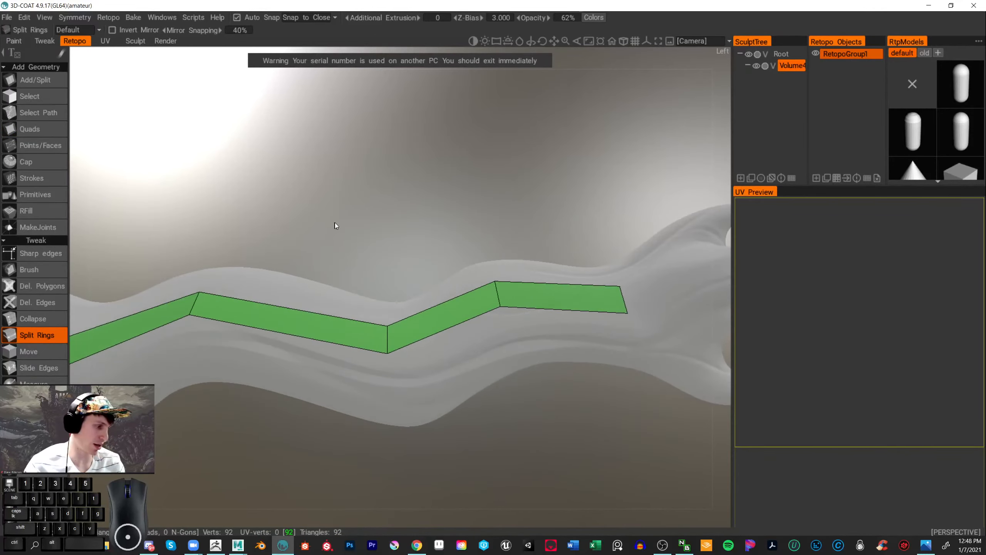
{"action": "left_click", "coordinate": [32, 129]}
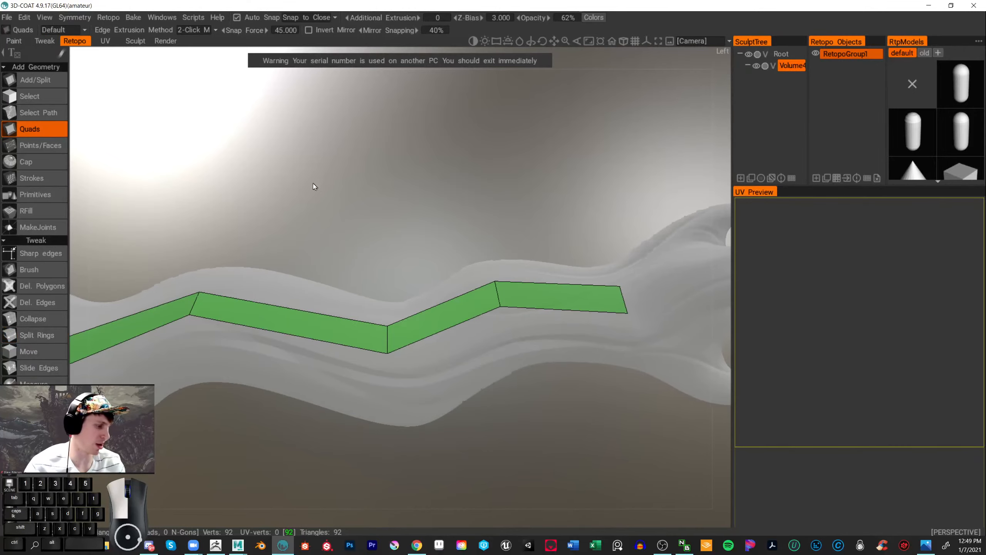
{"action": "scroll", "coordinate": [313, 184], "scroll_direction": "down", "scroll_amount": 3}
{"action": "left_click_drag", "start_coordinate": [315, 186], "coordinate": [440, 144], "text": "alt"}
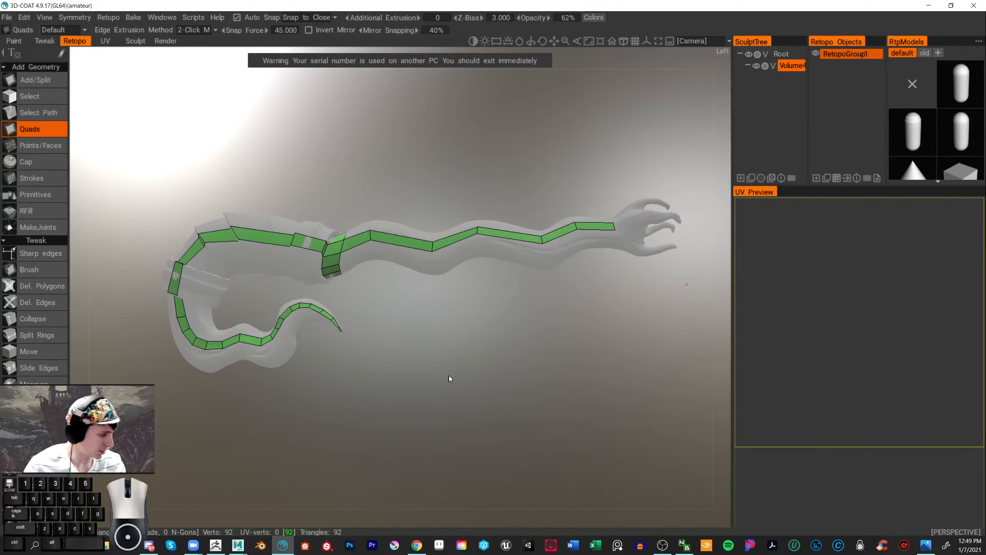
{"action": "scroll", "coordinate": [449, 376], "scroll_direction": "up", "scroll_amount": 5}
{"action": "left_click_drag", "start_coordinate": [440, 365], "coordinate": [656, 434], "text": "alt"}
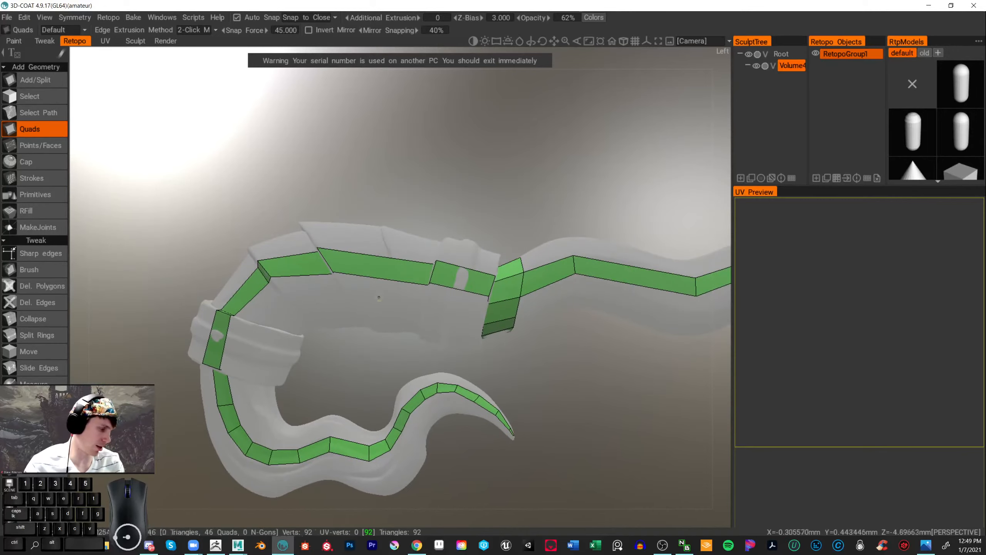
{"action": "left_click_drag", "start_coordinate": [551, 370], "coordinate": [363, 353], "text": "alt"}
{"action": "scroll", "coordinate": [618, 370], "scroll_direction": "up", "scroll_amount": 7}
{"action": "scroll", "coordinate": [632, 373], "scroll_direction": "down", "scroll_amount": 5}
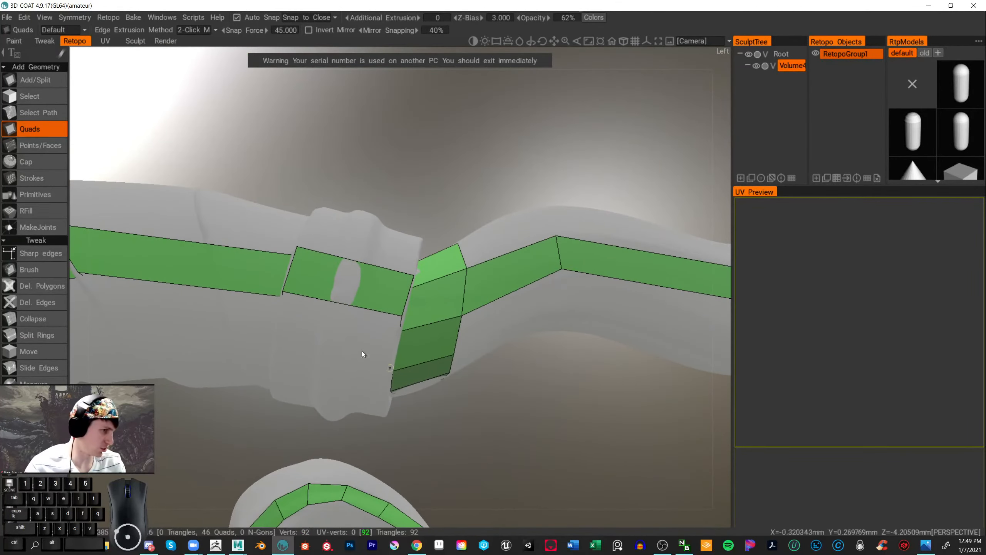
- Add a narrow connecting quad at the handle's front edge and a quad below the existing one on the front wrap
{"action": "middle_click_drag", "start_coordinate": [554, 442], "coordinate": [446, 400], "text": "alt"}
{"action": "left_click_drag", "start_coordinate": [446, 401], "coordinate": [418, 371], "text": "alt"}
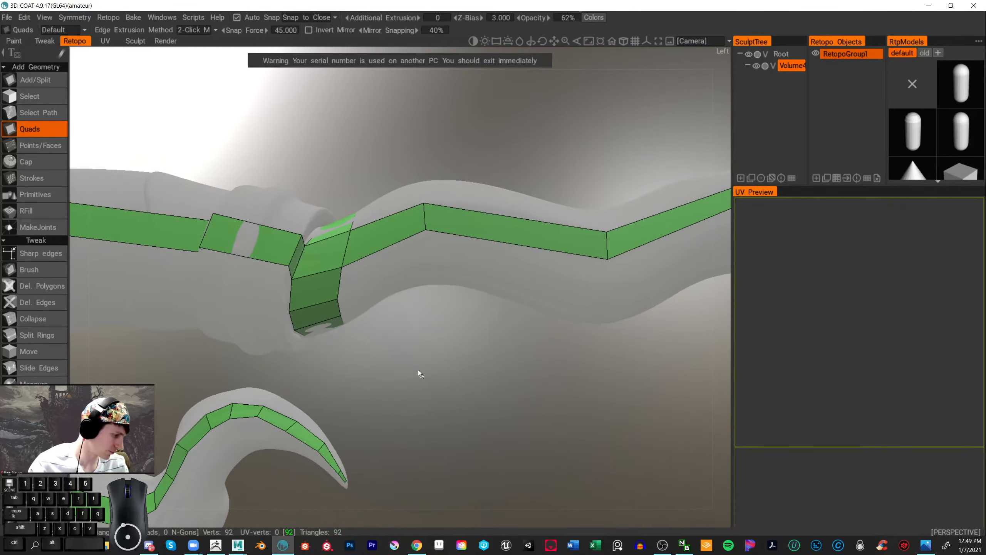
{"action": "right_click_drag", "start_coordinate": [418, 371], "coordinate": [440, 367], "text": "alt"}
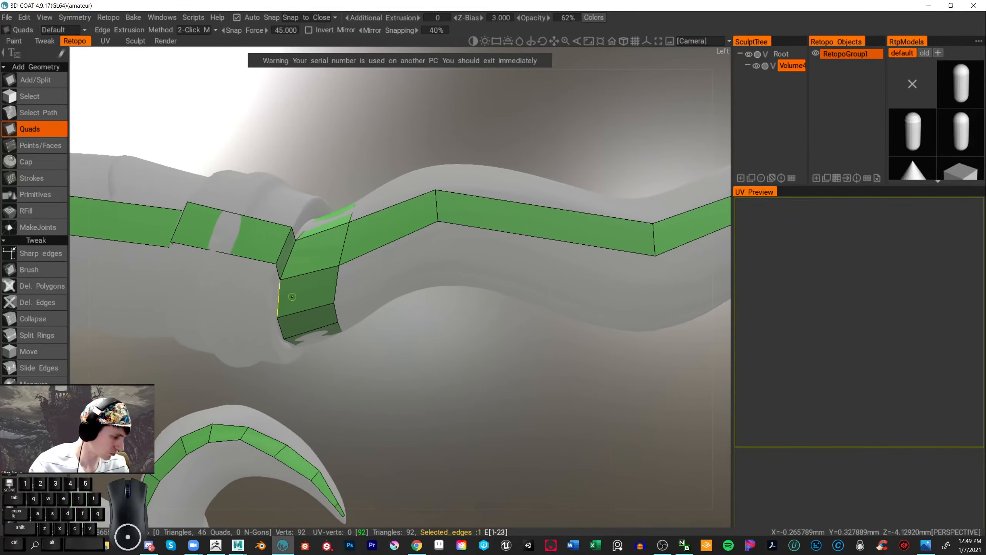
{"action": "left_click", "coordinate": [268, 315]}
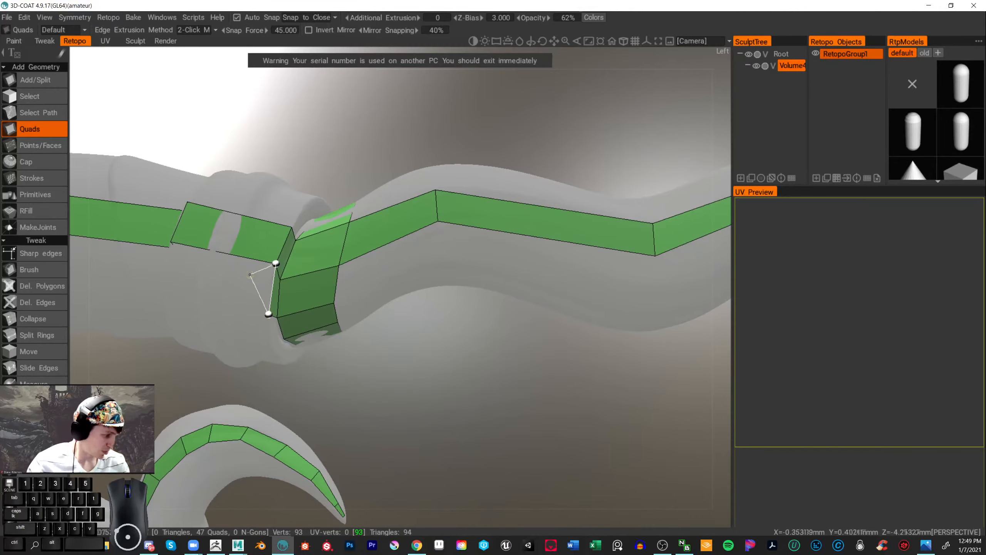
{"action": "left_click", "coordinate": [170, 241]}
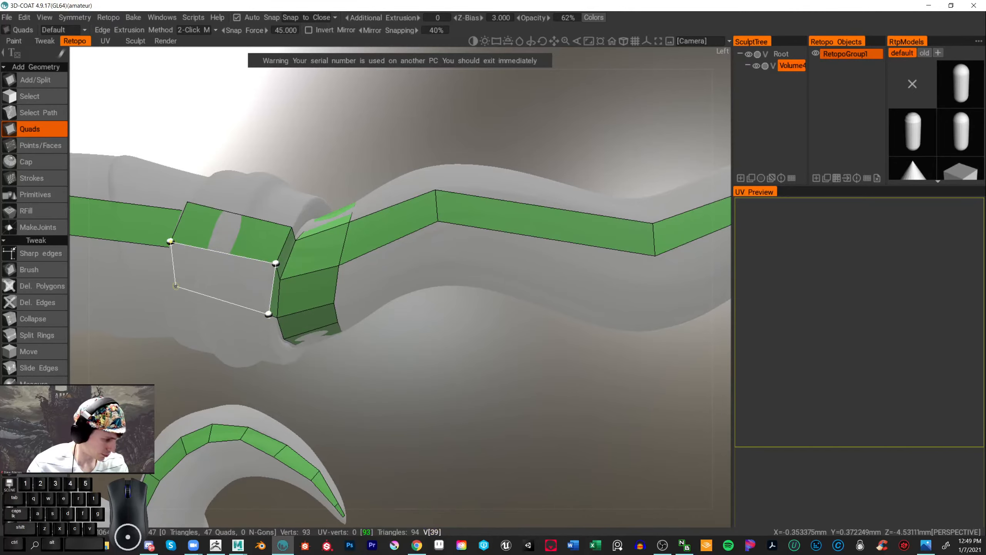
{"action": "left_click", "coordinate": [167, 294]}
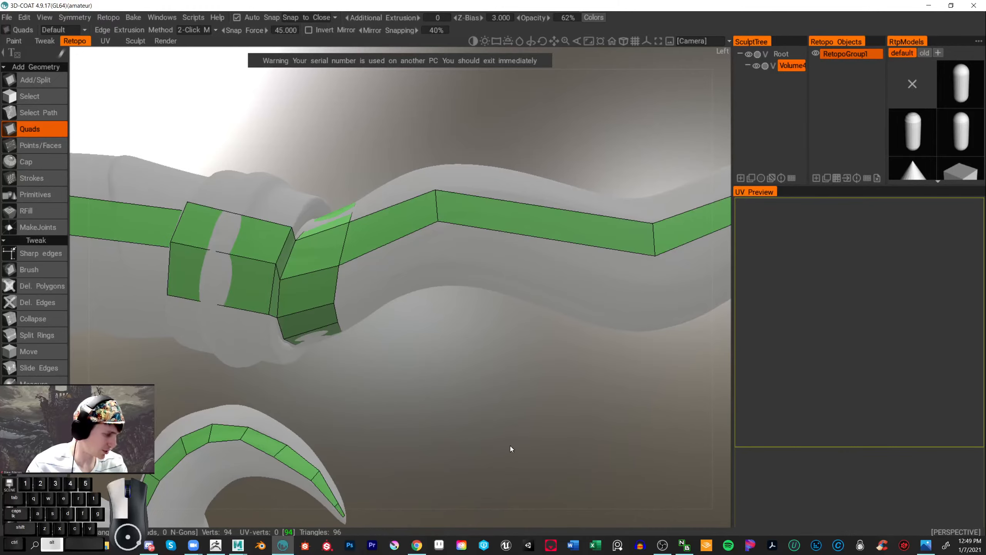
- Start a second row of quads below the shaft strip with two quads running forward from the collar at the handle
{"action": "middle_click_drag", "start_coordinate": [512, 446], "coordinate": [450, 450], "text": "alt"}
{"action": "left_click", "coordinate": [373, 224]}
{"action": "left_click", "coordinate": [274, 268]}
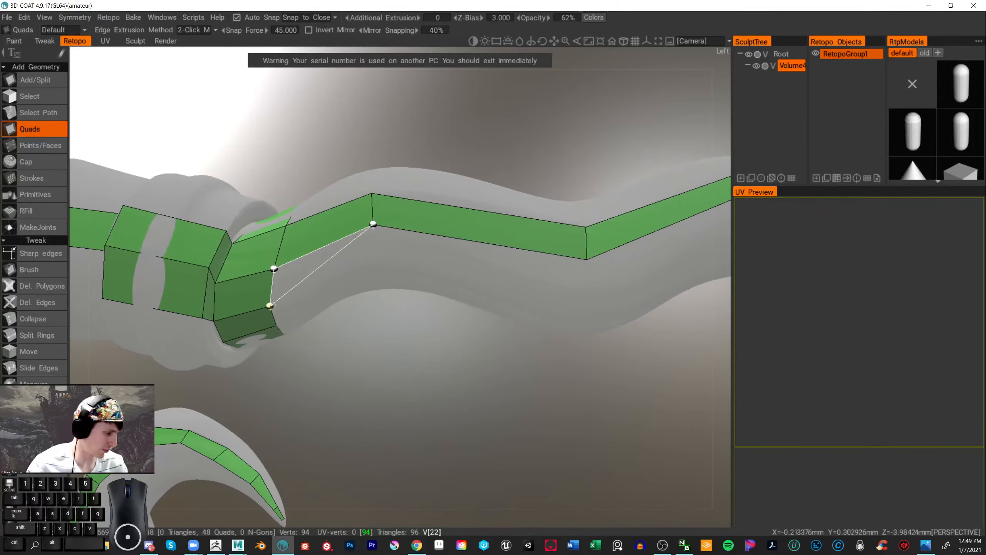
{"action": "left_click", "coordinate": [283, 299]}
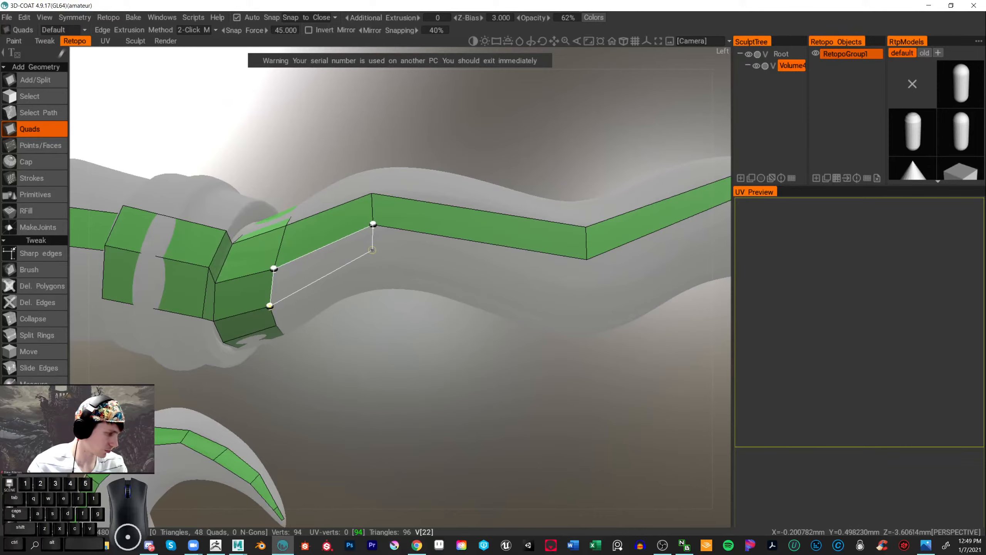
{"action": "left_click", "coordinate": [372, 250]}
{"action": "left_click", "coordinate": [586, 259]}
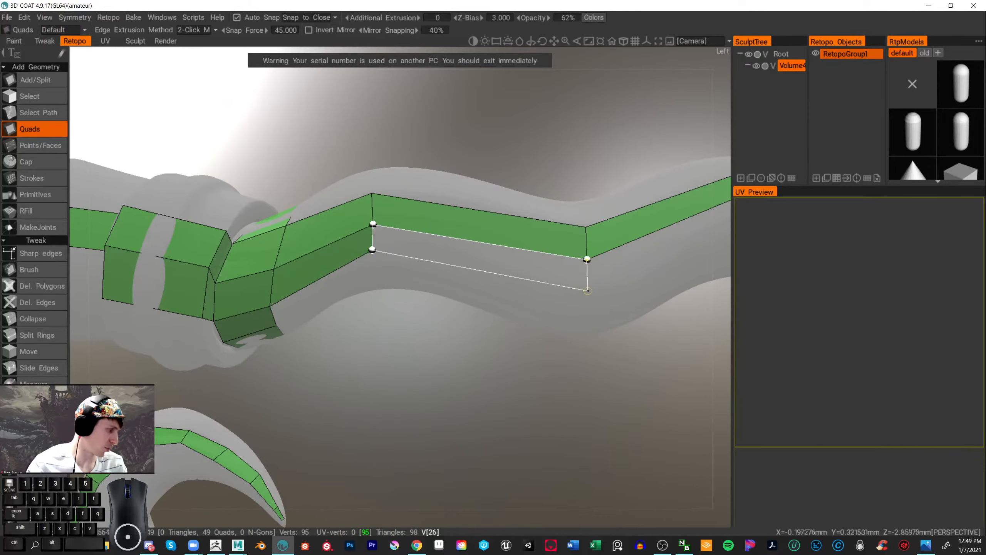
{"action": "left_click", "coordinate": [587, 288]}
- Continue the second row with two more quads along the middle of the shaft, matching the first row's edge divisions
{"action": "middle_click_drag", "start_coordinate": [641, 381], "coordinate": [408, 434], "text": "alt"}
{"action": "left_click", "coordinate": [330, 315]}
{"action": "left_click", "coordinate": [482, 251]}
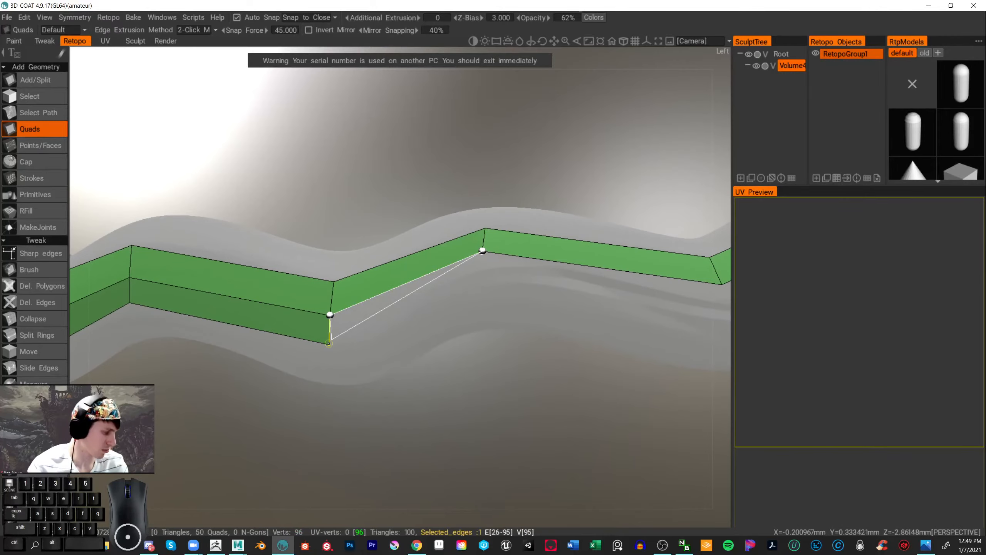
{"action": "left_click", "coordinate": [329, 343]}
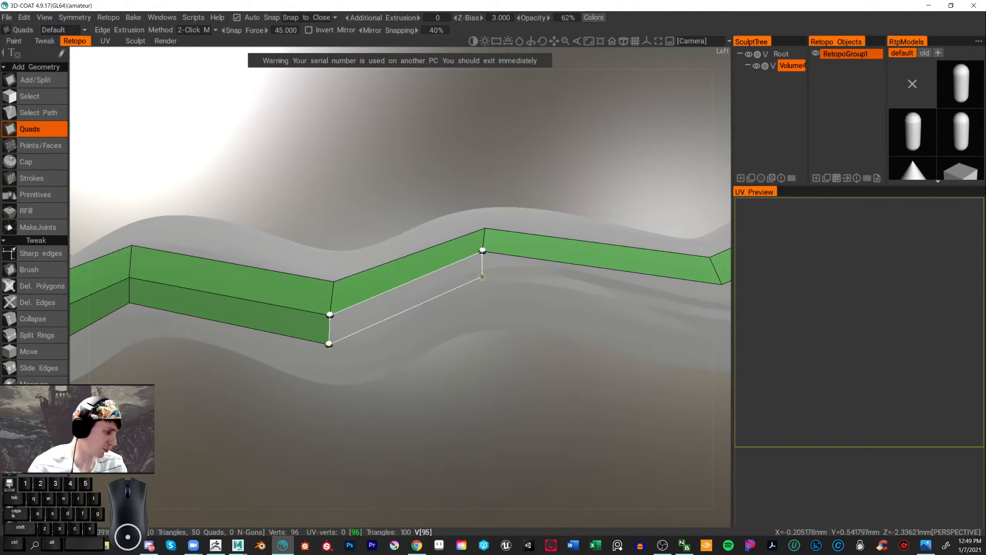
{"action": "left_click", "coordinate": [482, 277]}
{"action": "middle_click_drag", "start_coordinate": [608, 324], "coordinate": [401, 335]}
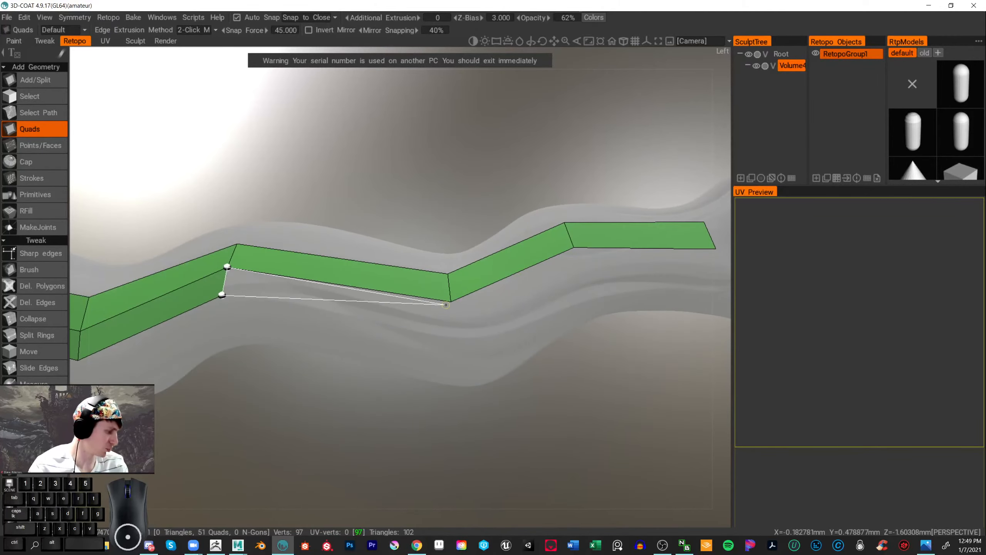
{"action": "left_click", "coordinate": [449, 302]}
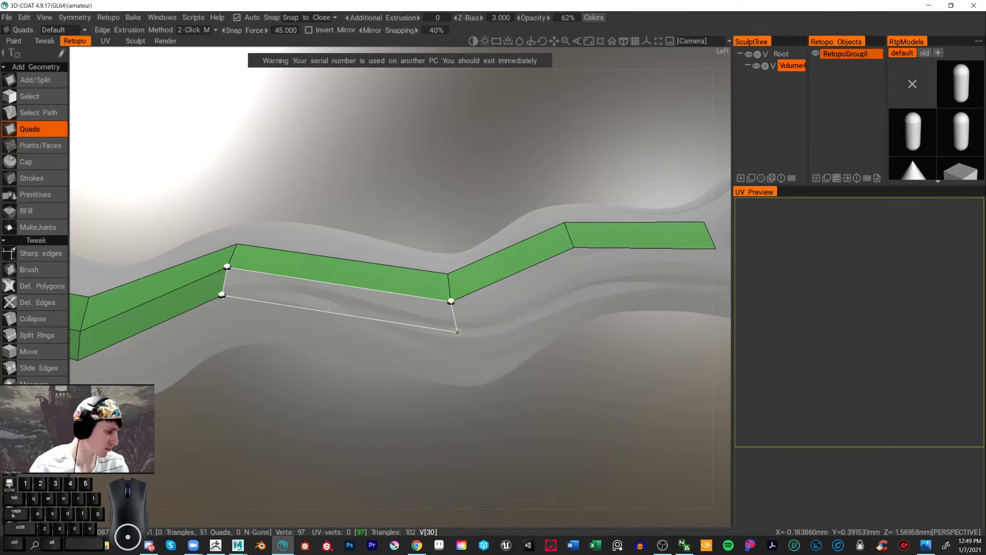
{"action": "left_click", "coordinate": [458, 332]}
- Add two quads that carry the second row up to the first row's end at the wrist
{"action": "middle_click_drag", "start_coordinate": [545, 380], "coordinate": [319, 441]}
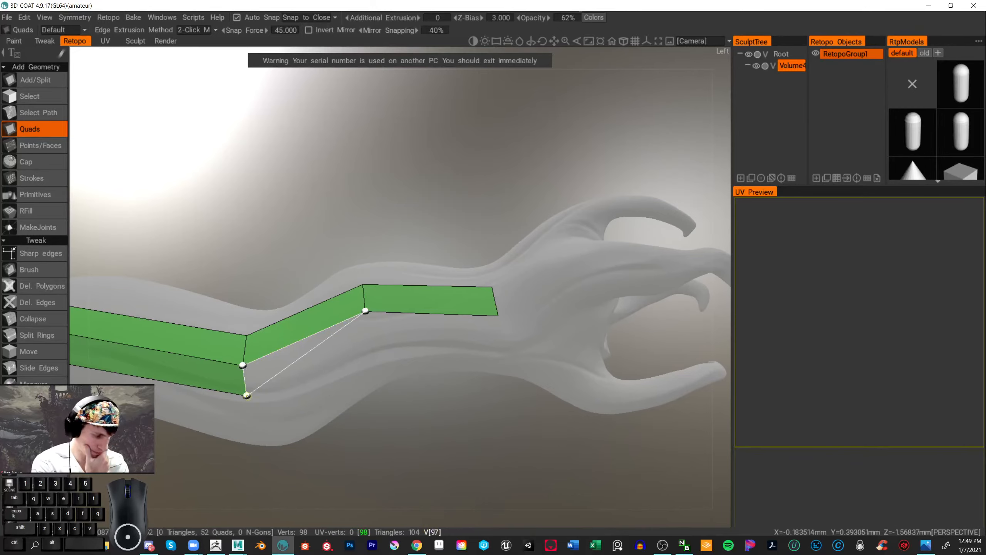
{"action": "left_click", "coordinate": [364, 311]}
{"action": "left_click", "coordinate": [373, 341]}
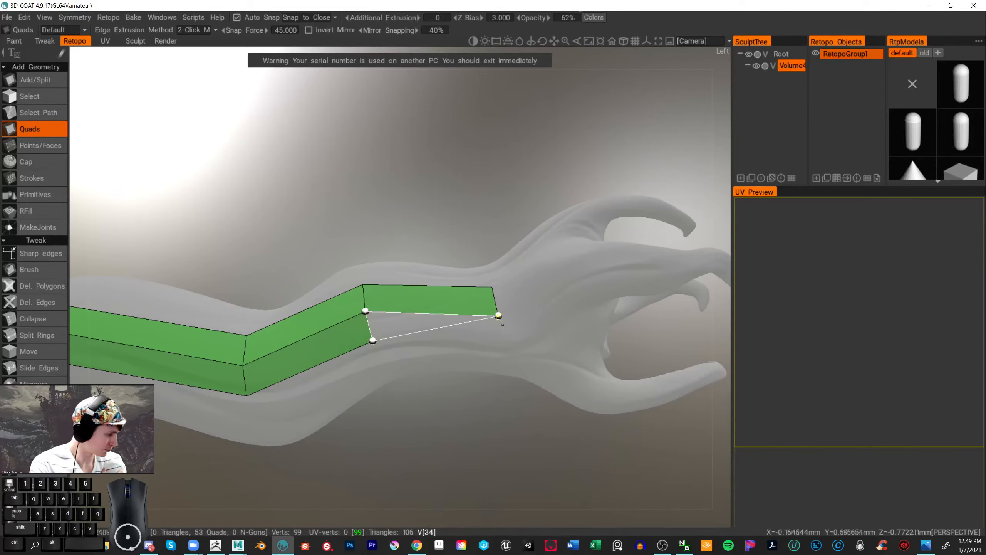
{"action": "left_click", "coordinate": [498, 316]}
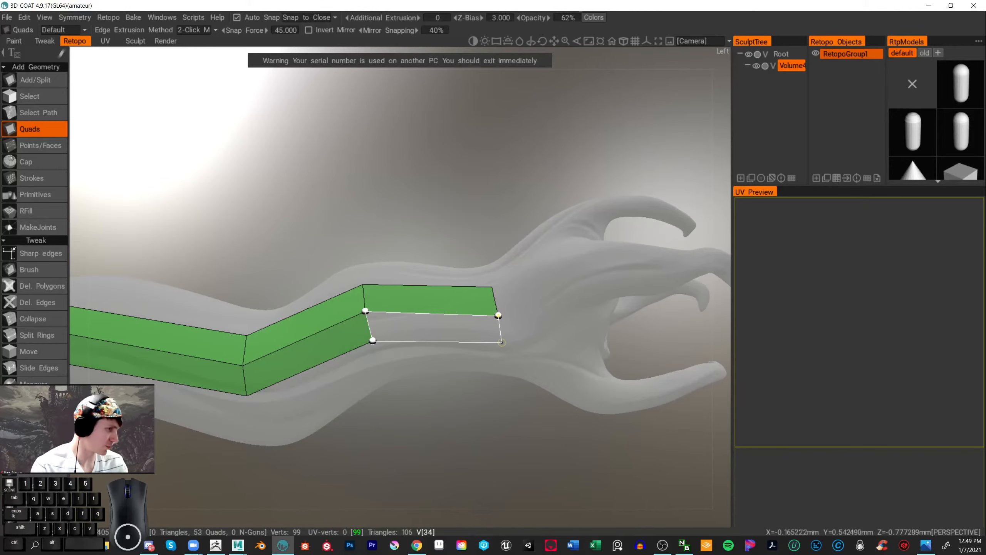
{"action": "left_click", "coordinate": [501, 342]}
- Extend both rows by one short quad each past the wrist onto the base of the clawed hand
{"action": "middle_click_drag", "start_coordinate": [499, 425], "coordinate": [467, 434]}
{"action": "scroll", "coordinate": [570, 427], "scroll_direction": "down", "scroll_amount": 2}
{"action": "scroll", "coordinate": [494, 434], "scroll_direction": "up", "scroll_amount": 6}
{"action": "left_click", "coordinate": [394, 324]}
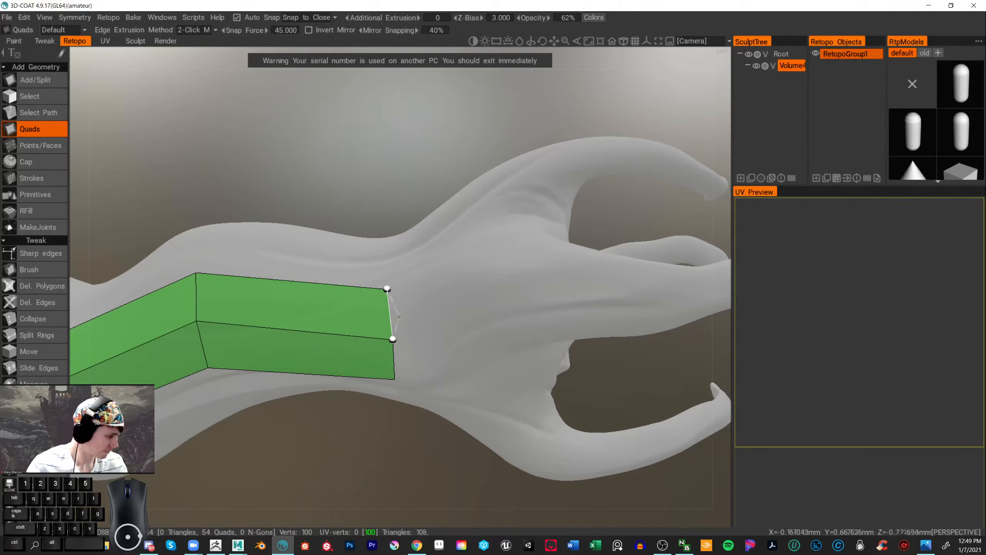
{"action": "left_click", "coordinate": [447, 323]}
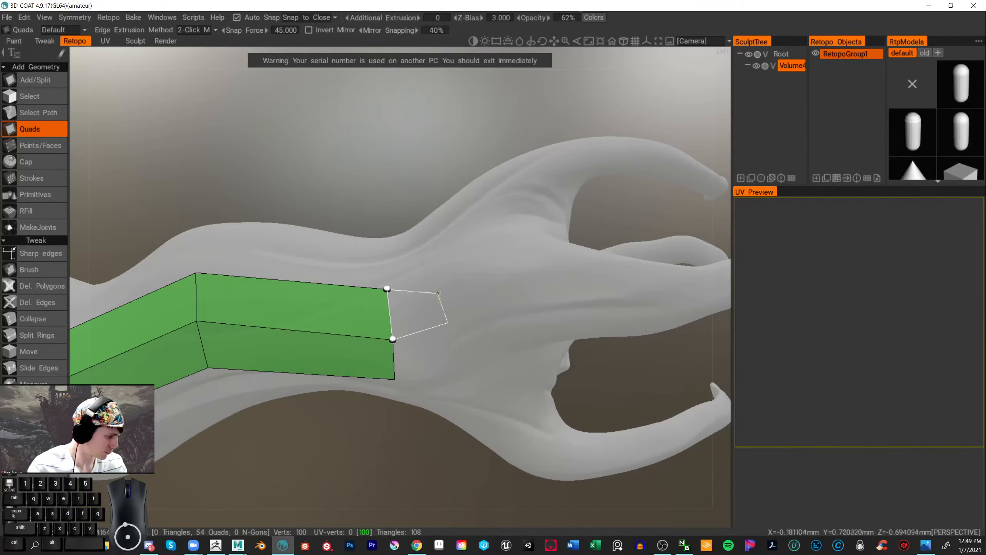
{"action": "left_click", "coordinate": [435, 271]}
{"action": "left_click", "coordinate": [422, 331]}
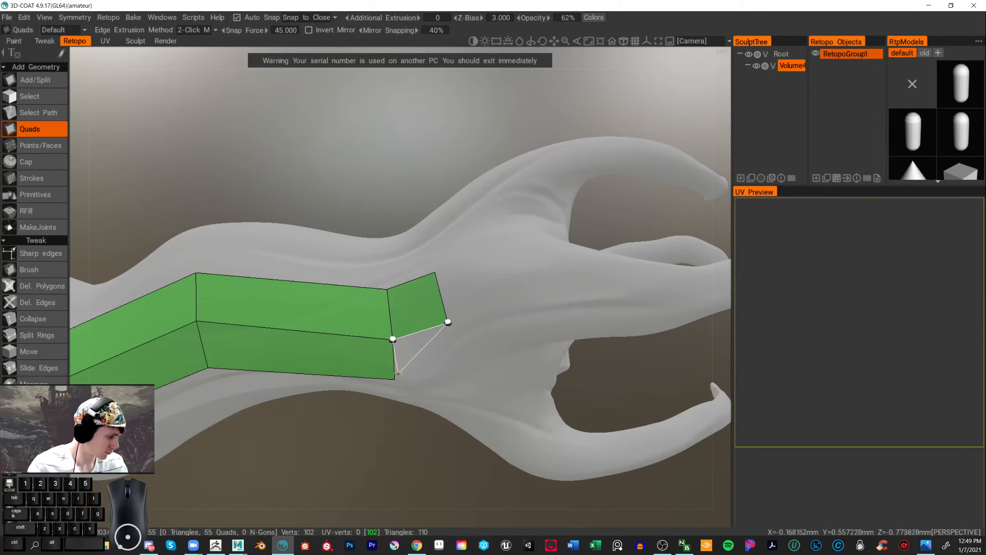
{"action": "left_click", "coordinate": [453, 377]}
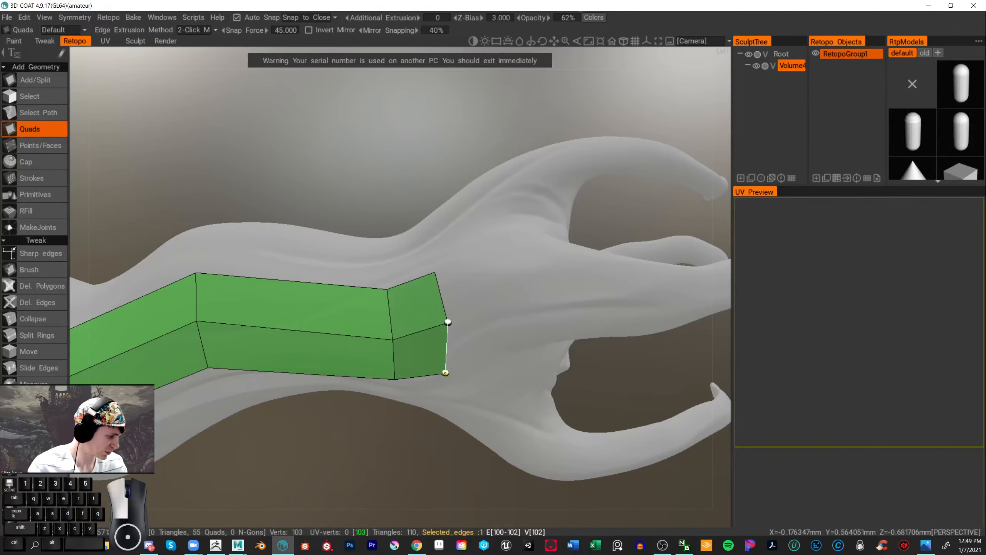
- Start a third row below the second with one long quad at the wrist and one short quad at the hand's base
{"action": "scroll", "coordinate": [399, 454], "scroll_direction": "down", "scroll_amount": 5}
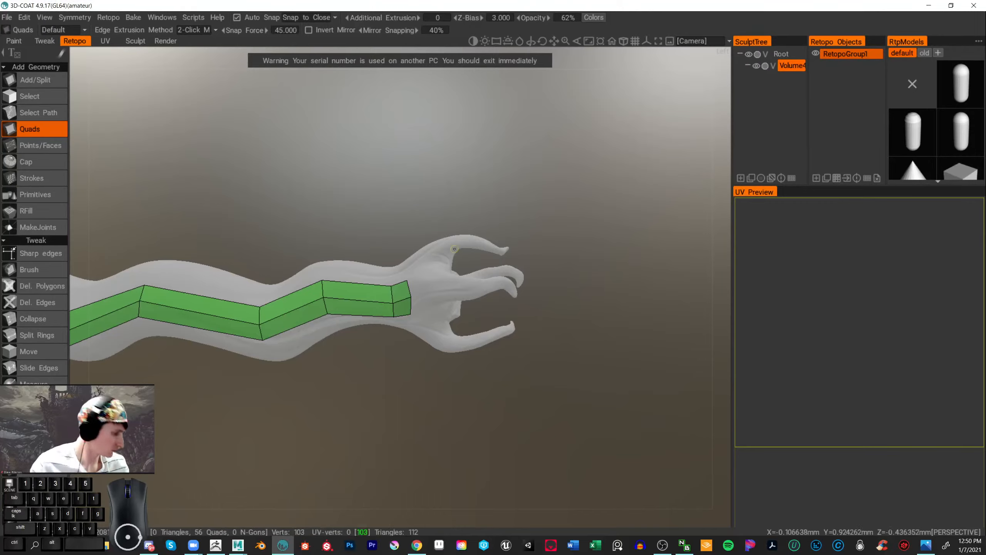
{"action": "middle_click_drag", "start_coordinate": [601, 236], "coordinate": [685, 207], "text": "alt"}
{"action": "left_click_drag", "start_coordinate": [502, 383], "coordinate": [429, 356], "text": "alt"}
{"action": "right_click_drag", "start_coordinate": [427, 353], "coordinate": [447, 340]}
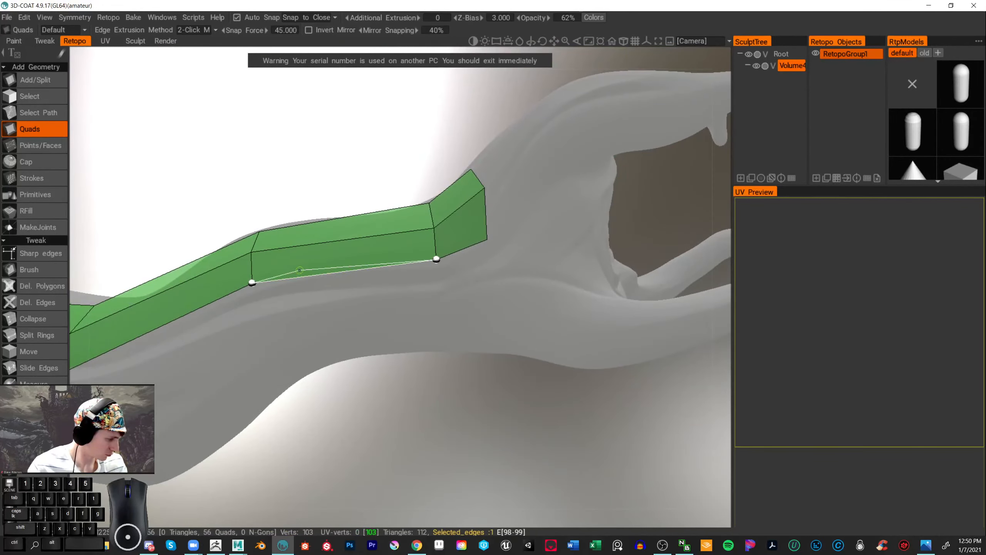
{"action": "left_click", "coordinate": [275, 333]}
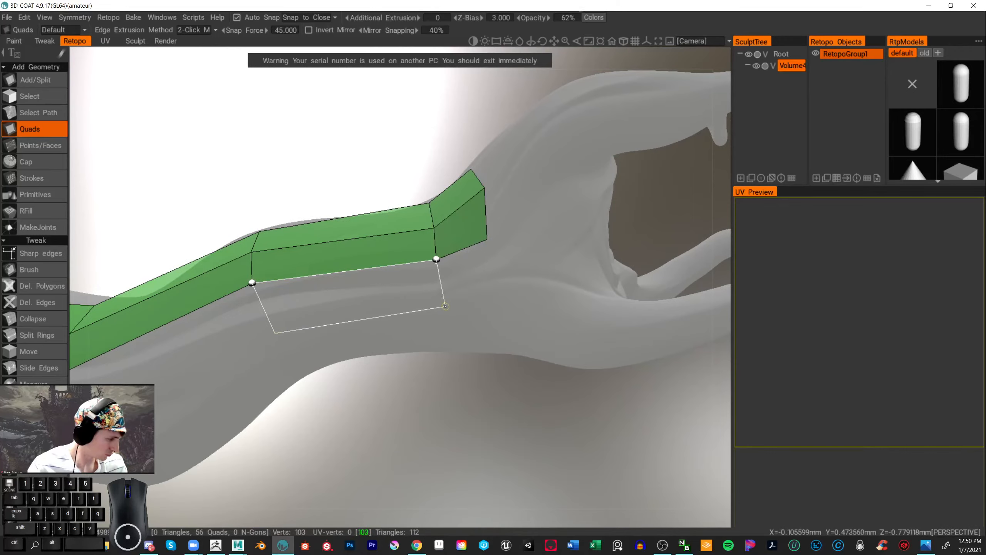
{"action": "left_click", "coordinate": [446, 306]}
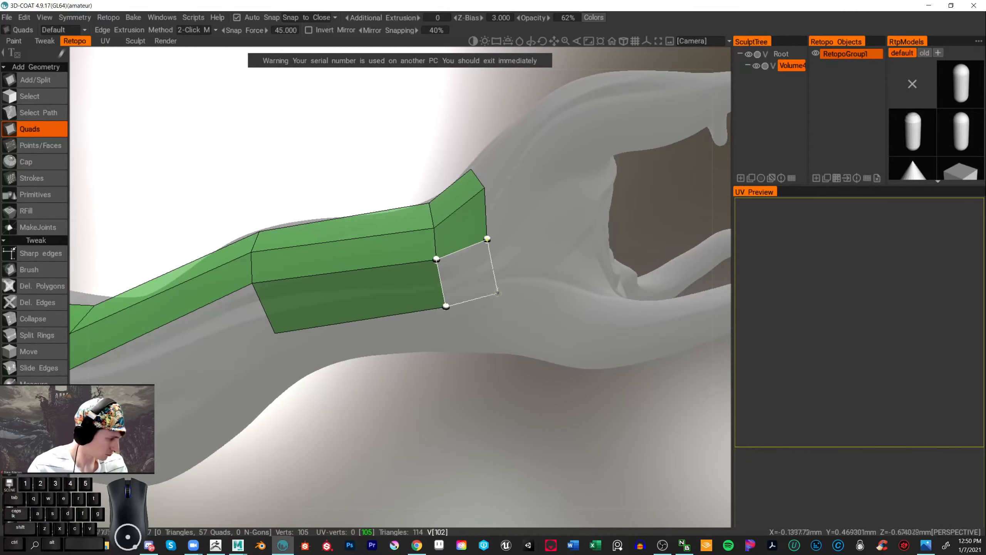
{"action": "left_click", "coordinate": [494, 295]}
- Extend the third row back from the wrist with two long quads, following the second row's lower edge
{"action": "middle_click_drag", "start_coordinate": [384, 392], "coordinate": [452, 364]}
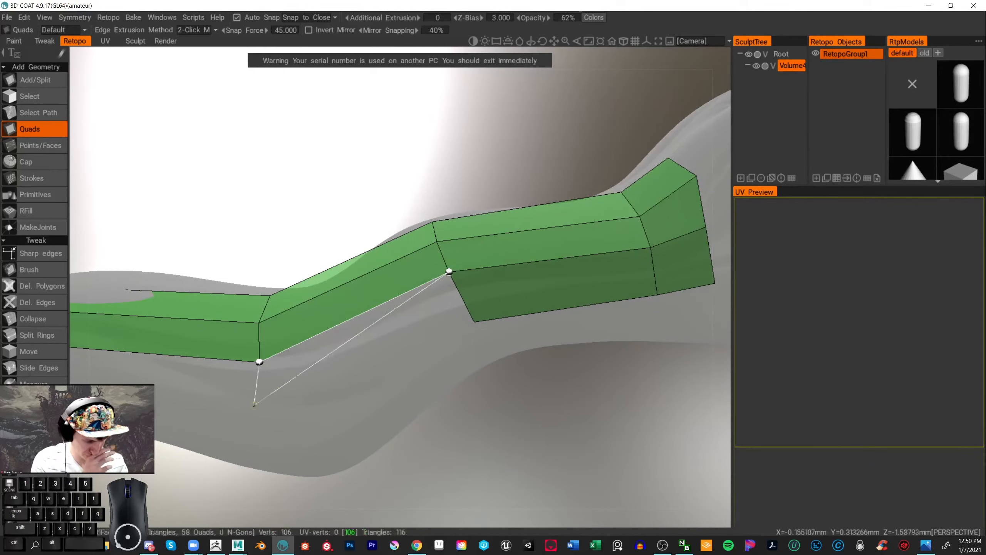
{"action": "left_click", "coordinate": [273, 412]}
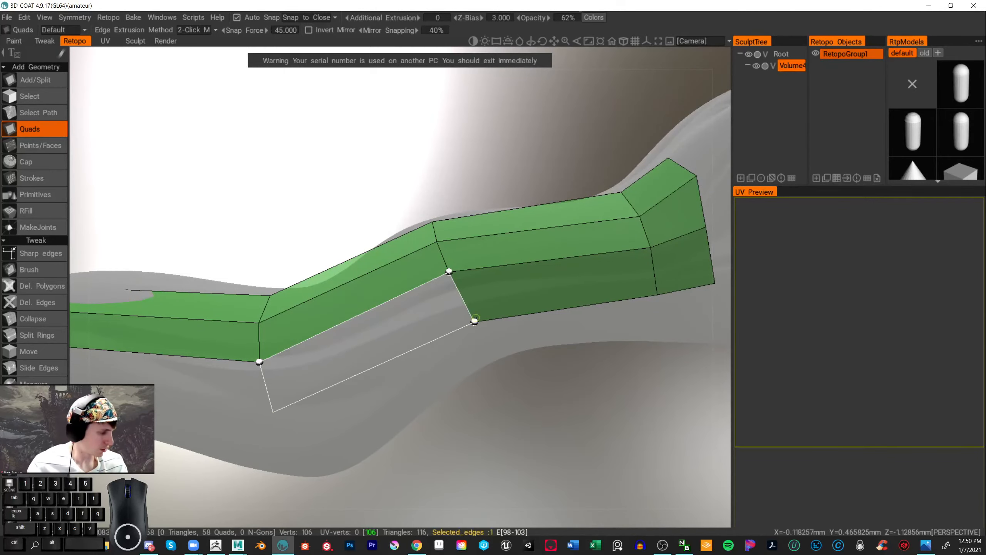
{"action": "left_click", "coordinate": [473, 319]}
{"action": "middle_click_drag", "start_coordinate": [256, 353], "coordinate": [552, 335], "text": "alt"}
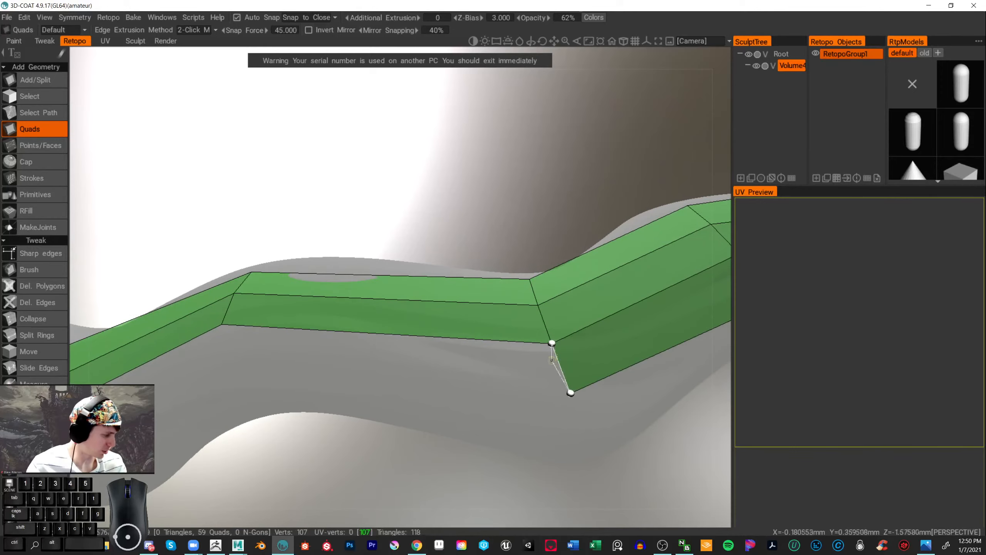
{"action": "left_click", "coordinate": [221, 324]}
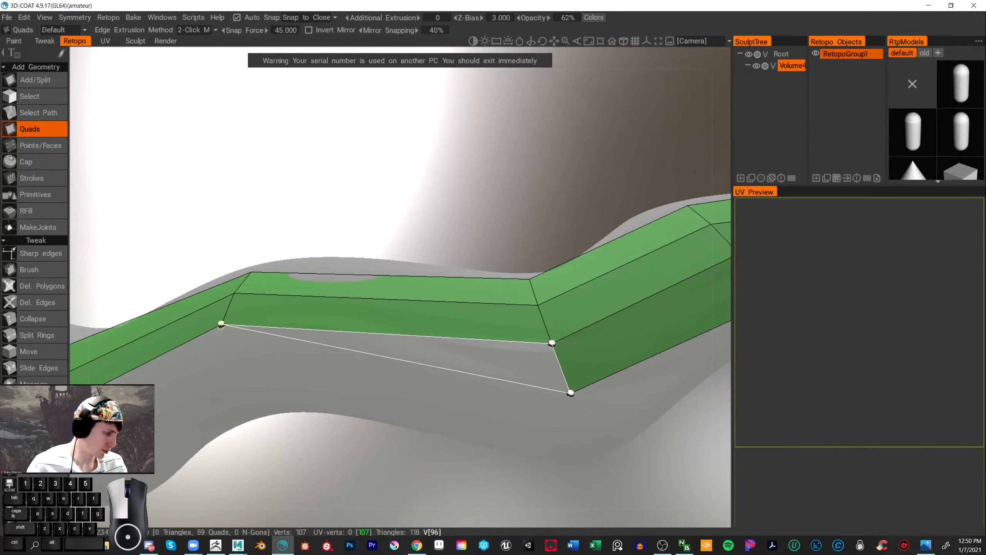
{"action": "left_click", "coordinate": [235, 369]}
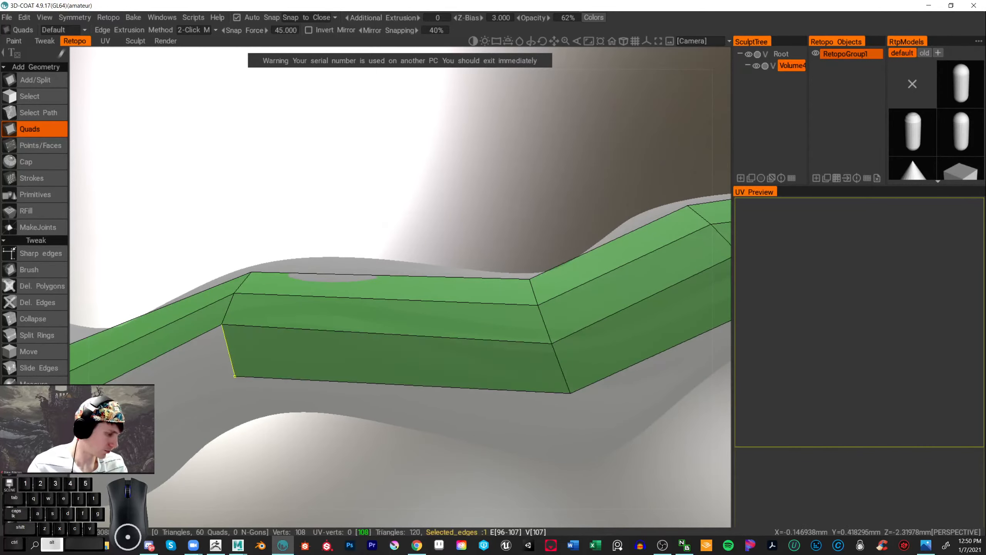
- Continue the third row along the middle of the shaft with two more quads, matching the second row's edge divisions
{"action": "middle_click_drag", "start_coordinate": [235, 371], "coordinate": [401, 336], "text": "alt"}
{"action": "left_click", "coordinate": [381, 306]}
{"action": "left_click", "coordinate": [180, 406]}
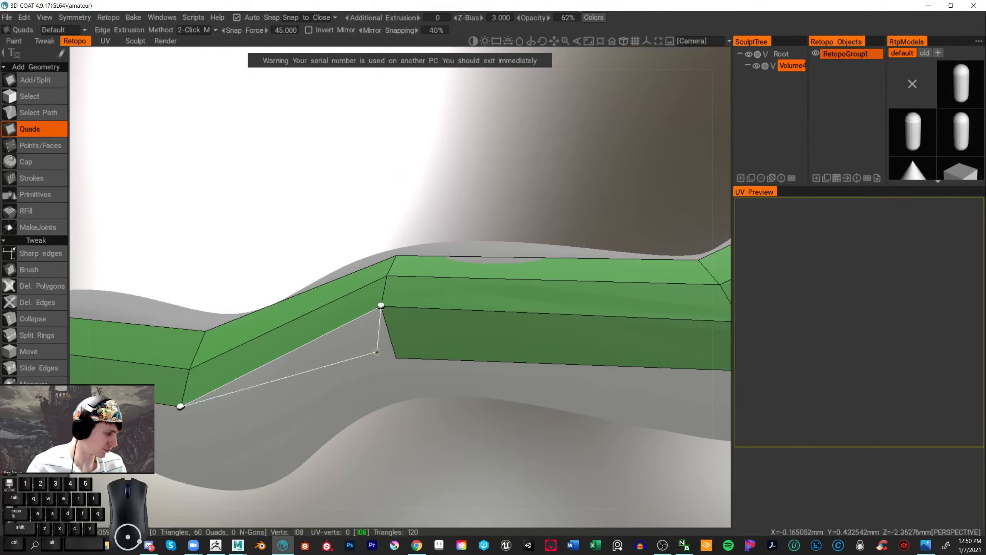
{"action": "left_click", "coordinate": [393, 357]}
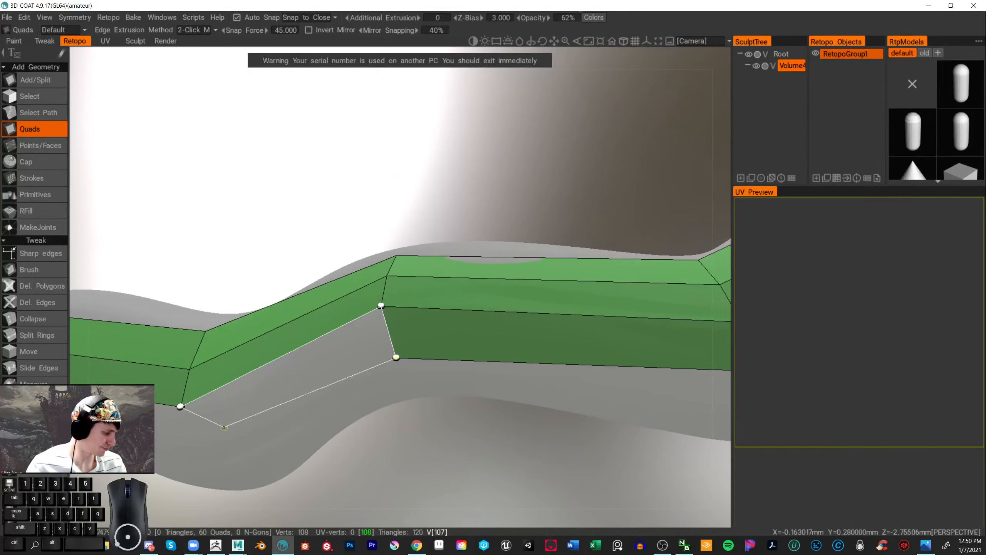
{"action": "left_click", "coordinate": [197, 443]}
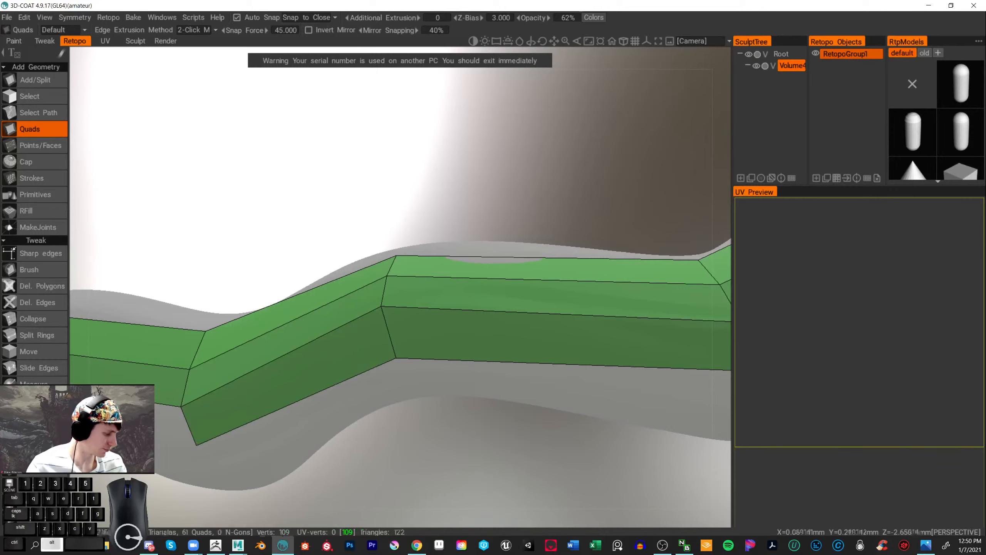
{"action": "middle_click_drag", "start_coordinate": [542, 481], "coordinate": [771, 451], "text": "alt"}
{"action": "left_click", "coordinate": [421, 387]}
{"action": "left_click", "coordinate": [172, 357]}
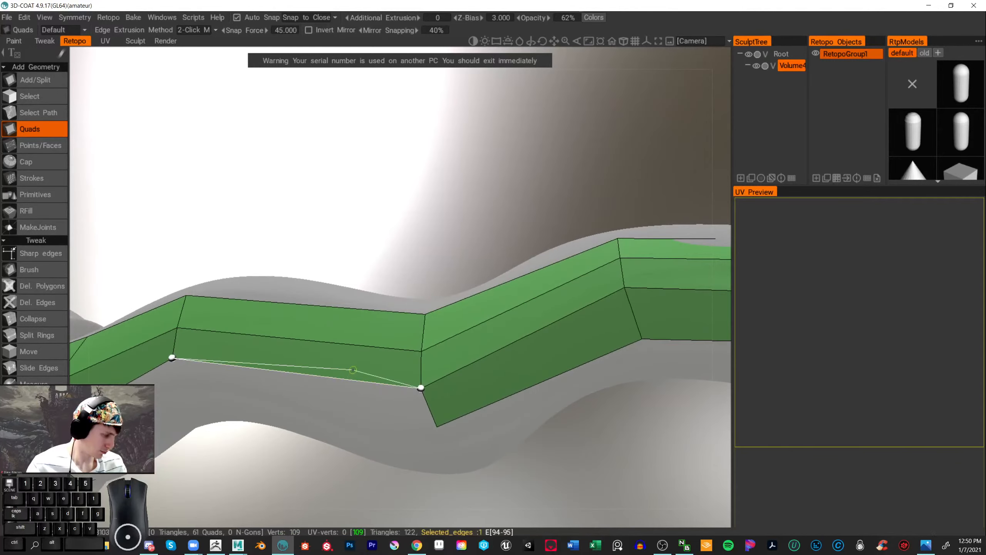
{"action": "left_click", "coordinate": [437, 426]}
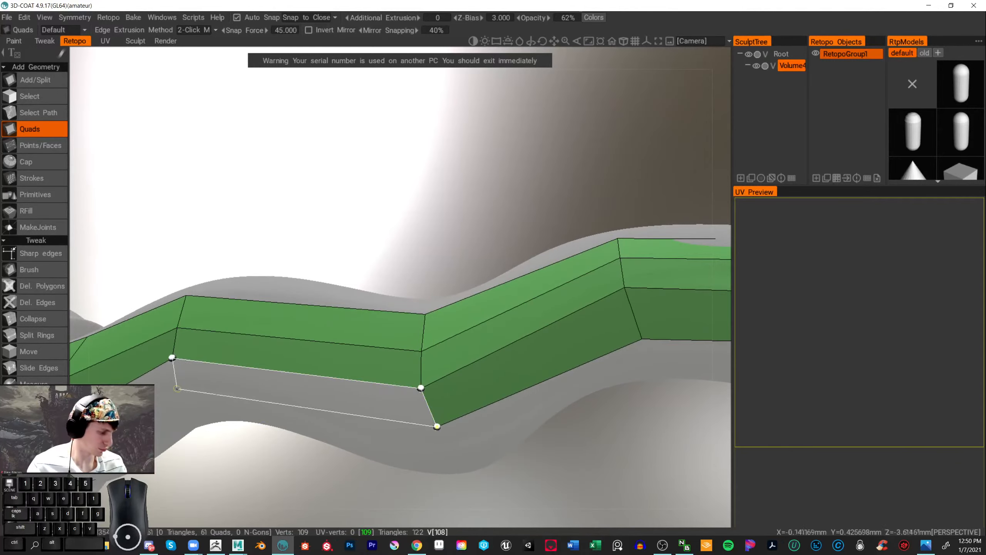
{"action": "left_click", "coordinate": [188, 384]}
- Join the third row to the collar's quad ring with one quad, and start a fourth row with a quad beneath it
{"action": "left_click_drag", "start_coordinate": [291, 502], "coordinate": [617, 441], "text": "alt"}
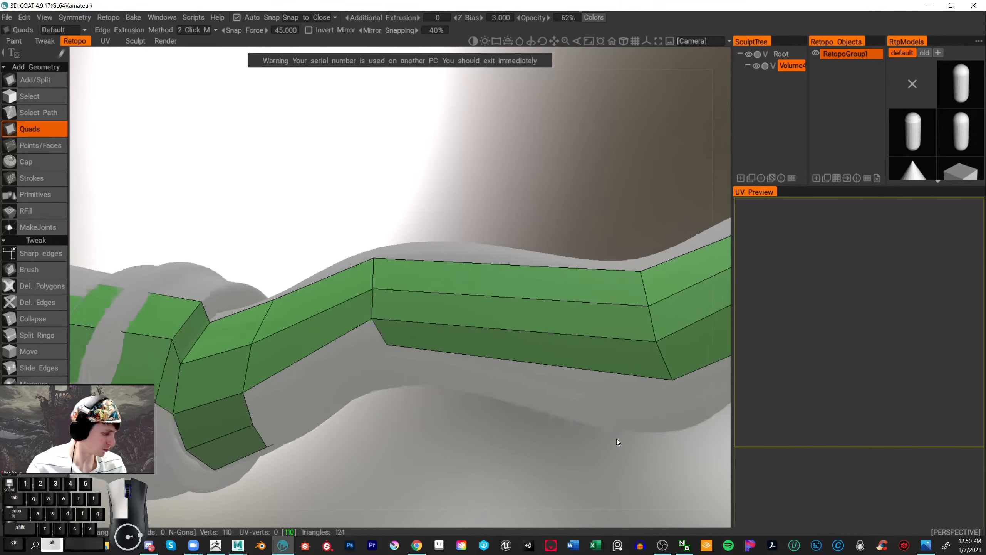
{"action": "left_click", "coordinate": [247, 390]}
{"action": "left_click", "coordinate": [376, 317]}
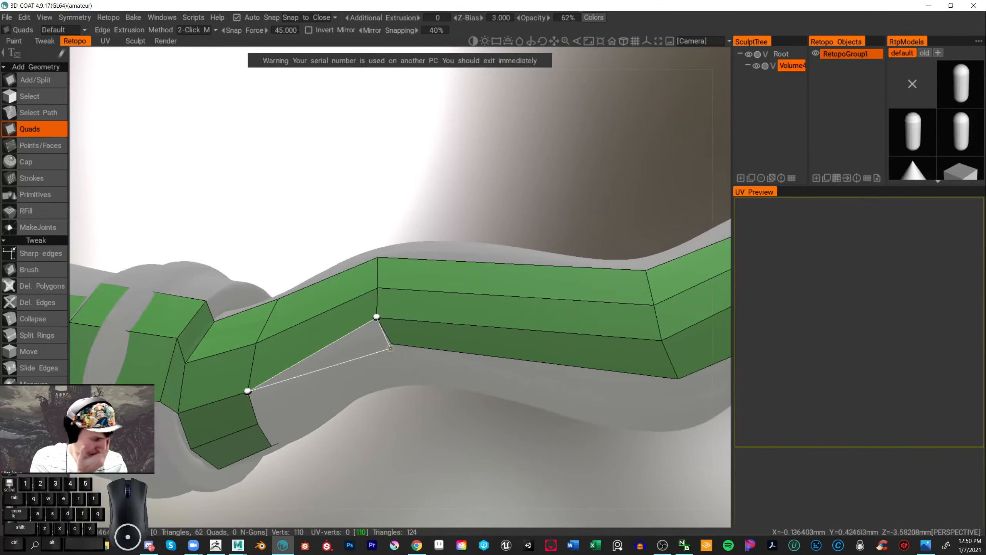
{"action": "left_click", "coordinate": [391, 342]}
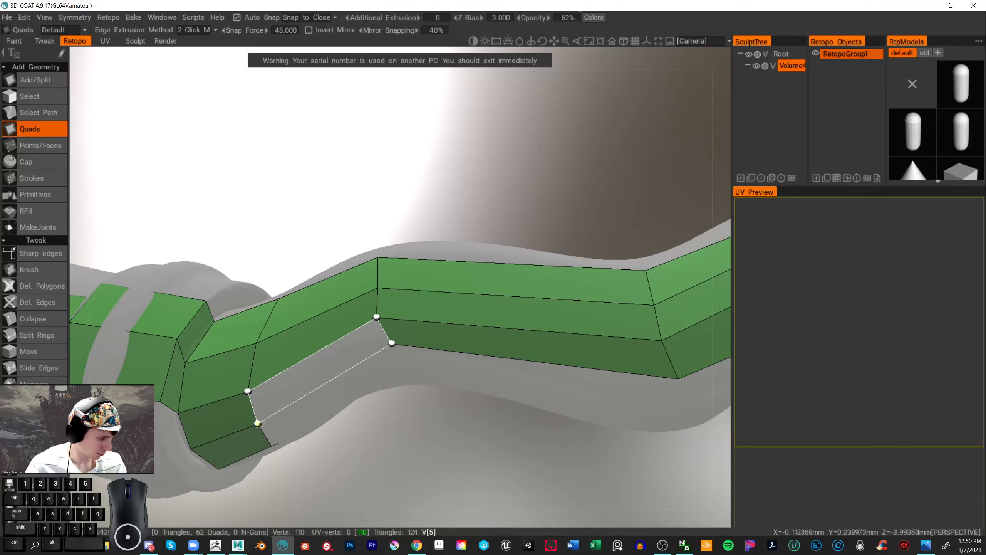
{"action": "left_click", "coordinate": [257, 423]}
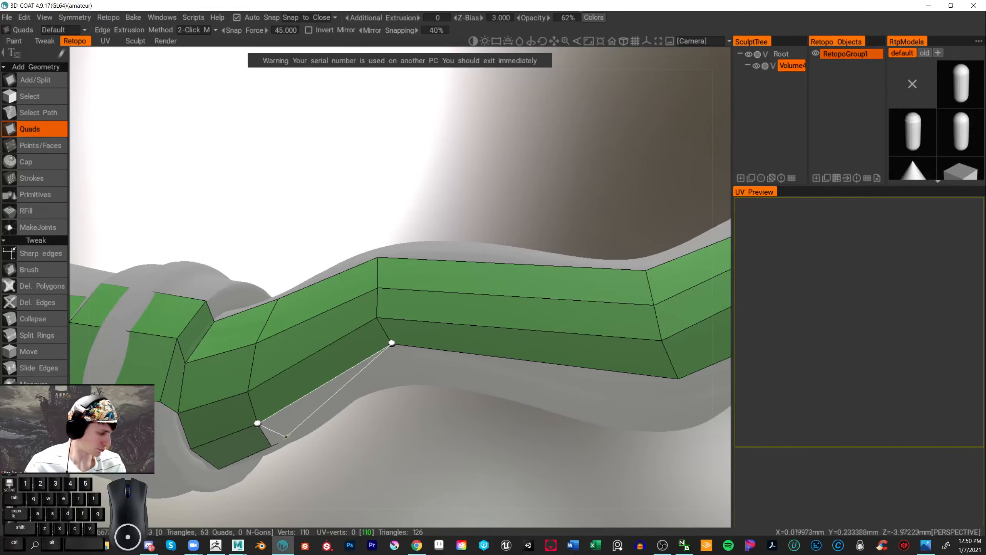
{"action": "left_click", "coordinate": [271, 445]}
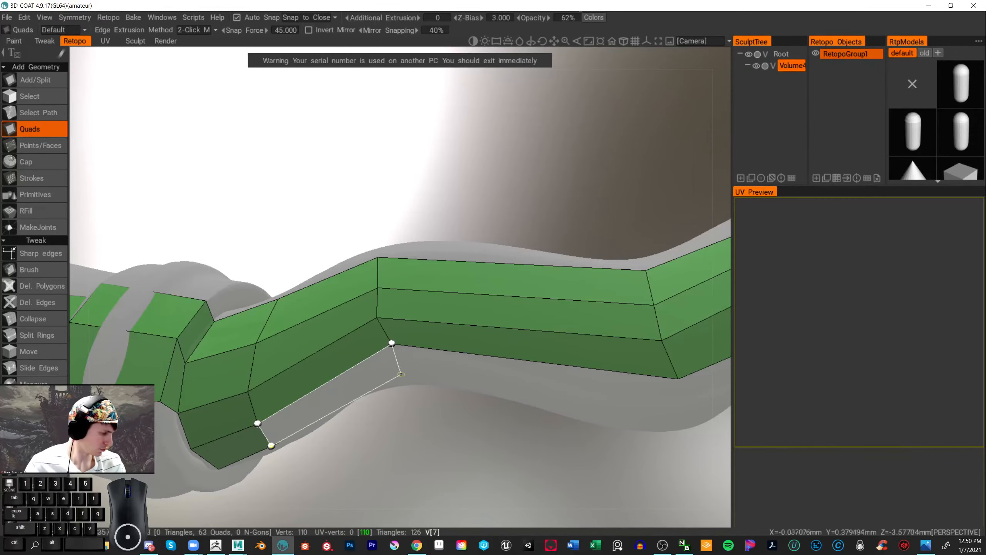
{"action": "left_click", "coordinate": [407, 369]}
- Add two adjacent quads on the shaft's upper side, extending the quad ring at the collar to the first division of the lengthwise rows
{"action": "left_click_drag", "start_coordinate": [411, 402], "coordinate": [363, 399], "text": "alt"}
{"action": "right_click_drag", "start_coordinate": [497, 172], "coordinate": [379, 172], "text": "alt"}
{"action": "left_click_drag", "start_coordinate": [378, 172], "coordinate": [535, 401]}
{"action": "right_click_drag", "start_coordinate": [534, 401], "coordinate": [523, 452], "text": "alt"}
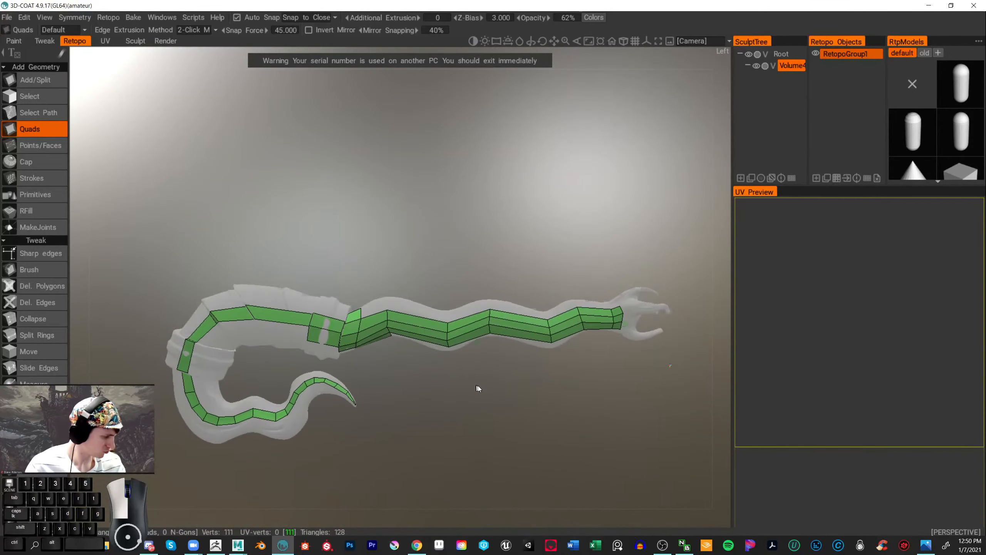
{"action": "right_click_drag", "start_coordinate": [473, 383], "coordinate": [491, 308]}
{"action": "left_click_drag", "start_coordinate": [491, 309], "coordinate": [516, 291]}
{"action": "right_click_drag", "start_coordinate": [516, 291], "coordinate": [476, 252]}
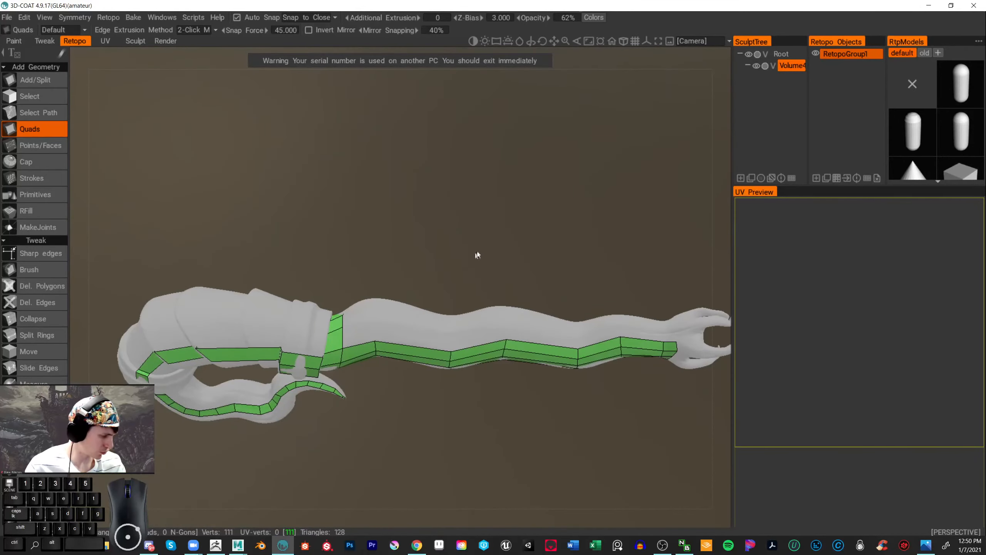
{"action": "left_click_drag", "start_coordinate": [476, 252], "coordinate": [476, 293]}
{"action": "right_click_drag", "start_coordinate": [476, 293], "coordinate": [530, 267]}
{"action": "left_click_drag", "start_coordinate": [530, 267], "coordinate": [539, 202]}
{"action": "left_click_drag", "start_coordinate": [435, 284], "coordinate": [405, 341]}
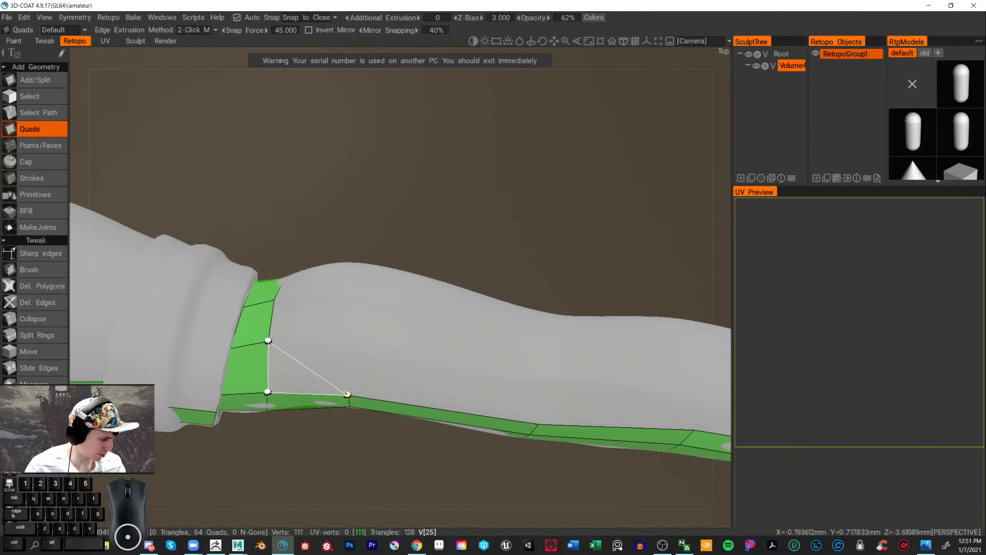
{"action": "left_click", "coordinate": [343, 345]}
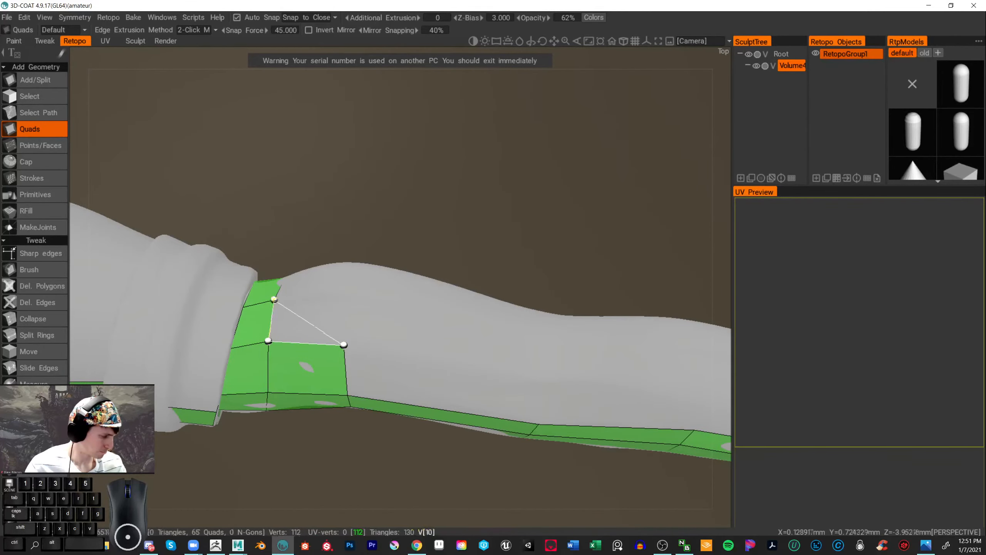
{"action": "left_click", "coordinate": [346, 295]}
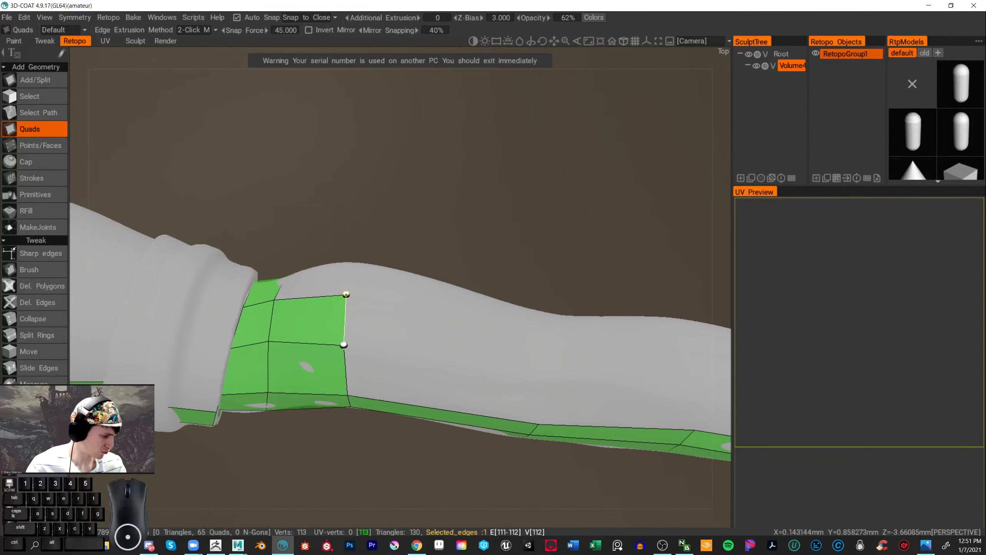
- Carry the new quad ring around the far side of the shaft with four more quads extending from the collar ring
{"action": "left_click_drag", "start_coordinate": [421, 198], "coordinate": [432, 257]}
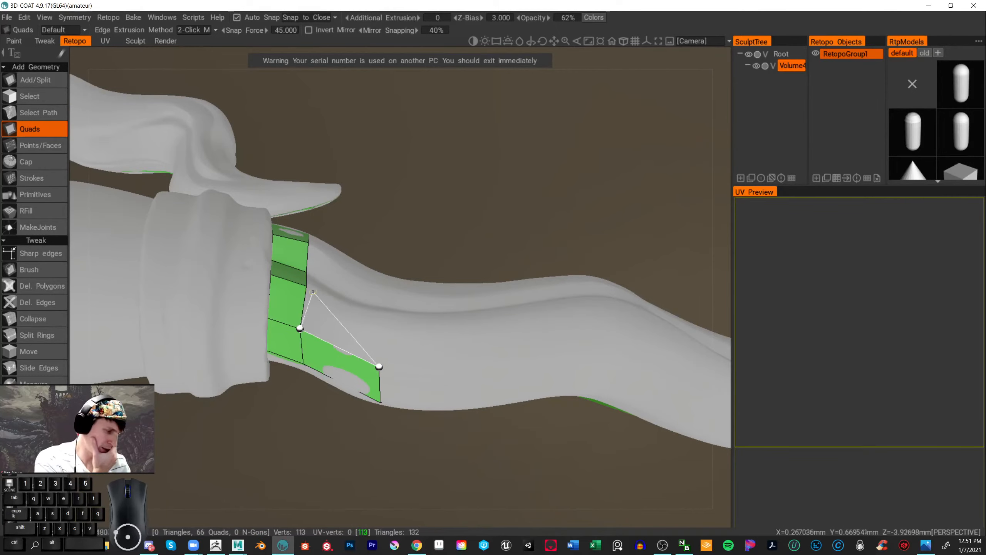
{"action": "left_click", "coordinate": [307, 285]}
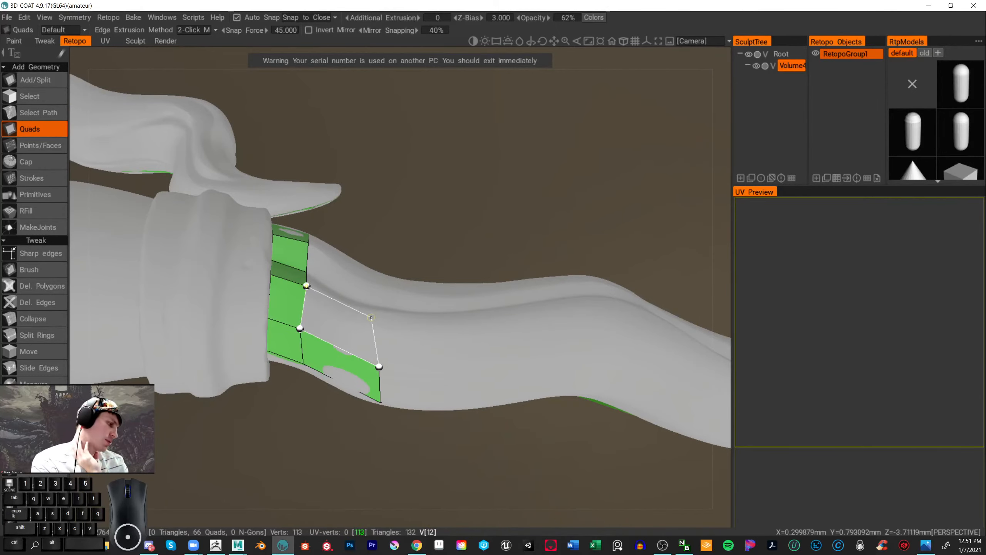
{"action": "left_click", "coordinate": [371, 318]}
{"action": "left_click_drag", "start_coordinate": [404, 226], "coordinate": [425, 261]}
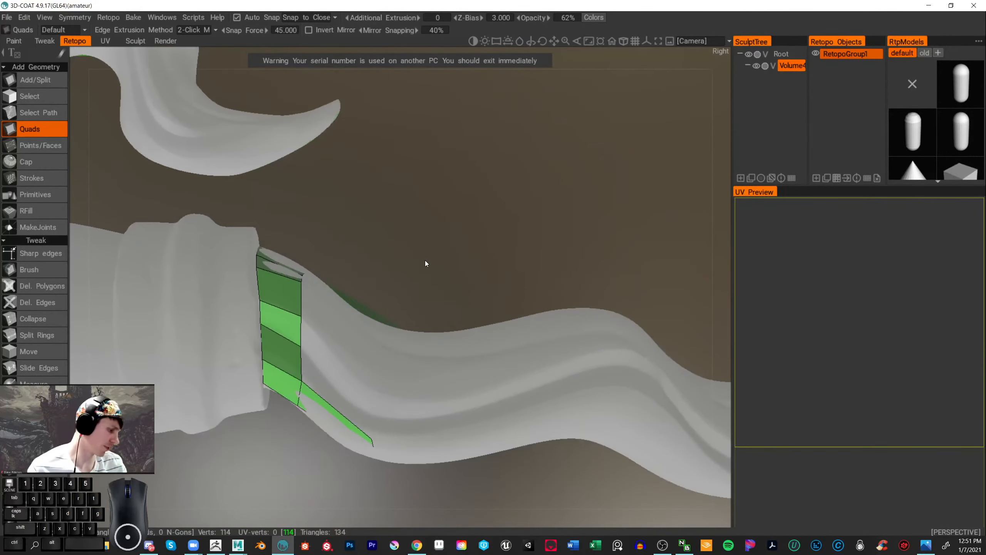
{"action": "left_click", "coordinate": [298, 351]}
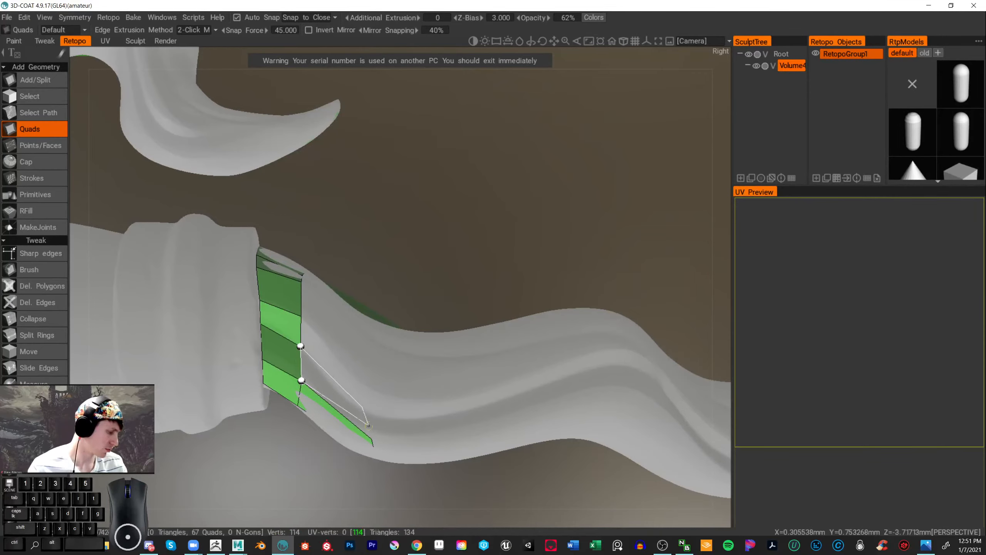
{"action": "left_click", "coordinate": [362, 407]}
{"action": "left_click", "coordinate": [301, 316]}
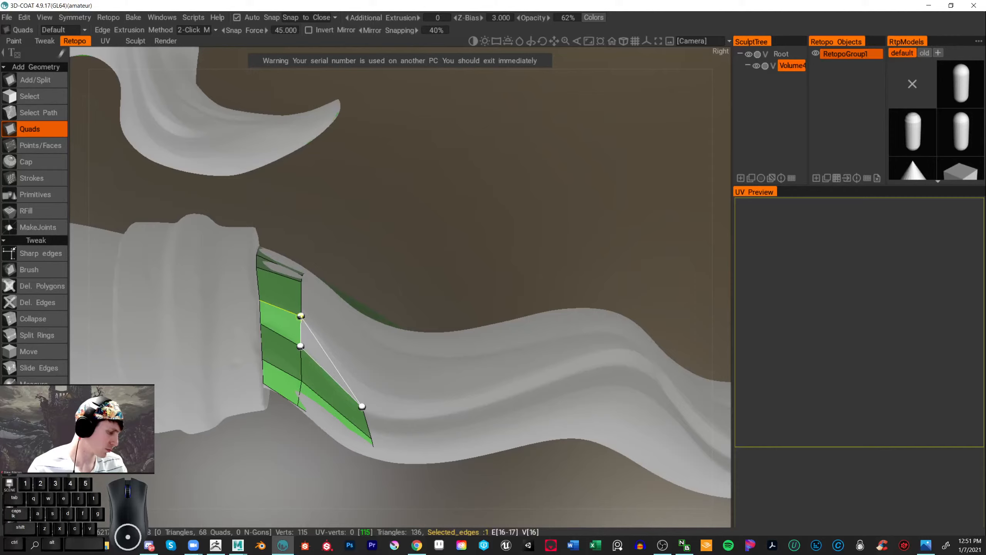
{"action": "left_click", "coordinate": [368, 388]}
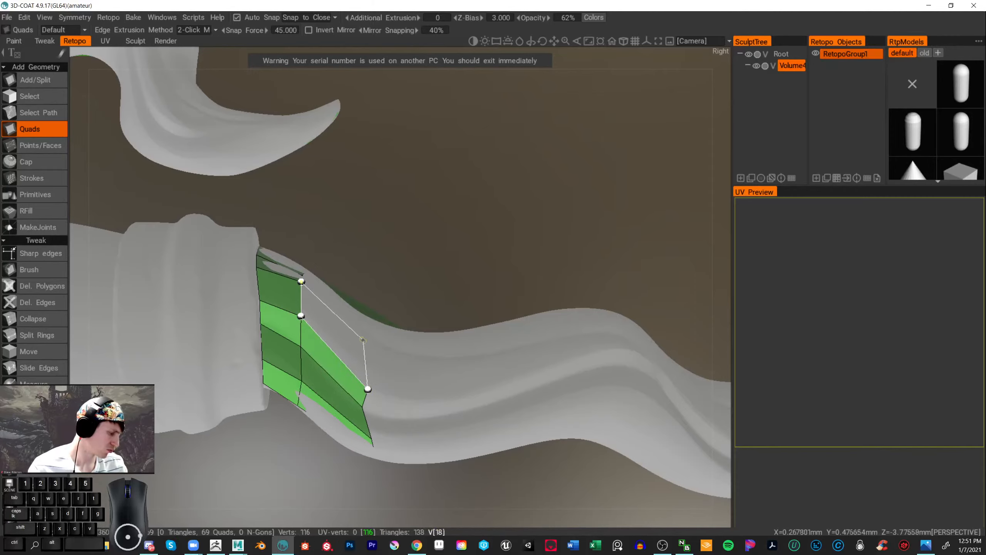
{"action": "left_click", "coordinate": [376, 341]}
- Close the remaining gap in the ring with two quads joining the fourth row to the far-side quads
{"action": "mouse_move", "coordinate": [422, 253]}
{"action": "left_mouse_down"}
{"action": "mouse_move", "coordinate": [413, 318]}
{"action": "mouse_move", "coordinate": [418, 232]}
{"action": "mouse_move", "coordinate": [411, 256]}
{"action": "left_mouse_up"}
{"action": "left_click", "coordinate": [410, 292]}
{"action": "left_click", "coordinate": [320, 276]}
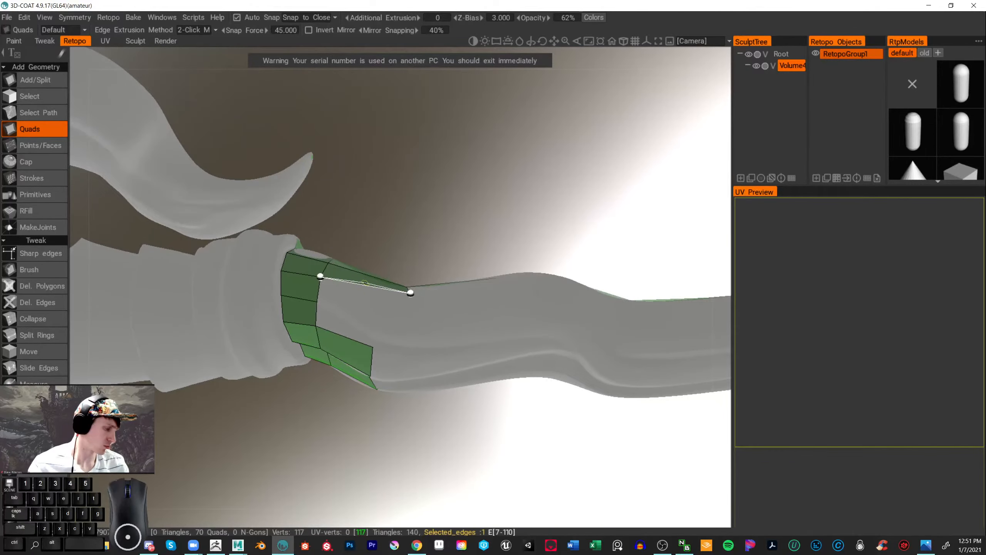
{"action": "left_click", "coordinate": [317, 301]}
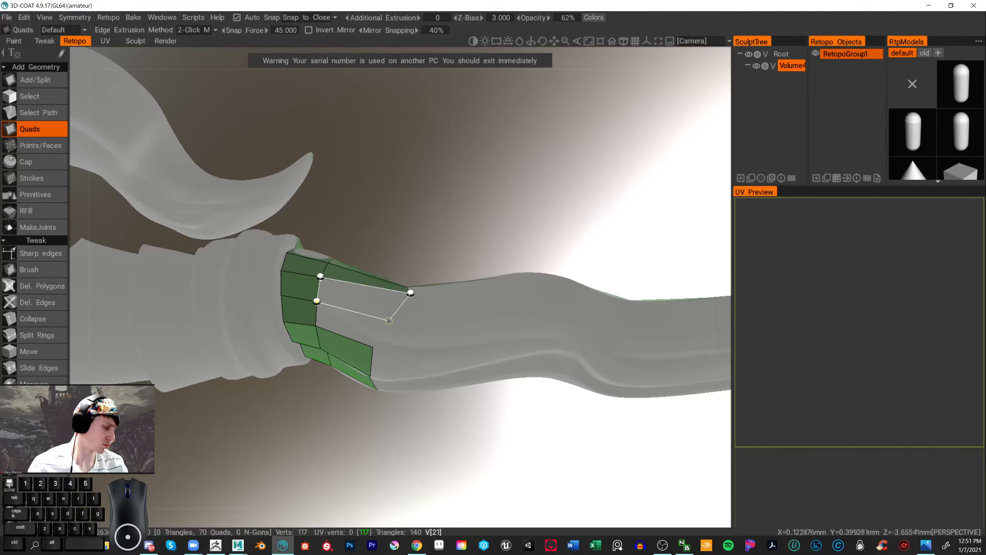
{"action": "left_click", "coordinate": [388, 321]}
{"action": "left_click", "coordinate": [316, 325]}
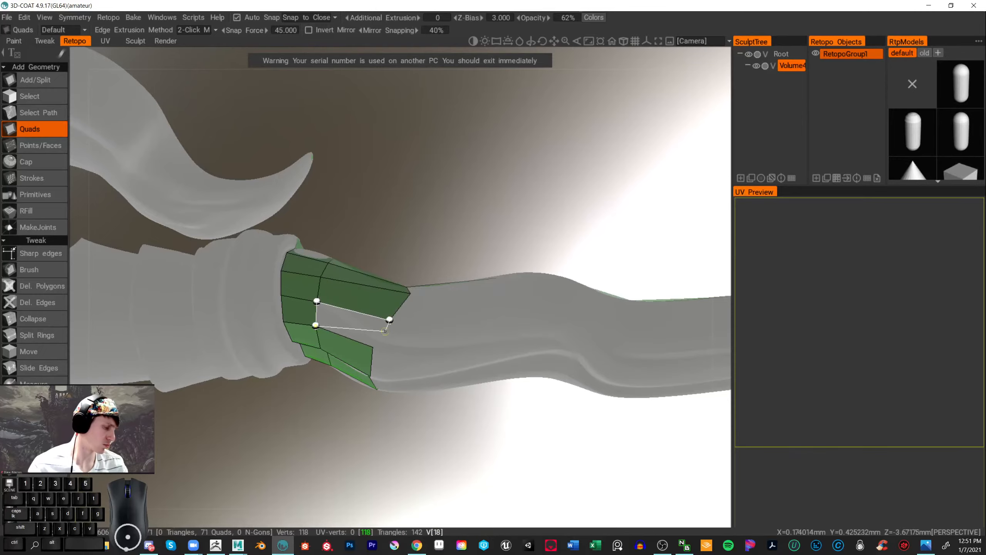
{"action": "left_click", "coordinate": [372, 345]}
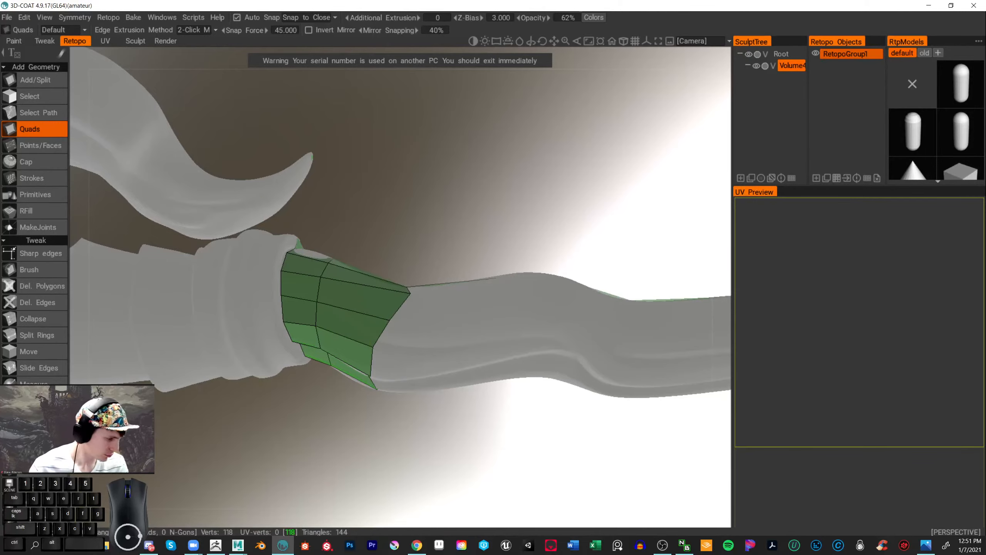
- Adjust the open edge of the closed ring beside the collar with the Brush tool
{"action": "mouse_move", "coordinate": [366, 203]}
{"action": "left_mouse_down"}
{"action": "mouse_move", "coordinate": [373, 268]}
{"action": "mouse_move", "coordinate": [416, 250]}
{"action": "mouse_move", "coordinate": [398, 277]}
{"action": "left_mouse_up"}
{"action": "left_click", "coordinate": [29, 276]}
{"action": "left_click_drag", "start_coordinate": [426, 208], "coordinate": [430, 321]}
{"action": "left_click_drag", "start_coordinate": [378, 385], "coordinate": [385, 363]}
{"action": "scroll", "coordinate": [417, 284], "scroll_direction": "down", "scroll_amount": 3}
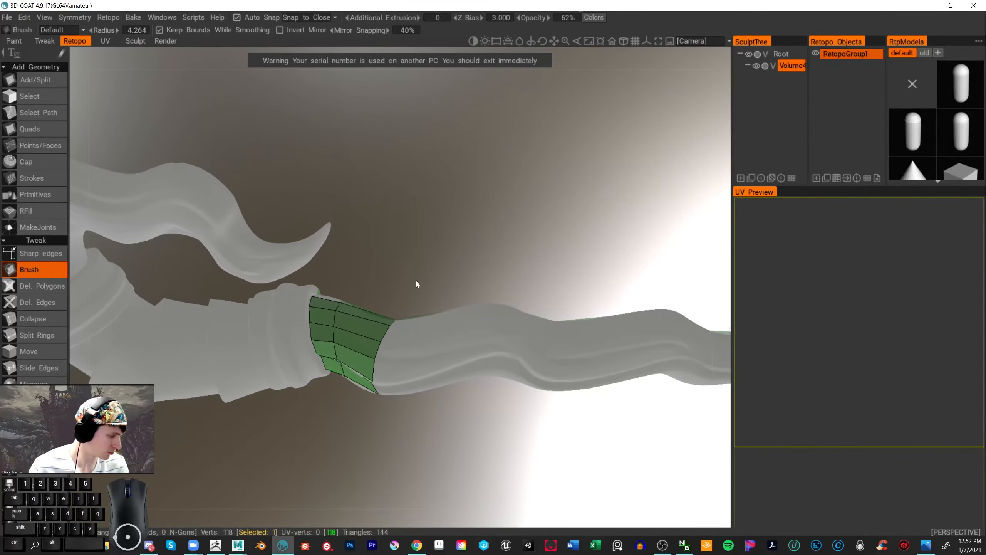
- Add a long quad with the Quads tool above the first row, from the new ring to the next shaft division
{"action": "mouse_move", "coordinate": [416, 283]}
{"action": "left_mouse_down", "text": "alt"}
{"action": "mouse_move", "coordinate": [373, 323]}
{"action": "mouse_move", "coordinate": [418, 322]}
{"action": "mouse_move", "coordinate": [430, 182]}
{"action": "mouse_move", "coordinate": [430, 440]}
{"action": "mouse_move", "coordinate": [389, 454]}
{"action": "mouse_move", "coordinate": [391, 396]}
{"action": "mouse_move", "coordinate": [334, 295]}
{"action": "left_mouse_up", "text": "alt"}
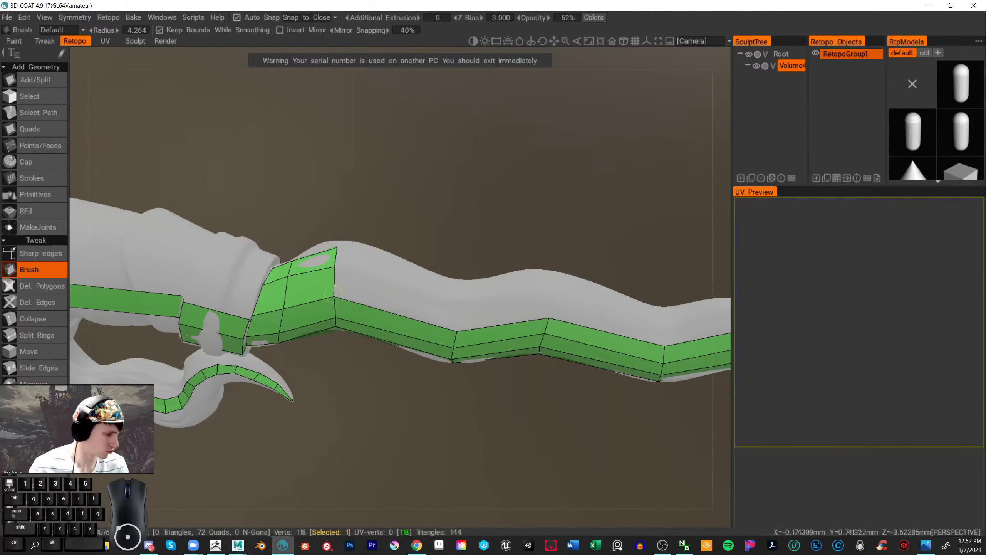
{"action": "left_click", "coordinate": [54, 131]}
{"action": "left_click", "coordinate": [390, 312]}
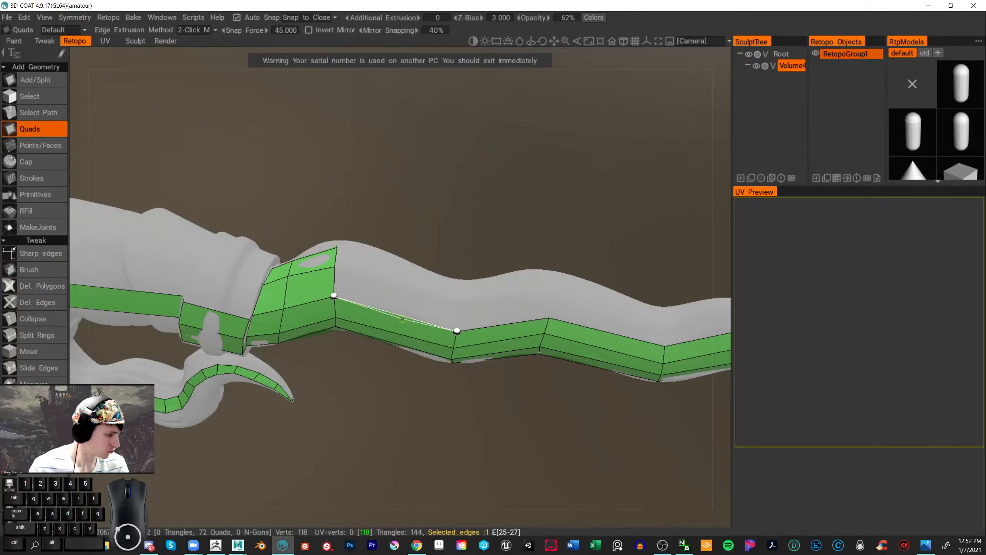
{"action": "left_click", "coordinate": [329, 267]}
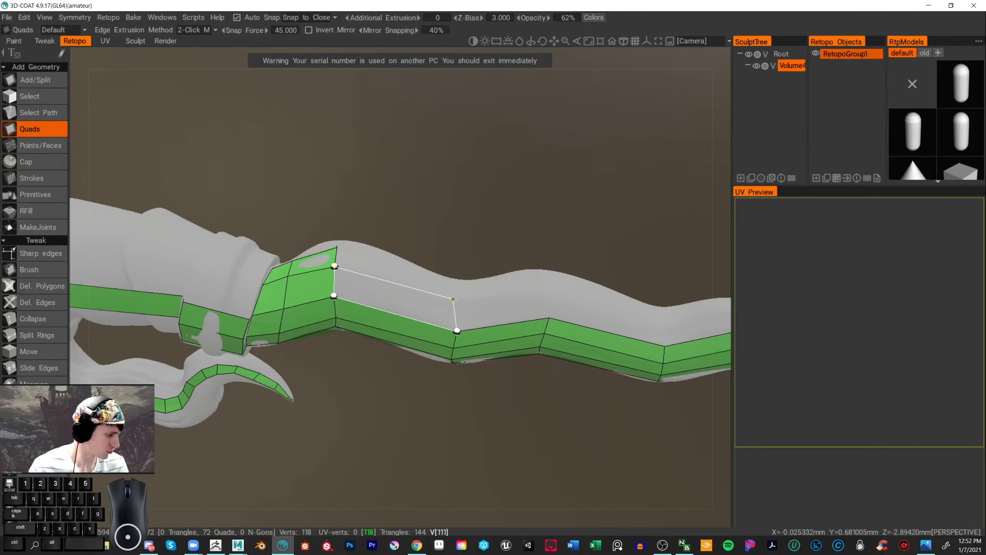
{"action": "left_click", "coordinate": [457, 302]}
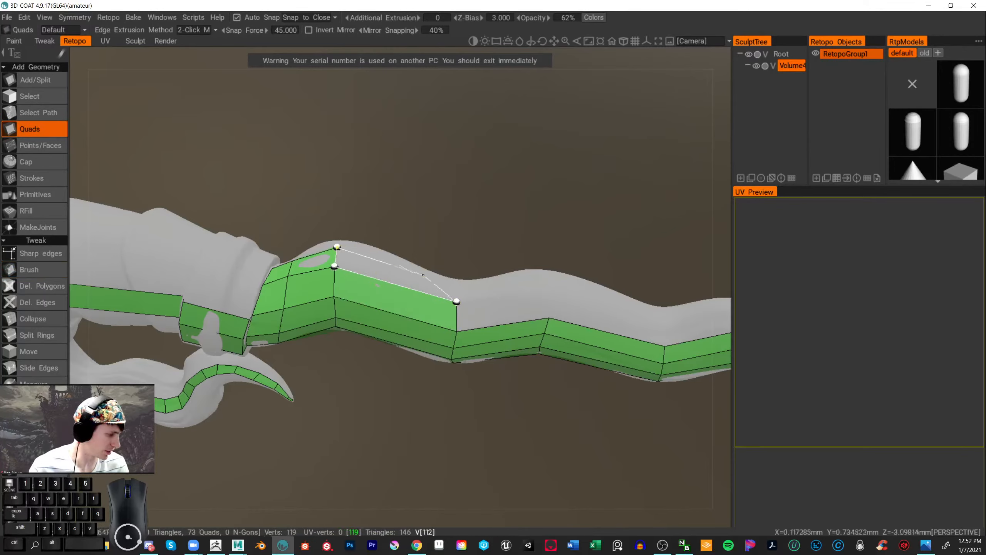
- Finish a second long quad near the collar end of the shaft, and extend the adjacent lengthwise row to the clawed hand with five quads
{"action": "left_click", "coordinate": [457, 291]}
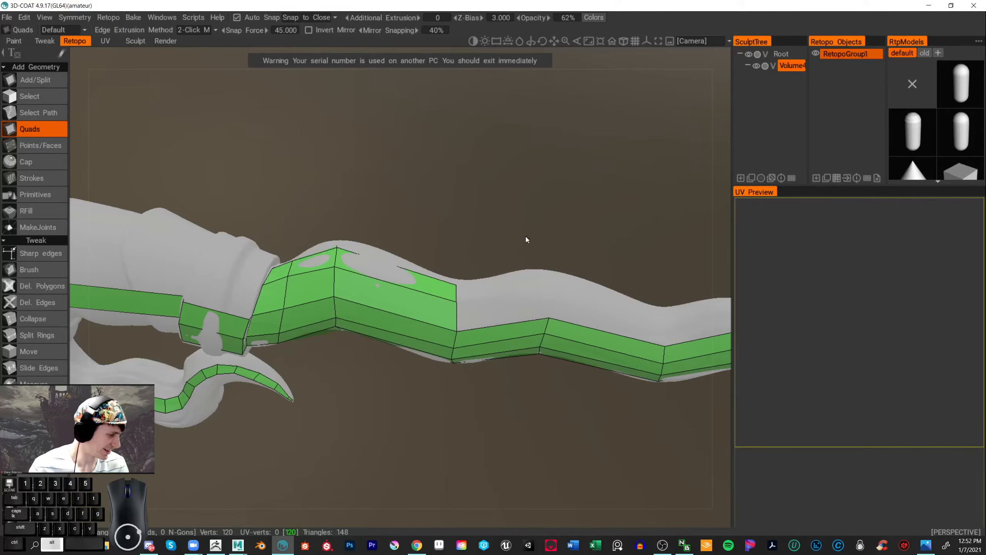
{"action": "middle_click_drag", "start_coordinate": [526, 236], "coordinate": [401, 221]}
{"action": "left_click_drag", "start_coordinate": [401, 223], "coordinate": [403, 194]}
{"action": "left_click", "coordinate": [297, 288]}
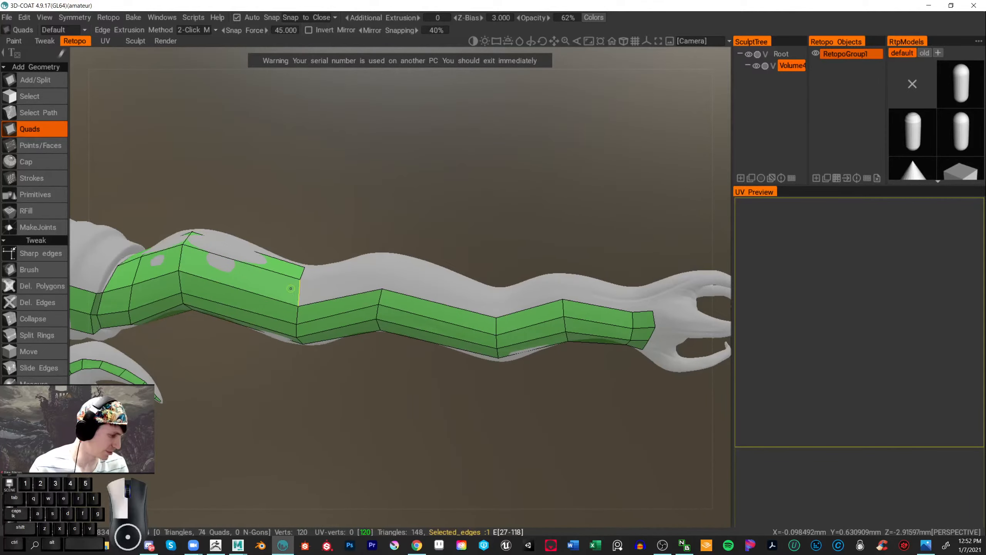
{"action": "left_click", "coordinate": [382, 267]}
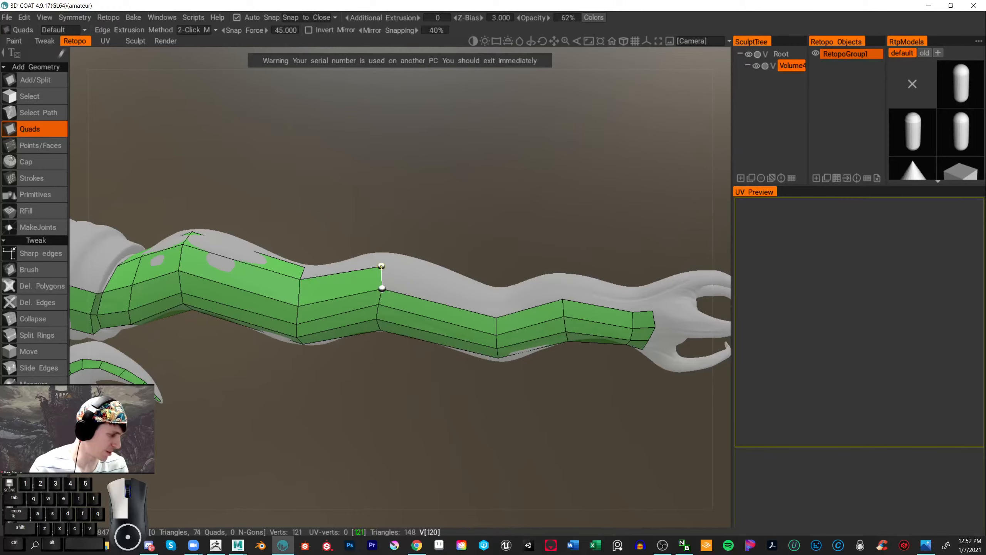
{"action": "left_click", "coordinate": [380, 283]}
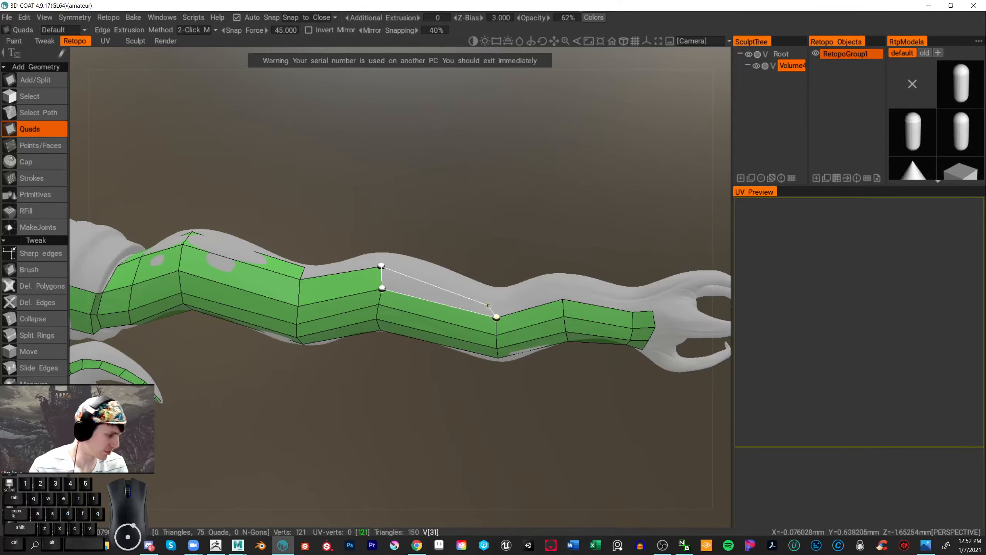
{"action": "left_click", "coordinate": [496, 296]}
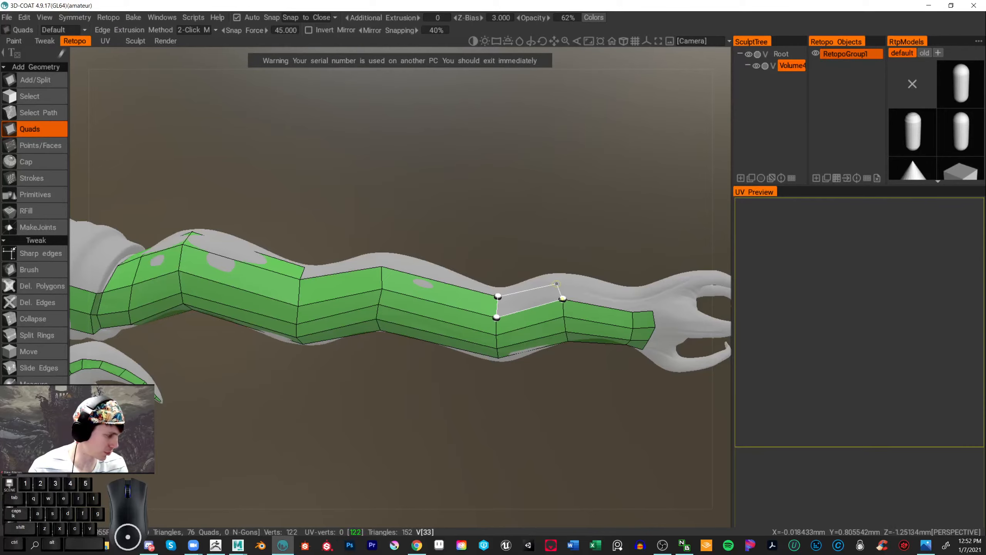
{"action": "left_click", "coordinate": [562, 284]}
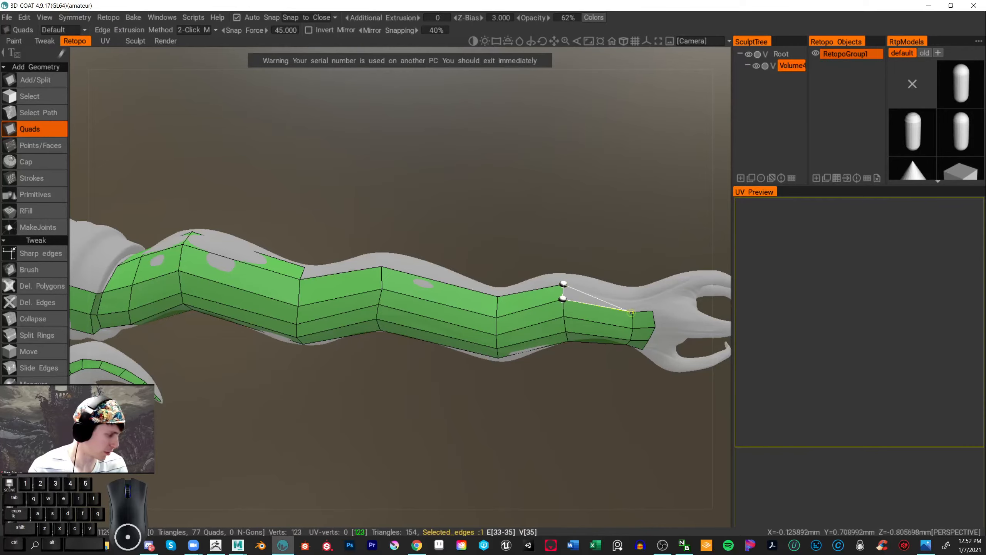
{"action": "left_click", "coordinate": [632, 312]}
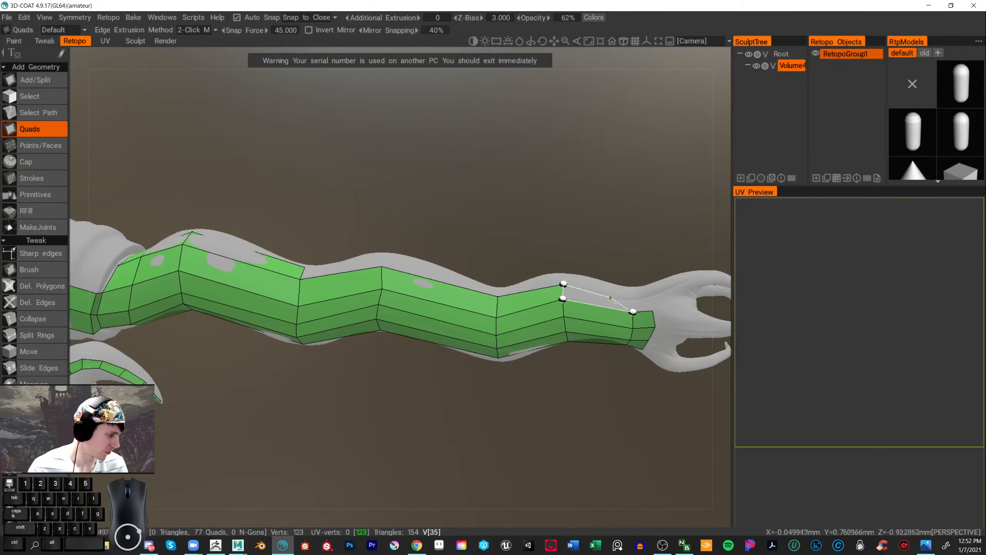
{"action": "left_click", "coordinate": [629, 295]}
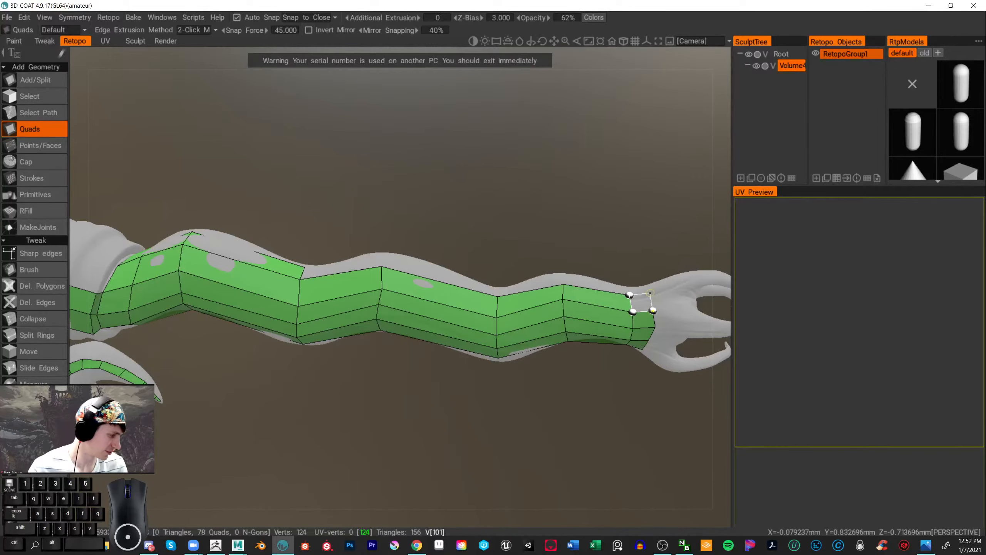
{"action": "left_click", "coordinate": [650, 292]}
- Bridge the step between the shaft ring and the collar with a narrow quad, and add a wide quad across the collar band
{"action": "left_click_drag", "start_coordinate": [408, 221], "coordinate": [550, 230], "text": "alt"}
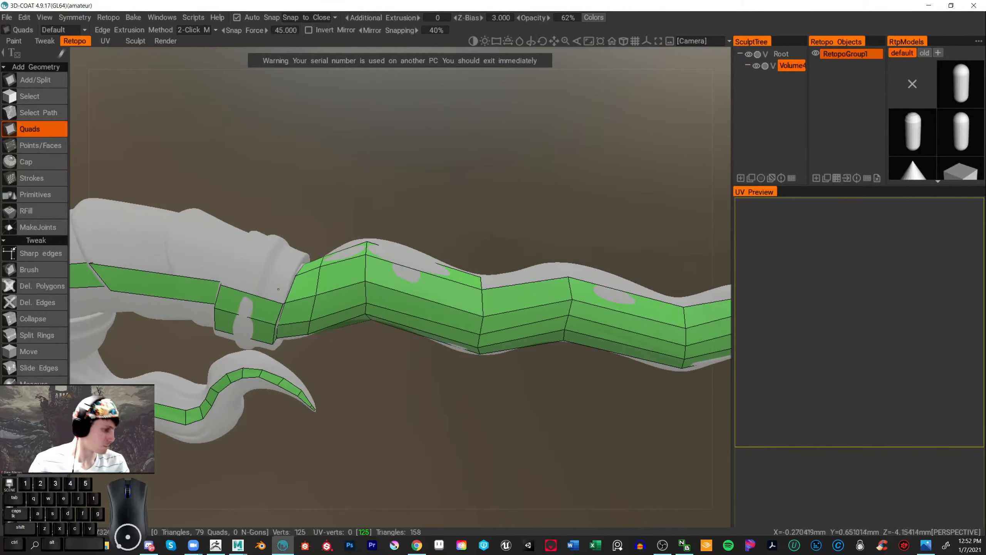
{"action": "left_click_drag", "start_coordinate": [367, 206], "coordinate": [382, 248], "text": "alt"}
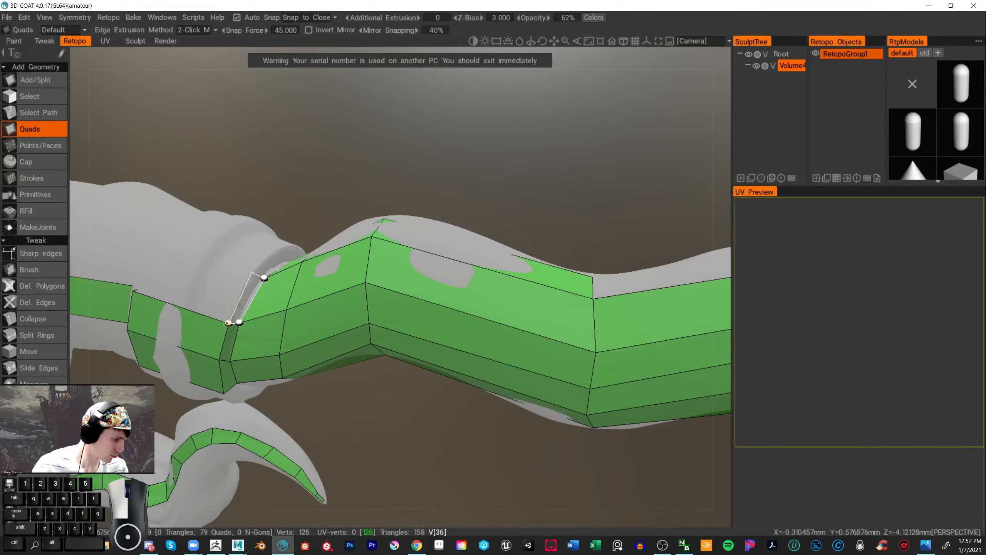
{"action": "left_click", "coordinate": [132, 291]}
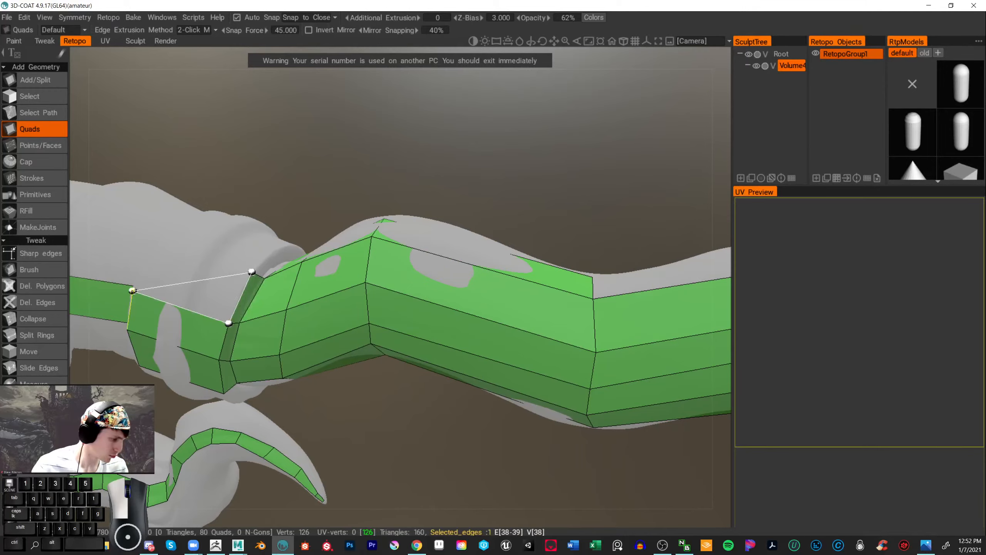
{"action": "left_click", "coordinate": [159, 242]}
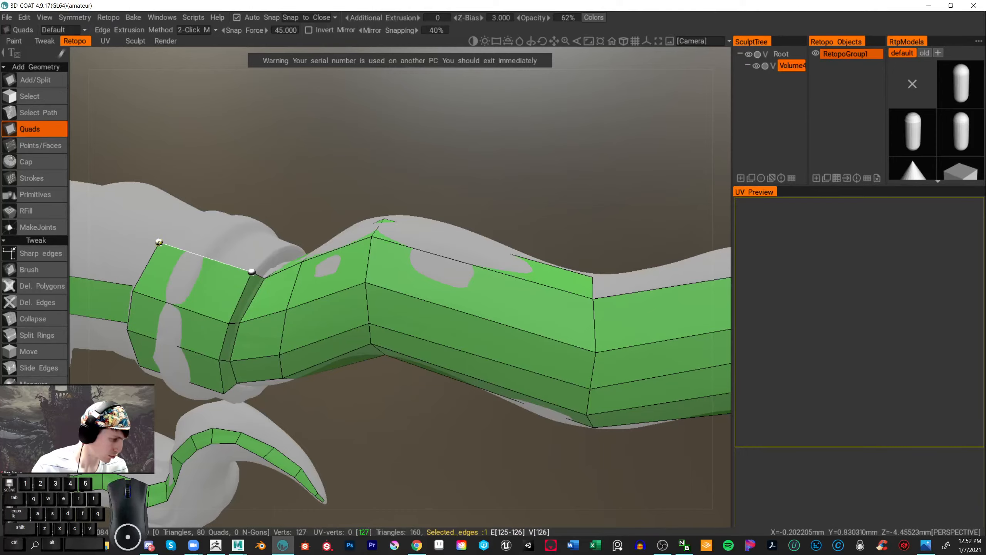
- Add the next narrow quad around the collar rim, joining it to the shaft ring
{"action": "left_click_drag", "start_coordinate": [334, 171], "coordinate": [295, 318]}
{"action": "left_click", "coordinate": [272, 315]}
{"action": "left_click", "coordinate": [250, 353]}
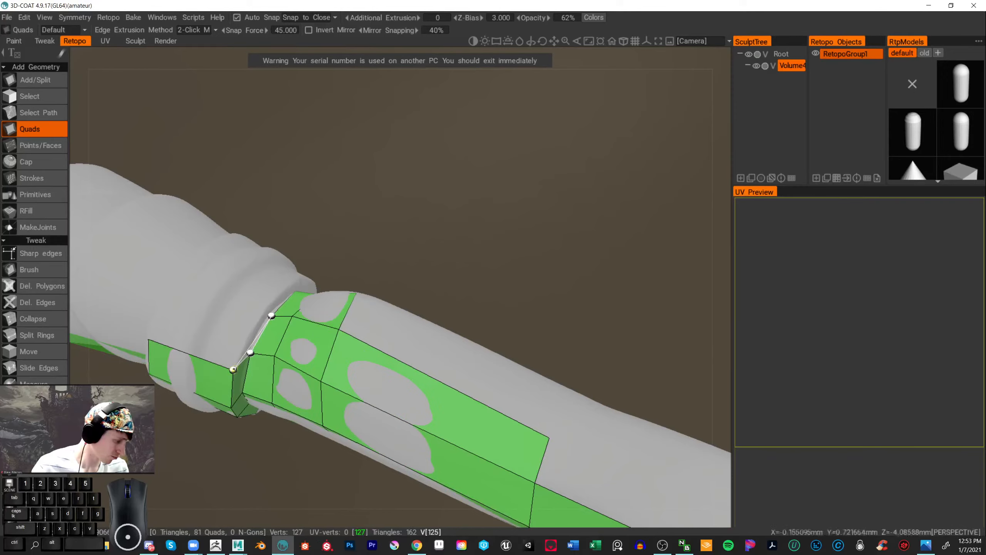
{"action": "left_click", "coordinate": [233, 369]}
{"action": "left_click", "coordinate": [265, 309]}
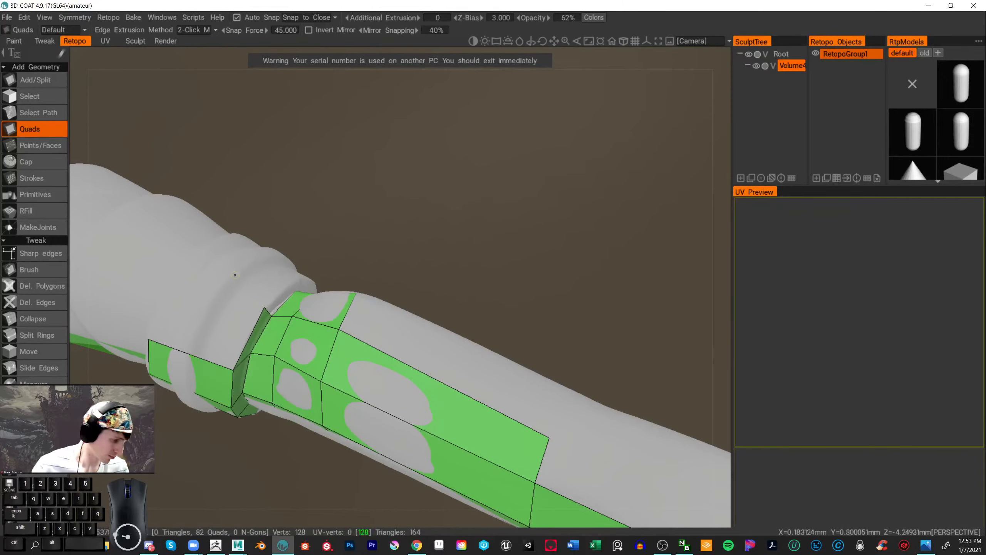
- Adjust the upper corners of the collar band quads with the Brush tool
{"action": "left_click", "coordinate": [44, 268]}
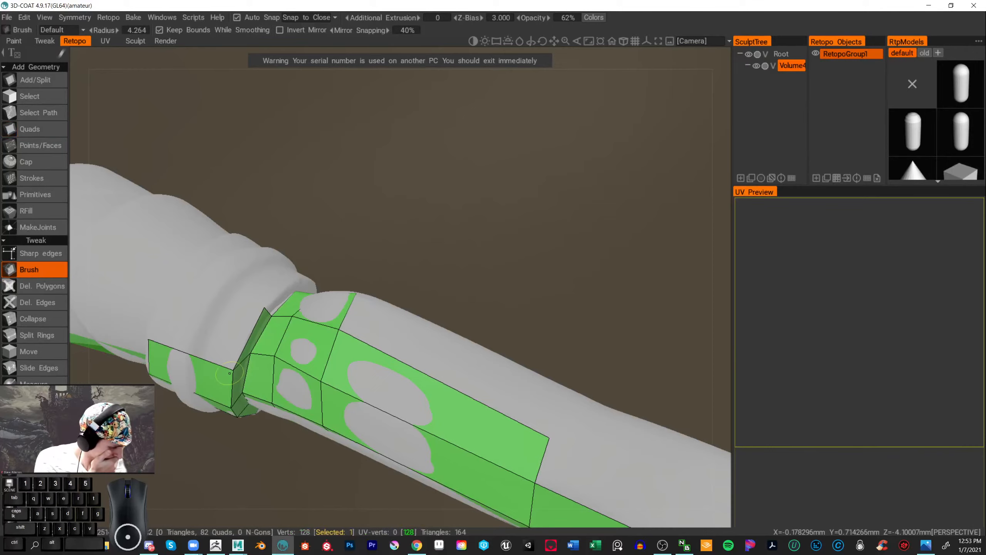
{"action": "mouse_move", "coordinate": [235, 363]}
{"action": "left_mouse_down"}
{"action": "mouse_move", "coordinate": [250, 365]}
{"action": "mouse_move", "coordinate": [272, 317]}
{"action": "mouse_move", "coordinate": [255, 299]}
{"action": "left_mouse_up"}
{"action": "mouse_move", "coordinate": [372, 242]}
{"action": "left_mouse_down"}
{"action": "mouse_move", "coordinate": [383, 238]}
{"action": "mouse_move", "coordinate": [355, 245]}
{"action": "mouse_move", "coordinate": [632, 207]}
{"action": "mouse_move", "coordinate": [342, 304]}
{"action": "mouse_move", "coordinate": [321, 289]}
{"action": "mouse_move", "coordinate": [326, 301]}
{"action": "left_mouse_up"}
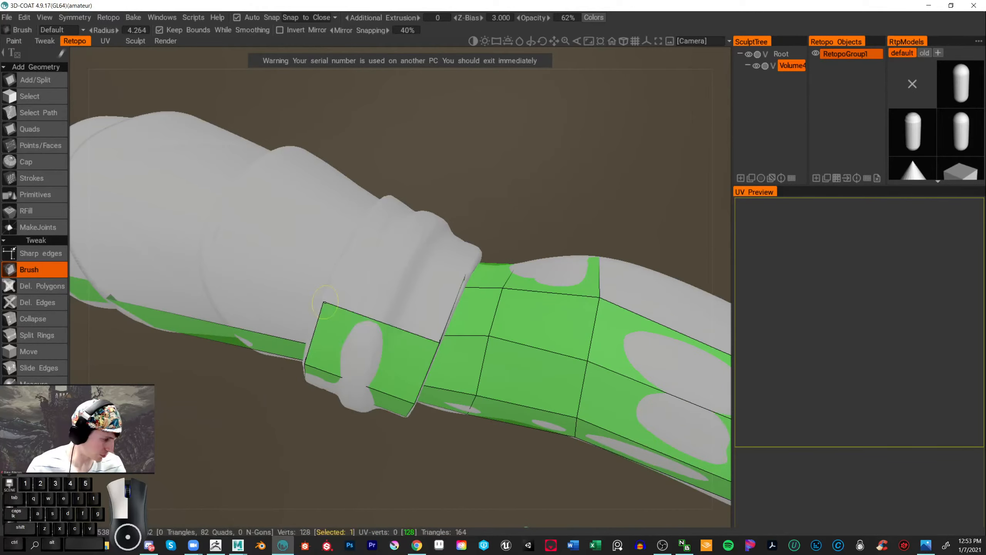
- Add another wide quad across the collar band with the Quads tool, starting from the newest narrow rim quad
{"action": "left_click", "coordinate": [29, 128]}
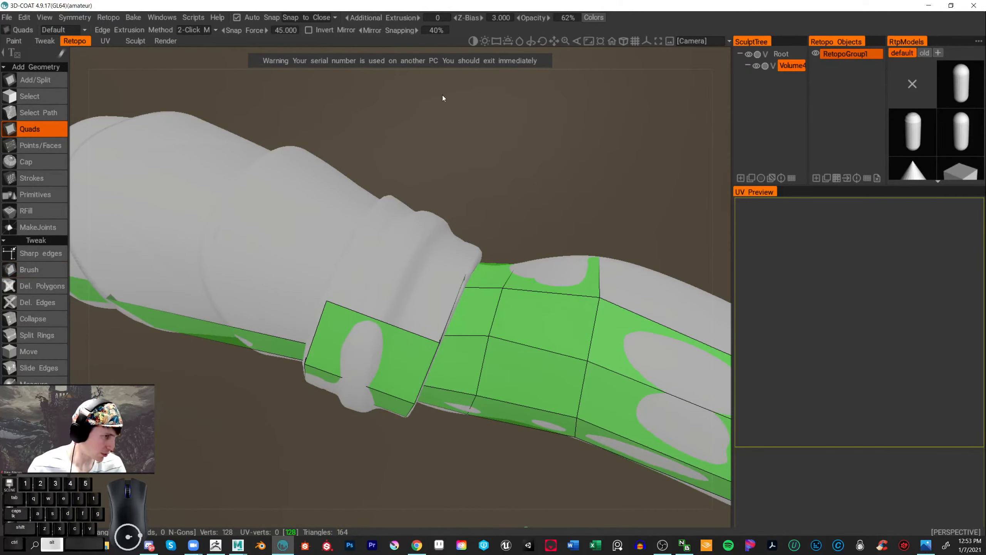
{"action": "left_click_drag", "start_coordinate": [440, 94], "coordinate": [193, 139], "text": "alt"}
{"action": "left_click", "coordinate": [267, 306]}
{"action": "left_click", "coordinate": [234, 376]}
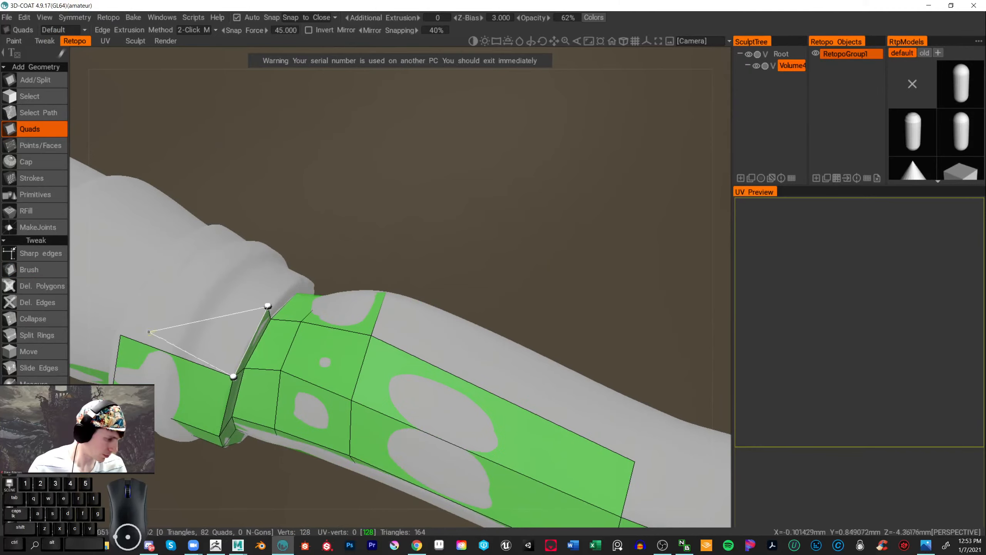
{"action": "left_click", "coordinate": [120, 334]}
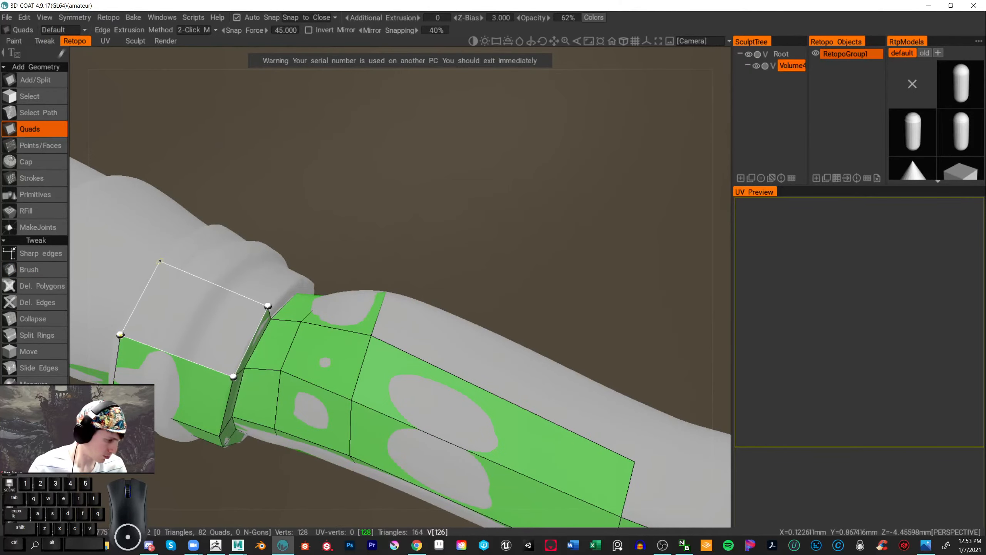
{"action": "left_click", "coordinate": [158, 266]}
- Add a narrow quad where the collar band meets the handle, and adjust its open corner with the Brush tool
{"action": "scroll", "coordinate": [326, 221], "scroll_direction": "down", "scroll_amount": 6}
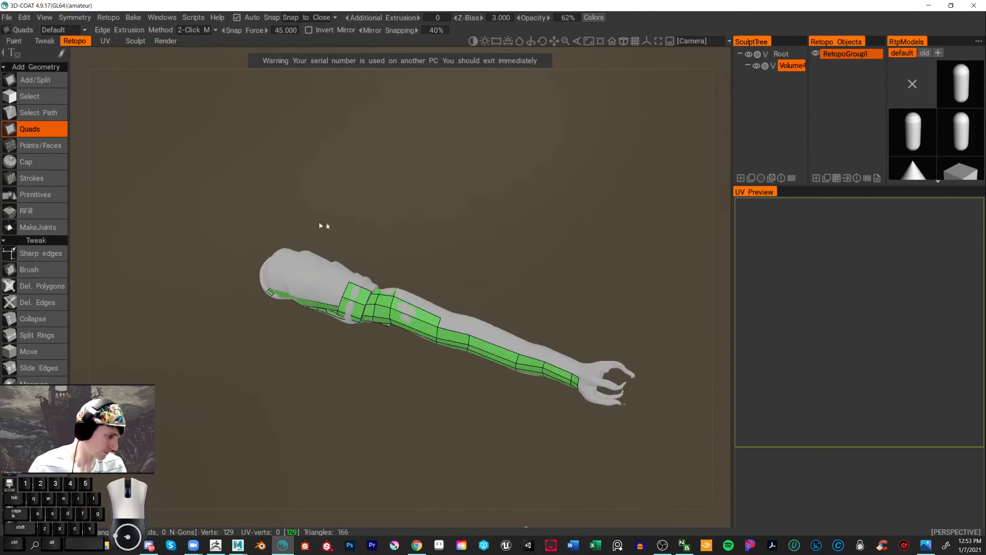
{"action": "left_click_drag", "start_coordinate": [502, 195], "coordinate": [525, 114], "text": "shift"}
{"action": "scroll", "coordinate": [407, 248], "scroll_direction": "up", "scroll_amount": 5}
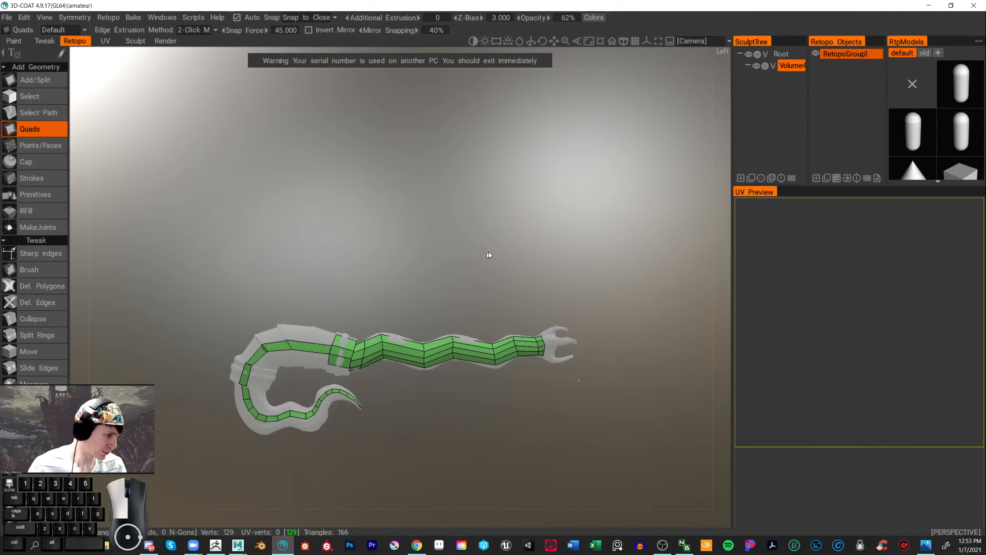
{"action": "left_click_drag", "start_coordinate": [346, 156], "coordinate": [375, 204]}
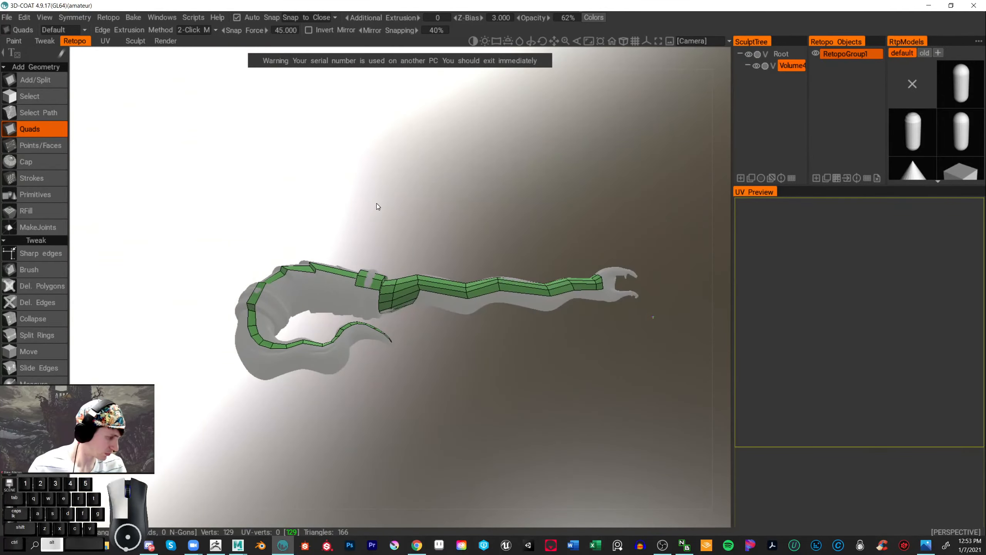
{"action": "scroll", "coordinate": [435, 222], "scroll_direction": "up", "scroll_amount": 3}
{"action": "left_click_drag", "start_coordinate": [434, 222], "coordinate": [453, 285]}
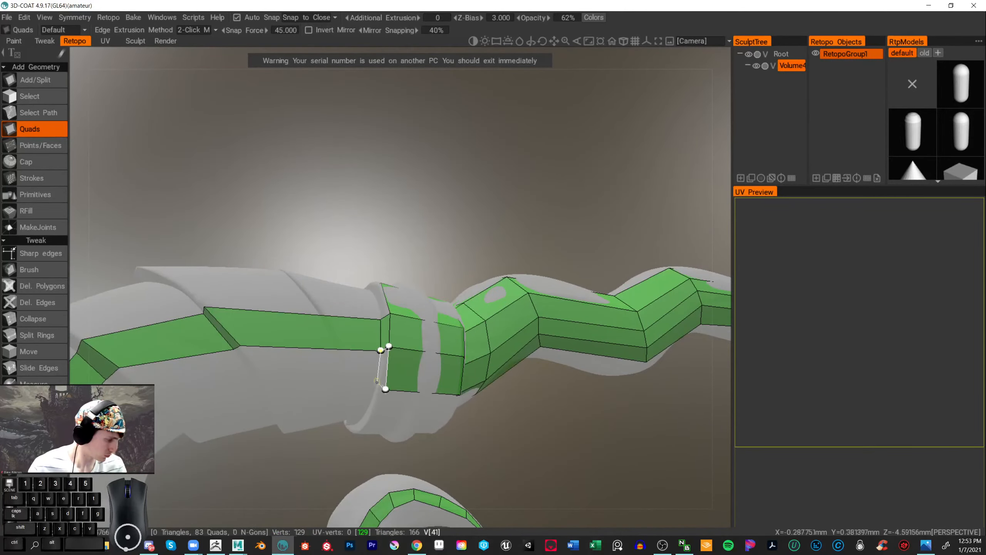
{"action": "left_click", "coordinate": [376, 387]}
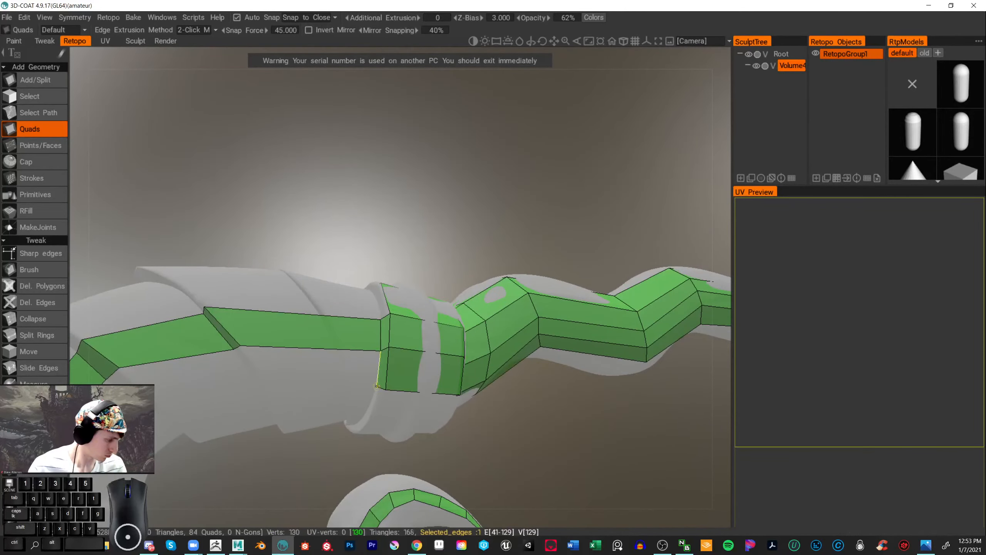
{"action": "left_click", "coordinate": [29, 269]}
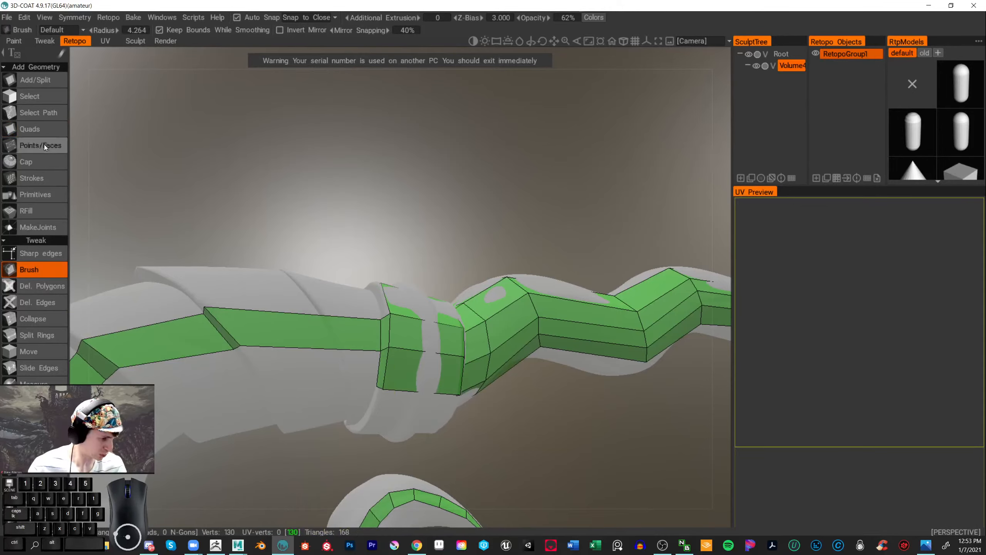
{"action": "left_click", "coordinate": [45, 131]}
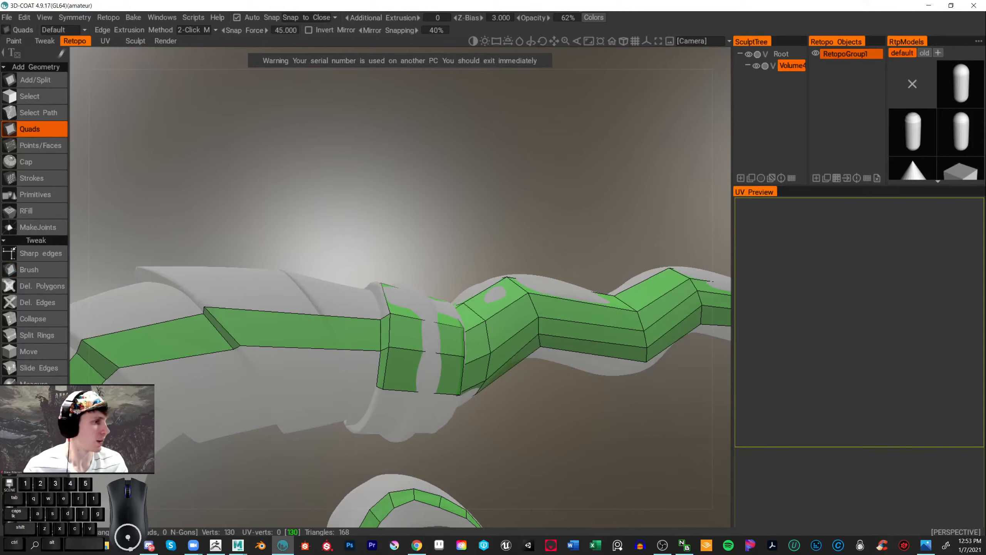
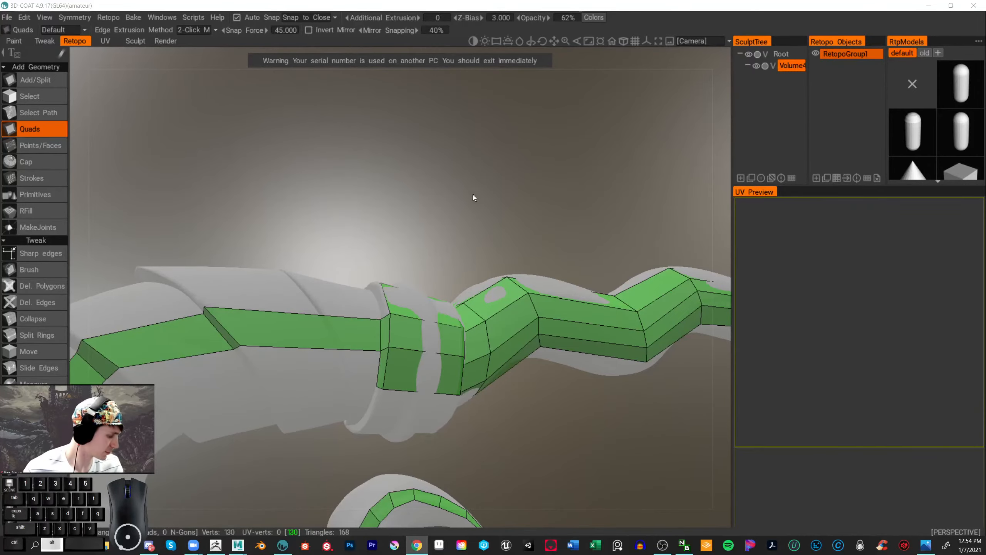
- Start a second handle row with a long quad from the collar to the first ridge and a narrow quad over that ridge's step
{"action": "left_click", "coordinate": [456, 197]}
{"action": "middle_click_drag", "start_coordinate": [419, 188], "coordinate": [468, 147], "text": "alt"}
{"action": "left_click_drag", "start_coordinate": [468, 147], "coordinate": [506, 132], "text": "alt"}
{"action": "left_click", "coordinate": [392, 257]}
{"action": "left_click", "coordinate": [426, 289]}
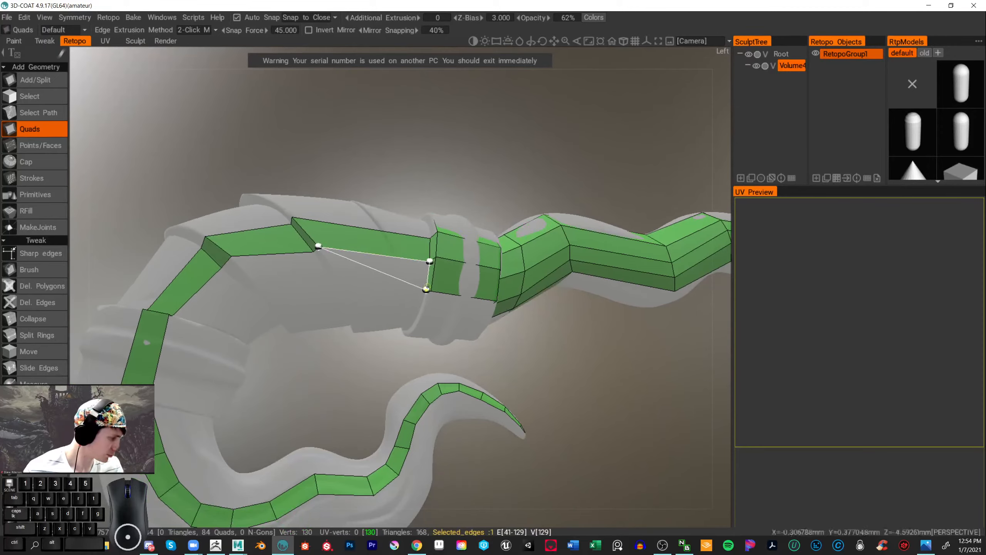
{"action": "left_click", "coordinate": [339, 283]}
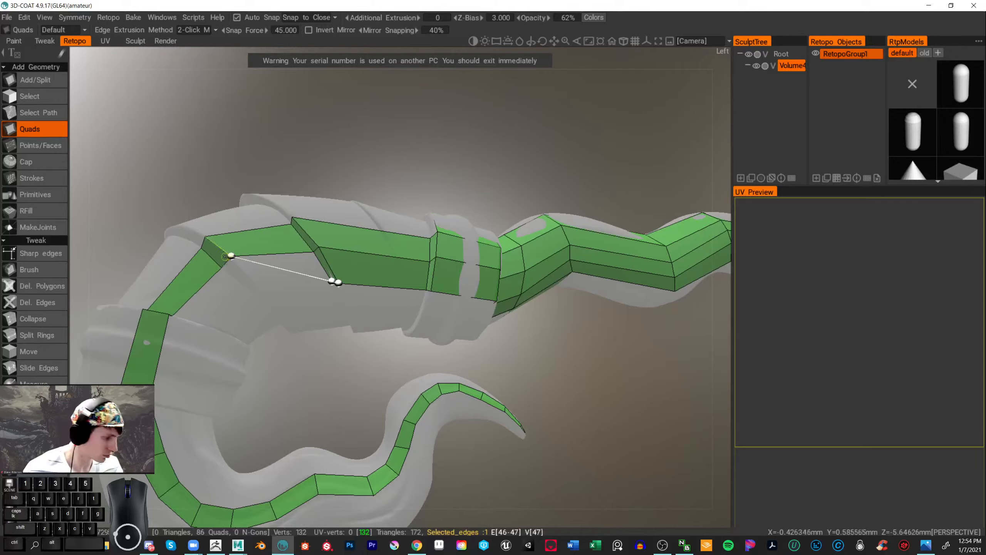
- Continue the second handle row with a quad to the following ridge and a narrow quad across its step
{"action": "left_click", "coordinate": [313, 252]}
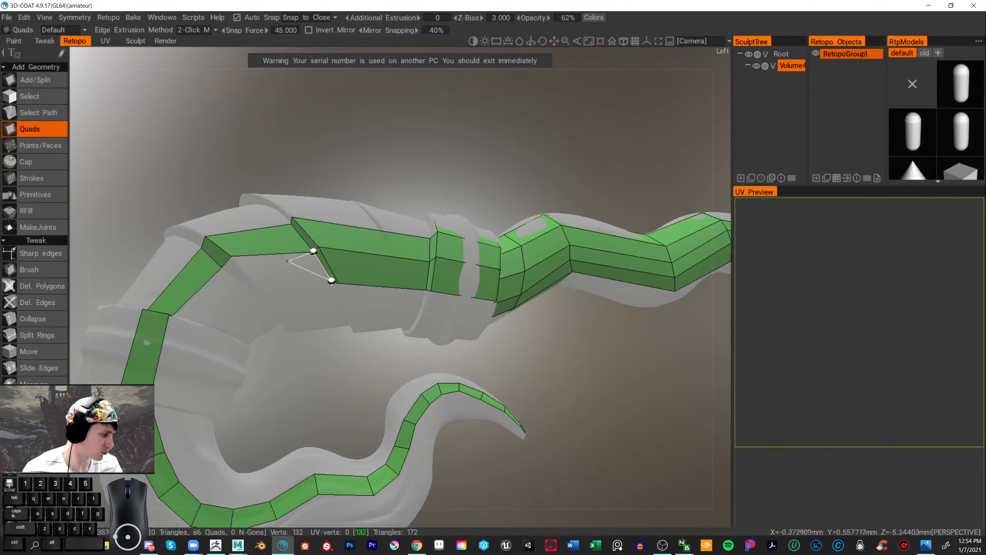
{"action": "left_click", "coordinate": [231, 255]}
{"action": "left_click", "coordinate": [263, 288]}
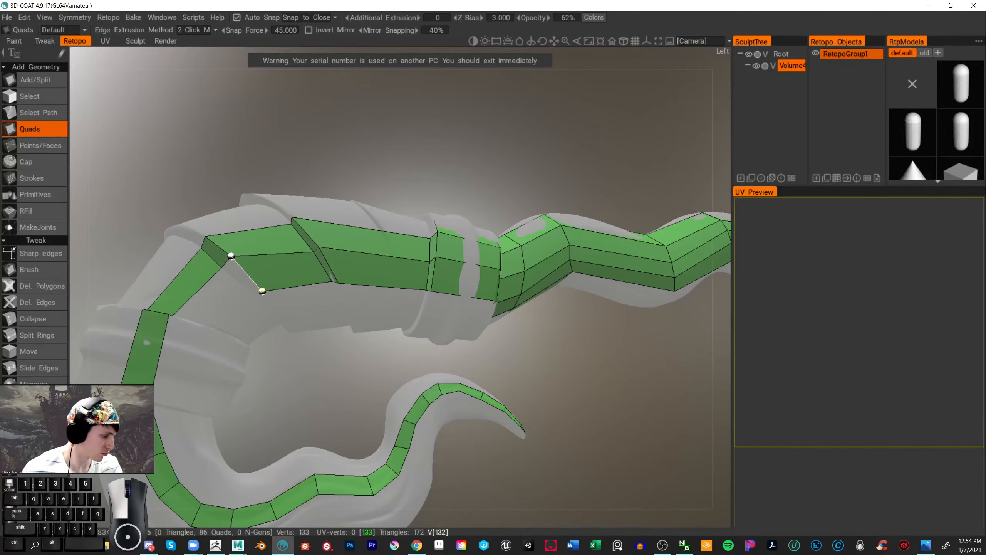
{"action": "scroll", "coordinate": [342, 384], "scroll_direction": "up", "scroll_amount": 5}
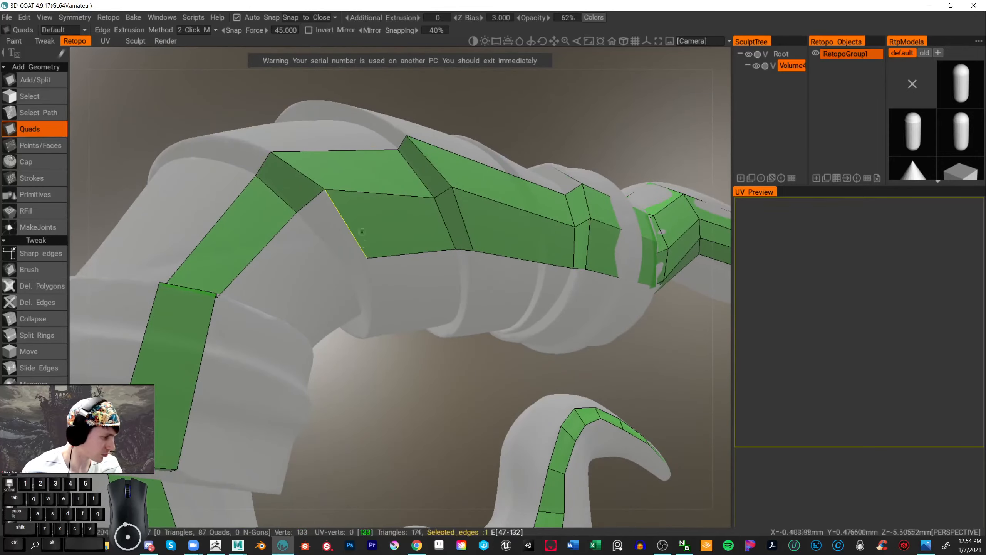
{"action": "left_click", "coordinate": [296, 212]}
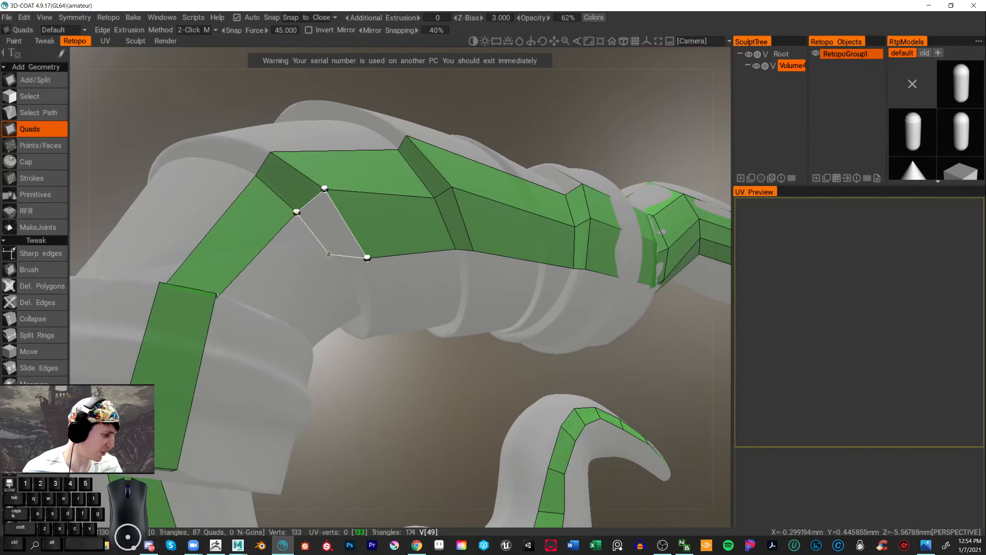
{"action": "left_click", "coordinate": [338, 259]}
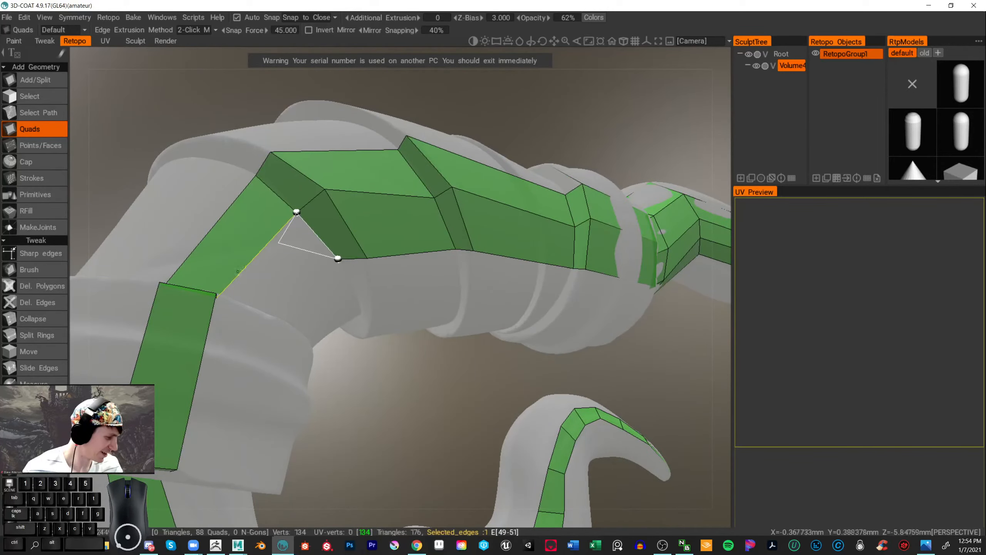
- Extend the second handle row with a quad from the last ridge step down to the lower band's rim
{"action": "middle_click_drag", "start_coordinate": [232, 294], "coordinate": [198, 347], "text": "alt"}
{"action": "middle_click_drag", "start_coordinate": [110, 486], "coordinate": [171, 447], "text": "alt"}
{"action": "left_click", "coordinate": [172, 450]}
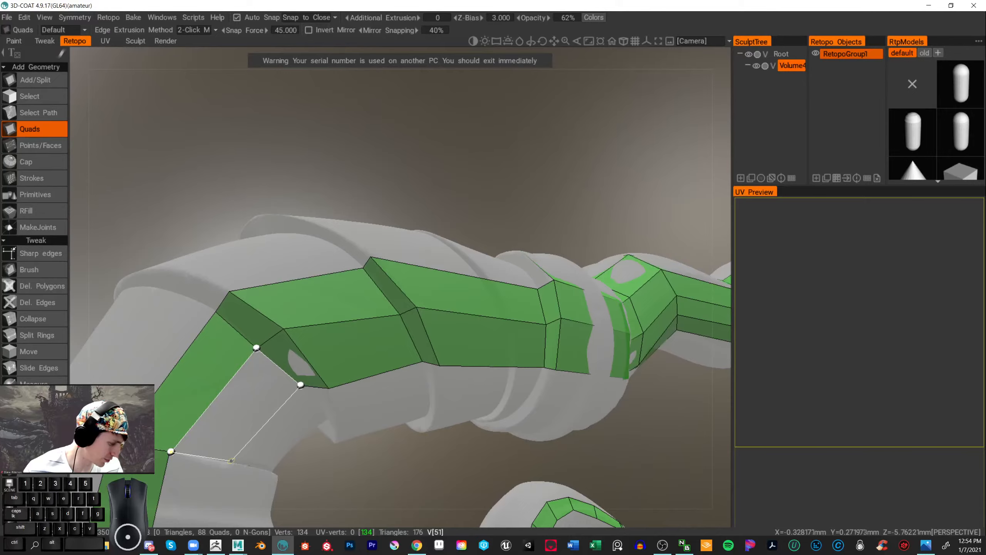
{"action": "left_click", "coordinate": [231, 461]}
- Add a narrow quad over the lower band's upper rim, closing the end of the second handle row
{"action": "right_click_drag", "start_coordinate": [339, 474], "coordinate": [640, 464], "text": "alt"}
{"action": "middle_click_drag", "start_coordinate": [648, 464], "coordinate": [600, 361], "text": "alt"}
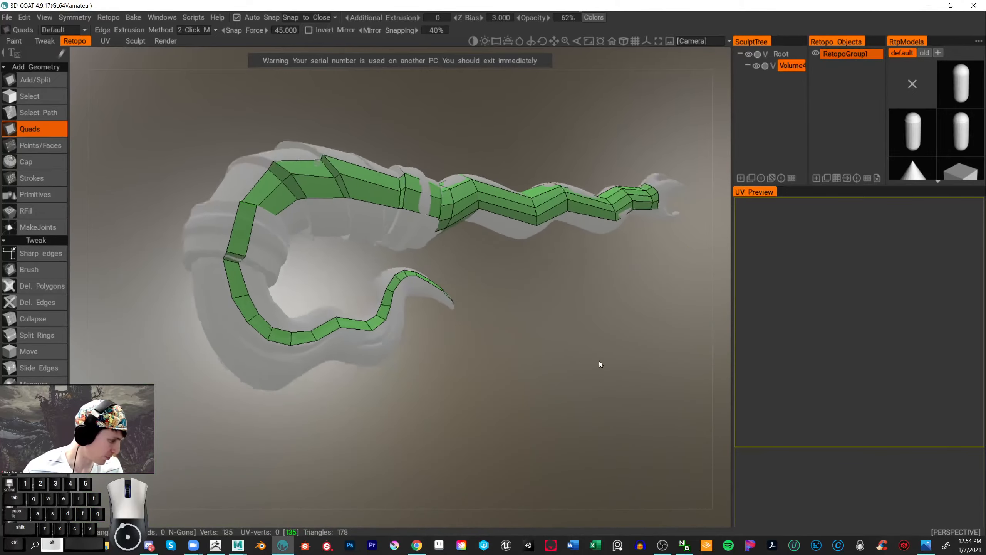
{"action": "left_click_drag", "start_coordinate": [600, 361], "coordinate": [559, 420], "text": "alt"}
{"action": "right_click_drag", "start_coordinate": [529, 437], "coordinate": [537, 452], "text": "alt"}
{"action": "middle_click_drag", "start_coordinate": [537, 452], "coordinate": [600, 374], "text": "alt"}
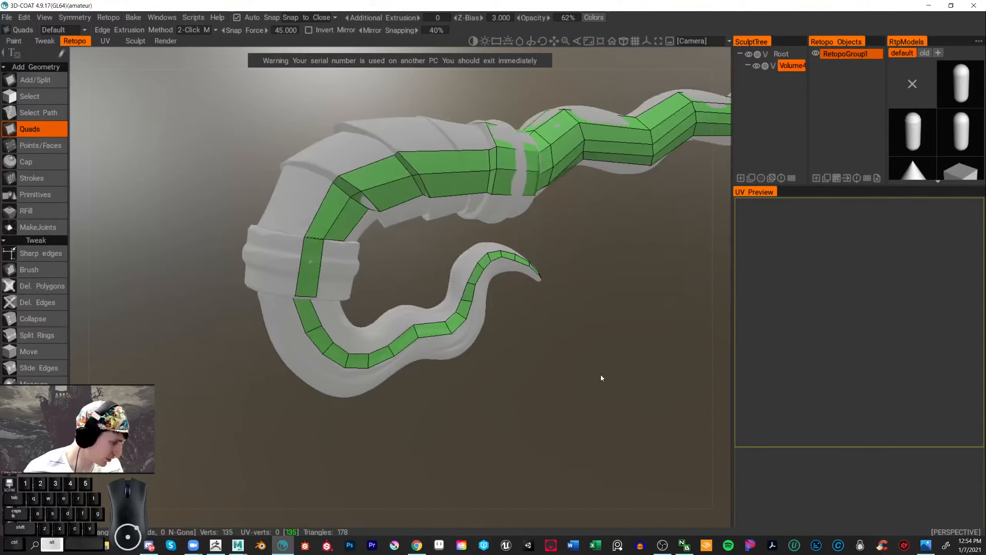
{"action": "right_click_drag", "start_coordinate": [601, 374], "coordinate": [613, 385], "text": "alt"}
{"action": "left_click_drag", "start_coordinate": [613, 385], "coordinate": [615, 414], "text": "alt"}
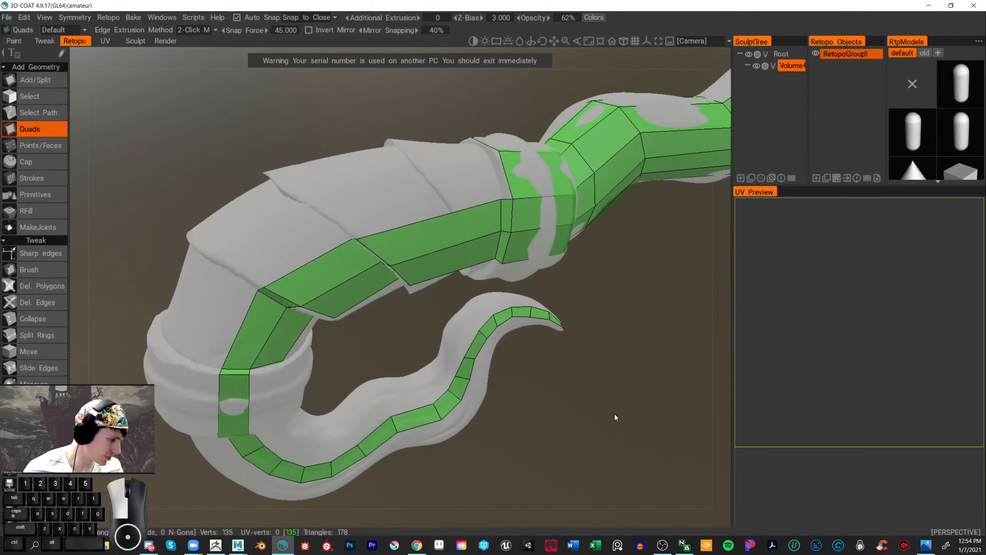
{"action": "left_click", "coordinate": [273, 358]}
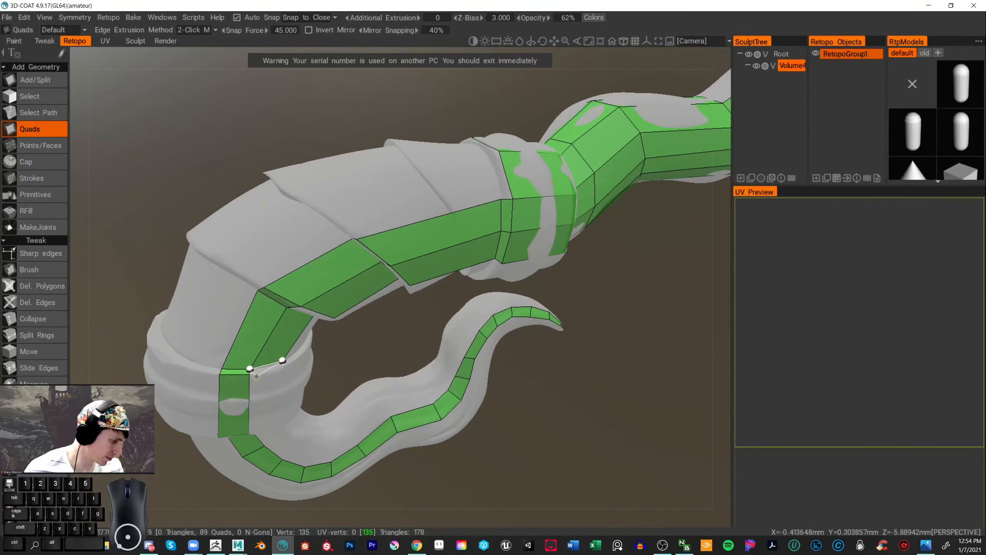
{"action": "left_click", "coordinate": [286, 366]}
{"action": "middle_click_drag", "start_coordinate": [370, 334], "coordinate": [353, 240], "text": "alt"}
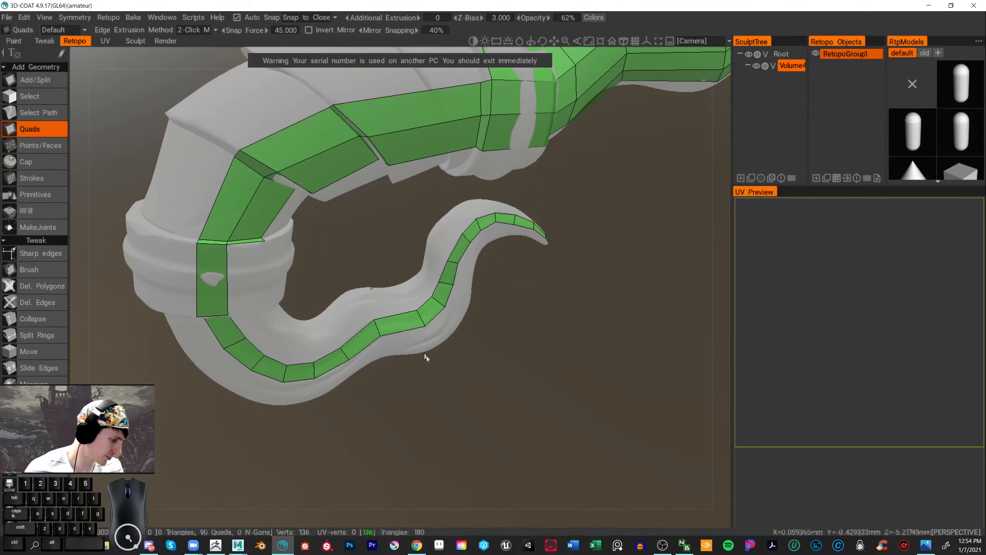
- Add a wide quad across the lower band beside the first one, and adjust its lower corners with the Brush tool
{"action": "left_click_drag", "start_coordinate": [462, 411], "coordinate": [469, 376], "text": "alt"}
{"action": "left_click", "coordinate": [210, 230]}
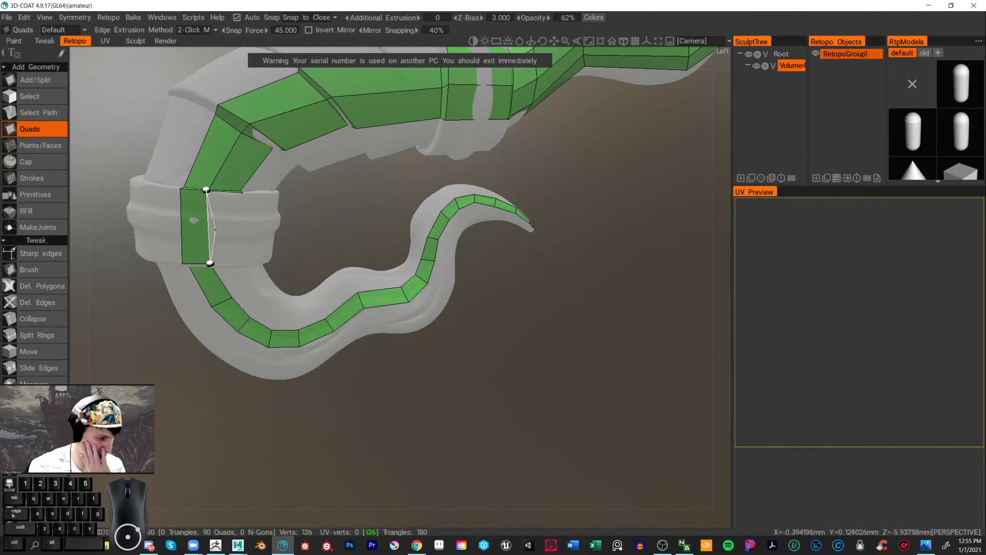
{"action": "left_click", "coordinate": [243, 192]}
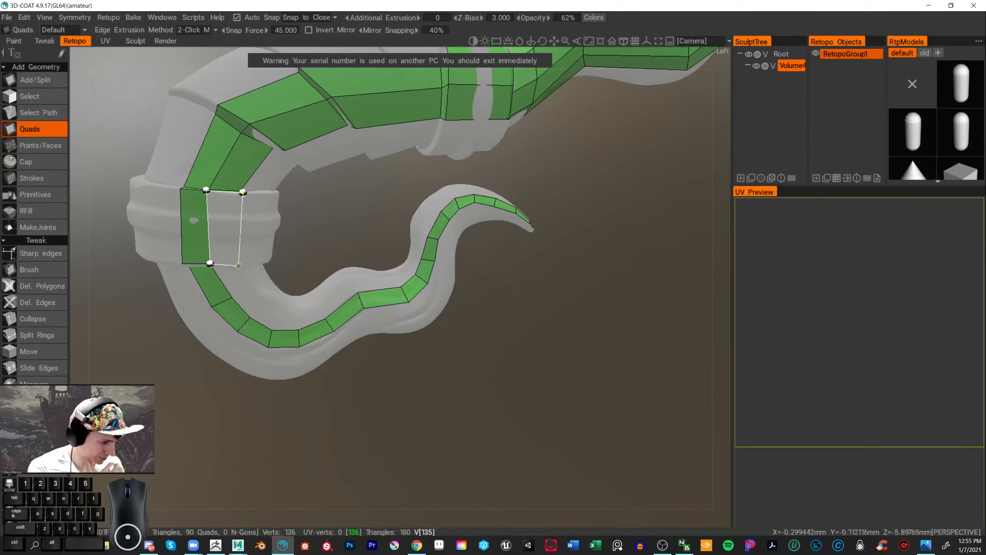
{"action": "left_click", "coordinate": [239, 265]}
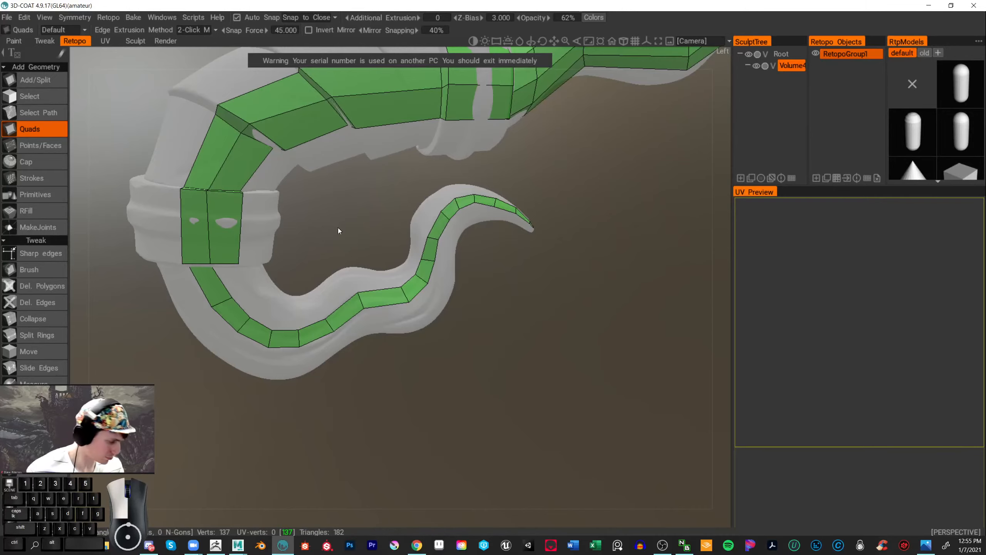
{"action": "left_click_drag", "start_coordinate": [337, 227], "coordinate": [341, 207]}
{"action": "middle_click_drag", "start_coordinate": [340, 185], "coordinate": [340, 221], "text": "alt"}
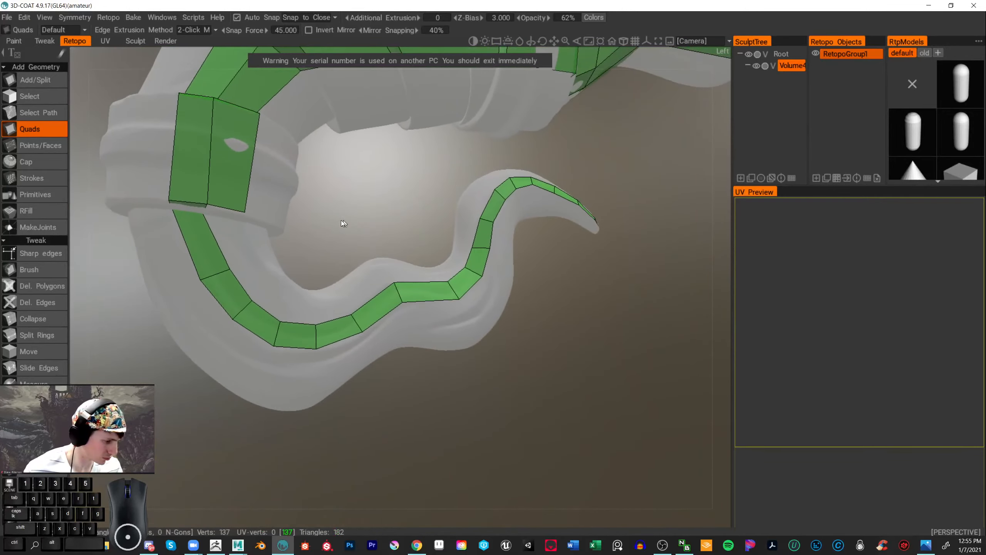
{"action": "left_click", "coordinate": [39, 270]}
{"action": "left_click_drag", "start_coordinate": [215, 203], "coordinate": [240, 214]}
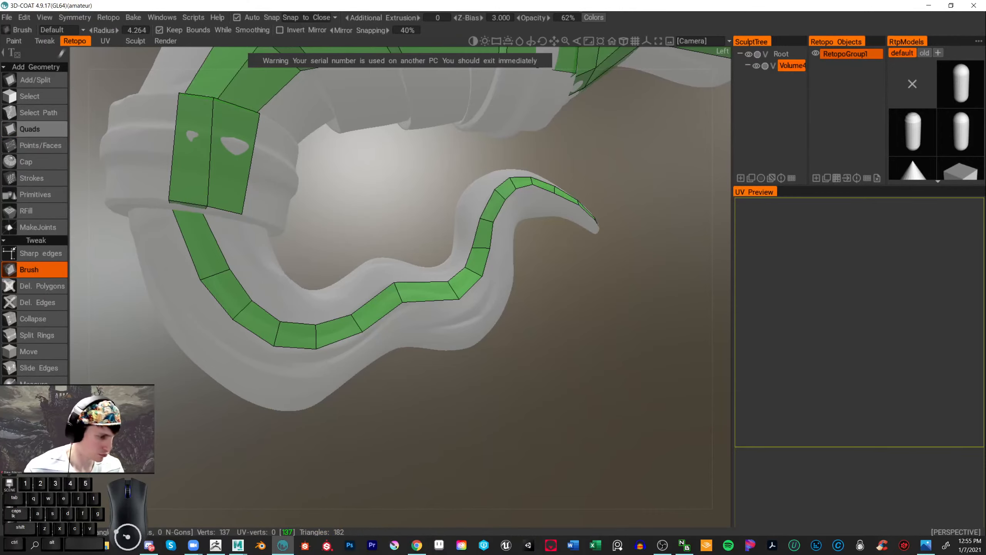
- Bridge the lower band's bottom rim with a narrow quad and start a second tail row with the Quads tool
{"action": "mouse_move", "coordinate": [337, 167]}
{"action": "middle_mouse_down", "text": "alt"}
{"action": "mouse_move", "coordinate": [317, 159]}
{"action": "mouse_move", "coordinate": [298, 129]}
{"action": "middle_mouse_up", "text": "alt"}
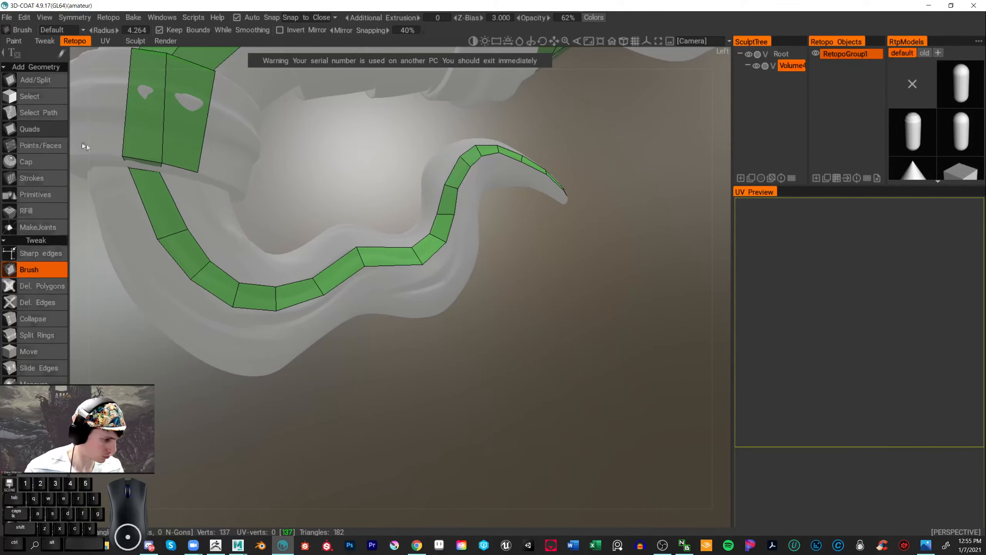
{"action": "left_click", "coordinate": [35, 129]}
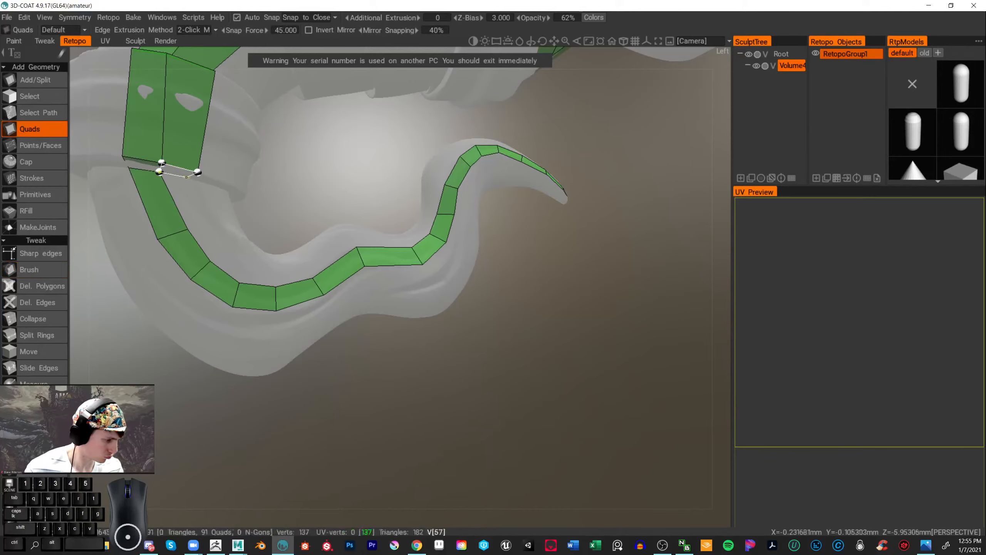
{"action": "left_click", "coordinate": [193, 178]}
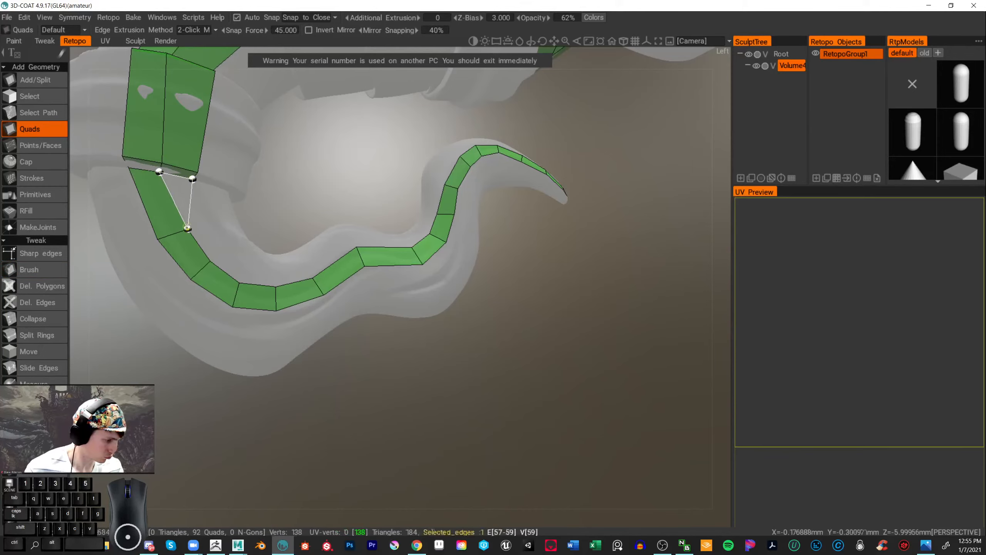
{"action": "left_click", "coordinate": [188, 228]}
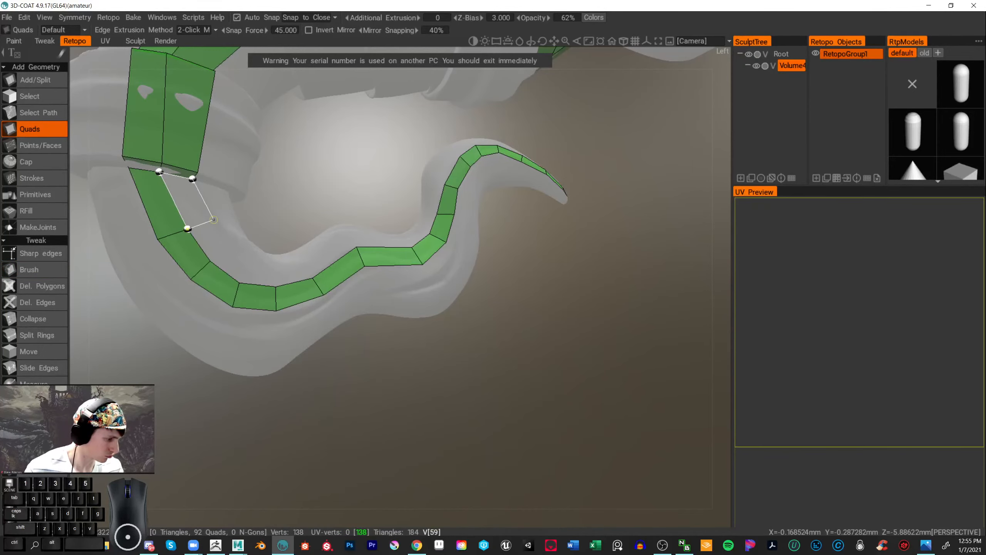
{"action": "left_click", "coordinate": [214, 219]}
- Continue the second tail row with five more quads along the inner side of the curve, up to the tail's next bend
{"action": "left_click", "coordinate": [210, 260]}
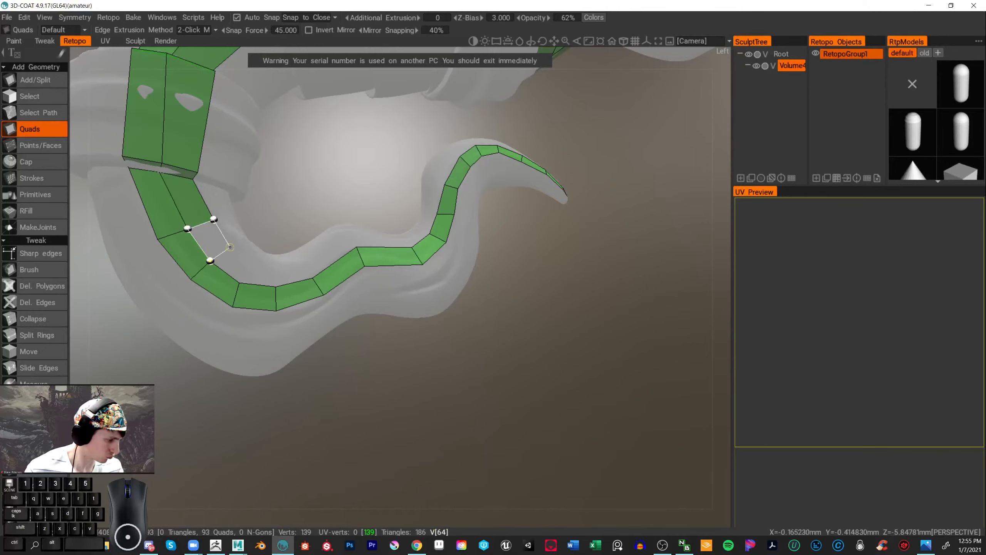
{"action": "left_click", "coordinate": [228, 244]}
{"action": "left_click", "coordinate": [239, 282]}
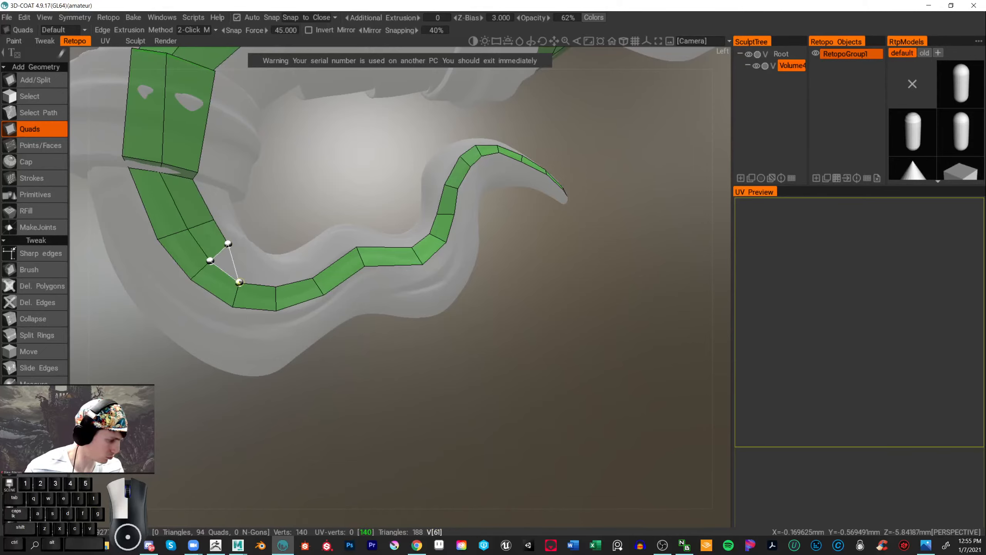
{"action": "left_click", "coordinate": [248, 261]}
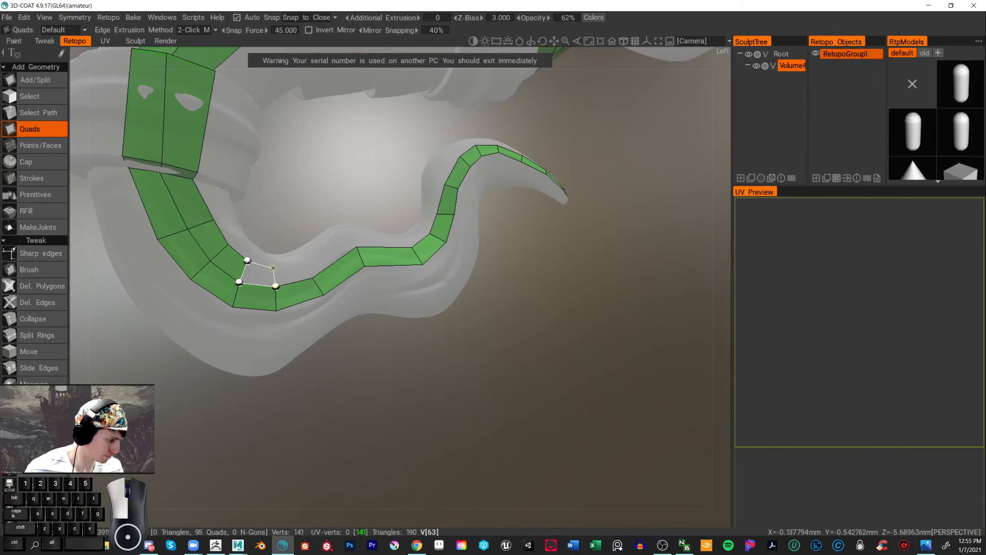
{"action": "left_click", "coordinate": [273, 269]}
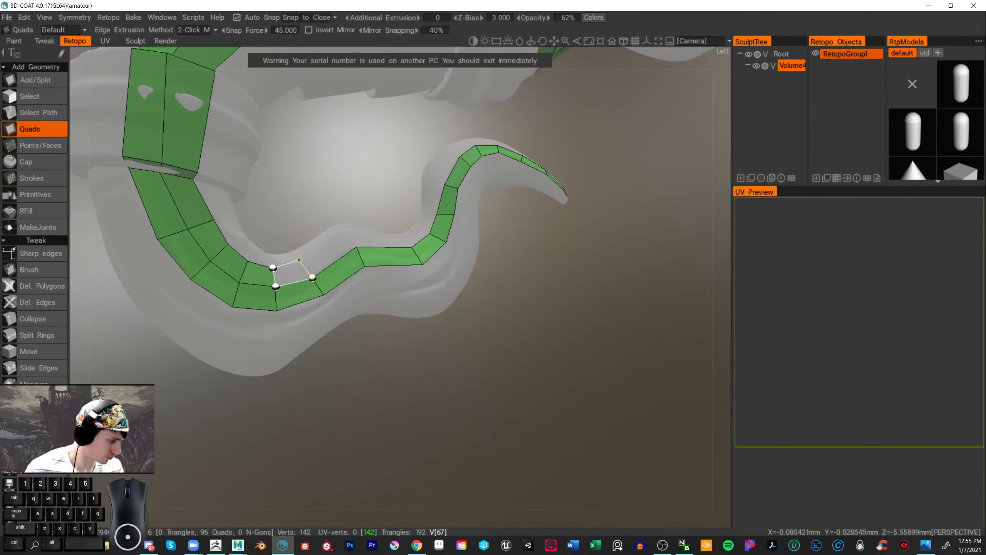
{"action": "left_click", "coordinate": [302, 257]}
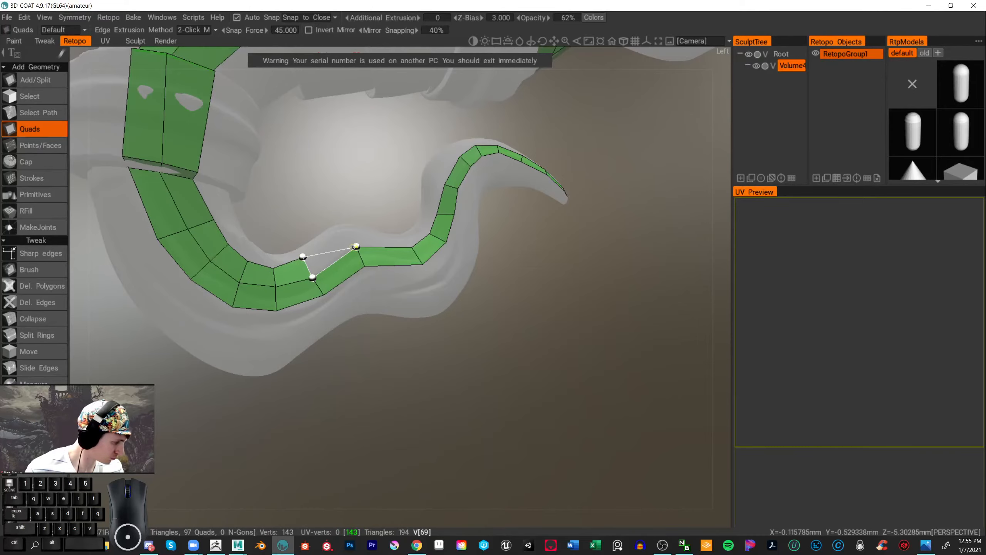
{"action": "left_click", "coordinate": [347, 228]}
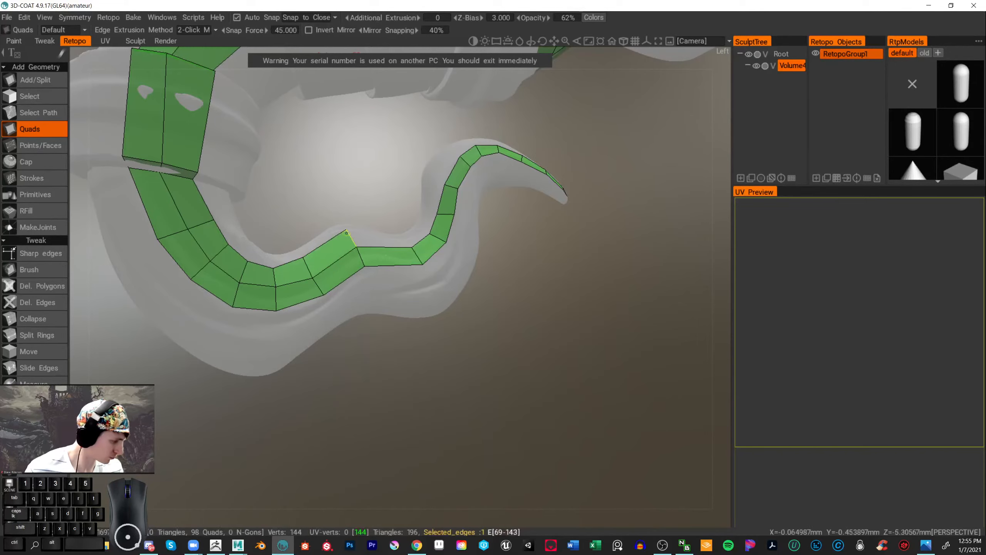
- Try adding two edge loops around the collar band with the Split Rings tool, and undo them
{"action": "right_click_drag", "start_coordinate": [505, 311], "coordinate": [480, 335], "text": "alt"}
{"action": "mouse_move", "coordinate": [480, 335]}
{"action": "left_mouse_down"}
{"action": "mouse_move", "coordinate": [470, 344]}
{"action": "mouse_move", "coordinate": [499, 337]}
{"action": "left_mouse_up"}
{"action": "right_click_drag", "start_coordinate": [498, 337], "coordinate": [560, 325], "text": "alt"}
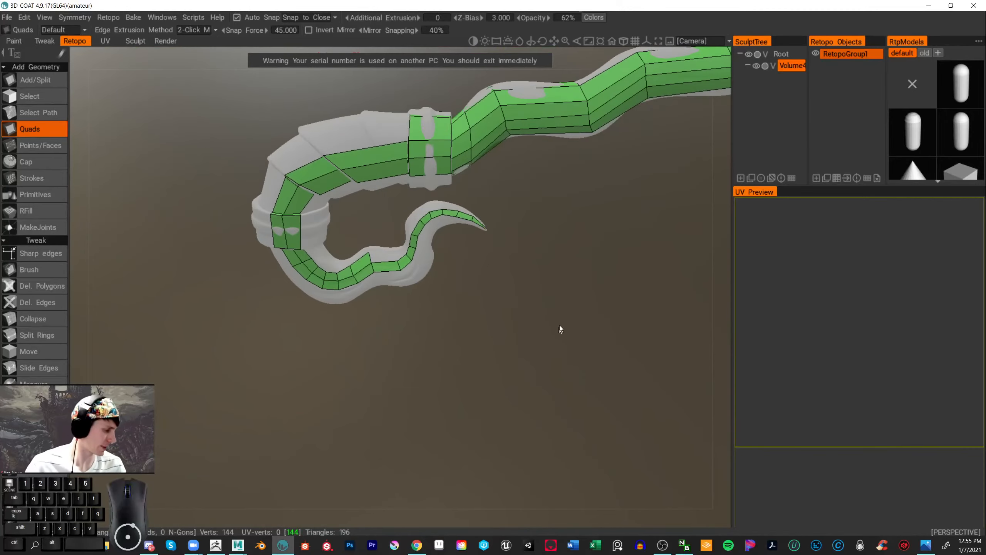
{"action": "middle_click_drag", "start_coordinate": [560, 325], "coordinate": [470, 322], "text": "alt"}
{"action": "right_click_drag", "start_coordinate": [472, 322], "coordinate": [507, 328], "text": "alt"}
{"action": "left_click_drag", "start_coordinate": [507, 328], "coordinate": [513, 270]}
{"action": "middle_click_drag", "start_coordinate": [513, 270], "coordinate": [557, 355], "text": "alt"}
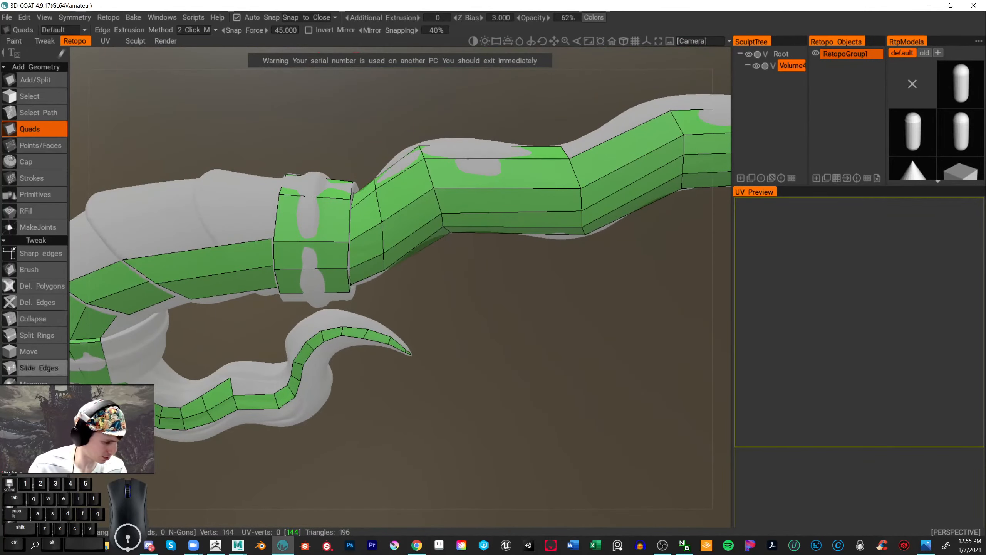
{"action": "left_click", "coordinate": [40, 334]}
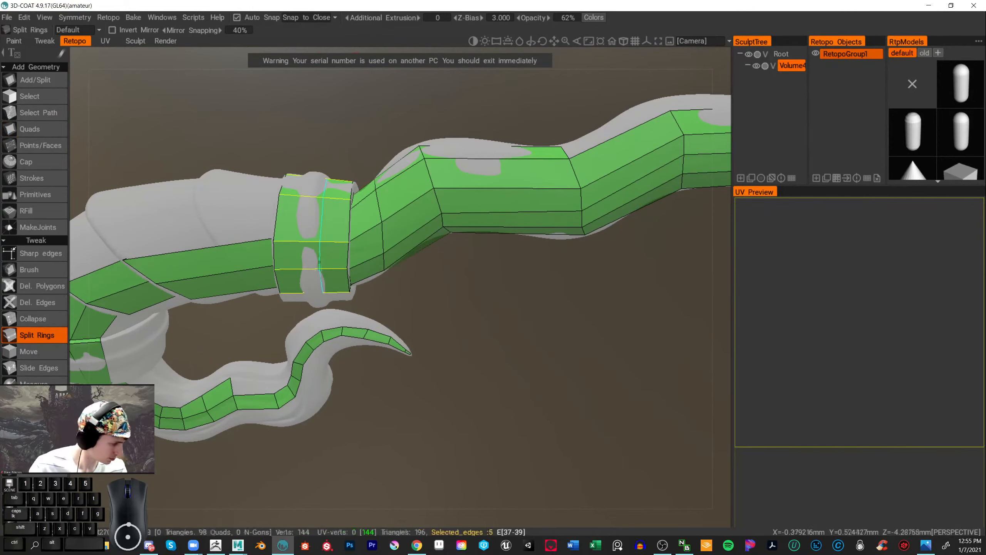
{"action": "left_click", "coordinate": [312, 238]}
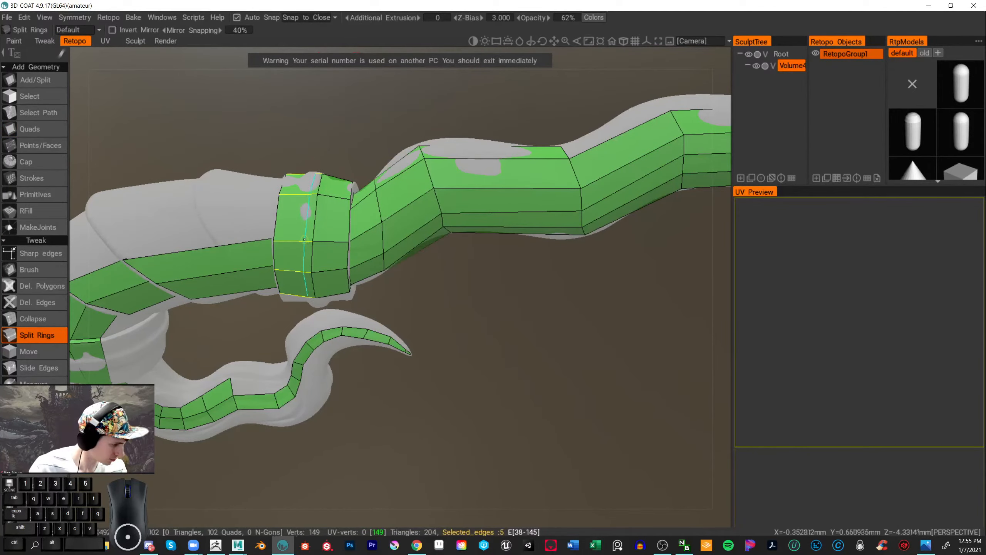
{"action": "left_click", "coordinate": [297, 252]}
{"action": "mouse_move", "coordinate": [515, 321]}
{"action": "left_mouse_down"}
{"action": "mouse_move", "coordinate": [520, 397]}
{"action": "mouse_move", "coordinate": [513, 412]}
{"action": "mouse_move", "coordinate": [489, 414]}
{"action": "mouse_move", "coordinate": [486, 468]}
{"action": "left_mouse_up"}
{"action": "key", "text": "ctrl+z"}
{"action": "key", "text": "ctrl+z"}
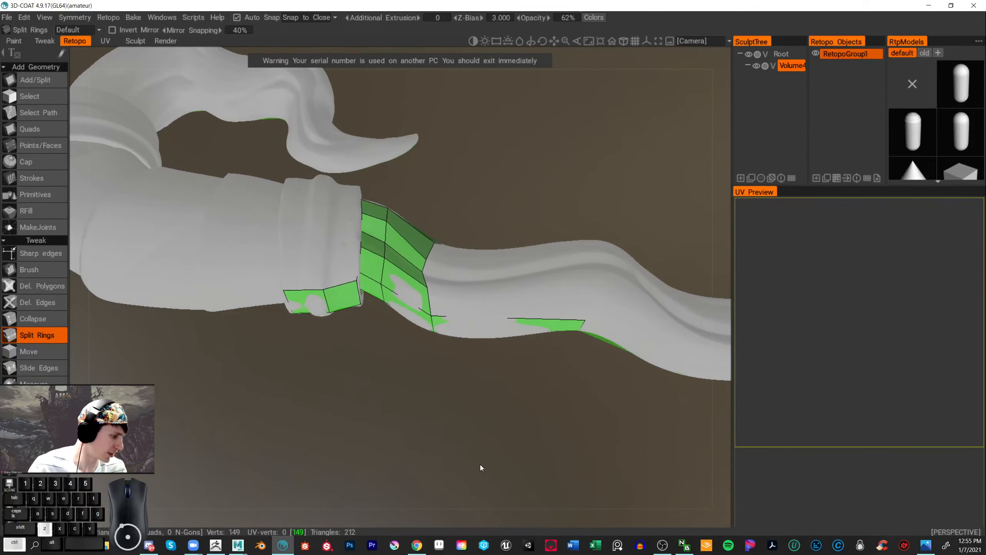
{"action": "left_click_drag", "start_coordinate": [400, 411], "coordinate": [440, 150]}
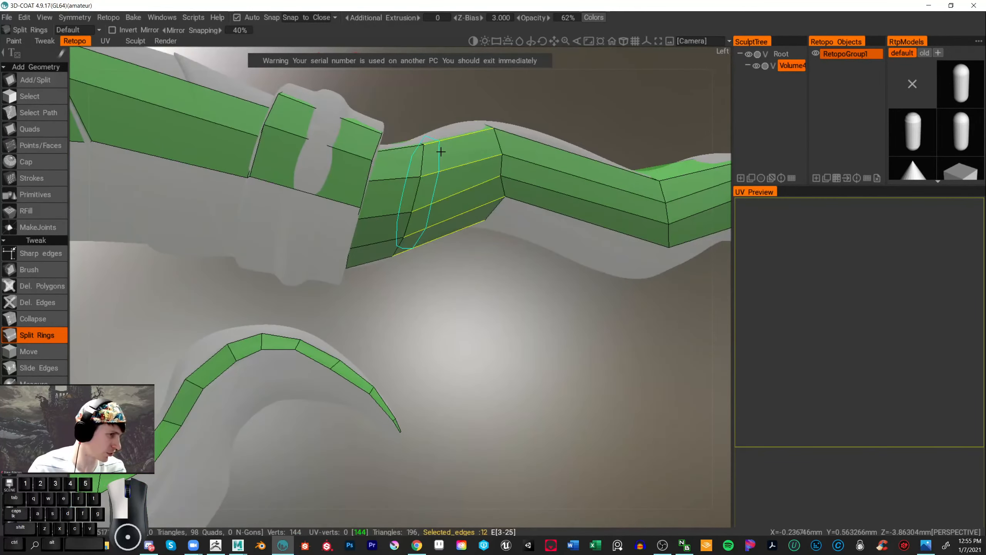
- With the Quads tool, add a narrow quad at the shaft-side collar rim and a wide quad across the collar band
{"action": "left_click", "coordinate": [42, 128]}
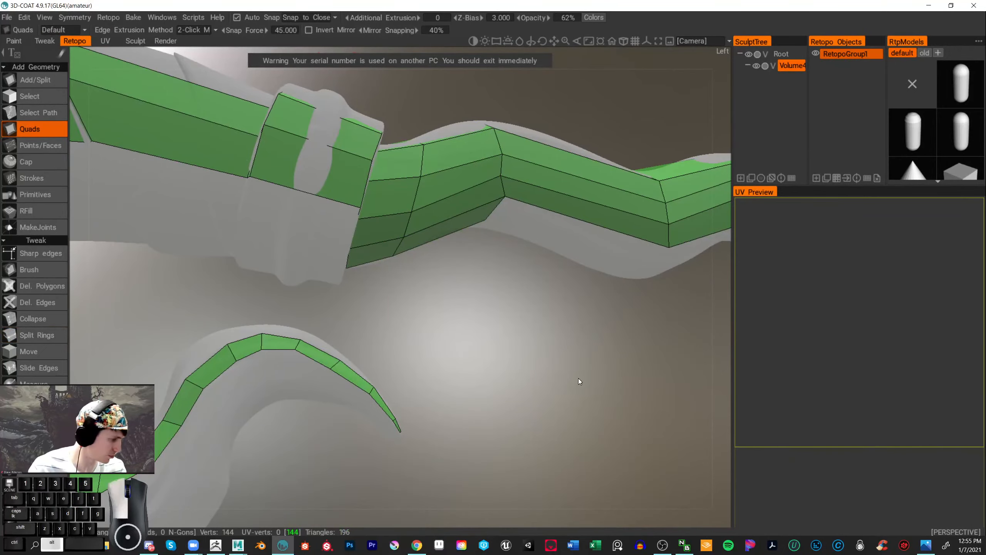
{"action": "left_click_drag", "start_coordinate": [578, 378], "coordinate": [617, 370], "text": "alt"}
{"action": "mouse_move", "coordinate": [617, 369]}
{"action": "right_mouse_down", "text": "alt"}
{"action": "mouse_move", "coordinate": [575, 355]}
{"action": "mouse_move", "coordinate": [604, 373]}
{"action": "right_mouse_up", "text": "alt"}
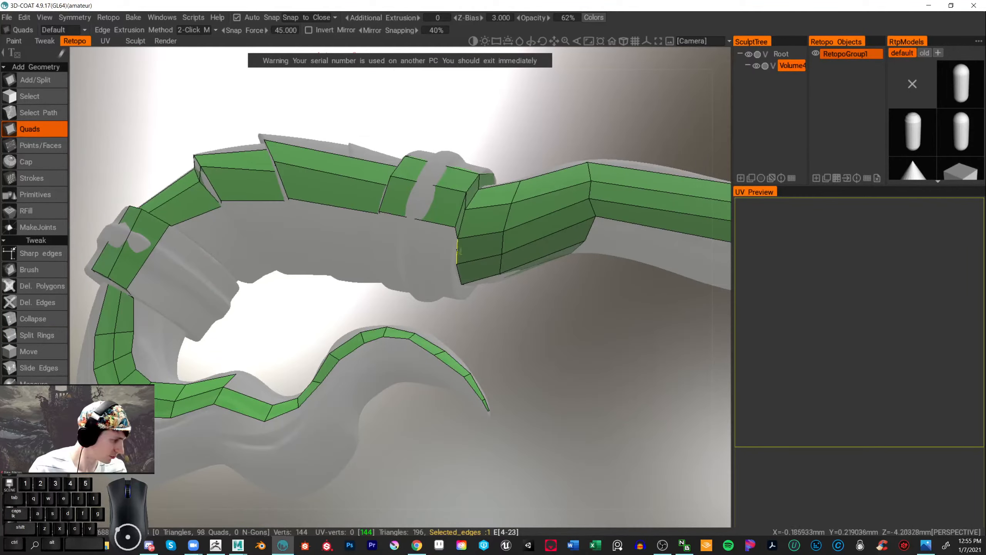
{"action": "left_click", "coordinate": [456, 251]}
{"action": "left_click", "coordinate": [455, 227]}
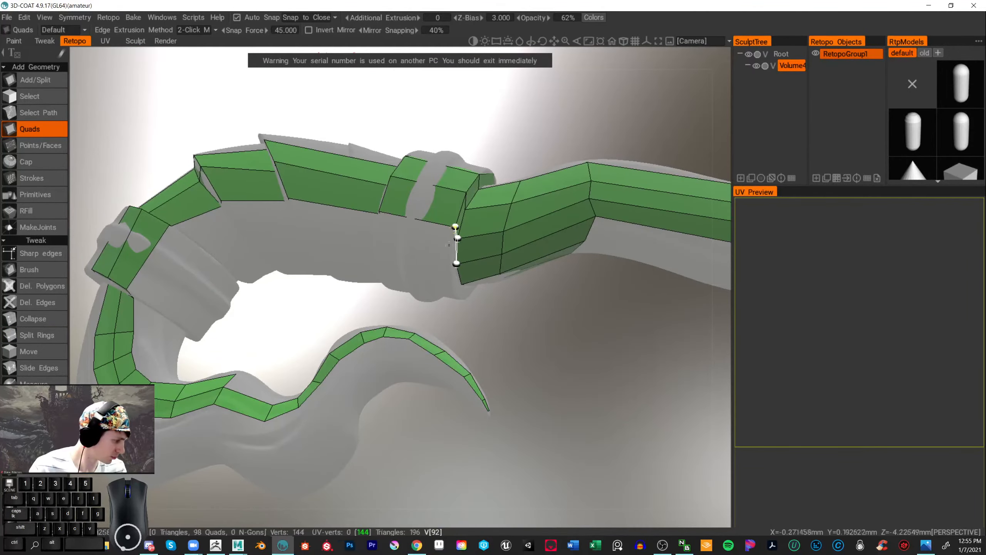
{"action": "left_click", "coordinate": [450, 264]}
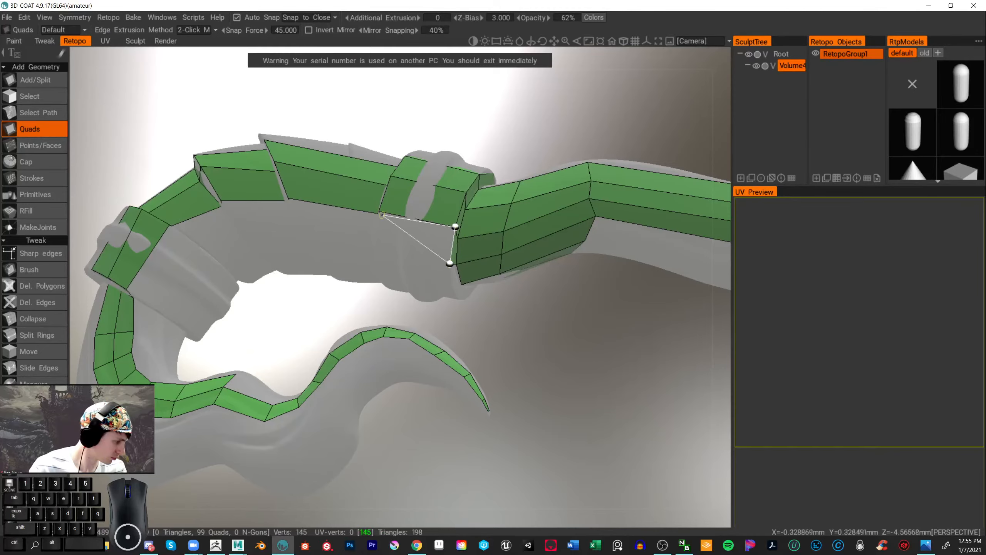
{"action": "left_click", "coordinate": [379, 212]}
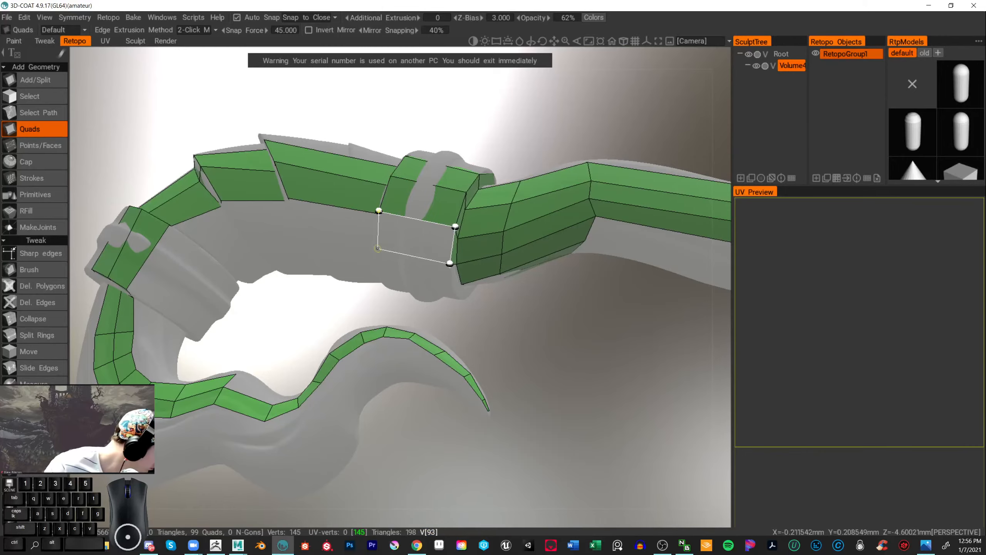
{"action": "left_click", "coordinate": [374, 246]}
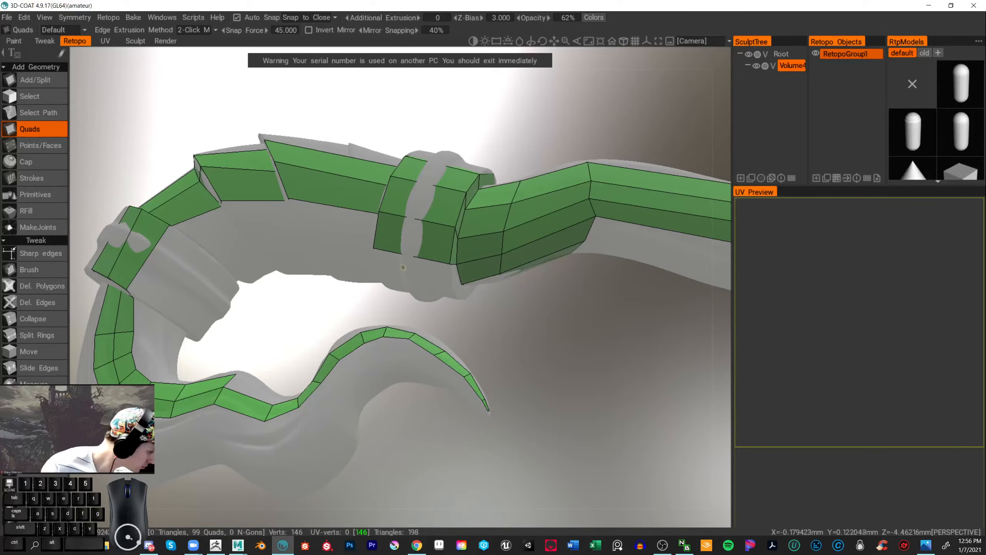
- Add a narrow quad where the newest collar band quad steps down to the handle
{"action": "scroll", "coordinate": [555, 336], "scroll_direction": "up", "scroll_amount": 5}
{"action": "left_click_drag", "start_coordinate": [537, 330], "coordinate": [626, 383]}
{"action": "left_click", "coordinate": [496, 286]}
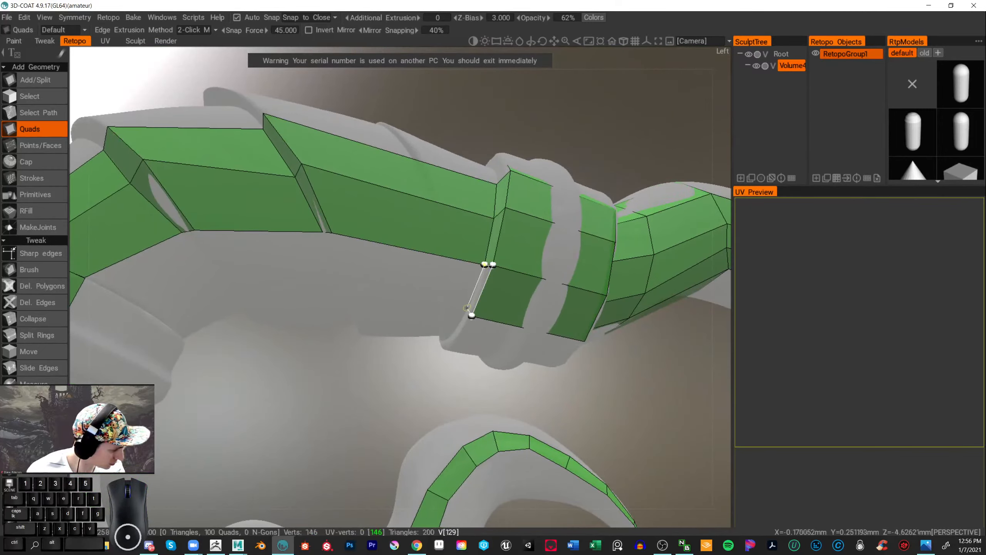
{"action": "left_click", "coordinate": [467, 308]}
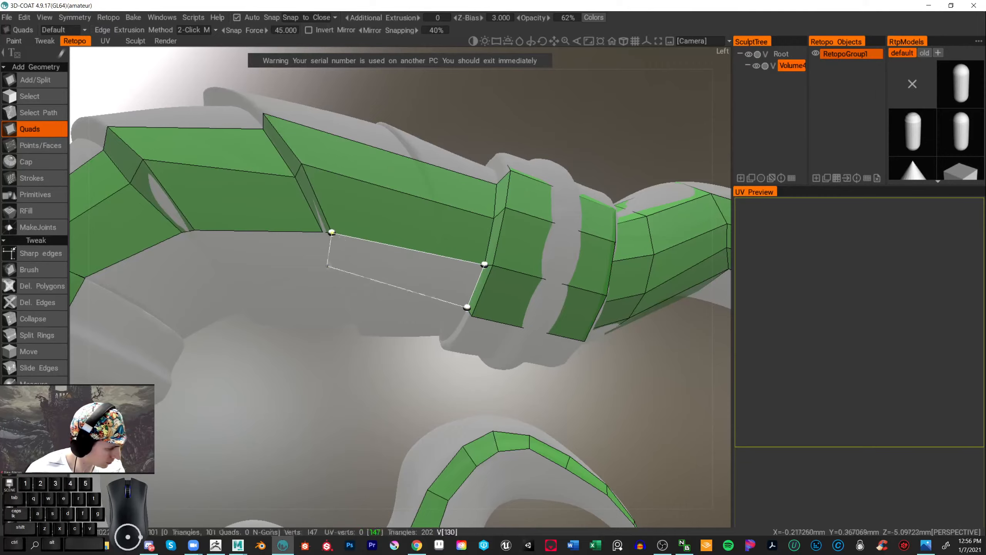
- Add a quad along the handle beside the collar, and adjust the vertices at the handle ridges with the Brush tool
{"action": "left_click", "coordinate": [346, 289]}
{"action": "left_click_drag", "start_coordinate": [322, 388], "coordinate": [341, 454], "text": "alt"}
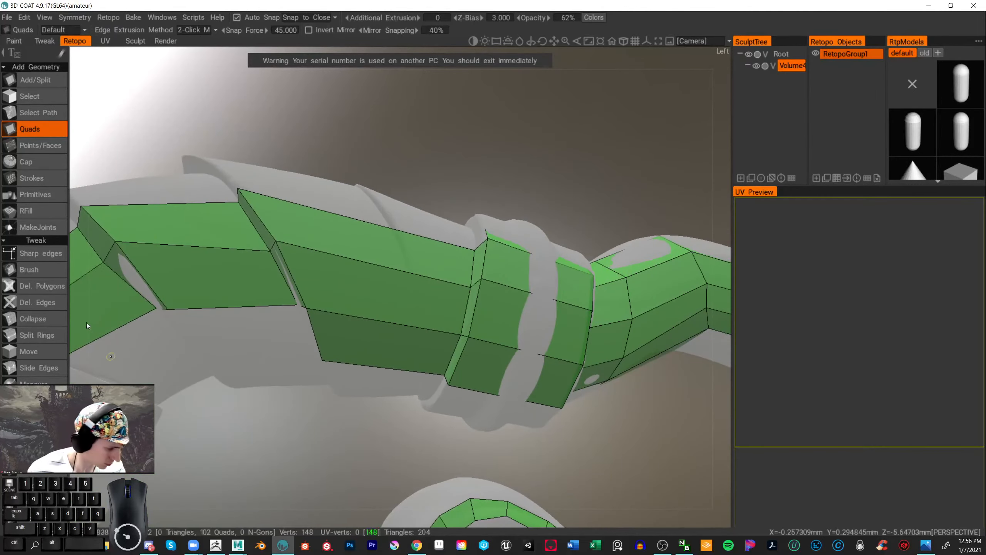
{"action": "left_click", "coordinate": [51, 272]}
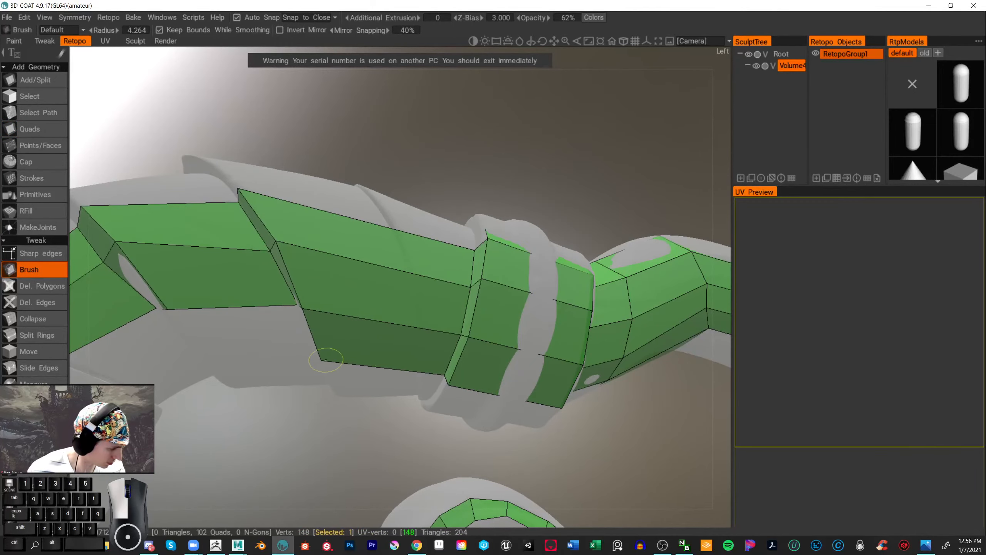
{"action": "mouse_move", "coordinate": [320, 460]}
{"action": "left_mouse_down", "text": "alt"}
{"action": "mouse_move", "coordinate": [295, 438]}
{"action": "mouse_move", "coordinate": [327, 430]}
{"action": "left_mouse_up", "text": "alt"}
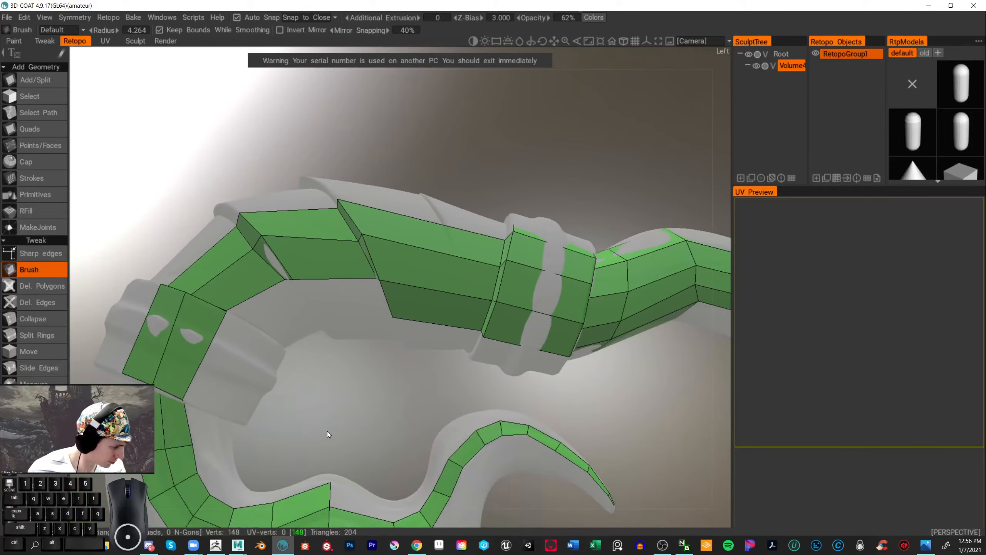
{"action": "left_click_drag", "start_coordinate": [275, 287], "coordinate": [274, 286]}
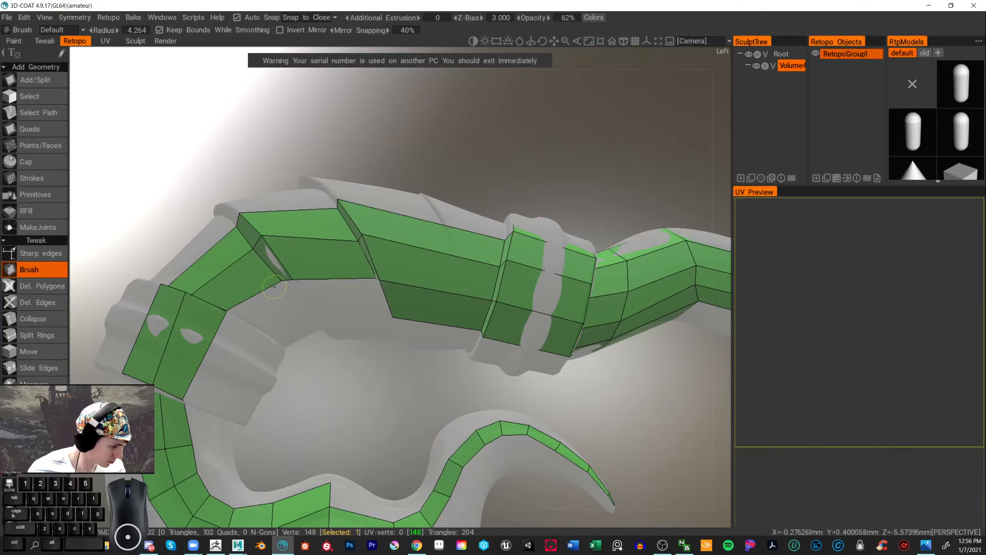
- With the Quads tool, add a narrow quad at the first handle ridge and a wide quad reaching the second ridge
{"action": "left_click", "coordinate": [39, 129]}
{"action": "scroll", "coordinate": [450, 403], "scroll_direction": "up", "scroll_amount": 1}
{"action": "left_click", "coordinate": [397, 319]}
{"action": "left_click", "coordinate": [383, 277]}
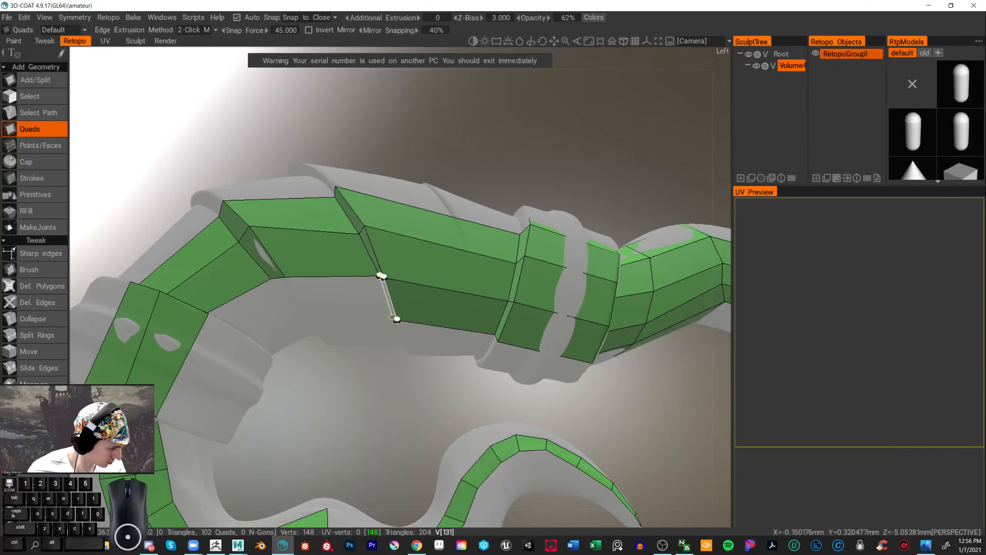
{"action": "left_click", "coordinate": [285, 277]}
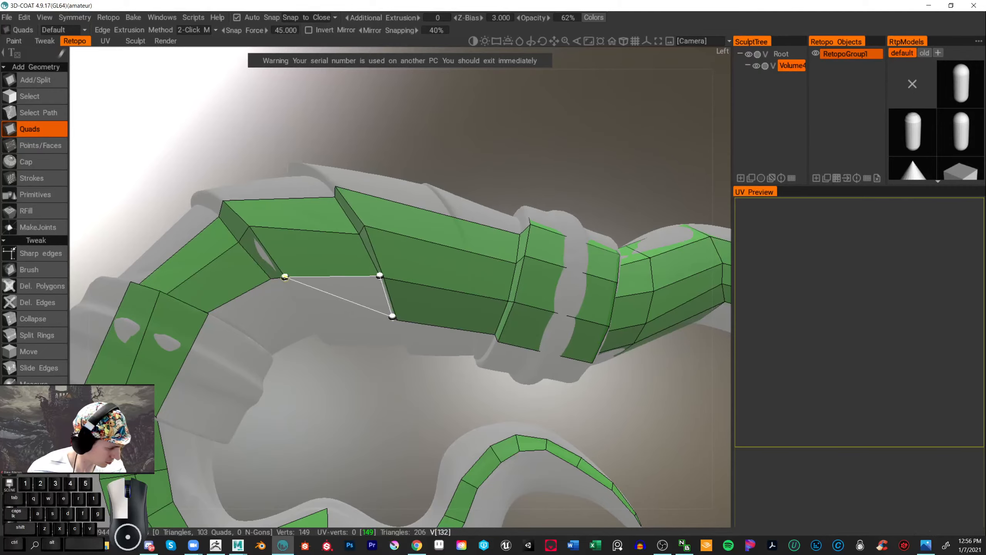
{"action": "left_click", "coordinate": [308, 315]}
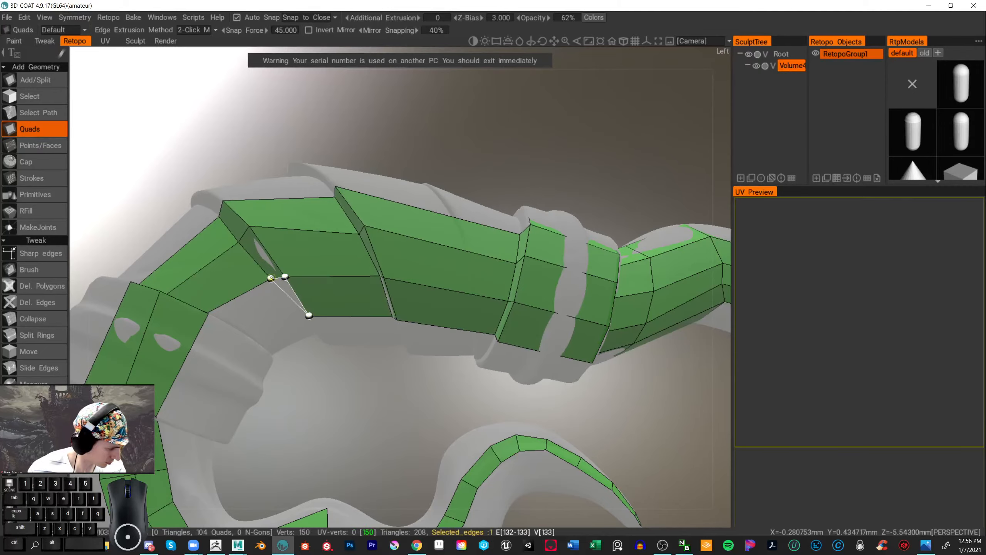
- Try adding a narrow quad at the second handle ridge and a quad towards the lower band, and undo both
{"action": "left_click", "coordinate": [300, 313]}
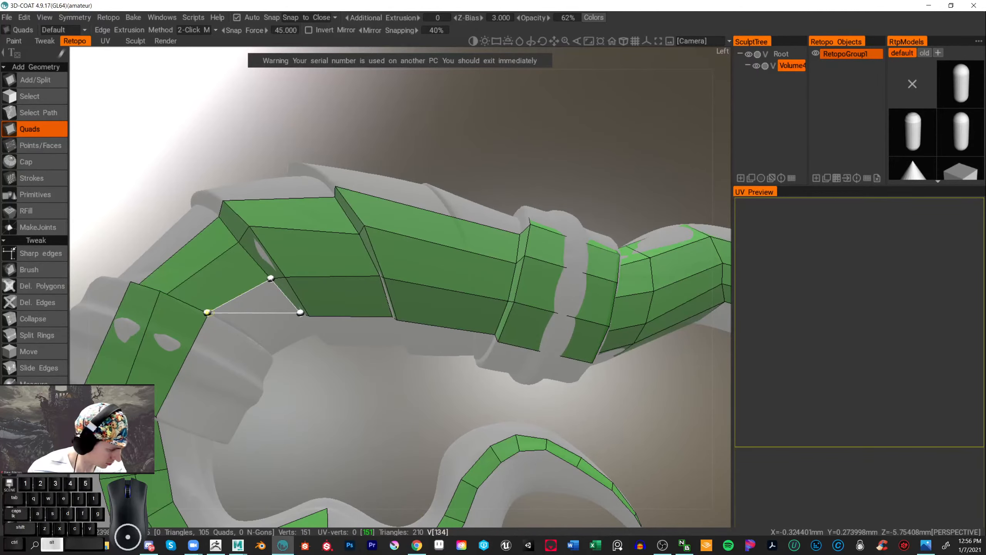
{"action": "middle_click_drag", "start_coordinate": [211, 309], "coordinate": [208, 402]}
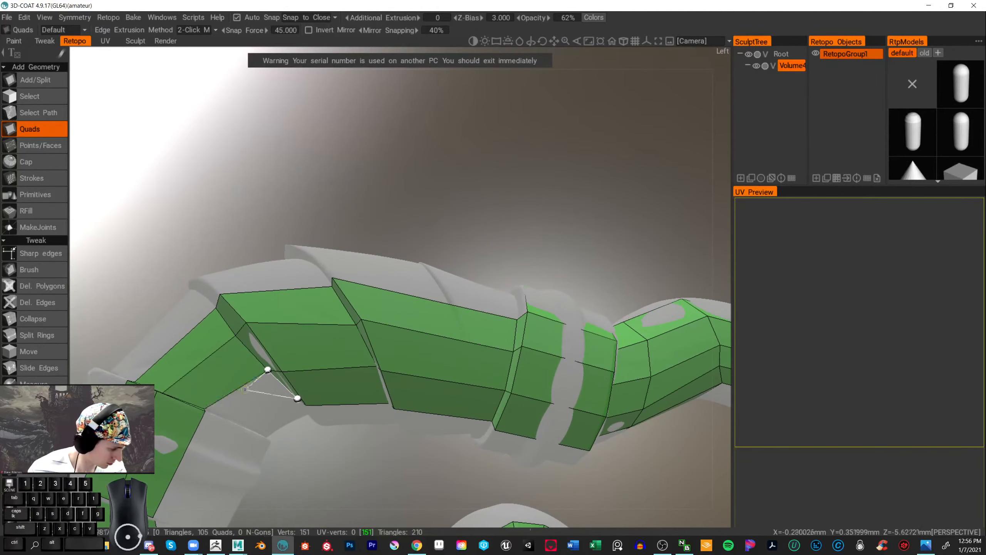
{"action": "left_click", "coordinate": [204, 408]}
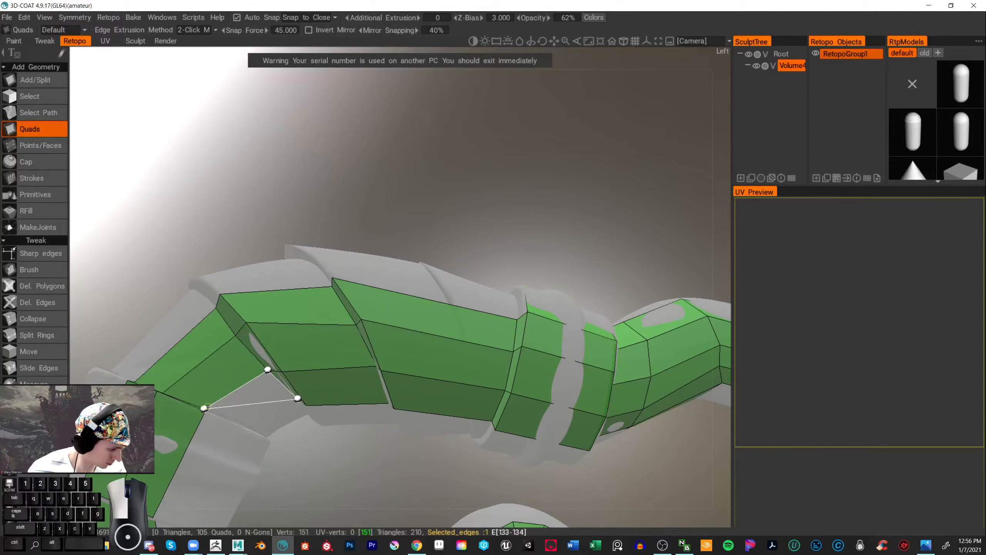
{"action": "left_click", "coordinate": [243, 425]}
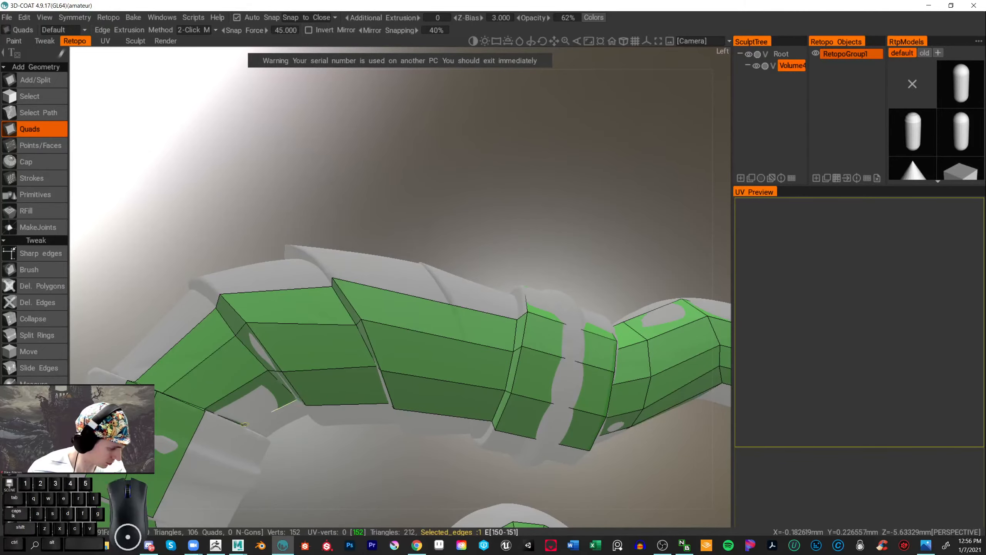
{"action": "scroll", "coordinate": [372, 412], "scroll_direction": "down", "scroll_amount": 5}
{"action": "left_click_drag", "start_coordinate": [371, 412], "coordinate": [484, 304], "text": "alt"}
{"action": "middle_click_drag", "start_coordinate": [484, 300], "coordinate": [411, 406], "text": "alt"}
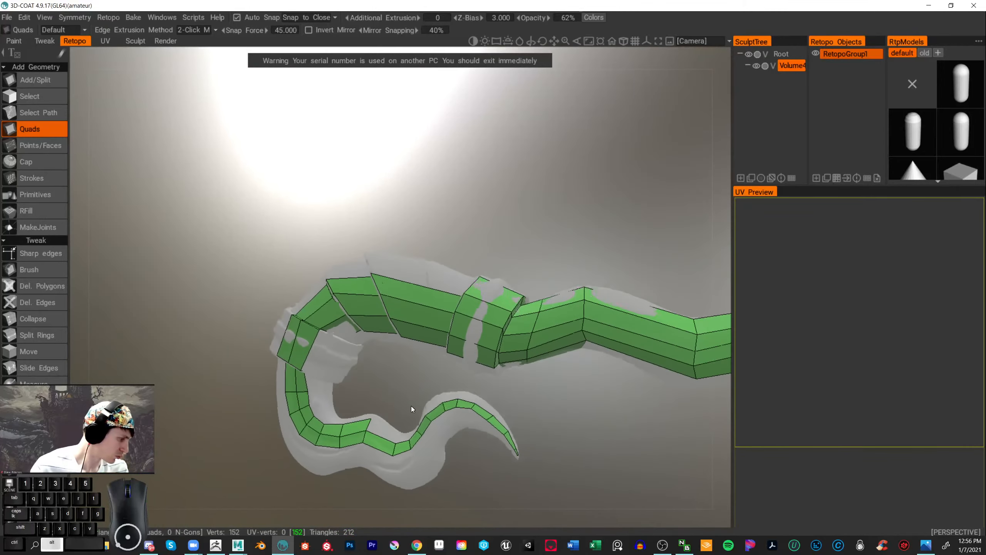
{"action": "left_click_drag", "start_coordinate": [411, 406], "coordinate": [351, 406], "text": "alt"}
{"action": "right_click_drag", "start_coordinate": [351, 405], "coordinate": [352, 433], "text": "alt"}
{"action": "left_click_drag", "start_coordinate": [351, 433], "coordinate": [481, 386], "text": "alt"}
{"action": "key", "text": "ctrl+z"}
{"action": "scroll", "coordinate": [488, 386], "scroll_direction": "up", "scroll_amount": 3}
{"action": "scroll", "coordinate": [495, 385], "scroll_direction": "up", "scroll_amount": 2}
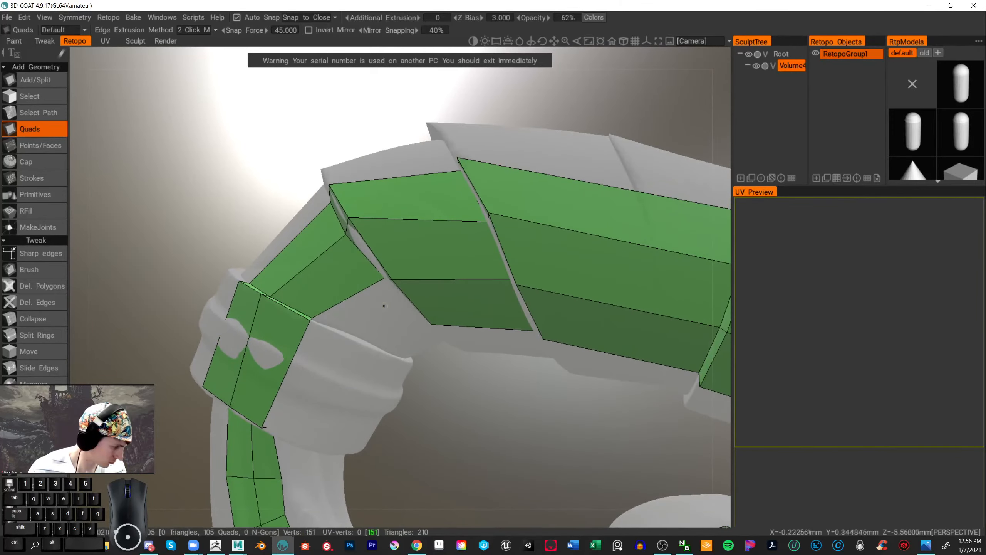
{"action": "left_click_drag", "start_coordinate": [414, 323], "coordinate": [749, 161], "text": "alt"}
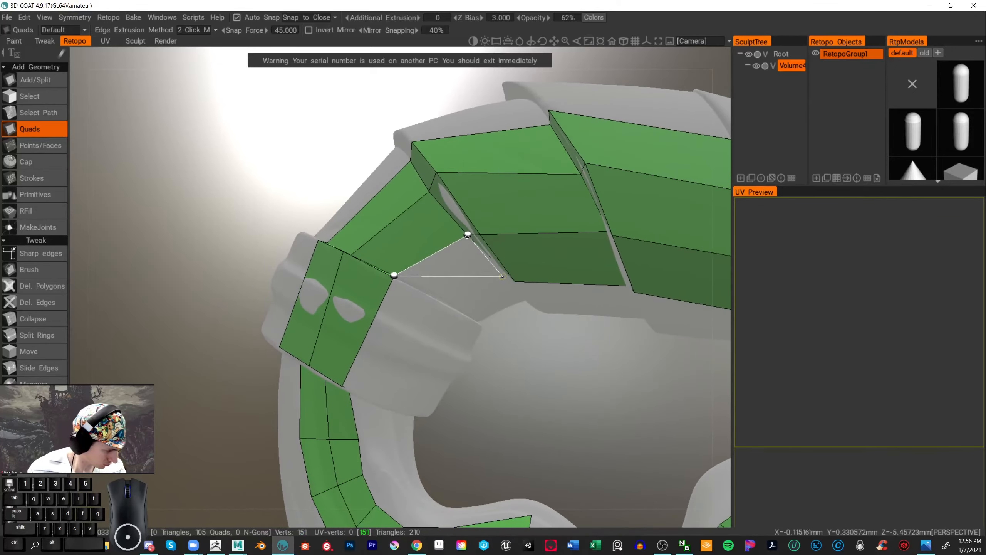
{"action": "key", "text": "ctrl+z"}
{"action": "key", "text": "ctrl+z"}
{"action": "key", "text": "ctrl+z"}
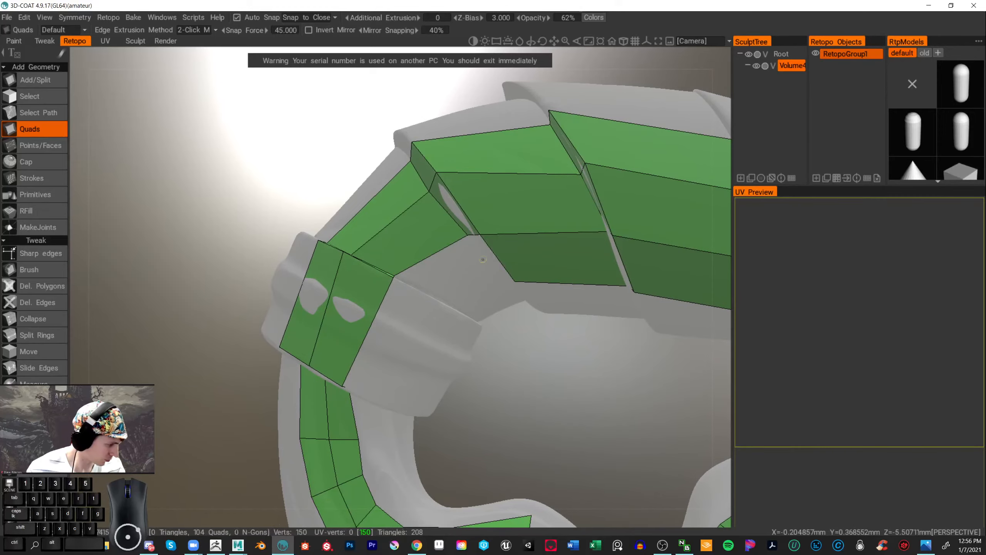
- Add a narrow quad at the second handle ridge and a wider quad from it to the lower band's rim
{"action": "left_click", "coordinate": [502, 280]}
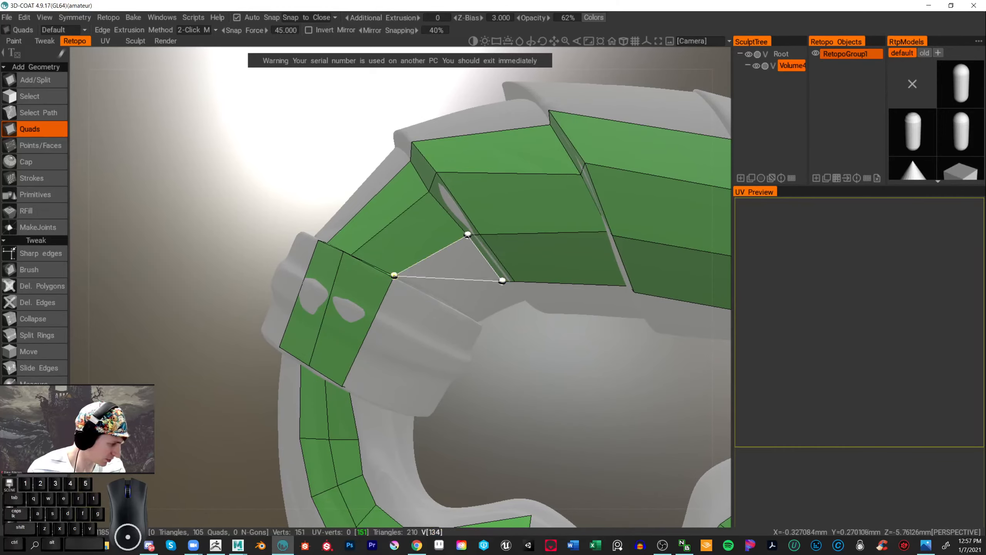
{"action": "left_click", "coordinate": [447, 302]}
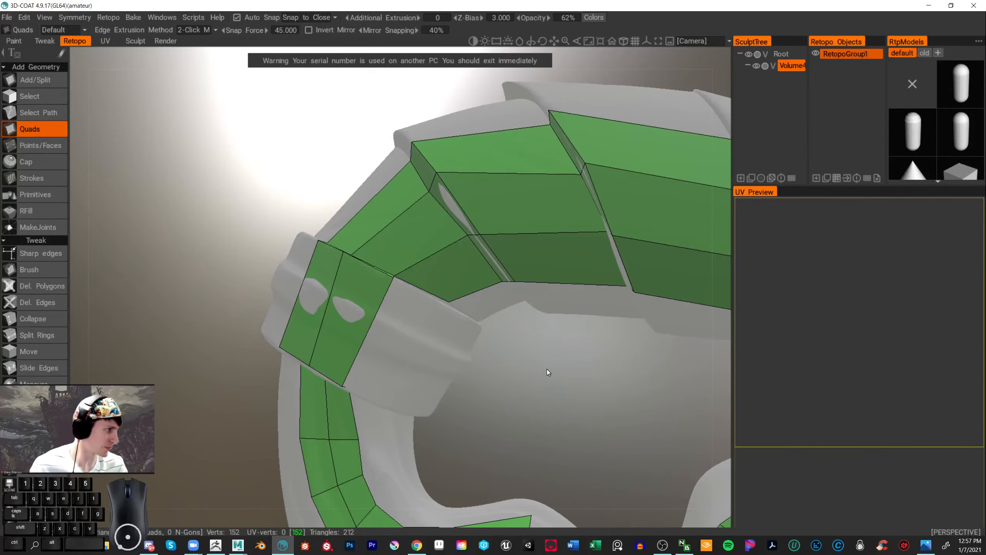
- Add a narrow quad at the lower band's handle-side rim and a wide quad across the band
{"action": "left_click_drag", "start_coordinate": [549, 426], "coordinate": [694, 374], "text": "alt"}
{"action": "left_click_drag", "start_coordinate": [526, 297], "coordinate": [481, 265], "text": "alt"}
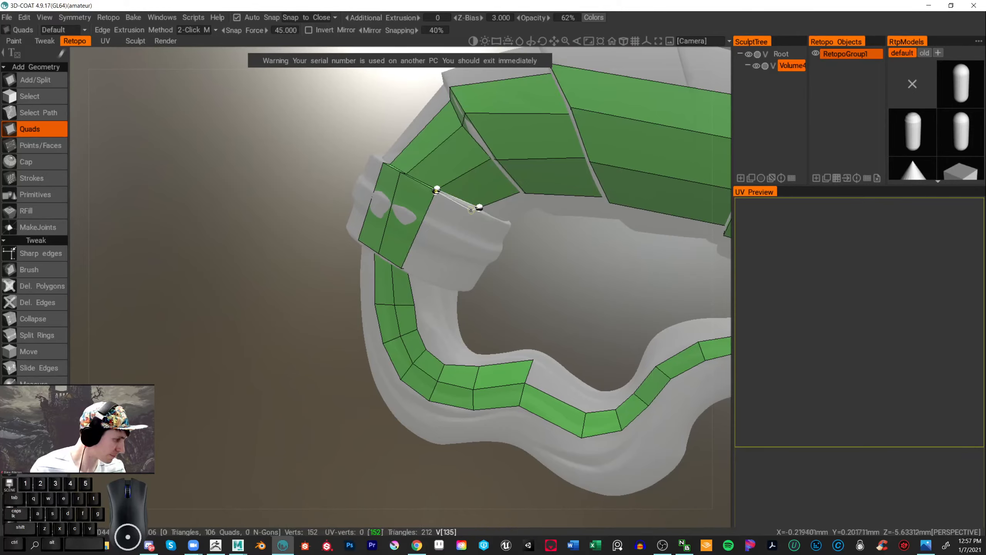
{"action": "left_click", "coordinate": [477, 209]}
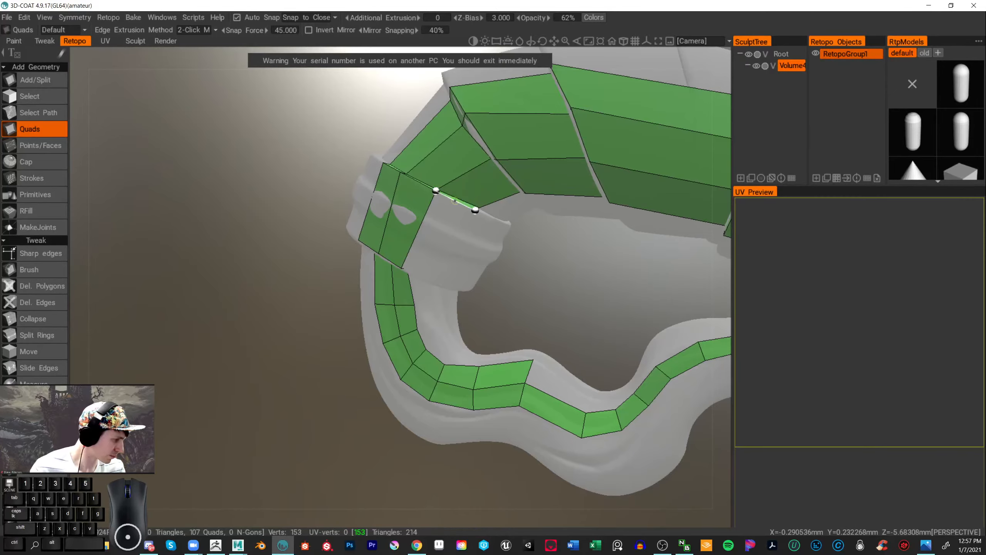
{"action": "left_click", "coordinate": [401, 267]}
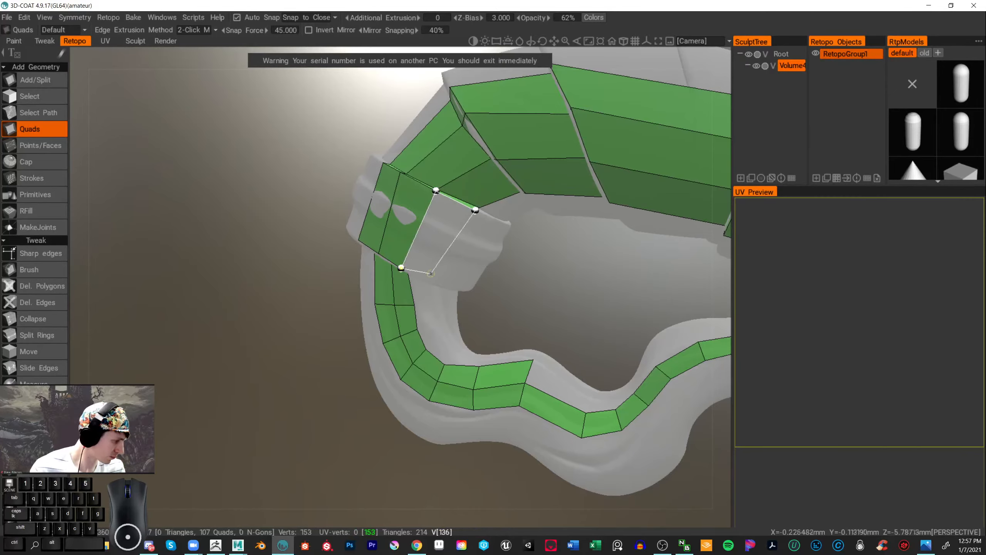
{"action": "left_click", "coordinate": [433, 282]}
- Add a quad where the newest lower band quad steps down to the tail, and adjust the neighbouring tail-side vertex with the Brush tool
{"action": "left_click_drag", "start_coordinate": [466, 265], "coordinate": [273, 121], "text": "alt"}
{"action": "left_click_drag", "start_coordinate": [455, 261], "coordinate": [472, 269], "text": "alt"}
{"action": "scroll", "coordinate": [472, 268], "scroll_direction": "down", "scroll_amount": 6}
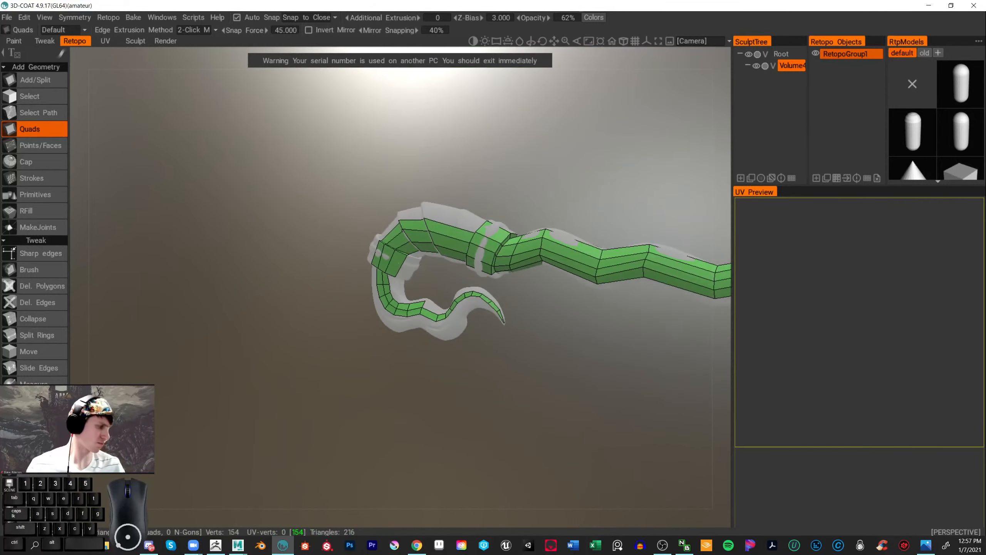
{"action": "left_click_drag", "start_coordinate": [389, 305], "coordinate": [366, 201], "text": "alt"}
{"action": "left_click_drag", "start_coordinate": [346, 266], "coordinate": [383, 236], "text": "alt"}
{"action": "scroll", "coordinate": [402, 238], "scroll_direction": "up", "scroll_amount": 4}
{"action": "left_click", "coordinate": [425, 239]}
{"action": "scroll", "coordinate": [424, 240], "scroll_direction": "up", "scroll_amount": 4}
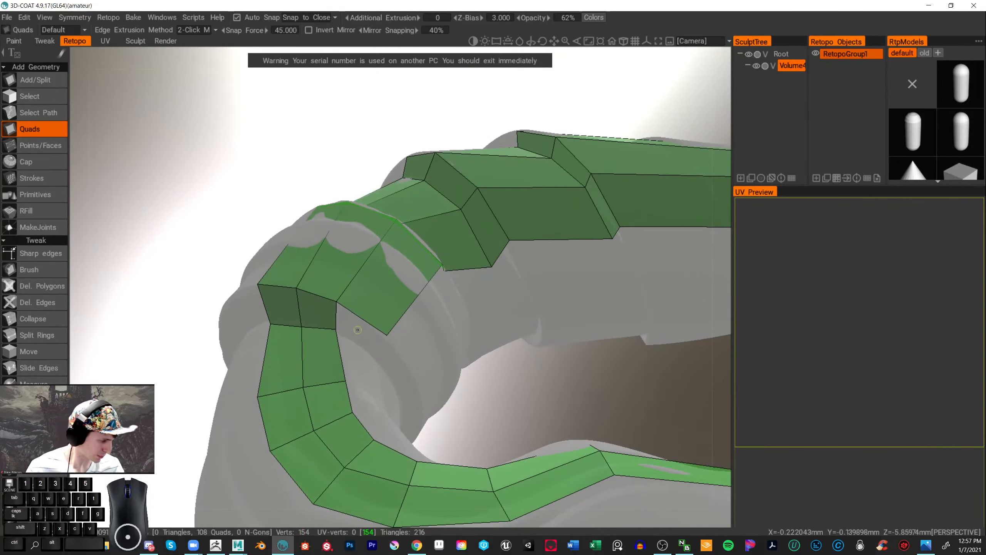
{"action": "left_click", "coordinate": [387, 335]}
{"action": "left_click", "coordinate": [336, 301]}
{"action": "left_click", "coordinate": [336, 328]}
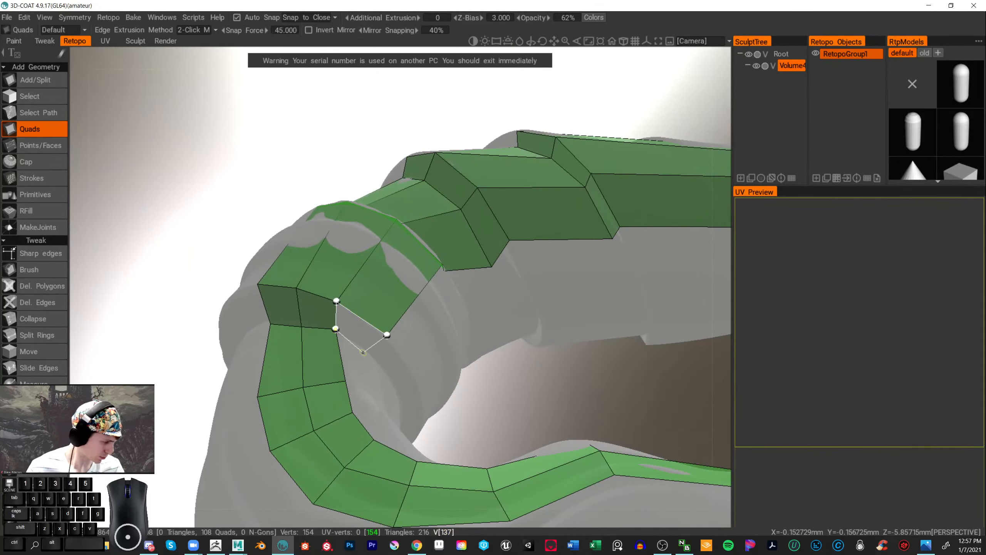
{"action": "left_click", "coordinate": [366, 352]}
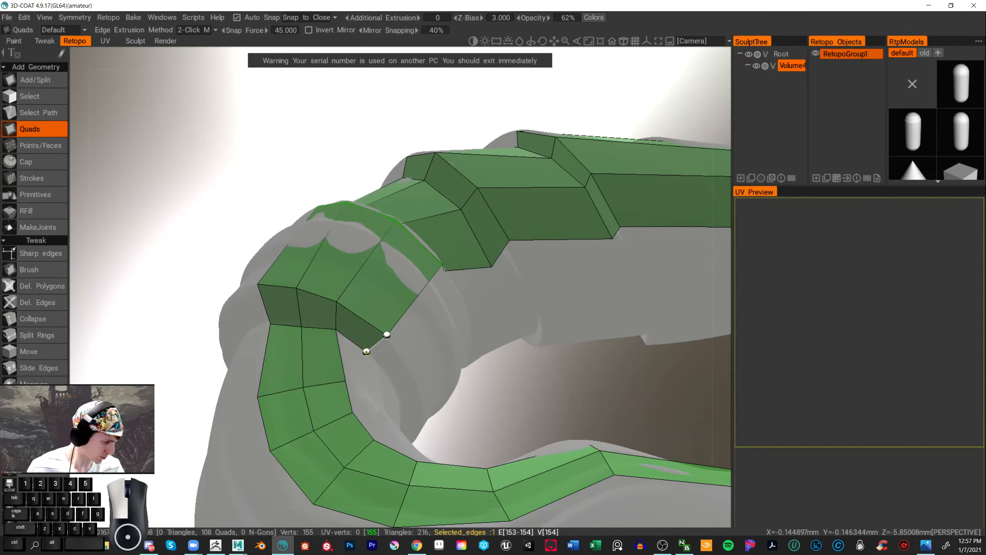
{"action": "left_click", "coordinate": [65, 269]}
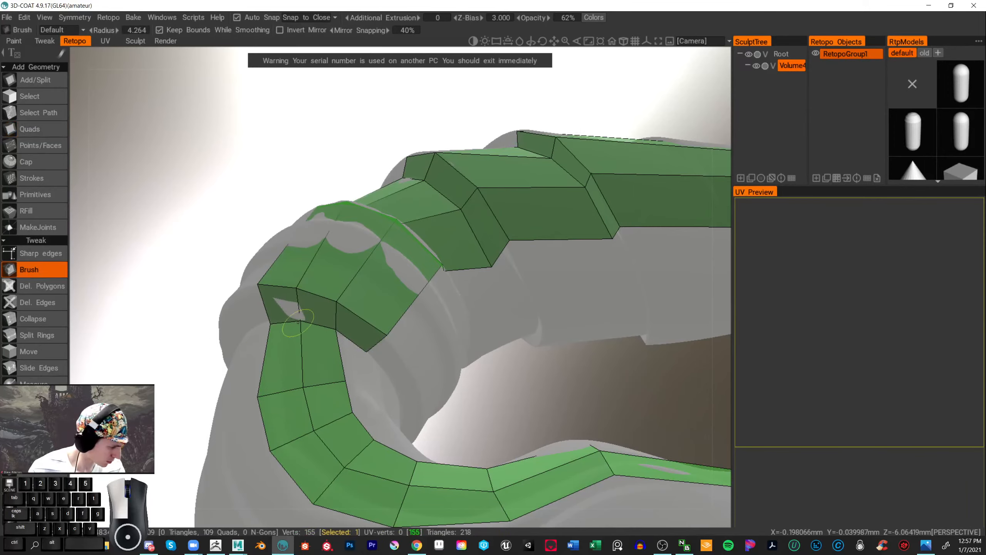
{"action": "left_click_drag", "start_coordinate": [298, 322], "coordinate": [297, 323]}
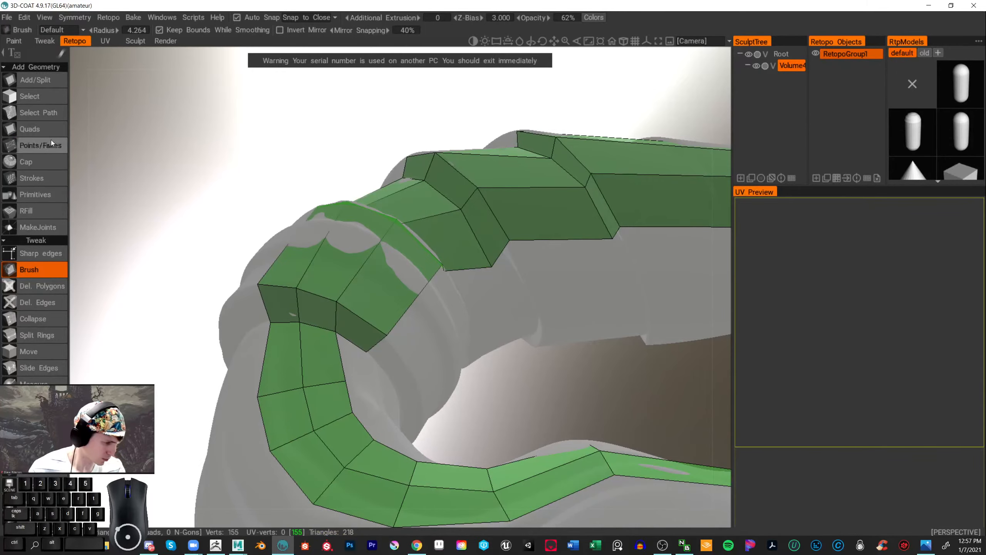
- With the Quads tool, start a third tail row with two quads on the inner side, running down from the lower band
{"action": "left_click", "coordinate": [50, 130]}
{"action": "middle_click_drag", "start_coordinate": [487, 364], "coordinate": [399, 259]}
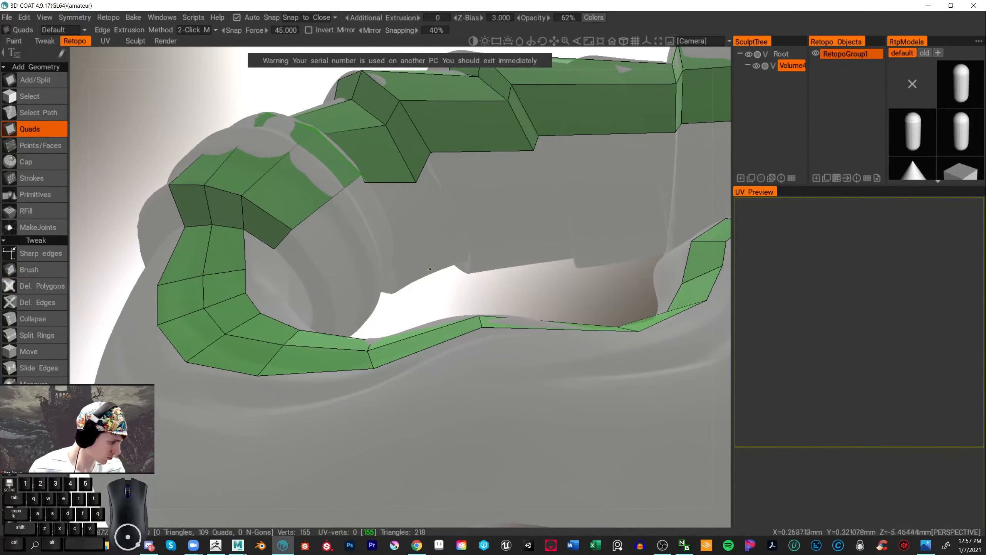
{"action": "scroll", "coordinate": [438, 280], "scroll_direction": "down", "scroll_amount": 8}
{"action": "left_click_drag", "start_coordinate": [421, 200], "coordinate": [406, 246]}
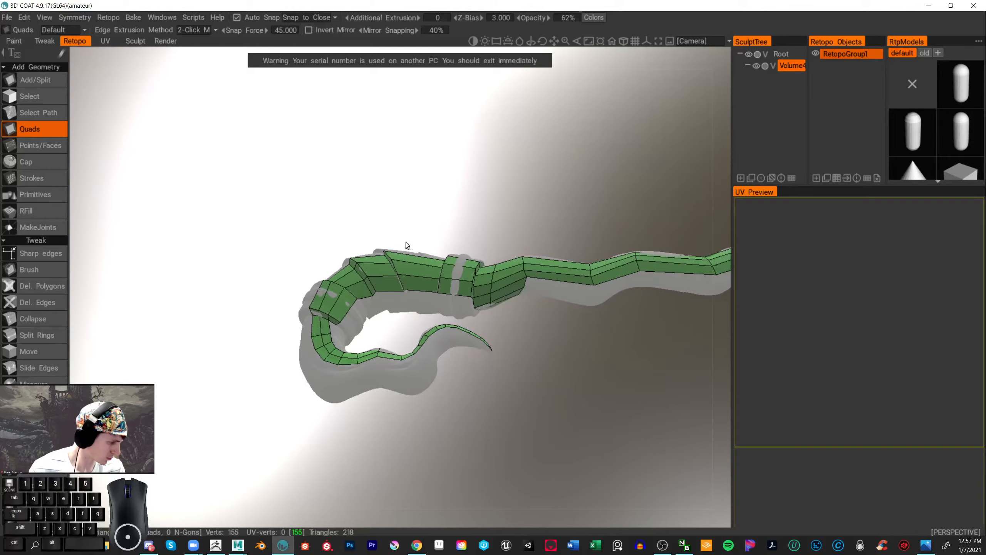
{"action": "left_click_drag", "start_coordinate": [436, 195], "coordinate": [388, 308]}
{"action": "right_click_drag", "start_coordinate": [389, 369], "coordinate": [429, 398]}
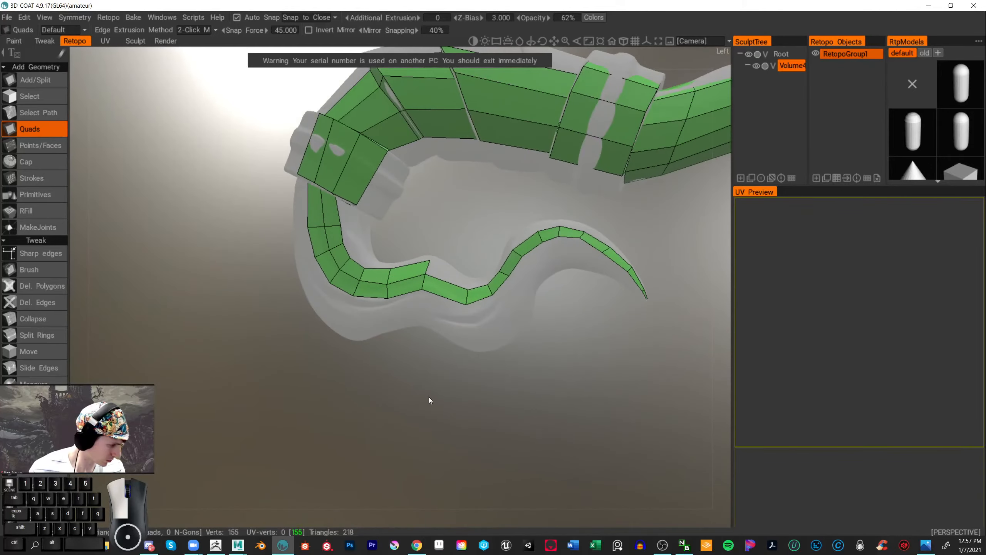
{"action": "left_click_drag", "start_coordinate": [429, 398], "coordinate": [416, 375]}
{"action": "left_click", "coordinate": [314, 233]}
{"action": "left_click", "coordinate": [319, 264]}
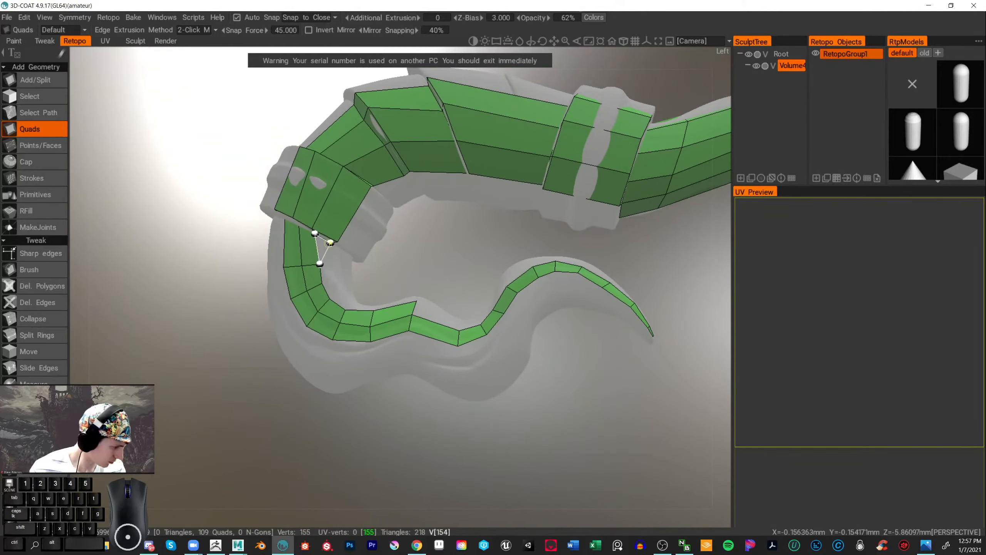
{"action": "left_click", "coordinate": [331, 268]}
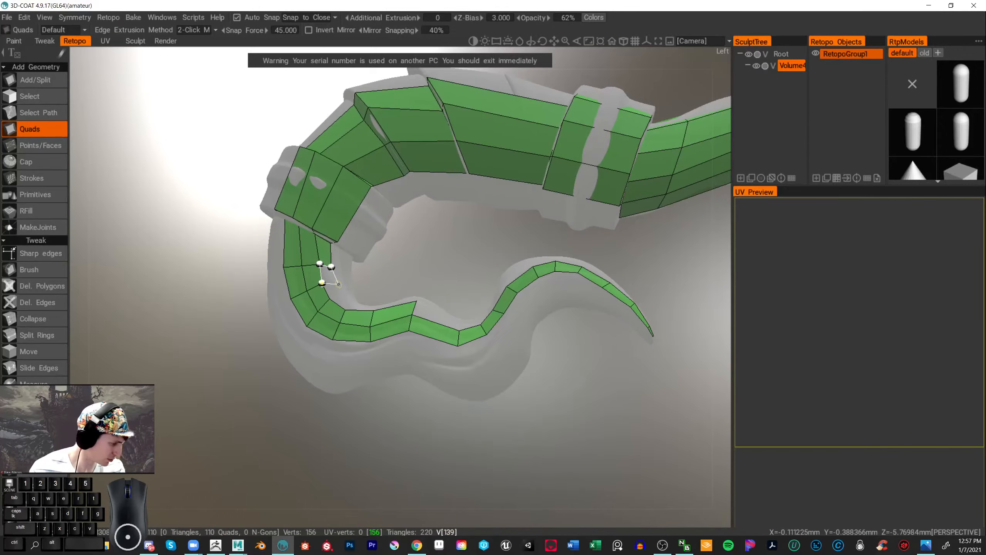
{"action": "left_click", "coordinate": [337, 282]}
- Extend the third tail row with two more quads around the inside of the tail's first curve
{"action": "left_click_drag", "start_coordinate": [451, 261], "coordinate": [467, 244], "text": "alt"}
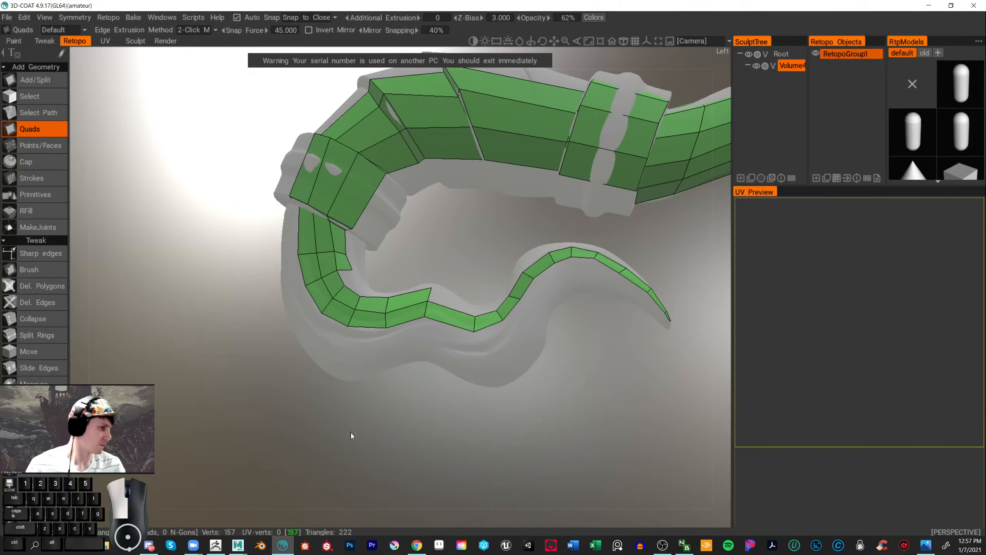
{"action": "left_click_drag", "start_coordinate": [350, 428], "coordinate": [374, 402], "text": "alt"}
{"action": "right_click_drag", "start_coordinate": [374, 402], "coordinate": [328, 359], "text": "alt"}
{"action": "middle_click_drag", "start_coordinate": [454, 366], "coordinate": [353, 386], "text": "alt"}
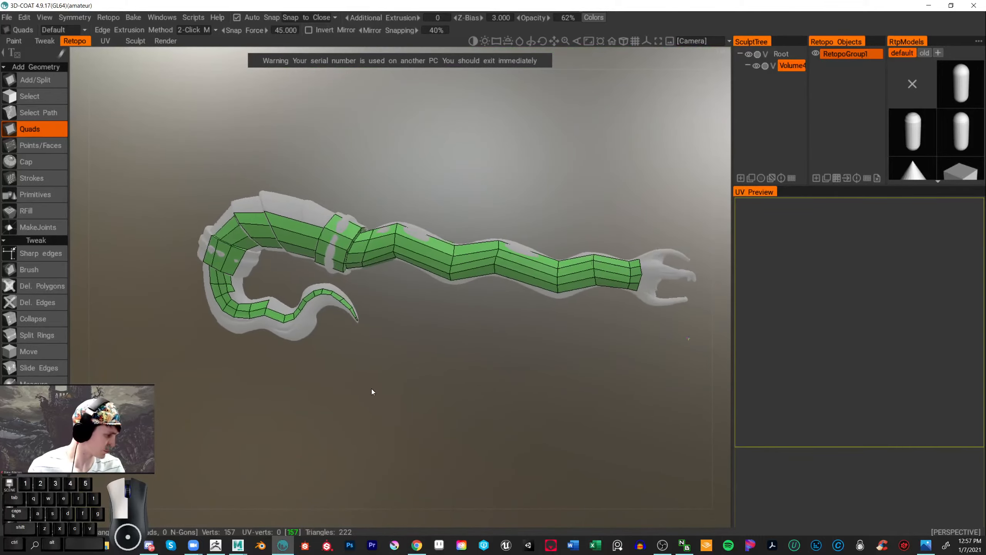
{"action": "right_click_drag", "start_coordinate": [371, 389], "coordinate": [407, 382], "text": "alt"}
{"action": "left_click_drag", "start_coordinate": [406, 382], "coordinate": [382, 383], "text": "alt"}
{"action": "right_click_drag", "start_coordinate": [382, 384], "coordinate": [499, 380], "text": "alt"}
{"action": "left_click_drag", "start_coordinate": [499, 379], "coordinate": [482, 387], "text": "alt"}
{"action": "middle_click_drag", "start_coordinate": [512, 456], "coordinate": [587, 479], "text": "alt"}
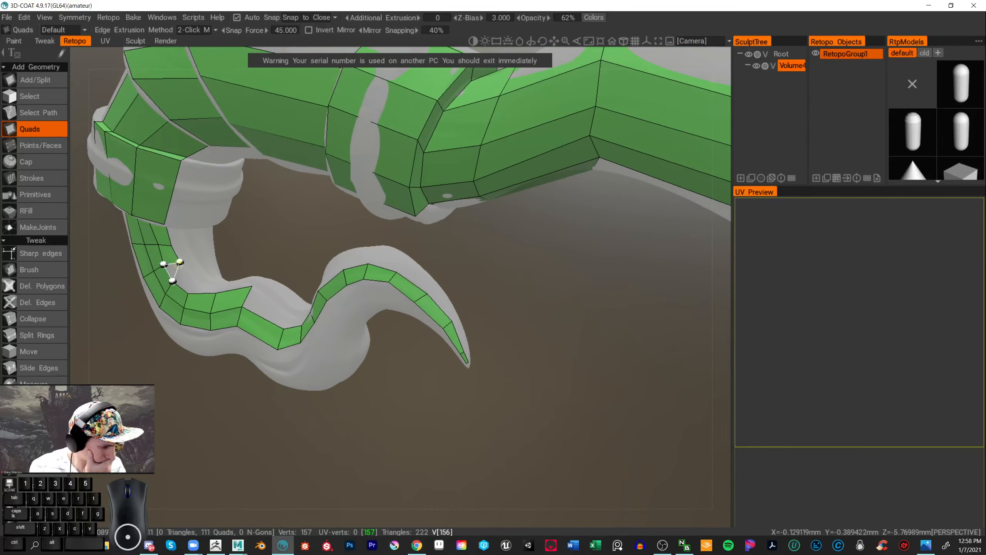
{"action": "left_click", "coordinate": [180, 261]}
{"action": "left_click", "coordinate": [189, 275]}
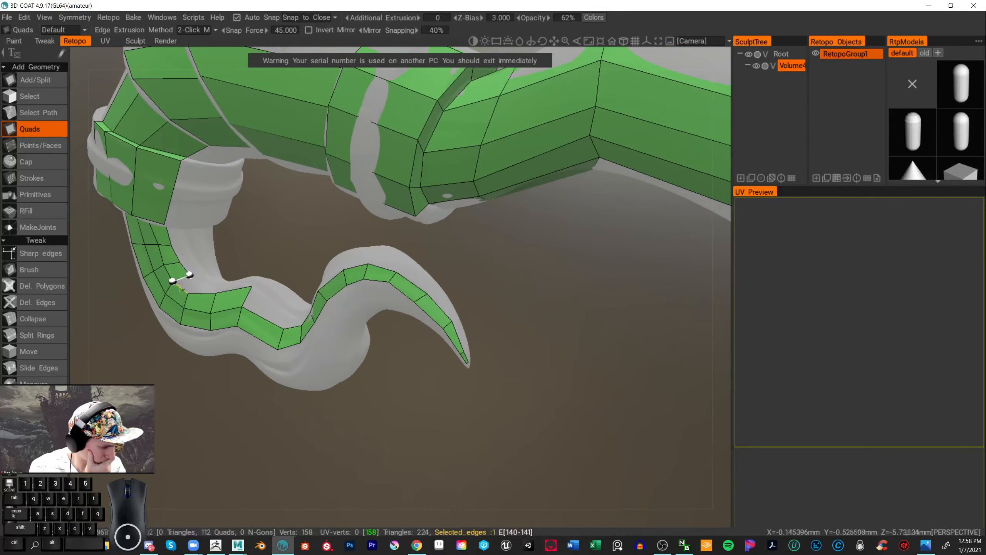
{"action": "left_click", "coordinate": [205, 283]}
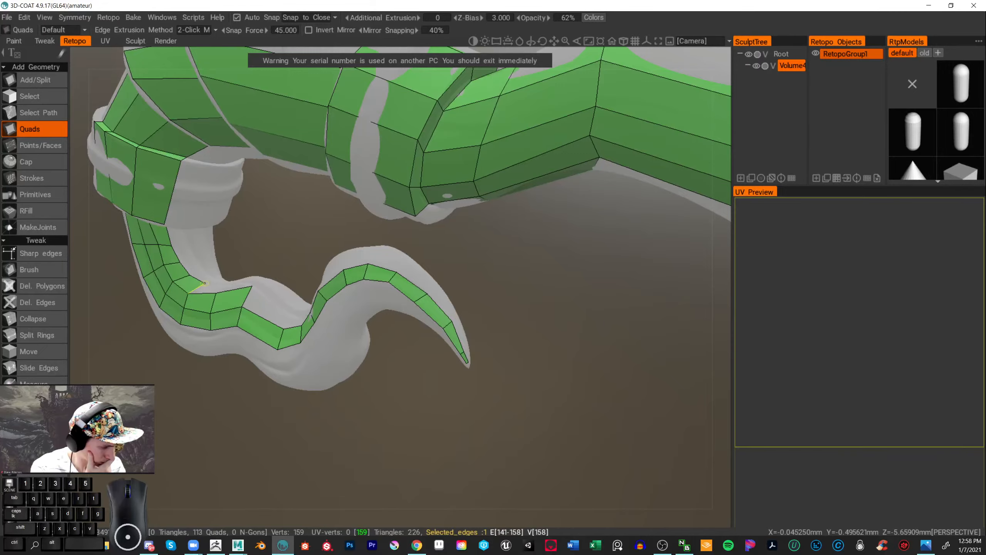
{"action": "key", "text": "shift+a"}
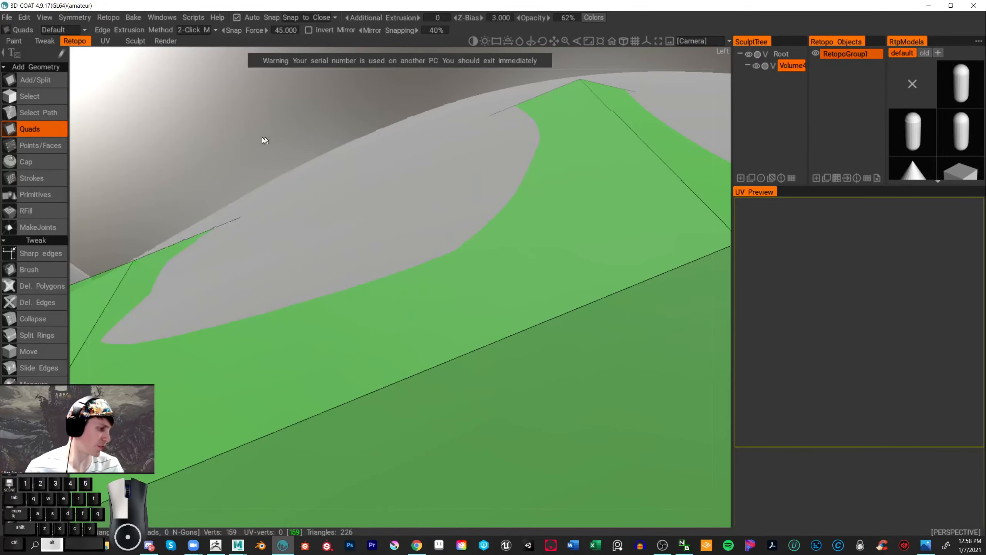
- Extend the retopo mesh on the thin curled tail with a row of quads along its inner side, from the middle bend towards the tip
{"action": "right_click_drag", "start_coordinate": [266, 140], "coordinate": [157, 143], "text": "alt"}
{"action": "middle_click_drag", "start_coordinate": [525, 213], "coordinate": [598, 133], "text": "alt"}
{"action": "left_click_drag", "start_coordinate": [524, 345], "coordinate": [483, 405], "text": "alt"}
{"action": "right_click_drag", "start_coordinate": [484, 405], "coordinate": [522, 413], "text": "alt"}
{"action": "left_click_drag", "start_coordinate": [521, 414], "coordinate": [574, 387], "text": "alt"}
{"action": "right_click_drag", "start_coordinate": [574, 386], "coordinate": [607, 392], "text": "alt"}
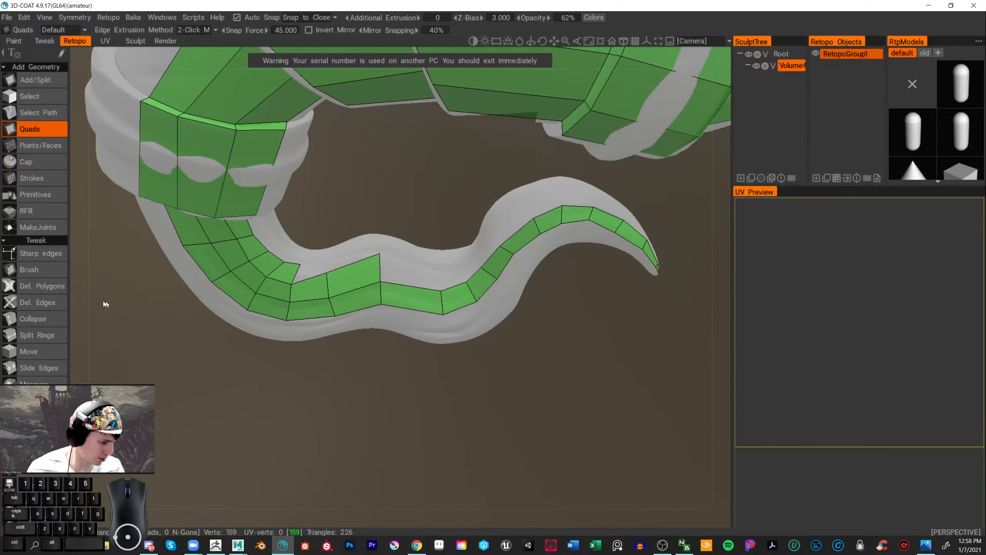
{"action": "left_click", "coordinate": [39, 269]}
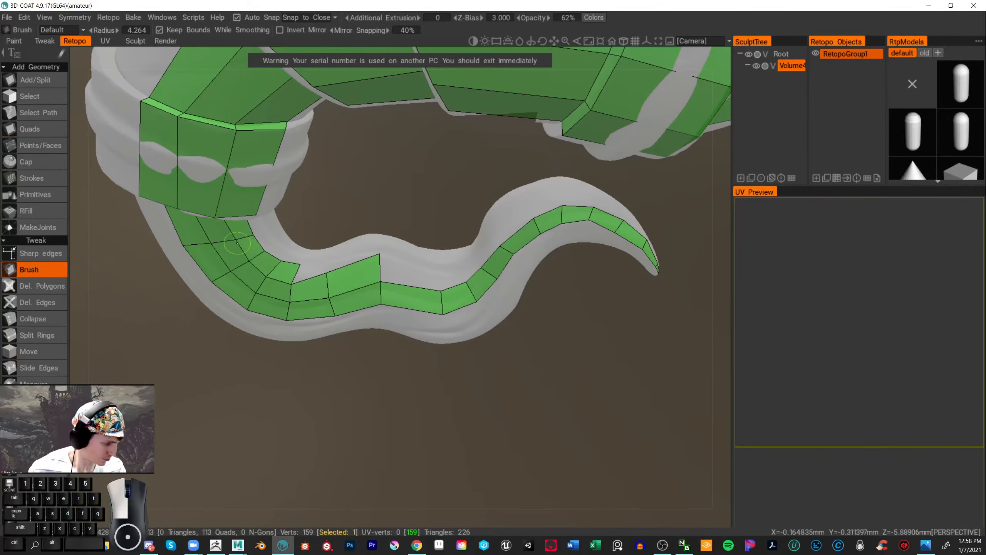
{"action": "left_click", "coordinate": [45, 134]}
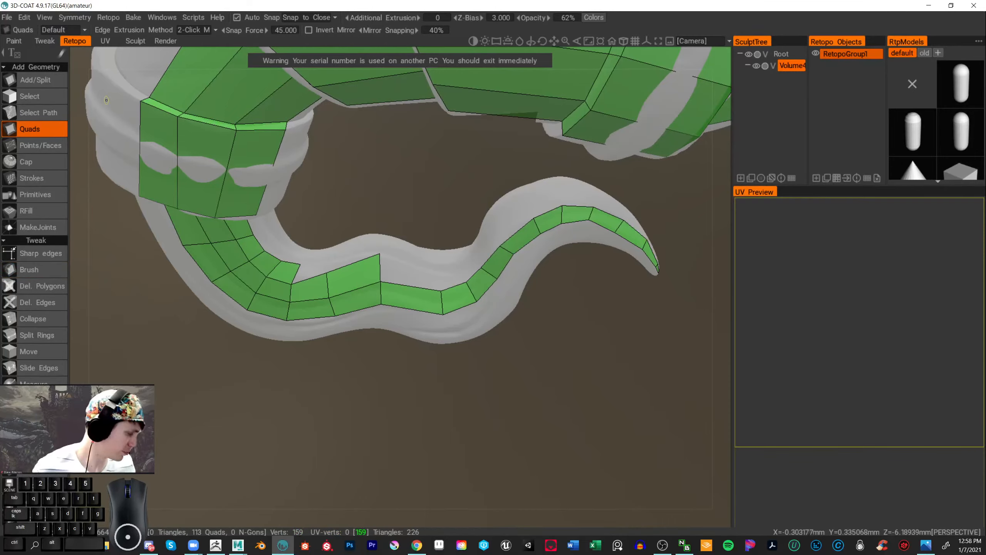
{"action": "mouse_move", "coordinate": [384, 369]}
{"action": "middle_mouse_down", "text": "alt"}
{"action": "mouse_move", "coordinate": [360, 381]}
{"action": "mouse_move", "coordinate": [353, 373]}
{"action": "middle_mouse_up", "text": "alt"}
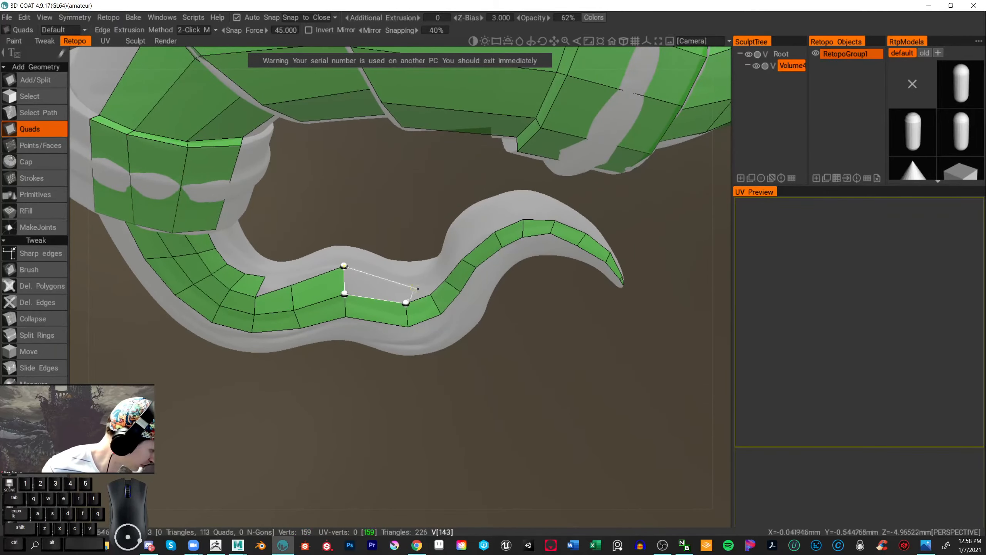
{"action": "left_click", "coordinate": [401, 280]}
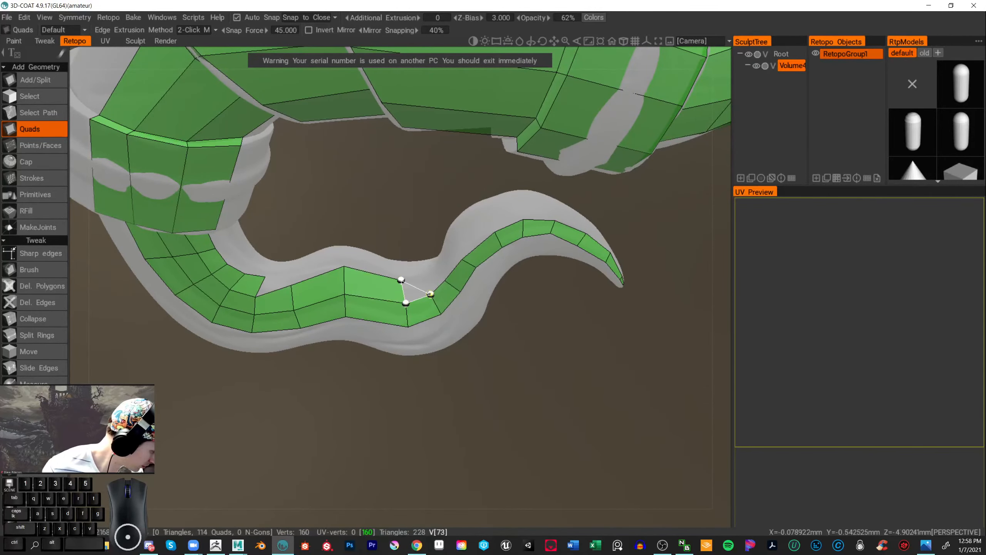
{"action": "left_click", "coordinate": [435, 266]}
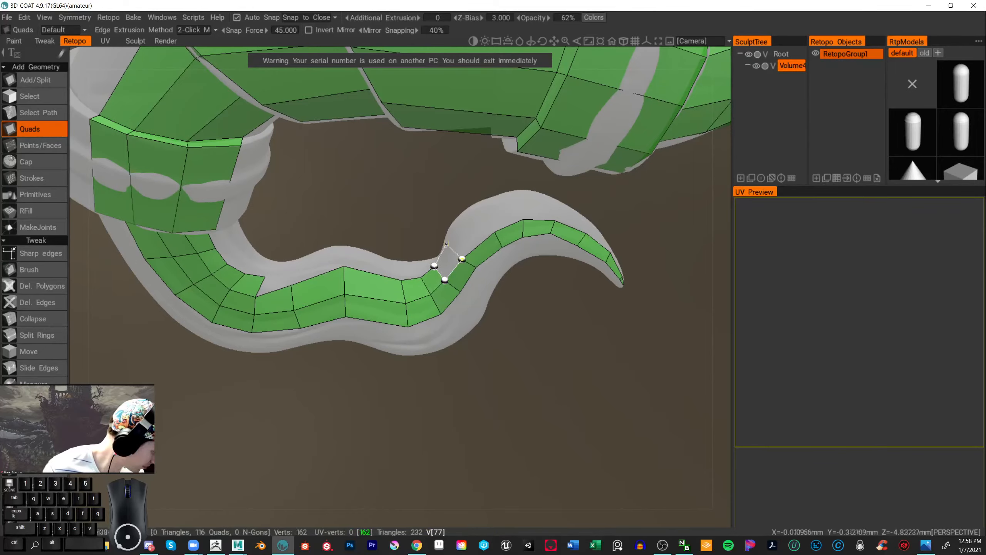
{"action": "left_click", "coordinate": [447, 247]}
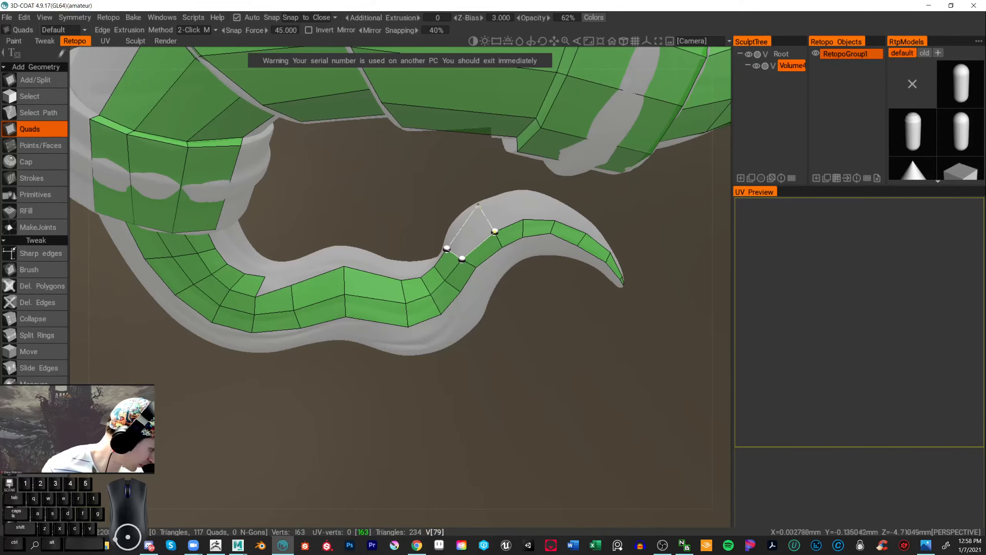
{"action": "left_click", "coordinate": [478, 216]}
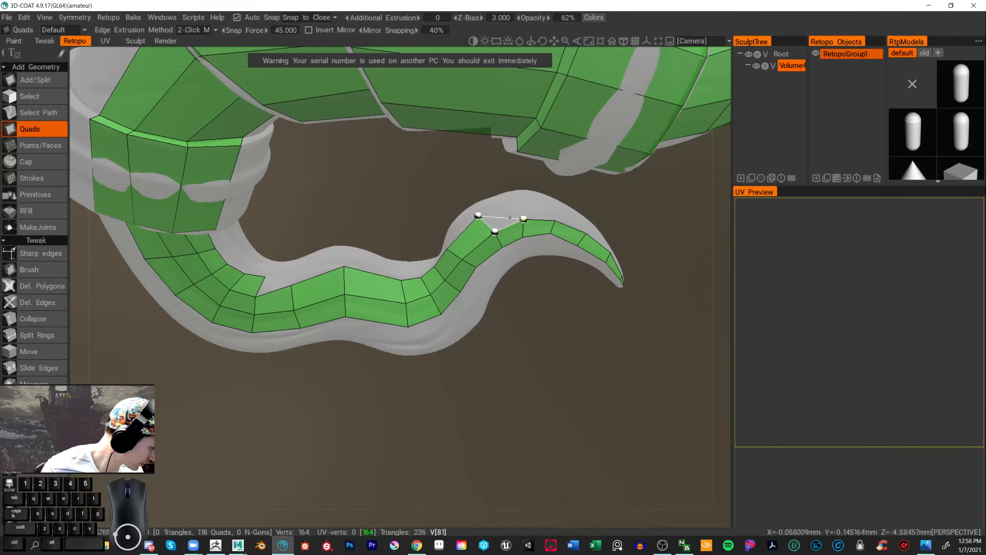
{"action": "left_click", "coordinate": [514, 199]}
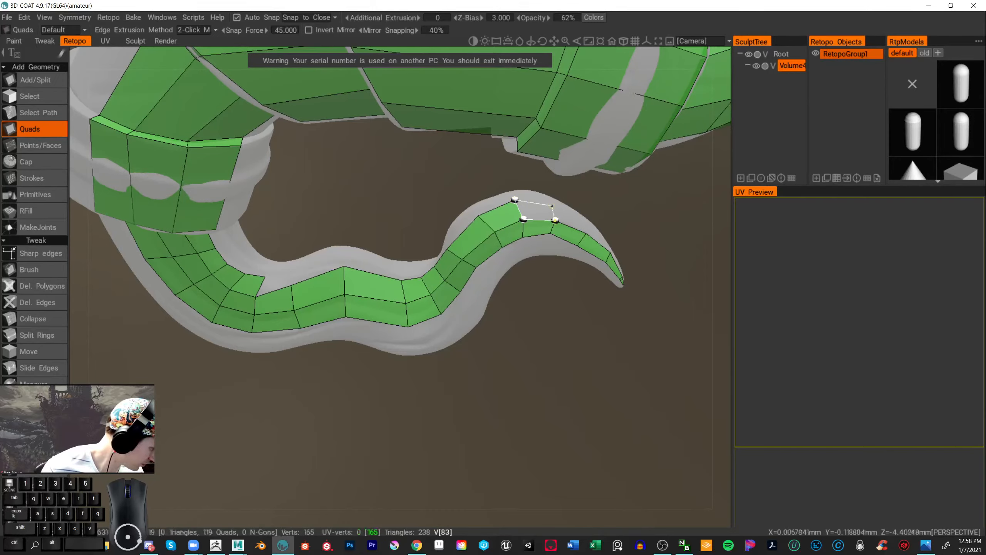
{"action": "left_click", "coordinate": [551, 204]}
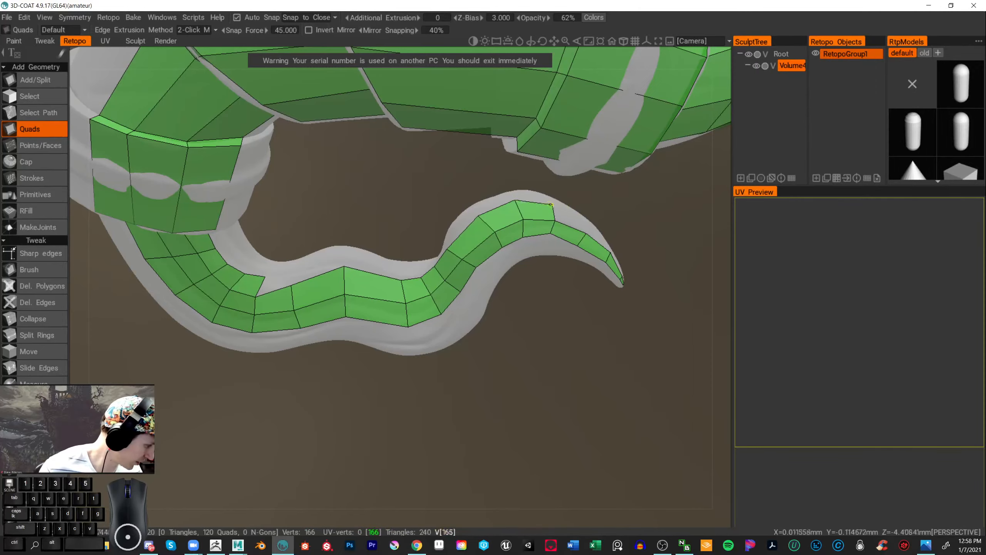
- Add another row of quads along the inner edge of the curled tail, removing the stray triangle at the dip before continuing
{"action": "middle_click_drag", "start_coordinate": [621, 195], "coordinate": [593, 213], "text": "alt"}
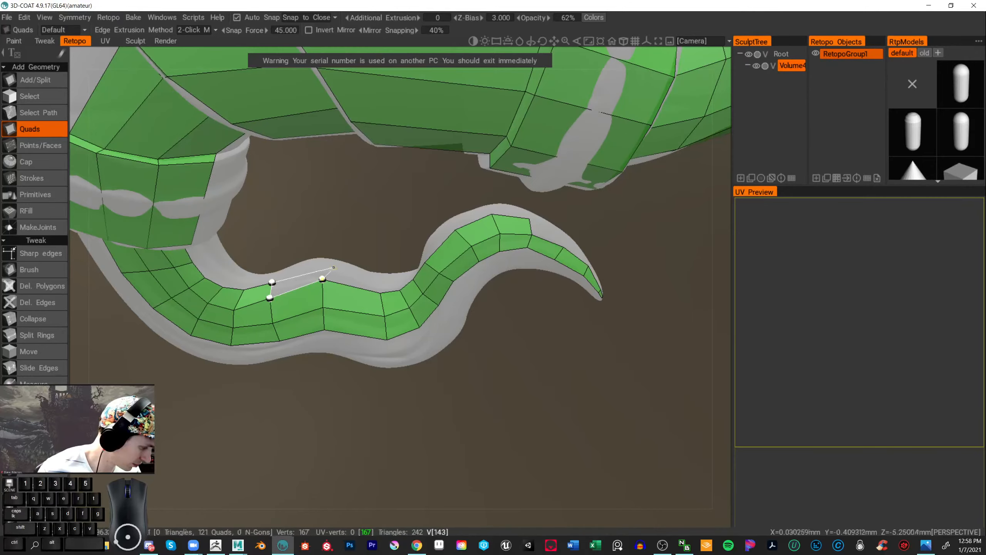
{"action": "left_click", "coordinate": [322, 264]}
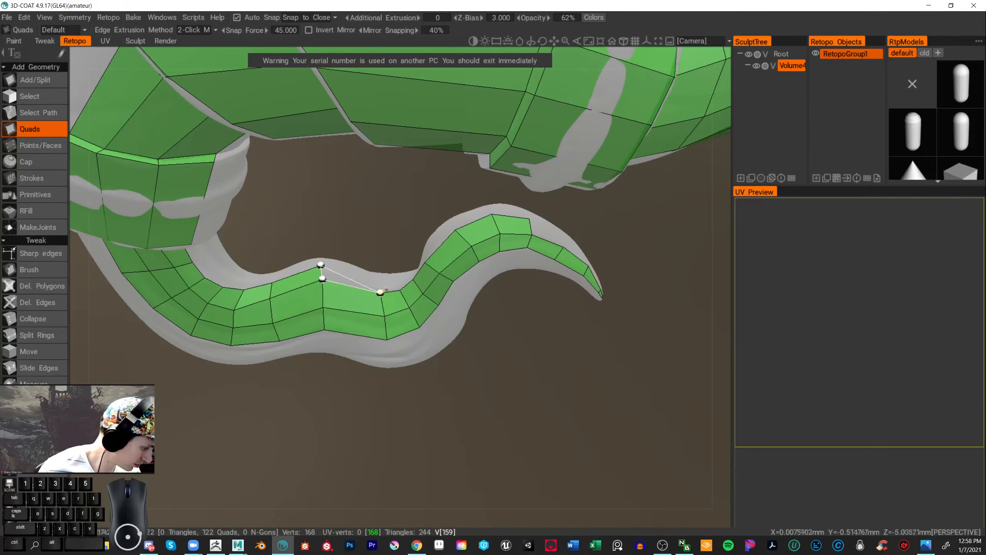
{"action": "left_click", "coordinate": [375, 279]}
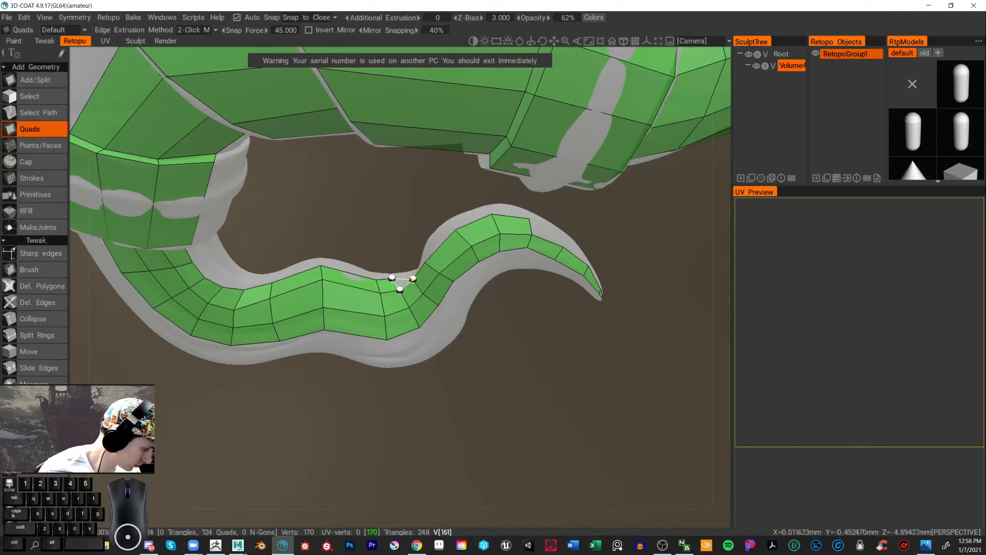
{"action": "middle_click_drag", "start_coordinate": [412, 279], "coordinate": [450, 395], "text": "alt"}
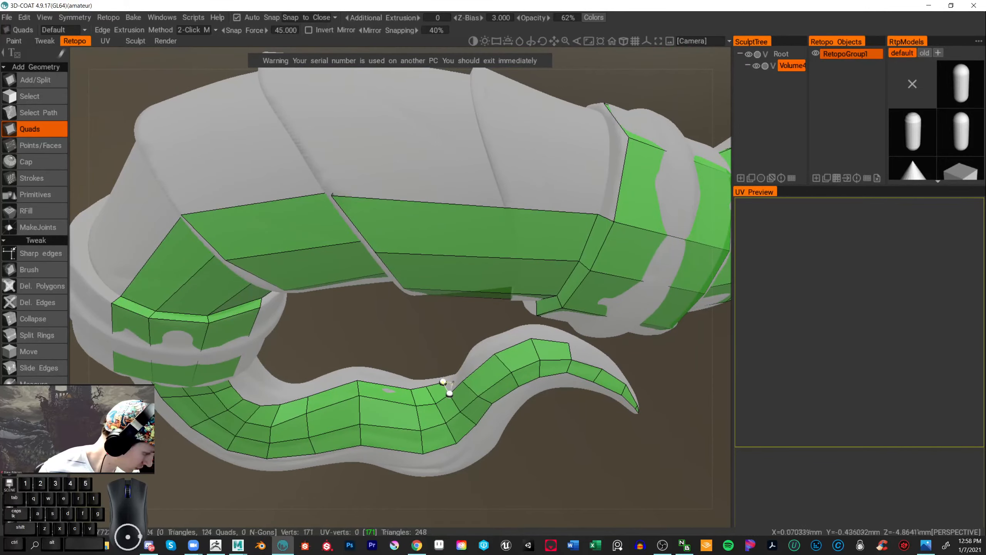
{"action": "middle_click_drag", "start_coordinate": [462, 380], "coordinate": [503, 429], "text": "alt"}
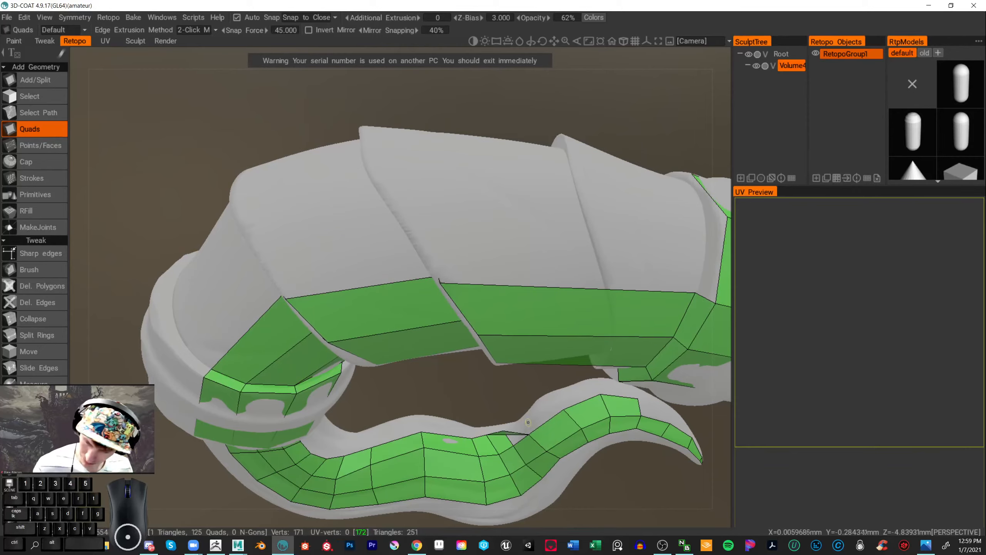
{"action": "left_click", "coordinate": [528, 422], "text": "ctrl"}
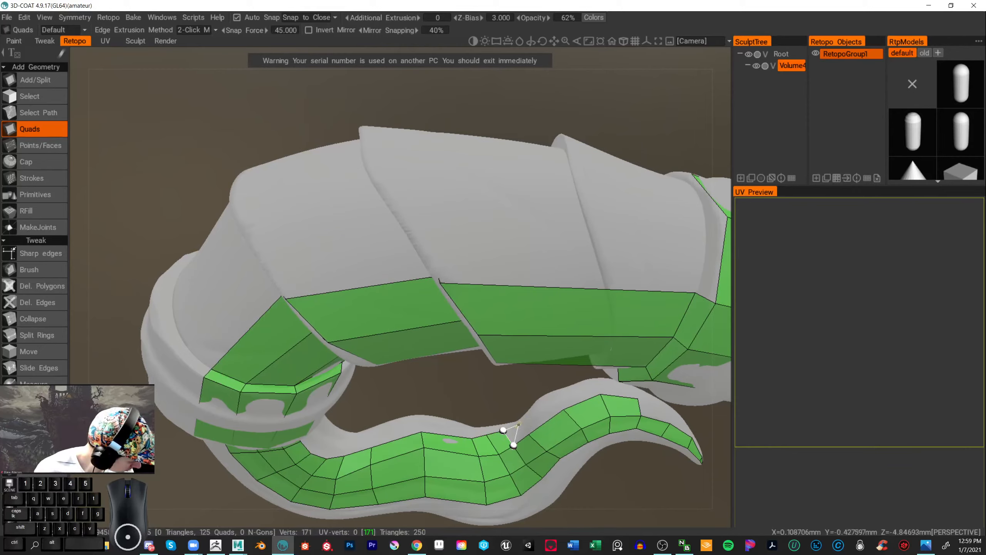
{"action": "left_click", "coordinate": [522, 423]}
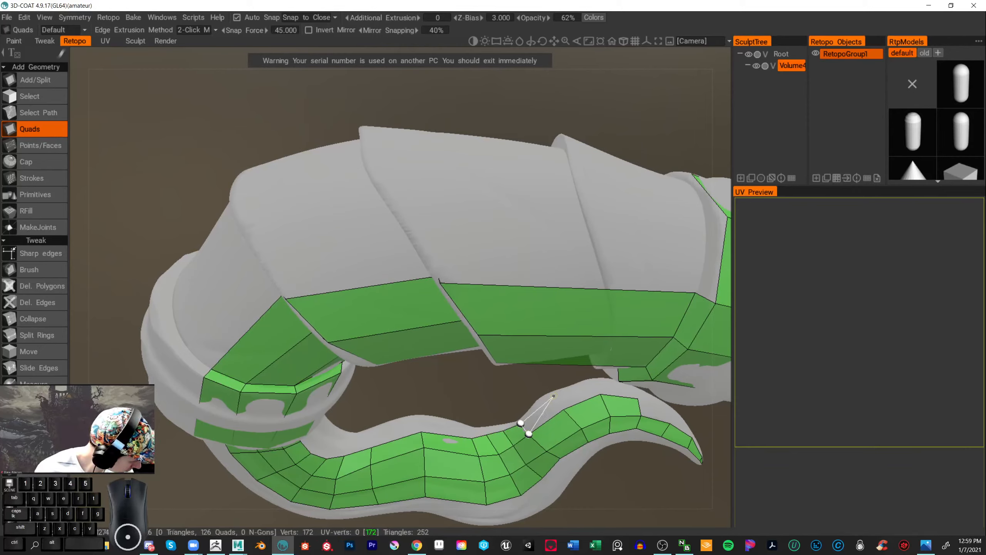
{"action": "left_click", "coordinate": [554, 396]}
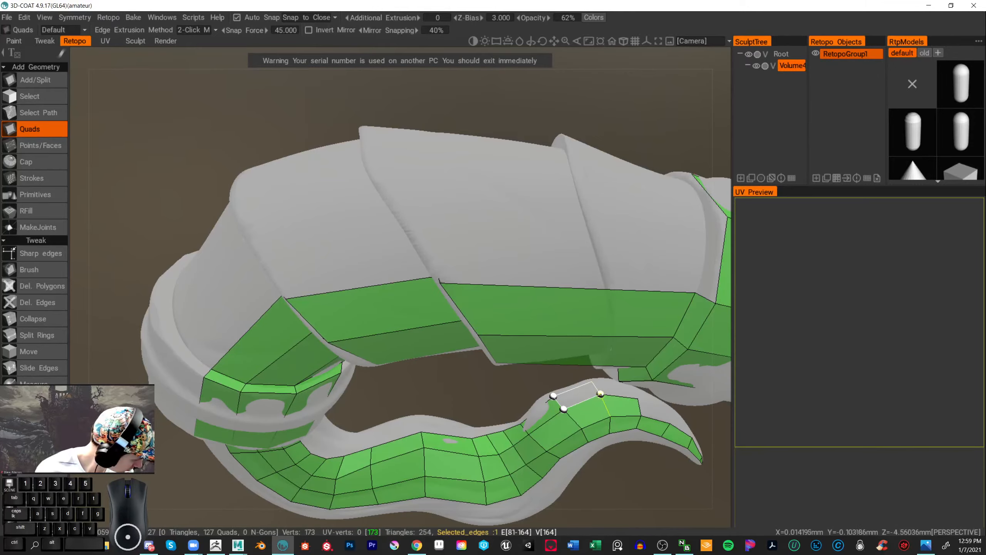
{"action": "middle_click_drag", "start_coordinate": [616, 389], "coordinate": [544, 351], "text": "alt"}
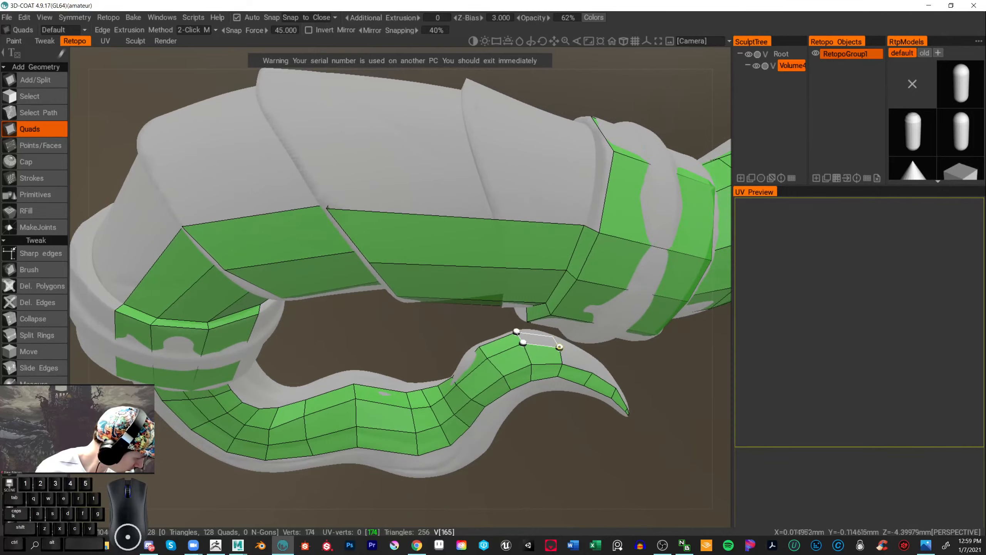
- Adjust the retopo mesh with the Brush tool where the sculpt pokes through at the tail's inner bend
{"action": "left_click_drag", "start_coordinate": [591, 345], "coordinate": [557, 322], "text": "alt"}
{"action": "scroll", "coordinate": [388, 290], "scroll_direction": "down", "scroll_amount": 5}
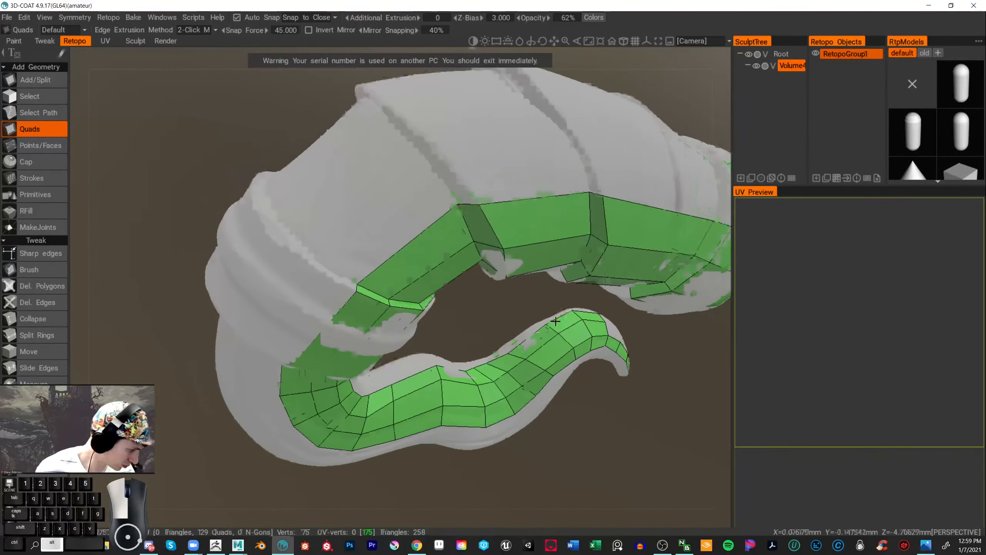
{"action": "left_click_drag", "start_coordinate": [637, 412], "coordinate": [547, 401], "text": "alt"}
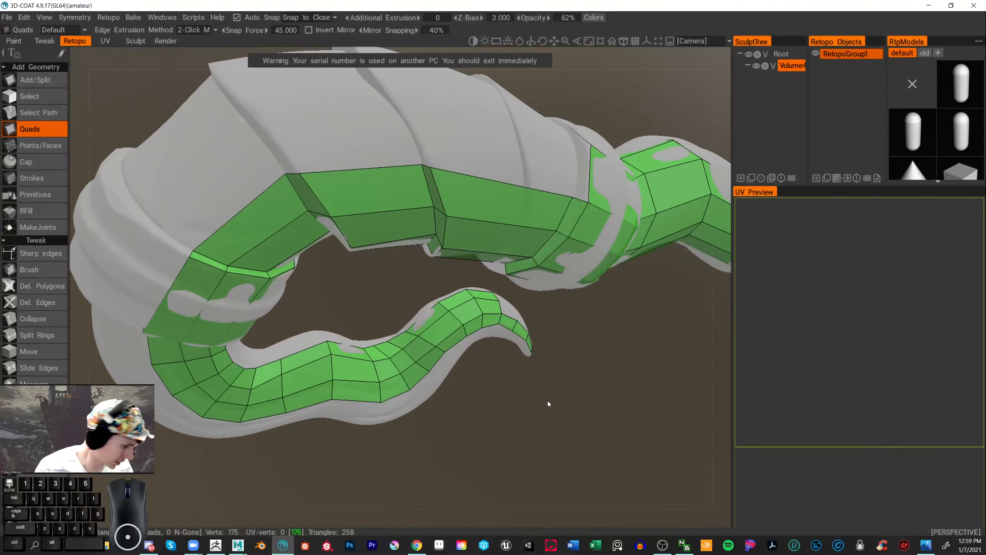
{"action": "left_click_drag", "start_coordinate": [34, 273], "coordinate": [34, 269]}
{"action": "left_click", "coordinate": [30, 265]}
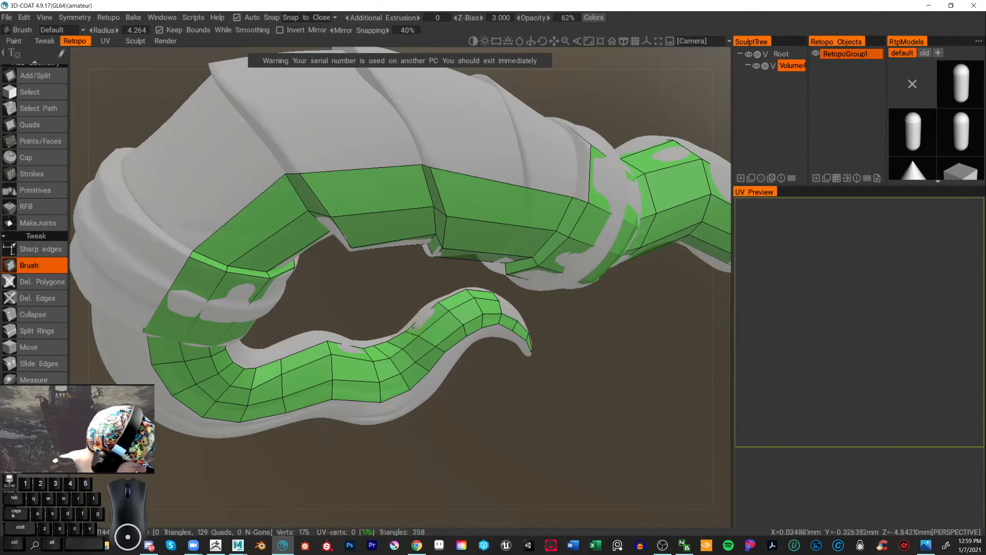
{"action": "left_click_drag", "start_coordinate": [414, 325], "coordinate": [411, 329]}
- Build a row of quads on the opposite face of the curled tail, starting at the mesh border near the inner bend
{"action": "scroll", "coordinate": [450, 377], "scroll_direction": "down", "scroll_amount": 5}
{"action": "mouse_move", "coordinate": [449, 377]}
{"action": "left_mouse_down", "text": "alt"}
{"action": "mouse_move", "coordinate": [553, 424]}
{"action": "mouse_move", "coordinate": [633, 427]}
{"action": "left_mouse_up", "text": "alt"}
{"action": "middle_click_drag", "start_coordinate": [633, 427], "coordinate": [148, 311], "text": "alt"}
{"action": "left_click_drag", "start_coordinate": [147, 311], "coordinate": [341, 342], "text": "alt"}
{"action": "right_click_drag", "start_coordinate": [341, 343], "coordinate": [473, 324], "text": "alt"}
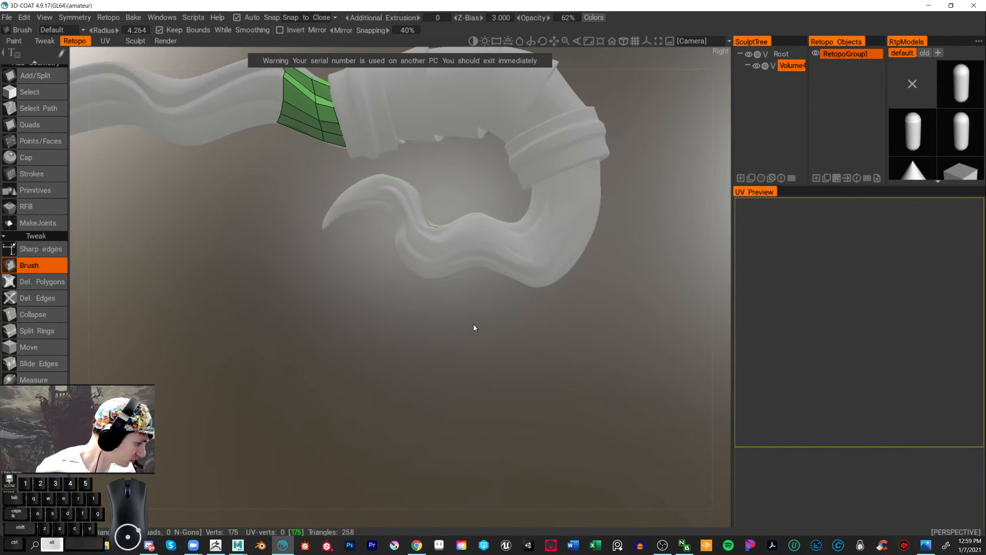
{"action": "middle_click_drag", "start_coordinate": [473, 325], "coordinate": [343, 425], "text": "alt"}
{"action": "left_click_drag", "start_coordinate": [343, 426], "coordinate": [543, 339], "text": "alt"}
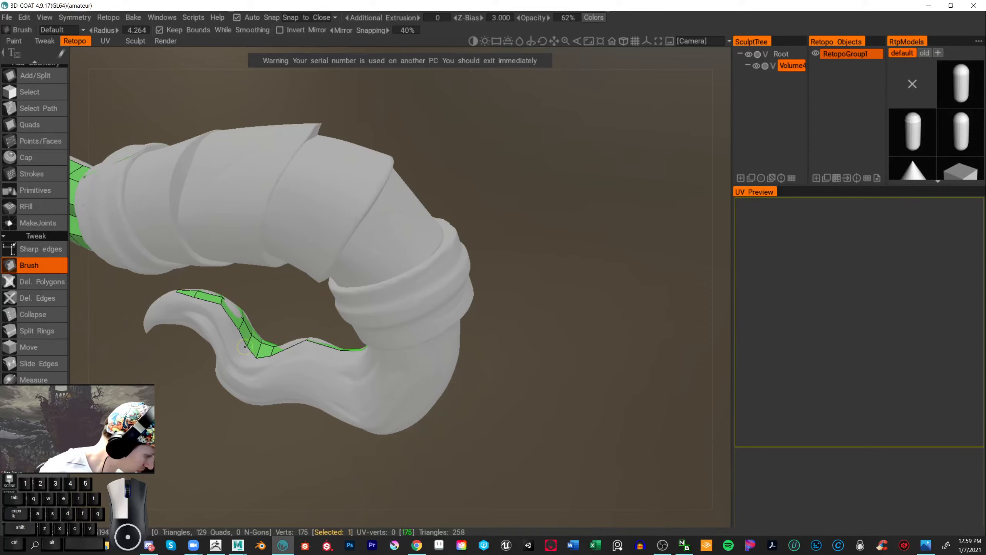
{"action": "left_click", "coordinate": [42, 124]}
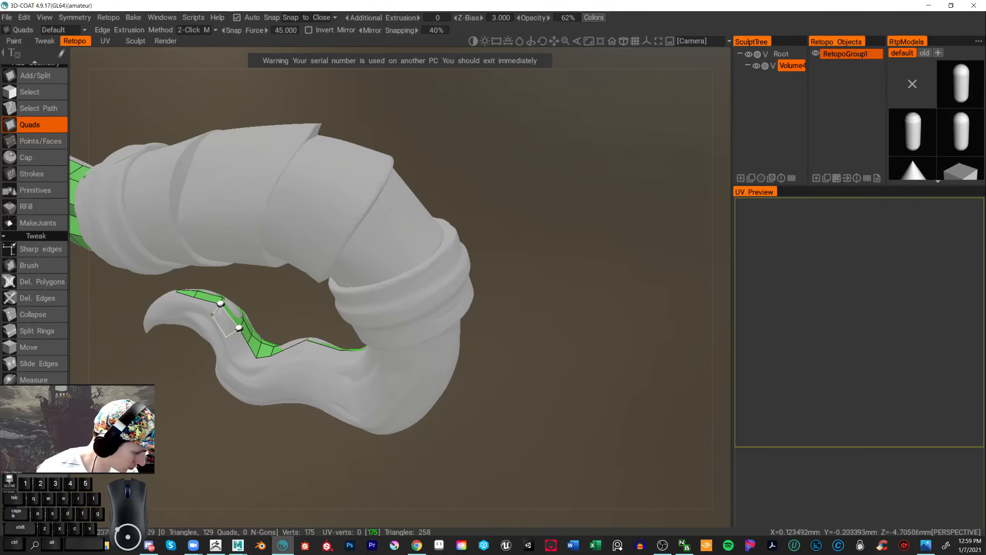
{"action": "left_click", "coordinate": [210, 314]}
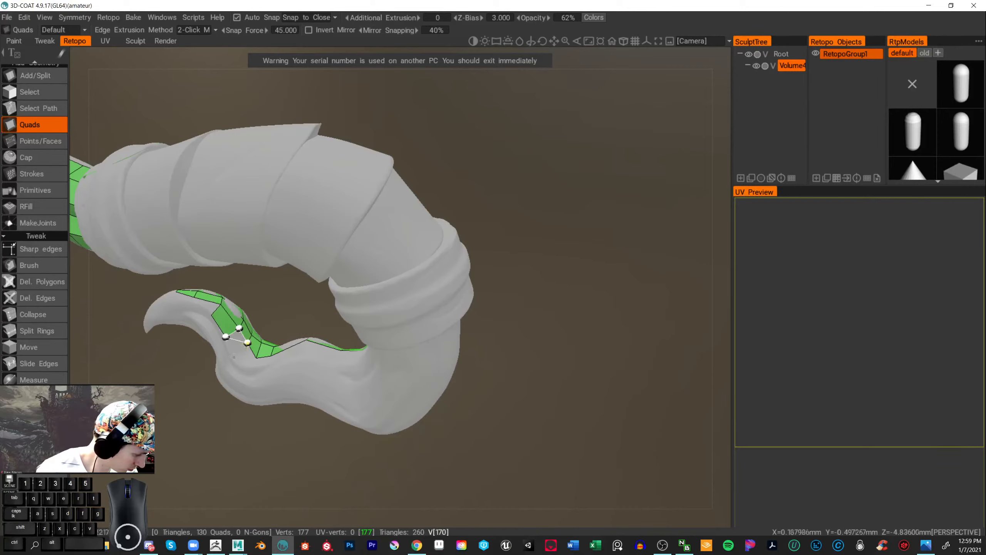
{"action": "left_click", "coordinate": [236, 355]}
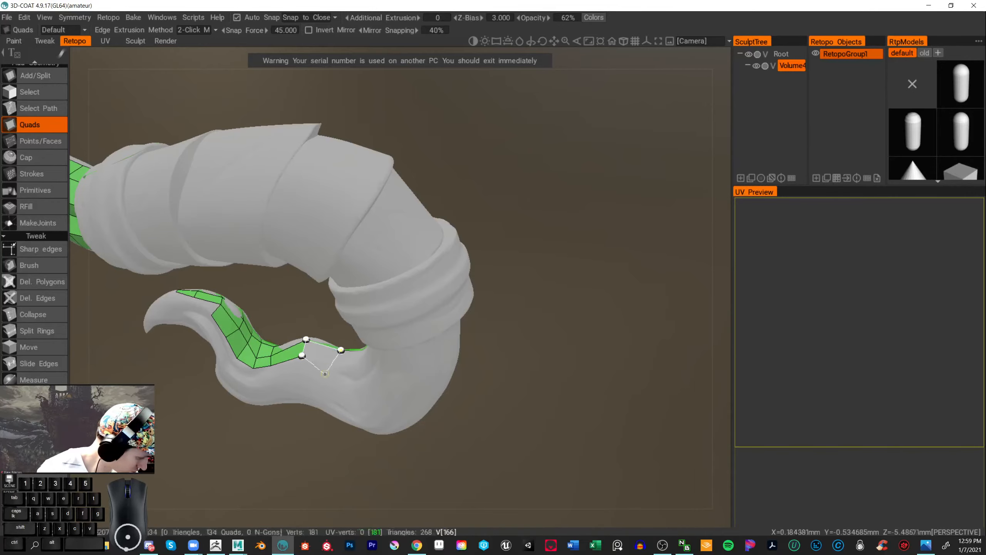
{"action": "left_click", "coordinate": [333, 364]}
- Continue the new quad row around the tail's inner curve towards the ribbed band
{"action": "left_click_drag", "start_coordinate": [544, 334], "coordinate": [492, 404]}
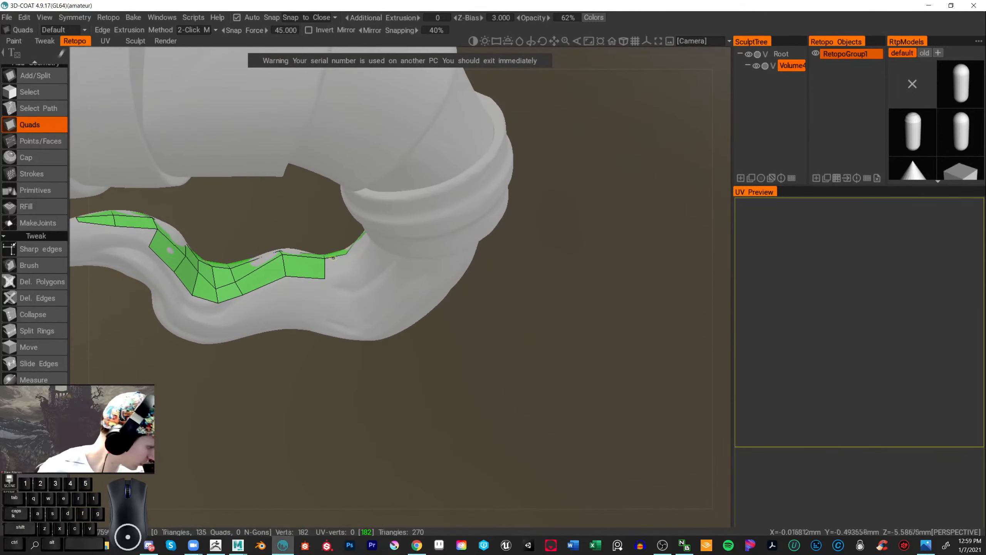
{"action": "left_click", "coordinate": [346, 253]}
{"action": "left_click", "coordinate": [325, 258]}
{"action": "left_click", "coordinate": [325, 278]}
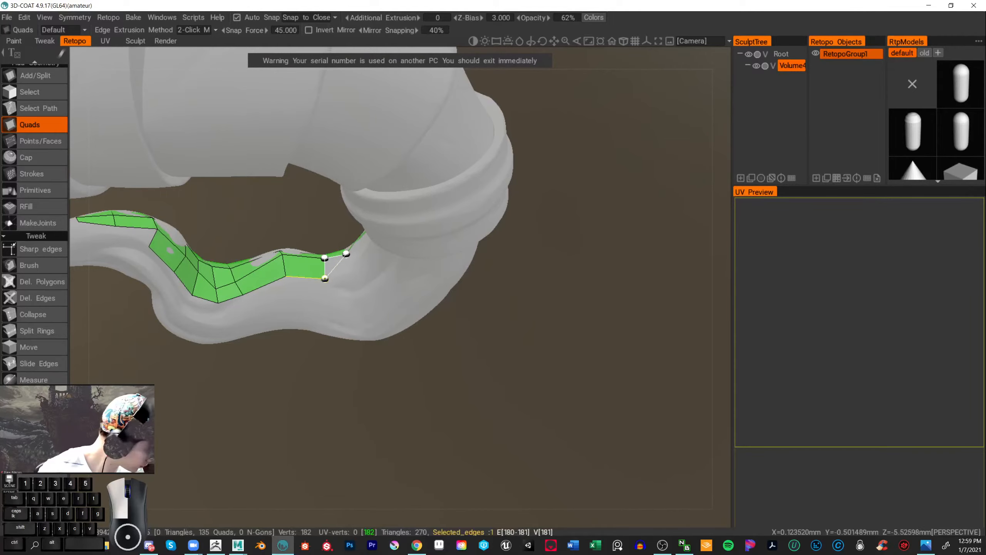
{"action": "left_click", "coordinate": [353, 269]}
{"action": "left_click_drag", "start_coordinate": [353, 269], "coordinate": [528, 314], "text": "alt"}
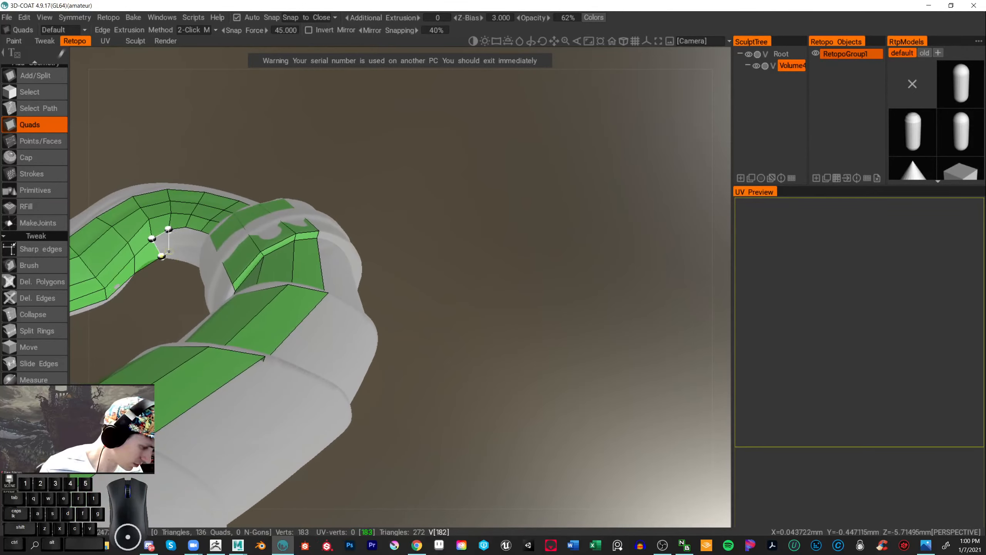
{"action": "left_click", "coordinate": [176, 250]}
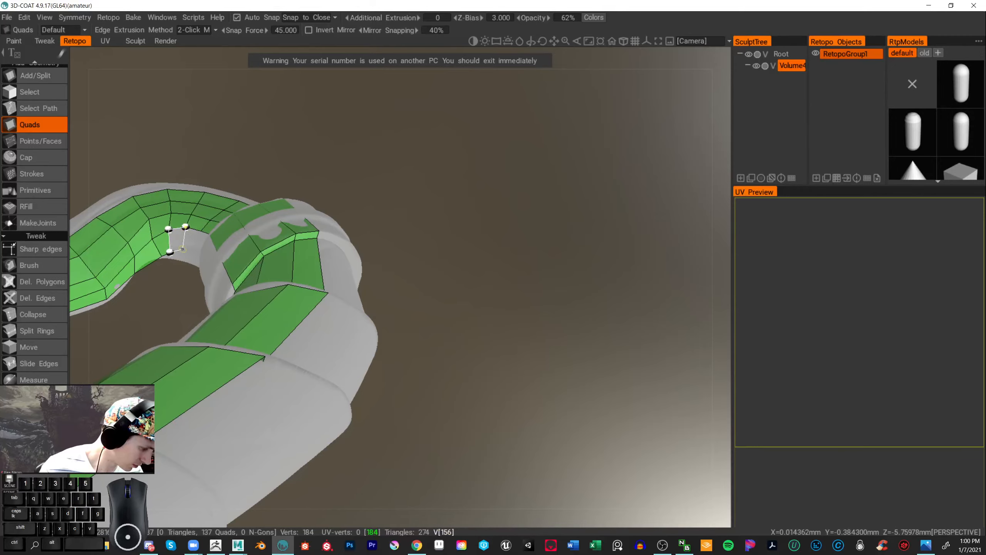
{"action": "left_click", "coordinate": [186, 226]}
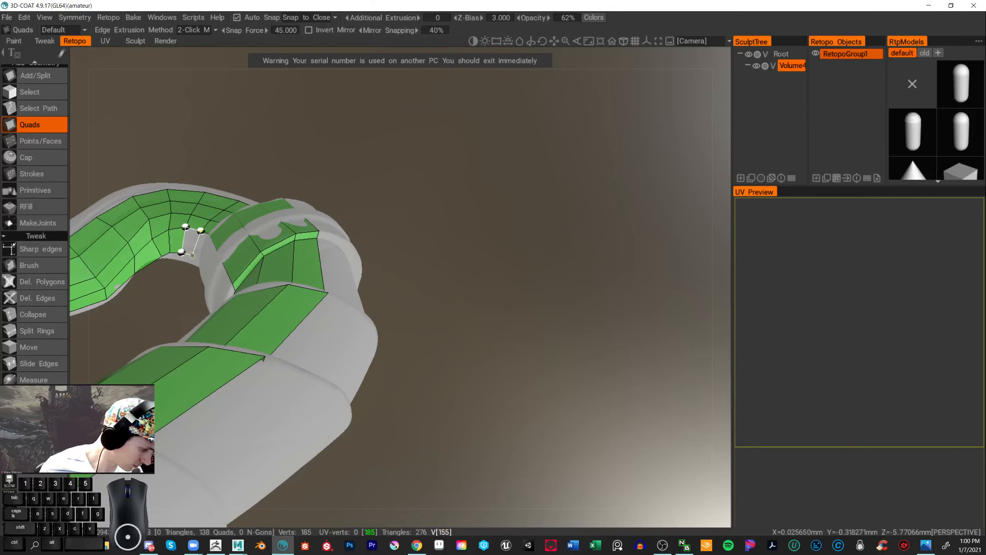
- Try to join the end of the quad row to the ribbed band's mesh edge with another face, and undo it
{"action": "left_click_drag", "start_coordinate": [434, 176], "coordinate": [434, 285]}
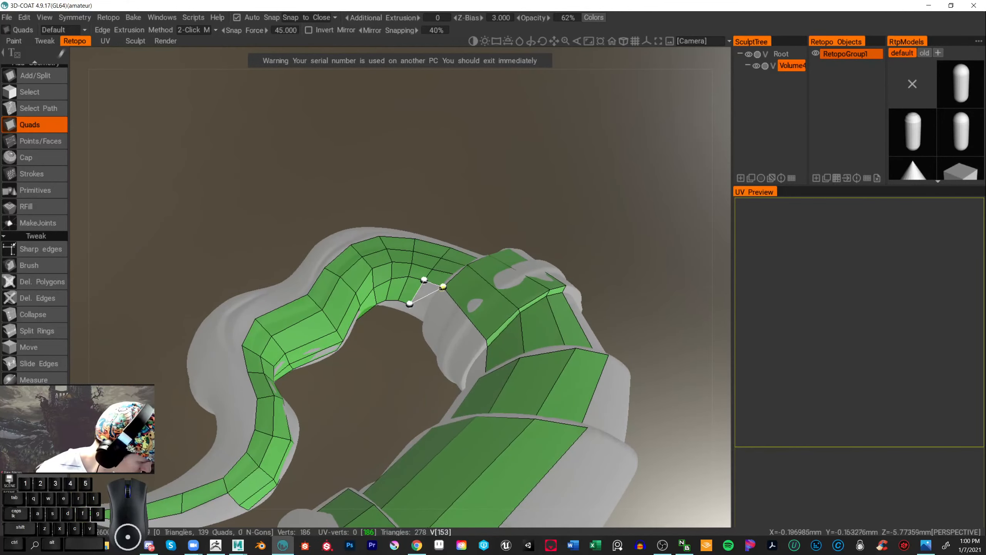
{"action": "left_click", "coordinate": [442, 288]}
{"action": "middle_click_drag", "start_coordinate": [643, 285], "coordinate": [691, 324]}
{"action": "left_click_drag", "start_coordinate": [623, 267], "coordinate": [581, 274]}
{"action": "right_click_drag", "start_coordinate": [582, 274], "coordinate": [485, 219], "text": "alt"}
{"action": "left_click_drag", "start_coordinate": [485, 220], "coordinate": [499, 195]}
{"action": "middle_click_drag", "start_coordinate": [499, 195], "coordinate": [535, 315]}
{"action": "right_click_drag", "start_coordinate": [535, 315], "coordinate": [594, 306]}
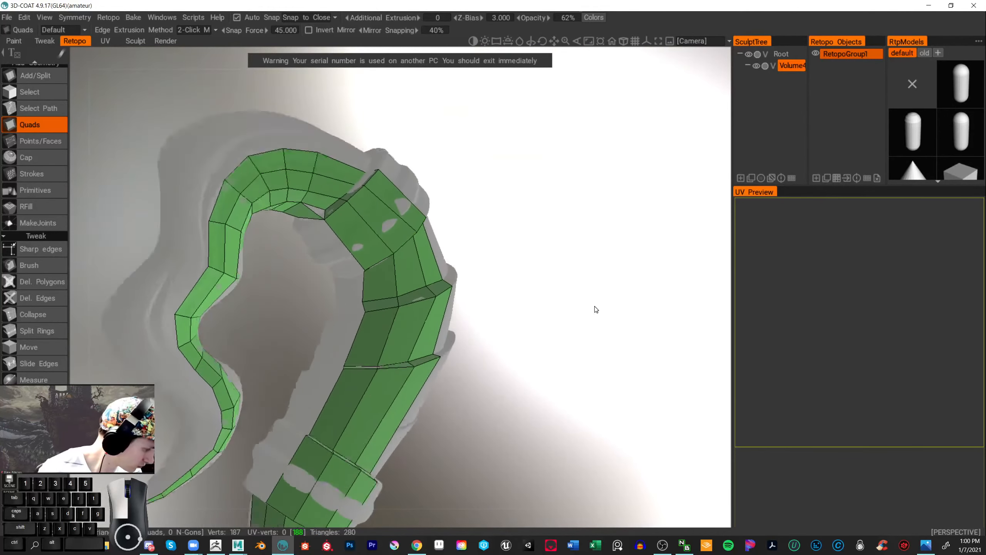
{"action": "left_click_drag", "start_coordinate": [596, 310], "coordinate": [615, 311]}
{"action": "key", "text": "ctrl+z"}
{"action": "key", "text": "ctrl+z"}
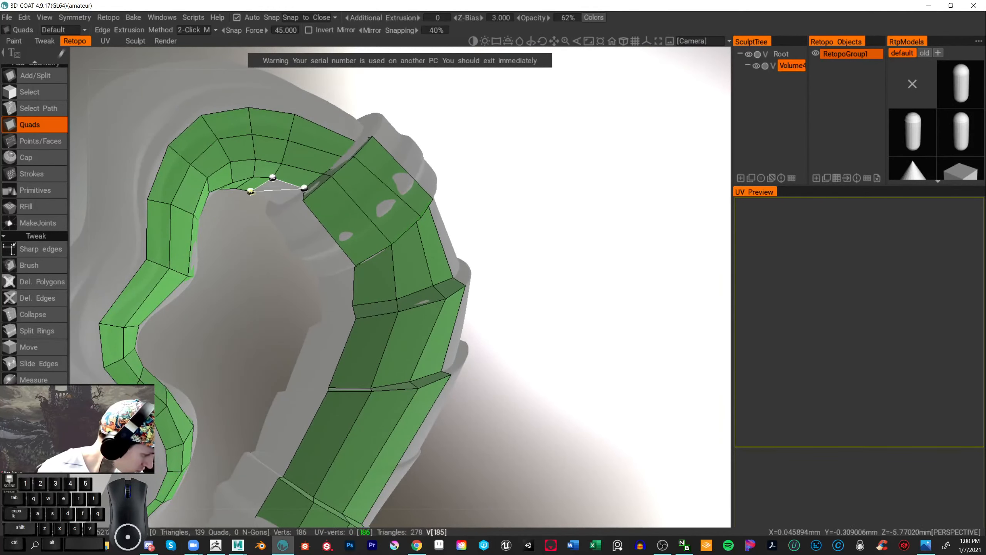
- Join the quad row to the ribbed band and add a quad along the band's inner side
{"action": "left_click", "coordinate": [281, 203]}
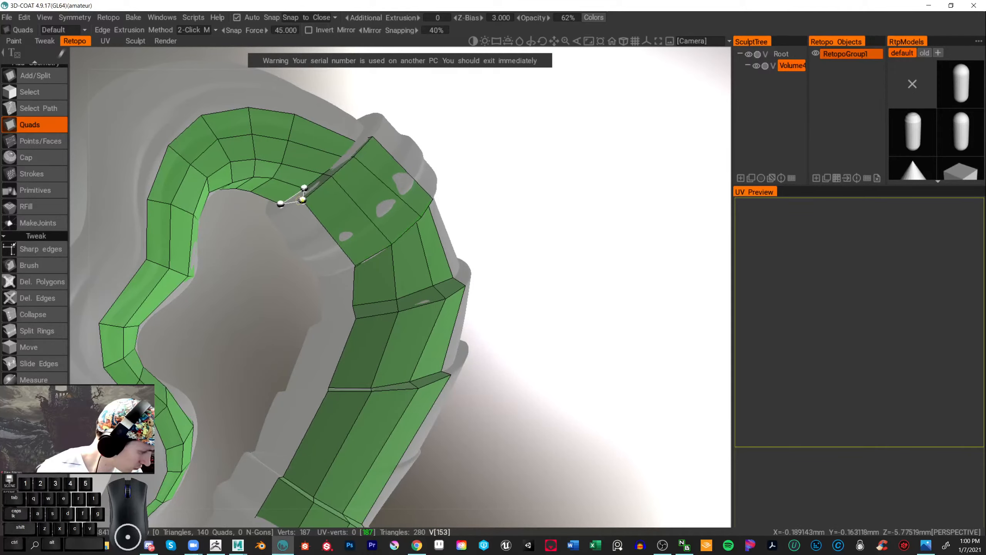
{"action": "left_click", "coordinate": [281, 213]}
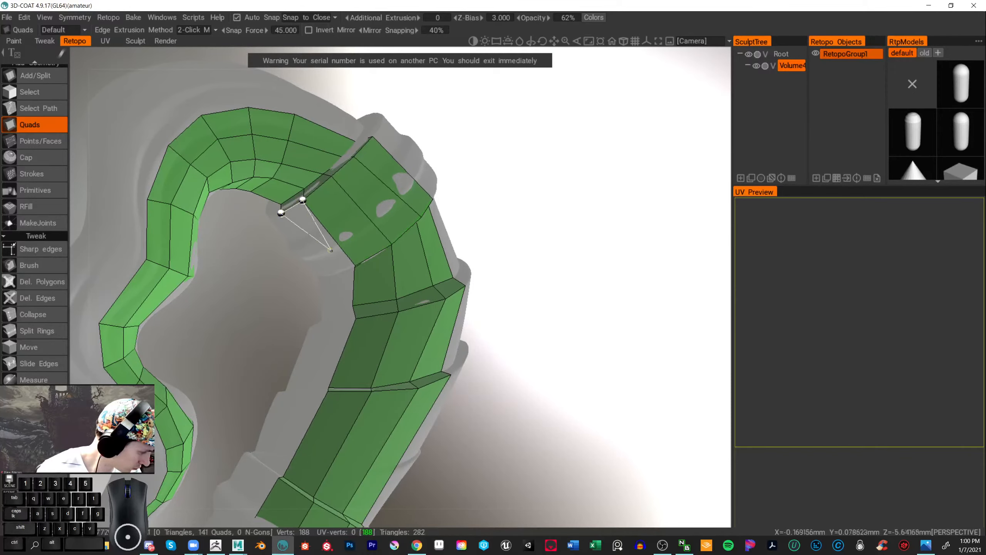
{"action": "left_click", "coordinate": [355, 265]}
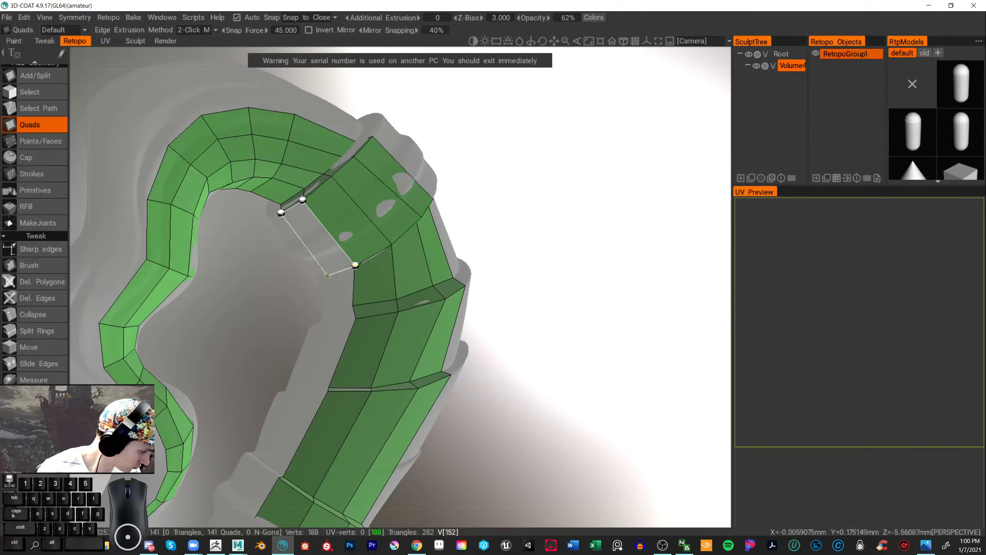
{"action": "left_click", "coordinate": [327, 275]}
- Add two more quads on the tail's inner side just below the ribbed band, connected to the existing mesh
{"action": "left_click_drag", "start_coordinate": [508, 210], "coordinate": [586, 278], "text": "alt"}
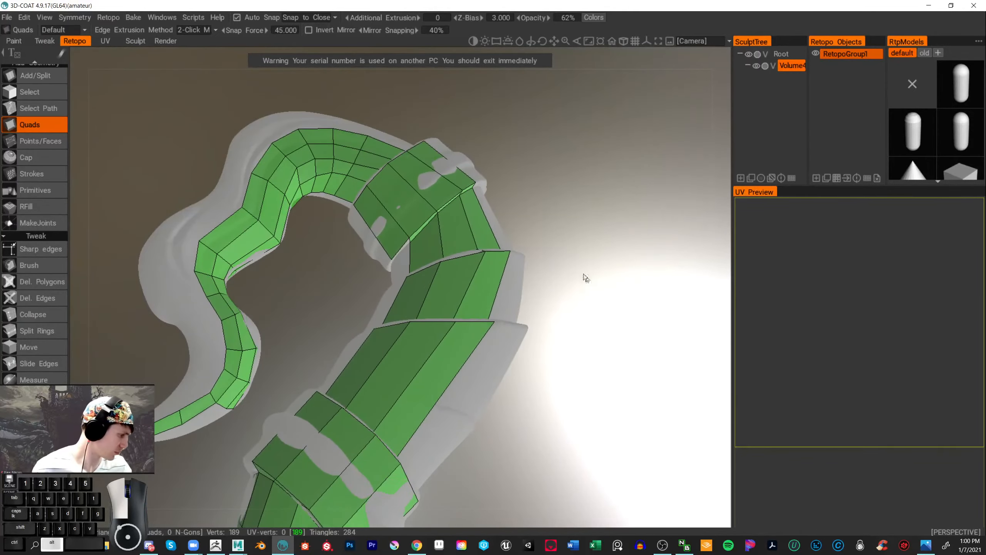
{"action": "middle_click_drag", "start_coordinate": [586, 278], "coordinate": [412, 242], "text": "alt"}
{"action": "left_click", "coordinate": [346, 239]}
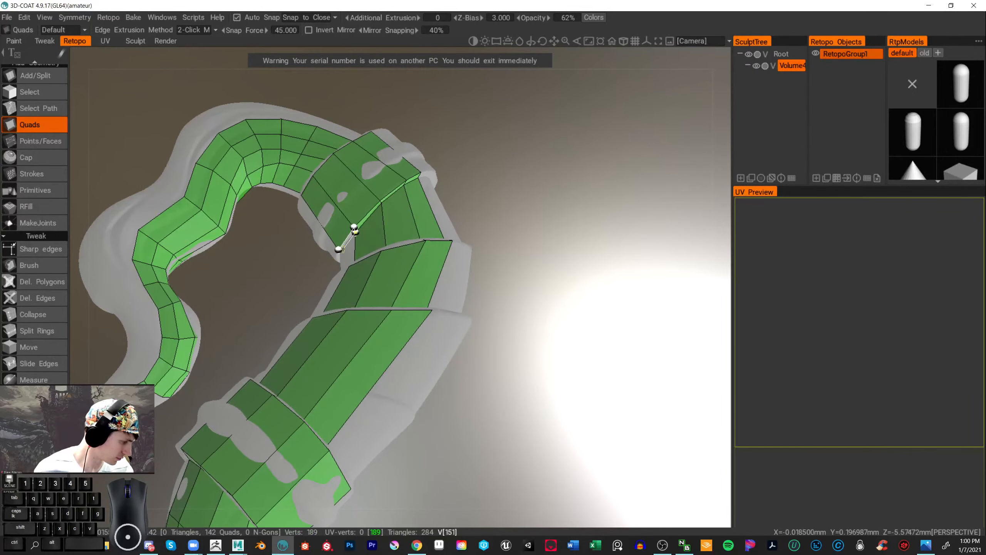
{"action": "left_click_drag", "start_coordinate": [575, 271], "coordinate": [693, 379], "text": "alt"}
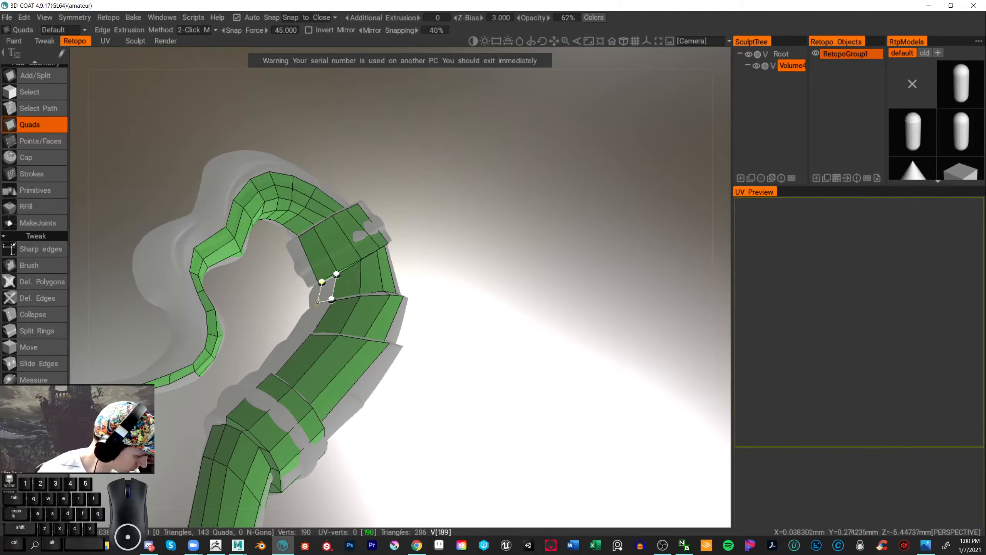
{"action": "left_click", "coordinate": [318, 303]}
- Add four quads in two rows at the upper part of the wand's shaft, between the handle mesh and the existing edge strip
{"action": "right_click_drag", "start_coordinate": [351, 218], "coordinate": [471, 304], "text": "alt"}
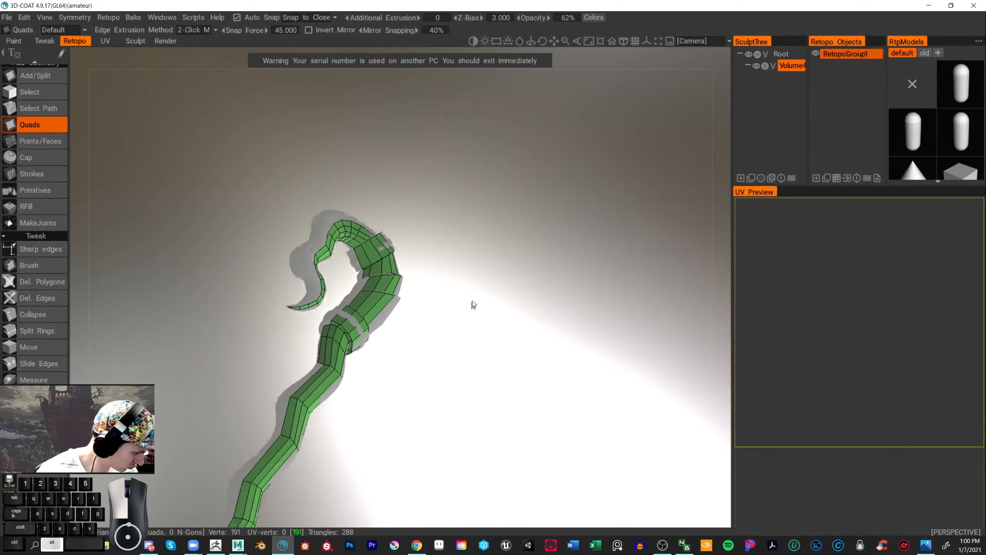
{"action": "left_click_drag", "start_coordinate": [471, 304], "coordinate": [555, 307], "text": "alt"}
{"action": "left_click_drag", "start_coordinate": [416, 243], "coordinate": [565, 247], "text": "alt"}
{"action": "left_click_drag", "start_coordinate": [525, 221], "coordinate": [536, 237]}
{"action": "left_click_drag", "start_coordinate": [536, 238], "coordinate": [527, 207], "text": "alt"}
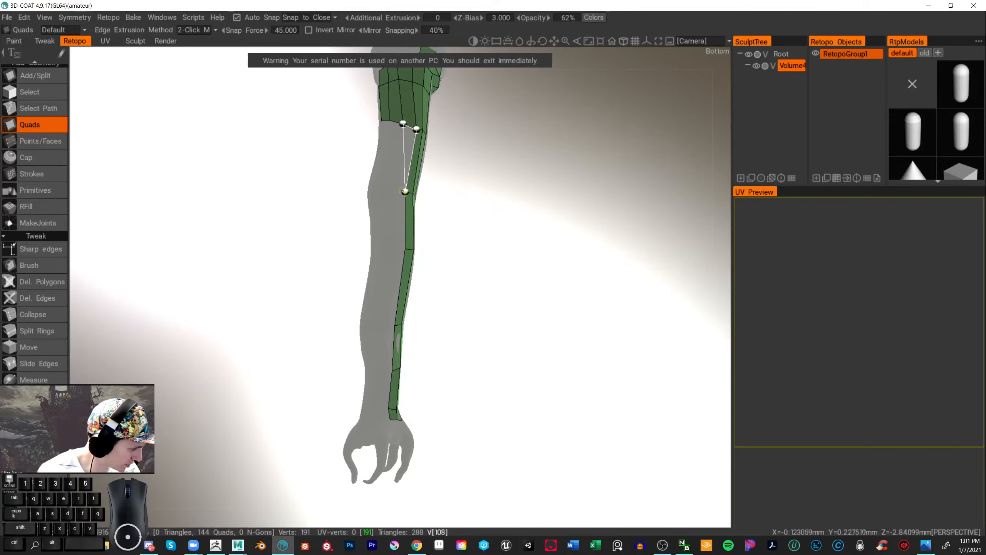
{"action": "left_click", "coordinate": [392, 190]}
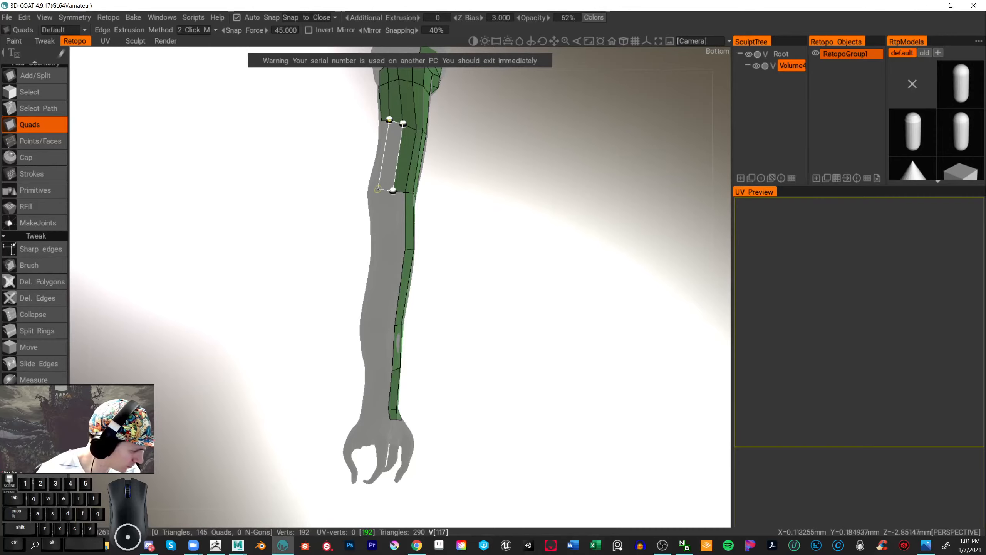
{"action": "left_click", "coordinate": [379, 189]}
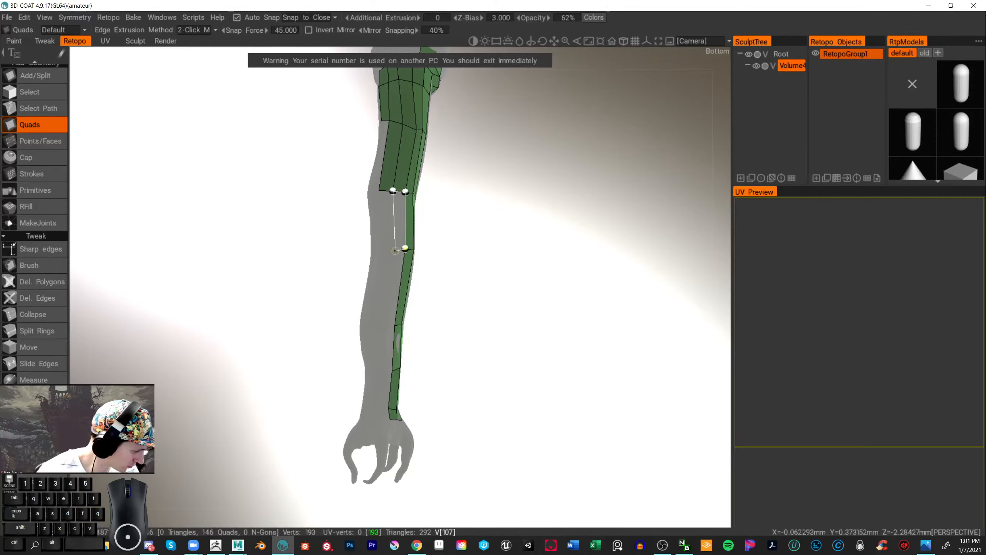
{"action": "left_click", "coordinate": [394, 247]}
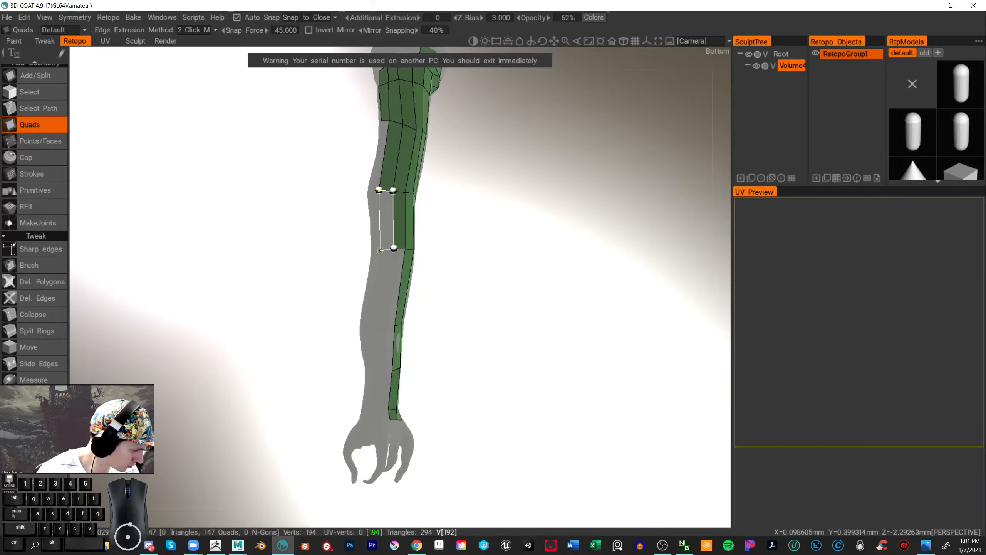
{"action": "left_click", "coordinate": [380, 247]}
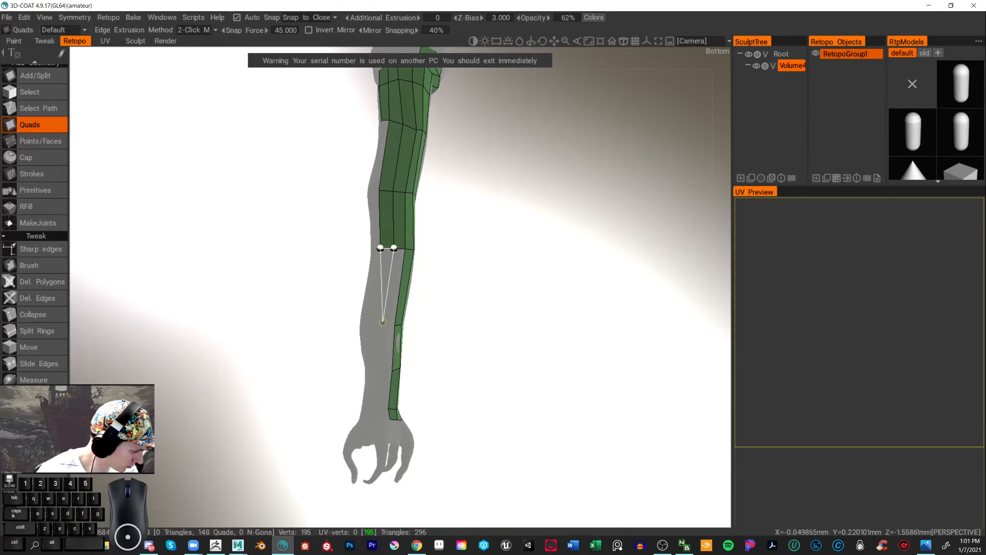
- Extend the shaft's quad columns two rows further down towards the claw, joined to the existing edge strip
{"action": "left_click", "coordinate": [370, 322]}
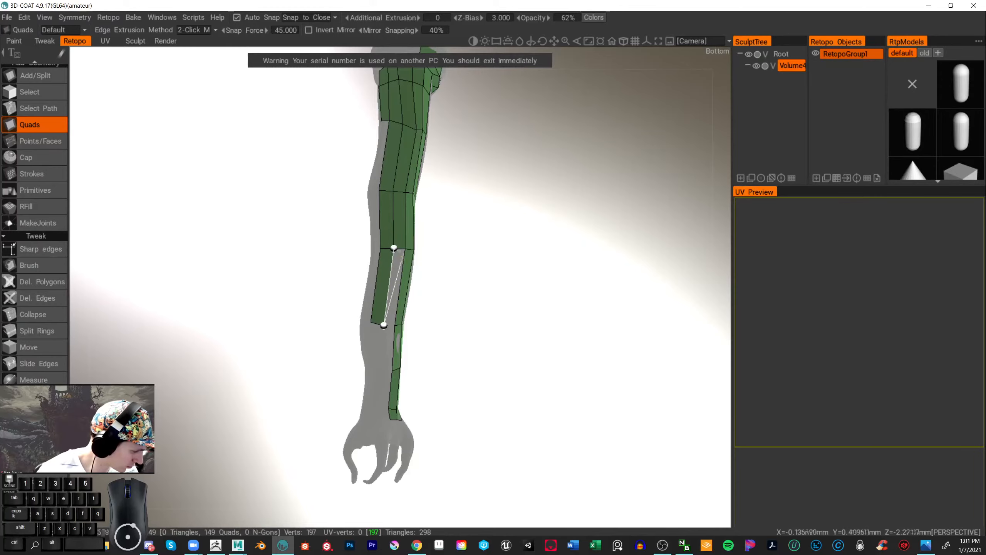
{"action": "left_click", "coordinate": [394, 324]}
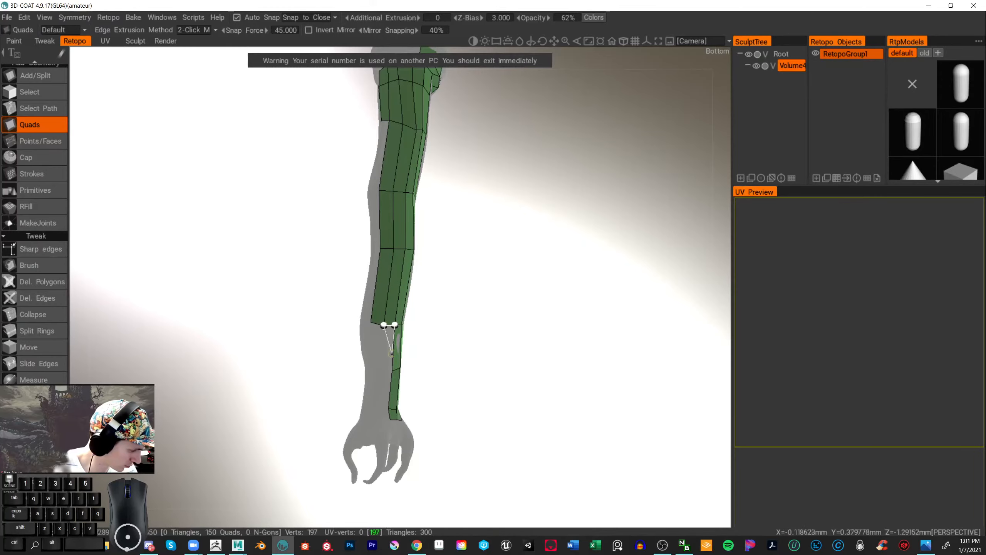
{"action": "left_click", "coordinate": [392, 370]}
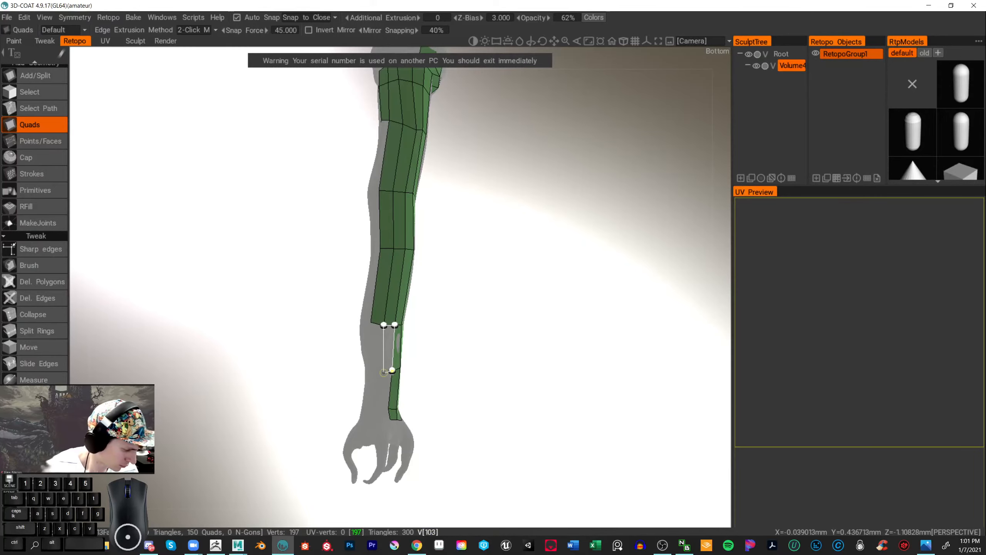
{"action": "left_click", "coordinate": [384, 371]}
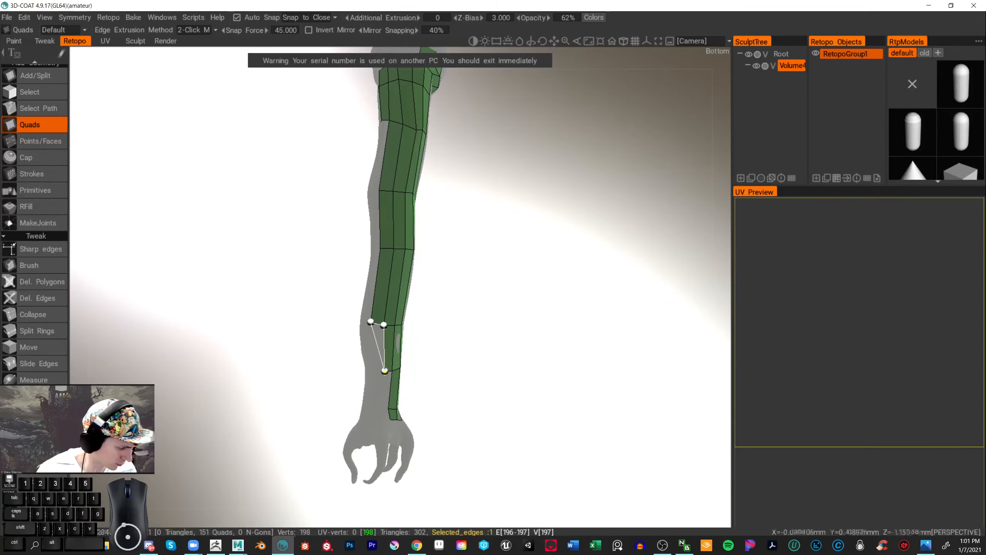
{"action": "left_click", "coordinate": [384, 371]}
{"action": "left_click", "coordinate": [372, 369]}
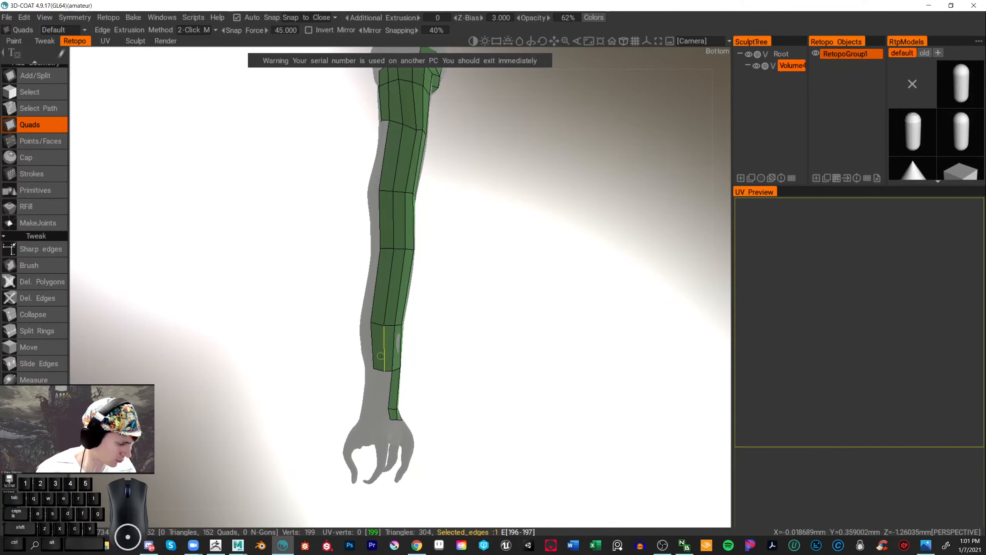
{"action": "middle_click_drag", "start_coordinate": [446, 298], "coordinate": [423, 242], "text": "alt"}
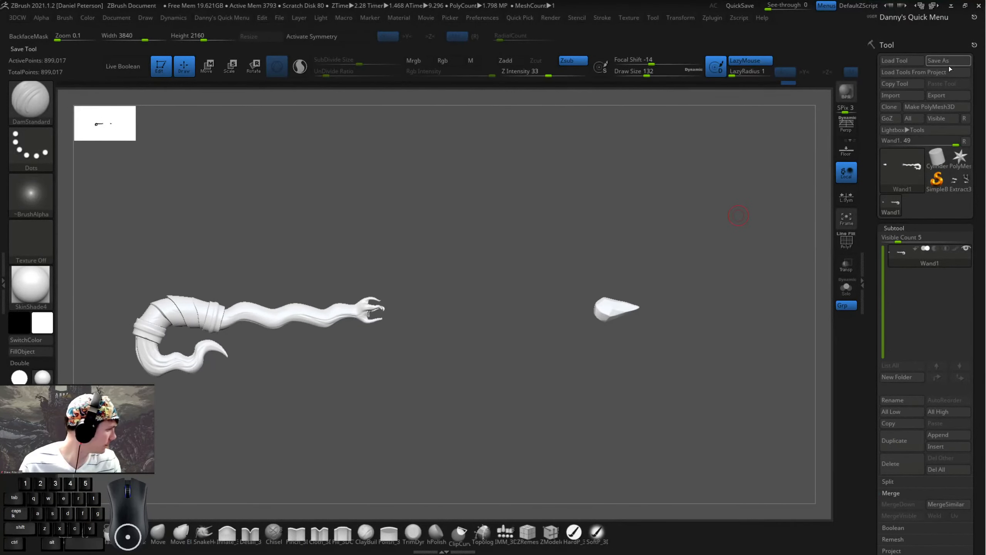
- In ZBrush, save the tool over the existing Wand1 file and close the program without saving the project
{"action": "key", "text": "ctrl+s"}
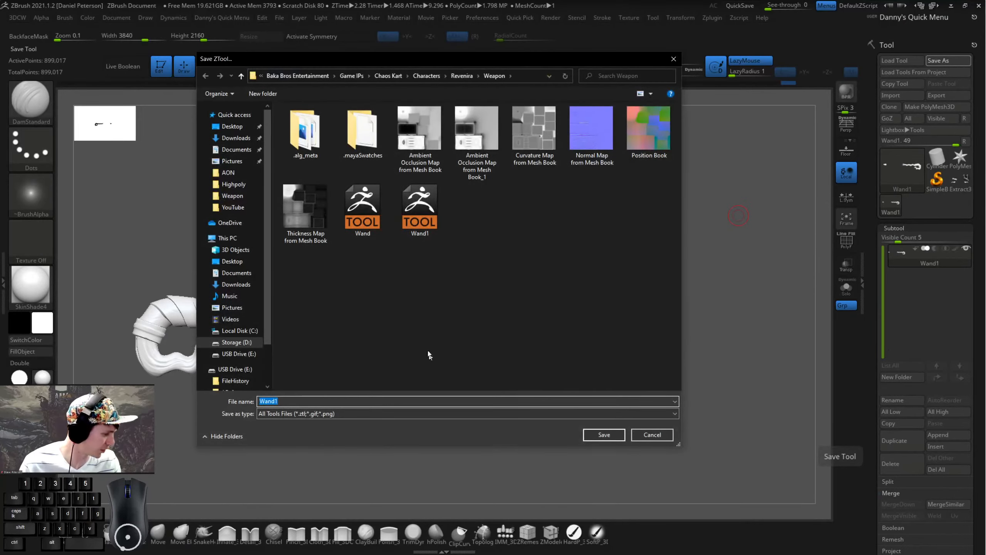
{"action": "left_click", "coordinate": [420, 210]}
{"action": "left_click", "coordinate": [604, 435]}
{"action": "left_click", "coordinate": [522, 275]}
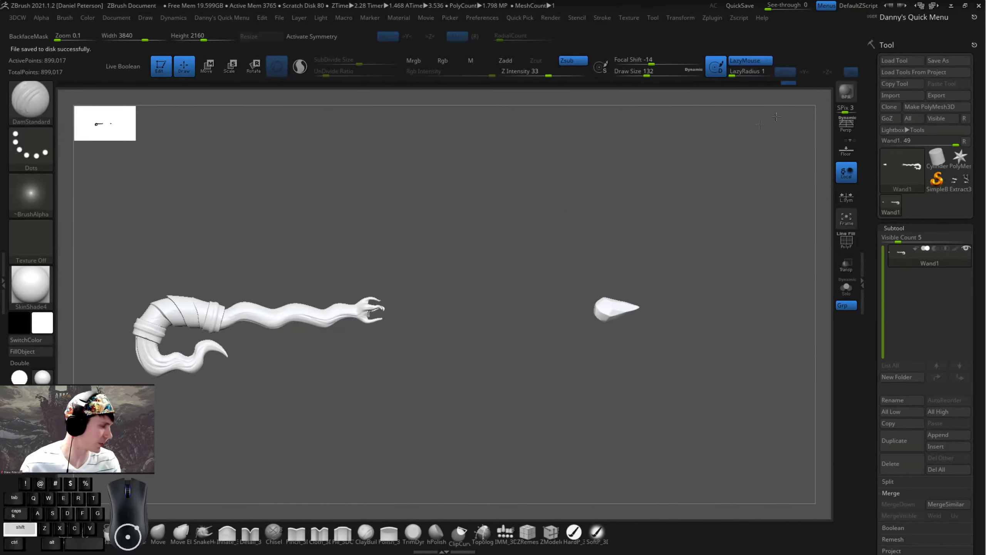
{"action": "left_click", "coordinate": [979, 5]}
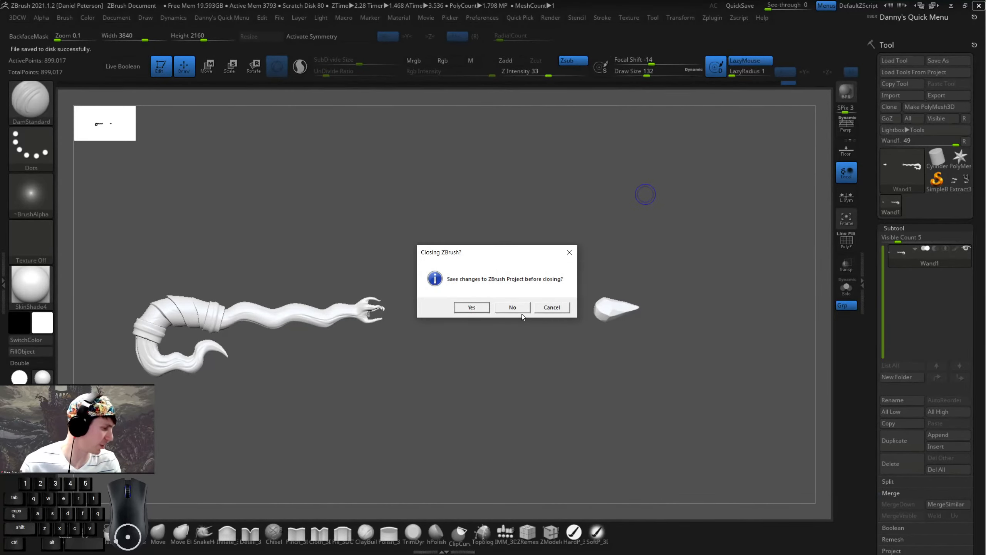
{"action": "left_click", "coordinate": [513, 308]}
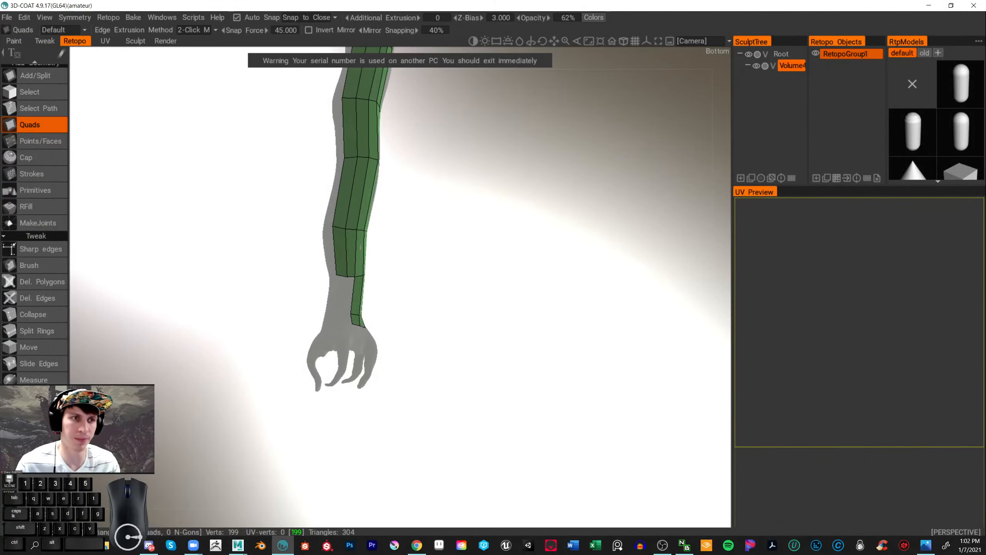
{"action": "left_click", "coordinate": [237, 545]}
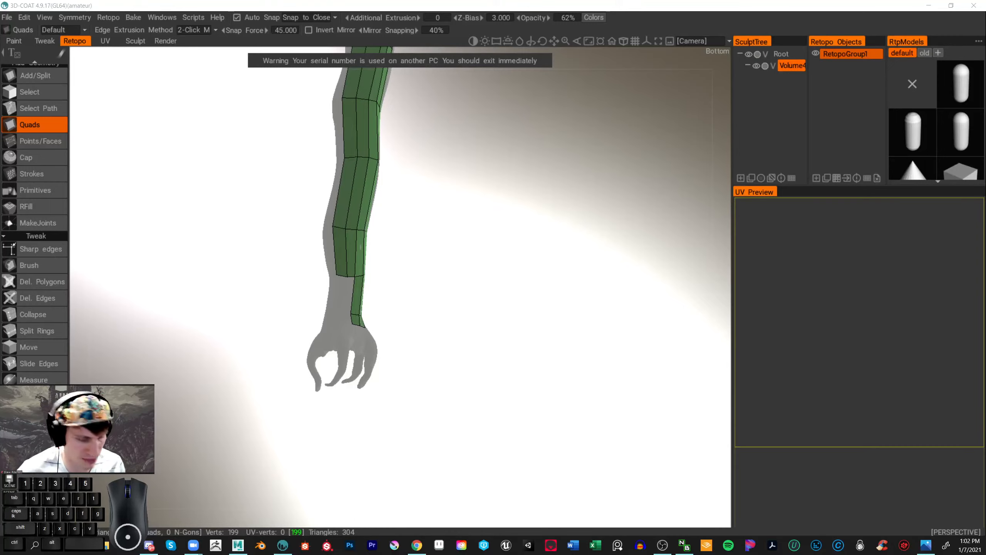
{"action": "left_click", "coordinate": [54, 81]}
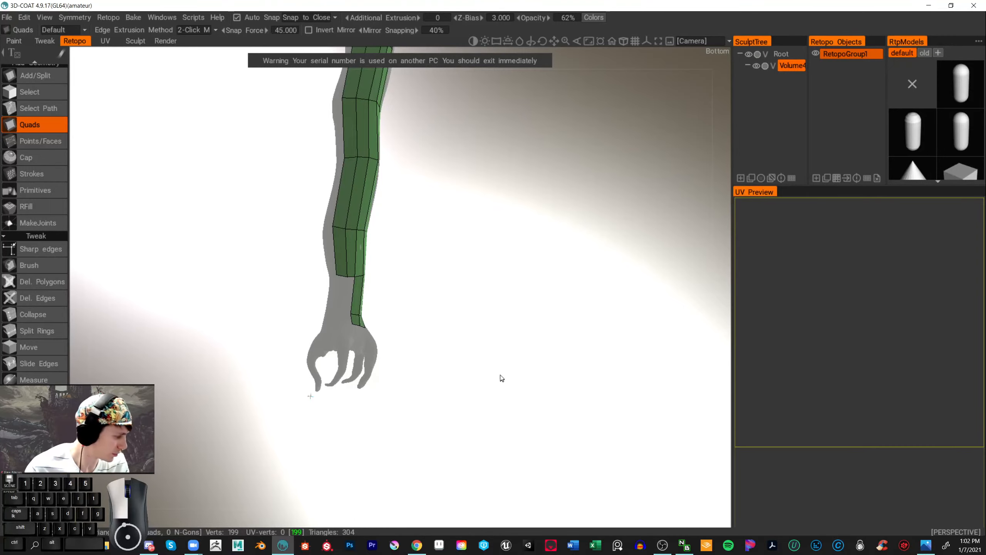
- Add two long quads at the lower end of the shaft, bringing the columns level with the wrist above the claw
{"action": "left_click_drag", "start_coordinate": [500, 376], "coordinate": [478, 368]}
{"action": "right_click_drag", "start_coordinate": [501, 357], "coordinate": [543, 343]}
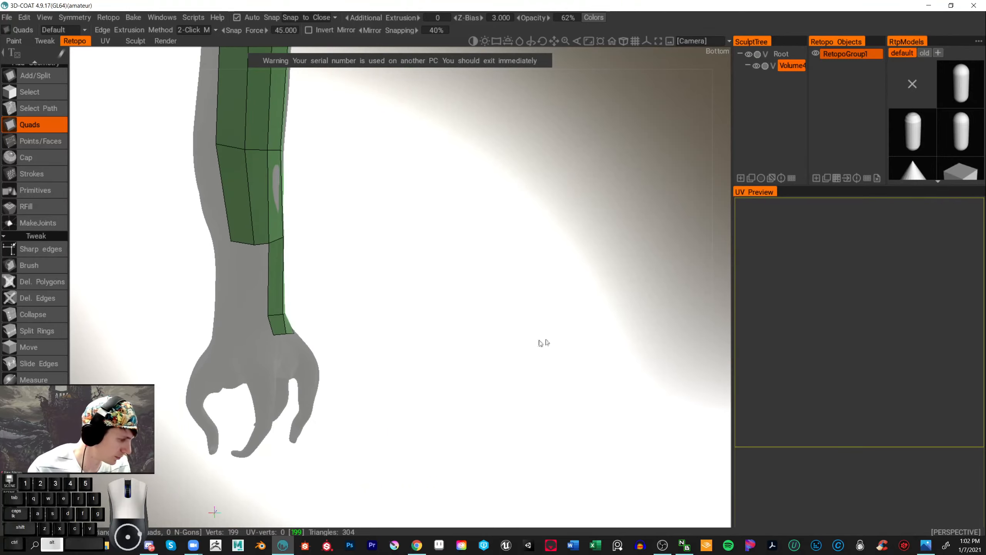
{"action": "middle_click_drag", "start_coordinate": [543, 342], "coordinate": [621, 326]}
{"action": "left_click_drag", "start_coordinate": [621, 325], "coordinate": [392, 224]}
{"action": "scroll", "coordinate": [393, 224], "scroll_direction": "up", "scroll_amount": 1}
{"action": "left_click", "coordinate": [191, 178]}
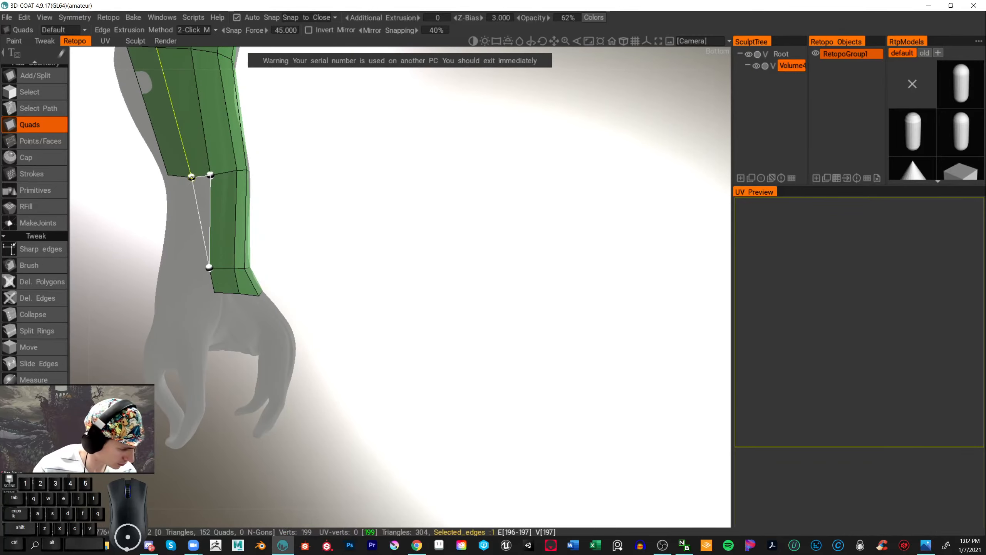
{"action": "left_click", "coordinate": [192, 269]}
{"action": "left_click", "coordinate": [168, 174]}
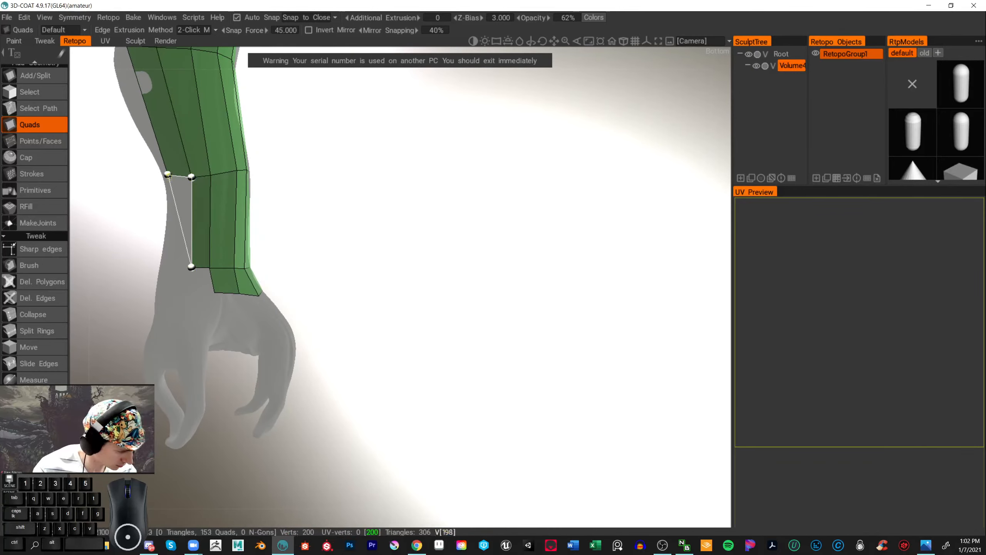
{"action": "left_click", "coordinate": [173, 267]}
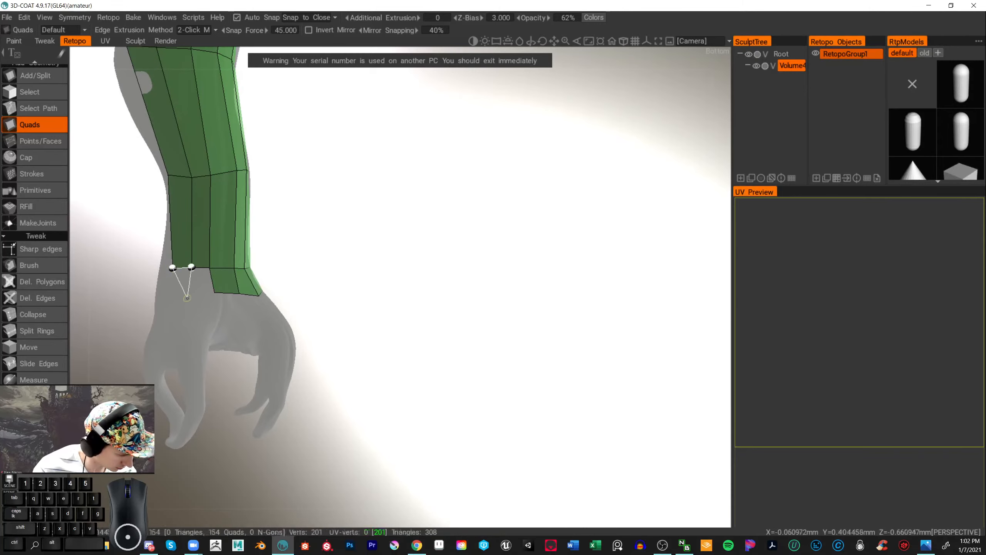
- Complete the short bottom row at the wrist with two quads that meet the existing strip
{"action": "left_click", "coordinate": [171, 293]}
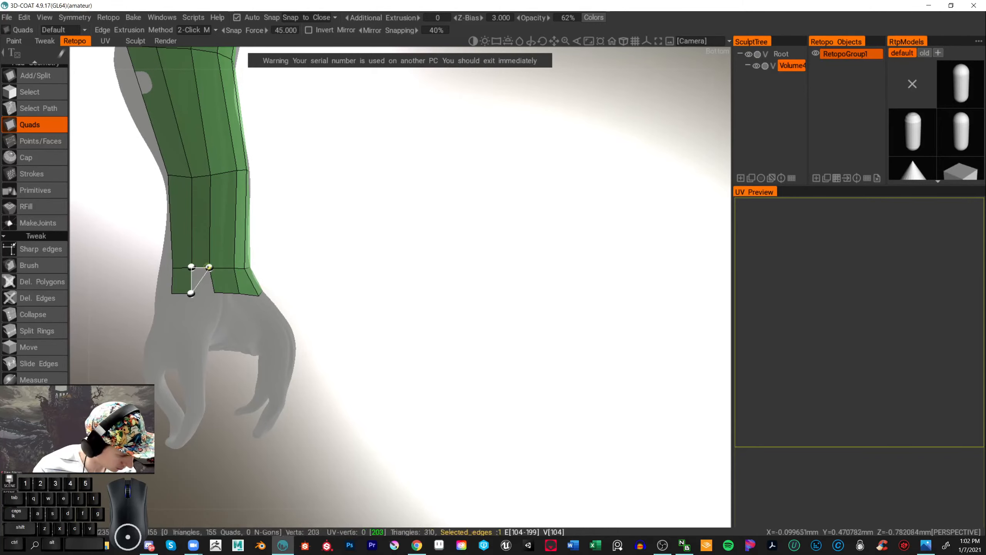
{"action": "left_click", "coordinate": [210, 267]}
{"action": "left_click", "coordinate": [214, 292]}
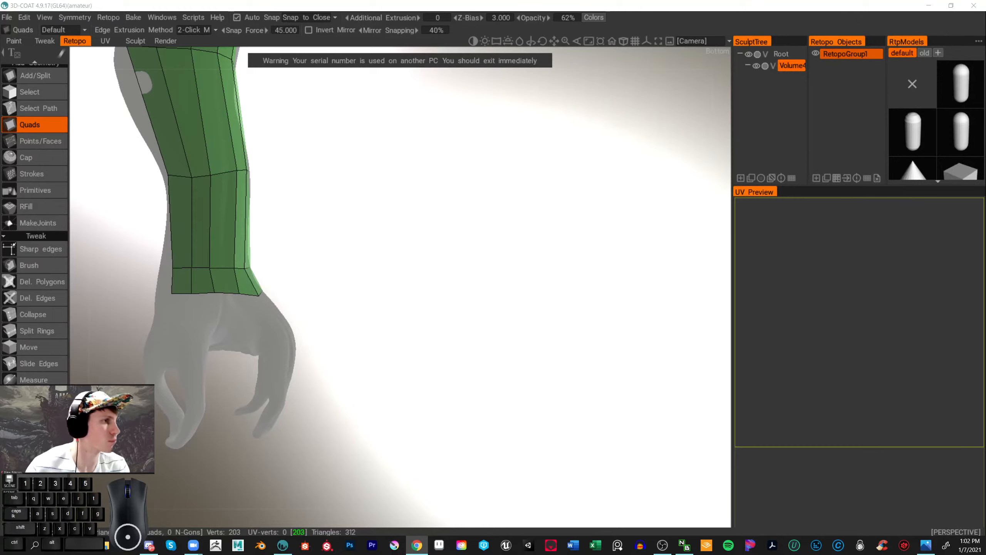
- Add a short and a long quad on the uncovered side of the wrist, beside the mesh border
{"action": "left_click_drag", "start_coordinate": [441, 360], "coordinate": [626, 329], "text": "alt"}
{"action": "left_click", "coordinate": [372, 283]}
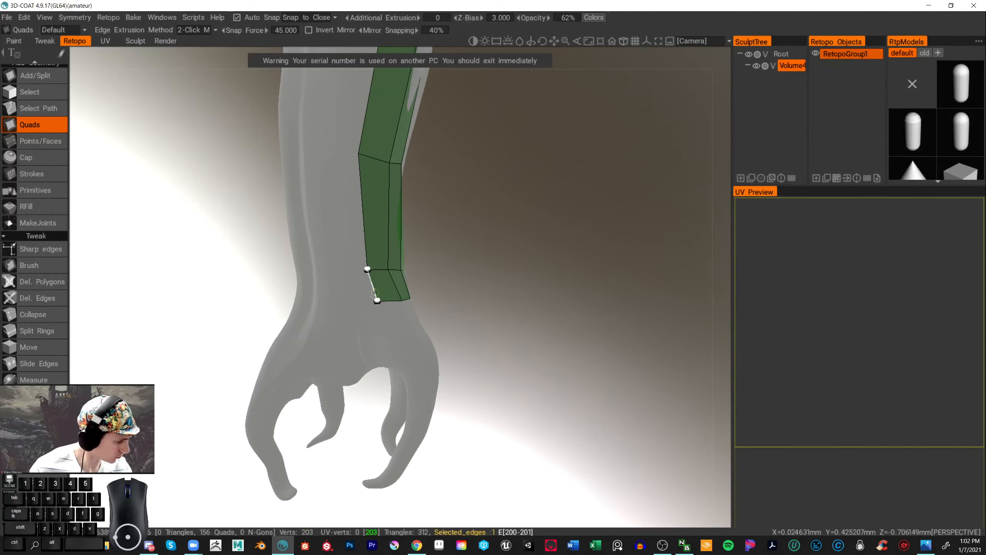
{"action": "left_click", "coordinate": [341, 301]}
{"action": "left_click", "coordinate": [337, 272]}
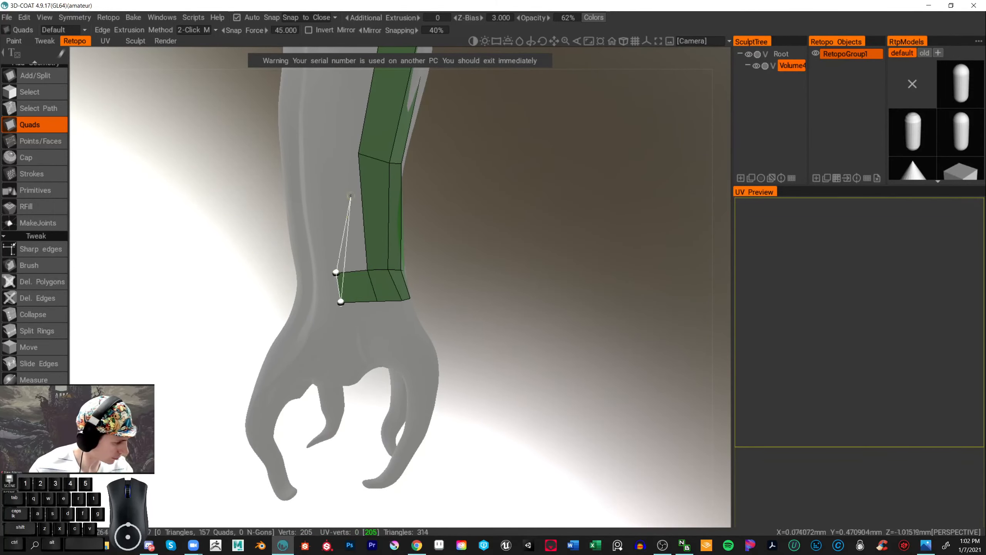
{"action": "left_click", "coordinate": [349, 270]}
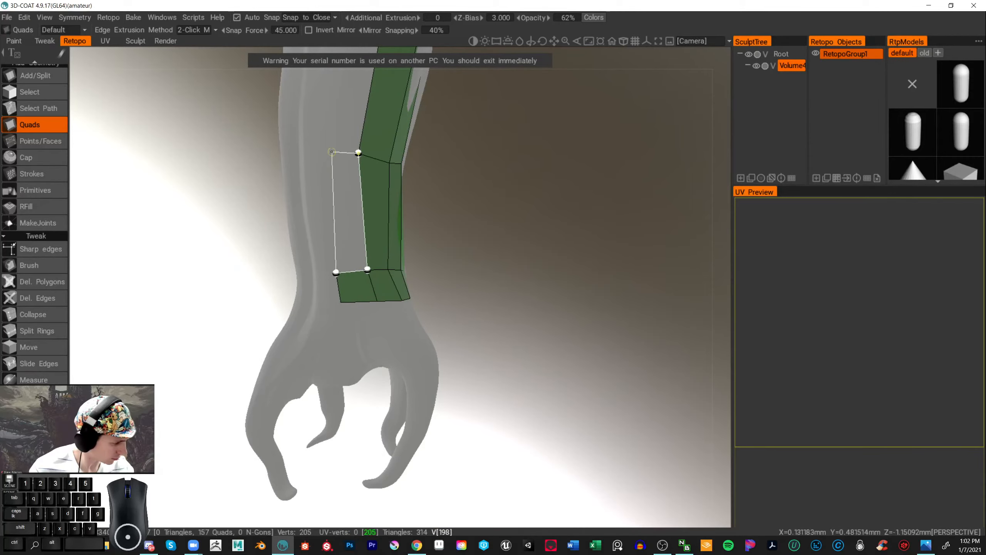
{"action": "left_click", "coordinate": [330, 150]}
- Start another column beside the existing shaft strip with two long quads, from the wide upper band down to the second bend
{"action": "left_click_drag", "start_coordinate": [330, 149], "coordinate": [491, 274], "text": "alt"}
{"action": "scroll", "coordinate": [495, 257], "scroll_direction": "down", "scroll_amount": 3}
{"action": "left_click_drag", "start_coordinate": [500, 239], "coordinate": [365, 157], "text": "alt"}
{"action": "left_click", "coordinate": [378, 213]}
{"action": "left_click", "coordinate": [331, 132]}
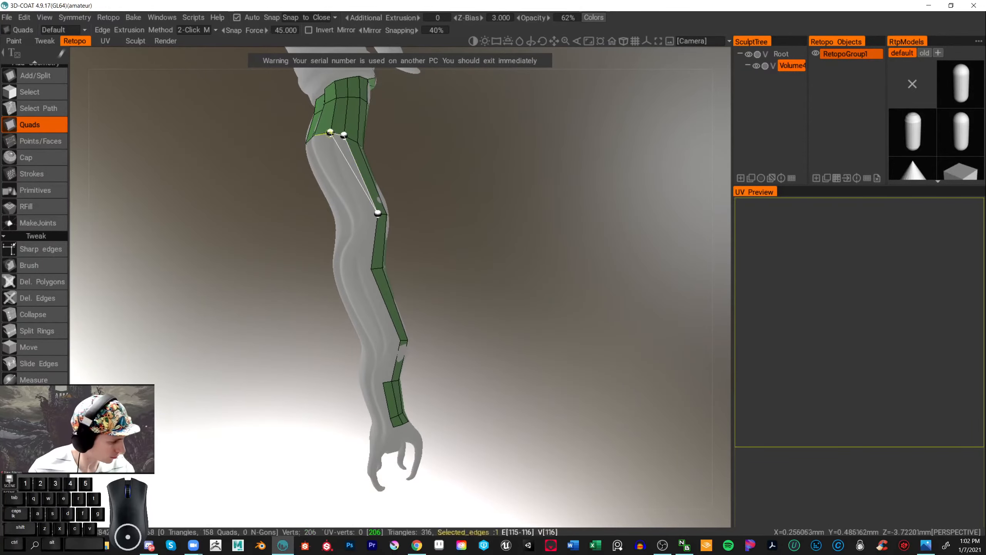
{"action": "left_click", "coordinate": [363, 213]}
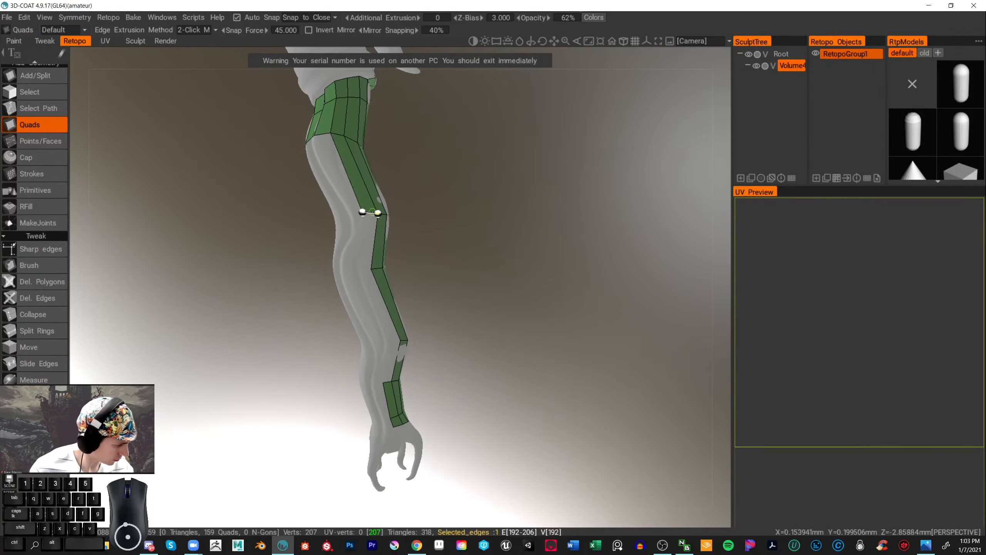
{"action": "left_click", "coordinate": [371, 268]}
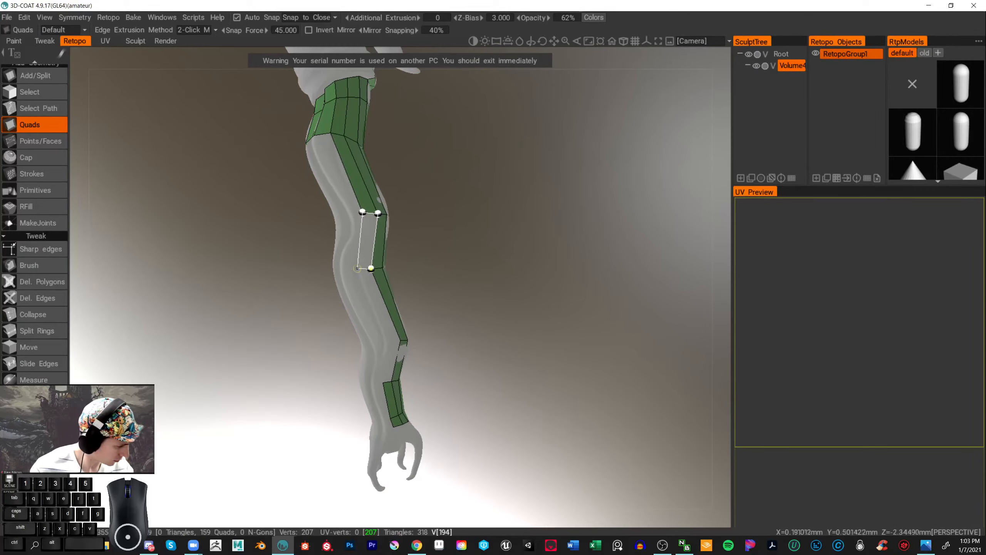
{"action": "left_click", "coordinate": [357, 268]}
- Extend that column with two more quads, joining it to the short strip above the wrist
{"action": "left_click", "coordinate": [400, 339]}
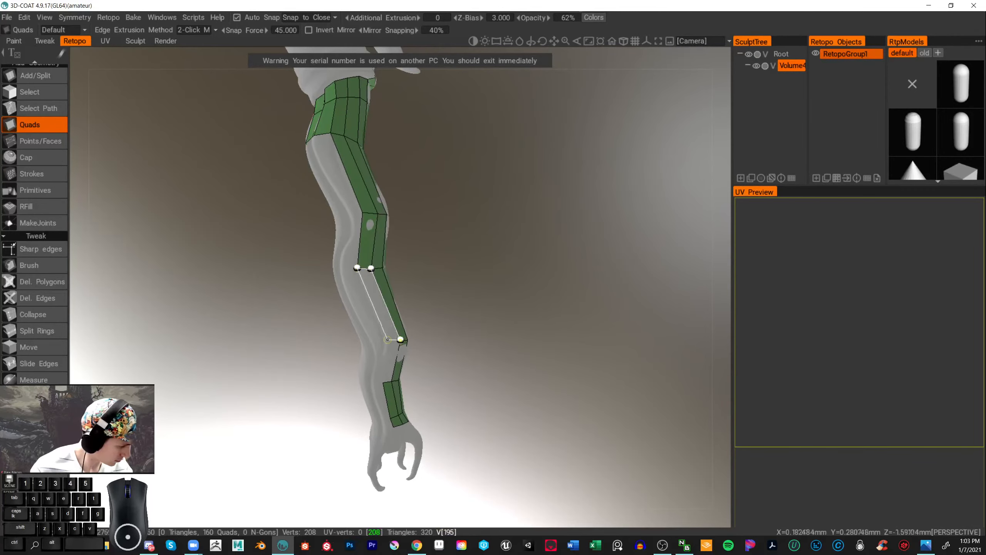
{"action": "left_click", "coordinate": [387, 341]}
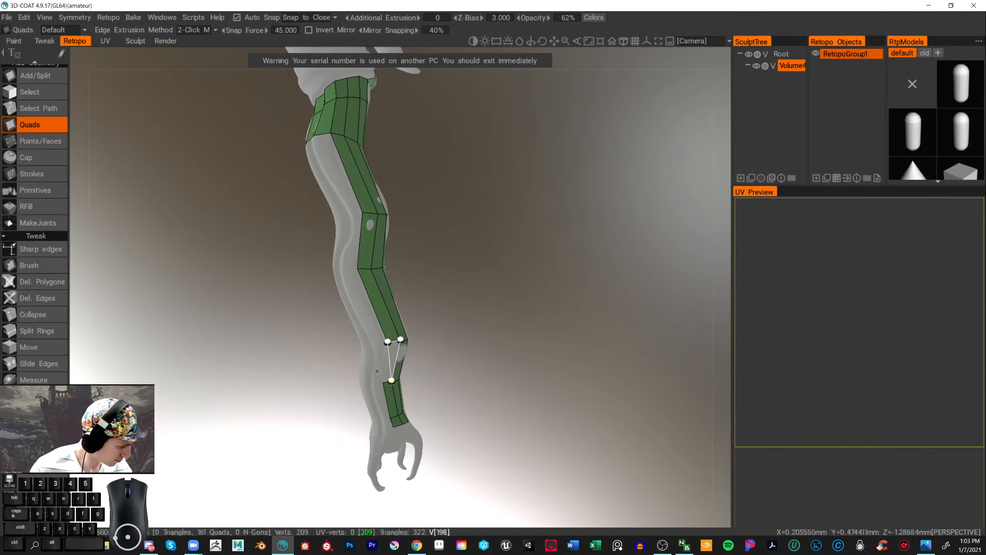
{"action": "left_click", "coordinate": [392, 382]}
- Begin the next column on the uncovered side of the shaft with three quads, from the upper band down to the third bend
{"action": "left_click_drag", "start_coordinate": [481, 365], "coordinate": [410, 217]}
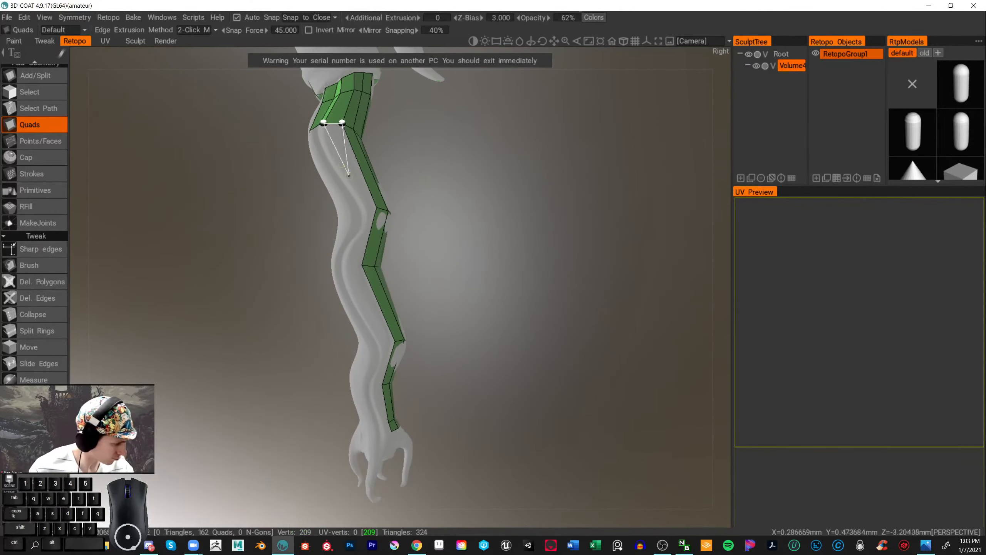
{"action": "left_click", "coordinate": [364, 208]}
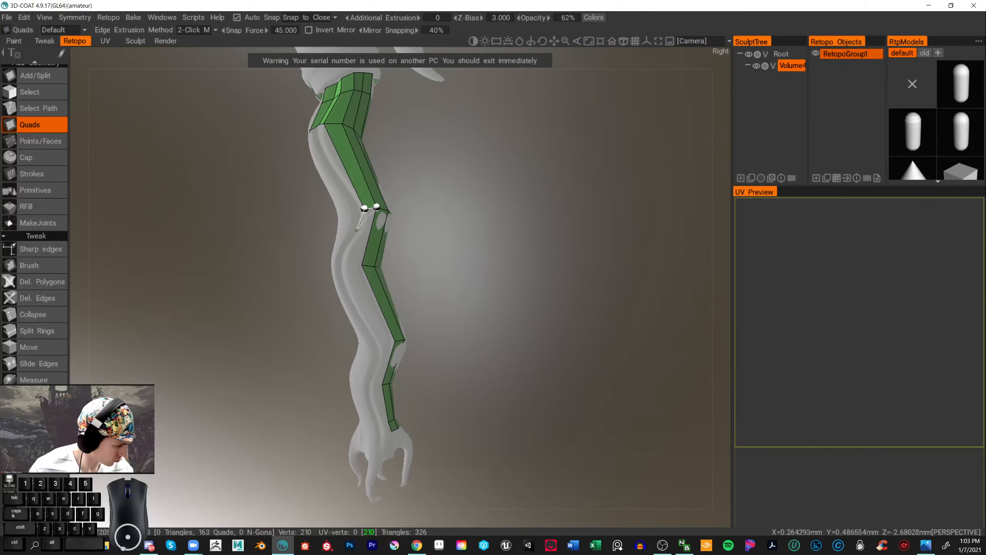
{"action": "left_click", "coordinate": [354, 263]}
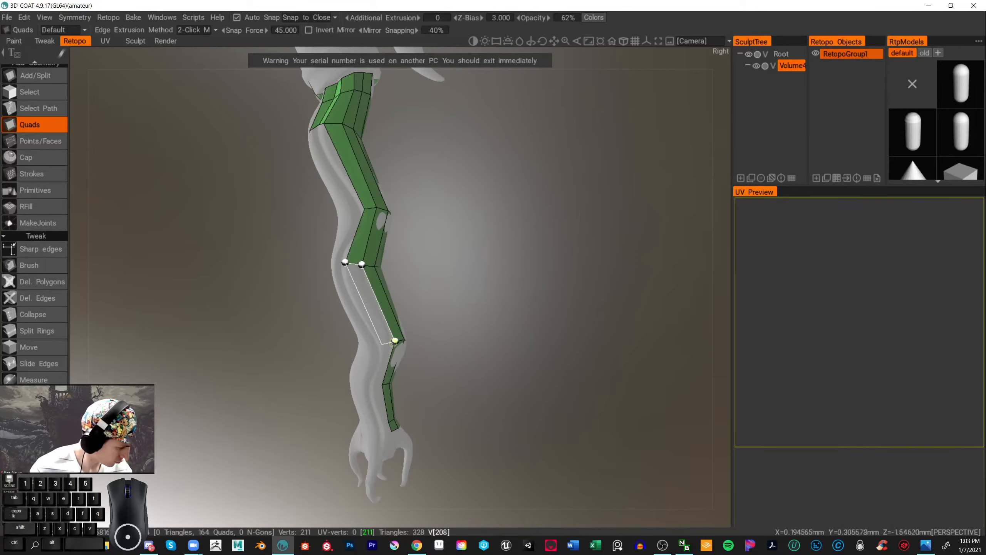
{"action": "left_click", "coordinate": [382, 343]}
- Complete this column with three quads along the lower shaft, ending level with the bottom row at the wrist
{"action": "left_click", "coordinate": [382, 384]}
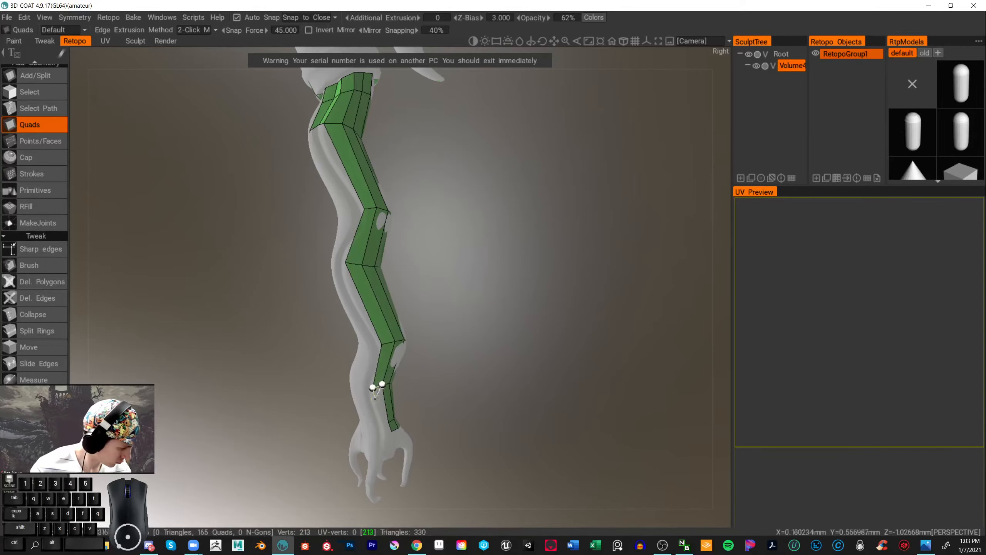
{"action": "left_click", "coordinate": [384, 424]}
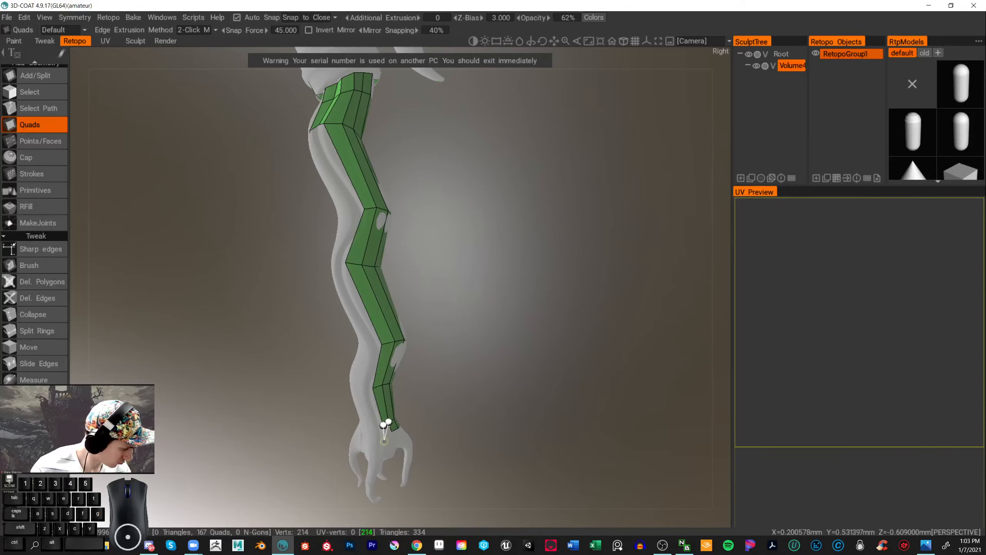
{"action": "left_click", "coordinate": [391, 431]}
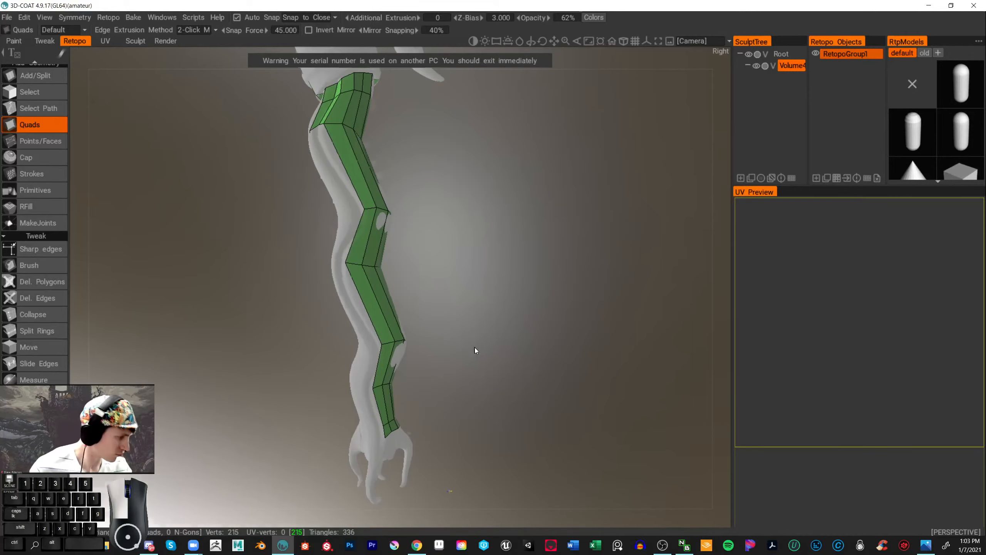
- Rotate around the shaft and add three narrow quads beside the newest column, redoing the second one's lower corner at the bend
{"action": "left_click_drag", "start_coordinate": [475, 347], "coordinate": [477, 236]}
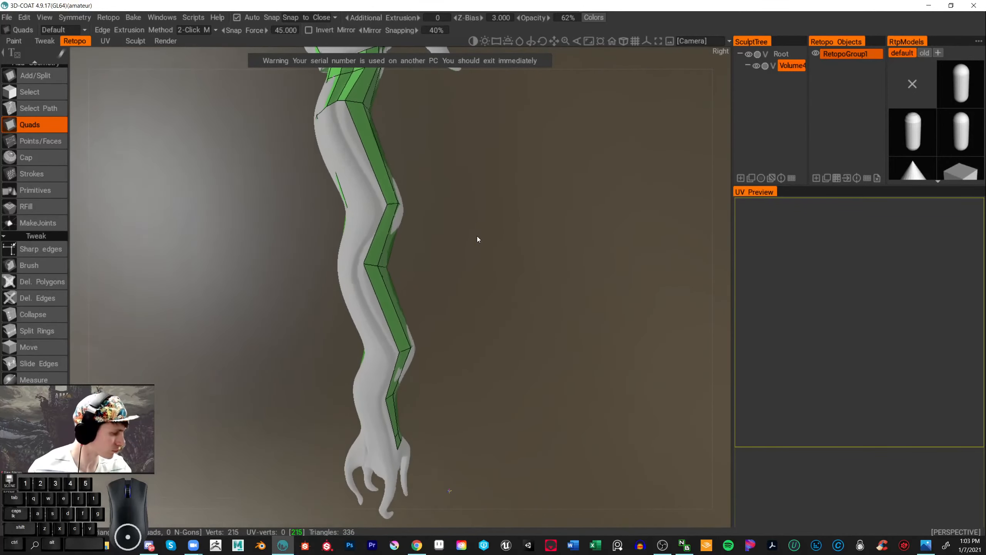
{"action": "left_click", "coordinate": [340, 102]}
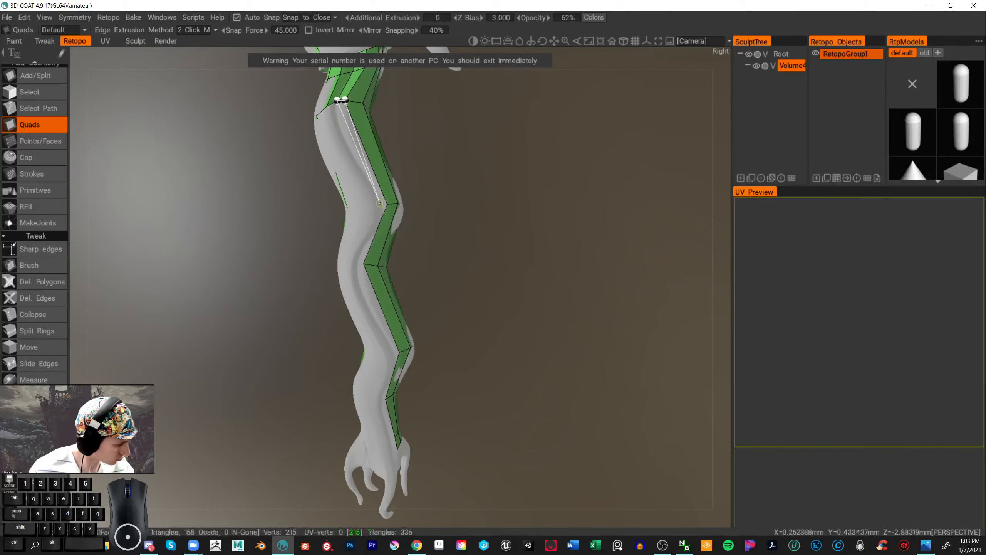
{"action": "left_click", "coordinate": [381, 204]}
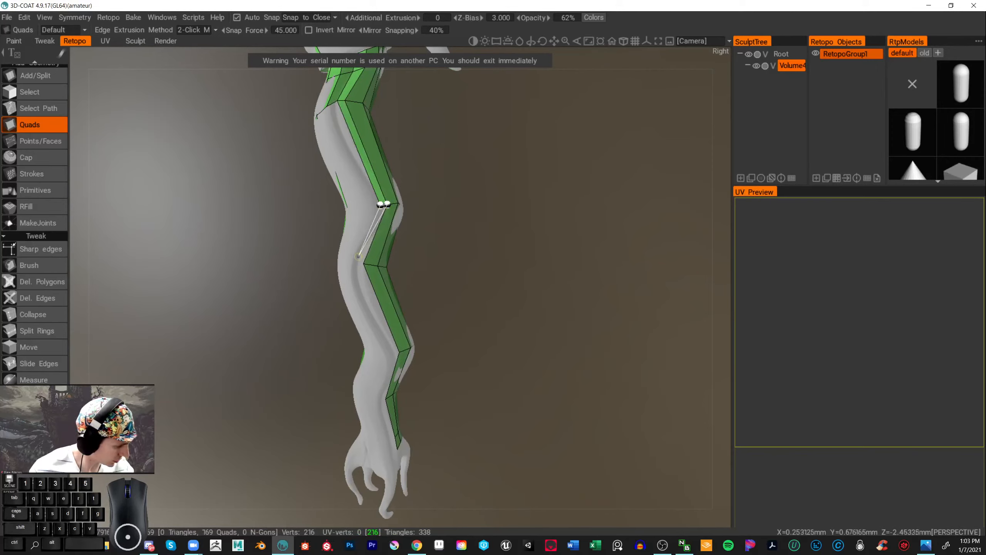
{"action": "left_click", "coordinate": [358, 261]}
{"action": "key", "text": "ctrl+z"}
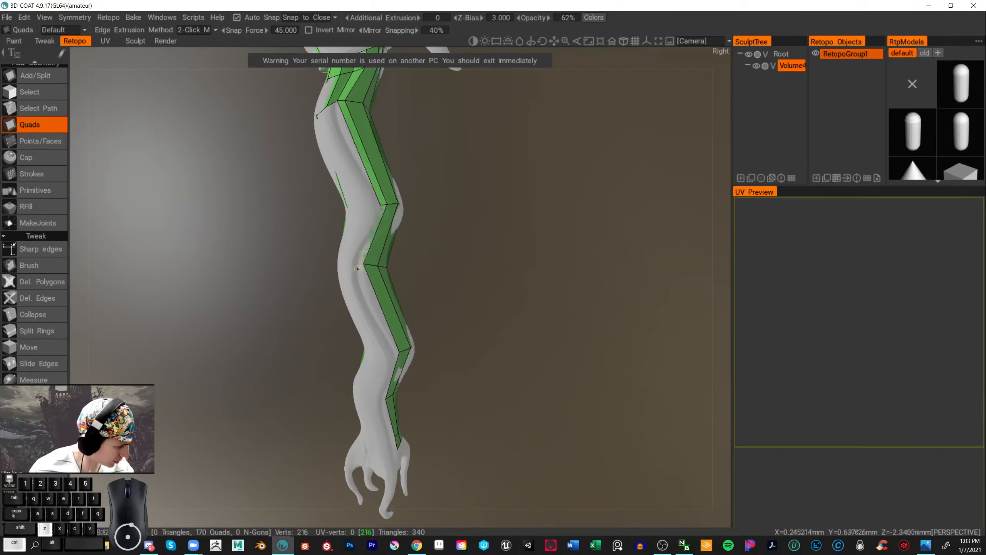
{"action": "left_click", "coordinate": [383, 204]}
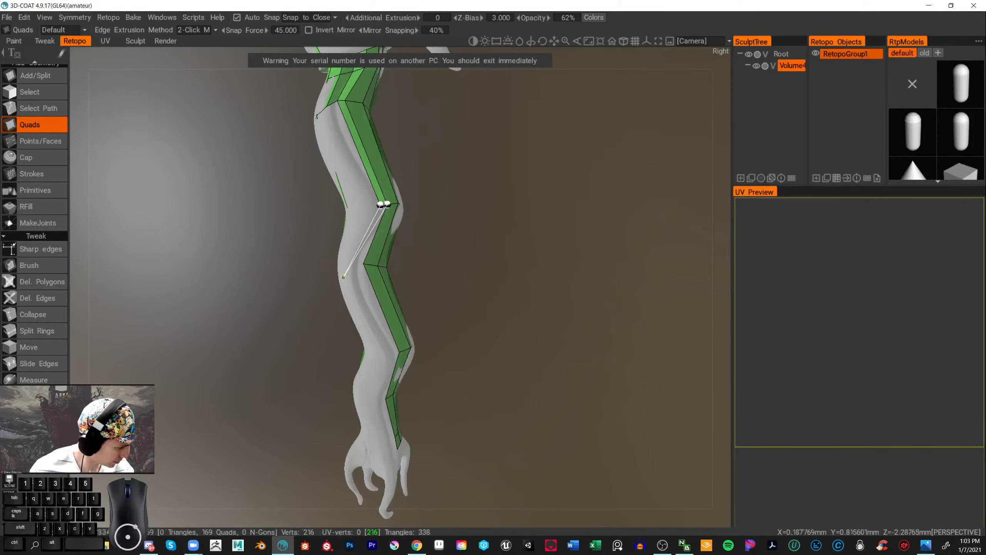
{"action": "left_click", "coordinate": [358, 264]}
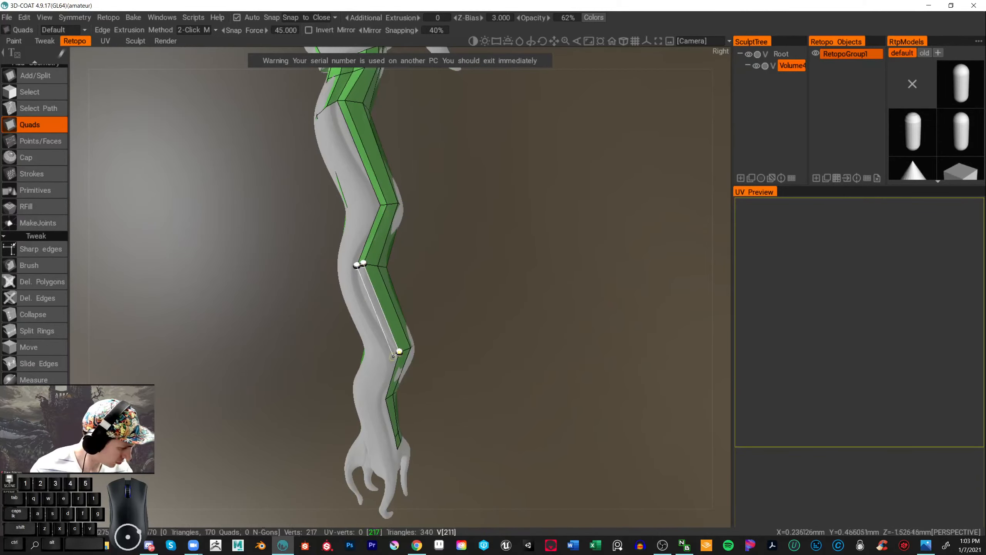
{"action": "left_click", "coordinate": [393, 354]}
- Carry the narrow column down the lower shaft with three quads to the bottom row above the claw
{"action": "middle_click_drag", "start_coordinate": [510, 371], "coordinate": [427, 275], "text": "alt"}
{"action": "left_click_drag", "start_coordinate": [428, 275], "coordinate": [422, 271]}
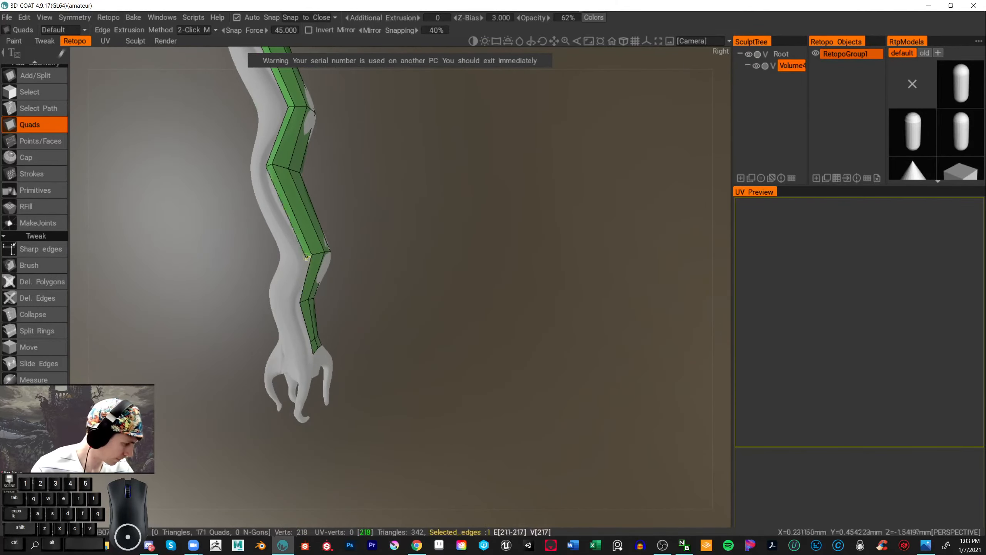
{"action": "left_click", "coordinate": [309, 256]}
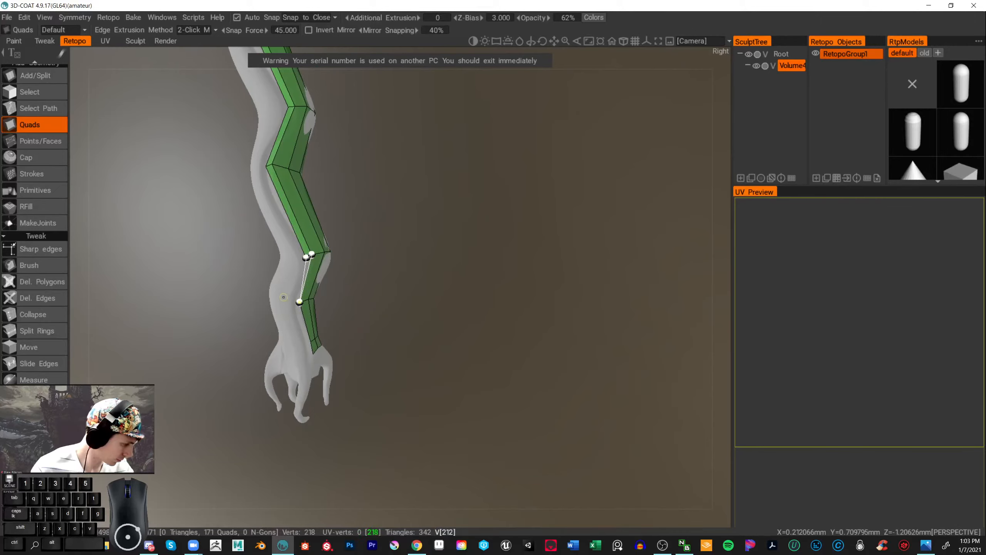
{"action": "left_click", "coordinate": [298, 301]}
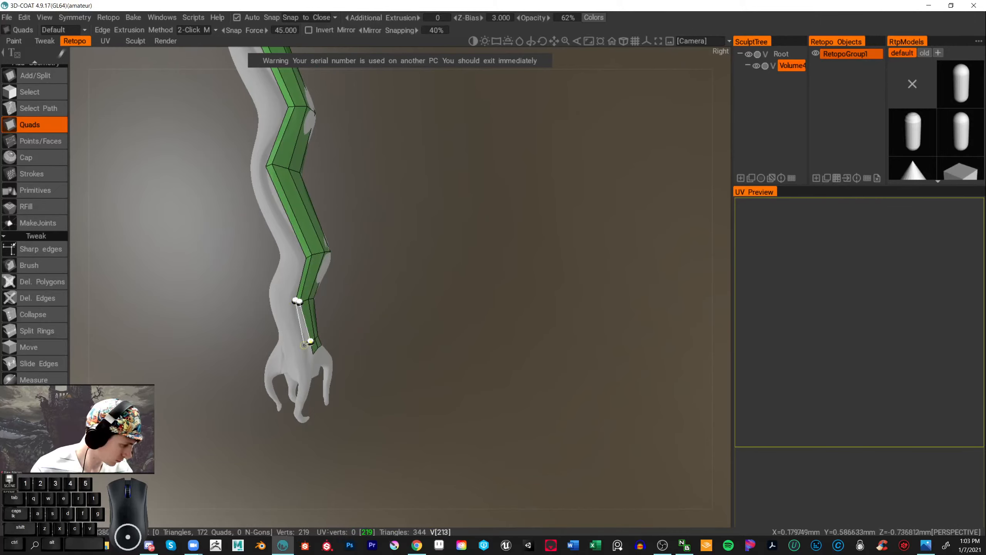
{"action": "left_click", "coordinate": [307, 342]}
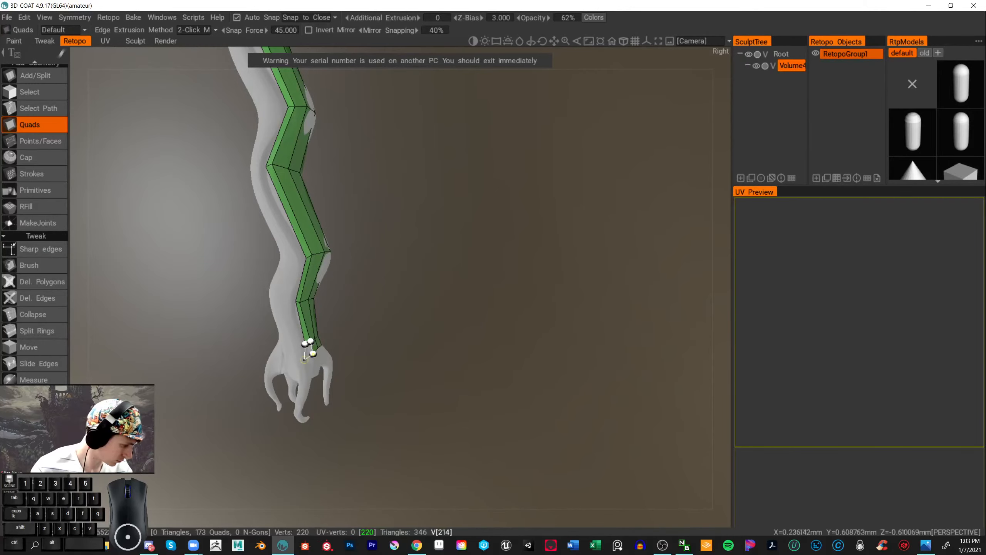
{"action": "left_click", "coordinate": [307, 357]}
- Lay three quads of a further column beside the narrow one, from the upper band to the third bend, undoing any stray placement
{"action": "left_click_drag", "start_coordinate": [403, 286], "coordinate": [499, 213], "text": "alt"}
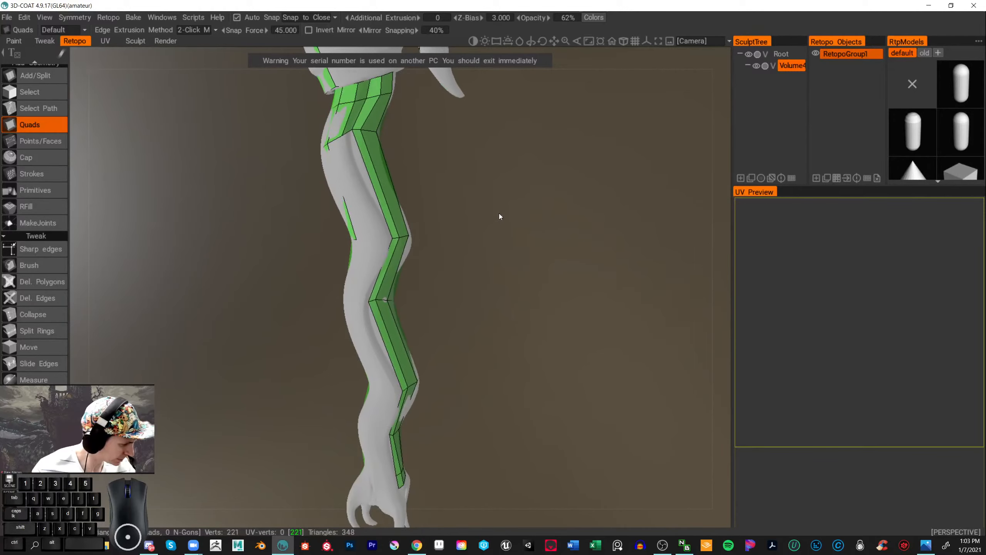
{"action": "left_click", "coordinate": [328, 140]}
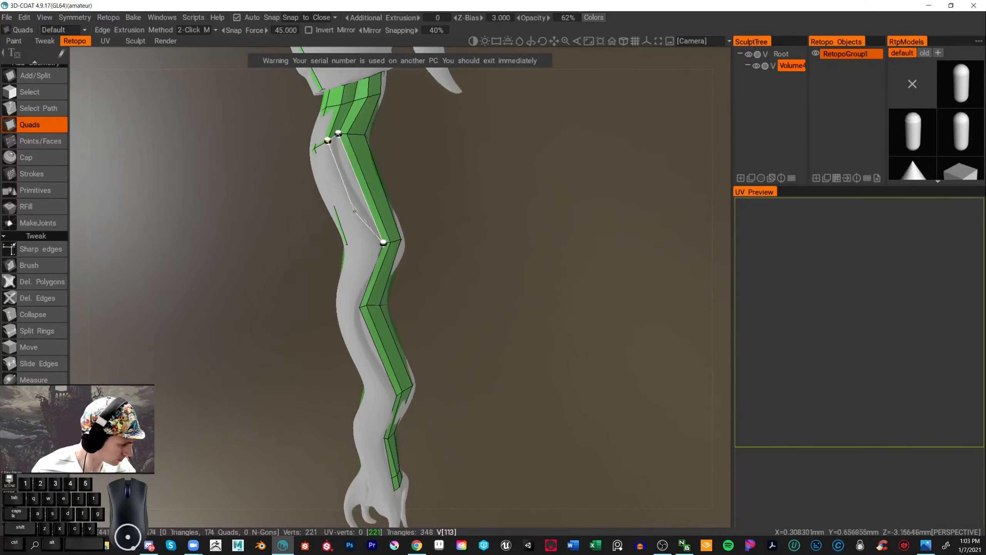
{"action": "left_click", "coordinate": [378, 245]}
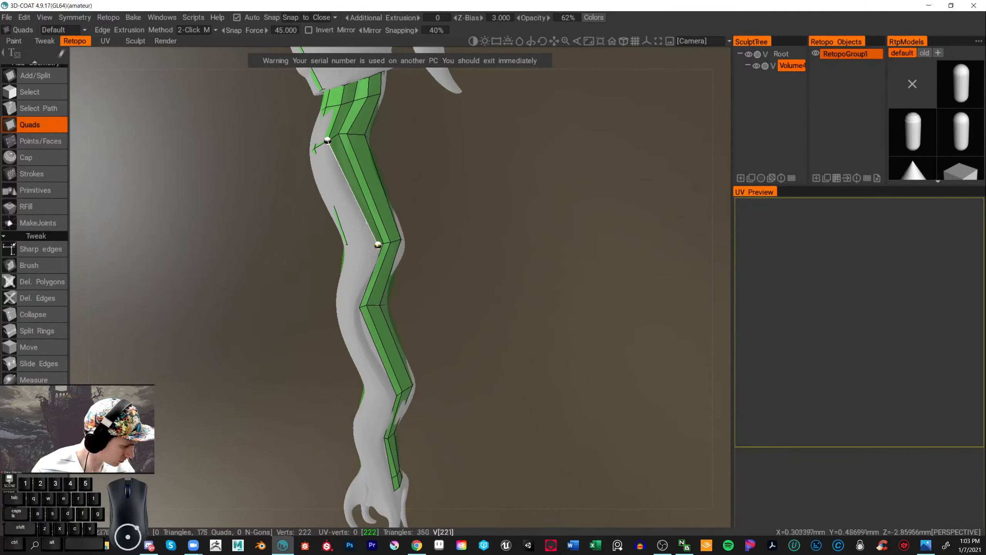
{"action": "left_click", "coordinate": [359, 307]}
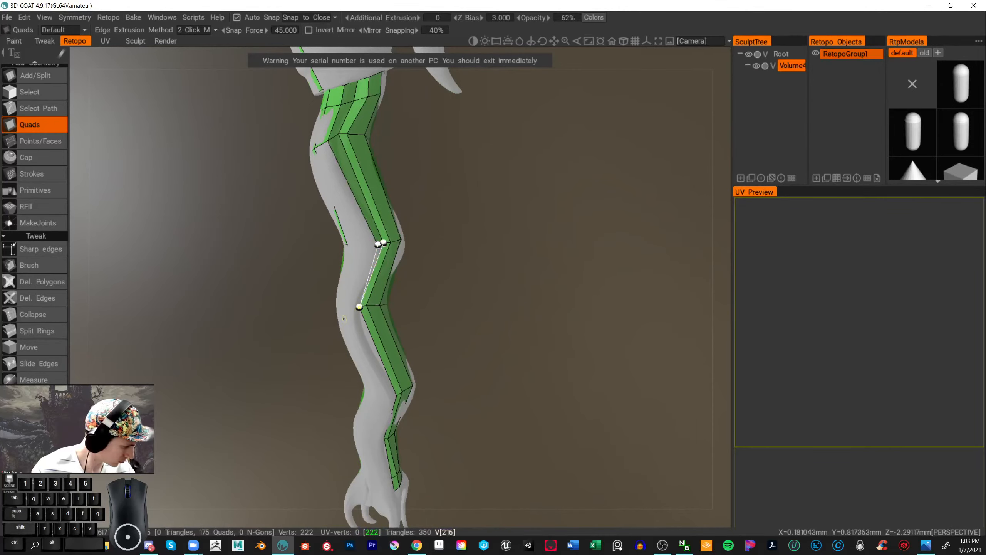
{"action": "left_click", "coordinate": [352, 312]}
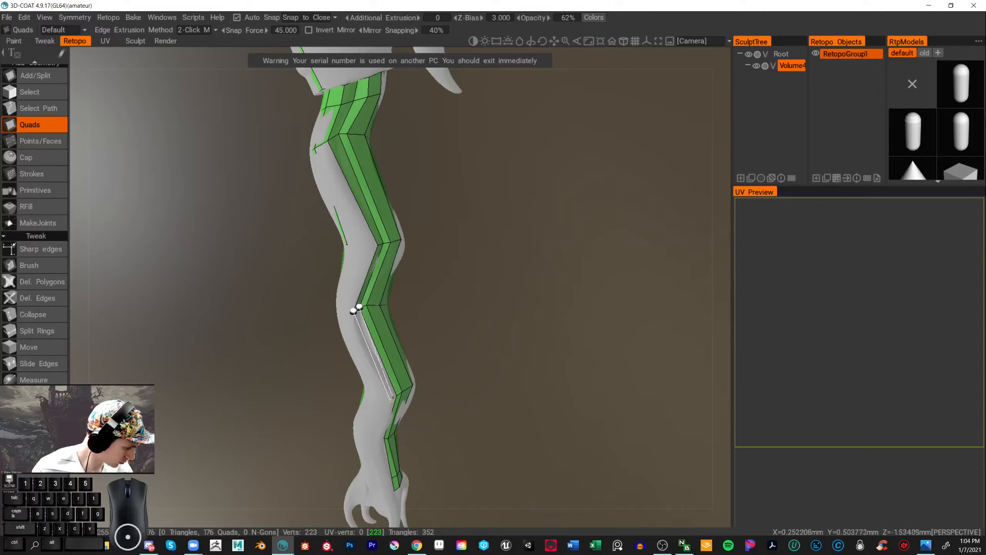
{"action": "left_click", "coordinate": [397, 394]}
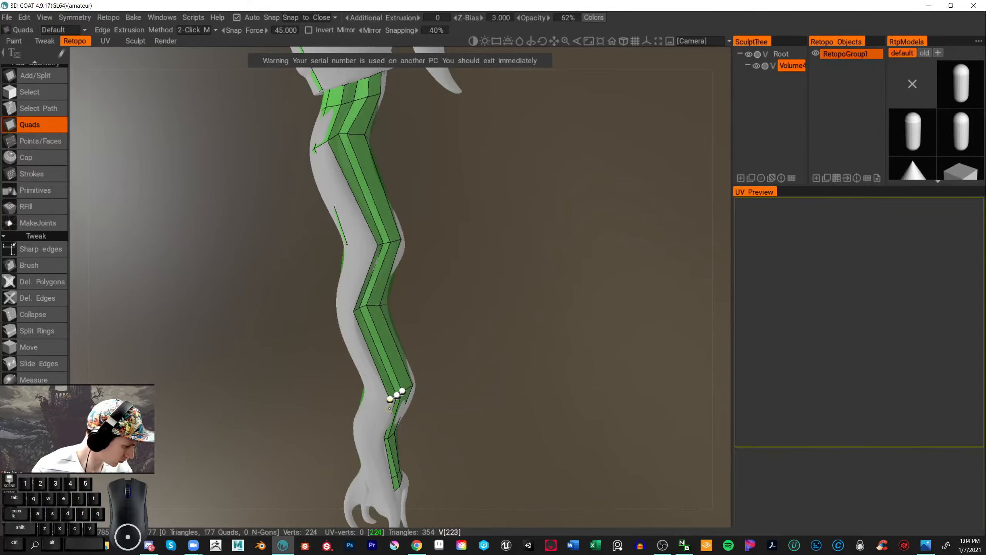
{"action": "key", "text": "ctrl+z"}
- Finish the further column with three quads below the third bend, level with the wrist row
{"action": "middle_click_drag", "start_coordinate": [484, 374], "coordinate": [448, 274], "text": "alt"}
{"action": "left_click_drag", "start_coordinate": [448, 274], "coordinate": [421, 235], "text": "alt"}
{"action": "right_click_drag", "start_coordinate": [384, 219], "coordinate": [402, 227], "text": "alt"}
{"action": "left_click", "coordinate": [291, 203]}
{"action": "left_click", "coordinate": [275, 233]}
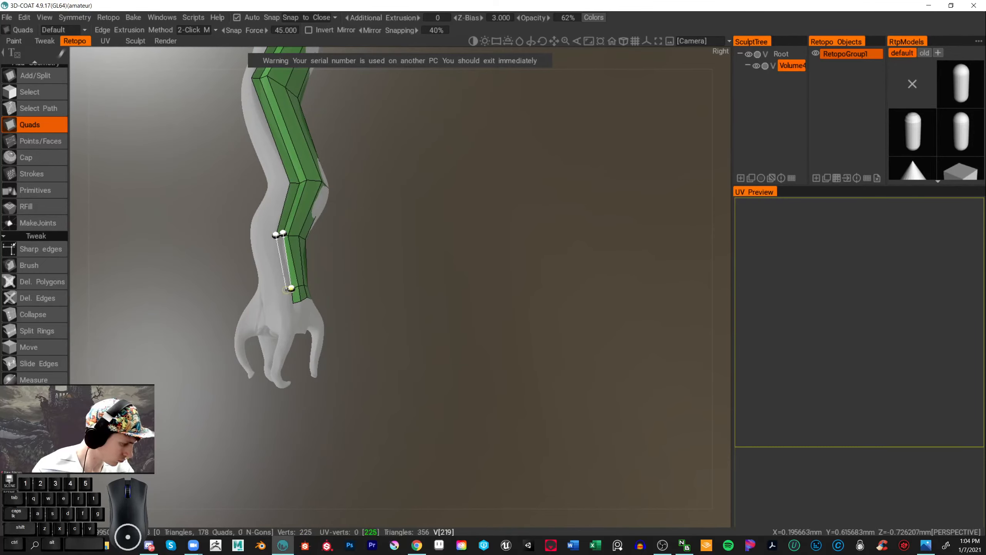
{"action": "left_click", "coordinate": [289, 288]}
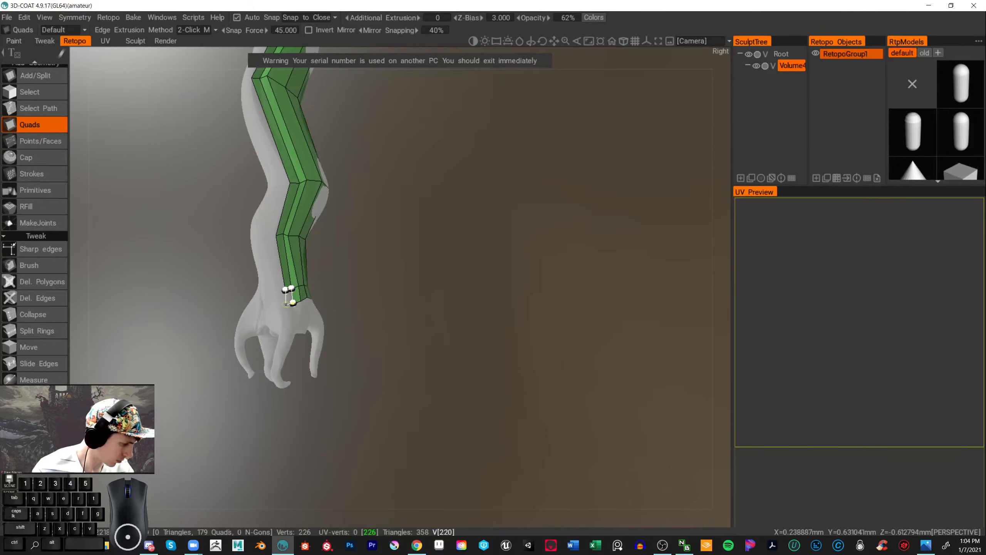
{"action": "left_click", "coordinate": [287, 305]}
- On the opposite border of the shaft mesh, continue the second column below its open end with two long quads
{"action": "middle_click_drag", "start_coordinate": [296, 295], "coordinate": [343, 383], "text": "alt"}
{"action": "left_click_drag", "start_coordinate": [471, 318], "coordinate": [505, 248]}
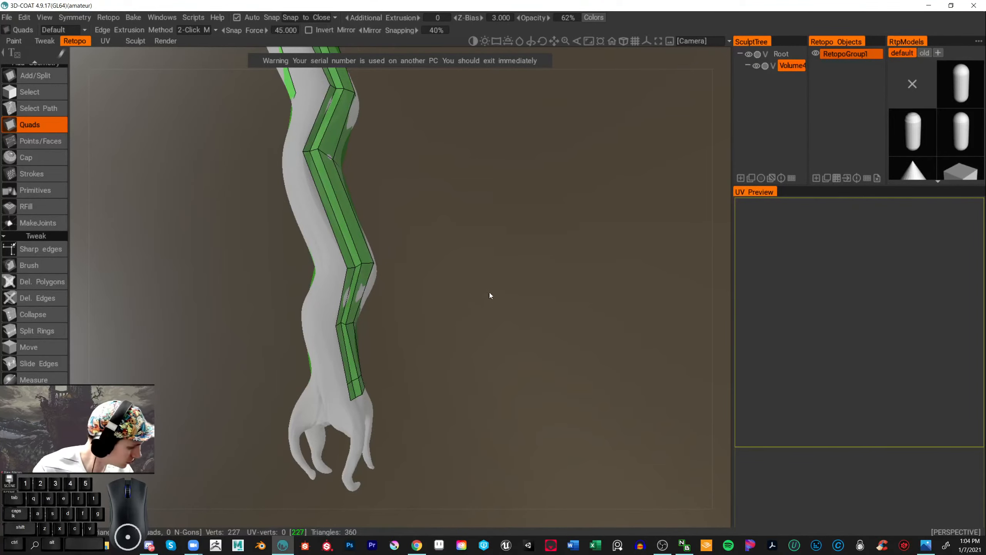
{"action": "left_click_drag", "start_coordinate": [489, 292], "coordinate": [424, 275], "text": "alt"}
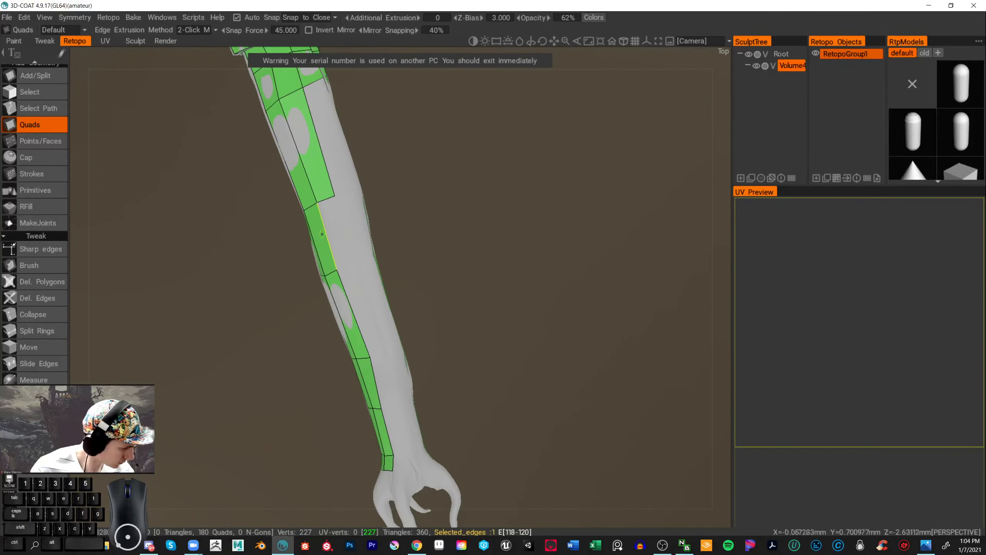
{"action": "left_click", "coordinate": [335, 196]}
{"action": "left_click", "coordinate": [351, 263]}
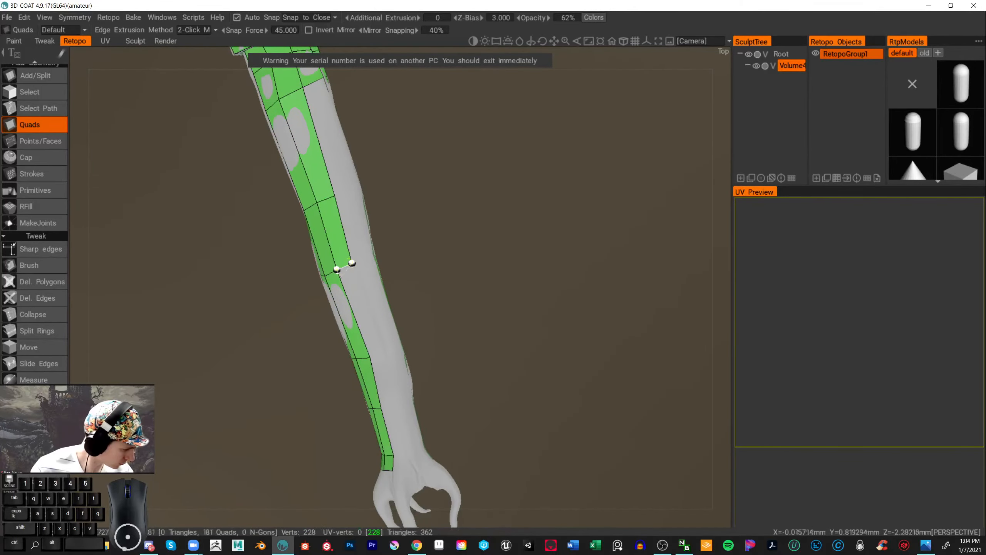
{"action": "left_click", "coordinate": [370, 357]}
{"action": "left_click", "coordinate": [385, 350]}
- Add two more quads to this column, down to the upper edge of the short wrist row
{"action": "left_click", "coordinate": [382, 408]}
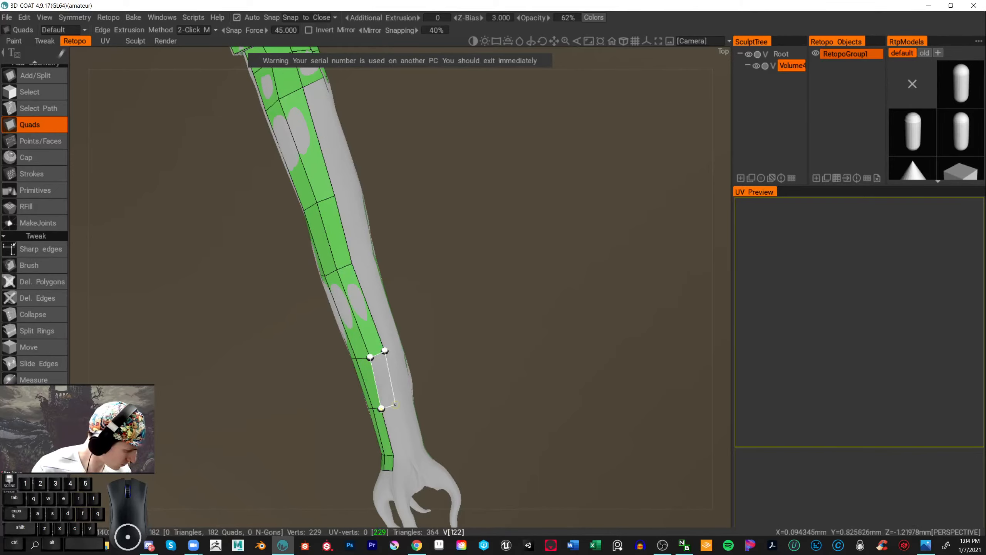
{"action": "left_click", "coordinate": [397, 403]}
{"action": "left_click", "coordinate": [393, 454]}
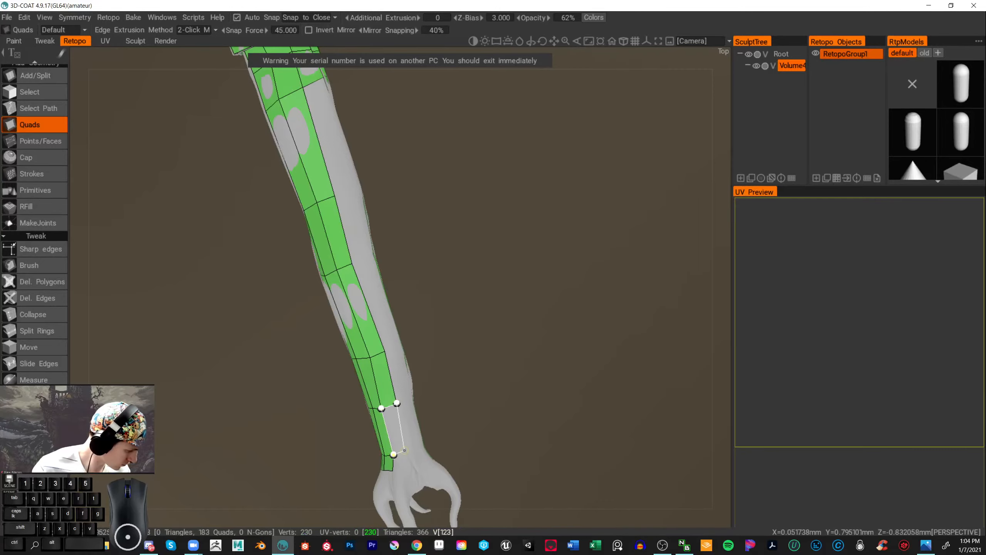
{"action": "left_click", "coordinate": [405, 452]}
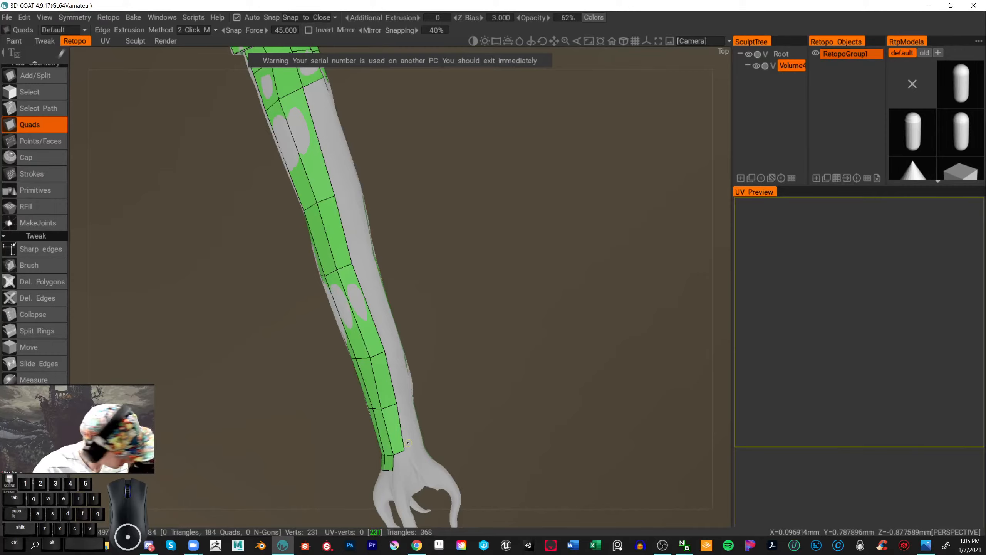
- Bridge the gap between the shaft mesh's two open borders with two quads, ending at the bend midway down the shaft
{"action": "left_click_drag", "start_coordinate": [478, 361], "coordinate": [518, 324]}
{"action": "right_click_drag", "start_coordinate": [518, 323], "coordinate": [520, 274], "text": "alt"}
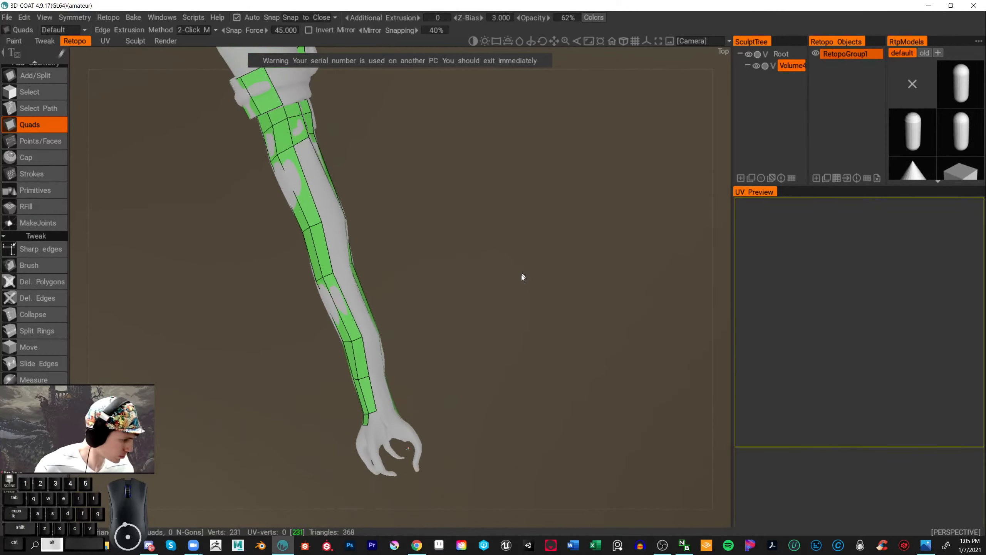
{"action": "left_click_drag", "start_coordinate": [520, 274], "coordinate": [376, 188]}
{"action": "left_click", "coordinate": [32, 265]}
{"action": "left_click_drag", "start_coordinate": [163, 334], "coordinate": [268, 302]}
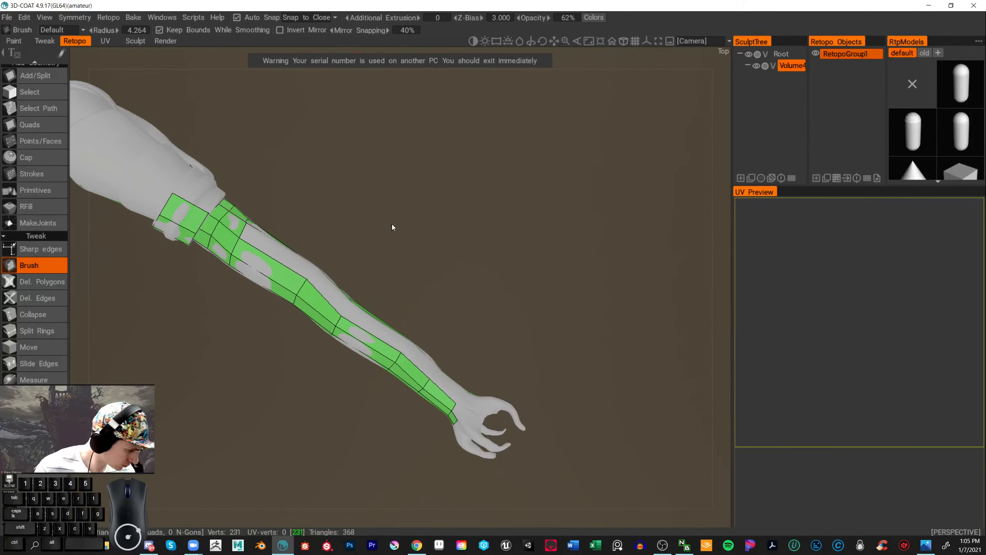
{"action": "left_click_drag", "start_coordinate": [392, 223], "coordinate": [353, 294]}
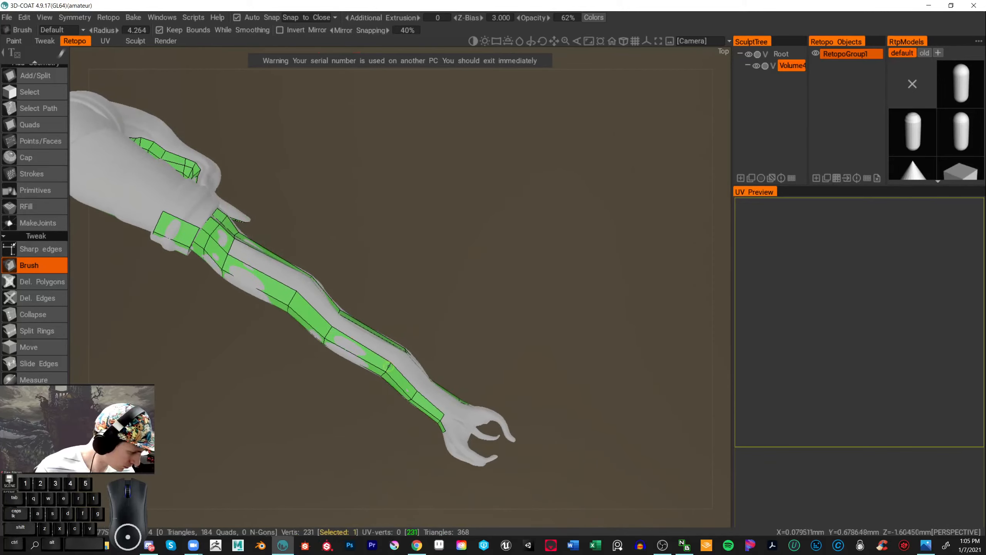
{"action": "left_click_drag", "start_coordinate": [396, 362], "coordinate": [426, 388]}
{"action": "left_click_drag", "start_coordinate": [487, 323], "coordinate": [438, 313]}
{"action": "left_click", "coordinate": [40, 124]}
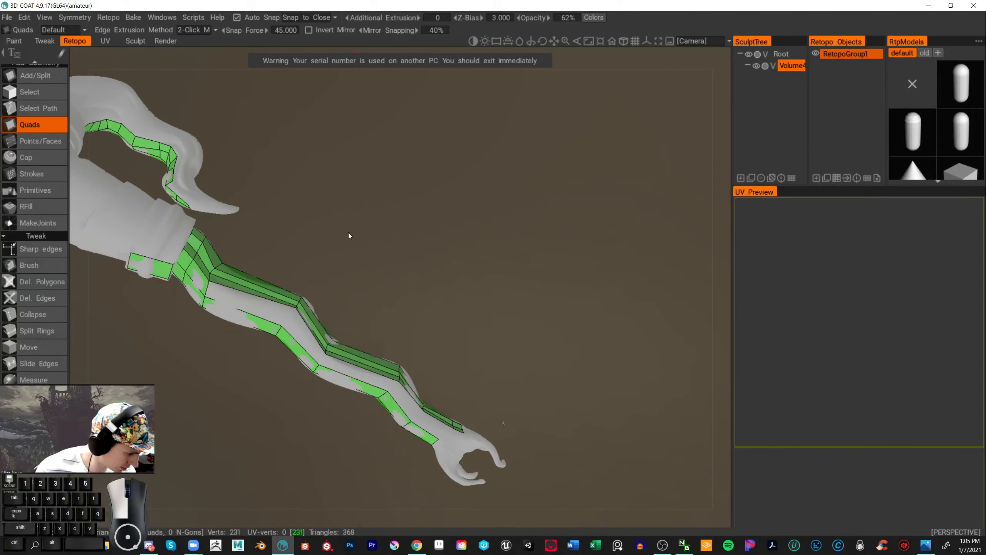
{"action": "left_click_drag", "start_coordinate": [348, 234], "coordinate": [331, 255]}
{"action": "left_click", "coordinate": [237, 324]}
{"action": "left_click", "coordinate": [193, 329]}
{"action": "left_click", "coordinate": [276, 352]}
{"action": "left_click", "coordinate": [323, 379]}
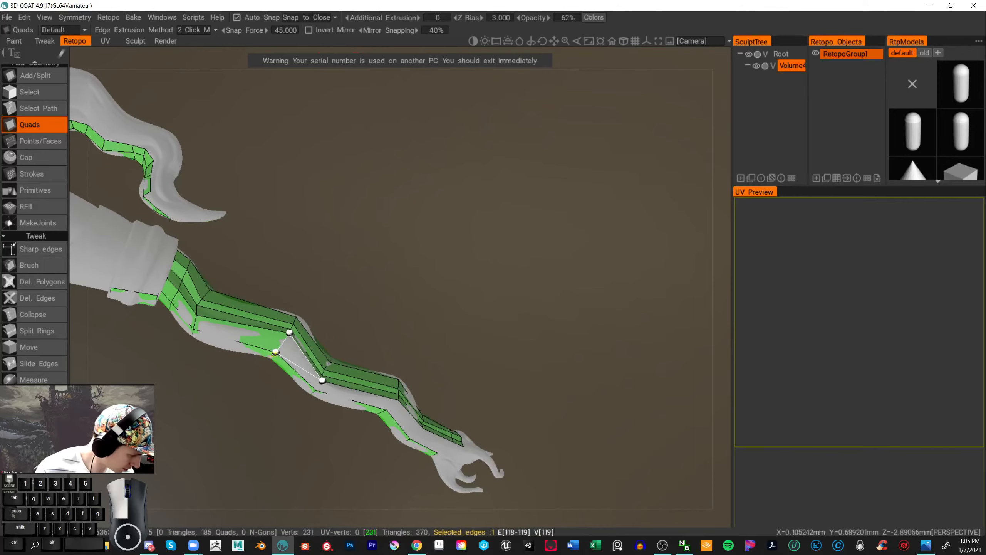
{"action": "left_click", "coordinate": [314, 388]}
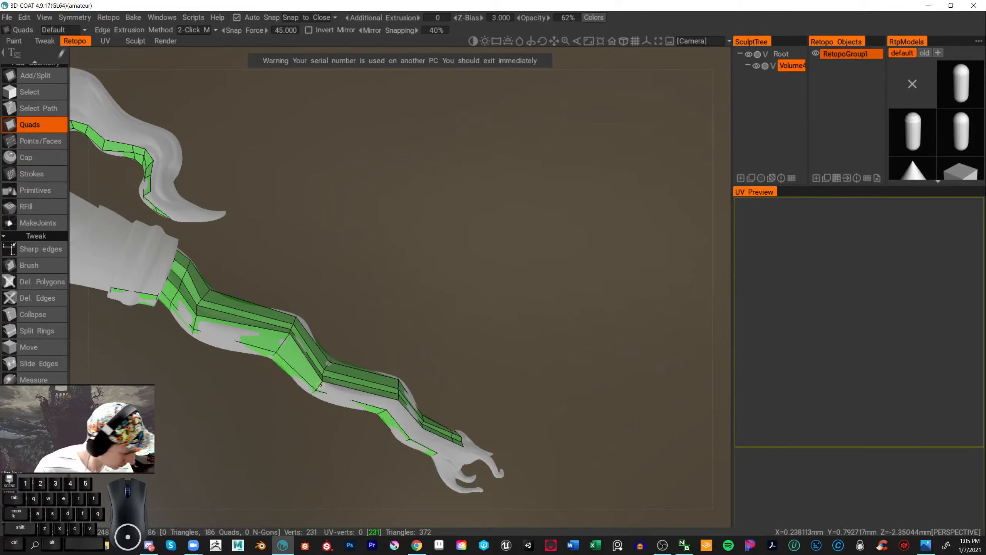
- Continue closing the gap with three more quads along the lower shaft, down to the short wrist row
{"action": "left_click", "coordinate": [319, 384]}
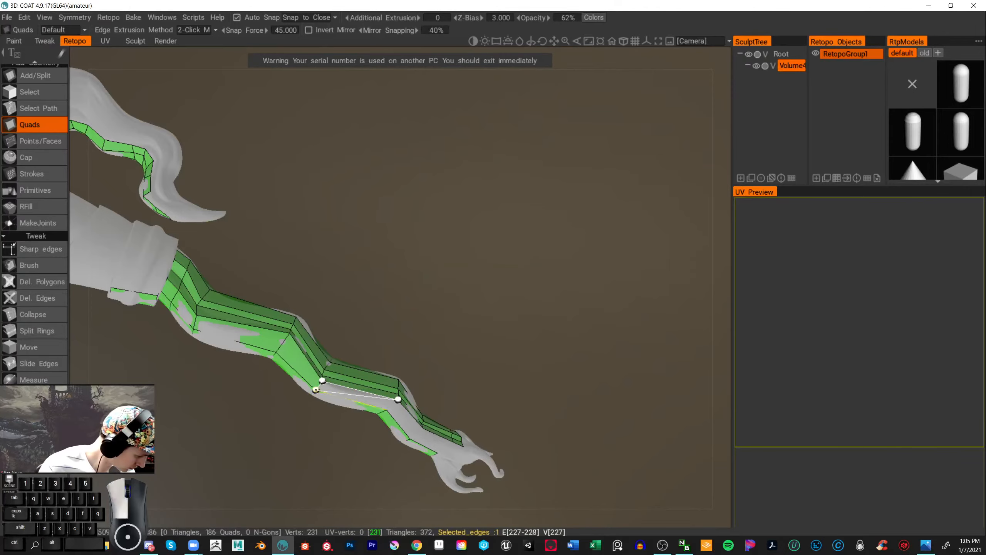
{"action": "left_click", "coordinate": [398, 399]}
{"action": "left_click", "coordinate": [386, 409]}
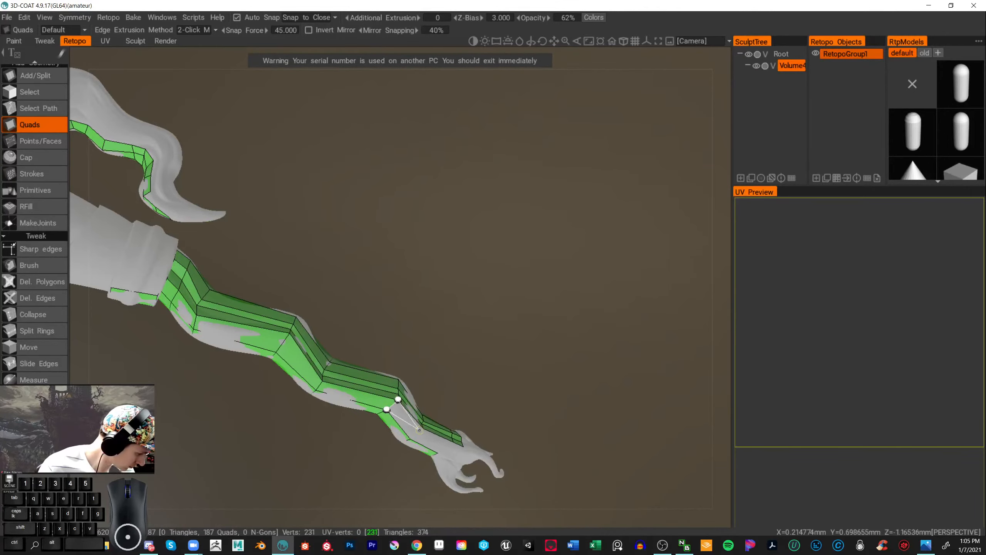
{"action": "left_click", "coordinate": [410, 438]}
{"action": "left_click", "coordinate": [423, 427]}
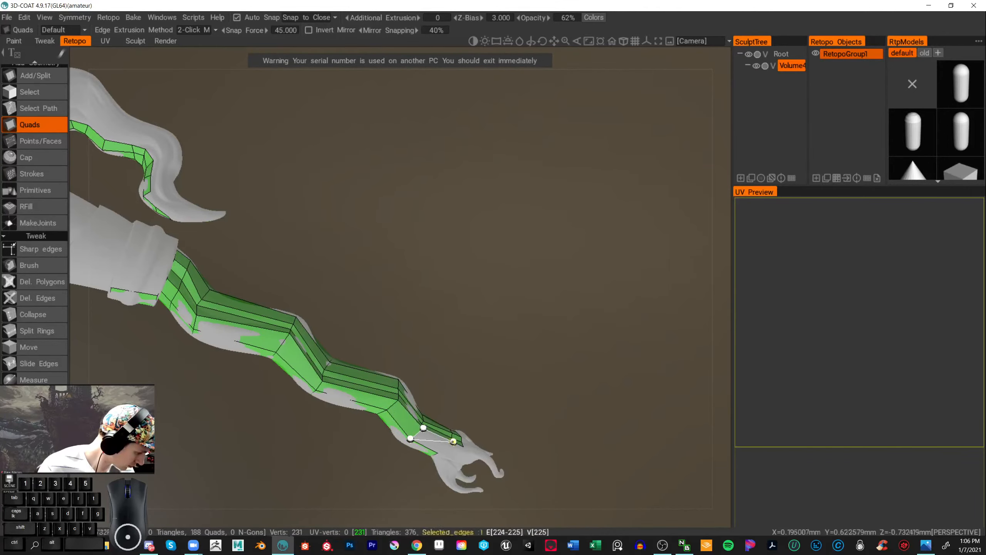
{"action": "left_click", "coordinate": [453, 441]}
{"action": "left_click", "coordinate": [438, 452]}
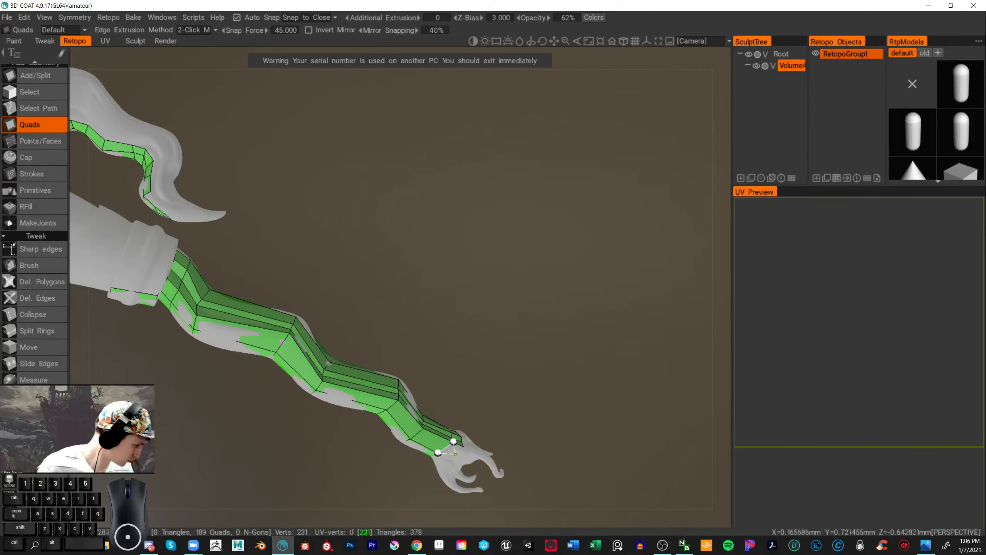
- Extend the short wrist row across the remaining gap with quads to close the ring at the base of the claw
{"action": "left_click", "coordinate": [447, 459]}
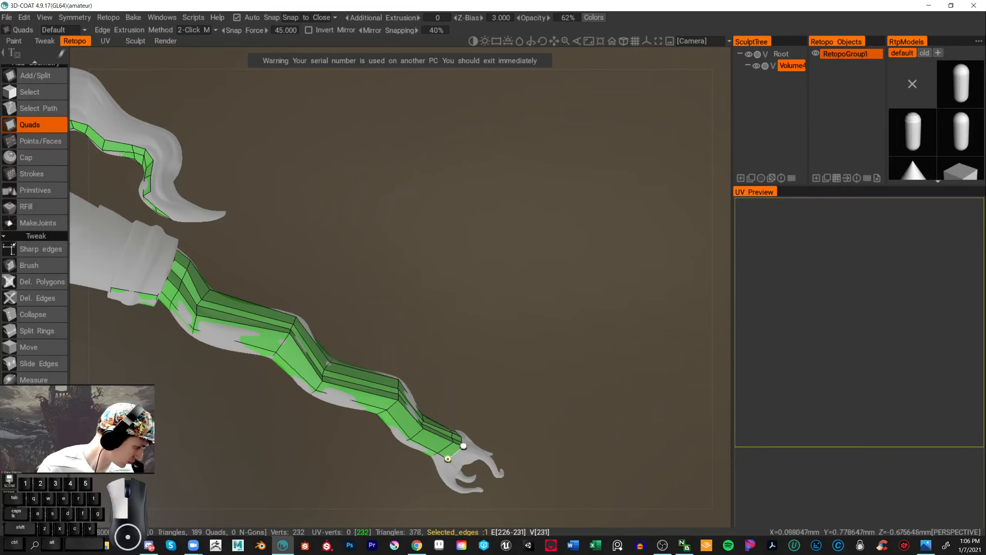
{"action": "key", "text": "Escape"}
{"action": "middle_click_drag", "start_coordinate": [542, 443], "coordinate": [516, 285], "text": "alt"}
{"action": "left_click_drag", "start_coordinate": [516, 285], "coordinate": [558, 297]}
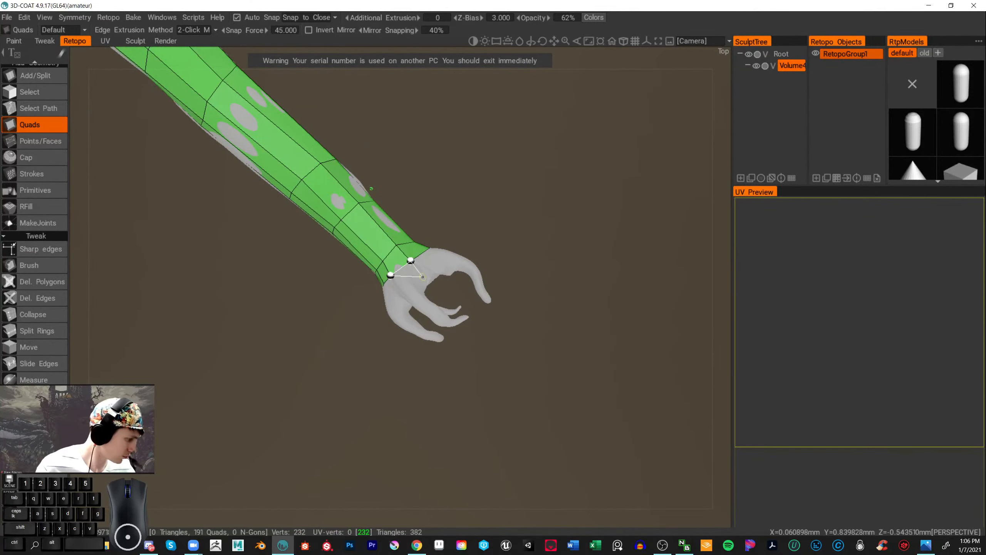
{"action": "left_click", "coordinate": [403, 289]}
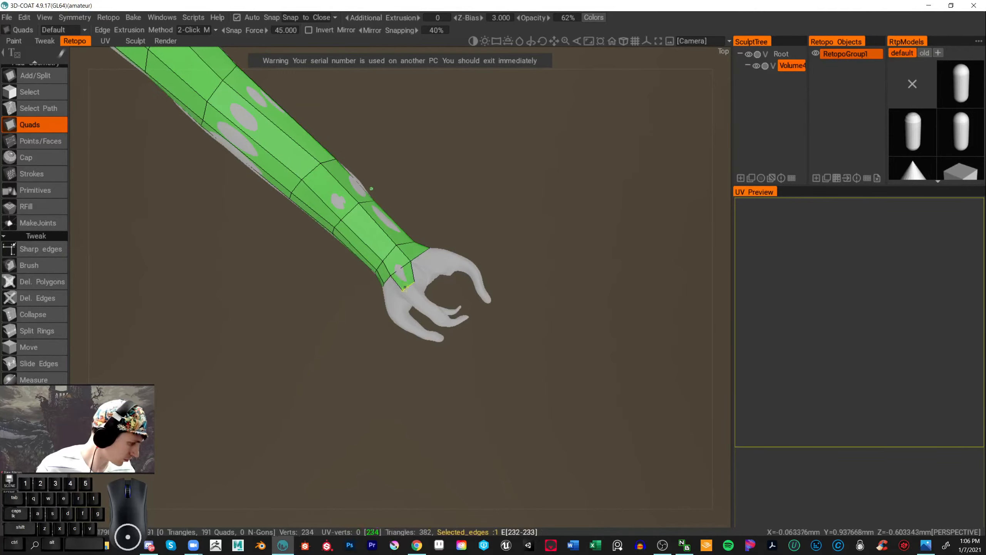
- Split the shaft with three edge rings: two in the long segment between the first and second bends, one just past the second
{"action": "scroll", "coordinate": [527, 234], "scroll_direction": "down", "scroll_amount": 3}
{"action": "left_click_drag", "start_coordinate": [473, 210], "coordinate": [524, 224]}
{"action": "scroll", "coordinate": [568, 223], "scroll_direction": "up", "scroll_amount": 5}
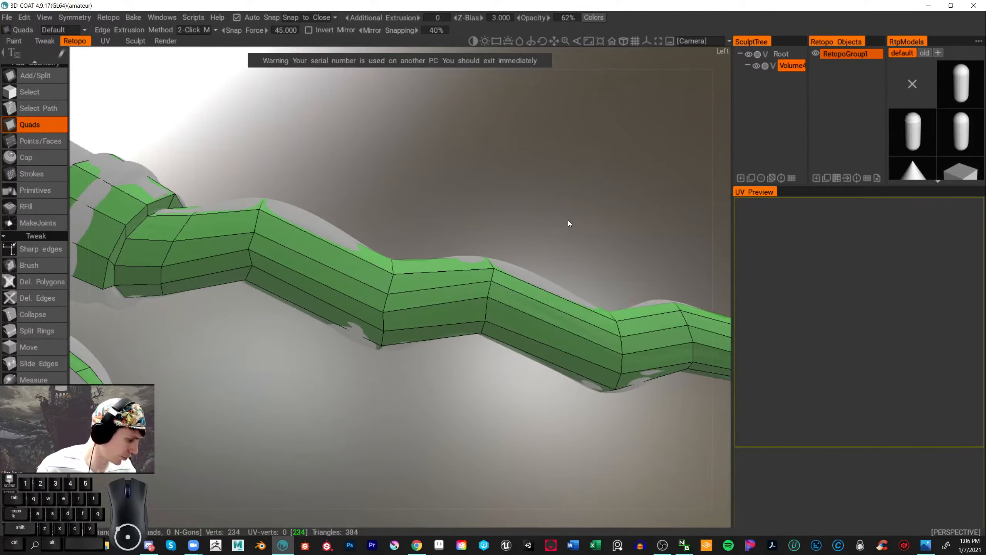
{"action": "left_click", "coordinate": [47, 263]}
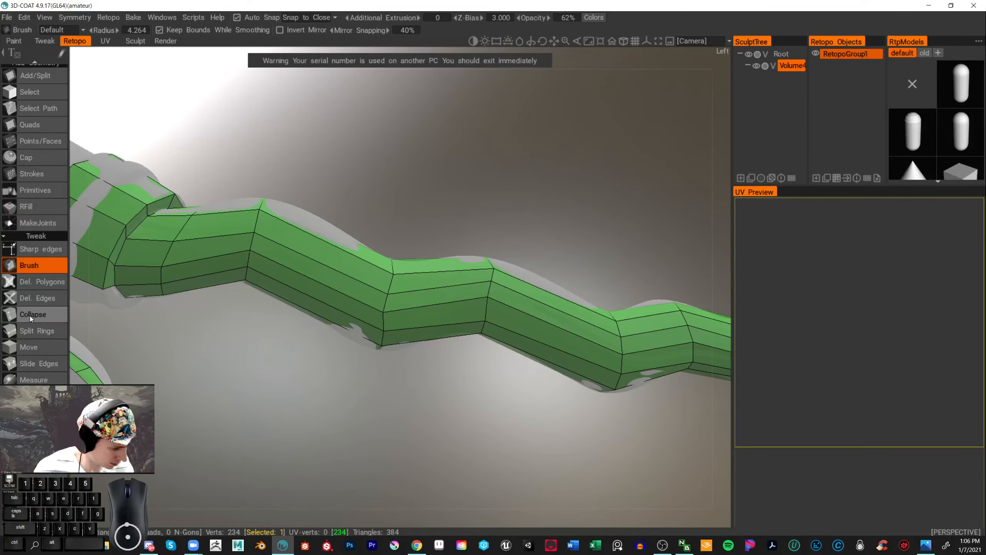
{"action": "left_click", "coordinate": [48, 330]}
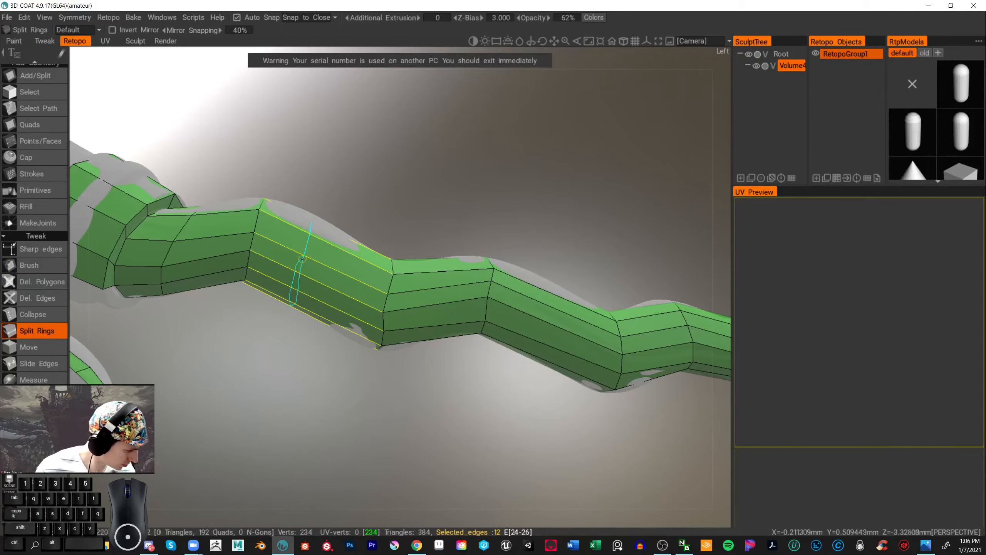
{"action": "left_click", "coordinate": [314, 258]}
{"action": "middle_click_drag", "start_coordinate": [462, 215], "coordinate": [321, 233]}
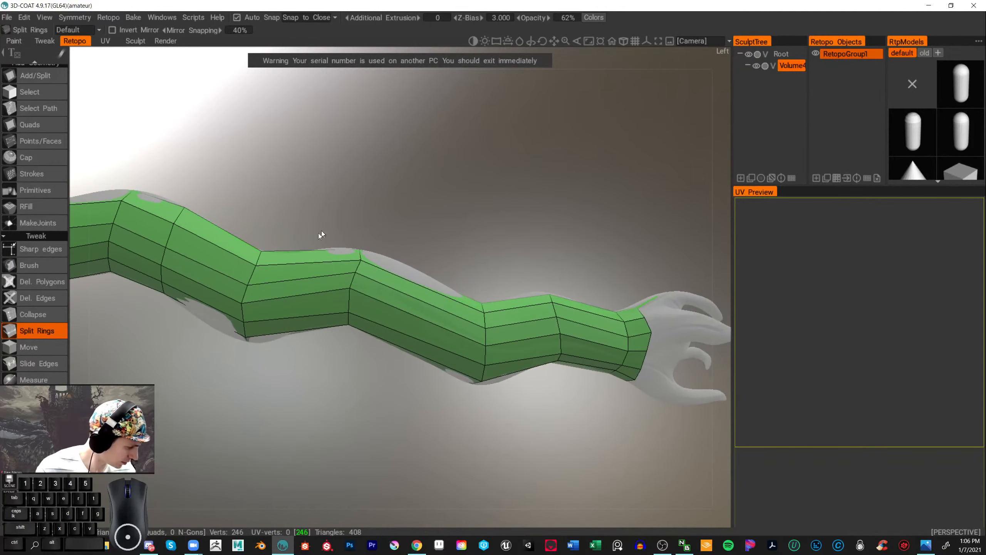
{"action": "left_click", "coordinate": [215, 316]}
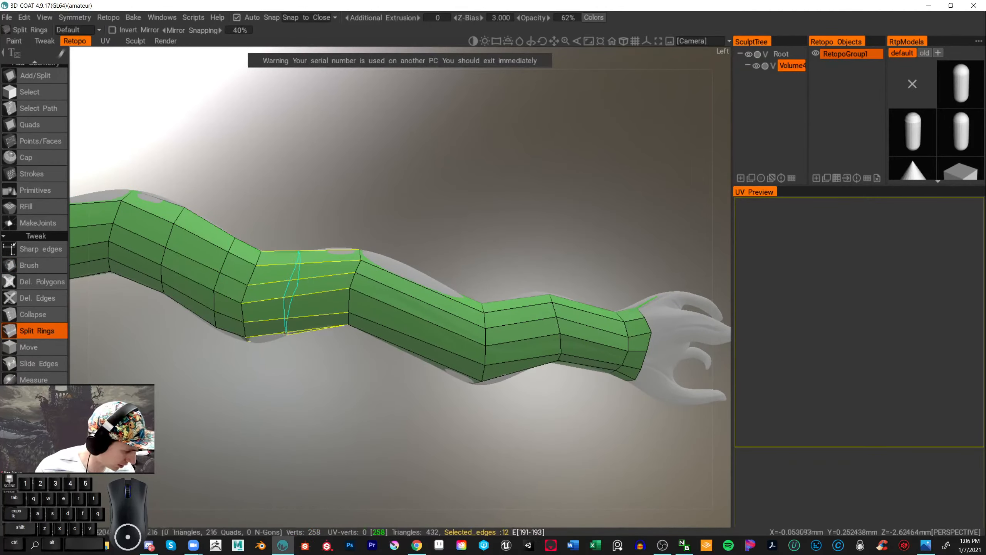
{"action": "left_click", "coordinate": [274, 333]}
- Add three more edge rings, one just before the third bend and one on each side of the first bend
{"action": "left_click_drag", "start_coordinate": [407, 214], "coordinate": [460, 222]}
{"action": "left_click", "coordinate": [332, 267]}
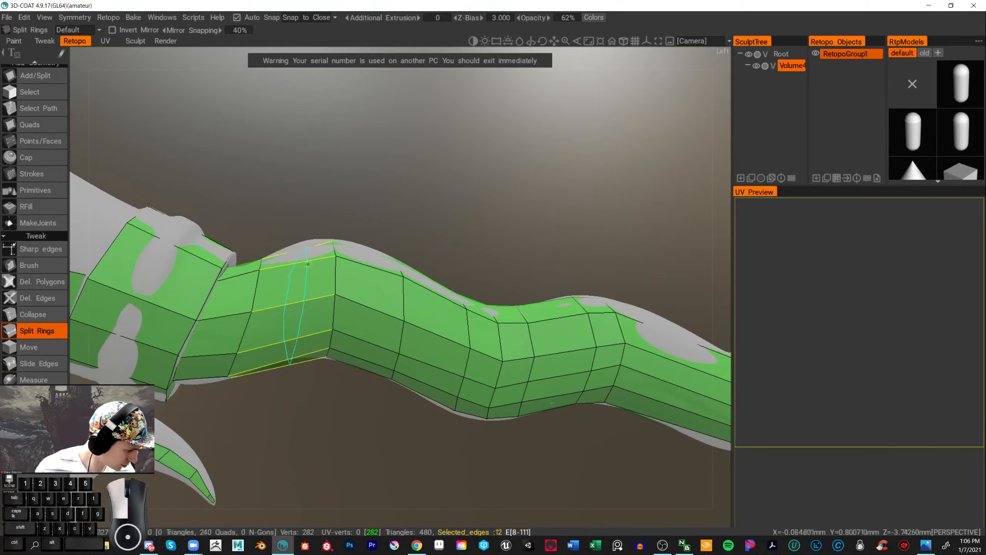
{"action": "left_click", "coordinate": [307, 271]}
{"action": "left_click", "coordinate": [361, 264]}
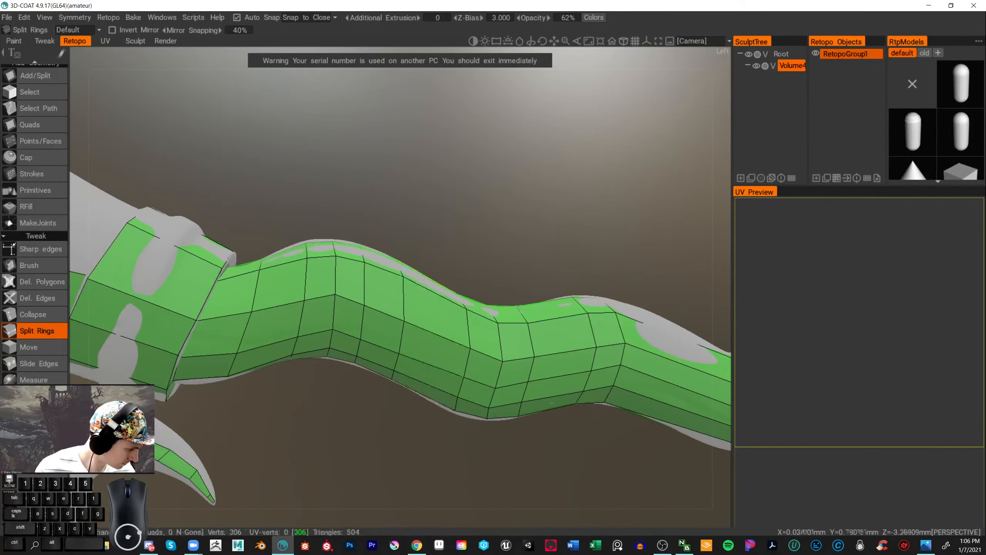
- Insert an edge ring just past the third bend and one on each side of the fourth bend
{"action": "left_click_drag", "start_coordinate": [361, 264], "coordinate": [444, 268], "text": "alt"}
{"action": "middle_click_drag", "start_coordinate": [444, 266], "coordinate": [449, 253], "text": "alt"}
{"action": "right_click_drag", "start_coordinate": [448, 253], "coordinate": [502, 233], "text": "alt"}
{"action": "middle_click_drag", "start_coordinate": [502, 232], "coordinate": [436, 251], "text": "alt"}
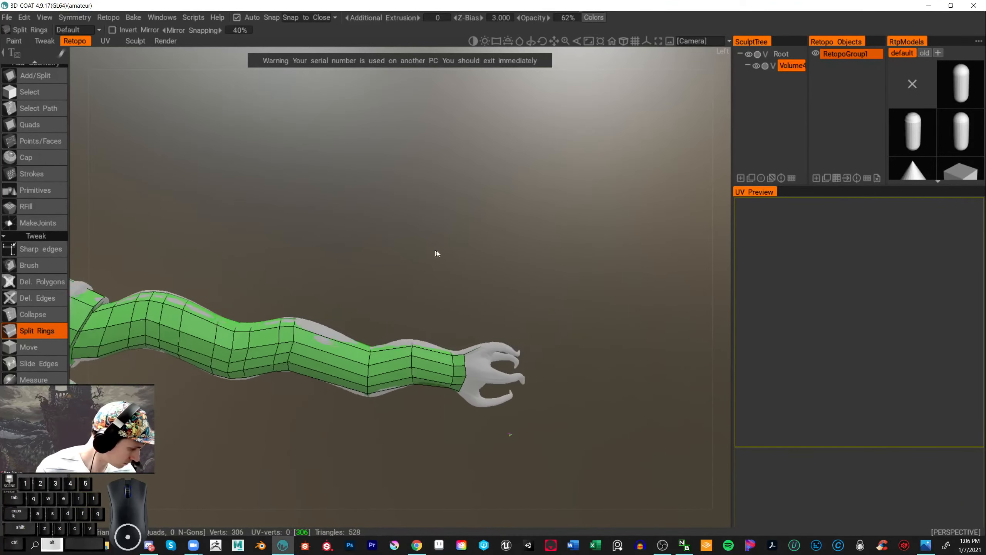
{"action": "right_click_drag", "start_coordinate": [436, 250], "coordinate": [470, 277], "text": "alt"}
{"action": "left_click_drag", "start_coordinate": [470, 277], "coordinate": [443, 270], "text": "alt"}
{"action": "right_click_drag", "start_coordinate": [442, 270], "coordinate": [451, 282], "text": "alt"}
{"action": "middle_click_drag", "start_coordinate": [450, 282], "coordinate": [461, 252], "text": "alt"}
{"action": "left_click", "coordinate": [326, 298]}
{"action": "left_click_drag", "start_coordinate": [460, 253], "coordinate": [456, 264], "text": "alt"}
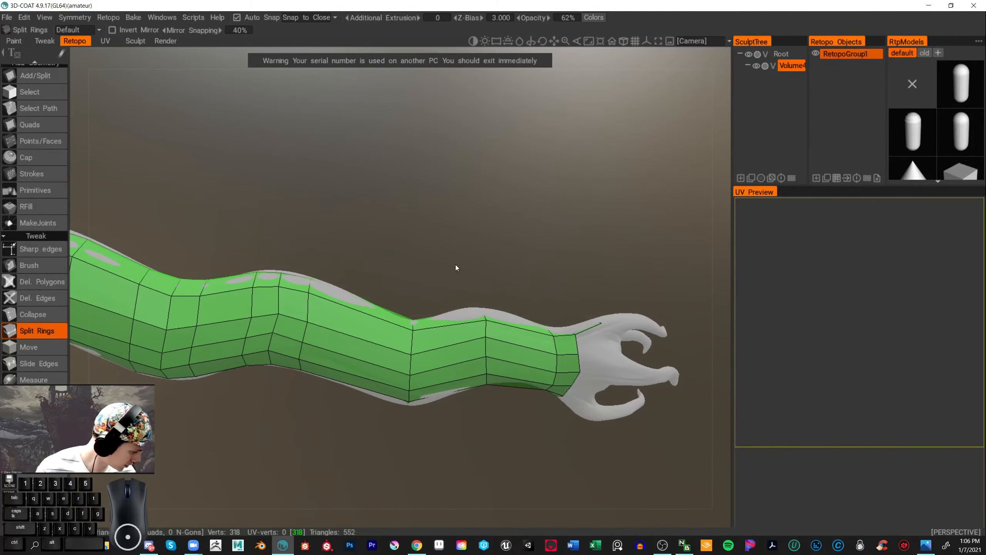
{"action": "left_click", "coordinate": [381, 389]}
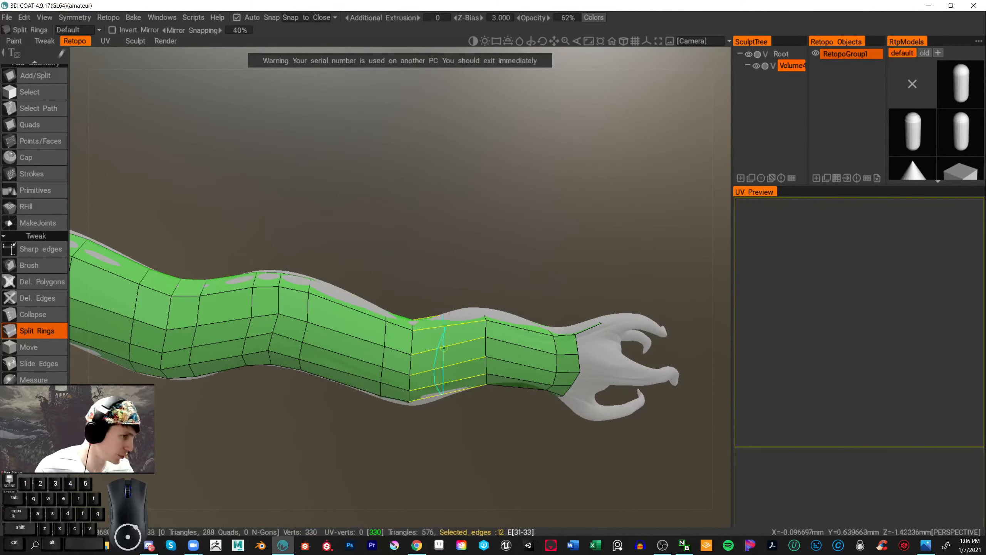
{"action": "left_click", "coordinate": [437, 350]}
- Add an edge ring on each side of the last bend above the wrist
{"action": "middle_click_drag", "start_coordinate": [512, 274], "coordinate": [457, 302], "text": "alt"}
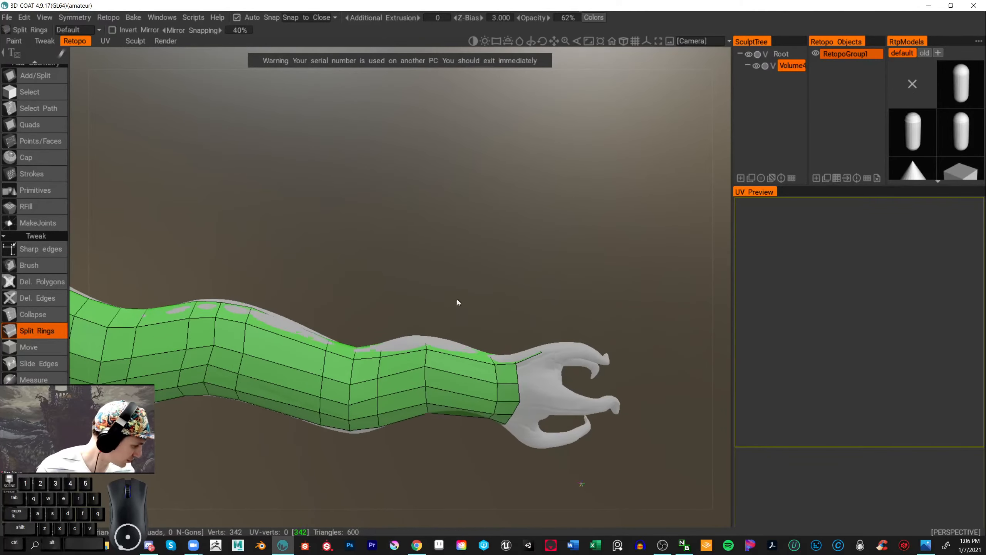
{"action": "left_click", "coordinate": [409, 358]}
{"action": "left_click", "coordinate": [453, 352]}
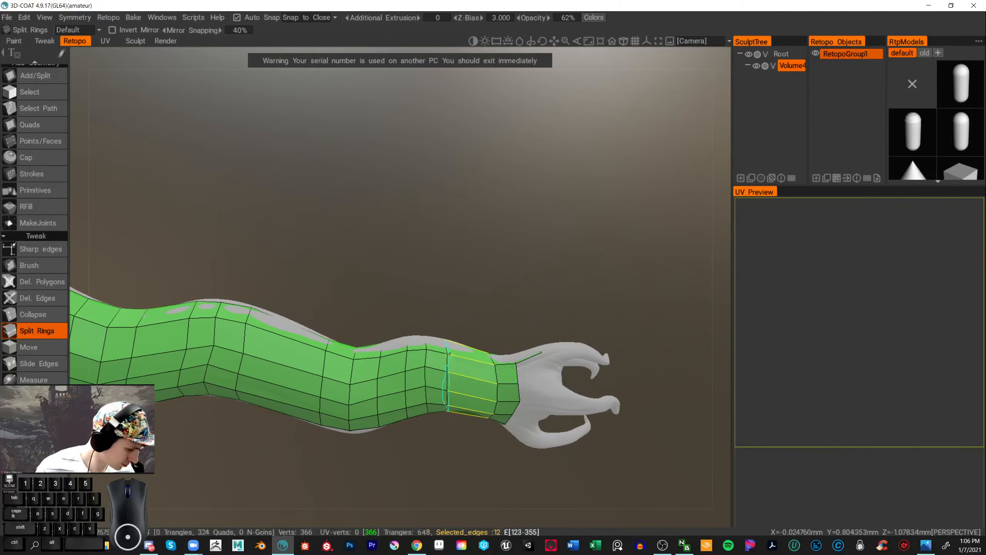
- Shift four vertices of the lengthwise edge line on the upper shaft with the Brush tool to even out the narrow and wide quads
{"action": "left_click_drag", "start_coordinate": [527, 367], "coordinate": [543, 345], "text": "alt"}
{"action": "right_click_drag", "start_coordinate": [553, 291], "coordinate": [629, 328], "text": "alt"}
{"action": "middle_click_drag", "start_coordinate": [596, 302], "coordinate": [512, 261], "text": "alt"}
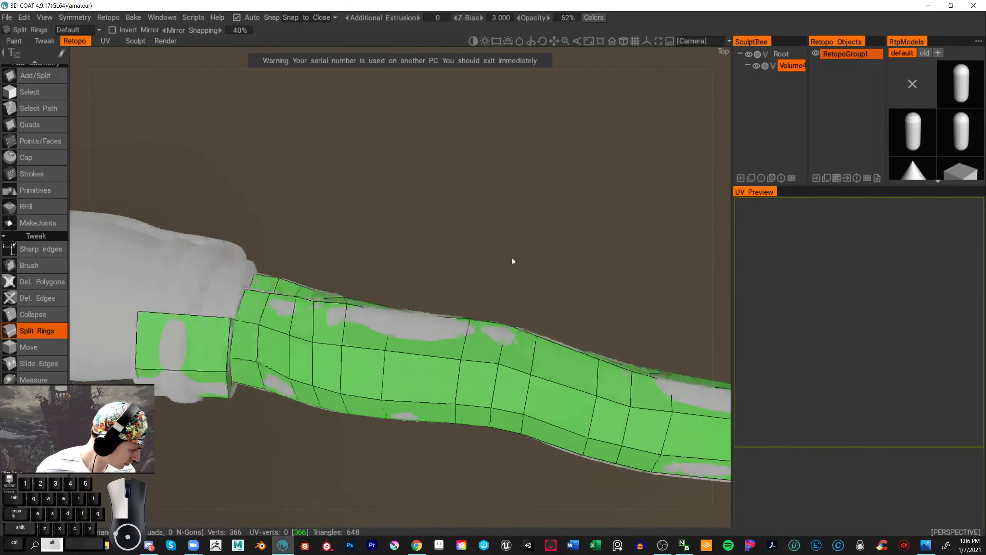
{"action": "left_click_drag", "start_coordinate": [513, 262], "coordinate": [472, 303], "text": "alt"}
{"action": "right_click_drag", "start_coordinate": [472, 303], "coordinate": [475, 303], "text": "alt"}
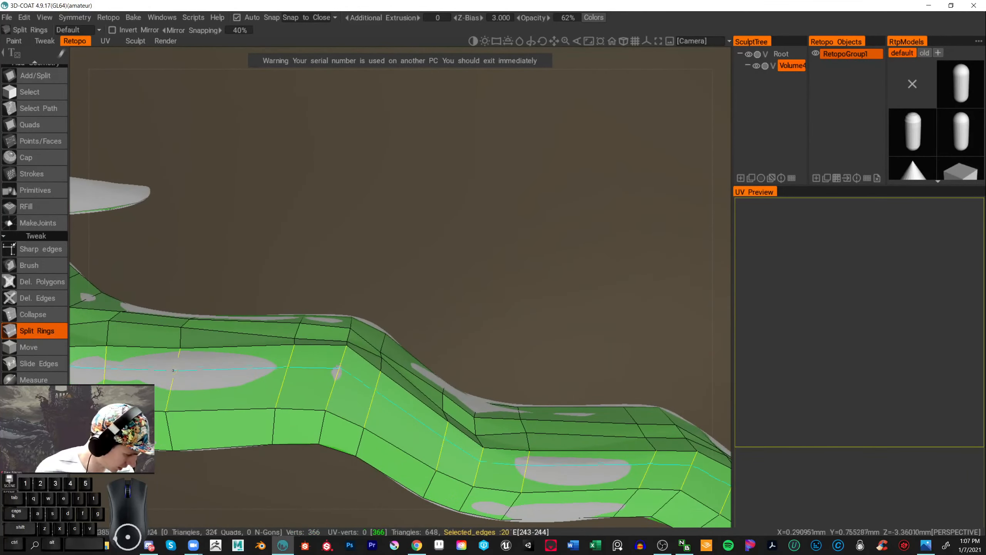
{"action": "middle_click_drag", "start_coordinate": [346, 264], "coordinate": [444, 266], "text": "alt"}
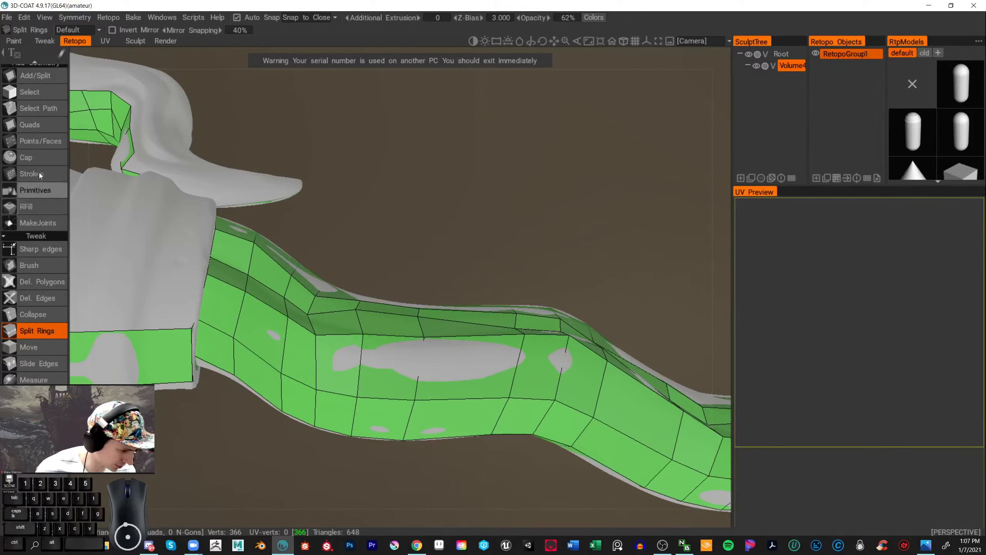
{"action": "left_click", "coordinate": [35, 266]}
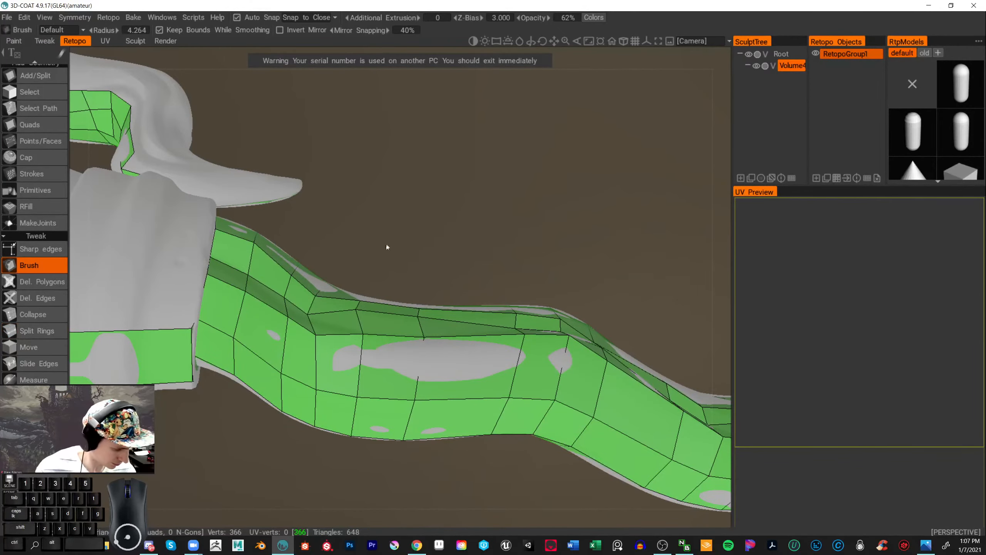
{"action": "left_click_drag", "start_coordinate": [495, 261], "coordinate": [491, 288], "text": "alt"}
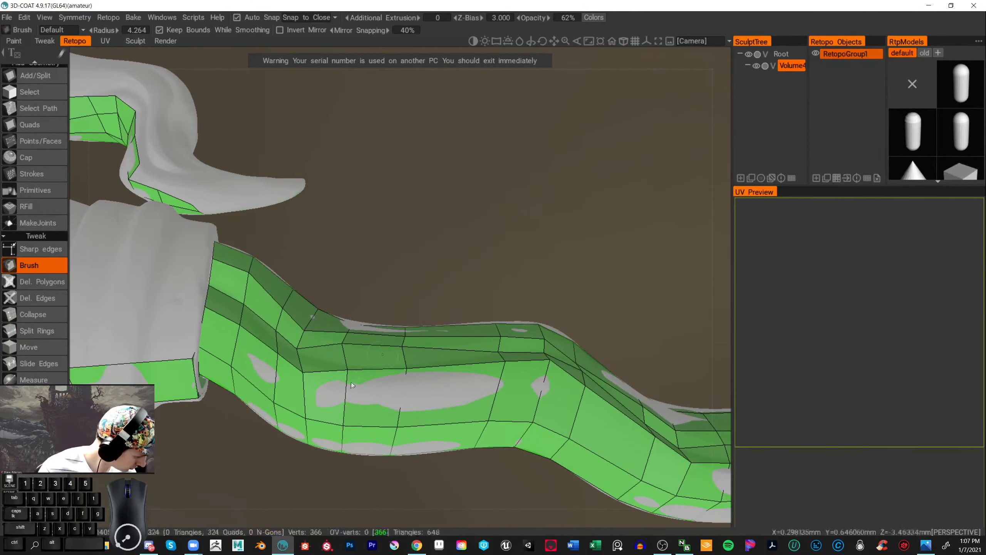
{"action": "left_click_drag", "start_coordinate": [350, 371], "coordinate": [346, 381]}
{"action": "left_click_drag", "start_coordinate": [406, 370], "coordinate": [406, 381]}
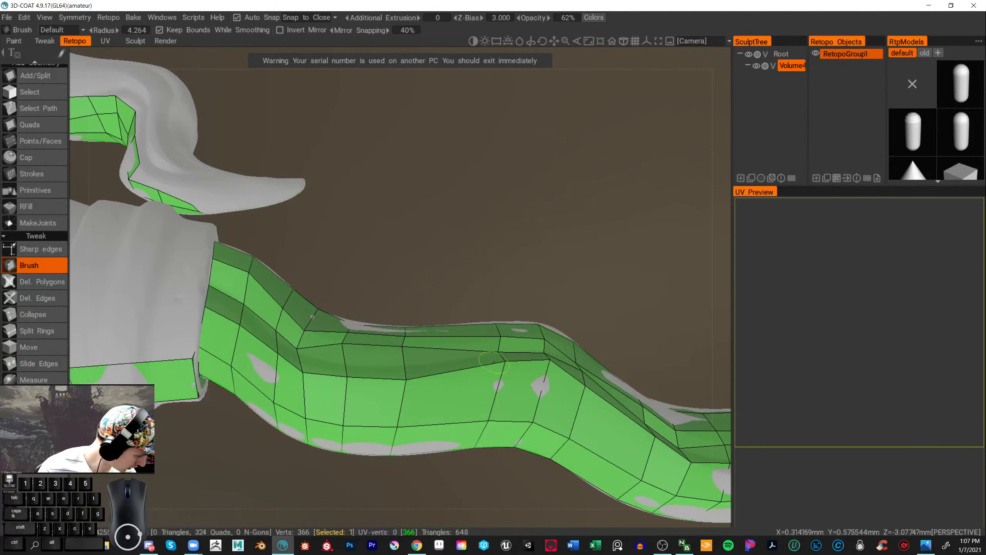
{"action": "left_click_drag", "start_coordinate": [497, 367], "coordinate": [498, 372]}
{"action": "middle_click_drag", "start_coordinate": [576, 323], "coordinate": [480, 325], "text": "alt"}
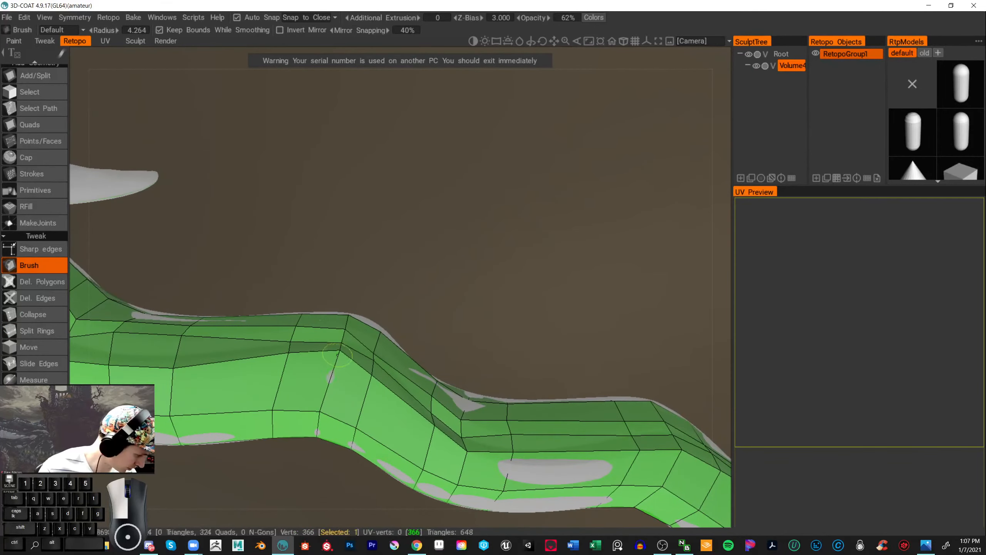
{"action": "left_click_drag", "start_coordinate": [336, 351], "coordinate": [338, 355]}
- Lower the retopo mesh opacity to 12% and reposition a vertex beside the bend with the Brush tool to even the quad spacing
{"action": "left_click_drag", "start_coordinate": [455, 313], "coordinate": [370, 377], "text": "alt"}
{"action": "left_click_drag", "start_coordinate": [308, 407], "coordinate": [315, 394]}
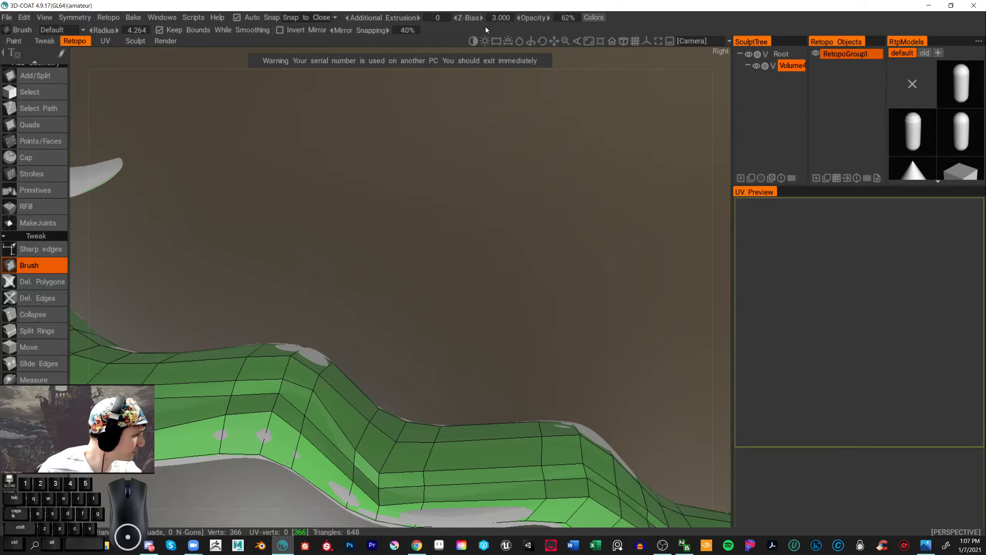
{"action": "left_click_drag", "start_coordinate": [526, 16], "coordinate": [486, 18]}
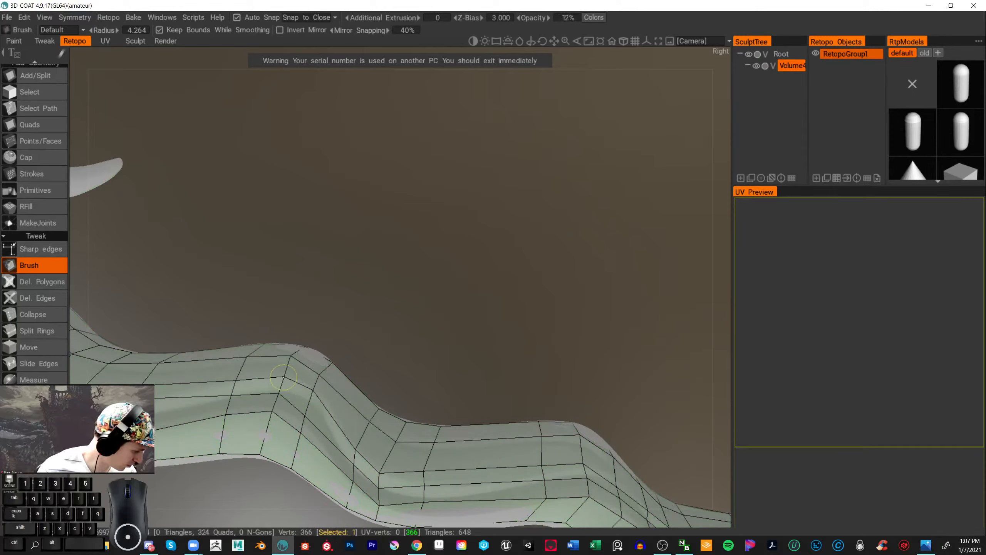
{"action": "left_click_drag", "start_coordinate": [306, 411], "coordinate": [309, 399]}
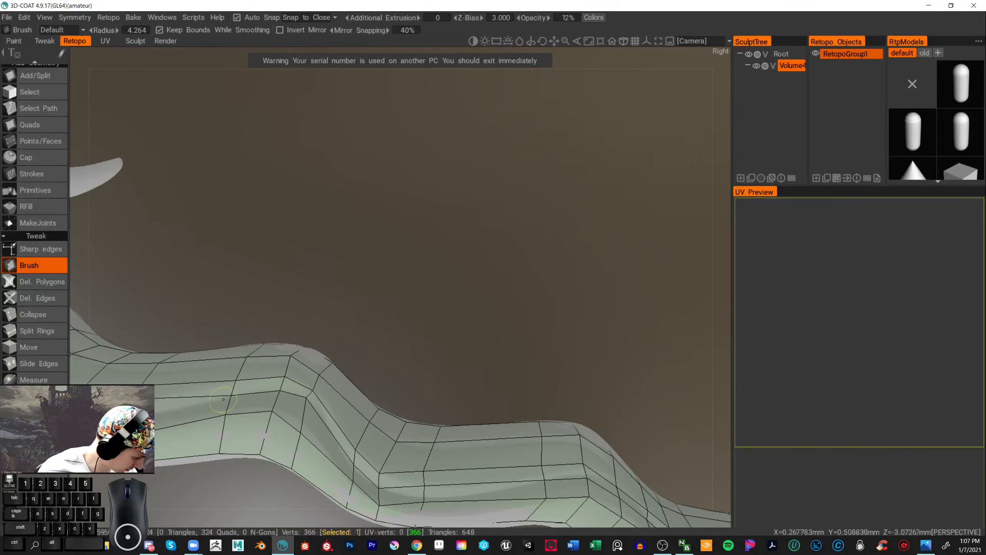
- Shift five vertices along the lengthwise edge lines below the collar with the Brush tool to even out the quad widths
{"action": "mouse_move", "coordinate": [420, 301]}
{"action": "left_mouse_down", "text": "alt"}
{"action": "mouse_move", "coordinate": [494, 298]}
{"action": "mouse_move", "coordinate": [482, 299]}
{"action": "left_mouse_up", "text": "alt"}
{"action": "left_click_drag", "start_coordinate": [337, 388], "coordinate": [335, 405]}
{"action": "left_click_drag", "start_coordinate": [282, 388], "coordinate": [280, 401]}
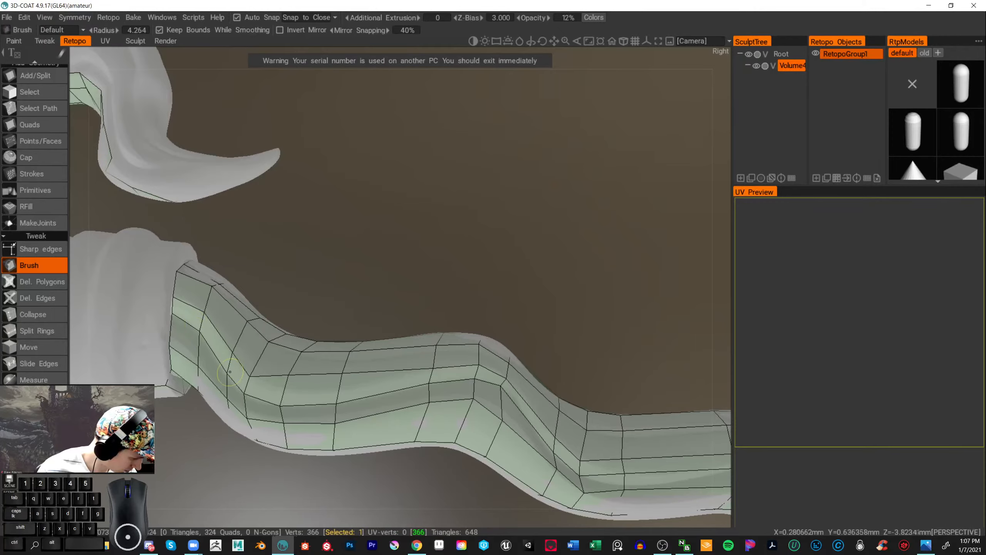
{"action": "left_click_drag", "start_coordinate": [227, 376], "coordinate": [228, 373]}
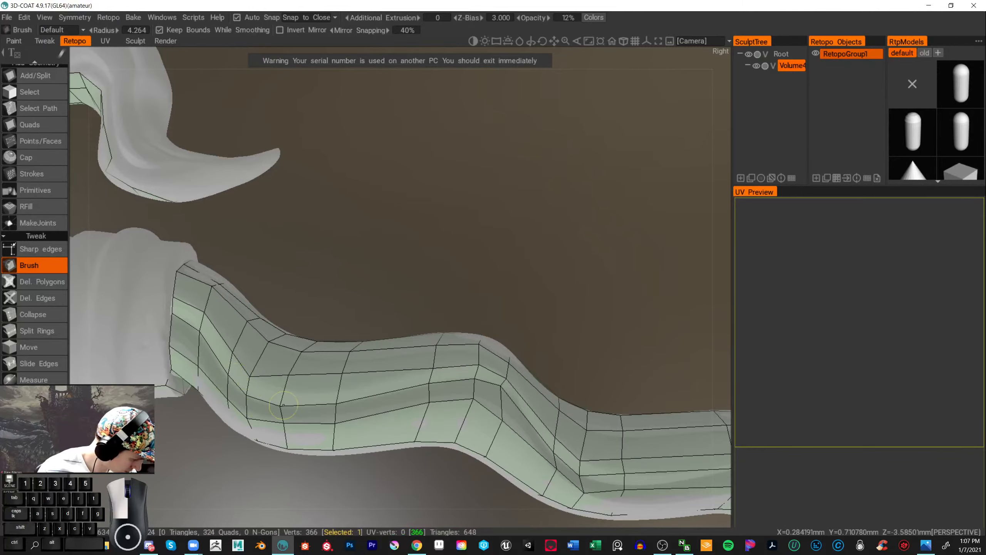
{"action": "left_click_drag", "start_coordinate": [284, 405], "coordinate": [284, 388]}
{"action": "left_click_drag", "start_coordinate": [342, 372], "coordinate": [336, 390]}
- Reposition two vertices at the crest of the middle shaft bend with the Brush tool to widen the narrow quads
{"action": "middle_click_drag", "start_coordinate": [556, 318], "coordinate": [490, 321], "text": "alt"}
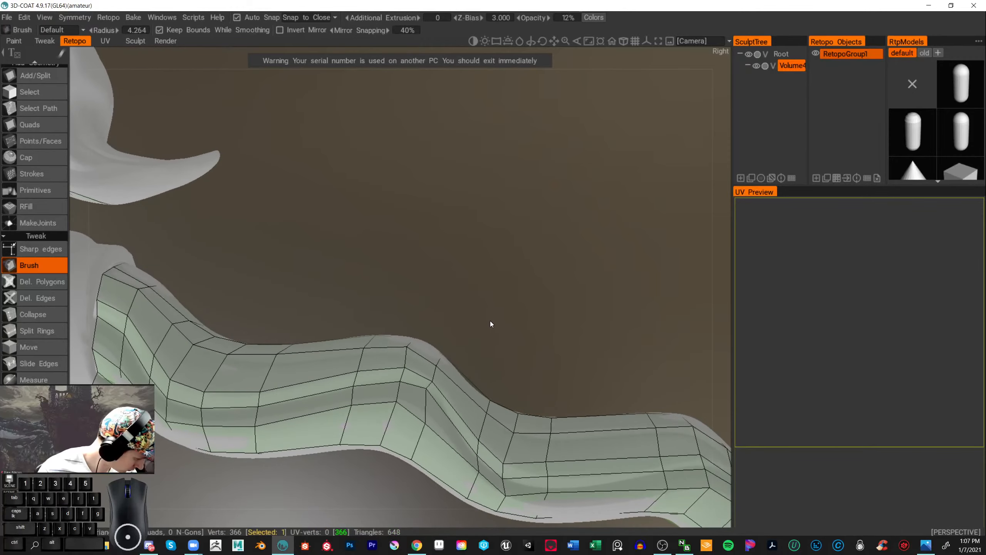
{"action": "middle_click_drag", "start_coordinate": [542, 359], "coordinate": [284, 248], "text": "alt"}
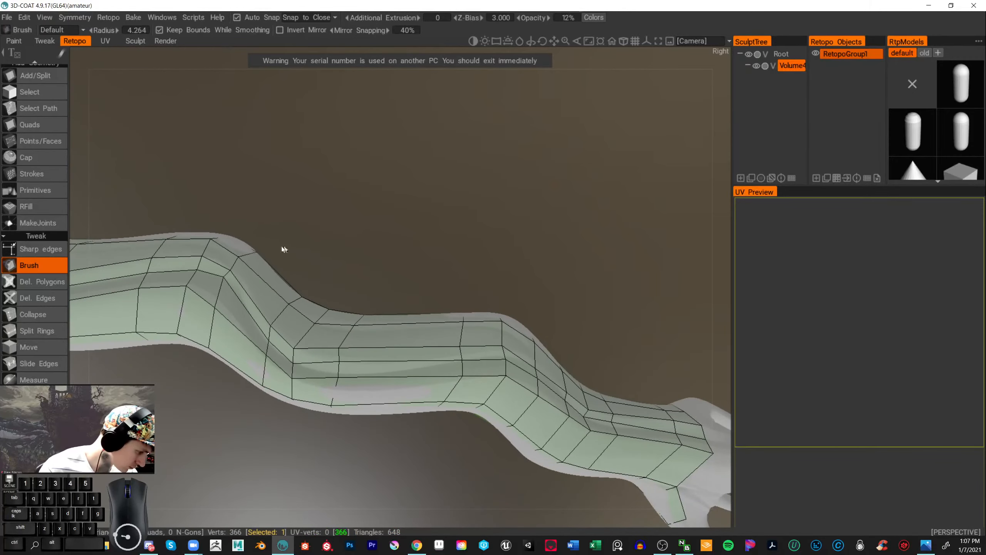
{"action": "left_click_drag", "start_coordinate": [229, 268], "coordinate": [227, 269]}
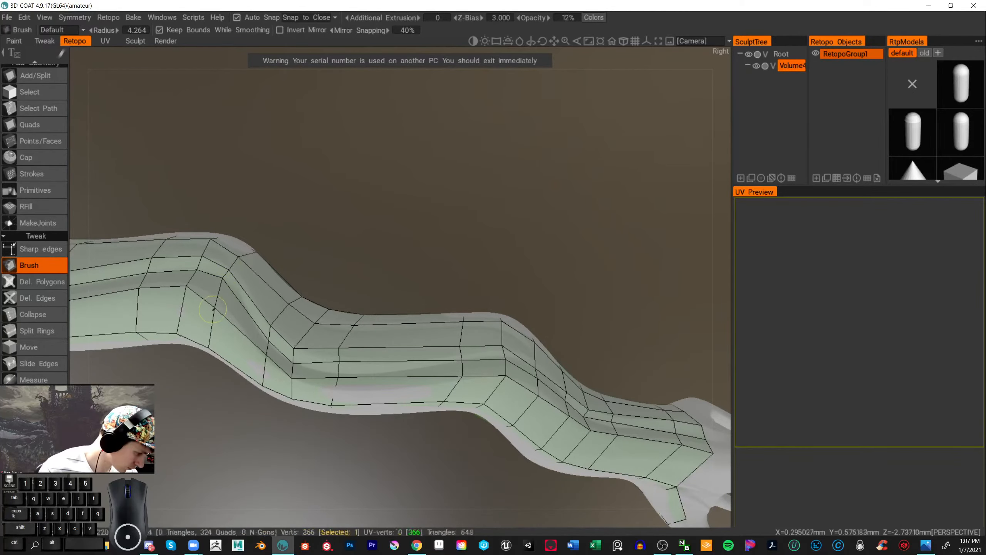
{"action": "mouse_move", "coordinate": [212, 310]}
{"action": "left_mouse_down"}
{"action": "mouse_move", "coordinate": [216, 298]}
{"action": "mouse_move", "coordinate": [182, 283]}
{"action": "mouse_move", "coordinate": [214, 302]}
{"action": "left_mouse_up"}
- Nudge three vertices on the straight stretch between the middle and last crests to even the spacing of the lengthwise edges
{"action": "left_click_drag", "start_coordinate": [387, 257], "coordinate": [390, 235], "text": "alt"}
{"action": "left_click_drag", "start_coordinate": [333, 343], "coordinate": [331, 354]}
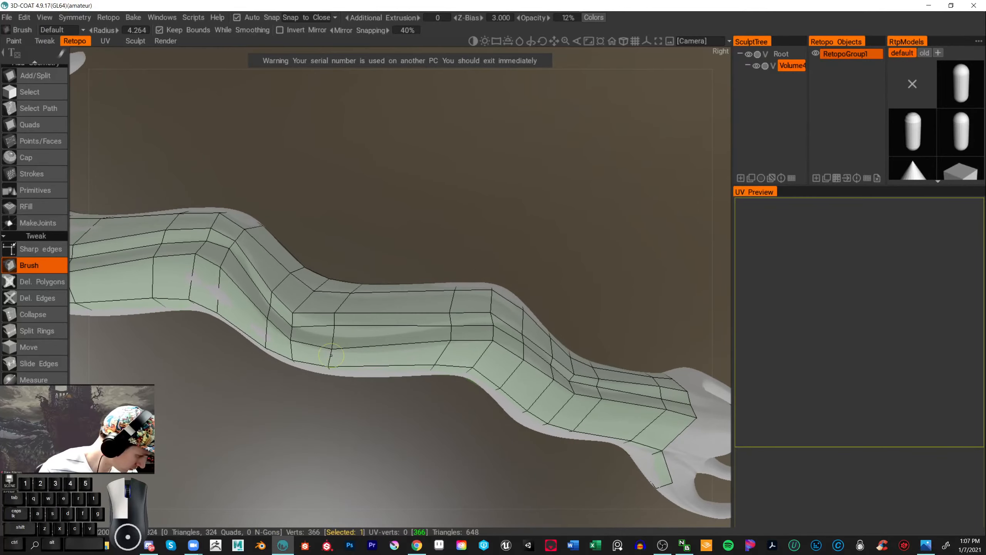
{"action": "left_click_drag", "start_coordinate": [450, 341], "coordinate": [448, 344]}
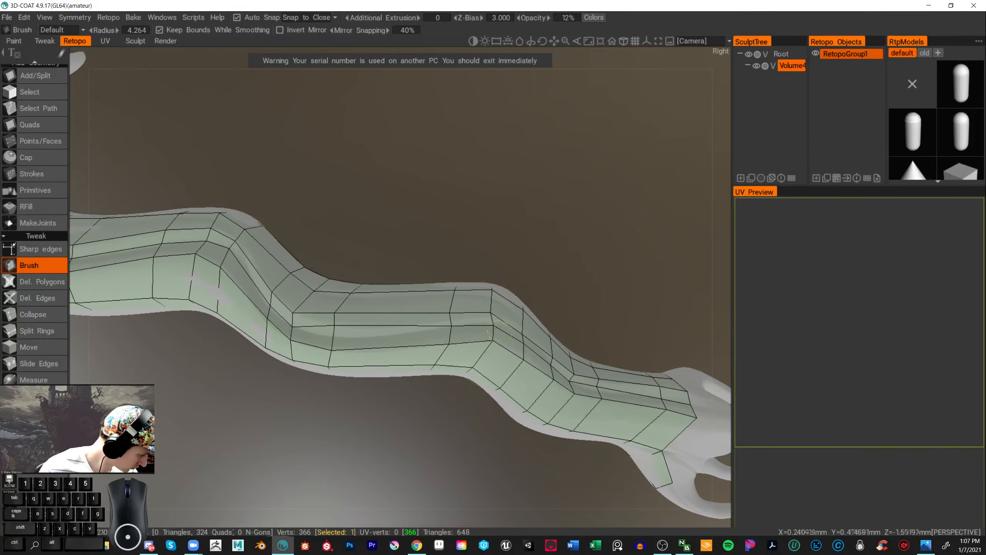
{"action": "mouse_move", "coordinate": [334, 326]}
{"action": "left_mouse_down"}
{"action": "mouse_move", "coordinate": [332, 338]}
{"action": "mouse_move", "coordinate": [335, 319]}
{"action": "left_mouse_up"}
- Adjust two vertices of the lengthwise edges at the crest of the last bend to balance the neighbouring quads
{"action": "left_click_drag", "start_coordinate": [518, 281], "coordinate": [502, 282], "text": "alt"}
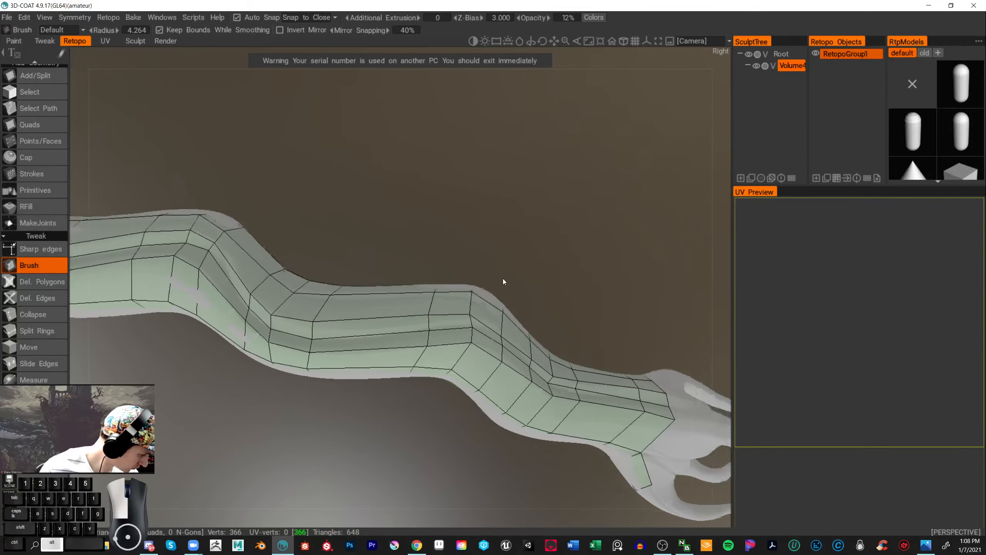
{"action": "middle_click_drag", "start_coordinate": [502, 282], "coordinate": [400, 293], "text": "alt"}
{"action": "right_click_drag", "start_coordinate": [401, 293], "coordinate": [437, 305], "text": "alt"}
{"action": "middle_click_drag", "start_coordinate": [438, 305], "coordinate": [509, 292], "text": "alt"}
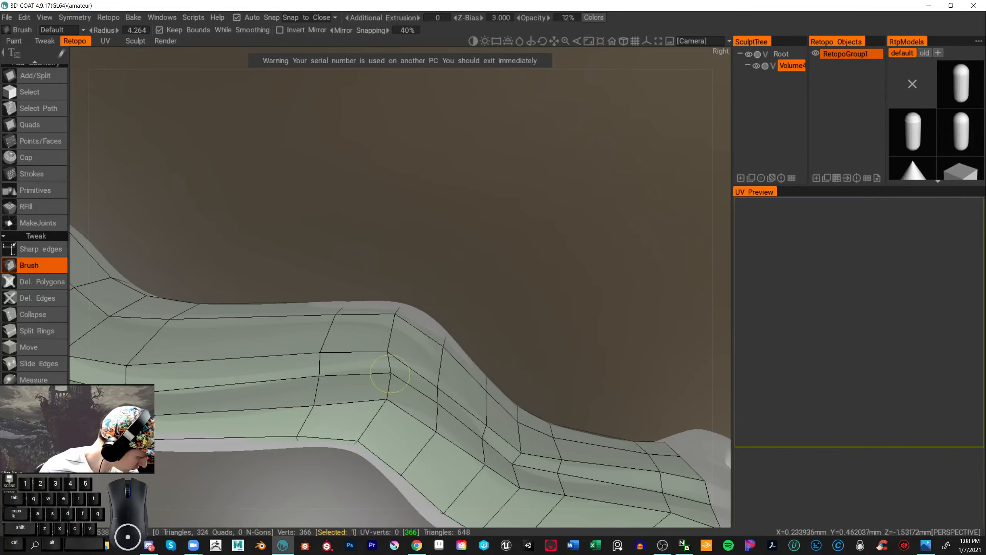
{"action": "left_click_drag", "start_coordinate": [391, 374], "coordinate": [387, 356]}
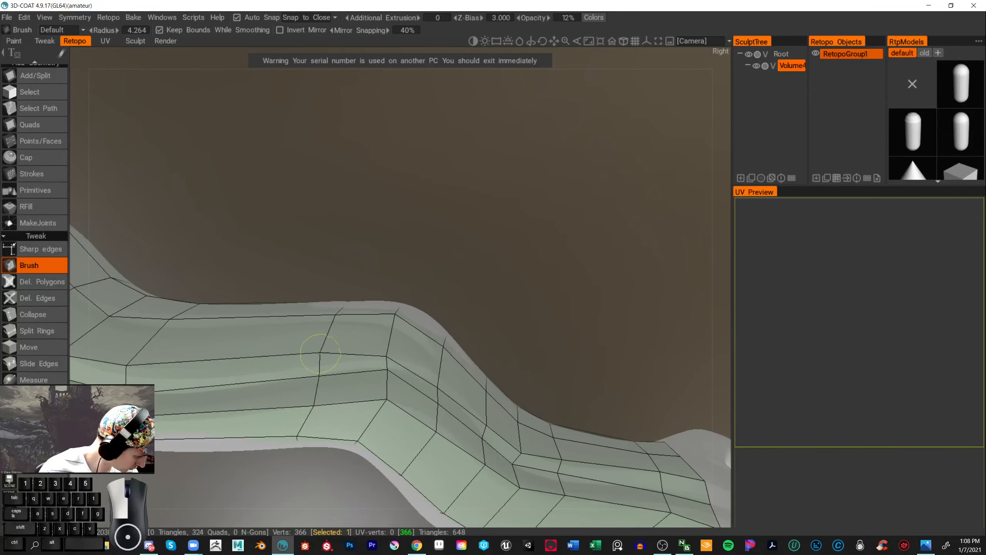
{"action": "left_click_drag", "start_coordinate": [320, 353], "coordinate": [319, 363]}
- Even out the lengthwise edge vertices from the last bend down to the wrist with the Brush tool
{"action": "right_click_drag", "start_coordinate": [479, 297], "coordinate": [510, 289], "text": "alt"}
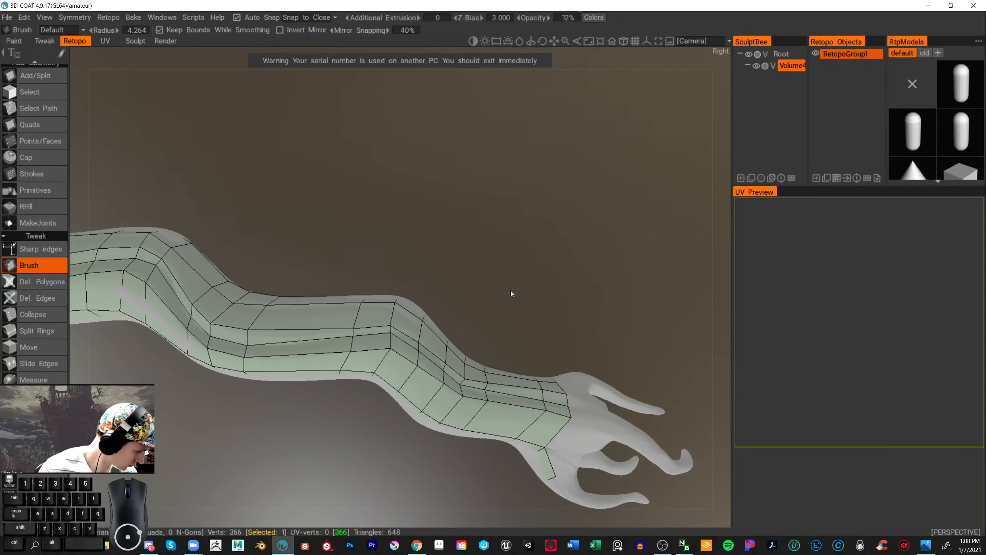
{"action": "middle_click_drag", "start_coordinate": [510, 290], "coordinate": [418, 261], "text": "alt"}
{"action": "left_click_drag", "start_coordinate": [417, 261], "coordinate": [430, 292]}
{"action": "right_click_drag", "start_coordinate": [430, 291], "coordinate": [372, 281], "text": "alt"}
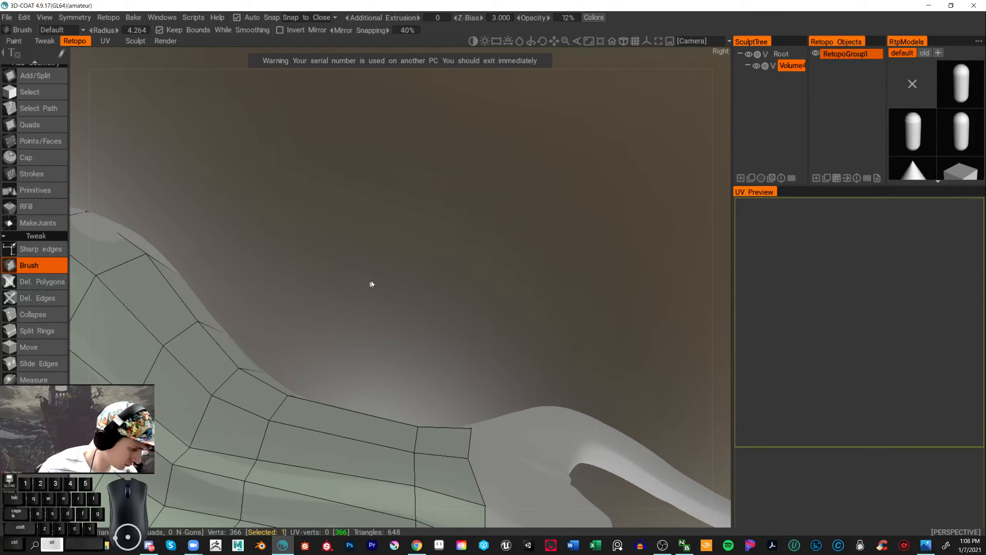
{"action": "middle_click_drag", "start_coordinate": [371, 280], "coordinate": [542, 287], "text": "alt"}
{"action": "right_click_drag", "start_coordinate": [542, 287], "coordinate": [519, 289], "text": "alt"}
{"action": "left_click_drag", "start_coordinate": [519, 289], "coordinate": [485, 299], "text": "alt"}
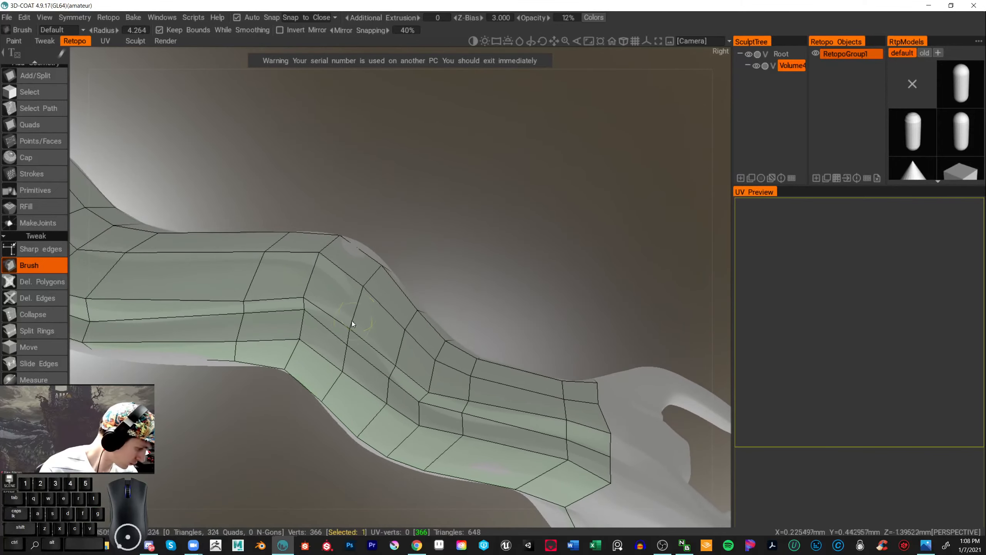
{"action": "mouse_move", "coordinate": [351, 327]}
{"action": "left_mouse_down"}
{"action": "mouse_move", "coordinate": [353, 319]}
{"action": "mouse_move", "coordinate": [349, 335]}
{"action": "mouse_move", "coordinate": [351, 326]}
{"action": "left_mouse_up"}
{"action": "left_click_drag", "start_coordinate": [389, 375], "coordinate": [391, 373]}
{"action": "middle_click_drag", "start_coordinate": [492, 291], "coordinate": [451, 272], "text": "alt"}
{"action": "left_click_drag", "start_coordinate": [369, 376], "coordinate": [363, 376]}
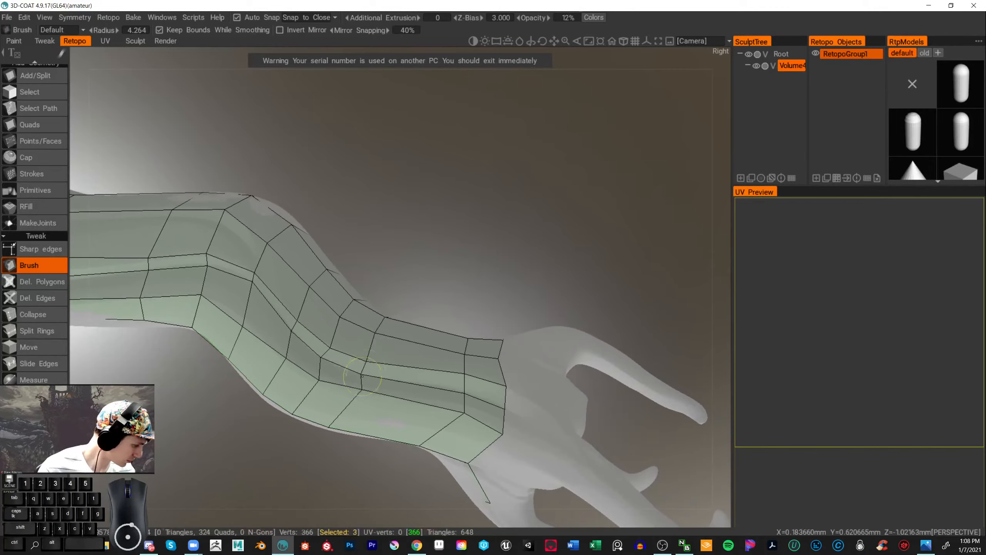
{"action": "left_click_drag", "start_coordinate": [465, 374], "coordinate": [464, 371]}
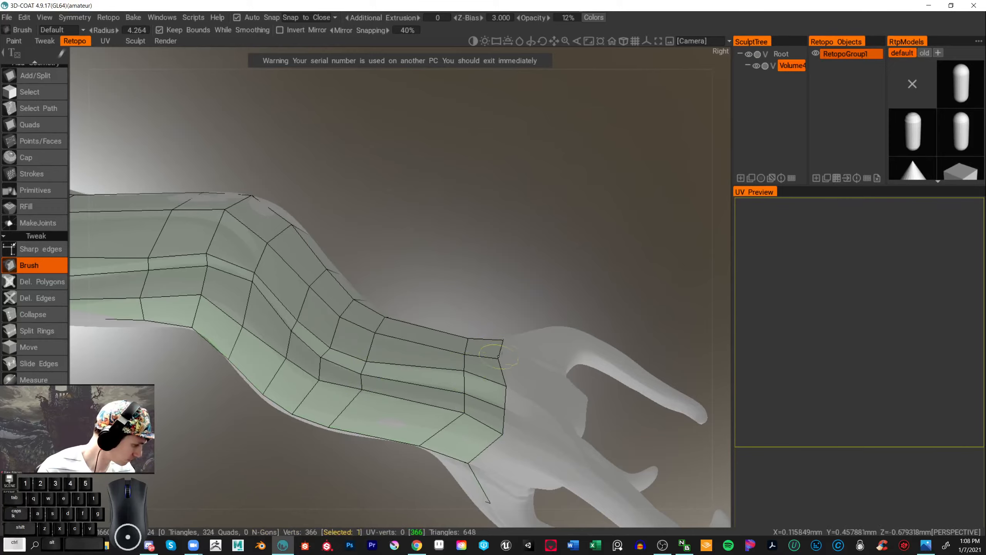
- Raise the retopo mesh opacity to 52% and look over the whole wand from the opposite side
{"action": "middle_click_drag", "start_coordinate": [489, 271], "coordinate": [600, 247]}
{"action": "left_click_drag", "start_coordinate": [529, 16], "coordinate": [573, 15]}
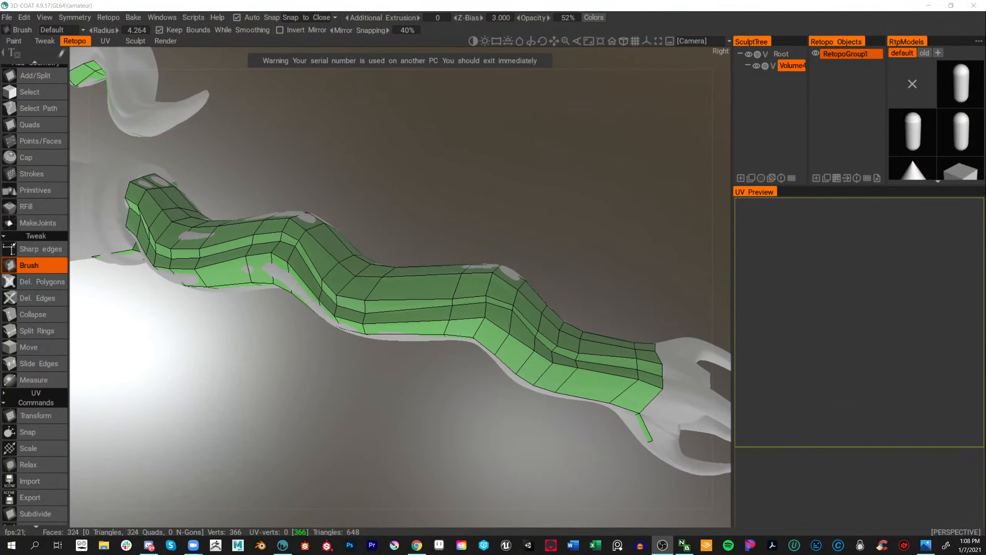
{"action": "key", "text": "alt+Tab"}
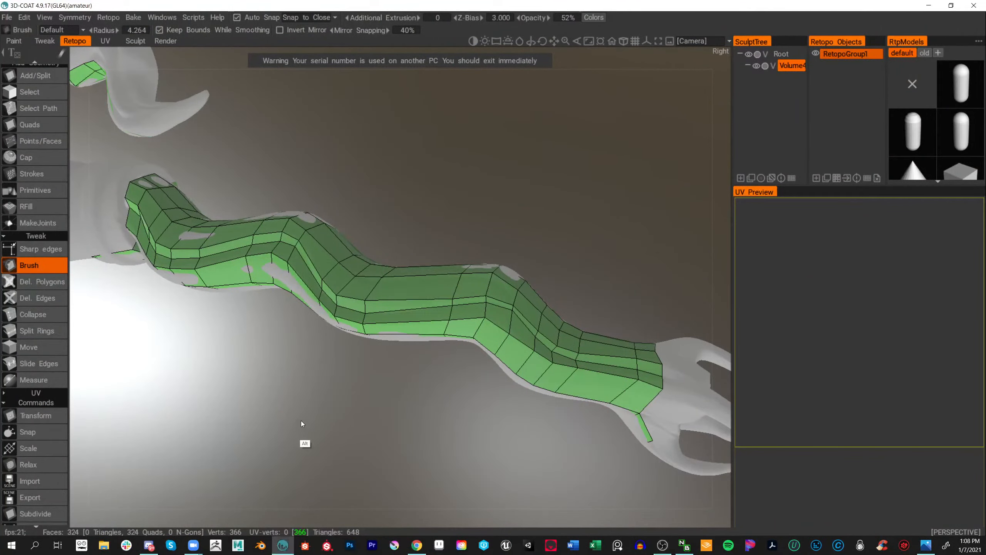
{"action": "right_click_drag", "start_coordinate": [311, 400], "coordinate": [255, 380], "text": "alt"}
{"action": "left_click_drag", "start_coordinate": [254, 380], "coordinate": [432, 360], "text": "alt"}
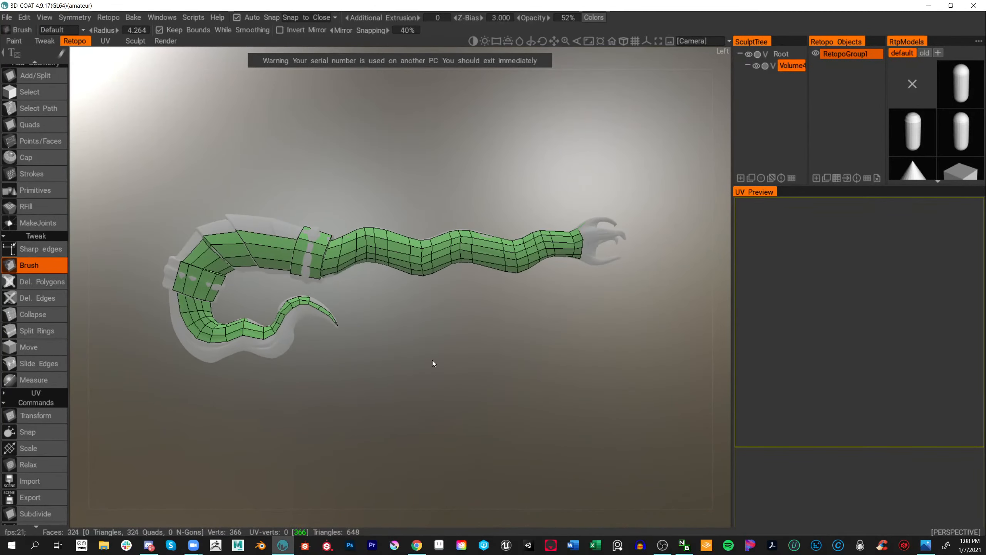
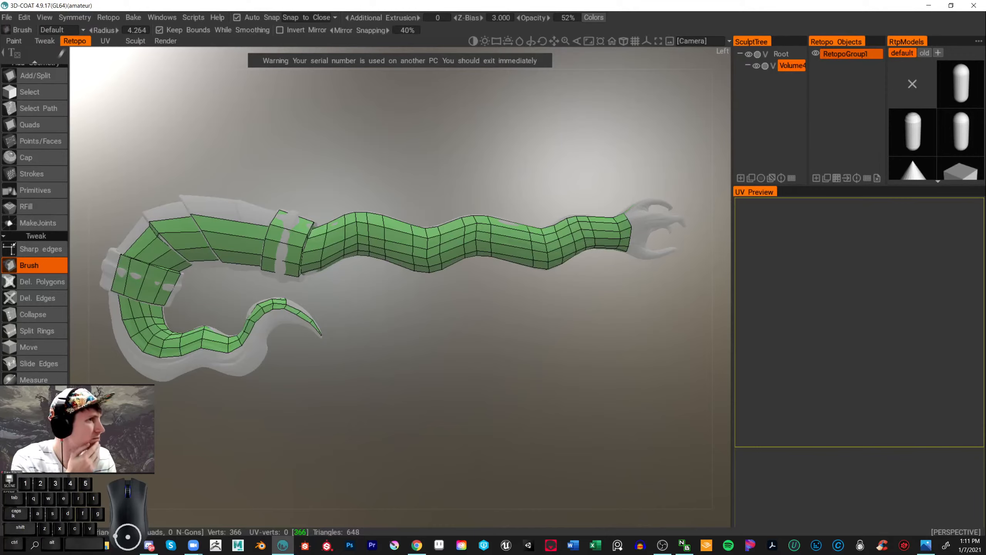
{"action": "key", "text": "alt+Tab"}
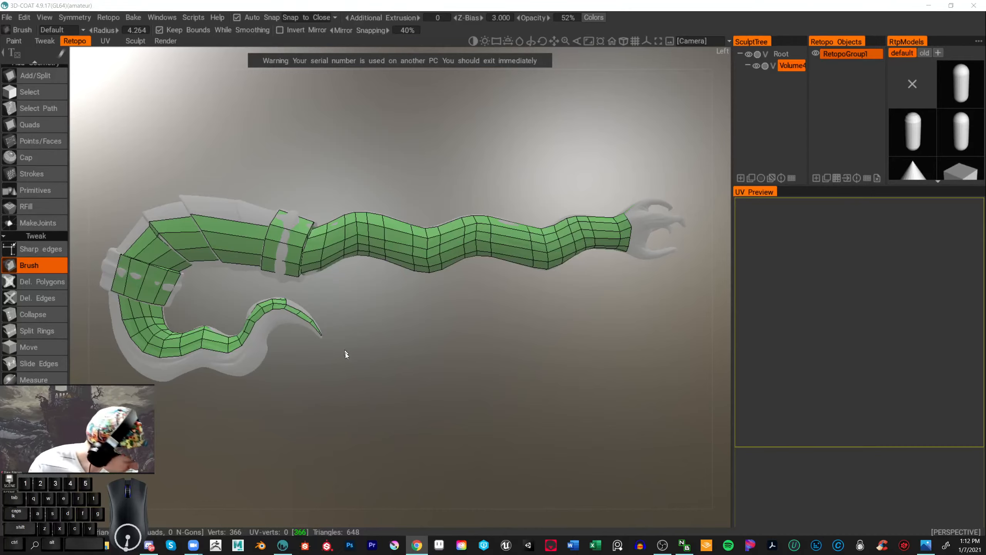
- Examine the open mesh border at the wrist and the bases of the claw's fingers from several angles
{"action": "left_click_drag", "start_coordinate": [447, 362], "coordinate": [512, 347]}
{"action": "right_click_drag", "start_coordinate": [512, 347], "coordinate": [462, 359]}
{"action": "left_click_drag", "start_coordinate": [462, 359], "coordinate": [485, 392]}
{"action": "right_click_drag", "start_coordinate": [484, 392], "coordinate": [488, 342]}
{"action": "left_click_drag", "start_coordinate": [489, 341], "coordinate": [506, 385]}
{"action": "right_click_drag", "start_coordinate": [506, 385], "coordinate": [527, 441]}
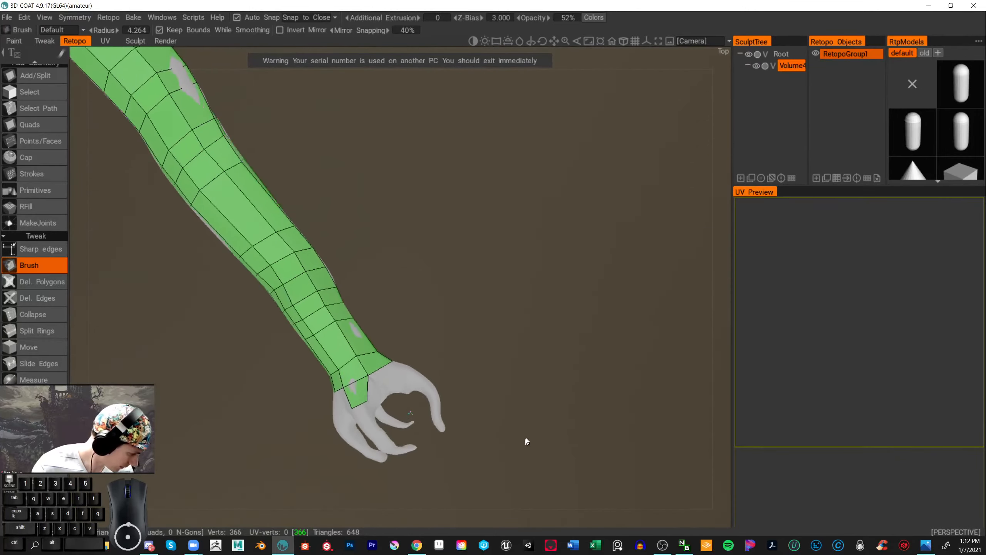
{"action": "left_click_drag", "start_coordinate": [527, 441], "coordinate": [524, 410]}
{"action": "right_click_drag", "start_coordinate": [524, 410], "coordinate": [519, 399]}
{"action": "mouse_move", "coordinate": [520, 399]}
{"action": "left_mouse_down"}
{"action": "mouse_move", "coordinate": [517, 333]}
{"action": "mouse_move", "coordinate": [511, 339]}
{"action": "left_mouse_up"}
{"action": "right_click_drag", "start_coordinate": [511, 339], "coordinate": [529, 337]}
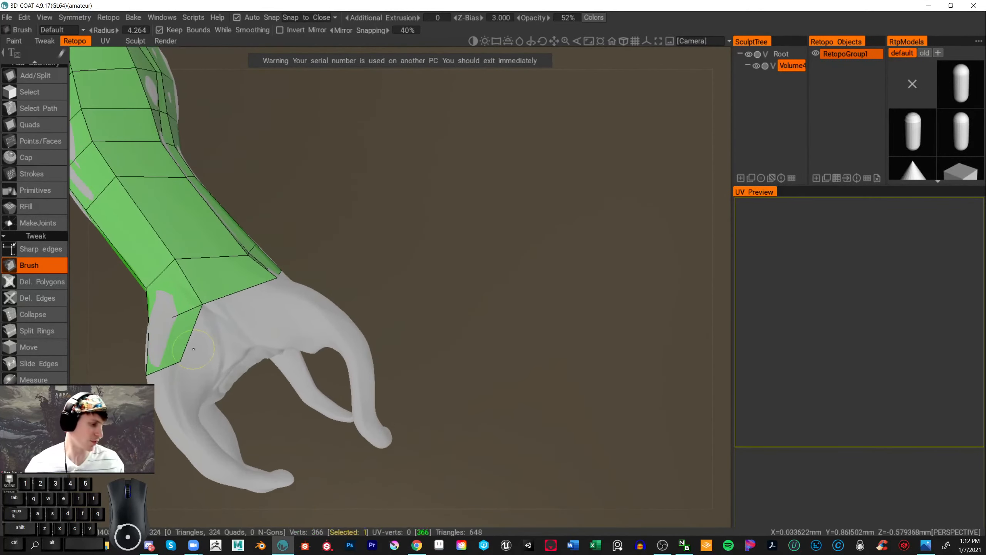
{"action": "left_click_drag", "start_coordinate": [478, 280], "coordinate": [434, 256]}
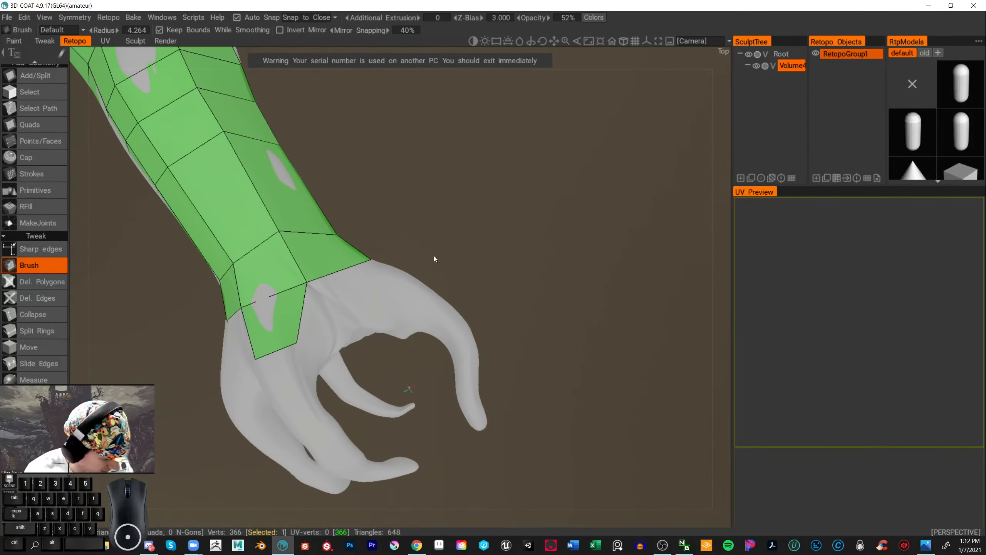
- Add a quad on each side of the patch at the first finger's base with the Quads tool
{"action": "left_click", "coordinate": [37, 121]}
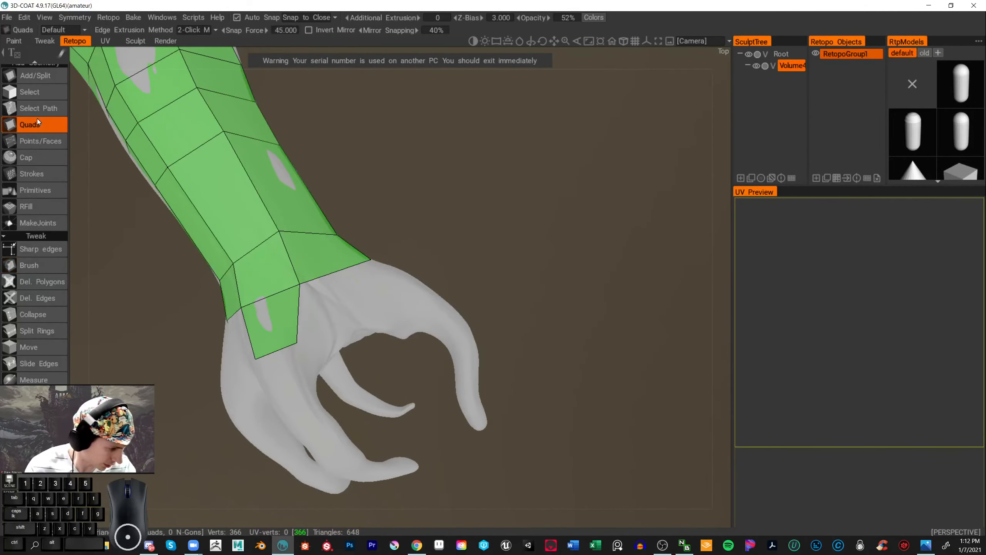
{"action": "left_click_drag", "start_coordinate": [396, 210], "coordinate": [202, 279]}
{"action": "left_click", "coordinate": [183, 287]}
{"action": "left_click", "coordinate": [176, 347]}
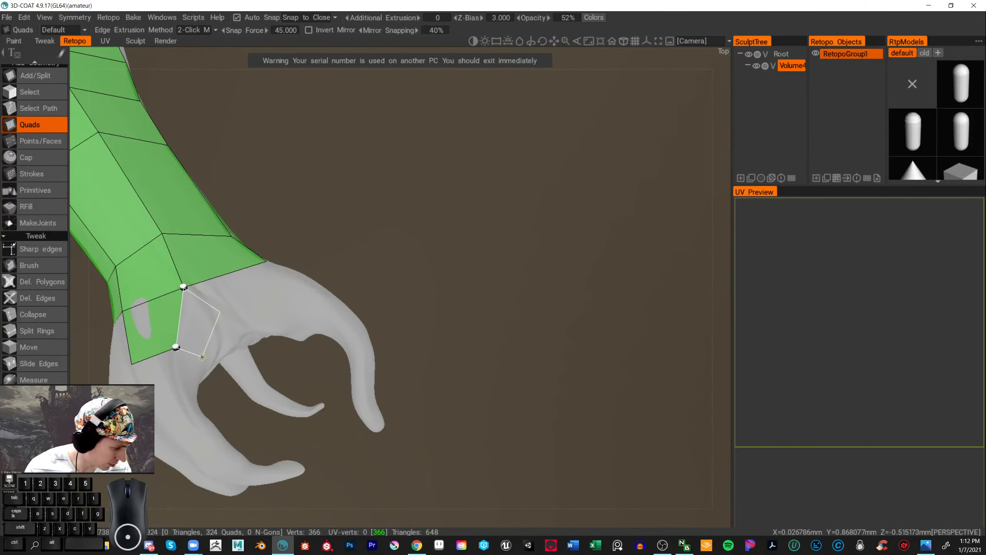
{"action": "left_click", "coordinate": [202, 357]}
{"action": "left_click_drag", "start_coordinate": [349, 349], "coordinate": [439, 256]}
{"action": "left_click", "coordinate": [396, 271]}
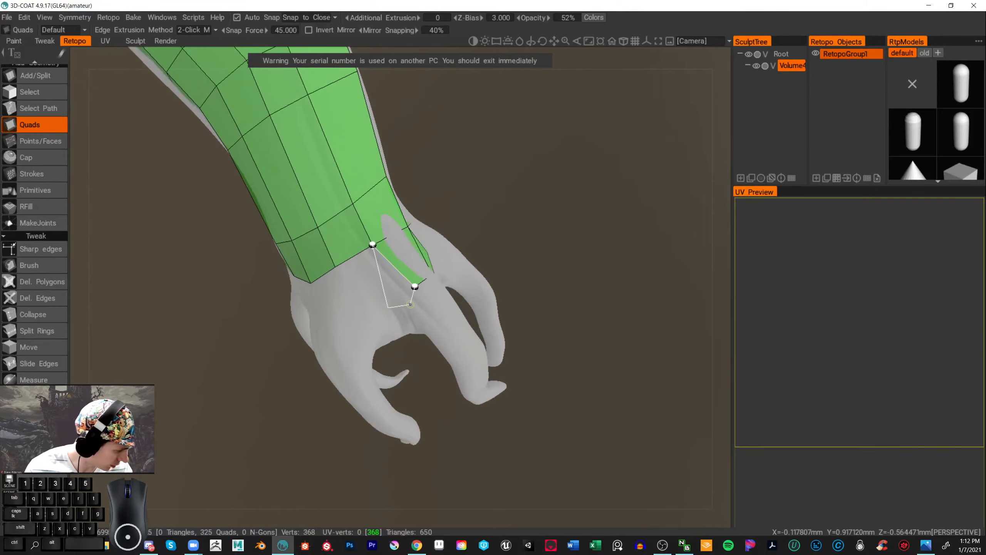
{"action": "left_click", "coordinate": [410, 304]}
- Extend the wrist border toward the second finger with three more connected quads across the gap between the fingers
{"action": "left_click_drag", "start_coordinate": [540, 256], "coordinate": [348, 240]}
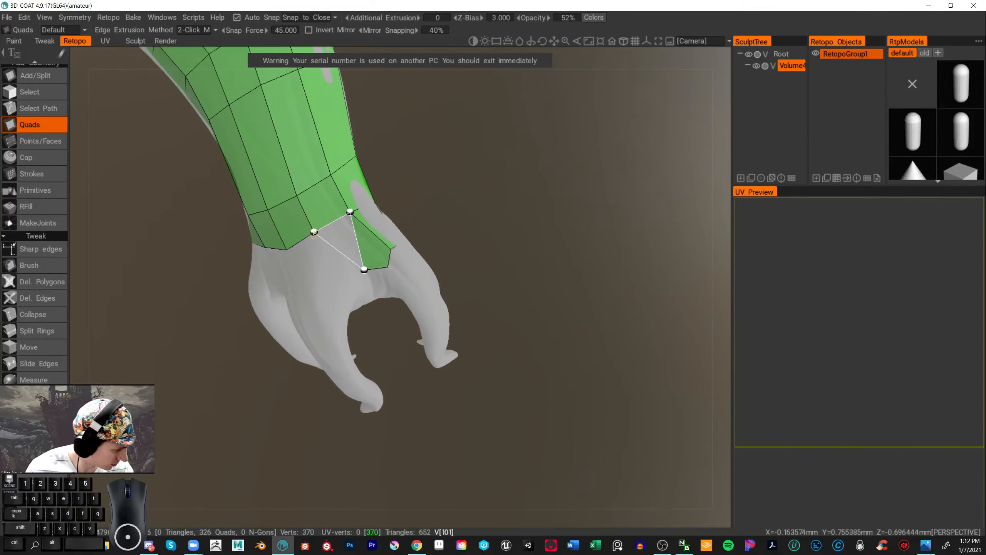
{"action": "left_click", "coordinate": [346, 277]}
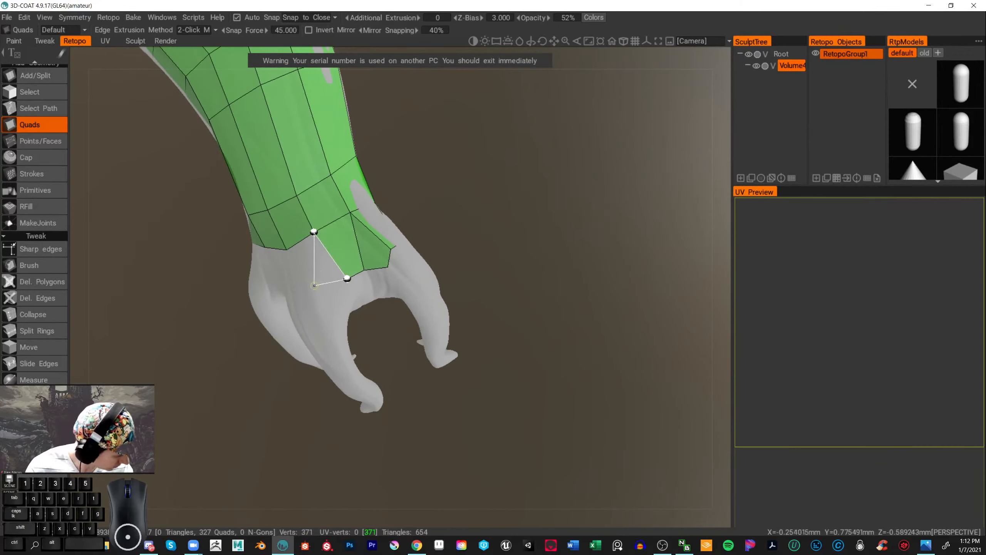
{"action": "left_click", "coordinate": [339, 291]}
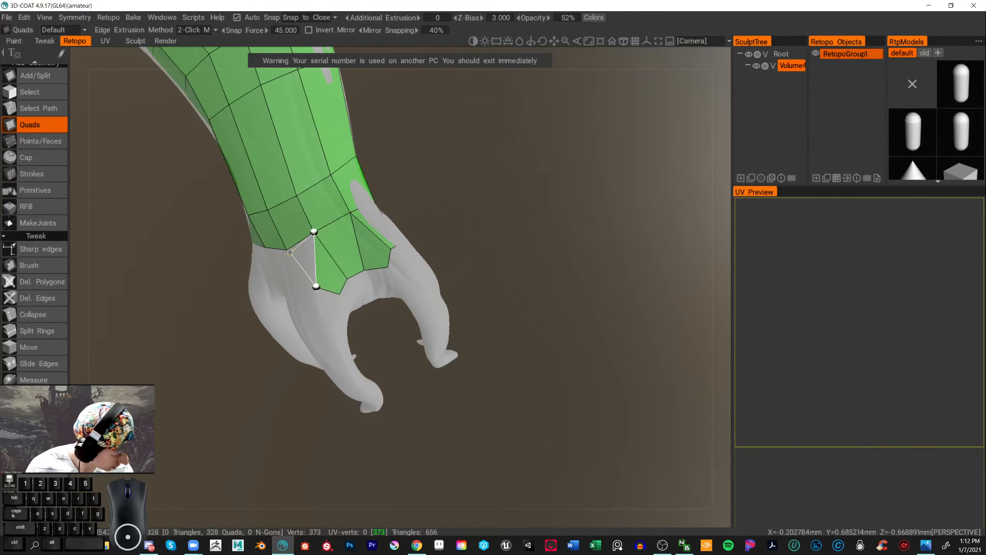
{"action": "left_click", "coordinate": [297, 291]}
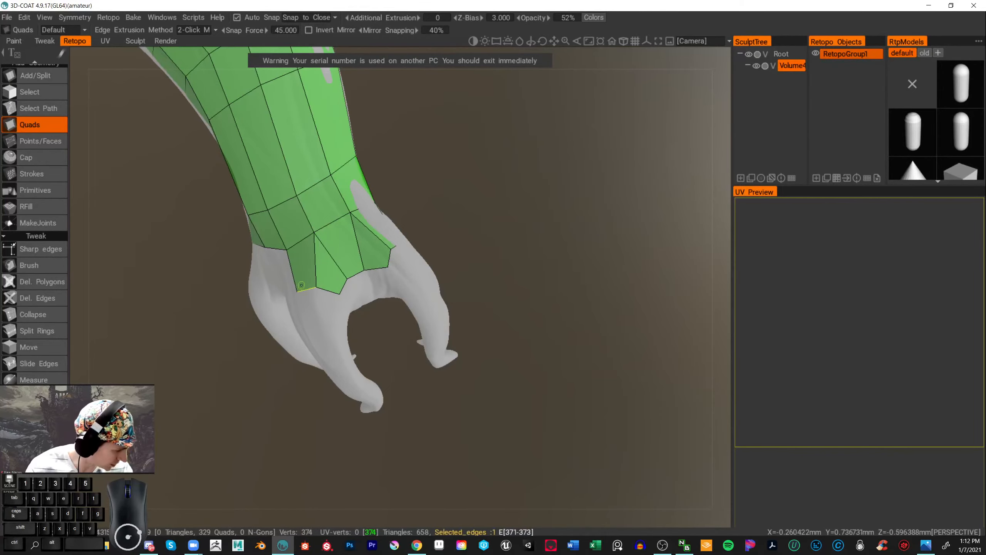
- Adjust the newest quad at the second finger's base with the Brush tool
{"action": "left_click_drag", "start_coordinate": [465, 233], "coordinate": [554, 180]}
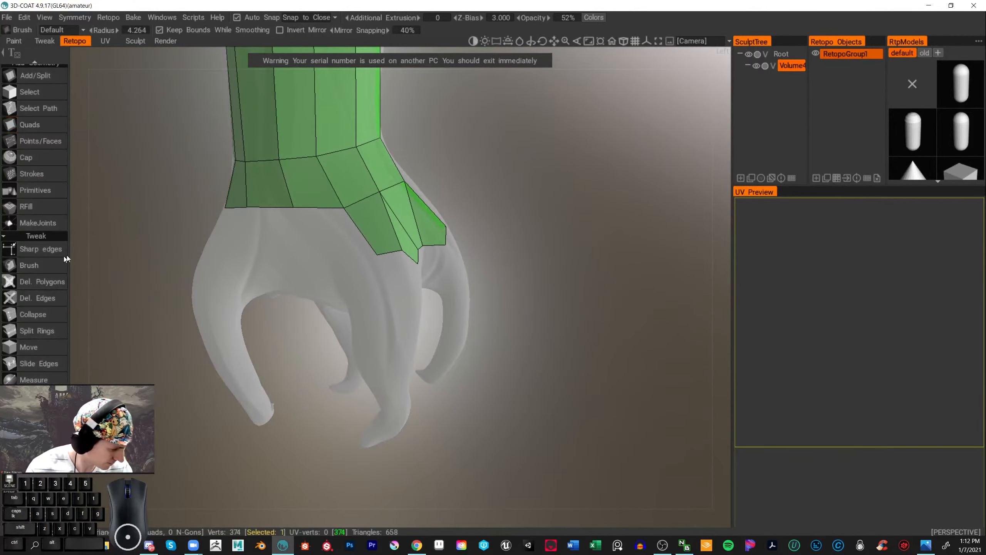
{"action": "left_click", "coordinate": [30, 265]}
{"action": "left_click_drag", "start_coordinate": [336, 211], "coordinate": [373, 264]}
- Build three connected quads around the side and front of the second finger's base with the Quads tool
{"action": "left_click", "coordinate": [30, 124]}
{"action": "mouse_move", "coordinate": [533, 188]}
{"action": "left_mouse_down"}
{"action": "mouse_move", "coordinate": [560, 178]}
{"action": "mouse_move", "coordinate": [551, 183]}
{"action": "left_mouse_up"}
{"action": "left_click", "coordinate": [349, 203]}
{"action": "left_click", "coordinate": [384, 251]}
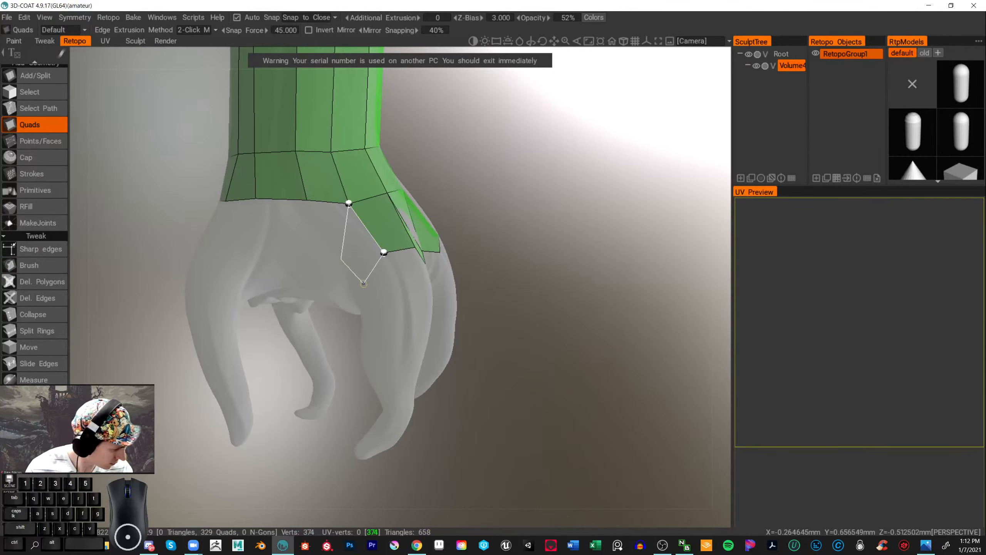
{"action": "left_click", "coordinate": [365, 281]}
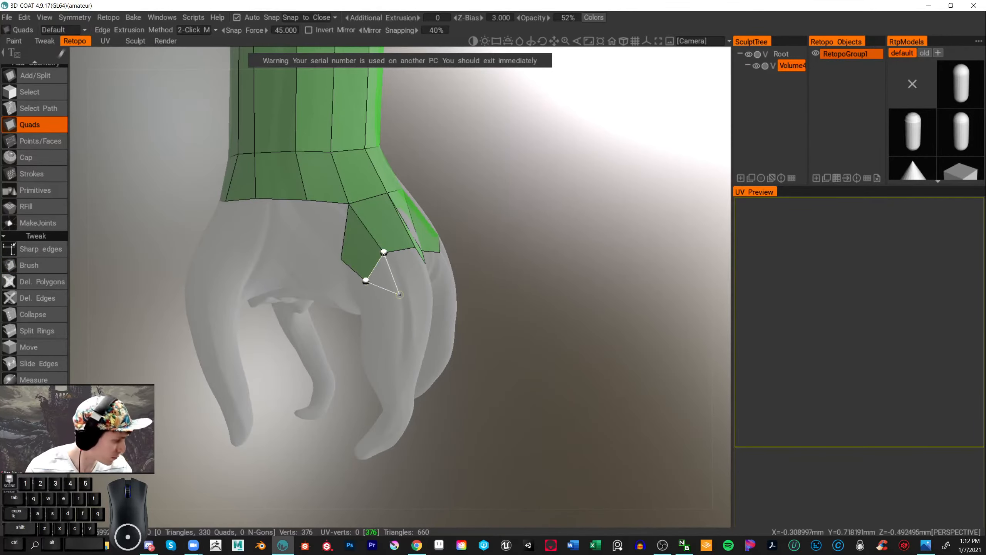
{"action": "left_click", "coordinate": [375, 307]}
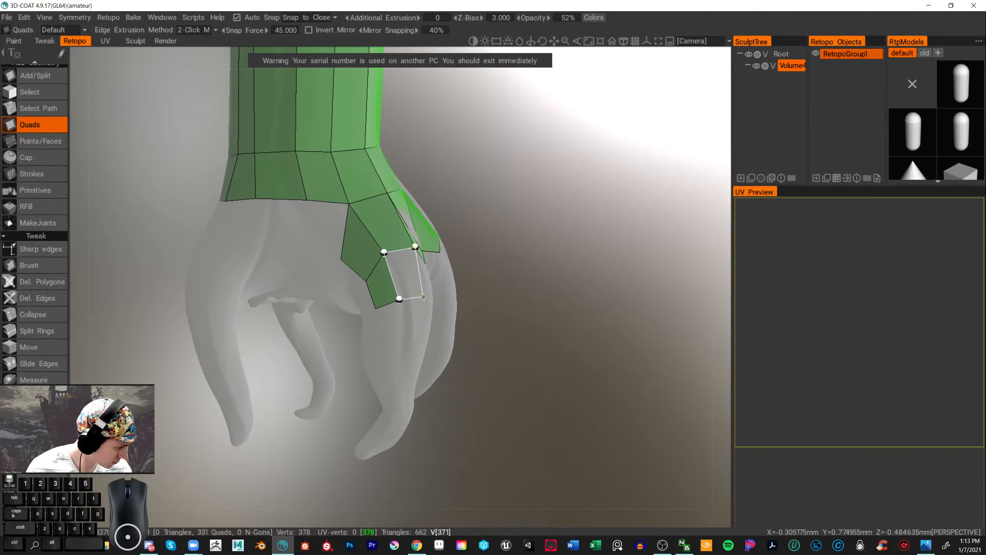
{"action": "left_click", "coordinate": [428, 296]}
{"action": "left_click_drag", "start_coordinate": [538, 289], "coordinate": [499, 275]}
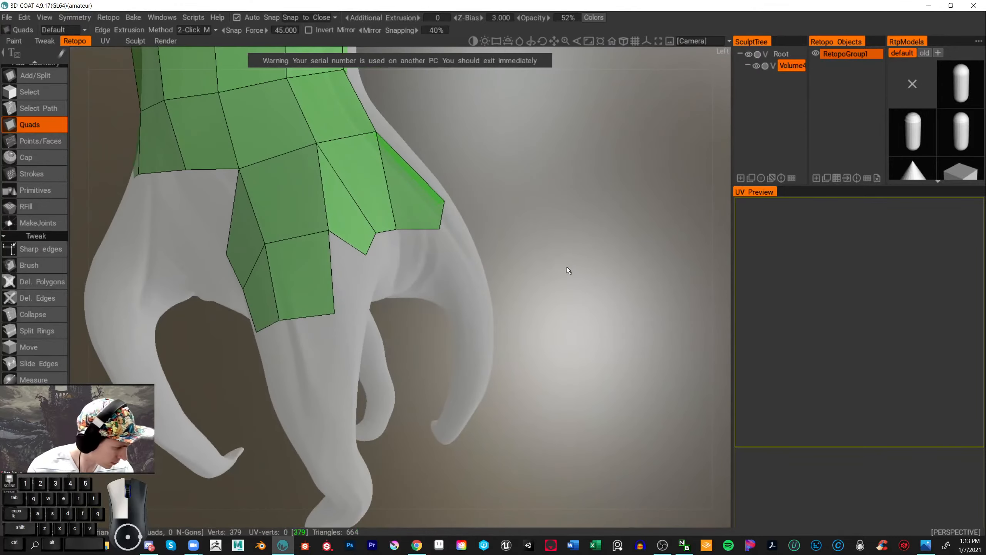
- Add two connected quads around the far side of the second finger's base with the Quads tool
{"action": "left_click_drag", "start_coordinate": [567, 267], "coordinate": [518, 254]}
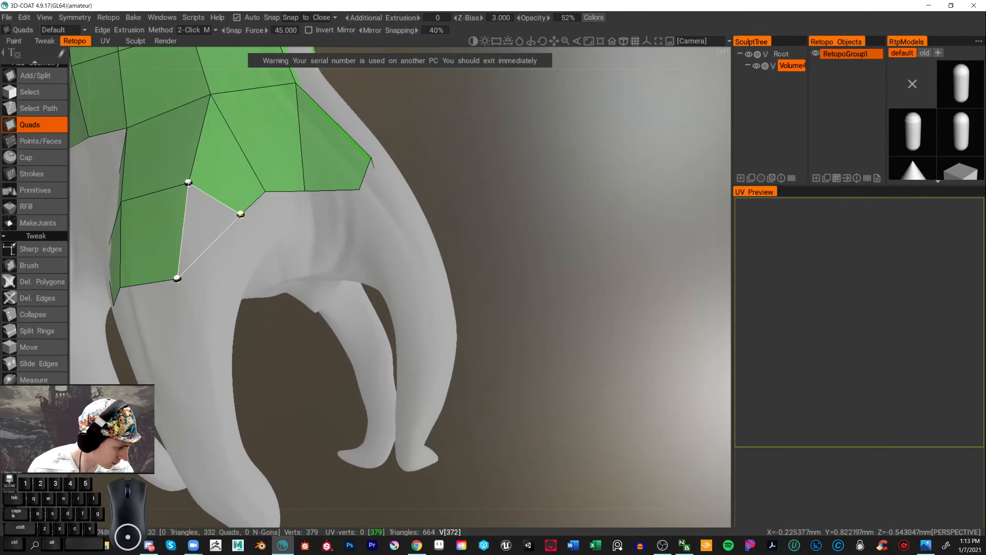
{"action": "left_click", "coordinate": [213, 285]}
{"action": "left_click_drag", "start_coordinate": [255, 266], "coordinate": [198, 271], "text": "alt"}
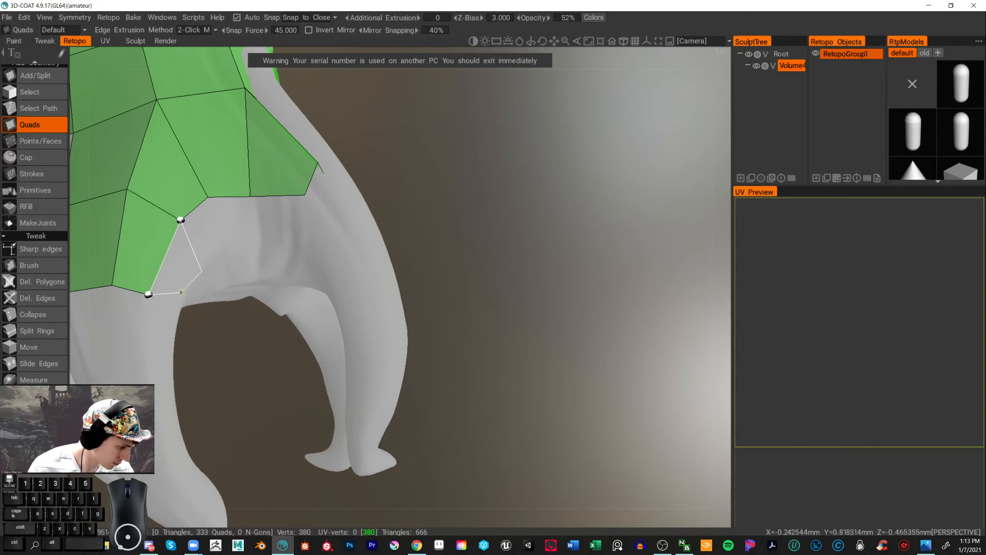
{"action": "left_click", "coordinate": [176, 313]}
- Build four connected quads from the middle of the gap beside the second finger onto the adjacent finger's base
{"action": "scroll", "coordinate": [431, 245], "scroll_direction": "down", "scroll_amount": 6}
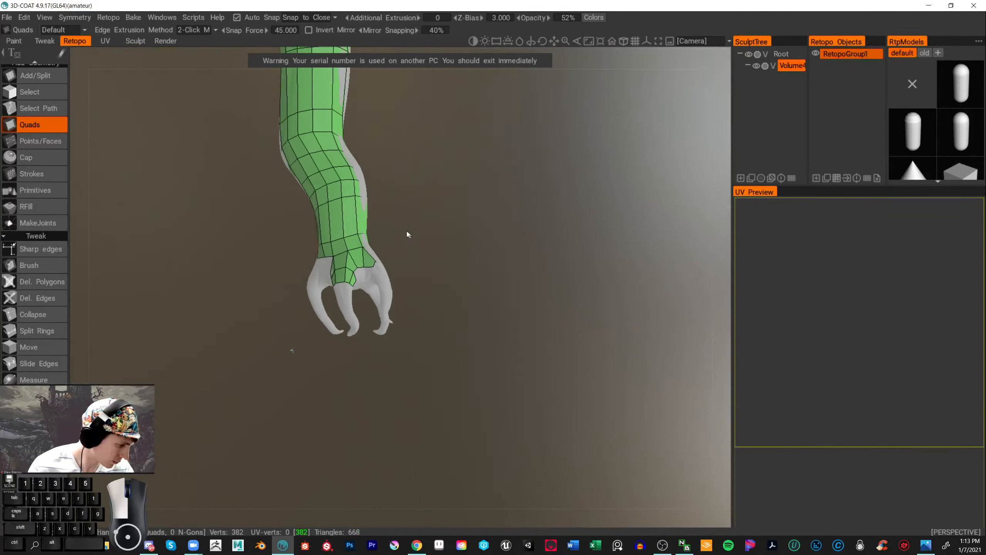
{"action": "scroll", "coordinate": [424, 229], "scroll_direction": "up", "scroll_amount": 6}
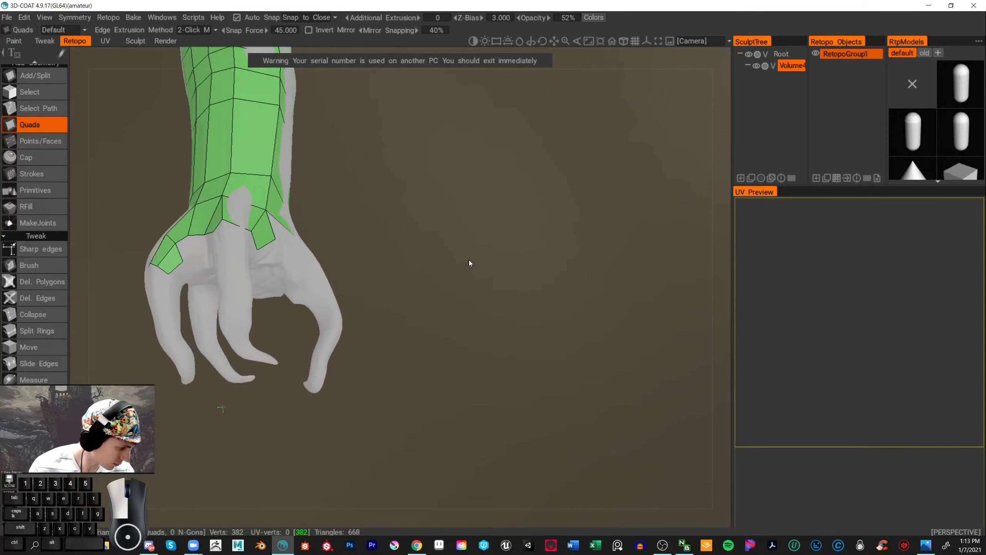
{"action": "left_click_drag", "start_coordinate": [494, 270], "coordinate": [546, 277]}
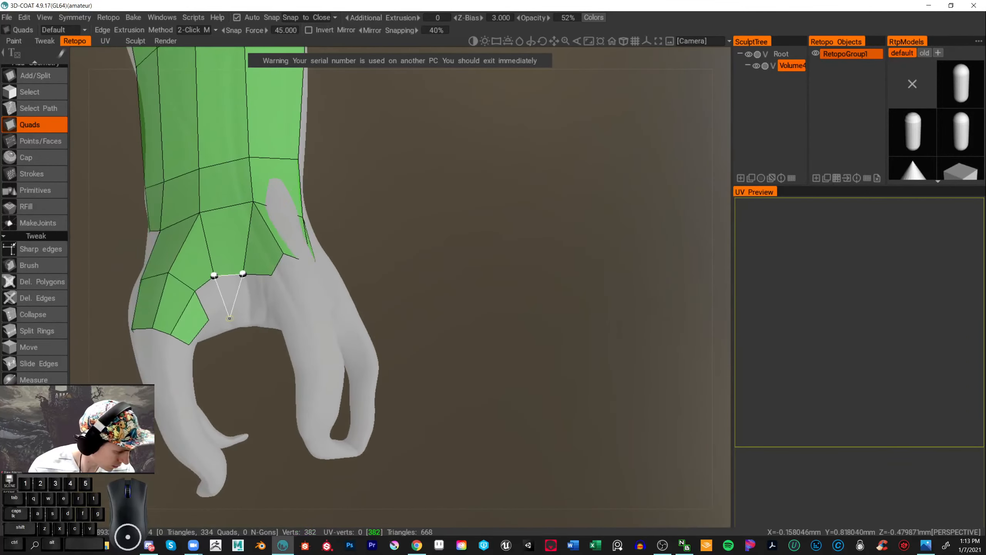
{"action": "left_click", "coordinate": [249, 311]}
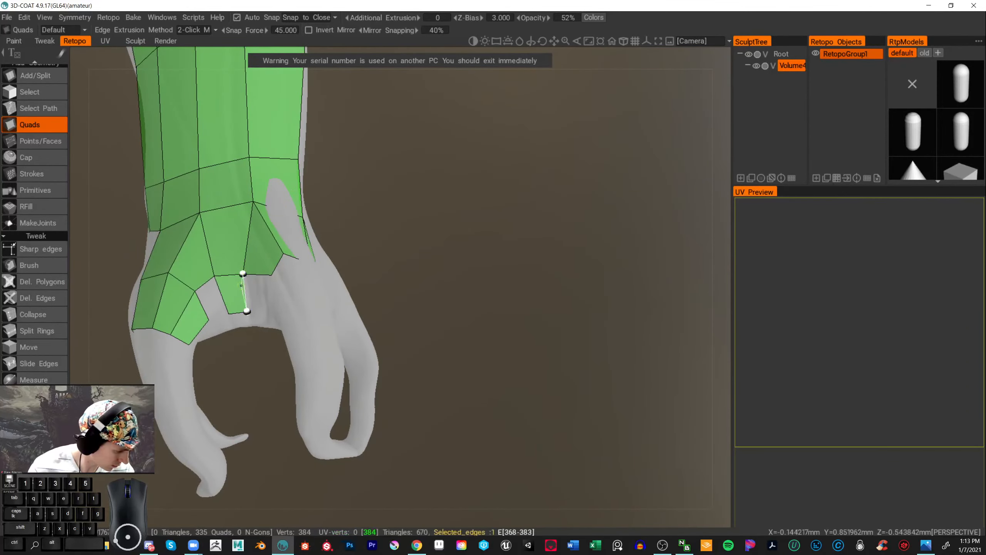
{"action": "left_click", "coordinate": [267, 311]}
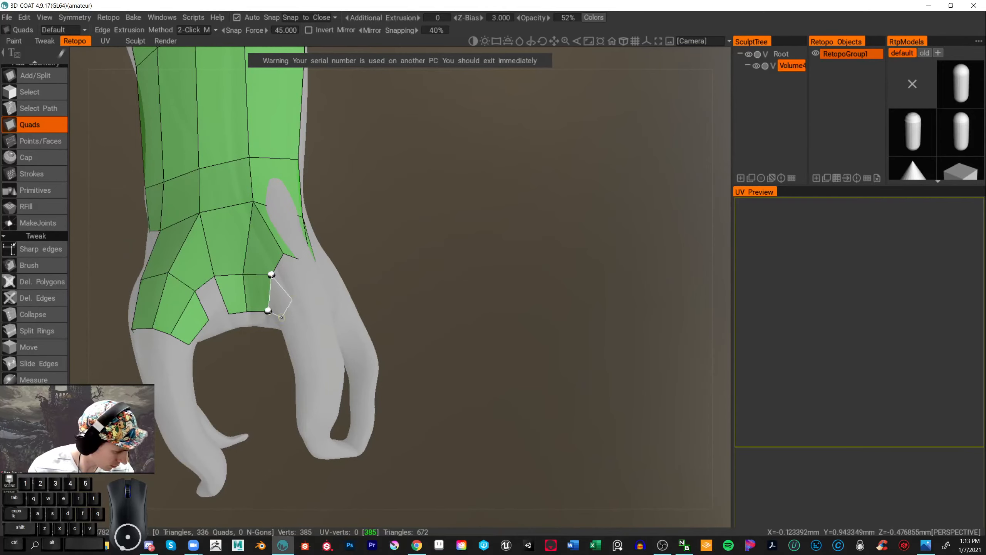
{"action": "left_click", "coordinate": [280, 324]}
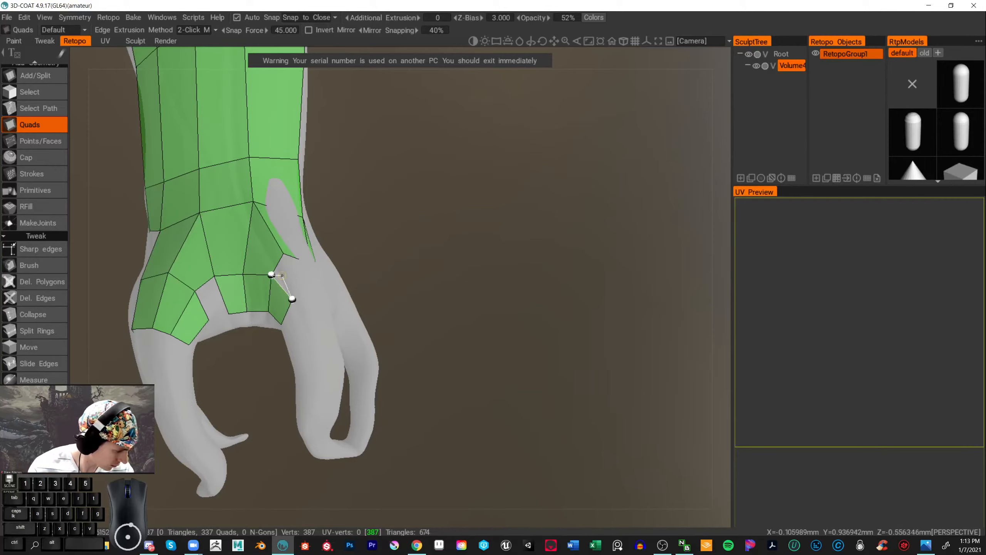
{"action": "left_click", "coordinate": [284, 253]}
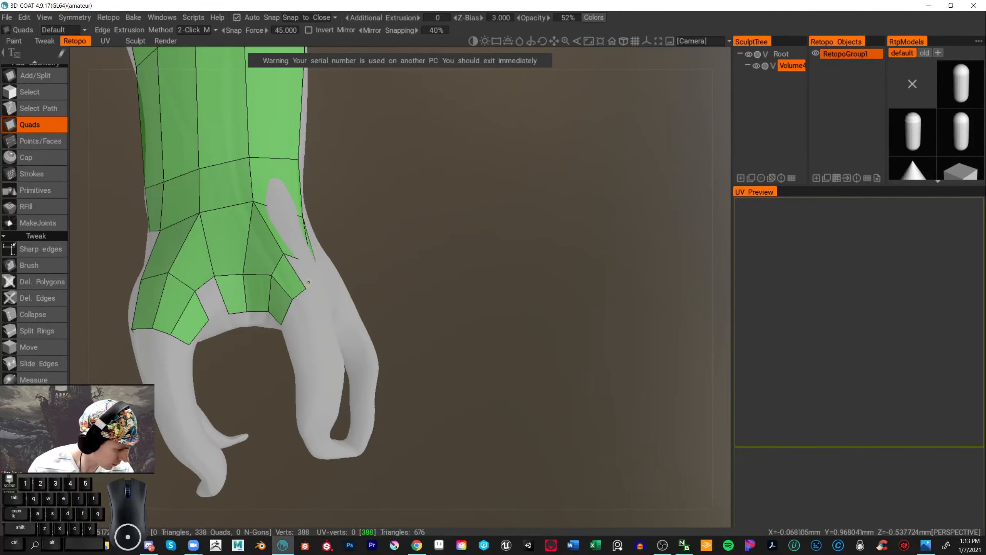
- Adjust the vertices above the adjacent finger's new quads with the Brush tool
{"action": "left_click", "coordinate": [30, 265]}
{"action": "scroll", "coordinate": [372, 253], "scroll_direction": "up", "scroll_amount": 3}
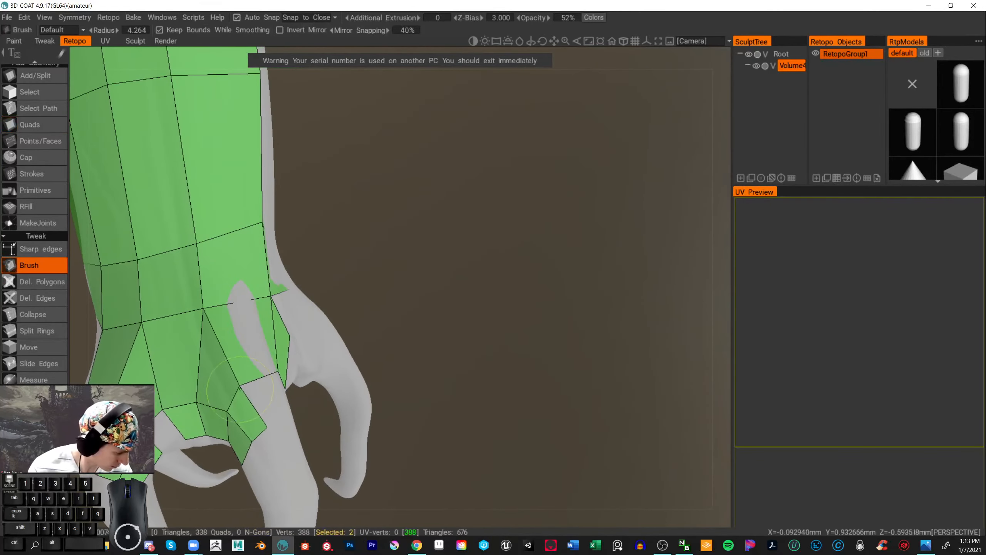
{"action": "left_click_drag", "start_coordinate": [240, 387], "coordinate": [249, 377]}
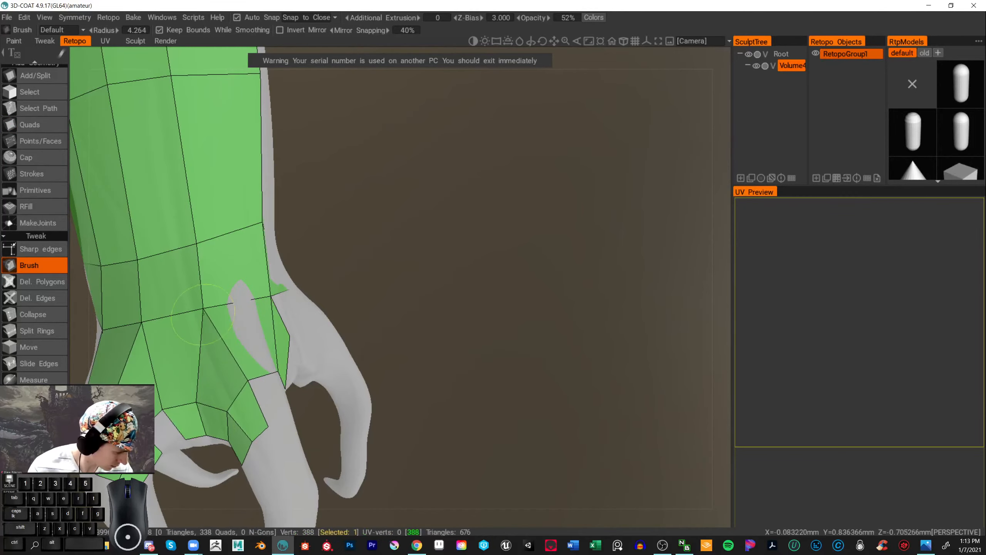
{"action": "mouse_move", "coordinate": [203, 314]}
{"action": "left_mouse_down"}
{"action": "mouse_move", "coordinate": [437, 244]}
{"action": "mouse_move", "coordinate": [423, 245]}
{"action": "left_mouse_up"}
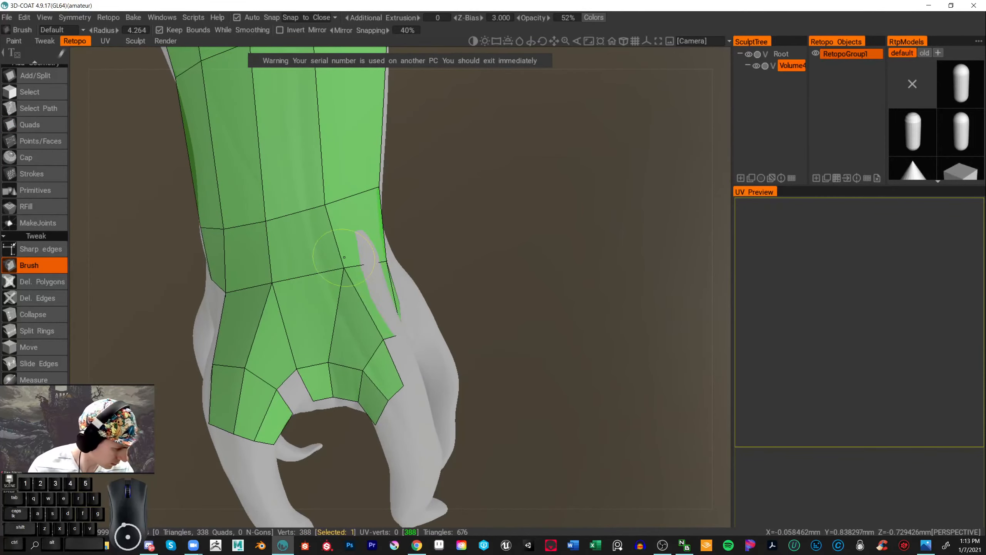
- Fill the opening between the two finger patches with a quad using the Quads tool
{"action": "left_click", "coordinate": [35, 124]}
{"action": "mouse_move", "coordinate": [159, 309]}
{"action": "left_mouse_down"}
{"action": "mouse_move", "coordinate": [162, 291]}
{"action": "mouse_move", "coordinate": [520, 282]}
{"action": "mouse_move", "coordinate": [262, 231]}
{"action": "left_mouse_up"}
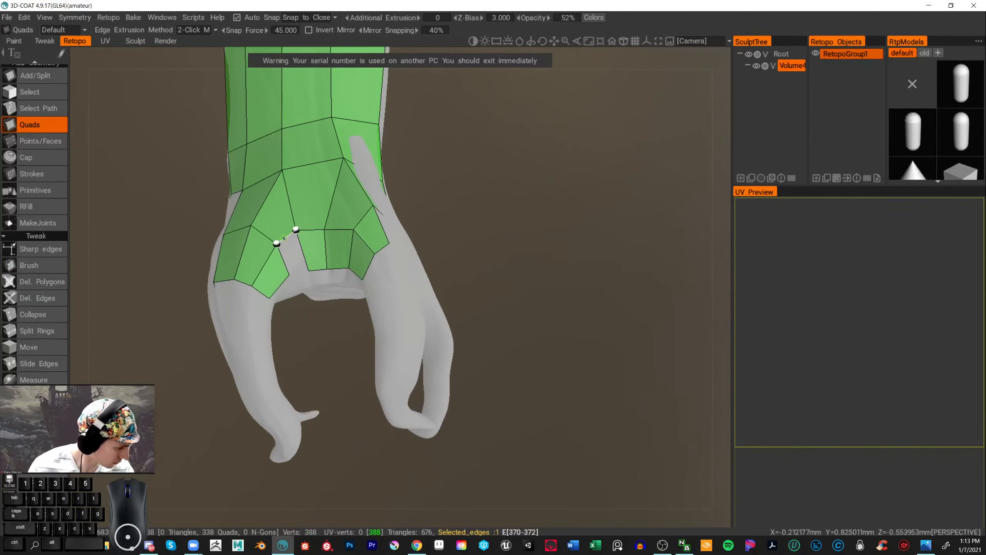
{"action": "left_click", "coordinate": [309, 269]}
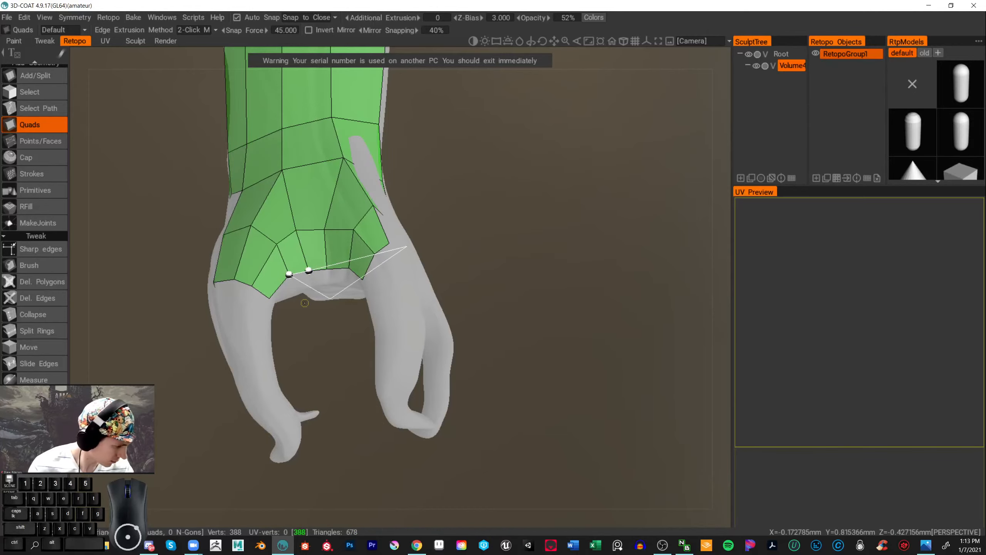
- Add two connected quads around the front and outer side of the adjacent finger's base
{"action": "mouse_move", "coordinate": [487, 264]}
{"action": "left_mouse_down"}
{"action": "mouse_move", "coordinate": [458, 284]}
{"action": "mouse_move", "coordinate": [499, 265]}
{"action": "mouse_move", "coordinate": [490, 269]}
{"action": "left_mouse_up"}
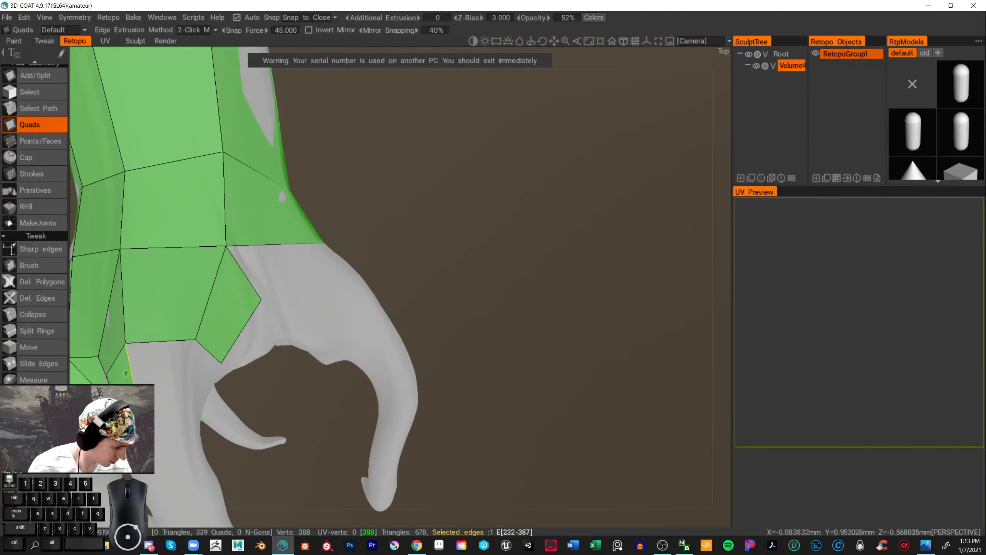
{"action": "left_click", "coordinate": [126, 343]}
{"action": "left_click", "coordinate": [195, 340]}
{"action": "left_click", "coordinate": [178, 403]}
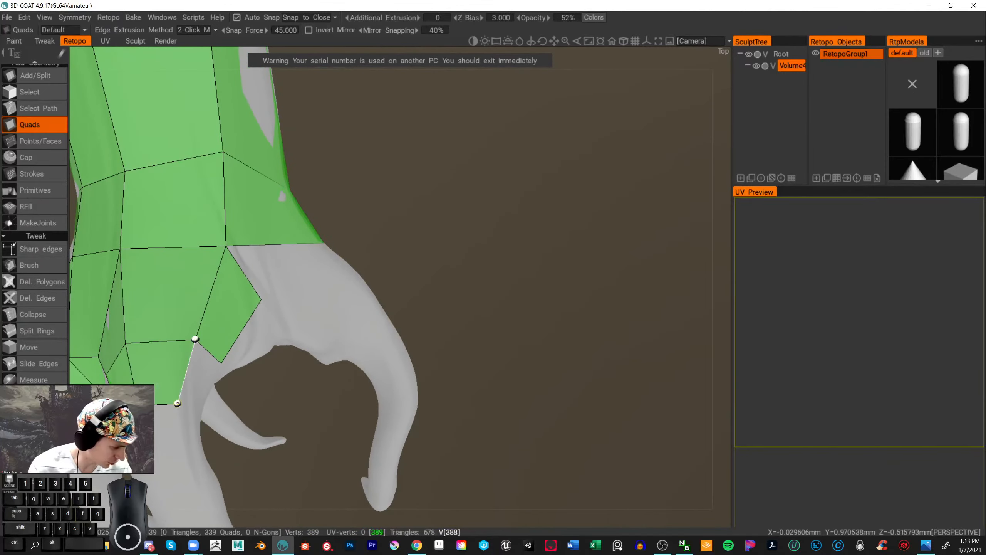
{"action": "left_click", "coordinate": [221, 363]}
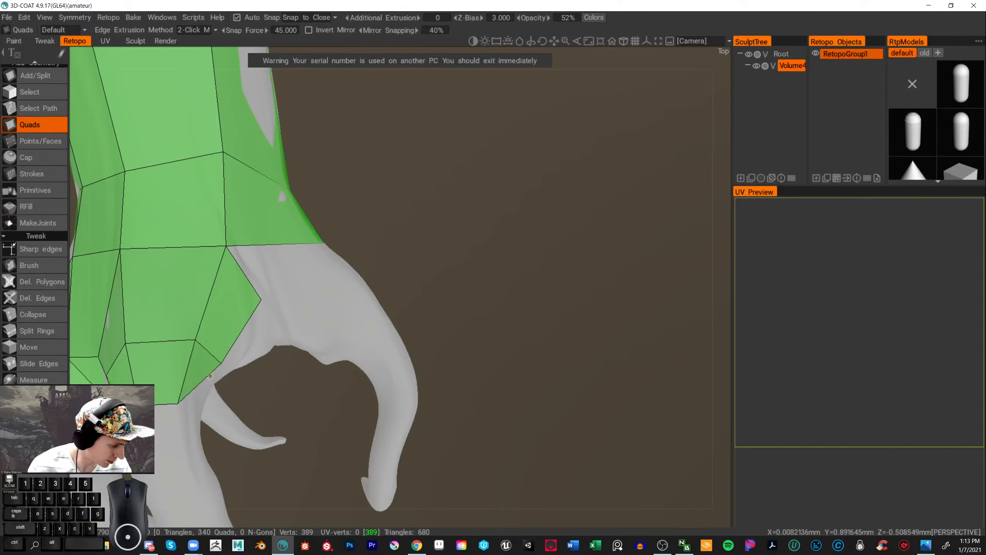
{"action": "left_click", "coordinate": [221, 363]}
{"action": "left_click", "coordinate": [195, 339]}
{"action": "left_click", "coordinate": [177, 402]}
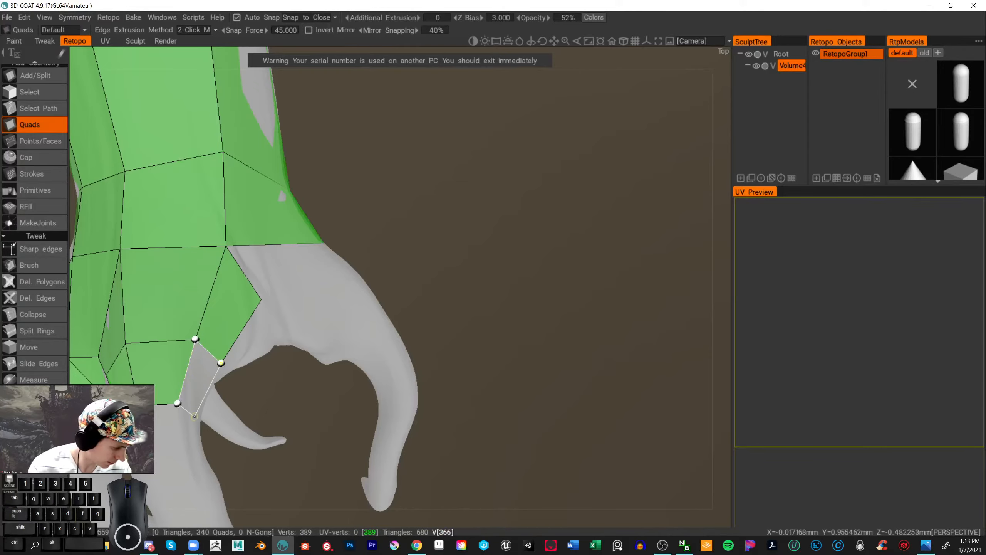
{"action": "left_click", "coordinate": [195, 417]}
- Extend the wrist border onto the side of the palm with two connected quads beside the finger patch
{"action": "right_click_drag", "start_coordinate": [254, 398], "coordinate": [448, 276], "text": "alt"}
{"action": "left_click_drag", "start_coordinate": [448, 276], "coordinate": [491, 279], "text": "alt"}
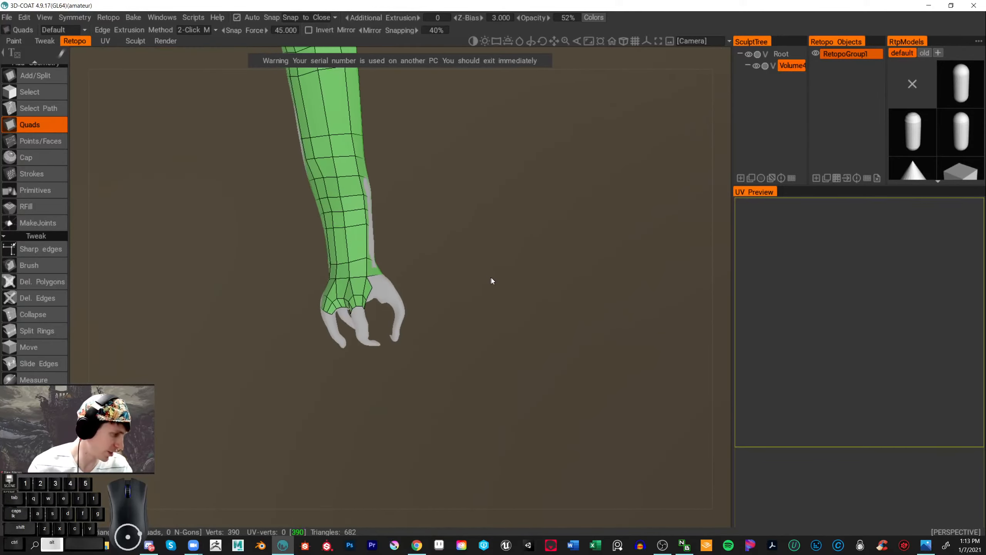
{"action": "right_click_drag", "start_coordinate": [491, 278], "coordinate": [436, 202], "text": "alt"}
{"action": "middle_click_drag", "start_coordinate": [437, 202], "coordinate": [424, 354], "text": "alt"}
{"action": "left_click_drag", "start_coordinate": [423, 353], "coordinate": [433, 304], "text": "alt"}
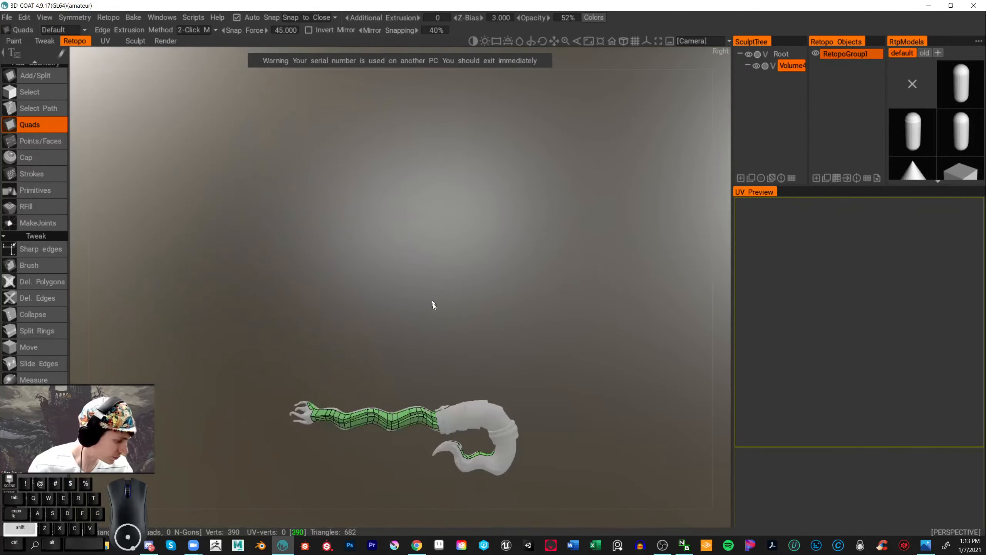
{"action": "right_click_drag", "start_coordinate": [433, 304], "coordinate": [416, 398], "text": "alt"}
{"action": "middle_click_drag", "start_coordinate": [416, 398], "coordinate": [414, 155], "text": "alt"}
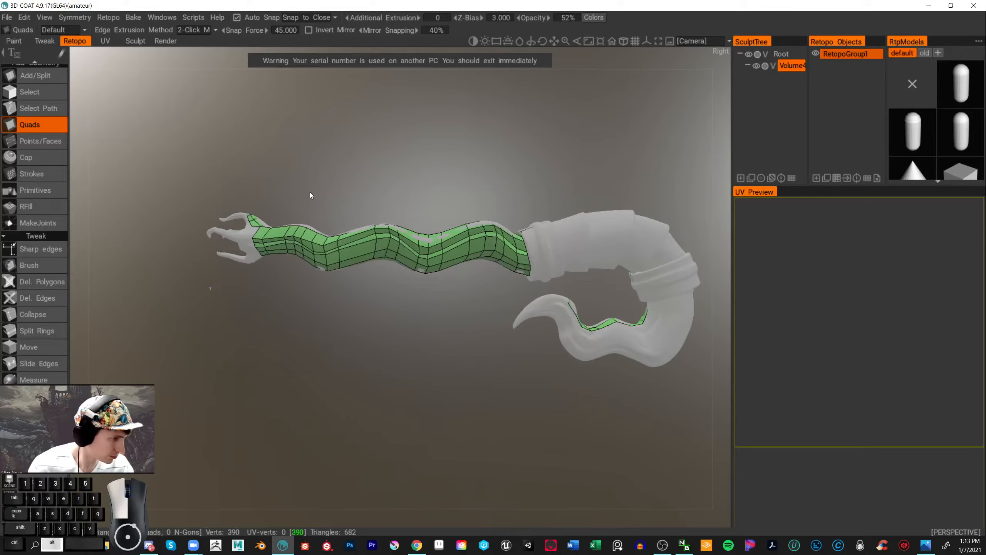
{"action": "right_click_drag", "start_coordinate": [310, 192], "coordinate": [363, 195], "text": "alt"}
{"action": "middle_click_drag", "start_coordinate": [362, 123], "coordinate": [425, 228], "text": "alt"}
{"action": "mouse_move", "coordinate": [426, 228]}
{"action": "left_mouse_down", "text": "alt"}
{"action": "mouse_move", "coordinate": [419, 266]}
{"action": "mouse_move", "coordinate": [431, 286]}
{"action": "mouse_move", "coordinate": [471, 267]}
{"action": "mouse_move", "coordinate": [486, 211]}
{"action": "mouse_move", "coordinate": [497, 258]}
{"action": "mouse_move", "coordinate": [409, 255]}
{"action": "left_mouse_up", "text": "alt"}
{"action": "right_click_drag", "start_coordinate": [409, 256], "coordinate": [493, 224], "text": "alt"}
{"action": "left_click", "coordinate": [443, 284]}
{"action": "left_click", "coordinate": [395, 300]}
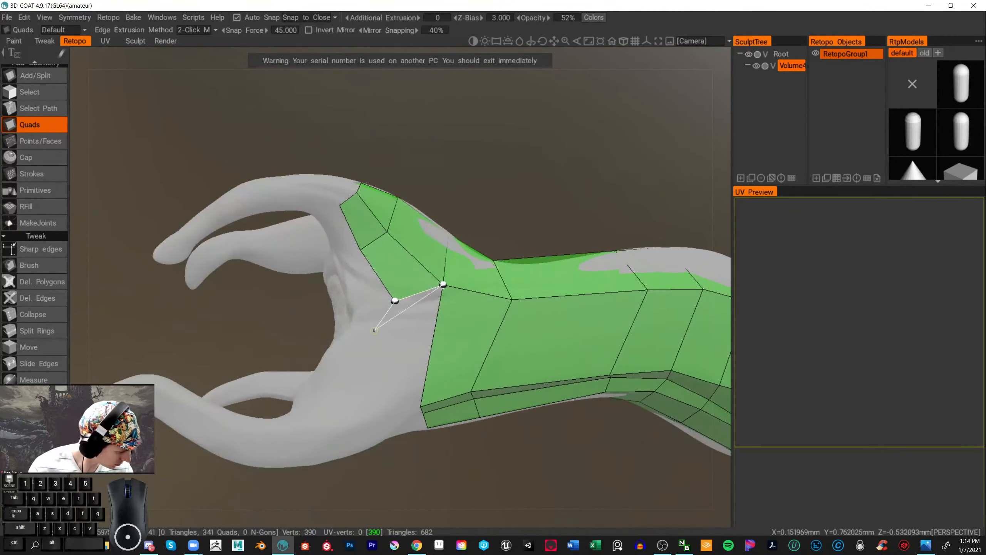
{"action": "left_click", "coordinate": [372, 330]}
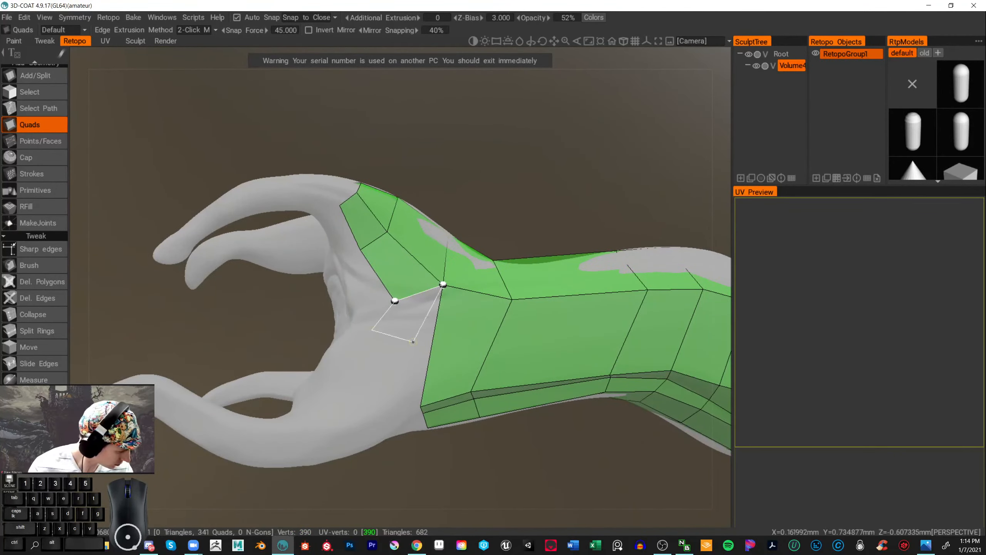
{"action": "left_click", "coordinate": [392, 347]}
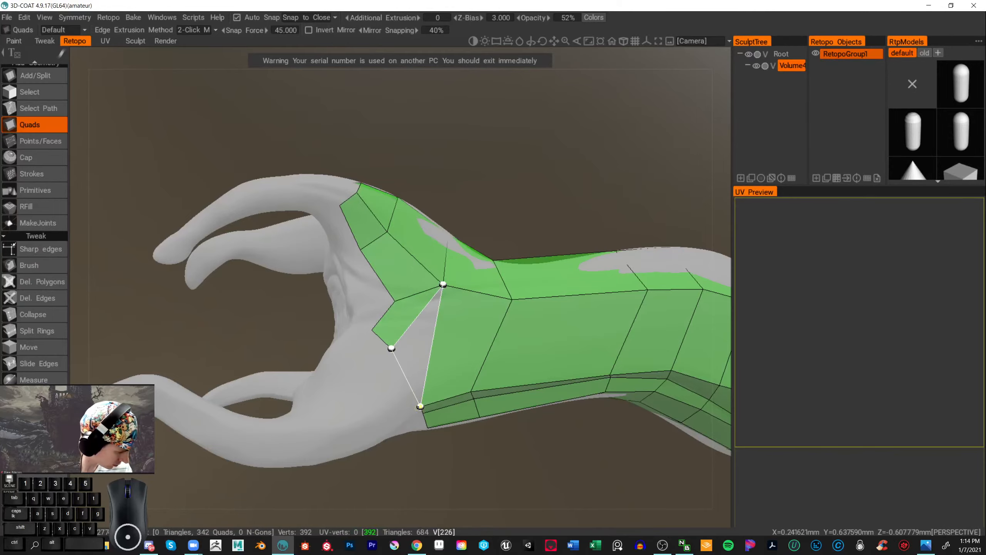
{"action": "left_click", "coordinate": [392, 401]}
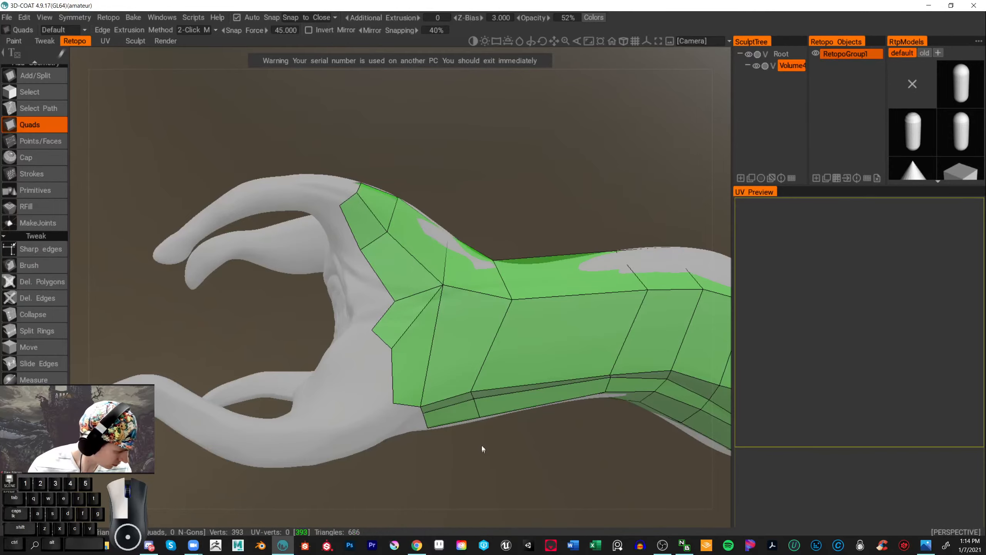
- Continue the new row with two more quads along the wrist border across the side of the palm
{"action": "right_click_drag", "start_coordinate": [481, 444], "coordinate": [403, 294], "text": "alt"}
{"action": "left_click", "coordinate": [403, 294]}
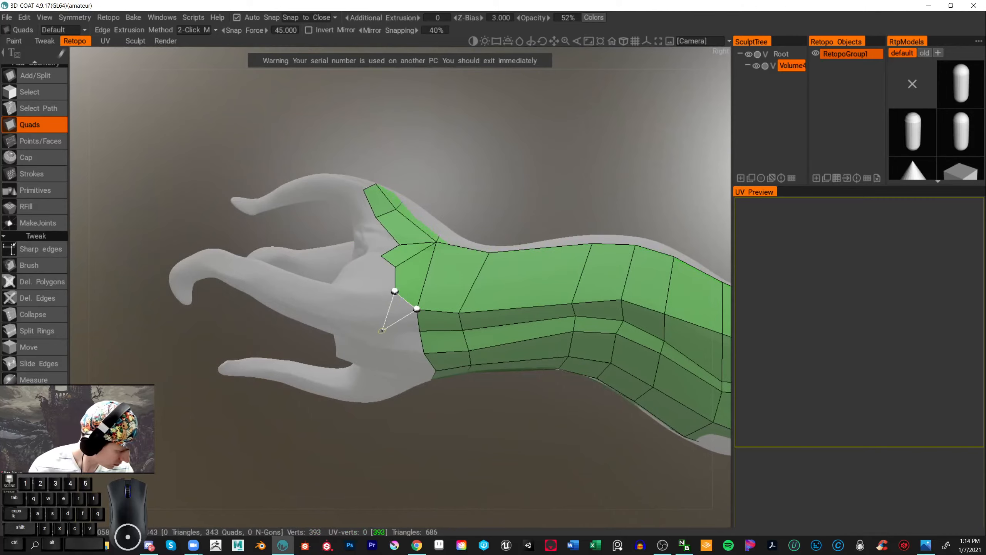
{"action": "left_click", "coordinate": [382, 329]}
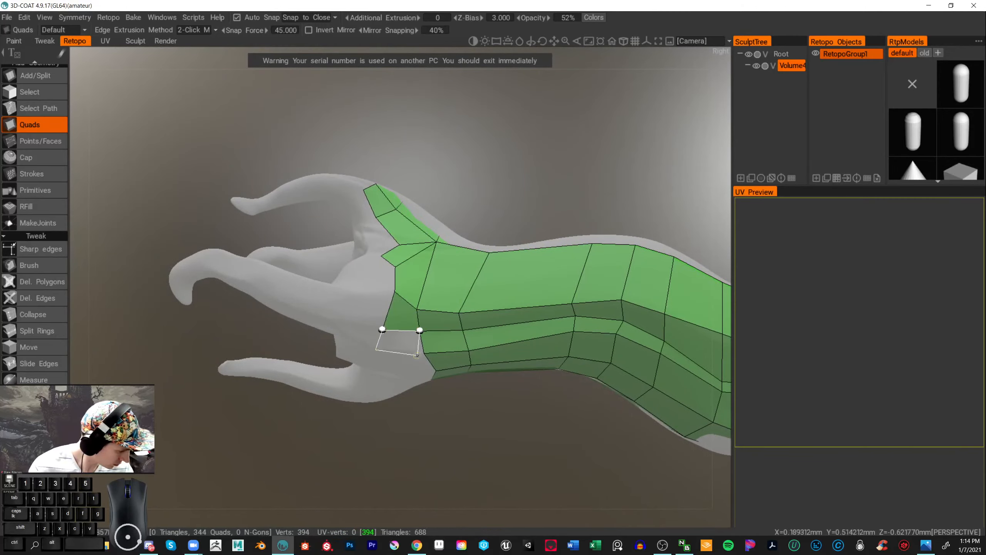
{"action": "left_click", "coordinate": [417, 355]}
- Move the outer corner of the newest palm quad closer to the wrist with the Brush tool
{"action": "right_click_drag", "start_coordinate": [417, 354], "coordinate": [505, 352], "text": "alt"}
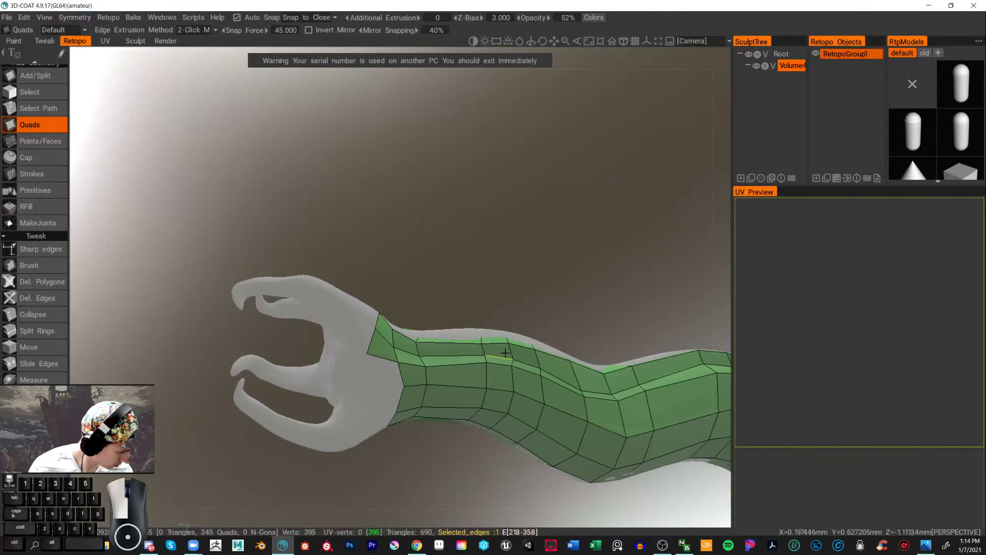
{"action": "left_click_drag", "start_coordinate": [505, 353], "coordinate": [501, 350], "text": "alt"}
{"action": "middle_click_drag", "start_coordinate": [471, 302], "coordinate": [467, 231], "text": "alt"}
{"action": "right_click_drag", "start_coordinate": [467, 232], "coordinate": [509, 243], "text": "alt"}
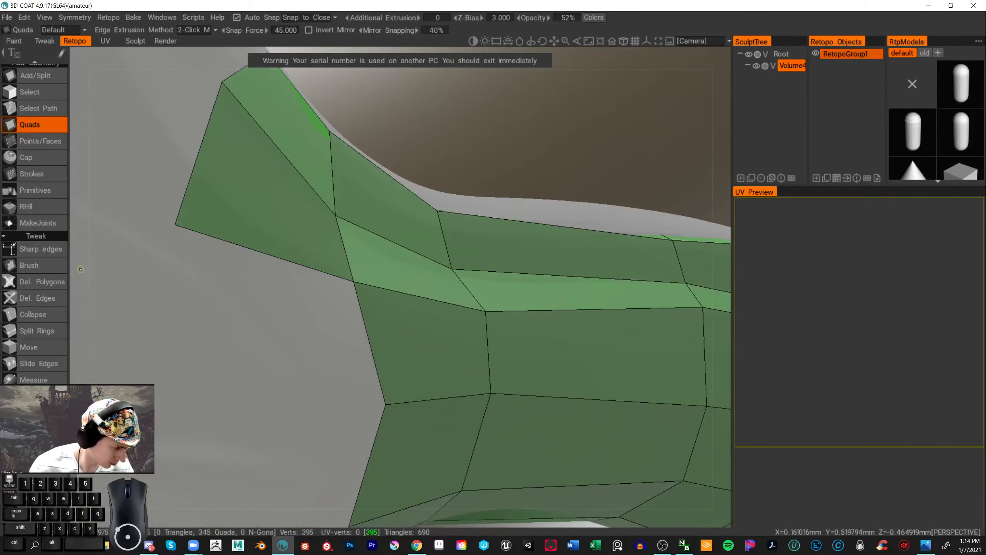
{"action": "right_click_drag", "start_coordinate": [500, 149], "coordinate": [459, 134], "text": "alt"}
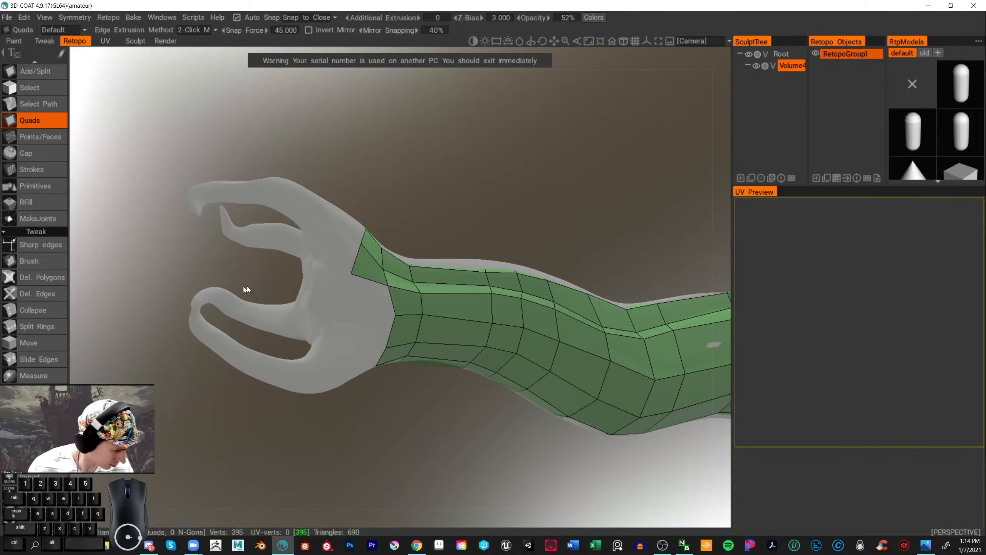
{"action": "left_click", "coordinate": [42, 261]}
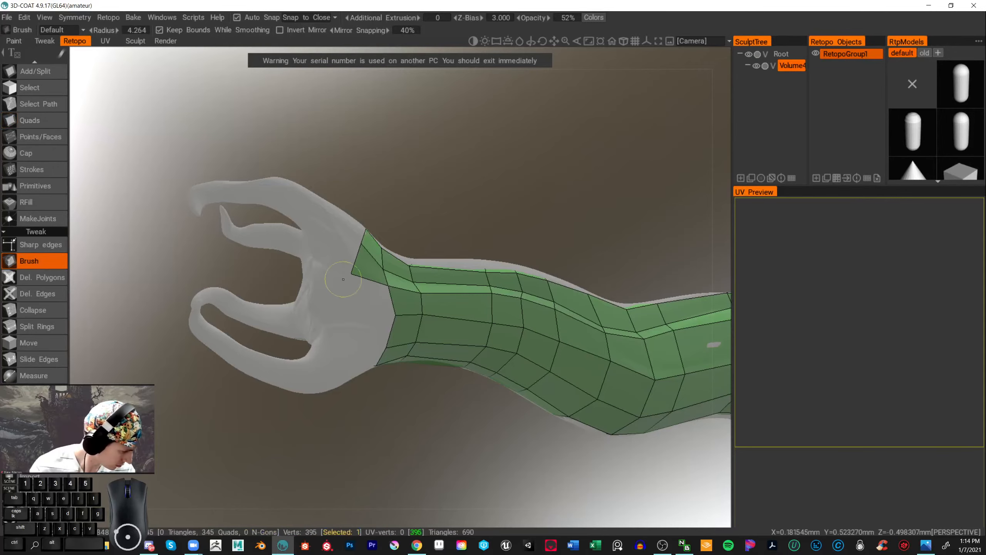
{"action": "mouse_move", "coordinate": [352, 268]}
{"action": "left_mouse_down"}
{"action": "mouse_move", "coordinate": [392, 291]}
{"action": "mouse_move", "coordinate": [359, 266]}
{"action": "left_mouse_up"}
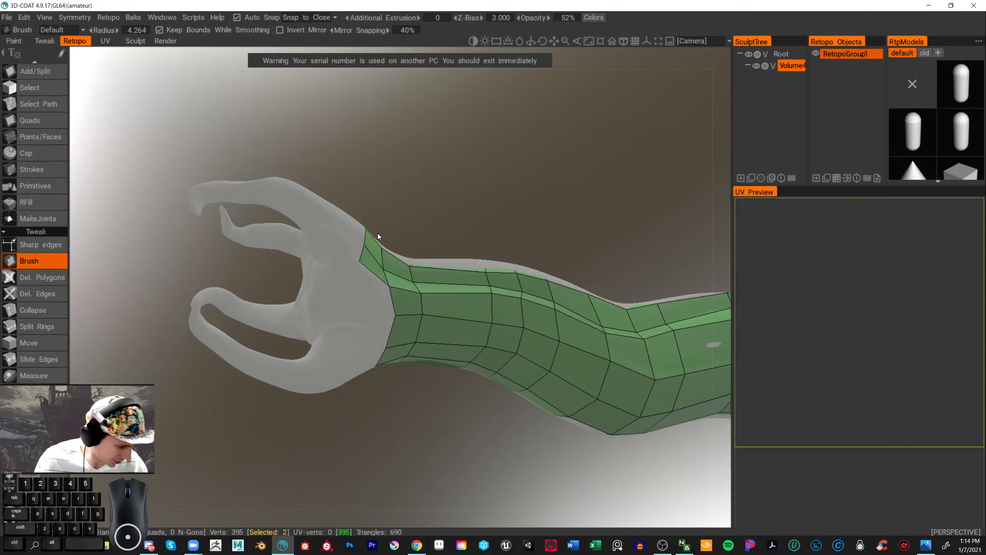
- Add two more connected quads along the wrist border on the back of the claw with the Quads tool
{"action": "left_click", "coordinate": [36, 120]}
{"action": "left_click_drag", "start_coordinate": [388, 396], "coordinate": [358, 384], "text": "alt"}
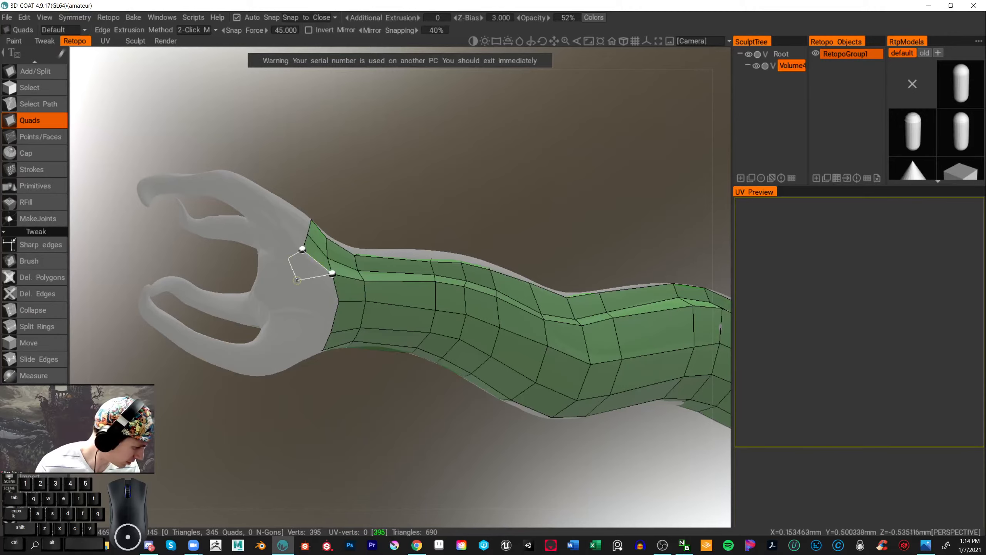
{"action": "left_click", "coordinate": [296, 280]}
{"action": "left_click", "coordinate": [339, 301]}
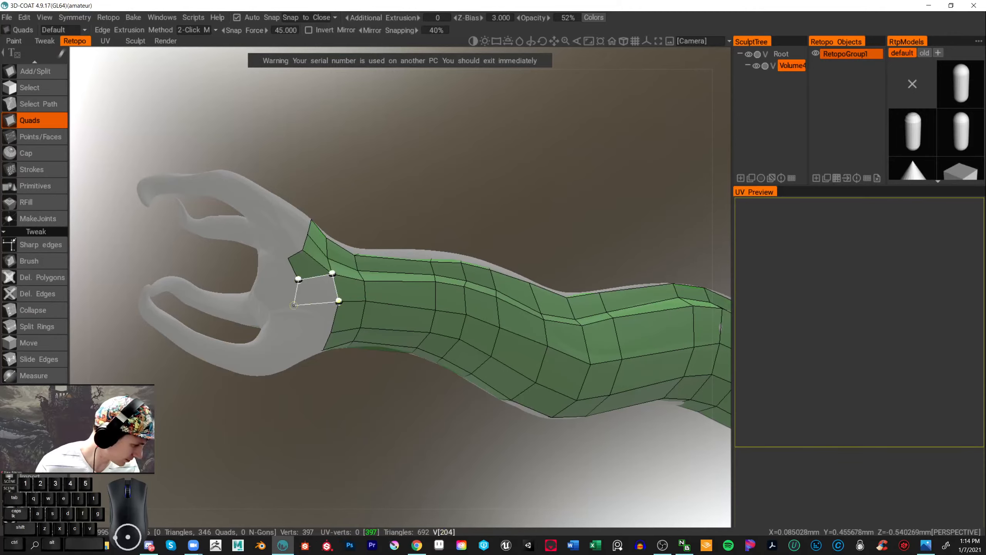
{"action": "left_click", "coordinate": [299, 302]}
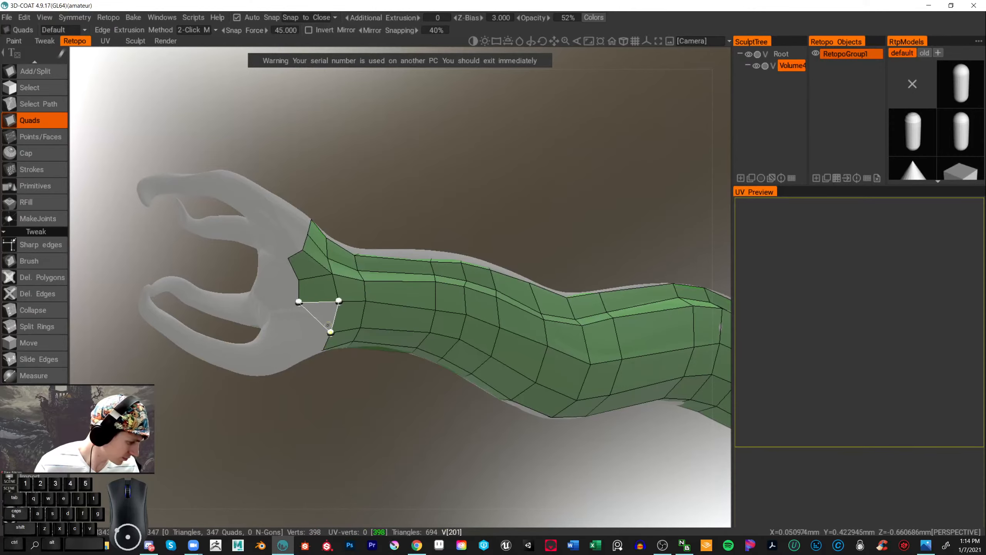
- Add three more connected quads along the wrist border around the lower side of the palm with the Quads tool
{"action": "left_click", "coordinate": [298, 317]}
{"action": "left_click_drag", "start_coordinate": [299, 317], "coordinate": [302, 290], "text": "alt"}
{"action": "scroll", "coordinate": [304, 311], "scroll_direction": "up", "scroll_amount": 3}
{"action": "middle_click_drag", "start_coordinate": [300, 369], "coordinate": [400, 269]}
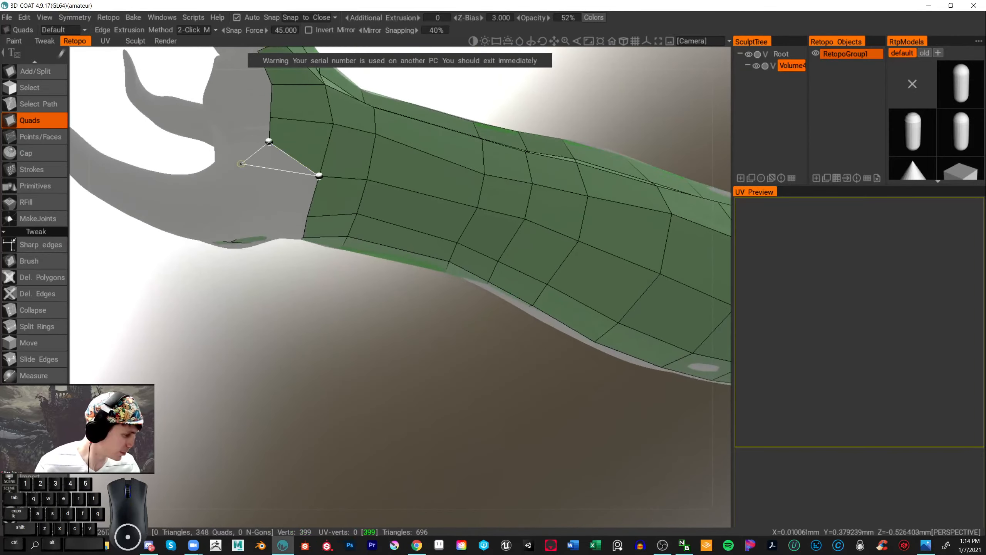
{"action": "left_click", "coordinate": [267, 191]}
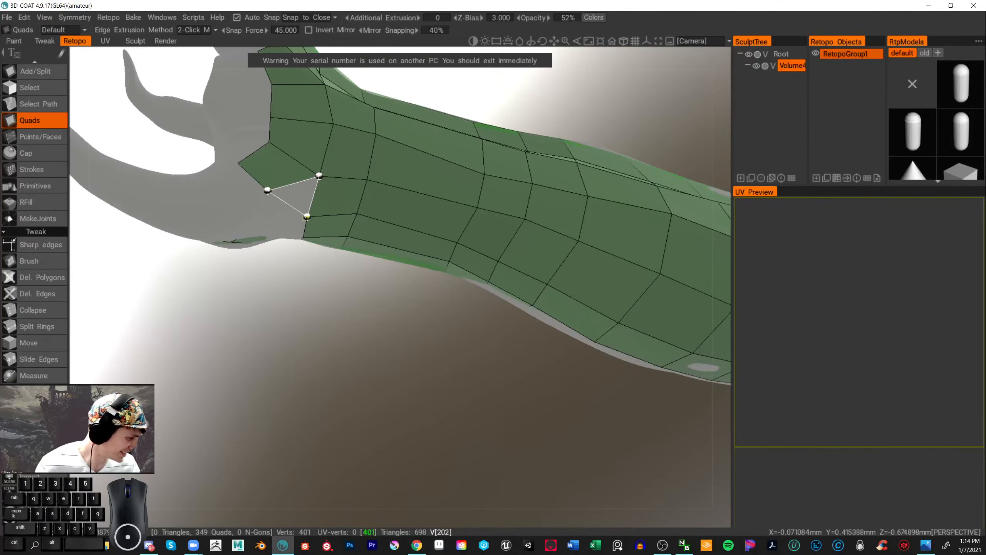
{"action": "left_click", "coordinate": [265, 216]}
{"action": "right_click_drag", "start_coordinate": [272, 230], "coordinate": [315, 276], "text": "alt"}
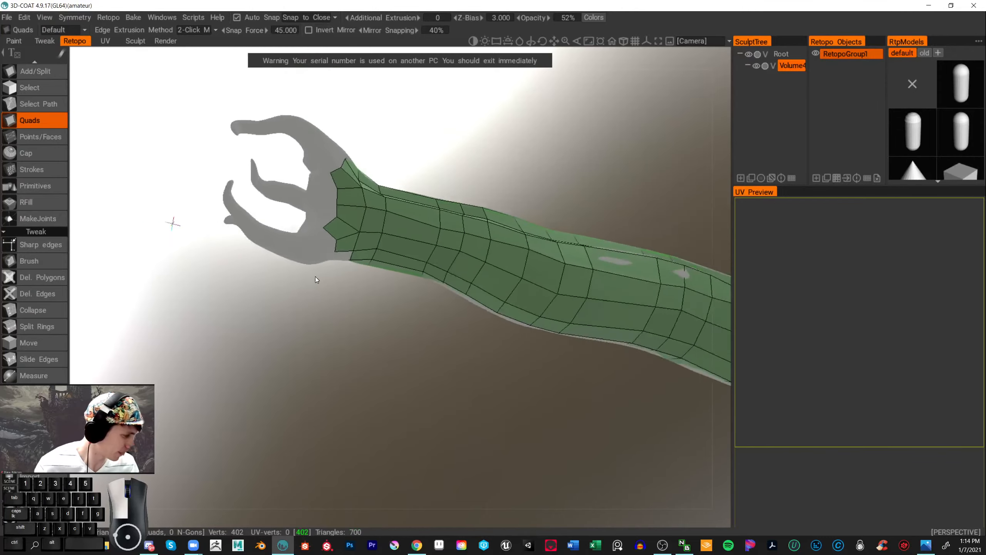
- Fill the wrist border below the palm hollow with four connected quads, reaching up to the upper finger's base
{"action": "left_click_drag", "start_coordinate": [315, 277], "coordinate": [361, 286]}
{"action": "middle_click_drag", "start_coordinate": [360, 285], "coordinate": [494, 369], "text": "alt"}
{"action": "mouse_move", "coordinate": [494, 368]}
{"action": "right_mouse_down", "text": "alt"}
{"action": "mouse_move", "coordinate": [509, 368]}
{"action": "mouse_move", "coordinate": [502, 364]}
{"action": "right_mouse_up", "text": "alt"}
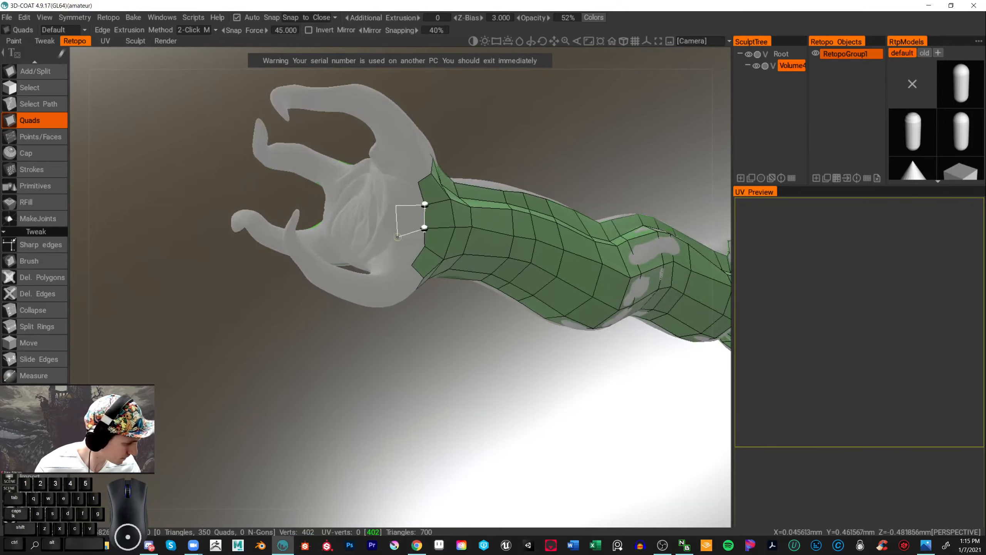
{"action": "left_click", "coordinate": [394, 226]}
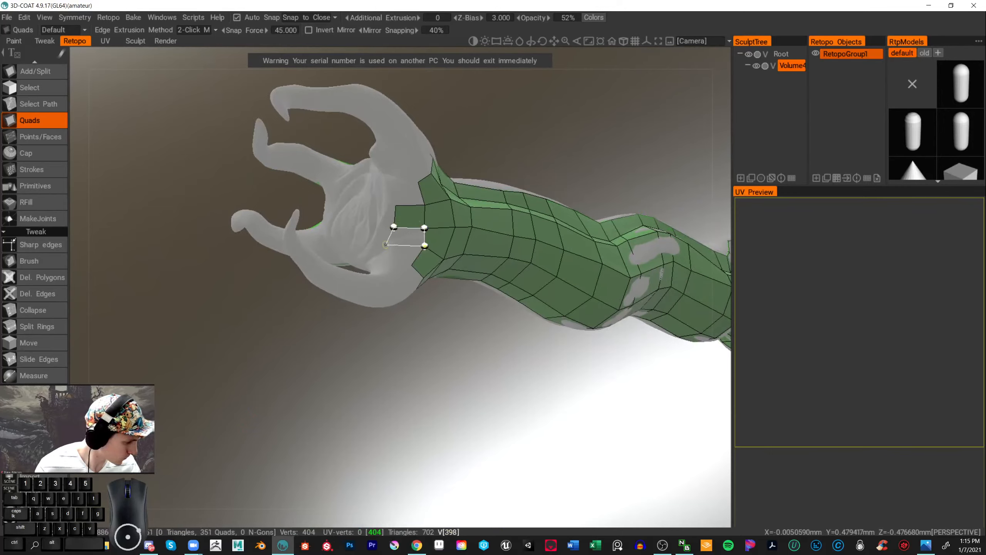
{"action": "left_click", "coordinate": [393, 242]}
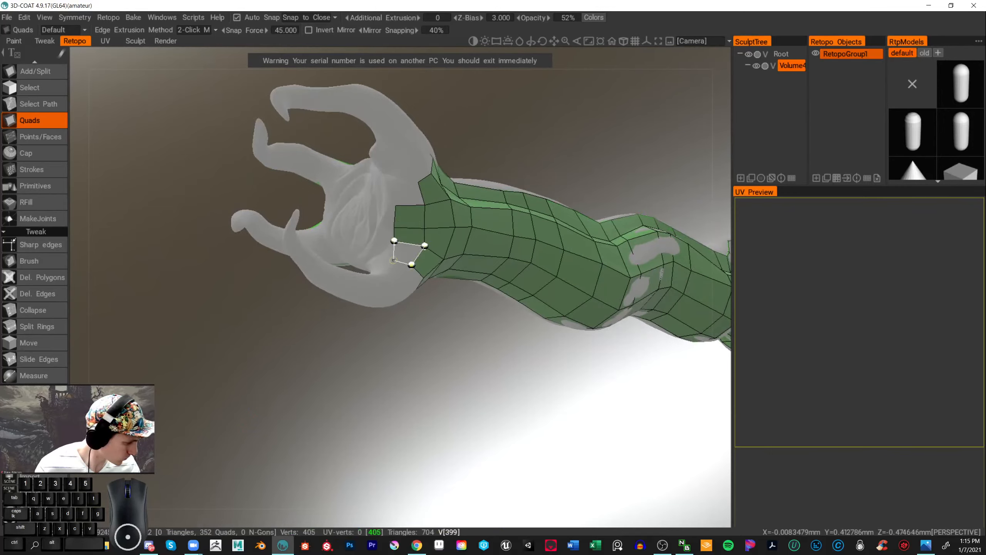
{"action": "left_click", "coordinate": [393, 260]}
{"action": "left_click_drag", "start_coordinate": [393, 259], "coordinate": [472, 191], "text": "alt"}
{"action": "middle_click_drag", "start_coordinate": [470, 189], "coordinate": [494, 152], "text": "alt"}
{"action": "right_click_drag", "start_coordinate": [494, 152], "coordinate": [510, 153], "text": "alt"}
{"action": "left_click_drag", "start_coordinate": [510, 153], "coordinate": [478, 173], "text": "alt"}
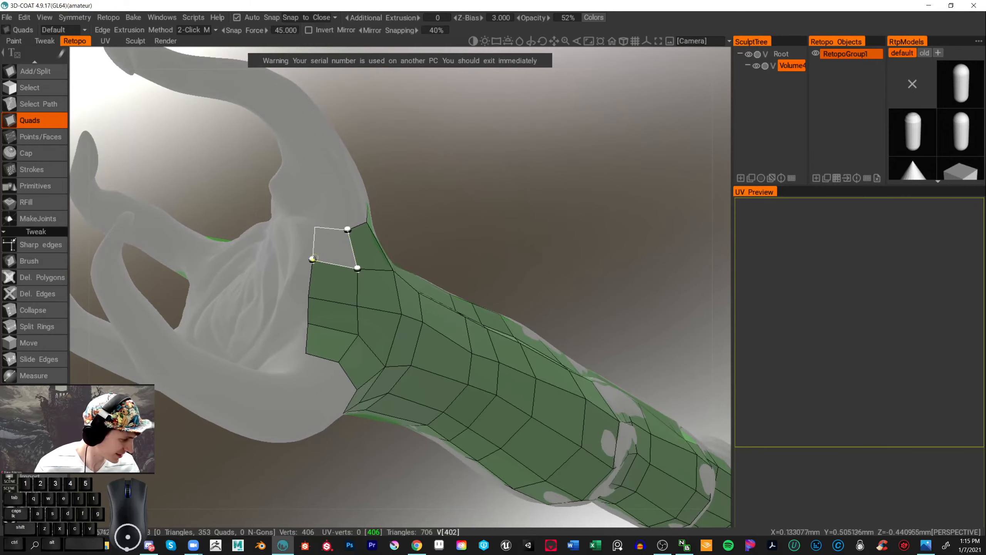
{"action": "left_click", "coordinate": [317, 229]}
- Add a second row of three connected quads towards the palm hollow and shift the row's lower shared vertex with the Brush tool
{"action": "left_click_drag", "start_coordinate": [388, 233], "coordinate": [453, 224]}
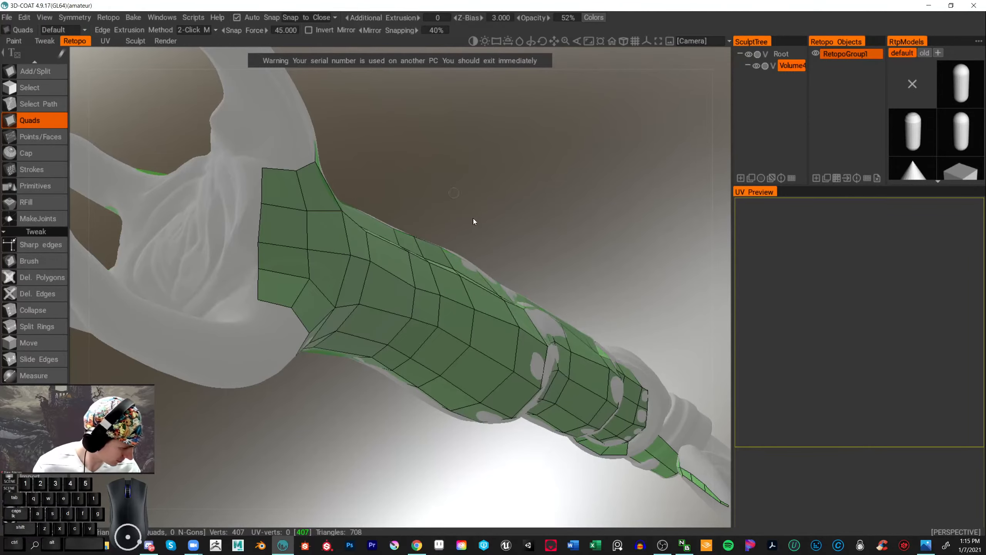
{"action": "left_click_drag", "start_coordinate": [473, 218], "coordinate": [330, 294]}
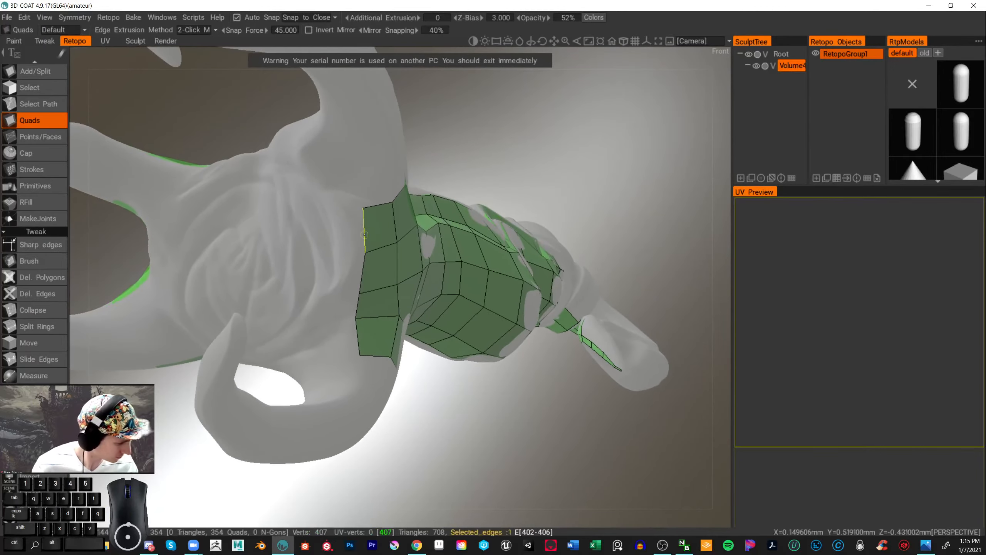
{"action": "left_click", "coordinate": [366, 252]}
{"action": "left_click", "coordinate": [364, 207]}
{"action": "left_click", "coordinate": [322, 204]}
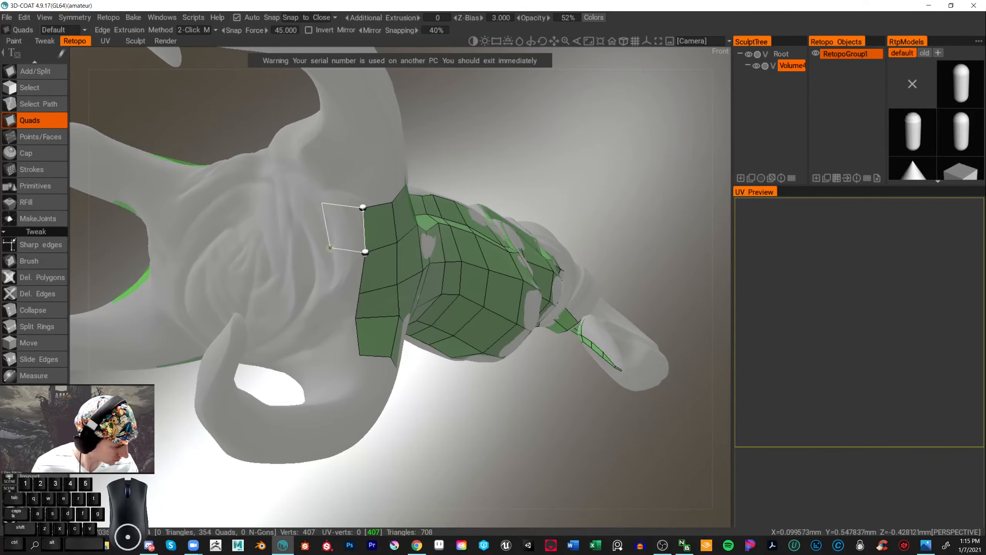
{"action": "left_click", "coordinate": [326, 247]}
{"action": "left_click", "coordinate": [358, 292]}
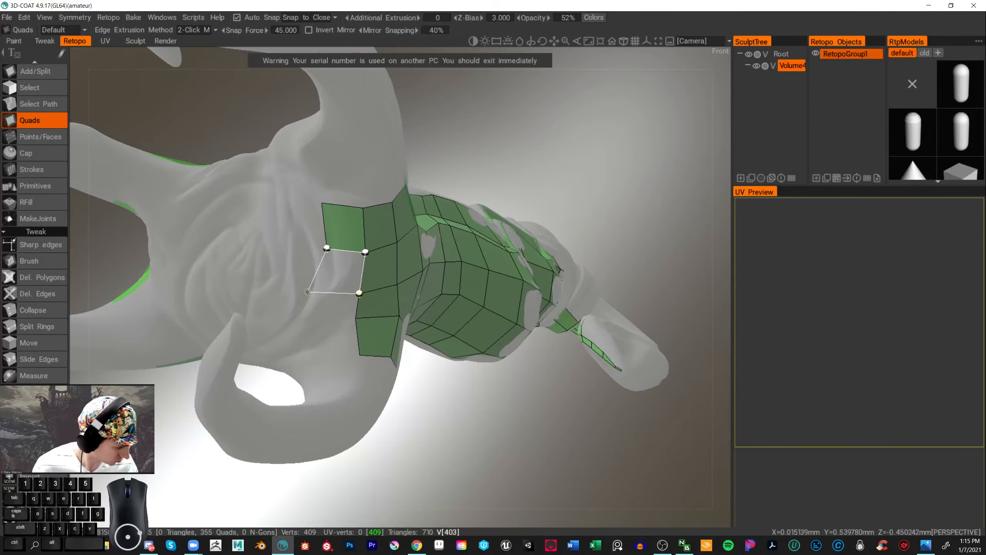
{"action": "left_click", "coordinate": [322, 286]}
{"action": "left_click", "coordinate": [355, 318]}
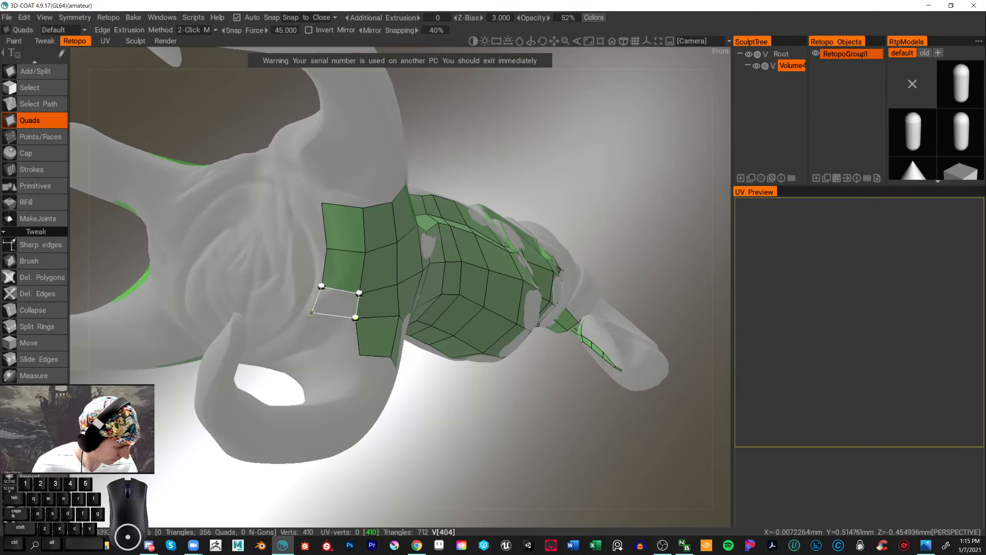
{"action": "left_click", "coordinate": [313, 314]}
{"action": "key", "text": "shift"}
{"action": "mouse_move", "coordinate": [349, 295]}
{"action": "left_mouse_down"}
{"action": "mouse_move", "coordinate": [373, 307]}
{"action": "mouse_move", "coordinate": [369, 330]}
{"action": "mouse_move", "coordinate": [361, 311]}
{"action": "mouse_move", "coordinate": [363, 362]}
{"action": "left_mouse_up"}
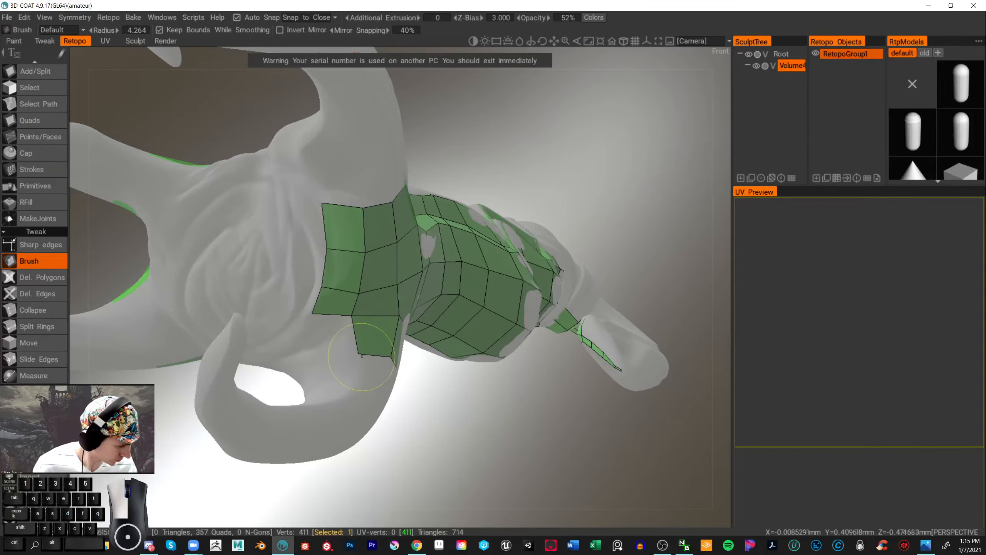
- Extend the palm patch onto the upper finger's base with two connected quads using the Quads tool
{"action": "left_click", "coordinate": [47, 121]}
{"action": "middle_click_drag", "start_coordinate": [559, 78], "coordinate": [510, 126]}
{"action": "left_click_drag", "start_coordinate": [510, 126], "coordinate": [288, 253], "text": "alt"}
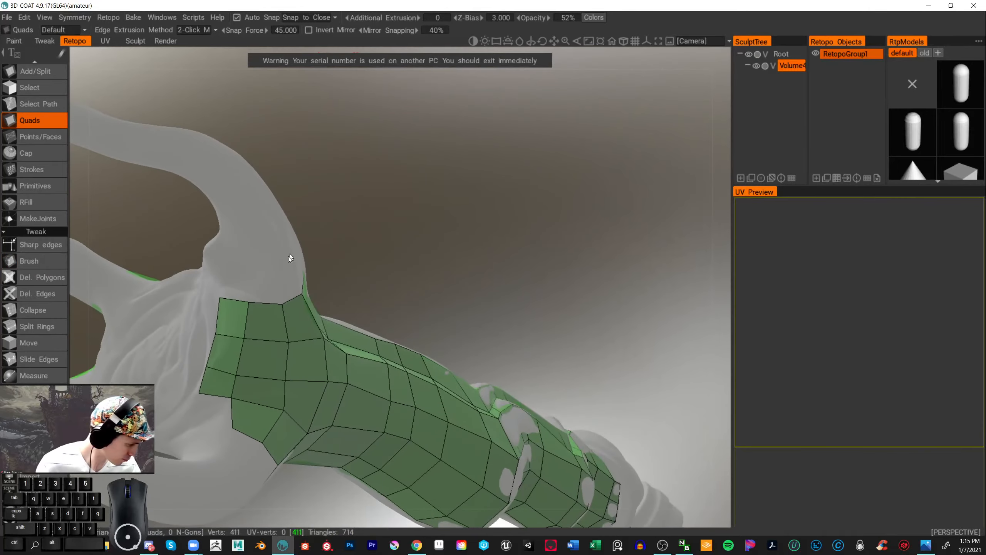
{"action": "left_click", "coordinate": [281, 268]}
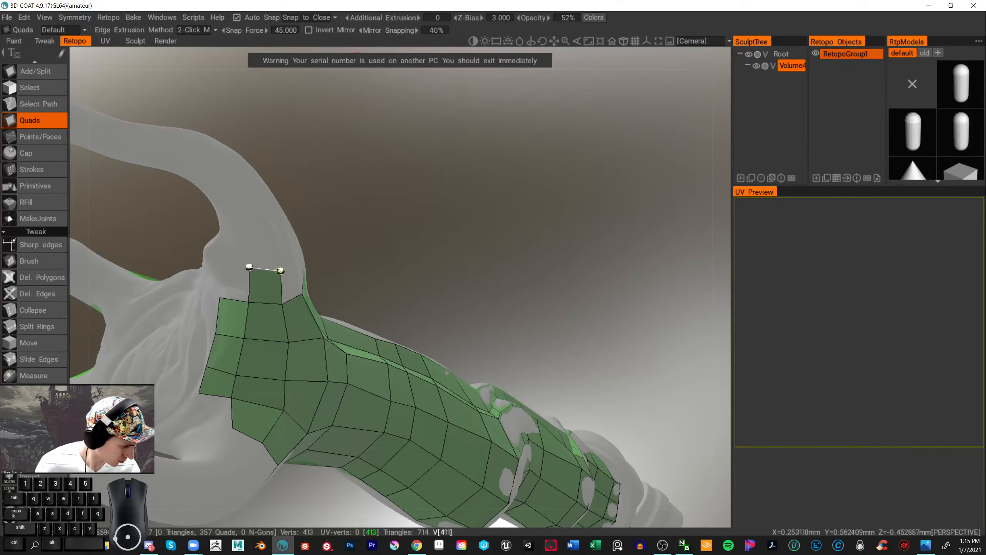
{"action": "left_click", "coordinate": [228, 263]}
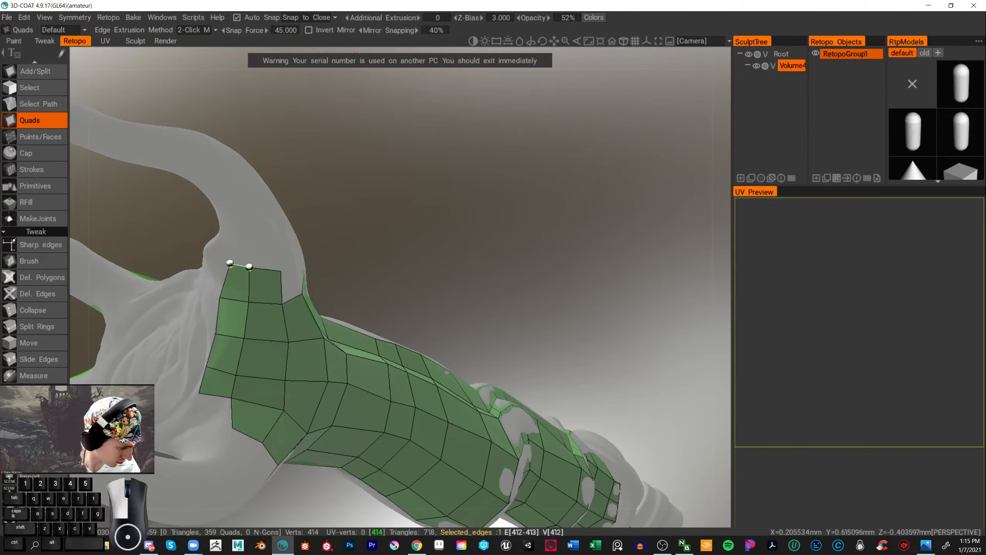
- Delete the inner quad at the upper finger's base, redraw it, and adjust the palm border's vertices with the Brush tool
{"action": "left_click_drag", "start_coordinate": [352, 211], "coordinate": [238, 233], "text": "alt"}
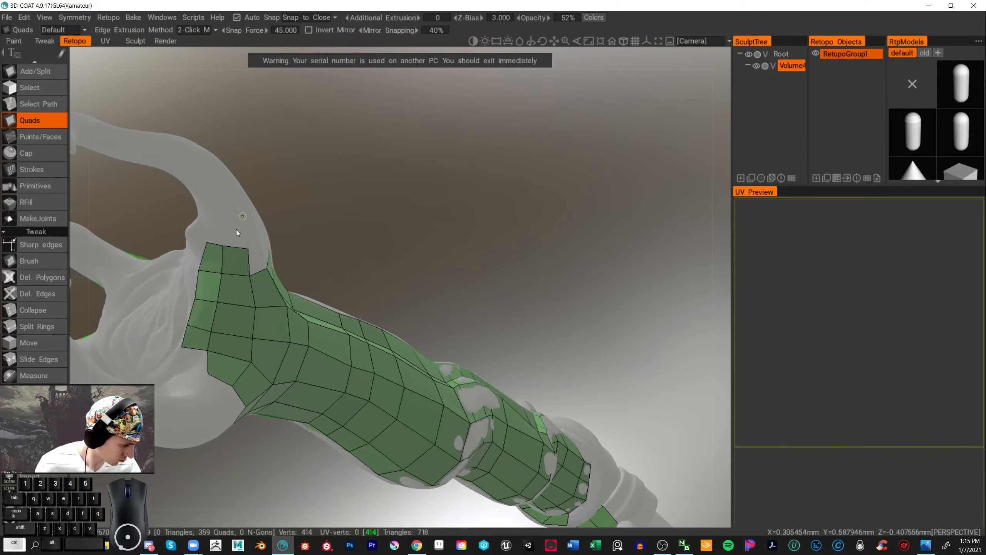
{"action": "left_click", "coordinate": [218, 257], "text": "ctrl"}
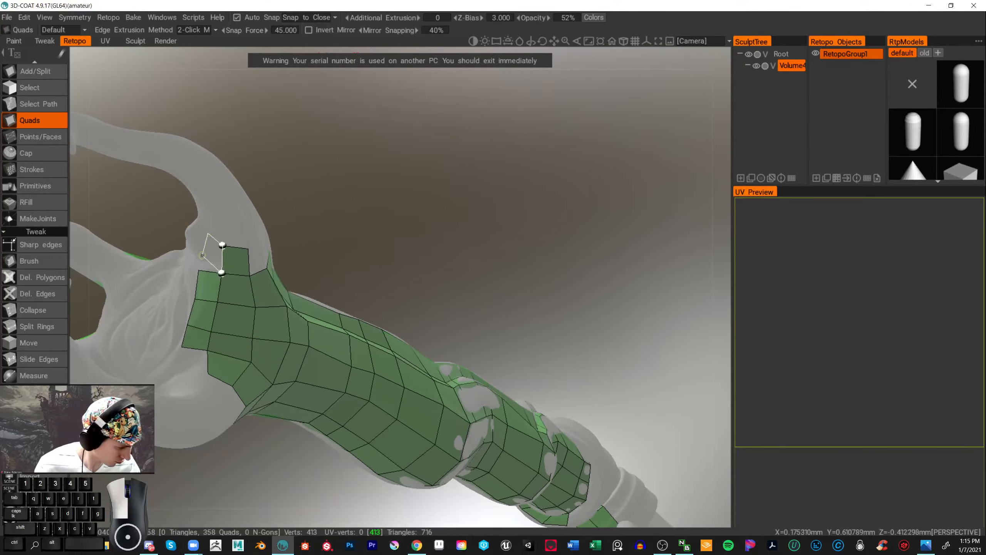
{"action": "left_click", "coordinate": [213, 268]}
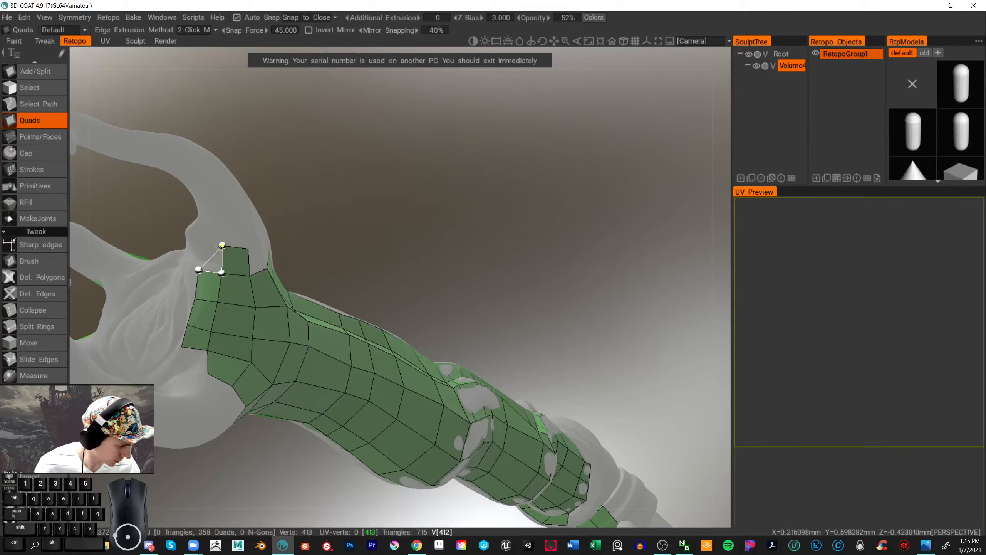
{"action": "left_click", "coordinate": [205, 234]}
{"action": "left_click", "coordinate": [65, 261]}
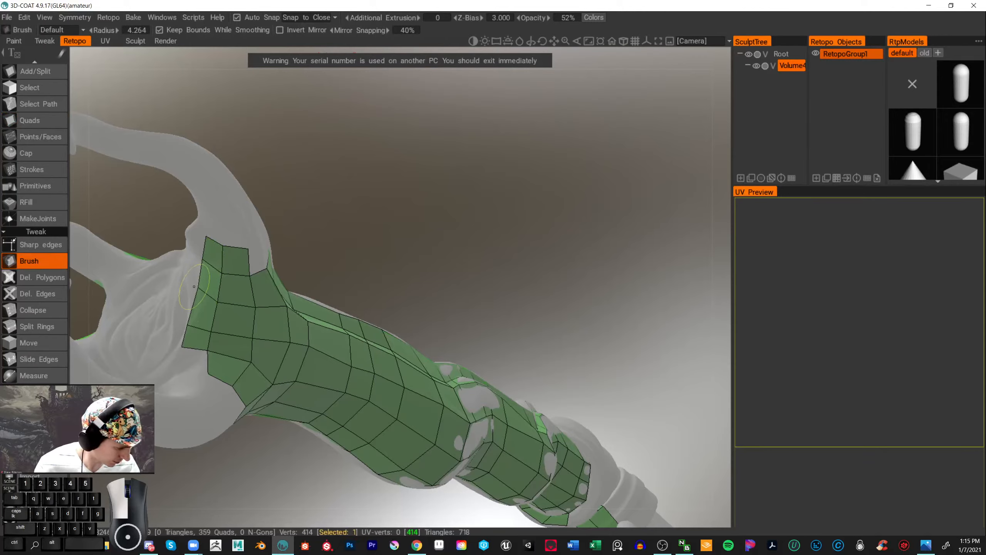
{"action": "left_click_drag", "start_coordinate": [187, 341], "coordinate": [182, 349]}
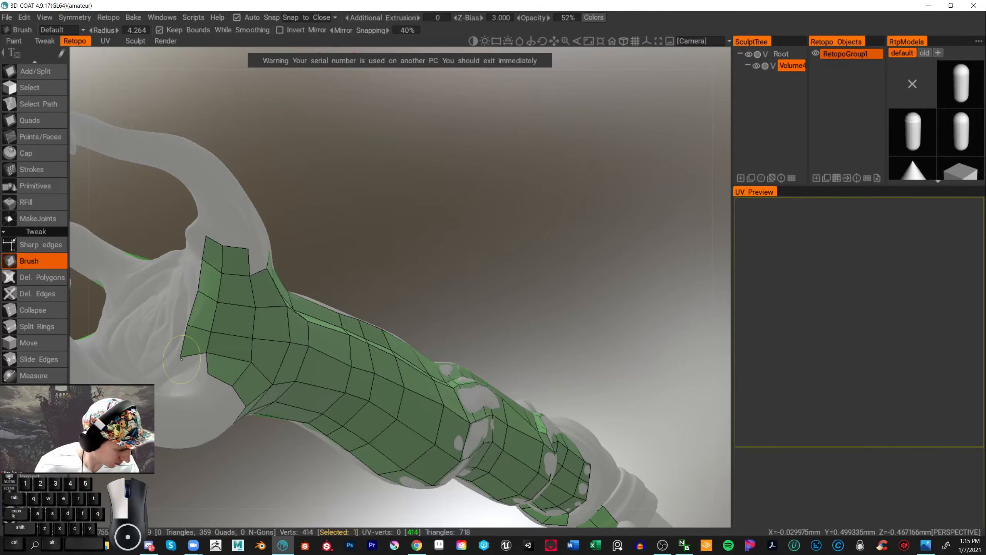
- Extend the opposite end of the palm patch towards the lower finger with two connected quads using the Quads tool
{"action": "left_click", "coordinate": [45, 118]}
{"action": "mouse_move", "coordinate": [295, 194]}
{"action": "middle_mouse_down"}
{"action": "mouse_move", "coordinate": [334, 210]}
{"action": "mouse_move", "coordinate": [293, 225]}
{"action": "middle_mouse_up"}
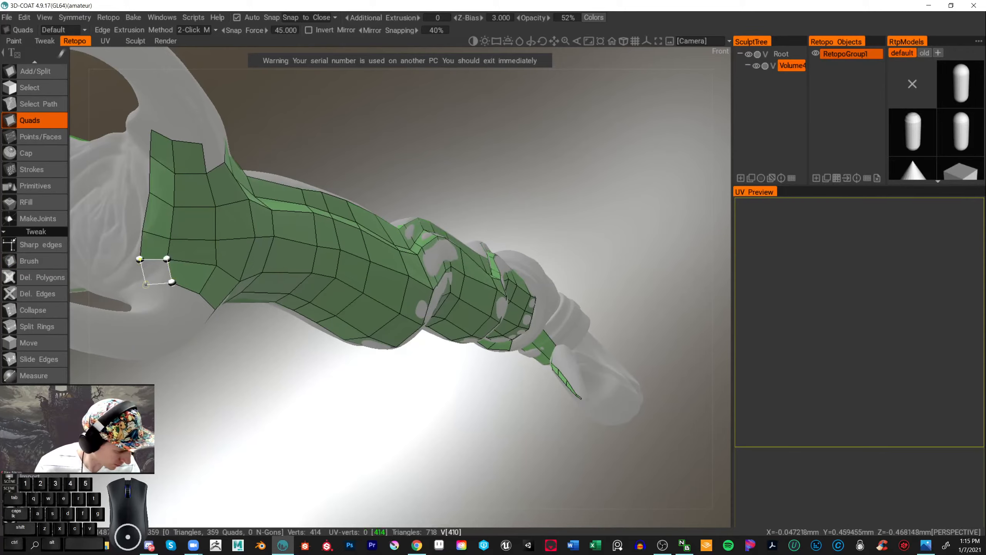
{"action": "left_click", "coordinate": [146, 289]}
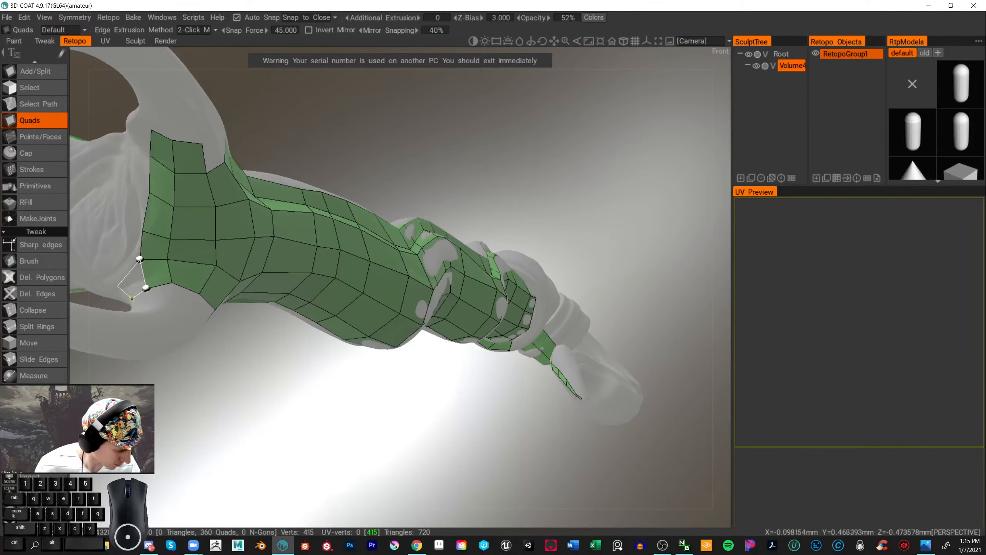
{"action": "left_click", "coordinate": [132, 298]}
- Close the notch at the upper finger's base with a quad and continue with three connected quads around the finger's outer side
{"action": "left_click_drag", "start_coordinate": [298, 127], "coordinate": [235, 258]}
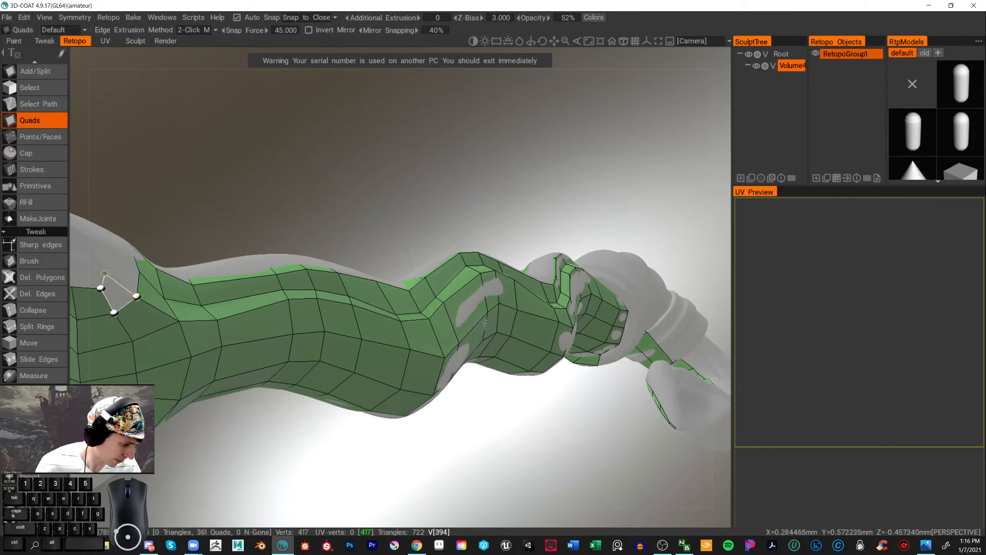
{"action": "left_click", "coordinate": [112, 276]}
{"action": "left_click_drag", "start_coordinate": [136, 279], "coordinate": [346, 232]}
{"action": "right_click_drag", "start_coordinate": [345, 233], "coordinate": [533, 401], "text": "alt"}
{"action": "left_click_drag", "start_coordinate": [533, 401], "coordinate": [479, 391], "text": "alt"}
{"action": "right_click_drag", "start_coordinate": [479, 392], "coordinate": [486, 387], "text": "alt"}
{"action": "left_click_drag", "start_coordinate": [486, 387], "coordinate": [297, 268], "text": "alt"}
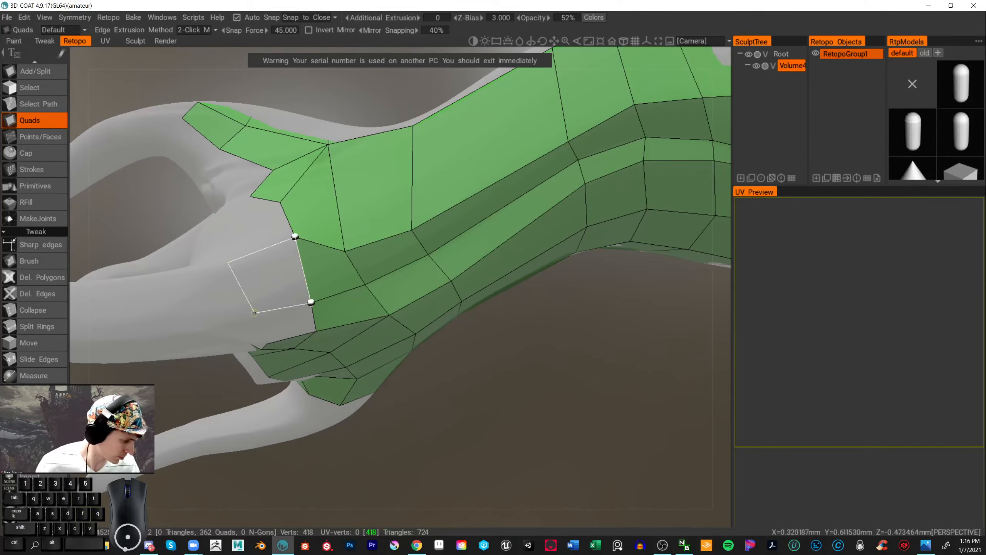
{"action": "left_click", "coordinate": [252, 310]}
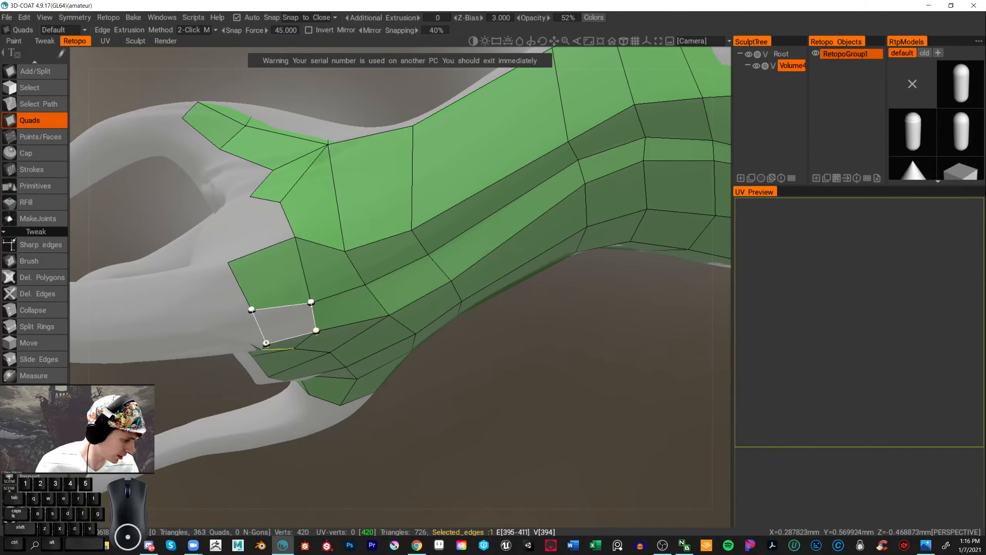
{"action": "left_click", "coordinate": [266, 342]}
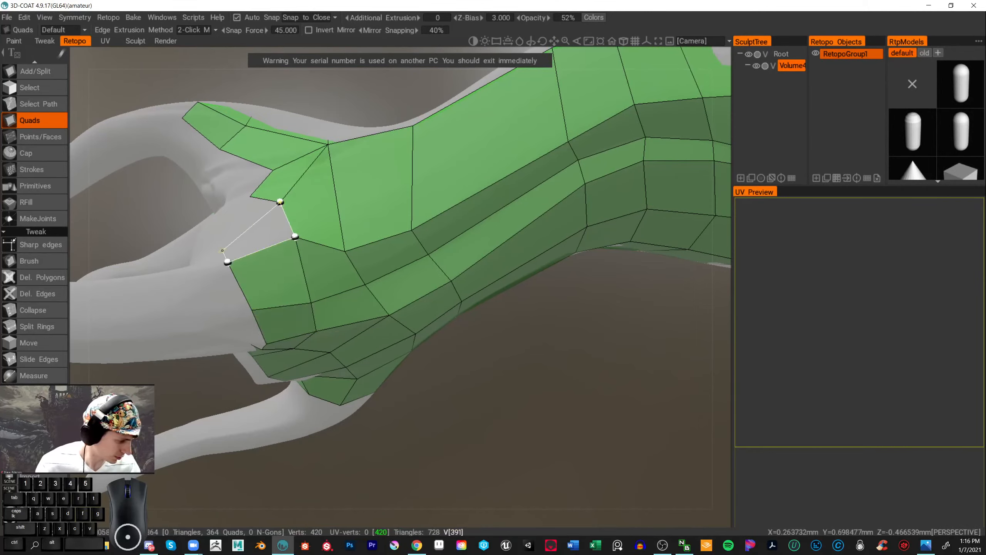
{"action": "left_click", "coordinate": [224, 250]}
- Add two connected quads along the finger, from the existing outer quad towards its inner side
{"action": "left_click_drag", "start_coordinate": [458, 283], "coordinate": [509, 341], "text": "alt"}
{"action": "right_click_drag", "start_coordinate": [509, 341], "coordinate": [459, 336], "text": "alt"}
{"action": "left_click_drag", "start_coordinate": [459, 336], "coordinate": [526, 337], "text": "alt"}
{"action": "left_click", "coordinate": [425, 298]}
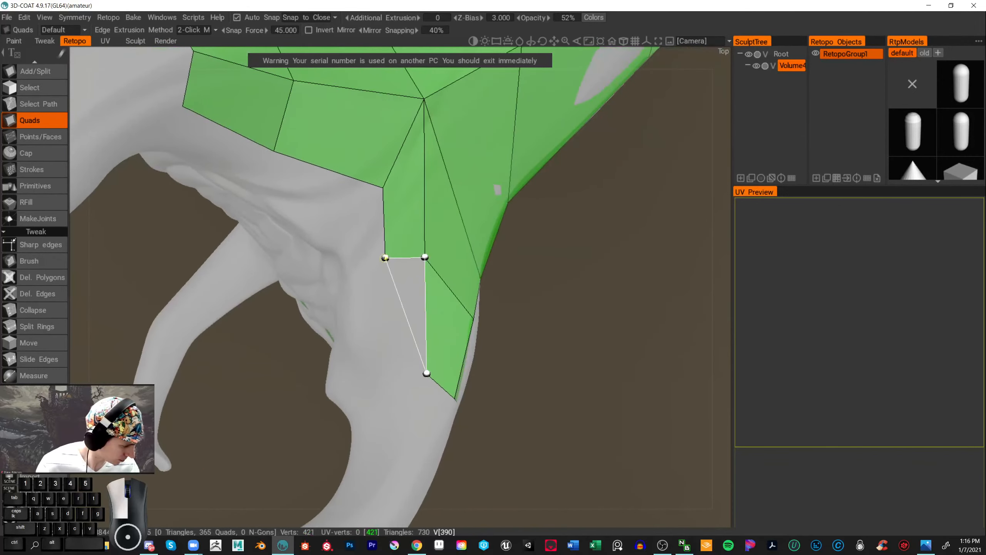
{"action": "left_click", "coordinate": [388, 373]}
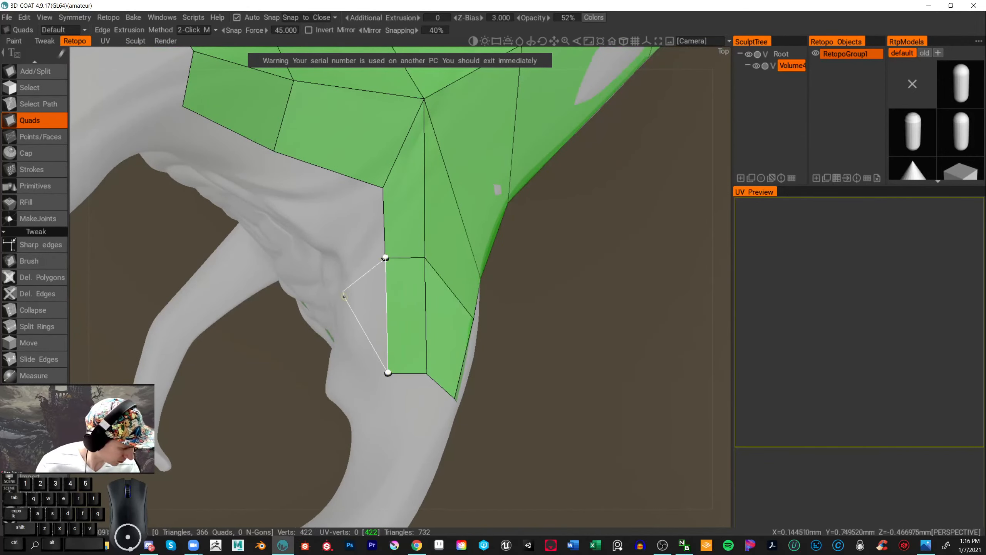
{"action": "left_click", "coordinate": [349, 380]}
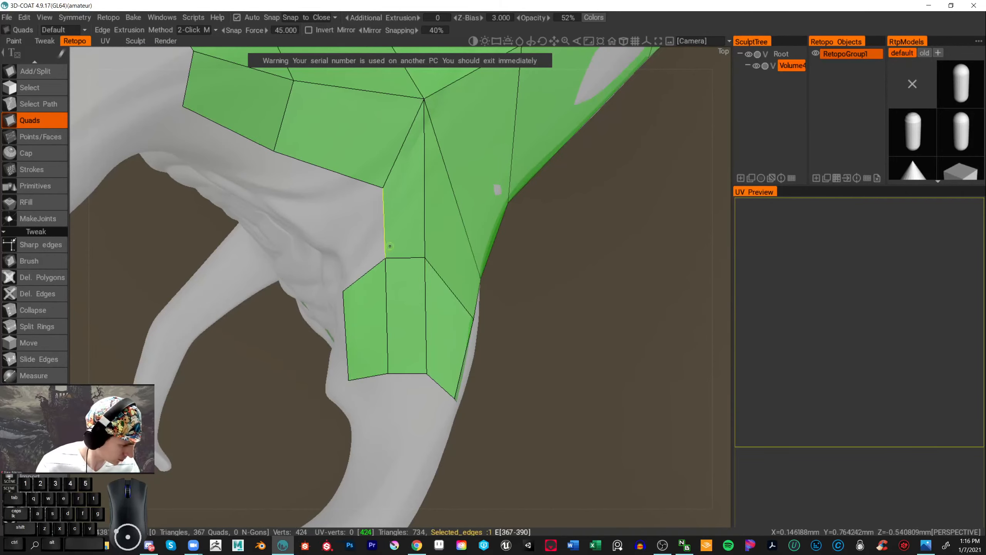
- Spread the vertices at the start of the new finger quads with the Brush tool to even out the edge flow
{"action": "left_click", "coordinate": [29, 261]}
{"action": "left_click_drag", "start_coordinate": [424, 257], "coordinate": [429, 263]}
{"action": "left_click_drag", "start_coordinate": [390, 262], "coordinate": [382, 258]}
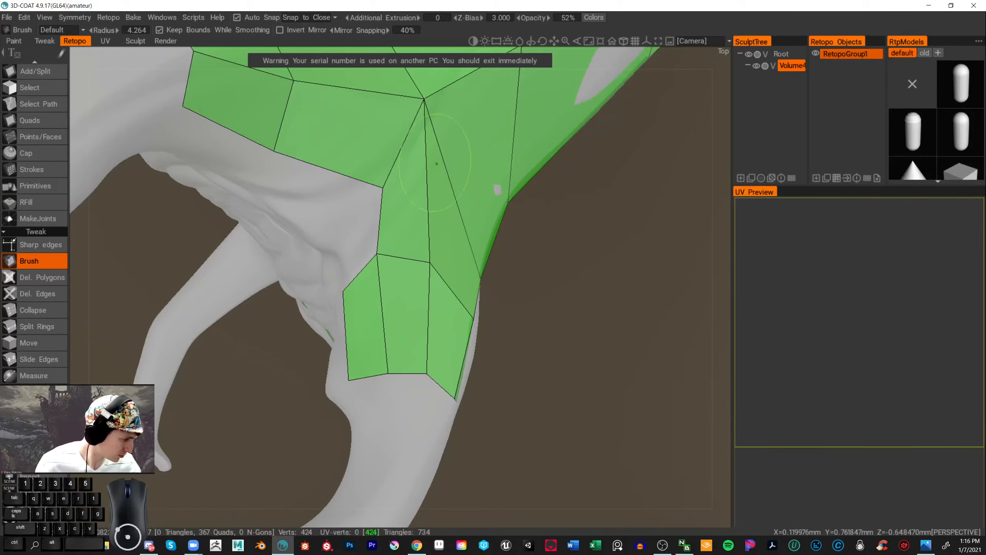
{"action": "left_click_drag", "start_coordinate": [426, 116], "coordinate": [435, 128]}
- Adjust the inner side's vertices and the open end edge of the finger quads with the Brush tool
{"action": "right_click_drag", "start_coordinate": [446, 172], "coordinate": [553, 250], "text": "alt"}
{"action": "left_click_drag", "start_coordinate": [554, 249], "coordinate": [558, 276], "text": "alt"}
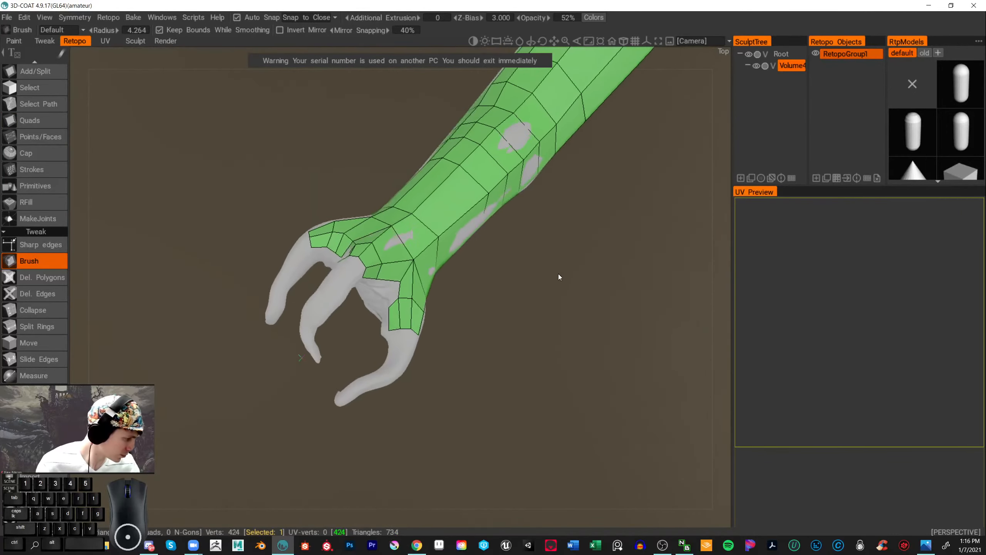
{"action": "middle_click_drag", "start_coordinate": [557, 275], "coordinate": [505, 238], "text": "alt"}
{"action": "left_click_drag", "start_coordinate": [506, 238], "coordinate": [529, 274], "text": "alt"}
{"action": "right_click_drag", "start_coordinate": [529, 273], "coordinate": [518, 235], "text": "alt"}
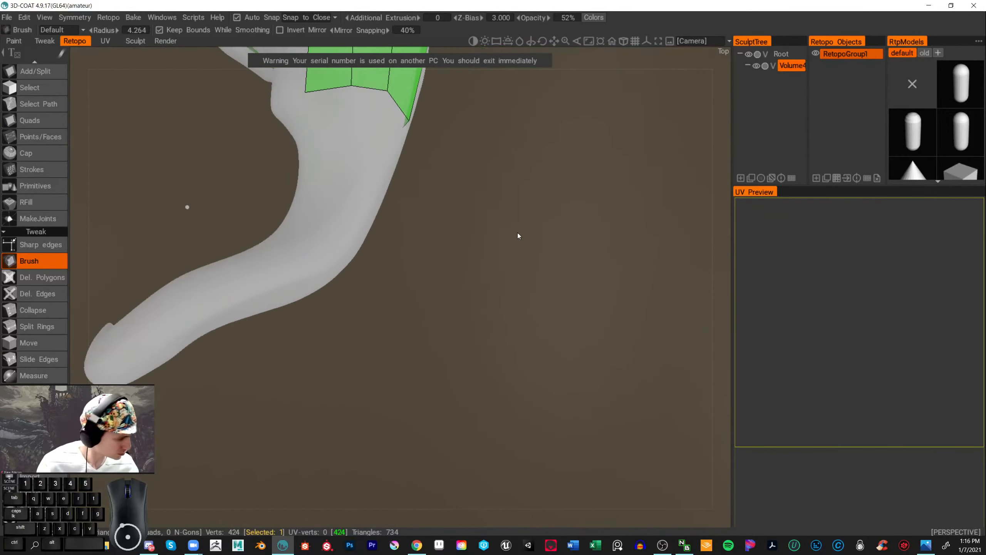
{"action": "left_click_drag", "start_coordinate": [518, 233], "coordinate": [559, 203]}
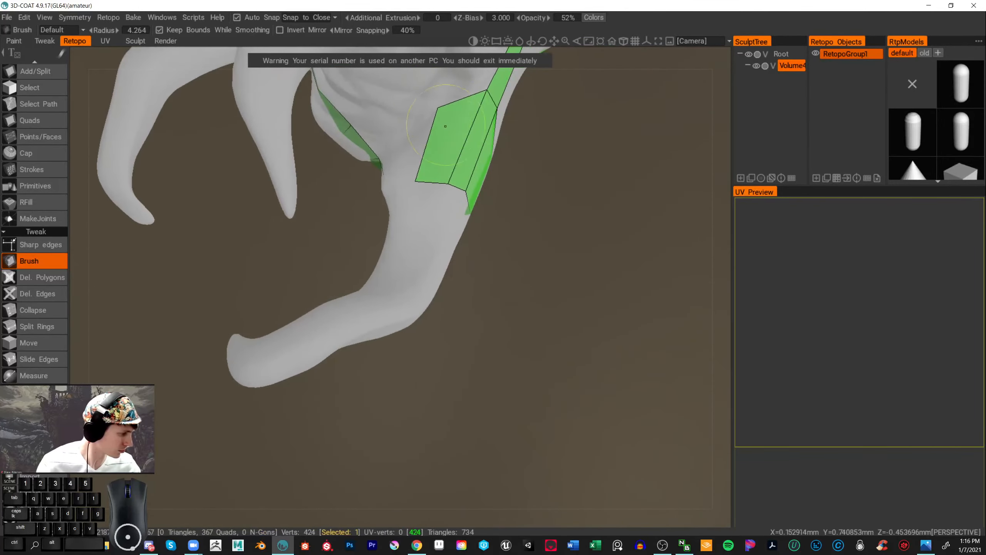
{"action": "left_click_drag", "start_coordinate": [486, 93], "coordinate": [482, 94]}
{"action": "left_click_drag", "start_coordinate": [414, 186], "coordinate": [410, 180]}
{"action": "left_click_drag", "start_coordinate": [444, 187], "coordinate": [446, 173]}
{"action": "right_click_drag", "start_coordinate": [535, 215], "coordinate": [547, 223], "text": "alt"}
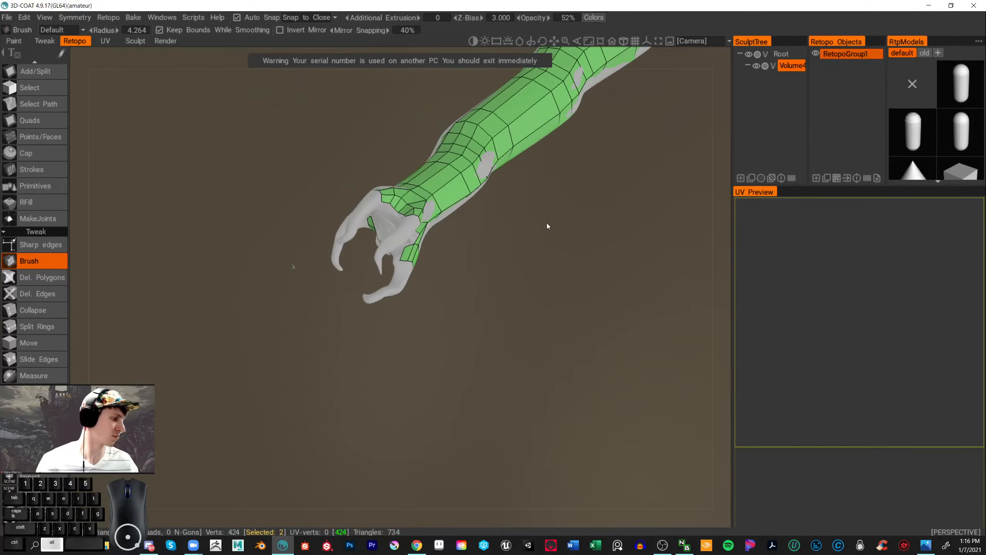
- Shift the shared edge's vertices at the base of the claw's finger with the Brush tool to even out the neighbouring quads
{"action": "middle_click_drag", "start_coordinate": [547, 225], "coordinate": [496, 253], "text": "alt"}
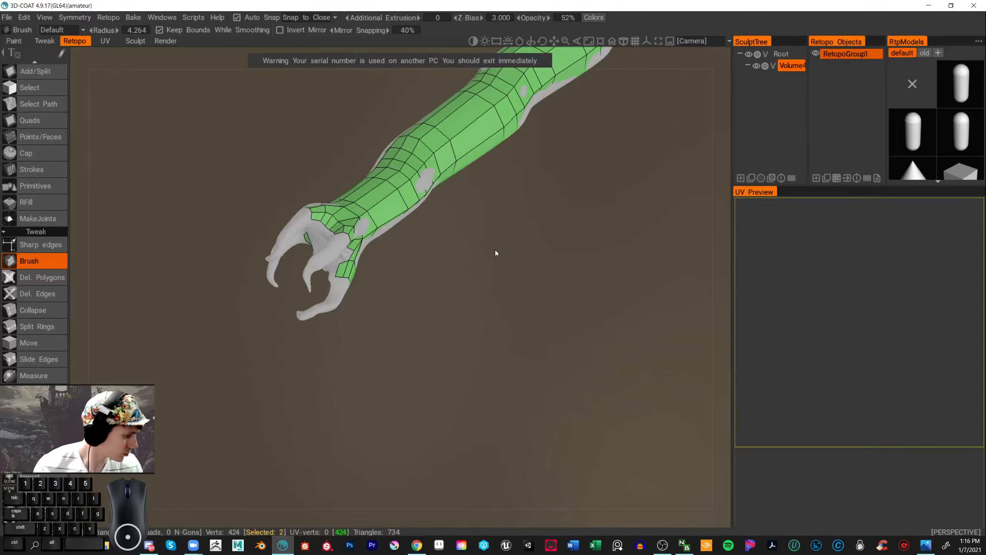
{"action": "left_click_drag", "start_coordinate": [494, 249], "coordinate": [480, 275], "text": "alt"}
{"action": "right_click_drag", "start_coordinate": [480, 279], "coordinate": [512, 280], "text": "alt"}
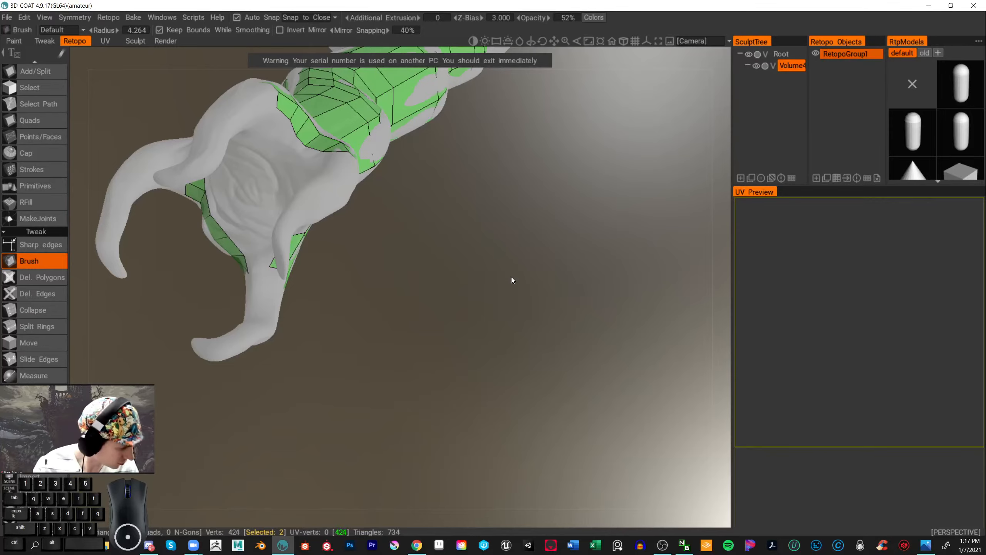
{"action": "mouse_move", "coordinate": [512, 279]}
{"action": "left_mouse_down"}
{"action": "mouse_move", "coordinate": [413, 246]}
{"action": "mouse_move", "coordinate": [438, 235]}
{"action": "mouse_move", "coordinate": [484, 179]}
{"action": "mouse_move", "coordinate": [411, 271]}
{"action": "mouse_move", "coordinate": [452, 249]}
{"action": "mouse_move", "coordinate": [471, 194]}
{"action": "mouse_move", "coordinate": [491, 175]}
{"action": "mouse_move", "coordinate": [421, 239]}
{"action": "mouse_move", "coordinate": [423, 292]}
{"action": "mouse_move", "coordinate": [605, 234]}
{"action": "mouse_move", "coordinate": [555, 248]}
{"action": "left_mouse_up"}
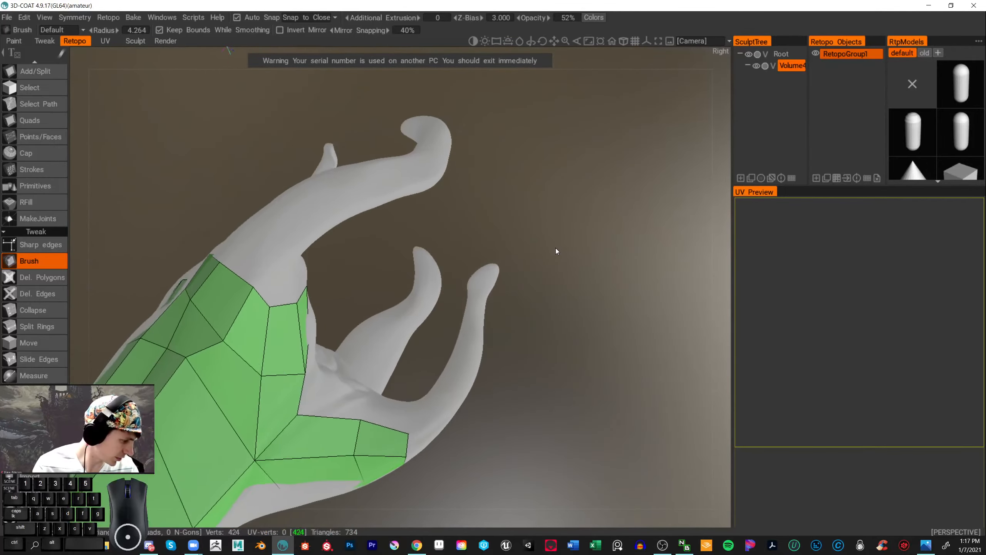
{"action": "left_click", "coordinate": [49, 120]}
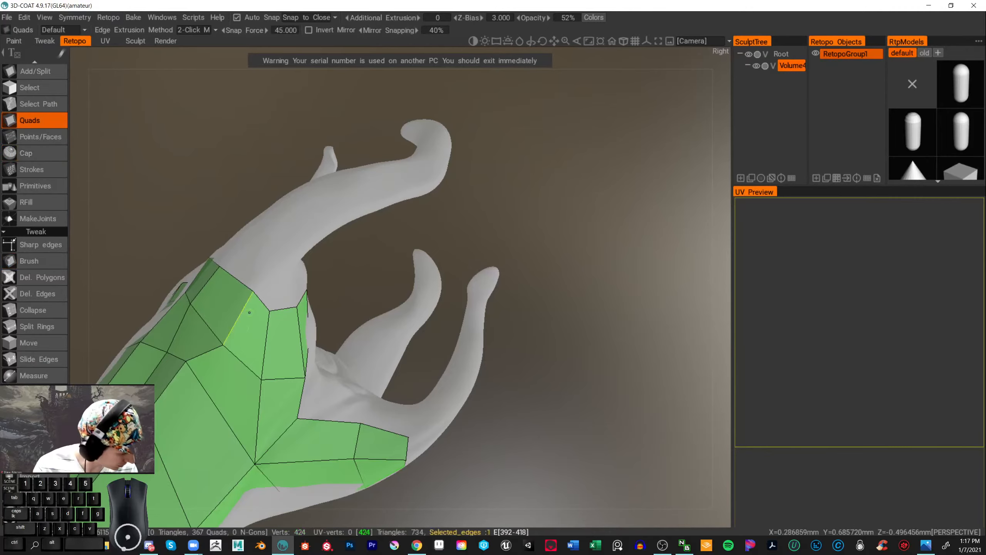
{"action": "key", "text": "ctrl+z"}
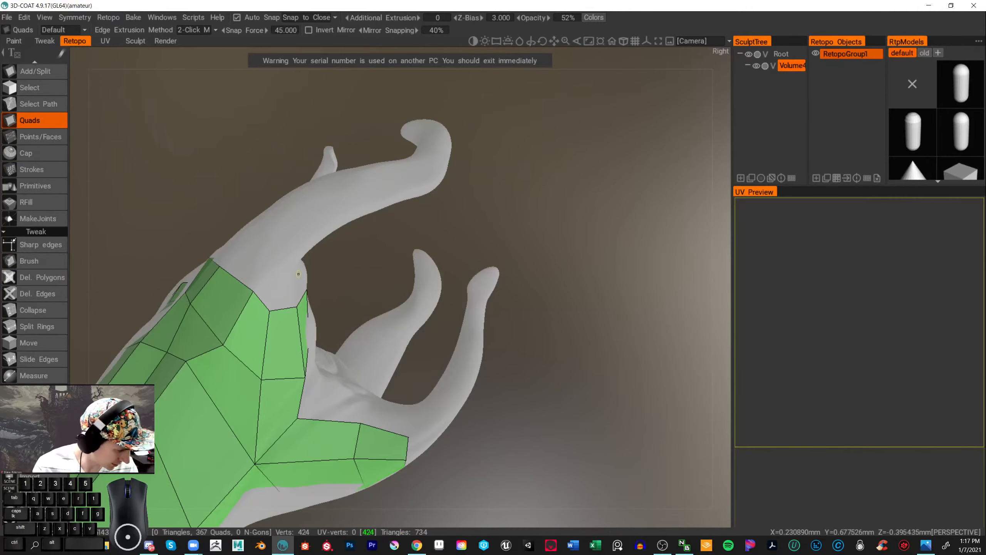
{"action": "left_click", "coordinate": [42, 262]}
{"action": "left_click_drag", "start_coordinate": [226, 345], "coordinate": [219, 334]}
{"action": "left_click_drag", "start_coordinate": [254, 292], "coordinate": [245, 290]}
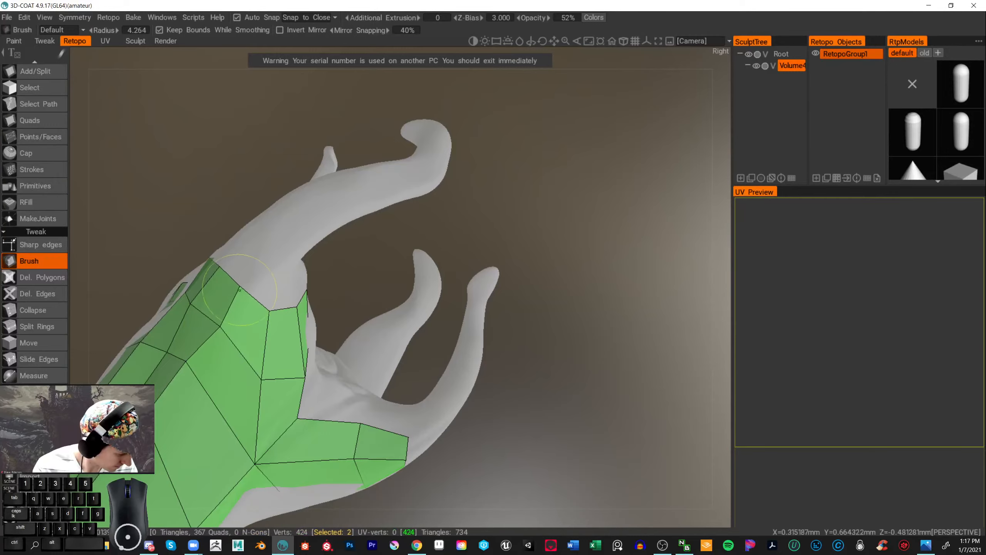
{"action": "left_click_drag", "start_coordinate": [218, 334], "coordinate": [224, 337]}
- Bridge the separate quad beneath the finger to the finger's side strip with two connected quads
{"action": "mouse_move", "coordinate": [363, 264]}
{"action": "left_mouse_down"}
{"action": "mouse_move", "coordinate": [433, 317]}
{"action": "mouse_move", "coordinate": [404, 364]}
{"action": "mouse_move", "coordinate": [460, 338]}
{"action": "mouse_move", "coordinate": [447, 352]}
{"action": "mouse_move", "coordinate": [528, 375]}
{"action": "mouse_move", "coordinate": [282, 325]}
{"action": "mouse_move", "coordinate": [528, 345]}
{"action": "mouse_move", "coordinate": [464, 421]}
{"action": "mouse_move", "coordinate": [540, 222]}
{"action": "mouse_move", "coordinate": [371, 444]}
{"action": "mouse_move", "coordinate": [546, 310]}
{"action": "mouse_move", "coordinate": [409, 352]}
{"action": "mouse_move", "coordinate": [392, 291]}
{"action": "mouse_move", "coordinate": [467, 226]}
{"action": "mouse_move", "coordinate": [520, 298]}
{"action": "mouse_move", "coordinate": [498, 357]}
{"action": "mouse_move", "coordinate": [511, 351]}
{"action": "mouse_move", "coordinate": [486, 310]}
{"action": "mouse_move", "coordinate": [437, 324]}
{"action": "left_mouse_up"}
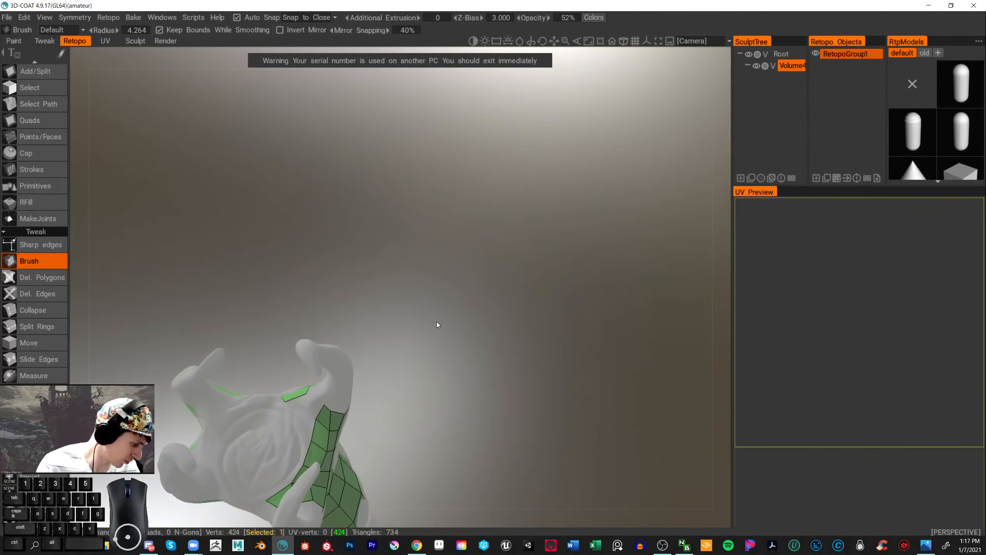
{"action": "left_click", "coordinate": [48, 119]}
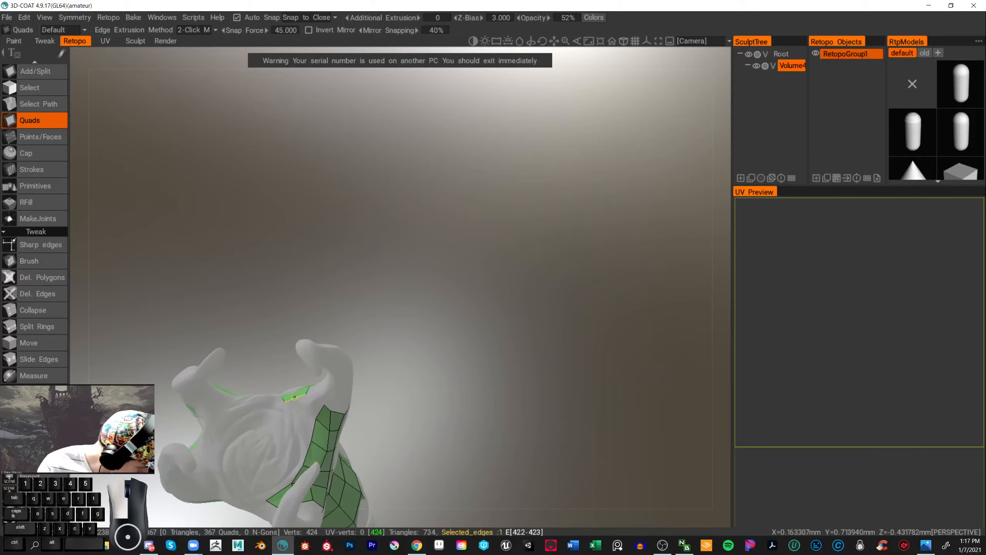
{"action": "left_click", "coordinate": [302, 412]}
{"action": "left_click", "coordinate": [313, 399]}
{"action": "left_click", "coordinate": [315, 418]}
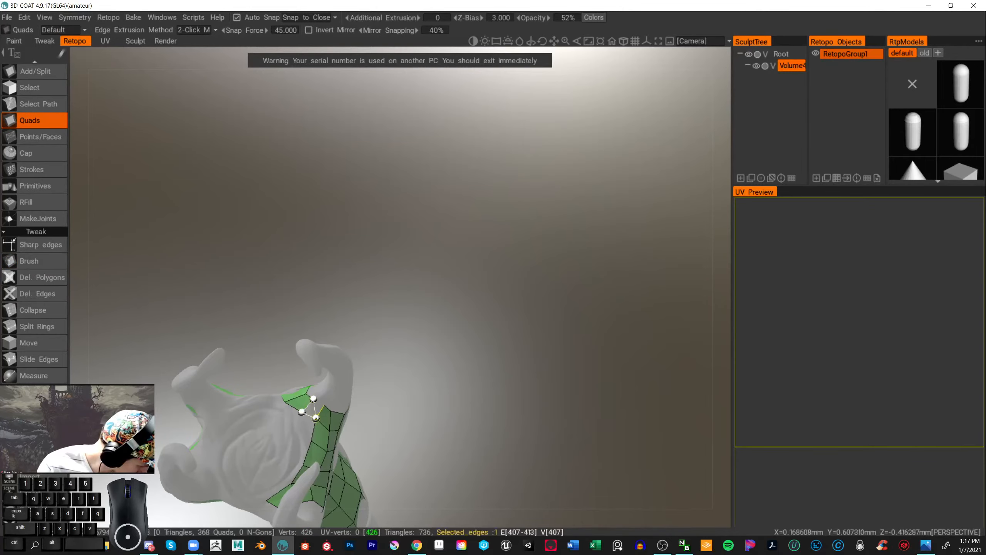
{"action": "left_click", "coordinate": [323, 406]}
{"action": "key", "text": "ctrl+z"}
{"action": "left_click", "coordinate": [308, 405]}
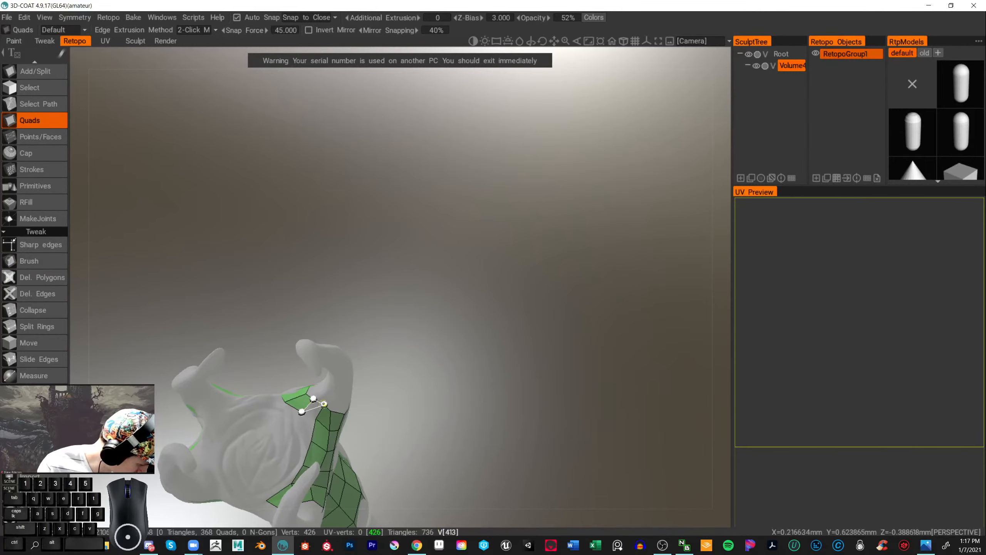
{"action": "left_click", "coordinate": [312, 422]}
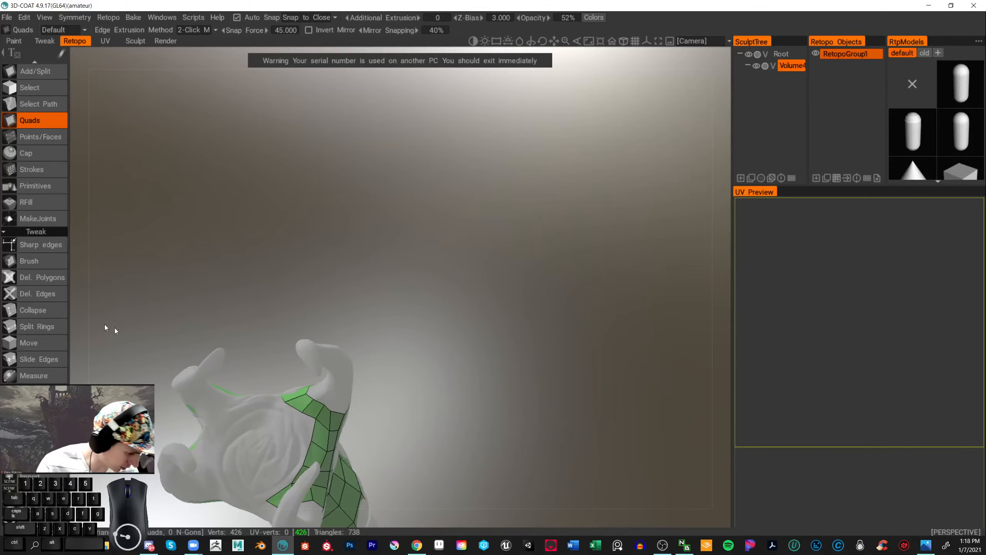
- Nudge a vertex on the finger strip's border with the Brush tool and preview the edge ring around the finger with Split Rings
{"action": "left_click", "coordinate": [41, 259]}
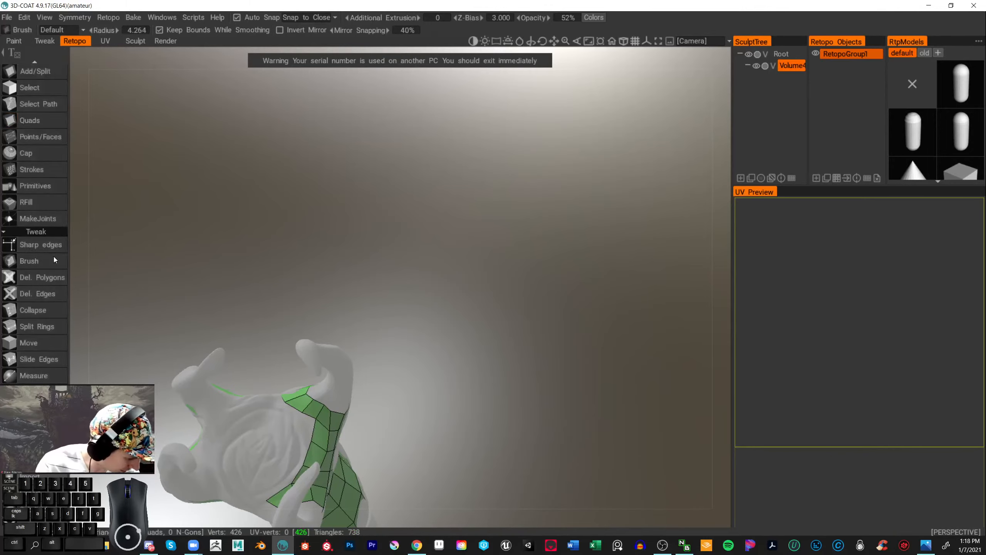
{"action": "left_click_drag", "start_coordinate": [330, 414], "coordinate": [335, 413]}
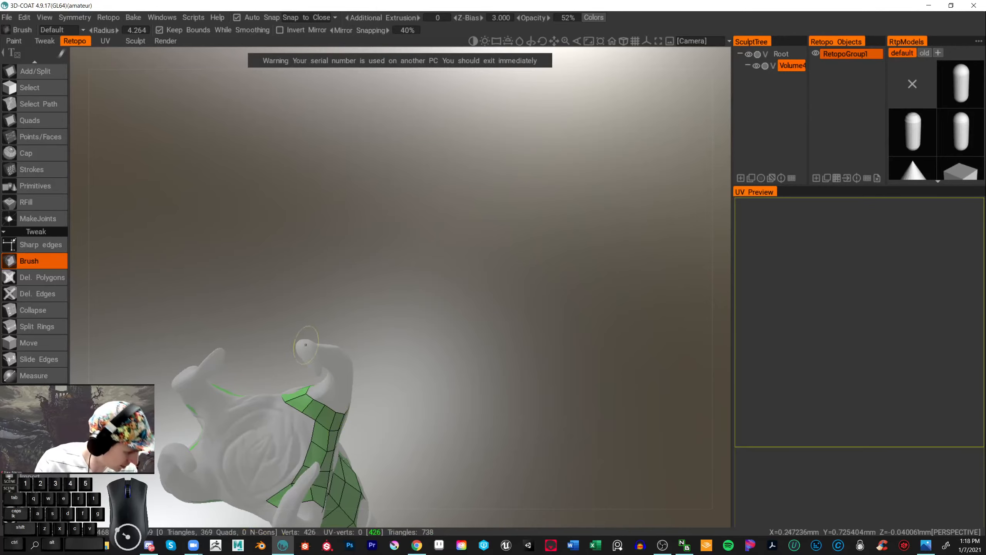
{"action": "left_click", "coordinate": [41, 325]}
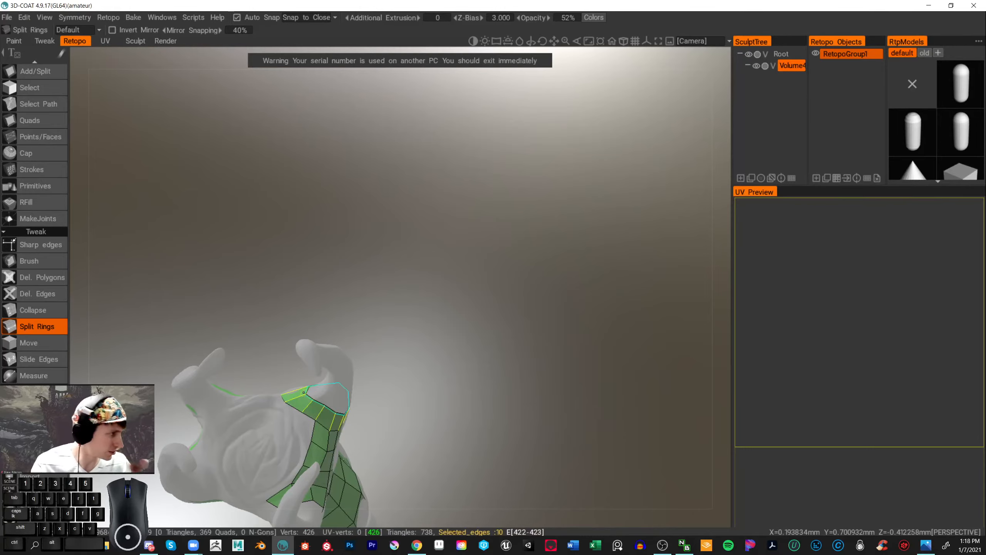
- Add three connected quads from the corner of the finger's base strip across the palm towards the neighbouring finger
{"action": "left_click", "coordinate": [39, 120]}
{"action": "left_click", "coordinate": [302, 411]}
{"action": "left_click", "coordinate": [315, 419]}
{"action": "left_click", "coordinate": [310, 440]}
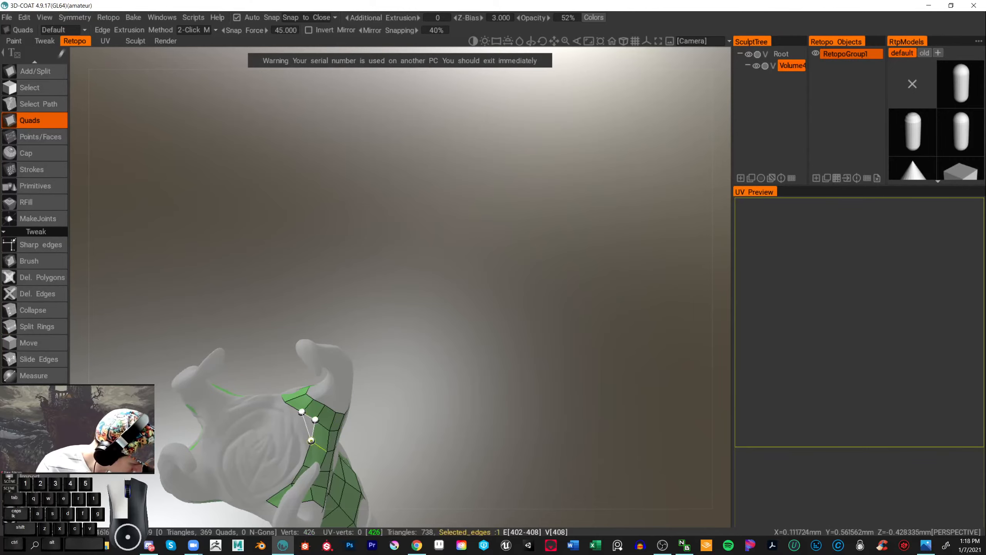
{"action": "left_click", "coordinate": [291, 434]}
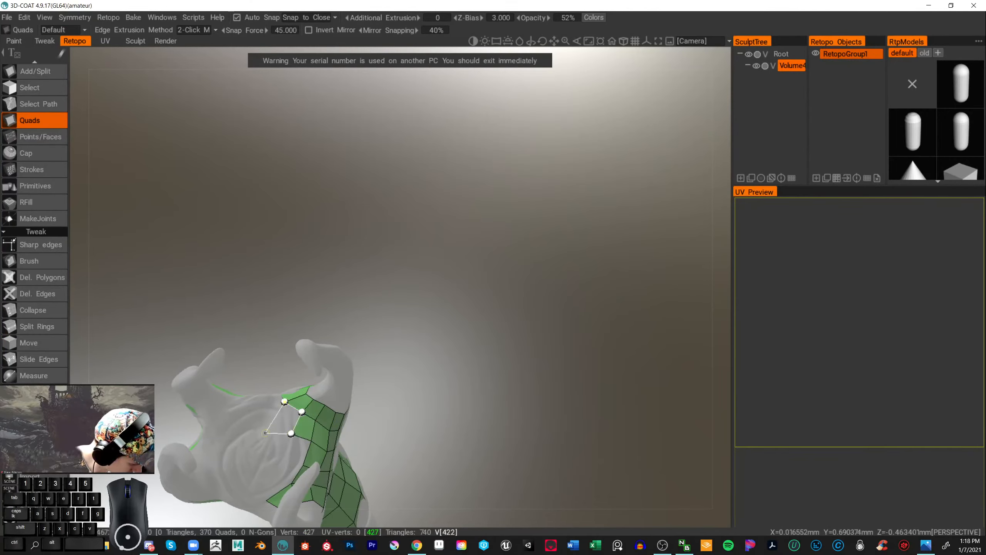
{"action": "left_click", "coordinate": [269, 424]}
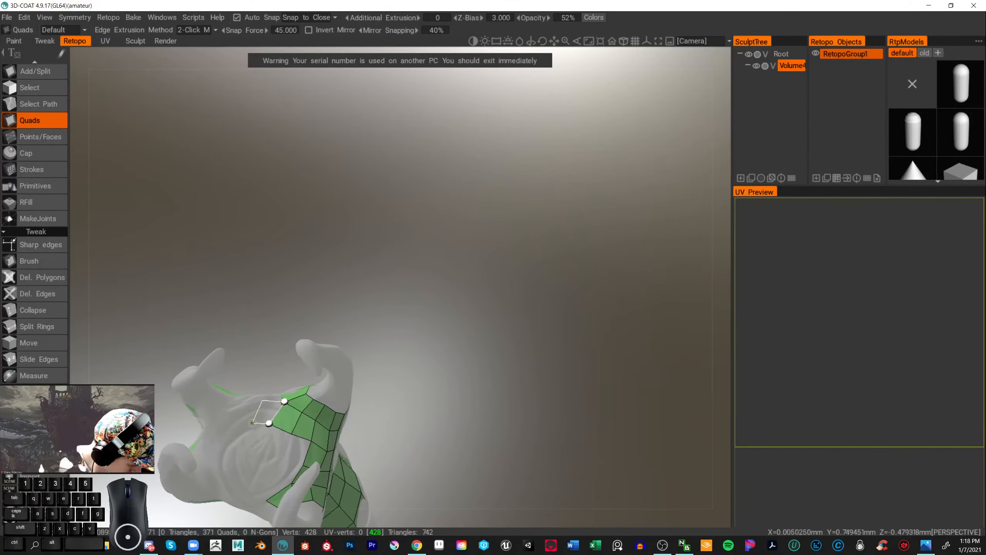
{"action": "left_click", "coordinate": [252, 422]}
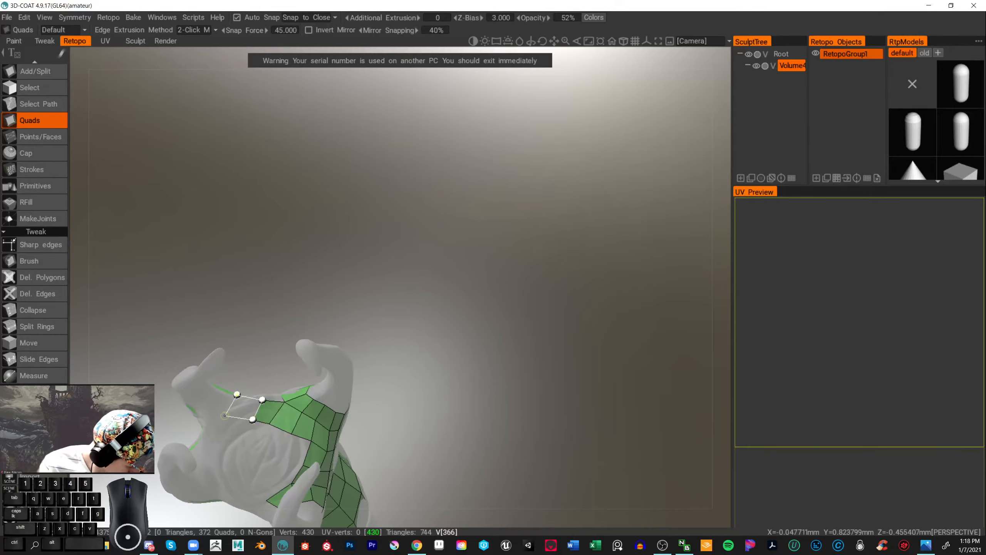
{"action": "left_click", "coordinate": [228, 411]}
{"action": "key", "text": "ctrl+z"}
- Extend the border below the neighbouring finger into the palm with two connected quads
{"action": "left_click_drag", "start_coordinate": [244, 372], "coordinate": [463, 382]}
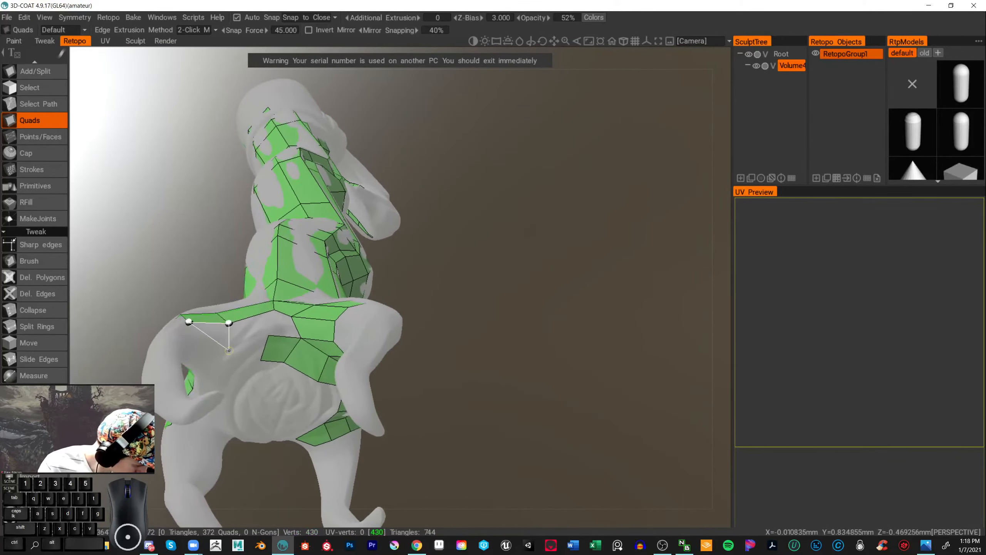
{"action": "left_click", "coordinate": [194, 342]}
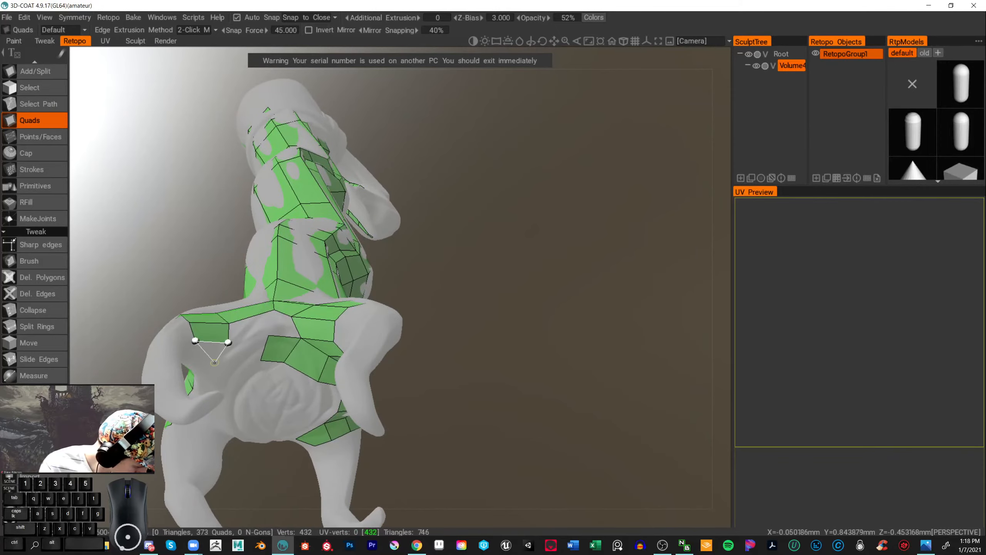
{"action": "left_click", "coordinate": [190, 358]}
- Fill the gap between the palm strip and the wrist border with three quads that join both fingers' patches
{"action": "right_click_drag", "start_coordinate": [262, 342], "coordinate": [285, 321]}
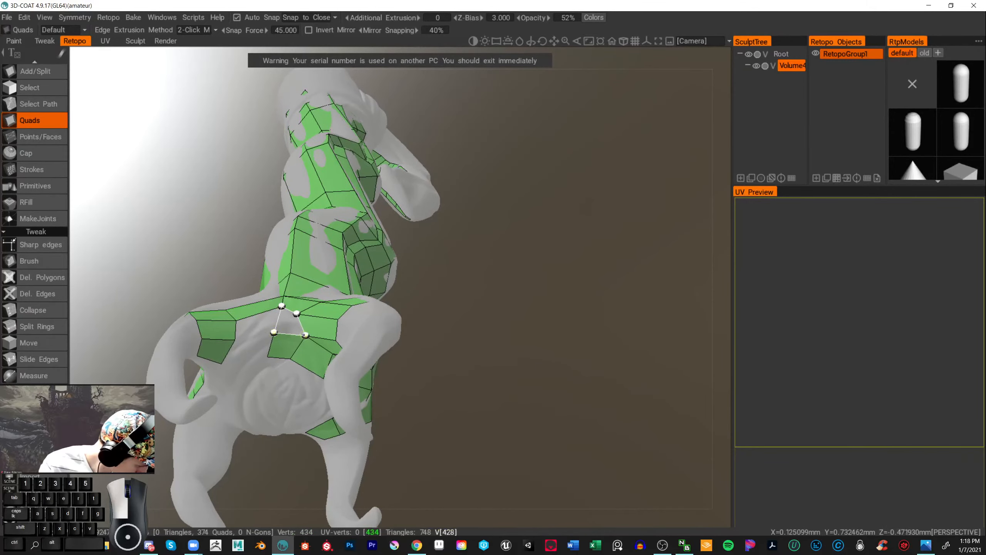
{"action": "left_click", "coordinate": [277, 324]}
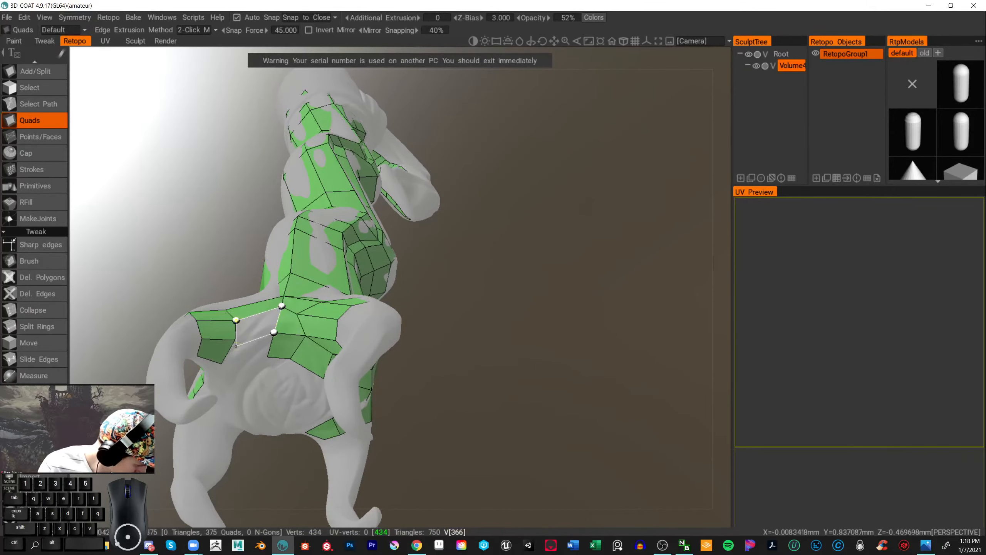
{"action": "left_click", "coordinate": [236, 320]}
{"action": "scroll", "coordinate": [485, 304], "scroll_direction": "up", "scroll_amount": 5}
{"action": "left_click_drag", "start_coordinate": [492, 310], "coordinate": [548, 274]}
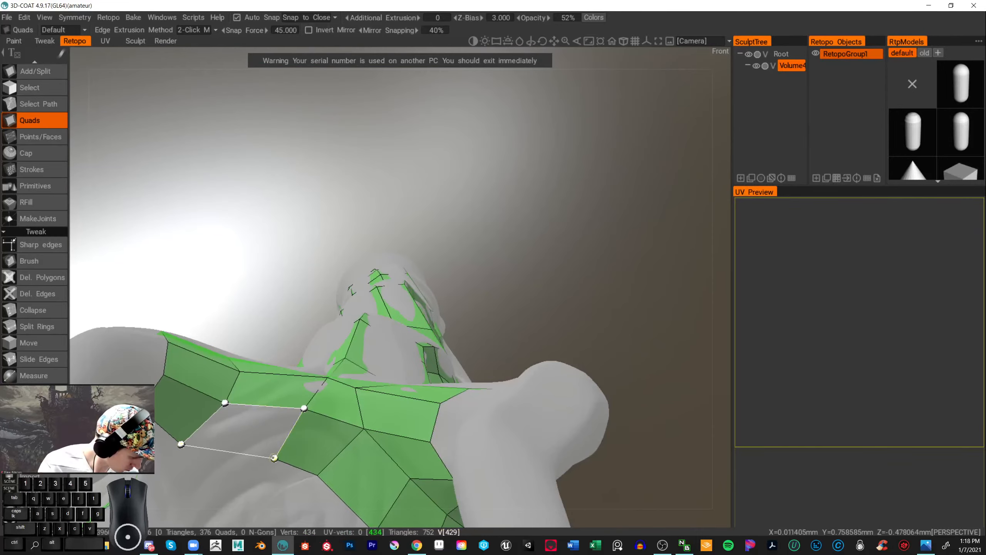
{"action": "left_click", "coordinate": [275, 458]}
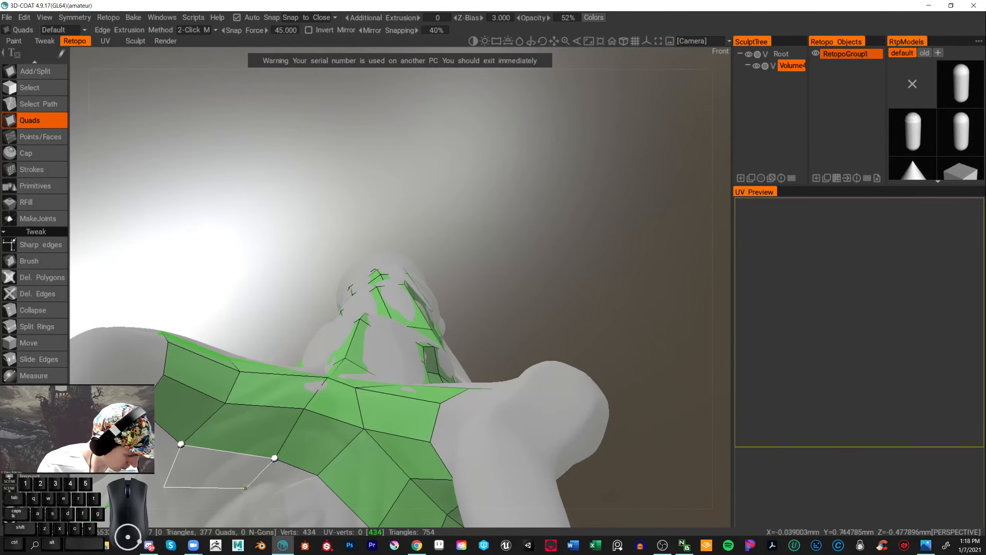
- Add a row of four connected quads across the palm, ending at the strip along the palm's side
{"action": "left_click_drag", "start_coordinate": [246, 487], "coordinate": [279, 429]}
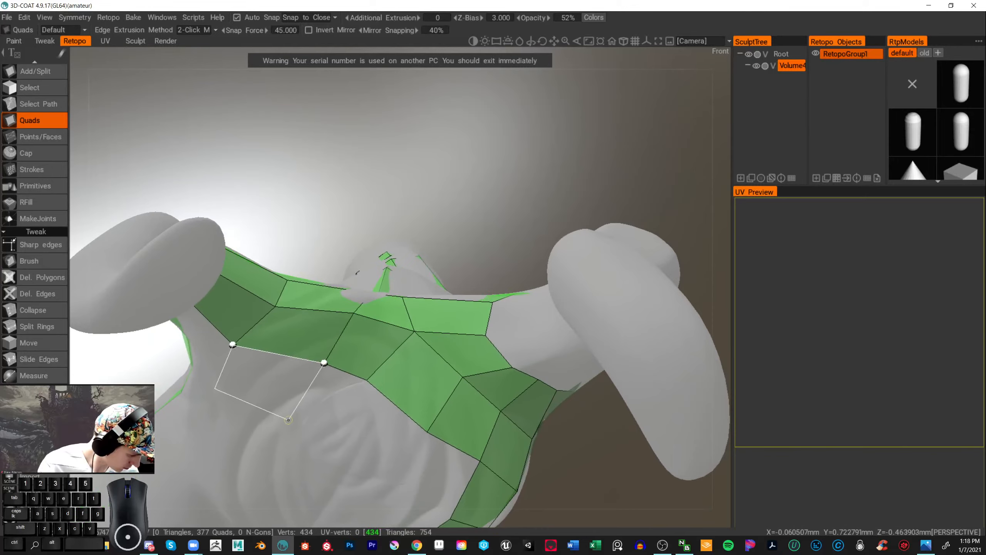
{"action": "left_click", "coordinate": [287, 420]}
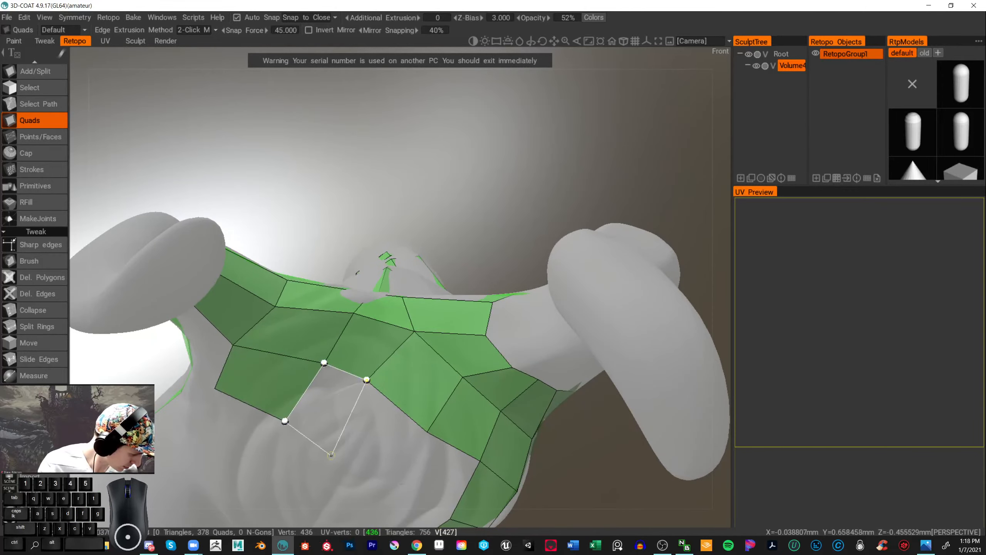
{"action": "left_click", "coordinate": [330, 446]}
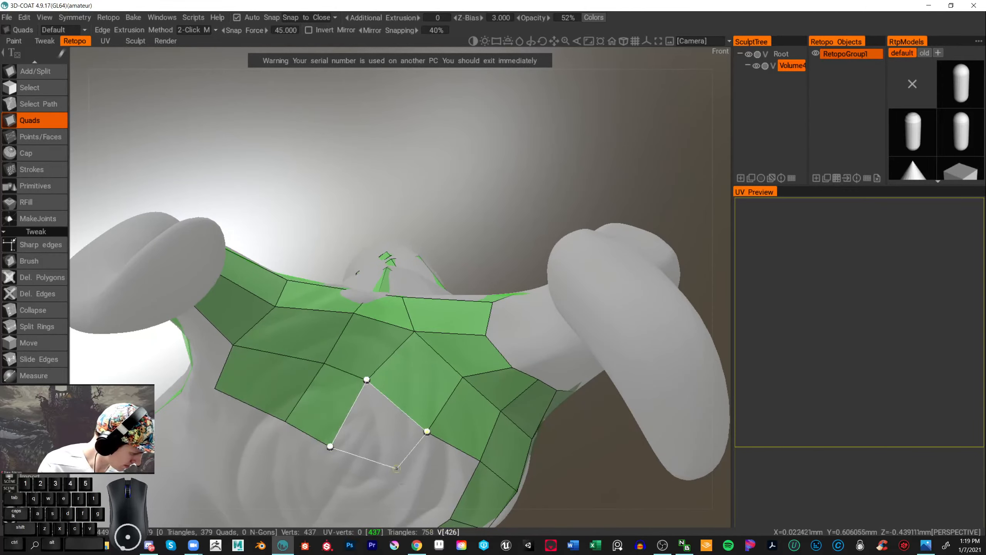
{"action": "left_click_drag", "start_coordinate": [396, 468], "coordinate": [385, 308]}
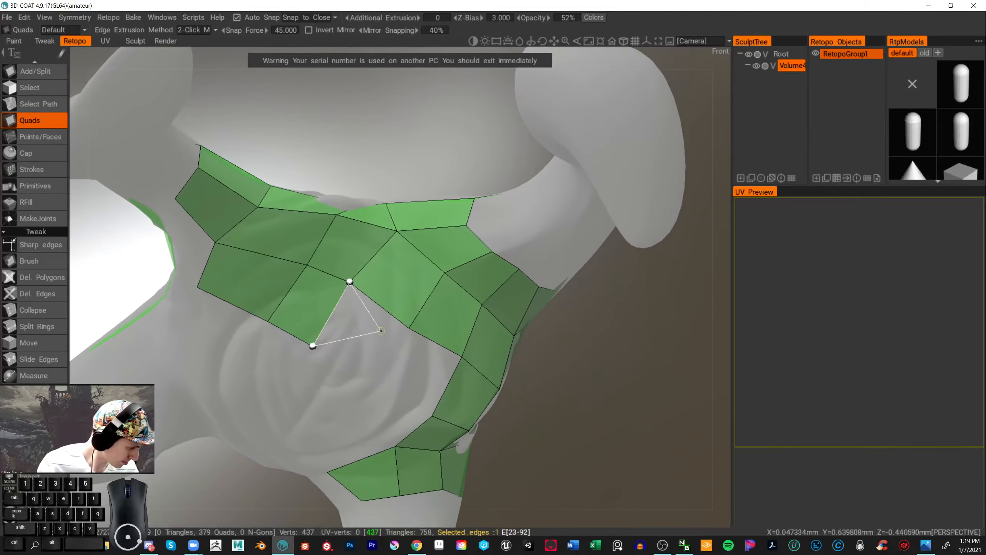
{"action": "left_click", "coordinate": [409, 327]}
{"action": "left_click", "coordinate": [375, 382]}
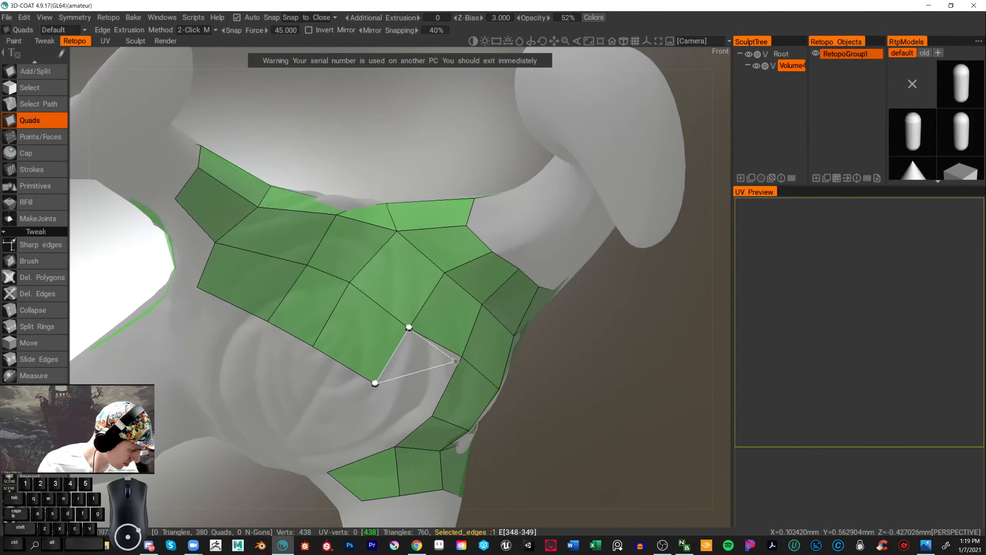
{"action": "left_click", "coordinate": [462, 356]}
{"action": "left_click", "coordinate": [431, 414]}
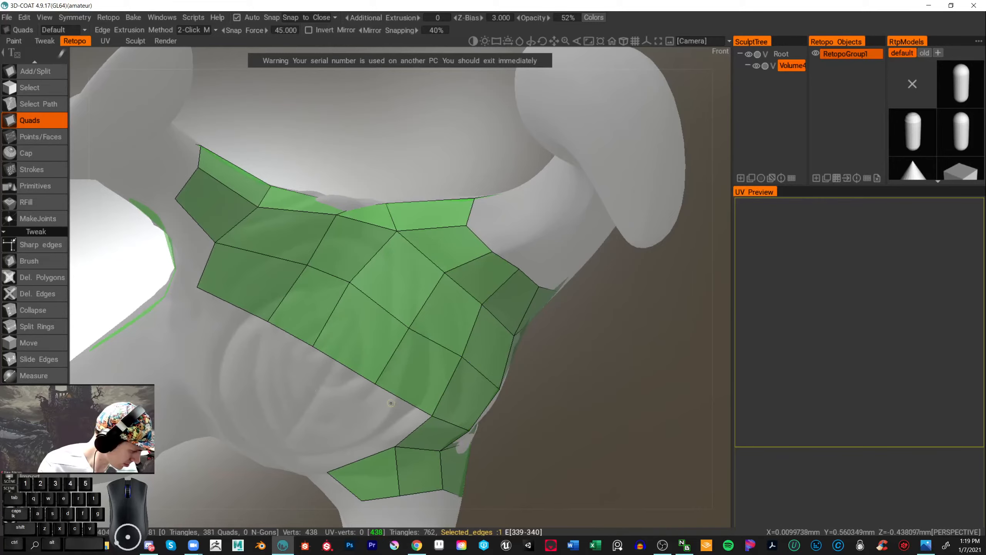
- Continue with four connected quads along the palm's lower rim, linking the lower finger's base patch and leading towards the opposite side
{"action": "left_click", "coordinate": [395, 446]}
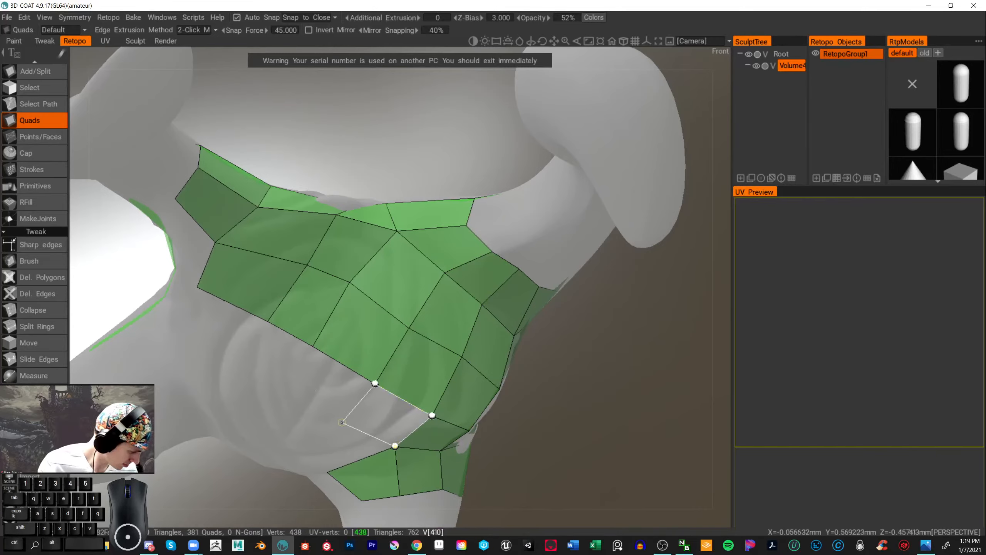
{"action": "left_click", "coordinate": [340, 422]}
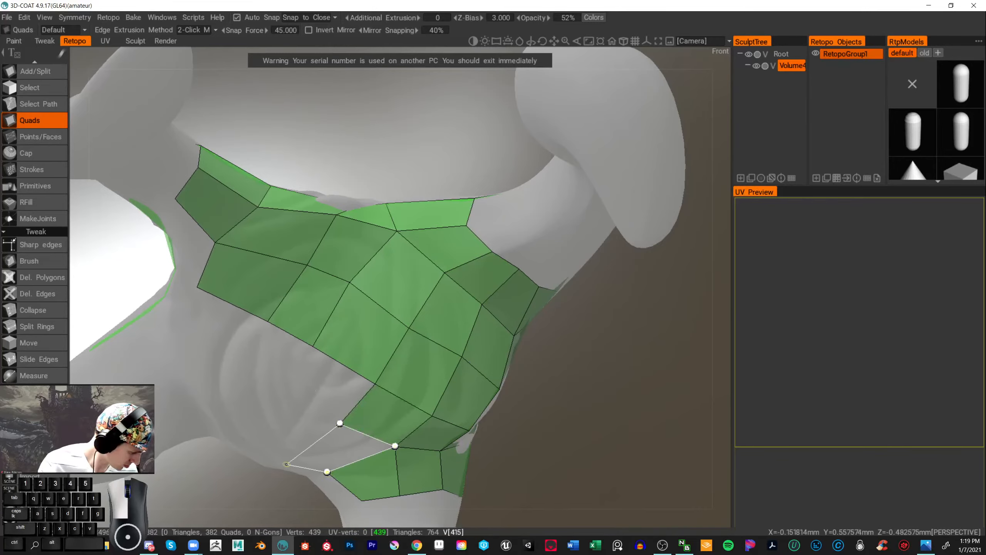
{"action": "left_click", "coordinate": [286, 464]}
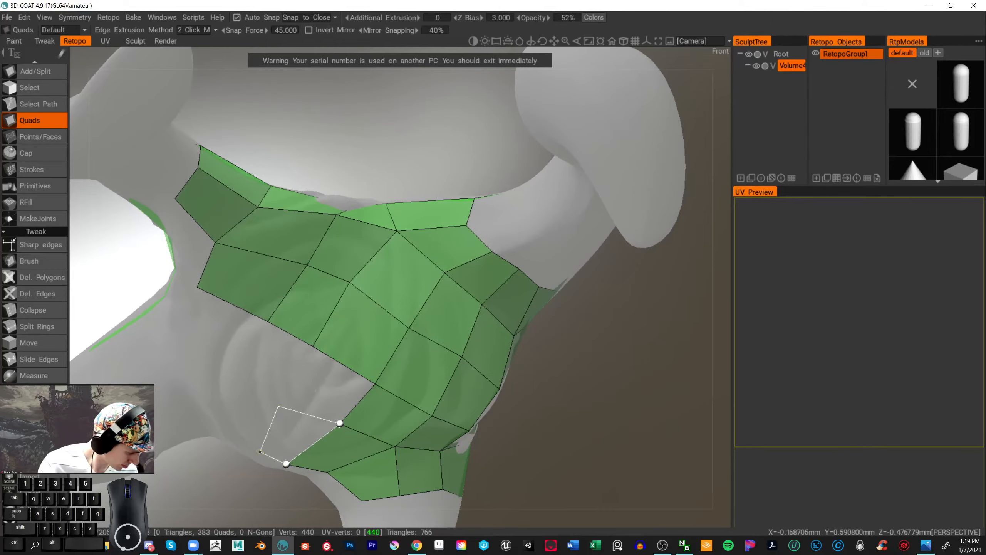
{"action": "left_click", "coordinate": [250, 452]}
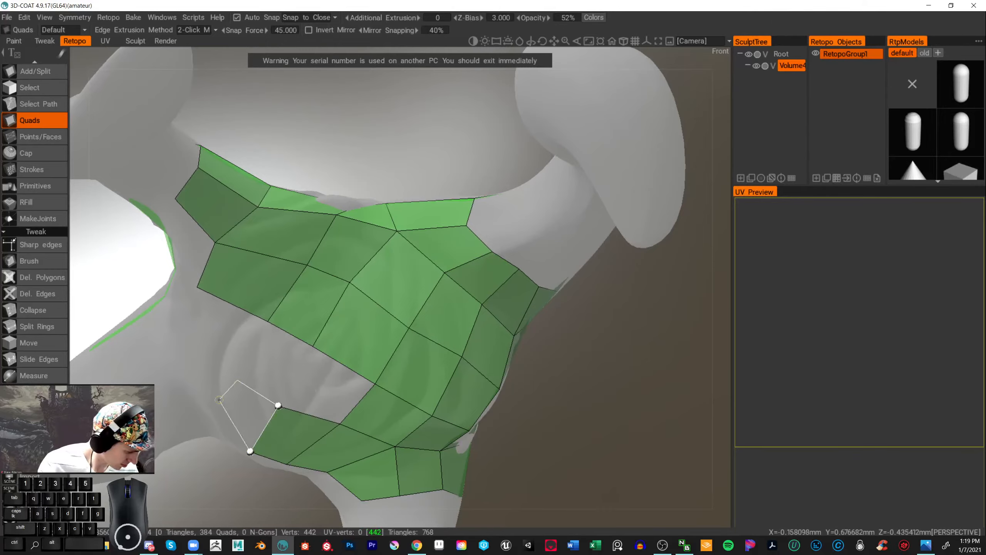
{"action": "left_click", "coordinate": [205, 409]}
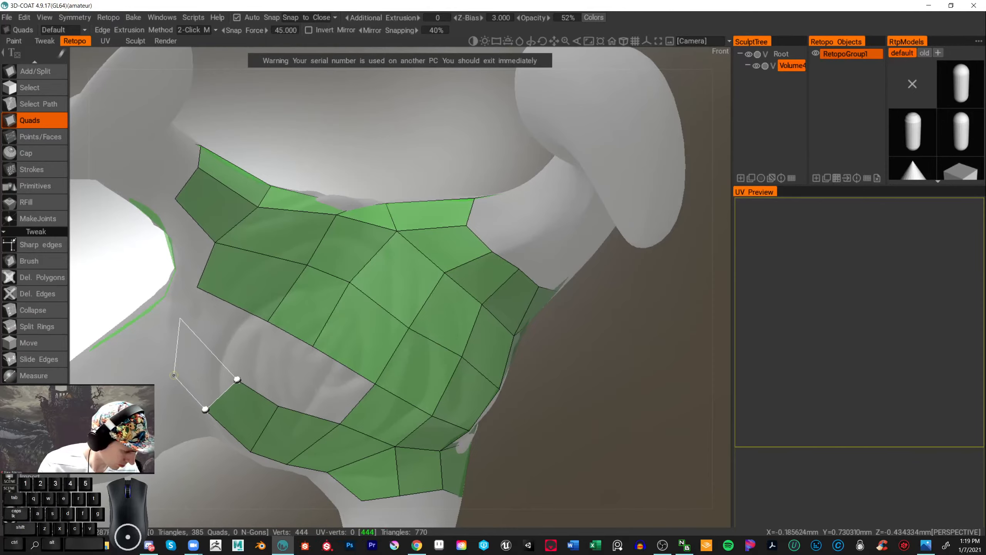
- Extend the end of the palm's lower rim strip by one quad and fill the opening left in the palm with three connected quads
{"action": "left_click", "coordinate": [174, 375]}
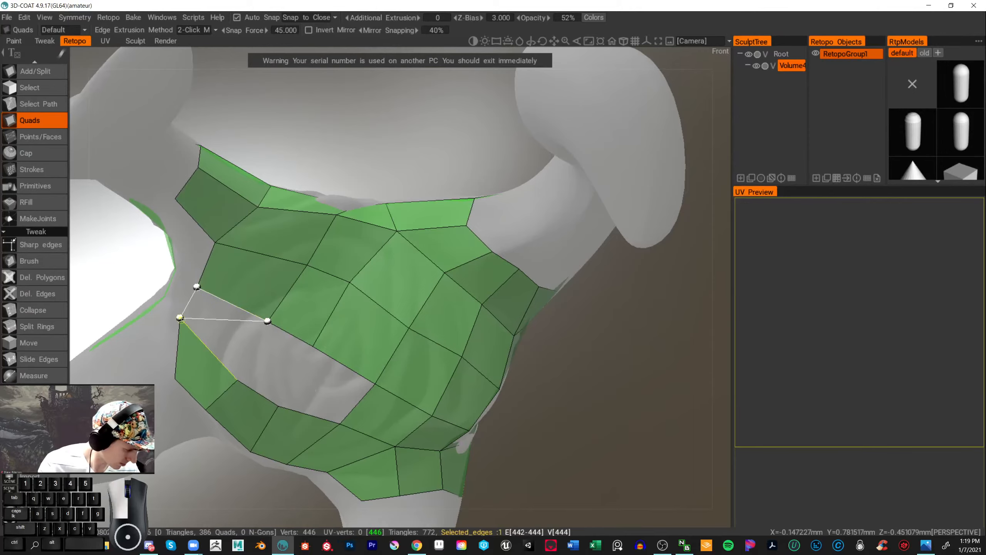
{"action": "left_click", "coordinate": [180, 316]}
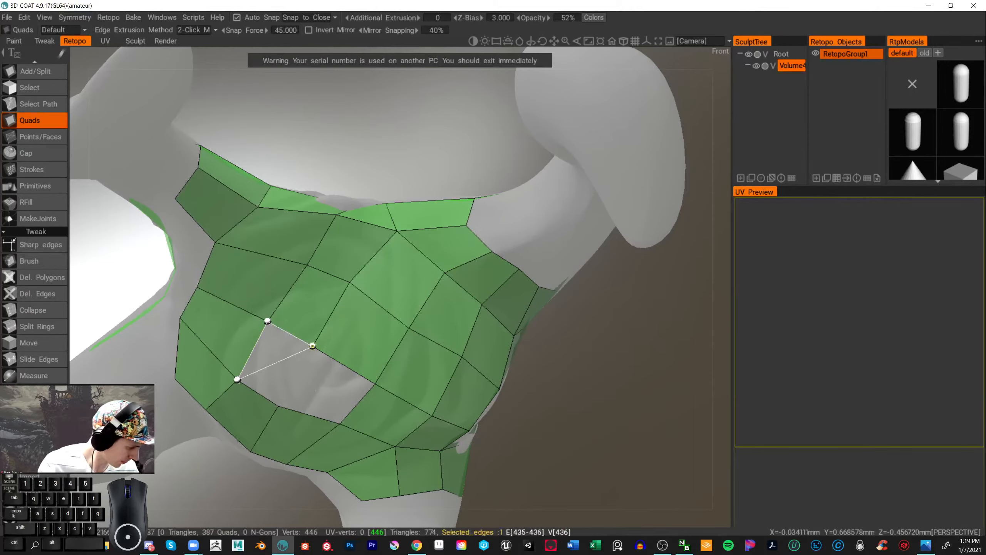
{"action": "left_click", "coordinate": [312, 345]}
{"action": "left_click", "coordinate": [278, 405]}
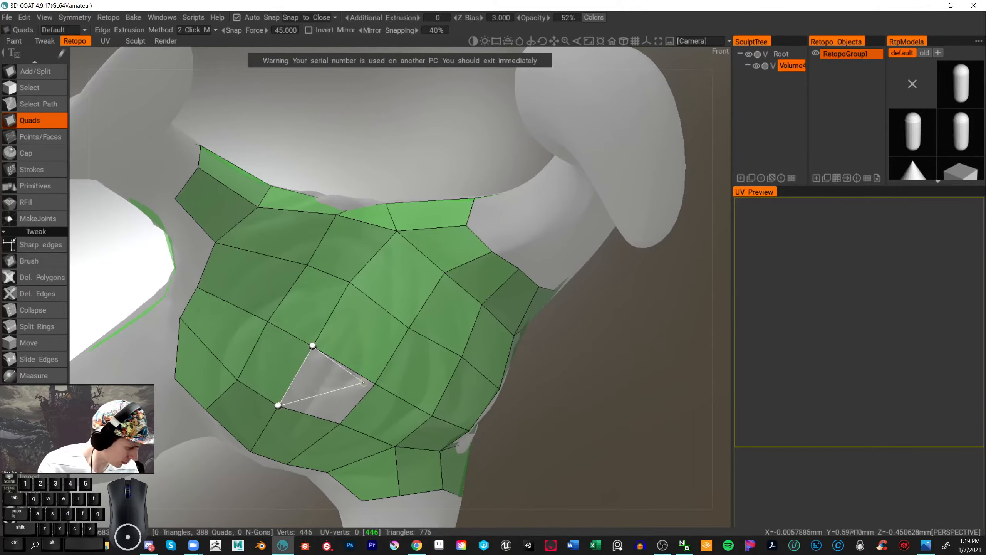
{"action": "left_click", "coordinate": [374, 383]}
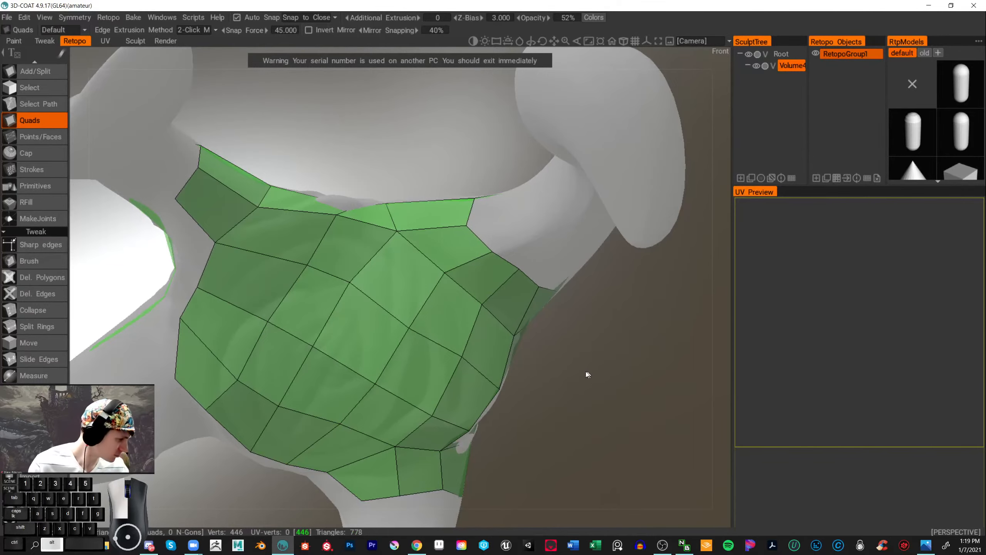
- Bridge the outer patch at the finger's base to the palm mesh with four connected quads in the web between the fingers
{"action": "left_click_drag", "start_coordinate": [587, 374], "coordinate": [513, 375], "text": "alt"}
{"action": "right_click_drag", "start_coordinate": [513, 375], "coordinate": [516, 358], "text": "alt"}
{"action": "left_click_drag", "start_coordinate": [517, 358], "coordinate": [563, 335]}
{"action": "right_click_drag", "start_coordinate": [563, 335], "coordinate": [535, 342], "text": "alt"}
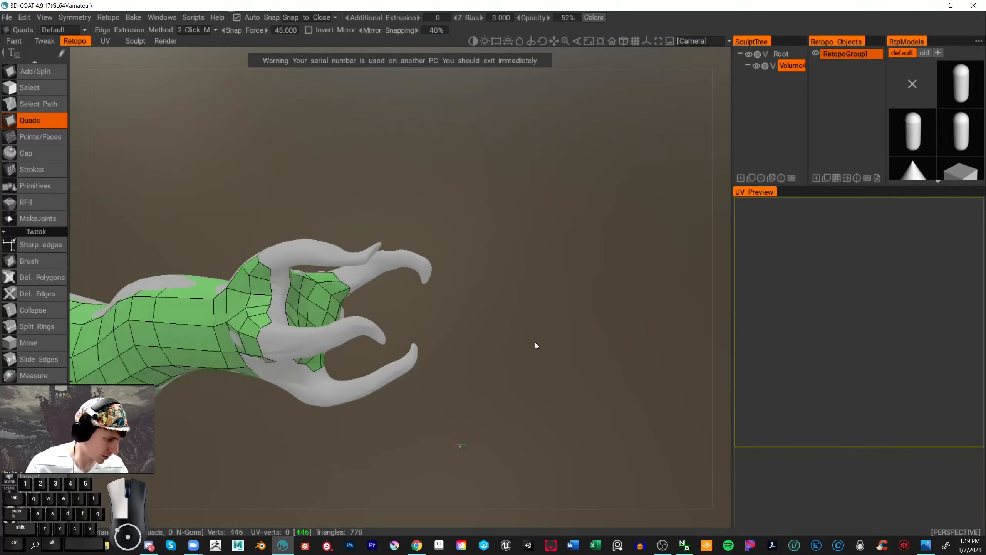
{"action": "left_click_drag", "start_coordinate": [535, 342], "coordinate": [320, 462], "text": "alt"}
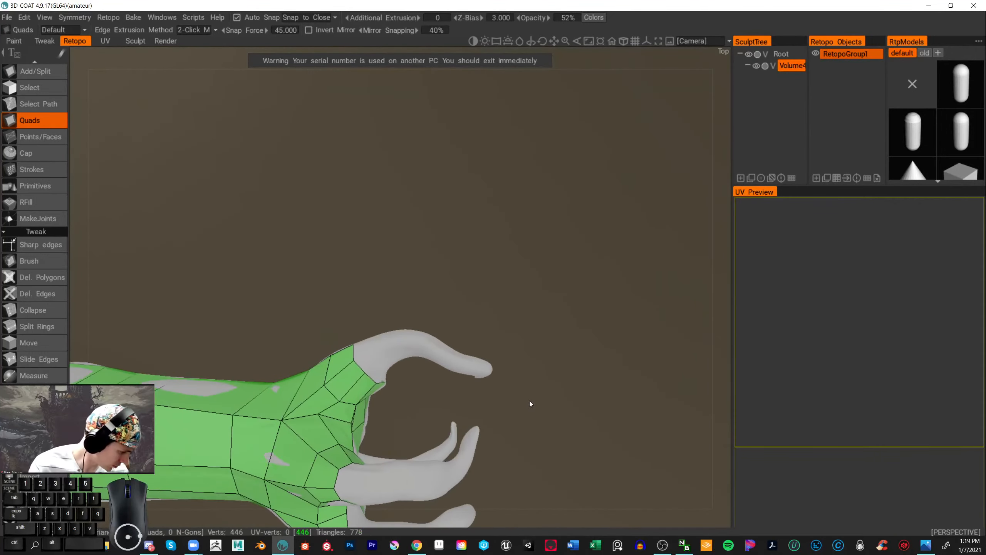
{"action": "left_click_drag", "start_coordinate": [530, 403], "coordinate": [442, 333], "text": "alt"}
{"action": "right_click_drag", "start_coordinate": [442, 332], "coordinate": [460, 341], "text": "alt"}
{"action": "left_click_drag", "start_coordinate": [459, 340], "coordinate": [490, 304], "text": "alt"}
{"action": "middle_click_drag", "start_coordinate": [490, 303], "coordinate": [567, 251], "text": "alt"}
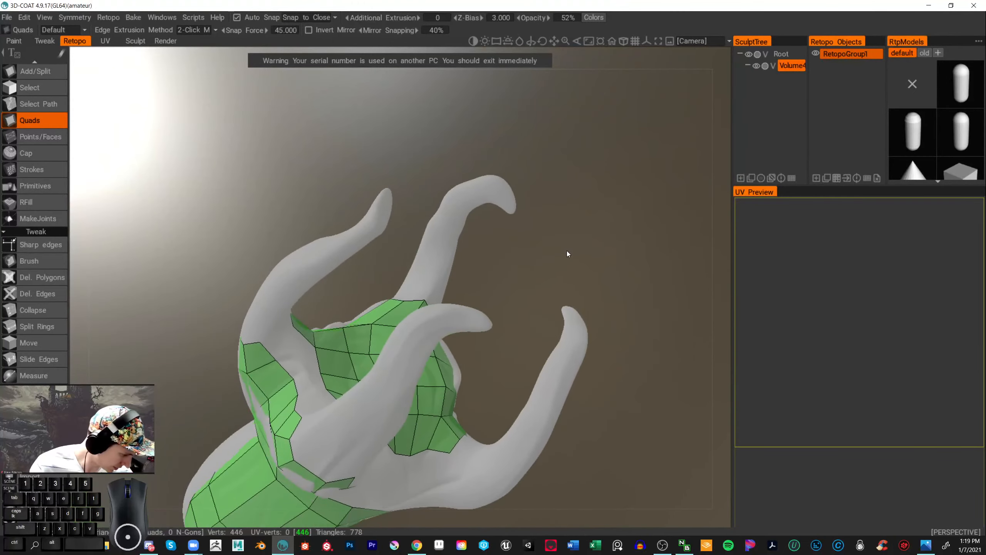
{"action": "left_click", "coordinate": [268, 351]}
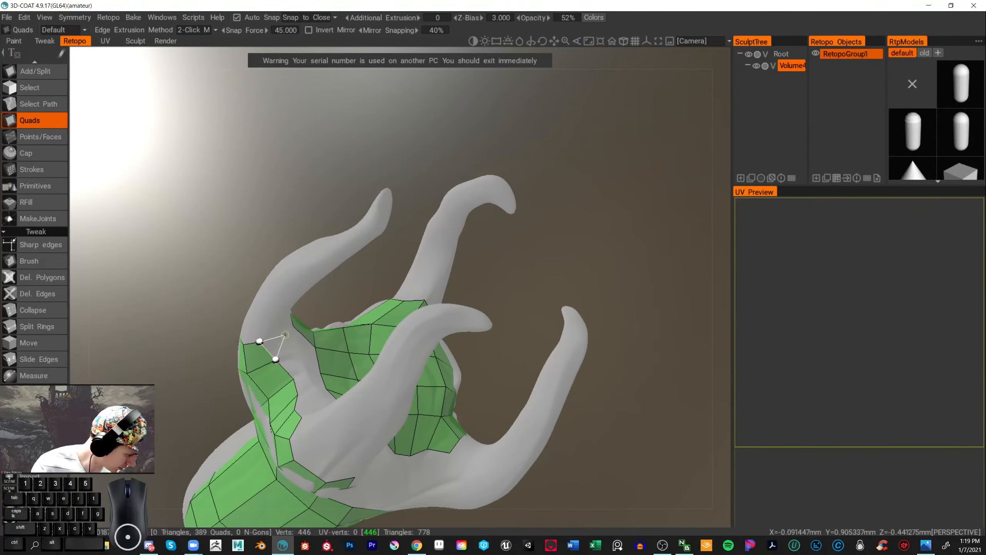
{"action": "left_click", "coordinate": [298, 352]}
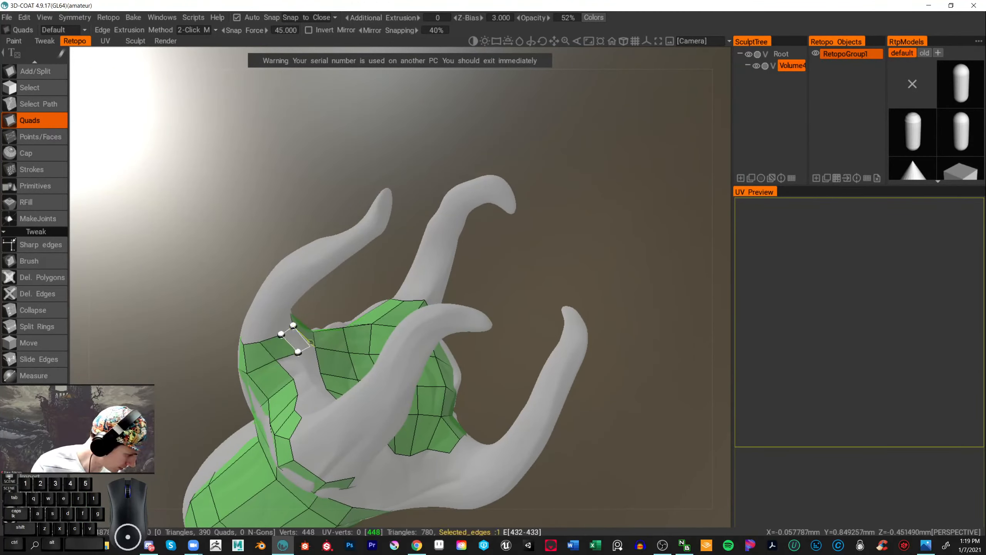
{"action": "left_click", "coordinate": [314, 346]}
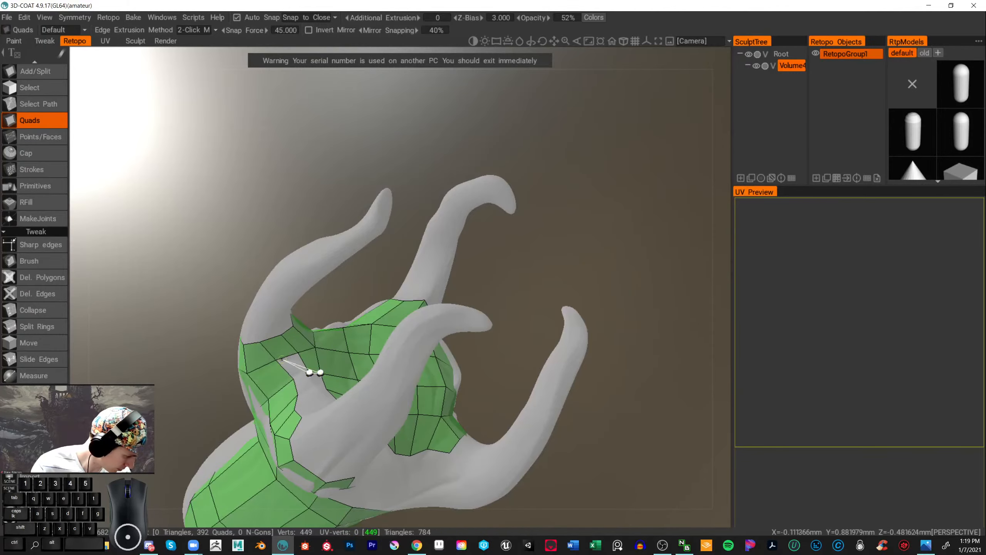
{"action": "left_click", "coordinate": [275, 360]}
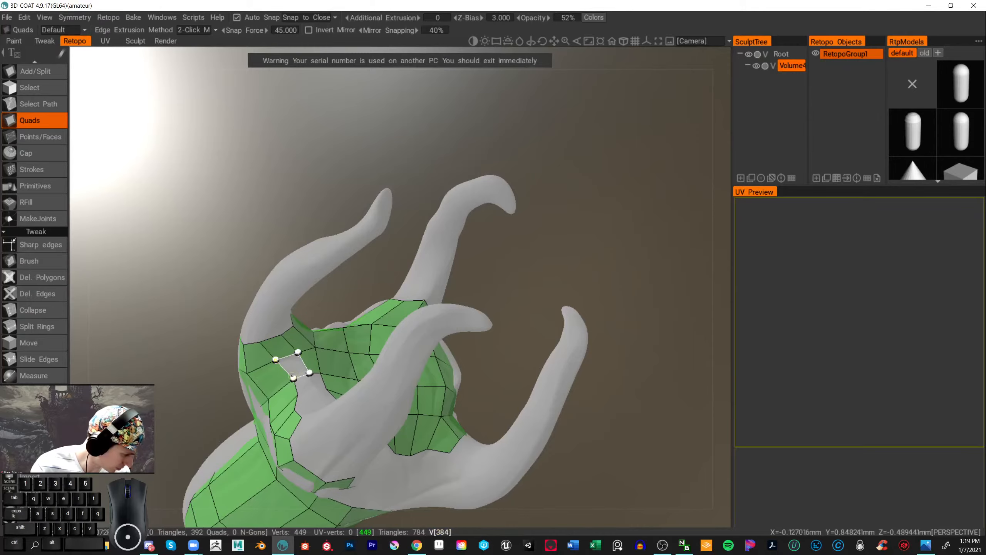
{"action": "left_click", "coordinate": [294, 379]}
- Continue filling the web between the two fingers with four connected quads down to the palm's lower rim
{"action": "left_click_drag", "start_coordinate": [310, 225], "coordinate": [353, 345]}
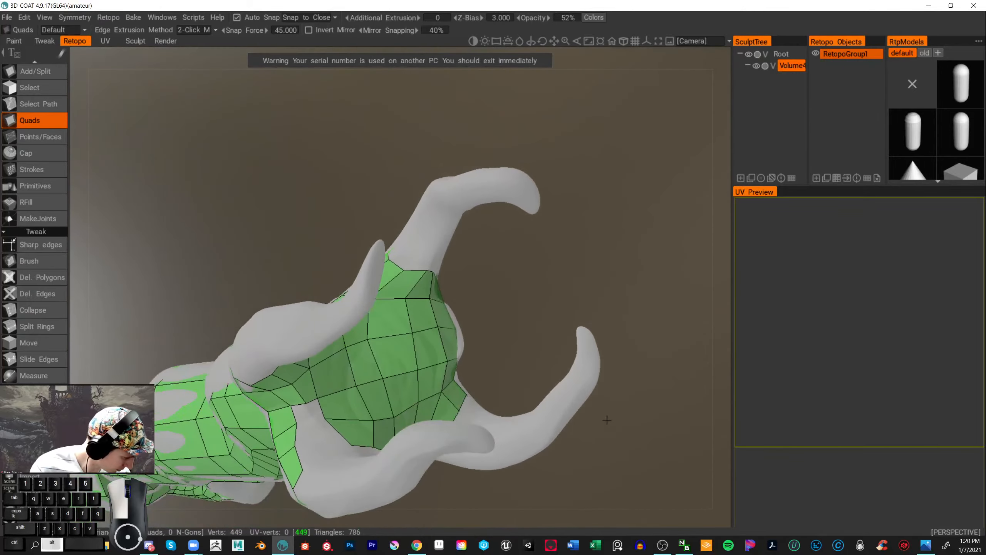
{"action": "mouse_move", "coordinate": [607, 419]}
{"action": "left_mouse_down", "text": "alt"}
{"action": "mouse_move", "coordinate": [620, 372]}
{"action": "mouse_move", "coordinate": [616, 406]}
{"action": "left_mouse_up", "text": "alt"}
{"action": "right_click_drag", "start_coordinate": [617, 406], "coordinate": [575, 397]}
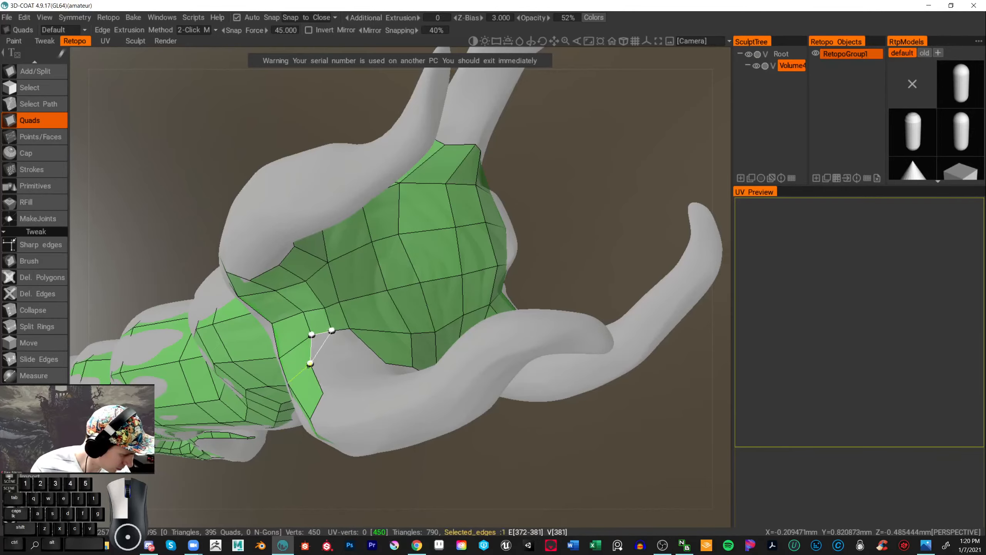
{"action": "left_click", "coordinate": [347, 356]}
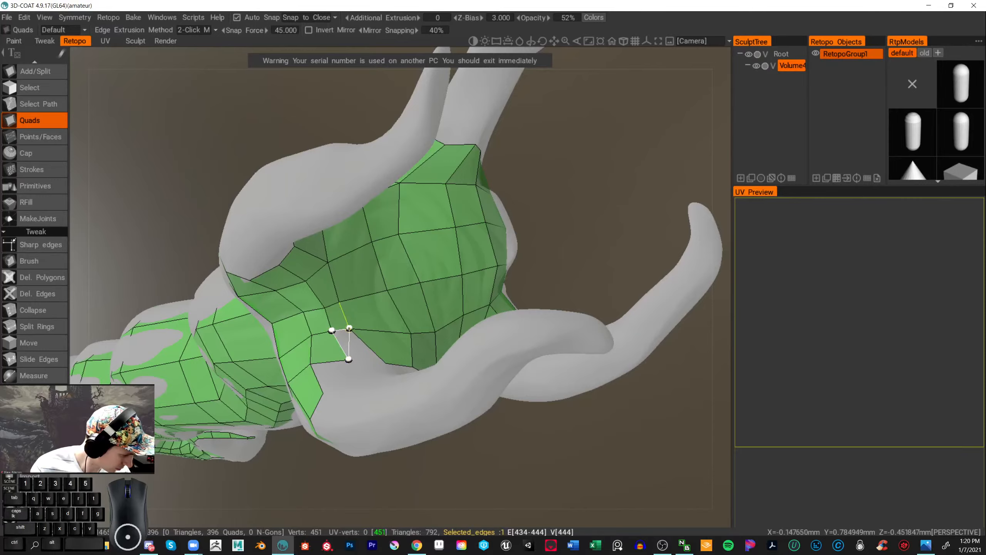
{"action": "left_click", "coordinate": [349, 328]}
{"action": "left_click", "coordinate": [386, 363]}
{"action": "left_click_drag", "start_coordinate": [578, 255], "coordinate": [516, 164]}
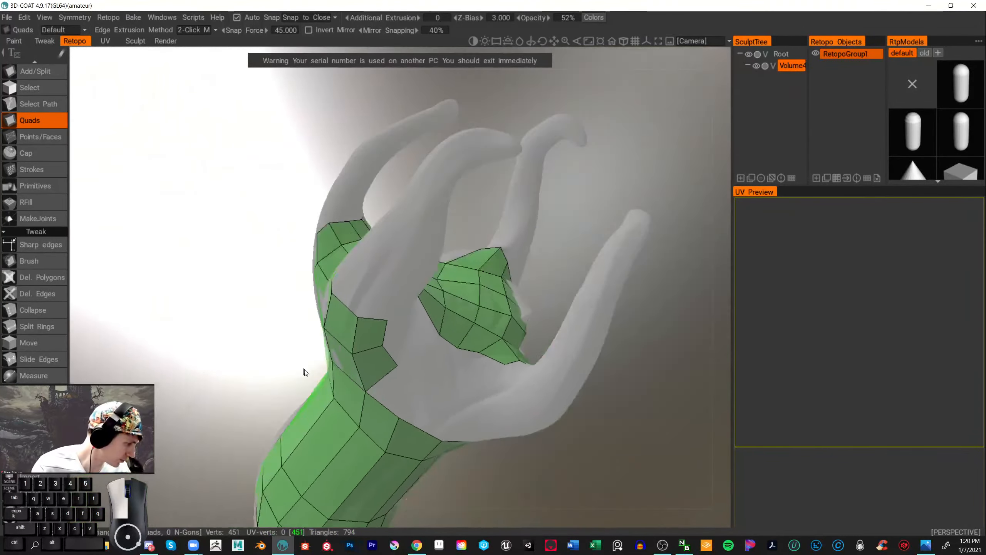
- Add two connected quads along the inner base of the next finger, attached to the newly filled web
{"action": "left_click_drag", "start_coordinate": [304, 372], "coordinate": [323, 427]}
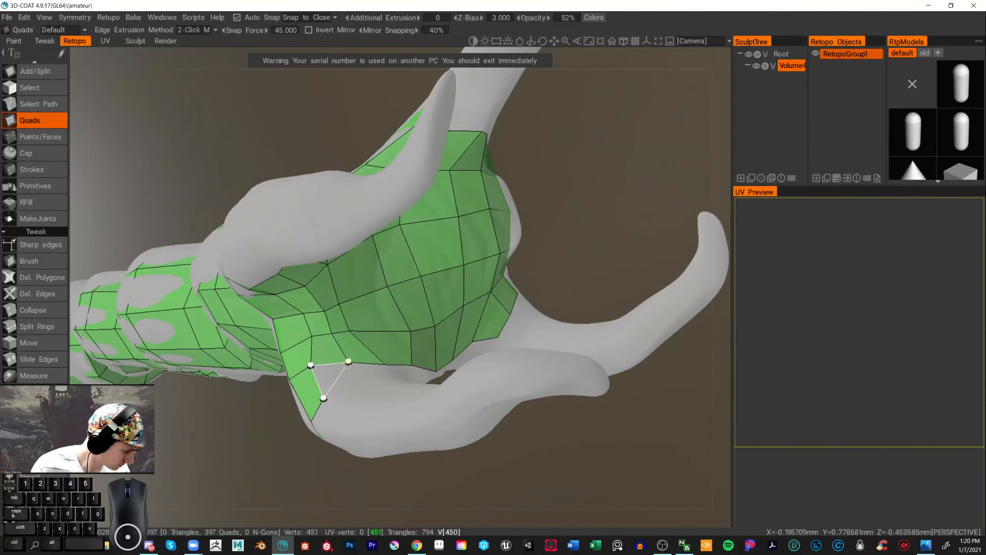
{"action": "left_click", "coordinate": [356, 383]}
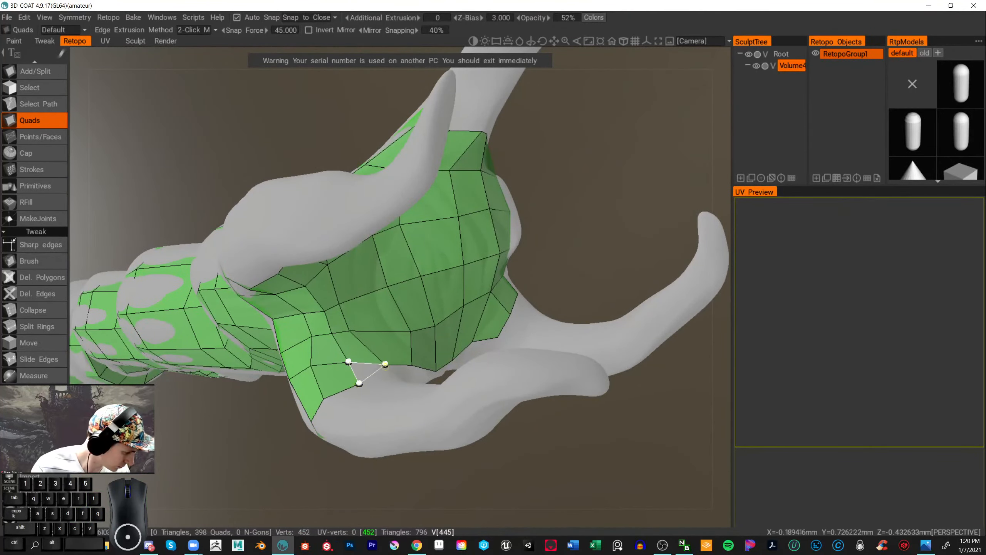
{"action": "left_click", "coordinate": [390, 378]}
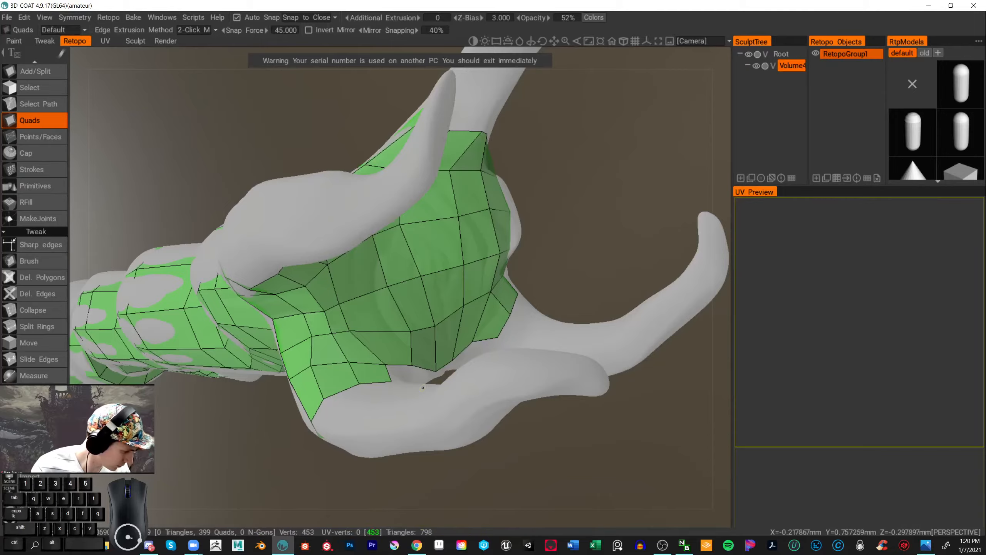
{"action": "left_click_drag", "start_coordinate": [392, 382], "coordinate": [340, 250]}
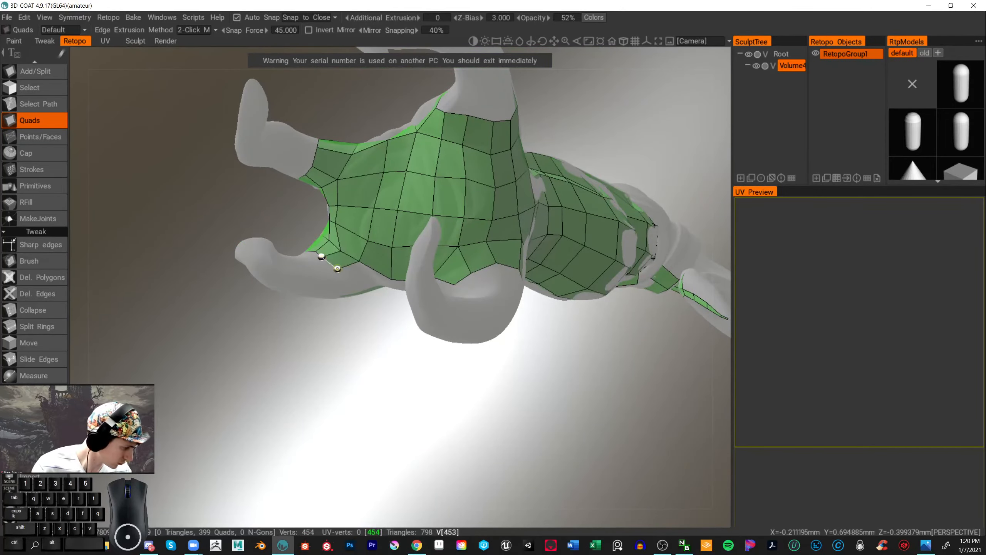
- Close the ring around that finger's base with two quads linking the inner strip to the outer patch above the wrist
{"action": "left_click", "coordinate": [345, 284]}
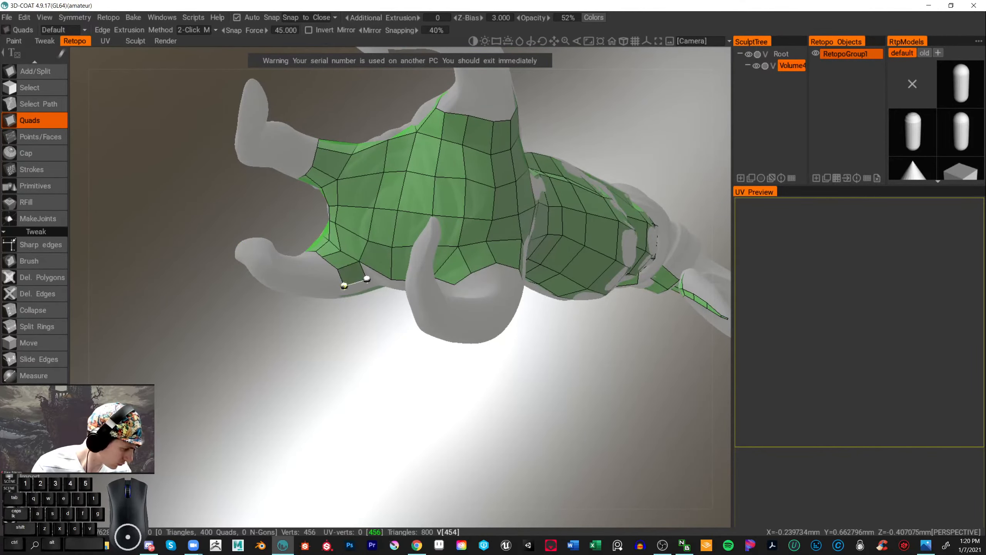
{"action": "left_click_drag", "start_coordinate": [349, 285], "coordinate": [483, 328], "text": "alt"}
{"action": "middle_click_drag", "start_coordinate": [483, 328], "coordinate": [601, 135], "text": "alt"}
{"action": "middle_click_drag", "start_coordinate": [268, 432], "coordinate": [284, 364], "text": "alt"}
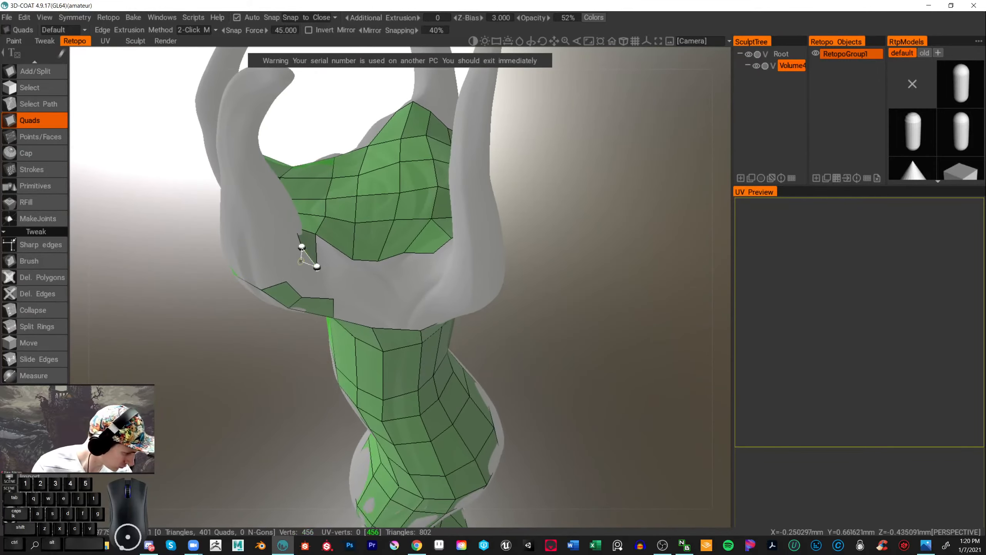
{"action": "left_click", "coordinate": [287, 282]}
{"action": "left_click", "coordinate": [302, 297]}
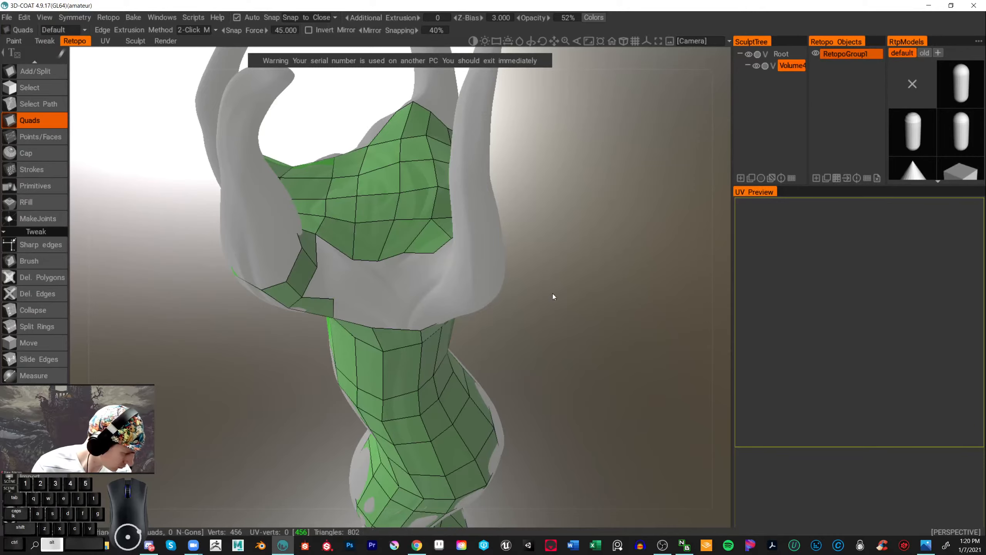
- Fill the corner between the finger's base ring and the palm's lower rim with four connected quads leading towards the opposite finger
{"action": "left_click_drag", "start_coordinate": [552, 294], "coordinate": [496, 321], "text": "alt"}
{"action": "left_click", "coordinate": [287, 265]}
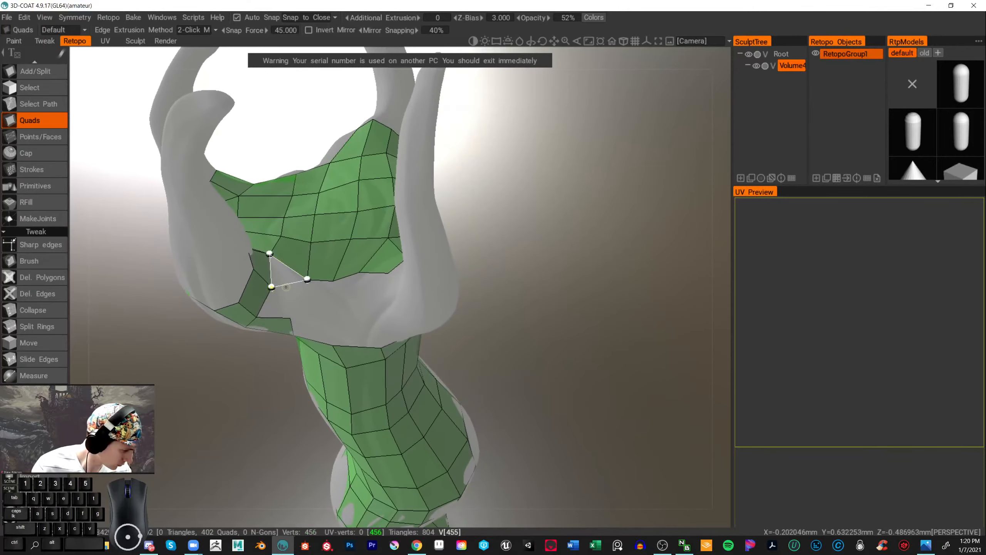
{"action": "left_click", "coordinate": [299, 298]}
{"action": "left_click", "coordinate": [285, 293]}
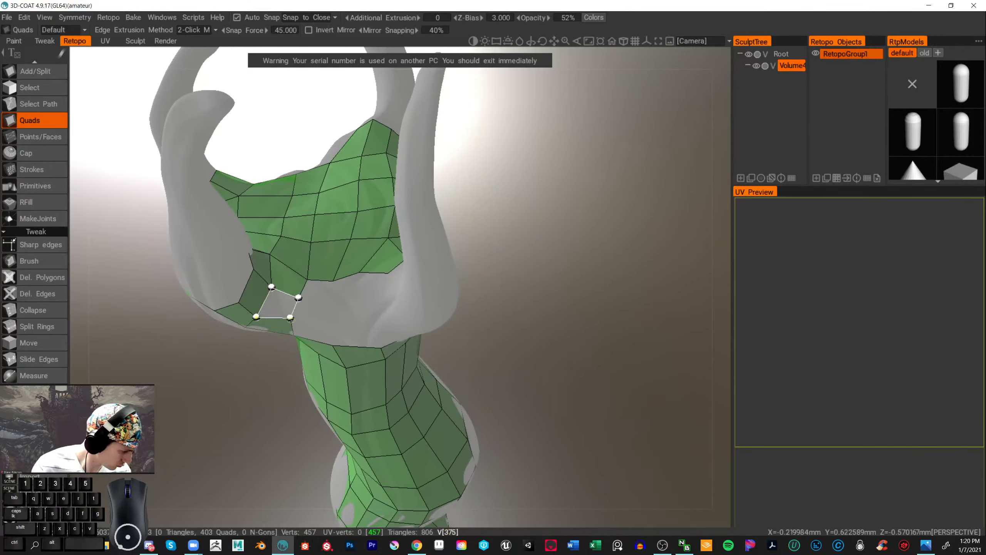
{"action": "left_click", "coordinate": [291, 316]}
{"action": "left_click", "coordinate": [303, 288]}
{"action": "left_click", "coordinate": [333, 281]}
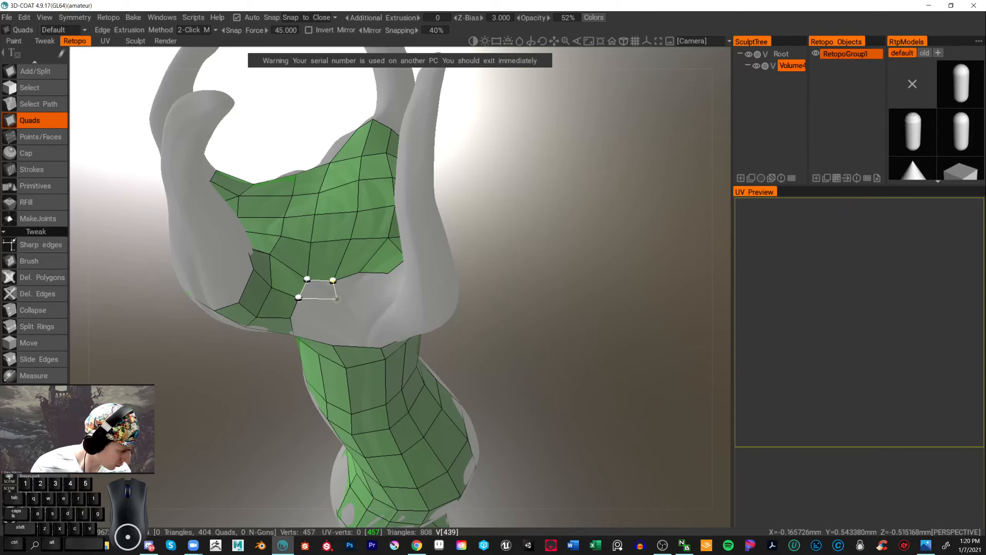
{"action": "left_click", "coordinate": [337, 298]}
{"action": "left_click", "coordinate": [337, 289]}
- Try to continue the row along the palm's lower rim with one more quad on existing vertices, and undo it
{"action": "left_click", "coordinate": [359, 272]}
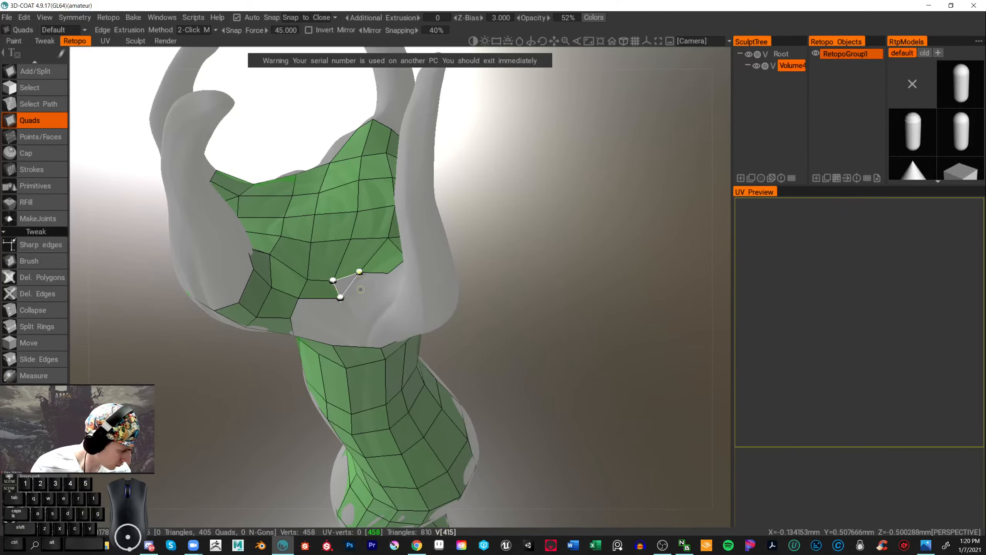
{"action": "left_click", "coordinate": [388, 273]}
{"action": "left_click_drag", "start_coordinate": [388, 273], "coordinate": [621, 405], "text": "alt"}
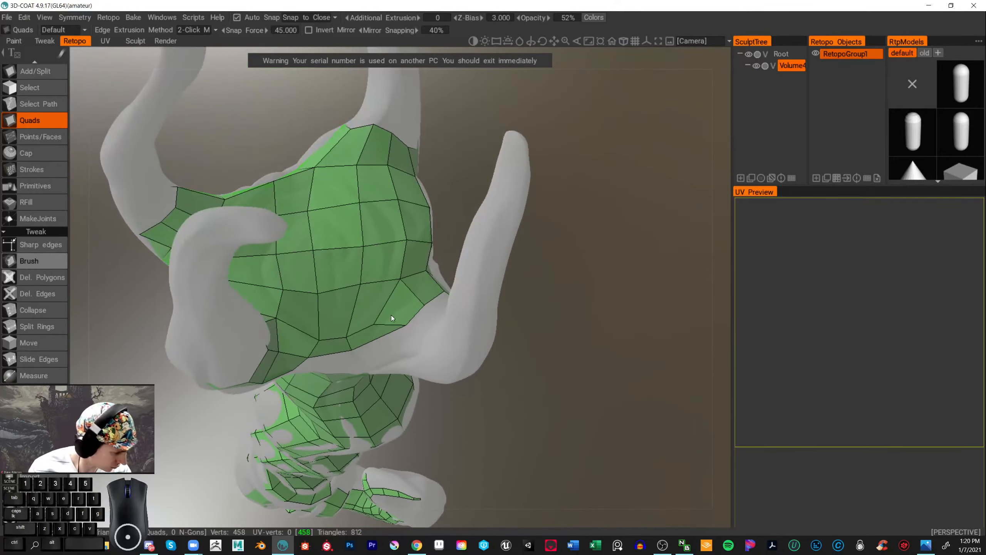
{"action": "key", "text": "ctrl+z"}
- Extend the patch above the wrist border around the opposite finger's base with two connected quads, and adjust their shared vertices with the Brush
{"action": "left_click_drag", "start_coordinate": [567, 341], "coordinate": [407, 341], "text": "alt"}
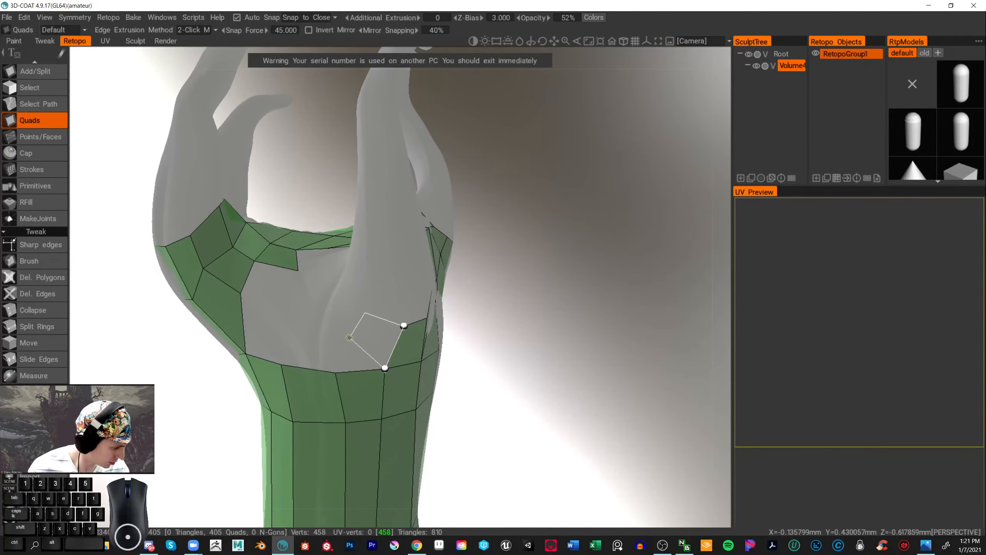
{"action": "left_click", "coordinate": [346, 340]}
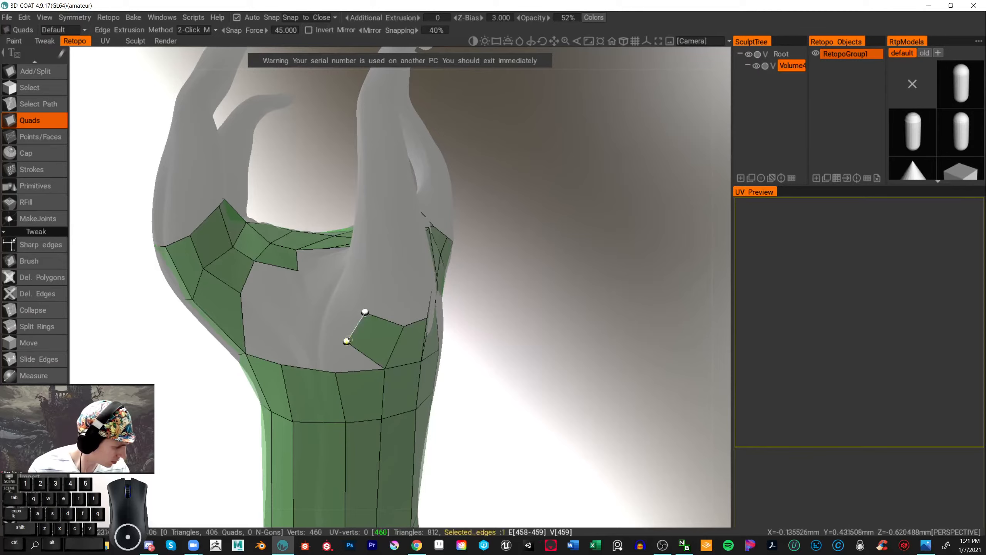
{"action": "middle_click_drag", "start_coordinate": [349, 340], "coordinate": [504, 465], "text": "alt"}
{"action": "left_click", "coordinate": [516, 415]}
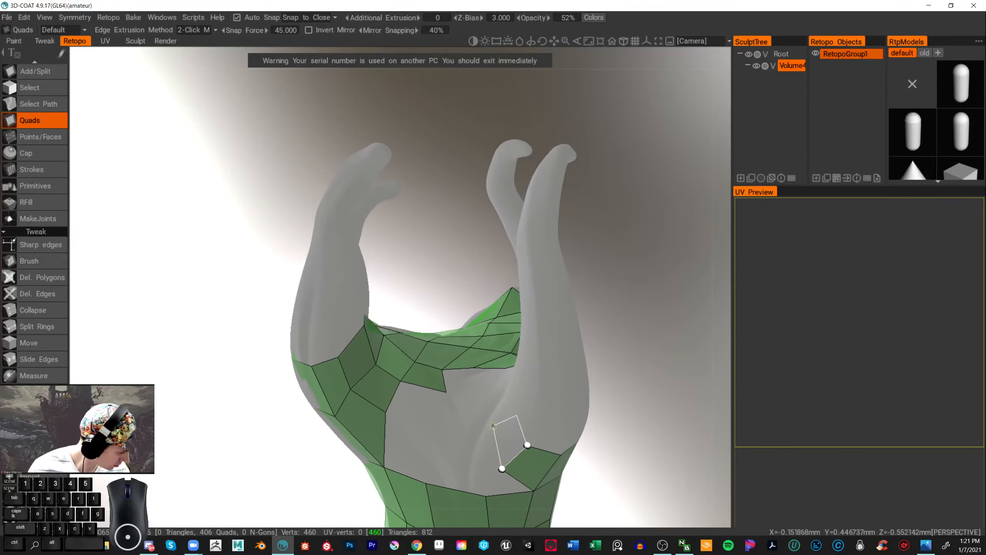
{"action": "left_click", "coordinate": [493, 425]}
{"action": "left_click_drag", "start_coordinate": [614, 346], "coordinate": [543, 336], "text": "alt"}
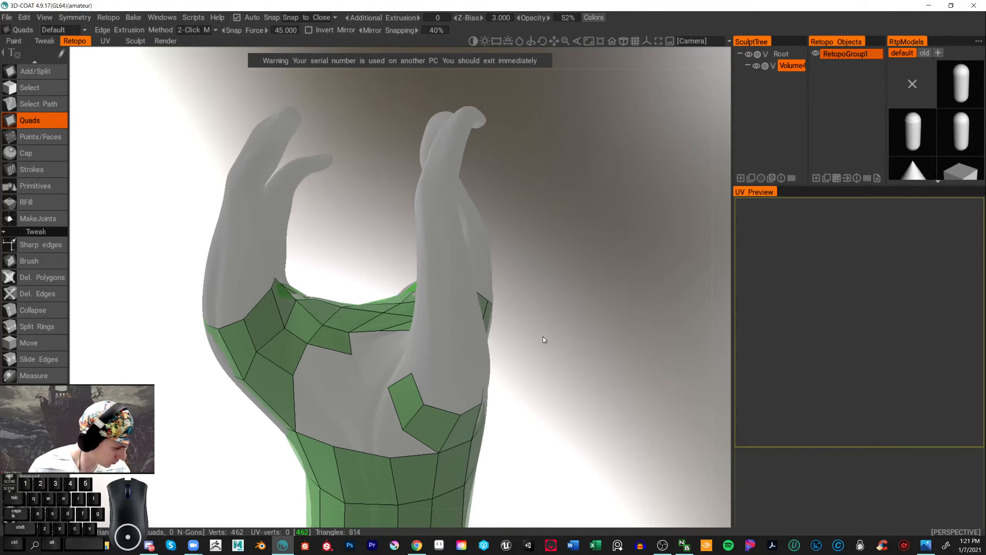
{"action": "left_click", "coordinate": [46, 260]}
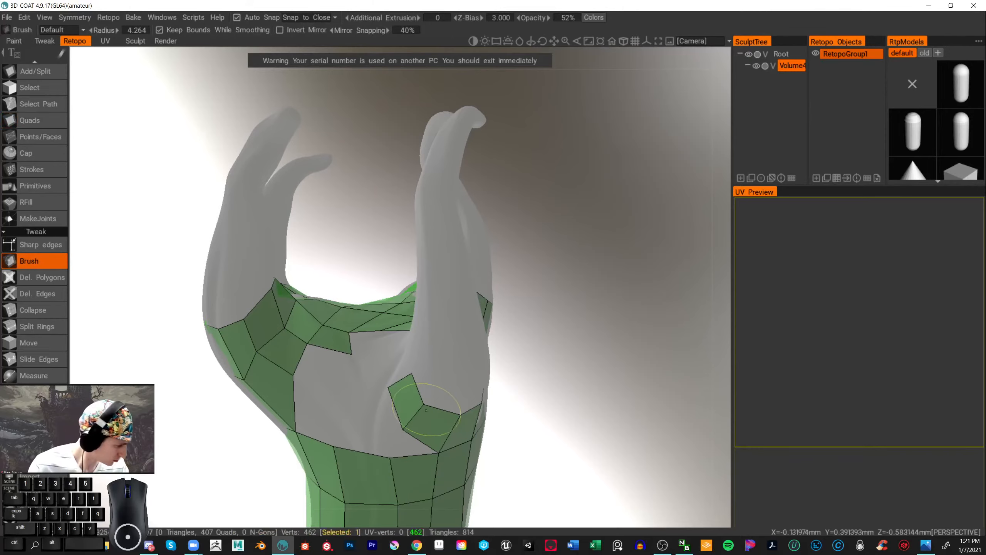
{"action": "left_click_drag", "start_coordinate": [426, 410], "coordinate": [423, 390]}
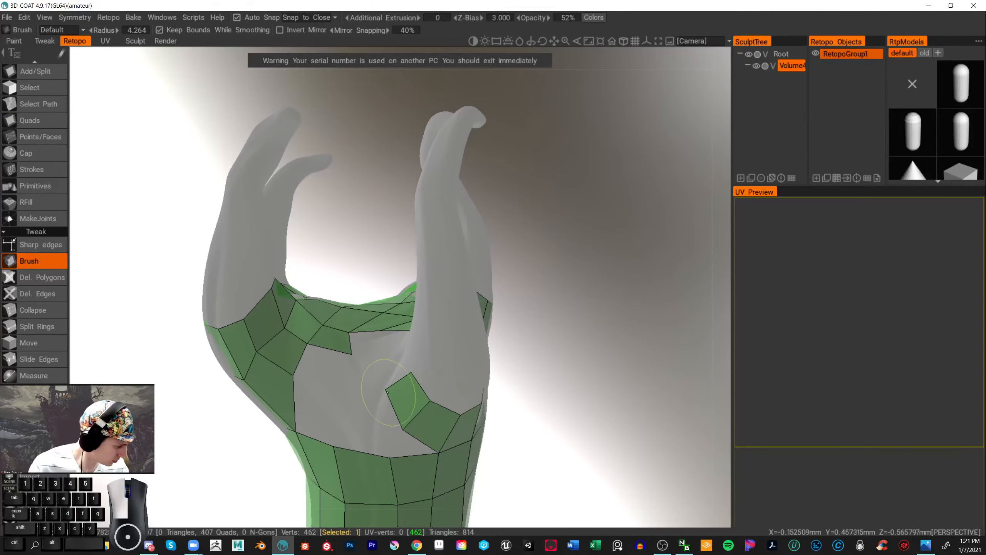
- Bridge the palm's lower rim to the separate patch at the finger's base with two connected quads
{"action": "left_click", "coordinate": [34, 121]}
{"action": "mouse_move", "coordinate": [349, 233]}
{"action": "left_mouse_down", "text": "alt"}
{"action": "mouse_move", "coordinate": [396, 260]}
{"action": "mouse_move", "coordinate": [522, 279]}
{"action": "mouse_move", "coordinate": [642, 367]}
{"action": "mouse_move", "coordinate": [659, 391]}
{"action": "left_mouse_up", "text": "alt"}
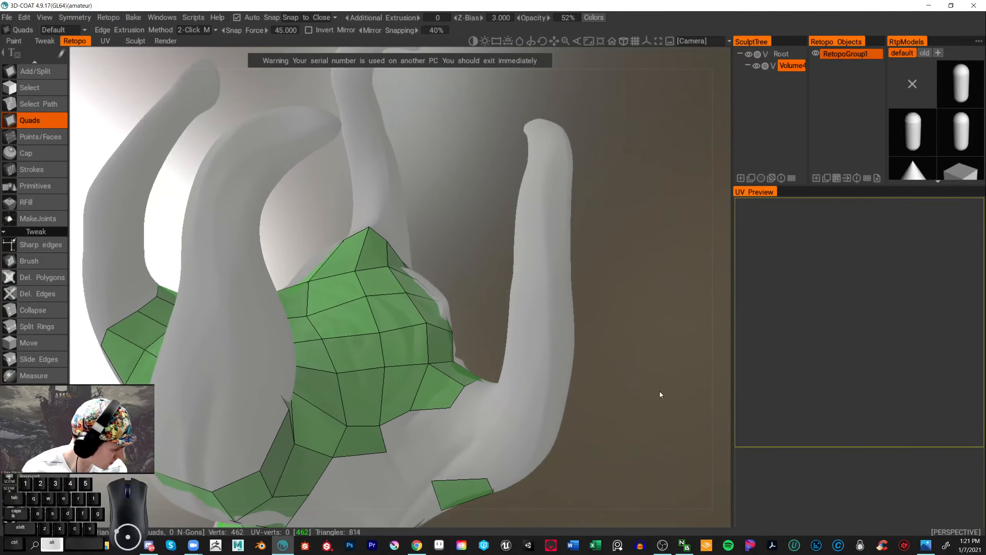
{"action": "middle_click_drag", "start_coordinate": [660, 391], "coordinate": [596, 340]}
{"action": "left_click_drag", "start_coordinate": [597, 340], "coordinate": [581, 342]}
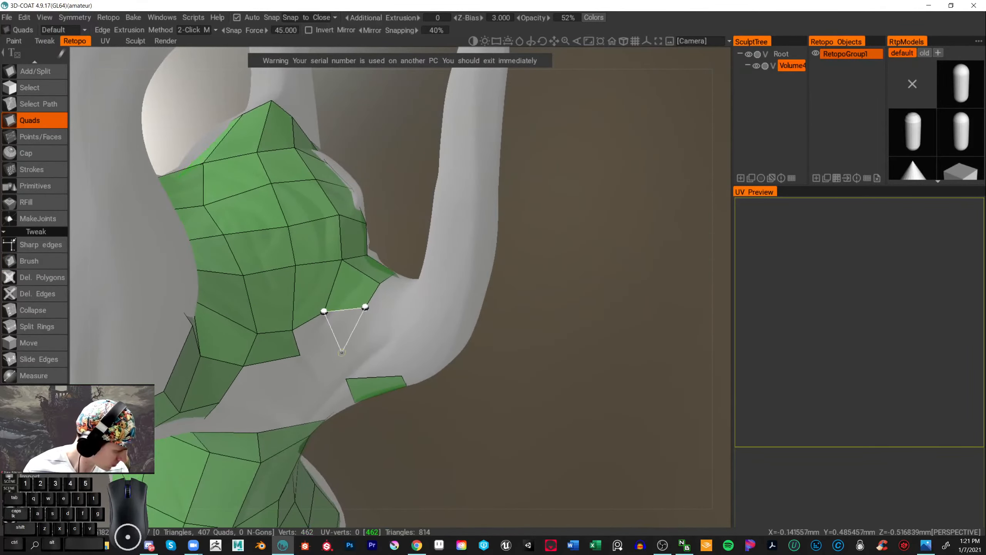
{"action": "left_click", "coordinate": [378, 340]}
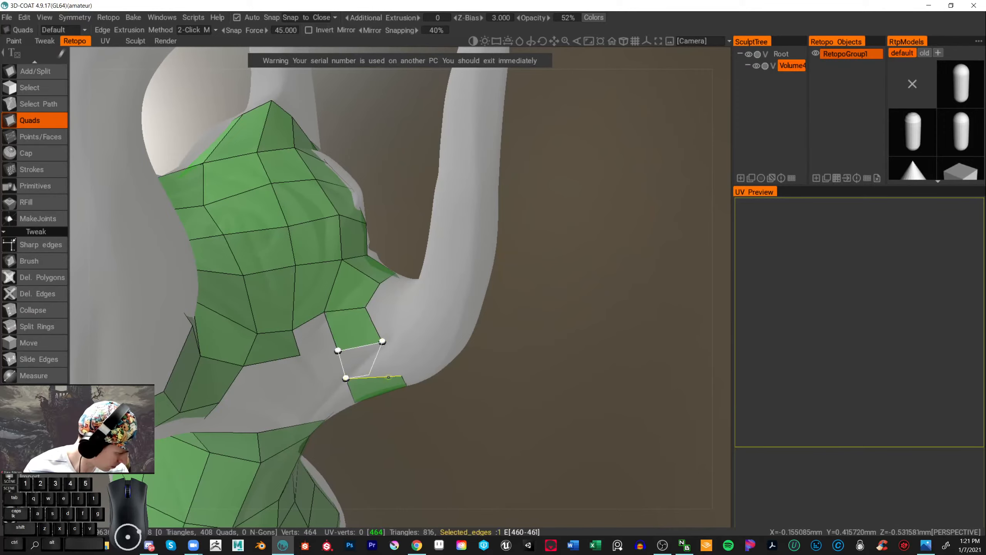
{"action": "left_click", "coordinate": [402, 375]}
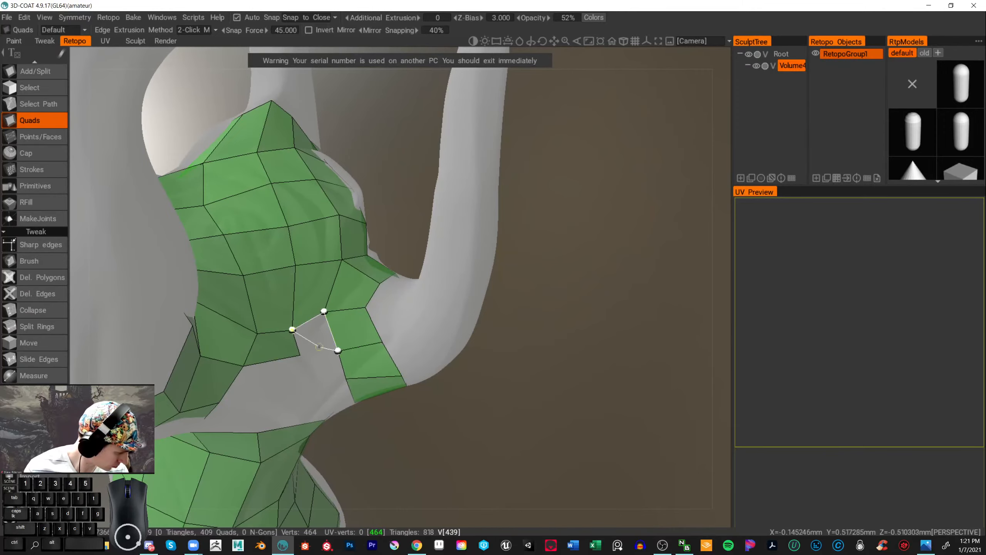
- Fill the opening between the palm's rim, the wrist border and the finger-base strip with four connected quads
{"action": "left_click", "coordinate": [292, 329]}
{"action": "left_click_drag", "start_coordinate": [474, 357], "coordinate": [502, 248]}
{"action": "left_click", "coordinate": [214, 219]}
{"action": "left_click", "coordinate": [291, 208]}
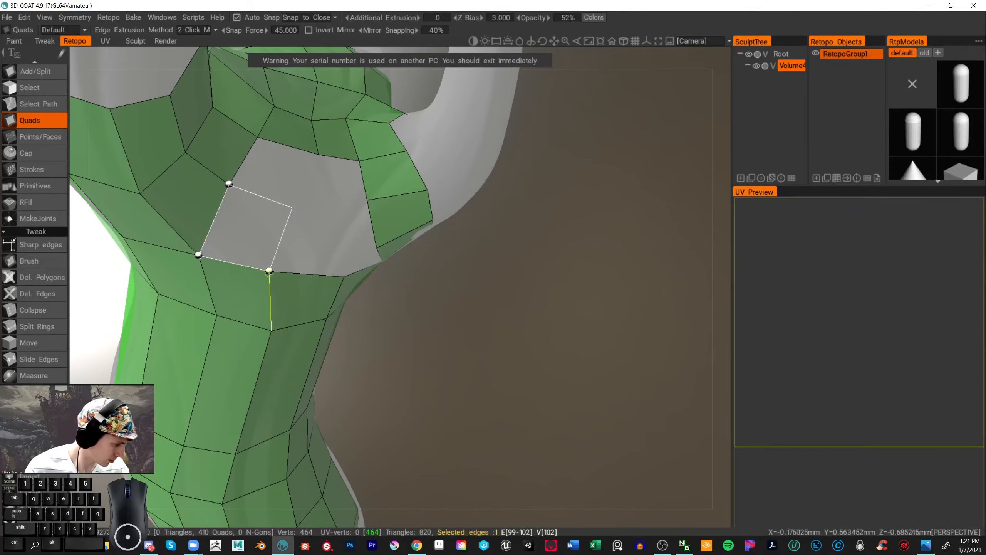
{"action": "left_click", "coordinate": [270, 271]}
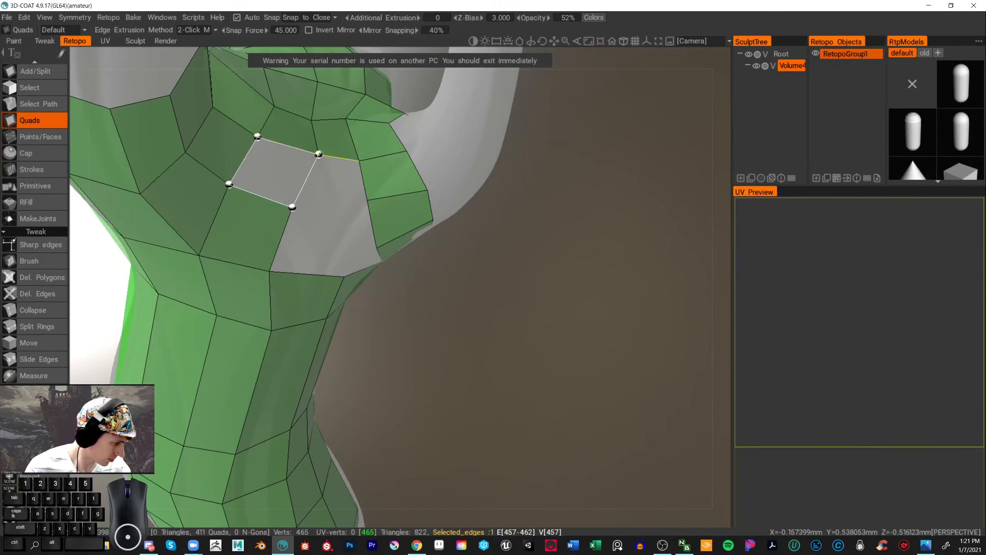
{"action": "left_click", "coordinate": [317, 149]}
{"action": "left_click_drag", "start_coordinate": [446, 257], "coordinate": [408, 246]}
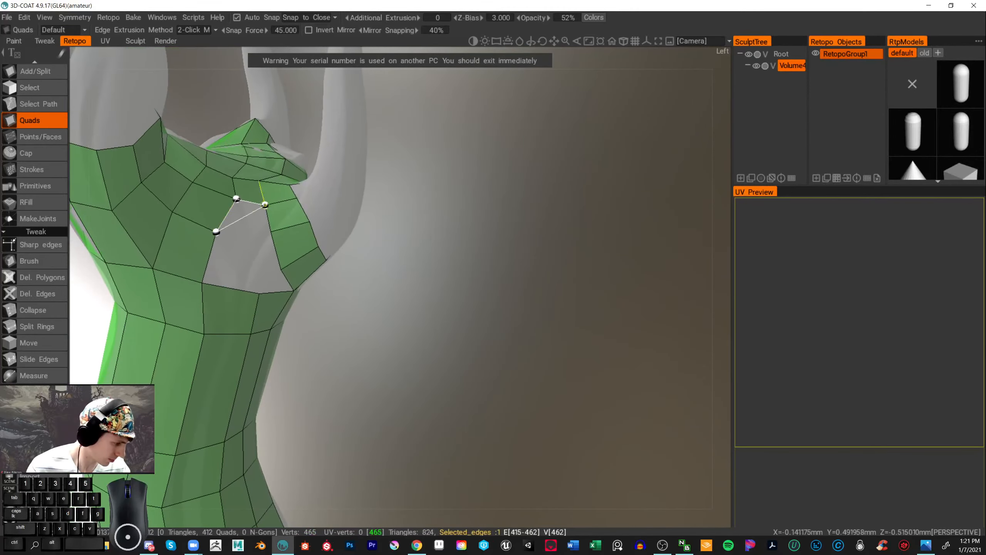
{"action": "left_click", "coordinate": [265, 205]}
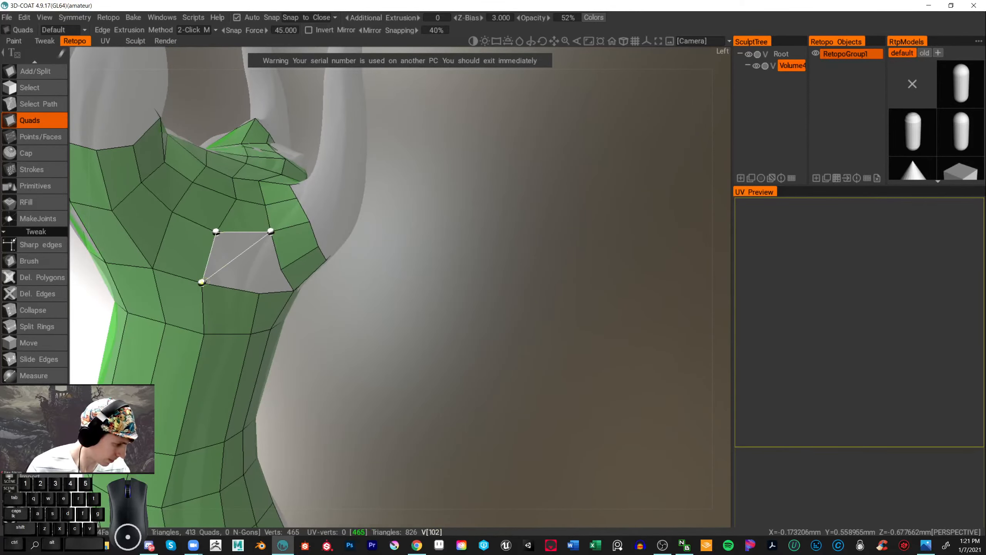
- Try different quad layouts for the remaining opening between the wrist border and the finger-base strip, and undo them
{"action": "left_click", "coordinate": [259, 293]}
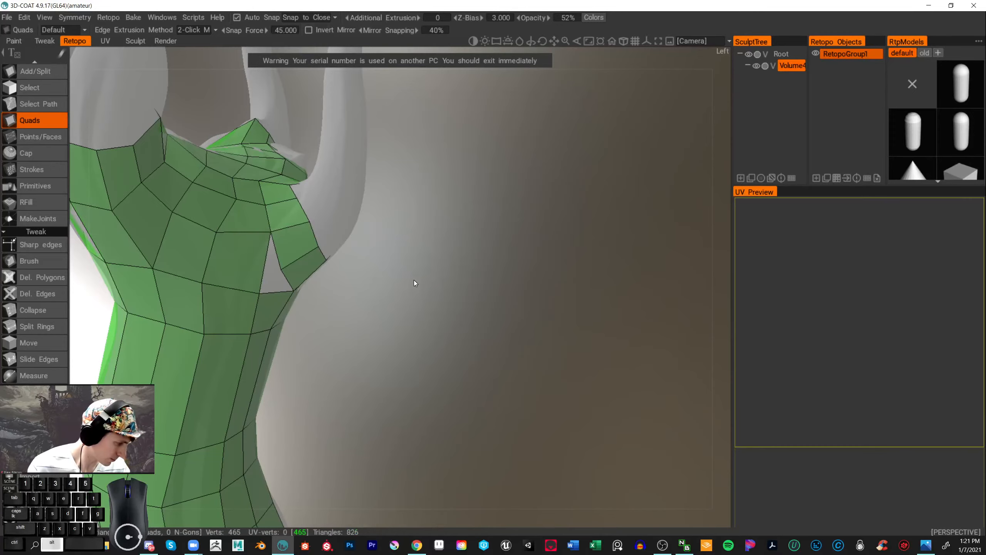
{"action": "mouse_move", "coordinate": [414, 279]}
{"action": "left_mouse_down", "text": "alt"}
{"action": "mouse_move", "coordinate": [333, 243]}
{"action": "mouse_move", "coordinate": [423, 277]}
{"action": "left_mouse_up", "text": "alt"}
{"action": "key", "text": "ctrl+z"}
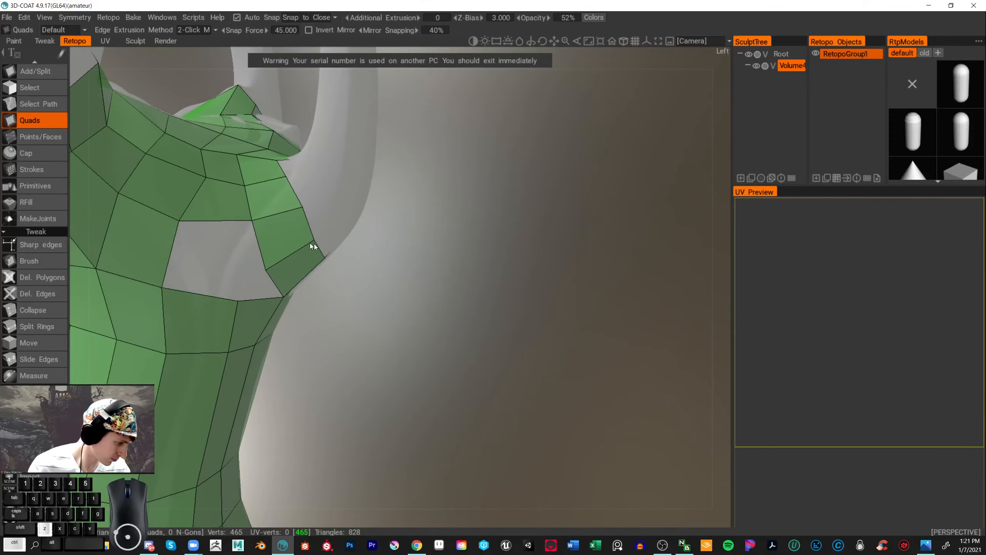
{"action": "left_click", "coordinate": [215, 220]}
{"action": "left_click", "coordinate": [162, 287]}
{"action": "left_click", "coordinate": [266, 270]}
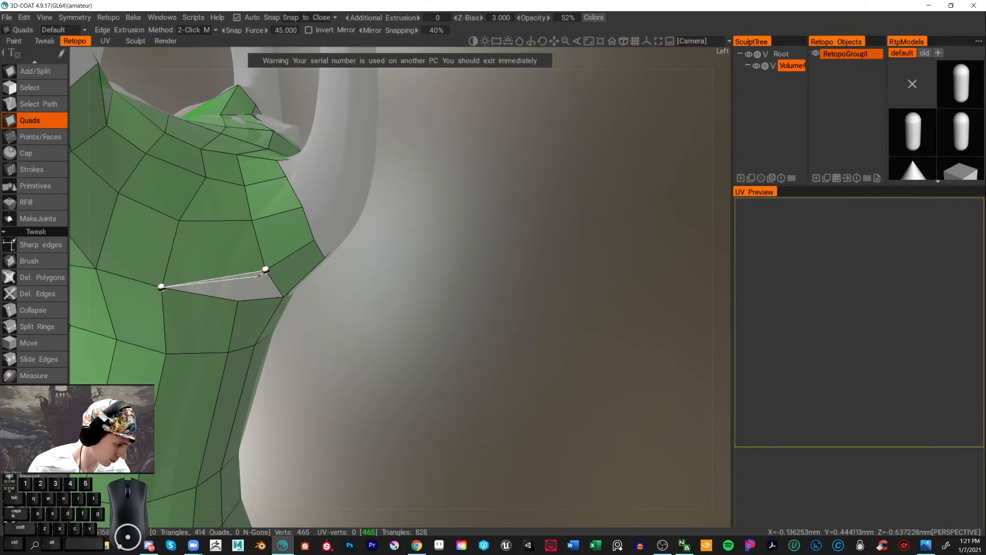
{"action": "left_click", "coordinate": [284, 295]}
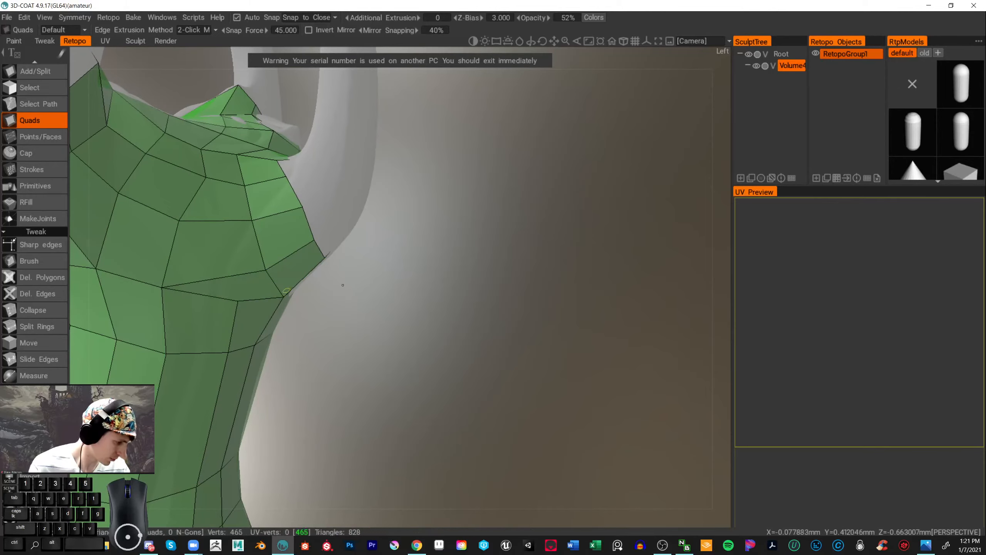
{"action": "right_click_drag", "start_coordinate": [342, 285], "coordinate": [367, 286], "text": "alt"}
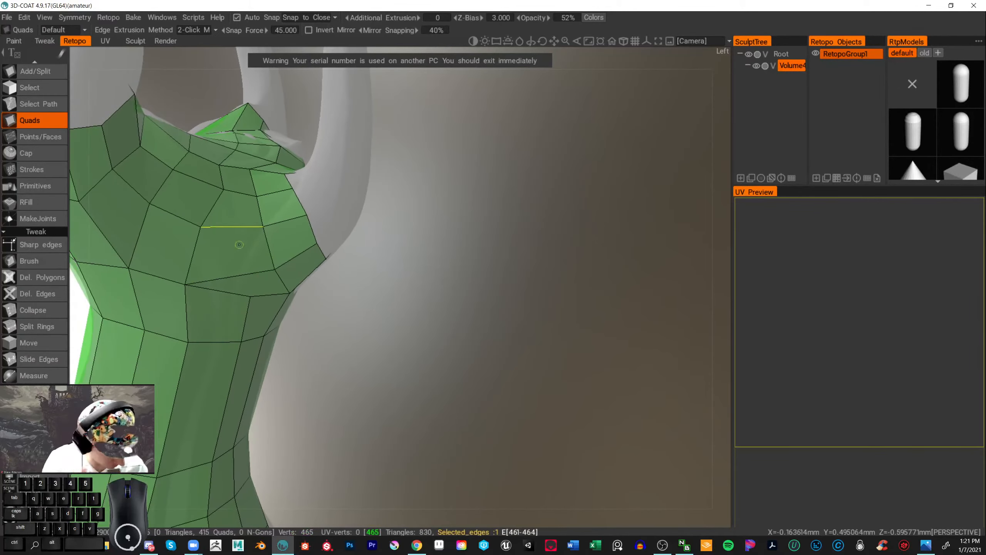
{"action": "key", "text": "ctrl+z"}
{"action": "key", "text": "ctrl+z"}
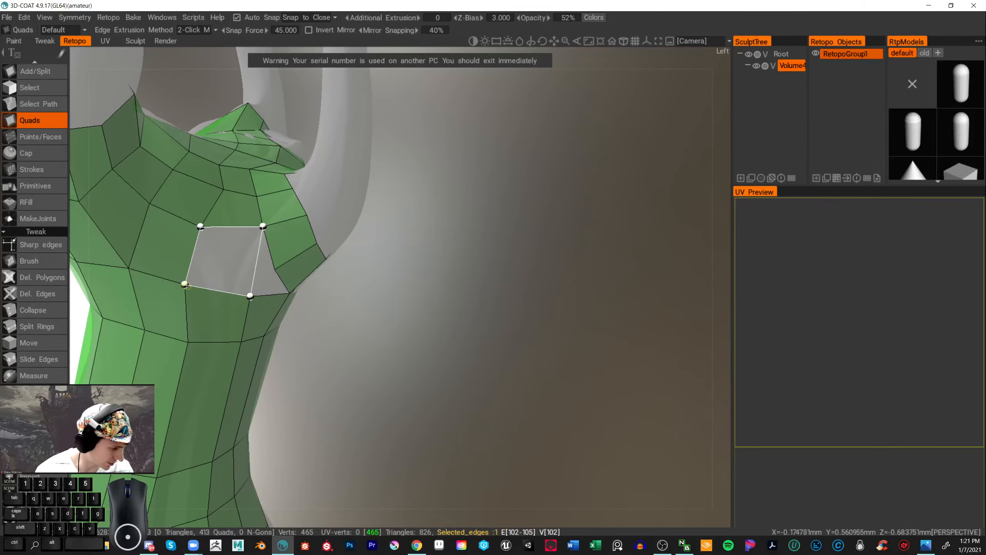
- Close the remaining opening above the wrist border with two quads, adjusting the strip's inner vertex with the Brush between them
{"action": "left_click", "coordinate": [186, 284]}
{"action": "left_click_drag", "start_coordinate": [367, 290], "coordinate": [338, 287], "text": "alt"}
{"action": "scroll", "coordinate": [55, 250], "scroll_direction": "down", "scroll_amount": 1}
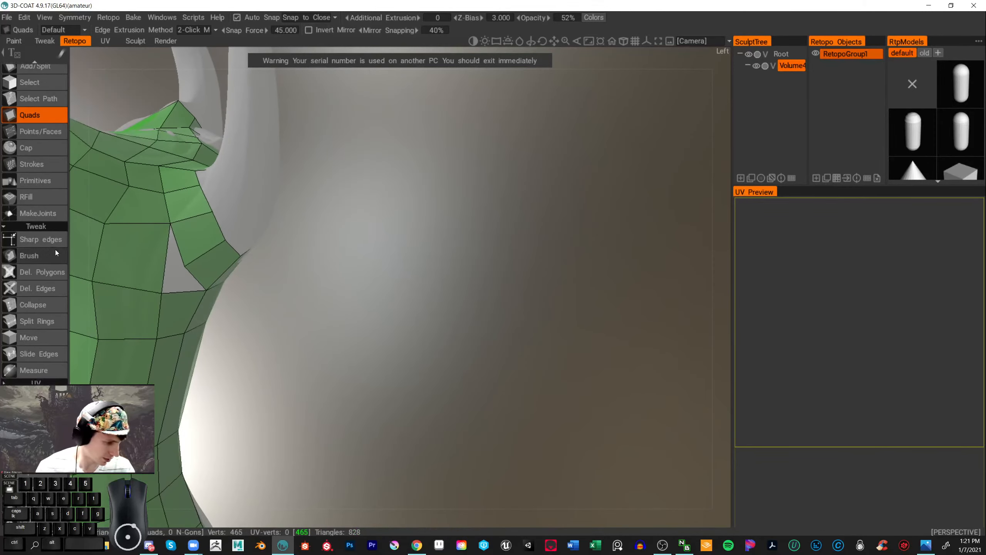
{"action": "left_click", "coordinate": [42, 256]}
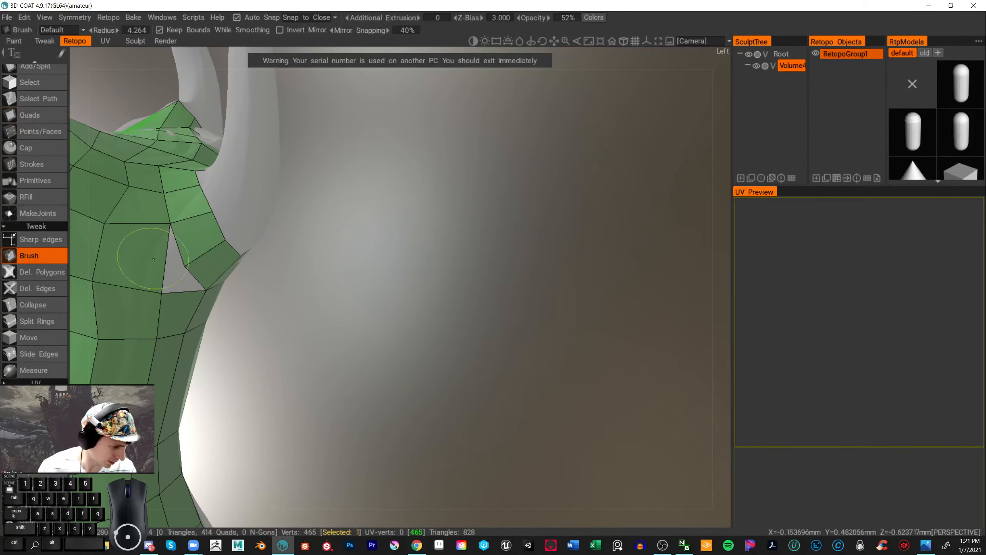
{"action": "left_click_drag", "start_coordinate": [183, 262], "coordinate": [197, 257]}
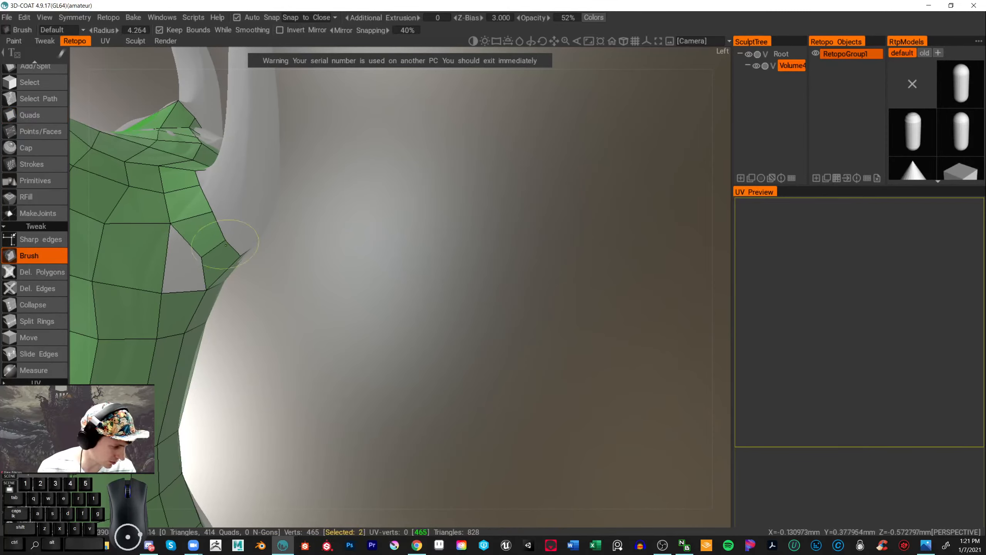
{"action": "left_click", "coordinate": [62, 114]}
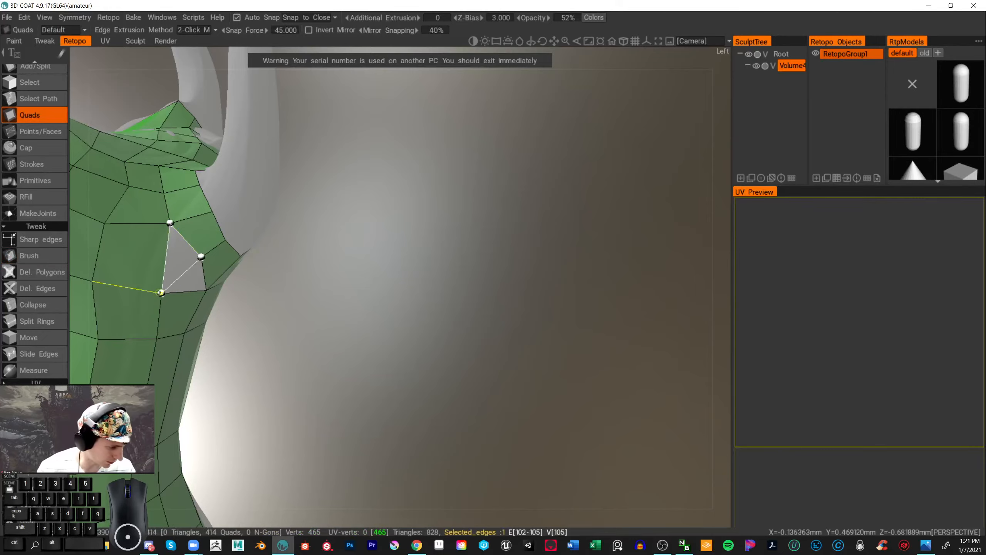
{"action": "left_click", "coordinate": [204, 289]}
{"action": "left_click_drag", "start_coordinate": [230, 279], "coordinate": [440, 203]}
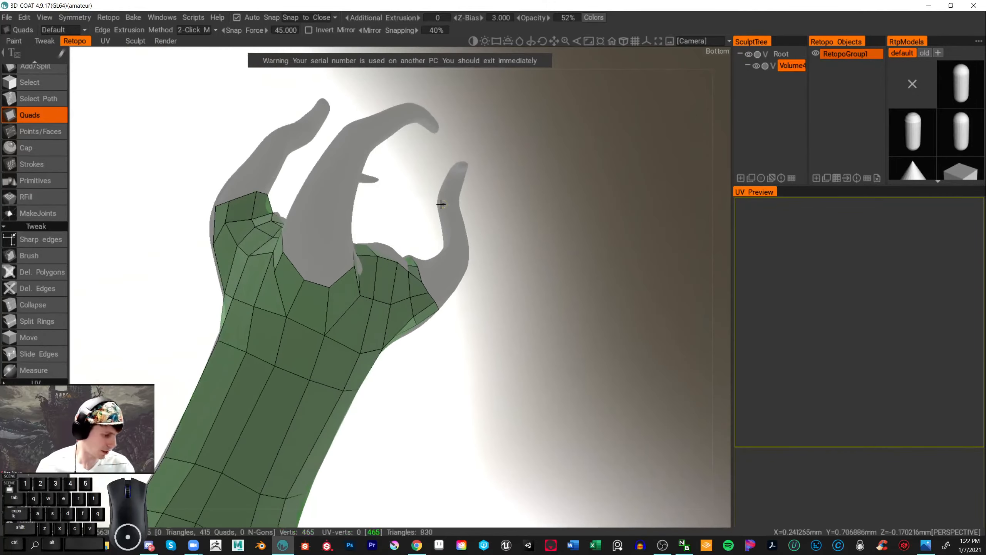
- Split the ring of long quads midway along the wand's shaft with an extra edge loop using Split Rings
{"action": "left_click", "coordinate": [46, 321]}
{"action": "left_click_drag", "start_coordinate": [524, 341], "coordinate": [314, 278]}
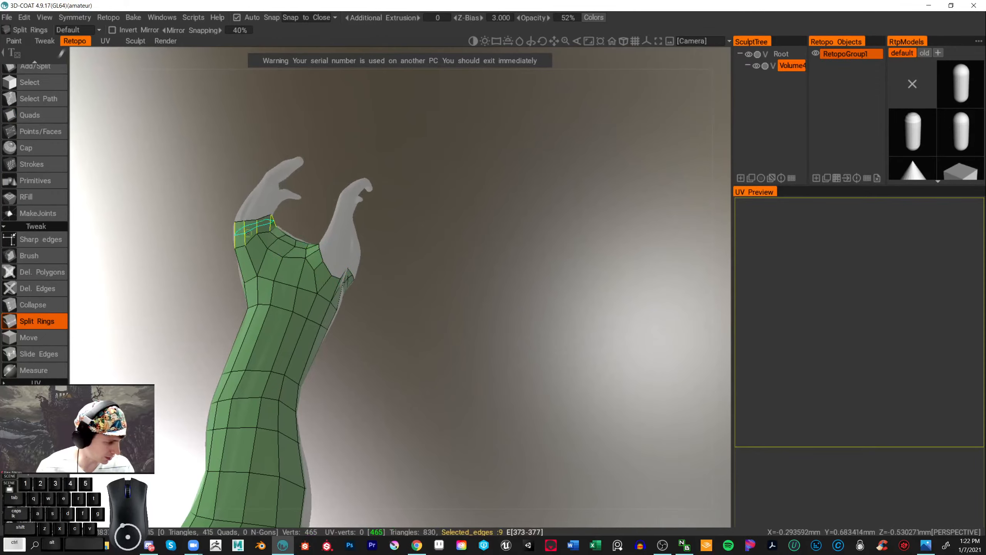
{"action": "left_click_drag", "start_coordinate": [485, 241], "coordinate": [382, 261]}
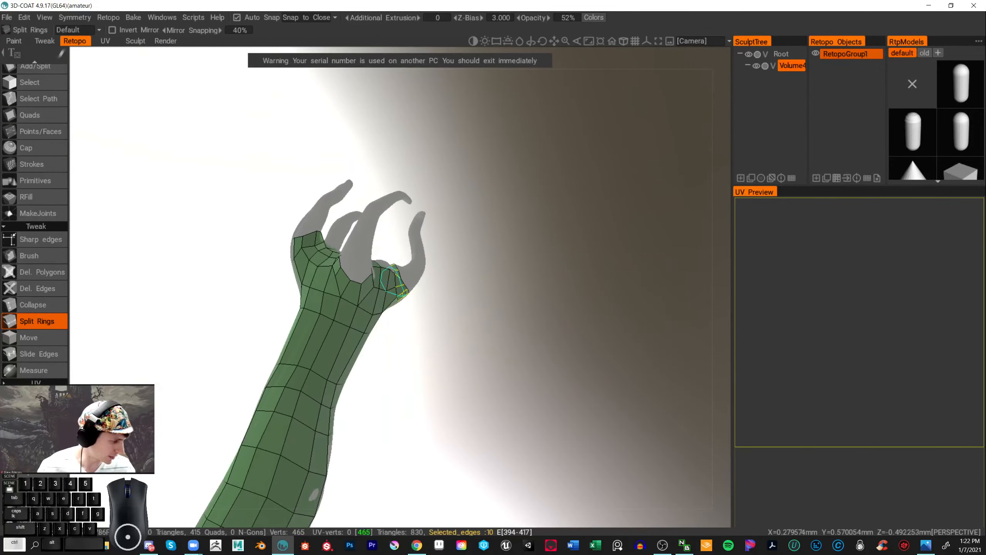
{"action": "left_click_drag", "start_coordinate": [439, 295], "coordinate": [605, 307]}
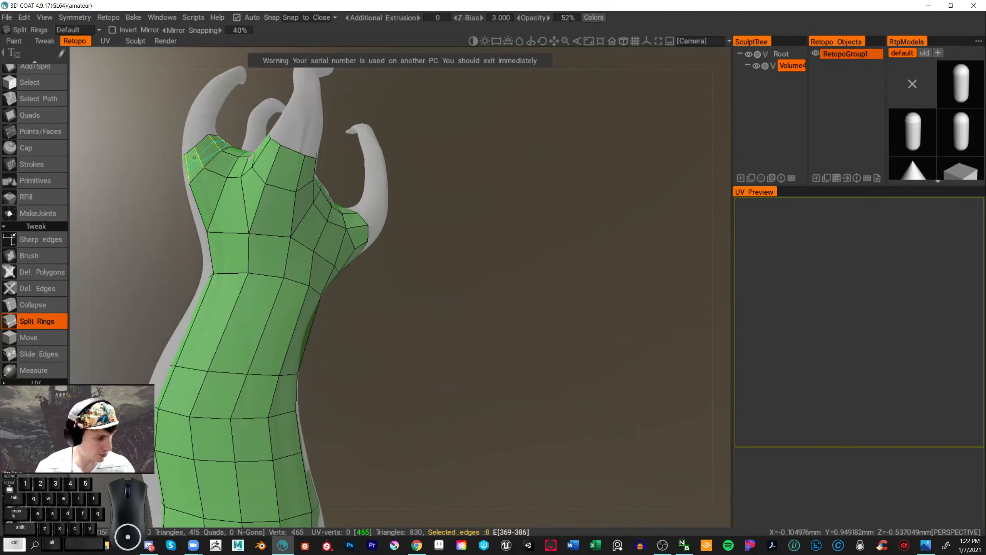
{"action": "left_click_drag", "start_coordinate": [493, 225], "coordinate": [505, 295], "text": "alt"}
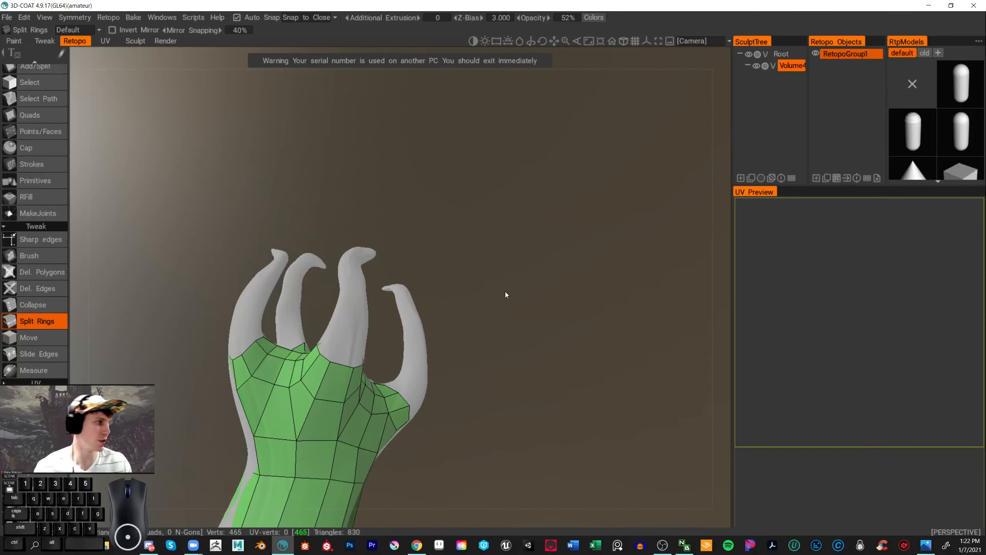
{"action": "left_click", "coordinate": [53, 113]}
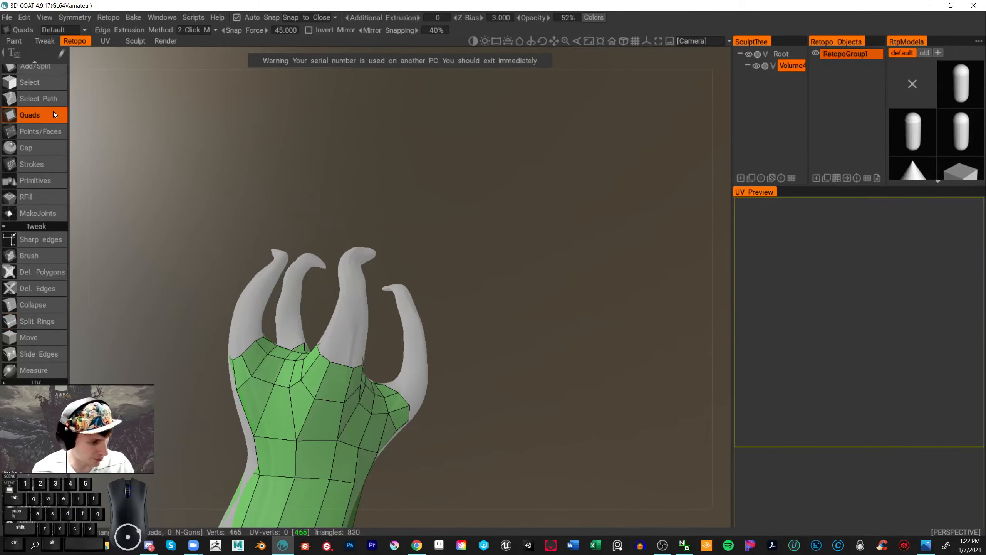
{"action": "left_click_drag", "start_coordinate": [563, 306], "coordinate": [251, 519], "text": "alt"}
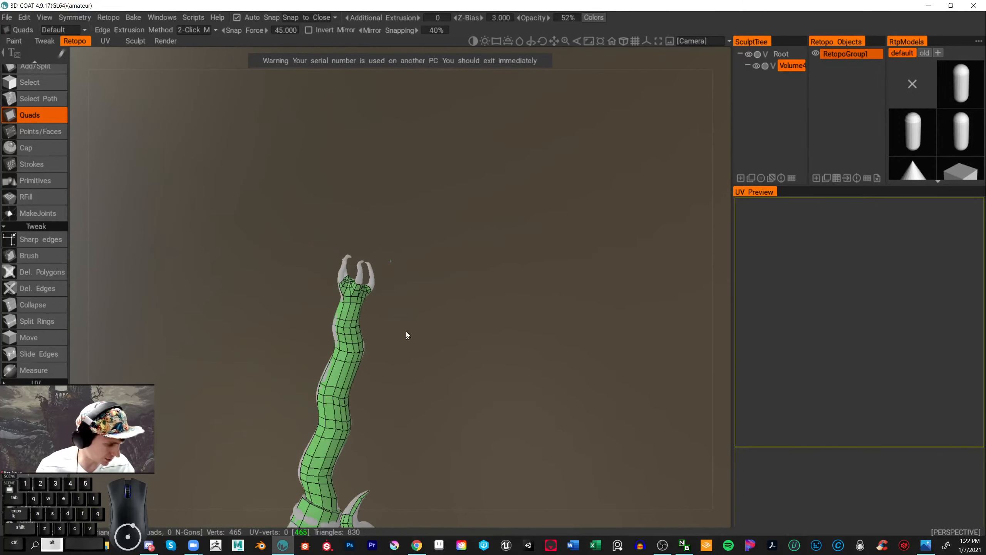
{"action": "mouse_move", "coordinate": [406, 331]}
{"action": "left_mouse_down"}
{"action": "mouse_move", "coordinate": [421, 301]}
{"action": "mouse_move", "coordinate": [609, 329]}
{"action": "mouse_move", "coordinate": [502, 306]}
{"action": "mouse_move", "coordinate": [554, 303]}
{"action": "mouse_move", "coordinate": [341, 149]}
{"action": "mouse_move", "coordinate": [466, 264]}
{"action": "mouse_move", "coordinate": [451, 302]}
{"action": "mouse_move", "coordinate": [566, 306]}
{"action": "mouse_move", "coordinate": [569, 323]}
{"action": "mouse_move", "coordinate": [502, 310]}
{"action": "left_mouse_up"}
{"action": "left_click", "coordinate": [345, 314]}
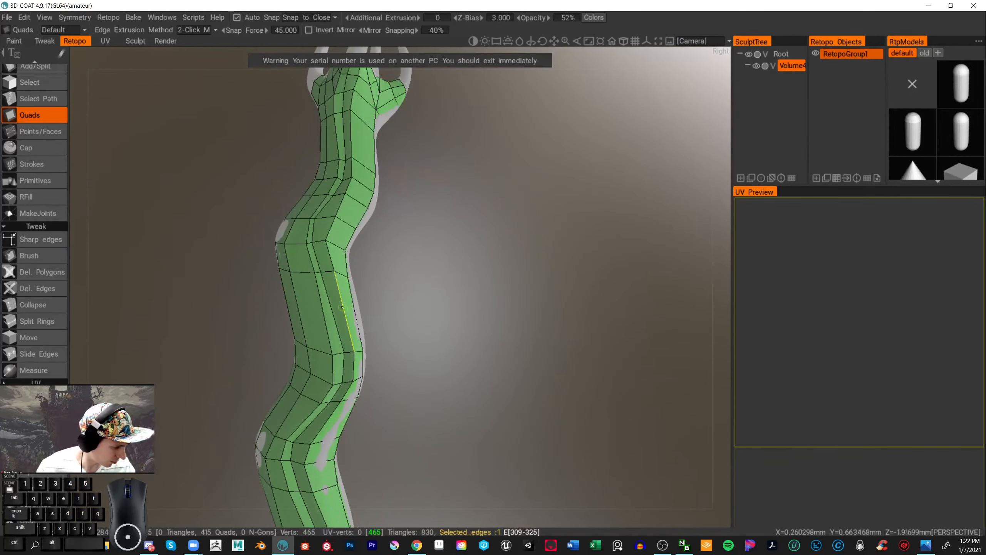
{"action": "left_click", "coordinate": [41, 319]}
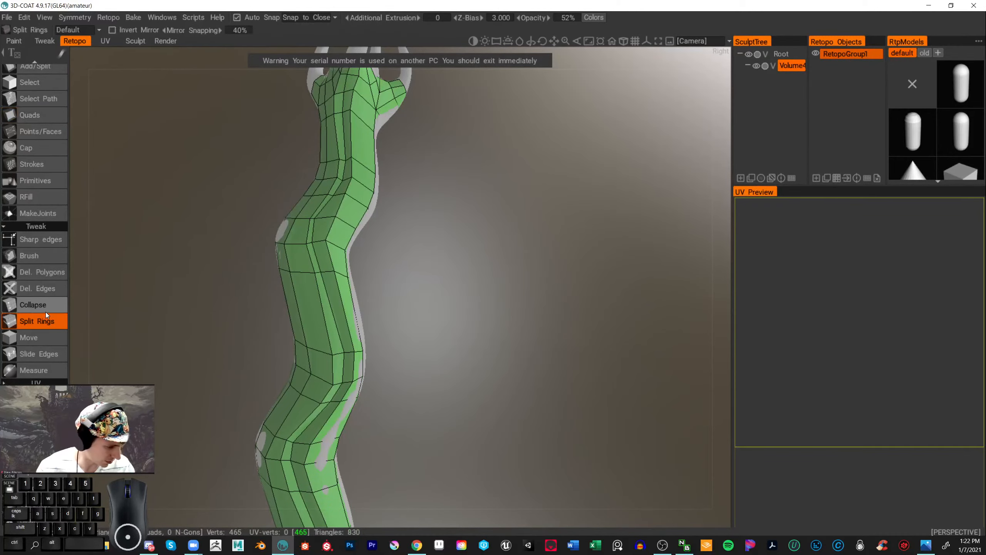
{"action": "left_click", "coordinate": [325, 311]}
- Start a new row of quads up the finger from its base ring with two connected quads on the palm side
{"action": "left_click_drag", "start_coordinate": [450, 337], "coordinate": [612, 405], "text": "alt"}
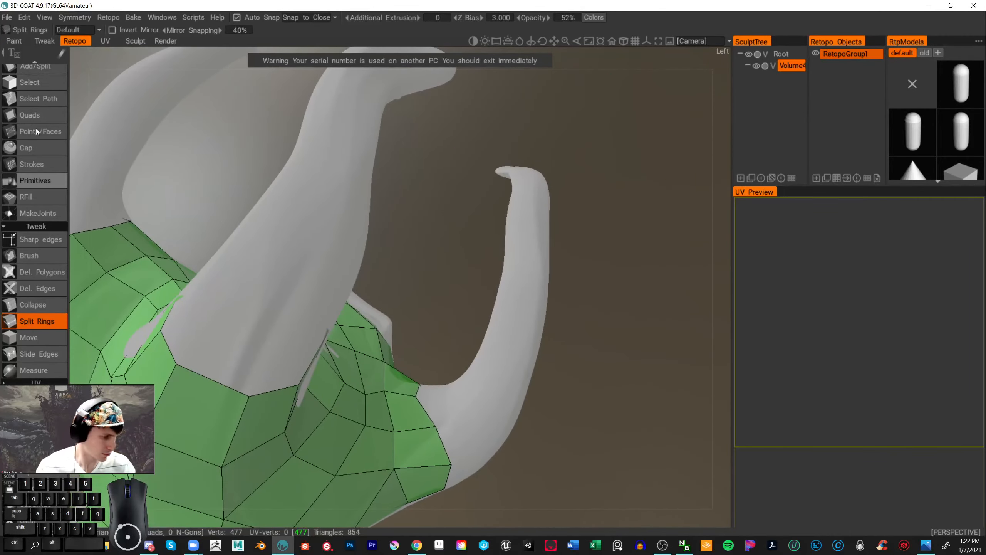
{"action": "left_click", "coordinate": [50, 114]}
{"action": "left_click_drag", "start_coordinate": [579, 273], "coordinate": [327, 405], "text": "alt"}
{"action": "left_click", "coordinate": [312, 402]}
{"action": "left_click", "coordinate": [331, 438]}
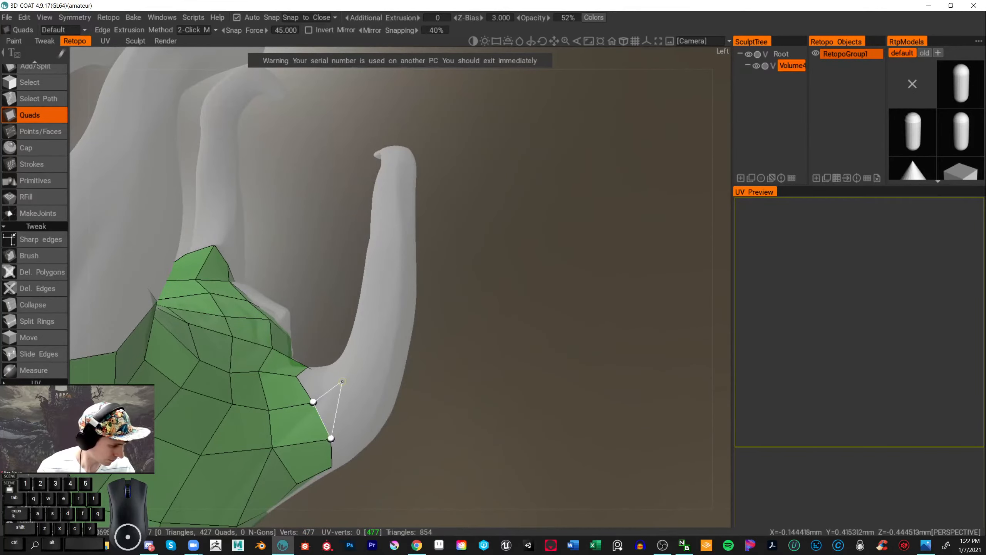
{"action": "left_click", "coordinate": [363, 407]}
{"action": "left_click", "coordinate": [342, 381]}
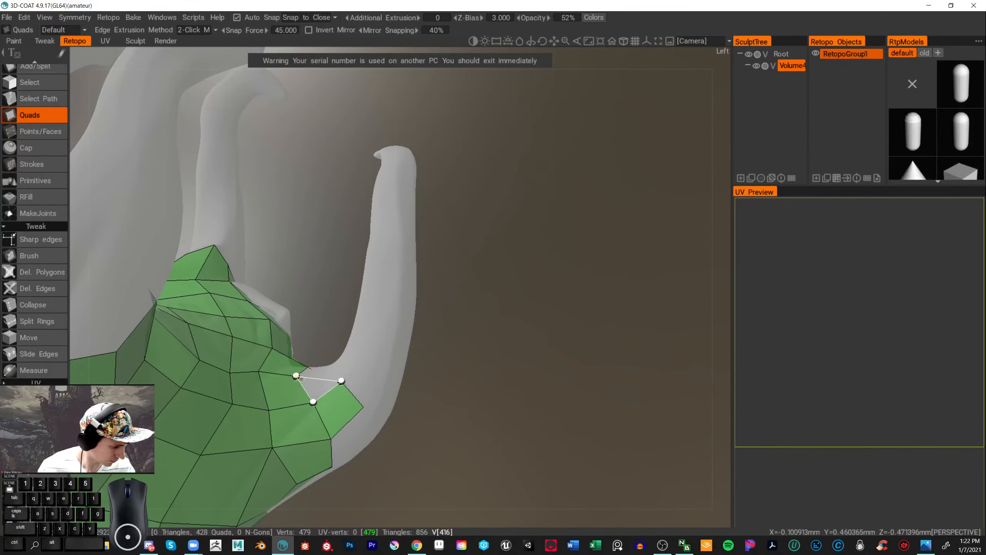
{"action": "left_click", "coordinate": [297, 375]}
- Continue the new row around the outer side of the same finger with four more connected quads
{"action": "left_click_drag", "start_coordinate": [380, 357], "coordinate": [542, 349], "text": "alt"}
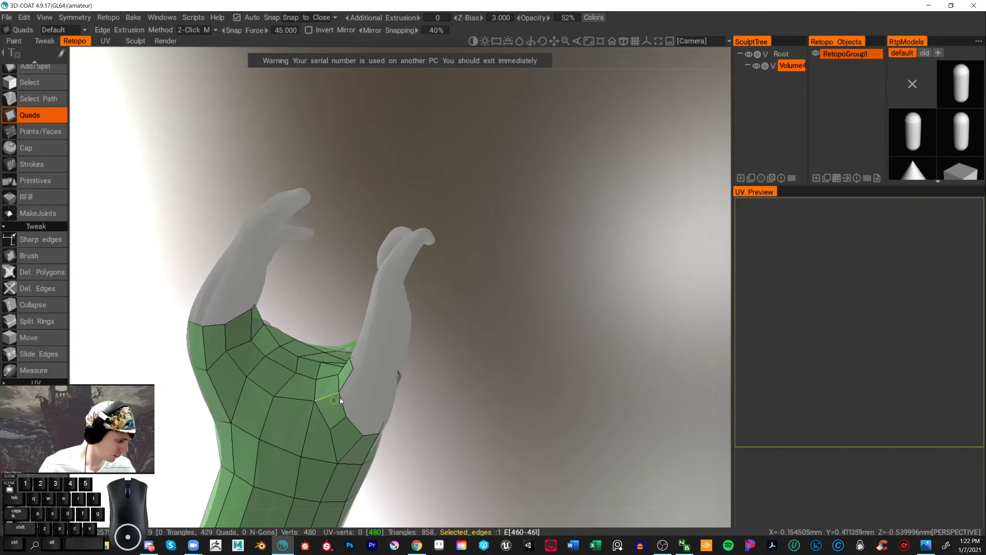
{"action": "left_click", "coordinate": [365, 385]}
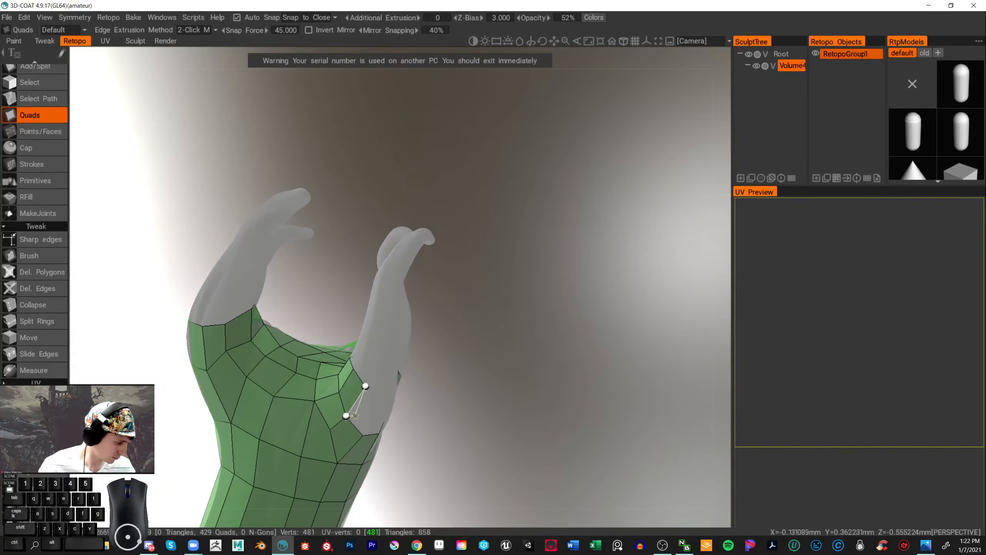
{"action": "left_click", "coordinate": [378, 403]}
{"action": "left_click_drag", "start_coordinate": [393, 395], "coordinate": [369, 252], "text": "alt"}
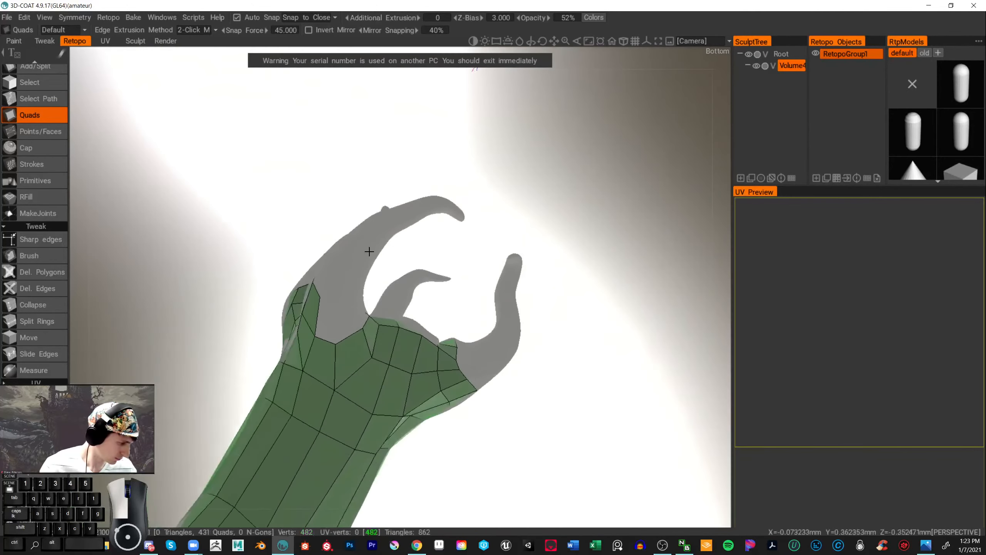
{"action": "left_click", "coordinate": [333, 304]}
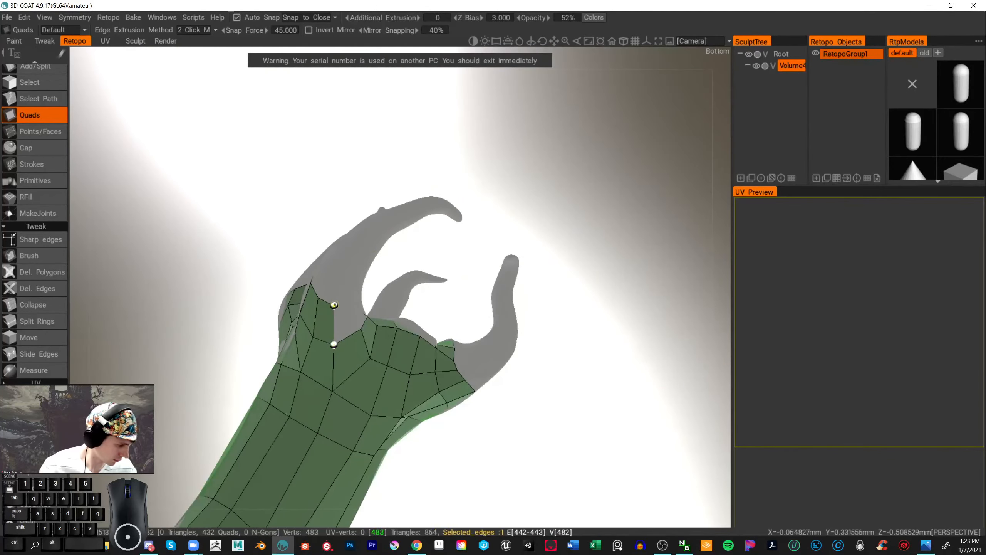
{"action": "left_click", "coordinate": [350, 301]}
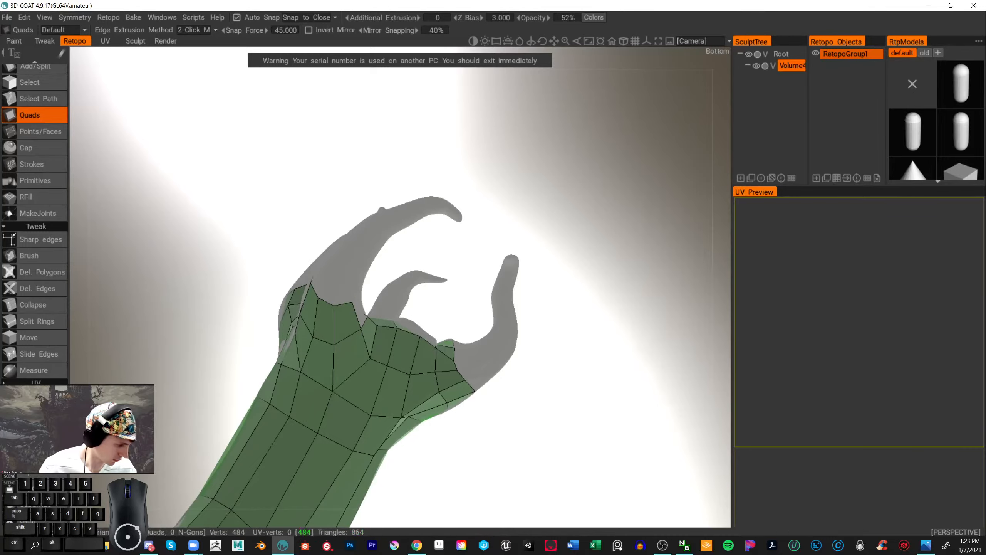
{"action": "left_click_drag", "start_coordinate": [351, 302], "coordinate": [343, 330], "text": "alt"}
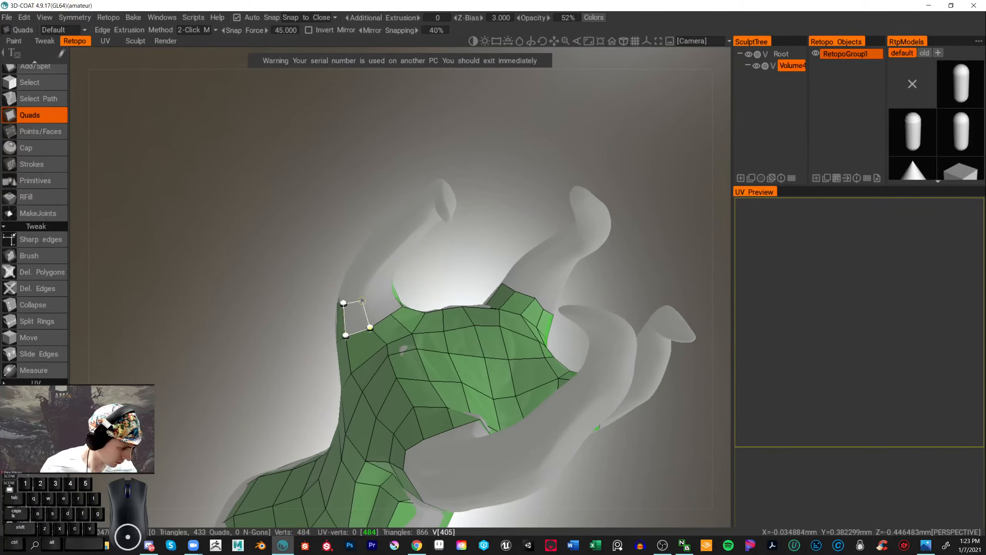
- Add quads around the base of the curved finger to close the row of polygons above its knuckle
{"action": "left_click", "coordinate": [362, 300]}
{"action": "left_click", "coordinate": [381, 294]}
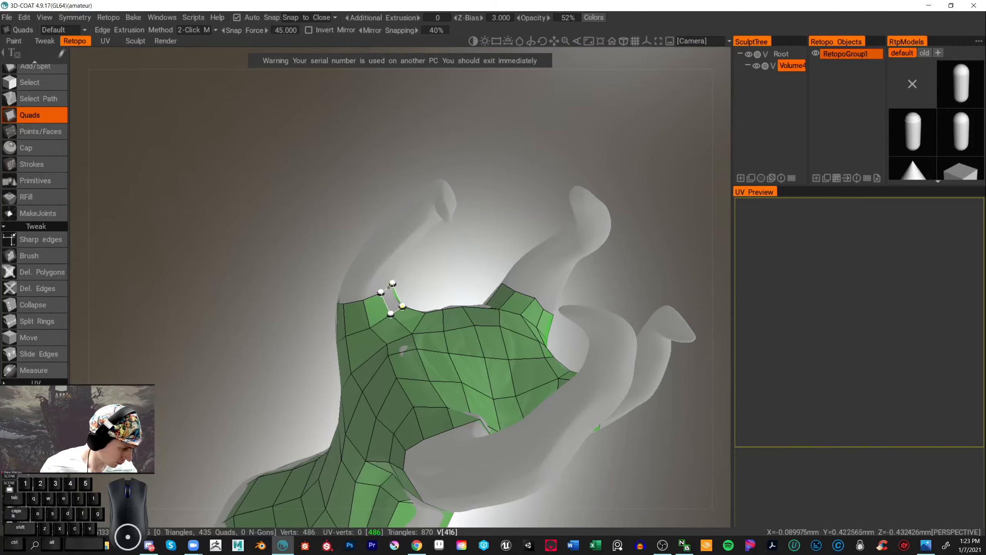
{"action": "left_click_drag", "start_coordinate": [392, 284], "coordinate": [305, 419], "text": "alt"}
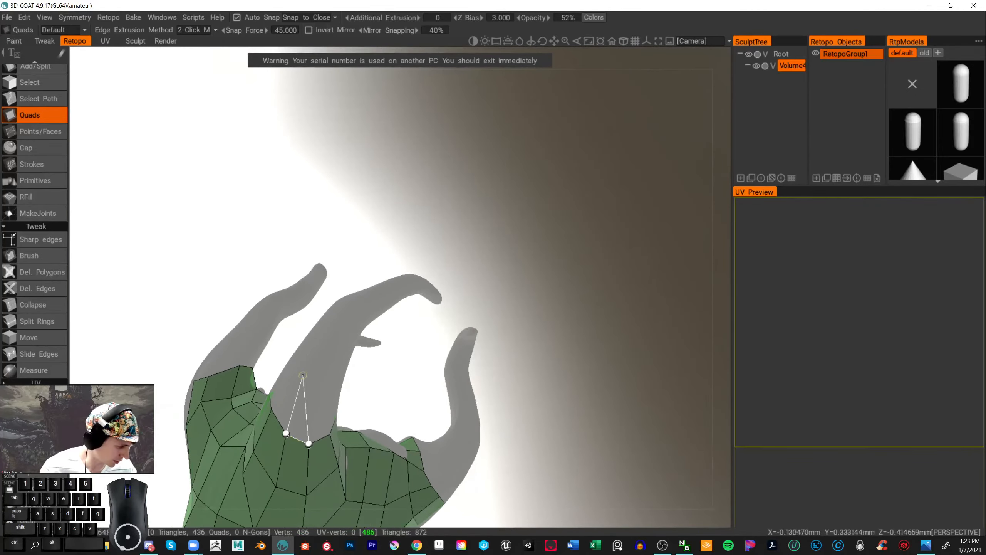
- Run a strip of three quads from the knuckle edge along the back of the adjacent bare finger to near its tip
{"action": "left_click", "coordinate": [332, 367]}
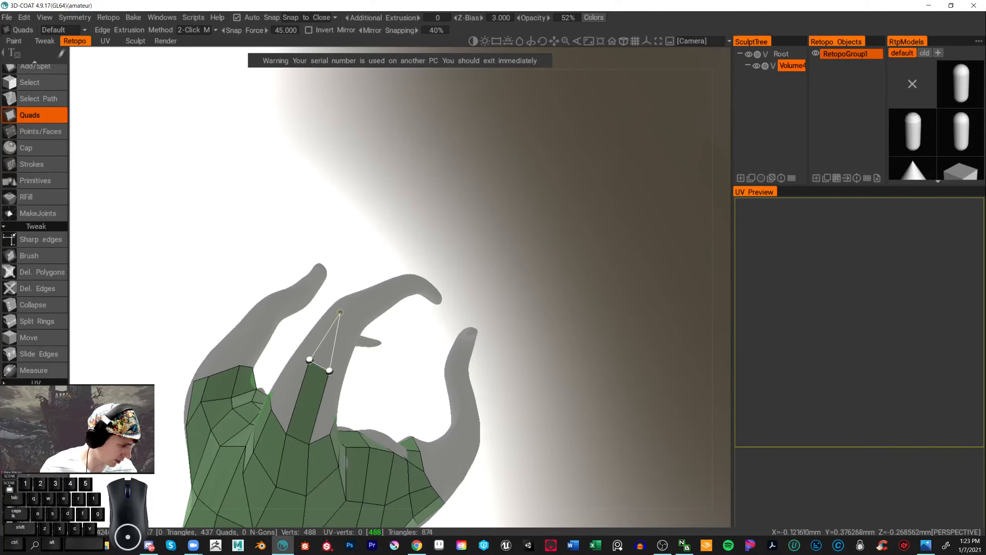
{"action": "left_click", "coordinate": [356, 313]}
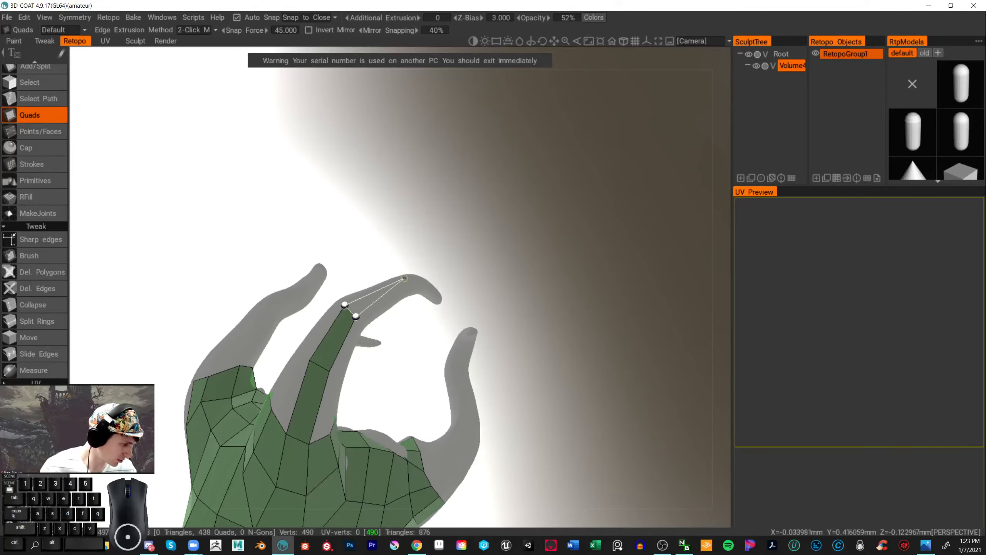
{"action": "left_click", "coordinate": [412, 284]}
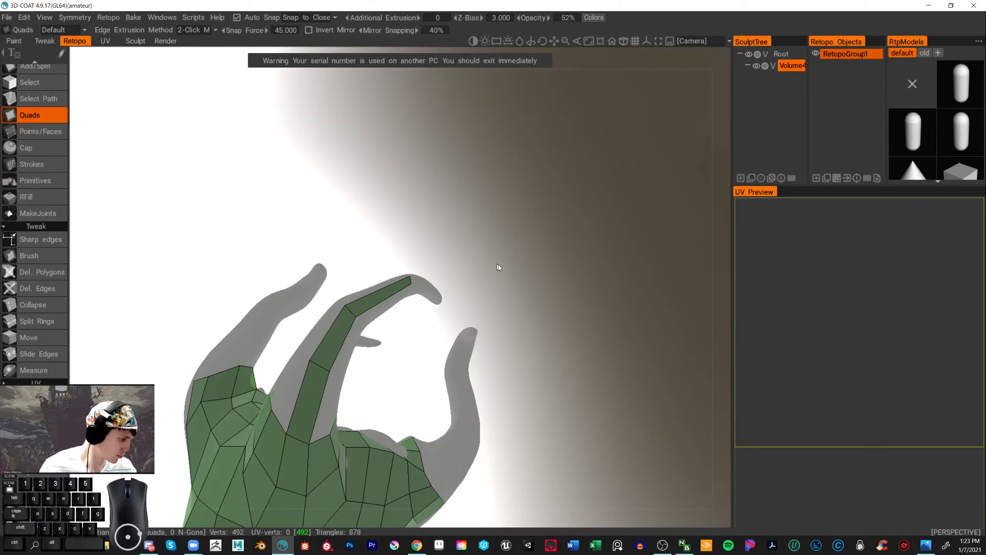
- Add two columns of quads beside the strip, from the finger's base up to the bend below its tip
{"action": "left_click_drag", "start_coordinate": [498, 265], "coordinate": [527, 291]}
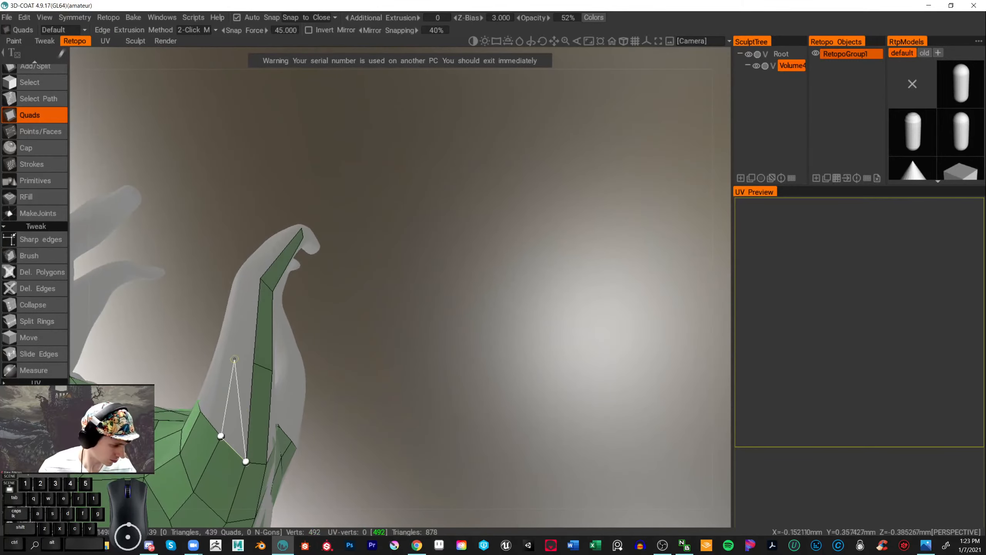
{"action": "left_click", "coordinate": [239, 357]}
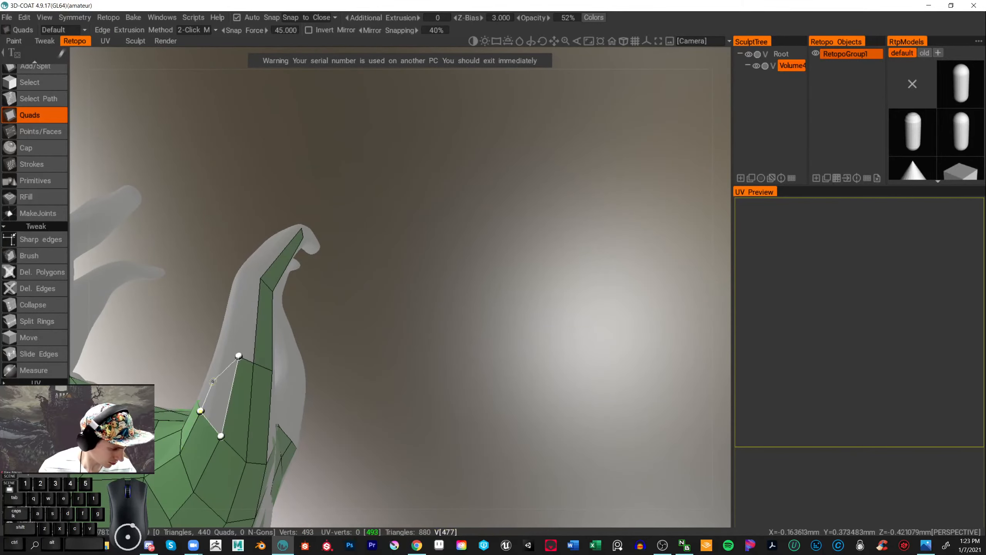
{"action": "left_click", "coordinate": [223, 352]}
{"action": "left_click_drag", "start_coordinate": [388, 324], "coordinate": [333, 324]}
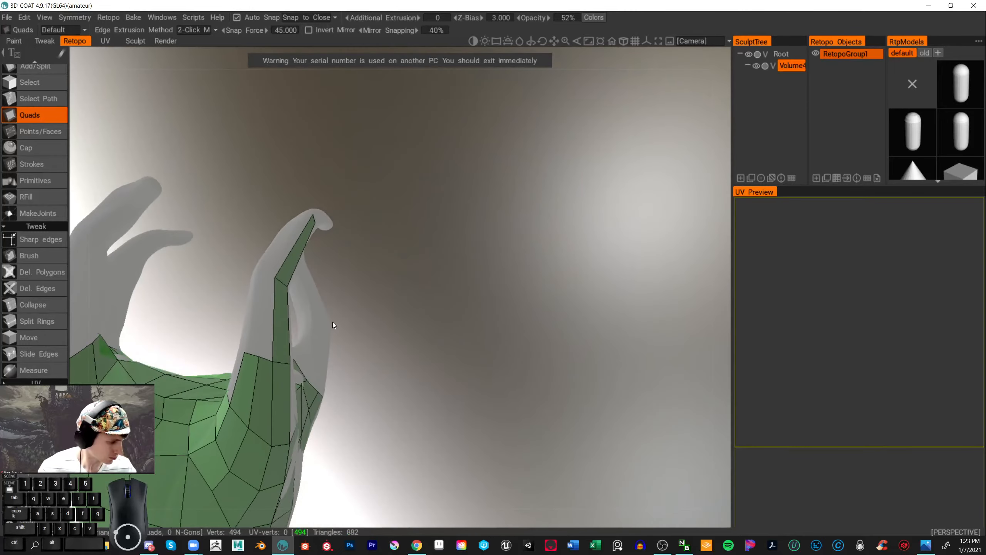
{"action": "left_click", "coordinate": [259, 359]}
{"action": "left_click", "coordinate": [265, 276]}
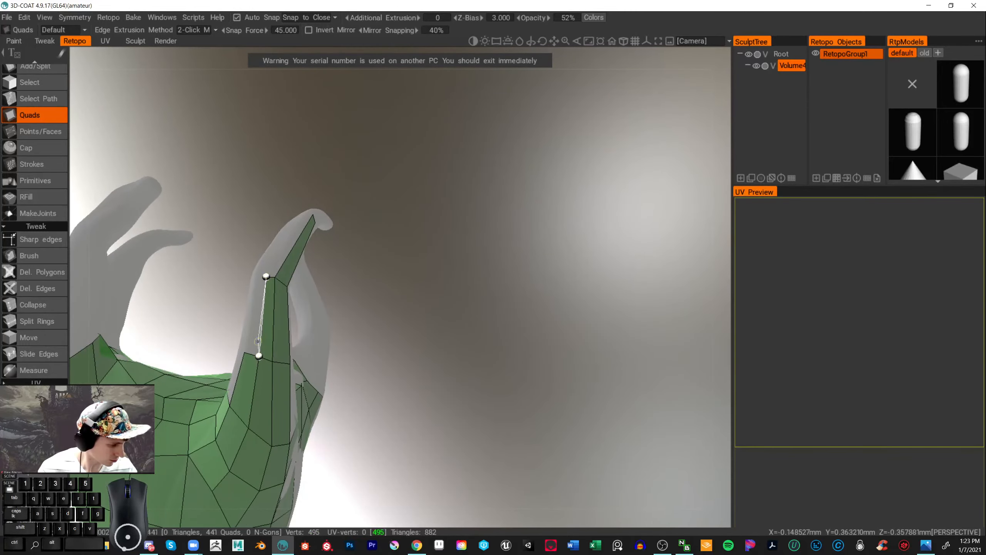
{"action": "left_click", "coordinate": [255, 278]}
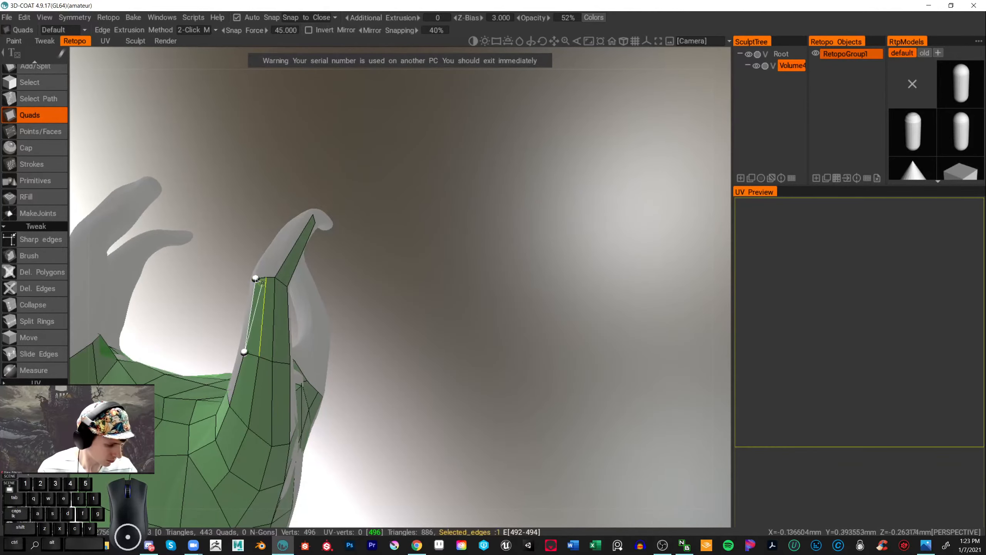
- Extend the two side columns with quads from the bend to the strip's end near the fingertip
{"action": "middle_click_drag", "start_coordinate": [255, 279], "coordinate": [300, 382]}
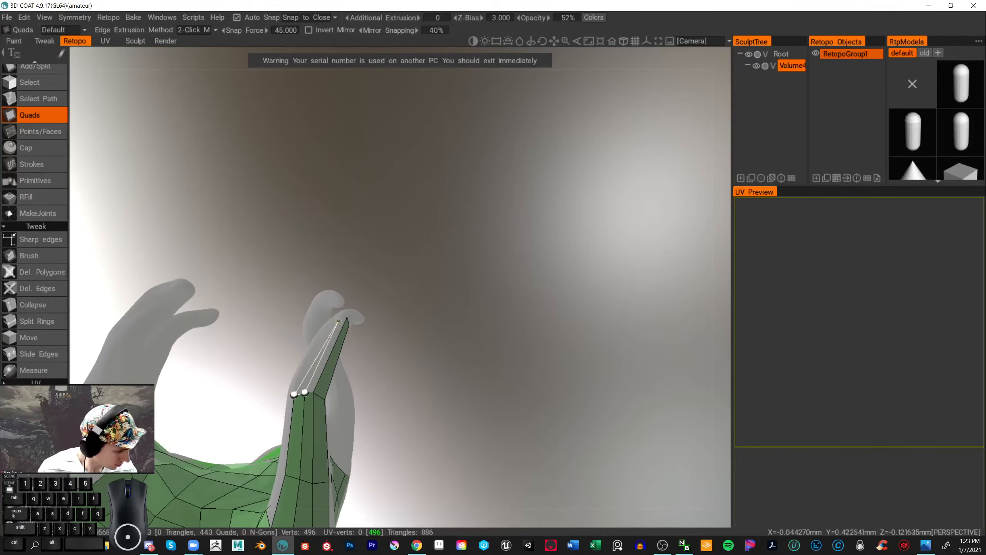
{"action": "left_click", "coordinate": [344, 316]}
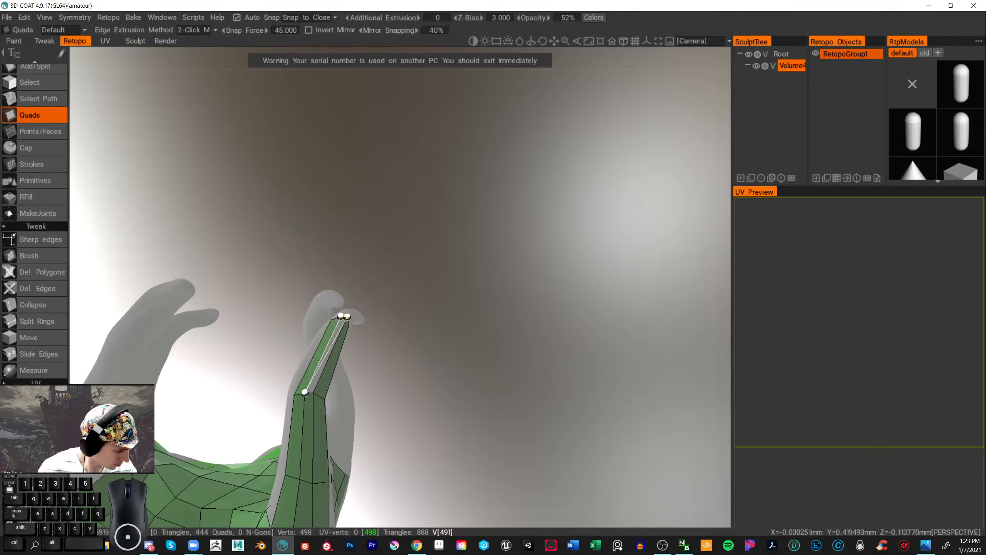
{"action": "left_click", "coordinate": [313, 393]}
- Add another column of three quads along the finger's side, from the base to near the tip
{"action": "left_click_drag", "start_coordinate": [330, 388], "coordinate": [474, 389], "text": "alt"}
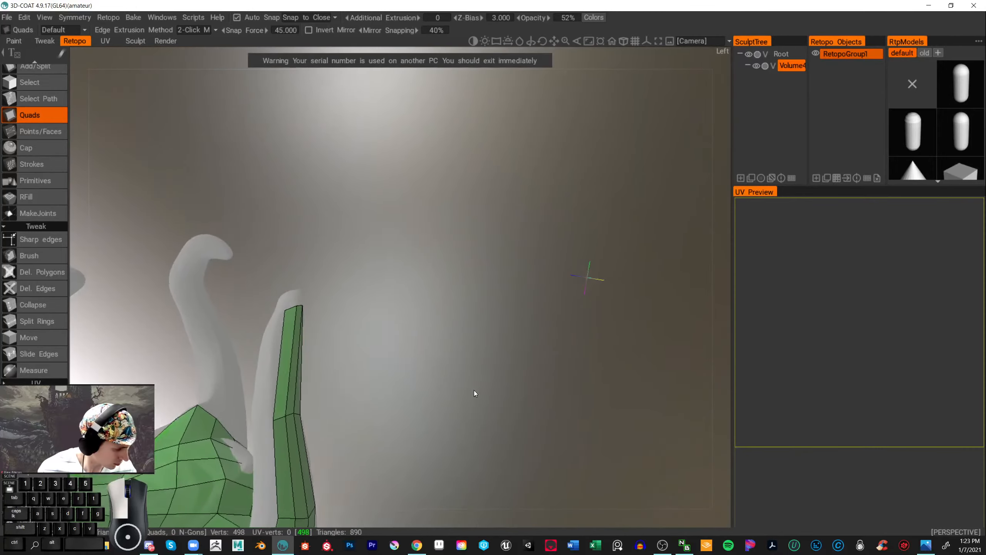
{"action": "middle_click_drag", "start_coordinate": [368, 368], "coordinate": [398, 290], "text": "alt"}
{"action": "left_click_drag", "start_coordinate": [399, 293], "coordinate": [357, 371], "text": "alt"}
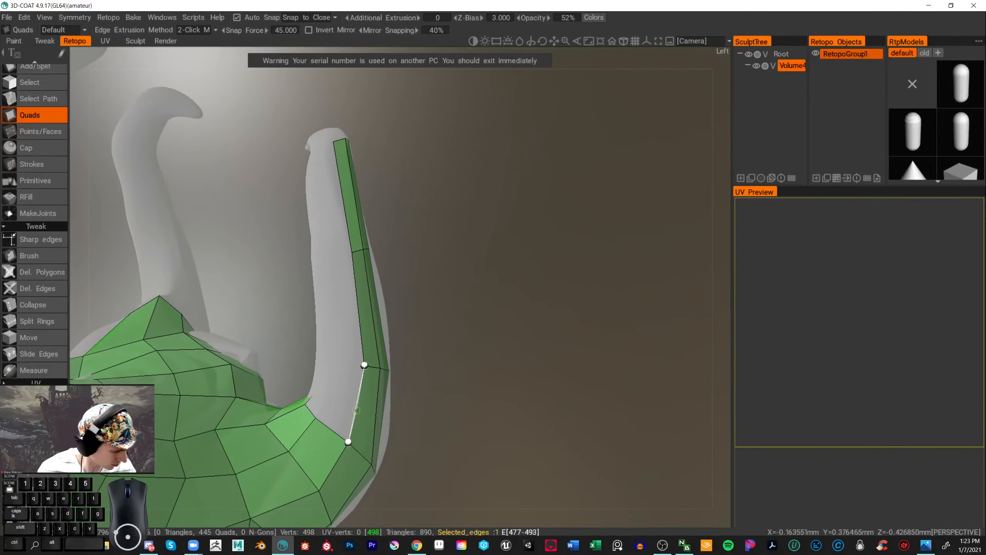
{"action": "left_click", "coordinate": [315, 415]}
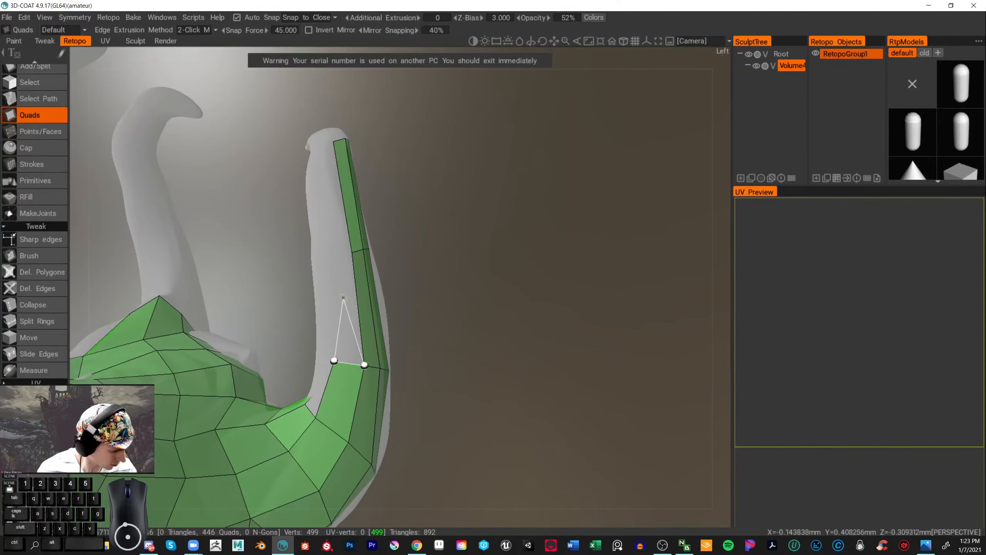
{"action": "left_click", "coordinate": [330, 256]}
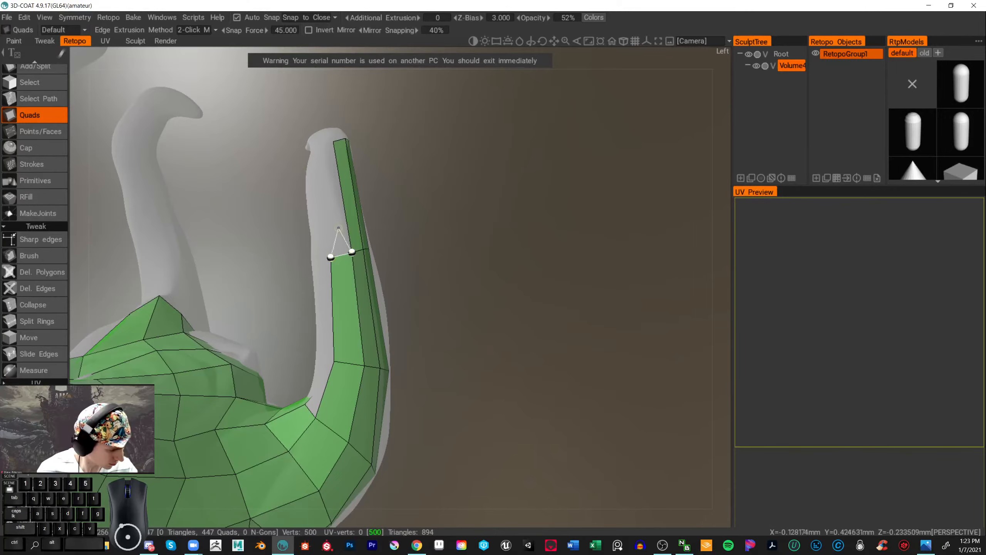
{"action": "left_click", "coordinate": [320, 147]}
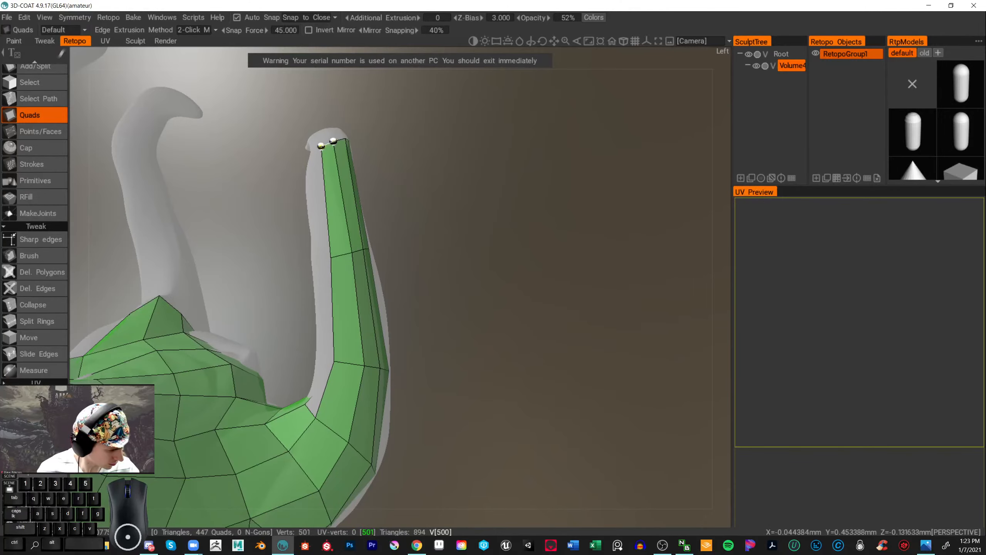
- Add one more adjoining column of three quads towards the finger's inner side, from the base to near the tip
{"action": "left_click_drag", "start_coordinate": [349, 186], "coordinate": [346, 287], "text": "alt"}
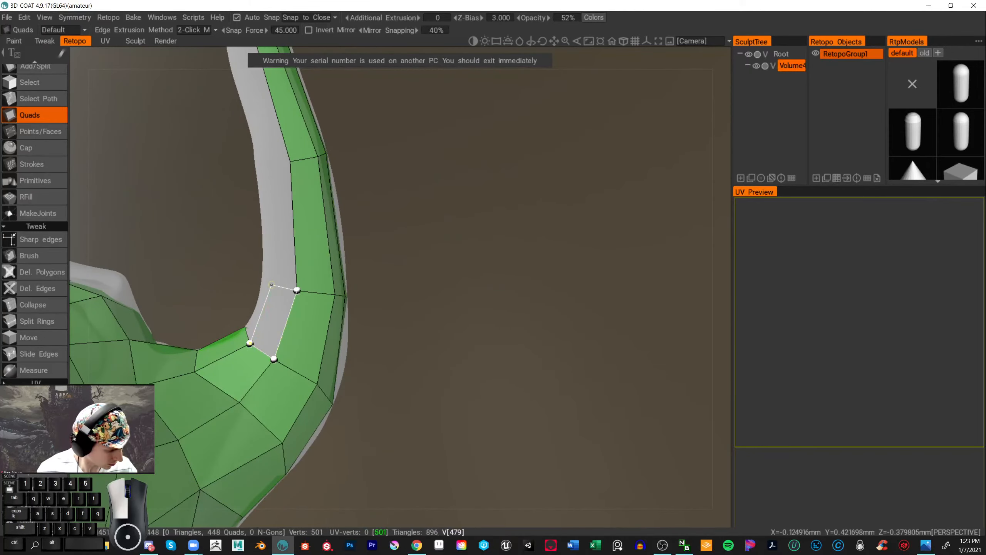
{"action": "left_click", "coordinate": [271, 285]}
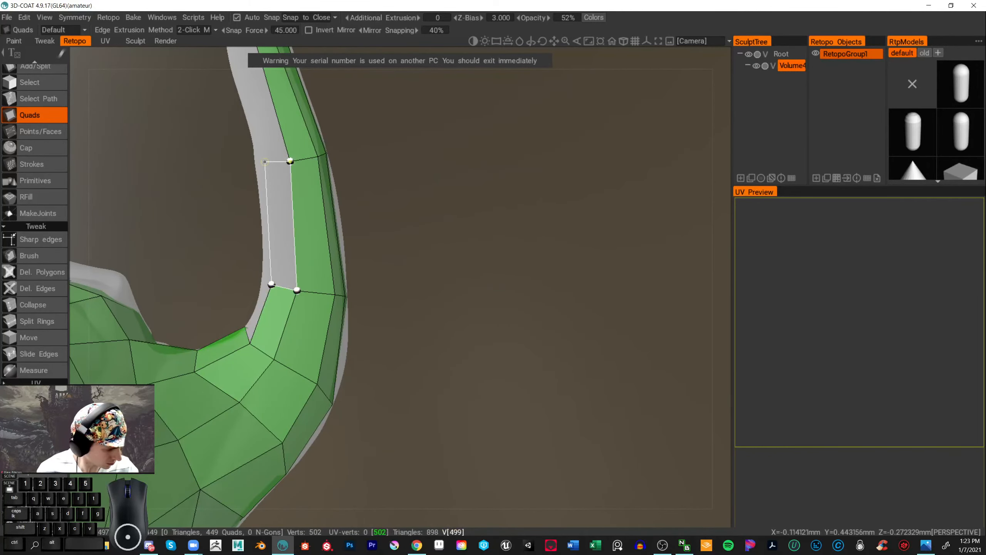
{"action": "left_click", "coordinate": [264, 161]}
{"action": "left_click_drag", "start_coordinate": [265, 161], "coordinate": [259, 247], "text": "alt"}
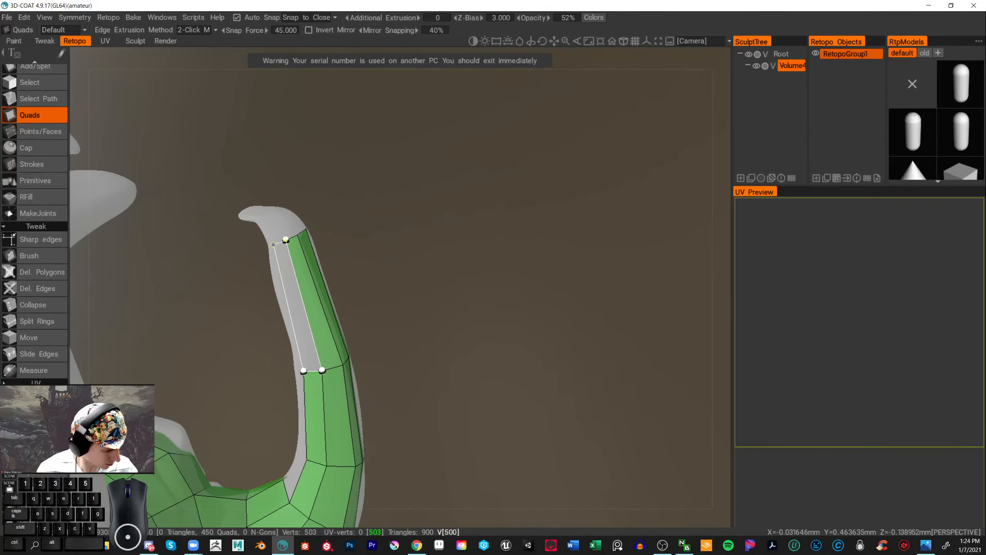
{"action": "left_click", "coordinate": [274, 244]}
- Build a column of three quads on the opposite side of the finger's first strip, from the base to near the tip
{"action": "left_click_drag", "start_coordinate": [383, 236], "coordinate": [241, 259], "text": "alt"}
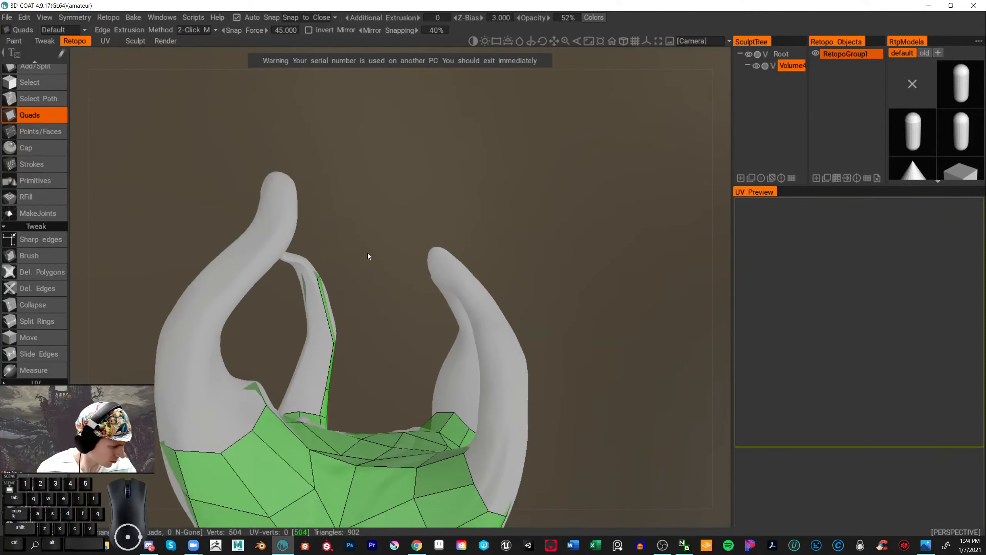
{"action": "left_click_drag", "start_coordinate": [367, 256], "coordinate": [513, 279], "text": "alt"}
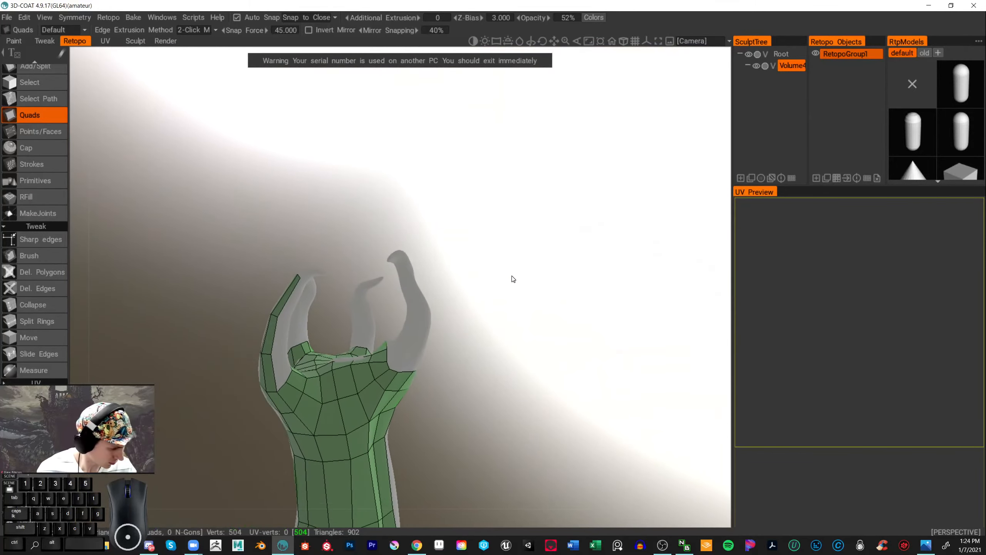
{"action": "scroll", "coordinate": [513, 278], "scroll_direction": "up", "scroll_amount": 10}
{"action": "left_click_drag", "start_coordinate": [280, 352], "coordinate": [607, 170], "text": "alt"}
{"action": "scroll", "coordinate": [472, 272], "scroll_direction": "down", "scroll_amount": 5}
{"action": "scroll", "coordinate": [473, 262], "scroll_direction": "up", "scroll_amount": 5}
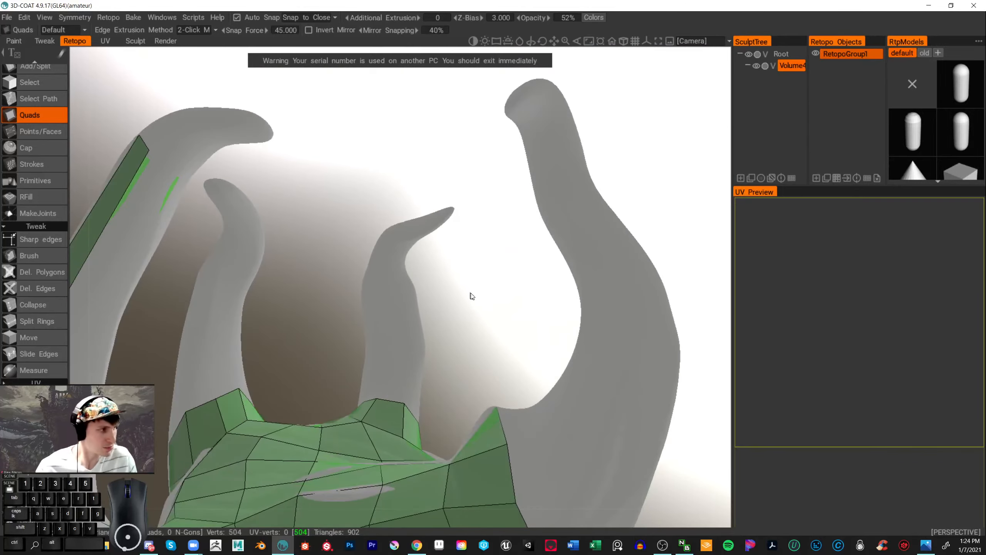
{"action": "scroll", "coordinate": [513, 327], "scroll_direction": "down", "scroll_amount": 5}
{"action": "left_click_drag", "start_coordinate": [535, 299], "coordinate": [354, 398], "text": "alt"}
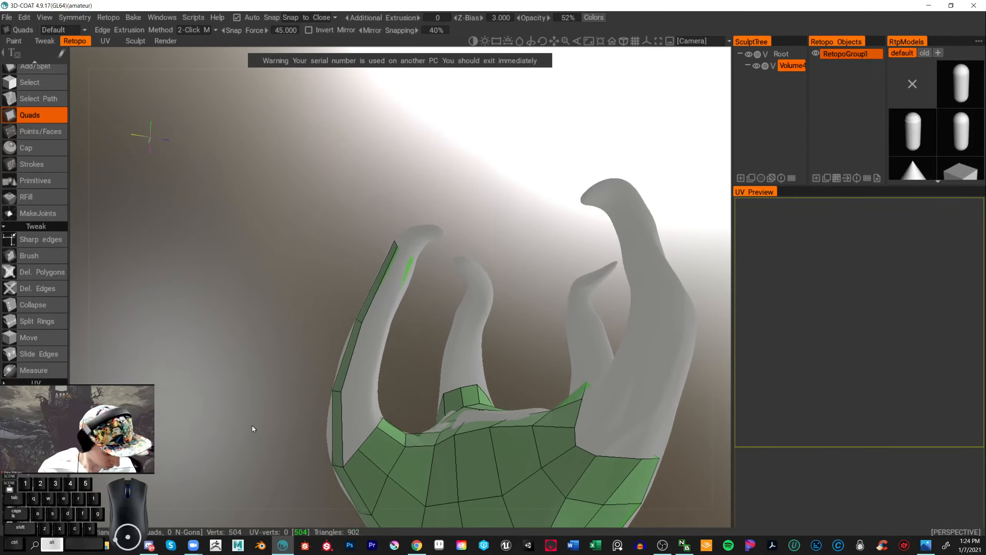
{"action": "left_click_drag", "start_coordinate": [252, 425], "coordinate": [269, 322], "text": "alt"}
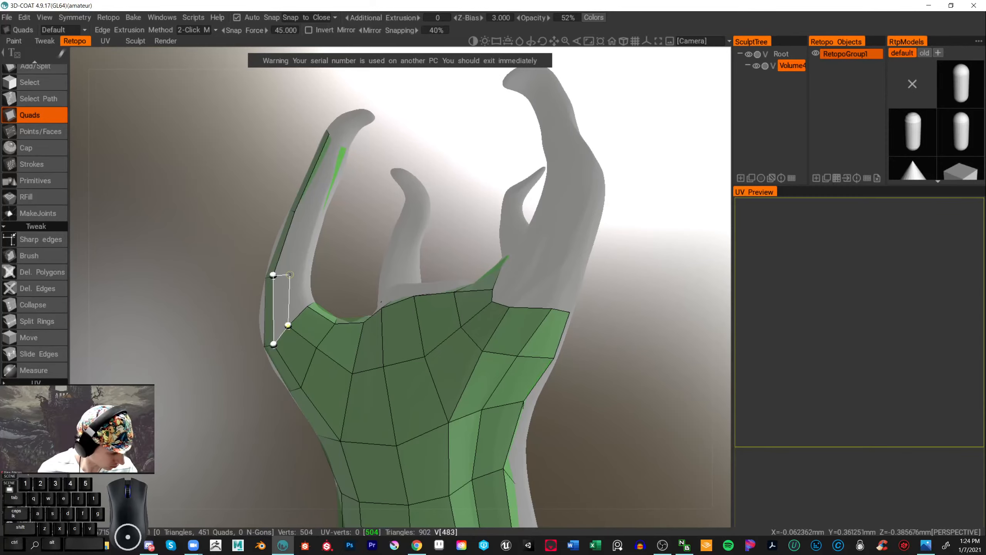
{"action": "left_click", "coordinate": [289, 275]}
{"action": "left_click", "coordinate": [307, 212]}
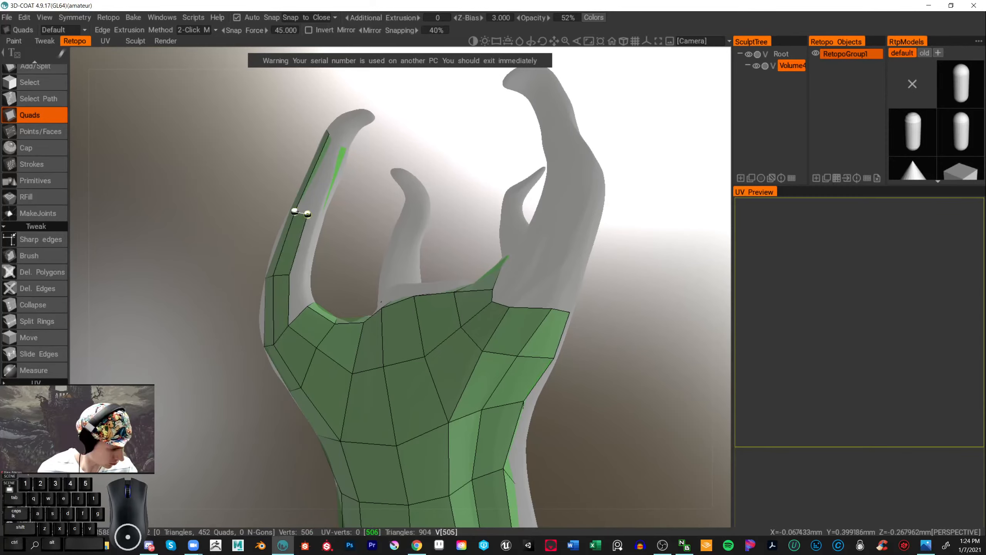
{"action": "left_click", "coordinate": [307, 216]}
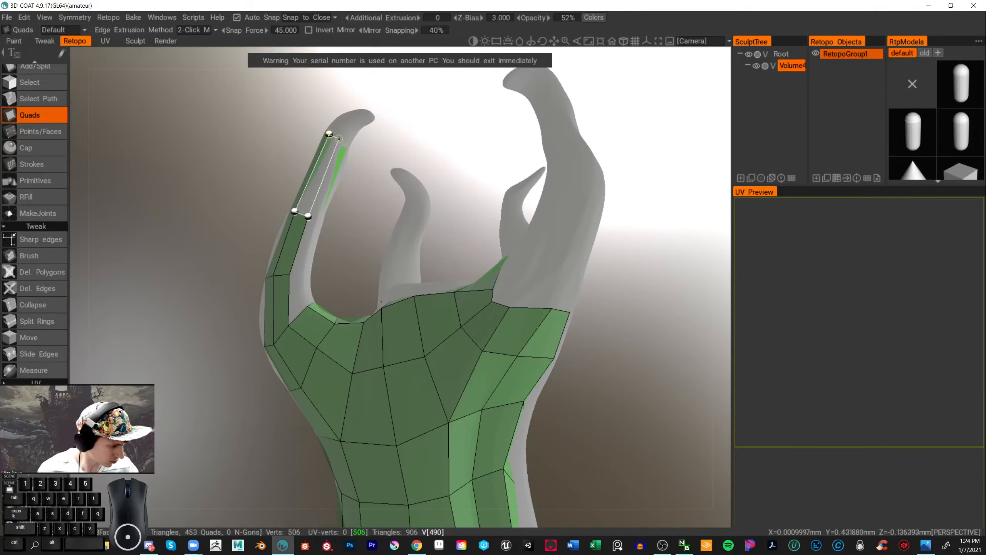
{"action": "left_click", "coordinate": [339, 139]}
- Add a second column of quads beside it, working from near the fingertip down to the base
{"action": "middle_click_drag", "start_coordinate": [310, 223], "coordinate": [220, 285], "text": "alt"}
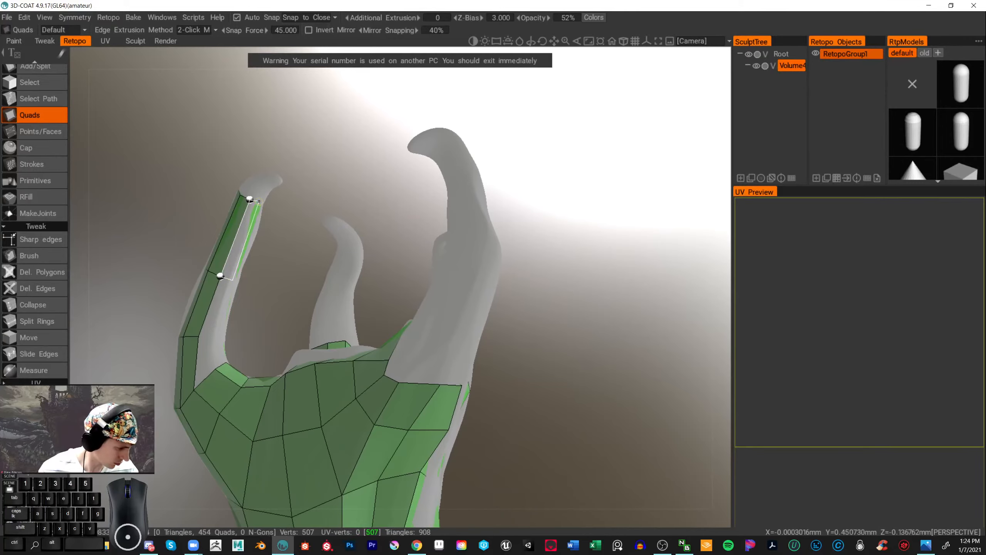
{"action": "left_click", "coordinate": [258, 202]}
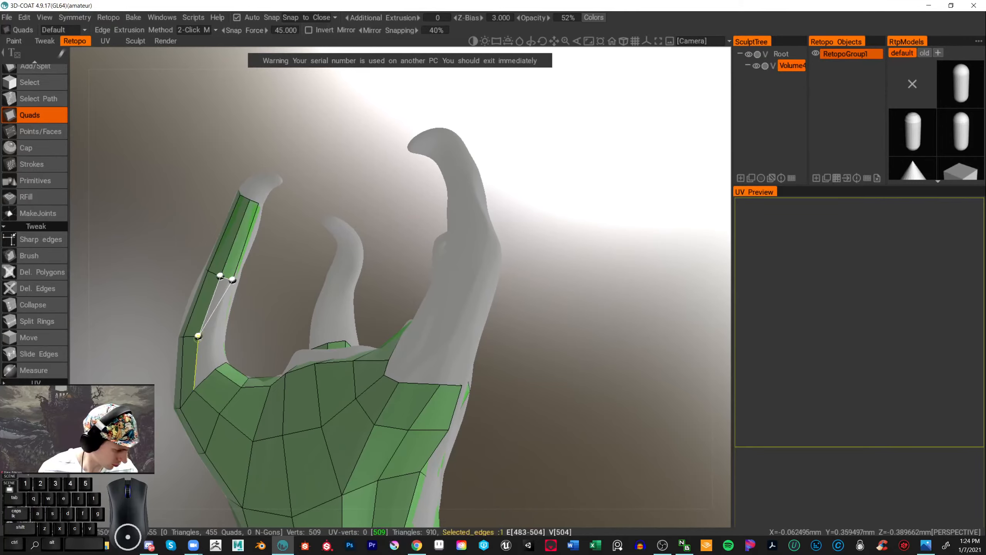
{"action": "left_click", "coordinate": [214, 335]}
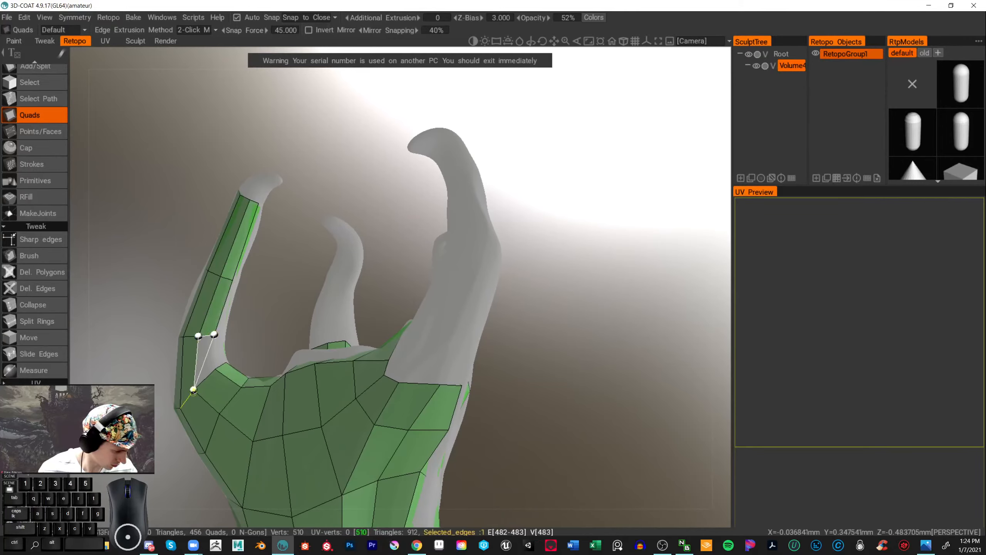
{"action": "left_click", "coordinate": [193, 389]}
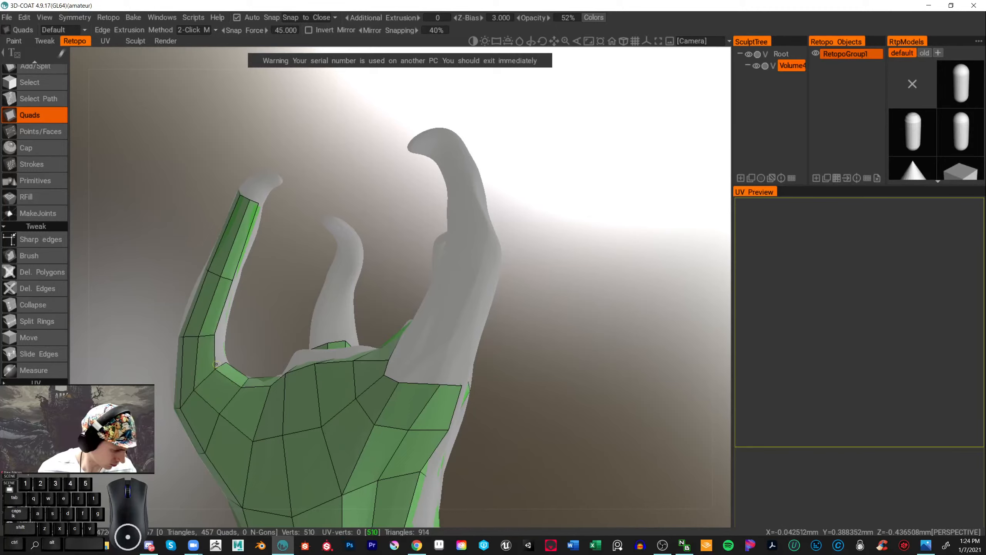
- Smooth the new quads around the finger's base with the Brush tool, then set the brush radius to 1.904
{"action": "left_click", "coordinate": [43, 257]}
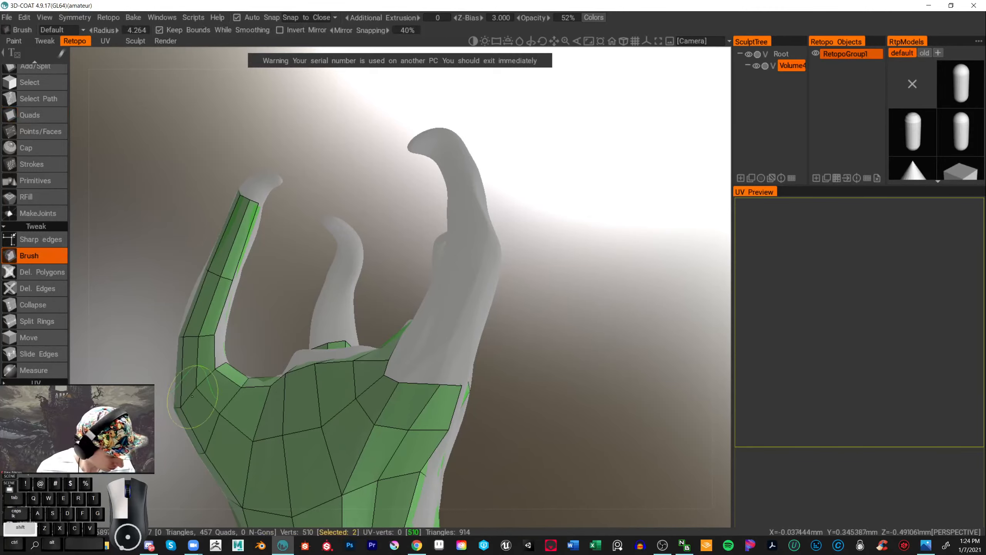
{"action": "left_click_drag", "start_coordinate": [192, 396], "coordinate": [196, 388], "text": "shift"}
{"action": "middle_click_drag", "start_coordinate": [286, 322], "coordinate": [420, 292], "text": "alt"}
{"action": "mouse_move", "coordinate": [330, 364]}
{"action": "left_mouse_down", "text": "shift"}
{"action": "mouse_move", "coordinate": [338, 348]}
{"action": "mouse_move", "coordinate": [314, 313]}
{"action": "mouse_move", "coordinate": [535, 276]}
{"action": "mouse_move", "coordinate": [482, 298]}
{"action": "mouse_move", "coordinate": [457, 294]}
{"action": "left_mouse_up", "text": "shift"}
{"action": "middle_click_drag", "start_coordinate": [348, 232], "coordinate": [403, 272], "text": "alt"}
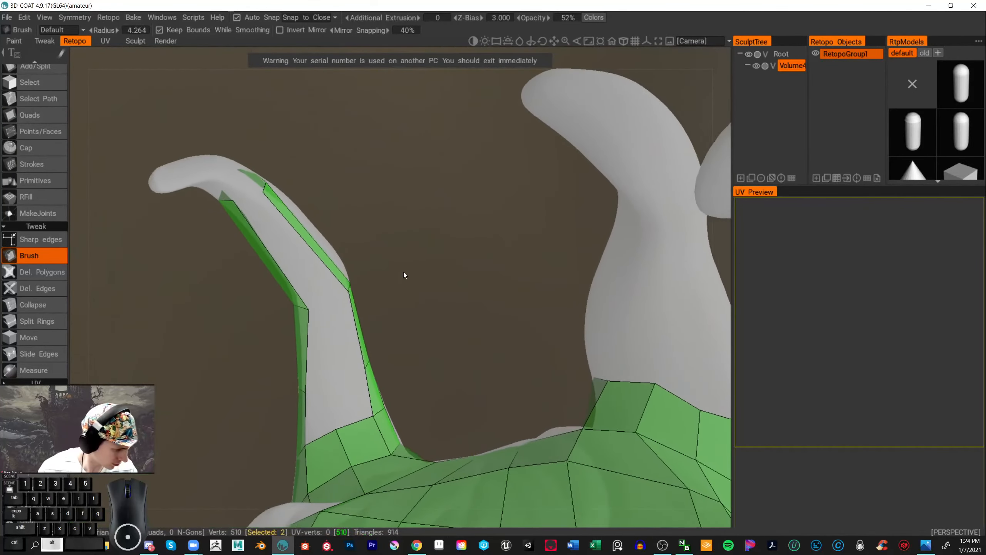
{"action": "mouse_move", "coordinate": [310, 323]}
{"action": "left_mouse_down", "text": "alt"}
{"action": "mouse_move", "coordinate": [441, 290]}
{"action": "mouse_move", "coordinate": [467, 294]}
{"action": "left_mouse_up", "text": "alt"}
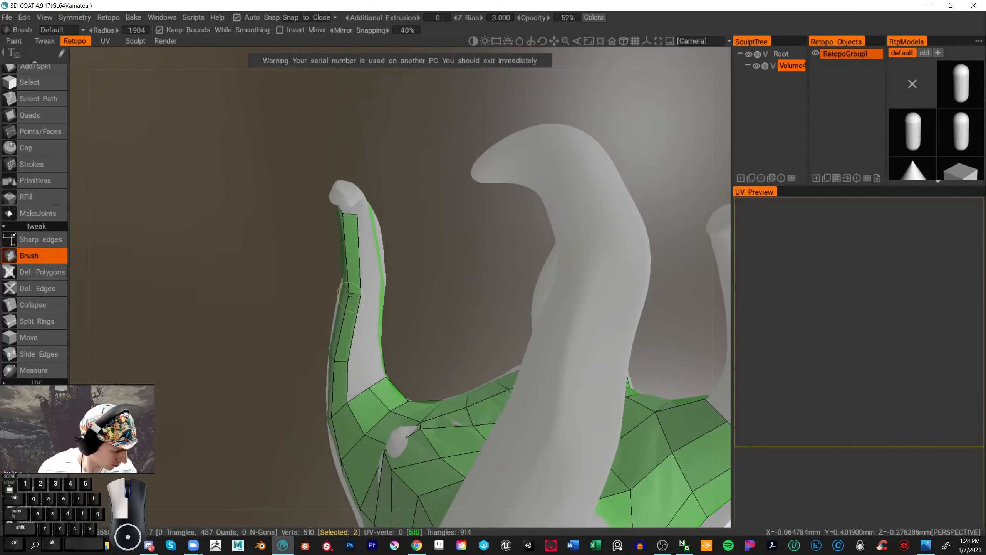
{"action": "left_click_drag", "start_coordinate": [349, 216], "coordinate": [363, 186], "text": "alt"}
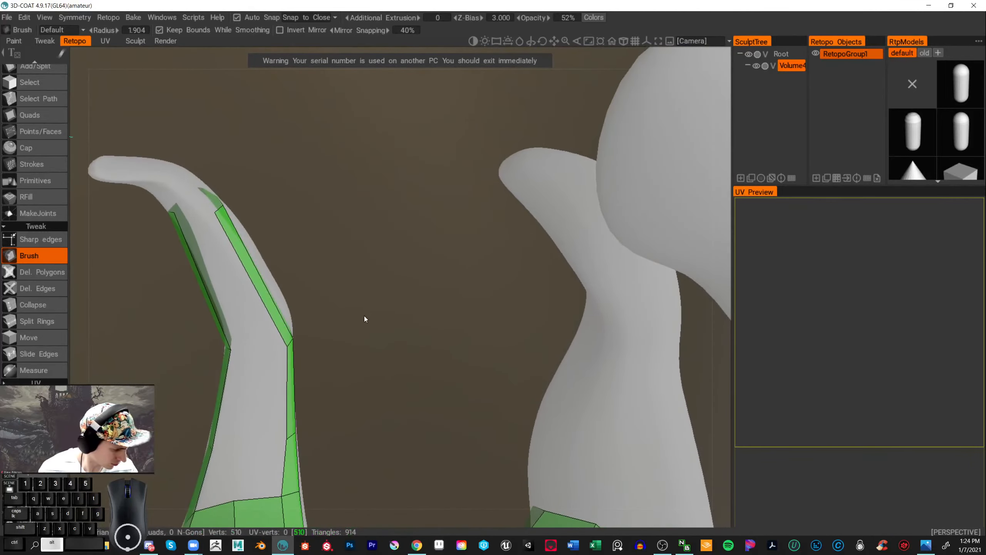
- Fill the gap between the finger's two strips with two adjoining columns of three quads, from the base to near the tip
{"action": "middle_click_drag", "start_coordinate": [363, 316], "coordinate": [402, 261], "text": "alt"}
{"action": "scroll", "coordinate": [44, 108], "scroll_direction": "down", "scroll_amount": 1}
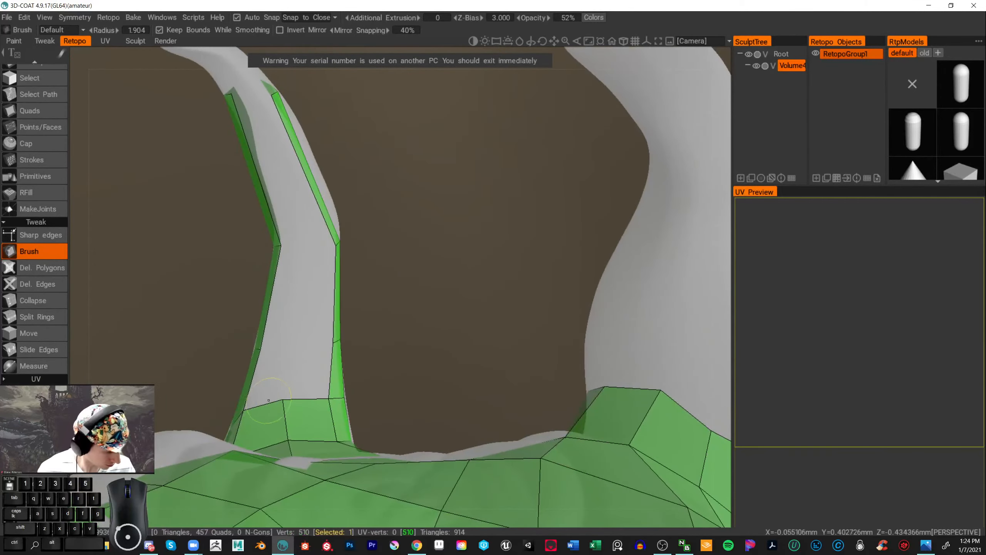
{"action": "left_click", "coordinate": [28, 110]}
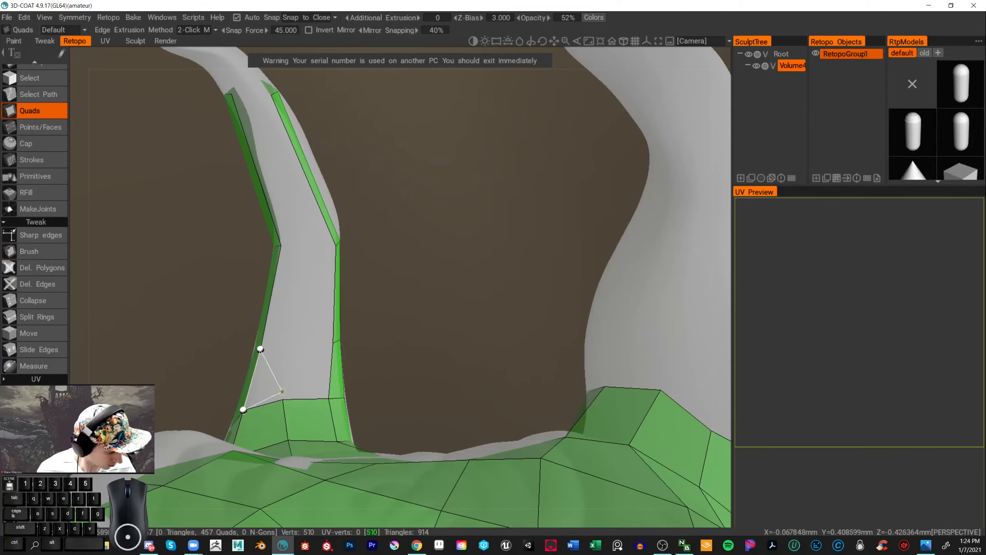
{"action": "left_click", "coordinate": [293, 345]}
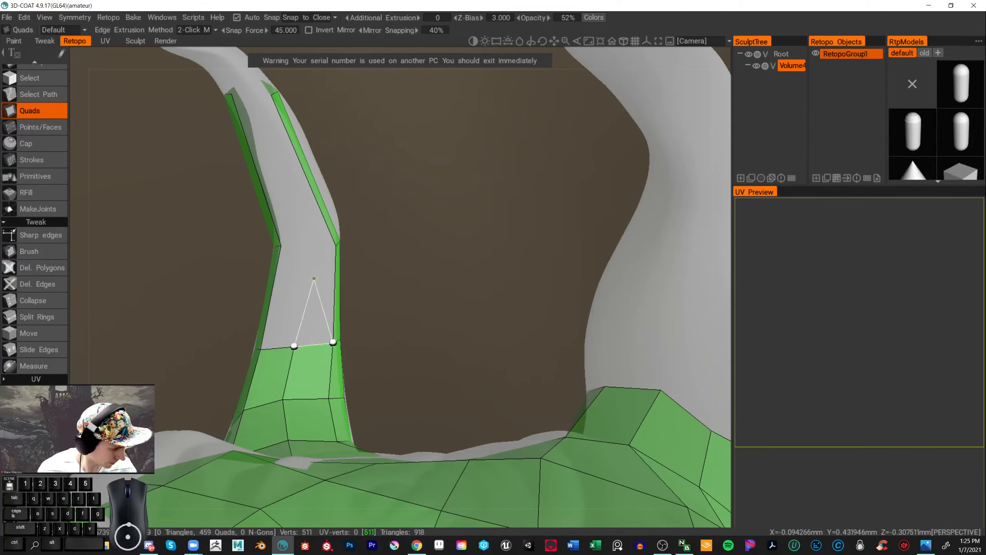
{"action": "left_click", "coordinate": [336, 245]}
{"action": "left_click", "coordinate": [308, 247]}
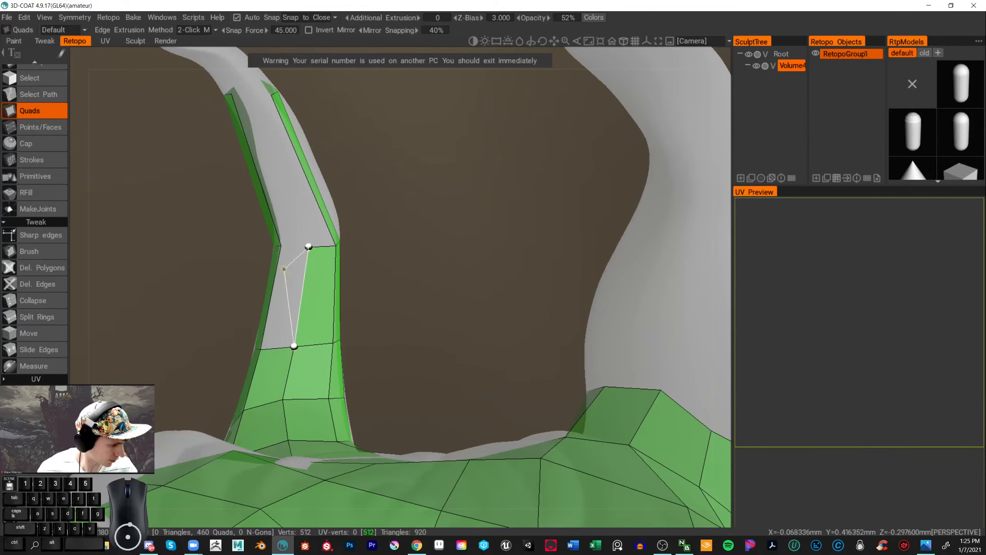
{"action": "left_click", "coordinate": [277, 246]}
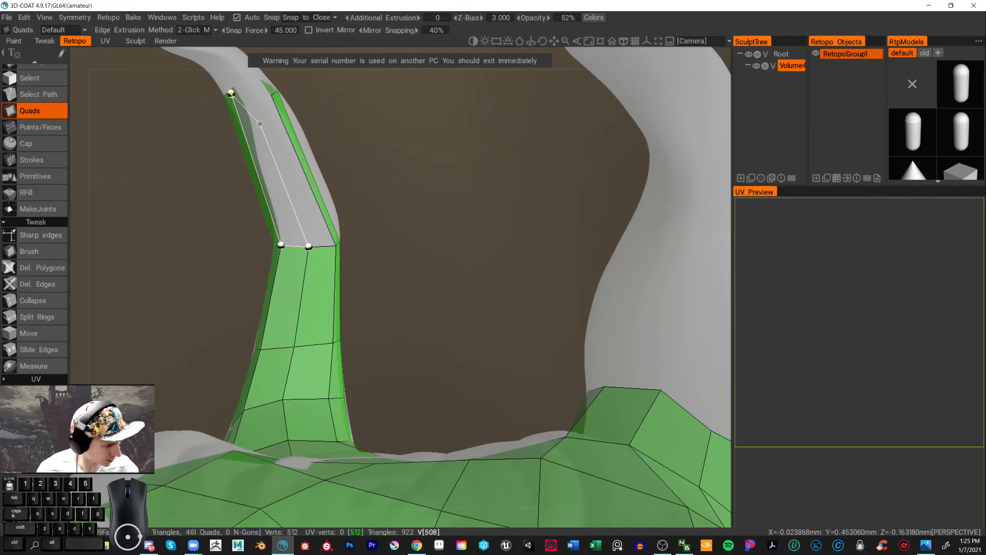
{"action": "left_click", "coordinate": [231, 93]}
{"action": "left_click", "coordinate": [252, 94]}
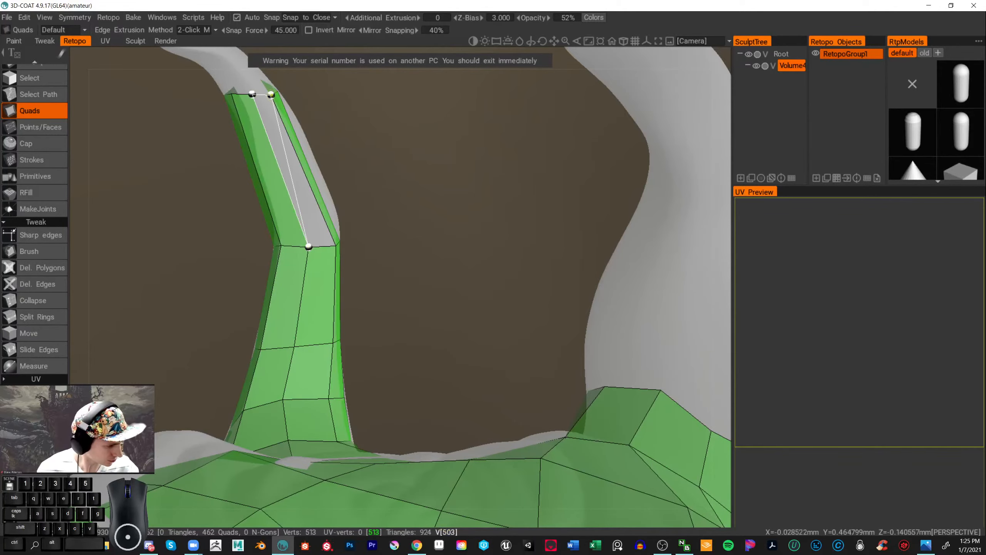
- Insert four extra edge loops around the covered finger with Split Rings, spaced from its base to near the tip
{"action": "right_click_drag", "start_coordinate": [348, 236], "coordinate": [322, 205], "text": "alt"}
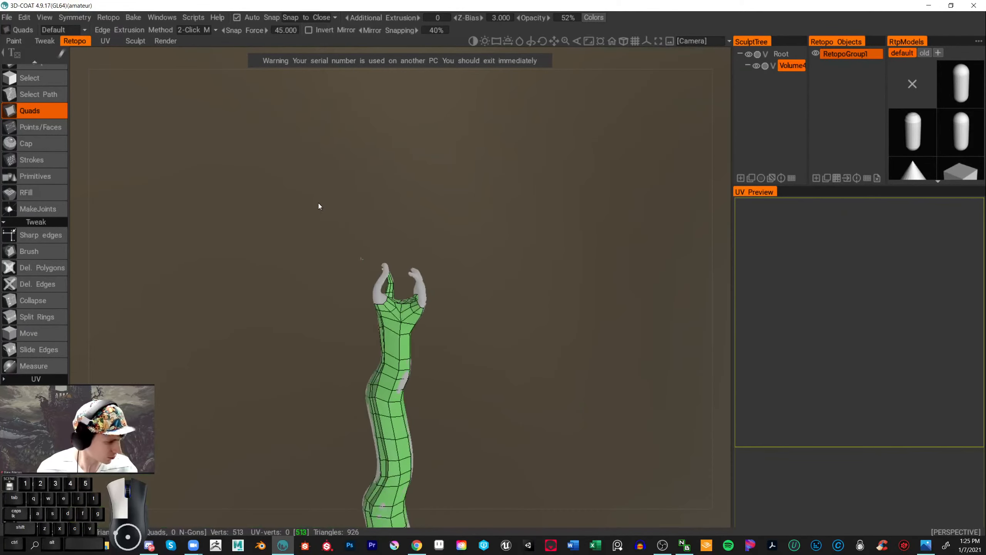
{"action": "mouse_move", "coordinate": [321, 204]}
{"action": "left_mouse_down", "text": "alt"}
{"action": "mouse_move", "coordinate": [598, 238]}
{"action": "mouse_move", "coordinate": [497, 182]}
{"action": "mouse_move", "coordinate": [509, 207]}
{"action": "left_mouse_up", "text": "alt"}
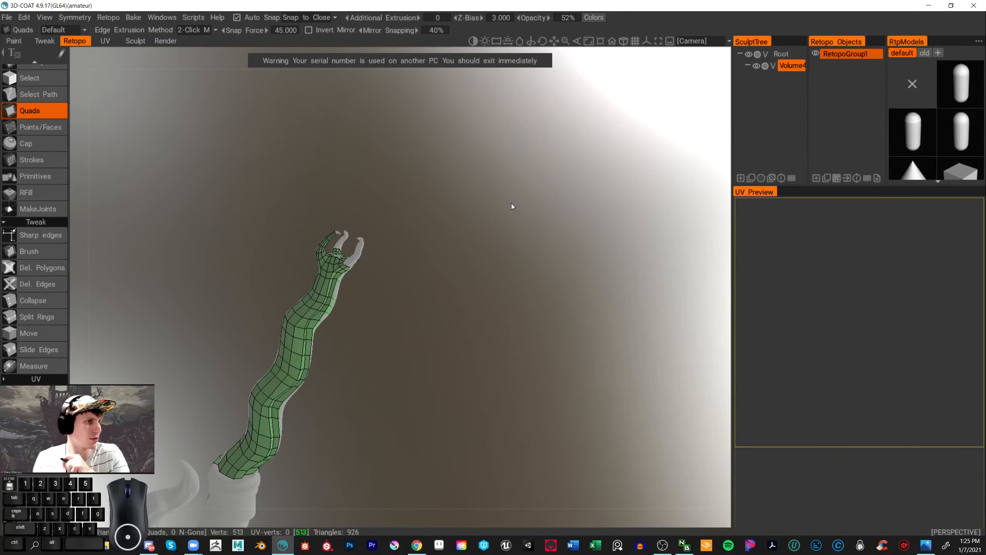
{"action": "left_click_drag", "start_coordinate": [511, 206], "coordinate": [437, 227]}
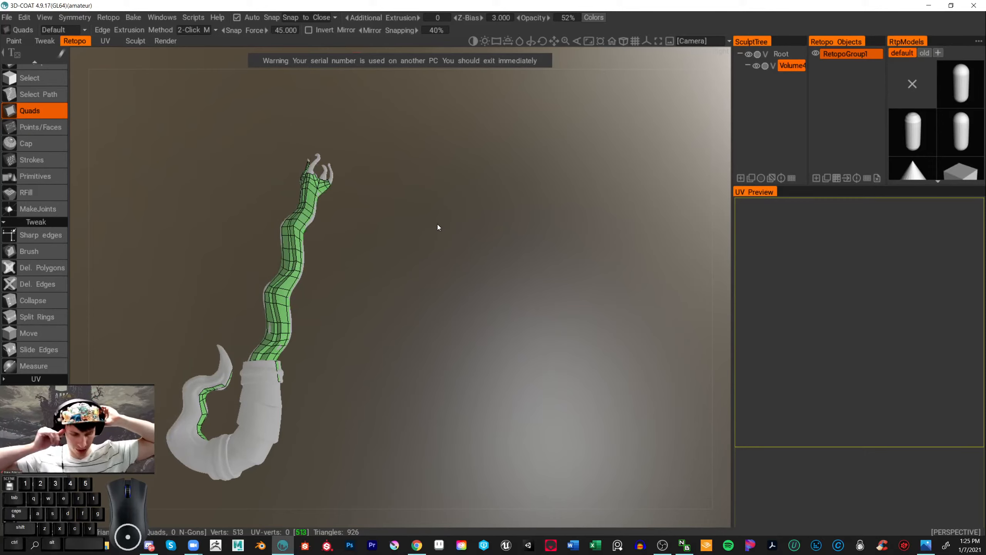
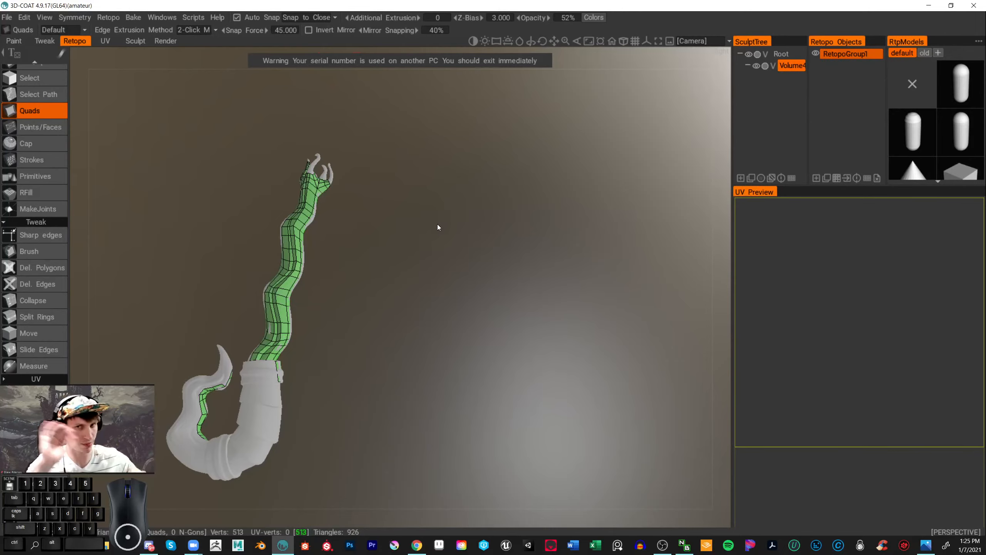
{"action": "left_click_drag", "start_coordinate": [418, 267], "coordinate": [619, 313]}
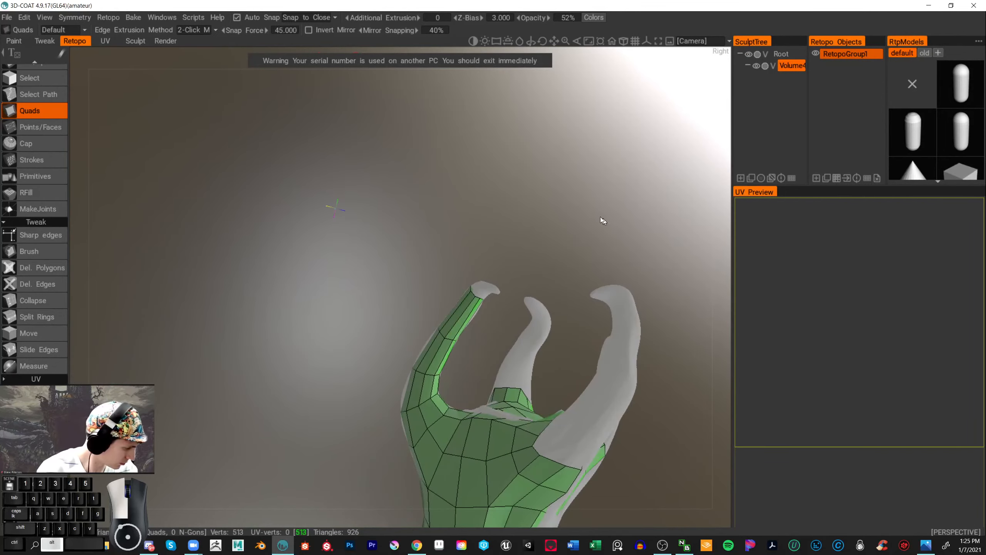
{"action": "left_click_drag", "start_coordinate": [601, 220], "coordinate": [322, 208]}
{"action": "left_click", "coordinate": [36, 316]}
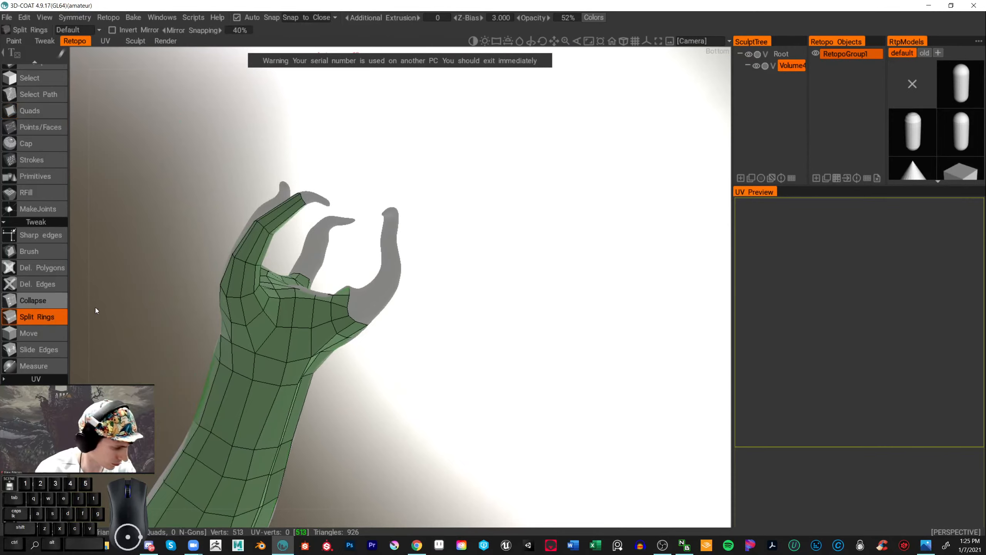
{"action": "left_click", "coordinate": [231, 282]}
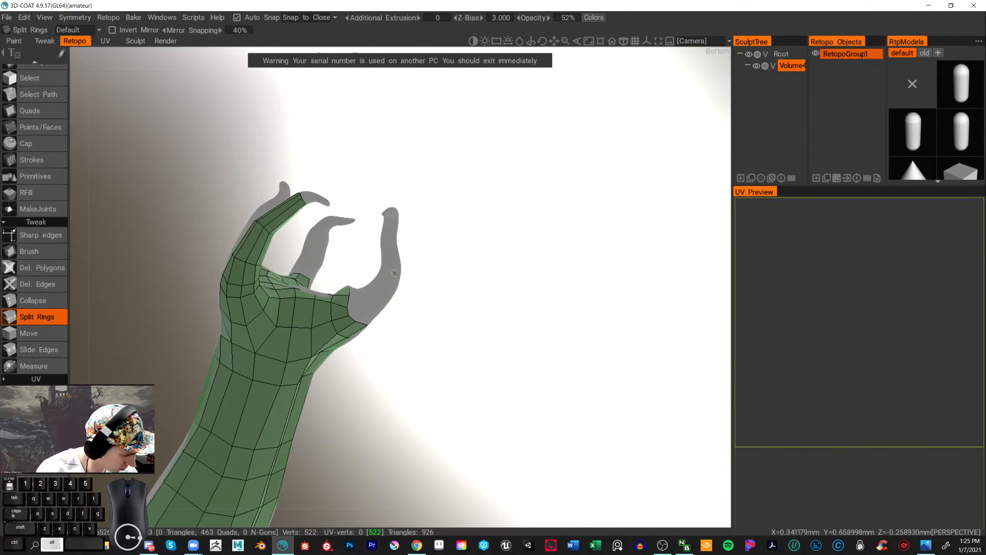
{"action": "left_click_drag", "start_coordinate": [524, 218], "coordinate": [531, 177]}
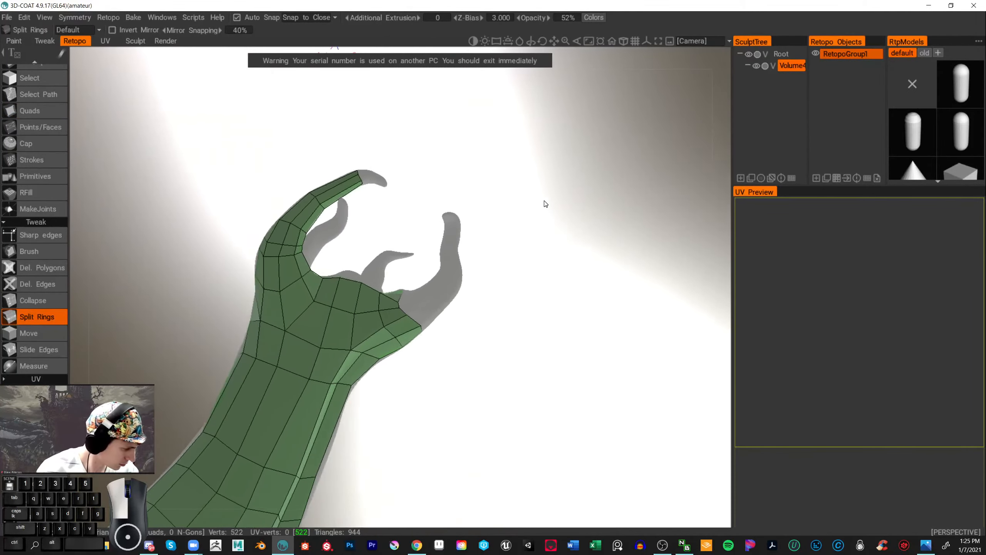
{"action": "left_click", "coordinate": [304, 245]}
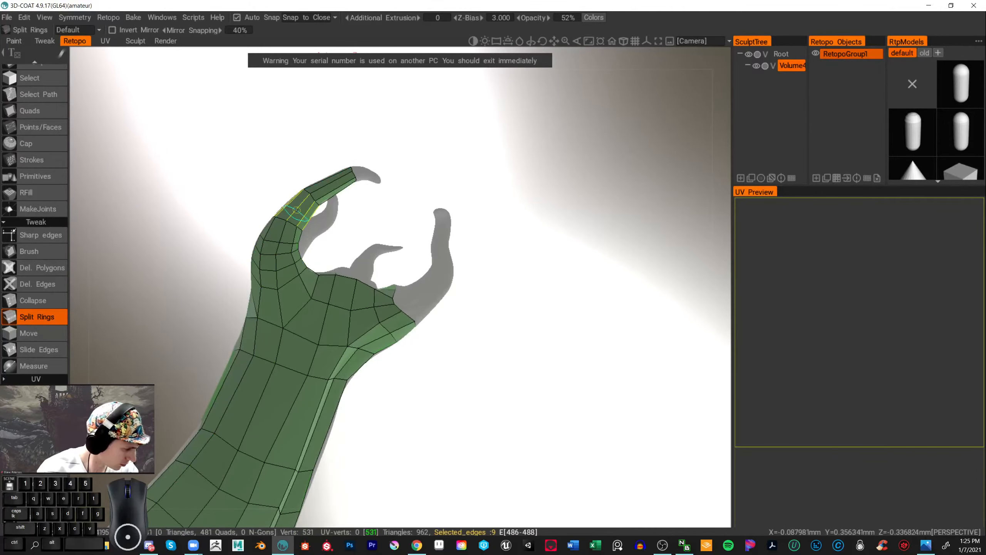
{"action": "left_click", "coordinate": [298, 210]}
{"action": "left_click", "coordinate": [335, 182]}
- Build two adjoining long quads on the finger beside the finished one, from its base towards its middle joint
{"action": "mouse_move", "coordinate": [478, 146]}
{"action": "left_mouse_down"}
{"action": "mouse_move", "coordinate": [424, 202]}
{"action": "mouse_move", "coordinate": [535, 282]}
{"action": "mouse_move", "coordinate": [500, 288]}
{"action": "mouse_move", "coordinate": [607, 334]}
{"action": "mouse_move", "coordinate": [581, 418]}
{"action": "mouse_move", "coordinate": [537, 236]}
{"action": "mouse_move", "coordinate": [517, 332]}
{"action": "left_mouse_up"}
{"action": "left_click_drag", "start_coordinate": [373, 265], "coordinate": [35, 105]}
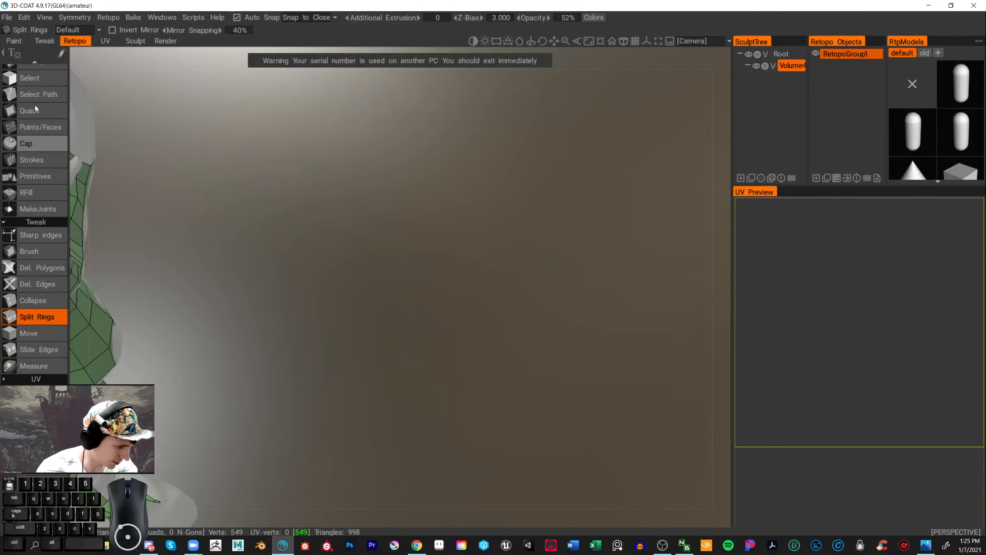
{"action": "left_click", "coordinate": [34, 110]}
{"action": "left_click_drag", "start_coordinate": [271, 222], "coordinate": [525, 301]}
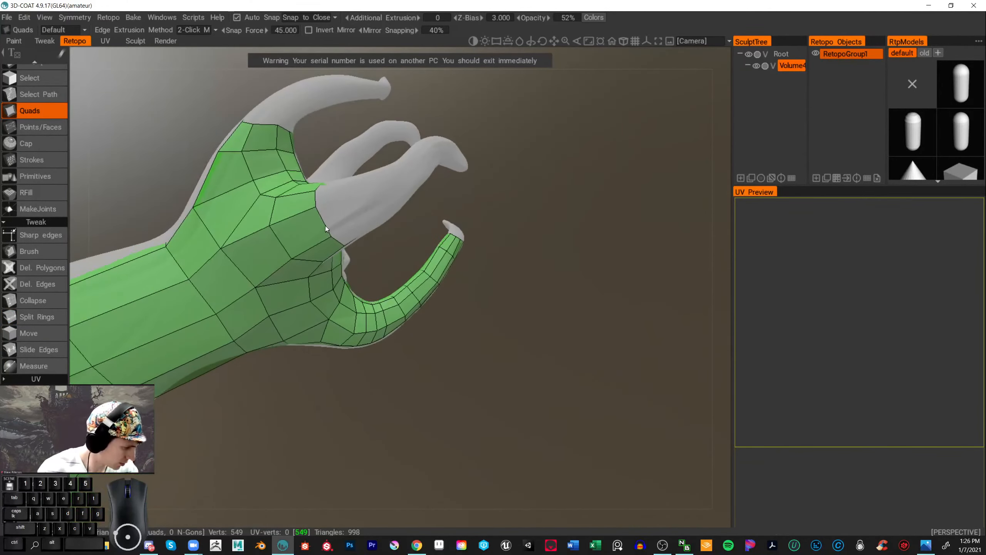
{"action": "left_click", "coordinate": [332, 236]}
{"action": "left_click", "coordinate": [315, 206]}
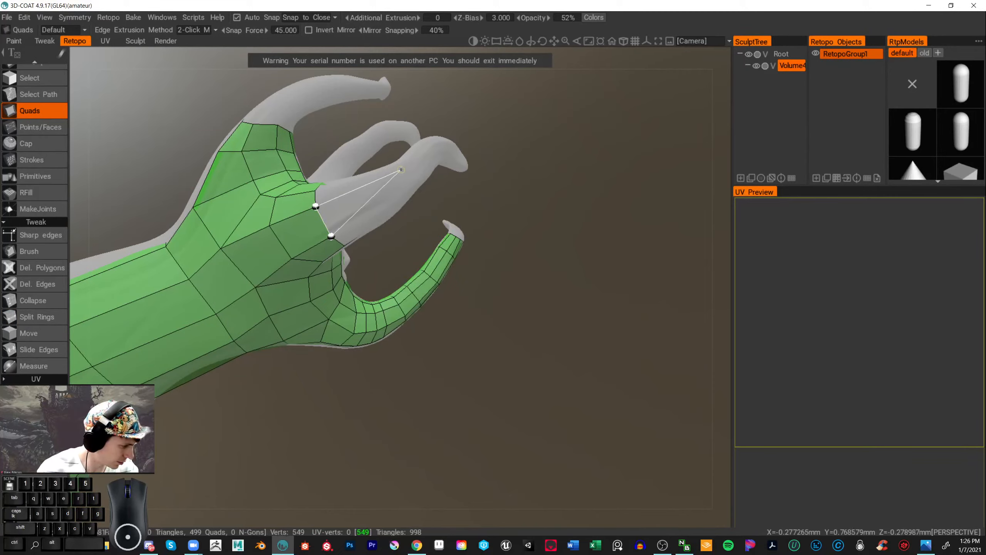
{"action": "left_click", "coordinate": [401, 169]}
{"action": "left_click", "coordinate": [408, 183]}
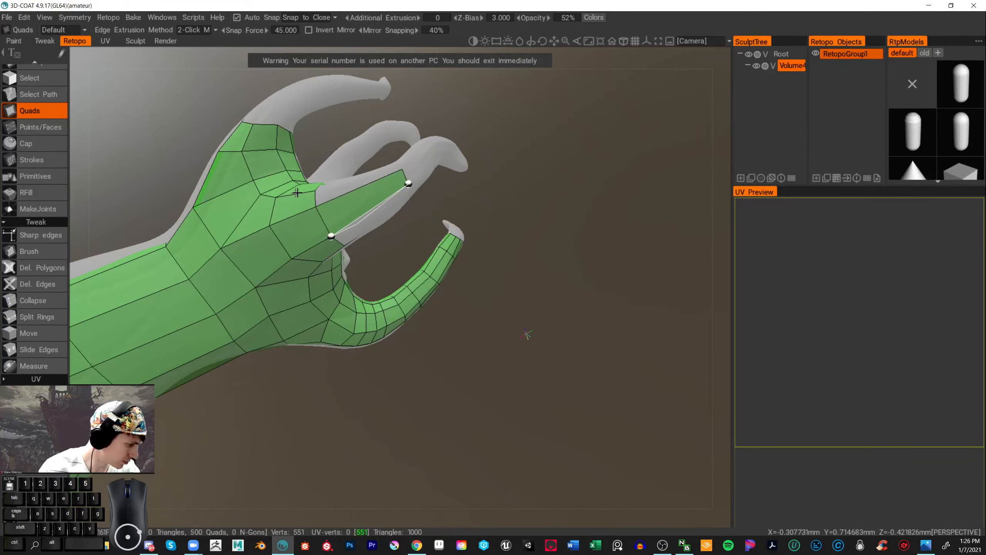
{"action": "middle_click_drag", "start_coordinate": [297, 192], "coordinate": [266, 154]}
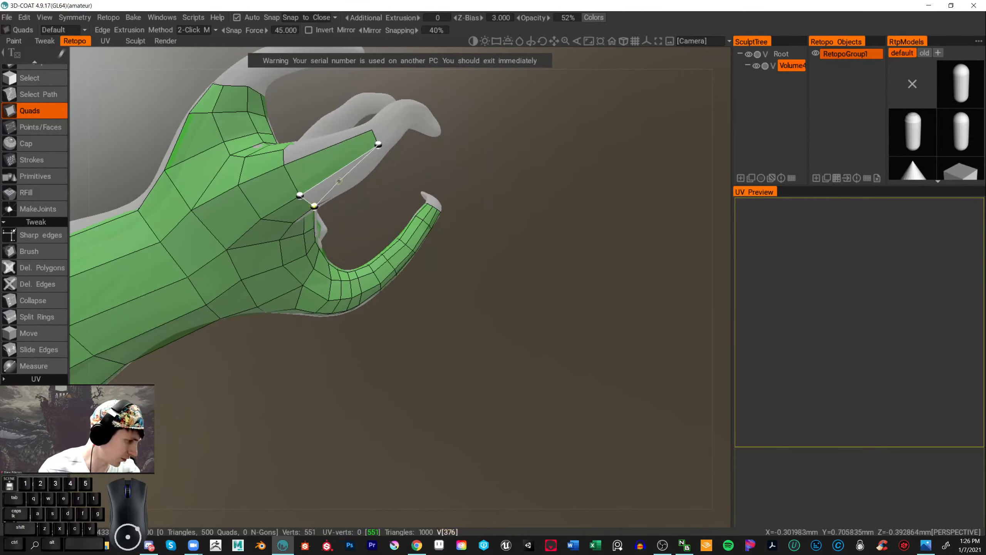
{"action": "left_click", "coordinate": [378, 145]}
- Place two side-by-side quads at the base of the next uncovered finger and extend both by one quad towards the tip
{"action": "left_click_drag", "start_coordinate": [468, 153], "coordinate": [286, 295], "text": "alt"}
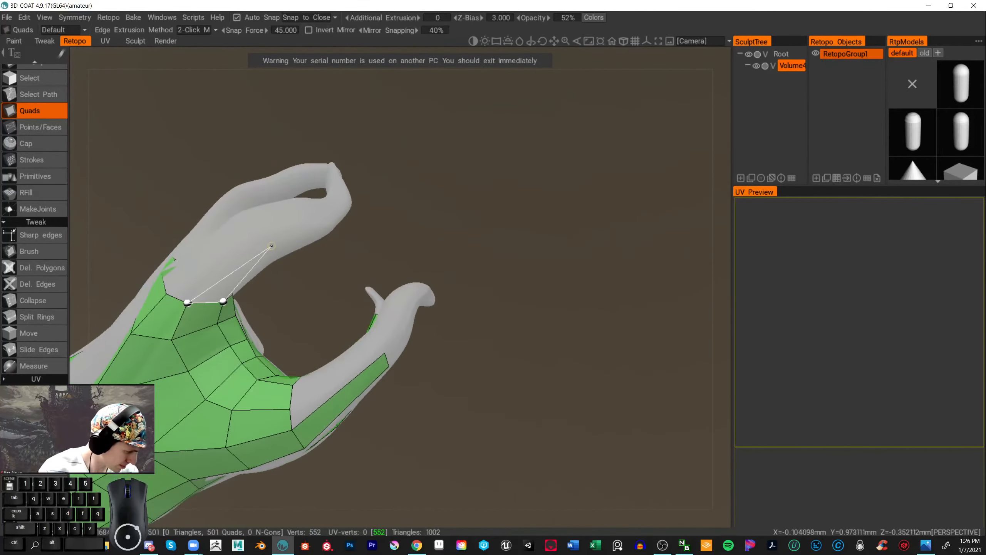
{"action": "left_click", "coordinate": [270, 231]}
{"action": "left_click", "coordinate": [166, 293]}
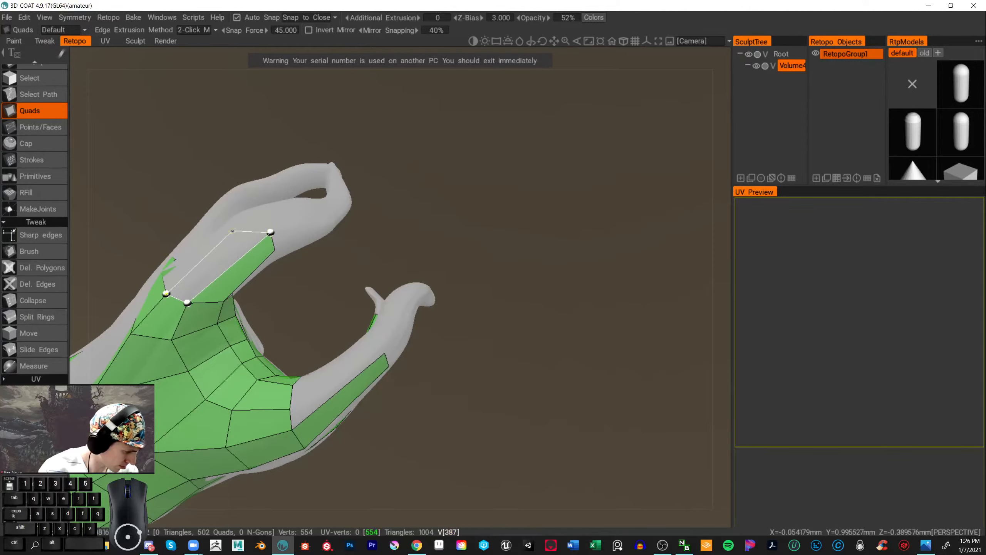
{"action": "left_click", "coordinate": [251, 221]}
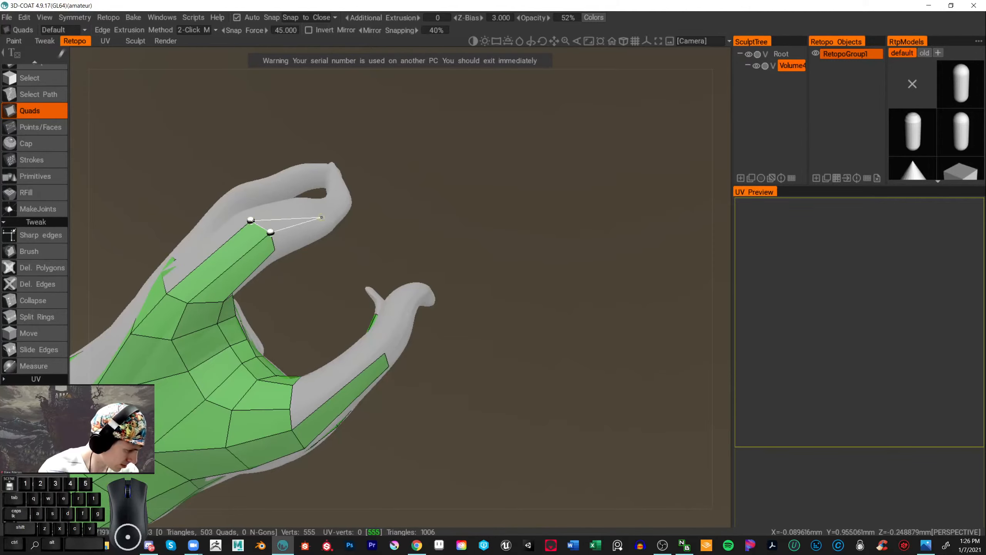
{"action": "left_click", "coordinate": [315, 217]}
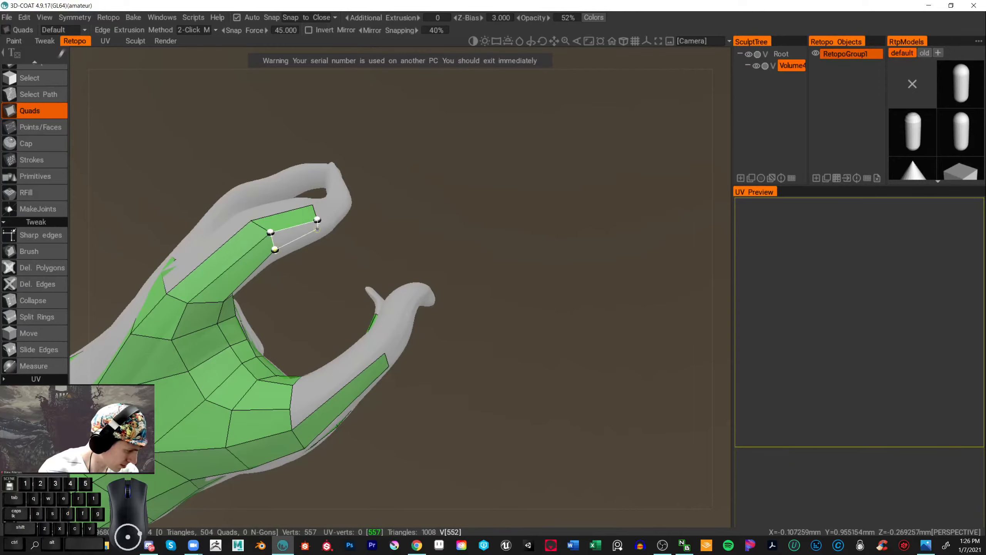
{"action": "left_click", "coordinate": [316, 233]}
- Adjust the base edge of the previous, partly covered finger with the Brush, and add two more long quads beside its existing strip
{"action": "left_click_drag", "start_coordinate": [526, 274], "coordinate": [497, 274], "text": "alt"}
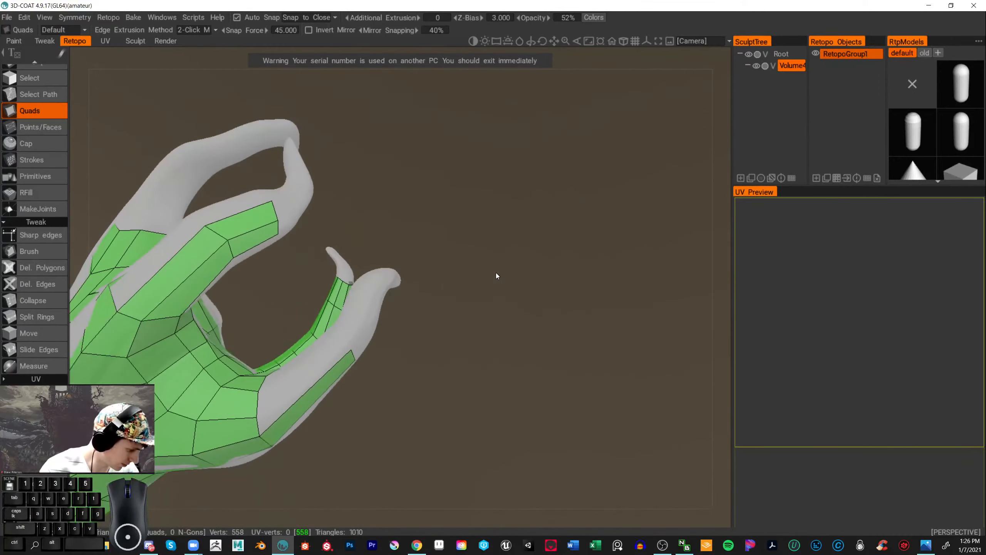
{"action": "left_click", "coordinate": [39, 253]}
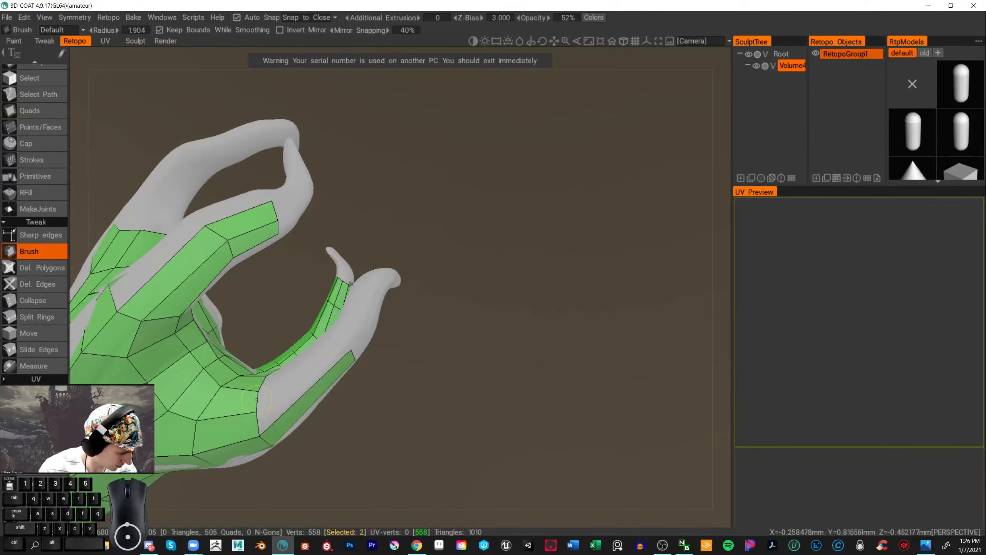
{"action": "left_click", "coordinate": [53, 109]}
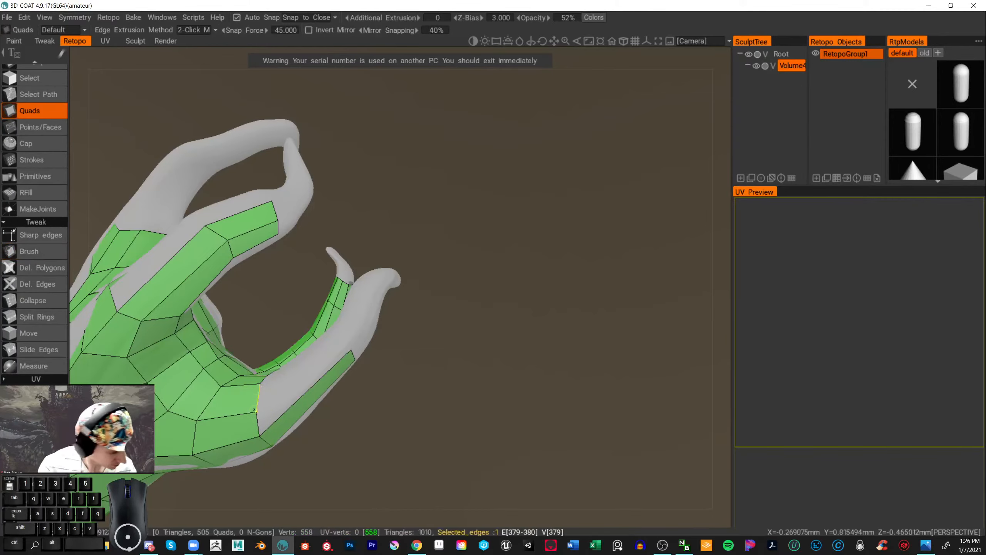
{"action": "left_click", "coordinate": [257, 423]}
{"action": "left_click", "coordinate": [351, 349]}
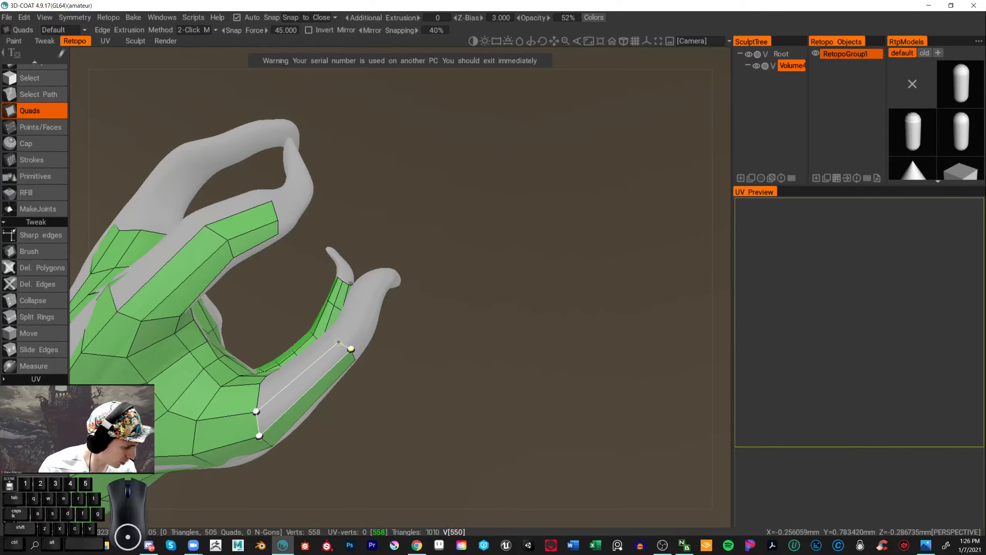
{"action": "left_click", "coordinate": [339, 342]}
{"action": "left_click", "coordinate": [292, 381]}
{"action": "left_click", "coordinate": [260, 384]}
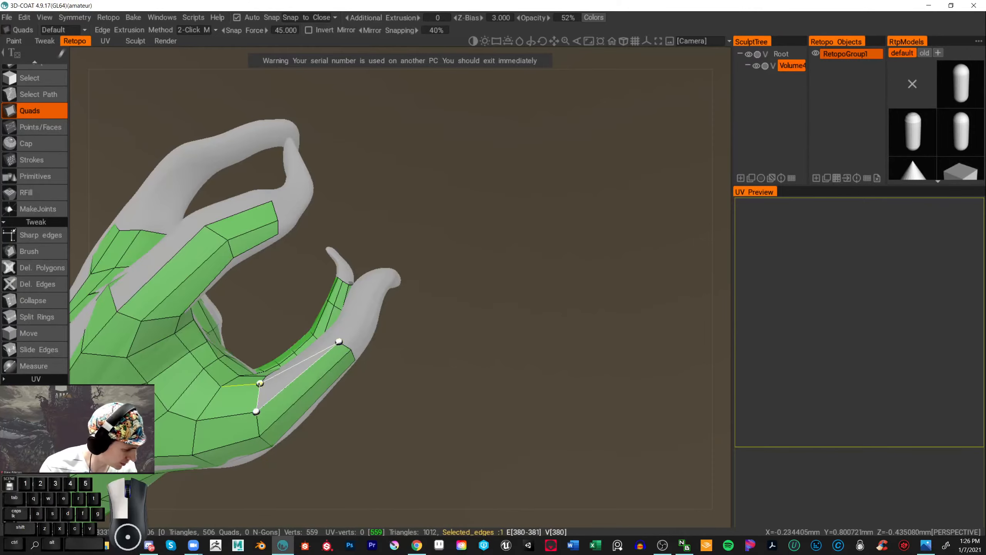
{"action": "left_click", "coordinate": [329, 337]}
- Adjust the middle finger's strip edge with the Brush and add another column of two quads along it
{"action": "left_click_drag", "start_coordinate": [423, 316], "coordinate": [450, 306]}
{"action": "right_click_drag", "start_coordinate": [450, 306], "coordinate": [484, 293]}
{"action": "left_click_drag", "start_coordinate": [484, 293], "coordinate": [552, 328]}
{"action": "scroll", "coordinate": [542, 310], "scroll_direction": "down", "scroll_amount": 4}
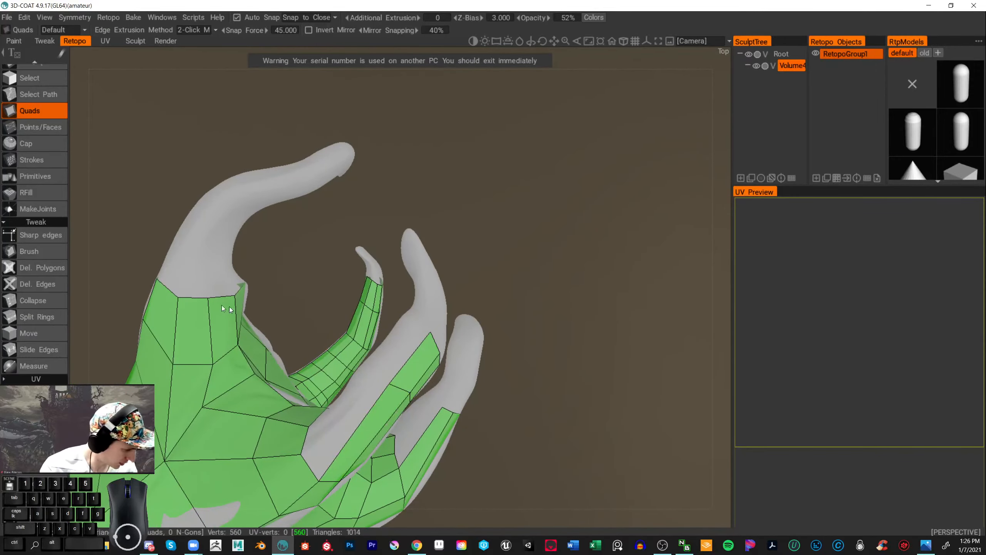
{"action": "left_click", "coordinate": [54, 251]}
{"action": "left_click_drag", "start_coordinate": [388, 383], "coordinate": [400, 386]}
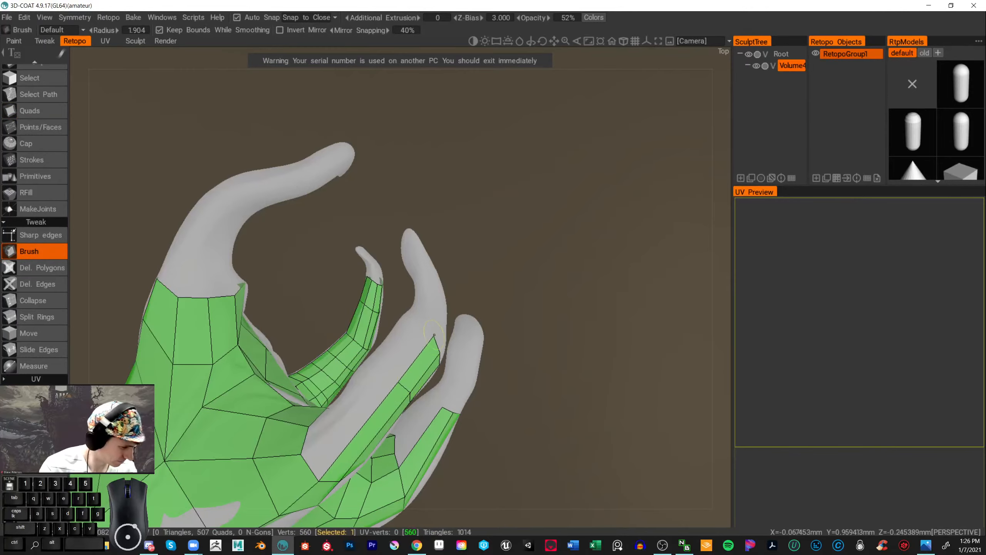
{"action": "left_click", "coordinate": [34, 112]}
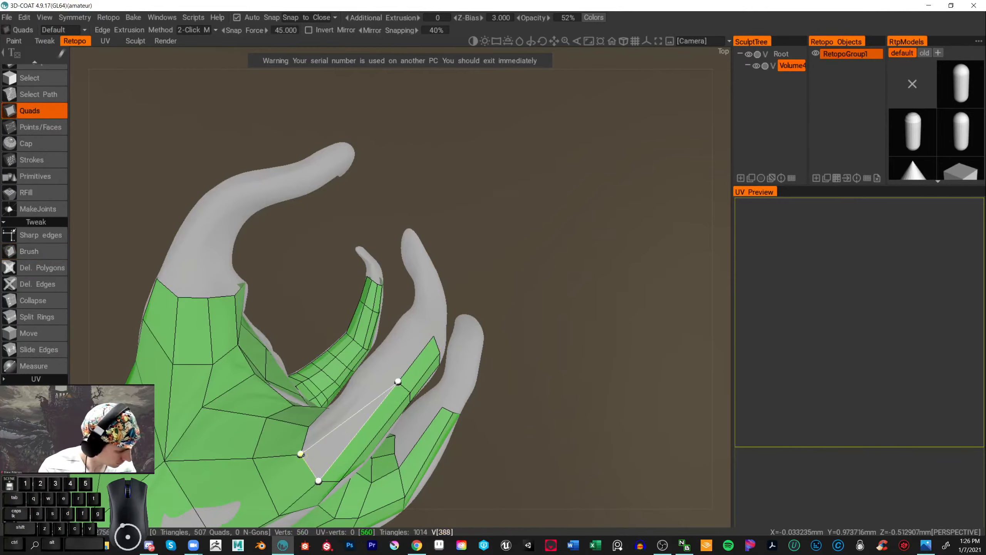
{"action": "left_click", "coordinate": [381, 372]}
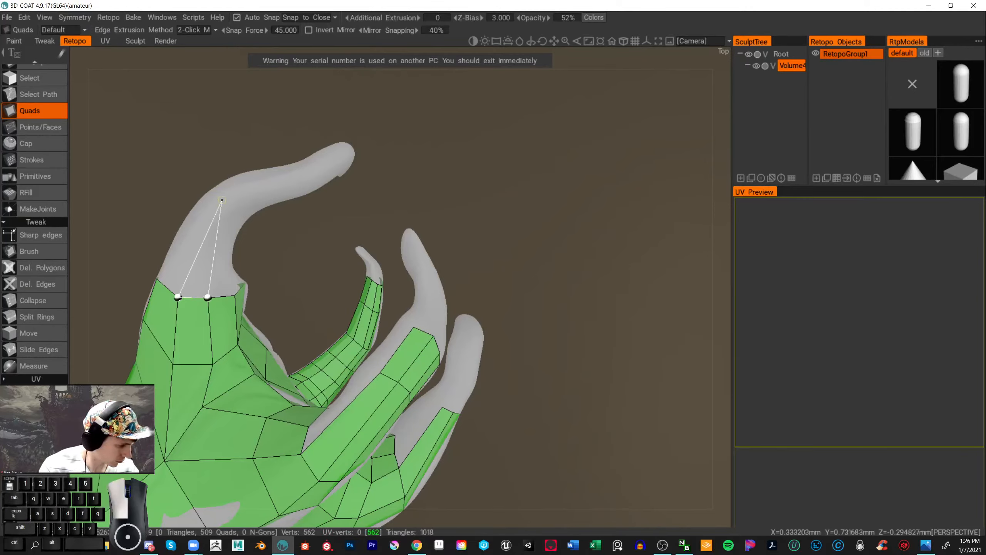
- Add four long side-by-side quads around the base segment of the large uncovered finger, reaching its middle joint
{"action": "left_click", "coordinate": [222, 199]}
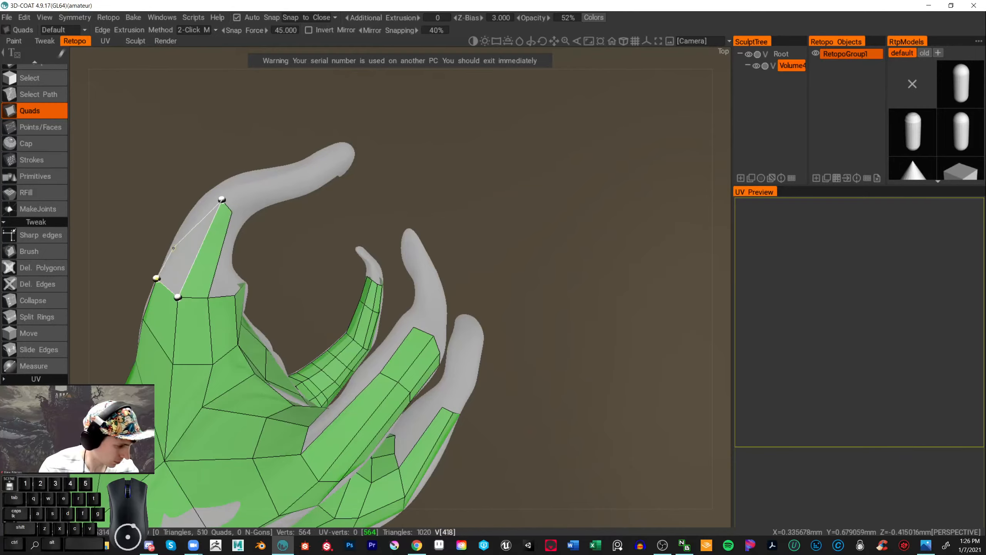
{"action": "left_click", "coordinate": [207, 194]}
{"action": "left_click_drag", "start_coordinate": [360, 253], "coordinate": [114, 226]}
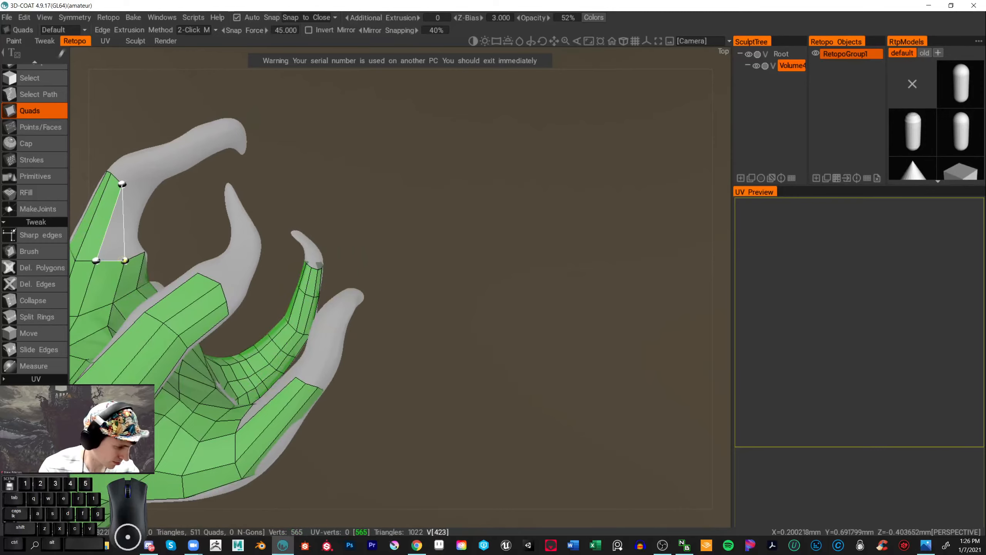
{"action": "left_click", "coordinate": [133, 186]}
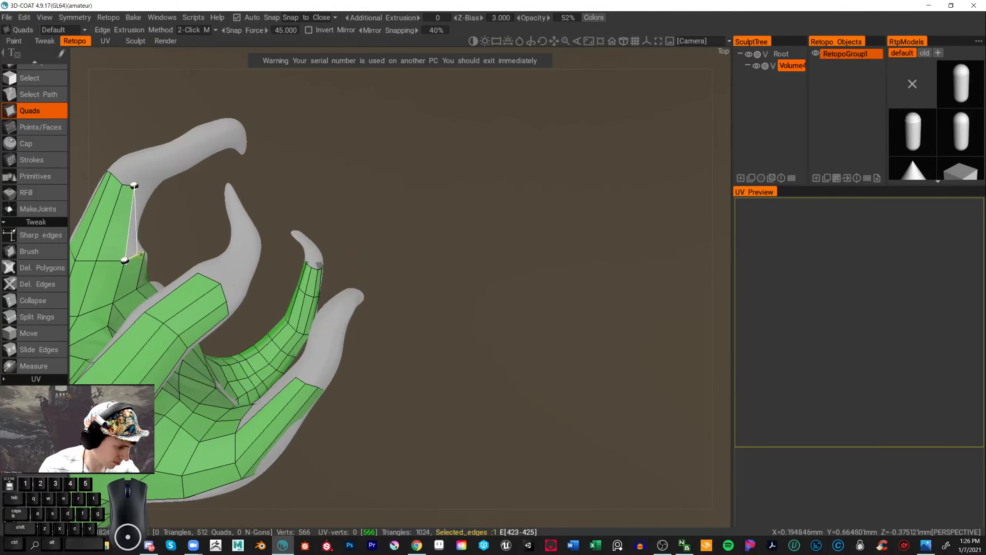
{"action": "left_click", "coordinate": [144, 251]}
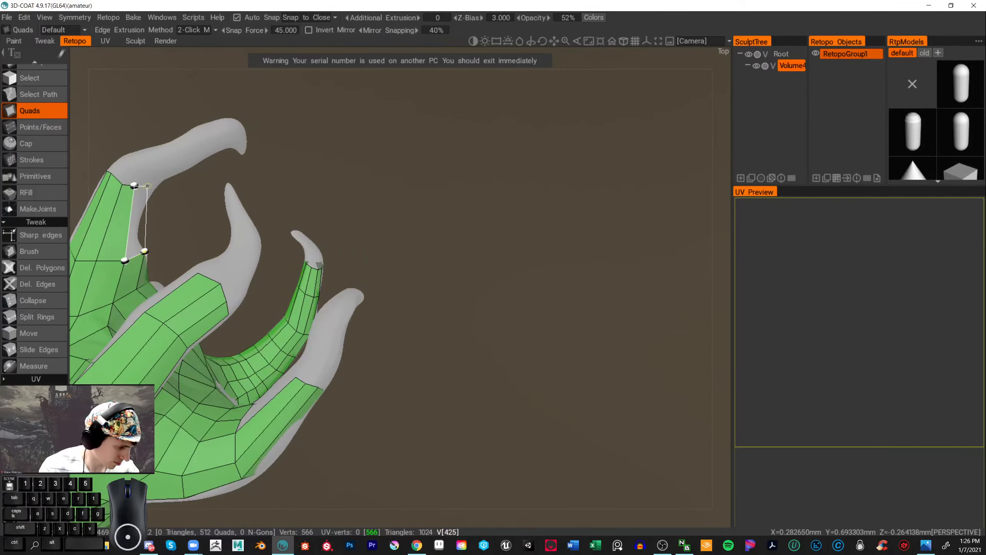
{"action": "left_click", "coordinate": [148, 186]}
- Widen the outer finger's narrow strip by four quads across its inner side, from the base to the strip's upper end
{"action": "left_click_drag", "start_coordinate": [360, 232], "coordinate": [525, 333]}
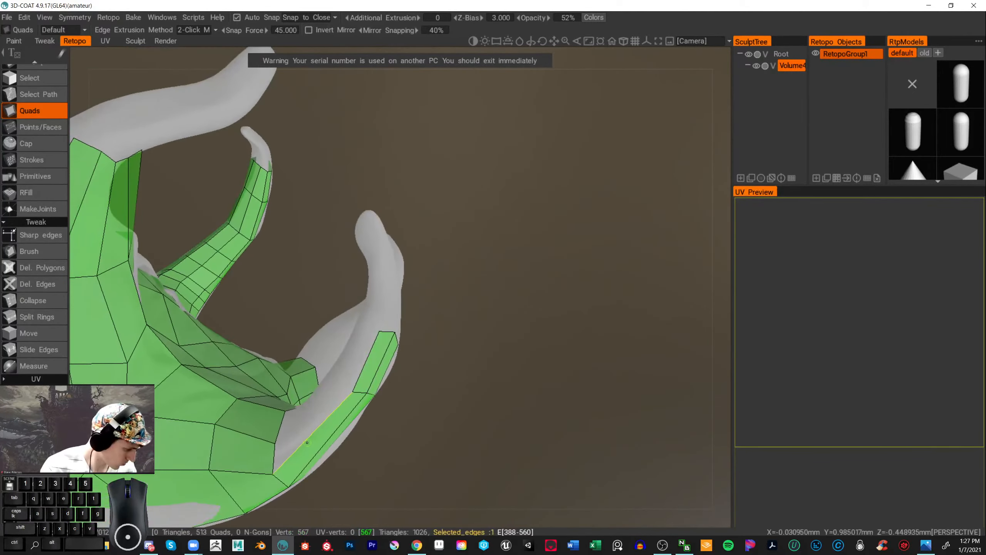
{"action": "left_click", "coordinate": [340, 380]}
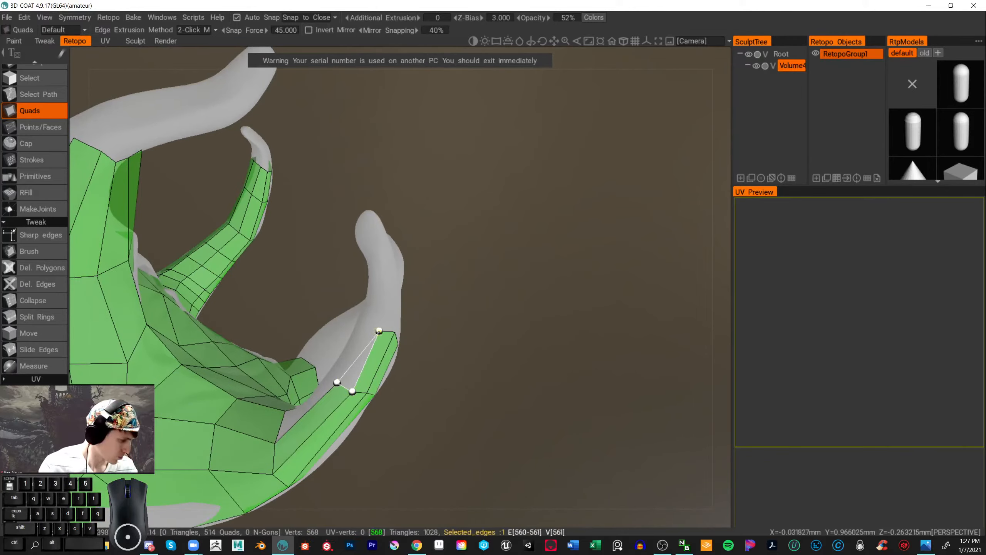
{"action": "left_click", "coordinate": [365, 328]}
{"action": "left_click_drag", "start_coordinate": [476, 301], "coordinate": [235, 256], "text": "alt"}
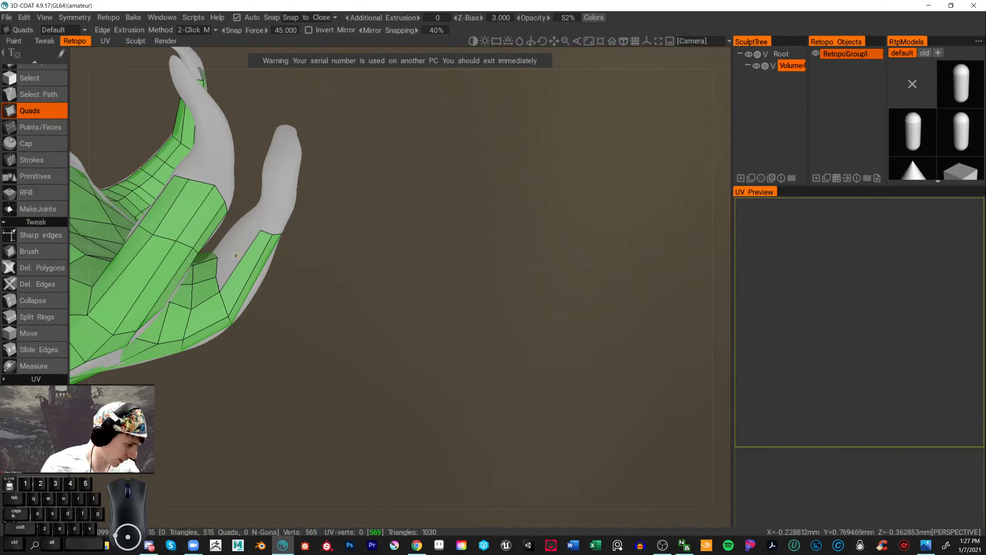
{"action": "left_click", "coordinate": [250, 225]}
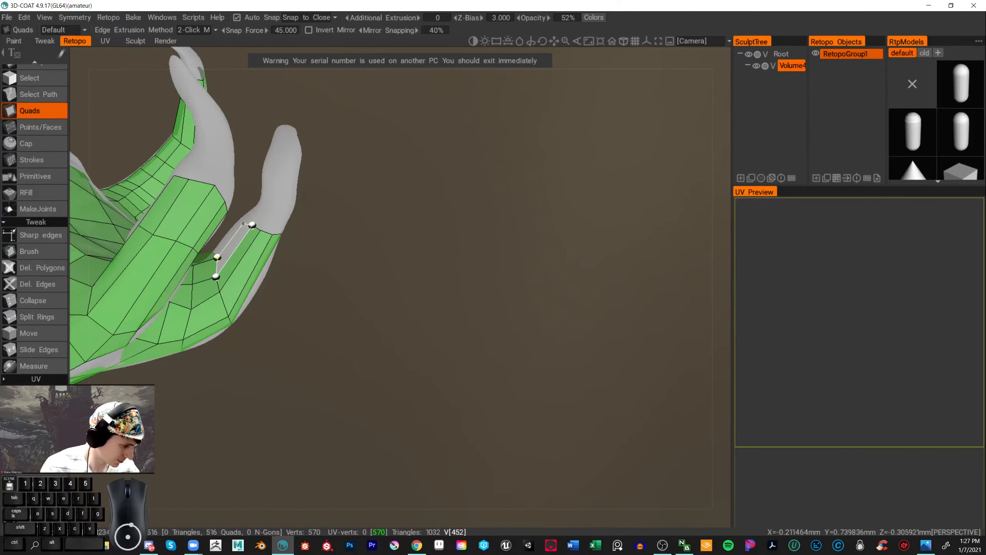
{"action": "left_click", "coordinate": [243, 224]}
- Extend the outer finger's mesh towards the tip with a row of four short quads above its upper edge
{"action": "left_click_drag", "start_coordinate": [256, 222], "coordinate": [286, 253], "text": "alt"}
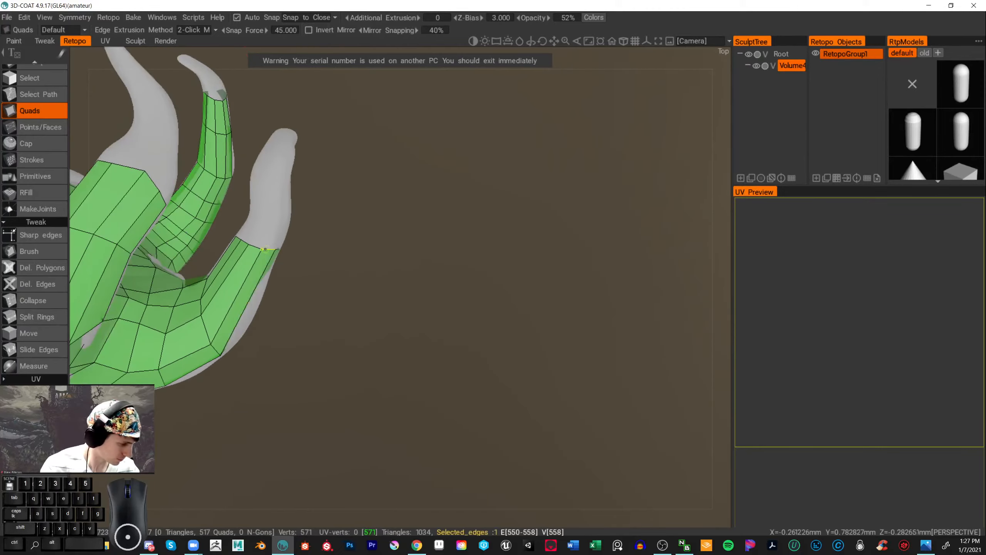
{"action": "left_click", "coordinate": [264, 249]}
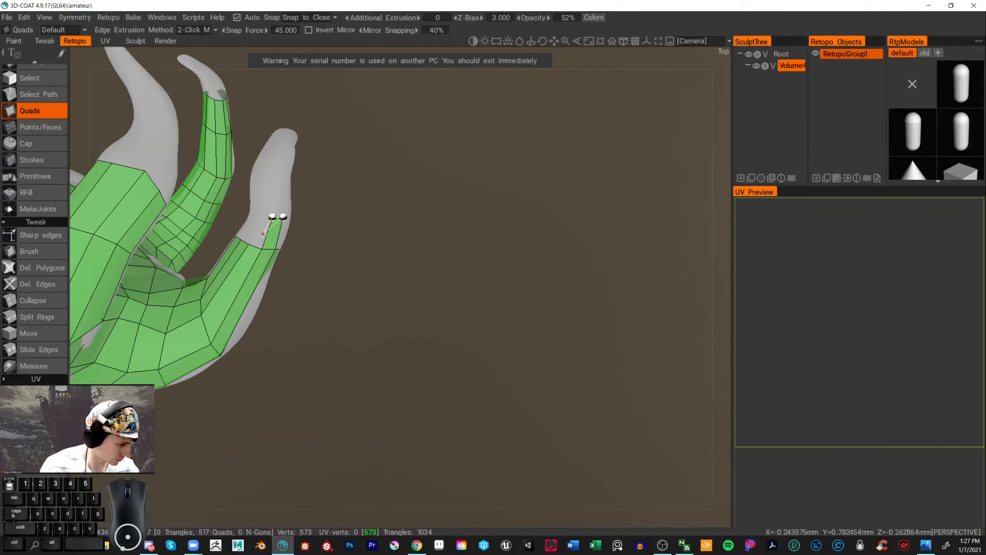
{"action": "left_click", "coordinate": [266, 234]}
{"action": "left_click", "coordinate": [255, 246]}
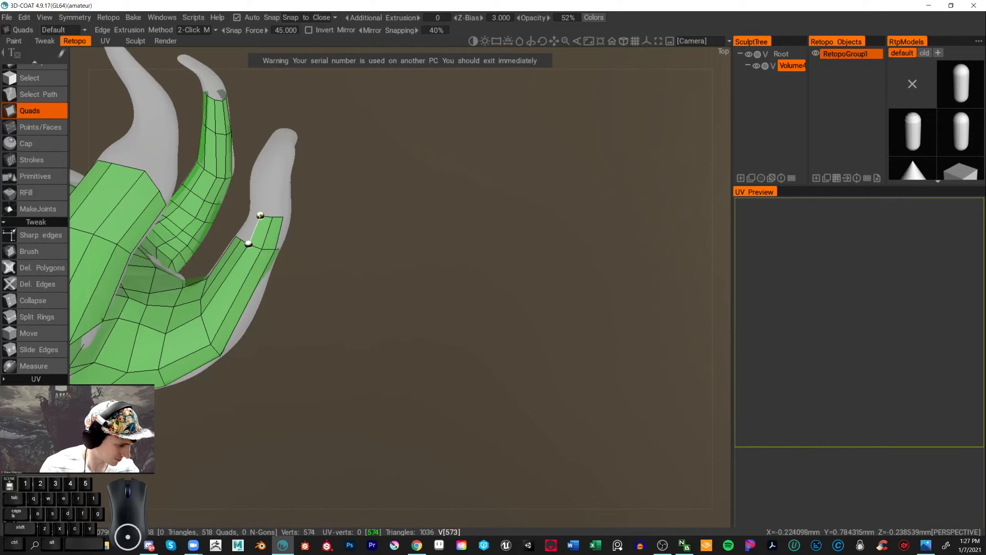
{"action": "left_click", "coordinate": [253, 215]}
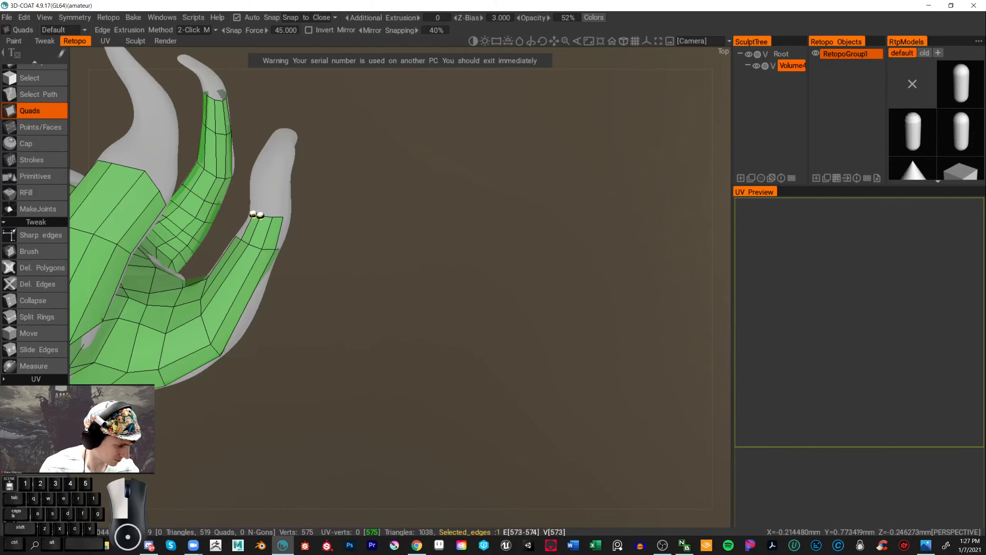
{"action": "left_click_drag", "start_coordinate": [253, 215], "coordinate": [413, 246], "text": "alt"}
{"action": "left_click", "coordinate": [207, 240]}
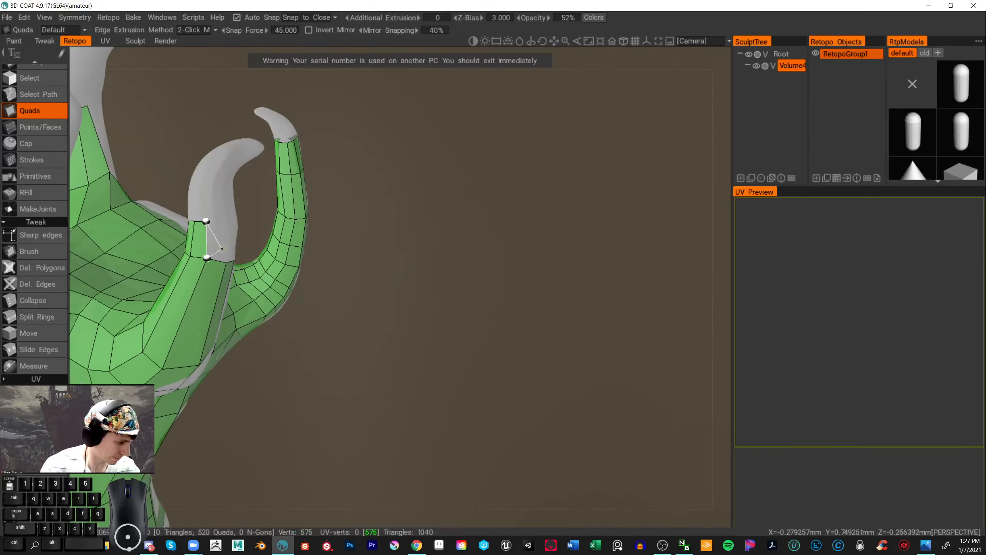
{"action": "left_click", "coordinate": [217, 260]}
{"action": "left_click", "coordinate": [227, 225]}
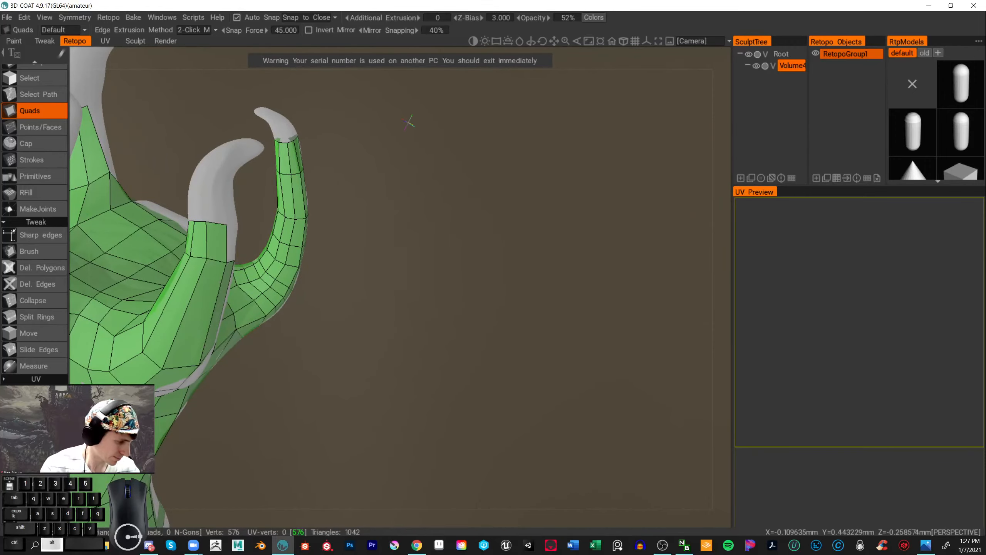
- Extend the middle finger's mesh towards the claw with a row of three quads above its upper edge
{"action": "middle_click_drag", "start_coordinate": [427, 210], "coordinate": [577, 298], "text": "alt"}
{"action": "mouse_move", "coordinate": [577, 297]}
{"action": "left_mouse_down", "text": "alt"}
{"action": "mouse_move", "coordinate": [523, 301]}
{"action": "mouse_move", "coordinate": [568, 302]}
{"action": "left_mouse_up", "text": "alt"}
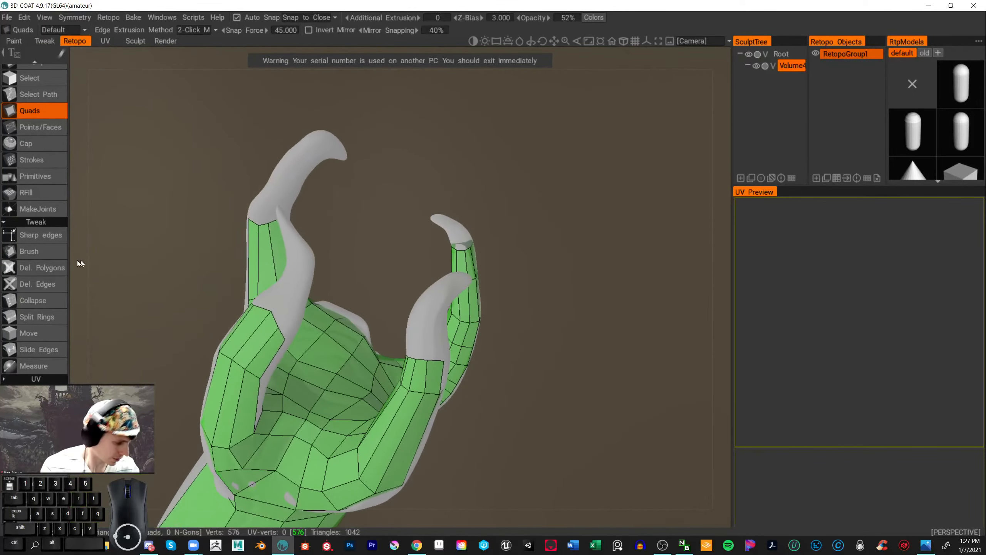
{"action": "left_click", "coordinate": [47, 248]}
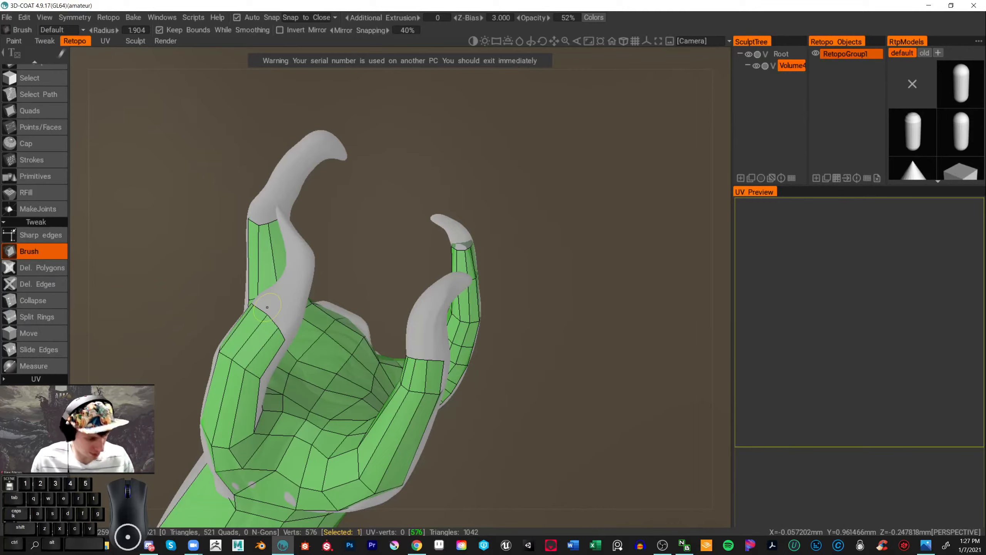
{"action": "left_click", "coordinate": [42, 109]}
{"action": "mouse_move", "coordinate": [374, 257]}
{"action": "left_mouse_down"}
{"action": "mouse_move", "coordinate": [388, 270]}
{"action": "mouse_move", "coordinate": [324, 391]}
{"action": "left_mouse_up"}
{"action": "left_click", "coordinate": [326, 374]}
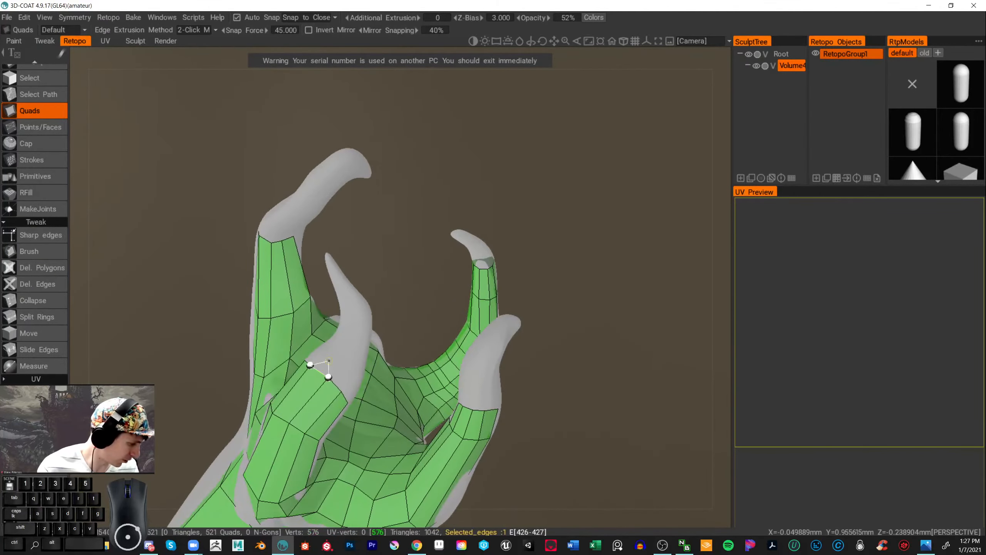
{"action": "left_click", "coordinate": [346, 342]}
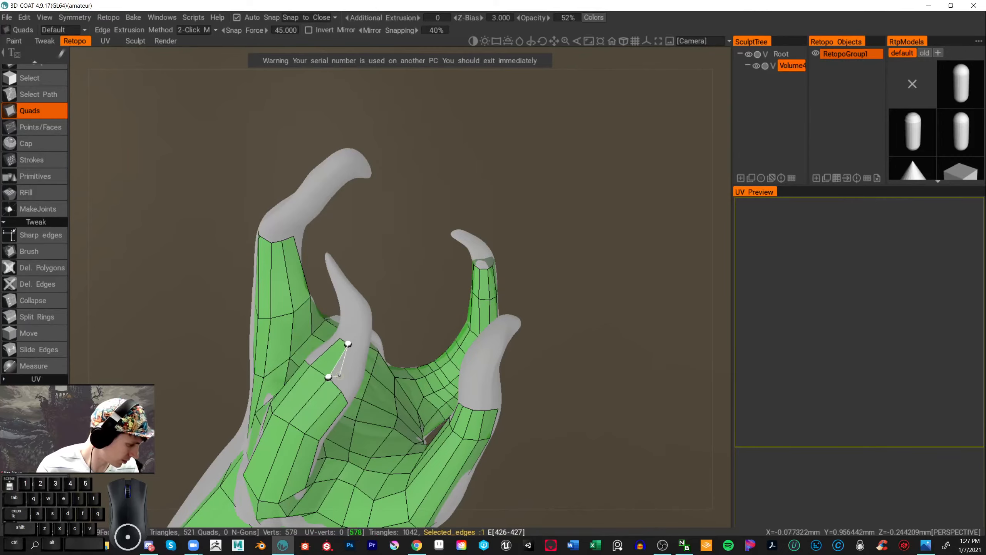
{"action": "left_click", "coordinate": [358, 353]}
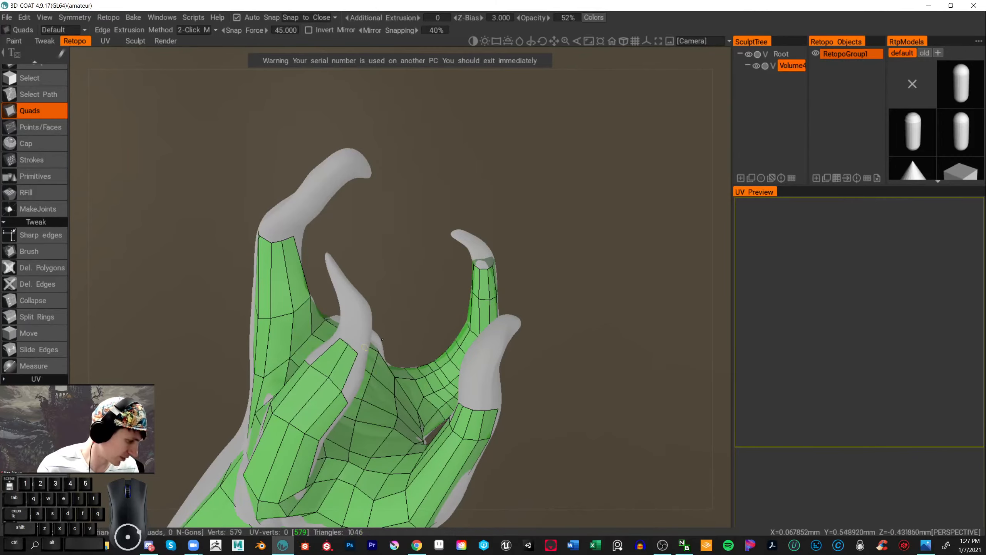
{"action": "left_click_drag", "start_coordinate": [621, 287], "coordinate": [555, 219]}
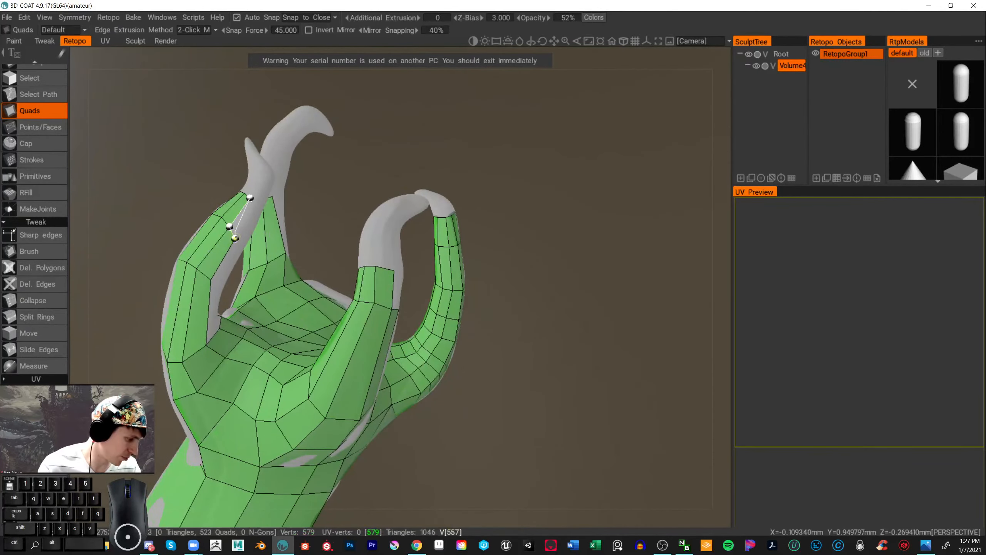
{"action": "left_click", "coordinate": [240, 211]}
{"action": "left_click", "coordinate": [255, 204]}
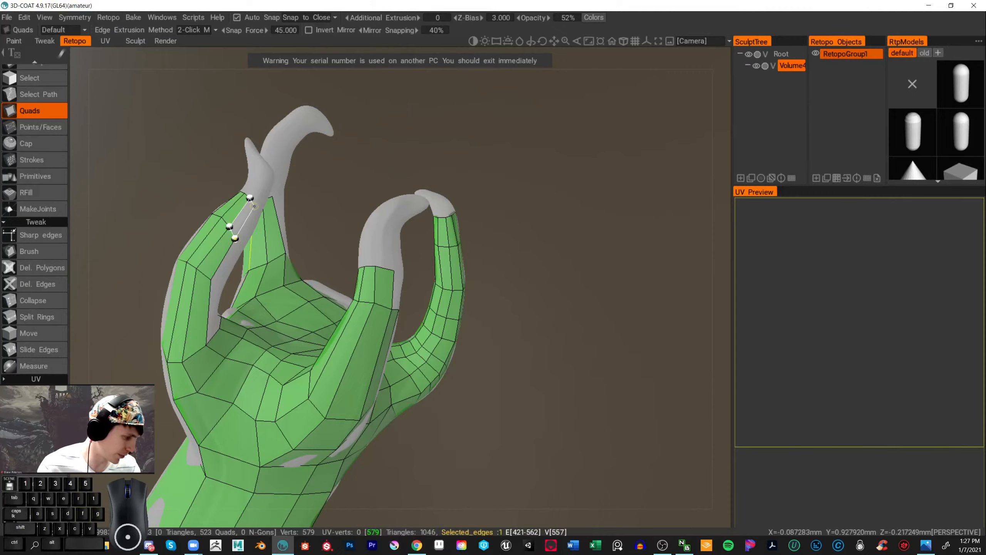
- Add a column of three quads along the middle finger's open side, from its base up to the top row
{"action": "left_click_drag", "start_coordinate": [329, 191], "coordinate": [286, 237]}
{"action": "scroll", "coordinate": [291, 233], "scroll_direction": "up", "scroll_amount": 10}
{"action": "scroll", "coordinate": [298, 232], "scroll_direction": "down", "scroll_amount": 4}
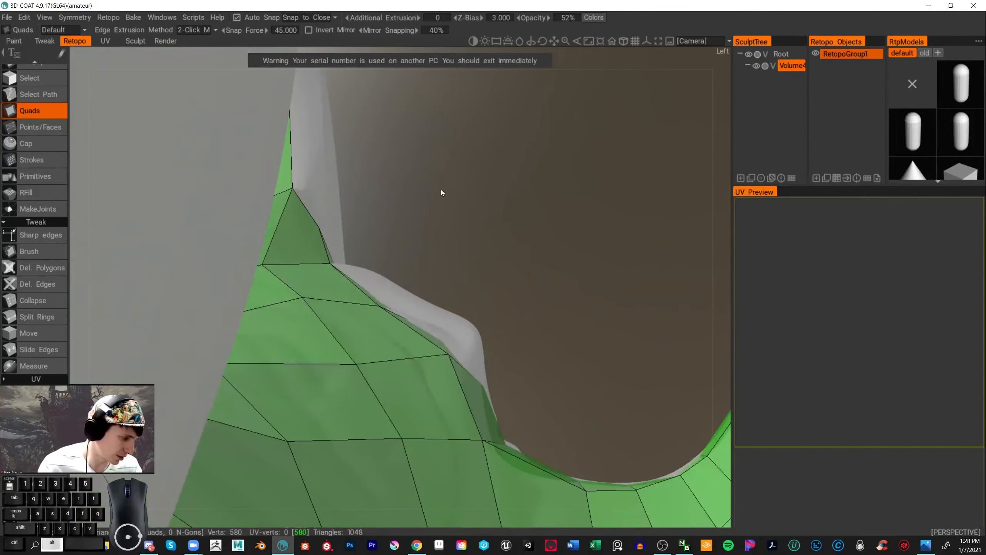
{"action": "scroll", "coordinate": [418, 186], "scroll_direction": "down", "scroll_amount": 7}
{"action": "left_click_drag", "start_coordinate": [402, 188], "coordinate": [296, 248]}
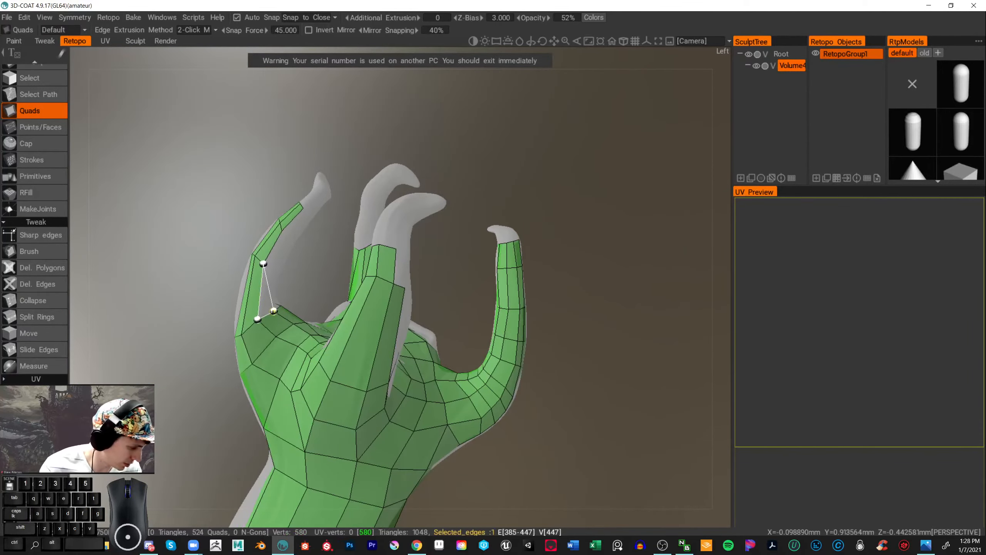
{"action": "left_click", "coordinate": [274, 266]}
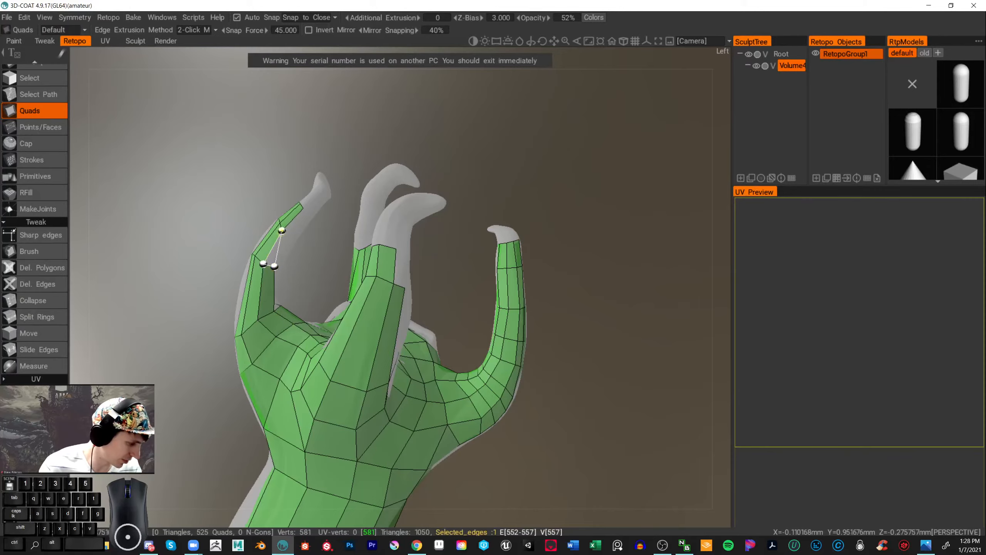
{"action": "left_click", "coordinate": [292, 234]}
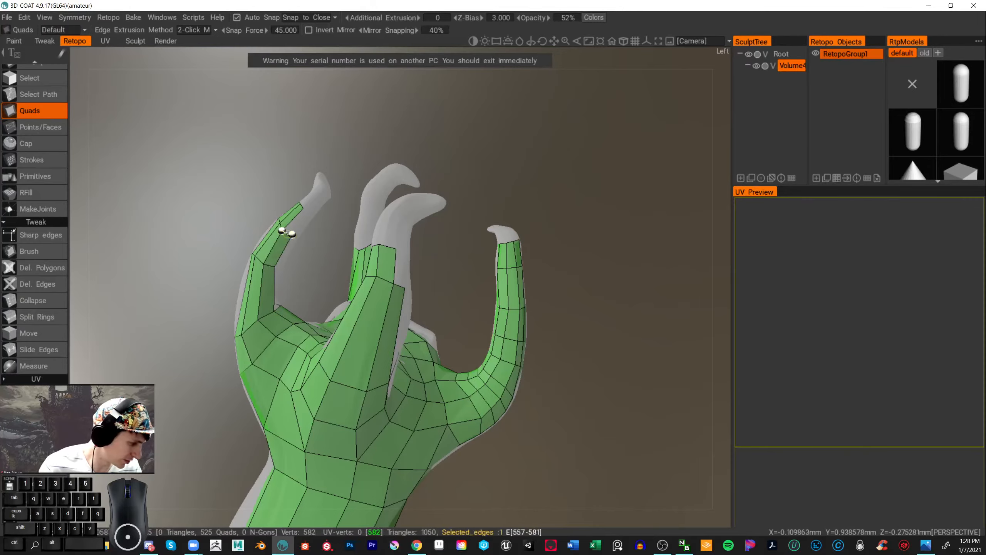
{"action": "left_click", "coordinate": [308, 213]}
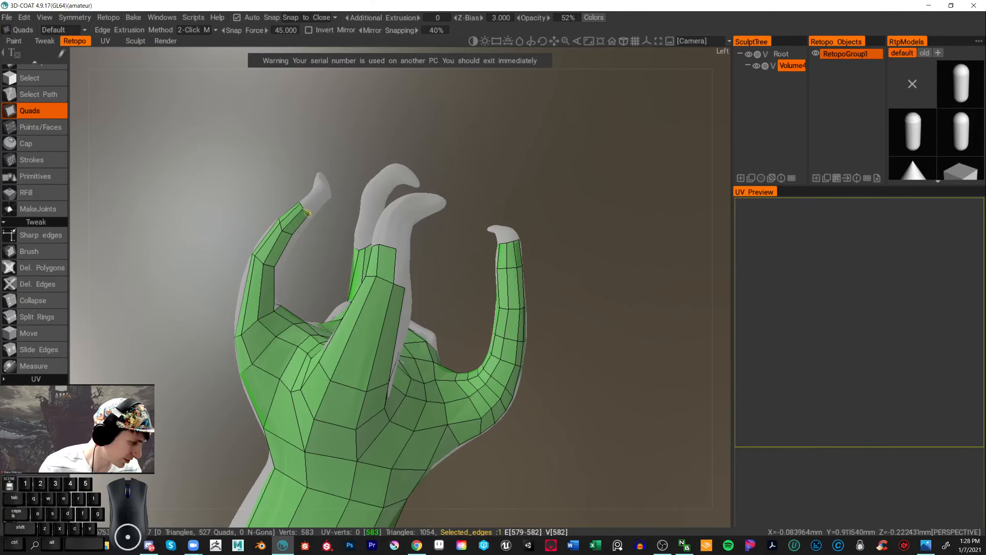
- Add two short quads to the outer finger's top row and one long quad below them down to its base
{"action": "left_click_drag", "start_coordinate": [620, 252], "coordinate": [580, 247]}
{"action": "scroll", "coordinate": [580, 247], "scroll_direction": "up", "scroll_amount": 5}
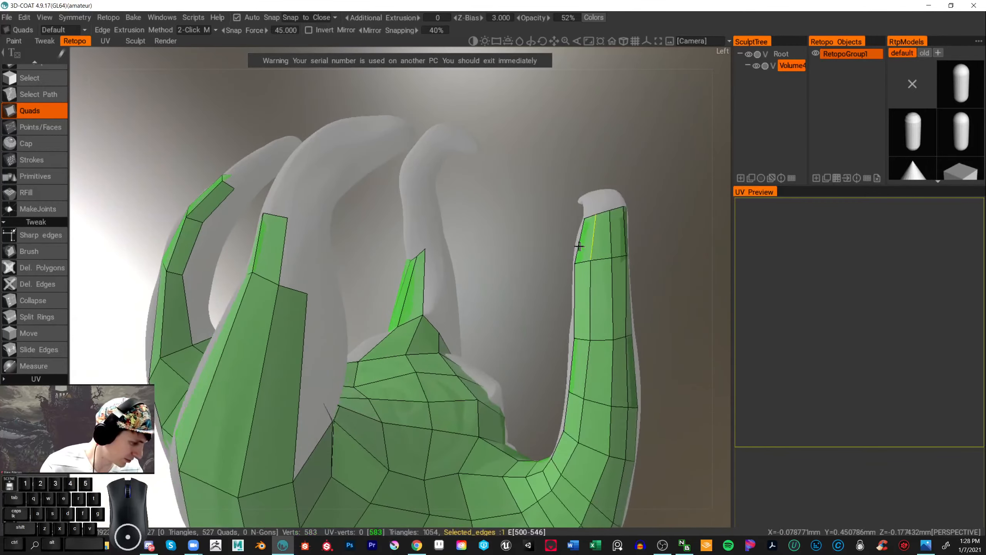
{"action": "scroll", "coordinate": [576, 247], "scroll_direction": "down", "scroll_amount": 2}
{"action": "left_click_drag", "start_coordinate": [488, 250], "coordinate": [406, 249]}
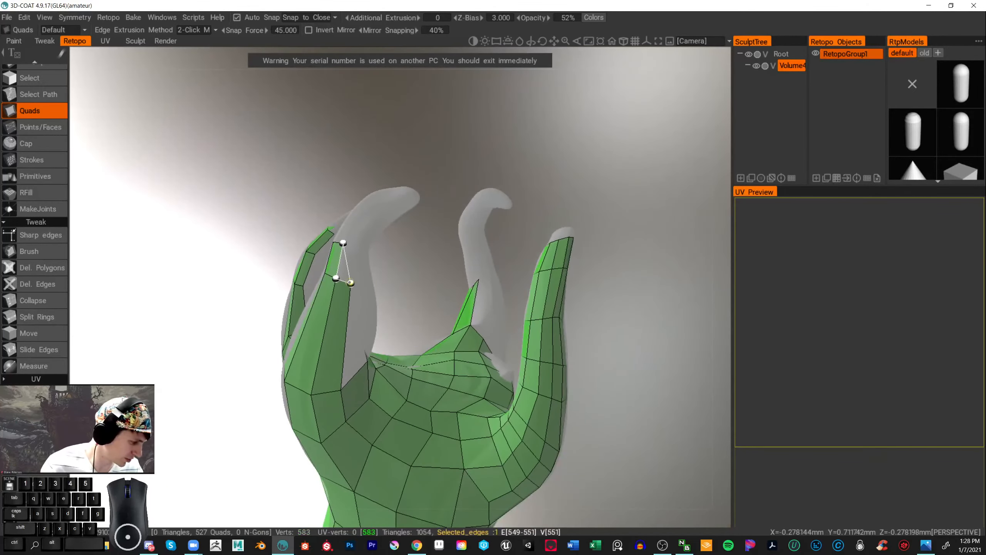
{"action": "left_click", "coordinate": [354, 246]}
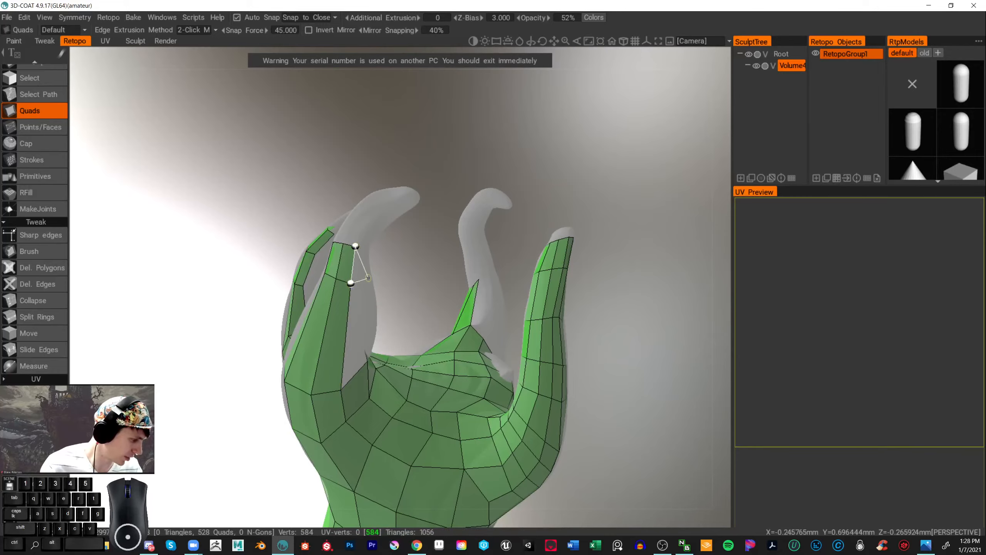
{"action": "left_click", "coordinate": [366, 245]}
{"action": "left_click_drag", "start_coordinate": [413, 222], "coordinate": [411, 214], "text": "alt"}
{"action": "left_click_drag", "start_coordinate": [408, 218], "coordinate": [350, 295]}
{"action": "left_click", "coordinate": [400, 242]}
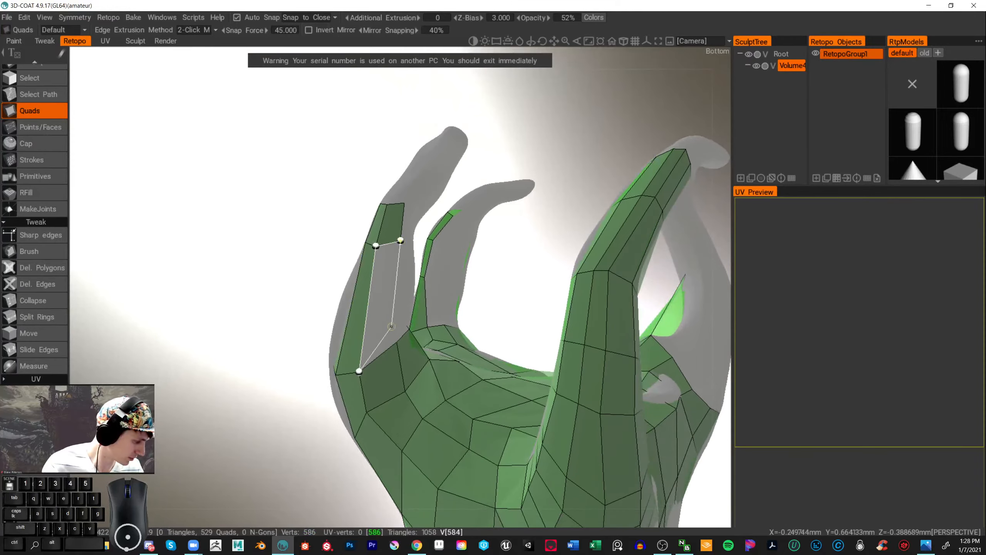
{"action": "left_click", "coordinate": [396, 341]}
- Add another column of three quads along the back of the middle finger, from its base to the top row
{"action": "left_click_drag", "start_coordinate": [515, 277], "coordinate": [569, 244]}
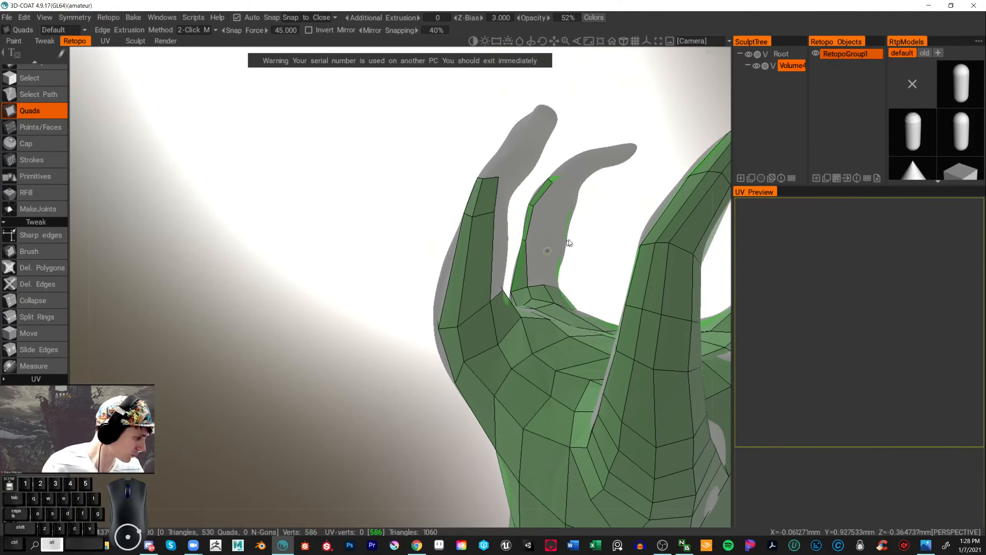
{"action": "middle_click_drag", "start_coordinate": [568, 244], "coordinate": [454, 274]}
{"action": "left_click_drag", "start_coordinate": [549, 262], "coordinate": [350, 270]}
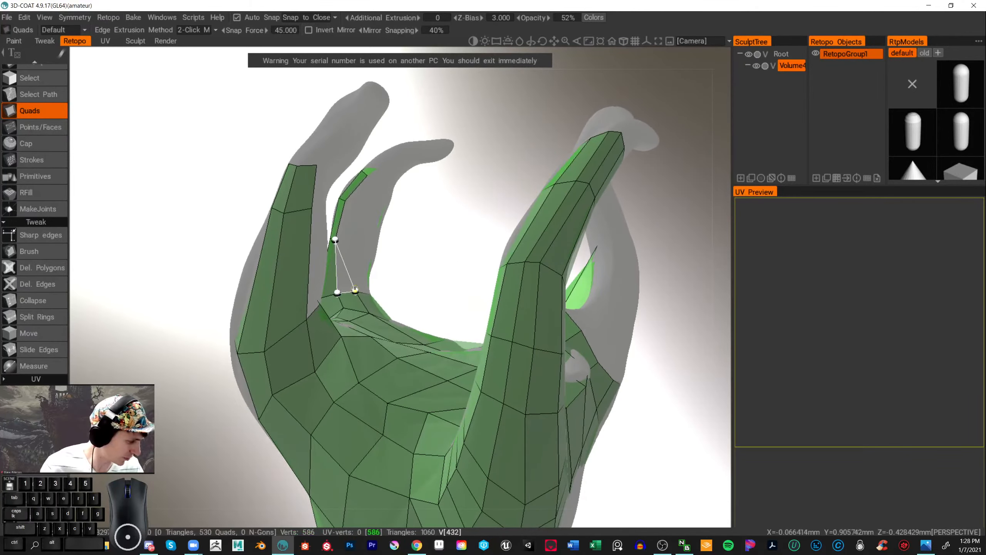
{"action": "left_click", "coordinate": [353, 242]}
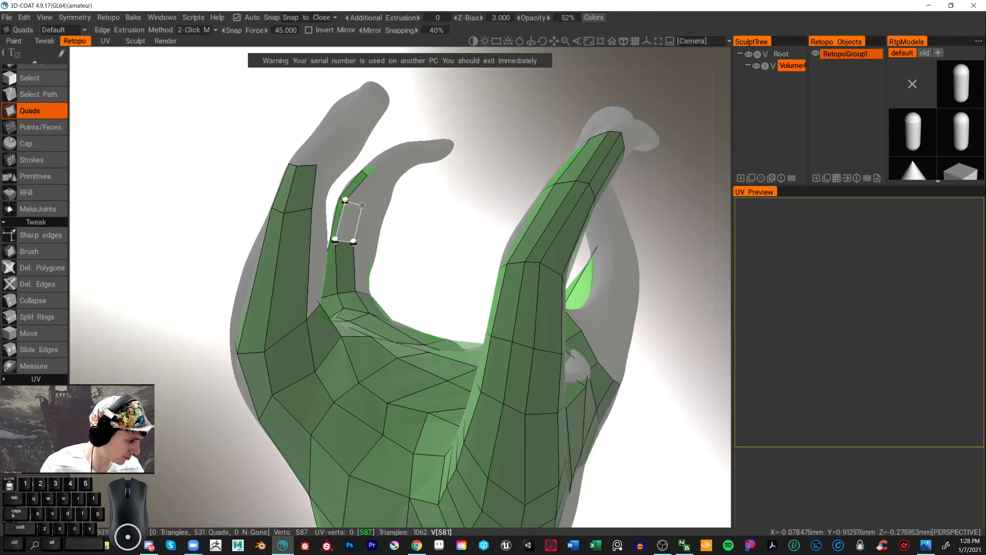
{"action": "left_click", "coordinate": [362, 205]}
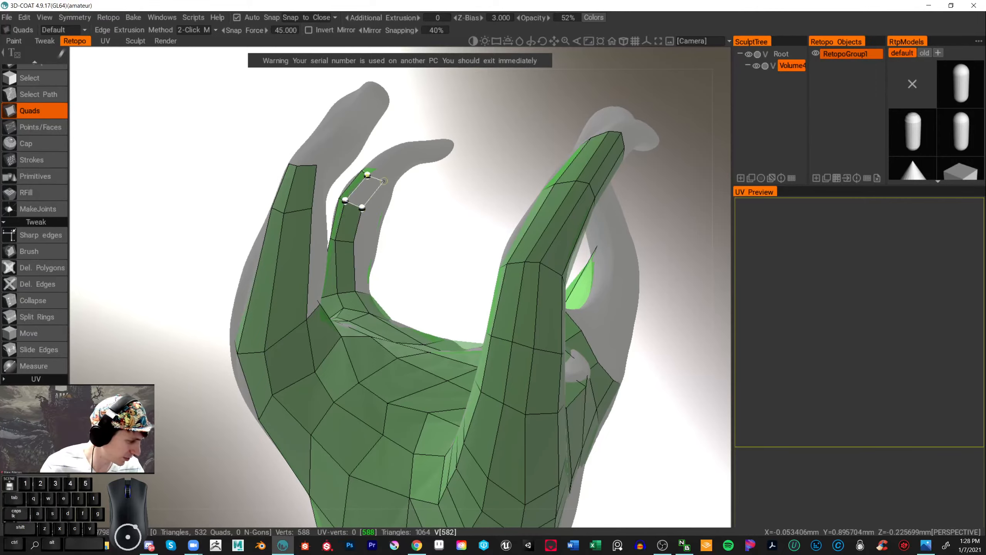
{"action": "left_click", "coordinate": [379, 183]}
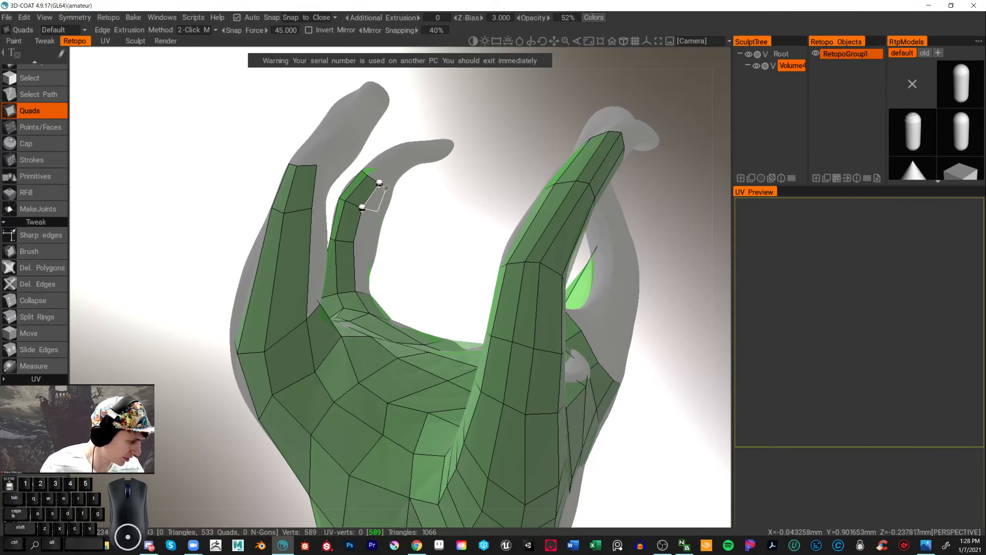
- Add a column of three quads along the middle finger's open side, from its top row down to its base
{"action": "left_click", "coordinate": [388, 188]}
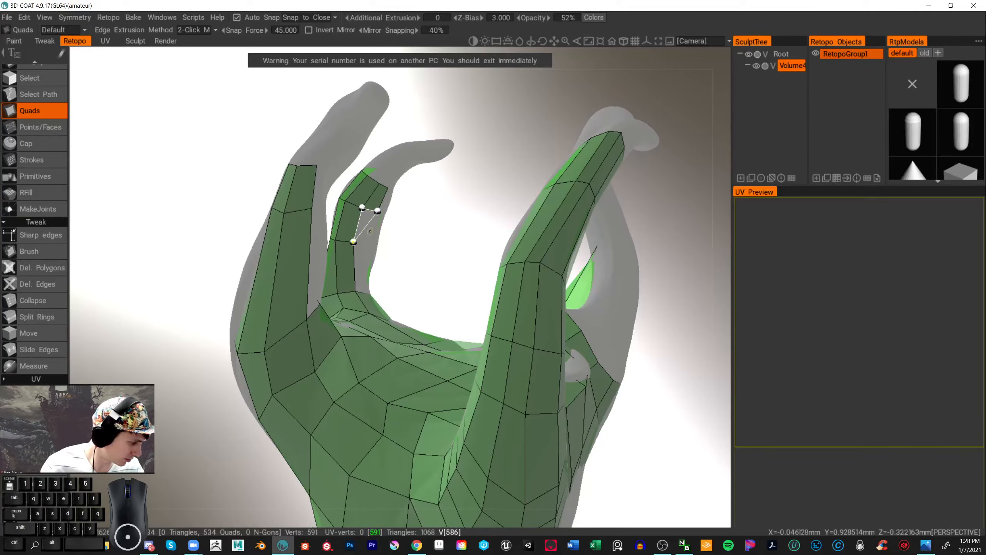
{"action": "left_click", "coordinate": [367, 245]}
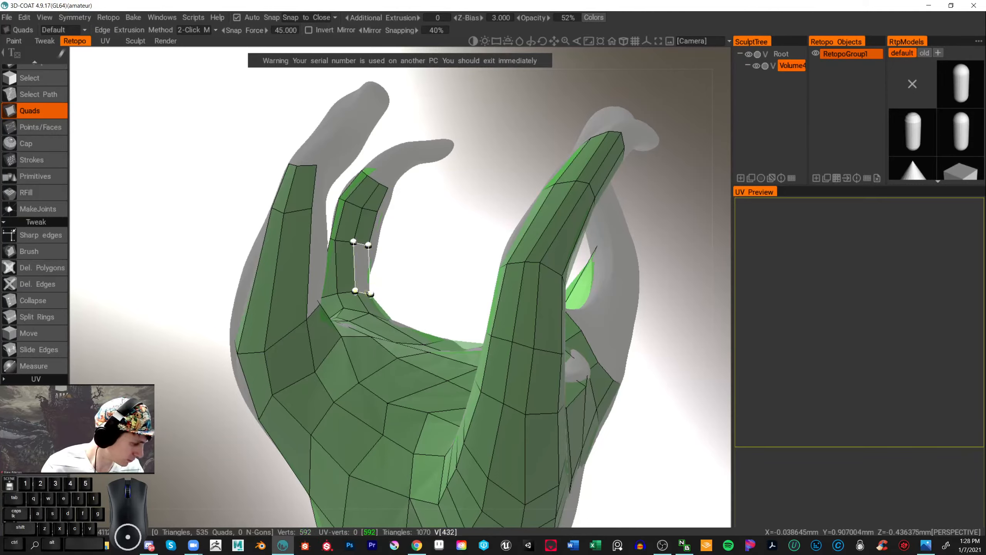
{"action": "left_click", "coordinate": [371, 288]}
- Add two long quads up the inner side of the large uncovered finger from its base, closing onto the existing strip
{"action": "left_click_drag", "start_coordinate": [388, 280], "coordinate": [361, 307], "text": "alt"}
{"action": "left_click", "coordinate": [359, 342]}
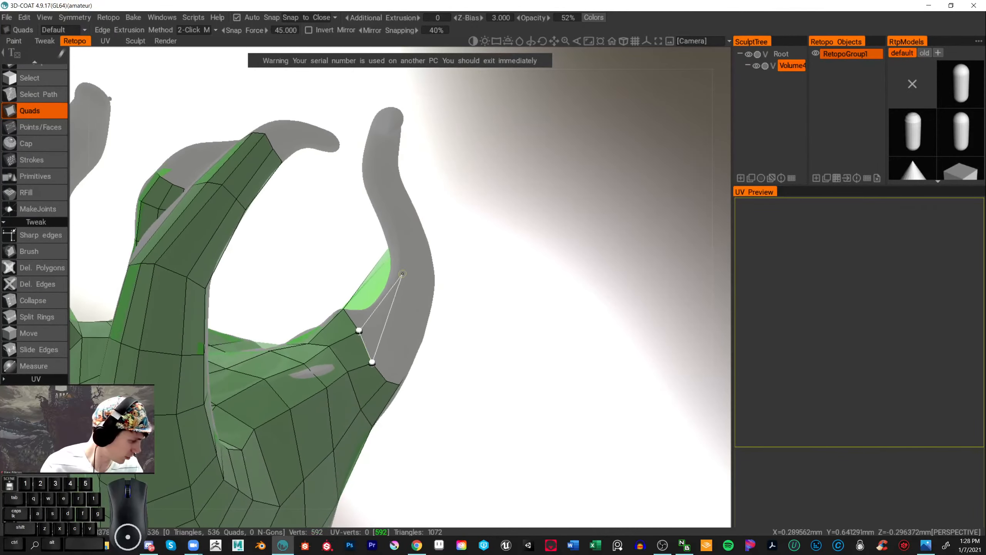
{"action": "left_click", "coordinate": [420, 272]}
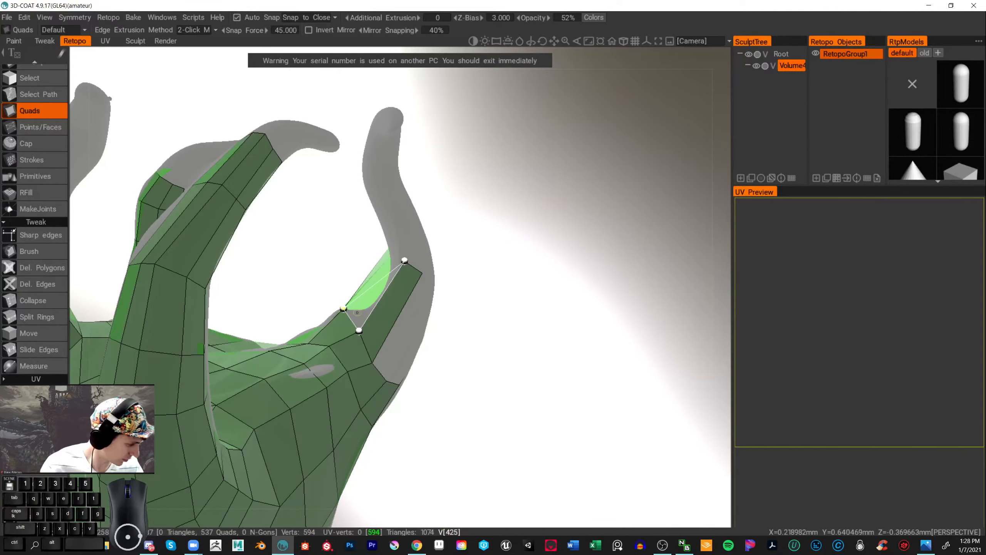
{"action": "left_click", "coordinate": [389, 245]}
- Close the outer finger's open side with quads from its base row up to its top row
{"action": "scroll", "coordinate": [396, 205], "scroll_direction": "down", "scroll_amount": 5}
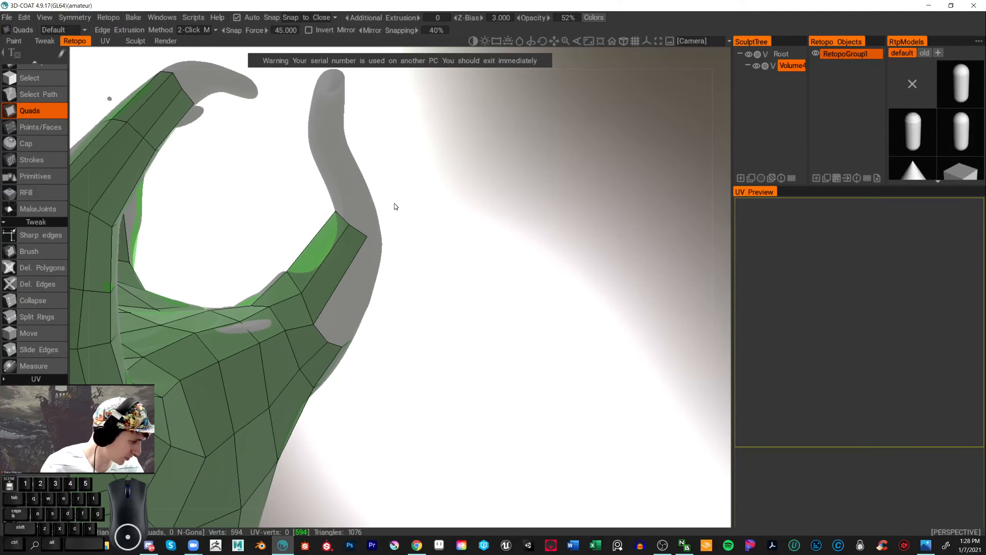
{"action": "left_click_drag", "start_coordinate": [433, 249], "coordinate": [456, 235], "text": "alt"}
{"action": "scroll", "coordinate": [512, 240], "scroll_direction": "up", "scroll_amount": 5}
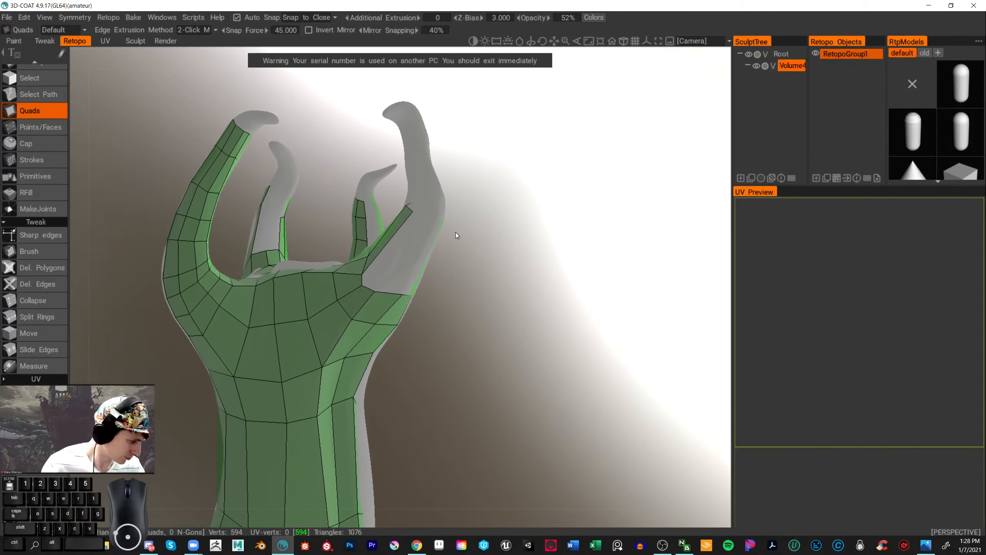
{"action": "left_click", "coordinate": [261, 204]}
{"action": "left_click", "coordinate": [251, 253]}
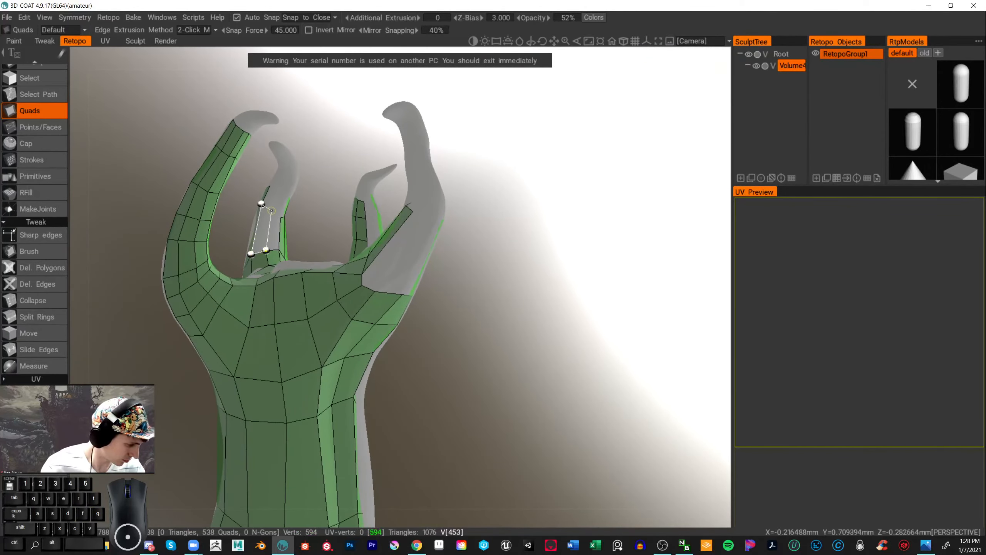
{"action": "left_click", "coordinate": [271, 211]}
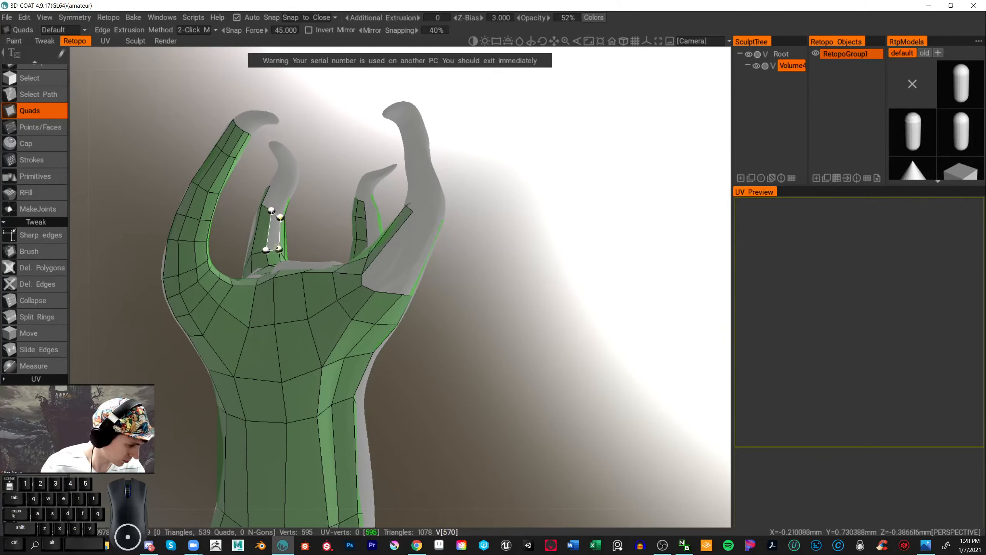
{"action": "left_click", "coordinate": [277, 248]}
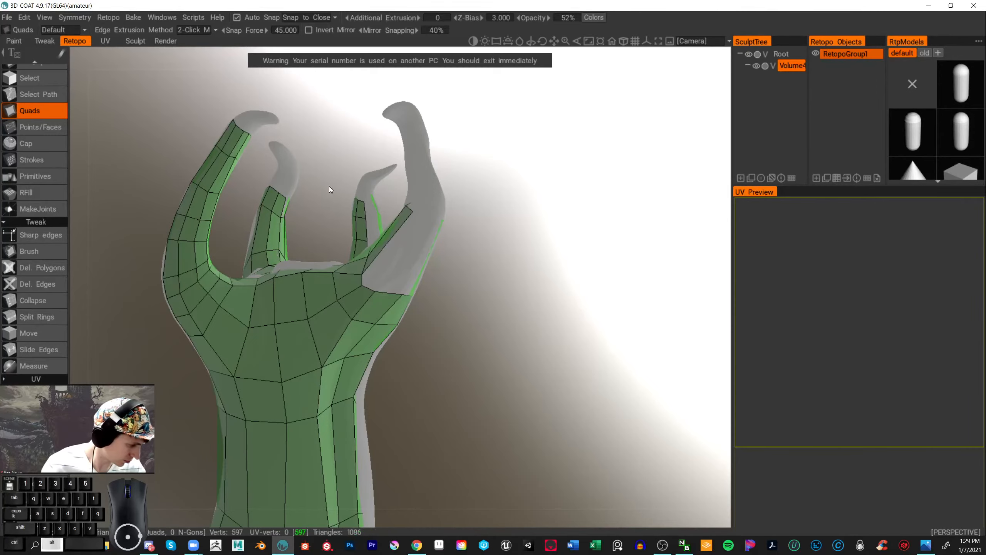
- Close the large finger's open back with four long quads from its base row to the mesh's upper edge
{"action": "left_click_drag", "start_coordinate": [329, 186], "coordinate": [335, 218]}
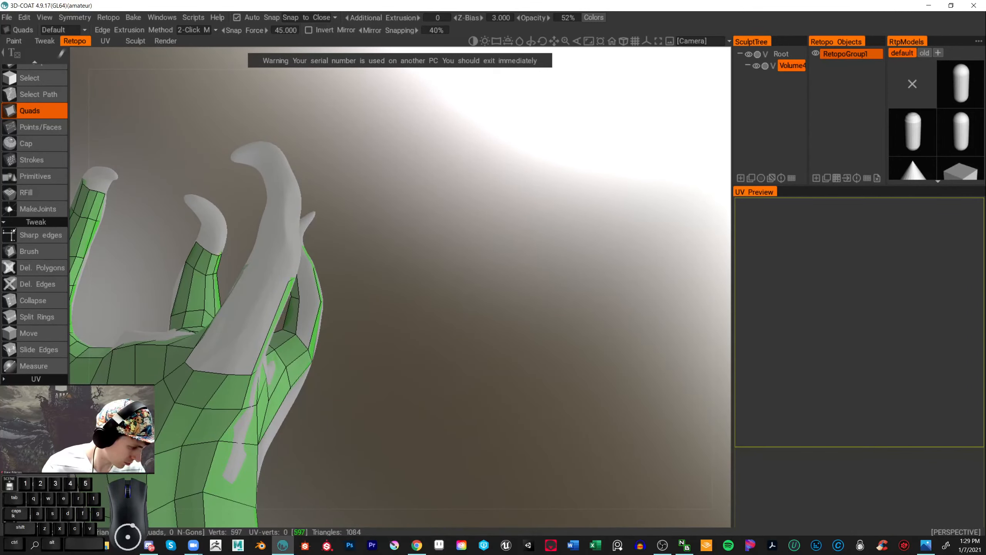
{"action": "left_click_drag", "start_coordinate": [451, 218], "coordinate": [521, 264]}
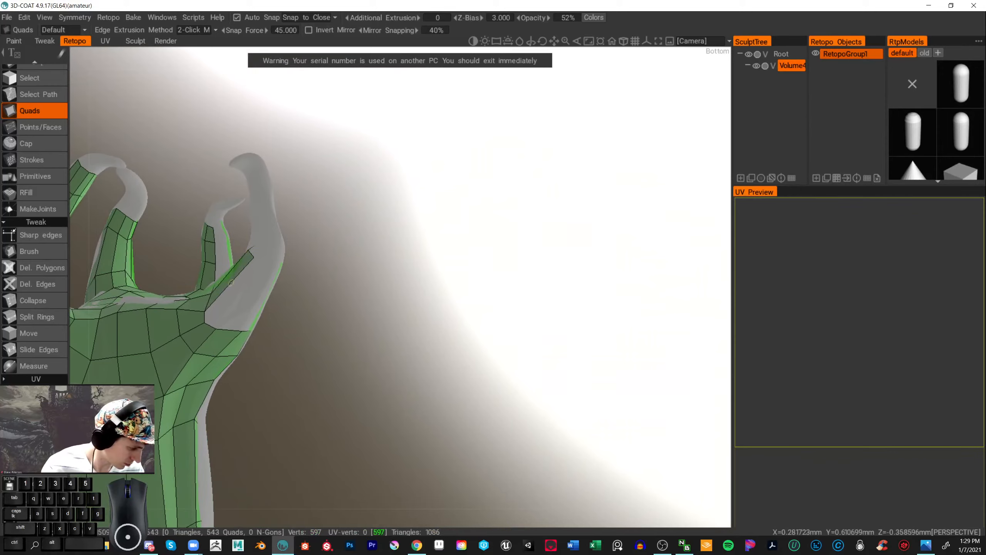
{"action": "left_click", "coordinate": [253, 256]}
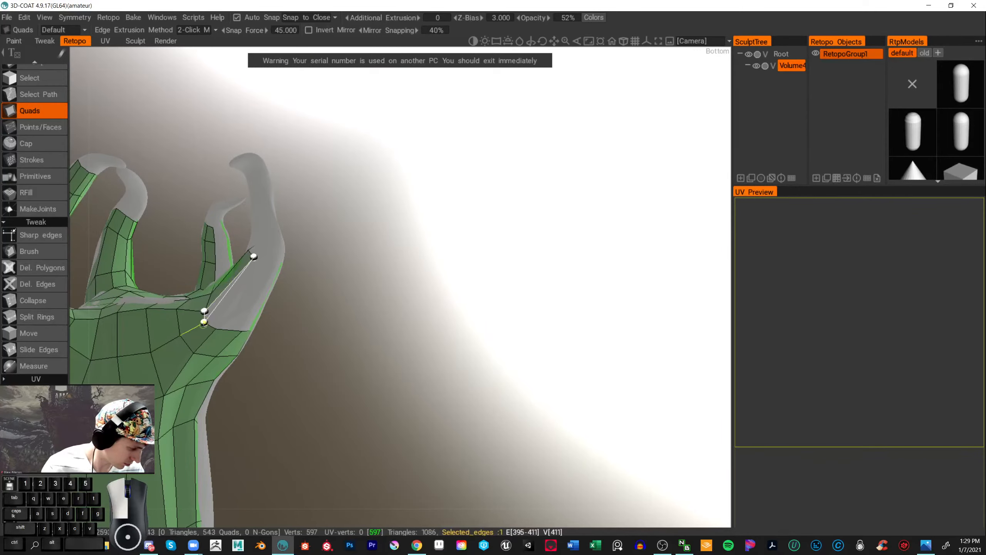
{"action": "left_click", "coordinate": [215, 328]}
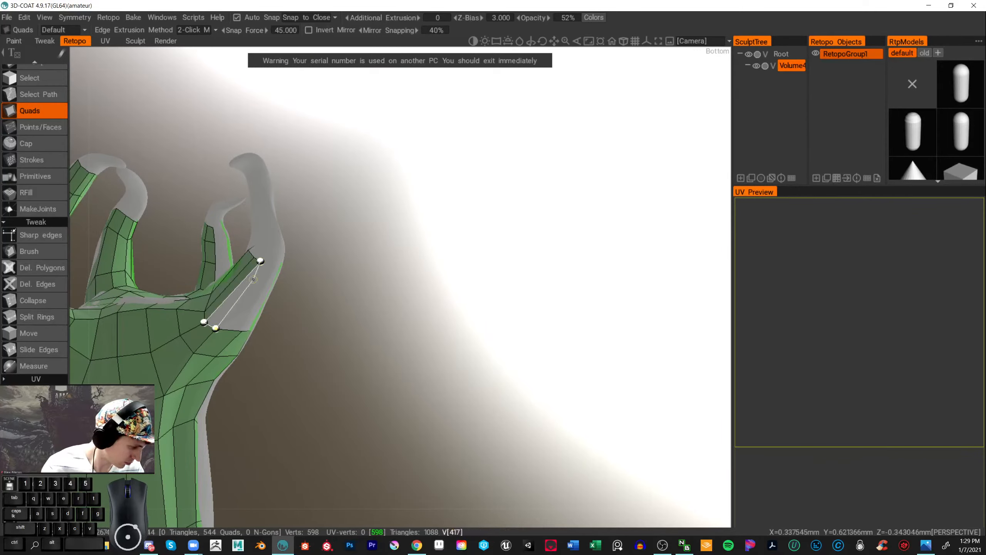
{"action": "left_click", "coordinate": [268, 264]}
{"action": "left_click_drag", "start_coordinate": [390, 247], "coordinate": [468, 231], "text": "alt"}
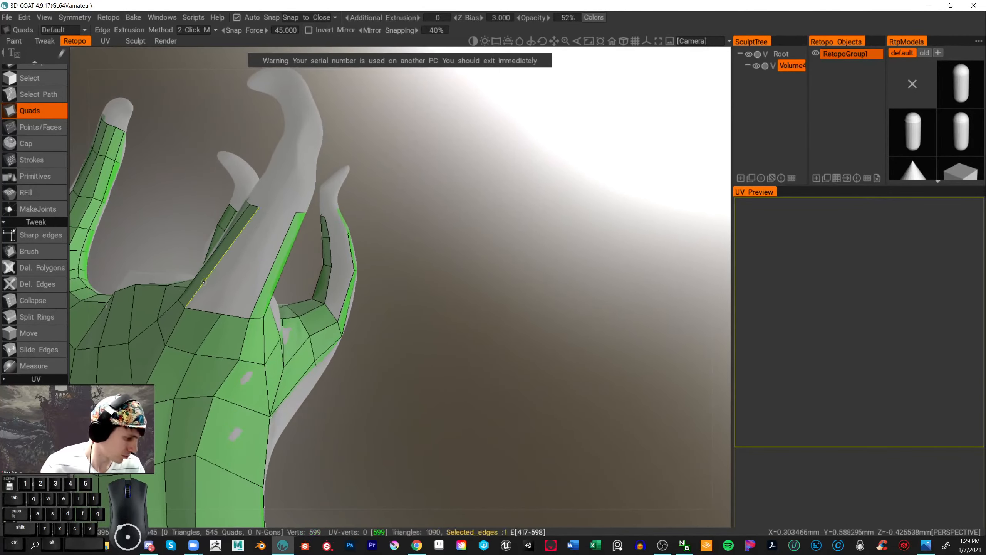
{"action": "left_click", "coordinate": [221, 313]}
{"action": "left_click", "coordinate": [276, 211]}
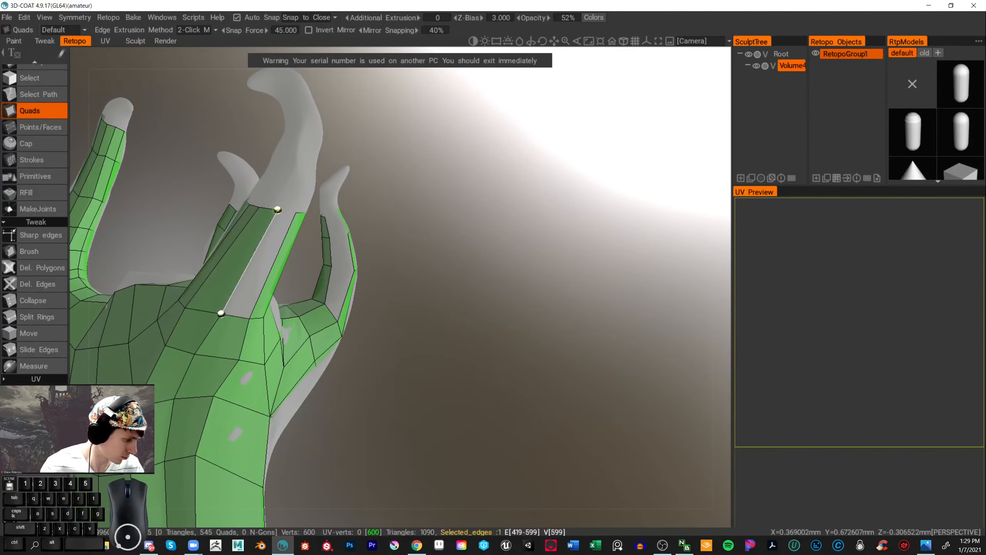
{"action": "left_click", "coordinate": [297, 213]}
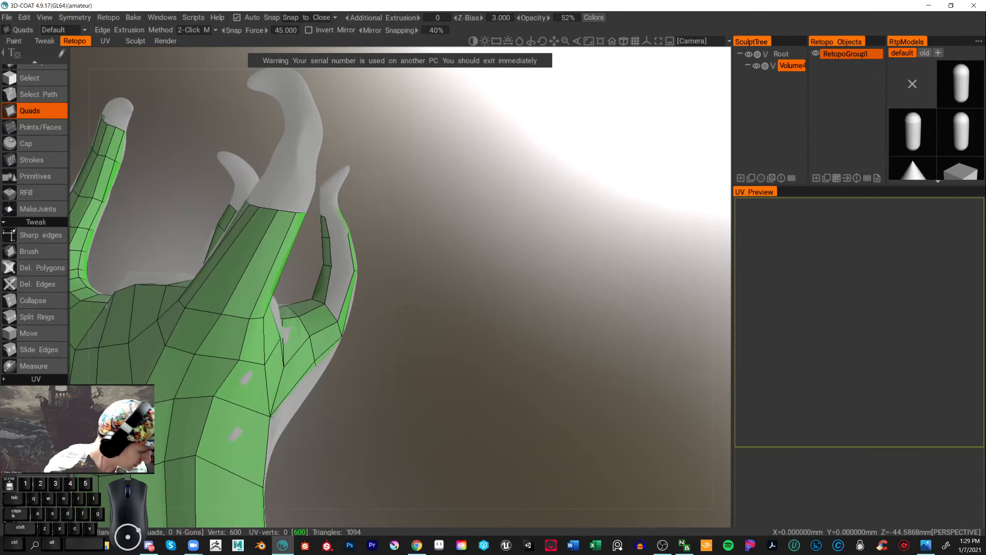
- Bridge the gap between the middle finger's two side strips with two quads, stacked upward from its base
{"action": "left_click_drag", "start_coordinate": [471, 288], "coordinate": [445, 287]}
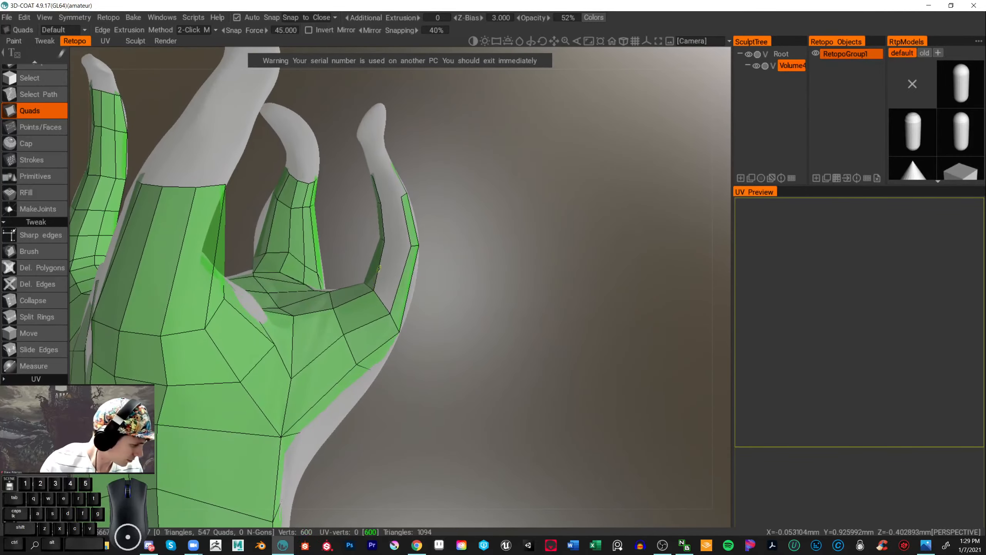
{"action": "left_click", "coordinate": [384, 240]}
{"action": "left_click", "coordinate": [374, 289]}
{"action": "left_click", "coordinate": [390, 313]}
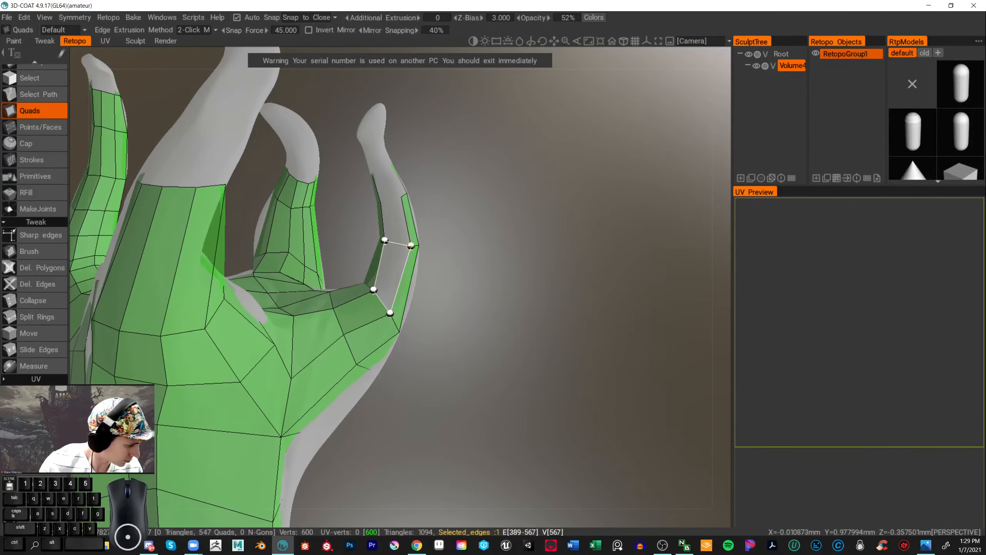
{"action": "left_click", "coordinate": [411, 245]}
{"action": "left_click", "coordinate": [398, 243]}
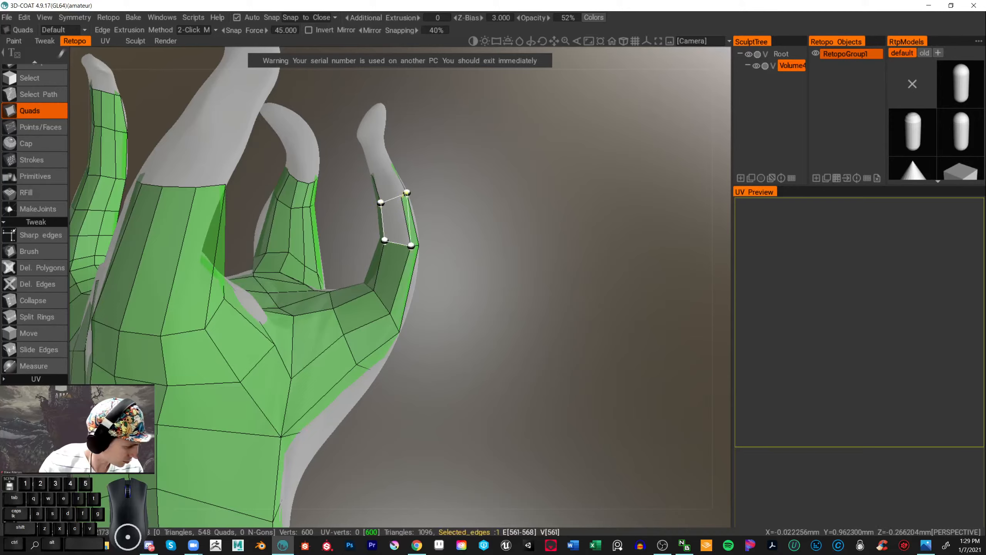
{"action": "left_click", "coordinate": [398, 199]}
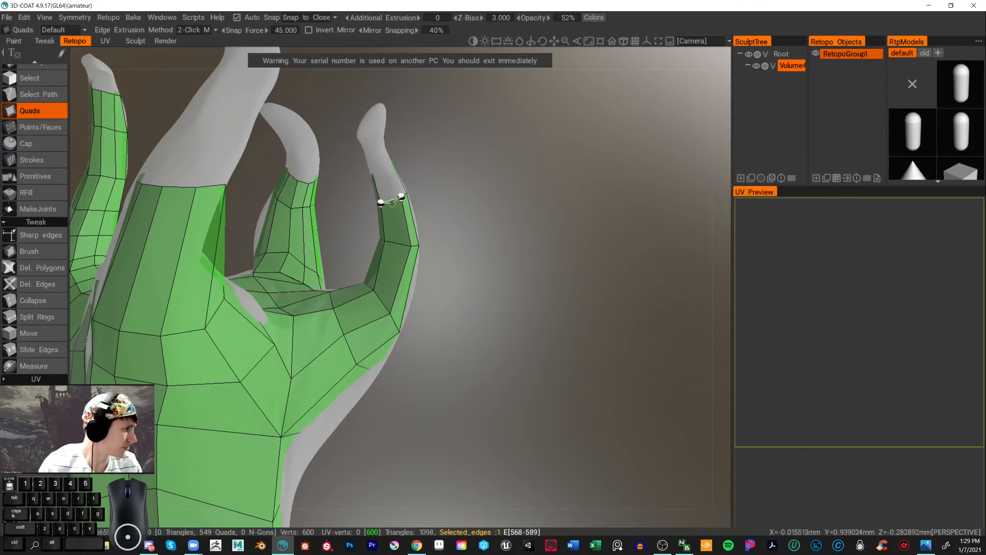
- Add two quads side by side at the top of the middle finger to finish closing it below the claw
{"action": "middle_click_drag", "start_coordinate": [387, 199], "coordinate": [432, 238], "text": "alt"}
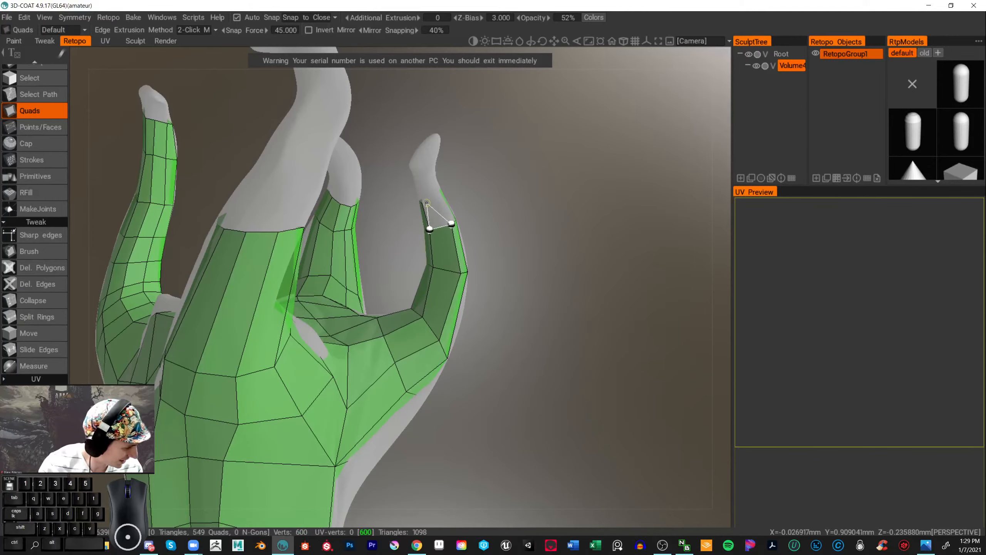
{"action": "left_click", "coordinate": [435, 197]}
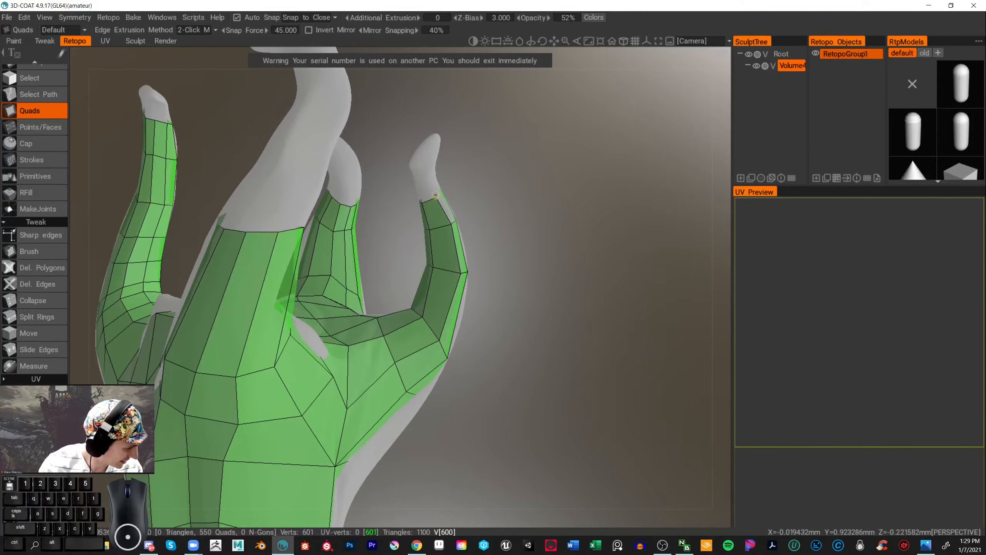
{"action": "left_click_drag", "start_coordinate": [544, 213], "coordinate": [495, 215]}
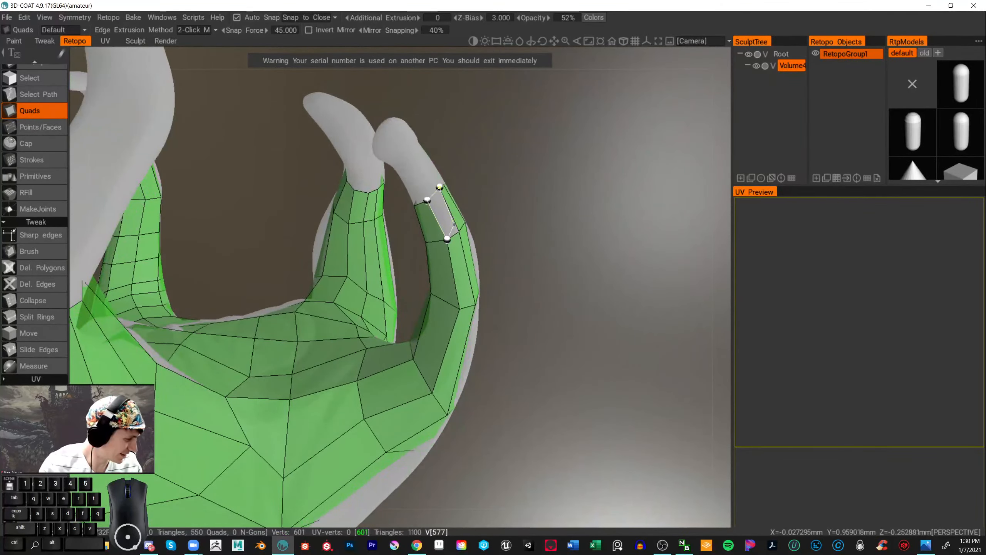
{"action": "mouse_move", "coordinate": [531, 223]}
{"action": "left_mouse_down"}
{"action": "mouse_move", "coordinate": [518, 232]}
{"action": "mouse_move", "coordinate": [531, 231]}
{"action": "mouse_move", "coordinate": [521, 209]}
{"action": "mouse_move", "coordinate": [532, 204]}
{"action": "left_mouse_up"}
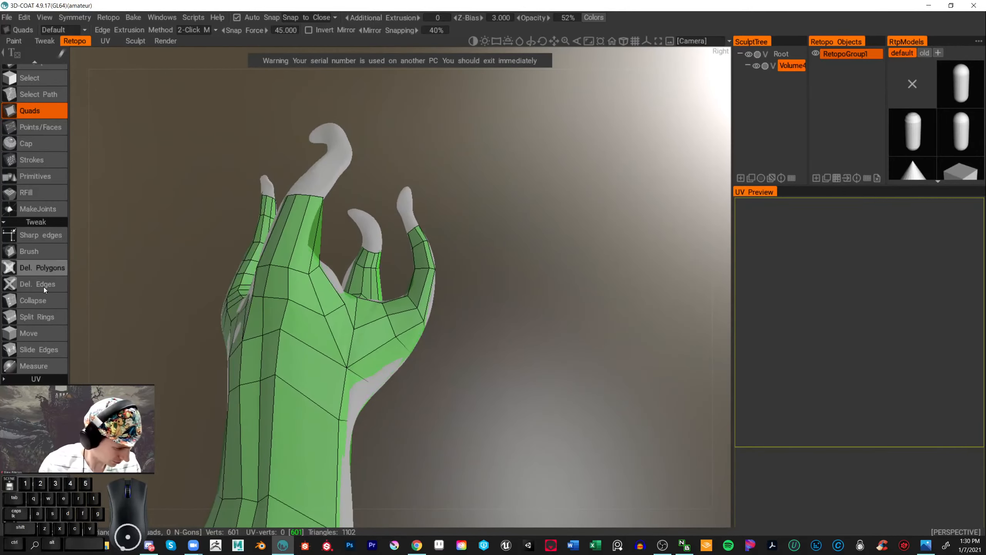
- Divide the large finger's long quads with two edge rings using Split Rings
{"action": "left_click", "coordinate": [37, 317]}
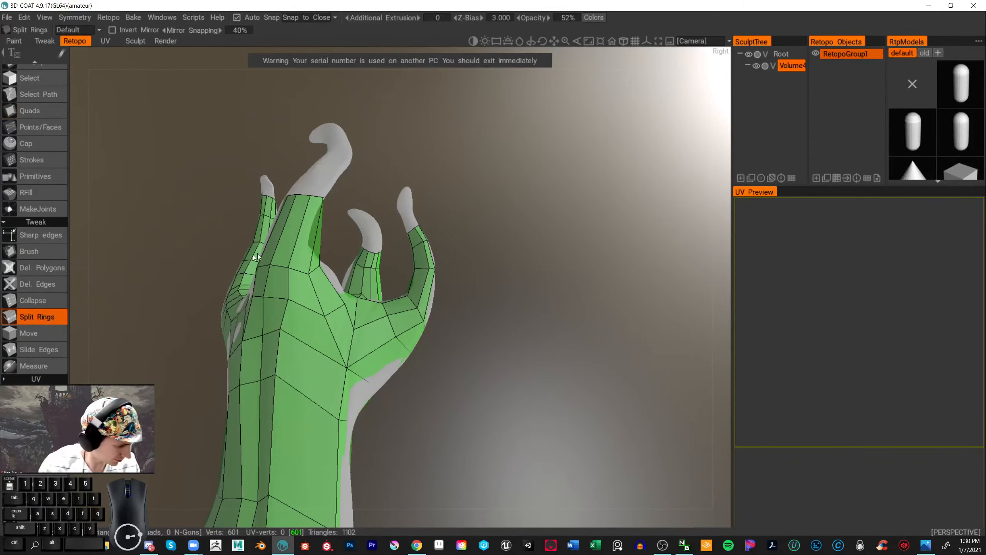
{"action": "left_click", "coordinate": [296, 245]}
{"action": "left_click_drag", "start_coordinate": [539, 225], "coordinate": [378, 260]}
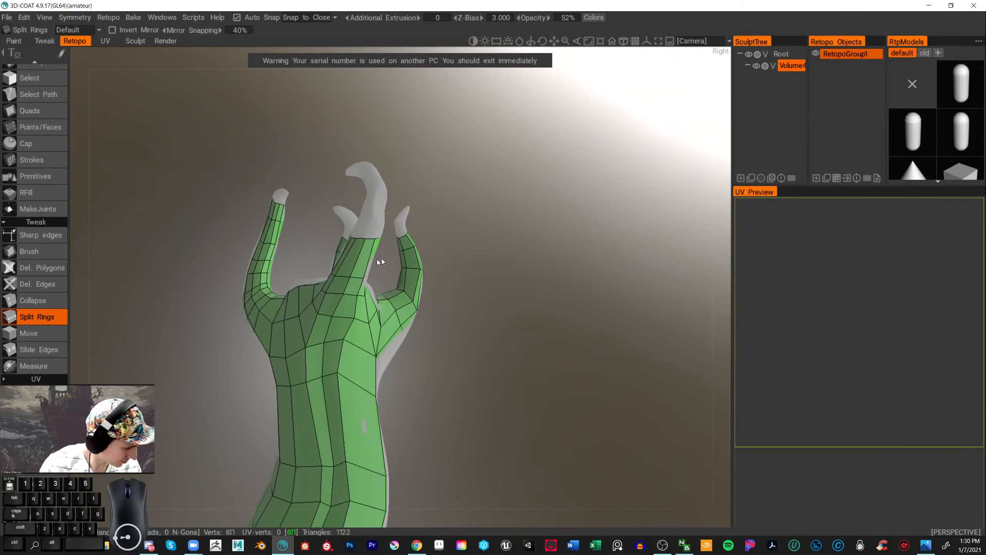
{"action": "left_click", "coordinate": [357, 256]}
{"action": "left_click_drag", "start_coordinate": [496, 238], "coordinate": [434, 253]}
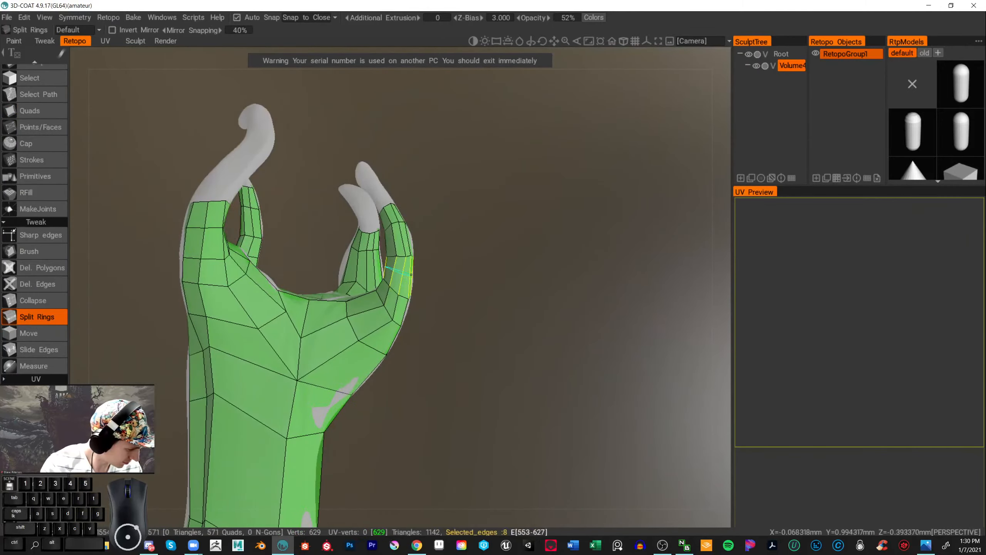
- Split the quads in the lower part of the middle finger with additional edge rings
{"action": "key", "text": "ctrl+z"}
{"action": "left_click", "coordinate": [410, 285]}
{"action": "left_click_drag", "start_coordinate": [462, 255], "coordinate": [716, 306]}
{"action": "left_click", "coordinate": [364, 274]}
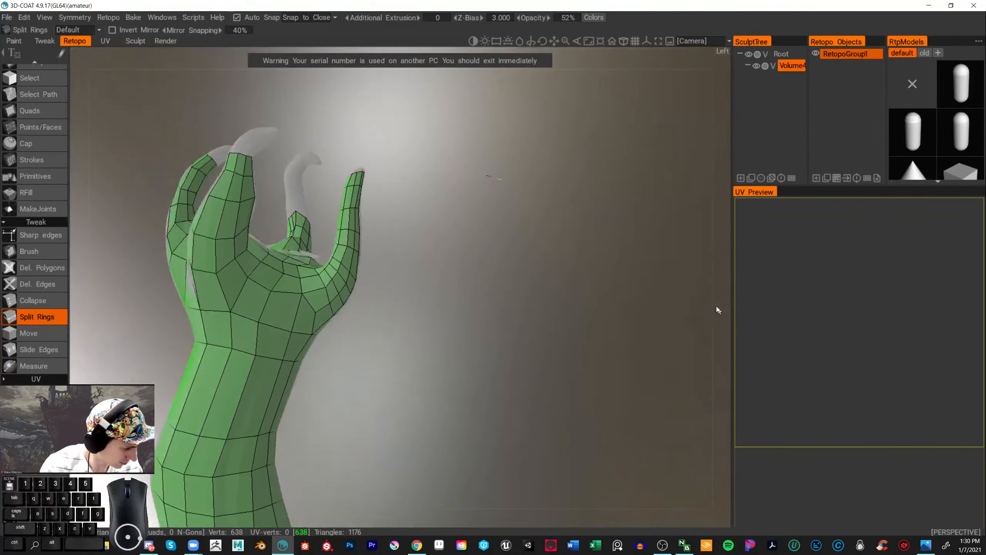
{"action": "key", "text": "ctrl+z"}
- Split one edge ring through the outer finger's long quads and another around its base
{"action": "left_click", "coordinate": [217, 240]}
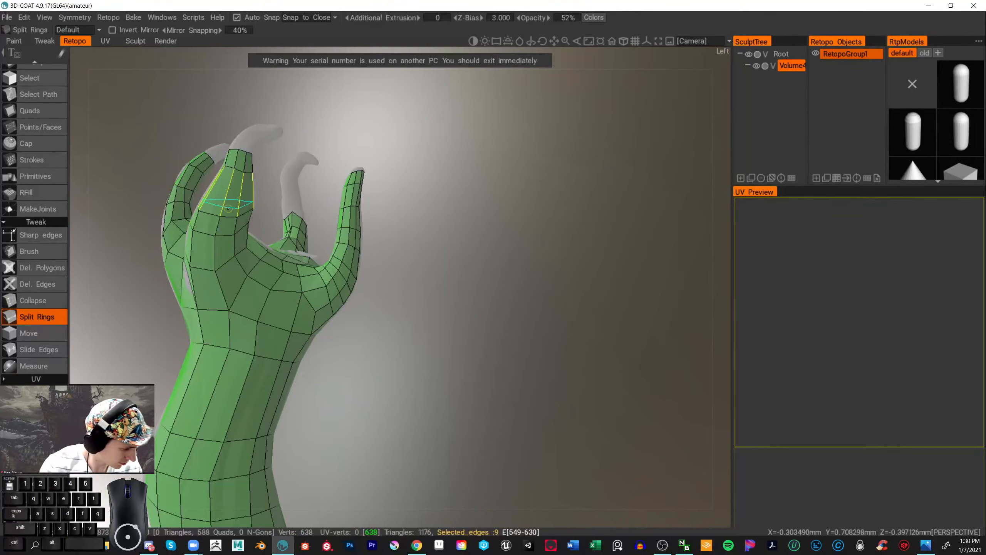
{"action": "left_click", "coordinate": [231, 182]}
{"action": "left_click_drag", "start_coordinate": [466, 182], "coordinate": [380, 356]}
{"action": "left_click", "coordinate": [311, 311]}
{"action": "key", "text": "ctrl+z"}
{"action": "left_click", "coordinate": [365, 356]}
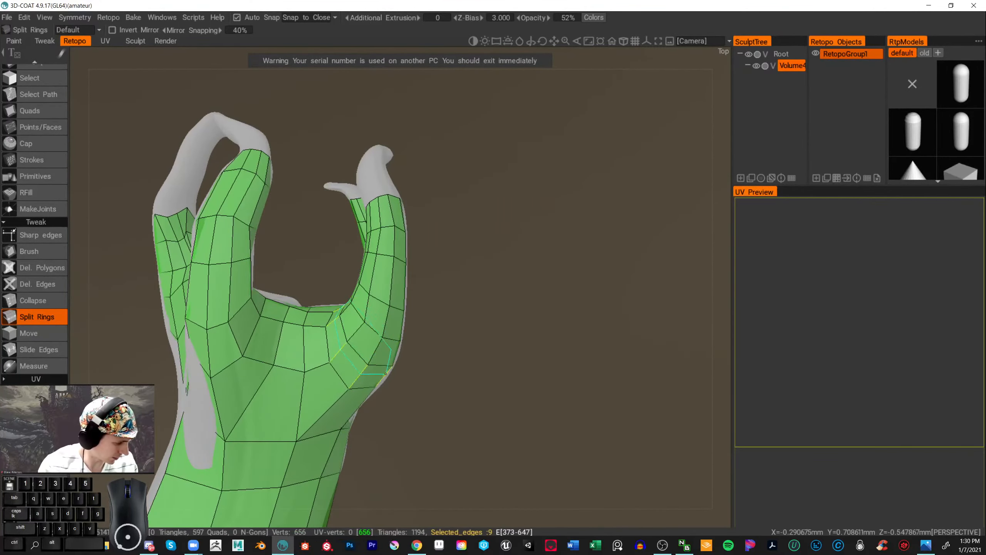
- Try to split the long edge ring that runs across the knuckles and down the forearm
{"action": "mouse_move", "coordinate": [452, 326]}
{"action": "left_mouse_down", "text": "alt"}
{"action": "mouse_move", "coordinate": [413, 315]}
{"action": "mouse_move", "coordinate": [522, 311]}
{"action": "mouse_move", "coordinate": [552, 331]}
{"action": "mouse_move", "coordinate": [513, 311]}
{"action": "left_mouse_up", "text": "alt"}
{"action": "key", "text": "ctrl+z"}
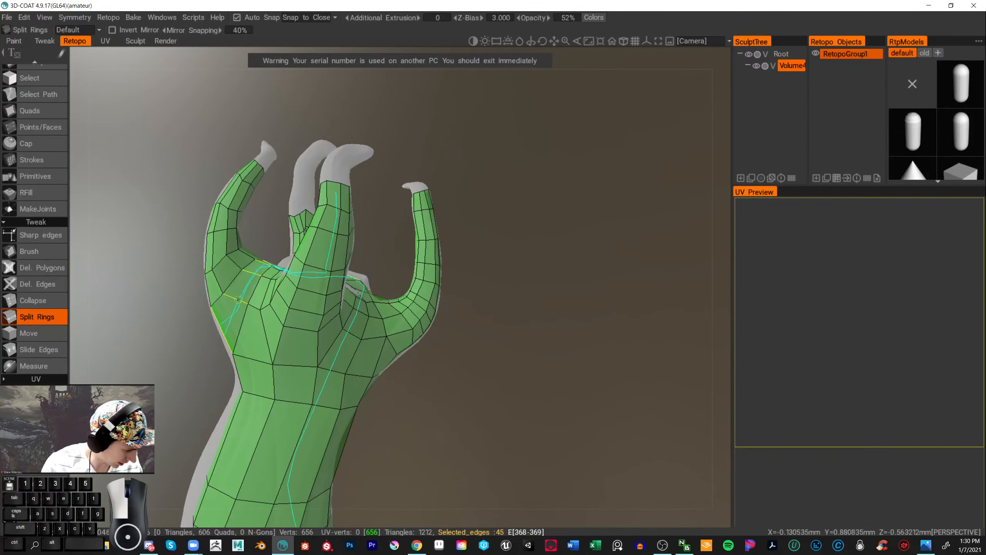
{"action": "left_click", "coordinate": [238, 298]}
{"action": "mouse_move", "coordinate": [520, 291]}
{"action": "left_mouse_down"}
{"action": "mouse_move", "coordinate": [532, 317]}
{"action": "mouse_move", "coordinate": [582, 347]}
{"action": "mouse_move", "coordinate": [524, 338]}
{"action": "mouse_move", "coordinate": [515, 279]}
{"action": "left_mouse_up"}
{"action": "key", "text": "ctrl+z"}
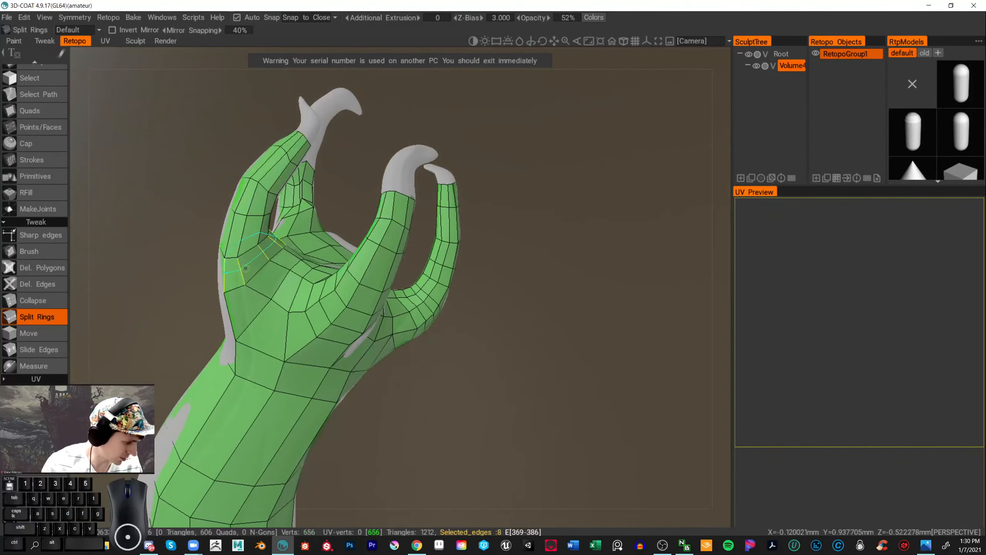
- Even out the quads at the upper end of the large finger's mesh with the retopo Brush
{"action": "left_click_drag", "start_coordinate": [481, 232], "coordinate": [568, 281]}
{"action": "left_click_drag", "start_coordinate": [295, 268], "coordinate": [482, 271]}
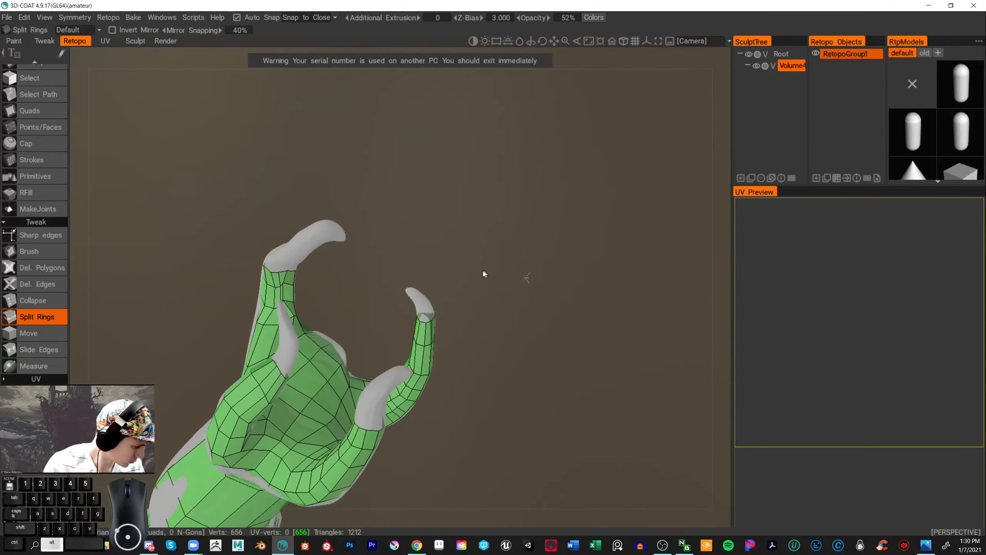
{"action": "scroll", "coordinate": [505, 277], "scroll_direction": "up", "scroll_amount": 10}
{"action": "scroll", "coordinate": [505, 277], "scroll_direction": "down", "scroll_amount": 2}
{"action": "scroll", "coordinate": [391, 248], "scroll_direction": "down", "scroll_amount": 8}
{"action": "left_click_drag", "start_coordinate": [391, 248], "coordinate": [379, 242]}
{"action": "scroll", "coordinate": [381, 244], "scroll_direction": "up", "scroll_amount": 5}
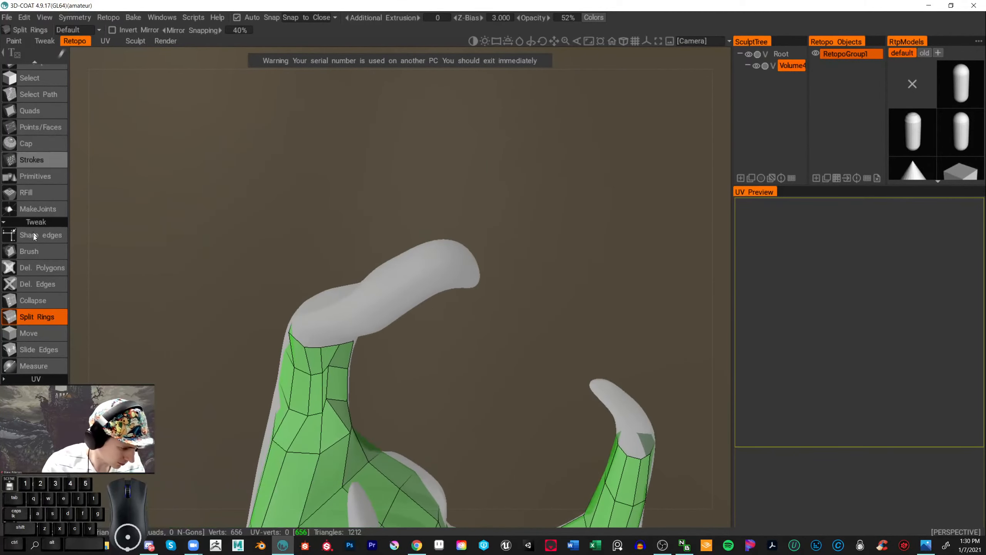
{"action": "left_click", "coordinate": [37, 249]}
{"action": "mouse_move", "coordinate": [416, 351]}
{"action": "left_mouse_down"}
{"action": "mouse_move", "coordinate": [322, 388]}
{"action": "mouse_move", "coordinate": [333, 389]}
{"action": "left_mouse_up"}
{"action": "left_click_drag", "start_coordinate": [322, 354], "coordinate": [316, 361]}
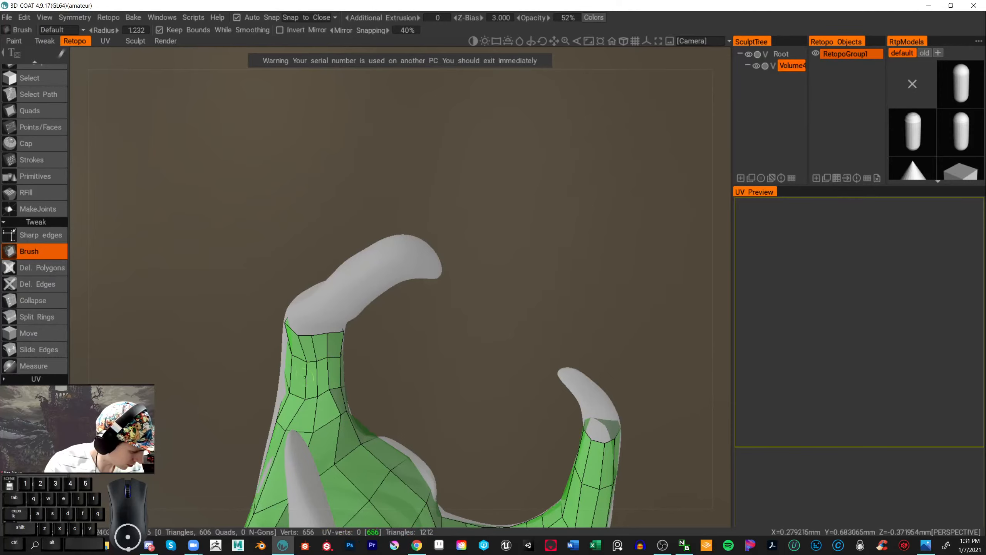
- Reshape and smooth the quad rows along the large finger's open rim with the Brush at radius 3.005, then set the radius to 1.946
{"action": "left_click_drag", "start_coordinate": [305, 399], "coordinate": [300, 396]}
{"action": "left_click_drag", "start_coordinate": [306, 361], "coordinate": [305, 361]}
{"action": "left_click_drag", "start_coordinate": [272, 330], "coordinate": [384, 329]}
{"action": "left_click_drag", "start_coordinate": [363, 374], "coordinate": [349, 346], "text": "shift"}
{"action": "mouse_move", "coordinate": [477, 293]}
{"action": "left_mouse_down"}
{"action": "mouse_move", "coordinate": [405, 295]}
{"action": "mouse_move", "coordinate": [472, 309]}
{"action": "left_mouse_up"}
{"action": "right_click_drag", "start_coordinate": [354, 366], "coordinate": [367, 369]}
{"action": "left_click_drag", "start_coordinate": [345, 359], "coordinate": [348, 352], "text": "shift"}
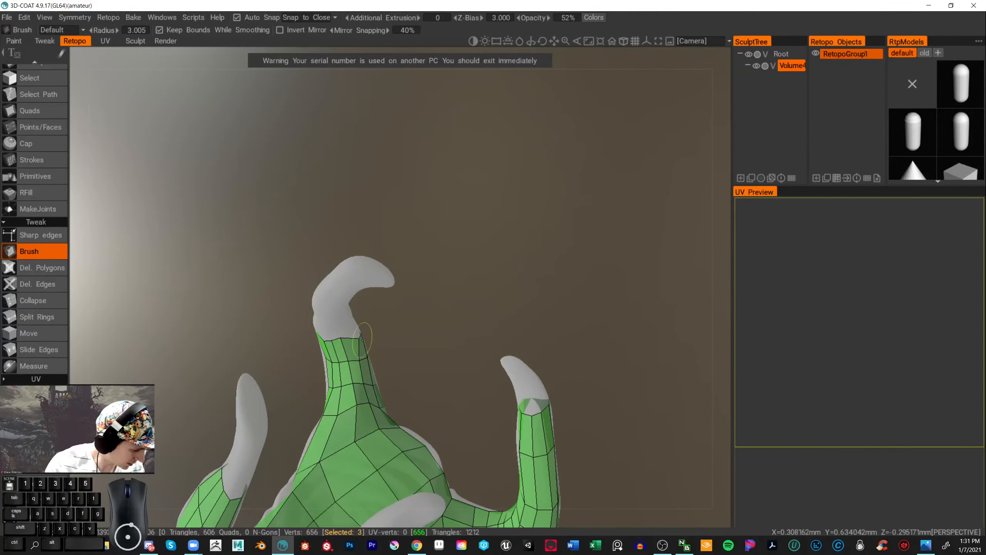
{"action": "left_click_drag", "start_coordinate": [404, 327], "coordinate": [347, 325]}
{"action": "mouse_move", "coordinate": [456, 325]}
{"action": "left_mouse_down"}
{"action": "mouse_move", "coordinate": [564, 299]}
{"action": "mouse_move", "coordinate": [609, 303]}
{"action": "left_mouse_up"}
{"action": "left_click_drag", "start_coordinate": [340, 364], "coordinate": [346, 361]}
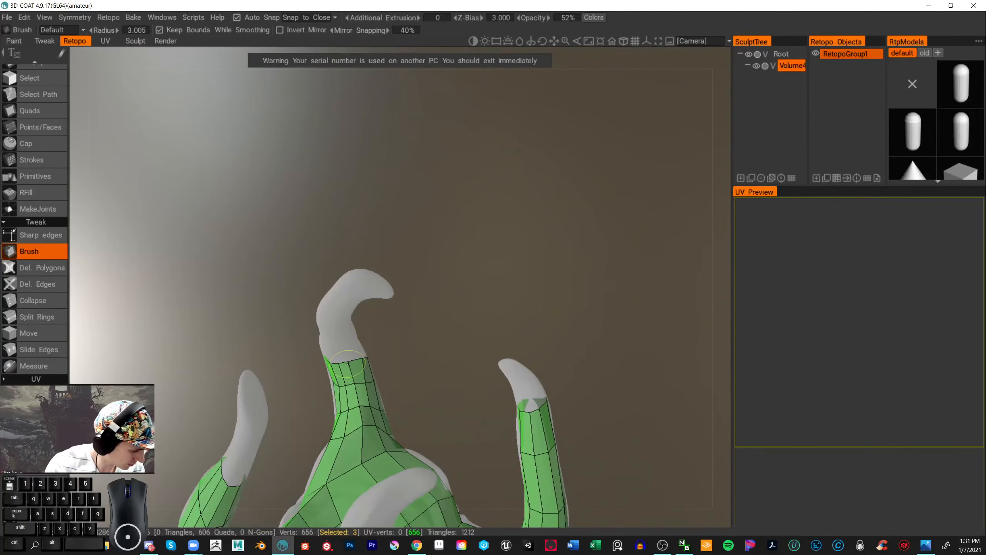
{"action": "mouse_move", "coordinate": [422, 334]}
{"action": "left_mouse_down"}
{"action": "mouse_move", "coordinate": [504, 331]}
{"action": "mouse_move", "coordinate": [490, 330]}
{"action": "left_mouse_up"}
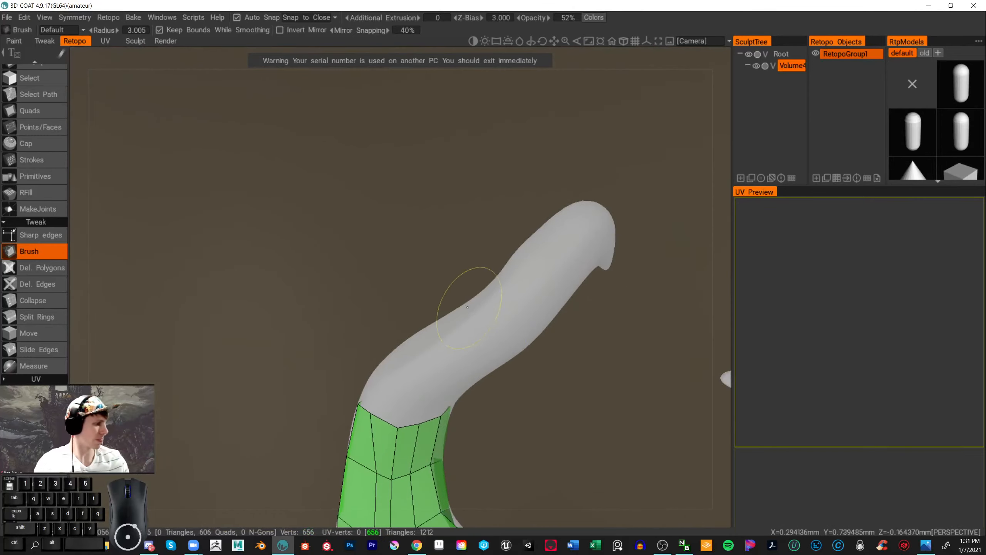
{"action": "right_click_drag", "start_coordinate": [474, 339], "coordinate": [461, 330]}
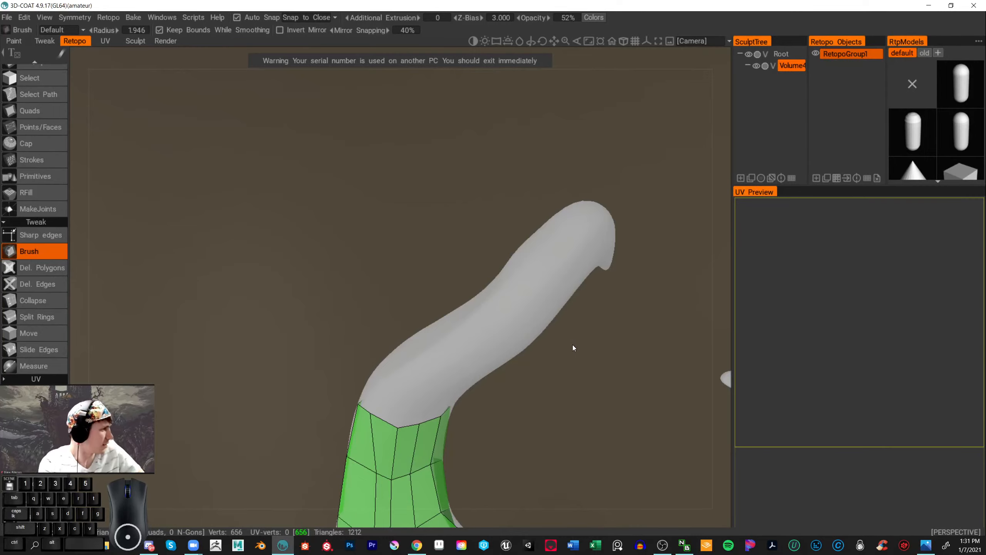
- Try to shift a vertex on the palm side at the base of a neighbouring finger with the Brush
{"action": "scroll", "coordinate": [583, 377], "scroll_direction": "down", "scroll_amount": 6}
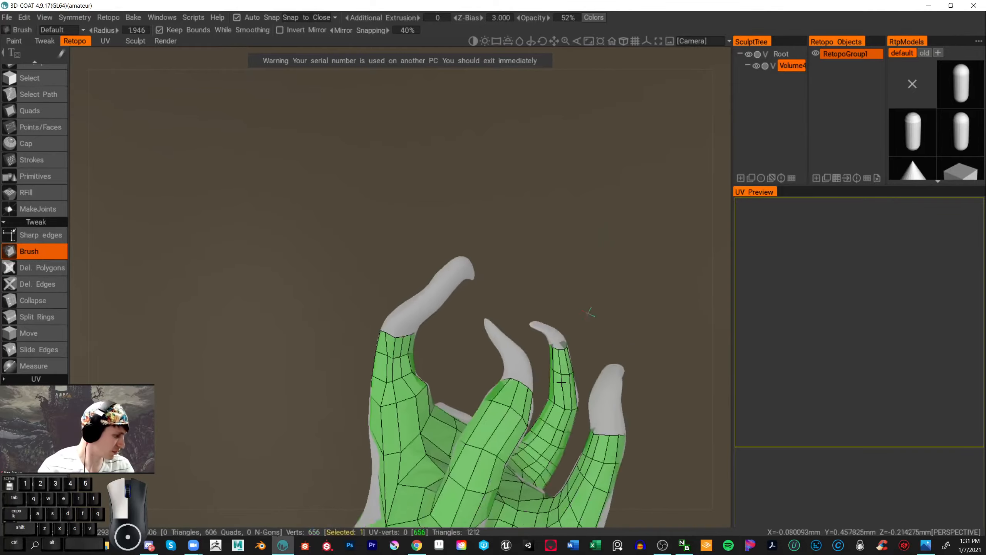
{"action": "left_click_drag", "start_coordinate": [576, 296], "coordinate": [522, 272], "text": "alt"}
{"action": "scroll", "coordinate": [525, 272], "scroll_direction": "up", "scroll_amount": 10}
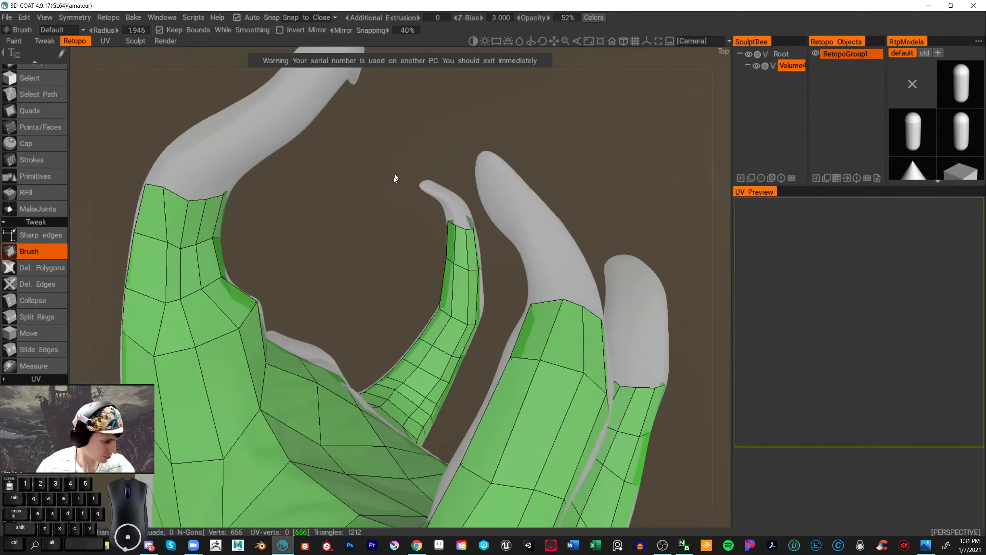
{"action": "scroll", "coordinate": [393, 178], "scroll_direction": "down", "scroll_amount": 4}
{"action": "mouse_move", "coordinate": [373, 207]}
{"action": "left_mouse_down"}
{"action": "mouse_move", "coordinate": [336, 245]}
{"action": "mouse_move", "coordinate": [326, 283]}
{"action": "left_mouse_up"}
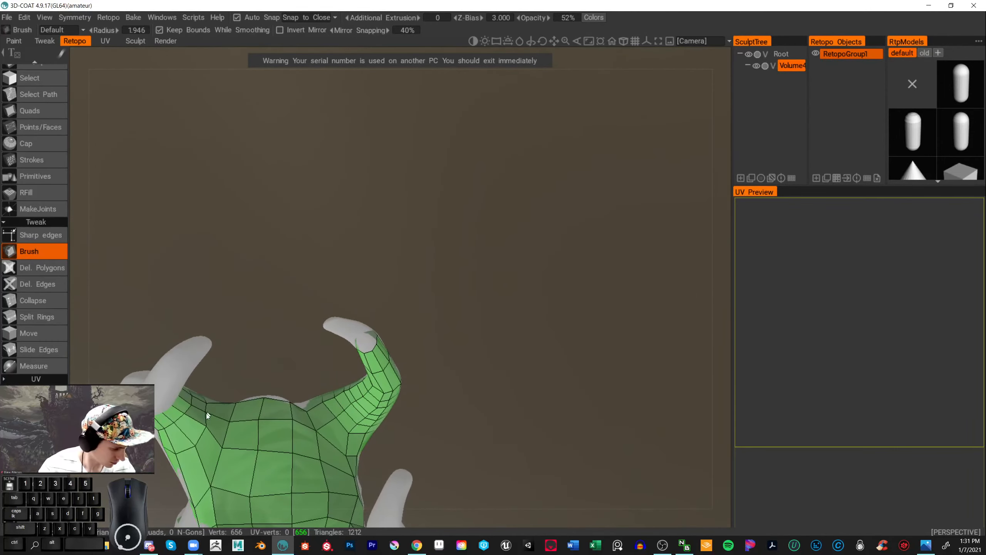
{"action": "left_click_drag", "start_coordinate": [202, 416], "coordinate": [219, 409]}
{"action": "key", "text": "ctrl+z"}
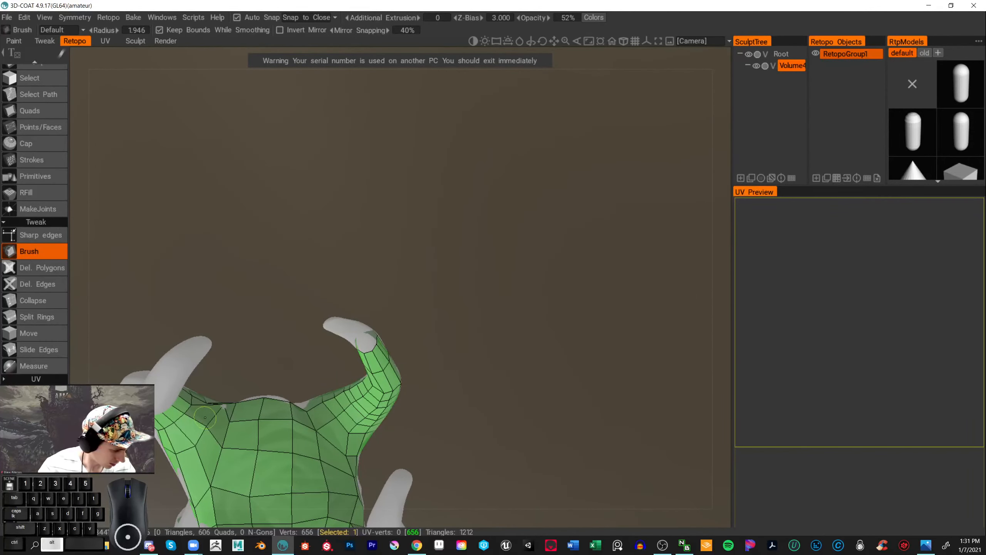
{"action": "middle_click_drag", "start_coordinate": [244, 369], "coordinate": [382, 222], "text": "alt"}
{"action": "key", "text": "ctrl+z"}
{"action": "left_click_drag", "start_coordinate": [382, 222], "coordinate": [340, 265]}
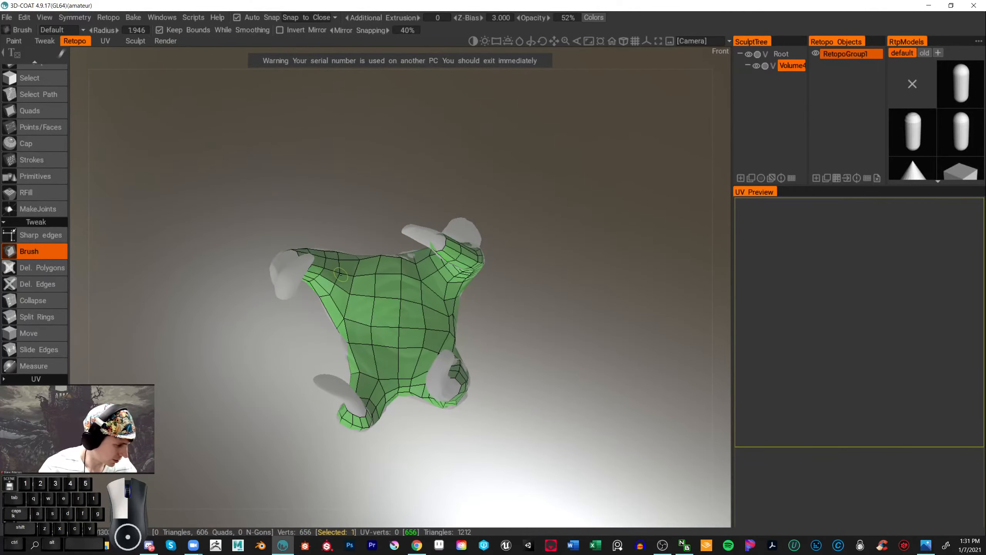
- Split one edge ring through the long quads at the base of the large finger
{"action": "mouse_move", "coordinate": [381, 250]}
{"action": "right_mouse_down", "text": "alt"}
{"action": "mouse_move", "coordinate": [366, 202]}
{"action": "mouse_move", "coordinate": [322, 131]}
{"action": "mouse_move", "coordinate": [327, 92]}
{"action": "right_mouse_up", "text": "alt"}
{"action": "left_click_drag", "start_coordinate": [359, 285], "coordinate": [452, 158], "text": "alt"}
{"action": "right_click_drag", "start_coordinate": [452, 159], "coordinate": [447, 149], "text": "alt"}
{"action": "mouse_move", "coordinate": [447, 149]}
{"action": "left_mouse_down"}
{"action": "mouse_move", "coordinate": [464, 200]}
{"action": "mouse_move", "coordinate": [511, 145]}
{"action": "mouse_move", "coordinate": [473, 169]}
{"action": "mouse_move", "coordinate": [450, 167]}
{"action": "left_mouse_up"}
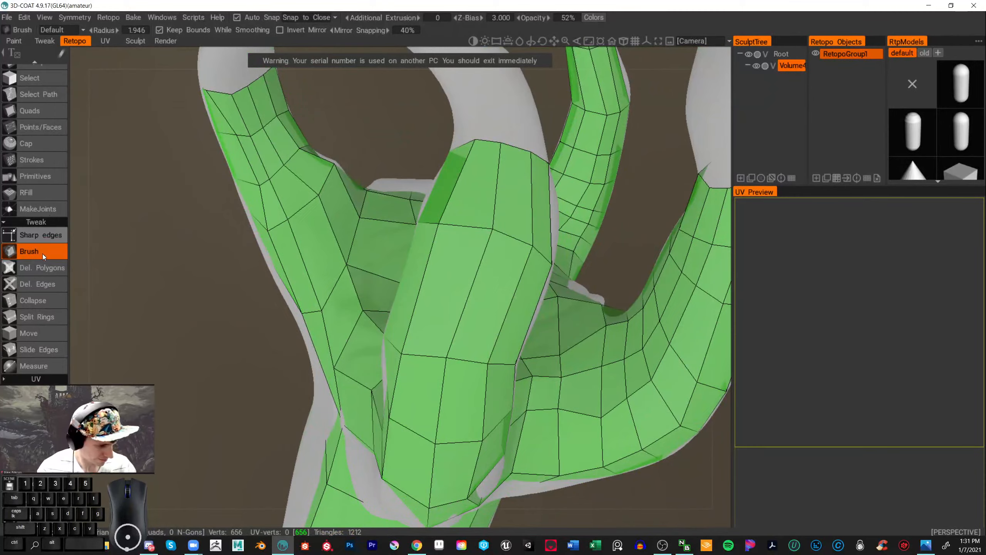
{"action": "left_click", "coordinate": [35, 317]}
{"action": "left_click", "coordinate": [343, 226]}
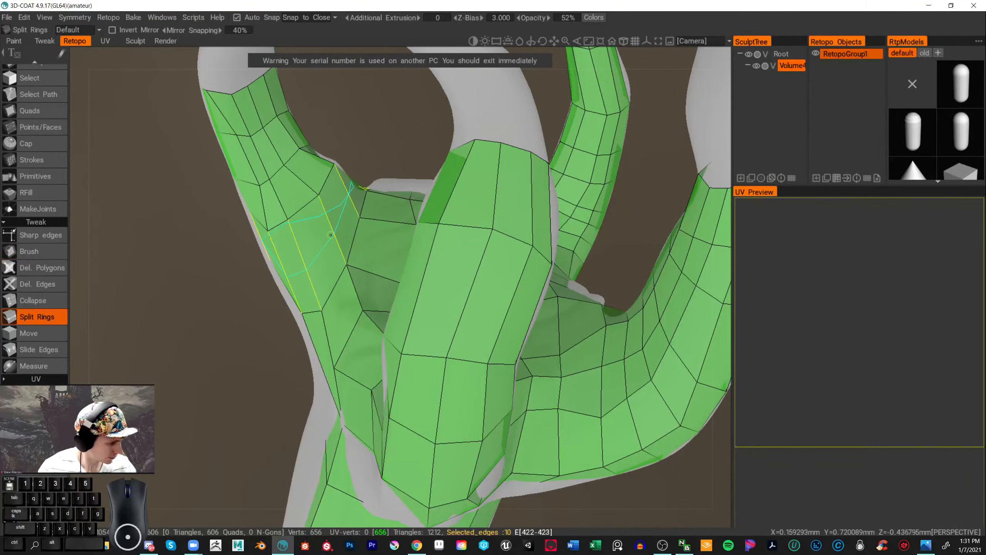
- Try to split a second edge ring slightly higher up on the large finger
{"action": "left_click", "coordinate": [311, 182]}
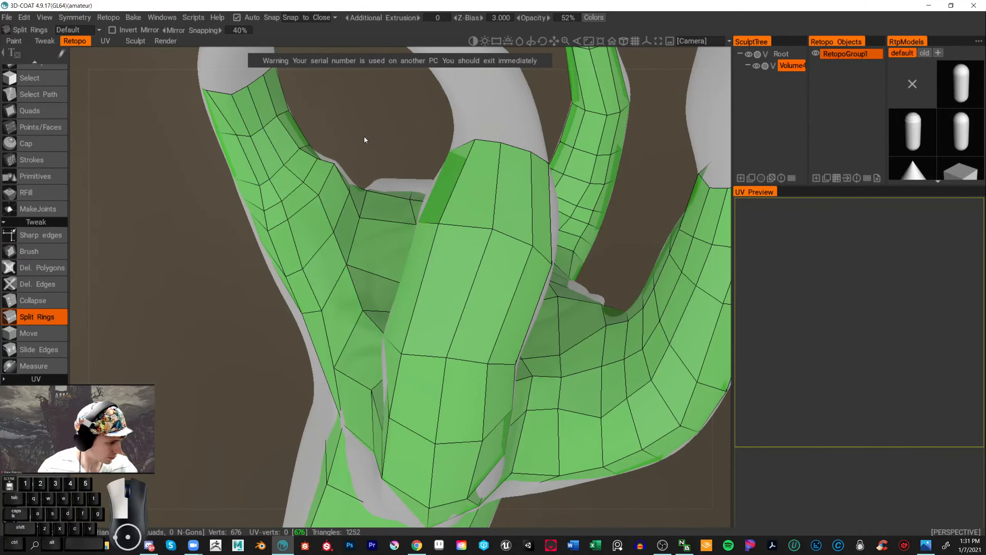
{"action": "left_click_drag", "start_coordinate": [364, 138], "coordinate": [326, 136]}
{"action": "left_click_drag", "start_coordinate": [272, 105], "coordinate": [312, 101]}
{"action": "right_click_drag", "start_coordinate": [312, 100], "coordinate": [206, 266]}
{"action": "left_click_drag", "start_coordinate": [205, 266], "coordinate": [249, 312]}
{"action": "key", "text": "ctrl+z"}
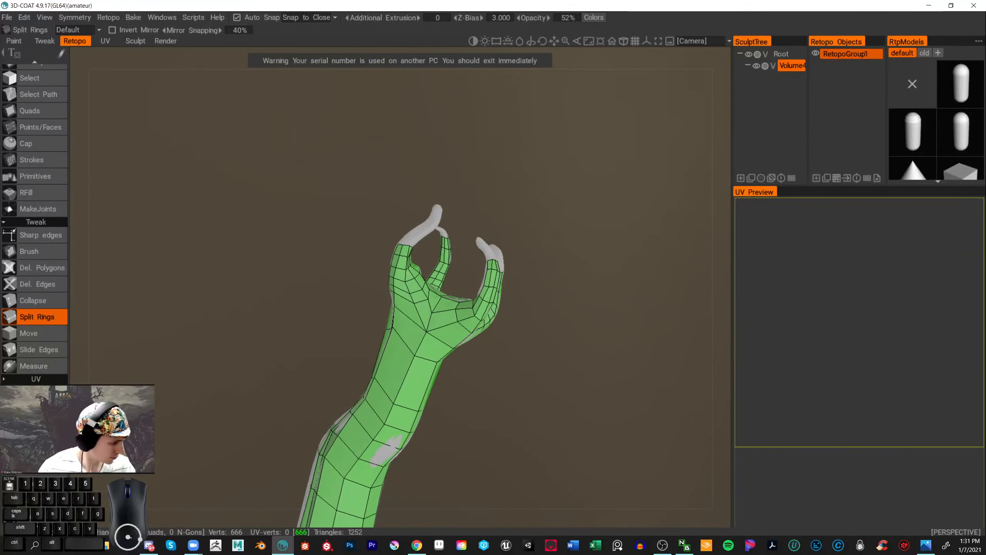
- Try to split the edge ring around the forearm just below the wrist
{"action": "left_click_drag", "start_coordinate": [538, 376], "coordinate": [610, 284]}
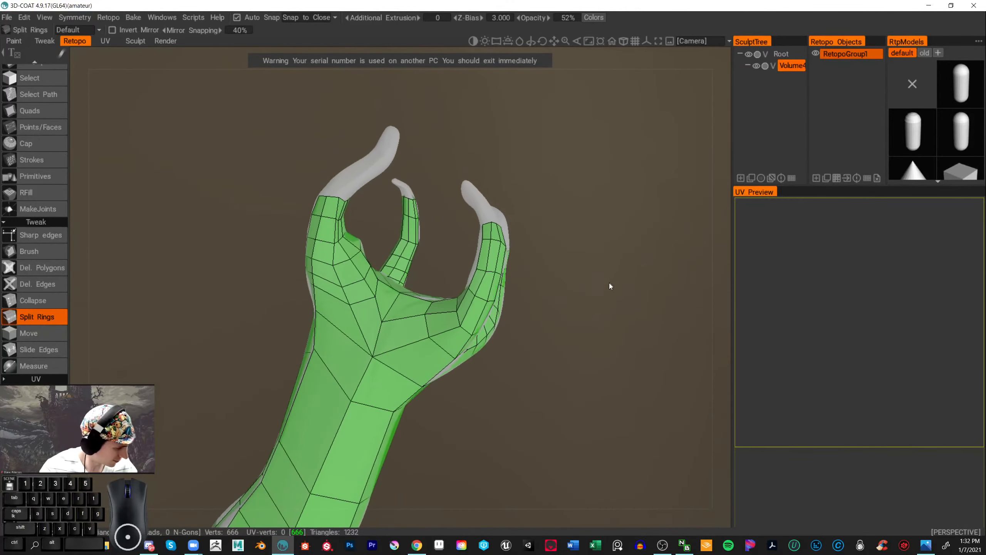
{"action": "left_click_drag", "start_coordinate": [227, 396], "coordinate": [248, 387]}
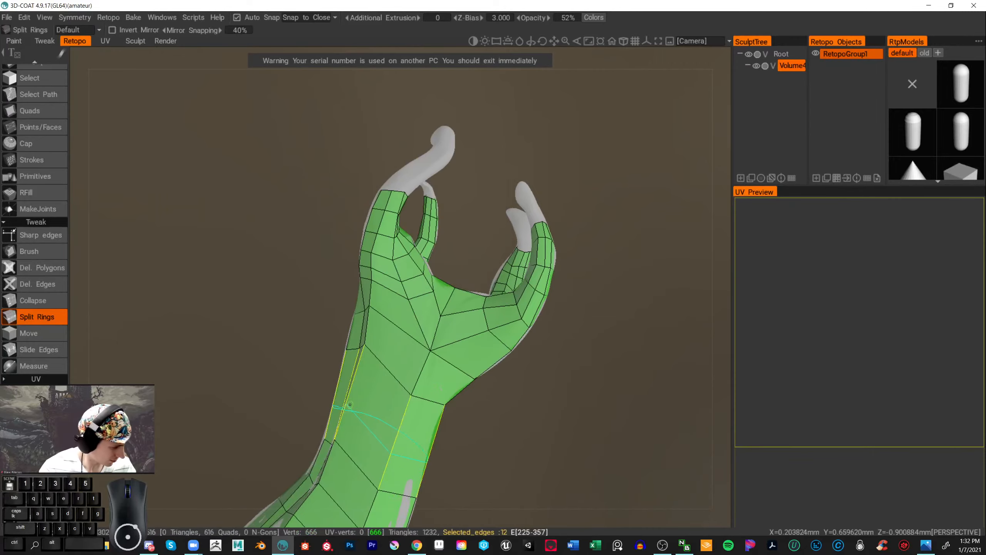
{"action": "left_click", "coordinate": [369, 386]}
{"action": "key", "text": "ctrl+z"}
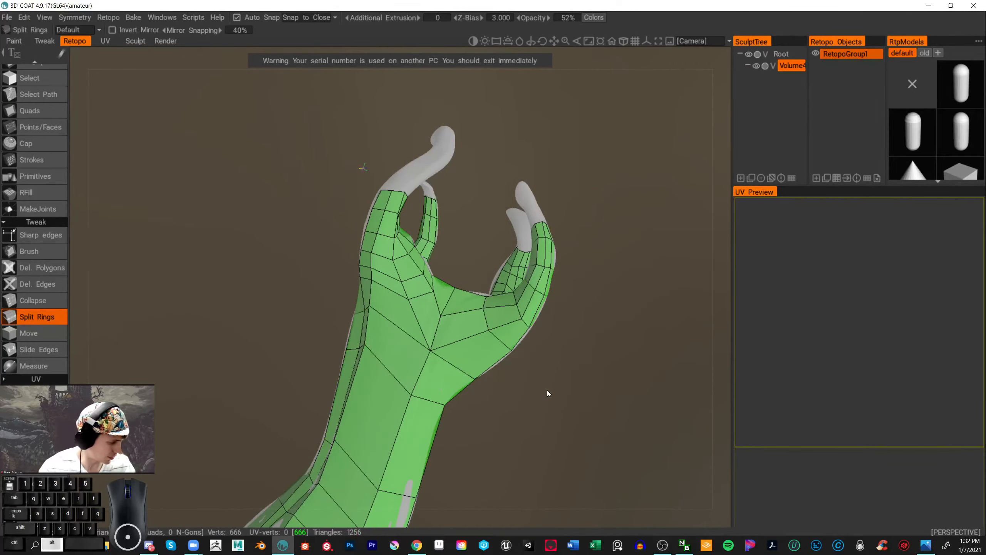
- Examine the mesh on the forearm, palm and fingers from several sides for quads that are still too long
{"action": "left_click_drag", "start_coordinate": [547, 390], "coordinate": [510, 264]}
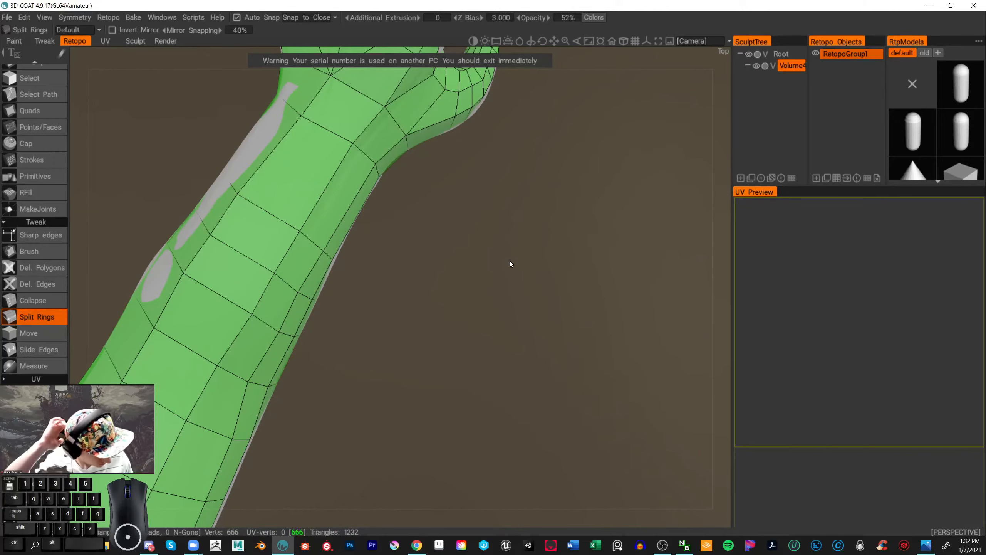
{"action": "right_click_drag", "start_coordinate": [463, 348], "coordinate": [426, 259], "text": "alt"}
{"action": "left_click_drag", "start_coordinate": [425, 260], "coordinate": [430, 324]}
{"action": "middle_click_drag", "start_coordinate": [431, 325], "coordinate": [537, 340], "text": "alt"}
{"action": "left_click_drag", "start_coordinate": [537, 340], "coordinate": [539, 338], "text": "alt"}
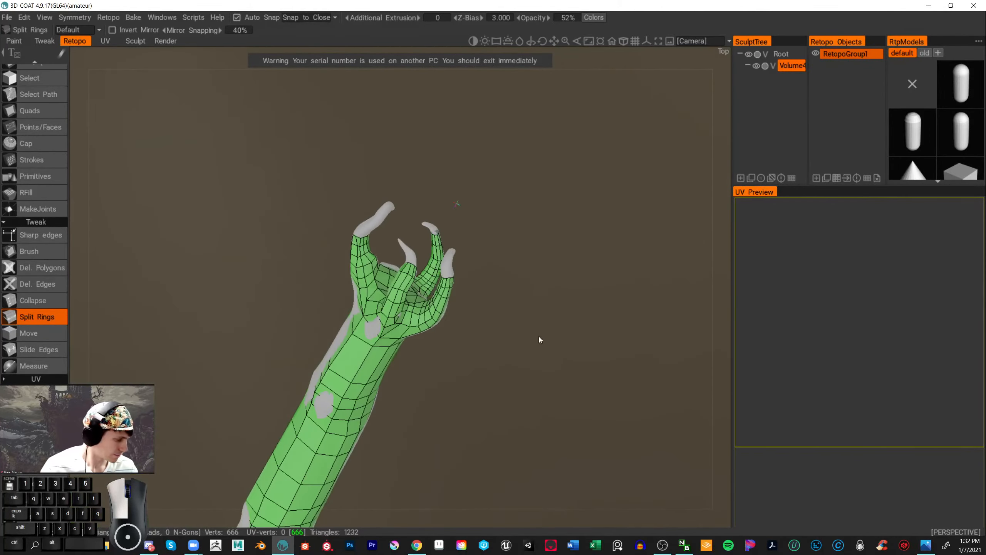
{"action": "right_click_drag", "start_coordinate": [540, 337], "coordinate": [590, 319], "text": "alt"}
{"action": "left_click_drag", "start_coordinate": [590, 318], "coordinate": [569, 253], "text": "alt"}
{"action": "scroll", "coordinate": [582, 242], "scroll_direction": "up", "scroll_amount": 8}
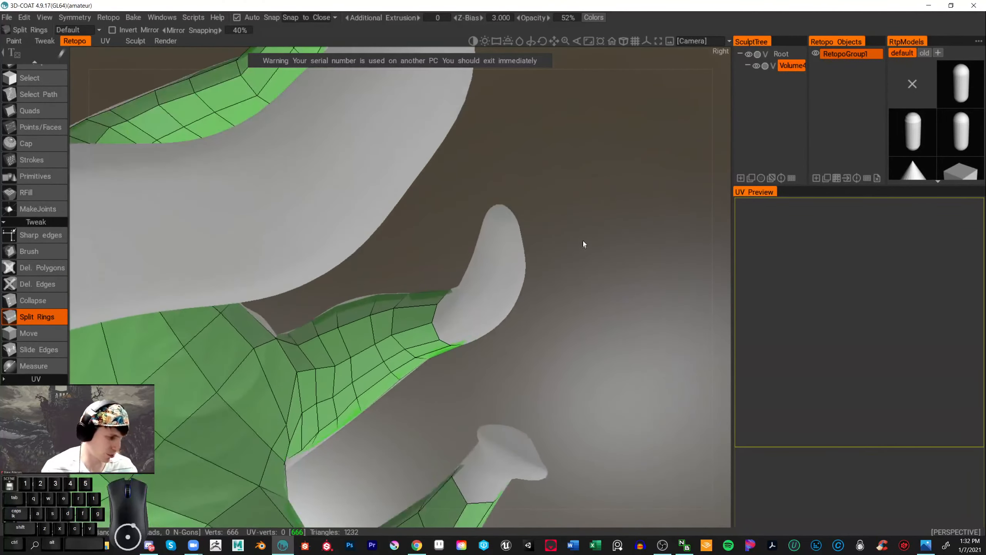
{"action": "scroll", "coordinate": [590, 233], "scroll_direction": "down", "scroll_amount": 5}
{"action": "scroll", "coordinate": [591, 236], "scroll_direction": "down", "scroll_amount": 3}
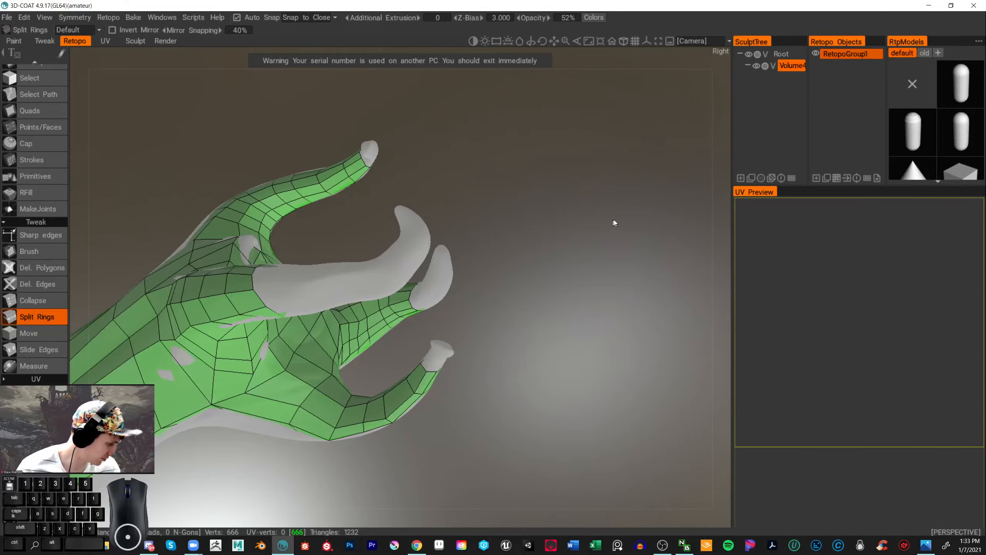
{"action": "right_click_drag", "start_coordinate": [552, 237], "coordinate": [552, 276], "text": "alt"}
{"action": "left_click_drag", "start_coordinate": [553, 277], "coordinate": [555, 263]}
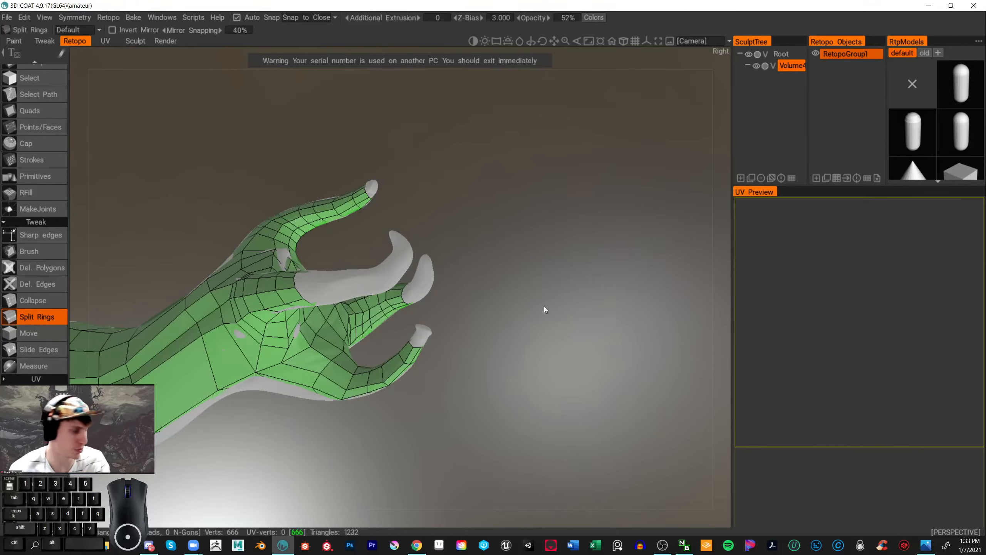
{"action": "right_click_drag", "start_coordinate": [544, 307], "coordinate": [563, 309]}
{"action": "mouse_move", "coordinate": [563, 309]}
{"action": "left_mouse_down"}
{"action": "mouse_move", "coordinate": [528, 292]}
{"action": "mouse_move", "coordinate": [519, 253]}
{"action": "mouse_move", "coordinate": [566, 298]}
{"action": "left_mouse_up"}
{"action": "right_click_drag", "start_coordinate": [566, 299], "coordinate": [550, 290]}
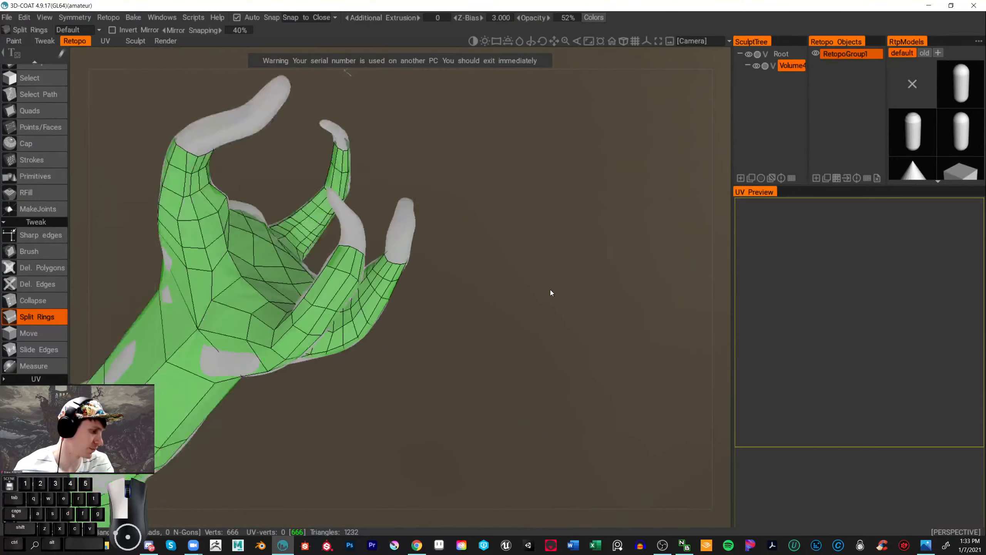
{"action": "left_click_drag", "start_coordinate": [550, 291], "coordinate": [600, 281]}
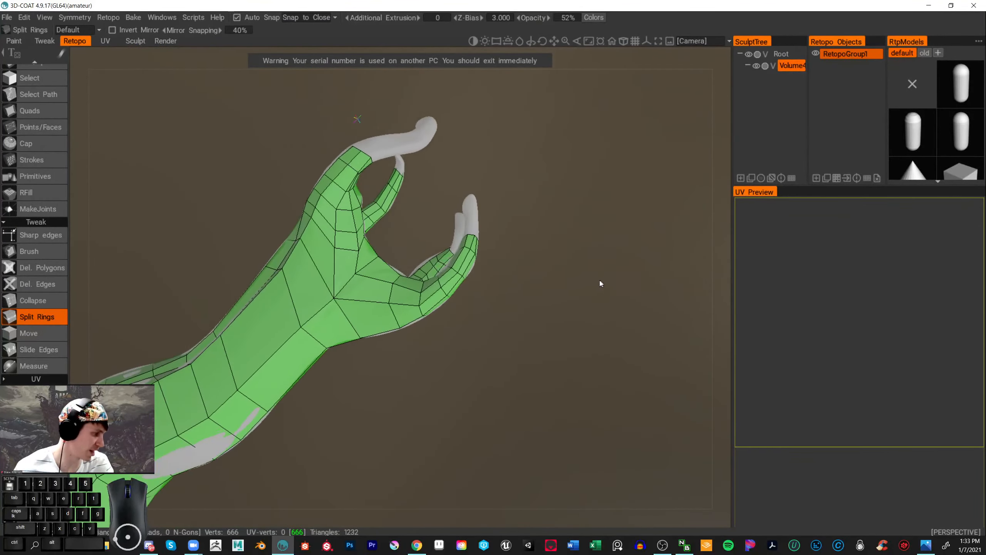
- Split one edge ring around the front finger and another around the thin finger behind it
{"action": "right_click_drag", "start_coordinate": [599, 280], "coordinate": [613, 276]}
{"action": "middle_click_drag", "start_coordinate": [613, 276], "coordinate": [430, 283], "text": "alt"}
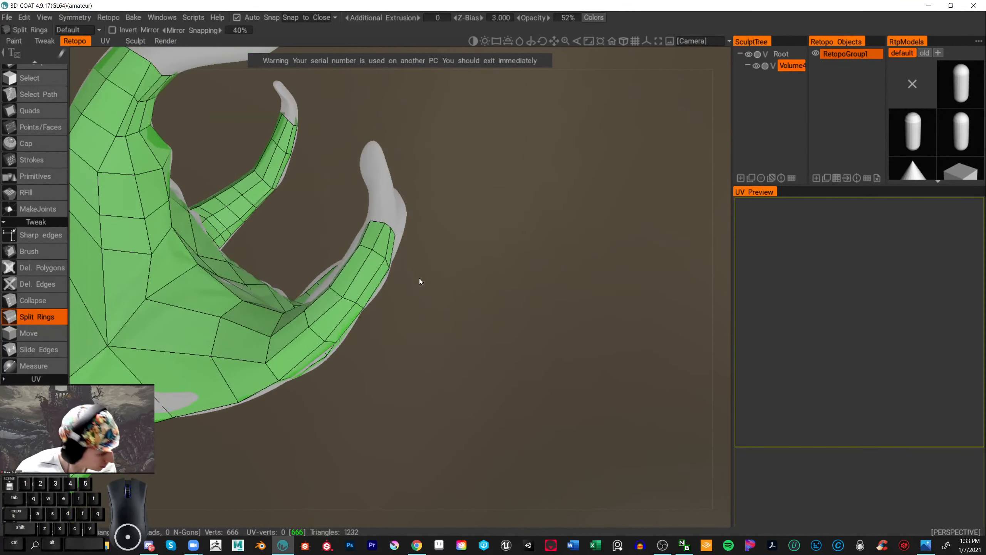
{"action": "left_click", "coordinate": [361, 278]}
{"action": "left_click_drag", "start_coordinate": [442, 287], "coordinate": [495, 303]}
{"action": "right_click_drag", "start_coordinate": [495, 302], "coordinate": [464, 308]}
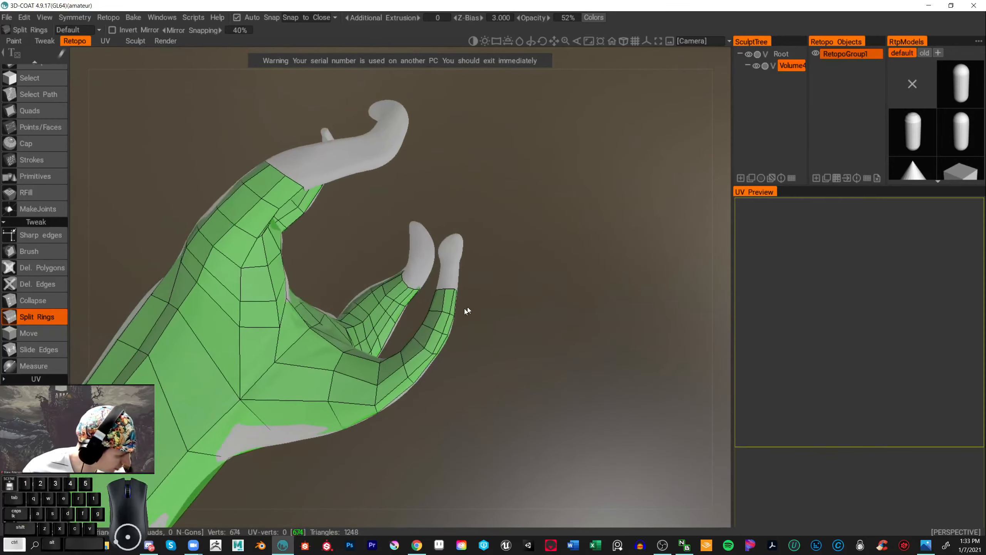
{"action": "middle_click_drag", "start_coordinate": [539, 299], "coordinate": [486, 312], "text": "alt"}
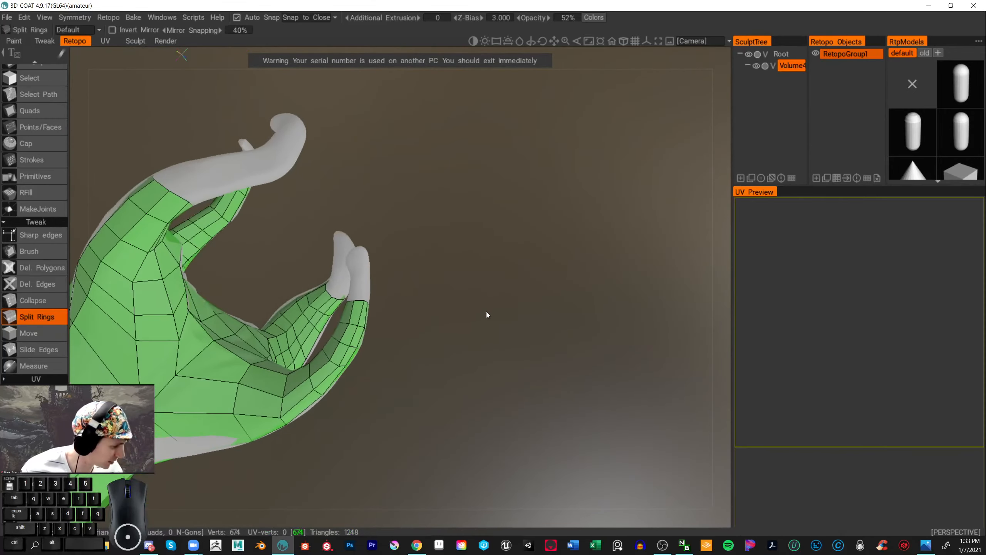
{"action": "left_click_drag", "start_coordinate": [487, 312], "coordinate": [463, 286]}
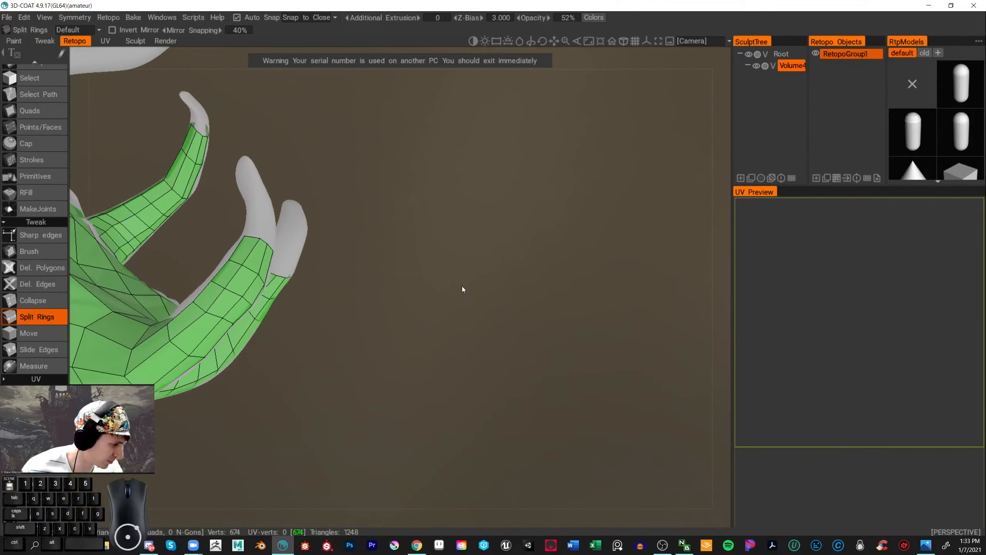
{"action": "left_click", "coordinate": [192, 179]}
- Split another edge ring around the large finger, through the quads at its inner bend below the open rim
{"action": "left_click_drag", "start_coordinate": [434, 226], "coordinate": [405, 199]}
{"action": "middle_click_drag", "start_coordinate": [405, 199], "coordinate": [490, 307], "text": "alt"}
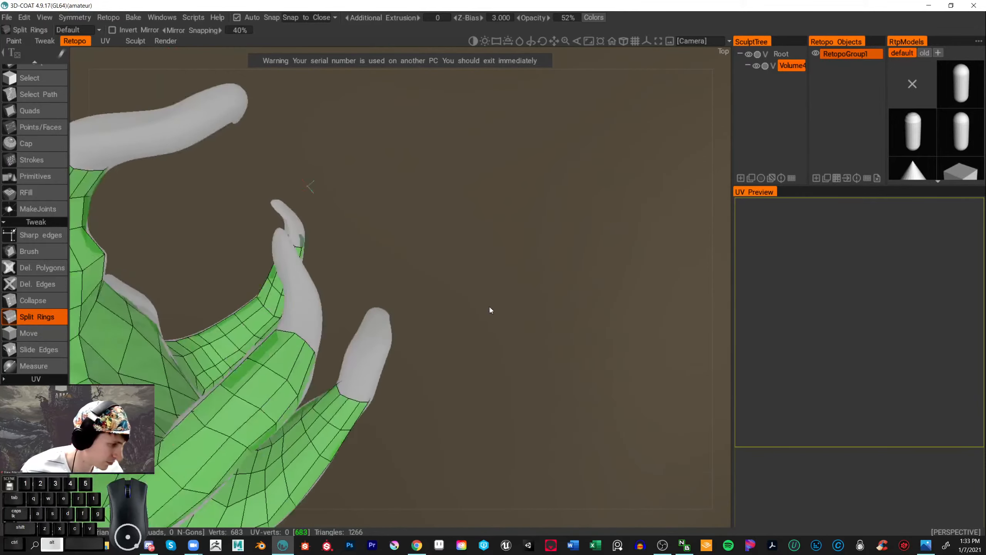
{"action": "mouse_move", "coordinate": [489, 310]}
{"action": "left_mouse_down"}
{"action": "mouse_move", "coordinate": [466, 274]}
{"action": "mouse_move", "coordinate": [446, 267]}
{"action": "mouse_move", "coordinate": [470, 277]}
{"action": "mouse_move", "coordinate": [462, 274]}
{"action": "left_mouse_up"}
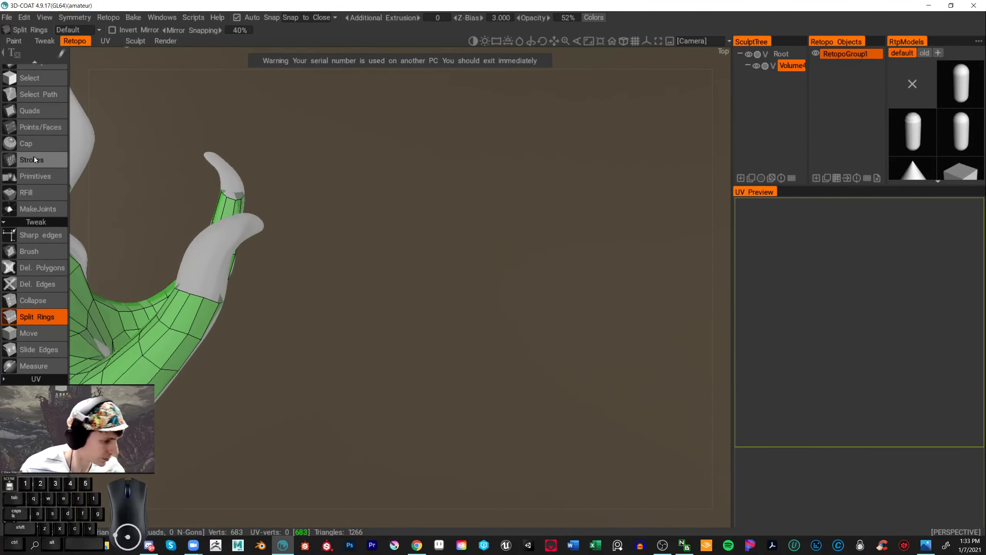
{"action": "left_click", "coordinate": [43, 113]}
{"action": "middle_click_drag", "start_coordinate": [339, 206], "coordinate": [554, 257], "text": "alt"}
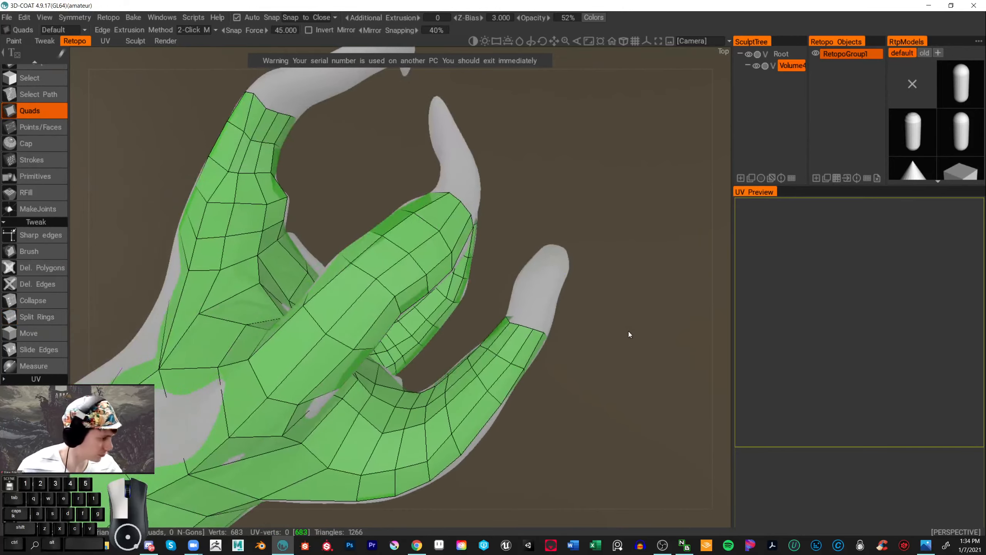
{"action": "left_click_drag", "start_coordinate": [628, 331], "coordinate": [429, 325]}
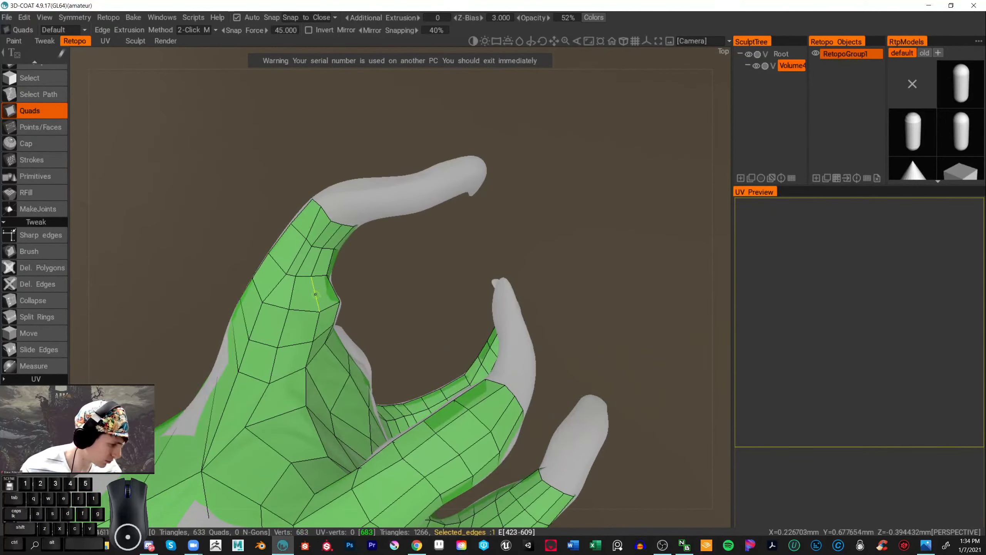
{"action": "left_click", "coordinate": [34, 318]}
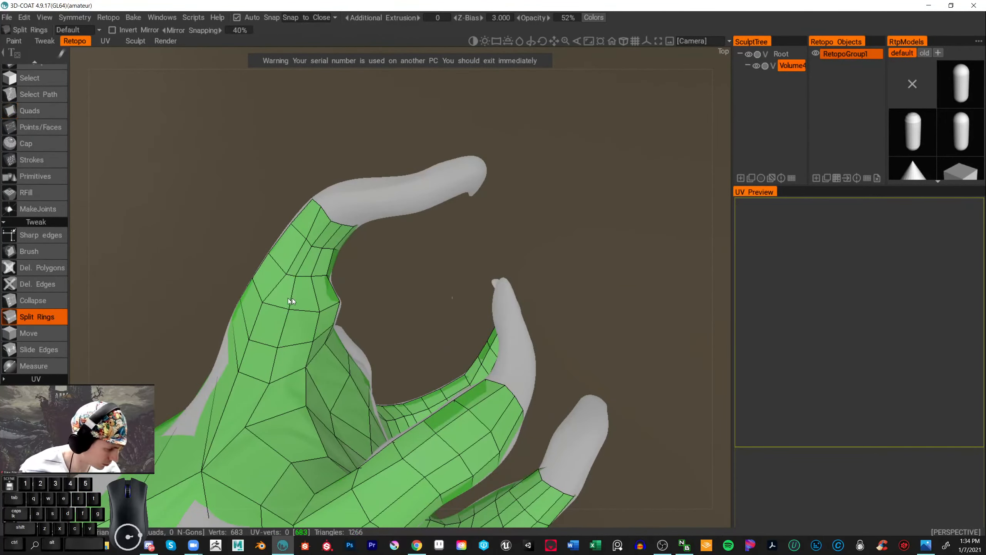
{"action": "left_click", "coordinate": [316, 295]}
{"action": "left_click_drag", "start_coordinate": [394, 274], "coordinate": [458, 299]}
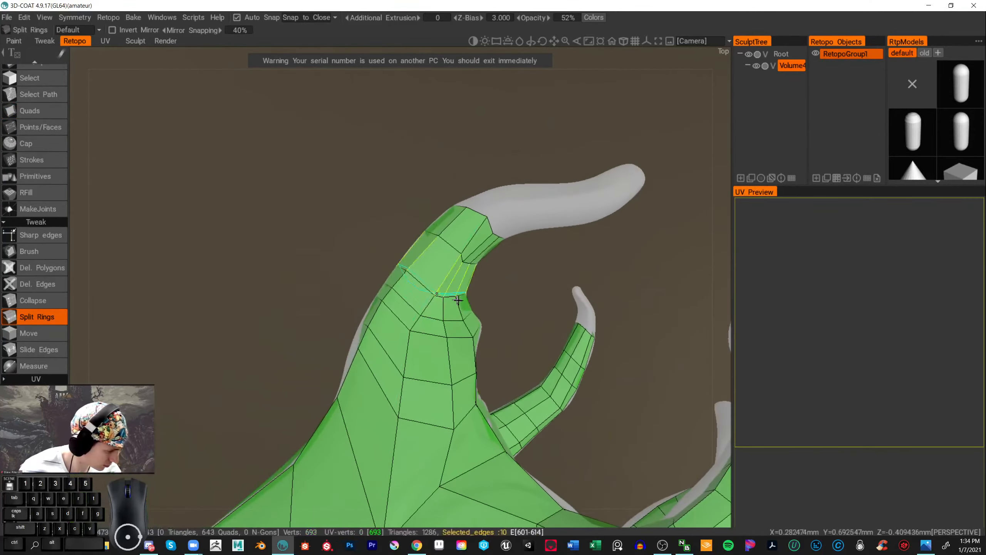
{"action": "left_click_drag", "start_coordinate": [381, 290], "coordinate": [411, 325]}
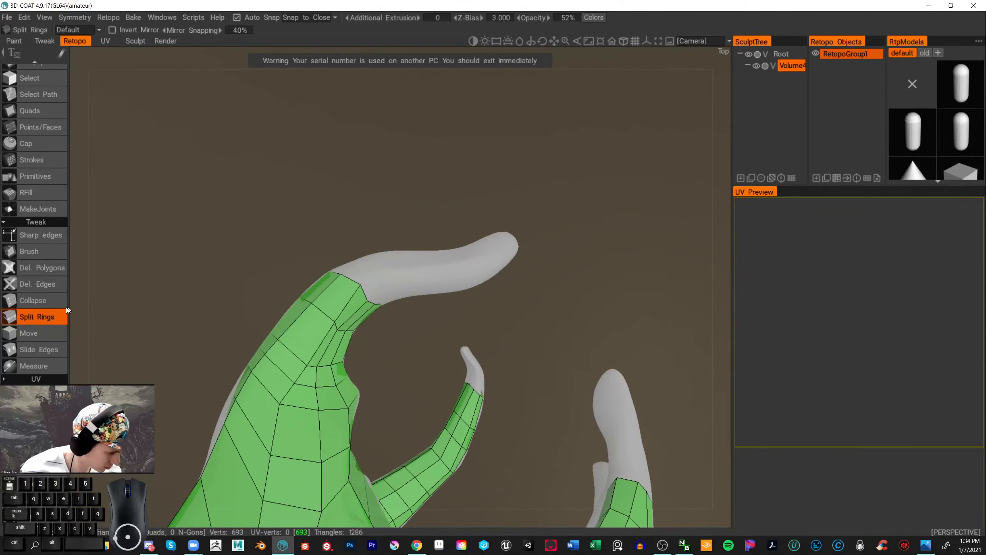
- Even out the quads around the large finger's inner bend and up to its open rim with the Brush
{"action": "left_click", "coordinate": [37, 251]}
{"action": "left_click_drag", "start_coordinate": [281, 341], "coordinate": [287, 333]}
{"action": "left_click_drag", "start_coordinate": [305, 372], "coordinate": [299, 361]}
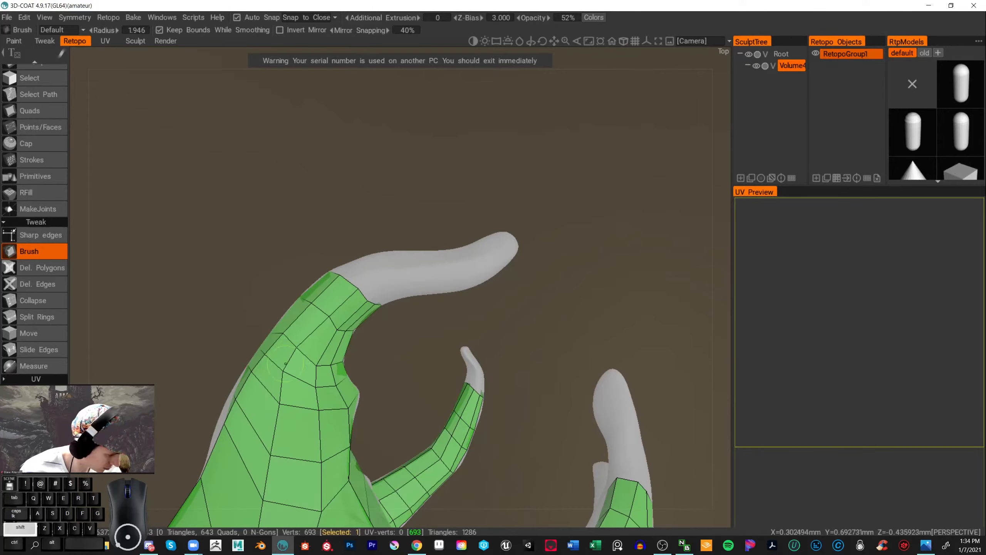
{"action": "mouse_move", "coordinate": [308, 340]}
{"action": "left_mouse_down", "text": "shift"}
{"action": "mouse_move", "coordinate": [286, 383]}
{"action": "mouse_move", "coordinate": [268, 481]}
{"action": "left_mouse_up", "text": "shift"}
{"action": "left_click_drag", "start_coordinate": [399, 383], "coordinate": [297, 345], "text": "alt"}
{"action": "mouse_move", "coordinate": [116, 266]}
{"action": "left_mouse_down", "text": "shift"}
{"action": "mouse_move", "coordinate": [116, 236]}
{"action": "mouse_move", "coordinate": [113, 252]}
{"action": "mouse_move", "coordinate": [142, 248]}
{"action": "left_mouse_up", "text": "shift"}
{"action": "mouse_move", "coordinate": [363, 311]}
{"action": "left_mouse_down", "text": "alt"}
{"action": "mouse_move", "coordinate": [307, 282]}
{"action": "mouse_move", "coordinate": [368, 315]}
{"action": "mouse_move", "coordinate": [219, 283]}
{"action": "left_mouse_up", "text": "alt"}
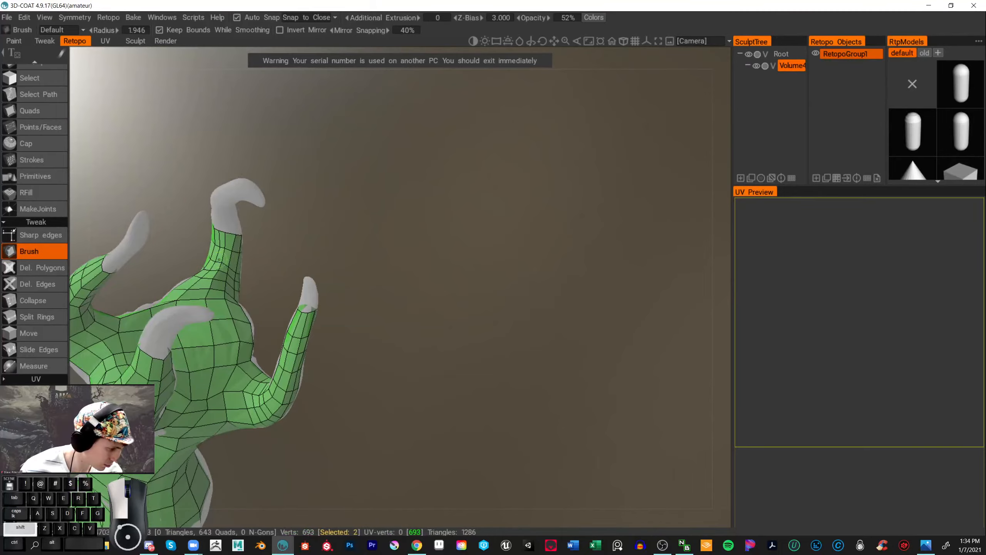
{"action": "left_click_drag", "start_coordinate": [326, 296], "coordinate": [188, 294], "text": "alt"}
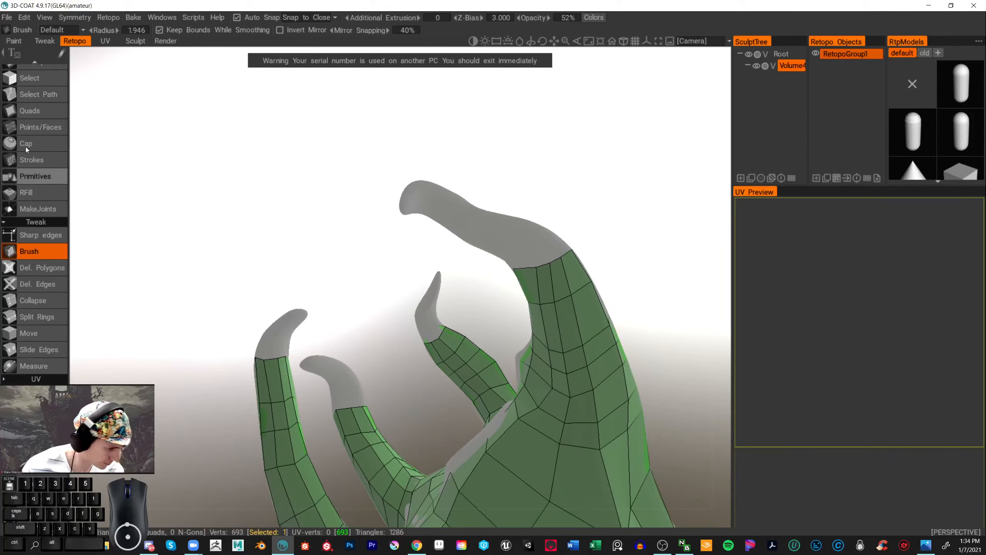
{"action": "left_click_drag", "start_coordinate": [536, 271], "coordinate": [529, 272]}
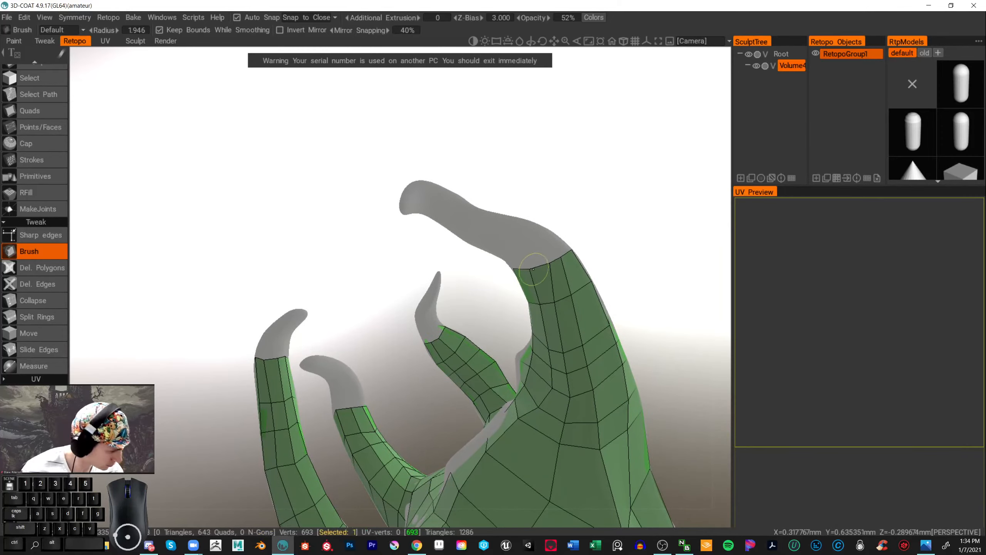
- Extend two adjacent quads from the large finger's open rim along the uncovered claw toward its tip
{"action": "left_click", "coordinate": [31, 110]}
{"action": "left_click", "coordinate": [539, 270]}
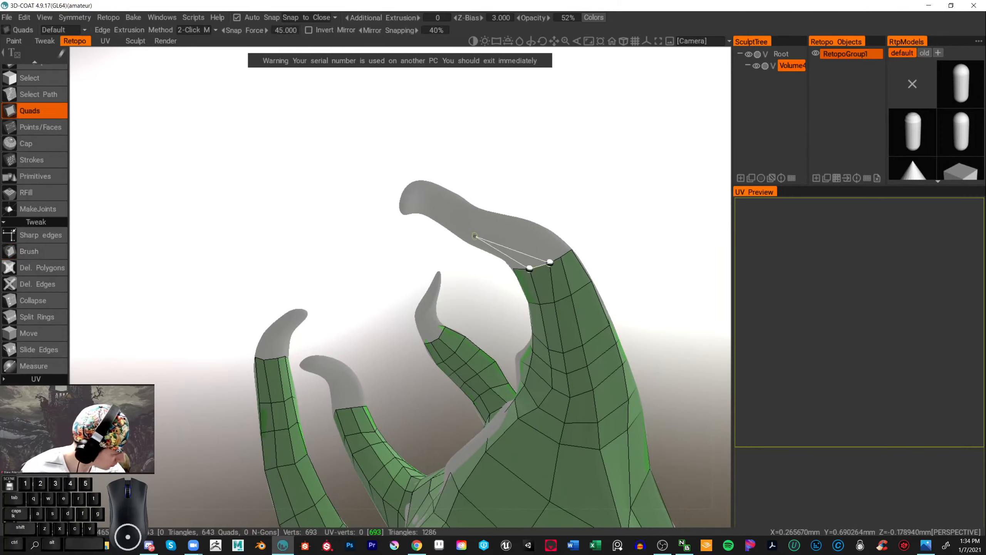
{"action": "left_click", "coordinate": [477, 239]}
{"action": "left_click", "coordinate": [486, 230]}
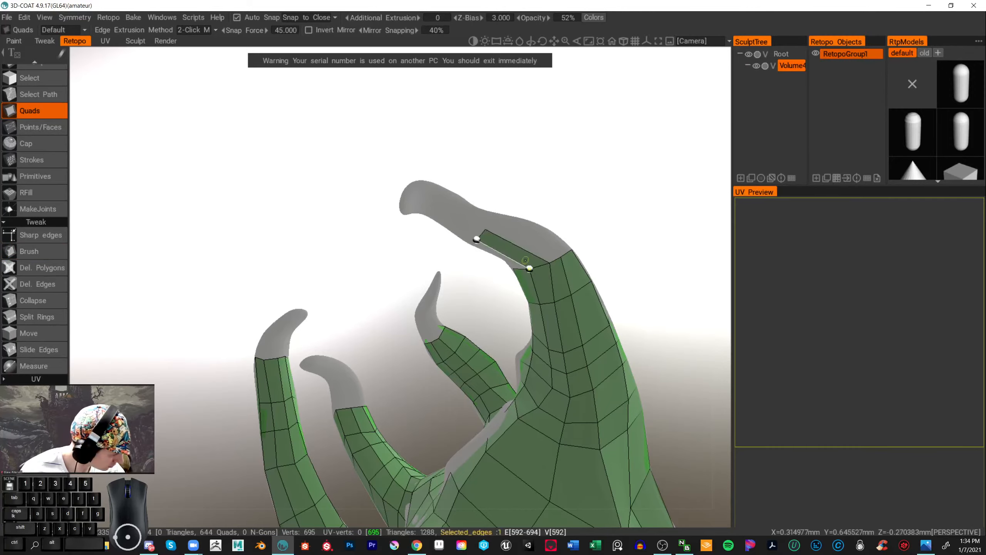
{"action": "left_click", "coordinate": [549, 262]}
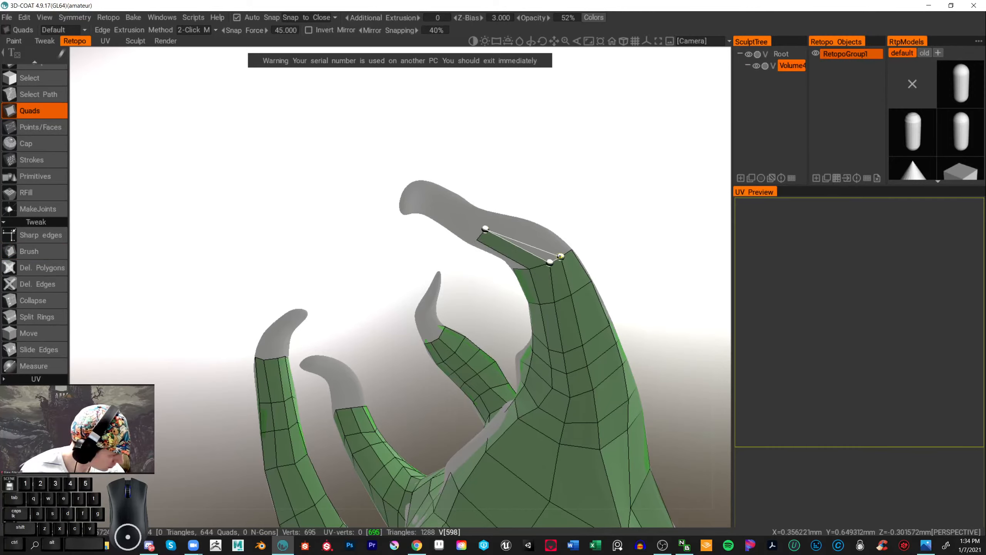
{"action": "left_click", "coordinate": [489, 220]}
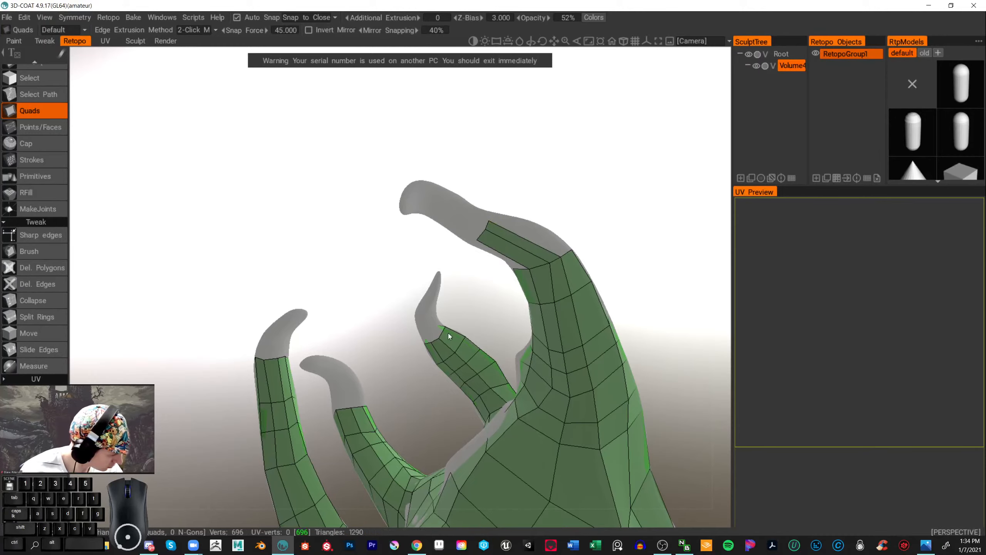
- Start a new row on each of the three smaller fingers by adding two quads from its open rim toward the tip
{"action": "left_click", "coordinate": [430, 317]}
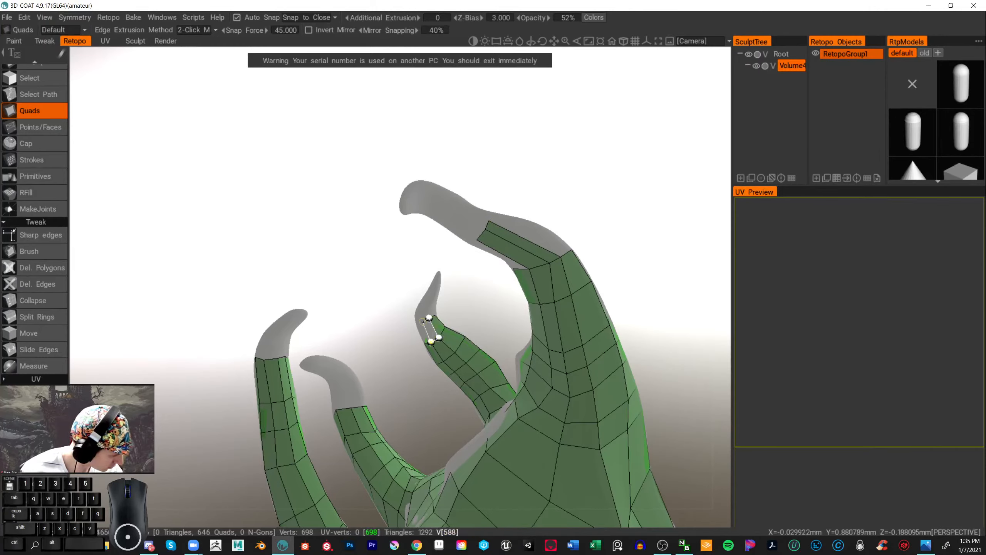
{"action": "left_click", "coordinate": [422, 325]}
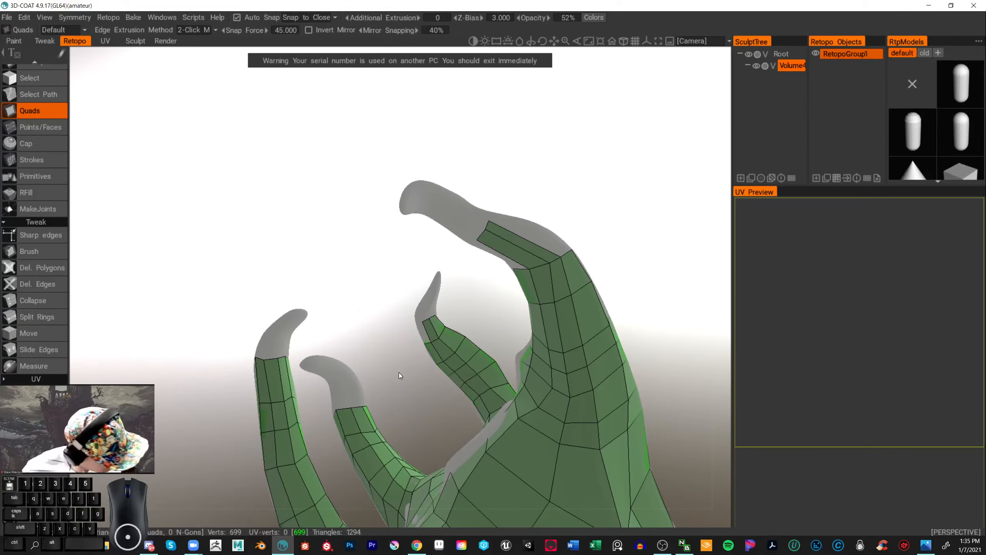
{"action": "left_click_drag", "start_coordinate": [377, 376], "coordinate": [399, 397]}
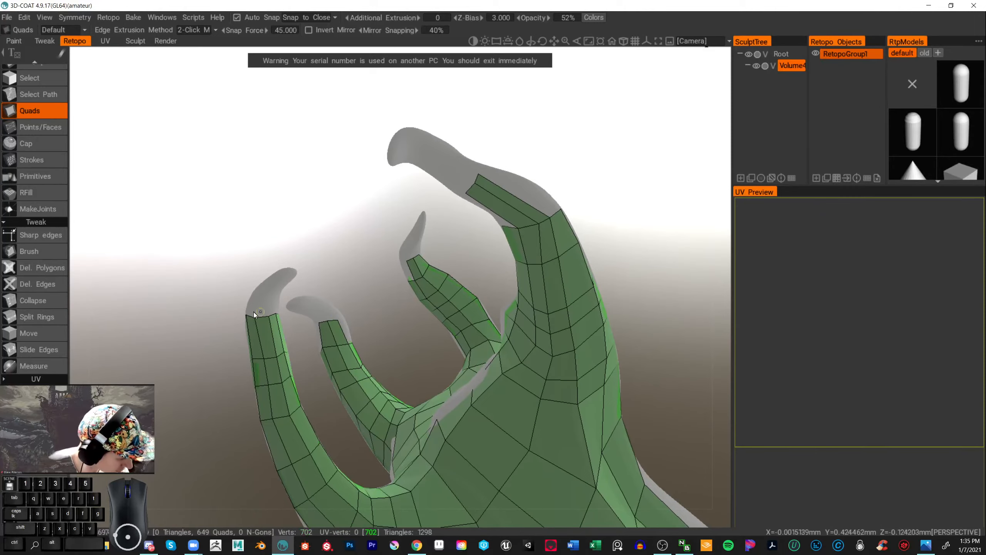
{"action": "left_click", "coordinate": [268, 297]}
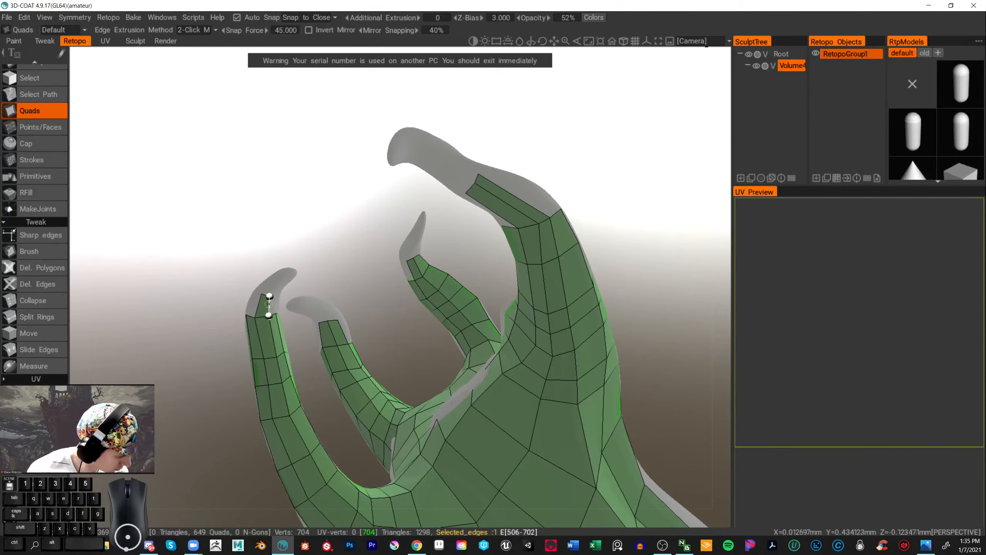
{"action": "left_click", "coordinate": [275, 296]}
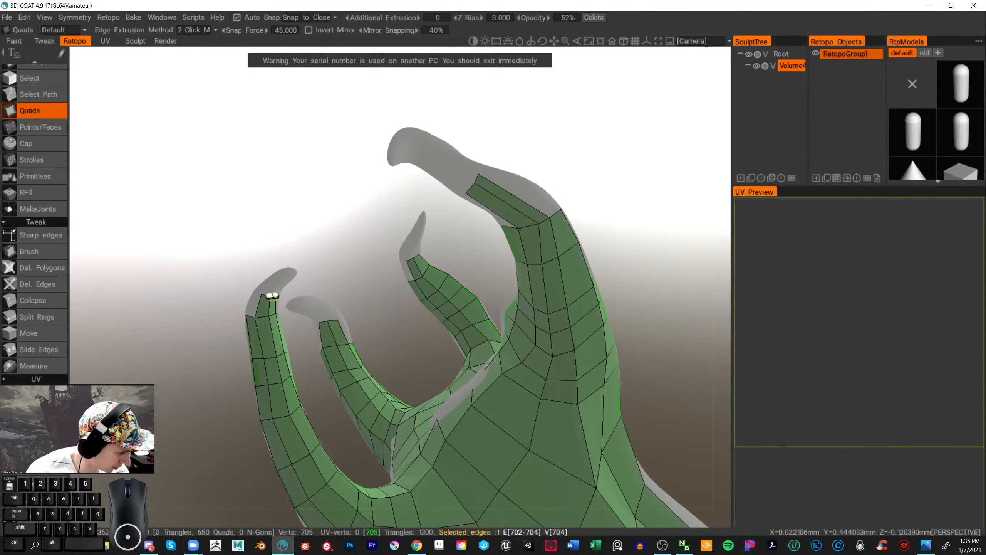
- Straighten the open rim of the finger next to the thin one with the Brush, beside its two newly added quads
{"action": "left_click_drag", "start_coordinate": [341, 280], "coordinate": [643, 356]}
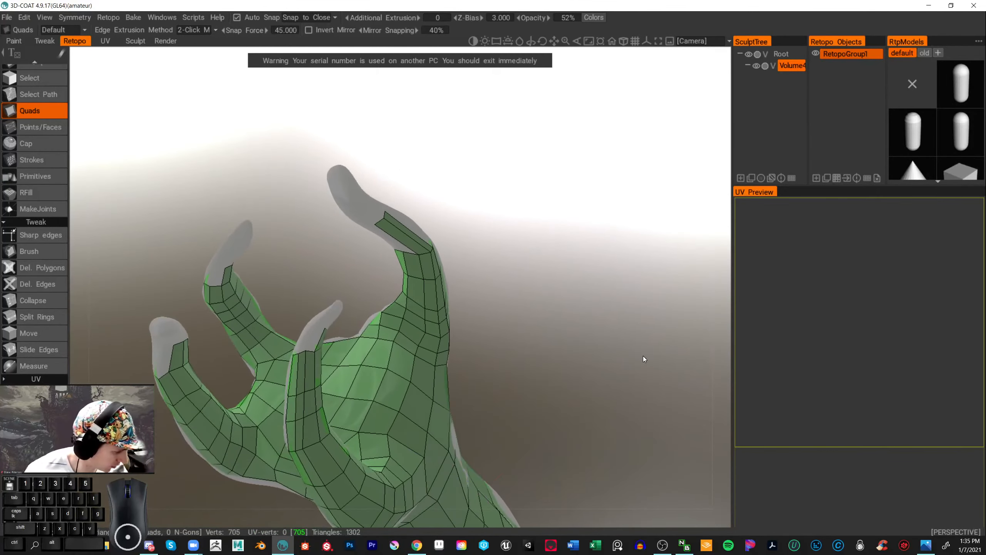
{"action": "left_click_drag", "start_coordinate": [512, 282], "coordinate": [598, 301], "text": "alt"}
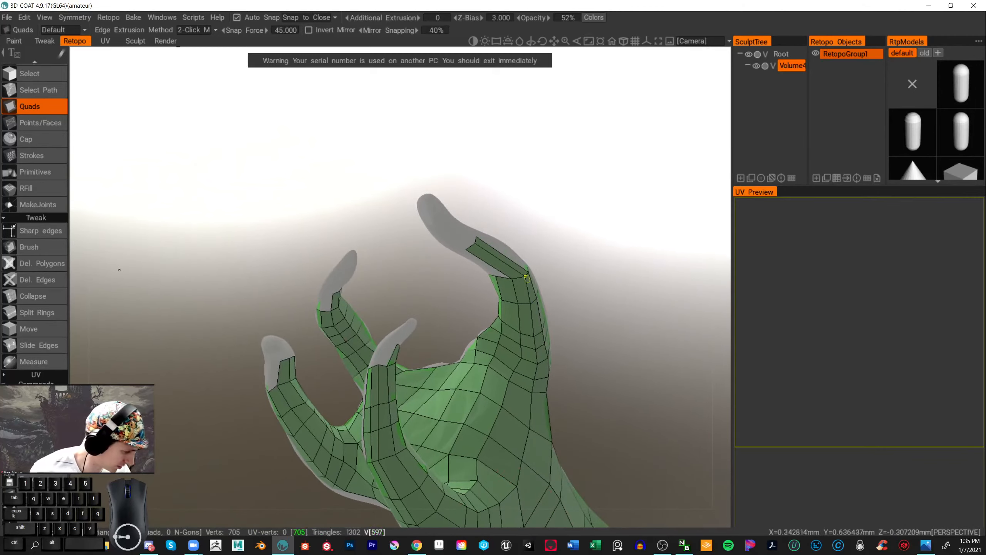
{"action": "left_click_drag", "start_coordinate": [141, 311], "coordinate": [77, 272], "text": "alt"}
{"action": "left_click", "coordinate": [32, 246]}
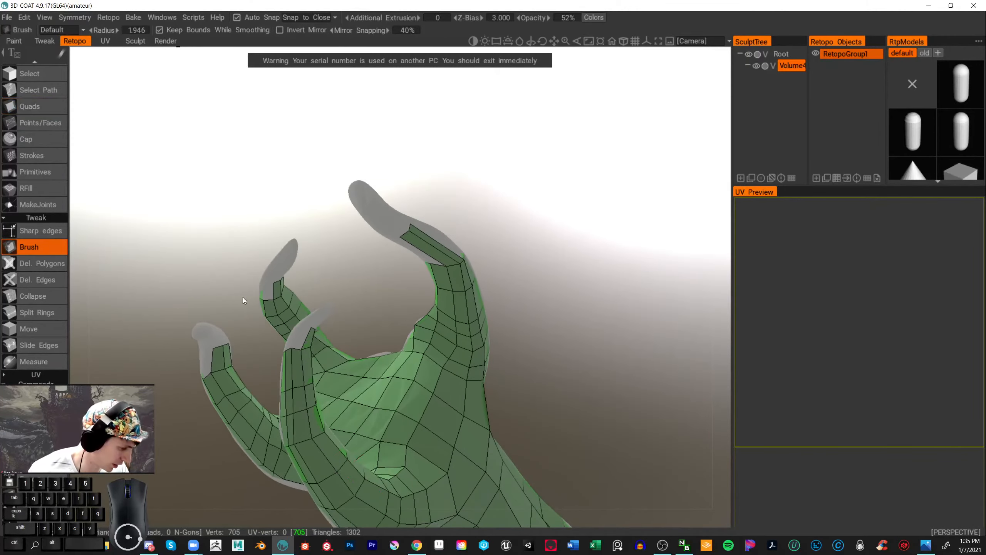
{"action": "scroll", "coordinate": [359, 279], "scroll_direction": "up", "scroll_amount": 5}
{"action": "scroll", "coordinate": [359, 279], "scroll_direction": "down", "scroll_amount": 5}
{"action": "left_click_drag", "start_coordinate": [352, 280], "coordinate": [194, 298], "text": "alt"}
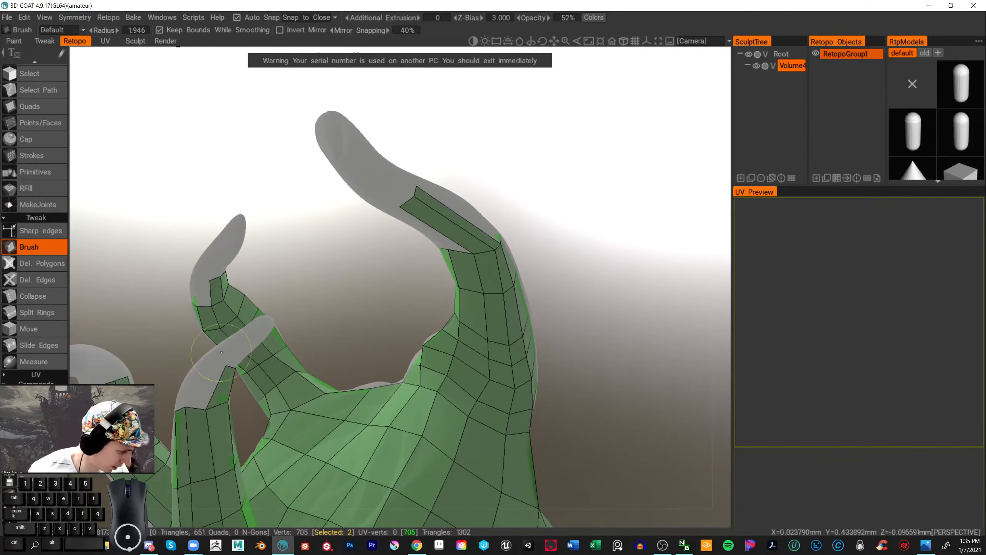
{"action": "left_click", "coordinate": [39, 104]}
{"action": "left_click_drag", "start_coordinate": [334, 255], "coordinate": [306, 347], "text": "alt"}
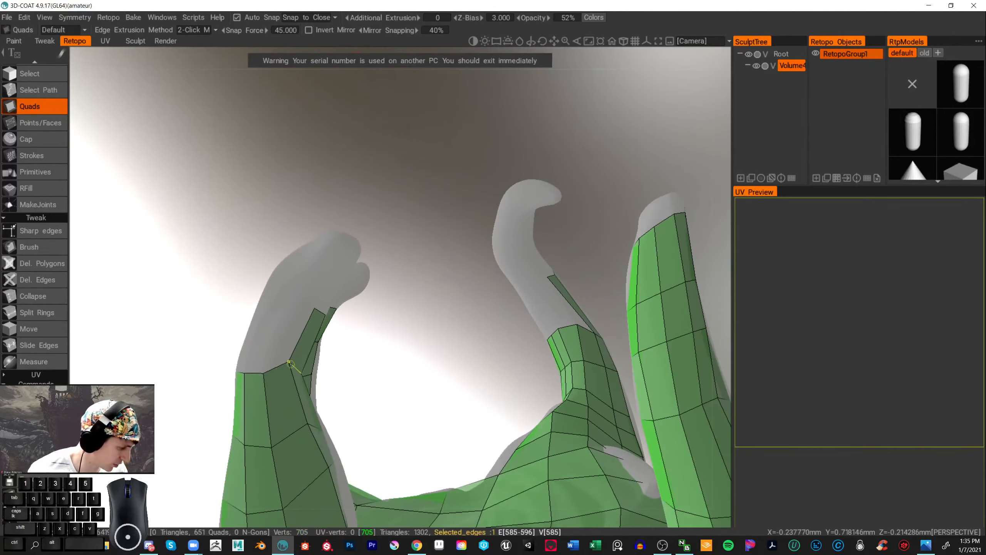
{"action": "left_click", "coordinate": [39, 245]}
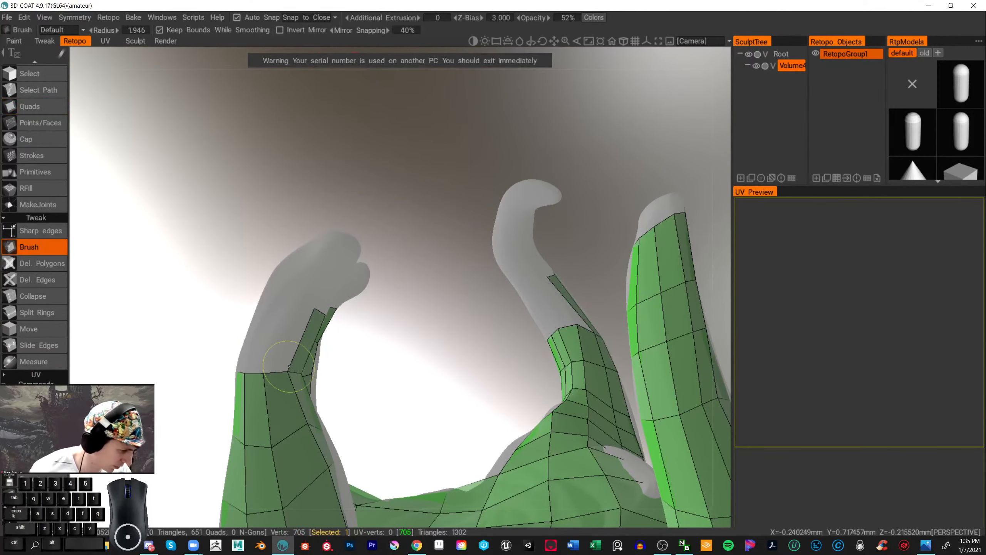
- Add two more quads with the Quads tool to the new row on the finger next to the thin one
{"action": "left_click", "coordinate": [39, 107]}
{"action": "left_click_drag", "start_coordinate": [385, 354], "coordinate": [379, 337], "text": "alt"}
{"action": "left_click", "coordinate": [267, 361]}
{"action": "left_click", "coordinate": [291, 359]}
{"action": "left_click", "coordinate": [317, 297]}
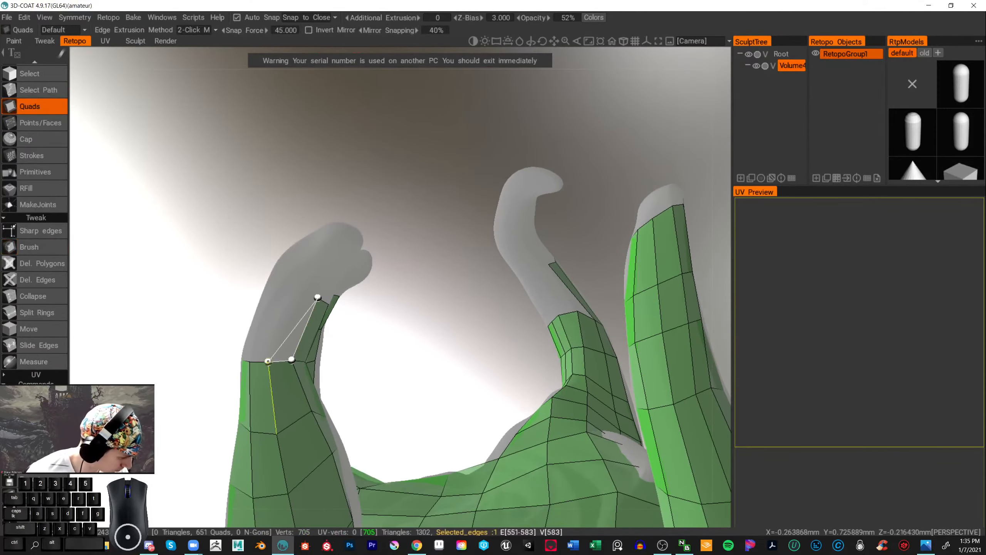
{"action": "left_click", "coordinate": [287, 291]}
{"action": "left_click", "coordinate": [250, 361]}
{"action": "left_click", "coordinate": [268, 362]}
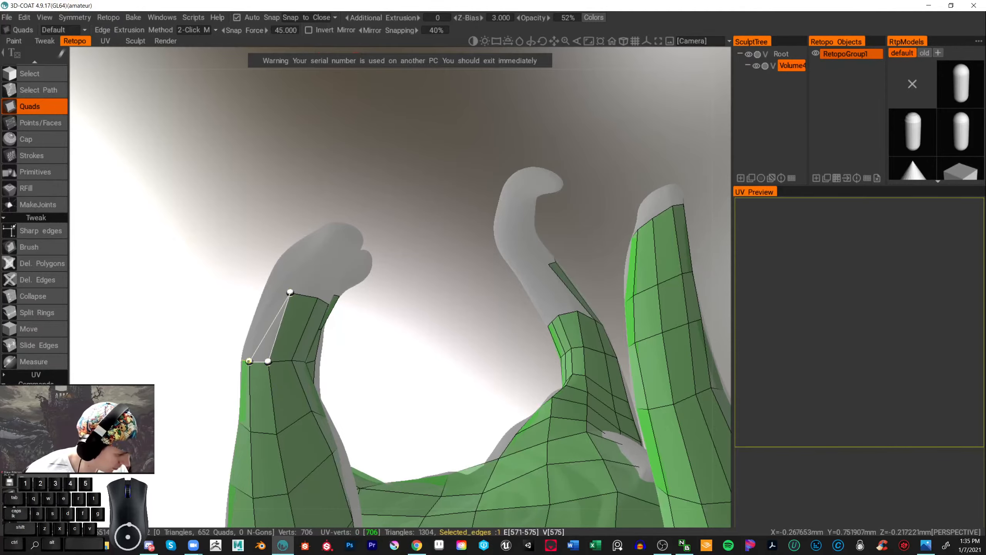
{"action": "left_click", "coordinate": [291, 291]}
{"action": "left_click", "coordinate": [269, 290]}
{"action": "scroll", "coordinate": [388, 304], "scroll_direction": "down", "scroll_amount": 5}
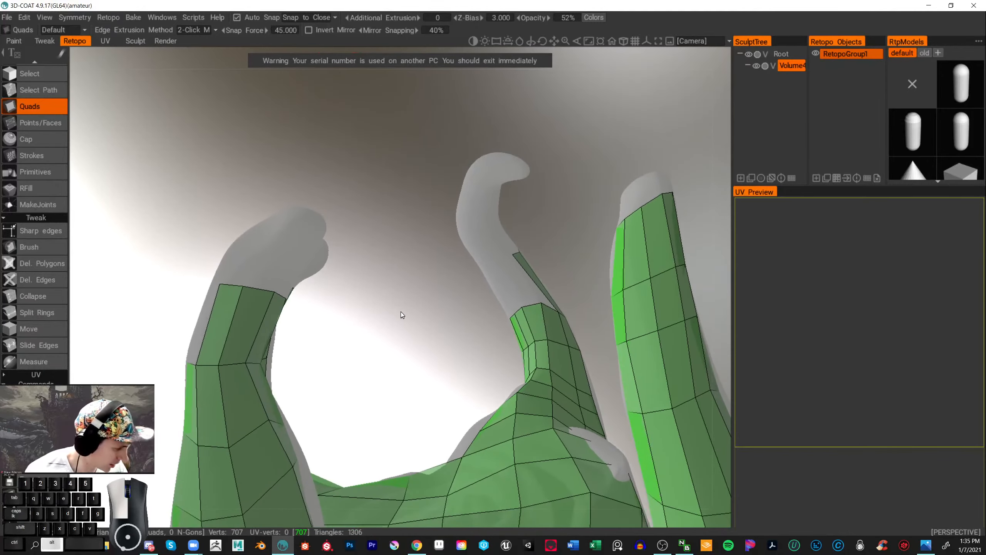
- Continue the same finger's new row around its opposite side with two further quads
{"action": "left_click_drag", "start_coordinate": [396, 340], "coordinate": [645, 203], "text": "alt"}
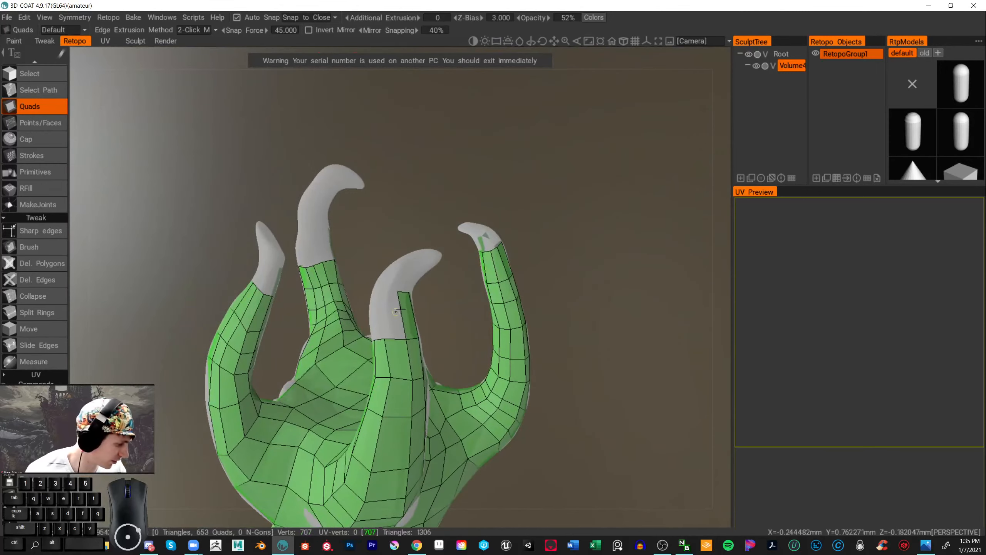
{"action": "left_click", "coordinate": [406, 338]}
{"action": "left_click", "coordinate": [384, 337]}
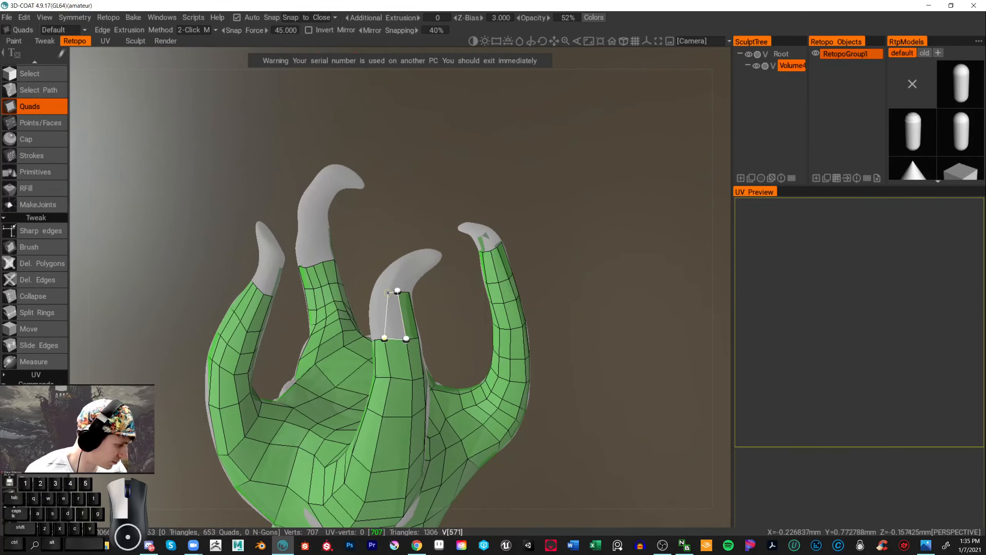
{"action": "left_click", "coordinate": [388, 292]}
{"action": "left_click", "coordinate": [375, 294]}
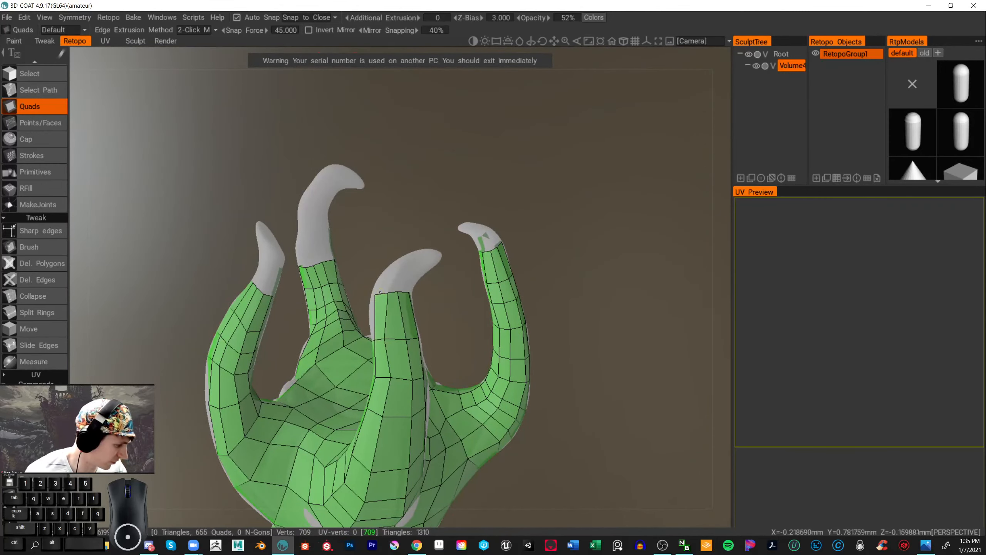
- Add one more quad to the thin finger's new row, beside the quads already extending past its rim
{"action": "left_click_drag", "start_coordinate": [521, 305], "coordinate": [339, 376], "text": "alt"}
{"action": "left_click", "coordinate": [201, 372]}
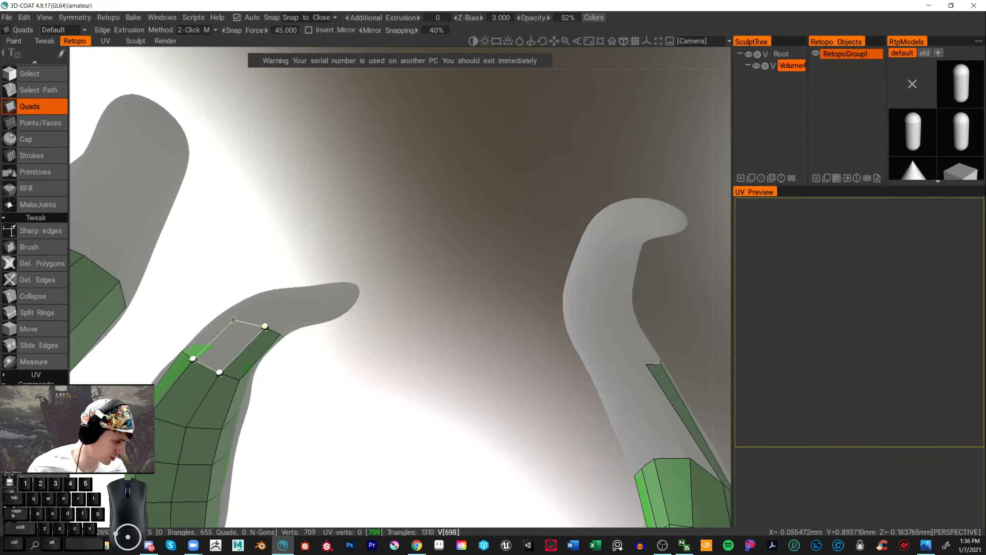
{"action": "left_click", "coordinate": [245, 312]}
- Even out the large finger's open rim and the edges just below it on the far side with the Brush
{"action": "left_click_drag", "start_coordinate": [411, 382], "coordinate": [583, 439], "text": "alt"}
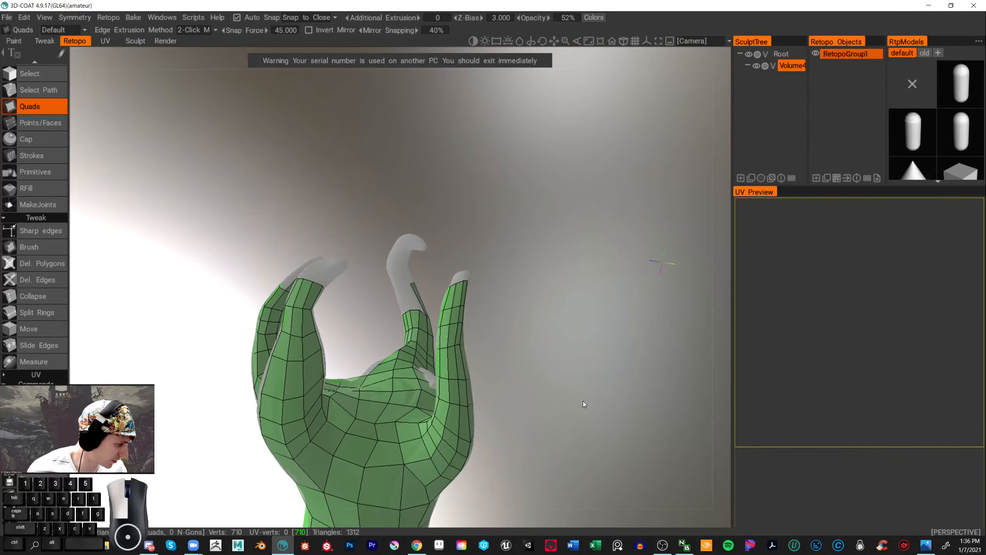
{"action": "scroll", "coordinate": [582, 401], "scroll_direction": "up", "scroll_amount": 8}
{"action": "left_click", "coordinate": [37, 244]}
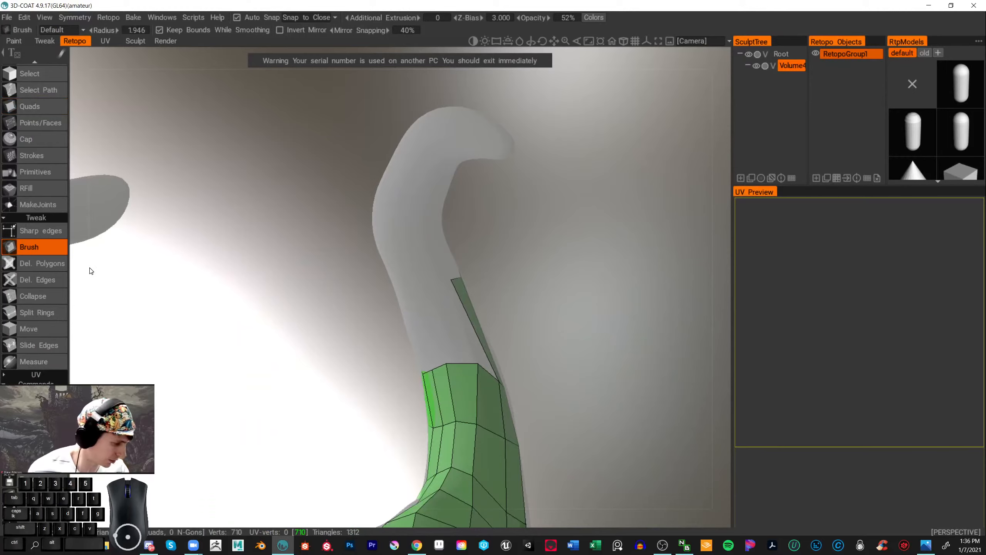
{"action": "left_click_drag", "start_coordinate": [482, 378], "coordinate": [480, 381]}
{"action": "mouse_move", "coordinate": [477, 422]}
{"action": "left_mouse_down"}
{"action": "mouse_move", "coordinate": [478, 399]}
{"action": "mouse_move", "coordinate": [460, 425]}
{"action": "left_mouse_up"}
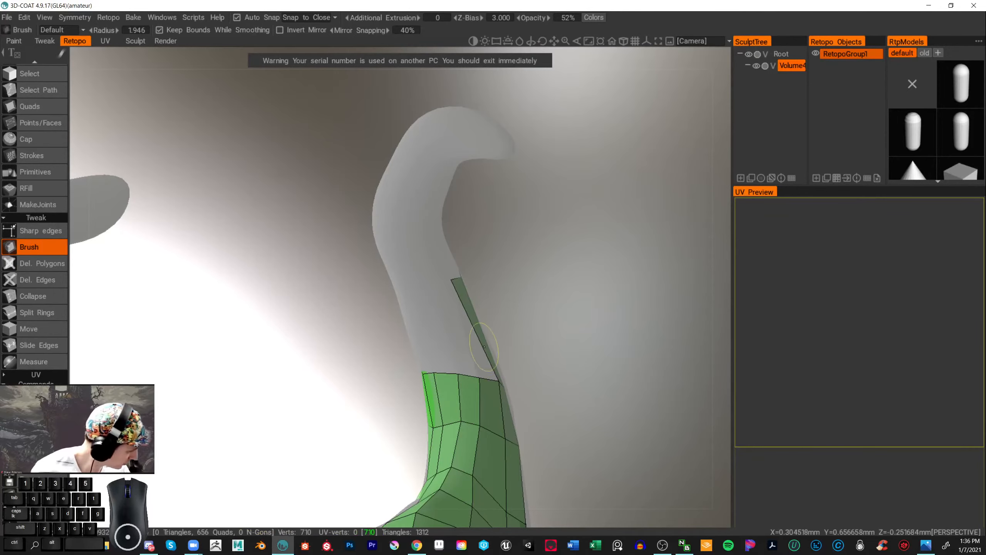
- Add three adjacent quads to the large finger's new row, continuing from the narrow strip toward its uncovered side
{"action": "left_click", "coordinate": [33, 105]}
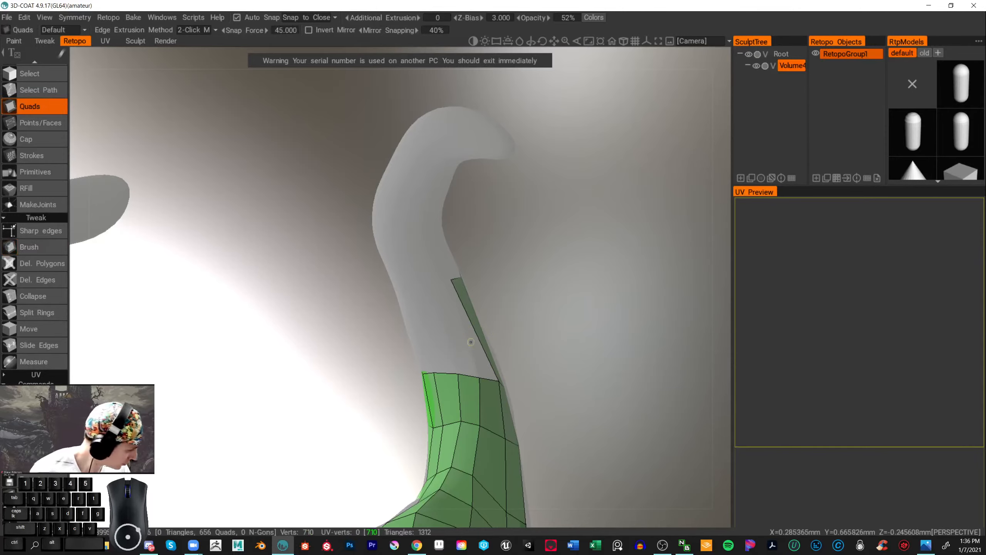
{"action": "left_click", "coordinate": [440, 280]}
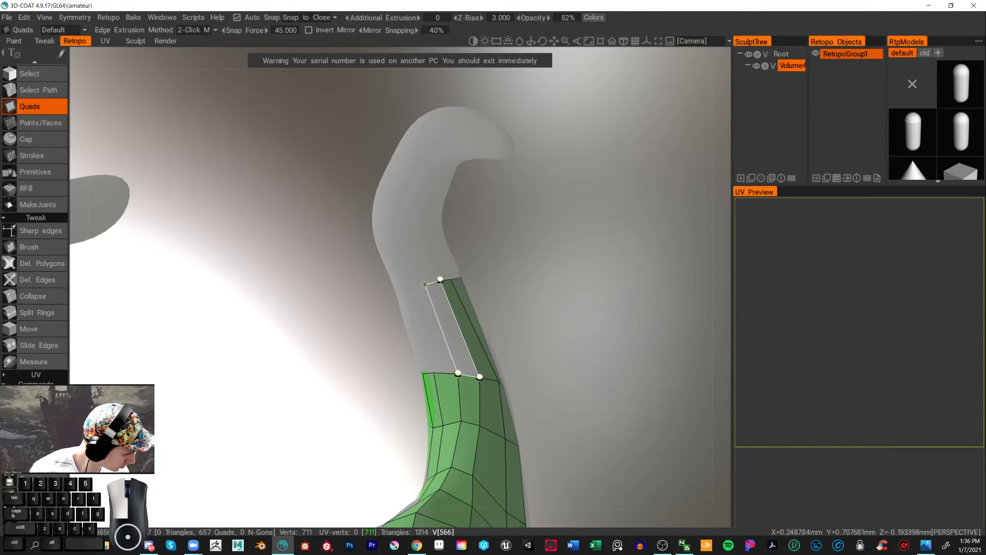
{"action": "left_click", "coordinate": [425, 284]}
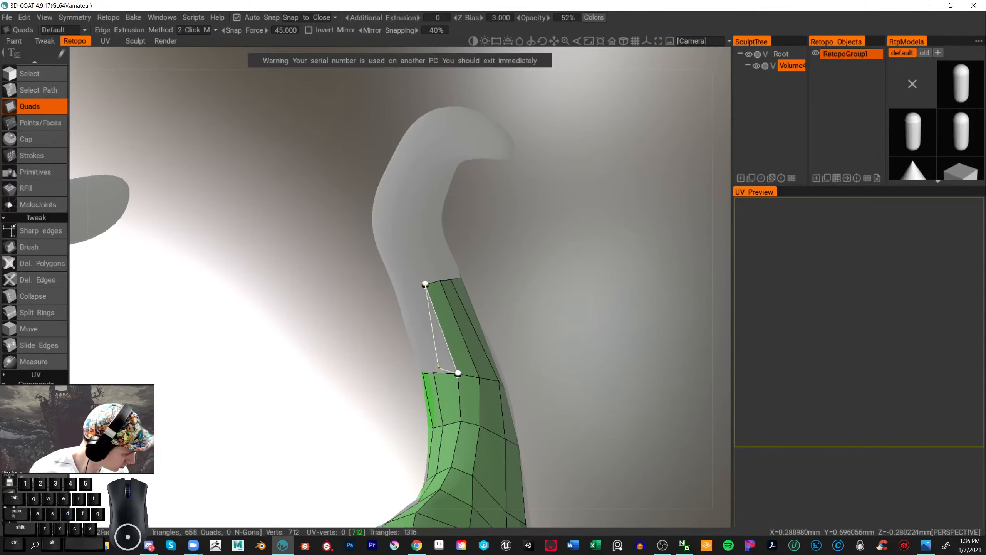
{"action": "left_click", "coordinate": [412, 288]}
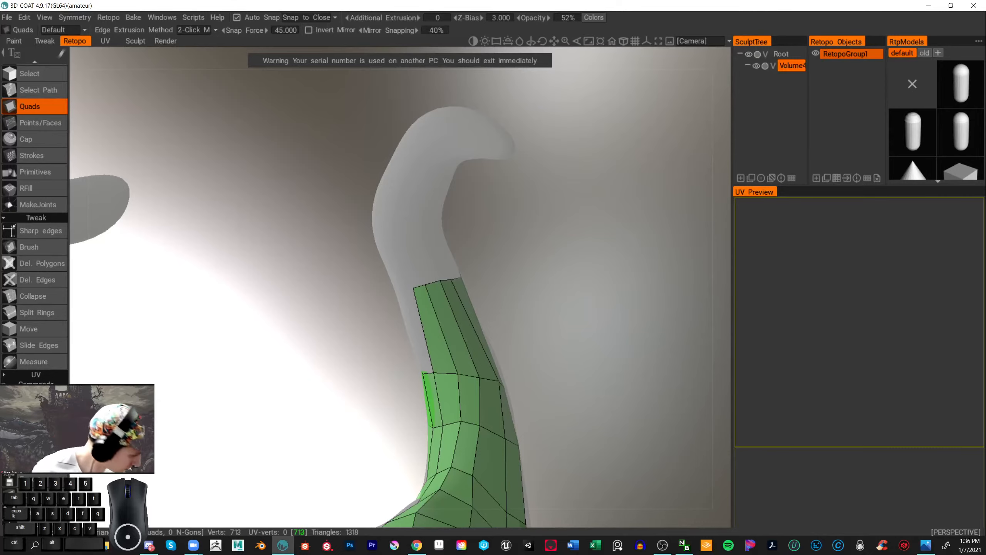
- Add two adjacent quads to the new row of the slanted far finger and two to that of the curled middle finger
{"action": "right_click_drag", "start_coordinate": [272, 406], "coordinate": [330, 368]}
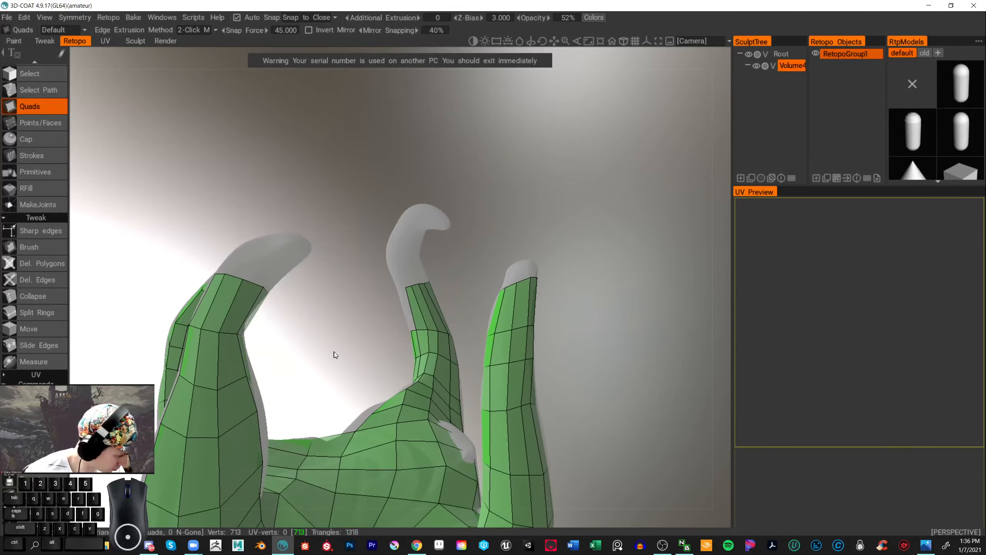
{"action": "left_click_drag", "start_coordinate": [334, 353], "coordinate": [247, 338]}
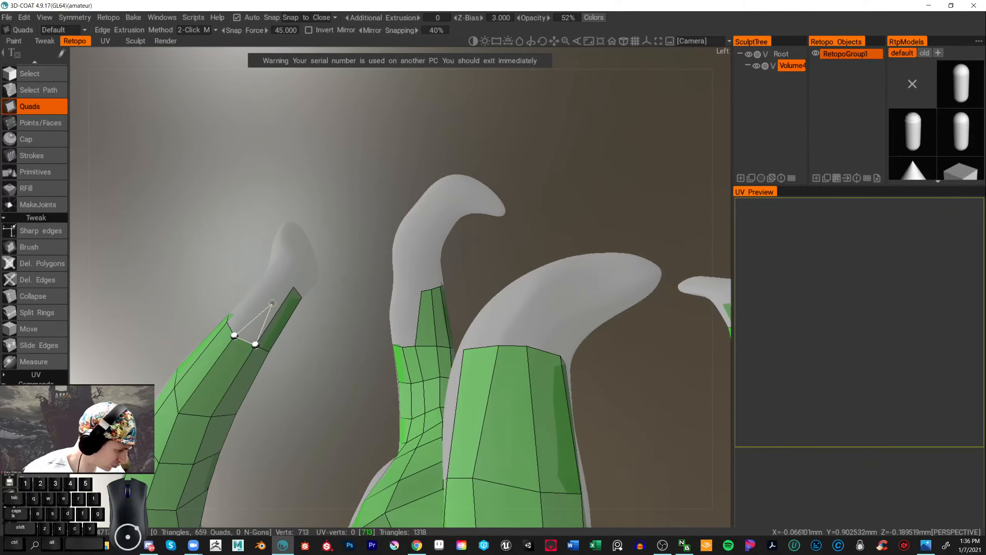
{"action": "left_click", "coordinate": [278, 277]}
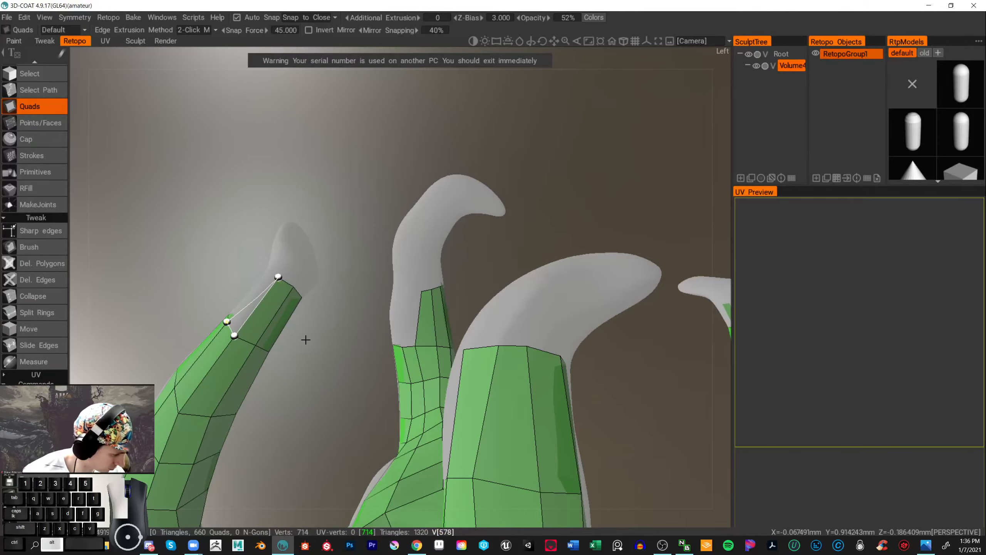
{"action": "left_click_drag", "start_coordinate": [306, 340], "coordinate": [355, 355], "text": "alt"}
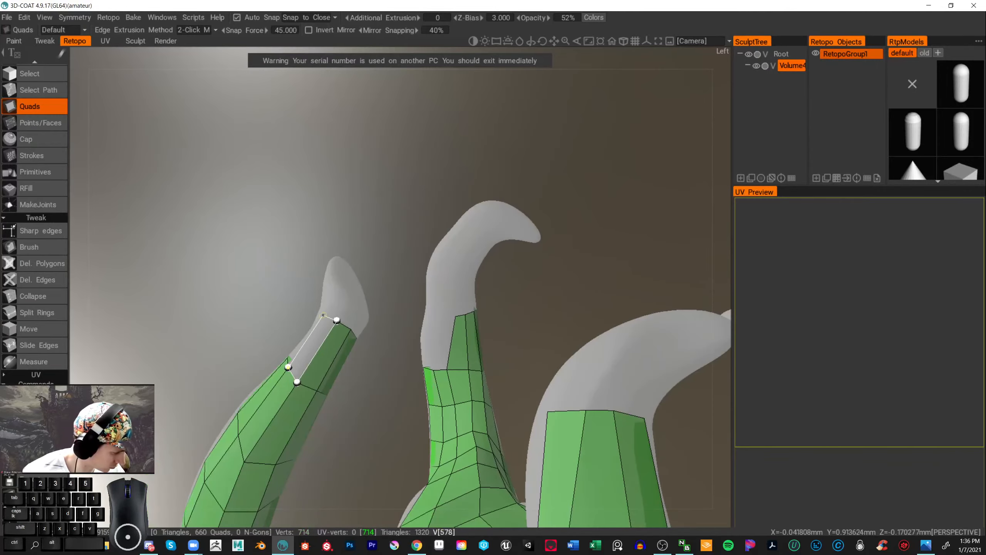
{"action": "left_click", "coordinate": [322, 314]}
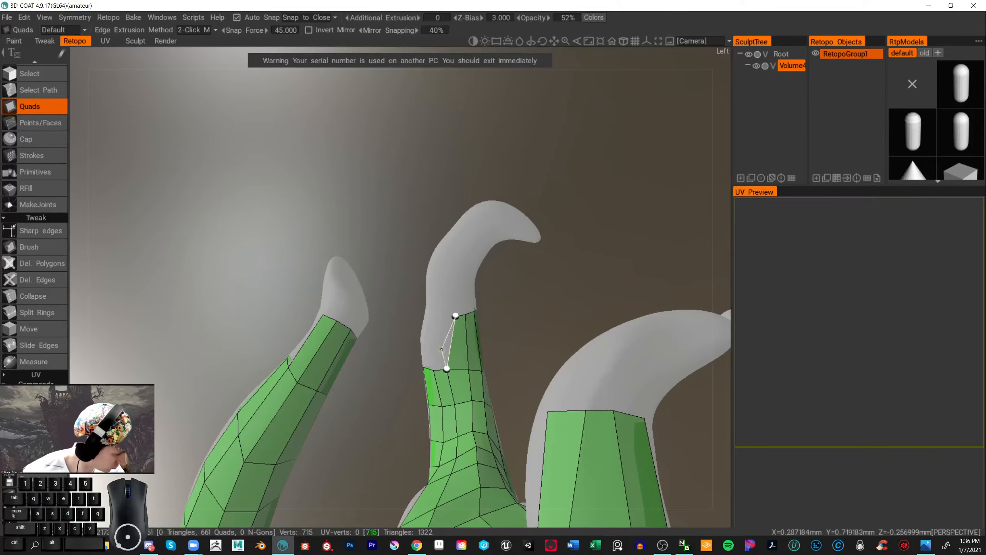
{"action": "left_click", "coordinate": [438, 317]}
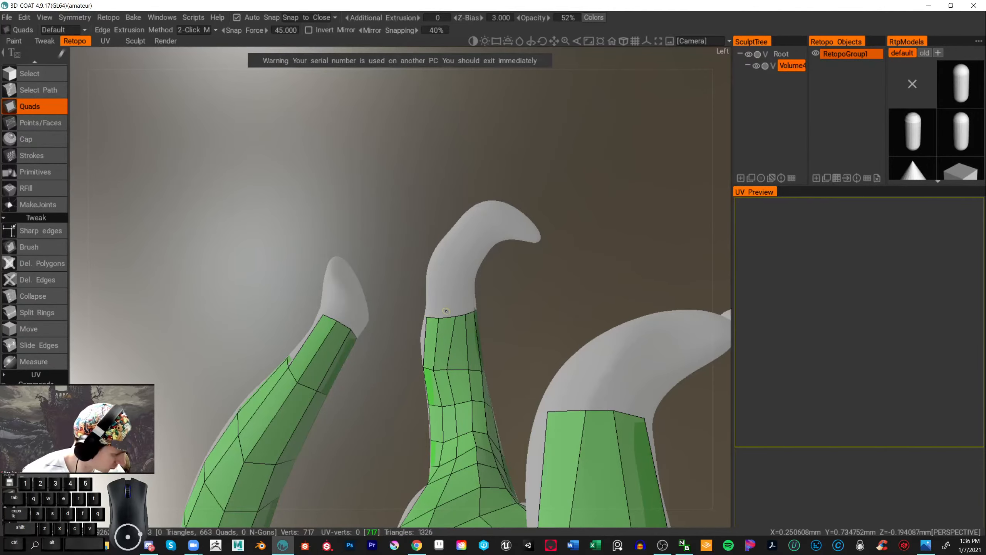
- Start a new row above the large foreground finger's rim with three adjacent quads running toward the claw
{"action": "scroll", "coordinate": [508, 298], "scroll_direction": "down", "scroll_amount": 6}
{"action": "left_click_drag", "start_coordinate": [614, 321], "coordinate": [581, 327], "text": "alt"}
{"action": "scroll", "coordinate": [571, 329], "scroll_direction": "up", "scroll_amount": 5}
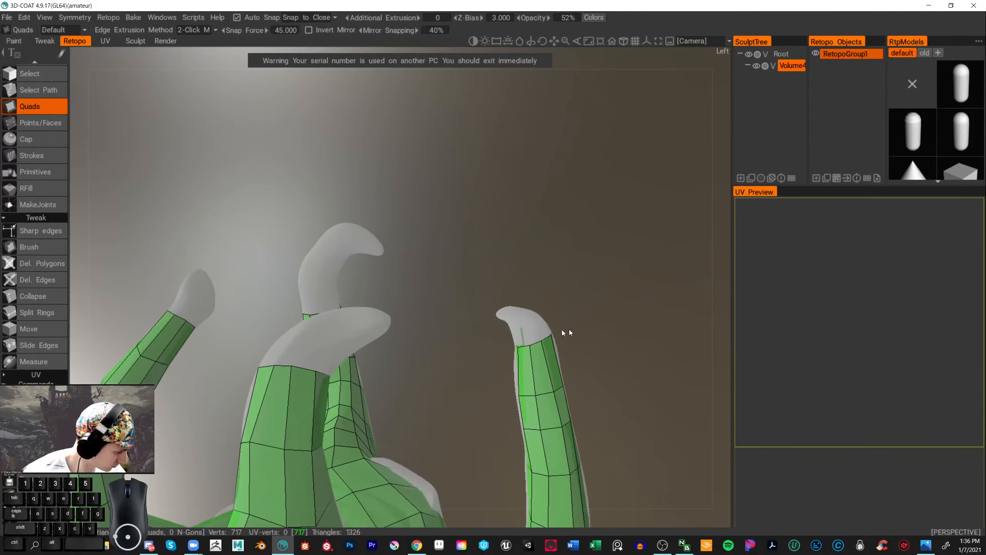
{"action": "left_click_drag", "start_coordinate": [408, 391], "coordinate": [409, 405], "text": "alt"}
{"action": "left_click", "coordinate": [300, 412]}
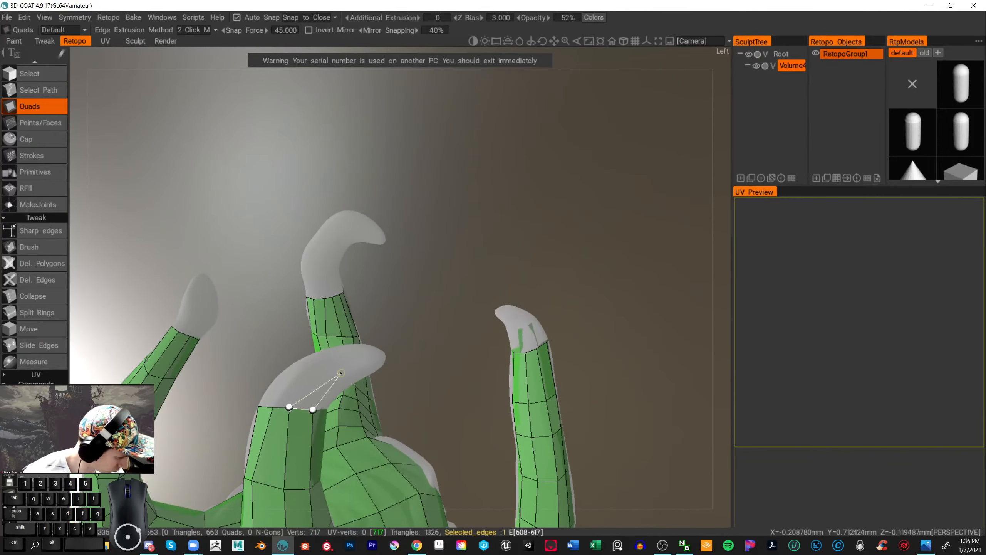
{"action": "left_click", "coordinate": [330, 363]}
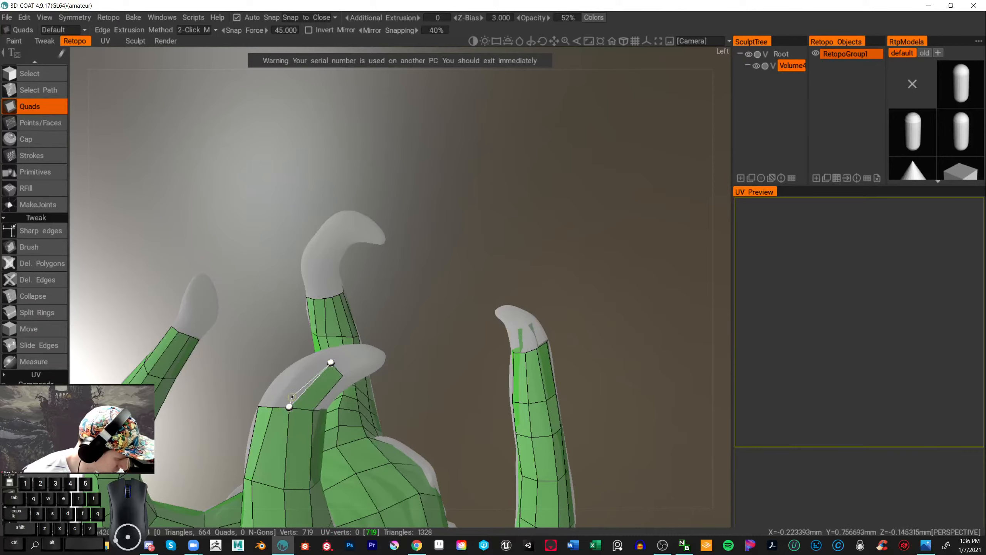
{"action": "left_click", "coordinate": [318, 357]}
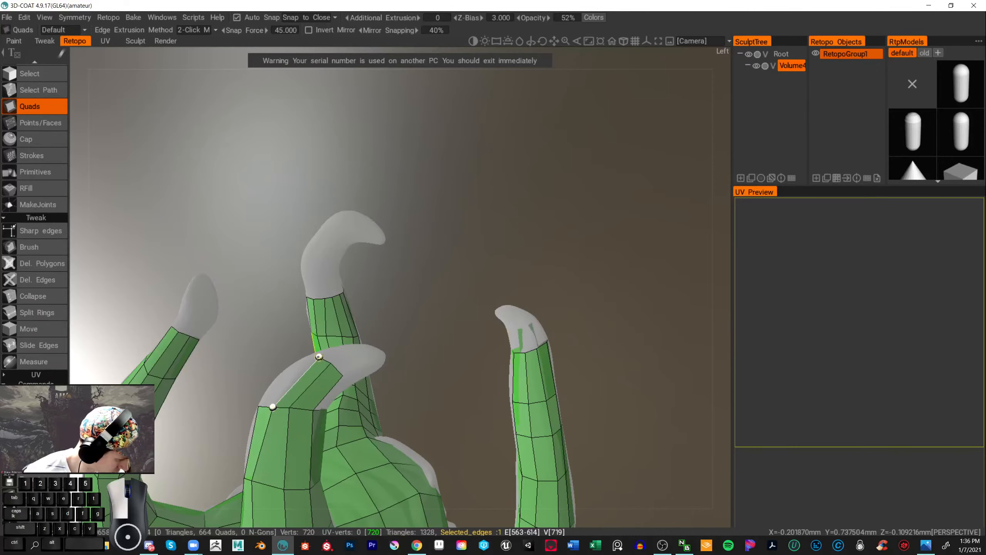
{"action": "left_click_drag", "start_coordinate": [361, 350], "coordinate": [455, 357], "text": "alt"}
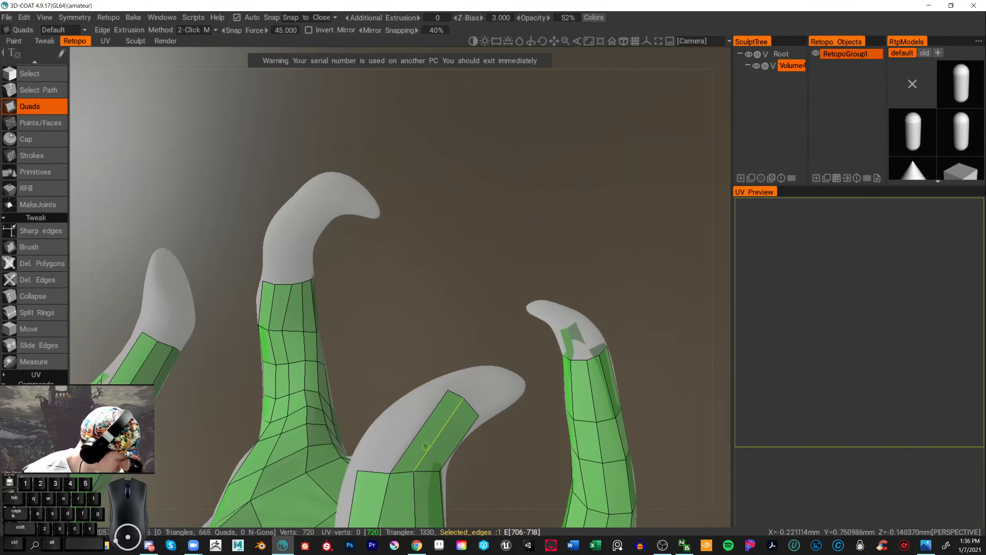
{"action": "left_click", "coordinate": [402, 454]}
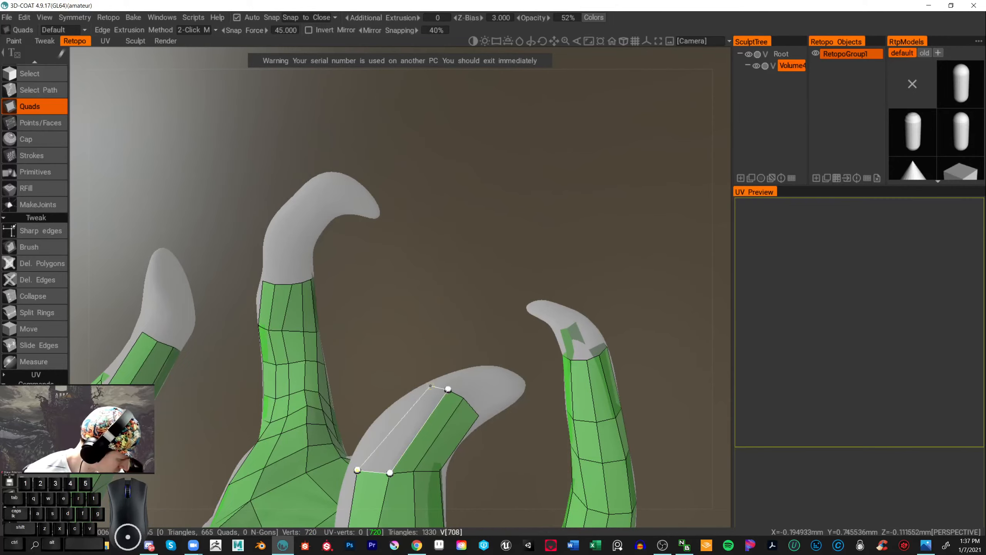
{"action": "left_click", "coordinate": [435, 384]}
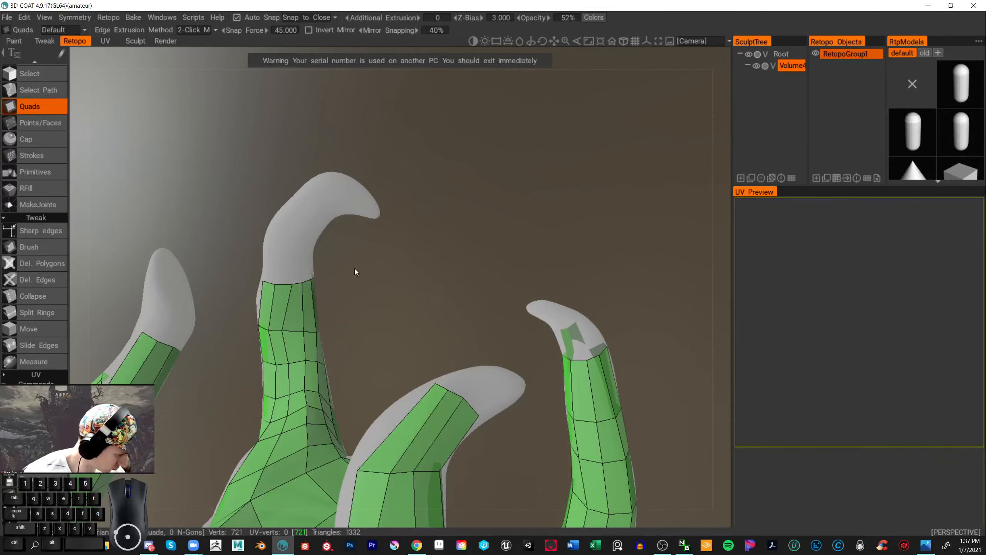
- Add a quad to the slanted finger's new row on its uncovered side and shift the row's top edge with the Brush
{"action": "left_click_drag", "start_coordinate": [361, 263], "coordinate": [433, 339], "text": "alt"}
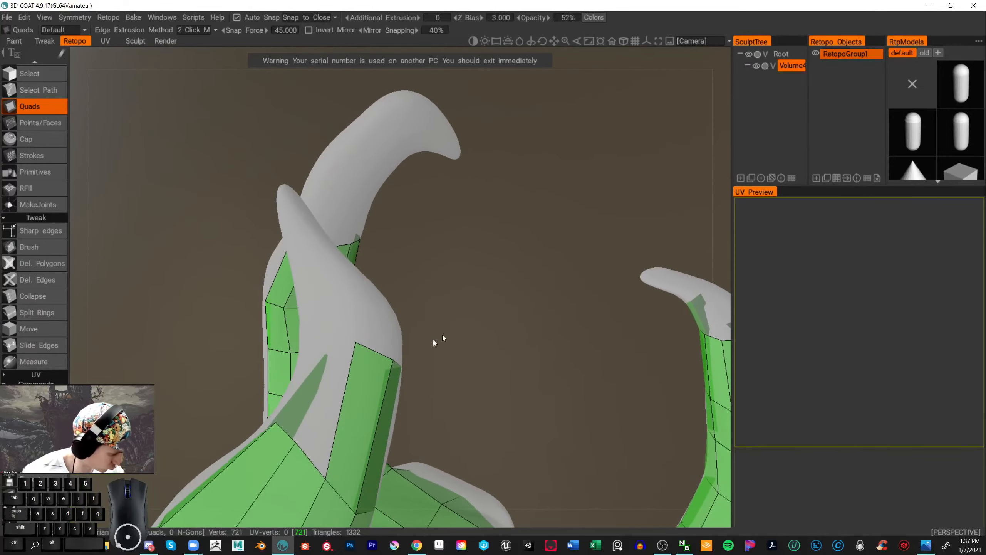
{"action": "left_click", "coordinate": [346, 412]}
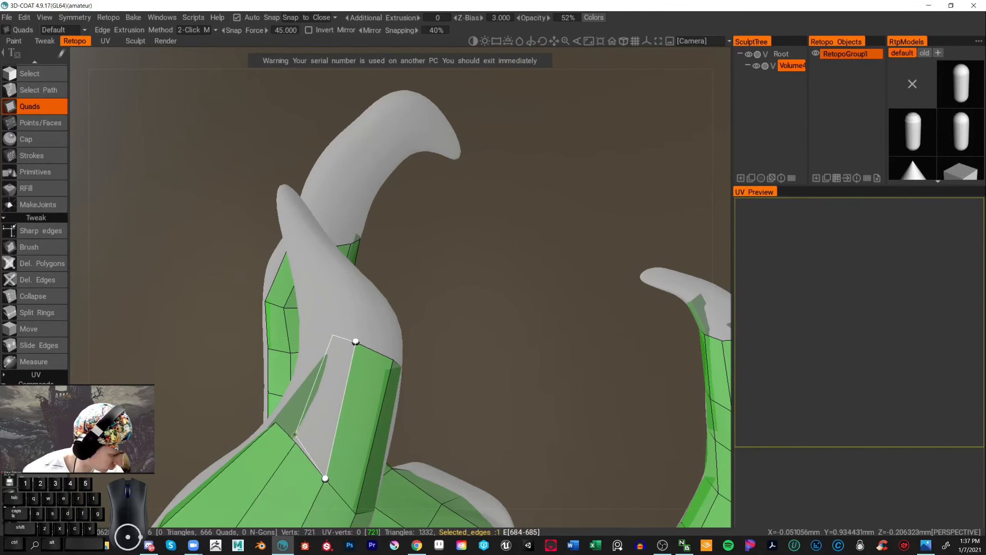
{"action": "left_click", "coordinate": [296, 441]}
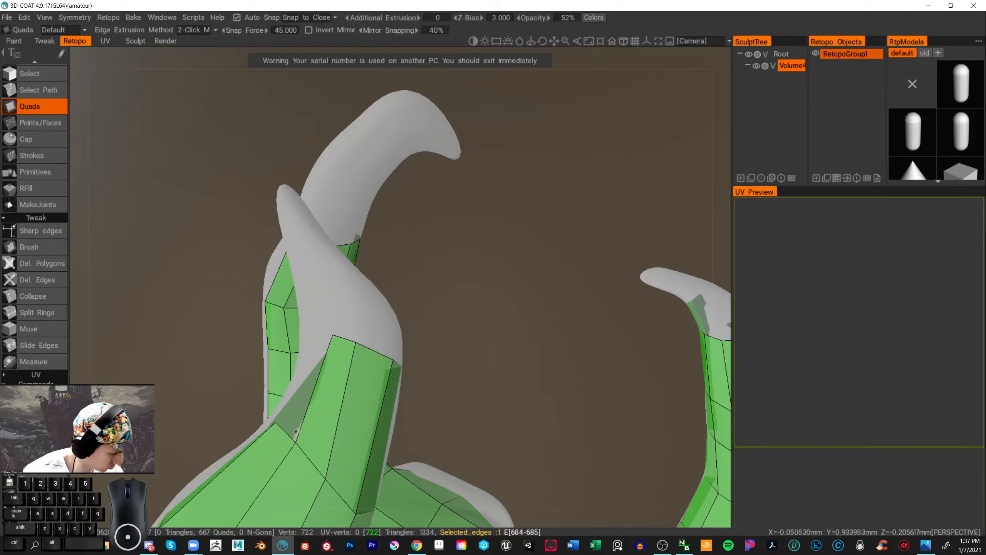
{"action": "left_click", "coordinate": [47, 245]}
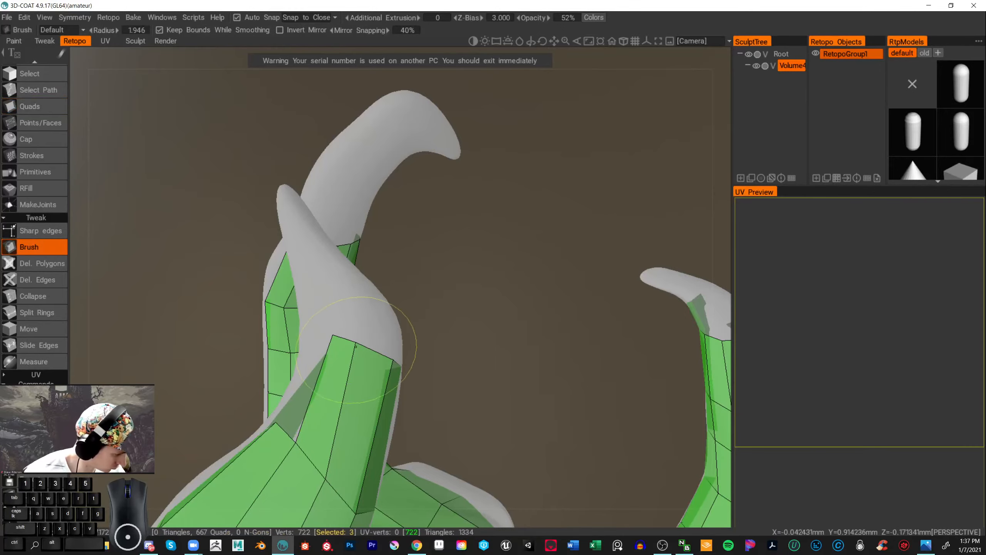
{"action": "mouse_move", "coordinate": [356, 344]}
{"action": "left_mouse_down"}
{"action": "mouse_move", "coordinate": [375, 353]}
{"action": "mouse_move", "coordinate": [345, 346]}
{"action": "mouse_move", "coordinate": [345, 334]}
{"action": "left_mouse_up"}
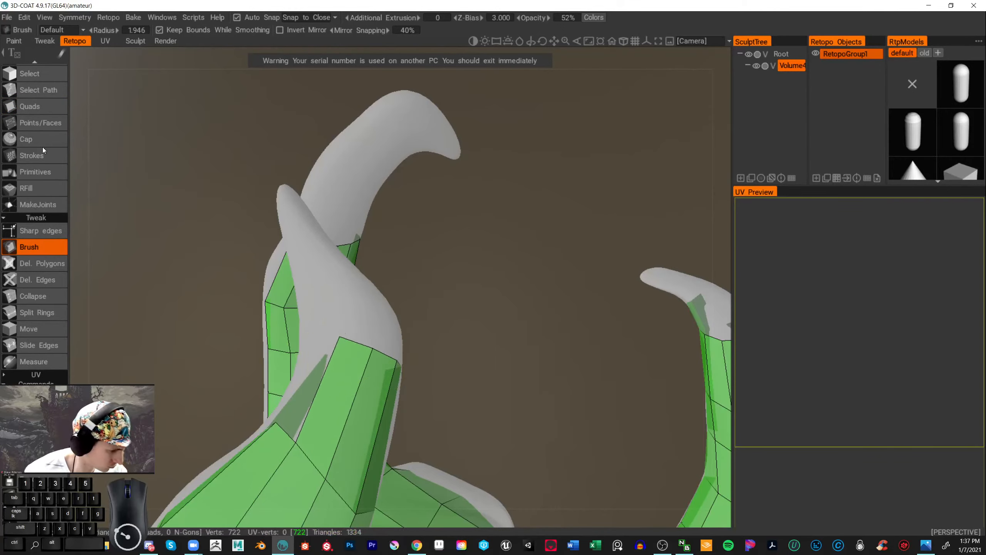
- Continue the slanted finger's new row with another quad into the remaining gap, using the Quads tool
{"action": "left_click", "coordinate": [38, 108]}
{"action": "left_click_drag", "start_coordinate": [174, 249], "coordinate": [200, 291]}
{"action": "middle_click_drag", "start_coordinate": [634, 340], "coordinate": [623, 302]}
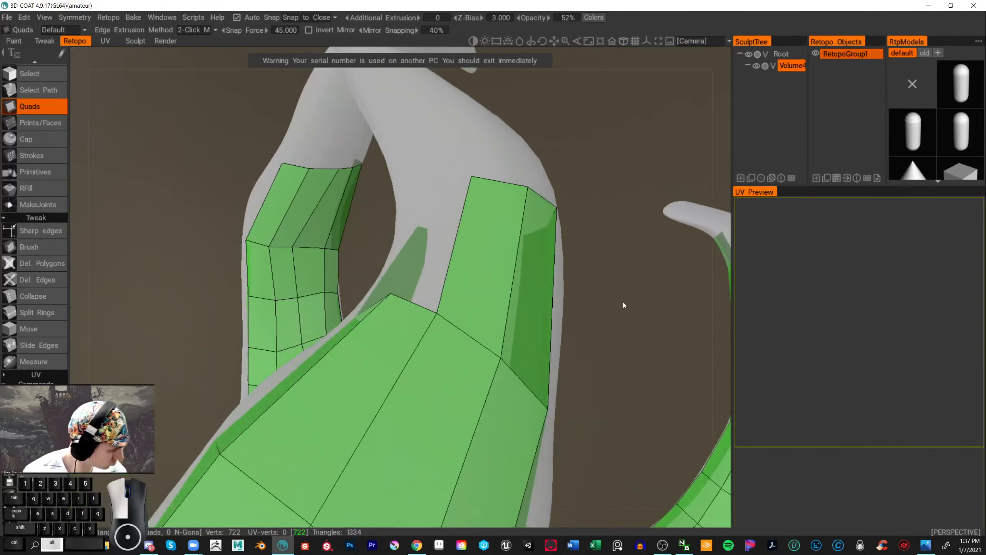
{"action": "scroll", "coordinate": [624, 303], "scroll_direction": "down", "scroll_amount": 2}
{"action": "left_click", "coordinate": [457, 220]}
{"action": "left_click", "coordinate": [431, 321]}
{"action": "left_click", "coordinate": [398, 306]}
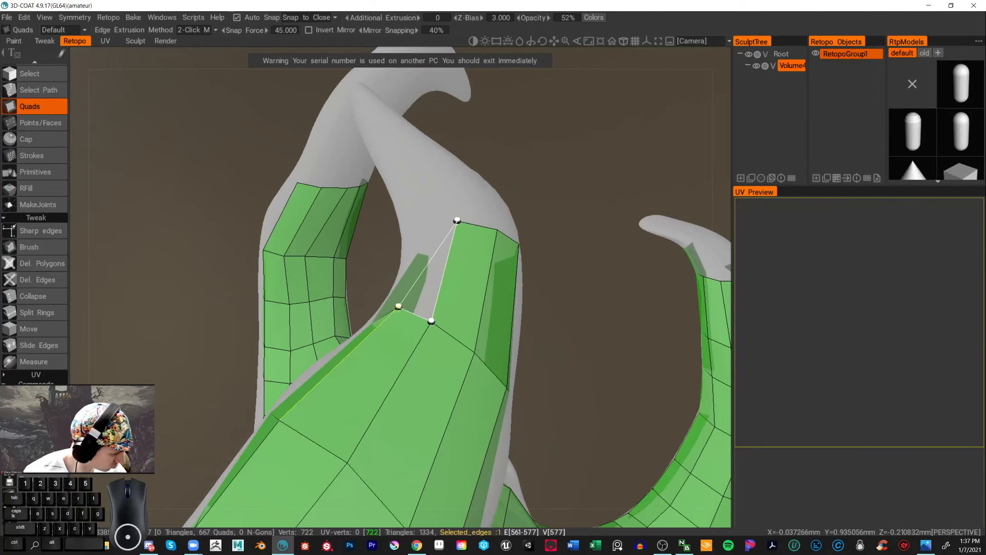
{"action": "left_click", "coordinate": [420, 222]}
- Add one quad to the large hooked finger's new row, beside the strip already extending along its inner side
{"action": "scroll", "coordinate": [447, 204], "scroll_direction": "down", "scroll_amount": 8}
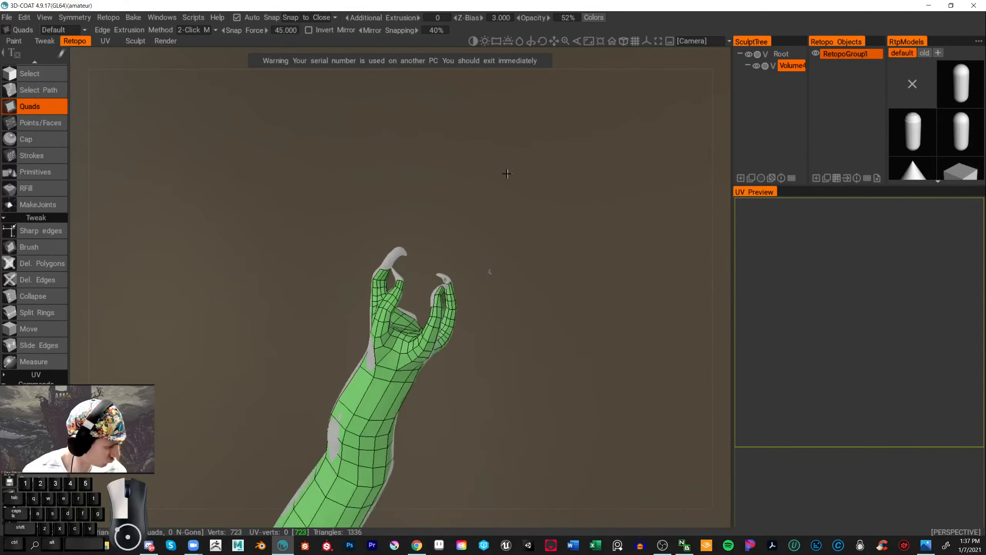
{"action": "left_click_drag", "start_coordinate": [491, 207], "coordinate": [555, 260]}
{"action": "scroll", "coordinate": [595, 277], "scroll_direction": "up", "scroll_amount": 8}
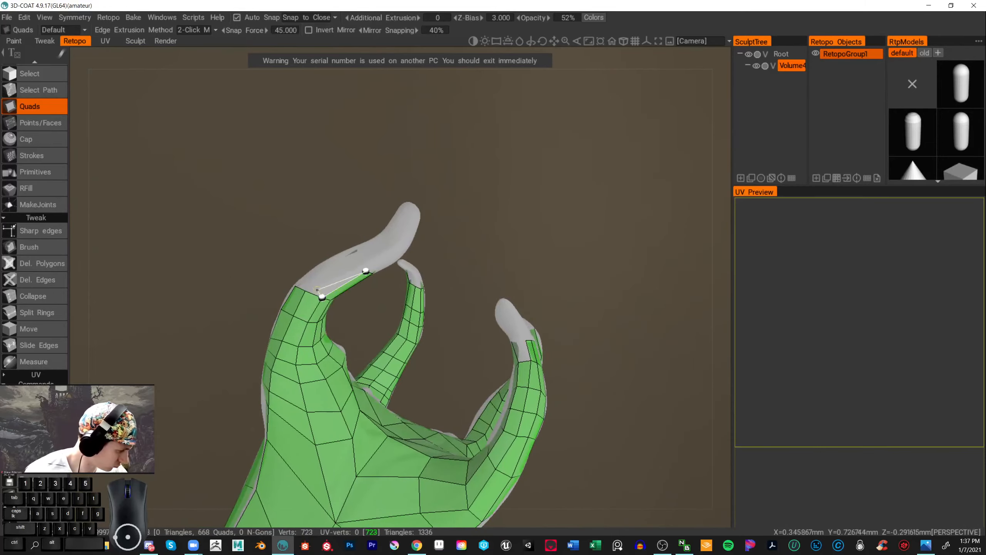
{"action": "left_click", "coordinate": [354, 260]}
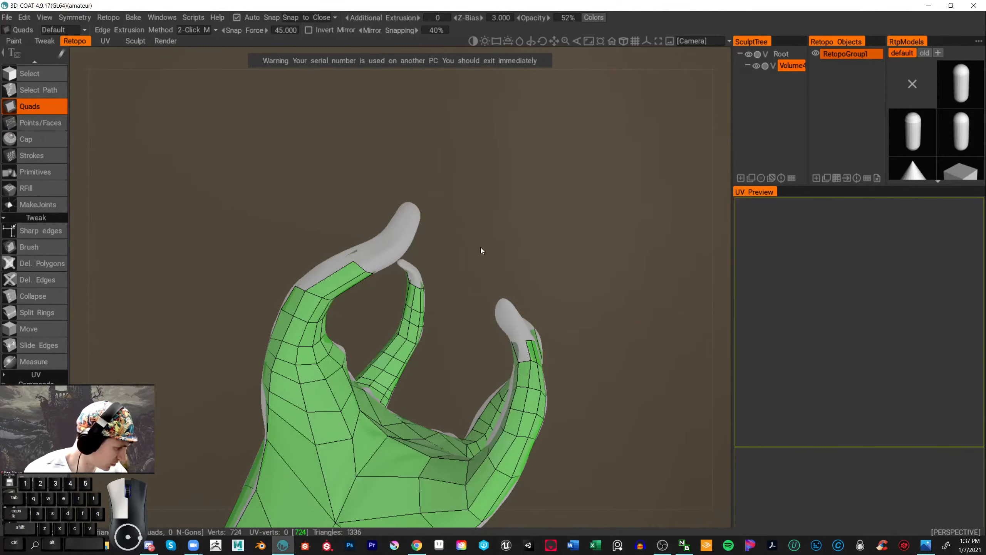
- Continue the foreground finger's two uppermost rows around its uncovered side with four quads
{"action": "left_click_drag", "start_coordinate": [481, 247], "coordinate": [498, 263], "text": "alt"}
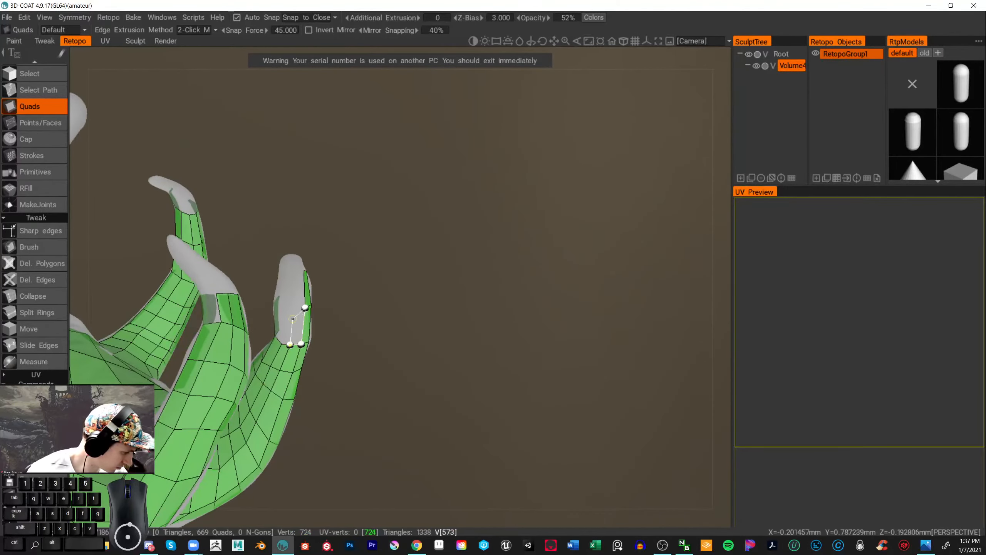
{"action": "left_click", "coordinate": [294, 309]}
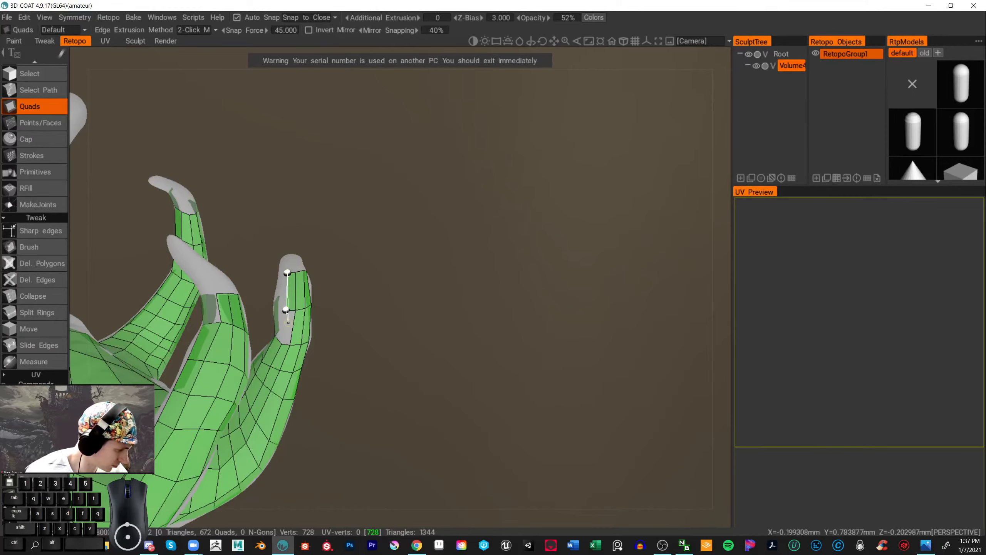
{"action": "left_click", "coordinate": [290, 344]}
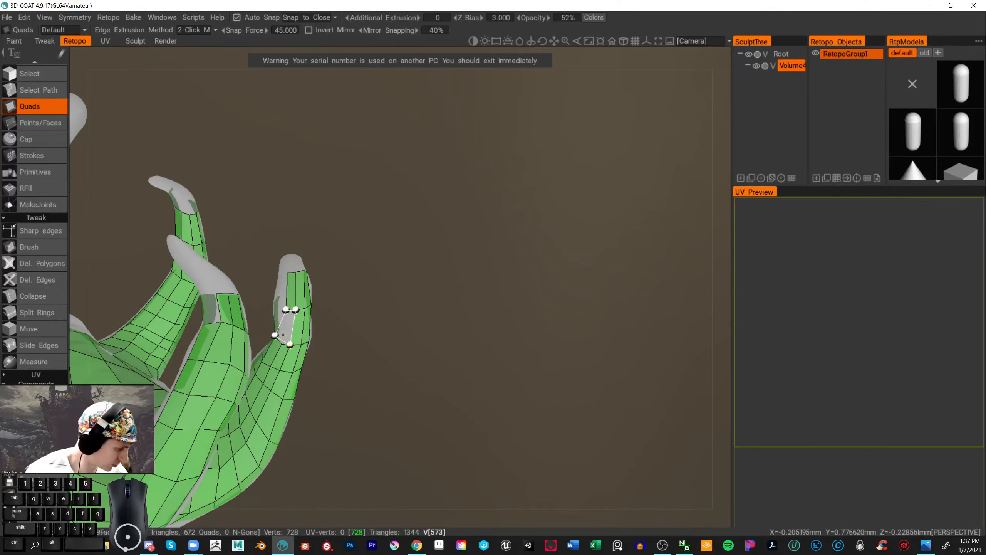
{"action": "left_click", "coordinate": [283, 341]}
- Close the gap in the same finger's lower new row with a quad and add one more quad to the row above
{"action": "left_click_drag", "start_coordinate": [361, 328], "coordinate": [543, 317]}
{"action": "scroll", "coordinate": [481, 319], "scroll_direction": "down", "scroll_amount": 3}
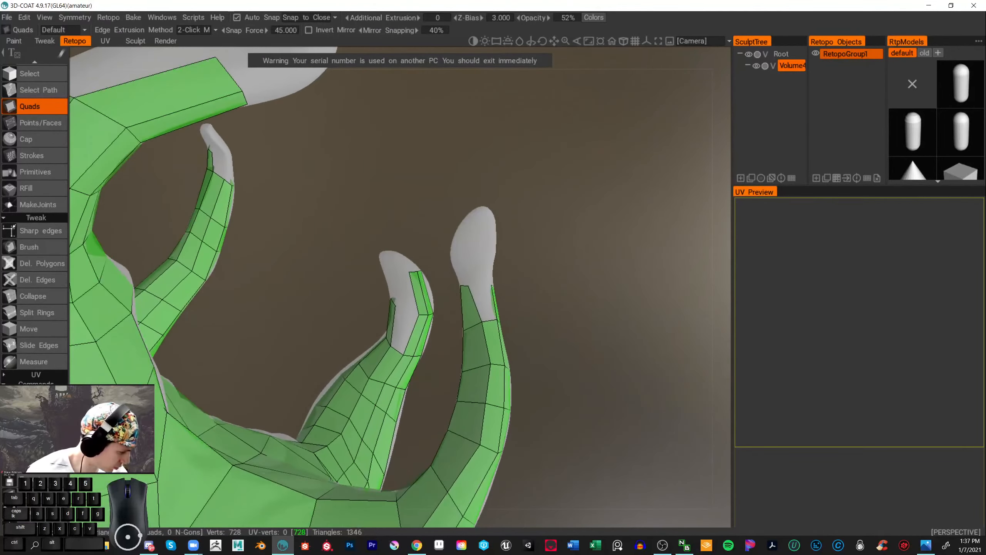
{"action": "scroll", "coordinate": [559, 324], "scroll_direction": "up", "scroll_amount": 4}
{"action": "scroll", "coordinate": [558, 322], "scroll_direction": "down", "scroll_amount": 2}
{"action": "left_click_drag", "start_coordinate": [454, 358], "coordinate": [473, 367]}
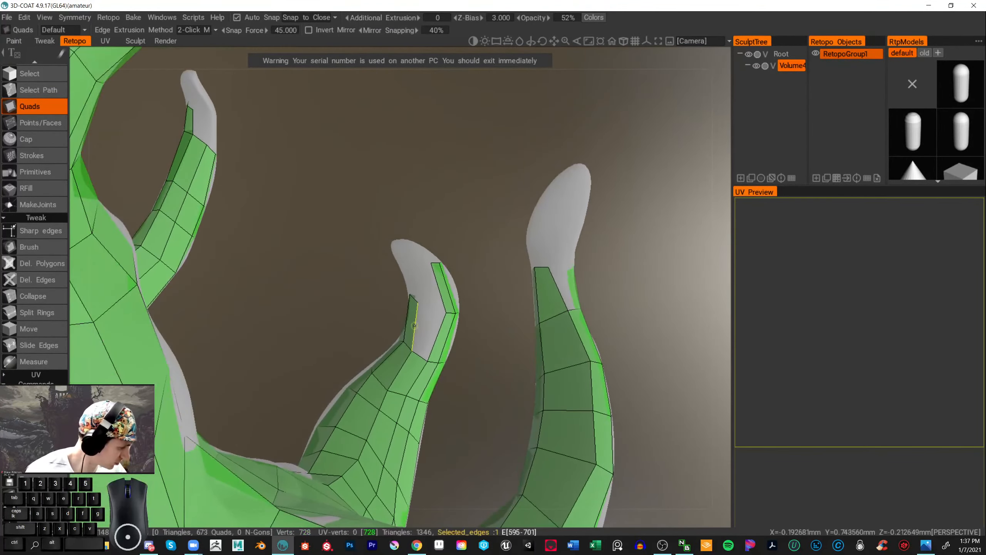
{"action": "left_click", "coordinate": [446, 313]}
{"action": "left_click", "coordinate": [428, 361]}
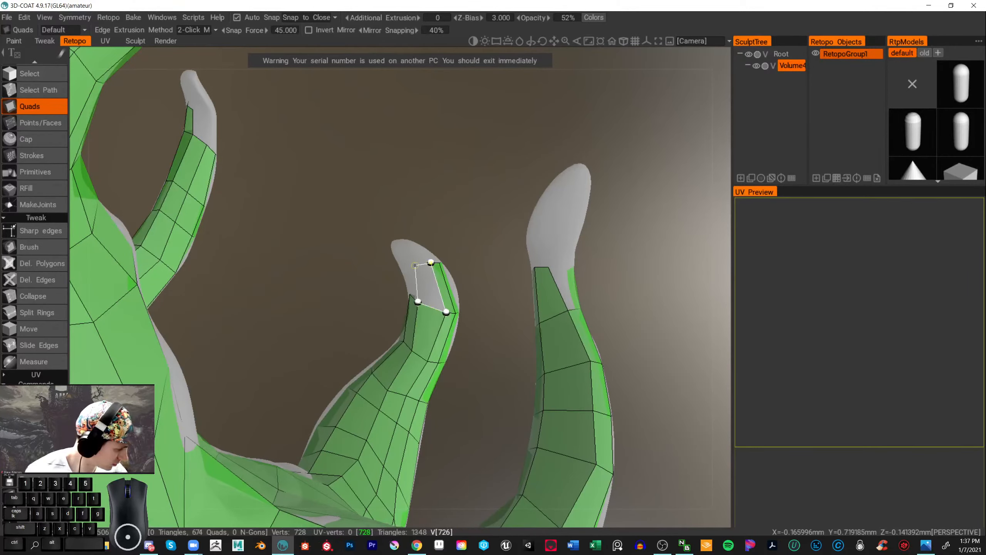
{"action": "left_click", "coordinate": [415, 265]}
- Close the remaining gap in the slanted finger's new row with a quad and adjust the edge loop below it with the Brush
{"action": "left_click_drag", "start_coordinate": [596, 308], "coordinate": [592, 310]}
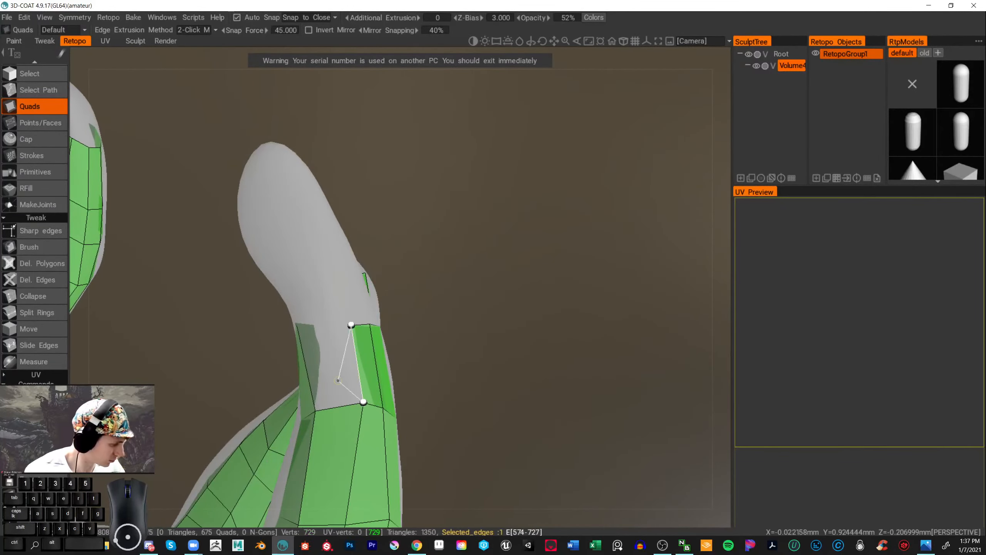
{"action": "left_click", "coordinate": [297, 327]}
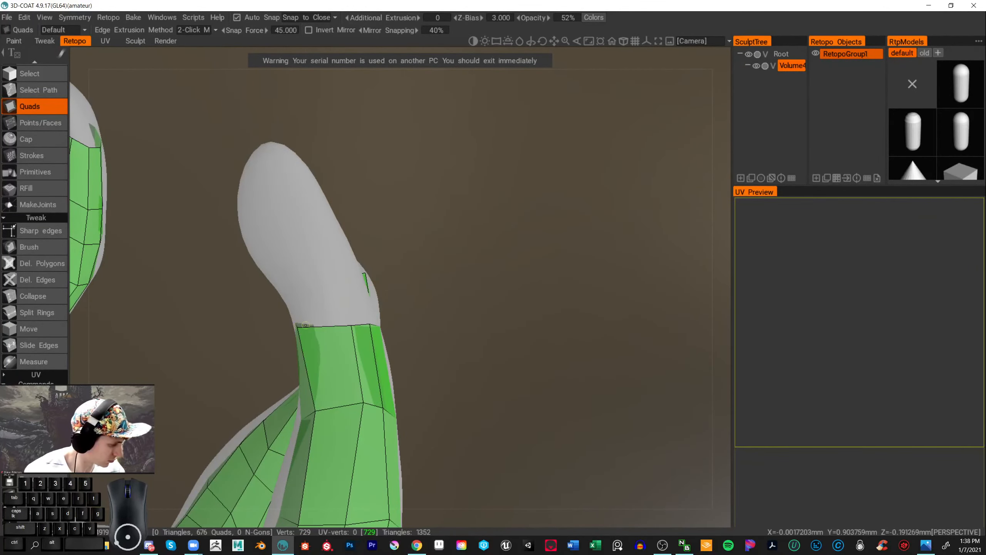
{"action": "left_click_drag", "start_coordinate": [473, 311], "coordinate": [458, 323]}
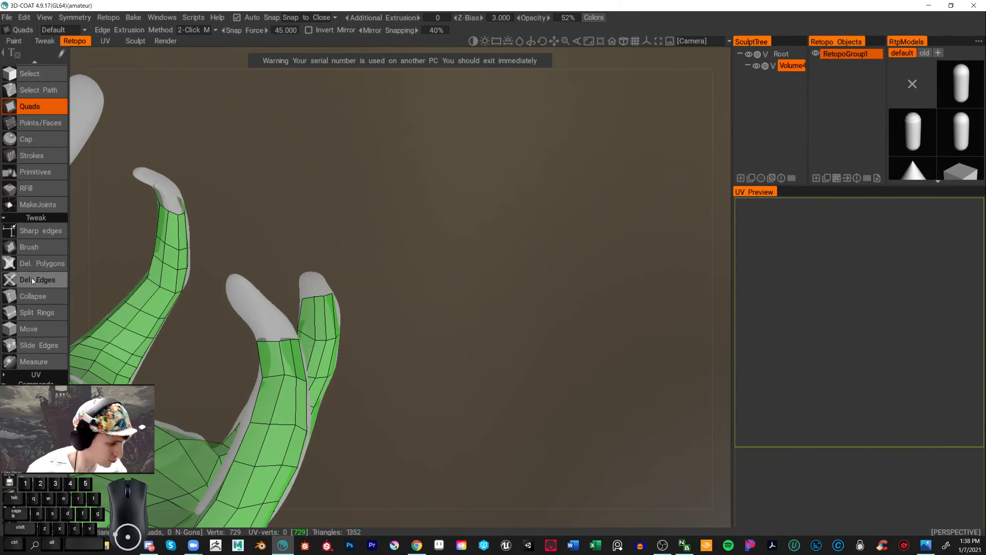
{"action": "left_click", "coordinate": [39, 244]}
{"action": "left_click_drag", "start_coordinate": [284, 376], "coordinate": [275, 376]}
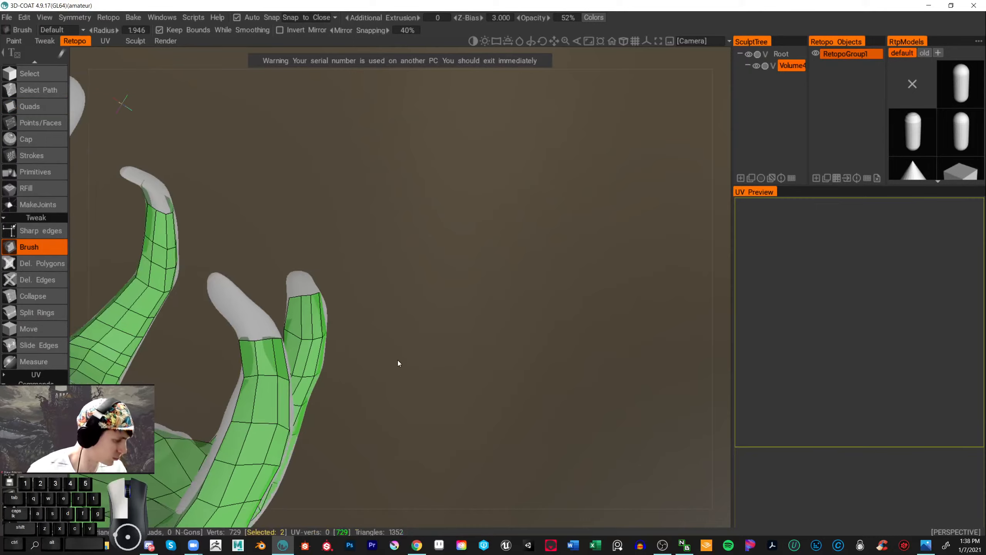
- Nudge the upper end corner of the large hooked finger's unfinished row with the Brush
{"action": "left_click_drag", "start_coordinate": [398, 361], "coordinate": [480, 404]}
{"action": "scroll", "coordinate": [412, 383], "scroll_direction": "up", "scroll_amount": 5}
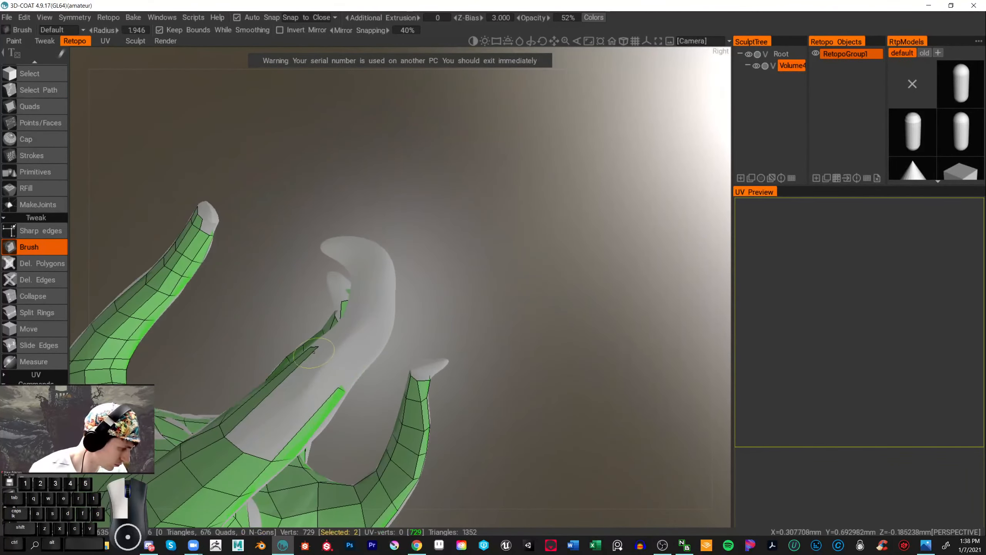
{"action": "left_click_drag", "start_coordinate": [314, 353], "coordinate": [320, 357]}
{"action": "mouse_move", "coordinate": [450, 367]}
{"action": "left_mouse_down"}
{"action": "mouse_move", "coordinate": [534, 372]}
{"action": "mouse_move", "coordinate": [532, 384]}
{"action": "left_mouse_up"}
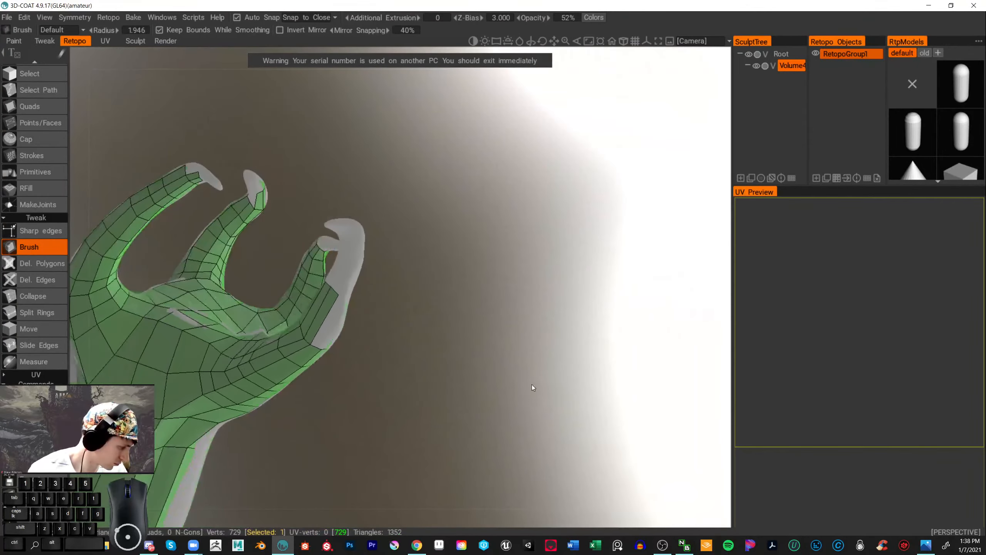
- Close the gap in the small curled finger's end row with two quads
{"action": "scroll", "coordinate": [466, 331], "scroll_direction": "up", "scroll_amount": 4}
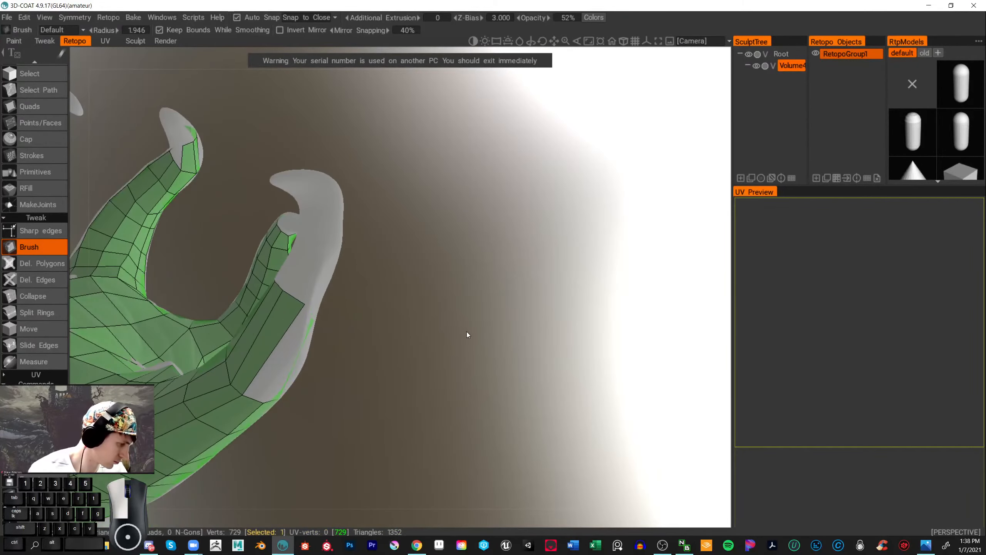
{"action": "scroll", "coordinate": [469, 332], "scroll_direction": "down", "scroll_amount": 1}
{"action": "middle_click_drag", "start_coordinate": [471, 333], "coordinate": [500, 360]}
{"action": "left_click_drag", "start_coordinate": [500, 359], "coordinate": [508, 331]}
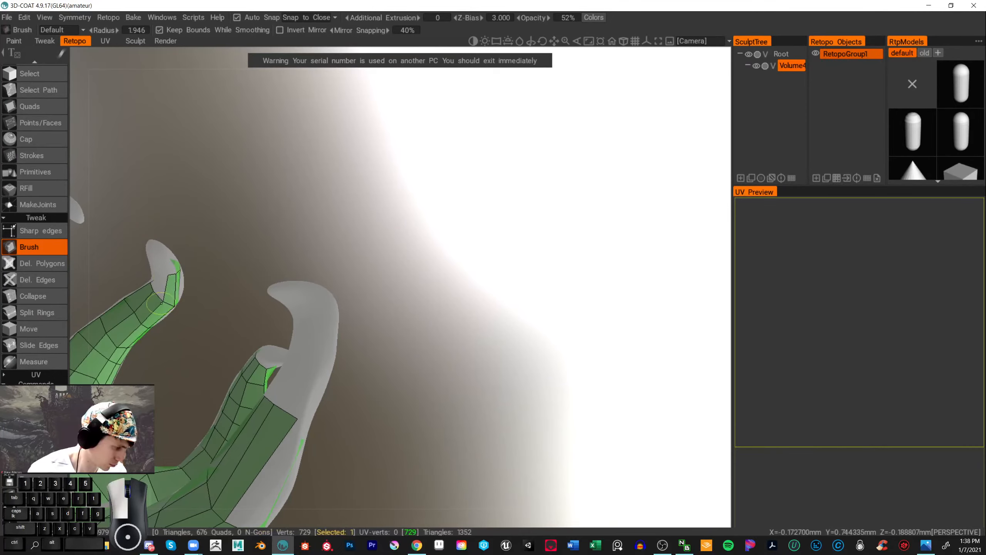
{"action": "left_click", "coordinate": [40, 104]}
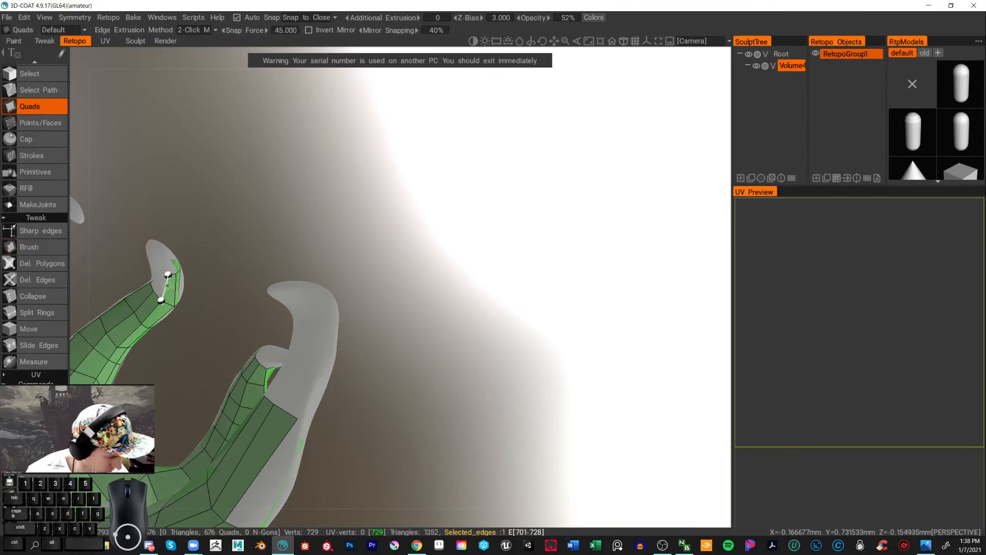
{"action": "left_click", "coordinate": [150, 282]}
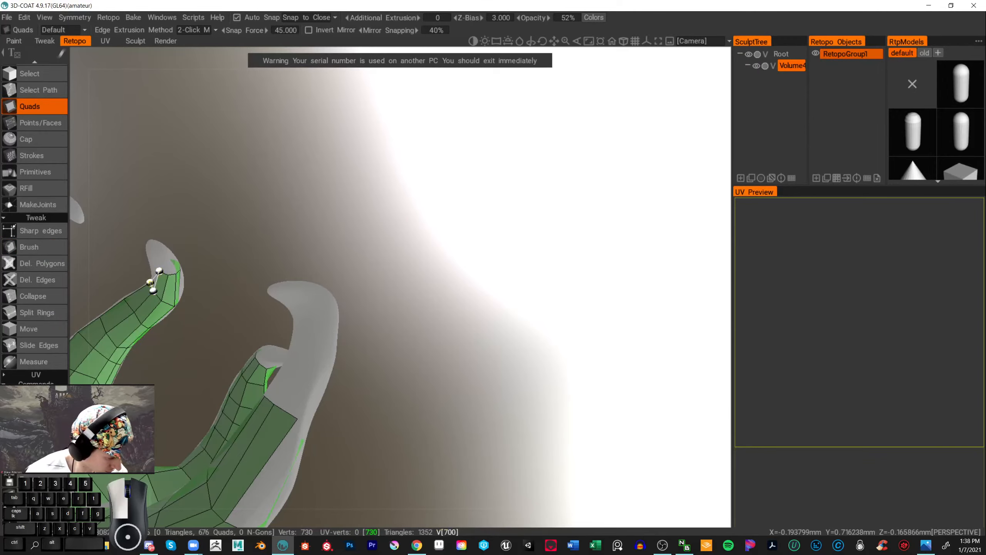
{"action": "left_click", "coordinate": [154, 270]}
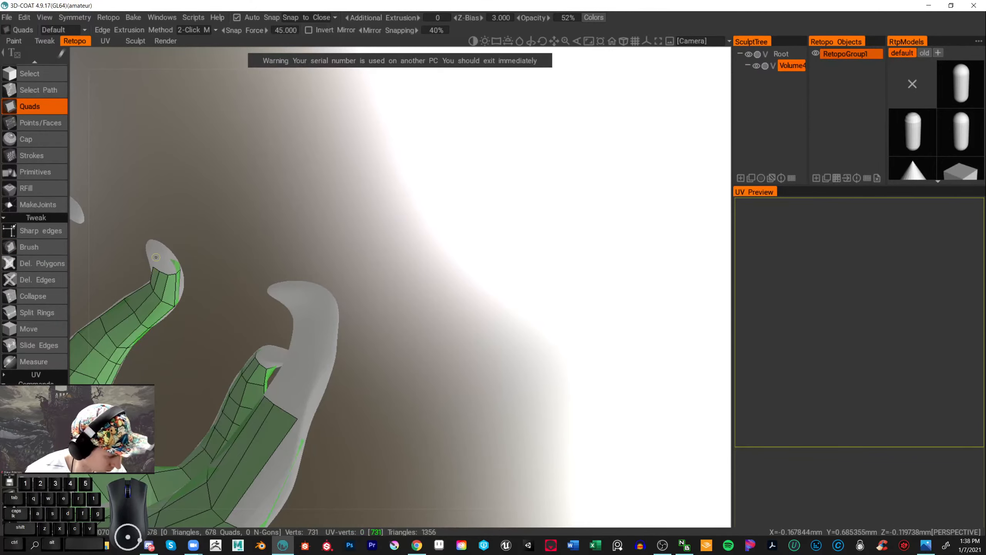
- Fill the uncovered strip along the upper part of the large hooked finger with two quads
{"action": "middle_click_drag", "start_coordinate": [435, 291], "coordinate": [418, 202], "text": "alt"}
{"action": "left_click_drag", "start_coordinate": [427, 270], "coordinate": [496, 309], "text": "alt"}
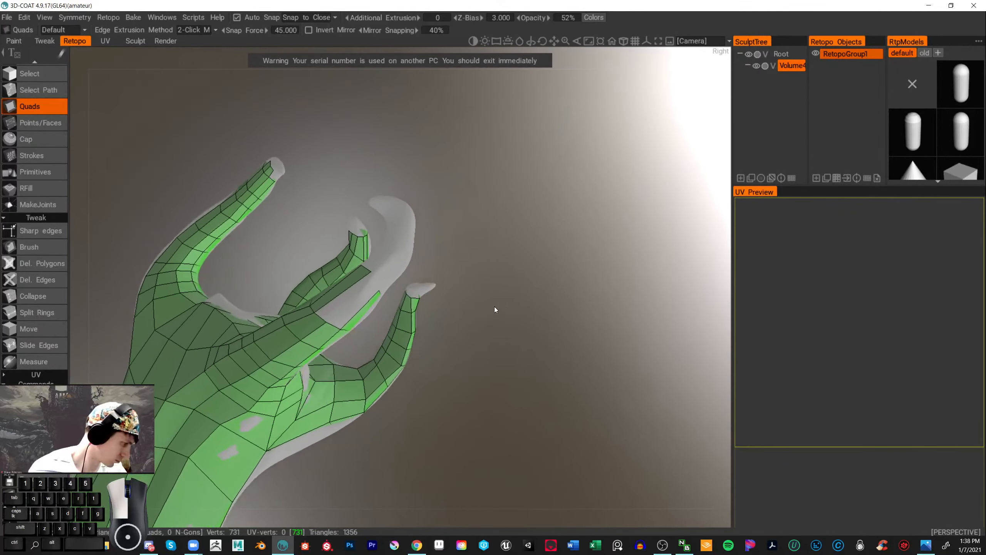
{"action": "left_click", "coordinate": [329, 293]}
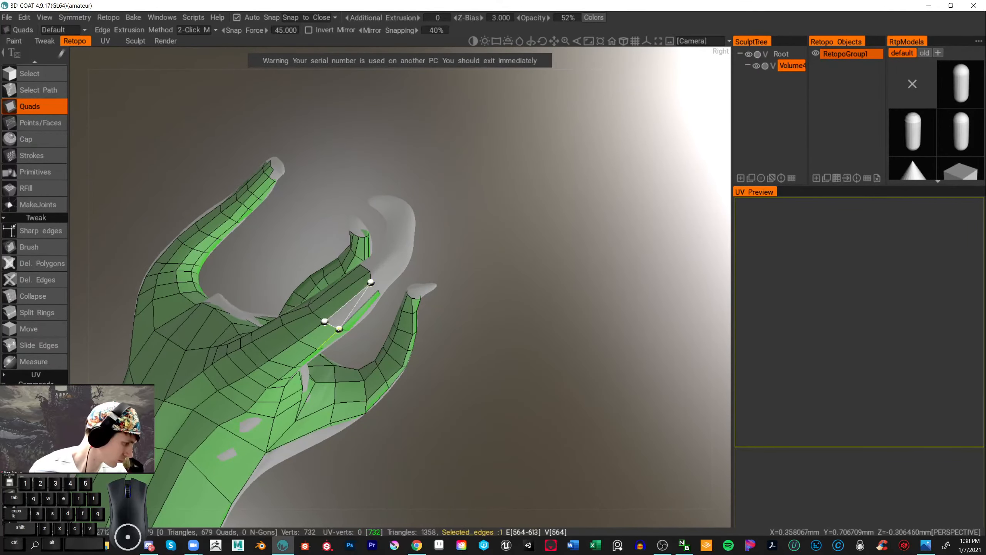
{"action": "left_click", "coordinate": [350, 311]}
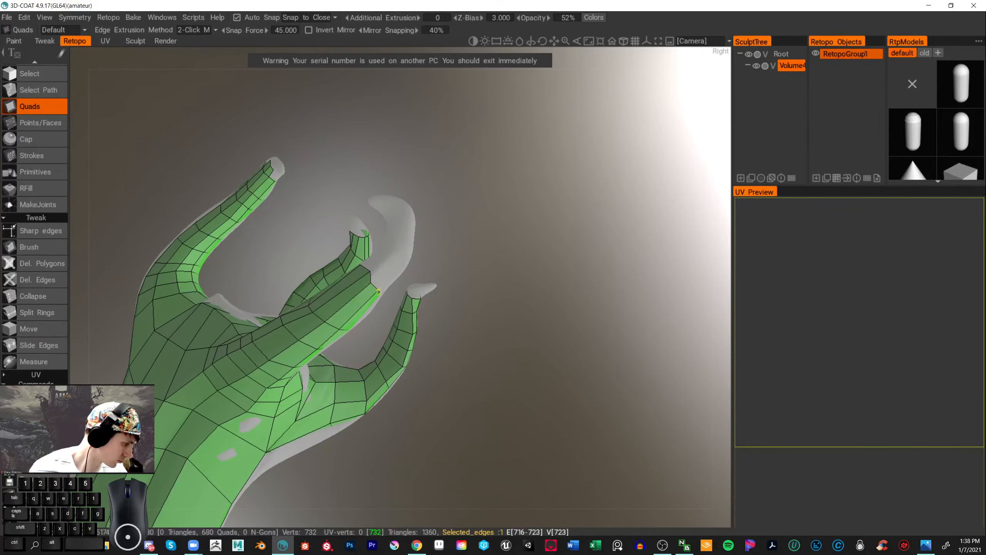
- Split the large hooked finger's long uppermost rows with two new edge loops around the finger
{"action": "left_click", "coordinate": [45, 312]}
{"action": "left_click", "coordinate": [341, 303]}
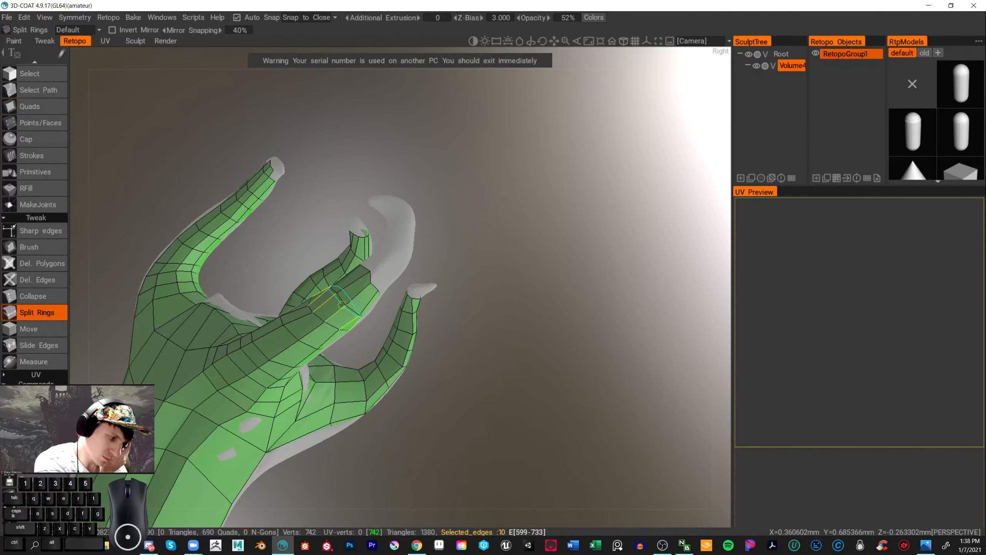
{"action": "left_click_drag", "start_coordinate": [518, 340], "coordinate": [639, 368]}
{"action": "left_click", "coordinate": [375, 295]}
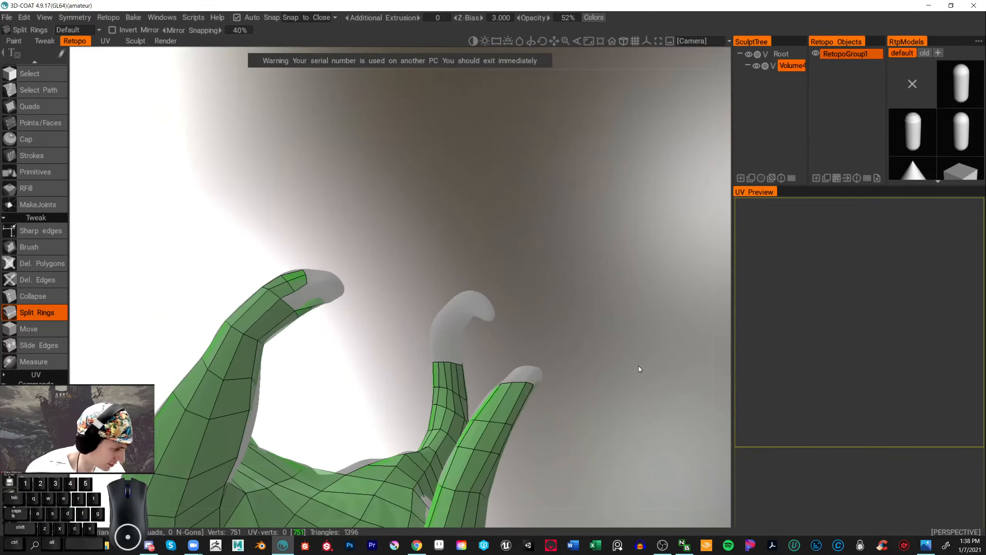
- Adjust the end vertices of the finger with the unfinished end row using the Brush and insert an edge loop around its last long segment
{"action": "left_click", "coordinate": [35, 245]}
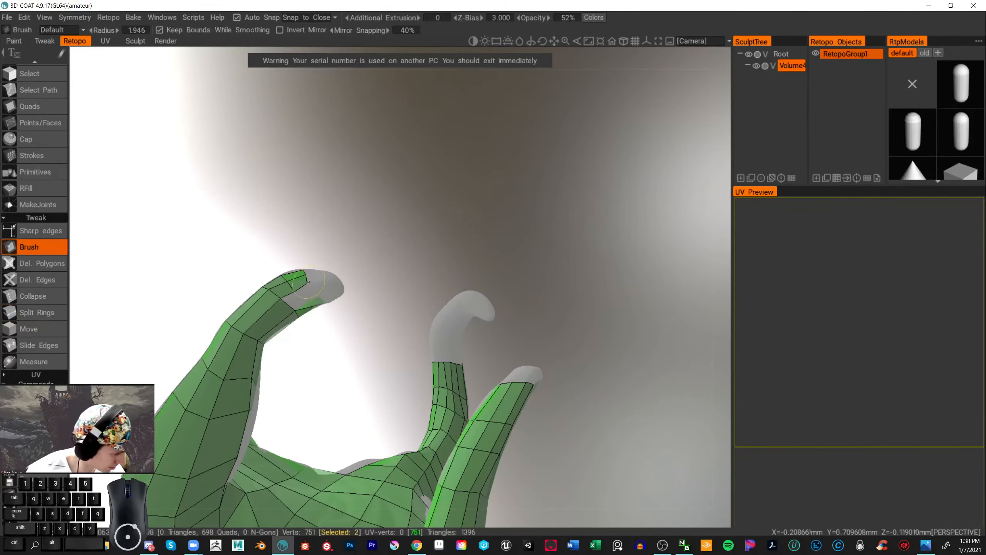
{"action": "mouse_move", "coordinate": [328, 279]}
{"action": "left_mouse_down"}
{"action": "mouse_move", "coordinate": [358, 246]}
{"action": "mouse_move", "coordinate": [449, 253]}
{"action": "mouse_move", "coordinate": [385, 197]}
{"action": "mouse_move", "coordinate": [376, 210]}
{"action": "mouse_move", "coordinate": [451, 275]}
{"action": "mouse_move", "coordinate": [304, 377]}
{"action": "left_mouse_up"}
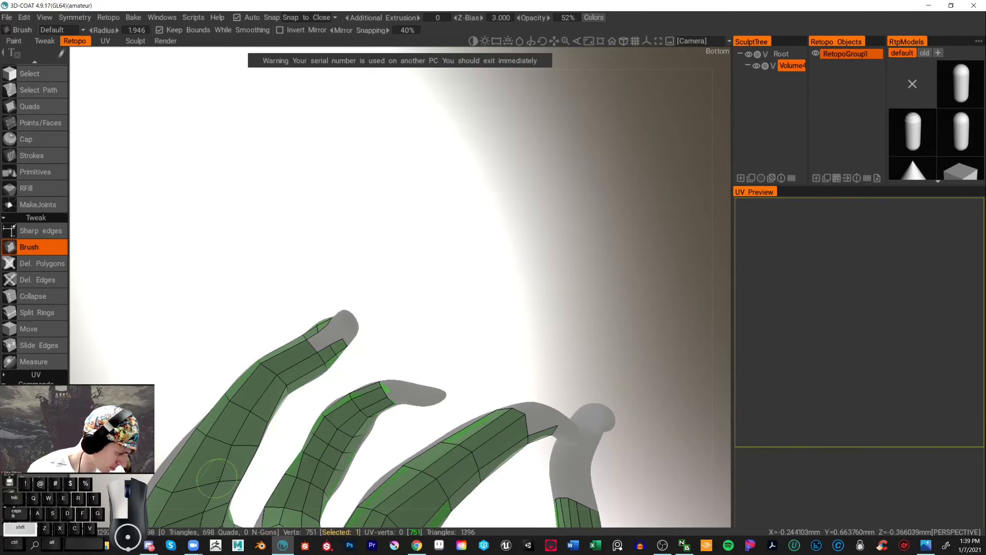
{"action": "left_click", "coordinate": [39, 313]}
{"action": "left_click", "coordinate": [304, 366]}
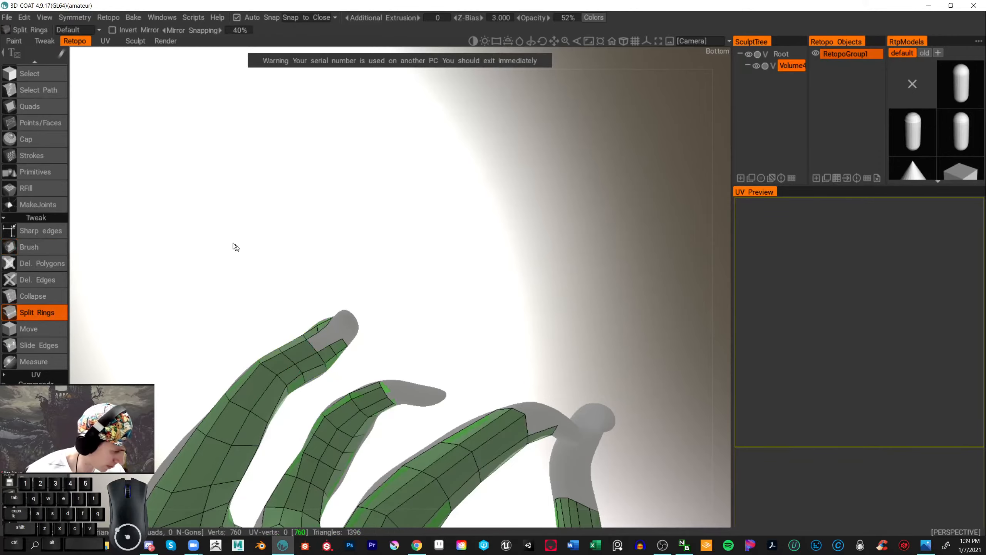
{"action": "left_click", "coordinate": [299, 366]}
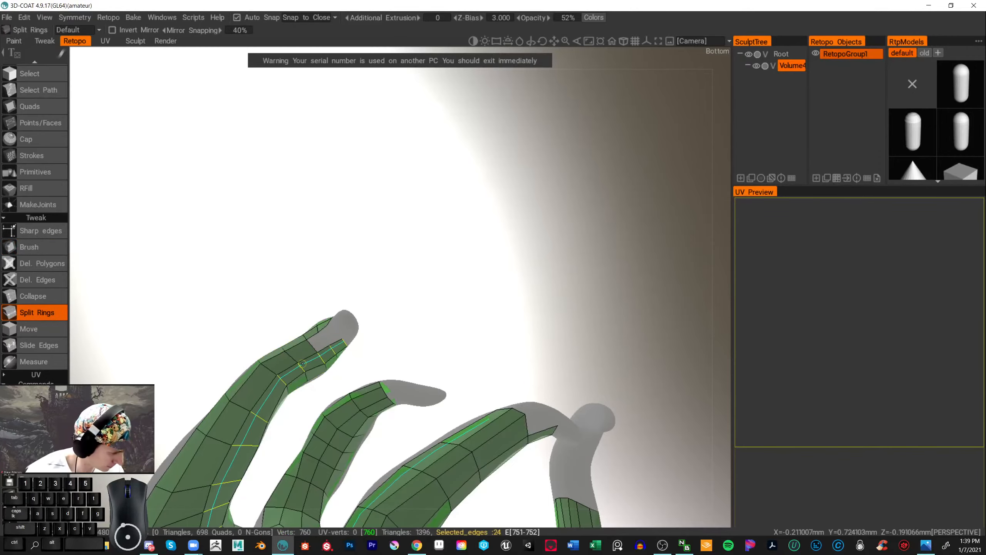
- Close the gap in the same finger's end row with two quads below the claw
{"action": "left_click", "coordinate": [35, 107]}
{"action": "middle_click_drag", "start_coordinate": [425, 246], "coordinate": [463, 299]}
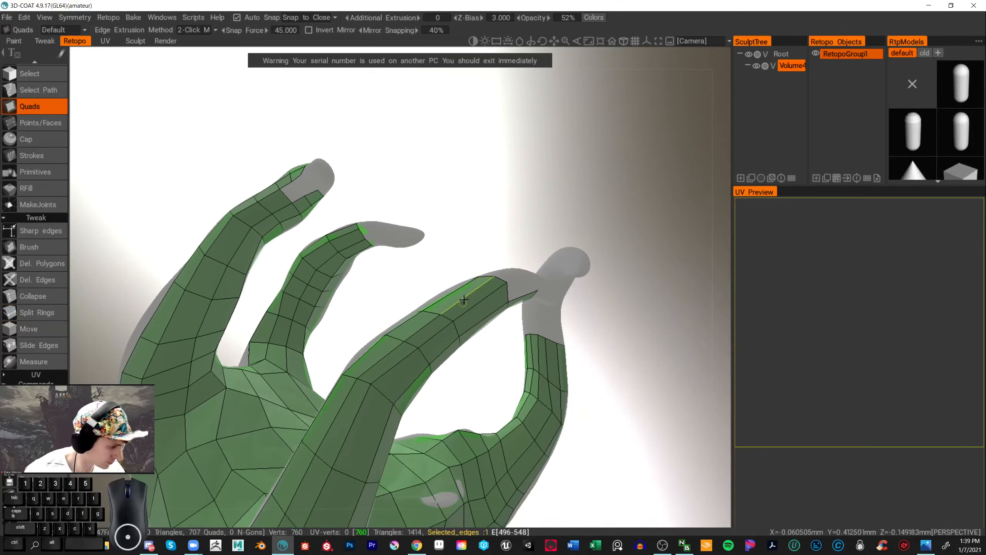
{"action": "middle_click_drag", "start_coordinate": [381, 295], "coordinate": [385, 430]}
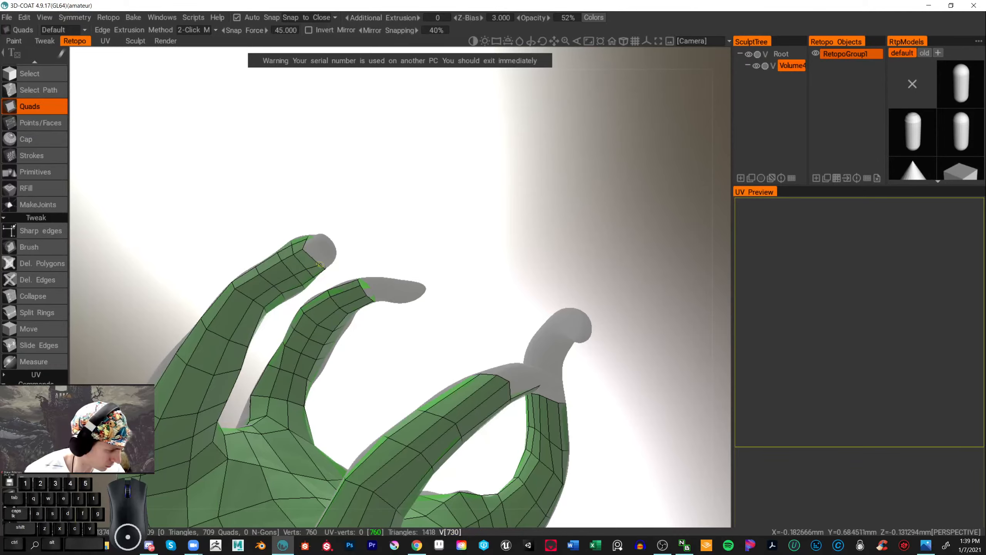
- Nudge a palm vertex beside the webbing between the fingers with the Brush to cover the exposed sculpt
{"action": "left_click", "coordinate": [35, 246]}
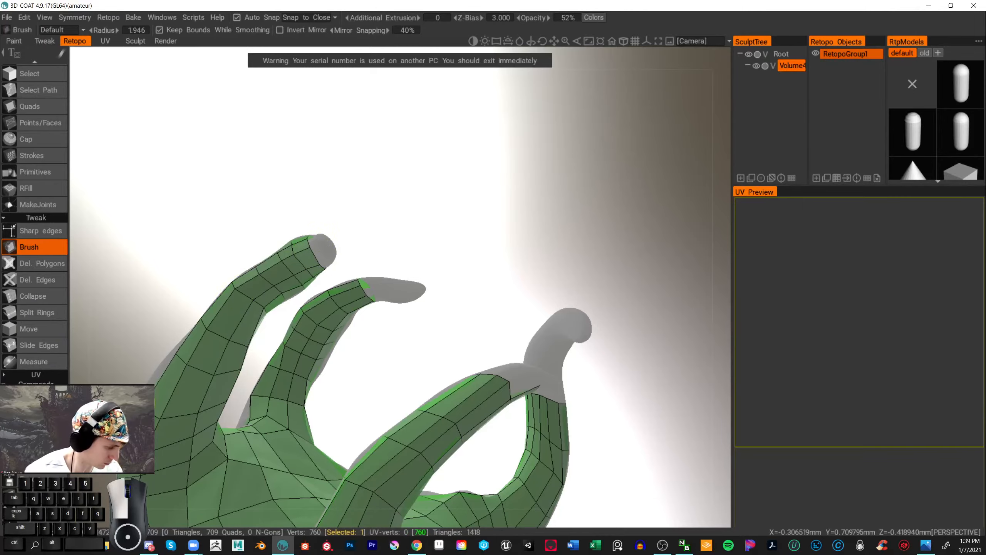
{"action": "left_click_drag", "start_coordinate": [373, 369], "coordinate": [617, 362], "text": "alt"}
{"action": "left_click_drag", "start_coordinate": [466, 337], "coordinate": [451, 362], "text": "alt"}
{"action": "scroll", "coordinate": [537, 365], "scroll_direction": "up", "scroll_amount": 6}
{"action": "scroll", "coordinate": [553, 360], "scroll_direction": "down", "scroll_amount": 4}
{"action": "left_click_drag", "start_coordinate": [552, 359], "coordinate": [651, 434], "text": "alt"}
{"action": "left_click_drag", "start_coordinate": [540, 395], "coordinate": [560, 410], "text": "alt"}
{"action": "scroll", "coordinate": [570, 421], "scroll_direction": "up", "scroll_amount": 5}
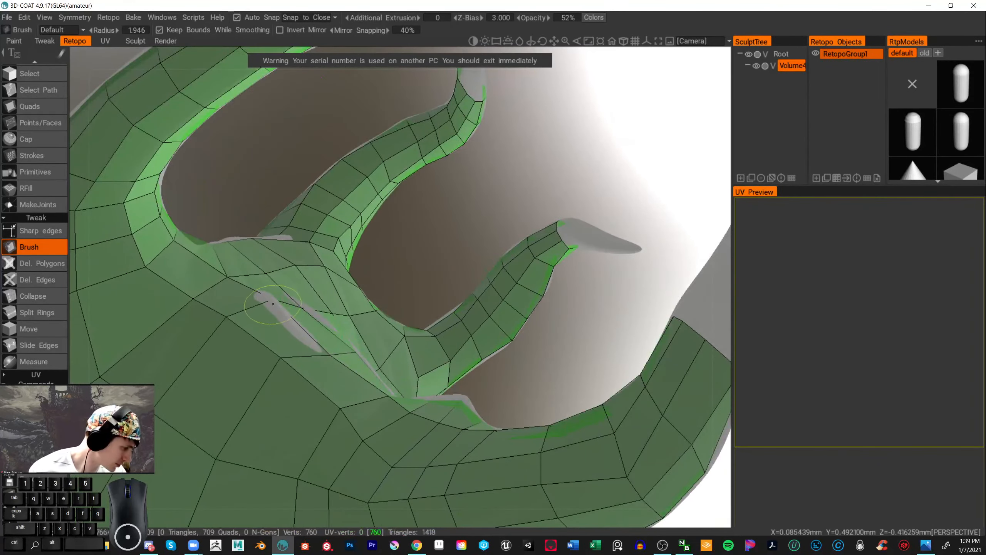
{"action": "left_click_drag", "start_coordinate": [570, 421], "coordinate": [456, 525]}
{"action": "left_click_drag", "start_coordinate": [335, 202], "coordinate": [331, 206]}
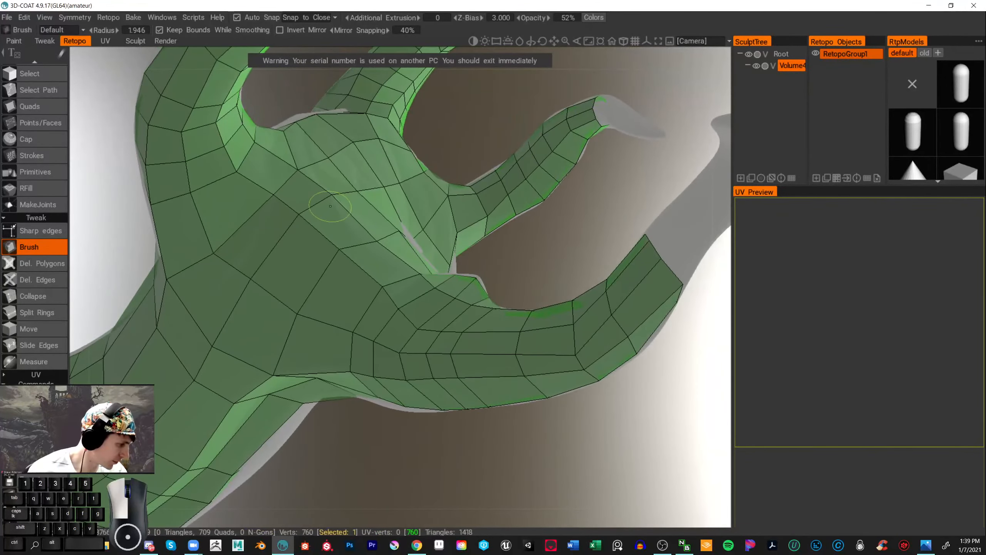
- Adjust the neighbouring palm vertex closer to the base of the large hooked finger with the Brush
{"action": "left_click_drag", "start_coordinate": [536, 198], "coordinate": [511, 240], "text": "alt"}
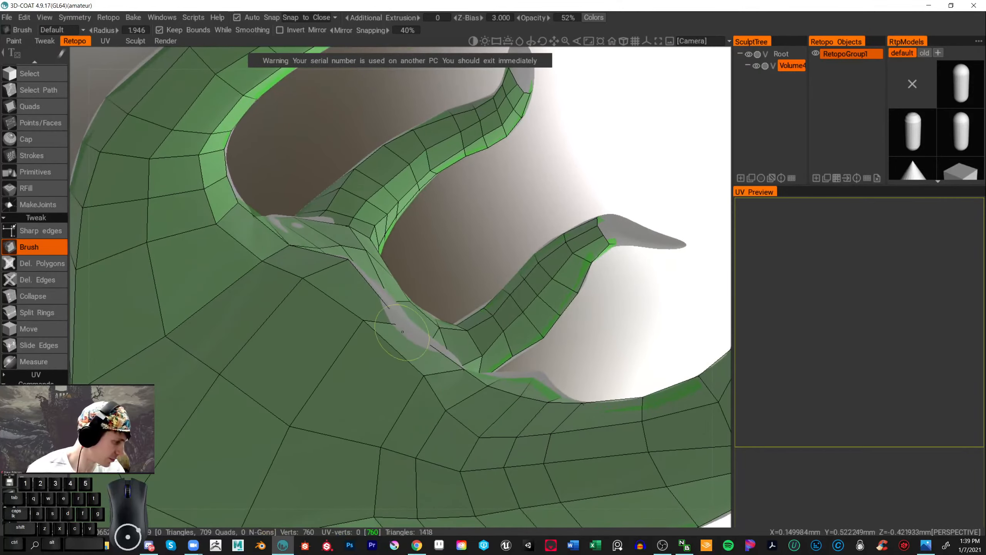
{"action": "left_click_drag", "start_coordinate": [403, 331], "coordinate": [298, 542], "text": "alt"}
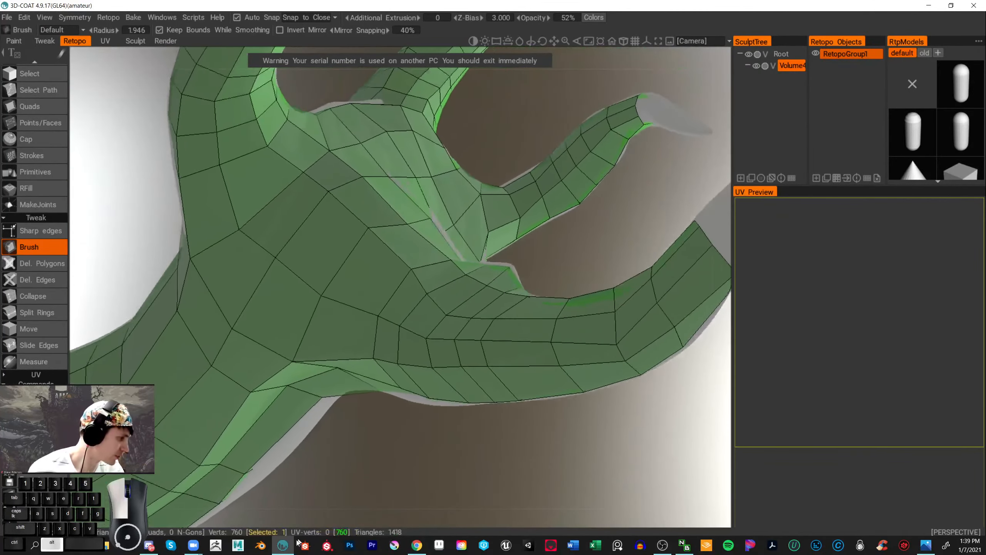
{"action": "scroll", "coordinate": [382, 276], "scroll_direction": "down", "scroll_amount": 10}
{"action": "scroll", "coordinate": [466, 330], "scroll_direction": "up", "scroll_amount": 9}
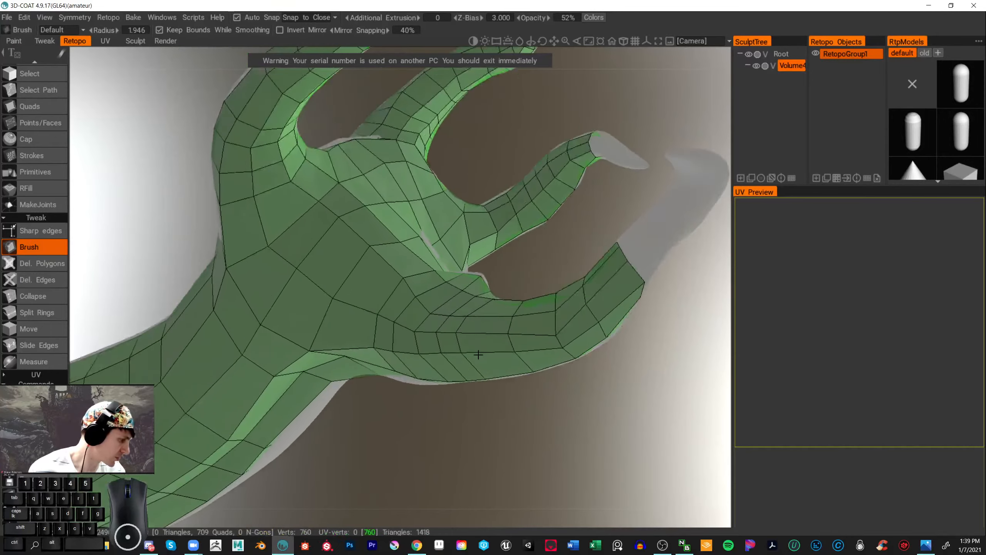
{"action": "scroll", "coordinate": [478, 355], "scroll_direction": "up", "scroll_amount": 1}
{"action": "left_click", "coordinate": [403, 241]}
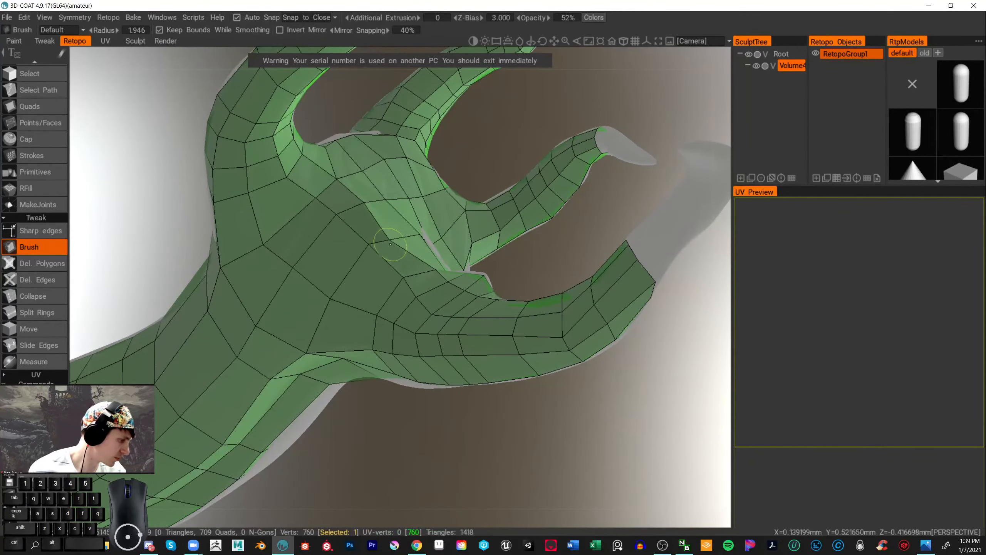
- Adjust the inner palm vertices between the finger bases with the Brush
{"action": "left_click_drag", "start_coordinate": [386, 245], "coordinate": [538, 399], "text": "alt"}
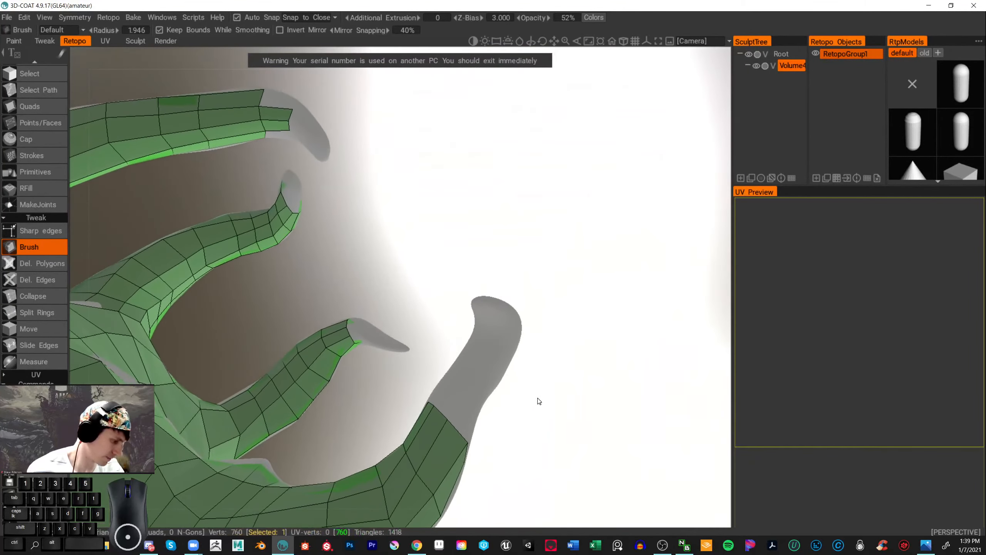
{"action": "left_click_drag", "start_coordinate": [361, 399], "coordinate": [429, 513], "text": "alt"}
{"action": "middle_click_drag", "start_coordinate": [429, 510], "coordinate": [424, 510], "text": "alt"}
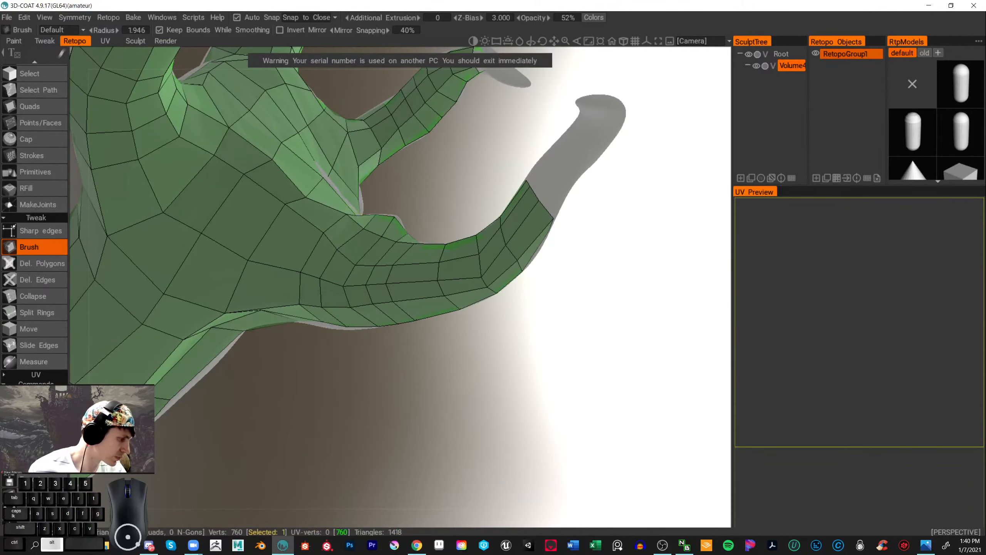
{"action": "mouse_move", "coordinate": [344, 221]}
{"action": "left_mouse_down", "text": "alt"}
{"action": "mouse_move", "coordinate": [543, 336]}
{"action": "mouse_move", "coordinate": [515, 363]}
{"action": "mouse_move", "coordinate": [566, 267]}
{"action": "mouse_move", "coordinate": [436, 430]}
{"action": "mouse_move", "coordinate": [427, 388]}
{"action": "left_mouse_up", "text": "alt"}
{"action": "left_click", "coordinate": [352, 219]}
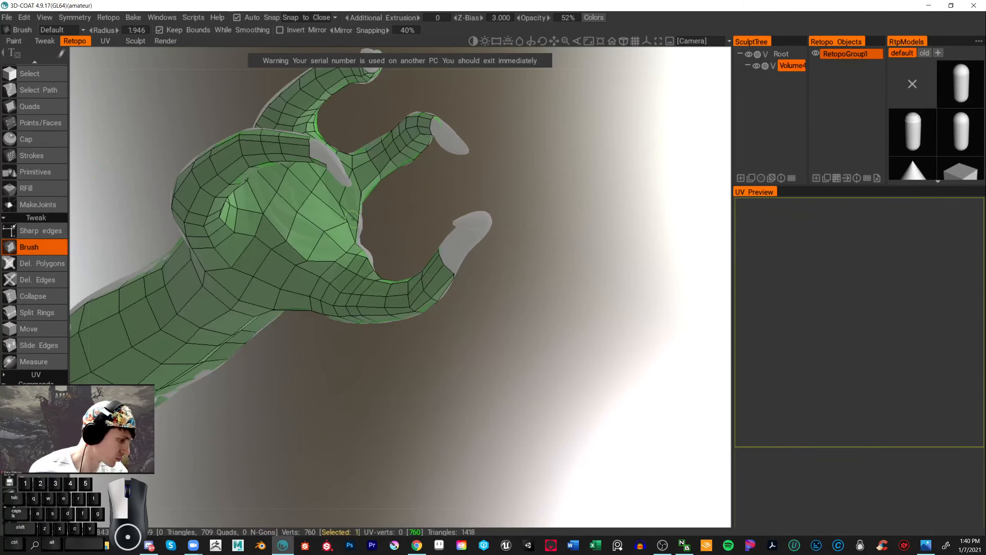
{"action": "left_click_drag", "start_coordinate": [333, 223], "coordinate": [334, 221]}
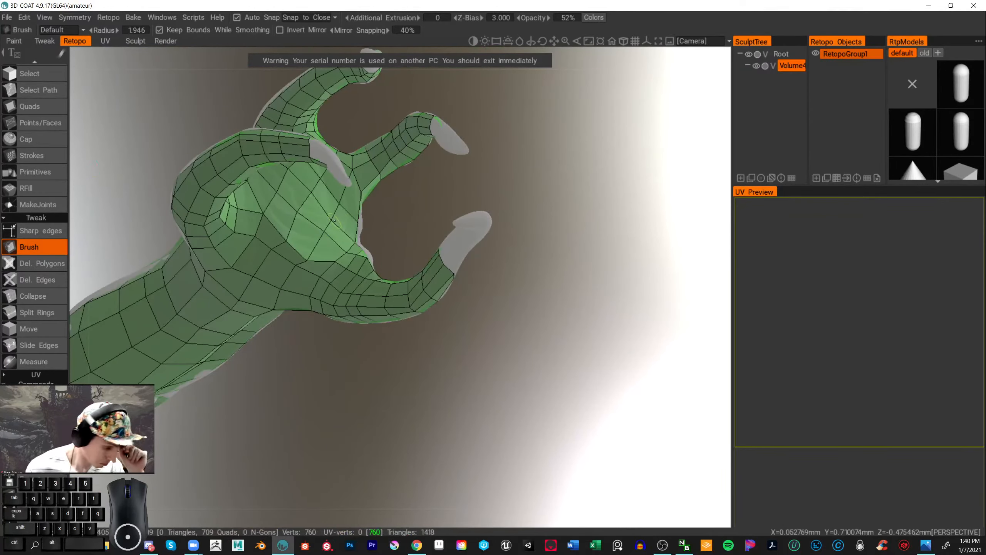
- Enlarge the Brush radius to 3.592 and smooth the mesh over the foreground finger and the hand
{"action": "scroll", "coordinate": [429, 394], "scroll_direction": "down", "scroll_amount": 6}
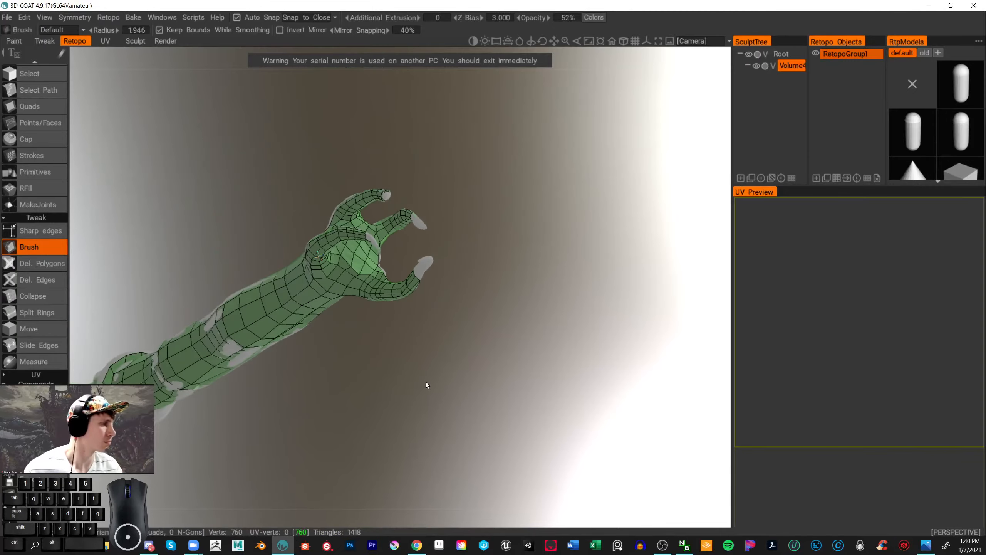
{"action": "left_click_drag", "start_coordinate": [425, 382], "coordinate": [554, 384]}
{"action": "middle_click_drag", "start_coordinate": [513, 395], "coordinate": [626, 488], "text": "alt"}
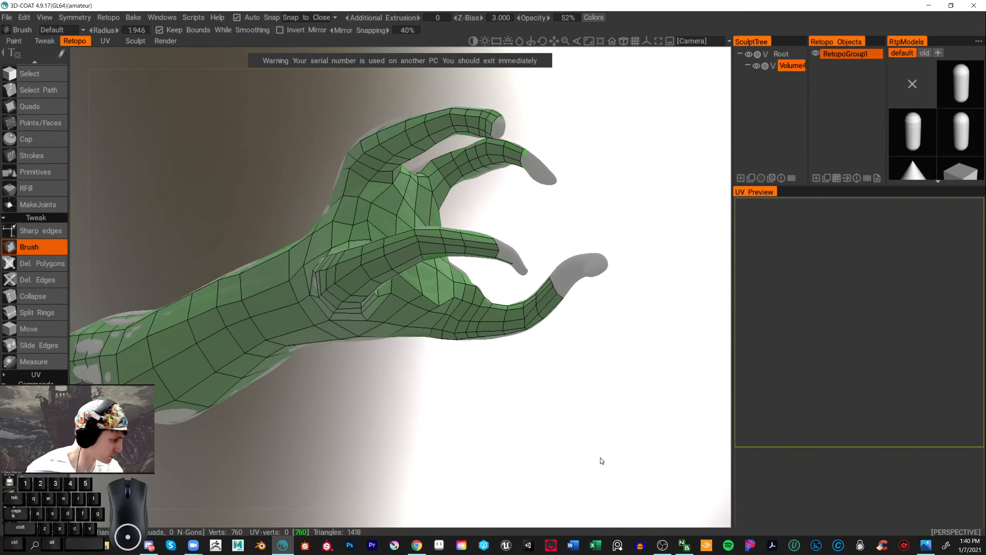
{"action": "right_click_drag", "start_coordinate": [383, 258], "coordinate": [394, 258]}
{"action": "left_click_drag", "start_coordinate": [406, 244], "coordinate": [364, 262], "text": "shift"}
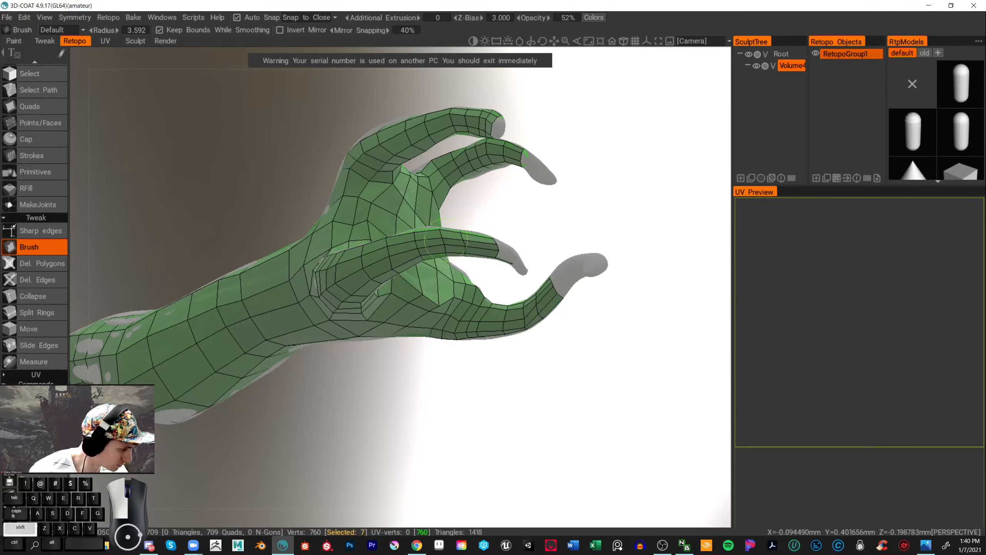
{"action": "left_click_drag", "start_coordinate": [609, 332], "coordinate": [685, 330], "text": "alt"}
{"action": "left_click_drag", "start_coordinate": [512, 348], "coordinate": [546, 383], "text": "alt"}
{"action": "left_click_drag", "start_coordinate": [278, 295], "coordinate": [212, 323], "text": "shift"}
- Reduce the Brush radius to 1.099 and refine the edge loop at the foreground finger's end below the claw
{"action": "right_click_drag", "start_coordinate": [367, 348], "coordinate": [421, 330], "text": "alt"}
{"action": "mouse_move", "coordinate": [421, 331]}
{"action": "left_mouse_down", "text": "alt"}
{"action": "mouse_move", "coordinate": [603, 335]}
{"action": "mouse_move", "coordinate": [490, 321]}
{"action": "left_mouse_up", "text": "alt"}
{"action": "mouse_move", "coordinate": [490, 321]}
{"action": "right_mouse_down", "text": "alt"}
{"action": "mouse_move", "coordinate": [514, 328]}
{"action": "mouse_move", "coordinate": [498, 323]}
{"action": "right_mouse_up", "text": "alt"}
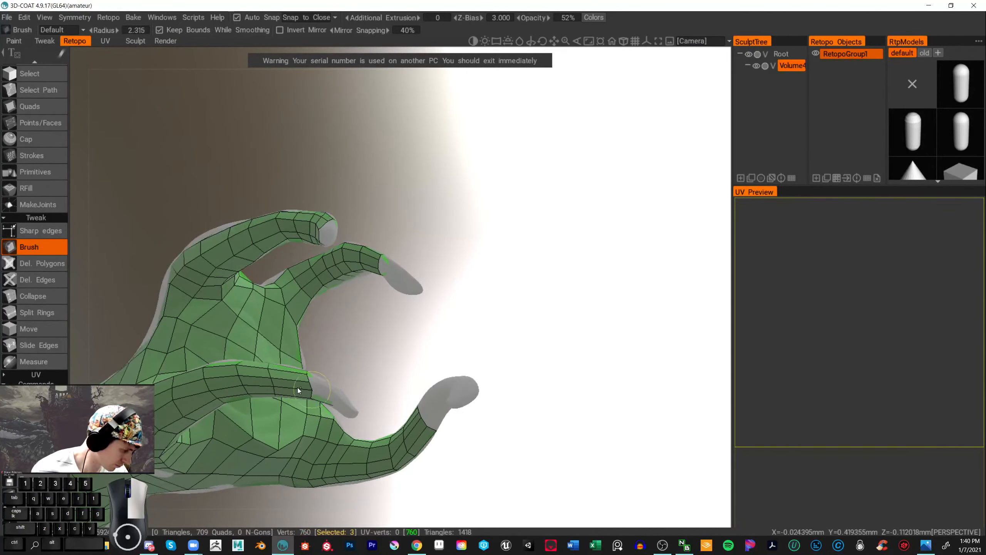
{"action": "right_click_drag", "start_coordinate": [298, 387], "coordinate": [291, 386]}
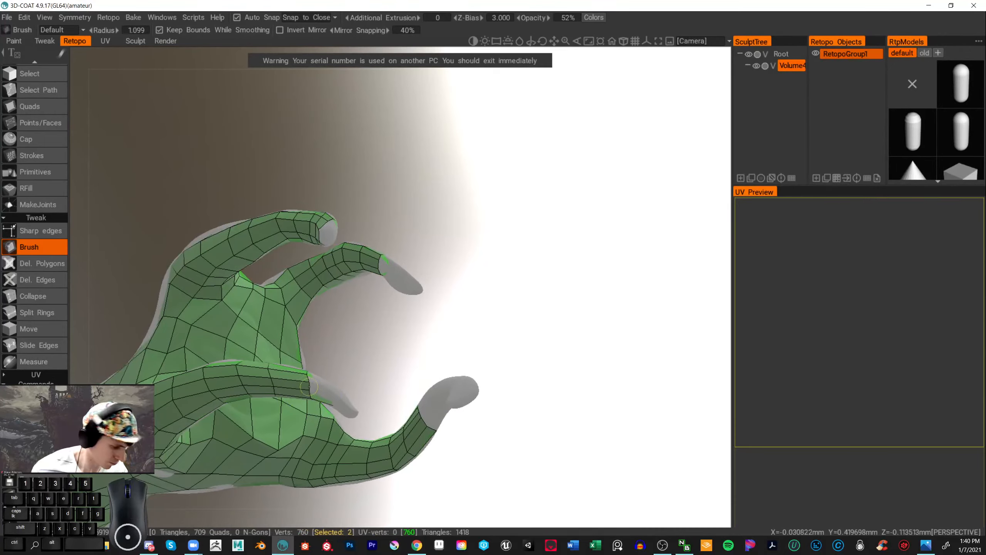
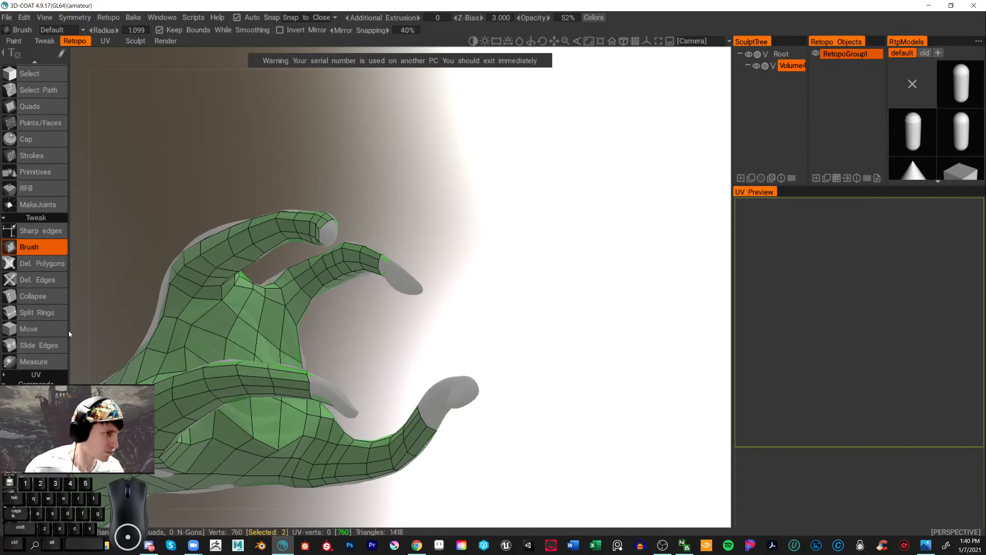
- Extend the mesh onto the foreground finger's claw with two Quads strung lengthwise from its open end towards the tip
{"action": "middle_click_drag", "start_coordinate": [592, 398], "coordinate": [575, 285], "text": "alt"}
{"action": "left_click_drag", "start_coordinate": [565, 325], "coordinate": [501, 224], "text": "alt"}
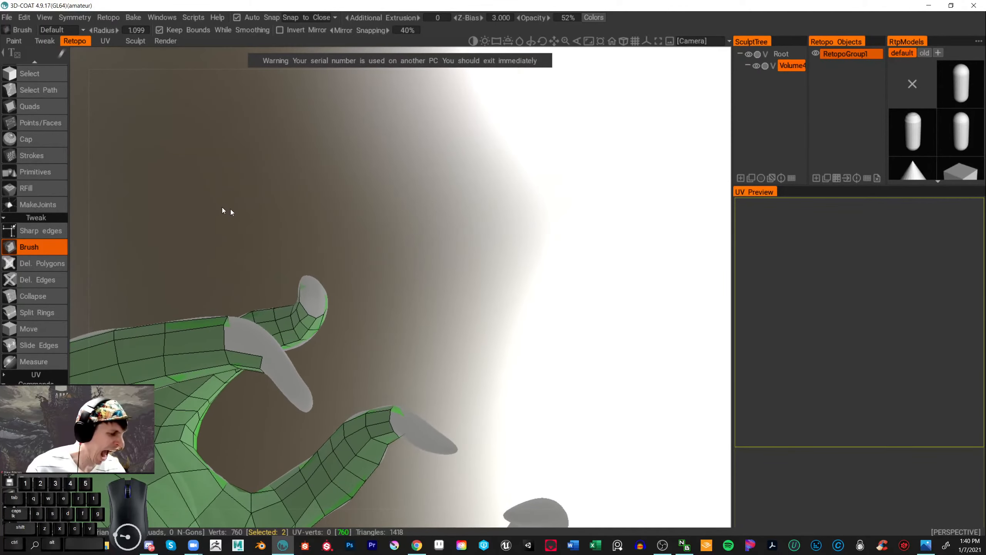
{"action": "left_click", "coordinate": [46, 108]}
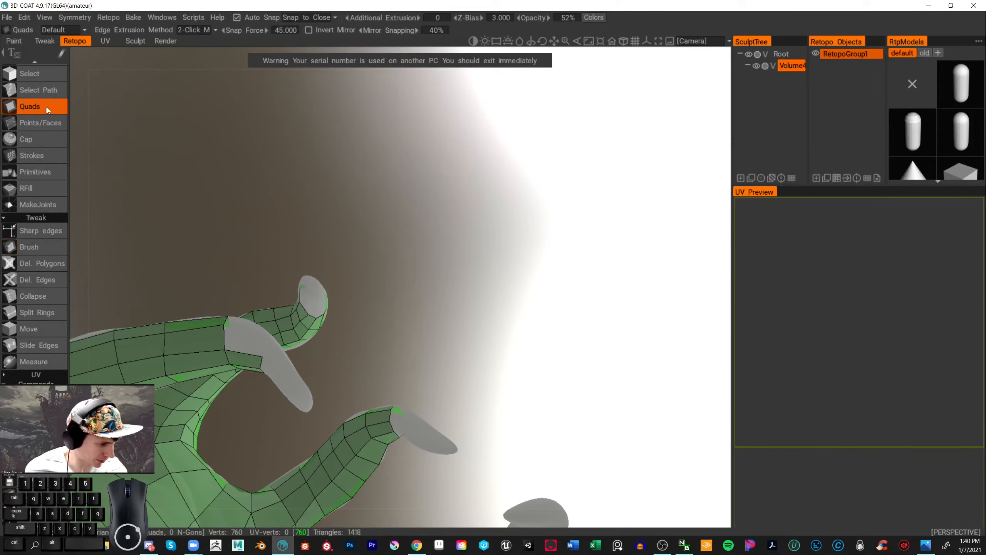
{"action": "left_click", "coordinate": [219, 341]}
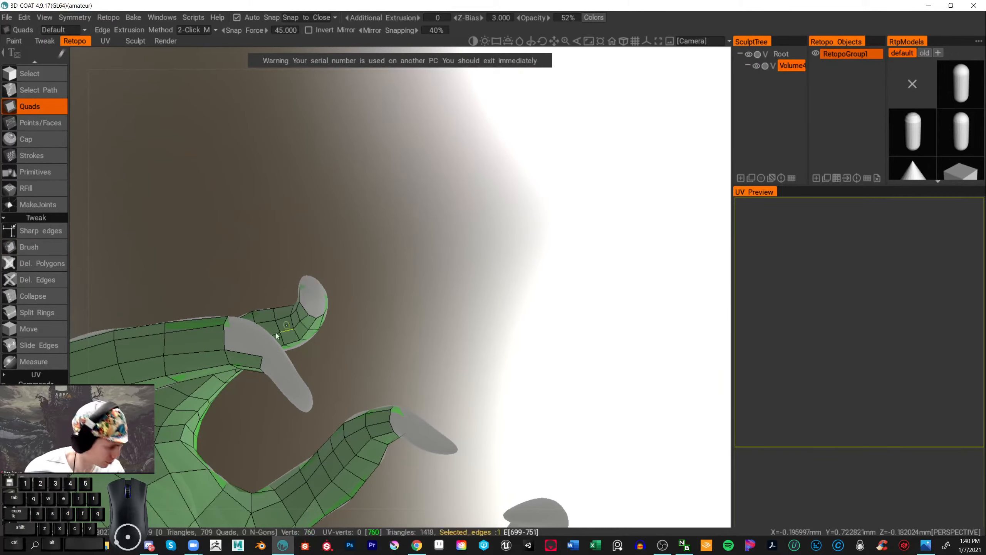
{"action": "left_click", "coordinate": [262, 355]}
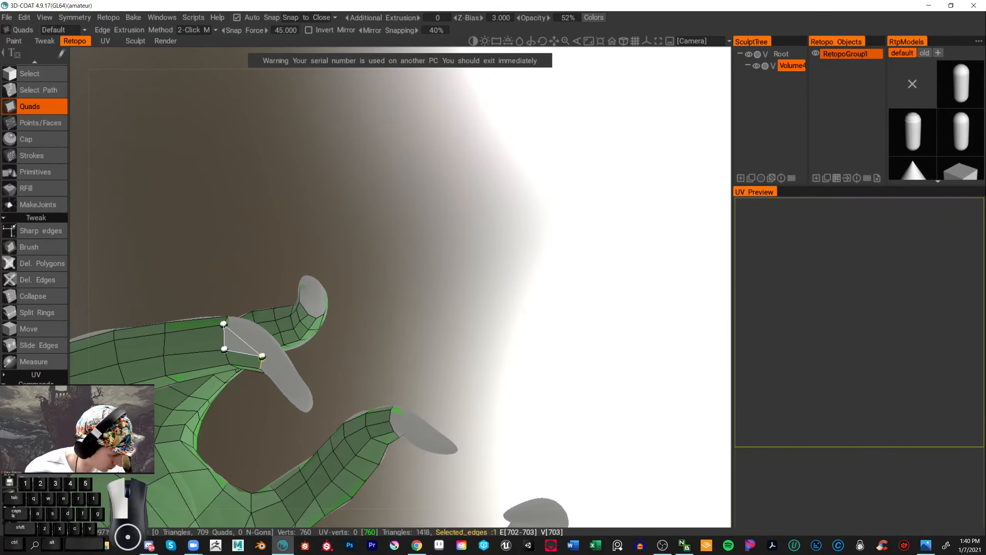
{"action": "left_click", "coordinate": [265, 341]}
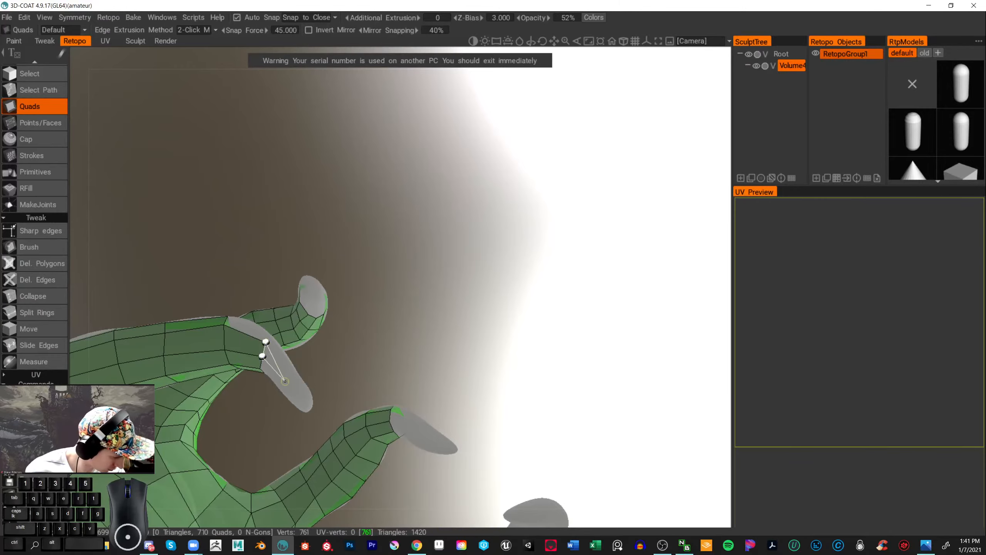
{"action": "left_click", "coordinate": [284, 379]}
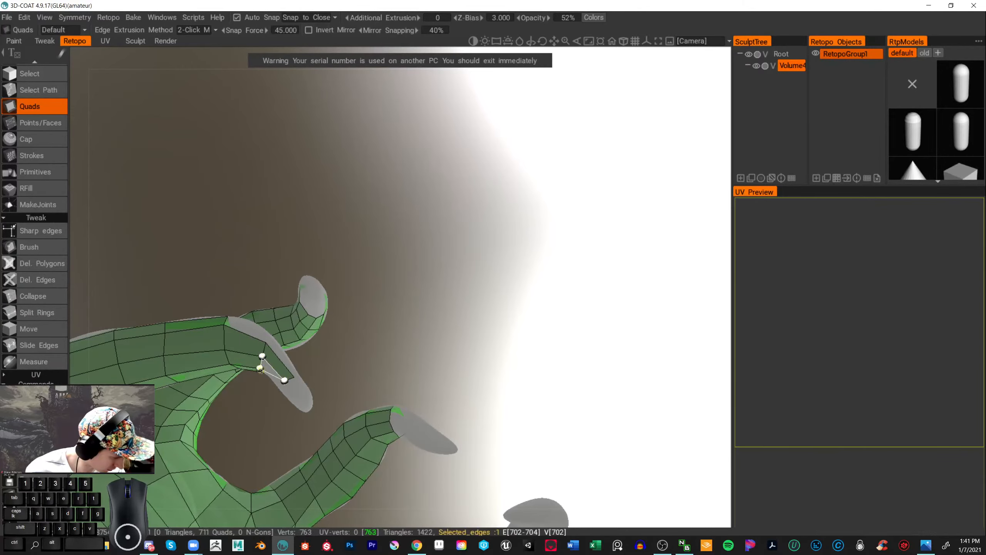
- Add a second lengthwise strip of two Quads along the foreground claw, joined to the strip already placed there
{"action": "left_click_drag", "start_coordinate": [384, 324], "coordinate": [392, 356]}
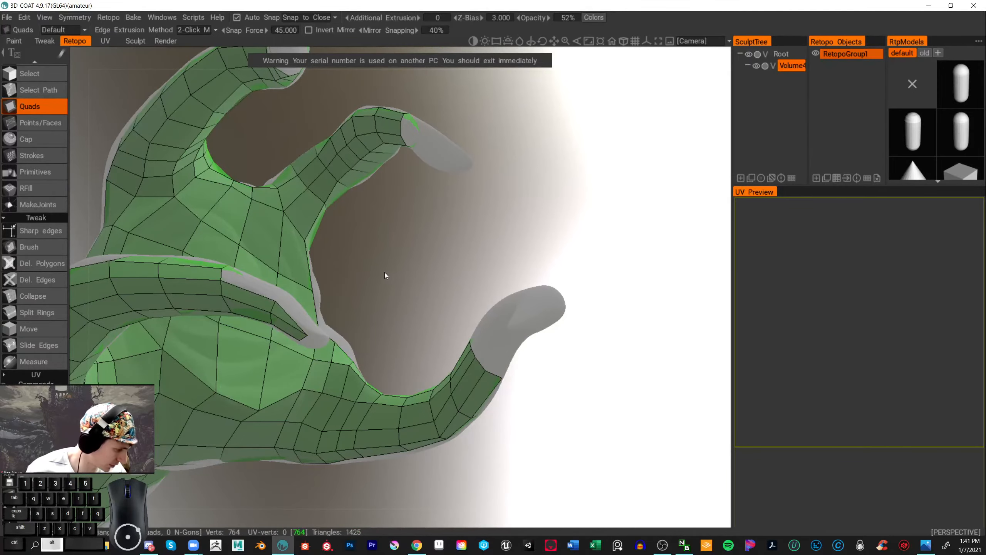
{"action": "mouse_move", "coordinate": [385, 274]}
{"action": "left_mouse_down"}
{"action": "mouse_move", "coordinate": [350, 372]}
{"action": "mouse_move", "coordinate": [393, 324]}
{"action": "mouse_move", "coordinate": [481, 522]}
{"action": "mouse_move", "coordinate": [478, 510]}
{"action": "left_mouse_up"}
{"action": "left_click", "coordinate": [54, 246]}
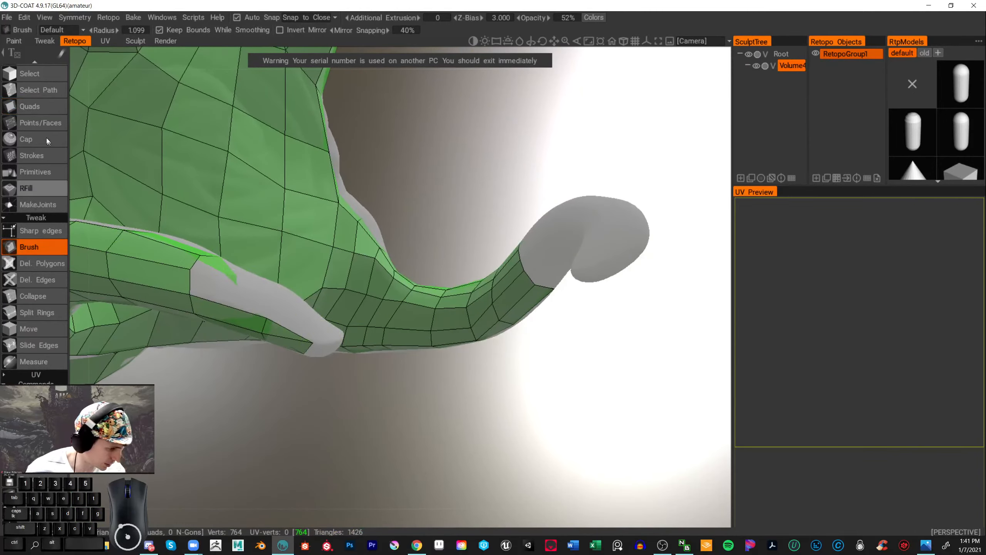
{"action": "left_click", "coordinate": [44, 105]}
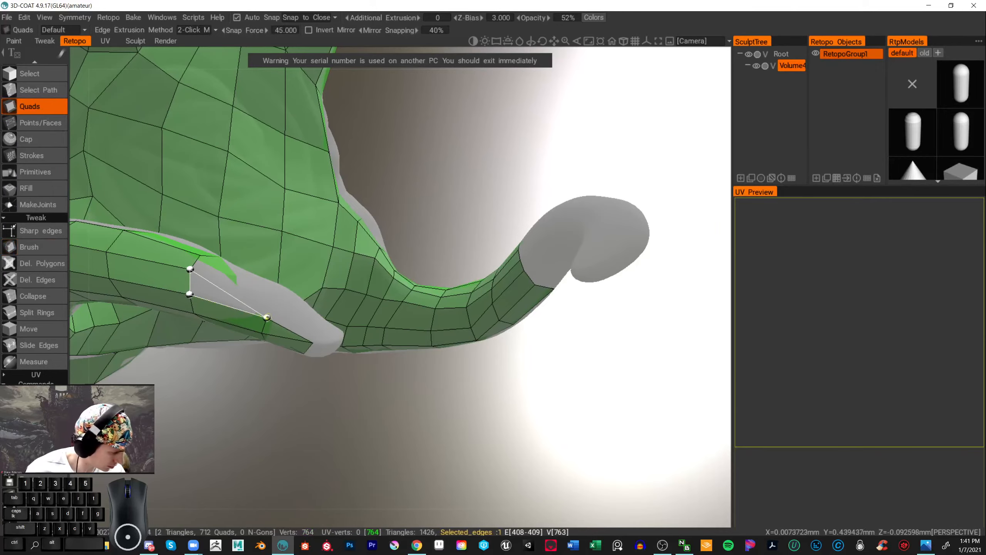
{"action": "left_click", "coordinate": [276, 298]}
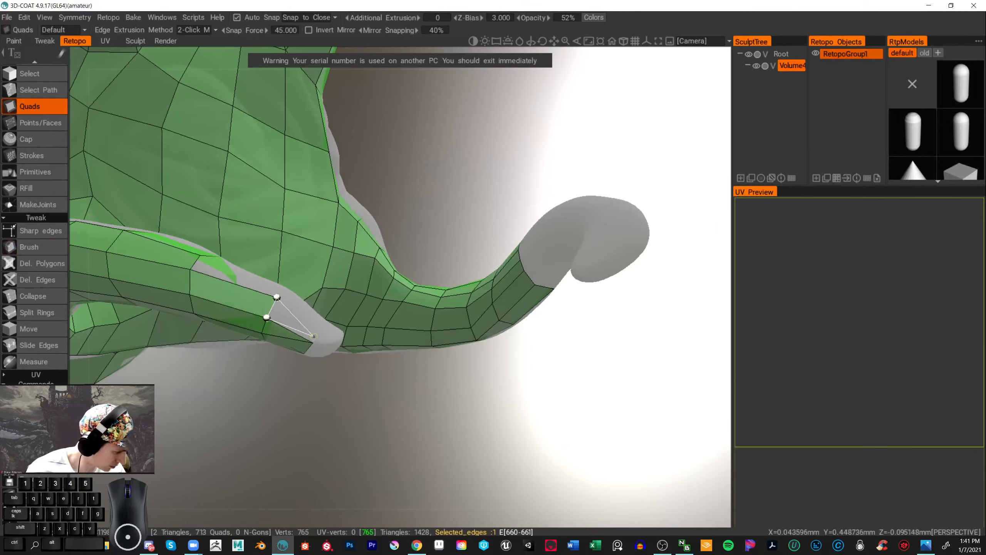
{"action": "left_click", "coordinate": [321, 326]}
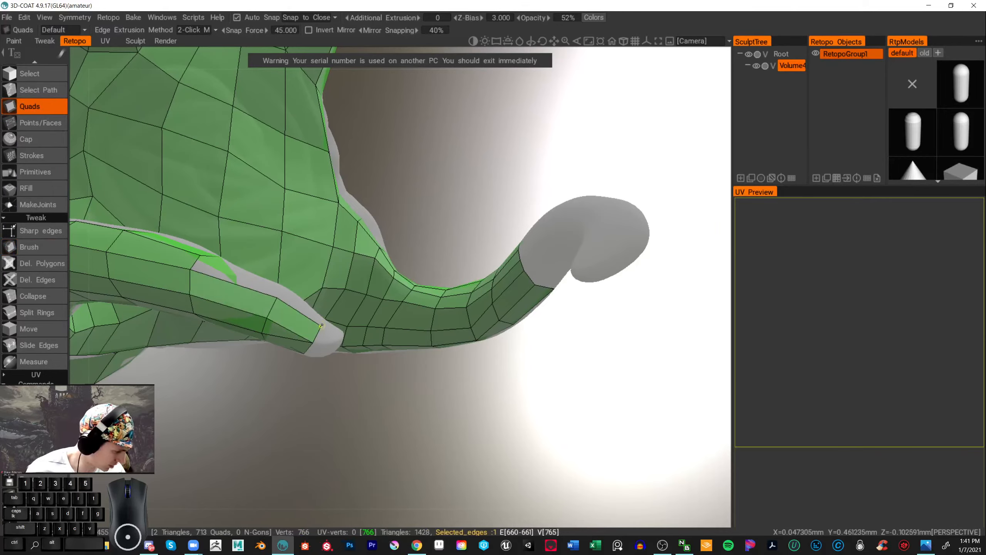
- Continue around the foreground claw with another lengthwise strip of Quads reaching the end row near the tip
{"action": "left_click_drag", "start_coordinate": [426, 215], "coordinate": [523, 394]}
{"action": "scroll", "coordinate": [524, 397], "scroll_direction": "up", "scroll_amount": 5}
{"action": "scroll", "coordinate": [525, 398], "scroll_direction": "down", "scroll_amount": 3}
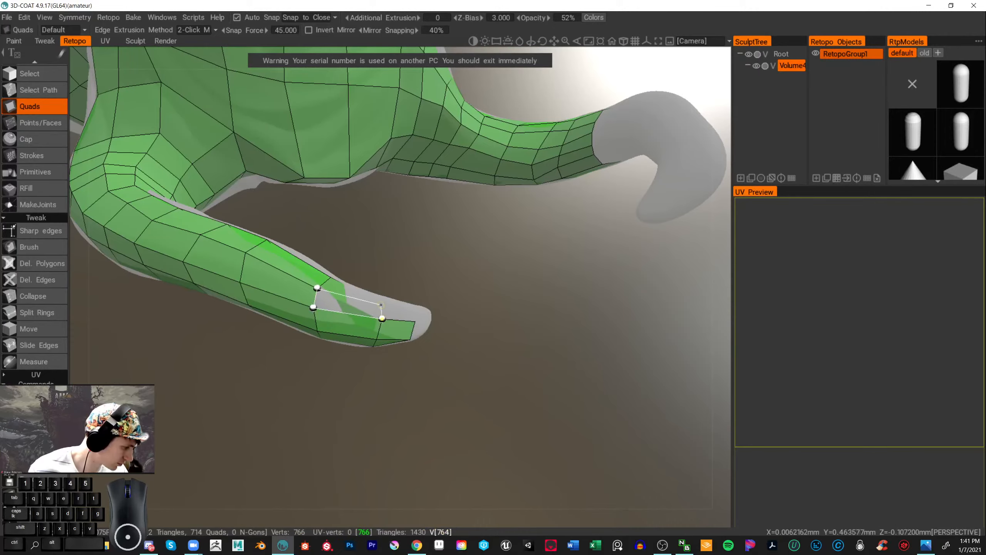
{"action": "left_click", "coordinate": [381, 305]}
{"action": "left_click", "coordinate": [414, 322]}
- Cover the claw's inner curve with a further strip of Quads running towards the tip
{"action": "left_click_drag", "start_coordinate": [467, 366], "coordinate": [438, 367], "text": "alt"}
{"action": "scroll", "coordinate": [460, 410], "scroll_direction": "up", "scroll_amount": 4}
{"action": "scroll", "coordinate": [505, 309], "scroll_direction": "down", "scroll_amount": 5}
{"action": "scroll", "coordinate": [441, 372], "scroll_direction": "up", "scroll_amount": 5}
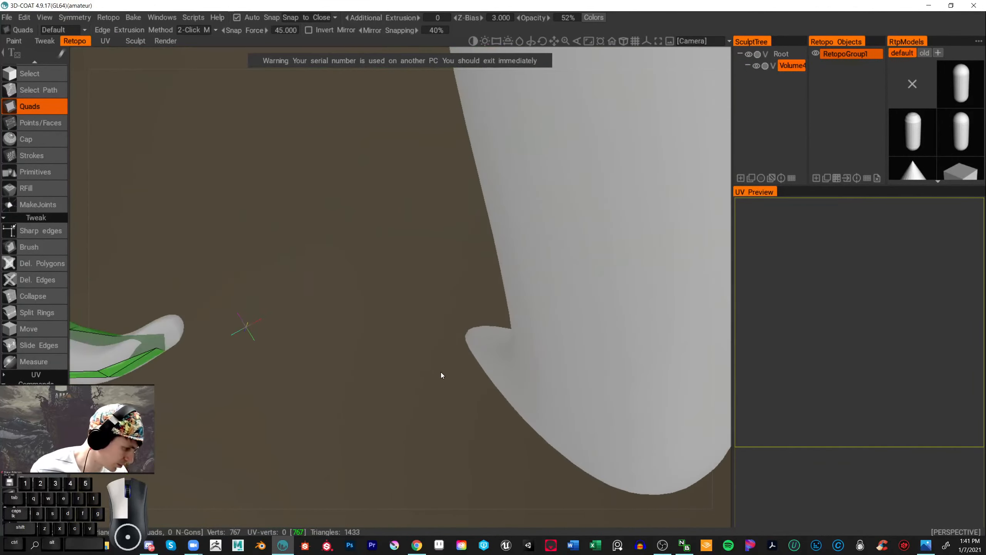
{"action": "scroll", "coordinate": [441, 371], "scroll_direction": "down", "scroll_amount": 2}
{"action": "middle_click_drag", "start_coordinate": [288, 390], "coordinate": [368, 414], "text": "alt"}
{"action": "mouse_move", "coordinate": [368, 414]}
{"action": "left_mouse_down", "text": "alt"}
{"action": "mouse_move", "coordinate": [362, 399]}
{"action": "mouse_move", "coordinate": [361, 410]}
{"action": "left_mouse_up", "text": "alt"}
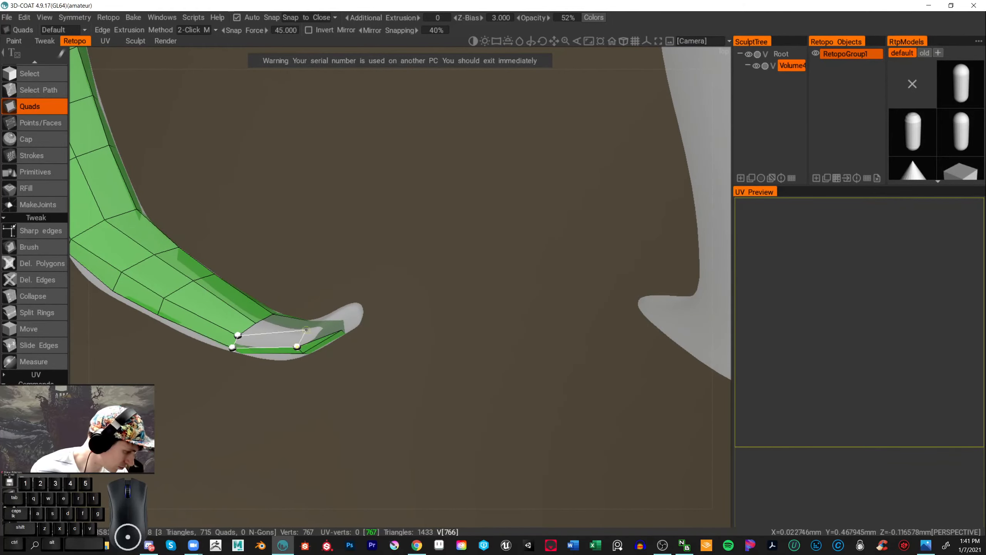
{"action": "left_click", "coordinate": [295, 333]}
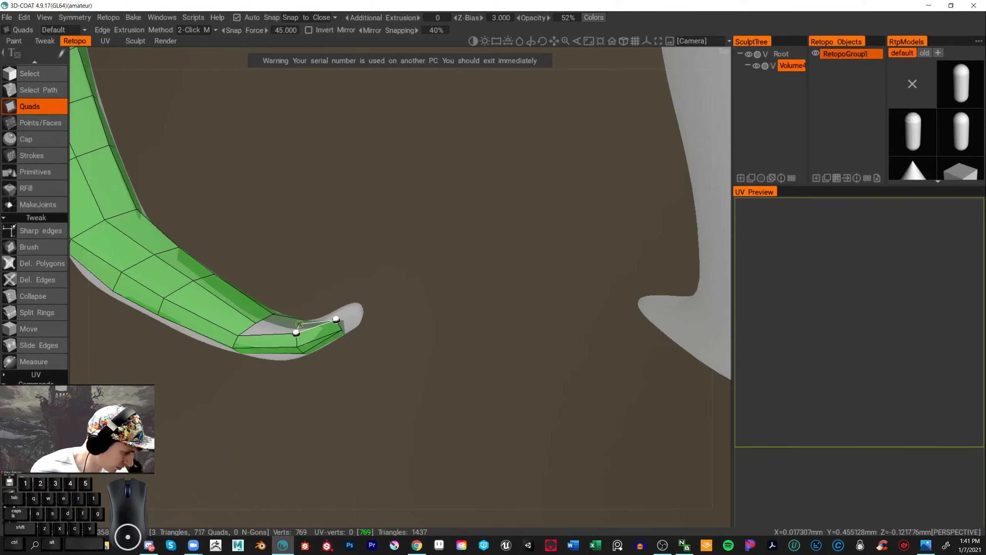
- Bridge the gap left at the base of the claw's inner curve with Quads and even out the surrounding vertices with the Brush
{"action": "left_click_drag", "start_coordinate": [421, 292], "coordinate": [427, 328]}
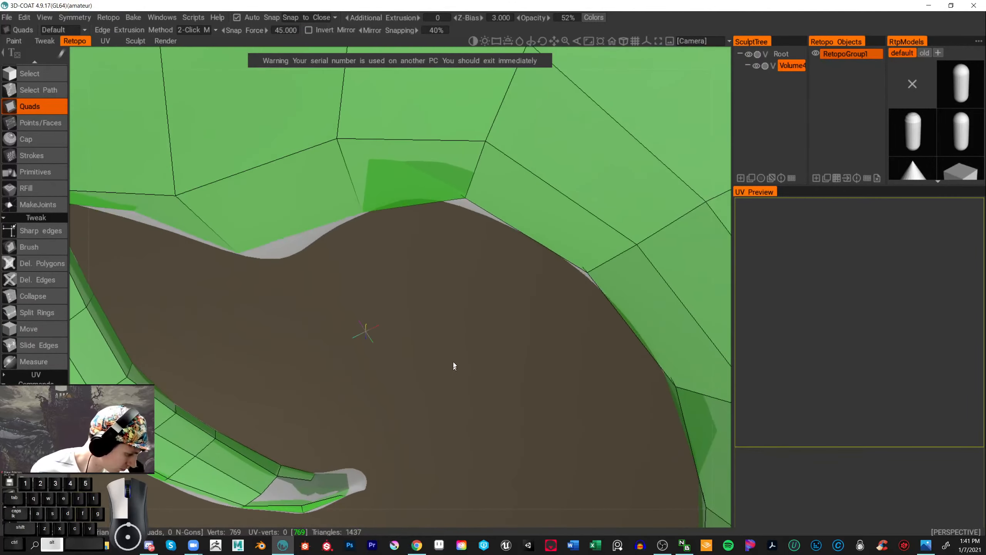
{"action": "left_click_drag", "start_coordinate": [453, 362], "coordinate": [421, 317]}
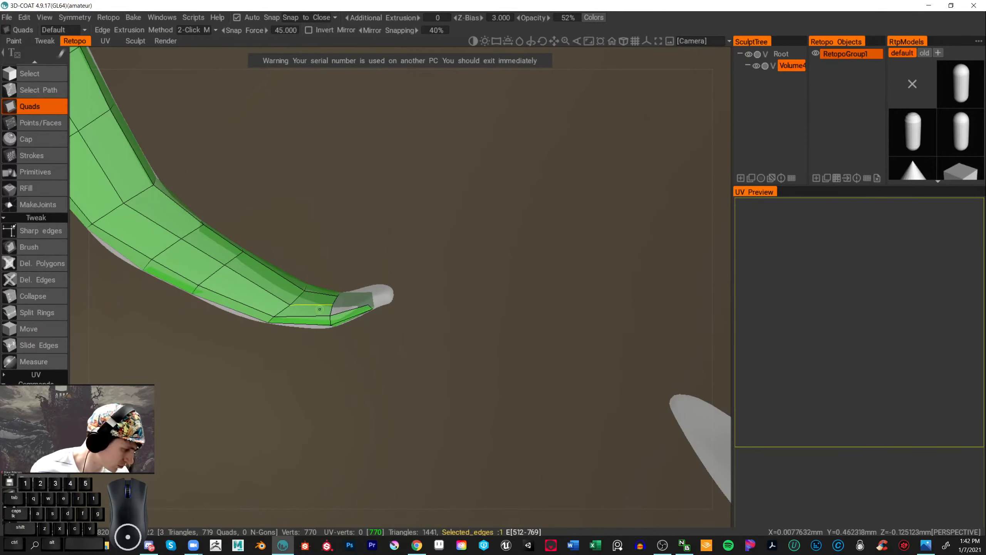
{"action": "left_click", "coordinate": [39, 244]}
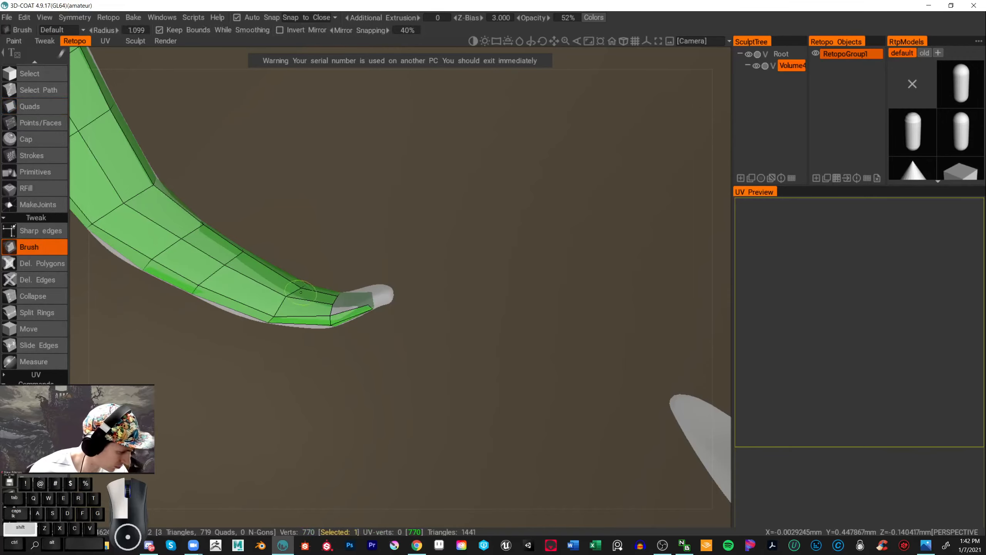
{"action": "left_click_drag", "start_coordinate": [411, 303], "coordinate": [414, 326], "text": "alt"}
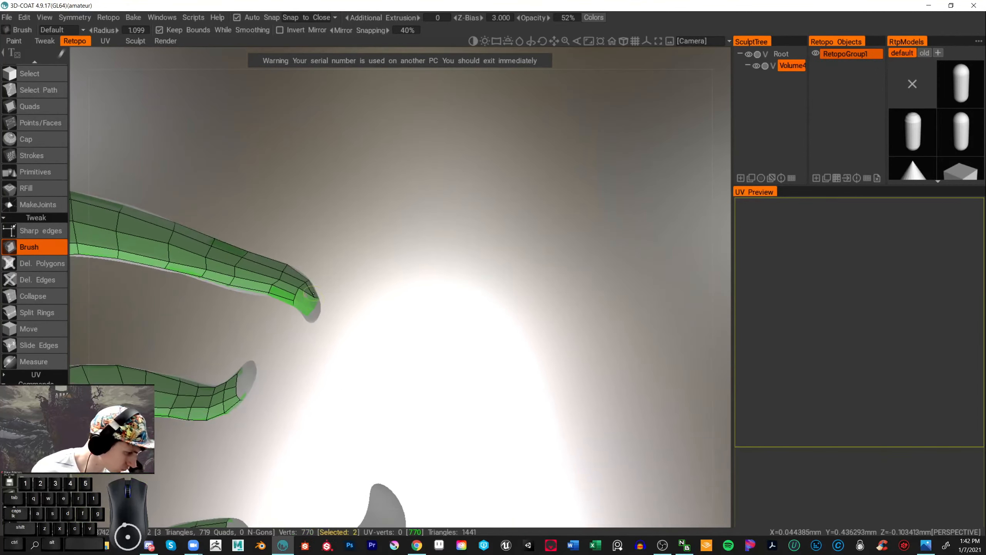
- Close the remaining gap around the claw with Quads so the mesh forms a complete ring below the tip
{"action": "left_click", "coordinate": [47, 107]}
{"action": "left_click_drag", "start_coordinate": [369, 251], "coordinate": [338, 281], "text": "alt"}
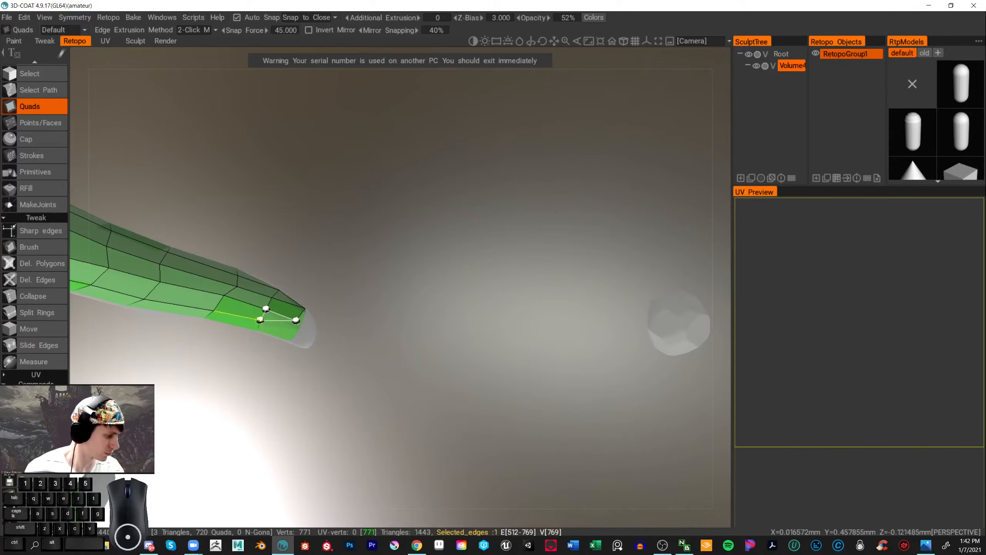
{"action": "left_click_drag", "start_coordinate": [392, 270], "coordinate": [399, 242], "text": "alt"}
{"action": "left_click", "coordinate": [312, 164]}
{"action": "left_click", "coordinate": [388, 152]}
{"action": "left_click", "coordinate": [302, 187]}
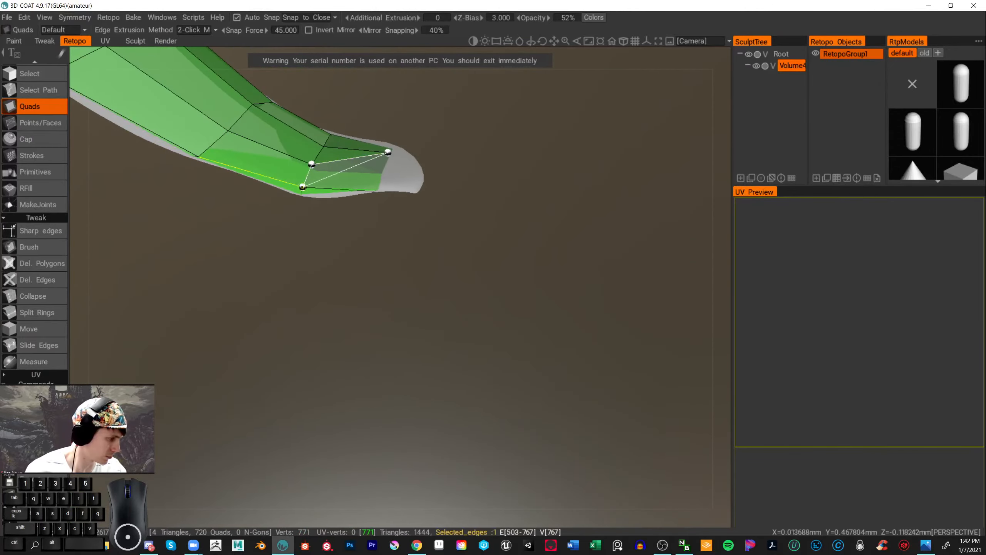
{"action": "left_click", "coordinate": [376, 190]}
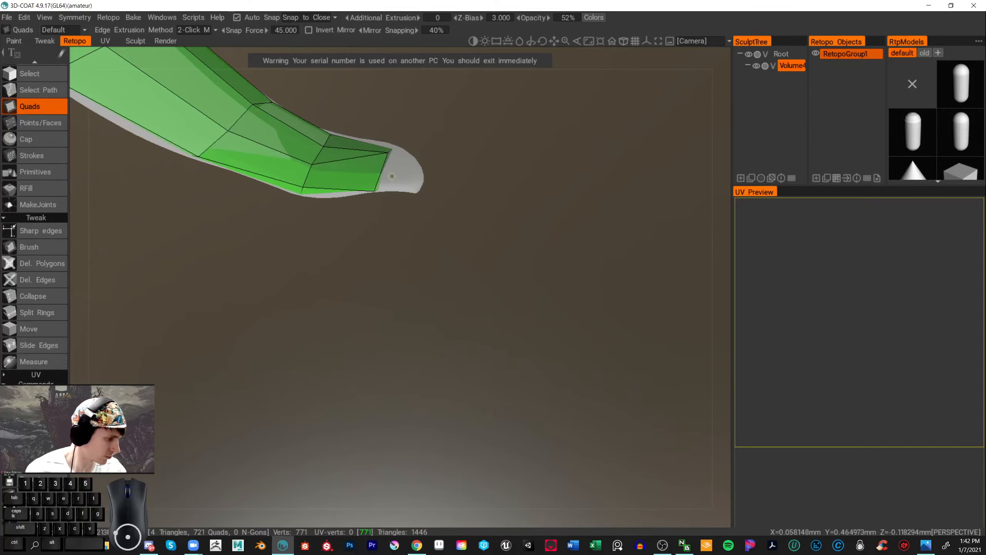
- Shift the middle vertex on the claw's open end slightly down along its edge with the Brush
{"action": "left_click", "coordinate": [42, 245]}
{"action": "mouse_move", "coordinate": [295, 256]}
{"action": "left_mouse_down", "text": "alt"}
{"action": "mouse_move", "coordinate": [503, 279]}
{"action": "mouse_move", "coordinate": [394, 359]}
{"action": "left_mouse_up", "text": "alt"}
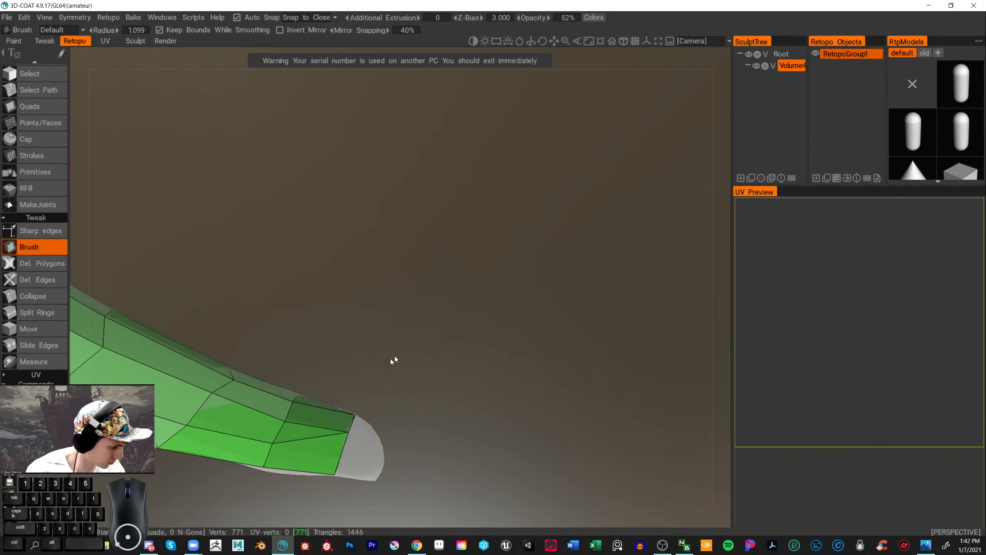
{"action": "left_click_drag", "start_coordinate": [344, 437], "coordinate": [341, 443]}
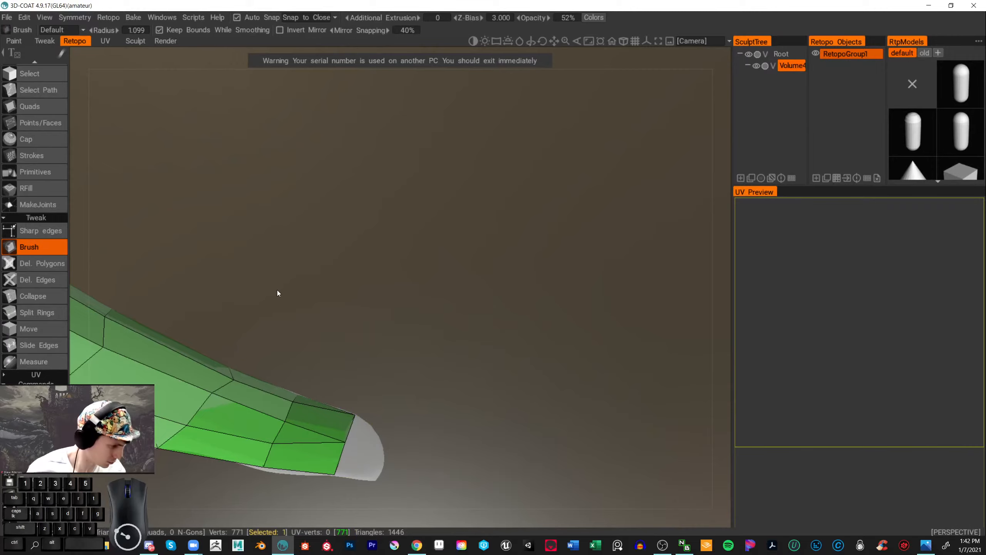
- Delete the uneven quad and the adjoining triangle on the side of the claw's last ring
{"action": "left_click", "coordinate": [43, 108]}
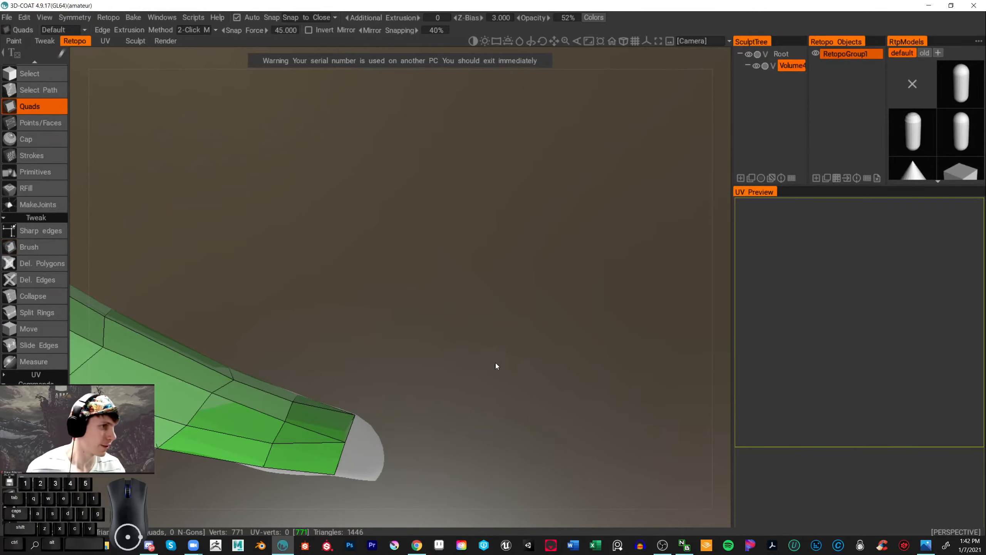
{"action": "scroll", "coordinate": [495, 365], "scroll_direction": "down", "scroll_amount": 5}
{"action": "left_click_drag", "start_coordinate": [495, 363], "coordinate": [572, 332], "text": "alt"}
{"action": "scroll", "coordinate": [533, 345], "scroll_direction": "up", "scroll_amount": 5}
{"action": "scroll", "coordinate": [529, 383], "scroll_direction": "up", "scroll_amount": 3}
{"action": "scroll", "coordinate": [493, 340], "scroll_direction": "up", "scroll_amount": 3}
{"action": "scroll", "coordinate": [496, 337], "scroll_direction": "down", "scroll_amount": 3}
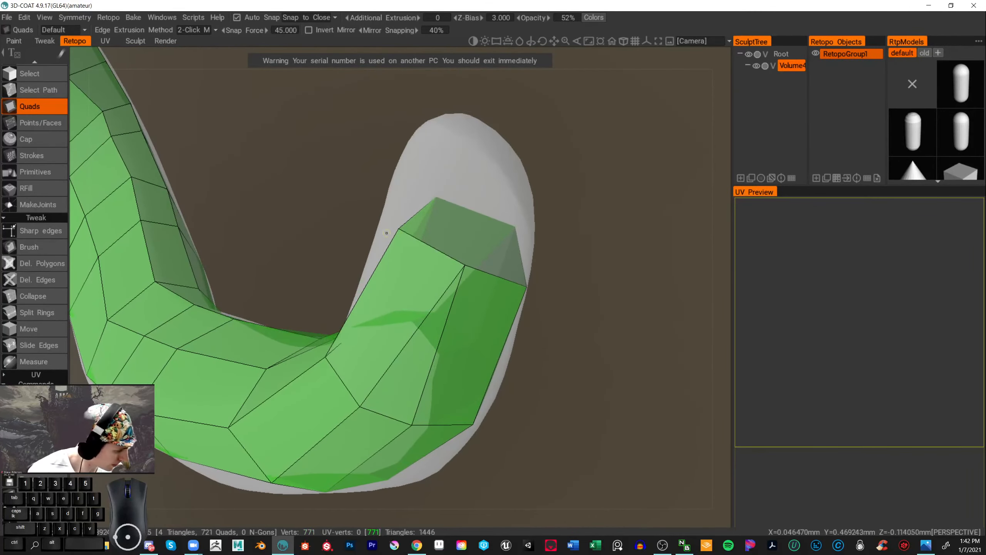
{"action": "left_click", "coordinate": [40, 247]}
{"action": "mouse_move", "coordinate": [405, 248]}
{"action": "left_mouse_down"}
{"action": "mouse_move", "coordinate": [368, 216]}
{"action": "mouse_move", "coordinate": [610, 275]}
{"action": "mouse_move", "coordinate": [598, 276]}
{"action": "left_mouse_up"}
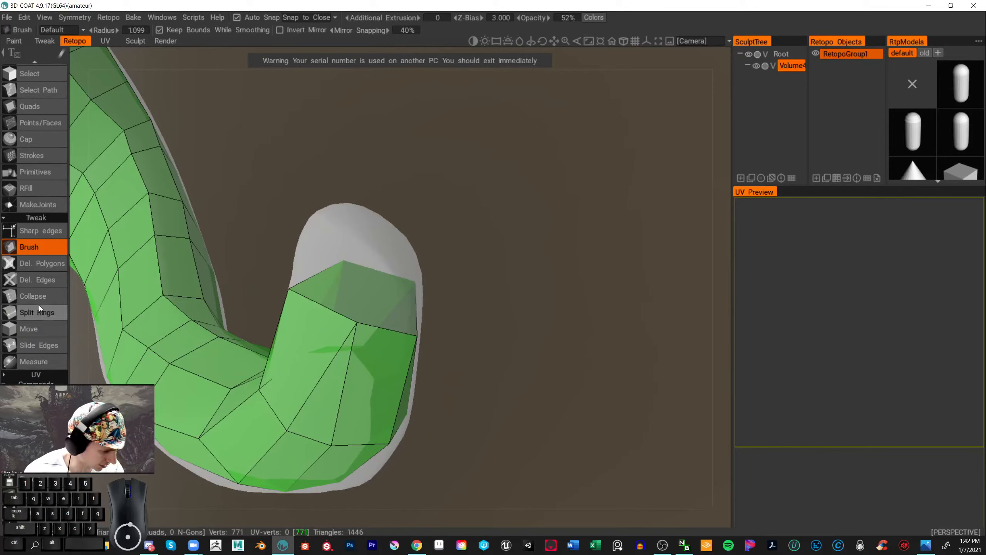
{"action": "left_click", "coordinate": [41, 264]}
{"action": "left_click", "coordinate": [320, 354]}
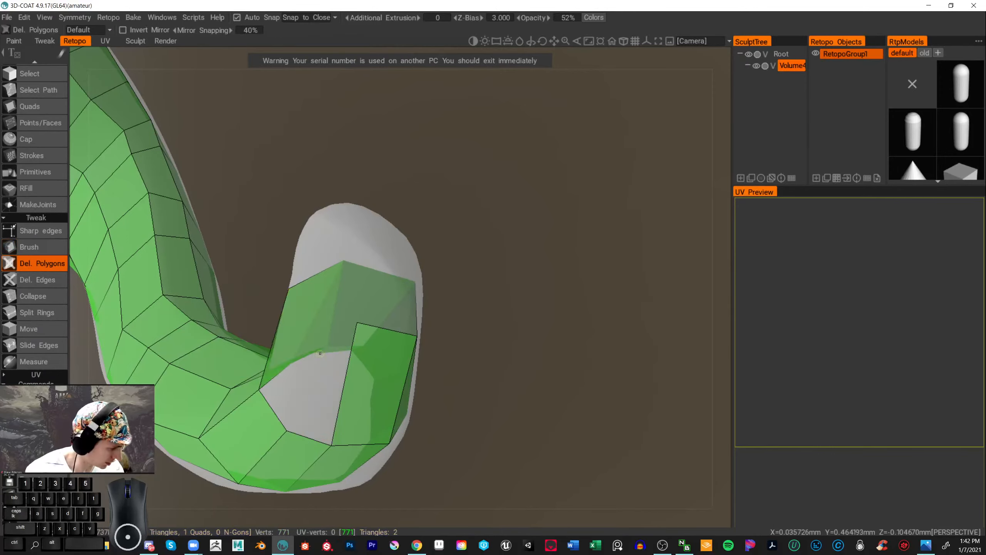
- Move the hole's upper corner vertex outward with the Brush and refill the hole with two even Quads
{"action": "left_click", "coordinate": [37, 247]}
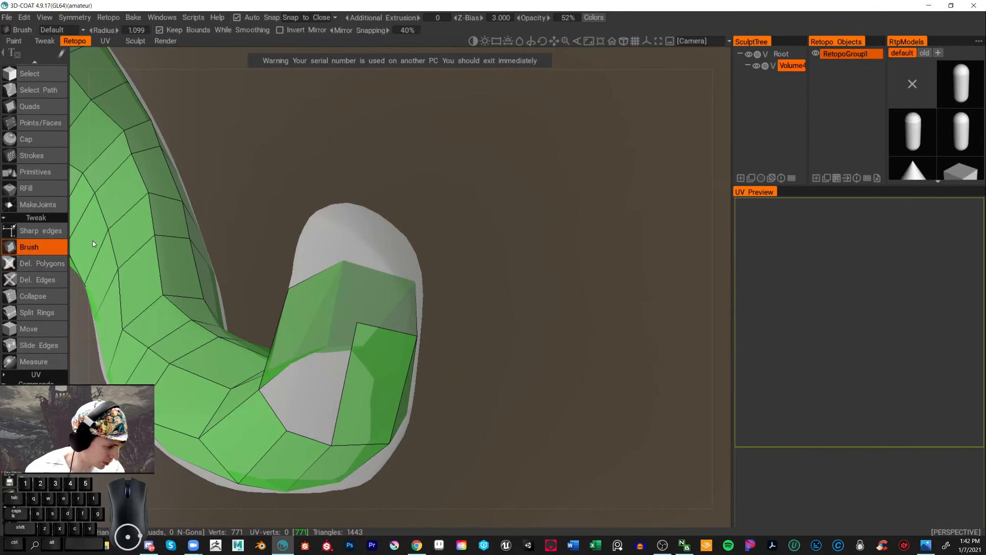
{"action": "left_click", "coordinate": [36, 109]}
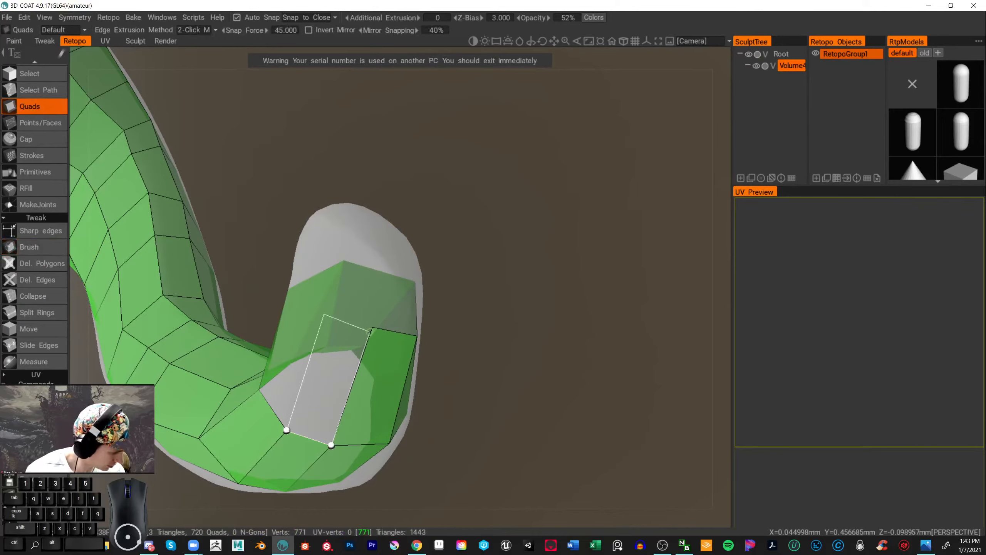
{"action": "left_click", "coordinate": [372, 326]}
{"action": "middle_click_drag", "start_coordinate": [241, 384], "coordinate": [350, 311]}
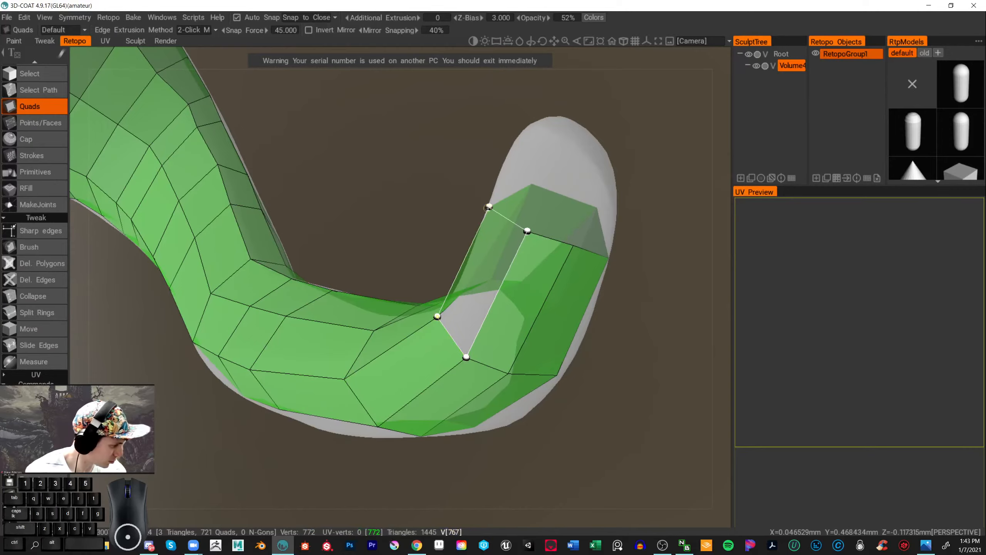
{"action": "left_click", "coordinate": [489, 207]}
- Extend the claw's end ring toward the tip with three adjoining Quads along its outer side
{"action": "left_click_drag", "start_coordinate": [641, 225], "coordinate": [594, 257], "text": "alt"}
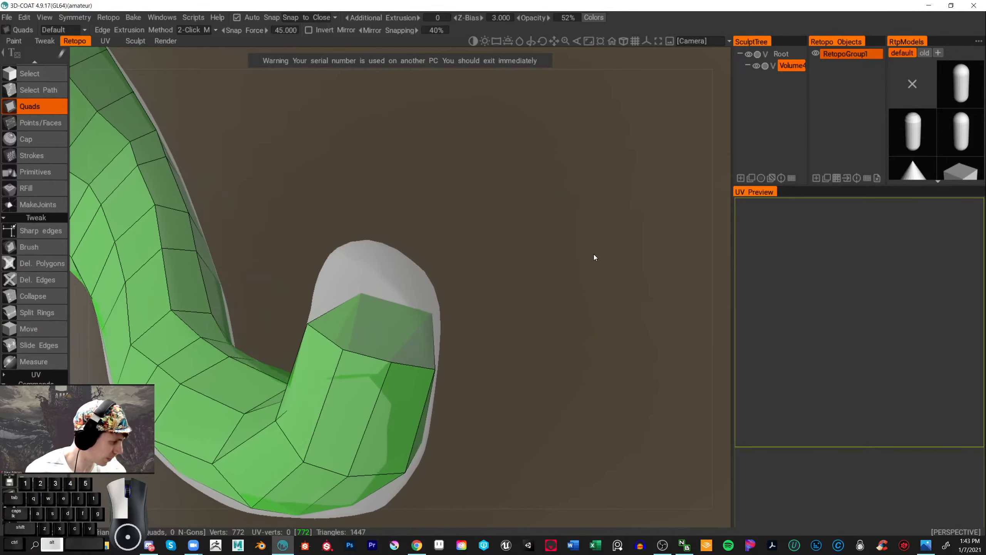
{"action": "right_click_drag", "start_coordinate": [594, 257], "coordinate": [532, 272], "text": "alt"}
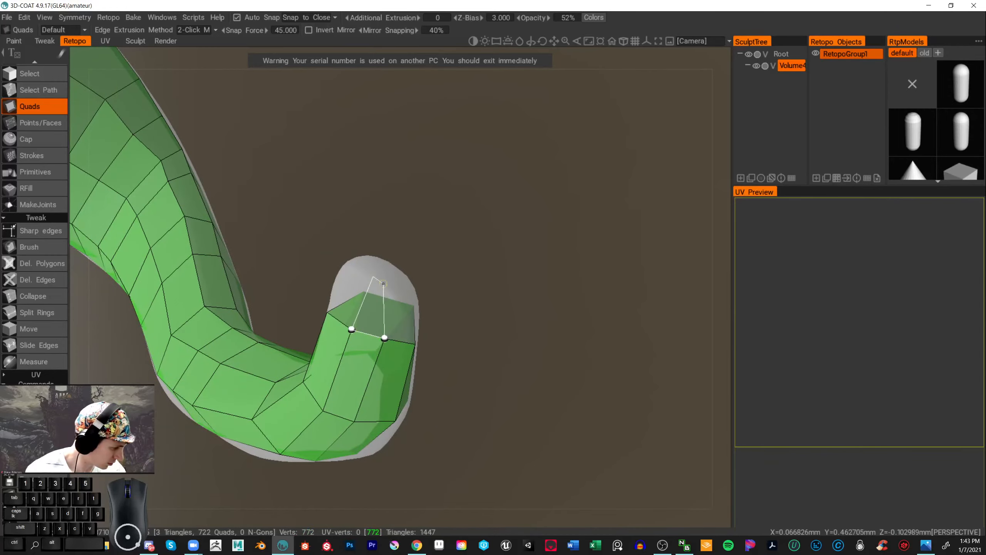
{"action": "left_click", "coordinate": [401, 298]}
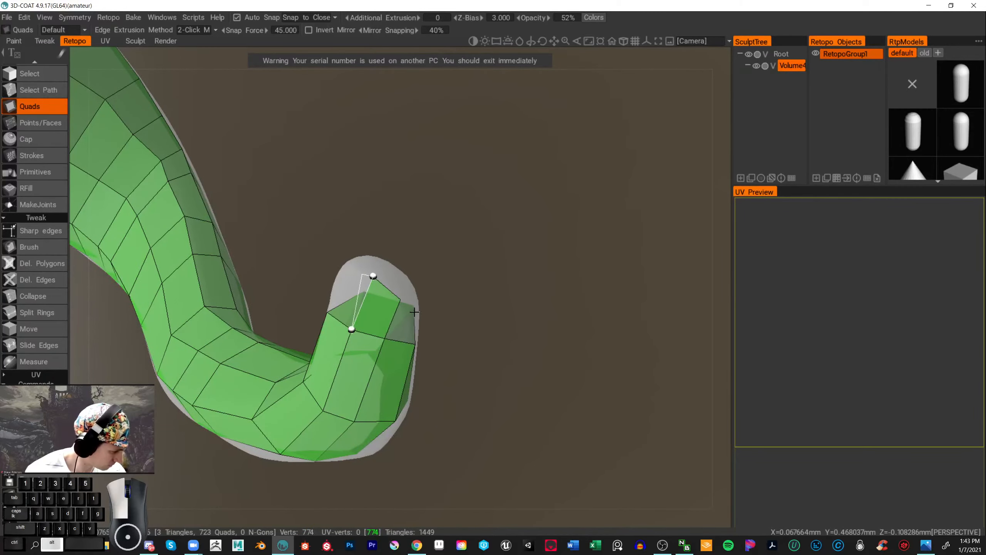
{"action": "mouse_move", "coordinate": [414, 312]}
{"action": "left_mouse_down", "text": "alt"}
{"action": "mouse_move", "coordinate": [391, 315]}
{"action": "mouse_move", "coordinate": [412, 310]}
{"action": "left_mouse_up", "text": "alt"}
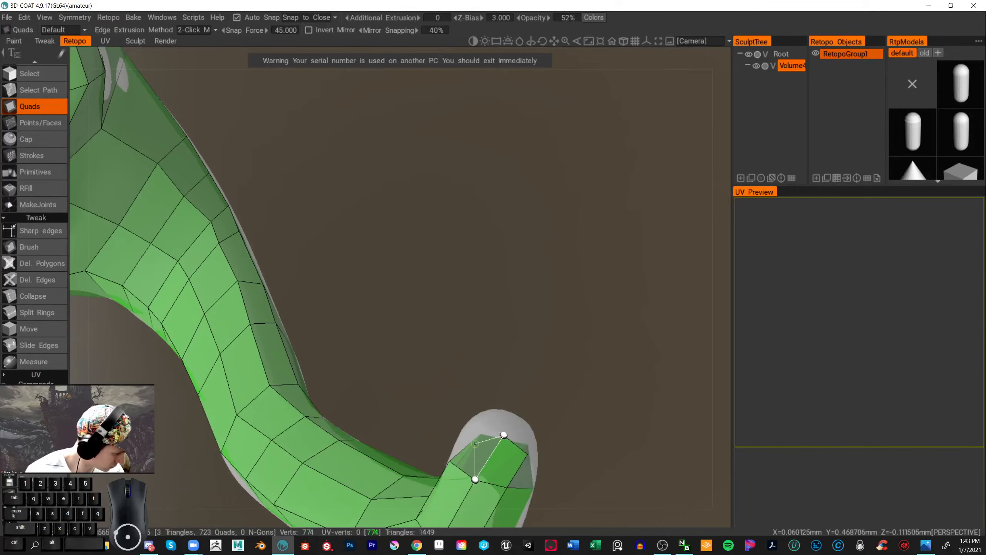
{"action": "left_click", "coordinate": [450, 461]}
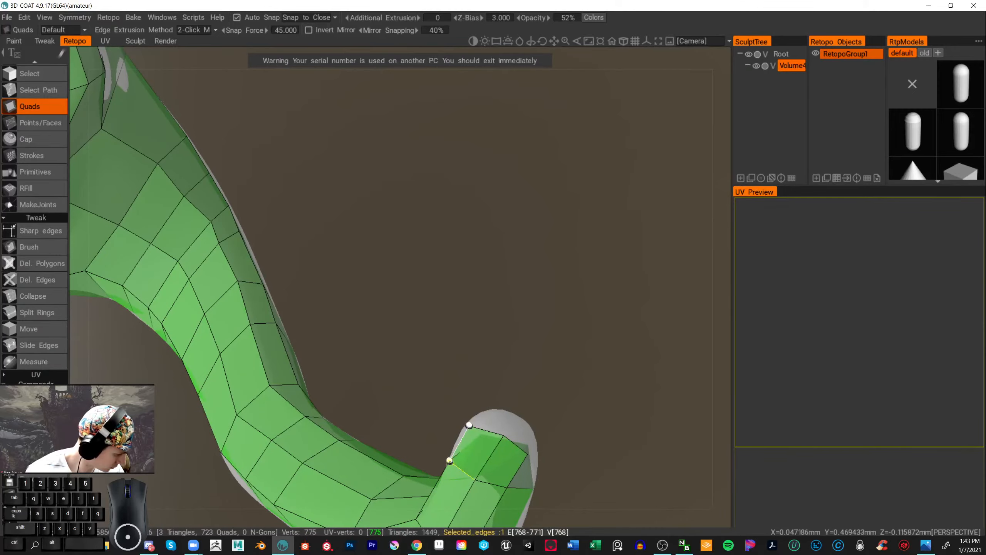
{"action": "left_click_drag", "start_coordinate": [468, 423], "coordinate": [517, 357], "text": "alt"}
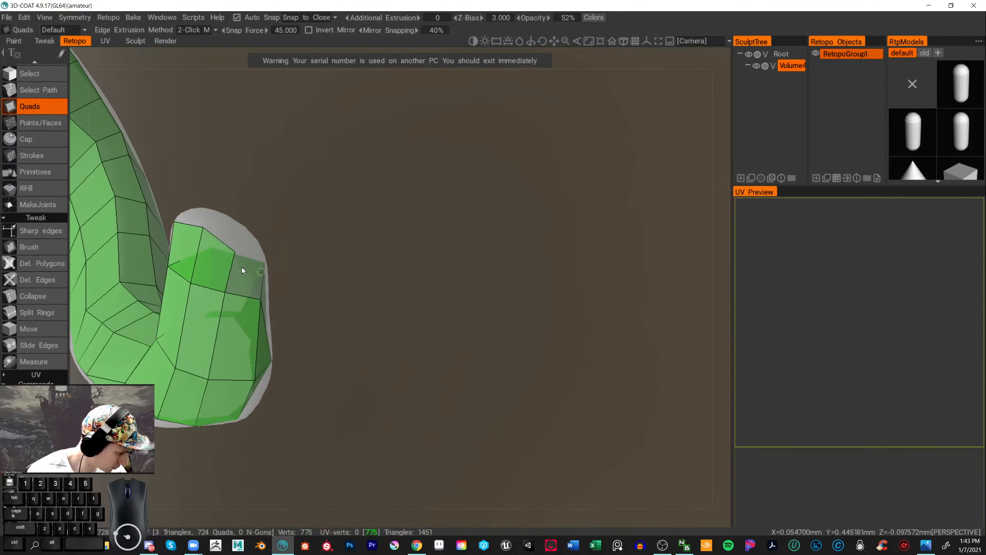
{"action": "left_click", "coordinate": [253, 270]}
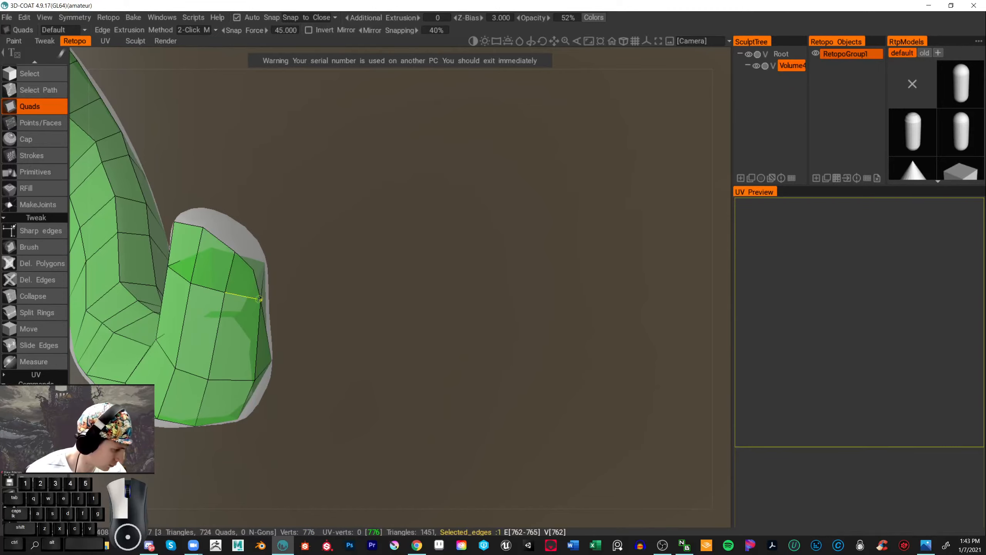
- Continue the row of Quads around the other side of the claw tip with two more faces
{"action": "left_click_drag", "start_coordinate": [383, 270], "coordinate": [493, 371], "text": "alt"}
{"action": "left_click", "coordinate": [431, 343]}
{"action": "left_click", "coordinate": [436, 366]}
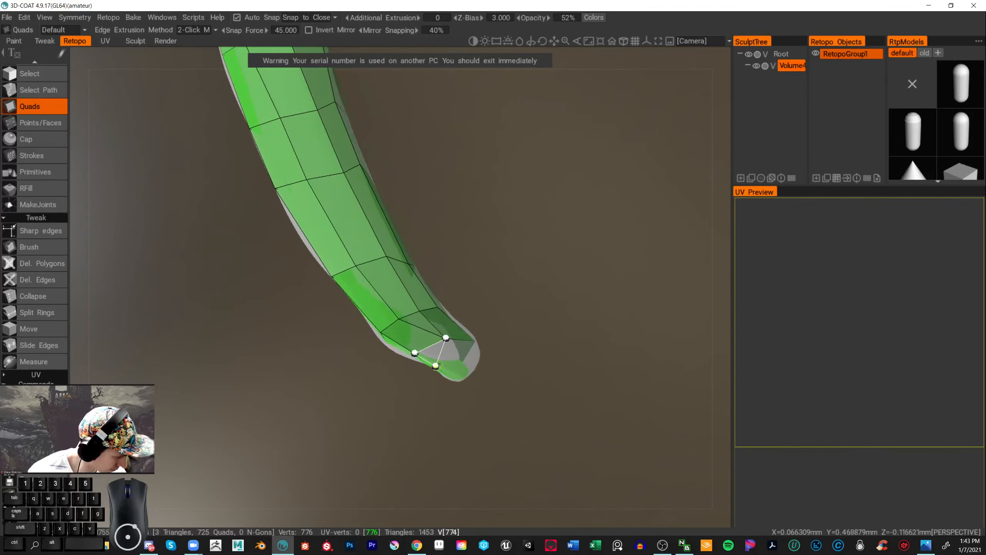
{"action": "left_click", "coordinate": [455, 355]}
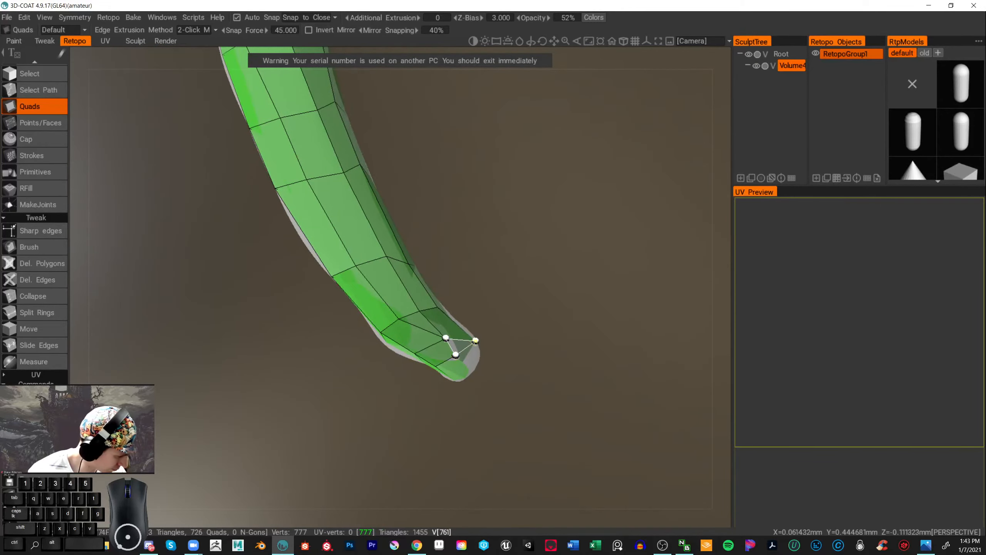
{"action": "left_click_drag", "start_coordinate": [470, 360], "coordinate": [501, 352], "text": "alt"}
{"action": "scroll", "coordinate": [501, 349], "scroll_direction": "up", "scroll_amount": 4}
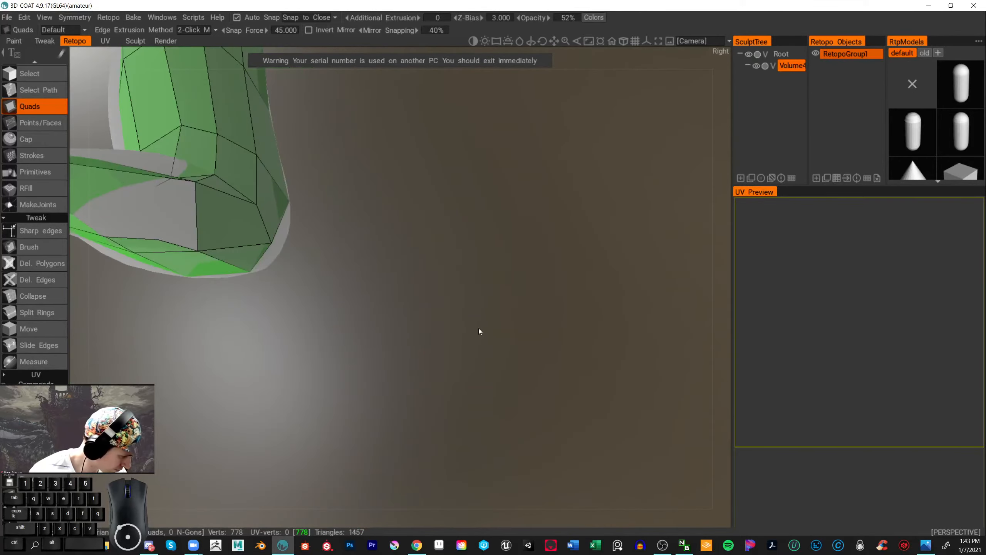
- Shift the vertices along the open edge of the new row with the Brush
{"action": "left_click_drag", "start_coordinate": [430, 282], "coordinate": [435, 218], "text": "alt"}
{"action": "scroll", "coordinate": [491, 303], "scroll_direction": "down", "scroll_amount": 3}
{"action": "left_click_drag", "start_coordinate": [43, 249], "coordinate": [45, 242]}
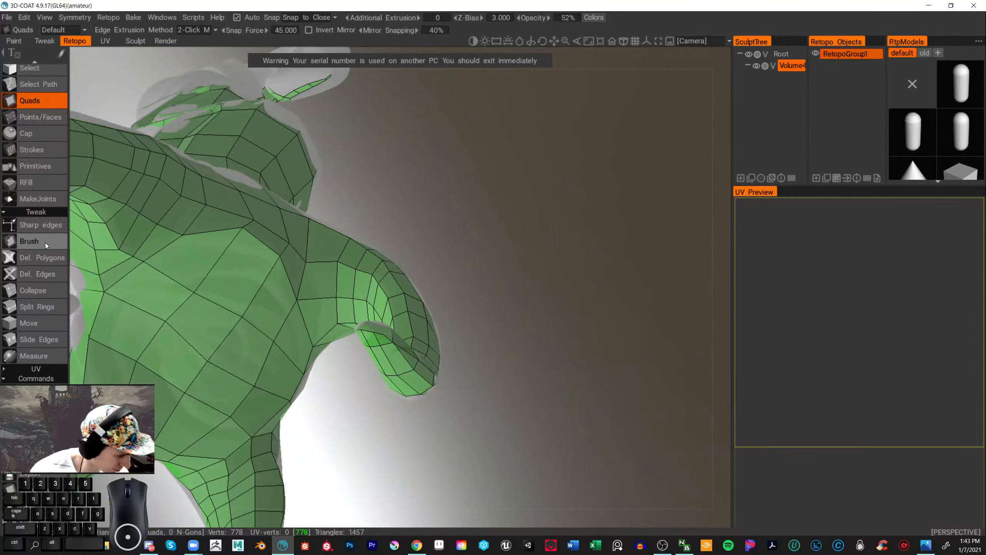
{"action": "left_click_drag", "start_coordinate": [477, 237], "coordinate": [547, 266], "text": "alt"}
{"action": "left_click", "coordinate": [34, 241]}
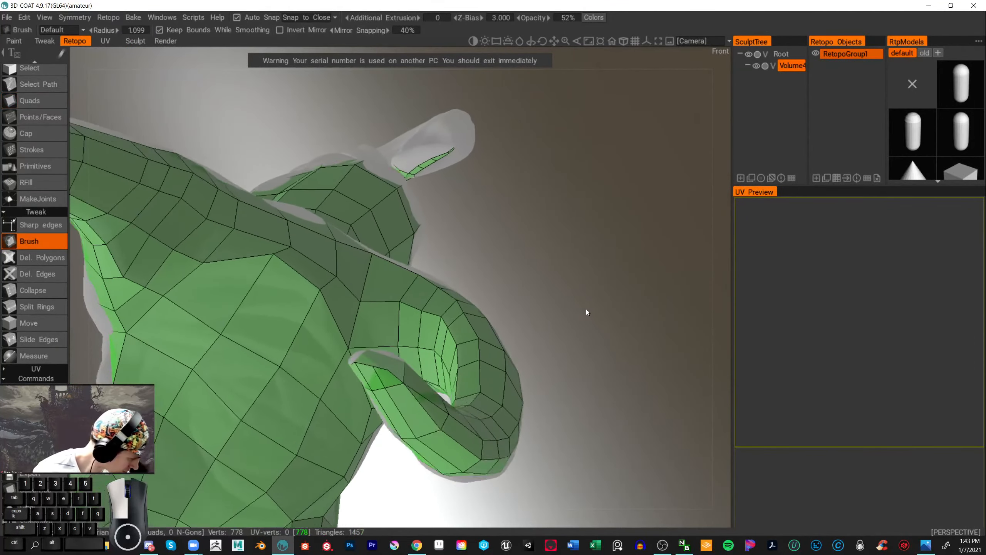
{"action": "scroll", "coordinate": [618, 329], "scroll_direction": "up", "scroll_amount": 5}
{"action": "left_click_drag", "start_coordinate": [644, 319], "coordinate": [661, 280]}
{"action": "left_click_drag", "start_coordinate": [373, 304], "coordinate": [366, 295]}
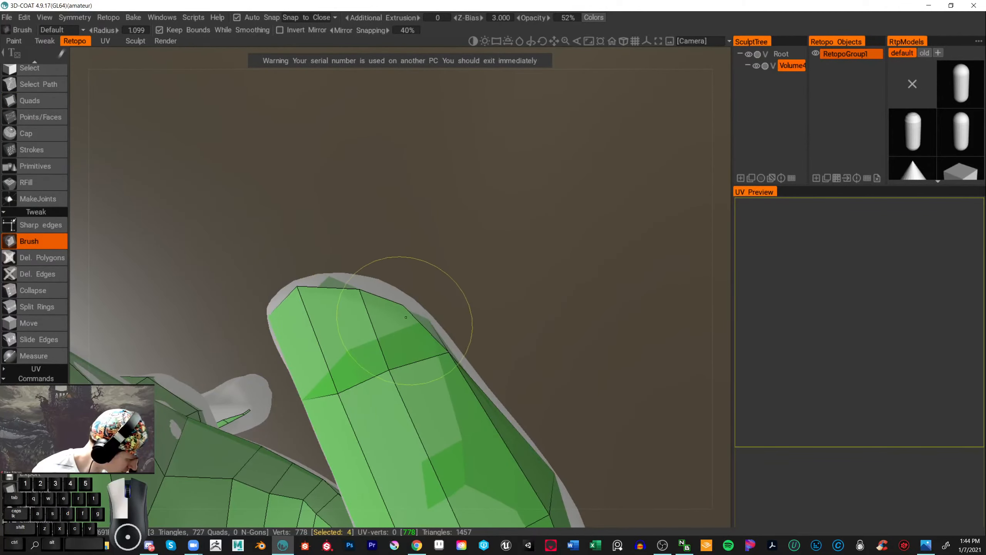
- Undo the last Brush stroke and move a single vertex on the claw tip with the Brush radius at 0.766
{"action": "mouse_move", "coordinate": [477, 302]}
{"action": "left_mouse_down"}
{"action": "mouse_move", "coordinate": [528, 456]}
{"action": "mouse_move", "coordinate": [484, 344]}
{"action": "mouse_move", "coordinate": [450, 351]}
{"action": "mouse_move", "coordinate": [344, 288]}
{"action": "left_mouse_up"}
{"action": "key", "text": "ctrl+z"}
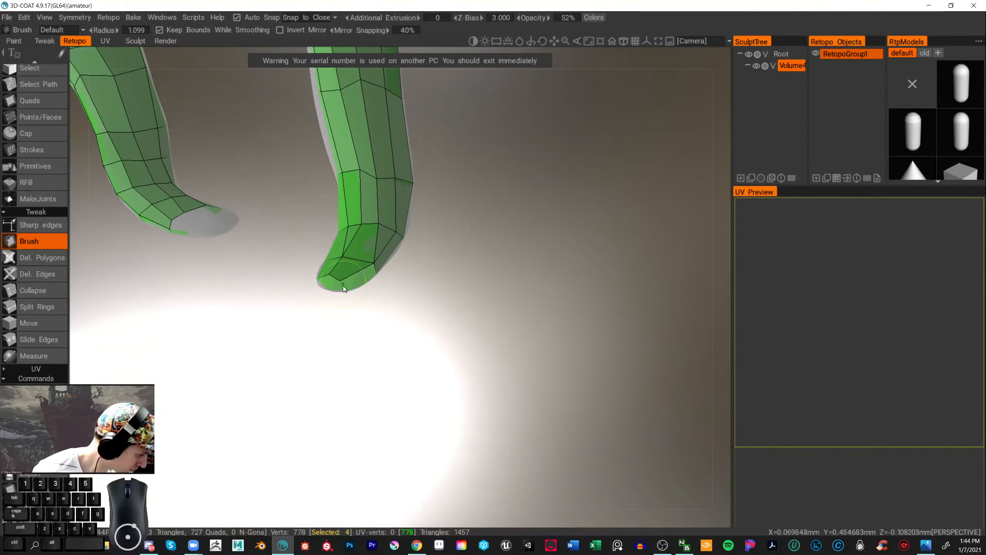
{"action": "right_click_drag", "start_coordinate": [336, 282], "coordinate": [338, 280]}
{"action": "left_click_drag", "start_coordinate": [340, 281], "coordinate": [356, 276]}
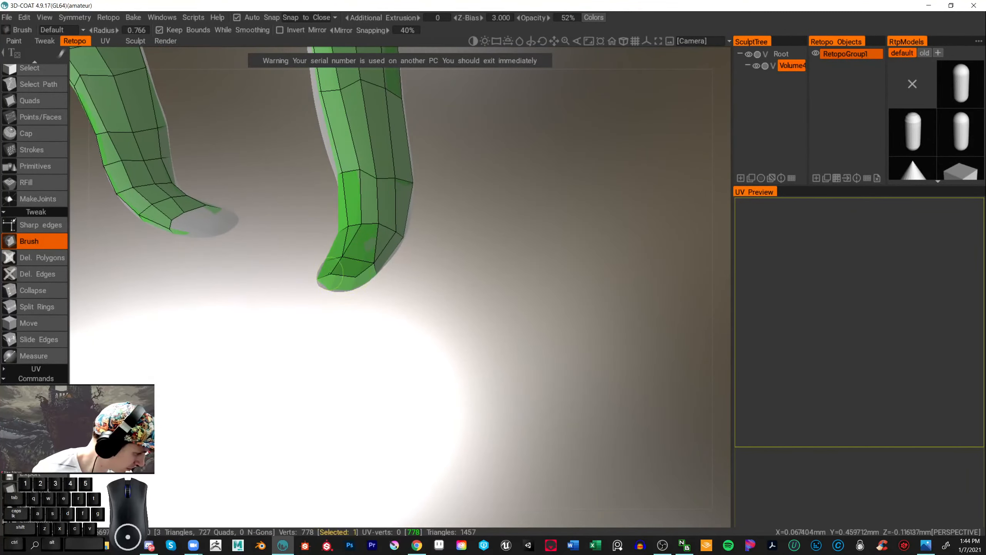
- Fill the gap beside the claw's new end row with a quad
{"action": "left_click", "coordinate": [43, 99]}
{"action": "left_click_drag", "start_coordinate": [510, 278], "coordinate": [467, 276]}
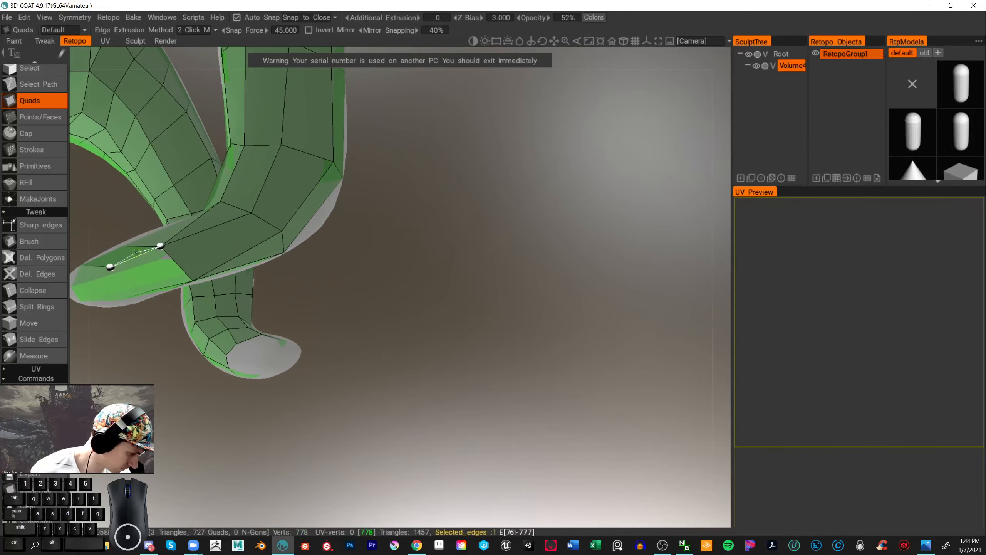
{"action": "left_click", "coordinate": [193, 279]}
{"action": "left_click", "coordinate": [166, 276]}
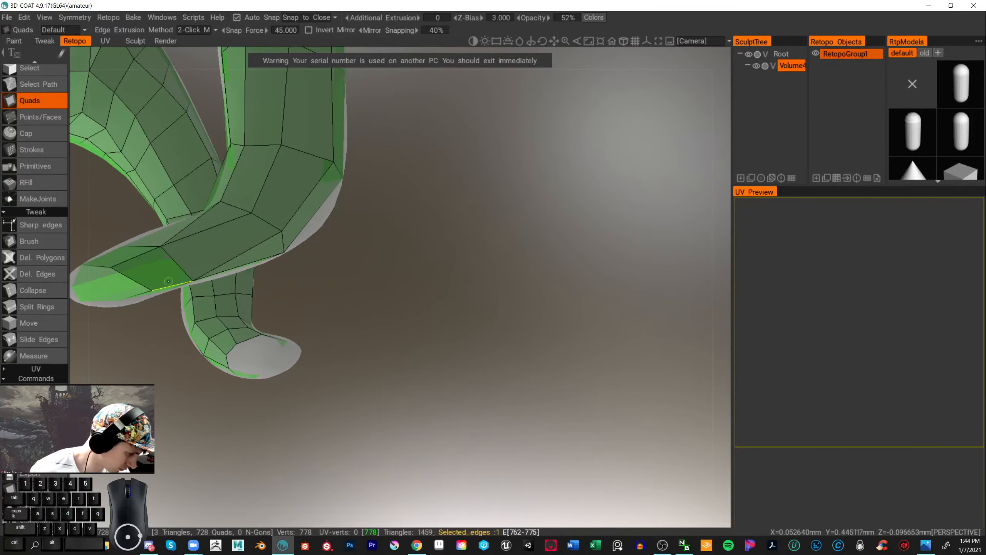
{"action": "left_click_drag", "start_coordinate": [393, 302], "coordinate": [623, 370], "text": "alt"}
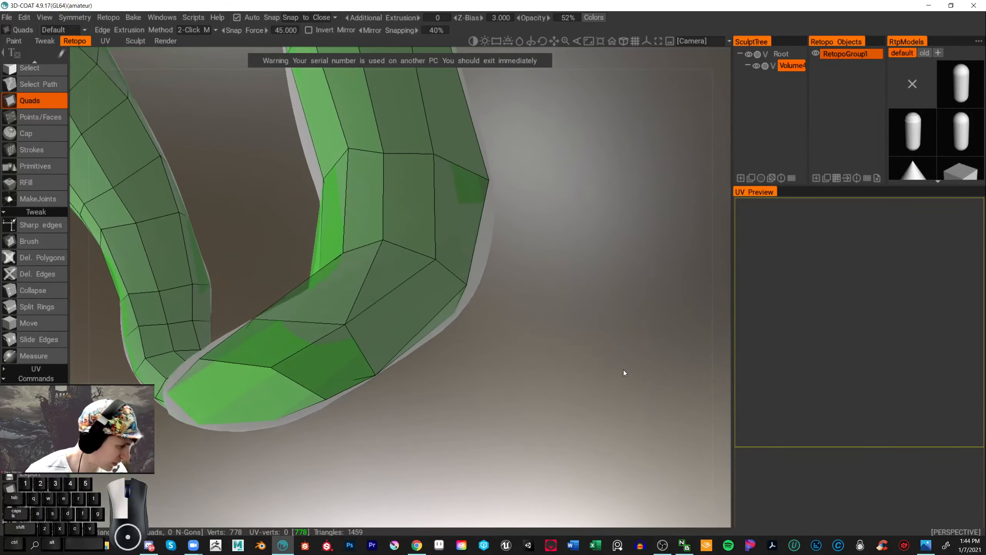
{"action": "left_click_drag", "start_coordinate": [386, 17], "coordinate": [388, 16]}
{"action": "key", "text": "ctrl+z"}
{"action": "left_click_drag", "start_coordinate": [544, 344], "coordinate": [584, 292], "text": "alt"}
{"action": "left_click_drag", "start_coordinate": [615, 350], "coordinate": [534, 435], "text": "alt"}
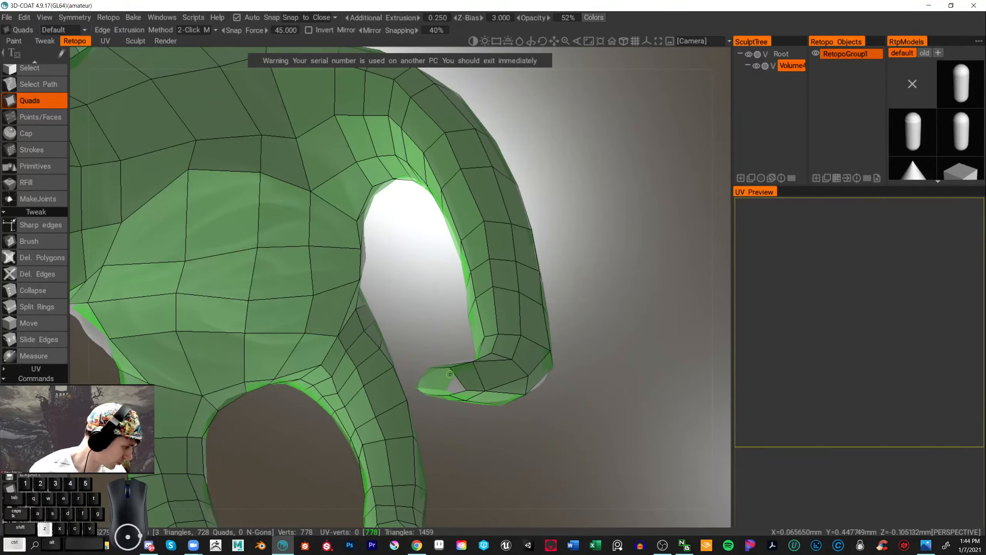
{"action": "left_click_drag", "start_coordinate": [401, 18], "coordinate": [376, 17]}
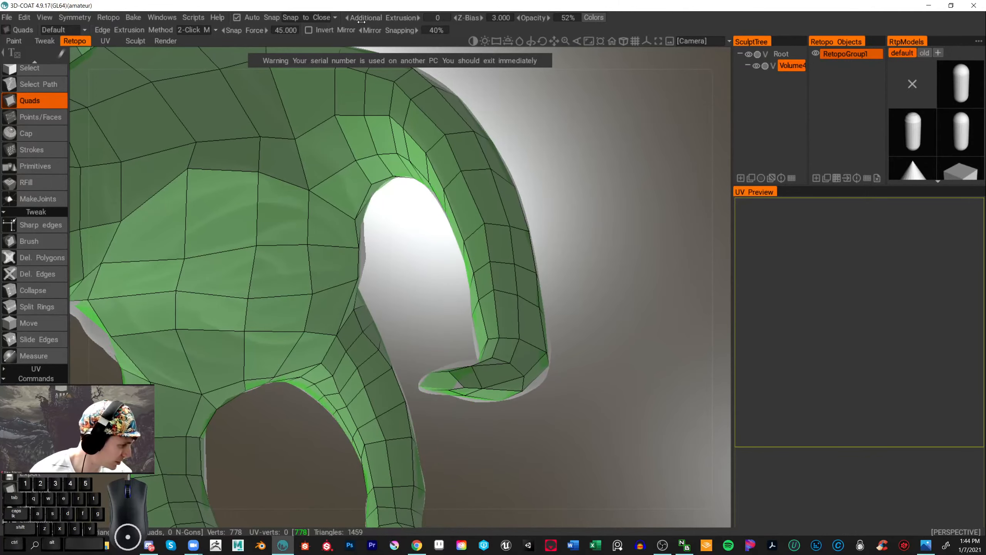
- Add two Quads across the claw tip, leaving a small opening on its inner side
{"action": "left_click_drag", "start_coordinate": [568, 388], "coordinate": [625, 408]}
{"action": "middle_click_drag", "start_coordinate": [626, 408], "coordinate": [584, 334]}
{"action": "left_click_drag", "start_coordinate": [585, 334], "coordinate": [512, 360]}
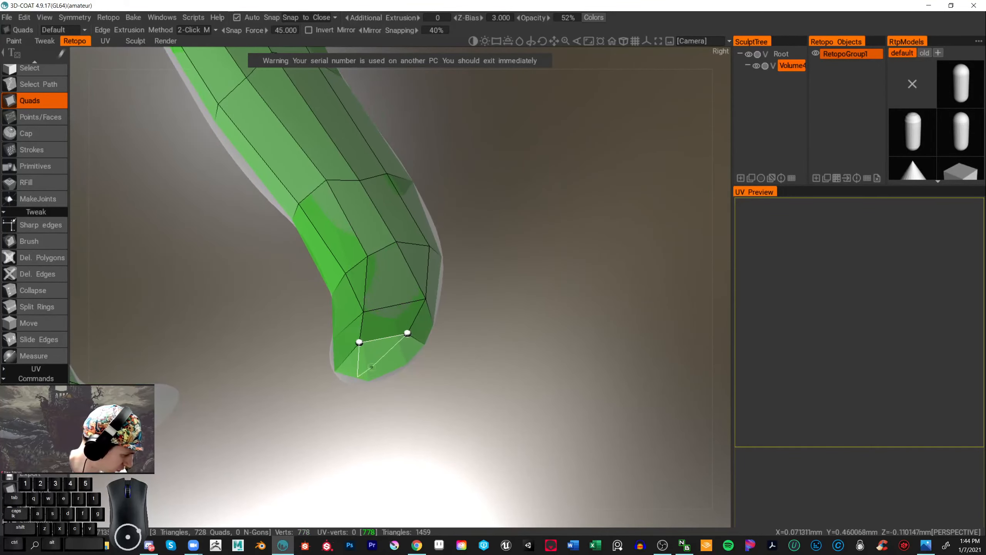
{"action": "left_click_drag", "start_coordinate": [513, 360], "coordinate": [513, 322]}
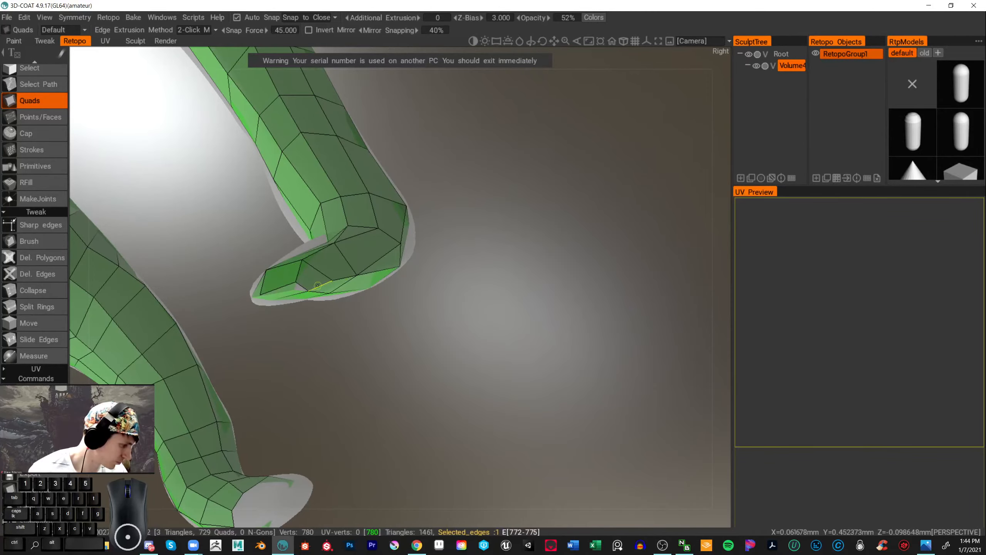
{"action": "left_click_drag", "start_coordinate": [318, 285], "coordinate": [537, 391]}
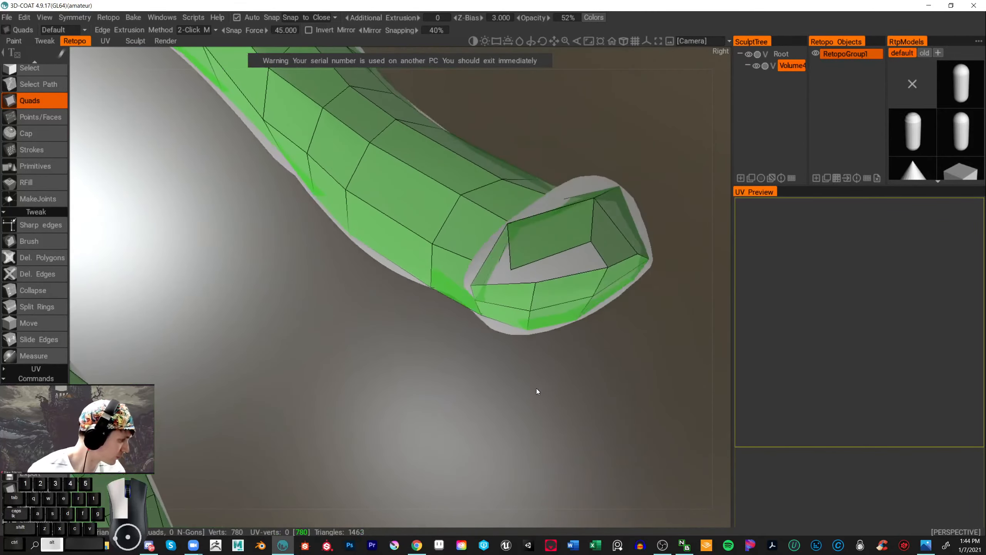
- Fill the corner of the opening at the claw tip with a triangle using Quads
{"action": "scroll", "coordinate": [537, 390], "scroll_direction": "up", "scroll_amount": 5}
{"action": "scroll", "coordinate": [589, 462], "scroll_direction": "down", "scroll_amount": 5}
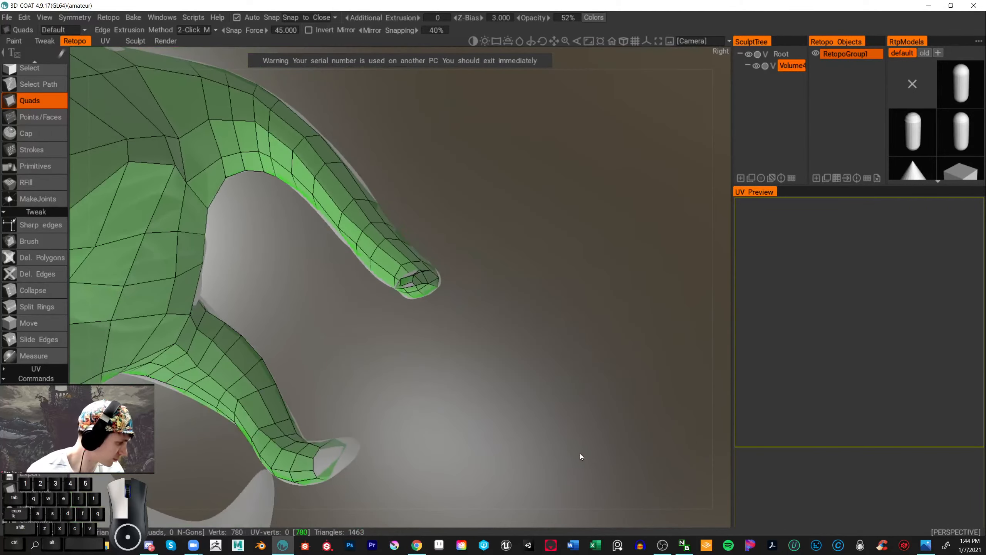
{"action": "left_click_drag", "start_coordinate": [579, 453], "coordinate": [604, 416]}
{"action": "scroll", "coordinate": [572, 410], "scroll_direction": "up", "scroll_amount": 5}
{"action": "scroll", "coordinate": [599, 415], "scroll_direction": "down", "scroll_amount": 5}
{"action": "left_click", "coordinate": [445, 270]}
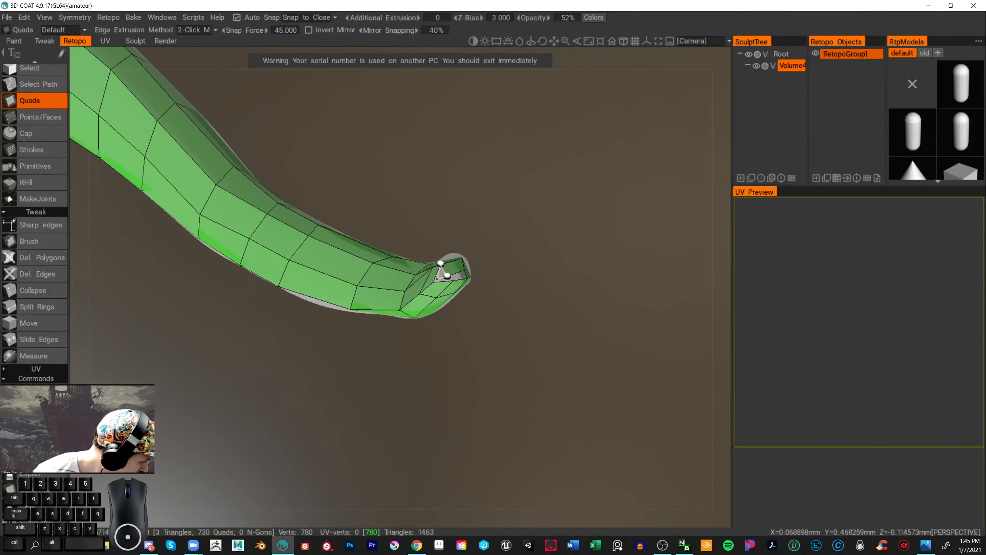
{"action": "left_click", "coordinate": [434, 282]}
- Close the rest of the claw tip's opening with one quad and one triangle
{"action": "scroll", "coordinate": [544, 307], "scroll_direction": "up", "scroll_amount": 5}
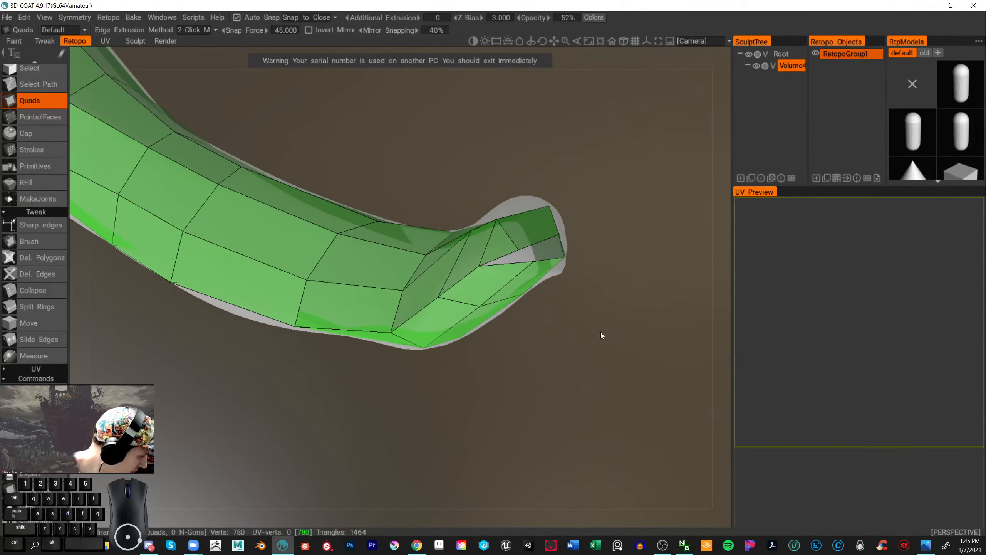
{"action": "left_click_drag", "start_coordinate": [601, 332], "coordinate": [552, 340], "text": "alt"}
{"action": "left_click", "coordinate": [282, 260]}
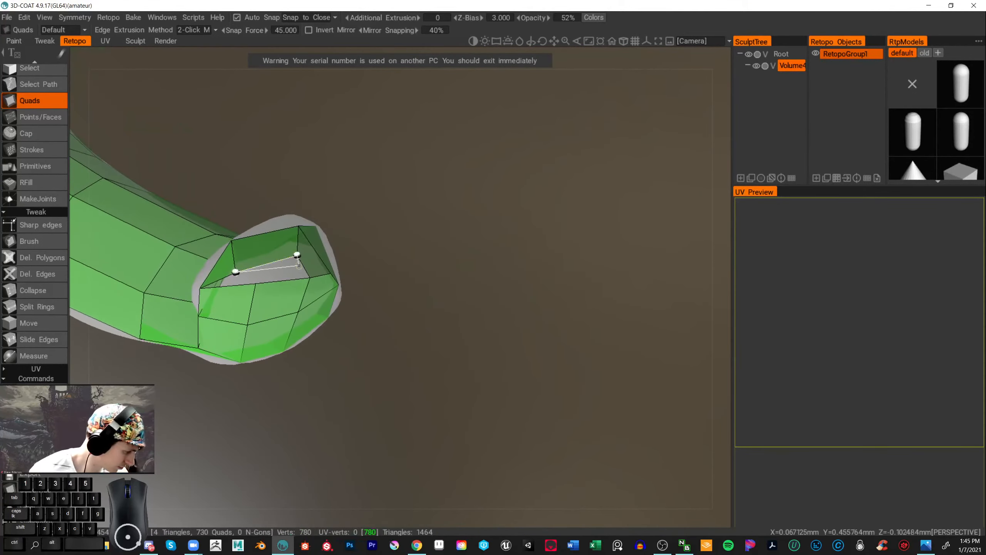
{"action": "left_click", "coordinate": [310, 277]}
{"action": "left_click", "coordinate": [256, 283]}
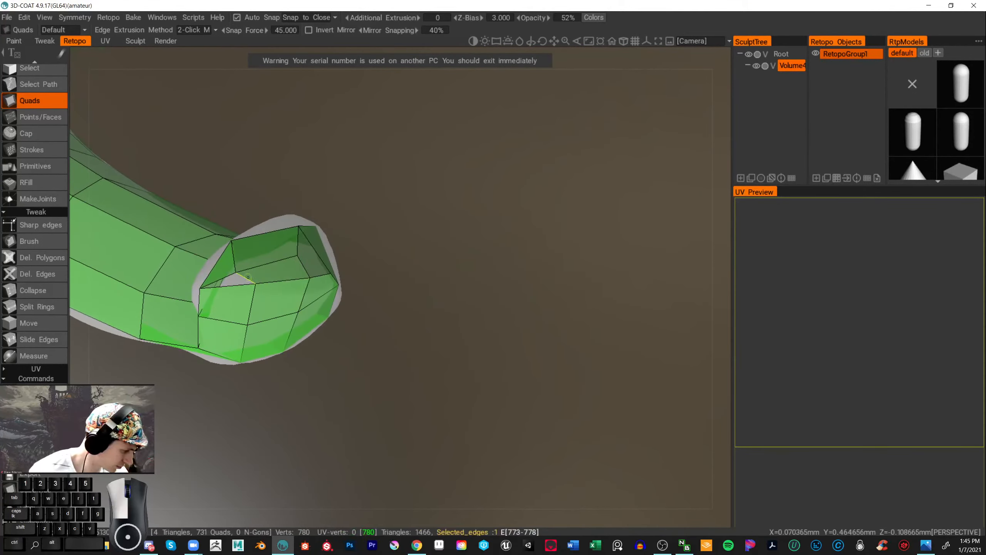
{"action": "left_click", "coordinate": [235, 274]}
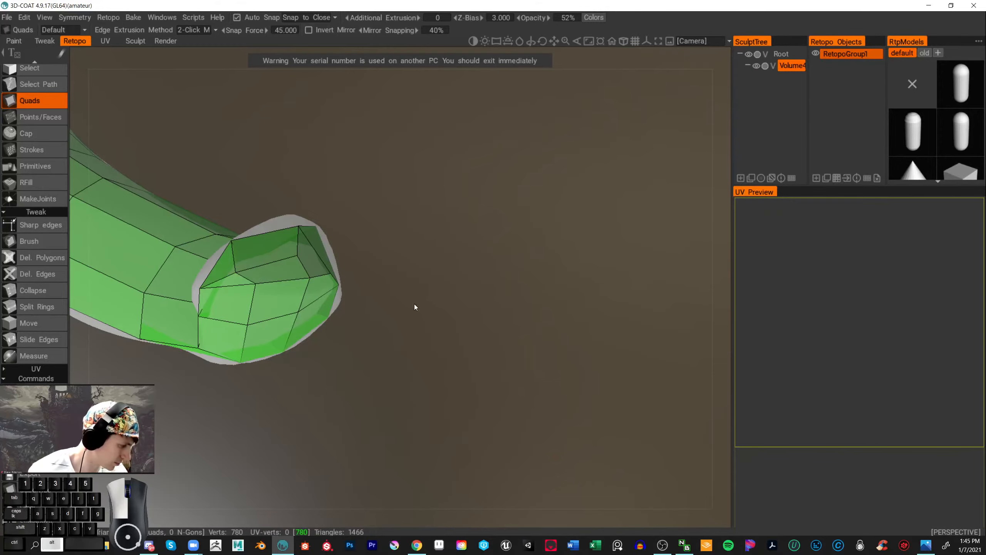
- Inspect the retopology mesh around the whole hand and the remaining uncovered claws from several angles
{"action": "scroll", "coordinate": [415, 304], "scroll_direction": "down", "scroll_amount": 5}
{"action": "left_click_drag", "start_coordinate": [408, 275], "coordinate": [455, 176], "text": "alt"}
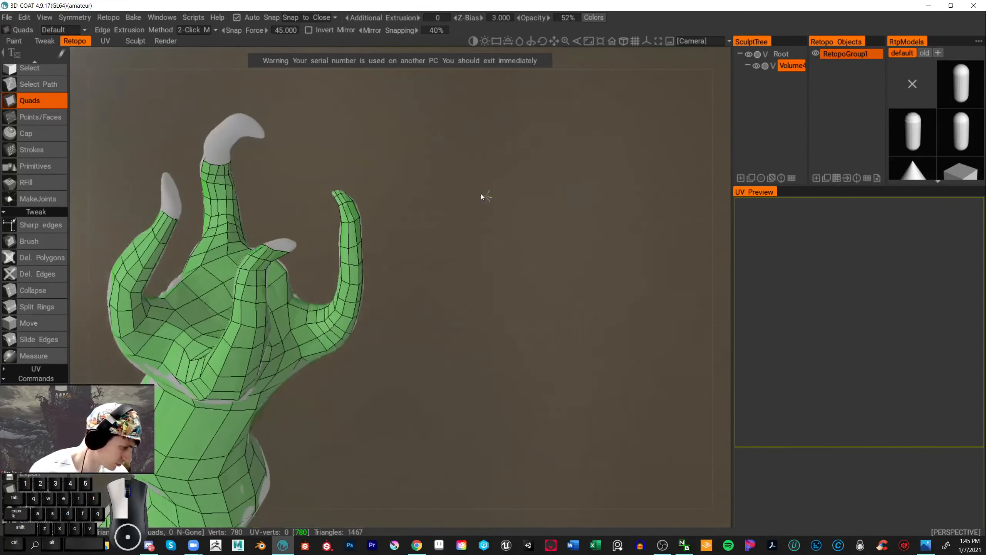
{"action": "scroll", "coordinate": [483, 200], "scroll_direction": "up", "scroll_amount": 5}
{"action": "middle_click_drag", "start_coordinate": [486, 207], "coordinate": [546, 283], "text": "alt"}
{"action": "left_click_drag", "start_coordinate": [545, 279], "coordinate": [568, 264], "text": "alt"}
{"action": "left_click", "coordinate": [42, 241]}
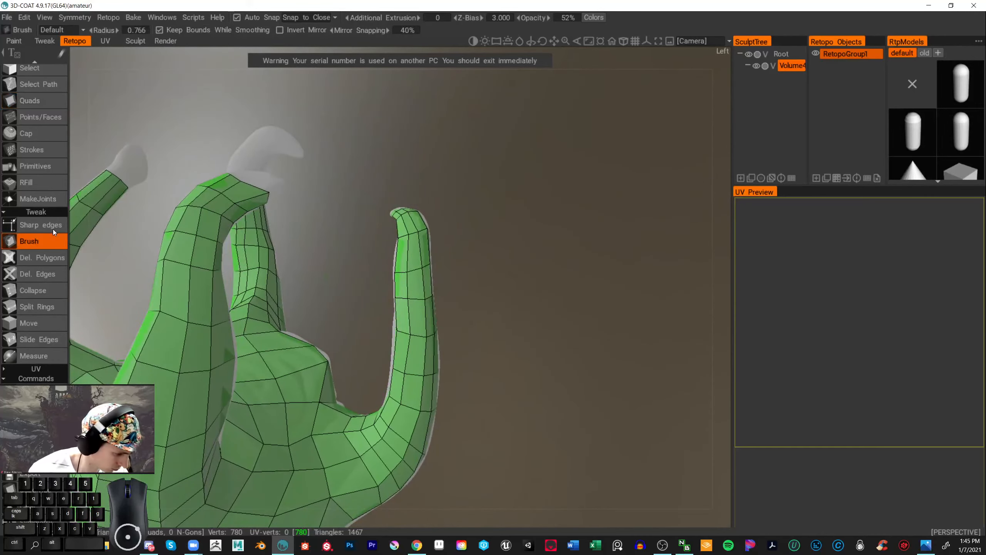
{"action": "mouse_move", "coordinate": [272, 210]}
{"action": "left_mouse_down", "text": "alt"}
{"action": "mouse_move", "coordinate": [322, 199]}
{"action": "mouse_move", "coordinate": [299, 213]}
{"action": "mouse_move", "coordinate": [371, 214]}
{"action": "left_mouse_up", "text": "alt"}
{"action": "scroll", "coordinate": [371, 214], "scroll_direction": "up", "scroll_amount": 2}
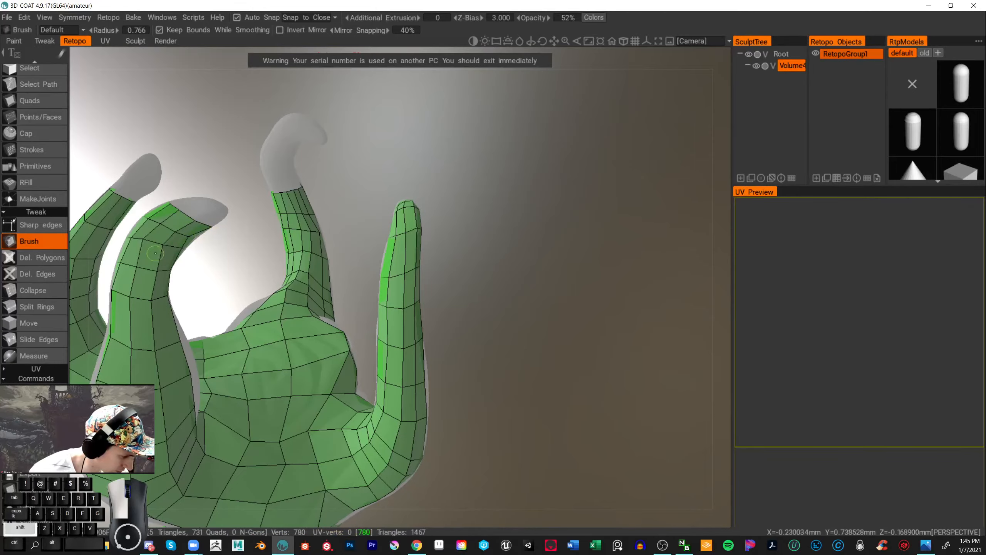
{"action": "left_click_drag", "start_coordinate": [382, 233], "coordinate": [461, 253], "text": "alt"}
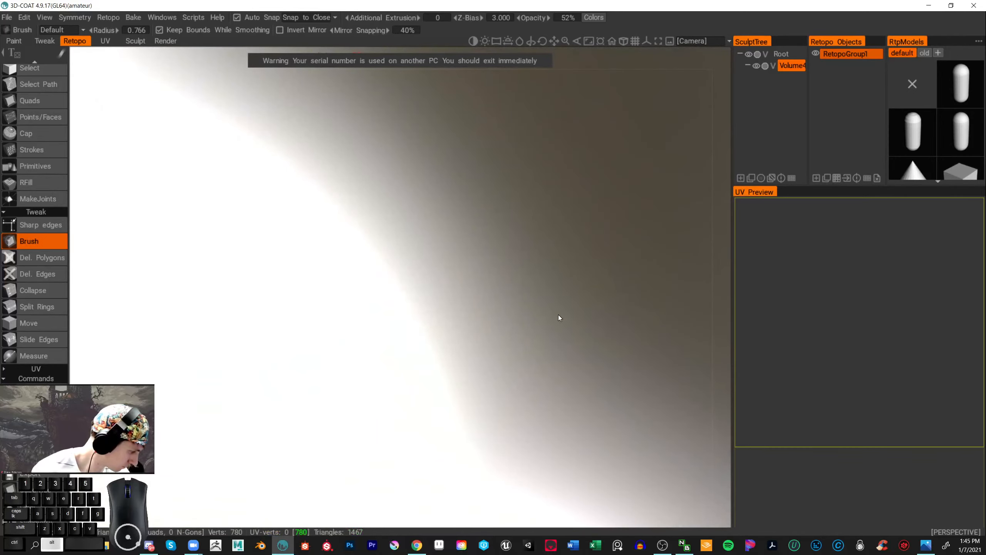
{"action": "left_click_drag", "start_coordinate": [559, 317], "coordinate": [482, 236], "text": "alt"}
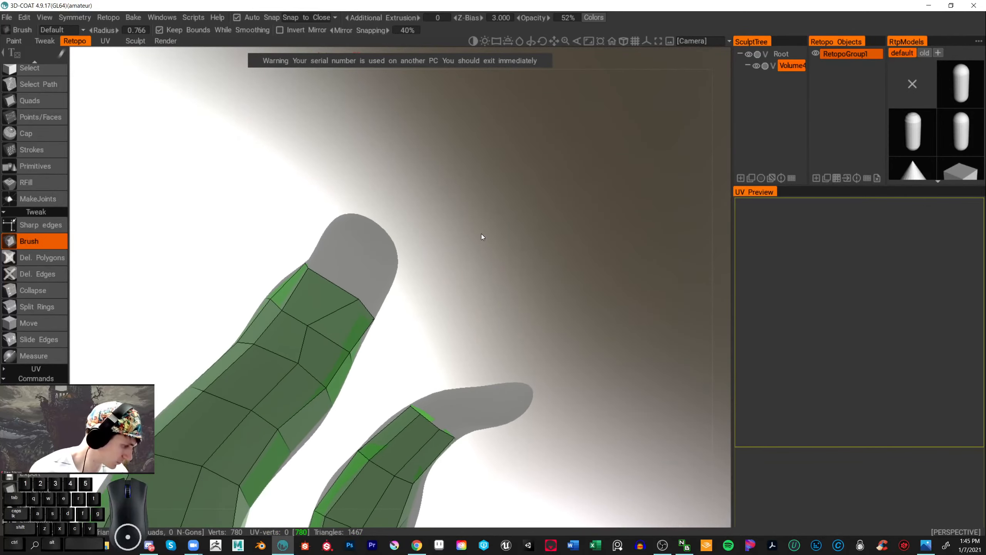
{"action": "mouse_move", "coordinate": [322, 342]}
{"action": "left_mouse_down"}
{"action": "mouse_move", "coordinate": [311, 337]}
{"action": "mouse_move", "coordinate": [346, 292]}
{"action": "mouse_move", "coordinate": [412, 246]}
{"action": "left_mouse_up"}
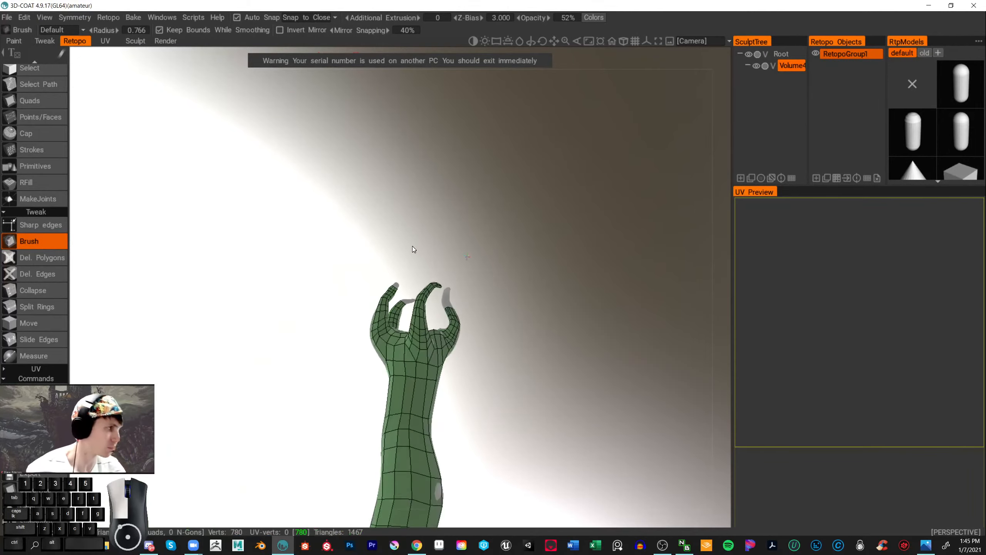
- Extend a strip of two long quads from the finger's open mesh edge up the large uncovered claw using Quads
{"action": "mouse_move", "coordinate": [509, 236]}
{"action": "left_mouse_down", "text": "alt"}
{"action": "mouse_move", "coordinate": [592, 286]}
{"action": "mouse_move", "coordinate": [634, 297]}
{"action": "mouse_move", "coordinate": [553, 314]}
{"action": "mouse_move", "coordinate": [561, 315]}
{"action": "left_mouse_up", "text": "alt"}
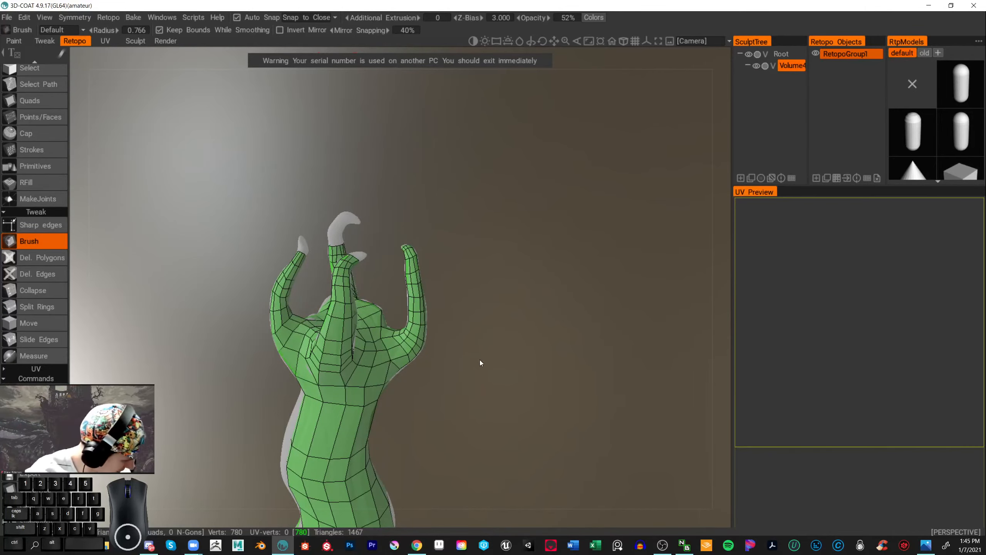
{"action": "mouse_move", "coordinate": [480, 363]}
{"action": "left_mouse_down", "text": "alt"}
{"action": "mouse_move", "coordinate": [550, 348]}
{"action": "mouse_move", "coordinate": [588, 387]}
{"action": "mouse_move", "coordinate": [528, 282]}
{"action": "mouse_move", "coordinate": [513, 277]}
{"action": "mouse_move", "coordinate": [585, 329]}
{"action": "mouse_move", "coordinate": [657, 326]}
{"action": "mouse_move", "coordinate": [559, 324]}
{"action": "mouse_move", "coordinate": [584, 329]}
{"action": "mouse_move", "coordinate": [501, 303]}
{"action": "mouse_move", "coordinate": [507, 325]}
{"action": "mouse_move", "coordinate": [499, 306]}
{"action": "mouse_move", "coordinate": [556, 345]}
{"action": "mouse_move", "coordinate": [564, 321]}
{"action": "left_mouse_up", "text": "alt"}
{"action": "left_click", "coordinate": [39, 99]}
{"action": "left_click_drag", "start_coordinate": [458, 224], "coordinate": [467, 215], "text": "alt"}
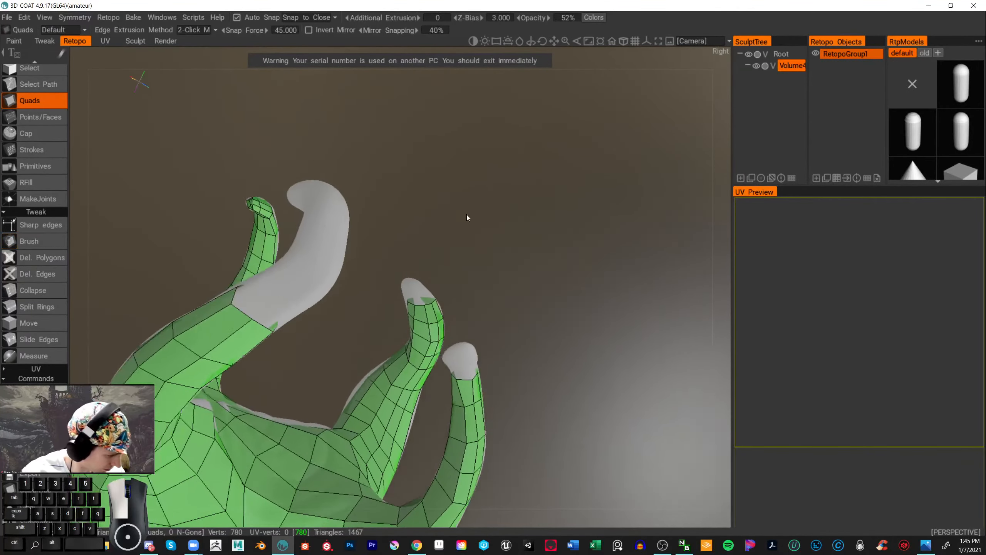
{"action": "left_click", "coordinate": [246, 327]}
{"action": "left_click", "coordinate": [267, 340]}
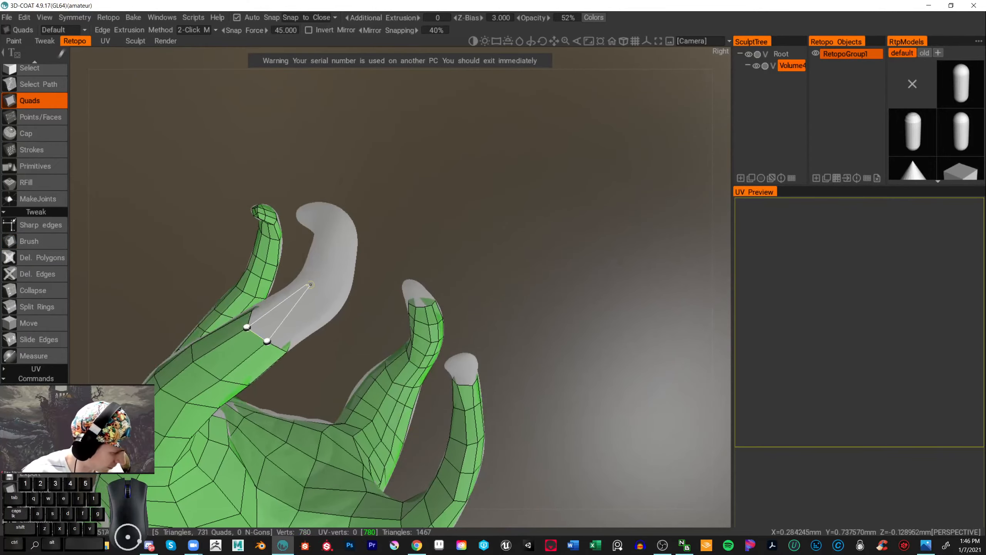
{"action": "left_click", "coordinate": [325, 293]}
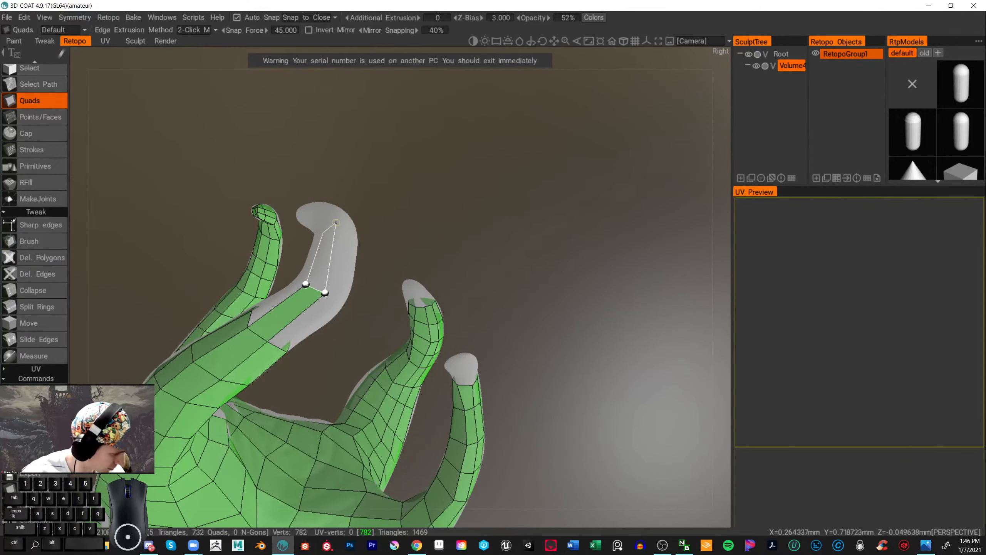
{"action": "left_click", "coordinate": [337, 222]}
- Add one quad beside the lower quad of the new strip, along the outer side of the large claw
{"action": "left_click_drag", "start_coordinate": [429, 267], "coordinate": [403, 231], "text": "alt"}
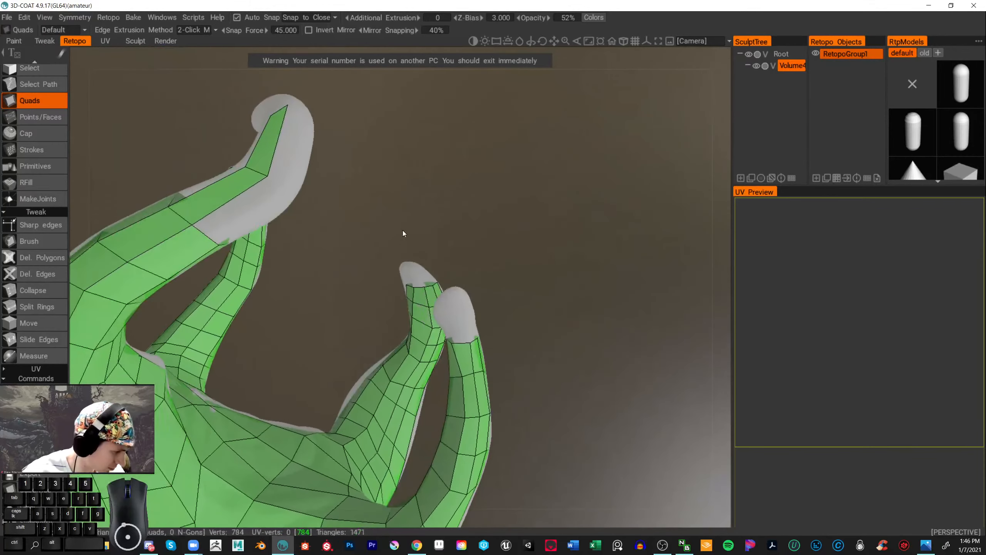
{"action": "left_click", "coordinate": [218, 244]}
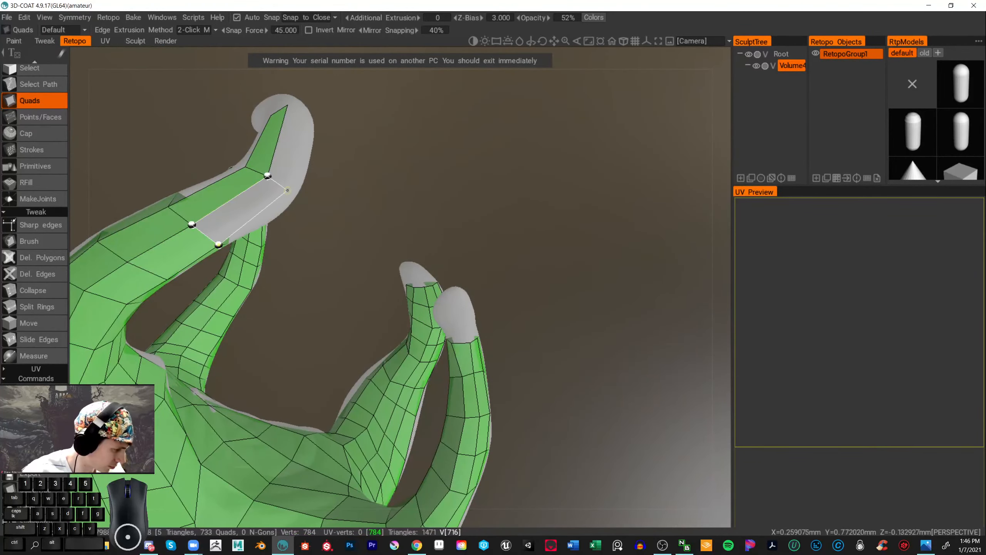
{"action": "left_click", "coordinate": [287, 190]}
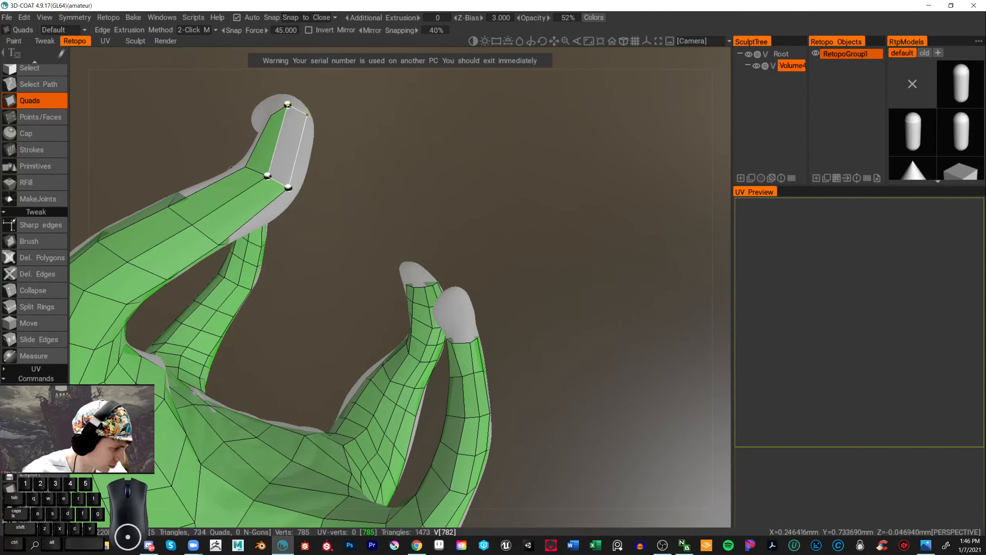
- Add a quad near the large curled finger's tip and two quads toward the tip of the slim finger
{"action": "left_click", "coordinate": [287, 104]}
{"action": "left_click_drag", "start_coordinate": [350, 148], "coordinate": [410, 332], "text": "alt"}
{"action": "scroll", "coordinate": [506, 245], "scroll_direction": "up", "scroll_amount": 8}
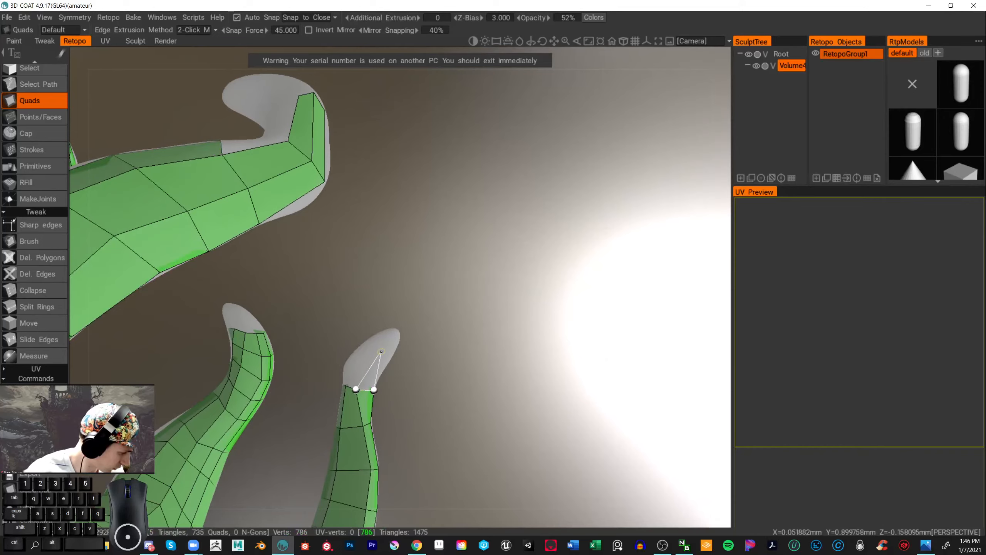
{"action": "left_click", "coordinate": [391, 354]}
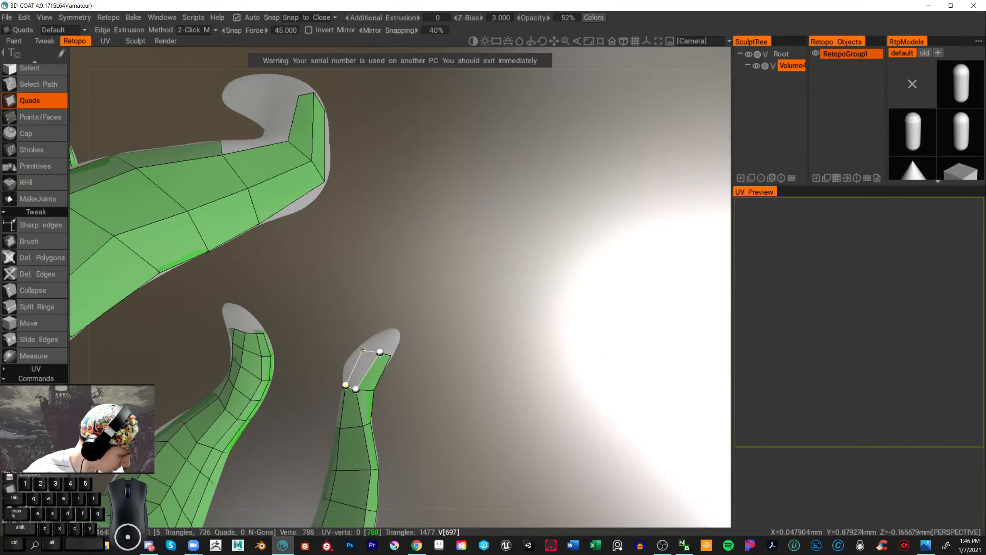
{"action": "left_click", "coordinate": [369, 344]}
{"action": "left_click", "coordinate": [39, 241]}
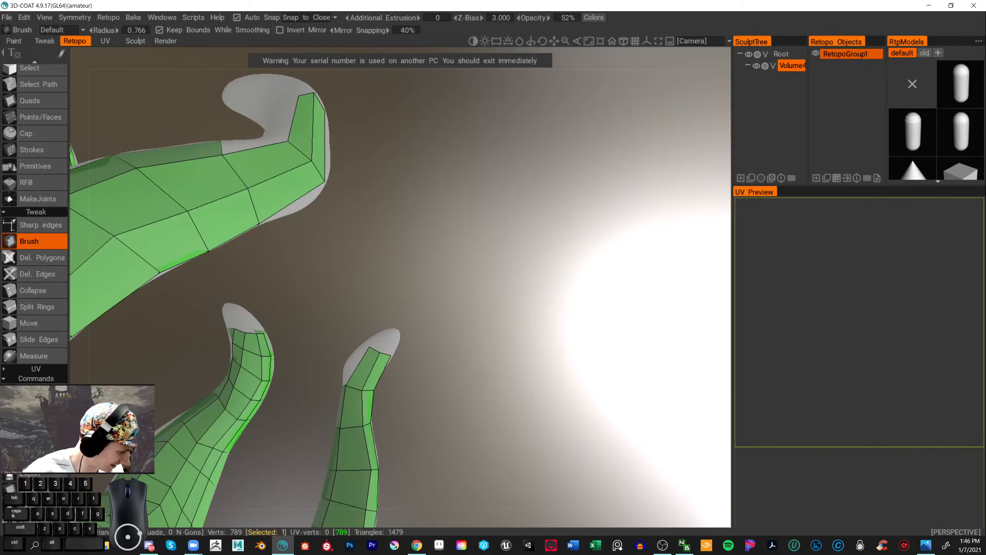
{"action": "left_click_drag", "start_coordinate": [435, 388], "coordinate": [467, 333]}
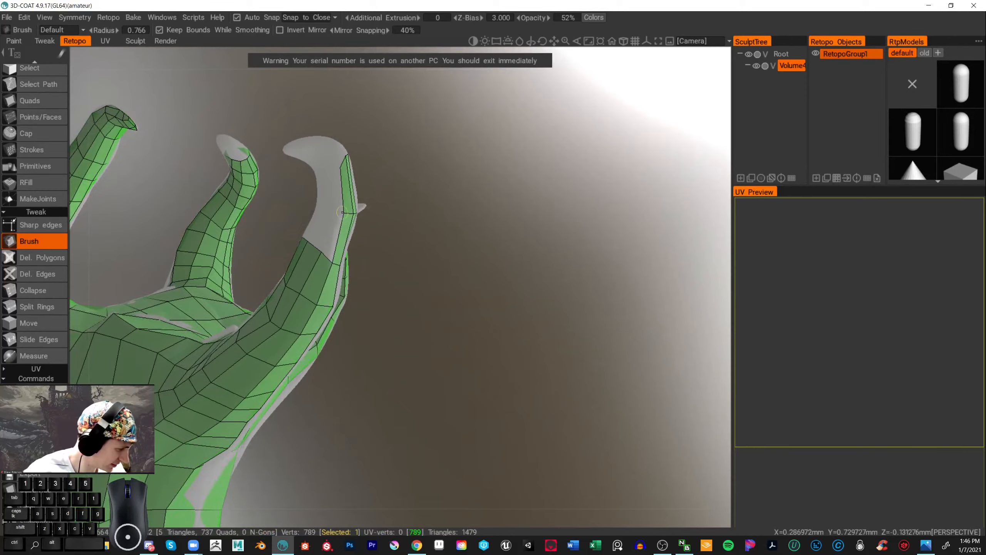
- Fill the bare strip beside the curled finger's outer column with quads, extending the mesh toward its hooked tip
{"action": "left_click", "coordinate": [41, 101]}
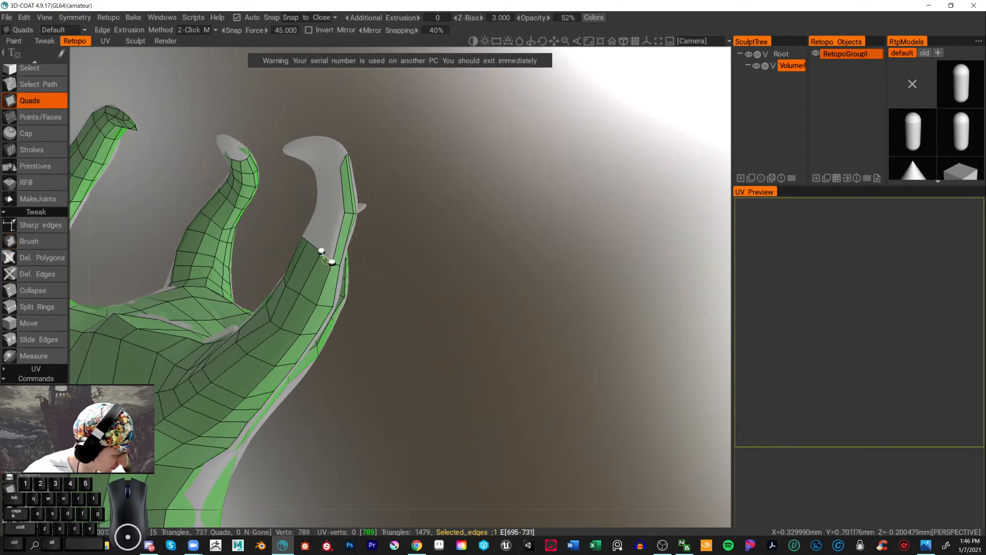
{"action": "left_click", "coordinate": [333, 209]}
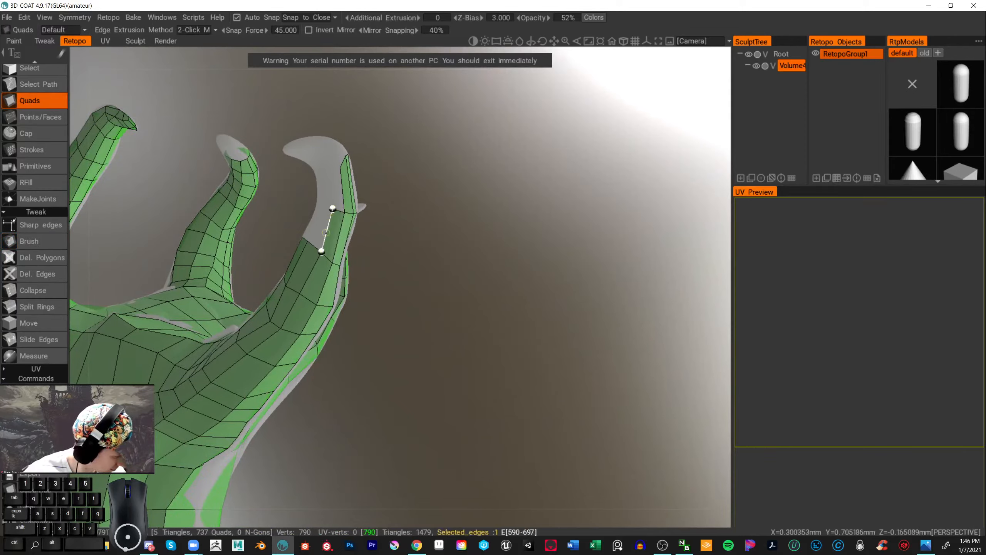
{"action": "left_click", "coordinate": [322, 205]}
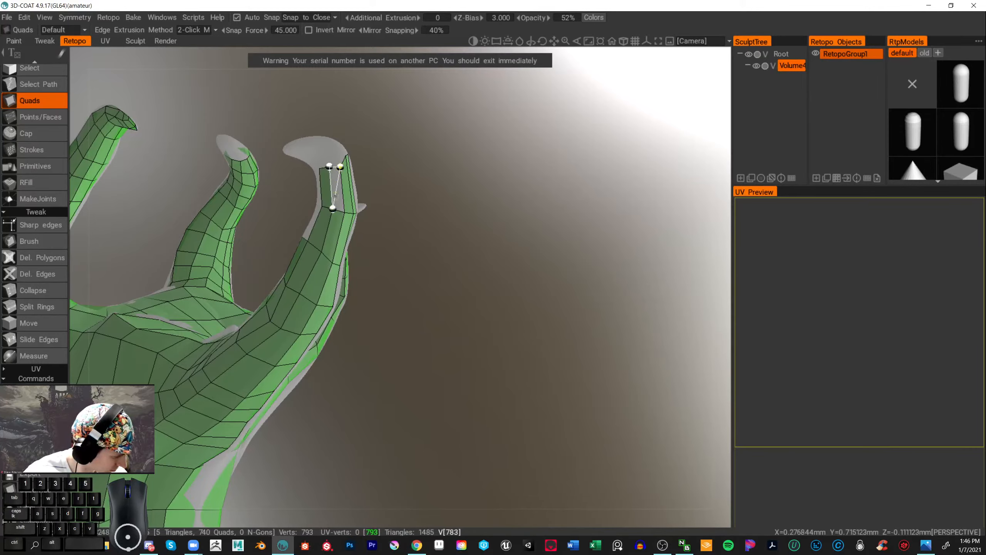
{"action": "left_click", "coordinate": [344, 212]}
{"action": "left_click_drag", "start_coordinate": [460, 202], "coordinate": [244, 255]}
{"action": "scroll", "coordinate": [541, 262], "scroll_direction": "up", "scroll_amount": 4}
- Even out the open end of the curled finger's new quads with the retopo Brush
{"action": "left_click", "coordinate": [39, 241]}
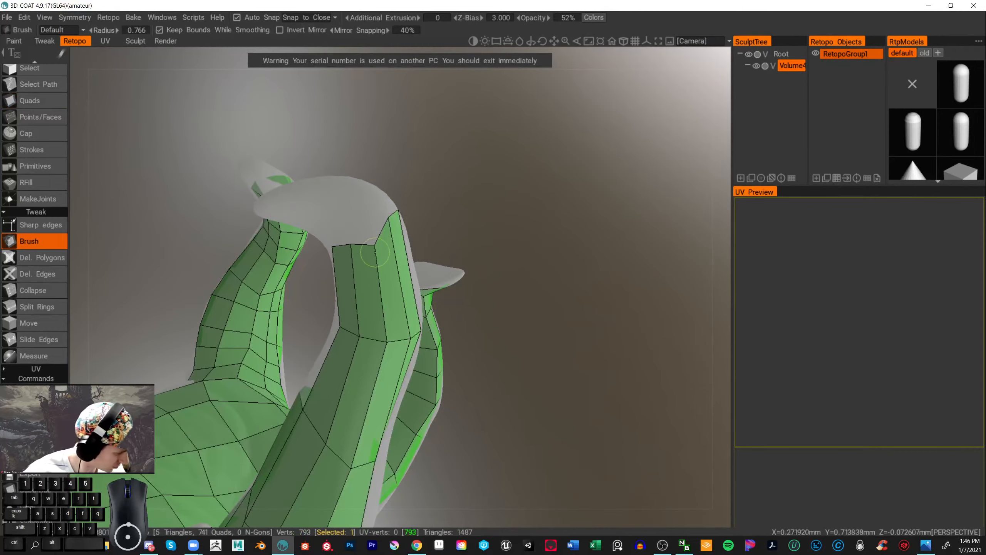
{"action": "left_click_drag", "start_coordinate": [395, 224], "coordinate": [559, 347]}
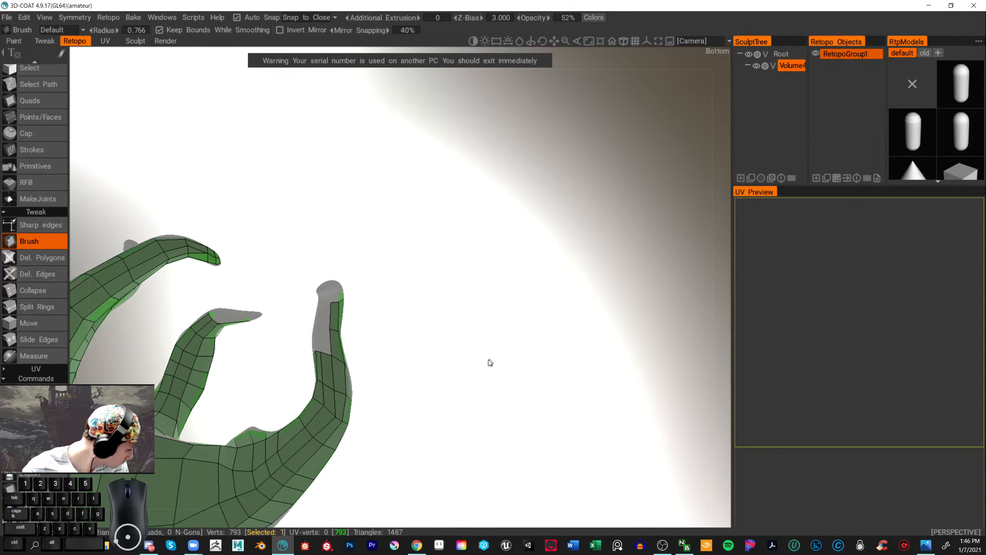
{"action": "left_click_drag", "start_coordinate": [491, 362], "coordinate": [543, 309]}
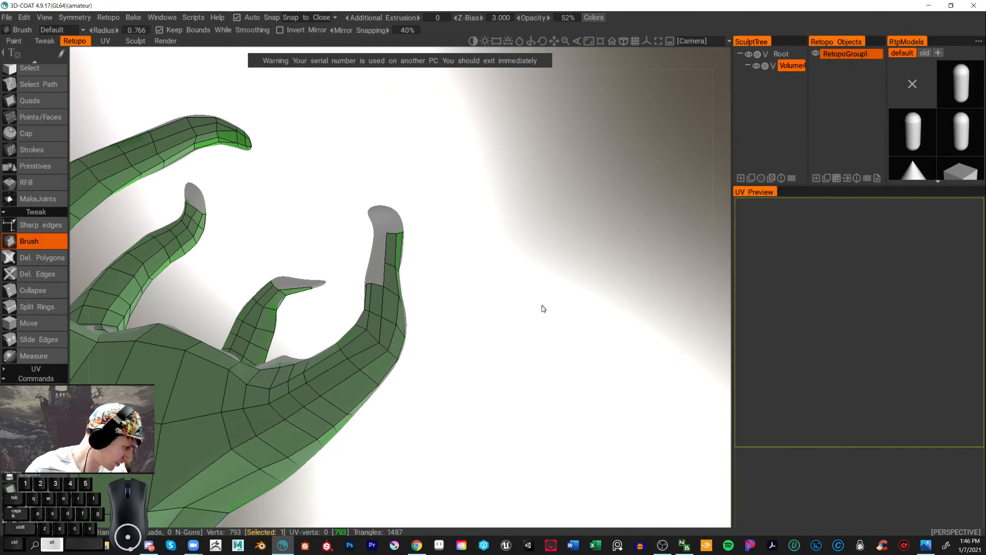
{"action": "right_click_drag", "start_coordinate": [544, 309], "coordinate": [552, 306], "text": "alt"}
- Add a quad along the upper side of the small finger's pointed tip with the Quads tool
{"action": "left_click", "coordinate": [46, 101]}
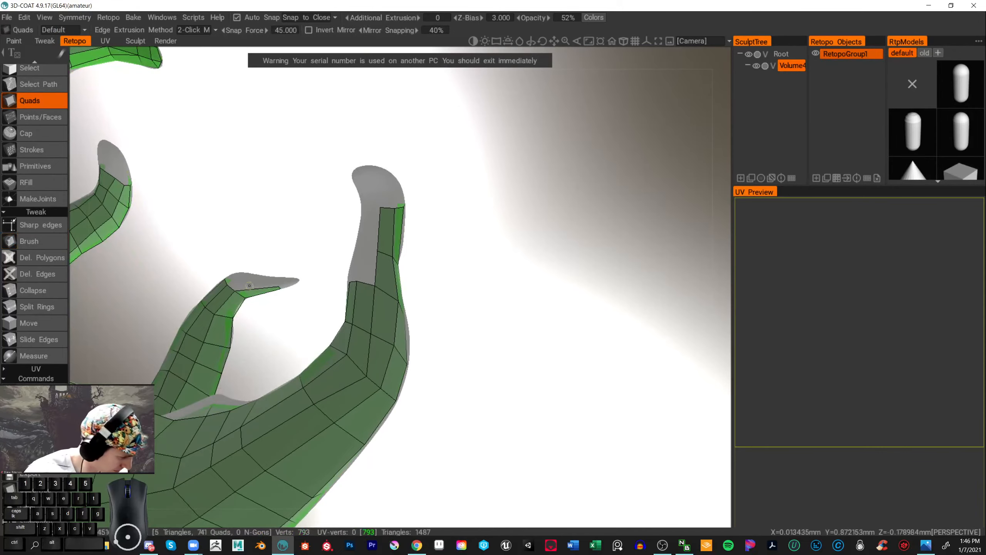
{"action": "left_click", "coordinate": [253, 288]}
{"action": "left_click", "coordinate": [227, 284]}
{"action": "left_click", "coordinate": [273, 281]}
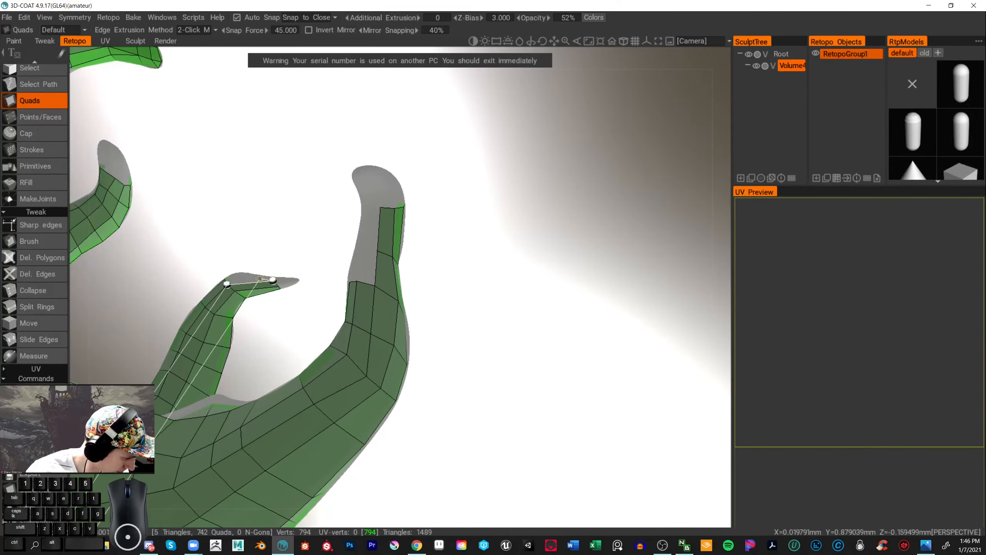
- Build another column of two quads up the bare inner side of the curled finger
{"action": "left_click", "coordinate": [385, 271]}
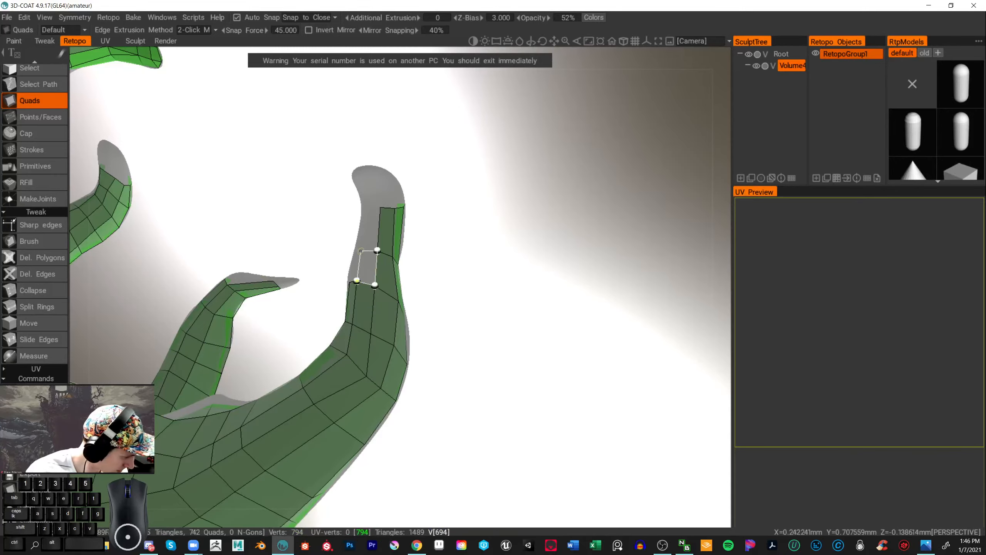
{"action": "left_click", "coordinate": [363, 248]}
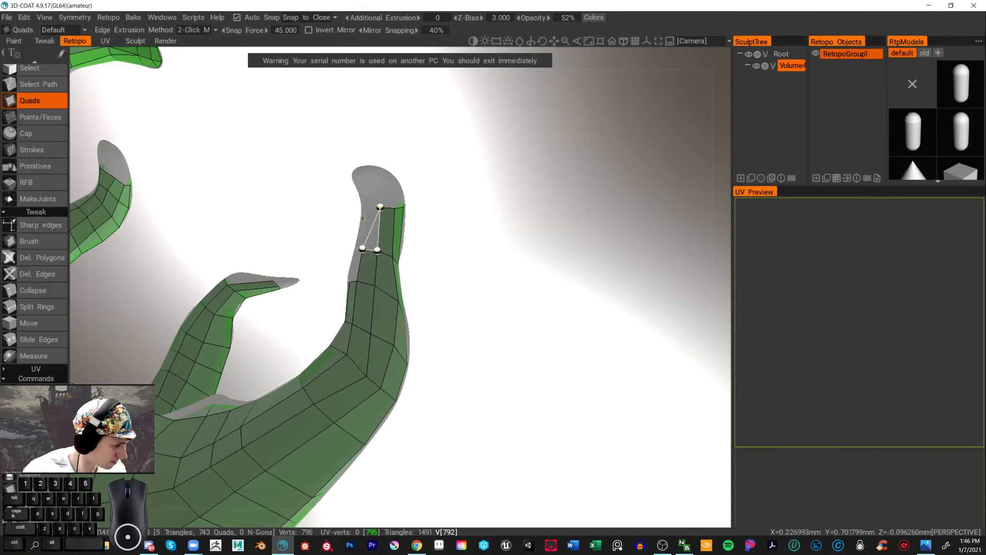
{"action": "left_click", "coordinate": [369, 204]}
{"action": "left_click", "coordinate": [386, 201]}
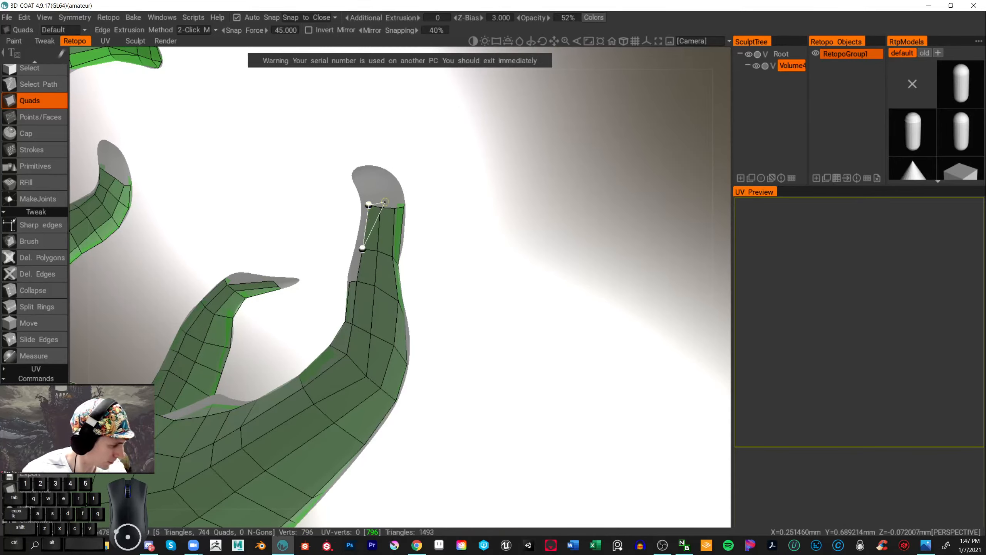
{"action": "left_click", "coordinate": [394, 207]}
- Add a row of four narrow quads along the ringed cuff's rim, connected to the end of the limb's mesh
{"action": "left_click_drag", "start_coordinate": [563, 305], "coordinate": [384, 352]}
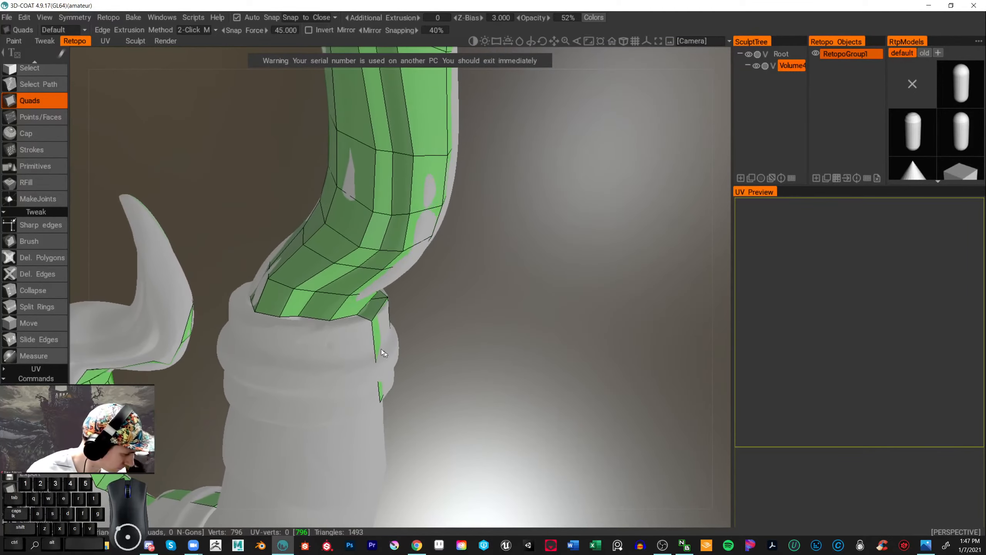
{"action": "left_click", "coordinate": [332, 327]}
{"action": "left_click", "coordinate": [371, 320]}
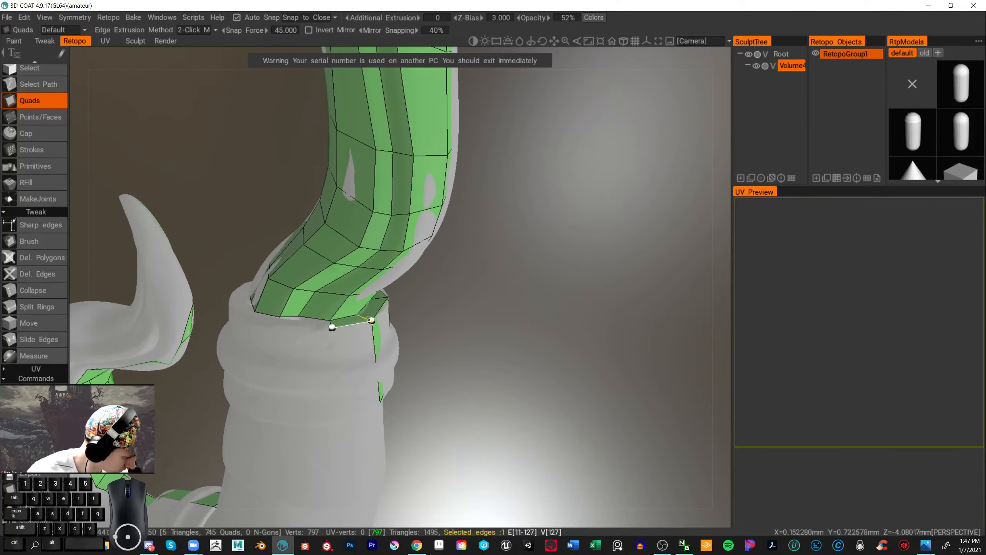
{"action": "left_click", "coordinate": [331, 324]}
{"action": "left_click", "coordinate": [297, 316]}
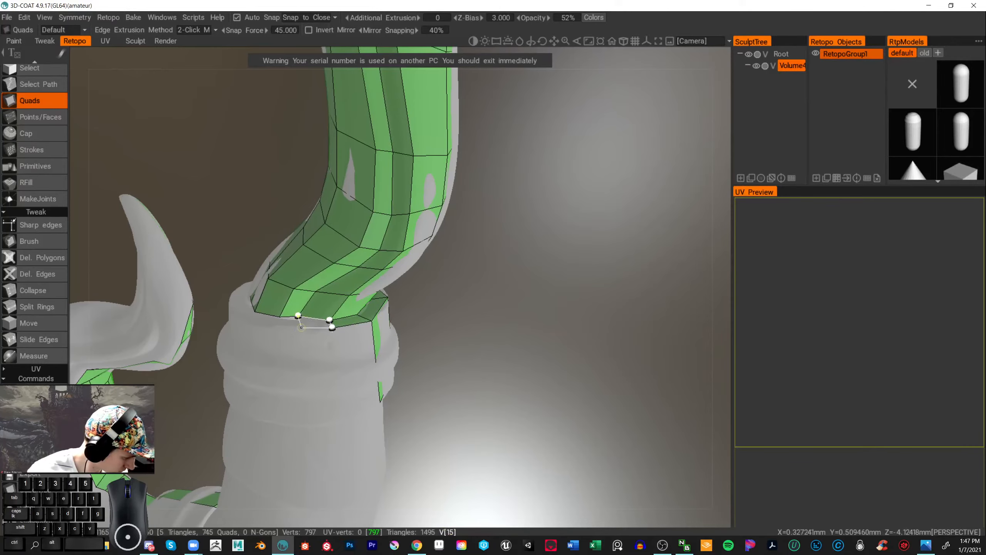
{"action": "left_click", "coordinate": [302, 328]}
{"action": "left_click", "coordinate": [280, 317]}
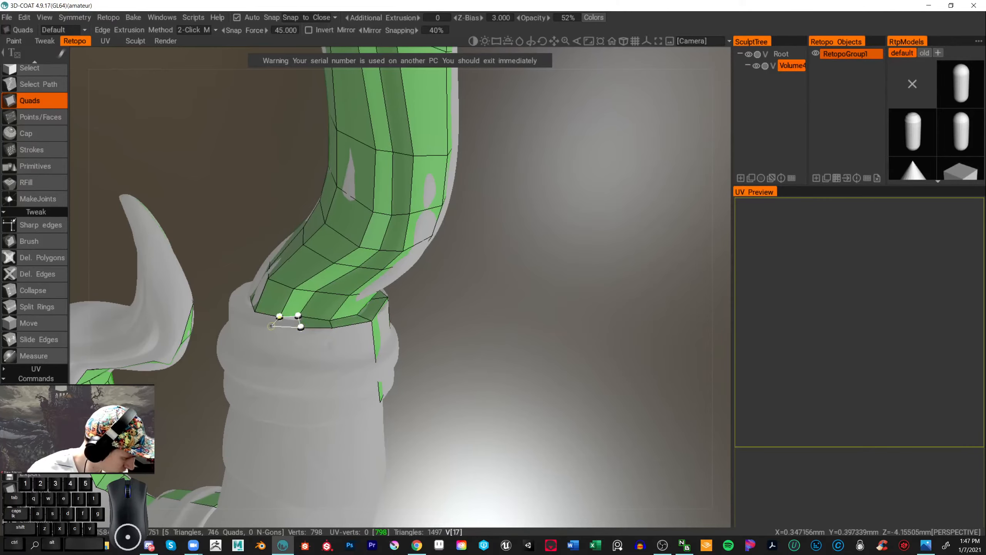
{"action": "left_click", "coordinate": [270, 325]}
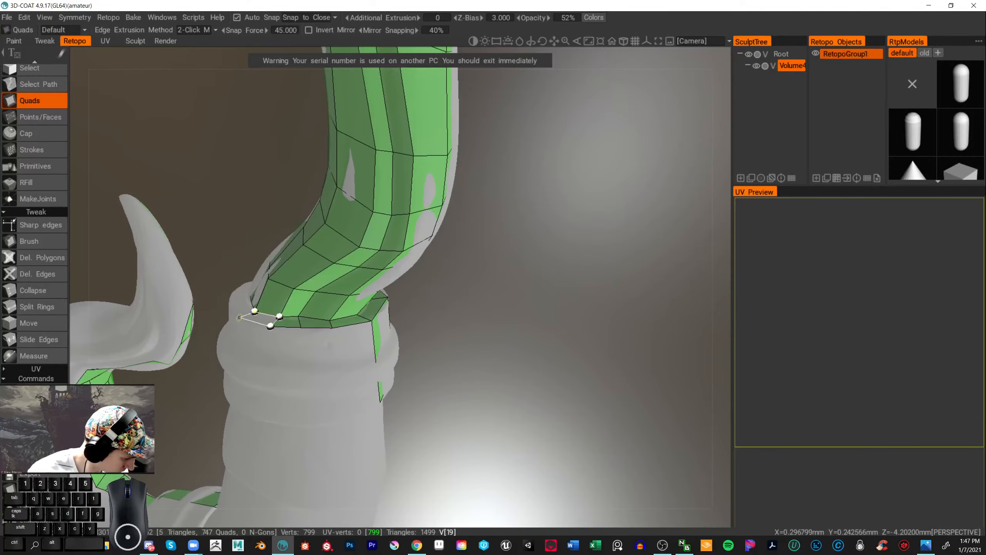
{"action": "left_click", "coordinate": [238, 317]}
- Enlarge the retopo Brush radius to 3.381 and adjust the vertices along the cuff's rim
{"action": "left_click", "coordinate": [47, 239]}
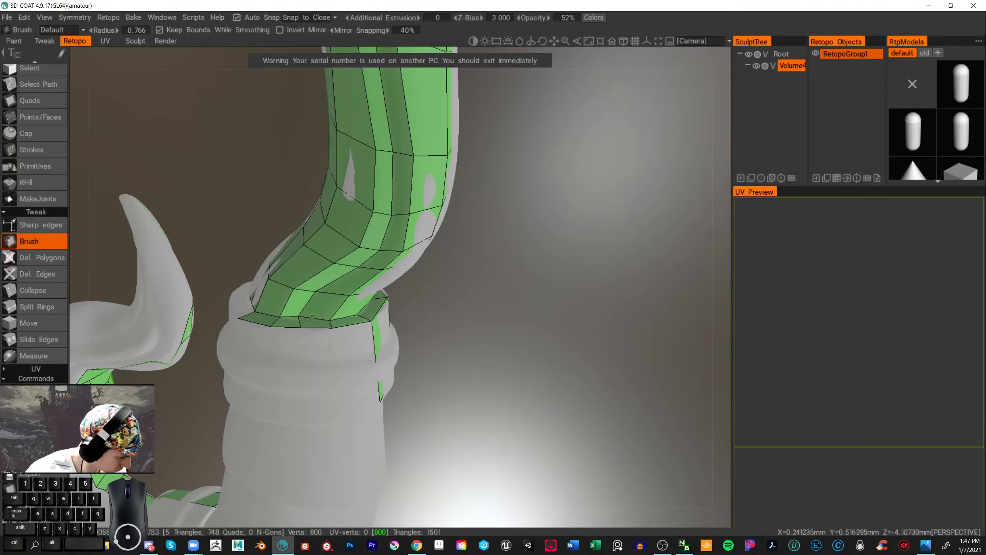
{"action": "right_click_drag", "start_coordinate": [304, 327], "coordinate": [315, 325]}
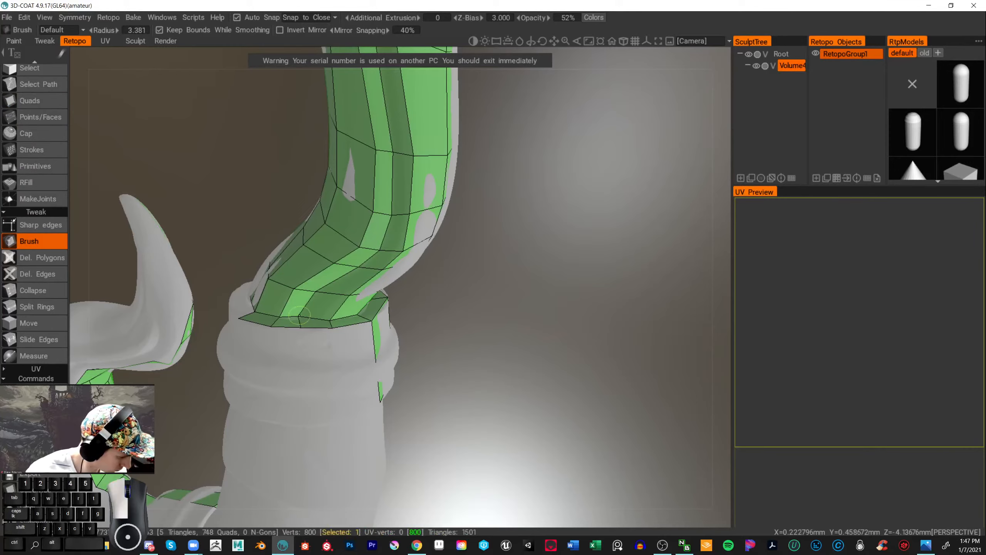
{"action": "left_click_drag", "start_coordinate": [299, 317], "coordinate": [298, 317]}
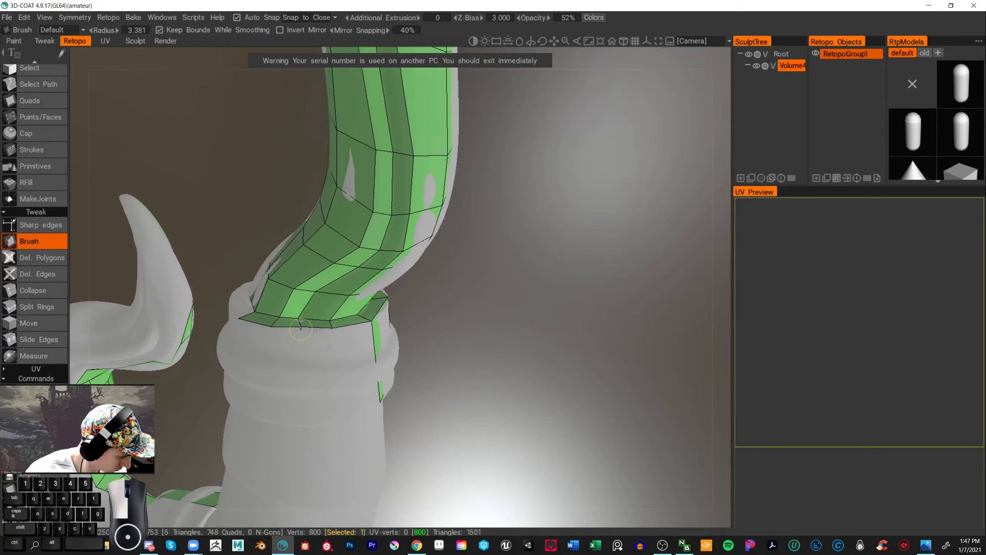
{"action": "left_click_drag", "start_coordinate": [467, 329], "coordinate": [334, 325]}
- Extend four tall quads from the rim row down over the cuff's raised ring
{"action": "left_click", "coordinate": [35, 101]}
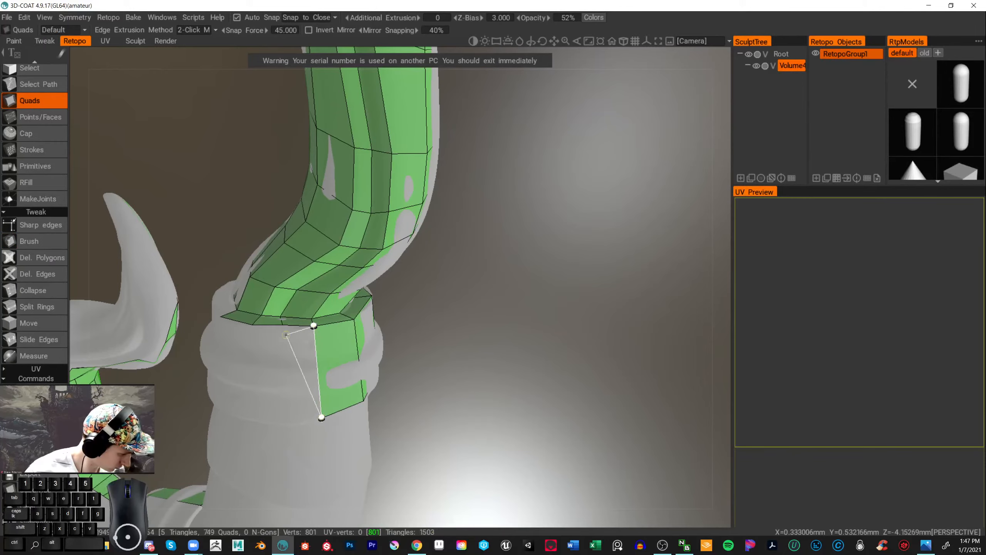
{"action": "left_click", "coordinate": [281, 421]}
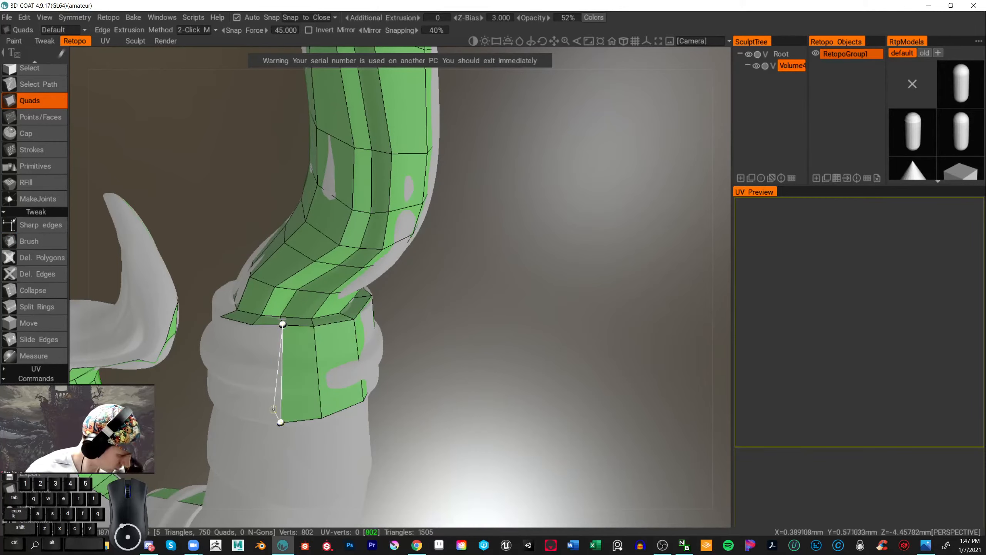
{"action": "left_click", "coordinate": [247, 419]}
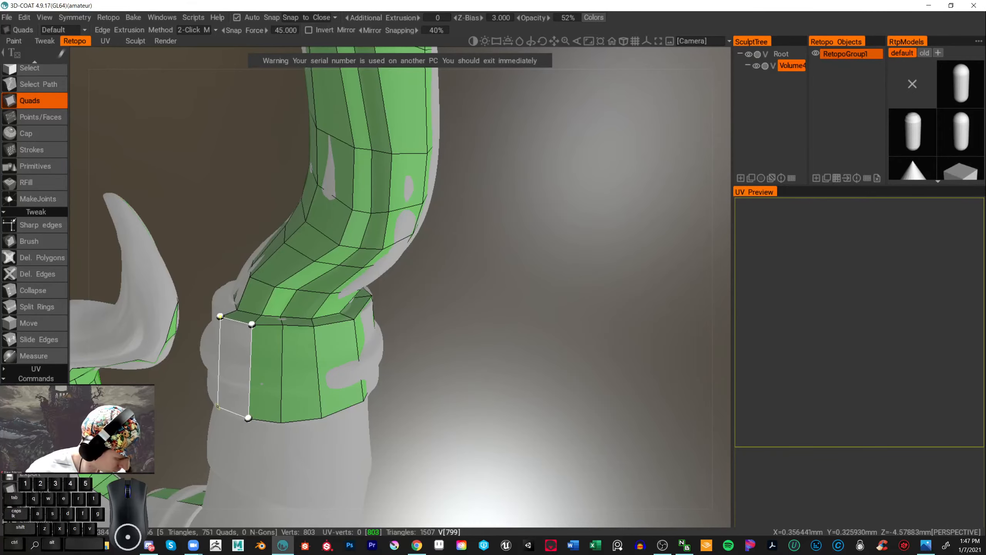
{"action": "left_click", "coordinate": [218, 406]}
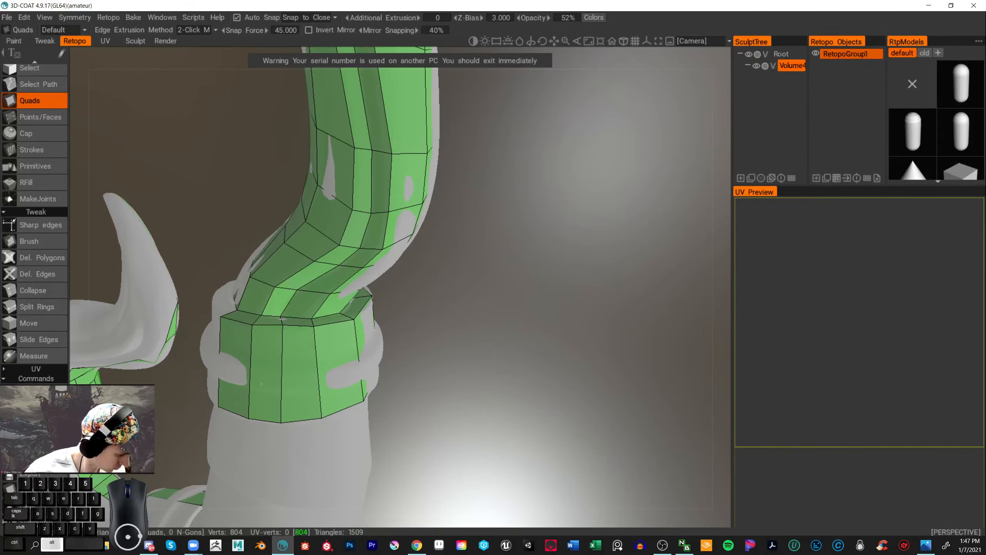
- Continue the narrow row of rim quads around the uncovered side of the cuff
{"action": "right_click_drag", "start_coordinate": [330, 379], "coordinate": [435, 355], "text": "alt"}
{"action": "left_click_drag", "start_coordinate": [435, 355], "coordinate": [555, 330]}
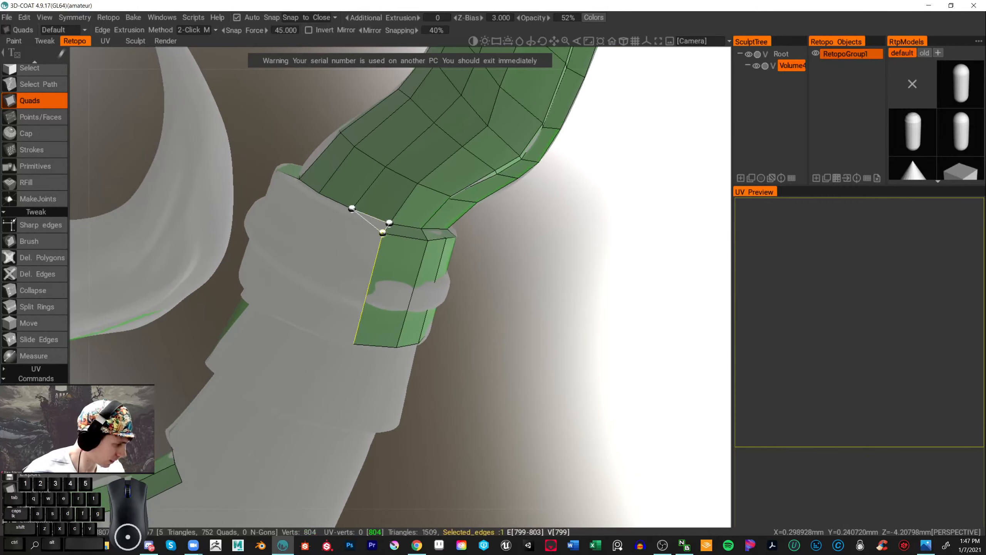
{"action": "left_click", "coordinate": [342, 216]}
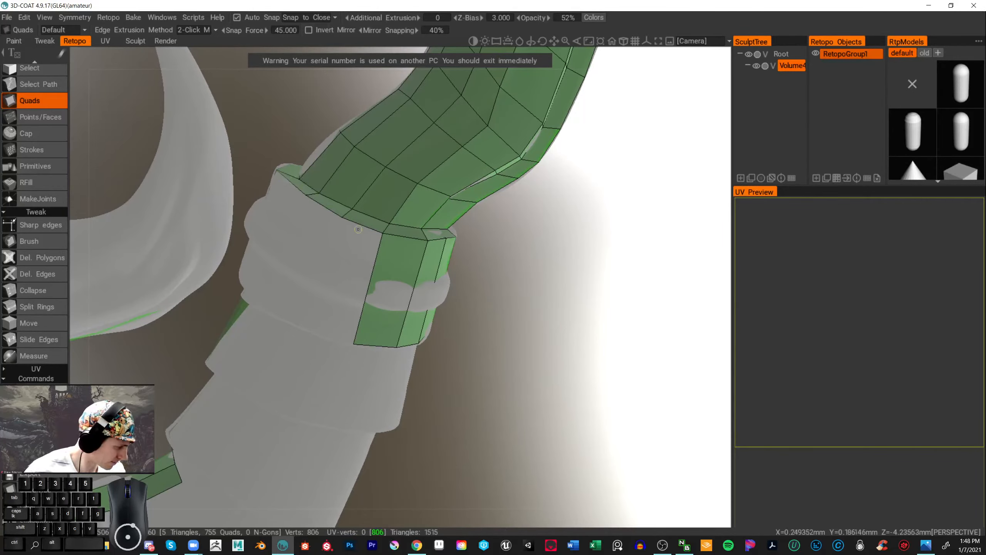
- Add two more tall quads over the cuff's raised ring, continuing from the existing band
{"action": "left_click", "coordinate": [353, 343]}
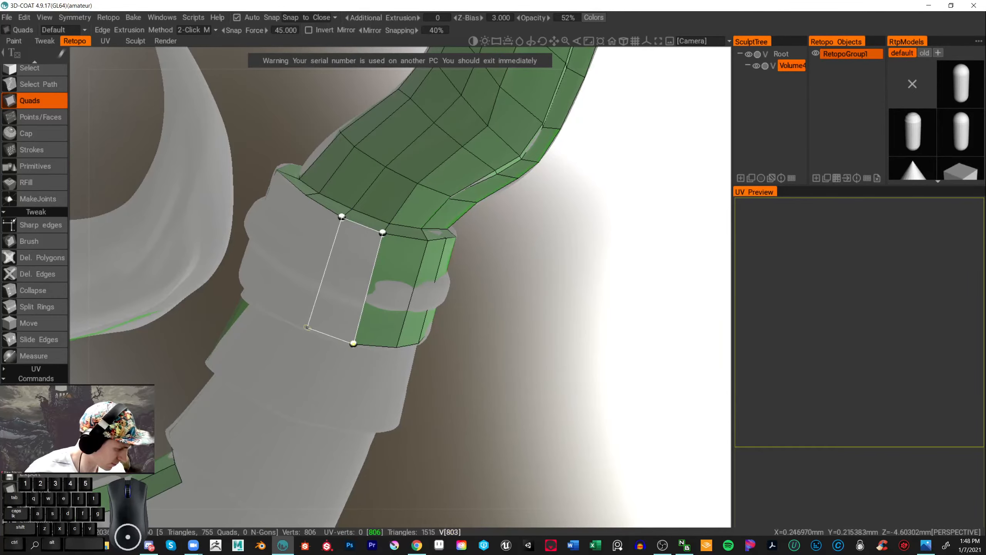
{"action": "left_click", "coordinate": [307, 327]}
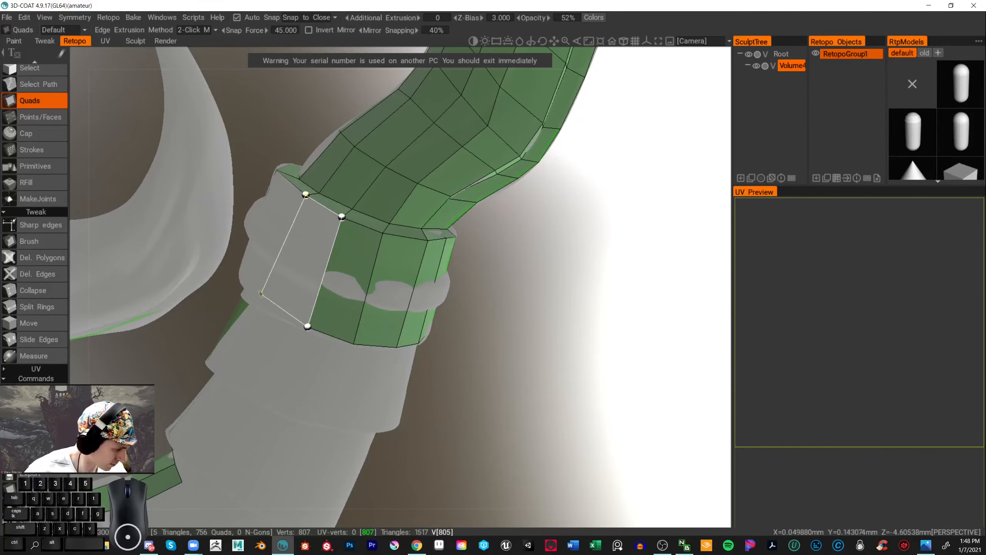
{"action": "left_click", "coordinate": [260, 299]}
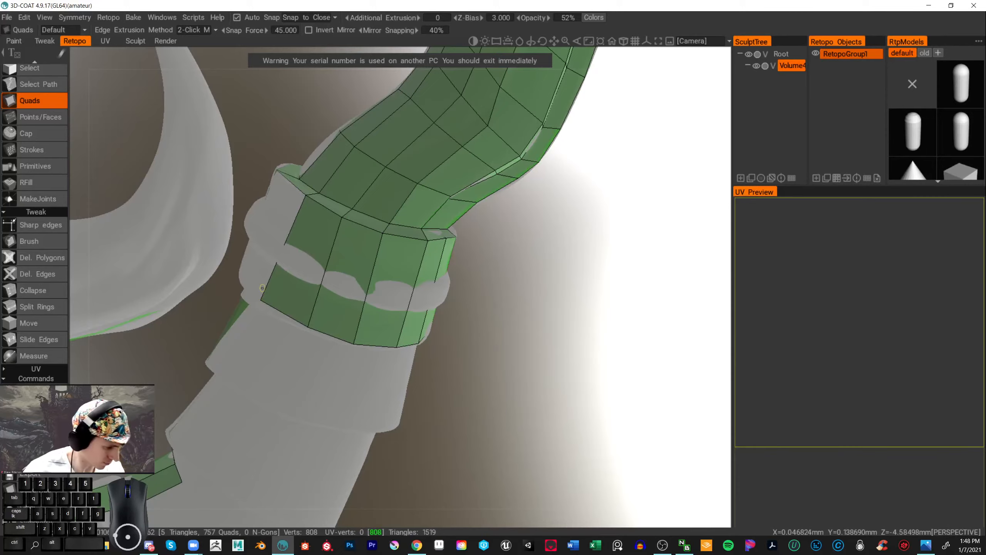
- Shift the lower vertices of the cuff's new quads with the retopo Brush to even their spacing
{"action": "left_click", "coordinate": [40, 239]}
{"action": "left_click_drag", "start_coordinate": [309, 325], "coordinate": [344, 336]}
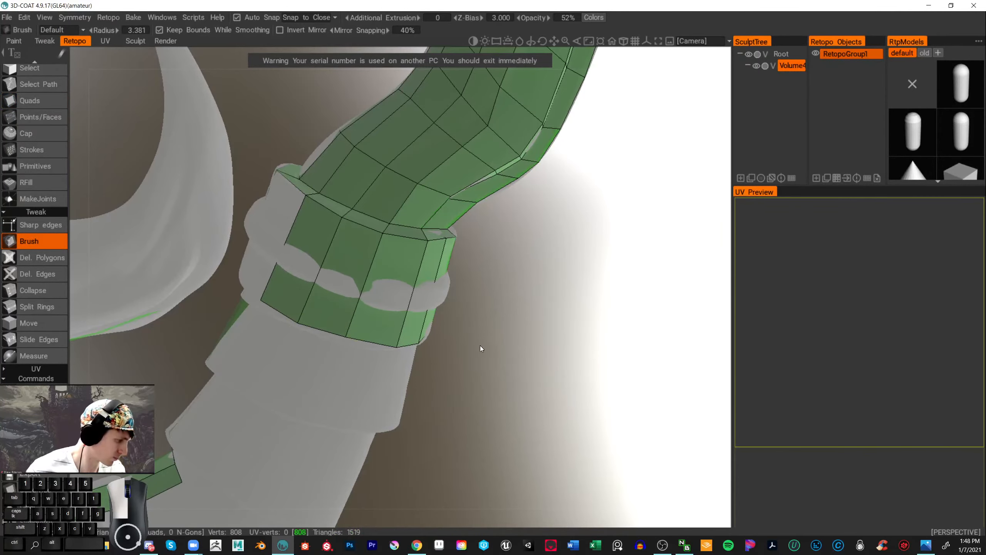
{"action": "scroll", "coordinate": [480, 345], "scroll_direction": "down", "scroll_amount": 5}
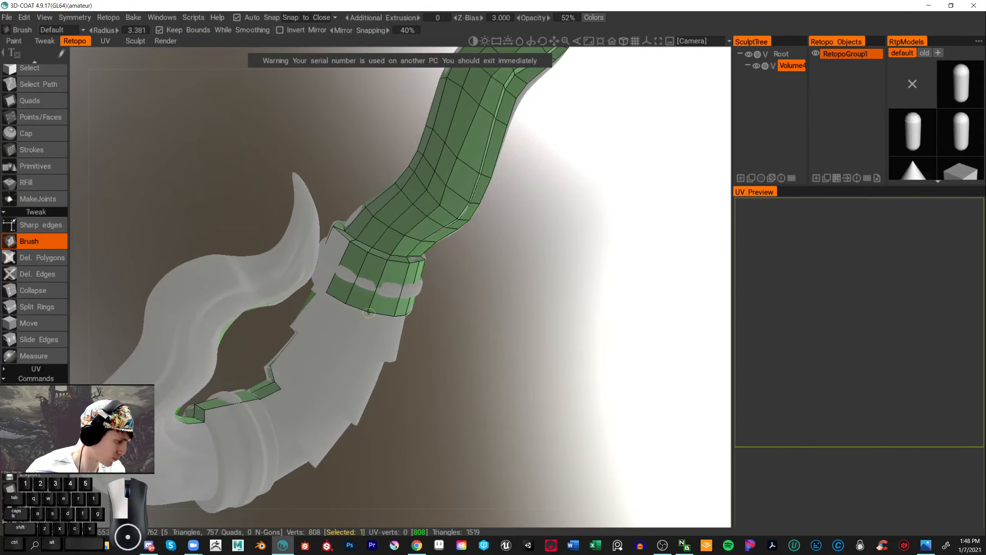
{"action": "left_click_drag", "start_coordinate": [500, 345], "coordinate": [599, 422]}
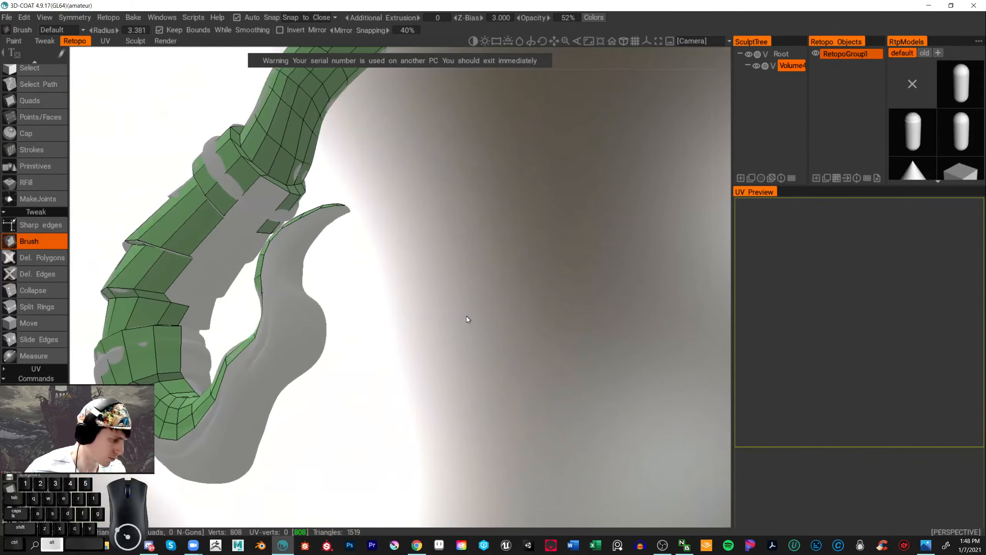
- Fill the remaining gap in the cuff's band with one tall quad joining the neighbouring quads over the raised ring
{"action": "scroll", "coordinate": [483, 321], "scroll_direction": "up", "scroll_amount": 3}
{"action": "left_click_drag", "start_coordinate": [482, 321], "coordinate": [551, 396]}
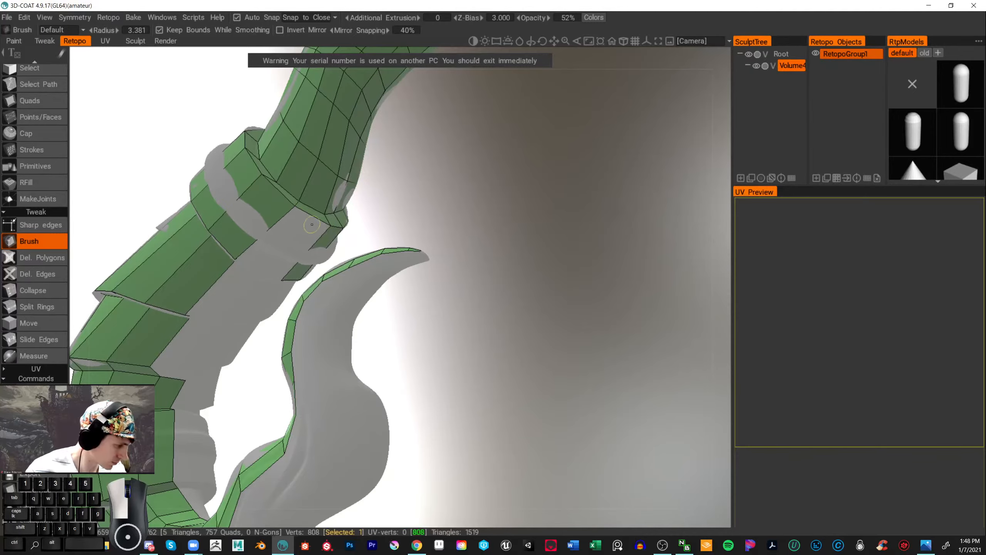
{"action": "left_click", "coordinate": [31, 101]}
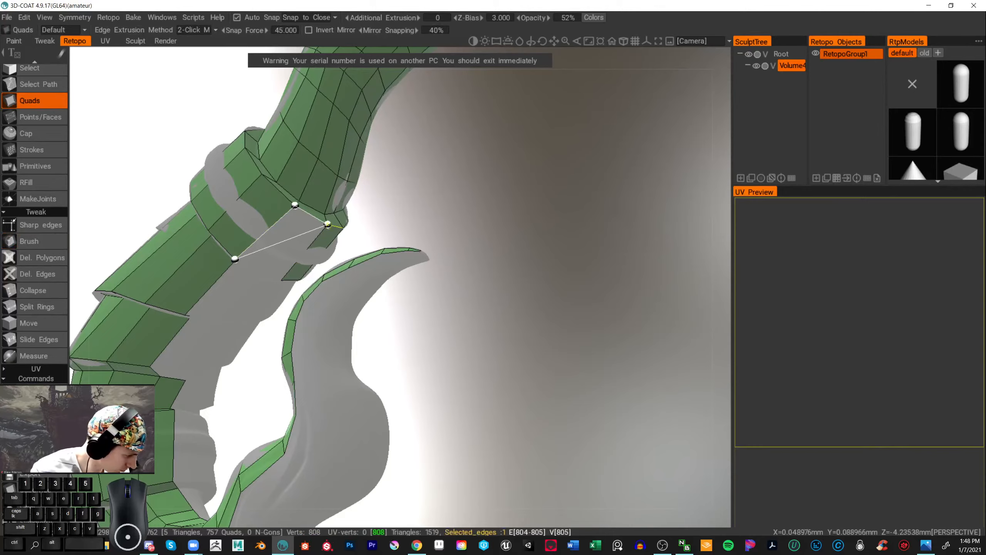
{"action": "left_click", "coordinate": [279, 276]}
{"action": "right_click_drag", "start_coordinate": [415, 271], "coordinate": [632, 291], "text": "alt"}
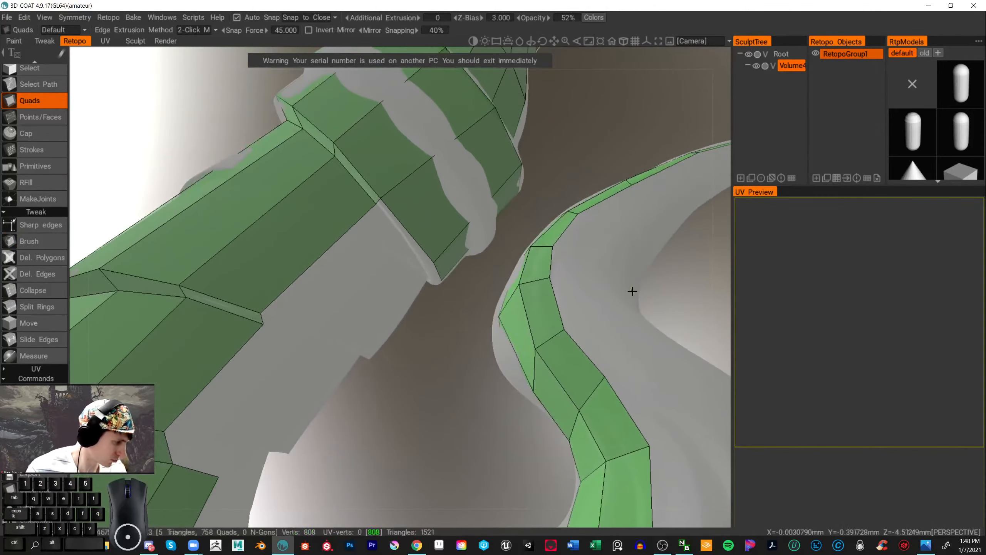
- Nudge the vertices along the cuff band's open edge with the retopo Brush so they follow the rim
{"action": "left_click", "coordinate": [38, 241]}
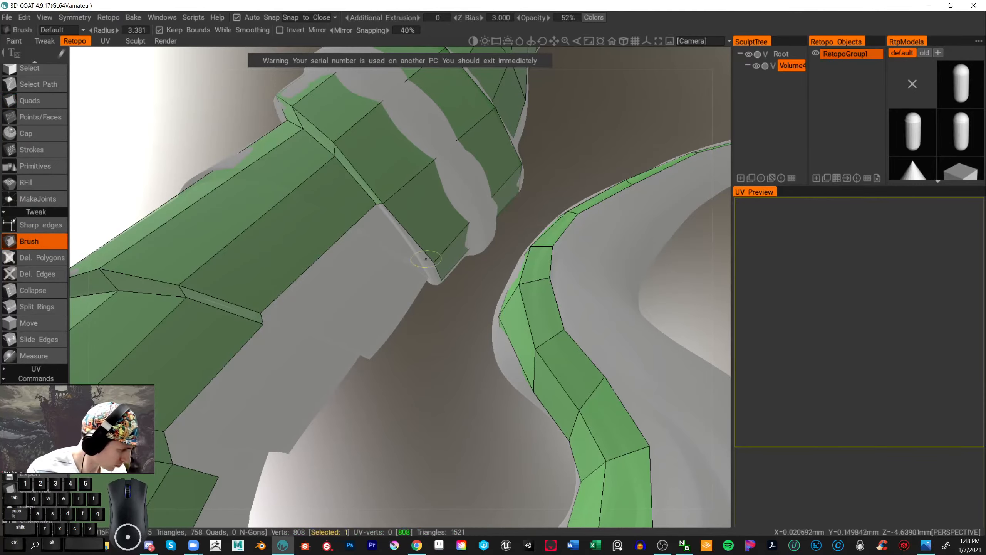
{"action": "left_click_drag", "start_coordinate": [424, 260], "coordinate": [427, 263]}
{"action": "mouse_move", "coordinate": [453, 313]}
{"action": "left_mouse_down"}
{"action": "mouse_move", "coordinate": [453, 293]}
{"action": "mouse_move", "coordinate": [450, 326]}
{"action": "mouse_move", "coordinate": [427, 295]}
{"action": "mouse_move", "coordinate": [390, 365]}
{"action": "mouse_move", "coordinate": [466, 369]}
{"action": "mouse_move", "coordinate": [437, 309]}
{"action": "mouse_move", "coordinate": [452, 353]}
{"action": "left_mouse_up"}
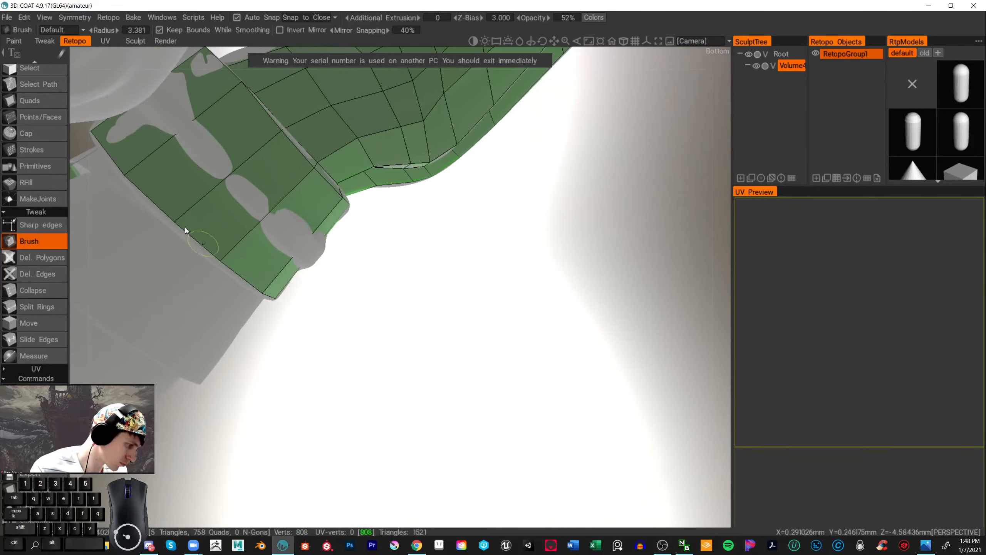
{"action": "left_click", "coordinate": [30, 96]}
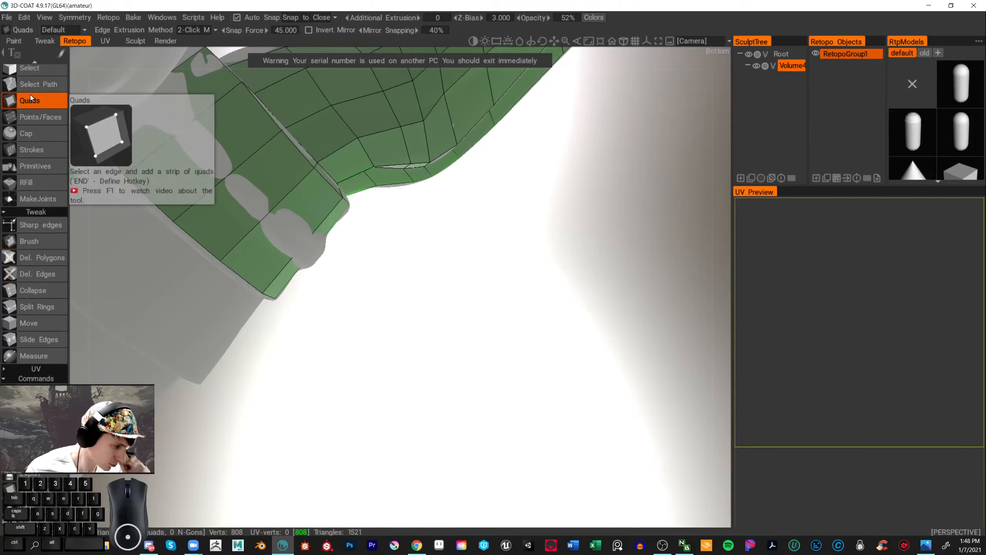
{"action": "mouse_move", "coordinate": [385, 341]}
{"action": "left_mouse_down"}
{"action": "mouse_move", "coordinate": [381, 331]}
{"action": "mouse_move", "coordinate": [404, 341]}
{"action": "mouse_move", "coordinate": [256, 151]}
{"action": "left_mouse_up"}
{"action": "left_click_drag", "start_coordinate": [484, 279], "coordinate": [443, 268]}
{"action": "mouse_move", "coordinate": [343, 209]}
{"action": "left_mouse_down"}
{"action": "mouse_move", "coordinate": [493, 311]}
{"action": "mouse_move", "coordinate": [478, 334]}
{"action": "mouse_move", "coordinate": [480, 324]}
{"action": "mouse_move", "coordinate": [446, 303]}
{"action": "left_mouse_up"}
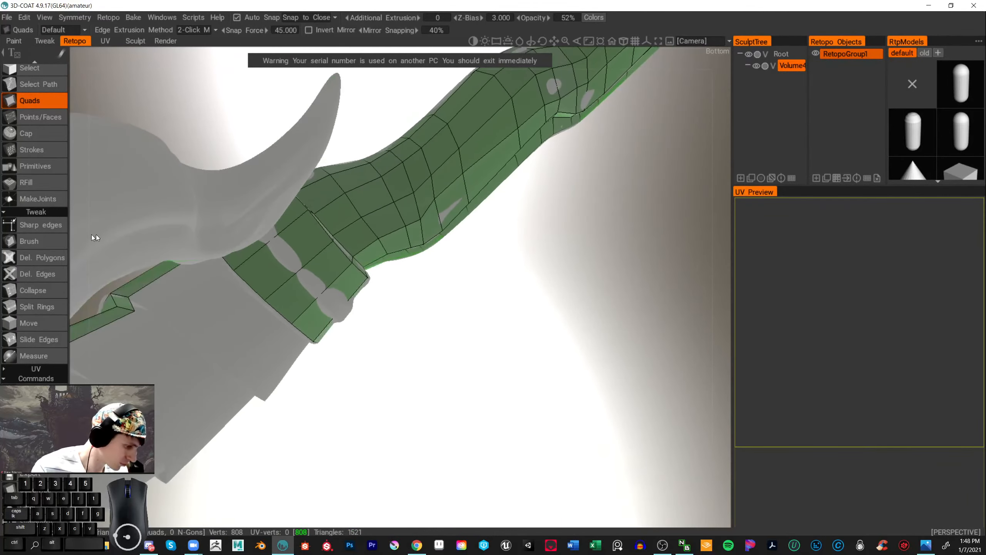
{"action": "left_click", "coordinate": [44, 239]}
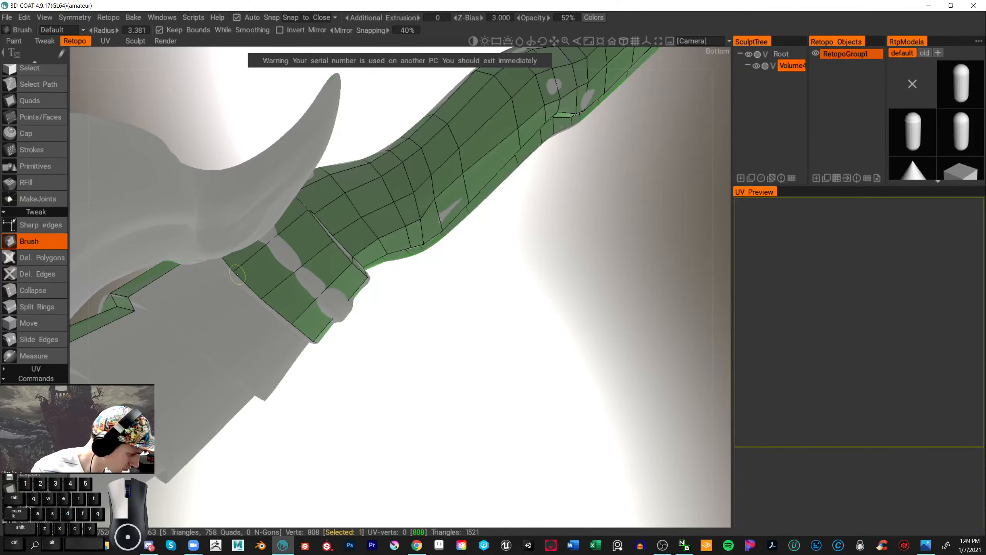
{"action": "left_click_drag", "start_coordinate": [386, 345], "coordinate": [427, 330]}
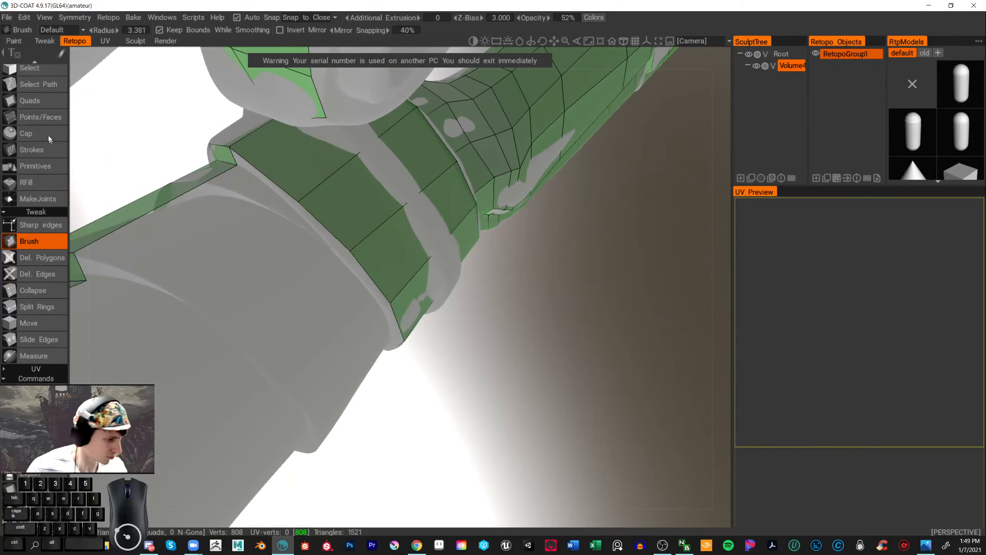
- Add three narrow quads along the cuff's open edge, starting from the existing corner quad beside the segmented plates
{"action": "left_click", "coordinate": [51, 97]}
{"action": "left_click", "coordinate": [229, 145]}
{"action": "left_click", "coordinate": [298, 201]}
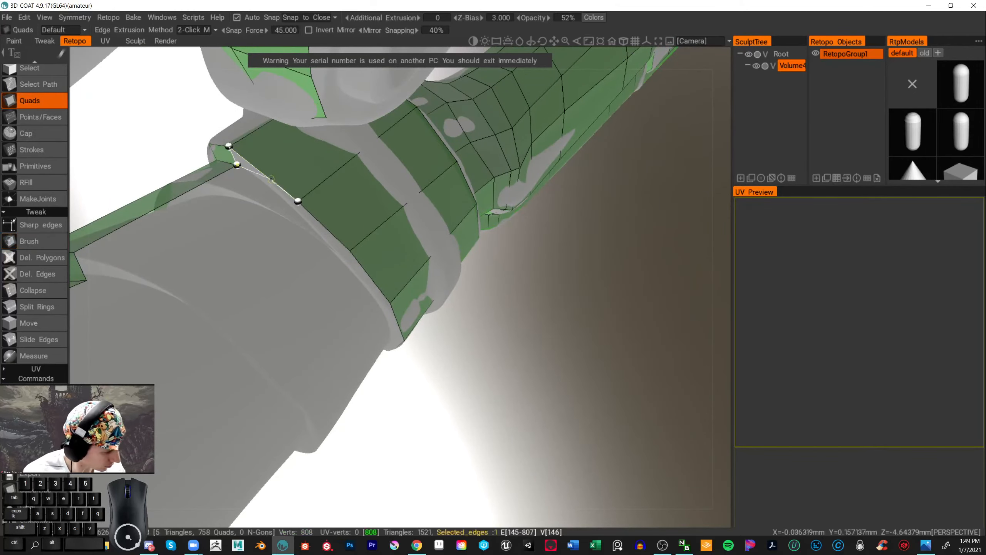
{"action": "left_click", "coordinate": [237, 165]}
{"action": "left_click", "coordinate": [288, 209]}
{"action": "left_click", "coordinate": [297, 201]}
{"action": "left_click", "coordinate": [350, 250]}
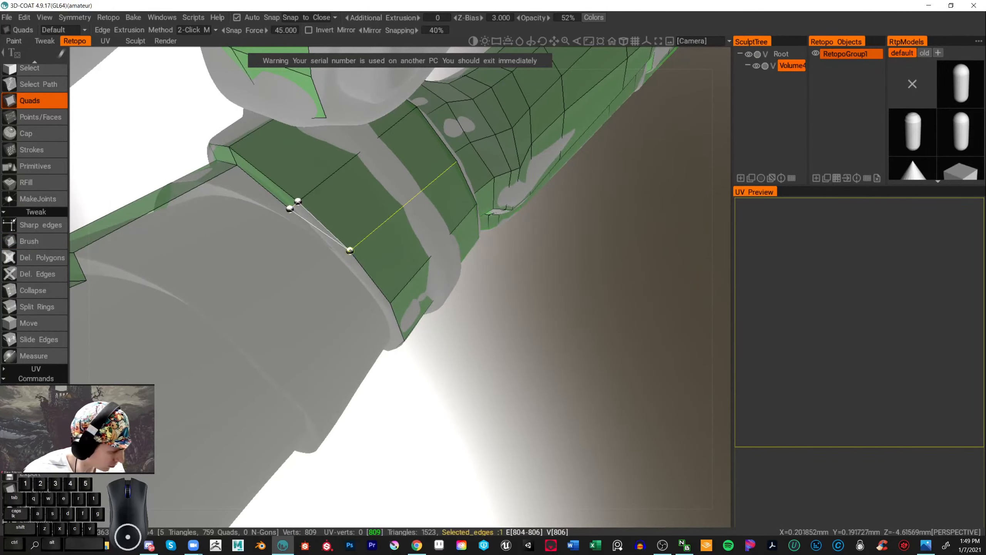
{"action": "left_click", "coordinate": [335, 255]}
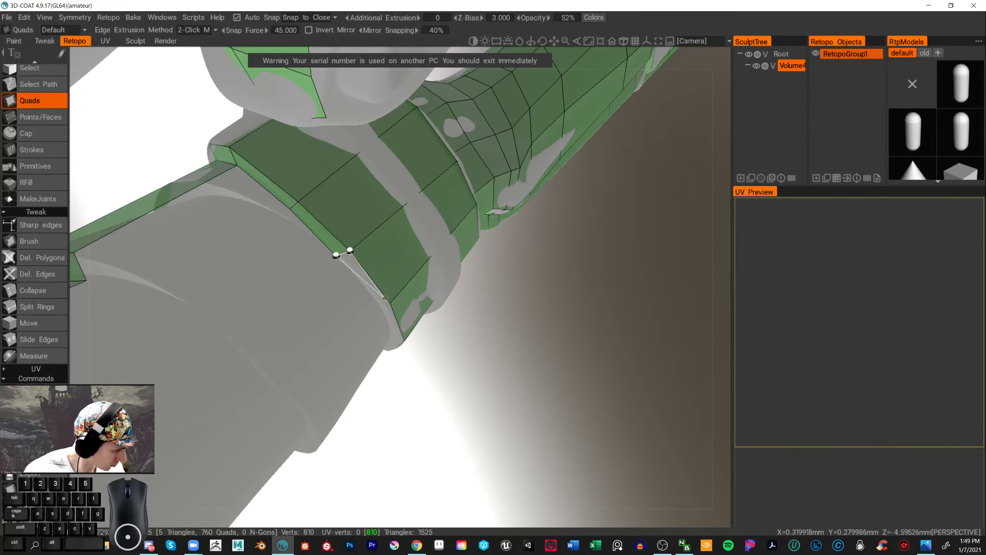
{"action": "left_click", "coordinate": [390, 302]}
{"action": "left_click", "coordinate": [377, 306]}
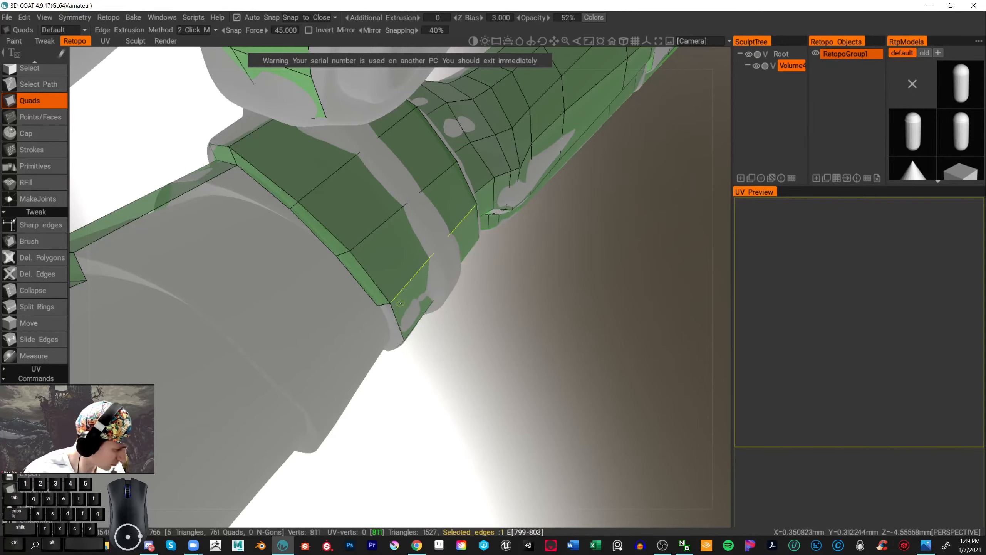
- Continue the narrow row with four more quads around the underside of the cuff's open edge
{"action": "scroll", "coordinate": [418, 312], "scroll_direction": "up", "scroll_amount": 5}
{"action": "scroll", "coordinate": [429, 314], "scroll_direction": "down", "scroll_amount": 5}
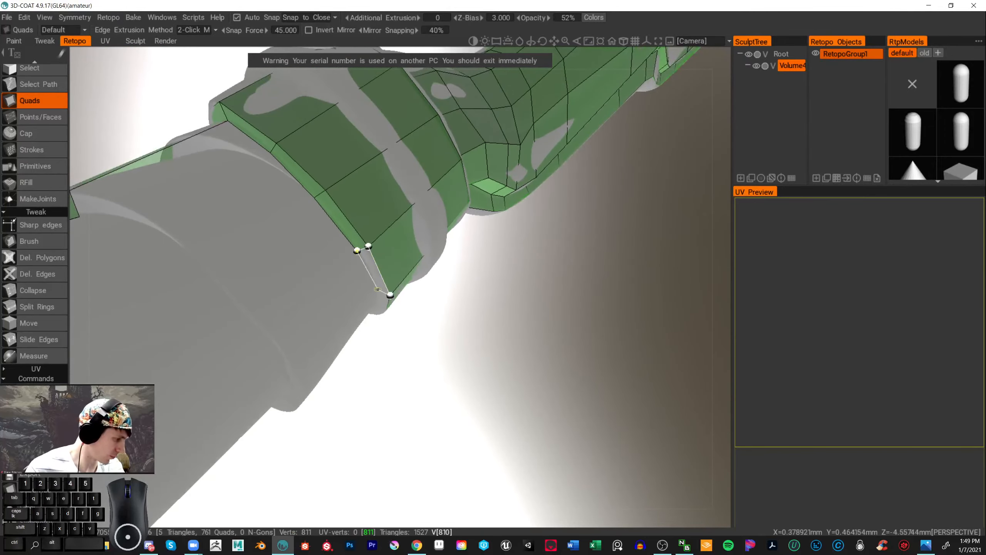
{"action": "left_click", "coordinate": [376, 292]}
{"action": "left_click_drag", "start_coordinate": [428, 309], "coordinate": [429, 267]}
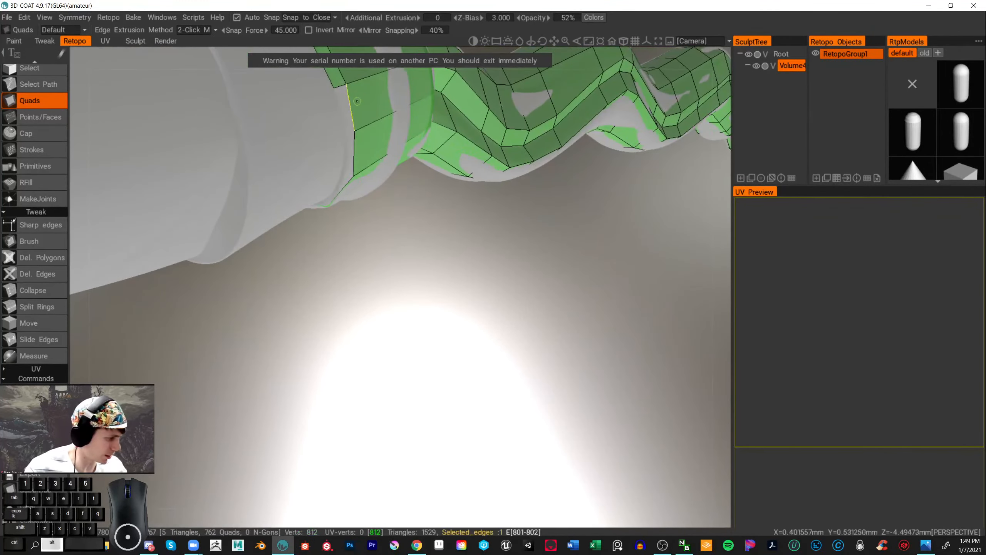
{"action": "left_click", "coordinate": [333, 87]}
{"action": "left_click", "coordinate": [344, 130]}
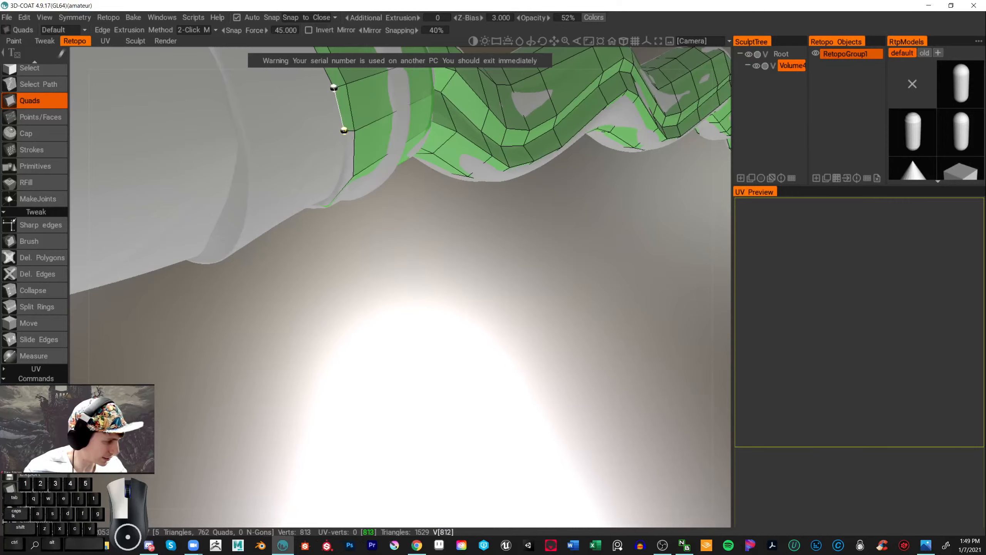
{"action": "left_click_drag", "start_coordinate": [431, 255], "coordinate": [490, 382]}
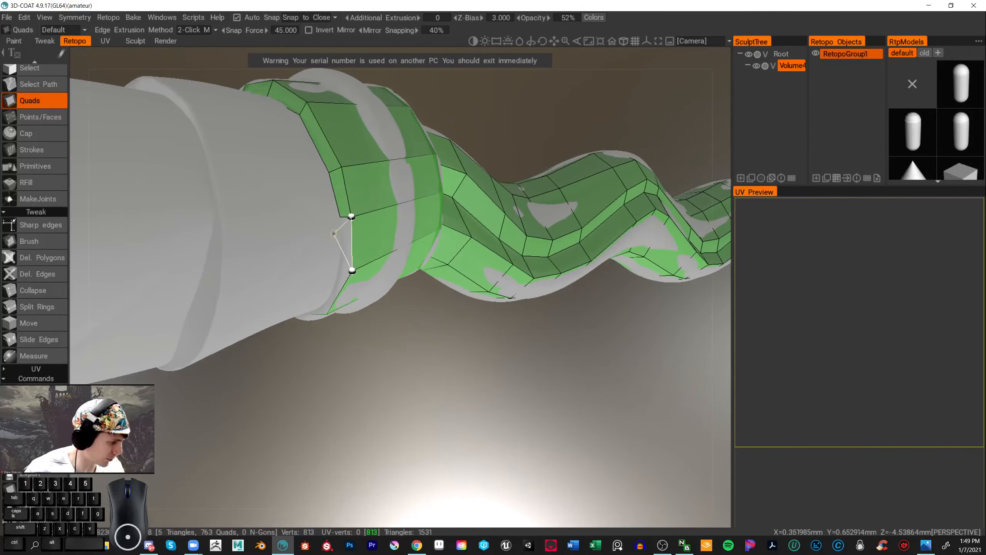
{"action": "left_click", "coordinate": [341, 267]}
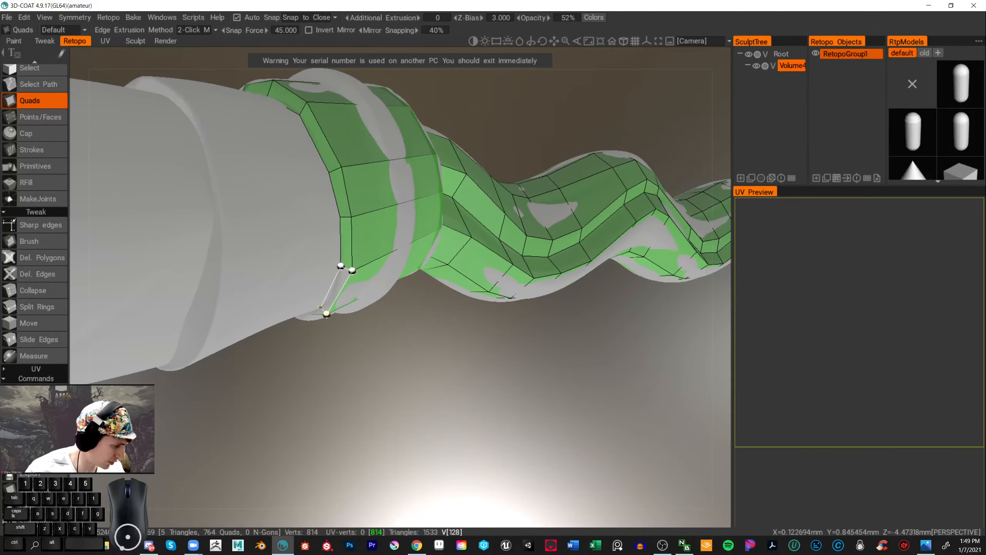
{"action": "left_click", "coordinate": [322, 306]}
- Close the narrow row around the cuff's edge with two final quads and tidy the joining vertices with the Brush
{"action": "left_click_drag", "start_coordinate": [415, 406], "coordinate": [447, 391], "text": "alt"}
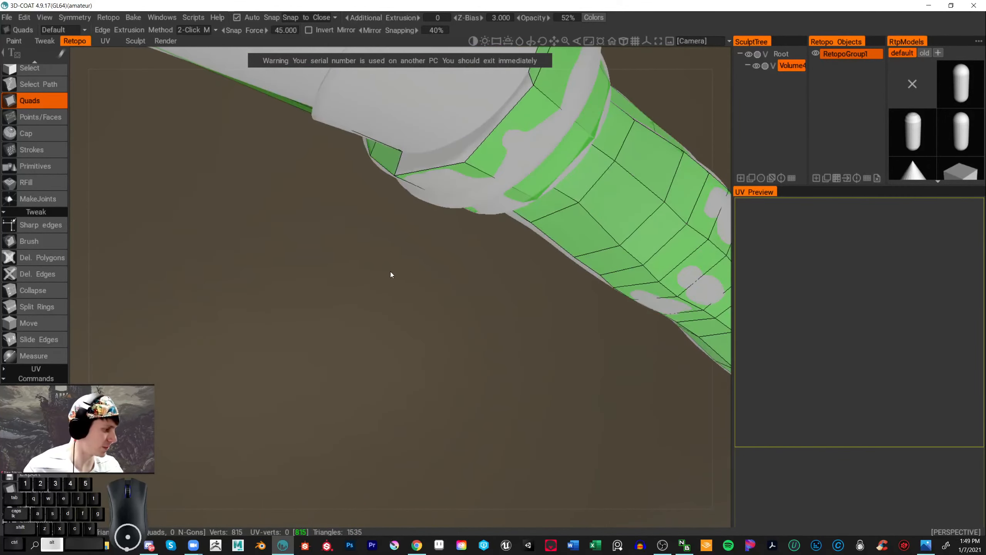
{"action": "left_click_drag", "start_coordinate": [391, 275], "coordinate": [378, 310], "text": "alt"}
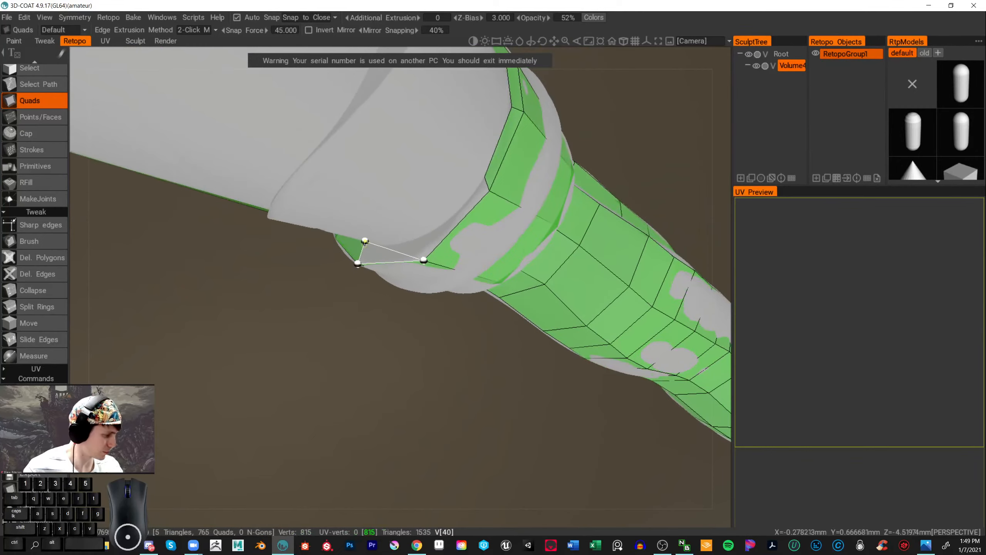
{"action": "left_click", "coordinate": [358, 263]}
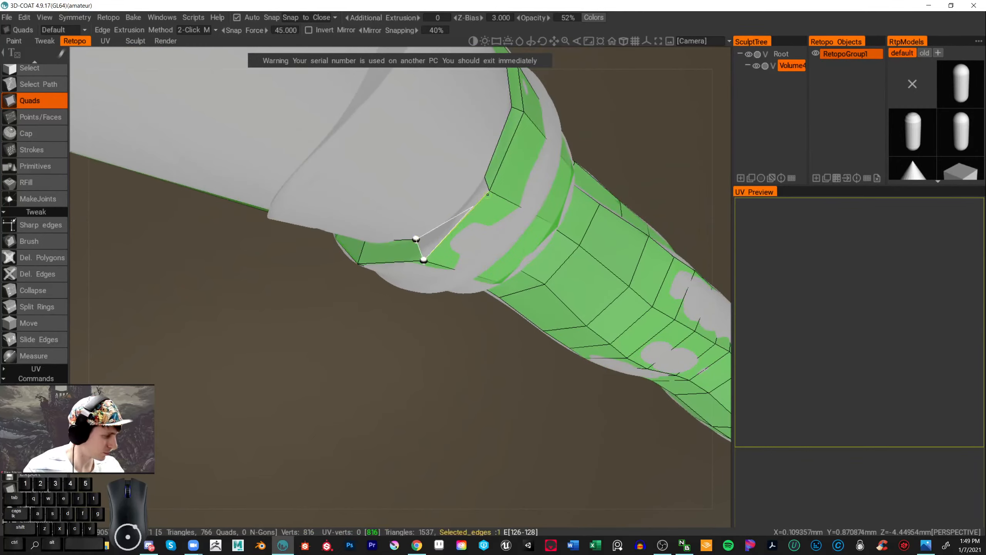
{"action": "left_click", "coordinate": [486, 180]}
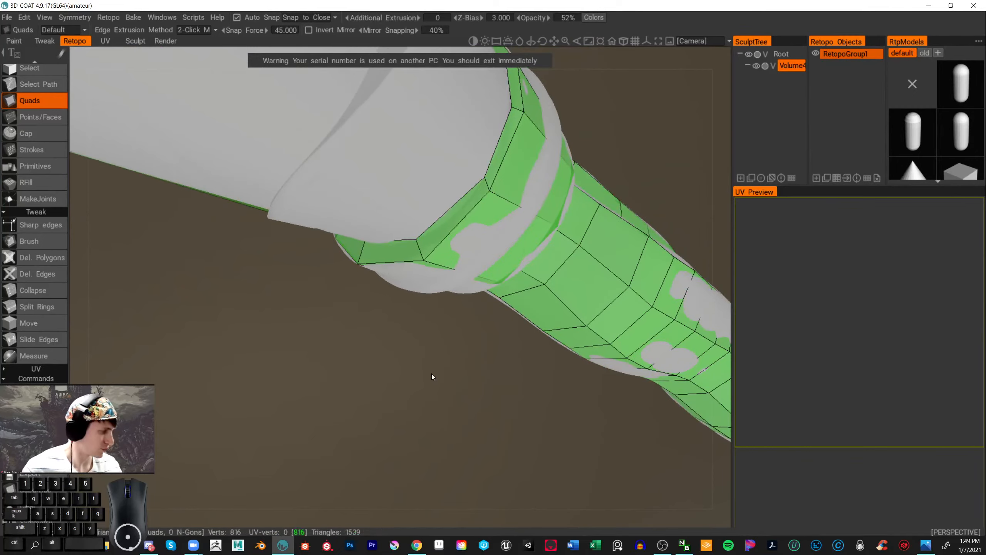
{"action": "left_click", "coordinate": [30, 241]}
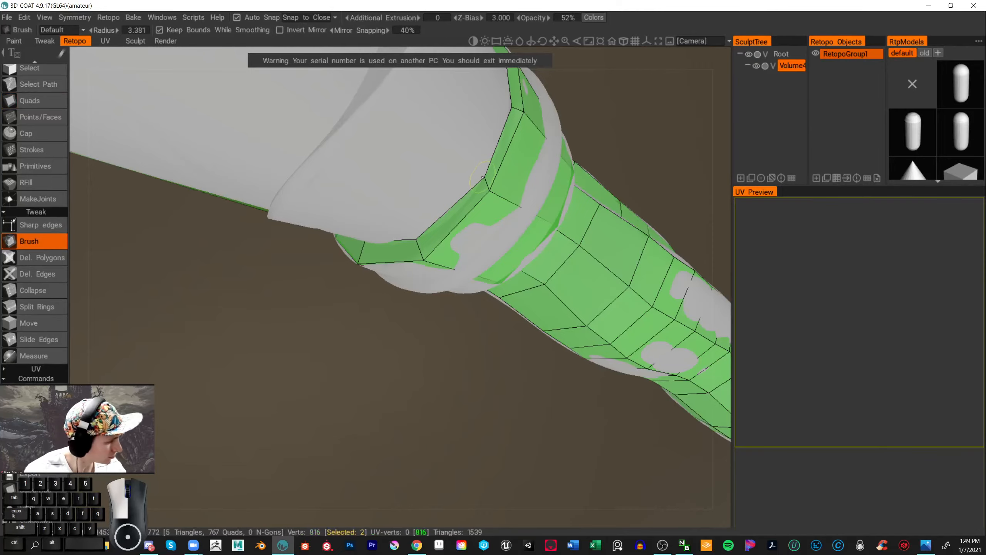
- Try to split the cuff's tall quad band with four new edge loops using Split Rings
{"action": "scroll", "coordinate": [479, 185], "scroll_direction": "down", "scroll_amount": 10}
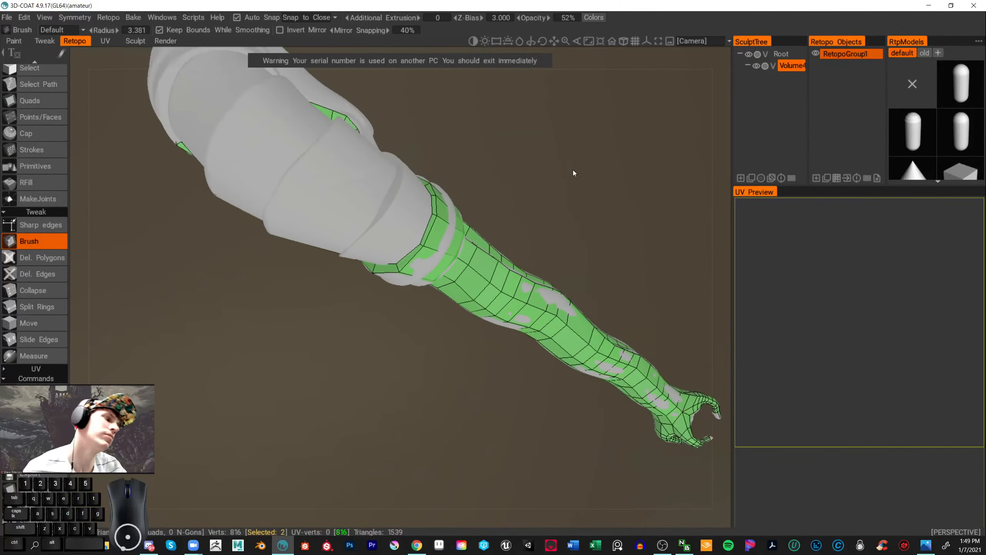
{"action": "left_click_drag", "start_coordinate": [545, 195], "coordinate": [541, 270]}
{"action": "scroll", "coordinate": [541, 269], "scroll_direction": "up", "scroll_amount": 2}
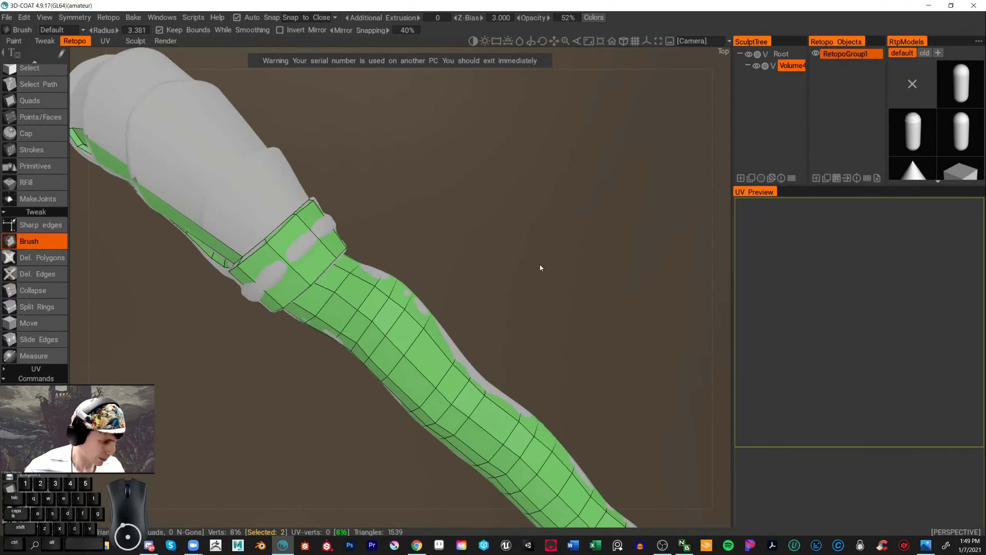
{"action": "left_click", "coordinate": [38, 307]}
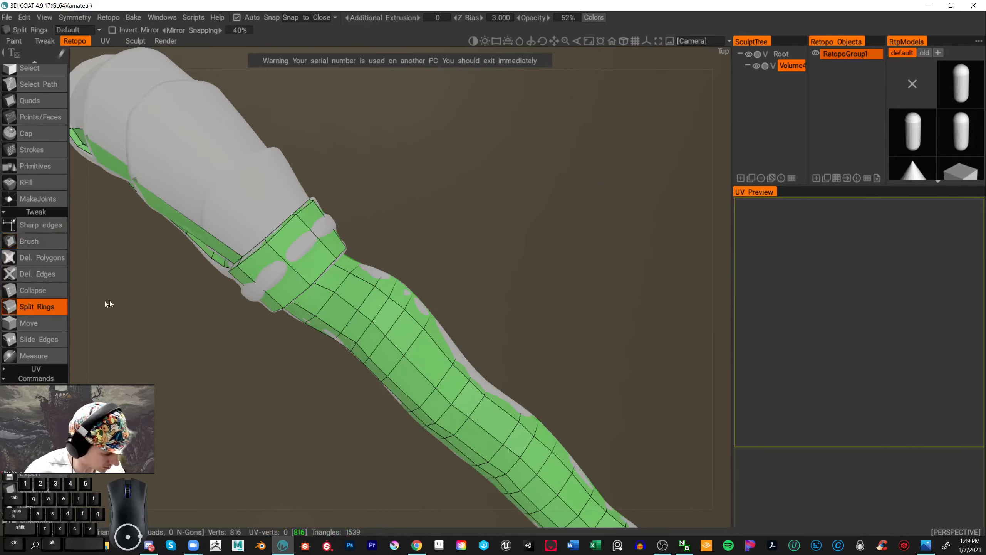
{"action": "left_click_drag", "start_coordinate": [253, 343], "coordinate": [274, 329]}
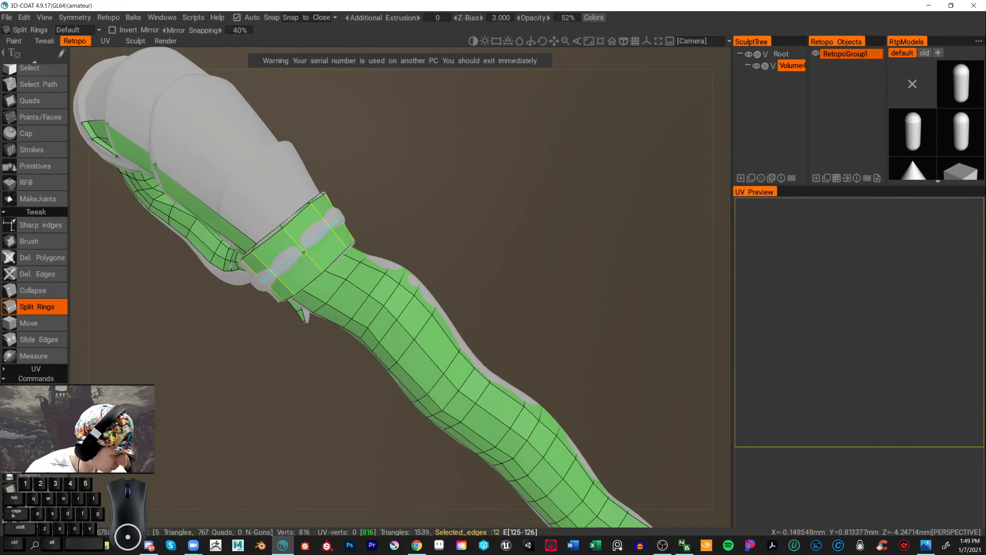
{"action": "left_click", "coordinate": [306, 256]}
{"action": "left_click", "coordinate": [305, 256]}
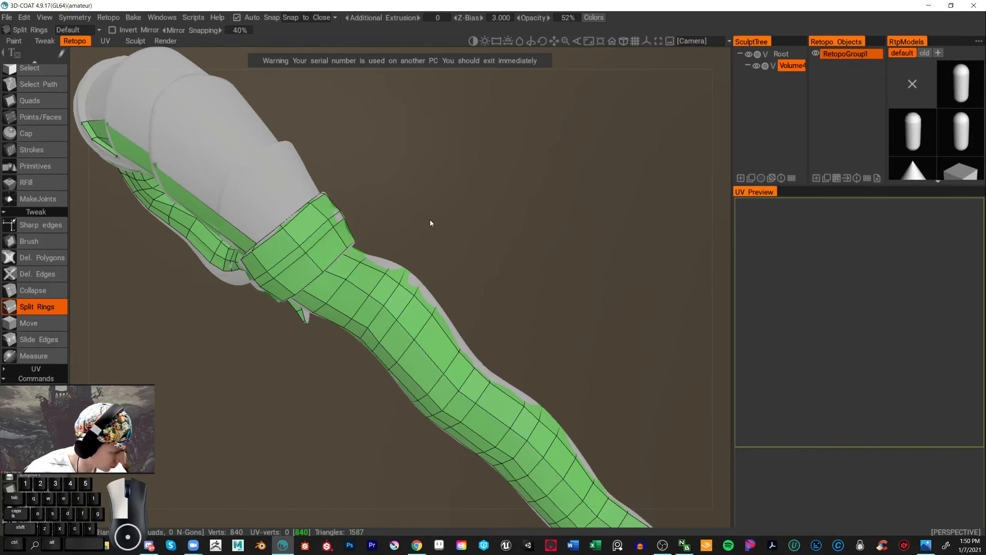
{"action": "mouse_move", "coordinate": [430, 220]}
{"action": "left_mouse_down"}
{"action": "mouse_move", "coordinate": [458, 193]}
{"action": "mouse_move", "coordinate": [444, 214]}
{"action": "left_mouse_up"}
{"action": "scroll", "coordinate": [444, 220], "scroll_direction": "up", "scroll_amount": 2}
{"action": "scroll", "coordinate": [447, 221], "scroll_direction": "down", "scroll_amount": 2}
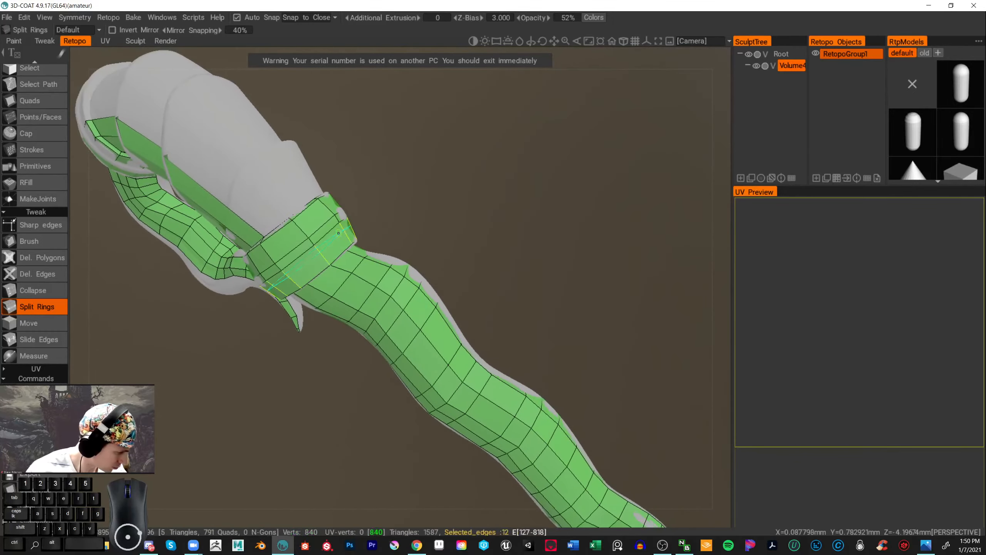
{"action": "left_click", "coordinate": [344, 232]}
{"action": "left_click", "coordinate": [344, 232]}
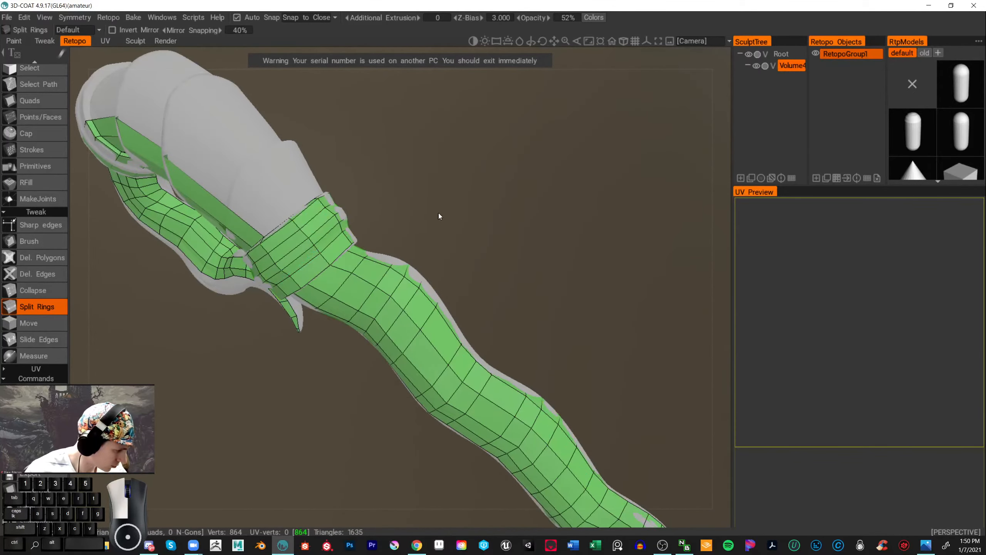
- Undo all the ring splits made on the cuff's tall quad band
{"action": "left_click_drag", "start_coordinate": [439, 213], "coordinate": [462, 301]}
{"action": "key", "text": "ctrl+z"}
{"action": "key", "text": "ctrl+z"}
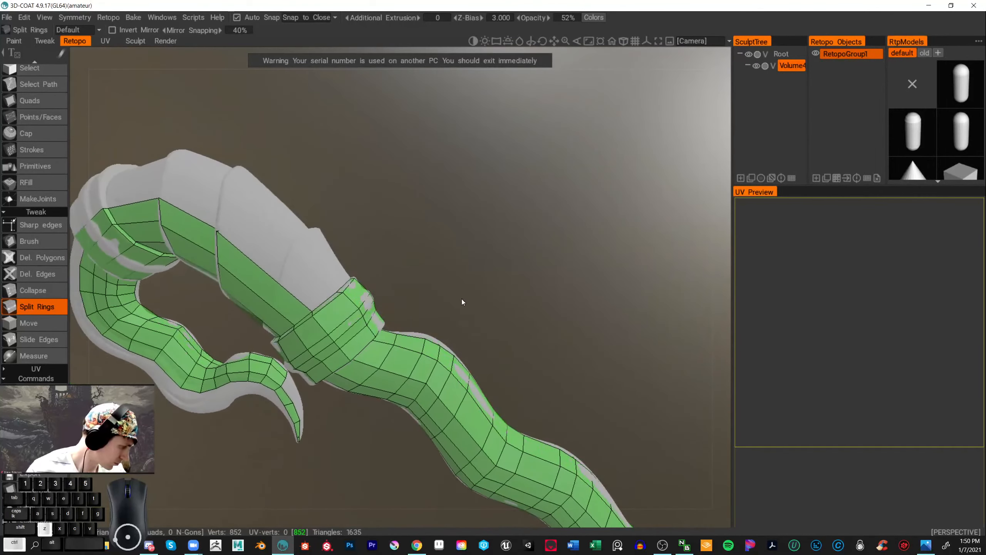
{"action": "scroll", "coordinate": [460, 306], "scroll_direction": "up", "scroll_amount": 5}
{"action": "key", "text": "ctrl+z"}
{"action": "key", "text": "ctrl+z"}
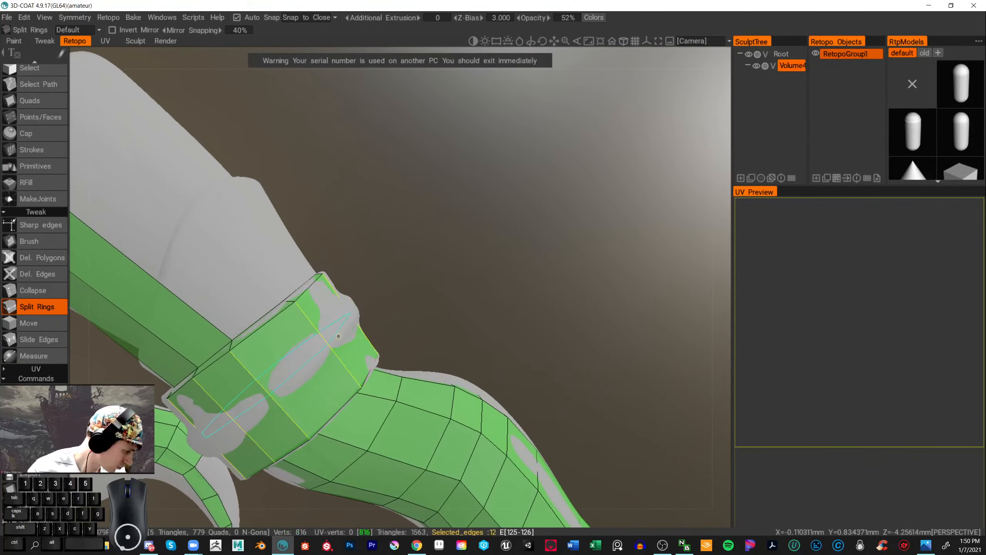
- Split the cuff's tall quads with four edge loops placed to follow the profile of the raised ring
{"action": "left_click", "coordinate": [335, 342]}
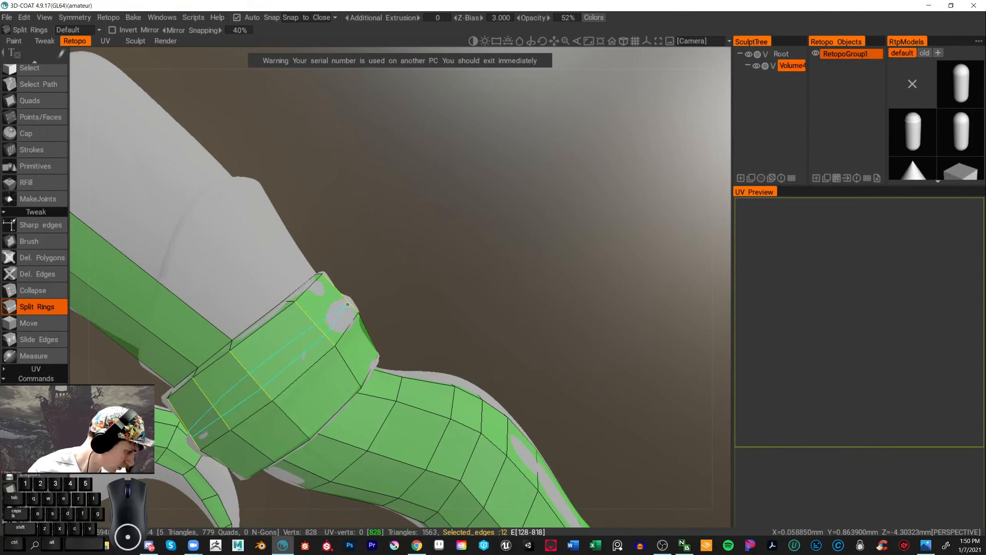
{"action": "left_click", "coordinate": [347, 311]}
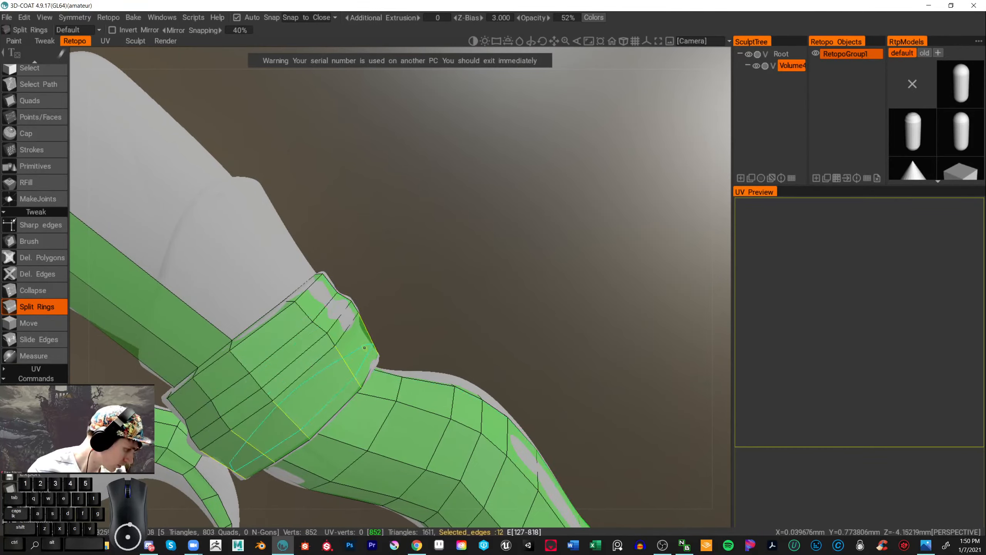
{"action": "left_click", "coordinate": [365, 335]}
{"action": "scroll", "coordinate": [450, 313], "scroll_direction": "down", "scroll_amount": 5}
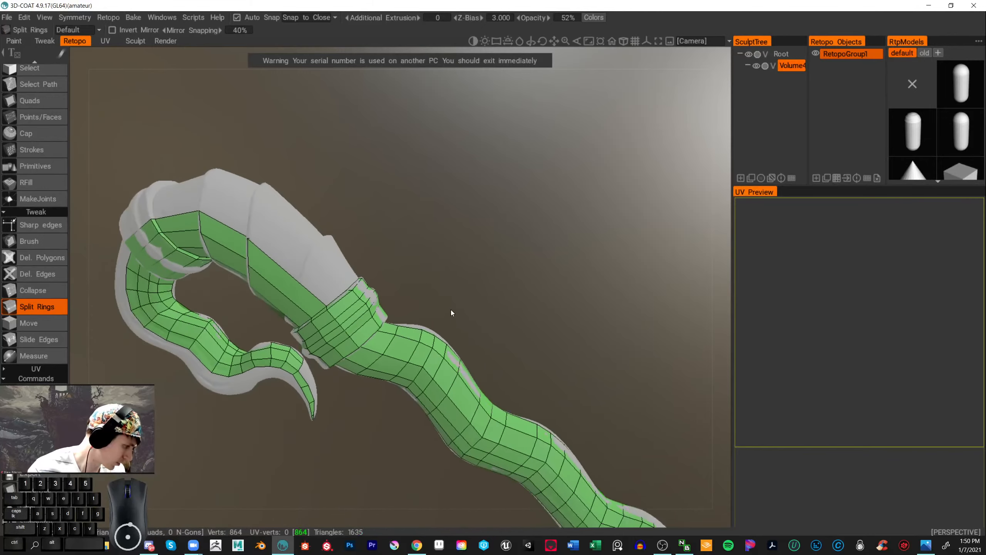
- Build two Quads-tool faces from the cuff across the first armour plate and adjust their outer corner with the Brush
{"action": "left_click_drag", "start_coordinate": [497, 302], "coordinate": [543, 309]}
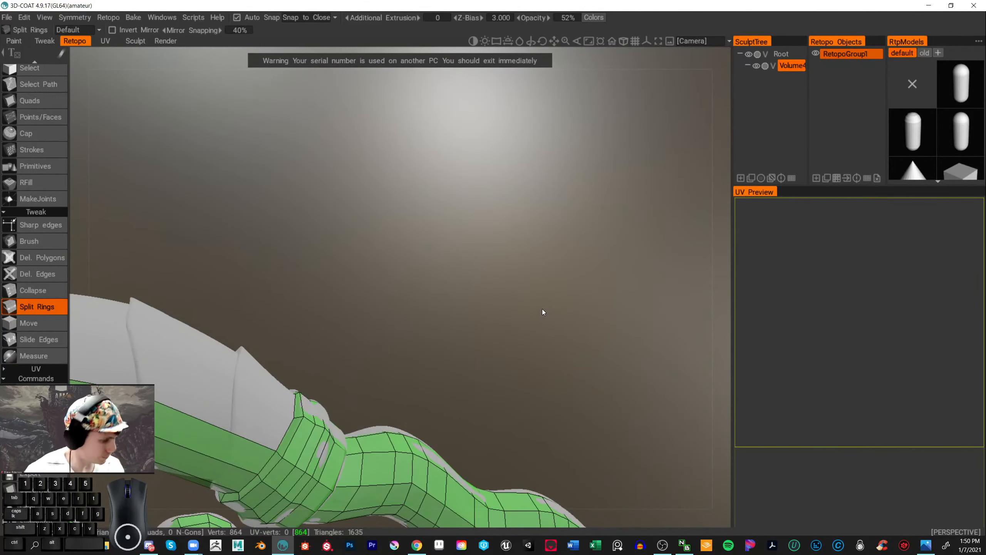
{"action": "left_click", "coordinate": [35, 101]}
{"action": "left_click_drag", "start_coordinate": [371, 291], "coordinate": [495, 335]}
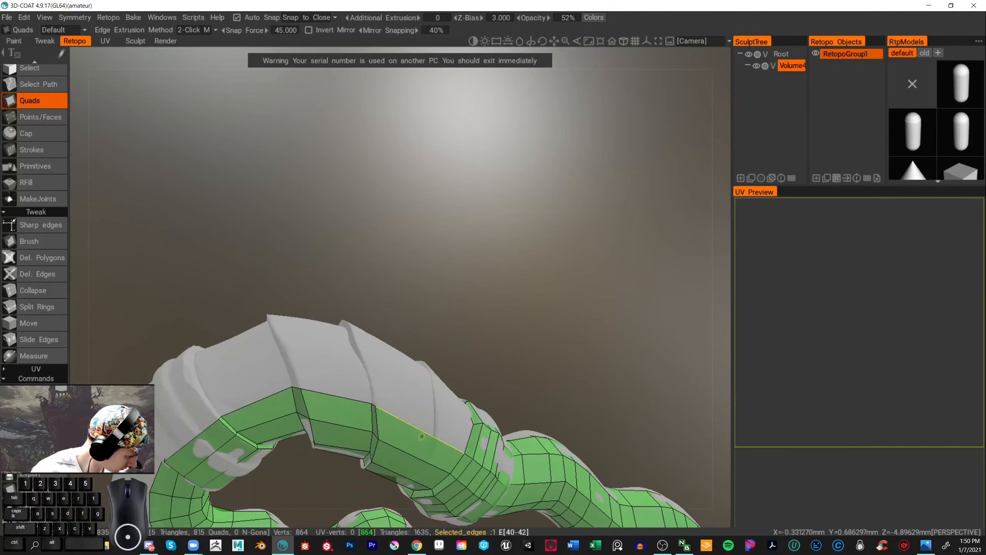
{"action": "left_click", "coordinate": [465, 453]}
{"action": "left_click", "coordinate": [375, 405]}
{"action": "left_click", "coordinate": [473, 423]}
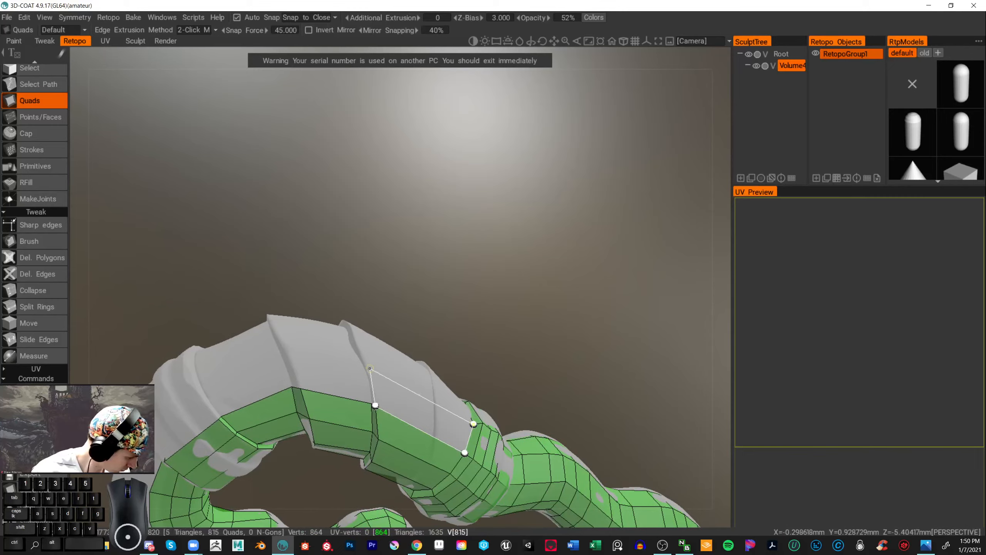
{"action": "left_click", "coordinate": [369, 368]}
{"action": "left_click_drag", "start_coordinate": [450, 393], "coordinate": [342, 379], "text": "alt"}
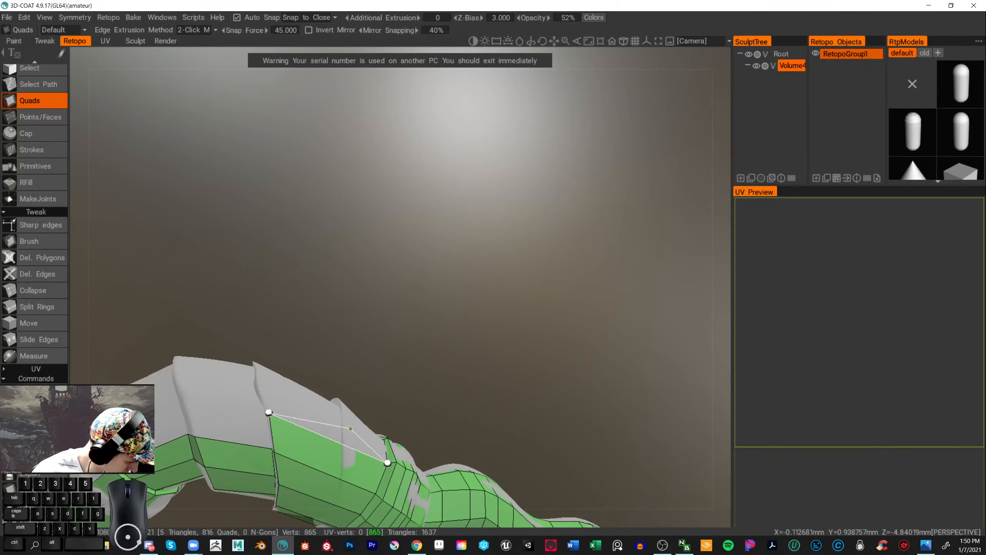
{"action": "left_click", "coordinate": [384, 439]}
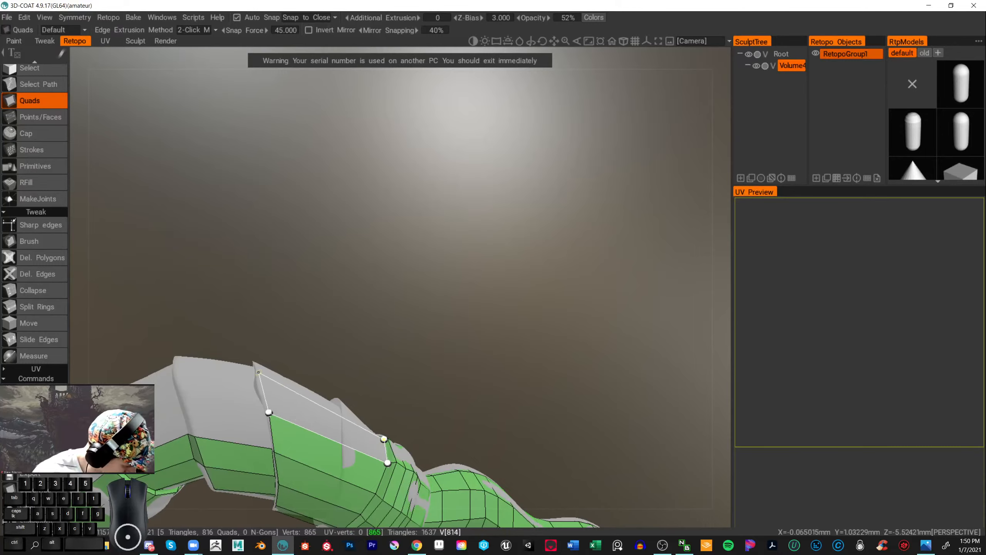
{"action": "left_click", "coordinate": [258, 371]}
{"action": "left_click_drag", "start_coordinate": [419, 353], "coordinate": [479, 264], "text": "alt"}
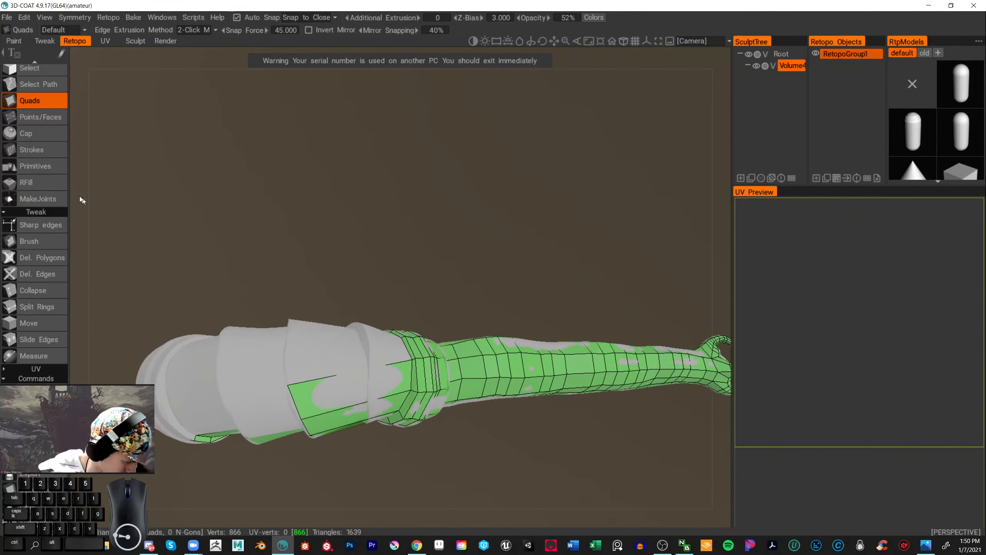
{"action": "left_click", "coordinate": [41, 241]}
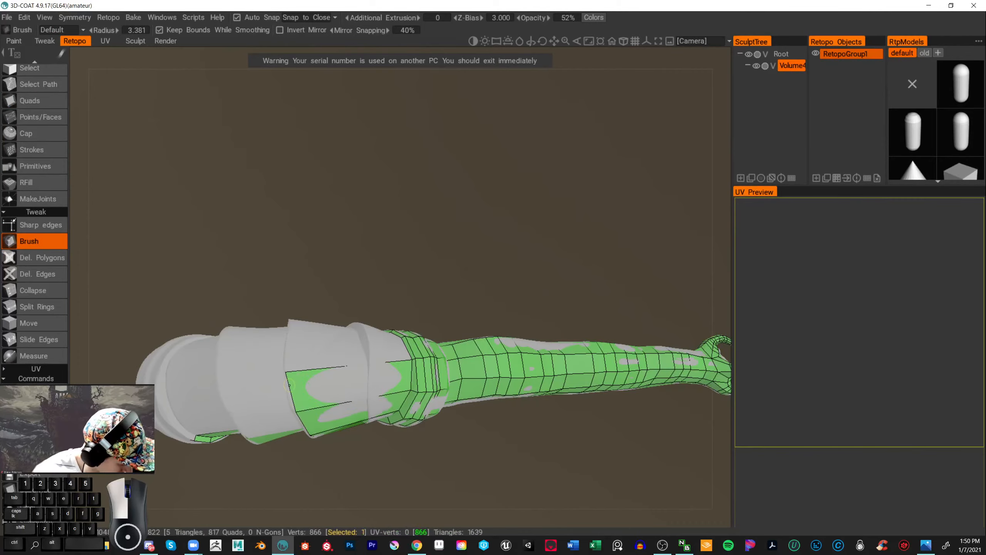
- Continue the quads over the narrow ledge and fill two rows of the second armour plate, joining them to the existing strip
{"action": "left_click_drag", "start_coordinate": [487, 441], "coordinate": [471, 354], "text": "alt"}
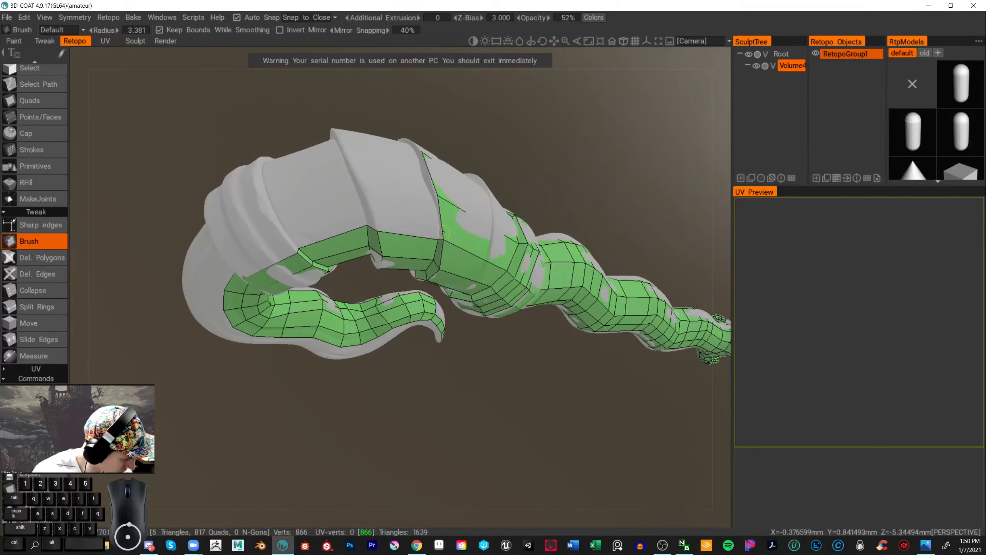
{"action": "left_click", "coordinate": [34, 102]}
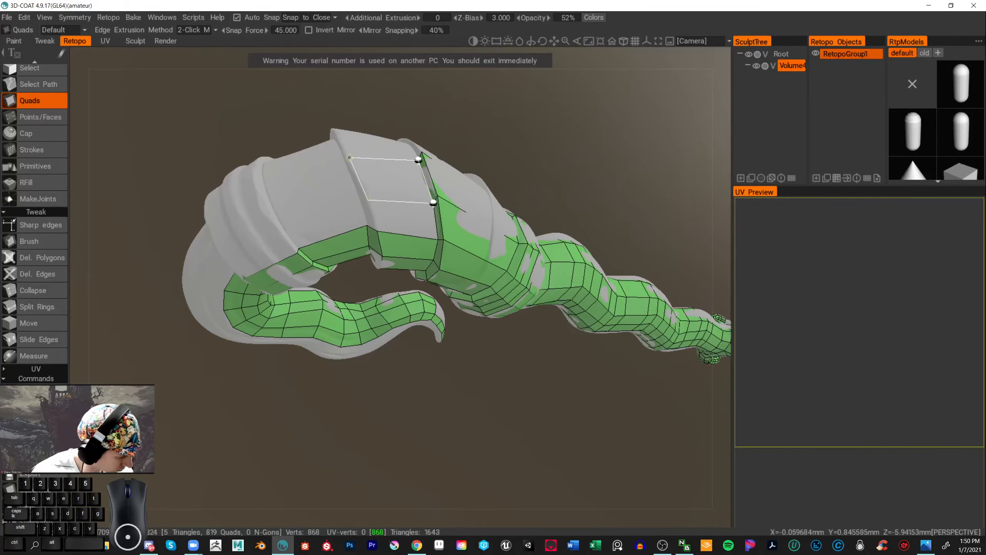
{"action": "left_click", "coordinate": [345, 165]}
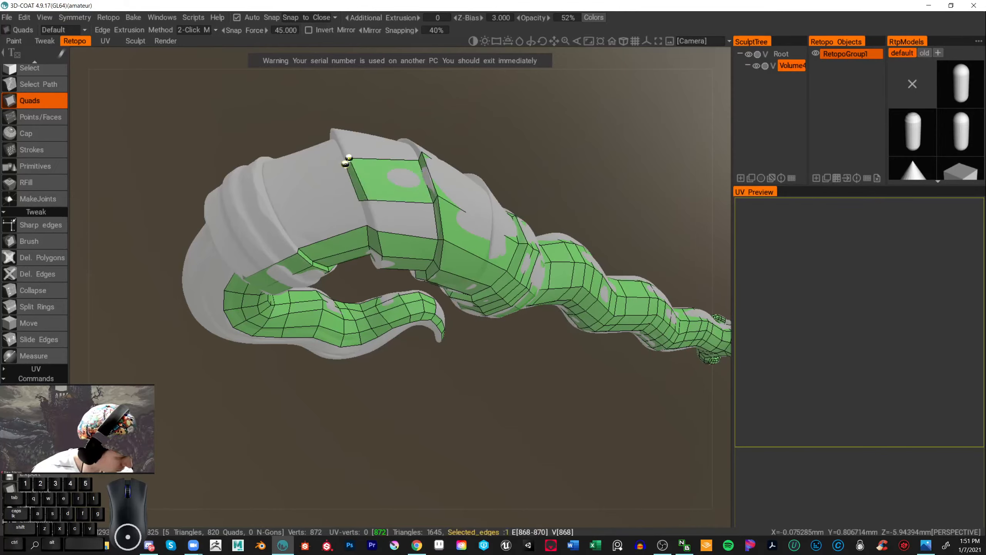
{"action": "left_click", "coordinate": [377, 232]}
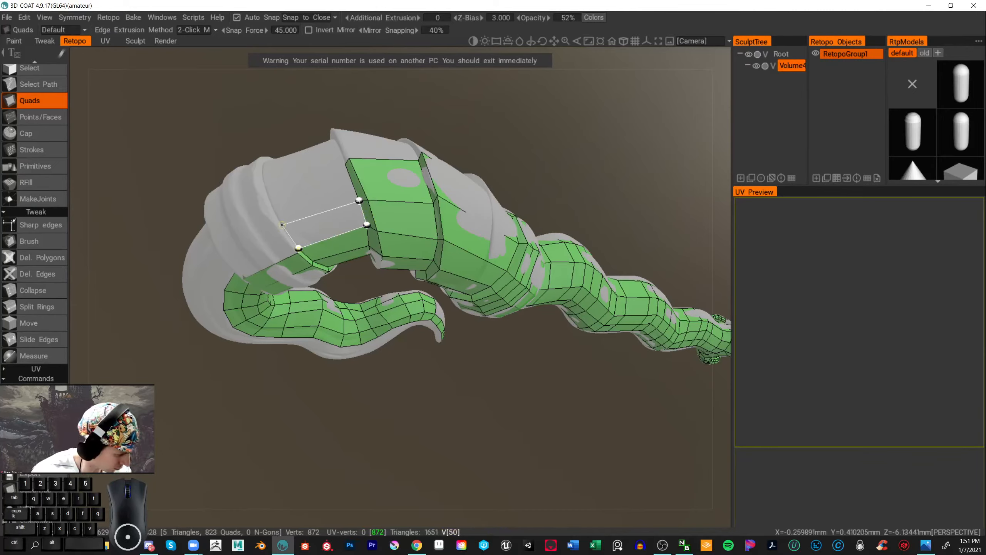
- Cover the third armour plate with three rows of quads stretching to the ringed band
{"action": "left_click", "coordinate": [279, 222]}
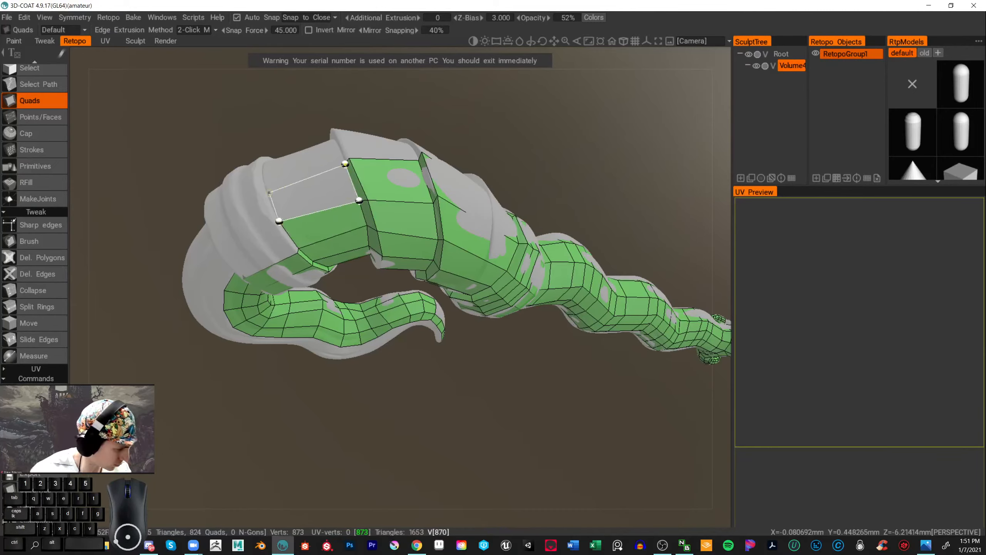
{"action": "left_click", "coordinate": [265, 186]}
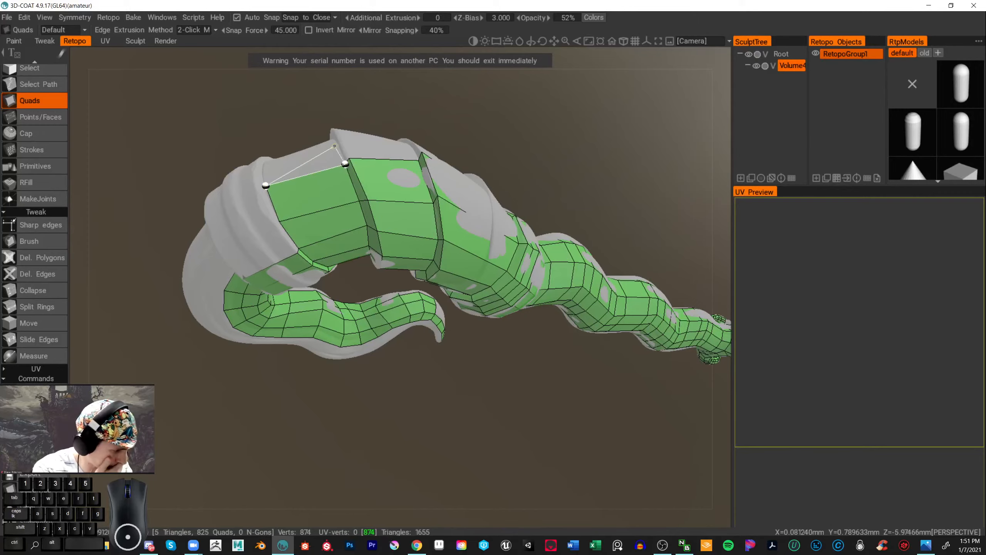
{"action": "left_click", "coordinate": [264, 164]}
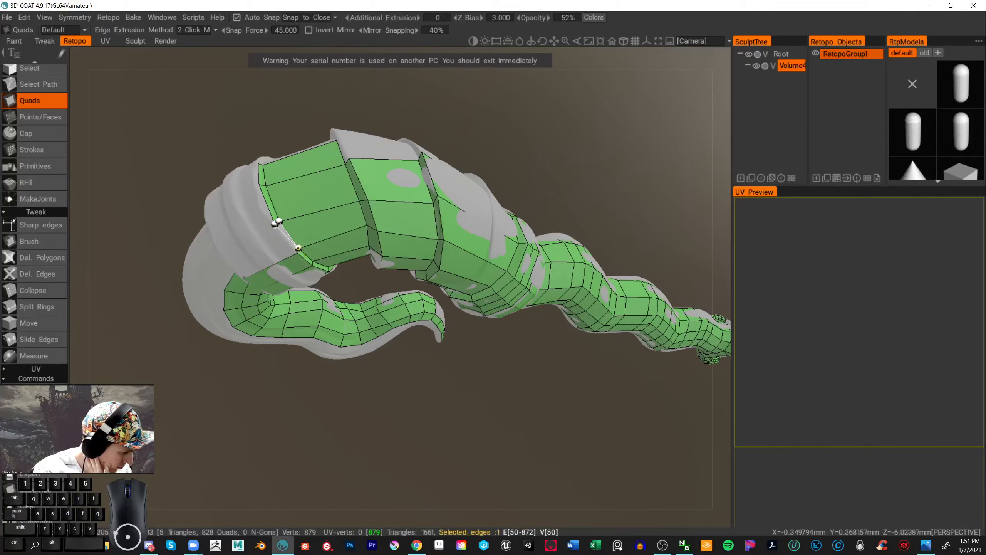
- Close the narrow strip beside the third plate and span the ringed band with two long quads
{"action": "left_click", "coordinate": [297, 249]}
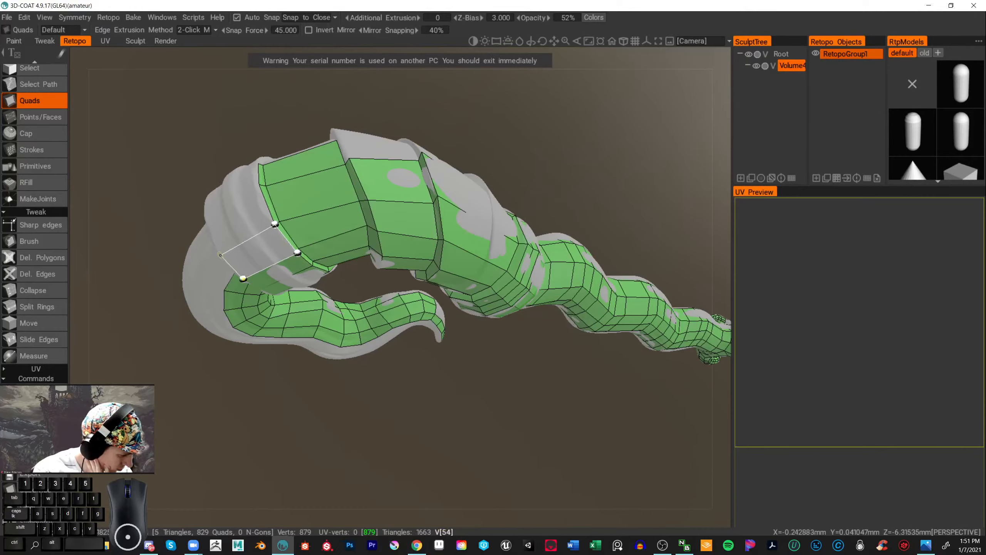
{"action": "left_click", "coordinate": [220, 255]}
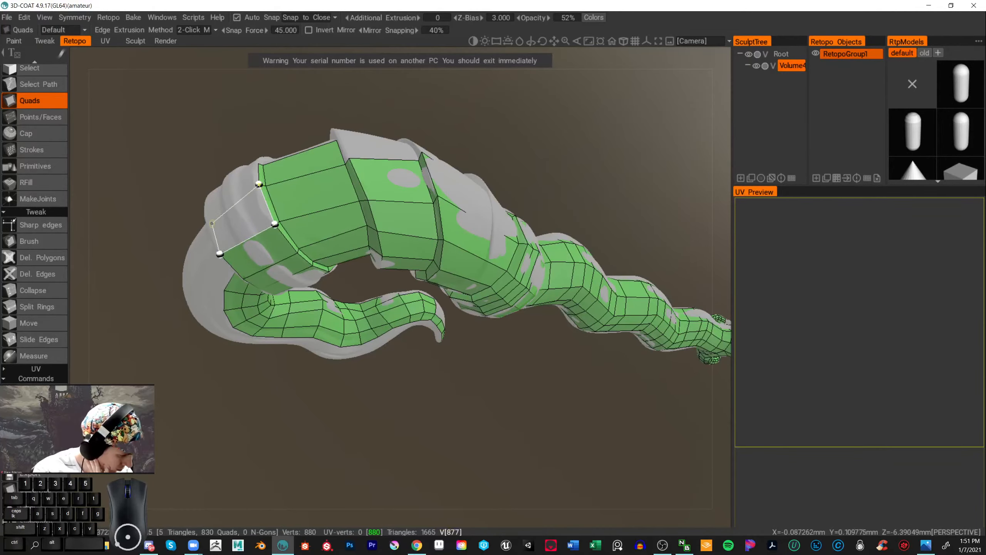
{"action": "left_click", "coordinate": [204, 217]}
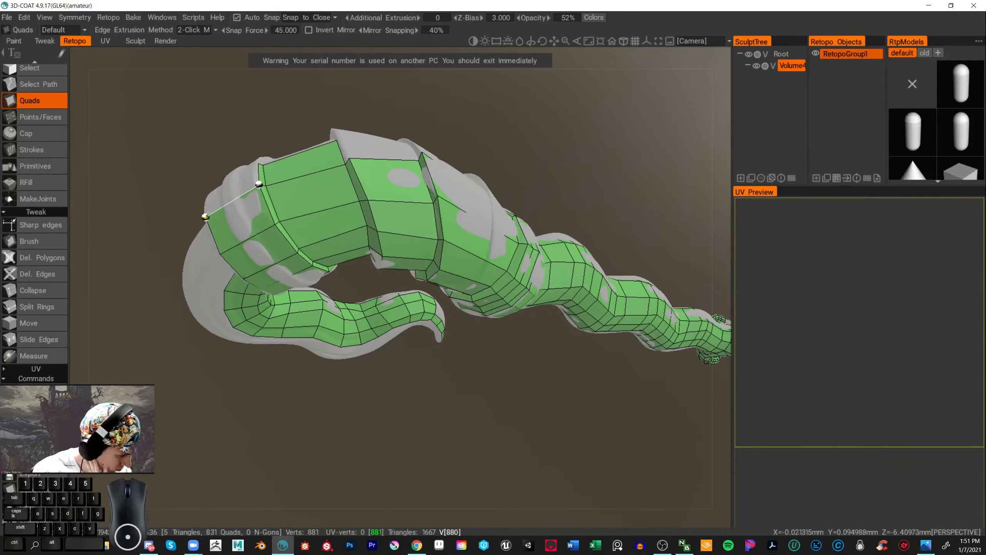
- Add the next quad from the cuff across the top of the first plate and fill the narrow ledge at its edge
{"action": "left_click_drag", "start_coordinate": [536, 149], "coordinate": [518, 259]}
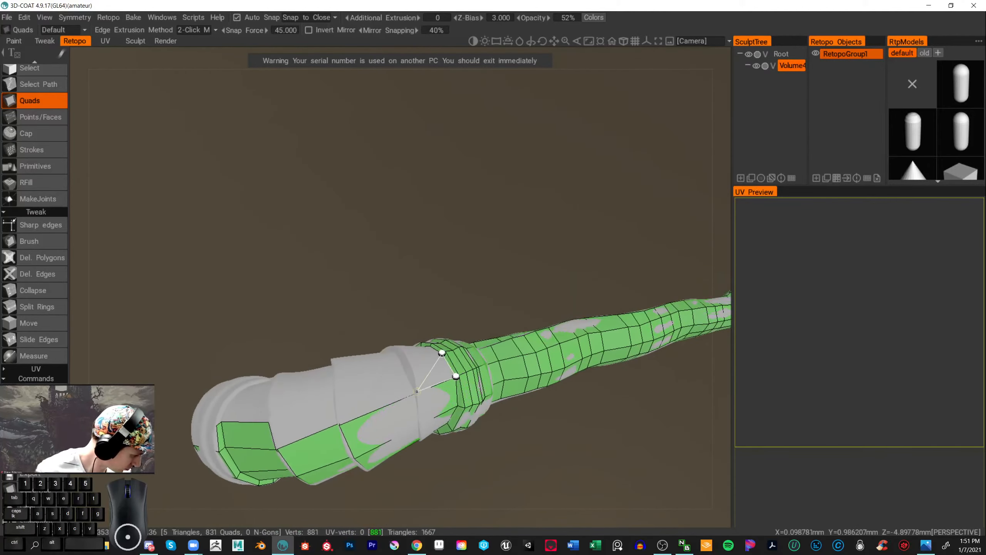
{"action": "left_click", "coordinate": [339, 424]}
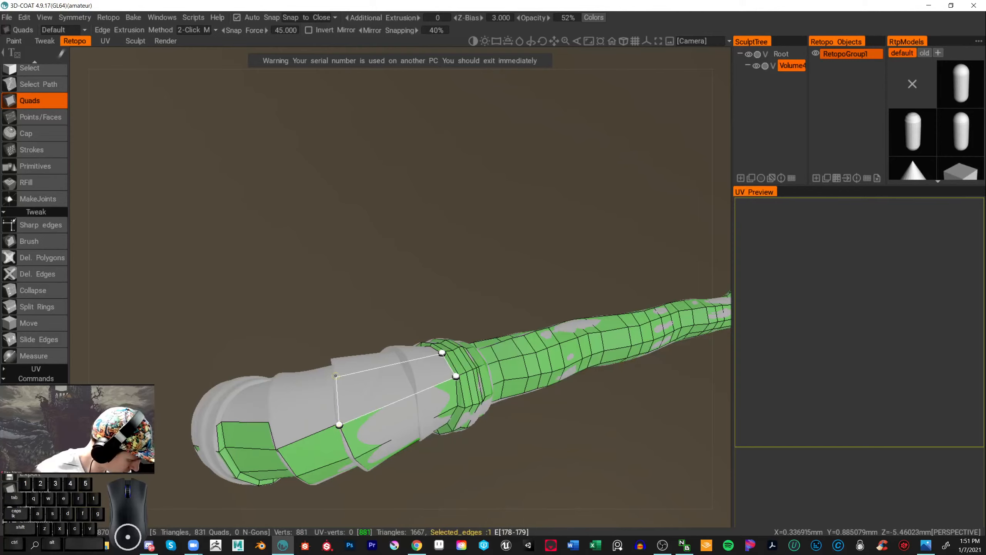
{"action": "left_click", "coordinate": [335, 375]}
{"action": "left_click_drag", "start_coordinate": [335, 375], "coordinate": [478, 374], "text": "alt"}
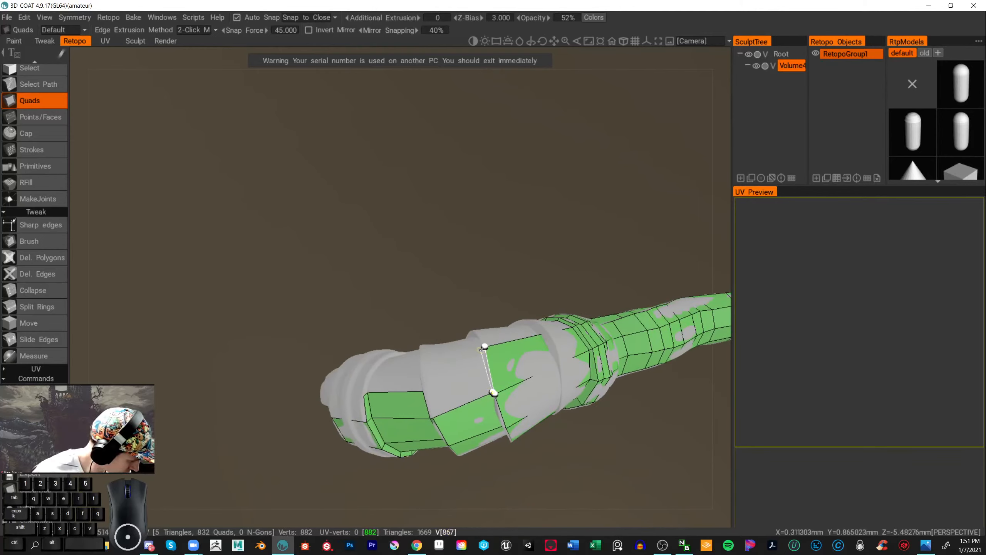
- Try to join the second plate's new quad directly to the third plate's edge, and undo that quad
{"action": "left_click", "coordinate": [432, 417]}
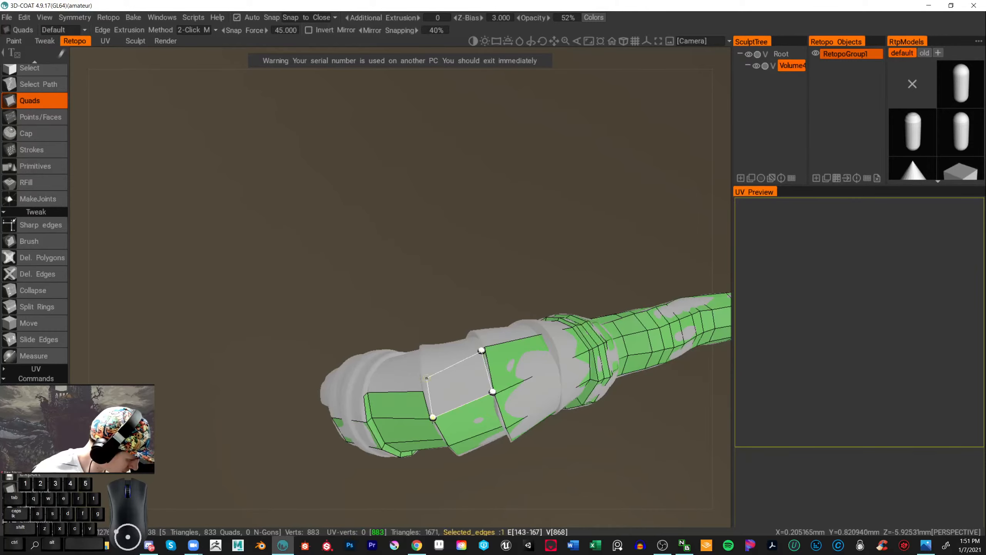
{"action": "left_click", "coordinate": [423, 389]}
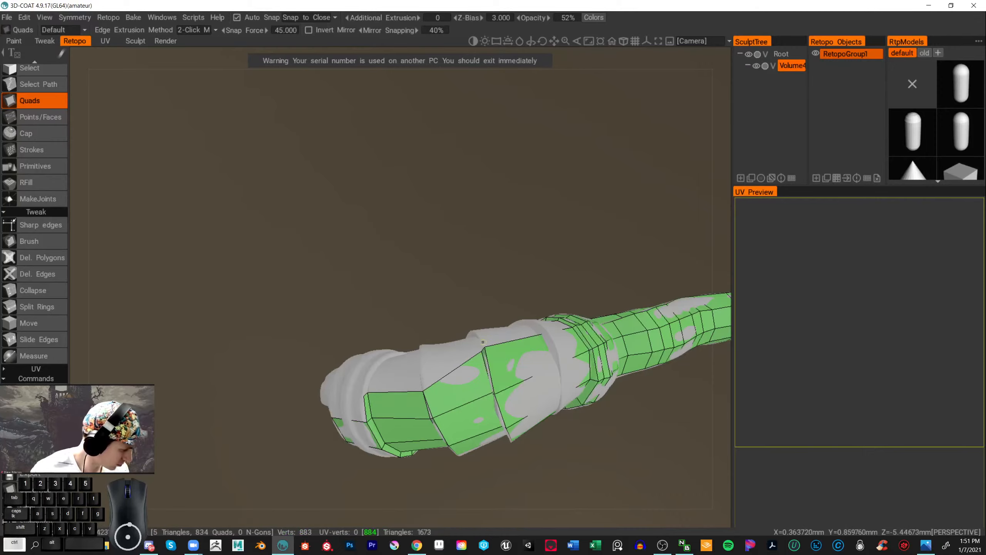
{"action": "left_click_drag", "start_coordinate": [483, 342], "coordinate": [531, 243], "text": "alt"}
{"action": "left_click_drag", "start_coordinate": [323, 241], "coordinate": [420, 226], "text": "alt"}
{"action": "left_click", "coordinate": [445, 301], "text": "ctrl"}
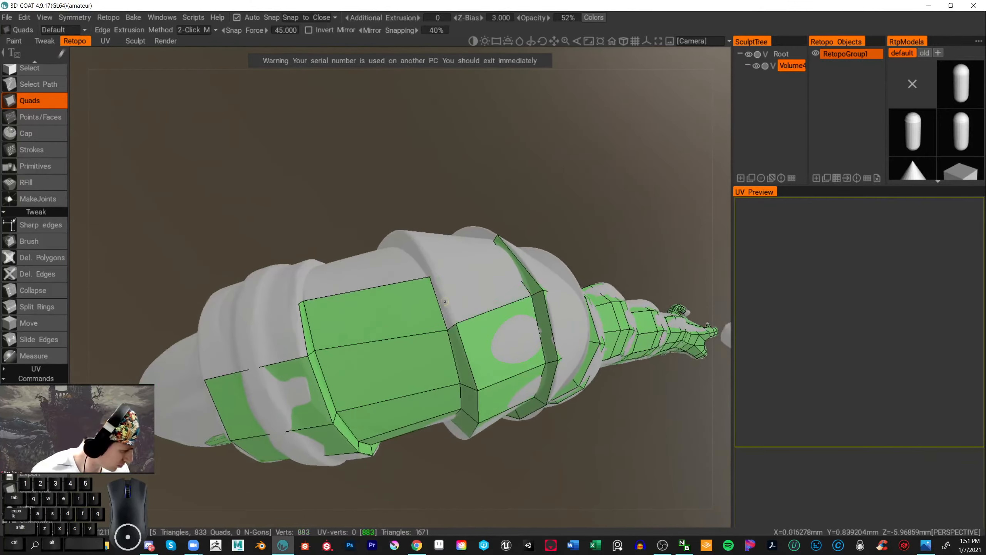
- Add the upper quad on the second plate and close its ledge against the third plate's existing corner
{"action": "left_click", "coordinate": [484, 316]}
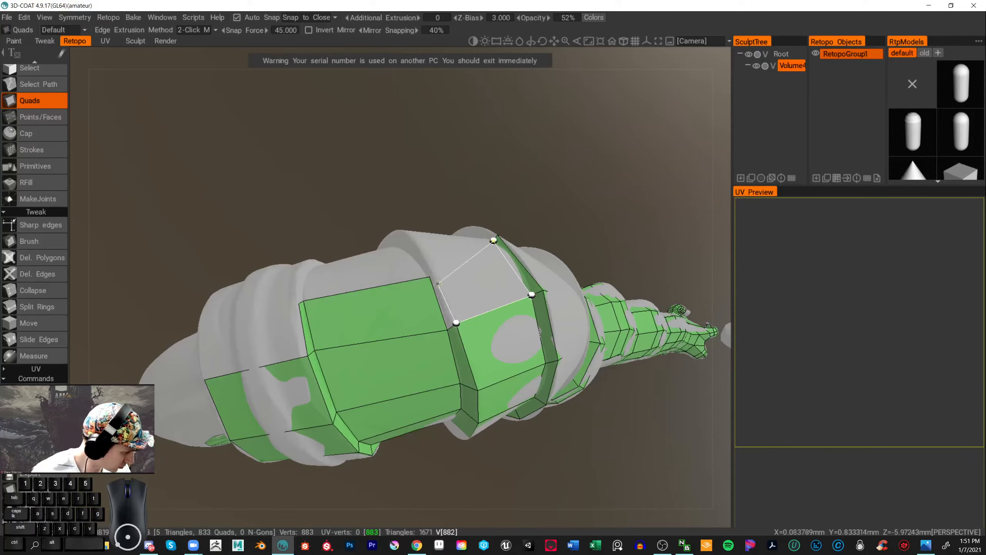
{"action": "left_click", "coordinate": [435, 269]}
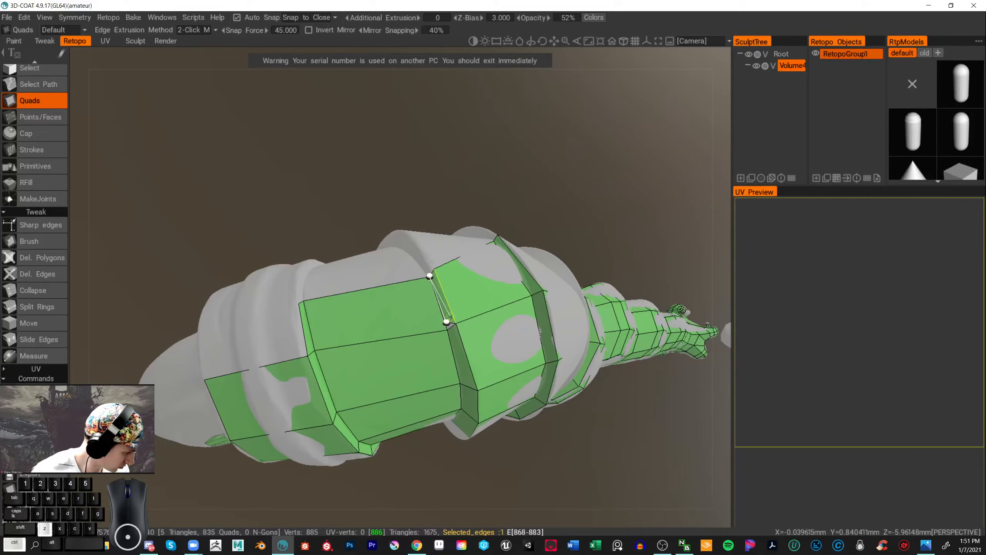
{"action": "left_click", "coordinate": [430, 276]}
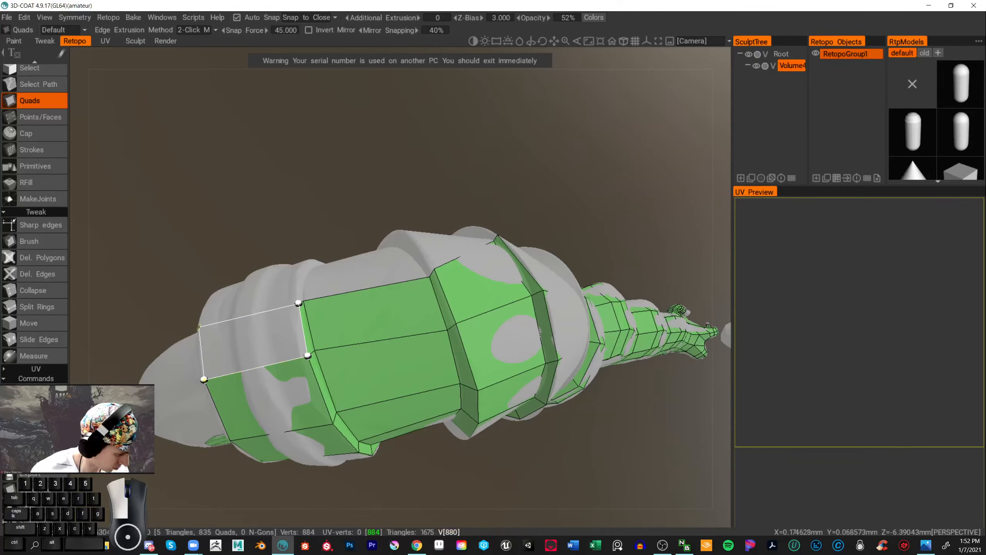
- Extend one more long quad over the ringed band and nudge the new row's vertices with the Brush
{"action": "left_click", "coordinate": [199, 327]}
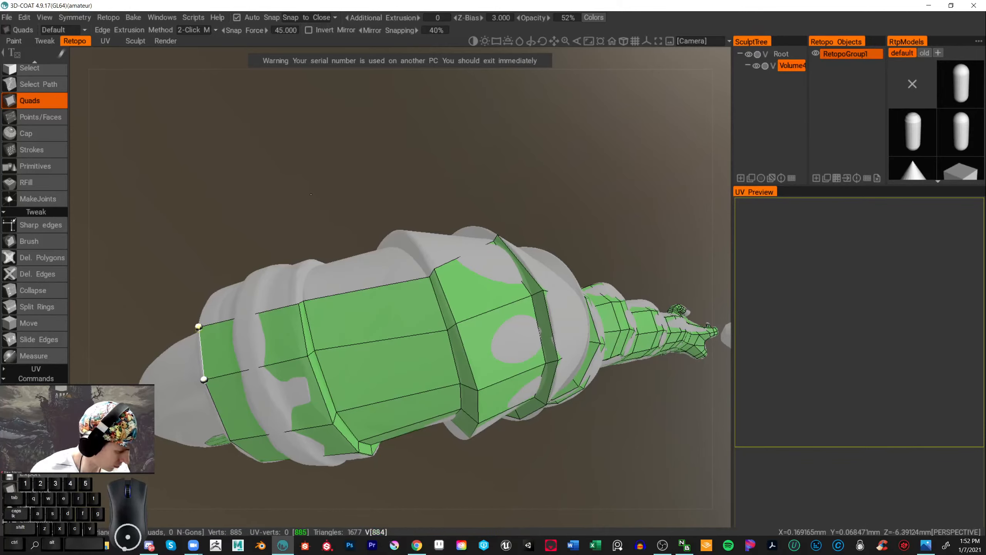
{"action": "key", "text": "ctrl+z"}
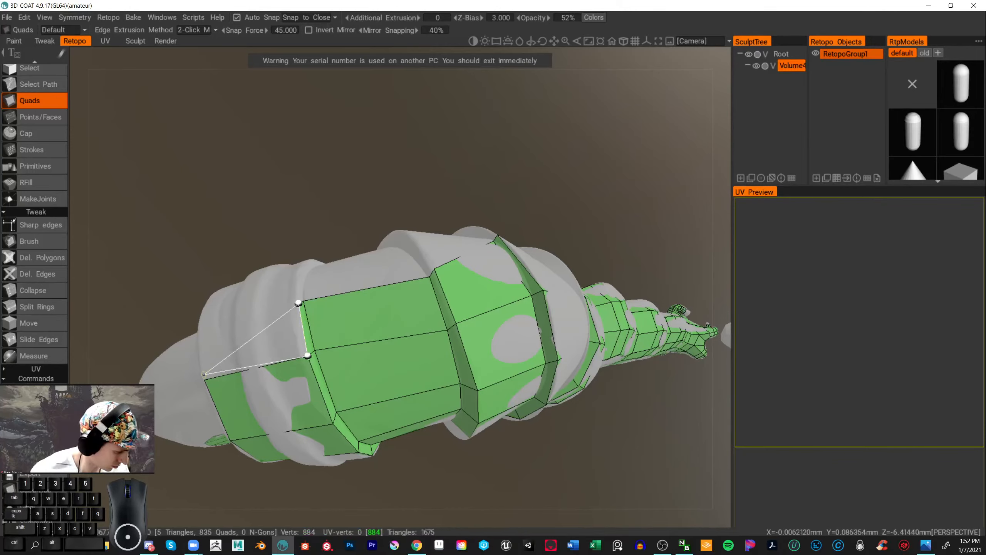
{"action": "left_click", "coordinate": [204, 376]}
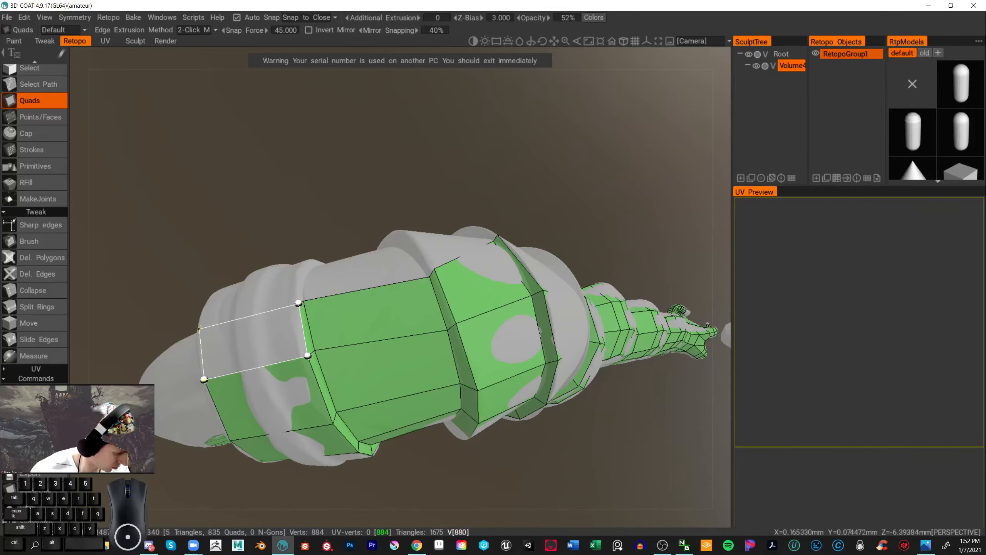
{"action": "left_click", "coordinate": [198, 329]}
{"action": "left_click_drag", "start_coordinate": [306, 227], "coordinate": [534, 366], "text": "alt"}
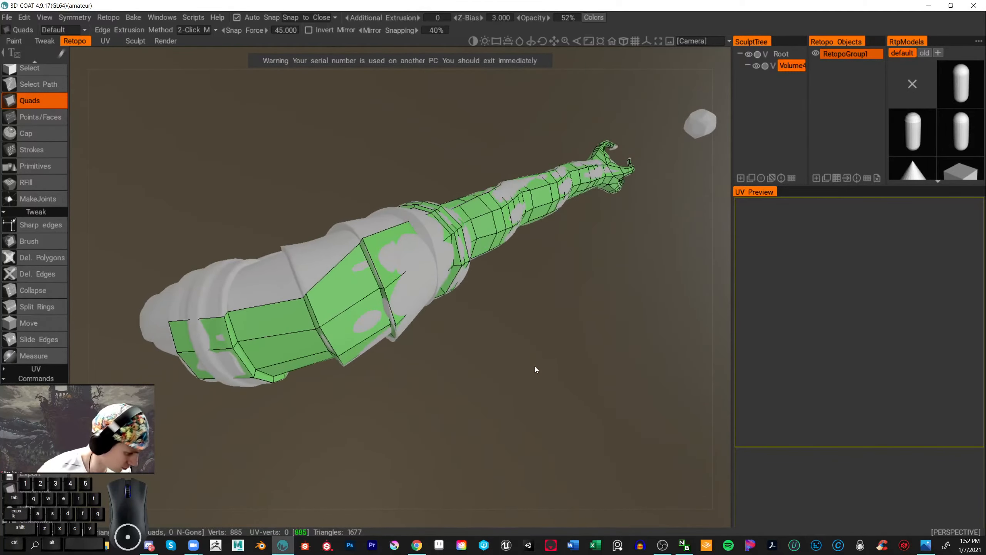
{"action": "left_click", "coordinate": [36, 244]}
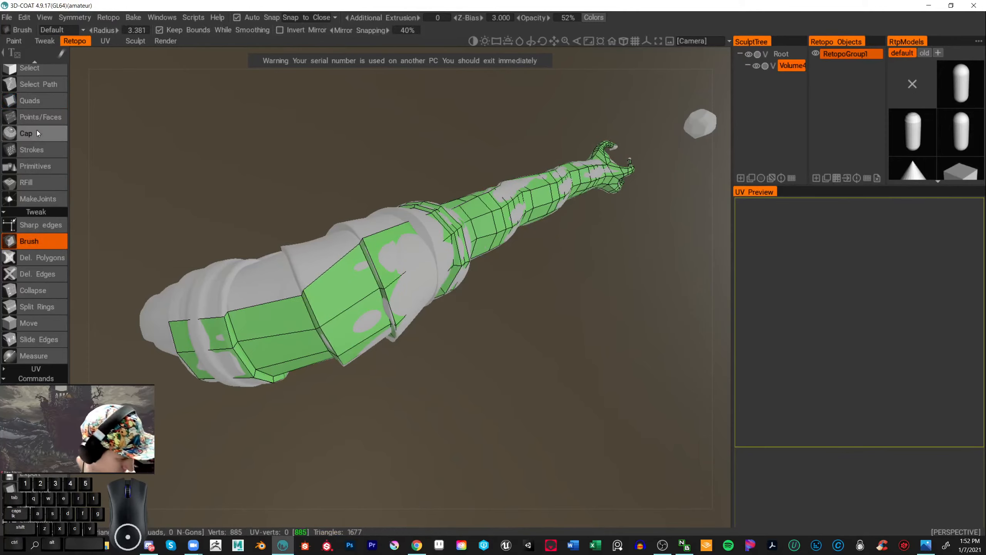
- Start another row of quads from the far side of the cuff across the first plate, its narrow ledge and the second plate
{"action": "left_click", "coordinate": [43, 100]}
{"action": "middle_click_drag", "start_coordinate": [515, 327], "coordinate": [529, 359]}
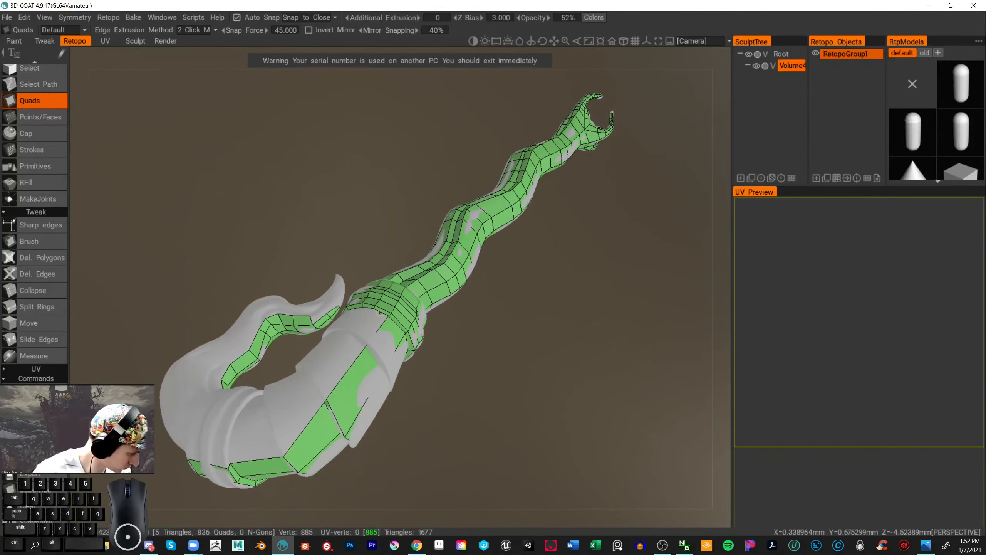
{"action": "left_click", "coordinate": [374, 308]}
{"action": "left_click", "coordinate": [389, 315]}
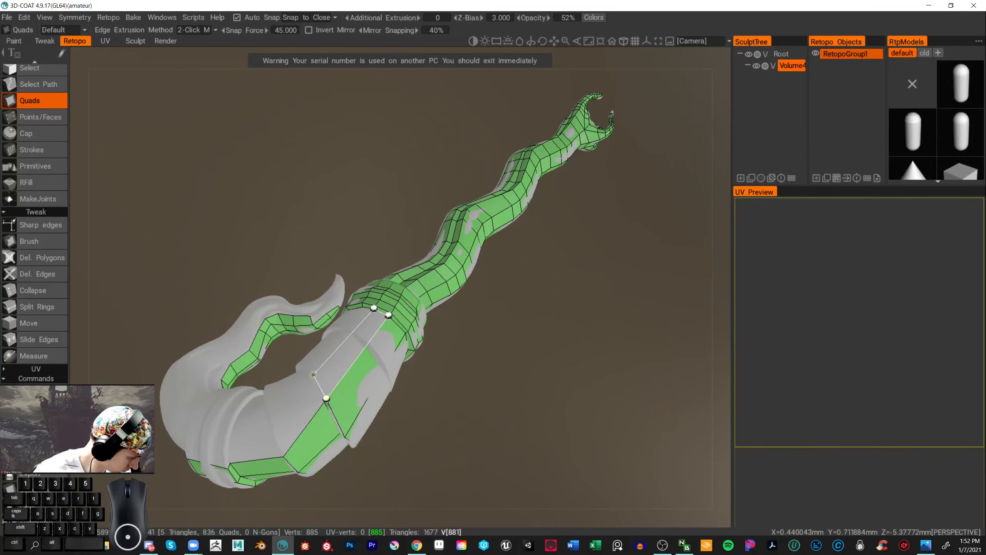
{"action": "left_click", "coordinate": [327, 399]}
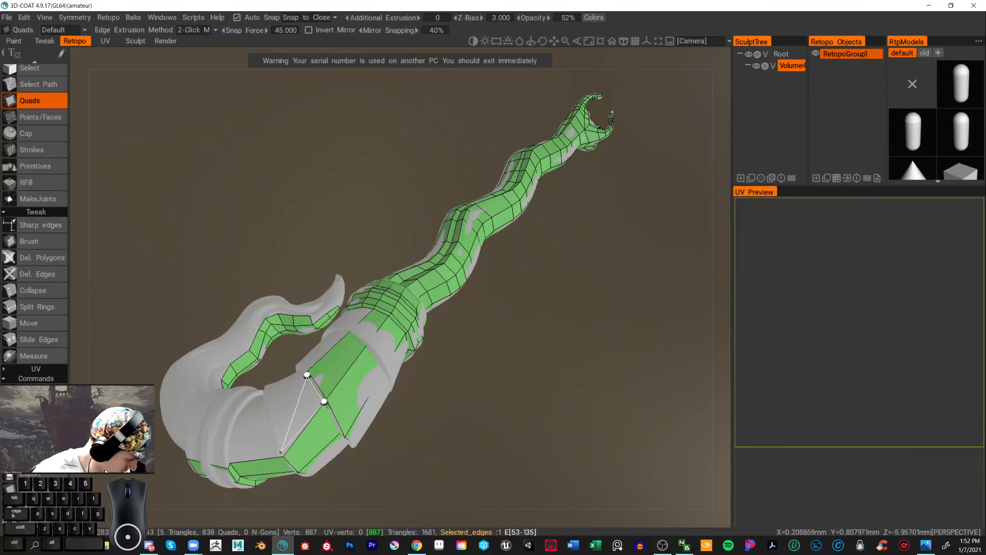
{"action": "left_click", "coordinate": [282, 455]}
{"action": "left_click", "coordinate": [267, 412]}
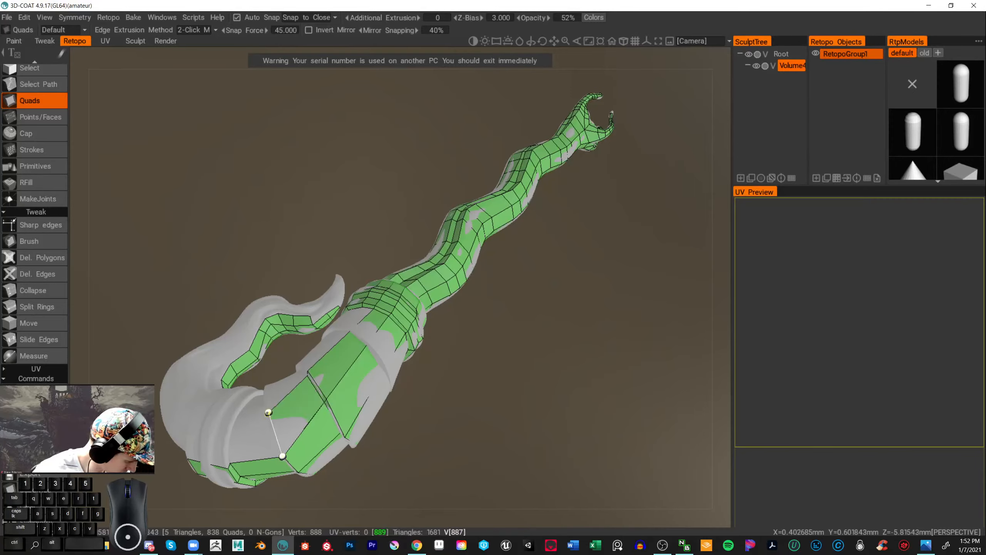
- Undo the newest quad on the second plate and rebuild it with its free corner placed on the plate's edge
{"action": "key", "text": "Escape"}
{"action": "middle_click_drag", "start_coordinate": [405, 402], "coordinate": [514, 372], "text": "alt"}
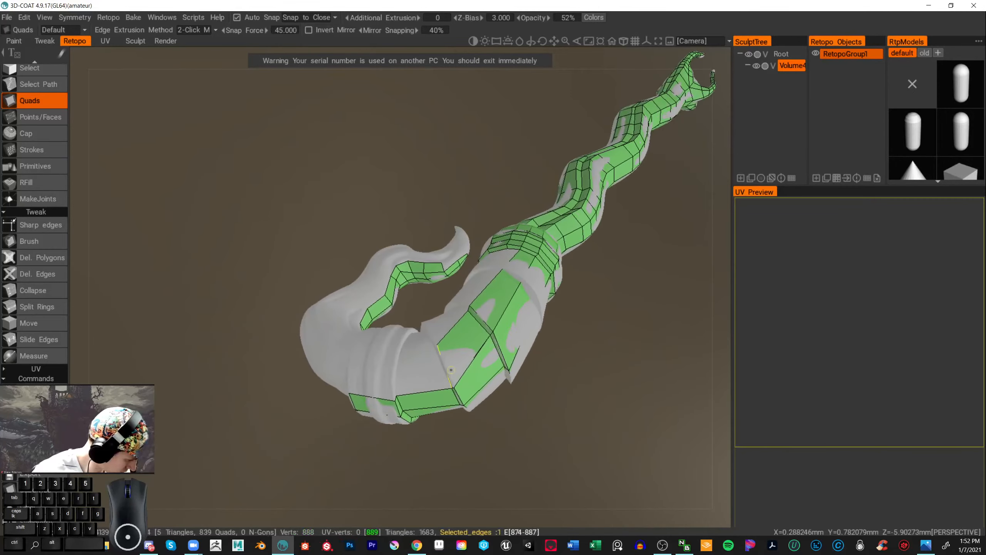
{"action": "left_click_drag", "start_coordinate": [450, 369], "coordinate": [557, 367], "text": "alt"}
{"action": "right_click_drag", "start_coordinate": [557, 367], "coordinate": [592, 356], "text": "alt"}
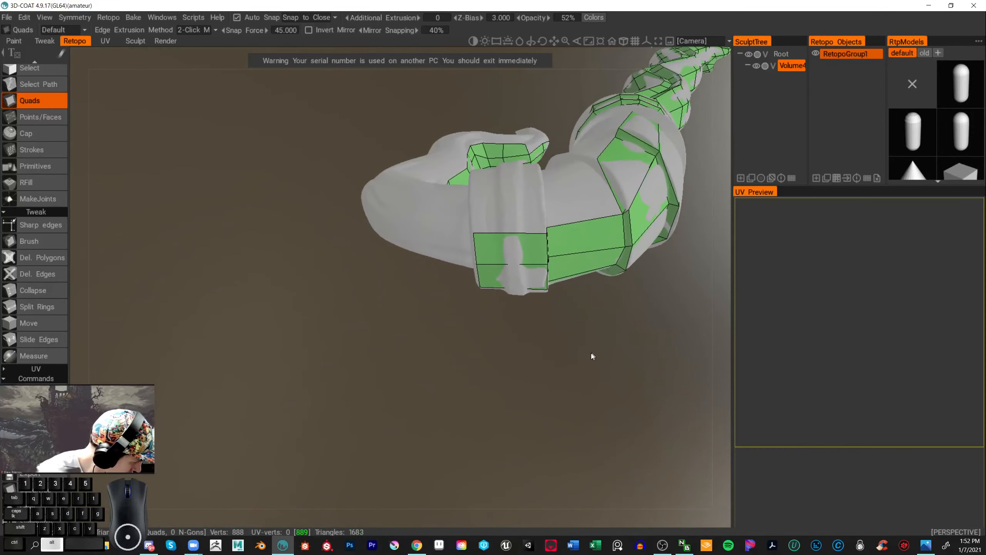
{"action": "left_click_drag", "start_coordinate": [591, 356], "coordinate": [563, 371], "text": "alt"}
{"action": "left_click", "coordinate": [546, 238], "text": "ctrl"}
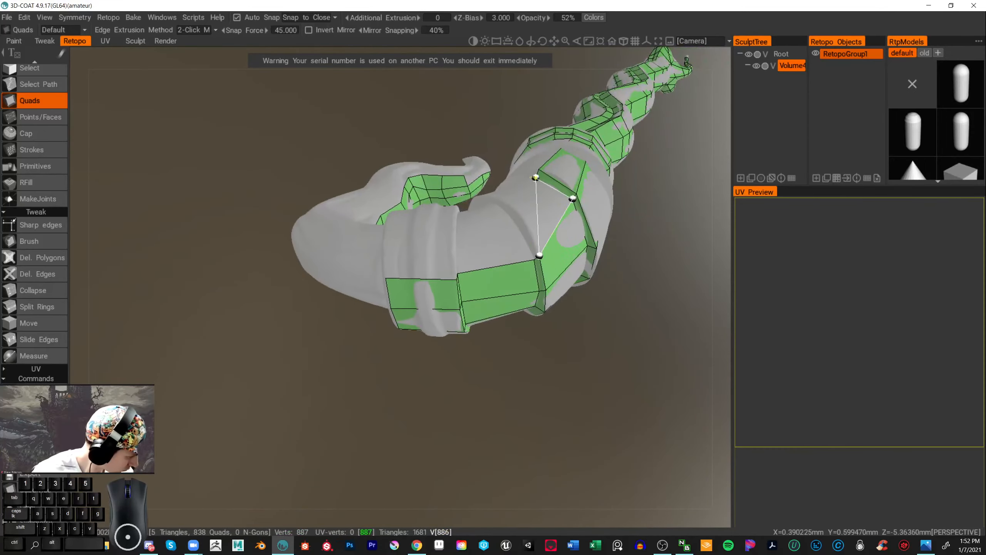
{"action": "left_click", "coordinate": [511, 204]}
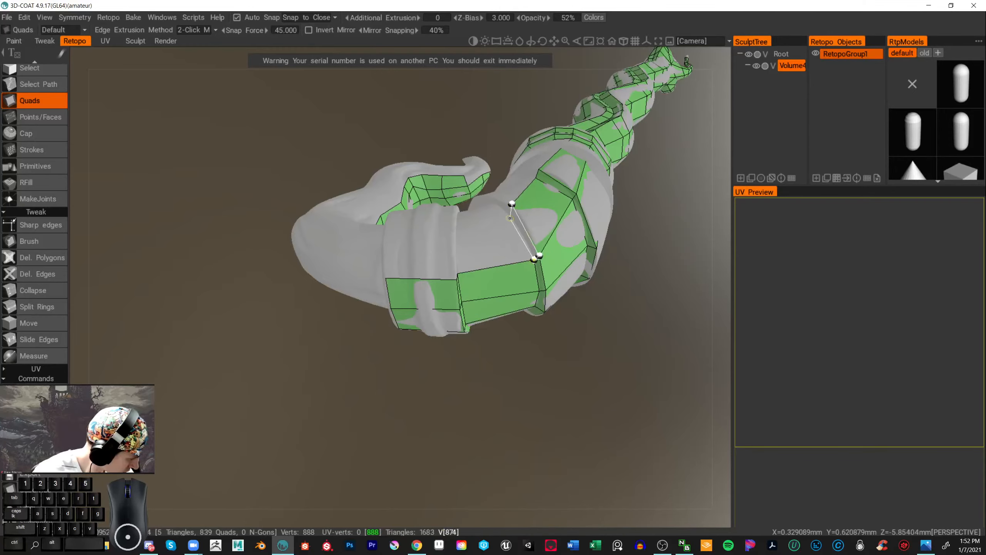
- Extend the row with quads across the second plate's narrow ledge, the third plate and the ringed band's ledge
{"action": "left_click", "coordinate": [510, 215]}
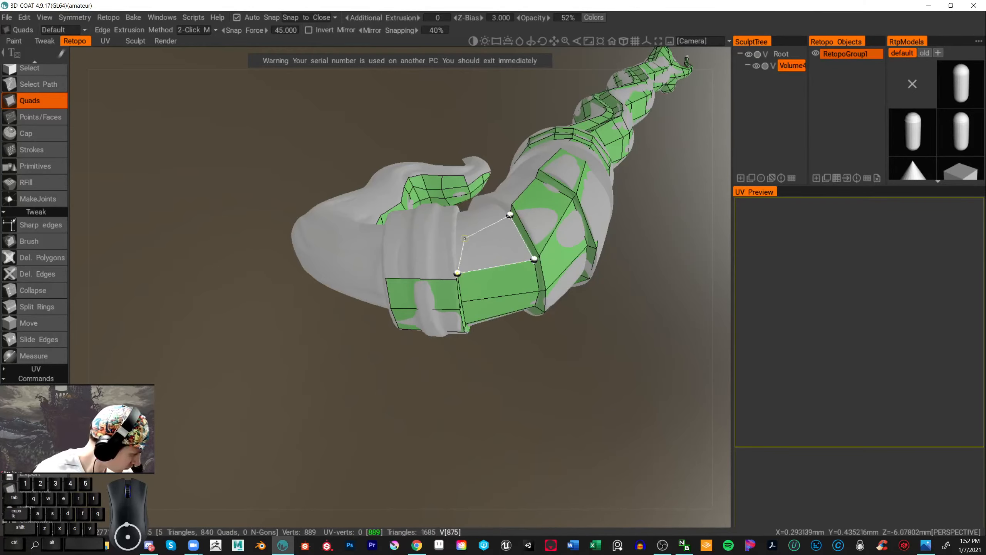
{"action": "left_click", "coordinate": [457, 229]}
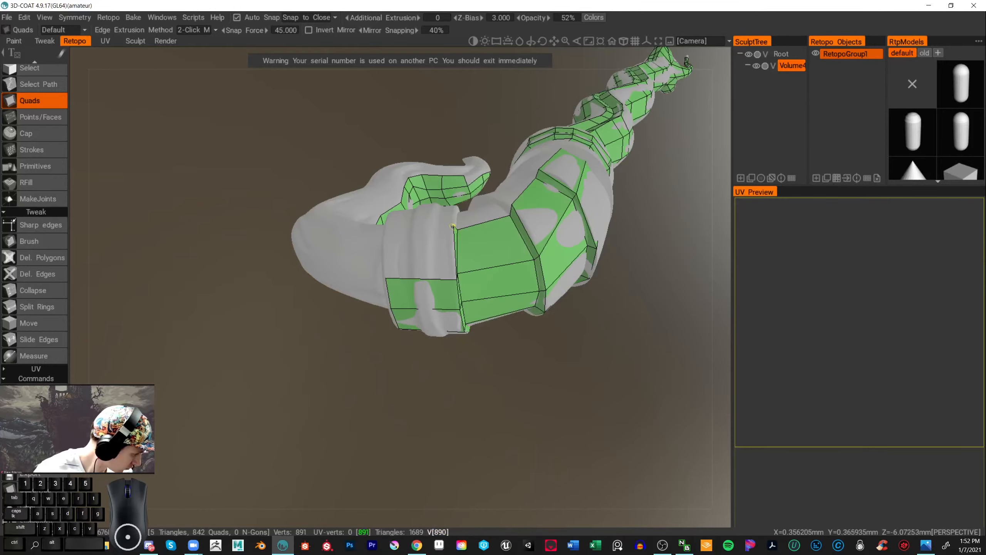
{"action": "left_click_drag", "start_coordinate": [453, 226], "coordinate": [551, 300]}
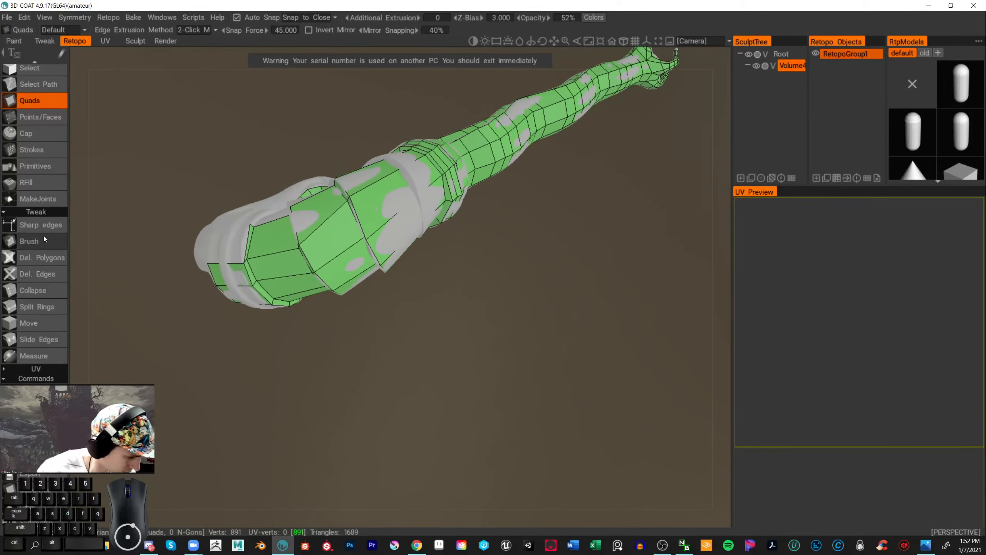
- Nudge the new vertices at the ringed band's edge onto the sculpt with the Brush
{"action": "left_click", "coordinate": [31, 241]}
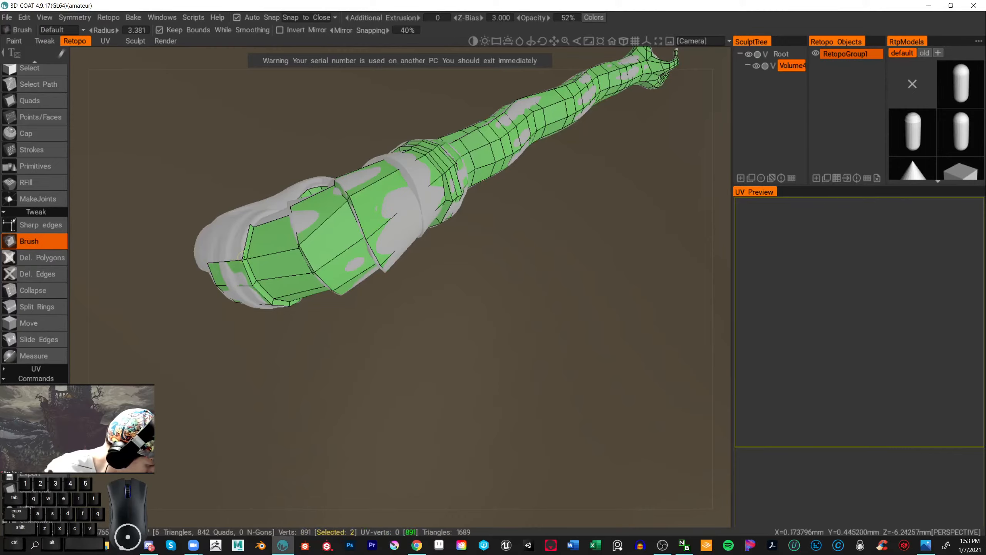
{"action": "left_click", "coordinate": [239, 258]}
{"action": "left_click_drag", "start_coordinate": [260, 272], "coordinate": [558, 390]}
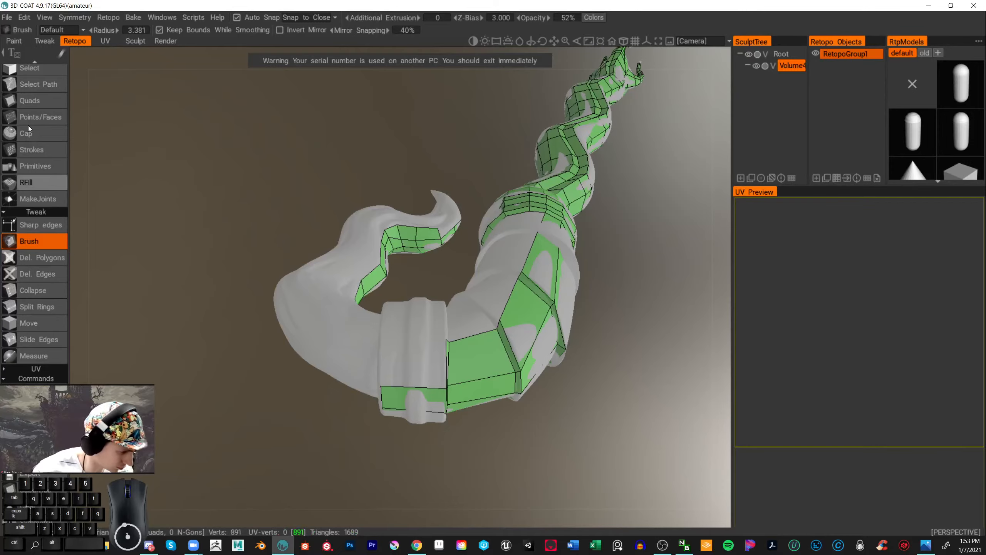
- Add two more wide quads around the ringed band, continuing from its existing quads
{"action": "left_click", "coordinate": [31, 99]}
{"action": "left_click_drag", "start_coordinate": [363, 451], "coordinate": [348, 452]}
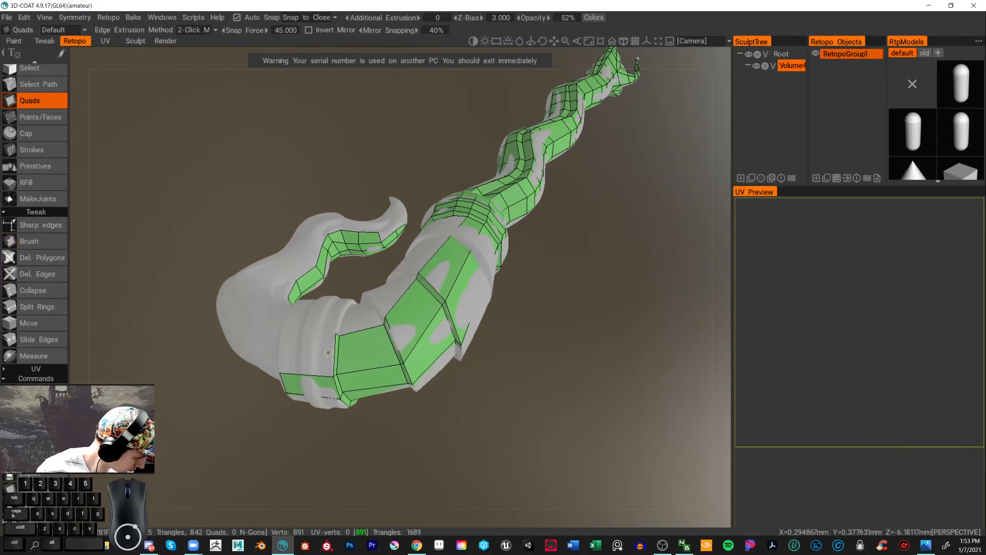
{"action": "left_click", "coordinate": [280, 372]}
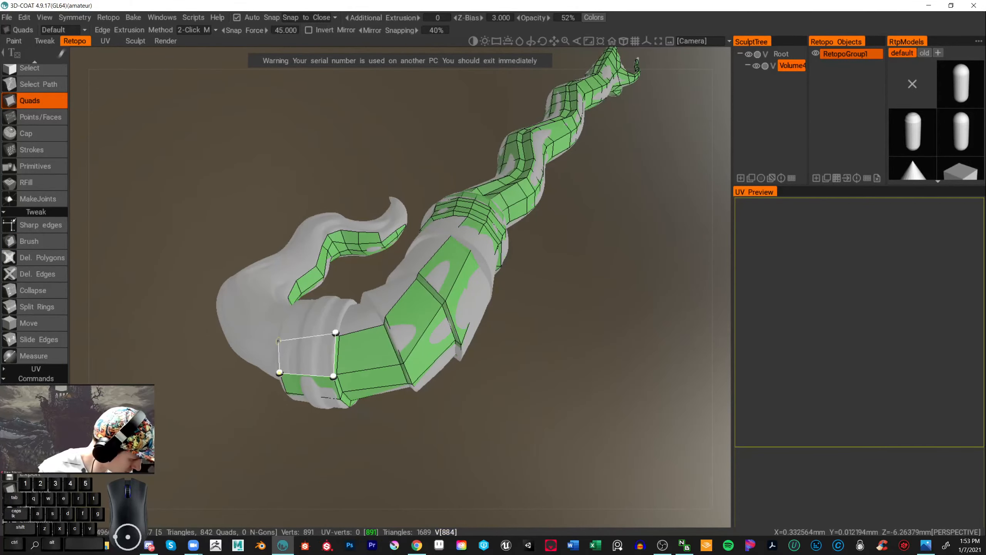
{"action": "left_click", "coordinate": [281, 331]}
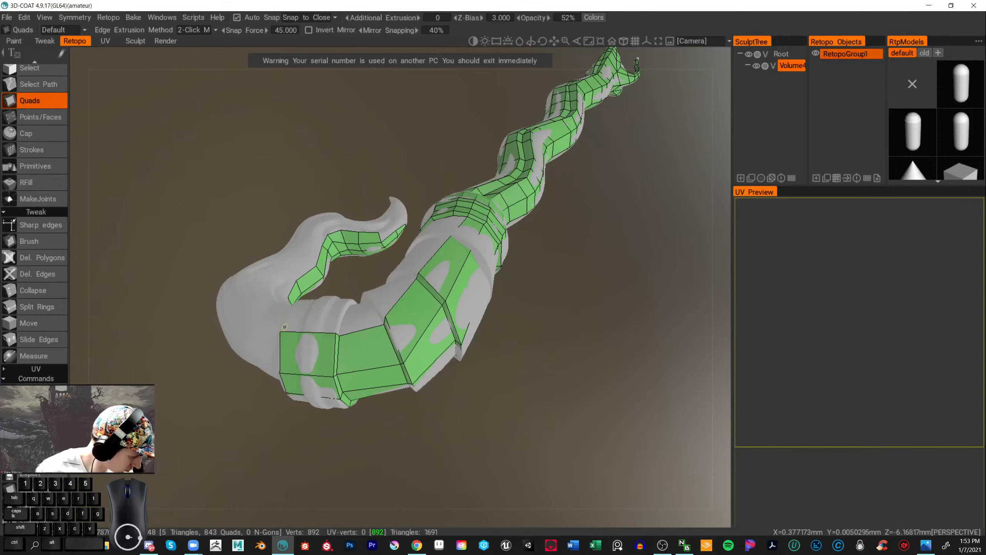
{"action": "left_click_drag", "start_coordinate": [574, 411], "coordinate": [550, 361], "text": "alt"}
{"action": "scroll", "coordinate": [549, 359], "scroll_direction": "up", "scroll_amount": 2}
{"action": "left_click", "coordinate": [240, 354]}
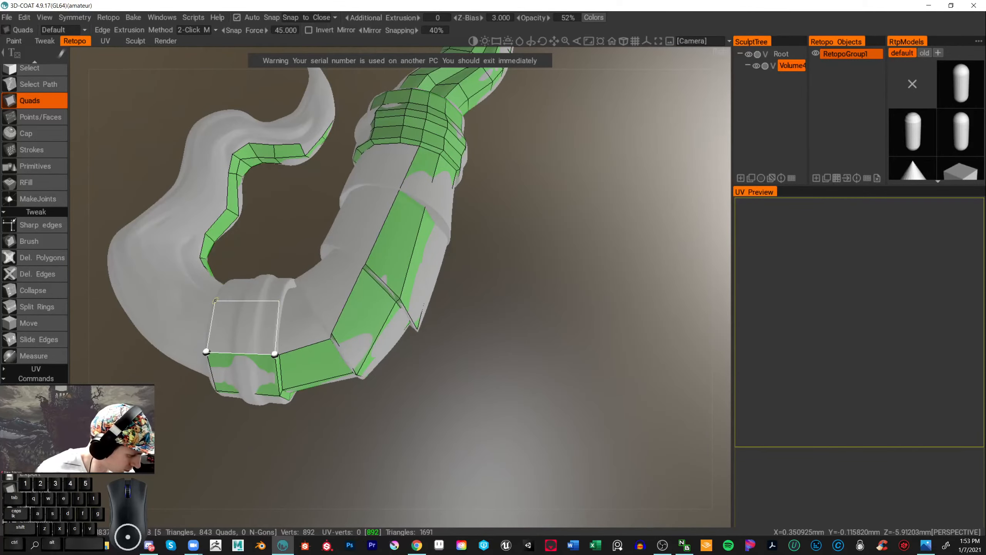
{"action": "left_click", "coordinate": [214, 301]}
- Add two long quads side by side from the cuff down to the first plate's far edge
{"action": "middle_click_drag", "start_coordinate": [533, 185], "coordinate": [582, 236], "text": "alt"}
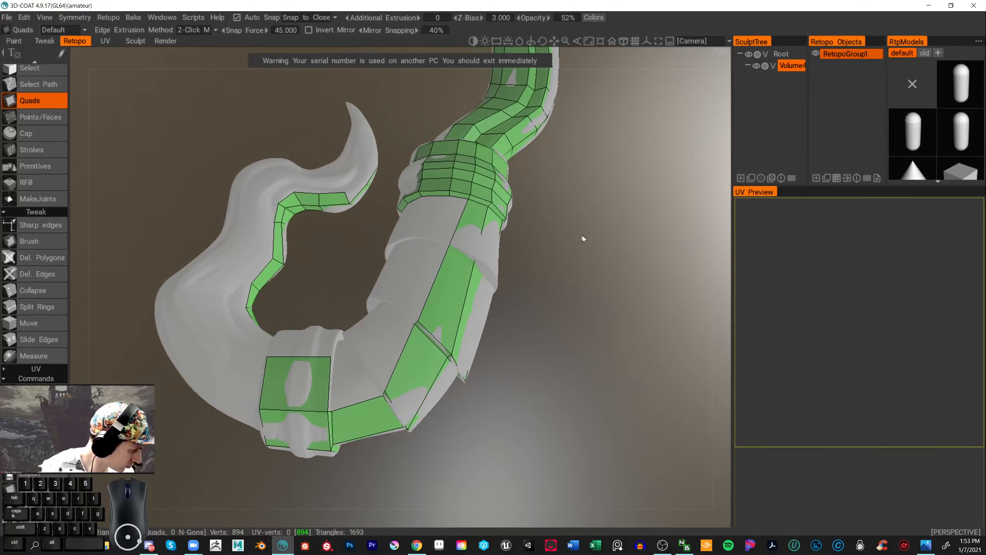
{"action": "left_click_drag", "start_coordinate": [582, 235], "coordinate": [573, 233], "text": "alt"}
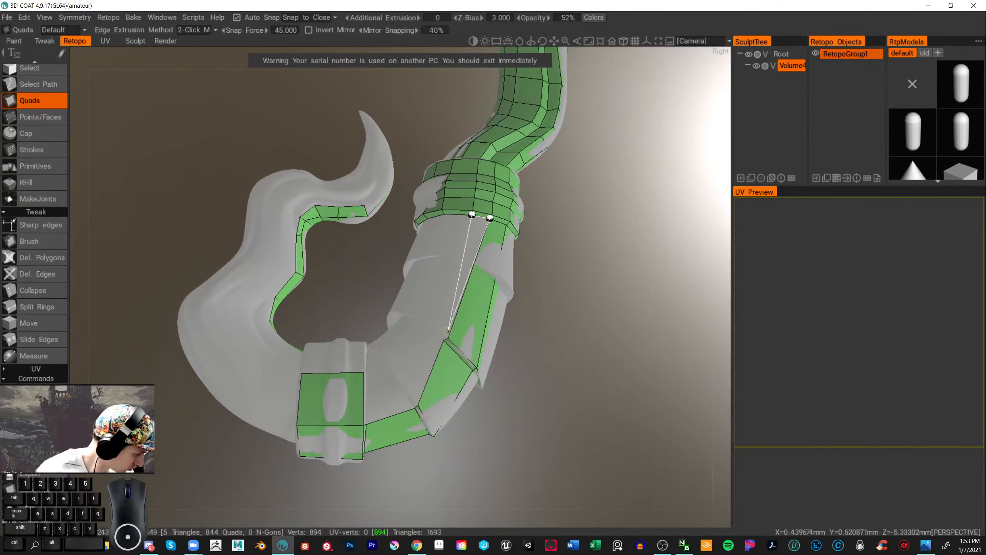
{"action": "left_click", "coordinate": [448, 337]}
{"action": "left_click", "coordinate": [423, 318]}
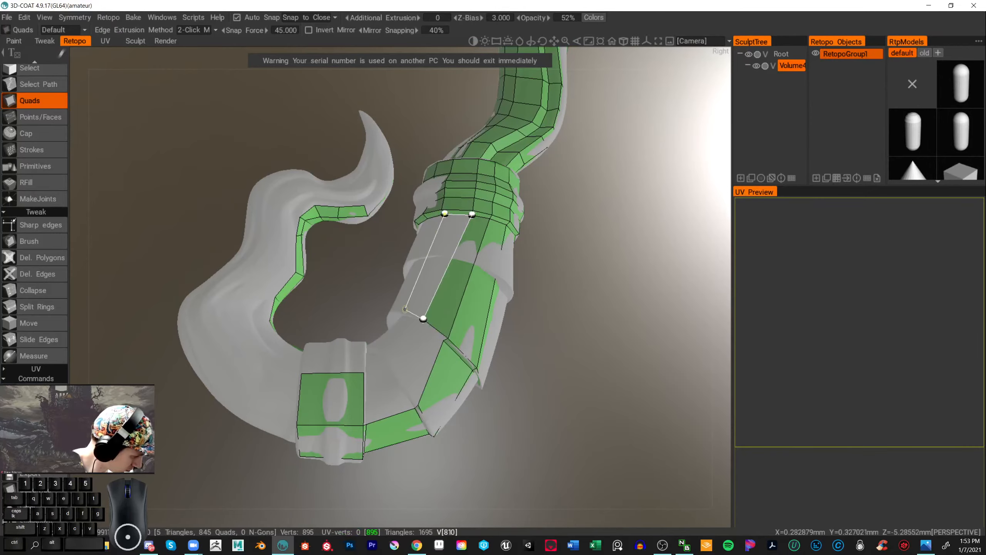
{"action": "left_click", "coordinate": [401, 312]}
- Shift the vertices along the first plate's far edge with the Brush to follow the sculpted rim
{"action": "middle_click_drag", "start_coordinate": [604, 295], "coordinate": [569, 266], "text": "alt"}
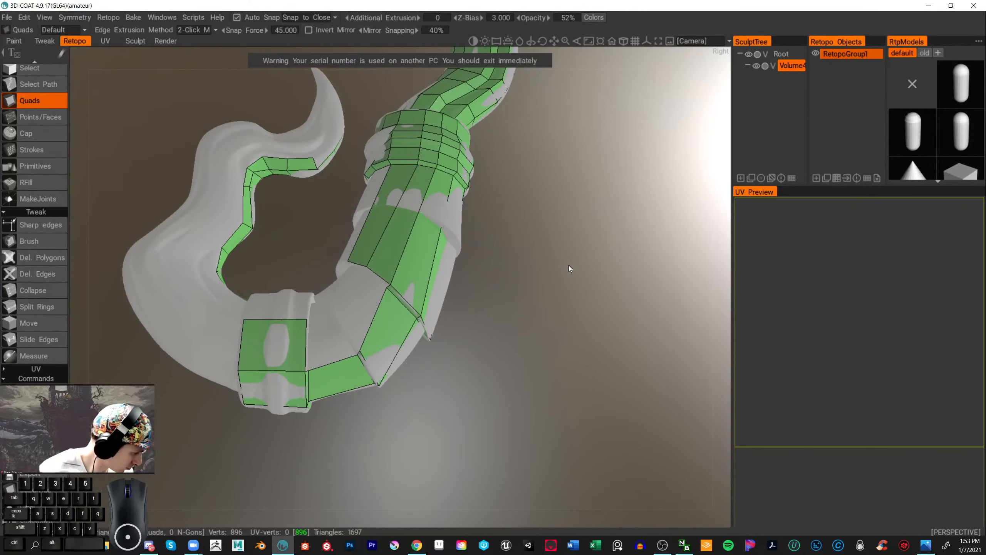
{"action": "left_click_drag", "start_coordinate": [569, 266], "coordinate": [607, 291], "text": "alt"}
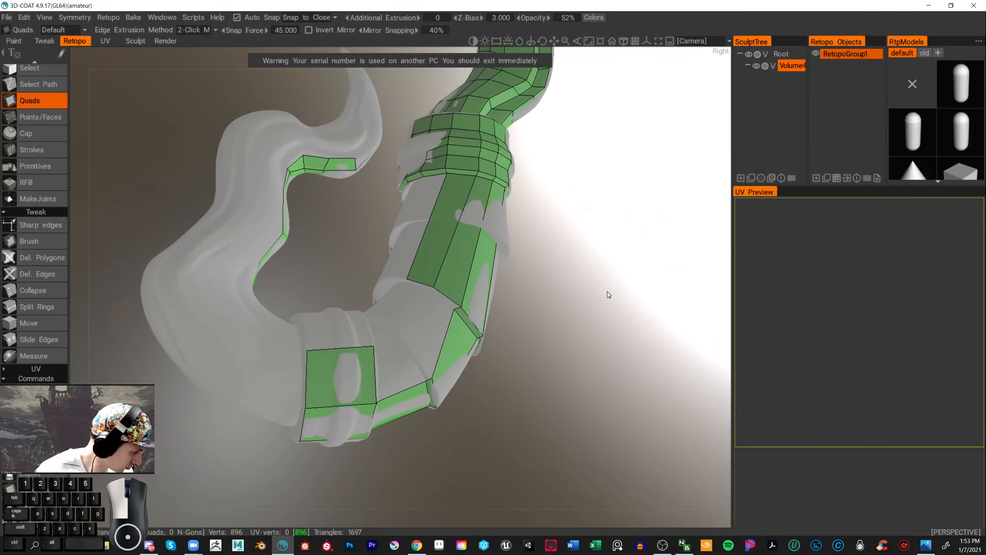
{"action": "right_click_drag", "start_coordinate": [607, 292], "coordinate": [612, 289]}
{"action": "left_click", "coordinate": [30, 239]}
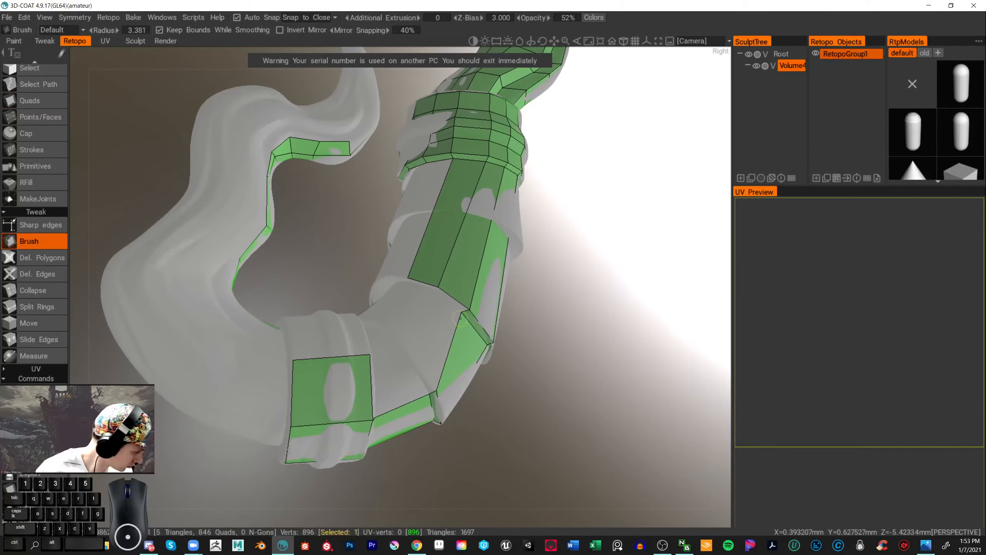
{"action": "left_click_drag", "start_coordinate": [478, 332], "coordinate": [477, 315]}
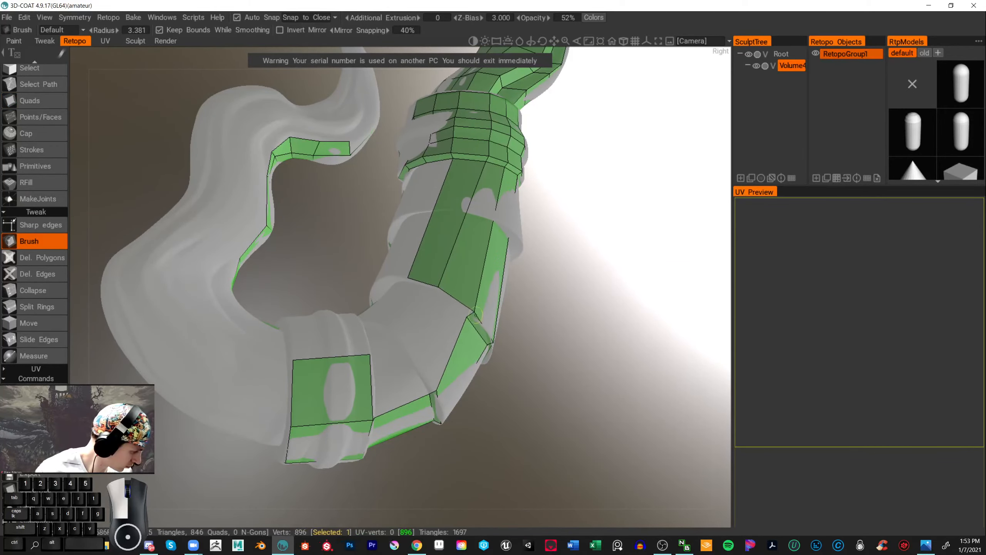
{"action": "left_click_drag", "start_coordinate": [438, 284], "coordinate": [450, 287]}
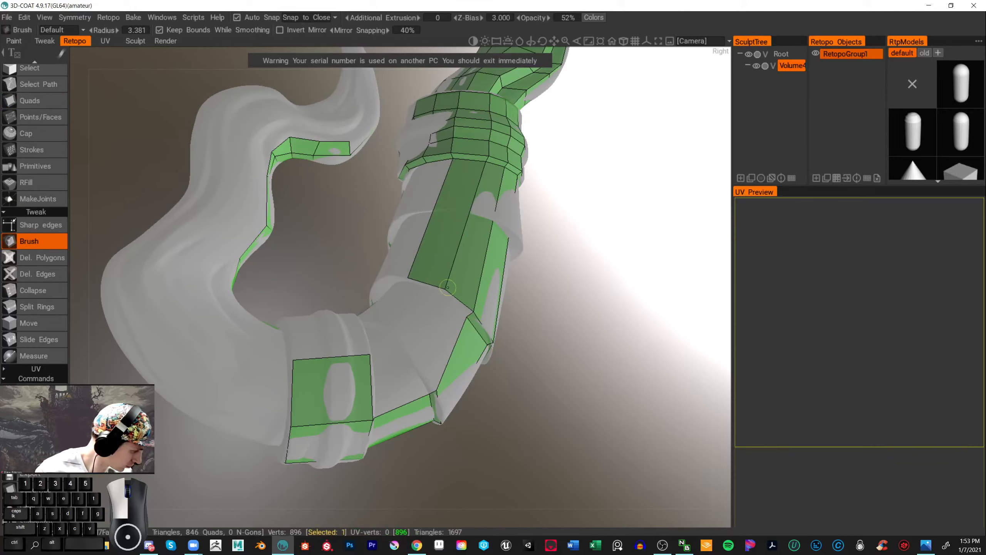
- Add two narrow quads along the ledge between the first plate and the second plate
{"action": "left_click", "coordinate": [43, 101]}
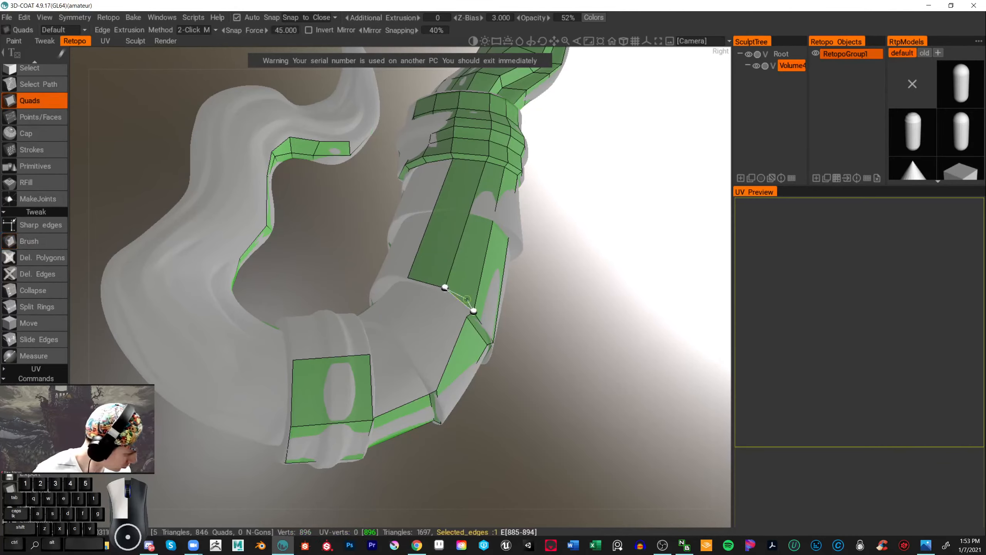
{"action": "left_click", "coordinate": [441, 294]}
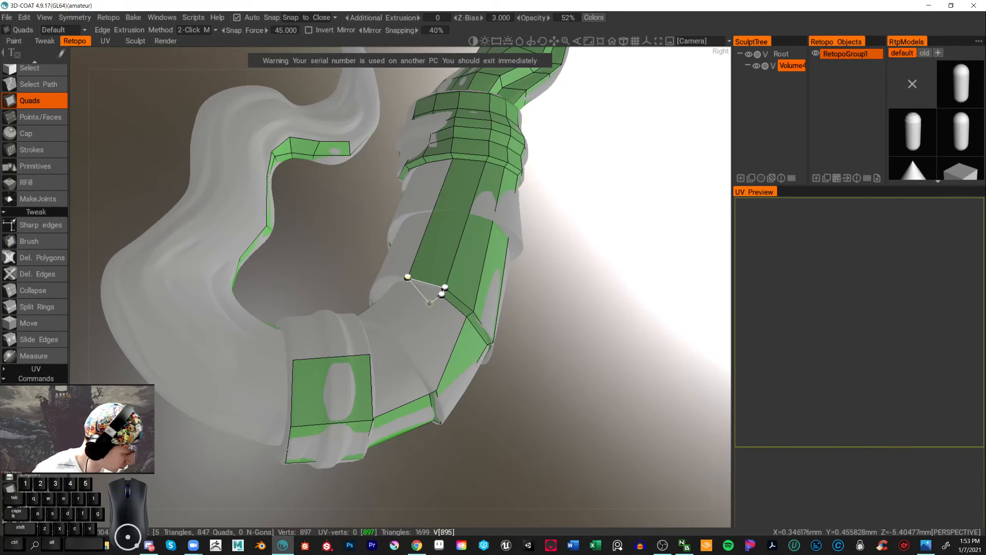
{"action": "left_click", "coordinate": [408, 282]}
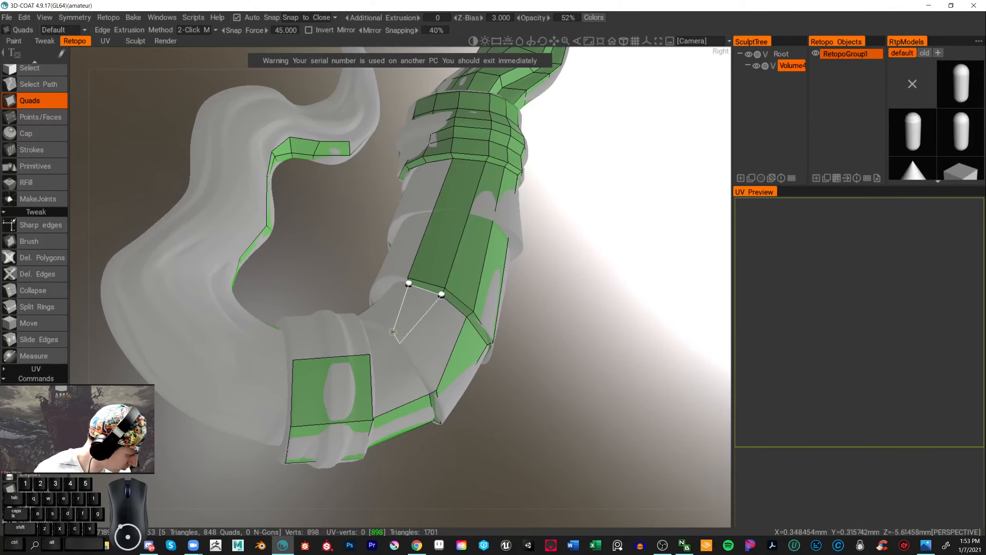
- Add two quads across the second plate from the new ledge and nudge their free corners with the Brush
{"action": "left_click", "coordinate": [377, 321]}
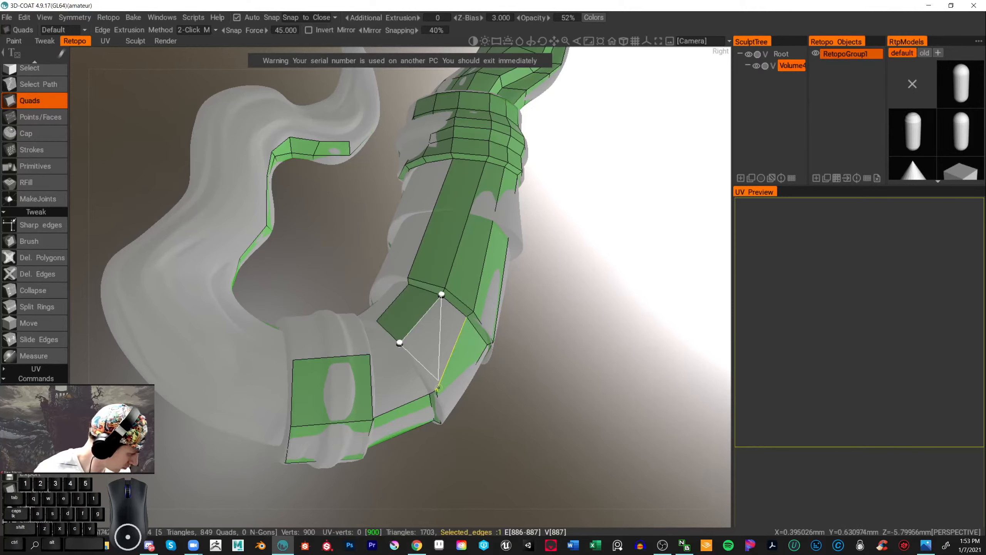
{"action": "left_click", "coordinate": [466, 317]}
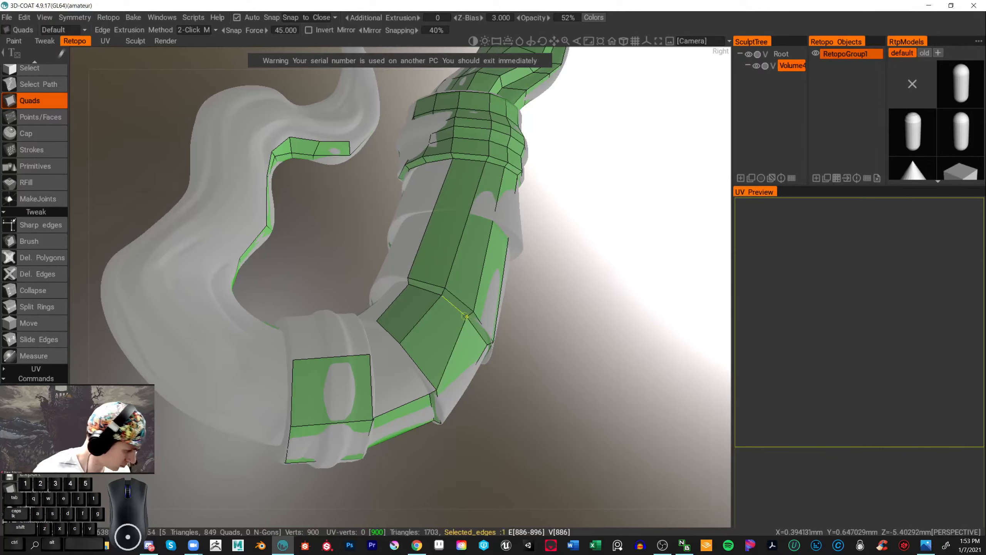
{"action": "left_click", "coordinate": [36, 243]}
{"action": "mouse_move", "coordinate": [401, 338]}
{"action": "left_mouse_down"}
{"action": "mouse_move", "coordinate": [408, 349]}
{"action": "mouse_move", "coordinate": [385, 326]}
{"action": "left_mouse_up"}
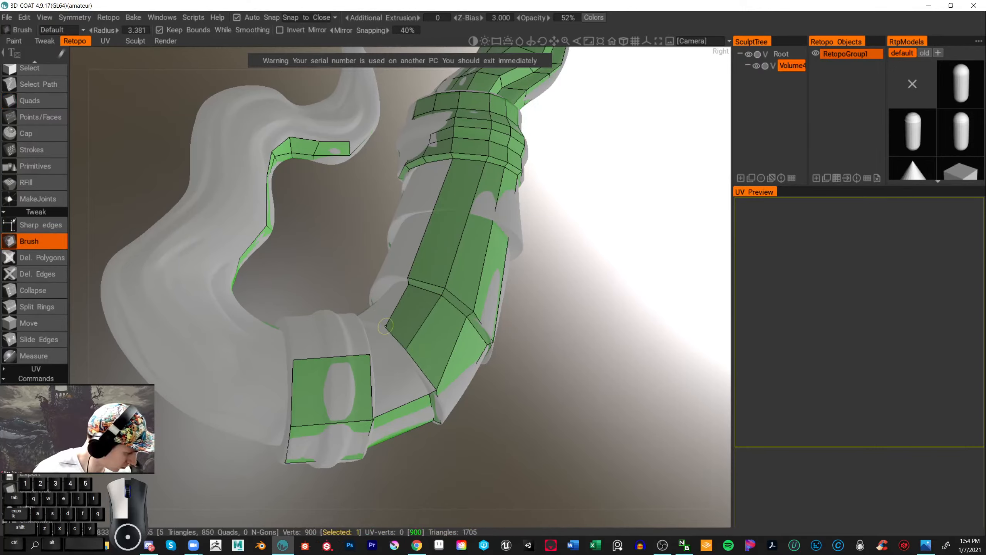
- Add a narrow quad on the ringed band's ledge and a neighbouring quad across the third plate
{"action": "left_click", "coordinate": [34, 96]}
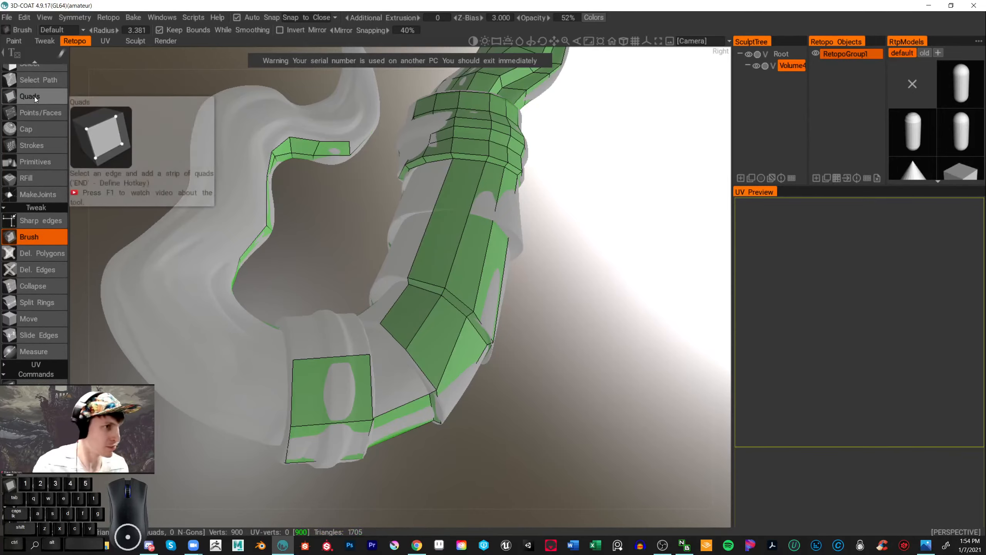
{"action": "left_click_drag", "start_coordinate": [536, 372], "coordinate": [550, 372]}
{"action": "left_click", "coordinate": [256, 295]}
{"action": "left_click", "coordinate": [252, 372]}
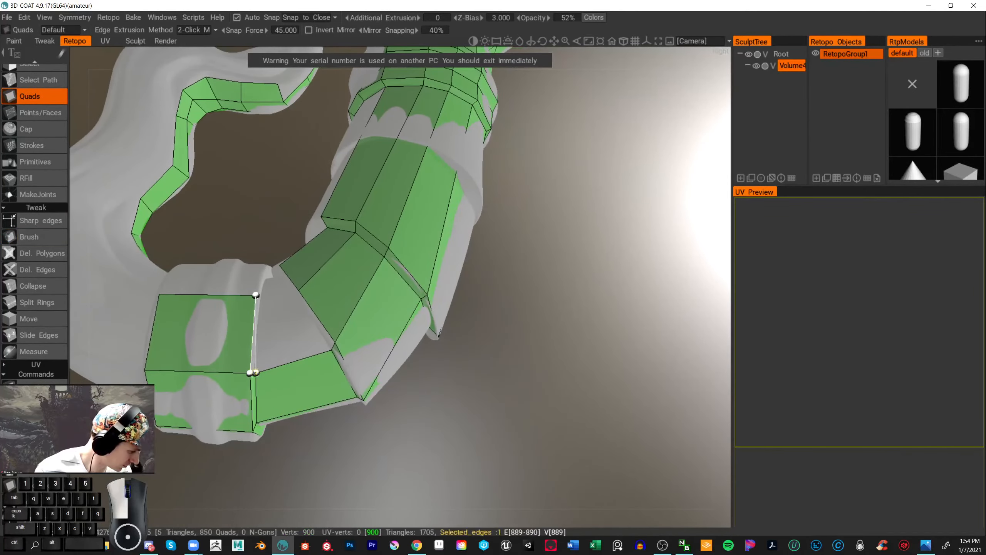
{"action": "left_click", "coordinate": [331, 349]}
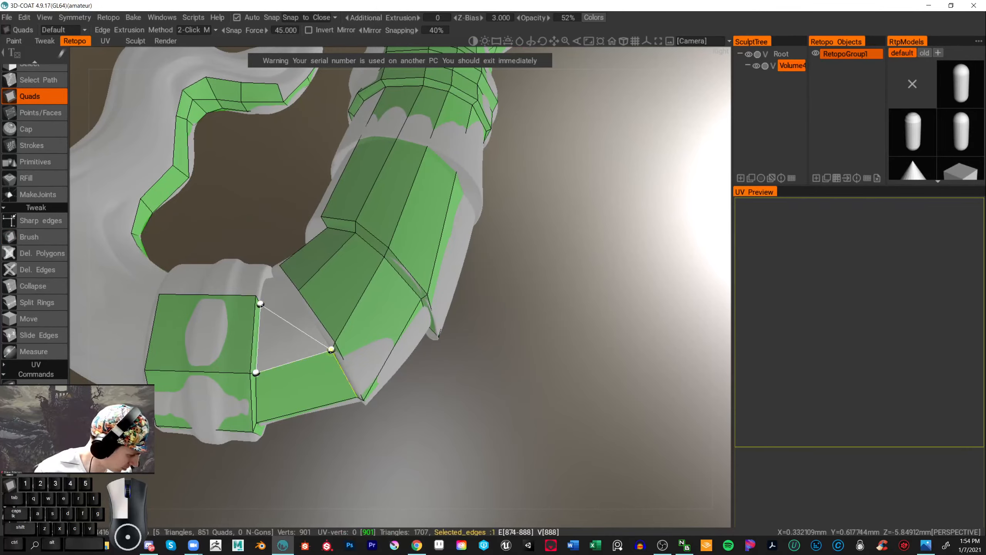
{"action": "left_click", "coordinate": [300, 302]}
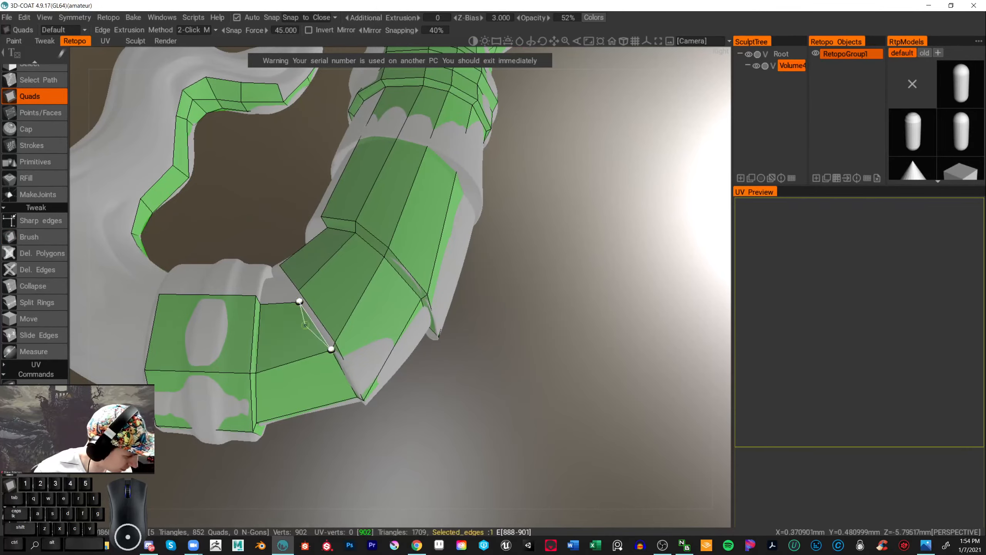
- Close the narrow ledge gap between the third plate's new quad and the second plate's edge
{"action": "left_click", "coordinate": [319, 331]}
{"action": "left_click", "coordinate": [335, 342]}
{"action": "left_click", "coordinate": [298, 290]}
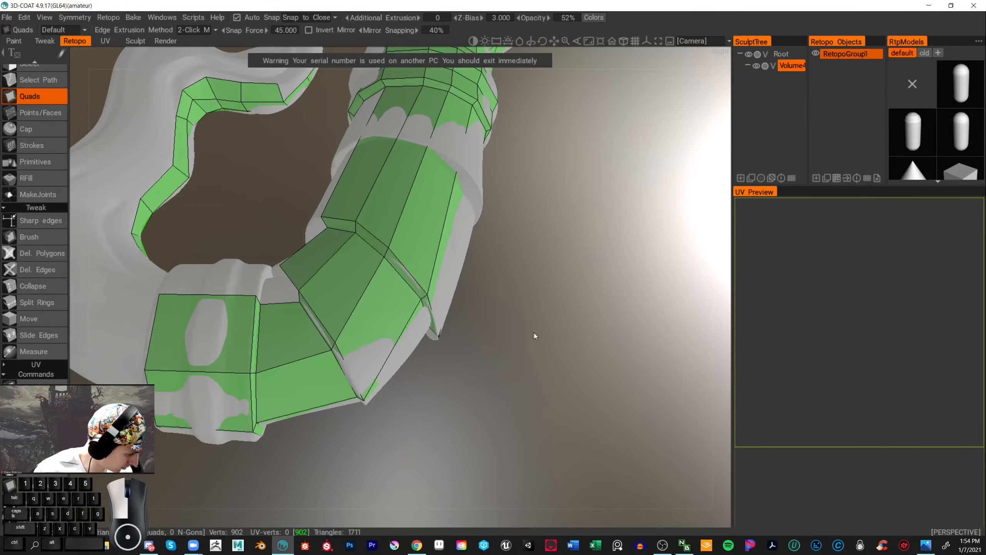
- Adjust the vertices along the ledge between the second and third plates with the Brush
{"action": "left_click_drag", "start_coordinate": [535, 333], "coordinate": [571, 335], "text": "alt"}
{"action": "middle_click_drag", "start_coordinate": [572, 336], "coordinate": [554, 330], "text": "alt"}
{"action": "right_click_drag", "start_coordinate": [554, 329], "coordinate": [534, 320], "text": "alt"}
{"action": "left_click_drag", "start_coordinate": [535, 320], "coordinate": [531, 309], "text": "alt"}
{"action": "left_click", "coordinate": [42, 241]}
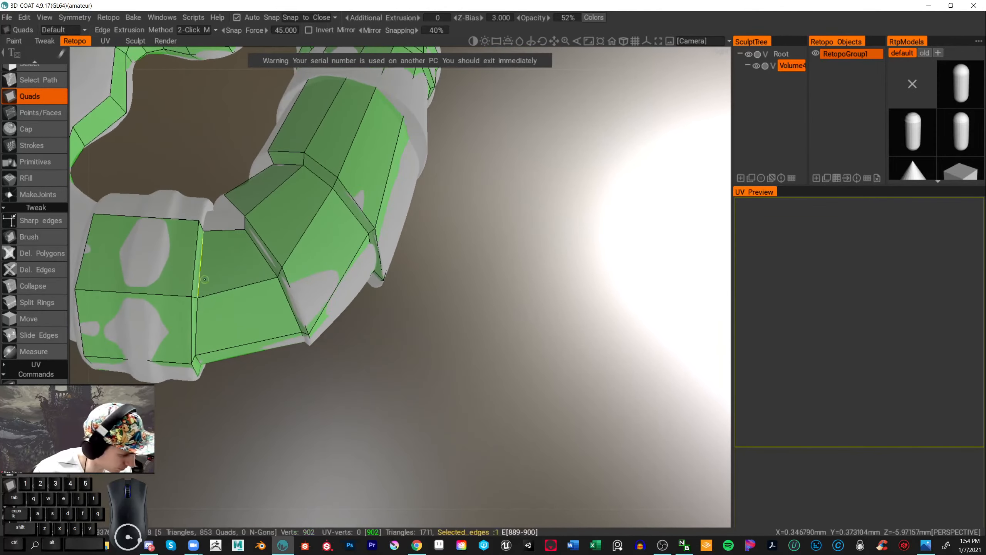
{"action": "left_click_drag", "start_coordinate": [270, 289], "coordinate": [270, 278]}
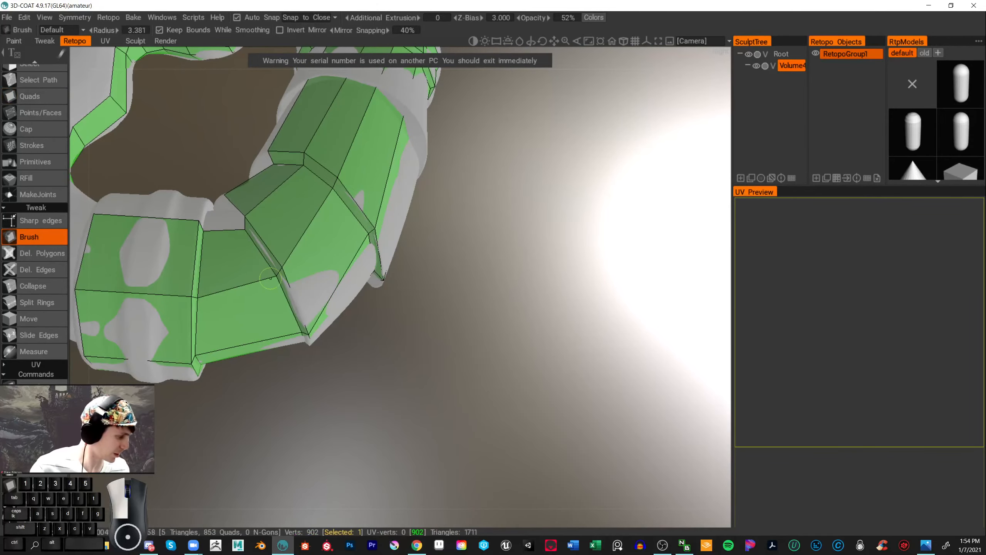
{"action": "left_click_drag", "start_coordinate": [309, 334], "coordinate": [306, 330]}
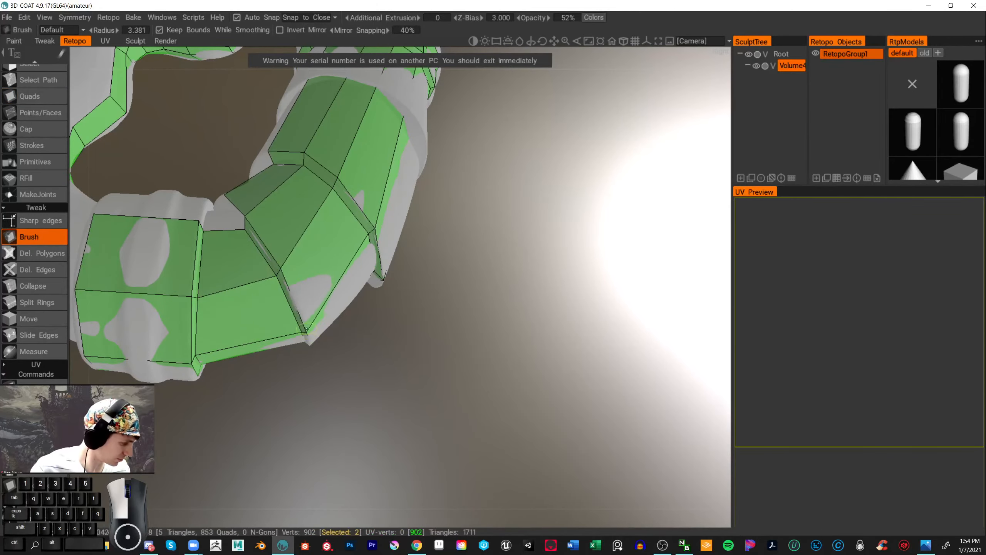
- Add a narrow quad on the ledge between the first and second plates and a quad across the first plate up to the cuff
{"action": "left_click_drag", "start_coordinate": [437, 345], "coordinate": [410, 323], "text": "alt"}
{"action": "middle_click_drag", "start_coordinate": [410, 324], "coordinate": [461, 403], "text": "alt"}
{"action": "right_click_drag", "start_coordinate": [461, 402], "coordinate": [462, 404]}
{"action": "left_click_drag", "start_coordinate": [462, 404], "coordinate": [572, 414]}
{"action": "middle_click_drag", "start_coordinate": [572, 413], "coordinate": [523, 358]}
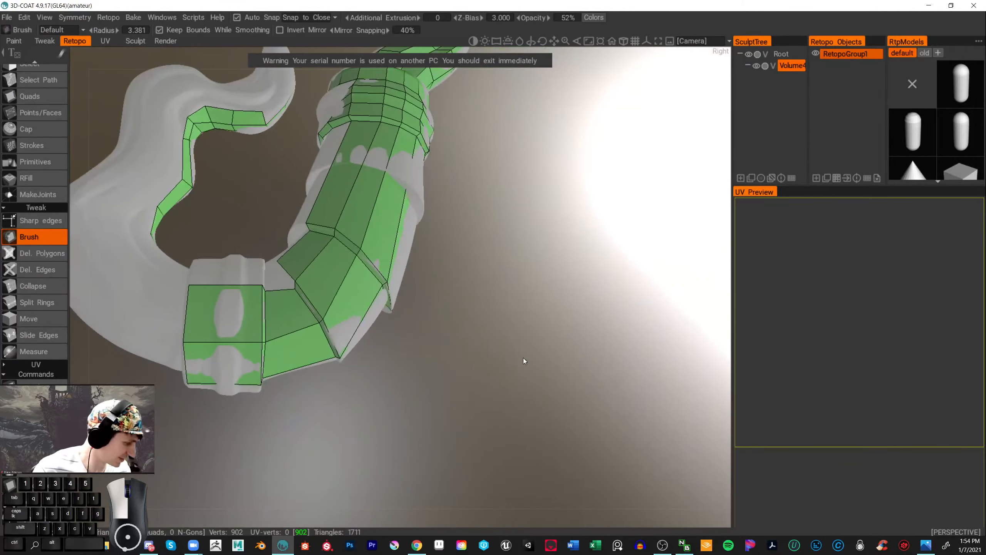
{"action": "left_click_drag", "start_coordinate": [523, 358], "coordinate": [523, 369]}
{"action": "right_click_drag", "start_coordinate": [524, 369], "coordinate": [547, 369]}
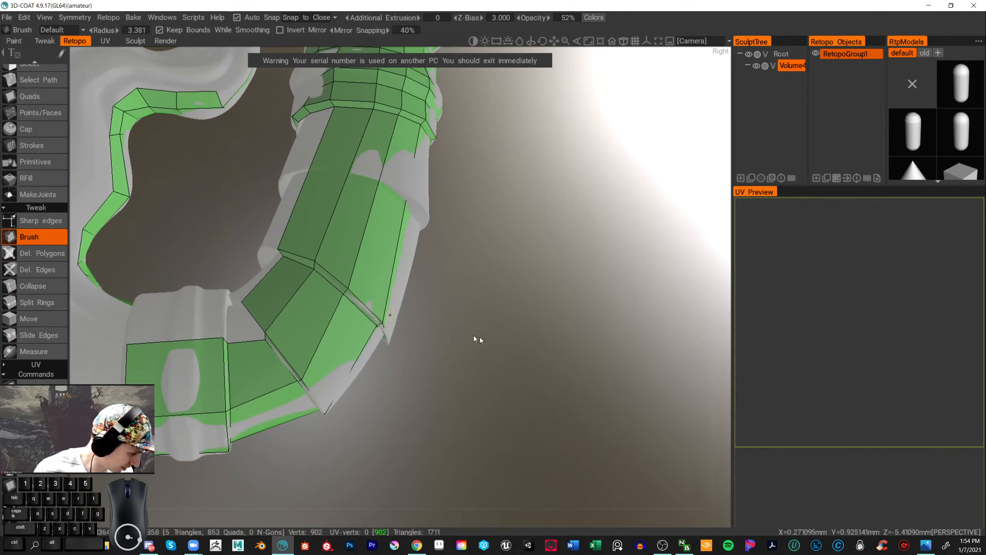
{"action": "left_click_drag", "start_coordinate": [473, 335], "coordinate": [505, 323]}
{"action": "right_click_drag", "start_coordinate": [505, 323], "coordinate": [512, 328]}
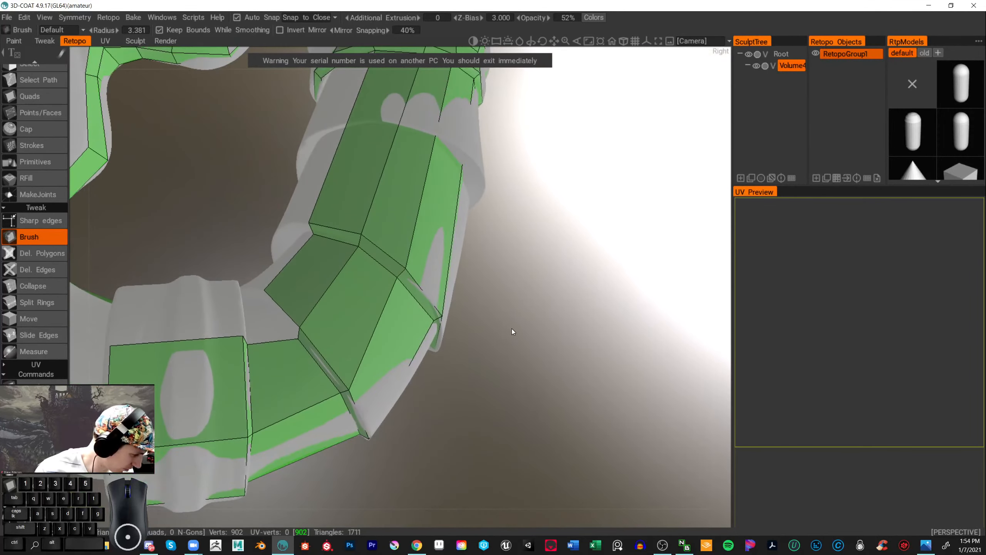
{"action": "left_click", "coordinate": [41, 95]}
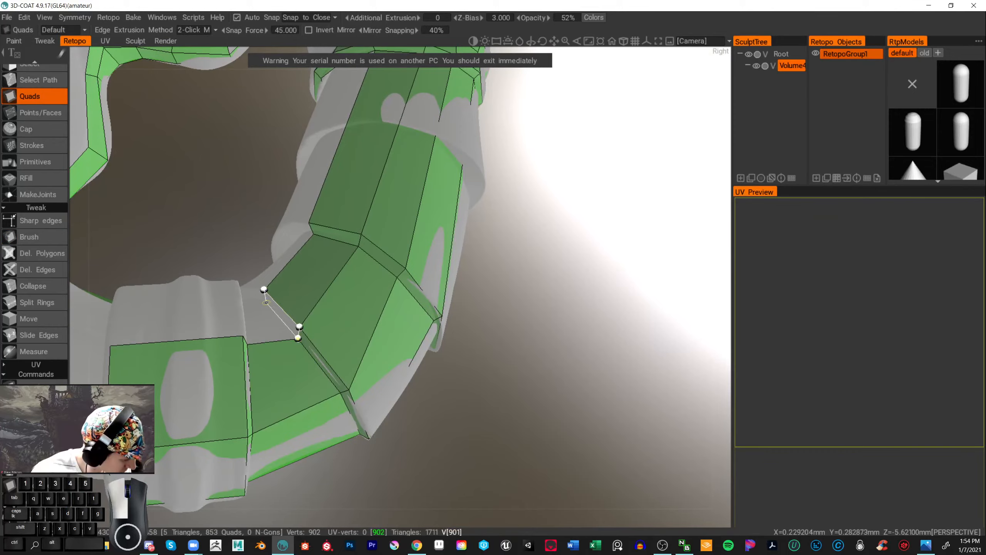
{"action": "left_click", "coordinate": [266, 302]}
{"action": "middle_click_drag", "start_coordinate": [280, 322], "coordinate": [199, 359], "text": "alt"}
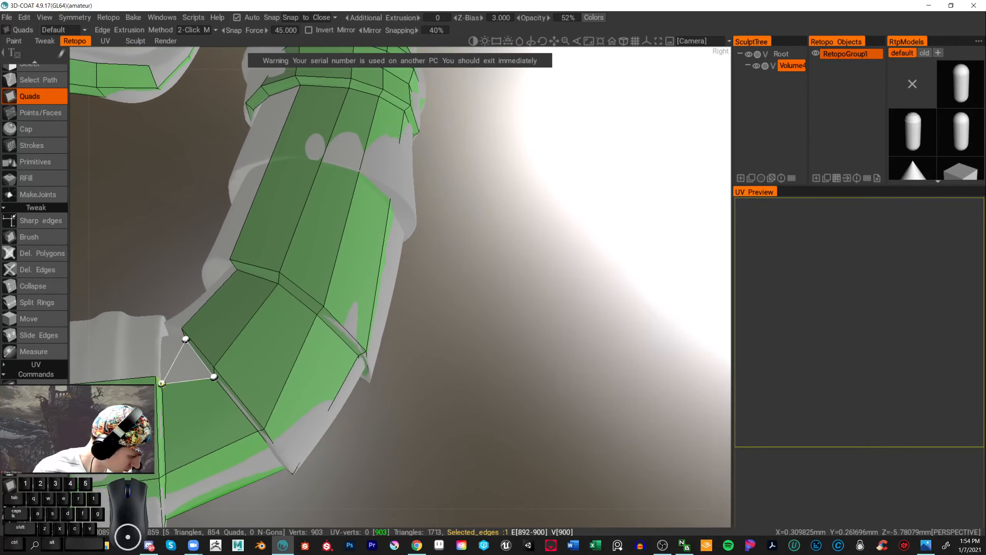
{"action": "left_click", "coordinate": [163, 344]}
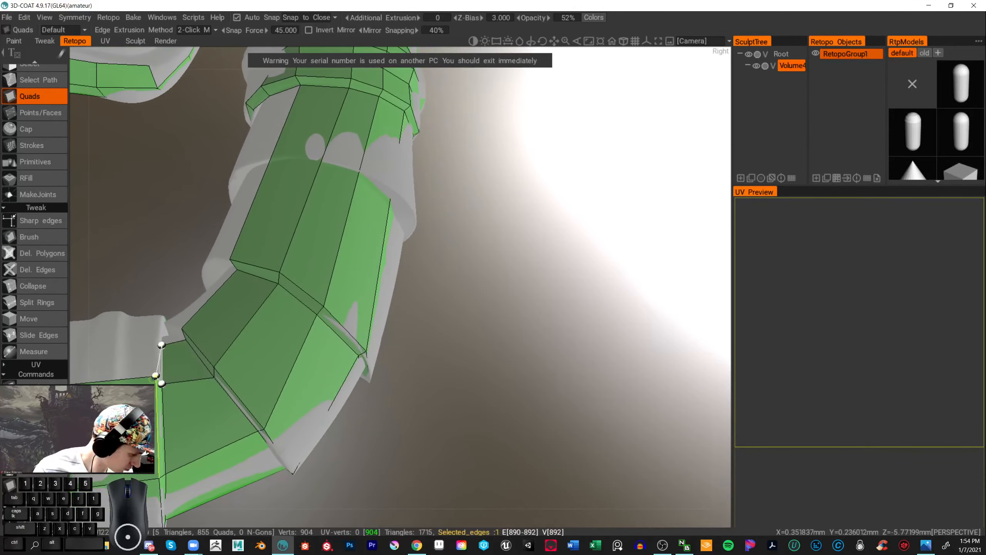
- Add a narrow quad on the cuff's ledge beside the first plate's new quad and extend the cuff with a neighbouring quad
{"action": "middle_click_drag", "start_coordinate": [452, 345], "coordinate": [561, 344], "text": "alt"}
{"action": "left_click_drag", "start_coordinate": [560, 345], "coordinate": [521, 360], "text": "alt"}
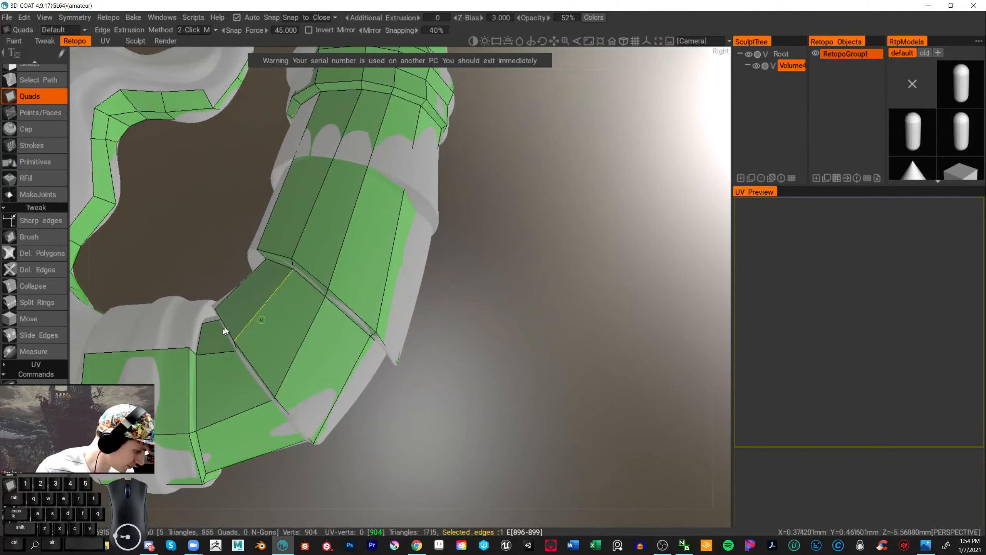
{"action": "left_click", "coordinate": [196, 315]}
{"action": "left_click", "coordinate": [190, 348]}
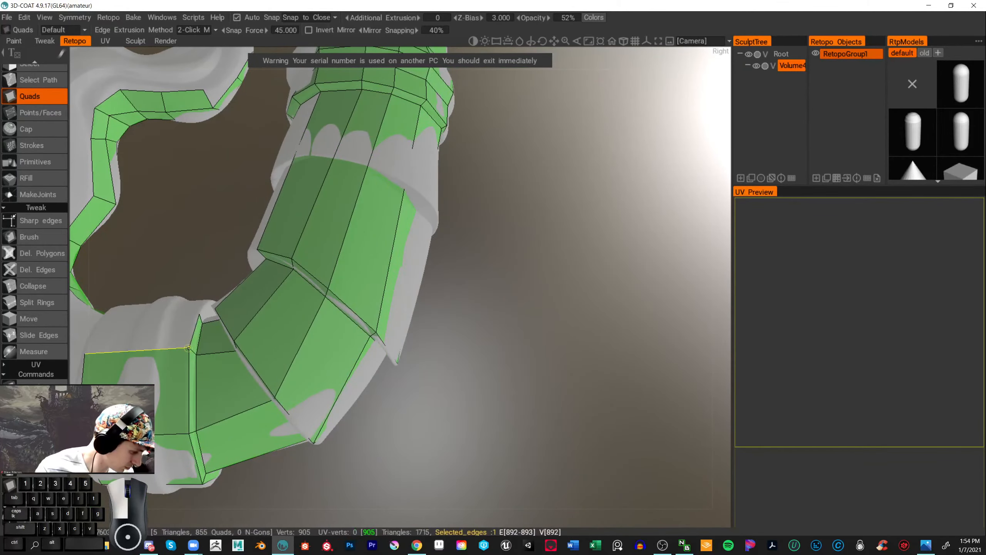
{"action": "middle_click_drag", "start_coordinate": [461, 327], "coordinate": [601, 366], "text": "alt"}
{"action": "right_click_drag", "start_coordinate": [601, 366], "coordinate": [619, 390], "text": "alt"}
{"action": "left_click_drag", "start_coordinate": [619, 390], "coordinate": [592, 387], "text": "alt"}
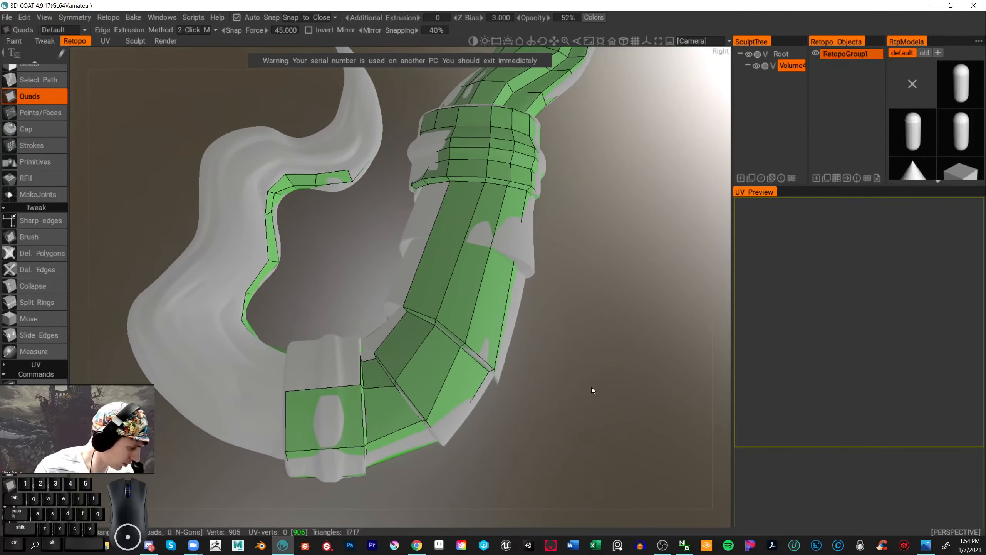
{"action": "left_click", "coordinate": [330, 388]}
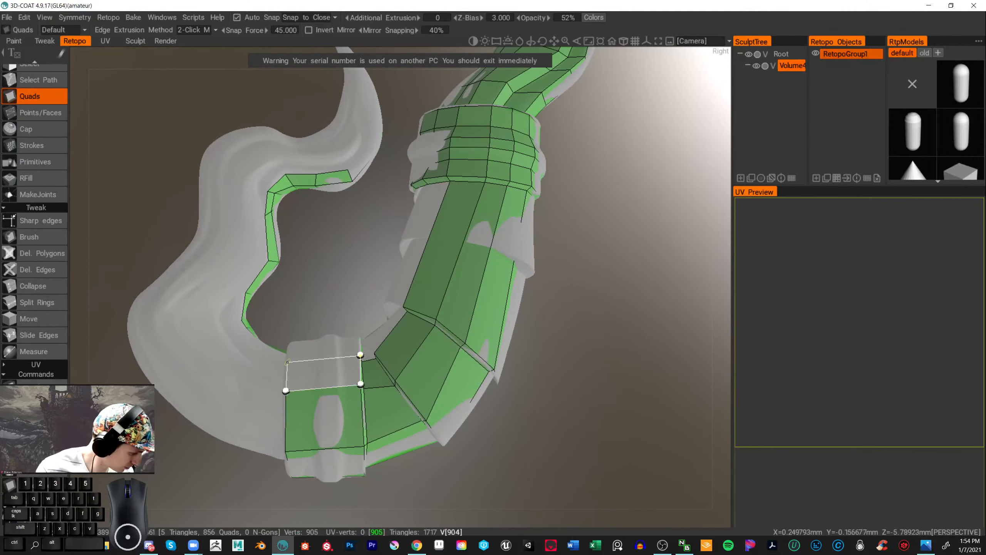
{"action": "left_click", "coordinate": [287, 356]}
- Add two adjacent quads from the ringed band's ledge on the limb's uncovered side, ending at the sculpted plate edge
{"action": "mouse_move", "coordinate": [599, 358]}
{"action": "left_mouse_down", "text": "alt"}
{"action": "mouse_move", "coordinate": [622, 380]}
{"action": "mouse_move", "coordinate": [601, 360]}
{"action": "left_mouse_up", "text": "alt"}
{"action": "middle_click_drag", "start_coordinate": [535, 325], "coordinate": [599, 365], "text": "alt"}
{"action": "left_click_drag", "start_coordinate": [599, 365], "coordinate": [605, 370], "text": "alt"}
{"action": "right_click_drag", "start_coordinate": [606, 370], "coordinate": [624, 337], "text": "alt"}
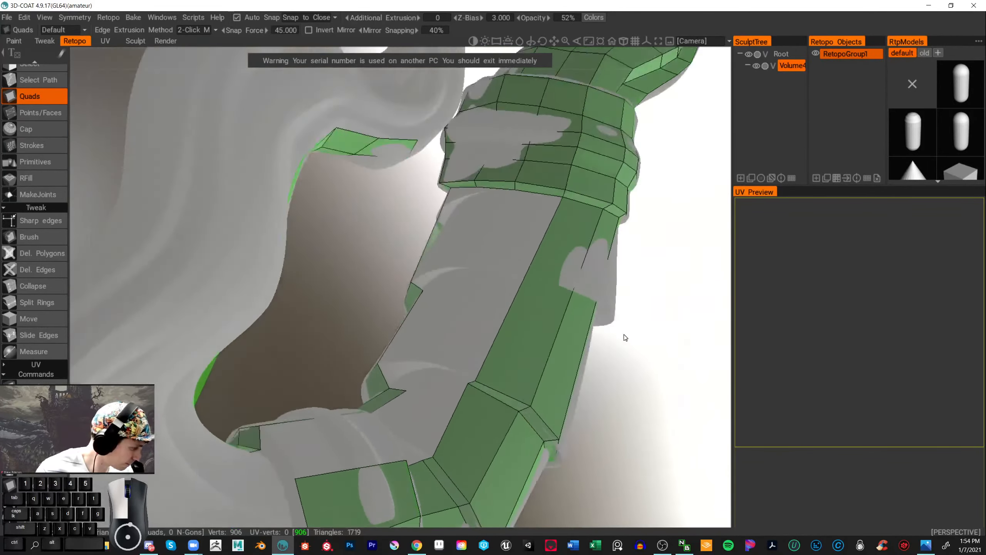
{"action": "left_click", "coordinate": [623, 335]}
{"action": "left_click_drag", "start_coordinate": [624, 337], "coordinate": [667, 352], "text": "alt"}
{"action": "middle_click_drag", "start_coordinate": [667, 352], "coordinate": [555, 353], "text": "alt"}
{"action": "right_click_drag", "start_coordinate": [555, 353], "coordinate": [572, 372], "text": "alt"}
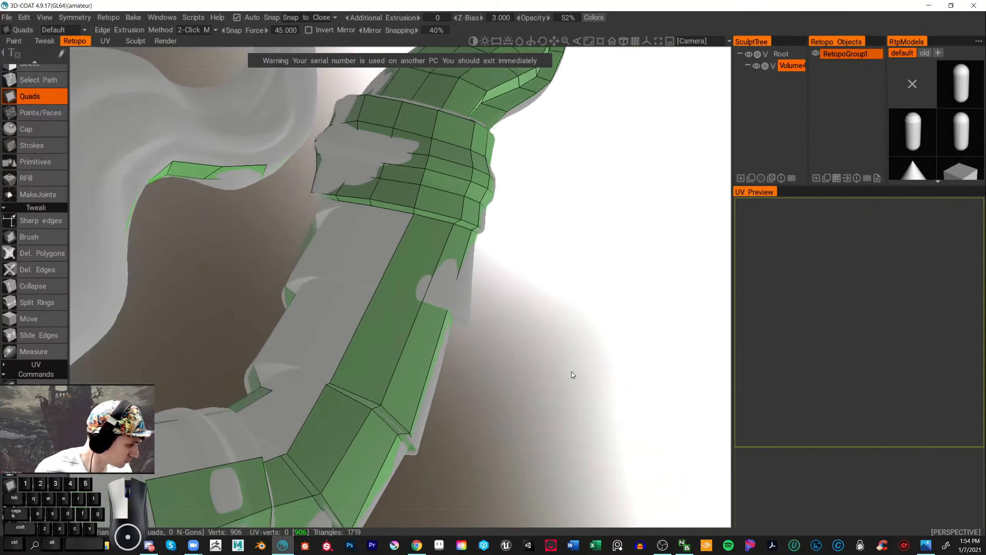
{"action": "mouse_move", "coordinate": [552, 289]}
{"action": "left_mouse_down"}
{"action": "mouse_move", "coordinate": [559, 298]}
{"action": "mouse_move", "coordinate": [541, 284]}
{"action": "mouse_move", "coordinate": [559, 277]}
{"action": "left_mouse_up"}
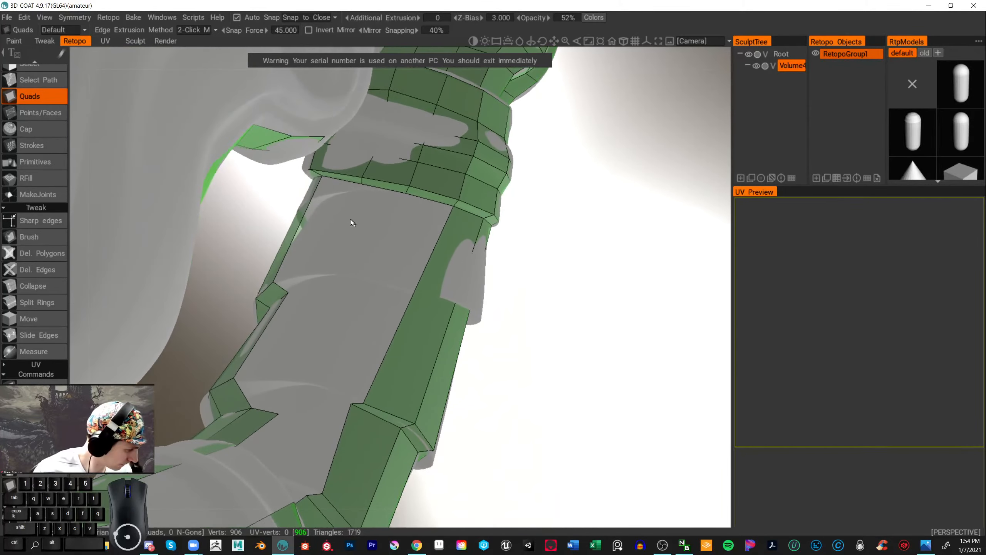
{"action": "left_click", "coordinate": [342, 176]}
{"action": "left_click", "coordinate": [273, 281]}
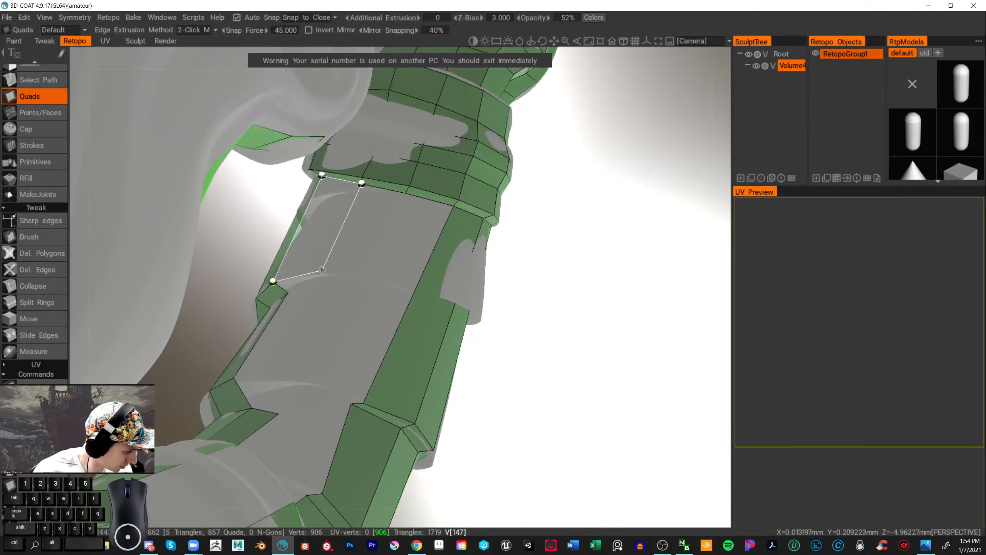
{"action": "left_click", "coordinate": [322, 269]}
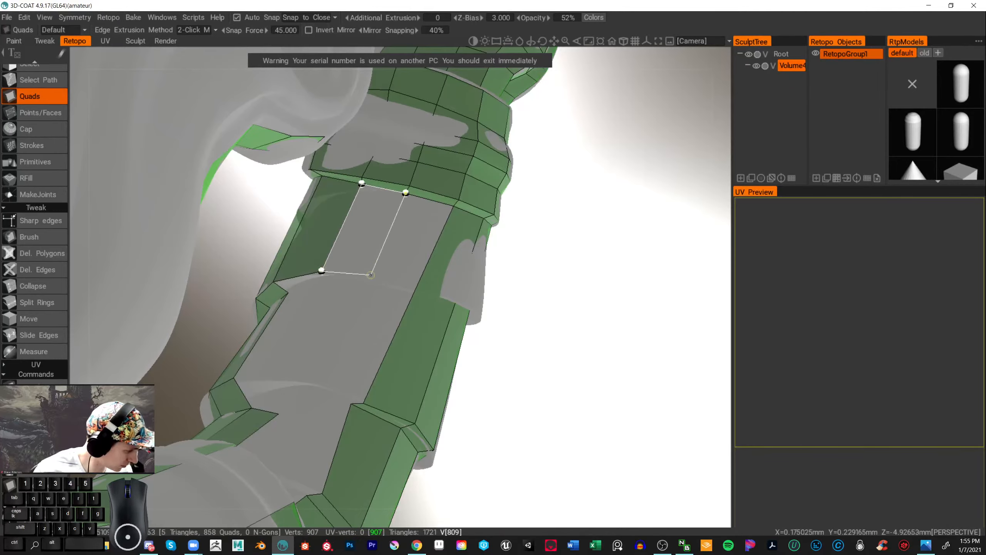
{"action": "left_click", "coordinate": [367, 277]}
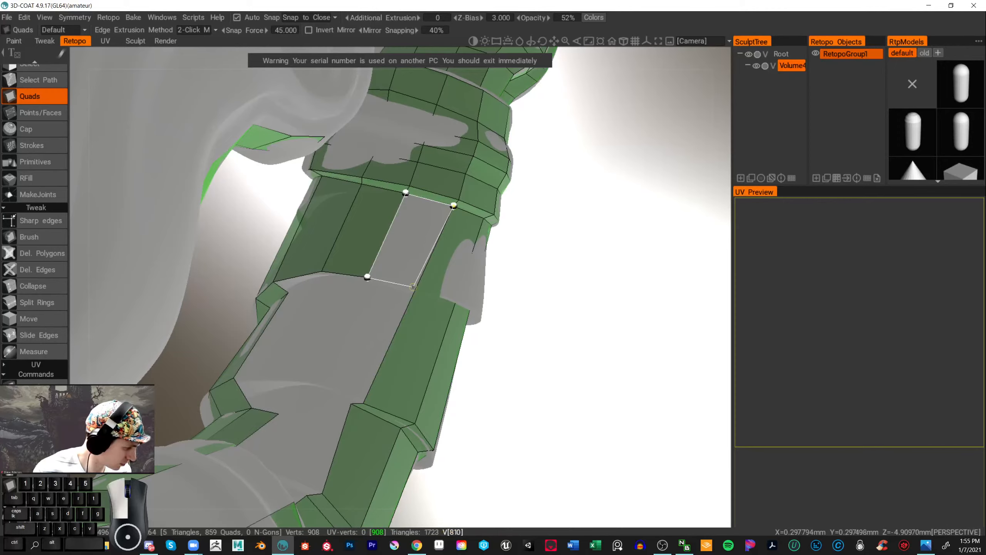
{"action": "left_click", "coordinate": [413, 287]}
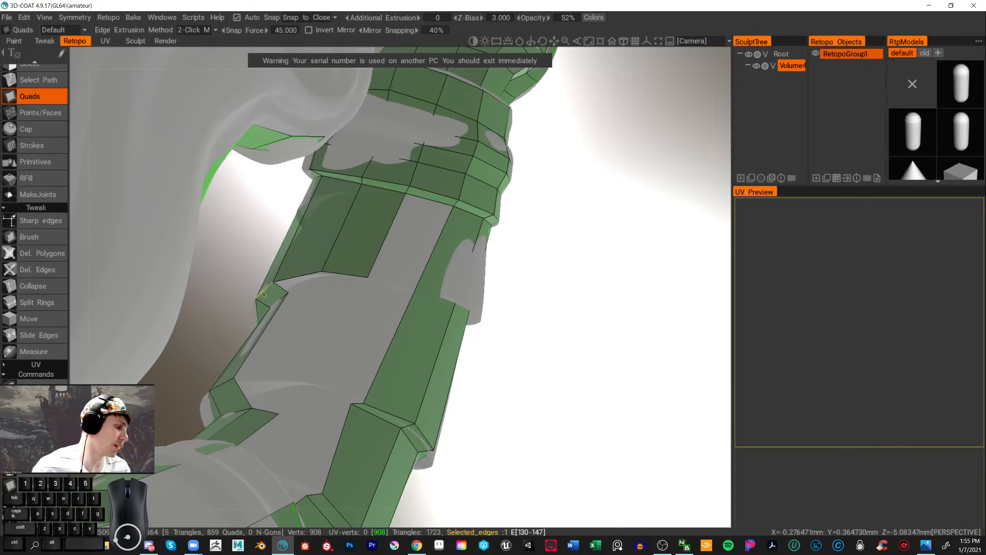
{"action": "left_click", "coordinate": [48, 237]}
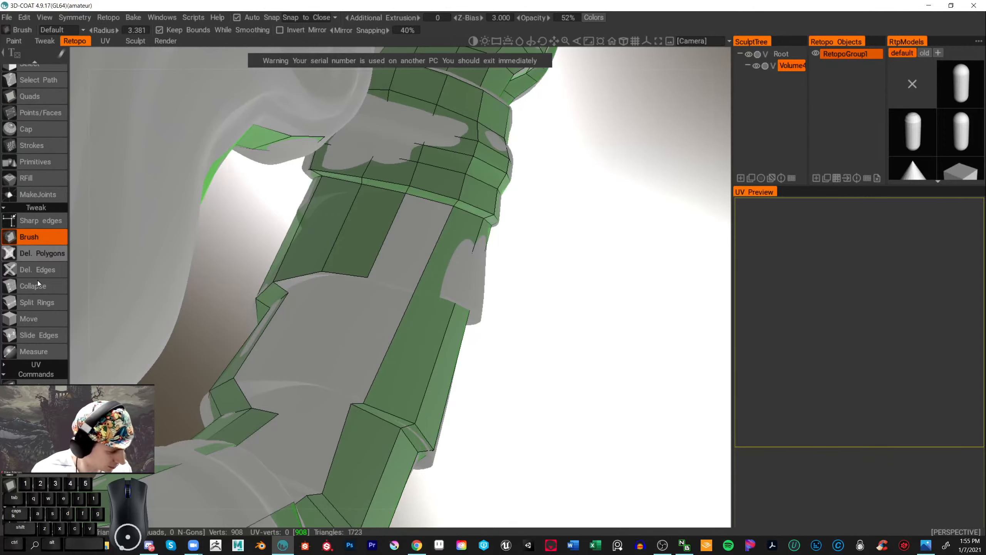
{"action": "left_click", "coordinate": [39, 302]}
{"action": "mouse_move", "coordinate": [562, 295]}
{"action": "right_mouse_down"}
{"action": "mouse_move", "coordinate": [539, 337]}
{"action": "mouse_move", "coordinate": [506, 330]}
{"action": "mouse_move", "coordinate": [336, 245]}
{"action": "mouse_move", "coordinate": [230, 167]}
{"action": "mouse_move", "coordinate": [158, 135]}
{"action": "mouse_move", "coordinate": [559, 322]}
{"action": "mouse_move", "coordinate": [577, 350]}
{"action": "mouse_move", "coordinate": [517, 304]}
{"action": "mouse_move", "coordinate": [401, 276]}
{"action": "mouse_move", "coordinate": [340, 240]}
{"action": "mouse_move", "coordinate": [117, 204]}
{"action": "mouse_move", "coordinate": [489, 315]}
{"action": "mouse_move", "coordinate": [517, 337]}
{"action": "mouse_move", "coordinate": [496, 307]}
{"action": "mouse_move", "coordinate": [501, 327]}
{"action": "right_mouse_up"}
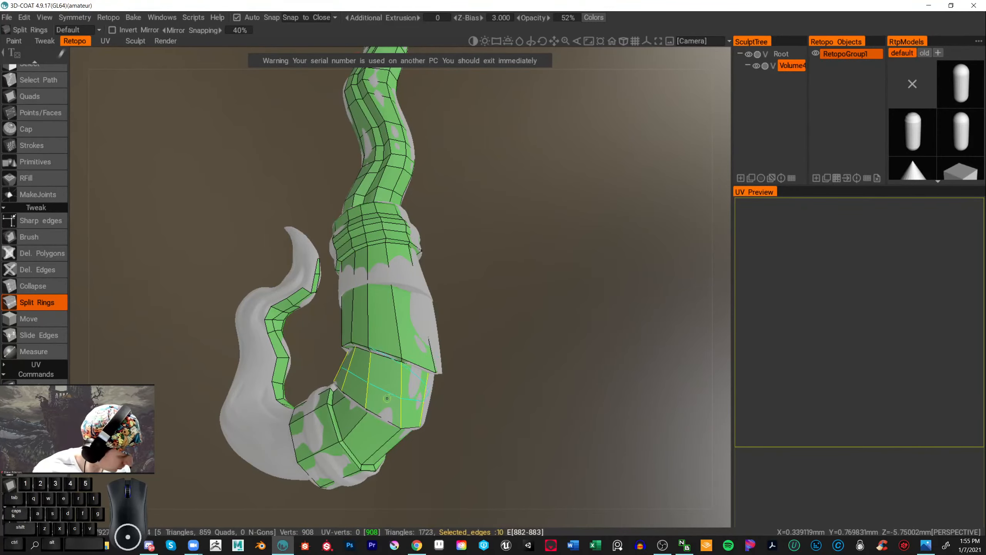
{"action": "left_click_drag", "start_coordinate": [512, 385], "coordinate": [286, 311]}
{"action": "scroll", "coordinate": [400, 285], "scroll_direction": "up", "scroll_amount": 3}
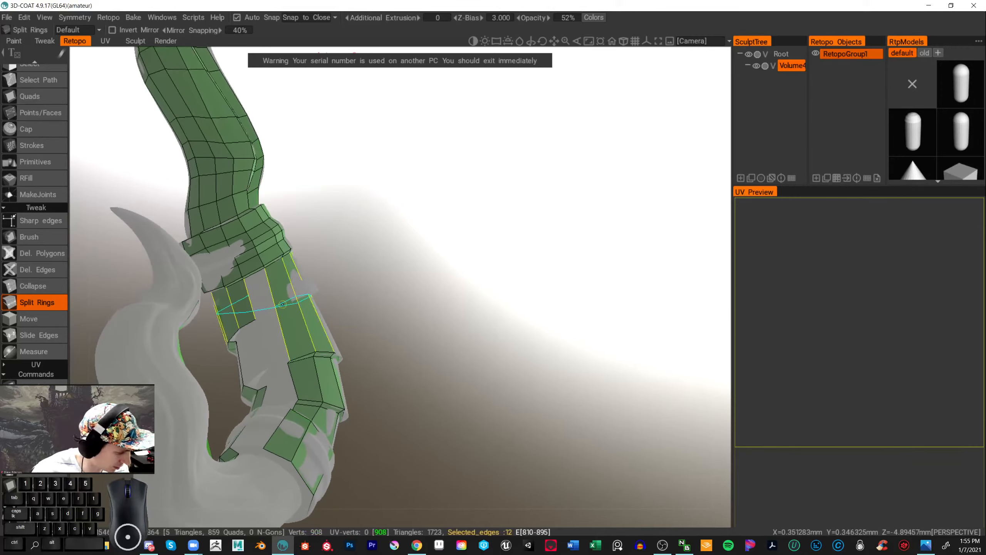
{"action": "left_click", "coordinate": [284, 305]}
{"action": "left_click", "coordinate": [286, 321]}
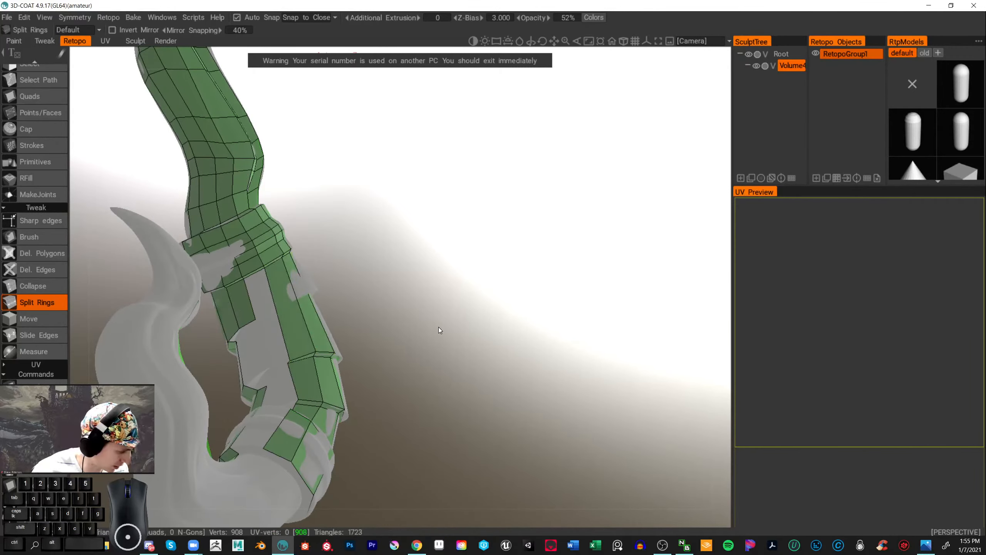
- Add two narrow ledge quads along the free edge of the new quads below the ringed band
{"action": "left_click", "coordinate": [37, 97]}
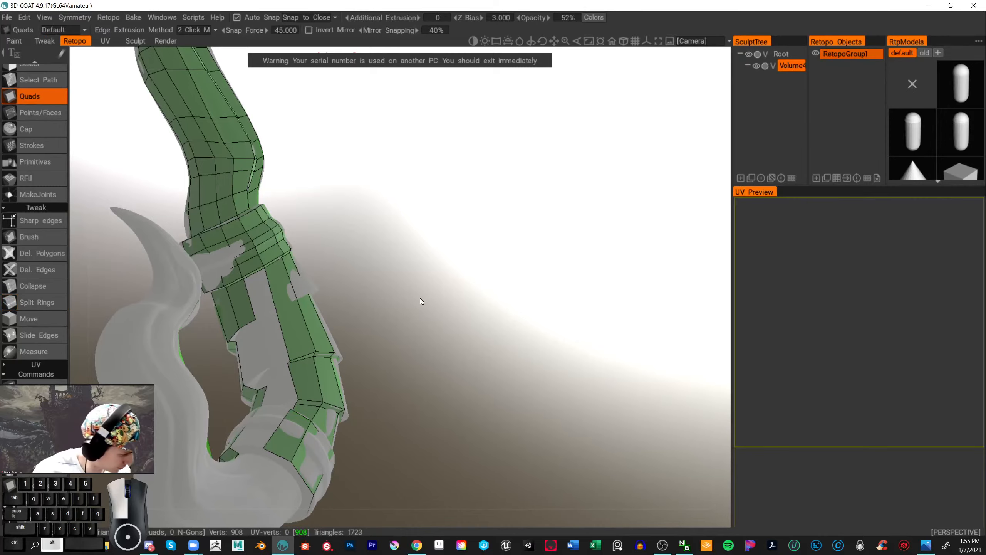
{"action": "left_click_drag", "start_coordinate": [420, 299], "coordinate": [505, 294]}
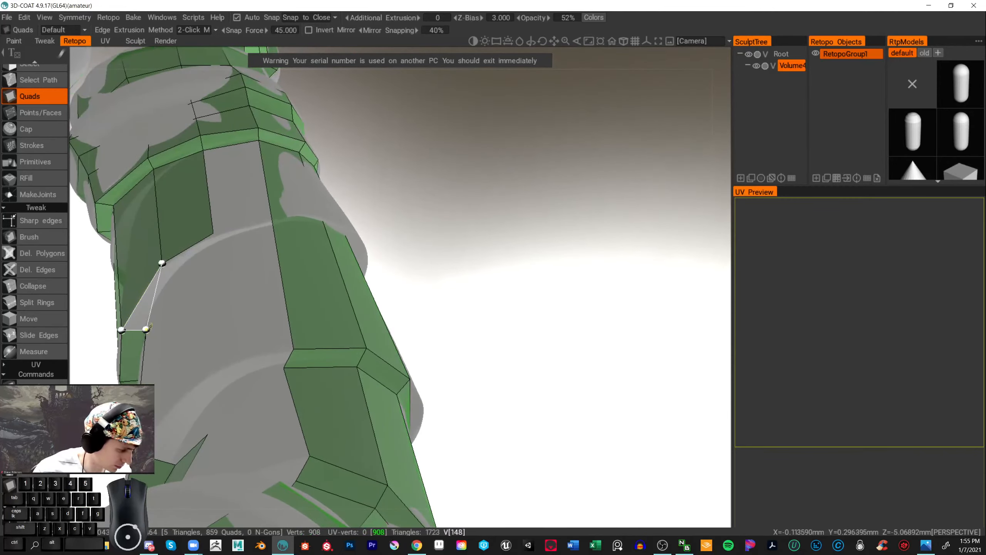
{"action": "left_click", "coordinate": [173, 275]}
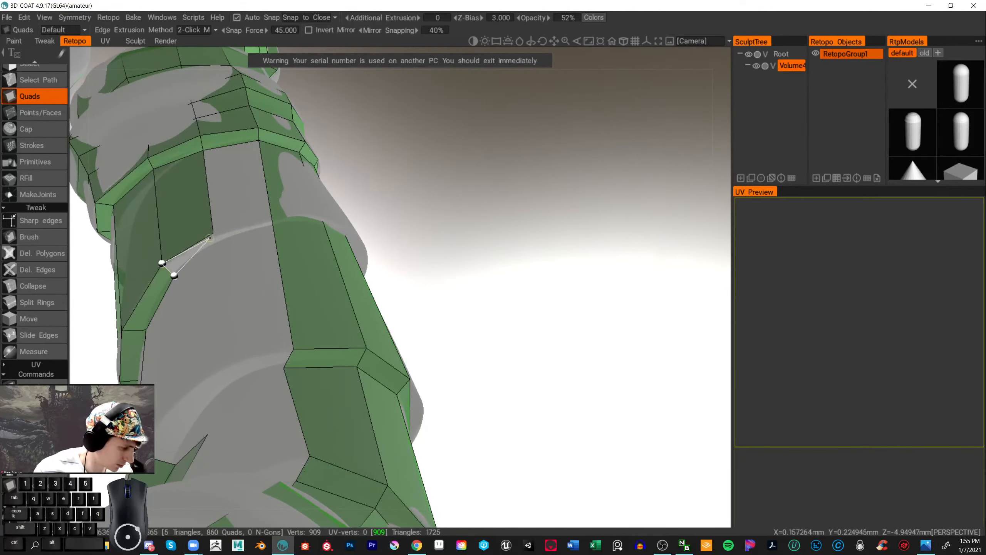
{"action": "left_click", "coordinate": [215, 244]}
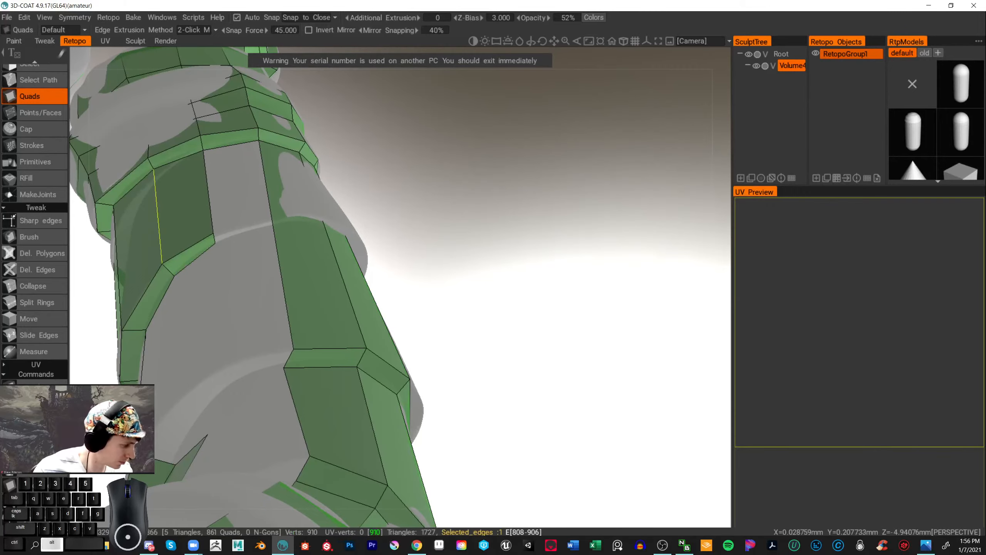
- Try to split a new edge ring around the third plate with Split Rings and check its placement
{"action": "right_click_drag", "start_coordinate": [171, 231], "coordinate": [460, 282], "text": "alt"}
{"action": "left_click_drag", "start_coordinate": [460, 282], "coordinate": [388, 282]}
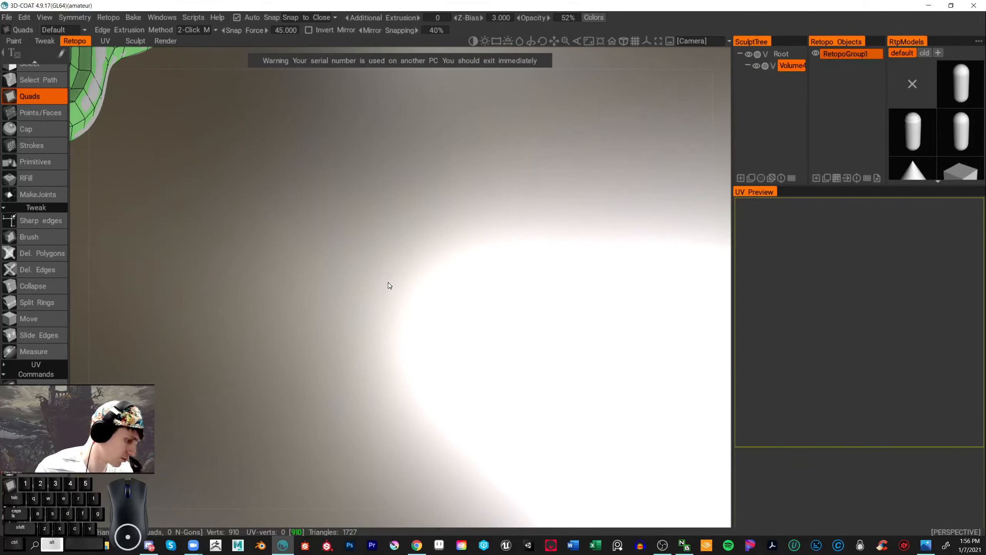
{"action": "middle_click_drag", "start_coordinate": [388, 282], "coordinate": [644, 360]}
{"action": "left_click_drag", "start_coordinate": [644, 360], "coordinate": [586, 379]}
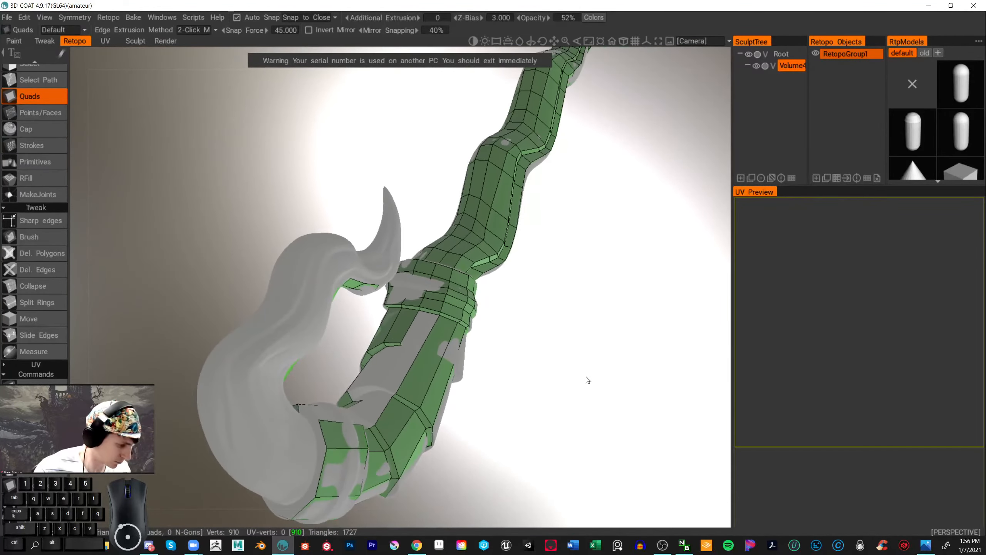
{"action": "left_click", "coordinate": [38, 301]}
{"action": "left_click", "coordinate": [428, 347]}
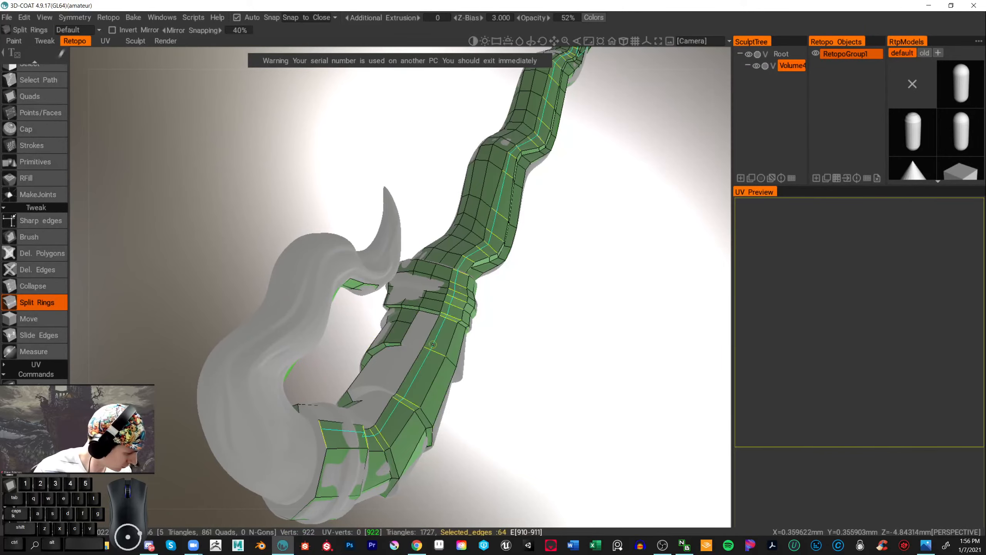
{"action": "left_click_drag", "start_coordinate": [550, 379], "coordinate": [378, 282]}
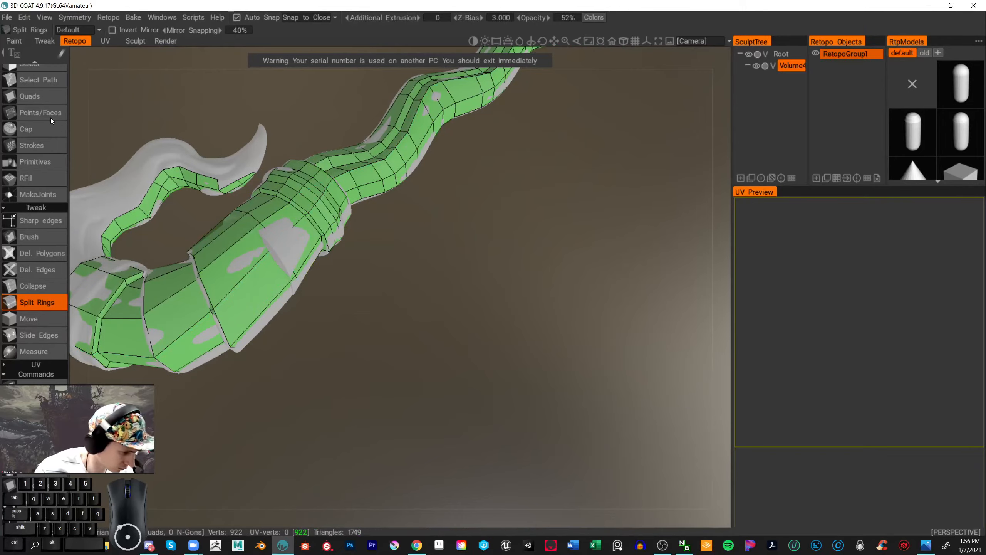
- Try to reposition the new ring's vertices with a larger Brush, and undo the adjustment and the ring split
{"action": "left_click", "coordinate": [43, 237]}
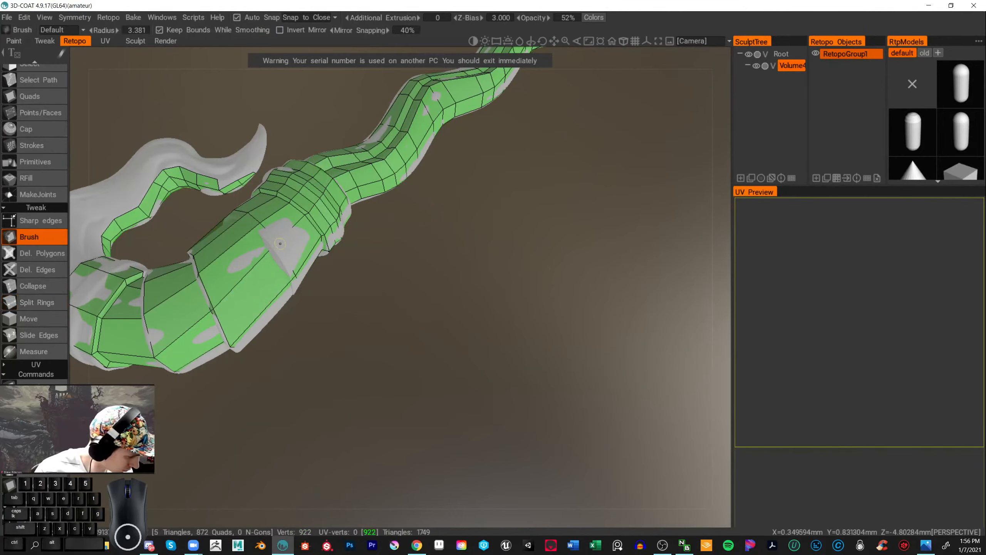
{"action": "right_click_drag", "start_coordinate": [298, 252], "coordinate": [299, 252]}
{"action": "left_click_drag", "start_coordinate": [283, 245], "coordinate": [289, 243]}
{"action": "key", "text": "ctrl+z"}
{"action": "key", "text": "ctrl+z"}
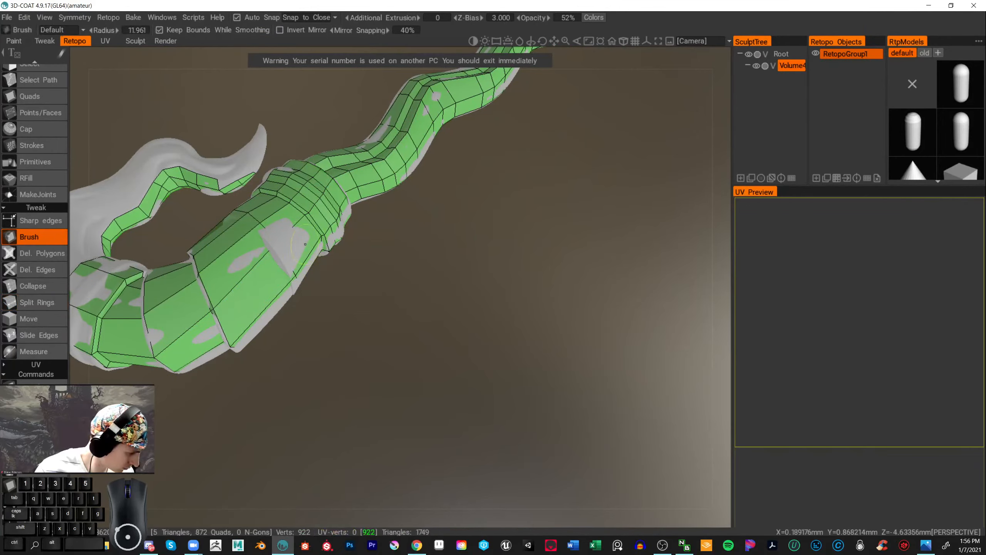
{"action": "key", "text": "ctrl+z"}
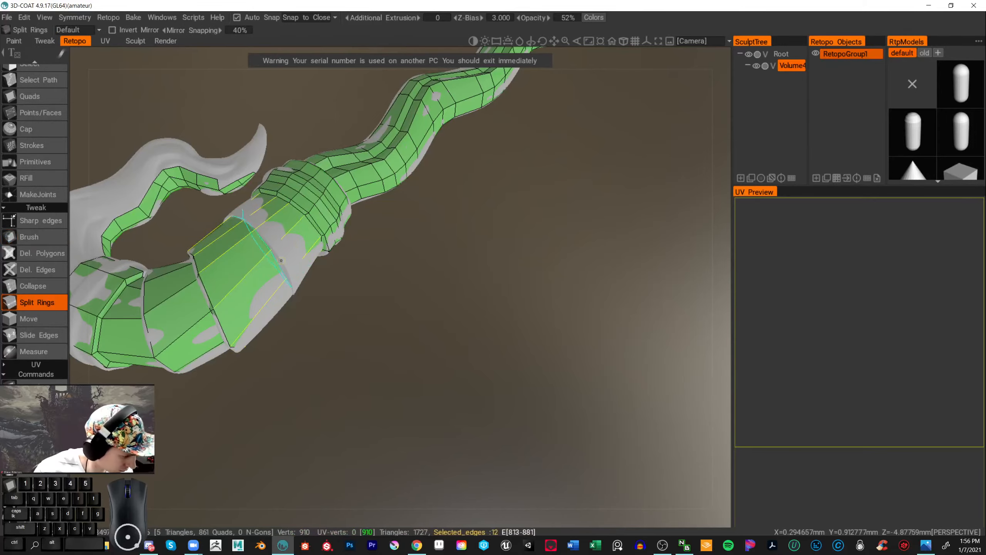
- Split an edge ring around the third plate along the sculpted lip near the ringed band, undoing misplaced cuts, and activate the Brush
{"action": "left_click", "coordinate": [281, 244]}
{"action": "key", "text": "ctrl+z"}
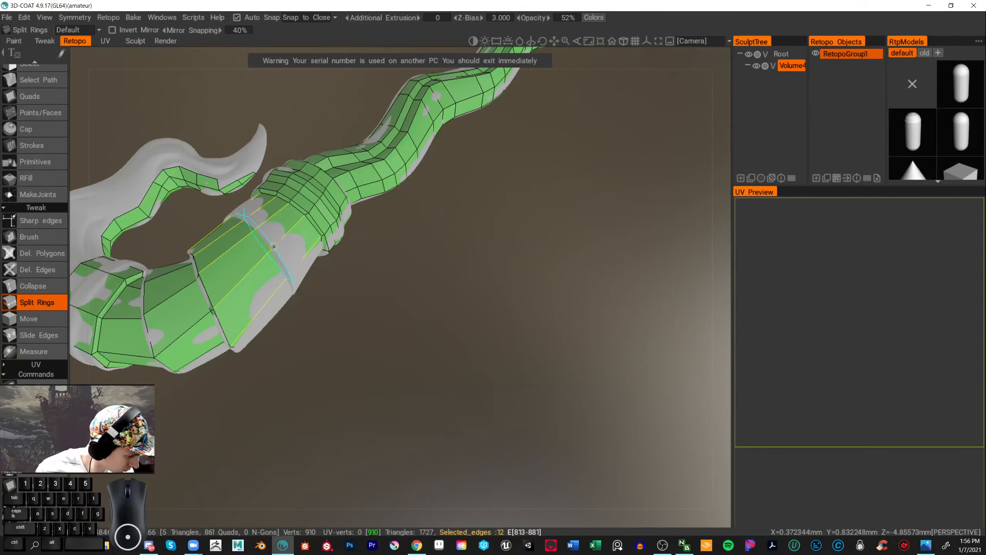
{"action": "left_click", "coordinate": [286, 256]}
{"action": "key", "text": "ctrl+z"}
{"action": "left_click", "coordinate": [281, 240]}
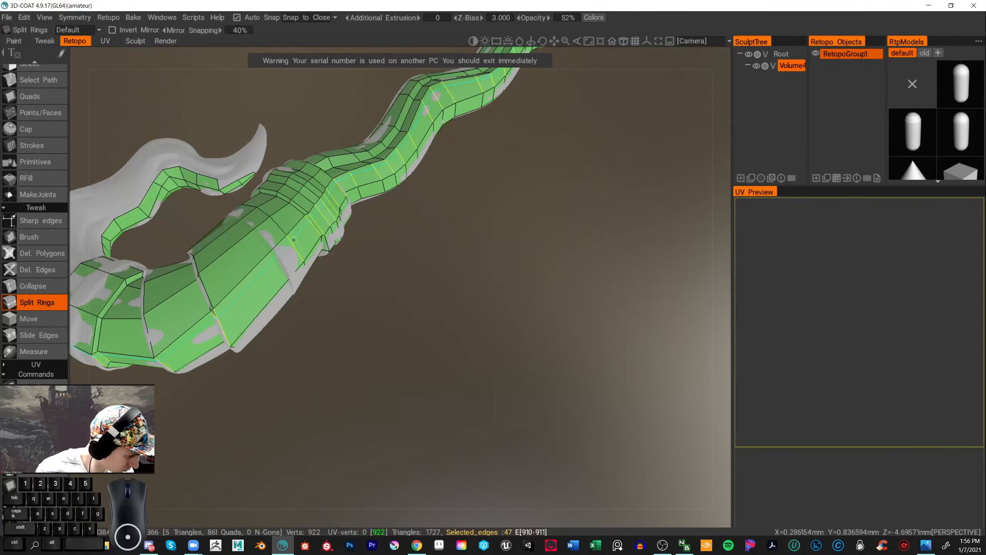
{"action": "left_click", "coordinate": [37, 239]}
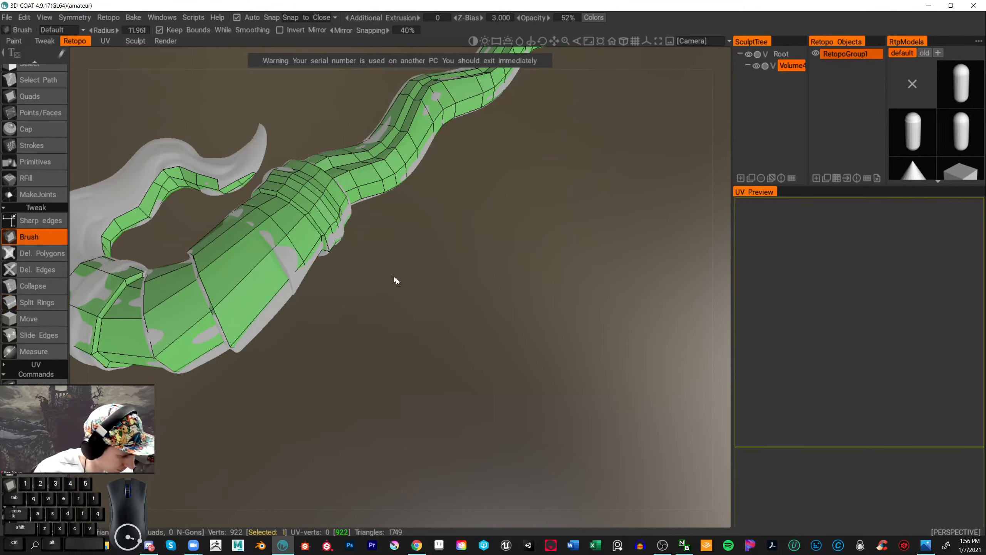
- Reposition the new edge ring's vertices along the third plate's sculpted lip with the Brush, working around the limb
{"action": "left_click_drag", "start_coordinate": [396, 277], "coordinate": [422, 309]}
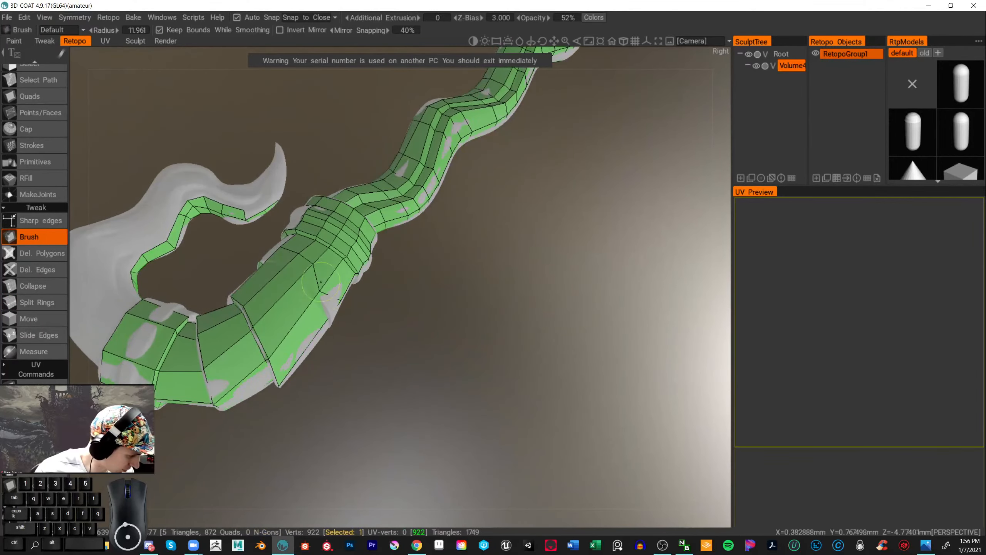
{"action": "right_click_drag", "start_coordinate": [334, 264], "coordinate": [375, 341]}
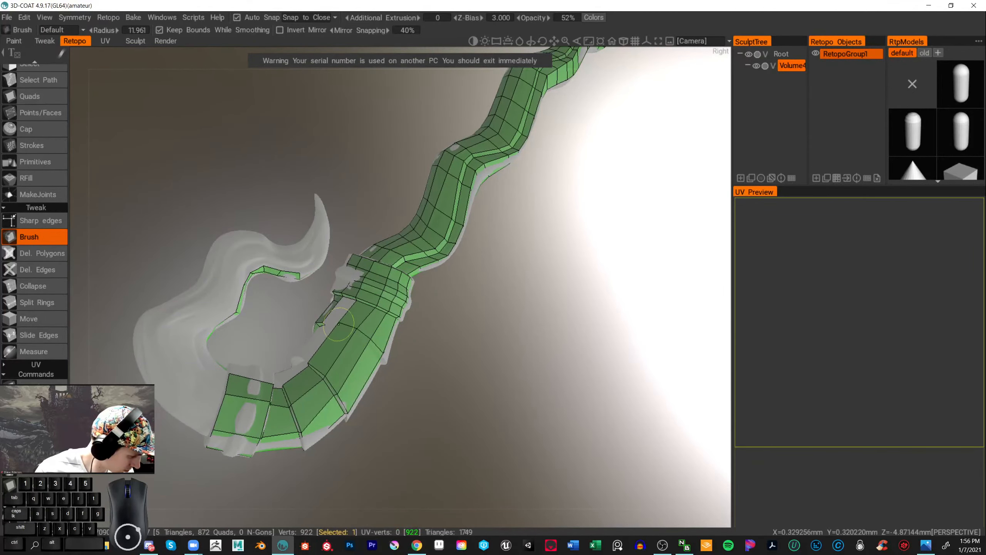
{"action": "right_click_drag", "start_coordinate": [339, 324], "coordinate": [401, 285]}
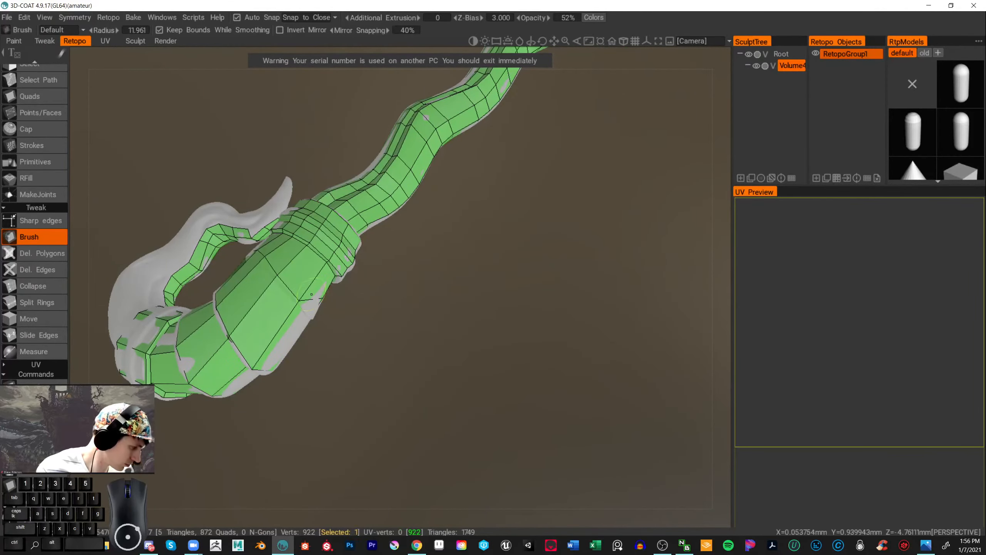
{"action": "right_click_drag", "start_coordinate": [312, 295], "coordinate": [188, 198]}
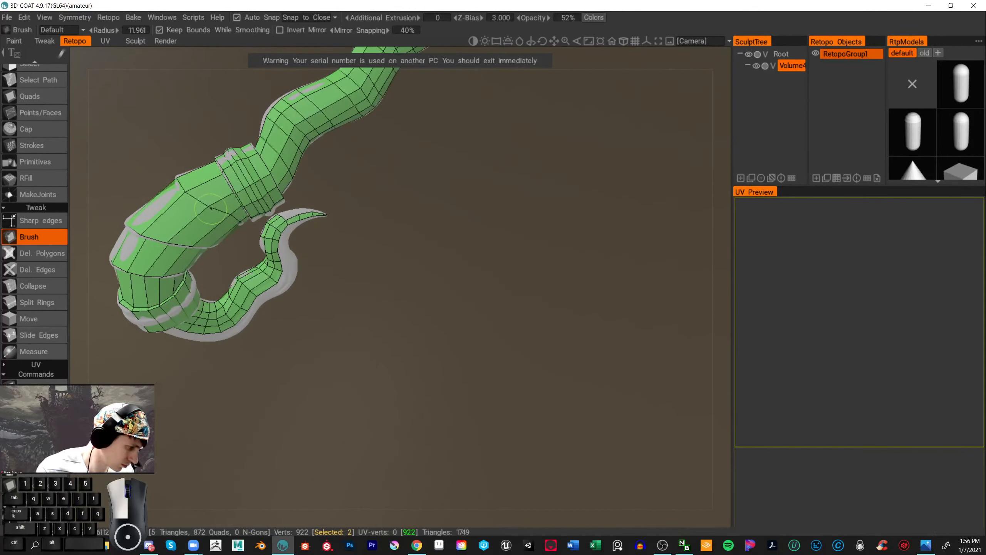
{"action": "right_click_drag", "start_coordinate": [377, 238], "coordinate": [359, 216]}
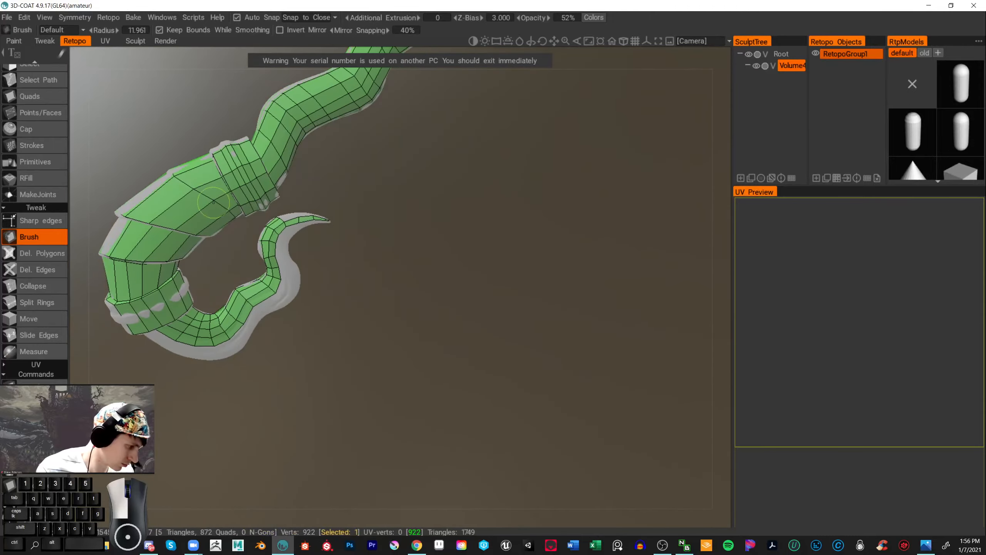
{"action": "right_click_drag", "start_coordinate": [221, 193], "coordinate": [533, 298]}
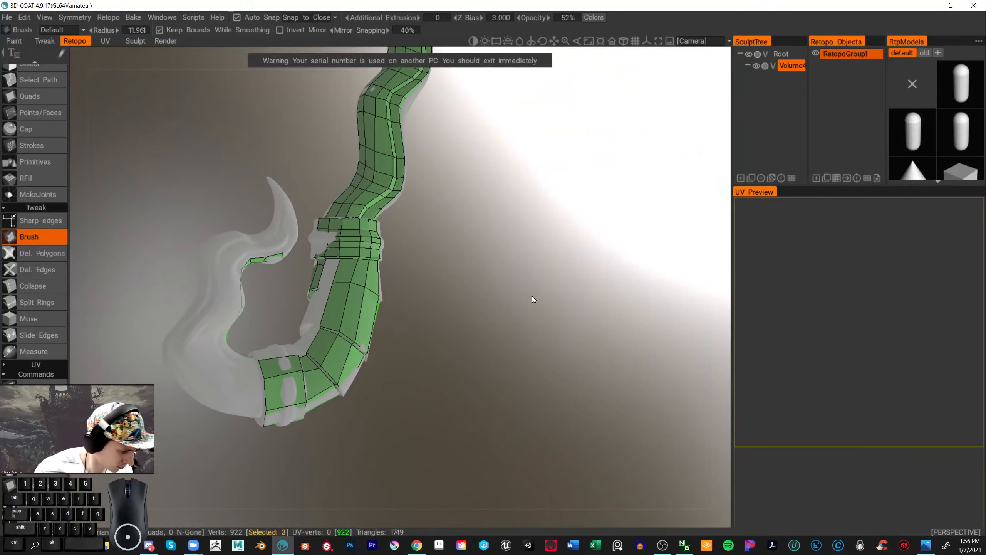
- Split a second edge ring around the third plate directly beside the lip ring and activate the Brush
{"action": "left_click", "coordinate": [40, 302]}
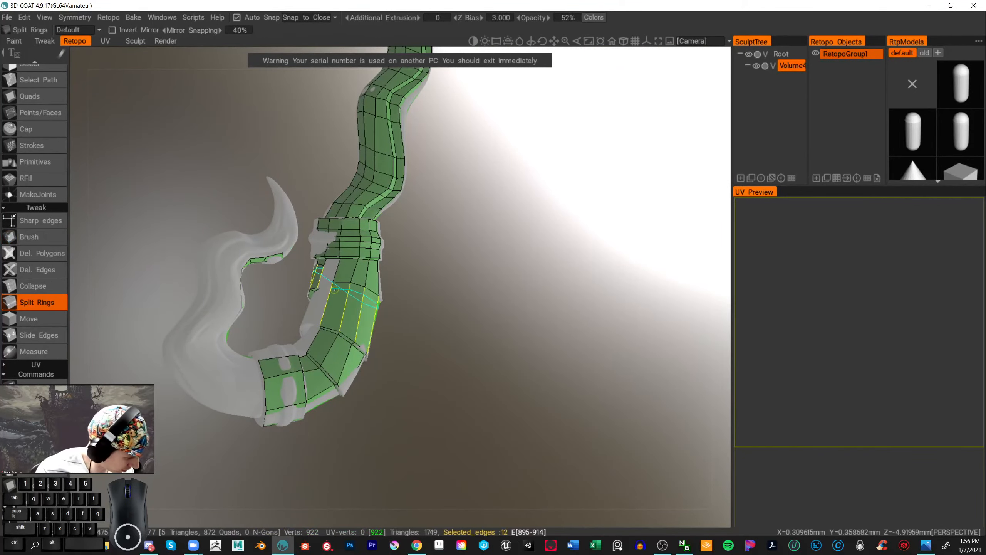
{"action": "left_click", "coordinate": [334, 290]}
{"action": "mouse_move", "coordinate": [479, 310]}
{"action": "left_mouse_down"}
{"action": "mouse_move", "coordinate": [379, 279]}
{"action": "mouse_move", "coordinate": [367, 270]}
{"action": "mouse_move", "coordinate": [405, 272]}
{"action": "mouse_move", "coordinate": [396, 259]}
{"action": "mouse_move", "coordinate": [372, 258]}
{"action": "mouse_move", "coordinate": [402, 276]}
{"action": "mouse_move", "coordinate": [461, 275]}
{"action": "mouse_move", "coordinate": [572, 306]}
{"action": "mouse_move", "coordinate": [549, 302]}
{"action": "left_mouse_up"}
{"action": "left_click", "coordinate": [40, 236]}
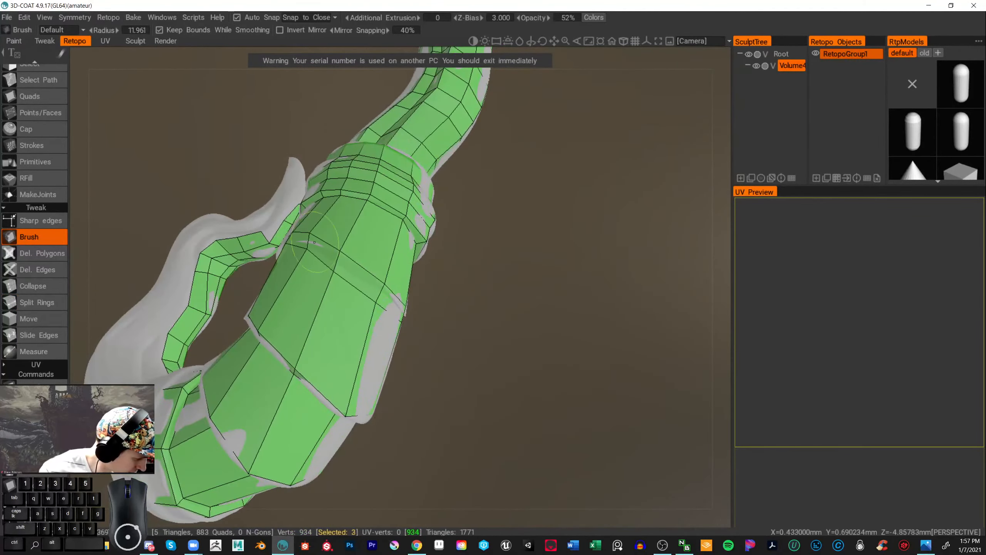
- Brush the paired edge rings' vertices into line with the sculpted plate lip across its outer, upper and inner sides
{"action": "left_click_drag", "start_coordinate": [470, 280], "coordinate": [510, 311]}
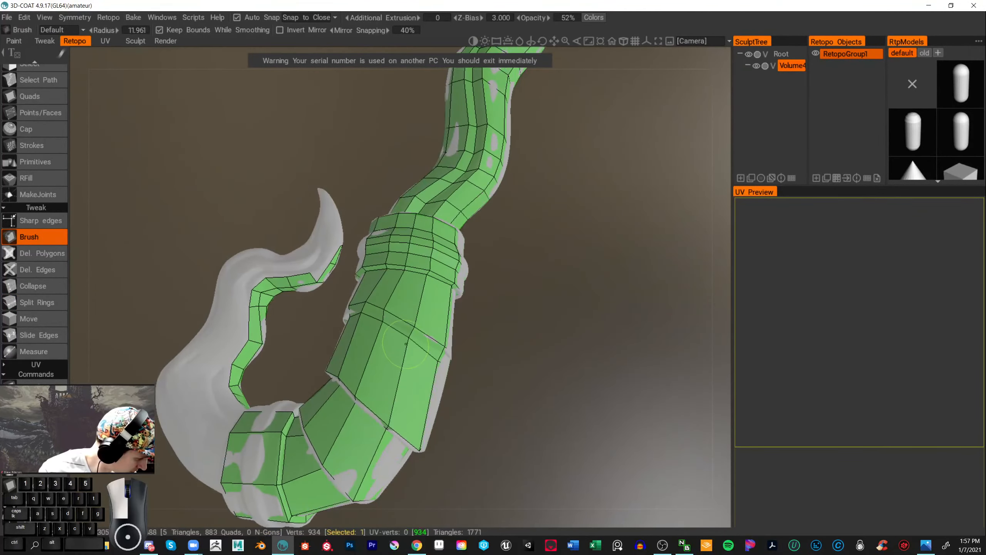
{"action": "mouse_move", "coordinate": [514, 355]}
{"action": "left_mouse_down"}
{"action": "mouse_move", "coordinate": [456, 341]}
{"action": "mouse_move", "coordinate": [409, 311]}
{"action": "left_mouse_up"}
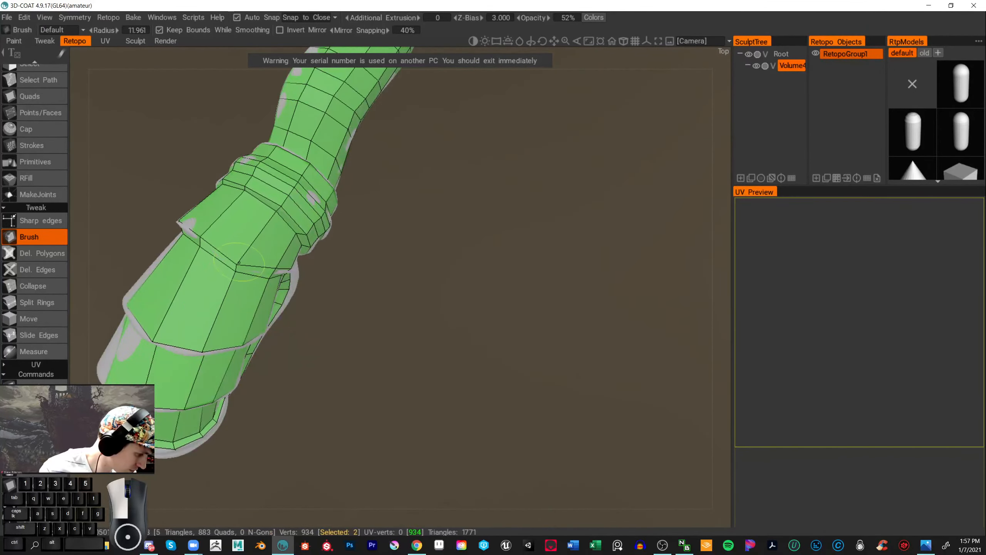
{"action": "left_click_drag", "start_coordinate": [281, 274], "coordinate": [284, 279]}
{"action": "left_click_drag", "start_coordinate": [385, 290], "coordinate": [326, 268]}
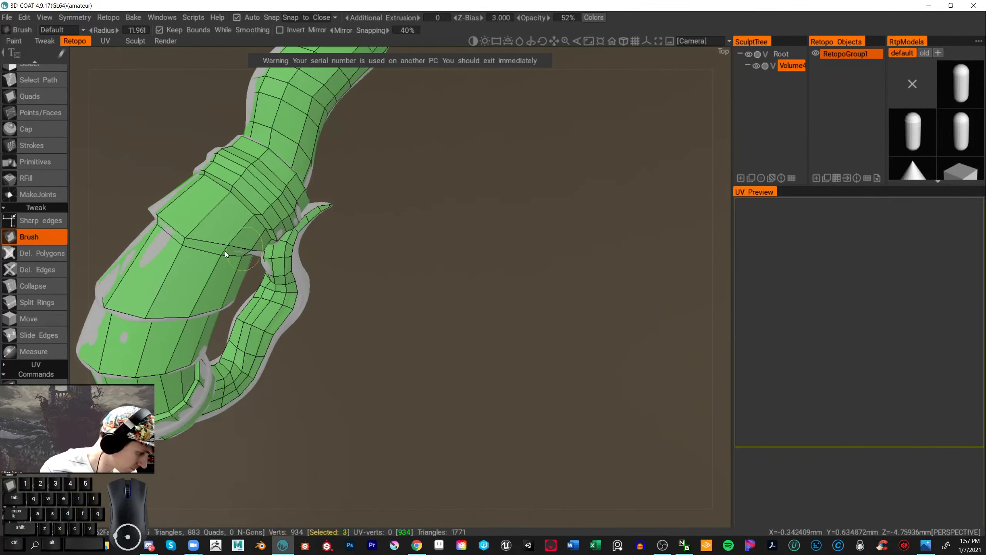
{"action": "left_click_drag", "start_coordinate": [223, 246], "coordinate": [228, 248]}
{"action": "left_click_drag", "start_coordinate": [375, 260], "coordinate": [298, 206]}
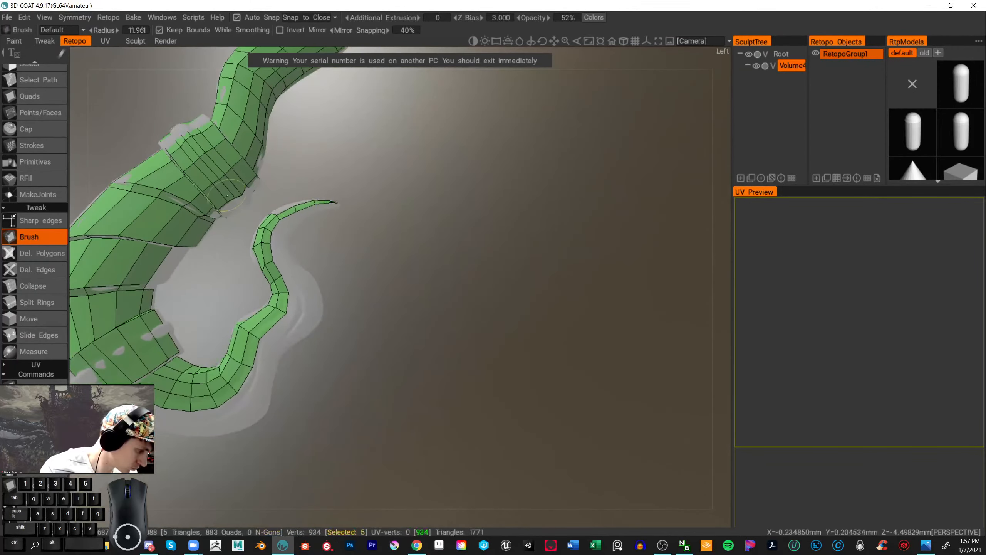
{"action": "left_click_drag", "start_coordinate": [166, 196], "coordinate": [190, 204]}
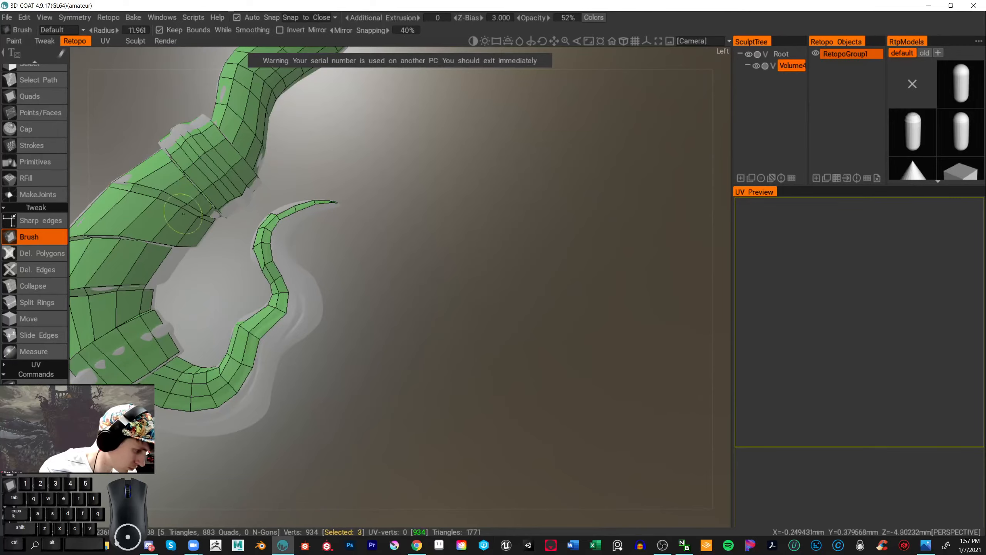
{"action": "left_click_drag", "start_coordinate": [417, 216], "coordinate": [380, 196]}
{"action": "middle_click_drag", "start_coordinate": [381, 197], "coordinate": [533, 287]}
{"action": "mouse_move", "coordinate": [533, 287]}
{"action": "left_mouse_down"}
{"action": "mouse_move", "coordinate": [405, 177]}
{"action": "mouse_move", "coordinate": [604, 365]}
{"action": "mouse_move", "coordinate": [634, 370]}
{"action": "mouse_move", "coordinate": [594, 339]}
{"action": "mouse_move", "coordinate": [603, 348]}
{"action": "mouse_move", "coordinate": [559, 345]}
{"action": "left_mouse_up"}
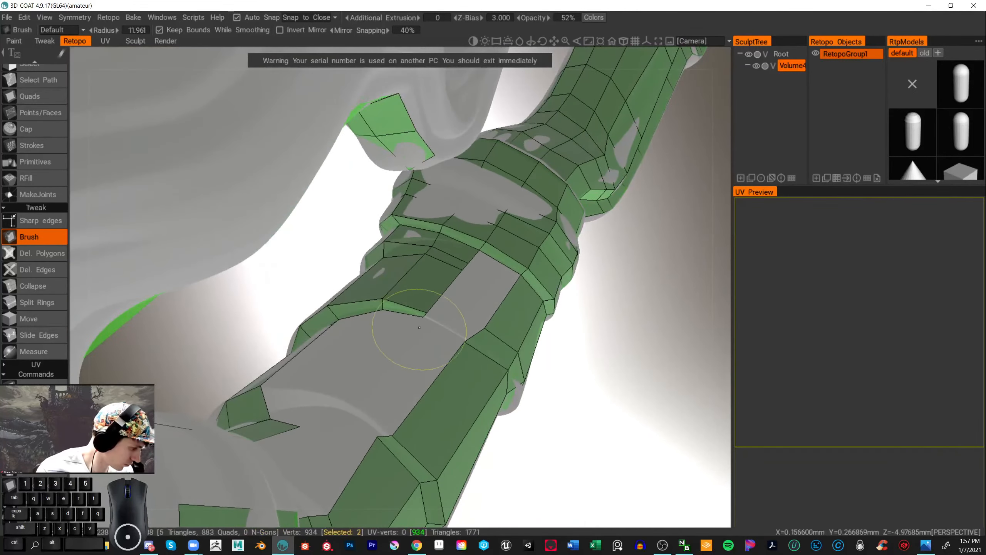
- Reduce the Brush radius to 5.212 and nudge the ledge's corner vertex beside the open underside gap onto the lip
{"action": "left_click_drag", "start_coordinate": [420, 309], "coordinate": [419, 317]}
{"action": "right_click_drag", "start_coordinate": [430, 312], "coordinate": [415, 310]}
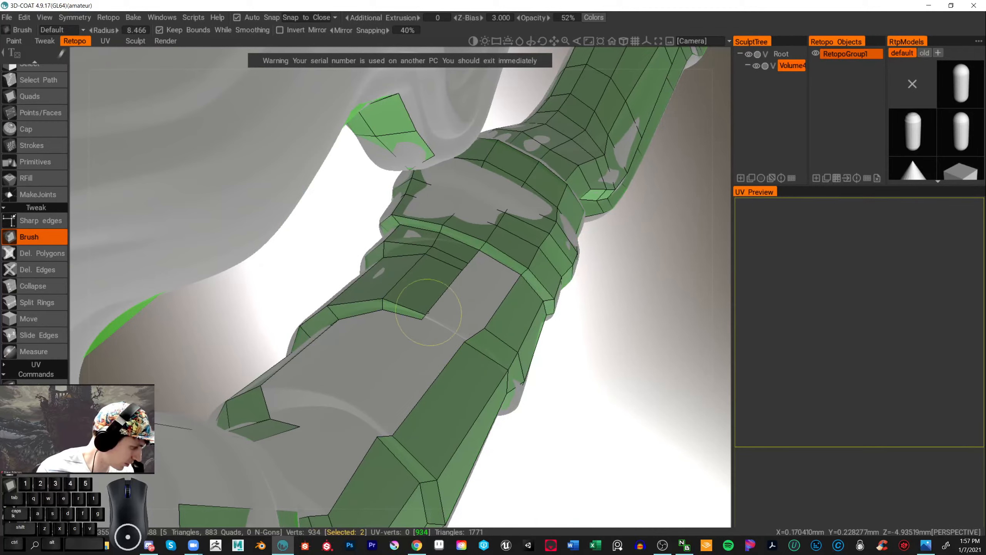
{"action": "left_click_drag", "start_coordinate": [417, 314], "coordinate": [429, 308]}
{"action": "right_click_drag", "start_coordinate": [439, 314], "coordinate": [427, 309]}
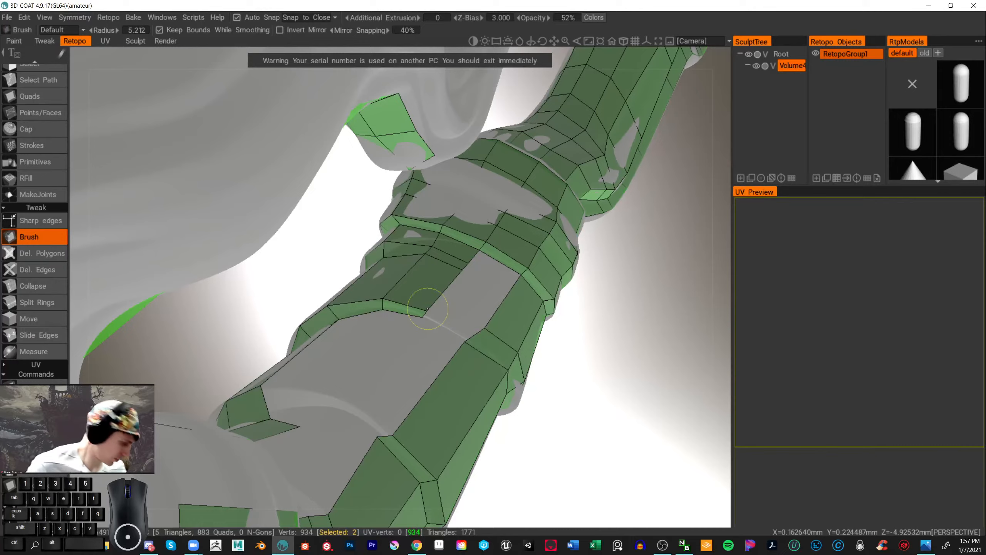
- Fill the open gap on the underside of the armour plates with quads, bridging the ledges up to the ringed band
{"action": "mouse_move", "coordinate": [578, 376]}
{"action": "left_mouse_down"}
{"action": "mouse_move", "coordinate": [593, 427]}
{"action": "mouse_move", "coordinate": [326, 369]}
{"action": "left_mouse_up"}
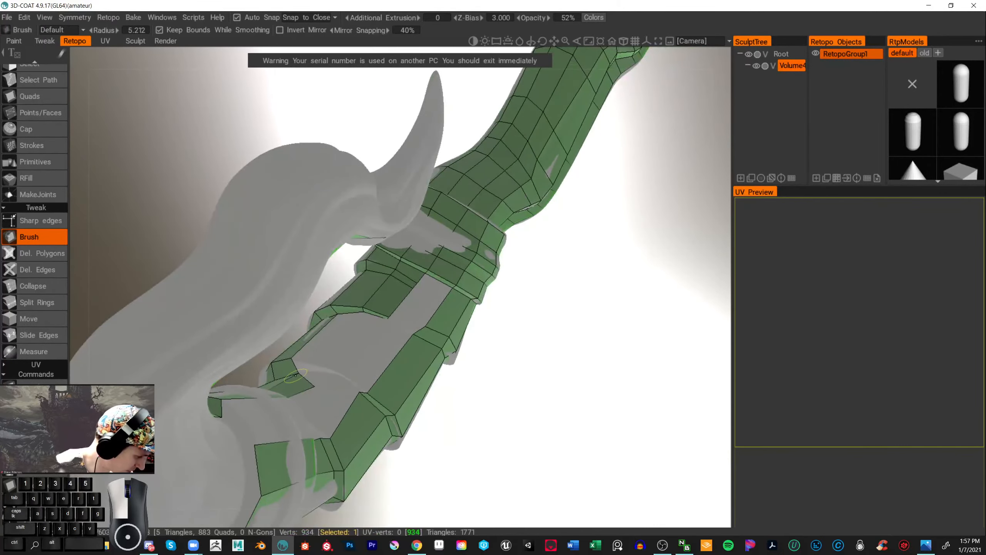
{"action": "left_click", "coordinate": [31, 97]}
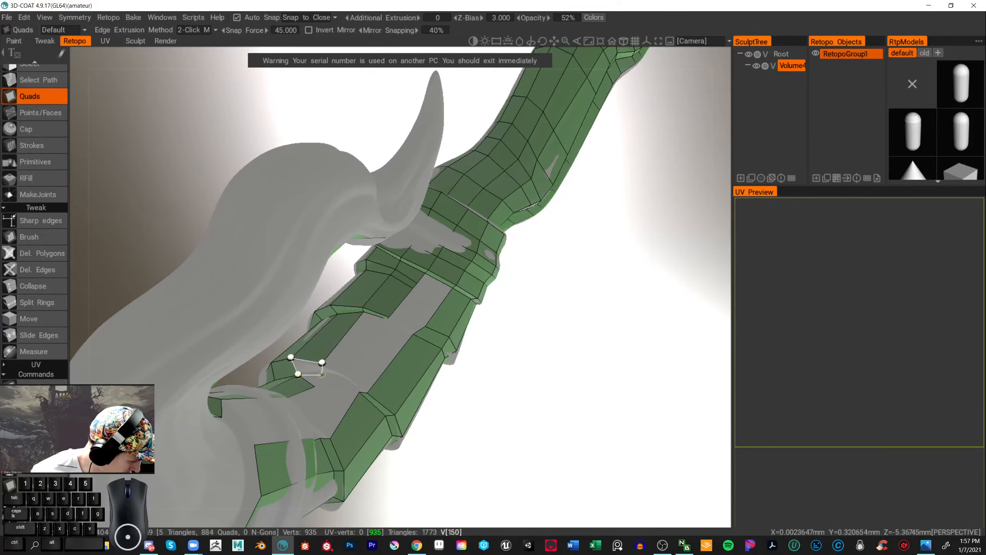
{"action": "left_click_drag", "start_coordinate": [521, 408], "coordinate": [504, 366]}
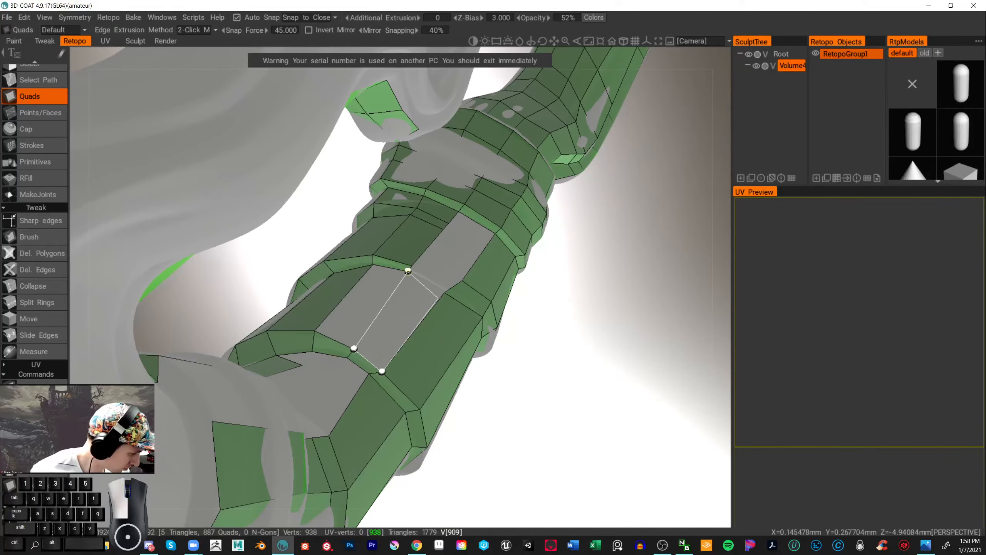
{"action": "left_click", "coordinate": [407, 270]}
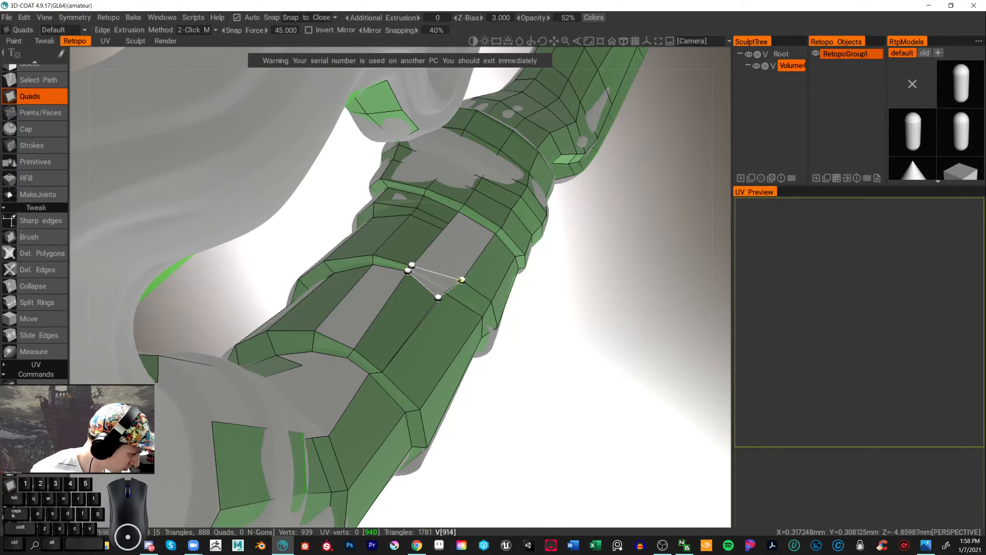
{"action": "left_click", "coordinate": [430, 315], "text": "ctrl"}
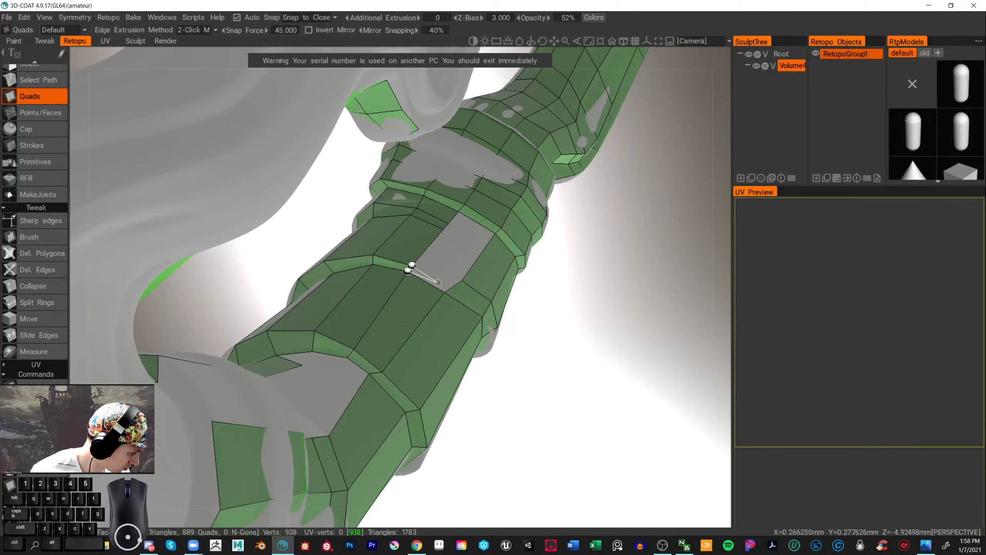
{"action": "left_click", "coordinate": [462, 279]}
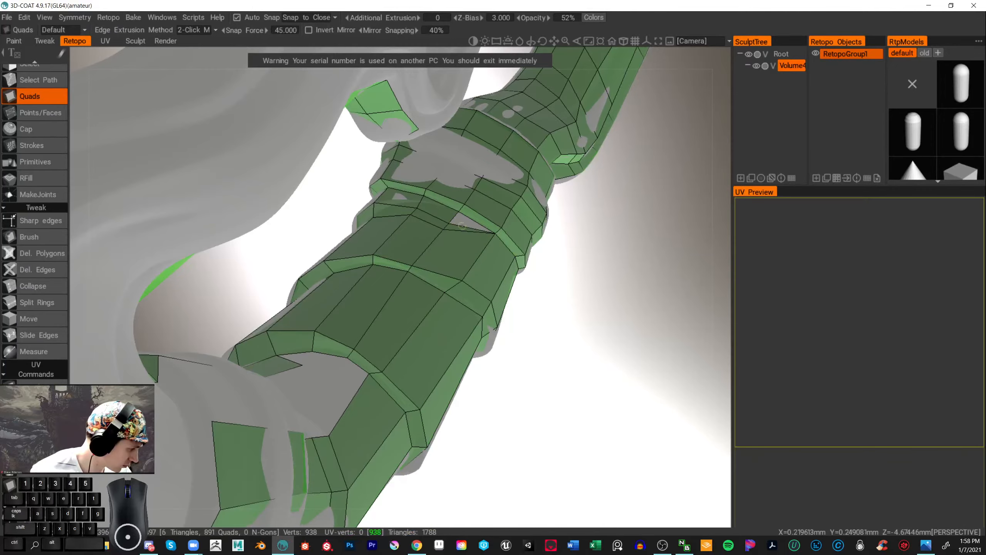
{"action": "left_click_drag", "start_coordinate": [522, 309], "coordinate": [501, 330], "text": "alt"}
- Shape the underside vertices where the plate meets the ringed band, reducing the Brush radius to 2.611
{"action": "left_click", "coordinate": [65, 238]}
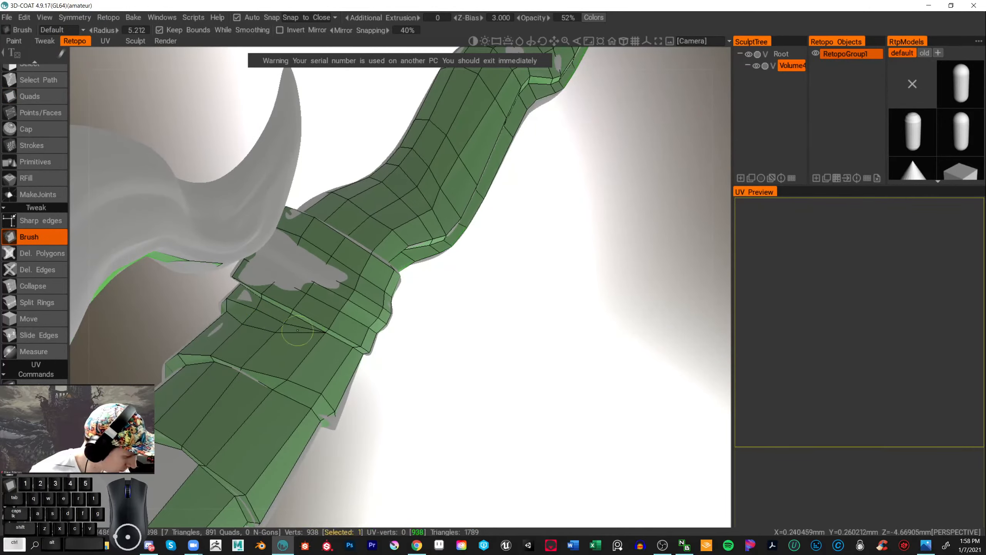
{"action": "left_click_drag", "start_coordinate": [269, 312], "coordinate": [483, 354], "text": "alt"}
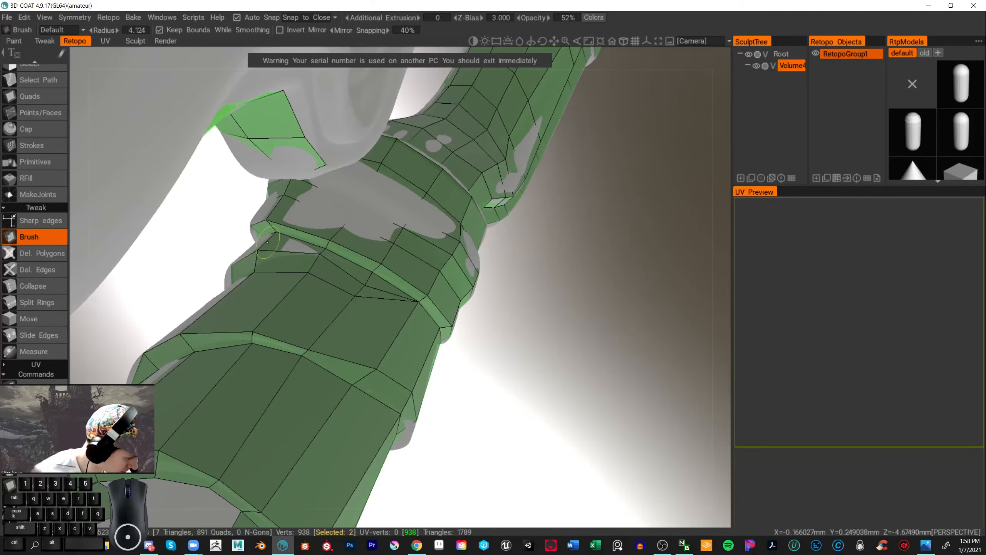
{"action": "mouse_move", "coordinate": [268, 242]}
{"action": "left_mouse_down"}
{"action": "mouse_move", "coordinate": [552, 302]}
{"action": "mouse_move", "coordinate": [578, 351]}
{"action": "mouse_move", "coordinate": [370, 328]}
{"action": "left_mouse_up"}
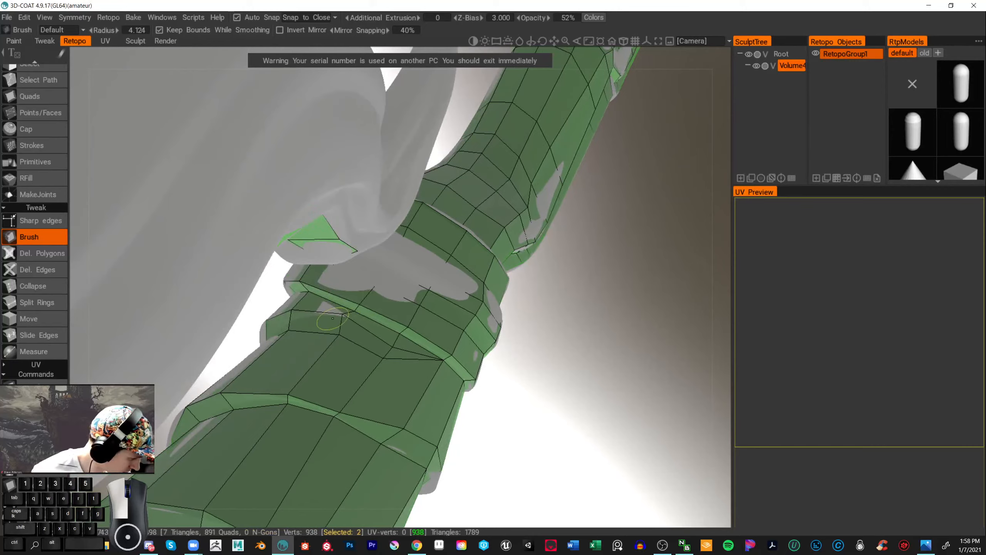
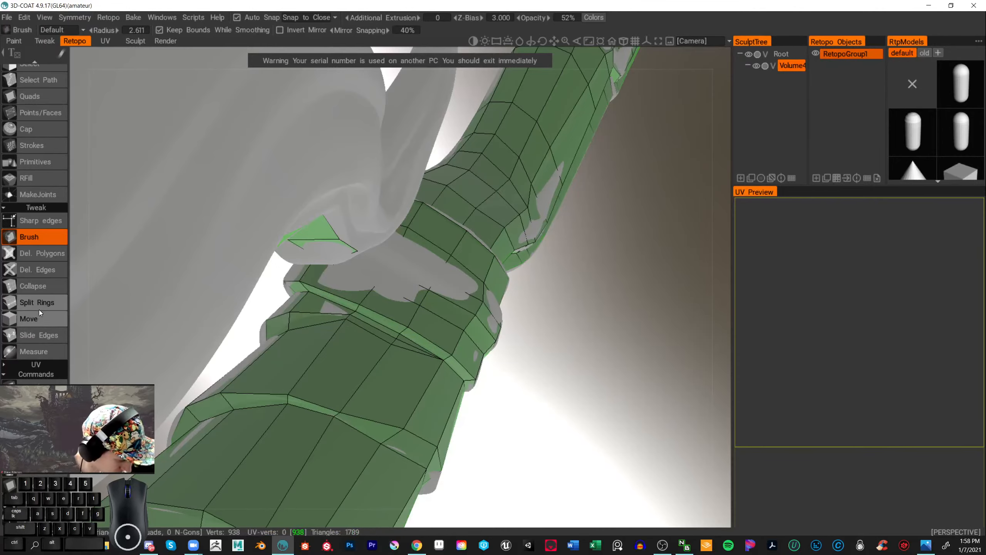
{"action": "left_click_drag", "start_coordinate": [582, 405], "coordinate": [311, 326]}
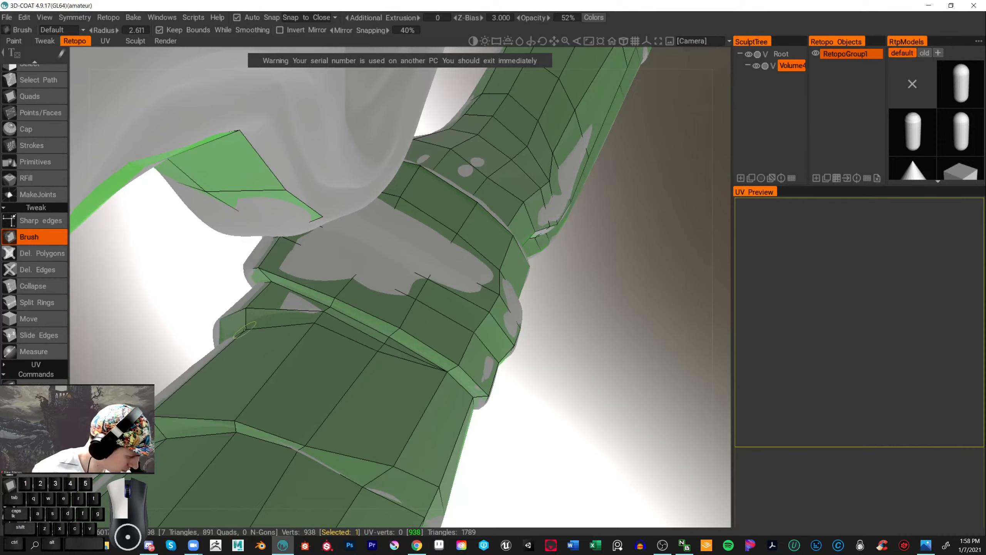
{"action": "mouse_move", "coordinate": [255, 319]}
{"action": "left_mouse_down"}
{"action": "mouse_move", "coordinate": [558, 367]}
{"action": "mouse_move", "coordinate": [406, 375]}
{"action": "mouse_move", "coordinate": [381, 392]}
{"action": "mouse_move", "coordinate": [446, 377]}
{"action": "left_mouse_up"}
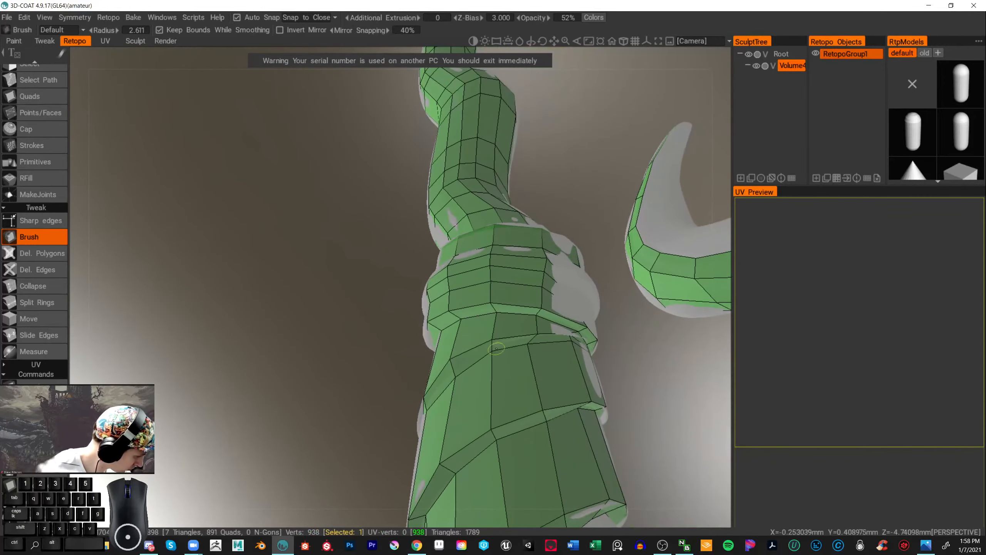
- Set the Brush radius to 6.006 and adjust the plate ring vertices on the limb's outer side
{"action": "right_click_drag", "start_coordinate": [475, 391], "coordinate": [487, 393]}
{"action": "mouse_move", "coordinate": [487, 393]}
{"action": "left_mouse_down"}
{"action": "mouse_move", "coordinate": [392, 409]}
{"action": "mouse_move", "coordinate": [614, 387]}
{"action": "mouse_move", "coordinate": [634, 363]}
{"action": "left_mouse_up"}
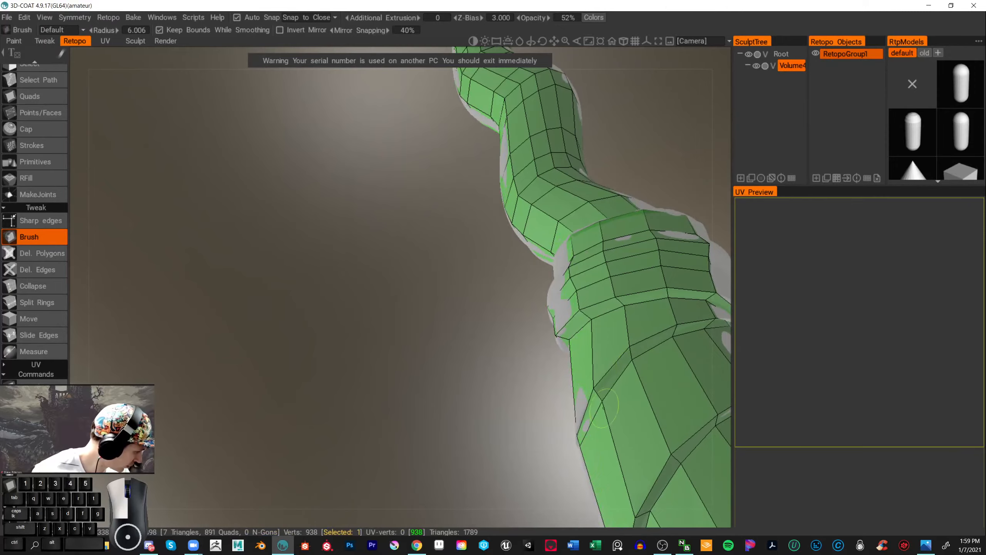
{"action": "left_click_drag", "start_coordinate": [485, 388], "coordinate": [510, 206]}
- Lower the retopo mesh opacity to 22% and brush the plates' edge vertices onto the sculpted lips showing through
{"action": "left_click_drag", "start_coordinate": [511, 20], "coordinate": [502, 25]}
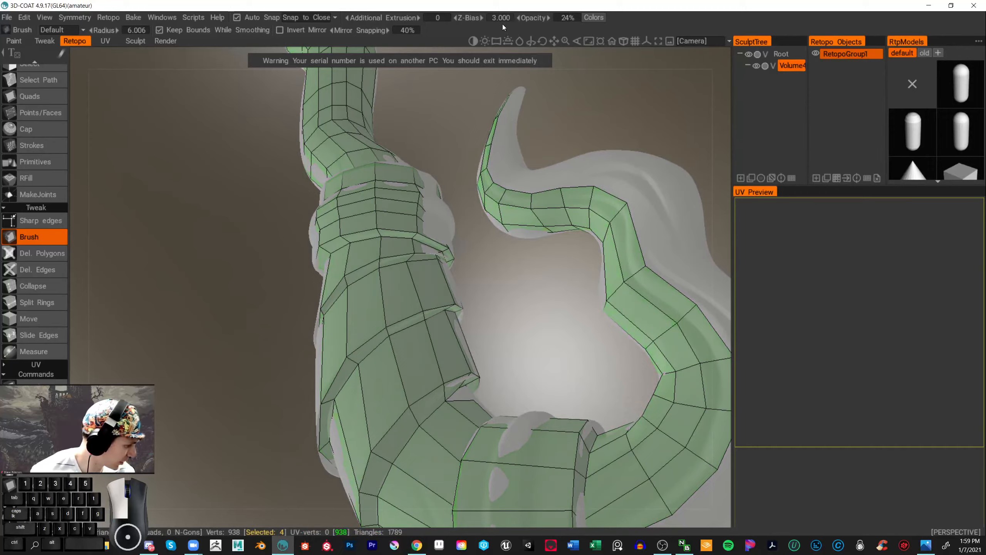
{"action": "mouse_move", "coordinate": [534, 341]}
{"action": "left_mouse_down"}
{"action": "mouse_move", "coordinate": [622, 303]}
{"action": "mouse_move", "coordinate": [568, 308]}
{"action": "mouse_move", "coordinate": [555, 322]}
{"action": "mouse_move", "coordinate": [381, 374]}
{"action": "mouse_move", "coordinate": [386, 365]}
{"action": "mouse_move", "coordinate": [368, 399]}
{"action": "left_mouse_up"}
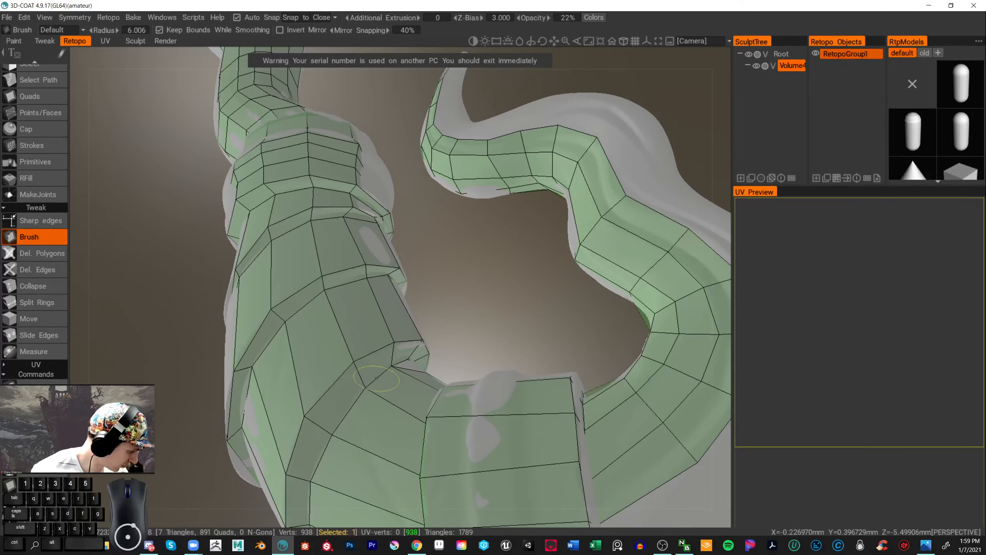
{"action": "mouse_move", "coordinate": [478, 342]}
{"action": "left_mouse_down"}
{"action": "mouse_move", "coordinate": [521, 345]}
{"action": "mouse_move", "coordinate": [513, 316]}
{"action": "mouse_move", "coordinate": [429, 317]}
{"action": "left_mouse_up"}
{"action": "mouse_move", "coordinate": [408, 357]}
{"action": "left_mouse_down", "text": "alt"}
{"action": "mouse_move", "coordinate": [630, 273]}
{"action": "mouse_move", "coordinate": [396, 371]}
{"action": "mouse_move", "coordinate": [322, 389]}
{"action": "mouse_move", "coordinate": [344, 394]}
{"action": "left_mouse_up", "text": "alt"}
{"action": "left_click_drag", "start_coordinate": [373, 305], "coordinate": [381, 312]}
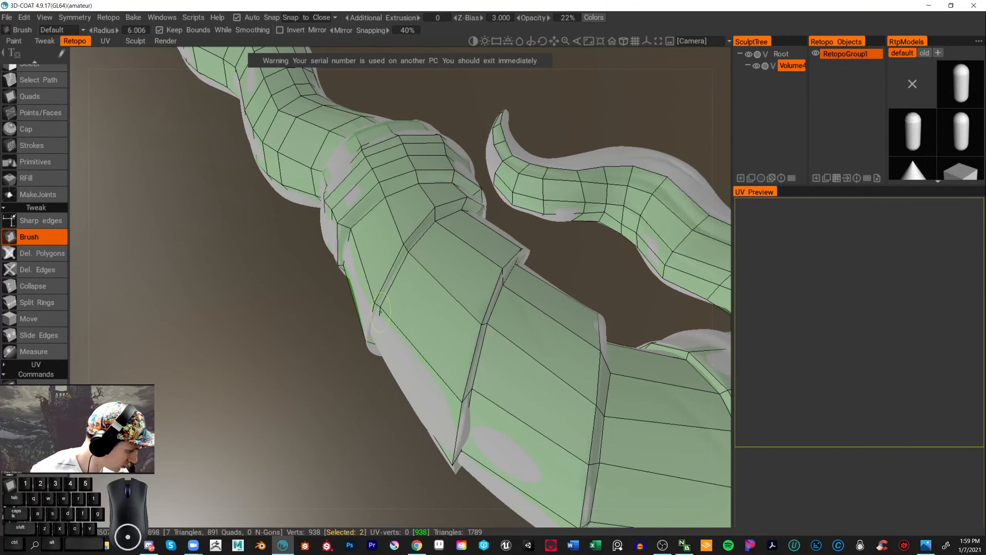
{"action": "right_click_drag", "start_coordinate": [381, 311], "coordinate": [390, 368], "text": "alt"}
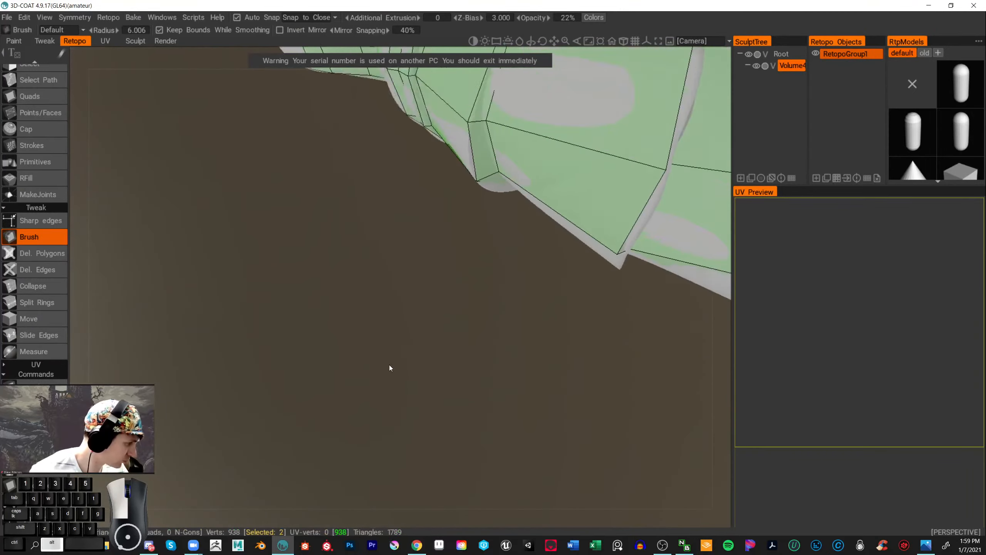
{"action": "left_click_drag", "start_coordinate": [389, 366], "coordinate": [383, 402], "text": "alt"}
{"action": "right_click_drag", "start_coordinate": [383, 402], "coordinate": [386, 377], "text": "alt"}
{"action": "left_click_drag", "start_coordinate": [386, 377], "coordinate": [489, 337], "text": "alt"}
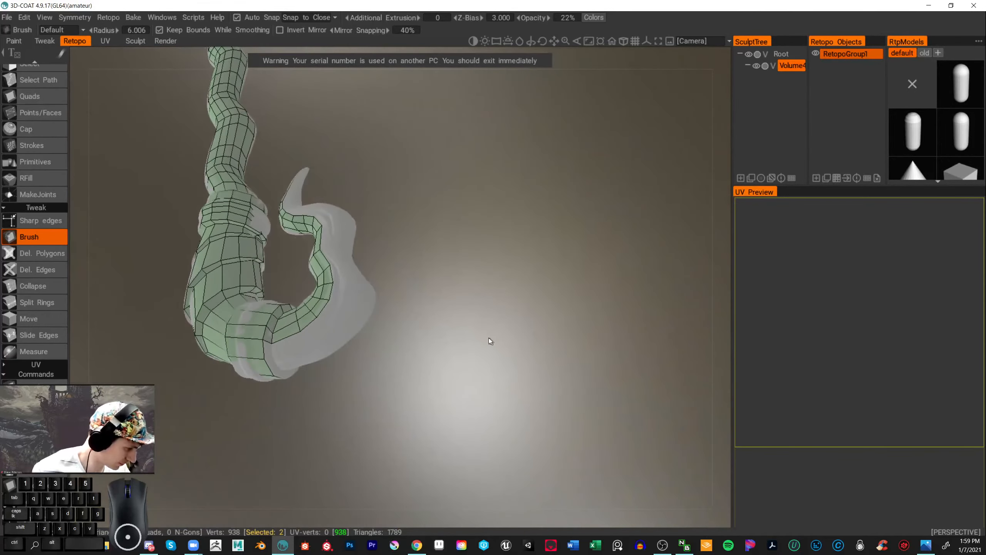
- Set the retopo mesh opacity to 71% and check the underside of the ringed band
{"action": "left_click_drag", "start_coordinate": [537, 16], "coordinate": [586, 24]}
{"action": "left_click_drag", "start_coordinate": [491, 299], "coordinate": [535, 372], "text": "alt"}
{"action": "scroll", "coordinate": [535, 372], "scroll_direction": "up", "scroll_amount": 5}
{"action": "left_click_drag", "start_coordinate": [467, 355], "coordinate": [558, 383], "text": "alt"}
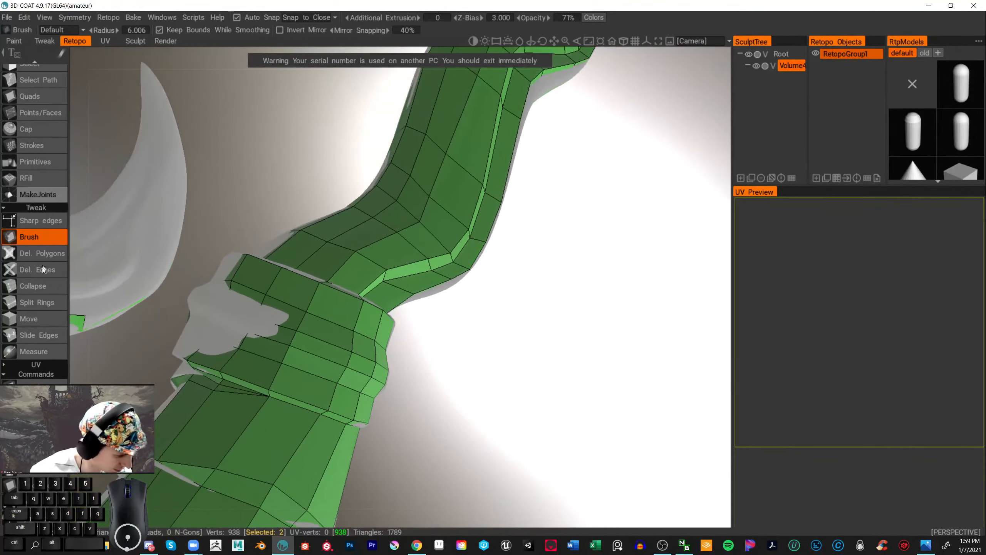
- Delete the uneven polygons around the hole on the underside of the ringed band with Del. Polygons
{"action": "left_click", "coordinate": [43, 253]}
{"action": "left_click", "coordinate": [288, 314]}
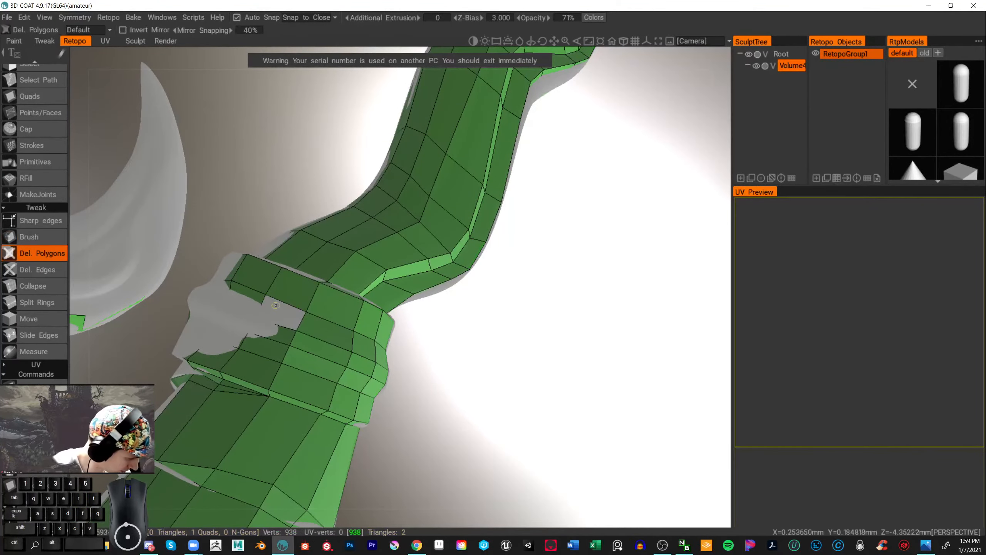
{"action": "left_click", "coordinate": [251, 293]}
{"action": "left_click", "coordinate": [284, 334]}
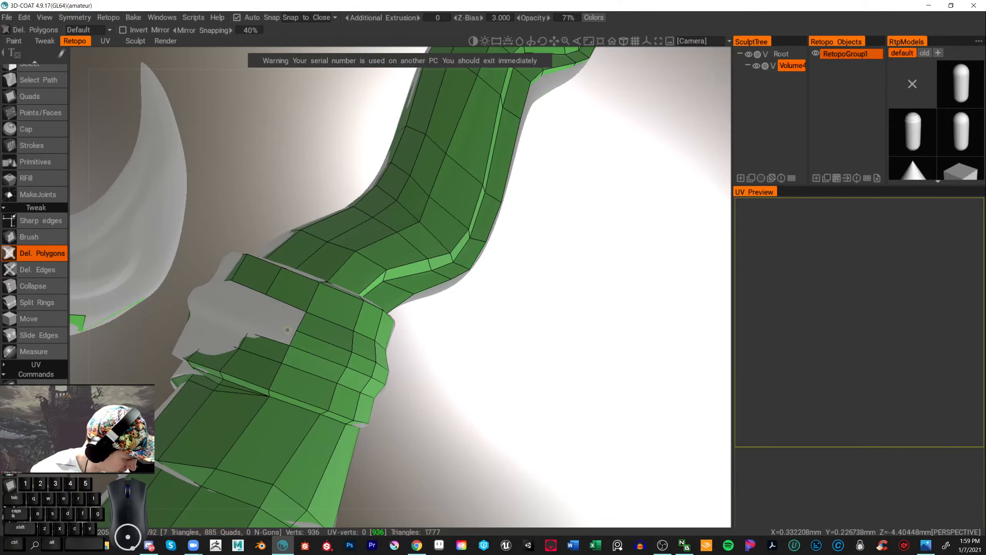
{"action": "left_click", "coordinate": [266, 345]}
{"action": "left_click", "coordinate": [234, 339]}
{"action": "left_click_drag", "start_coordinate": [435, 350], "coordinate": [272, 276]}
{"action": "left_click", "coordinate": [525, 460]}
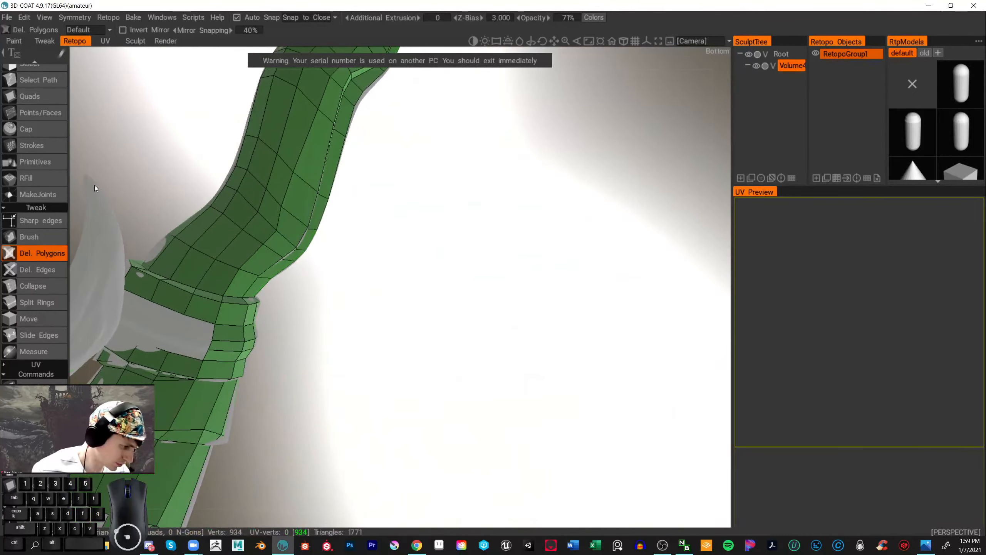
- Build new quads from the clean edges of the hole to continue the ringed band's rows across it
{"action": "left_click", "coordinate": [35, 93]}
{"action": "left_click_drag", "start_coordinate": [472, 369], "coordinate": [216, 330]}
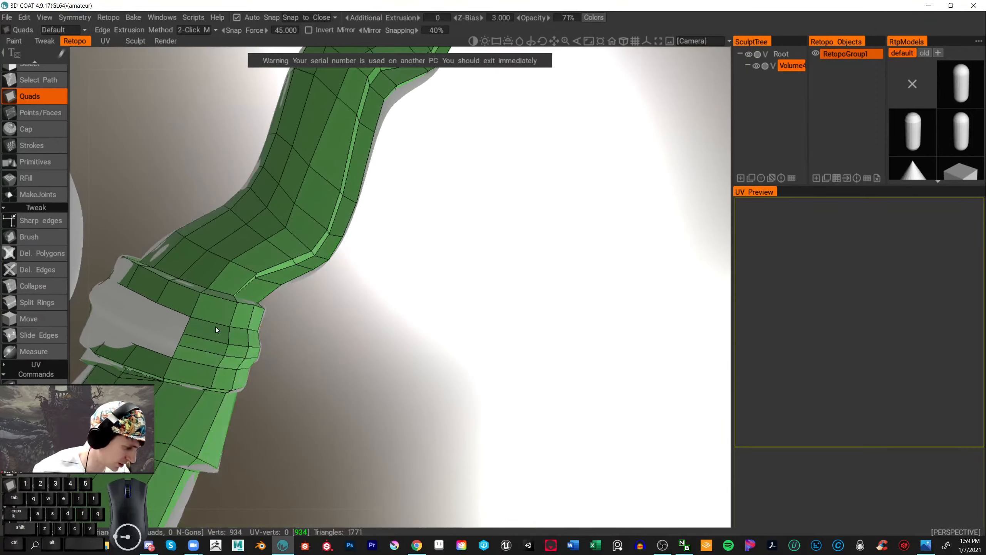
{"action": "left_click", "coordinate": [156, 302]}
{"action": "left_click", "coordinate": [190, 316]}
{"action": "left_click", "coordinate": [183, 333]}
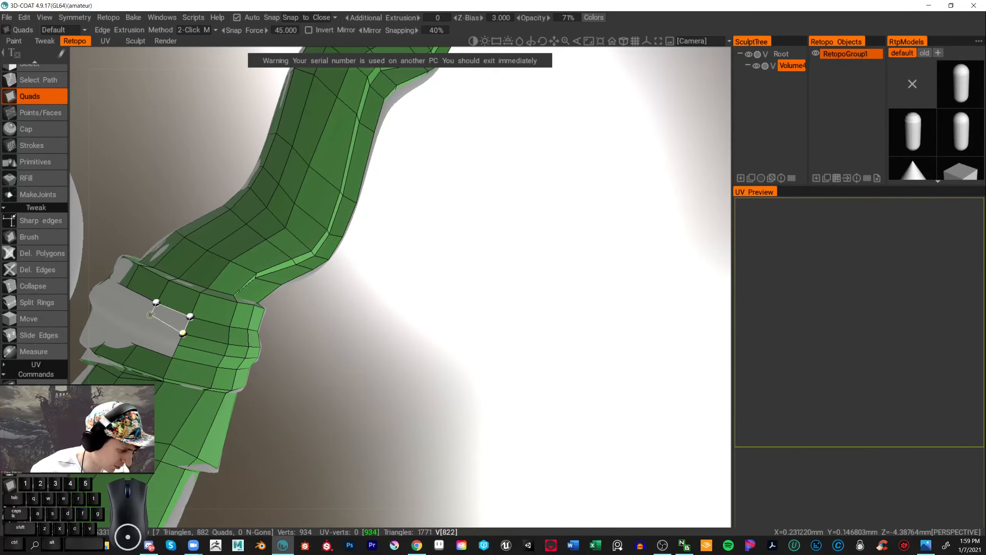
{"action": "left_click", "coordinate": [151, 315]}
{"action": "left_click", "coordinate": [166, 324]}
{"action": "left_click", "coordinate": [178, 345]}
{"action": "left_click", "coordinate": [145, 329]}
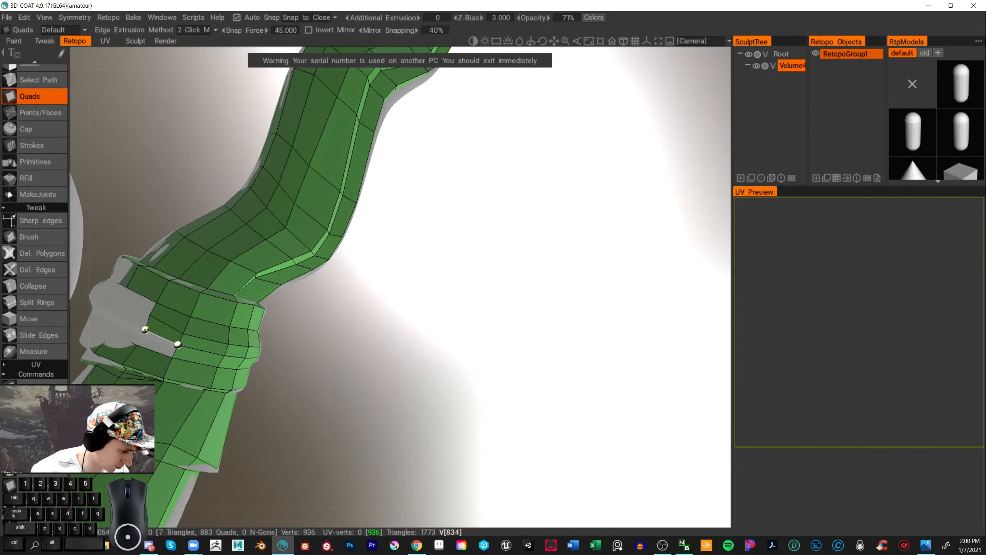
{"action": "left_click", "coordinate": [157, 340]}
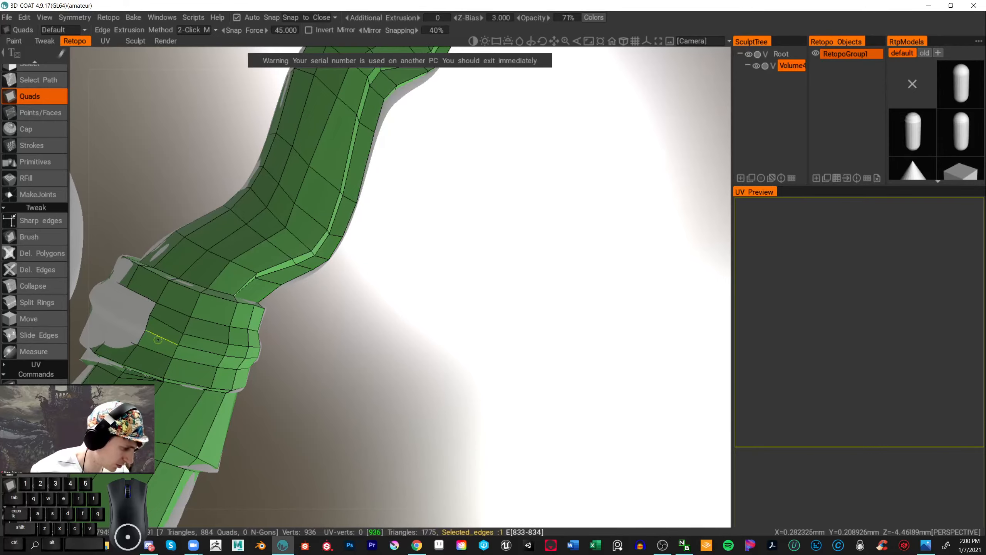
{"action": "left_click", "coordinate": [157, 340]}
{"action": "left_click_drag", "start_coordinate": [373, 356], "coordinate": [444, 351]}
{"action": "scroll", "coordinate": [430, 361], "scroll_direction": "up", "scroll_amount": 2}
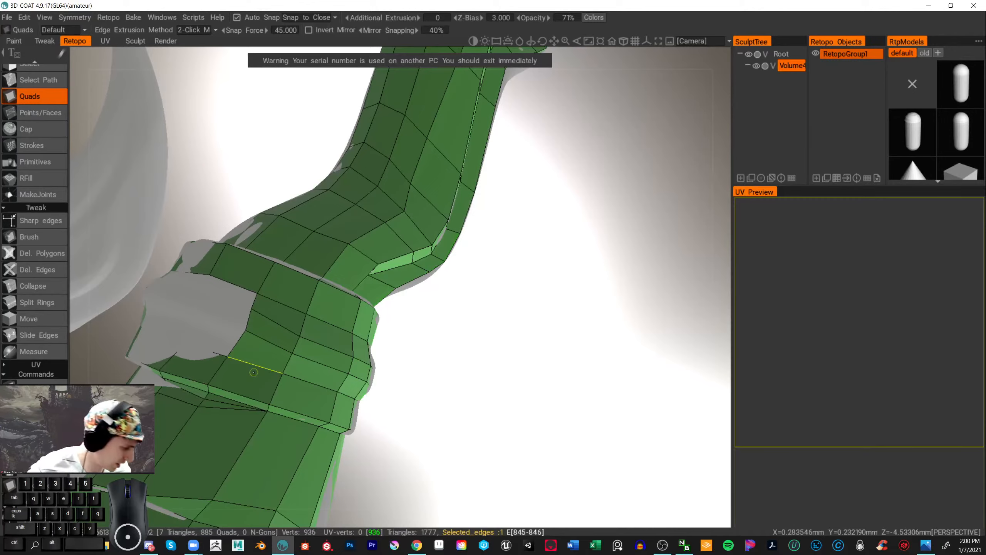
{"action": "left_click", "coordinate": [37, 235]}
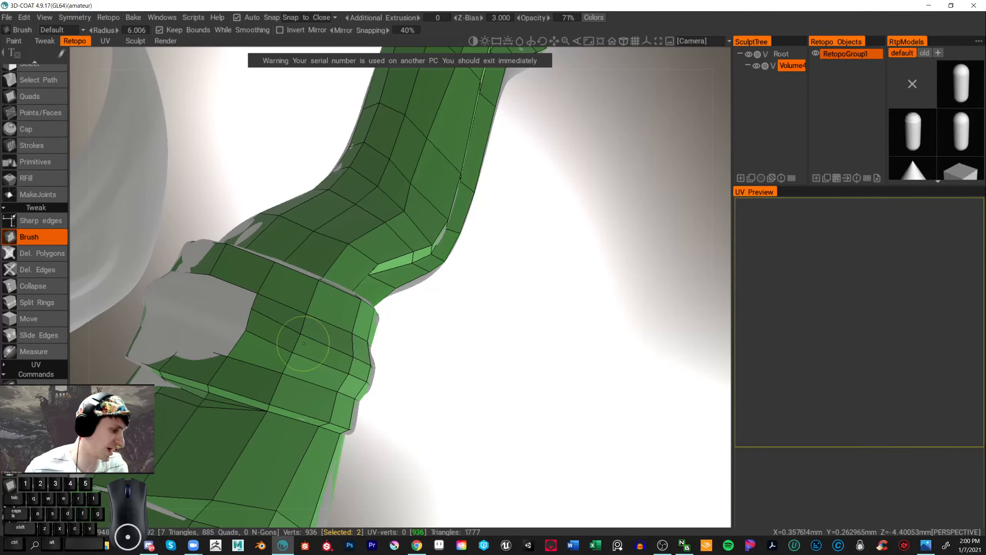
{"action": "left_click_drag", "start_coordinate": [304, 343], "coordinate": [327, 344]}
{"action": "key", "text": "ctrl+z"}
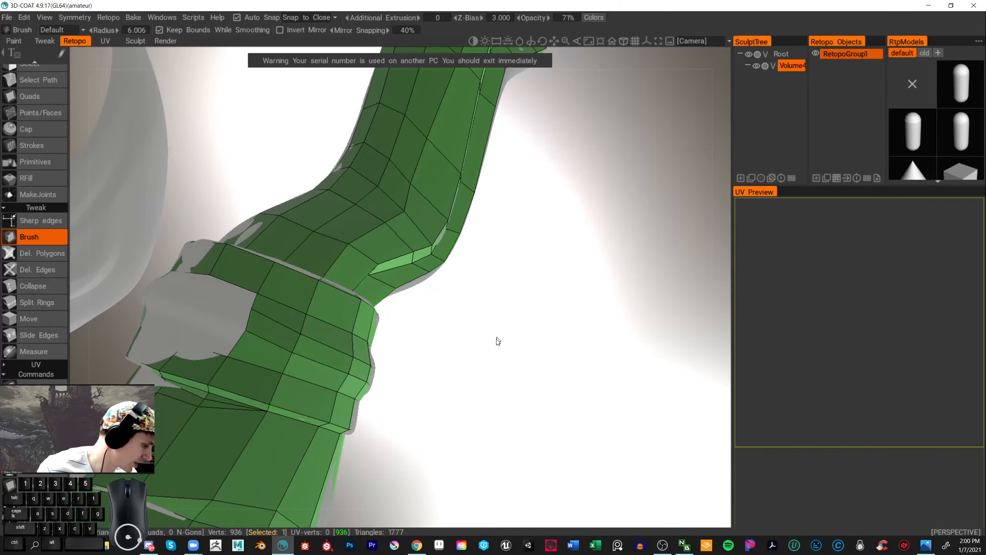
- Extend a middle row of quads across the remaining hole towards the ringed band's inner side
{"action": "scroll", "coordinate": [497, 342], "scroll_direction": "down", "scroll_amount": 3}
{"action": "mouse_move", "coordinate": [498, 342]}
{"action": "left_mouse_down"}
{"action": "mouse_move", "coordinate": [467, 355]}
{"action": "mouse_move", "coordinate": [535, 323]}
{"action": "mouse_move", "coordinate": [570, 342]}
{"action": "left_mouse_up"}
{"action": "left_click", "coordinate": [41, 93]}
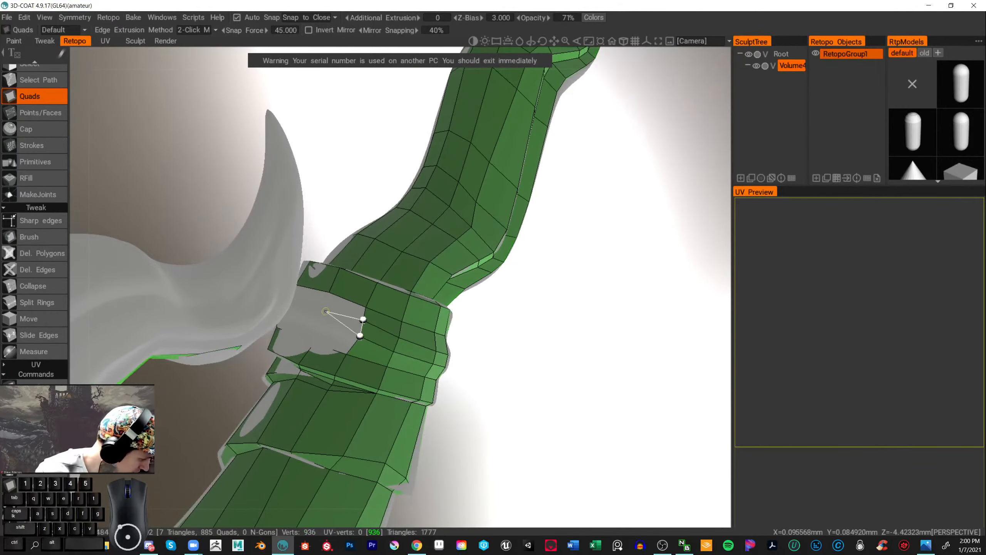
{"action": "left_click", "coordinate": [318, 323]}
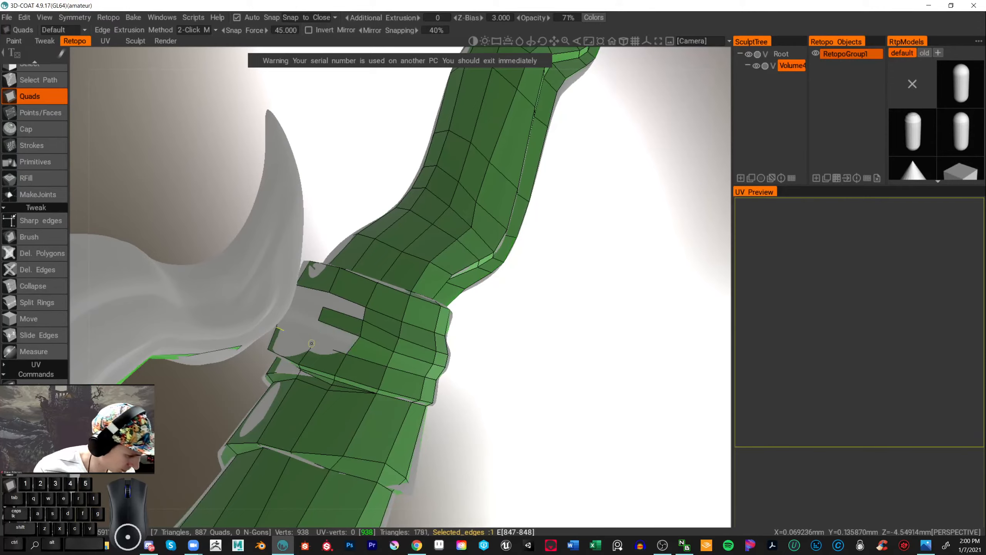
- Delete the leftover ragged polygons beside the hole and close the rest of the ringed band with quads
{"action": "left_click", "coordinate": [42, 253]}
{"action": "left_click", "coordinate": [325, 359]}
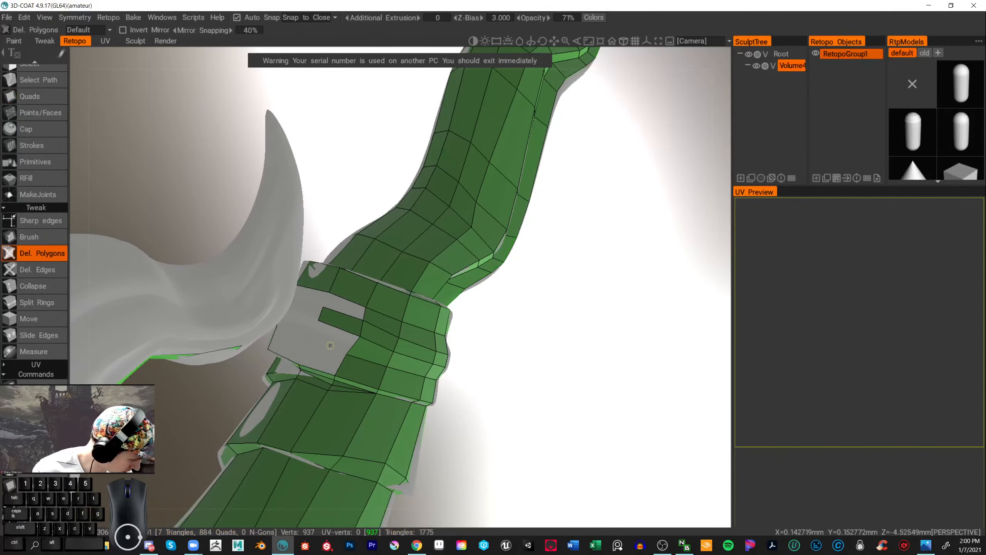
{"action": "left_click", "coordinate": [33, 98]}
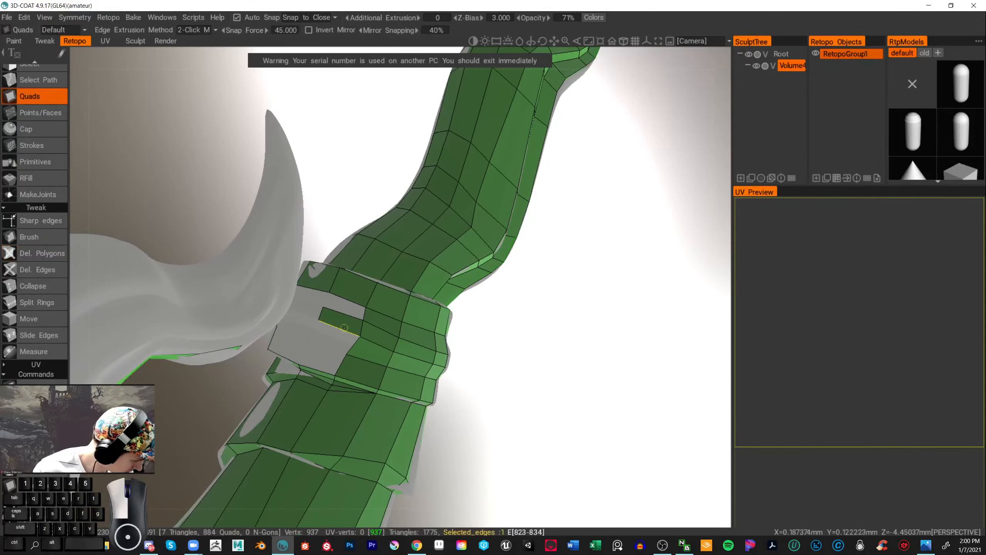
{"action": "left_click", "coordinate": [312, 340]}
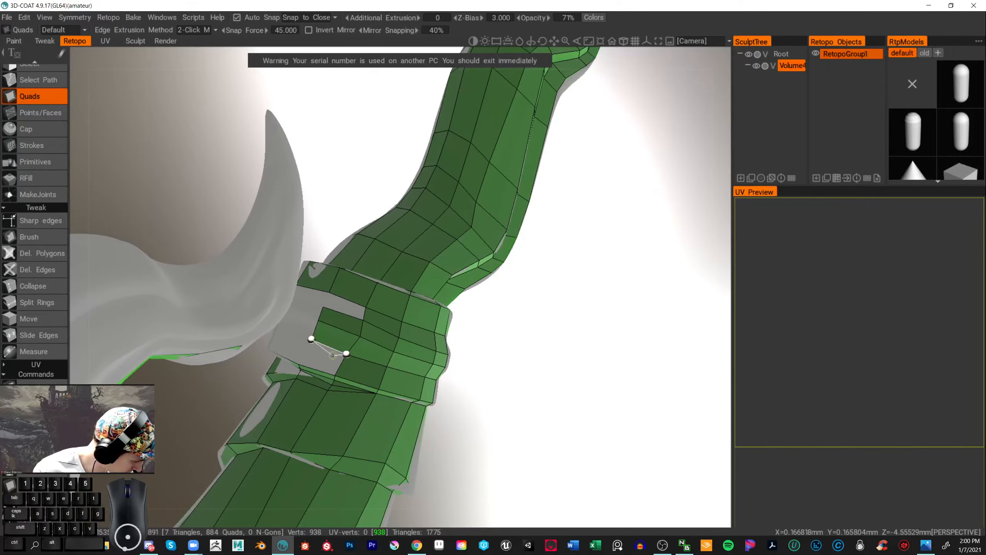
{"action": "left_click", "coordinate": [298, 364]}
{"action": "left_click_drag", "start_coordinate": [310, 350], "coordinate": [617, 383], "text": "alt"}
{"action": "left_click_drag", "start_coordinate": [349, 338], "coordinate": [250, 350], "text": "alt"}
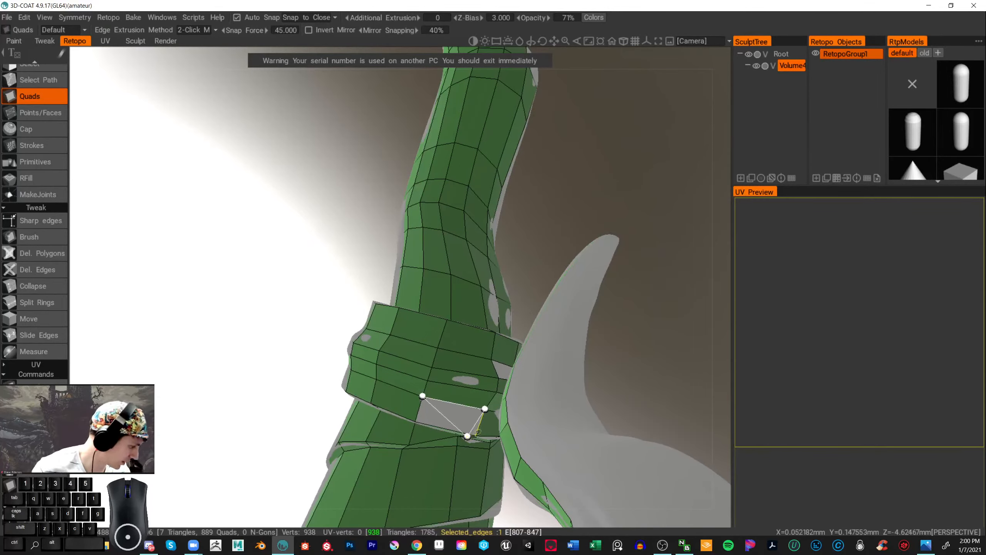
{"action": "left_click", "coordinate": [431, 415]}
{"action": "mouse_move", "coordinate": [434, 411]}
{"action": "middle_mouse_down"}
{"action": "mouse_move", "coordinate": [568, 329]}
{"action": "mouse_move", "coordinate": [554, 320]}
{"action": "mouse_move", "coordinate": [508, 328]}
{"action": "mouse_move", "coordinate": [201, 298]}
{"action": "middle_mouse_up"}
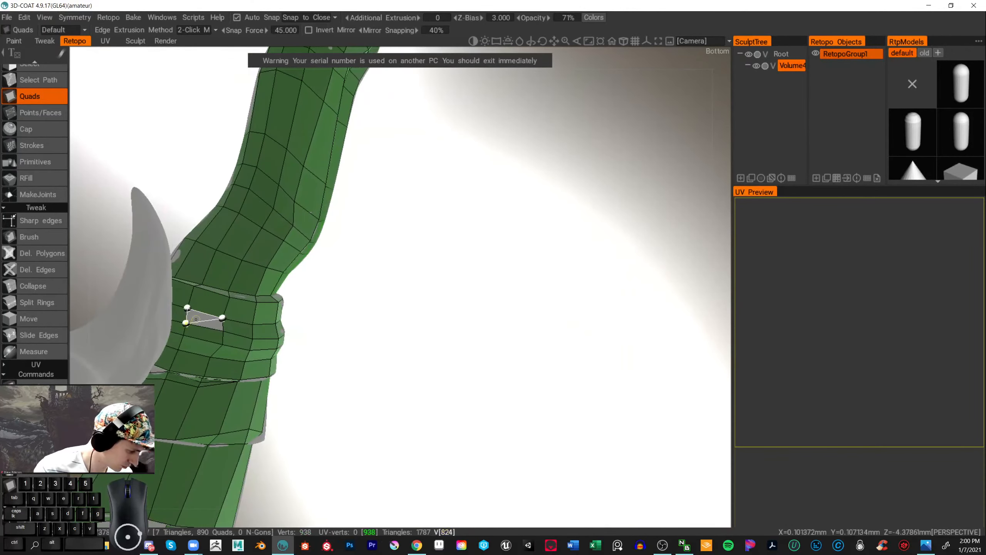
{"action": "left_click", "coordinate": [223, 330]}
- Even out the vertices of the newly filled ringed band with the Brush
{"action": "left_click", "coordinate": [36, 237]}
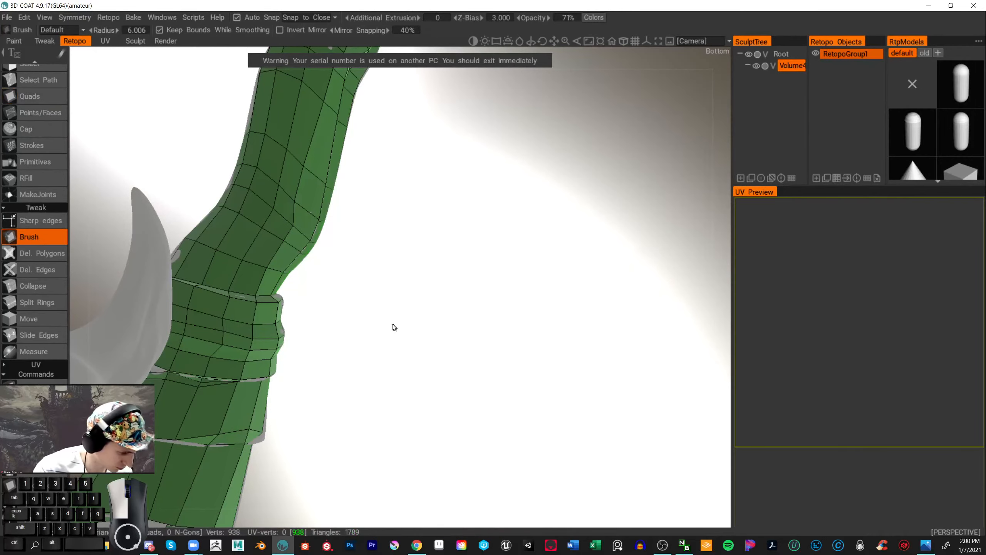
{"action": "middle_click_drag", "start_coordinate": [392, 326], "coordinate": [361, 307]}
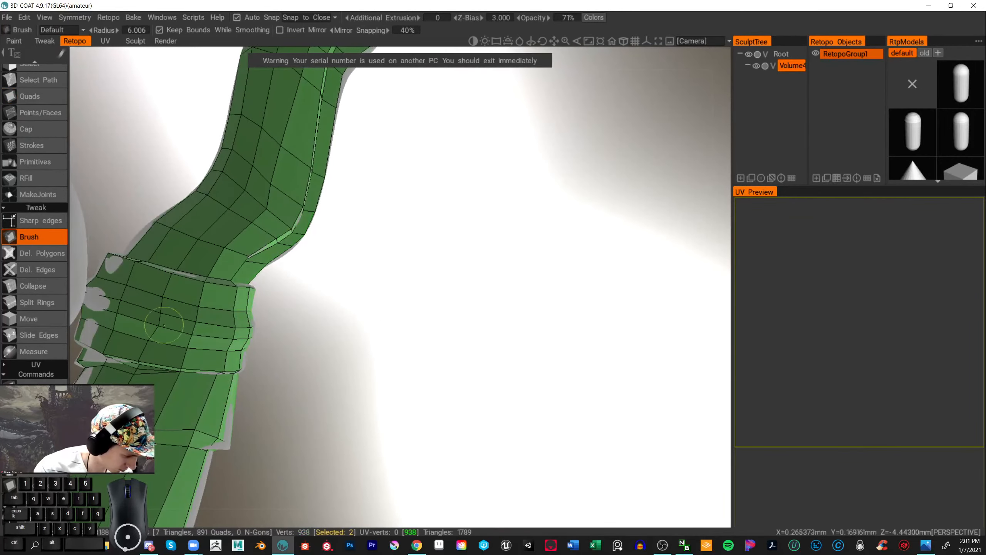
{"action": "middle_click_drag", "start_coordinate": [160, 318], "coordinate": [361, 318]}
{"action": "left_click_drag", "start_coordinate": [360, 315], "coordinate": [360, 308]}
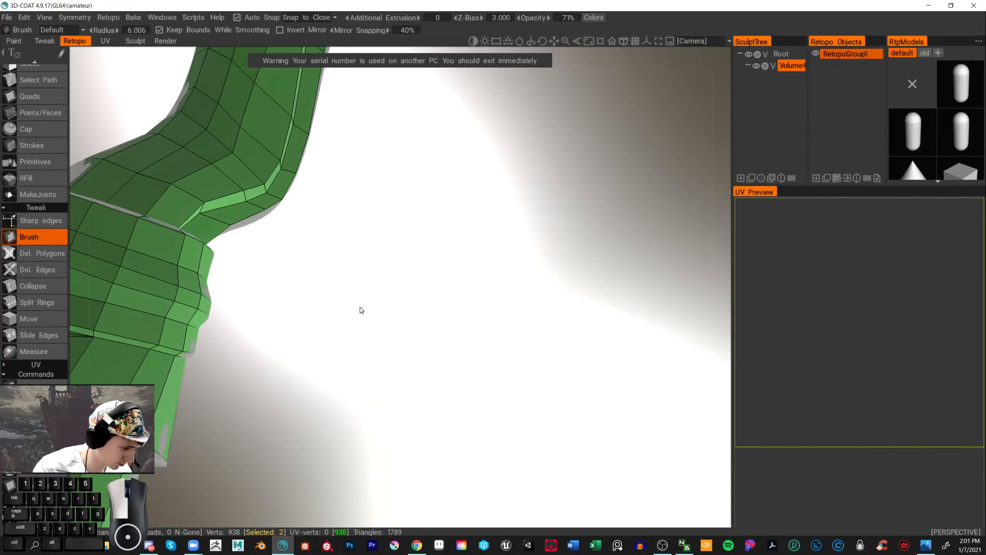
{"action": "left_click_drag", "start_coordinate": [112, 289], "coordinate": [105, 310]}
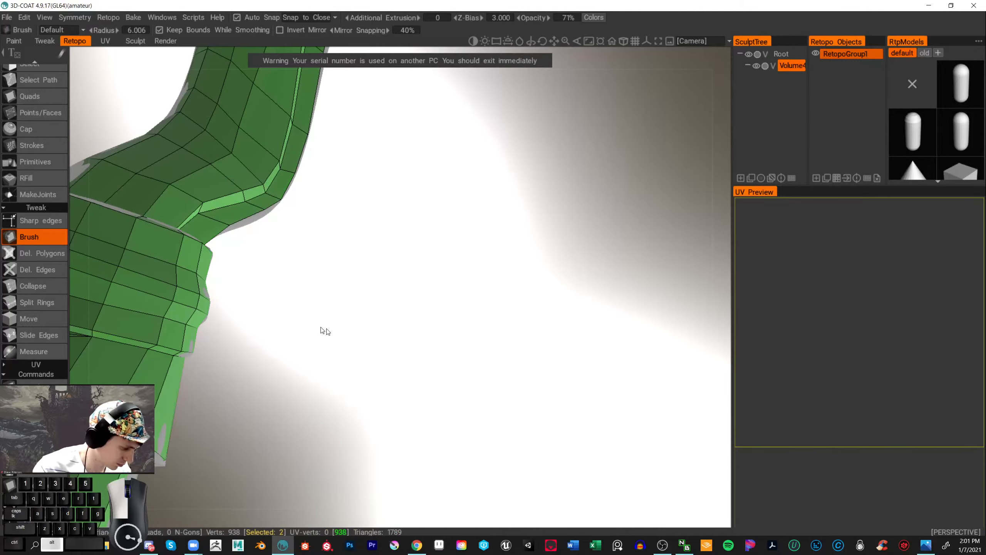
{"action": "middle_click_drag", "start_coordinate": [324, 330], "coordinate": [474, 328]}
{"action": "left_click_drag", "start_coordinate": [473, 324], "coordinate": [481, 332]}
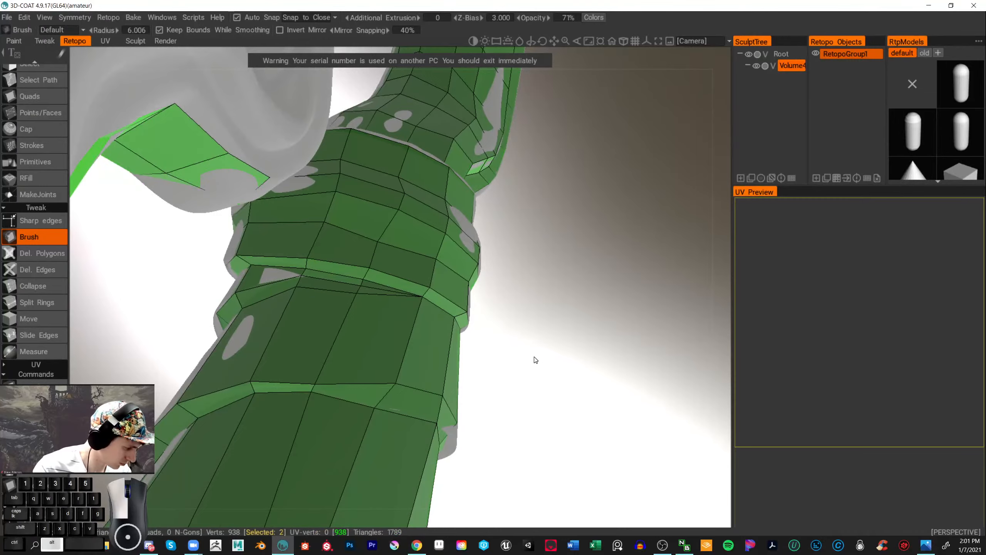
- Build a strip of inner rim quads along the end plate where the curled tail emerges
{"action": "left_click_drag", "start_coordinate": [534, 357], "coordinate": [494, 328], "text": "alt"}
{"action": "mouse_move", "coordinate": [439, 328]}
{"action": "right_mouse_down", "text": "alt"}
{"action": "mouse_move", "coordinate": [483, 346]}
{"action": "mouse_move", "coordinate": [446, 325]}
{"action": "right_mouse_up", "text": "alt"}
{"action": "left_click_drag", "start_coordinate": [446, 325], "coordinate": [461, 345], "text": "alt"}
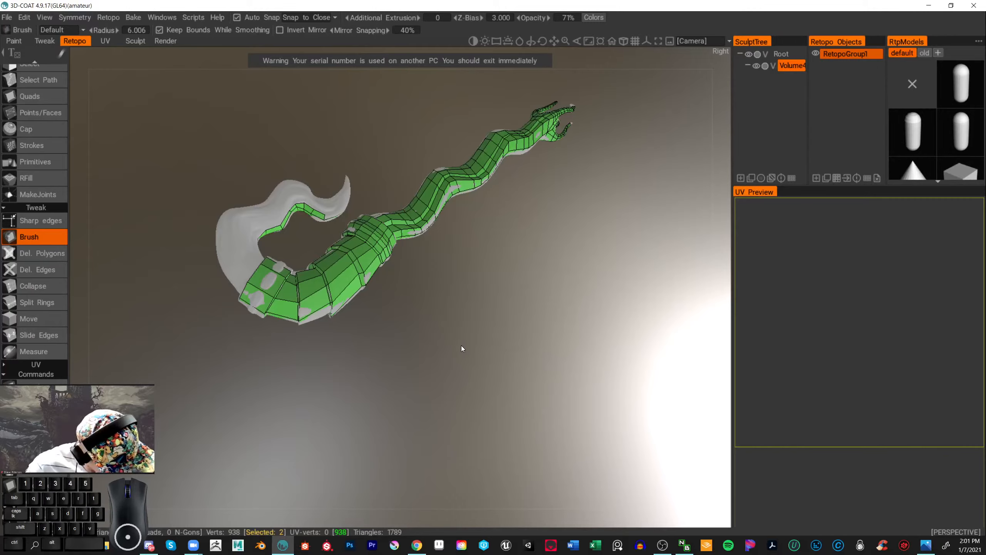
{"action": "left_click_drag", "start_coordinate": [348, 341], "coordinate": [530, 377]}
{"action": "left_click", "coordinate": [40, 95]}
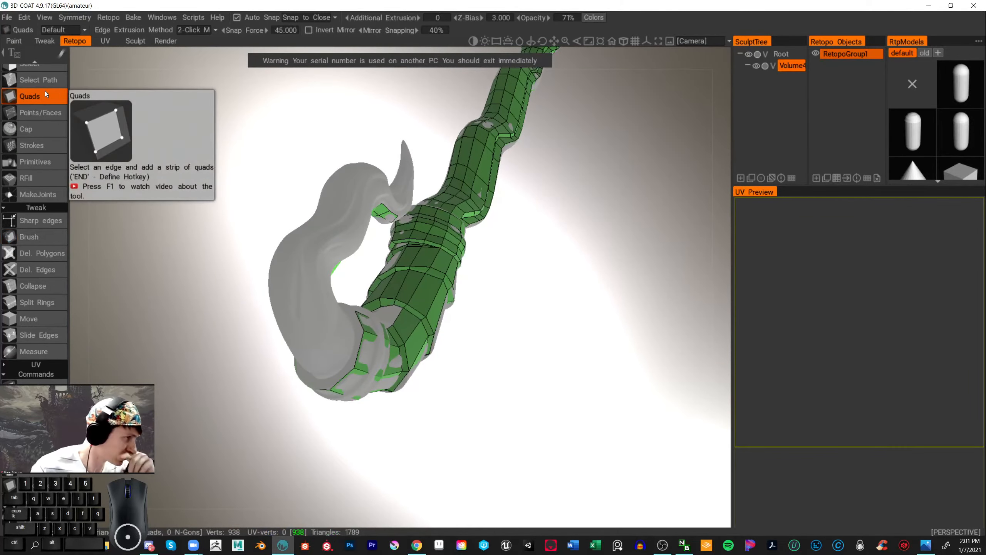
{"action": "left_click", "coordinate": [356, 335]}
{"action": "left_click", "coordinate": [347, 363]}
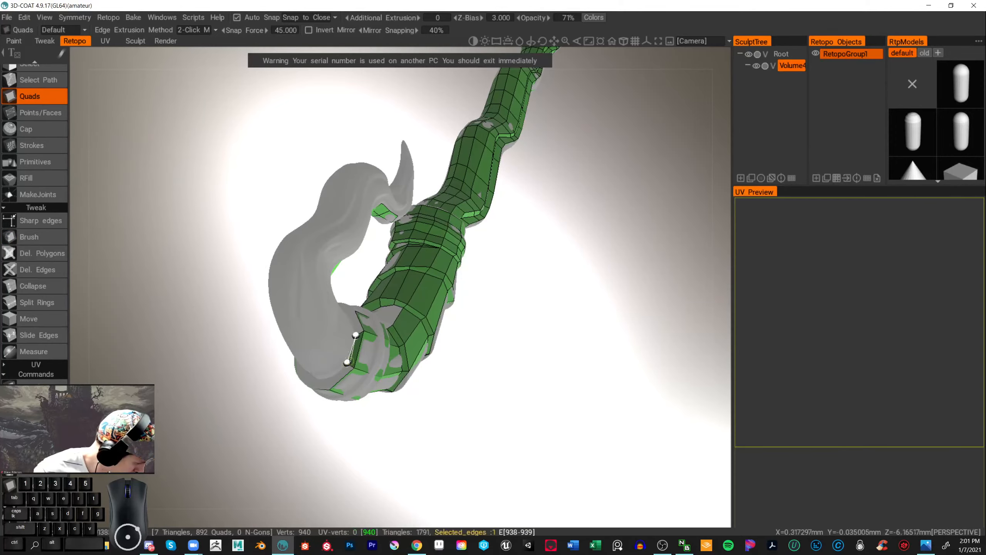
{"action": "left_click", "coordinate": [351, 365]}
{"action": "left_click", "coordinate": [329, 389]}
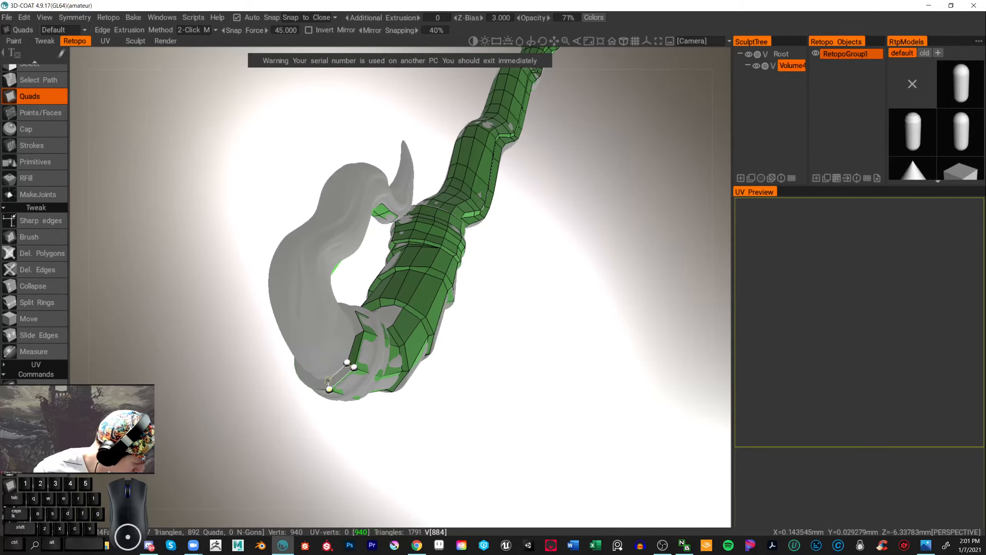
{"action": "left_click", "coordinate": [328, 379]}
- Fill the remaining gaps in the rim strip around the curled tail and the missing quad on the end plate
{"action": "left_click_drag", "start_coordinate": [329, 382], "coordinate": [443, 354], "text": "alt"}
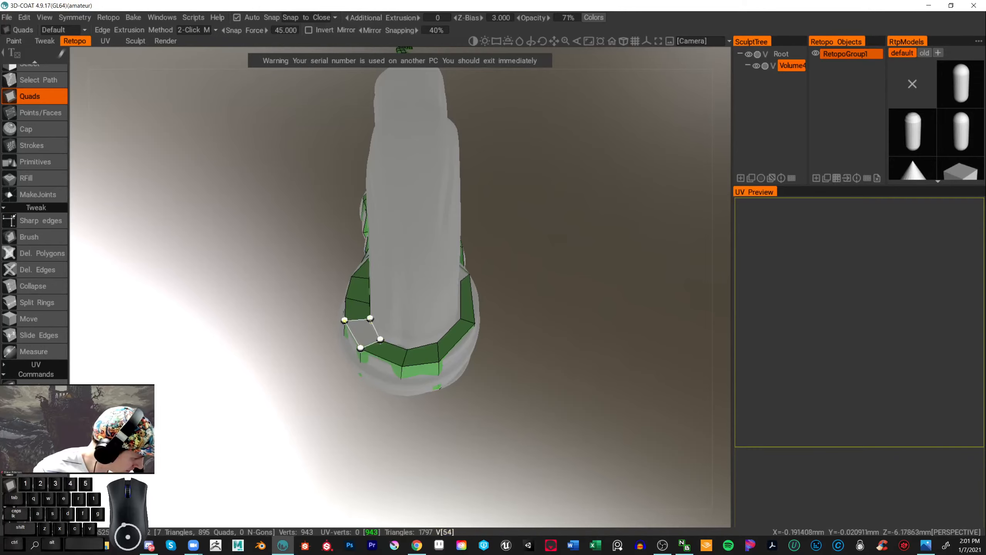
{"action": "right_click_drag", "start_coordinate": [369, 319], "coordinate": [312, 372]}
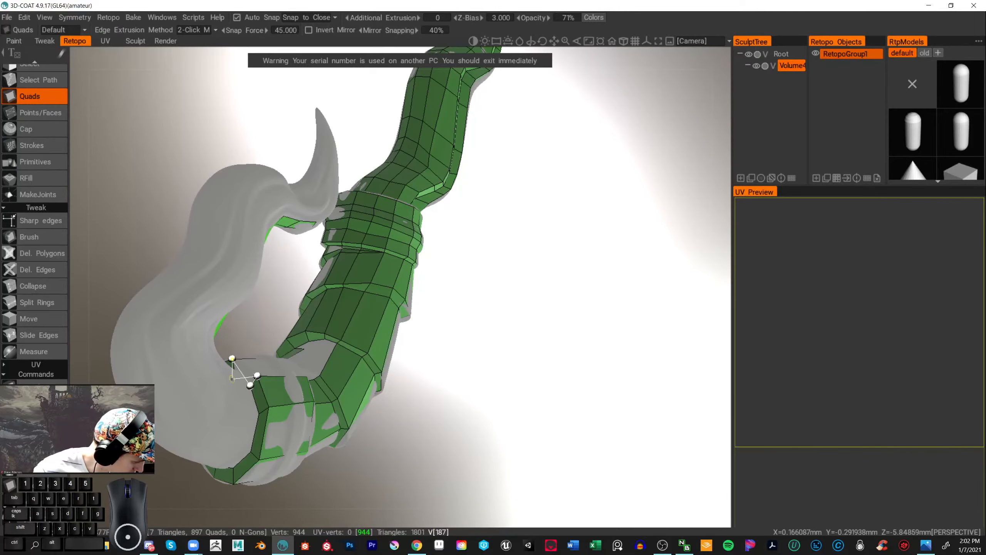
{"action": "right_click_drag", "start_coordinate": [245, 365], "coordinate": [500, 370]}
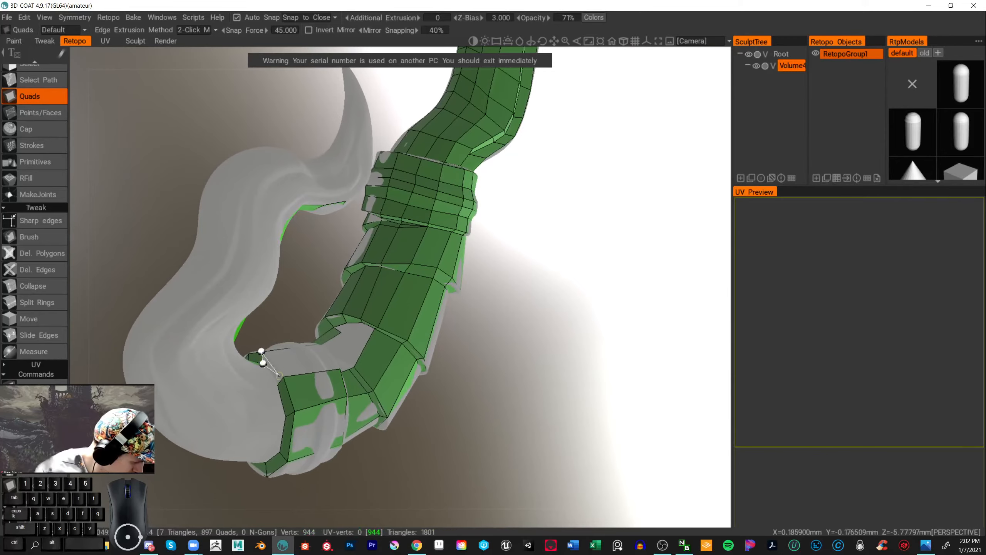
{"action": "left_click", "coordinate": [289, 347]}
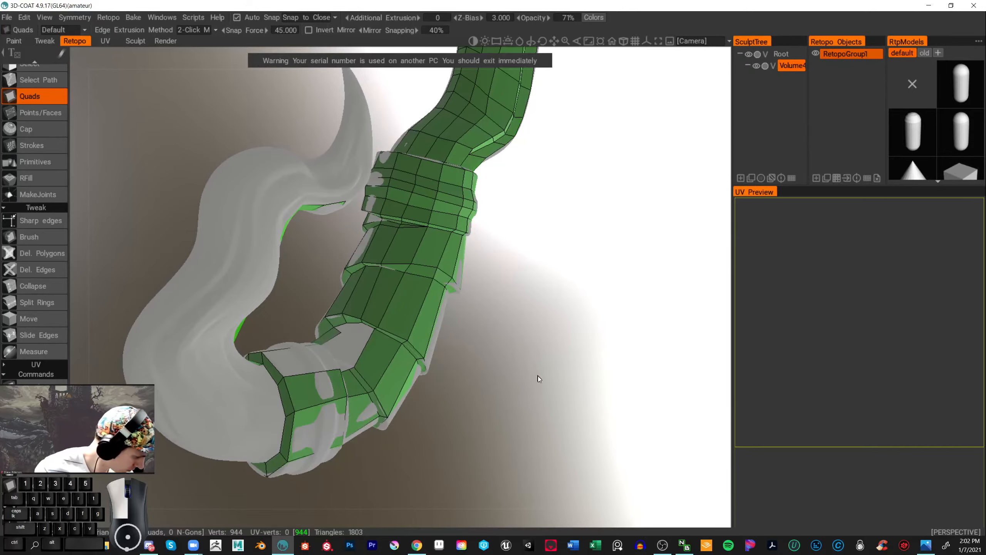
{"action": "mouse_move", "coordinate": [539, 375]}
{"action": "left_mouse_down", "text": "alt"}
{"action": "mouse_move", "coordinate": [579, 392]}
{"action": "mouse_move", "coordinate": [559, 407]}
{"action": "left_mouse_up", "text": "alt"}
{"action": "left_click", "coordinate": [336, 339]}
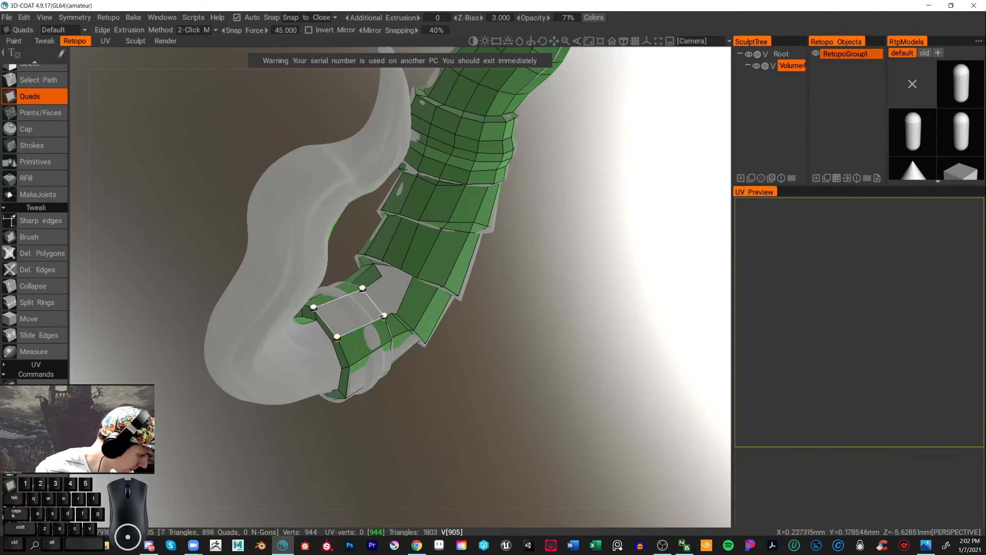
{"action": "left_click", "coordinate": [387, 318]}
- Adjust the vertices along the plate lip above the remaining hole with the Brush
{"action": "mouse_move", "coordinate": [542, 340]}
{"action": "left_mouse_down", "text": "alt"}
{"action": "mouse_move", "coordinate": [582, 335]}
{"action": "mouse_move", "coordinate": [375, 404]}
{"action": "mouse_move", "coordinate": [395, 408]}
{"action": "mouse_move", "coordinate": [497, 371]}
{"action": "mouse_move", "coordinate": [353, 372]}
{"action": "left_mouse_up", "text": "alt"}
{"action": "mouse_move", "coordinate": [590, 348]}
{"action": "left_mouse_down", "text": "alt"}
{"action": "mouse_move", "coordinate": [460, 328]}
{"action": "mouse_move", "coordinate": [607, 214]}
{"action": "mouse_move", "coordinate": [457, 291]}
{"action": "mouse_move", "coordinate": [464, 271]}
{"action": "mouse_move", "coordinate": [539, 279]}
{"action": "left_mouse_up", "text": "alt"}
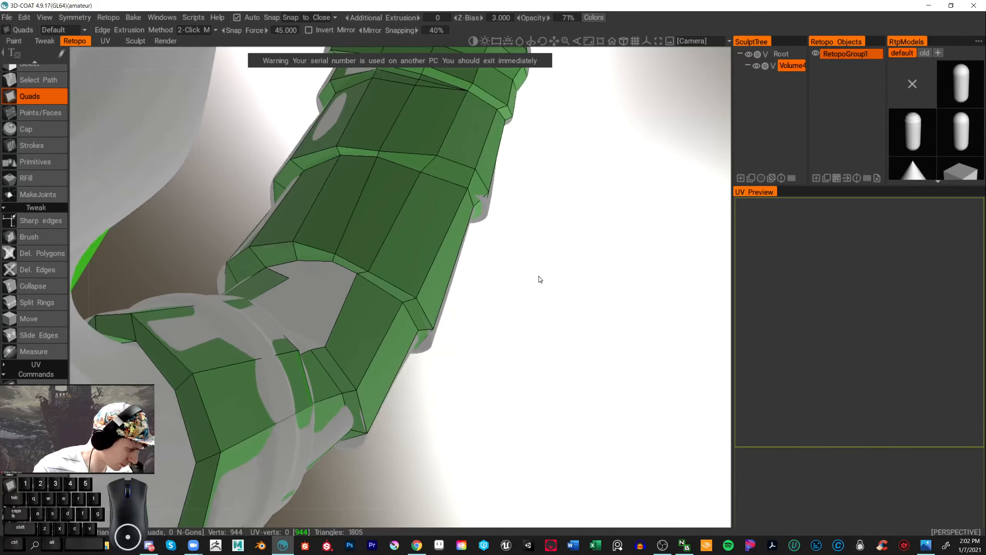
{"action": "left_click", "coordinate": [35, 236]}
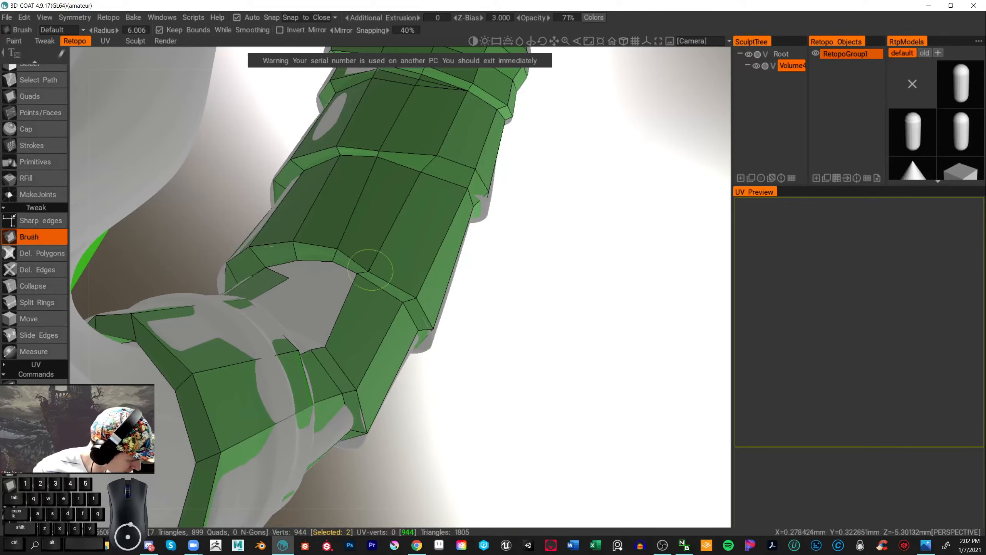
{"action": "left_click_drag", "start_coordinate": [361, 276], "coordinate": [400, 309]}
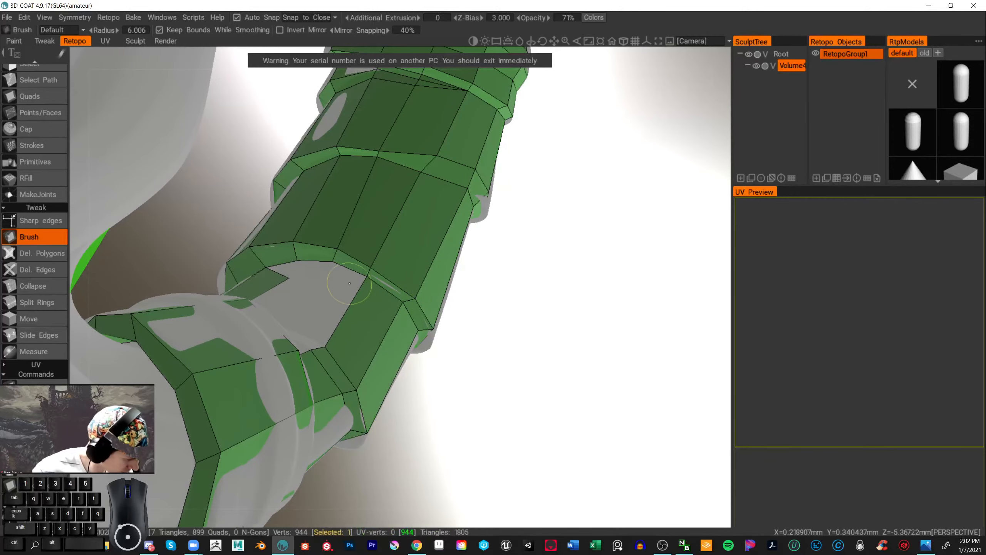
{"action": "left_click_drag", "start_coordinate": [350, 284], "coordinate": [328, 268]}
- Pull the lower lip vertices of the next armour plate up the limb onto the sculpted edge with the Brush
{"action": "left_click", "coordinate": [34, 96]}
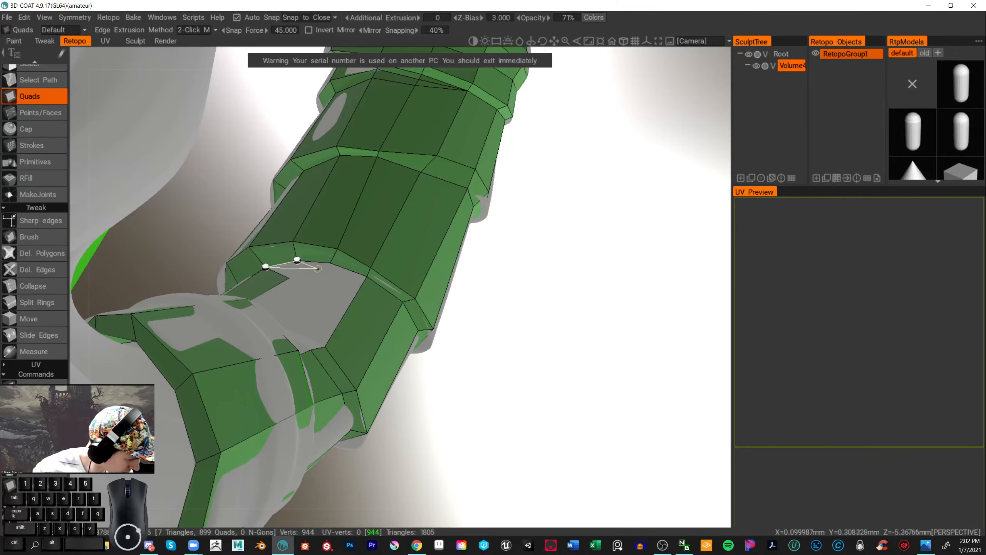
{"action": "right_click_drag", "start_coordinate": [538, 248], "coordinate": [541, 334]}
{"action": "left_click_drag", "start_coordinate": [539, 305], "coordinate": [481, 382]}
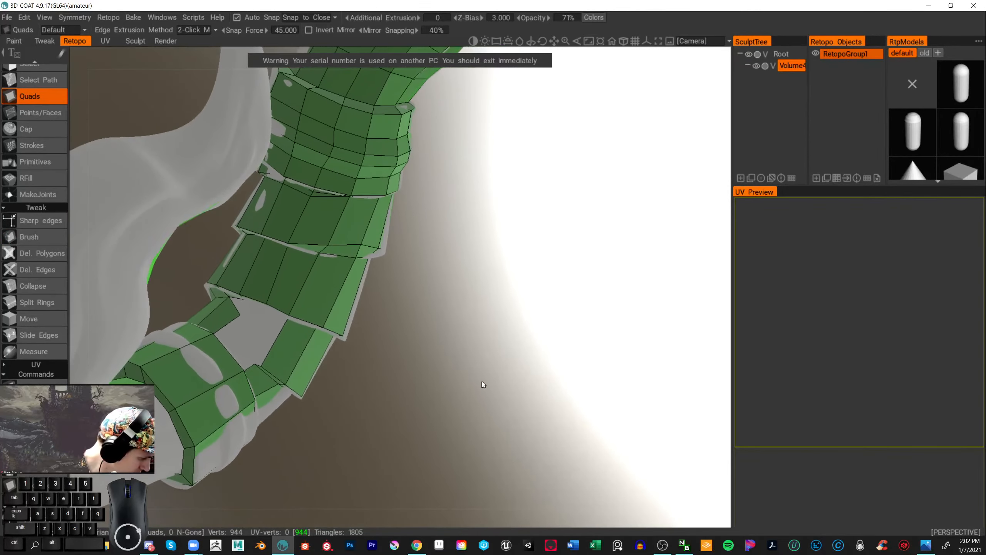
{"action": "right_click_drag", "start_coordinate": [482, 382], "coordinate": [486, 358]}
{"action": "mouse_move", "coordinate": [486, 357]}
{"action": "left_mouse_down", "text": "alt"}
{"action": "mouse_move", "coordinate": [547, 319]}
{"action": "mouse_move", "coordinate": [452, 380]}
{"action": "mouse_move", "coordinate": [353, 477]}
{"action": "mouse_move", "coordinate": [369, 471]}
{"action": "mouse_move", "coordinate": [575, 213]}
{"action": "mouse_move", "coordinate": [510, 253]}
{"action": "mouse_move", "coordinate": [577, 231]}
{"action": "mouse_move", "coordinate": [575, 316]}
{"action": "mouse_move", "coordinate": [552, 381]}
{"action": "mouse_move", "coordinate": [520, 349]}
{"action": "left_mouse_up", "text": "alt"}
{"action": "left_click", "coordinate": [45, 235]}
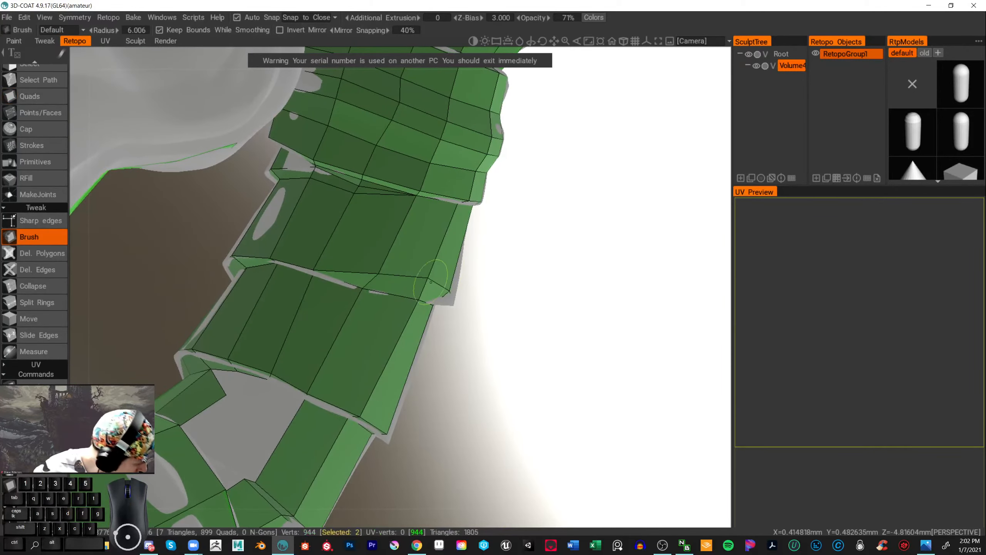
{"action": "left_click_drag", "start_coordinate": [464, 237], "coordinate": [447, 299]}
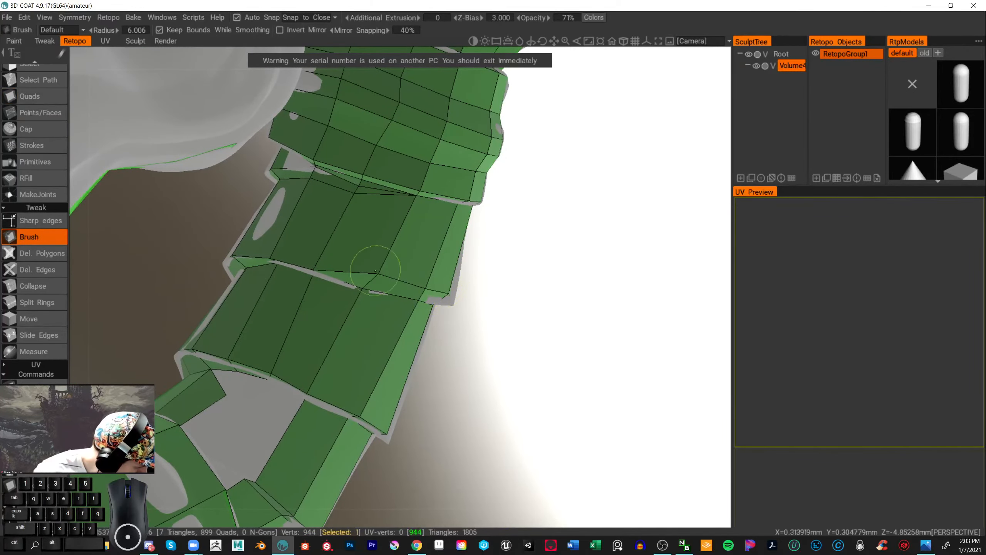
{"action": "mouse_move", "coordinate": [551, 308]}
{"action": "left_mouse_down", "text": "alt"}
{"action": "mouse_move", "coordinate": [510, 303]}
{"action": "mouse_move", "coordinate": [480, 326]}
{"action": "mouse_move", "coordinate": [363, 326]}
{"action": "mouse_move", "coordinate": [396, 298]}
{"action": "mouse_move", "coordinate": [436, 364]}
{"action": "mouse_move", "coordinate": [418, 328]}
{"action": "mouse_move", "coordinate": [483, 321]}
{"action": "left_mouse_up", "text": "alt"}
{"action": "right_click_drag", "start_coordinate": [483, 320], "coordinate": [493, 315], "text": "alt"}
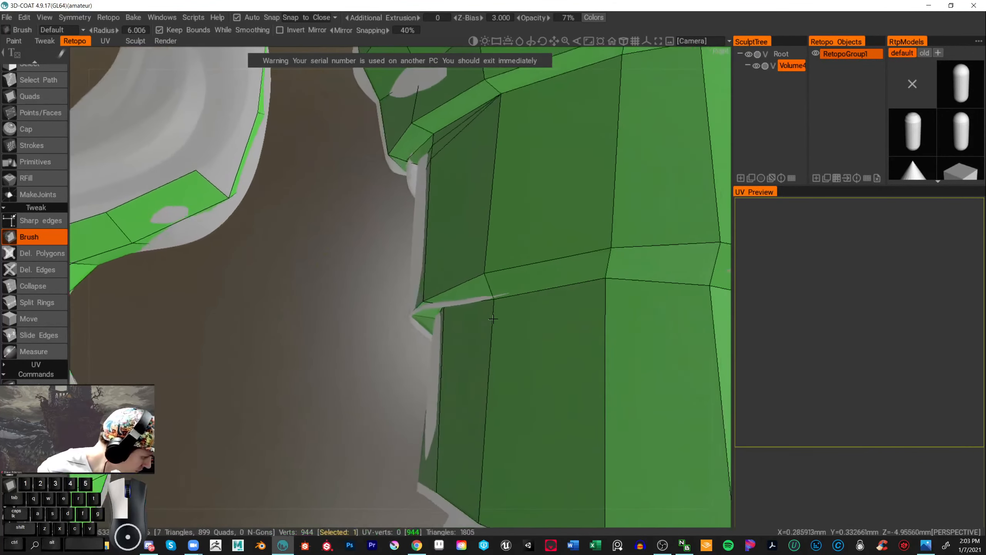
{"action": "left_click_drag", "start_coordinate": [487, 270], "coordinate": [486, 293]}
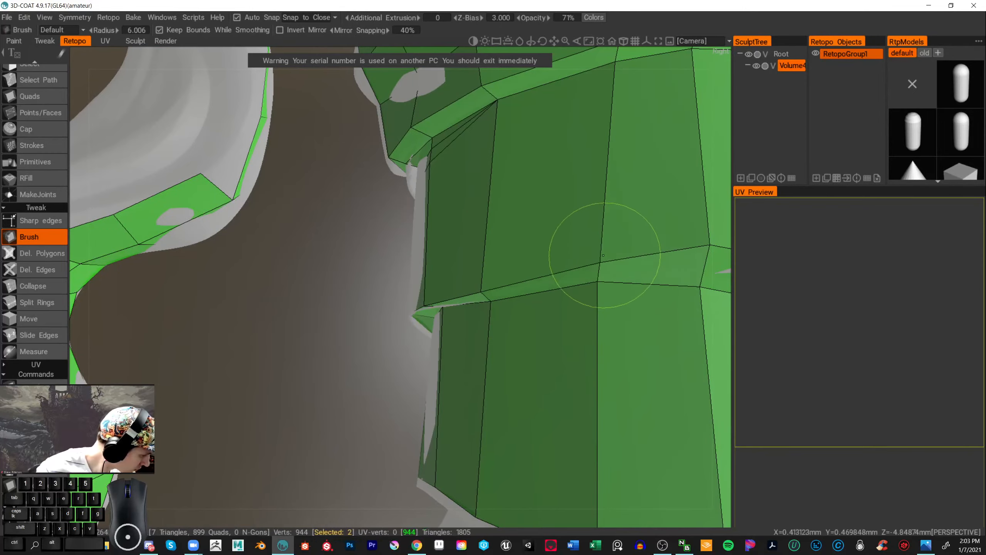
- Align the lip vertices on the far side of the same armour plate with the sculpted ridge
{"action": "left_click_drag", "start_coordinate": [590, 237], "coordinate": [146, 364], "text": "alt"}
{"action": "left_click_drag", "start_coordinate": [411, 285], "coordinate": [412, 302]}
{"action": "mouse_move", "coordinate": [544, 309]}
{"action": "left_mouse_down"}
{"action": "mouse_move", "coordinate": [554, 309]}
{"action": "mouse_move", "coordinate": [510, 322]}
{"action": "mouse_move", "coordinate": [403, 313]}
{"action": "left_mouse_up"}
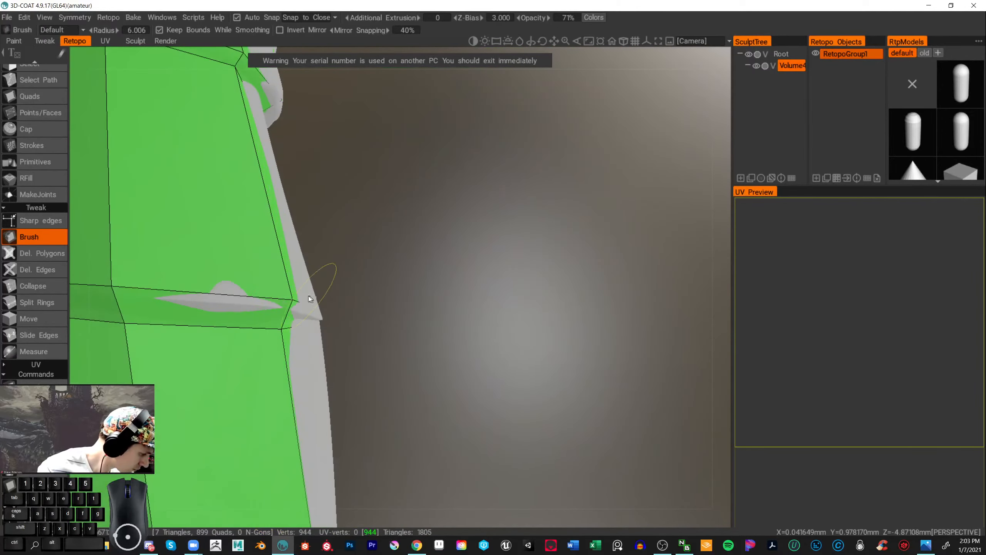
{"action": "mouse_move", "coordinate": [294, 302]}
{"action": "left_mouse_down"}
{"action": "mouse_move", "coordinate": [279, 330]}
{"action": "mouse_move", "coordinate": [392, 315]}
{"action": "mouse_move", "coordinate": [407, 322]}
{"action": "mouse_move", "coordinate": [387, 321]}
{"action": "mouse_move", "coordinate": [404, 337]}
{"action": "left_mouse_up"}
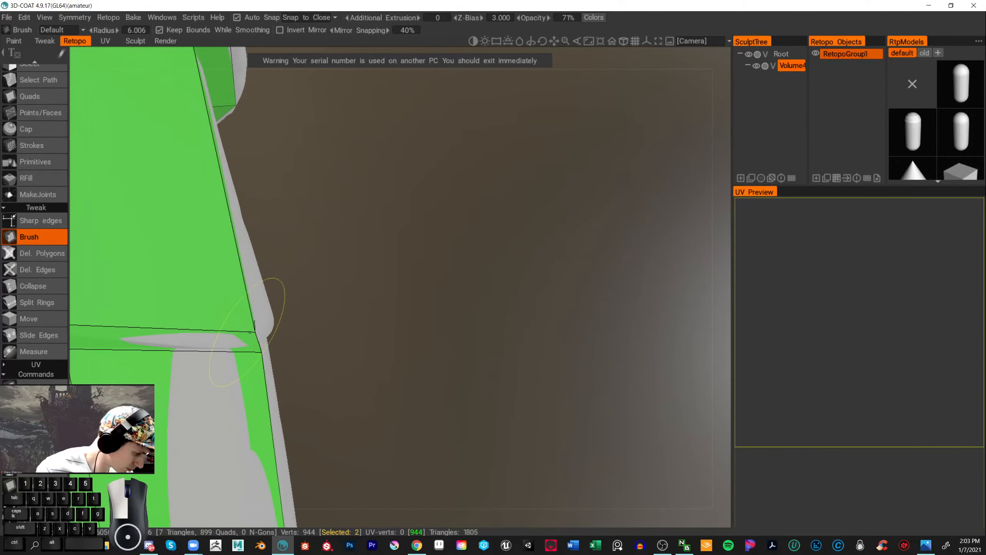
- Reduce the Brush radius to 2.718 and move the plate's lip vertices onto the sculpt on the side facing the tail
{"action": "left_click_drag", "start_coordinate": [336, 342], "coordinate": [401, 350], "text": "alt"}
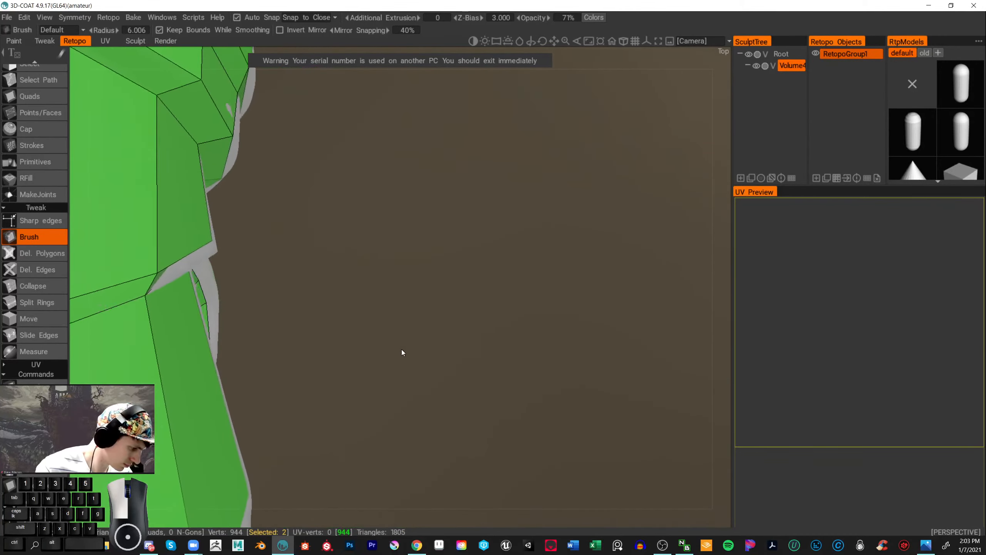
{"action": "mouse_move", "coordinate": [246, 281]}
{"action": "left_mouse_down", "text": "alt"}
{"action": "mouse_move", "coordinate": [411, 301]}
{"action": "mouse_move", "coordinate": [314, 301]}
{"action": "mouse_move", "coordinate": [290, 327]}
{"action": "left_mouse_up", "text": "alt"}
{"action": "key", "text": "space"}
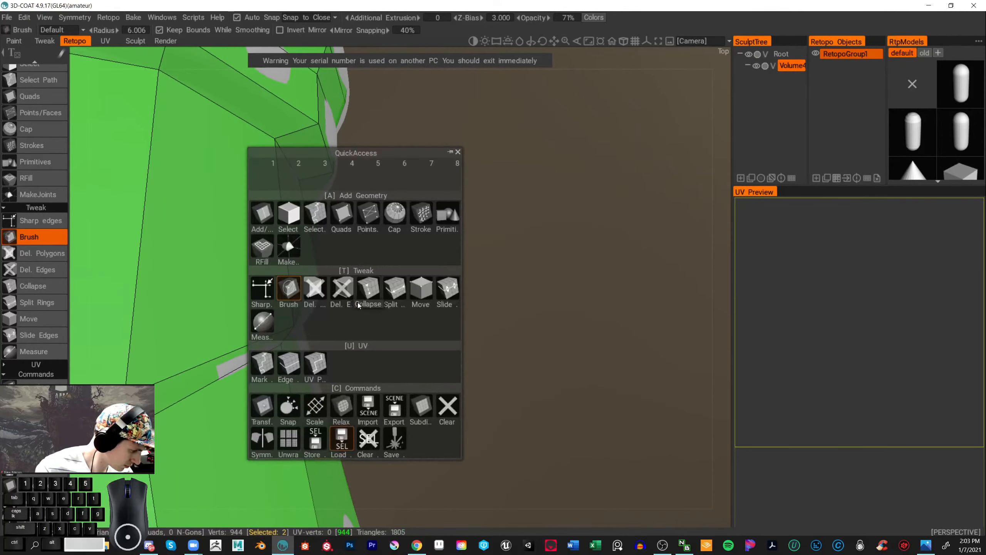
{"action": "key", "text": "space"}
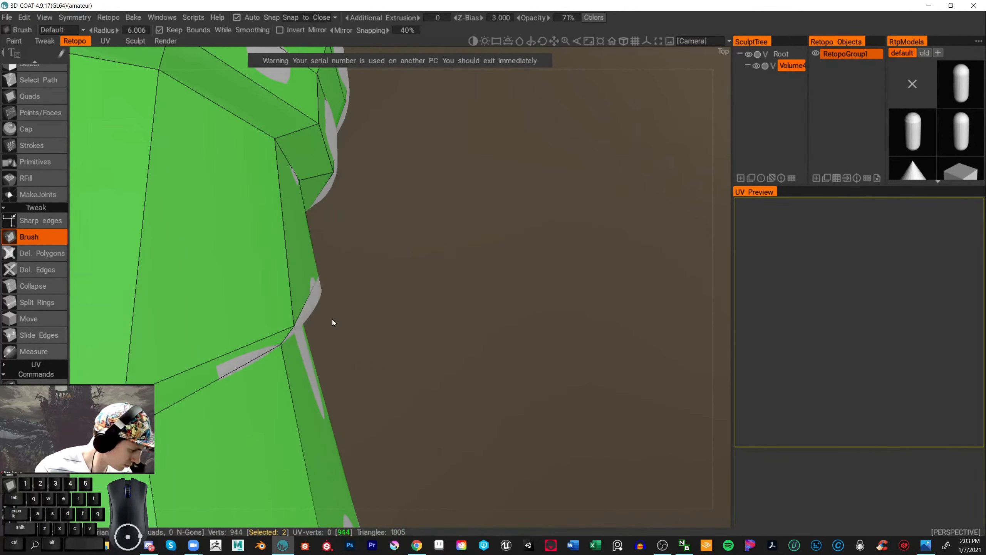
{"action": "scroll", "coordinate": [408, 313], "scroll_direction": "down", "scroll_amount": 5}
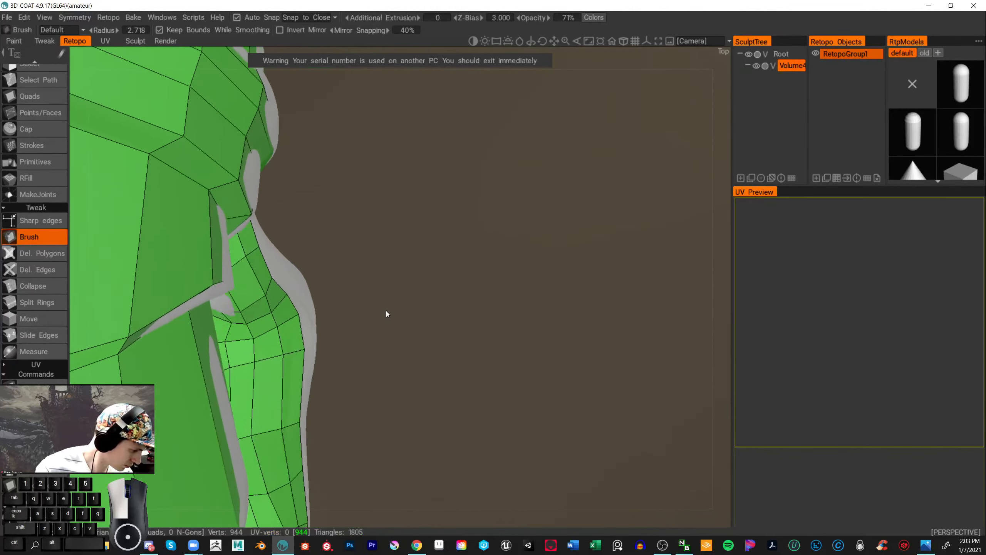
{"action": "middle_click_drag", "start_coordinate": [389, 255], "coordinate": [428, 279], "text": "alt"}
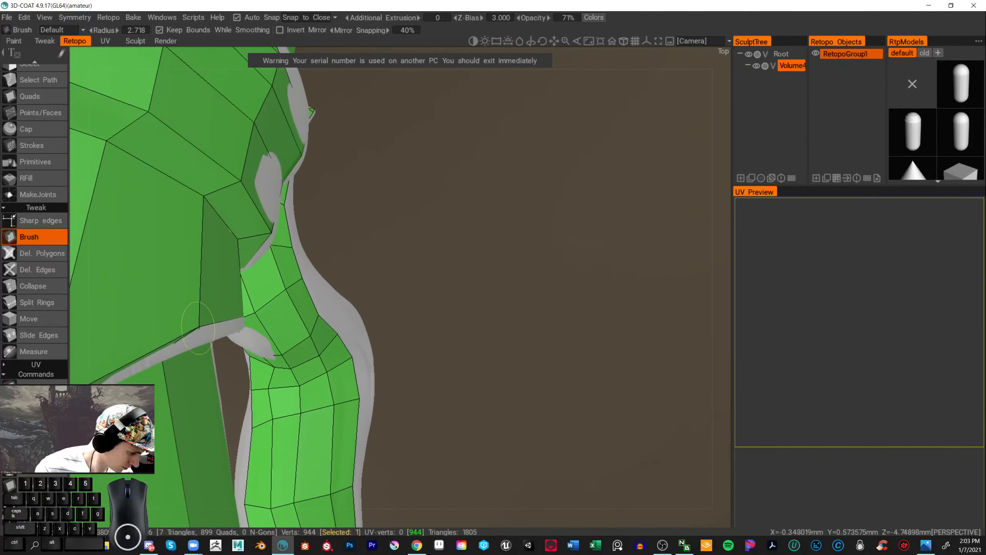
{"action": "left_click_drag", "start_coordinate": [501, 307], "coordinate": [446, 307]}
{"action": "left_click_drag", "start_coordinate": [144, 316], "coordinate": [133, 314]}
{"action": "key", "text": "ctrl+z"}
{"action": "left_click_drag", "start_coordinate": [202, 338], "coordinate": [269, 340]}
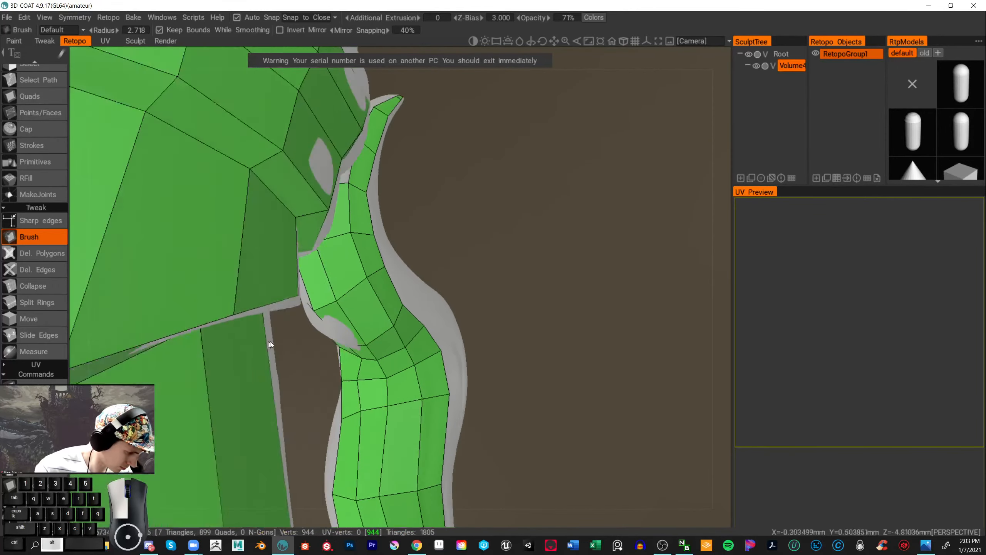
- Nudge the corner vertices where the plate lip meets the following plate so the seam follows the sculpt
{"action": "middle_click_drag", "start_coordinate": [270, 341], "coordinate": [305, 320], "text": "alt"}
{"action": "left_click_drag", "start_coordinate": [610, 345], "coordinate": [577, 344]}
{"action": "left_click_drag", "start_coordinate": [362, 337], "coordinate": [401, 324]}
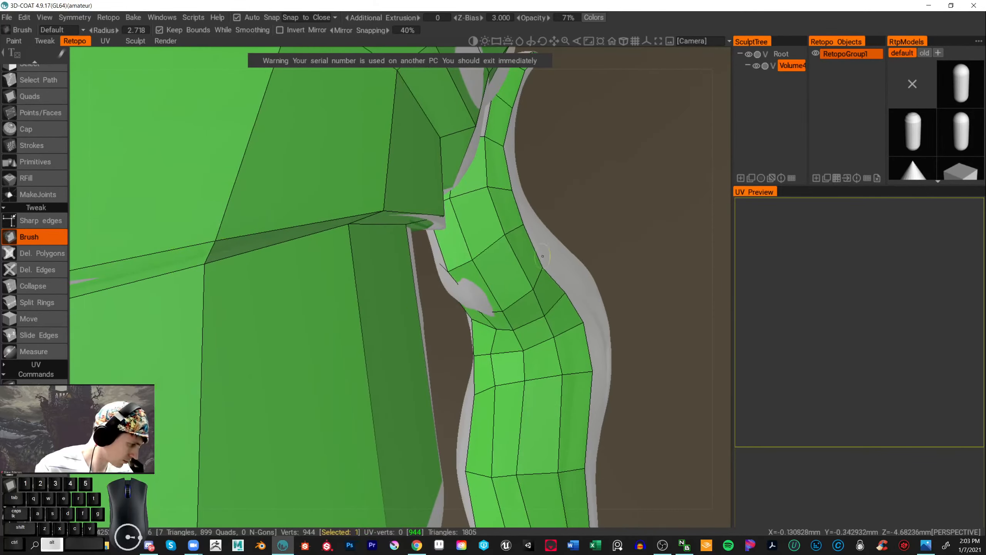
{"action": "left_click_drag", "start_coordinate": [210, 277], "coordinate": [618, 292], "text": "alt"}
{"action": "left_click_drag", "start_coordinate": [187, 278], "coordinate": [198, 280]}
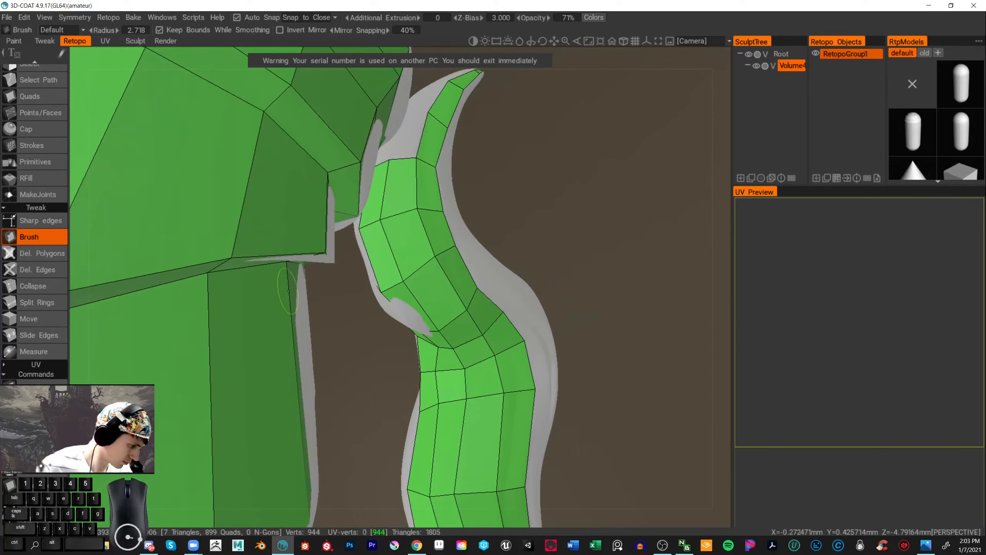
{"action": "mouse_move", "coordinate": [288, 290]}
{"action": "left_mouse_down", "text": "alt"}
{"action": "mouse_move", "coordinate": [335, 326]}
{"action": "mouse_move", "coordinate": [326, 299]}
{"action": "left_mouse_up", "text": "alt"}
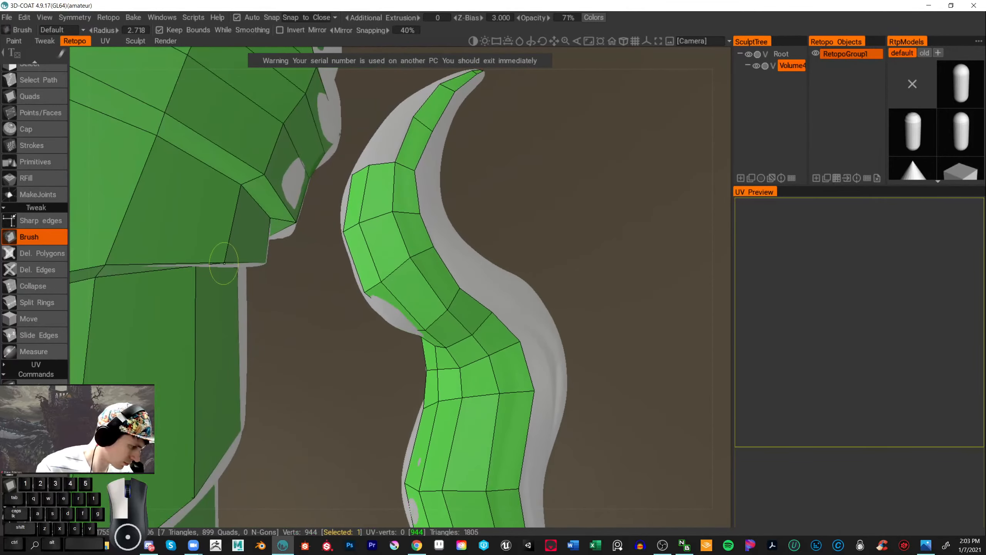
- Delete the distorted polygons on the plate lip just below the slanted lip strip
{"action": "left_click_drag", "start_coordinate": [286, 307], "coordinate": [463, 321], "text": "alt"}
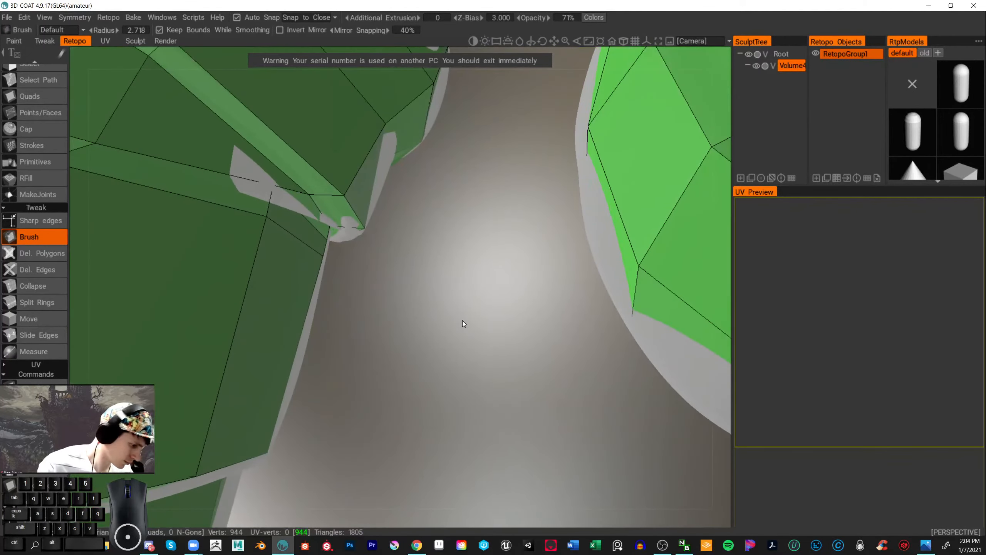
{"action": "left_click", "coordinate": [42, 254]}
{"action": "left_click", "coordinate": [264, 206]}
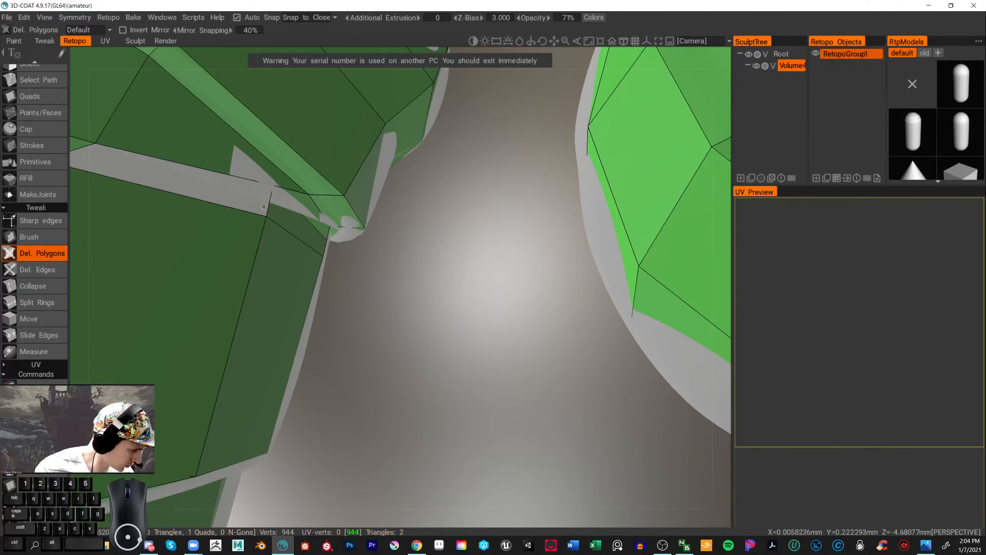
{"action": "left_click", "coordinate": [246, 179]}
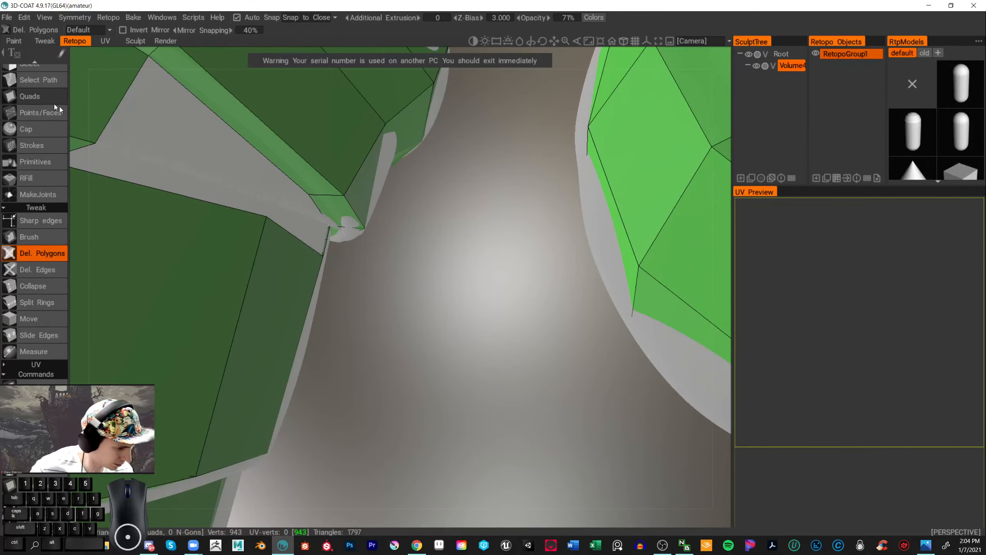
- Rebuild the deleted plate area with a new lip quad, a surface quad and a small triangle against the slanted lip
{"action": "left_click", "coordinate": [43, 97]}
{"action": "left_click_drag", "start_coordinate": [437, 311], "coordinate": [450, 364], "text": "alt"}
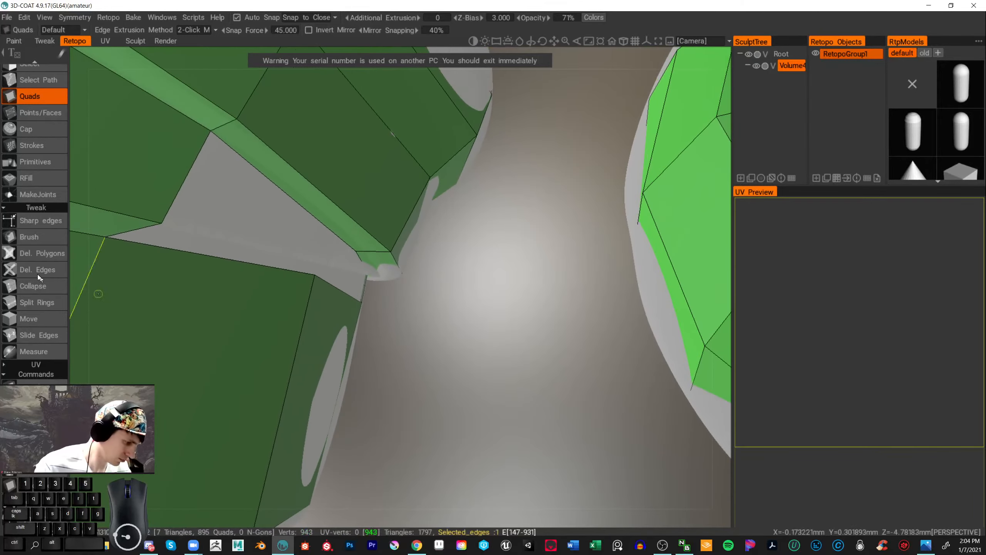
{"action": "left_click", "coordinate": [43, 235]}
{"action": "left_click", "coordinate": [46, 99]}
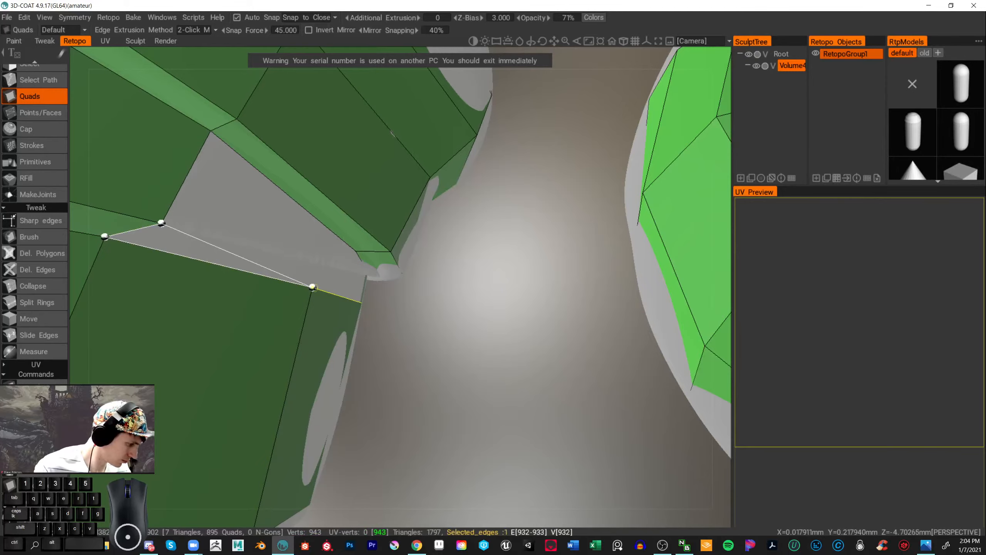
{"action": "left_click", "coordinate": [327, 261]}
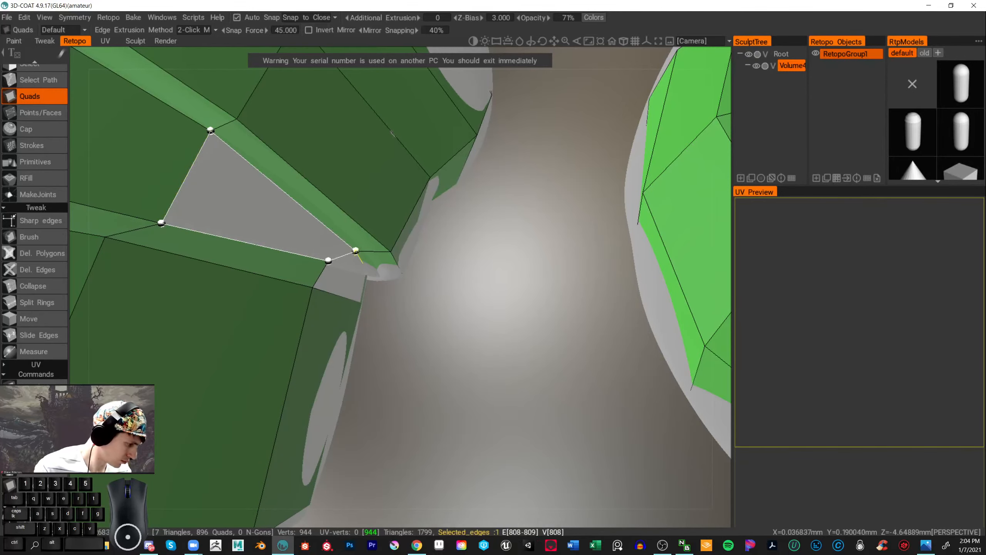
{"action": "left_click", "coordinate": [356, 252]}
{"action": "left_click_drag", "start_coordinate": [461, 311], "coordinate": [412, 340], "text": "alt"}
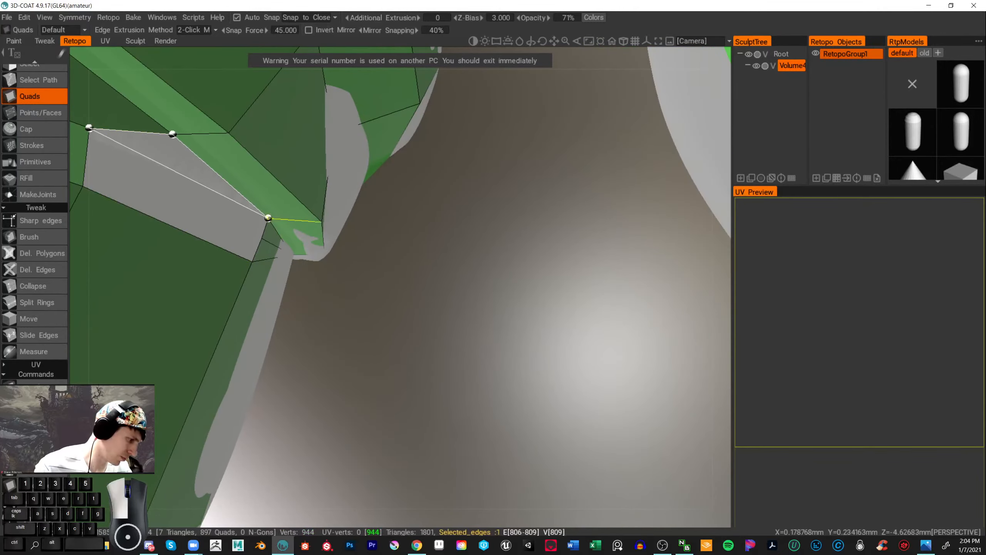
{"action": "left_click", "coordinate": [268, 218]}
{"action": "left_click_drag", "start_coordinate": [405, 261], "coordinate": [390, 308], "text": "alt"}
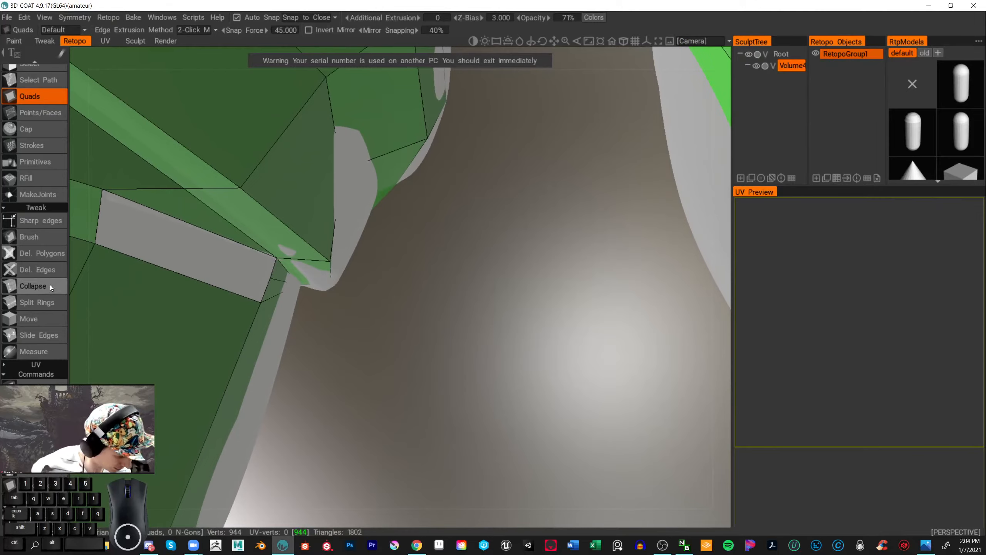
- Delete the ragged triangles at the lip corner and close the remaining gap with a quad and a triangle
{"action": "left_click", "coordinate": [44, 255]}
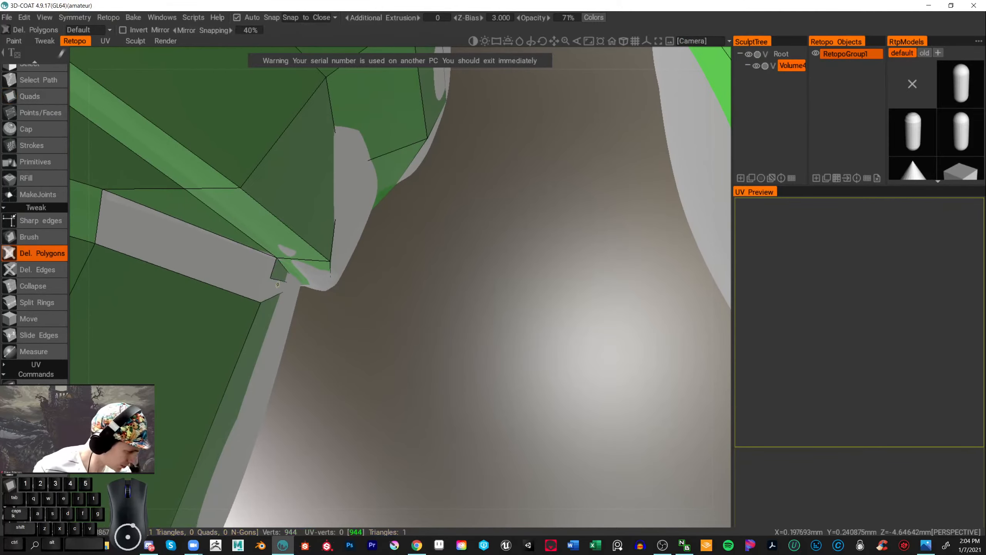
{"action": "left_click", "coordinate": [31, 97]}
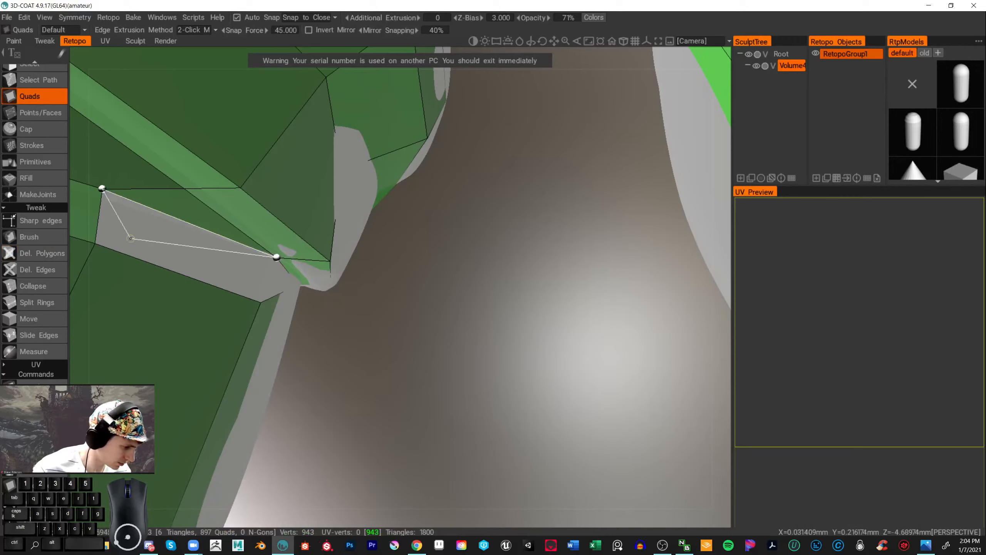
{"action": "left_click", "coordinate": [264, 297]}
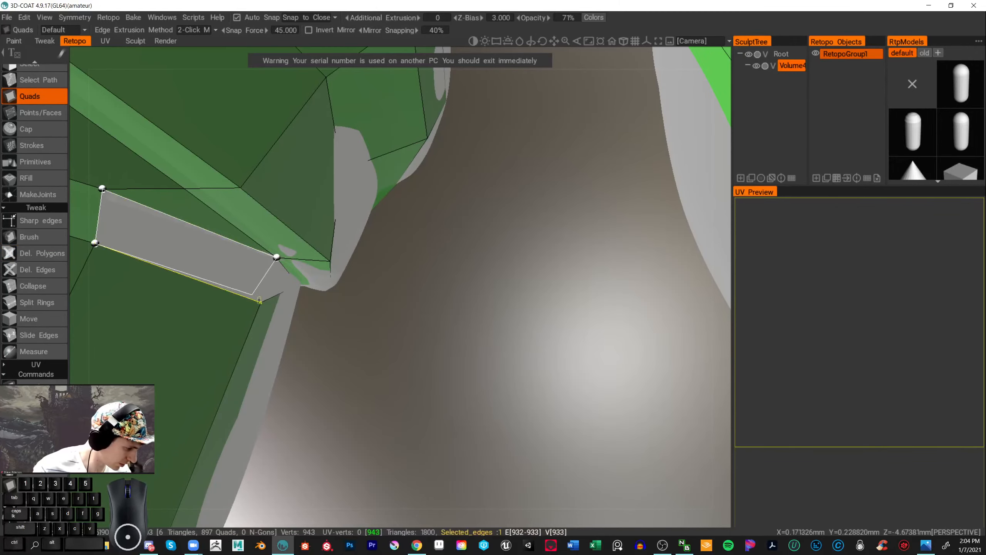
{"action": "left_click", "coordinate": [261, 300]}
{"action": "left_click_drag", "start_coordinate": [420, 329], "coordinate": [351, 320]}
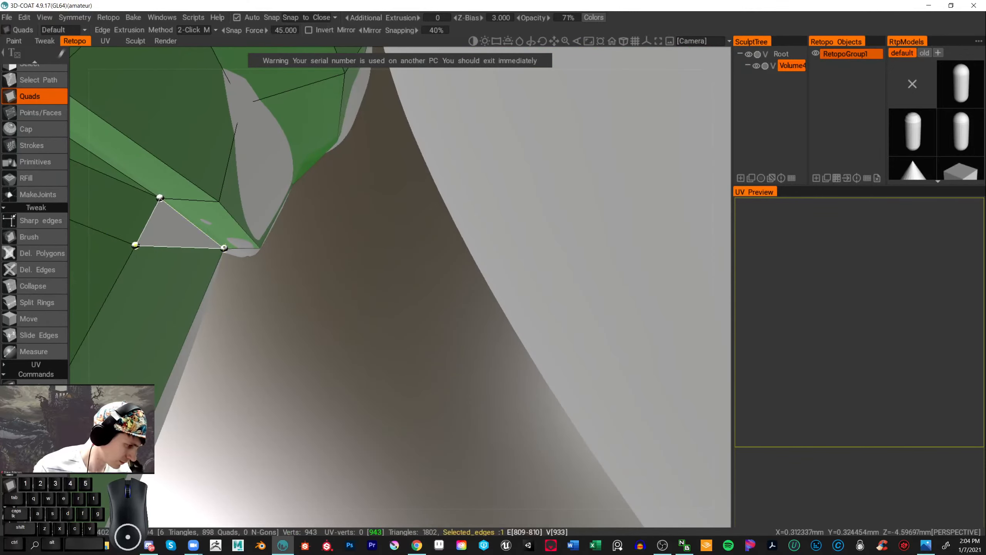
{"action": "key", "text": "ctrl+z"}
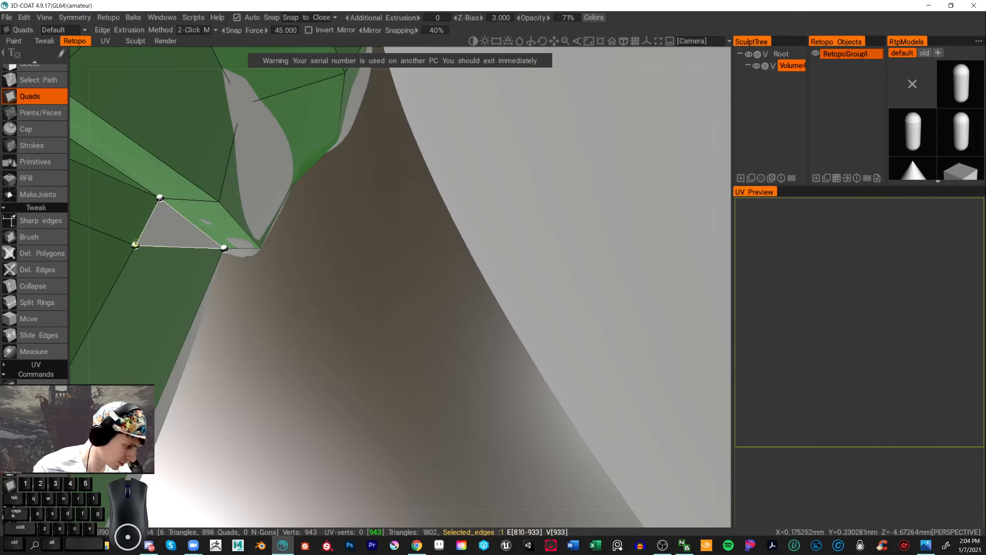
{"action": "left_click", "coordinate": [136, 243]}
{"action": "scroll", "coordinate": [282, 304], "scroll_direction": "down", "scroll_amount": 8}
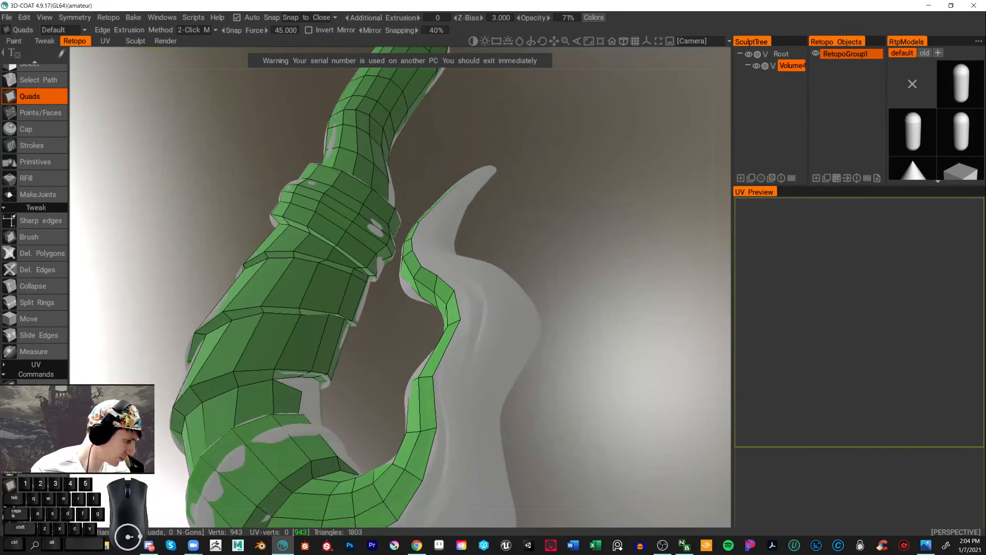
{"action": "left_click_drag", "start_coordinate": [582, 330], "coordinate": [644, 267]}
{"action": "middle_click_drag", "start_coordinate": [643, 267], "coordinate": [546, 210]}
{"action": "left_click_drag", "start_coordinate": [546, 209], "coordinate": [578, 218]}
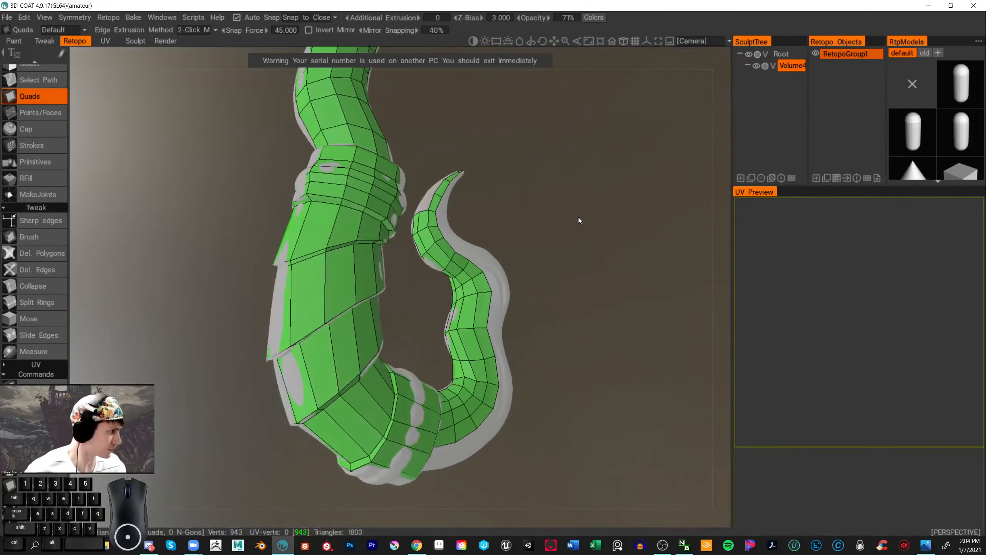
- Nudge the vertices along the armour plate's lower edge, above the open gap by the ringed band, to follow the sculpted lip
{"action": "middle_click_drag", "start_coordinate": [611, 362], "coordinate": [476, 328], "text": "alt"}
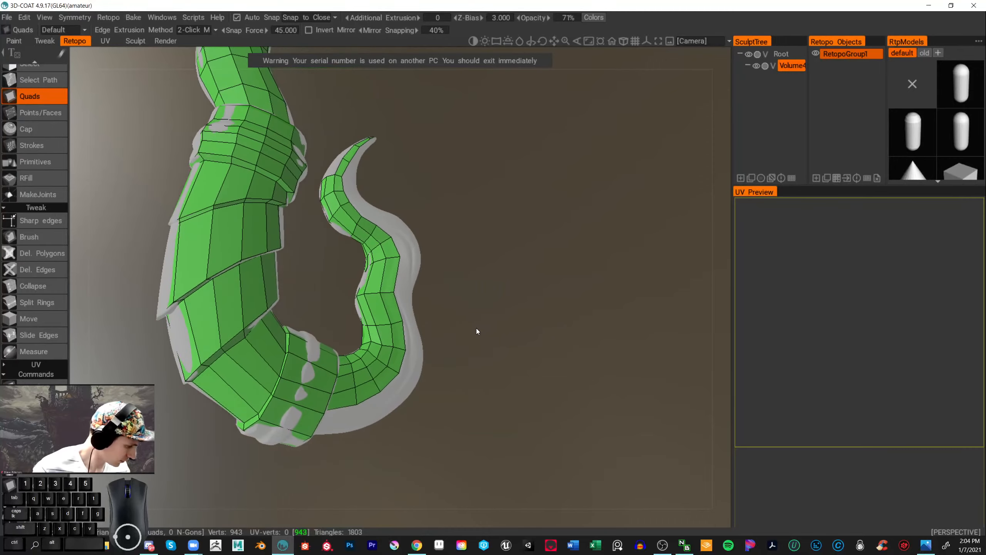
{"action": "left_click_drag", "start_coordinate": [476, 329], "coordinate": [443, 274]}
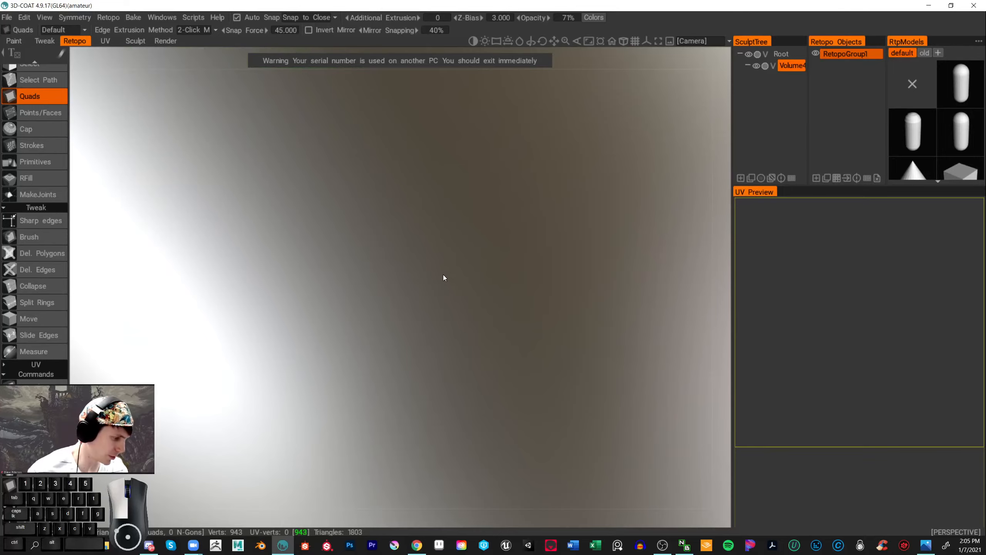
{"action": "left_click_drag", "start_coordinate": [370, 276], "coordinate": [569, 247], "text": "alt"}
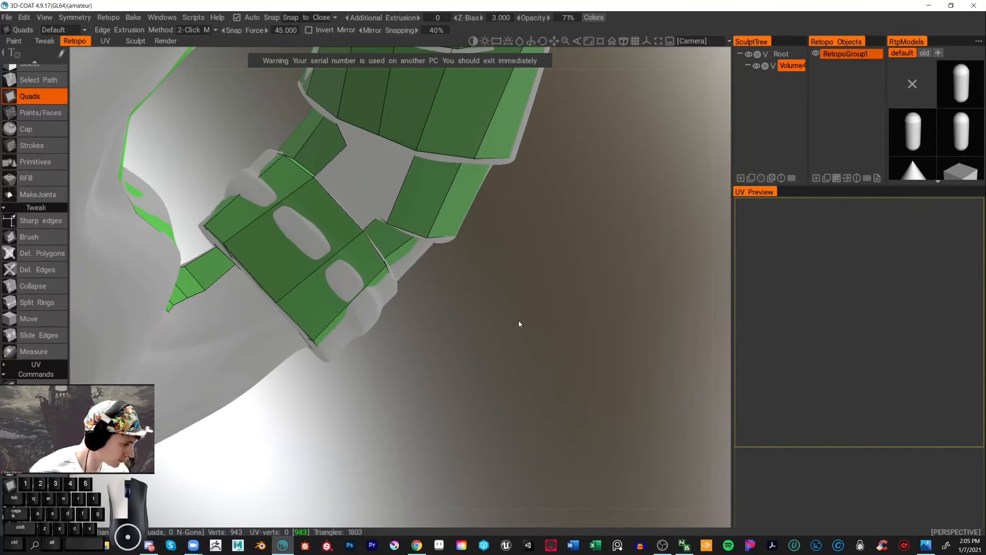
{"action": "left_click_drag", "start_coordinate": [520, 326], "coordinate": [613, 299]}
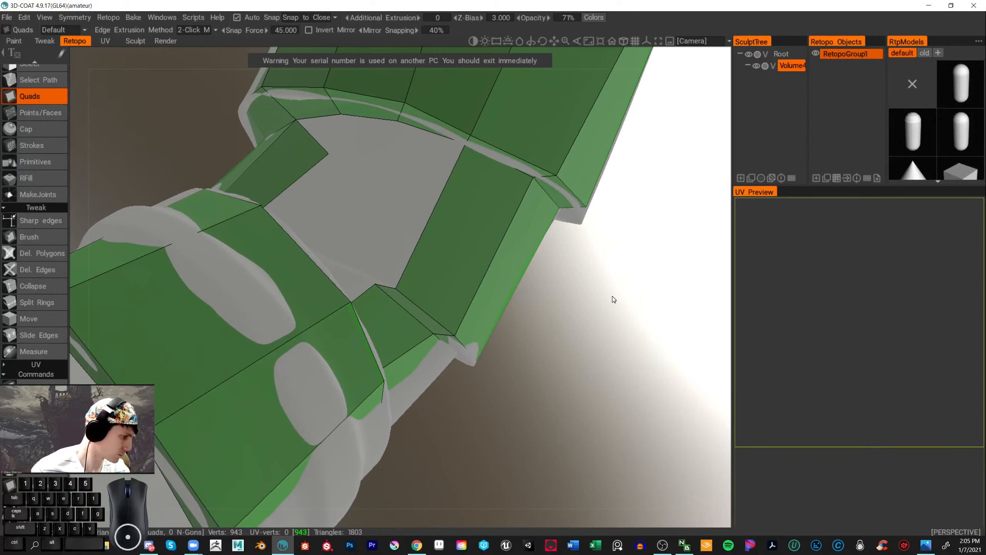
{"action": "left_click", "coordinate": [38, 240]}
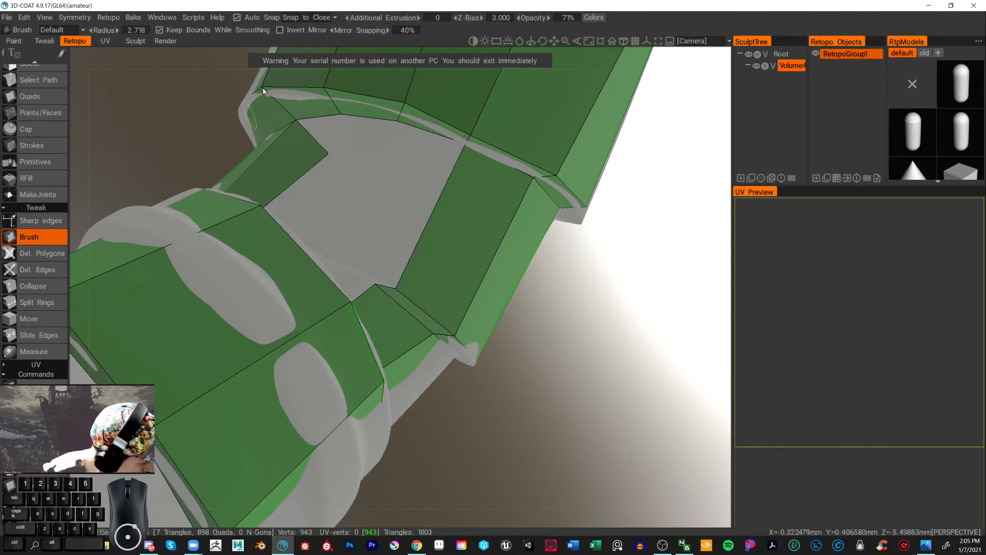
{"action": "left_click_drag", "start_coordinate": [316, 84], "coordinate": [322, 91]}
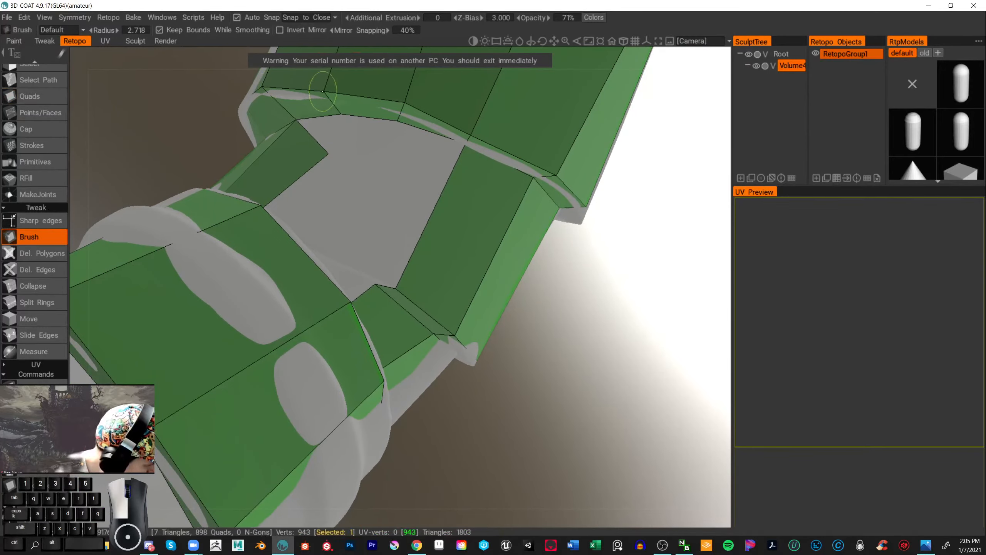
{"action": "left_click_drag", "start_coordinate": [404, 102], "coordinate": [406, 99]}
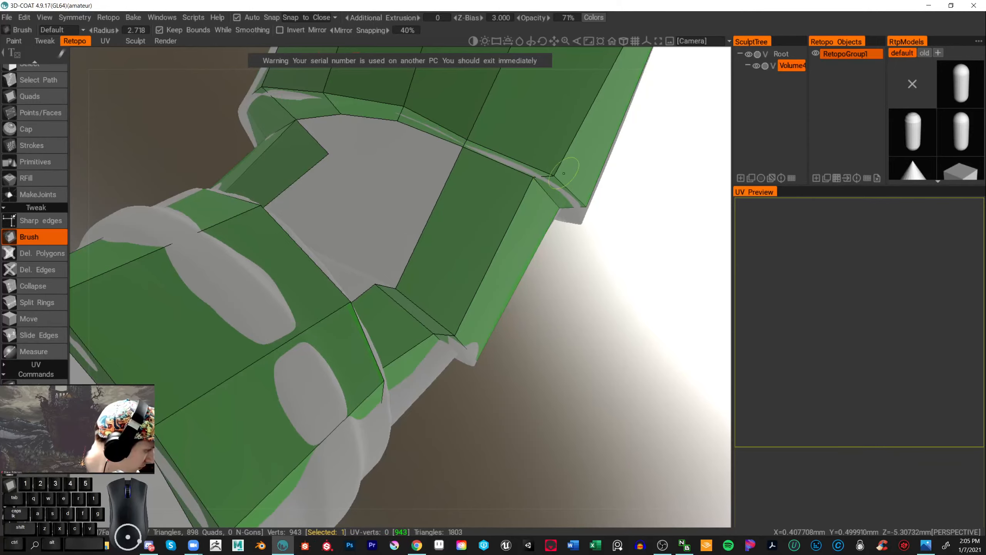
- Adjust the outer corner vertices of the same armour plate so its lower edge sits on the sculpt
{"action": "mouse_move", "coordinate": [563, 173]}
{"action": "middle_mouse_down"}
{"action": "mouse_move", "coordinate": [537, 267]}
{"action": "mouse_move", "coordinate": [312, 264]}
{"action": "middle_mouse_up"}
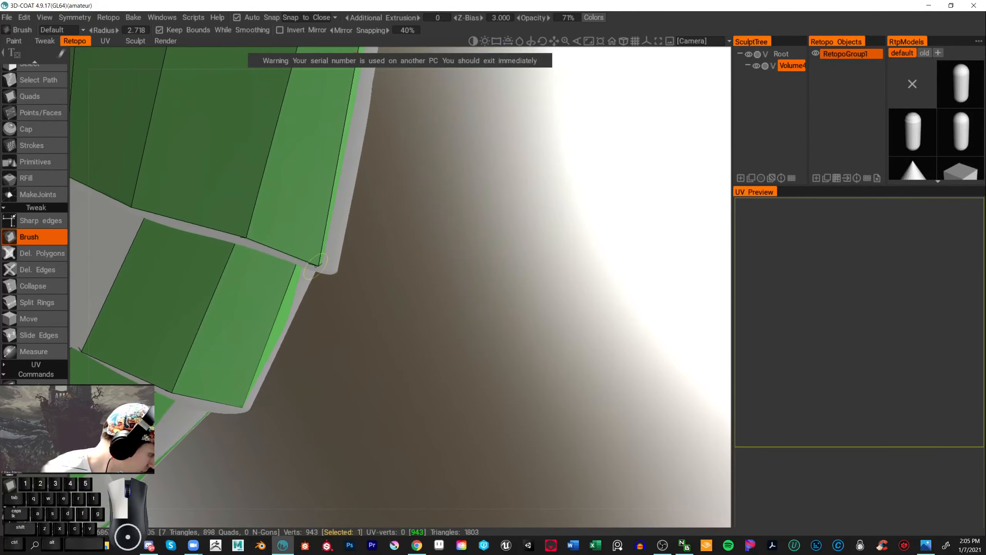
{"action": "left_click_drag", "start_coordinate": [249, 233], "coordinate": [533, 359], "text": "alt"}
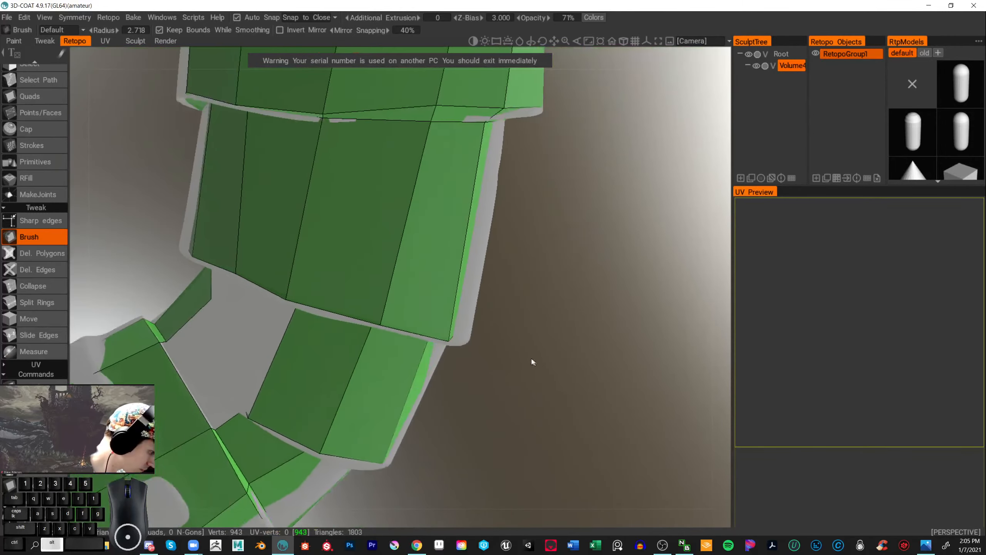
{"action": "left_click_drag", "start_coordinate": [232, 261], "coordinate": [348, 339], "text": "alt"}
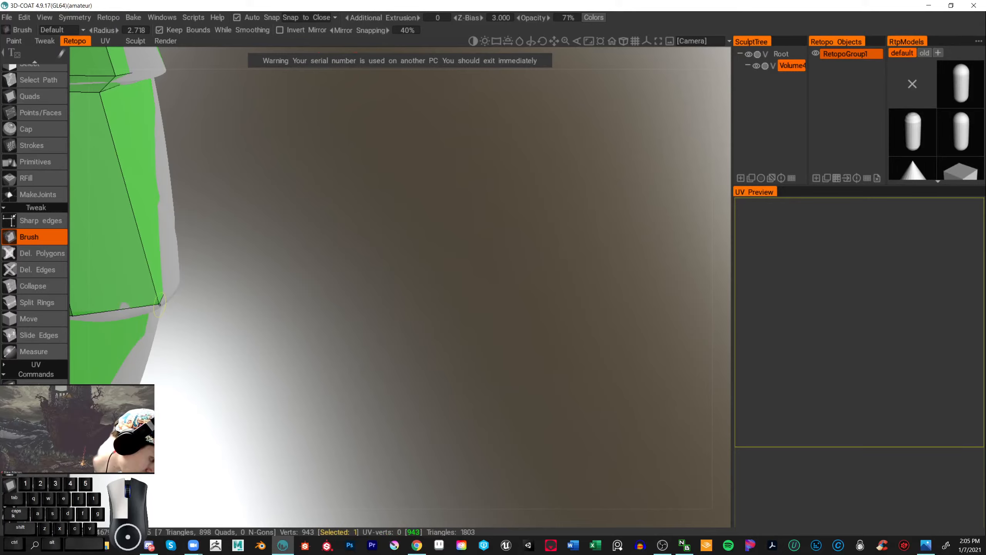
{"action": "left_click_drag", "start_coordinate": [333, 310], "coordinate": [479, 298], "text": "alt"}
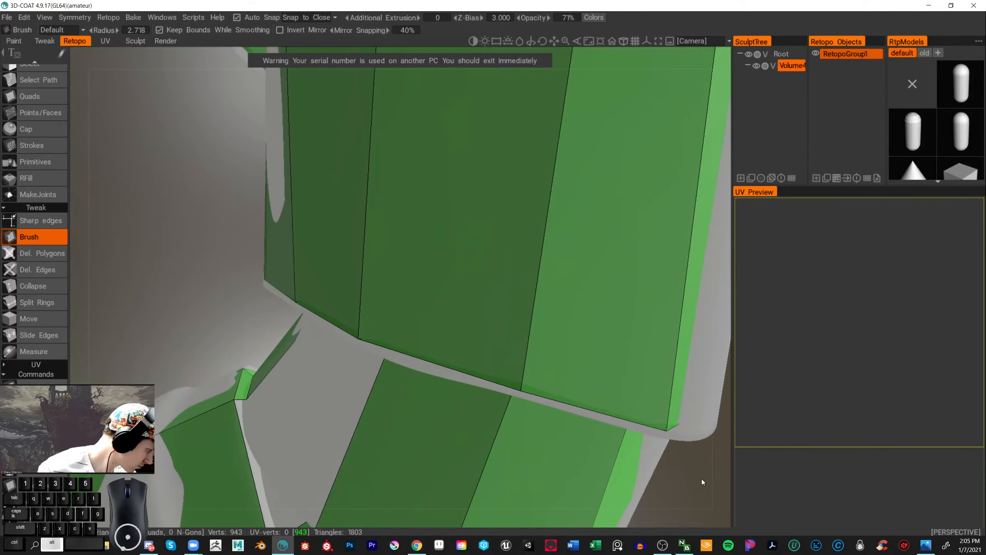
- Try an Additional Extrusion of 2.250 on the retopo mesh and reset it to 0
{"action": "scroll", "coordinate": [701, 479], "scroll_direction": "down", "scroll_amount": 5}
{"action": "left_click_drag", "start_coordinate": [661, 485], "coordinate": [524, 337], "text": "alt"}
{"action": "middle_click_drag", "start_coordinate": [543, 350], "coordinate": [403, 284], "text": "alt"}
{"action": "left_click_drag", "start_coordinate": [522, 324], "coordinate": [611, 393], "text": "alt"}
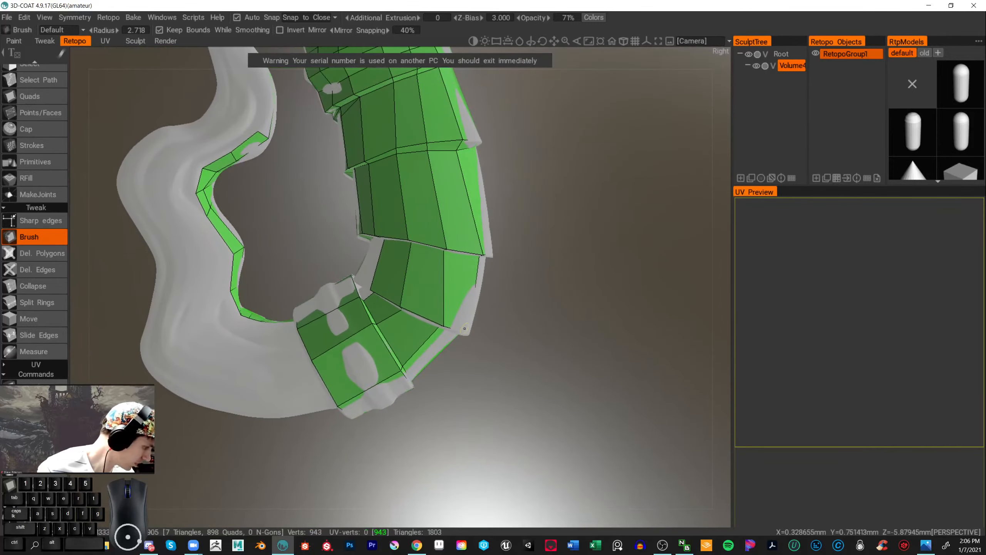
{"action": "left_click_drag", "start_coordinate": [485, 336], "coordinate": [524, 348], "text": "alt"}
{"action": "right_click_drag", "start_coordinate": [524, 348], "coordinate": [544, 345], "text": "alt"}
{"action": "left_click_drag", "start_coordinate": [544, 346], "coordinate": [610, 217], "text": "alt"}
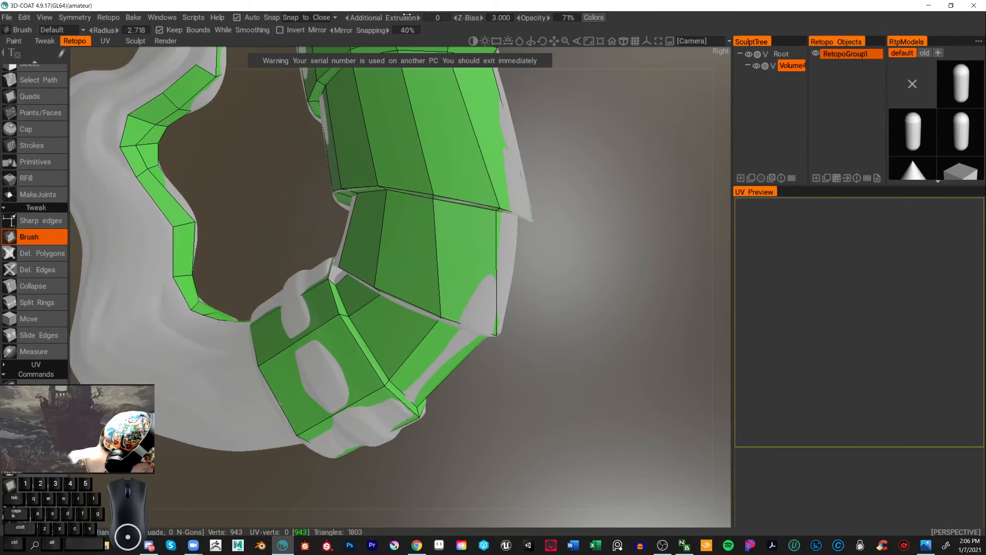
{"action": "mouse_move", "coordinate": [407, 14]}
{"action": "left_mouse_down"}
{"action": "mouse_move", "coordinate": [449, 24]}
{"action": "mouse_move", "coordinate": [410, 11]}
{"action": "mouse_move", "coordinate": [427, 20]}
{"action": "left_mouse_up"}
{"action": "left_click_drag", "start_coordinate": [578, 240], "coordinate": [334, 260]}
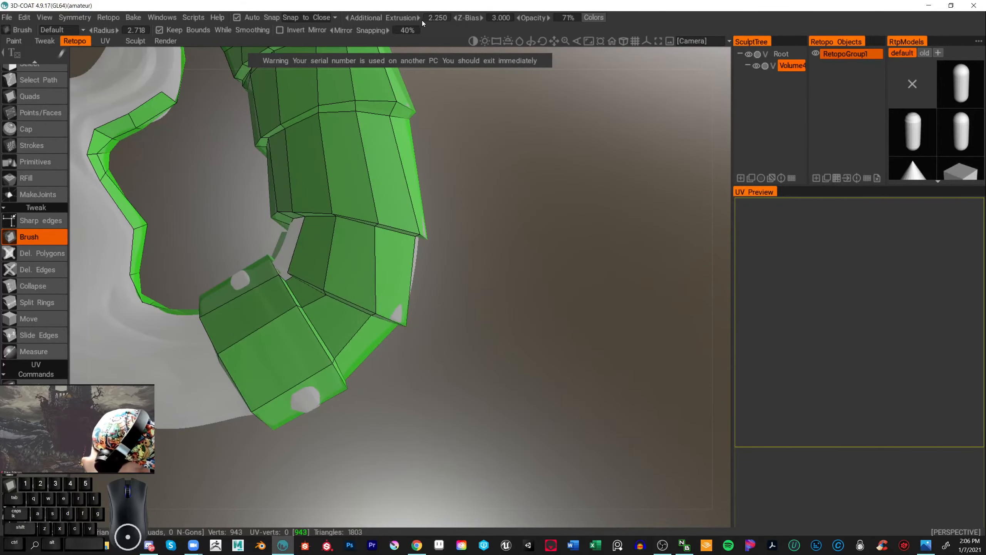
{"action": "mouse_move", "coordinate": [423, 22]}
{"action": "left_mouse_down"}
{"action": "mouse_move", "coordinate": [372, 23]}
{"action": "mouse_move", "coordinate": [380, 22]}
{"action": "left_mouse_up"}
{"action": "scroll", "coordinate": [563, 298], "scroll_direction": "up", "scroll_amount": 2}
{"action": "left_click_drag", "start_coordinate": [563, 298], "coordinate": [523, 265]}
{"action": "left_click_drag", "start_coordinate": [396, 22], "coordinate": [379, 24]}
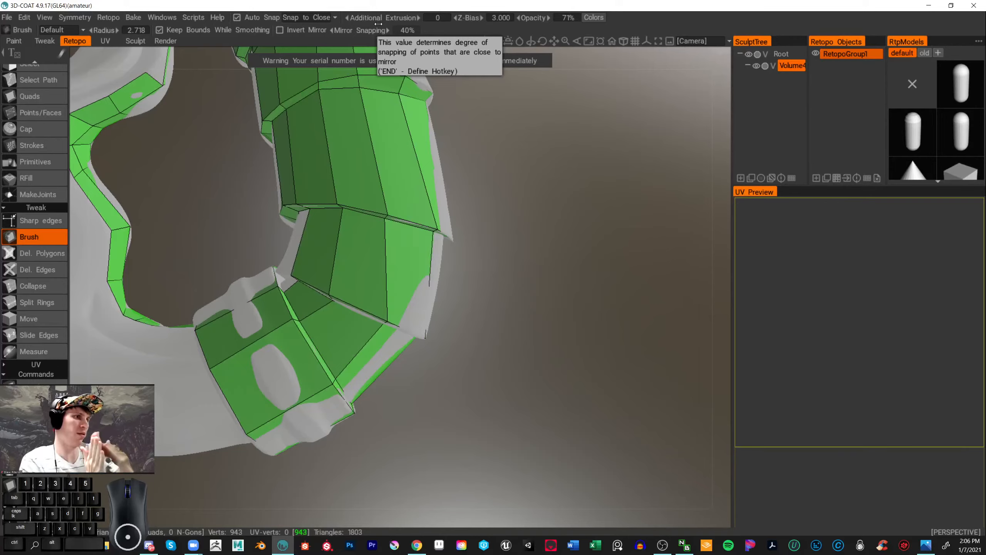
- Delete the misshapen quad at the inner side of the open gap between the armour plate and the ringed band
{"action": "left_click_drag", "start_coordinate": [500, 314], "coordinate": [556, 343]}
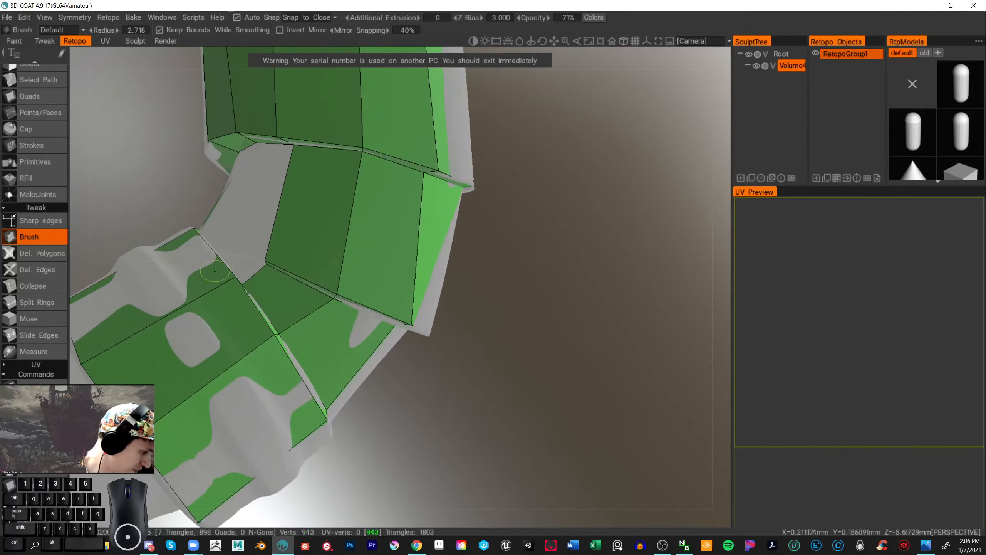
{"action": "left_click_drag", "start_coordinate": [603, 364], "coordinate": [547, 371]}
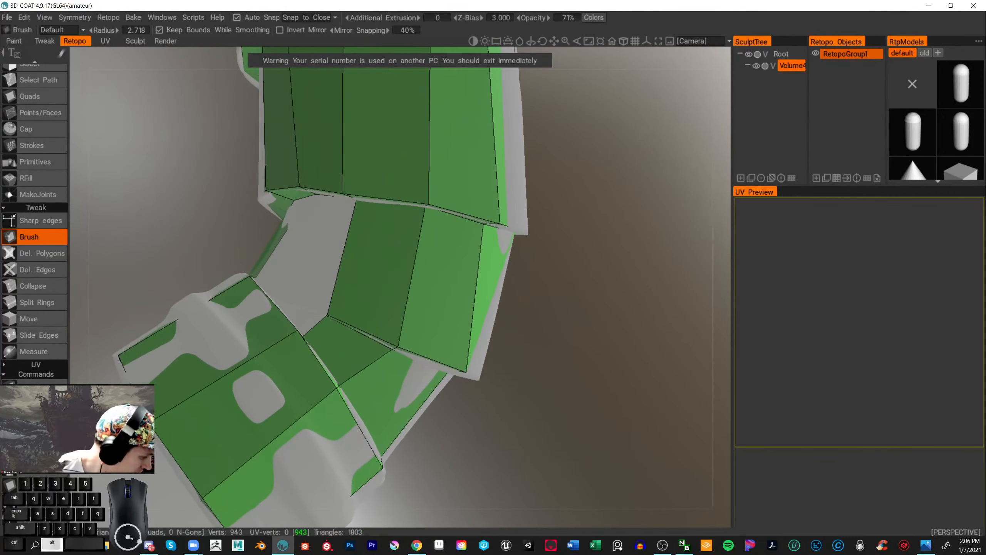
{"action": "left_click_drag", "start_coordinate": [621, 408], "coordinate": [682, 462], "text": "alt"}
{"action": "left_click_drag", "start_coordinate": [610, 297], "coordinate": [638, 251]}
{"action": "right_click_drag", "start_coordinate": [638, 251], "coordinate": [653, 273], "text": "alt"}
{"action": "middle_click_drag", "start_coordinate": [652, 273], "coordinate": [706, 269], "text": "alt"}
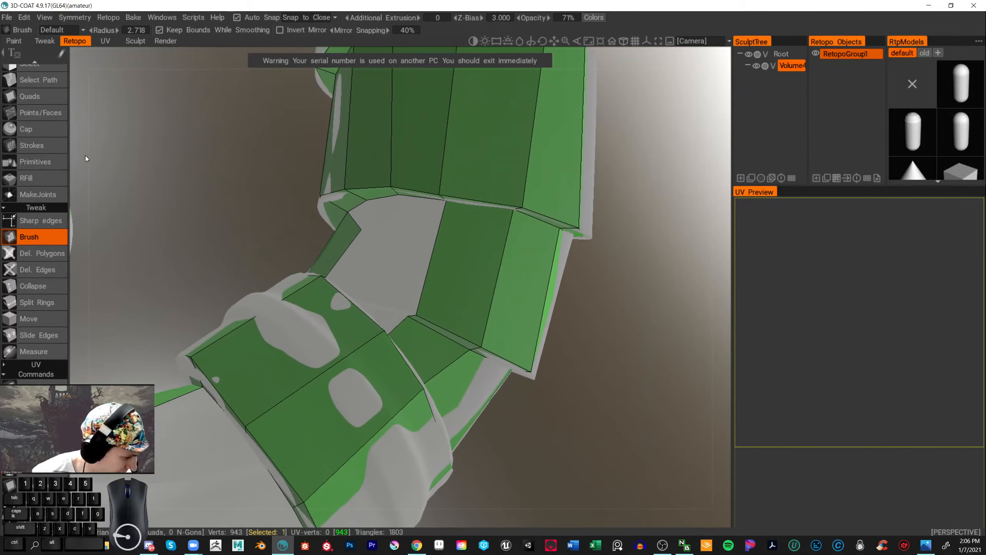
{"action": "left_click", "coordinate": [46, 95]}
{"action": "left_click_drag", "start_coordinate": [241, 268], "coordinate": [250, 277], "text": "alt"}
{"action": "middle_click_drag", "start_coordinate": [250, 277], "coordinate": [365, 392], "text": "alt"}
{"action": "mouse_move", "coordinate": [365, 392]}
{"action": "left_mouse_down", "text": "alt"}
{"action": "mouse_move", "coordinate": [370, 399]}
{"action": "mouse_move", "coordinate": [405, 364]}
{"action": "left_mouse_up", "text": "alt"}
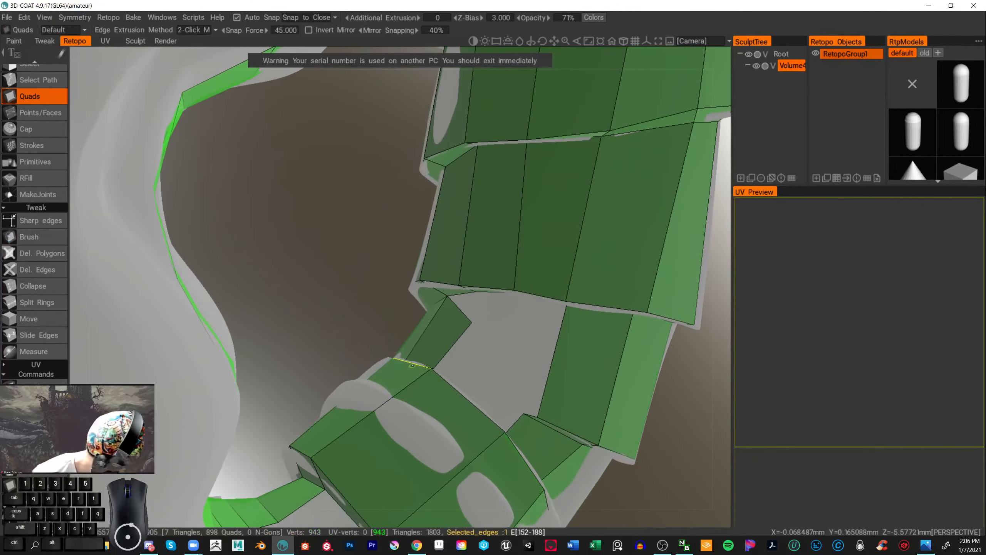
{"action": "left_click_drag", "start_coordinate": [314, 330], "coordinate": [203, 301], "text": "alt"}
{"action": "left_click", "coordinate": [30, 253]}
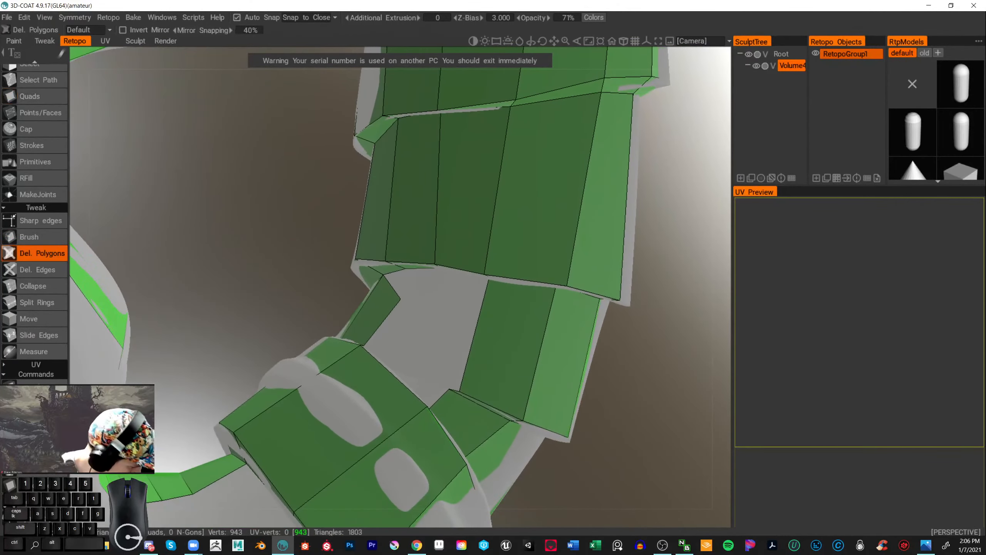
{"action": "left_click", "coordinate": [371, 309]}
- Fill the open plate area with three side-by-side quads running from the lip above towards the ringed band
{"action": "left_click", "coordinate": [34, 96]}
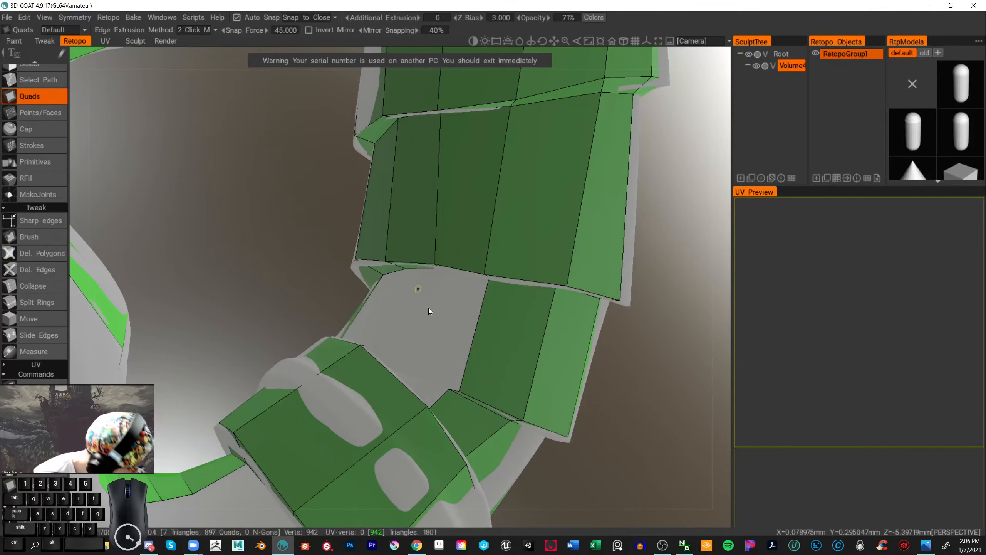
{"action": "left_click_drag", "start_coordinate": [367, 301], "coordinate": [374, 299], "text": "alt"}
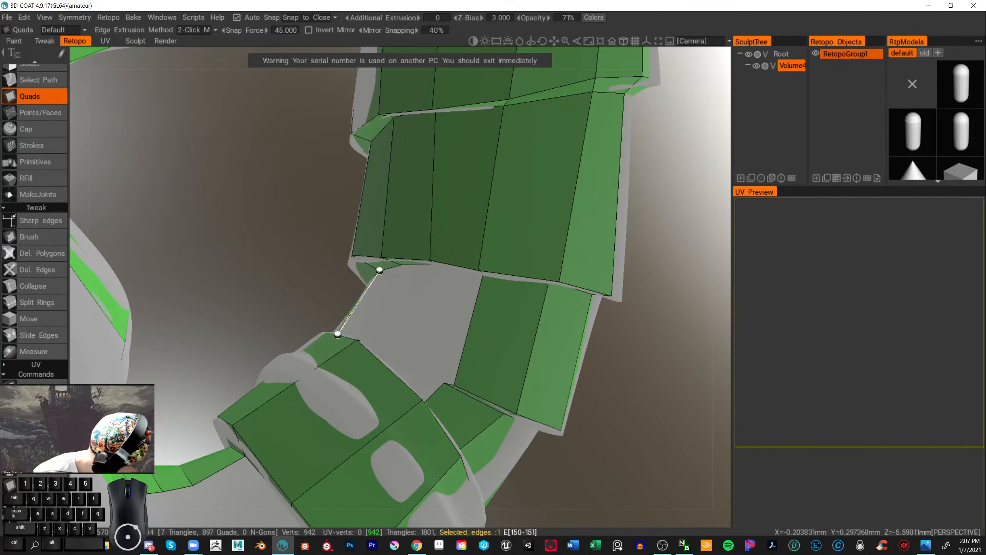
{"action": "left_click_drag", "start_coordinate": [364, 352], "coordinate": [254, 432], "text": "alt"}
{"action": "left_click", "coordinate": [279, 405]}
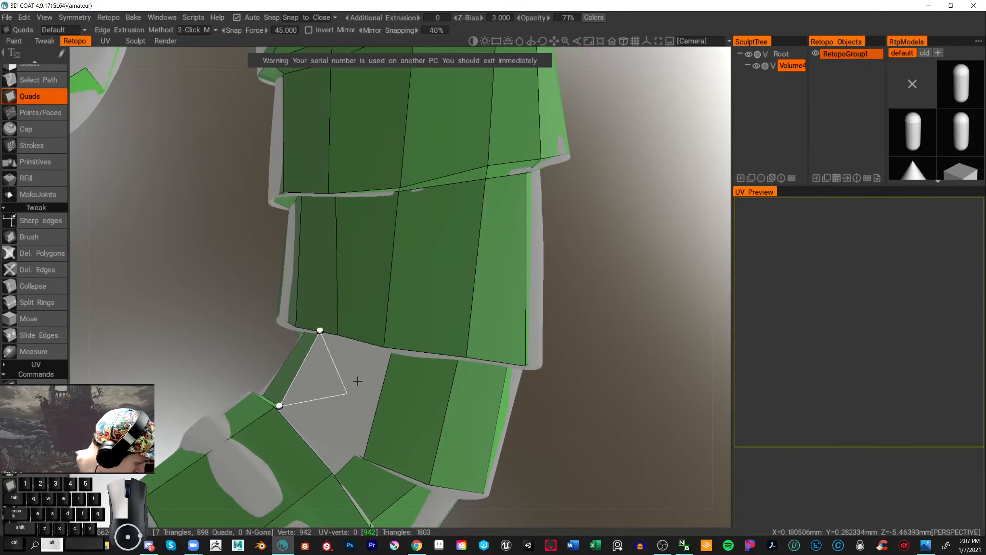
{"action": "left_click_drag", "start_coordinate": [357, 380], "coordinate": [395, 196], "text": "alt"}
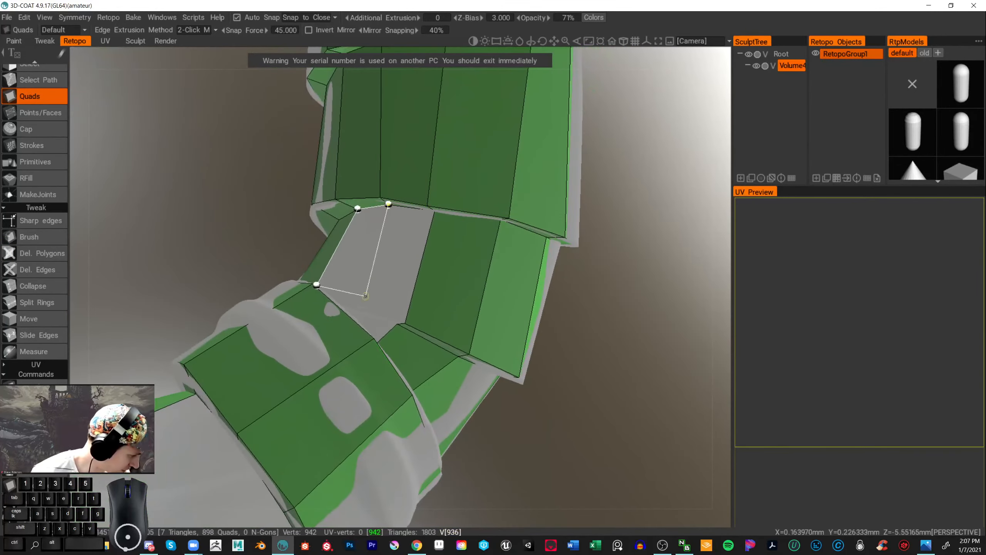
{"action": "left_click", "coordinate": [361, 309]}
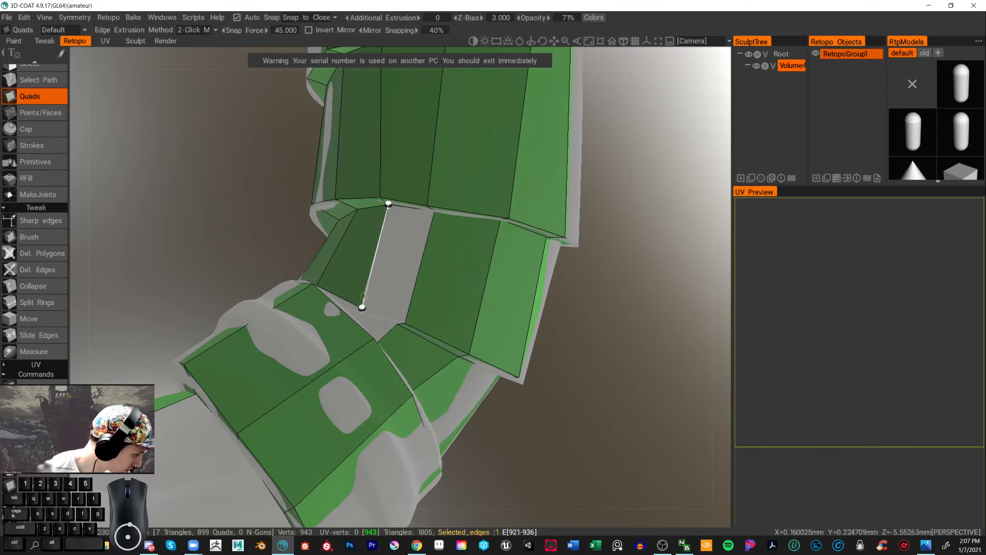
{"action": "left_click", "coordinate": [405, 321]}
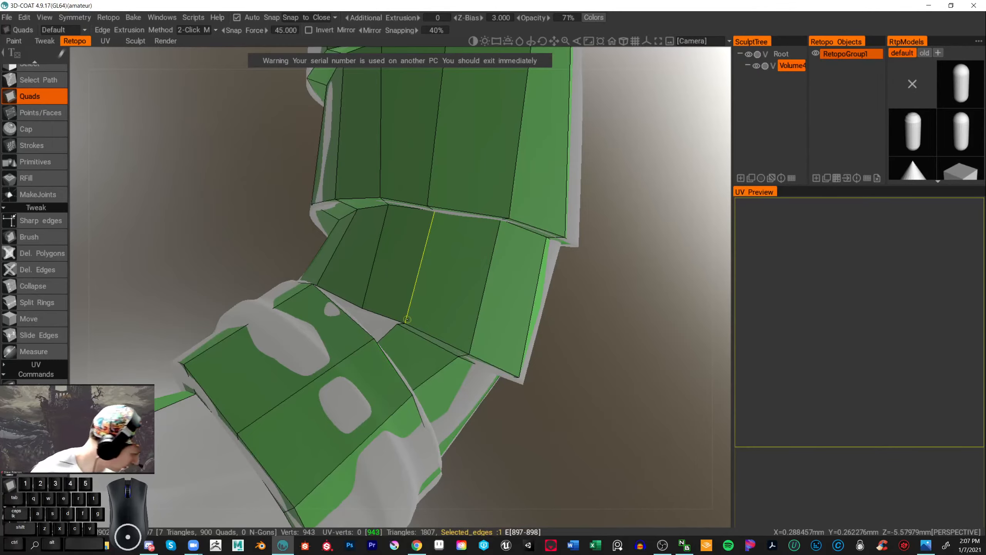
- Add a narrow quad at the inner end of the seam between the new plate quads and the ringed band
{"action": "left_click_drag", "start_coordinate": [407, 319], "coordinate": [551, 204], "text": "alt"}
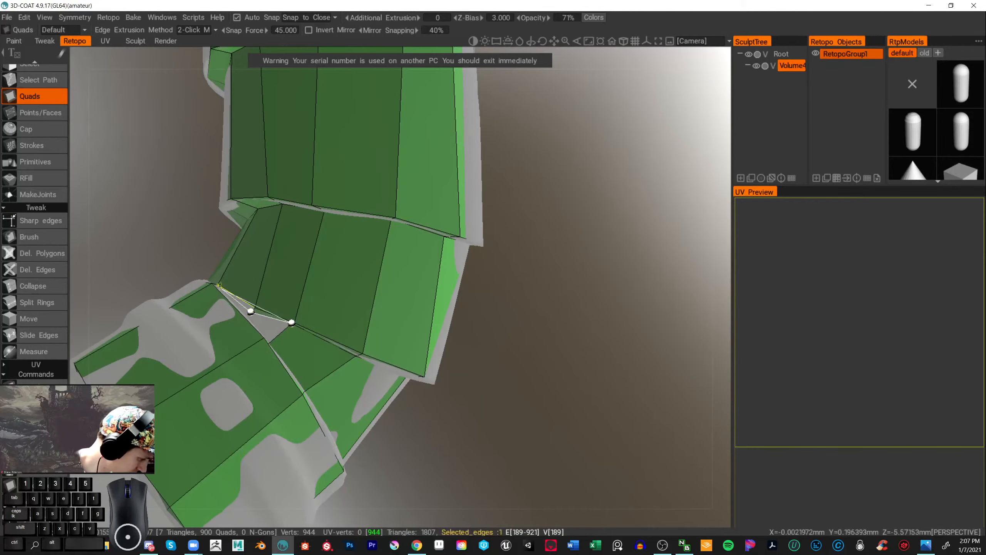
{"action": "left_click", "coordinate": [218, 285]}
{"action": "left_click", "coordinate": [211, 283]}
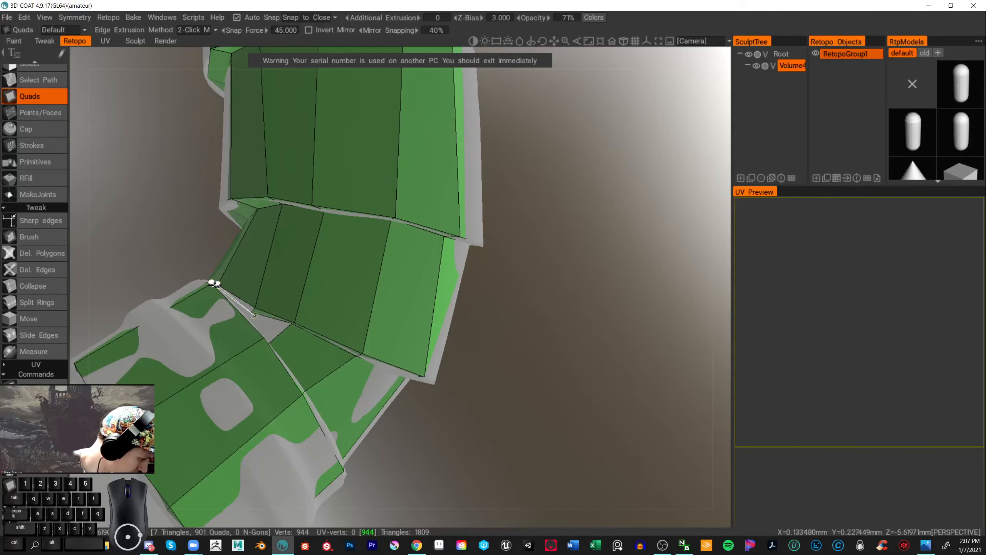
- Try another narrow quad along the seam beside the ringed band and undo it
{"action": "left_click_drag", "start_coordinate": [254, 316], "coordinate": [646, 361], "text": "alt"}
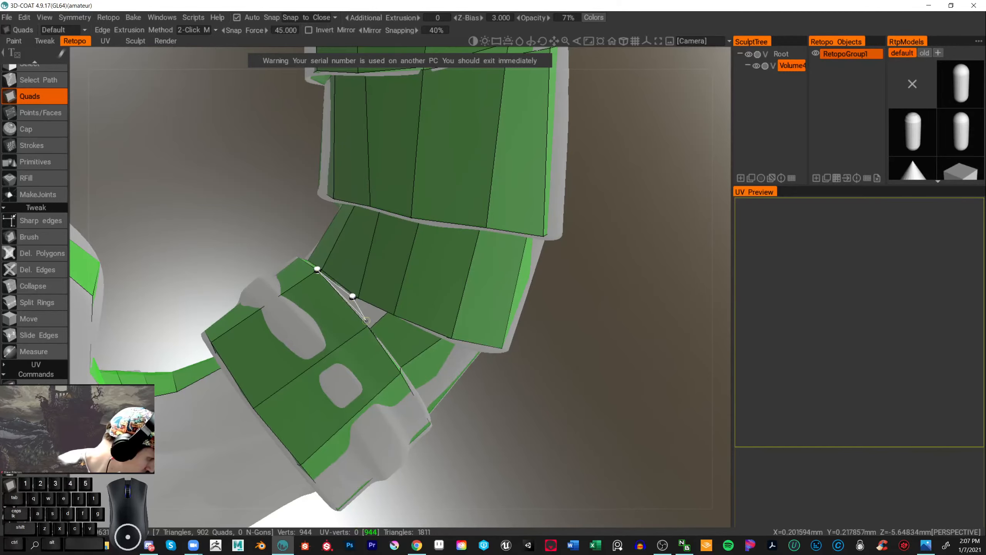
{"action": "left_click_drag", "start_coordinate": [646, 362], "coordinate": [494, 353], "text": "alt"}
{"action": "key", "text": "ctrl+z"}
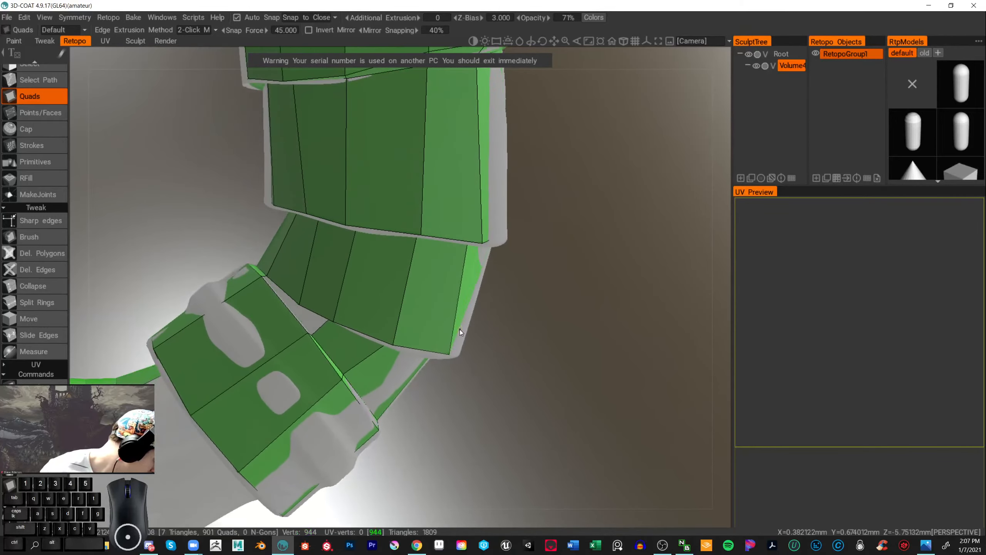
- Add a narrow quad along the ringed band's rim, extending the existing rim strip towards its inner end
{"action": "left_click", "coordinate": [264, 276]}
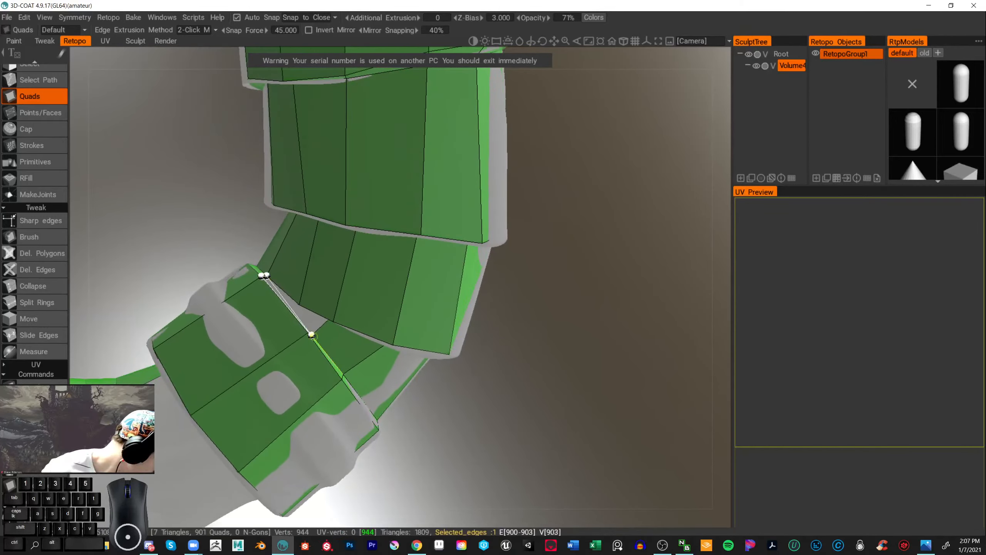
{"action": "left_click", "coordinate": [305, 333]}
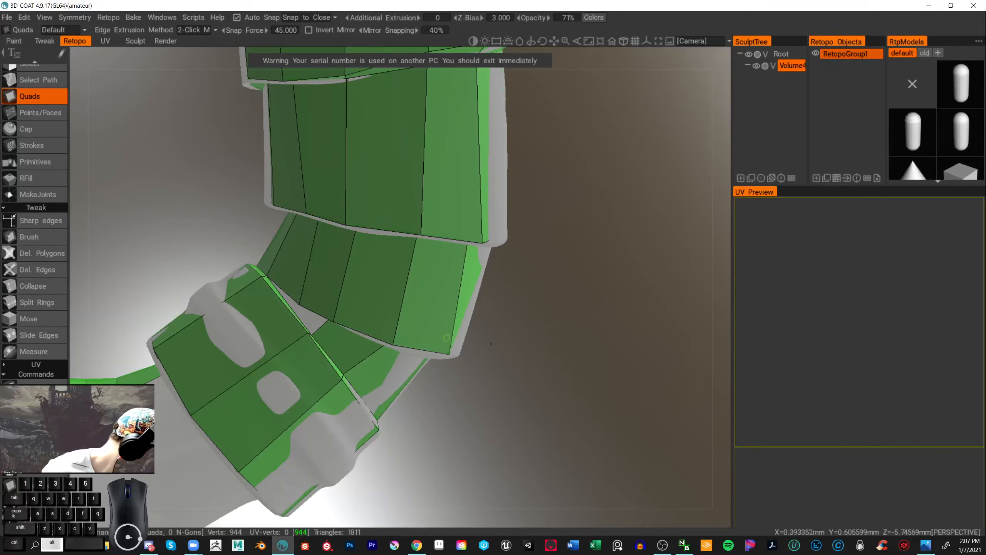
{"action": "left_click_drag", "start_coordinate": [306, 333], "coordinate": [582, 305], "text": "alt"}
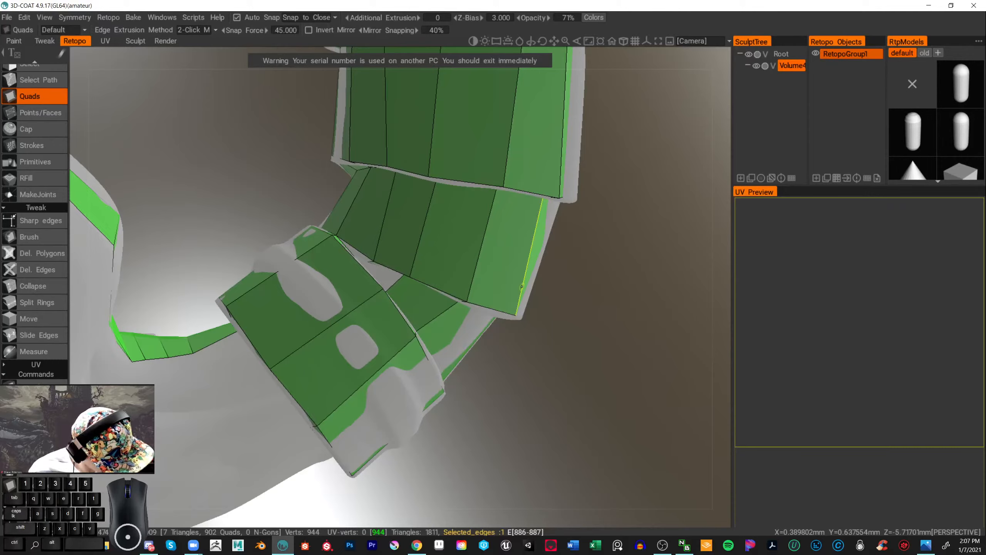
- Fill the triangular gap between the armour plate's edge and the ringed band's rim with three triangles
{"action": "left_click_drag", "start_coordinate": [522, 286], "coordinate": [609, 386], "text": "alt"}
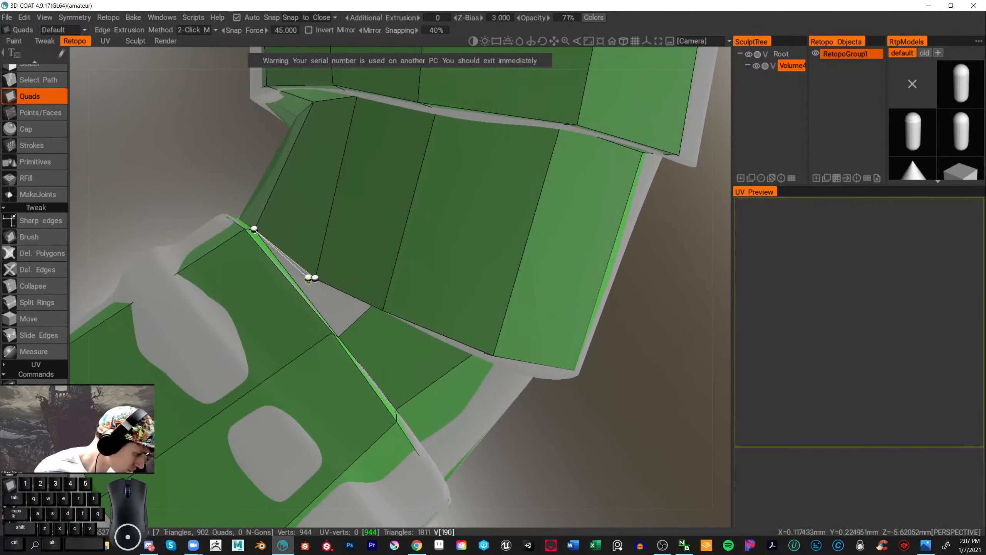
{"action": "left_click_drag", "start_coordinate": [310, 280], "coordinate": [635, 388], "text": "alt"}
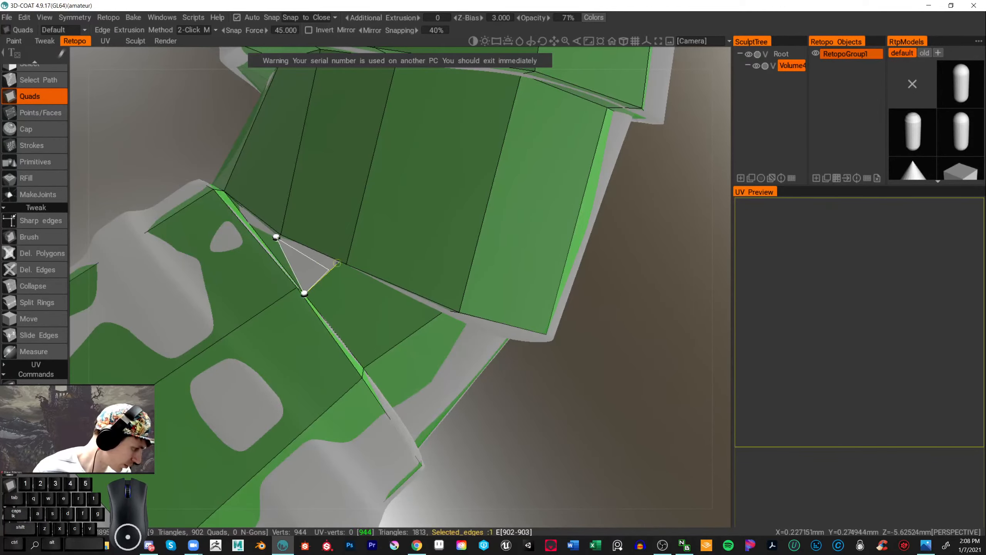
{"action": "left_click_drag", "start_coordinate": [337, 263], "coordinate": [436, 225], "text": "alt"}
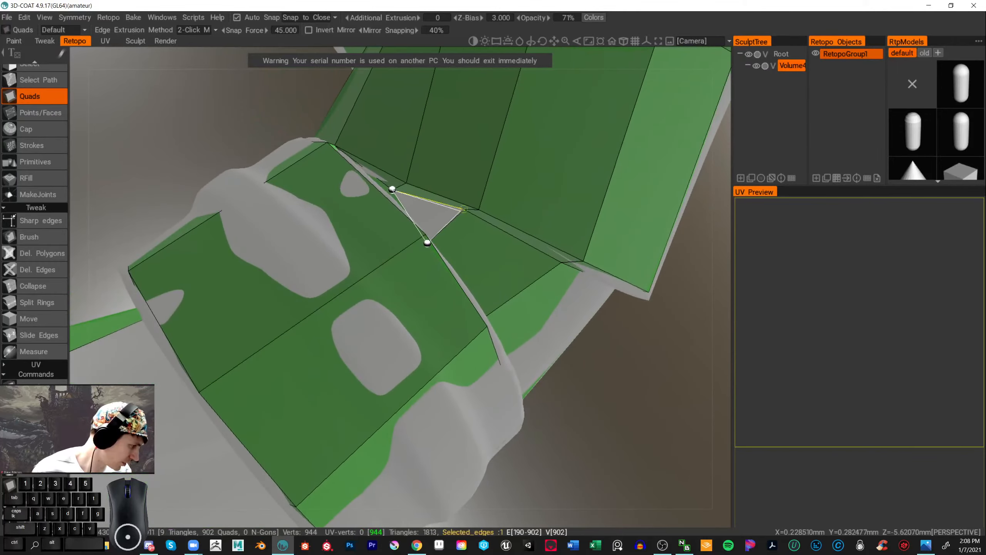
{"action": "left_click", "coordinate": [464, 209]}
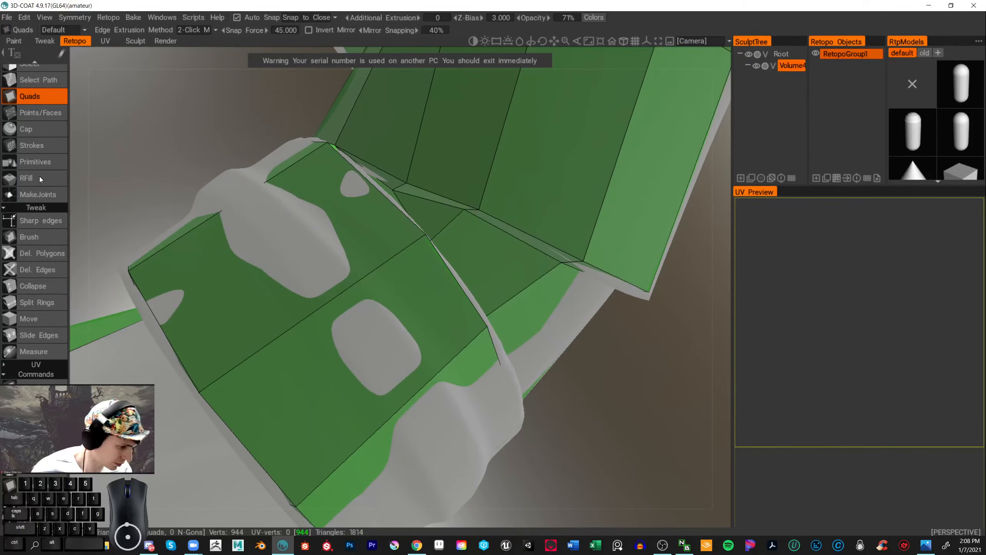
- Tweak the mesh points around the seam between the armour plate and the ringed band with the Brush tool
{"action": "left_click", "coordinate": [32, 236]}
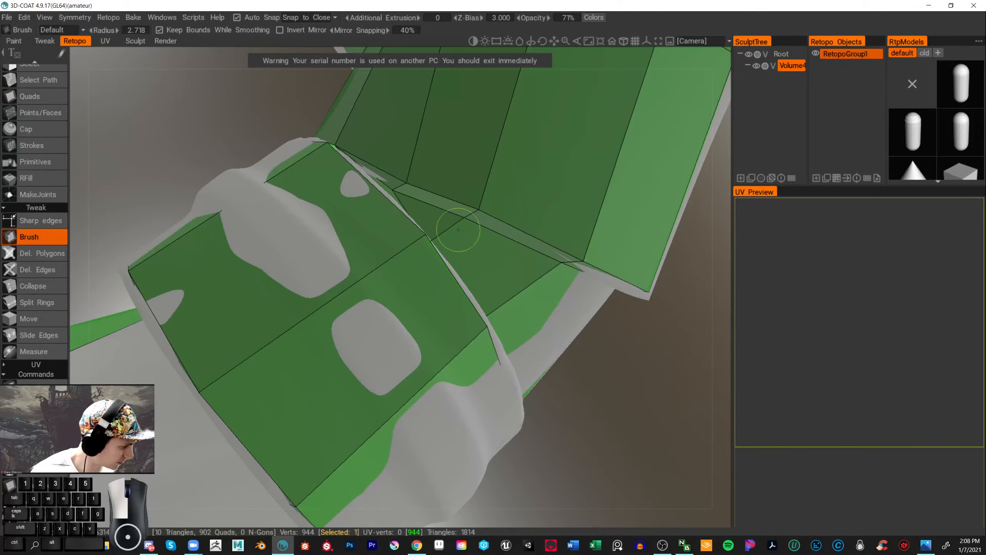
{"action": "left_click_drag", "start_coordinate": [679, 330], "coordinate": [590, 334], "text": "alt"}
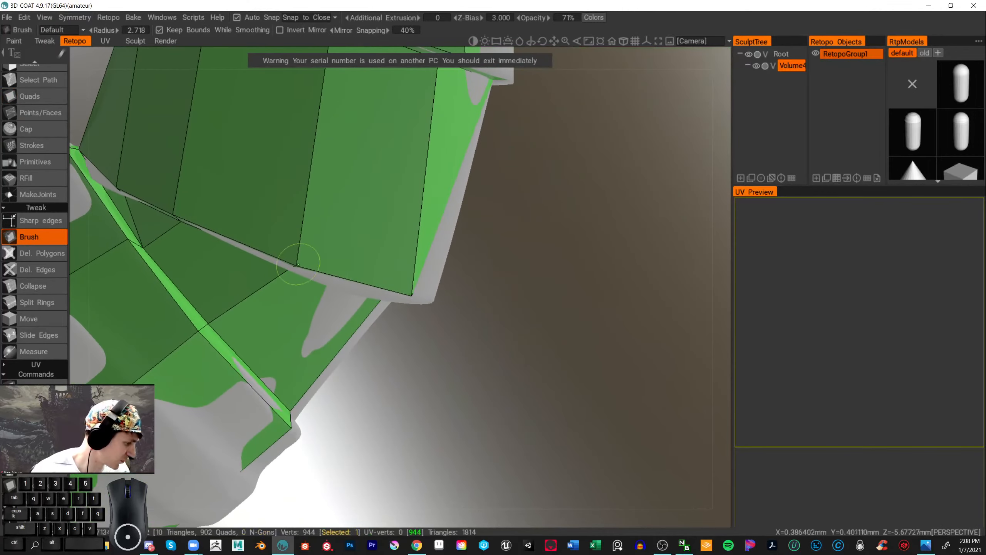
{"action": "left_click_drag", "start_coordinate": [506, 323], "coordinate": [494, 331], "text": "alt"}
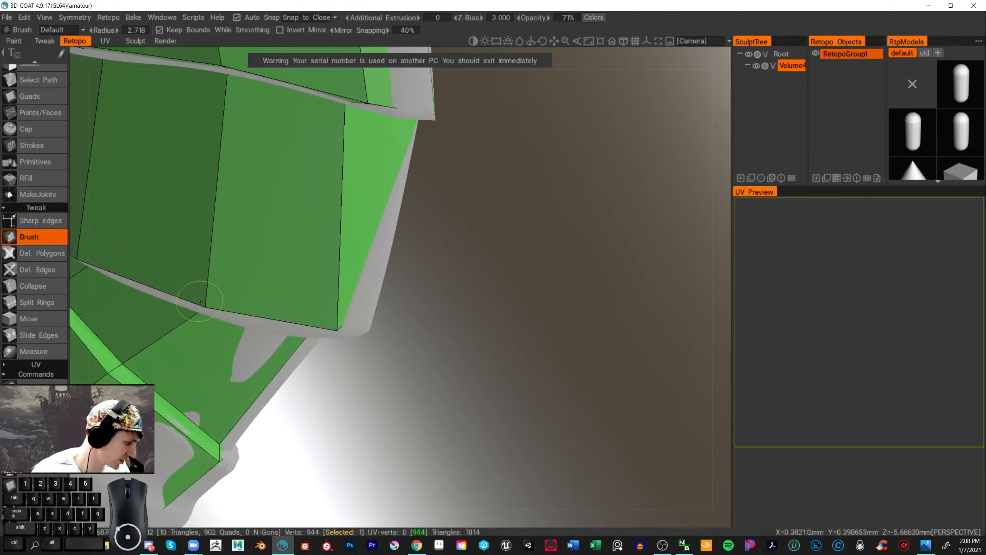
{"action": "left_click_drag", "start_coordinate": [450, 341], "coordinate": [435, 357], "text": "alt"}
- Delete the four polygons at the inner corner of the upper knobbed band, just above its lip
{"action": "scroll", "coordinate": [423, 336], "scroll_direction": "down", "scroll_amount": 5}
{"action": "scroll", "coordinate": [458, 299], "scroll_direction": "up", "scroll_amount": 4}
{"action": "left_click_drag", "start_coordinate": [416, 325], "coordinate": [456, 299], "text": "alt"}
{"action": "scroll", "coordinate": [455, 298], "scroll_direction": "up", "scroll_amount": 3}
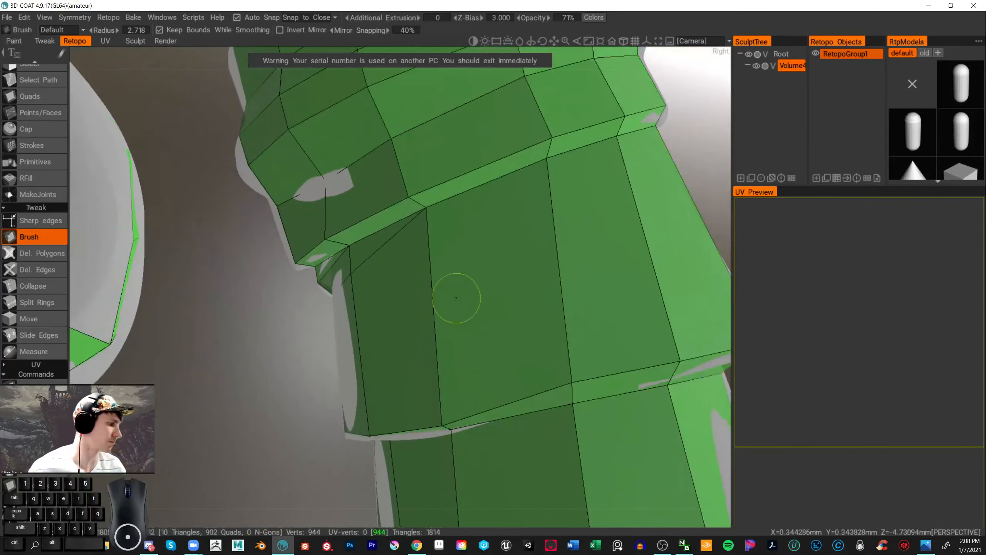
{"action": "scroll", "coordinate": [254, 384], "scroll_direction": "down", "scroll_amount": 2}
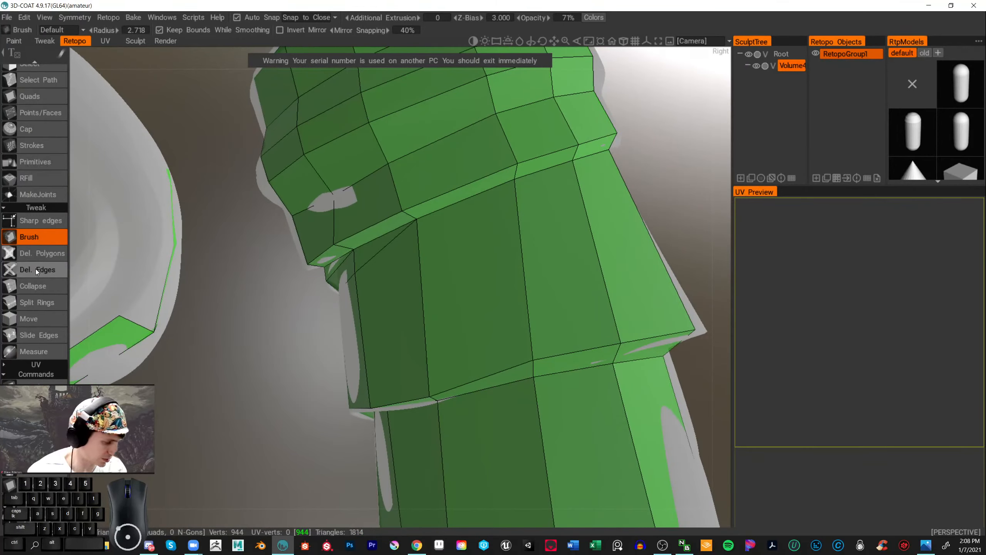
{"action": "left_click", "coordinate": [48, 252]}
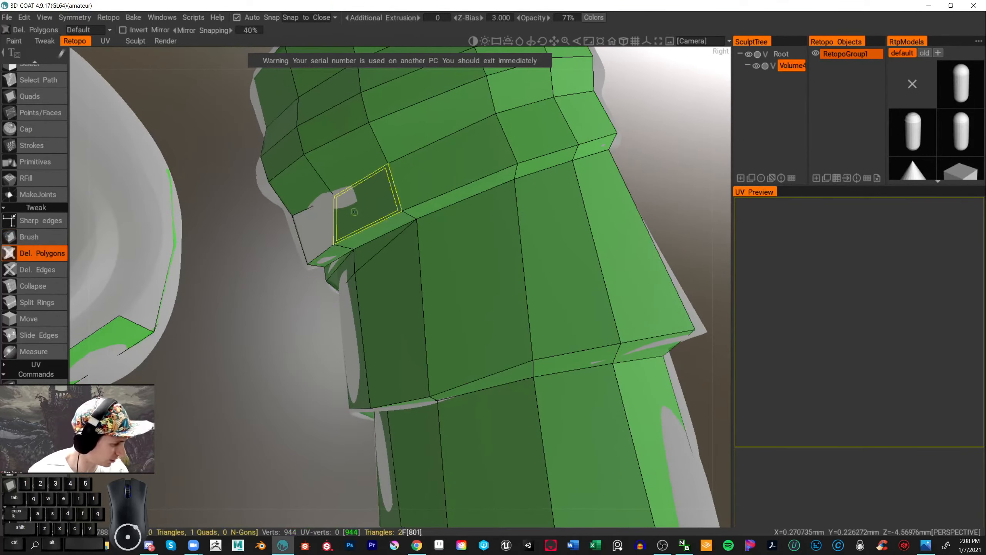
{"action": "left_click_drag", "start_coordinate": [361, 230], "coordinate": [323, 186]}
{"action": "middle_click_drag", "start_coordinate": [264, 343], "coordinate": [334, 330]}
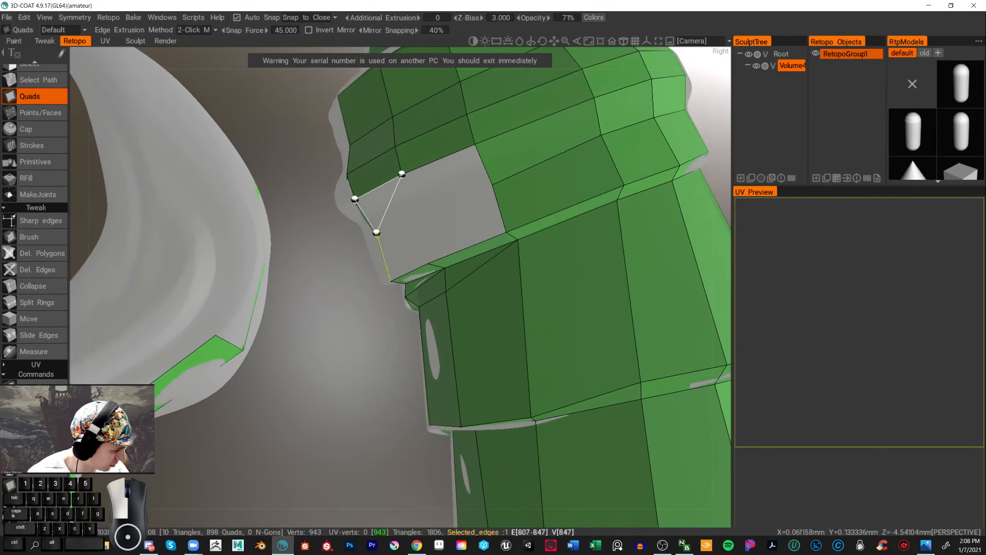
- Rebuild the cleared corner of the upper knobbed band with four quads in a two-by-two layout
{"action": "left_click", "coordinate": [424, 209]}
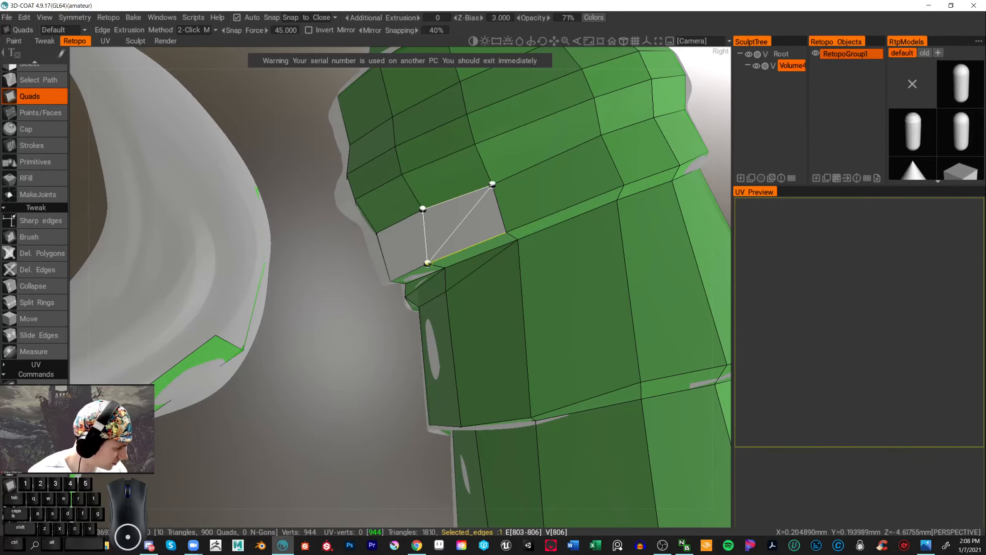
{"action": "left_click", "coordinate": [428, 263]}
{"action": "mouse_move", "coordinate": [427, 263]}
{"action": "middle_mouse_down"}
{"action": "mouse_move", "coordinate": [456, 238]}
{"action": "mouse_move", "coordinate": [433, 372]}
{"action": "mouse_move", "coordinate": [411, 373]}
{"action": "middle_mouse_up"}
{"action": "left_click", "coordinate": [456, 238]}
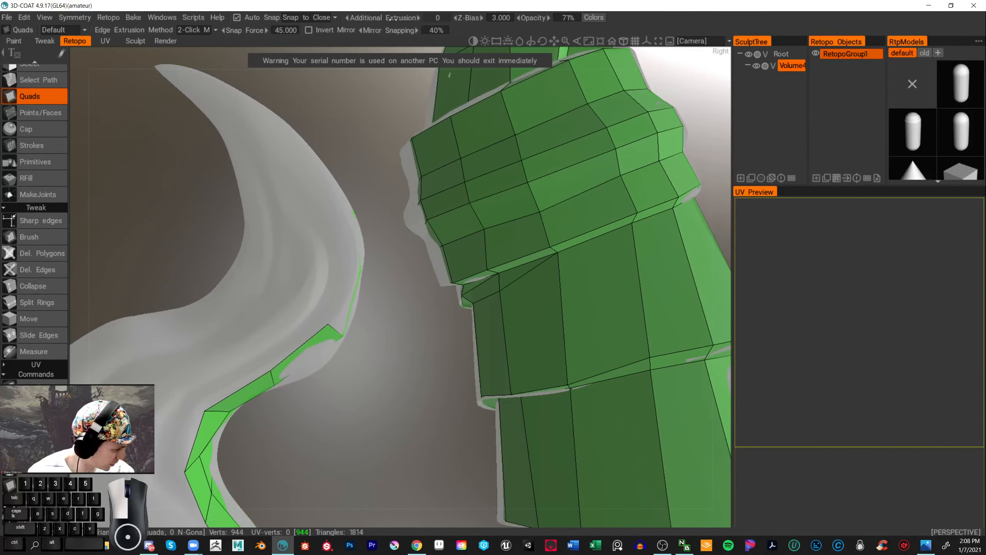
- Insert two edge loops around the coarse ringed band beside the tail using Split Rings
{"action": "scroll", "coordinate": [429, 362], "scroll_direction": "down", "scroll_amount": 6}
{"action": "middle_click_drag", "start_coordinate": [348, 335], "coordinate": [580, 410]}
{"action": "middle_click_drag", "start_coordinate": [540, 336], "coordinate": [430, 350]}
{"action": "scroll", "coordinate": [434, 273], "scroll_direction": "up", "scroll_amount": 5}
{"action": "middle_click_drag", "start_coordinate": [504, 240], "coordinate": [461, 313]}
{"action": "left_click_drag", "start_coordinate": [459, 312], "coordinate": [584, 336], "text": "alt"}
{"action": "left_click", "coordinate": [38, 303]}
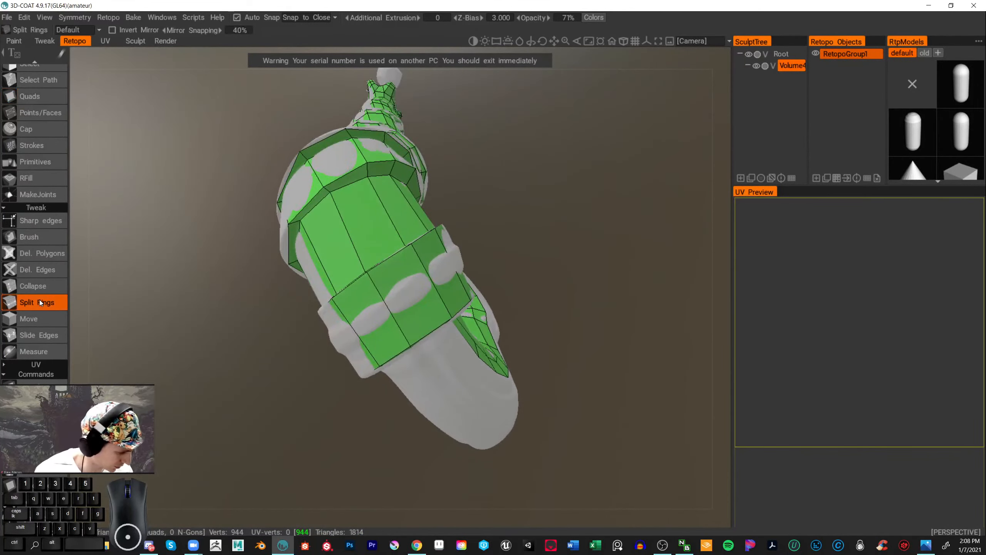
{"action": "left_click", "coordinate": [390, 310]}
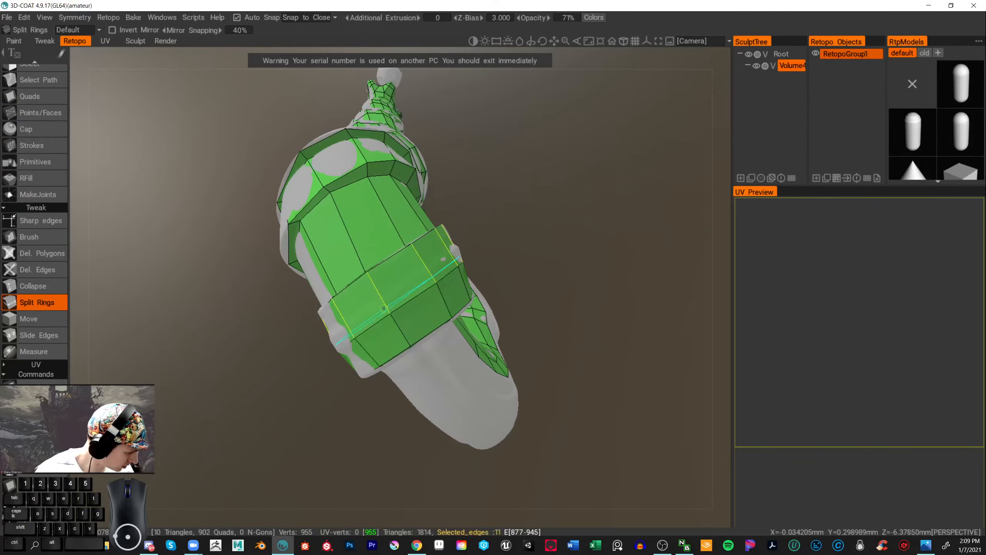
{"action": "left_click", "coordinate": [391, 302]}
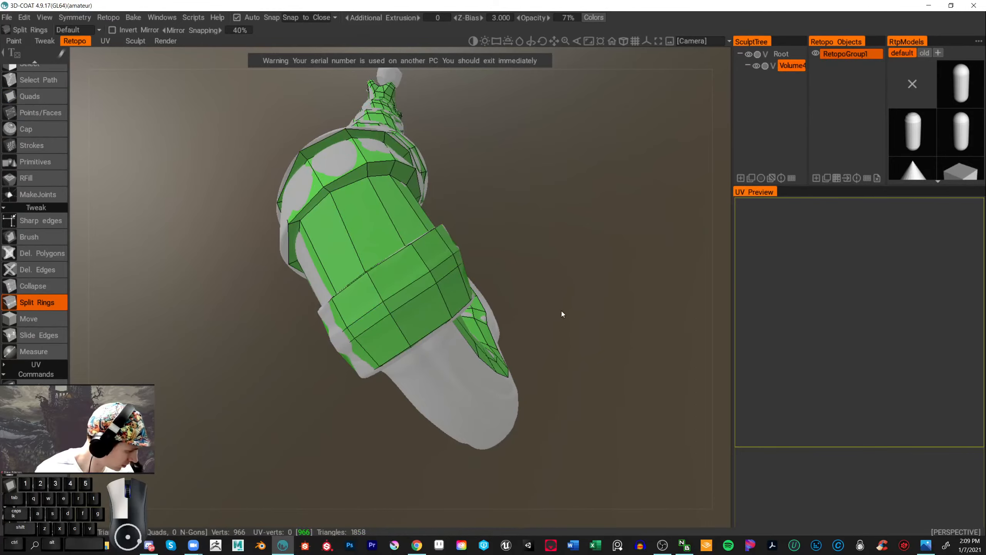
- Insert two further edge loops around the ringed band to follow its raised ridges
{"action": "left_click_drag", "start_coordinate": [561, 313], "coordinate": [638, 330], "text": "alt"}
{"action": "left_click", "coordinate": [329, 425]}
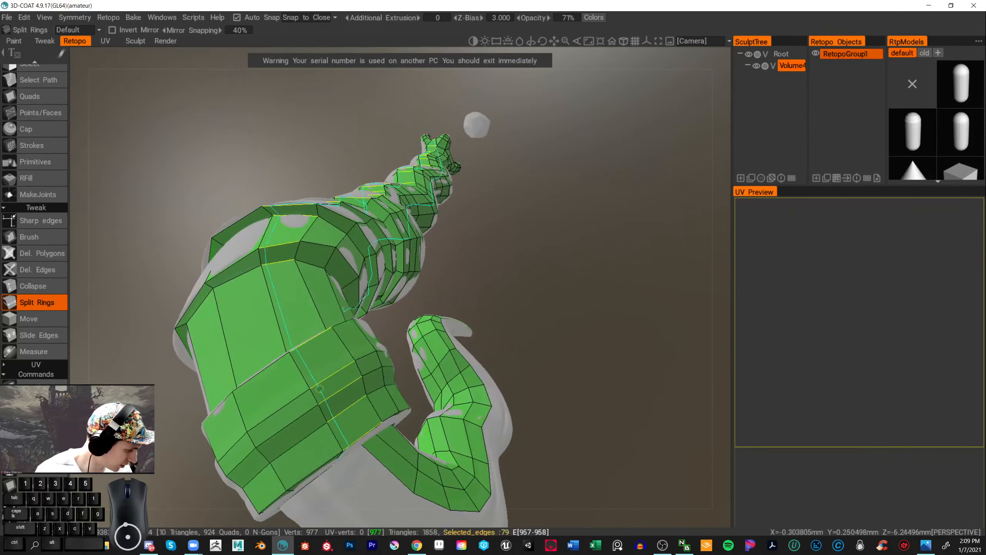
{"action": "left_click_drag", "start_coordinate": [329, 425], "coordinate": [586, 335], "text": "alt"}
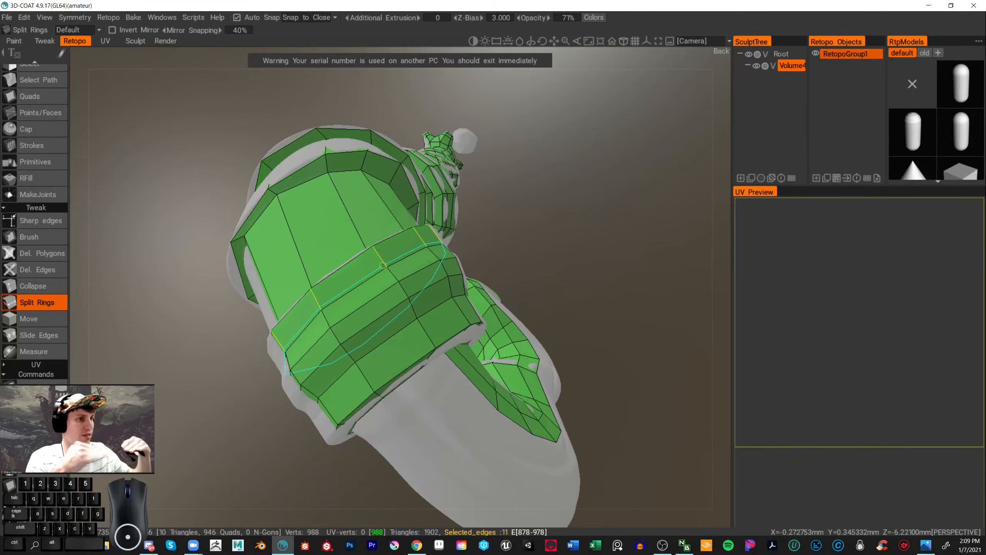
{"action": "left_click_drag", "start_coordinate": [384, 266], "coordinate": [408, 362], "text": "alt"}
{"action": "right_click_drag", "start_coordinate": [407, 362], "coordinate": [389, 345], "text": "alt"}
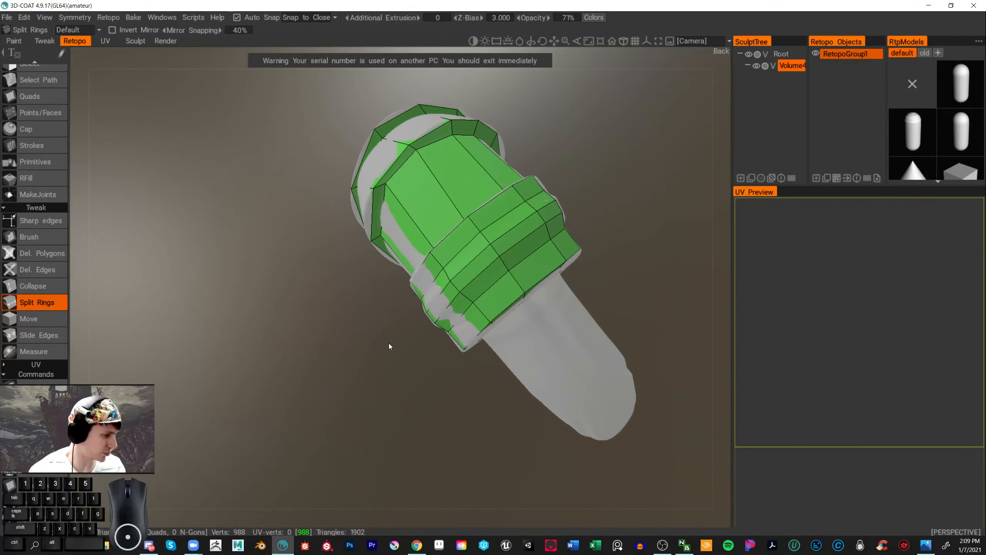
- Smooth the newly subdivided quads of the ringed band with the Brush tool
{"action": "left_click", "coordinate": [33, 97]}
{"action": "left_click_drag", "start_coordinate": [326, 306], "coordinate": [359, 312], "text": "alt"}
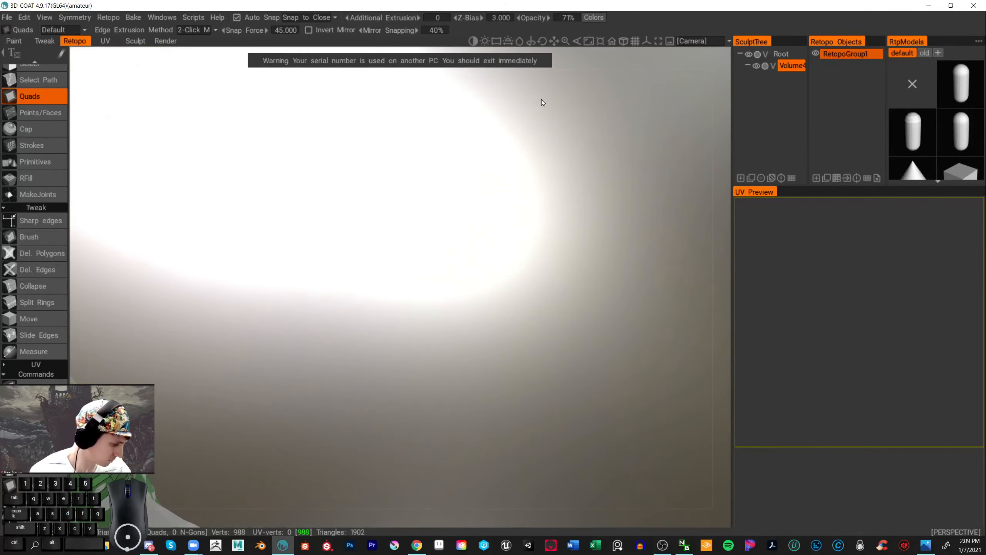
{"action": "mouse_move", "coordinate": [543, 102]}
{"action": "left_mouse_down", "text": "alt"}
{"action": "mouse_move", "coordinate": [374, 392]}
{"action": "mouse_move", "coordinate": [458, 256]}
{"action": "mouse_move", "coordinate": [526, 299]}
{"action": "mouse_move", "coordinate": [510, 274]}
{"action": "mouse_move", "coordinate": [469, 403]}
{"action": "mouse_move", "coordinate": [503, 161]}
{"action": "mouse_move", "coordinate": [524, 326]}
{"action": "mouse_move", "coordinate": [585, 313]}
{"action": "mouse_move", "coordinate": [583, 354]}
{"action": "mouse_move", "coordinate": [363, 405]}
{"action": "mouse_move", "coordinate": [392, 370]}
{"action": "mouse_move", "coordinate": [414, 376]}
{"action": "mouse_move", "coordinate": [225, 367]}
{"action": "mouse_move", "coordinate": [509, 288]}
{"action": "mouse_move", "coordinate": [497, 296]}
{"action": "mouse_move", "coordinate": [503, 308]}
{"action": "mouse_move", "coordinate": [527, 309]}
{"action": "mouse_move", "coordinate": [483, 363]}
{"action": "mouse_move", "coordinate": [557, 253]}
{"action": "mouse_move", "coordinate": [544, 257]}
{"action": "left_mouse_up", "text": "alt"}
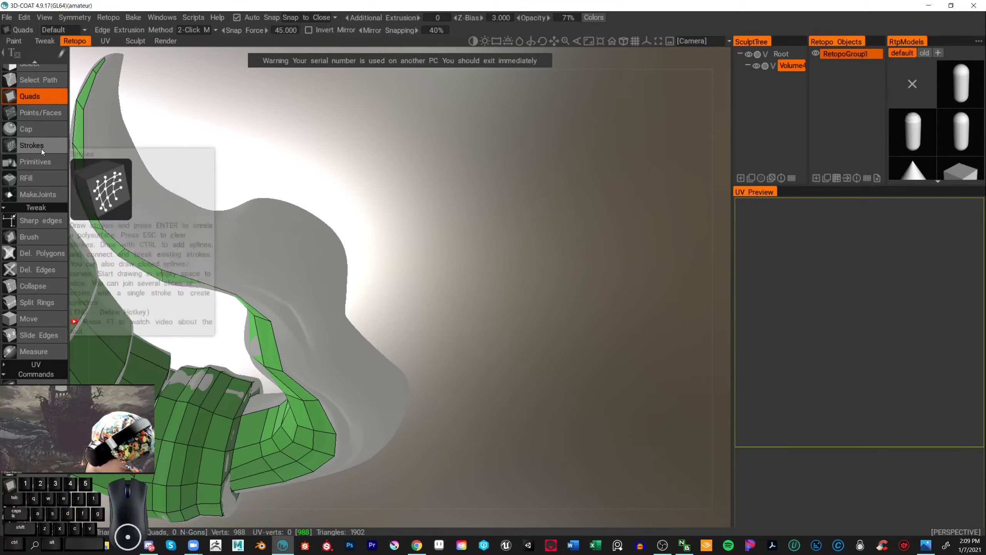
{"action": "left_click", "coordinate": [42, 232]}
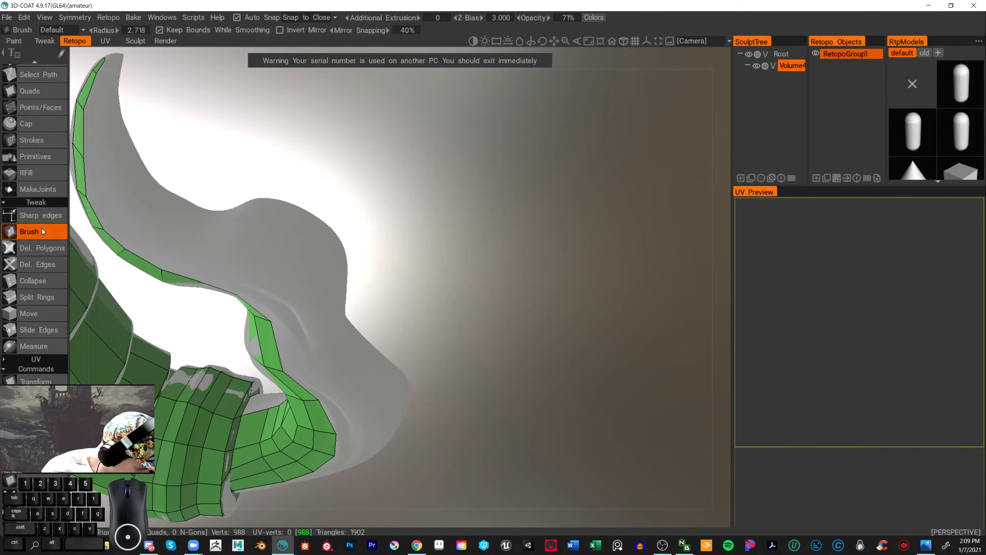
{"action": "mouse_move", "coordinate": [228, 423]}
{"action": "left_mouse_down"}
{"action": "mouse_move", "coordinate": [233, 416]}
{"action": "mouse_move", "coordinate": [212, 407]}
{"action": "left_mouse_up"}
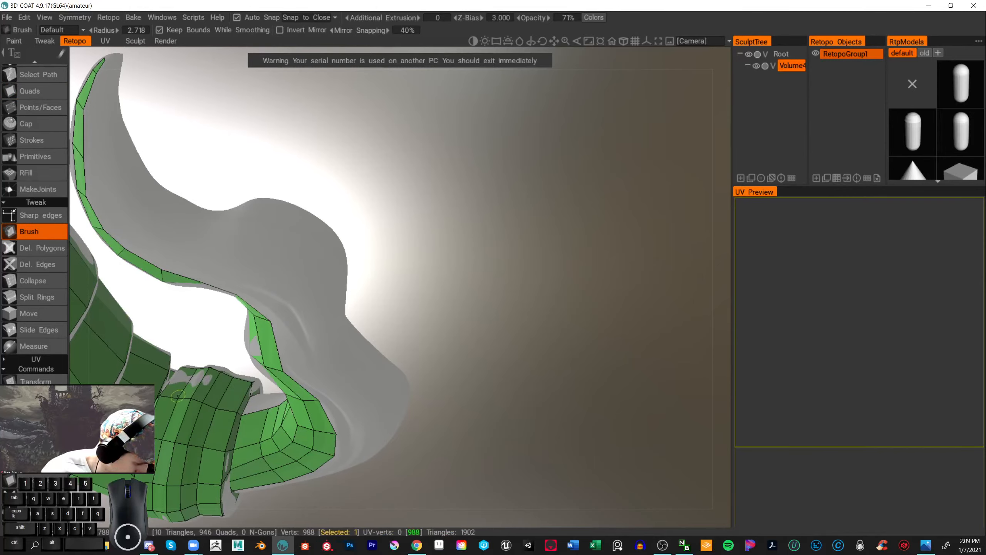
{"action": "left_click_drag", "start_coordinate": [496, 309], "coordinate": [824, 399], "text": "alt"}
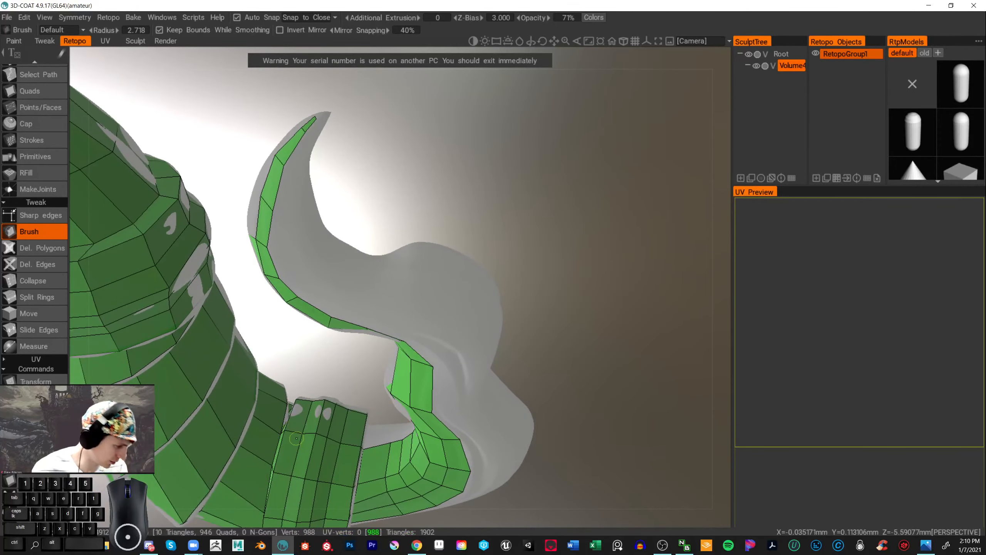
- Try splitting the lipped armour plates with a continuous edge ring and undo the split
{"action": "right_click_drag", "start_coordinate": [404, 283], "coordinate": [499, 247], "text": "alt"}
{"action": "left_click_drag", "start_coordinate": [499, 246], "coordinate": [568, 235], "text": "alt"}
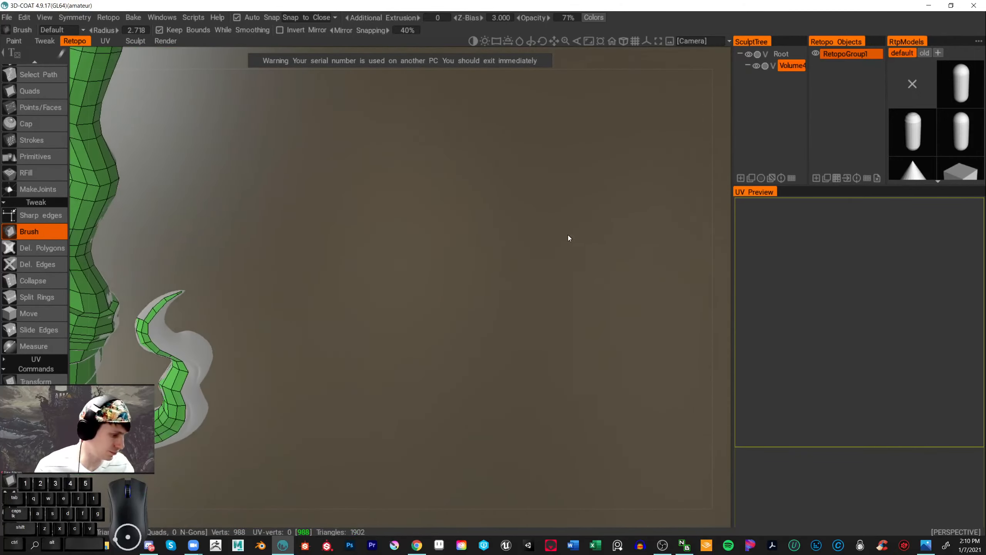
{"action": "left_click_drag", "start_coordinate": [403, 294], "coordinate": [640, 222], "text": "alt"}
{"action": "left_click", "coordinate": [37, 296]}
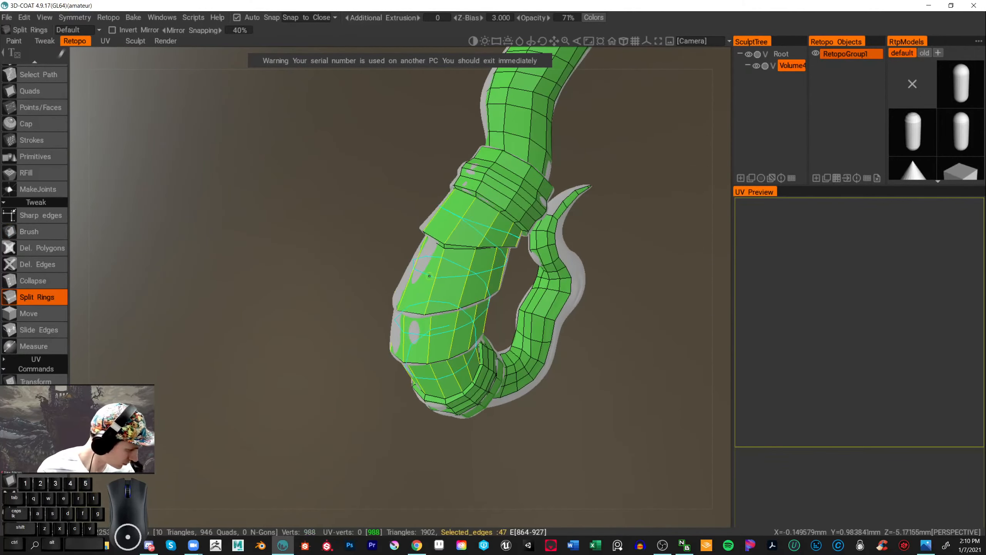
{"action": "left_click", "coordinate": [432, 278]}
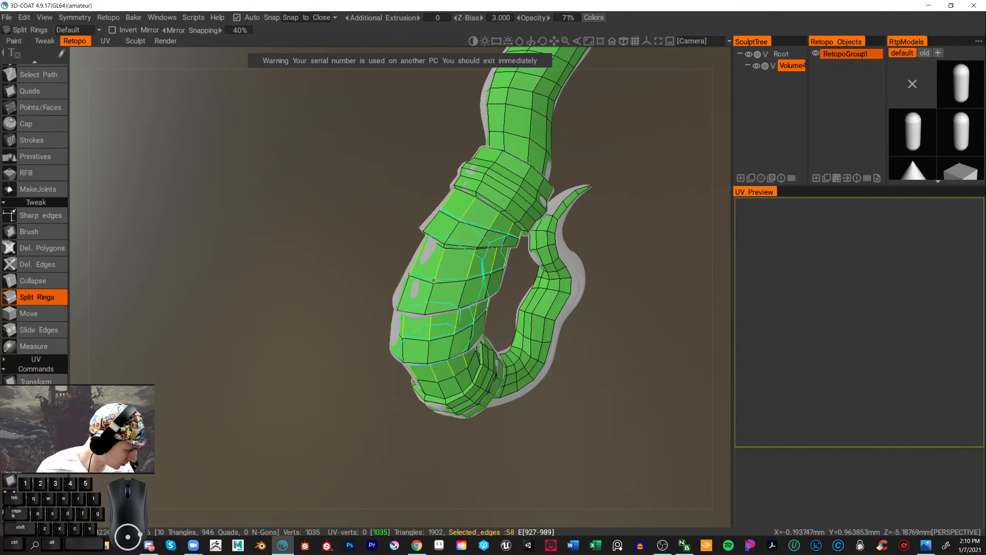
{"action": "left_click_drag", "start_coordinate": [673, 267], "coordinate": [326, 272], "text": "alt"}
{"action": "key", "text": "ctrl+z"}
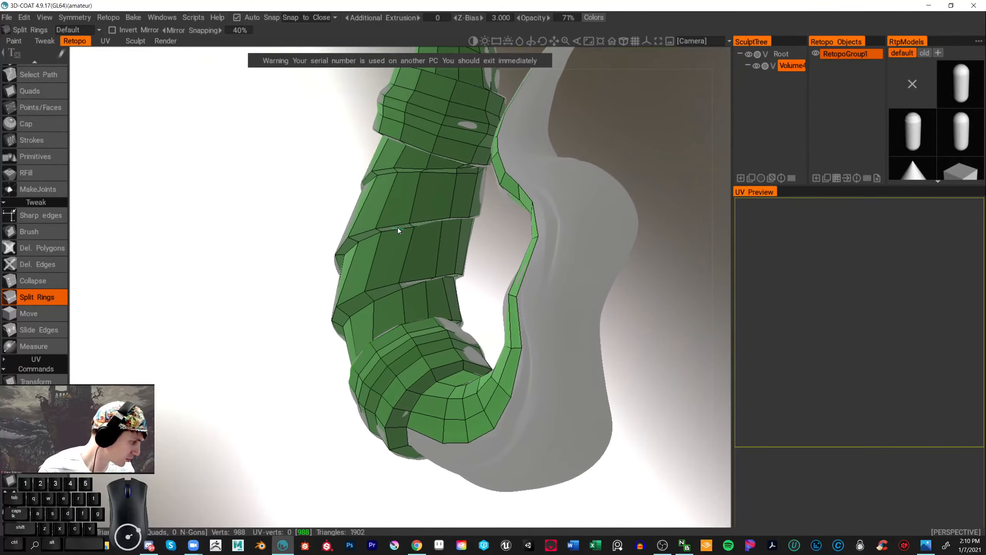
- Split the armour plates with an edge ring that runs through the middle of each plate
{"action": "left_click", "coordinate": [398, 228]}
{"action": "left_click_drag", "start_coordinate": [675, 241], "coordinate": [648, 238]}
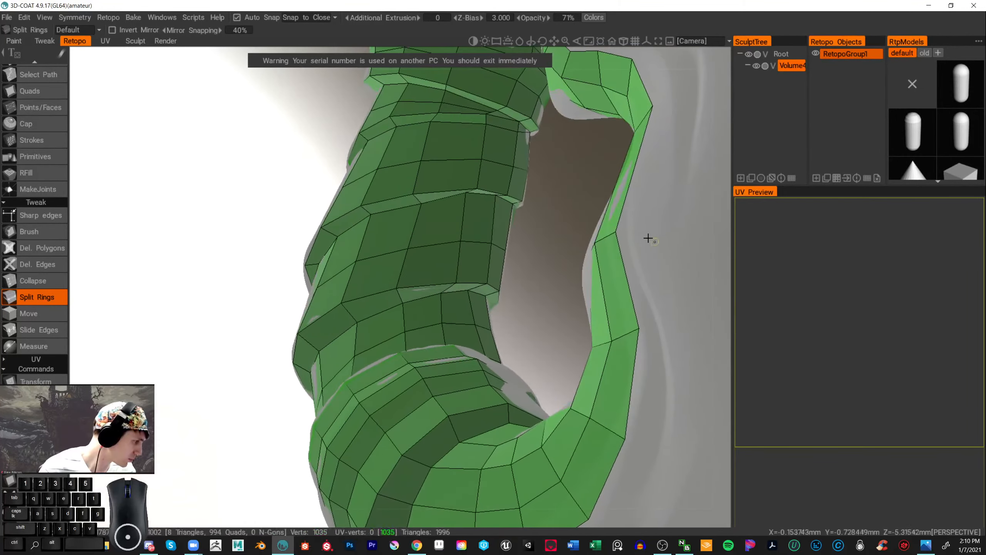
{"action": "left_click_drag", "start_coordinate": [527, 209], "coordinate": [484, 237]}
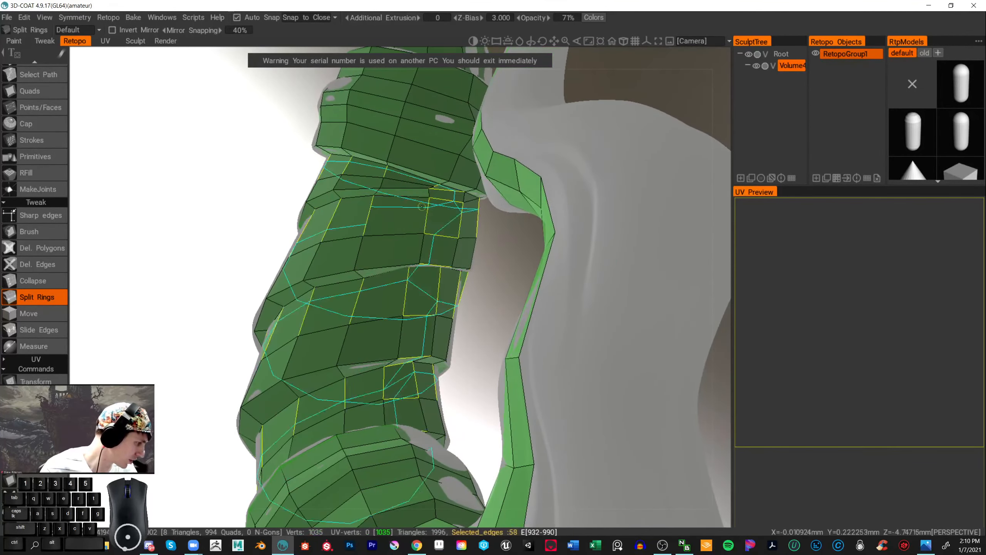
- Smooth the newly split quads of the armour plates beside the ringed band with the Brush tool
{"action": "left_click", "coordinate": [35, 90]}
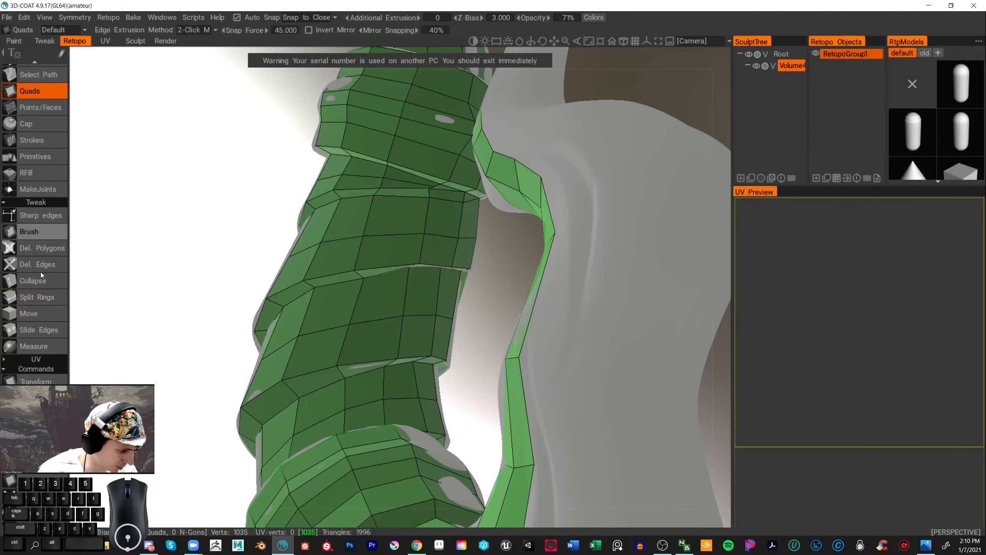
{"action": "left_click", "coordinate": [45, 232]}
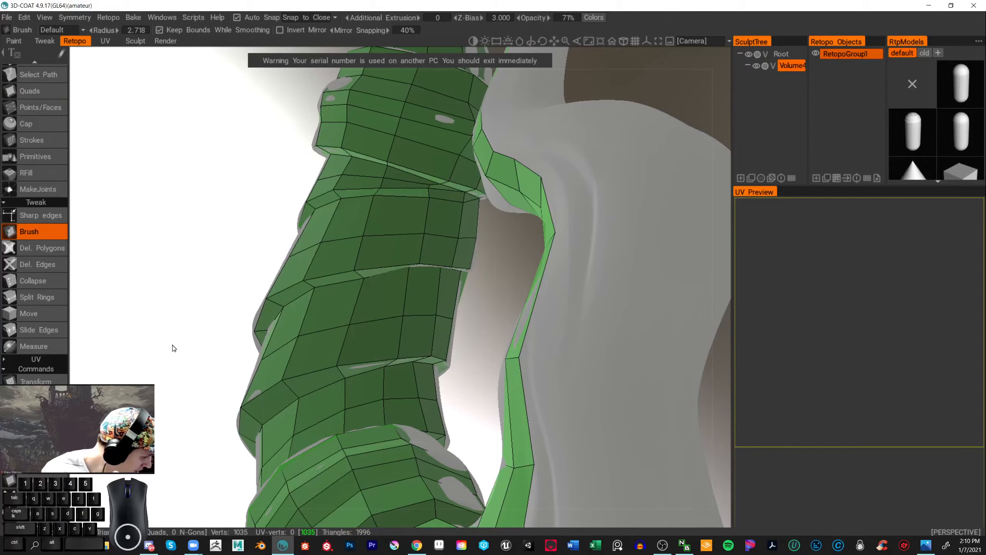
{"action": "left_click_drag", "start_coordinate": [172, 345], "coordinate": [438, 339]}
{"action": "right_click_drag", "start_coordinate": [438, 339], "coordinate": [348, 311], "text": "alt"}
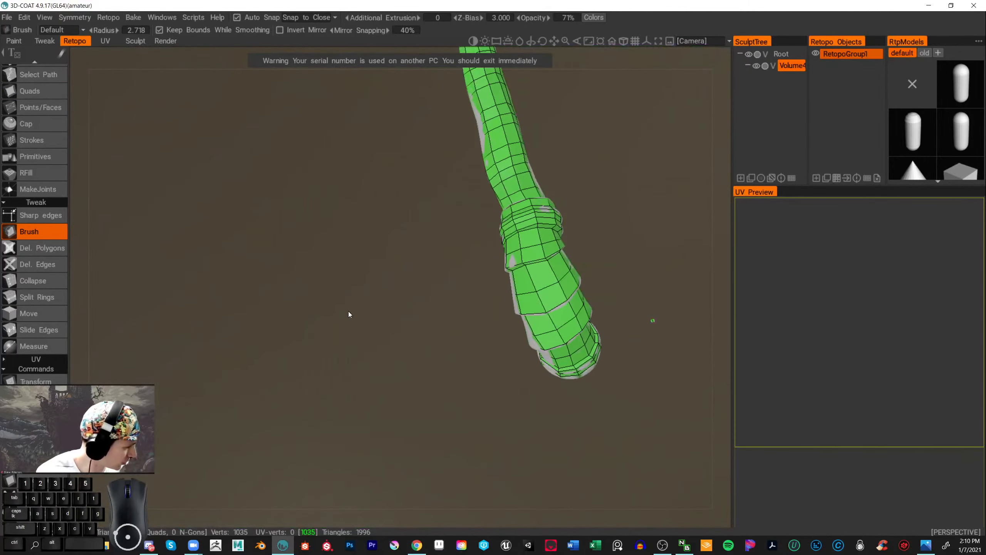
{"action": "mouse_move", "coordinate": [348, 312]}
{"action": "left_mouse_down"}
{"action": "mouse_move", "coordinate": [196, 344]}
{"action": "mouse_move", "coordinate": [480, 301]}
{"action": "mouse_move", "coordinate": [683, 256]}
{"action": "mouse_move", "coordinate": [432, 273]}
{"action": "mouse_move", "coordinate": [601, 273]}
{"action": "mouse_move", "coordinate": [319, 294]}
{"action": "mouse_move", "coordinate": [603, 330]}
{"action": "mouse_move", "coordinate": [382, 352]}
{"action": "mouse_move", "coordinate": [571, 327]}
{"action": "mouse_move", "coordinate": [631, 308]}
{"action": "mouse_move", "coordinate": [582, 293]}
{"action": "mouse_move", "coordinate": [608, 280]}
{"action": "mouse_move", "coordinate": [718, 283]}
{"action": "mouse_move", "coordinate": [220, 313]}
{"action": "mouse_move", "coordinate": [458, 325]}
{"action": "mouse_move", "coordinate": [526, 300]}
{"action": "mouse_move", "coordinate": [588, 313]}
{"action": "mouse_move", "coordinate": [521, 330]}
{"action": "mouse_move", "coordinate": [471, 321]}
{"action": "mouse_move", "coordinate": [561, 341]}
{"action": "mouse_move", "coordinate": [537, 341]}
{"action": "mouse_move", "coordinate": [417, 291]}
{"action": "mouse_move", "coordinate": [472, 292]}
{"action": "mouse_move", "coordinate": [680, 412]}
{"action": "left_mouse_up"}
{"action": "left_click_drag", "start_coordinate": [485, 319], "coordinate": [682, 373], "text": "alt"}
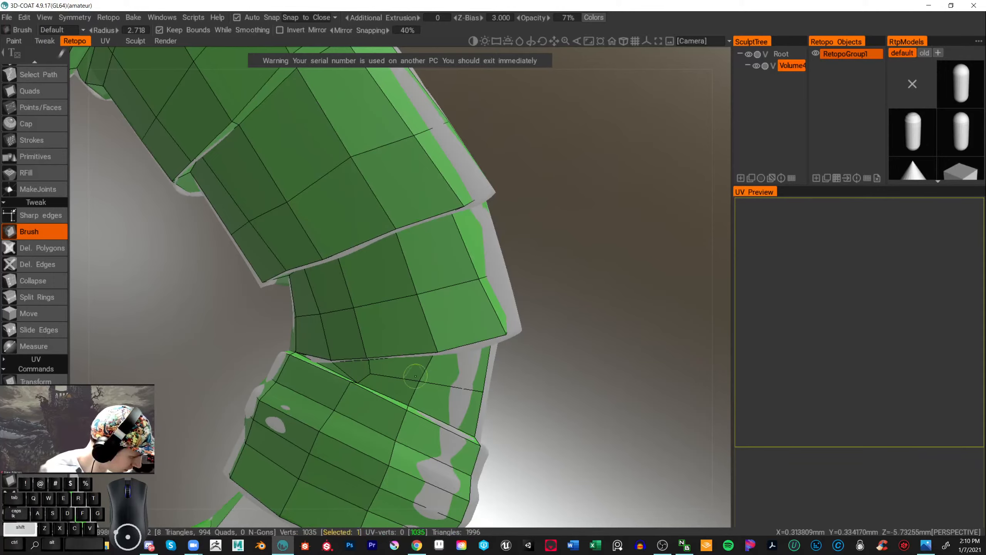
- Examine the retopology mesh along the whole model from the side, from the claws to the curled tail
{"action": "left_click_drag", "start_coordinate": [594, 413], "coordinate": [557, 374]}
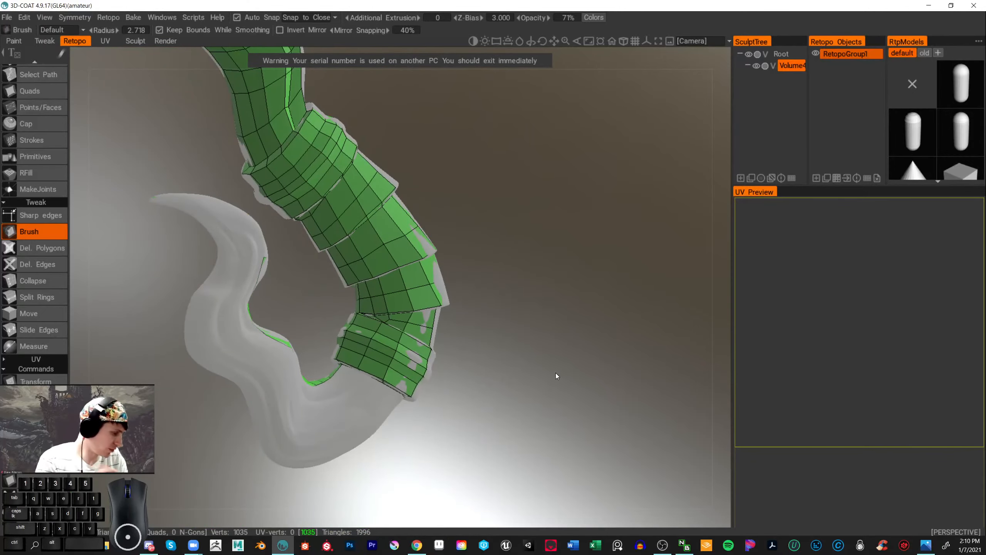
{"action": "left_click_drag", "start_coordinate": [547, 388], "coordinate": [248, 185]}
{"action": "left_click_drag", "start_coordinate": [450, 373], "coordinate": [286, 336]}
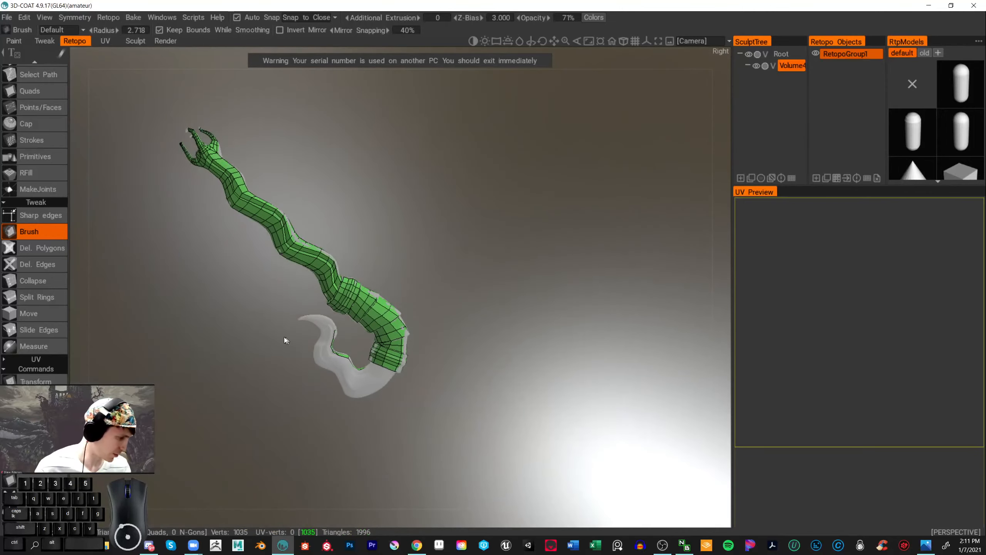
{"action": "left_click_drag", "start_coordinate": [498, 353], "coordinate": [506, 325], "text": "shift"}
{"action": "right_click_drag", "start_coordinate": [506, 325], "coordinate": [405, 345], "text": "alt"}
{"action": "middle_click_drag", "start_coordinate": [405, 346], "coordinate": [546, 396], "text": "alt"}
{"action": "left_click_drag", "start_coordinate": [545, 396], "coordinate": [668, 448], "text": "alt"}
{"action": "left_click_drag", "start_coordinate": [519, 388], "coordinate": [510, 168]}
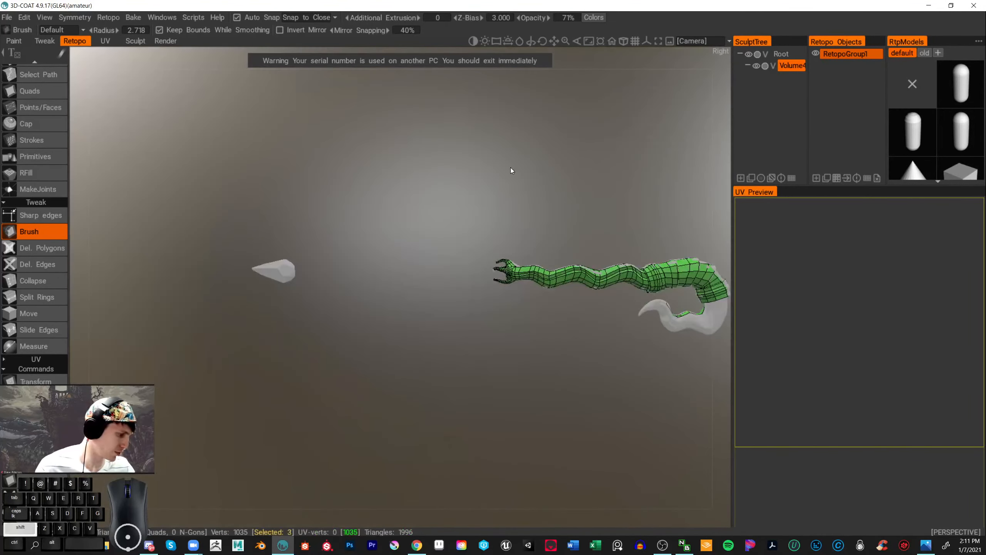
{"action": "left_click_drag", "start_coordinate": [434, 345], "coordinate": [356, 365], "text": "alt"}
{"action": "right_click_drag", "start_coordinate": [356, 365], "coordinate": [348, 354], "text": "alt"}
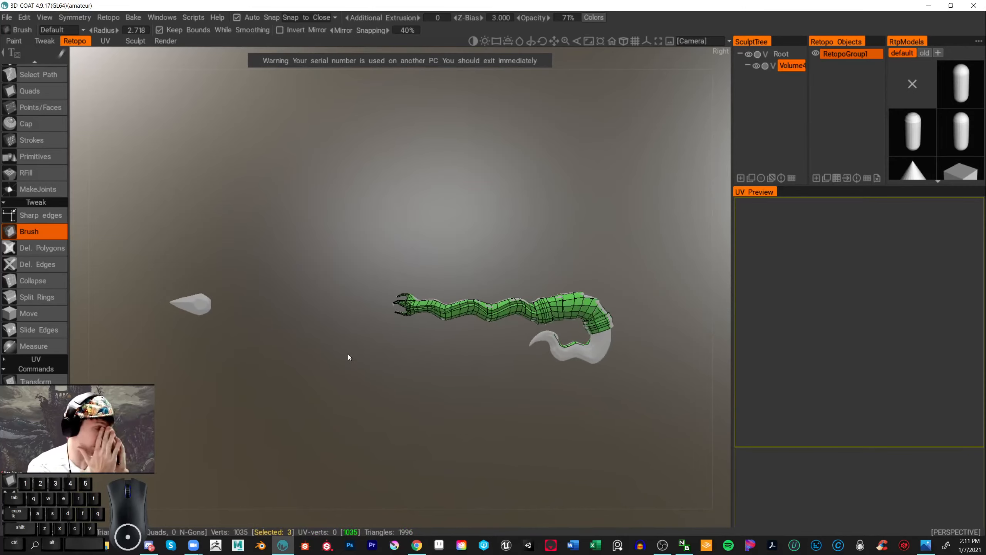